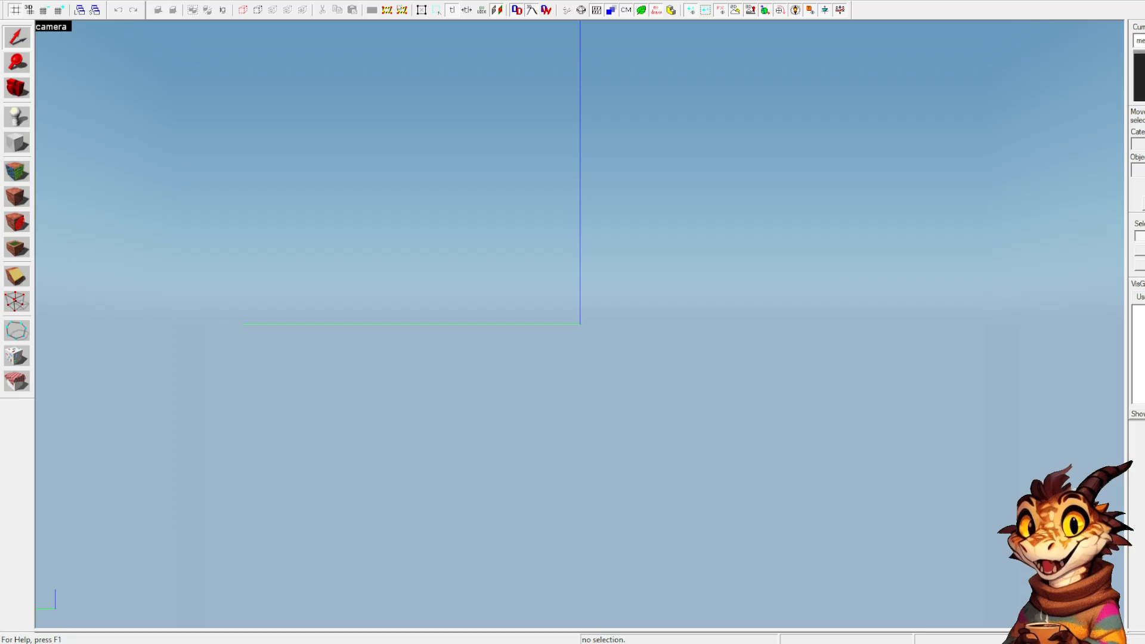
{"action": "key", "text": "XF86AudioLowerVolume"}
{"action": "key", "text": "XF86AudioRaiseVolume"}
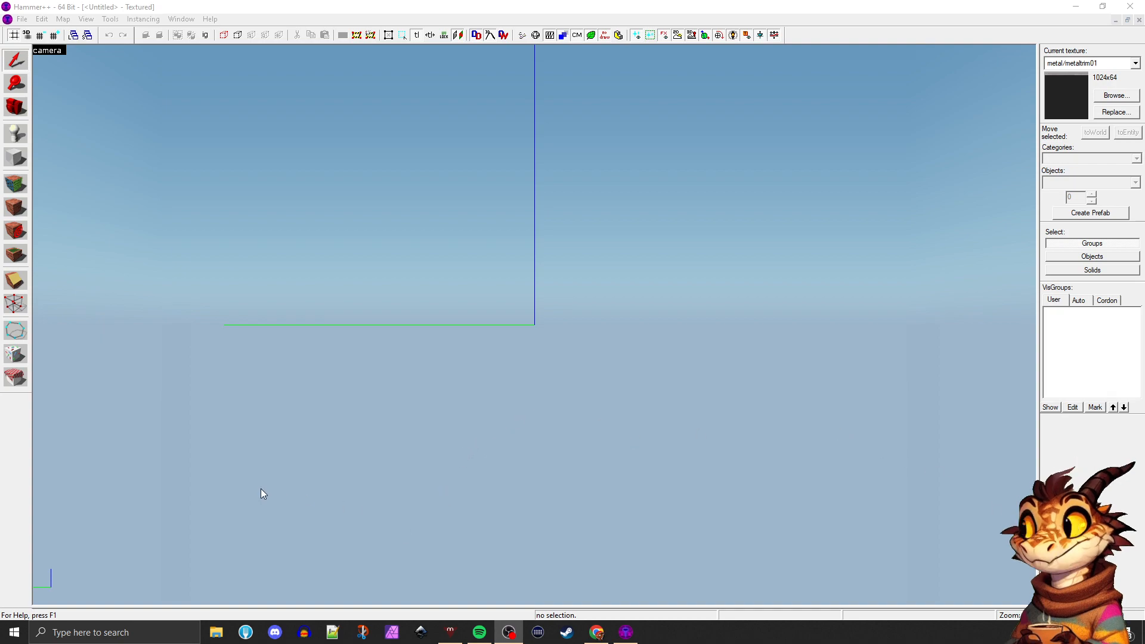
Close the open untitled maps and create a new empty map
{"action": "left_click", "coordinate": [22, 19]}
{"action": "left_click", "coordinate": [29, 32]}
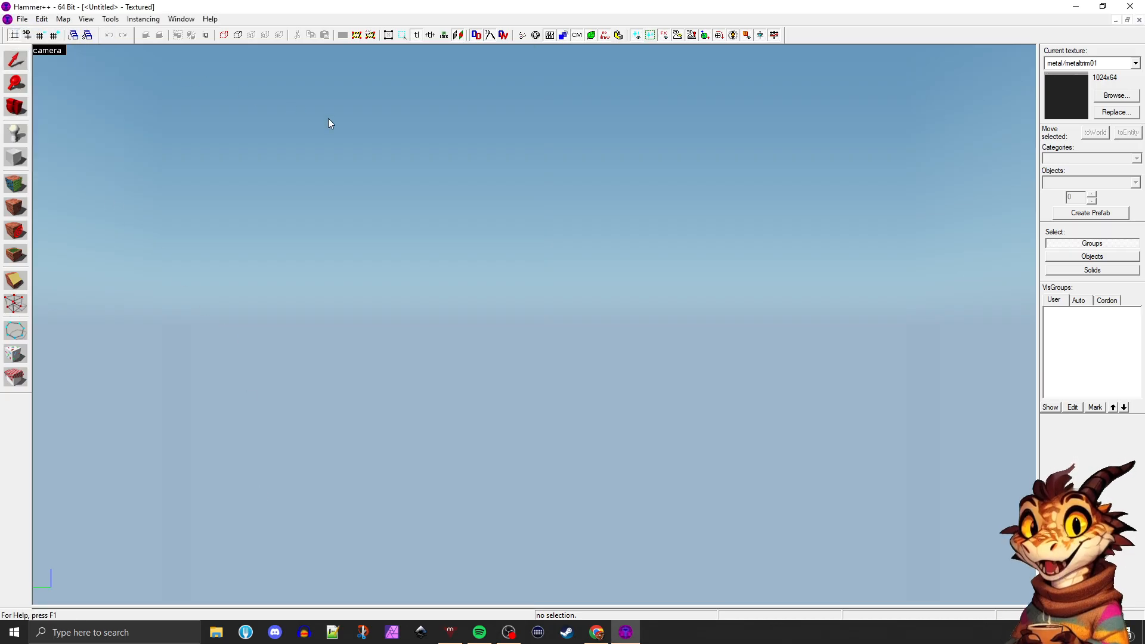
{"action": "left_click", "coordinate": [1138, 19]}
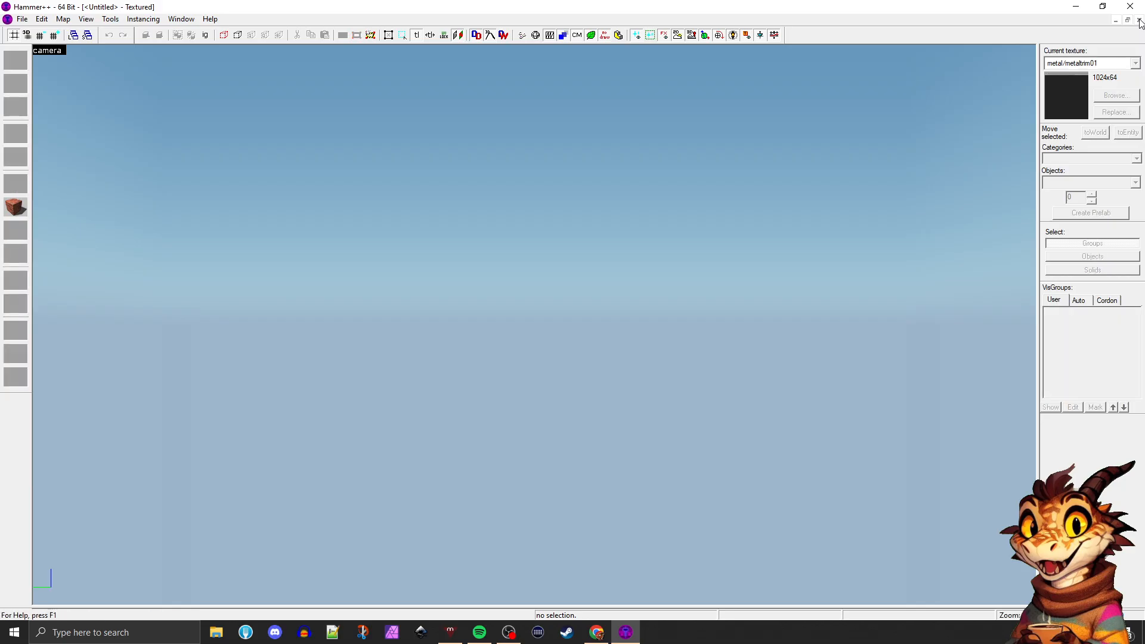
{"action": "left_click", "coordinate": [1139, 20]}
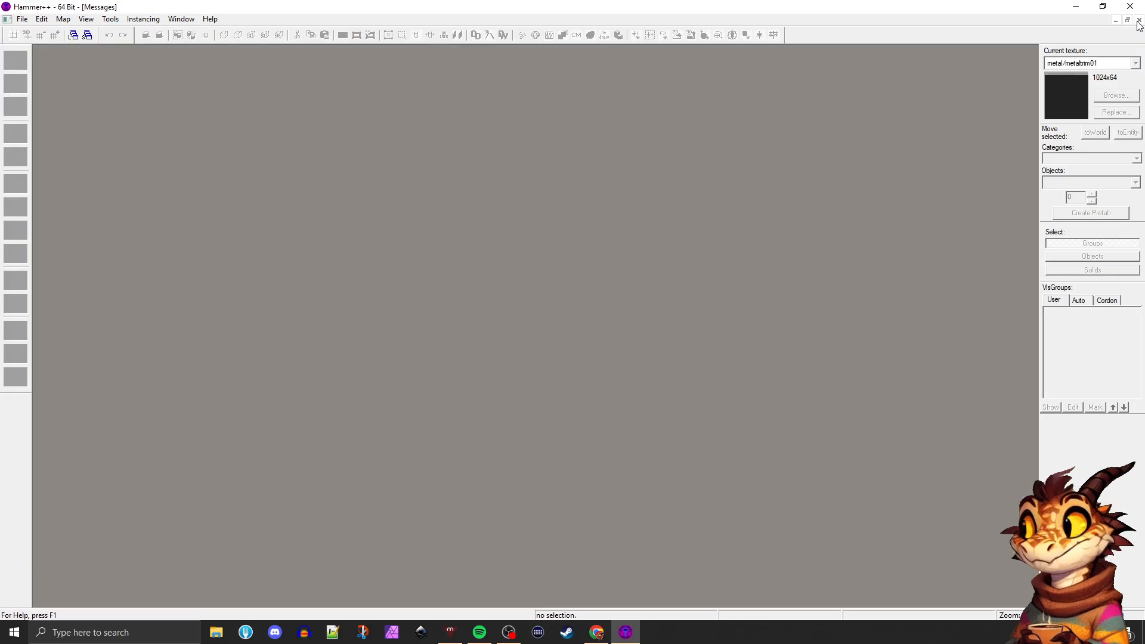
{"action": "left_click", "coordinate": [21, 19]}
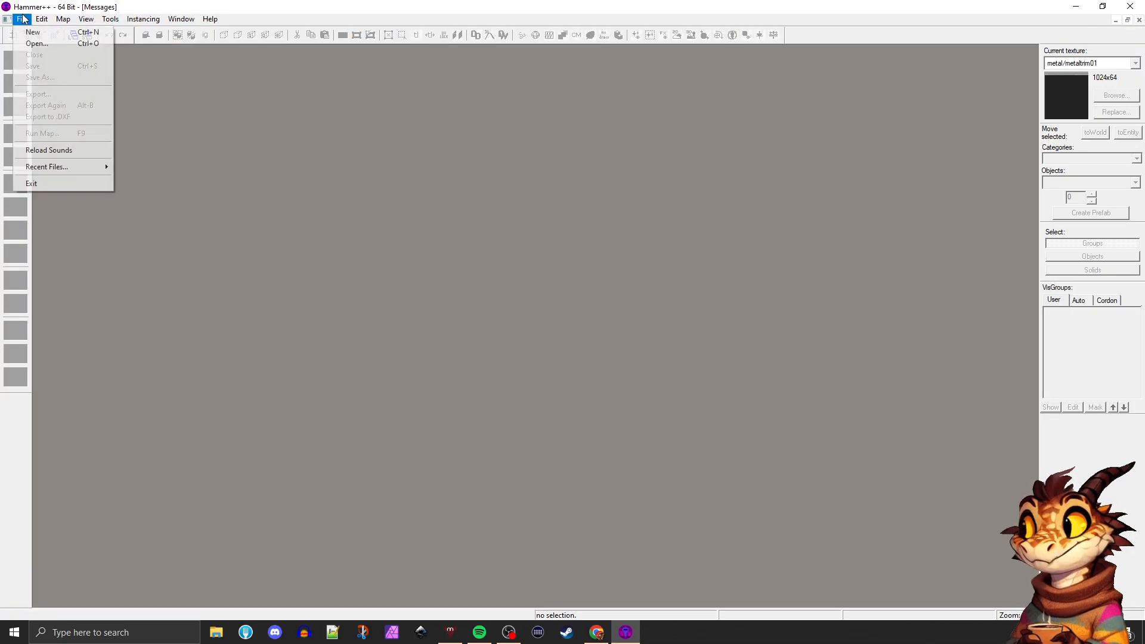
{"action": "left_click", "coordinate": [31, 32]}
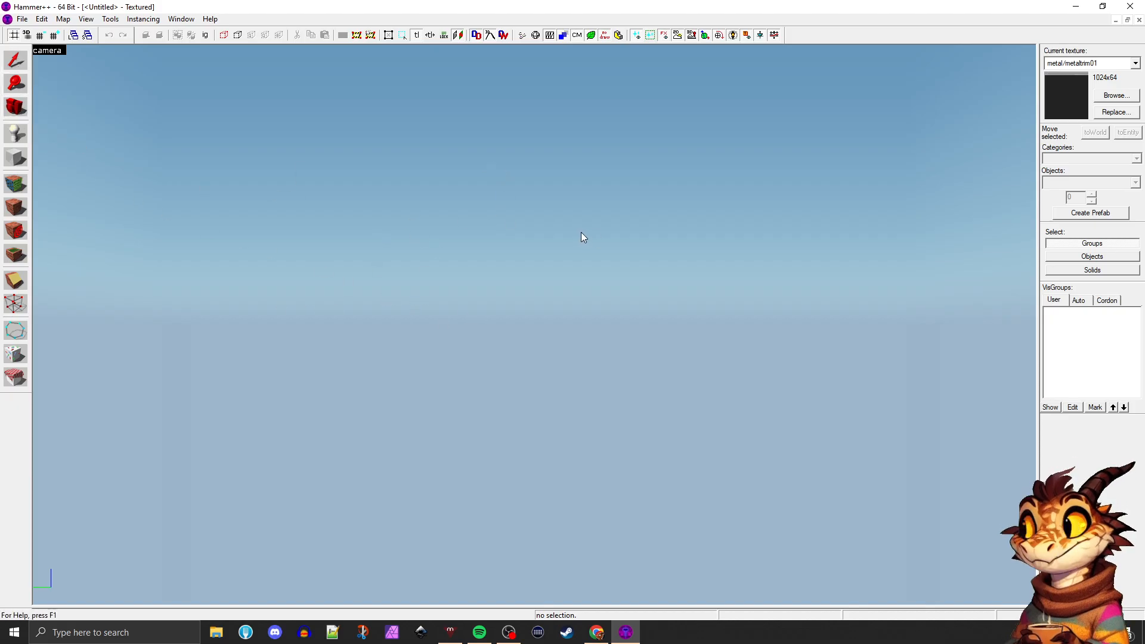
Look around the empty map with the Camera tool, and restore the four-view layout with camera, top, front and side views
{"action": "left_click", "coordinate": [14, 109]}
{"action": "key", "text": "z"}
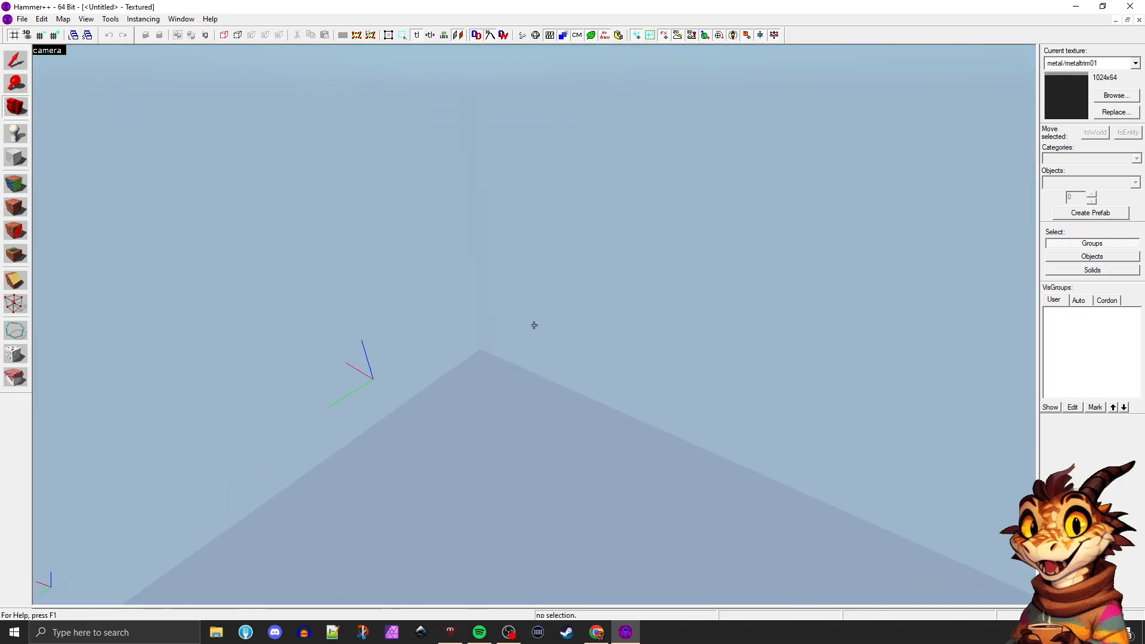
{"action": "key", "text": "z"}
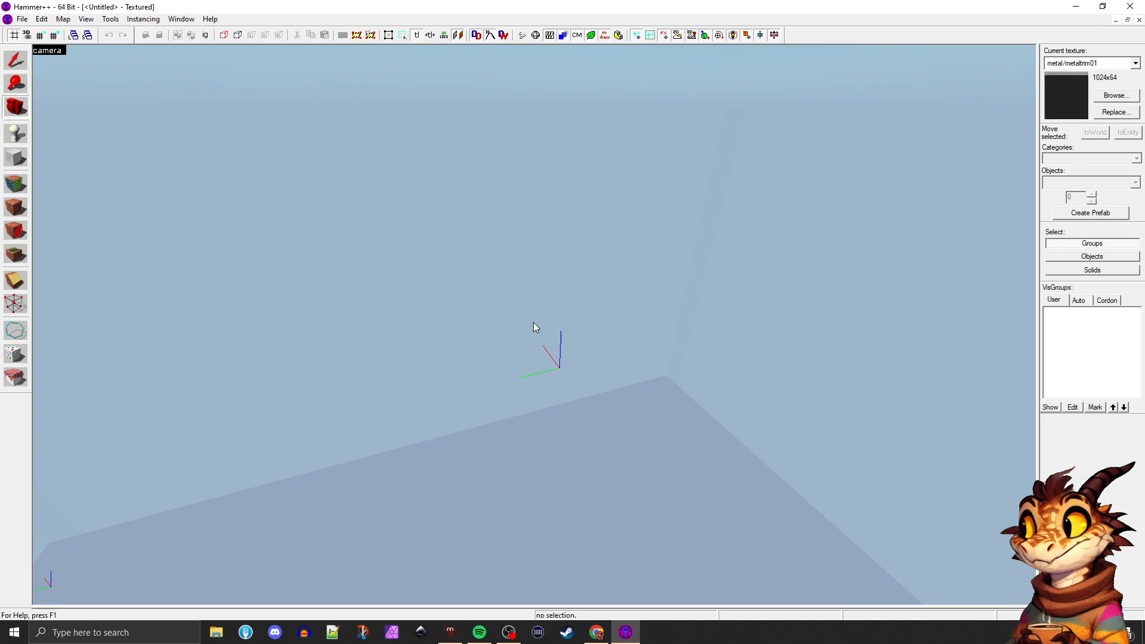
{"action": "key", "text": "shift+z"}
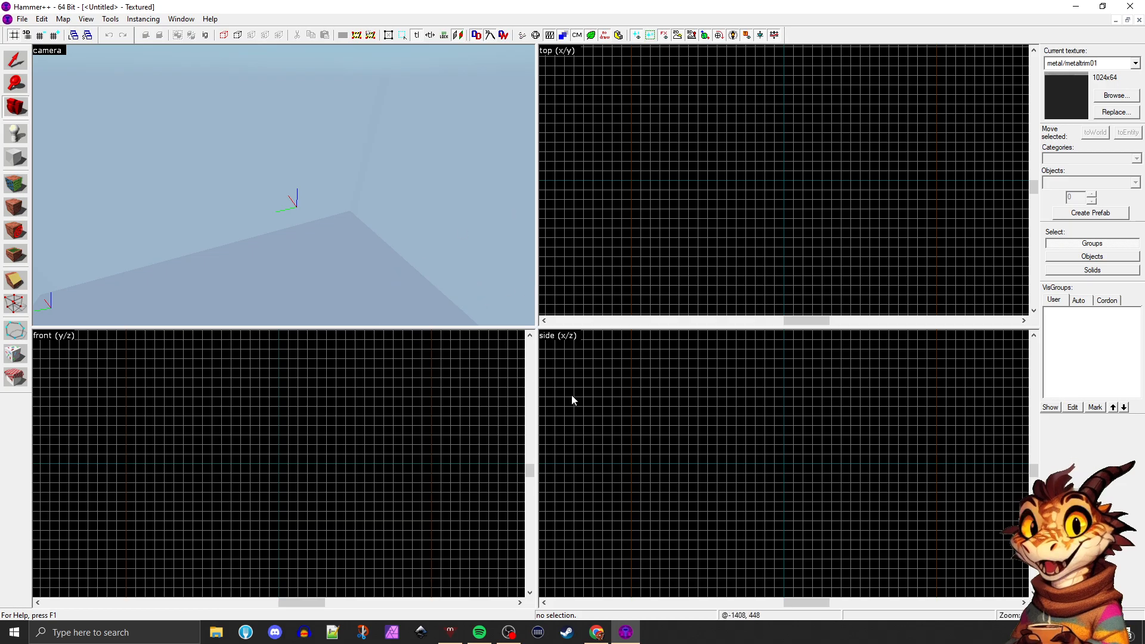
Examine the grids of the top, front and side views at different zoom levels
{"action": "scroll", "coordinate": [604, 421], "scroll_direction": "down", "scroll_amount": 2}
{"action": "scroll", "coordinate": [629, 423], "scroll_direction": "up", "scroll_amount": 2}
{"action": "scroll", "coordinate": [411, 436], "scroll_direction": "down", "scroll_amount": 2}
{"action": "scroll", "coordinate": [247, 417], "scroll_direction": "up", "scroll_amount": 2}
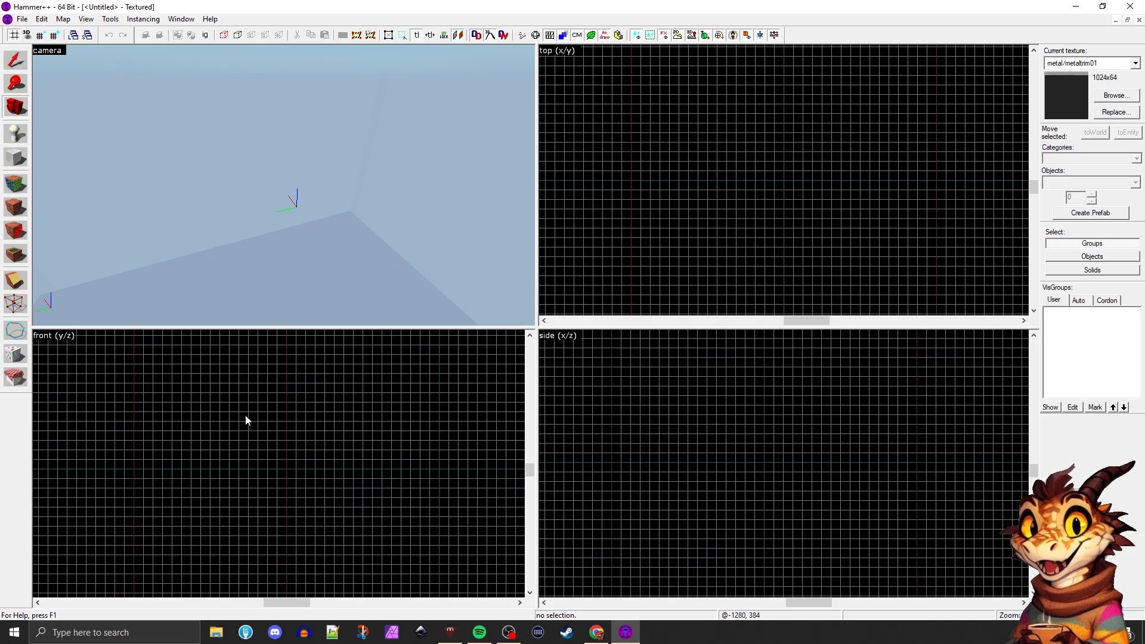
{"action": "scroll", "coordinate": [249, 417], "scroll_direction": "up", "scroll_amount": 2}
{"action": "scroll", "coordinate": [644, 256], "scroll_direction": "down", "scroll_amount": 3}
{"action": "scroll", "coordinate": [693, 217], "scroll_direction": "up", "scroll_amount": 5}
{"action": "scroll", "coordinate": [668, 241], "scroll_direction": "down", "scroll_amount": 1}
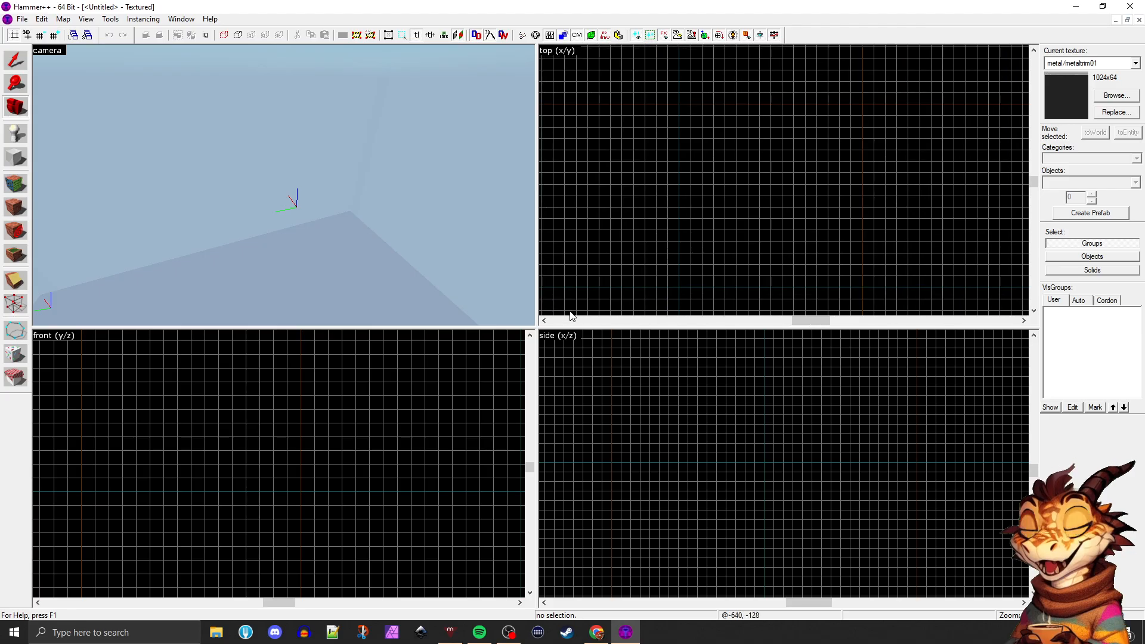
Use the Camera tool to view the map origin from different directions in the 3D view
{"action": "left_click", "coordinate": [688, 214]}
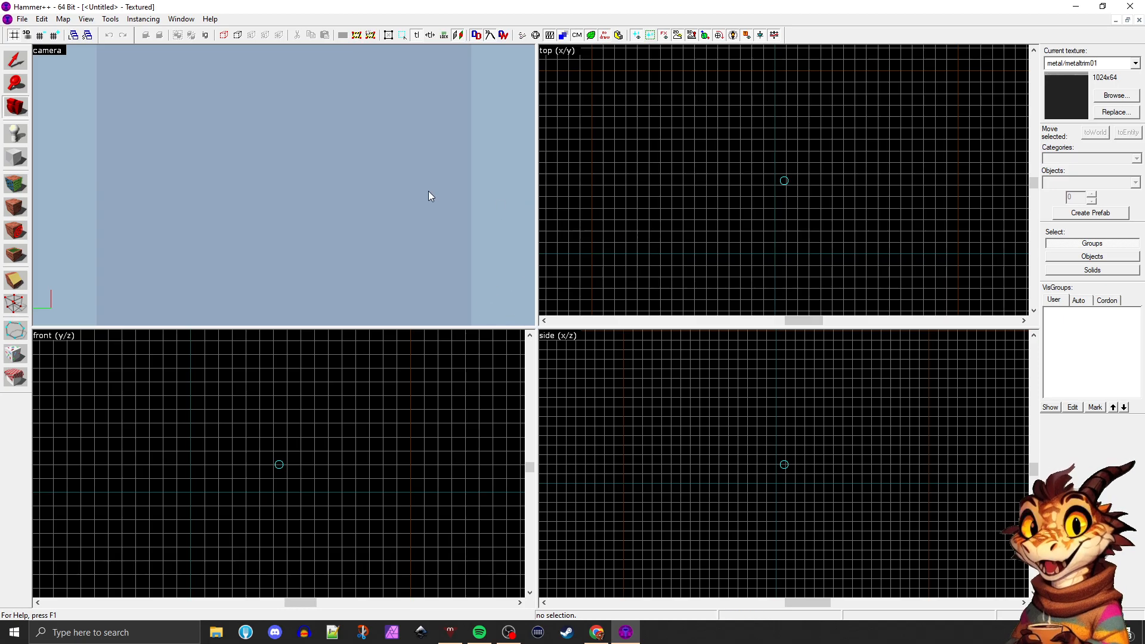
{"action": "left_click", "coordinate": [22, 115]}
{"action": "left_click", "coordinate": [13, 109]}
{"action": "left_click_drag", "start_coordinate": [283, 186], "coordinate": [284, 186]}
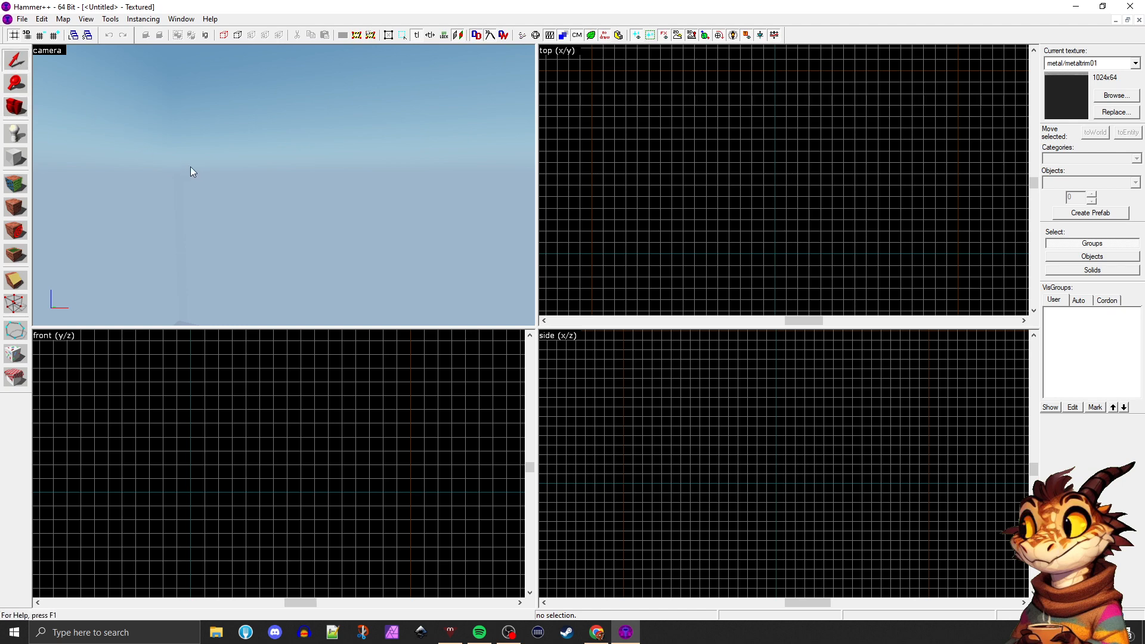
{"action": "left_click_drag", "start_coordinate": [683, 174], "coordinate": [695, 171]}
{"action": "left_click_drag", "start_coordinate": [763, 139], "coordinate": [855, 231]}
{"action": "key", "text": "Left"}
{"action": "key", "text": "Right"}
{"action": "left_click", "coordinate": [16, 107]}
{"action": "left_click_drag", "start_coordinate": [191, 144], "coordinate": [284, 186]}
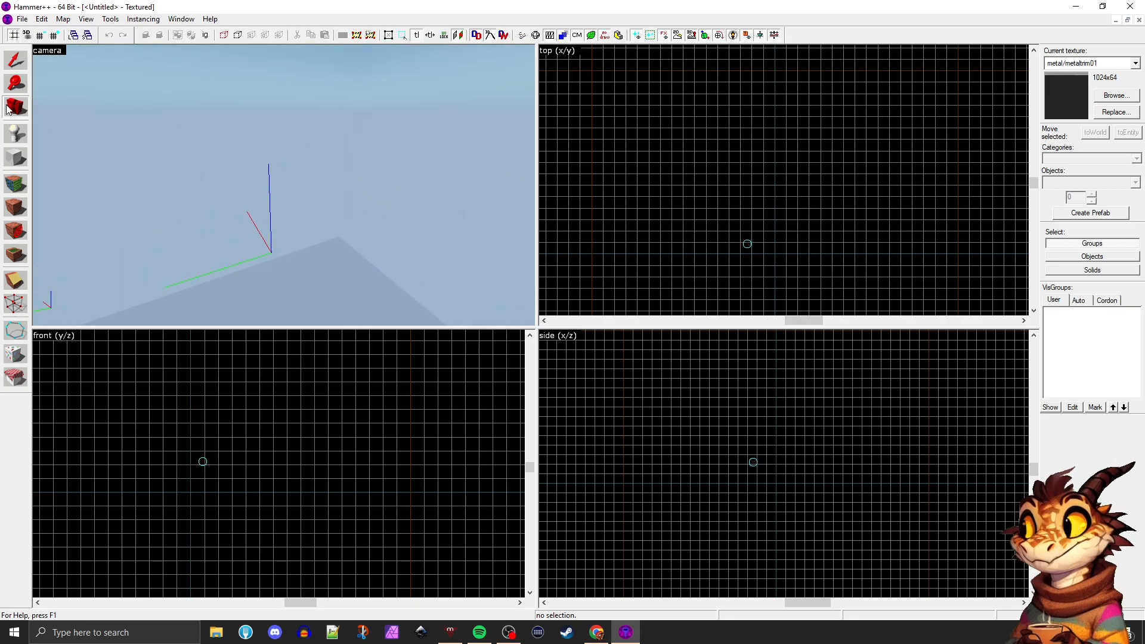
Switch to the Selection tool and fly around the map origin to examine the empty space in the 3D view
{"action": "left_click", "coordinate": [13, 60]}
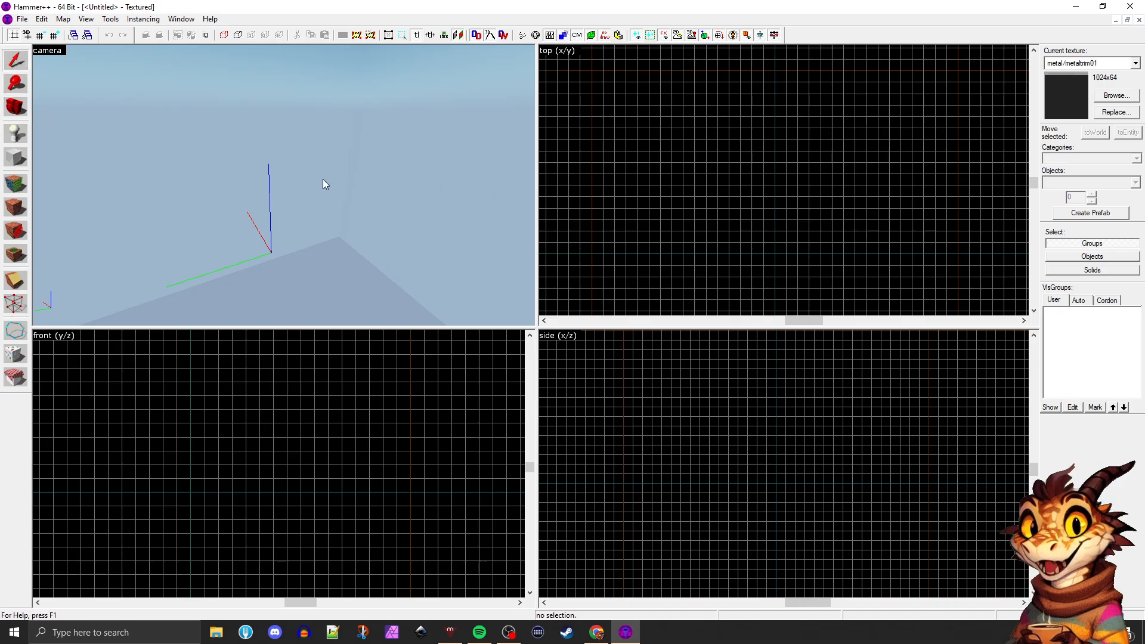
{"action": "key", "text": "a"}
{"action": "key", "text": "s"}
{"action": "key", "text": "d"}
{"action": "key", "text": "a"}
{"action": "key", "text": "s"}
{"action": "key", "text": "w"}
{"action": "key", "text": "a"}
{"action": "key", "text": "s"}
{"action": "key", "text": "d"}
{"action": "key", "text": "w"}
{"action": "key", "text": "a"}
{"action": "key", "text": "Left"}
{"action": "key", "text": "Up"}
{"action": "key", "text": "Right"}
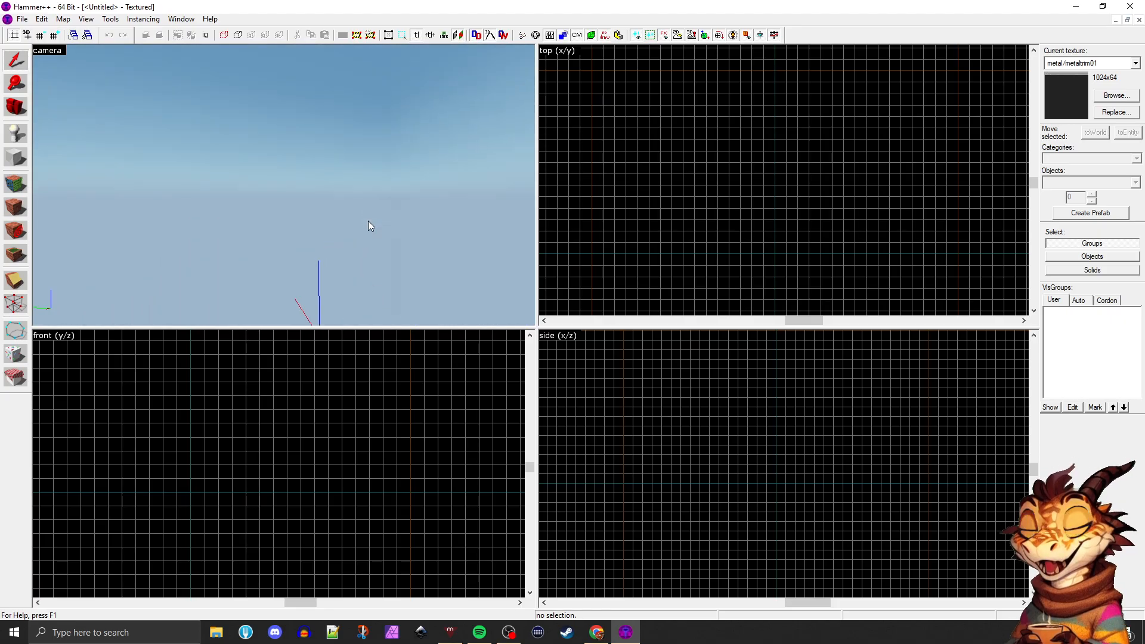
{"action": "key", "text": "Down"}
{"action": "key", "text": "Left"}
{"action": "key", "text": "Up"}
{"action": "key", "text": "Right"}
{"action": "key", "text": "Down"}
{"action": "key", "text": "Left"}
{"action": "key", "text": "Left"}
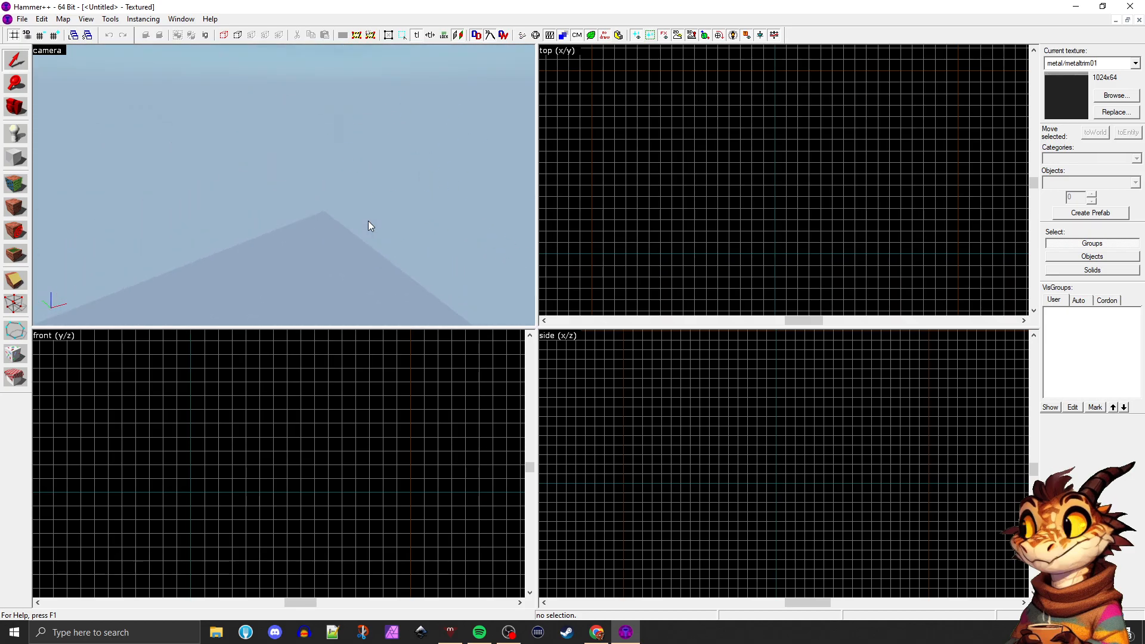
{"action": "key", "text": "Up"}
{"action": "key", "text": "Left"}
{"action": "key", "text": "Down"}
{"action": "key", "text": "s"}
{"action": "key", "text": "w"}
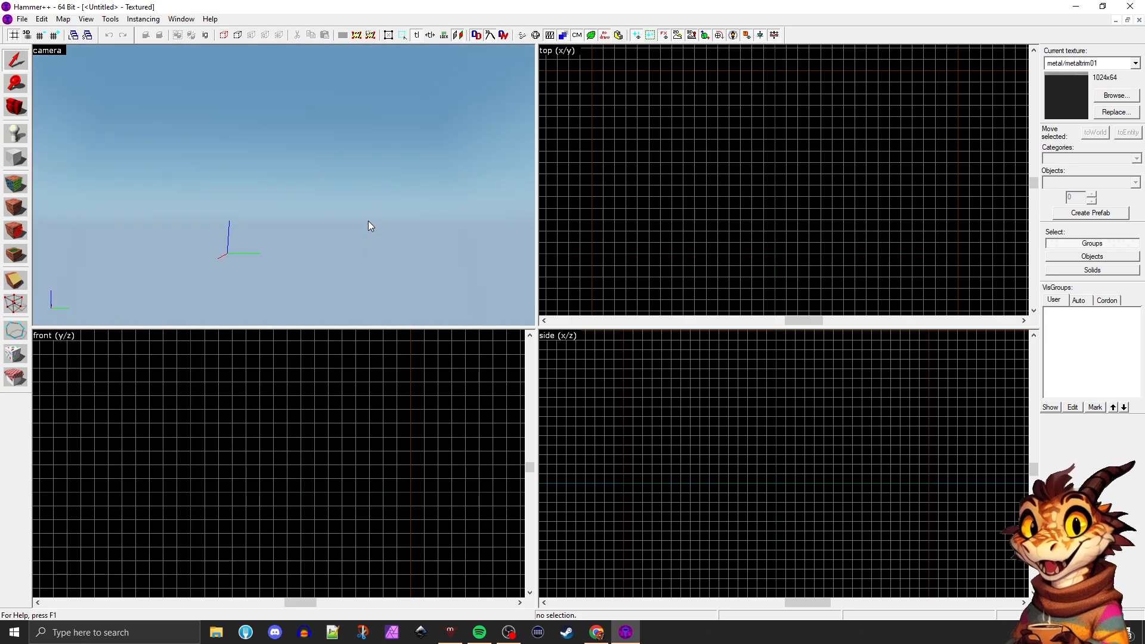
{"action": "key", "text": "d"}
{"action": "key", "text": "d"}
{"action": "key", "text": "Left"}
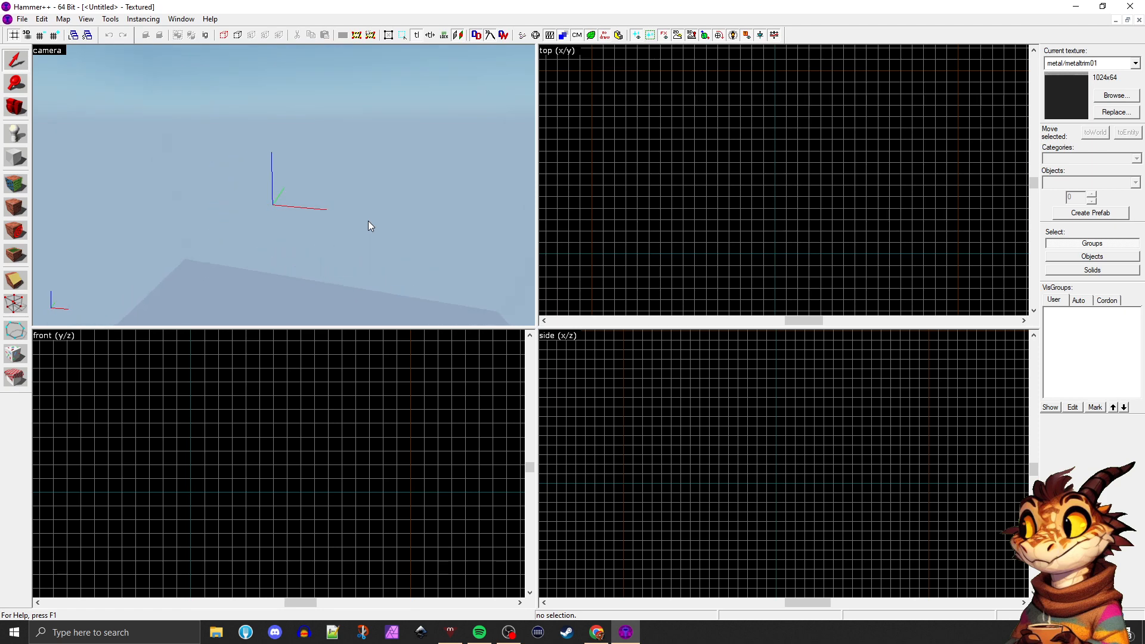
{"action": "key", "text": "a"}
{"action": "key", "text": "Right"}
{"action": "key", "text": "Down"}
{"action": "key", "text": "a"}
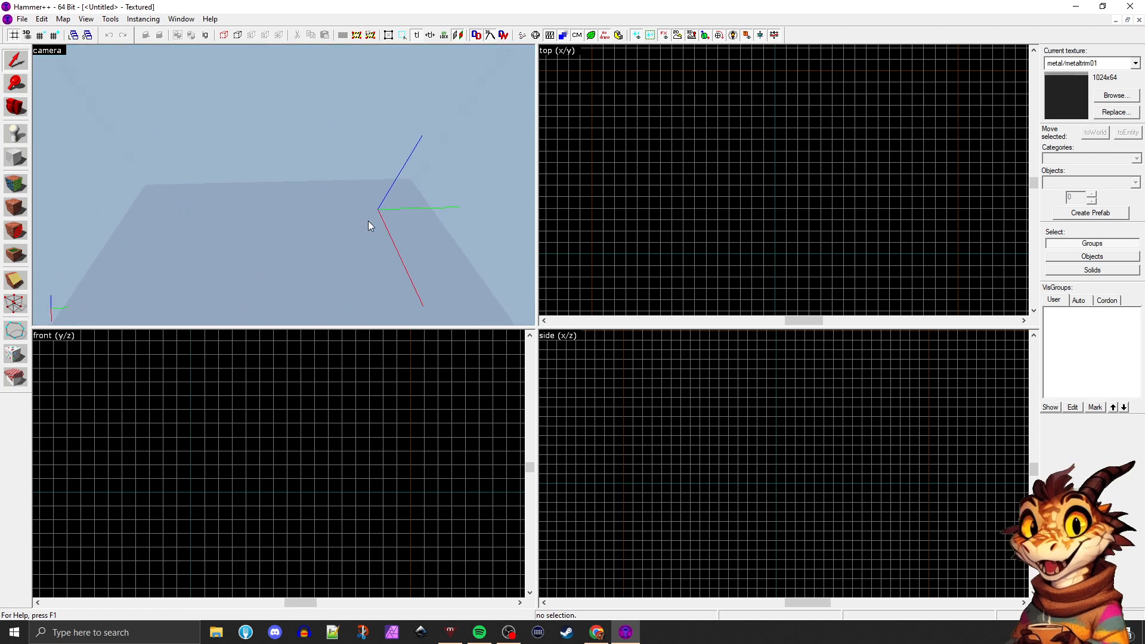
{"action": "key", "text": "s"}
{"action": "key", "text": "d"}
{"action": "key", "text": "z"}
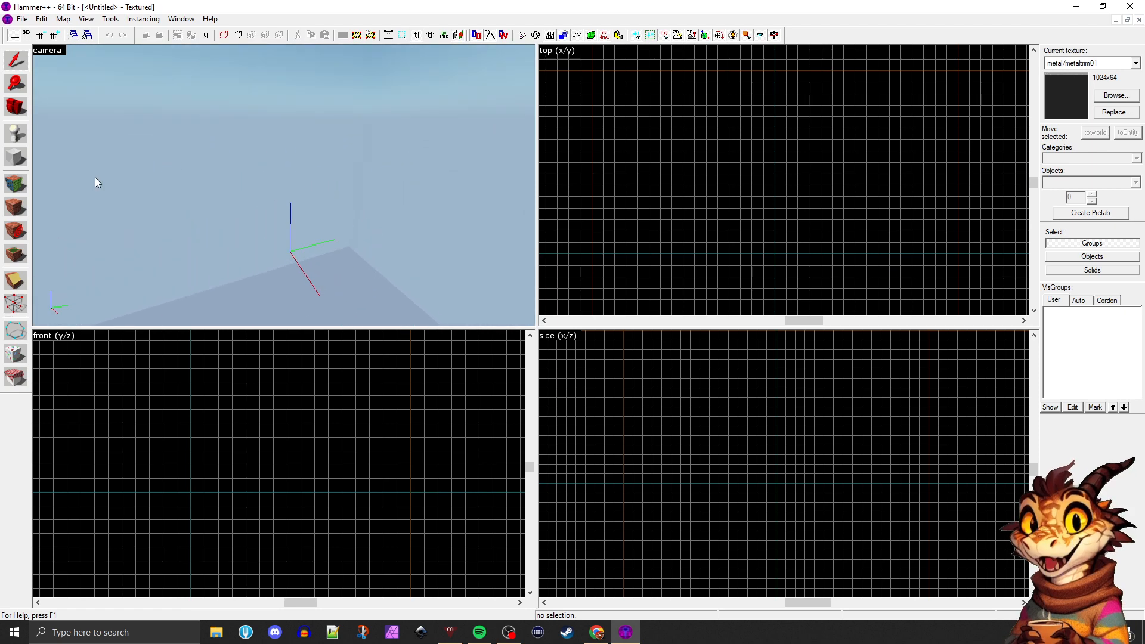
Activate the Camera tool, centre the 2D views on the camera, and reposition and re-aim it near the map origin
{"action": "left_click", "coordinate": [9, 112]}
{"action": "left_click_drag", "start_coordinate": [314, 215], "coordinate": [276, 299]}
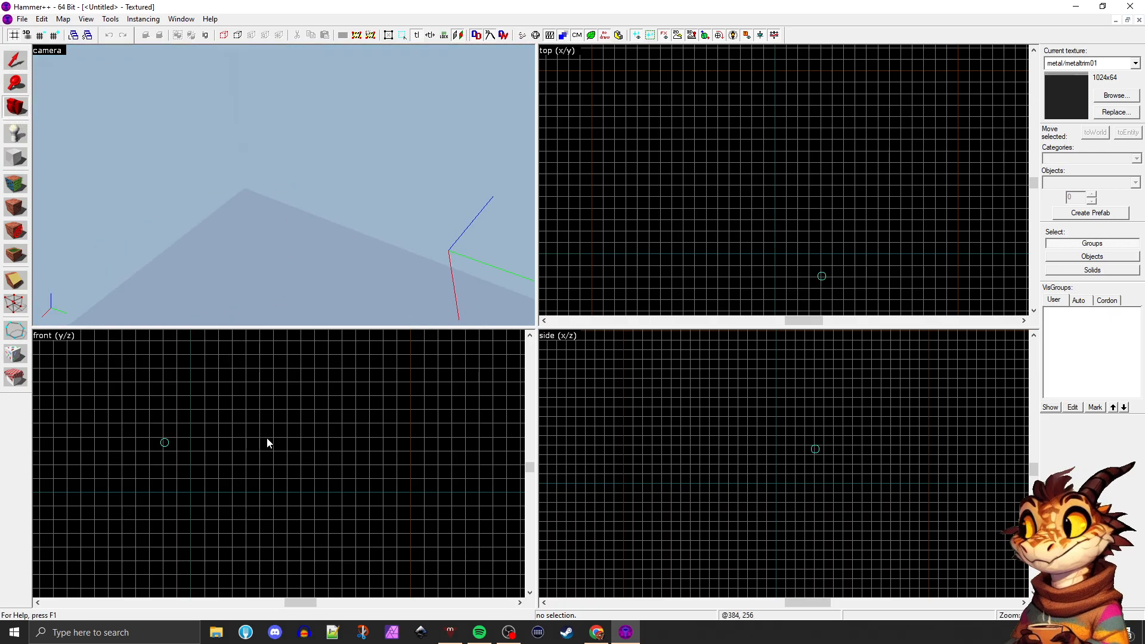
{"action": "key", "text": "ctrl+e"}
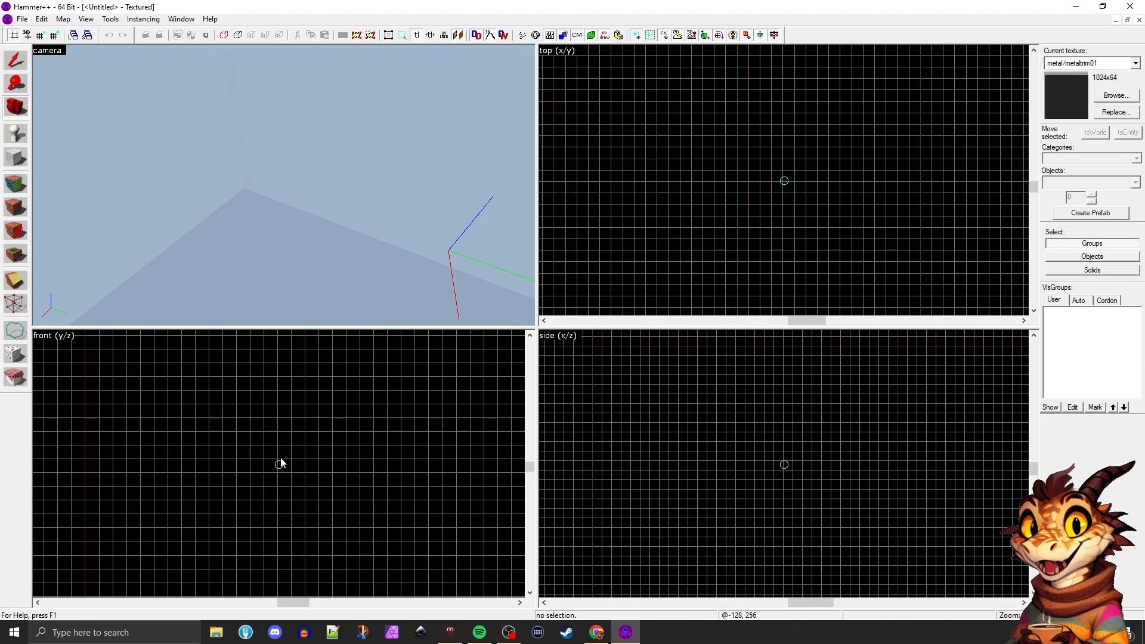
{"action": "left_click_drag", "start_coordinate": [281, 464], "coordinate": [329, 452]}
{"action": "left_click_drag", "start_coordinate": [316, 409], "coordinate": [413, 458]}
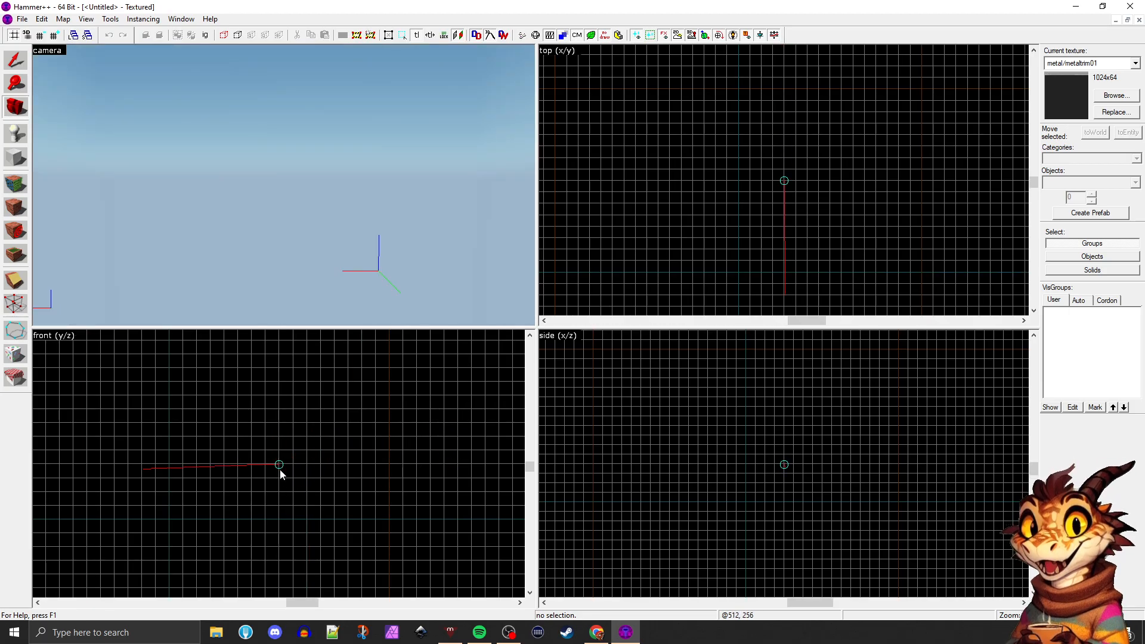
{"action": "left_click_drag", "start_coordinate": [268, 489], "coordinate": [226, 484]}
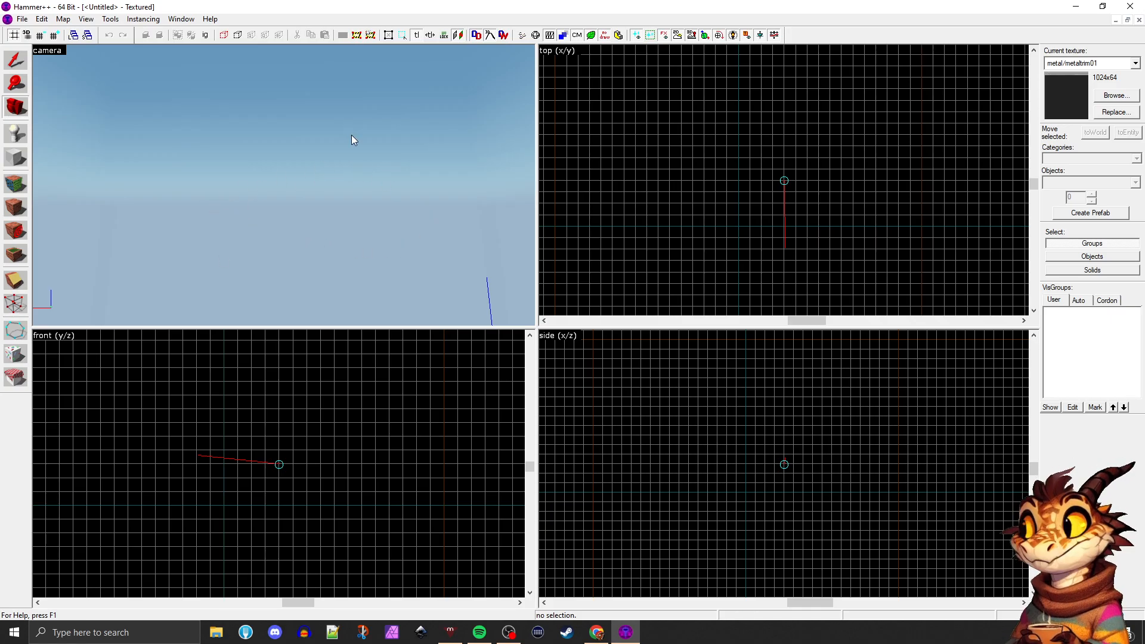
{"action": "key", "text": "z"}
{"action": "key", "text": "z"}
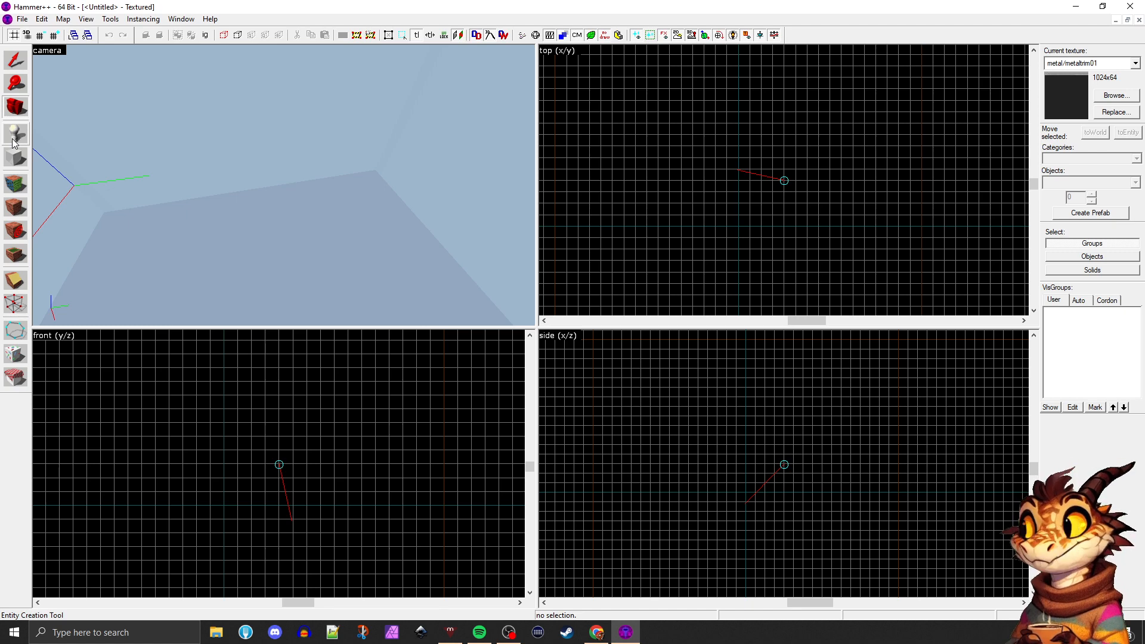
Alternate between the Block and Entity creation tools to view their object options, ending on the Block tool
{"action": "left_click", "coordinate": [16, 157]}
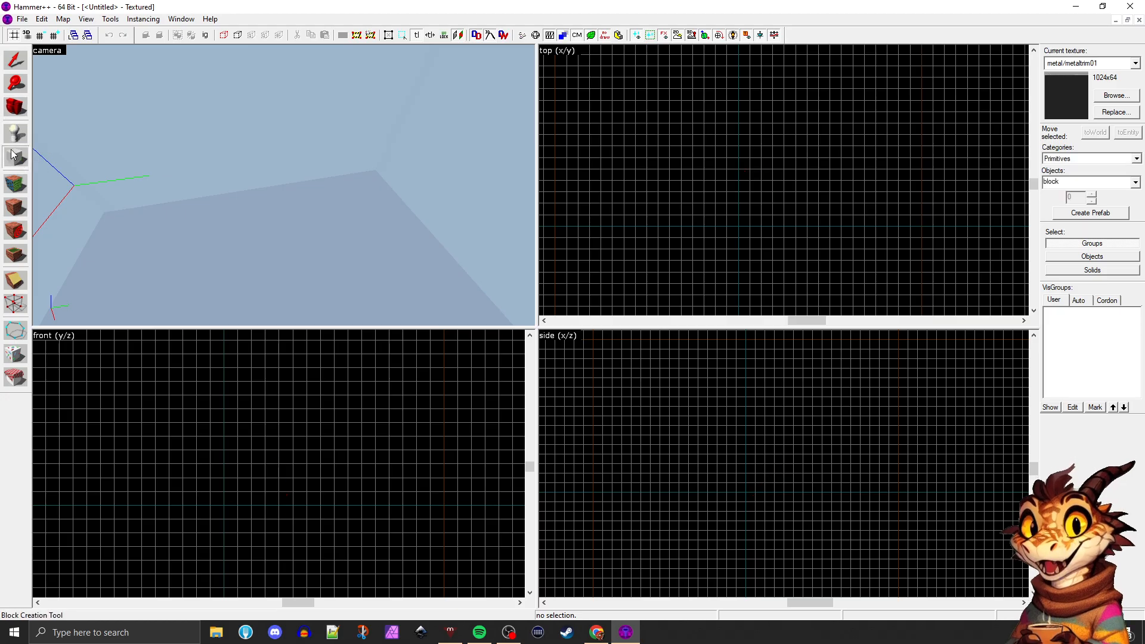
{"action": "left_click", "coordinate": [14, 136]}
{"action": "left_click", "coordinate": [14, 157]}
{"action": "left_click", "coordinate": [14, 136]}
{"action": "left_click", "coordinate": [16, 162]}
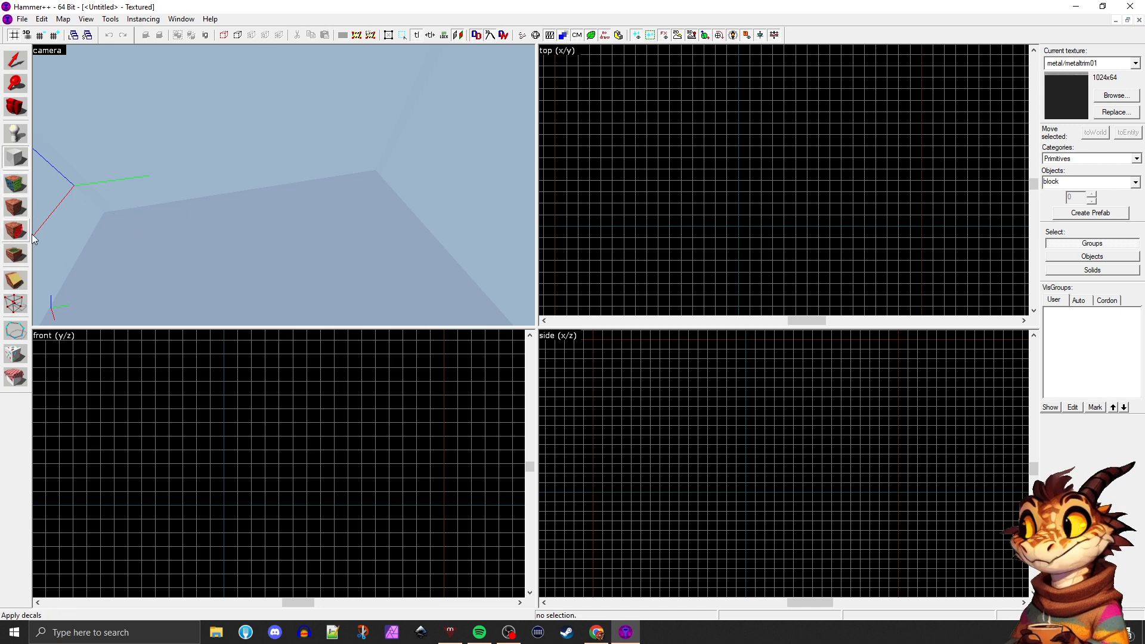
View the Face Edit Sheet's material settings in texture application mode, moving the sheet around, and close it
{"action": "left_click", "coordinate": [18, 182]}
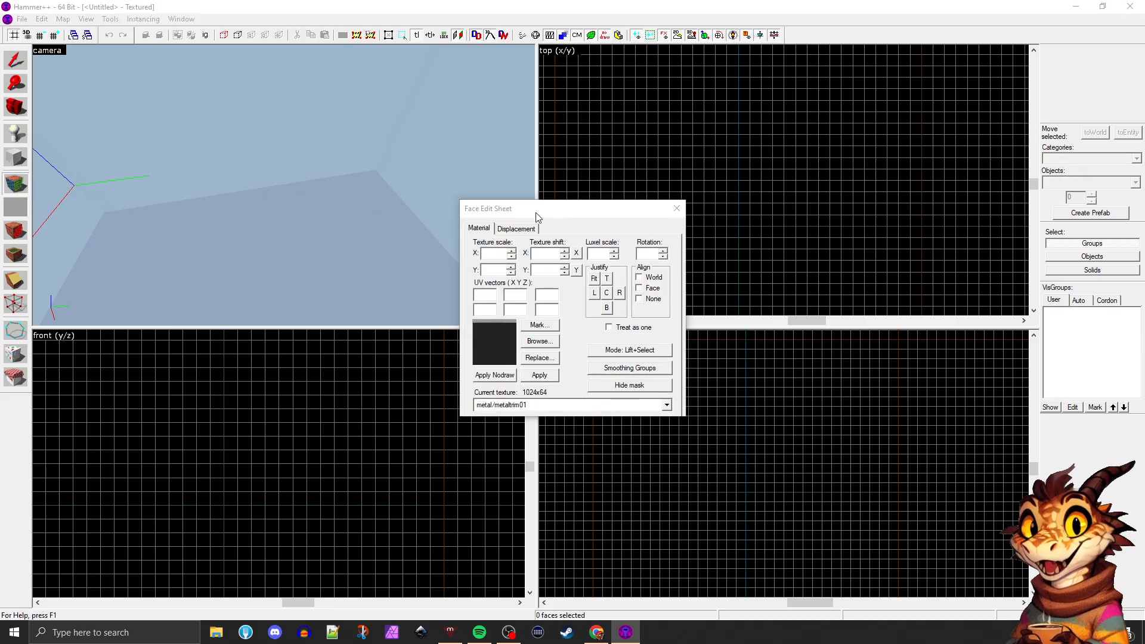
{"action": "left_click_drag", "start_coordinate": [536, 217], "coordinate": [315, 192]}
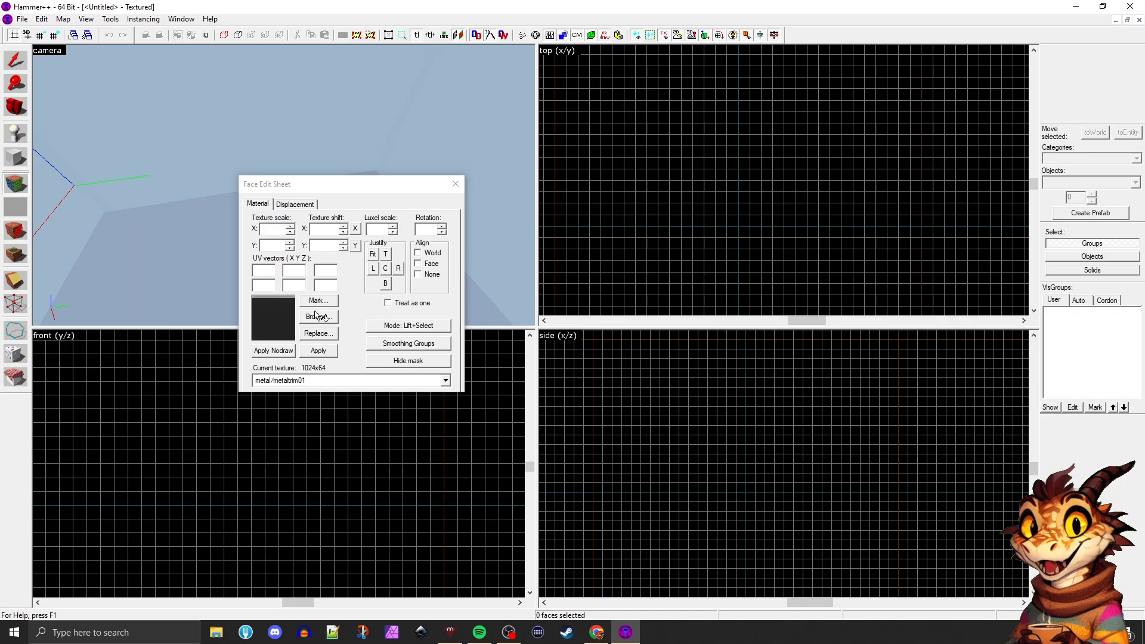
{"action": "left_click_drag", "start_coordinate": [342, 181], "coordinate": [466, 177]}
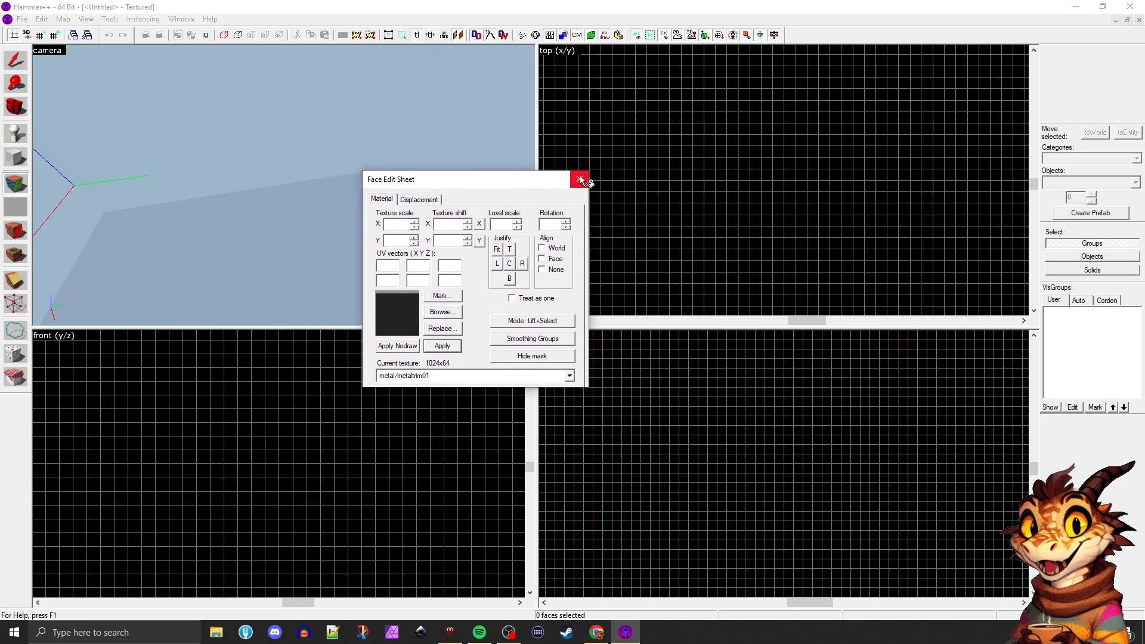
{"action": "left_click", "coordinate": [579, 180]}
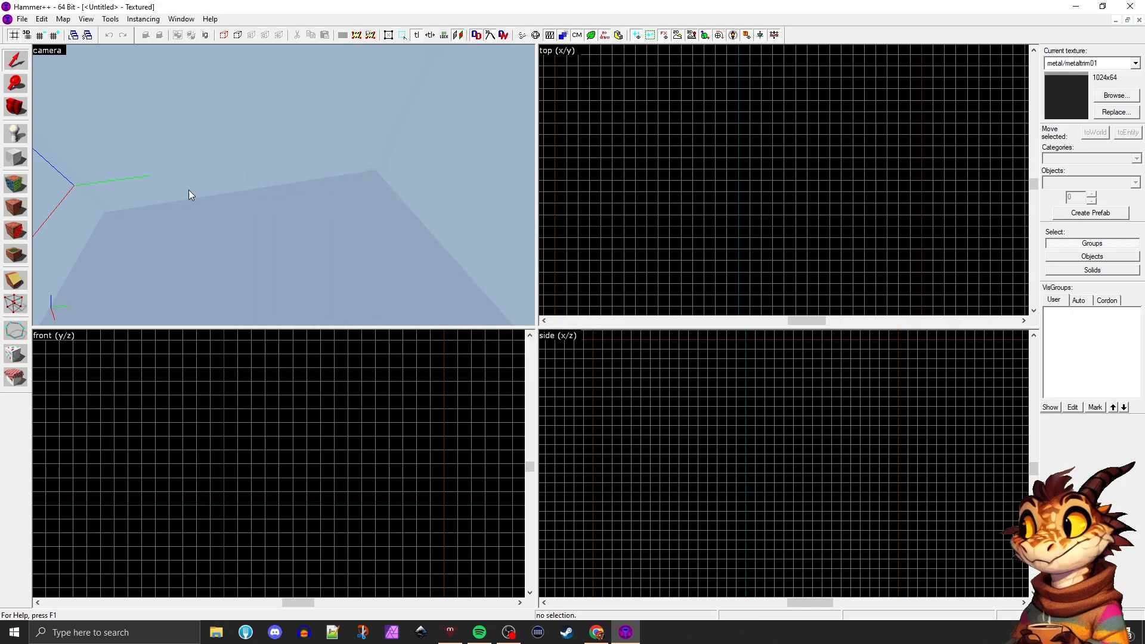
Reopen the Face Edit Sheet, move it over the camera view and close it again
{"action": "key", "text": "shift+a"}
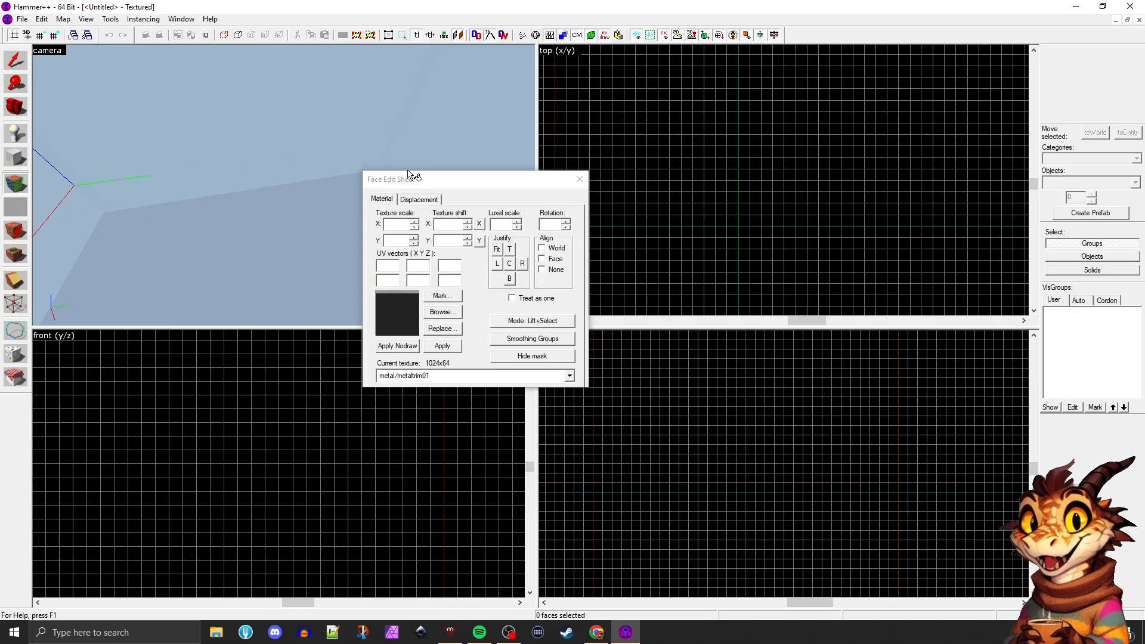
{"action": "left_click_drag", "start_coordinate": [425, 185], "coordinate": [340, 164]}
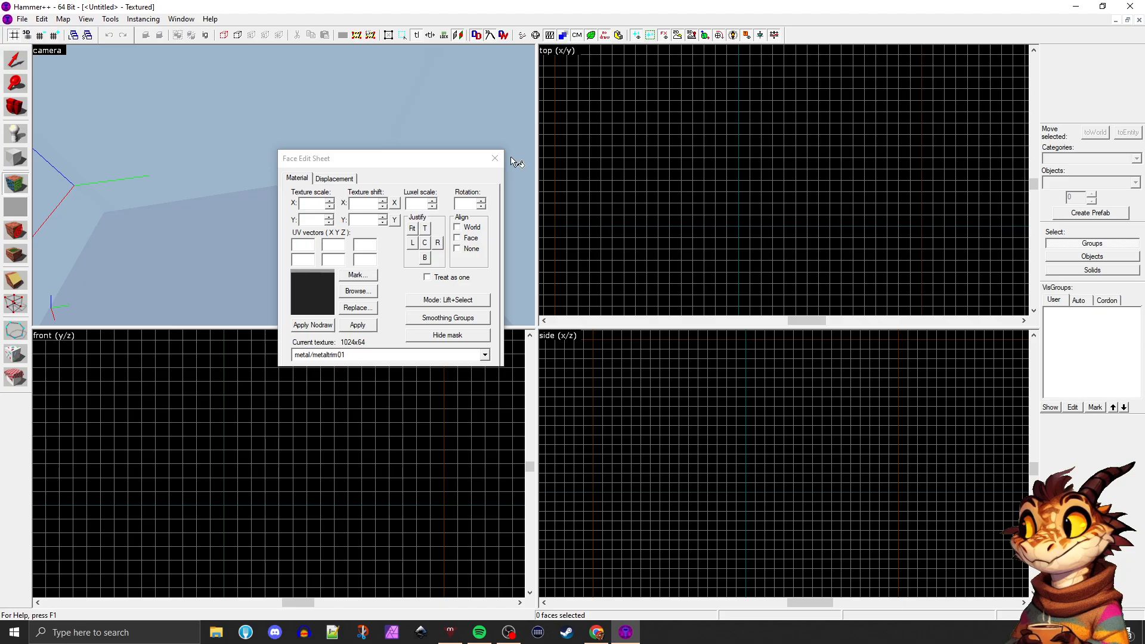
{"action": "left_click", "coordinate": [495, 158]}
Open and close the texture browser for the current texture, and do the same with the Face Edit Sheet
{"action": "left_click", "coordinate": [1112, 95]}
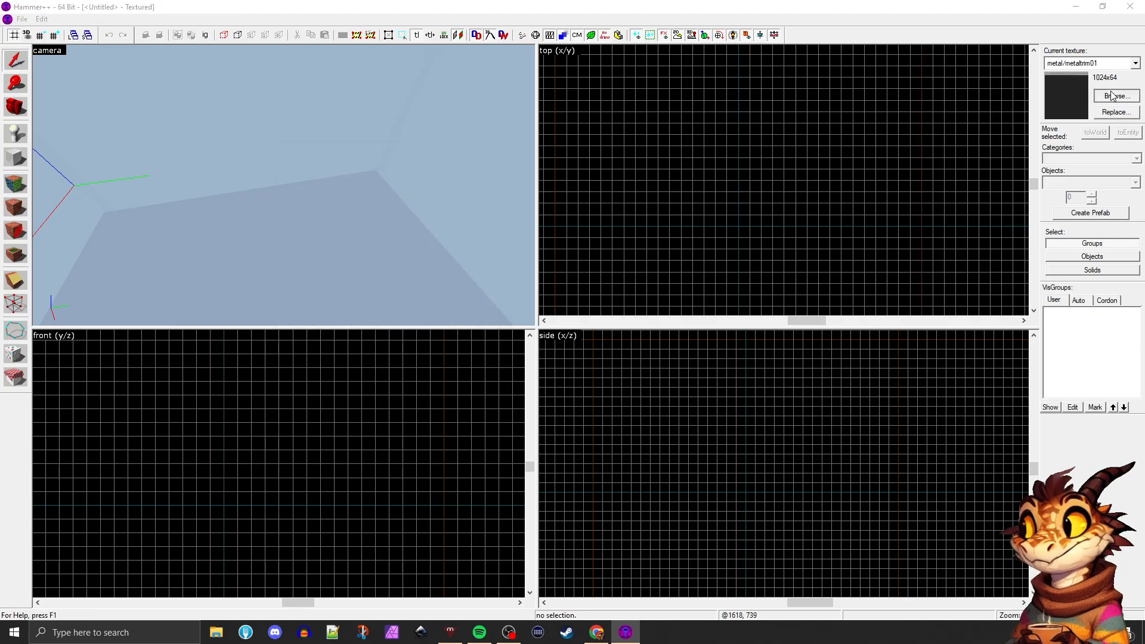
{"action": "left_click", "coordinate": [1129, 8]}
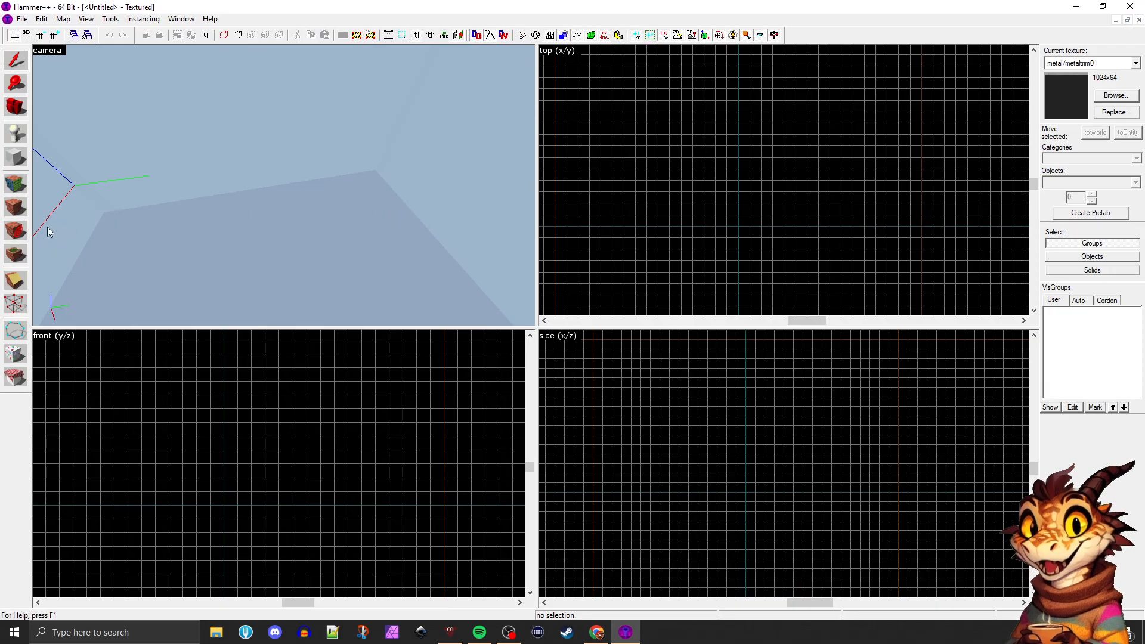
{"action": "left_click", "coordinate": [16, 183]}
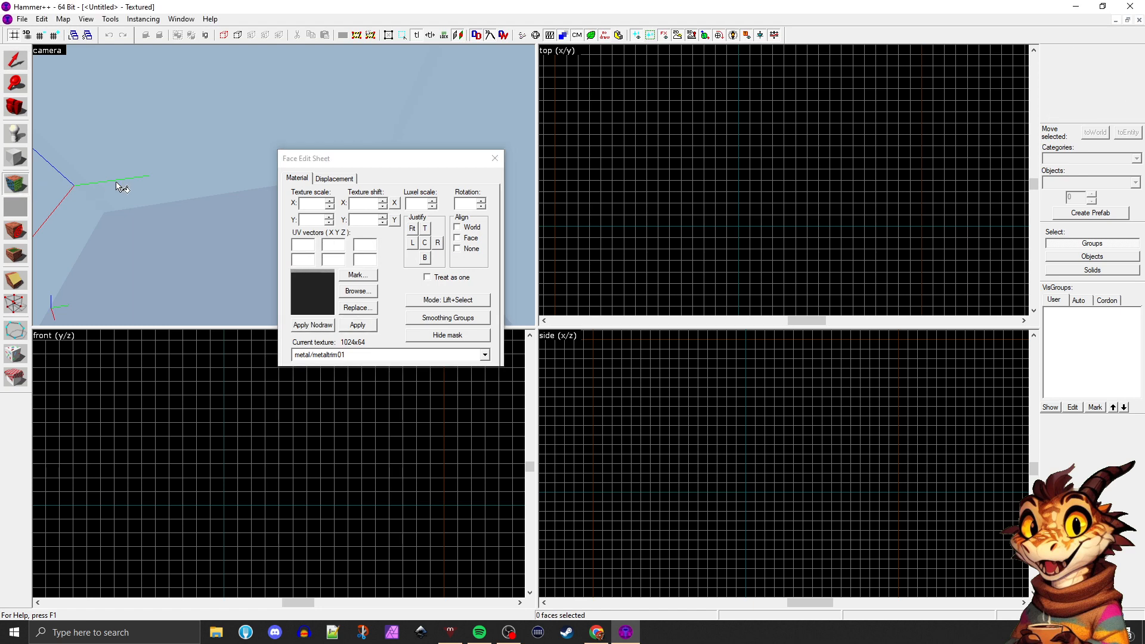
{"action": "left_click", "coordinate": [495, 158]}
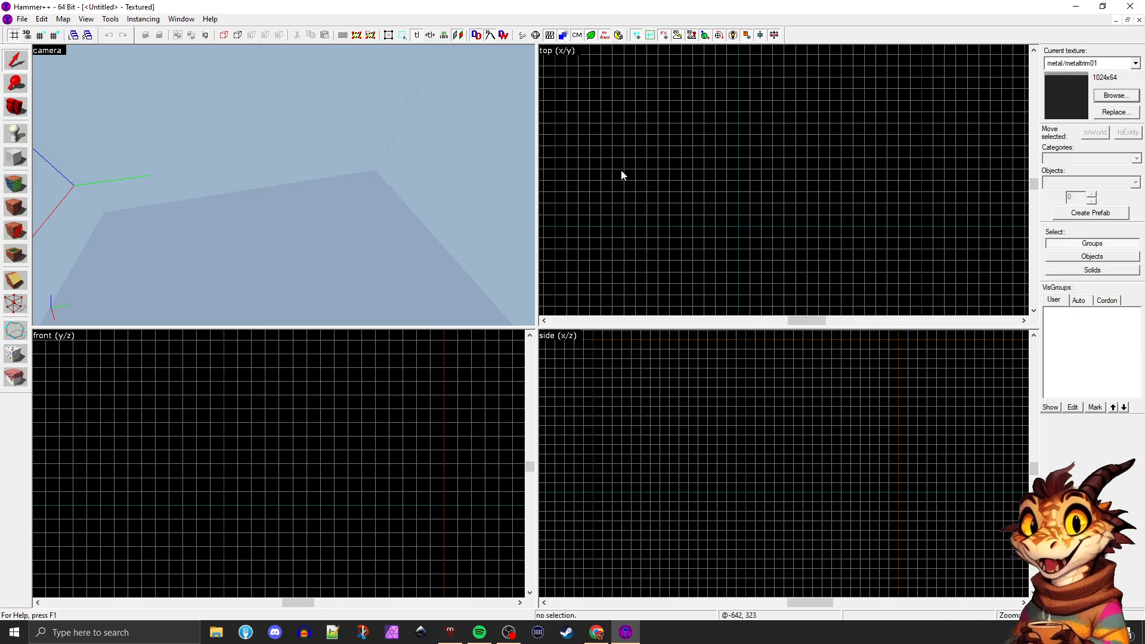
Bring up the Face Edit Sheet again, shift it partly over the top view and dismiss it
{"action": "key", "text": "shift+a"}
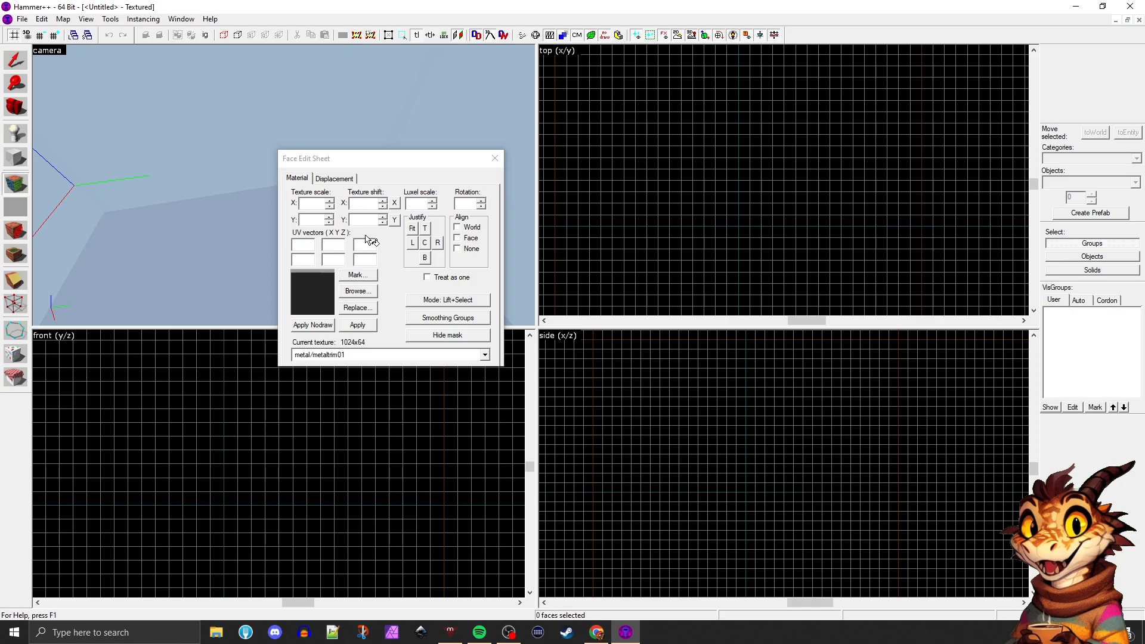
{"action": "left_click_drag", "start_coordinate": [405, 158], "coordinate": [508, 157]}
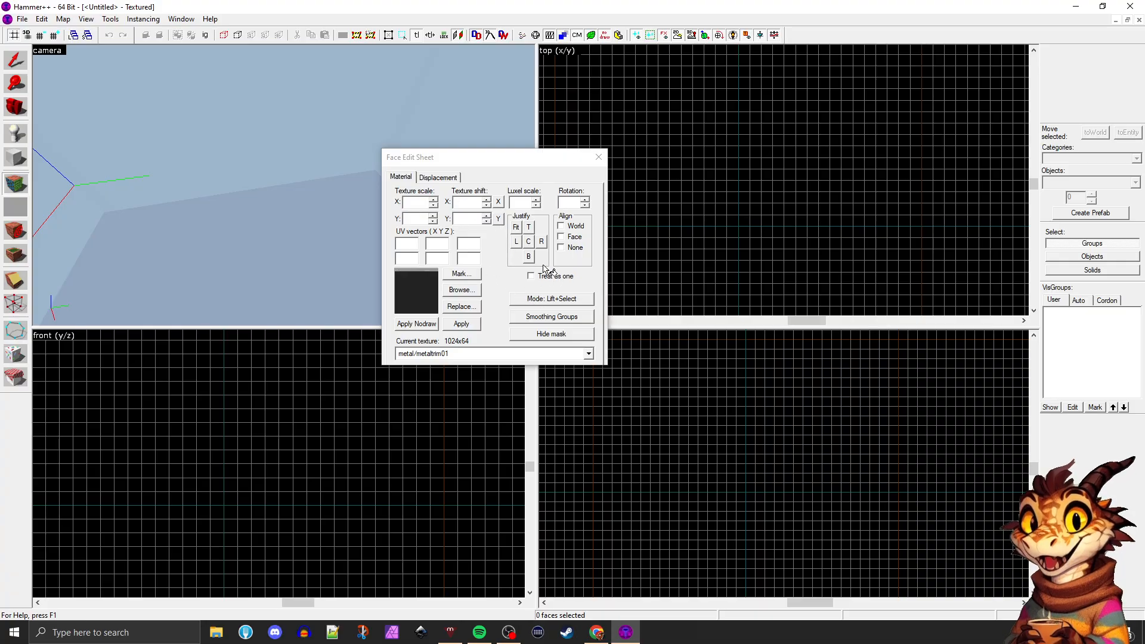
{"action": "left_click", "coordinate": [599, 156]}
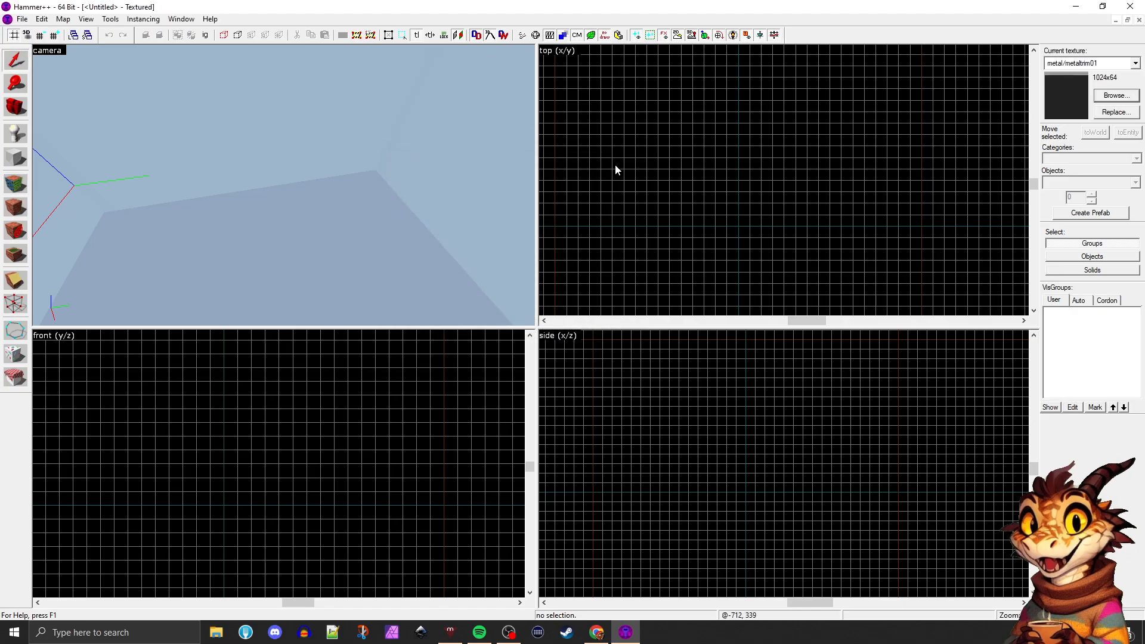
Open the texture browser, clear the clip name filter and browse the full texture list
{"action": "left_click", "coordinate": [1115, 96]}
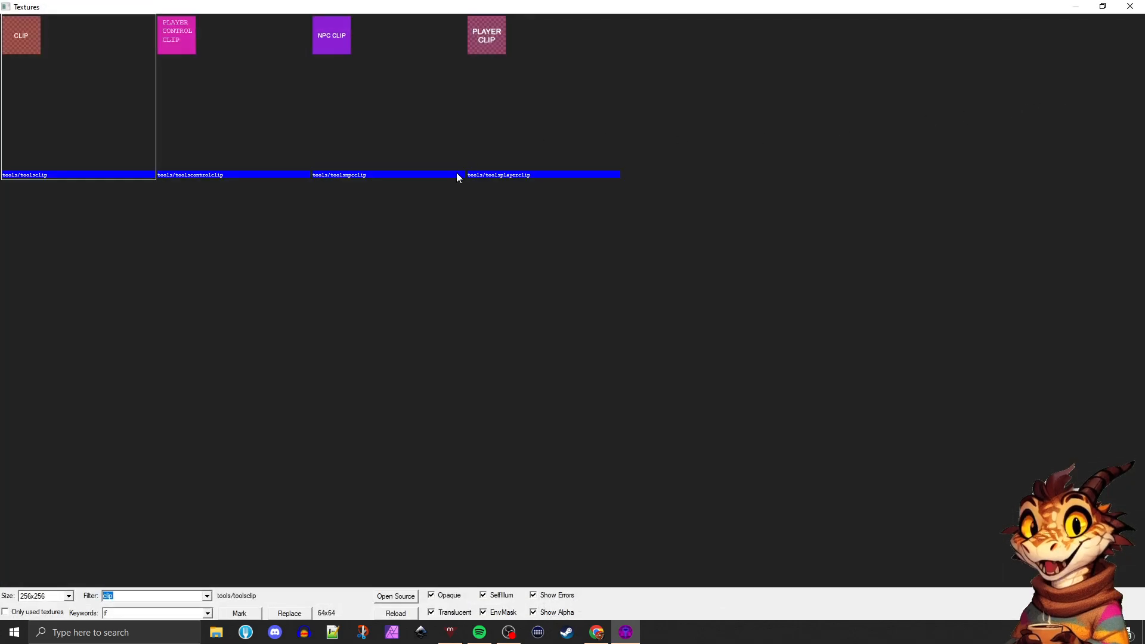
{"action": "left_click", "coordinate": [231, 370]}
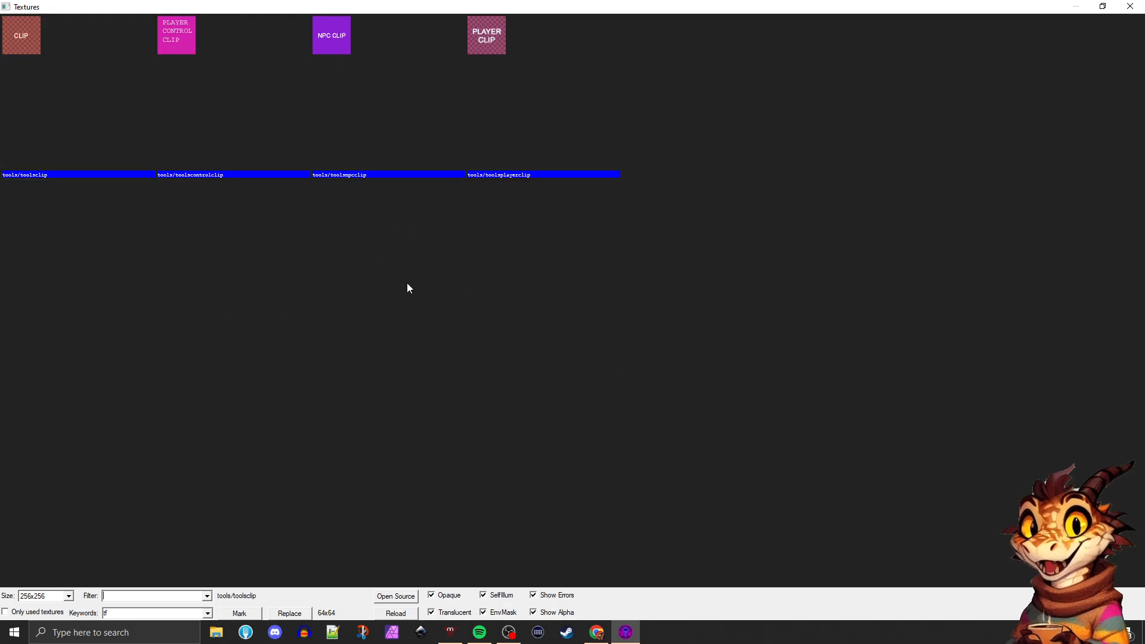
{"action": "key", "text": "BackSpace"}
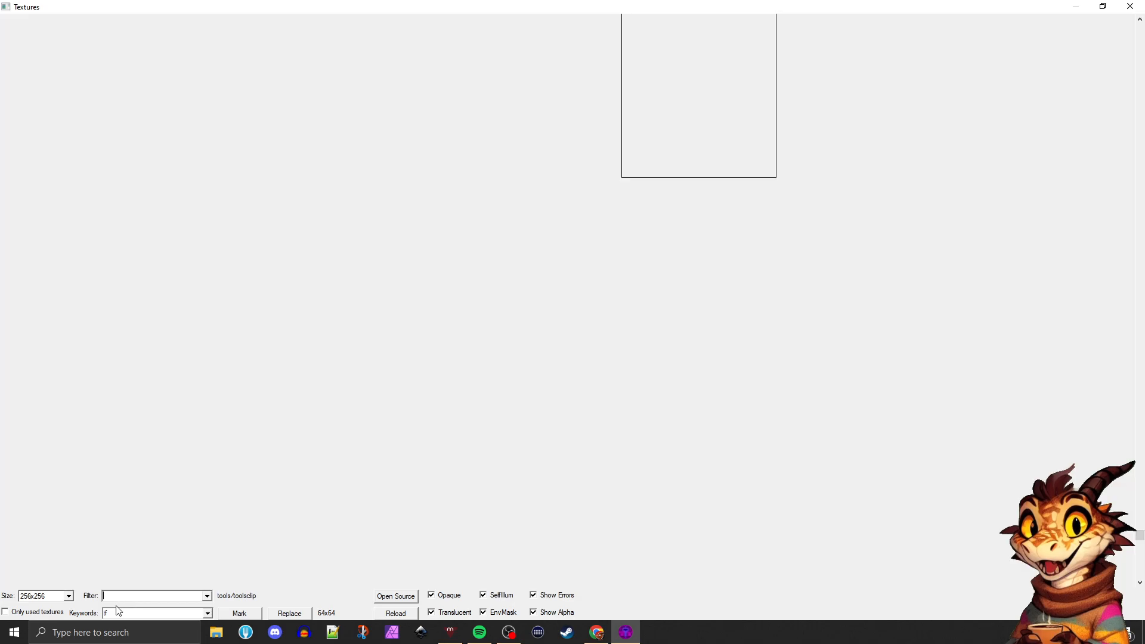
{"action": "scroll", "coordinate": [313, 406], "scroll_direction": "down", "scroll_amount": 10}
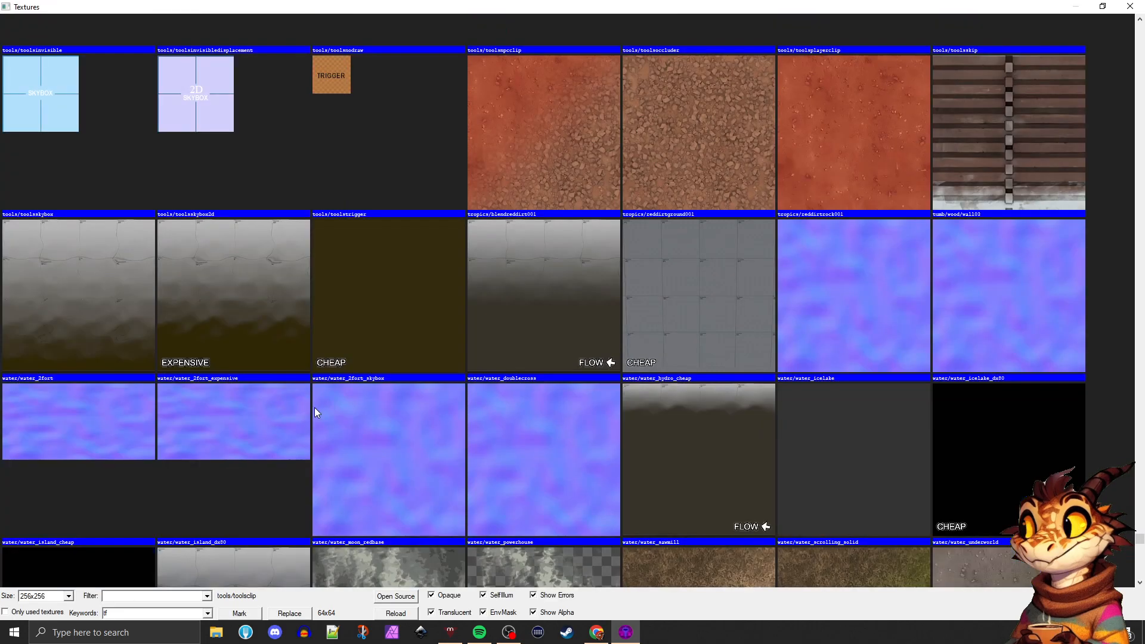
{"action": "scroll", "coordinate": [309, 414], "scroll_direction": "up", "scroll_amount": 6}
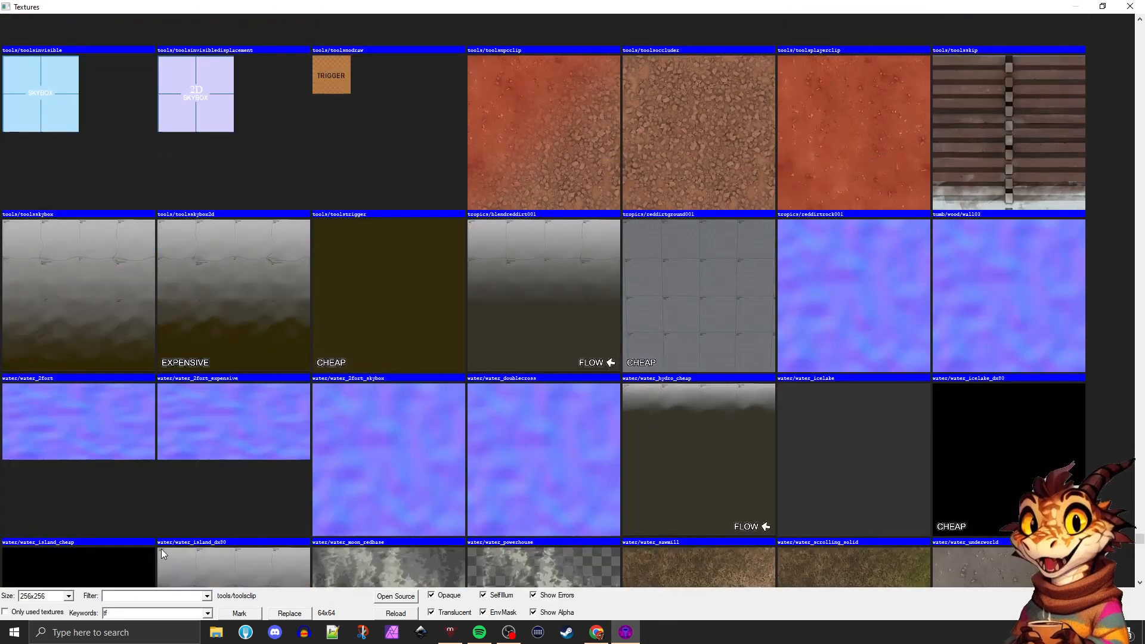
View the previously used texture keywords, clear the tf keyword and try hl instead
{"action": "double_click", "coordinate": [123, 614]}
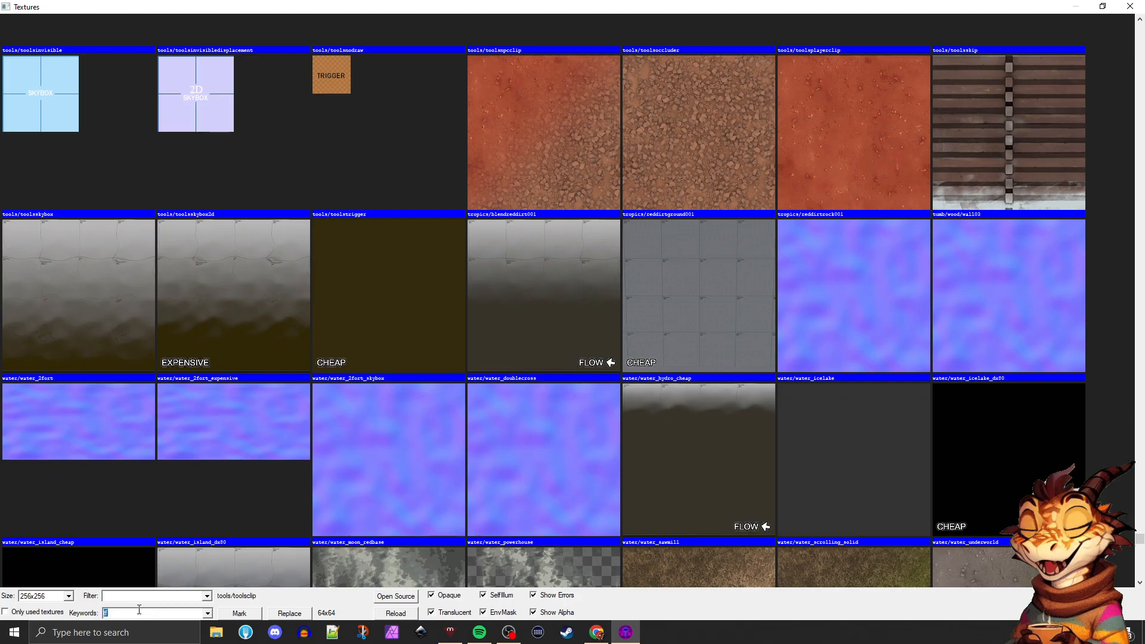
{"action": "left_click", "coordinate": [207, 613]}
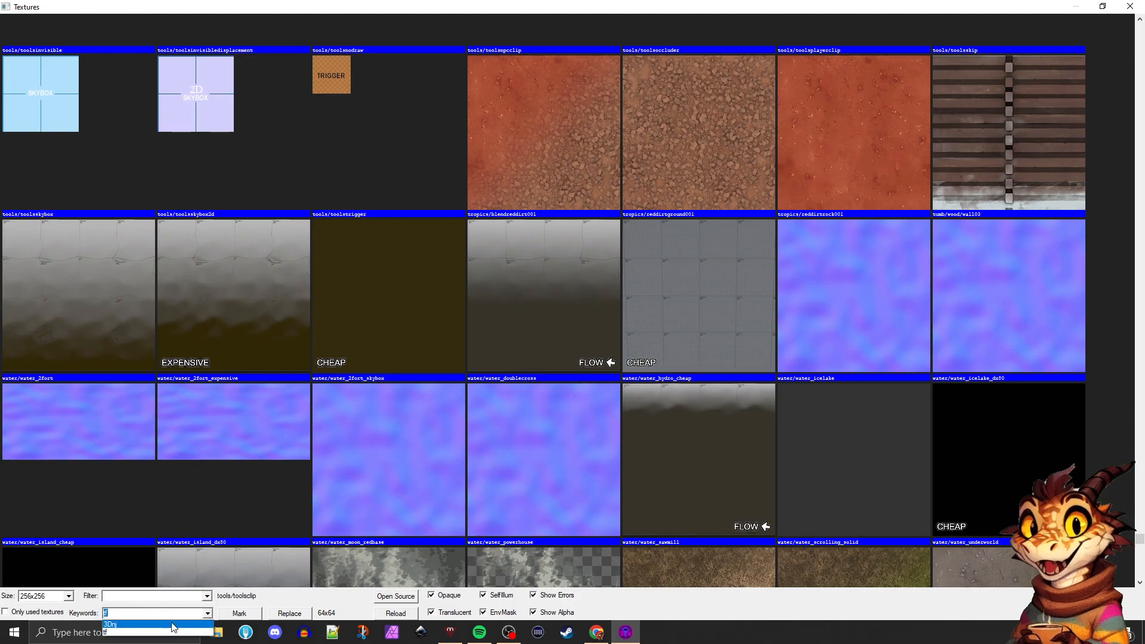
{"action": "left_click", "coordinate": [122, 613]}
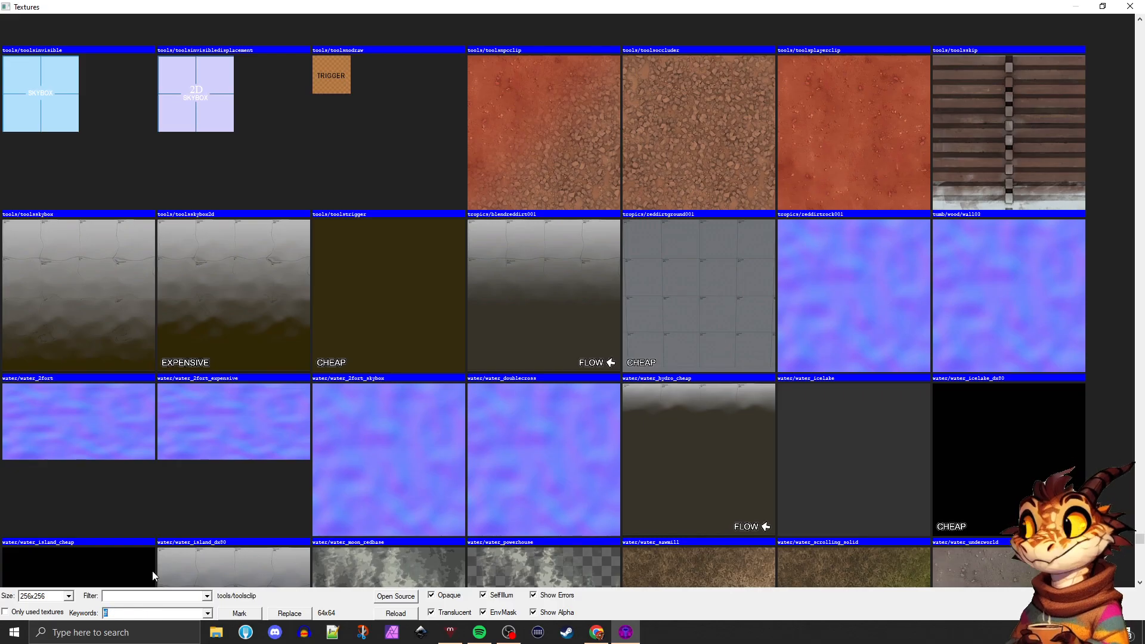
{"action": "double_click", "coordinate": [124, 613]}
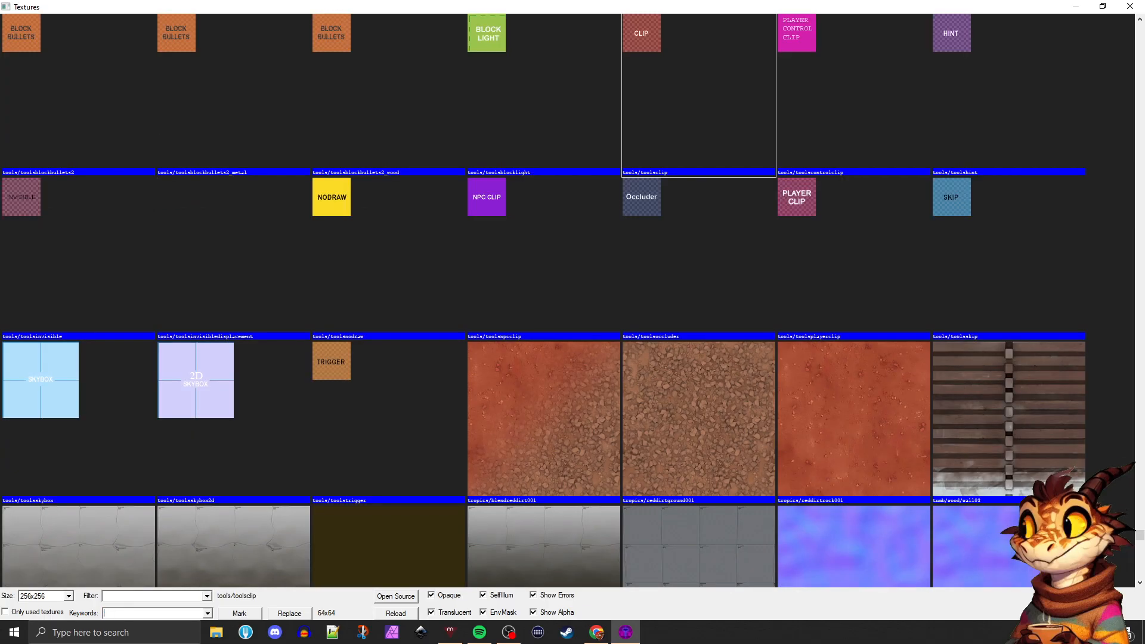
{"action": "key", "text": "BackSpace"}
{"action": "key", "text": "BackSpace"}
{"action": "type", "text": "hl"}
{"action": "key", "text": "BackSpace"}
{"action": "key", "text": "BackSpace"}
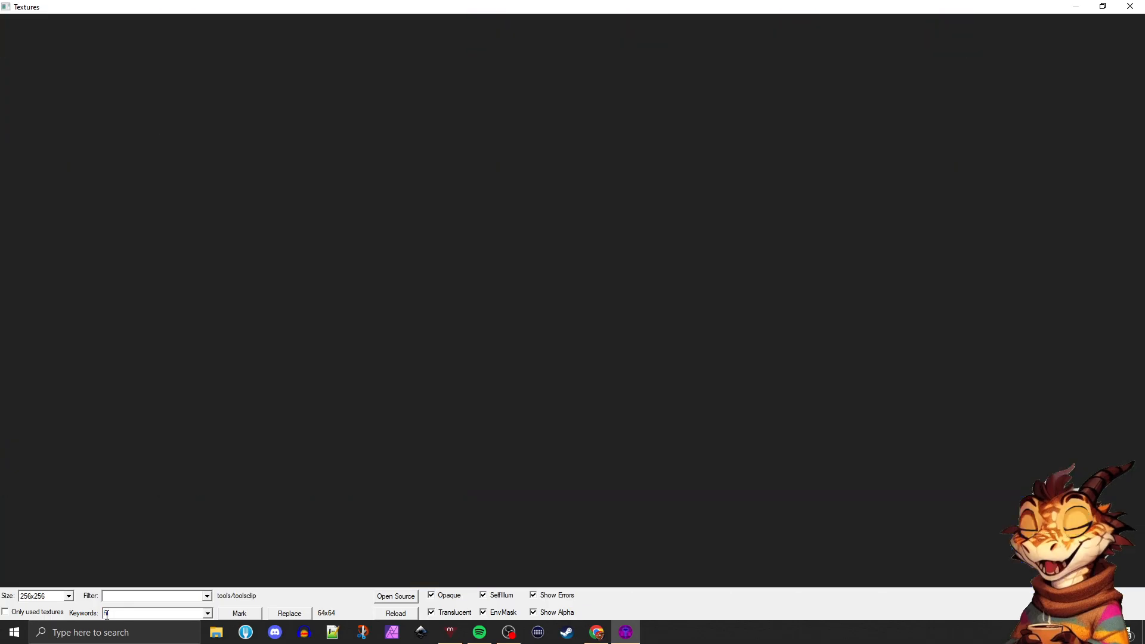
Try halflife and tool as keywords for narrowing down the textures
{"action": "type", "text": "hal"}
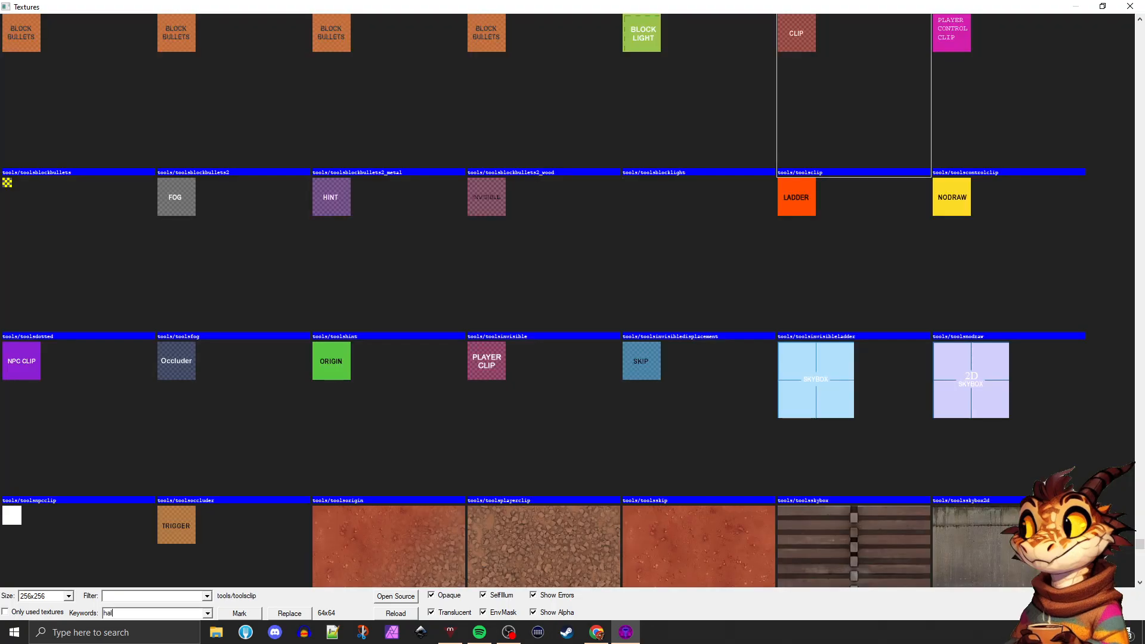
{"action": "type", "text": "flife"}
{"action": "key", "text": "BackSpace"}
{"action": "key", "text": "BackSpace"}
{"action": "key", "text": "BackSpace"}
{"action": "key", "text": "BackSpace"}
{"action": "key", "text": "BackSpace"}
{"action": "key", "text": "BackSpace"}
{"action": "key", "text": "BackSpace"}
{"action": "key", "text": "BackSpace"}
{"action": "type", "text": "tool"}
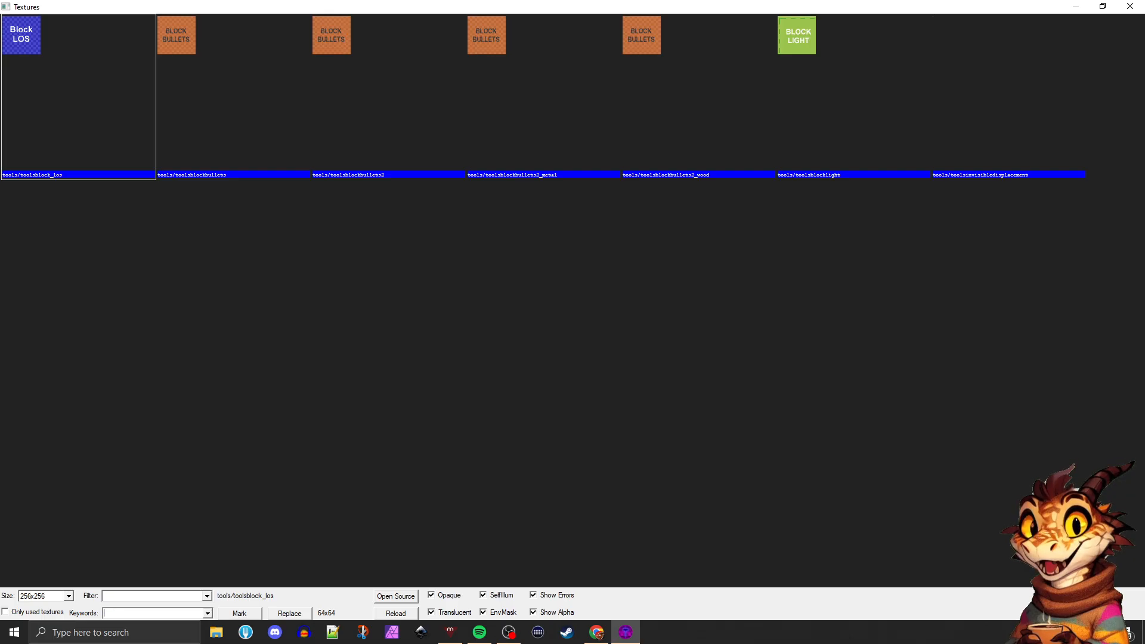
{"action": "type", "text": "tf"}
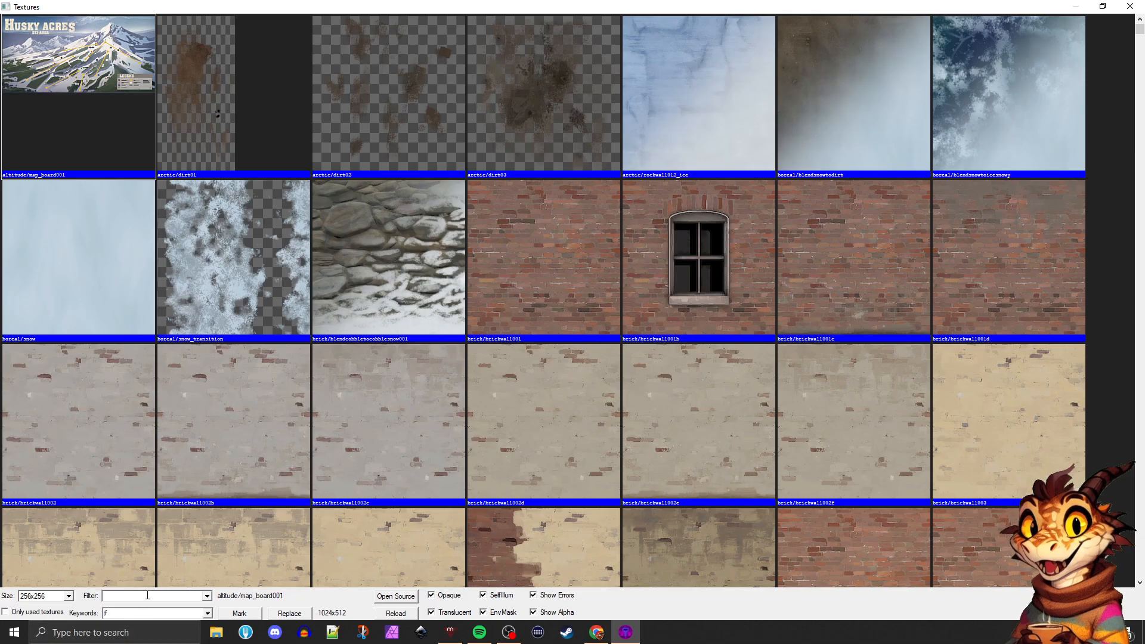
Set the texture keyword back to tf and view the list of recent keywords
{"action": "left_click", "coordinate": [207, 614]}
{"action": "left_click", "coordinate": [162, 633]}
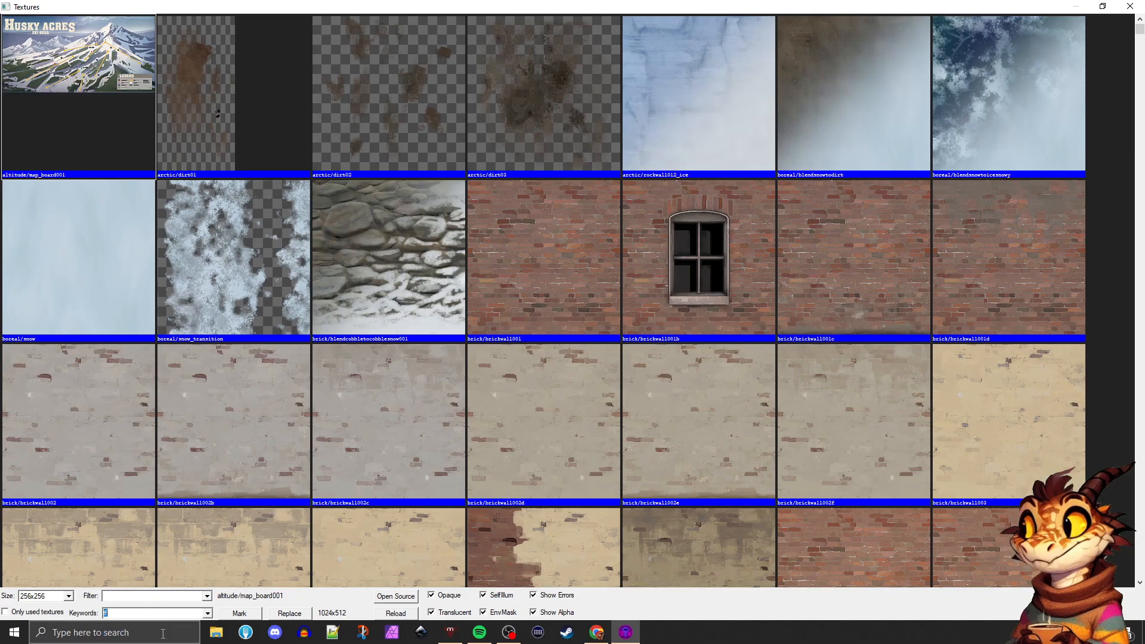
Filter the textures by the name brick and browse through the matching textures
{"action": "left_click", "coordinate": [120, 596]}
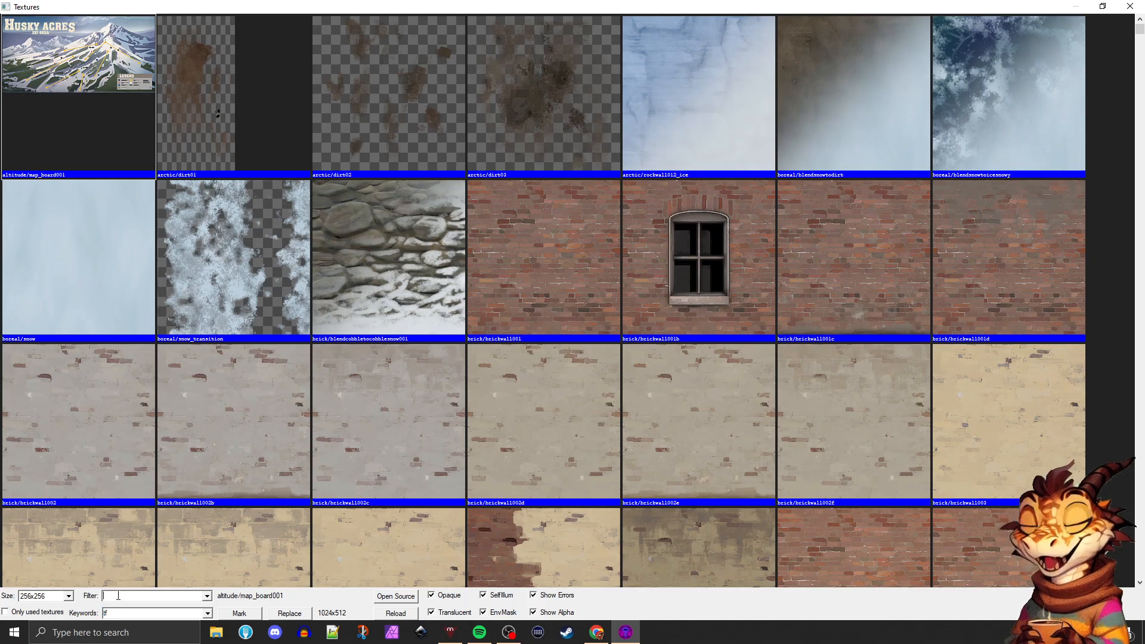
{"action": "type", "text": "brick"}
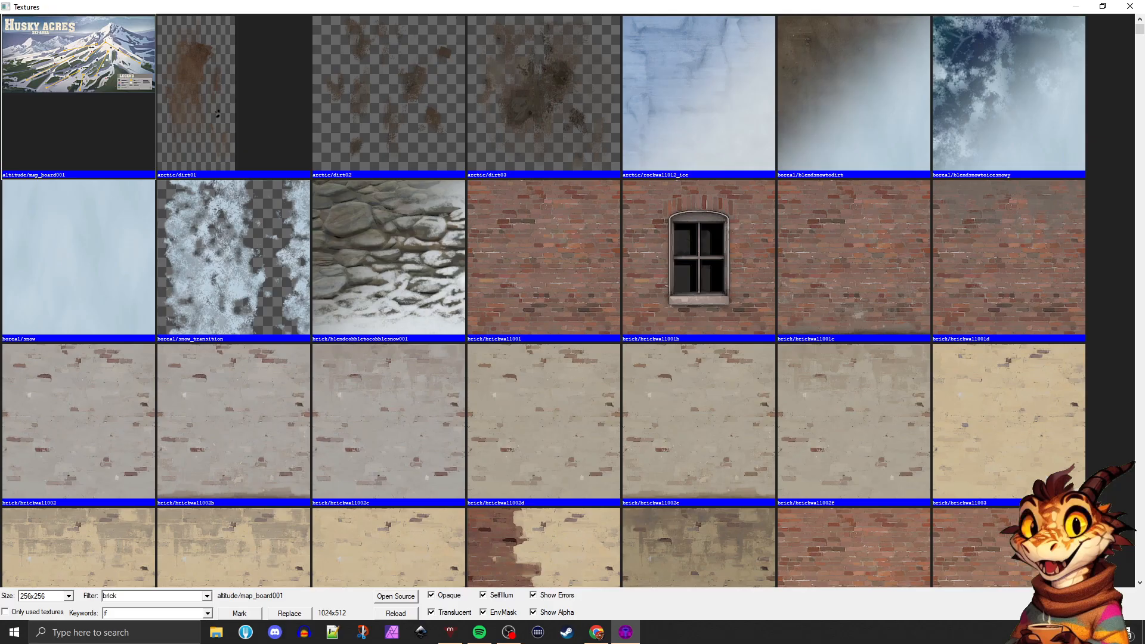
{"action": "scroll", "coordinate": [262, 402], "scroll_direction": "down", "scroll_amount": 10}
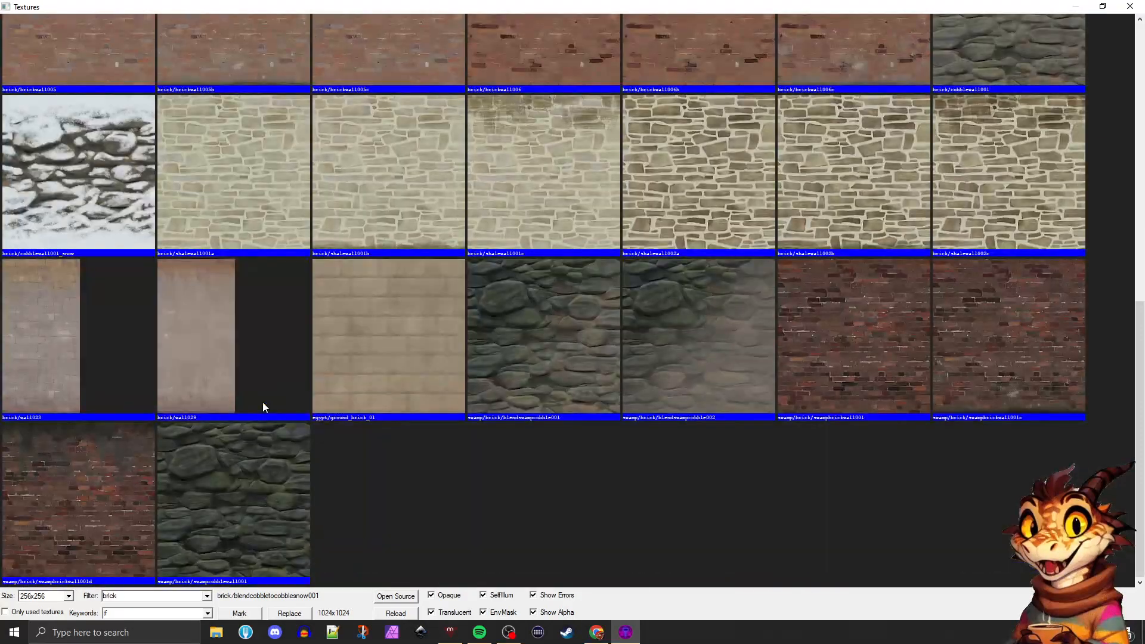
{"action": "scroll", "coordinate": [262, 402], "scroll_direction": "up", "scroll_amount": 10}
Try the 64x64 and 128x128 preview sizes before returning to 256x256, and toggle the used-textures-only option on and off
{"action": "left_click", "coordinate": [48, 596]}
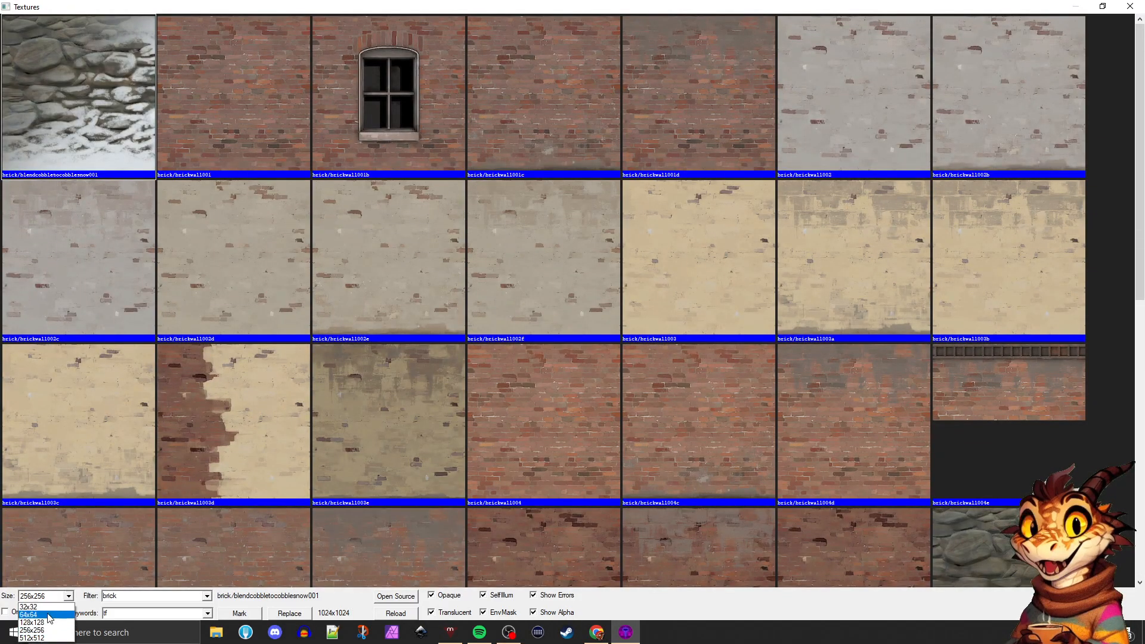
{"action": "left_click", "coordinate": [36, 614]}
{"action": "left_click", "coordinate": [52, 599]}
{"action": "left_click", "coordinate": [36, 622]}
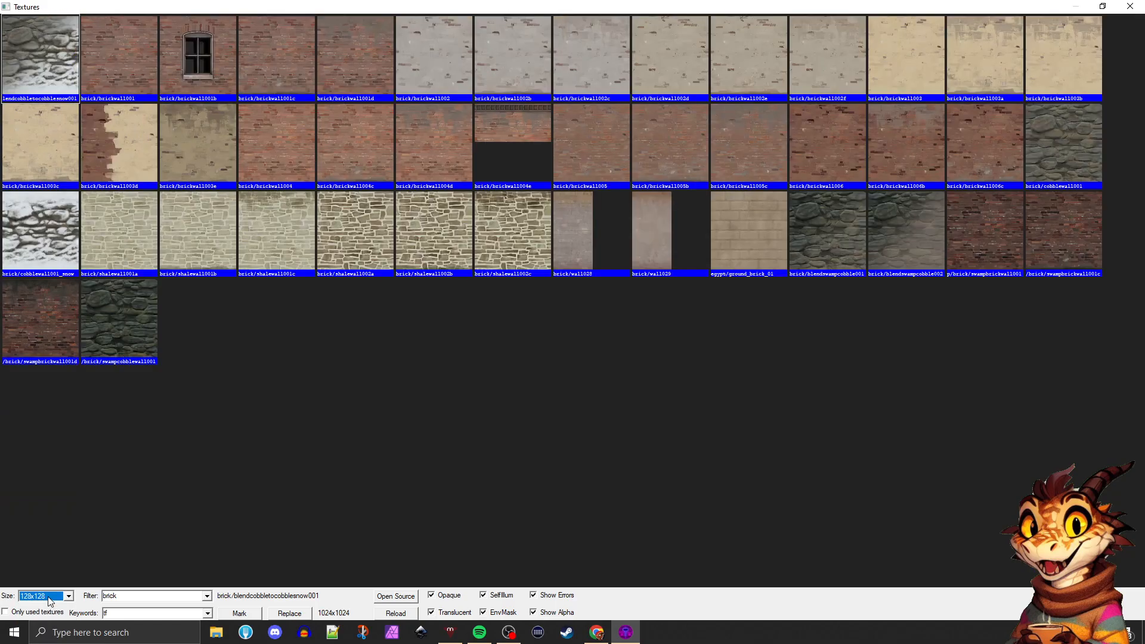
{"action": "left_click", "coordinate": [52, 597]}
{"action": "left_click", "coordinate": [42, 630]}
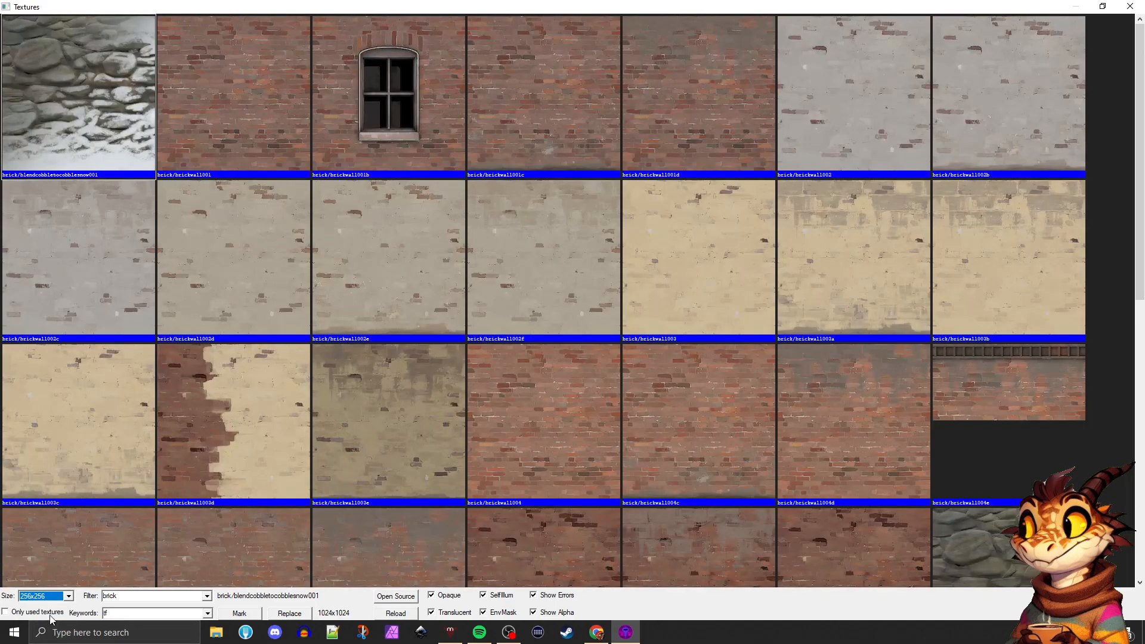
{"action": "left_click", "coordinate": [17, 614]}
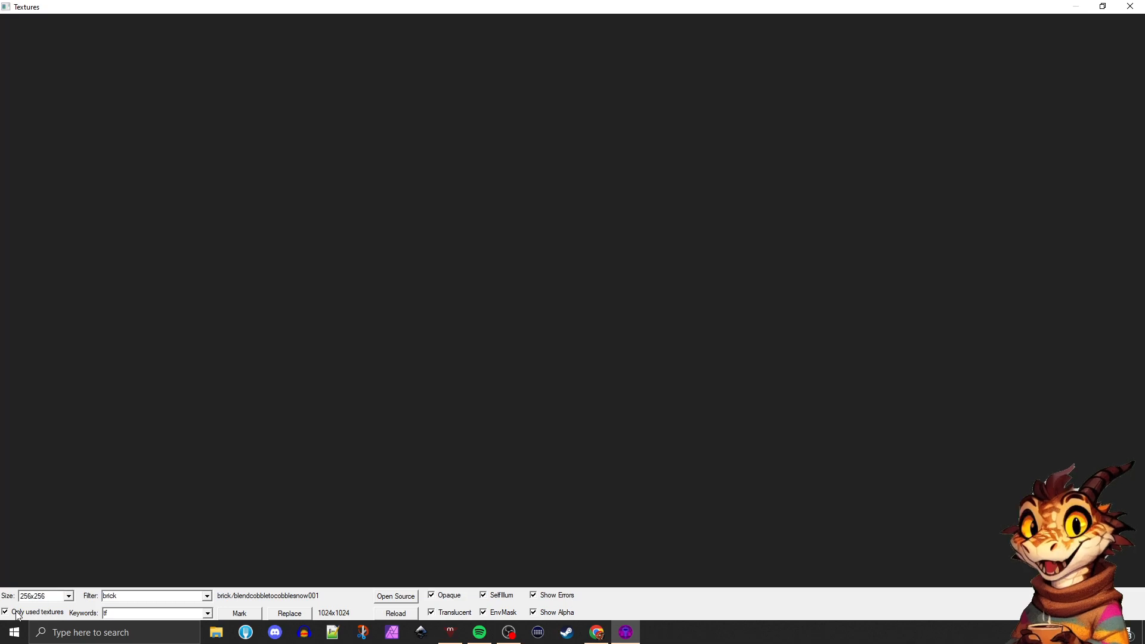
{"action": "left_click", "coordinate": [18, 614]}
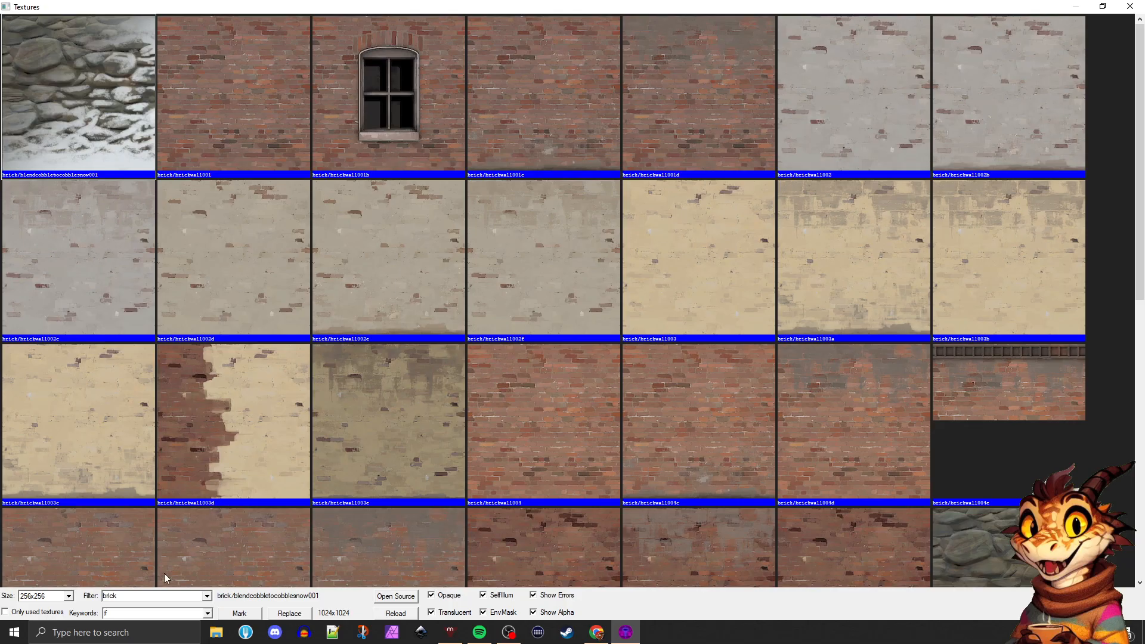
Filter the textures by dev to browse the developer textures, and by tool to view the tool textures
{"action": "left_click", "coordinate": [140, 595]}
{"action": "type", "text": "dev"}
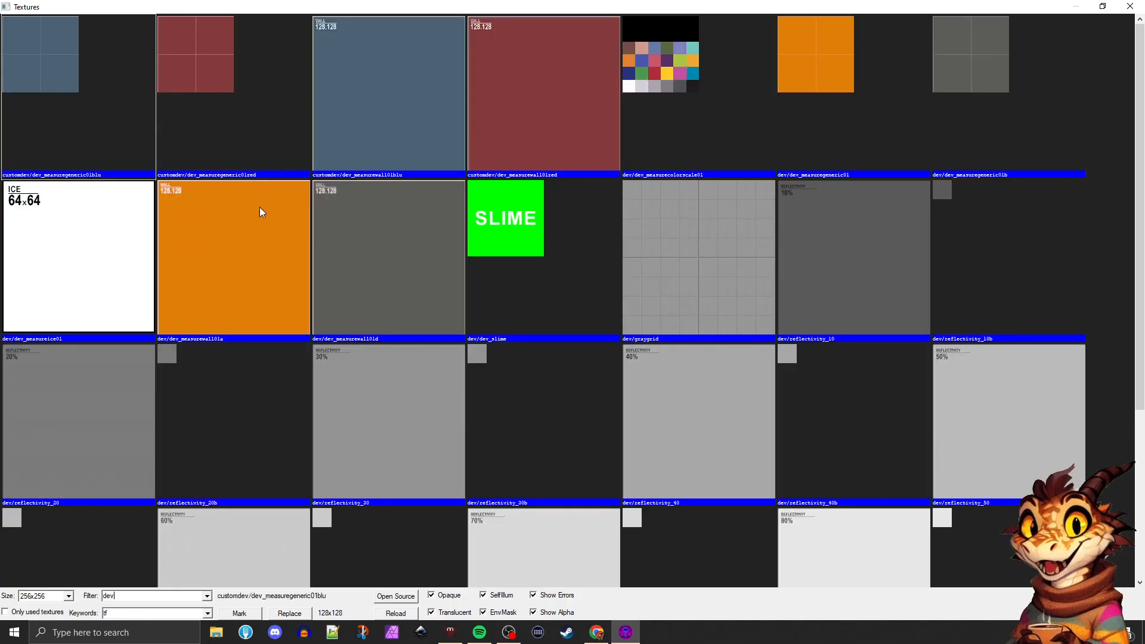
{"action": "scroll", "coordinate": [260, 213], "scroll_direction": "down", "scroll_amount": 3}
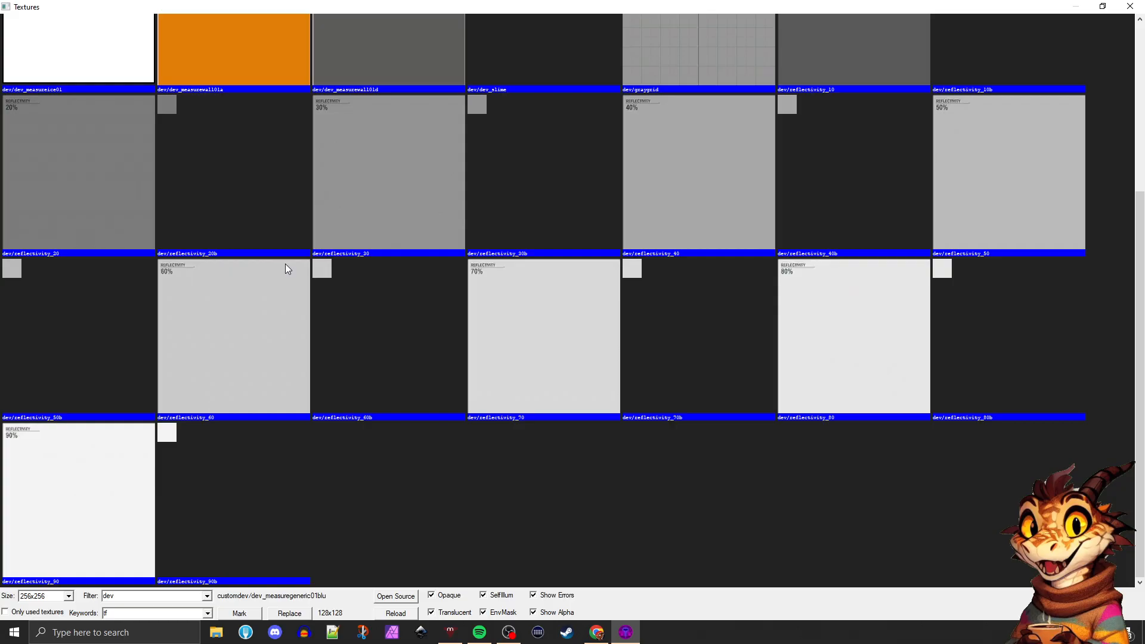
{"action": "double_click", "coordinate": [109, 596]}
{"action": "type", "text": "tool"}
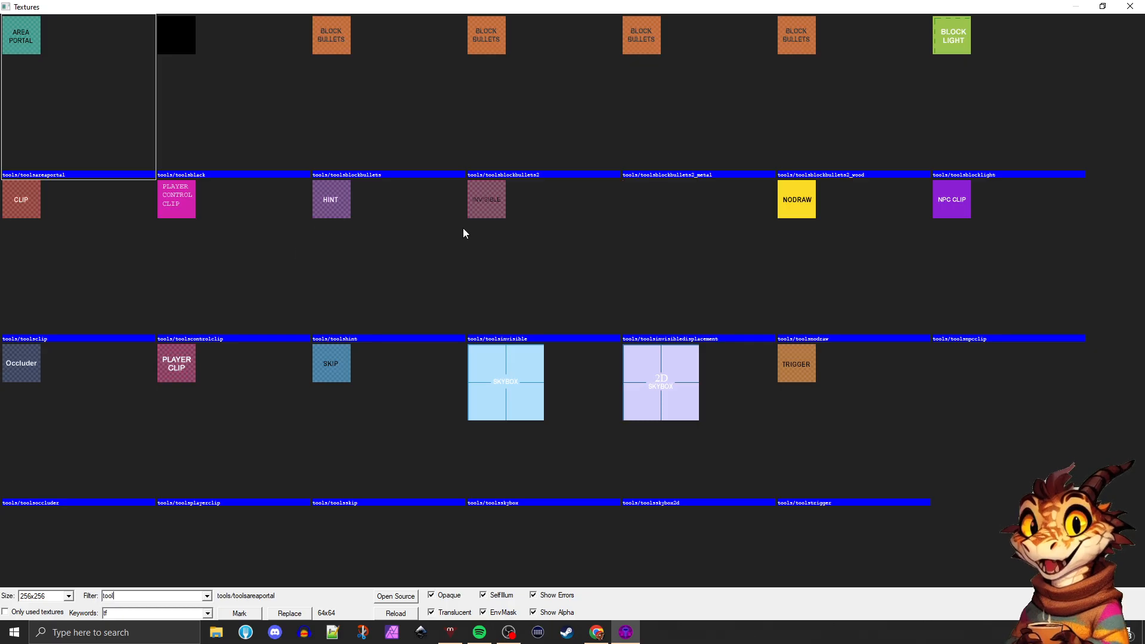
Filter the textures by dev again, try dev/dev_measurewall01d and select dev/dev_measuregeneric01b
{"action": "left_click_drag", "start_coordinate": [114, 596], "coordinate": [94, 600]}
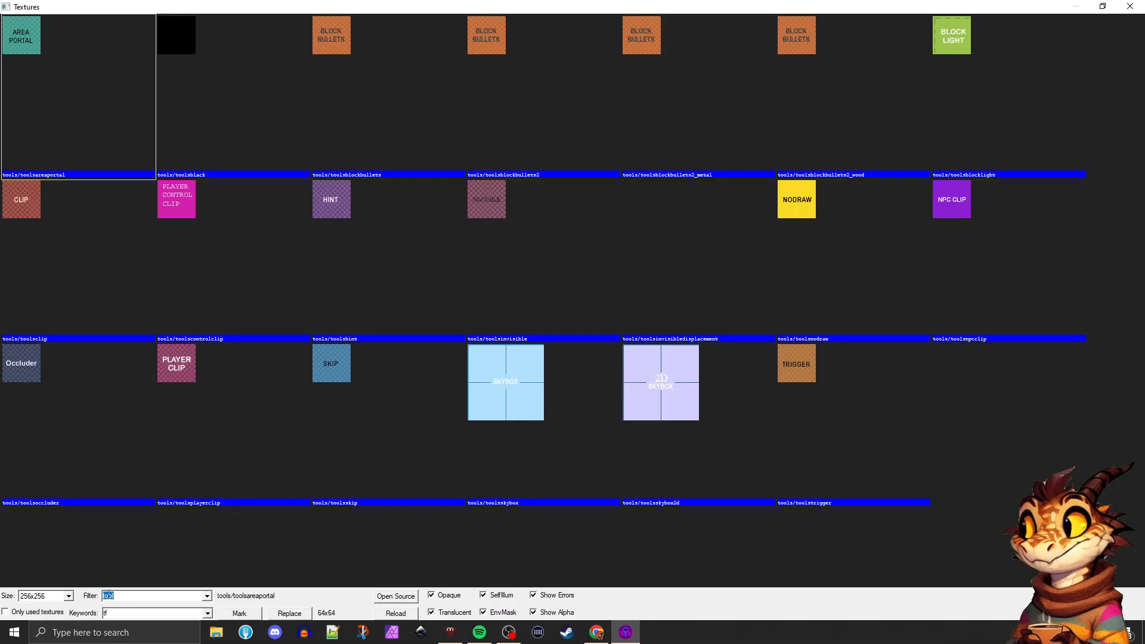
{"action": "type", "text": "dev"}
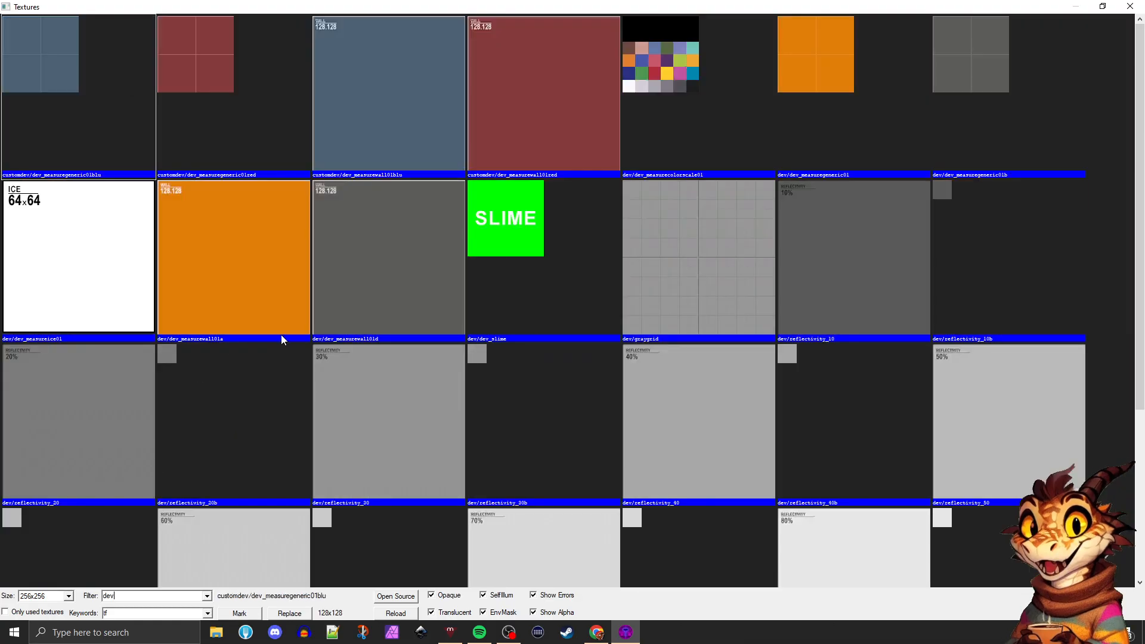
{"action": "left_click", "coordinate": [355, 285]}
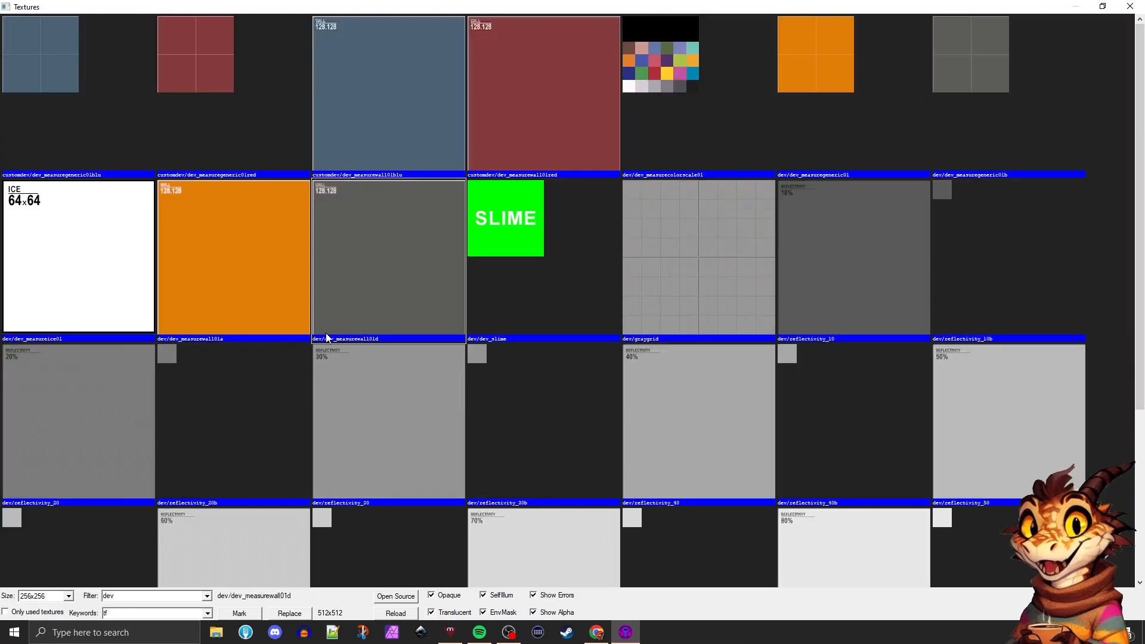
{"action": "left_click", "coordinate": [954, 88]}
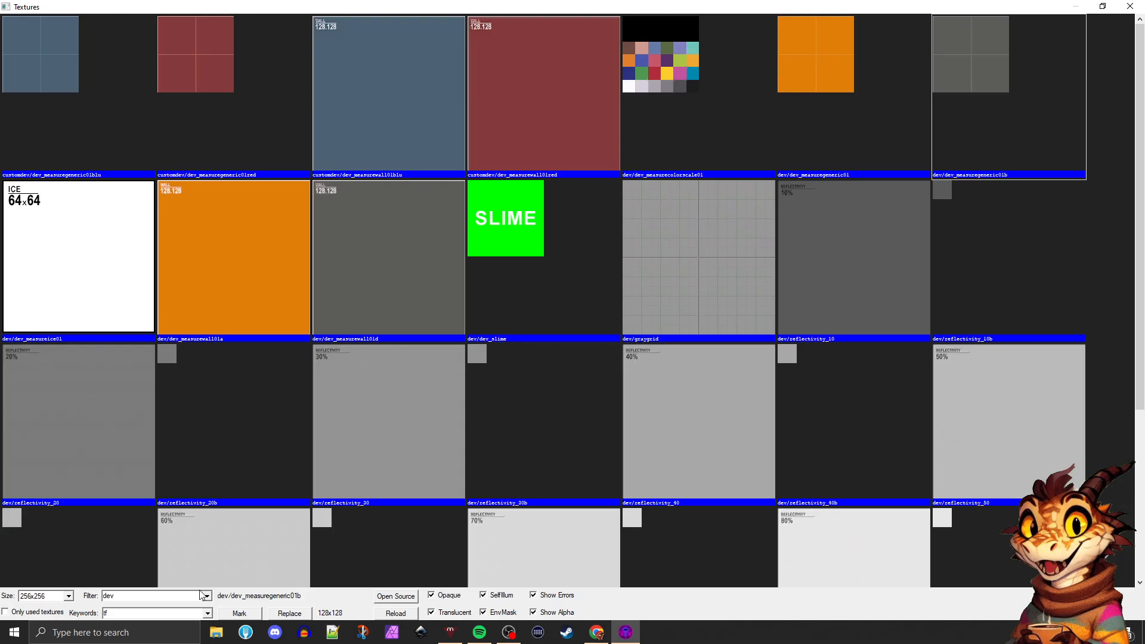
Choose dev/dev_measuregeneric01b from the dev textures as the current texture and close the texture browser
{"action": "left_click", "coordinate": [127, 596]}
{"action": "left_click", "coordinate": [658, 224]}
{"action": "double_click", "coordinate": [975, 78]}
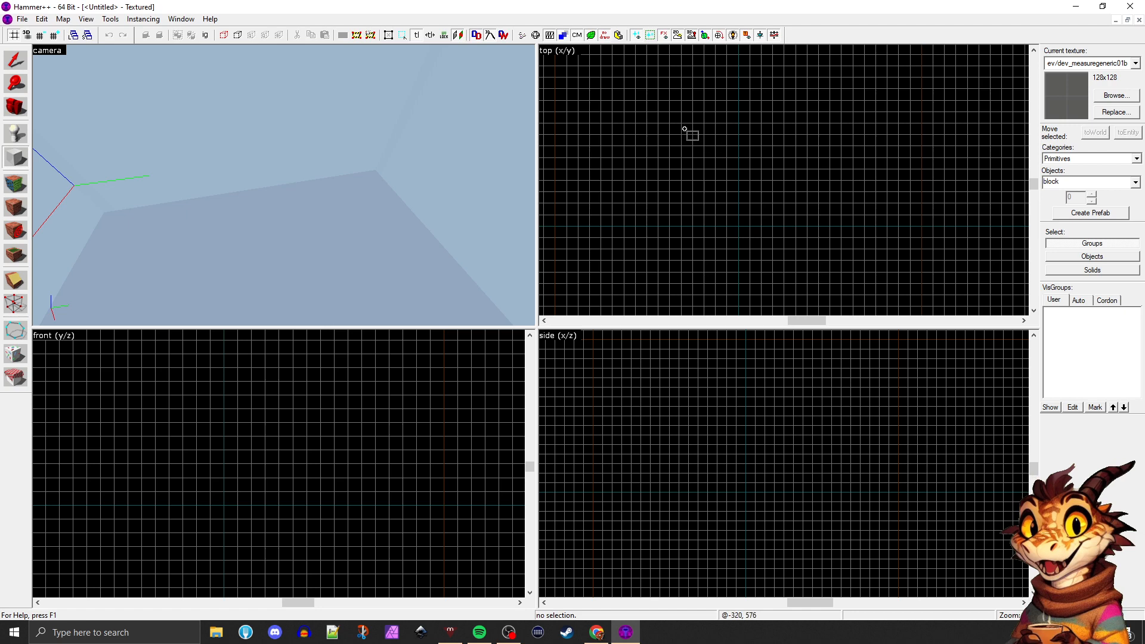
Create a block brush of 832 by 704 units and 64 units high in the top view
{"action": "left_click_drag", "start_coordinate": [632, 109], "coordinate": [788, 242]}
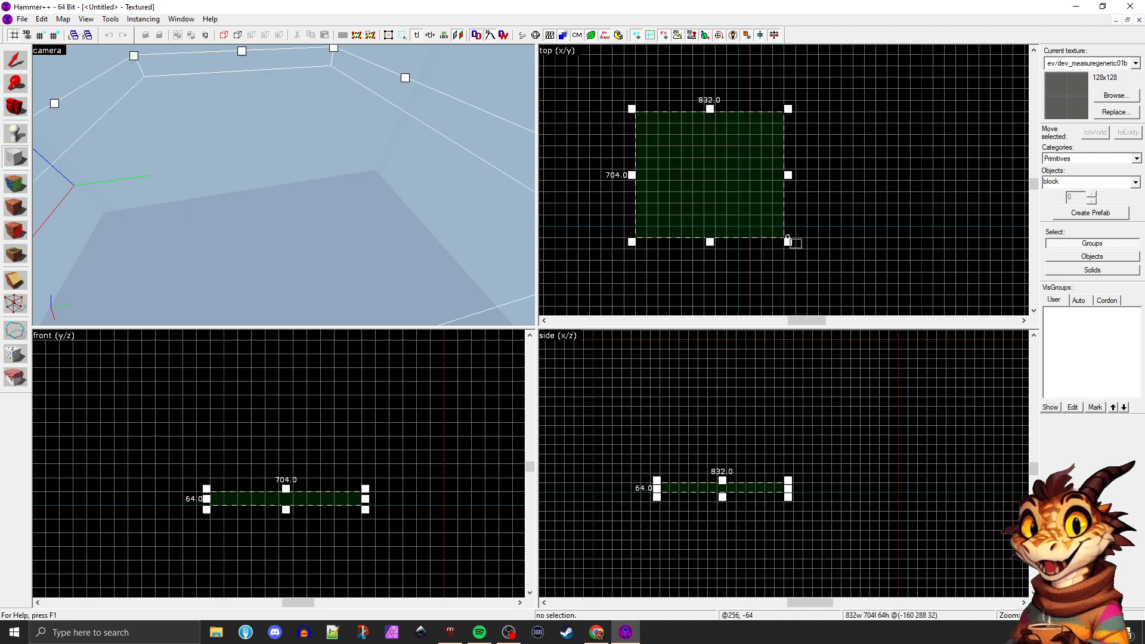
{"action": "right_click", "coordinate": [735, 189]}
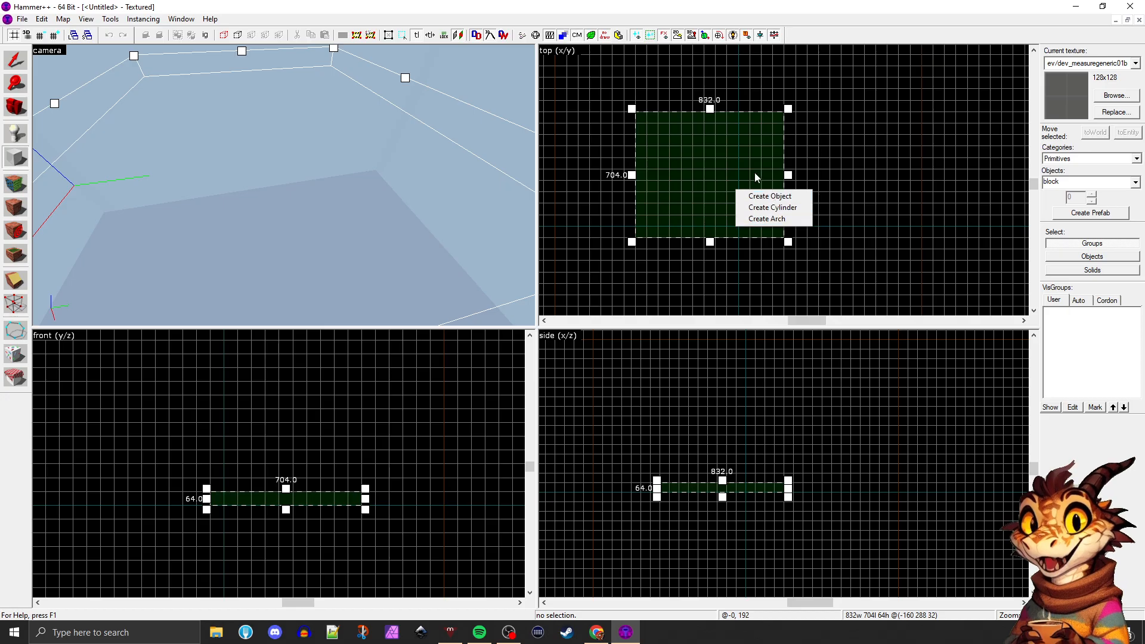
{"action": "left_click", "coordinate": [718, 149]}
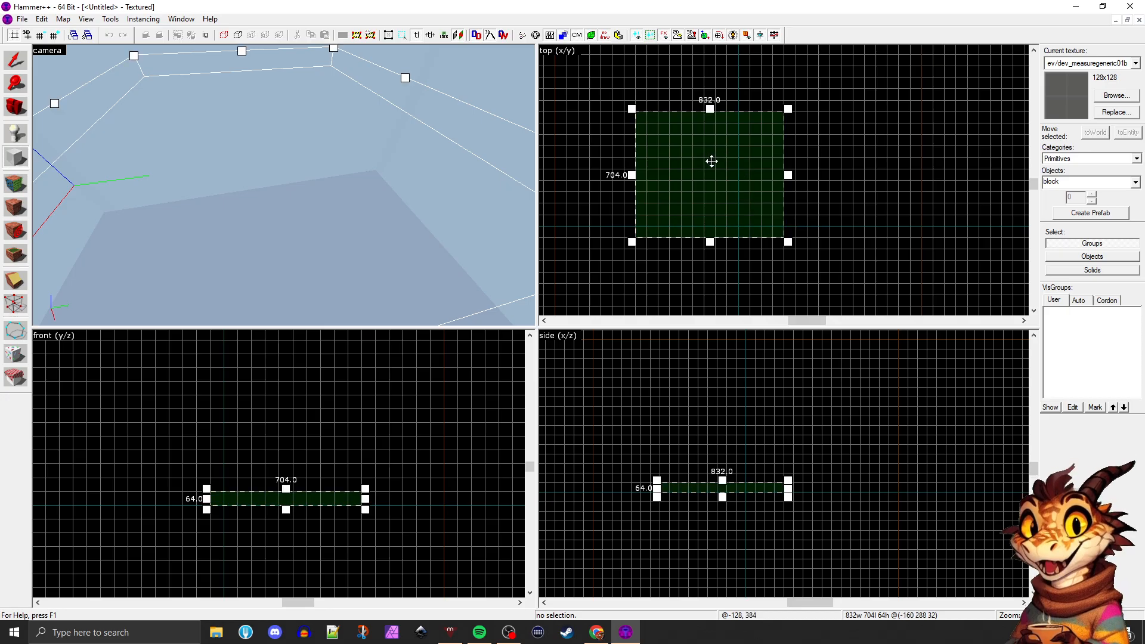
{"action": "key", "text": "Return"}
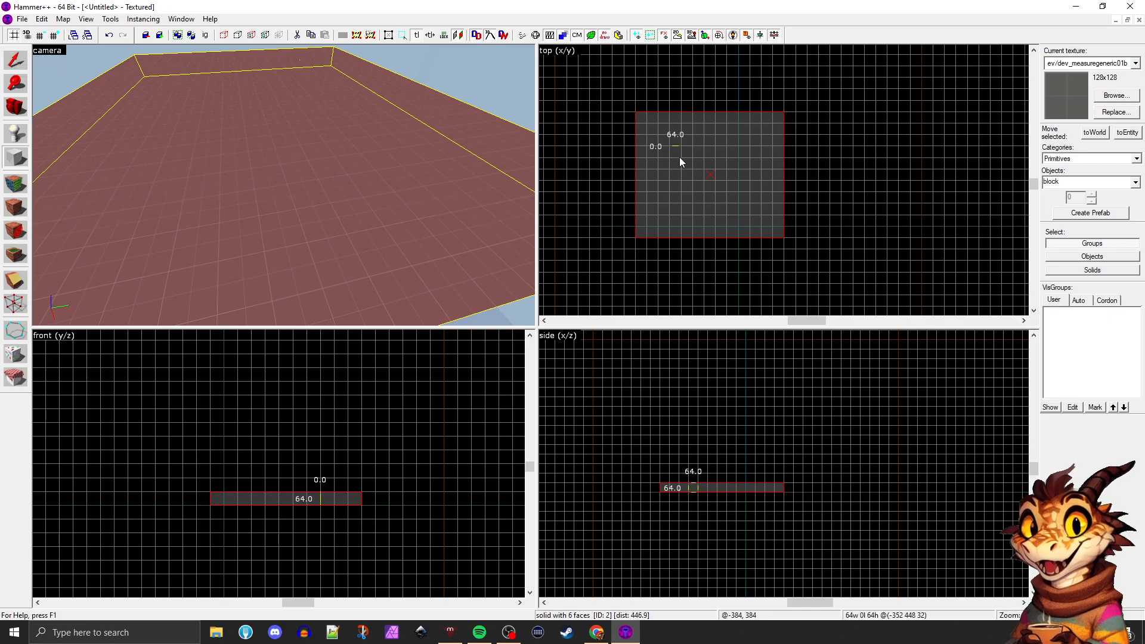
With the Selection tool, move the block in the top view until it is centred at 96, 288, 32
{"action": "left_click", "coordinate": [13, 67]}
{"action": "left_click_drag", "start_coordinate": [694, 178], "coordinate": [730, 161]}
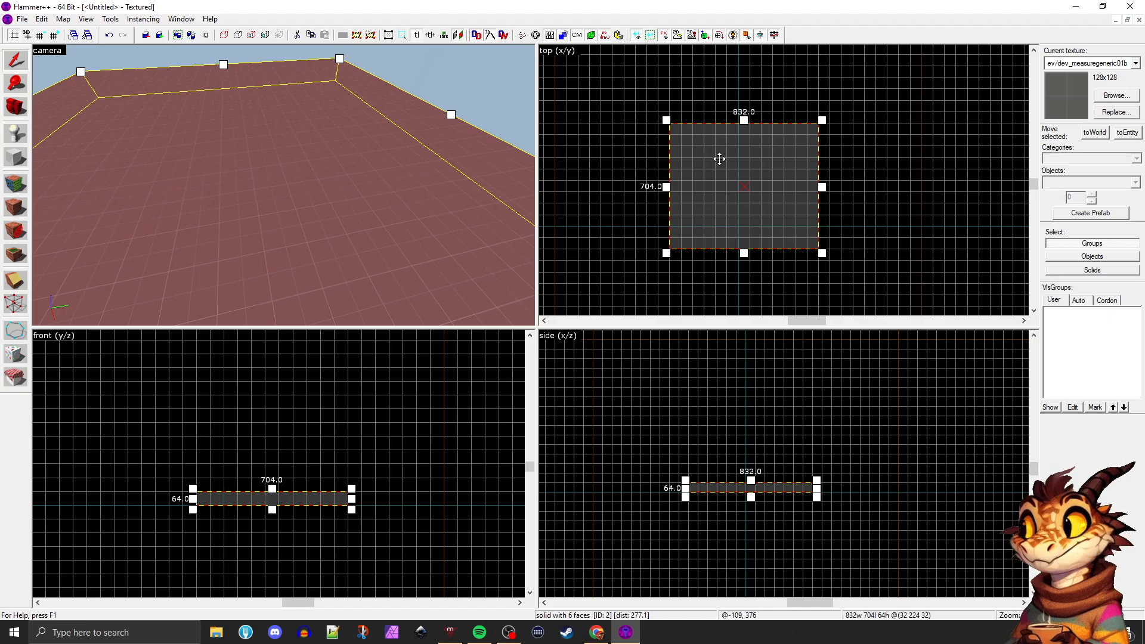
{"action": "mouse_move", "coordinate": [719, 158]}
{"action": "left_mouse_down"}
{"action": "mouse_move", "coordinate": [731, 181]}
{"action": "mouse_move", "coordinate": [731, 163]}
{"action": "left_mouse_up"}
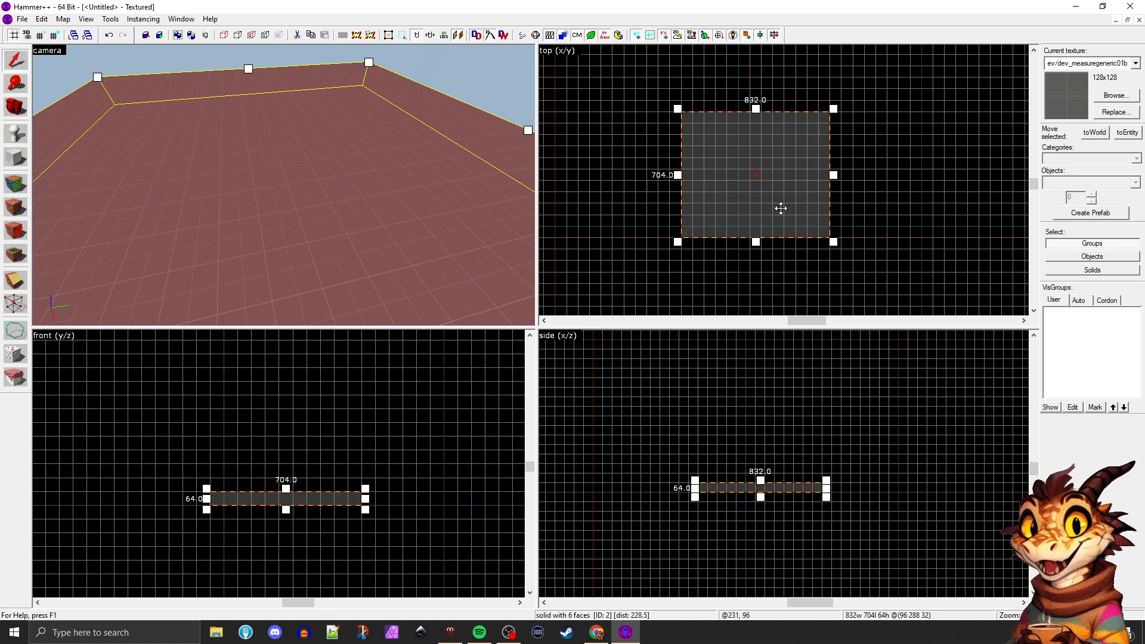
{"action": "scroll", "coordinate": [781, 208], "scroll_direction": "up", "scroll_amount": 4}
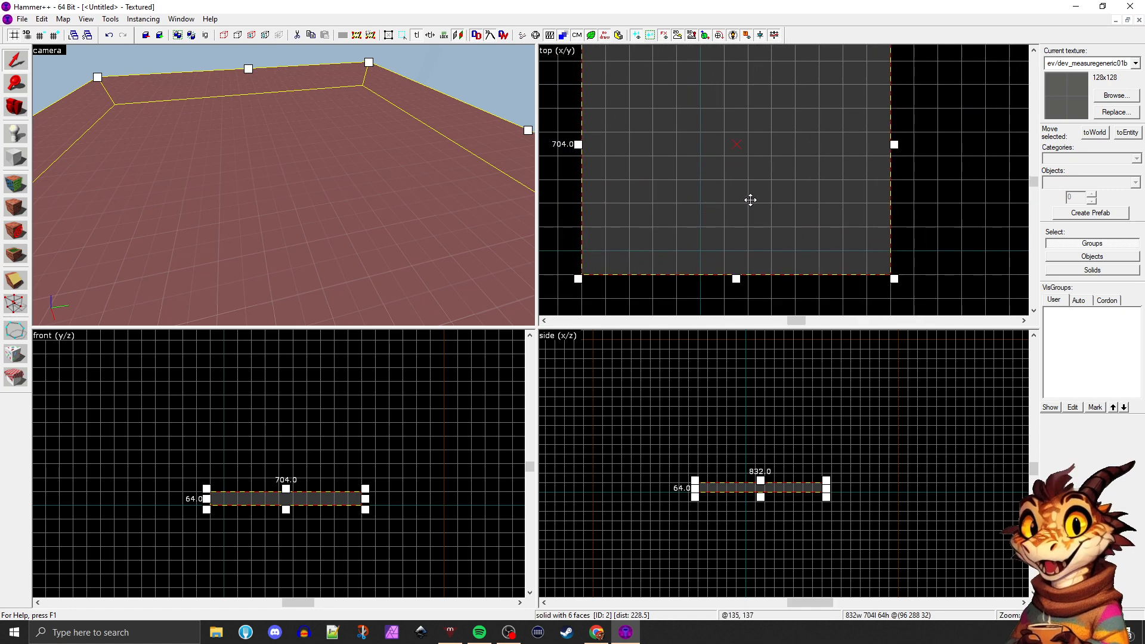
{"action": "scroll", "coordinate": [750, 199], "scroll_direction": "down", "scroll_amount": 2}
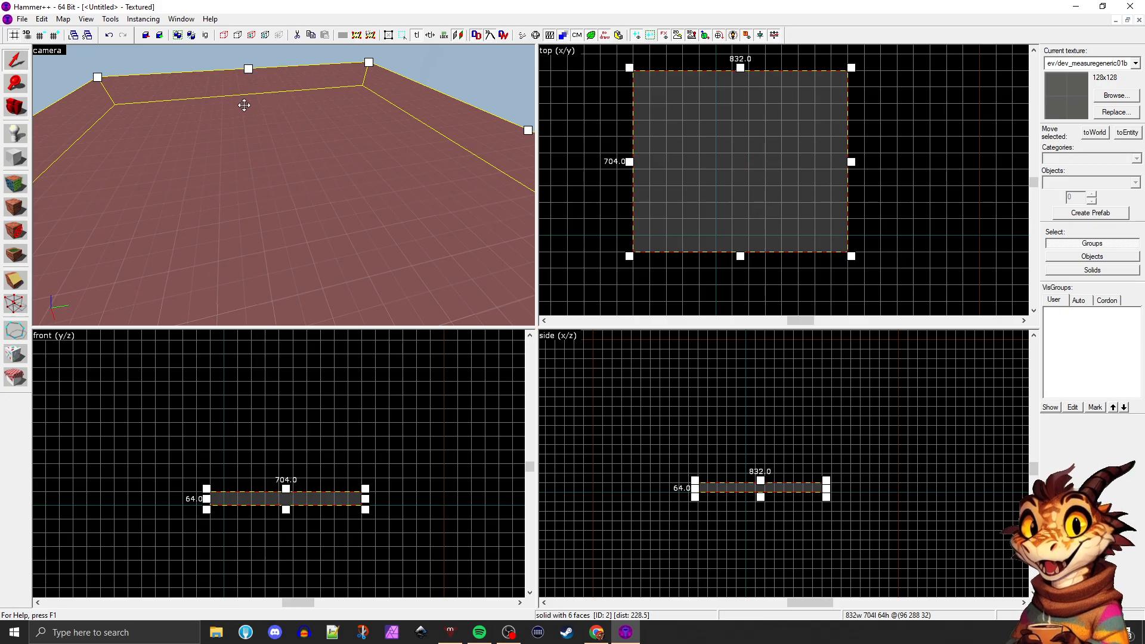
Fly the camera around the selected block in the 3D view, using mouse look and movement in all directions
{"action": "key", "text": "z"}
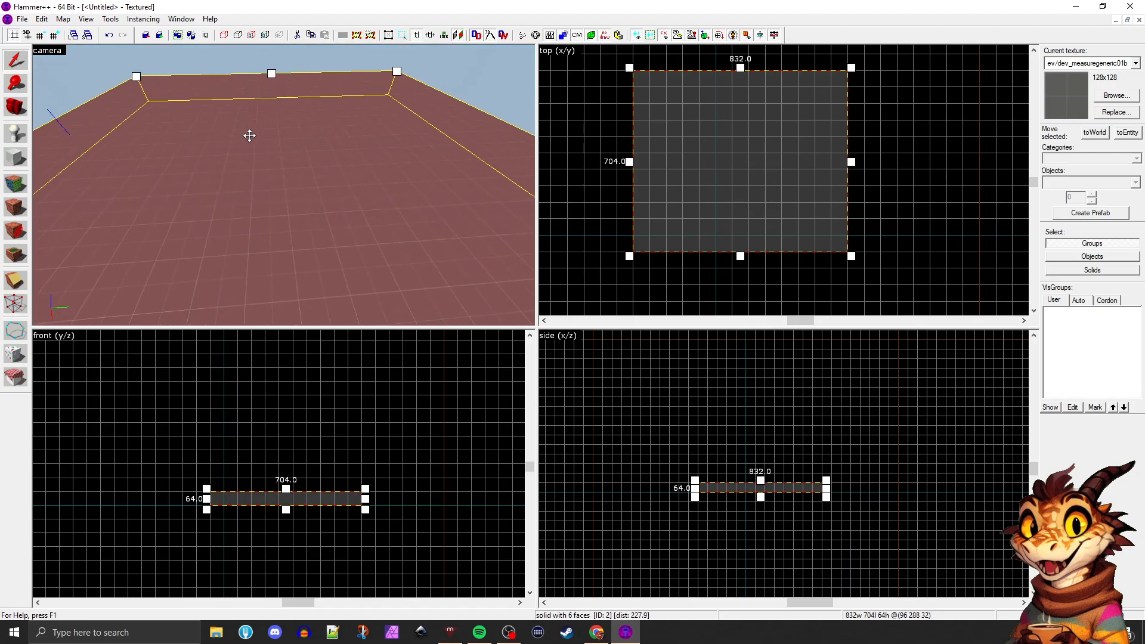
{"action": "key", "text": "s"}
{"action": "key", "text": "d"}
{"action": "key", "text": "a"}
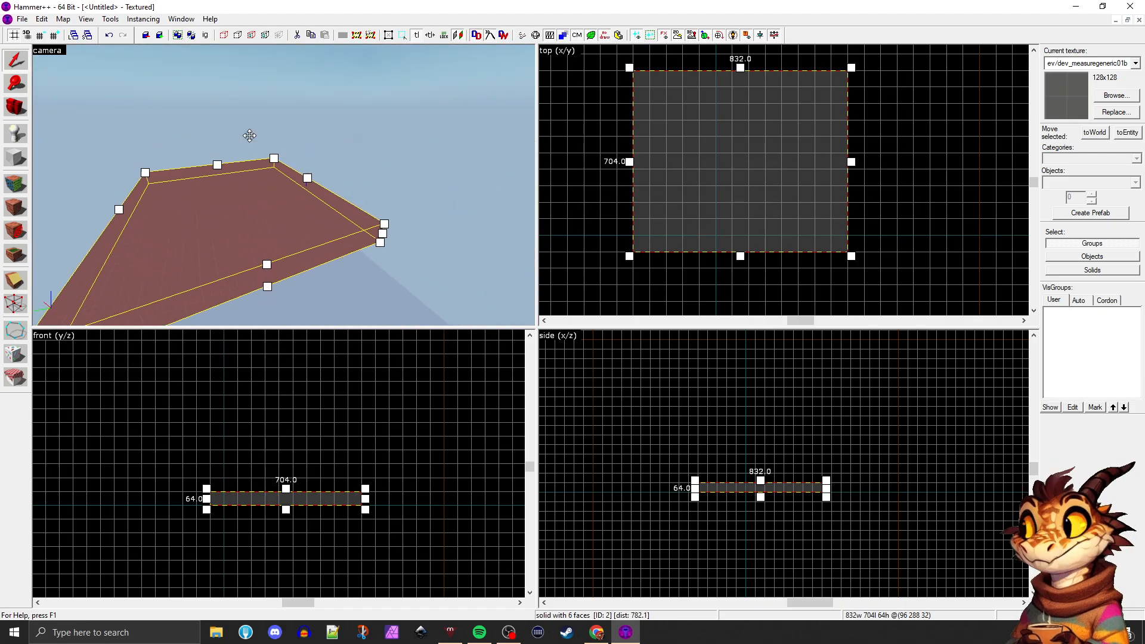
{"action": "key", "text": "w"}
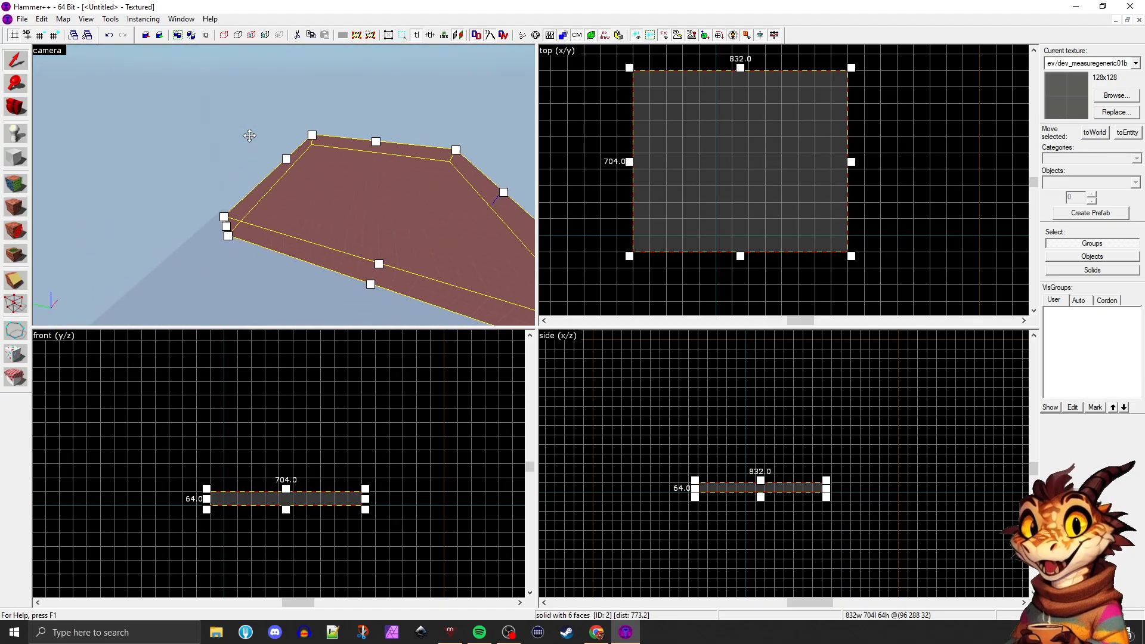
{"action": "key", "text": "w"}
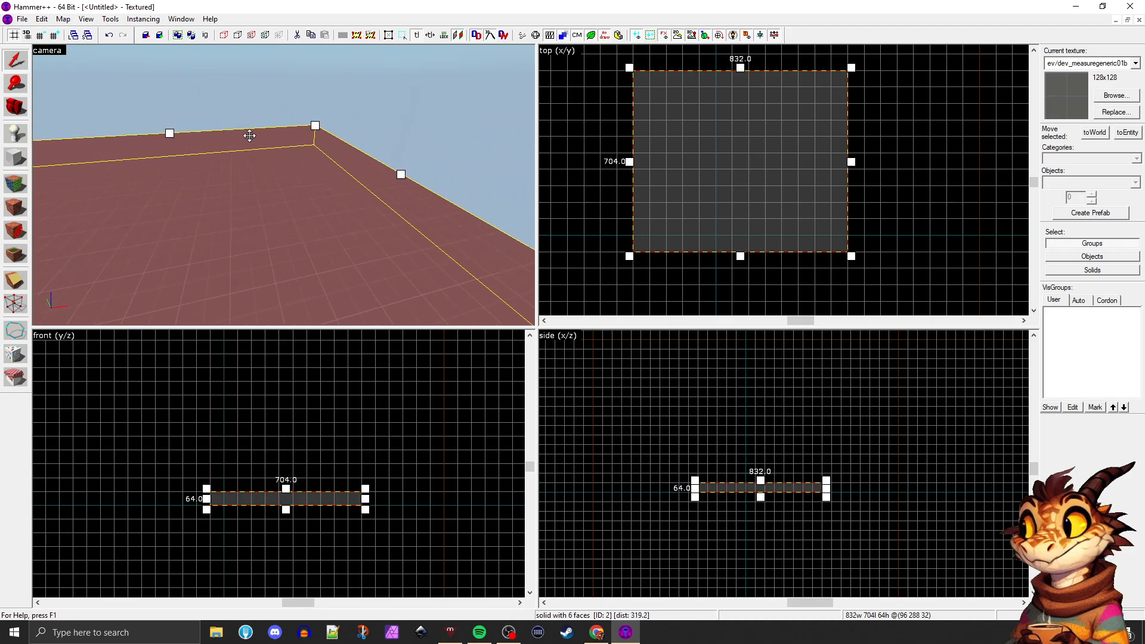
{"action": "key", "text": "s"}
{"action": "key", "text": "w"}
{"action": "key", "text": "s"}
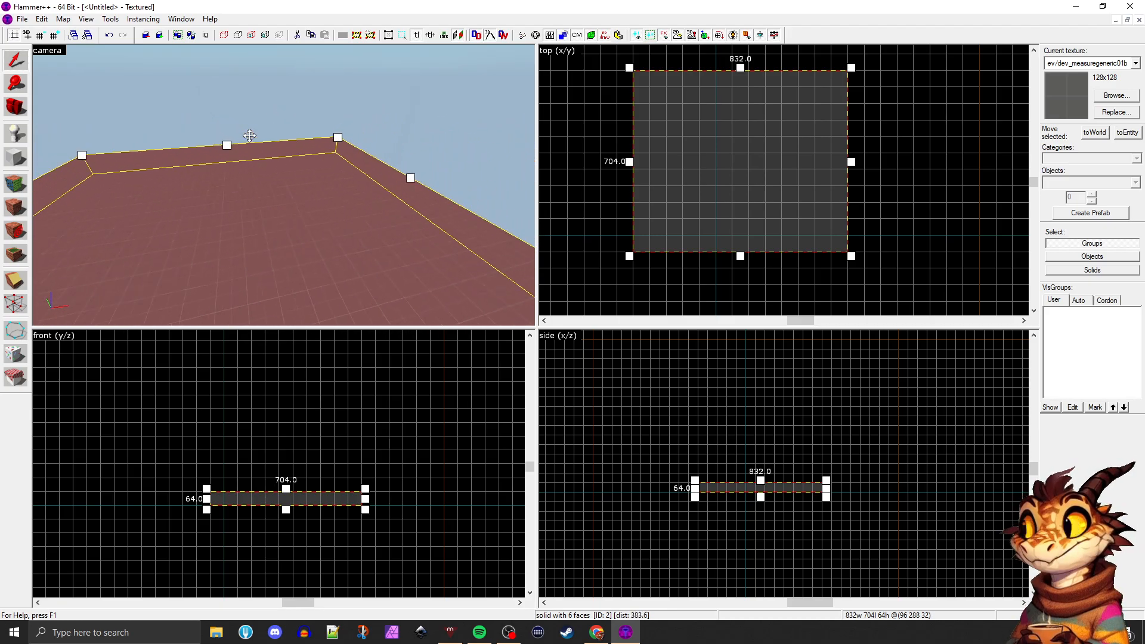
{"action": "key", "text": "w"}
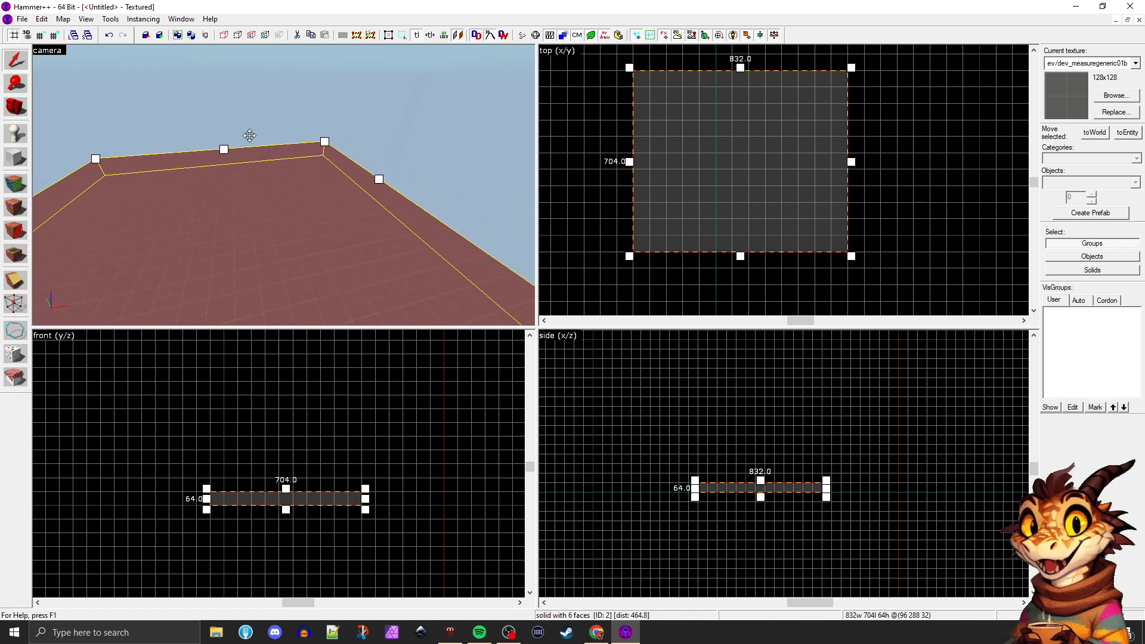
{"action": "key", "text": "s"}
{"action": "key", "text": "d"}
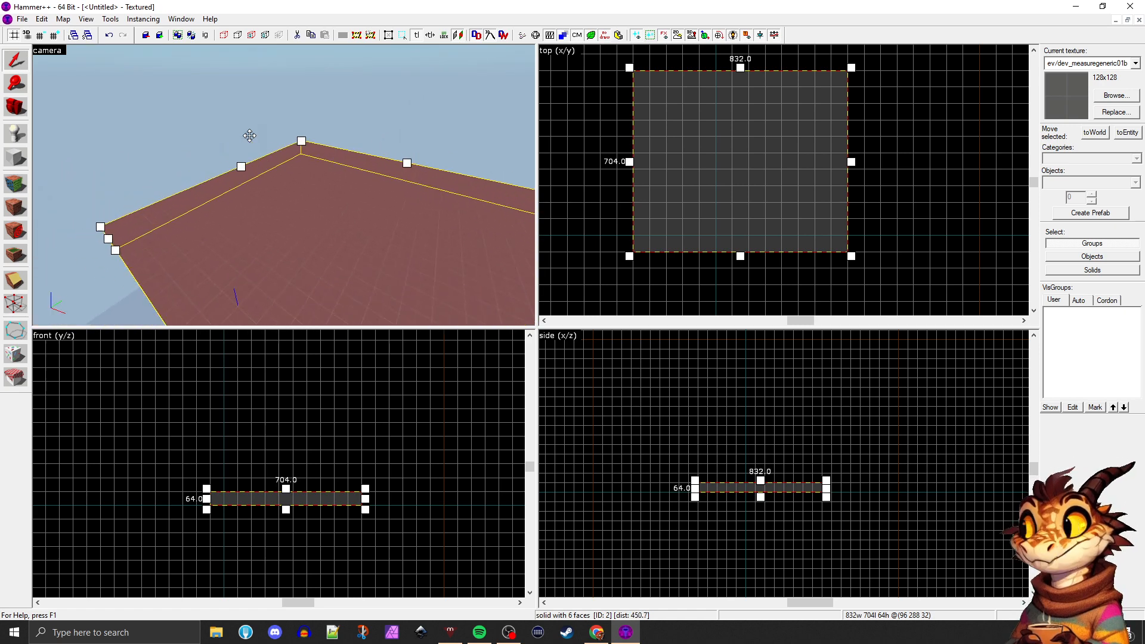
{"action": "key", "text": "a"}
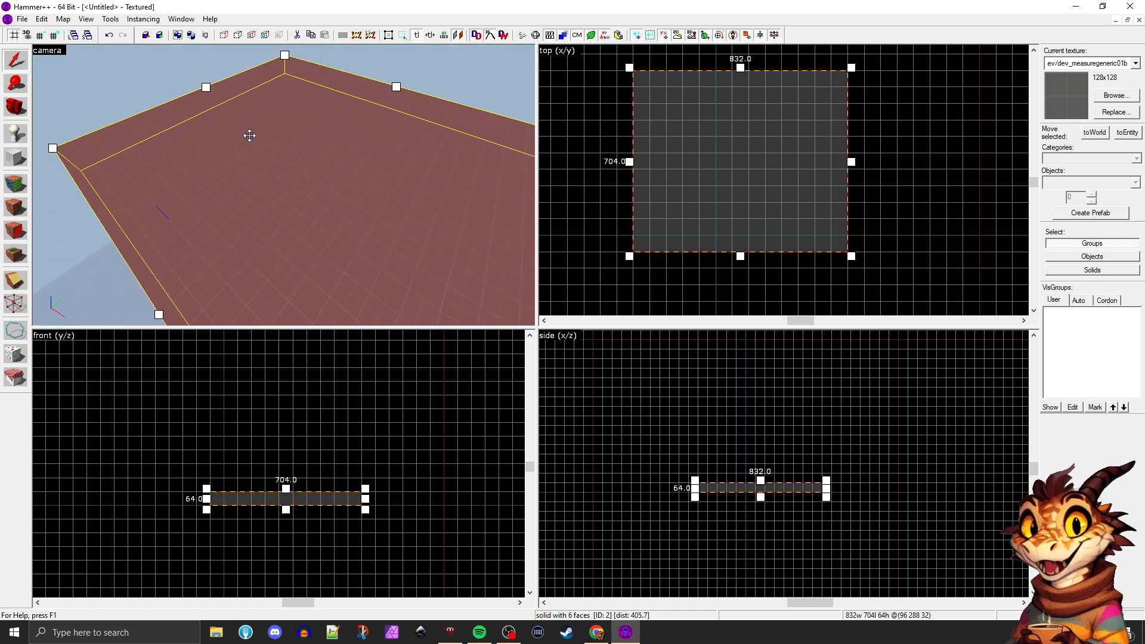
Fly over the block with the Camera tool active and examine the camera marker in the 2D views
{"action": "key", "text": "z"}
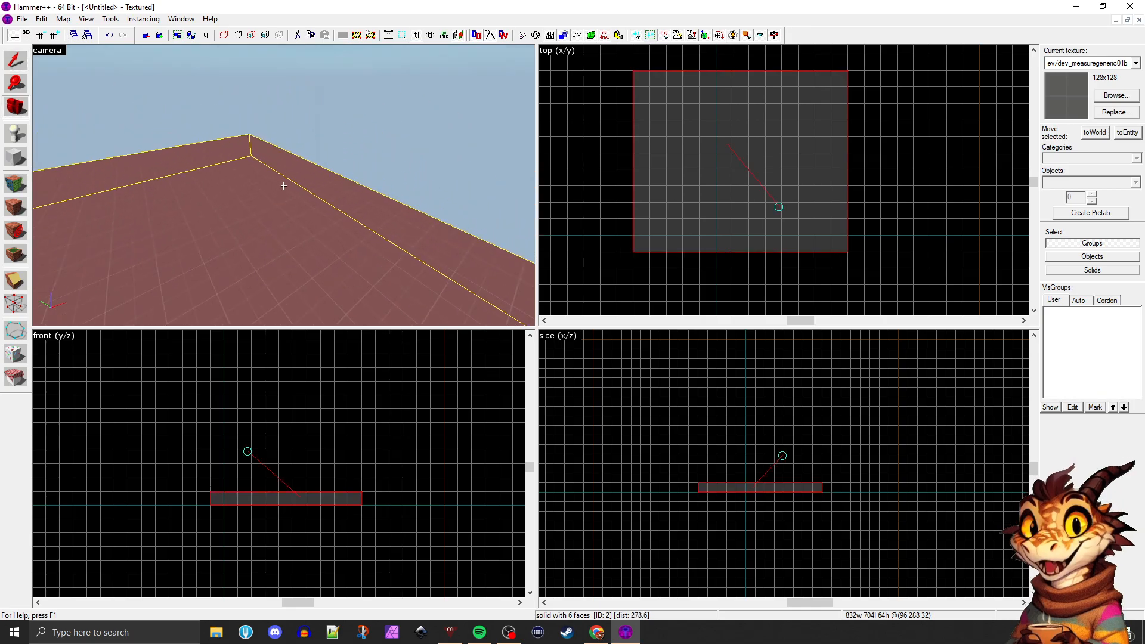
{"action": "key", "text": "s"}
{"action": "key", "text": "a"}
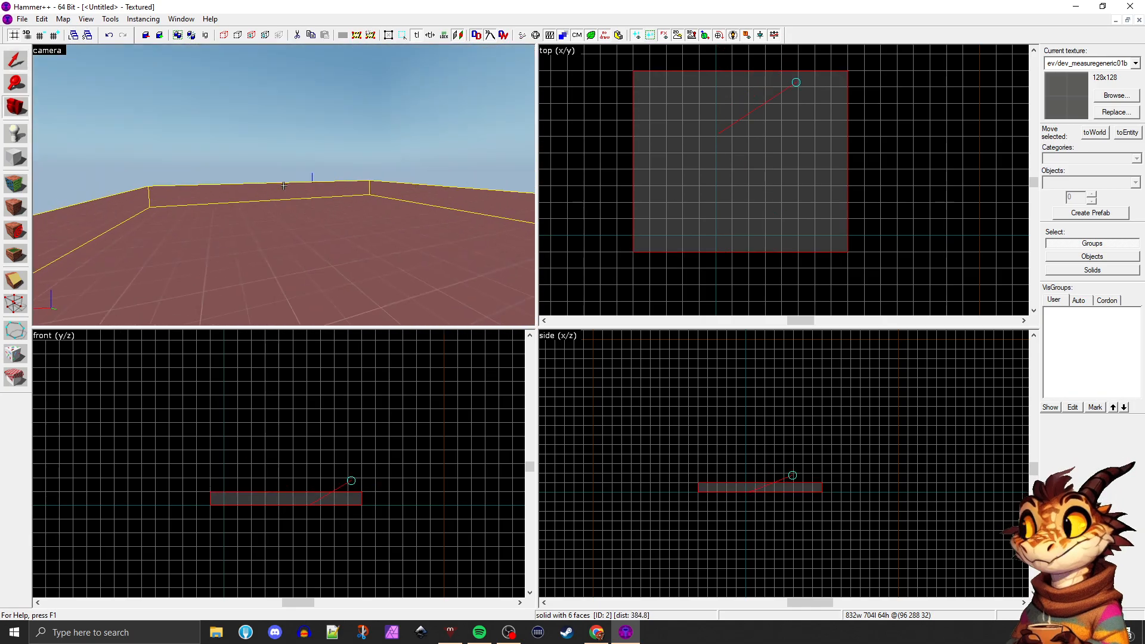
{"action": "key", "text": "w"}
{"action": "key", "text": "a"}
{"action": "key", "text": "z"}
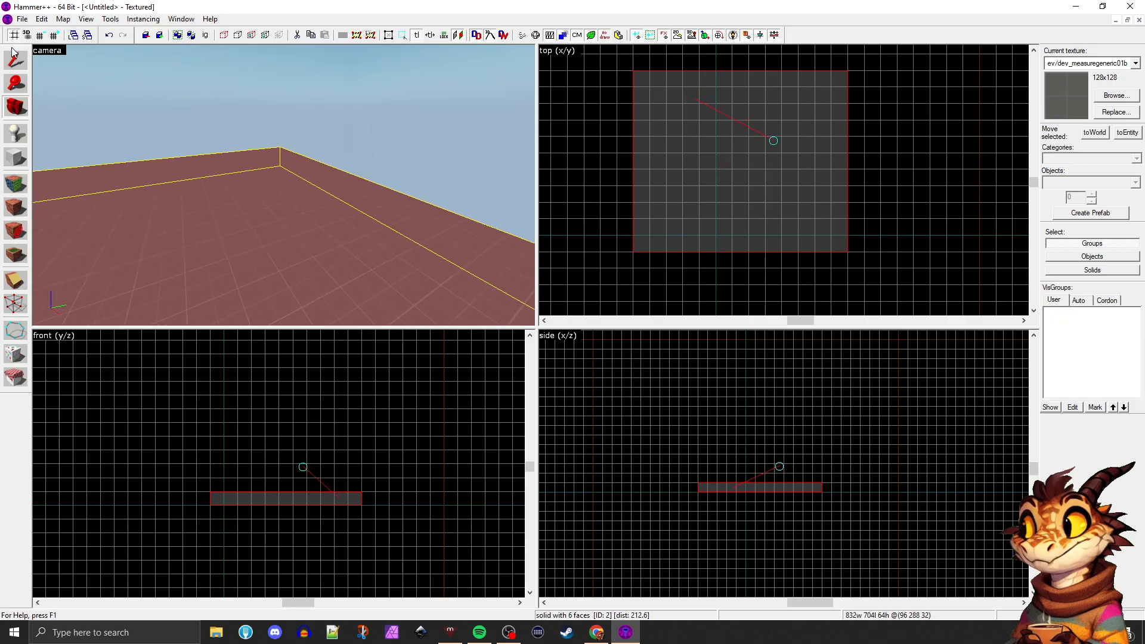
Return to the Selection tool and fly the camera back to view the block from several angles
{"action": "key", "text": "a"}
{"action": "key", "text": "z"}
{"action": "key", "text": "s"}
{"action": "key", "text": "z"}
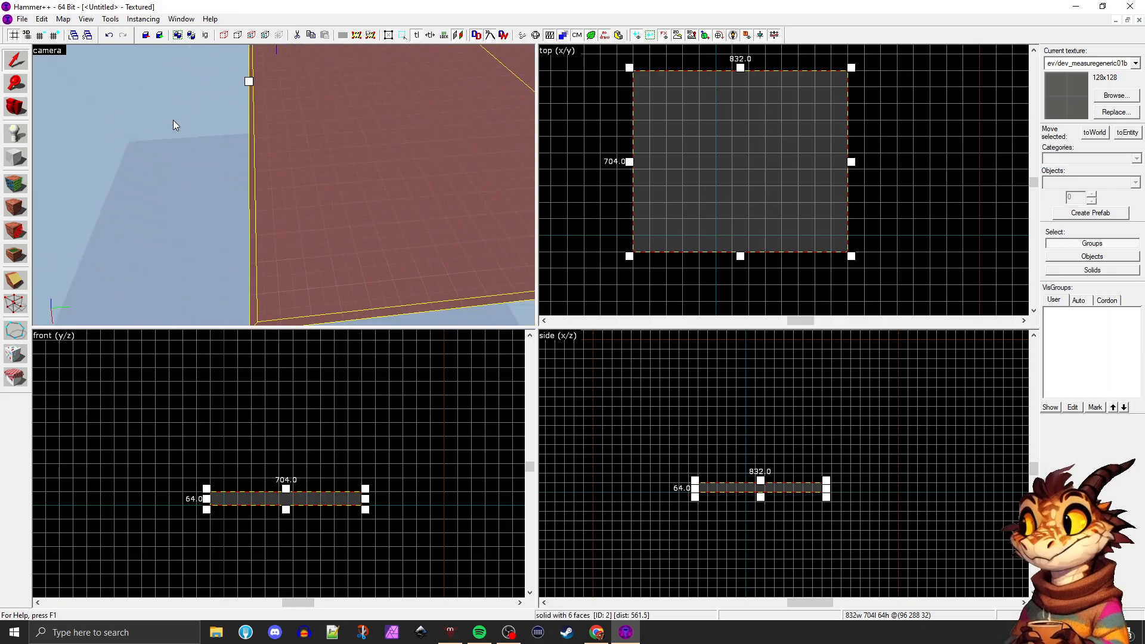
{"action": "key", "text": "d"}
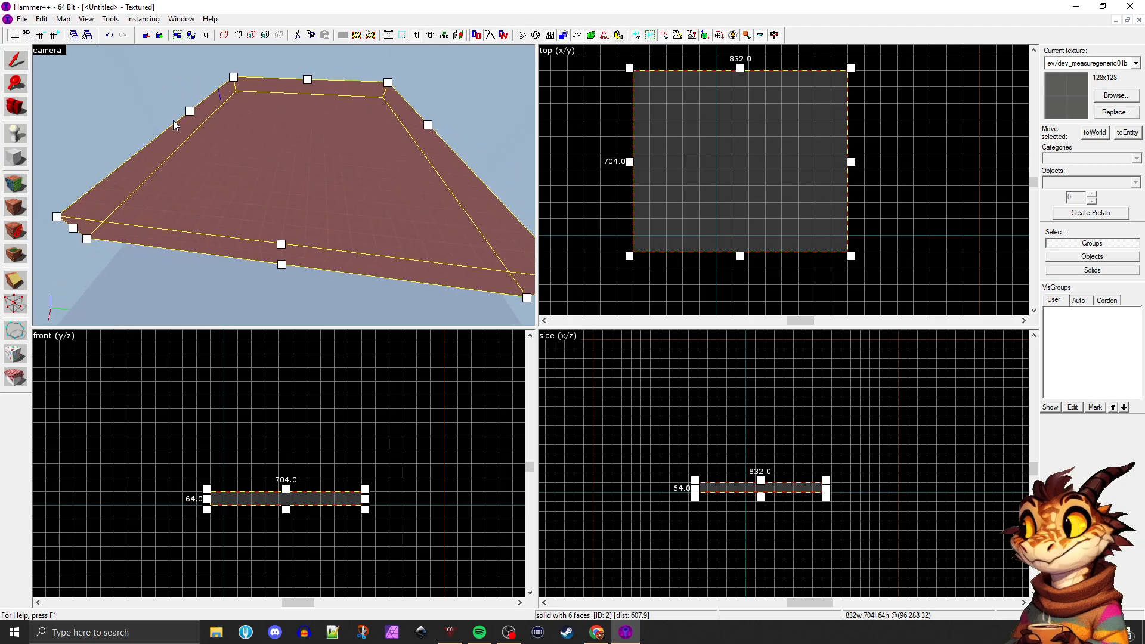
{"action": "key", "text": "w"}
{"action": "key", "text": "s"}
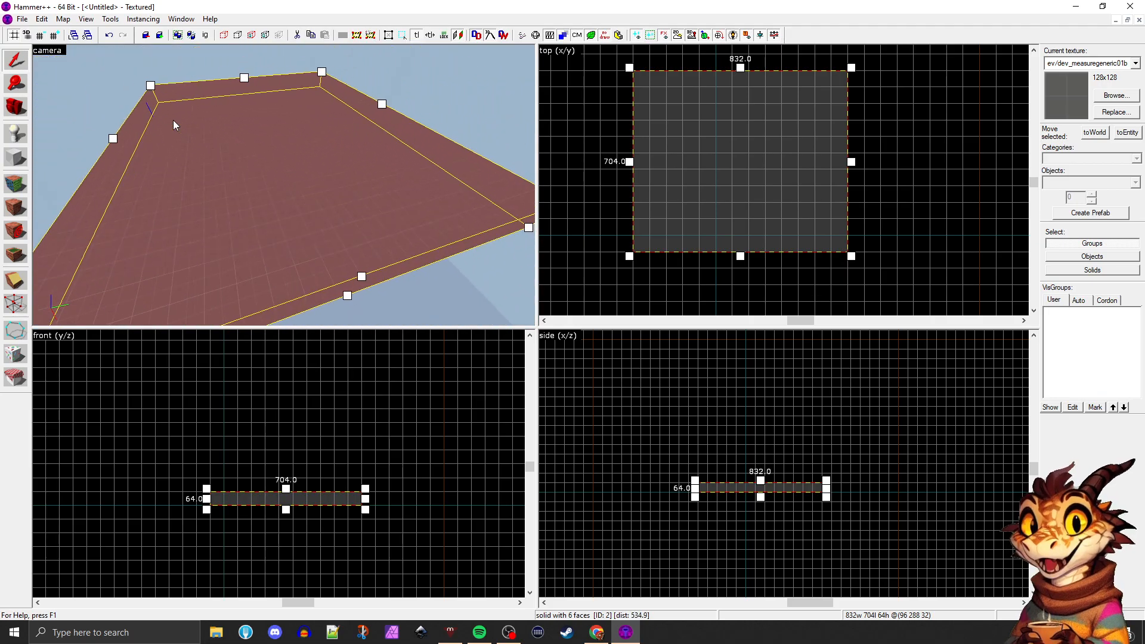
{"action": "key", "text": "d"}
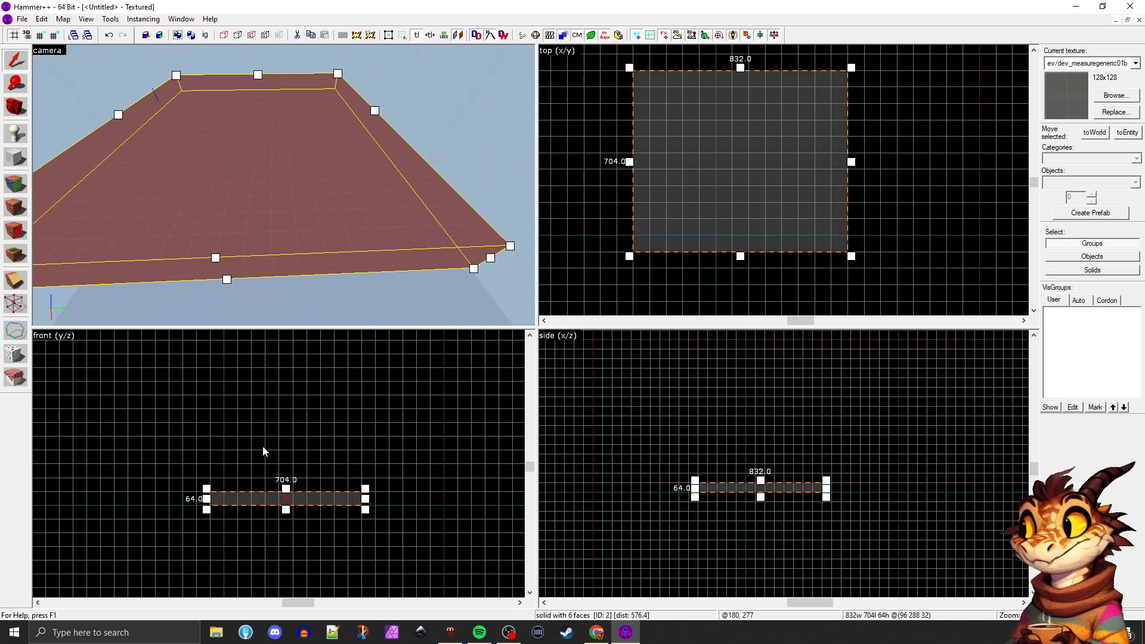
Zoom in and out on the block in the front, side and top views, and pan the top view off it
{"action": "scroll", "coordinate": [265, 451], "scroll_direction": "up", "scroll_amount": 3}
{"action": "scroll", "coordinate": [745, 537], "scroll_direction": "up", "scroll_amount": 4}
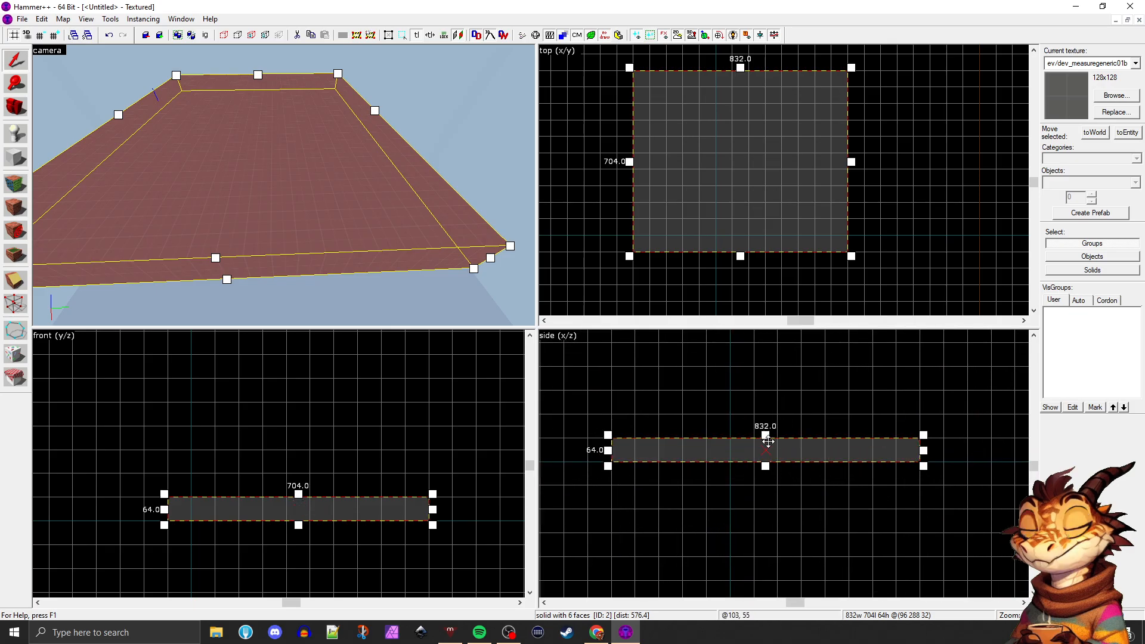
{"action": "scroll", "coordinate": [768, 441], "scroll_direction": "down", "scroll_amount": 3}
{"action": "scroll", "coordinate": [772, 177], "scroll_direction": "up", "scroll_amount": 2}
{"action": "scroll", "coordinate": [775, 239], "scroll_direction": "down", "scroll_amount": 2}
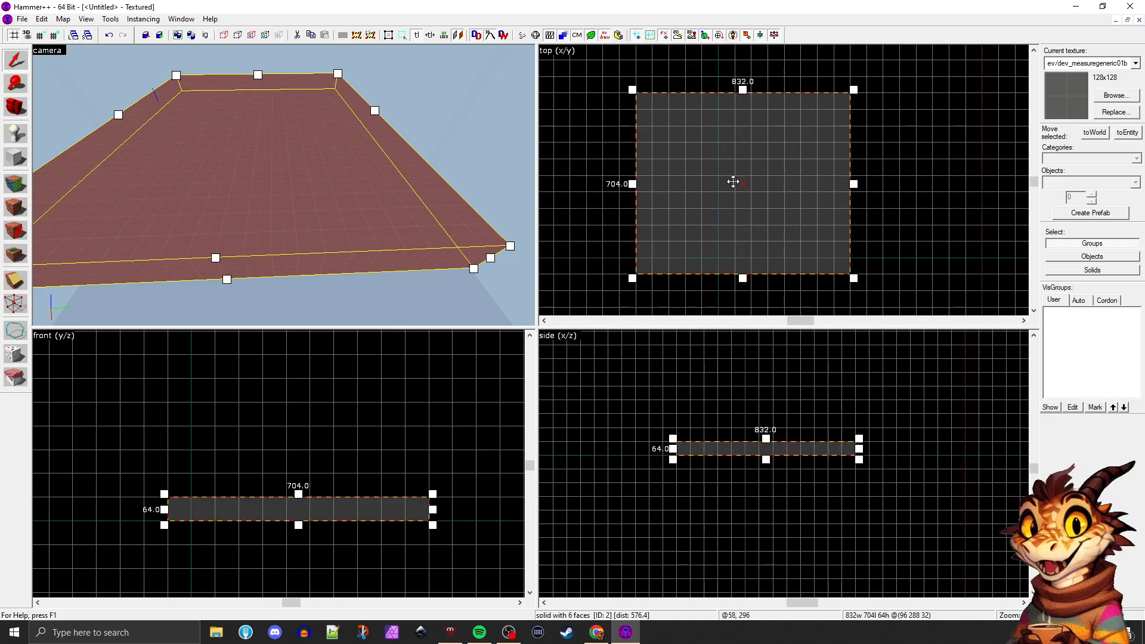
{"action": "scroll", "coordinate": [739, 209], "scroll_direction": "down", "scroll_amount": 3}
{"action": "scroll", "coordinate": [907, 246], "scroll_direction": "up", "scroll_amount": 2}
{"action": "scroll", "coordinate": [859, 237], "scroll_direction": "down", "scroll_amount": 1}
{"action": "scroll", "coordinate": [921, 237], "scroll_direction": "up", "scroll_amount": 2}
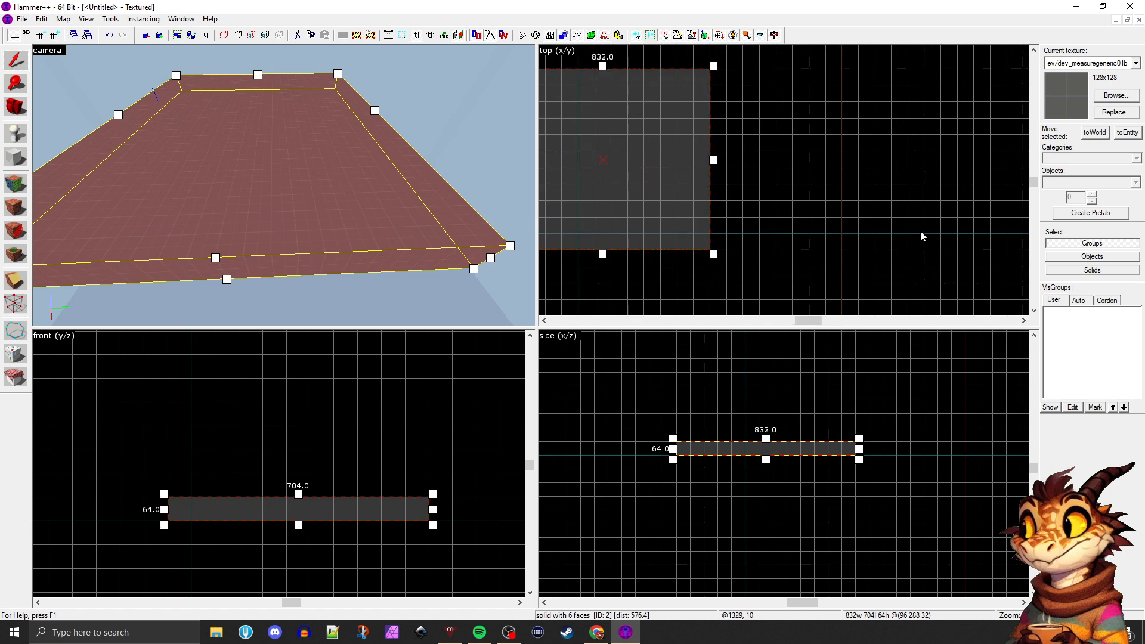
{"action": "scroll", "coordinate": [835, 207], "scroll_direction": "down", "scroll_amount": 1}
{"action": "scroll", "coordinate": [862, 206], "scroll_direction": "up", "scroll_amount": 1}
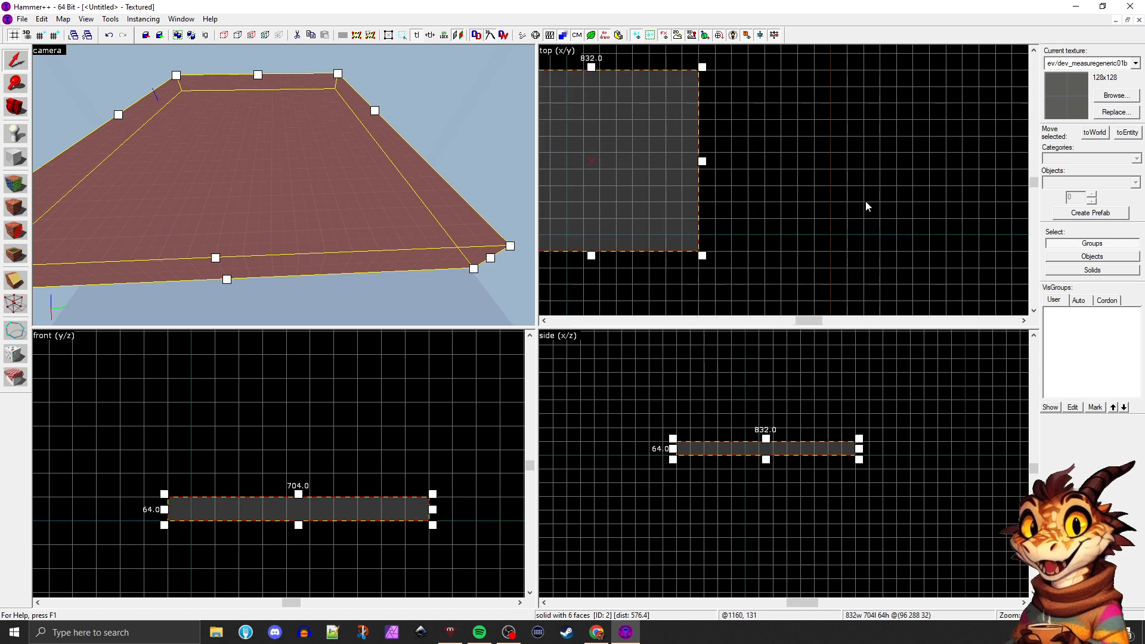
Center the 2D views on the selected block and examine it at different zoom levels in each view
{"action": "key", "text": "ctrl+shift+e"}
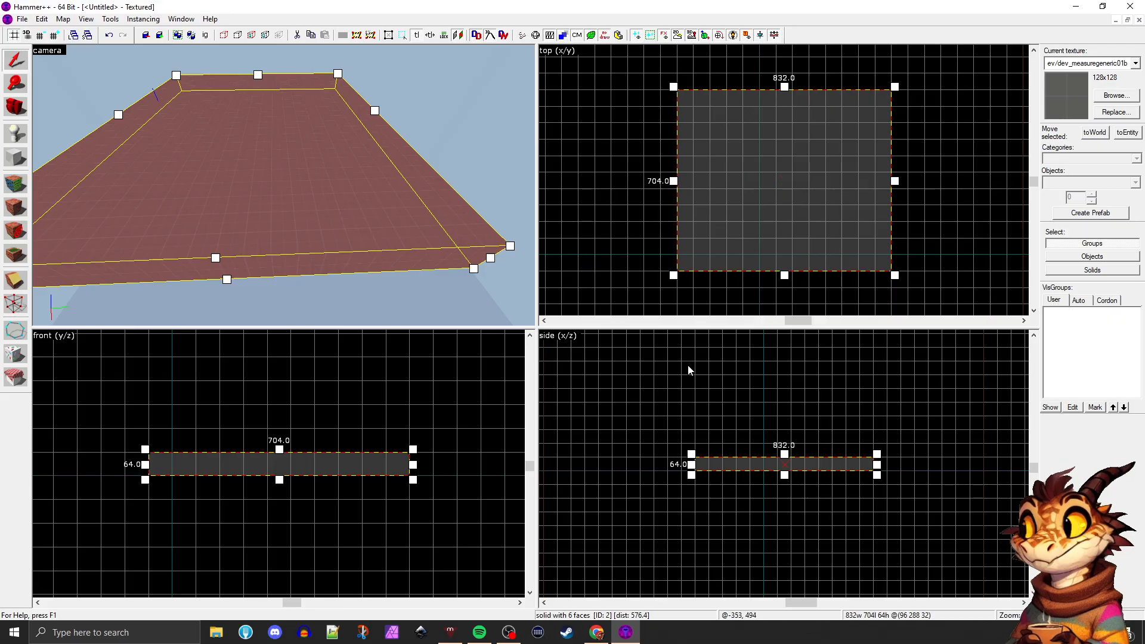
{"action": "scroll", "coordinate": [818, 178], "scroll_direction": "down", "scroll_amount": 2}
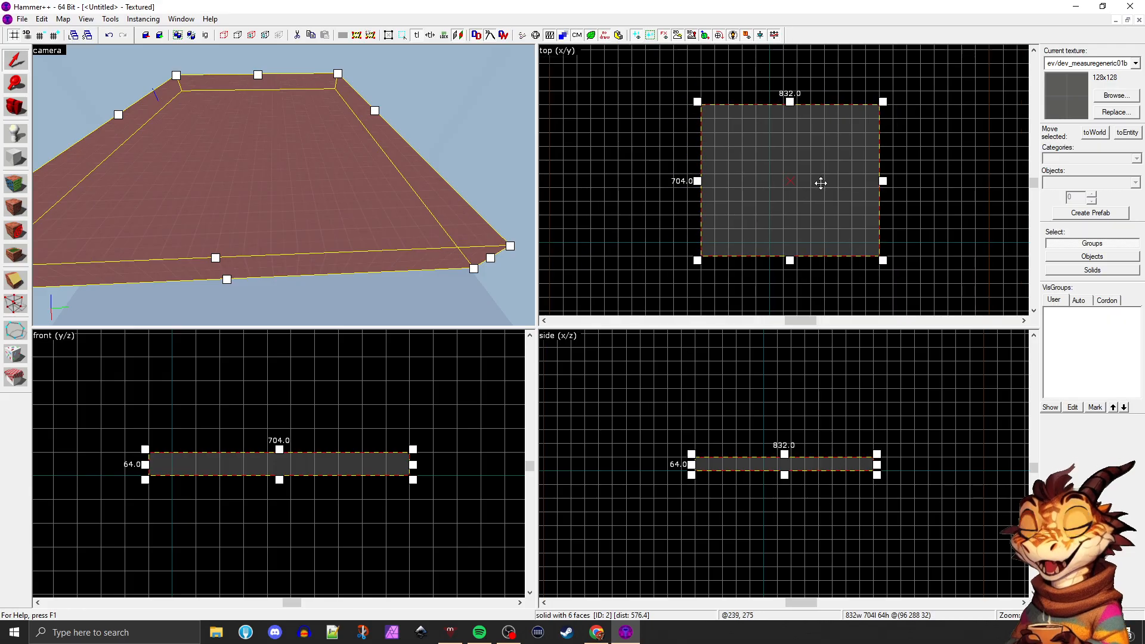
{"action": "scroll", "coordinate": [785, 483], "scroll_direction": "down", "scroll_amount": 3}
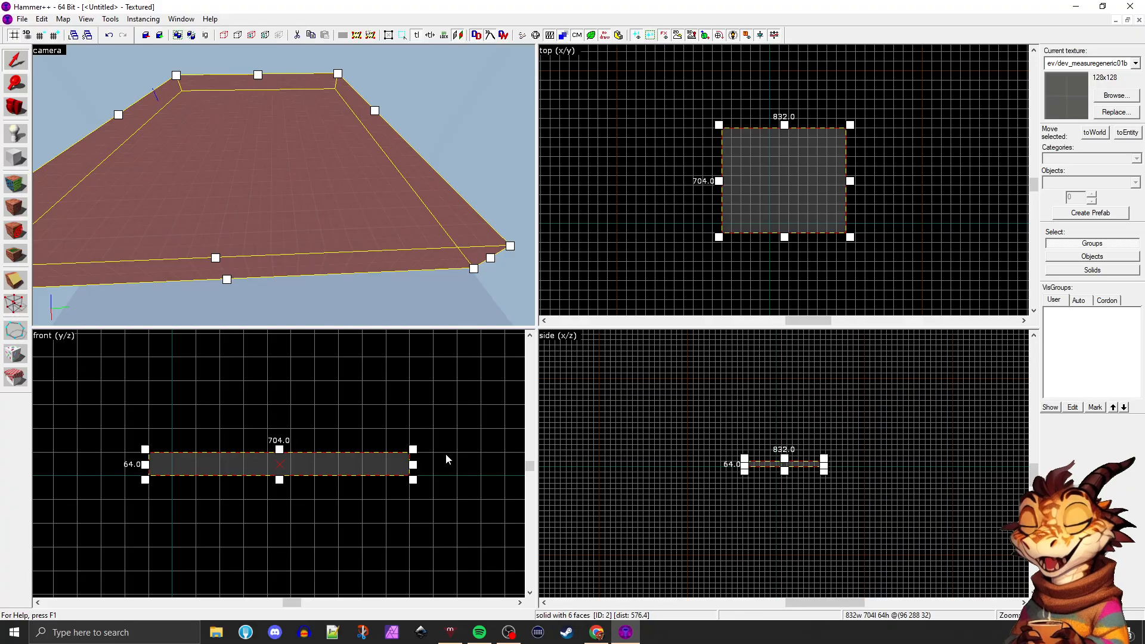
{"action": "scroll", "coordinate": [394, 459], "scroll_direction": "down", "scroll_amount": 3}
{"action": "scroll", "coordinate": [737, 222], "scroll_direction": "up", "scroll_amount": 3}
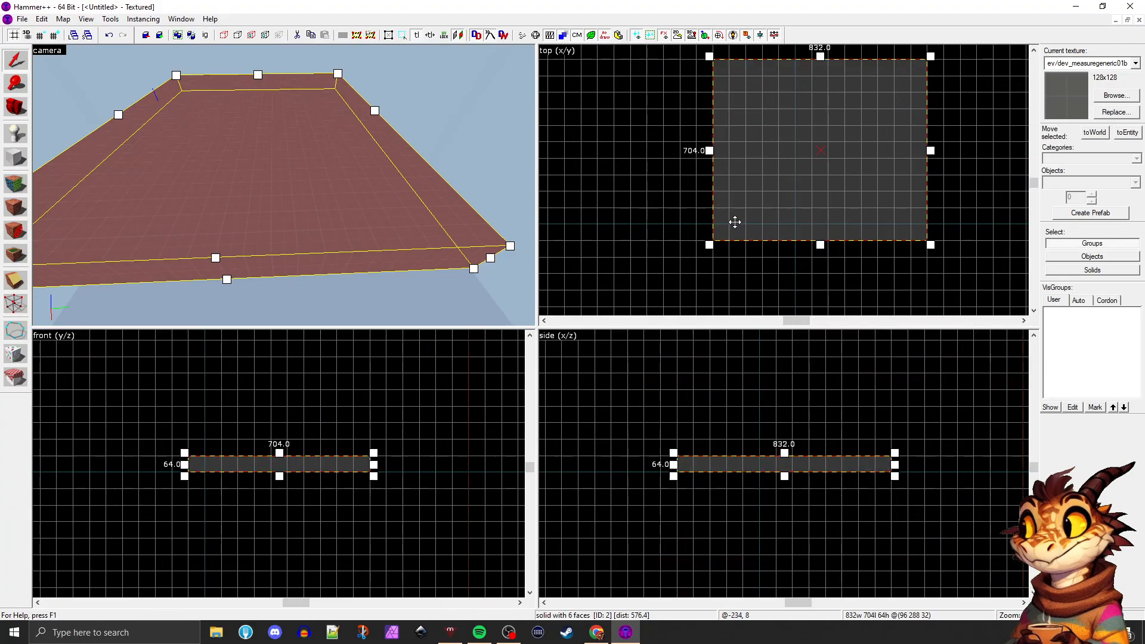
{"action": "scroll", "coordinate": [762, 219], "scroll_direction": "down", "scroll_amount": 2}
{"action": "scroll", "coordinate": [761, 221], "scroll_direction": "up", "scroll_amount": 2}
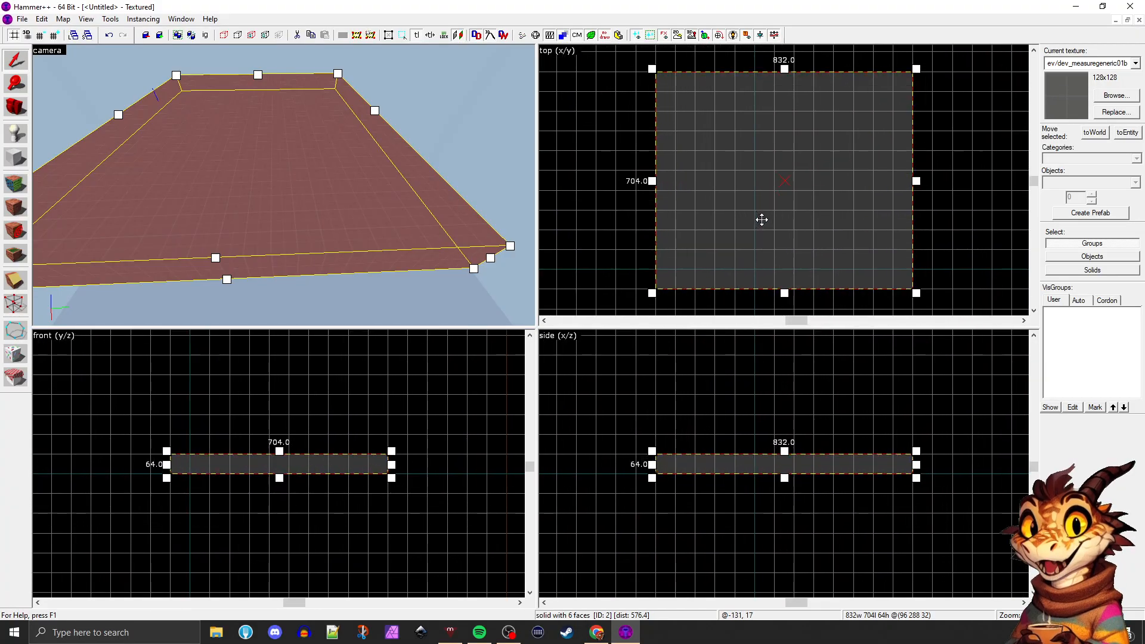
{"action": "scroll", "coordinate": [761, 221], "scroll_direction": "down", "scroll_amount": 2}
{"action": "scroll", "coordinate": [762, 222], "scroll_direction": "up", "scroll_amount": 2}
{"action": "scroll", "coordinate": [762, 222], "scroll_direction": "down", "scroll_amount": 2}
{"action": "scroll", "coordinate": [761, 222], "scroll_direction": "up", "scroll_amount": 2}
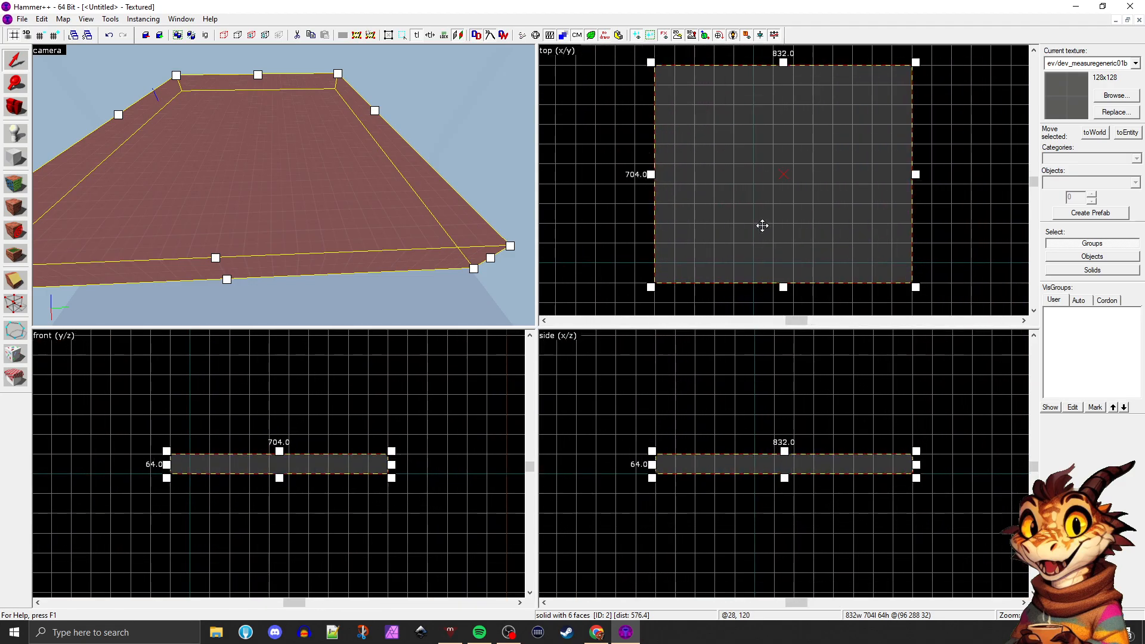
{"action": "scroll", "coordinate": [762, 223], "scroll_direction": "down", "scroll_amount": 2}
{"action": "scroll", "coordinate": [762, 226], "scroll_direction": "up", "scroll_amount": 2}
{"action": "scroll", "coordinate": [762, 226], "scroll_direction": "down", "scroll_amount": 3}
{"action": "scroll", "coordinate": [761, 230], "scroll_direction": "up", "scroll_amount": 3}
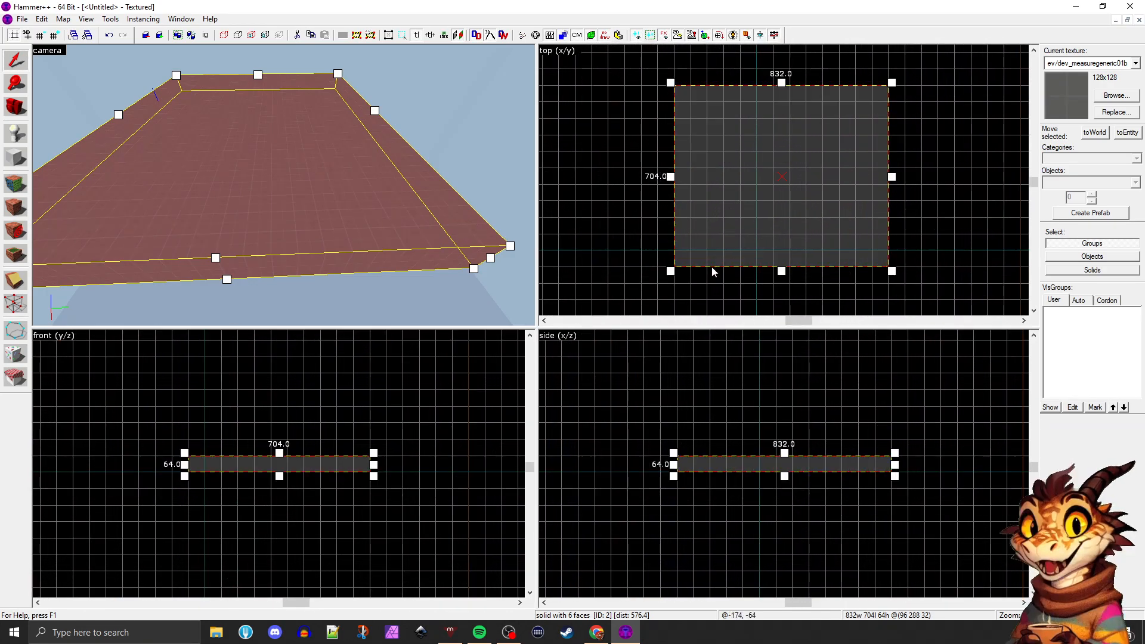
Zoom in and out on the block and pan the top view to examine it at different scales
{"action": "scroll", "coordinate": [714, 272], "scroll_direction": "down", "scroll_amount": 3}
{"action": "scroll", "coordinate": [715, 272], "scroll_direction": "up", "scroll_amount": 2}
{"action": "scroll", "coordinate": [718, 252], "scroll_direction": "up", "scroll_amount": 1}
{"action": "scroll", "coordinate": [723, 242], "scroll_direction": "down", "scroll_amount": 3}
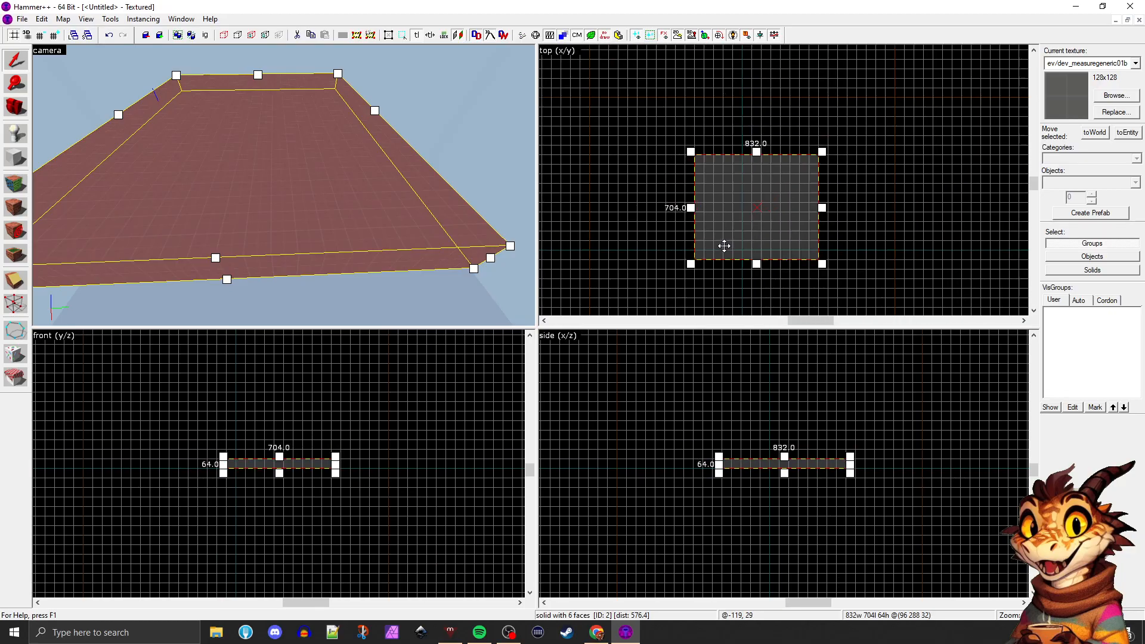
{"action": "scroll", "coordinate": [724, 243], "scroll_direction": "up", "scroll_amount": 3}
{"action": "scroll", "coordinate": [724, 247], "scroll_direction": "down", "scroll_amount": 4}
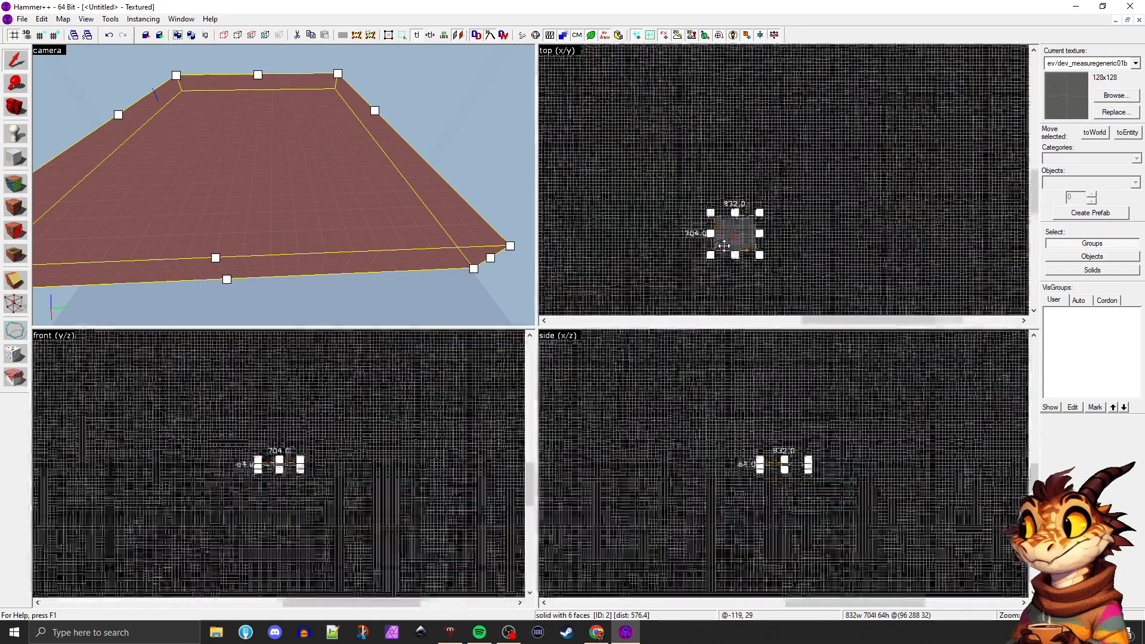
{"action": "scroll", "coordinate": [724, 247], "scroll_direction": "up", "scroll_amount": 5}
{"action": "scroll", "coordinate": [757, 245], "scroll_direction": "up", "scroll_amount": 1}
{"action": "scroll", "coordinate": [768, 246], "scroll_direction": "down", "scroll_amount": 2}
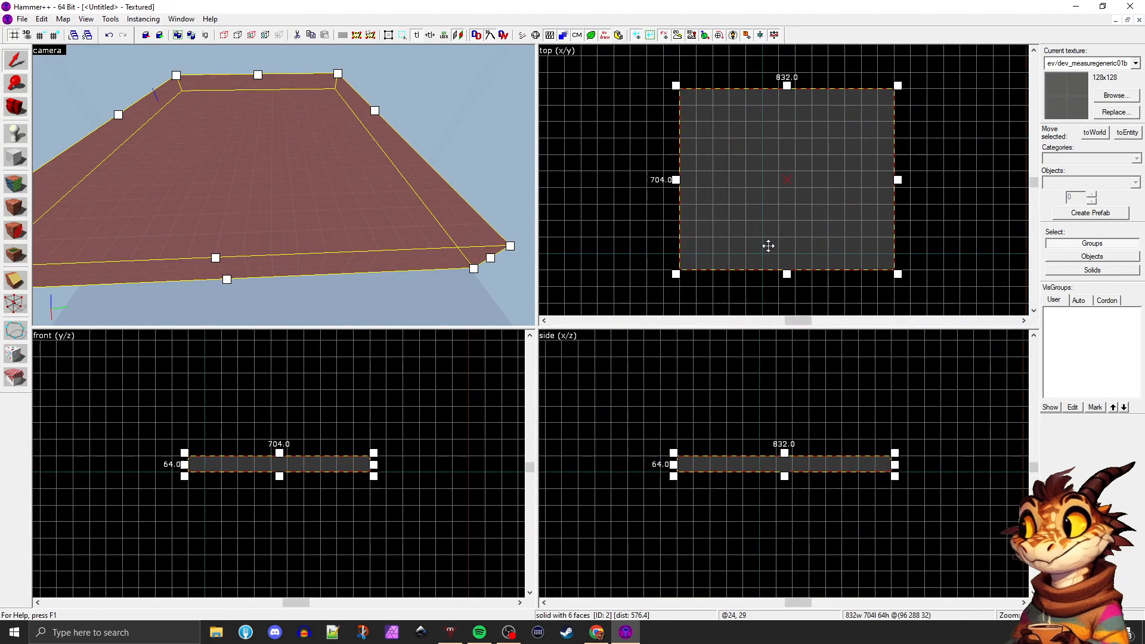
{"action": "mouse_move", "coordinate": [782, 213]}
{"action": "middle_mouse_down"}
{"action": "mouse_move", "coordinate": [734, 235]}
{"action": "mouse_move", "coordinate": [822, 184]}
{"action": "mouse_move", "coordinate": [679, 184]}
{"action": "mouse_move", "coordinate": [774, 248]}
{"action": "mouse_move", "coordinate": [721, 204]}
{"action": "middle_mouse_up"}
{"action": "scroll", "coordinate": [790, 243], "scroll_direction": "down", "scroll_amount": 2}
{"action": "scroll", "coordinate": [808, 241], "scroll_direction": "up", "scroll_amount": 2}
{"action": "scroll", "coordinate": [721, 204], "scroll_direction": "down", "scroll_amount": 2}
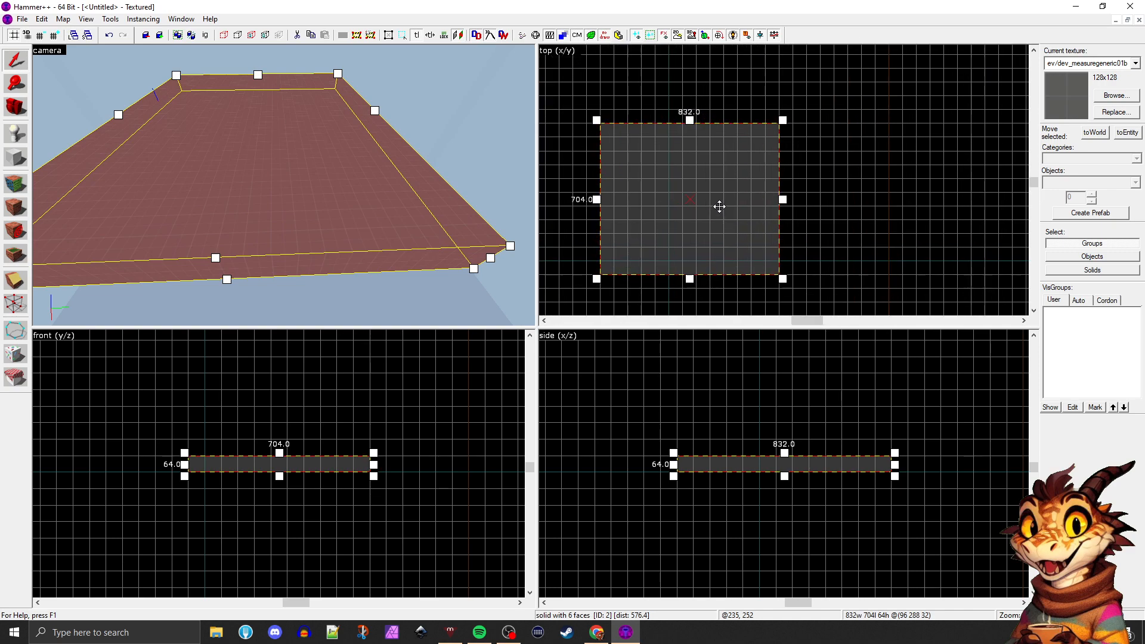
Move the block in the top view so that its centre sits at (32, -32, 32), near the origin
{"action": "mouse_move", "coordinate": [659, 171]}
{"action": "left_mouse_down"}
{"action": "mouse_move", "coordinate": [733, 181]}
{"action": "mouse_move", "coordinate": [736, 225]}
{"action": "left_mouse_up"}
{"action": "scroll", "coordinate": [680, 255], "scroll_direction": "up", "scroll_amount": 3}
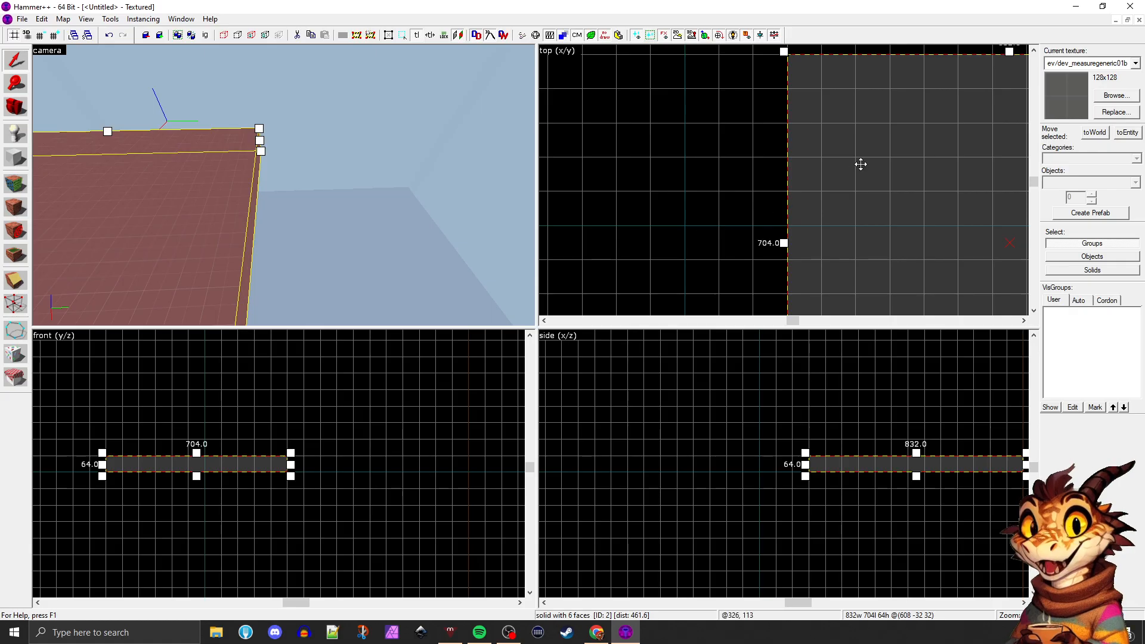
{"action": "left_click_drag", "start_coordinate": [946, 156], "coordinate": [636, 163]}
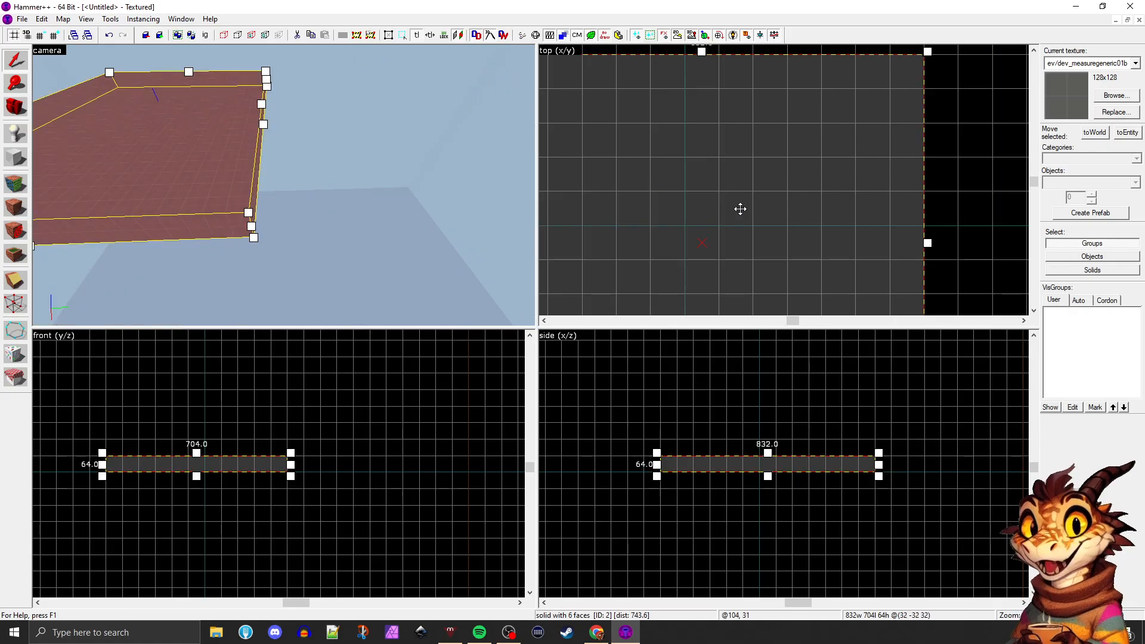
Resize the block in the top view to 512 by 512 units, centred on the origin
{"action": "scroll", "coordinate": [740, 208], "scroll_direction": "down", "scroll_amount": 5}
{"action": "left_click_drag", "start_coordinate": [821, 239], "coordinate": [786, 217]}
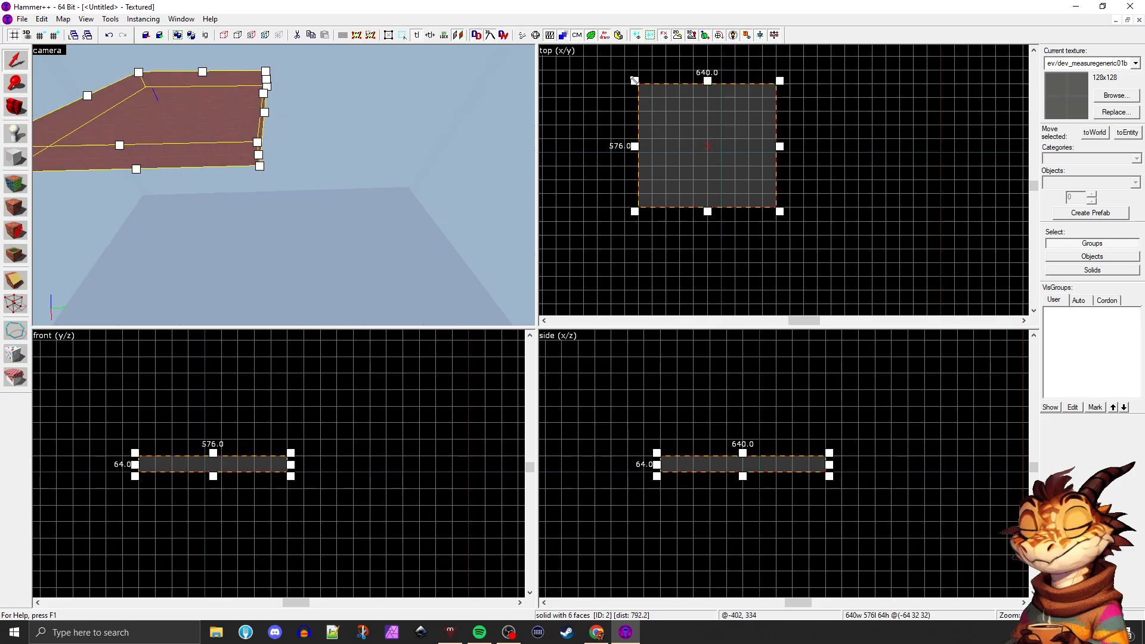
{"action": "left_click_drag", "start_coordinate": [634, 80], "coordinate": [649, 90]}
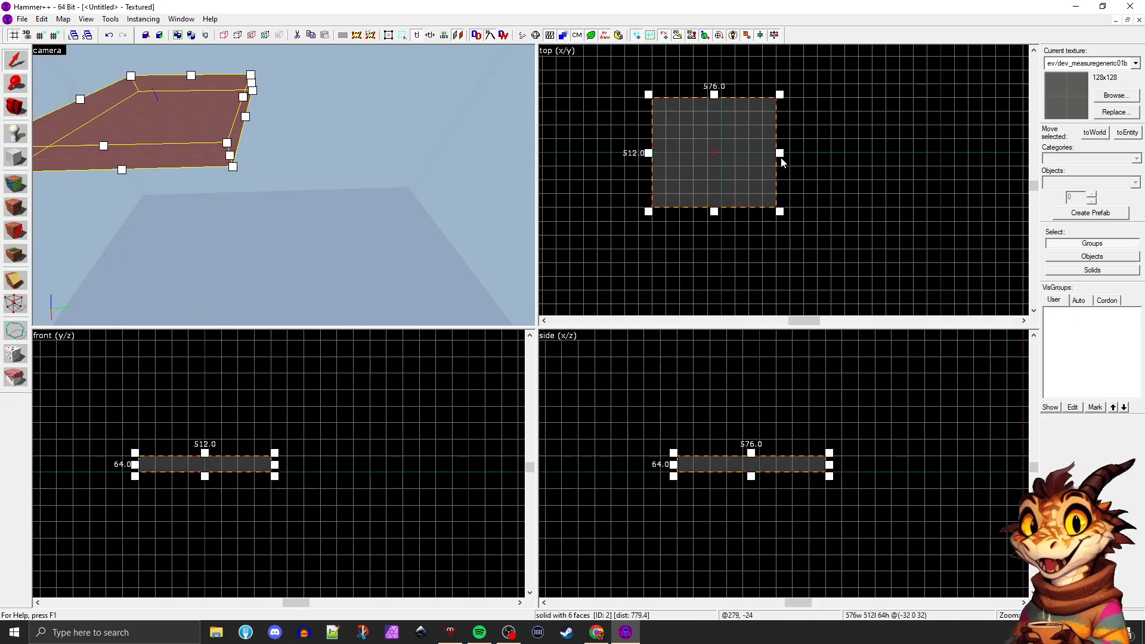
{"action": "left_click_drag", "start_coordinate": [649, 151], "coordinate": [663, 152]}
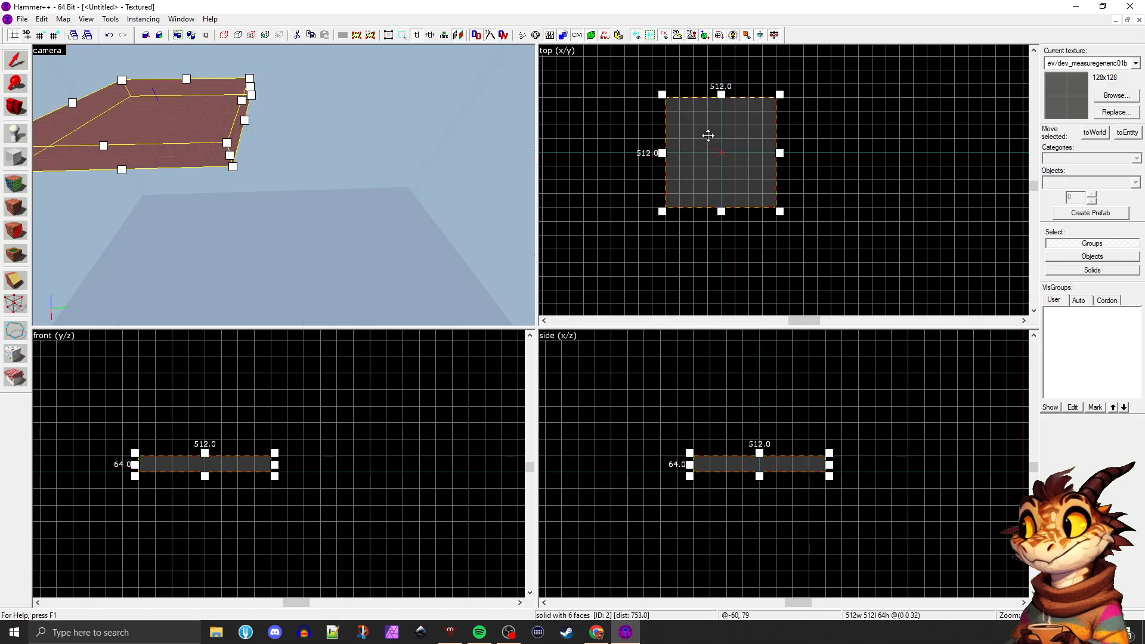
{"action": "scroll", "coordinate": [719, 133], "scroll_direction": "up", "scroll_amount": 3}
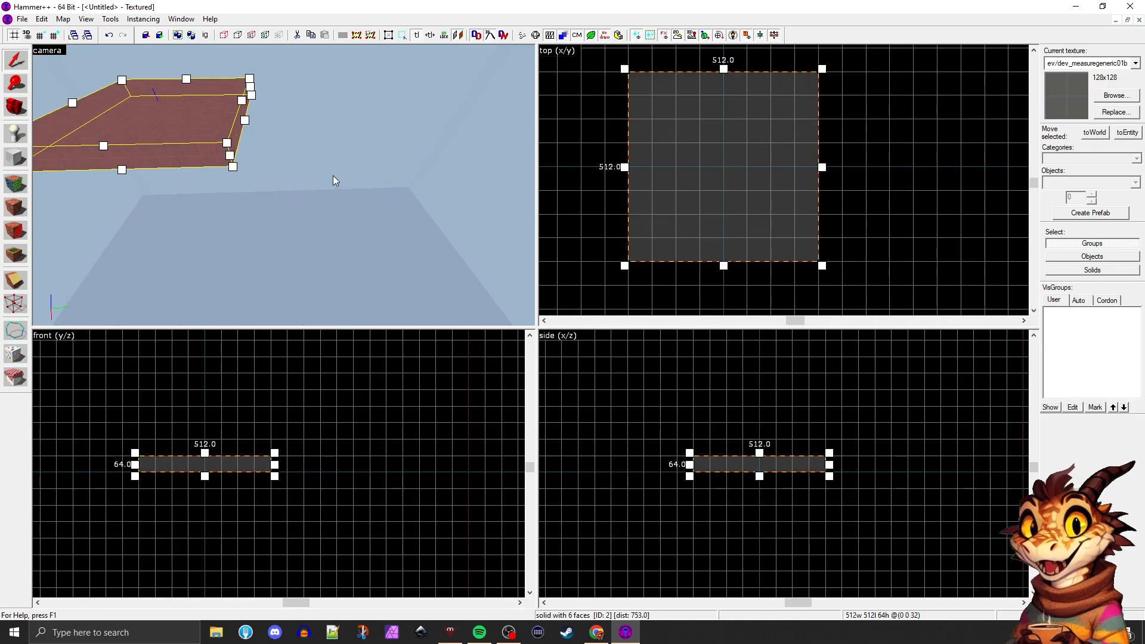
Fly the camera around the resized block and examine it from several sides
{"action": "scroll", "coordinate": [333, 175], "scroll_direction": "down", "scroll_amount": 2}
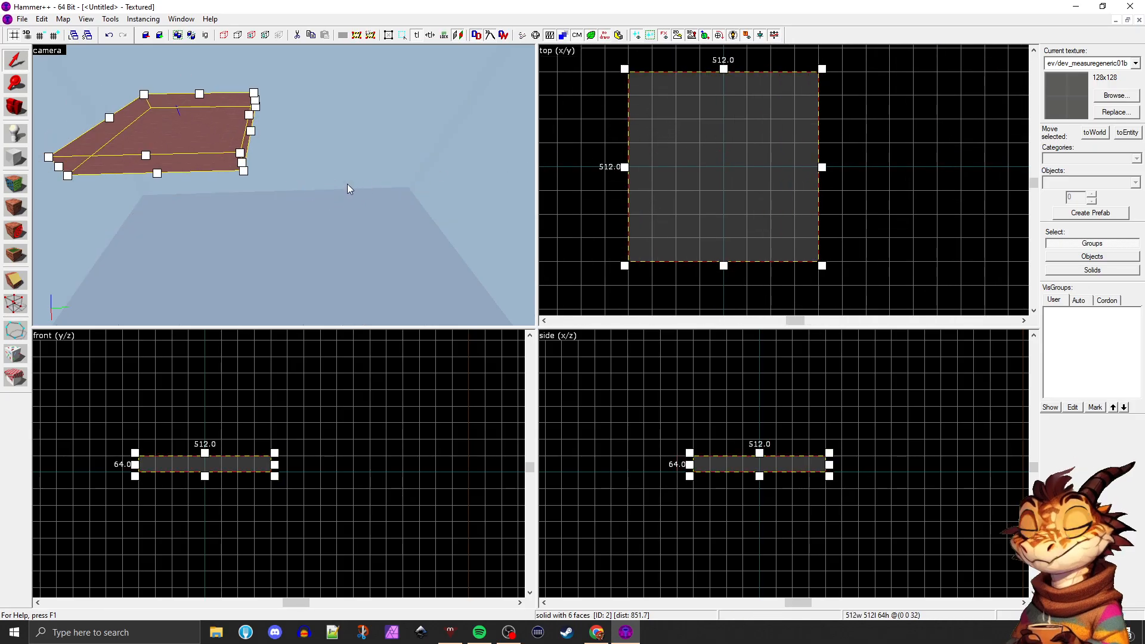
{"action": "middle_click_drag", "start_coordinate": [347, 184], "coordinate": [348, 184]}
{"action": "key", "text": "w"}
{"action": "key", "text": "w"}
{"action": "key", "text": "w"}
{"action": "key", "text": "w"}
{"action": "key", "text": "w"}
{"action": "key", "text": "s"}
{"action": "key", "text": "s"}
{"action": "key", "text": "s"}
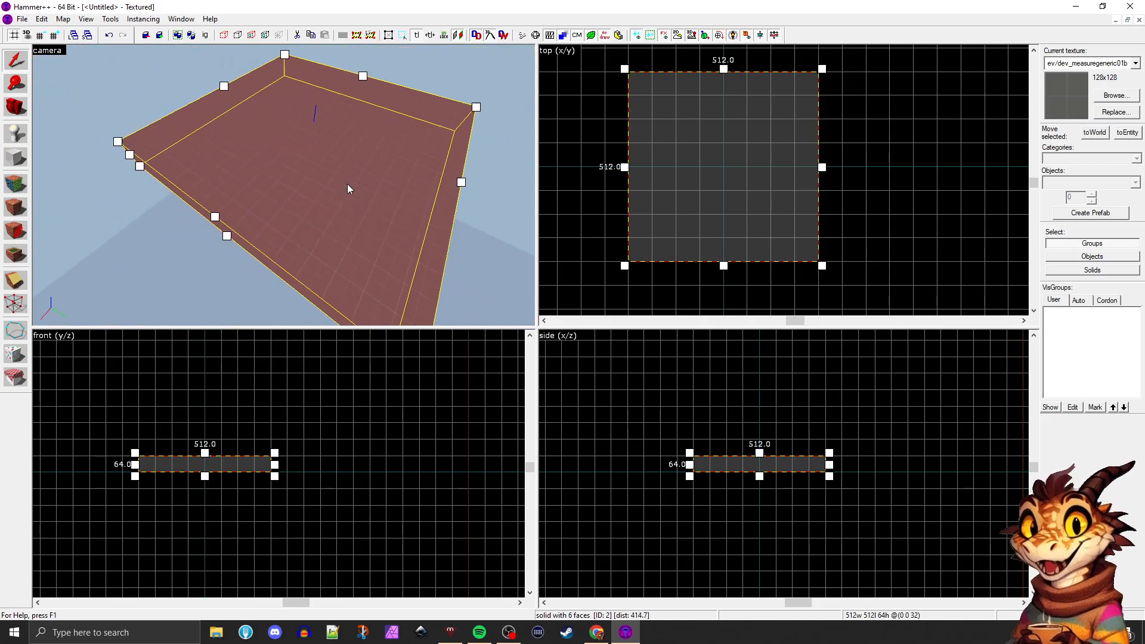
{"action": "key", "text": "a"}
{"action": "key", "text": "d"}
{"action": "key", "text": "d"}
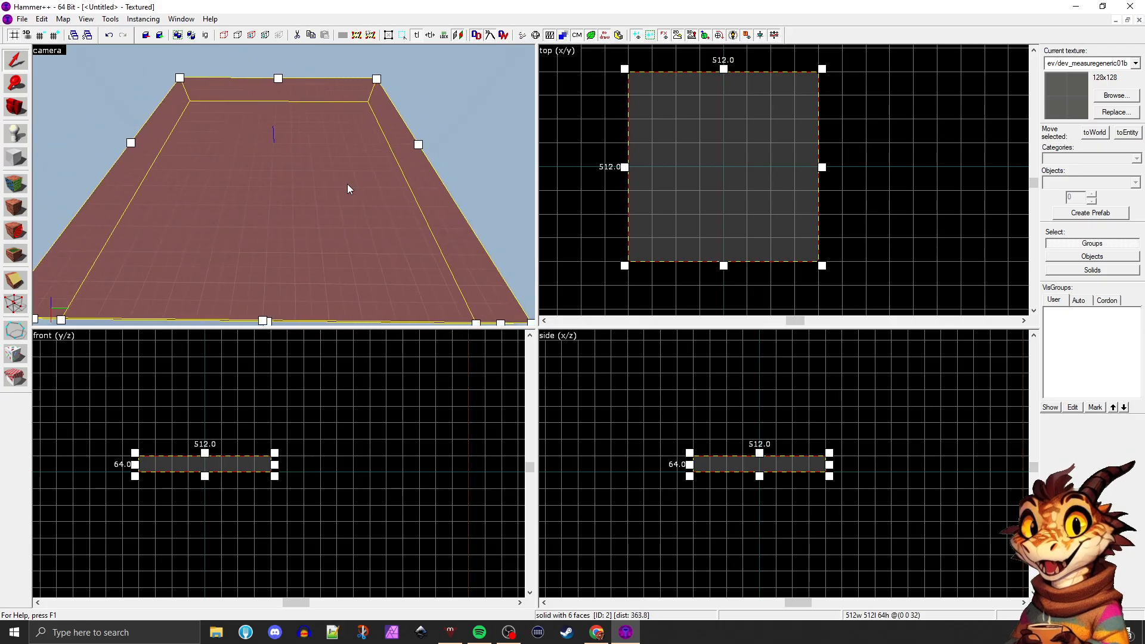
{"action": "key", "text": "d"}
{"action": "key", "text": "a"}
{"action": "key", "text": "a"}
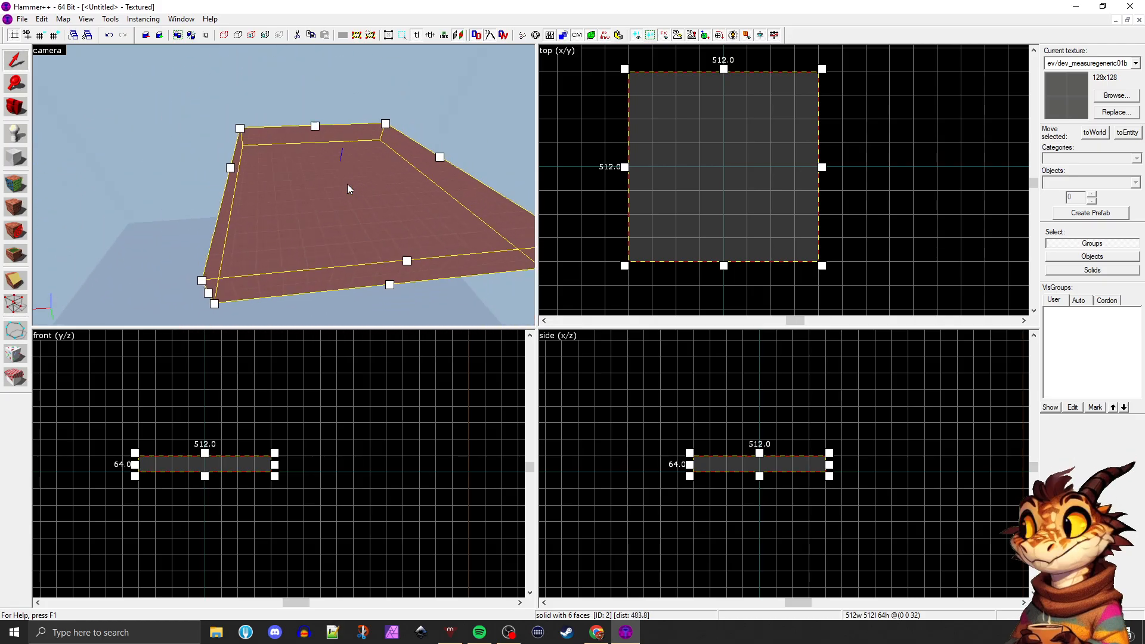
{"action": "key", "text": "w"}
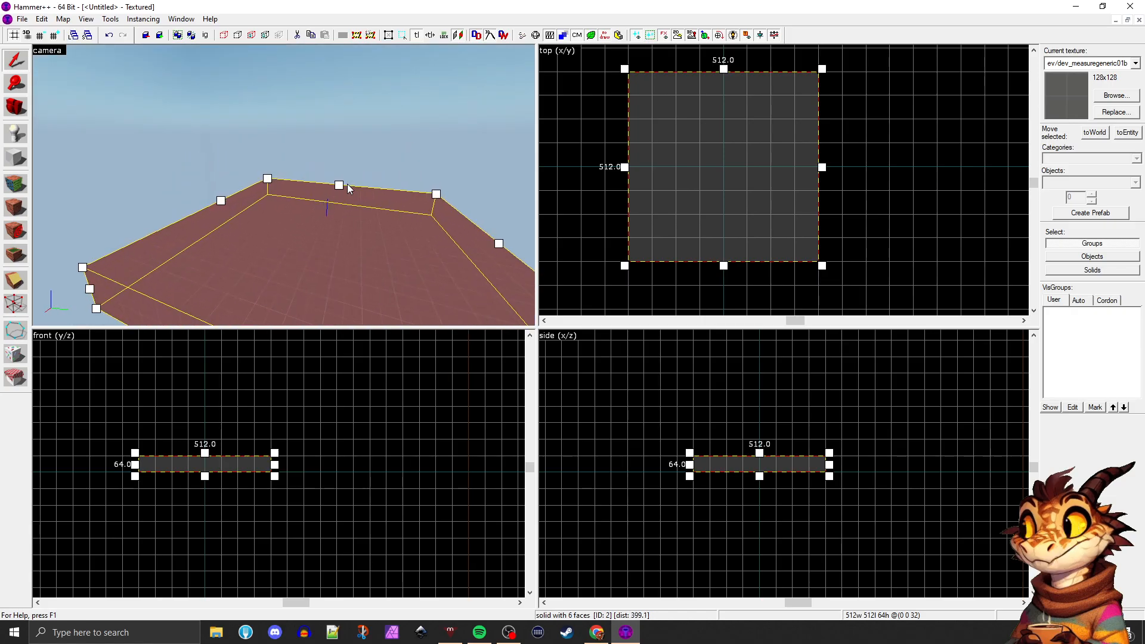
{"action": "key", "text": "d"}
{"action": "key", "text": "a"}
{"action": "key", "text": "a"}
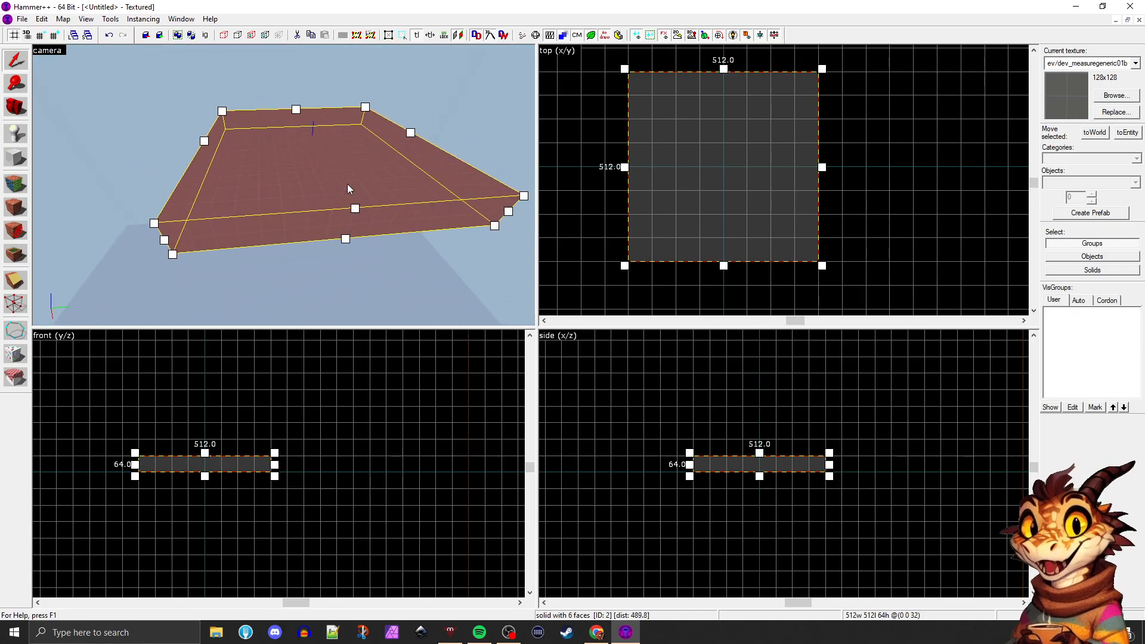
Lower the block by 64 units in the front view so its top face lies on the horizontal axis
{"action": "scroll", "coordinate": [161, 483], "scroll_direction": "up", "scroll_amount": 3}
{"action": "left_click_drag", "start_coordinate": [243, 449], "coordinate": [227, 481]}
{"action": "scroll", "coordinate": [230, 477], "scroll_direction": "up", "scroll_amount": 1}
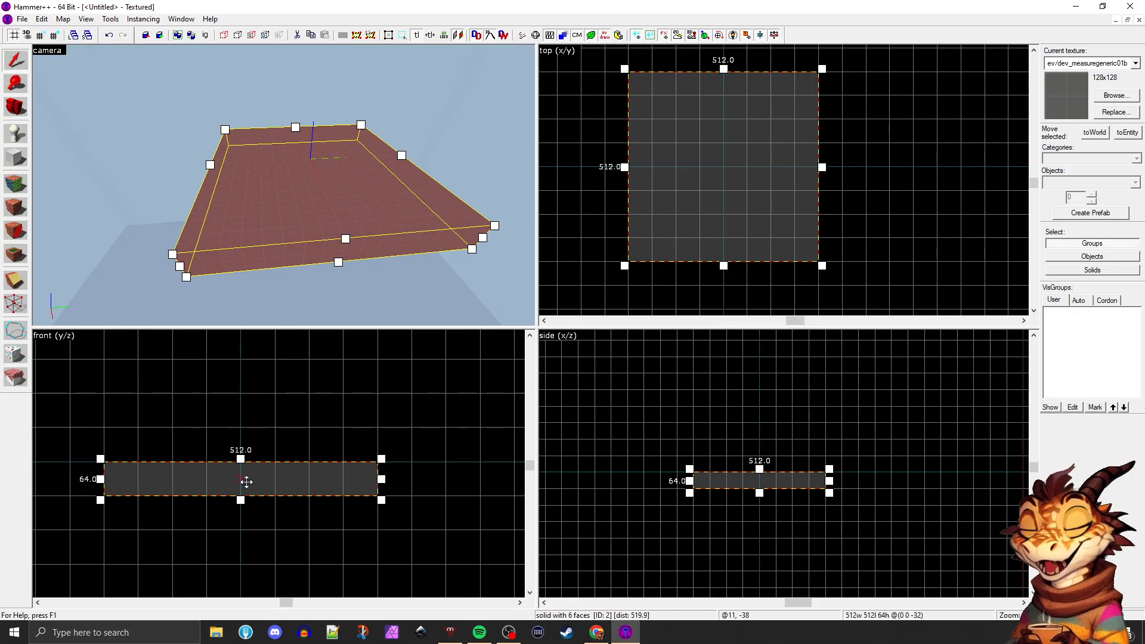
Try stretching the block's top face upward by about 128 units in the front view, and undo the change
{"action": "left_click_drag", "start_coordinate": [247, 481], "coordinate": [247, 456]}
{"action": "left_click_drag", "start_coordinate": [240, 459], "coordinate": [241, 389]}
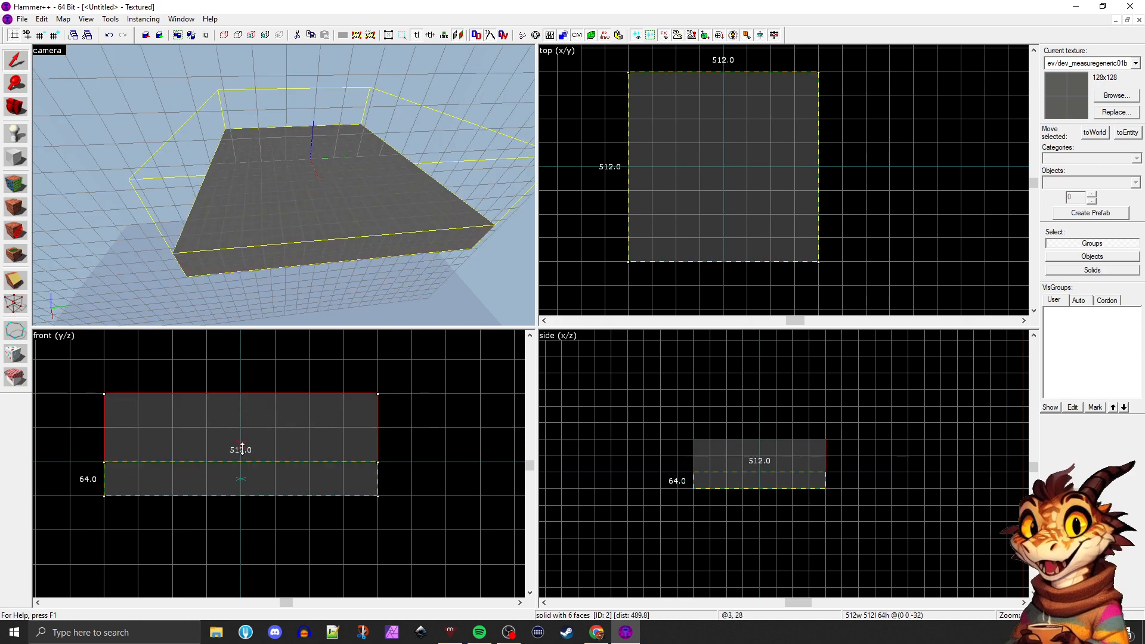
{"action": "key", "text": "ctrl+z"}
Reduce the grid spacing by three levels to 8 units and examine the finer grid on the block in the front view
{"action": "scroll", "coordinate": [233, 484], "scroll_direction": "up", "scroll_amount": 2}
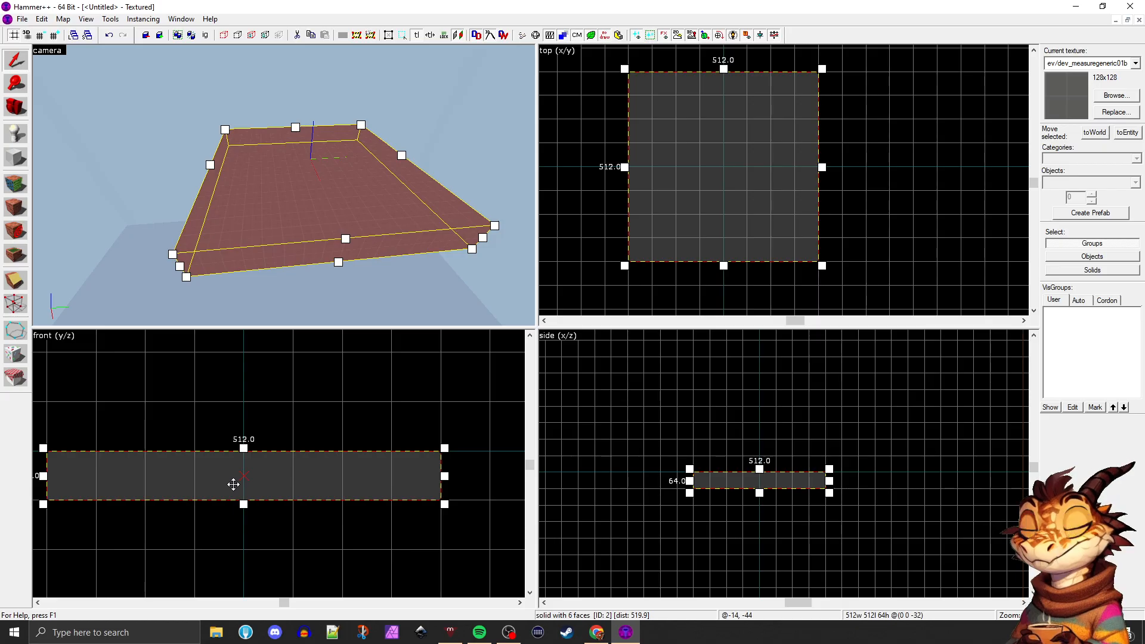
{"action": "scroll", "coordinate": [204, 489], "scroll_direction": "down", "scroll_amount": 1}
{"action": "scroll", "coordinate": [177, 488], "scroll_direction": "up", "scroll_amount": 1}
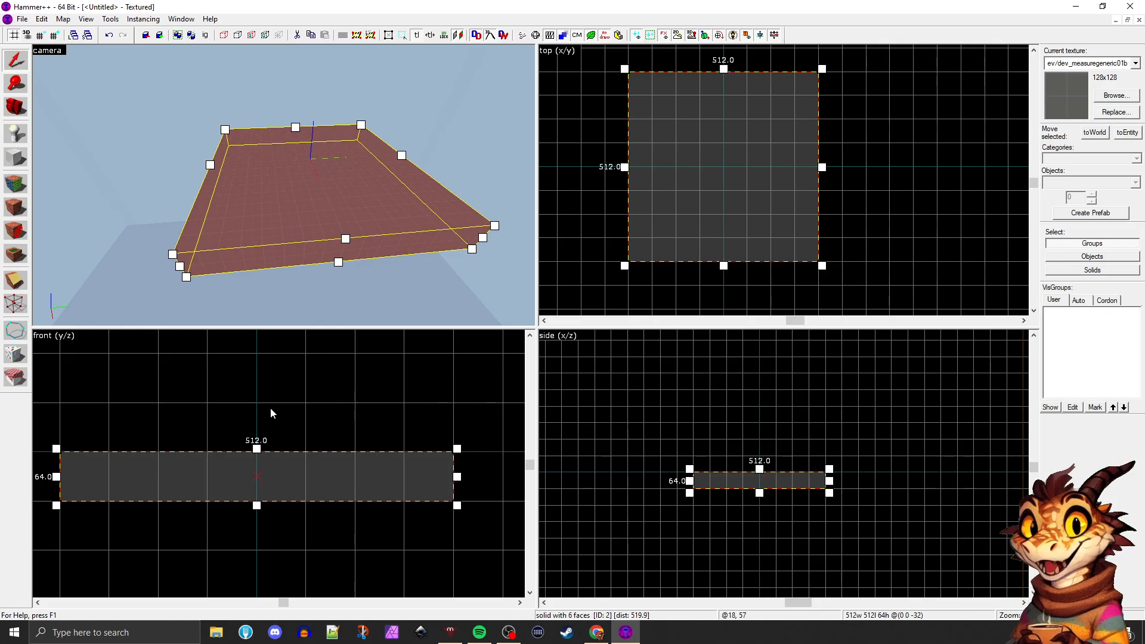
{"action": "scroll", "coordinate": [292, 453], "scroll_direction": "down", "scroll_amount": 1}
{"action": "scroll", "coordinate": [213, 476], "scroll_direction": "up", "scroll_amount": 1}
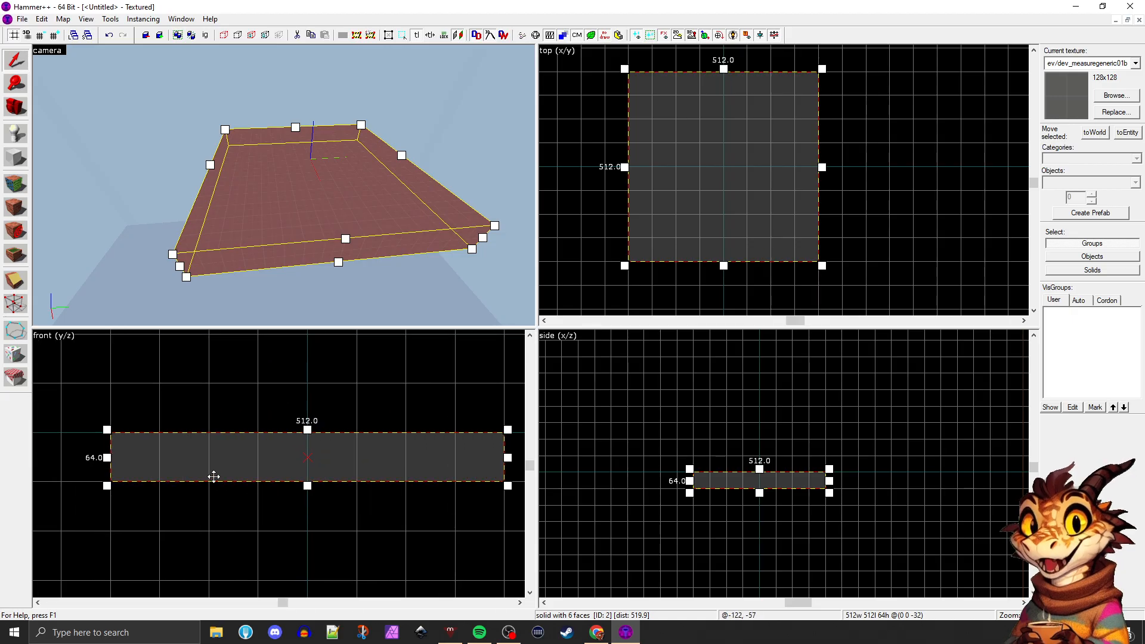
{"action": "scroll", "coordinate": [278, 470], "scroll_direction": "down", "scroll_amount": 1}
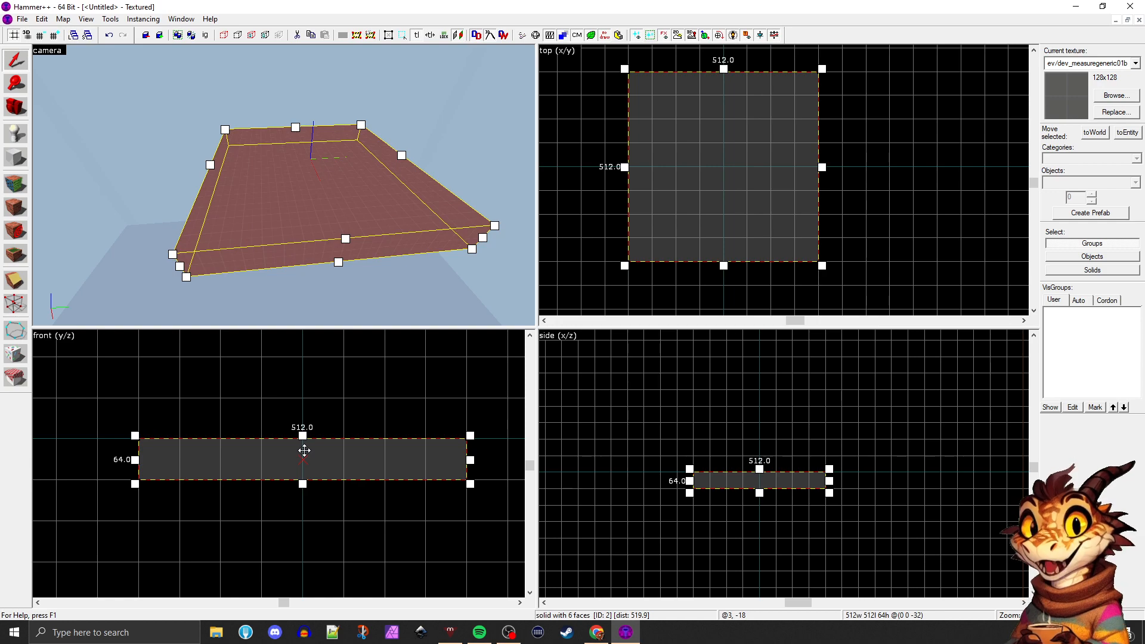
{"action": "key", "text": "bracketleft"}
{"action": "key", "text": "bracketleft"}
{"action": "key", "text": "bracketleft"}
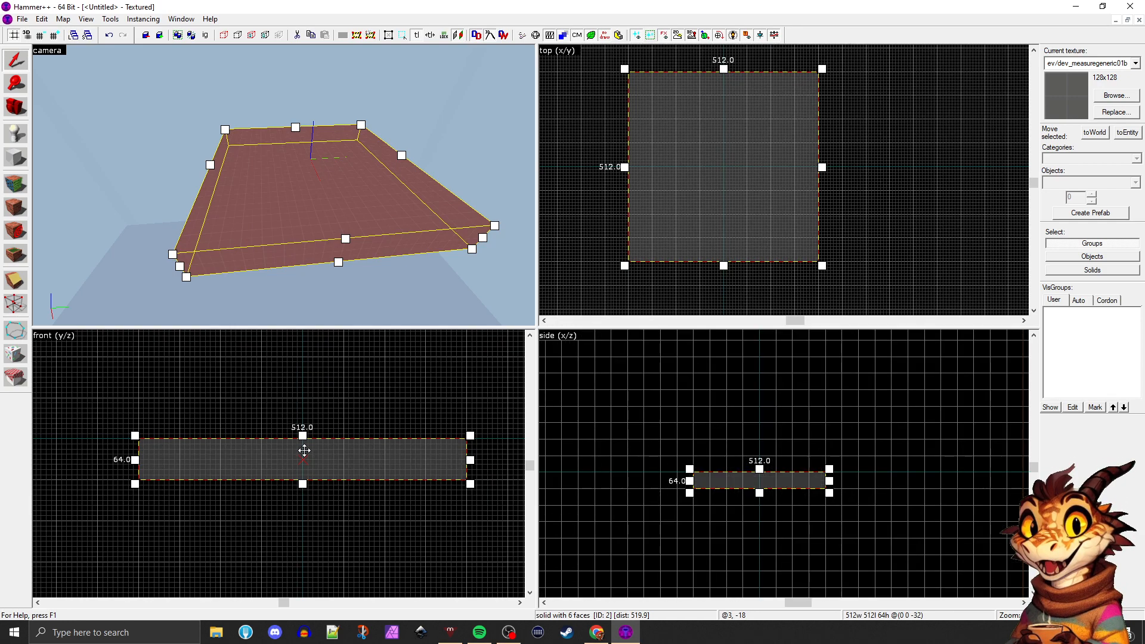
{"action": "scroll", "coordinate": [304, 450], "scroll_direction": "up", "scroll_amount": 2}
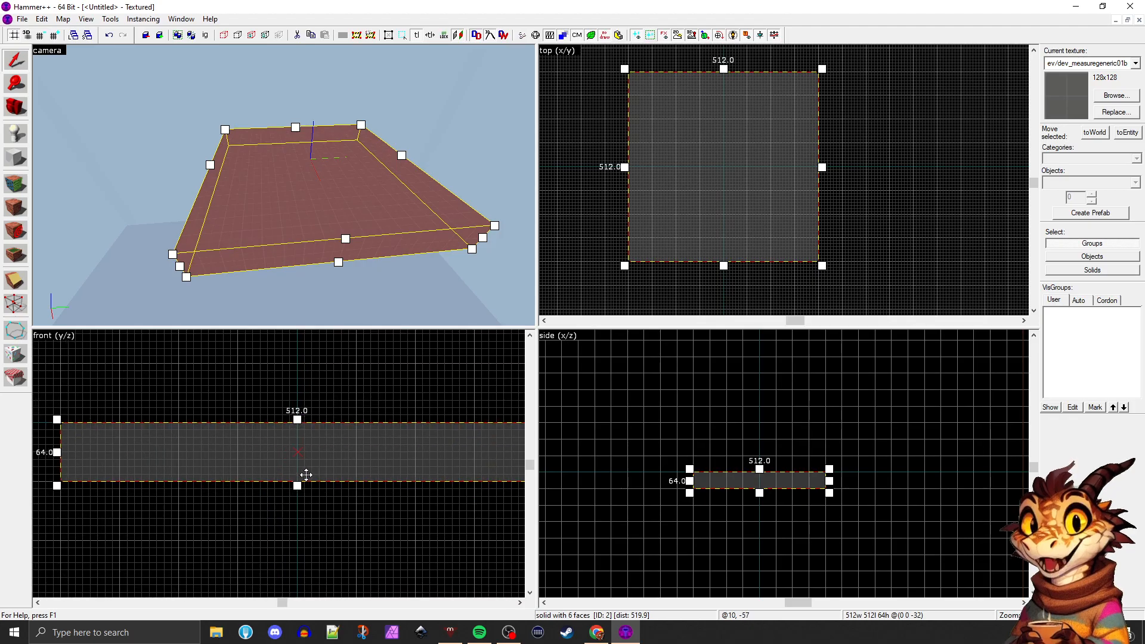
{"action": "mouse_move", "coordinate": [297, 486]}
{"action": "left_mouse_down"}
{"action": "mouse_move", "coordinate": [300, 473]}
{"action": "mouse_move", "coordinate": [300, 488]}
{"action": "left_mouse_up"}
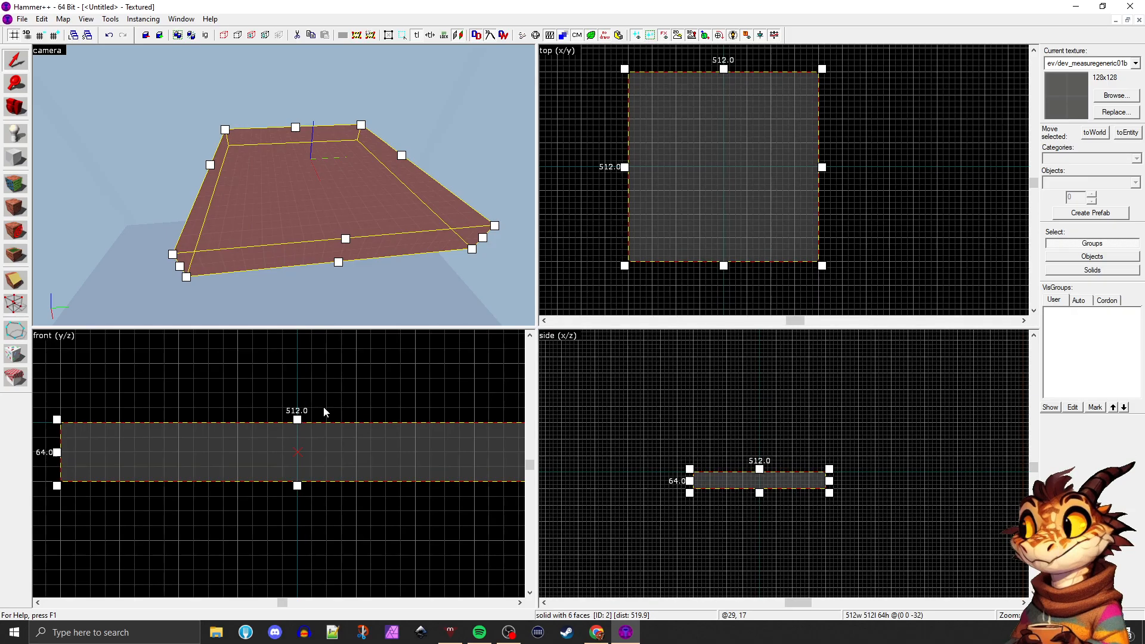
Enlarge the grid spacing back to 64 units
{"action": "key", "text": "bracketright"}
{"action": "key", "text": "bracketright"}
{"action": "key", "text": "bracketright"}
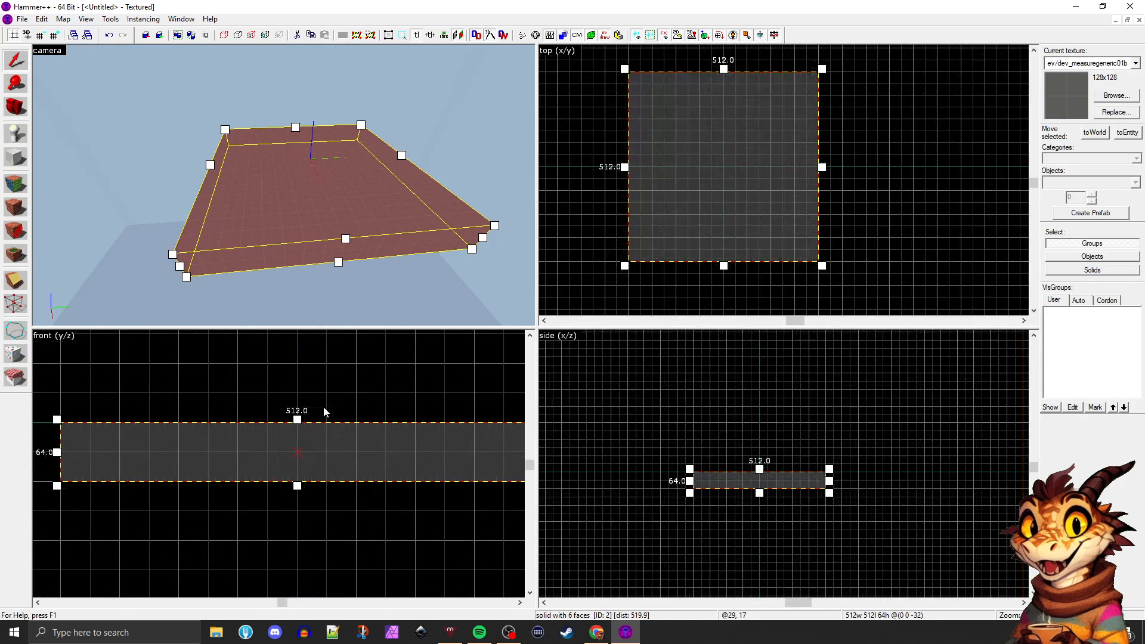
{"action": "key", "text": "bracketleft"}
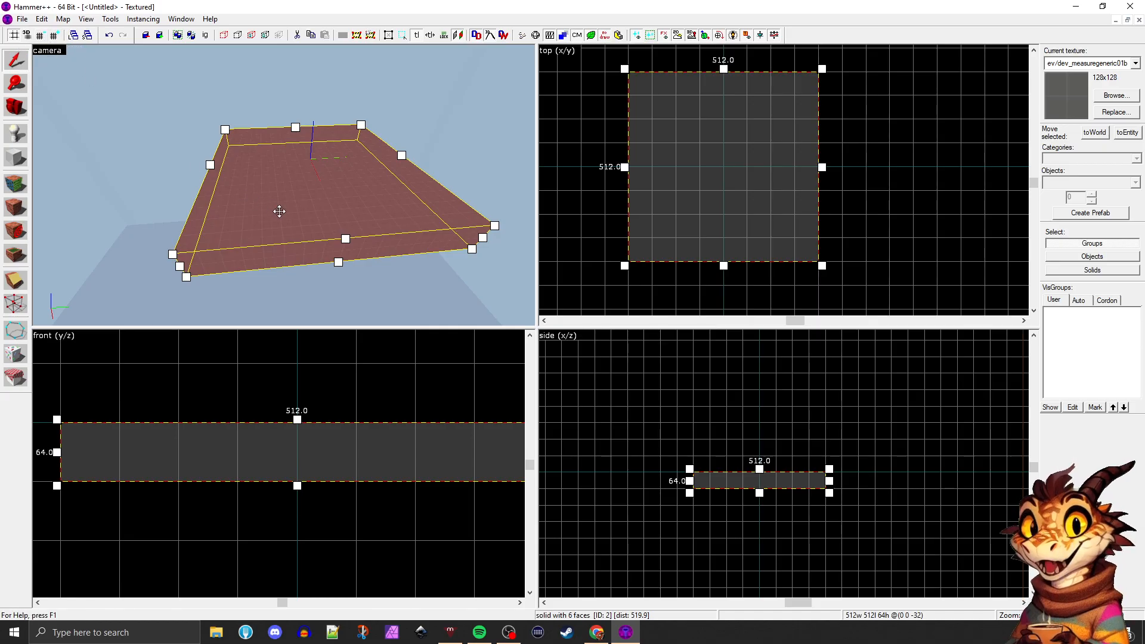
Turn on the 3D grid and bring the camera closer to the block's surface
{"action": "left_click", "coordinate": [29, 34]}
{"action": "scroll", "coordinate": [303, 190], "scroll_direction": "up", "scroll_amount": 2}
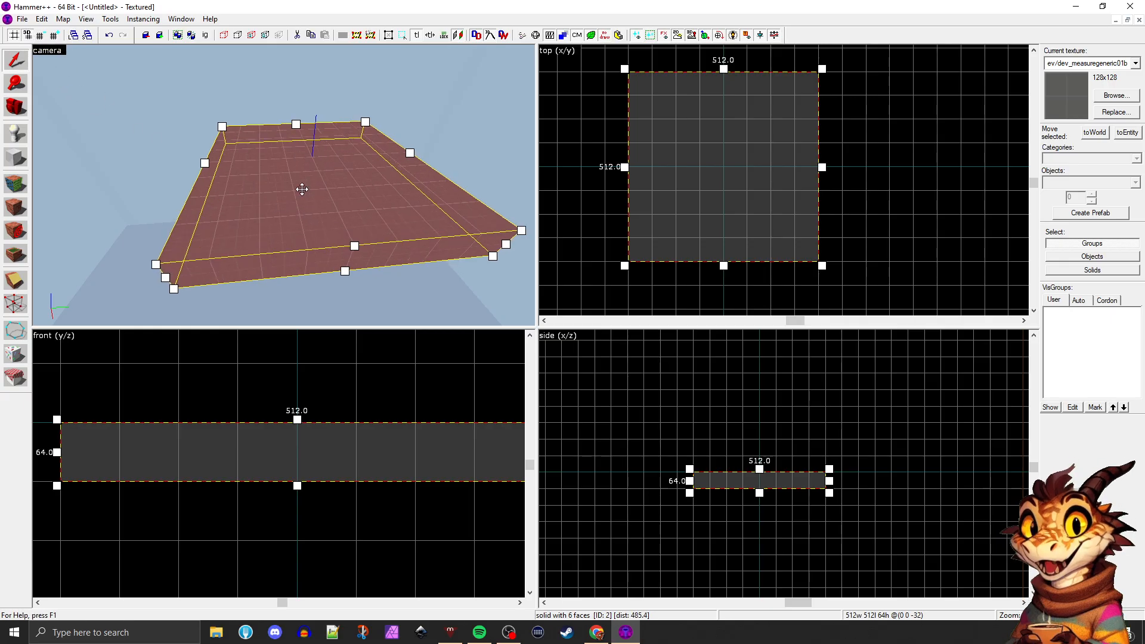
{"action": "scroll", "coordinate": [302, 189], "scroll_direction": "up", "scroll_amount": 6}
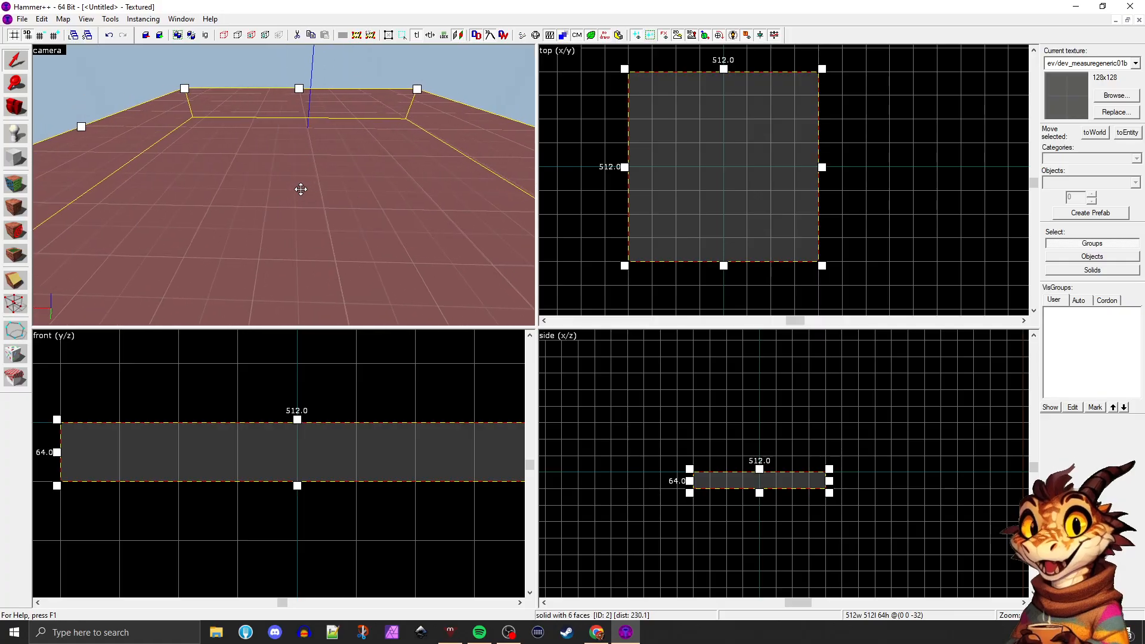
Fly the camera around the block and examine the grid lines on its surface
{"action": "key", "text": "a"}
{"action": "key", "text": "Right"}
{"action": "key", "text": "w"}
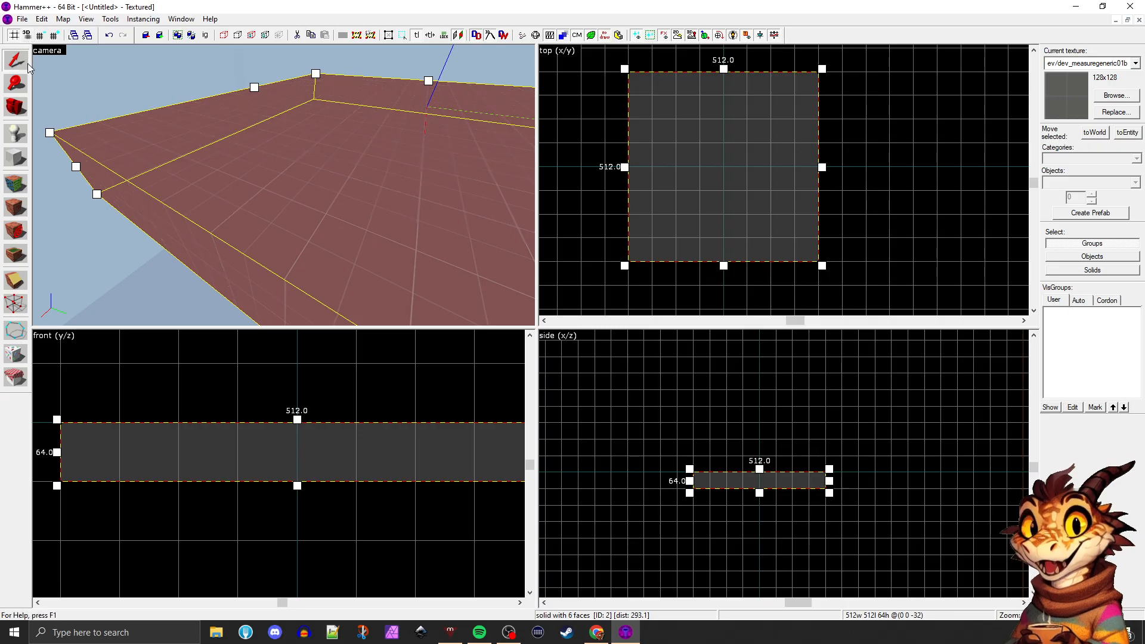
{"action": "key", "text": "z"}
{"action": "key", "text": "s"}
{"action": "key", "text": "w"}
{"action": "key", "text": "z"}
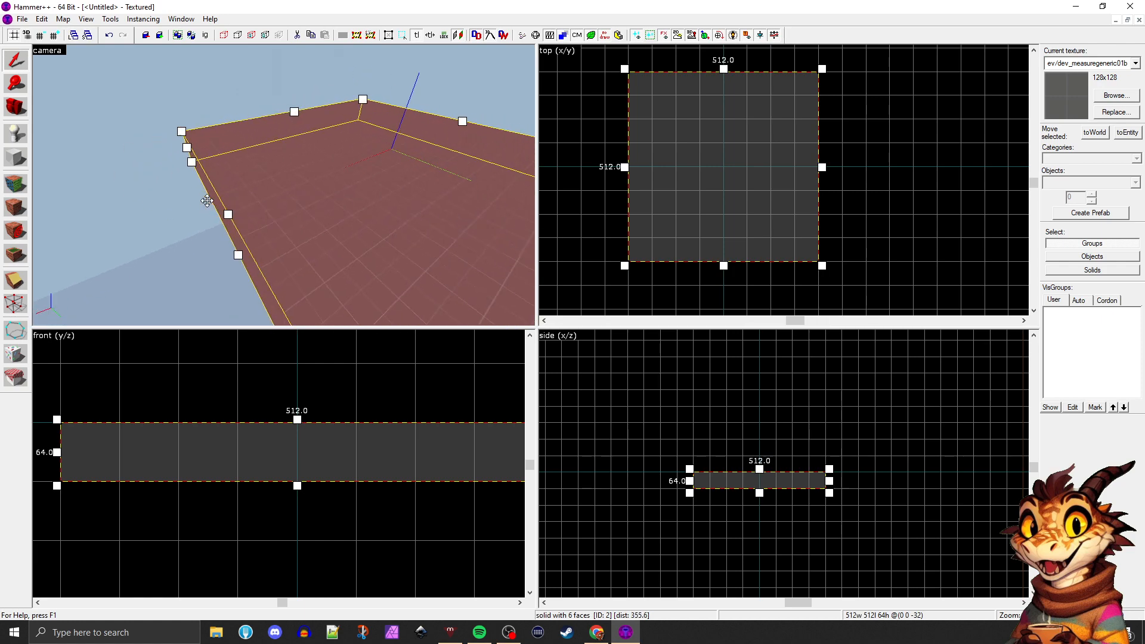
{"action": "key", "text": "w"}
{"action": "key", "text": "a"}
{"action": "key", "text": "s"}
{"action": "key", "text": "a"}
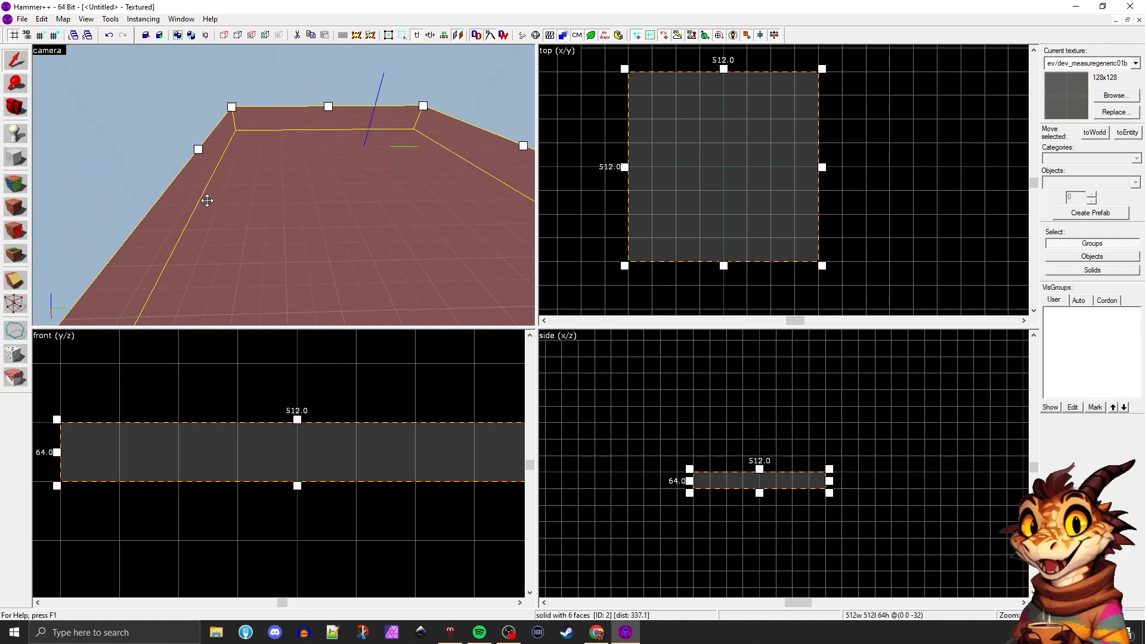
{"action": "key", "text": "a"}
{"action": "key", "text": "d"}
{"action": "key", "text": "a"}
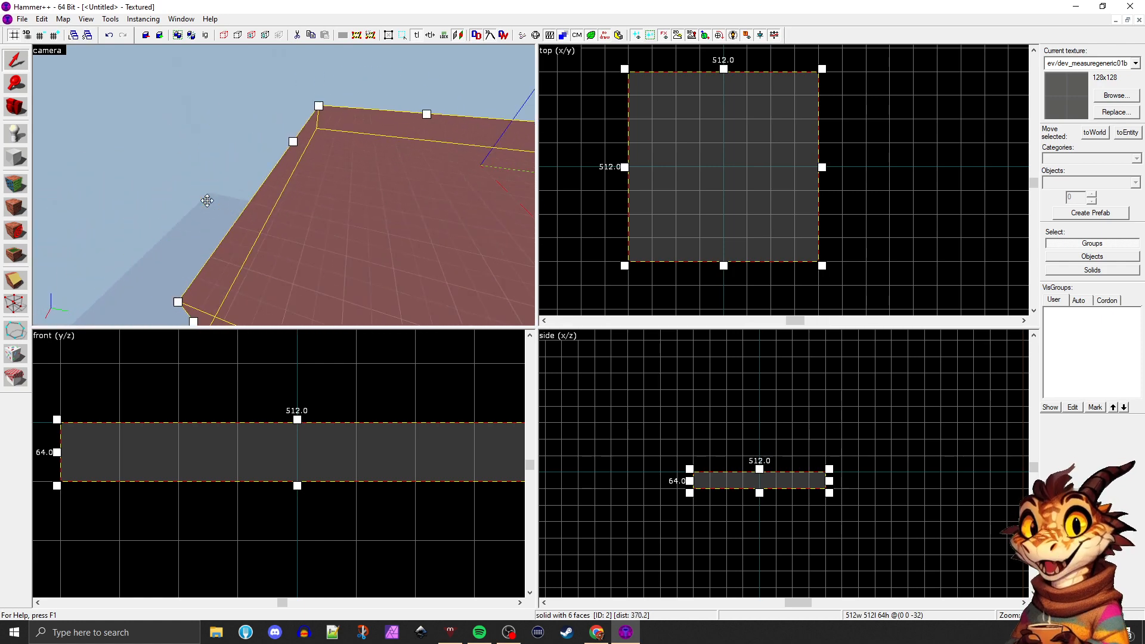
{"action": "key", "text": "s"}
{"action": "key", "text": "w"}
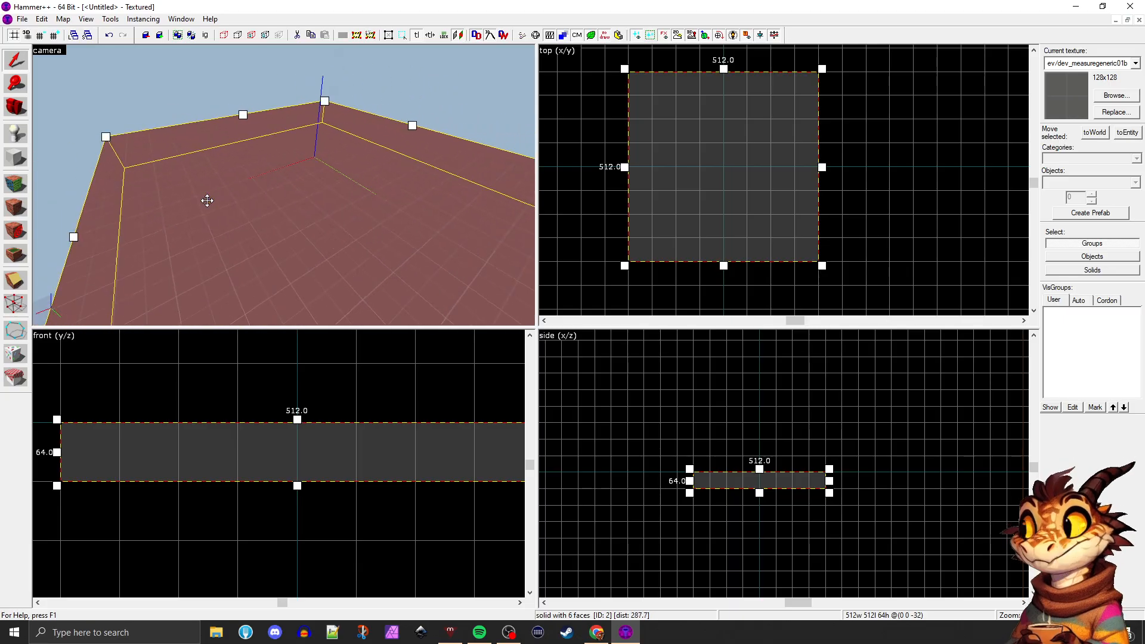
{"action": "key", "text": "d"}
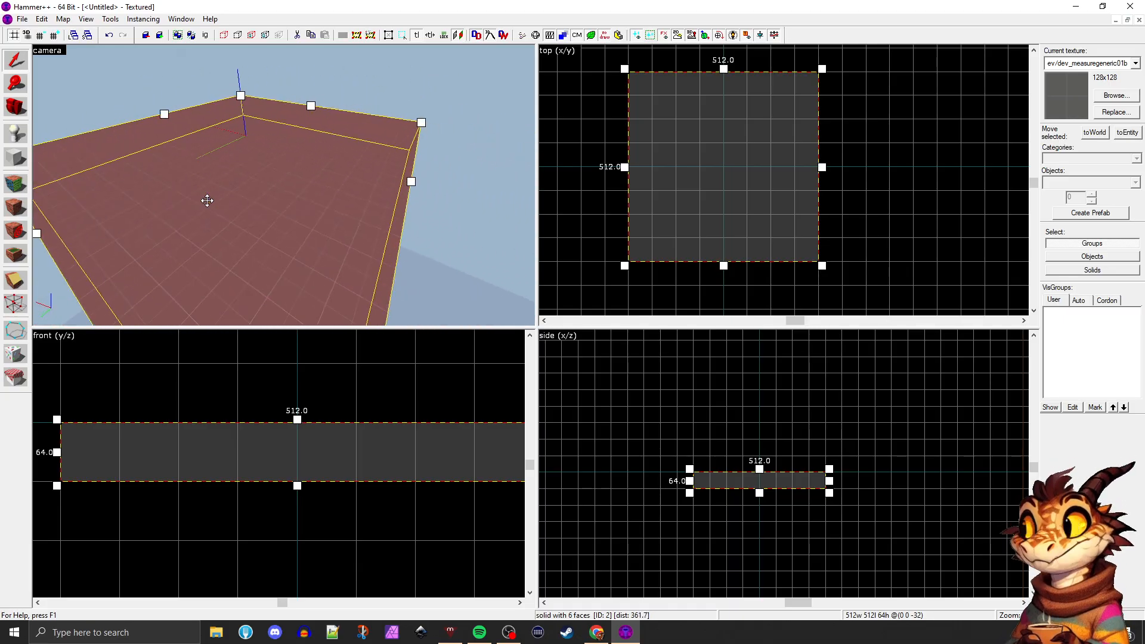
Place an info_player_teamspawn entity on top of the block with the Entity Tool and return to the Selection Tool
{"action": "key", "text": "a"}
{"action": "key", "text": "a"}
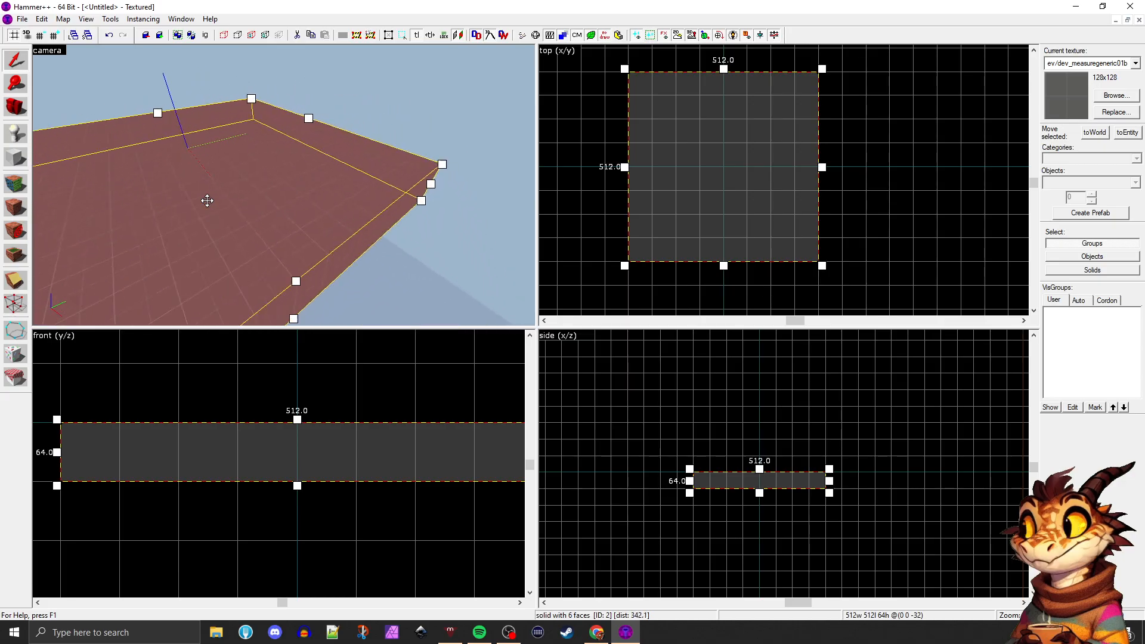
{"action": "key", "text": "d"}
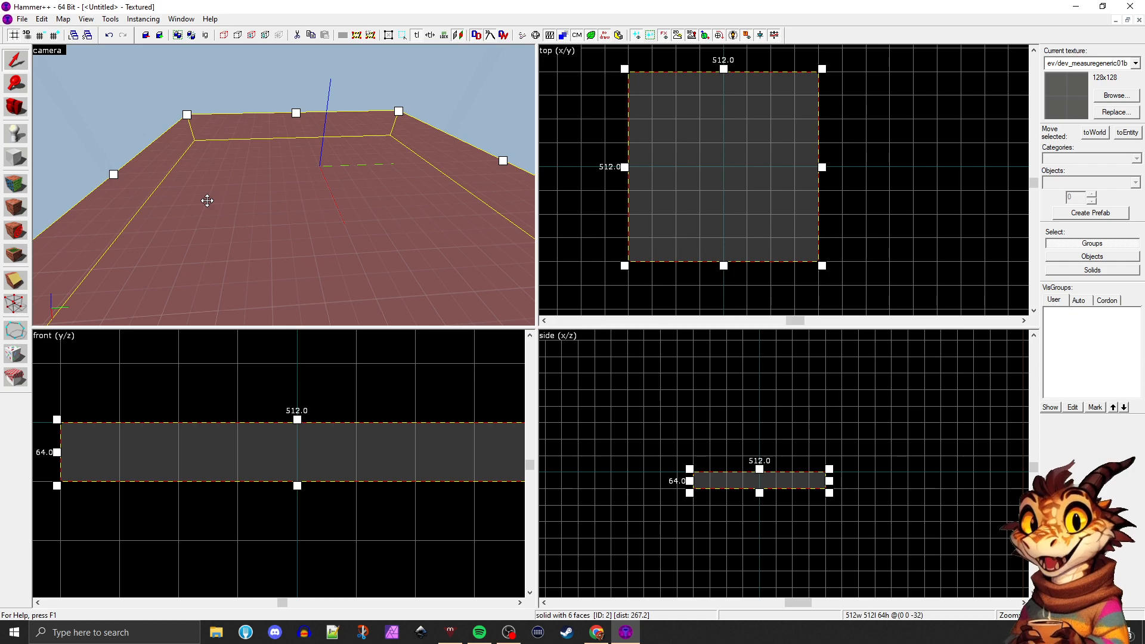
{"action": "left_click", "coordinate": [17, 133]}
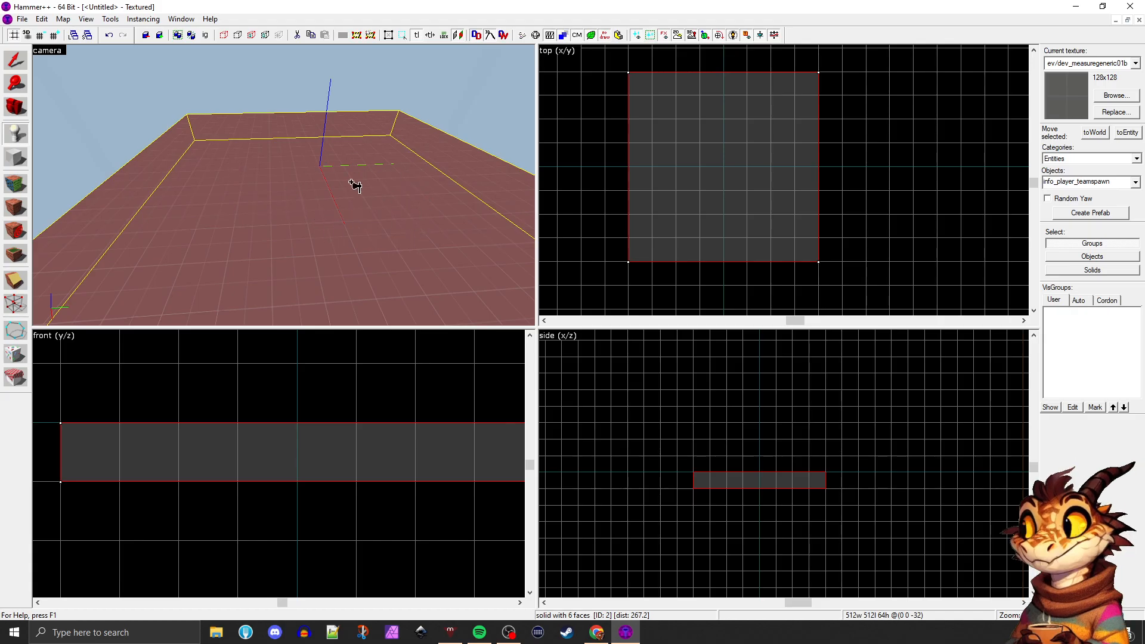
{"action": "left_click", "coordinate": [301, 233]}
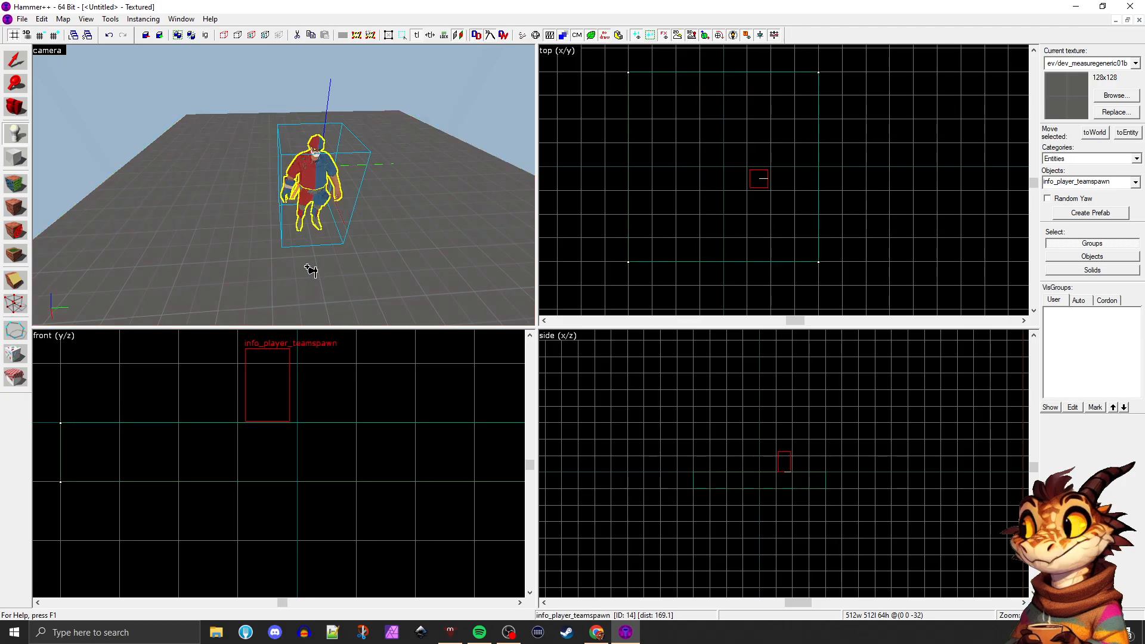
{"action": "left_click", "coordinate": [17, 59]}
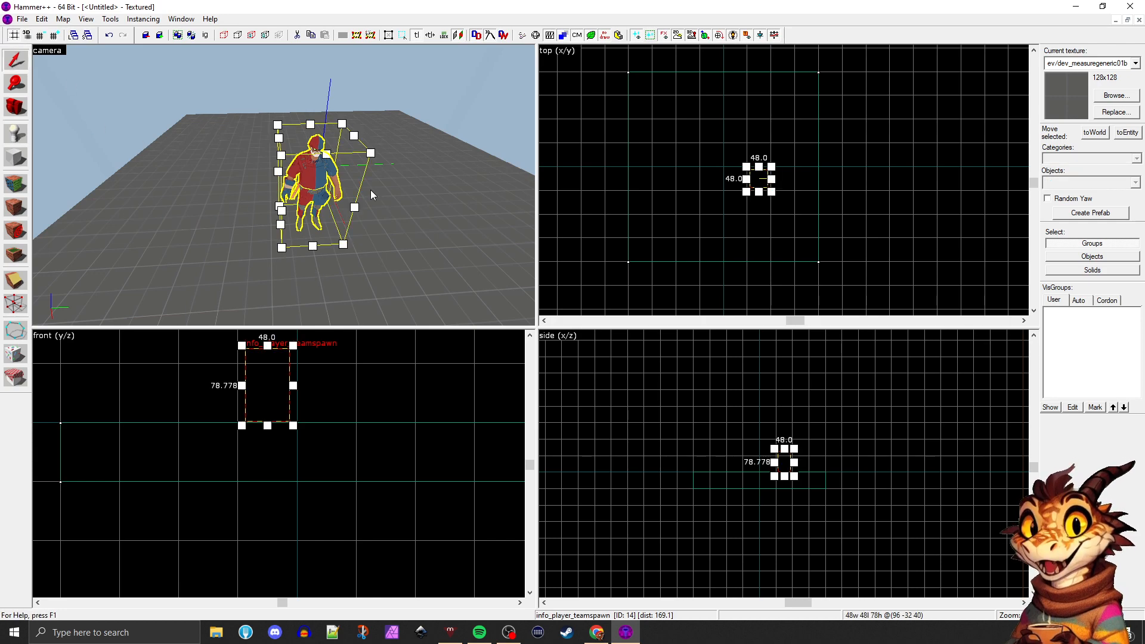
Fly the camera around the info_player_teamspawn figure and examine it up close and from a distance
{"action": "key", "text": "z"}
{"action": "key", "text": "w"}
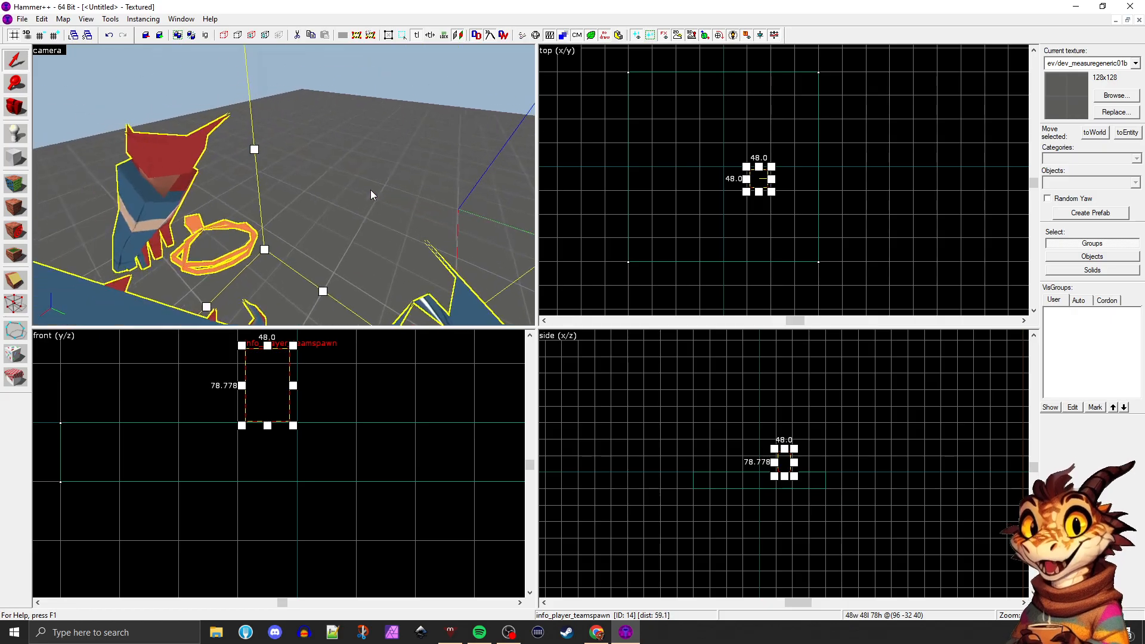
{"action": "key", "text": "s"}
{"action": "key", "text": "a"}
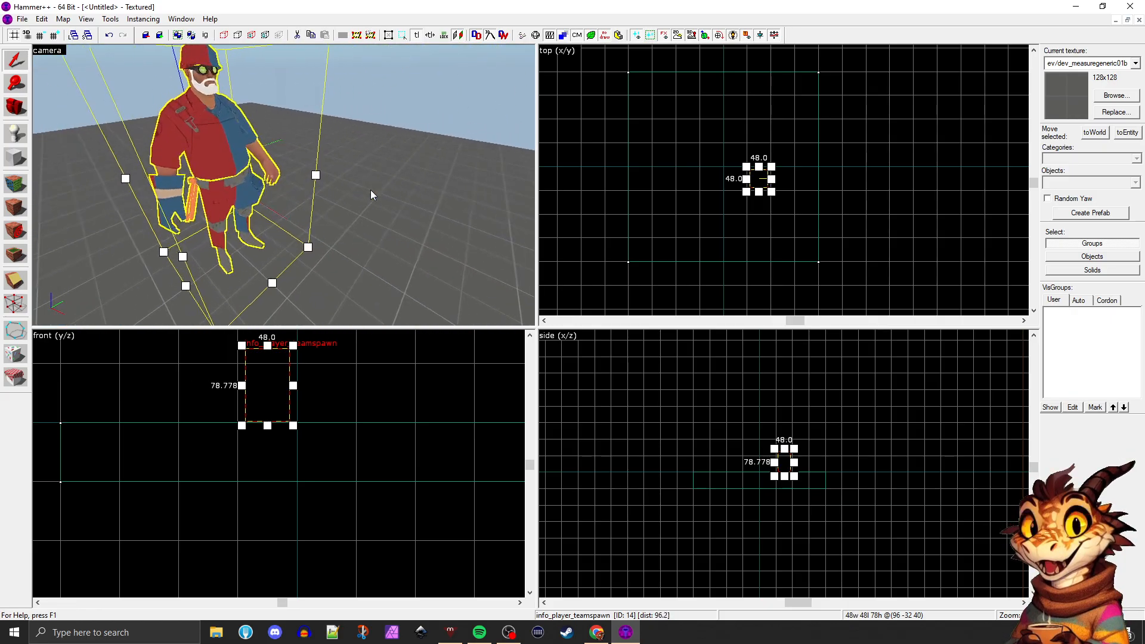
{"action": "key", "text": "s"}
{"action": "key", "text": "d"}
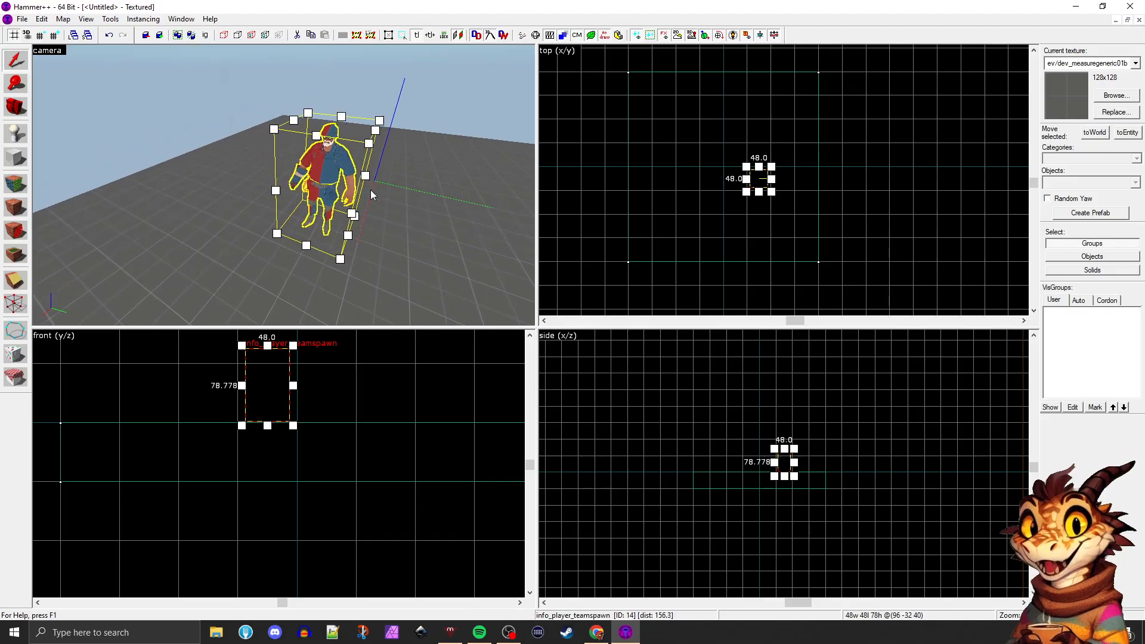
{"action": "key", "text": "w"}
{"action": "key", "text": "s"}
{"action": "key", "text": "a"}
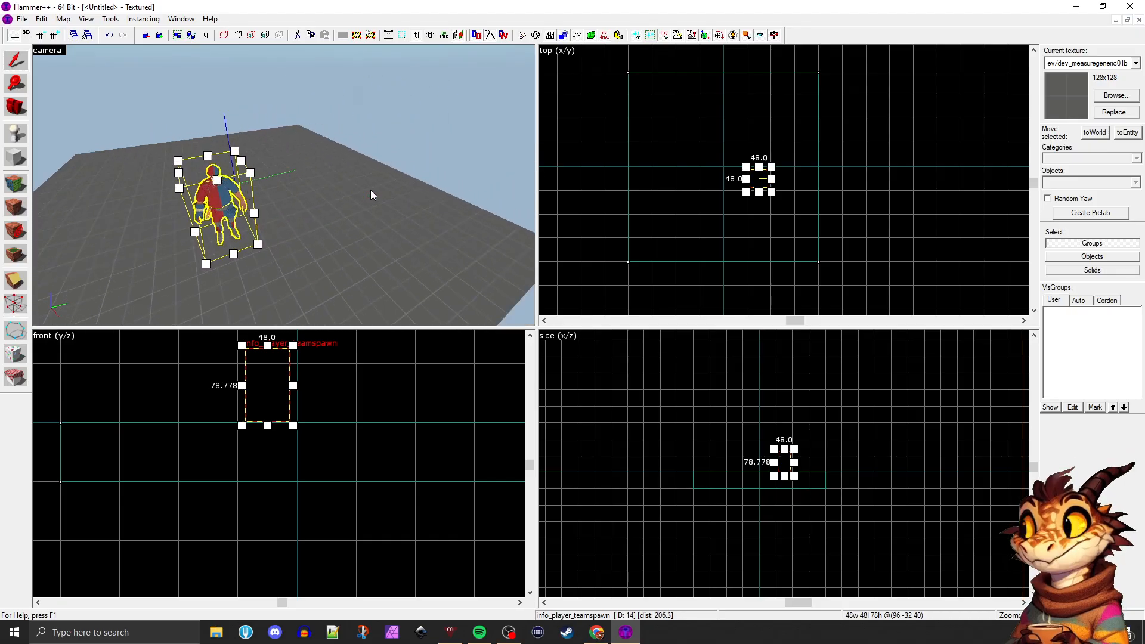
{"action": "key", "text": "w"}
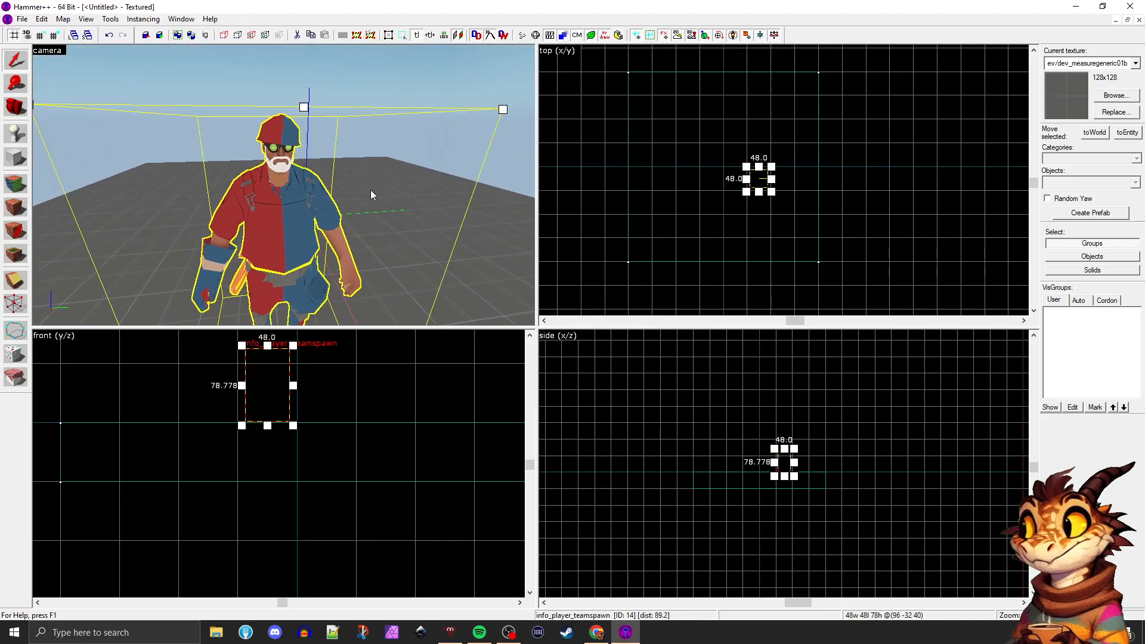
{"action": "key", "text": "s"}
{"action": "key", "text": "w"}
{"action": "key", "text": "s"}
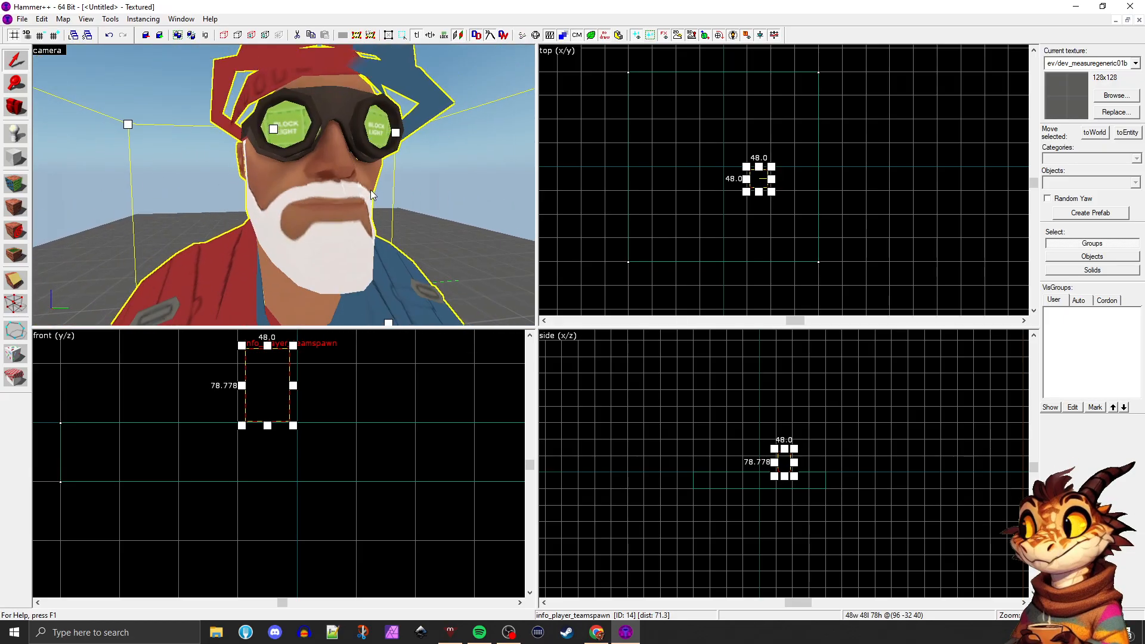
{"action": "key", "text": "s"}
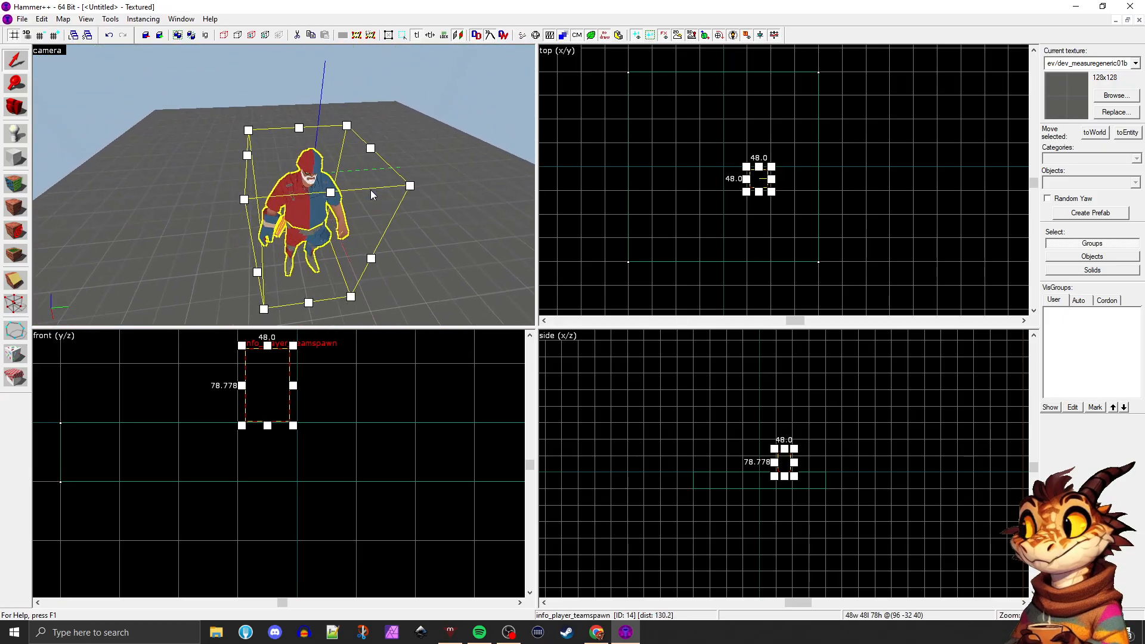
{"action": "key", "text": "a"}
{"action": "scroll", "coordinate": [370, 195], "scroll_direction": "down", "scroll_amount": 2}
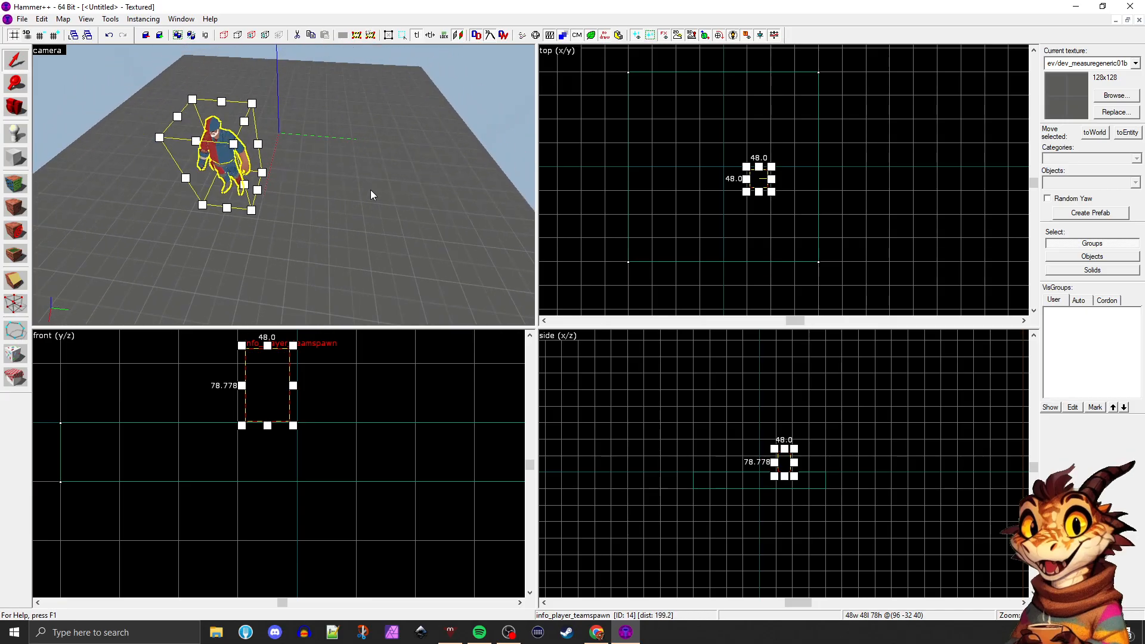
{"action": "scroll", "coordinate": [209, 226], "scroll_direction": "down", "scroll_amount": 3}
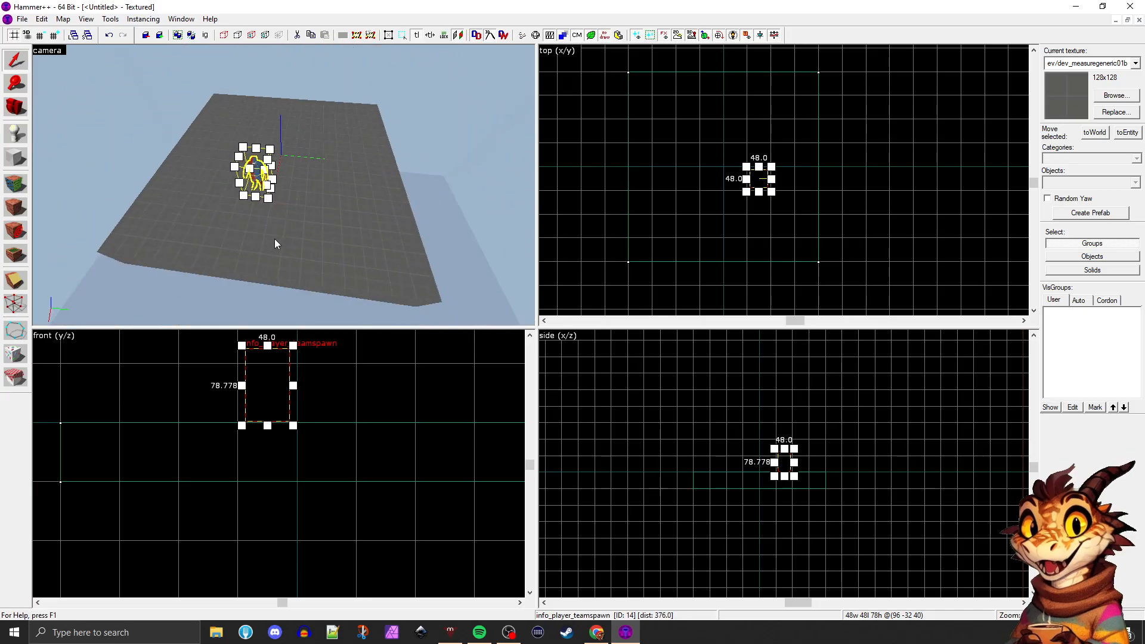
Place a second info_player_teamspawn beside the first one in the camera view and undo the placement
{"action": "left_click", "coordinate": [277, 238]}
{"action": "left_click", "coordinate": [260, 192]}
{"action": "key", "text": "a"}
{"action": "middle_click_drag", "start_coordinate": [255, 189], "coordinate": [255, 186]}
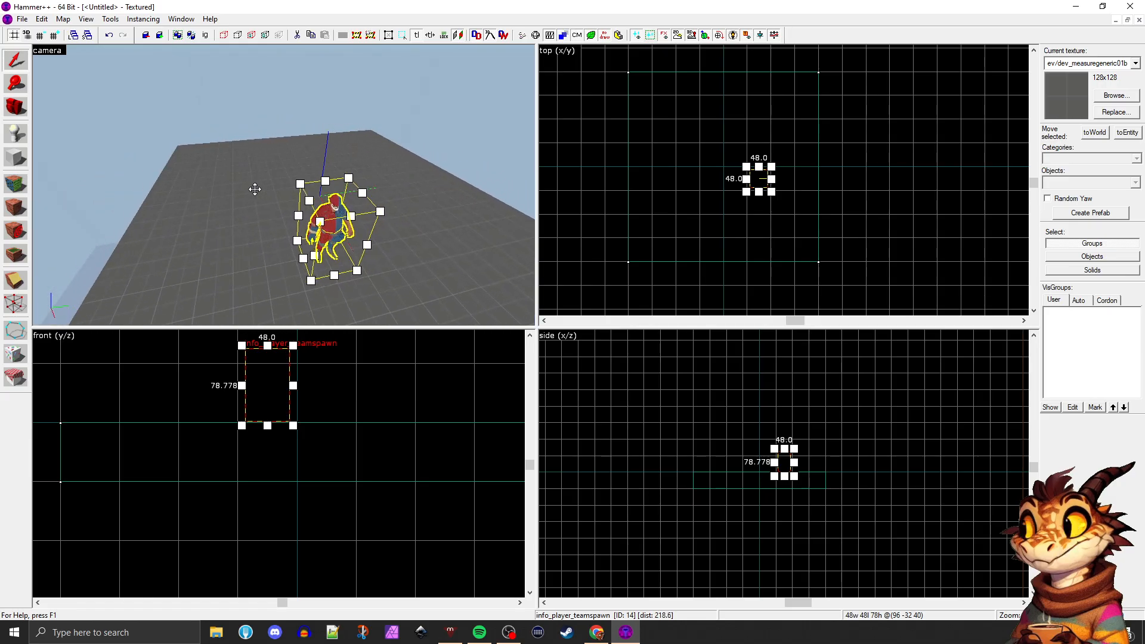
{"action": "key", "text": "shift+e"}
{"action": "left_click", "coordinate": [249, 242]}
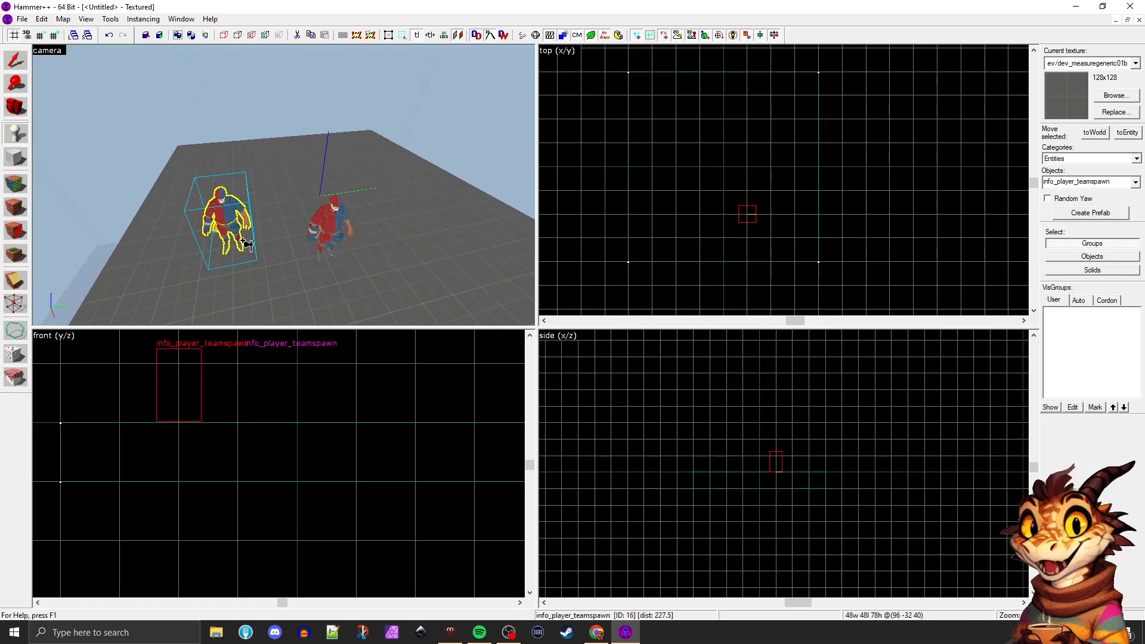
{"action": "key", "text": "ctrl+z"}
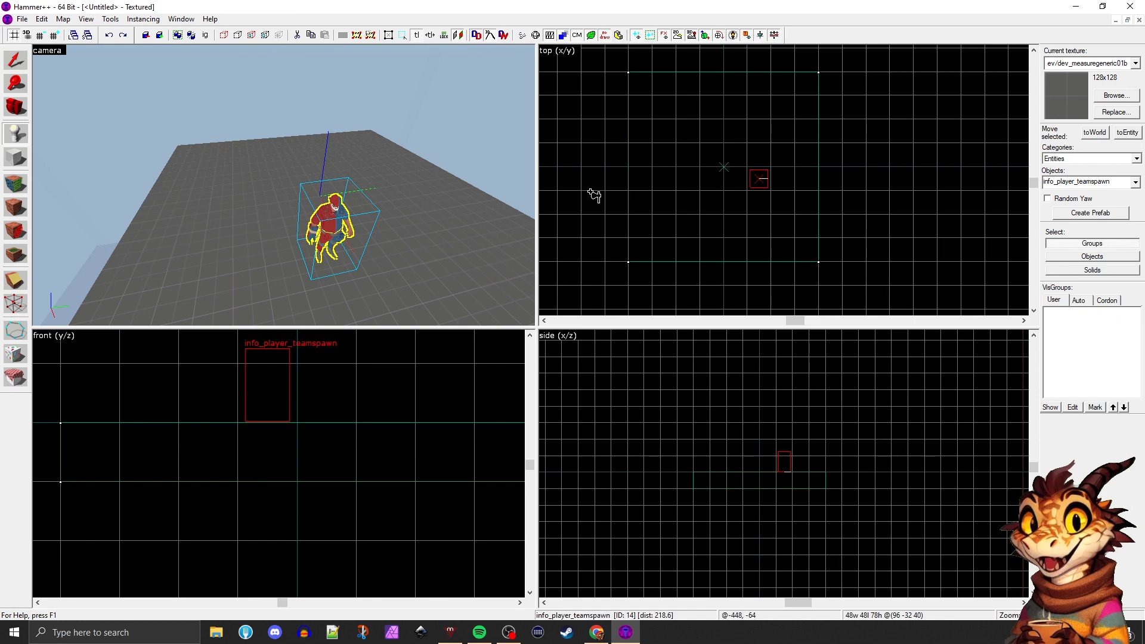
Position the entity marker using the top and front views, create an info_player_teamspawn there and undo it
{"action": "left_click", "coordinate": [693, 175]}
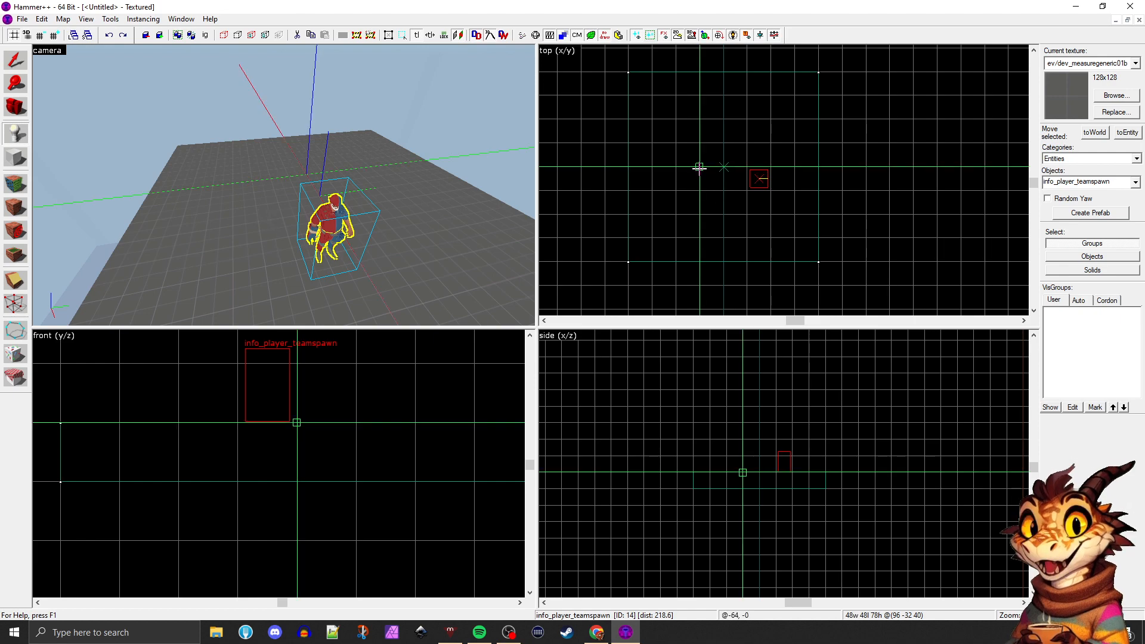
{"action": "scroll", "coordinate": [307, 427], "scroll_direction": "down", "scroll_amount": 1}
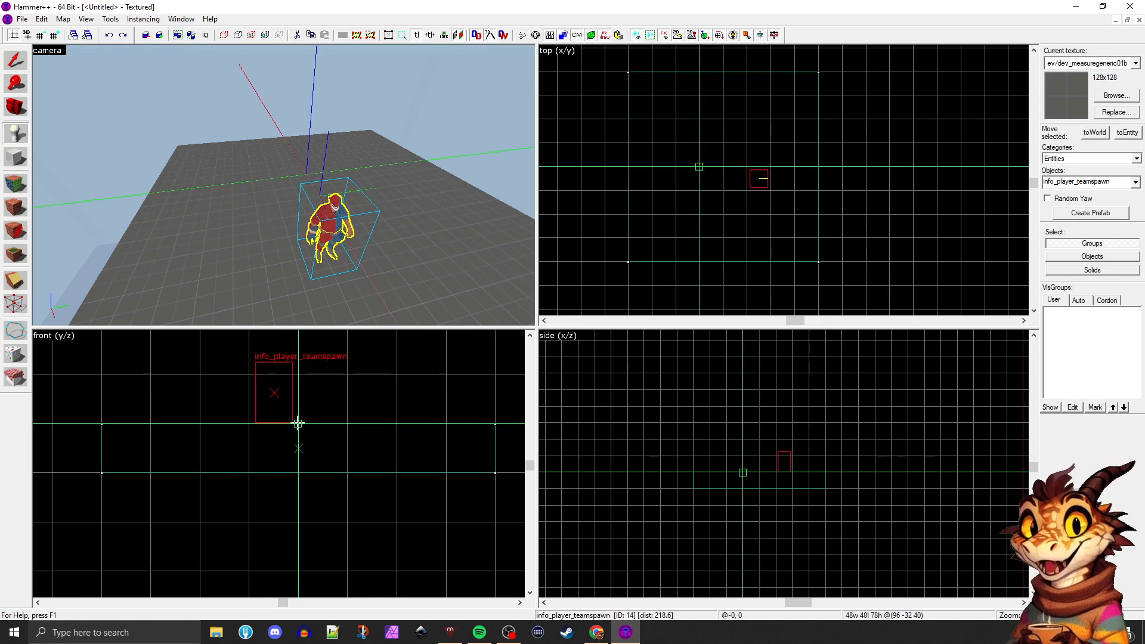
{"action": "left_click", "coordinate": [349, 375]}
{"action": "left_click_drag", "start_coordinate": [353, 377], "coordinate": [166, 385]}
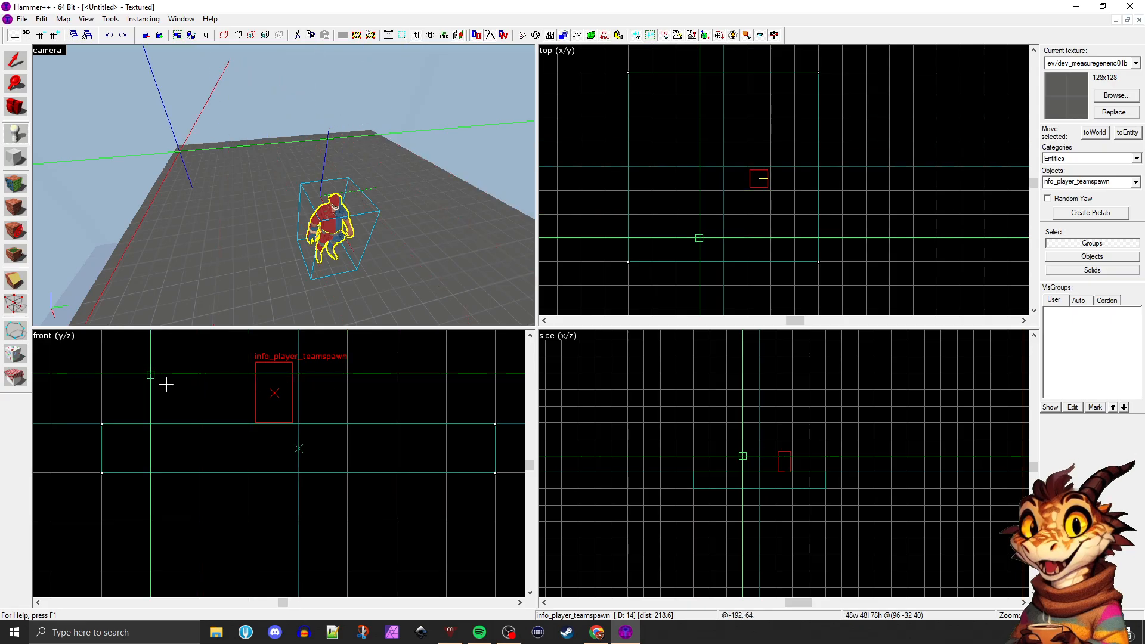
{"action": "right_click", "coordinate": [675, 167]}
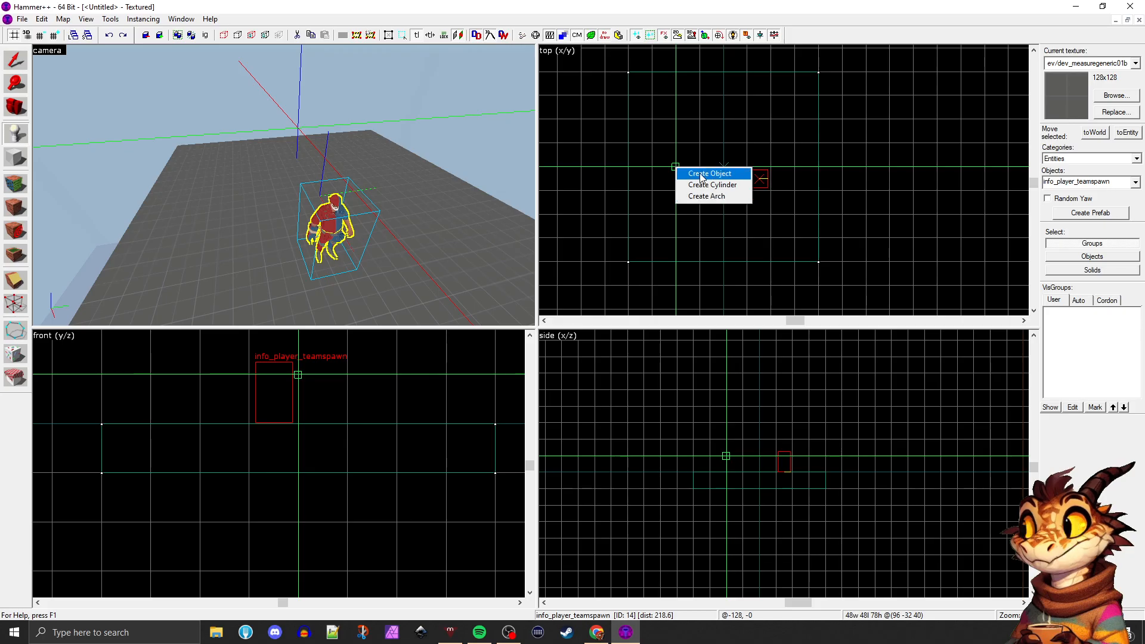
{"action": "left_click", "coordinate": [703, 174]}
{"action": "key", "text": "ctrl+z"}
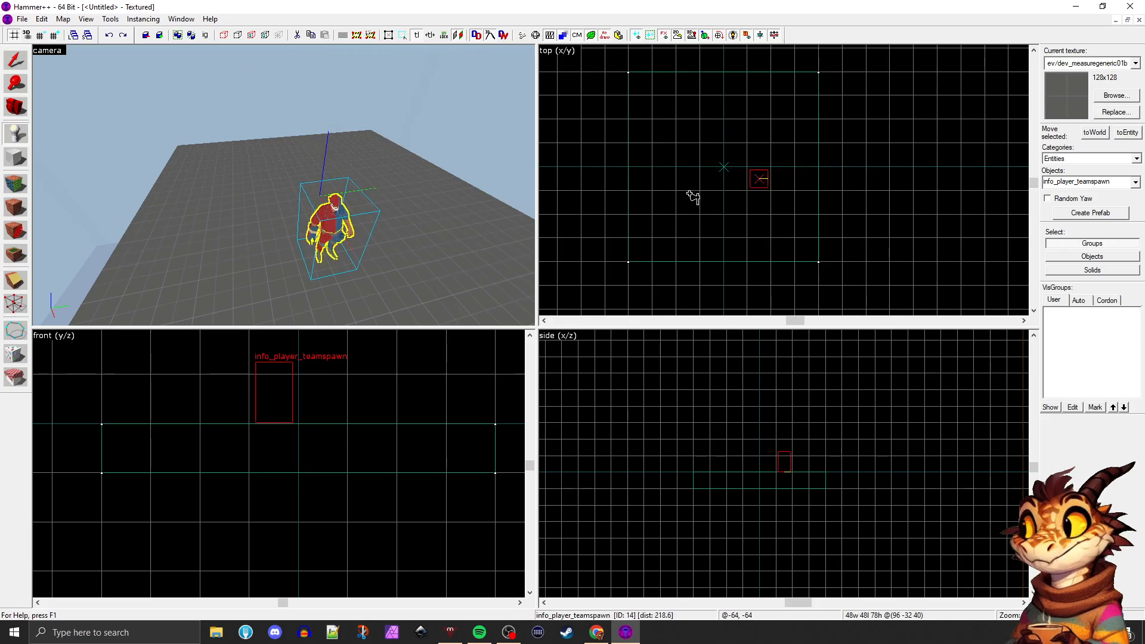
Mark a spot in the top view, choose the Entities category and browse the list of available entities
{"action": "left_click", "coordinate": [662, 167]}
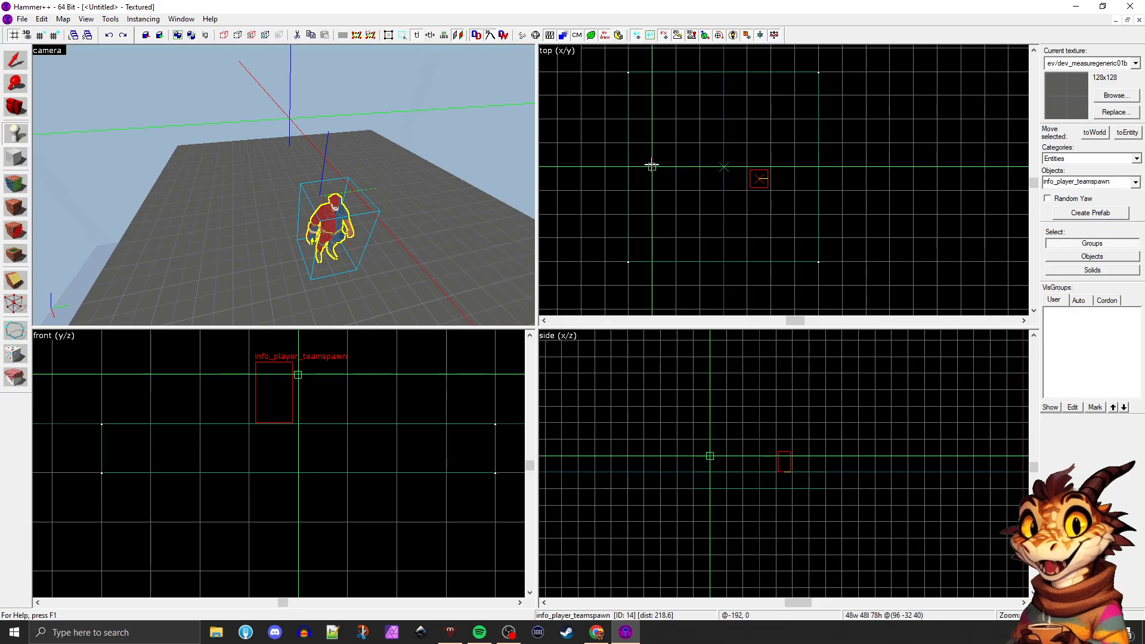
{"action": "left_click", "coordinate": [1066, 159]}
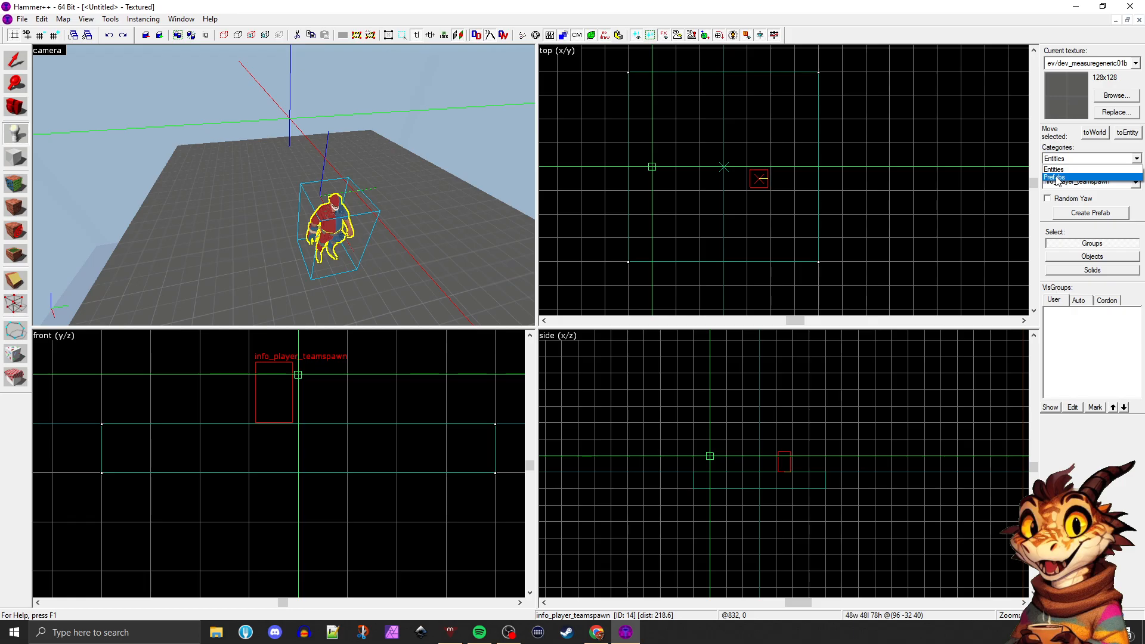
{"action": "left_click", "coordinate": [1059, 170]}
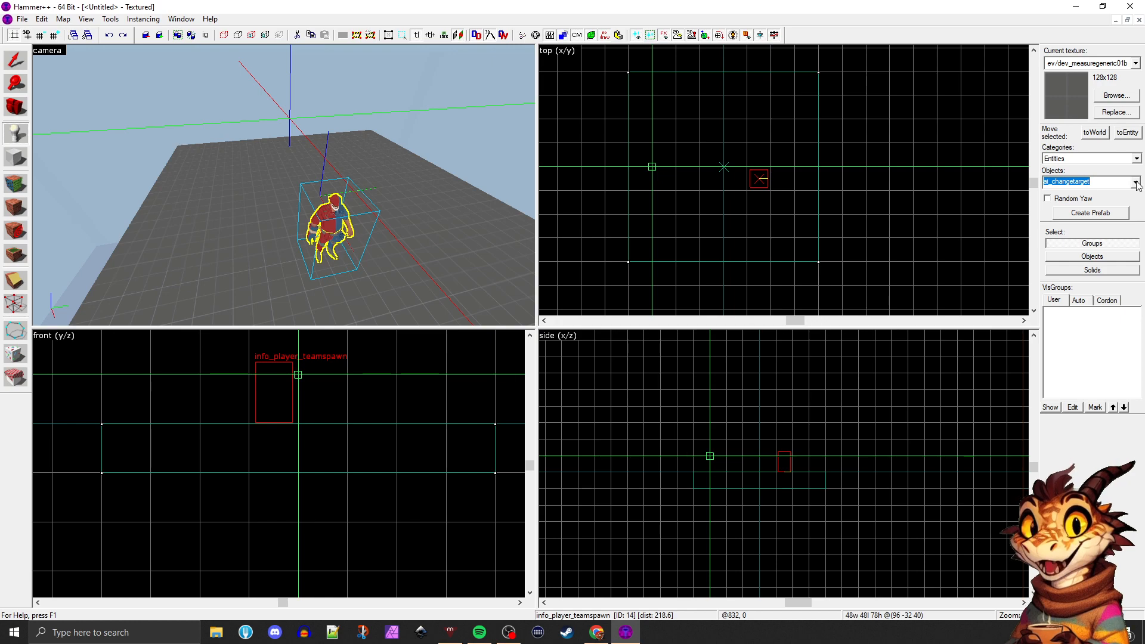
{"action": "left_click", "coordinate": [1069, 181]}
{"action": "scroll", "coordinate": [1070, 258], "scroll_direction": "down", "scroll_amount": 1}
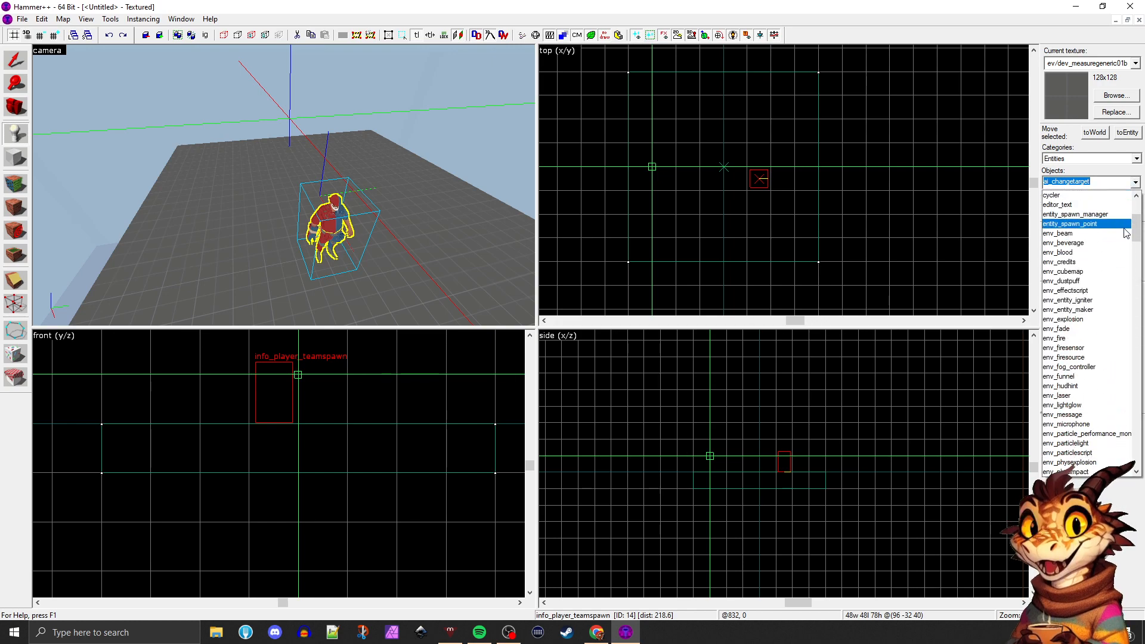
{"action": "mouse_move", "coordinate": [1136, 222]}
{"action": "left_mouse_down"}
{"action": "mouse_move", "coordinate": [1140, 459]}
{"action": "mouse_move", "coordinate": [1136, 231]}
{"action": "left_mouse_up"}
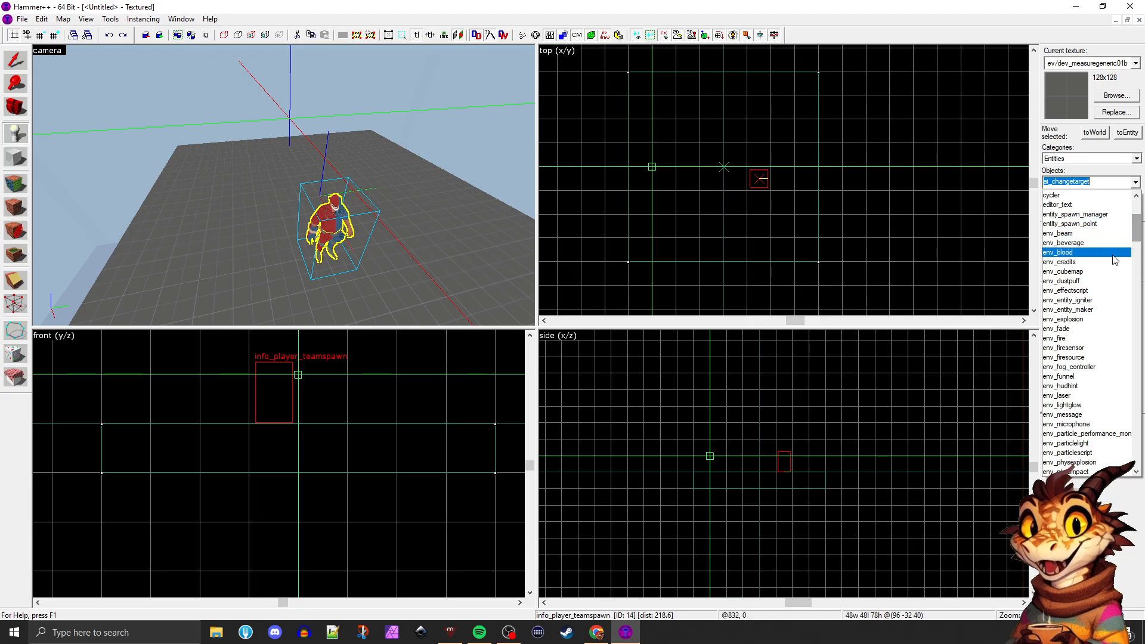
{"action": "left_click_drag", "start_coordinate": [1134, 231], "coordinate": [1139, 206]}
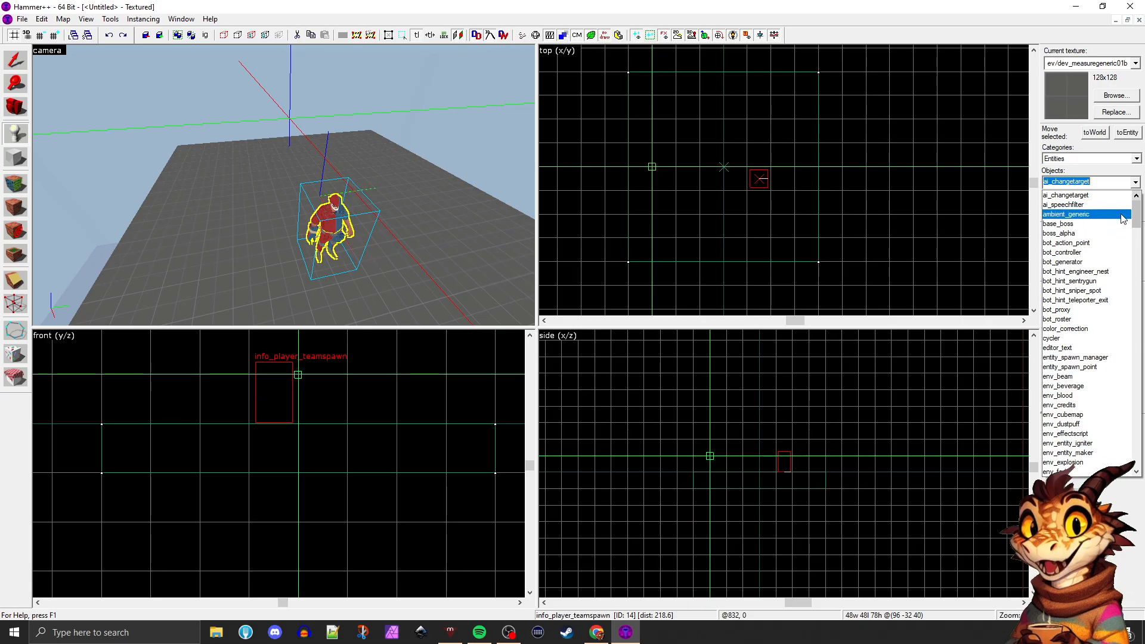
Search the entity list for "player", choose info_player_start and place it on the block beside the team spawn
{"action": "type", "text": "play"}
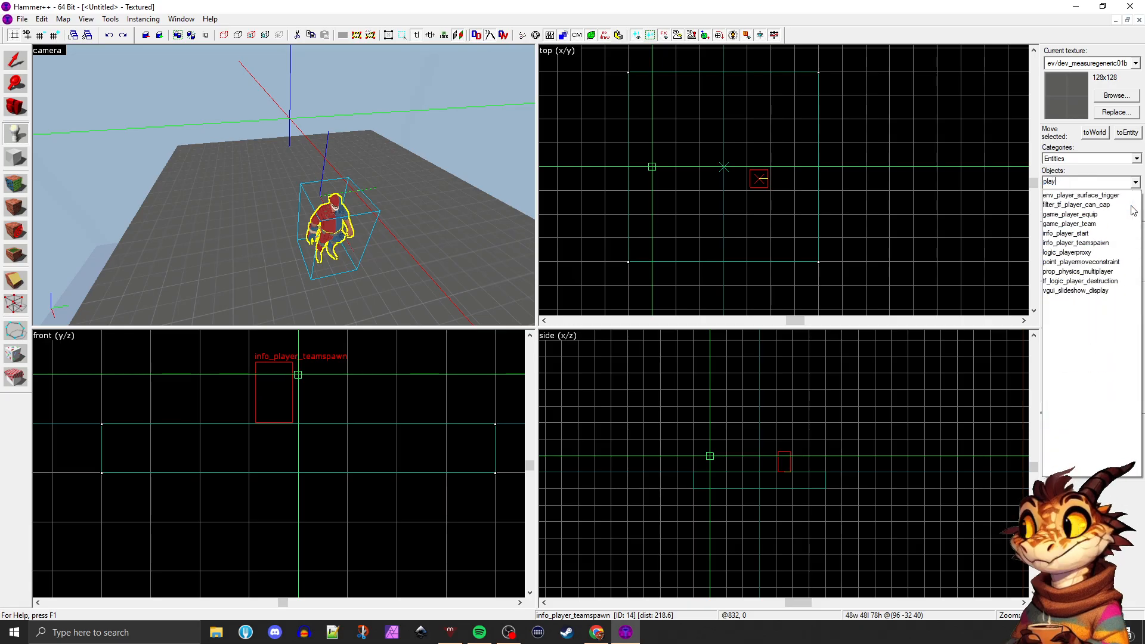
{"action": "type", "text": "er"}
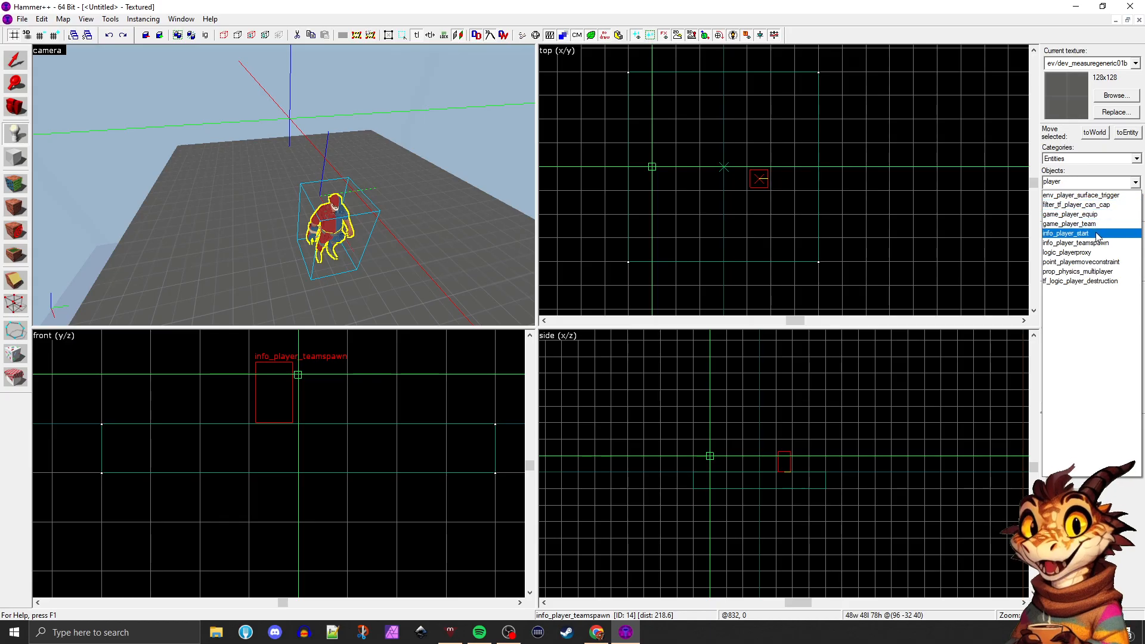
{"action": "left_click", "coordinate": [1109, 233]}
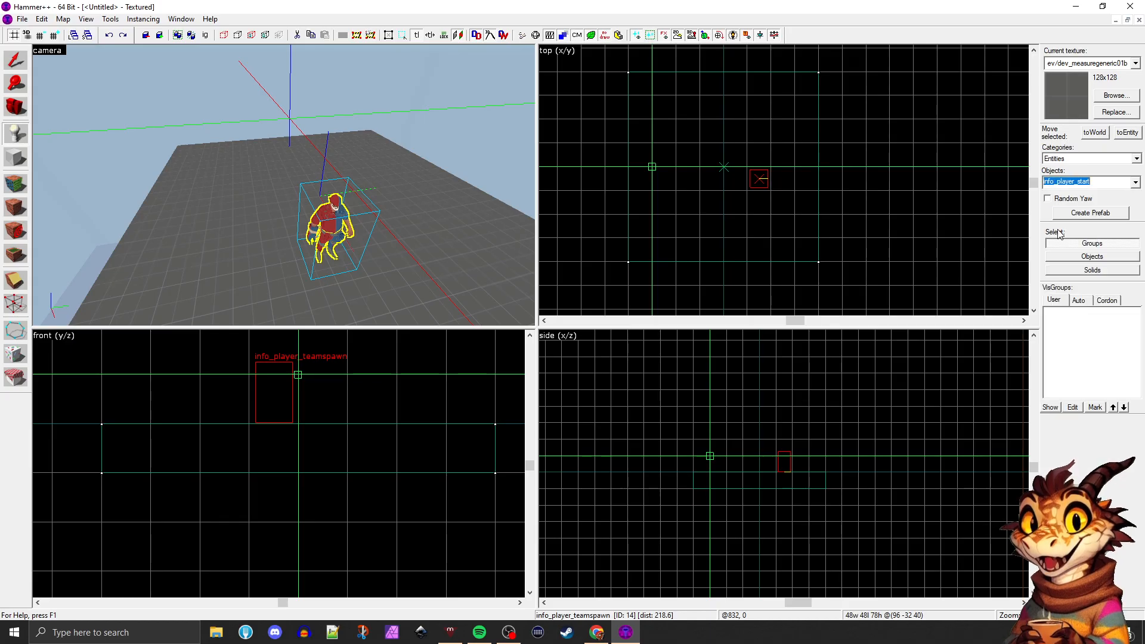
{"action": "left_click", "coordinate": [439, 270]}
Fly the camera around the info_player_start figure and examine it from the front, from an angle and up close
{"action": "key", "text": "d"}
{"action": "key", "text": "ctrl+shift+e"}
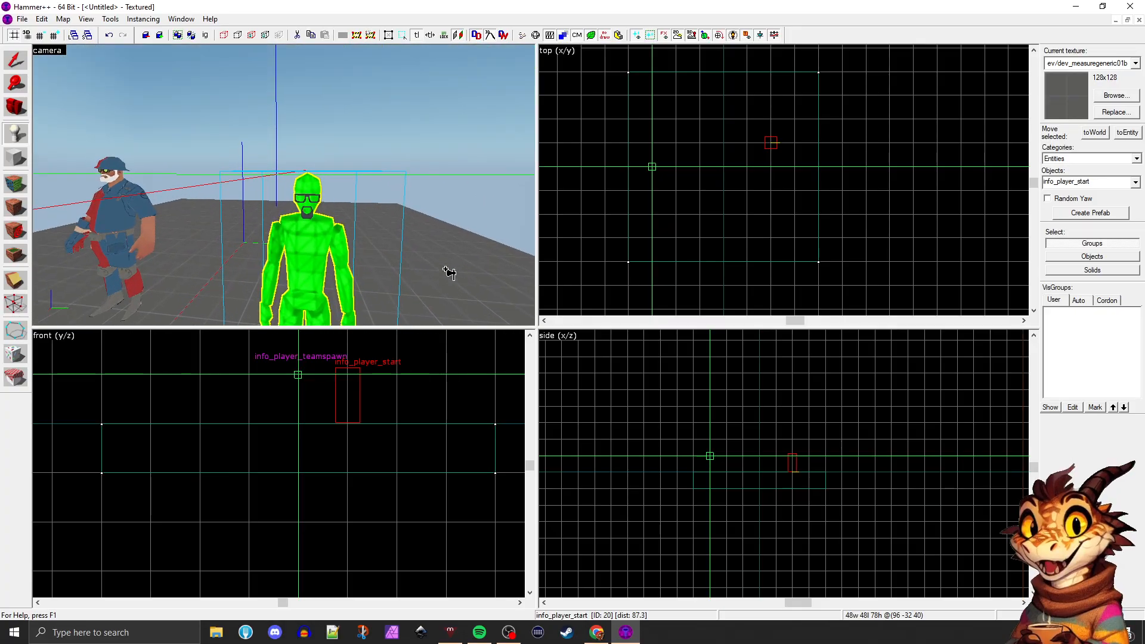
{"action": "key", "text": "s"}
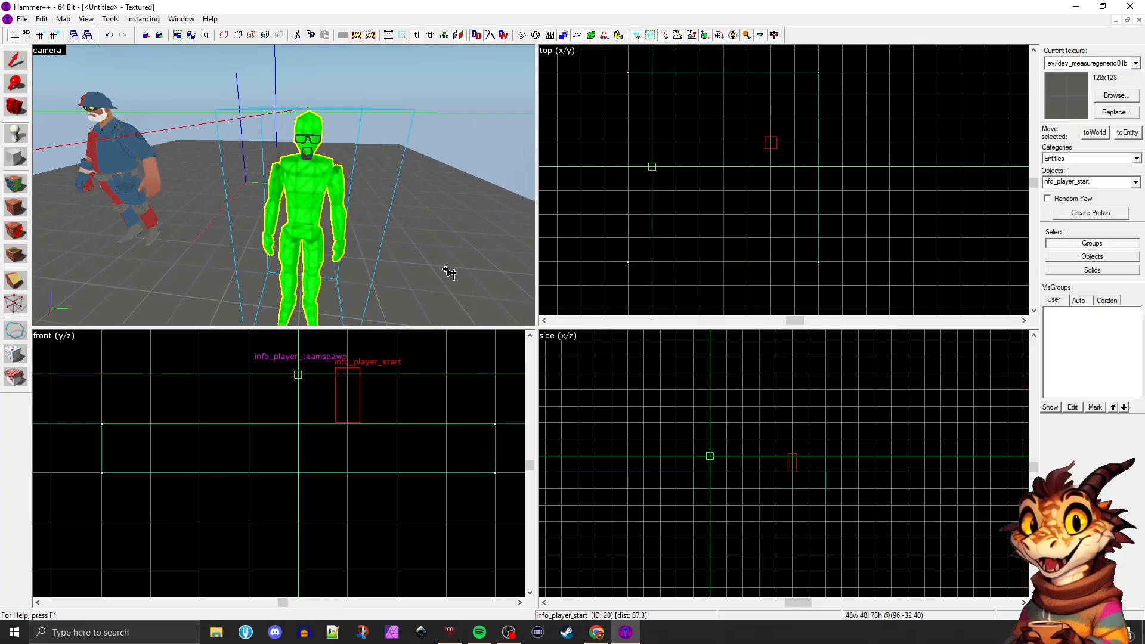
{"action": "key", "text": "a"}
{"action": "key", "text": "Right"}
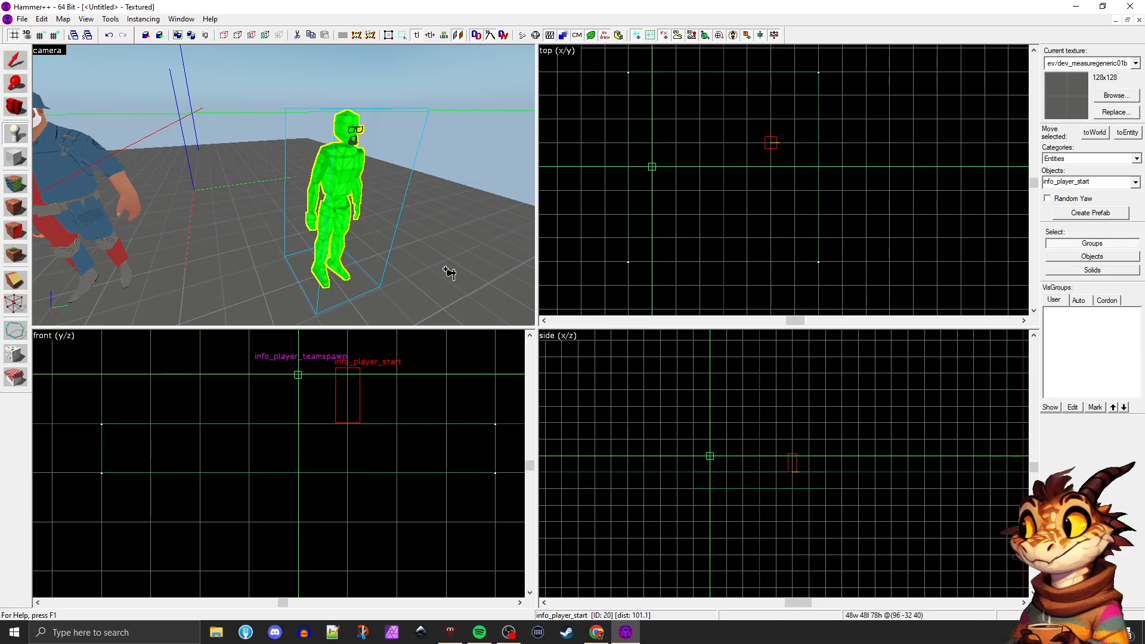
{"action": "key", "text": "w"}
{"action": "key", "text": "d"}
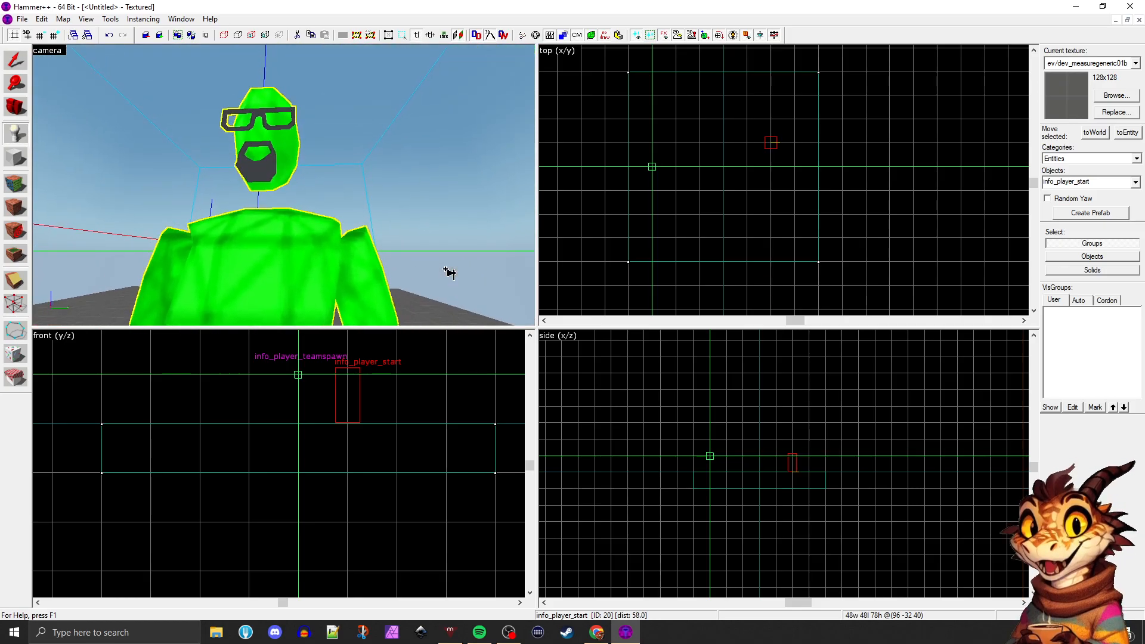
Delete the info_player_start entity and place a second info_player_teamspawn on the block beside the existing one
{"action": "key", "text": "s"}
{"action": "key", "text": "Delete"}
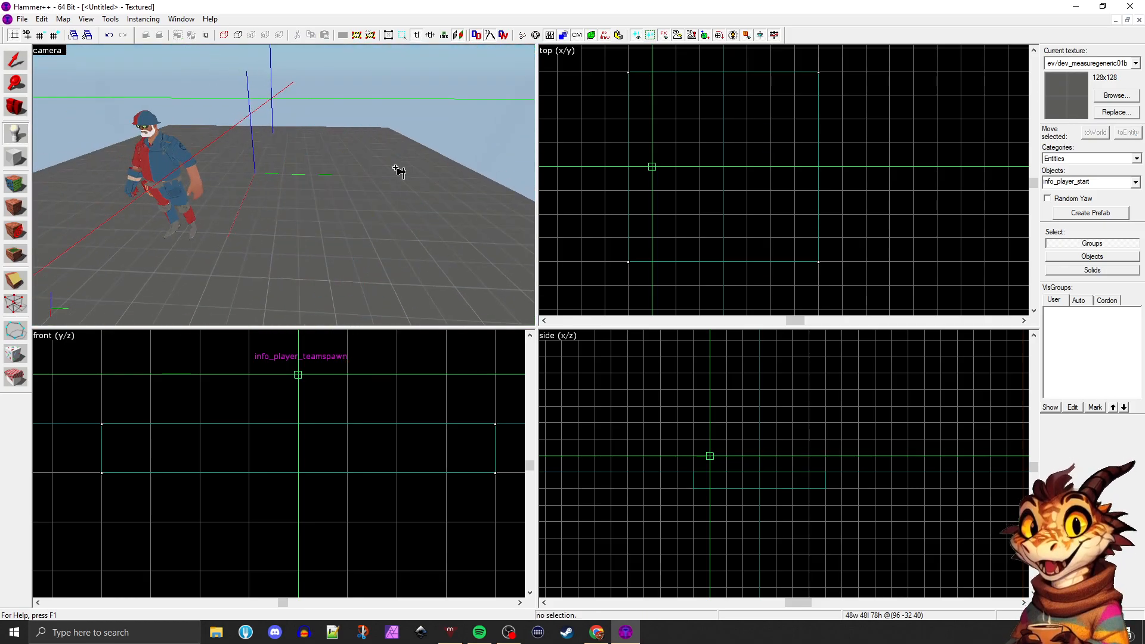
{"action": "left_click", "coordinate": [1135, 181]}
{"action": "left_click", "coordinate": [1099, 205]}
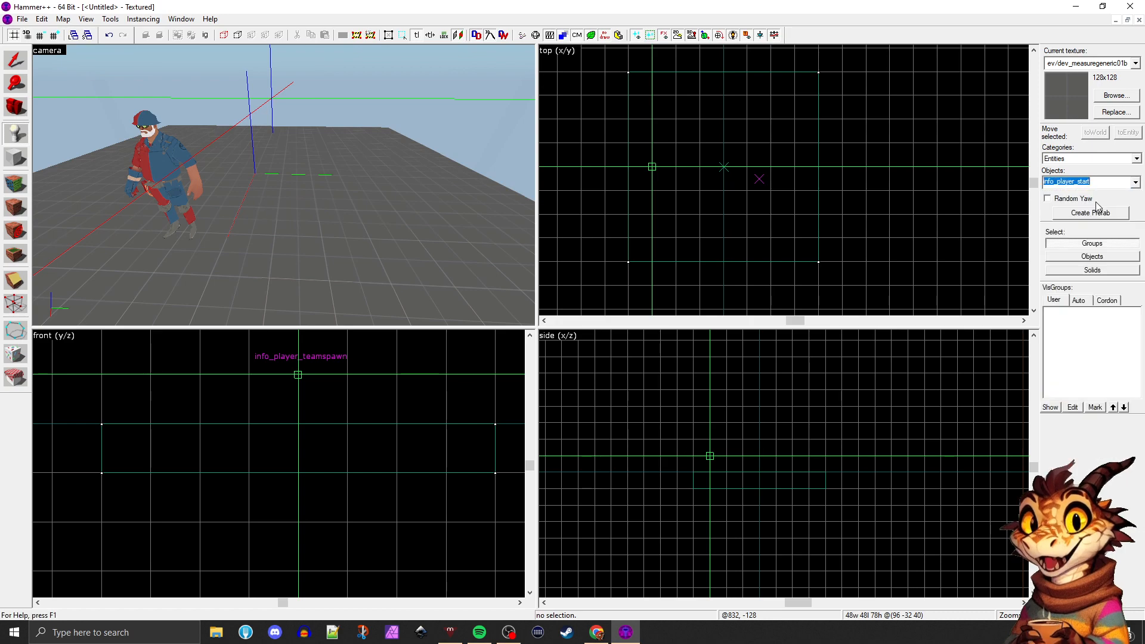
{"action": "left_click", "coordinate": [383, 252]}
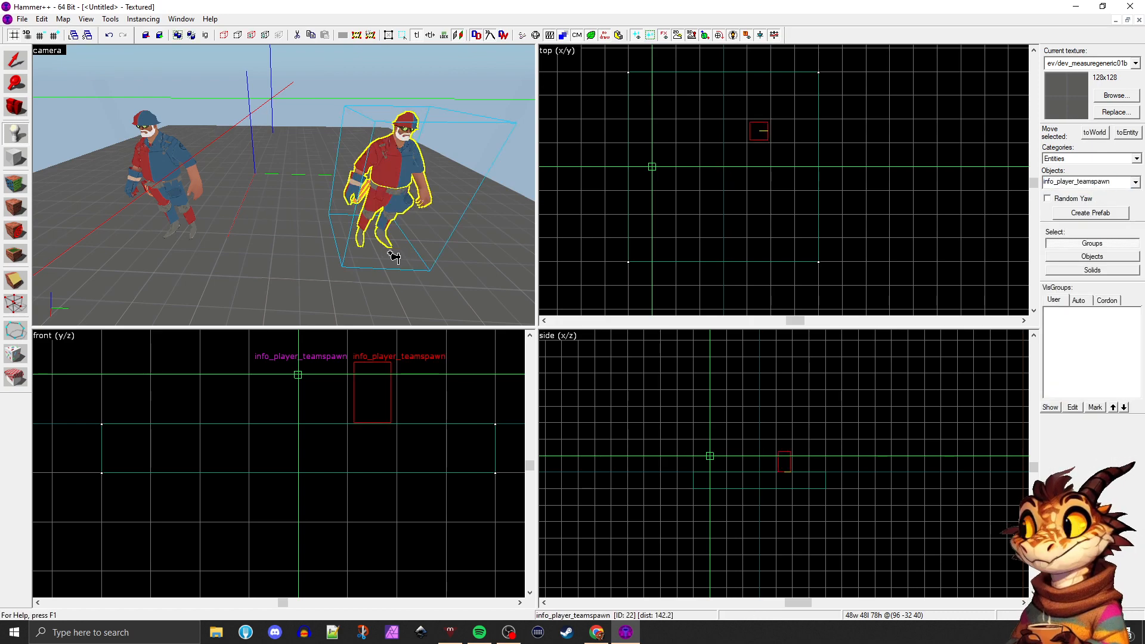
{"action": "key", "text": "d"}
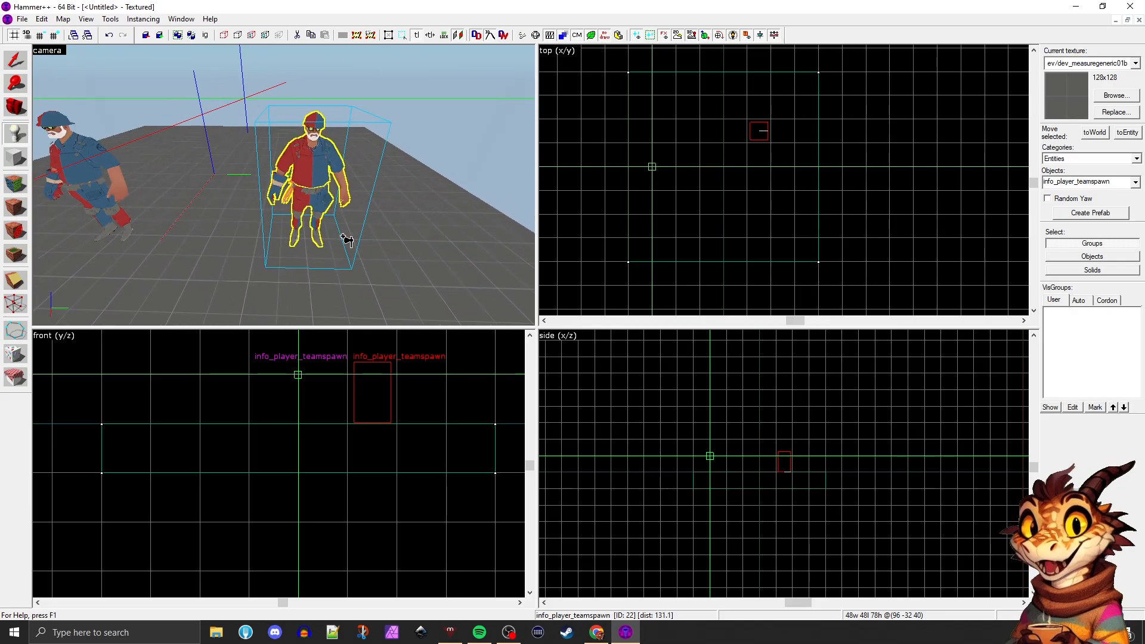
Open the new team spawn's object properties and change its class to info_powerup_spawn
{"action": "double_click", "coordinate": [347, 240]}
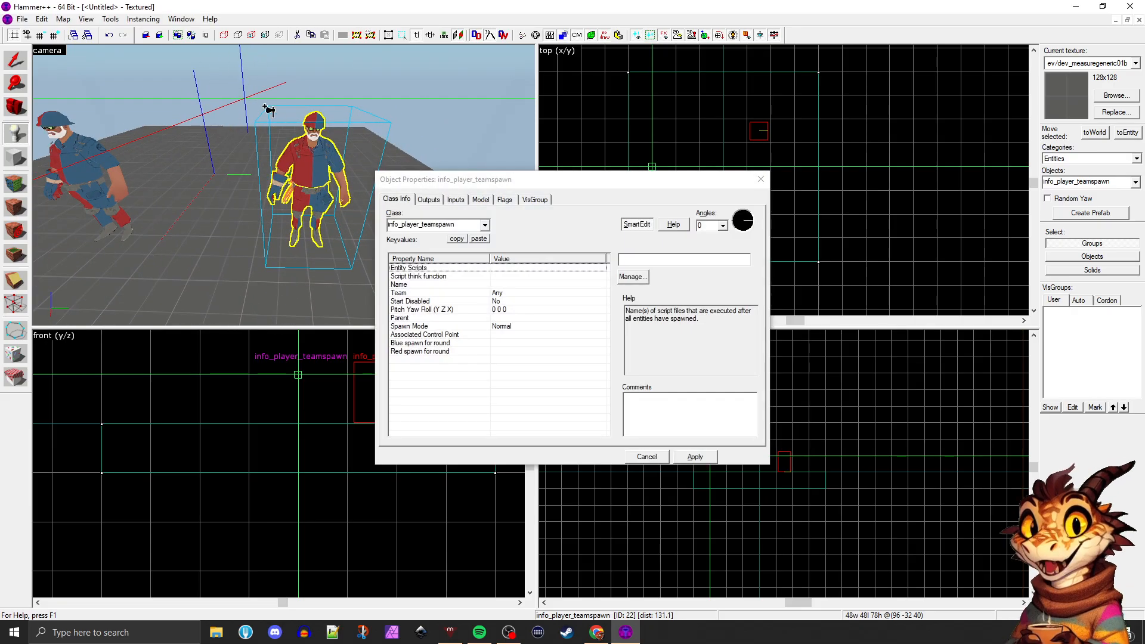
{"action": "left_click_drag", "start_coordinate": [471, 185], "coordinate": [500, 106]}
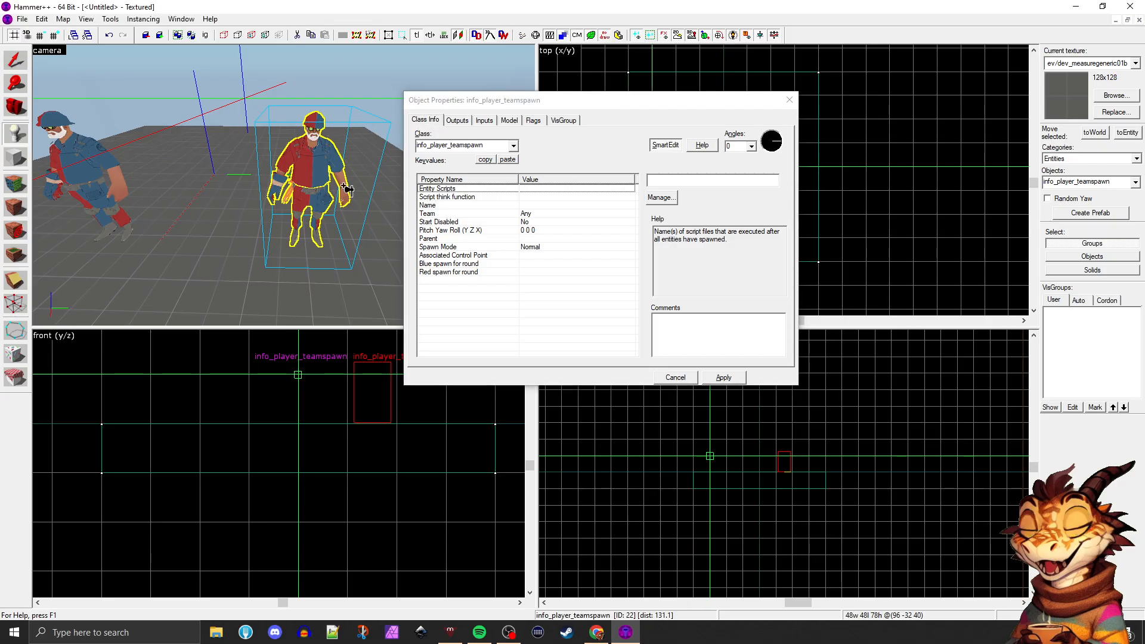
{"action": "left_click", "coordinate": [513, 146]}
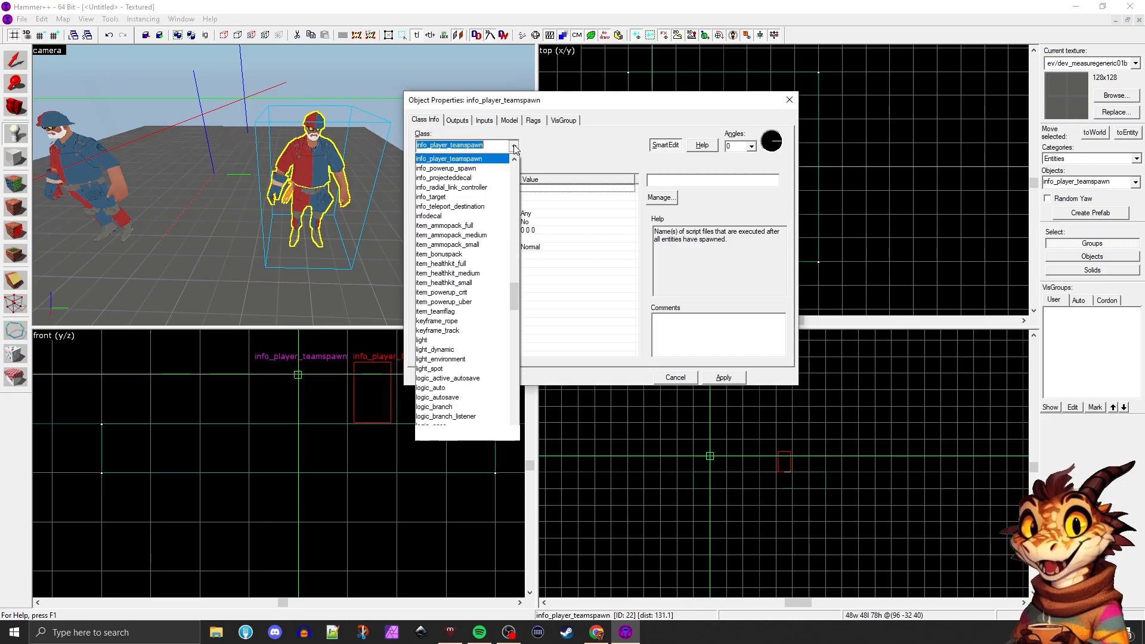
{"action": "left_click", "coordinate": [500, 169]}
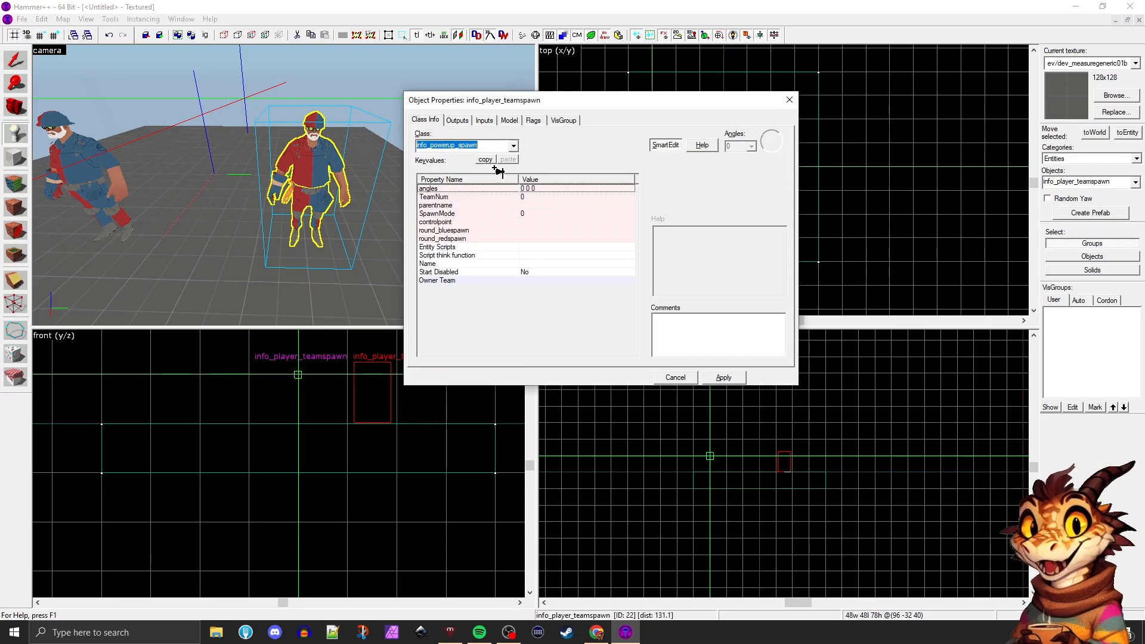
{"action": "left_click", "coordinate": [724, 377]}
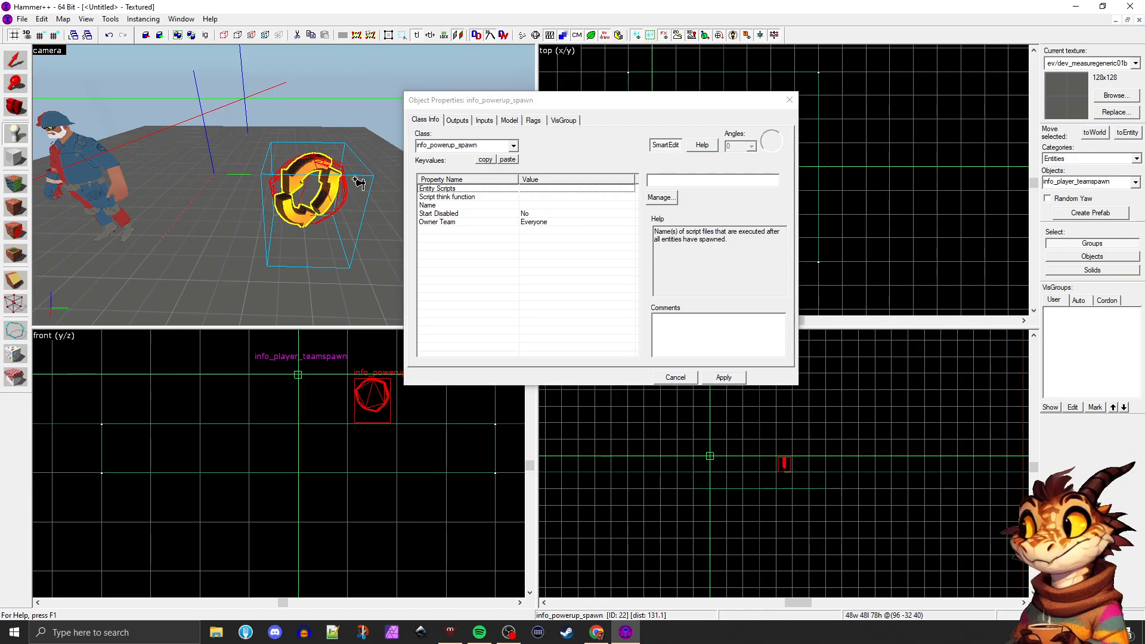
Change the selected powerup spawn entity's class to item_bonuspack
{"action": "left_click", "coordinate": [512, 147]}
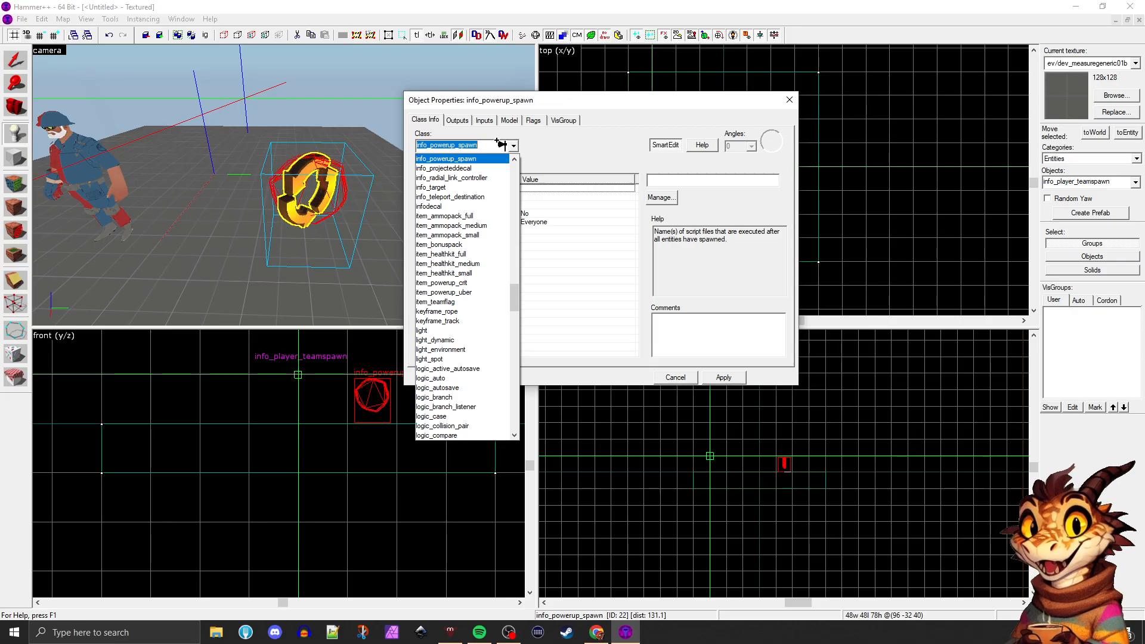
{"action": "left_click", "coordinate": [465, 245]}
{"action": "left_click", "coordinate": [725, 378]}
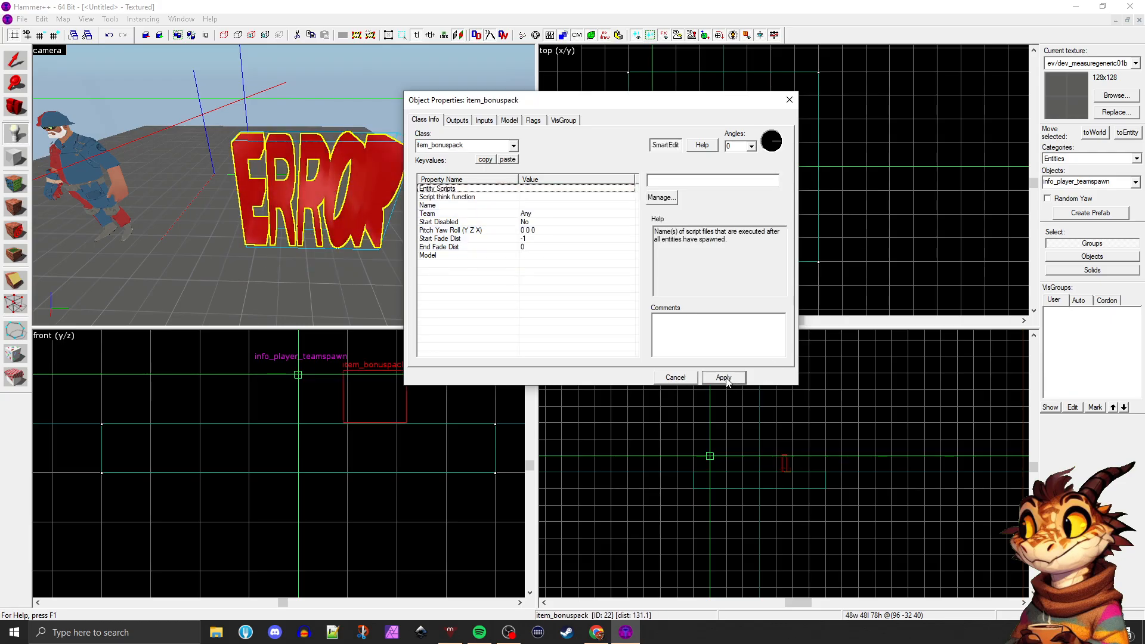
Change the selected bonus pack entity's class to item_healthkit_medium
{"action": "left_click", "coordinate": [513, 145]}
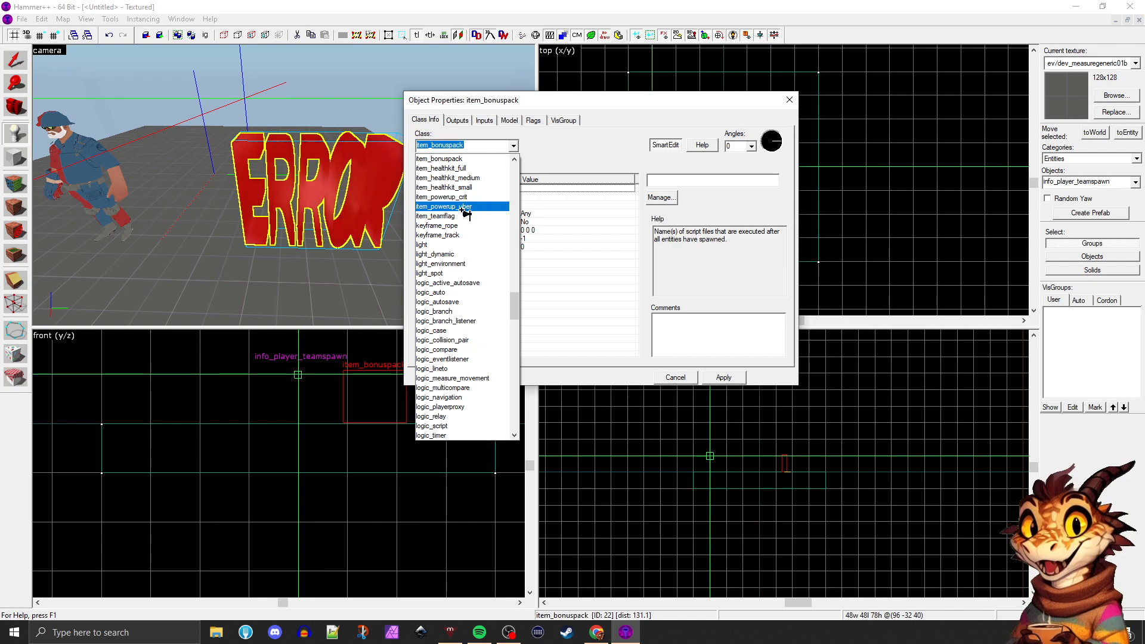
{"action": "left_click", "coordinate": [472, 178]}
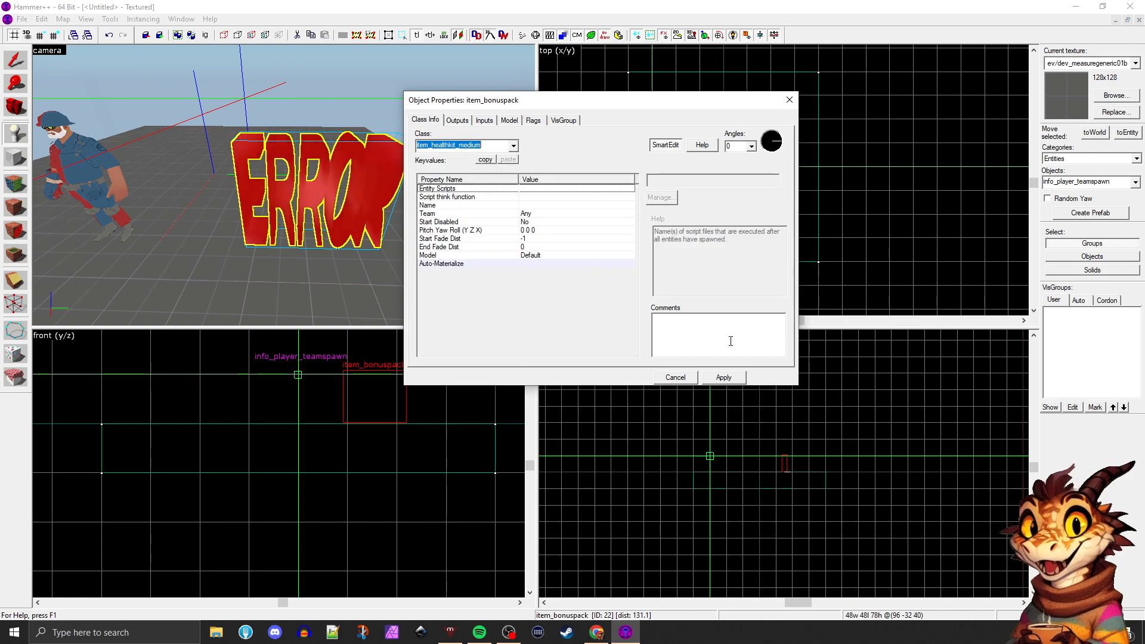
{"action": "left_click", "coordinate": [724, 378]}
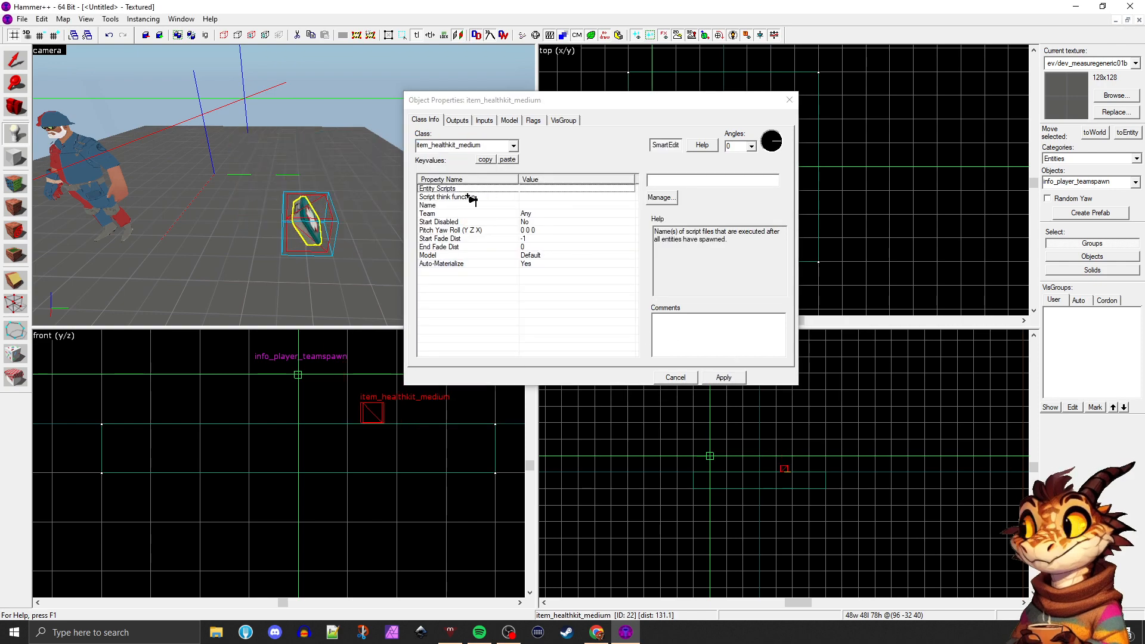
Skim the available entity classes for the health kit, from the prop_ entries back to the start of the list
{"action": "left_click", "coordinate": [513, 146]}
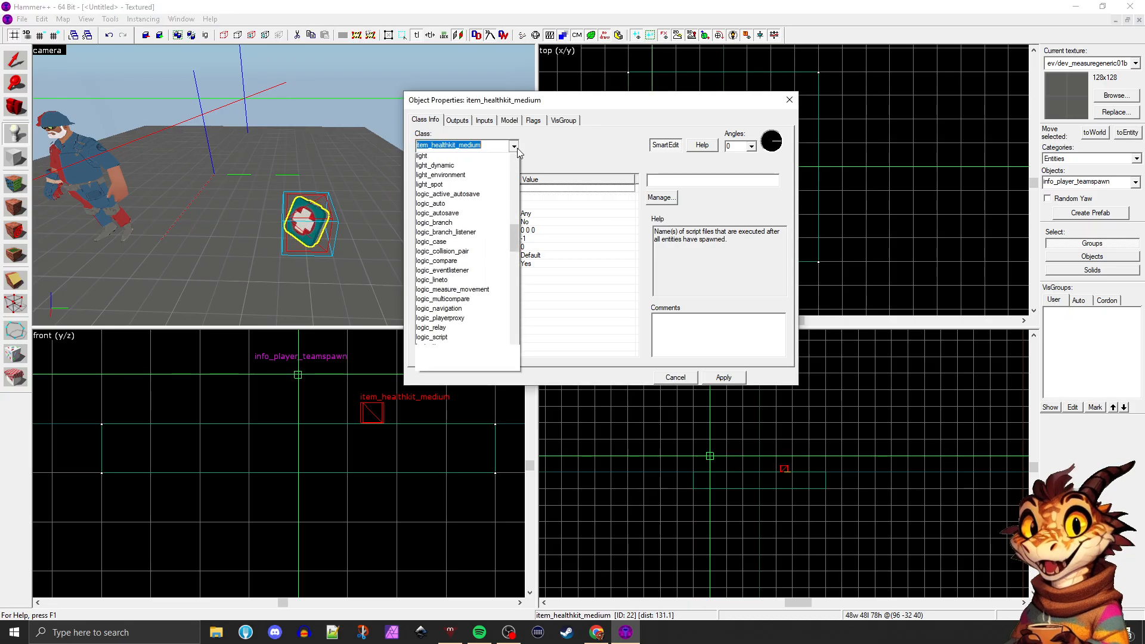
{"action": "left_click_drag", "start_coordinate": [514, 308], "coordinate": [514, 368]}
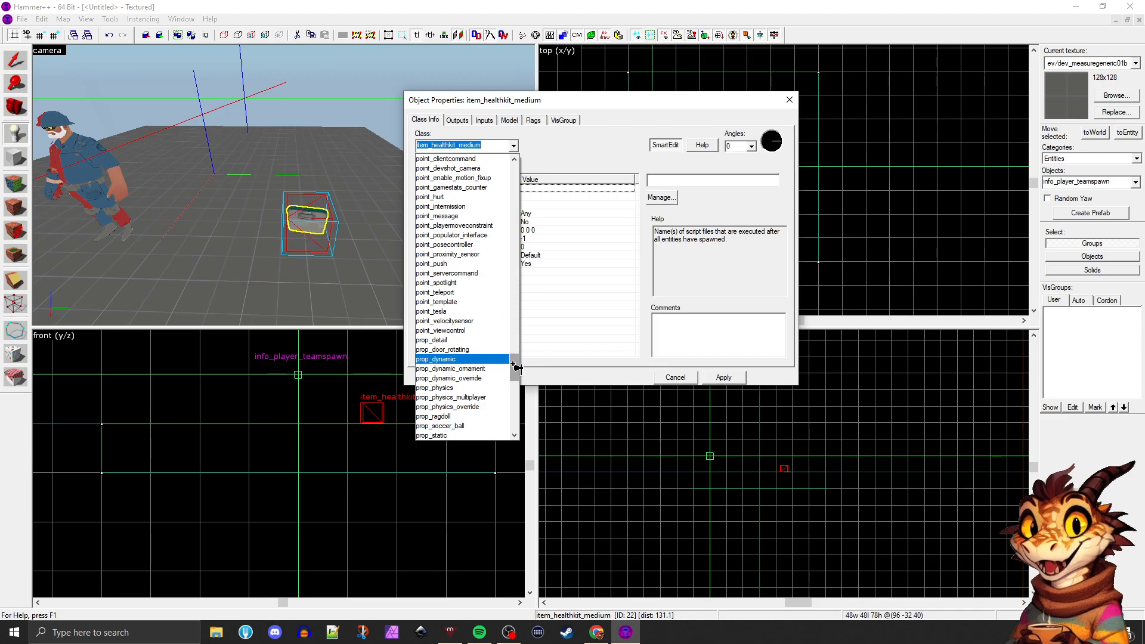
{"action": "left_click_drag", "start_coordinate": [514, 367], "coordinate": [517, 237]}
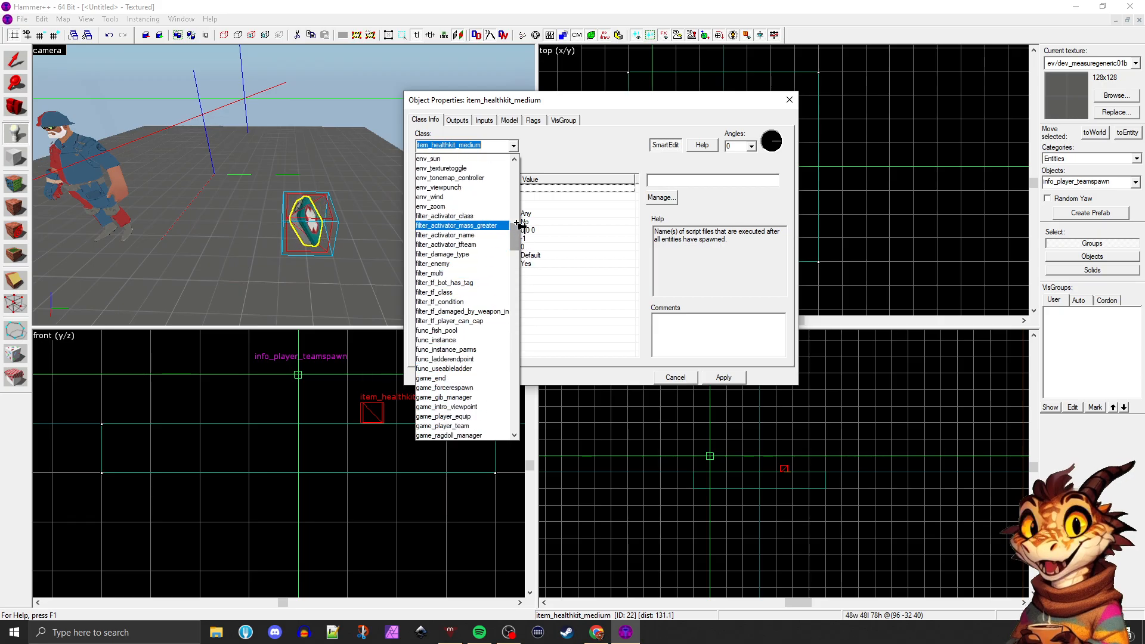
{"action": "left_click_drag", "start_coordinate": [518, 234], "coordinate": [517, 169]}
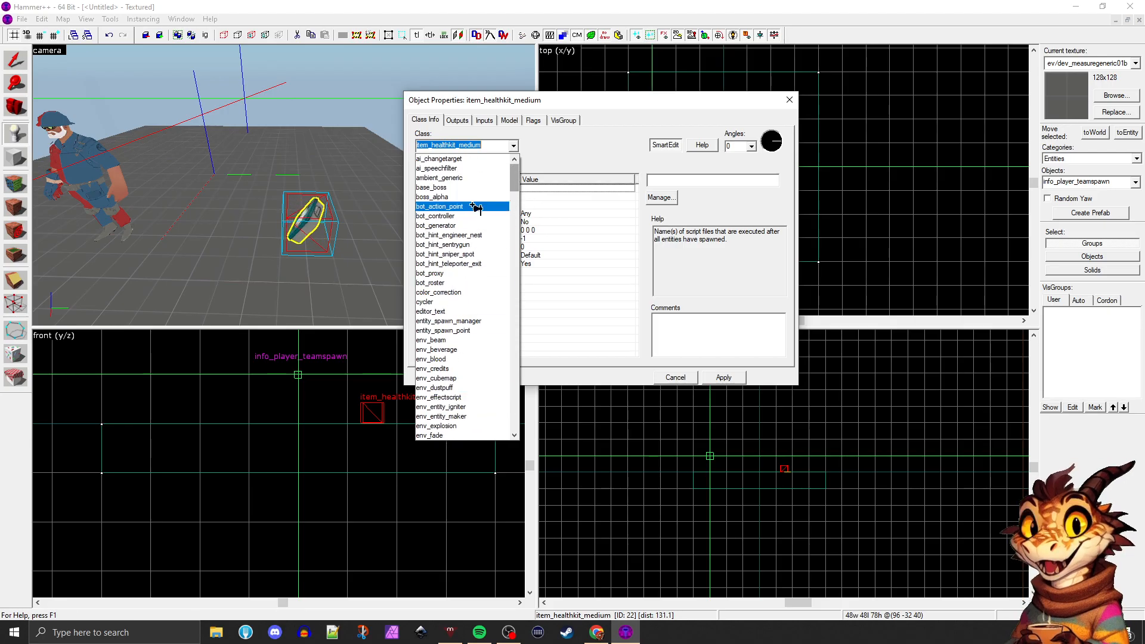
Examine the env_, filter_ and game_ groups in the entity class list to see how prefixes organize the entities
{"action": "left_click_drag", "start_coordinate": [516, 176], "coordinate": [516, 210]}
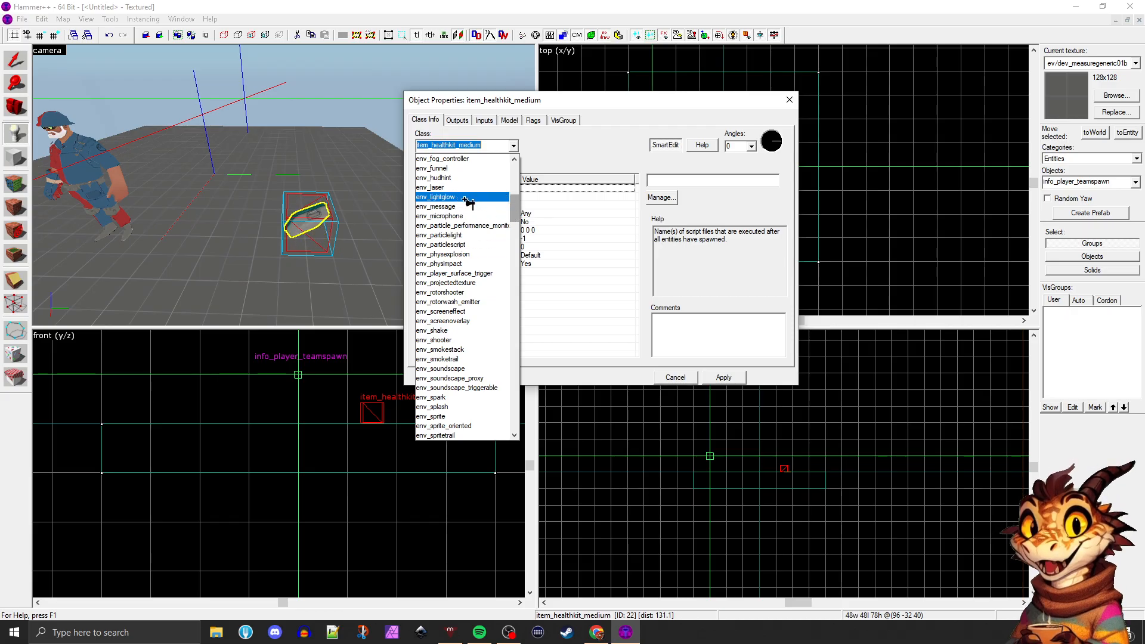
{"action": "scroll", "coordinate": [516, 208], "scroll_direction": "down", "scroll_amount": 4}
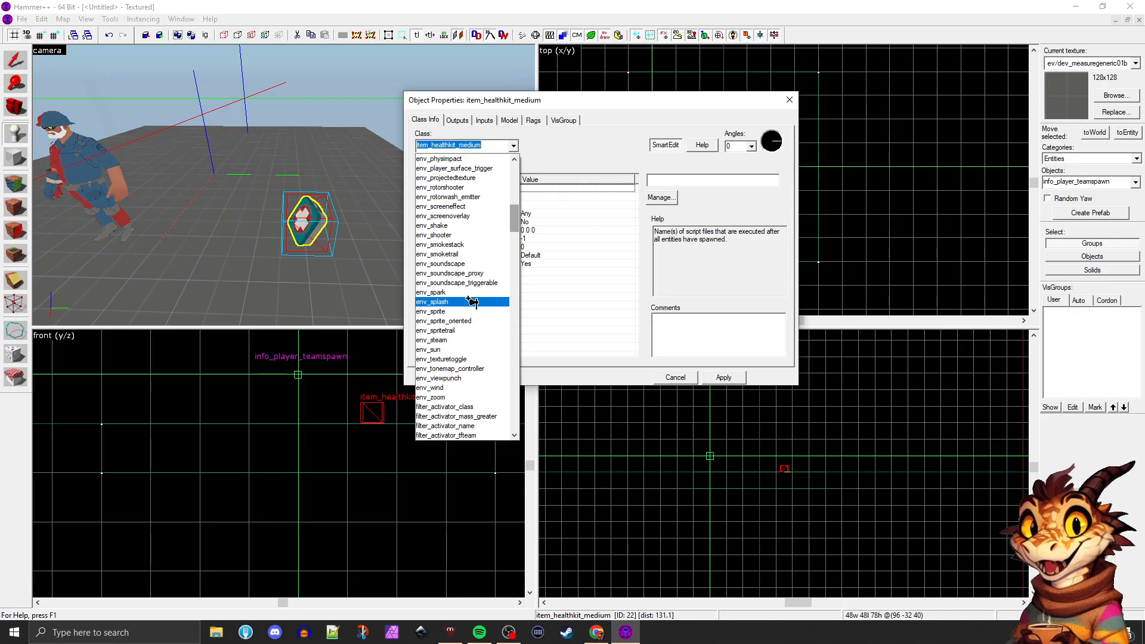
{"action": "scroll", "coordinate": [505, 255], "scroll_direction": "down", "scroll_amount": 7}
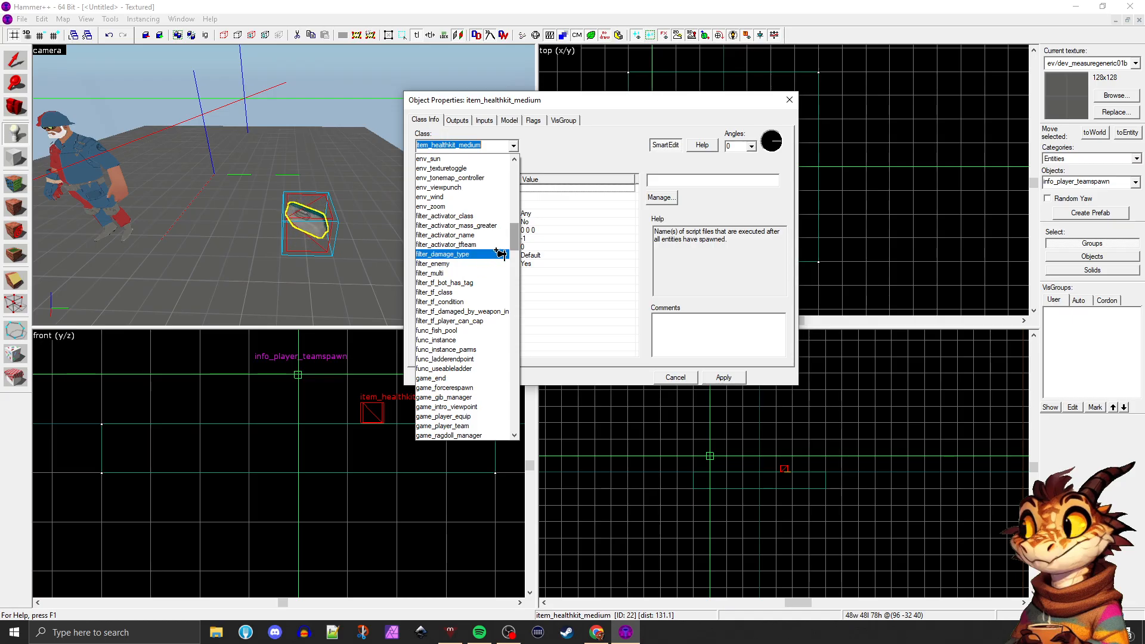
{"action": "scroll", "coordinate": [520, 236], "scroll_direction": "down", "scroll_amount": 2}
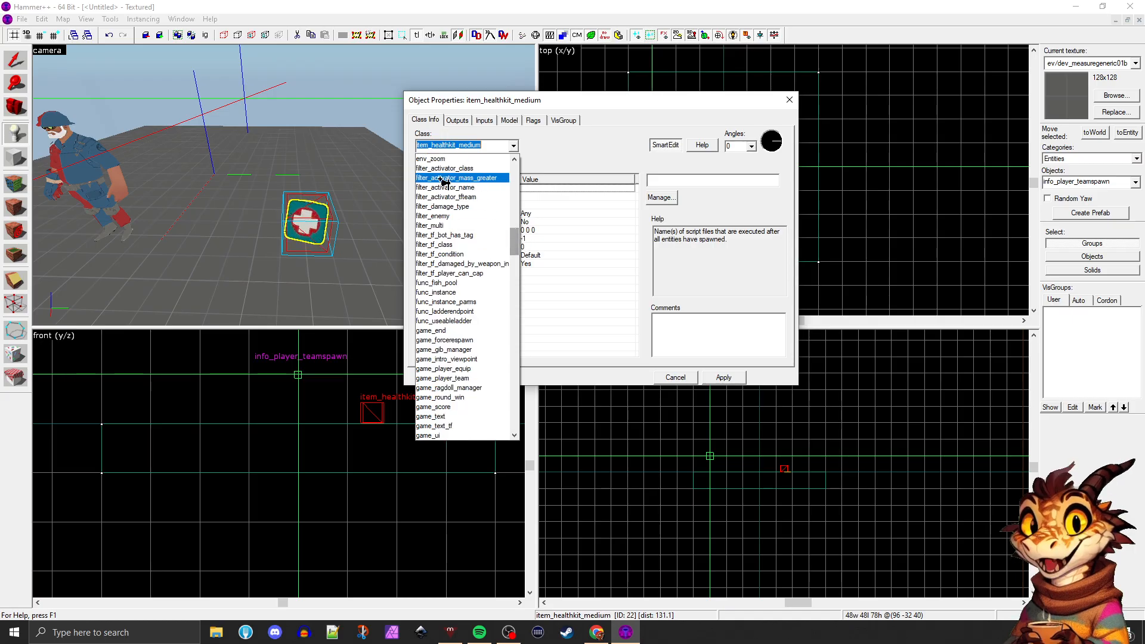
{"action": "scroll", "coordinate": [477, 265], "scroll_direction": "up", "scroll_amount": 3}
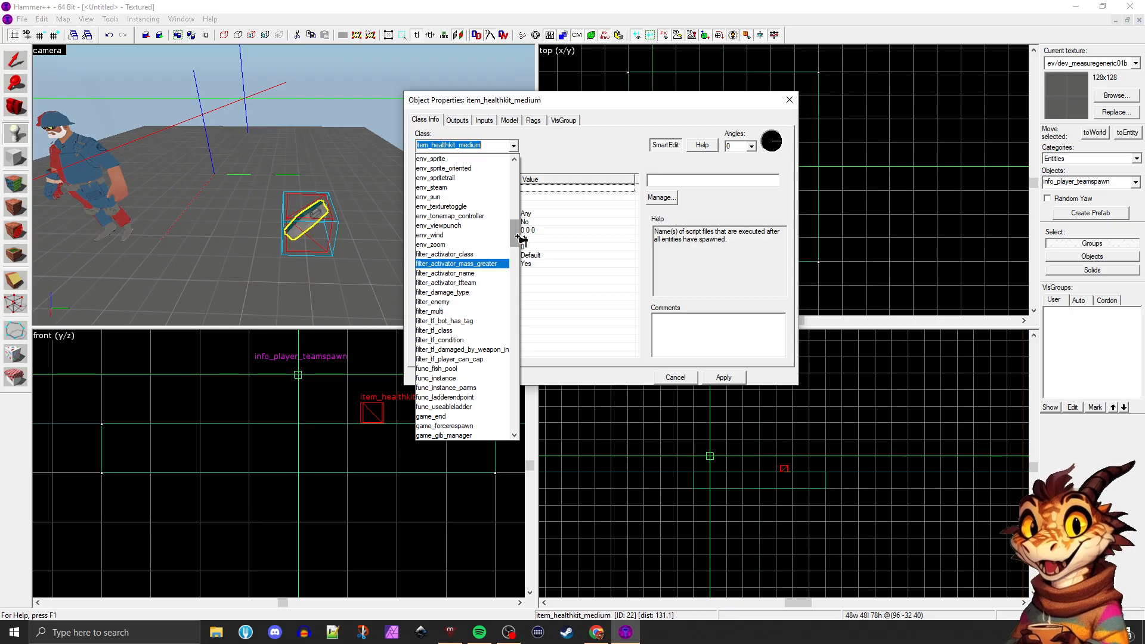
{"action": "left_click_drag", "start_coordinate": [513, 229], "coordinate": [514, 236]}
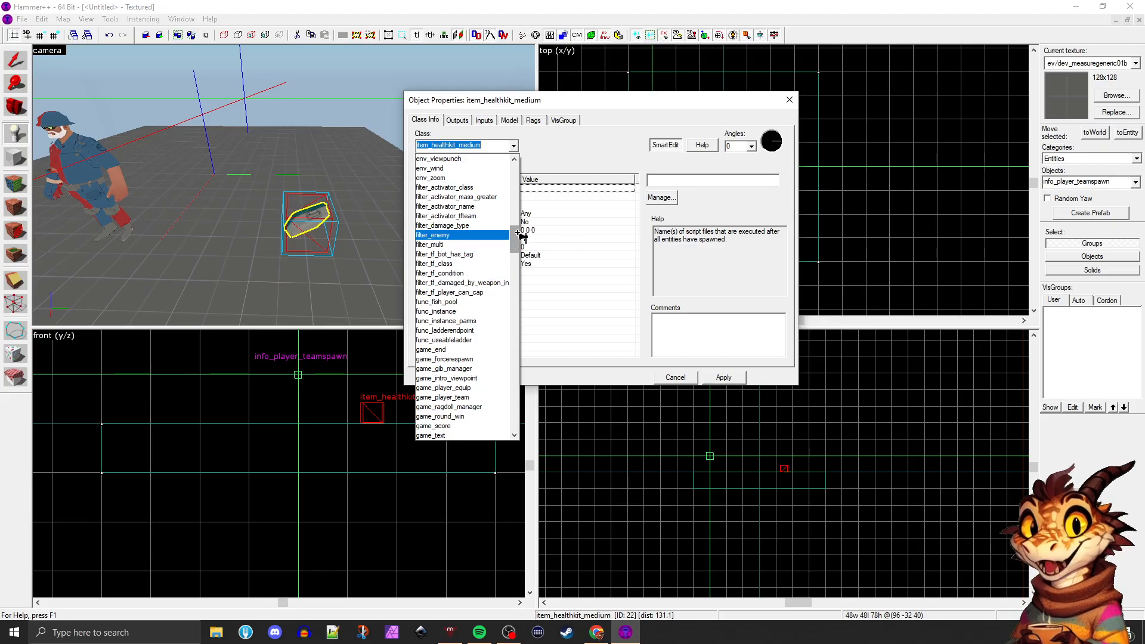
{"action": "scroll", "coordinate": [513, 240], "scroll_direction": "down", "scroll_amount": 3}
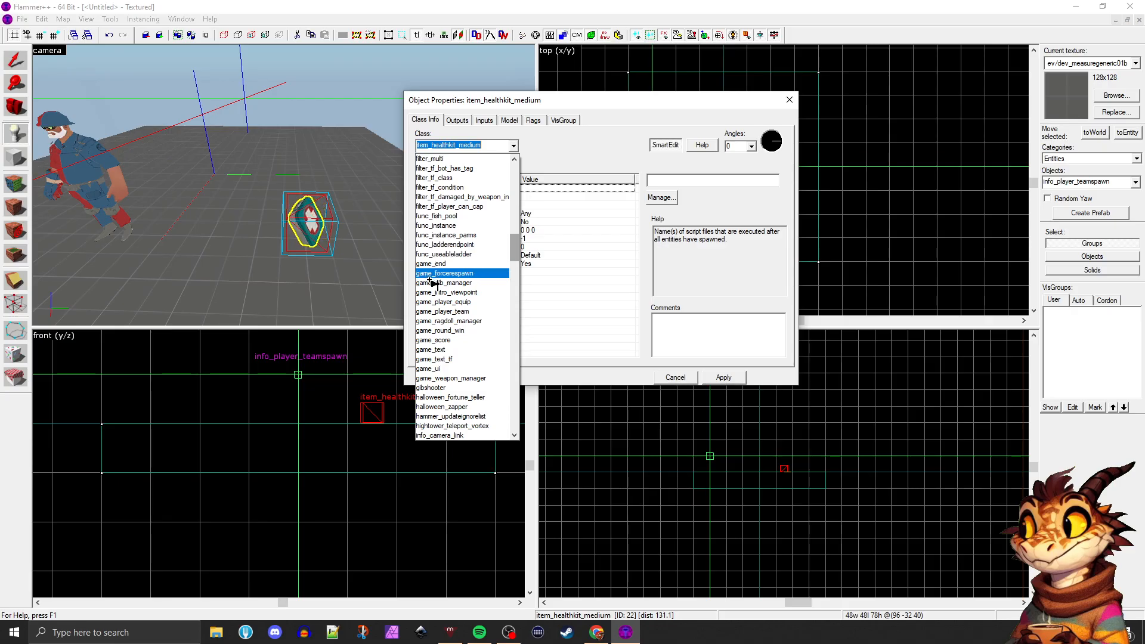
{"action": "mouse_move", "coordinate": [515, 256]}
{"action": "left_mouse_down"}
{"action": "mouse_move", "coordinate": [517, 286]}
{"action": "mouse_move", "coordinate": [515, 237]}
{"action": "left_mouse_up"}
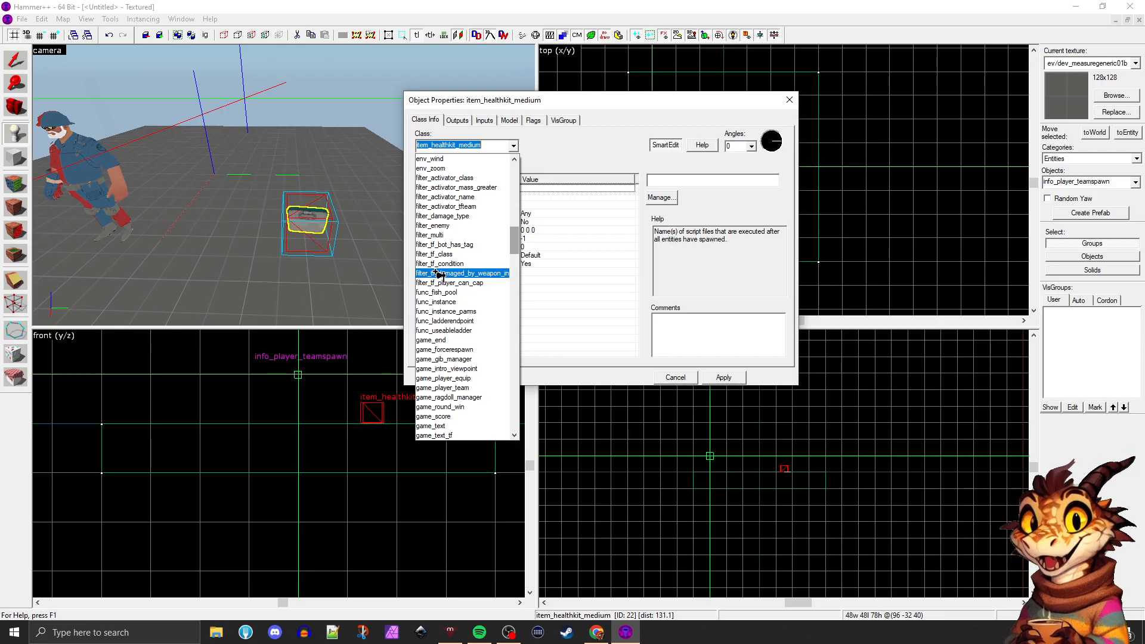
Examine the func_, game_ and info_ groups in the entity class list, including the info_node and info_player entries
{"action": "scroll", "coordinate": [447, 292], "scroll_direction": "down", "scroll_amount": 1}
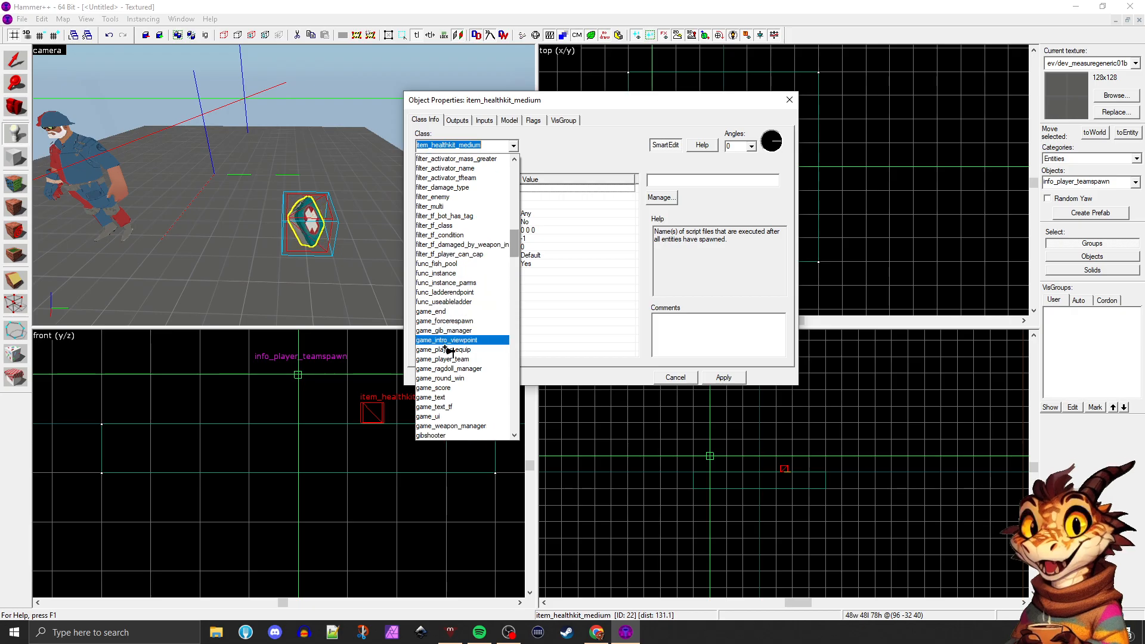
{"action": "scroll", "coordinate": [460, 328], "scroll_direction": "down", "scroll_amount": 5}
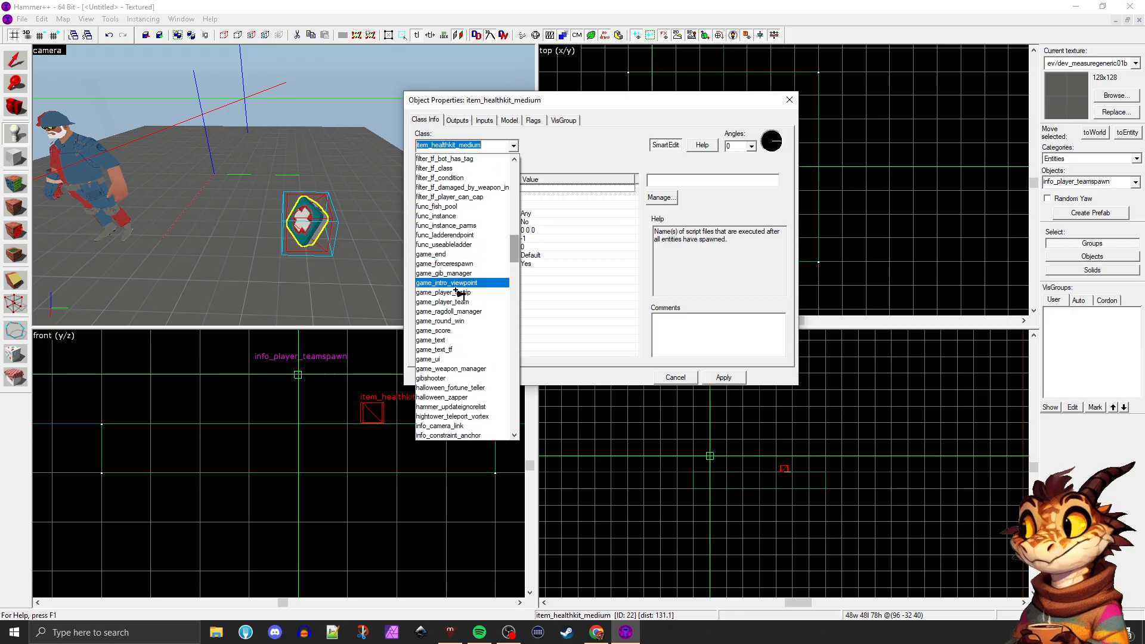
{"action": "scroll", "coordinate": [461, 331], "scroll_direction": "down", "scroll_amount": 3}
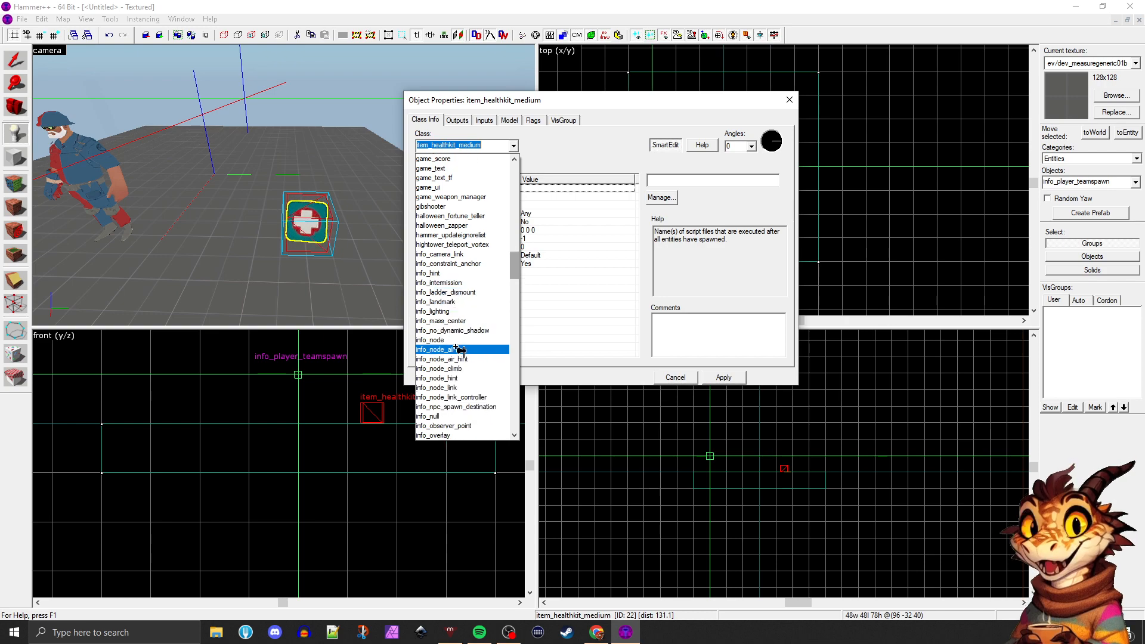
{"action": "scroll", "coordinate": [460, 350], "scroll_direction": "down", "scroll_amount": 1}
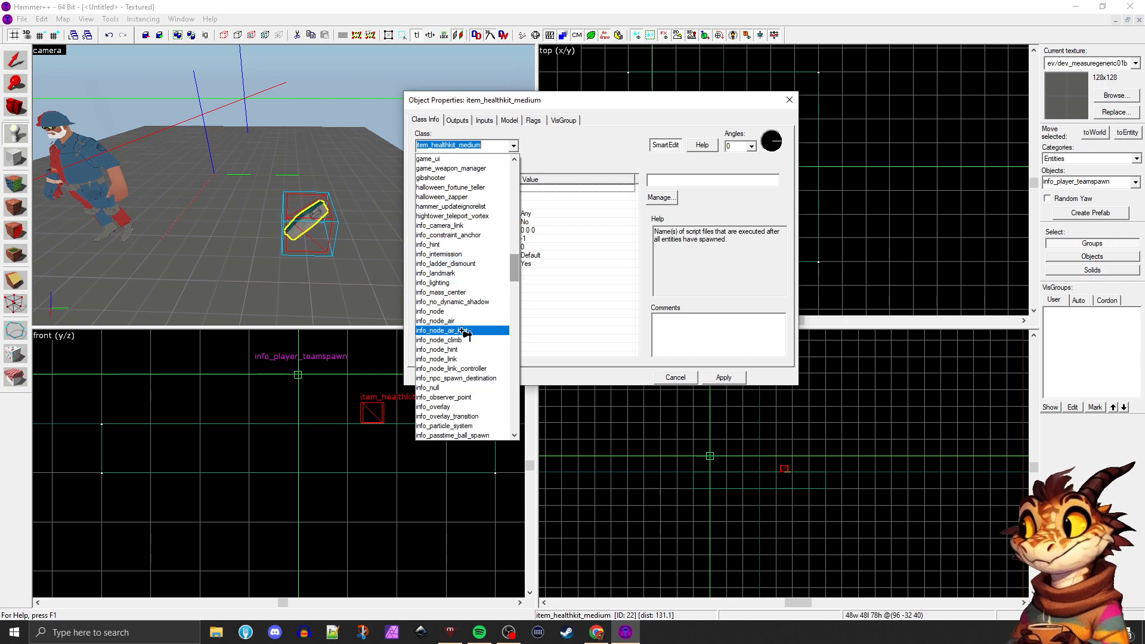
{"action": "scroll", "coordinate": [451, 279], "scroll_direction": "down", "scroll_amount": 1}
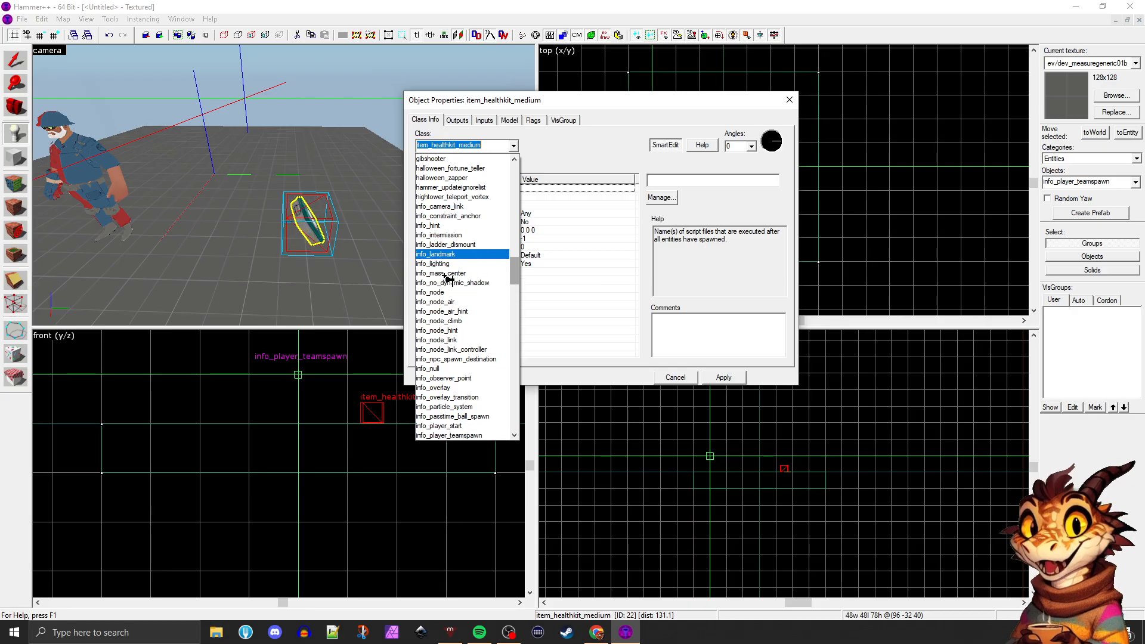
{"action": "scroll", "coordinate": [459, 267], "scroll_direction": "down", "scroll_amount": 1}
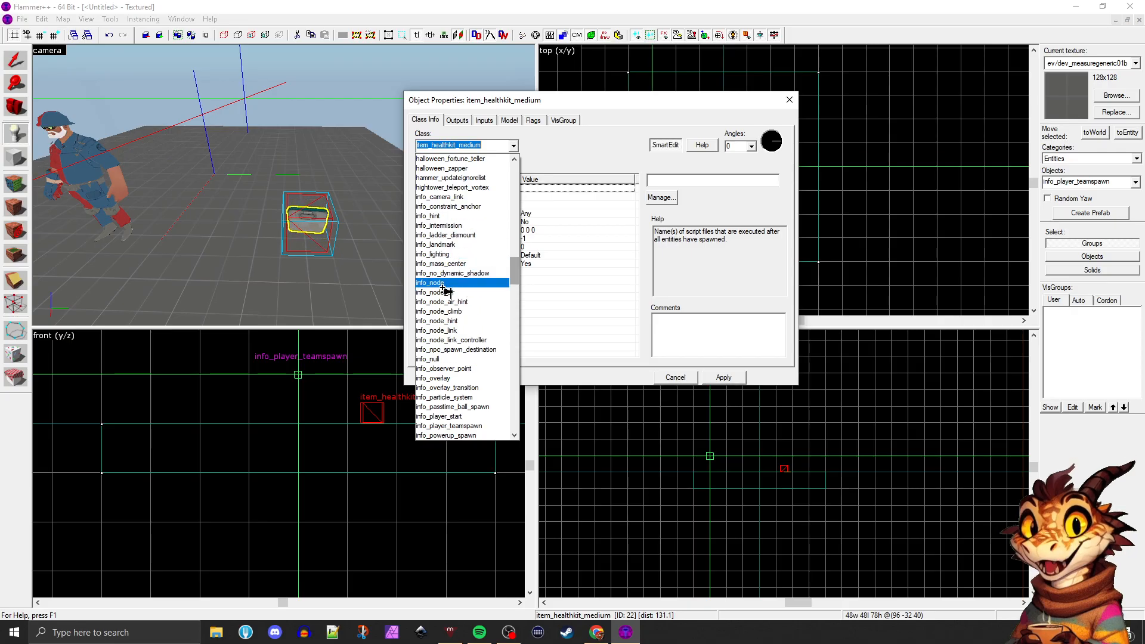
{"action": "scroll", "coordinate": [444, 294], "scroll_direction": "down", "scroll_amount": 1}
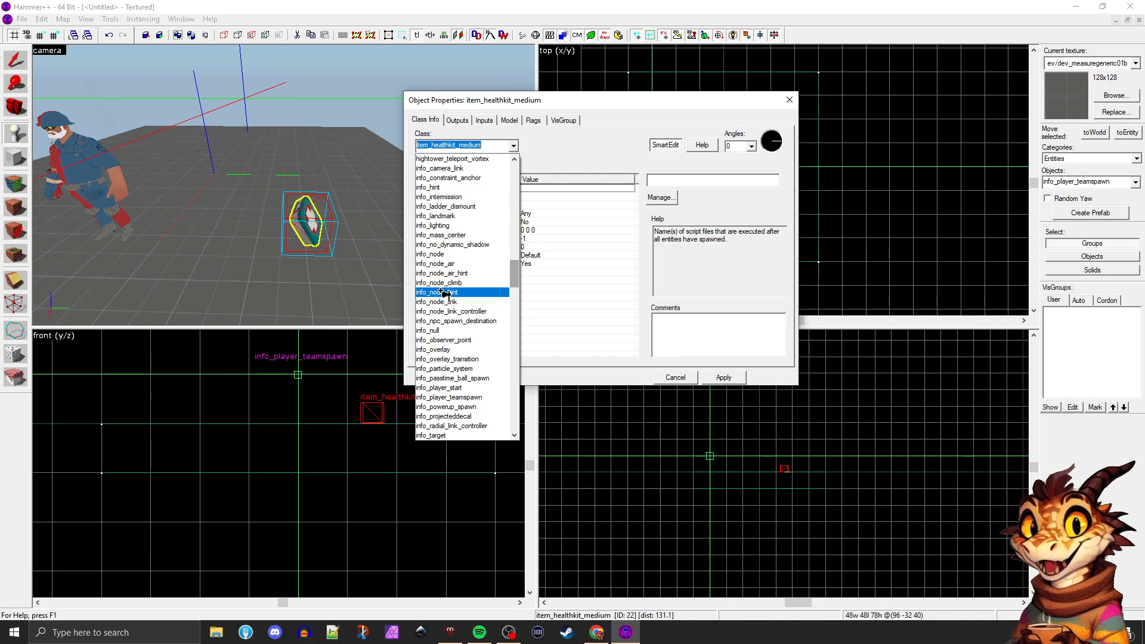
{"action": "scroll", "coordinate": [442, 291], "scroll_direction": "down", "scroll_amount": 1}
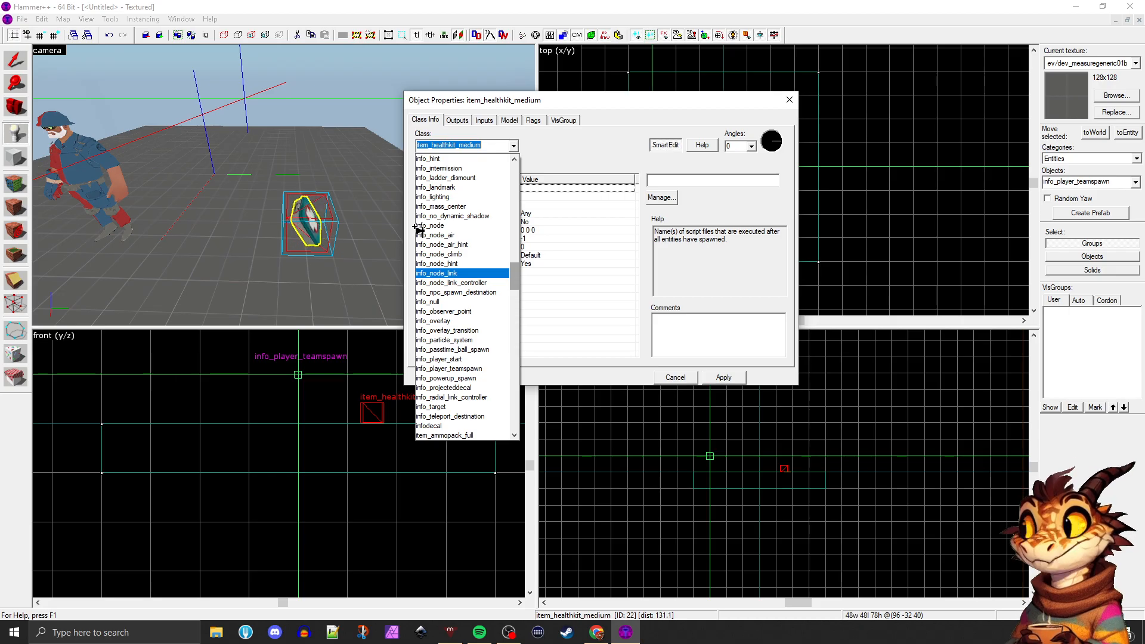
{"action": "scroll", "coordinate": [420, 230], "scroll_direction": "down", "scroll_amount": 1}
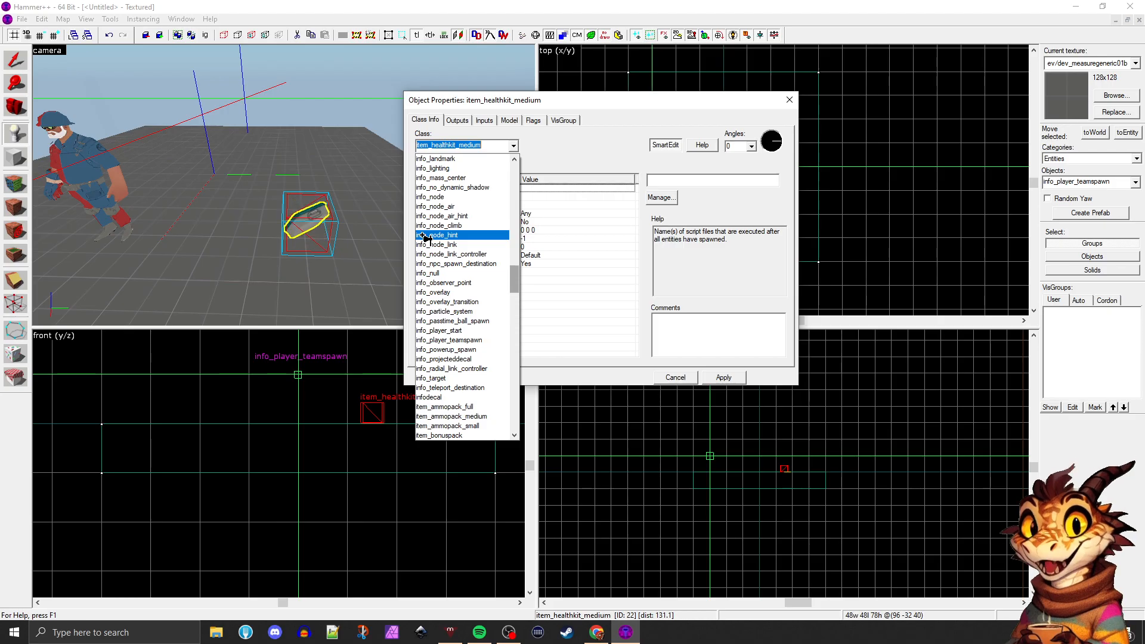
{"action": "scroll", "coordinate": [424, 239], "scroll_direction": "down", "scroll_amount": 4}
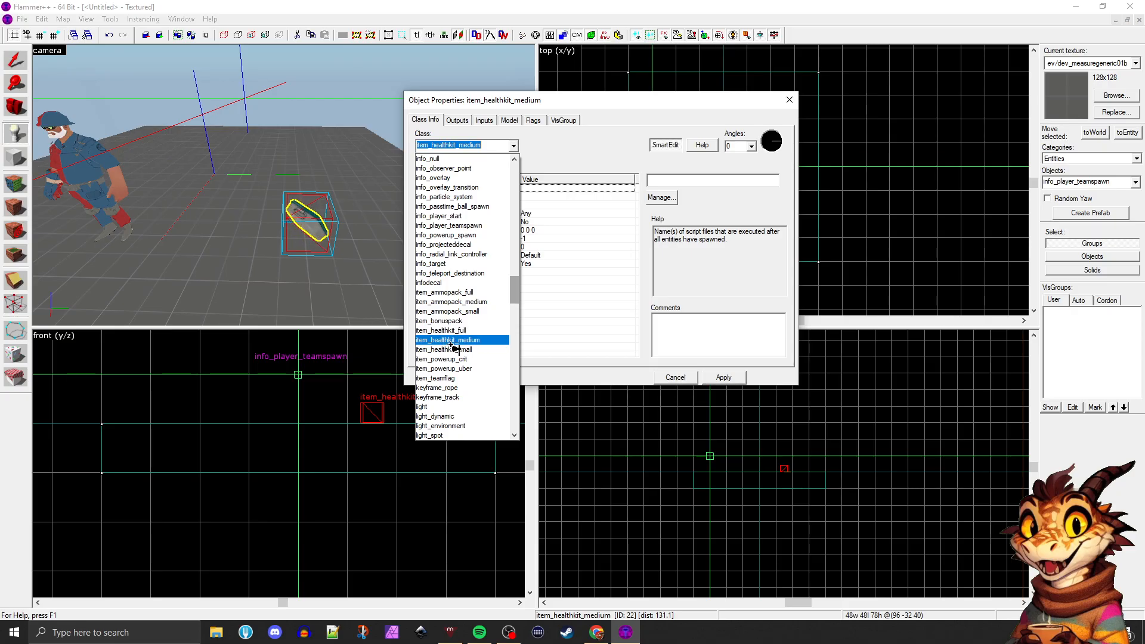
Examine the item_, light_, logic_, math_, move_, npc_ and obj_ groups in the entity class list
{"action": "scroll", "coordinate": [456, 350], "scroll_direction": "down", "scroll_amount": 1}
{"action": "scroll", "coordinate": [455, 344], "scroll_direction": "down", "scroll_amount": 2}
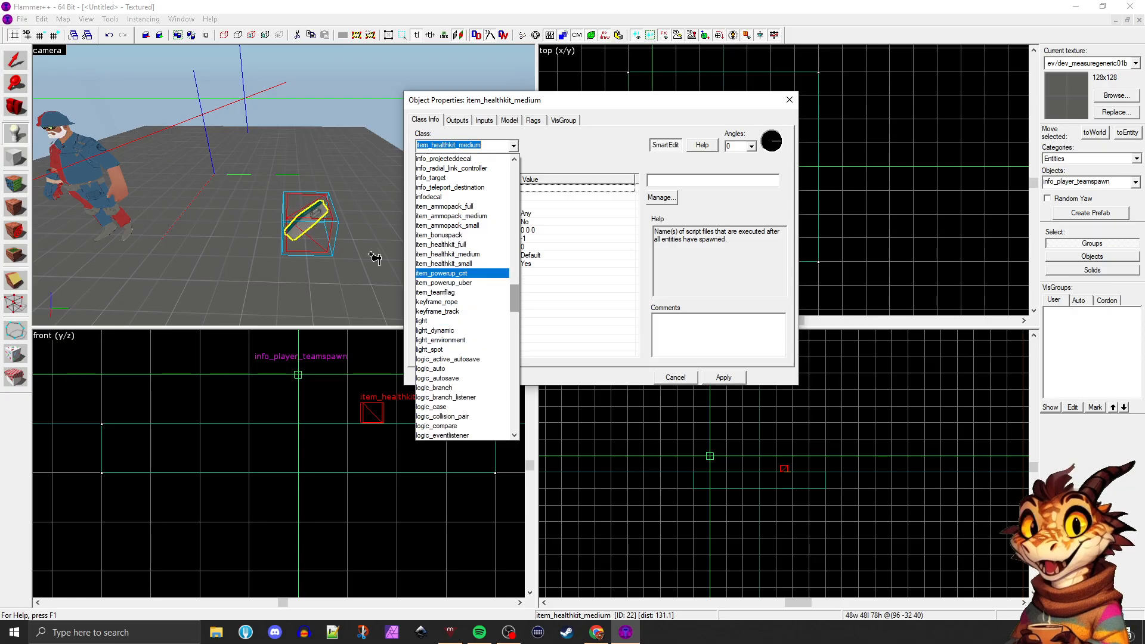
{"action": "scroll", "coordinate": [453, 265], "scroll_direction": "down", "scroll_amount": 4}
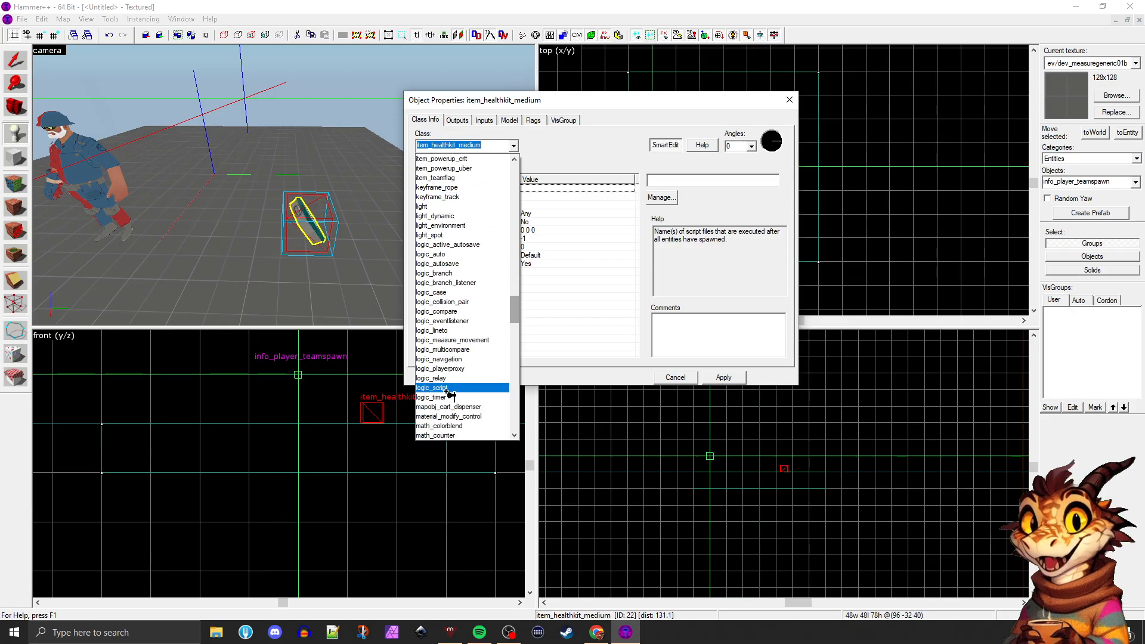
{"action": "scroll", "coordinate": [454, 358], "scroll_direction": "down", "scroll_amount": 5}
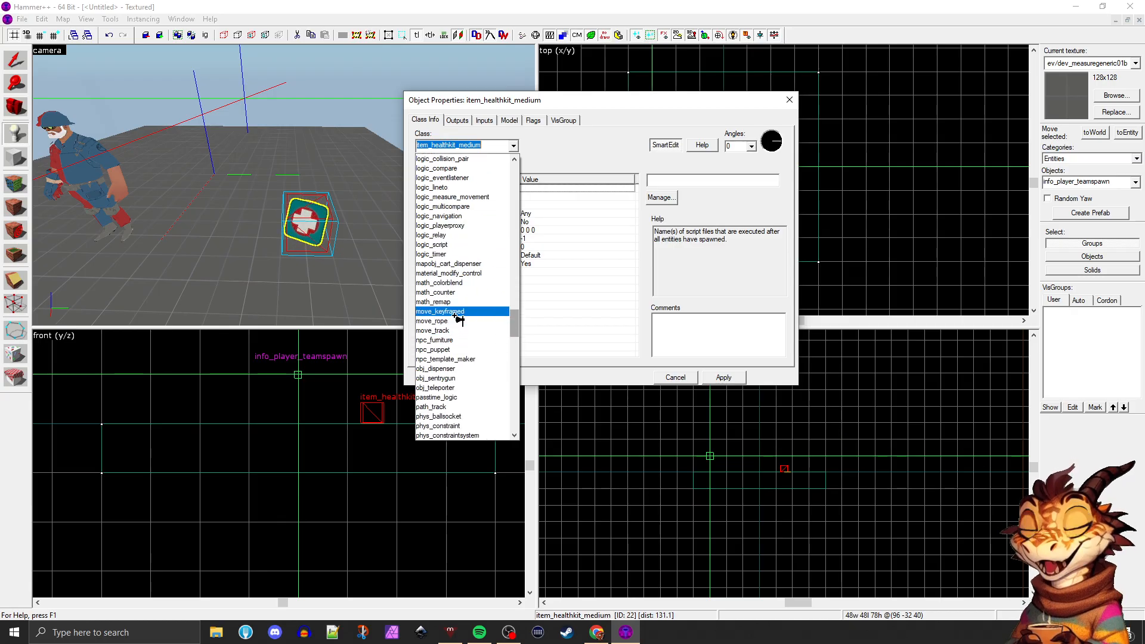
{"action": "scroll", "coordinate": [457, 239], "scroll_direction": "down", "scroll_amount": 2}
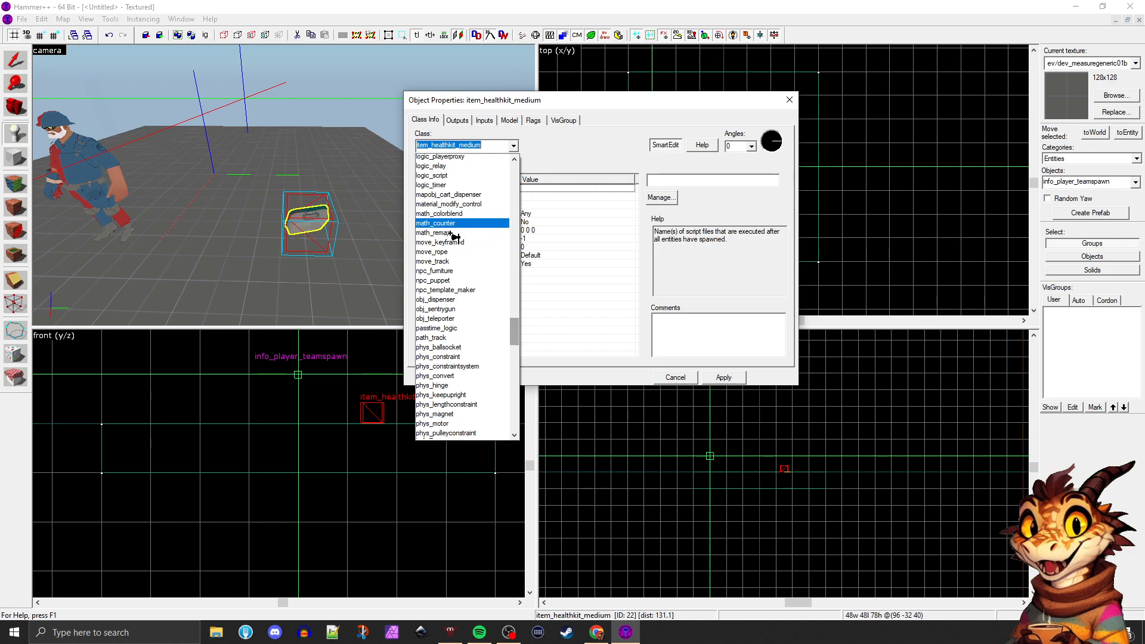
{"action": "scroll", "coordinate": [456, 238], "scroll_direction": "down", "scroll_amount": 1}
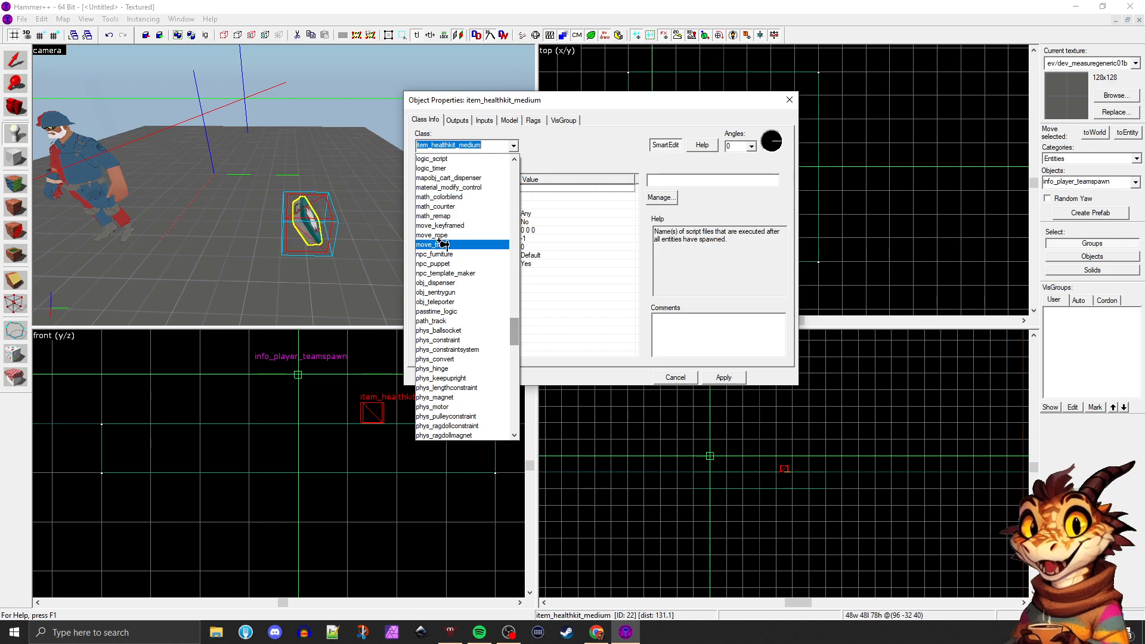
{"action": "scroll", "coordinate": [446, 256], "scroll_direction": "down", "scroll_amount": 1}
{"action": "scroll", "coordinate": [446, 244], "scroll_direction": "down", "scroll_amount": 1}
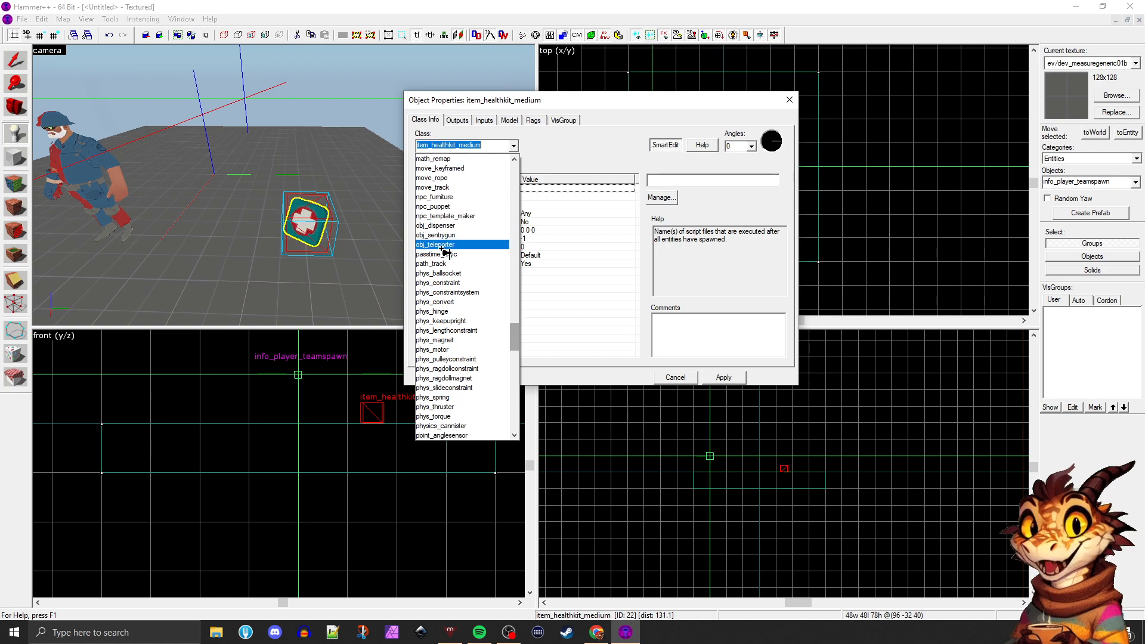
Change the selected medium health kit entity's class to point_hurt and apply it
{"action": "scroll", "coordinate": [449, 322], "scroll_direction": "down", "scroll_amount": 5}
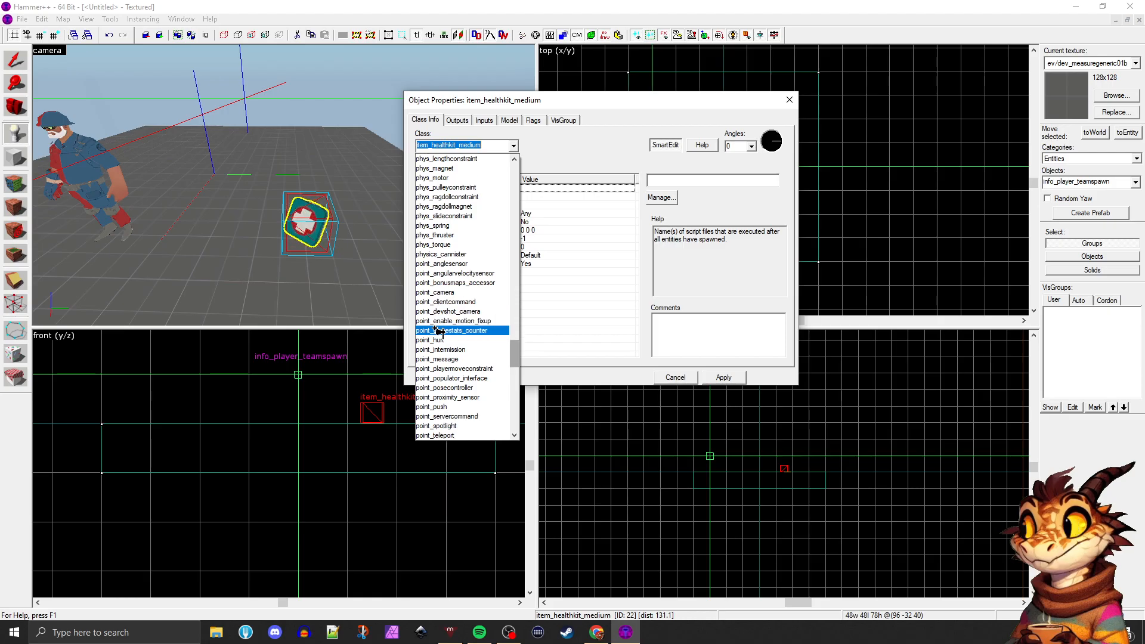
{"action": "scroll", "coordinate": [441, 316], "scroll_direction": "down", "scroll_amount": 1}
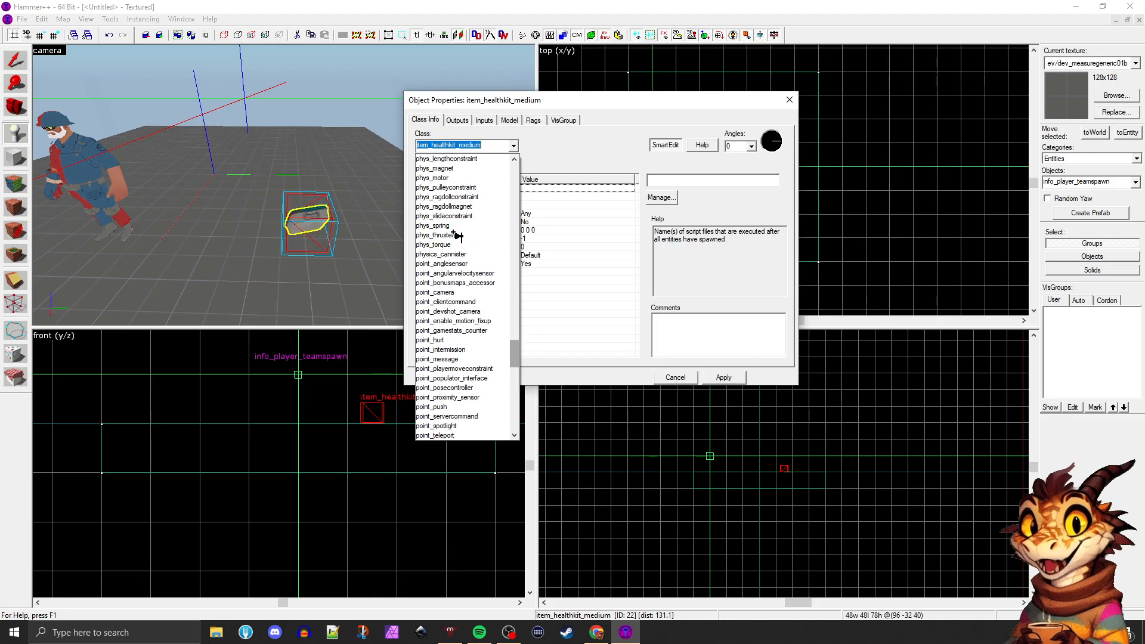
{"action": "scroll", "coordinate": [458, 265], "scroll_direction": "down", "scroll_amount": 1}
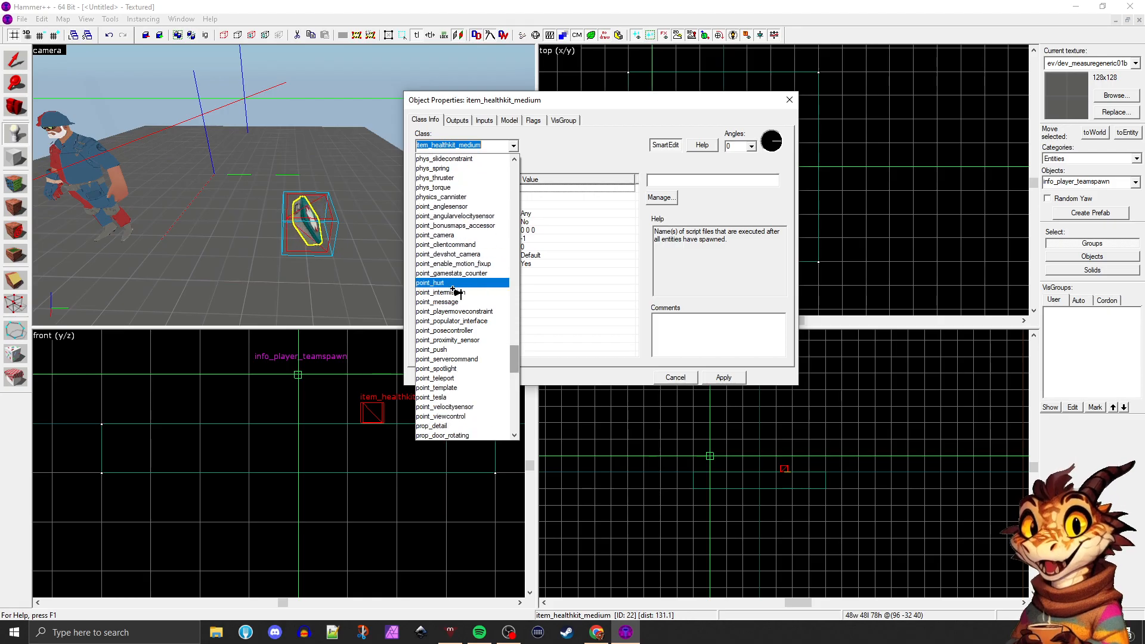
{"action": "scroll", "coordinate": [460, 336], "scroll_direction": "down", "scroll_amount": 1}
{"action": "scroll", "coordinate": [460, 336], "scroll_direction": "down", "scroll_amount": 1}
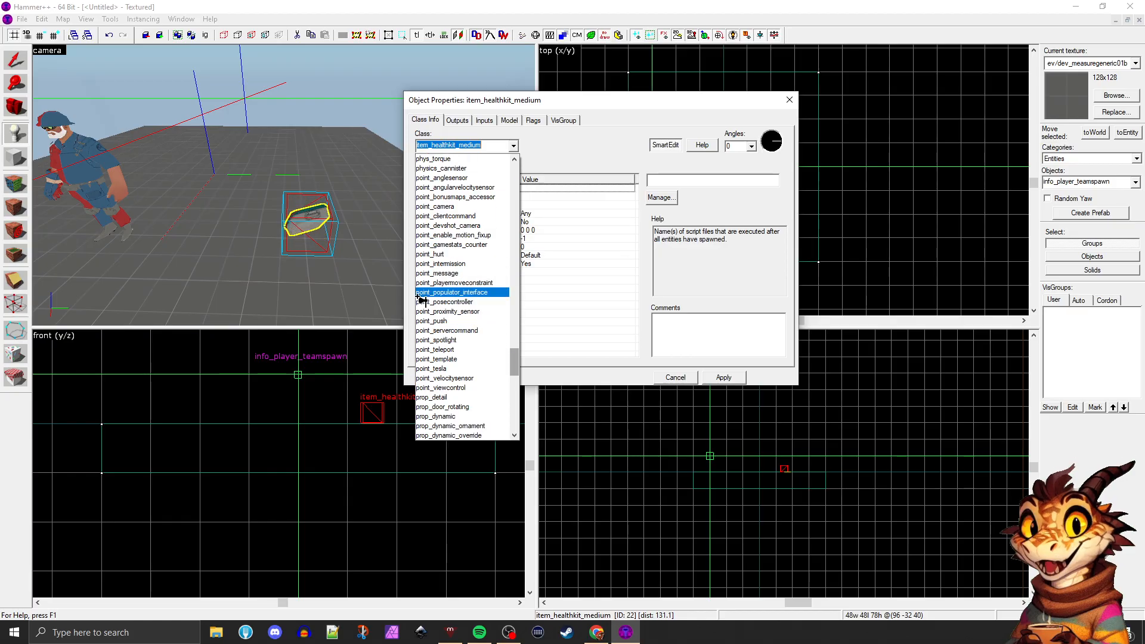
{"action": "scroll", "coordinate": [444, 334], "scroll_direction": "down", "scroll_amount": 1}
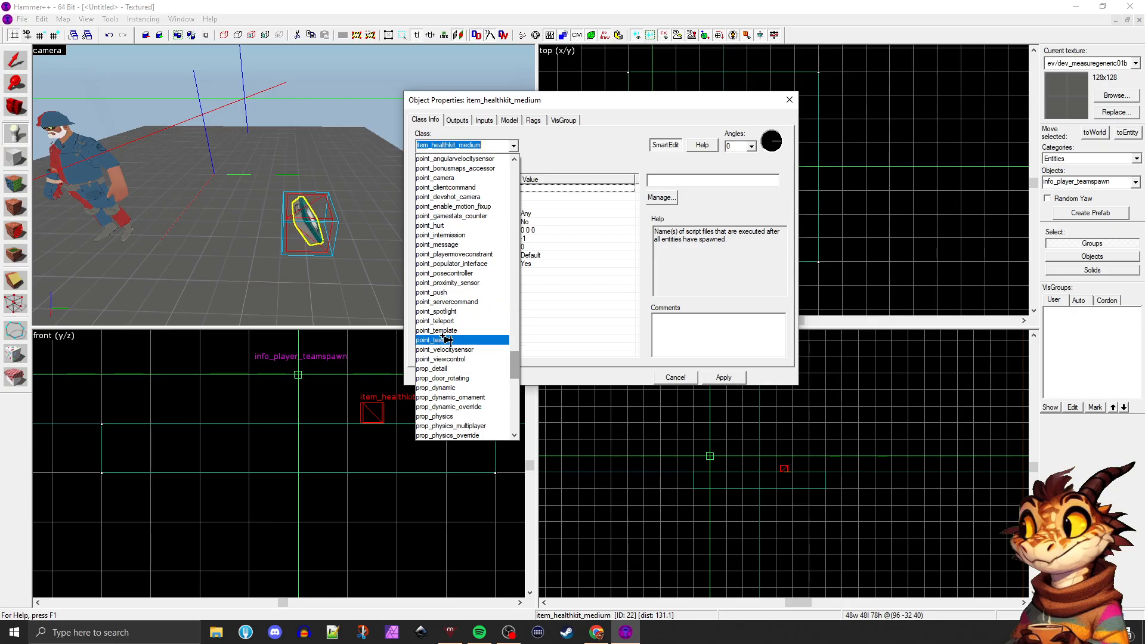
{"action": "scroll", "coordinate": [452, 322], "scroll_direction": "down", "scroll_amount": 1}
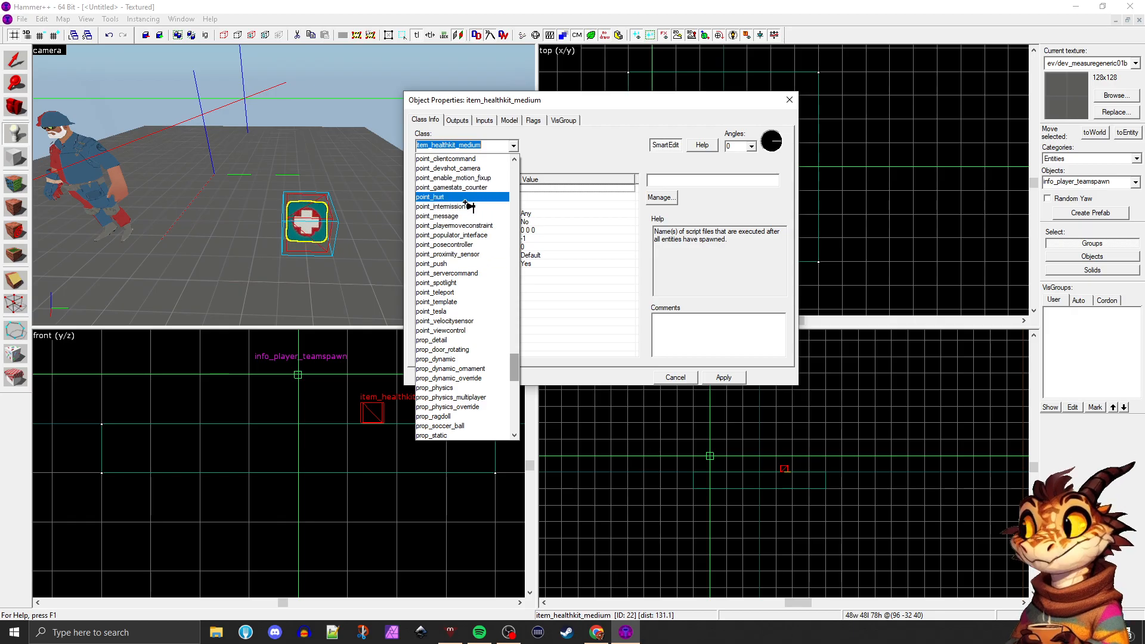
{"action": "left_click", "coordinate": [447, 196]}
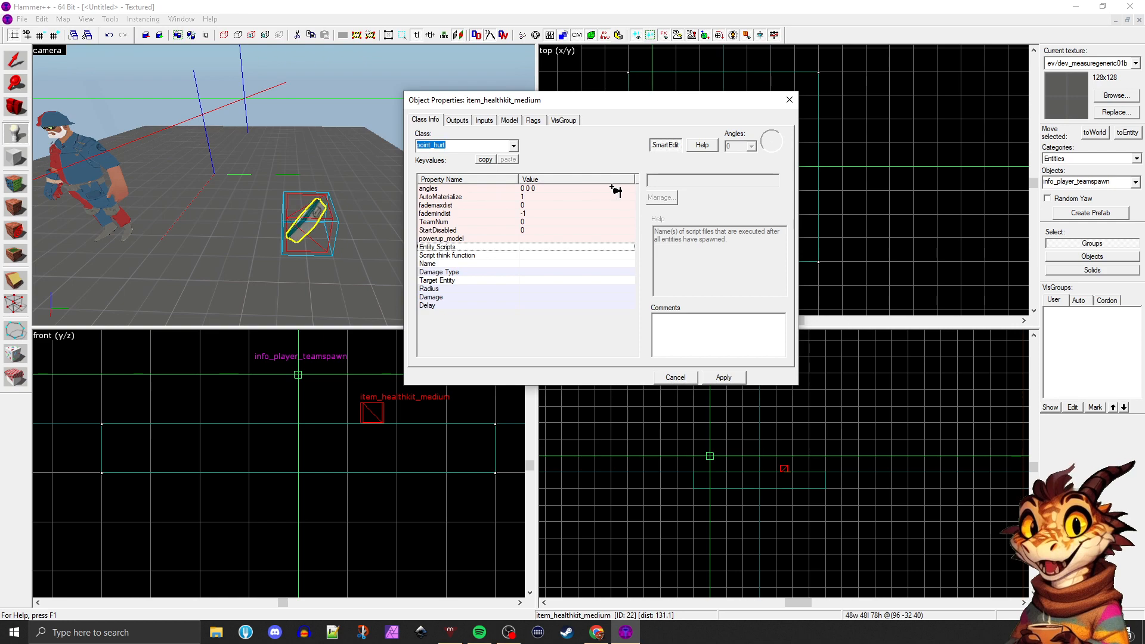
{"action": "left_click", "coordinate": [741, 377]}
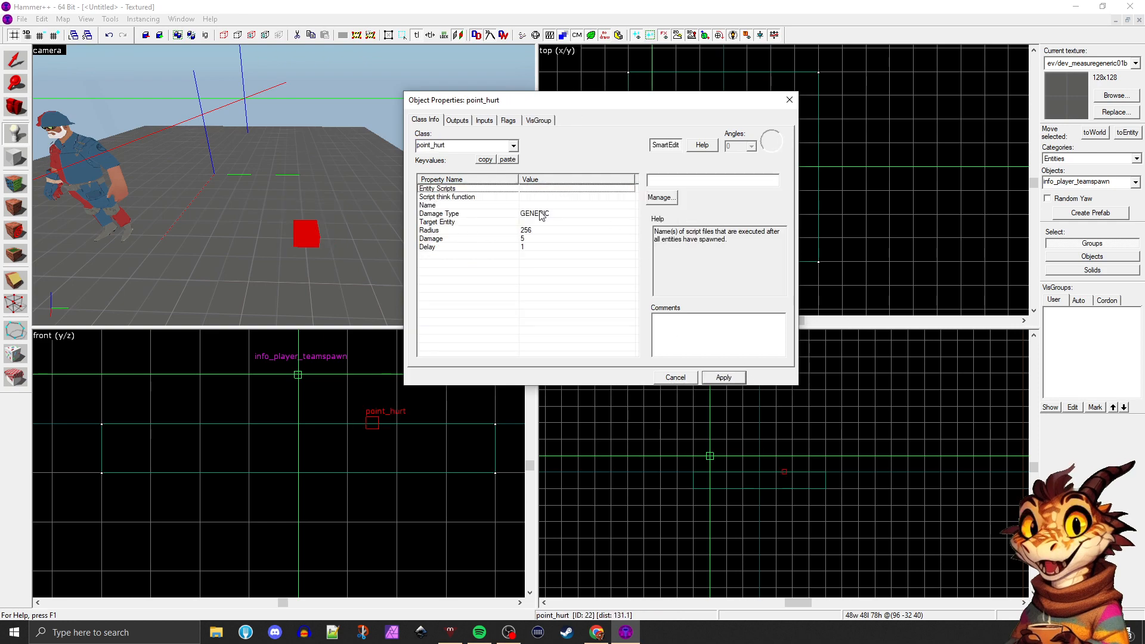
Read the entity help for point_hurt, covering its description and keys, and close the help window
{"action": "left_click_drag", "start_coordinate": [655, 232], "coordinate": [719, 242]}
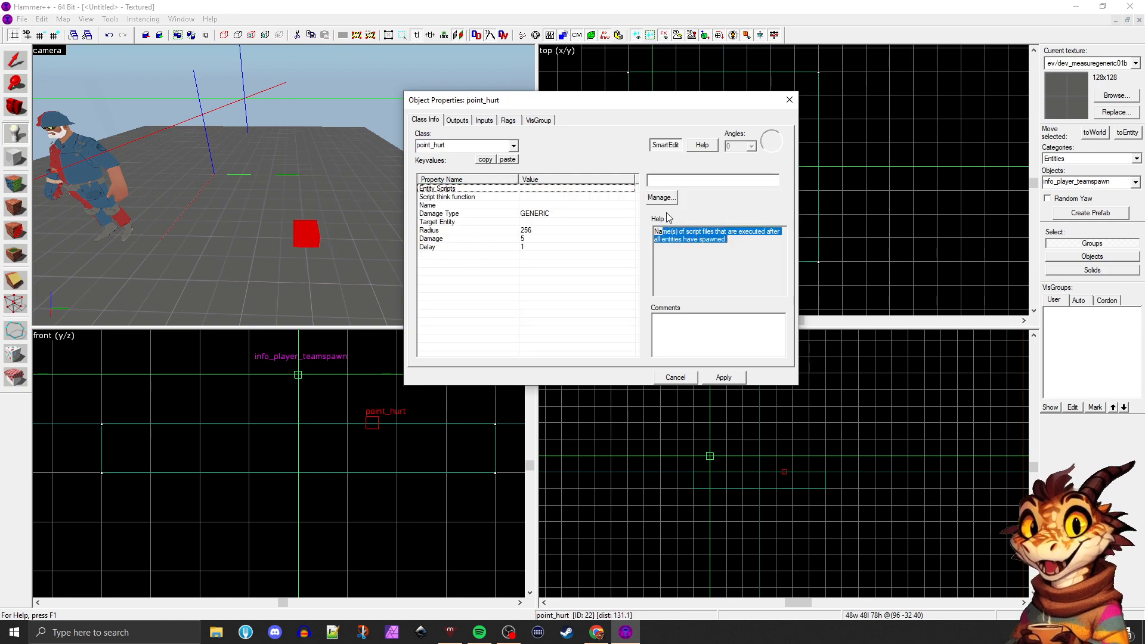
{"action": "left_click", "coordinate": [702, 145]}
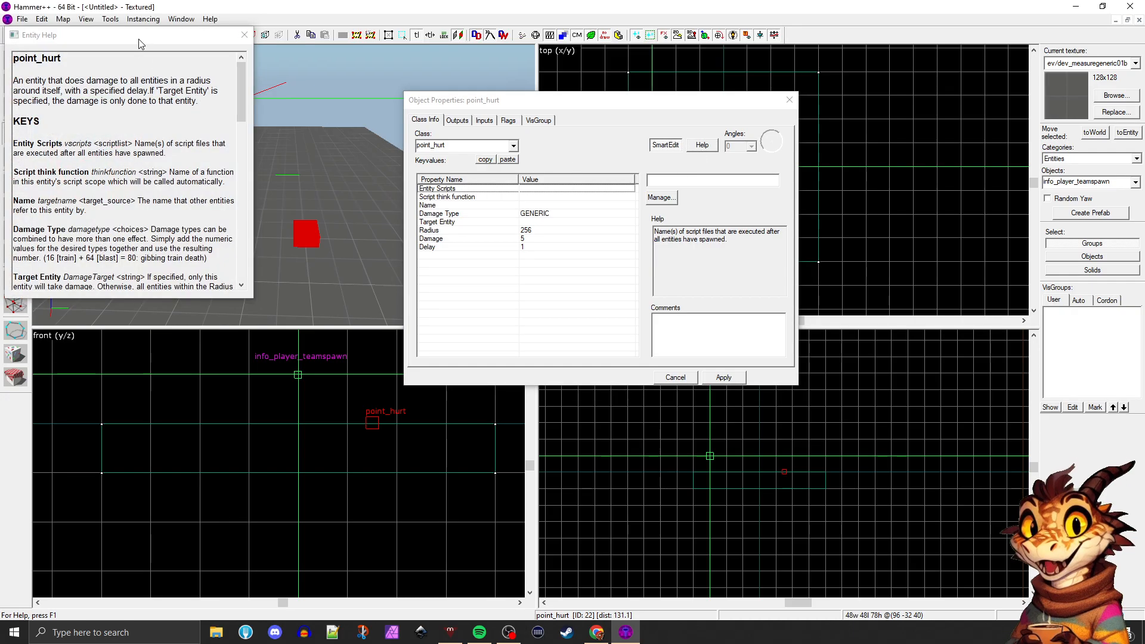
{"action": "left_click_drag", "start_coordinate": [139, 43], "coordinate": [388, 154]}
{"action": "left_click_drag", "start_coordinate": [490, 215], "coordinate": [497, 179]}
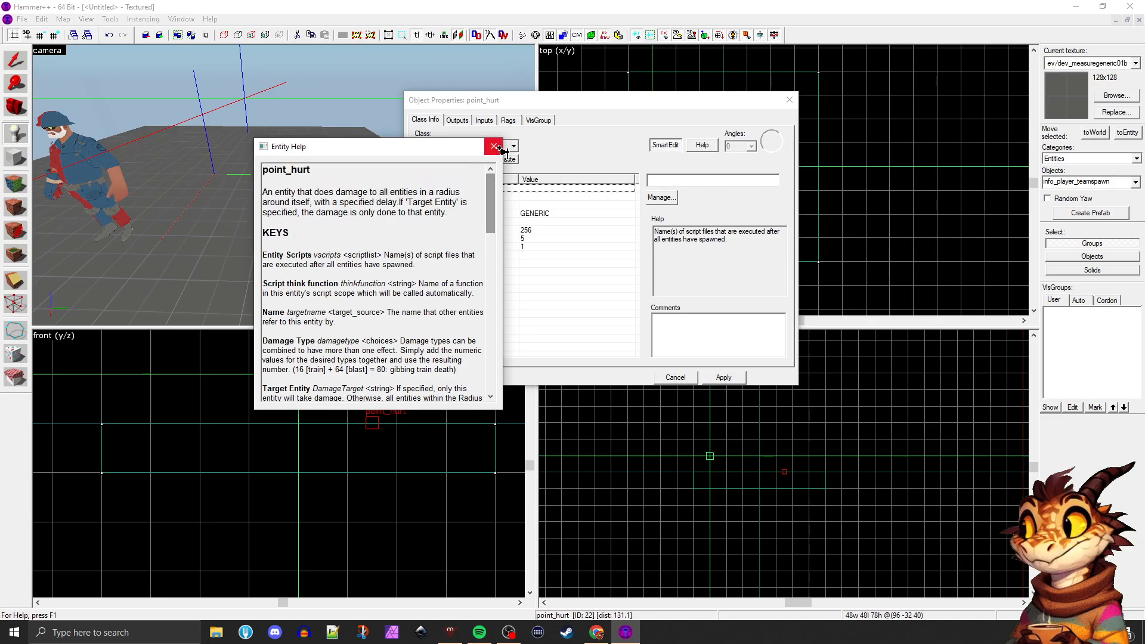
{"action": "left_click", "coordinate": [495, 147]}
Change the selected point_hurt entity's class to prop_detail
{"action": "left_click", "coordinate": [513, 145]}
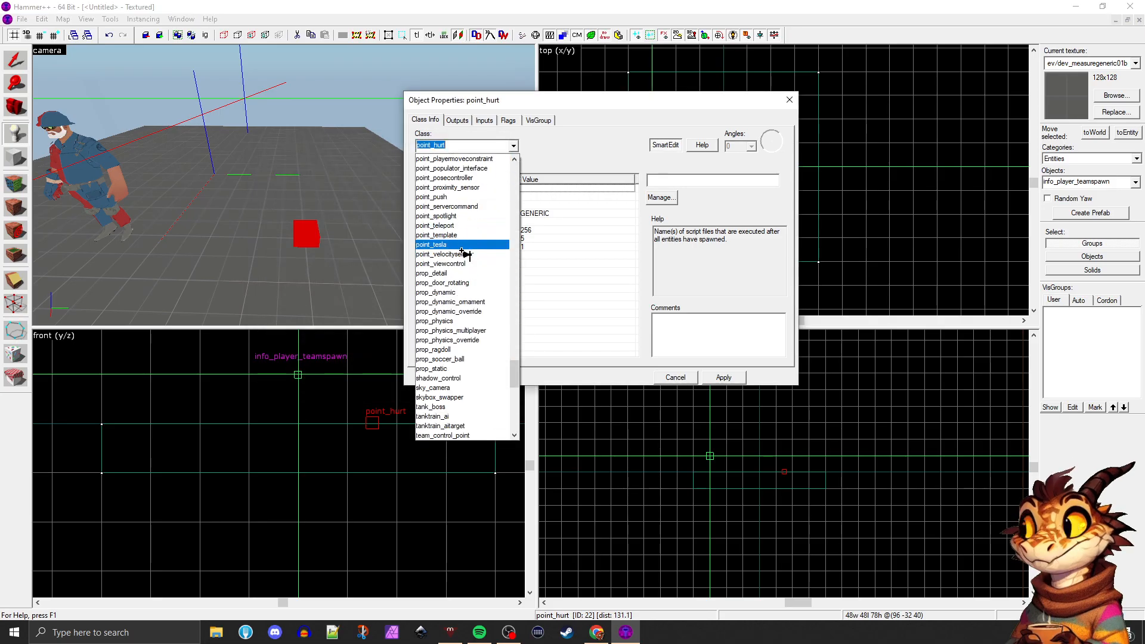
{"action": "scroll", "coordinate": [474, 250], "scroll_direction": "down", "scroll_amount": 2}
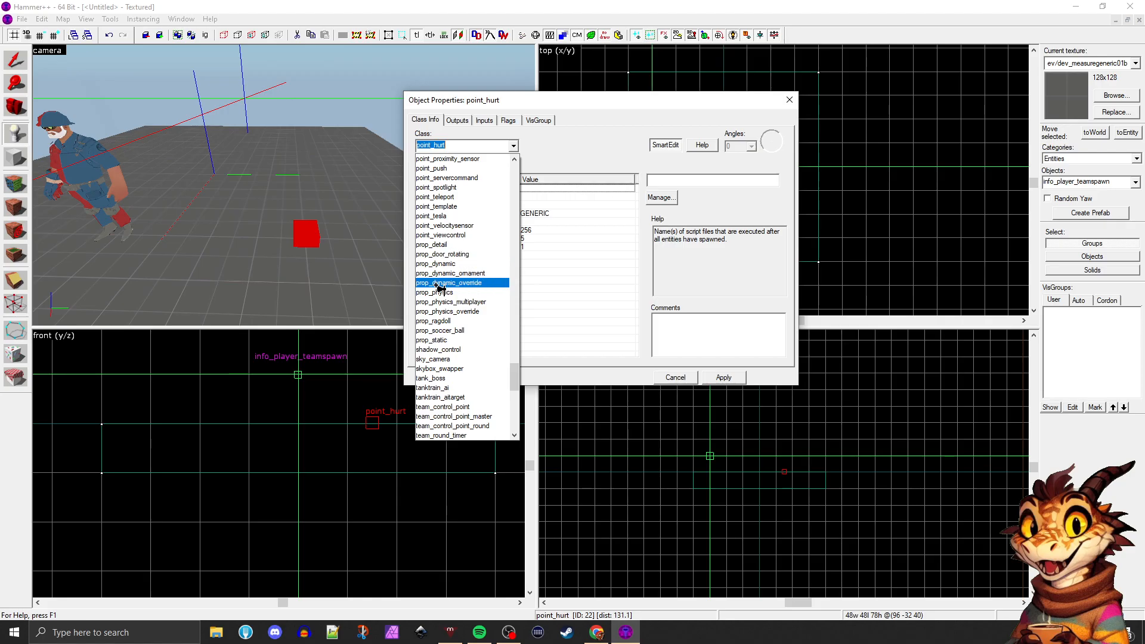
{"action": "left_click", "coordinate": [444, 245]}
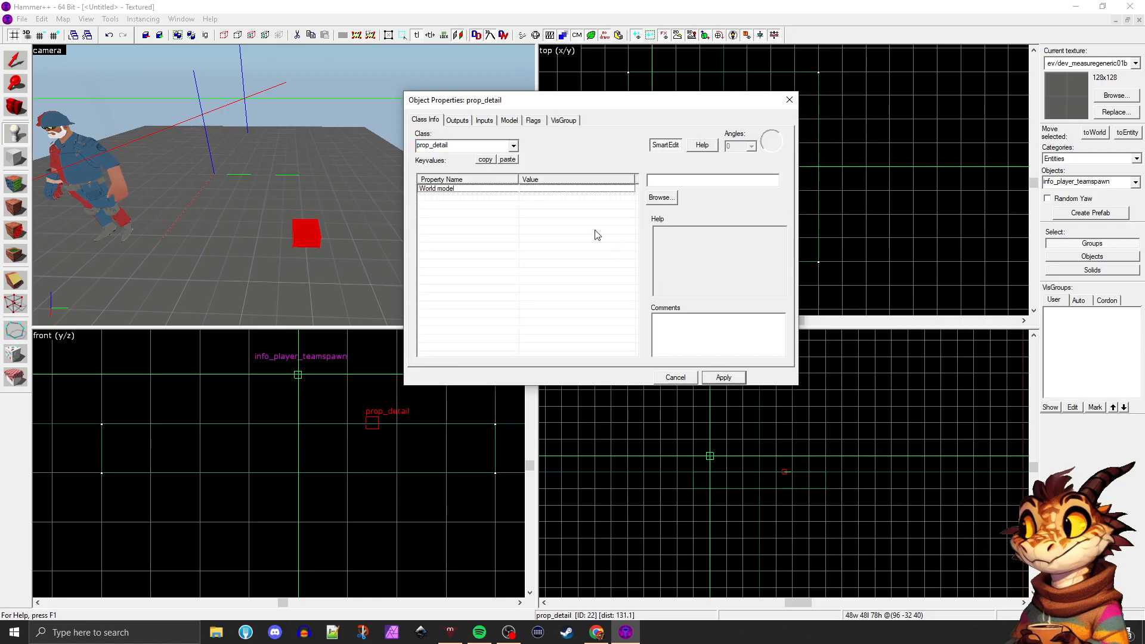
Open the model browser for the prop's world model and look through the model folder tree
{"action": "left_click", "coordinate": [663, 198]}
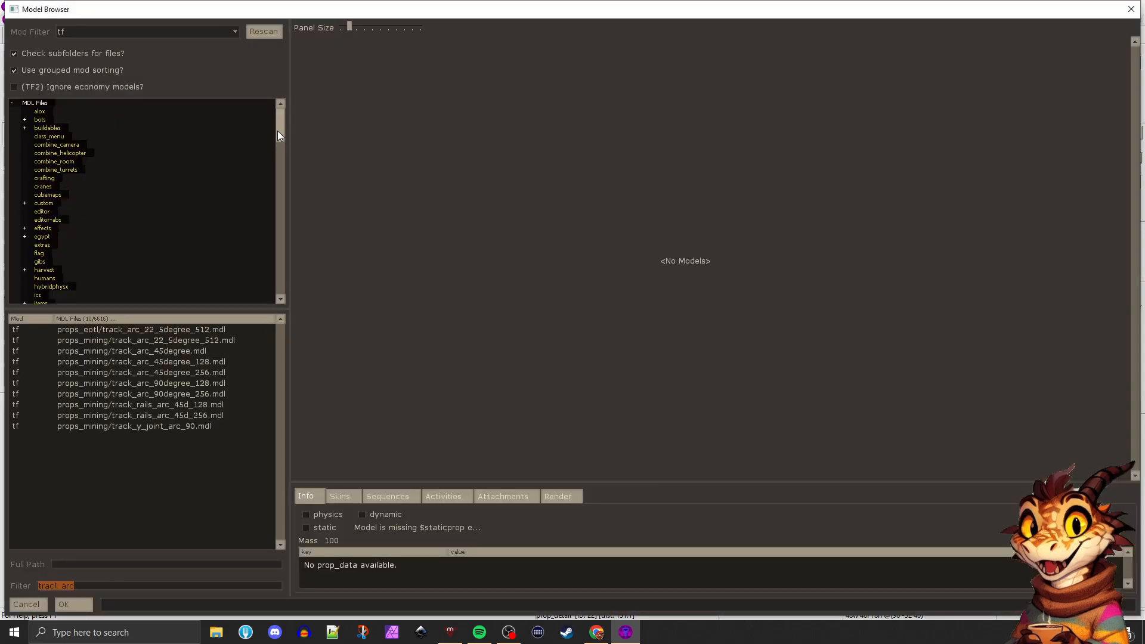
{"action": "left_click_drag", "start_coordinate": [278, 134], "coordinate": [281, 171]}
{"action": "mouse_move", "coordinate": [283, 138]}
{"action": "left_mouse_down"}
{"action": "mouse_move", "coordinate": [281, 171]}
{"action": "mouse_move", "coordinate": [274, 128]}
{"action": "left_mouse_up"}
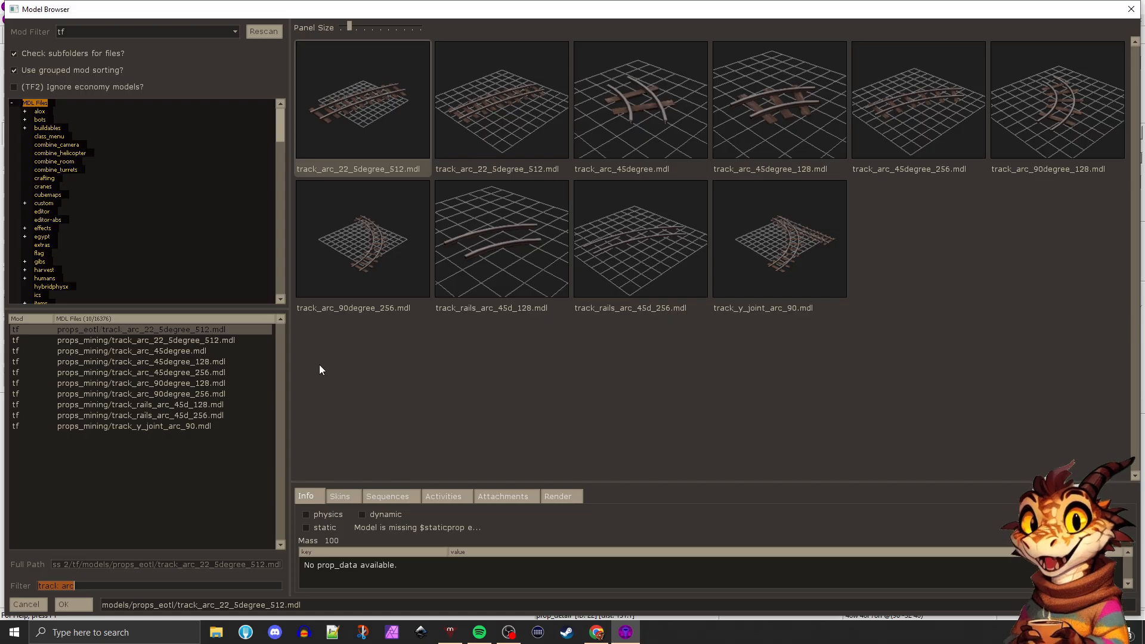
Clear the existing model filter and search the models for "control" and for "point"
{"action": "double_click", "coordinate": [91, 583]}
{"action": "key", "text": "BackSpace"}
{"action": "key", "text": "BackSpace"}
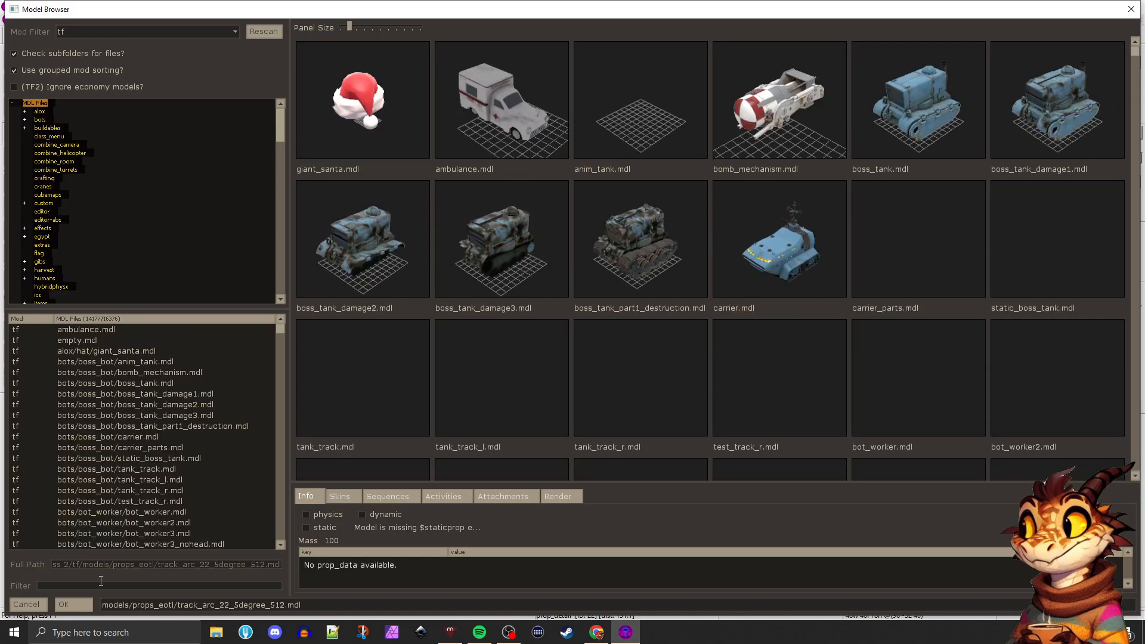
{"action": "type", "text": "control"}
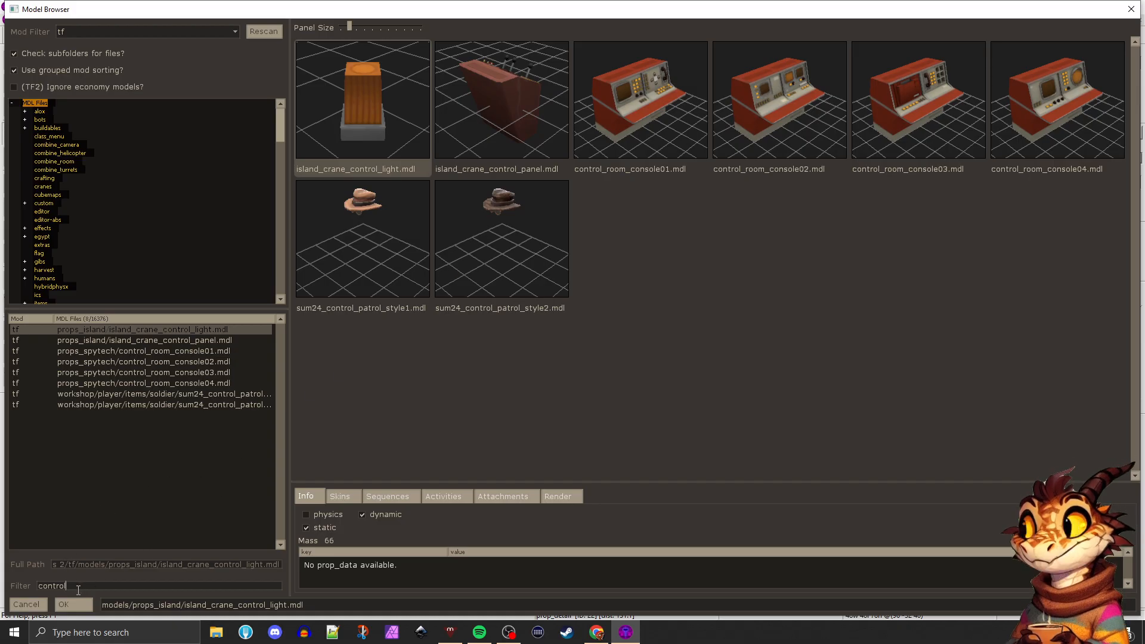
{"action": "type", "text": "point"}
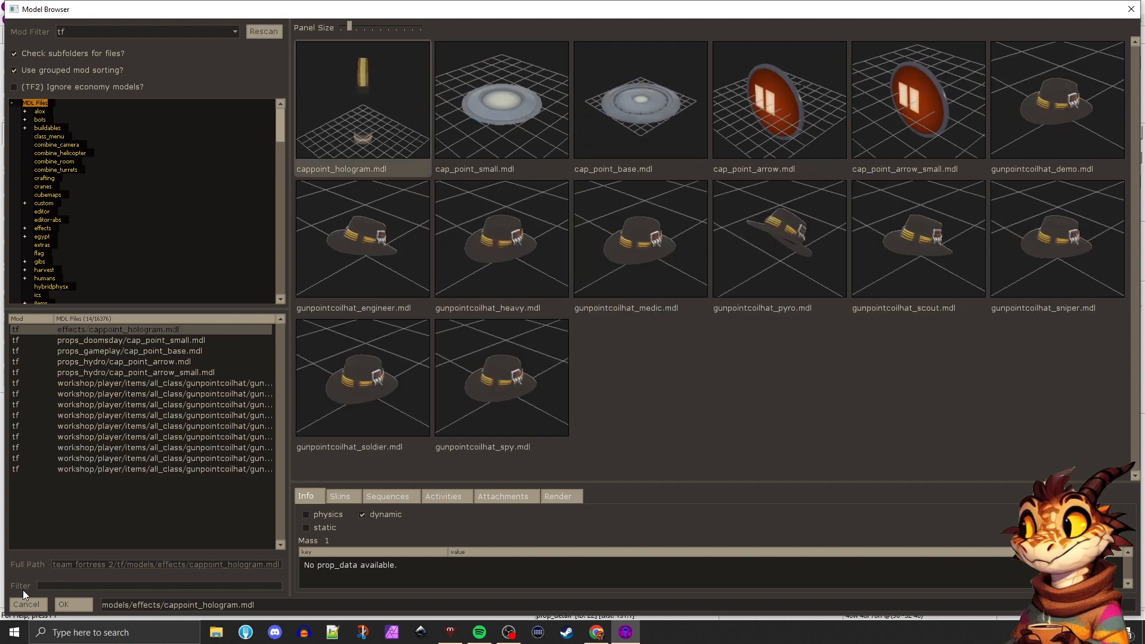
{"action": "type", "text": "cap_poin"}
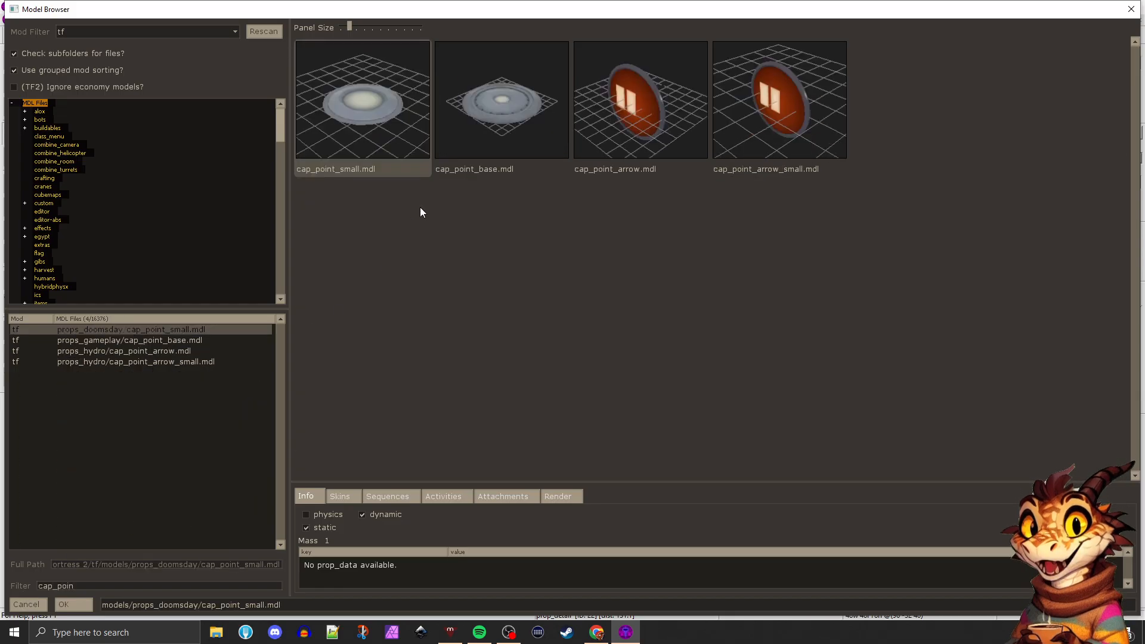
Filter the models for "cap_poin", choose cap_point_base.mdl as the prop's world model and apply it
{"action": "double_click", "coordinate": [510, 119]}
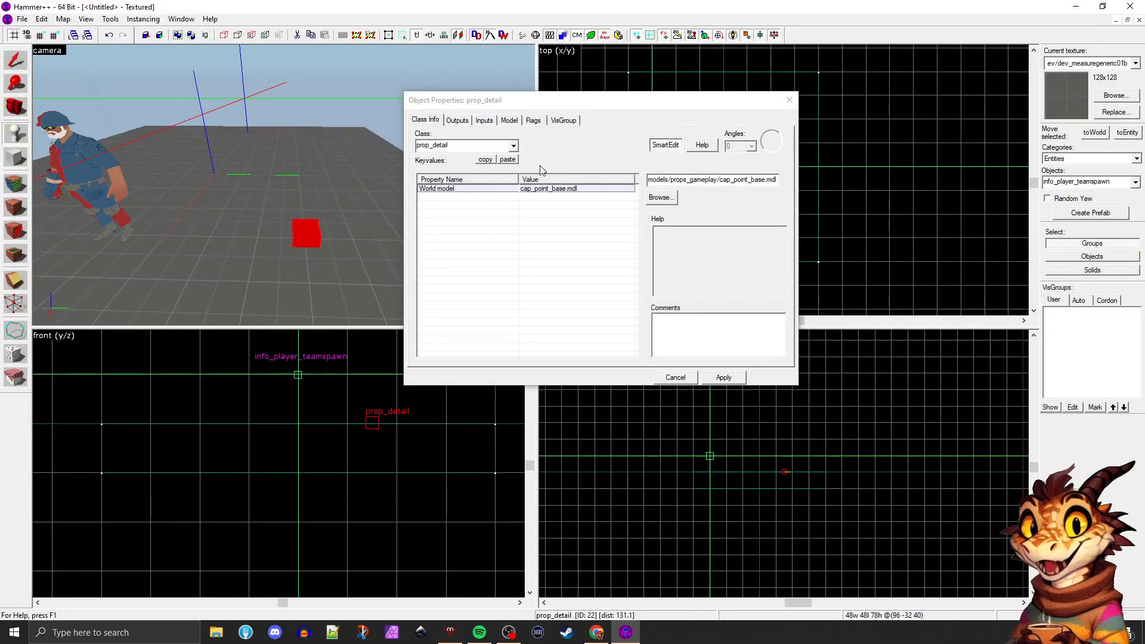
{"action": "left_click", "coordinate": [724, 378]}
{"action": "scroll", "coordinate": [245, 220], "scroll_direction": "down", "scroll_amount": 2}
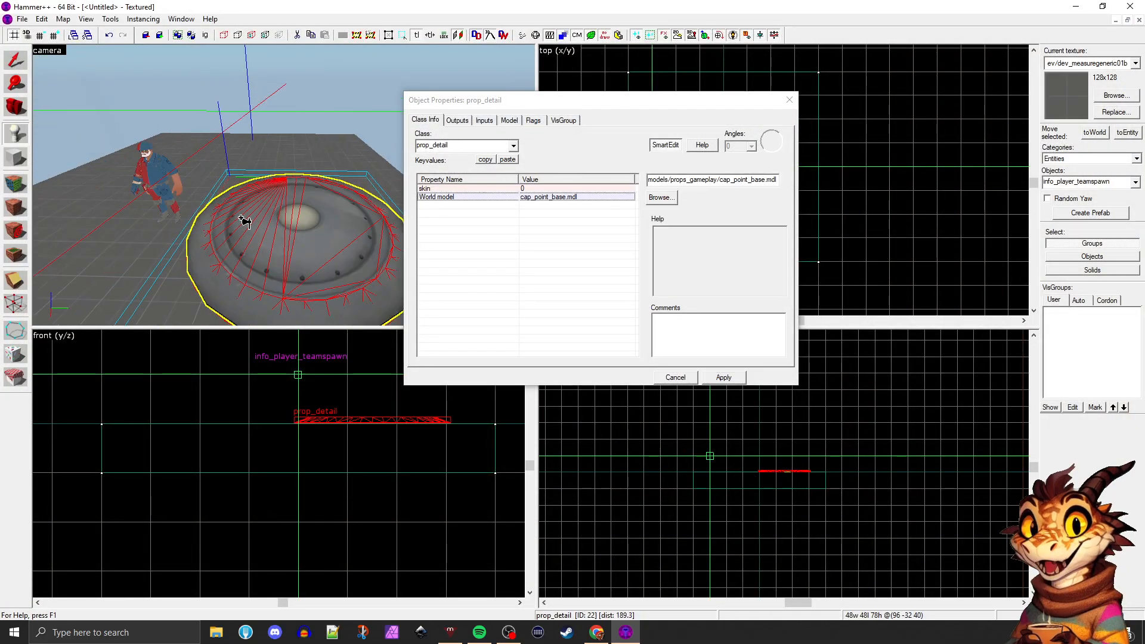
Move the cap point prop across the floor with the Selection tool to about 128, 64, and show its move arrows
{"action": "left_click", "coordinate": [10, 63]}
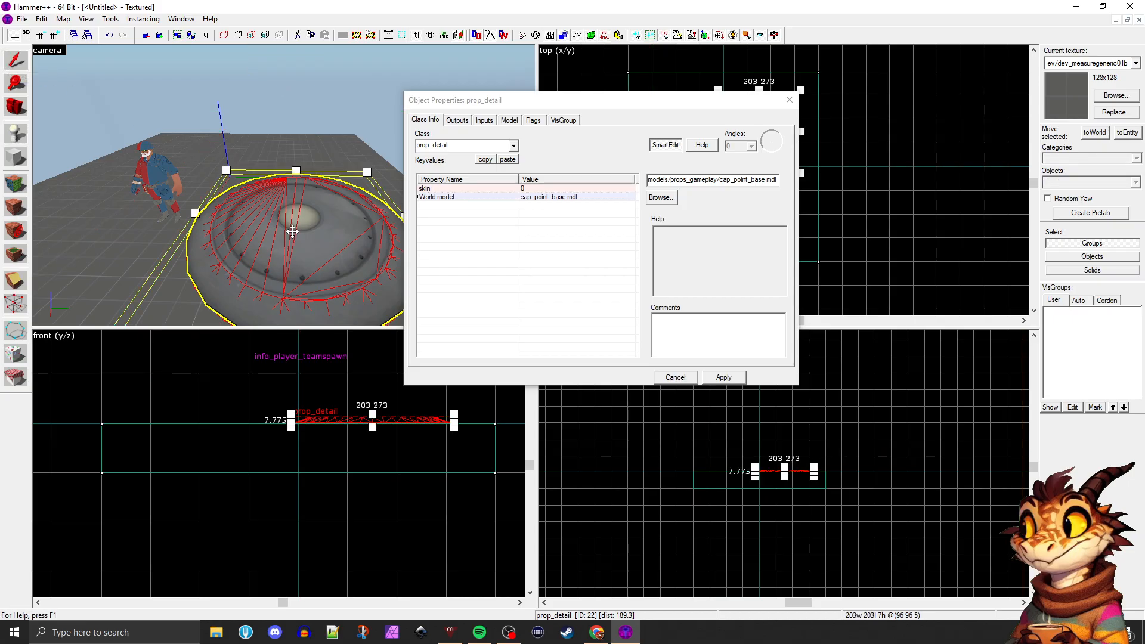
{"action": "scroll", "coordinate": [319, 215], "scroll_direction": "down", "scroll_amount": 2}
{"action": "left_click", "coordinate": [316, 230]}
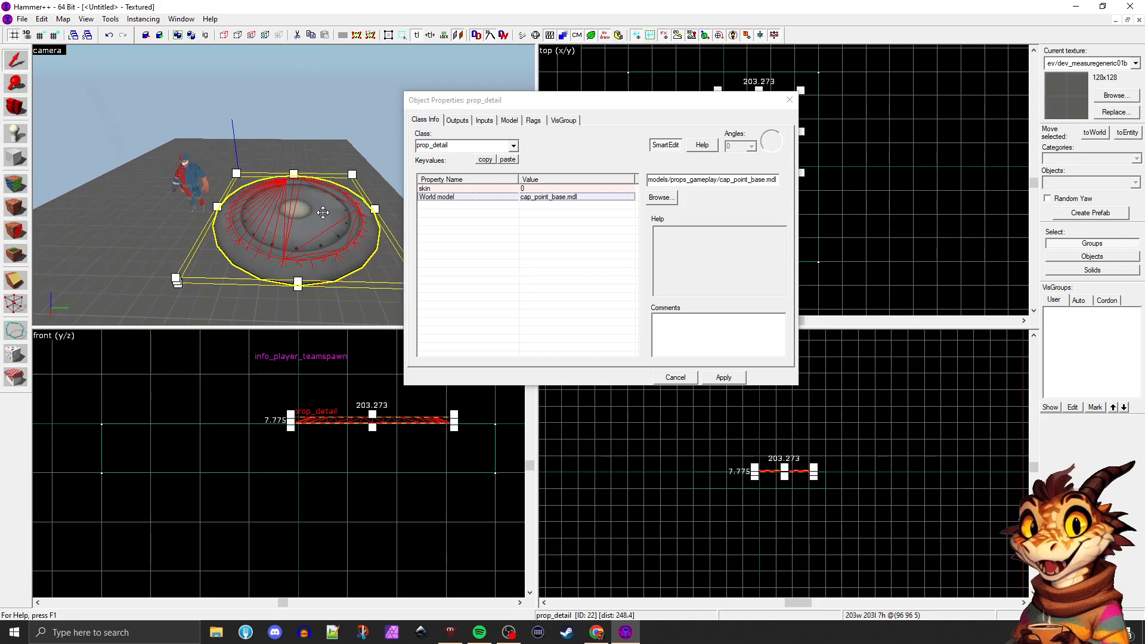
{"action": "left_click_drag", "start_coordinate": [322, 212], "coordinate": [265, 216]}
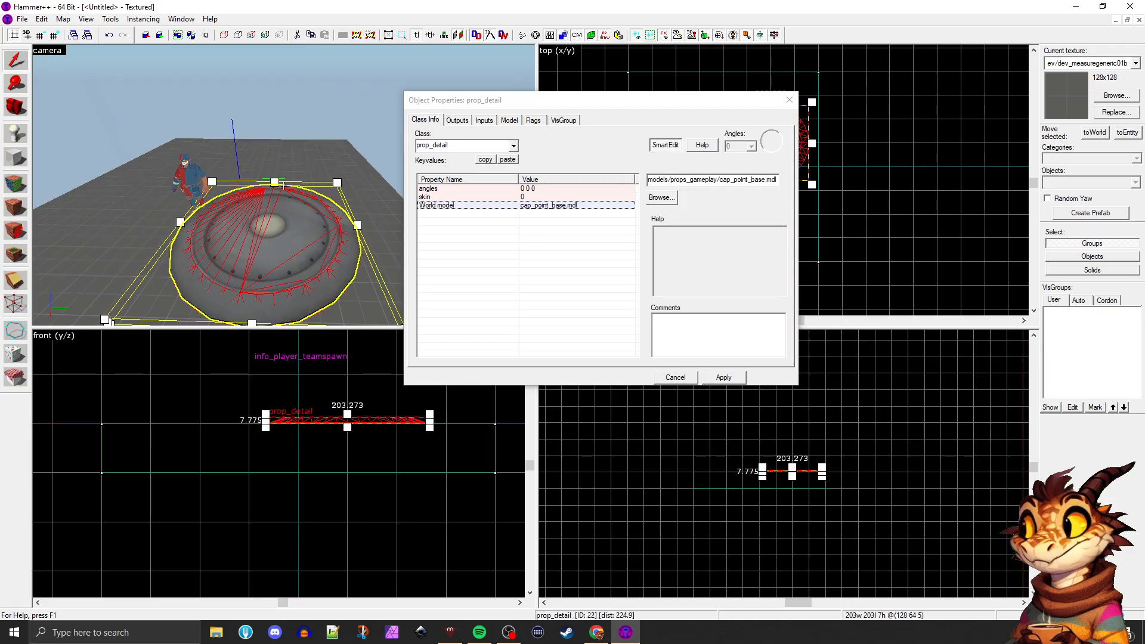
{"action": "left_click_drag", "start_coordinate": [297, 206], "coordinate": [319, 222]}
{"action": "scroll", "coordinate": [307, 212], "scroll_direction": "down", "scroll_amount": 1}
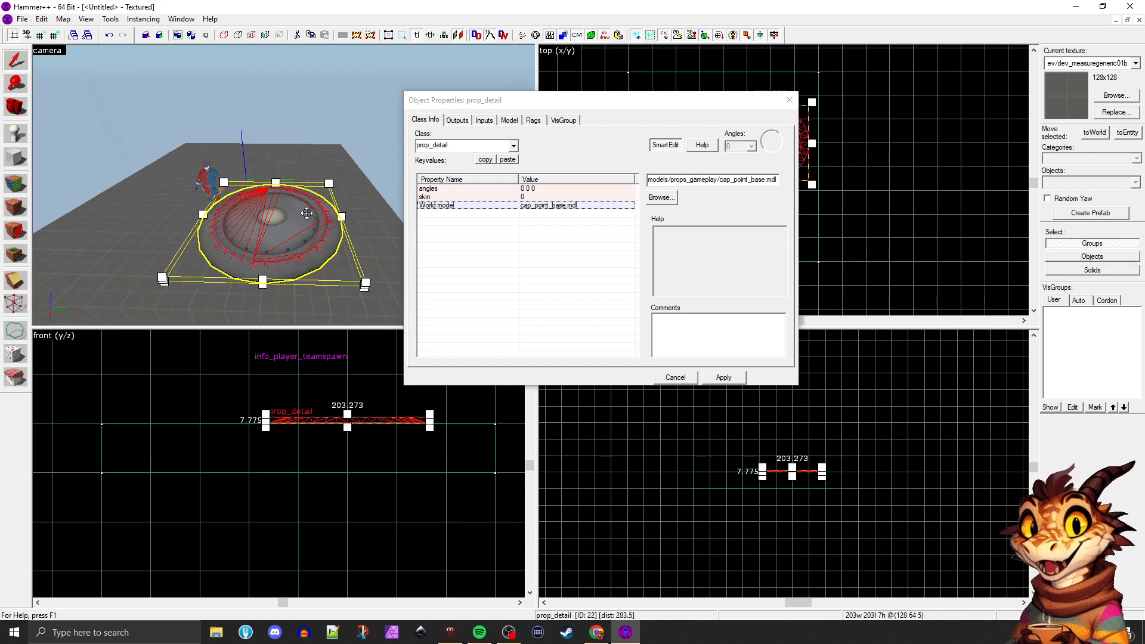
{"action": "scroll", "coordinate": [306, 213], "scroll_direction": "up", "scroll_amount": 1}
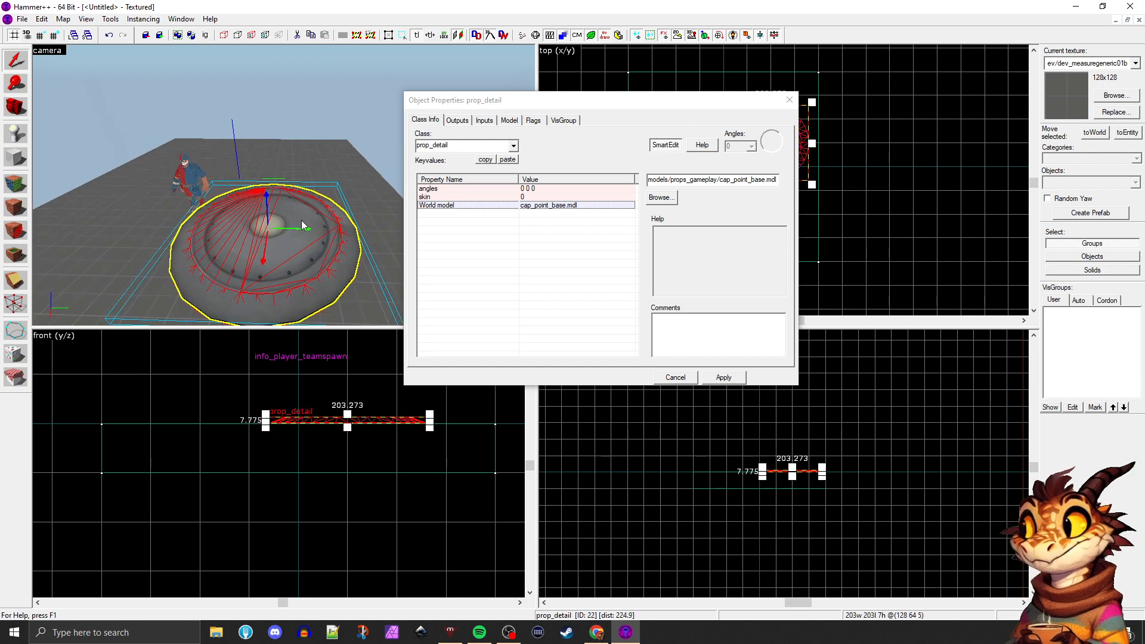
{"action": "left_click", "coordinate": [280, 224]}
{"action": "left_click", "coordinate": [276, 221]}
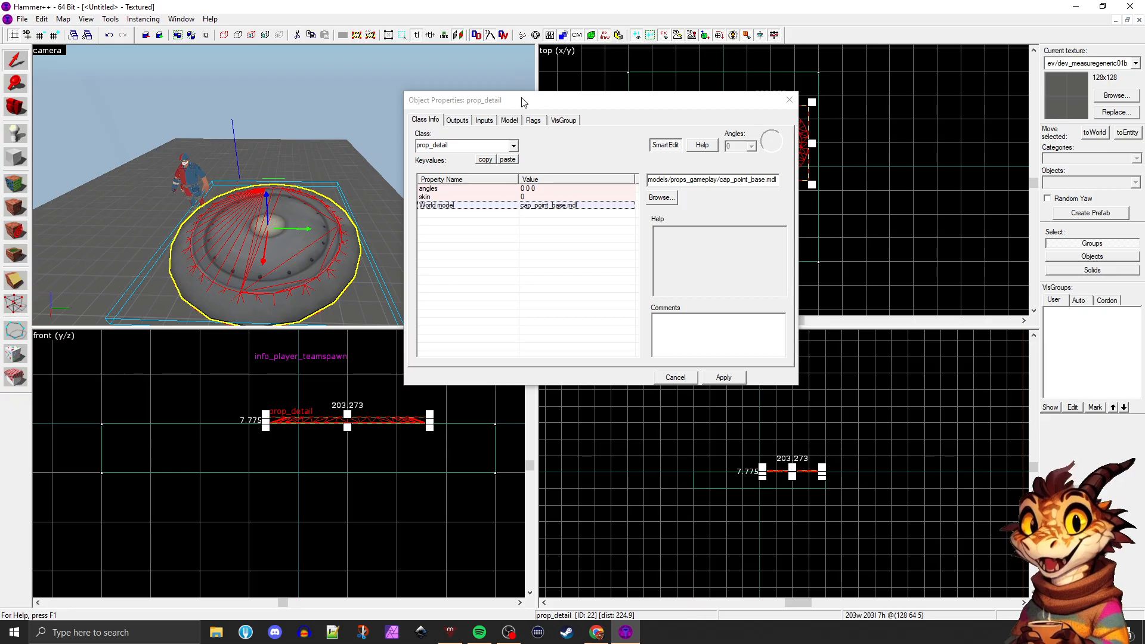
Change the cap point prop's class to prop_static and apply it, moving the properties window clear of the views as needed
{"action": "left_click_drag", "start_coordinate": [540, 101], "coordinate": [421, 82]}
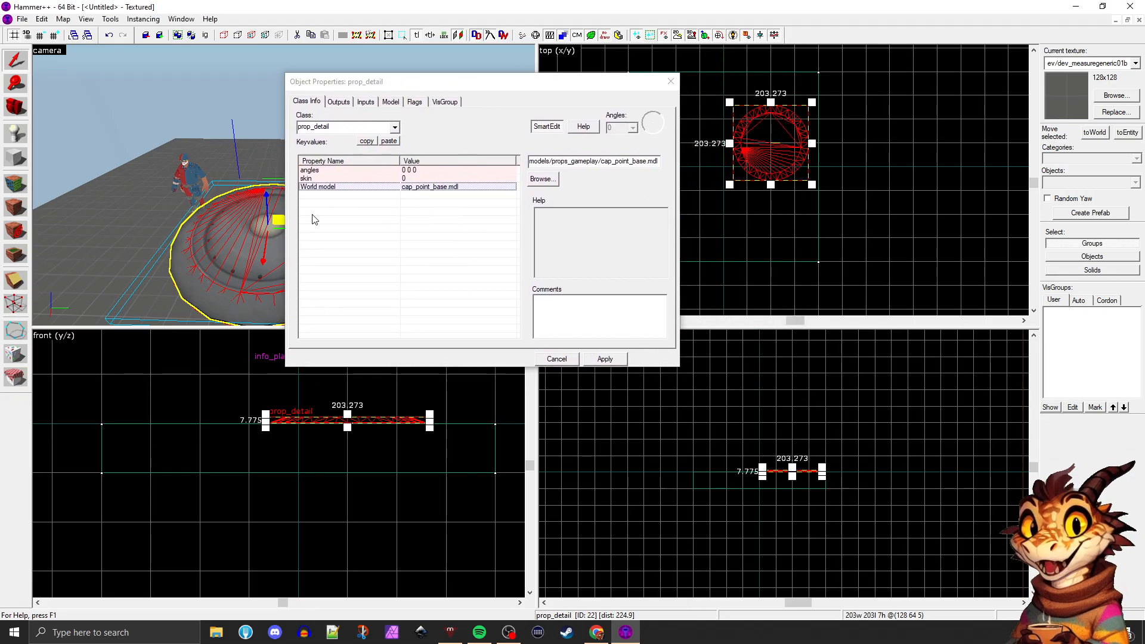
{"action": "left_click", "coordinate": [394, 127]}
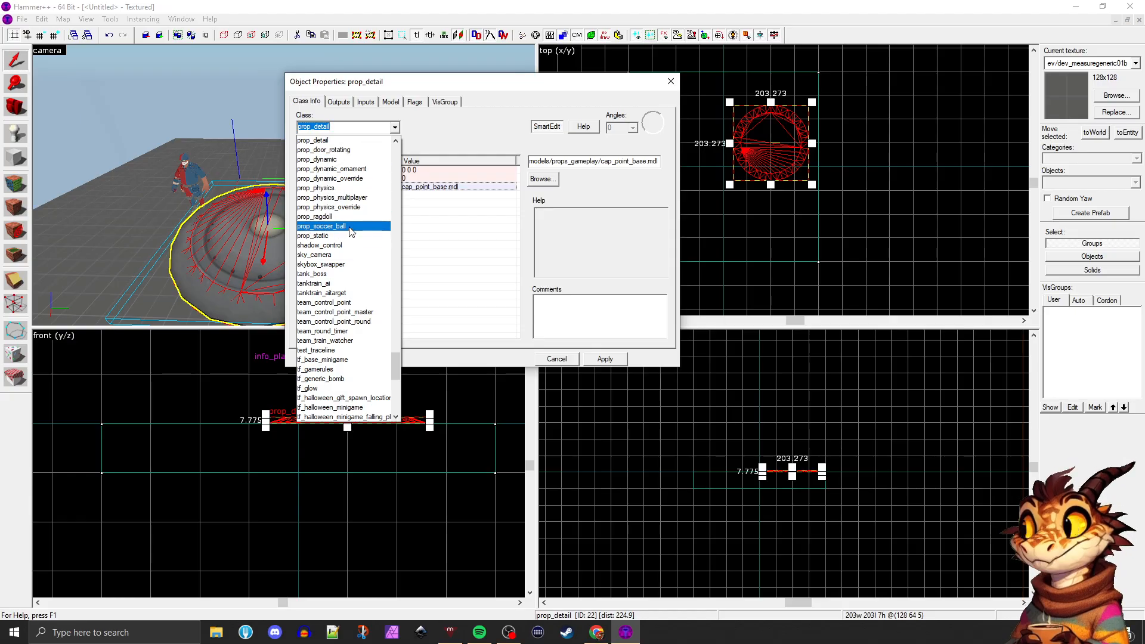
{"action": "left_click", "coordinate": [342, 236]}
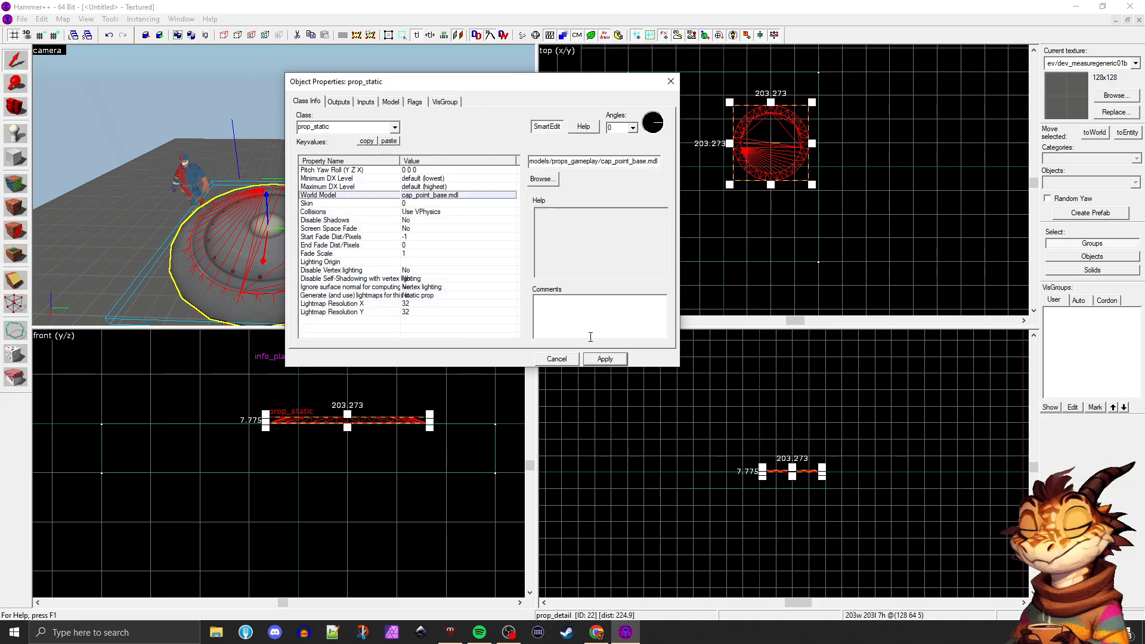
{"action": "left_click_drag", "start_coordinate": [400, 82], "coordinate": [523, 85]}
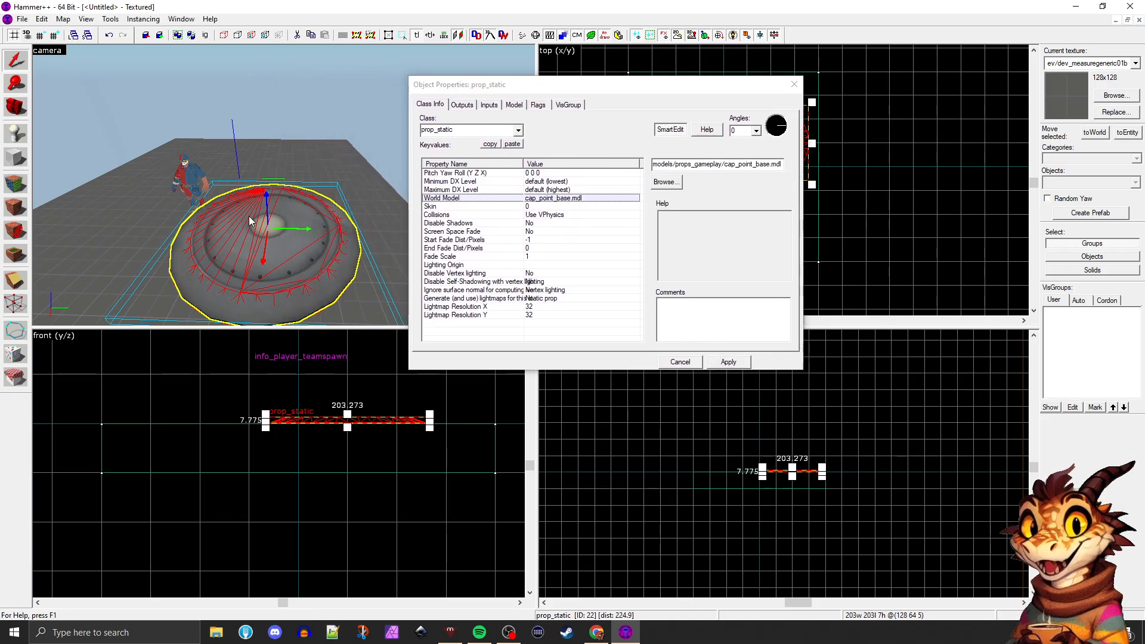
Slide the prop along the Y axis to about 0 and switch its manipulator to the rotation rings
{"action": "left_click_drag", "start_coordinate": [279, 237], "coordinate": [230, 231]}
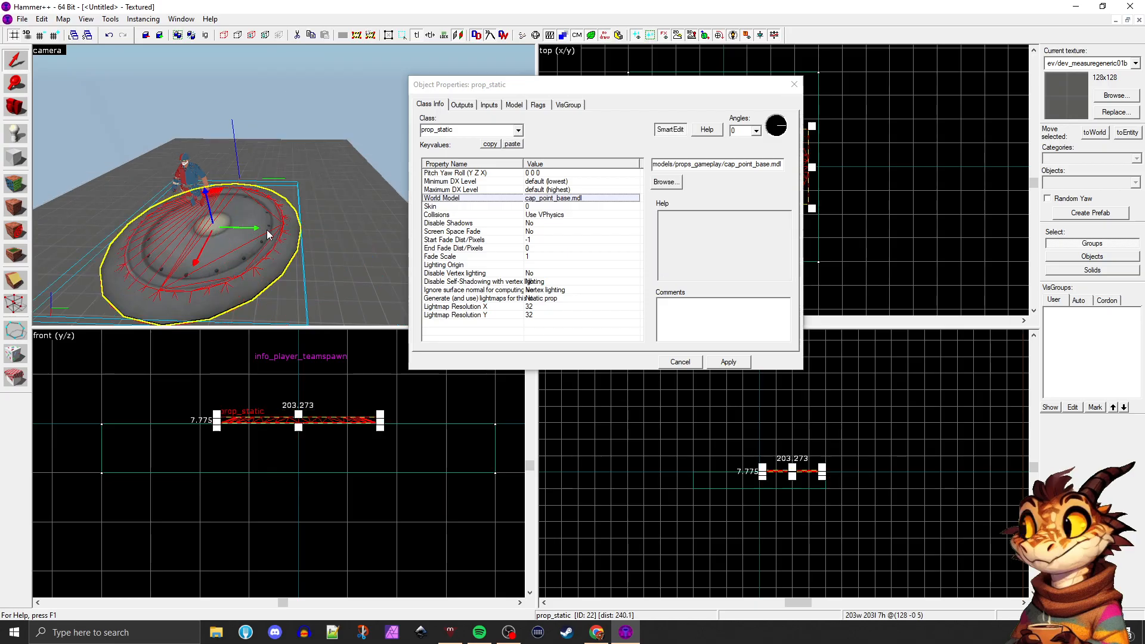
{"action": "left_click", "coordinate": [271, 229]}
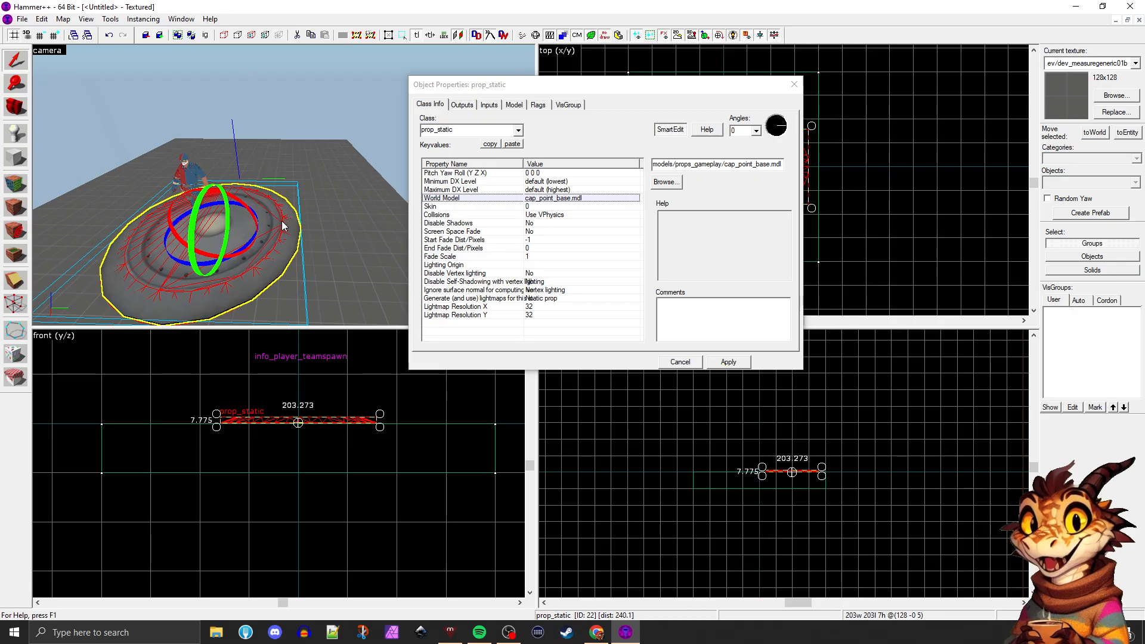
Examine the prop from several angles with the Camera tool and return to the Selection tool
{"action": "left_click", "coordinate": [16, 106]}
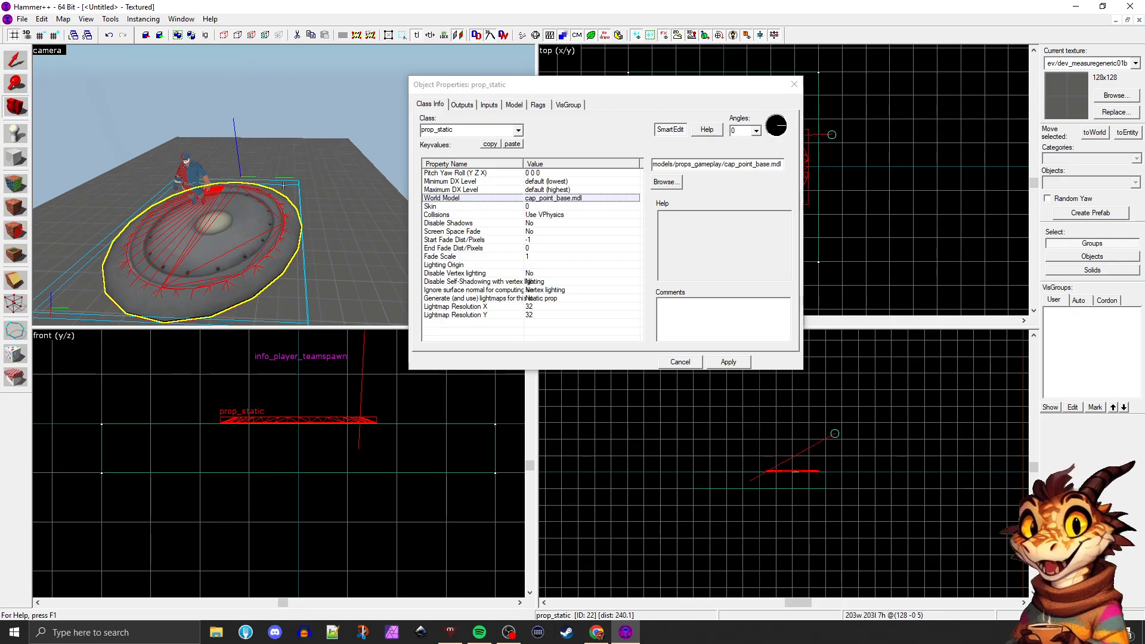
{"action": "left_click_drag", "start_coordinate": [238, 178], "coordinate": [284, 186]}
{"action": "key", "text": "a"}
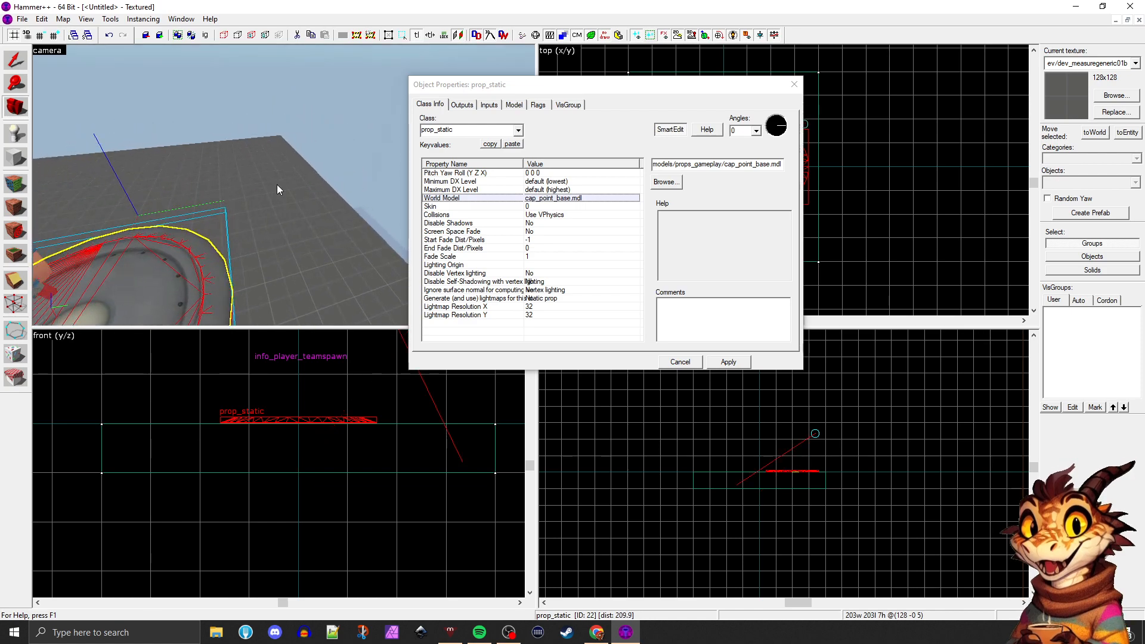
{"action": "left_click_drag", "start_coordinate": [291, 192], "coordinate": [283, 185]}
{"action": "key", "text": "d"}
{"action": "key", "text": "a"}
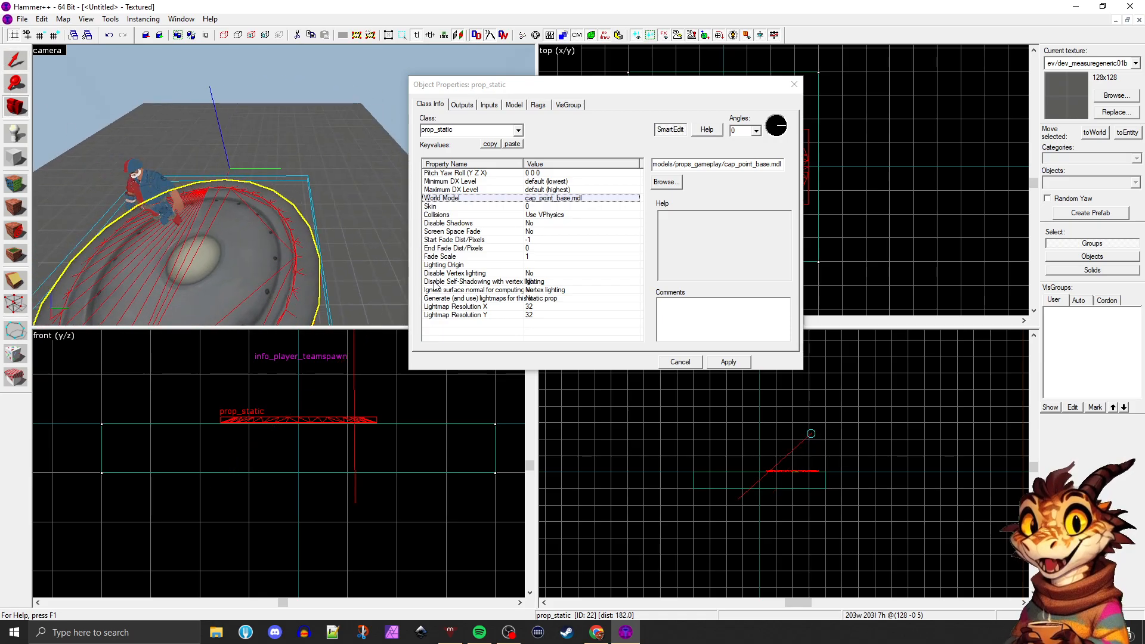
{"action": "left_click", "coordinate": [7, 64]}
{"action": "scroll", "coordinate": [186, 261], "scroll_direction": "down", "scroll_amount": 1}
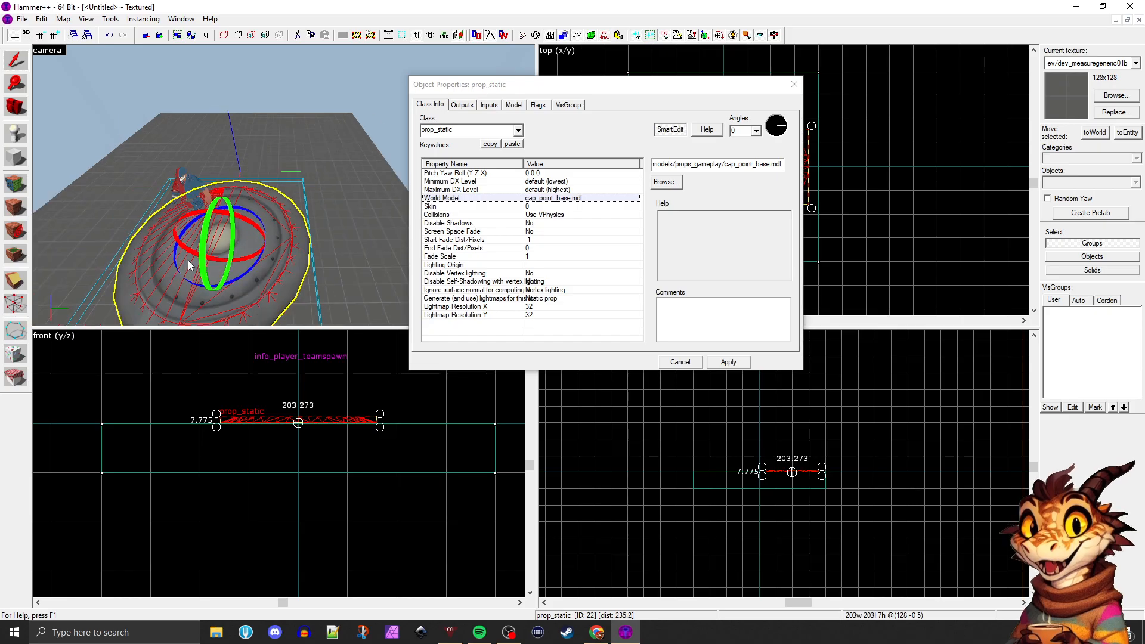
Cycle the prop's manipulator from the rotation rings through the scale handles to the plain bounding box handles
{"action": "left_click_drag", "start_coordinate": [229, 257], "coordinate": [233, 254]}
{"action": "left_click", "coordinate": [282, 239]}
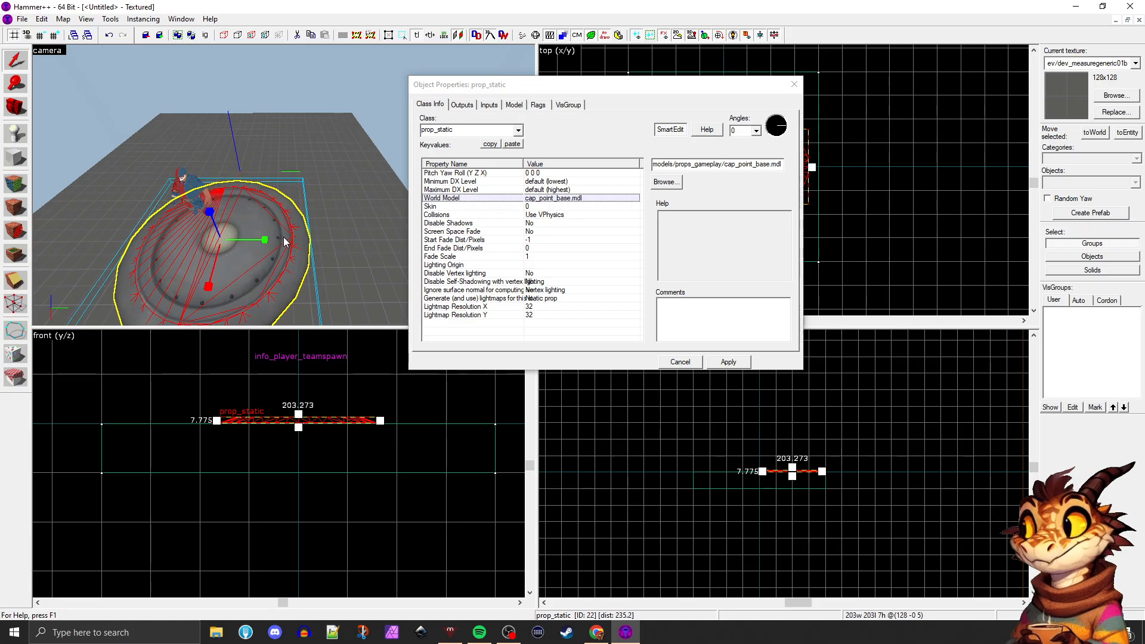
{"action": "left_click", "coordinate": [279, 237]}
{"action": "left_click", "coordinate": [273, 236]}
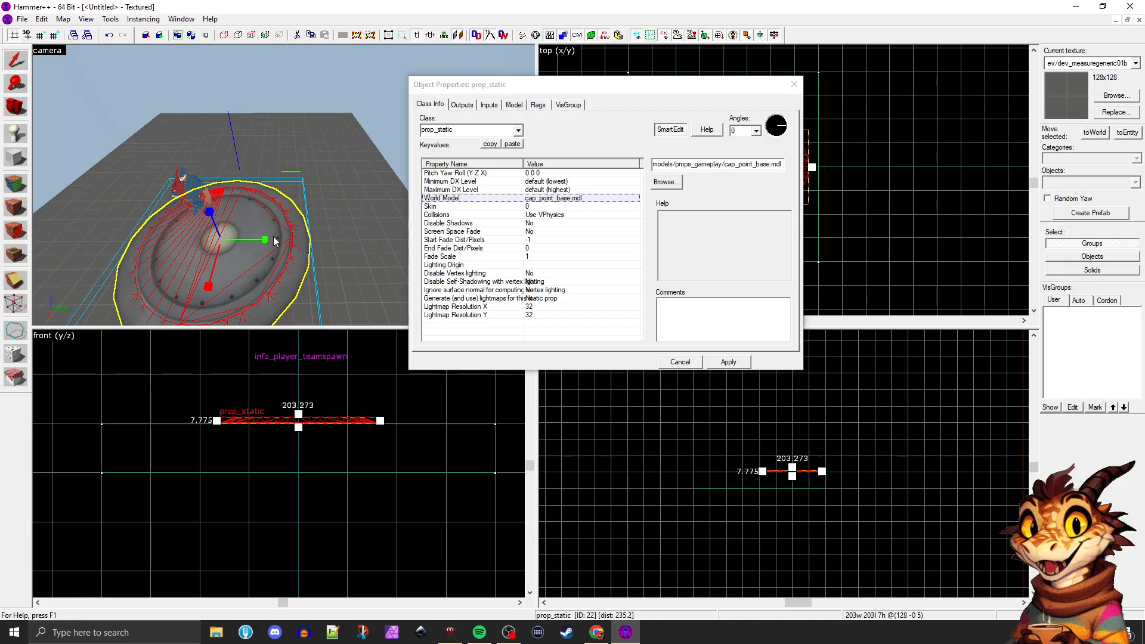
{"action": "left_click", "coordinate": [273, 237]}
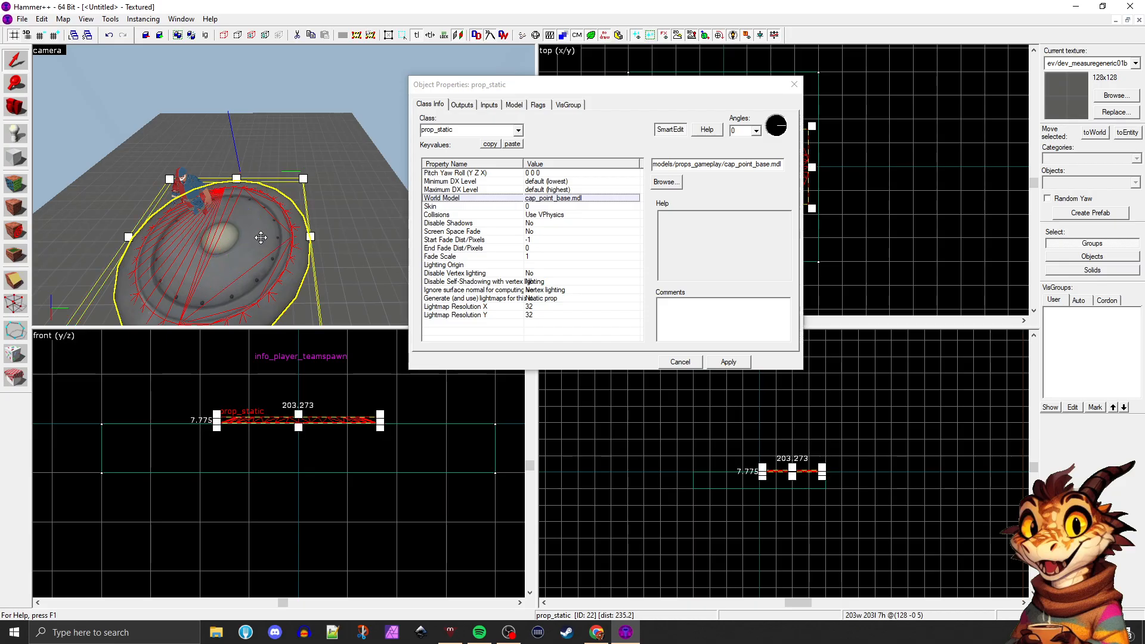
Move the prop freely around the floor in the camera and front views, ending at about 128, 64
{"action": "left_click_drag", "start_coordinate": [230, 238], "coordinate": [263, 182]}
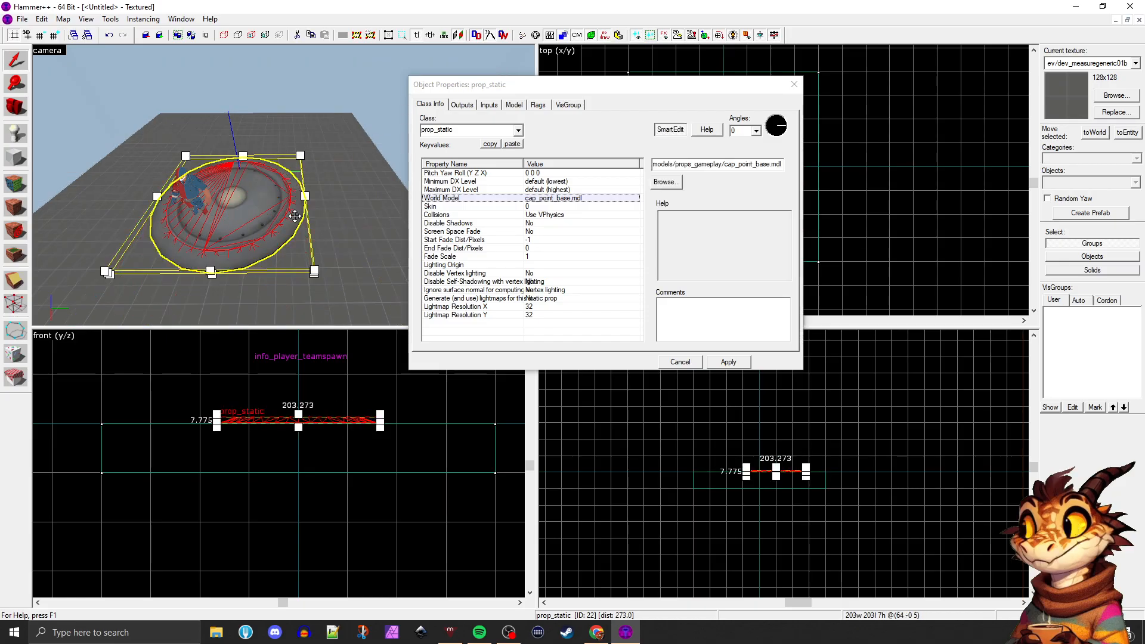
{"action": "left_click_drag", "start_coordinate": [380, 421], "coordinate": [417, 422]}
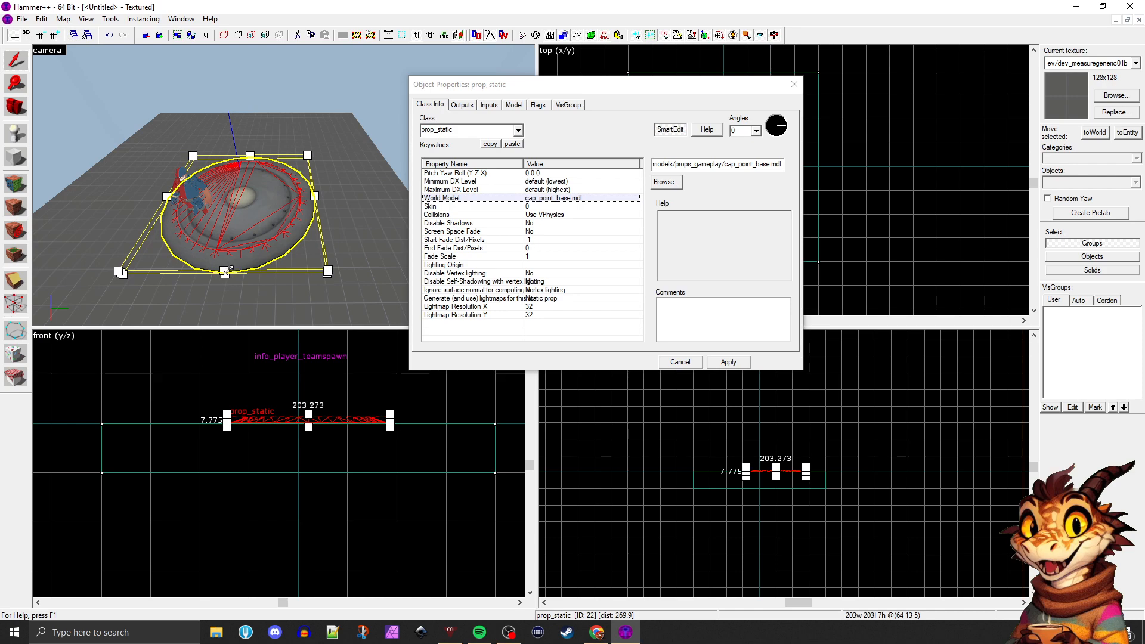
{"action": "left_click_drag", "start_coordinate": [231, 224], "coordinate": [260, 249]}
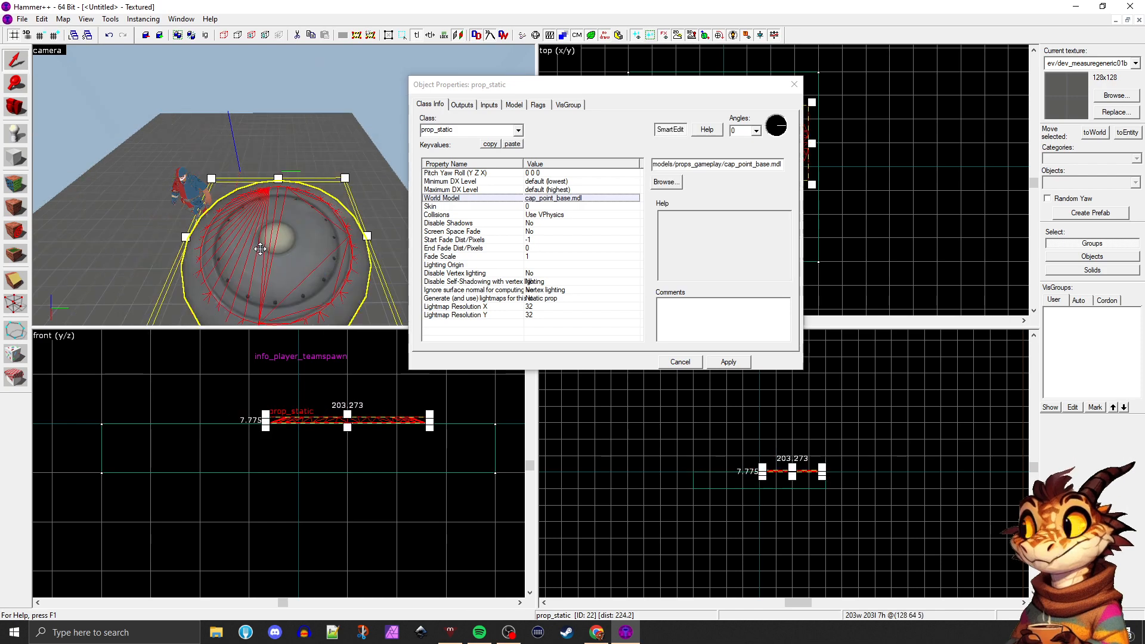
Cycle the prop's manipulator through the move and scale modes and return to the move arrows
{"action": "left_click", "coordinate": [263, 238]}
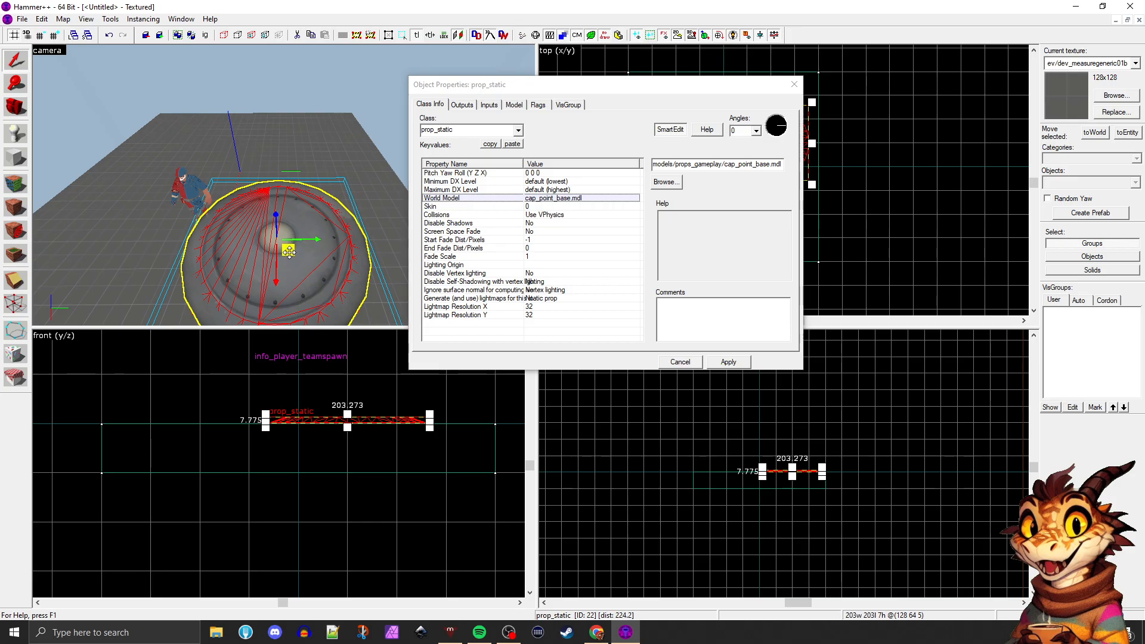
{"action": "left_click", "coordinate": [311, 262]}
{"action": "left_click", "coordinate": [316, 263]}
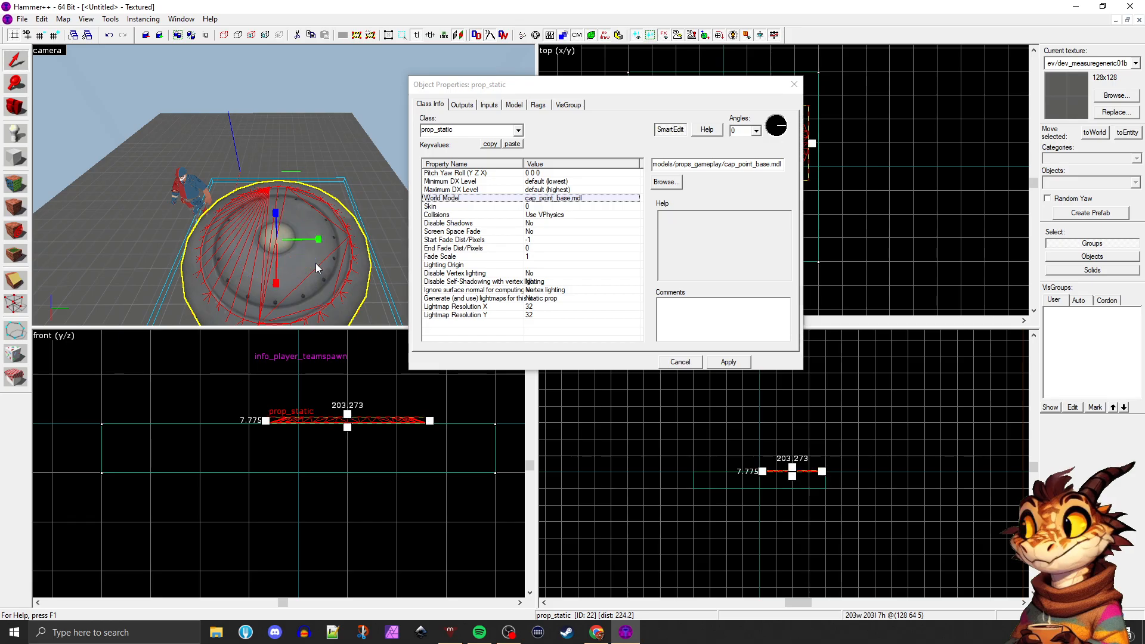
{"action": "left_click", "coordinate": [316, 263]}
Move the prop across the floor with the move gizmo to about 64, 0, close to the player spawn
{"action": "key", "text": "z"}
{"action": "key", "text": "d"}
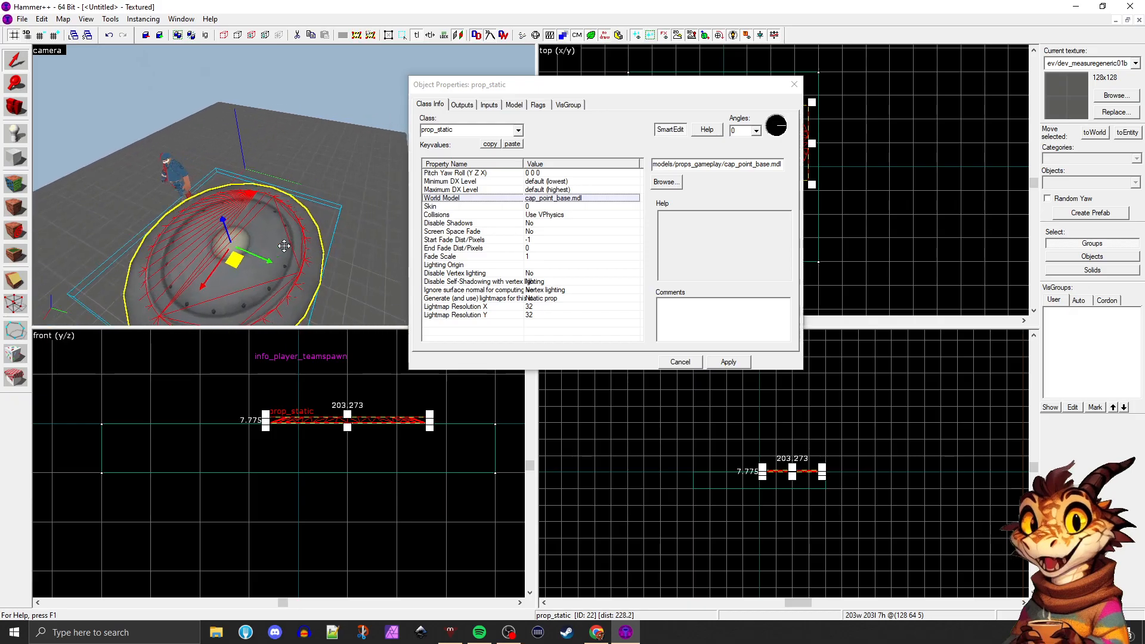
{"action": "key", "text": "s"}
{"action": "key", "text": "d"}
{"action": "key", "text": "w"}
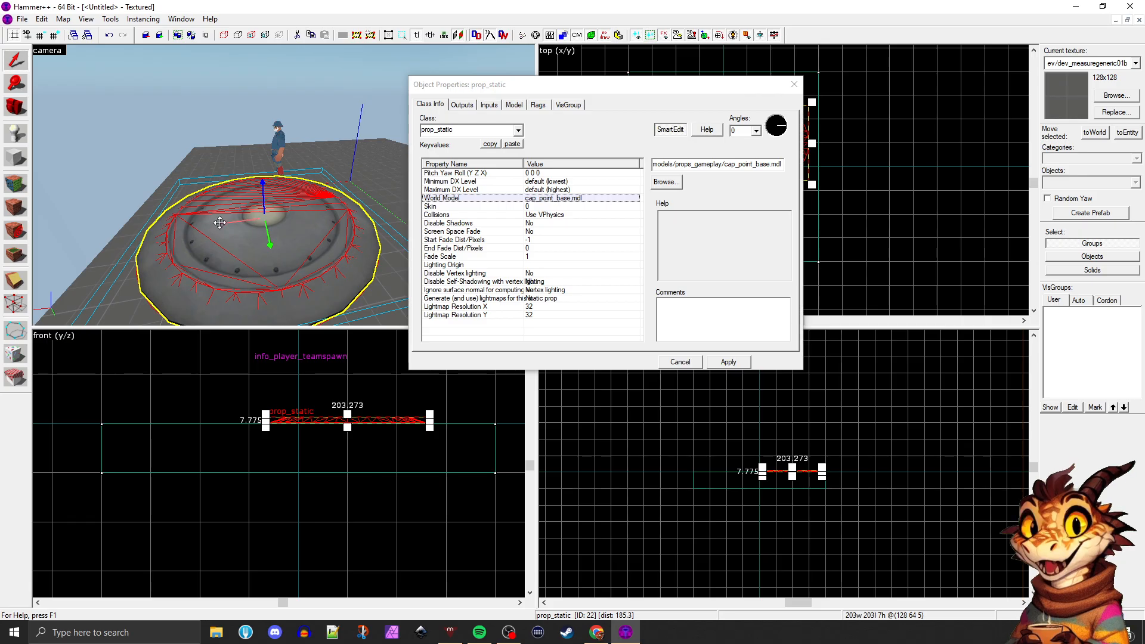
{"action": "left_click_drag", "start_coordinate": [219, 222], "coordinate": [311, 192]}
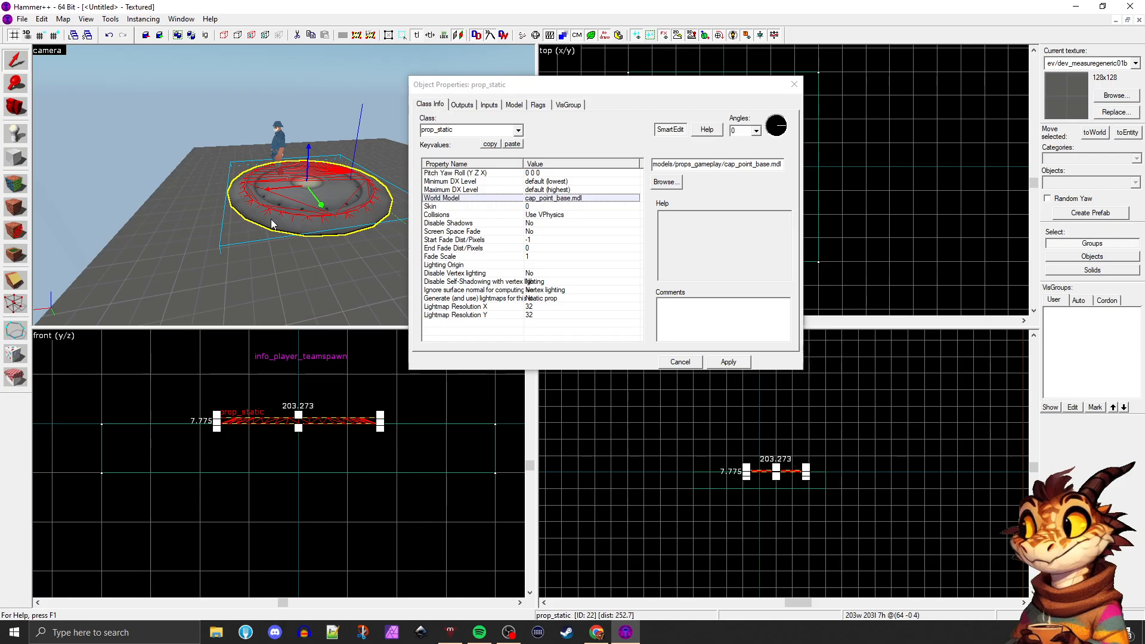
Show the prop's rotation rings and rotate it about the vertical axis to a yaw of 225, undoing one change
{"action": "middle_click_drag", "start_coordinate": [271, 219], "coordinate": [271, 220]}
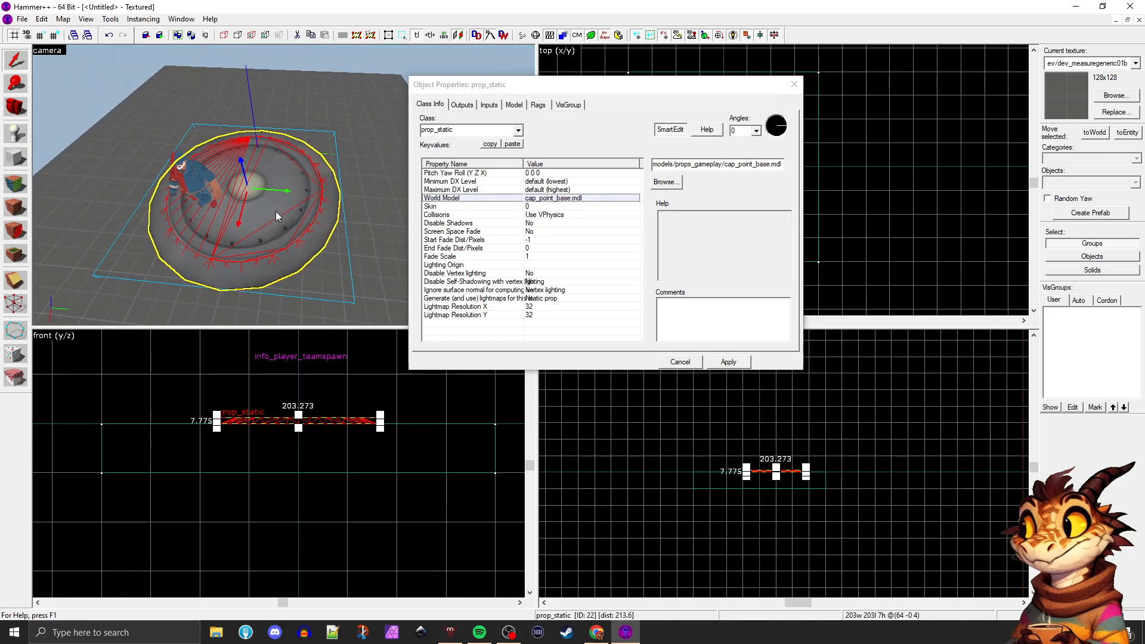
{"action": "left_click", "coordinate": [275, 201]}
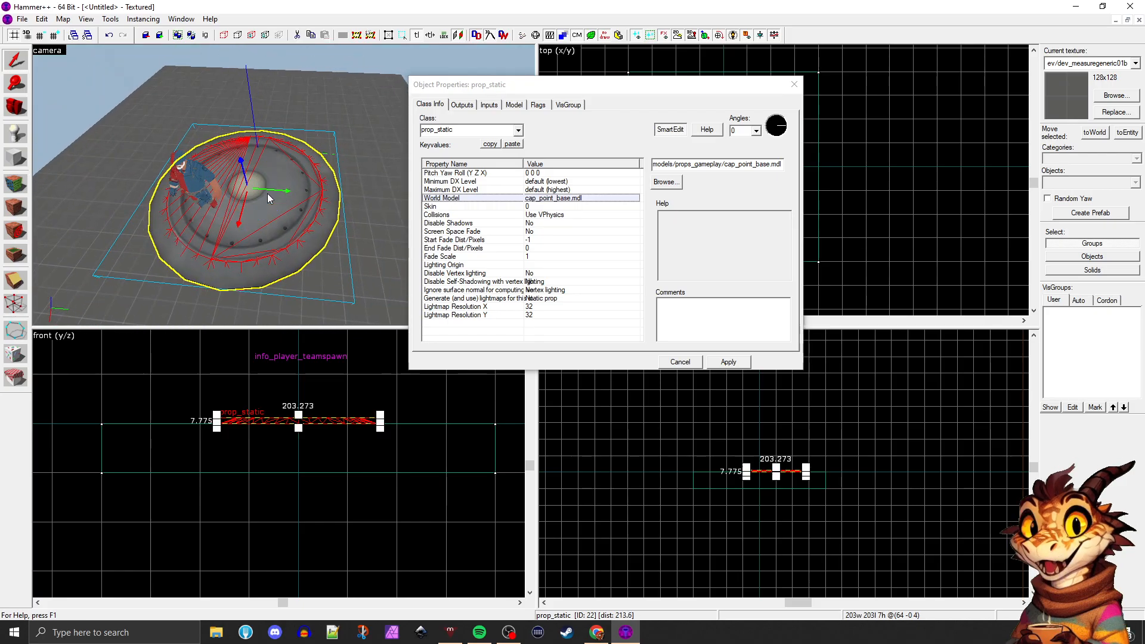
{"action": "left_click", "coordinate": [266, 194]}
{"action": "left_click", "coordinate": [287, 205]}
{"action": "left_click", "coordinate": [285, 206]}
{"action": "left_click", "coordinate": [277, 201]}
{"action": "left_click", "coordinate": [256, 186]}
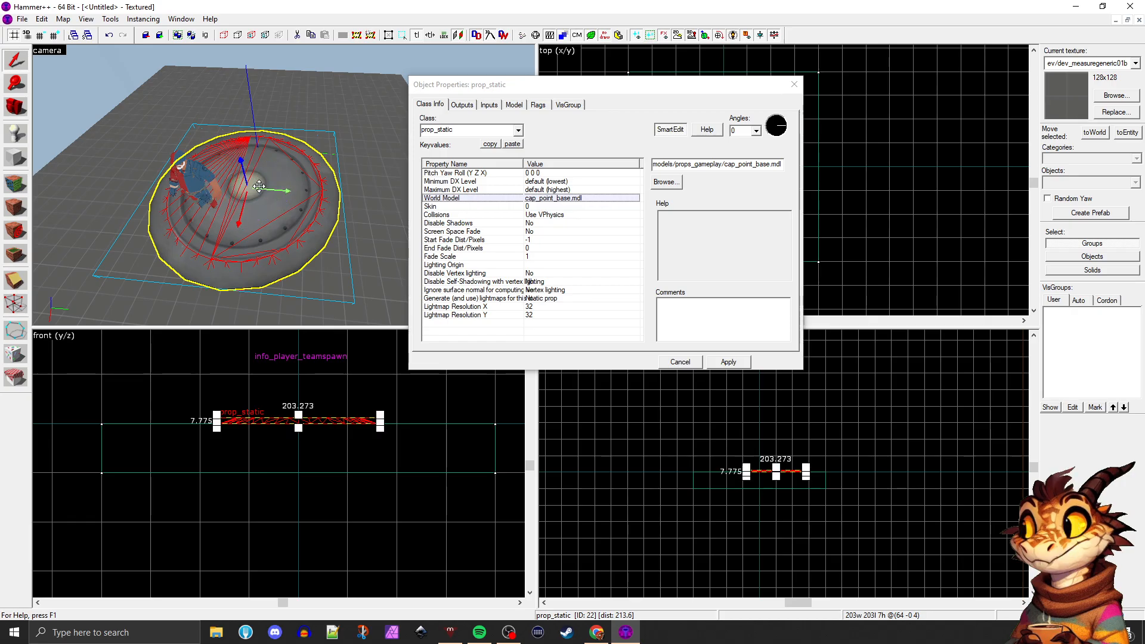
{"action": "left_click", "coordinate": [251, 188]}
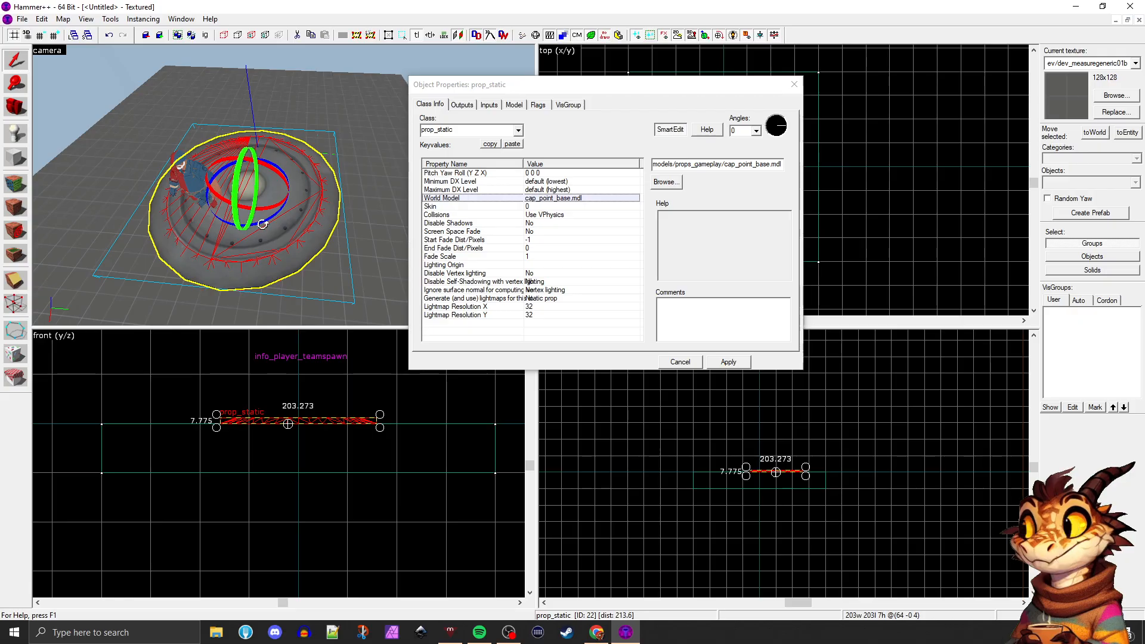
{"action": "left_click_drag", "start_coordinate": [251, 192], "coordinate": [227, 170]}
{"action": "key", "text": "ctrl+z"}
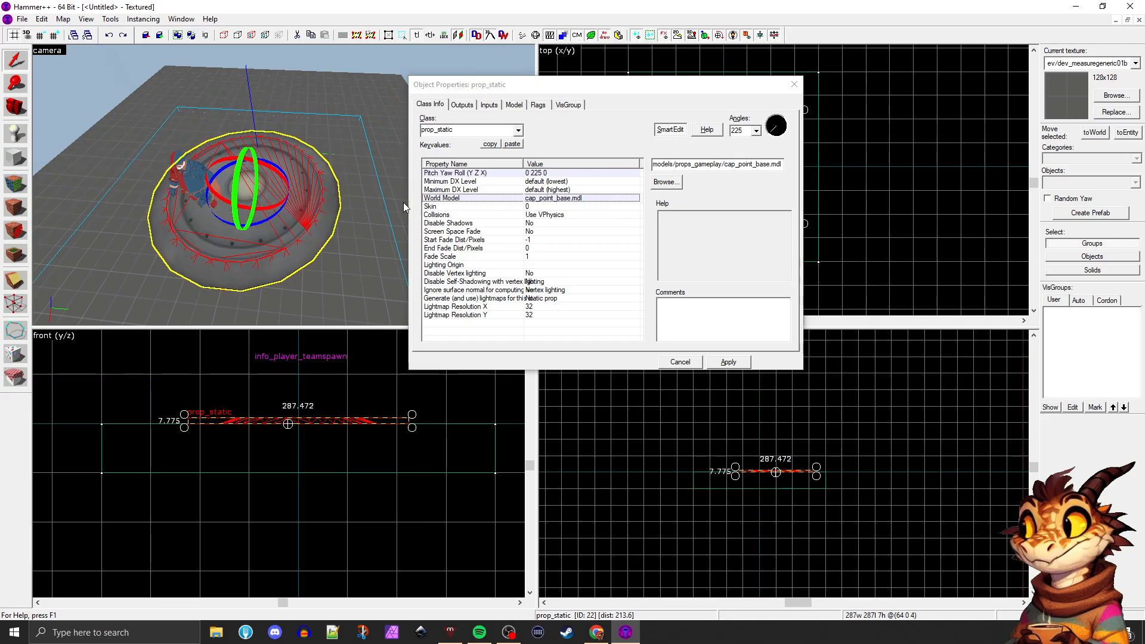
Look through the entity class list for the prop, down to the tf_logic classes and the end of the list
{"action": "left_click", "coordinate": [518, 130]}
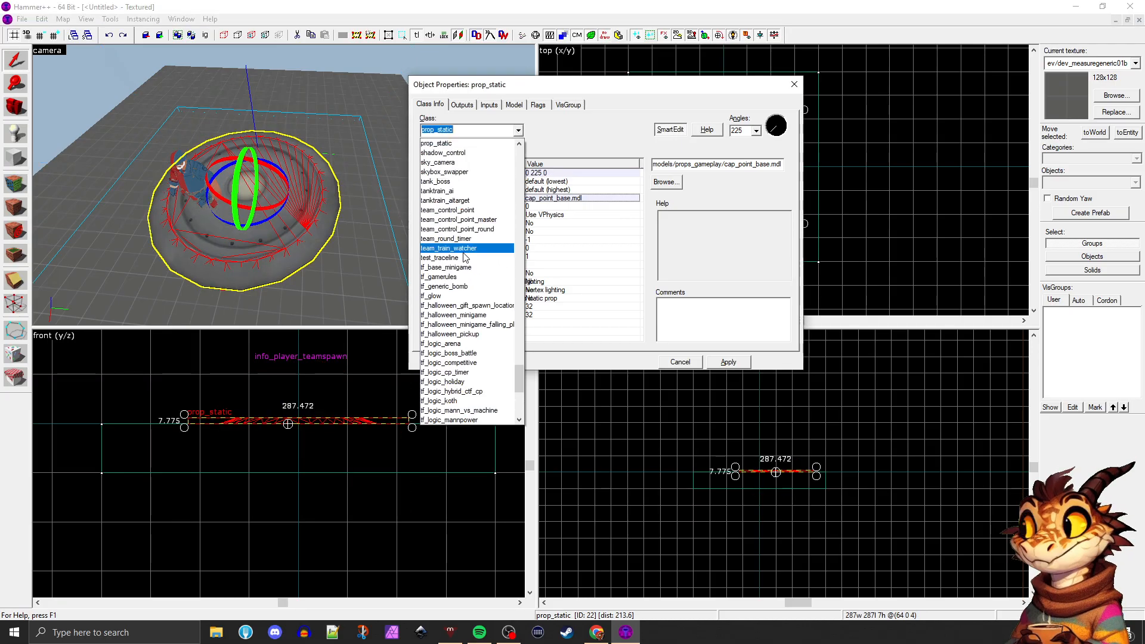
{"action": "scroll", "coordinate": [463, 278], "scroll_direction": "down", "scroll_amount": 7}
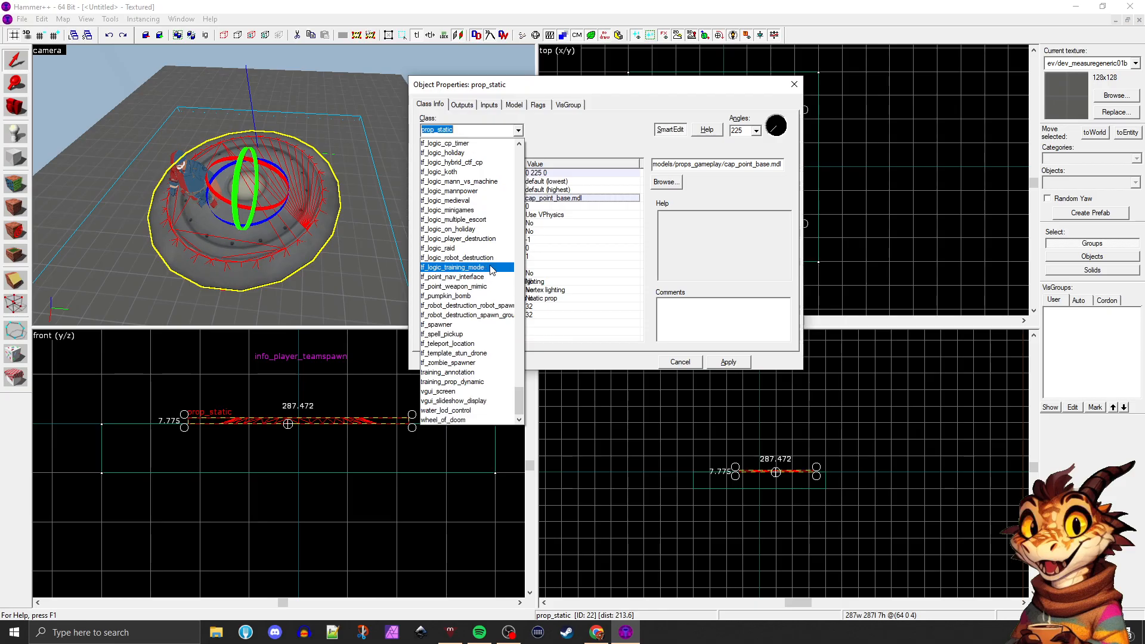
{"action": "scroll", "coordinate": [483, 232], "scroll_direction": "down", "scroll_amount": 1}
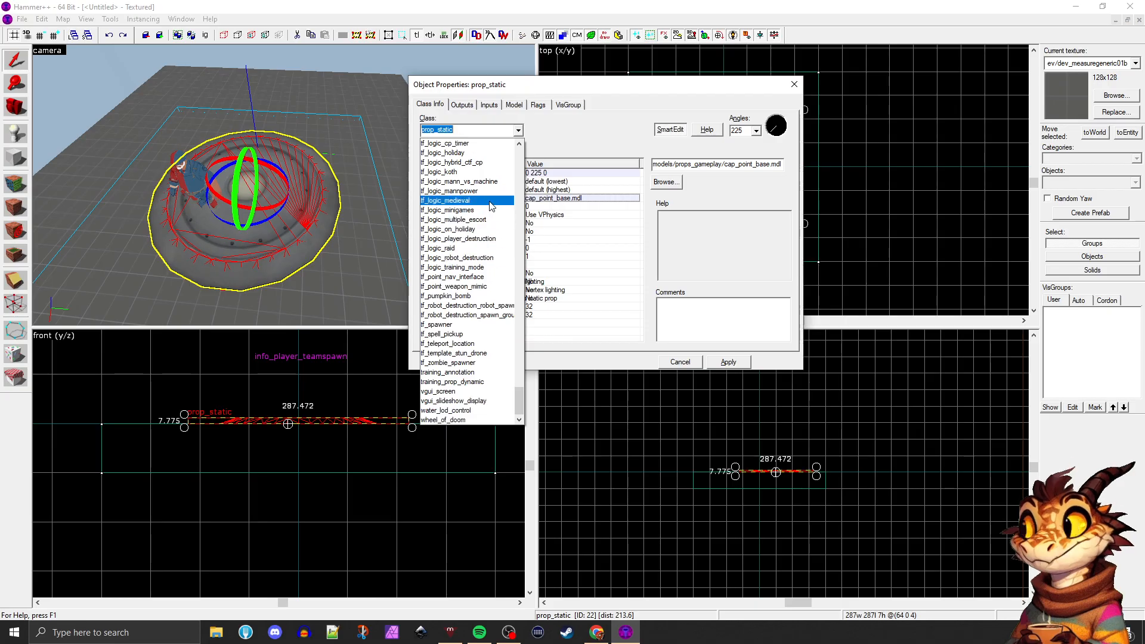
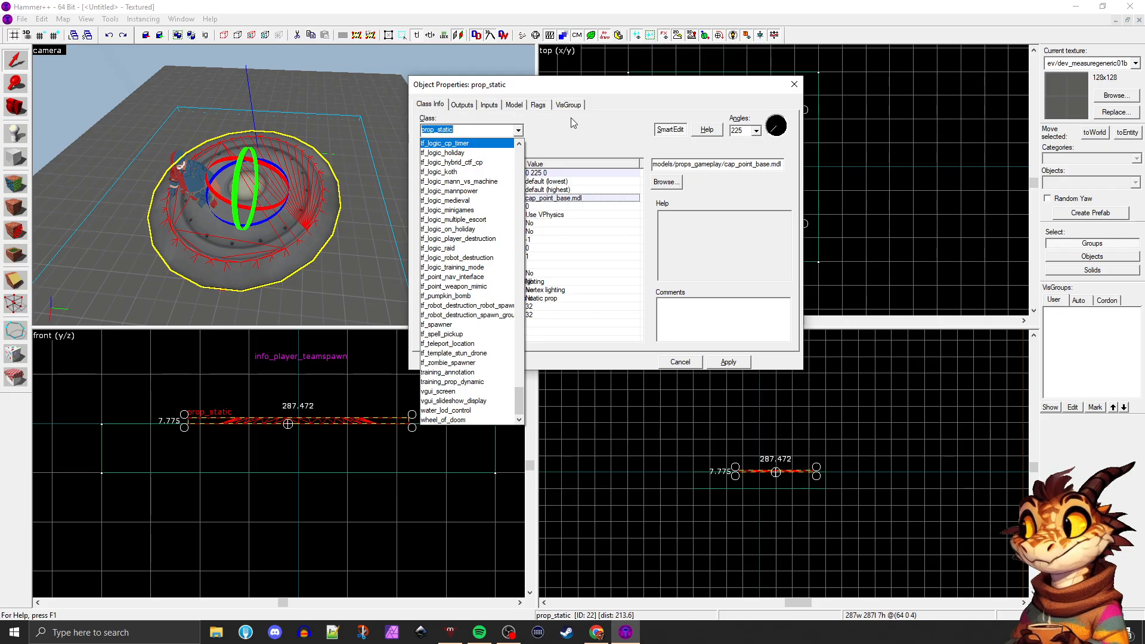
Close the prop's object properties and view the prop on the floor from several angles
{"action": "left_click", "coordinate": [641, 83]}
{"action": "left_click", "coordinate": [794, 84]}
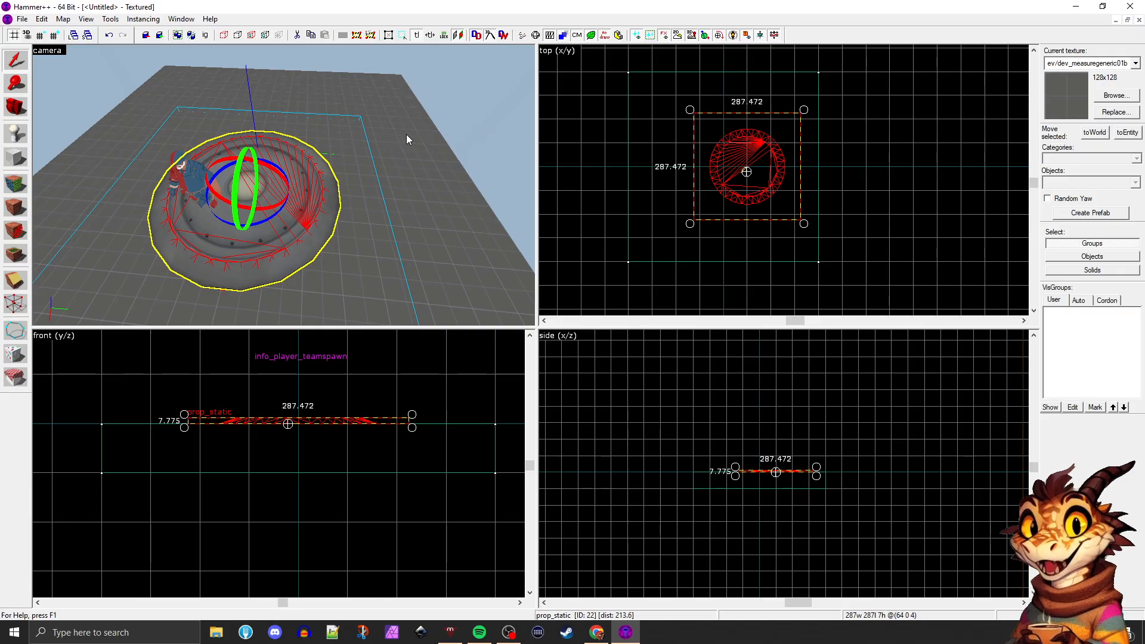
{"action": "key", "text": "z"}
{"action": "key", "text": "s"}
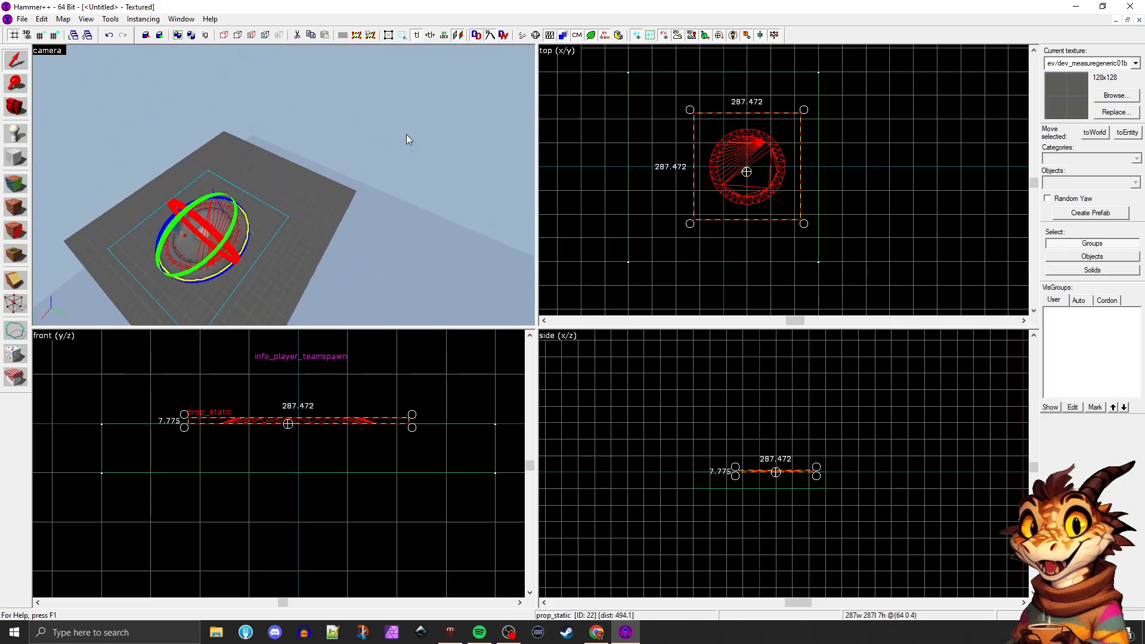
{"action": "key", "text": "a"}
{"action": "key", "text": "w"}
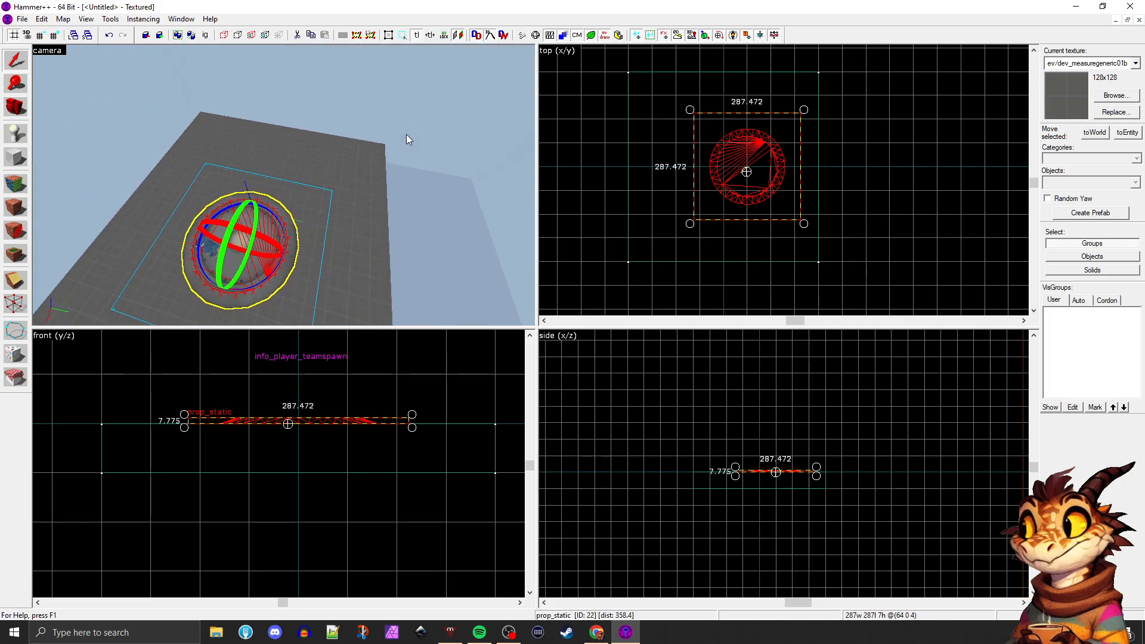
{"action": "key", "text": "a"}
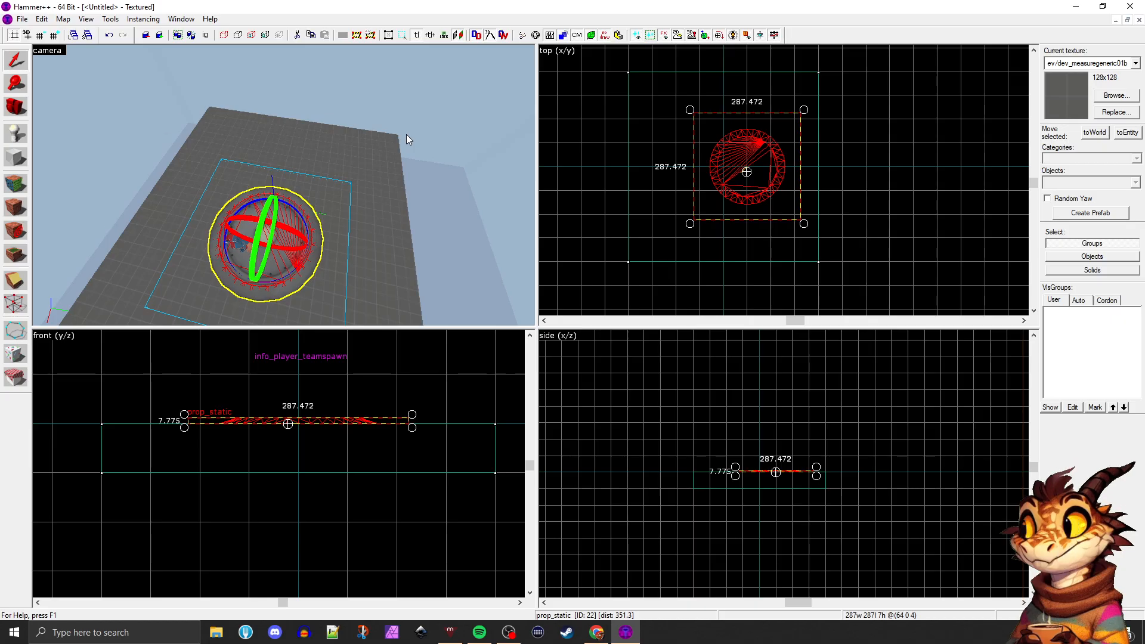
Open the prop's object properties and examine the Skin and Screen Space Fade settings
{"action": "key", "text": "alt+Return"}
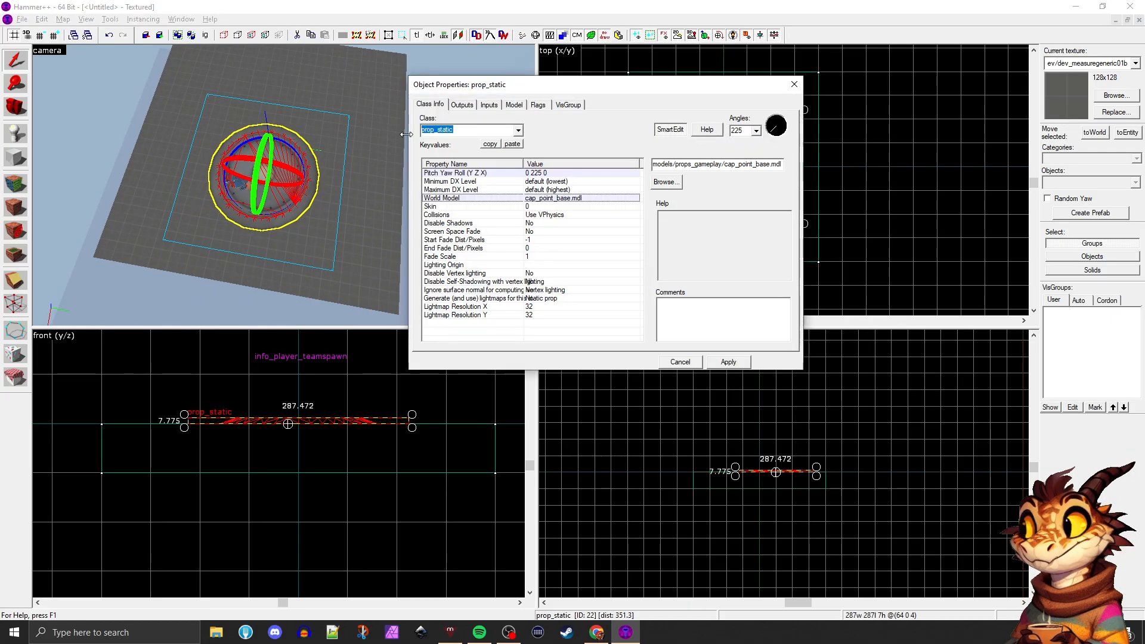
{"action": "left_click", "coordinate": [539, 208]}
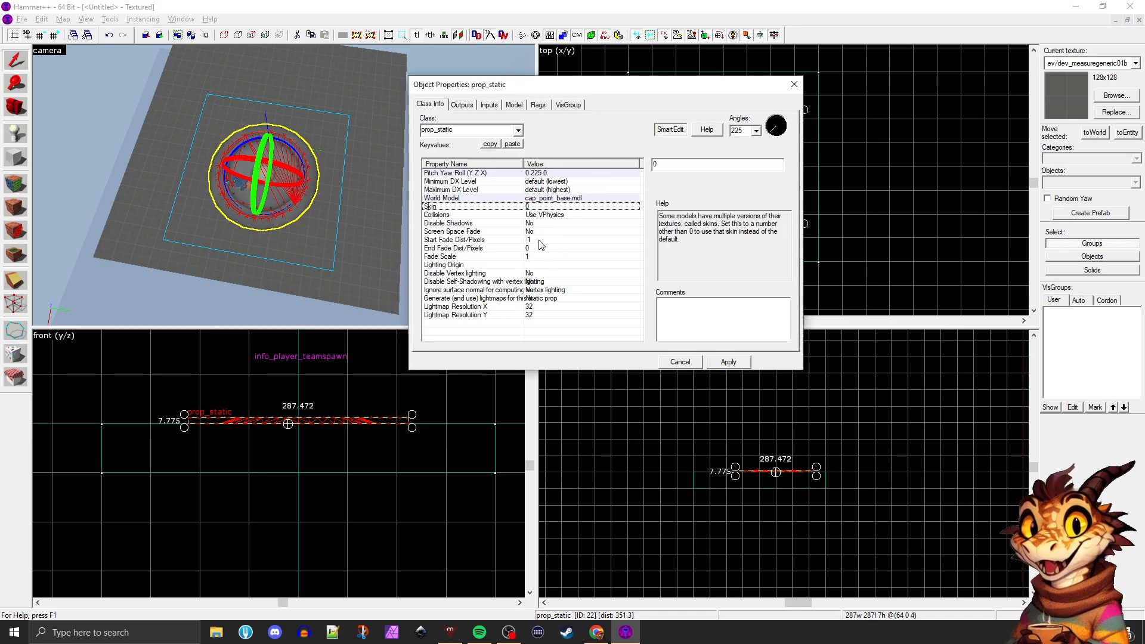
{"action": "left_click", "coordinate": [538, 246]}
{"action": "left_click", "coordinate": [538, 207]}
{"action": "left_click", "coordinate": [536, 233]}
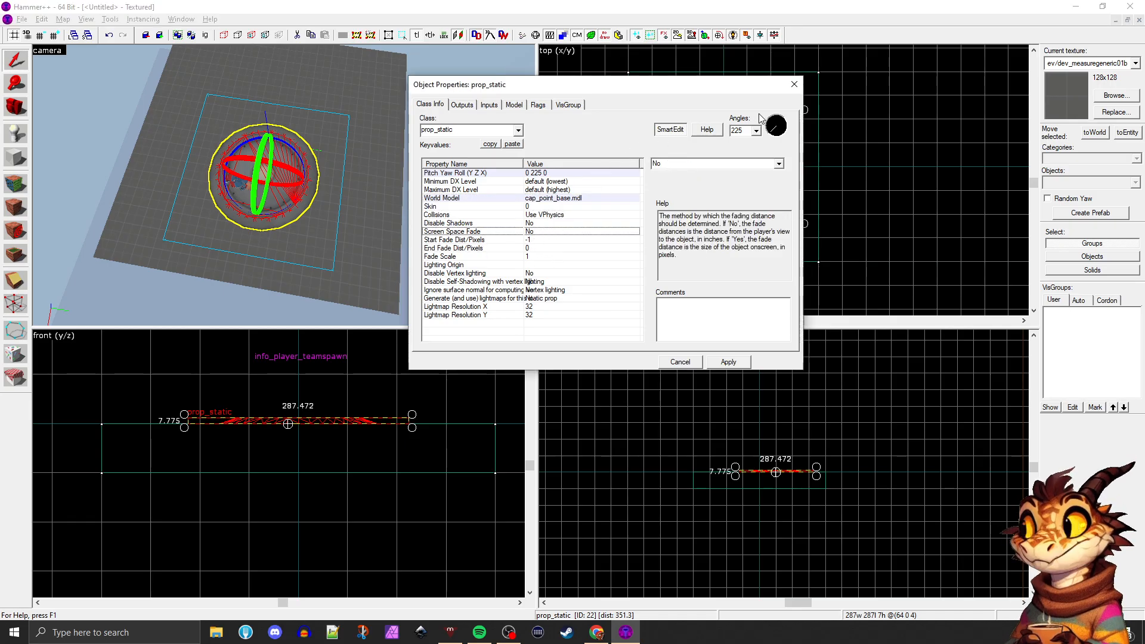
Change the prop's class from prop_static to prop_dynamic and apply it
{"action": "left_click", "coordinate": [518, 130]}
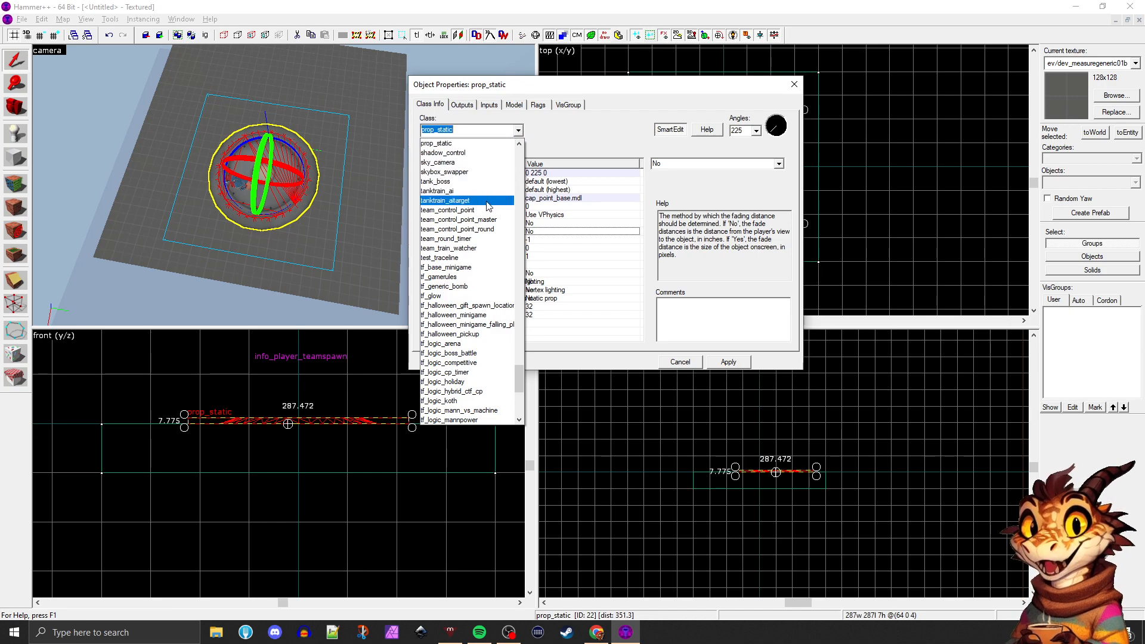
{"action": "scroll", "coordinate": [483, 213], "scroll_direction": "up", "scroll_amount": 1}
{"action": "scroll", "coordinate": [483, 213], "scroll_direction": "up", "scroll_amount": 1}
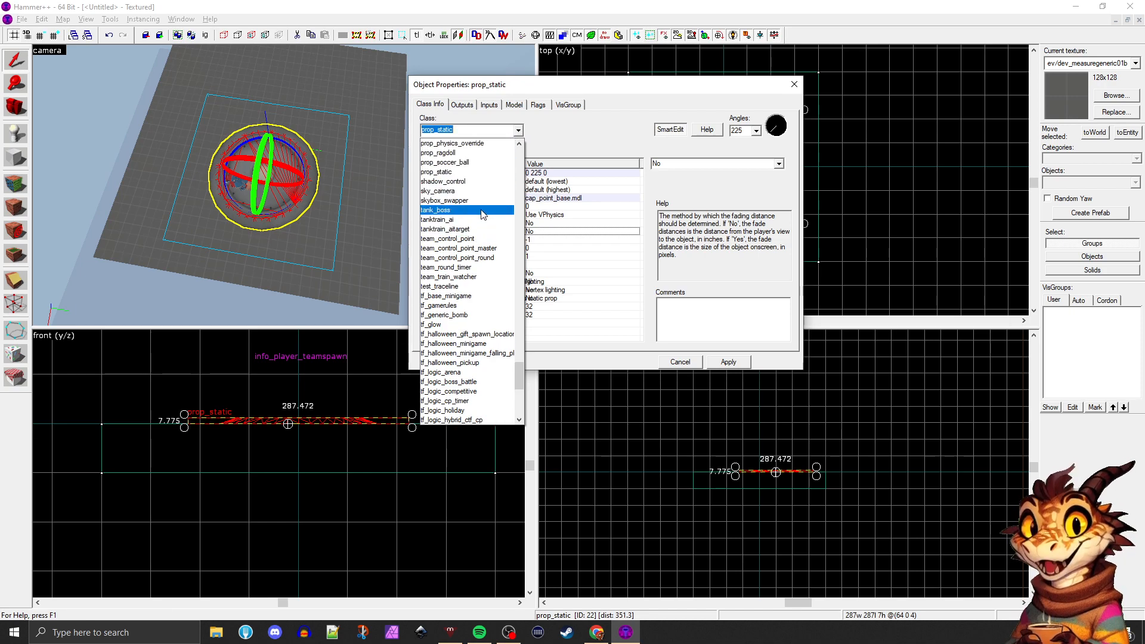
{"action": "scroll", "coordinate": [477, 229], "scroll_direction": "up", "scroll_amount": 2}
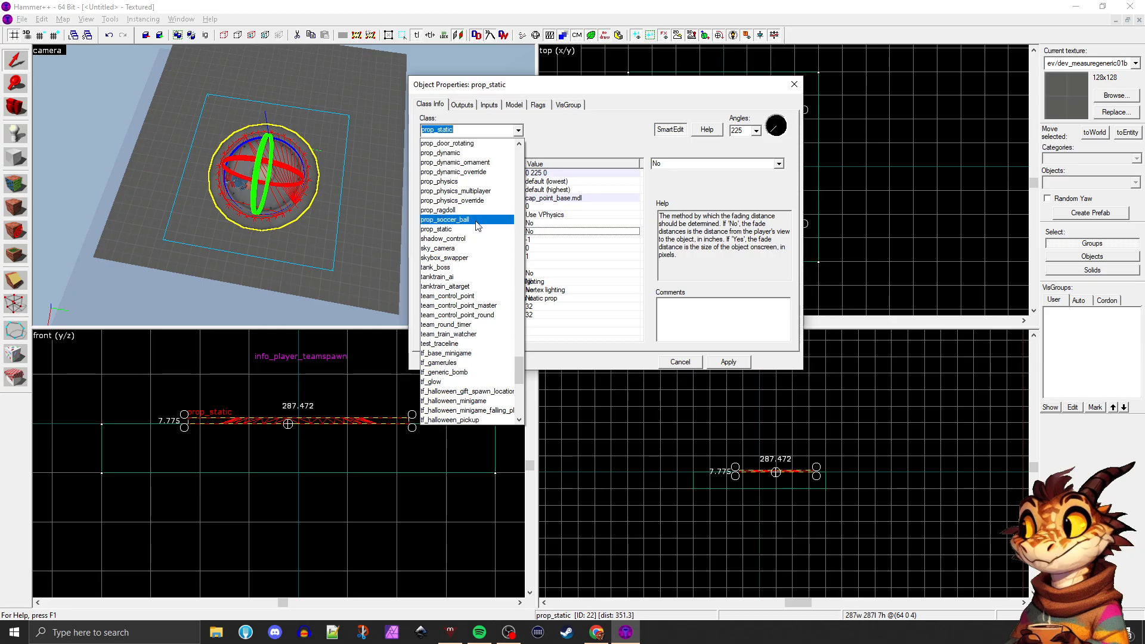
{"action": "scroll", "coordinate": [454, 199], "scroll_direction": "up", "scroll_amount": 2}
{"action": "left_click", "coordinate": [454, 200]}
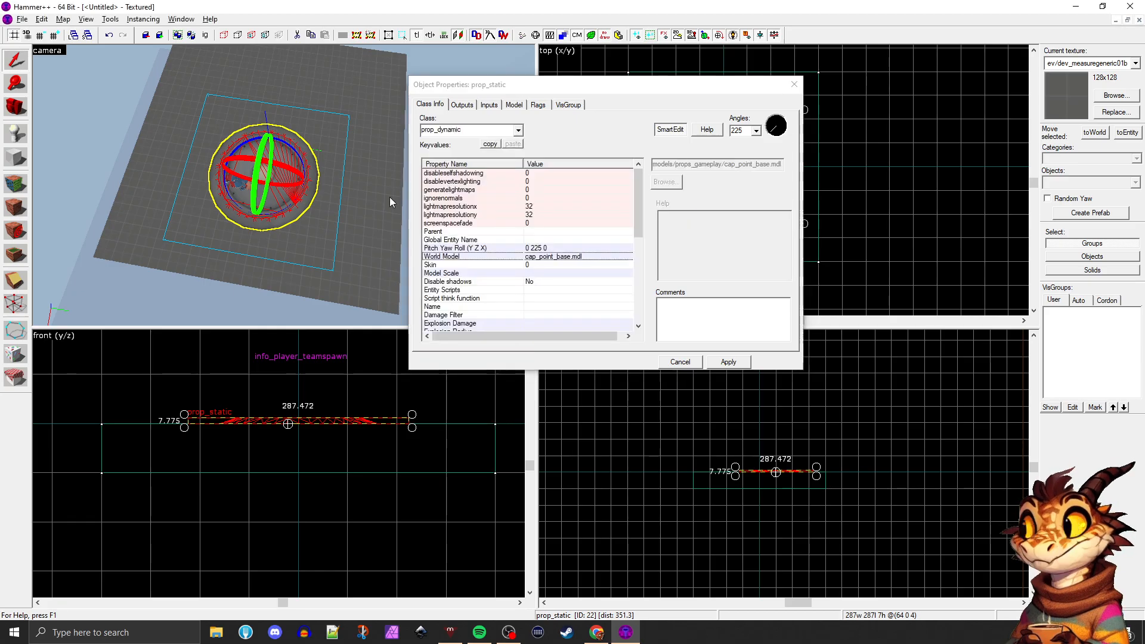
{"action": "left_click", "coordinate": [728, 361]}
{"action": "scroll", "coordinate": [276, 207], "scroll_direction": "up", "scroll_amount": 3}
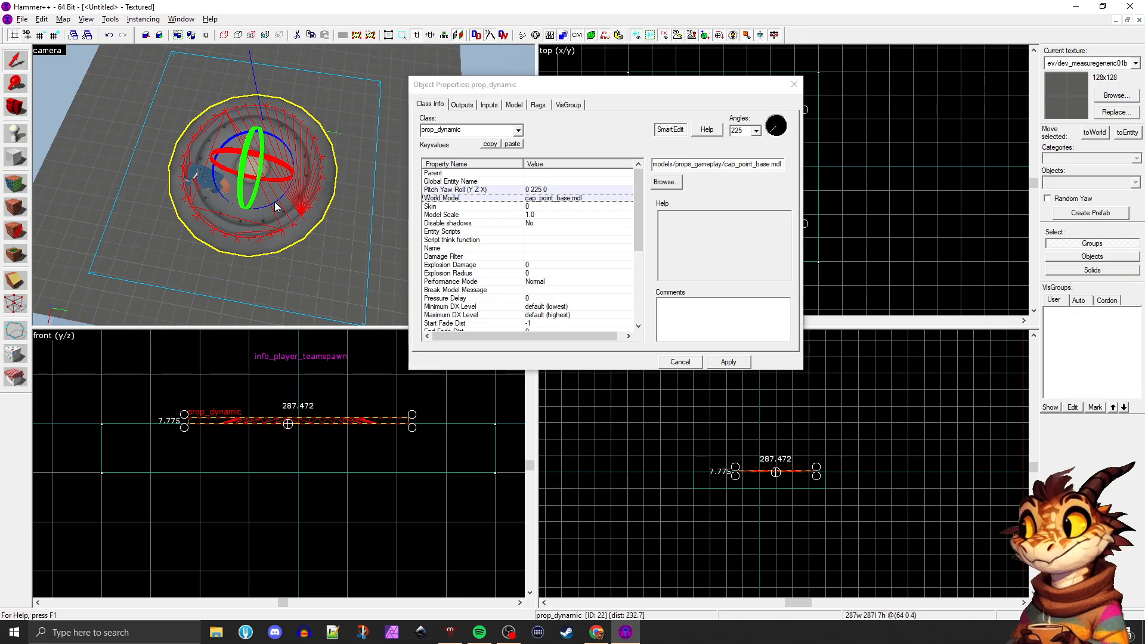
{"action": "right_click_drag", "start_coordinate": [274, 202], "coordinate": [274, 202]}
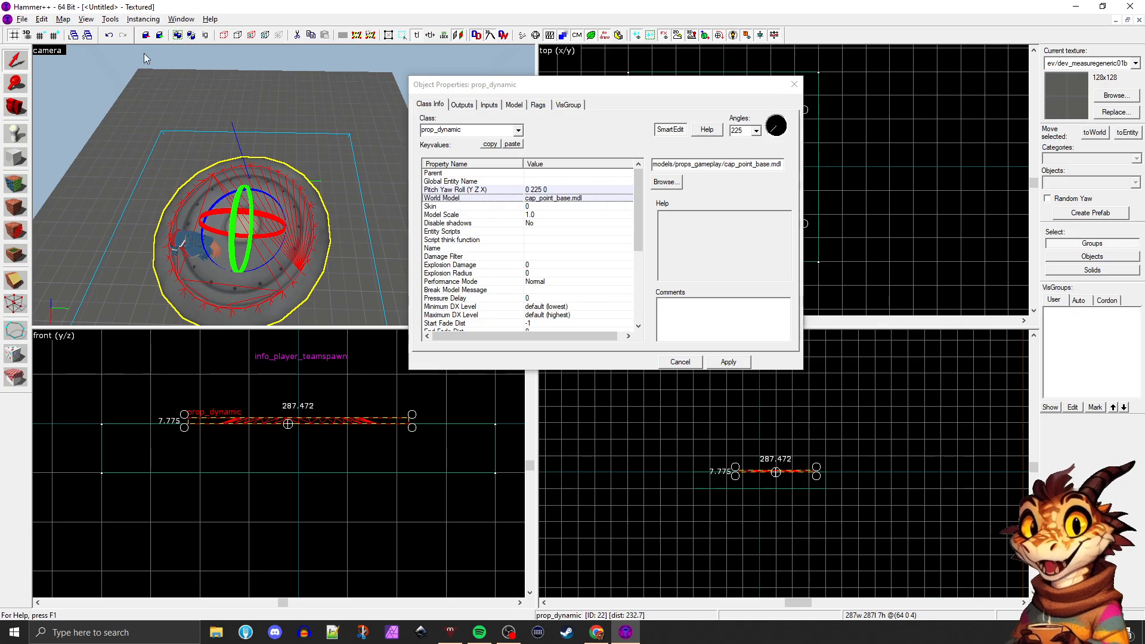
Close the object properties and delete the control point prop from the map
{"action": "left_click", "coordinate": [794, 84]}
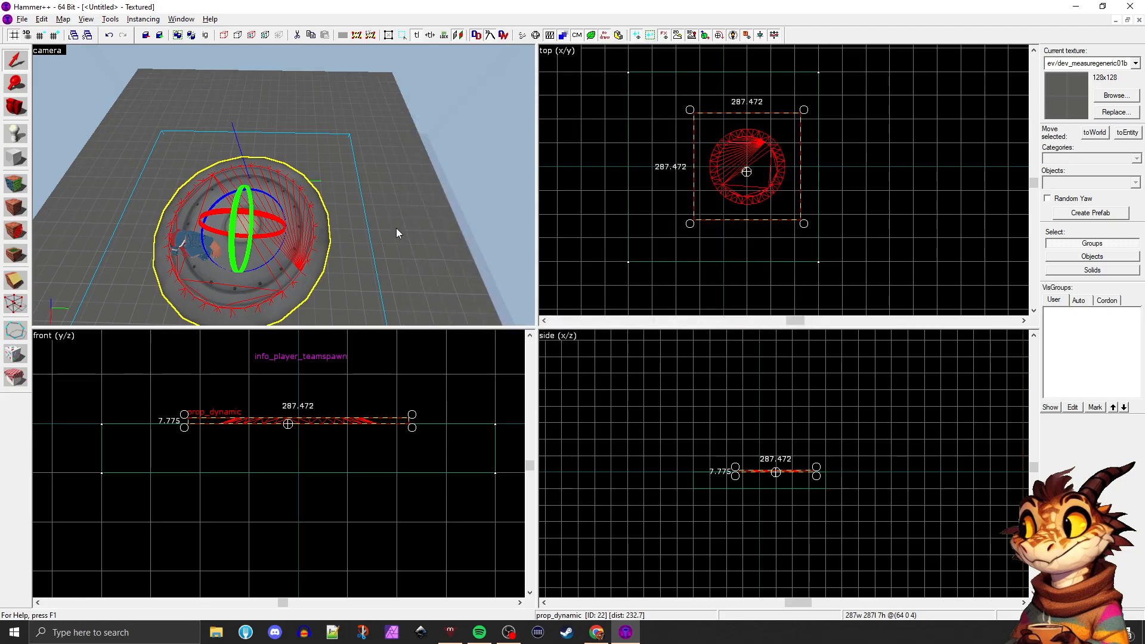
{"action": "key", "text": "Delete"}
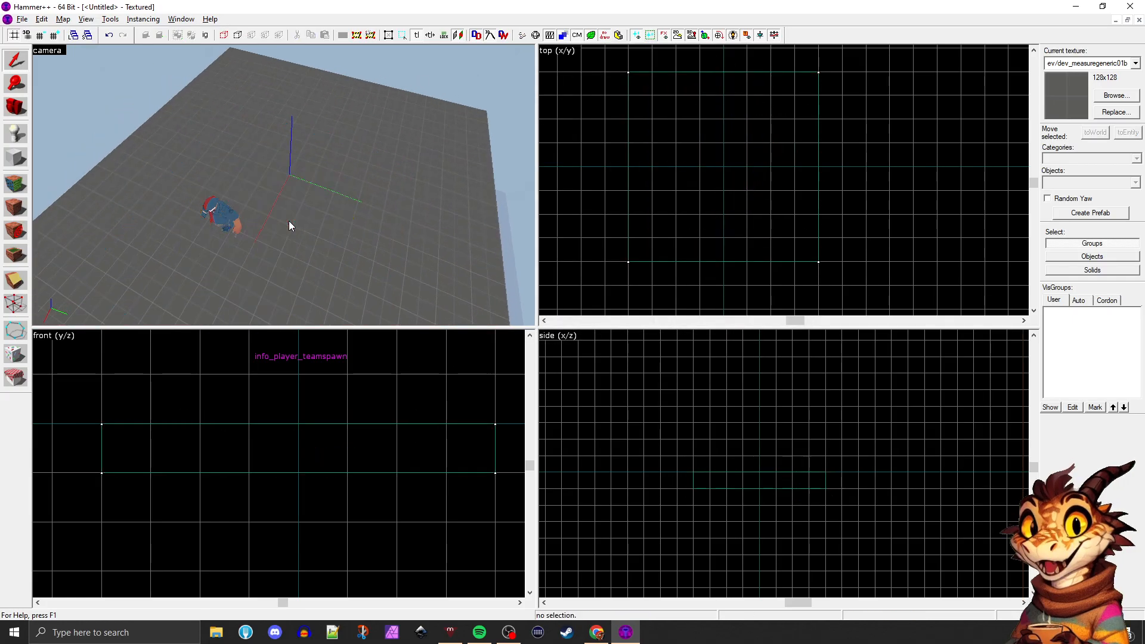
Select the floor block and enlarge it from two opposite corners in the top view to 640 by 640 units
{"action": "key", "text": "s"}
{"action": "key", "text": "a"}
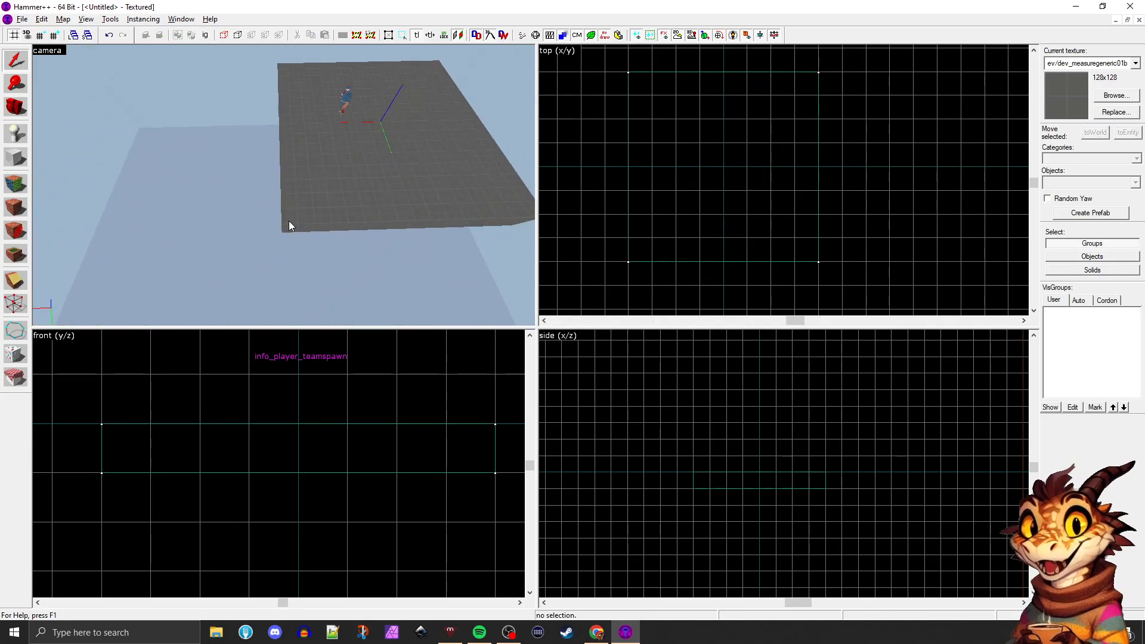
{"action": "left_click", "coordinate": [288, 220]}
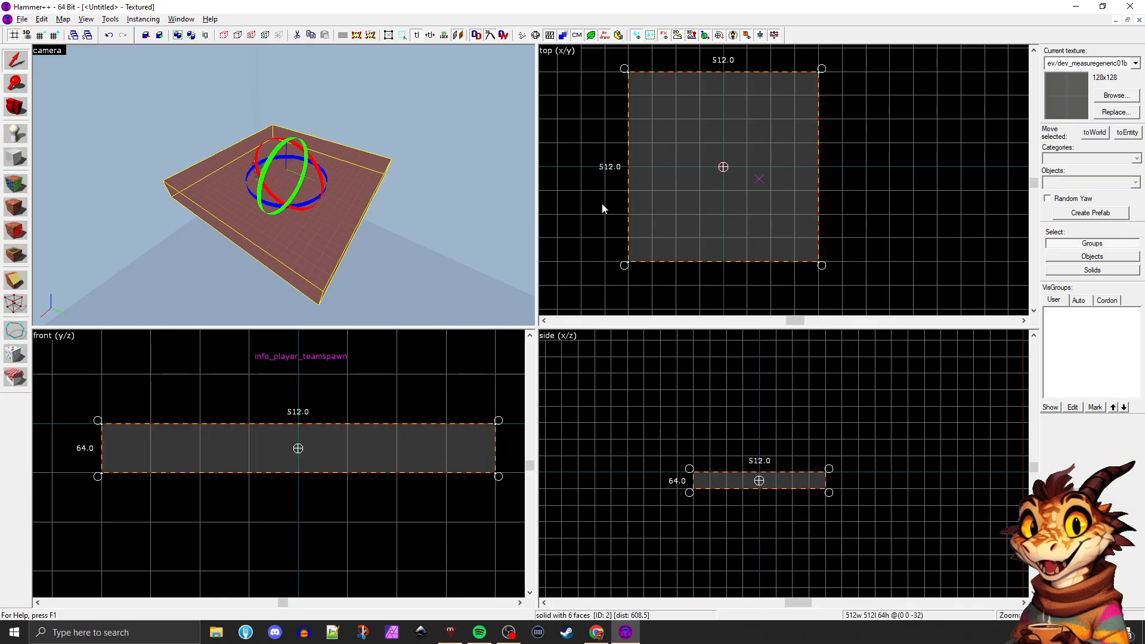
{"action": "scroll", "coordinate": [664, 151], "scroll_direction": "down", "scroll_amount": 1}
{"action": "scroll", "coordinate": [664, 96], "scroll_direction": "up", "scroll_amount": 1}
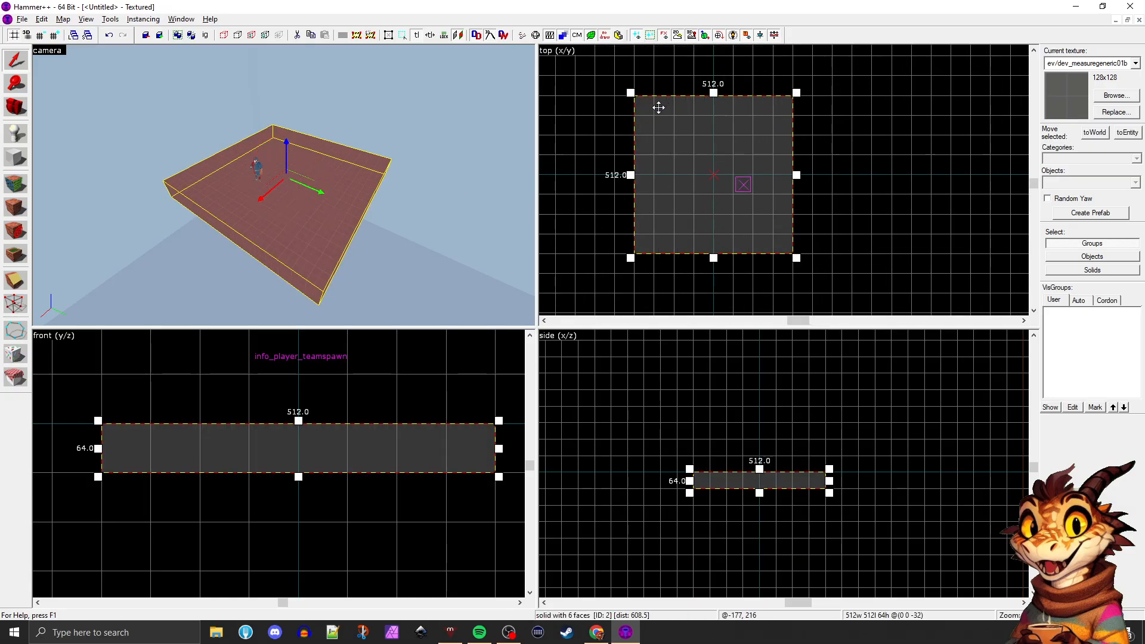
{"action": "left_click_drag", "start_coordinate": [631, 92], "coordinate": [616, 76]}
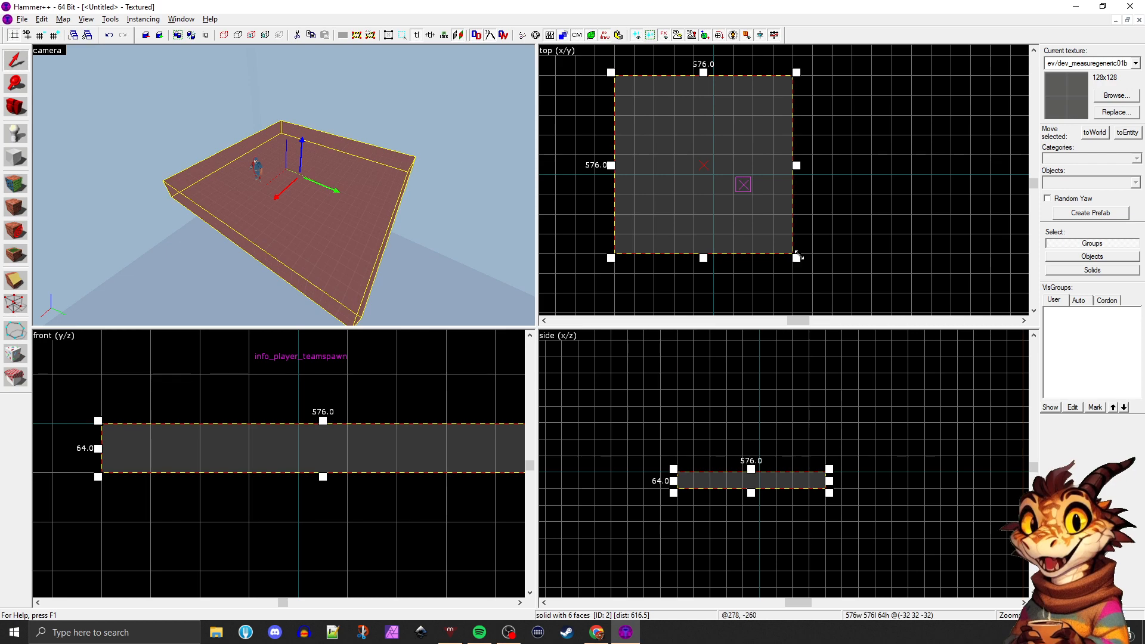
{"action": "left_click_drag", "start_coordinate": [797, 258], "coordinate": [816, 271]}
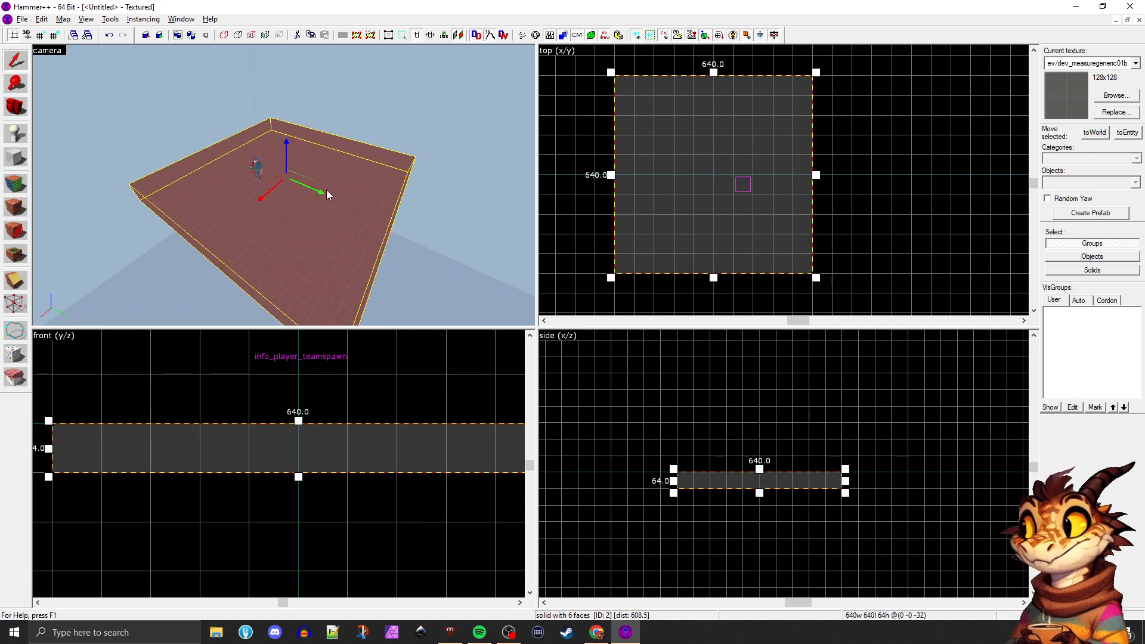
Paste a copy of the floor block and reshape it in the front view into a wall 64 thick and 192 high beside the floor
{"action": "key", "text": "z"}
{"action": "key", "text": "a"}
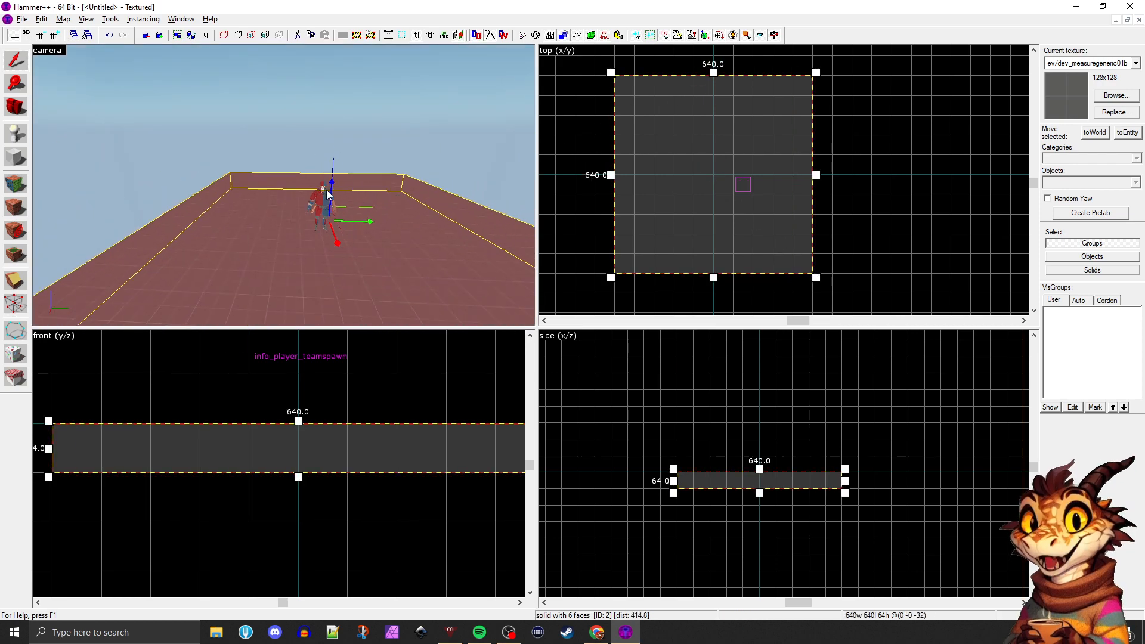
{"action": "key", "text": "s"}
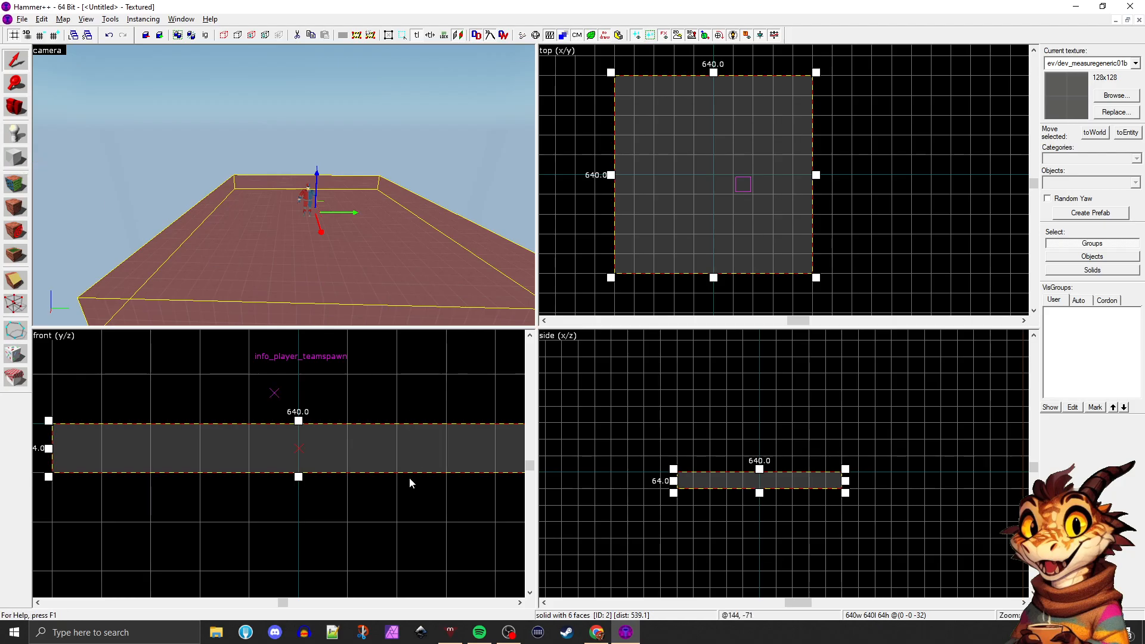
{"action": "scroll", "coordinate": [380, 461], "scroll_direction": "down", "scroll_amount": 2}
{"action": "scroll", "coordinate": [430, 461], "scroll_direction": "up", "scroll_amount": 2}
{"action": "scroll", "coordinate": [427, 453], "scroll_direction": "down", "scroll_amount": 2}
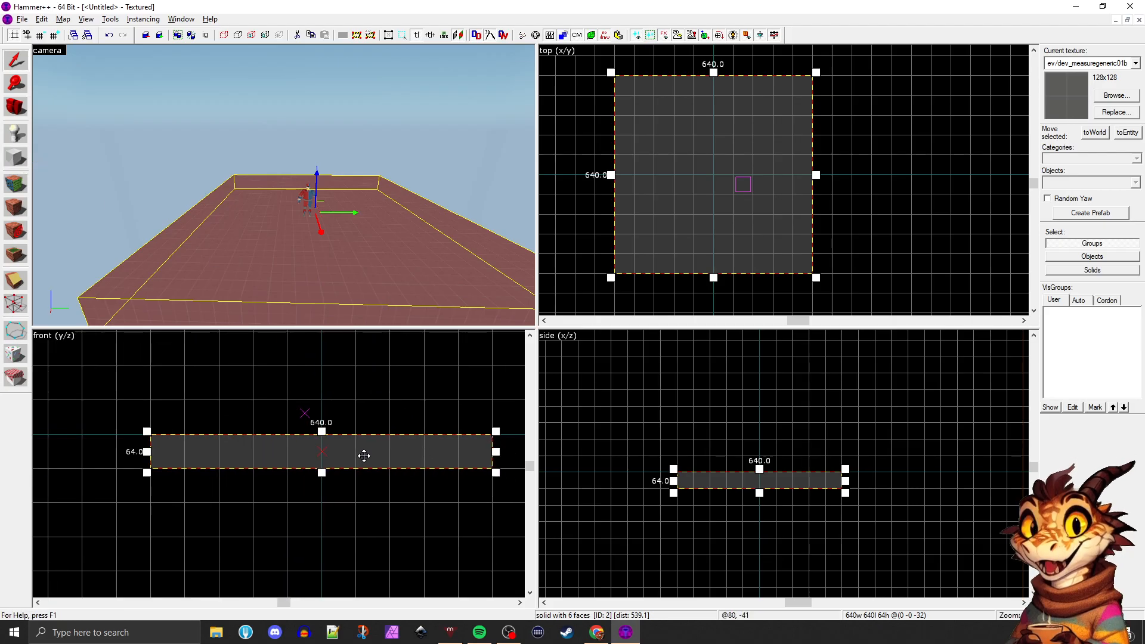
{"action": "key", "text": "ctrl+v"}
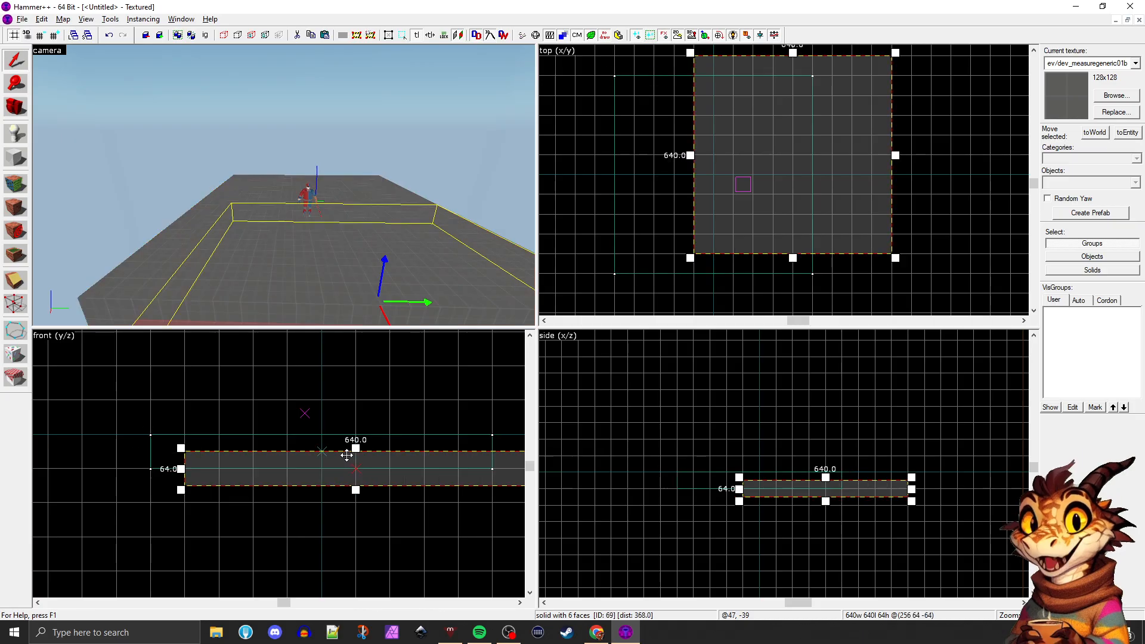
{"action": "left_click_drag", "start_coordinate": [317, 471], "coordinate": [248, 419]}
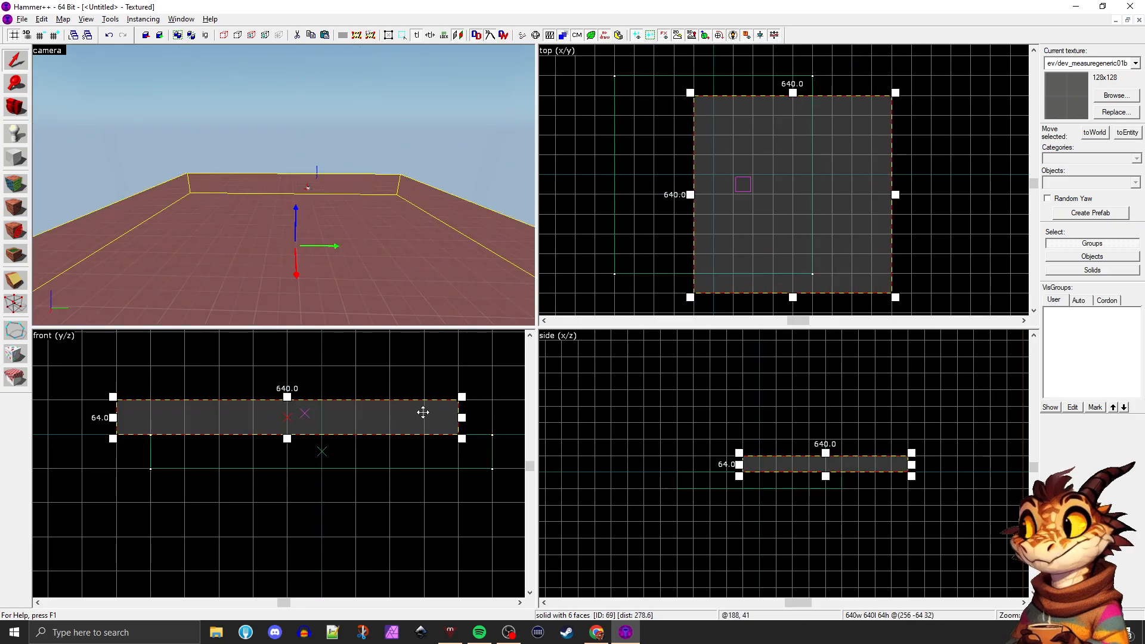
{"action": "left_click_drag", "start_coordinate": [461, 397], "coordinate": [153, 362]}
{"action": "scroll", "coordinate": [206, 465], "scroll_direction": "down", "scroll_amount": 2}
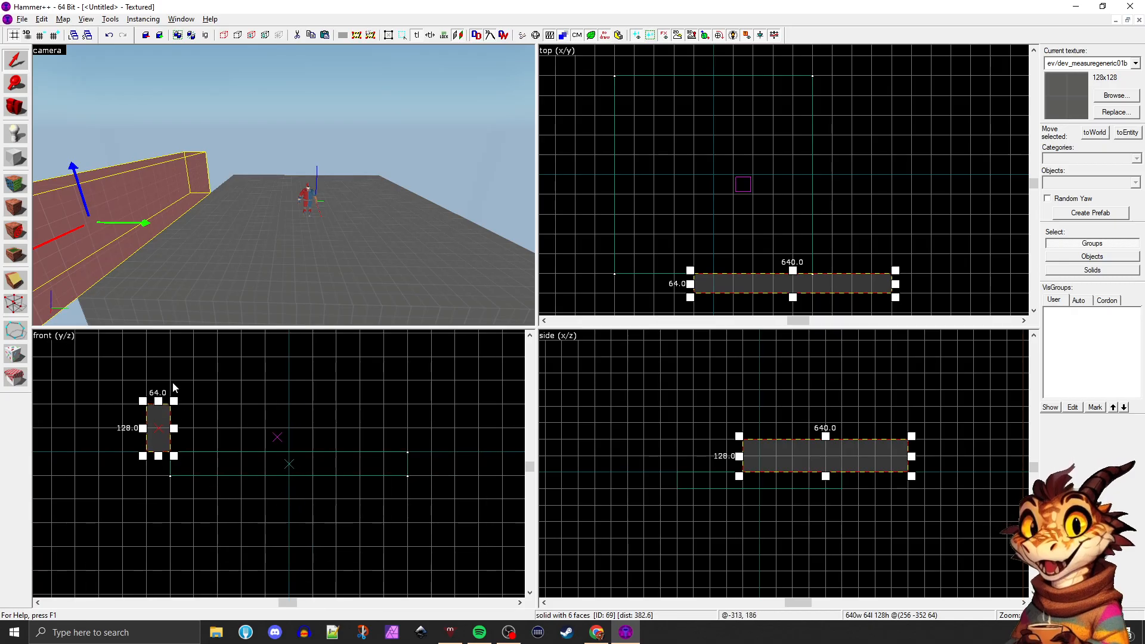
{"action": "scroll", "coordinate": [171, 381], "scroll_direction": "up", "scroll_amount": 2}
{"action": "left_click_drag", "start_coordinate": [153, 414], "coordinate": [153, 387]}
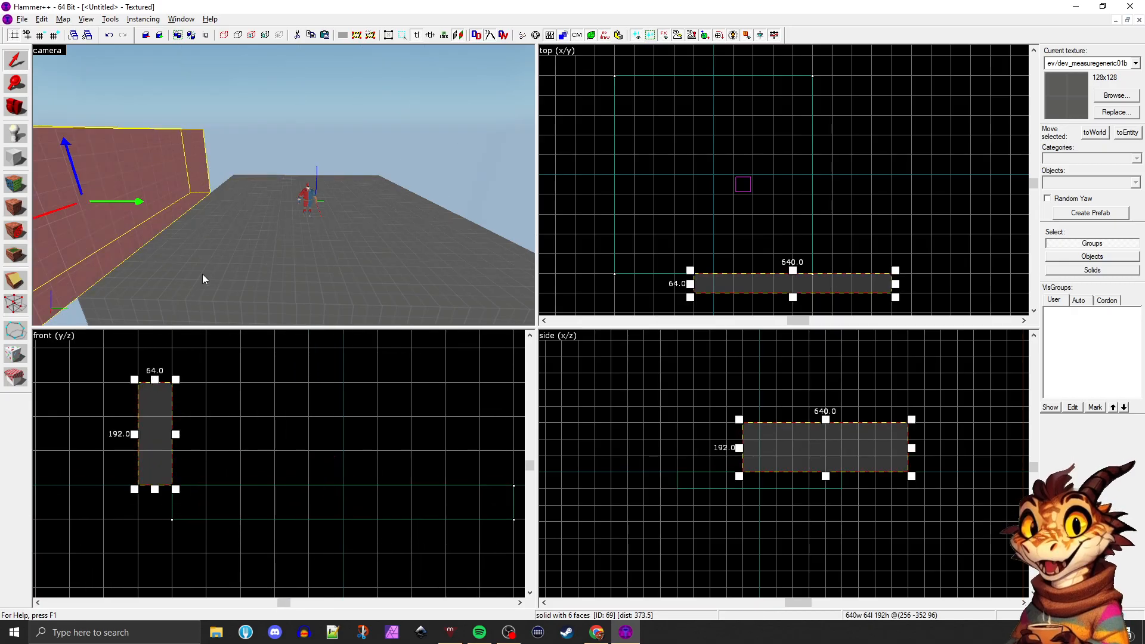
Move the wall in the top view so its ends line up with the floor's edge
{"action": "key", "text": "z"}
{"action": "key", "text": "d"}
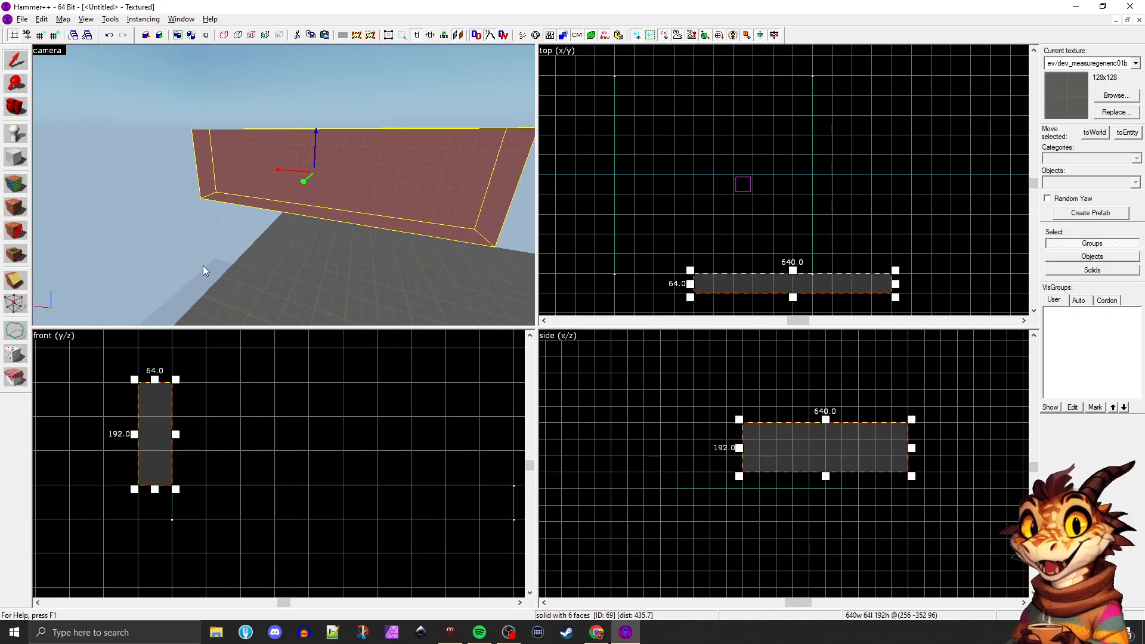
{"action": "left_click_drag", "start_coordinate": [755, 284], "coordinate": [672, 264]}
Duplicate the wall and reshape the copy into a 64 by 640 wall along the adjacent floor edge, then clear the selection
{"action": "key", "text": "ctrl+c"}
{"action": "key", "text": "ctrl+v"}
{"action": "left_click_drag", "start_coordinate": [796, 249], "coordinate": [623, 67]}
{"action": "scroll", "coordinate": [674, 115], "scroll_direction": "down", "scroll_amount": 1}
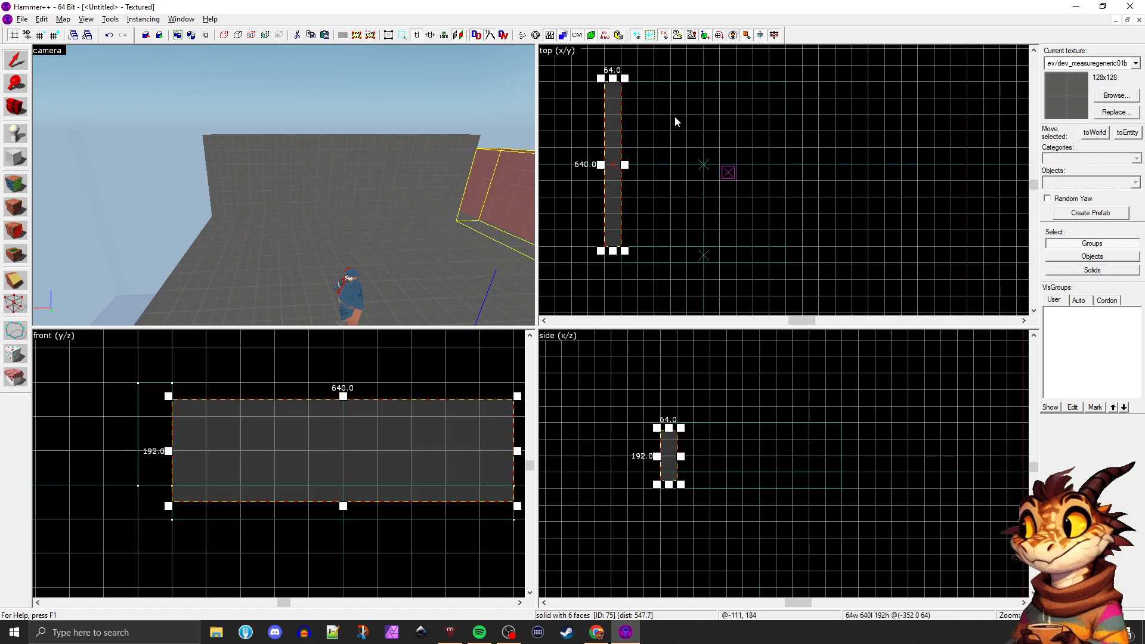
{"action": "key", "text": "Delete"}
Maximize the top viewport and restore the four-view layout several times, and repeat this for the side and front viewports
{"action": "key", "text": "shift+z"}
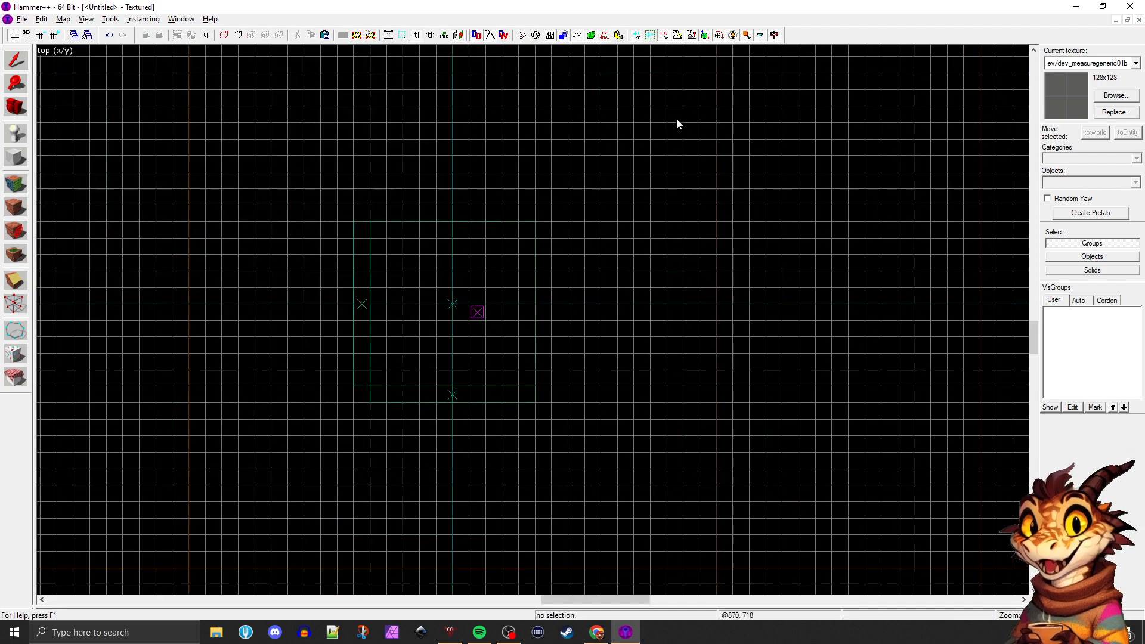
{"action": "key", "text": "shift+z"}
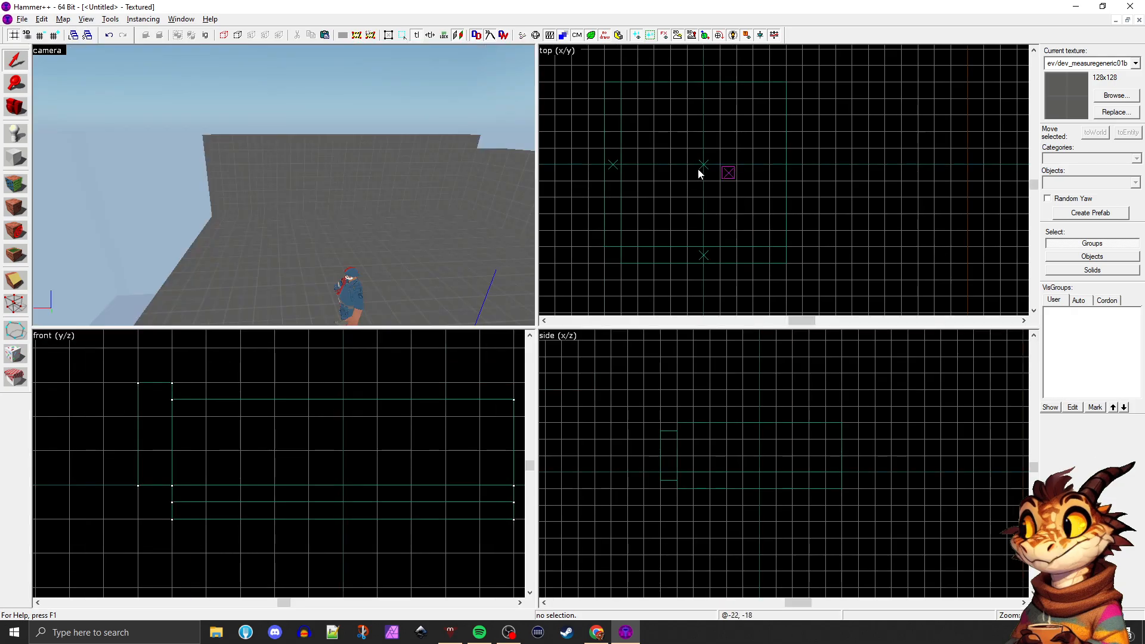
{"action": "key", "text": "shift+z"}
{"action": "key", "text": "shift+z"}
{"action": "key", "text": "ctrl+z"}
{"action": "key", "text": "shift+z"}
{"action": "key", "text": "shift+z"}
{"action": "key", "text": "Delete"}
{"action": "key", "text": "shift+z"}
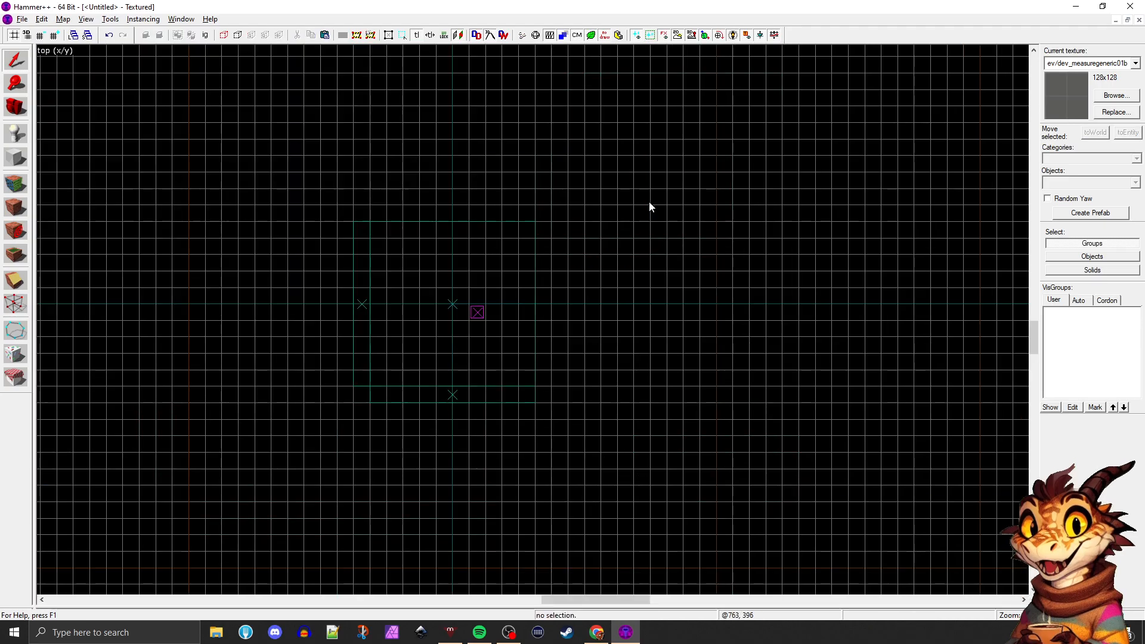
{"action": "key", "text": "shift+z"}
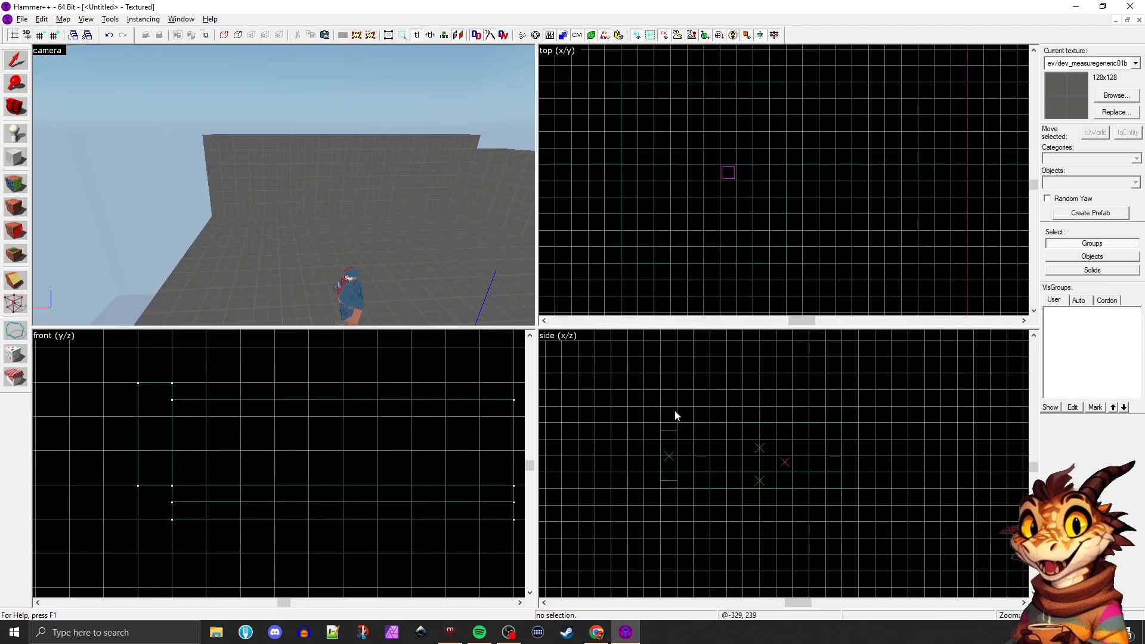
{"action": "key", "text": "shift+z"}
{"action": "key", "text": "shift+z"}
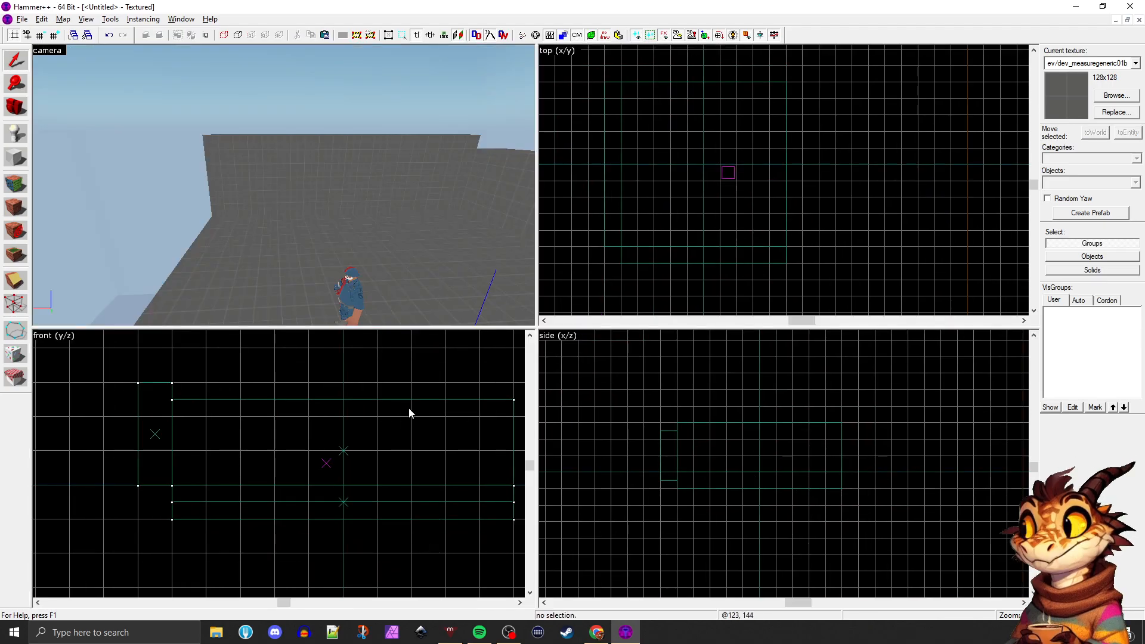
{"action": "key", "text": "shift+z"}
Select the floor block, then maximize the camera viewport and restore the four-view layout
{"action": "key", "text": "shift+z"}
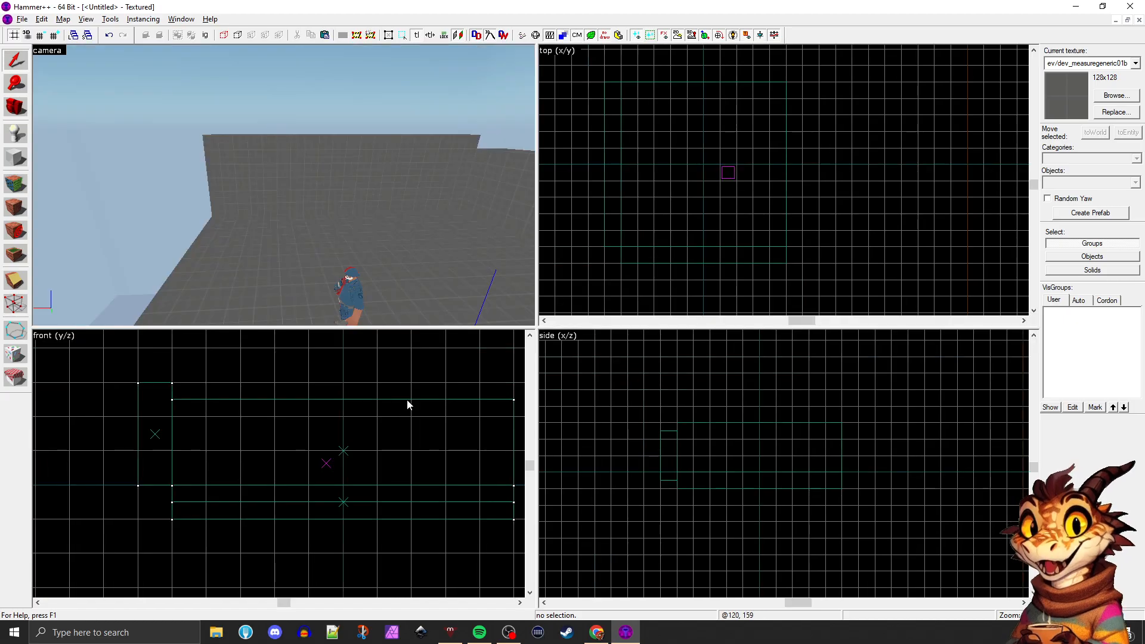
{"action": "left_click", "coordinate": [408, 405]}
{"action": "key", "text": "shift+z"}
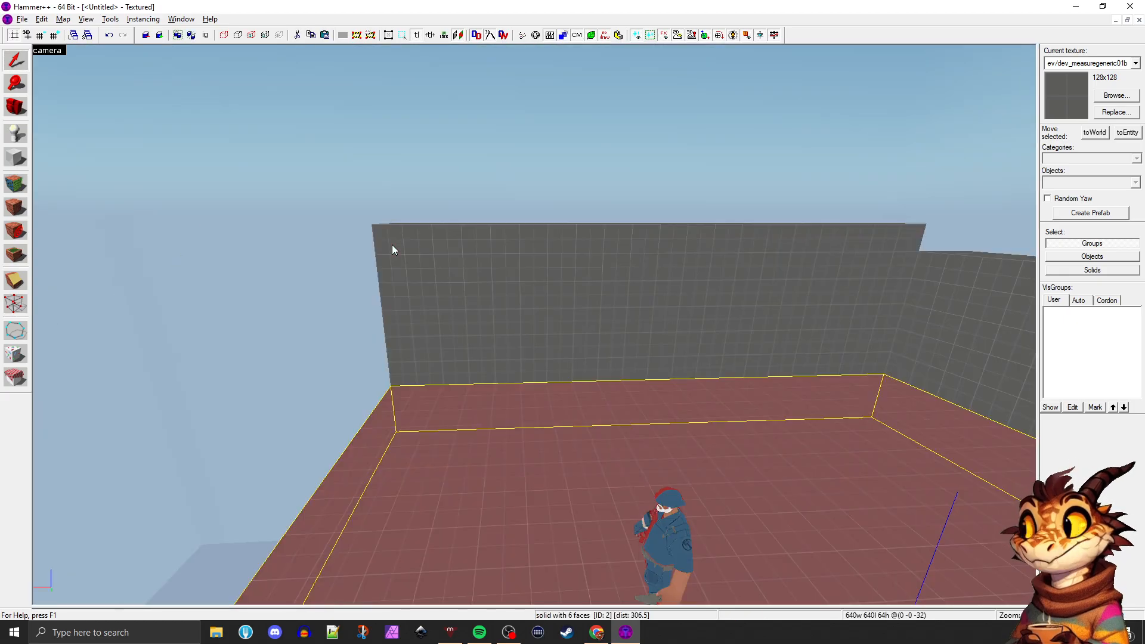
{"action": "key", "text": "shift+z"}
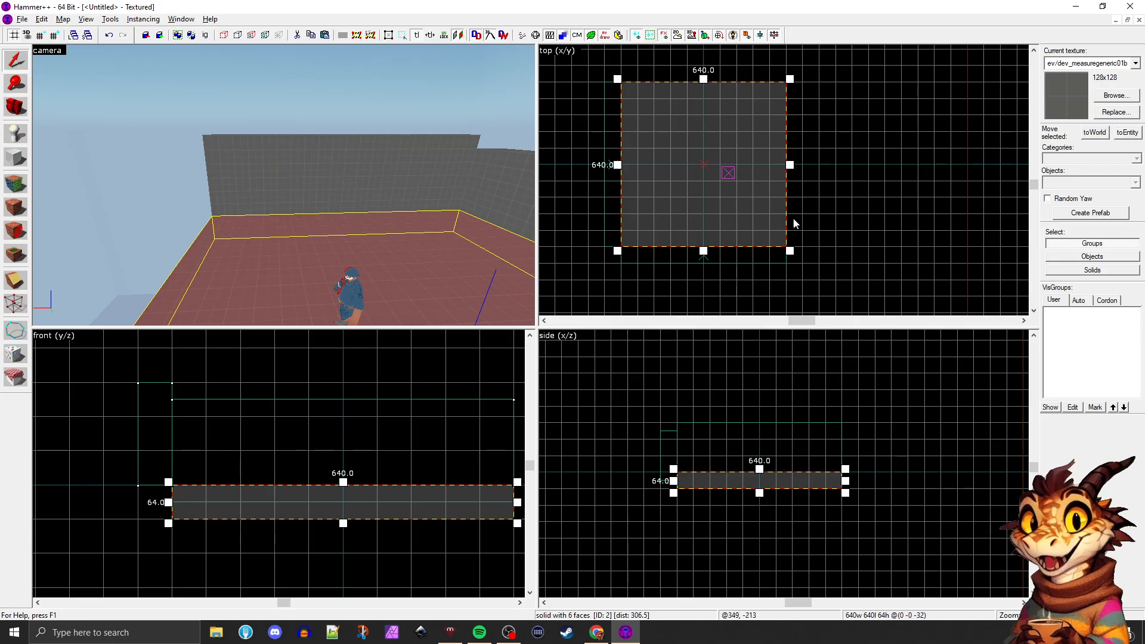
{"action": "scroll", "coordinate": [738, 279], "scroll_direction": "down", "scroll_amount": 1}
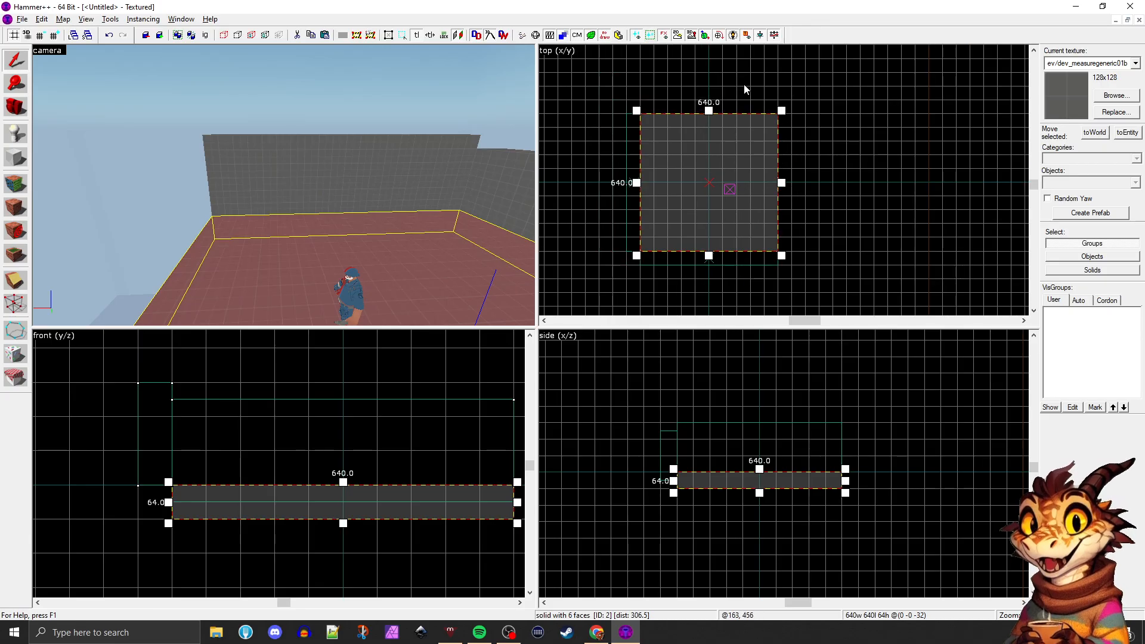
{"action": "scroll", "coordinate": [739, 87], "scroll_direction": "up", "scroll_amount": 1}
{"action": "scroll", "coordinate": [778, 122], "scroll_direction": "up", "scroll_amount": 1}
{"action": "scroll", "coordinate": [779, 122], "scroll_direction": "down", "scroll_amount": 1}
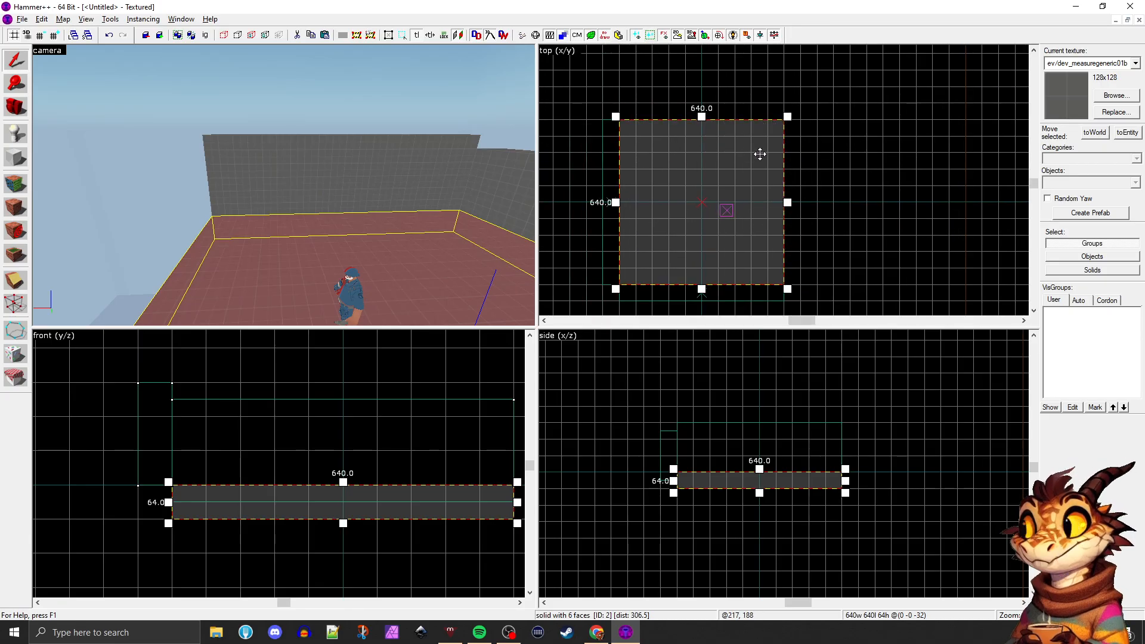
Try to duplicate the 64 by 640 side wall along the opposite floor edge in the top view
{"action": "left_click", "coordinate": [500, 187]}
{"action": "left_click_drag", "start_coordinate": [414, 440], "coordinate": [362, 414]}
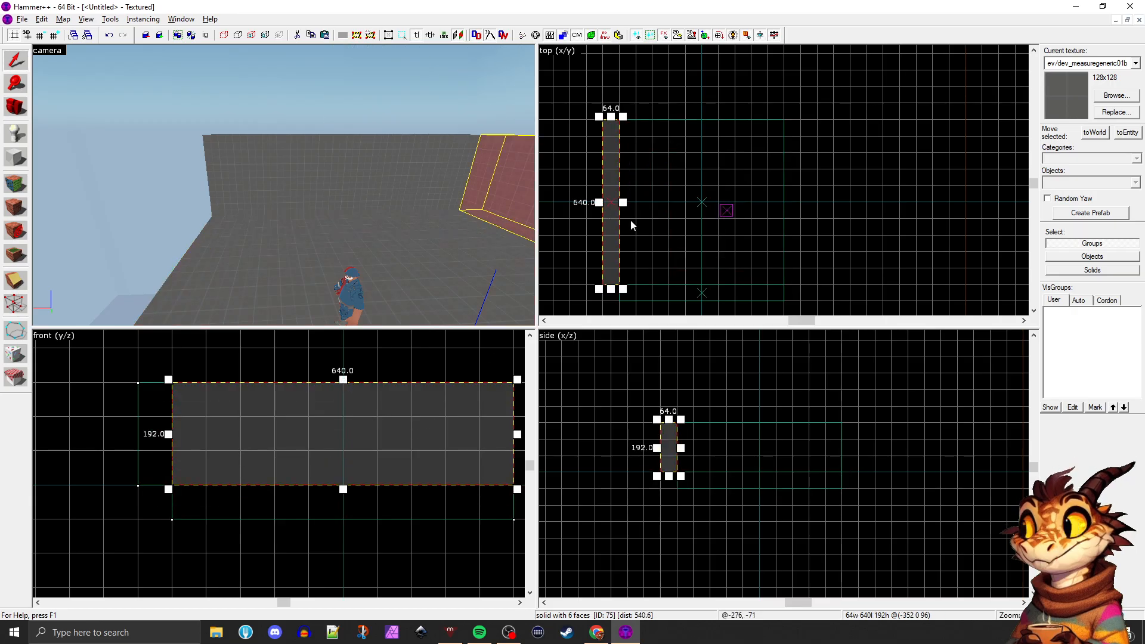
{"action": "key", "text": "ctrl+v"}
{"action": "mouse_move", "coordinate": [621, 209]}
{"action": "left_mouse_down"}
{"action": "mouse_move", "coordinate": [717, 168]}
{"action": "mouse_move", "coordinate": [795, 177]}
{"action": "mouse_move", "coordinate": [792, 190]}
{"action": "left_mouse_up"}
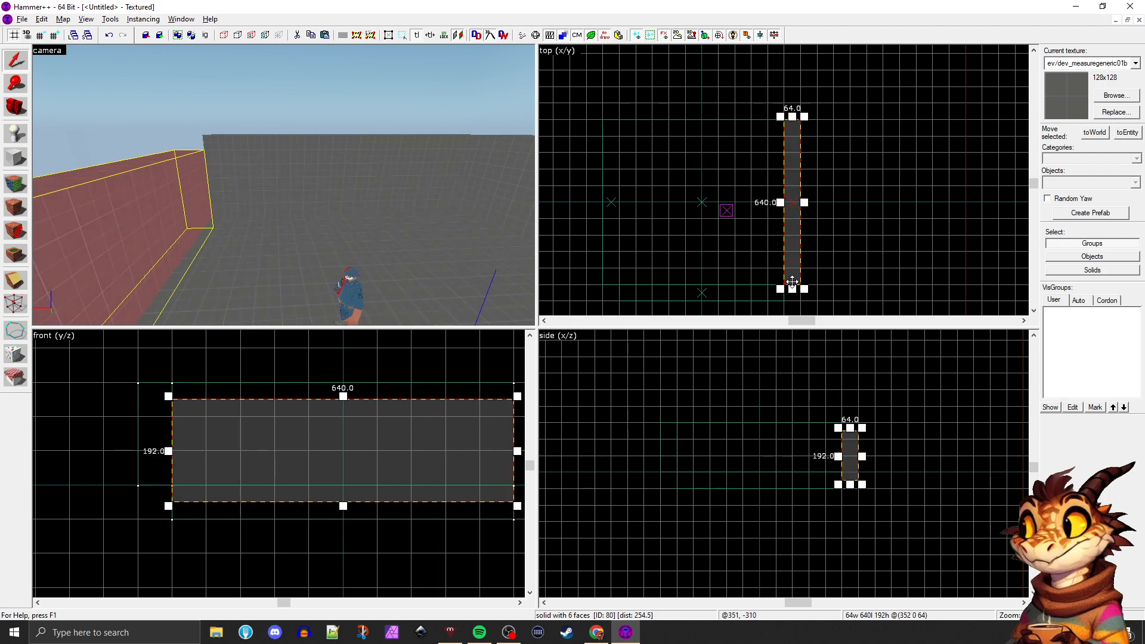
{"action": "key", "text": "ctrl+e"}
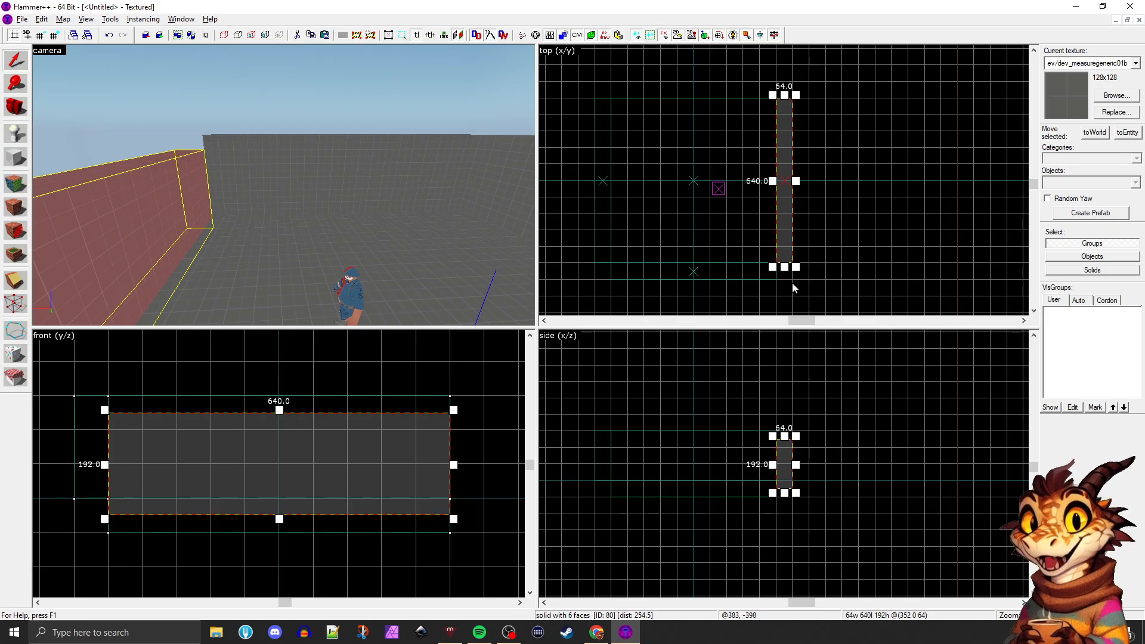
Paste one more wall copy, then delete it and the copy along the floor edge
{"action": "key", "text": "ctrl+v"}
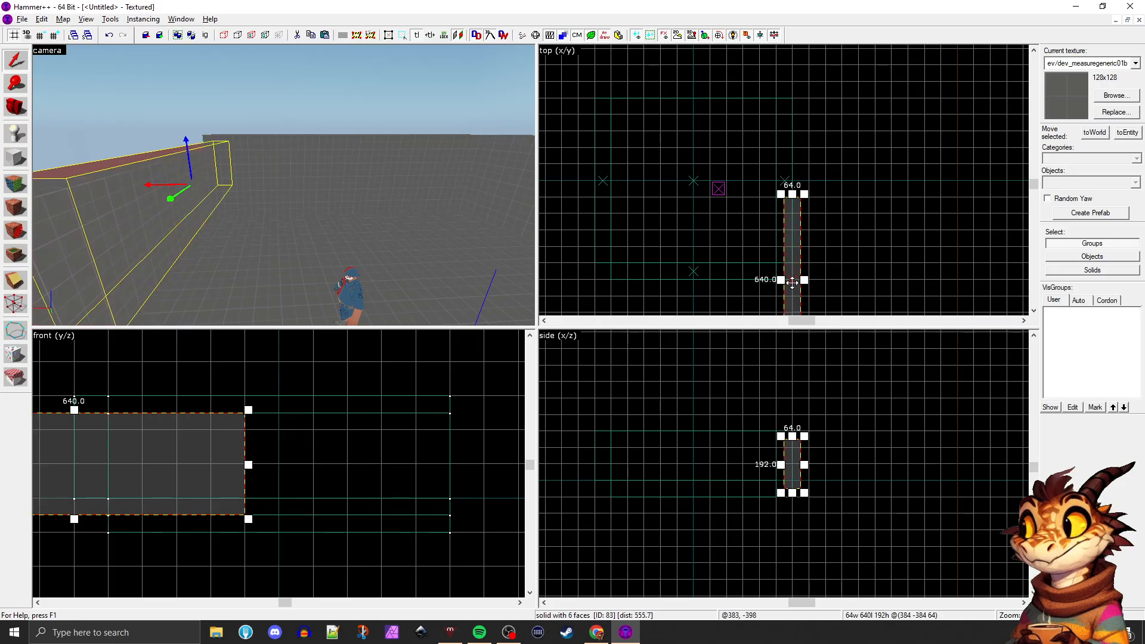
{"action": "key", "text": "Delete"}
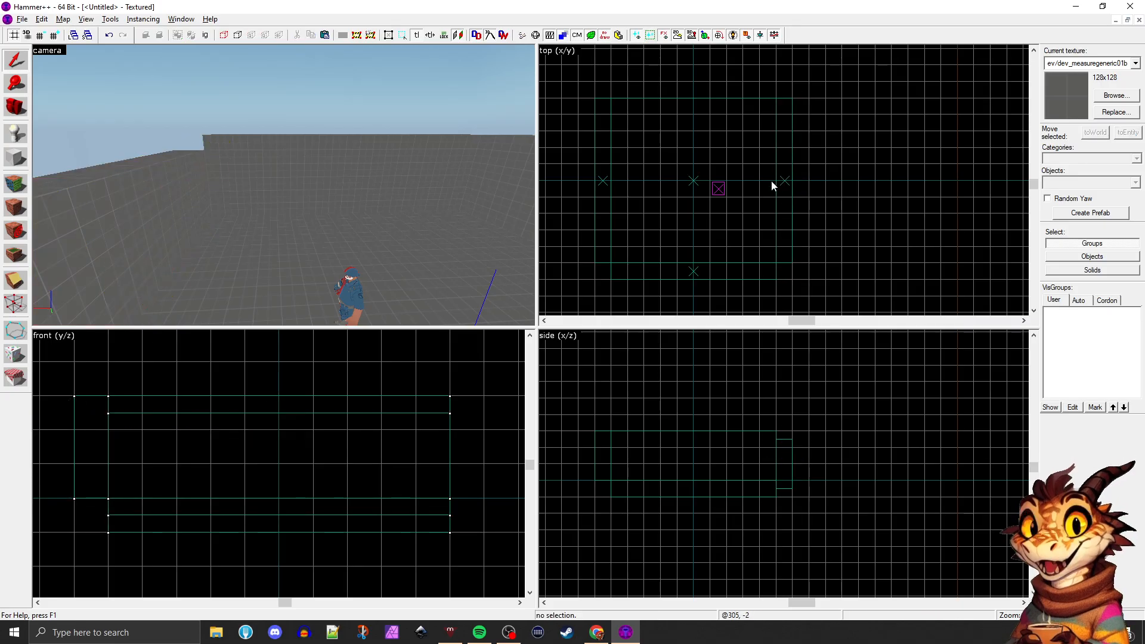
{"action": "left_click", "coordinate": [189, 179]}
{"action": "key", "text": "ctrl+shift+e"}
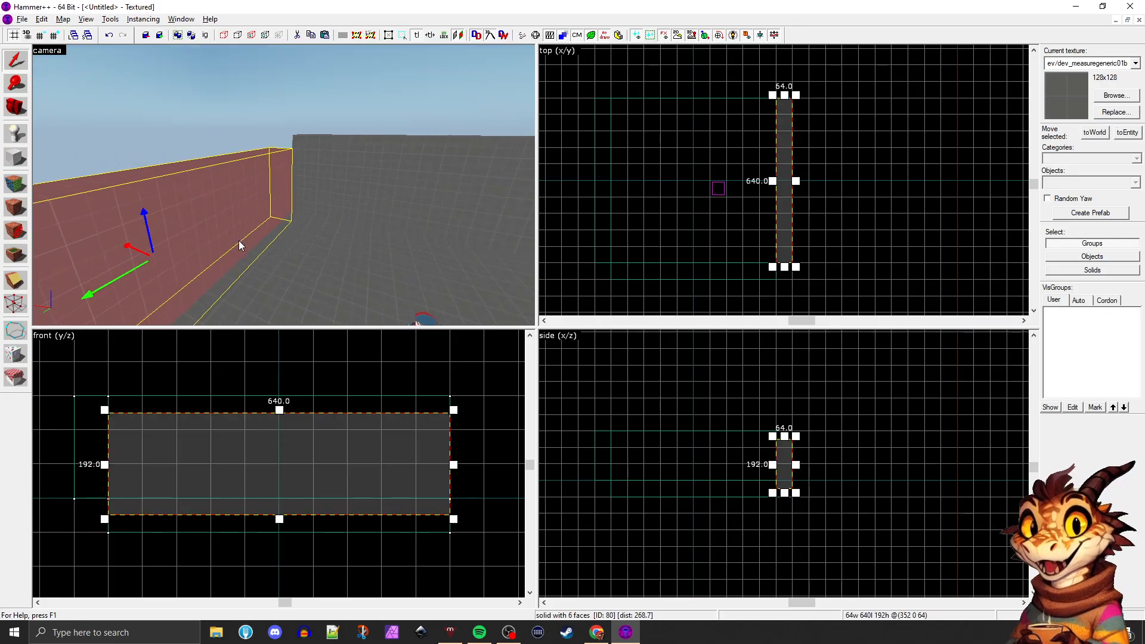
{"action": "key", "text": "Delete"}
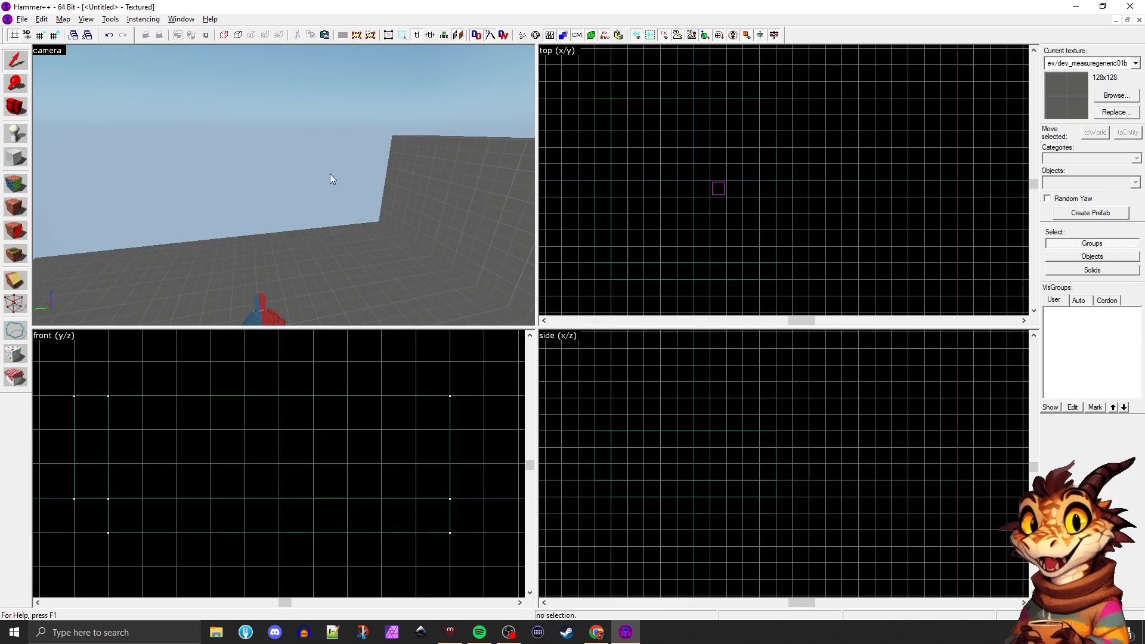
Select the 640 by 64 wall, Paste Special one copy at its center, and move the copy off the original in the top view
{"action": "left_click", "coordinate": [425, 213]}
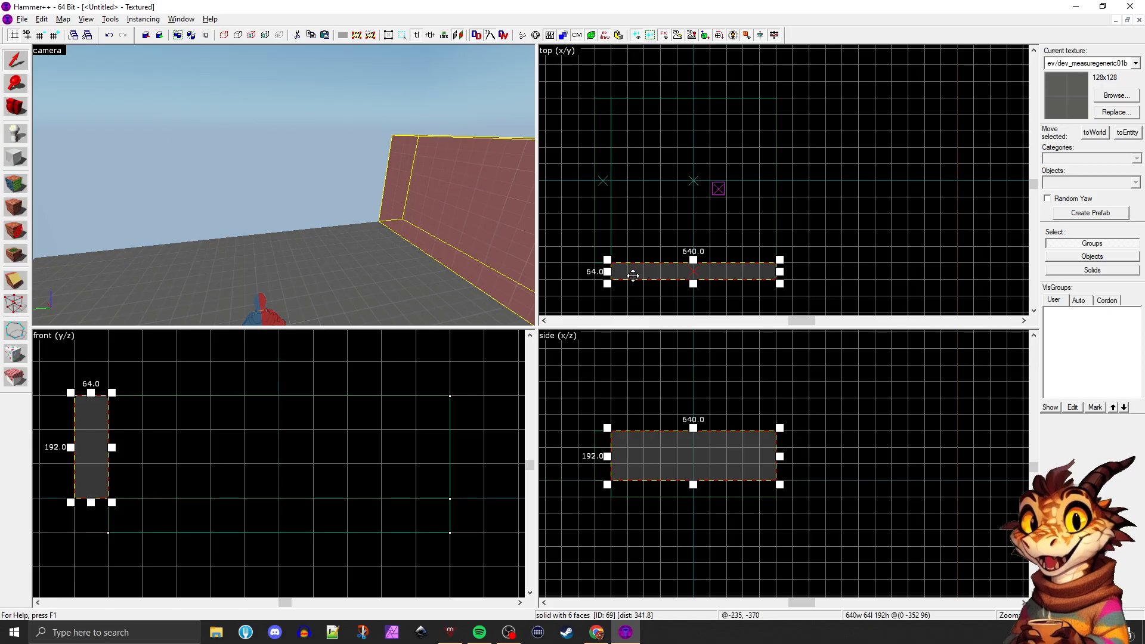
{"action": "key", "text": "ctrl+shift+v"}
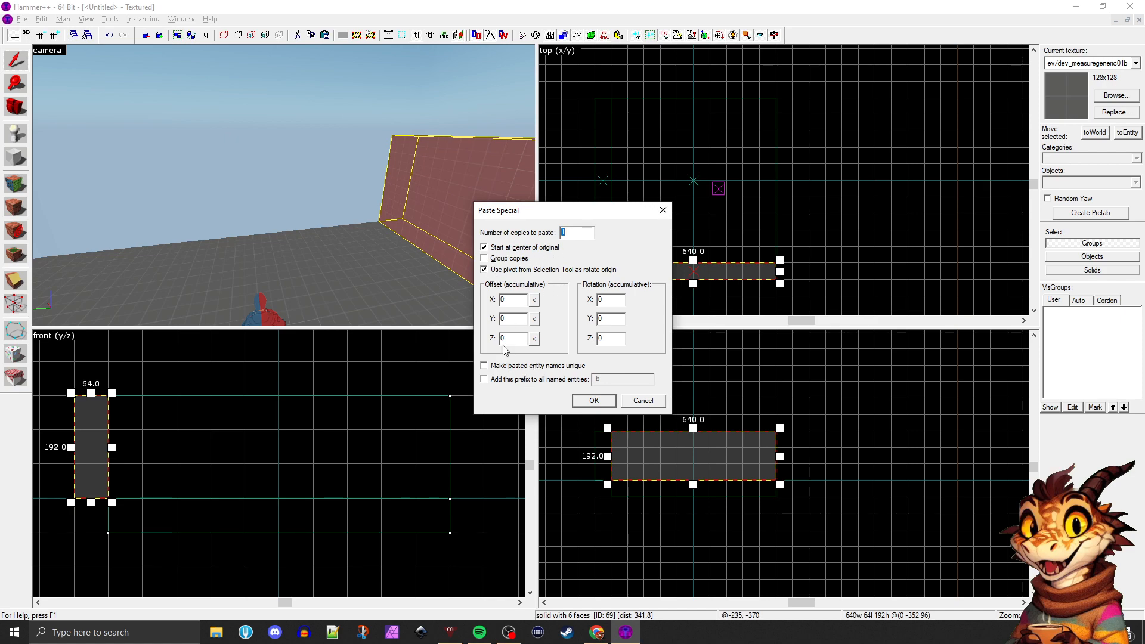
{"action": "left_click", "coordinate": [586, 400]}
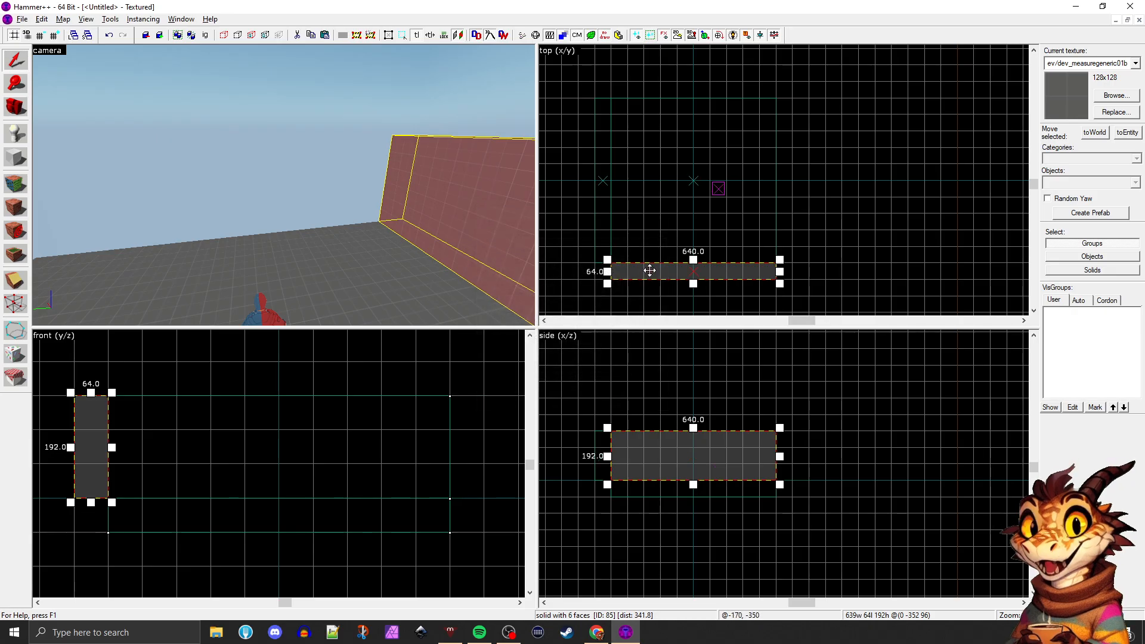
{"action": "left_click_drag", "start_coordinate": [650, 270], "coordinate": [777, 216]}
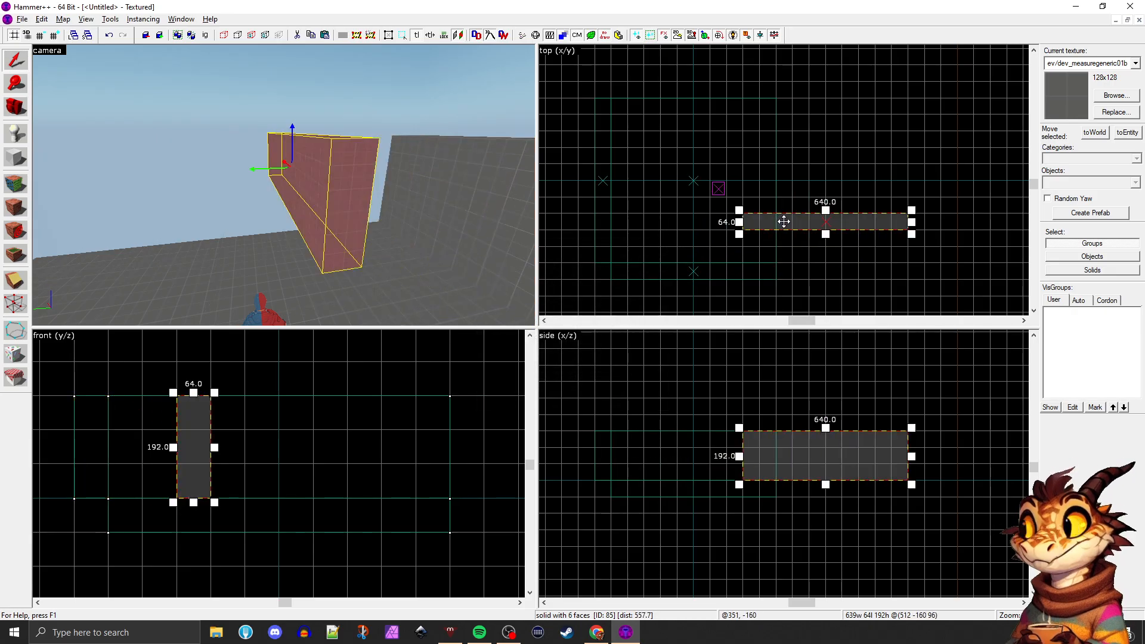
Try making extra wall copies by moving duplicates across the top view, then undo them
{"action": "left_click_drag", "start_coordinate": [791, 223], "coordinate": [767, 159], "text": "shift"}
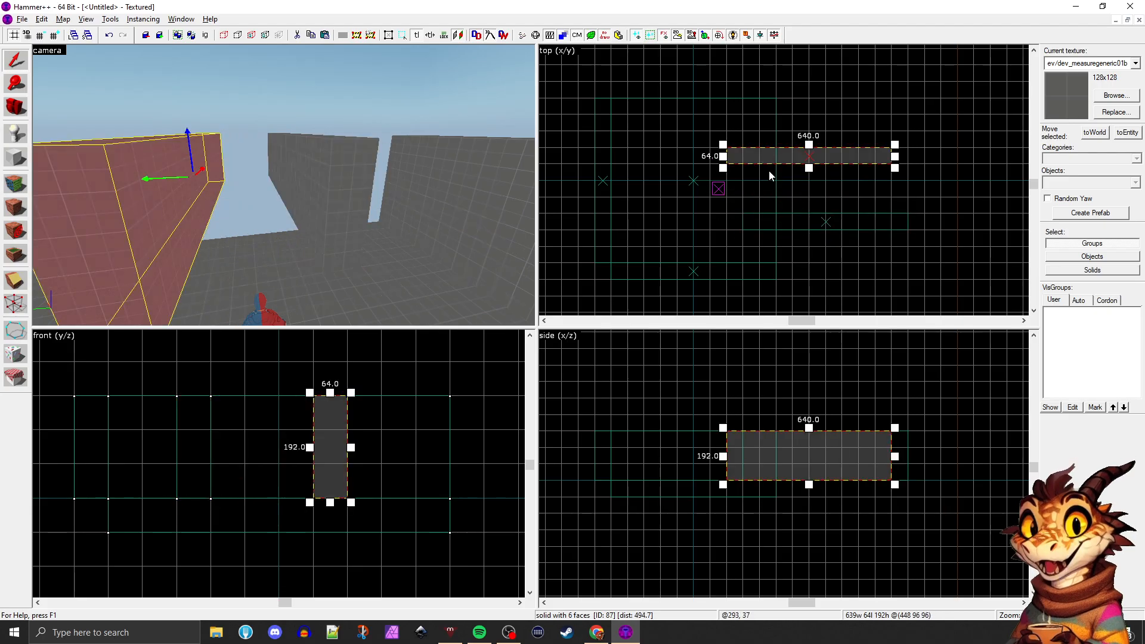
{"action": "key", "text": "ctrl+z"}
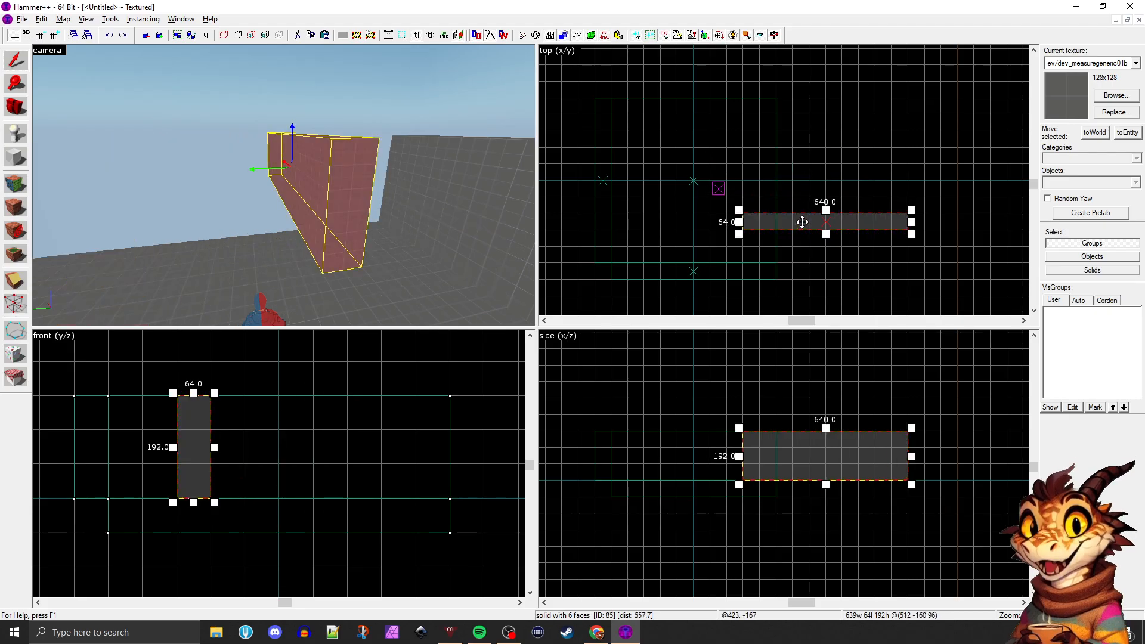
{"action": "mouse_move", "coordinate": [802, 222]}
{"action": "left_mouse_down", "text": "shift"}
{"action": "mouse_move", "coordinate": [818, 174]}
{"action": "mouse_move", "coordinate": [815, 83]}
{"action": "left_mouse_up", "text": "shift"}
{"action": "key", "text": "ctrl+z"}
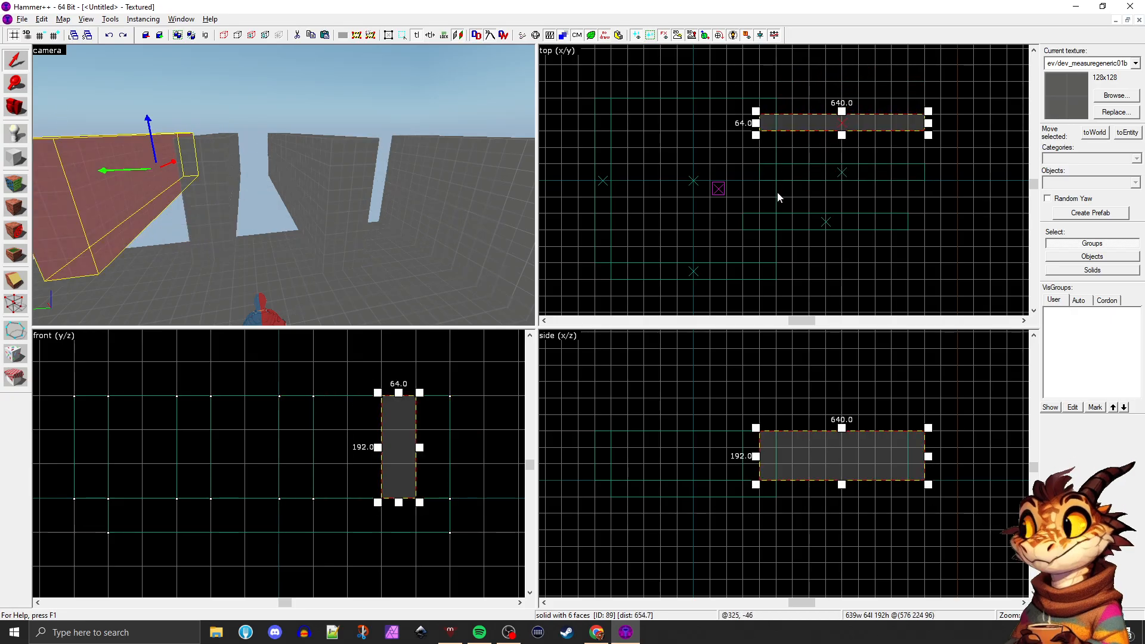
{"action": "key", "text": "ctrl+z"}
Reshape the pasted wall in the top view to 64 by 640 along the open floor edge opposite the side wall
{"action": "left_click_drag", "start_coordinate": [805, 222], "coordinate": [840, 254]}
{"action": "left_click_drag", "start_coordinate": [945, 242], "coordinate": [793, 95]}
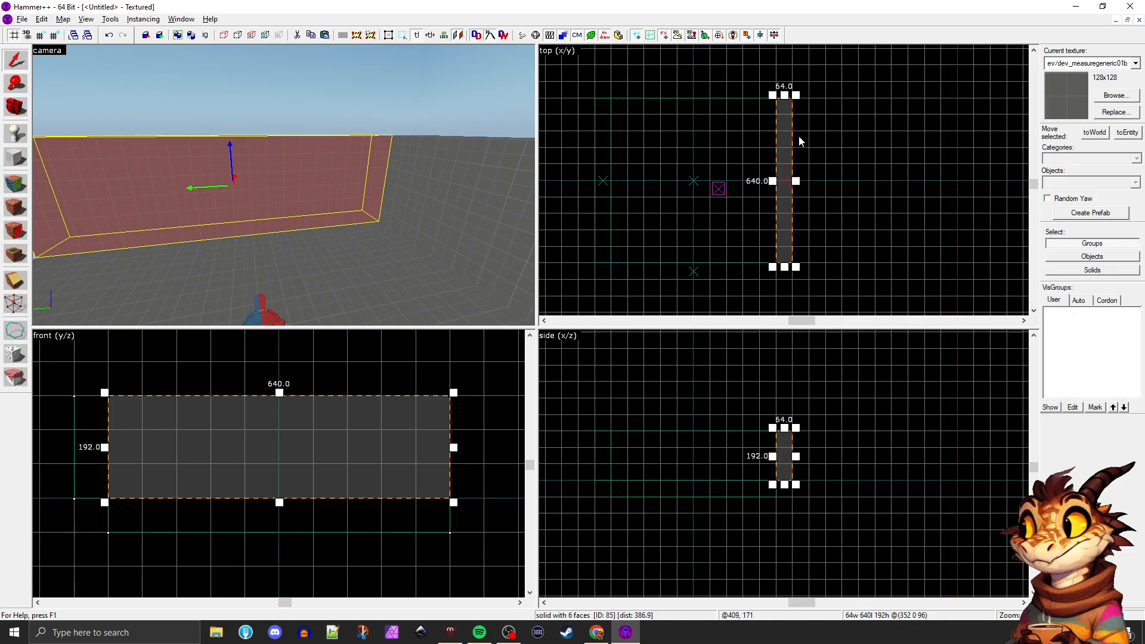
Paste Special another wall copy, reshape it to 640 by 64 along the last open floor edge, and clear the selection
{"action": "key", "text": "ctrl+shift+v"}
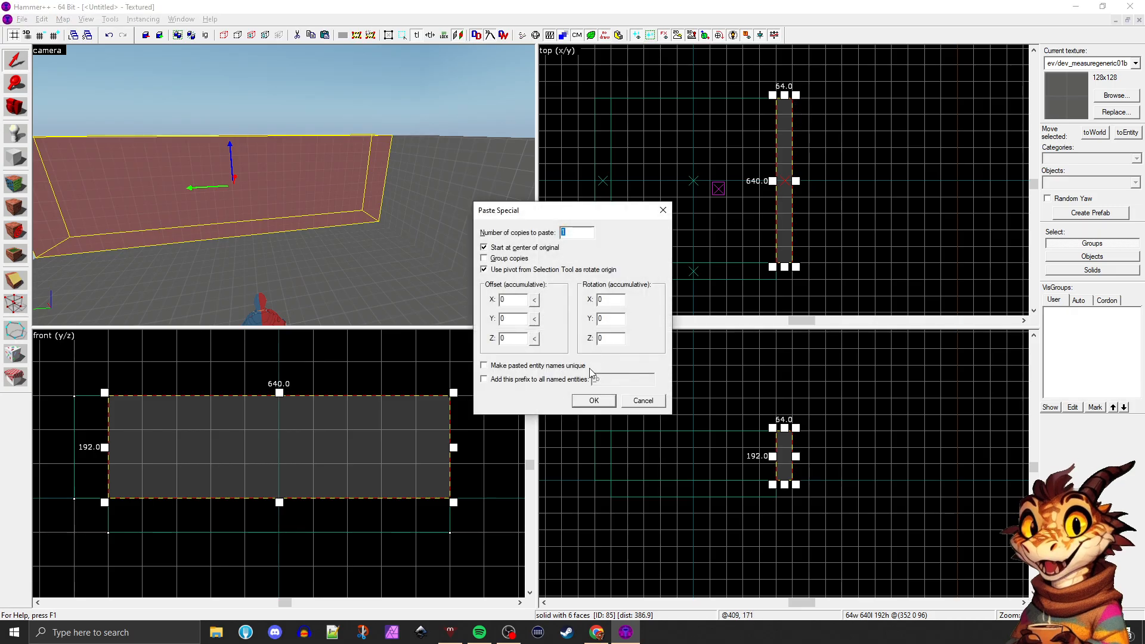
{"action": "left_click_drag", "start_coordinate": [782, 151], "coordinate": [771, 139]}
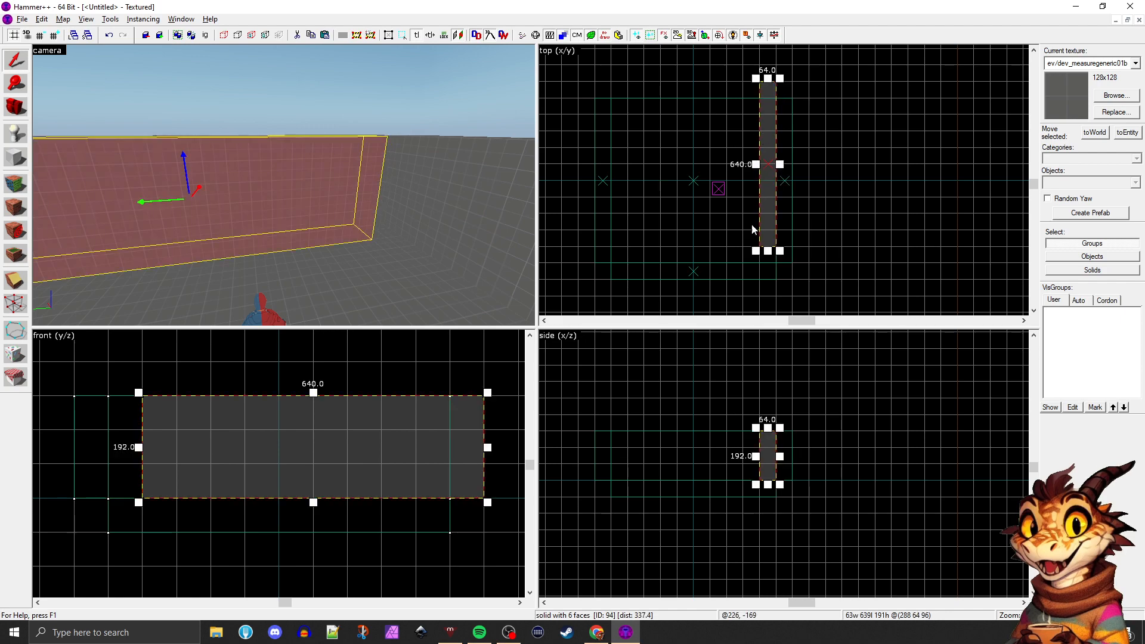
{"action": "left_click_drag", "start_coordinate": [755, 251], "coordinate": [609, 100]}
{"action": "left_click", "coordinate": [663, 142]}
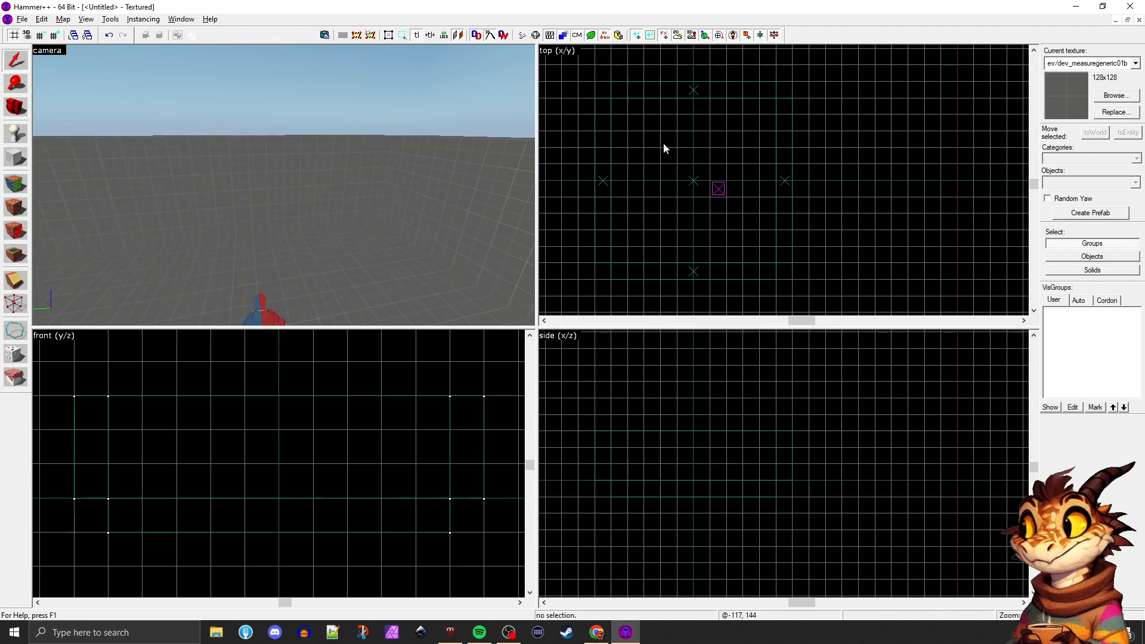
Check the four walls in the maximized camera view, select the floor block, and center the restored 2D views on it
{"action": "left_click", "coordinate": [19, 109]}
{"action": "left_click_drag", "start_coordinate": [179, 156], "coordinate": [283, 185]}
{"action": "key", "text": "shift+z"}
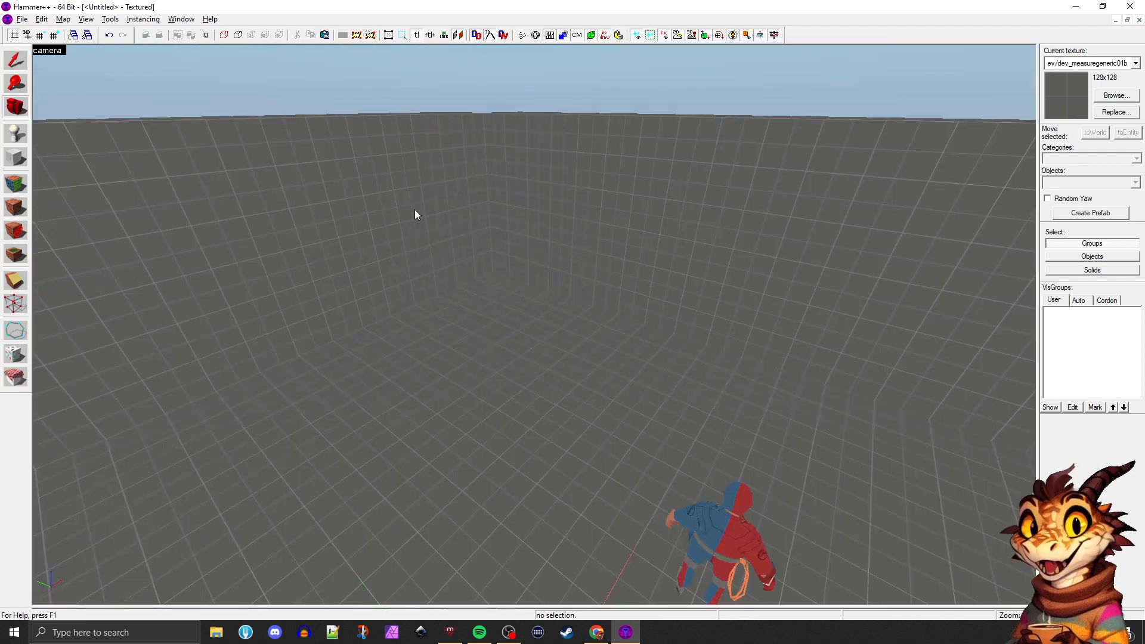
{"action": "left_click_drag", "start_coordinate": [415, 212], "coordinate": [534, 325]}
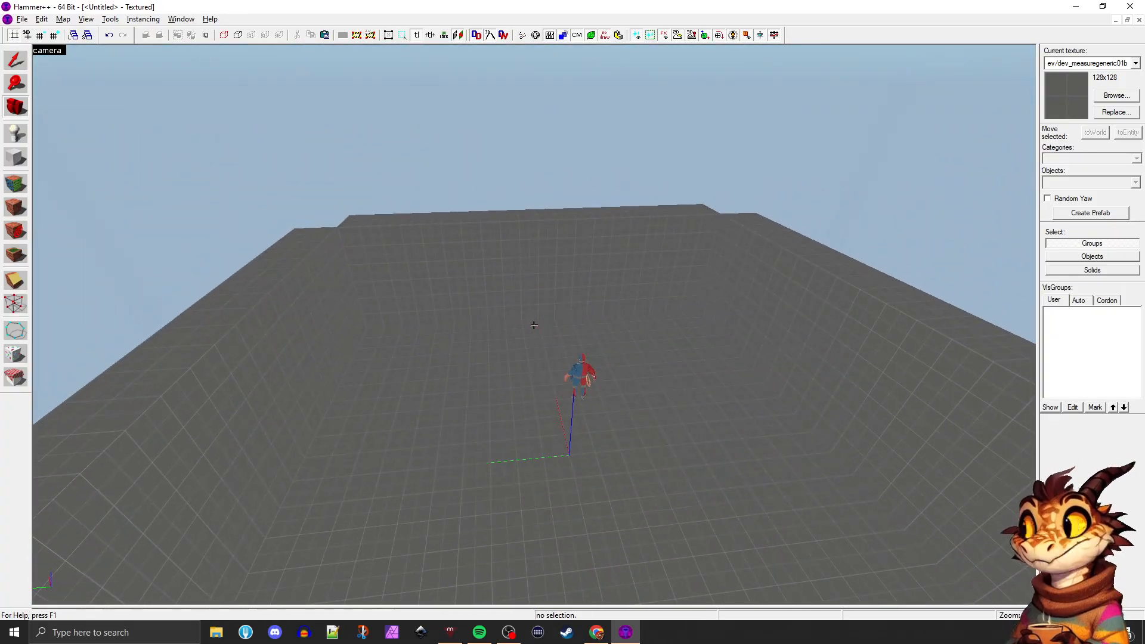
{"action": "left_click", "coordinate": [16, 60]}
{"action": "left_click", "coordinate": [451, 384]}
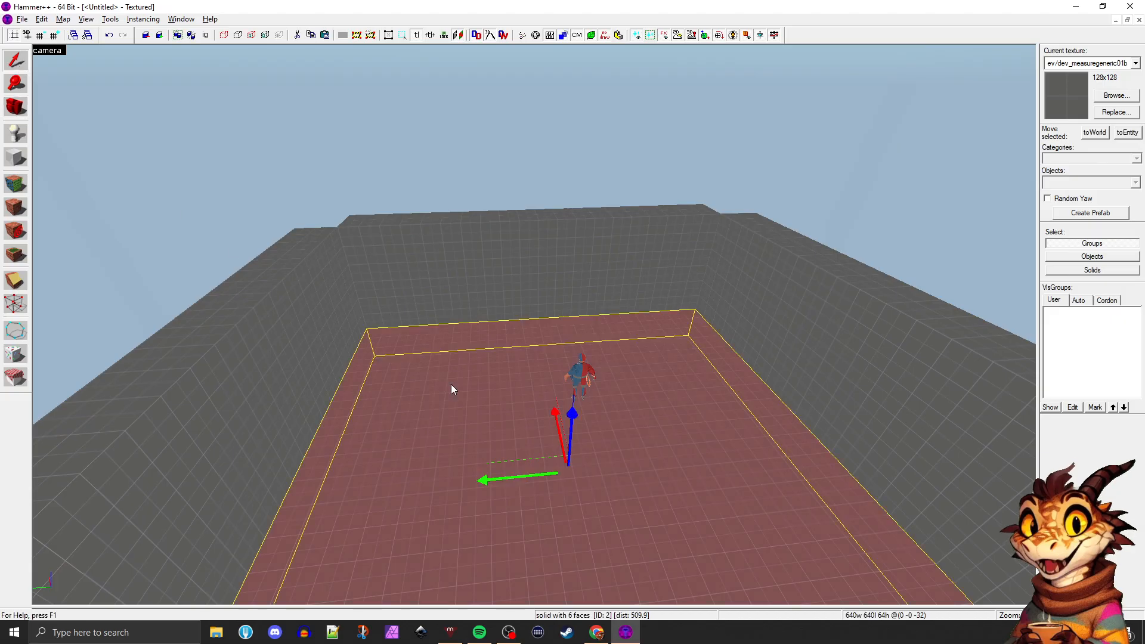
{"action": "key", "text": "shift+z"}
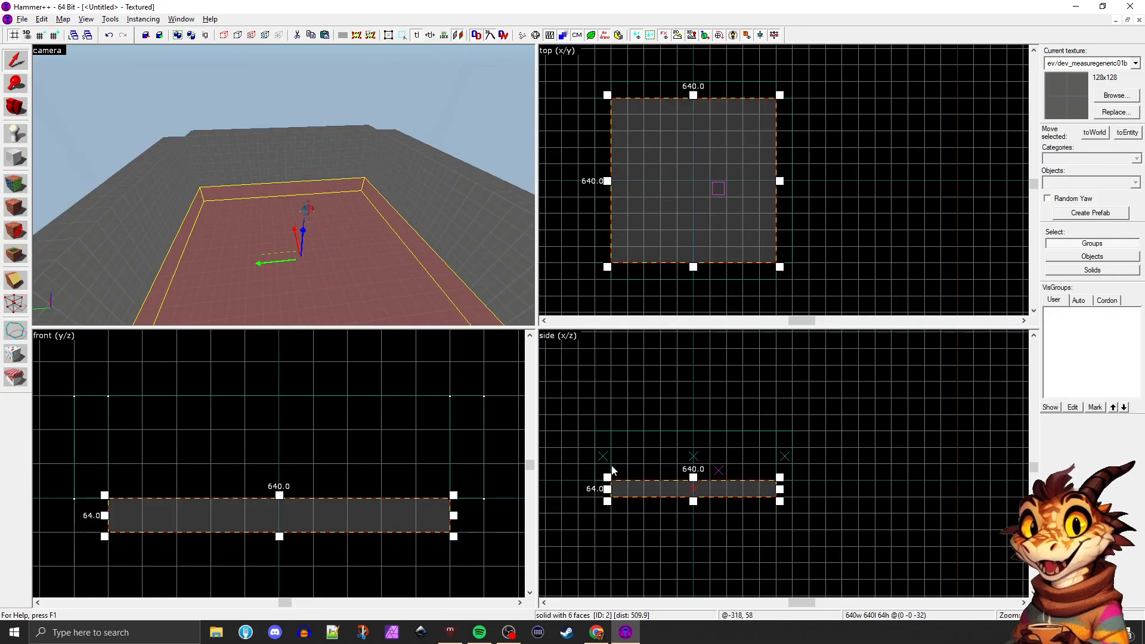
{"action": "key", "text": "ctrl+e"}
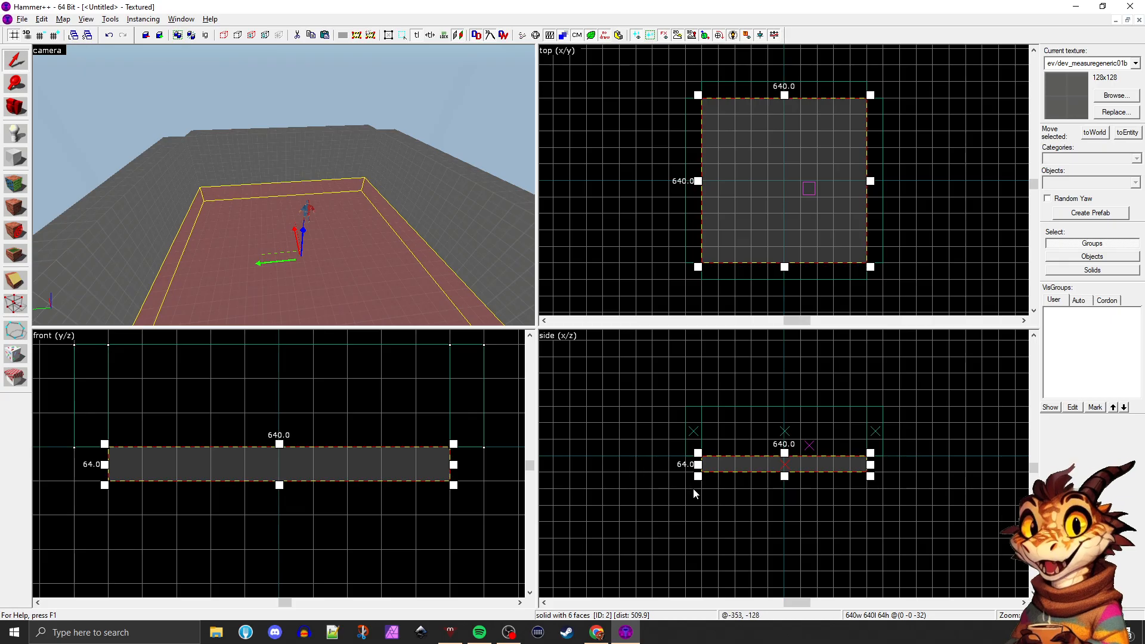
Paste a copy of the floor block and move it in the side view onto the wall tops as a ceiling
{"action": "key", "text": "ctrl+v"}
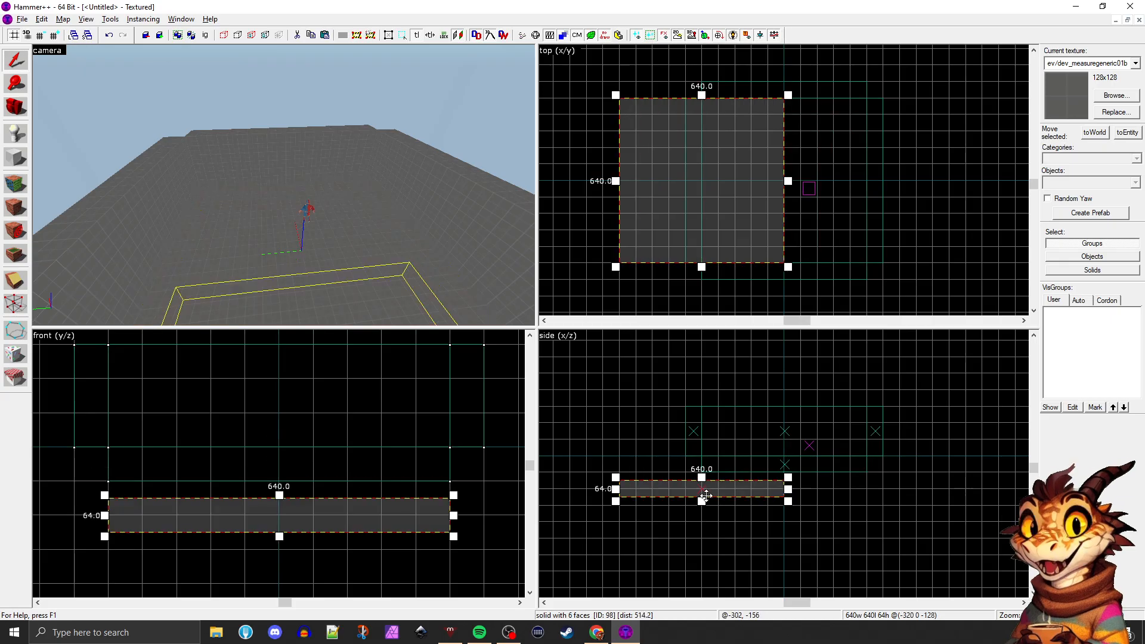
{"action": "left_click_drag", "start_coordinate": [668, 501], "coordinate": [746, 436]}
{"action": "left_click", "coordinate": [619, 496]}
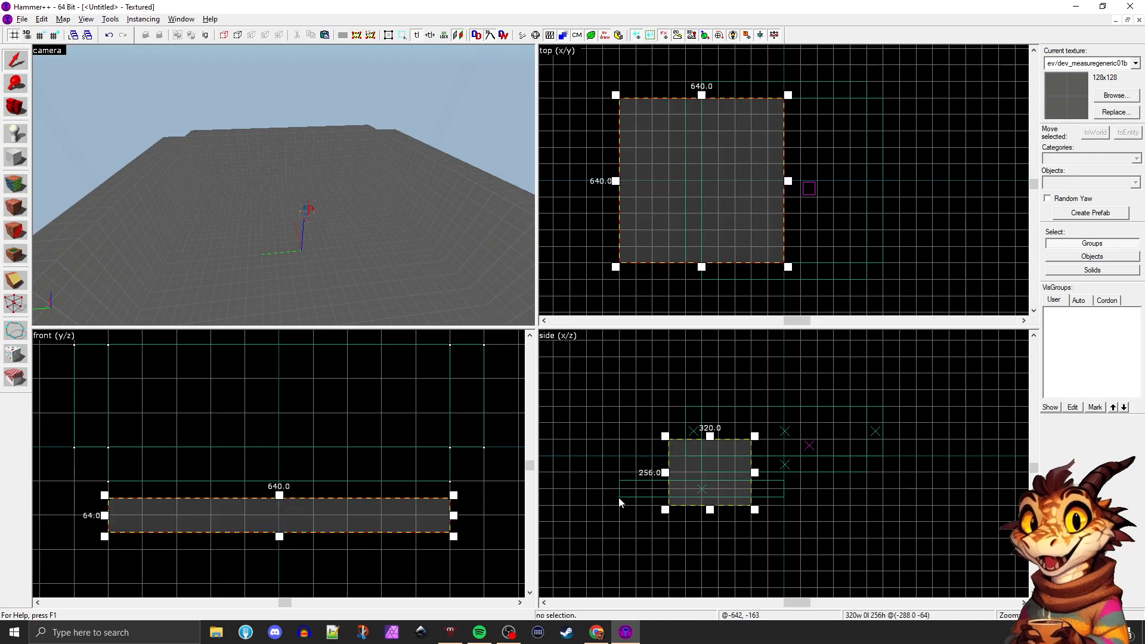
{"action": "mouse_move", "coordinate": [681, 488]}
{"action": "left_mouse_down"}
{"action": "mouse_move", "coordinate": [747, 433]}
{"action": "mouse_move", "coordinate": [764, 396]}
{"action": "left_mouse_up"}
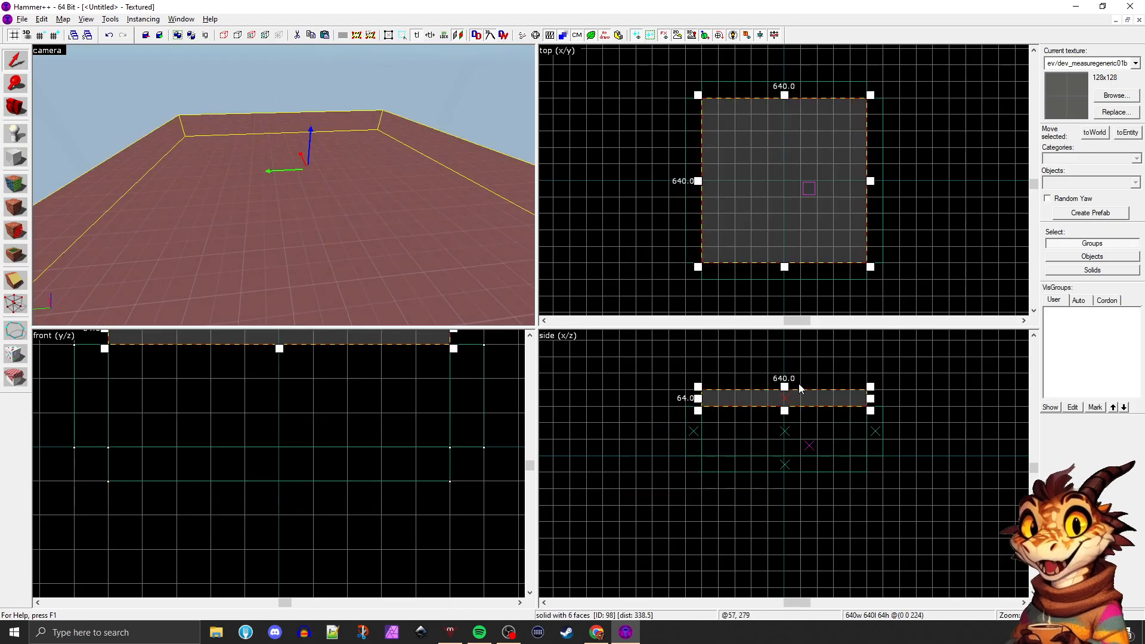
{"action": "scroll", "coordinate": [799, 388], "scroll_direction": "up", "scroll_amount": 3}
{"action": "scroll", "coordinate": [799, 389], "scroll_direction": "up", "scroll_amount": 1}
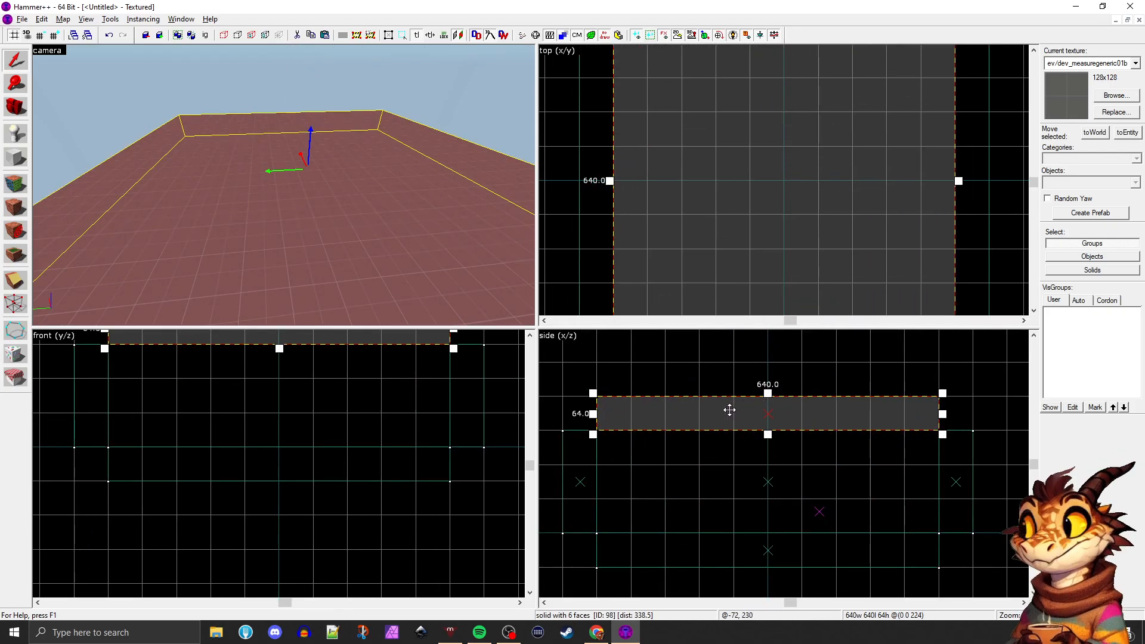
{"action": "scroll", "coordinate": [725, 412], "scroll_direction": "down", "scroll_amount": 1}
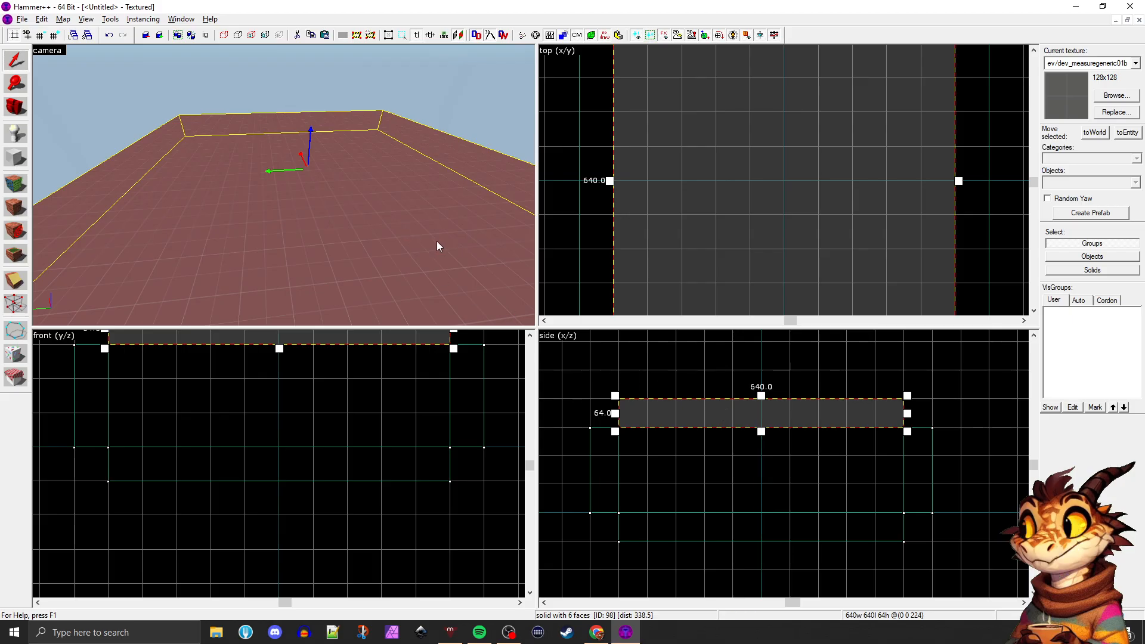
Clear the ceiling selection and fly the camera around inside the room to inspect it
{"action": "key", "text": "z"}
{"action": "key", "text": "w"}
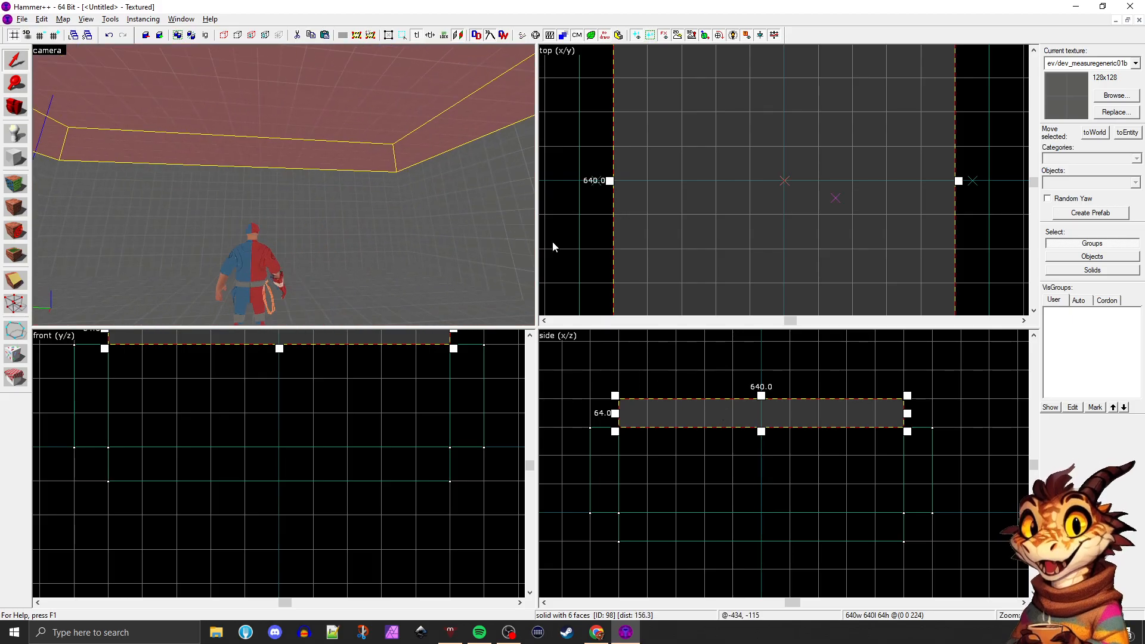
{"action": "key", "text": "Delete"}
{"action": "key", "text": "s"}
{"action": "key", "text": "w"}
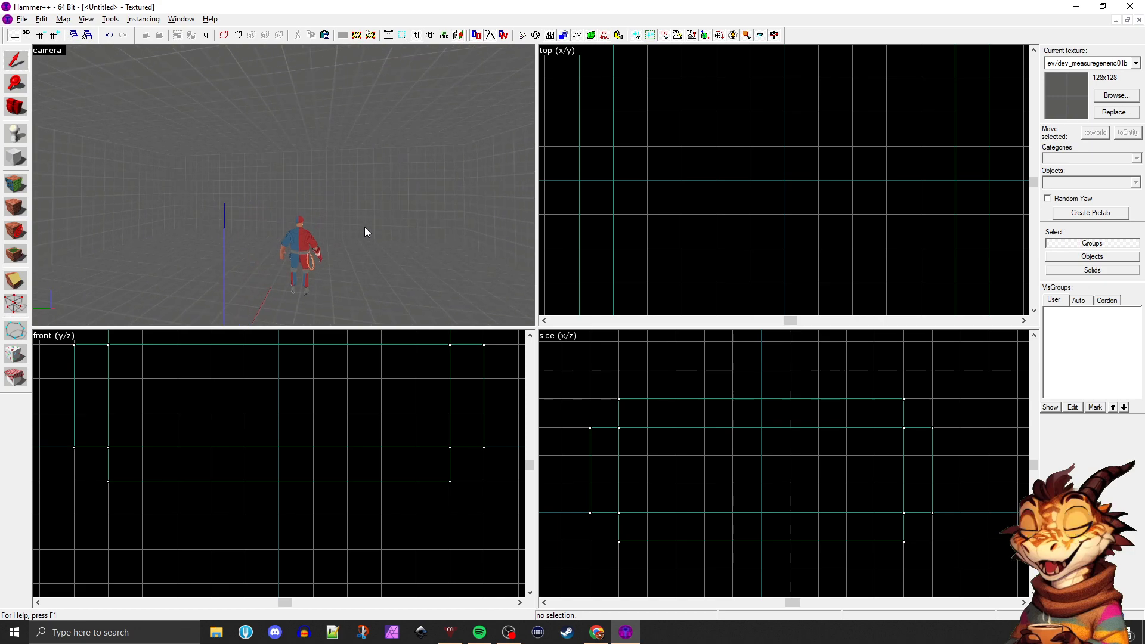
{"action": "key", "text": "w"}
{"action": "key", "text": "s"}
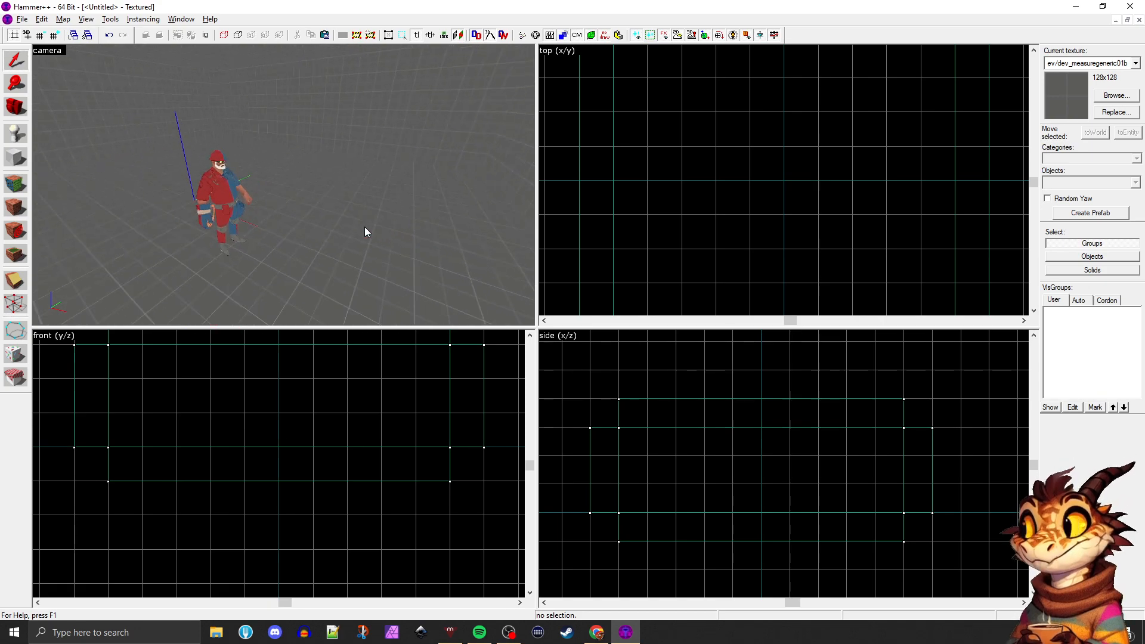
Start saving the untitled map and reposition the Save As dialog over the views
{"action": "key", "text": "w"}
{"action": "key", "text": "d"}
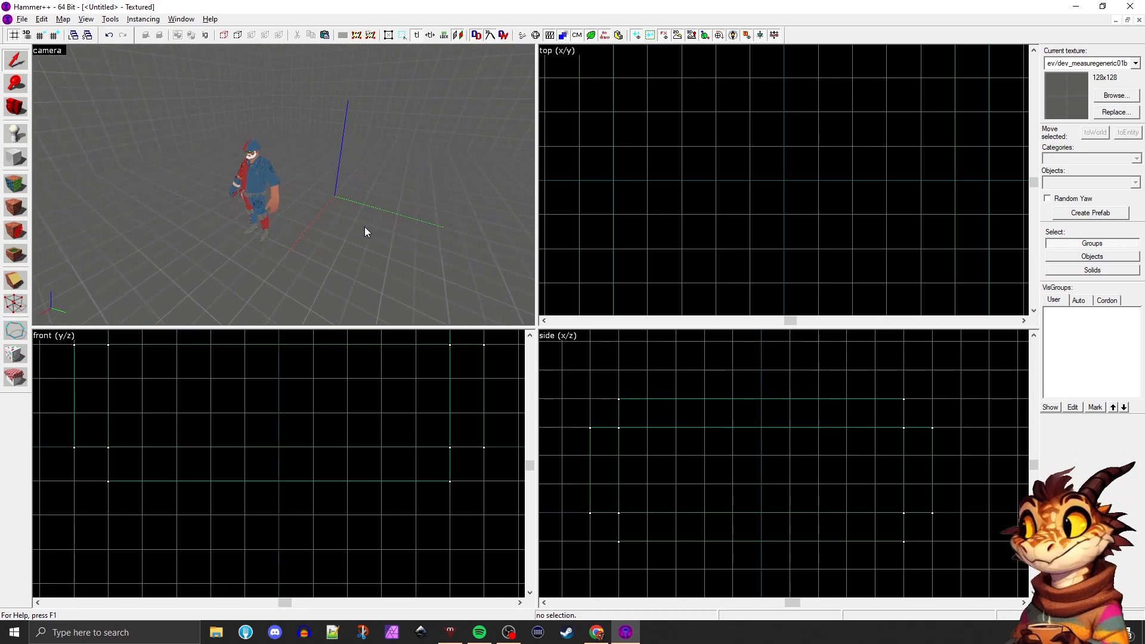
{"action": "key", "text": "ctrl+s"}
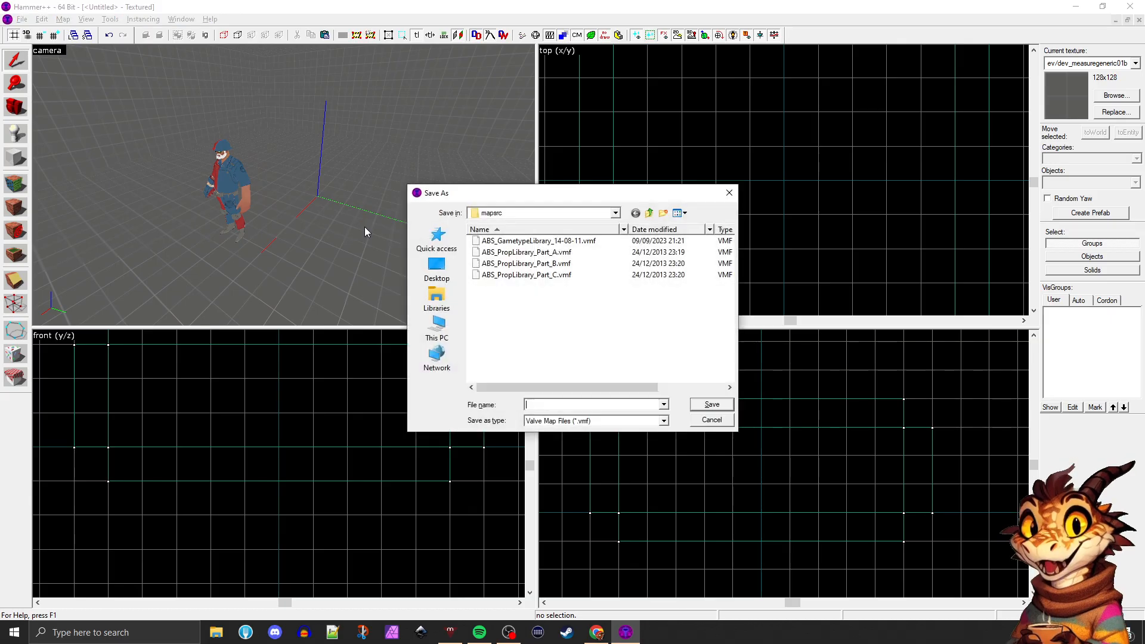
{"action": "left_click_drag", "start_coordinate": [538, 201], "coordinate": [415, 149]}
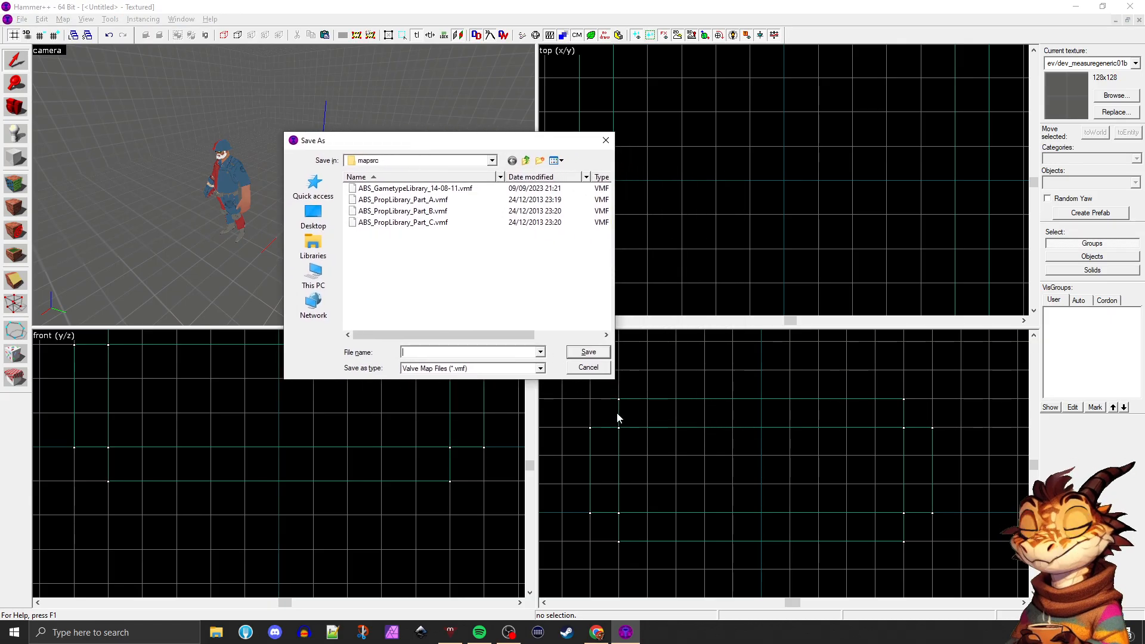
{"action": "left_click_drag", "start_coordinate": [492, 334], "coordinate": [451, 332]}
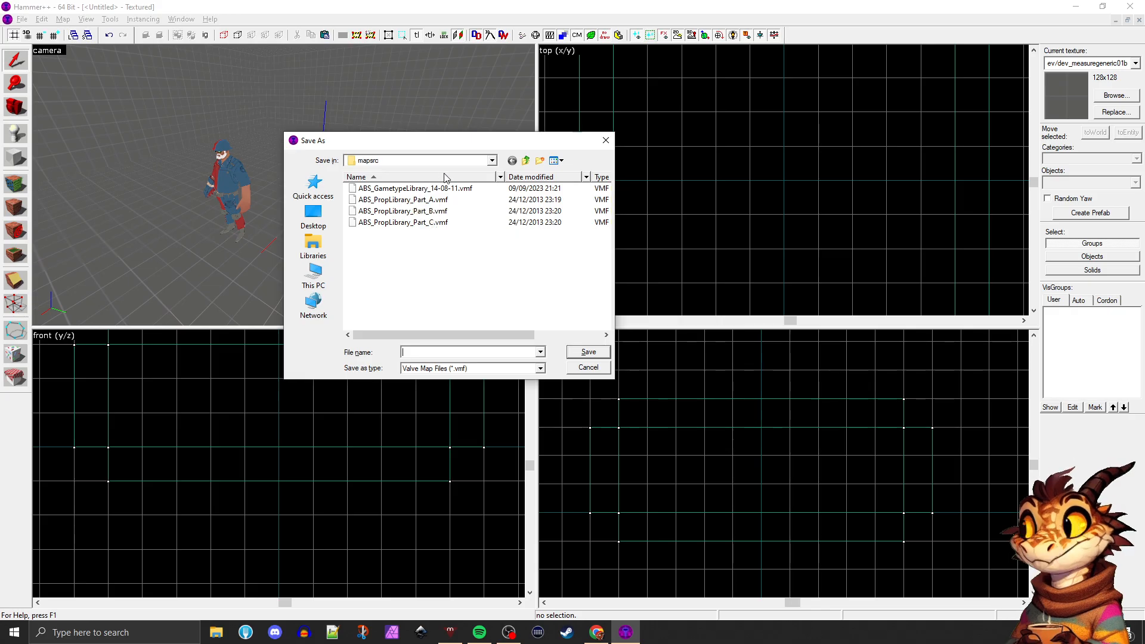
Look through the Desktop location for a folder to save the map in
{"action": "left_click", "coordinate": [491, 161]}
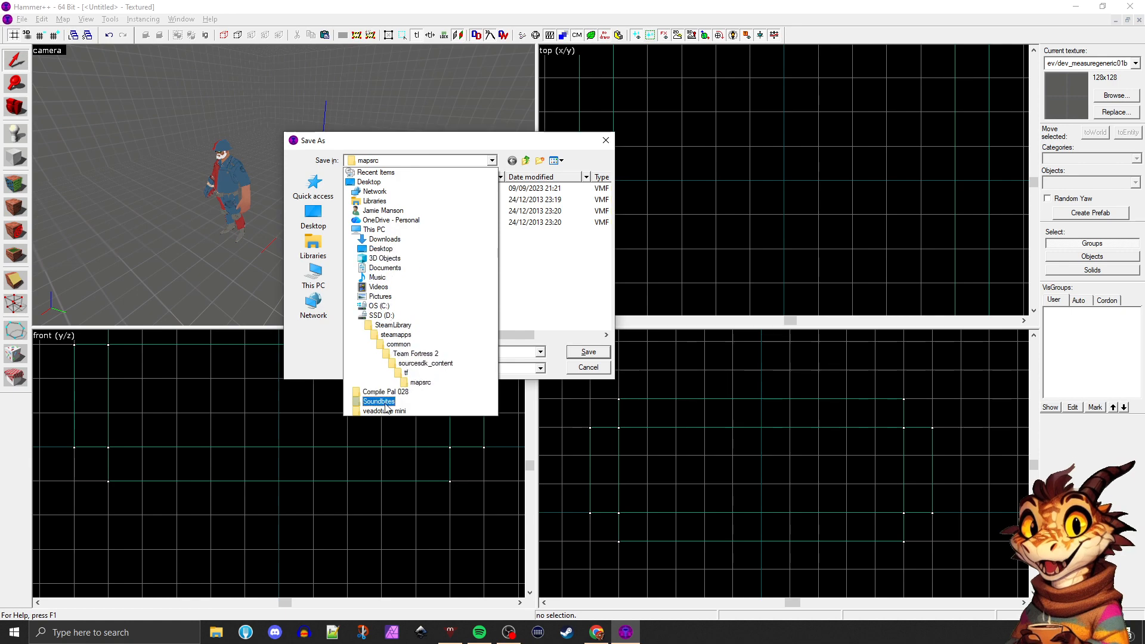
{"action": "left_click", "coordinate": [315, 222]}
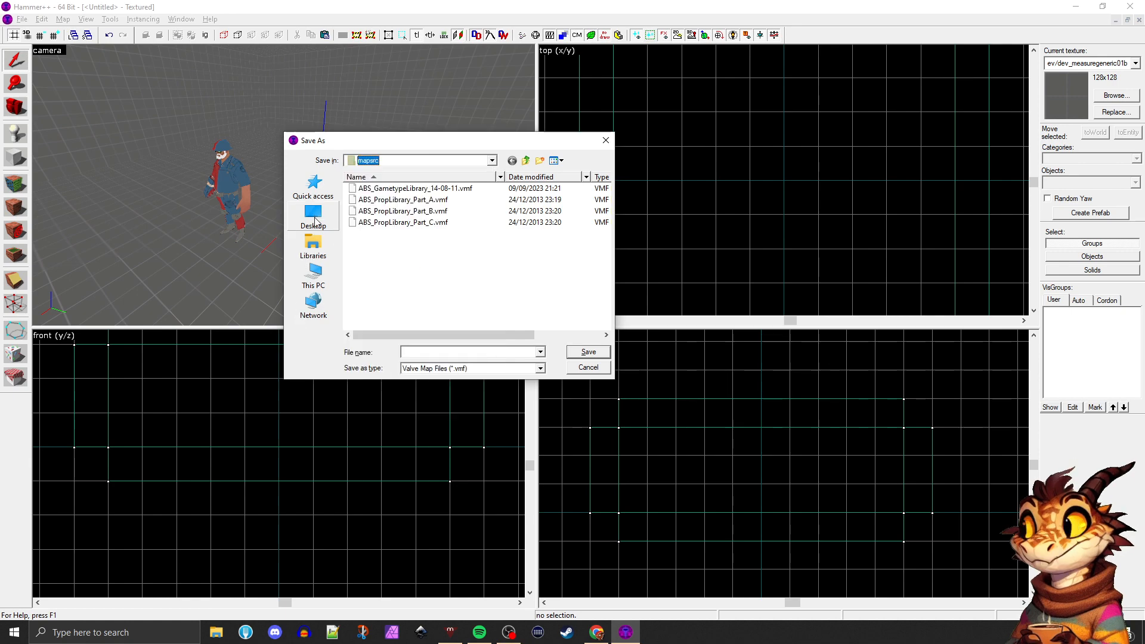
{"action": "left_click", "coordinate": [315, 222]}
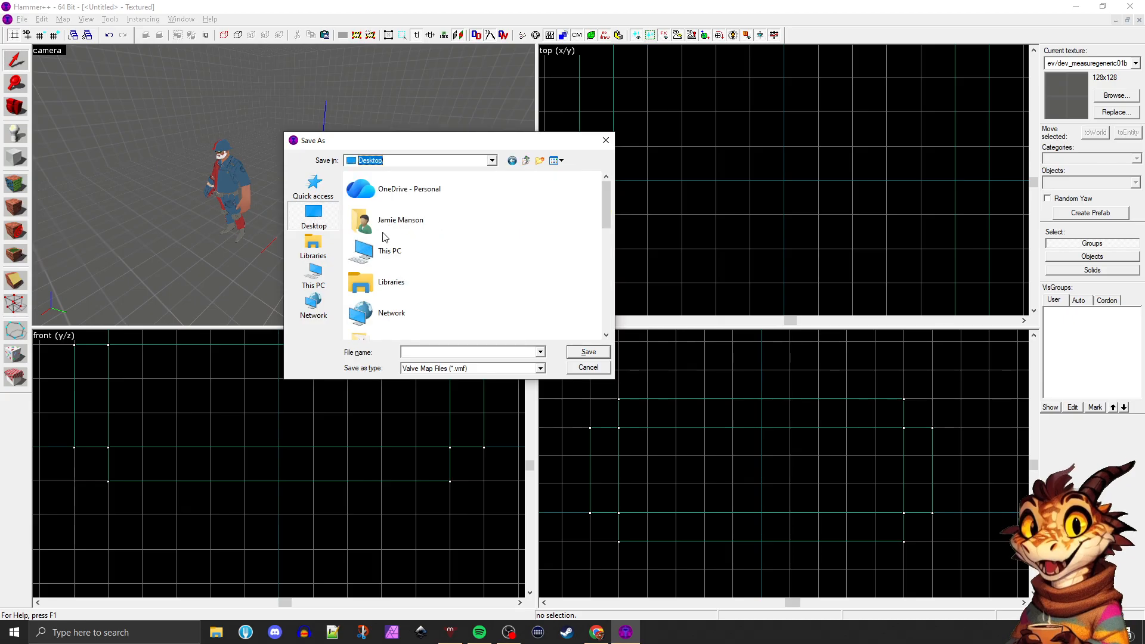
{"action": "scroll", "coordinate": [373, 238], "scroll_direction": "down", "scroll_amount": 1}
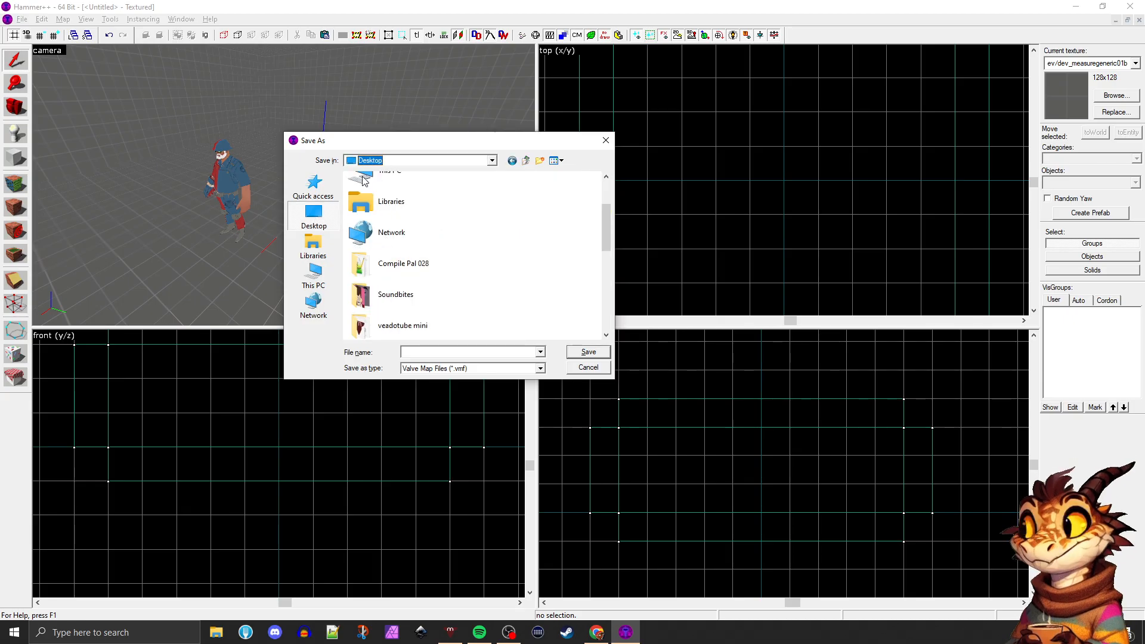
Save the map as test_map in the TF2Maps\Tools folder on the SSD (D:) drive
{"action": "left_click", "coordinate": [398, 161]}
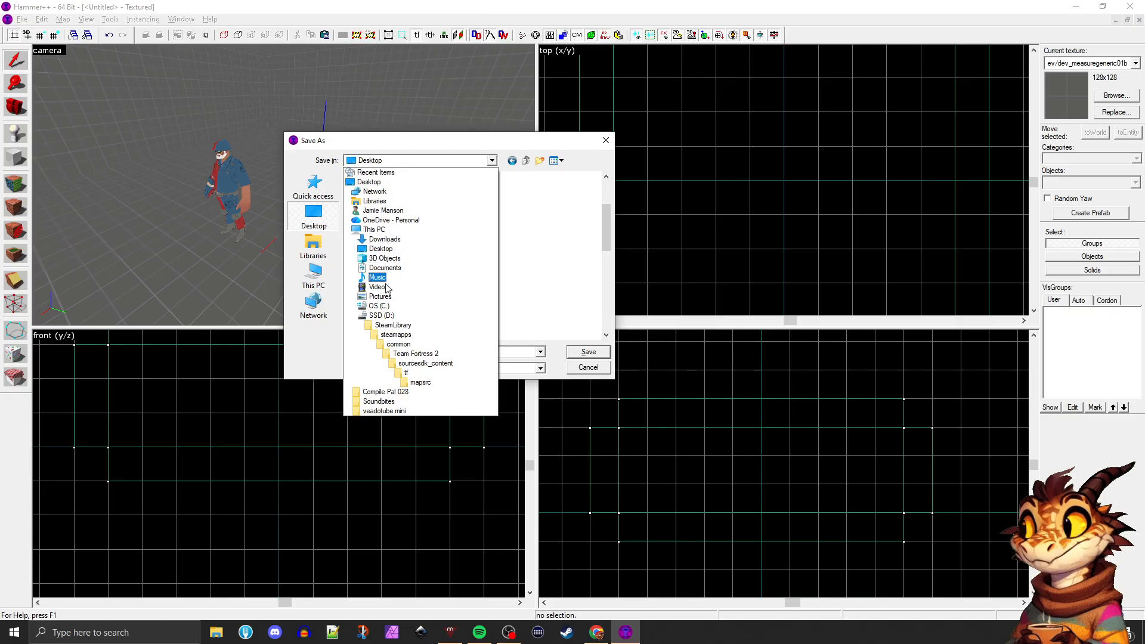
{"action": "left_click", "coordinate": [388, 315]}
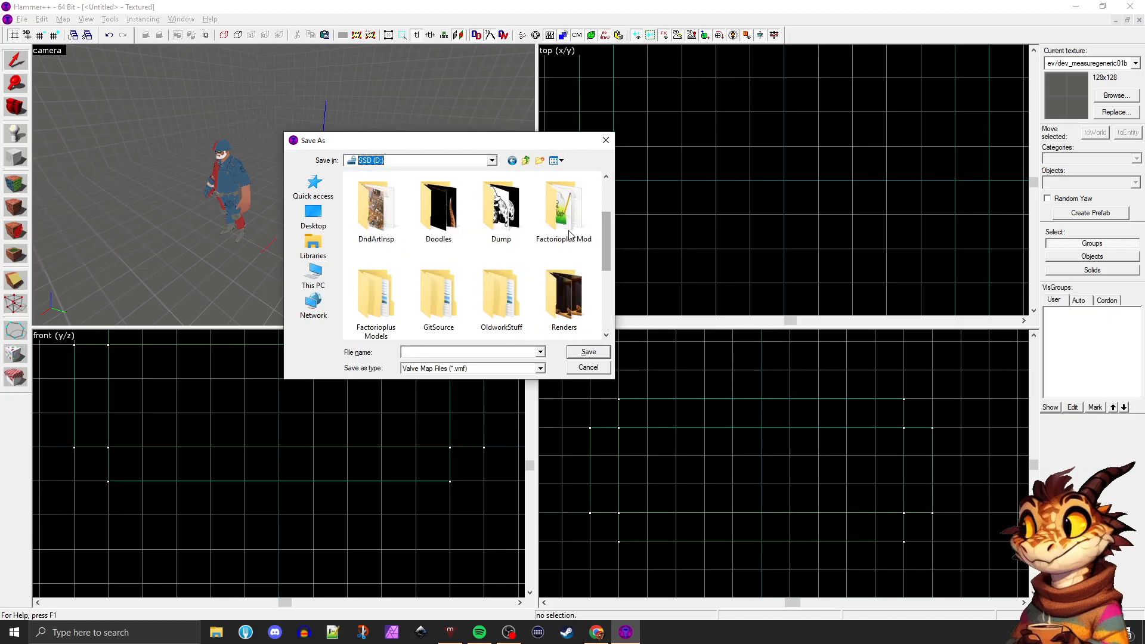
{"action": "left_click_drag", "start_coordinate": [605, 245], "coordinate": [604, 297]}
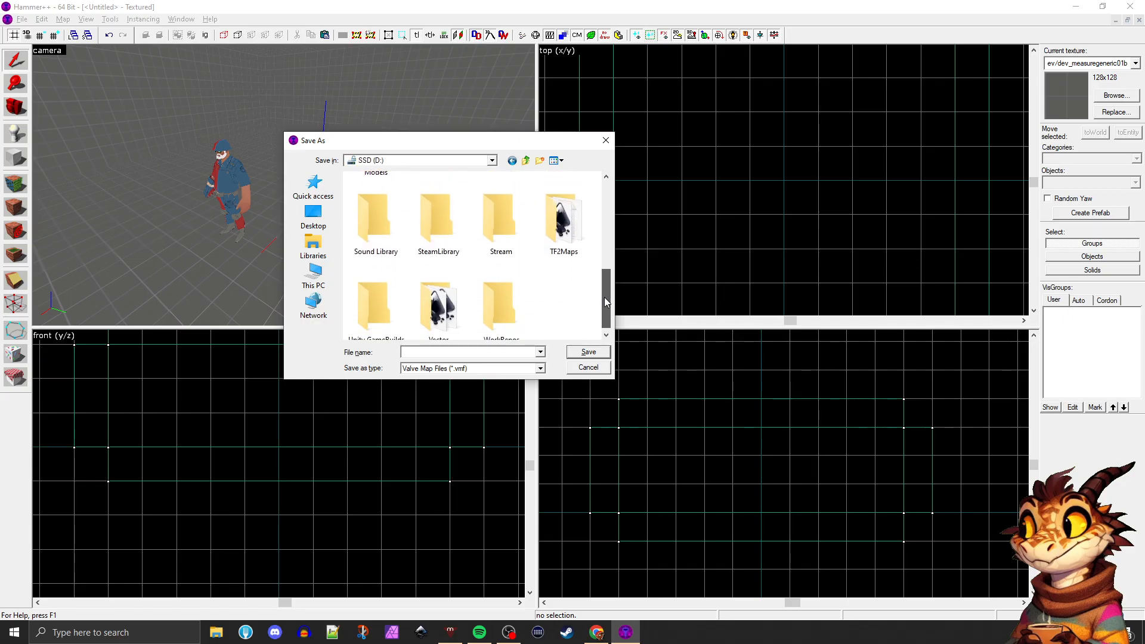
{"action": "double_click", "coordinate": [567, 232]}
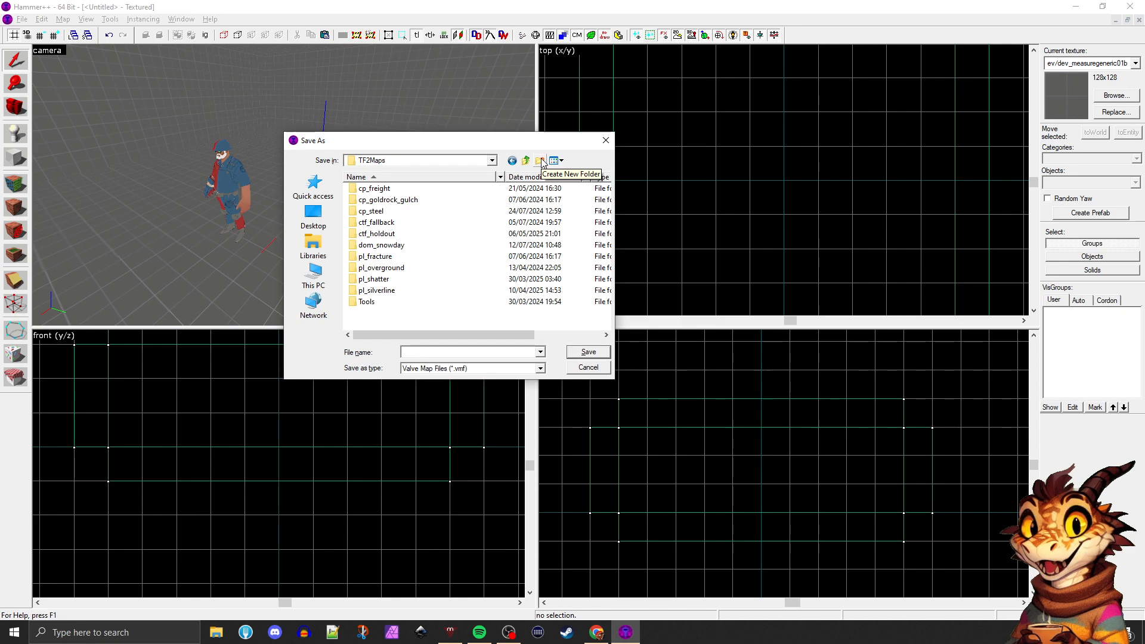
{"action": "double_click", "coordinate": [365, 303]}
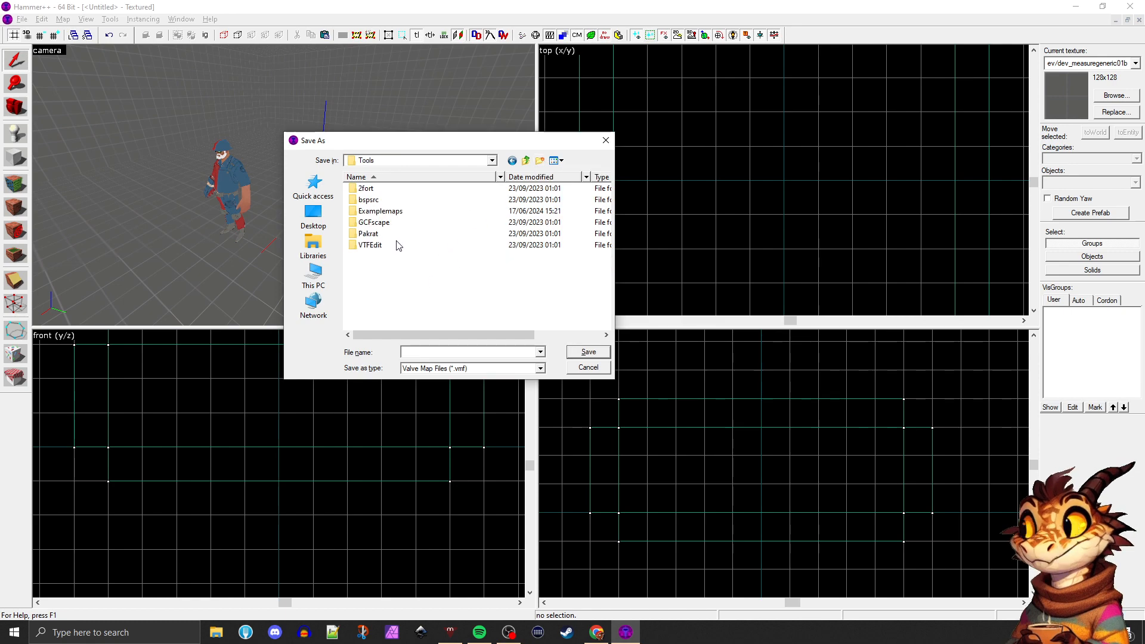
{"action": "left_click", "coordinate": [417, 351]}
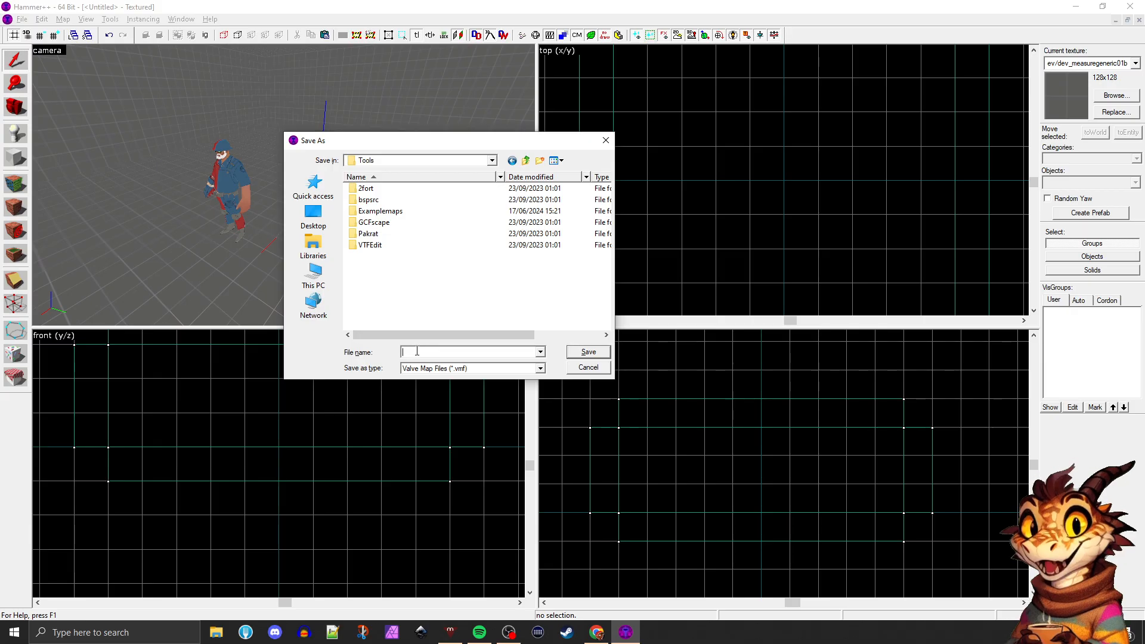
{"action": "type", "text": "test"}
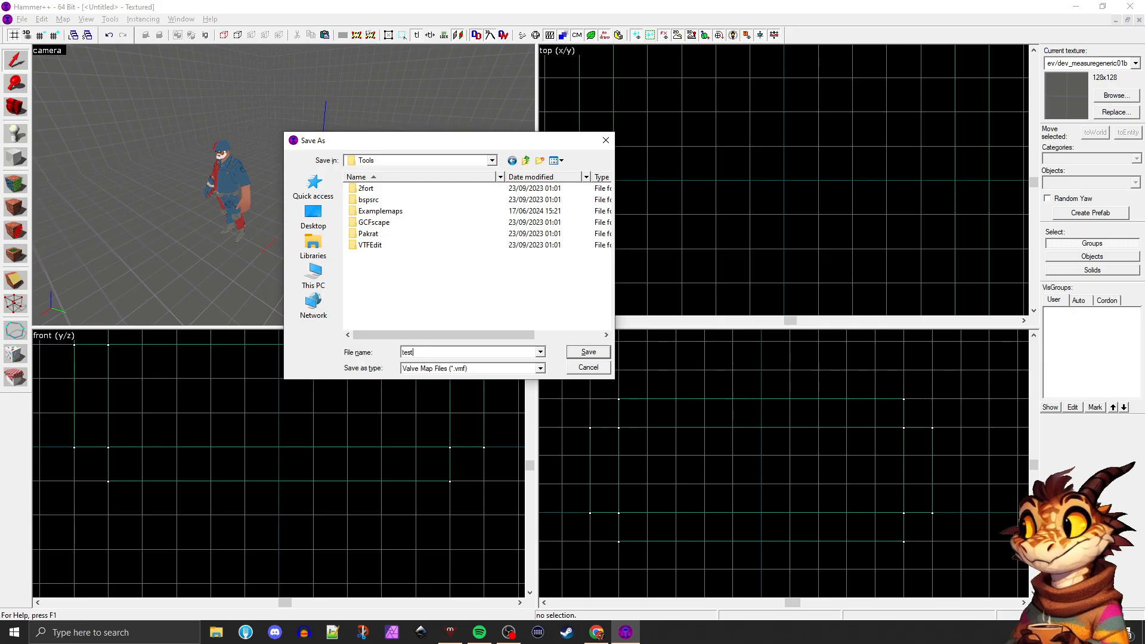
{"action": "type", "text": "_map"}
{"action": "key", "text": "Return"}
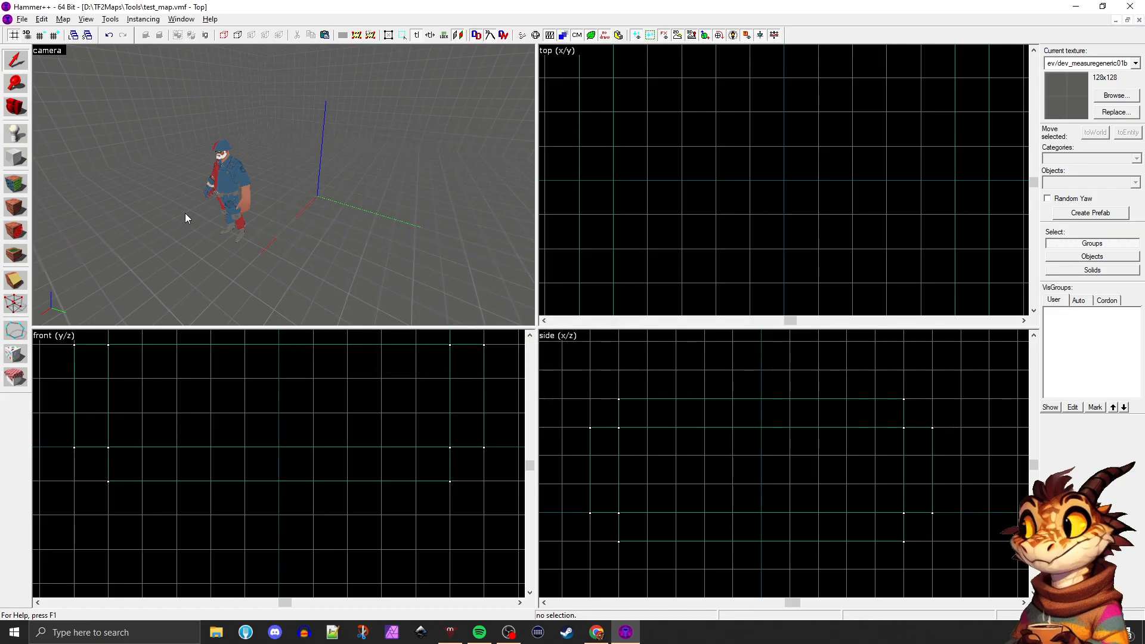
Activate the Camera tool, fly around the mannequin and maximize the camera view
{"action": "left_click", "coordinate": [16, 106]}
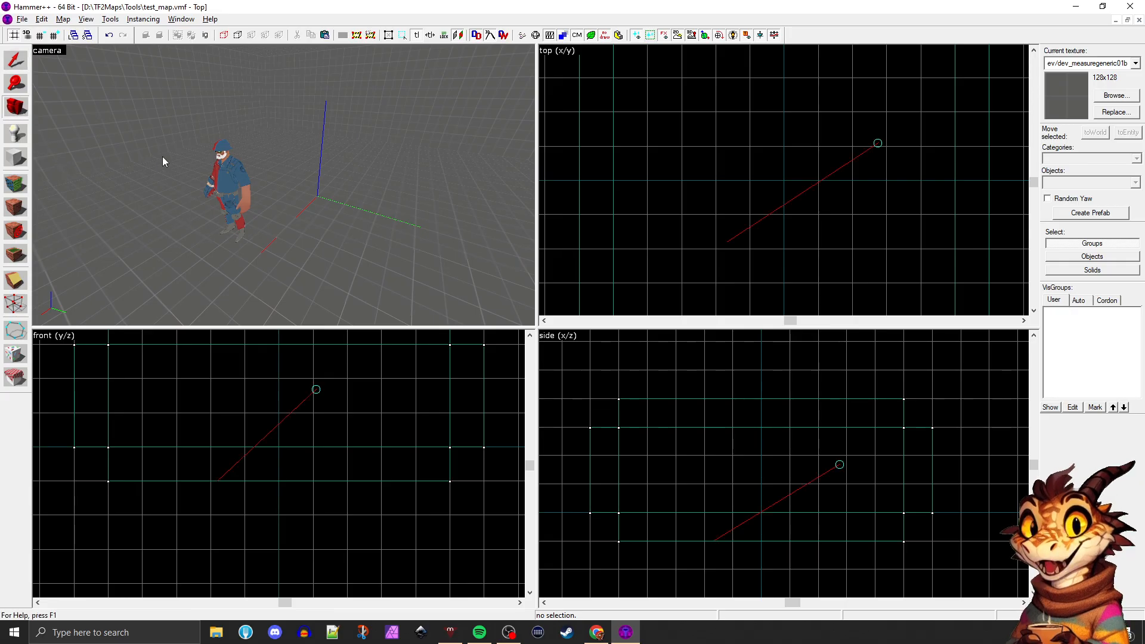
{"action": "left_click_drag", "start_coordinate": [162, 157], "coordinate": [284, 186]}
{"action": "key", "text": "s"}
{"action": "key", "text": "w"}
{"action": "key", "text": "s"}
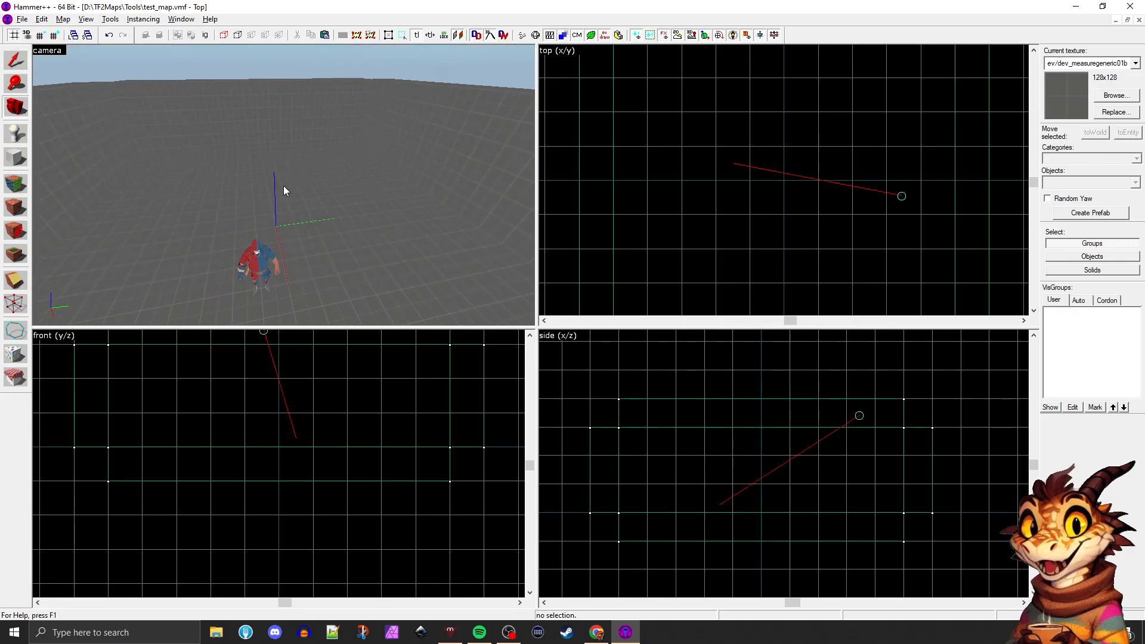
{"action": "key", "text": "w"}
{"action": "key", "text": "shift+z"}
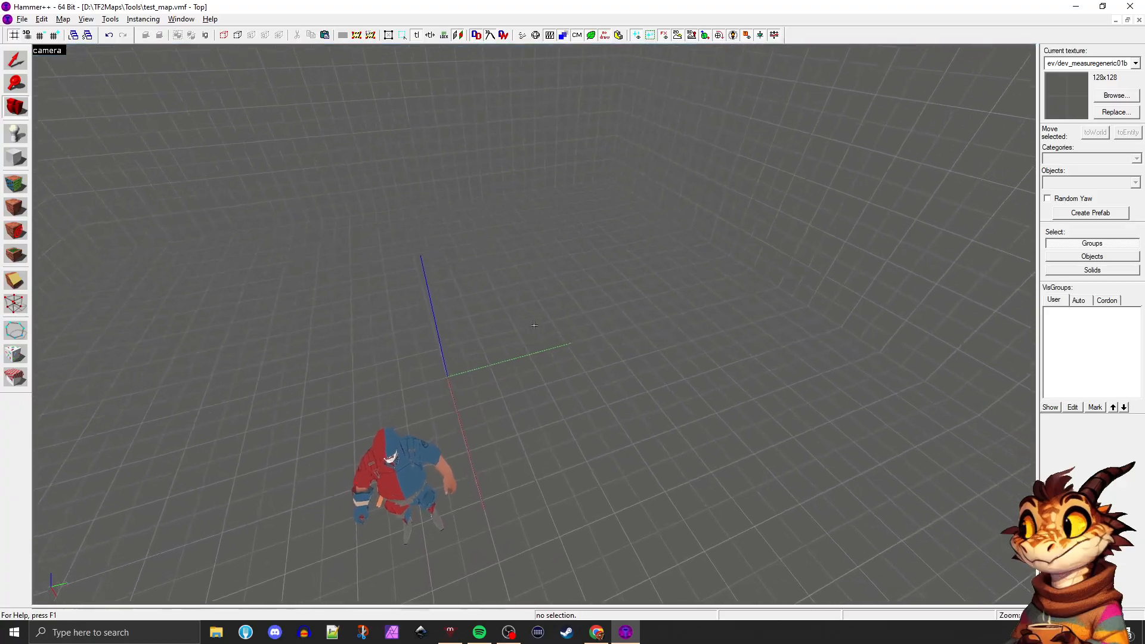
Inspect the walls, floor and ceiling of the closed room from several angles around the mannequin
{"action": "key", "text": "s"}
{"action": "key", "text": "z"}
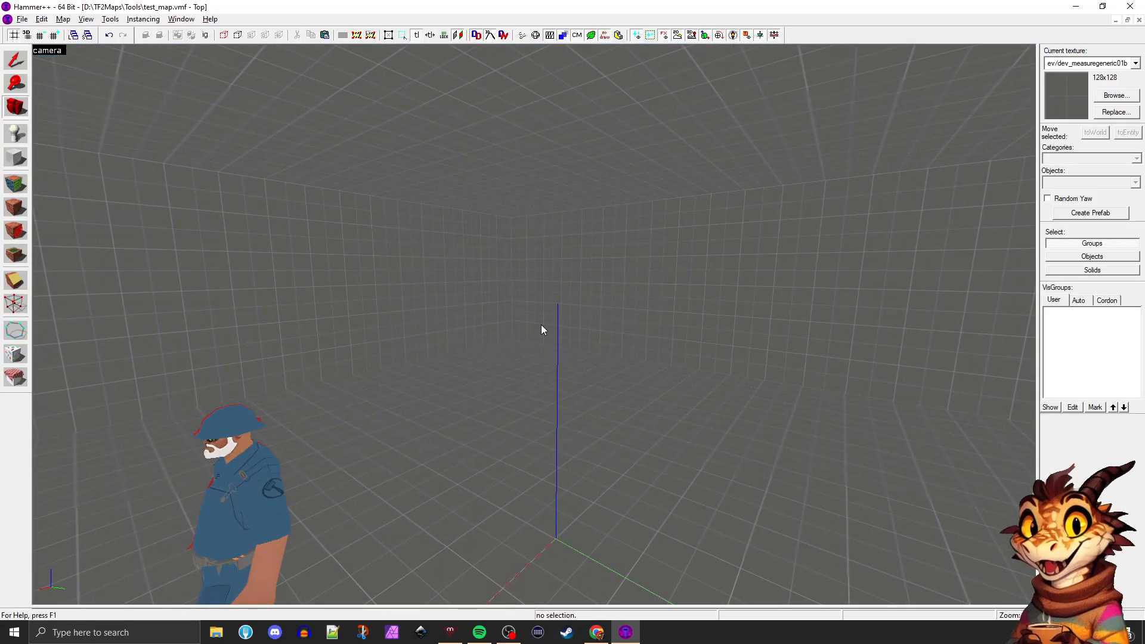
{"action": "key", "text": "shift+z"}
{"action": "key", "text": "shift+z"}
{"action": "key", "text": "z"}
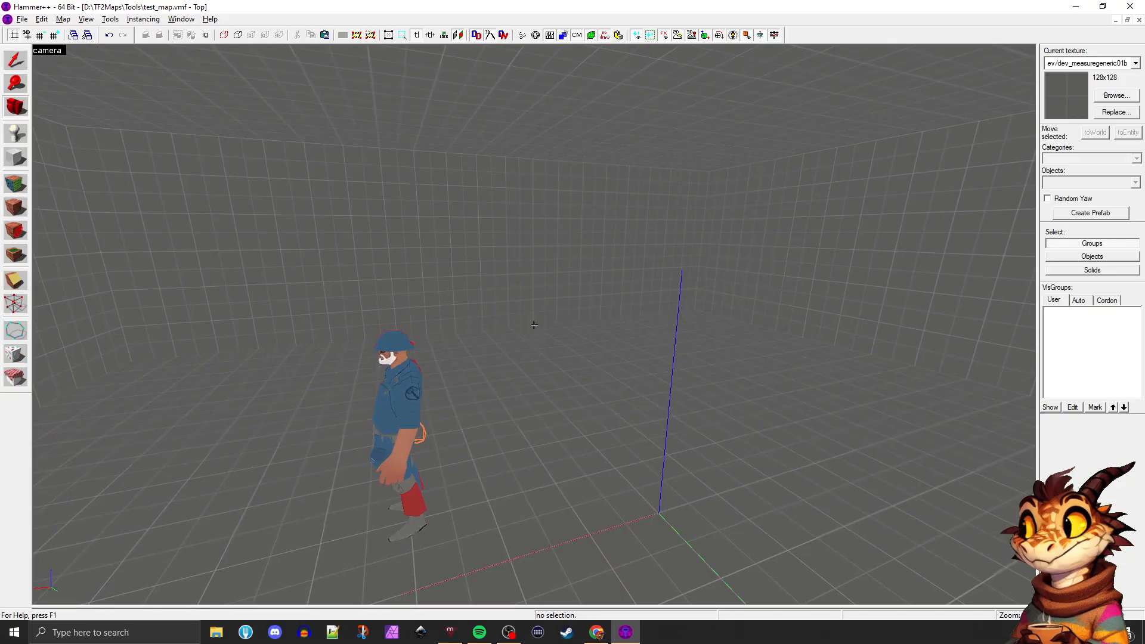
{"action": "key", "text": "d"}
{"action": "key", "text": "d"}
{"action": "key", "text": "w"}
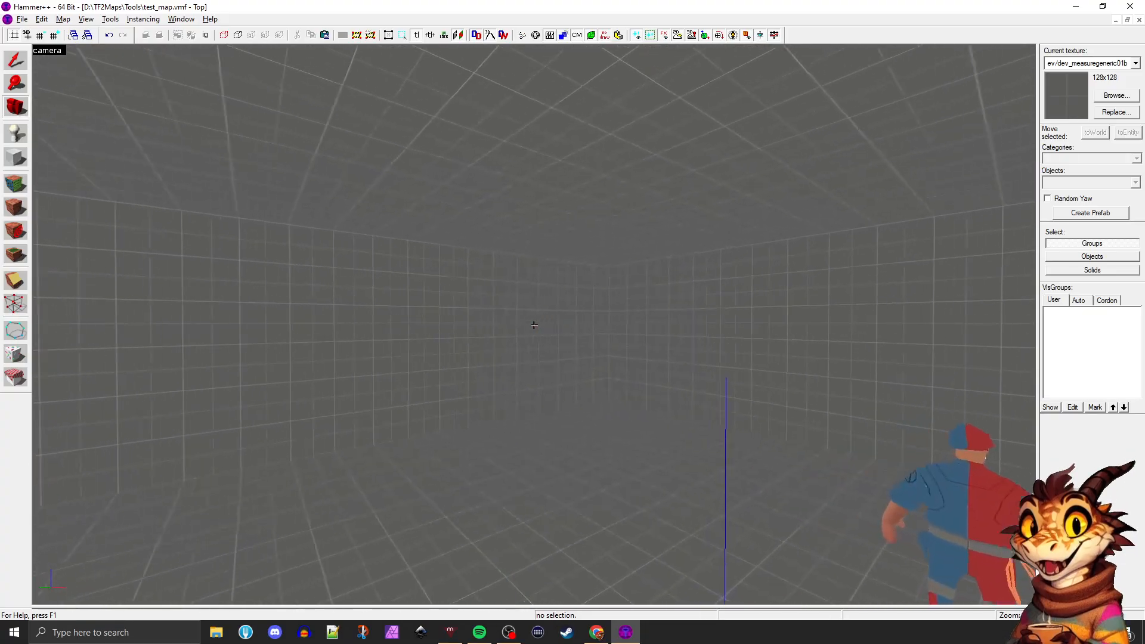
{"action": "key", "text": "s"}
{"action": "key", "text": "z"}
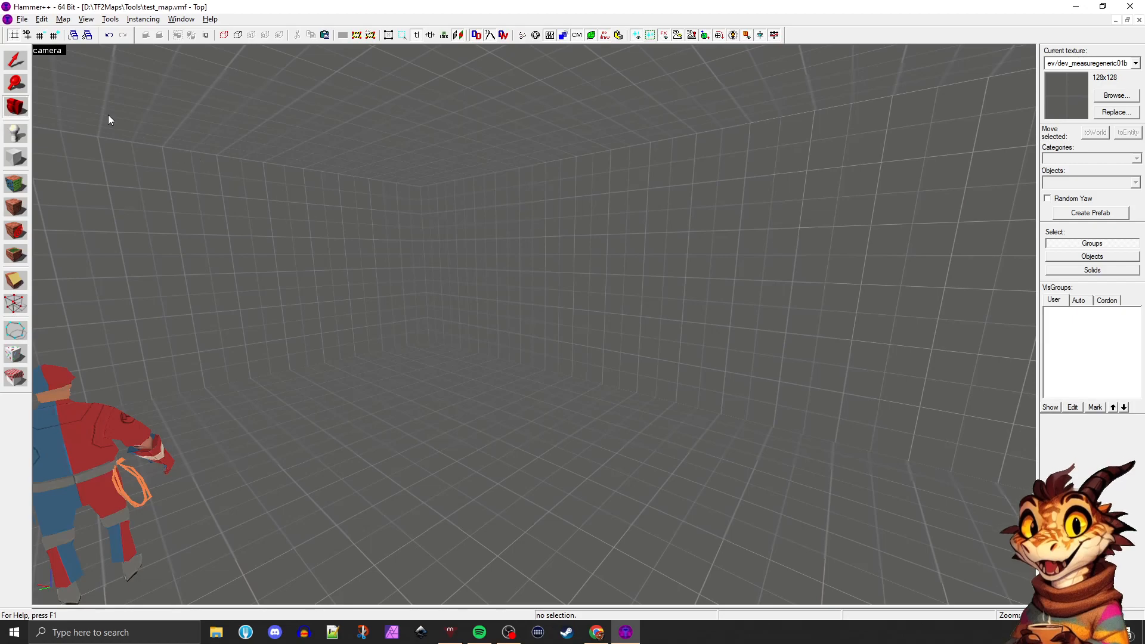
{"action": "key", "text": "z"}
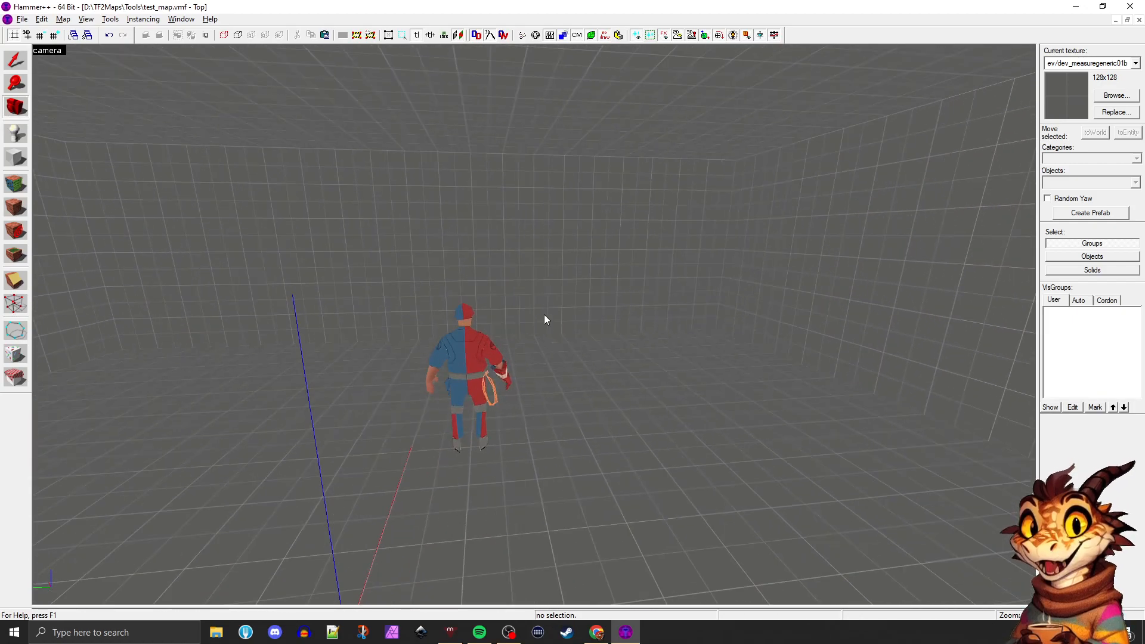
{"action": "left_click_drag", "start_coordinate": [544, 314], "coordinate": [534, 324]}
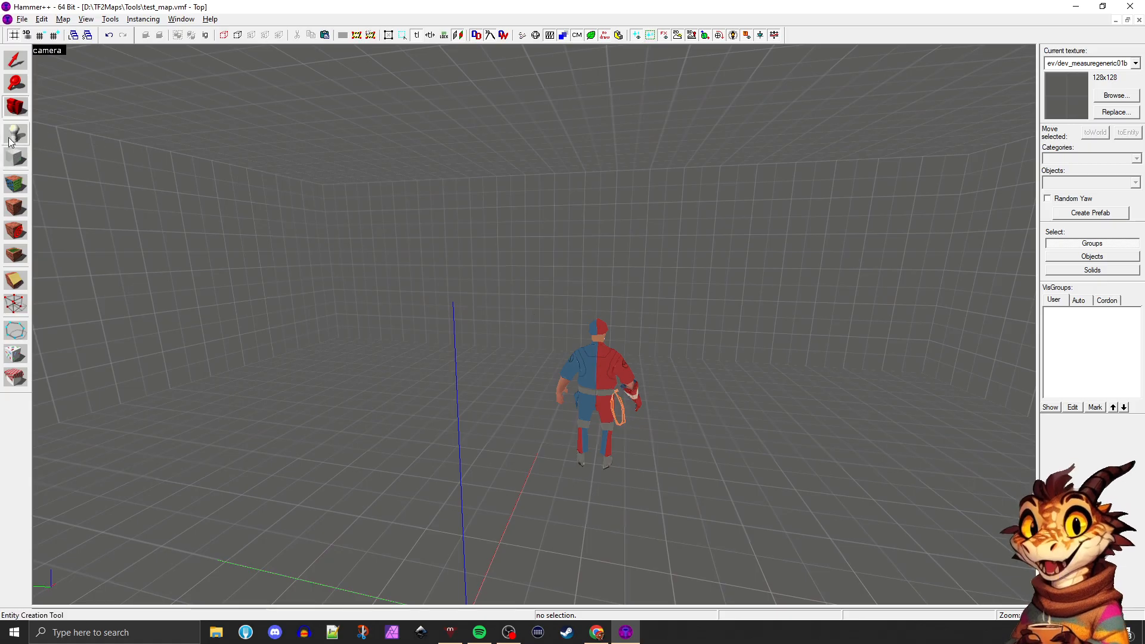
Open the Face Edit Sheet for texture application and pick dev/dev_measuregeneric01b in the texture browser
{"action": "left_click", "coordinate": [13, 189]}
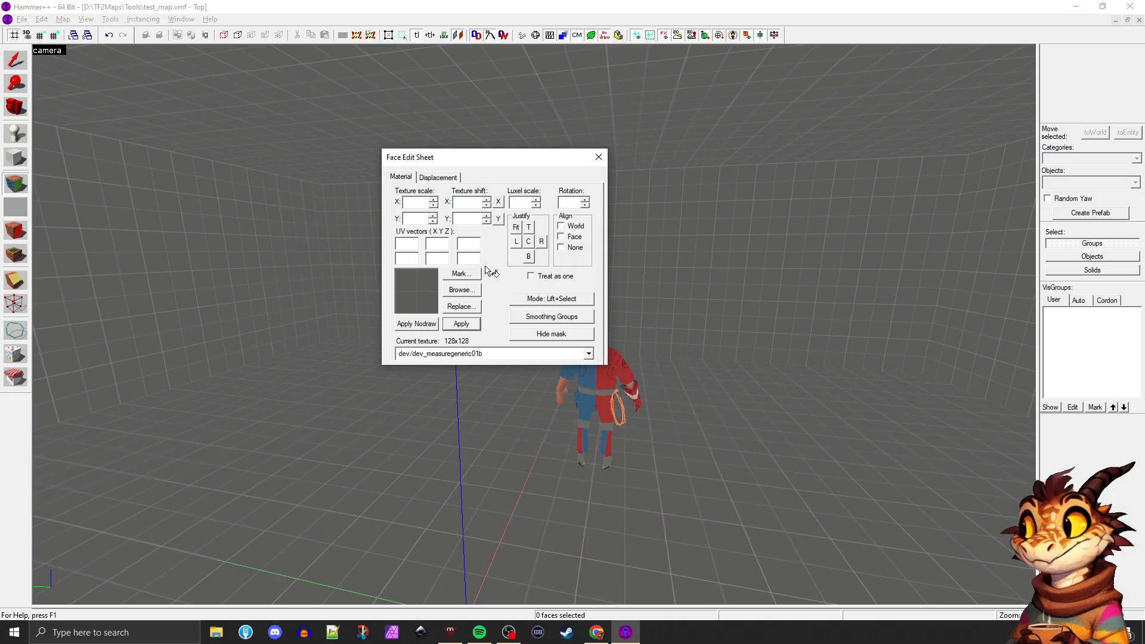
{"action": "left_click_drag", "start_coordinate": [460, 162], "coordinate": [708, 115]}
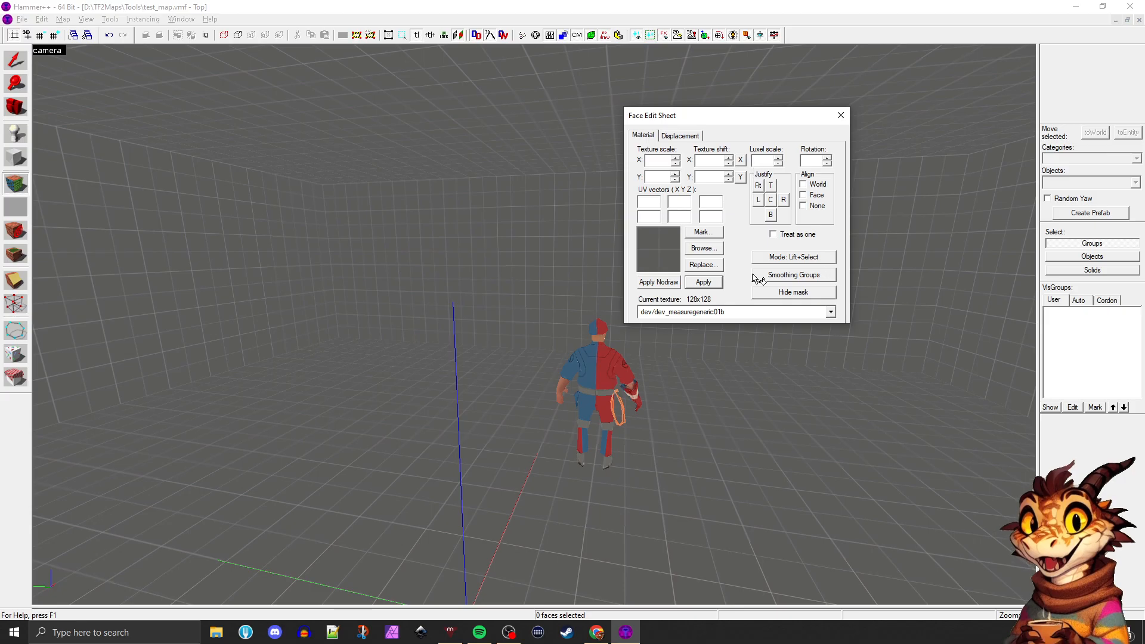
{"action": "left_click", "coordinate": [704, 247]}
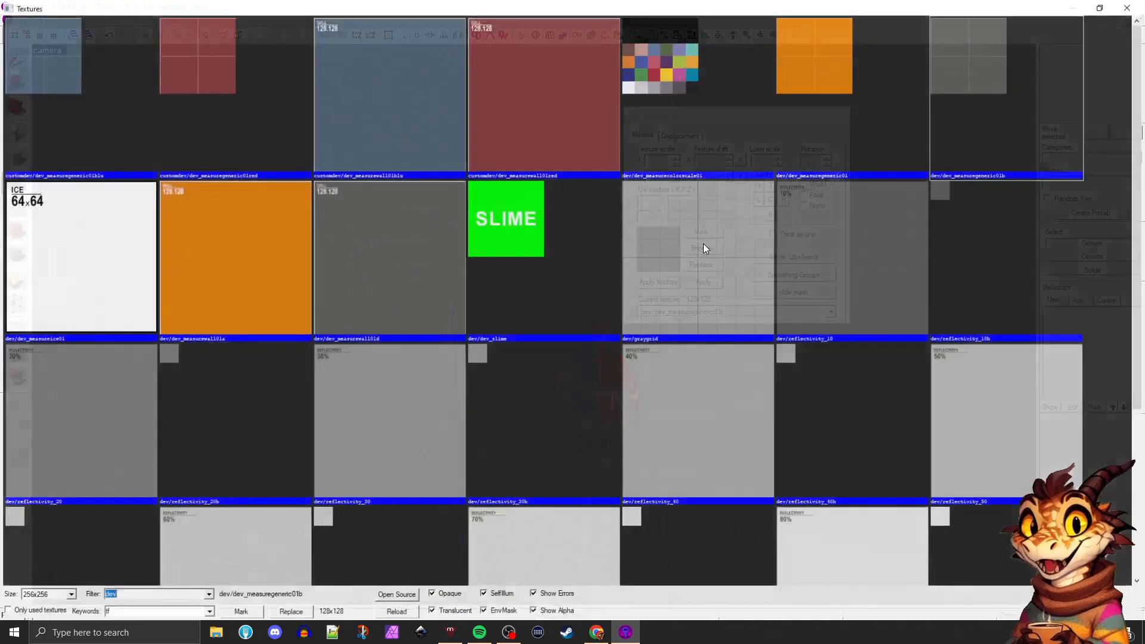
{"action": "double_click", "coordinate": [988, 92]}
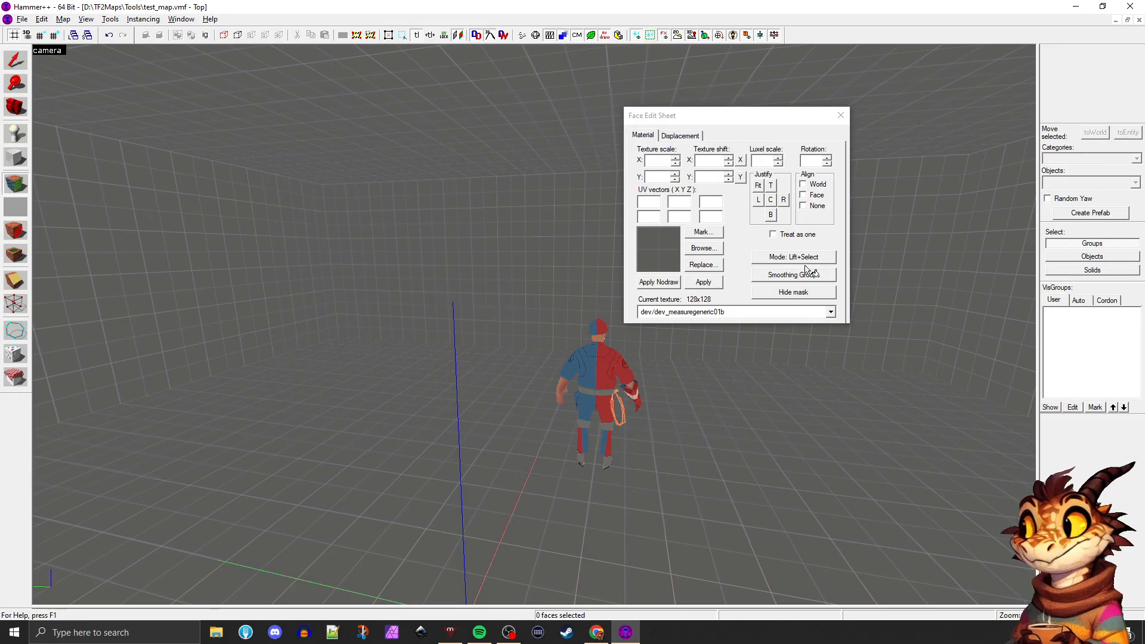
Move the Face Edit Sheet aside and select the room's inner faces one at a time, ending on a long wall
{"action": "left_click_drag", "start_coordinate": [794, 102], "coordinate": [714, 119]}
{"action": "left_click", "coordinate": [358, 136]}
{"action": "left_click", "coordinate": [298, 218]}
{"action": "left_click", "coordinate": [389, 280]}
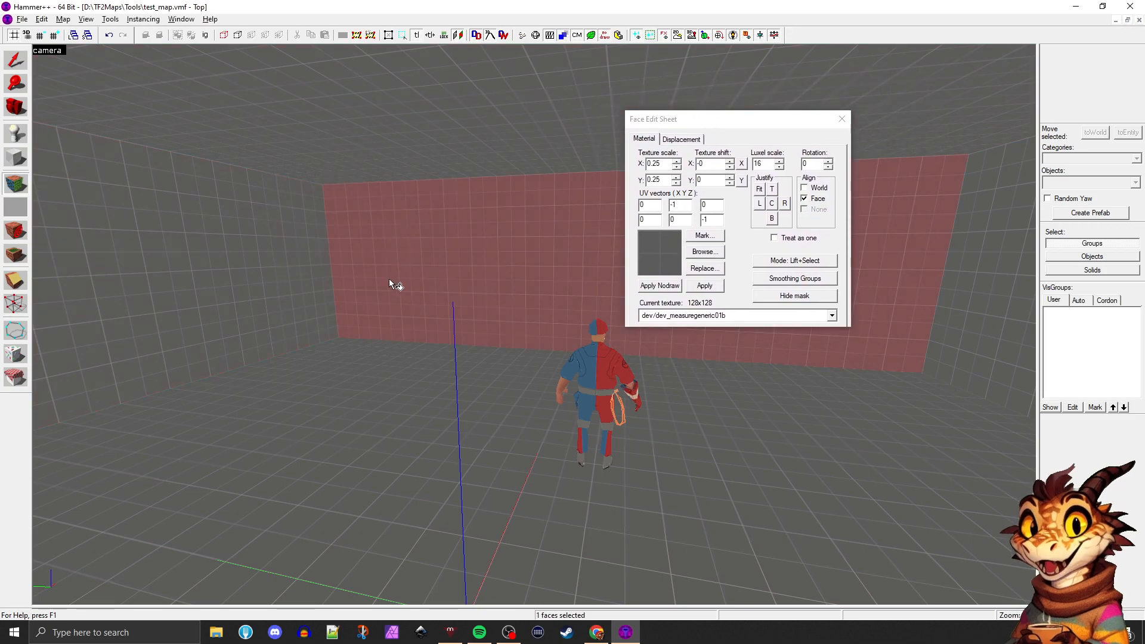
{"action": "left_click", "coordinate": [286, 303]}
{"action": "left_click", "coordinate": [381, 239]}
{"action": "left_click", "coordinate": [292, 233]}
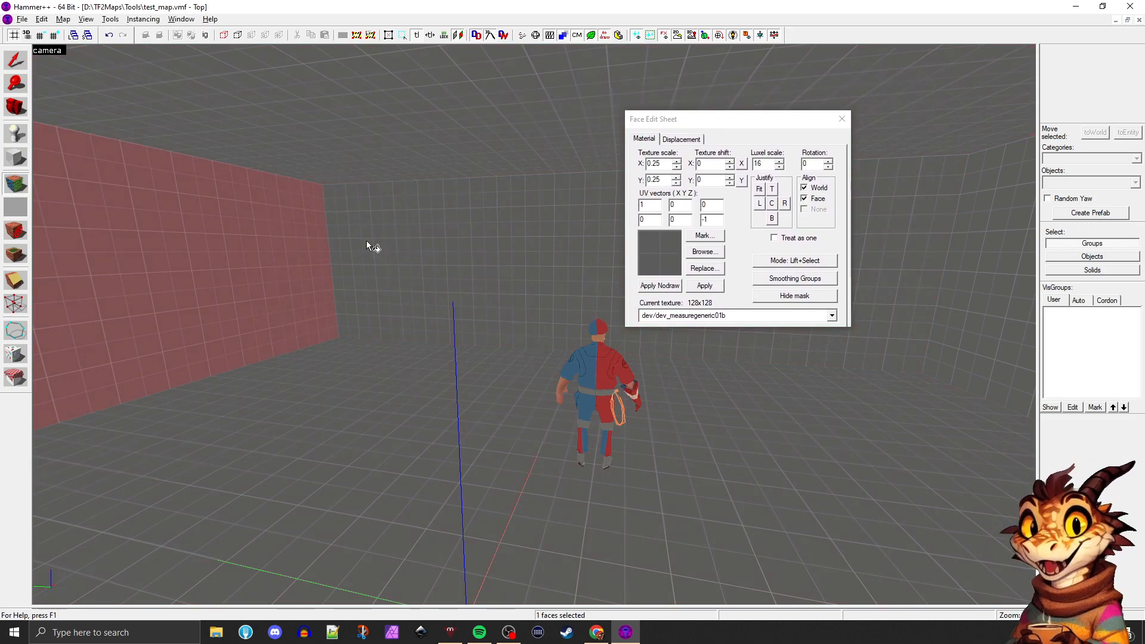
{"action": "left_click", "coordinate": [307, 314]}
{"action": "left_click", "coordinate": [427, 304]}
{"action": "key", "text": "Right"}
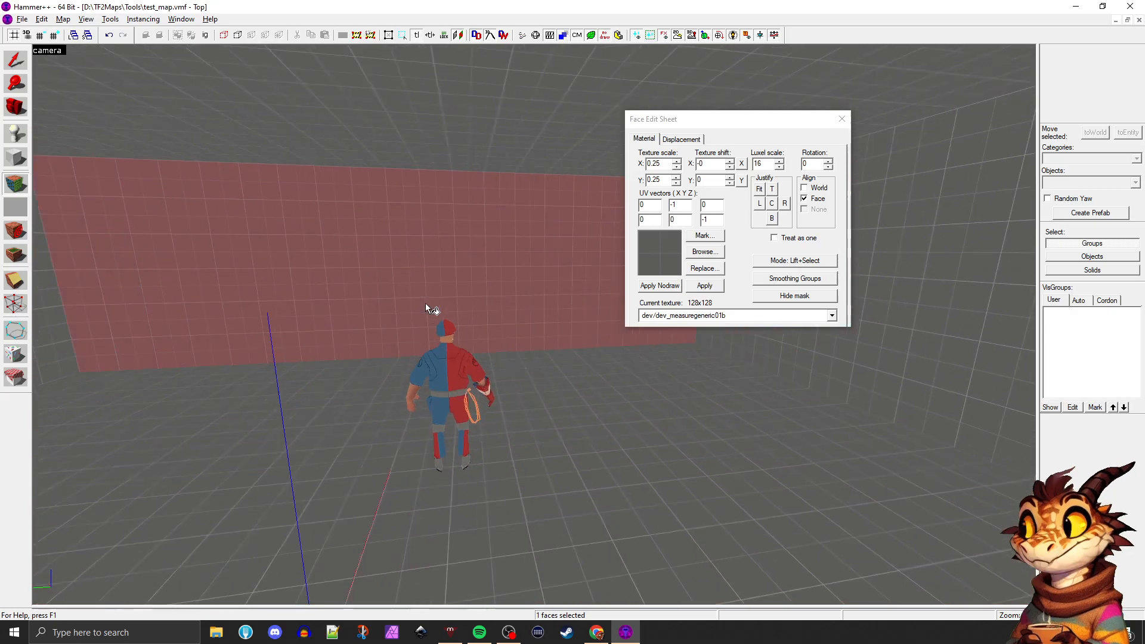
{"action": "left_click", "coordinate": [426, 305]}
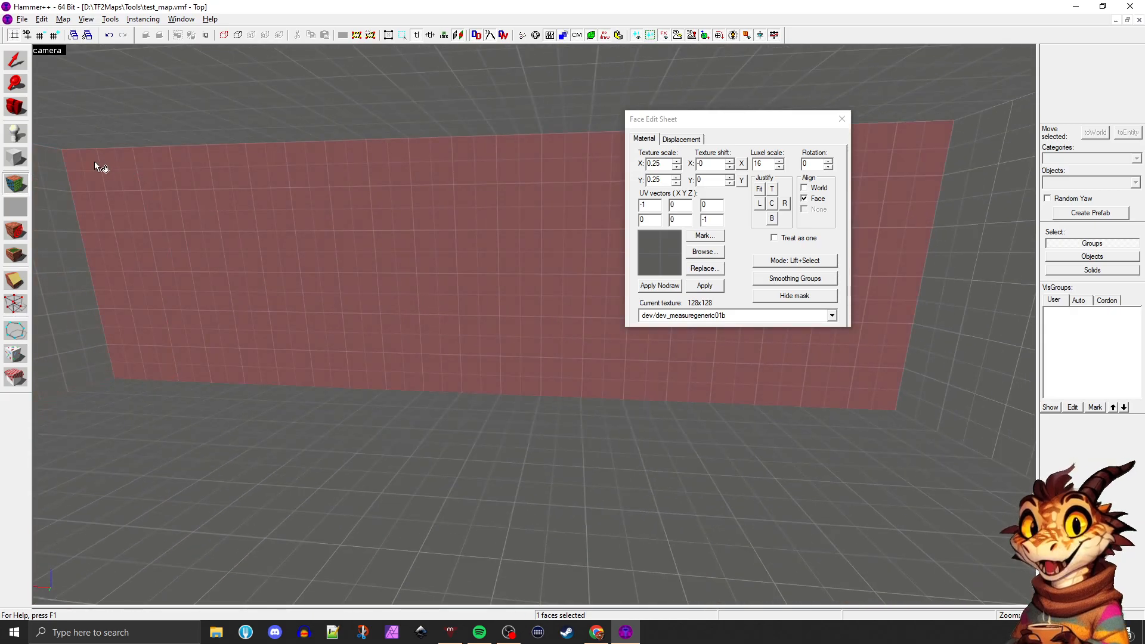
Clear the face selection by switching to the Camera tool, fly back to the mannequin, and reopen the Face Edit Sheet
{"action": "left_click", "coordinate": [23, 116]}
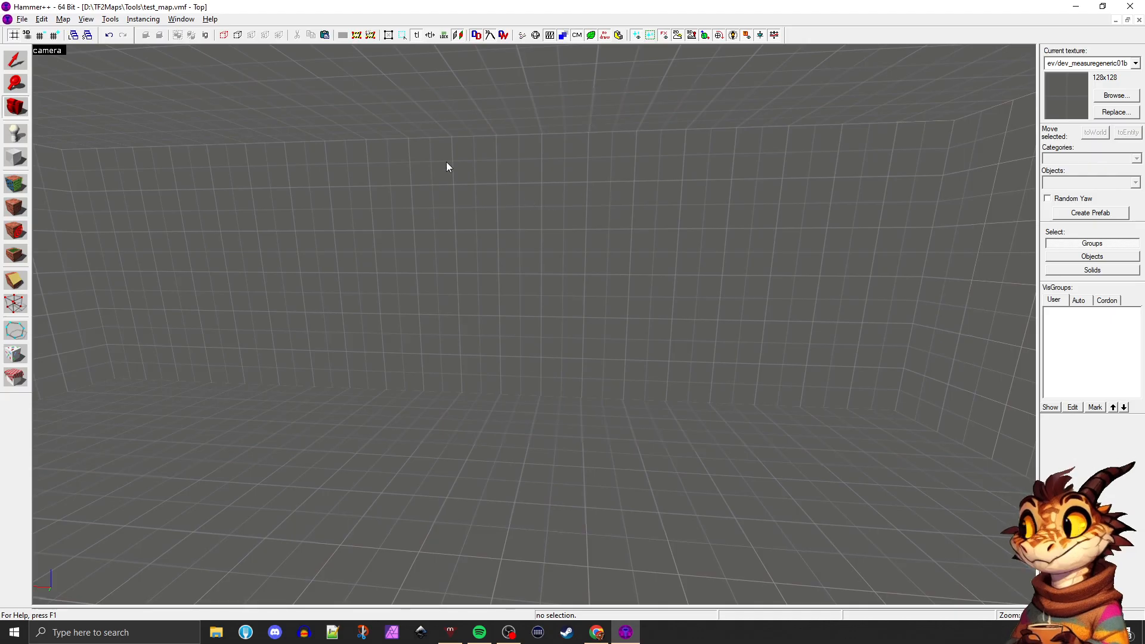
{"action": "key", "text": "z"}
{"action": "key", "text": "s"}
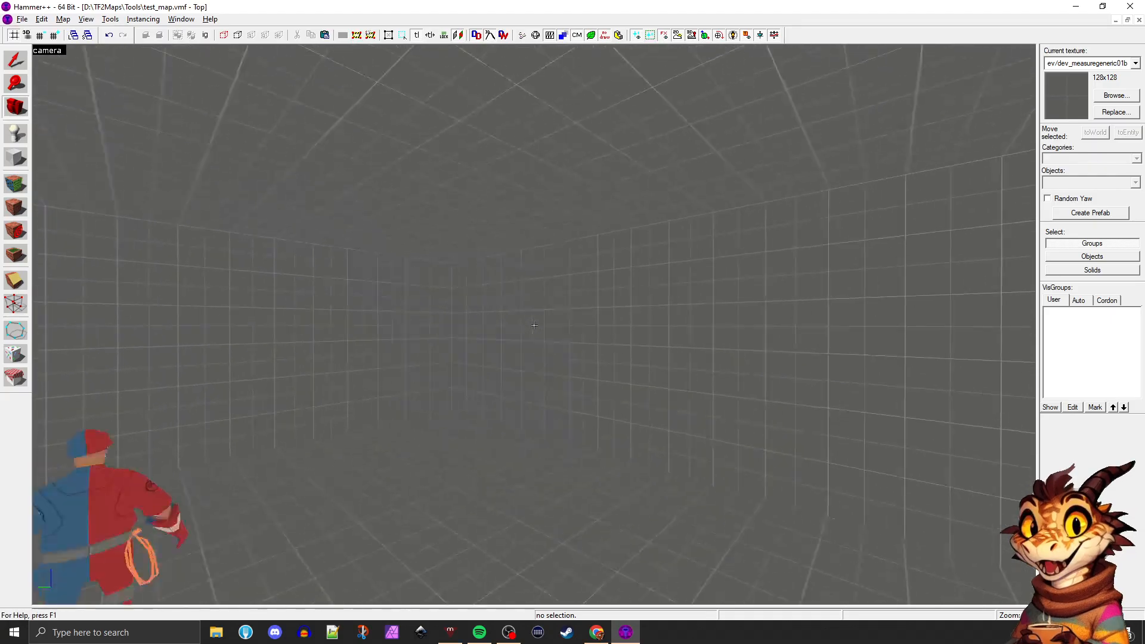
{"action": "key", "text": "z"}
{"action": "key", "text": "shift+a"}
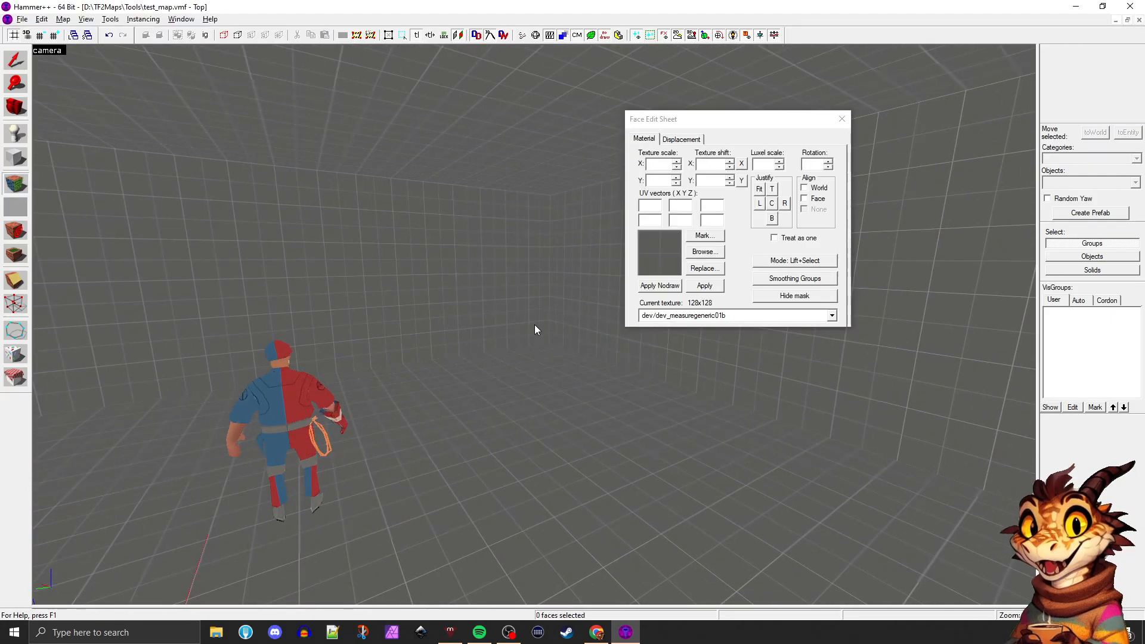
Examine the measuregeneric-textured room around the mannequin from several viewpoints, ending with the far wall and both side walls in view
{"action": "key", "text": "Left"}
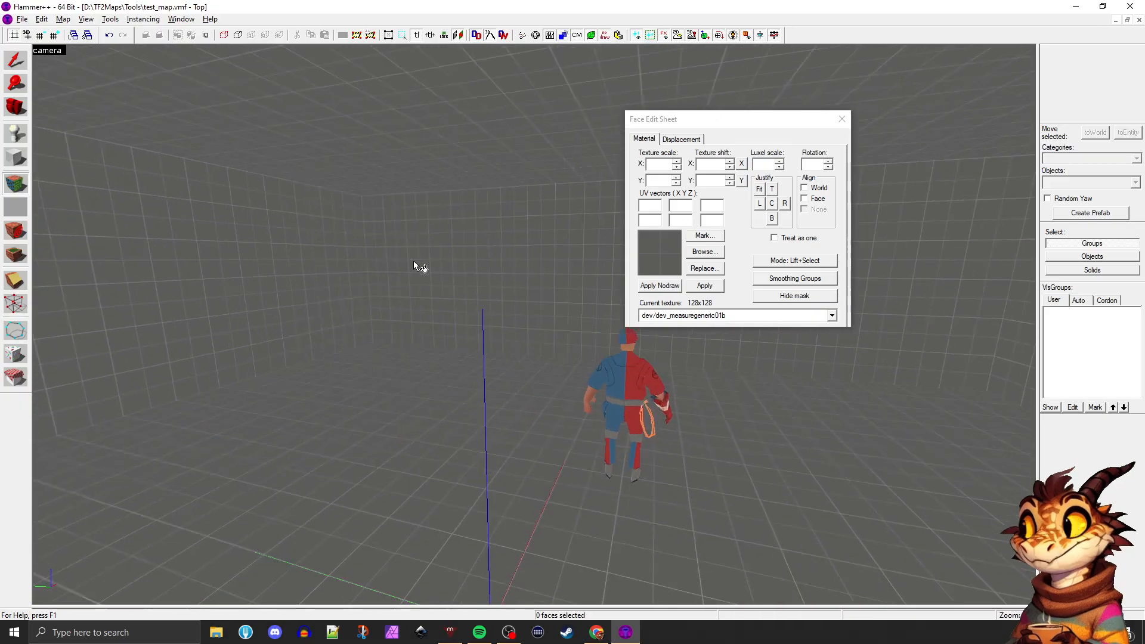
{"action": "key", "text": "Left"}
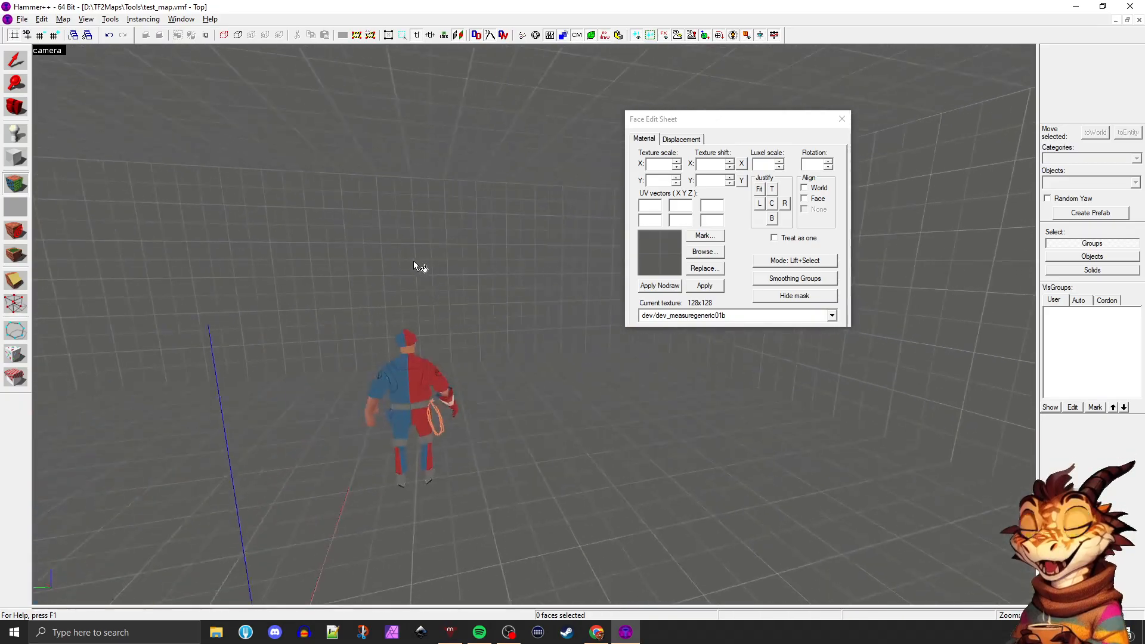
{"action": "key", "text": "w"}
{"action": "key", "text": "s"}
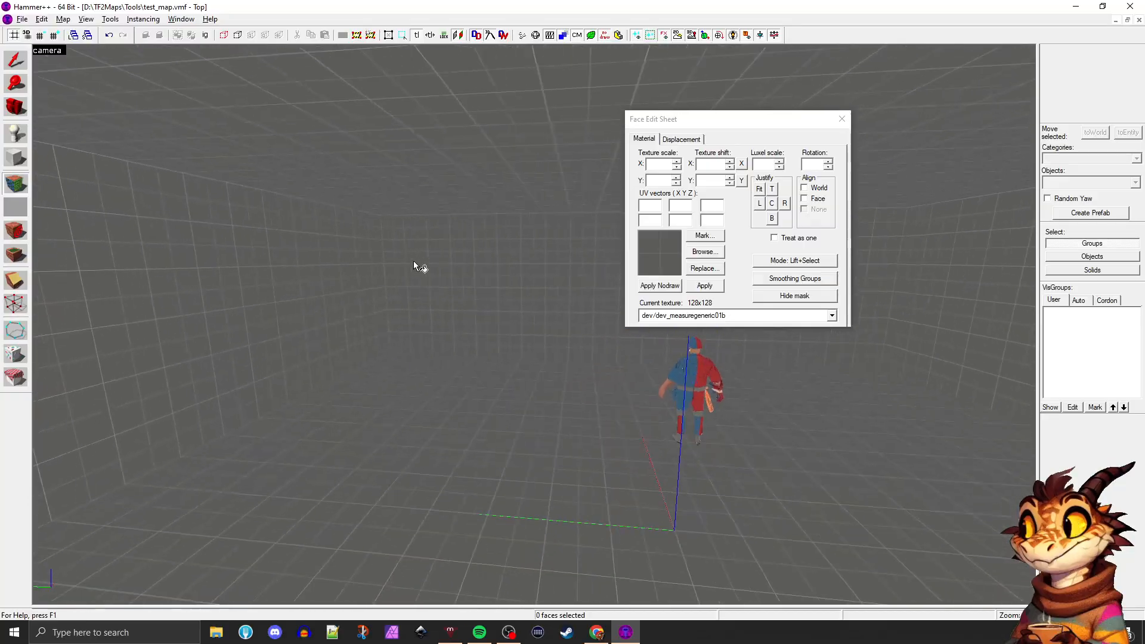
{"action": "key", "text": "a"}
{"action": "key", "text": "d"}
{"action": "key", "text": "a"}
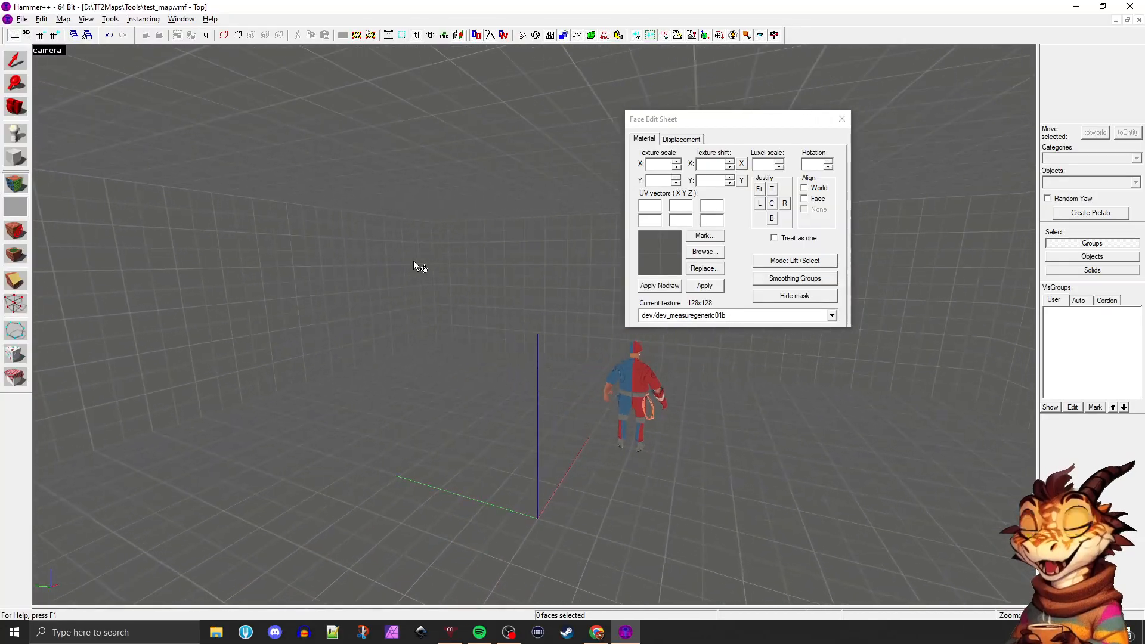
{"action": "key", "text": "Right"}
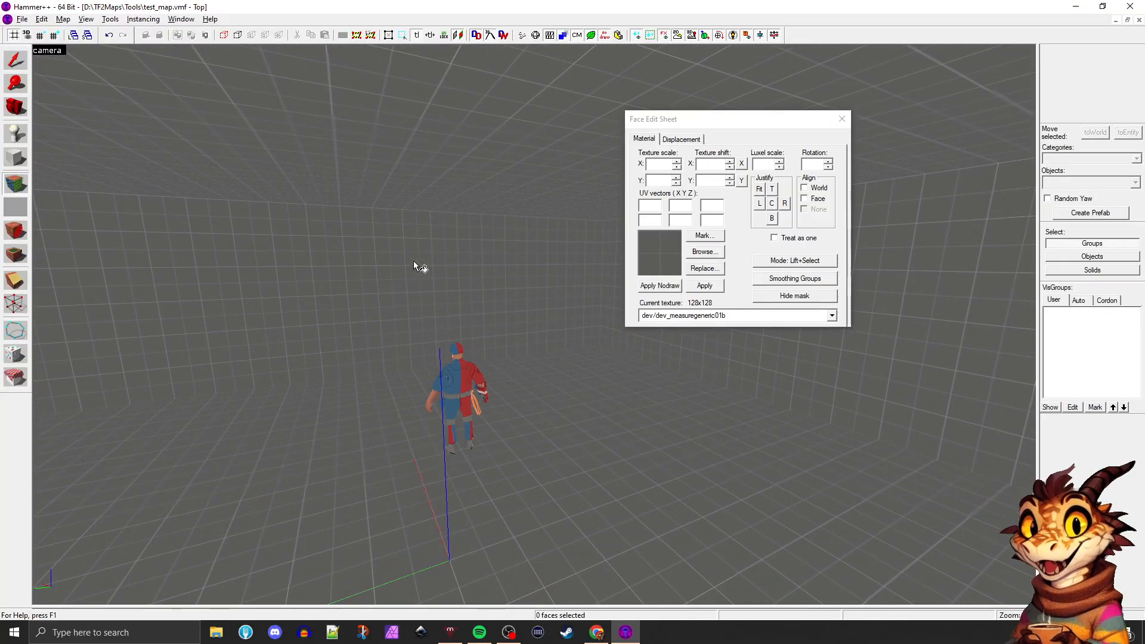
{"action": "key", "text": "Left"}
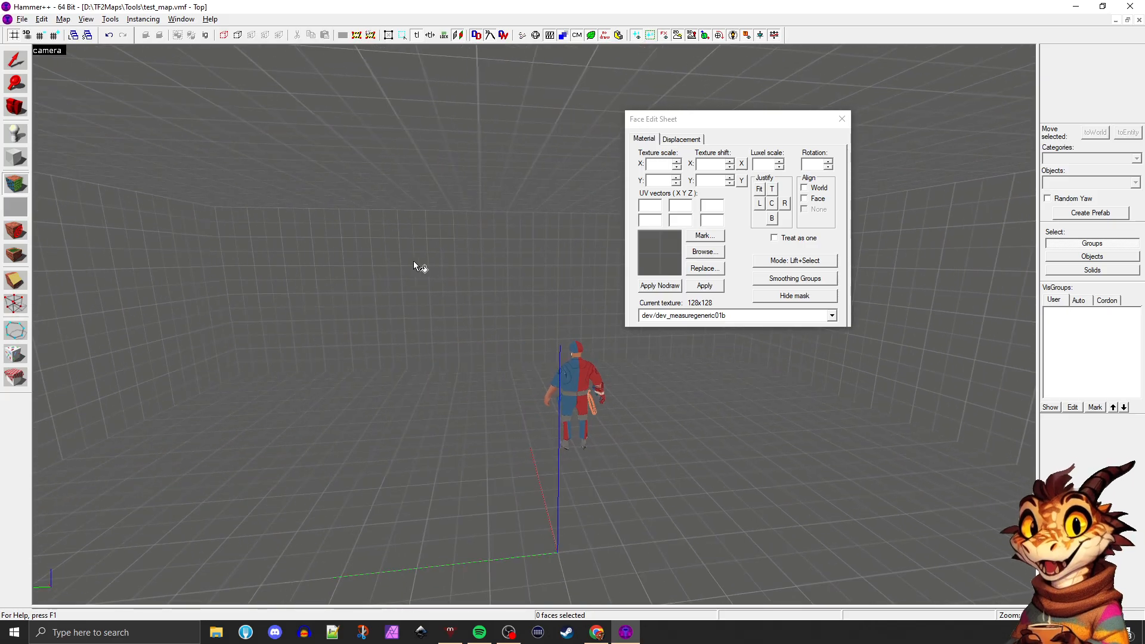
Select the floor, side walls, ceiling and far wall as single faces, ending with the wall behind the mannequin selected
{"action": "left_click", "coordinate": [464, 396]}
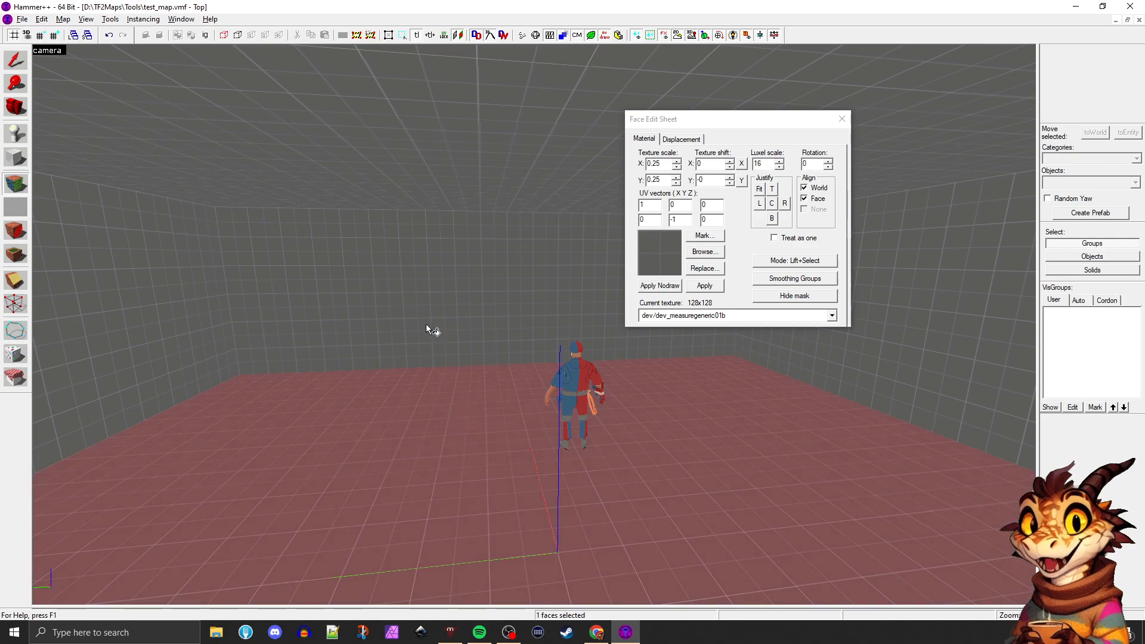
{"action": "left_click", "coordinate": [426, 324]}
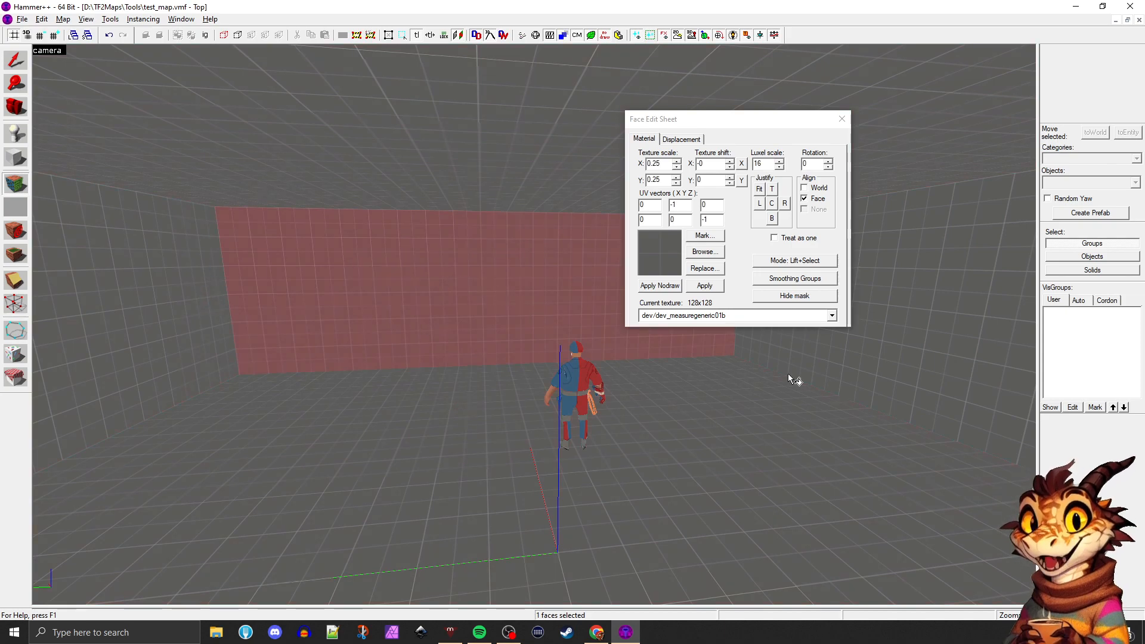
{"action": "left_click", "coordinate": [741, 430]}
{"action": "left_click", "coordinate": [322, 316]}
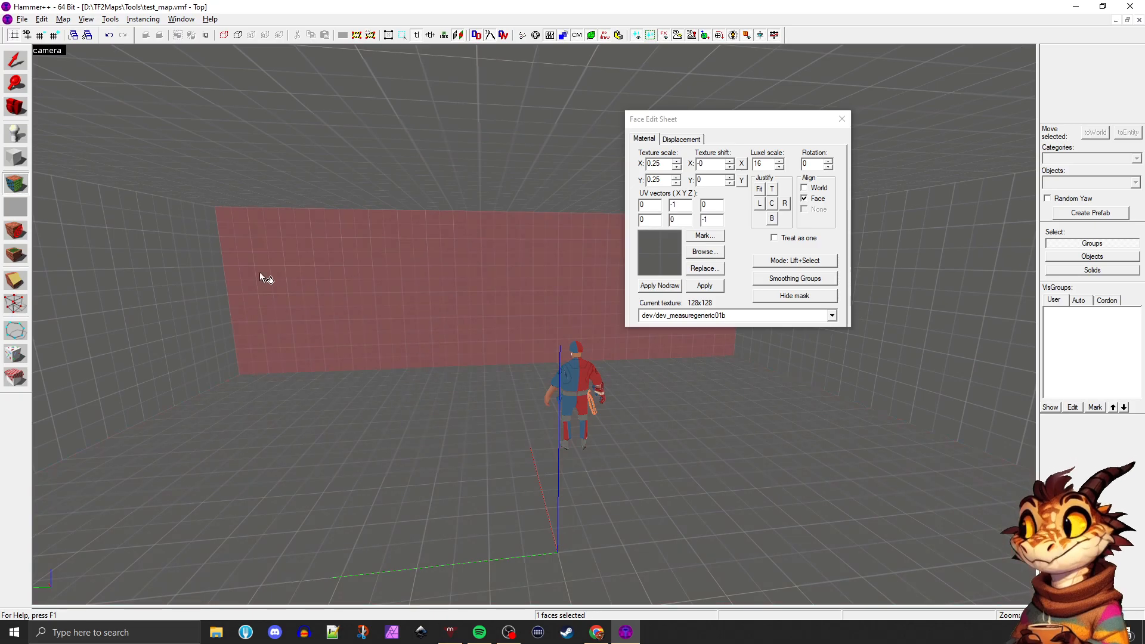
{"action": "left_click", "coordinate": [192, 266]}
{"action": "left_click", "coordinate": [409, 186]}
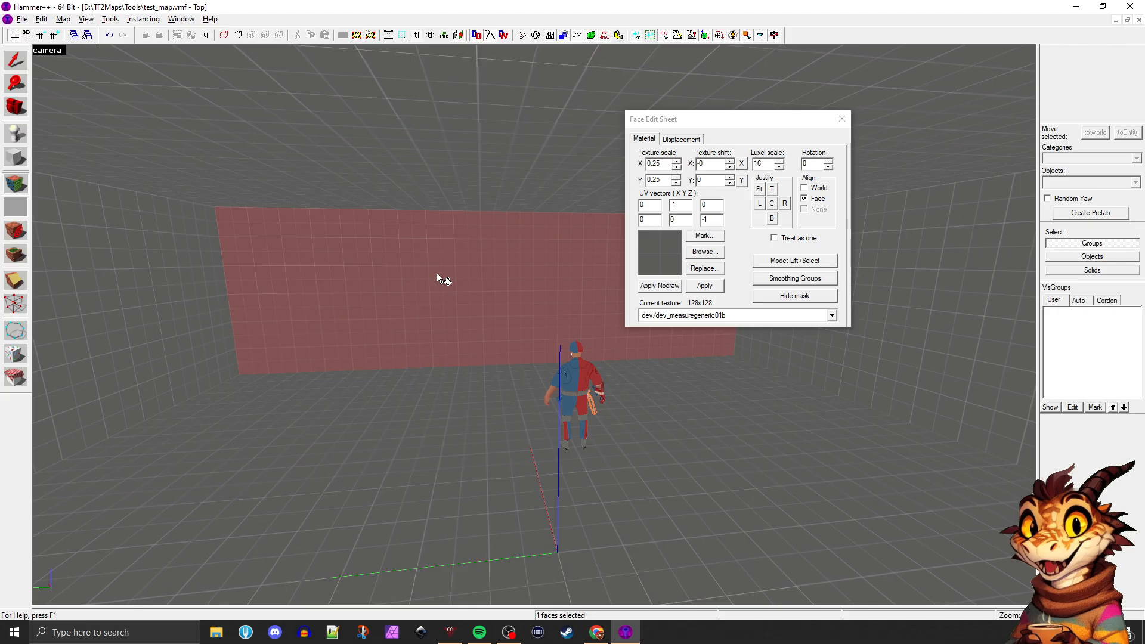
Choose dev/reflectivity_20 in the texture browser and apply it to the selected far wall
{"action": "left_click", "coordinate": [702, 253]}
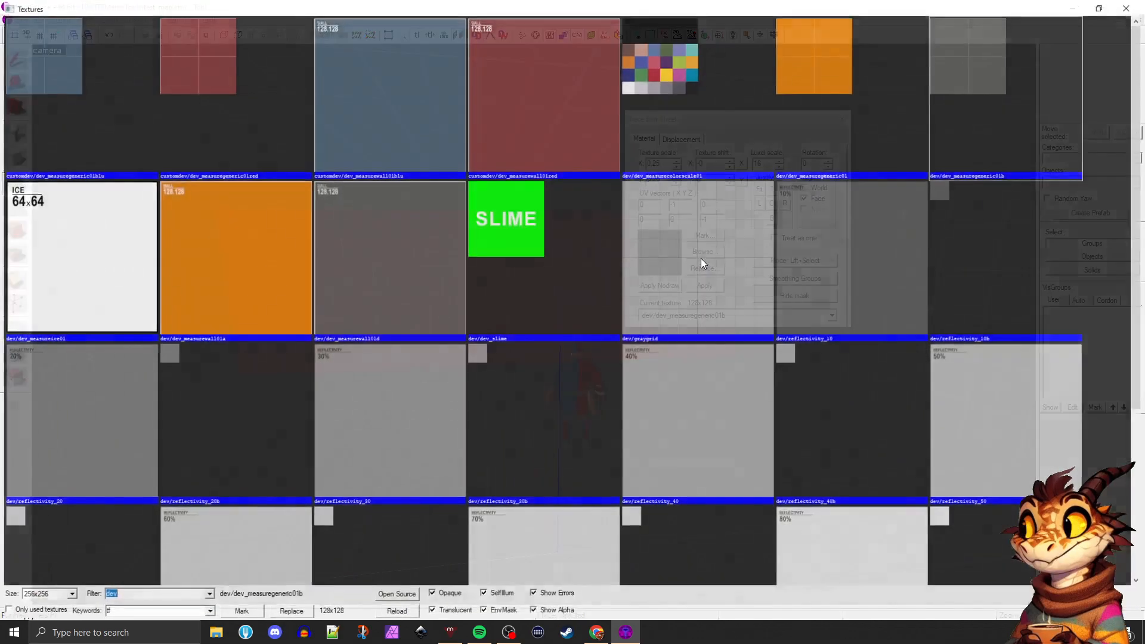
{"action": "scroll", "coordinate": [698, 261], "scroll_direction": "down", "scroll_amount": 5}
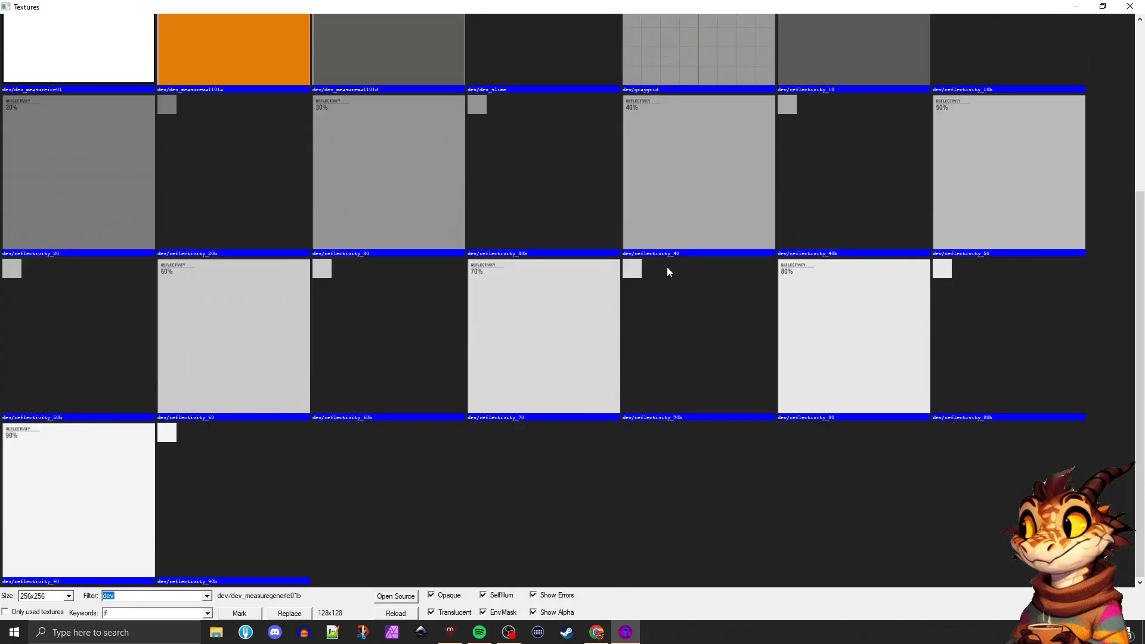
{"action": "scroll", "coordinate": [620, 251], "scroll_direction": "up", "scroll_amount": 3}
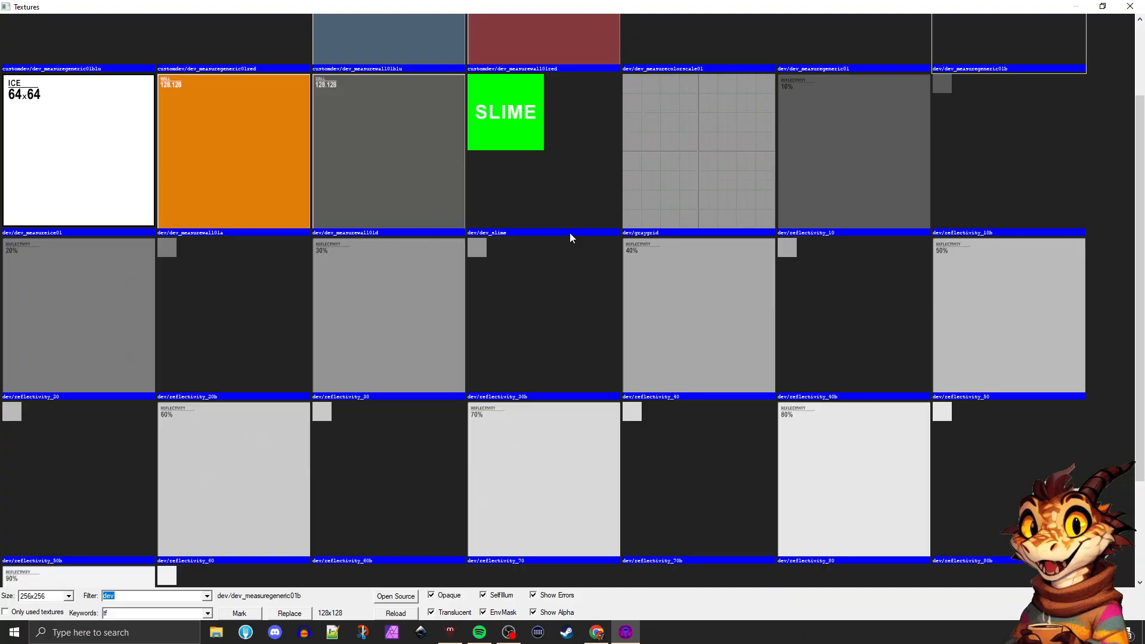
{"action": "double_click", "coordinate": [85, 282]}
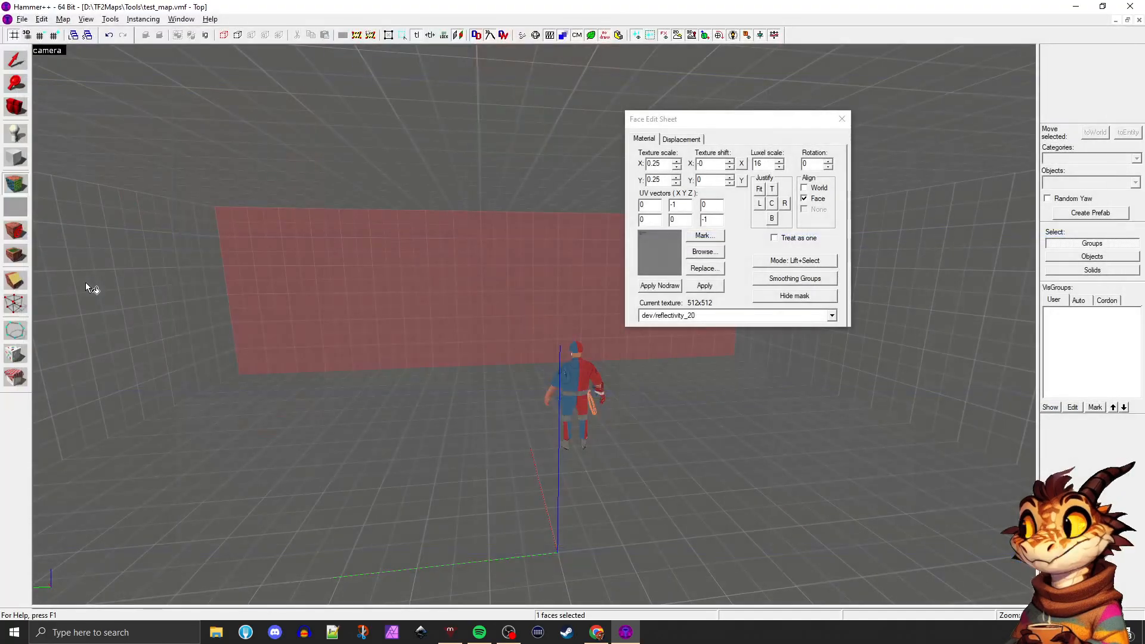
{"action": "left_click", "coordinate": [702, 286]}
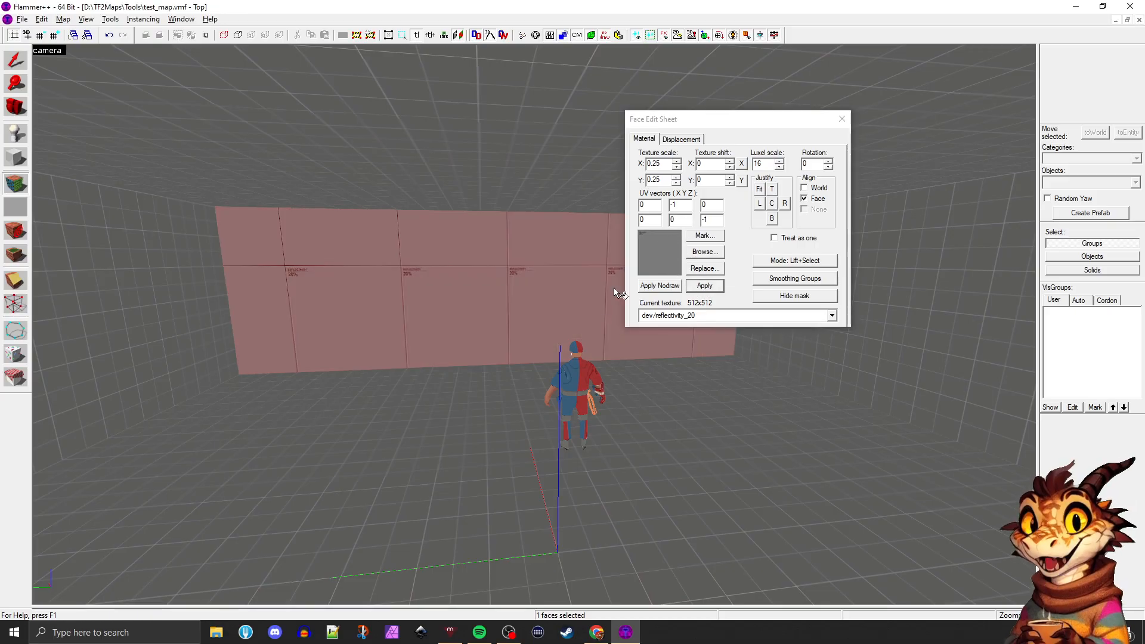
Apply dev/reflectivity_20 to both side walls using the Apply (texture only) mode, and return the mode to Lift+Select
{"action": "left_click", "coordinate": [194, 284]}
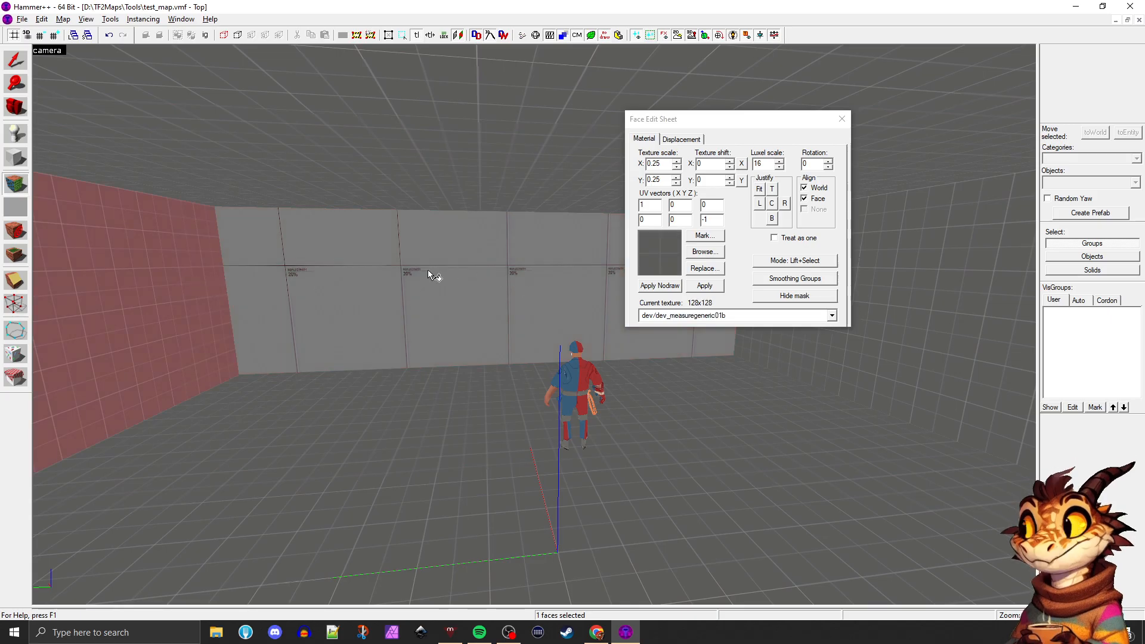
{"action": "left_click", "coordinate": [277, 288]}
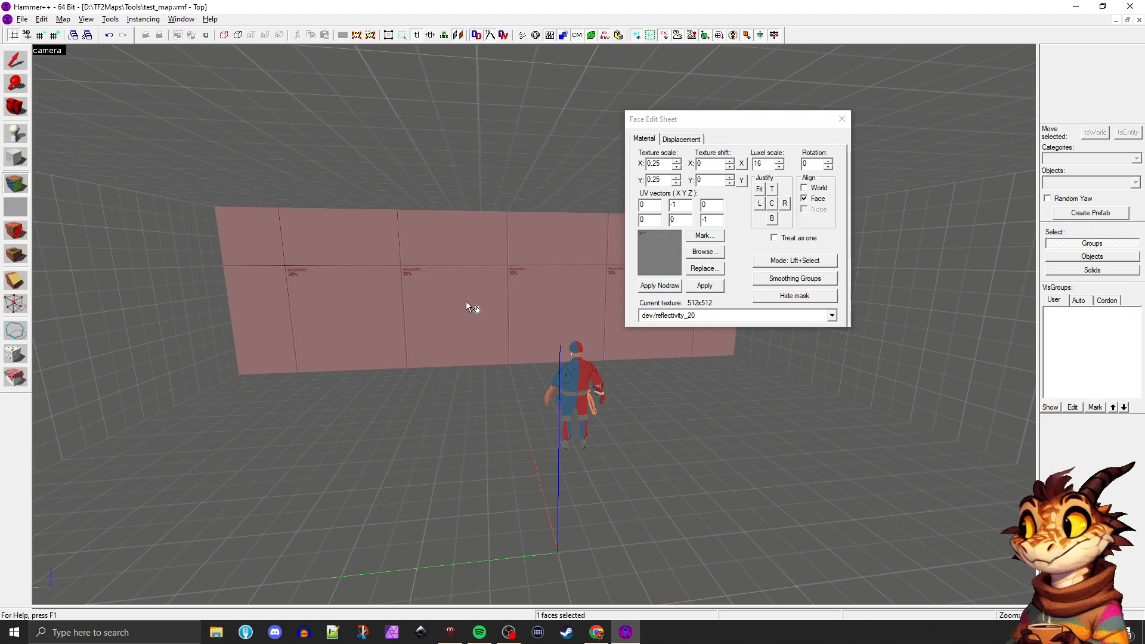
{"action": "left_click", "coordinate": [803, 263]}
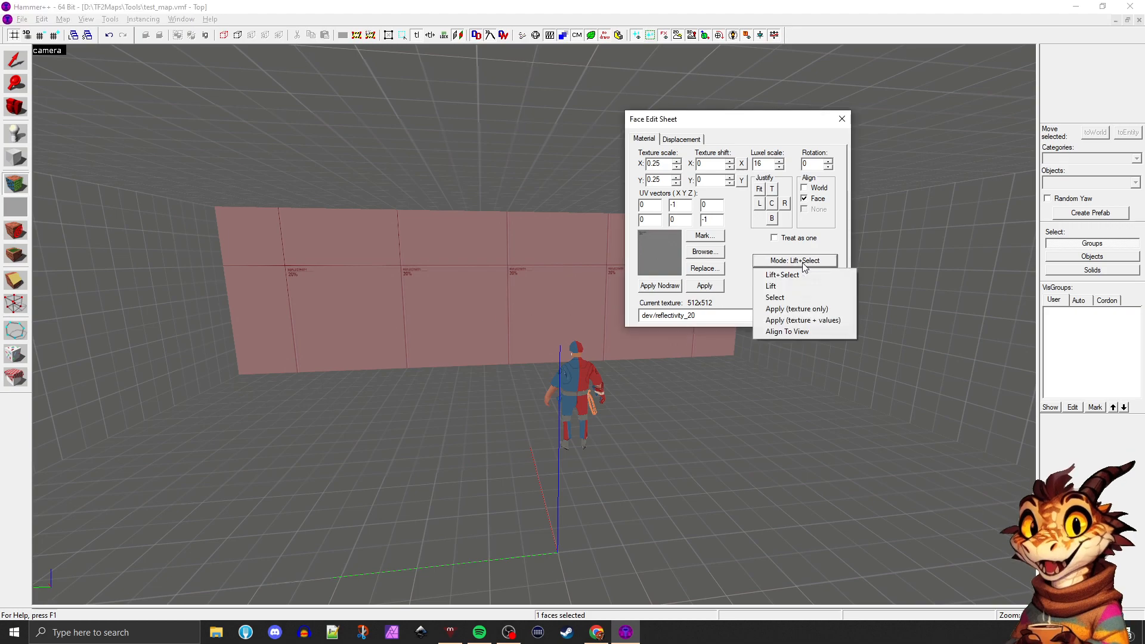
{"action": "left_click", "coordinate": [796, 308]}
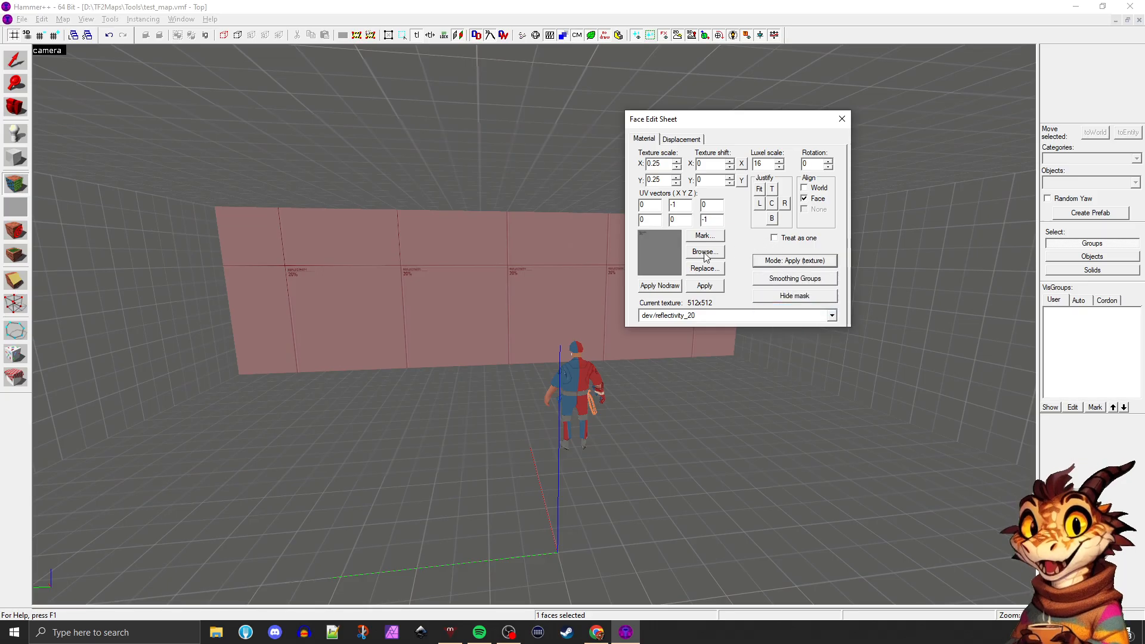
{"action": "left_click", "coordinate": [183, 308]}
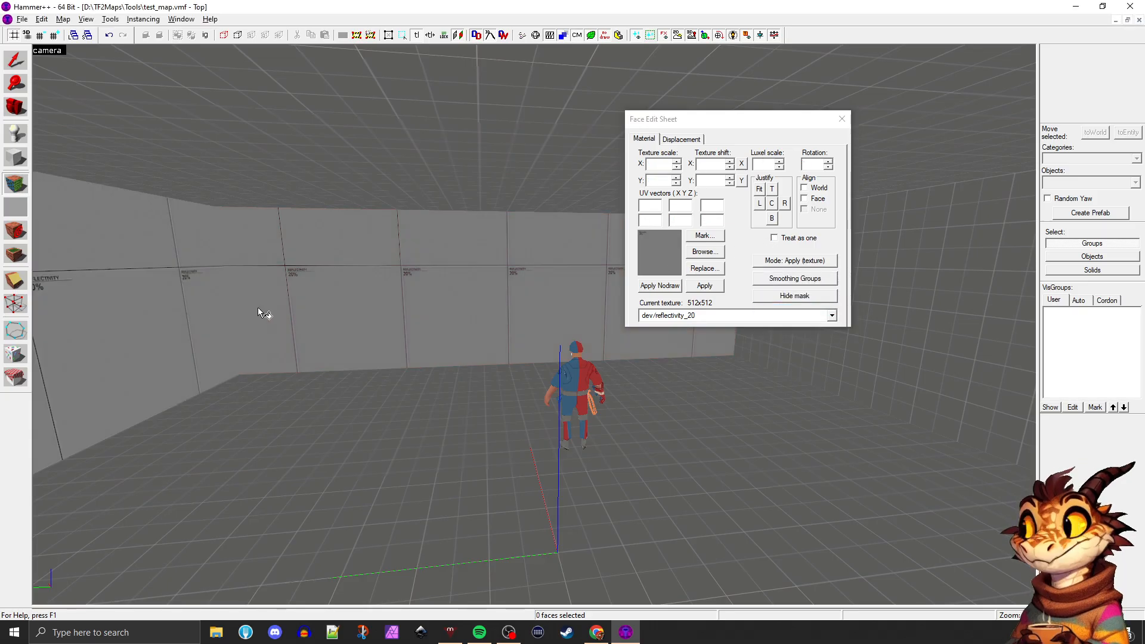
{"action": "left_click", "coordinate": [804, 352]}
{"action": "key", "text": "Right"}
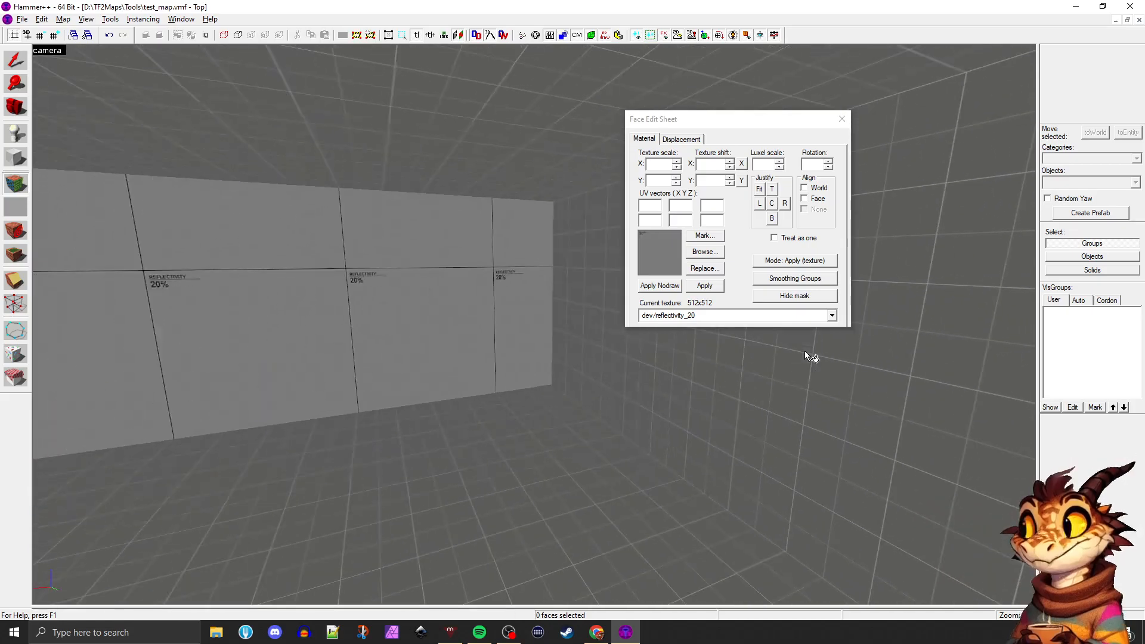
{"action": "left_click", "coordinate": [795, 261]}
{"action": "left_click", "coordinate": [788, 276]}
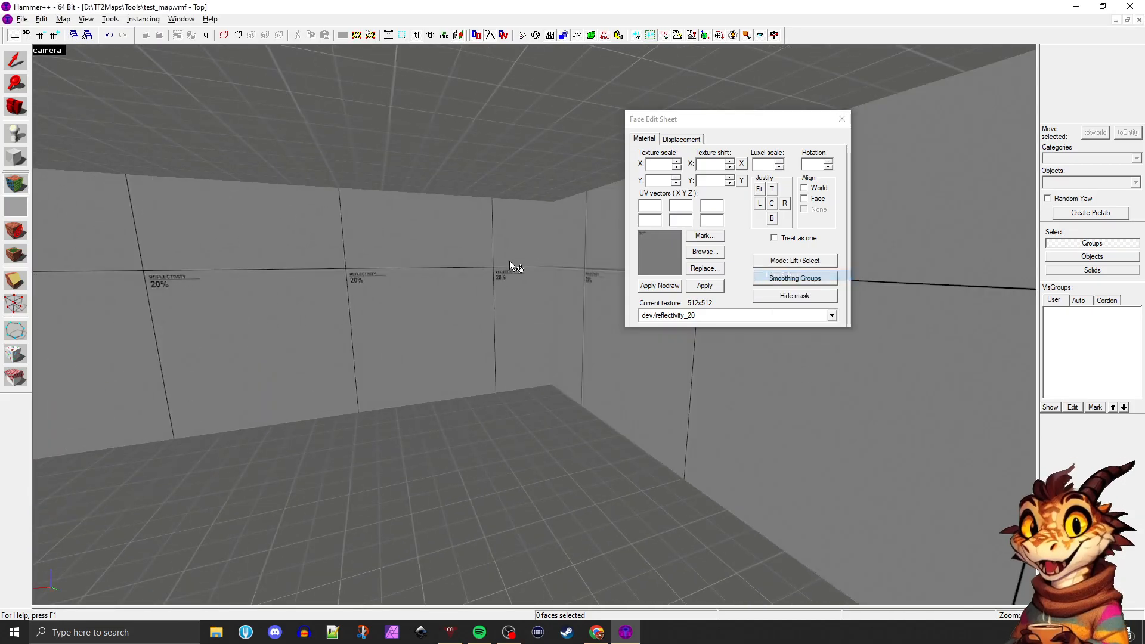
Examine the reflectivity_20 texture on the far wall and both side walls from several viewpoints
{"action": "key", "text": "Down"}
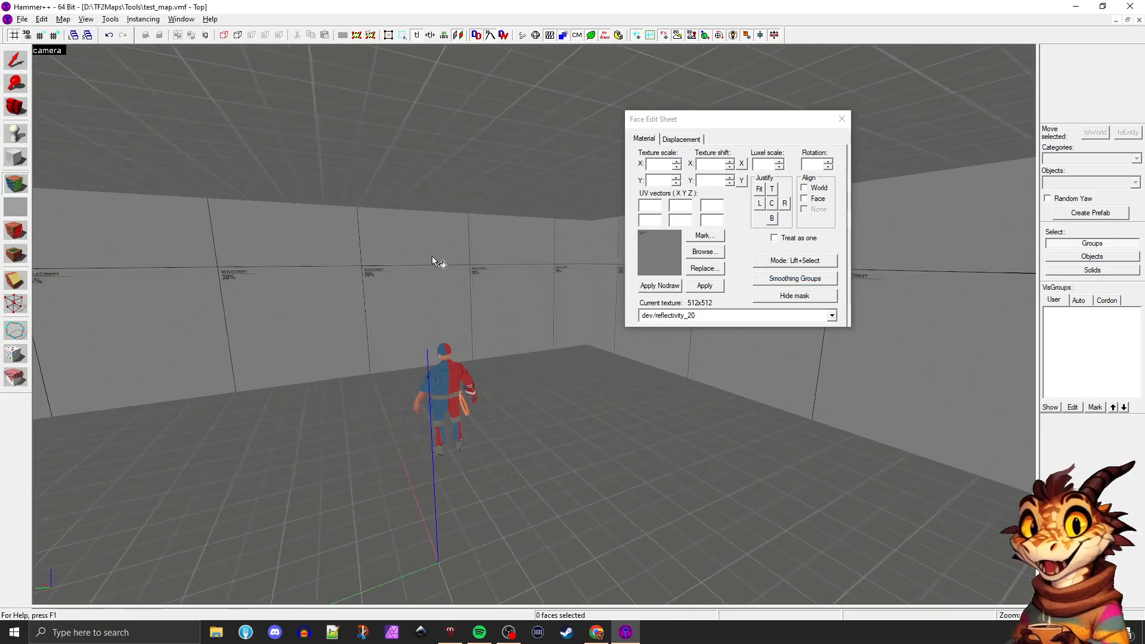
{"action": "key", "text": "Right"}
{"action": "key", "text": "d"}
{"action": "key", "text": "a"}
{"action": "key", "text": "w"}
{"action": "key", "text": "s"}
{"action": "key", "text": "d"}
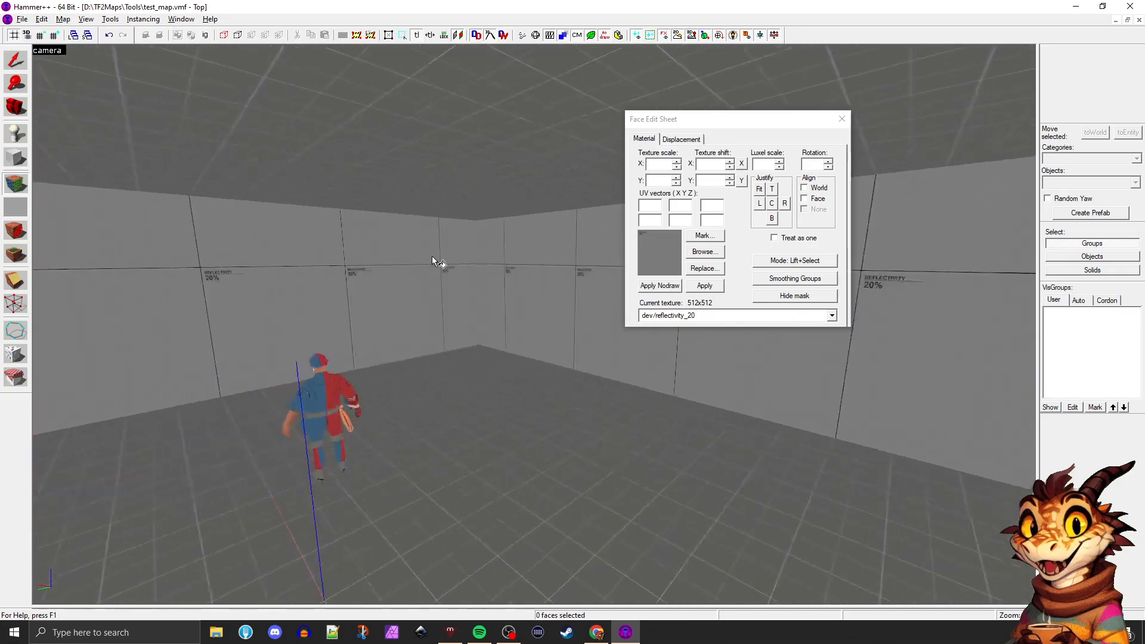
{"action": "key", "text": "Right"}
{"action": "key", "text": "Left"}
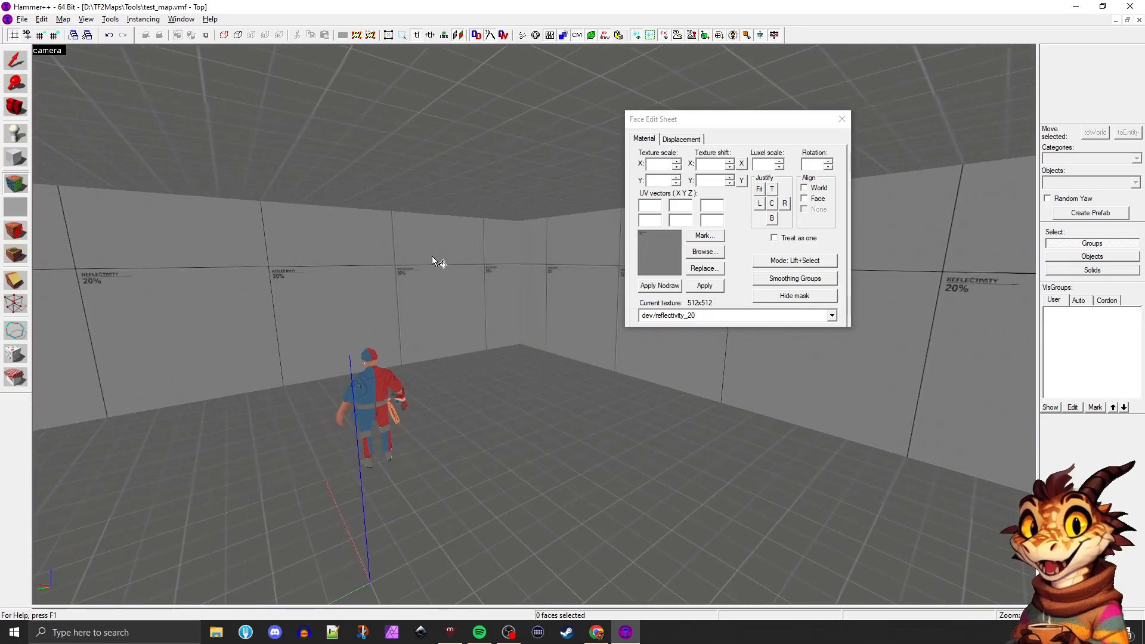
Undo the texture application on both side walls, keeping dev/reflectivity_20 on the far wall
{"action": "key", "text": "s"}
{"action": "key", "text": "ctrl+z"}
{"action": "key", "text": "Left"}
{"action": "key", "text": "ctrl+z"}
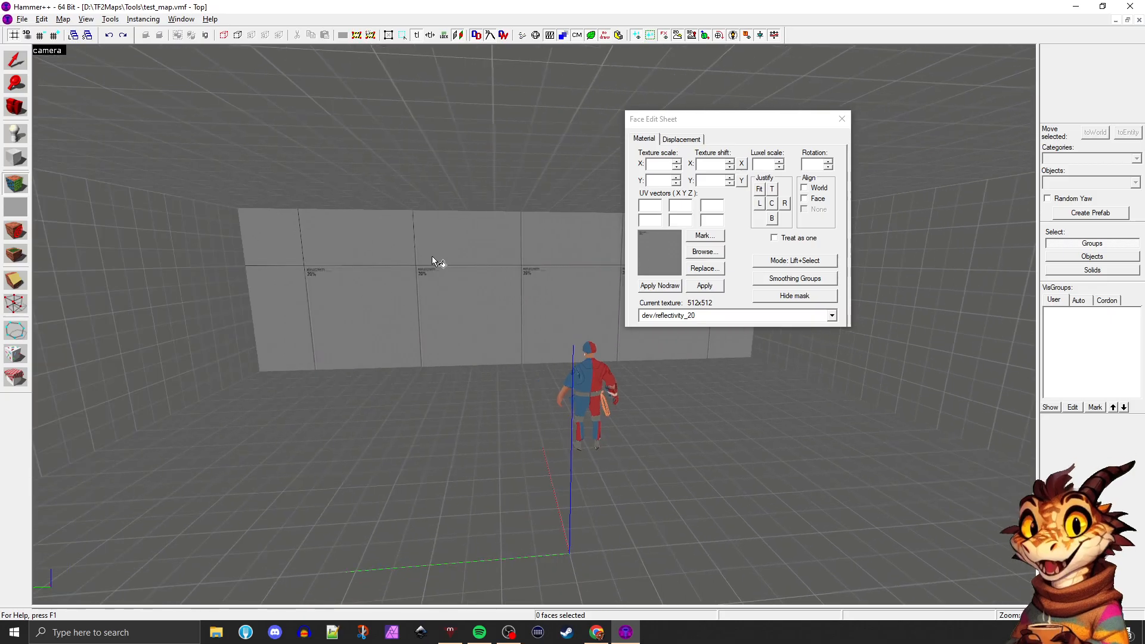
Lift dev/reflectivity_20 from the far wall in Lift+Select mode and apply it directly to both side walls
{"action": "key", "text": "d"}
{"action": "left_click", "coordinate": [382, 313]}
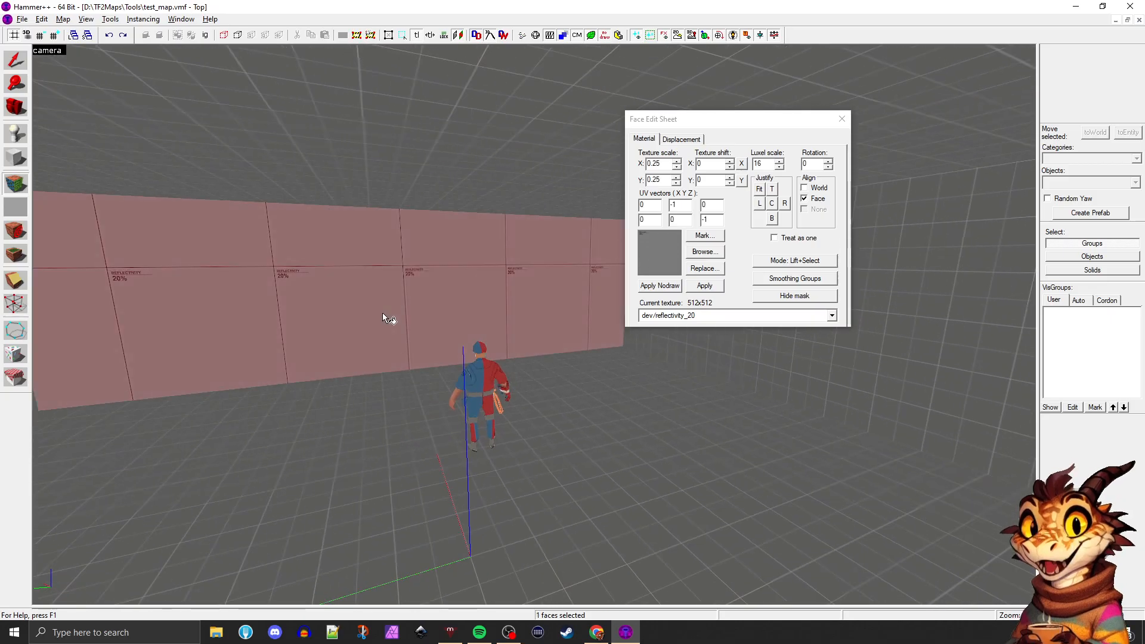
{"action": "key", "text": "Left"}
{"action": "key", "text": "Right"}
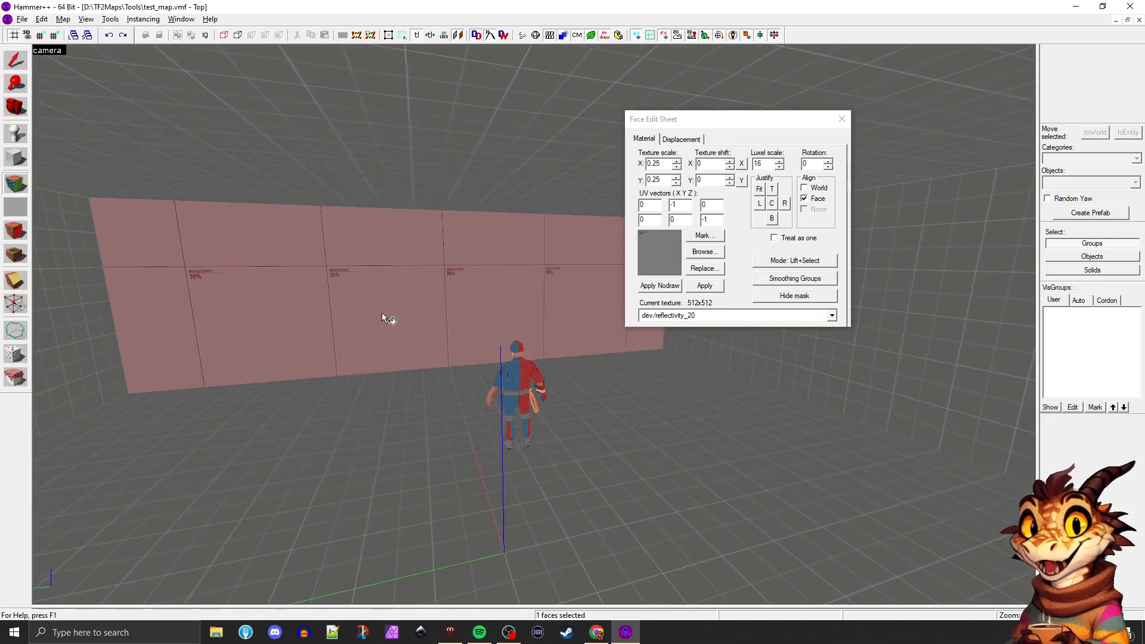
{"action": "key", "text": "Left"}
{"action": "key", "text": "Right"}
{"action": "key", "text": "Left"}
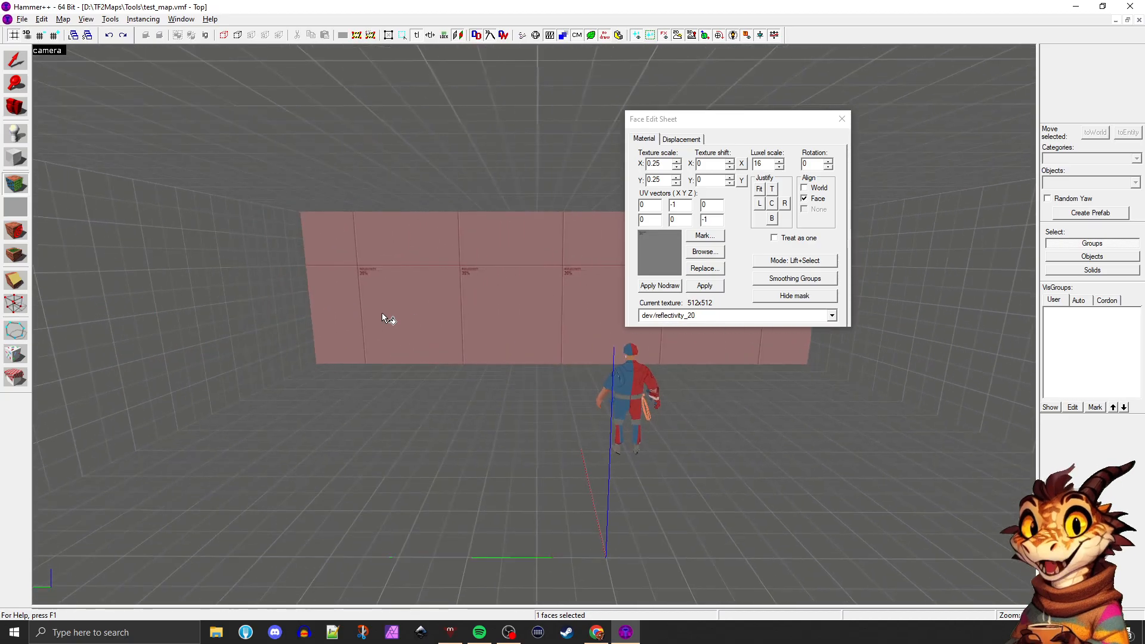
{"action": "key", "text": "d"}
{"action": "key", "text": "s"}
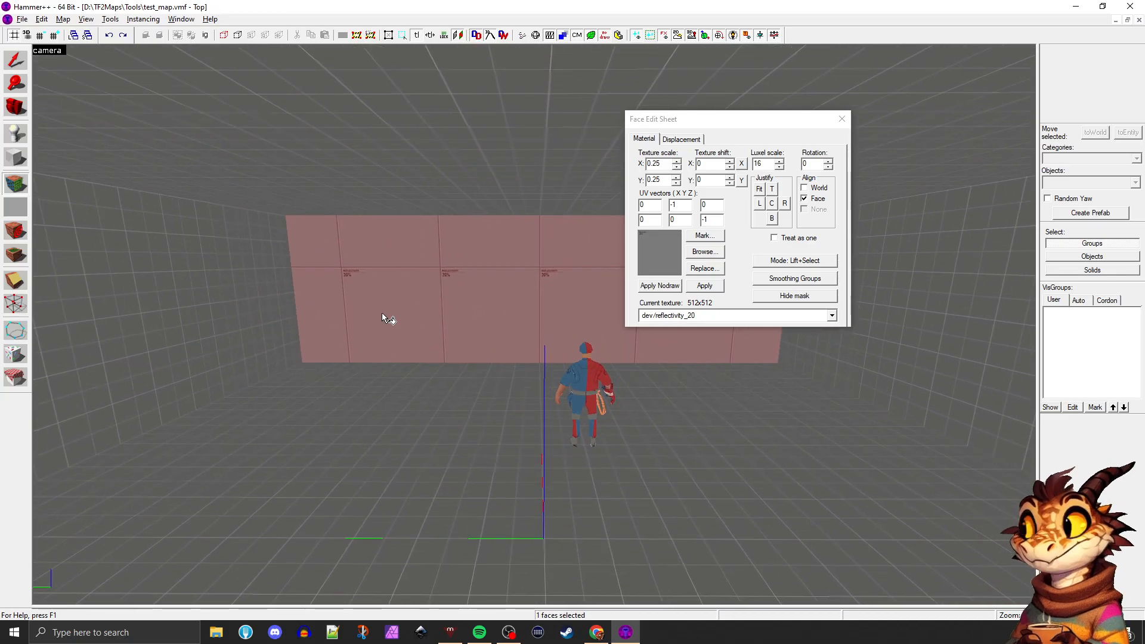
{"action": "left_click", "coordinate": [270, 372]}
{"action": "left_click", "coordinate": [383, 303]}
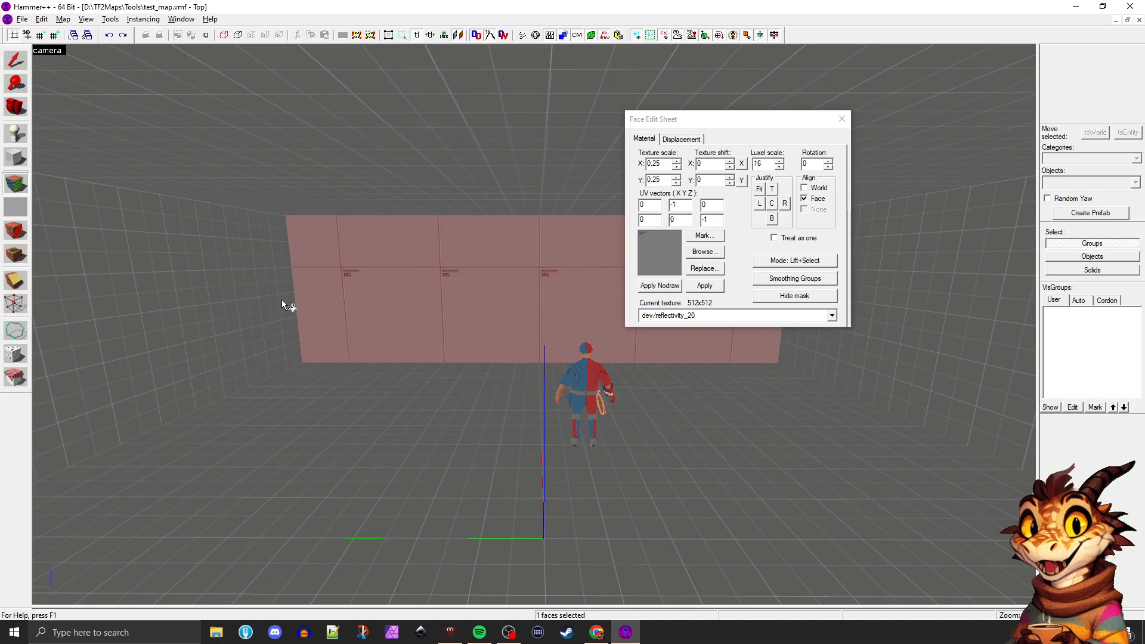
{"action": "right_click", "coordinate": [228, 279]}
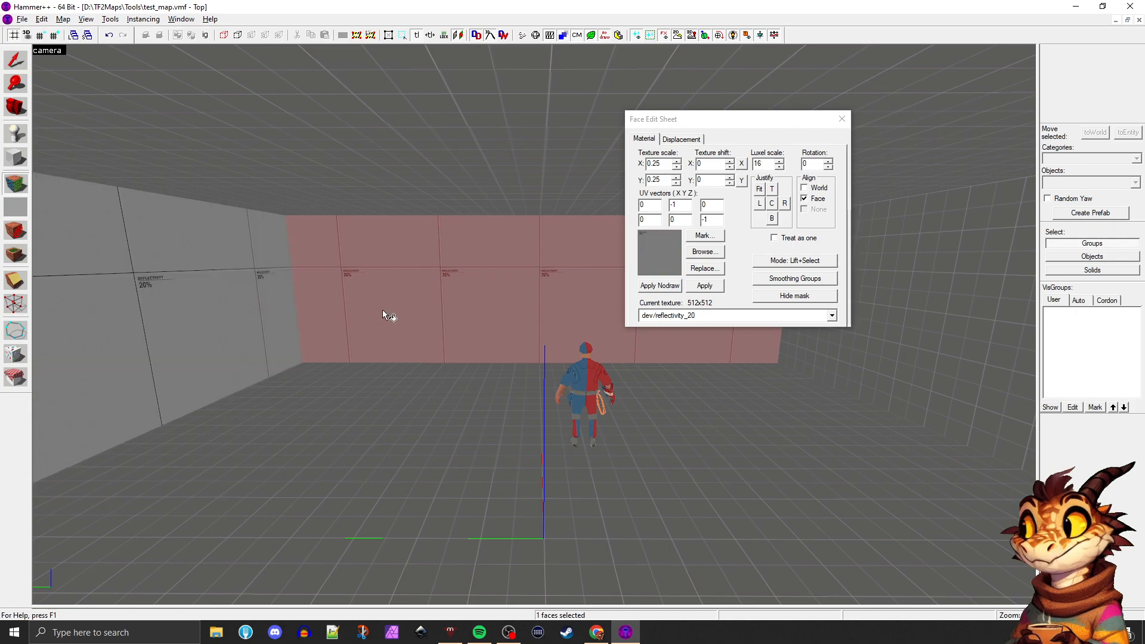
{"action": "right_click", "coordinate": [865, 353]}
Try dev/reflectivity_20 on the ceiling and floor, and undo both applications
{"action": "right_click", "coordinate": [446, 173]}
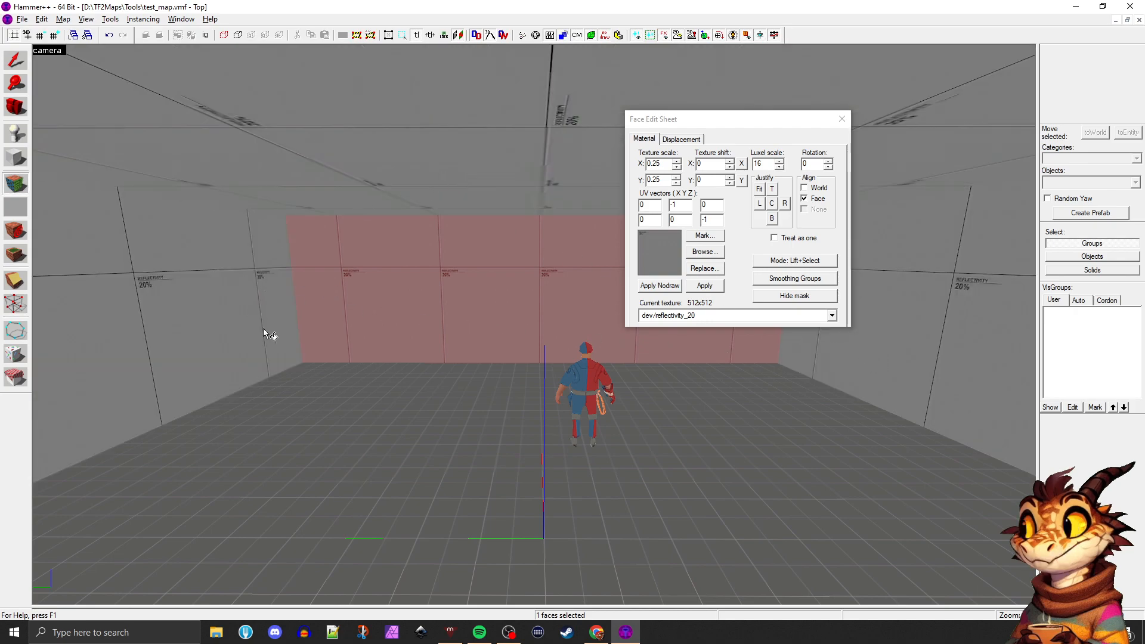
{"action": "right_click", "coordinate": [298, 381]}
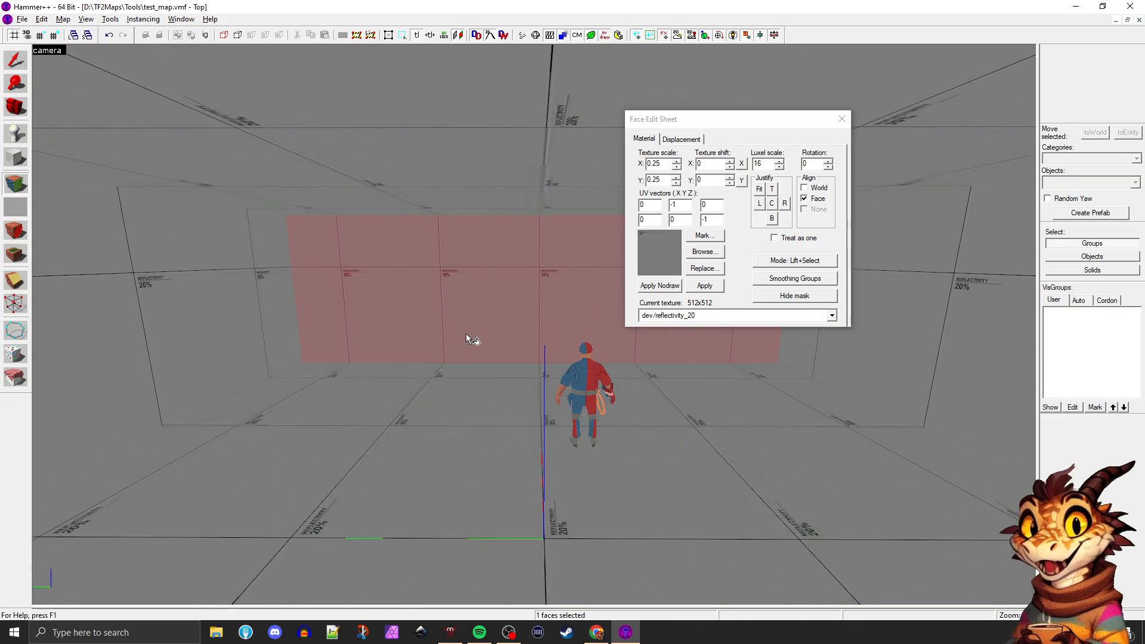
{"action": "key", "text": "ctrl+z"}
Try dev/reflectivity_20 on the floor, undo it, and review the Face Edit Sheet's available modes
{"action": "key", "text": "ctrl+z"}
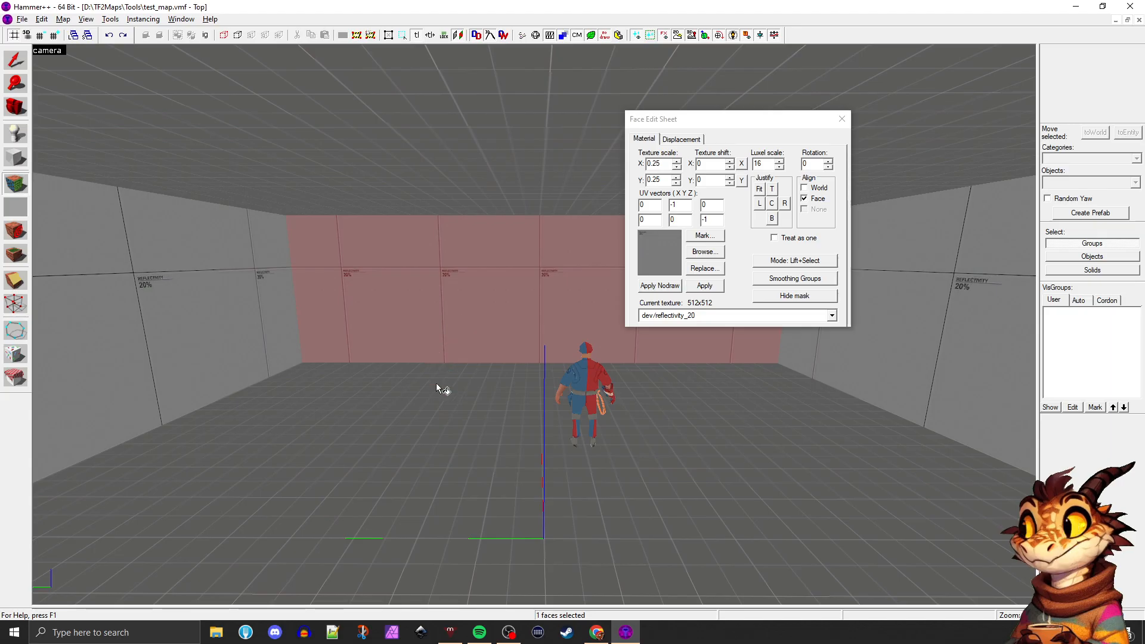
{"action": "right_click", "coordinate": [421, 380]}
{"action": "key", "text": "ctrl+z"}
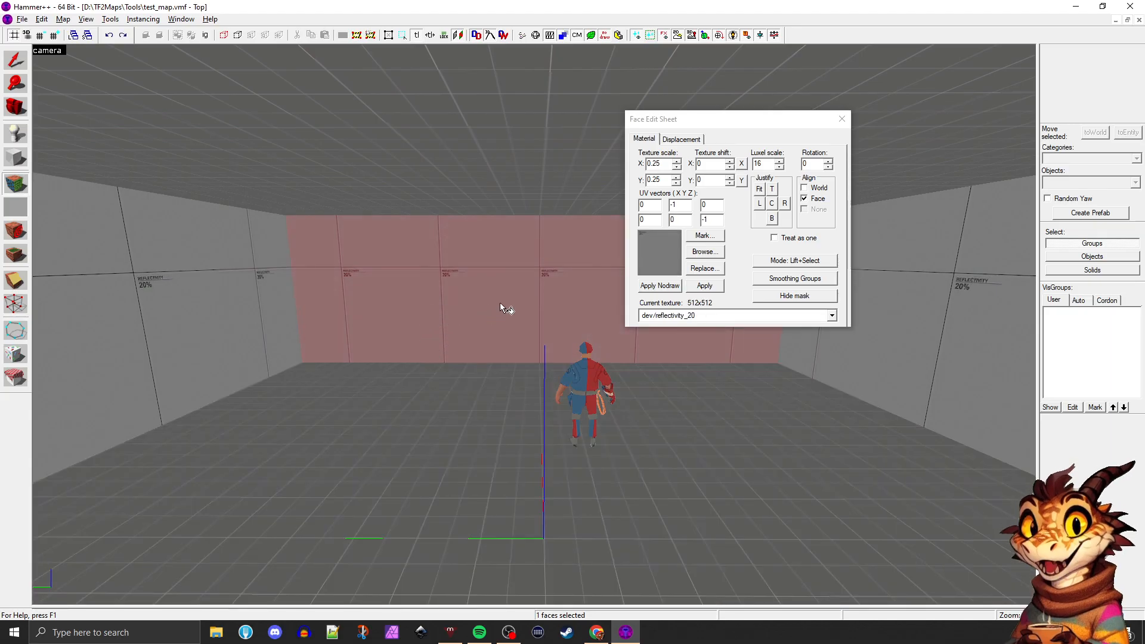
{"action": "left_click", "coordinate": [794, 262]}
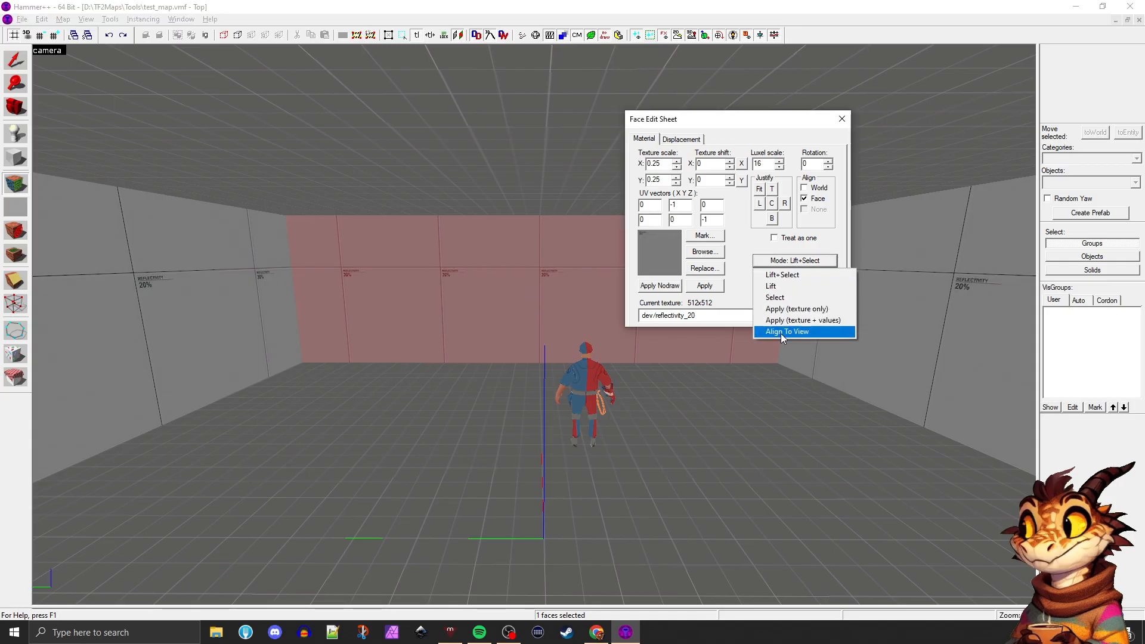
{"action": "left_click", "coordinate": [517, 272]}
{"action": "left_click", "coordinate": [784, 263]}
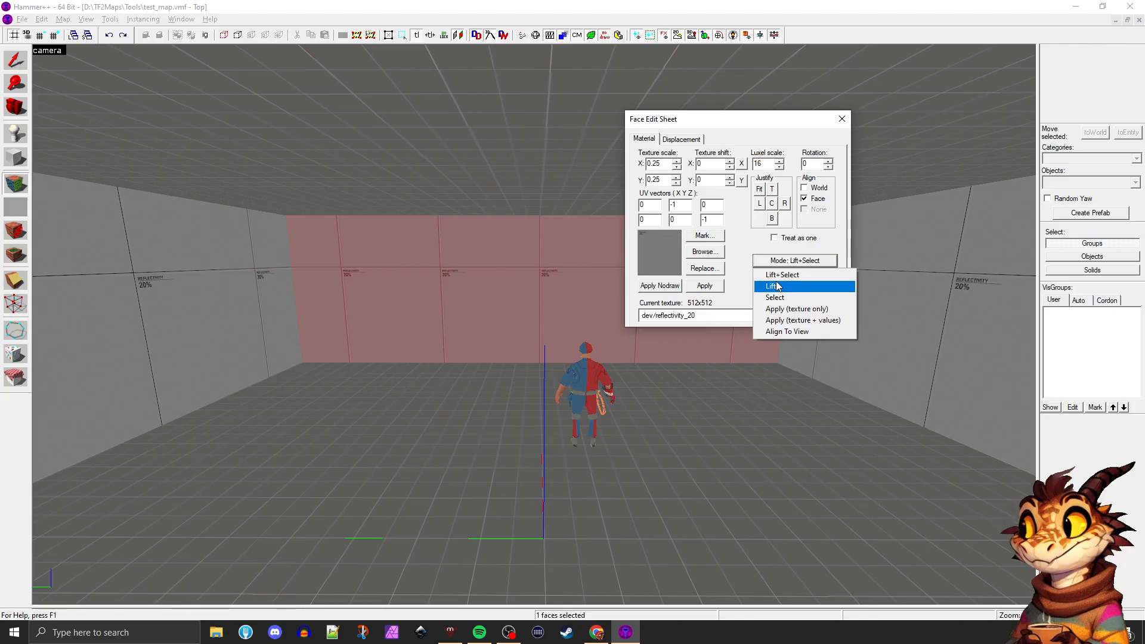
{"action": "left_click", "coordinate": [586, 271]}
Sample the textures of the ceiling, floor, side wall and far wall one after another in Lift+Select mode
{"action": "left_click", "coordinate": [375, 179]}
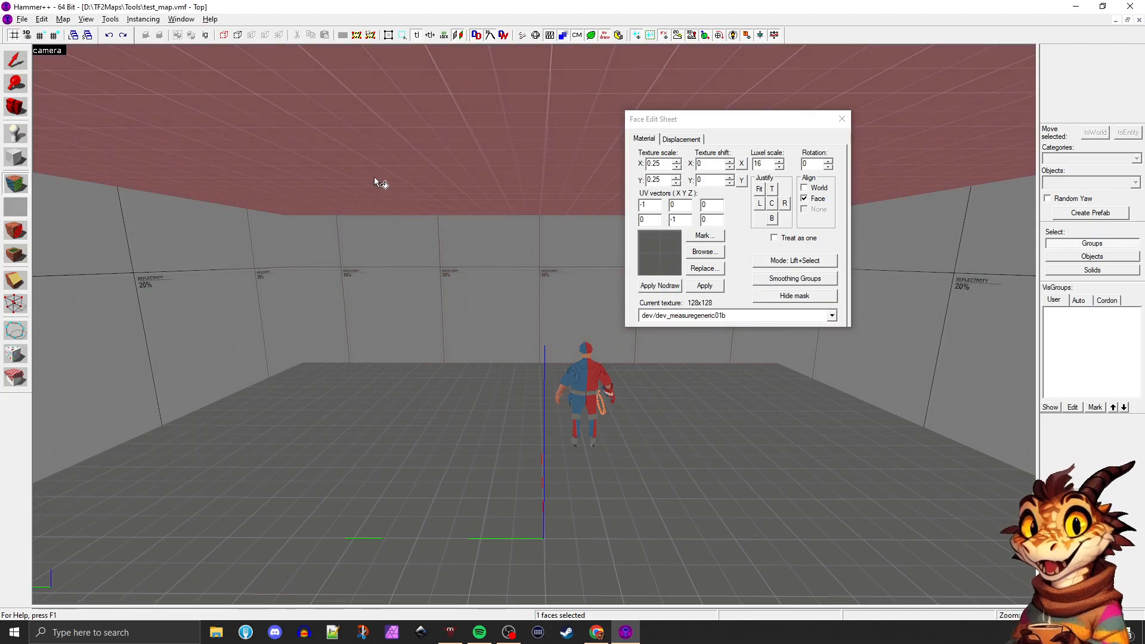
{"action": "left_click", "coordinate": [257, 286]}
{"action": "left_click", "coordinate": [377, 432]}
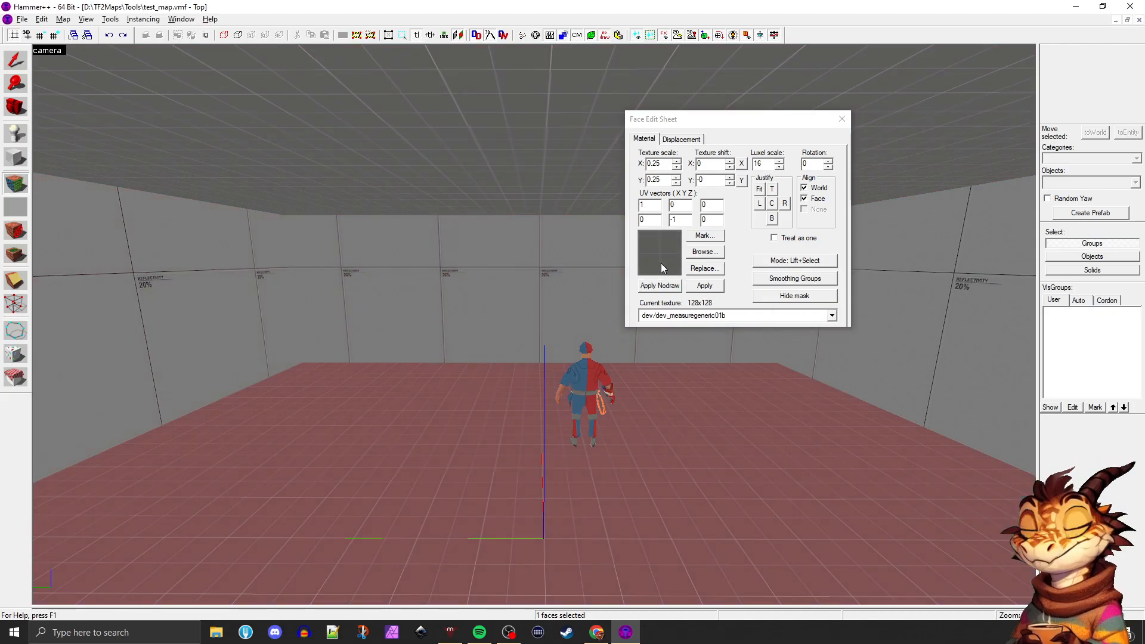
{"action": "left_click", "coordinate": [270, 255]}
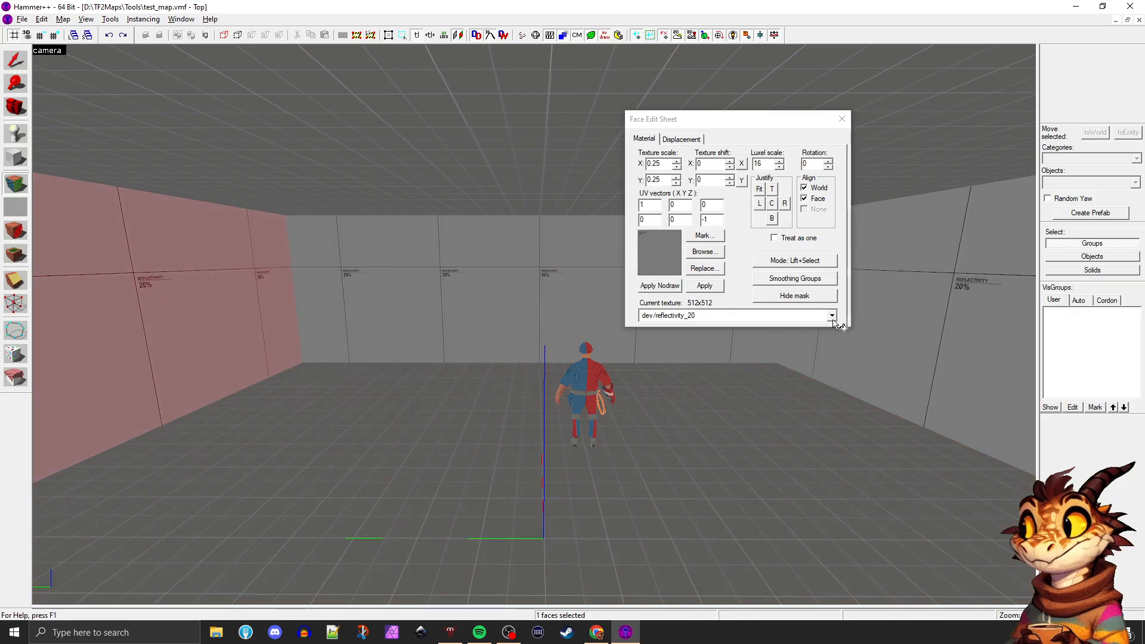
{"action": "left_click", "coordinate": [439, 399]}
{"action": "left_click", "coordinate": [471, 284]}
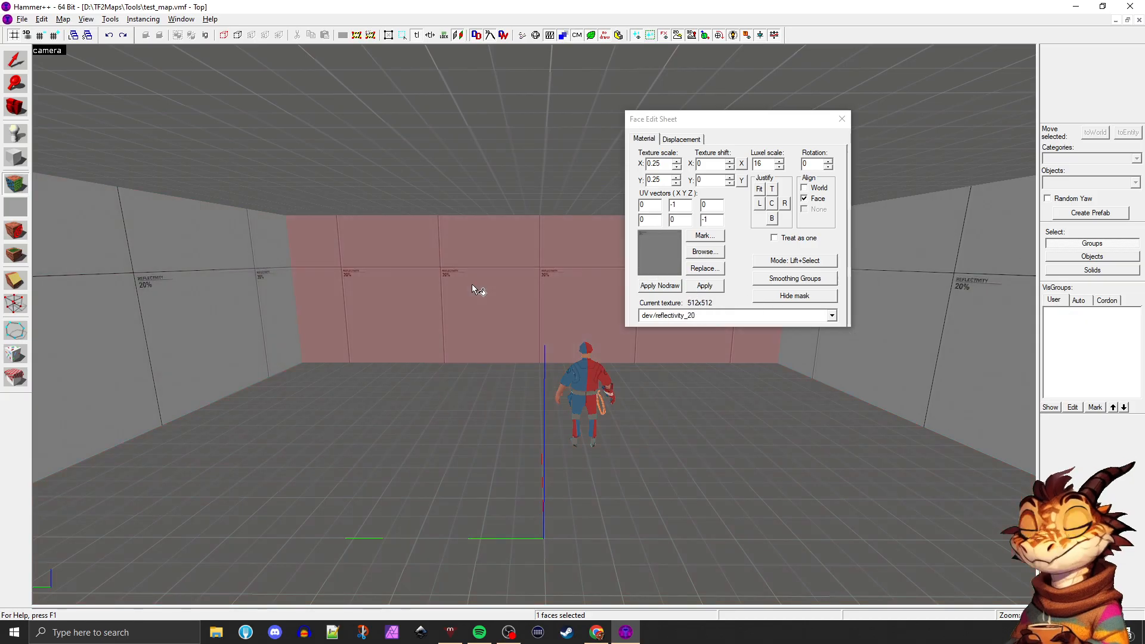
{"action": "left_click", "coordinate": [465, 402]}
{"action": "left_click", "coordinate": [476, 303]}
{"action": "left_click", "coordinate": [462, 404]}
{"action": "left_click", "coordinate": [504, 313]}
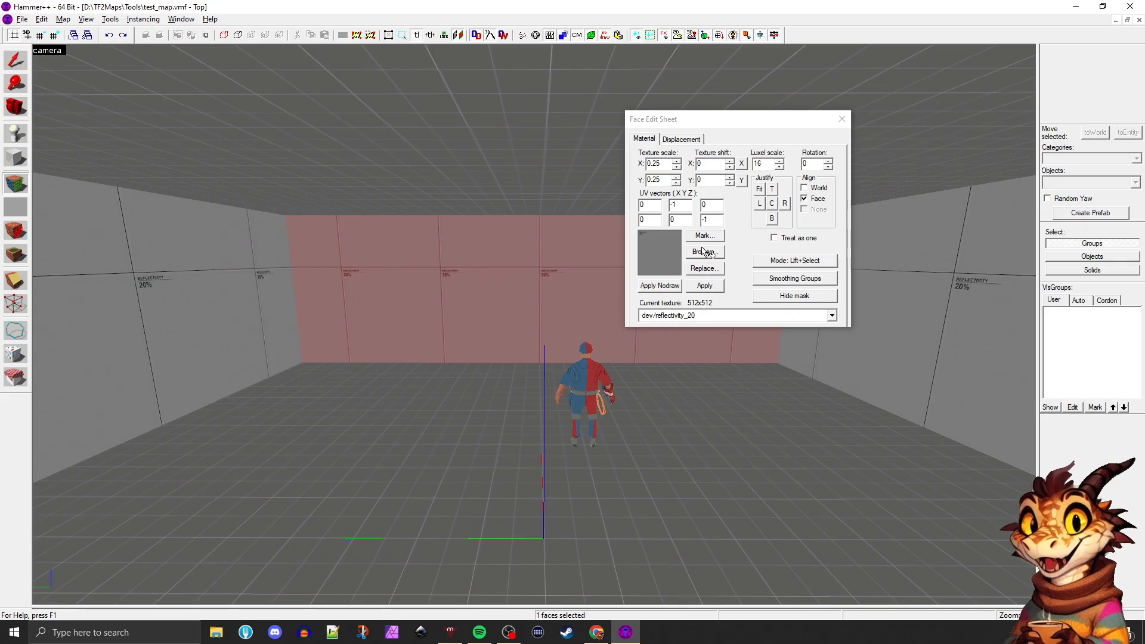
{"action": "left_click", "coordinate": [447, 385]}
{"action": "left_click", "coordinate": [259, 284]}
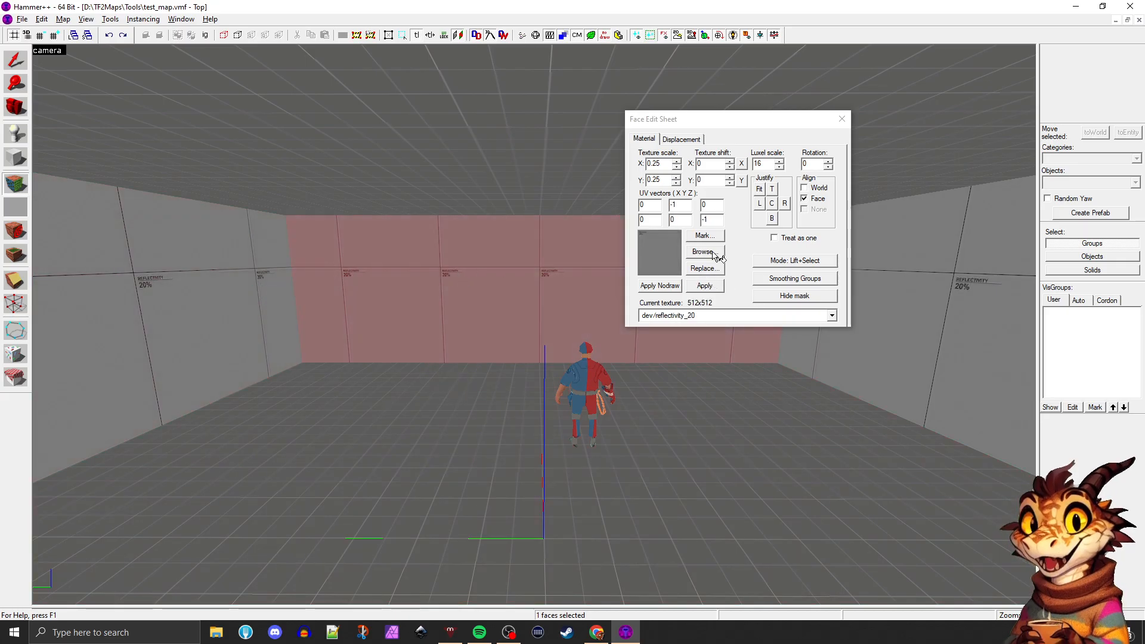
Start a texture replacement for a side wall's dev/reflectivity_20 and filter the replacement textures by "brick"
{"action": "key", "text": "z"}
{"action": "key", "text": "d"}
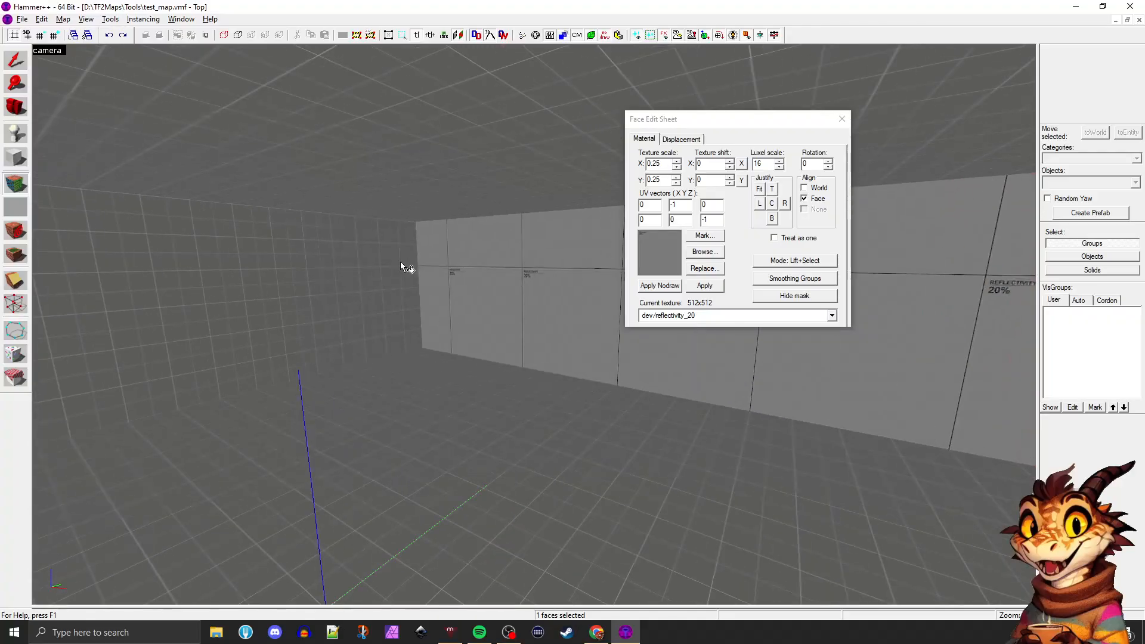
{"action": "left_click", "coordinate": [473, 273]}
{"action": "key", "text": "a"}
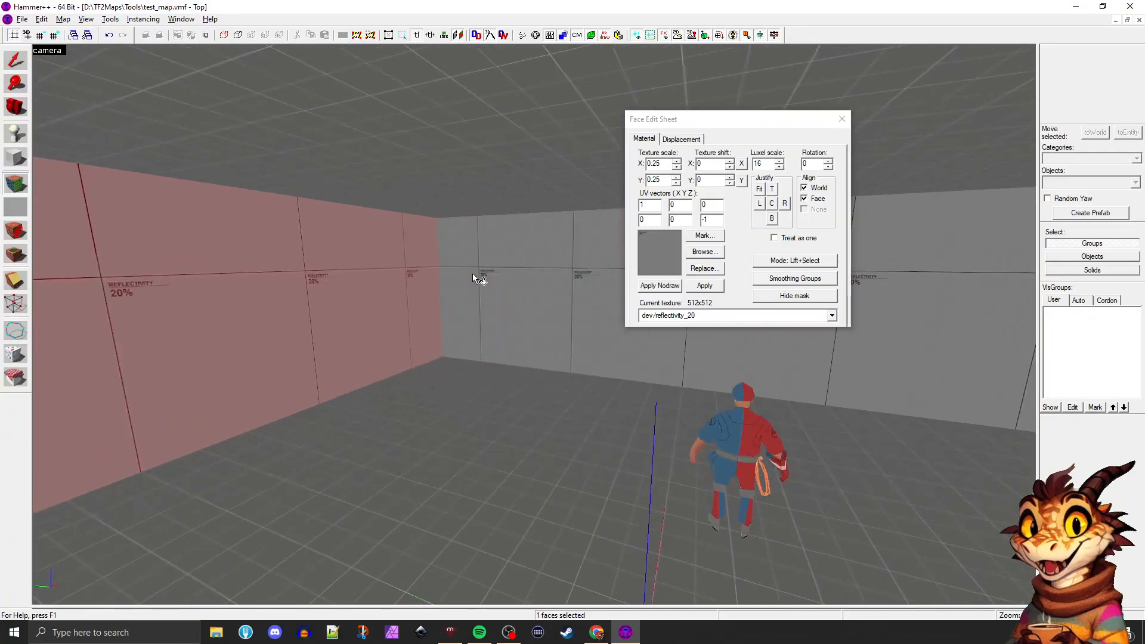
{"action": "left_click", "coordinate": [703, 268]}
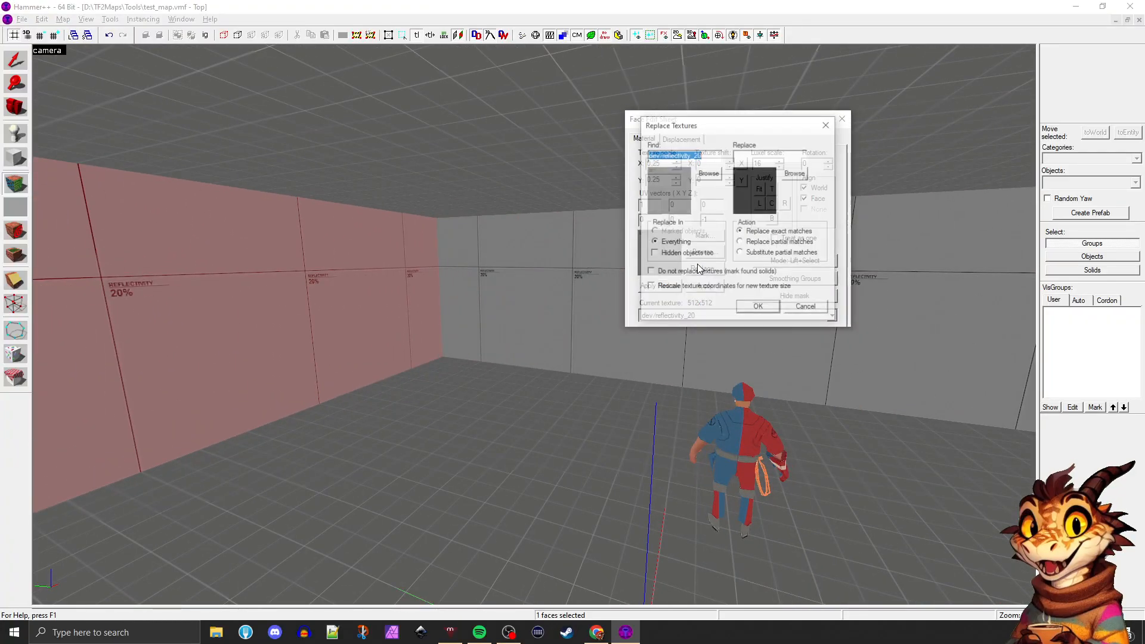
{"action": "left_click", "coordinate": [795, 173]}
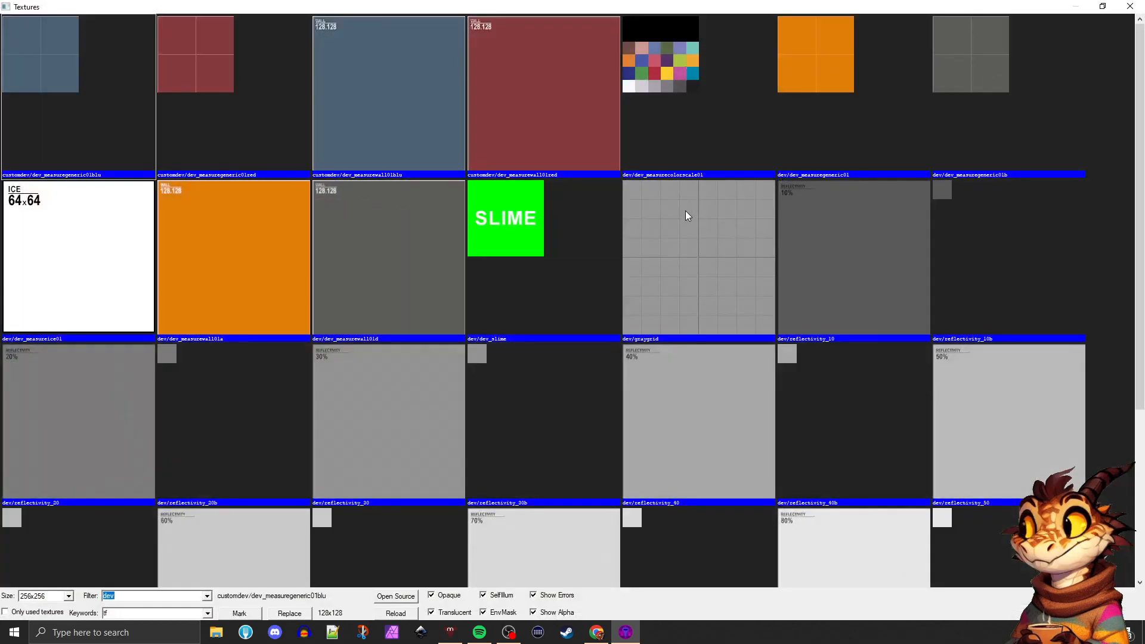
{"action": "type", "text": "b"}
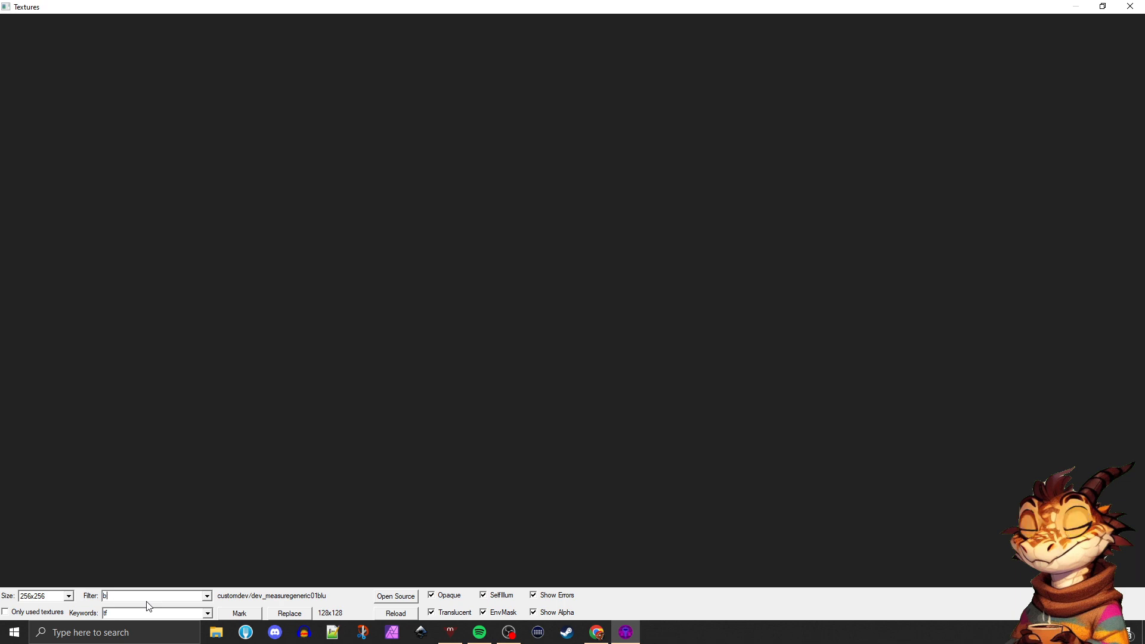
{"action": "type", "text": "rcikrick"}
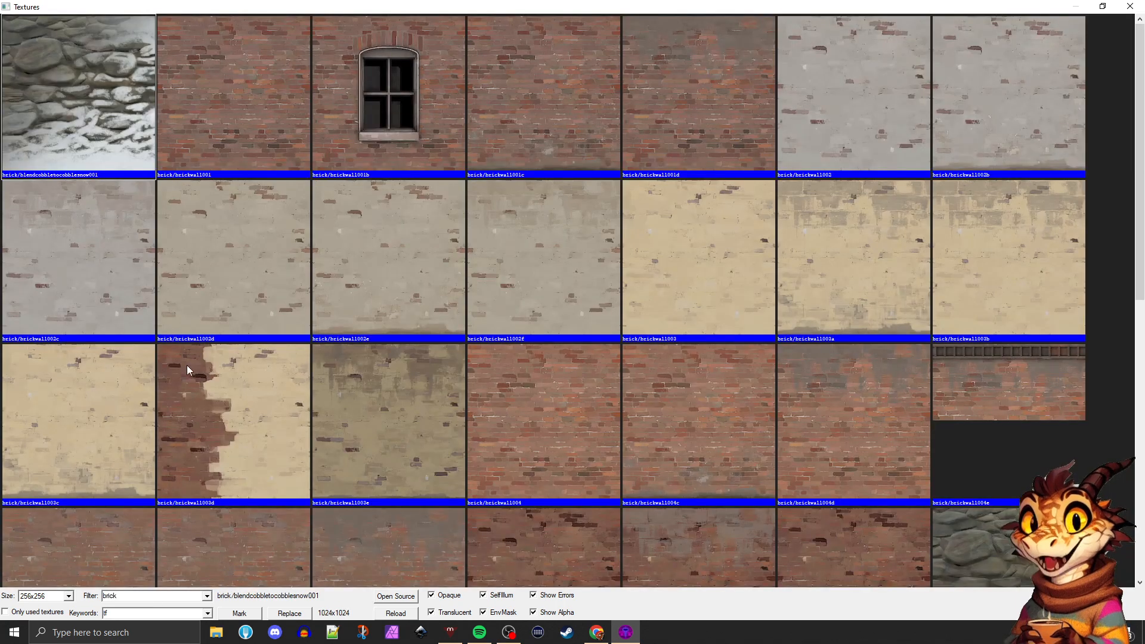
Replace all exact matches of dev/reflectivity_20 throughout the map with brick/brickwall002
{"action": "scroll", "coordinate": [281, 352], "scroll_direction": "down", "scroll_amount": 10}
{"action": "scroll", "coordinate": [302, 357], "scroll_direction": "up", "scroll_amount": 10}
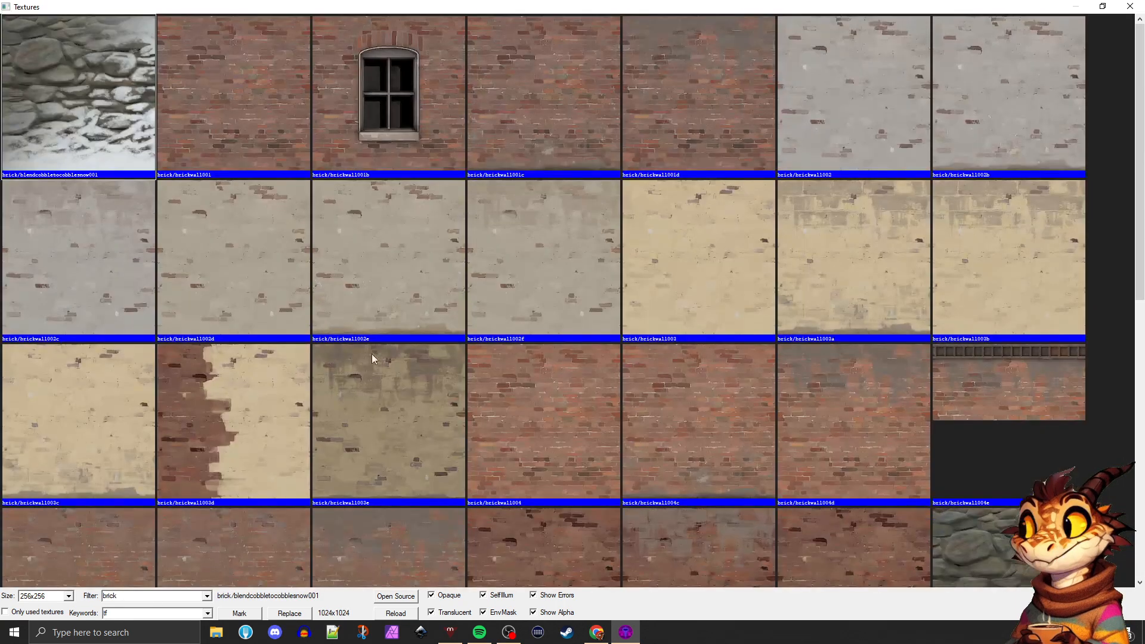
{"action": "double_click", "coordinate": [860, 109]}
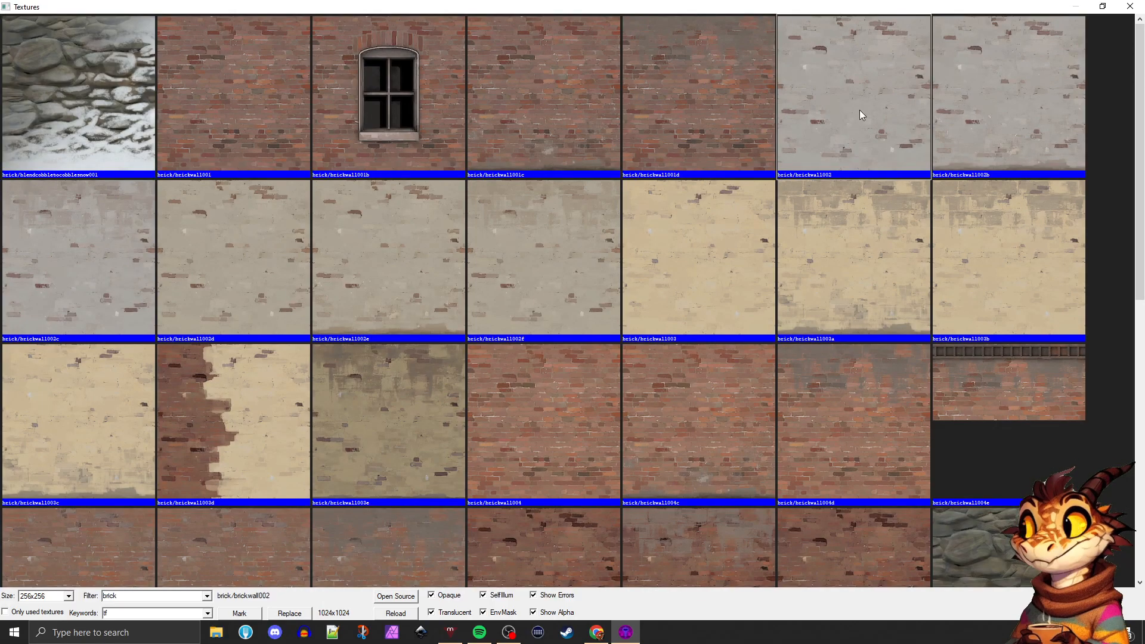
{"action": "left_click", "coordinate": [751, 308]}
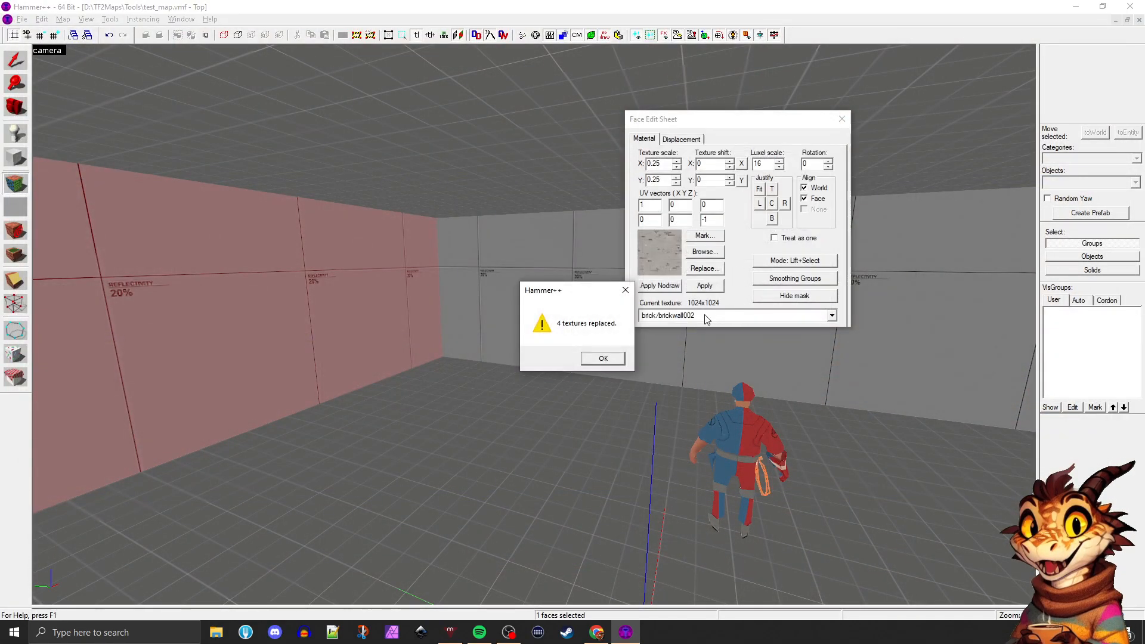
{"action": "left_click", "coordinate": [600, 360]}
Select the far brick wall's face and filter the textures available for it by "wall"
{"action": "key", "text": "Right"}
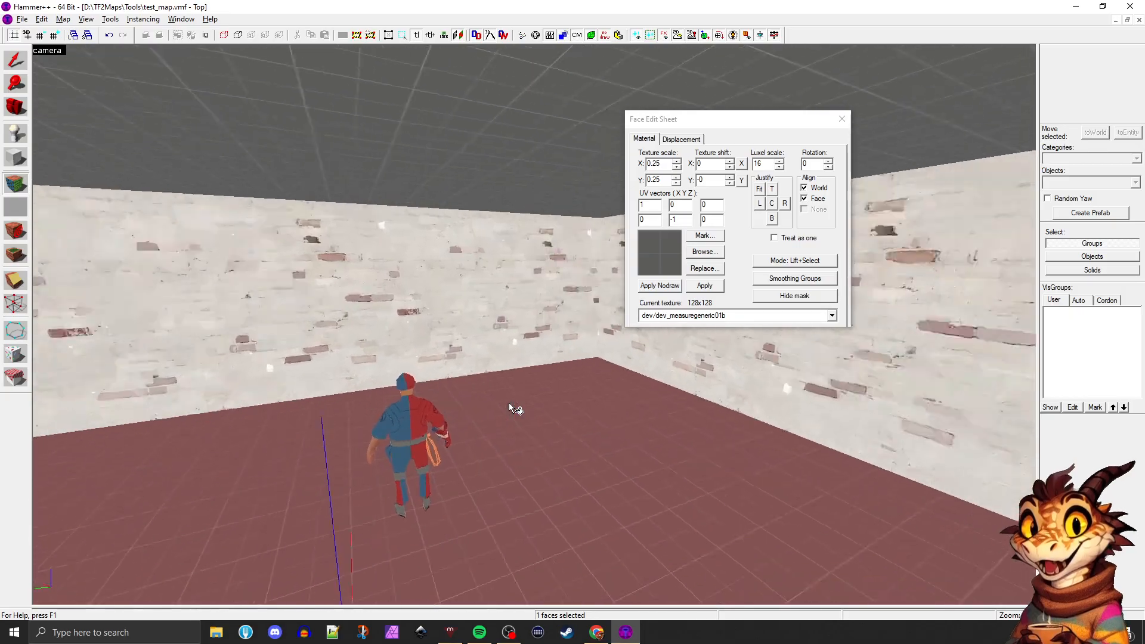
{"action": "left_click", "coordinate": [369, 263]}
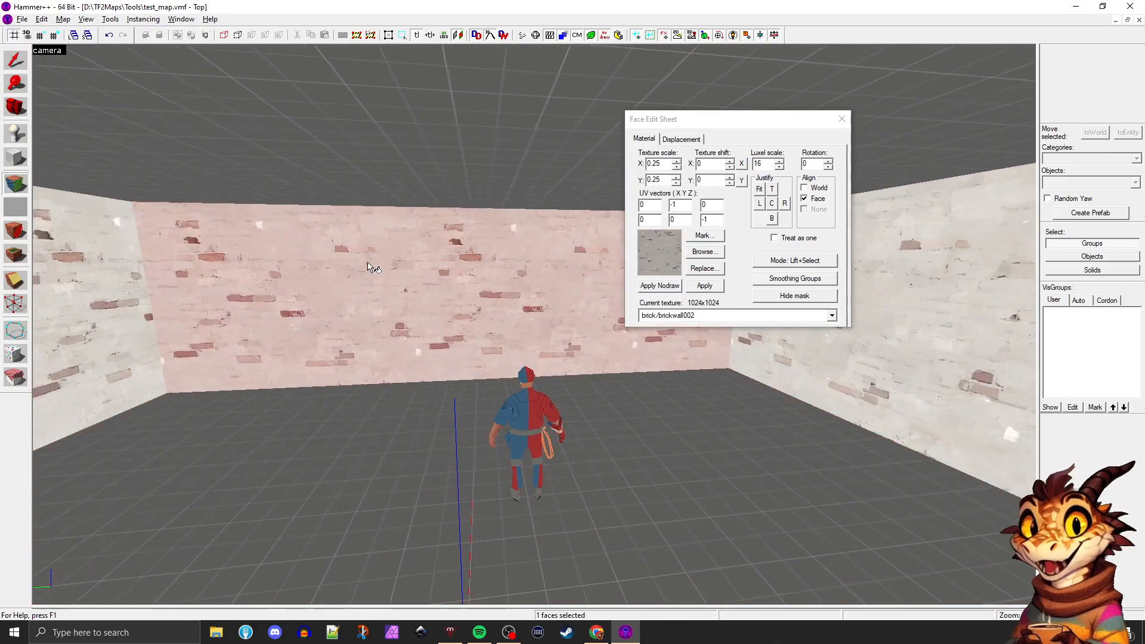
{"action": "key", "text": "Left"}
{"action": "left_click", "coordinate": [704, 251]}
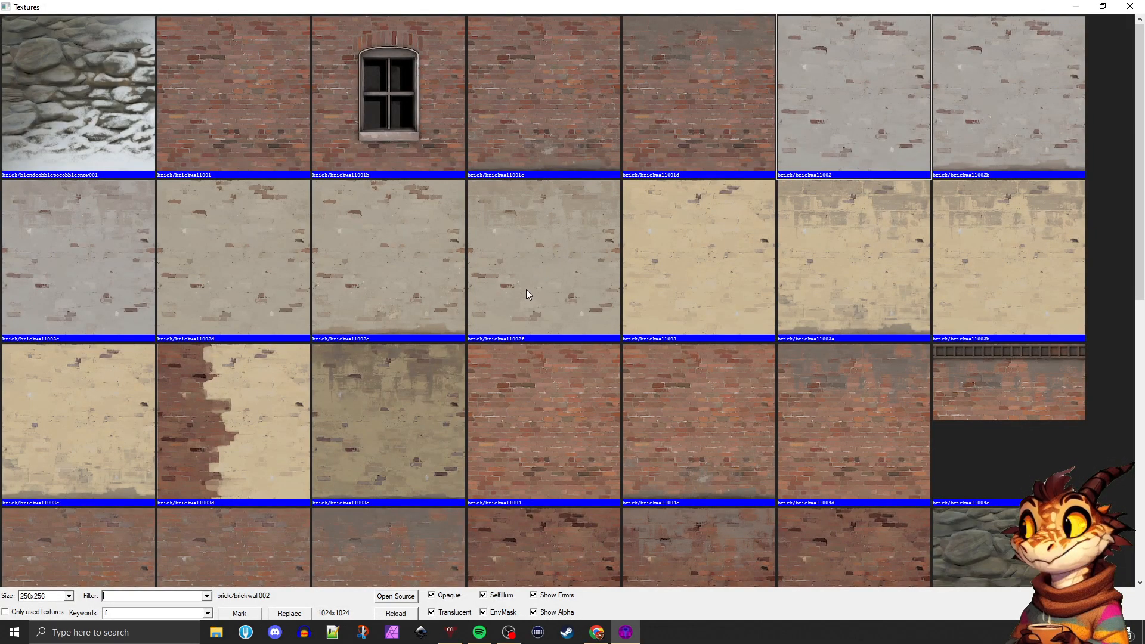
{"action": "type", "text": "wall"}
Examine the wall textures, comparing the brick, coalmines and concrete variants made for wall bottoms, middles and tops
{"action": "scroll", "coordinate": [498, 254], "scroll_direction": "down", "scroll_amount": 10}
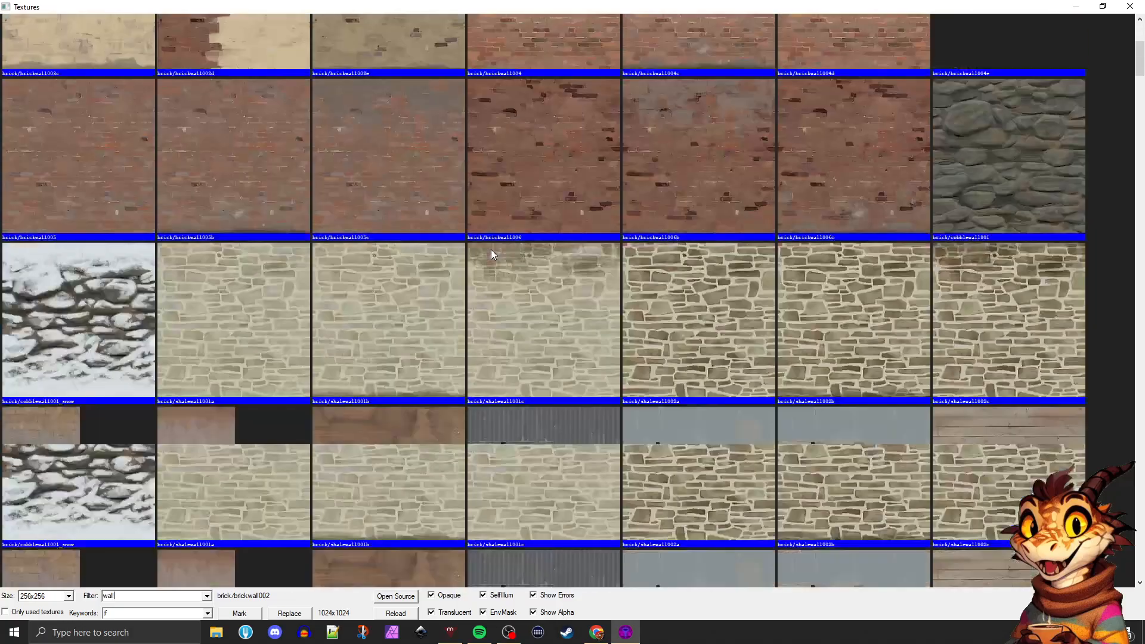
{"action": "scroll", "coordinate": [491, 253], "scroll_direction": "down", "scroll_amount": 4}
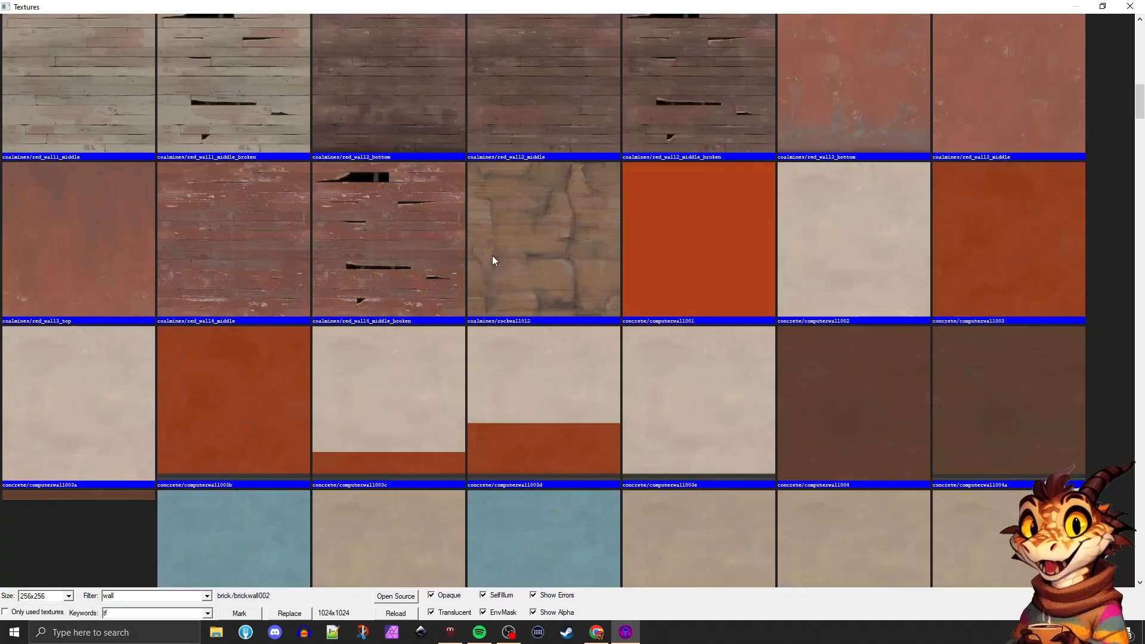
{"action": "scroll", "coordinate": [409, 251], "scroll_direction": "up", "scroll_amount": 2}
{"action": "left_click", "coordinate": [399, 248]}
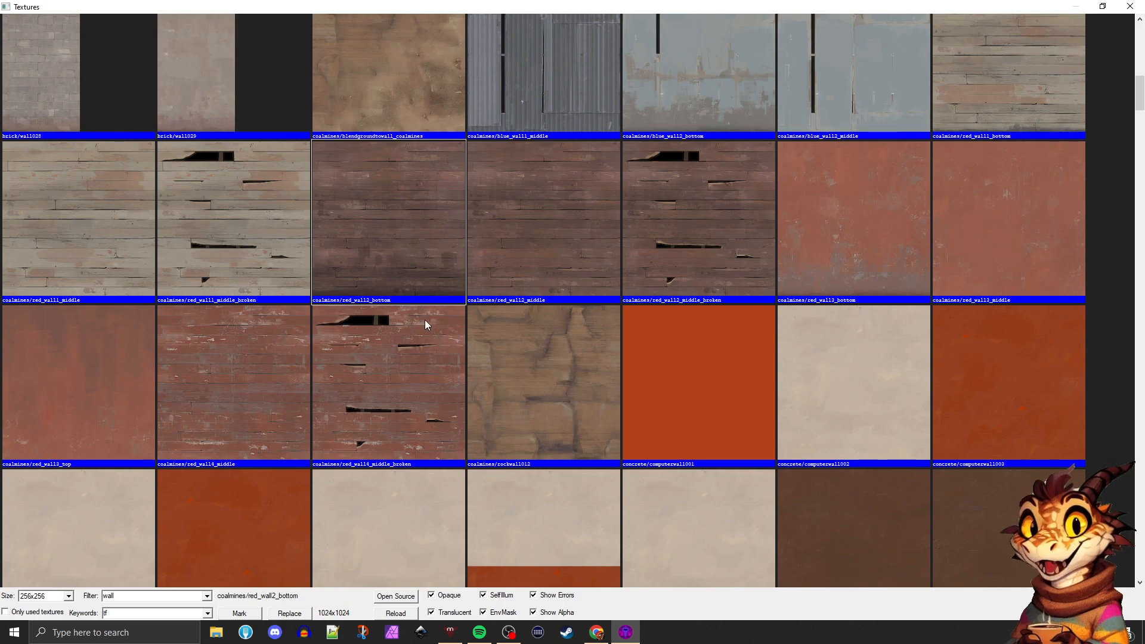
{"action": "scroll", "coordinate": [444, 292], "scroll_direction": "down", "scroll_amount": 2}
{"action": "scroll", "coordinate": [505, 335], "scroll_direction": "down", "scroll_amount": 2}
{"action": "left_click", "coordinate": [409, 329]}
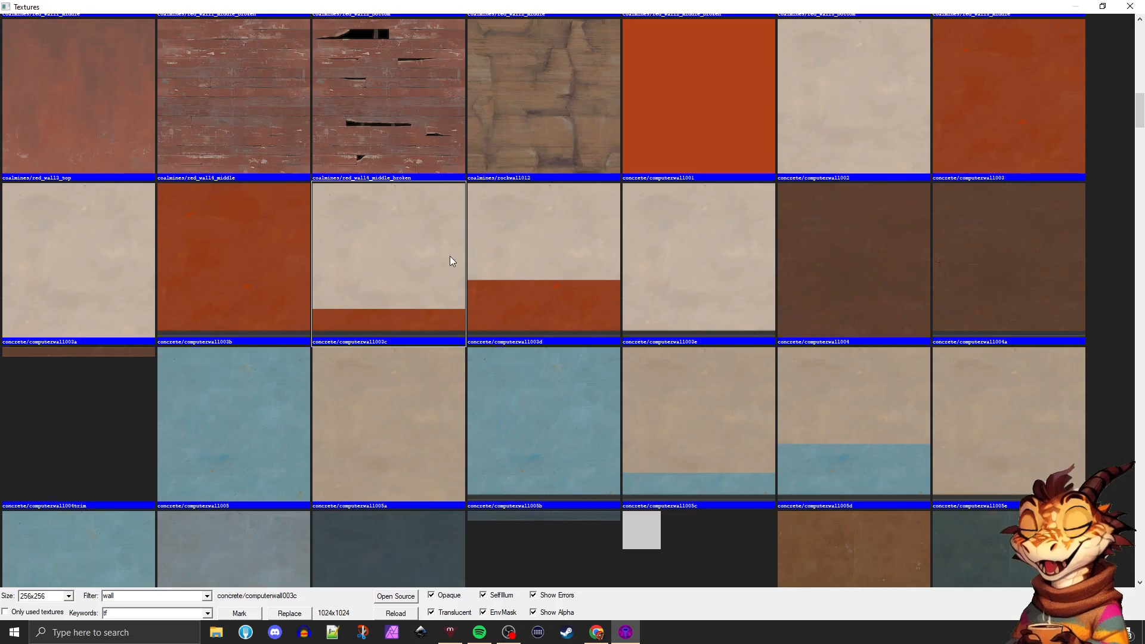
{"action": "scroll", "coordinate": [460, 292], "scroll_direction": "down", "scroll_amount": 3}
{"action": "scroll", "coordinate": [621, 239], "scroll_direction": "down", "scroll_amount": 1}
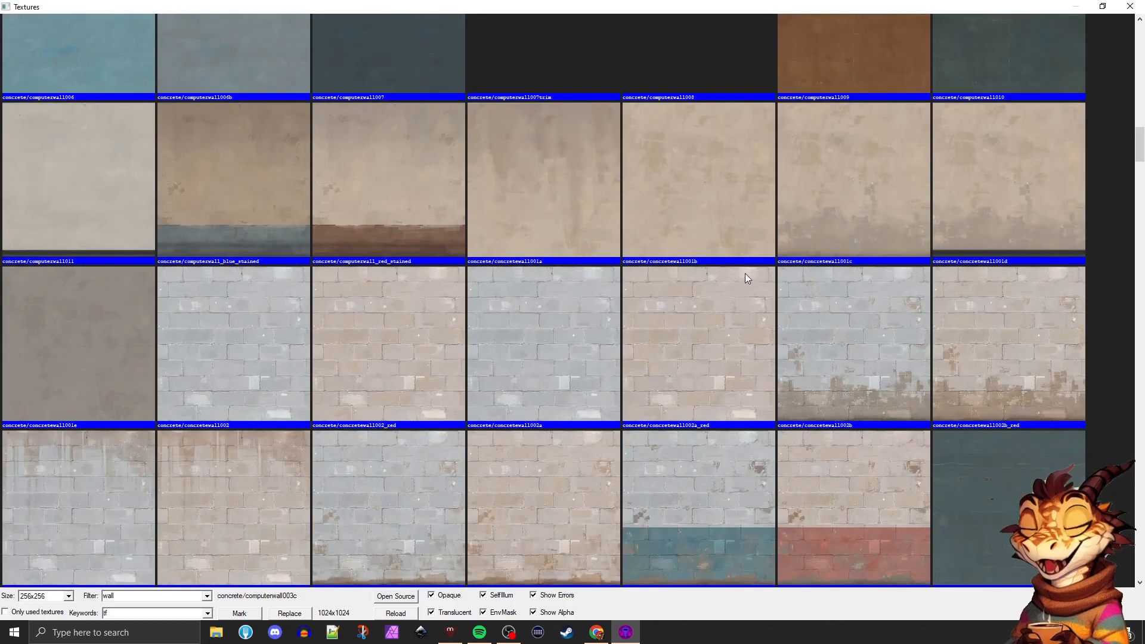
{"action": "scroll", "coordinate": [445, 256], "scroll_direction": "down", "scroll_amount": 2}
{"action": "scroll", "coordinate": [434, 304], "scroll_direction": "down", "scroll_amount": 1}
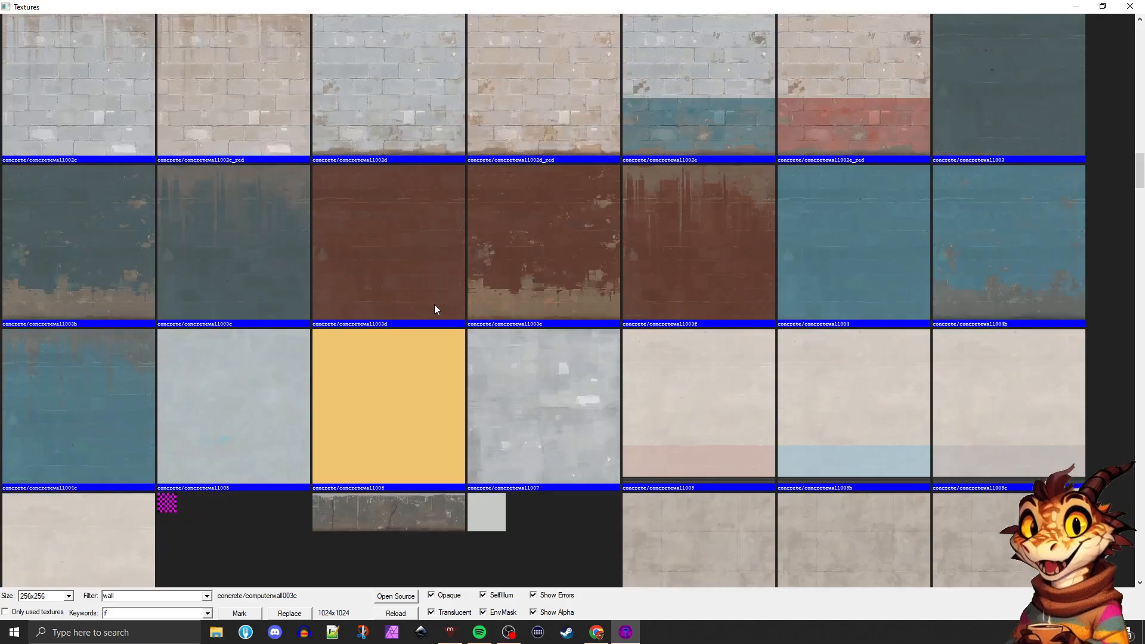
{"action": "scroll", "coordinate": [528, 322], "scroll_direction": "down", "scroll_amount": 3}
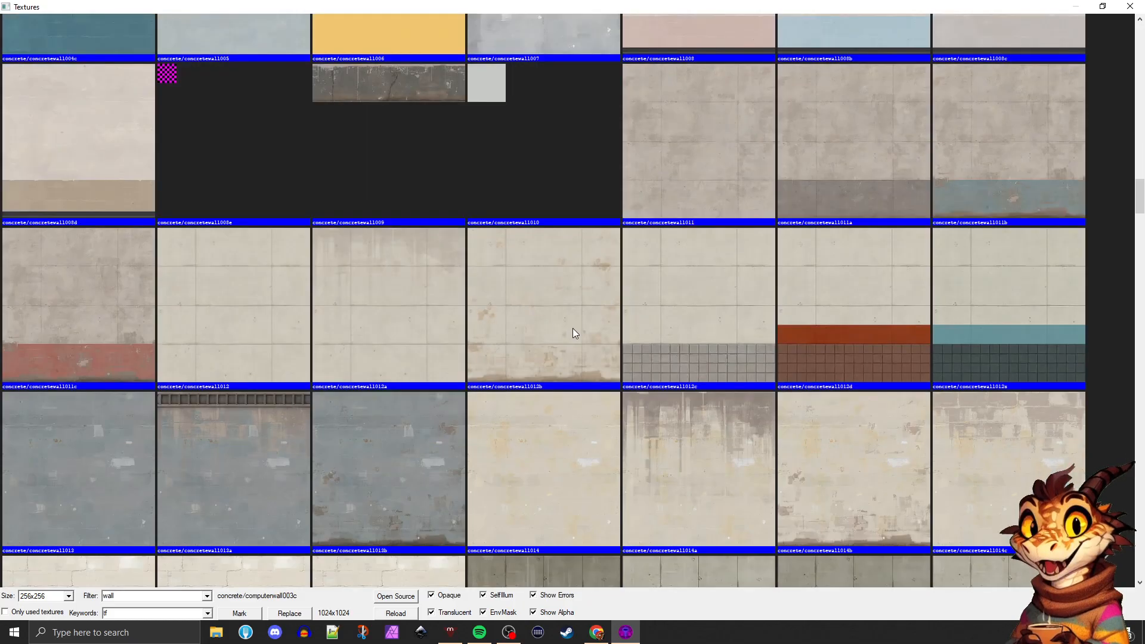
{"action": "scroll", "coordinate": [573, 330], "scroll_direction": "down", "scroll_amount": 3}
{"action": "scroll", "coordinate": [581, 334], "scroll_direction": "down", "scroll_amount": 3}
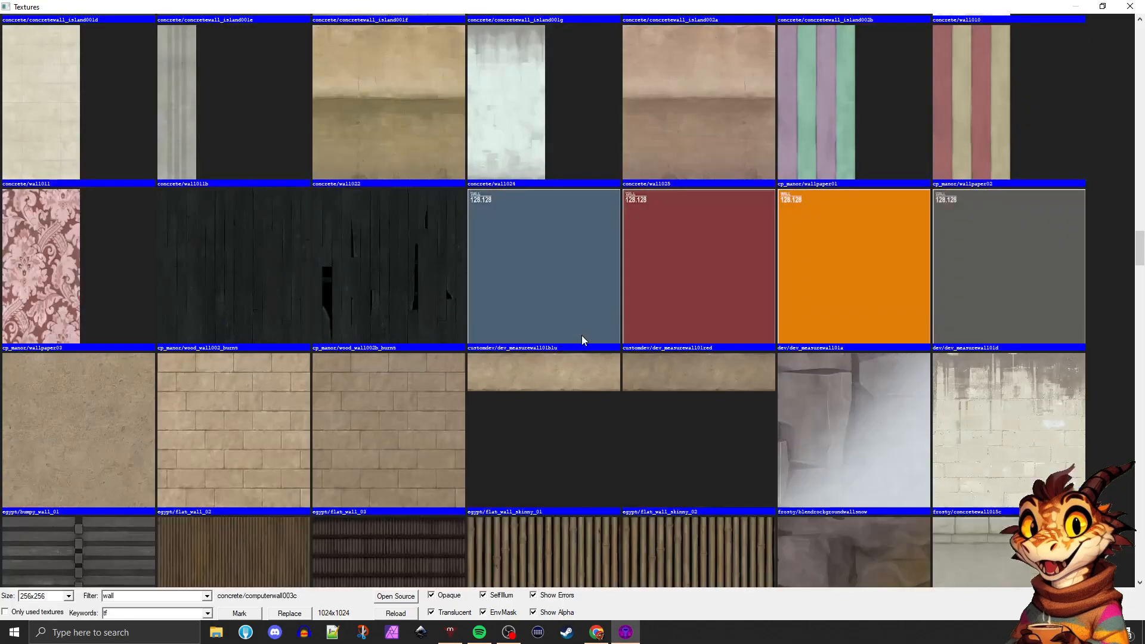
{"action": "scroll", "coordinate": [582, 335], "scroll_direction": "up", "scroll_amount": 8}
{"action": "scroll", "coordinate": [582, 336], "scroll_direction": "up", "scroll_amount": 10}
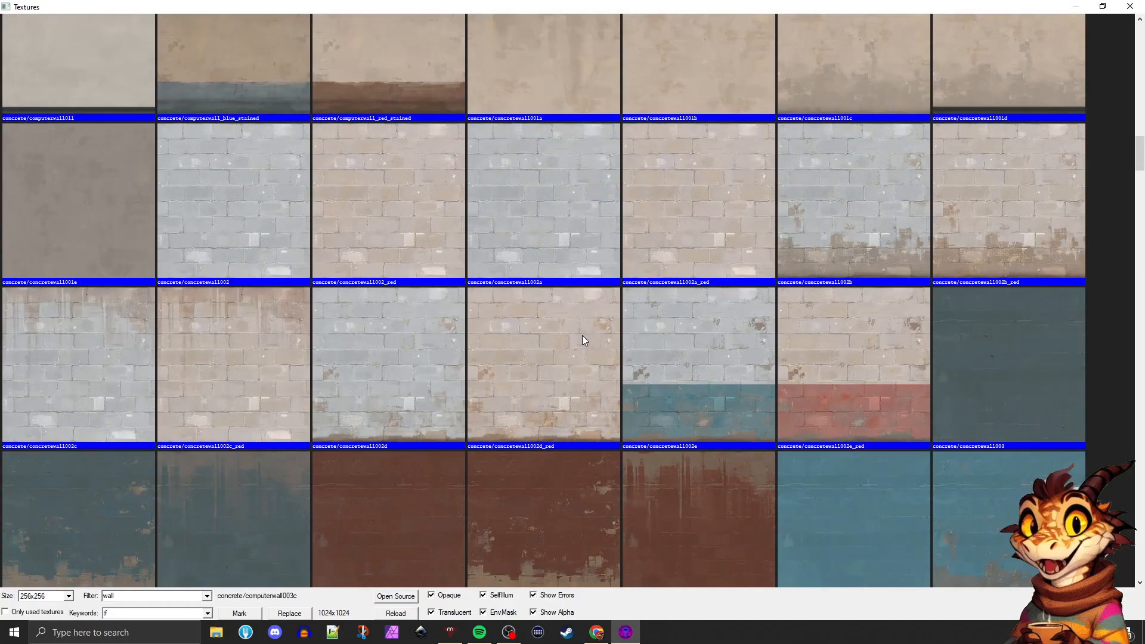
{"action": "scroll", "coordinate": [588, 338], "scroll_direction": "down", "scroll_amount": 2}
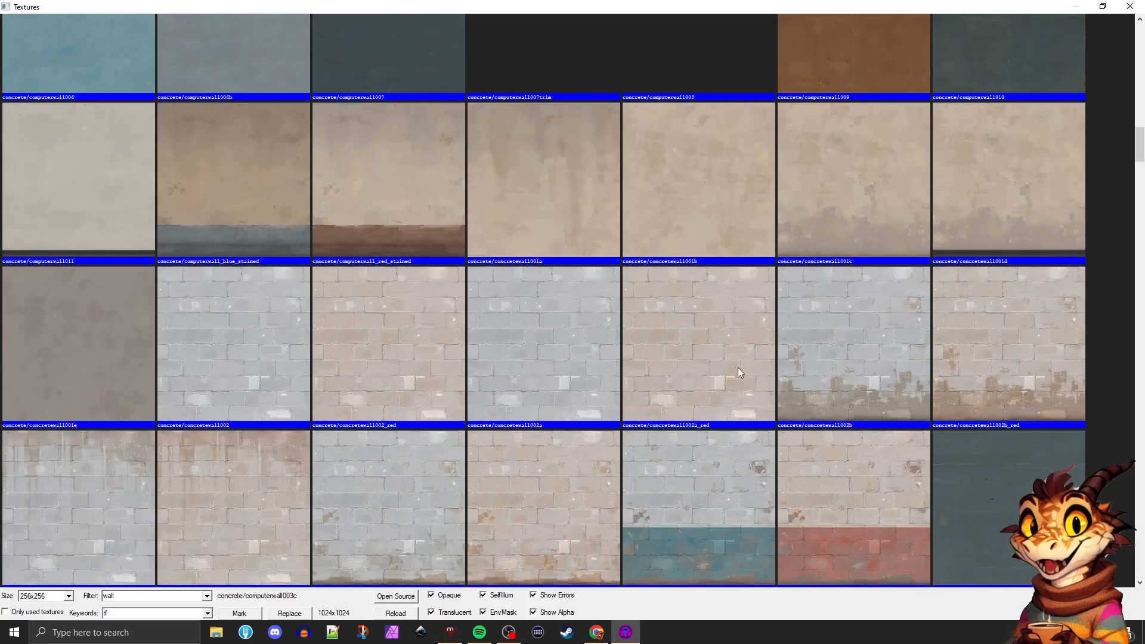
Apply concrete/concretewall001c to the far wall and switch to the Selection tool with that wall selected
{"action": "double_click", "coordinate": [832, 206]}
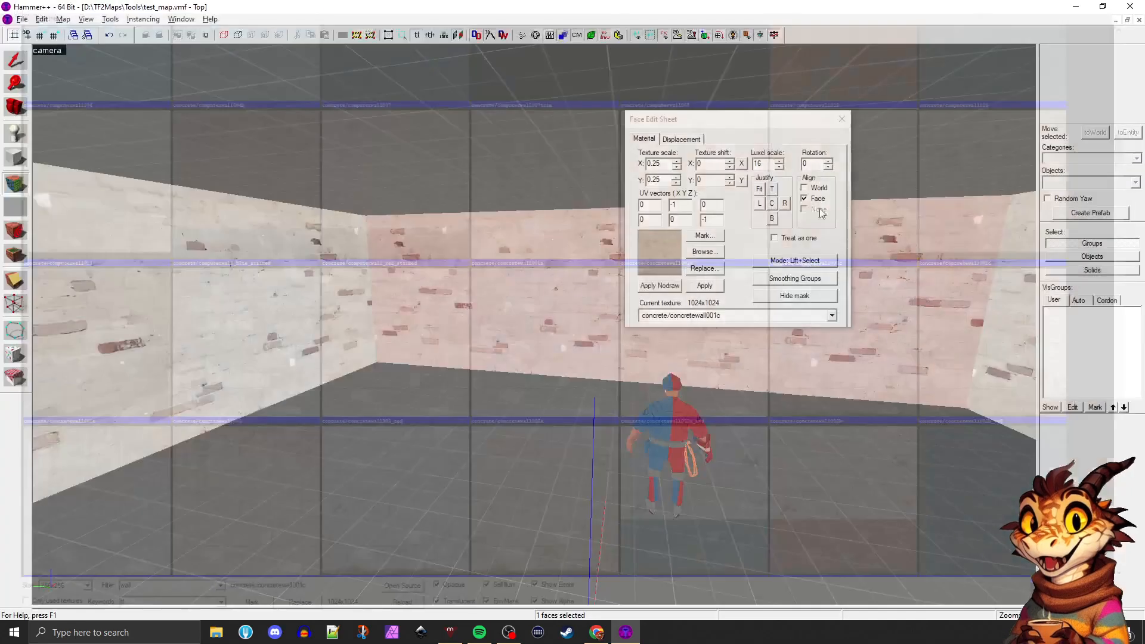
{"action": "left_click", "coordinate": [434, 401]}
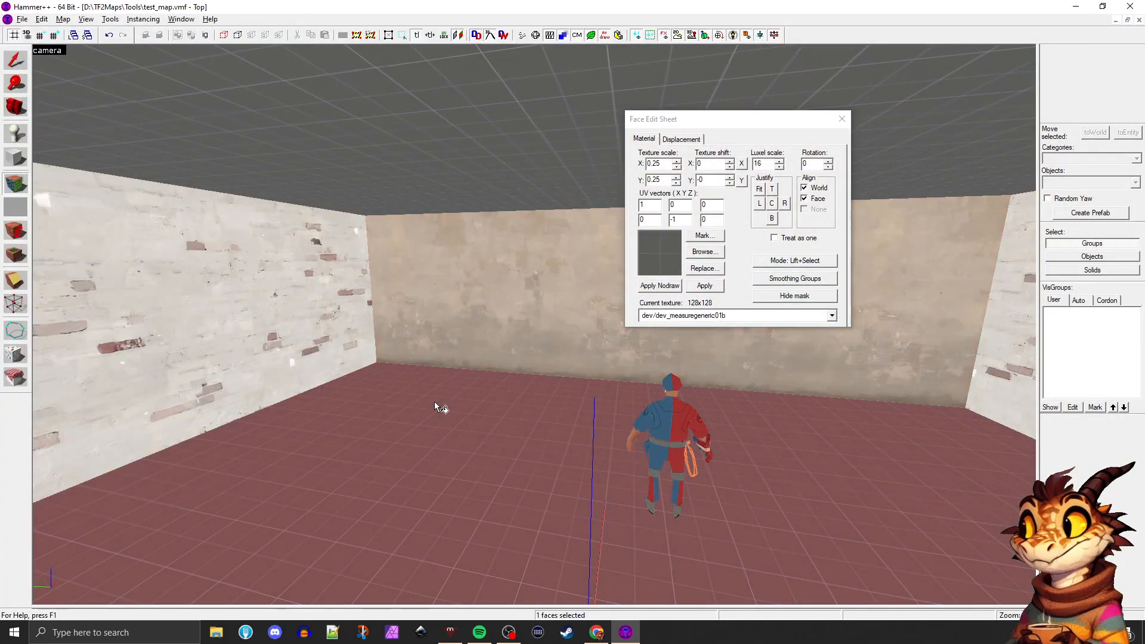
{"action": "left_click", "coordinate": [459, 294]}
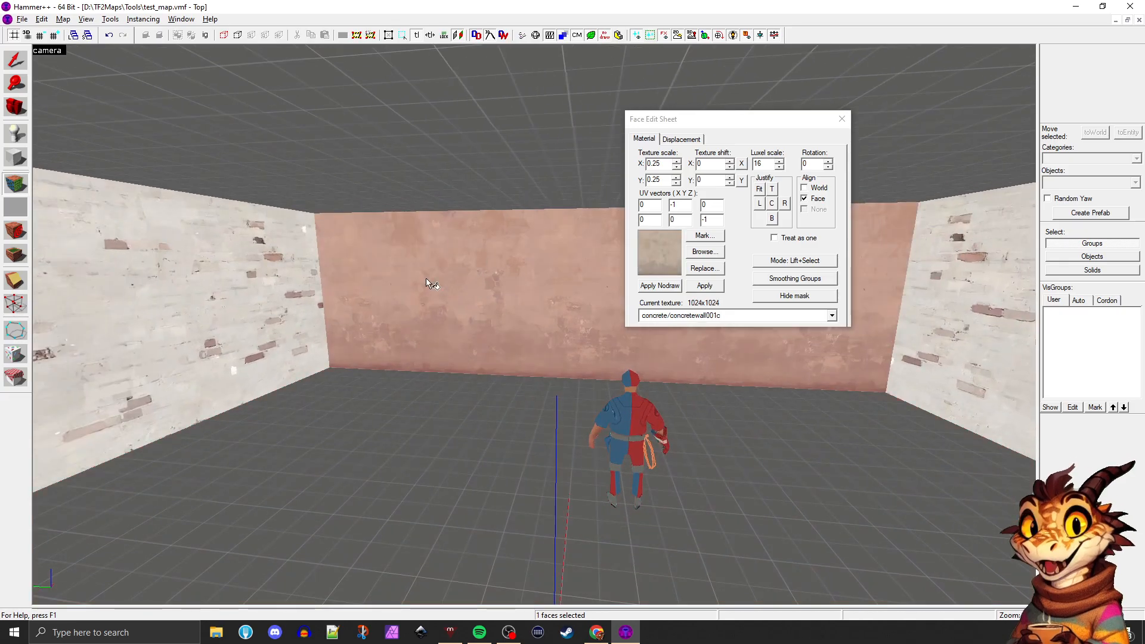
{"action": "left_click", "coordinate": [15, 60]}
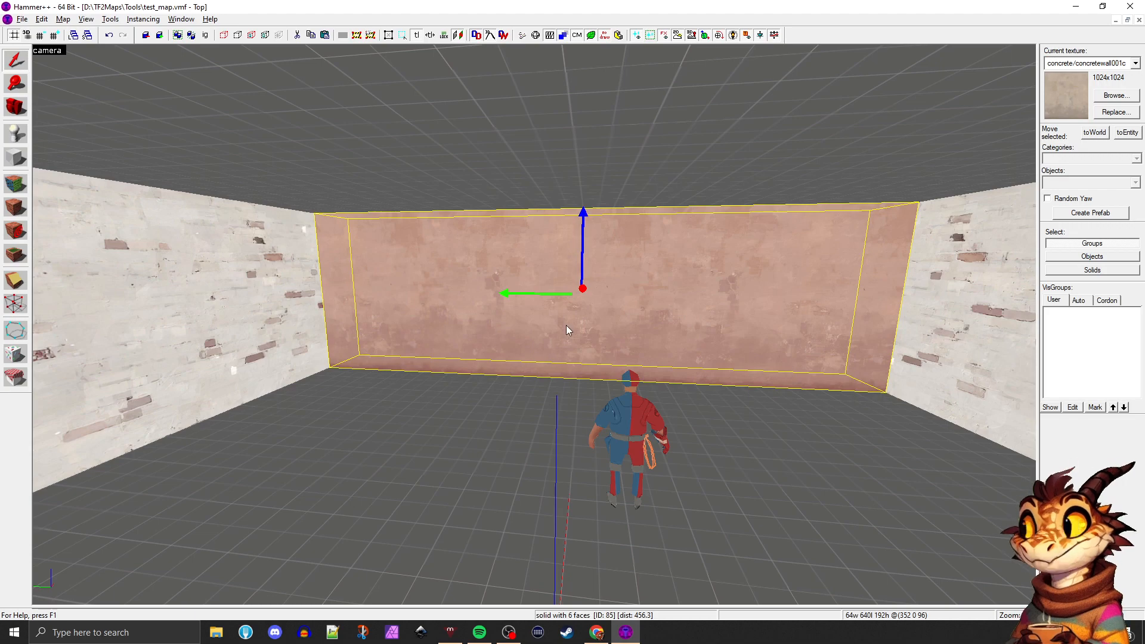
Raise the far concrete wall's bottom edge off the floor so the wall is about 127 units high
{"action": "left_click", "coordinate": [564, 318]}
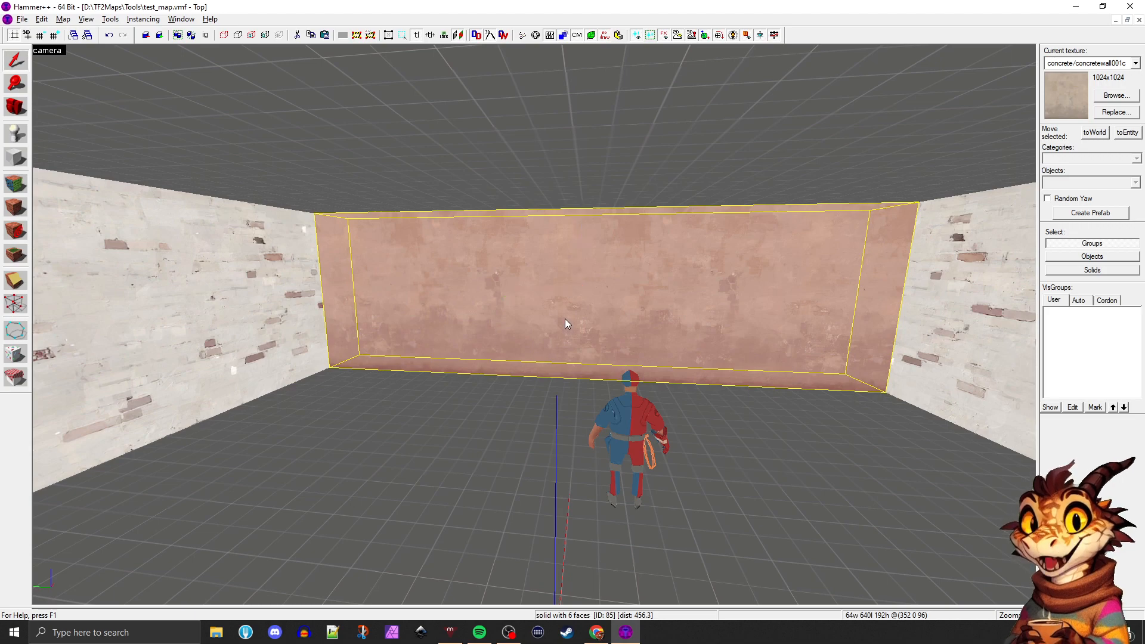
{"action": "left_click", "coordinate": [579, 382]}
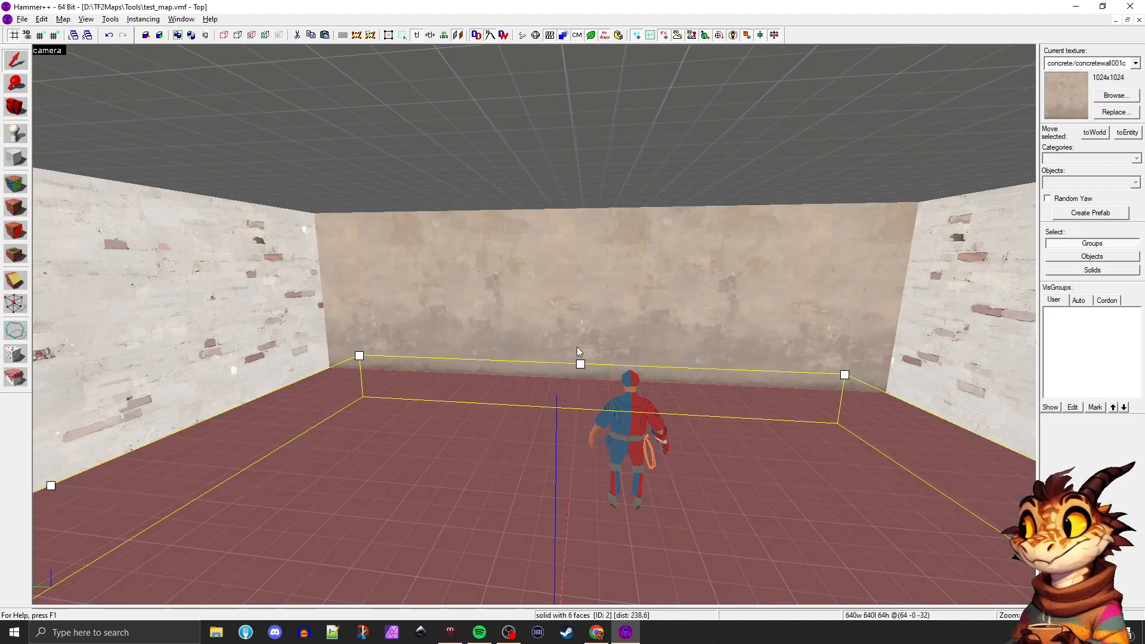
{"action": "left_click", "coordinate": [577, 347]}
{"action": "left_click_drag", "start_coordinate": [577, 378], "coordinate": [576, 341]}
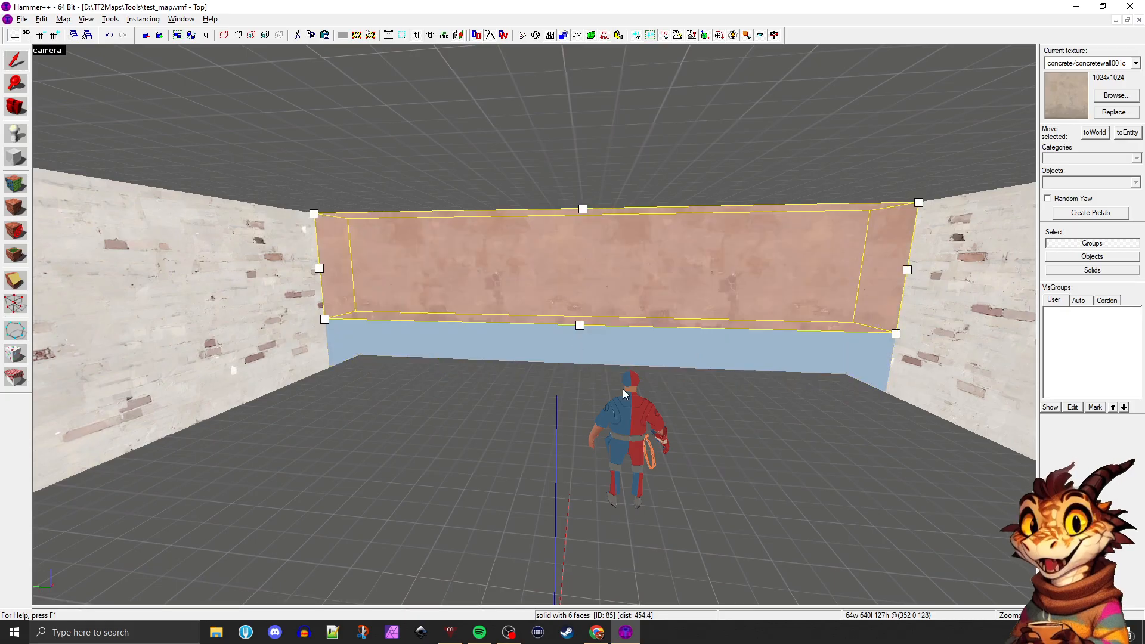
{"action": "left_click", "coordinate": [524, 399]}
{"action": "left_click", "coordinate": [524, 282]}
{"action": "left_click", "coordinate": [420, 398]}
{"action": "key", "text": "z"}
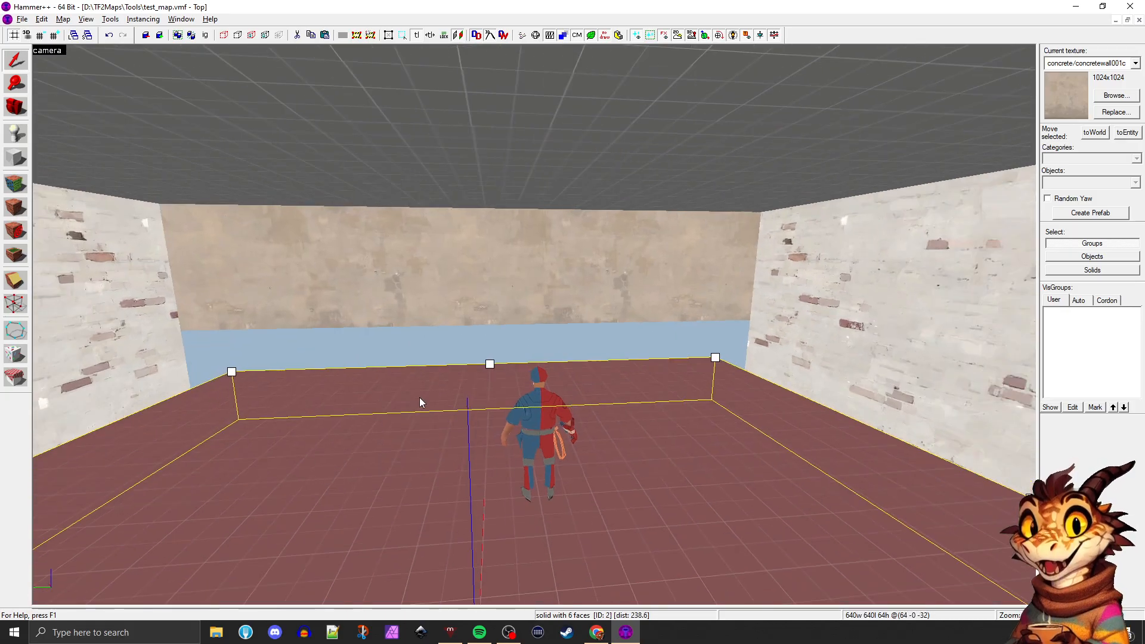
Try fitting the concrete texture to the shortened far wall's face, and undo the fit
{"action": "key", "text": "w"}
{"action": "key", "text": "z"}
{"action": "left_click", "coordinate": [440, 271]}
{"action": "key", "text": "shift+a"}
{"action": "left_click", "coordinate": [440, 261]}
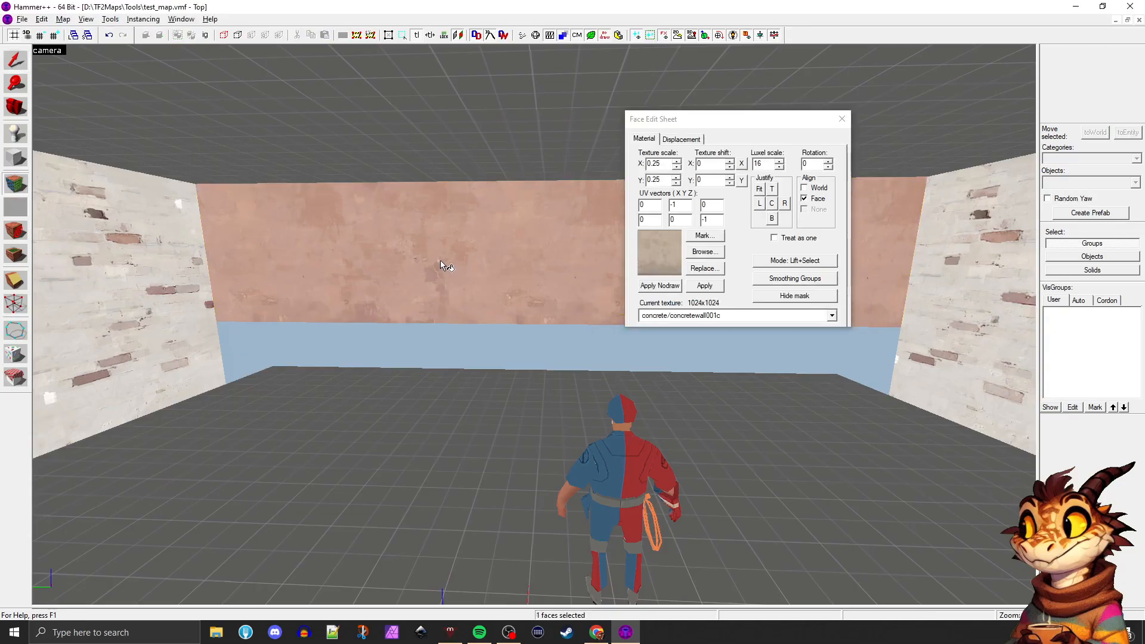
{"action": "left_click_drag", "start_coordinate": [712, 124], "coordinate": [866, 105]}
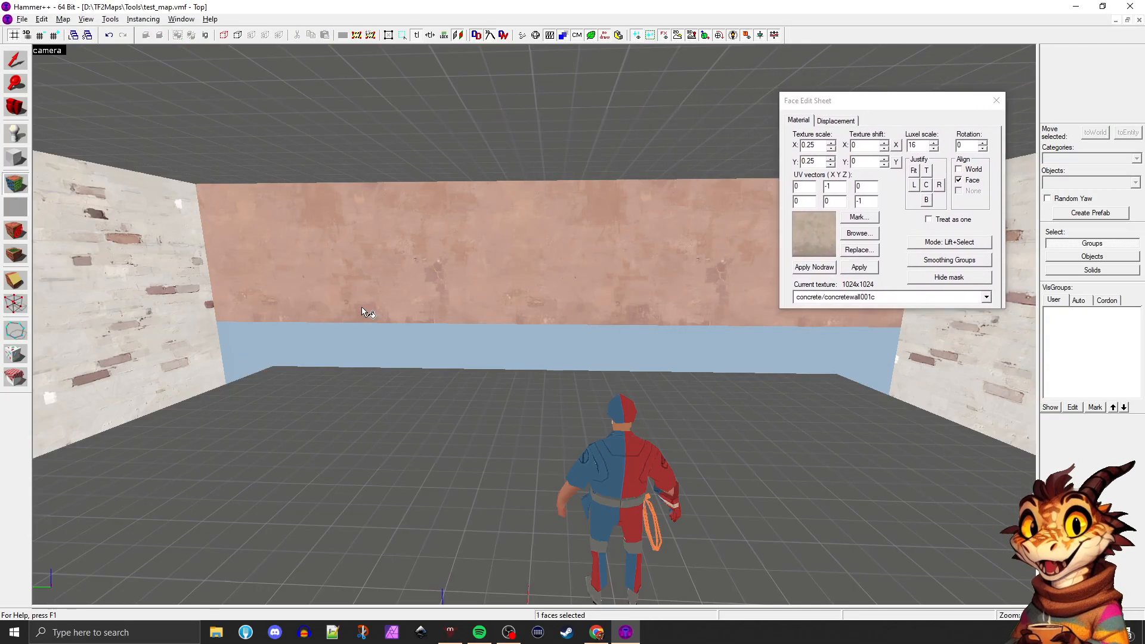
{"action": "left_click", "coordinate": [915, 171]}
{"action": "middle_click_drag", "start_coordinate": [532, 243], "coordinate": [528, 241]}
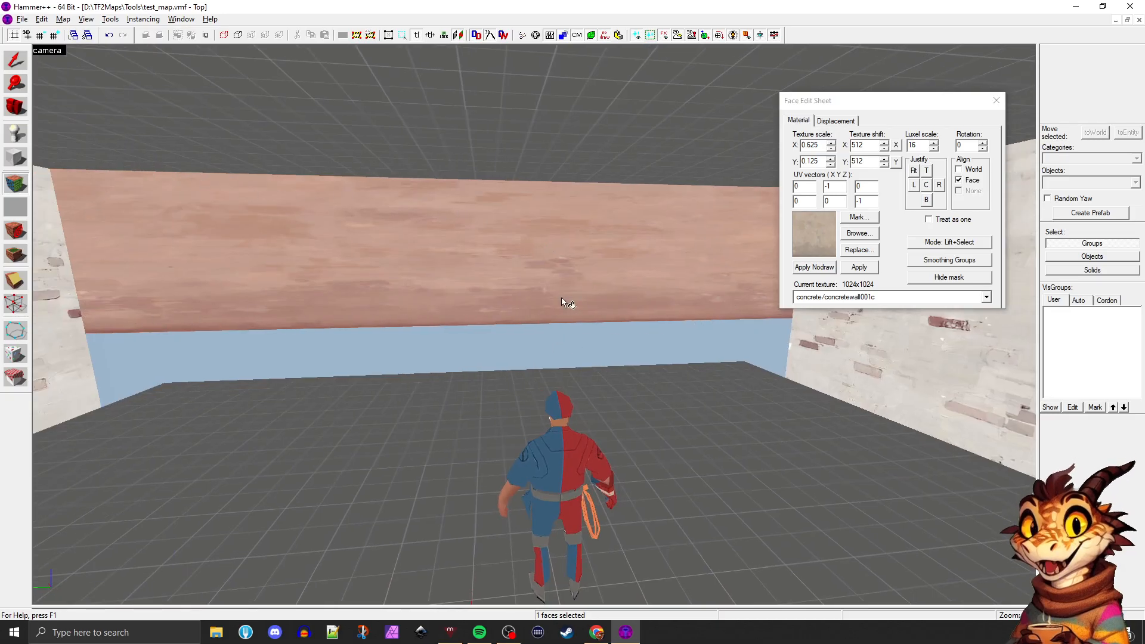
{"action": "left_click", "coordinate": [522, 380]}
{"action": "left_click", "coordinate": [387, 257]}
{"action": "right_click", "coordinate": [548, 248]}
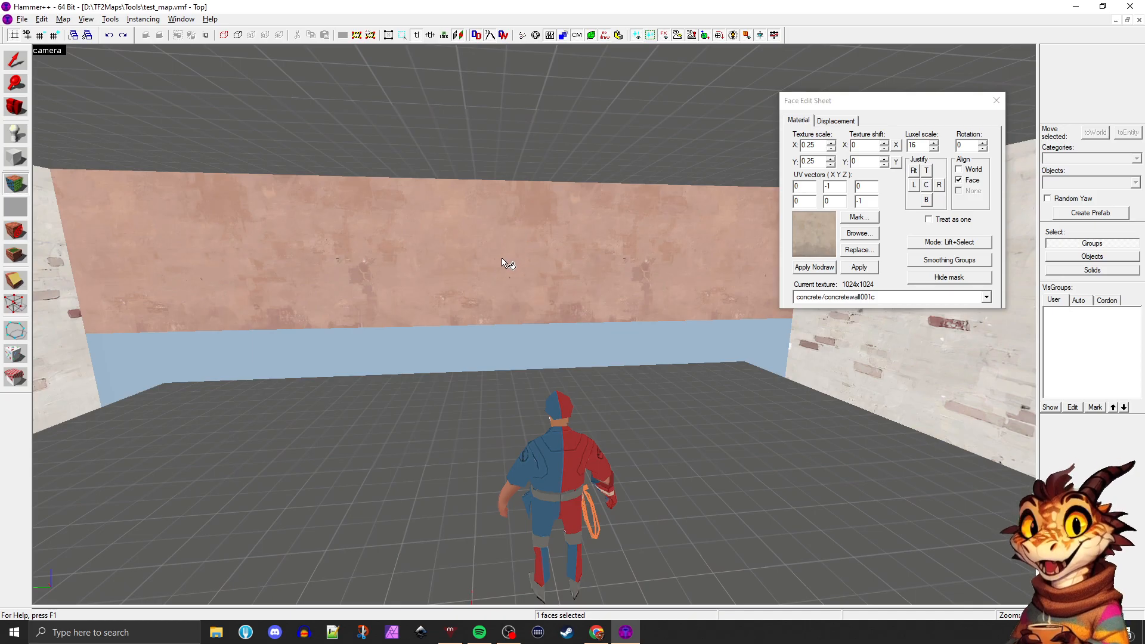
Shift the far wall's texture to 45 on the X axis, and try resetting the X shift to 0
{"action": "left_click", "coordinate": [814, 146]}
{"action": "left_click_drag", "start_coordinate": [806, 145], "coordinate": [824, 145]}
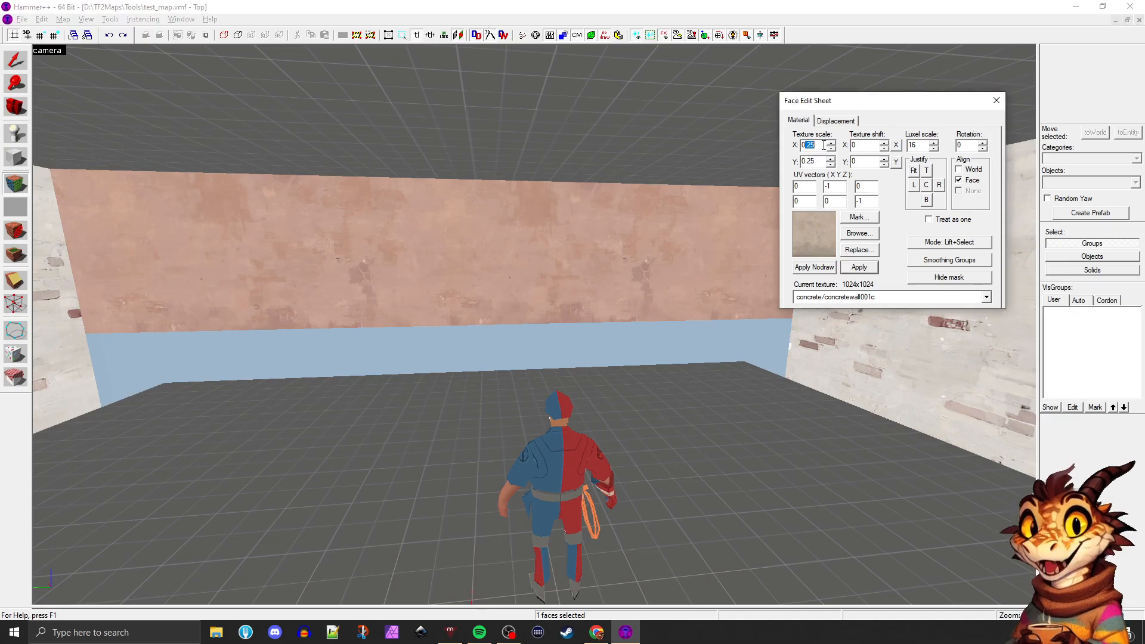
{"action": "left_click", "coordinate": [885, 143]}
{"action": "left_click", "coordinate": [887, 145]}
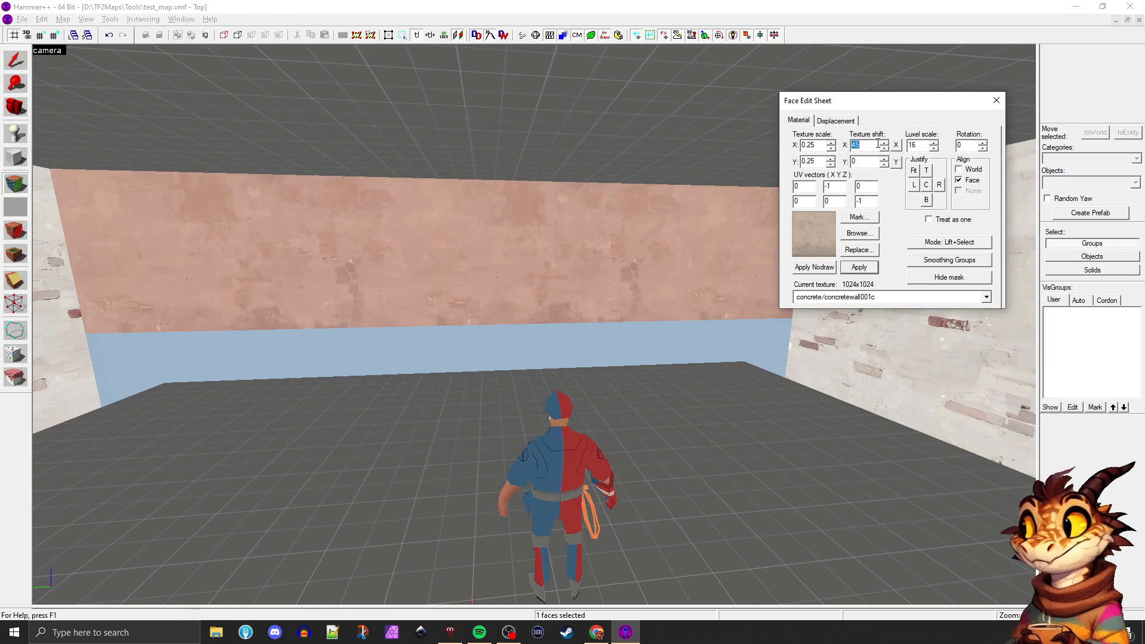
{"action": "type", "text": "0"}
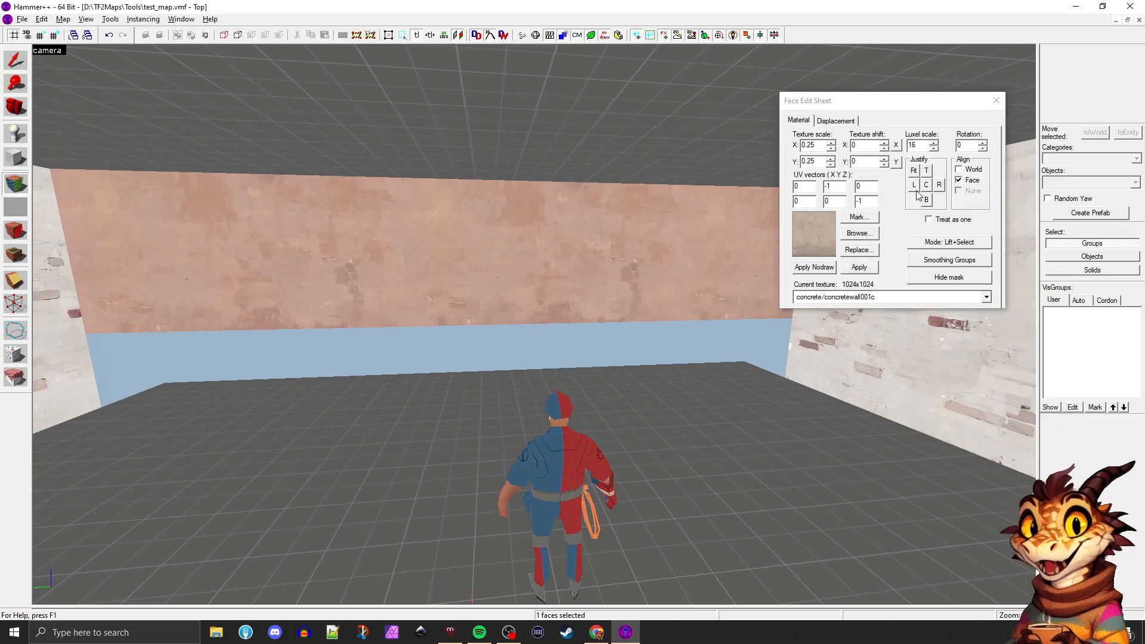
Justify the concrete texture to the bottom of the shortened far wall and inspect its lower edge
{"action": "left_click", "coordinate": [927, 201]}
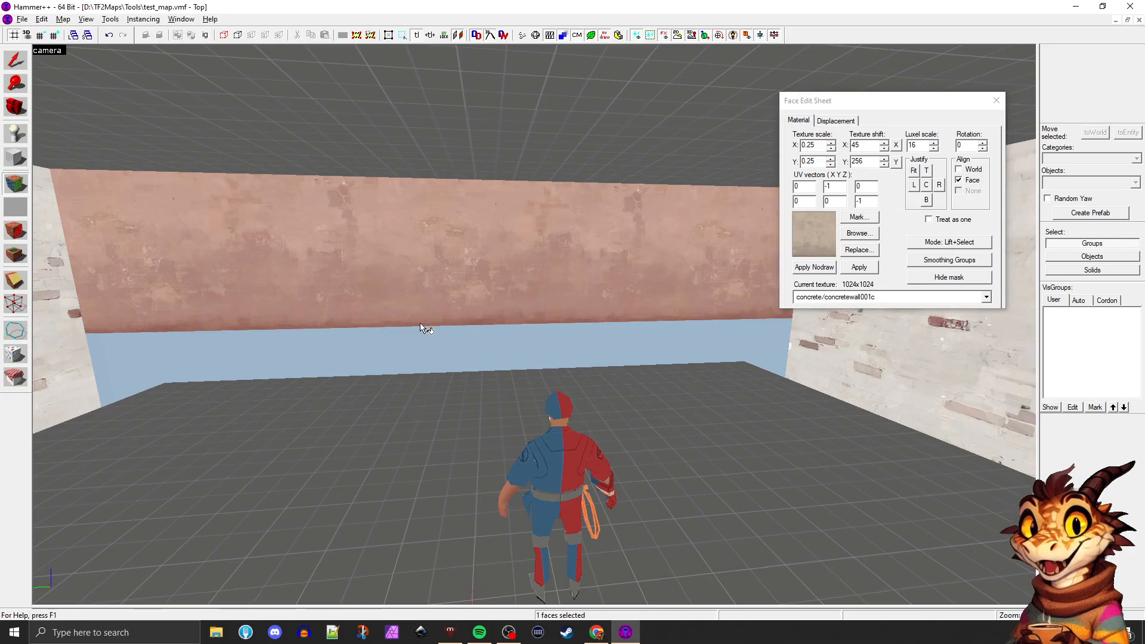
{"action": "left_click", "coordinate": [415, 379]}
{"action": "left_click", "coordinate": [459, 301]}
{"action": "key", "text": "Down"}
{"action": "key", "text": "d"}
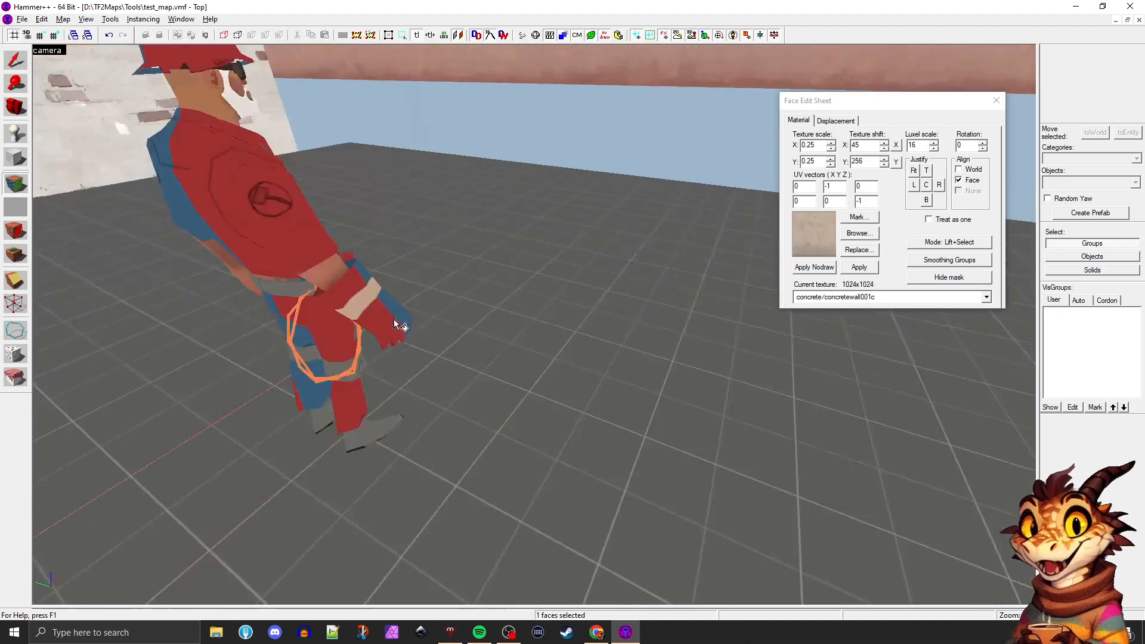
{"action": "key", "text": "w"}
{"action": "key", "text": "s"}
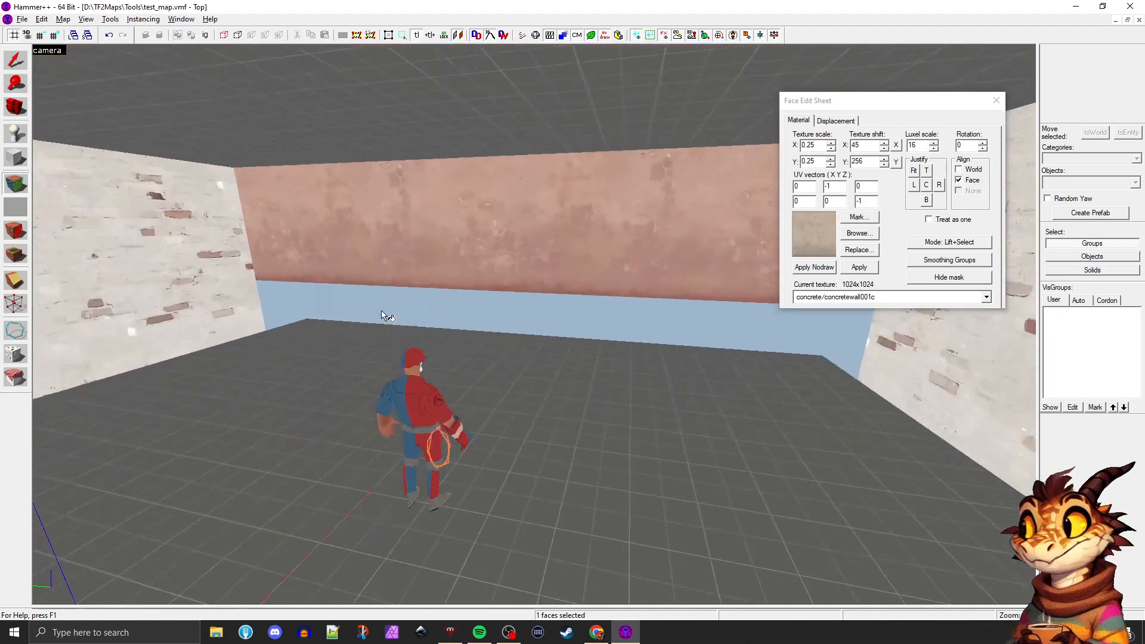
Extend the far wall's bottom edge back down to the floor
{"action": "key", "text": "shift+s"}
{"action": "left_click", "coordinate": [454, 287]}
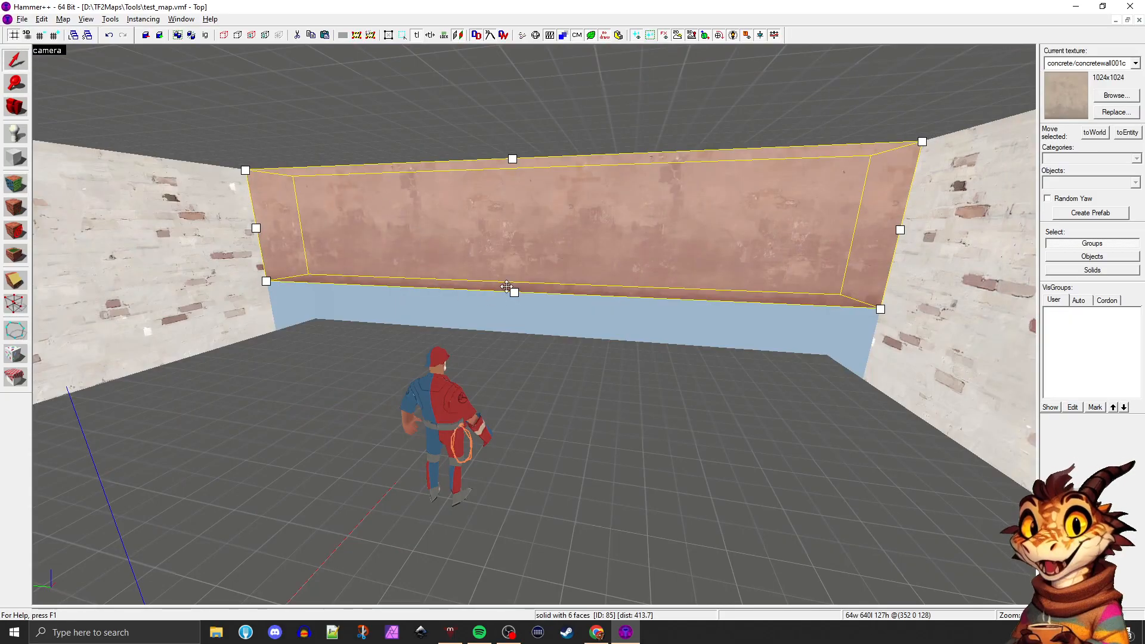
{"action": "left_click", "coordinate": [537, 362]}
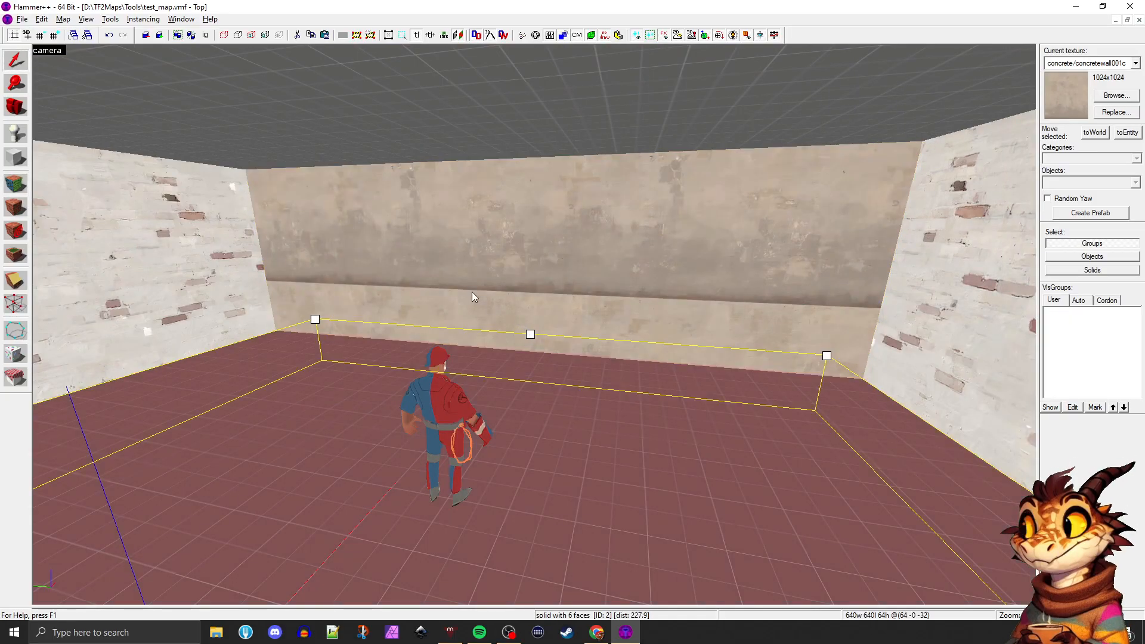
Justify the texture on the full-height far wall to the bottom and left edges of its face
{"action": "key", "text": "shift+a"}
{"action": "left_click", "coordinate": [461, 260]}
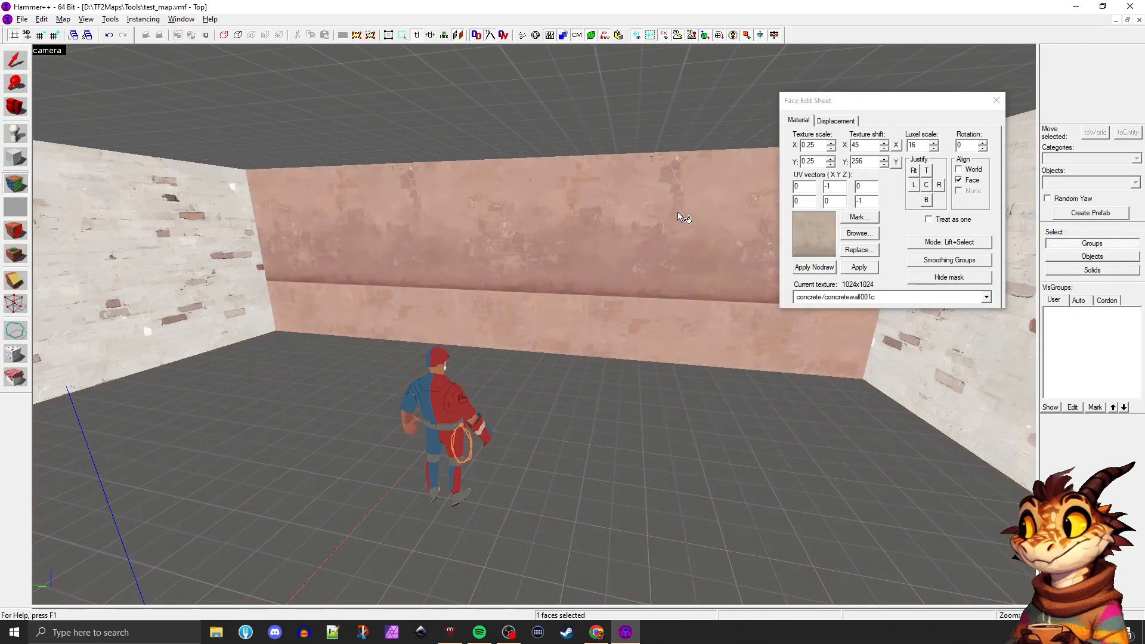
{"action": "left_click", "coordinate": [928, 200]}
{"action": "left_click", "coordinate": [912, 186]}
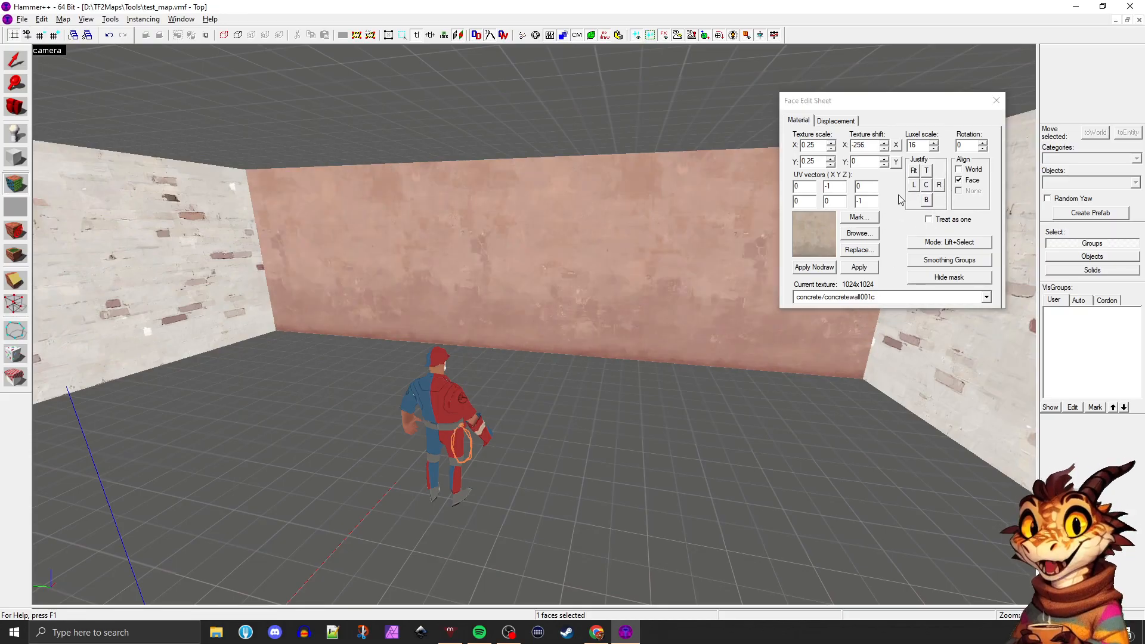
Try the top and centre justifications on the far wall's texture, and settle on right and bottom
{"action": "left_click", "coordinate": [926, 171]}
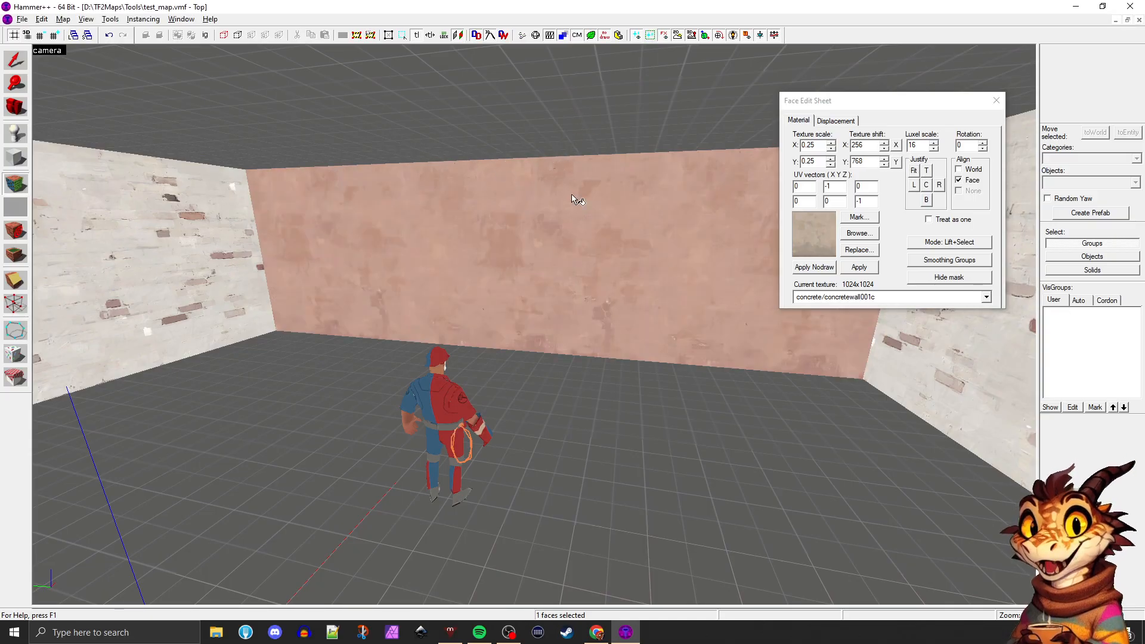
{"action": "left_click", "coordinate": [930, 185]}
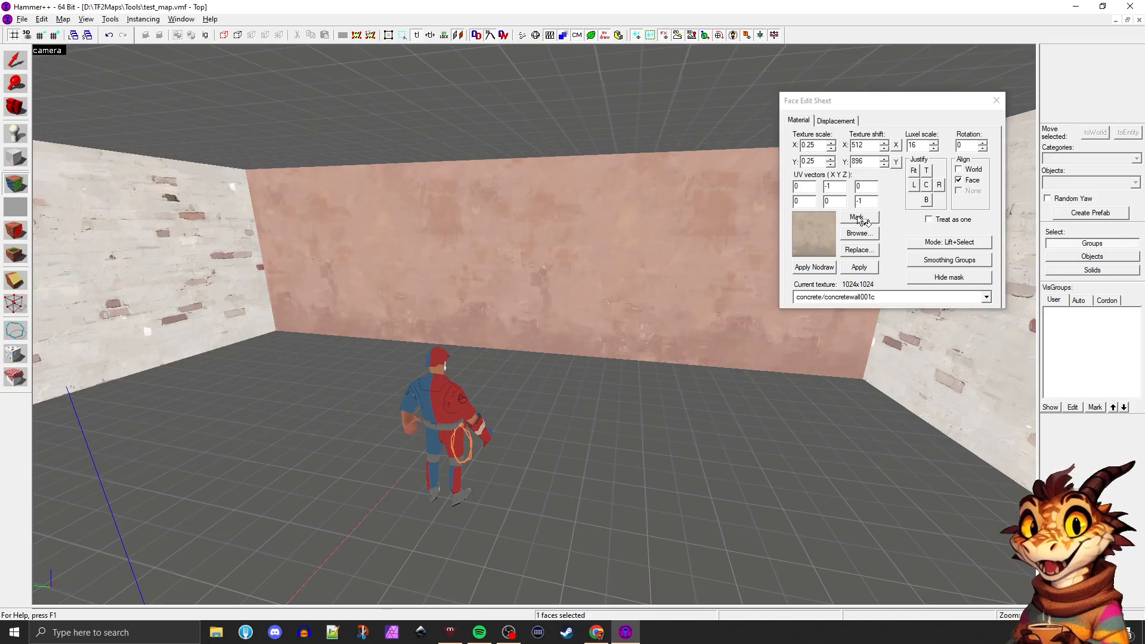
{"action": "left_click", "coordinate": [925, 202]}
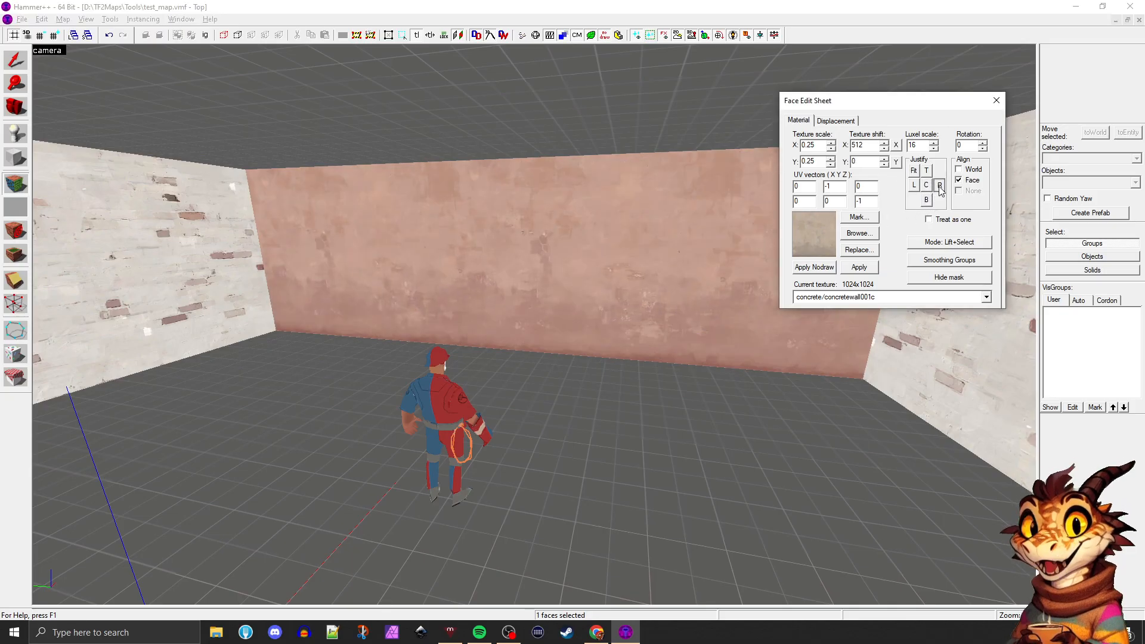
{"action": "left_click", "coordinate": [939, 185]}
{"action": "left_click", "coordinate": [926, 200]}
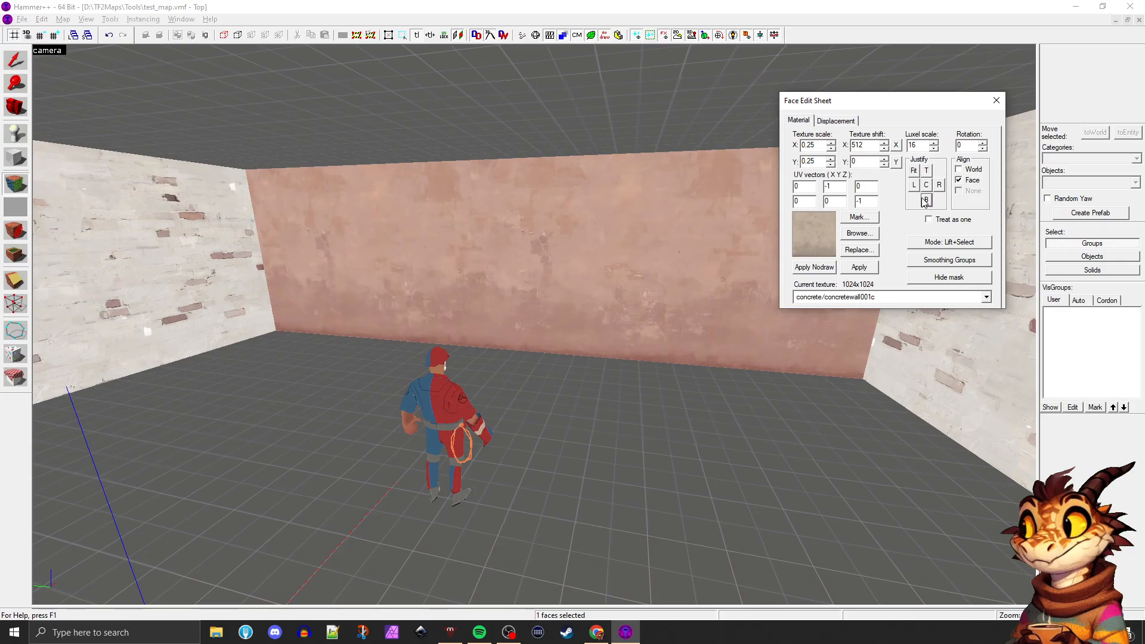
Switch the far wall's texture alignment between World and Face, leaving it aligned to World
{"action": "left_click", "coordinate": [957, 168]}
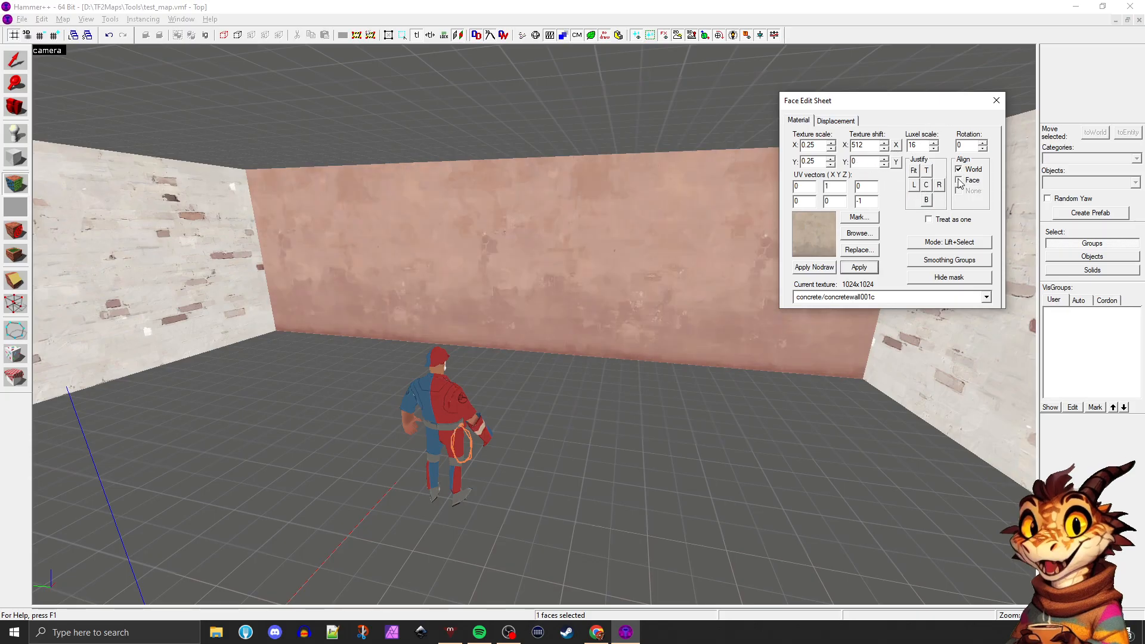
{"action": "left_click", "coordinate": [959, 179]}
{"action": "left_click", "coordinate": [958, 169]}
{"action": "left_click", "coordinate": [639, 212]}
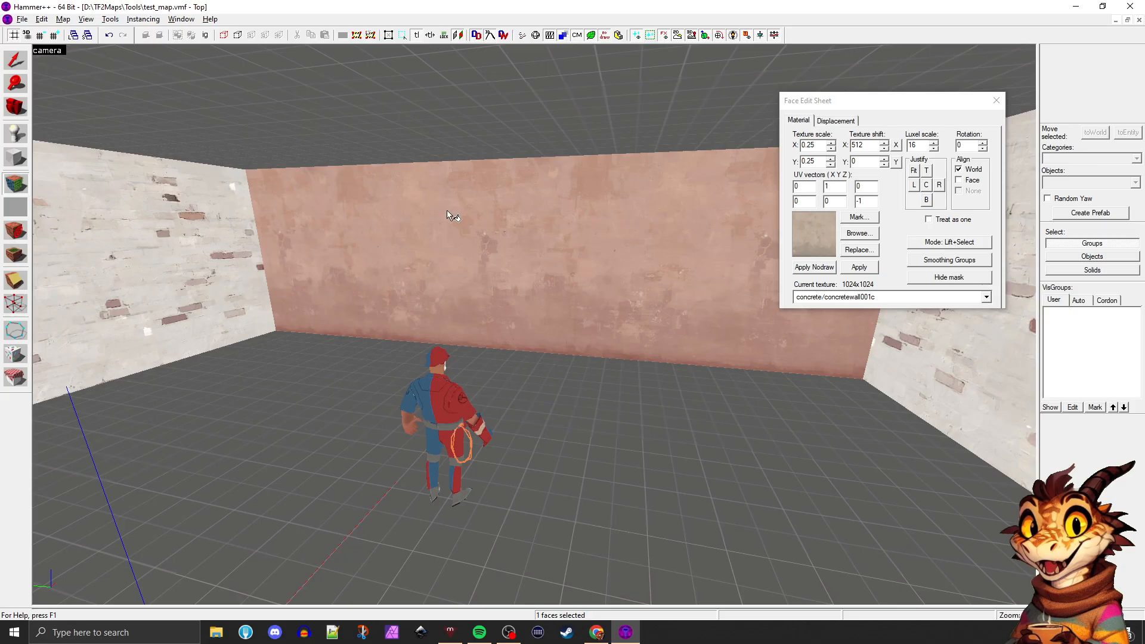
Select the faces of the far concrete wall and the two adjoining brick walls together
{"action": "left_click", "coordinate": [187, 223]}
{"action": "left_click", "coordinate": [322, 236]}
{"action": "left_click", "coordinate": [218, 240], "text": "shift"}
{"action": "left_click", "coordinate": [361, 241]}
{"action": "left_click", "coordinate": [221, 255], "text": "ctrl"}
{"action": "left_click", "coordinate": [312, 256], "text": "ctrl"}
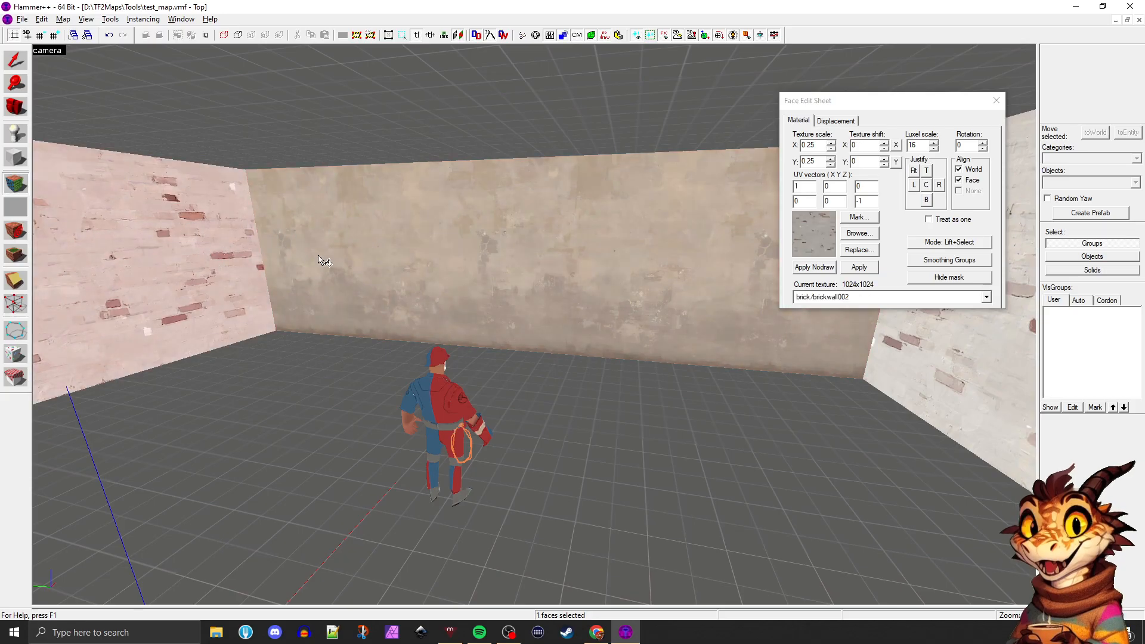
{"action": "left_click", "coordinate": [375, 245], "text": "ctrl"}
{"action": "key", "text": "d"}
{"action": "left_click", "coordinate": [709, 275], "text": "ctrl"}
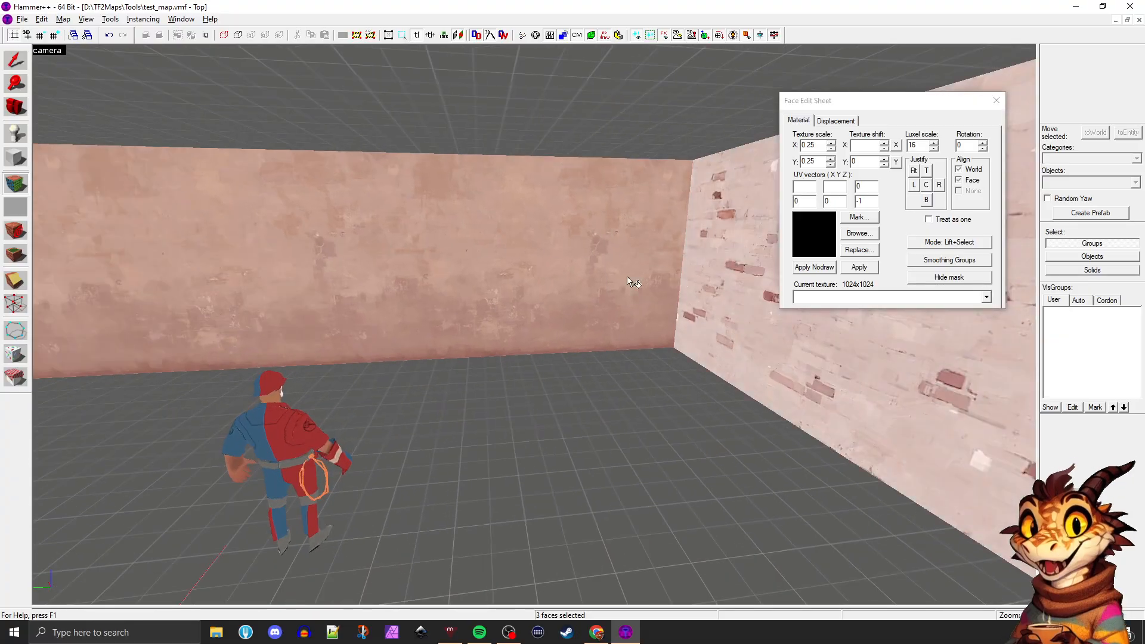
{"action": "key", "text": "z"}
{"action": "key", "text": "z"}
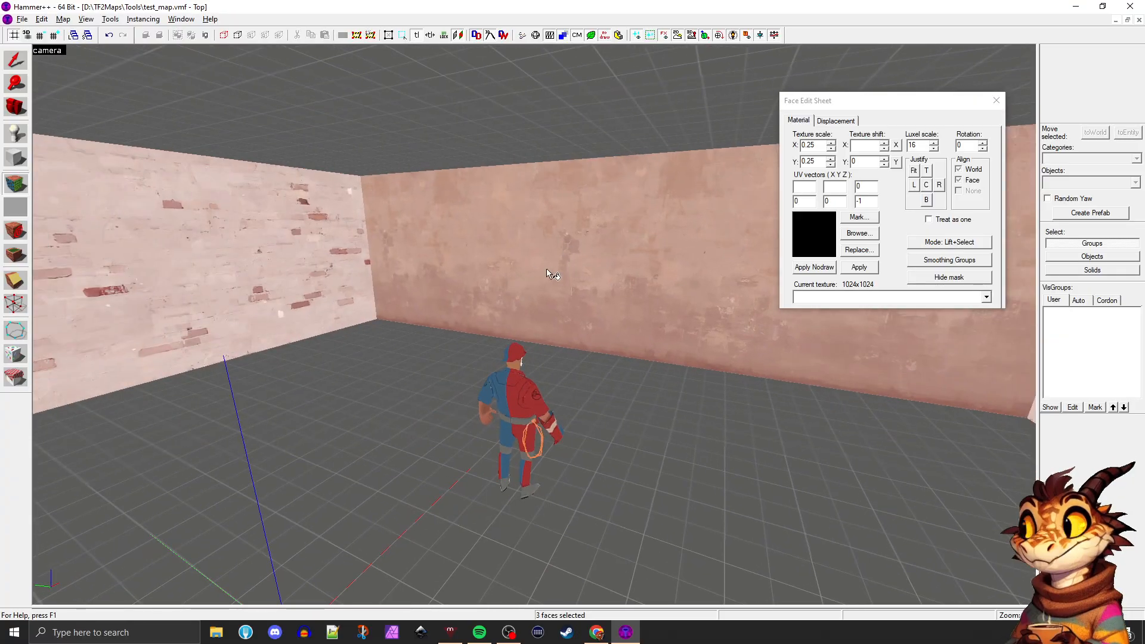
Justify the three wall faces' textures left with Treat as one enabled, and reselect only the far wall's face
{"action": "left_click", "coordinate": [909, 187]}
{"action": "left_click", "coordinate": [913, 186]}
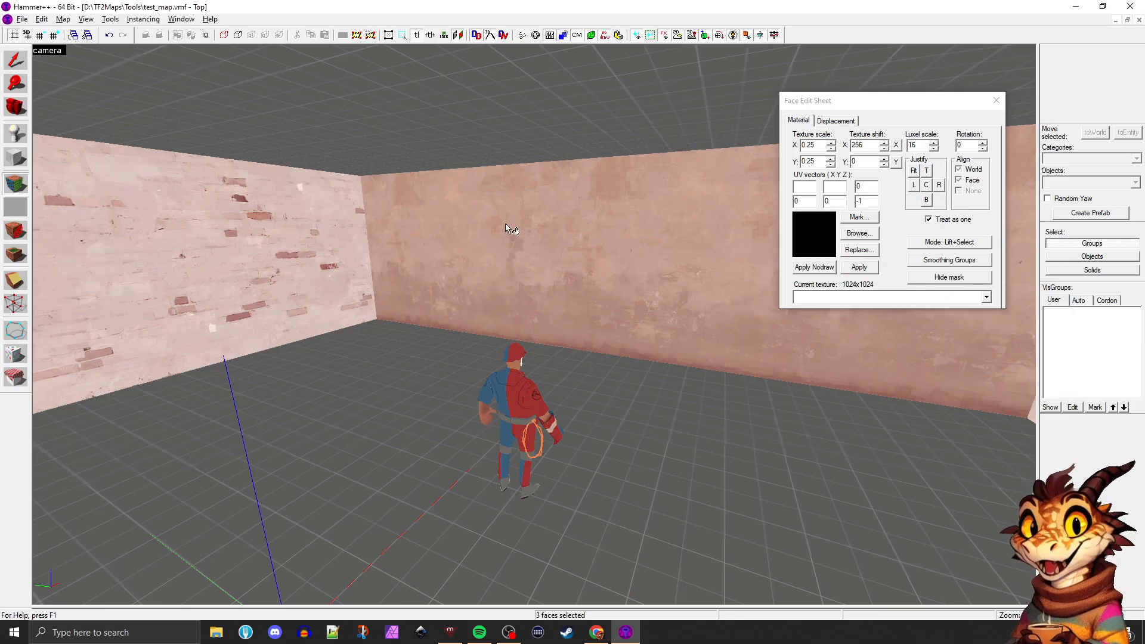
{"action": "left_click", "coordinate": [558, 273]}
{"action": "key", "text": "z"}
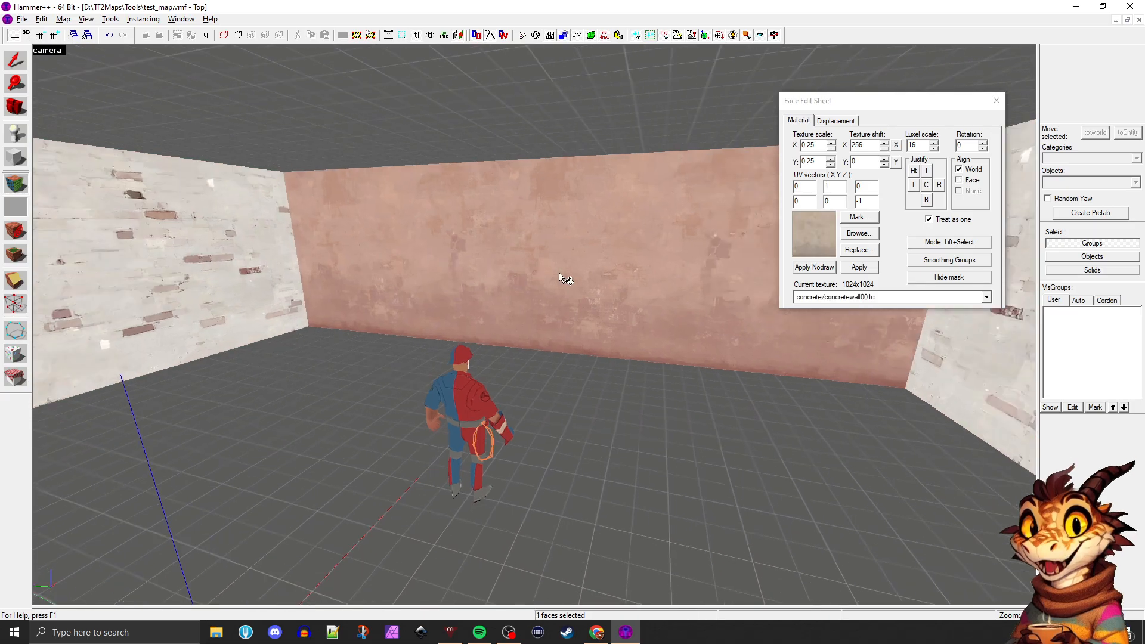
Lift concrete/concretewall001c from the far wall and apply it to the adjoining walls so the texture continues around the corners
{"action": "key", "text": "a"}
{"action": "key", "text": "d"}
{"action": "key", "text": "d"}
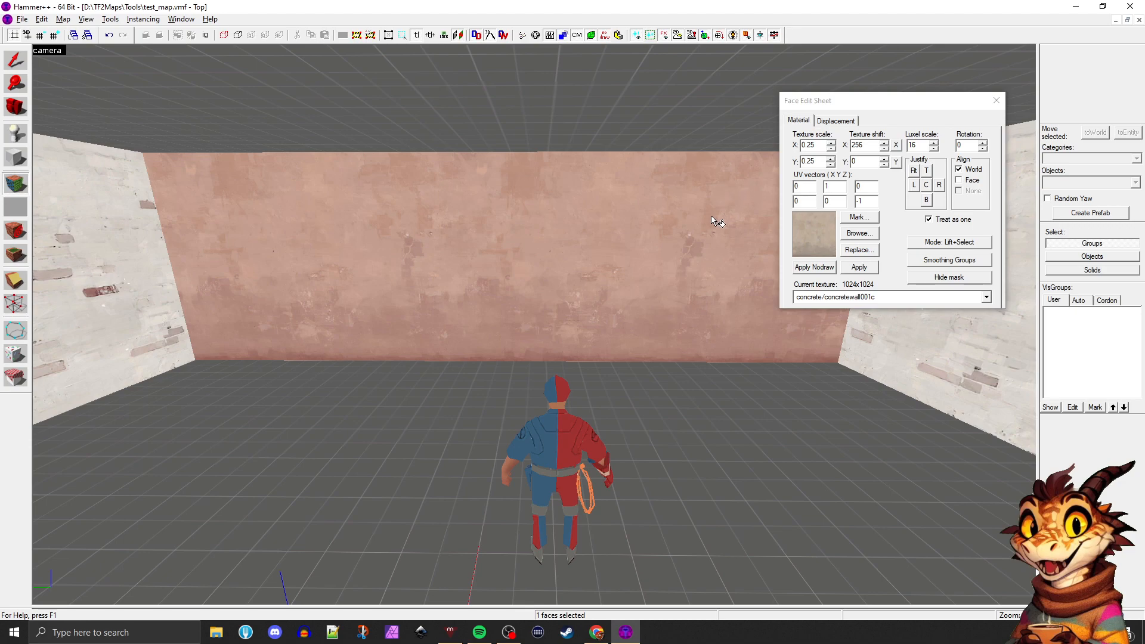
{"action": "left_click", "coordinate": [569, 370]}
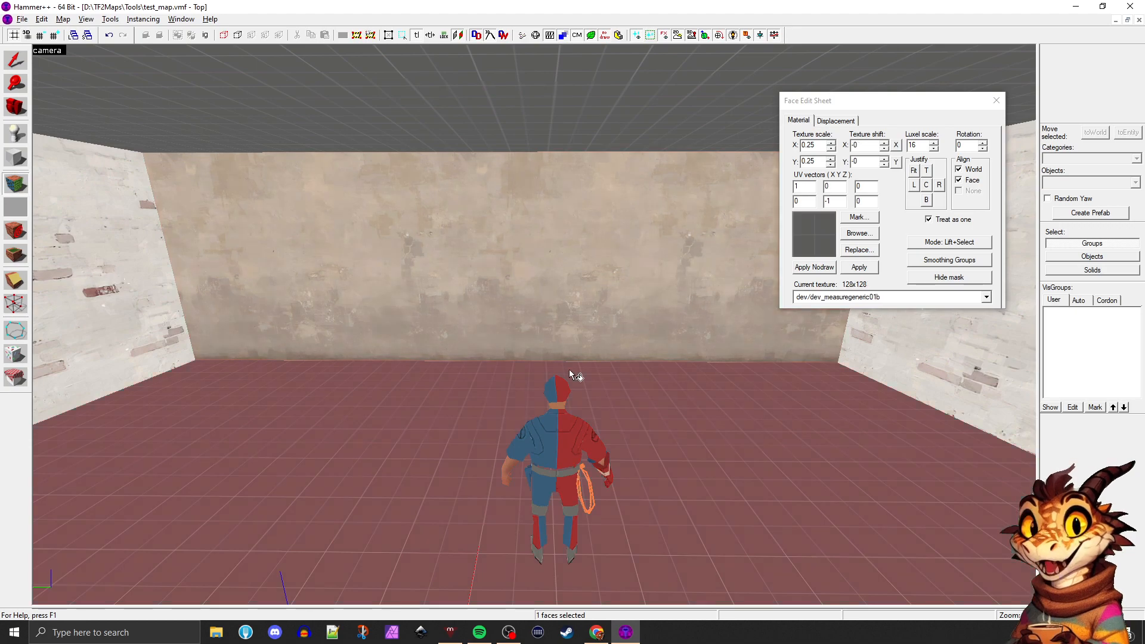
{"action": "left_click", "coordinate": [474, 303]}
{"action": "left_click", "coordinate": [403, 381]}
{"action": "left_click", "coordinate": [423, 287]}
{"action": "key", "text": "Left"}
{"action": "key", "text": "Left"}
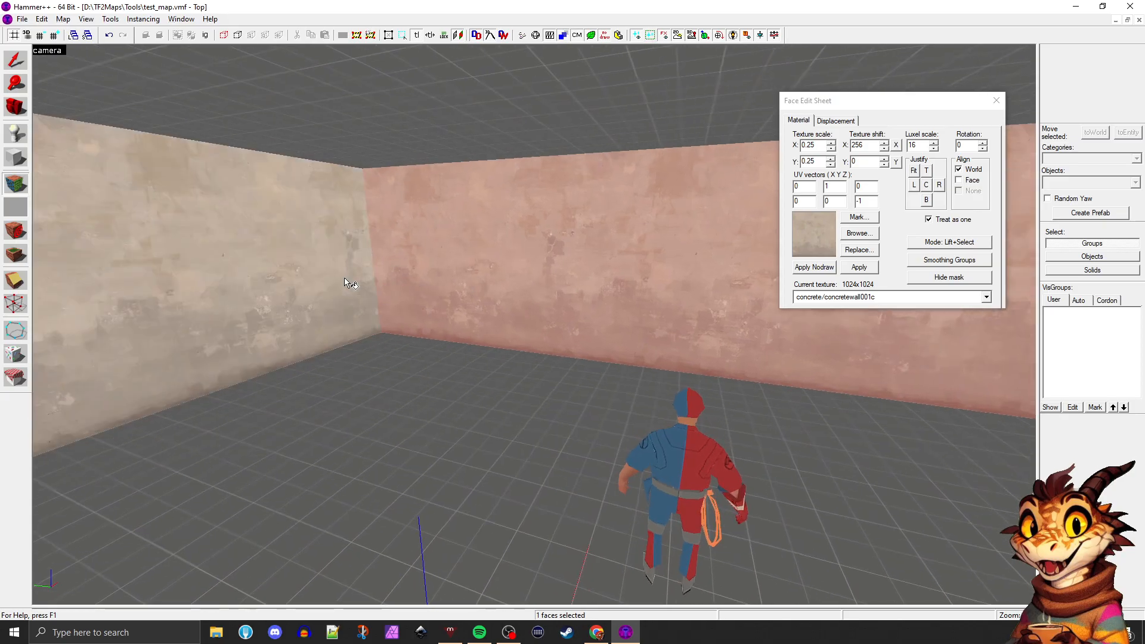
{"action": "key", "text": "Left"}
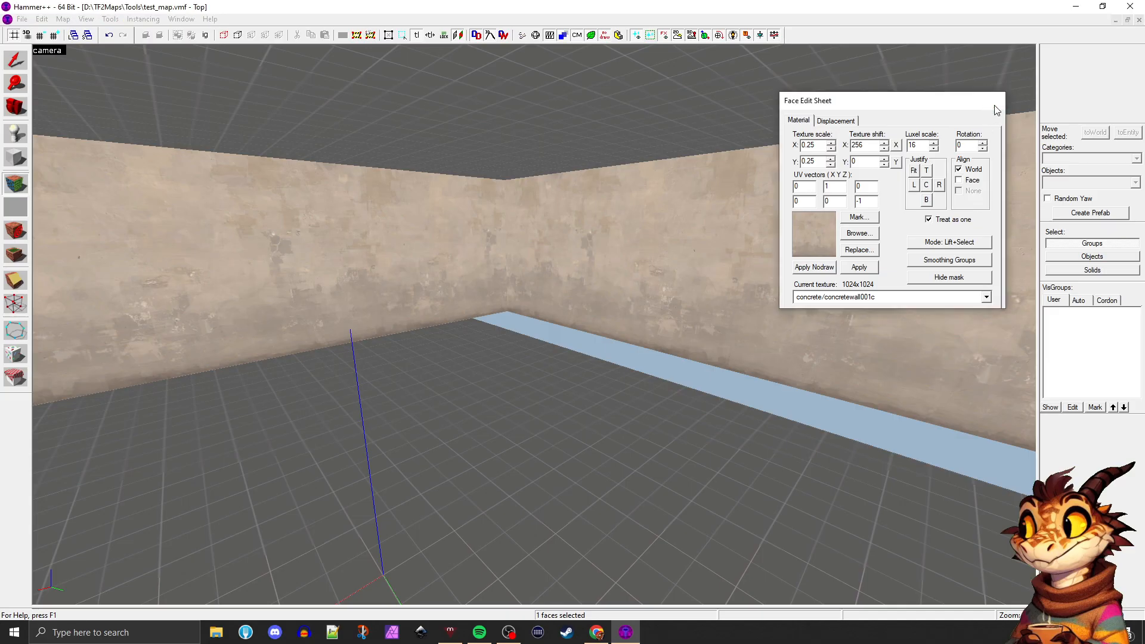
Leave face editing with the floor brush selected and restore the four-viewport layout with the whole room in the top view
{"action": "left_click", "coordinate": [996, 101]}
{"action": "left_click", "coordinate": [646, 413]}
{"action": "key", "text": "shift+z"}
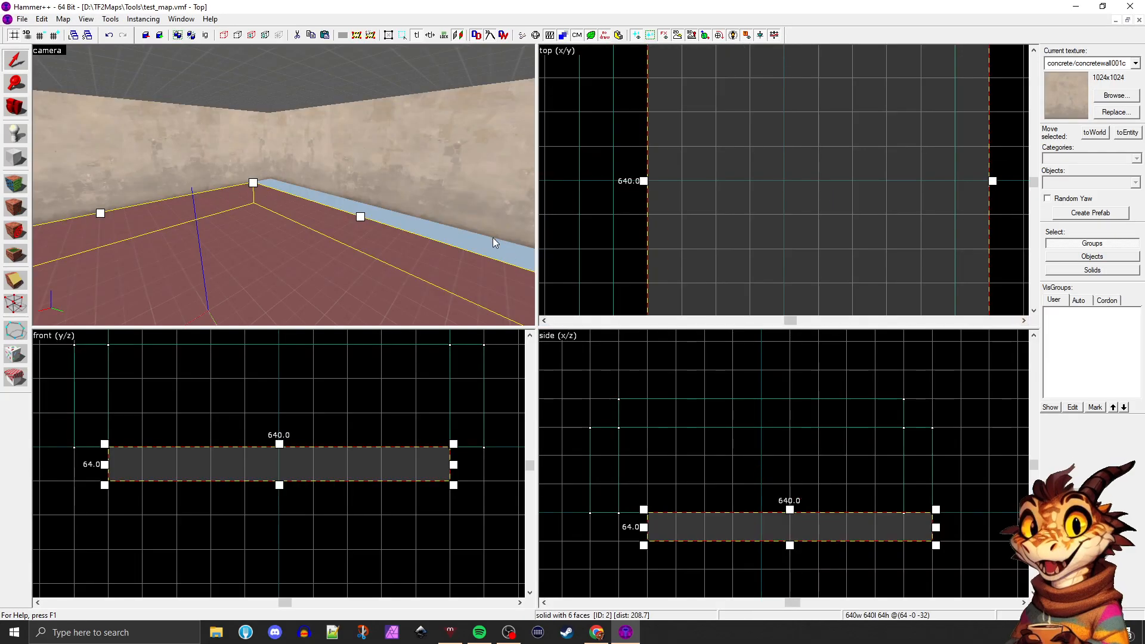
{"action": "scroll", "coordinate": [493, 239], "scroll_direction": "down", "scroll_amount": 1}
{"action": "scroll", "coordinate": [810, 242], "scroll_direction": "down", "scroll_amount": 6}
{"action": "scroll", "coordinate": [825, 173], "scroll_direction": "up", "scroll_amount": 2}
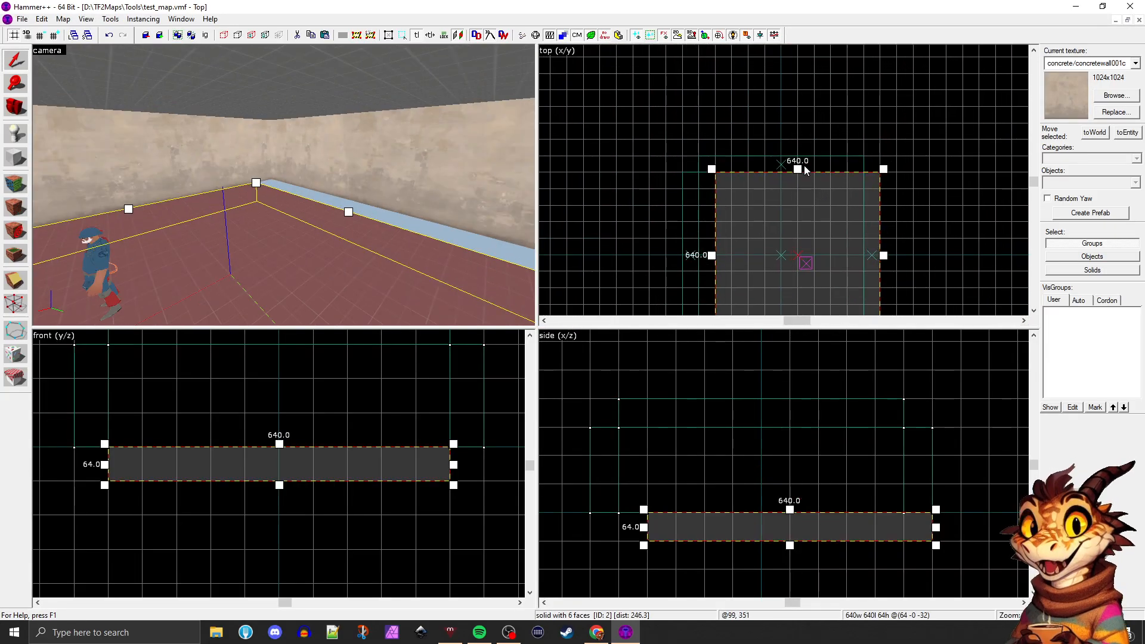
Undo the floor brush's last move so it lines up under the walls, and select the ceiling brush
{"action": "key", "text": "Delete"}
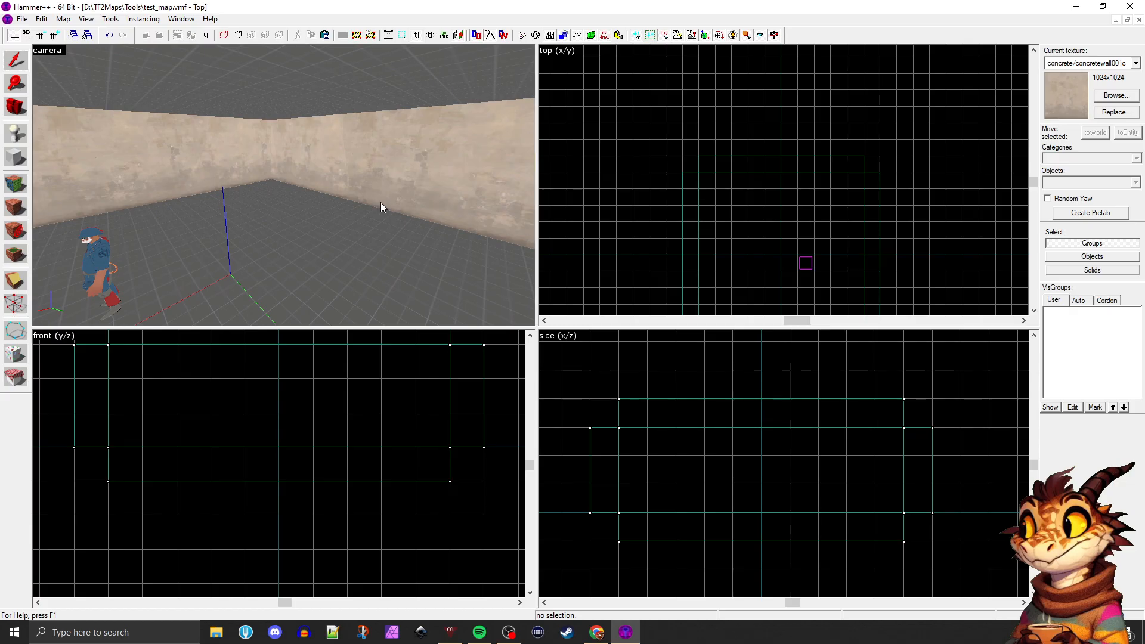
{"action": "scroll", "coordinate": [380, 202], "scroll_direction": "down", "scroll_amount": 10}
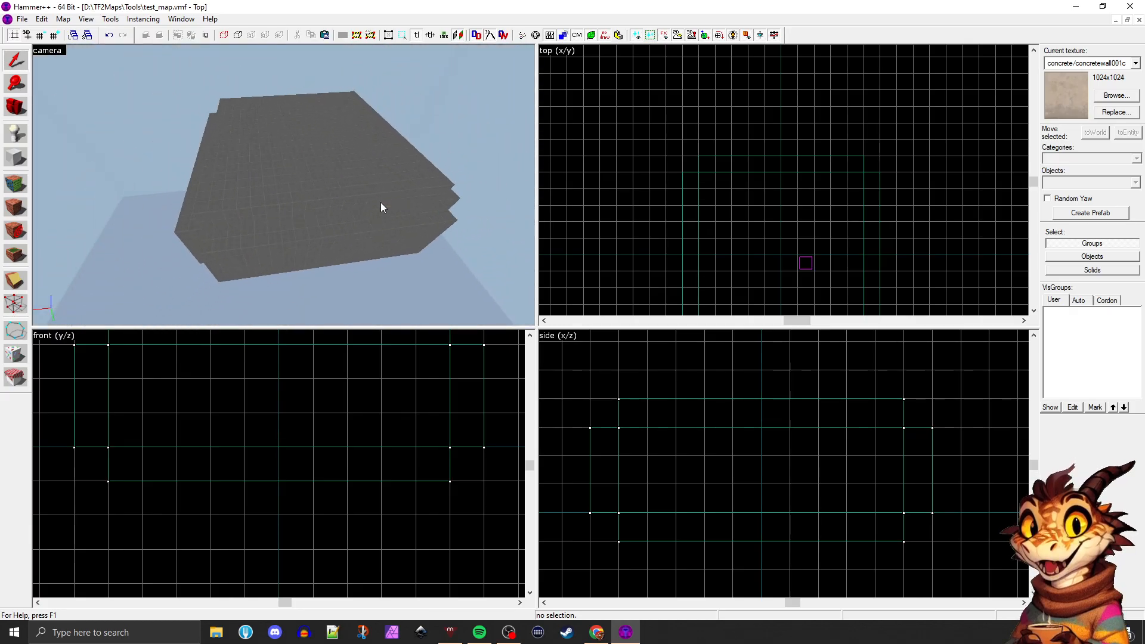
{"action": "scroll", "coordinate": [369, 197], "scroll_direction": "up", "scroll_amount": 5}
{"action": "left_click", "coordinate": [316, 166]}
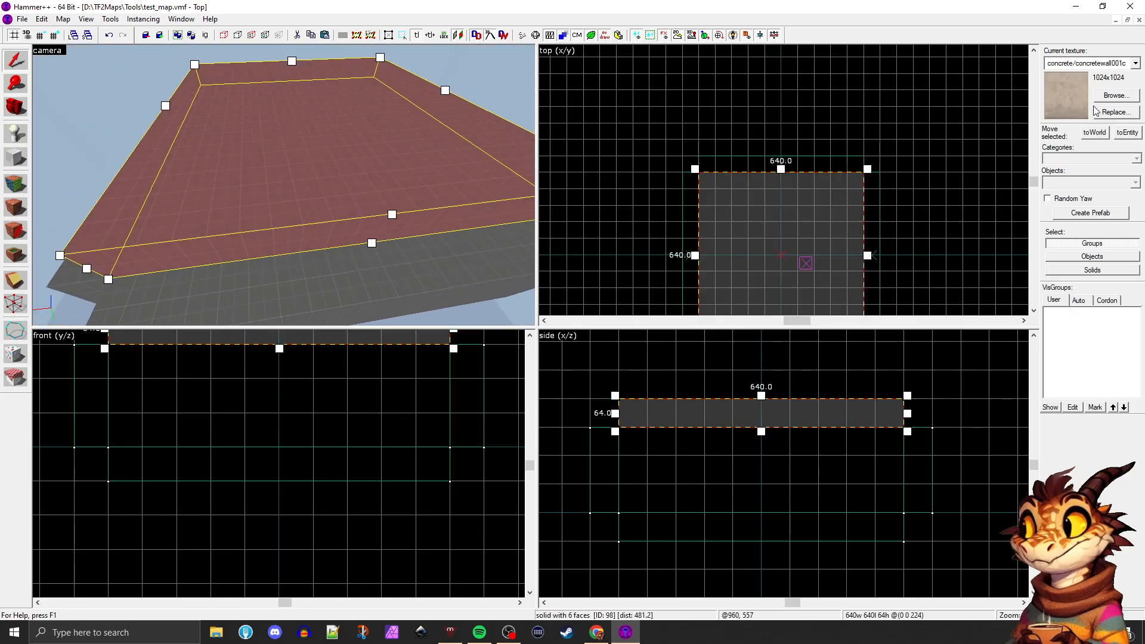
Filter the textures by "tool" and apply tools/toolsskybox to the whole ceiling brush
{"action": "left_click", "coordinate": [1114, 96]}
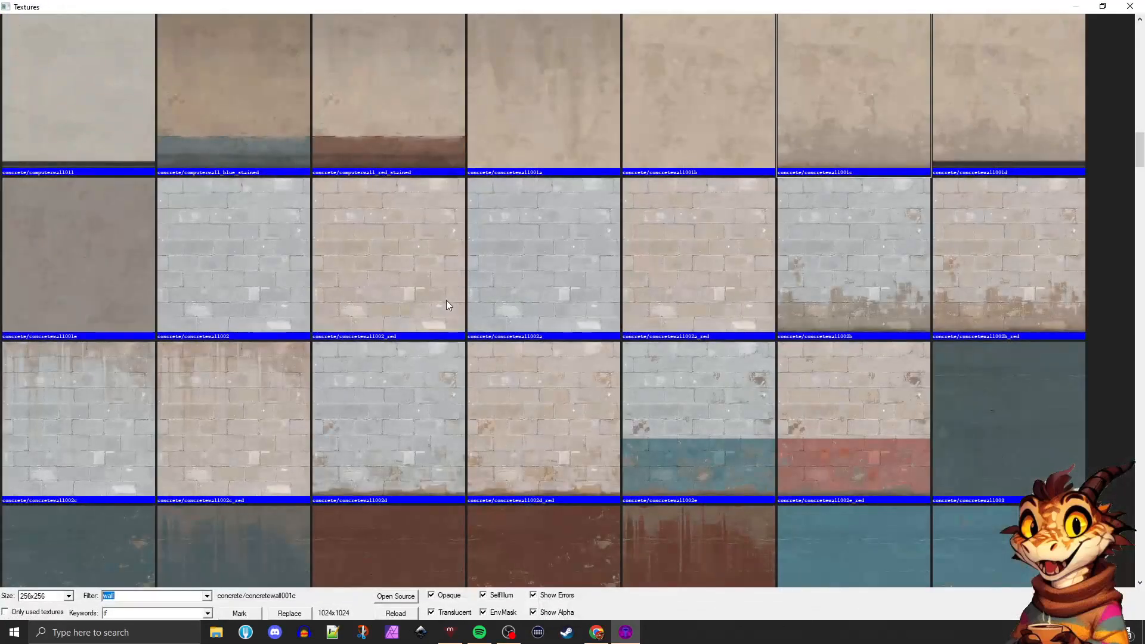
{"action": "type", "text": "tool"}
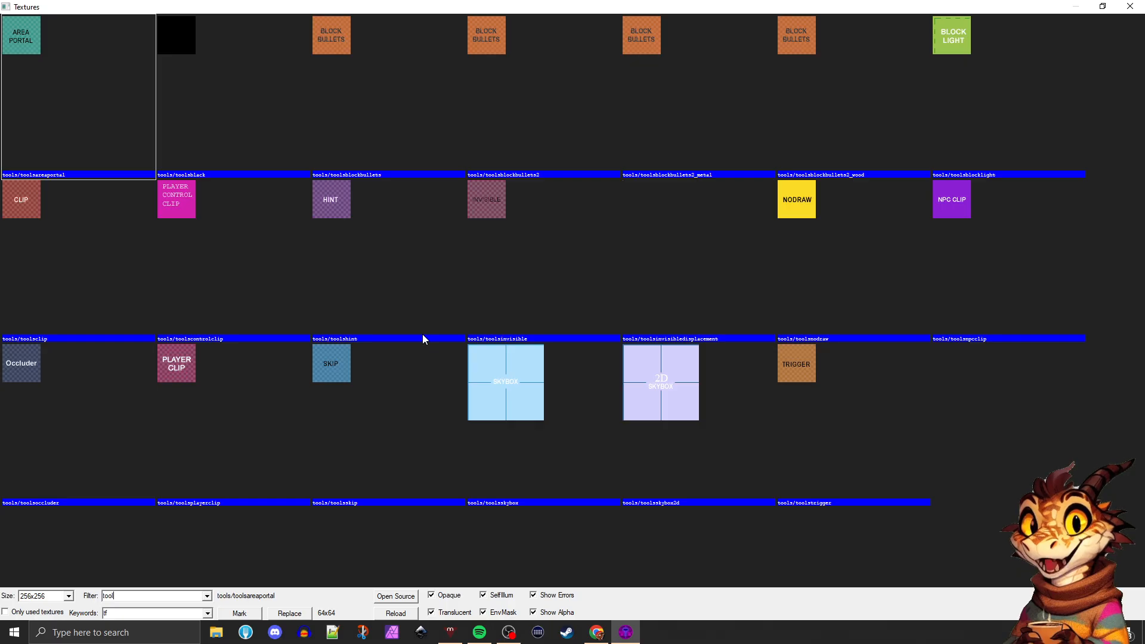
{"action": "left_click", "coordinate": [501, 373]}
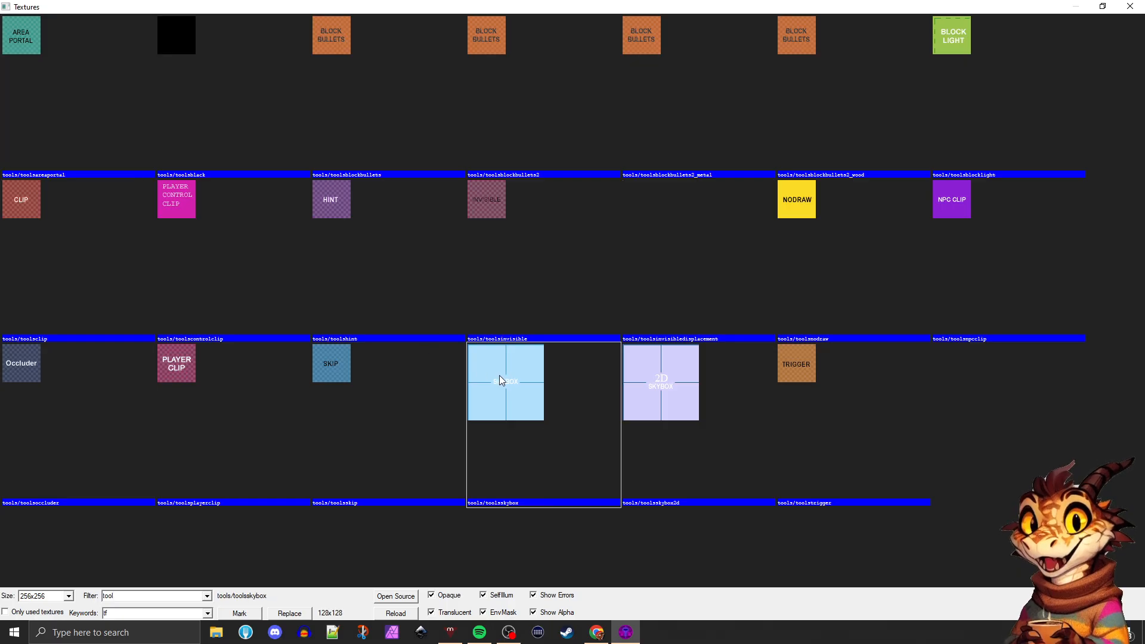
{"action": "double_click", "coordinate": [502, 397]}
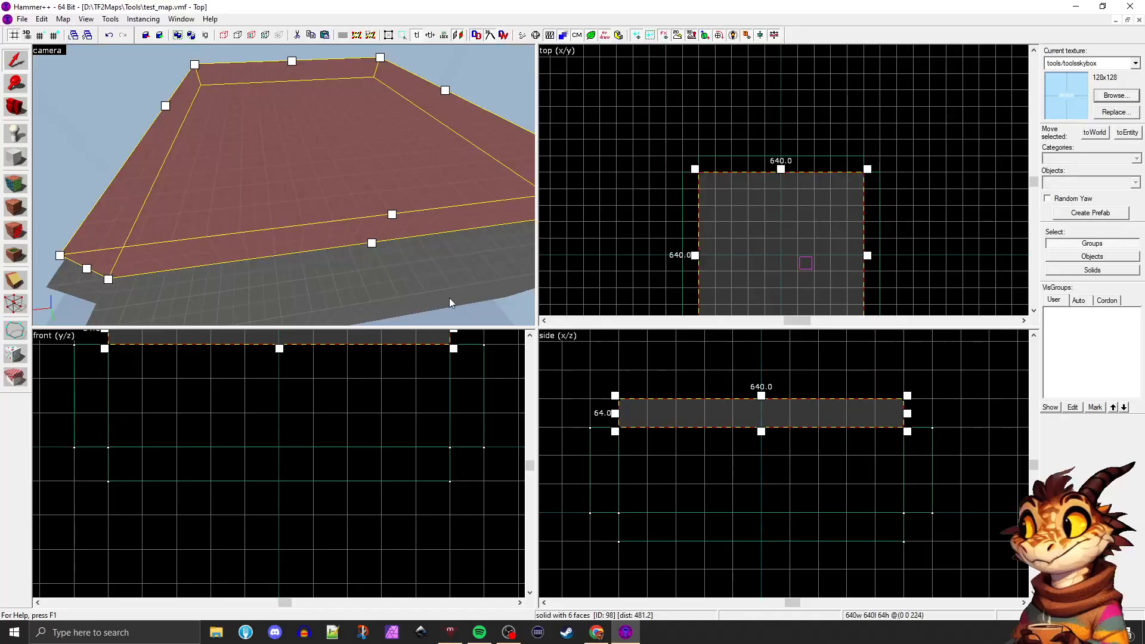
{"action": "left_click", "coordinate": [13, 208]}
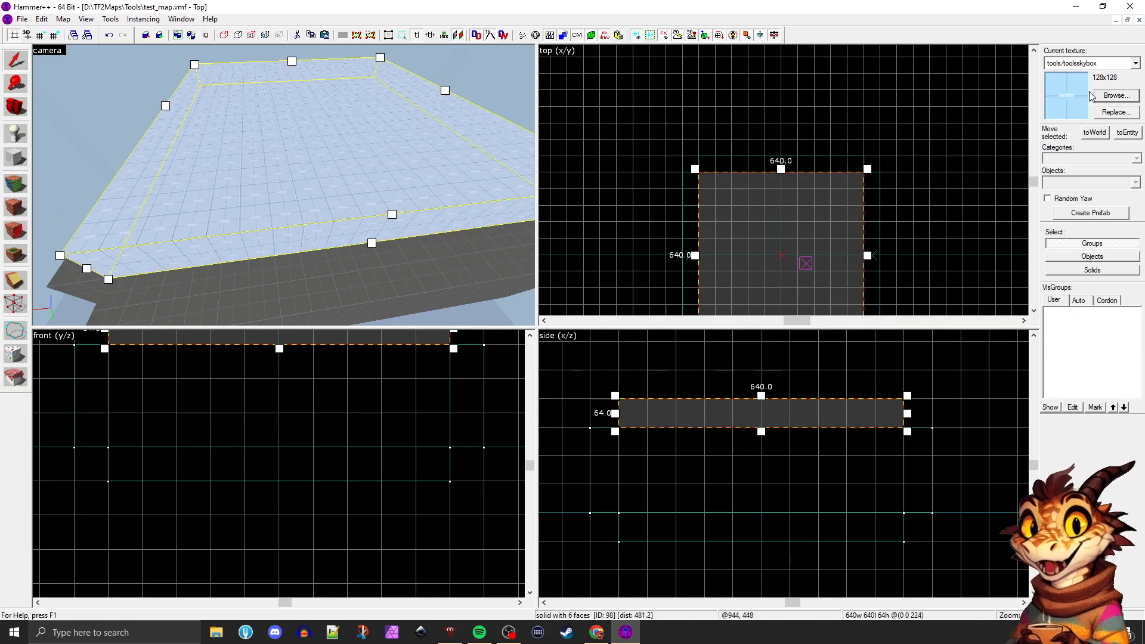
Select the ceiling brush again and examine its skybox texture up close from outside the room
{"action": "left_click", "coordinate": [245, 271]}
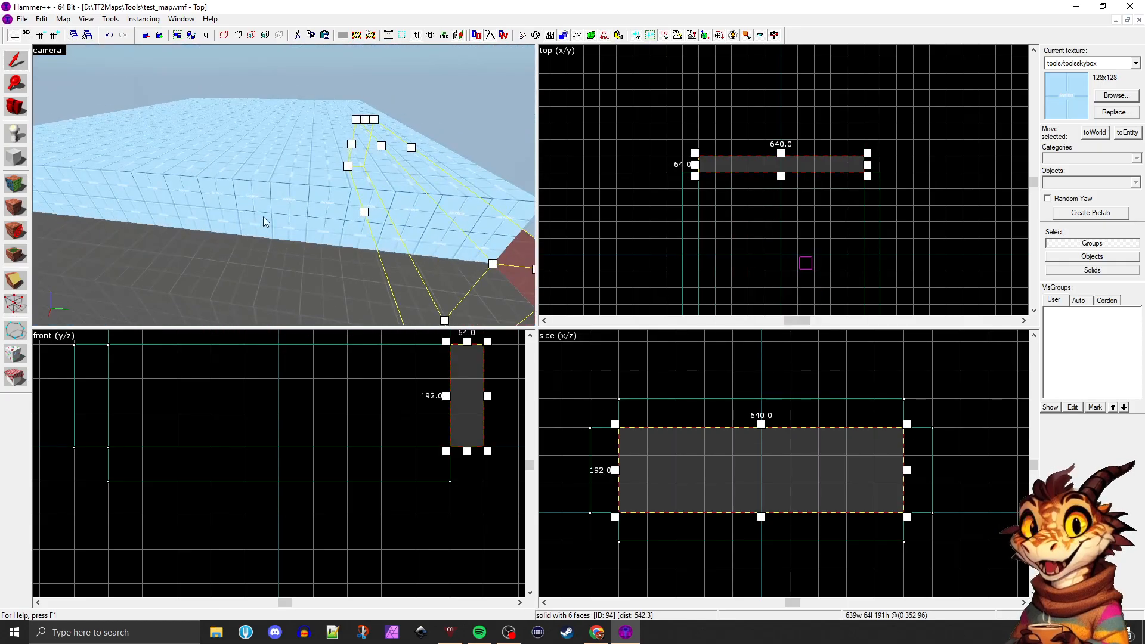
{"action": "left_click", "coordinate": [360, 144]}
{"action": "key", "text": "z"}
{"action": "key", "text": "w"}
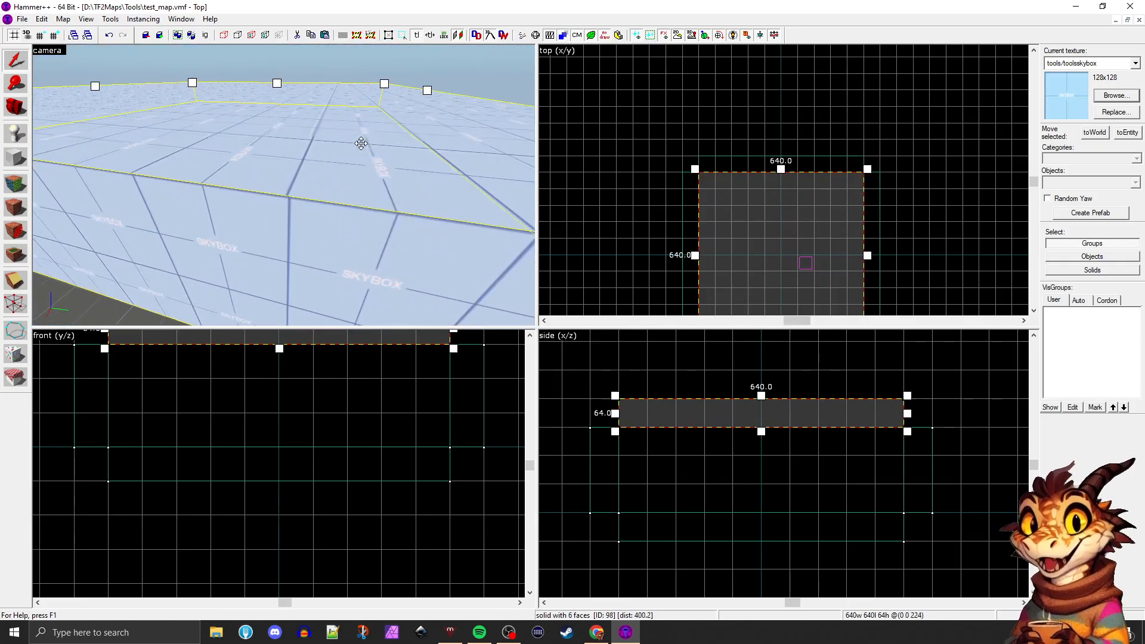
{"action": "key", "text": "z"}
Start face editing and examine the wall and floor faces from inside the room
{"action": "key", "text": "shift+a"}
{"action": "left_click", "coordinate": [253, 132]}
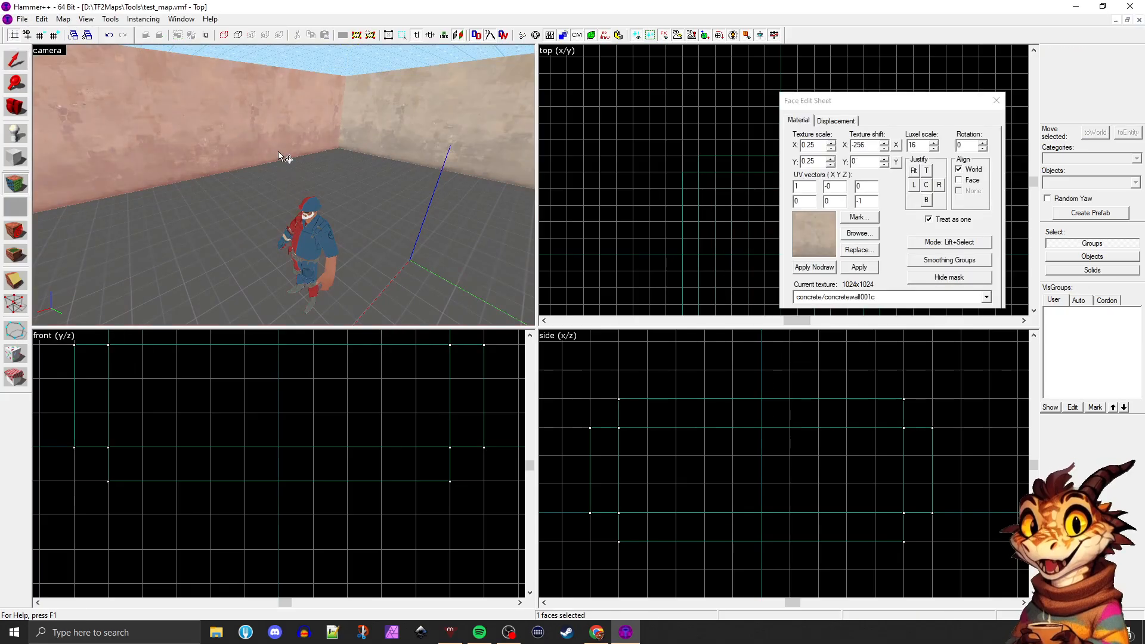
{"action": "key", "text": "z"}
{"action": "key", "text": "a"}
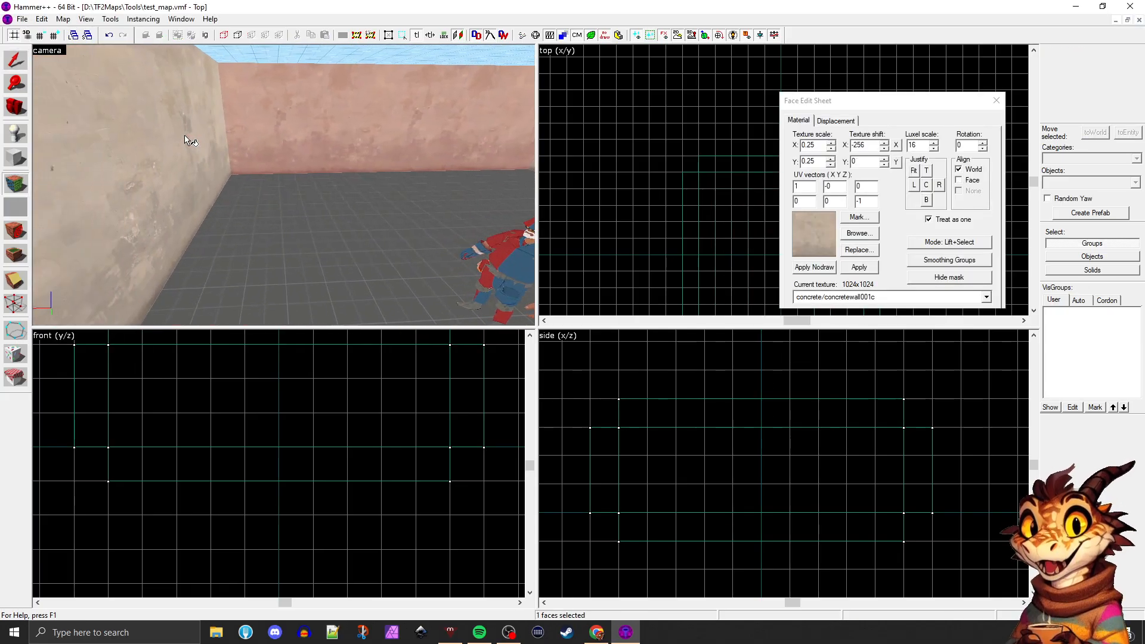
{"action": "left_click", "coordinate": [297, 203]}
{"action": "key", "text": "z"}
{"action": "key", "text": "a"}
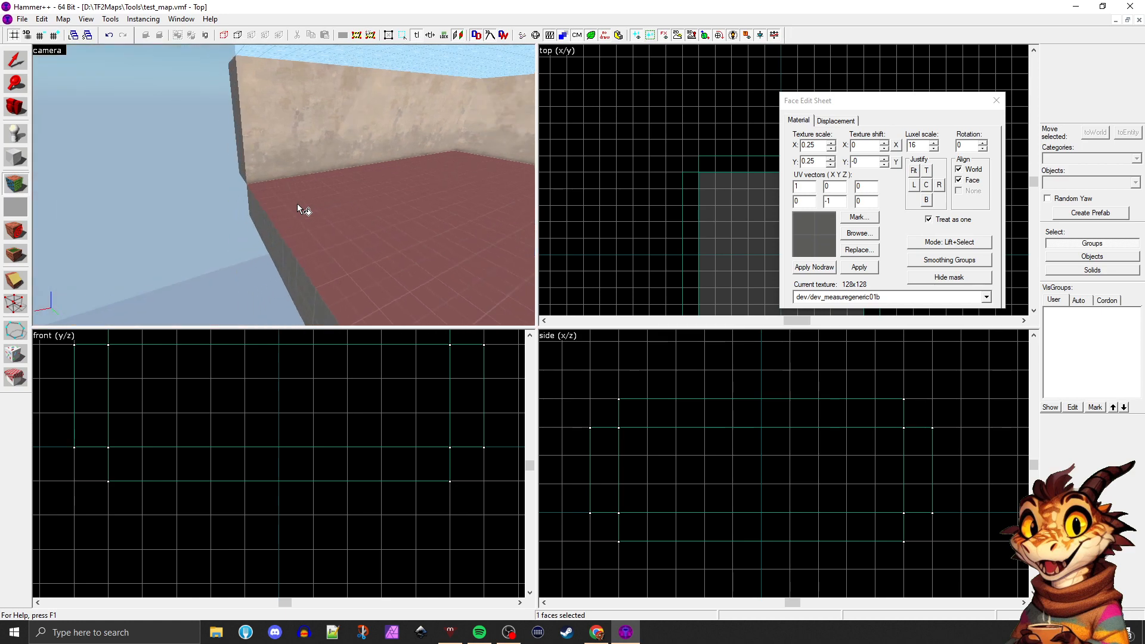
{"action": "key", "text": "z"}
{"action": "left_click", "coordinate": [287, 181]}
{"action": "key", "text": "z"}
{"action": "key", "text": "d"}
{"action": "key", "text": "z"}
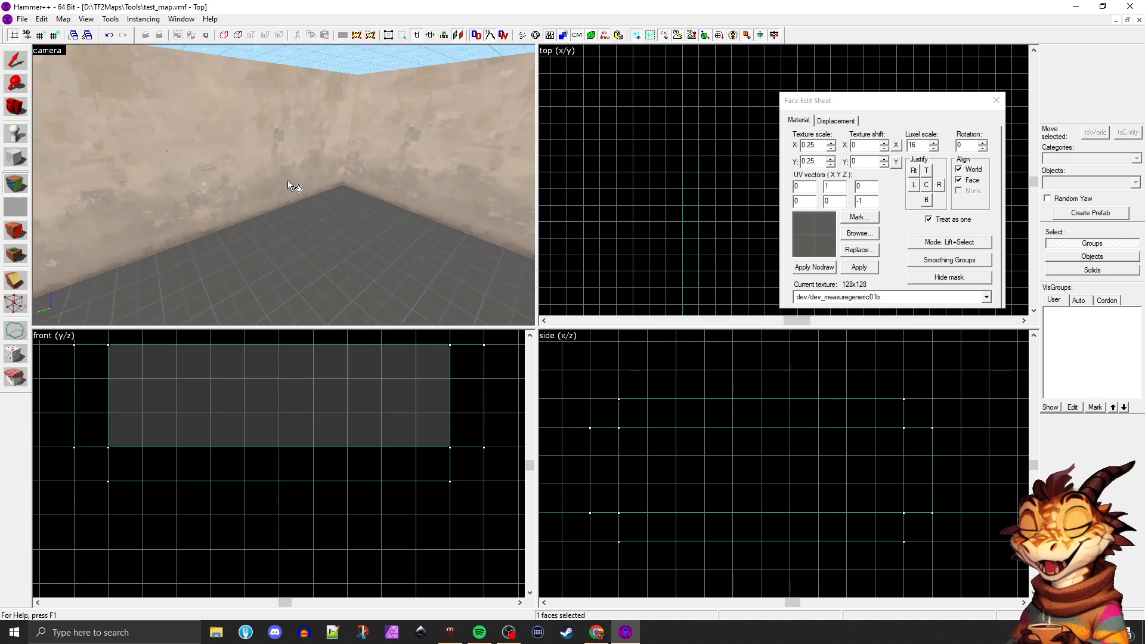
{"action": "left_click", "coordinate": [287, 180]}
Select only the floor's top face and enlarge the camera view to fill the workspace
{"action": "left_click", "coordinate": [338, 256]}
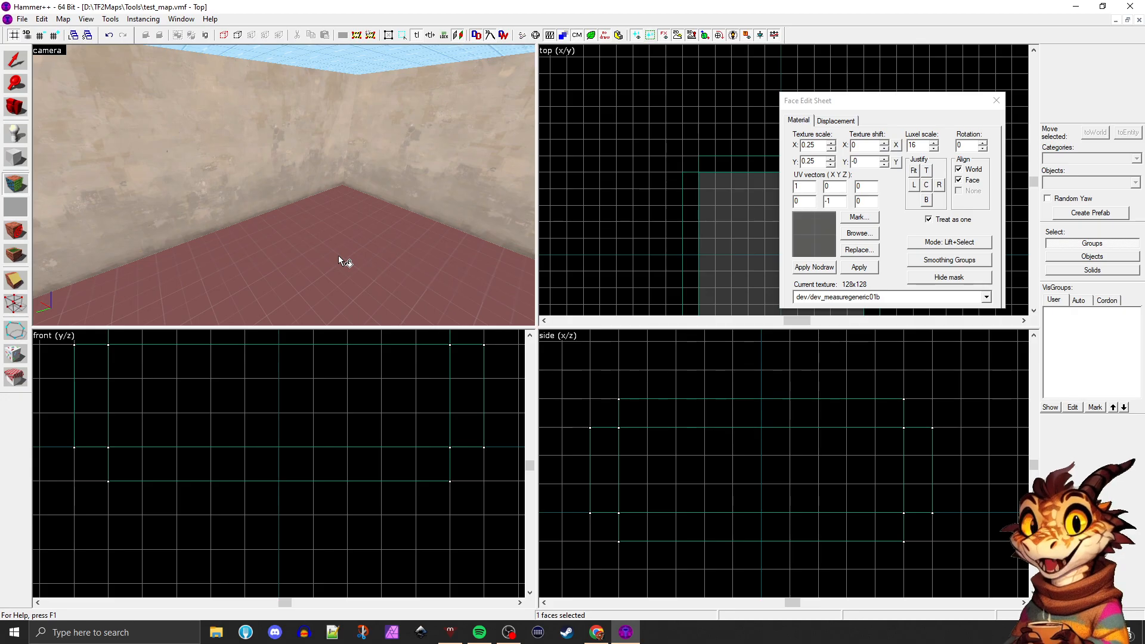
{"action": "key", "text": "Right"}
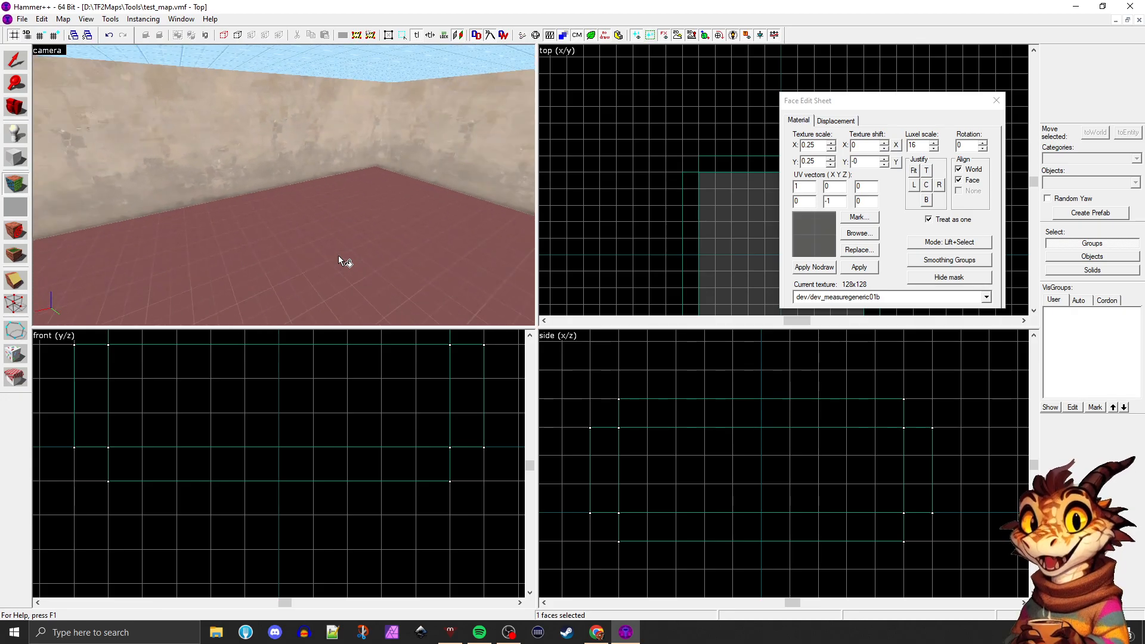
{"action": "key", "text": "Right"}
{"action": "left_click", "coordinate": [353, 155]}
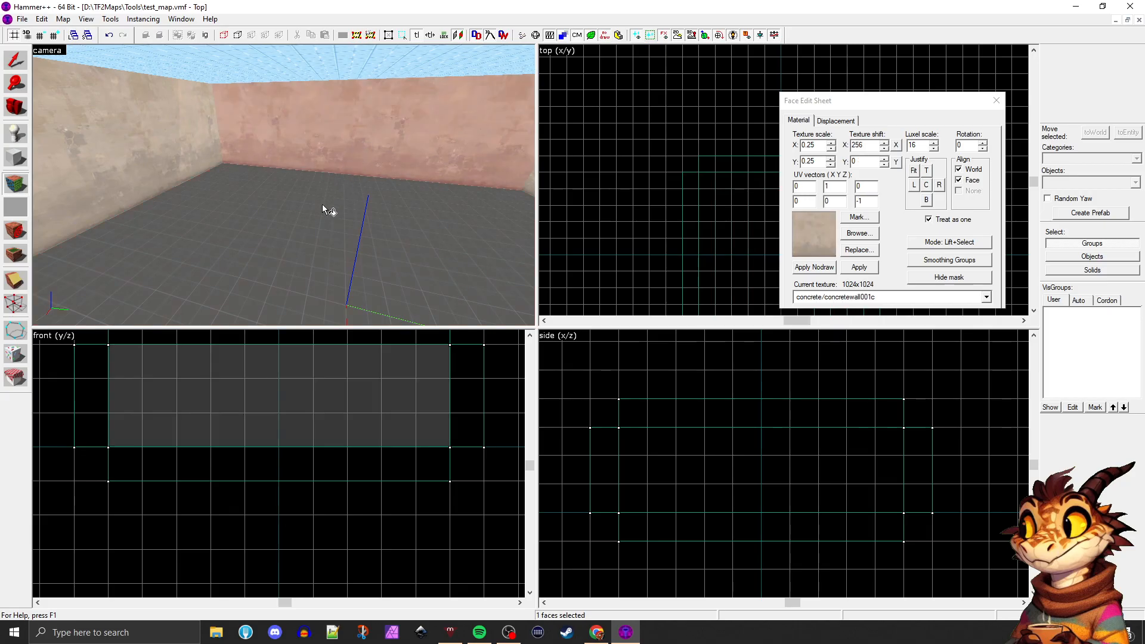
{"action": "left_click", "coordinate": [322, 204]}
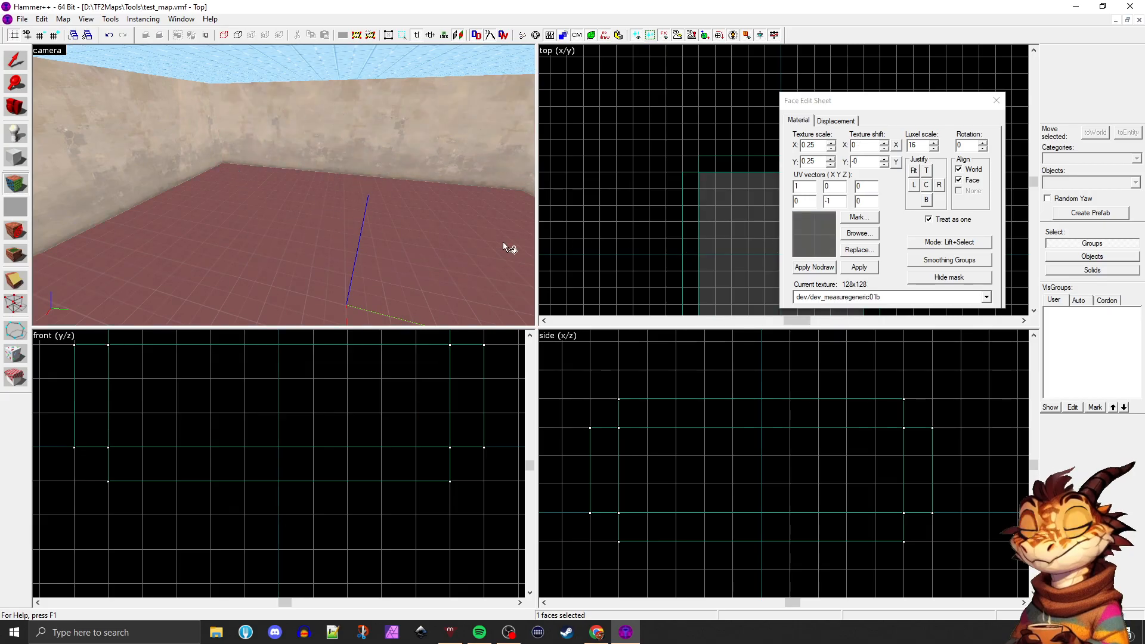
{"action": "key", "text": "shift+z"}
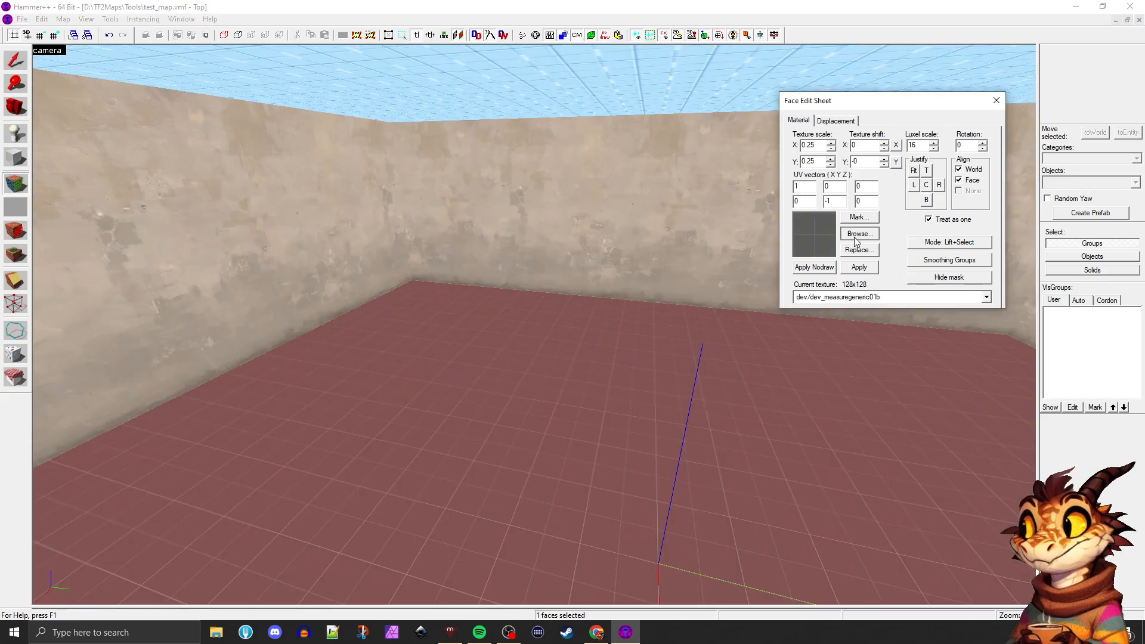
Filter the textures by "concrete" and apply concrete/concretefloor003 to the floor's top face
{"action": "left_click", "coordinate": [859, 233]}
{"action": "type", "text": "rete"}
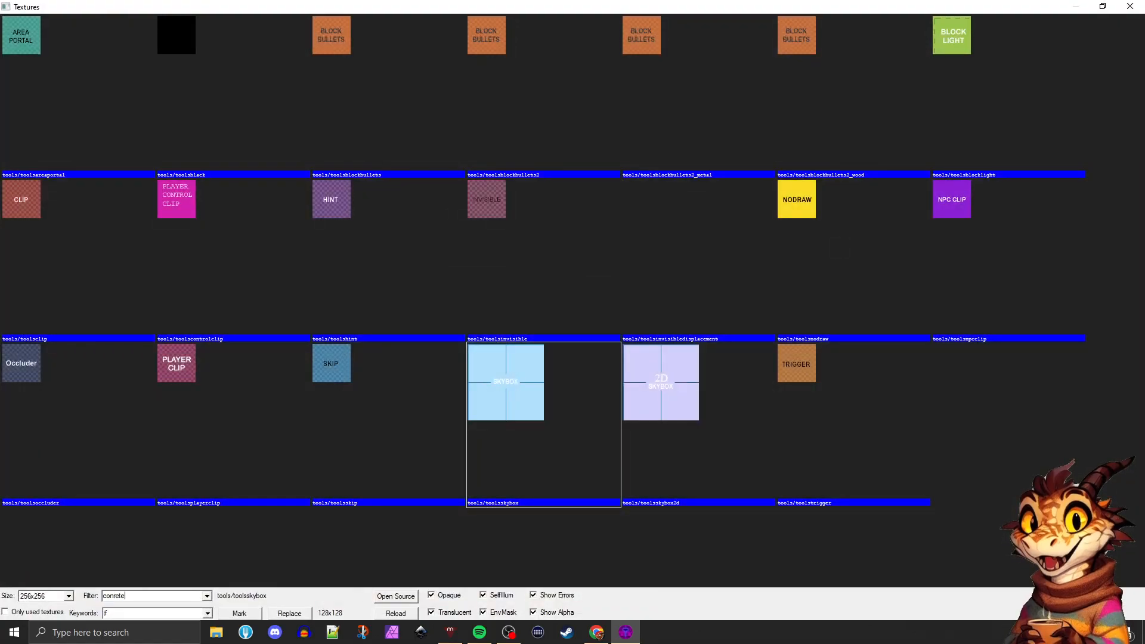
{"action": "key", "text": "BackSpace"}
{"action": "key", "text": "BackSpace"}
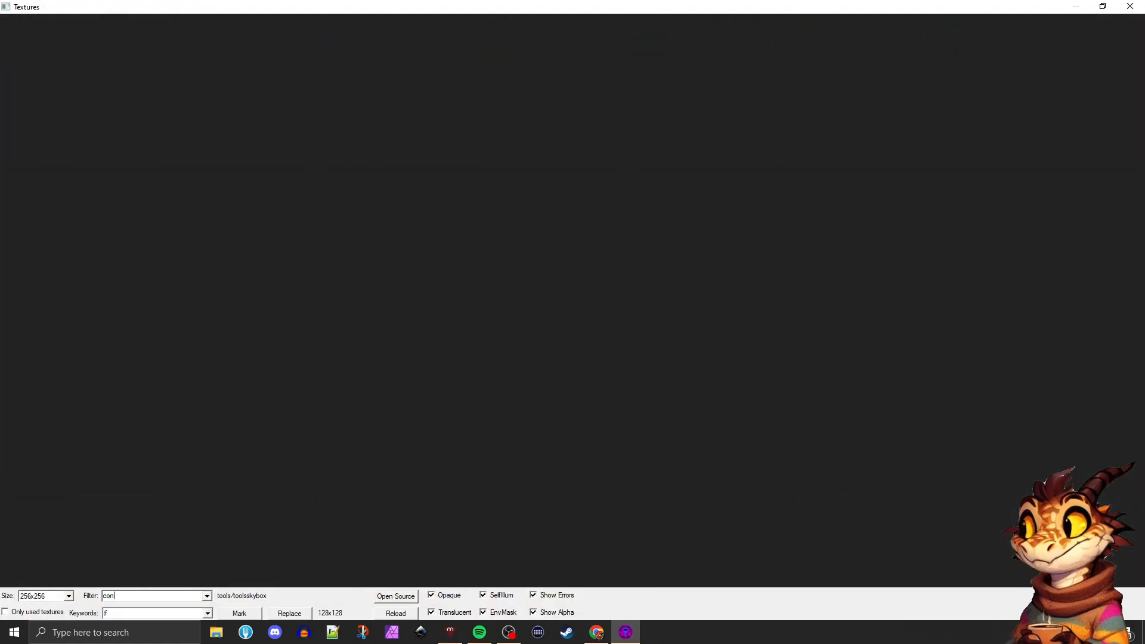
{"action": "type", "text": "crete"}
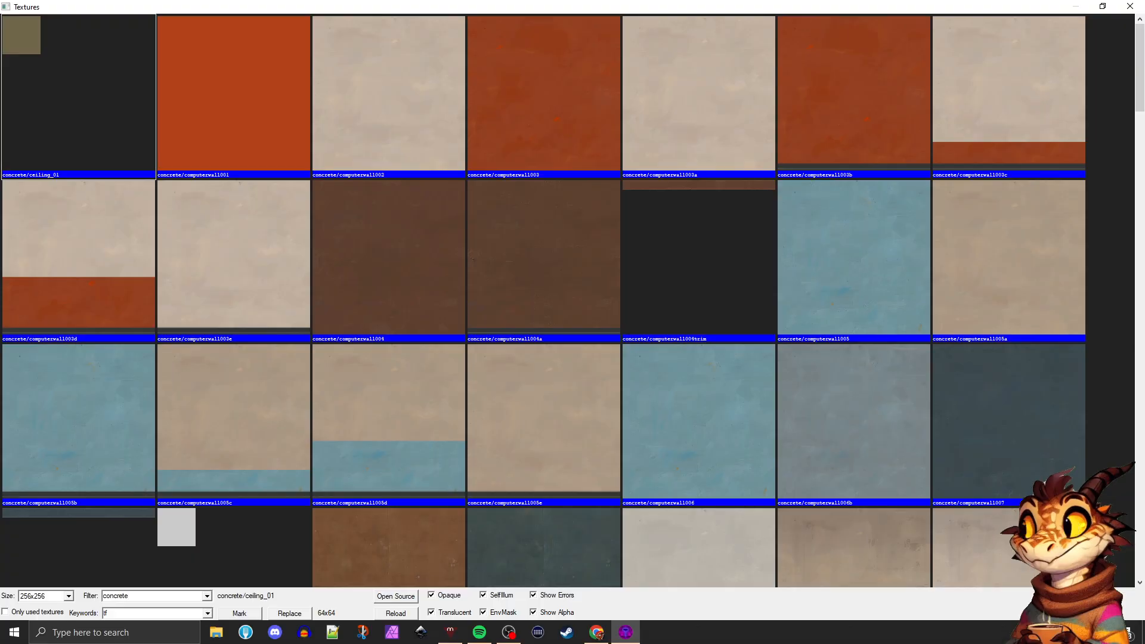
{"action": "scroll", "coordinate": [632, 277], "scroll_direction": "down", "scroll_amount": 5}
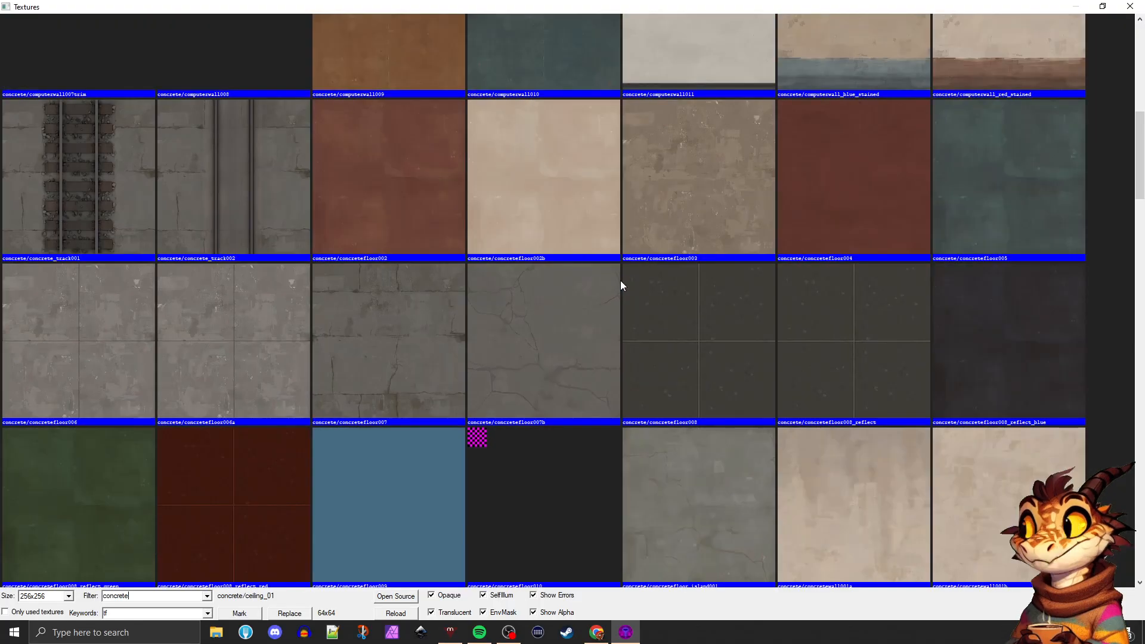
{"action": "double_click", "coordinate": [657, 212]}
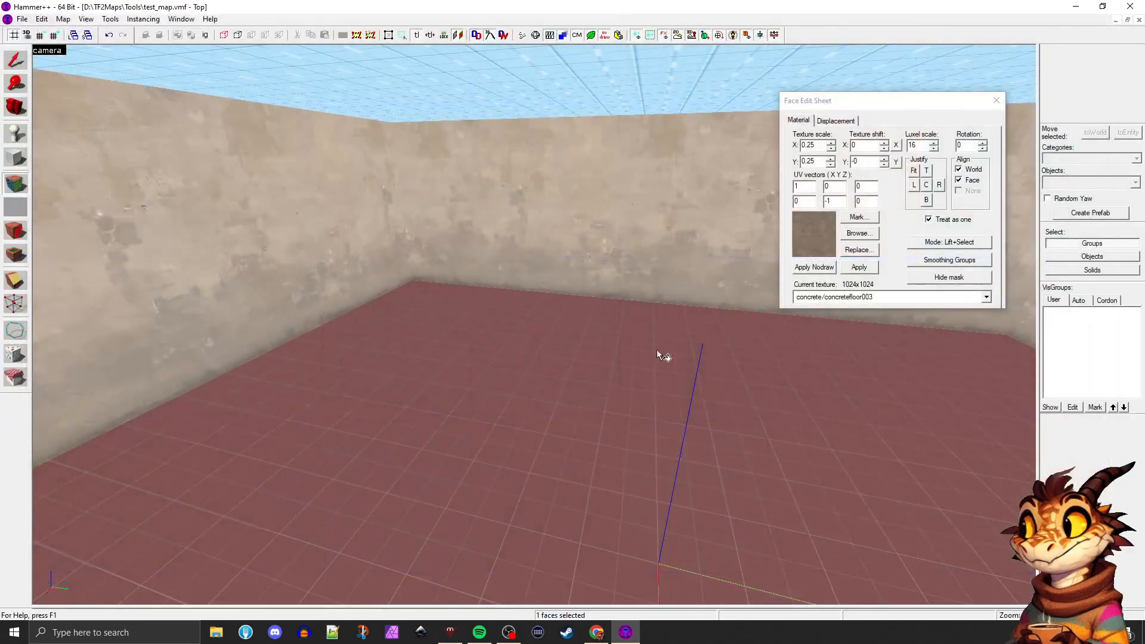
{"action": "left_click", "coordinate": [859, 268]}
{"action": "left_click", "coordinate": [662, 267]}
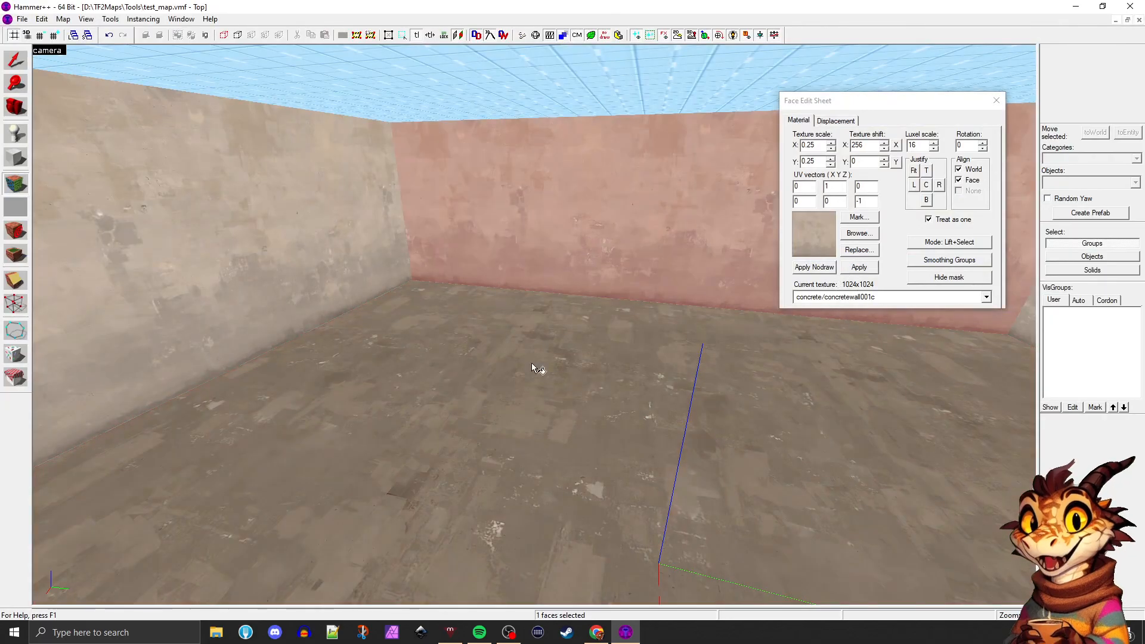
Reselect the floor's face to check the applied concrete texture, and leave face editing
{"action": "left_click", "coordinate": [526, 376]}
{"action": "key", "text": "z"}
{"action": "key", "text": "d"}
{"action": "key", "text": "z"}
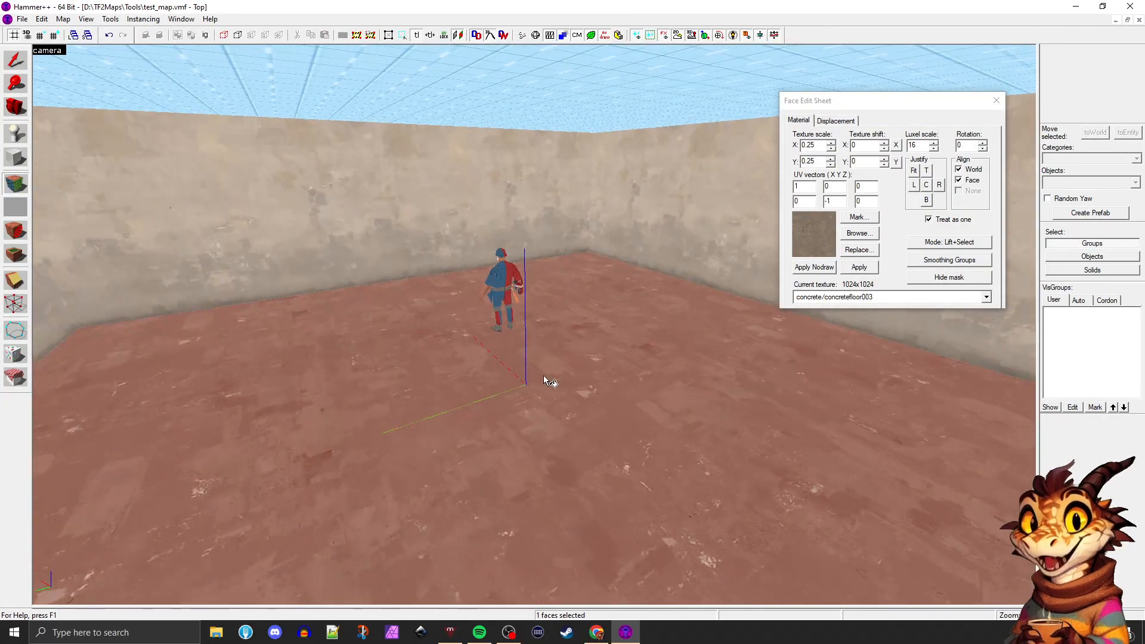
{"action": "left_click", "coordinate": [996, 100]}
Examine the textured room from inside, including its walls, floor and the selected skybox ceiling brush
{"action": "key", "text": "z"}
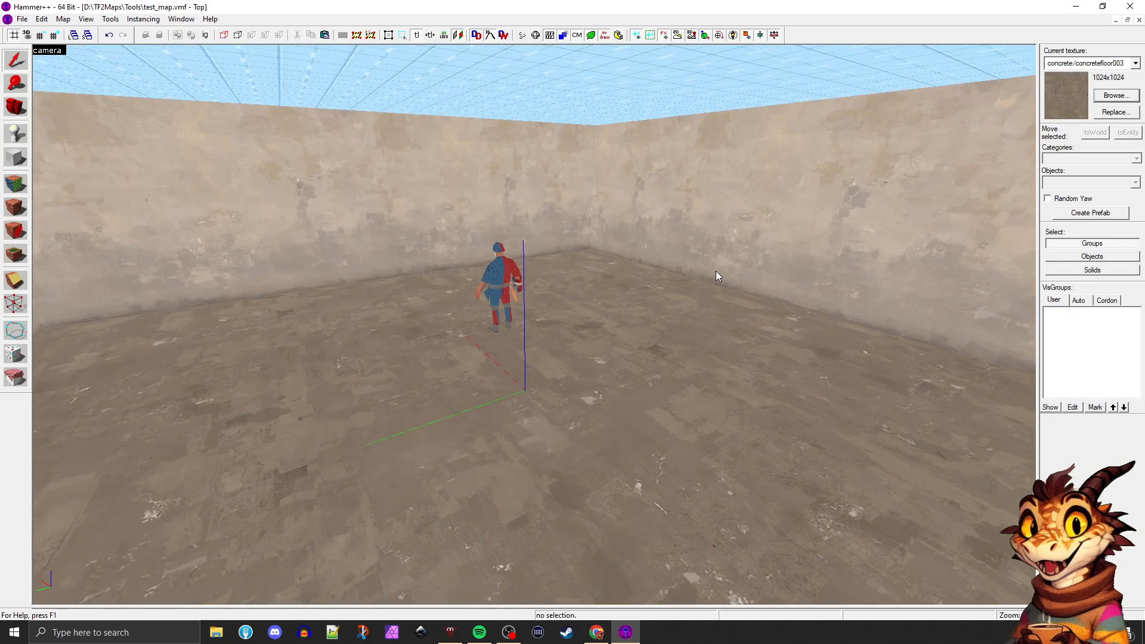
{"action": "key", "text": "d"}
{"action": "key", "text": "d"}
{"action": "key", "text": "a"}
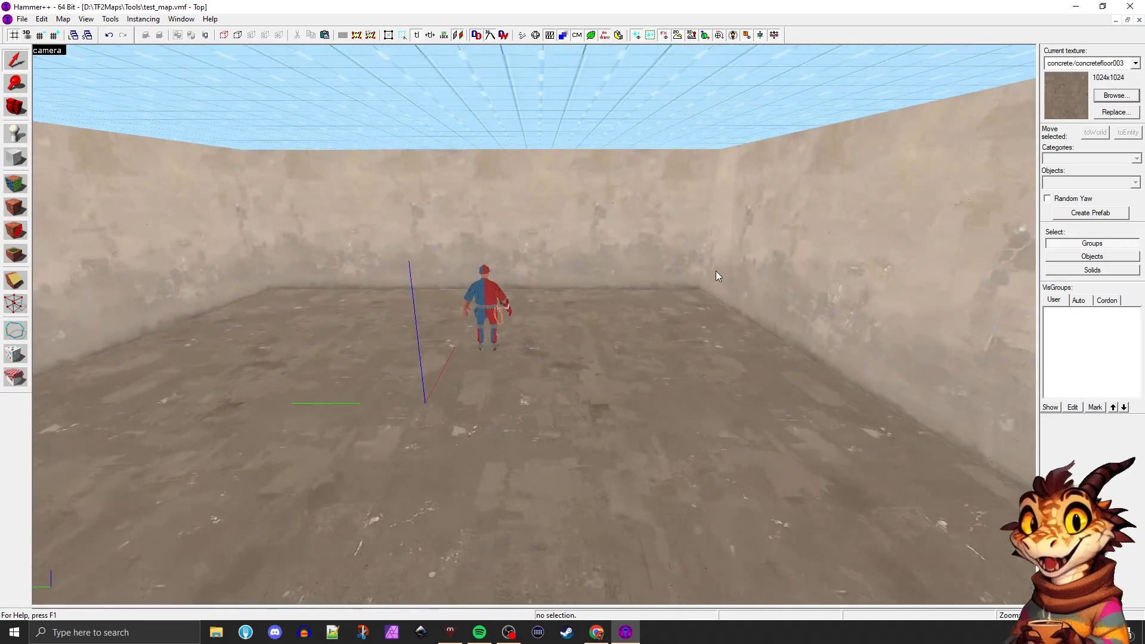
{"action": "key", "text": "Up"}
{"action": "left_click", "coordinate": [610, 210]}
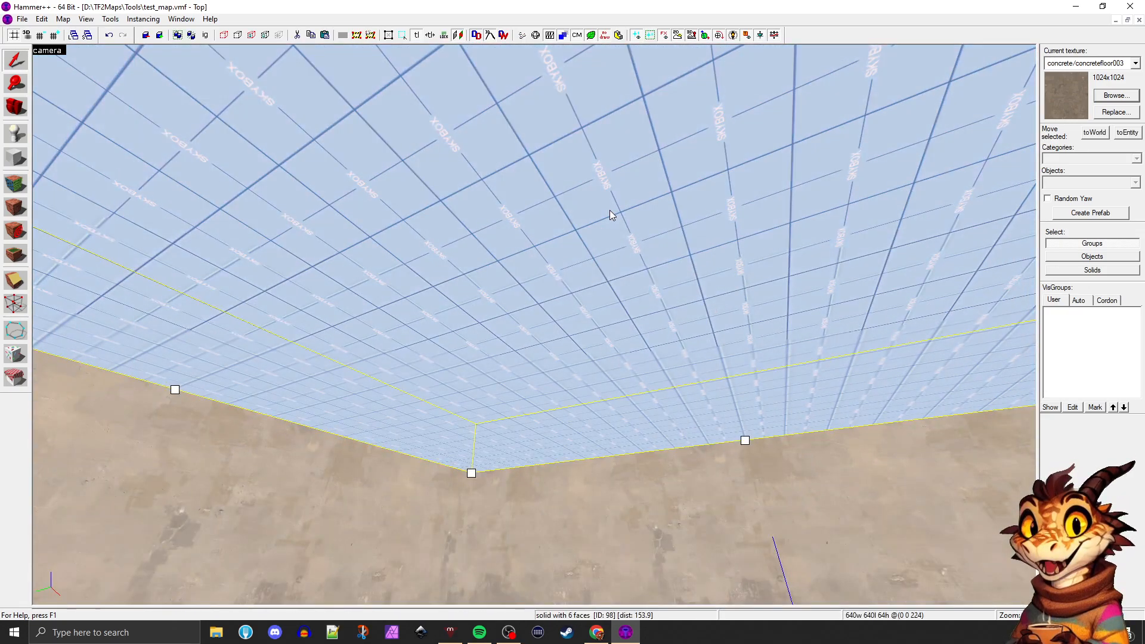
{"action": "left_click", "coordinate": [578, 479]}
{"action": "left_click", "coordinate": [612, 342]}
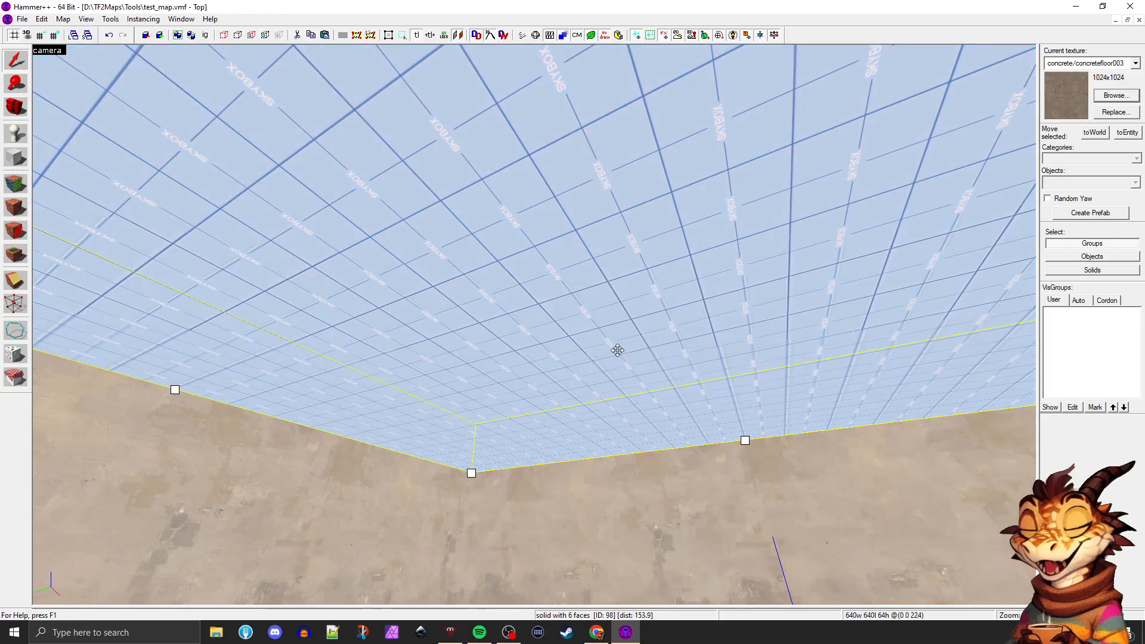
{"action": "key", "text": "z"}
{"action": "key", "text": "s"}
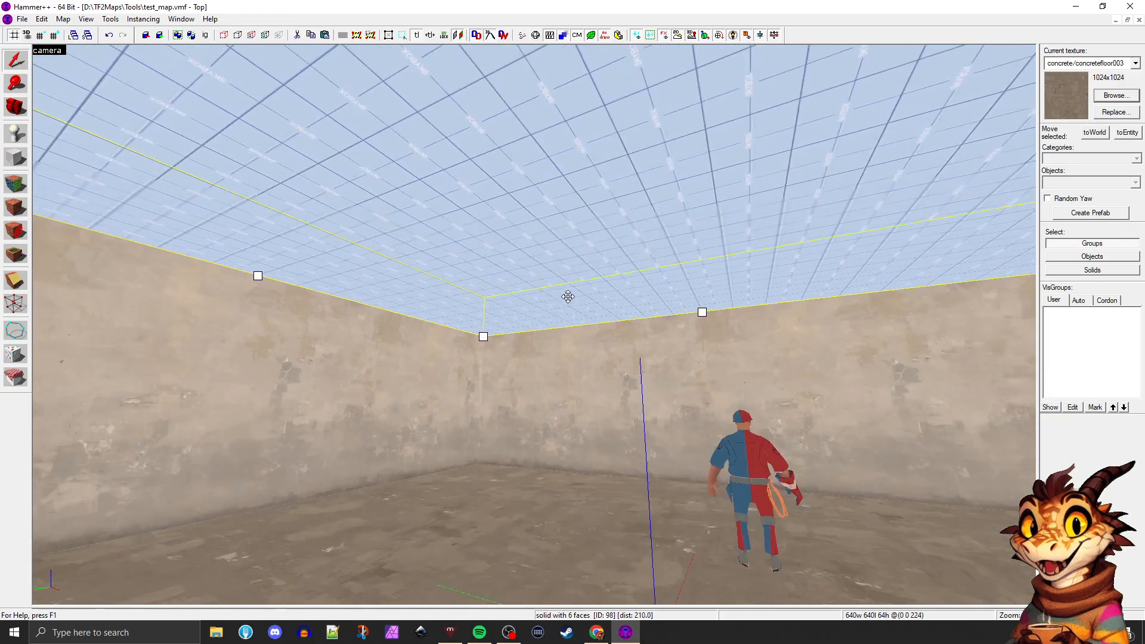
{"action": "key", "text": "z"}
Select a side wall and try the 3D Textured and 3D Shaded Textured Polygons modes in the camera view
{"action": "left_click", "coordinate": [219, 276]}
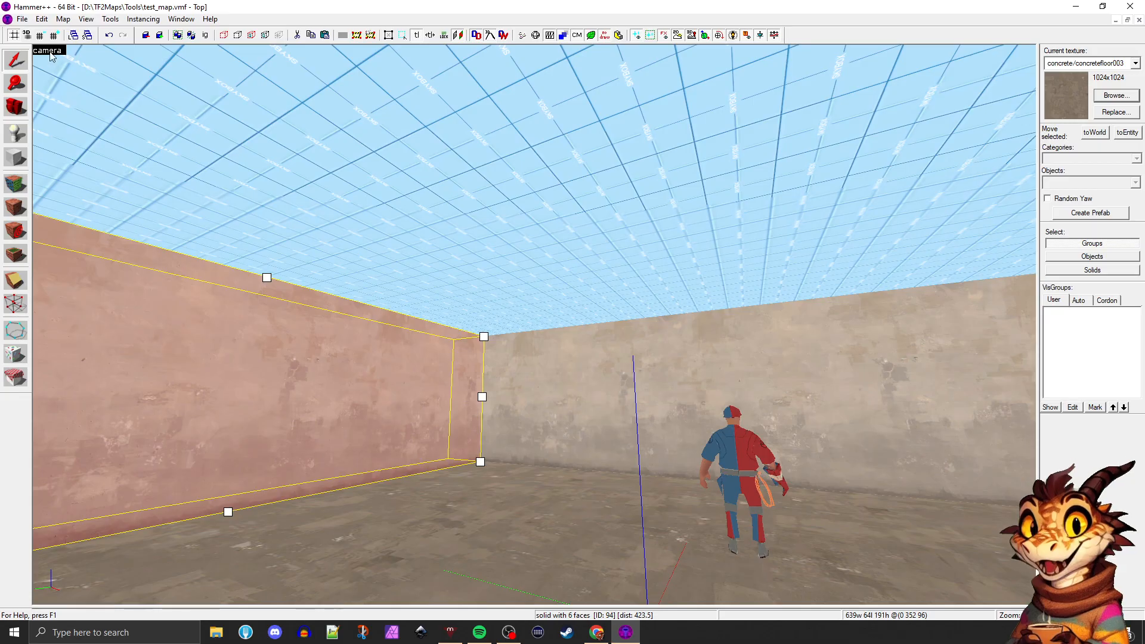
{"action": "left_click", "coordinate": [57, 52]}
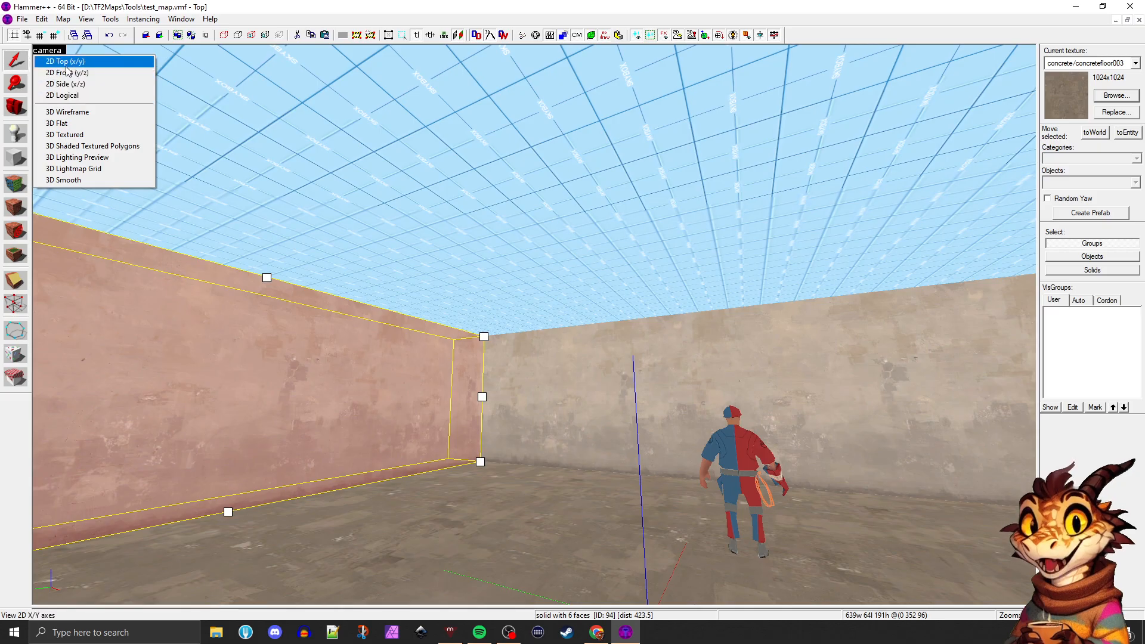
{"action": "left_click", "coordinate": [79, 135]}
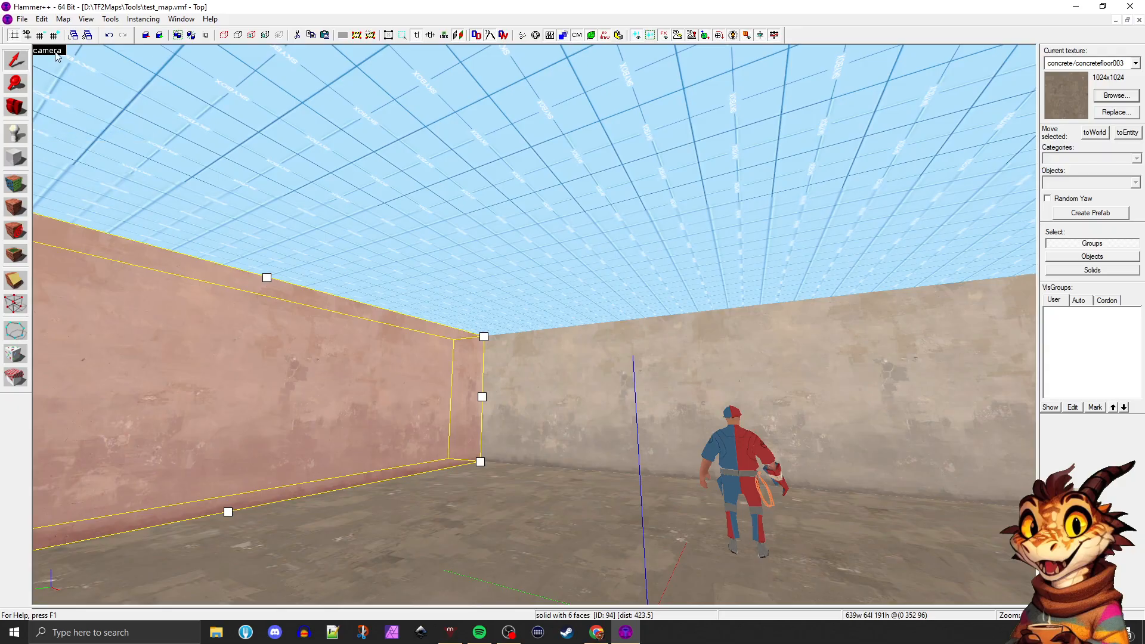
{"action": "left_click", "coordinate": [54, 50]}
{"action": "left_click", "coordinate": [60, 147]}
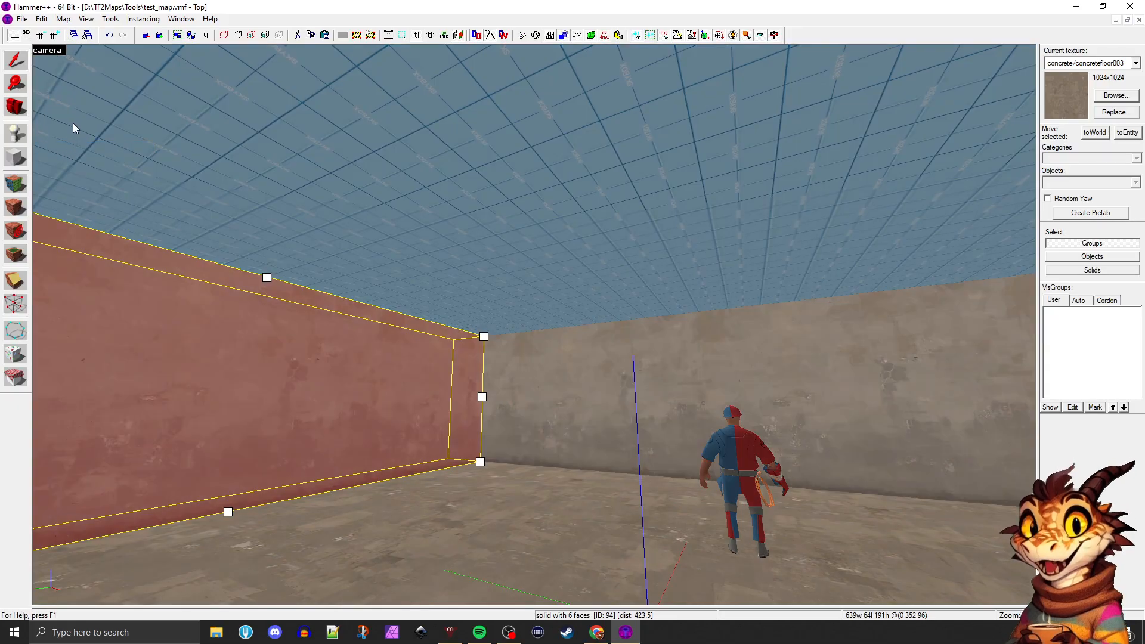
Preview the room in 3D Flat mode, and return the camera view to 3D Textured
{"action": "left_click", "coordinate": [48, 51]}
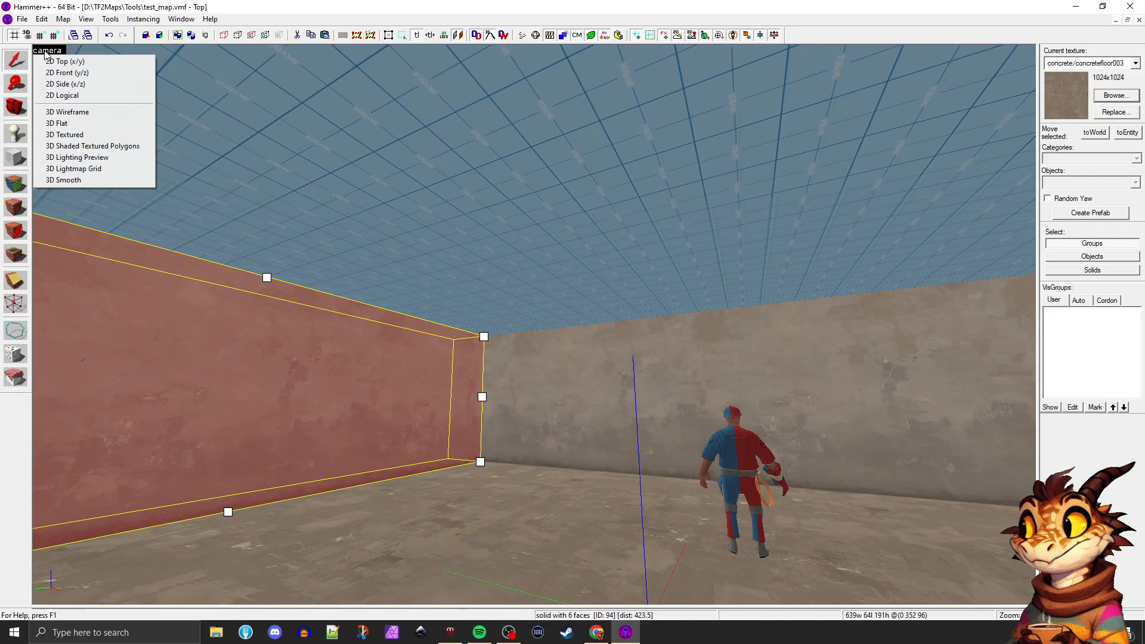
{"action": "left_click", "coordinate": [65, 124]}
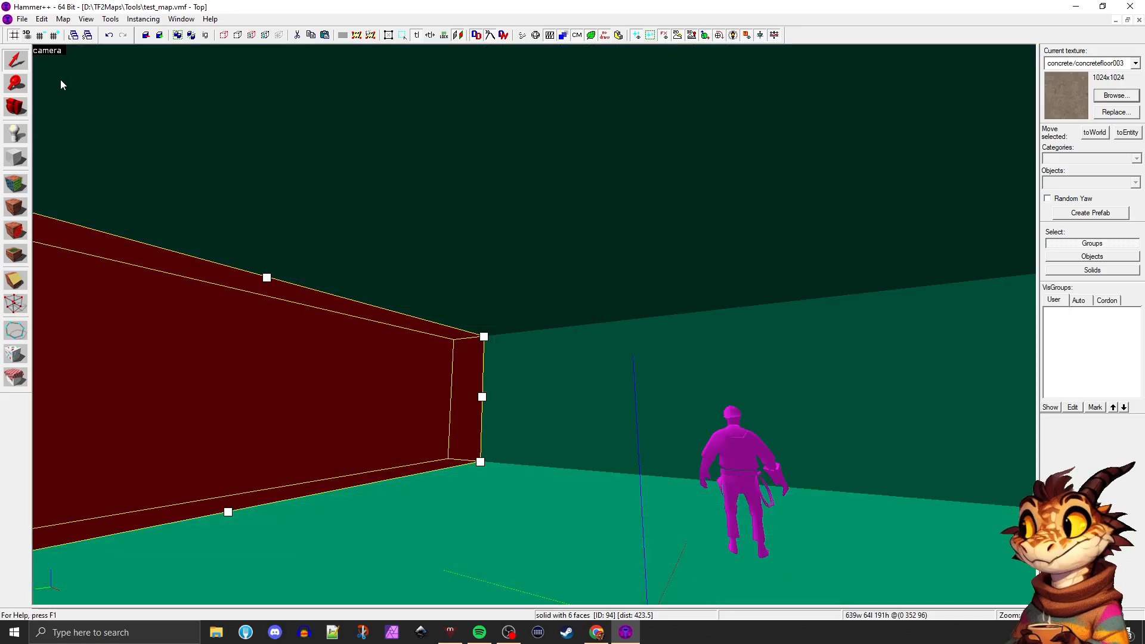
{"action": "left_click", "coordinate": [47, 51]}
{"action": "left_click", "coordinate": [59, 136]}
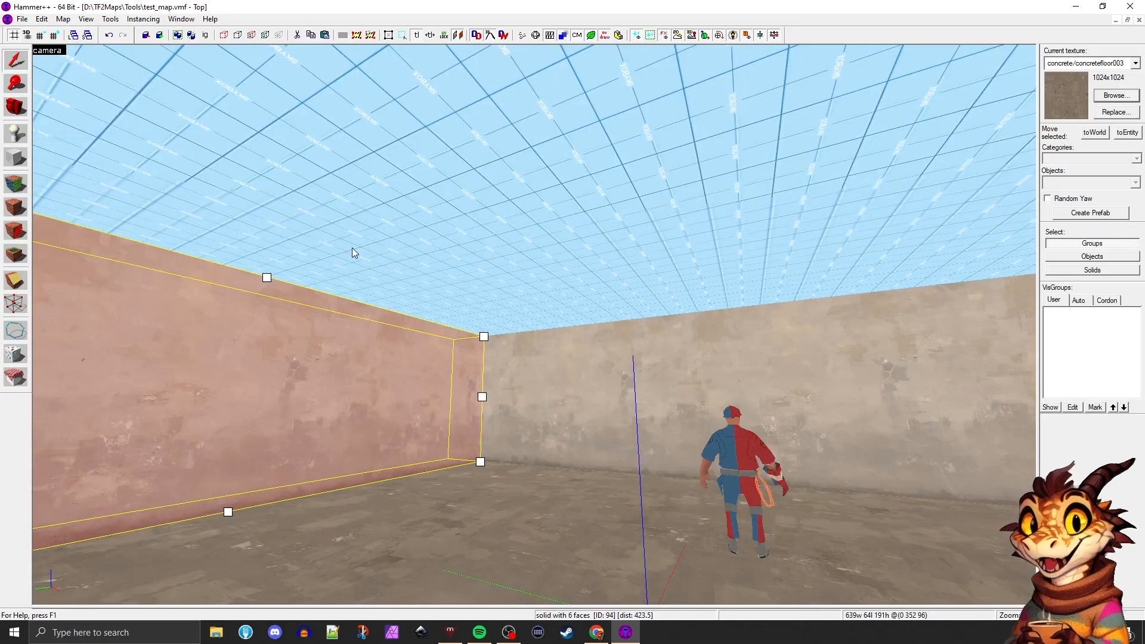
Switch the camera view to 3D Lighting Preview and select the floor brush inside the room
{"action": "left_click", "coordinate": [450, 304]}
{"action": "key", "text": "z"}
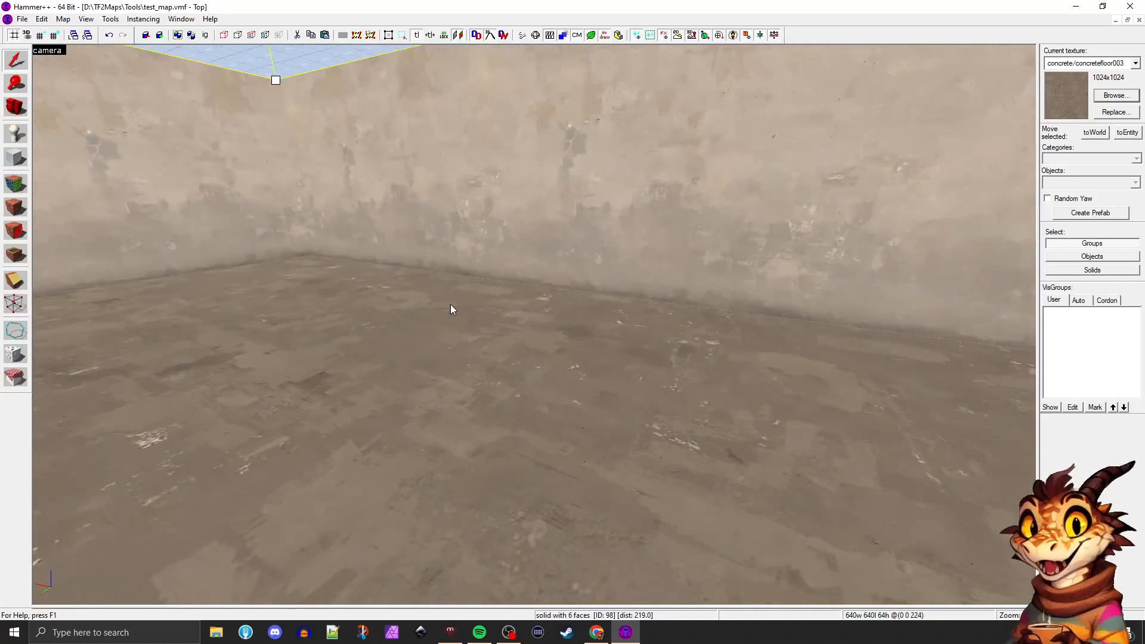
{"action": "left_click", "coordinate": [450, 304]}
{"action": "key", "text": "z"}
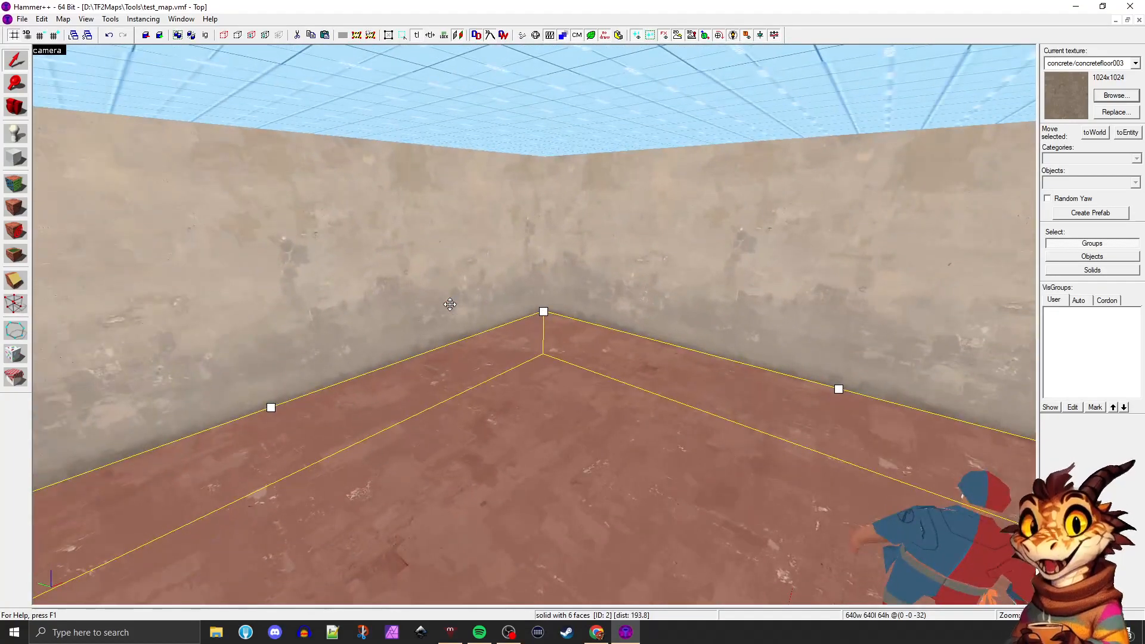
{"action": "left_click", "coordinate": [408, 253]}
{"action": "left_click", "coordinate": [47, 50]}
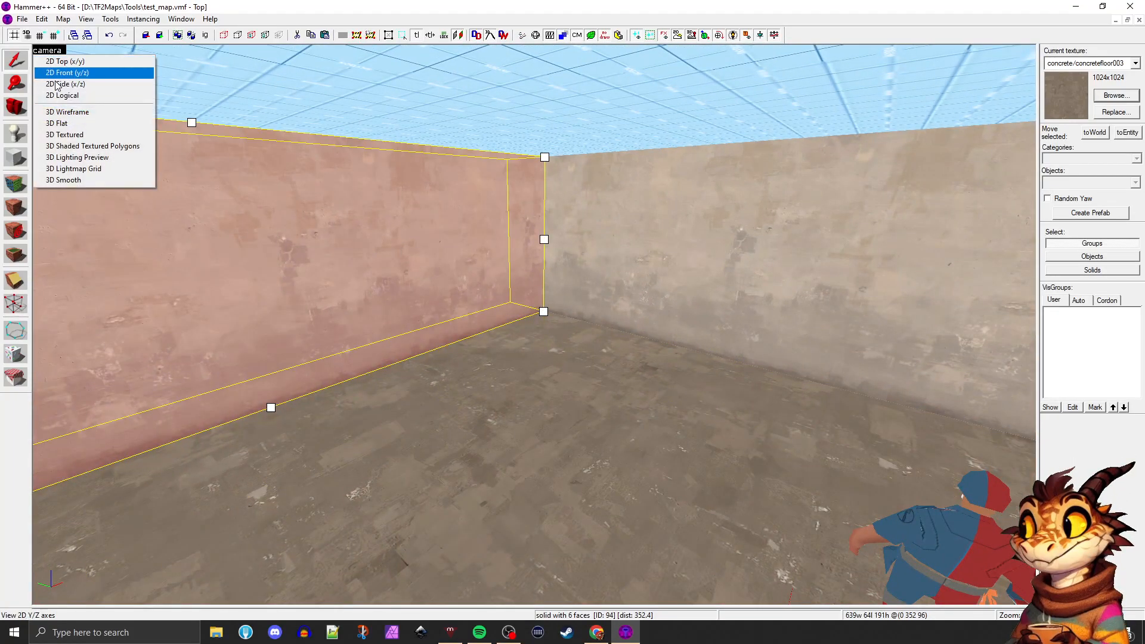
{"action": "left_click", "coordinate": [90, 157]}
{"action": "left_click", "coordinate": [558, 326]}
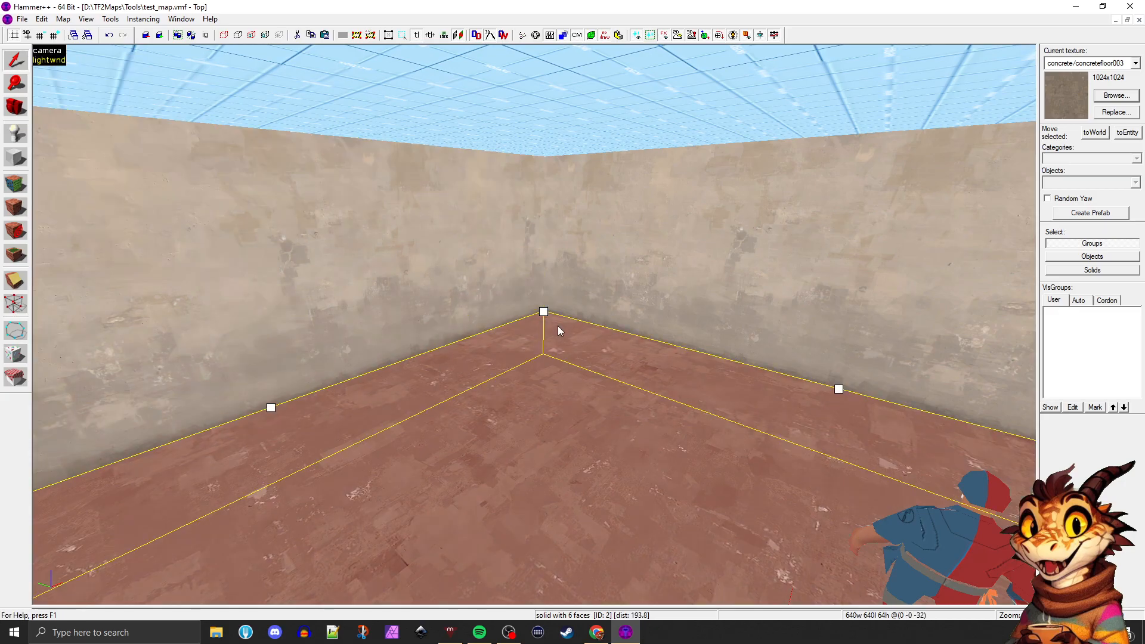
{"action": "key", "text": "z"}
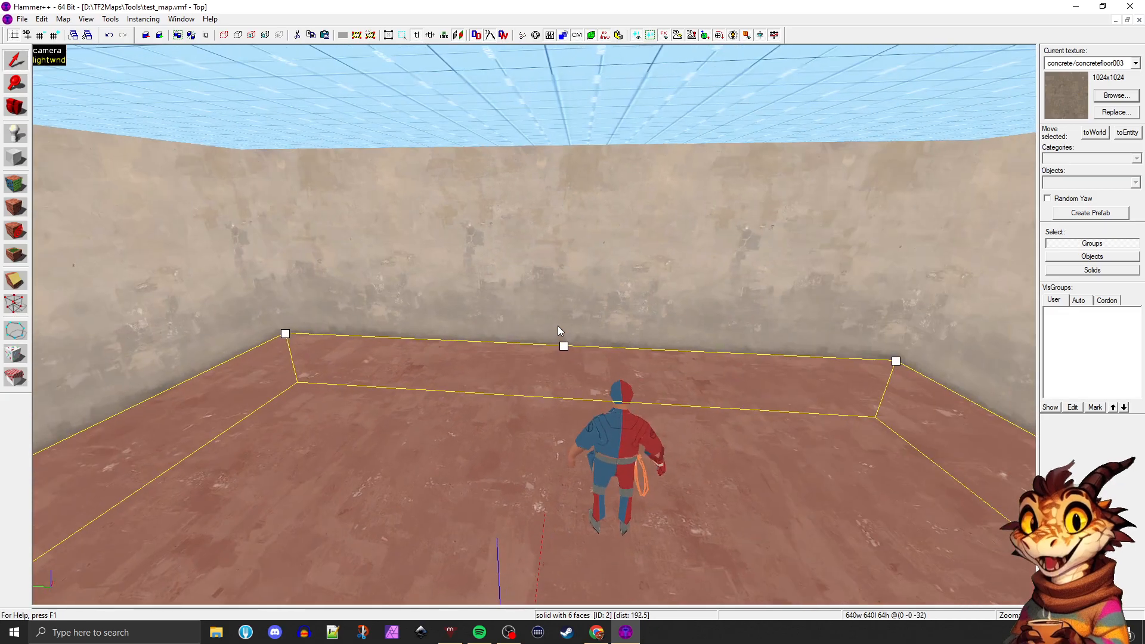
Open the Lighting Preview settings and run a full bake of the room's lighting
{"action": "left_click", "coordinate": [48, 61]}
{"action": "left_click_drag", "start_coordinate": [94, 43], "coordinate": [237, 73]}
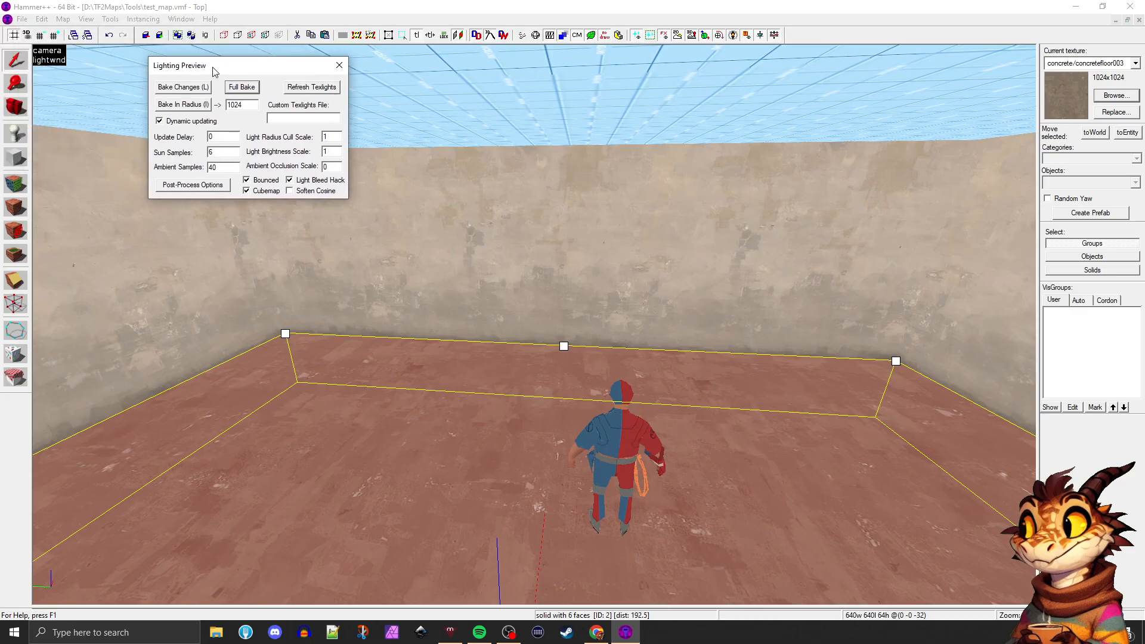
{"action": "left_click", "coordinate": [234, 86]}
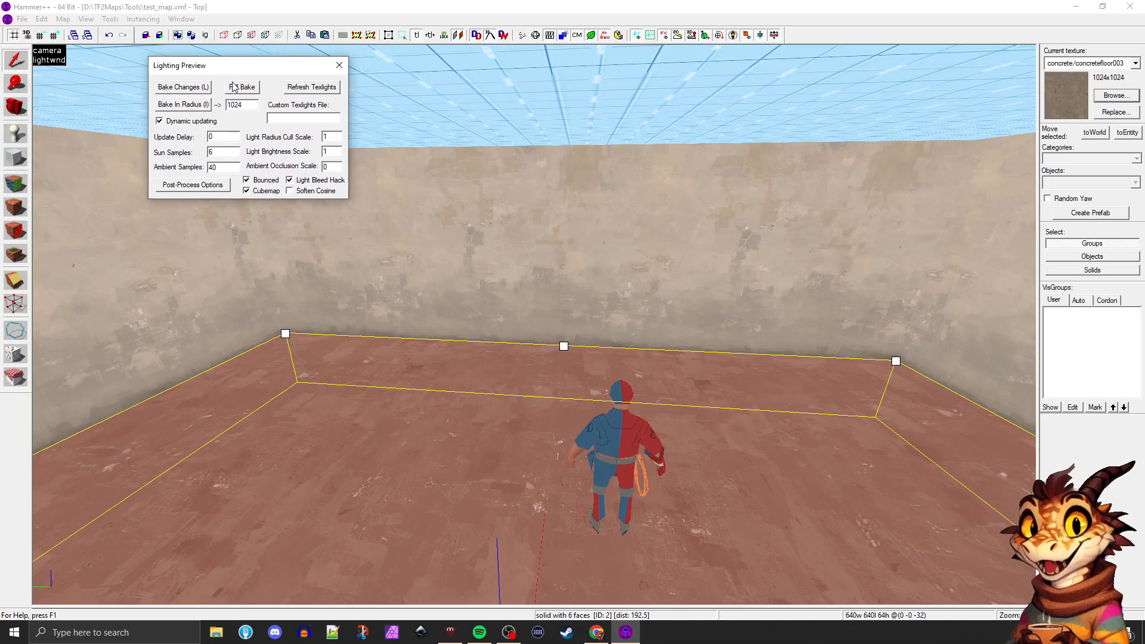
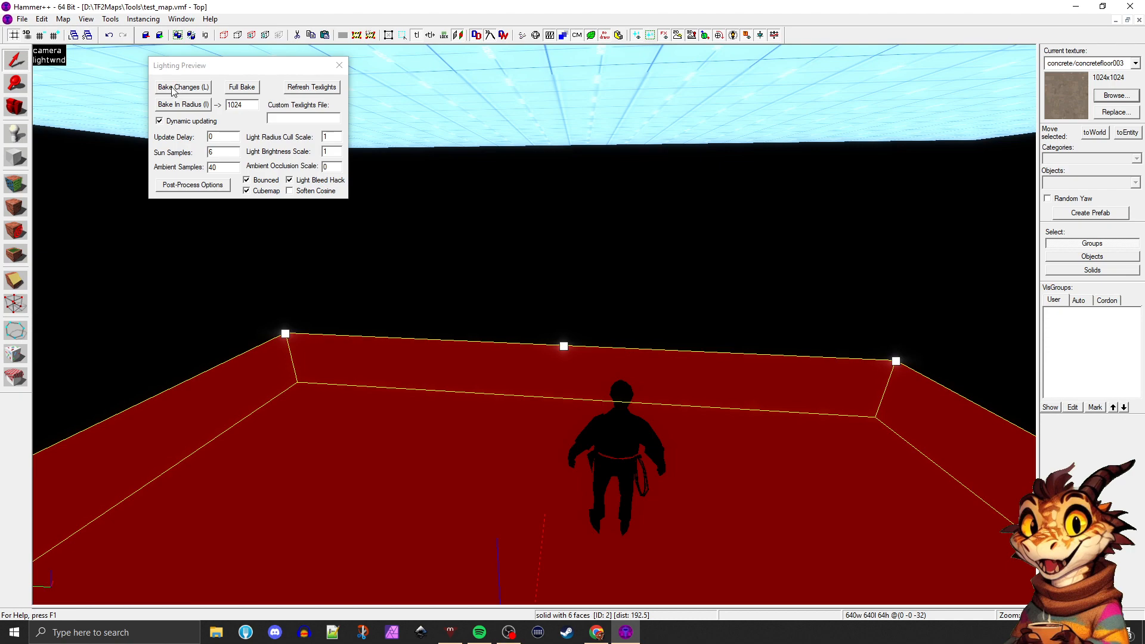
Dismiss the Lighting Preview settings and preview the room in 3D Smooth mode
{"action": "left_click", "coordinate": [336, 69]}
{"action": "left_click", "coordinate": [52, 61]}
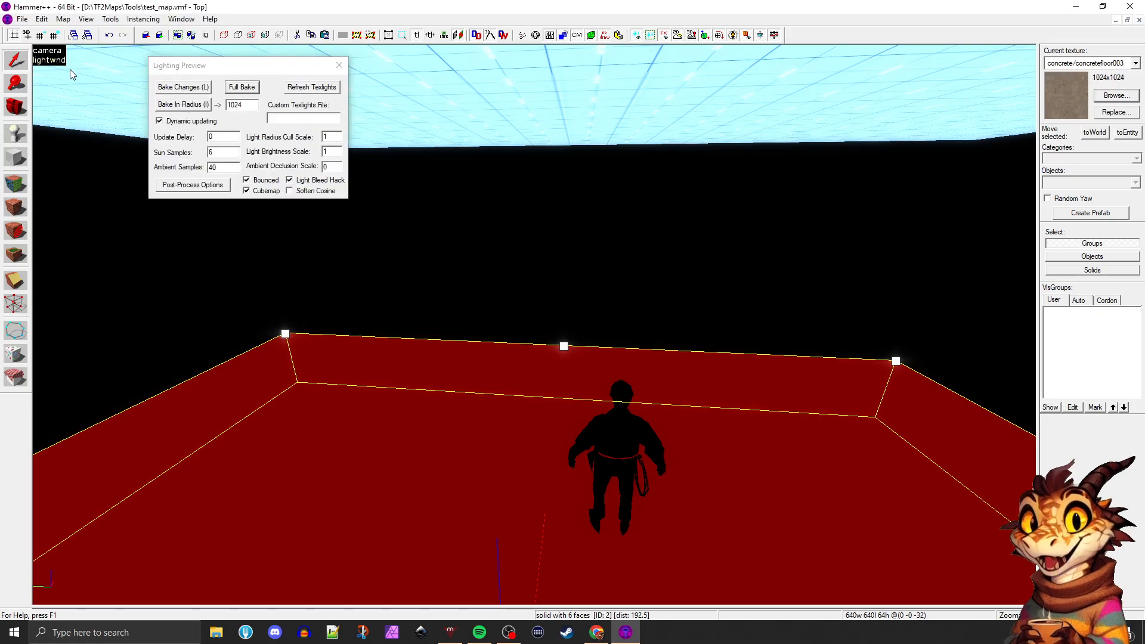
{"action": "left_click", "coordinate": [339, 65]}
{"action": "left_click", "coordinate": [47, 50]}
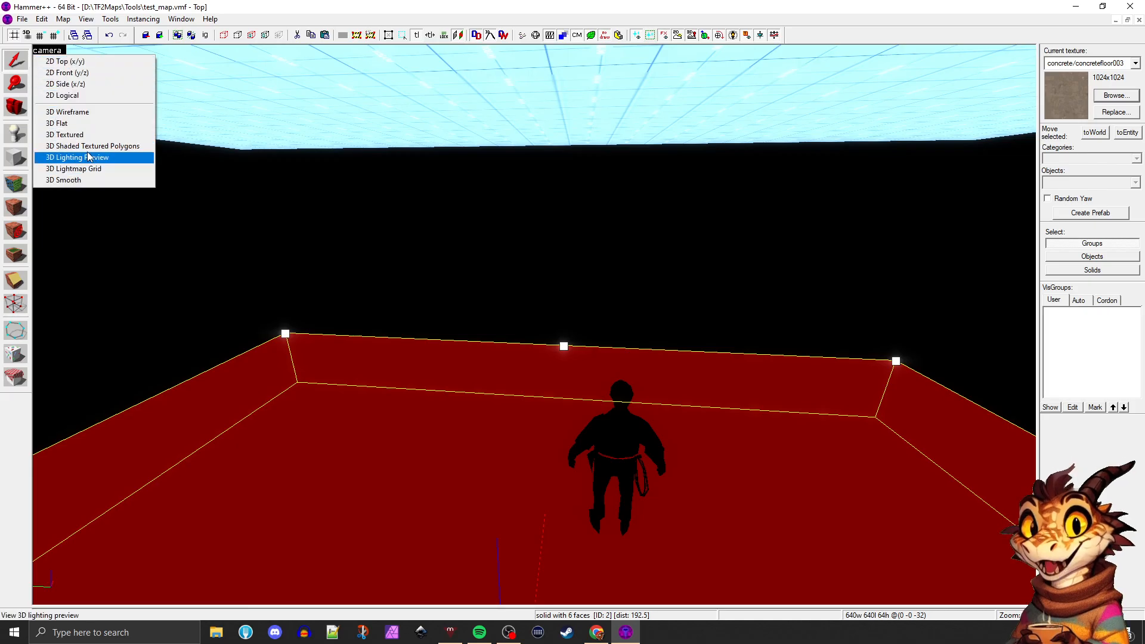
{"action": "left_click", "coordinate": [79, 181]}
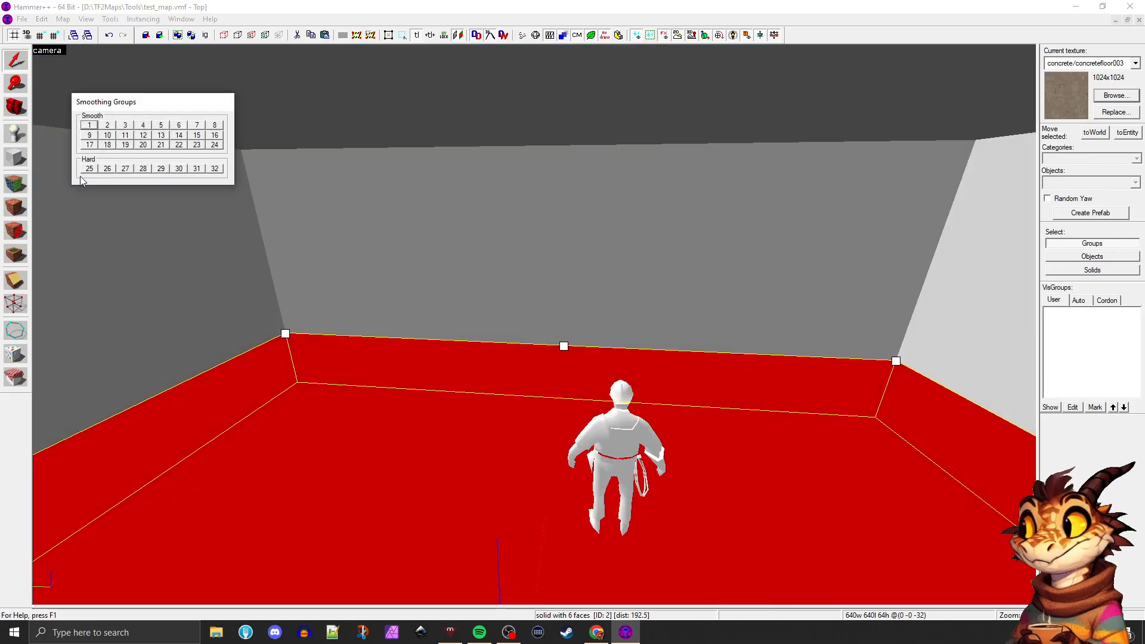
Preview the room in 3D Lightmap Grid mode, and return the camera view to 3D Textured
{"action": "left_click", "coordinate": [50, 50]}
{"action": "left_click", "coordinate": [60, 169]}
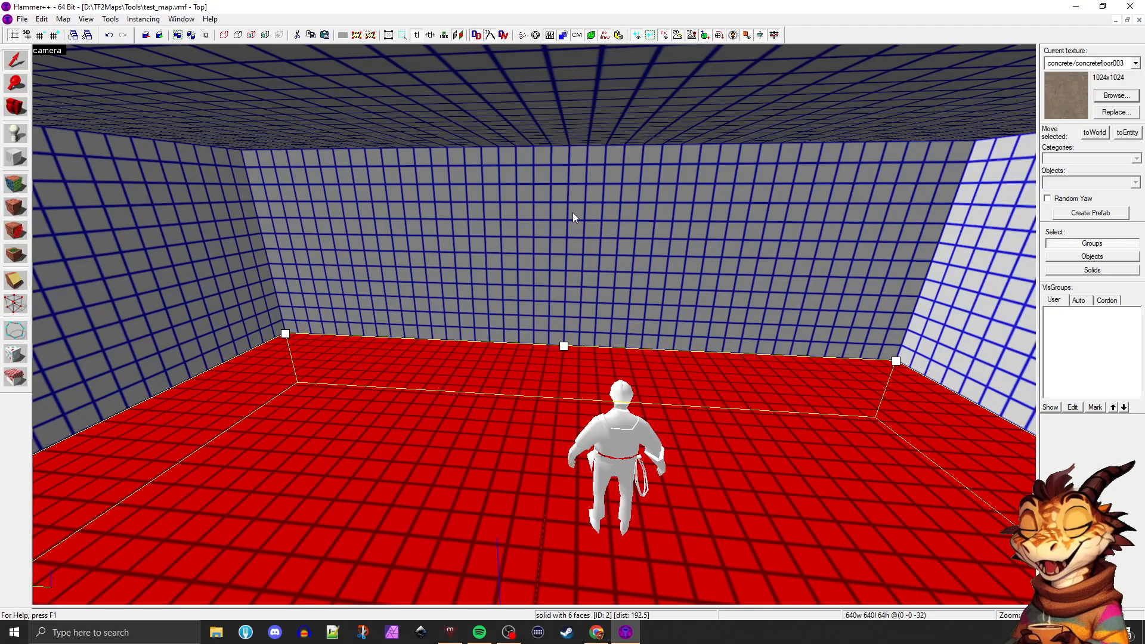
{"action": "left_click", "coordinate": [49, 50]}
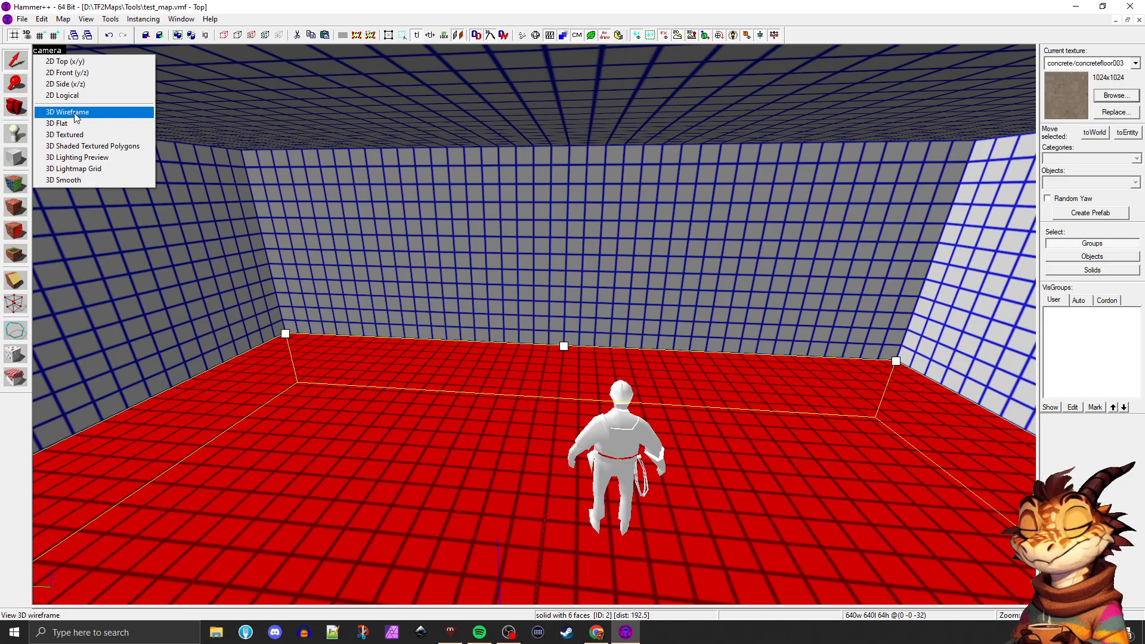
{"action": "left_click", "coordinate": [74, 134]}
Select the far wall and look around the room, ending with the floor brush selected
{"action": "left_click", "coordinate": [473, 259]}
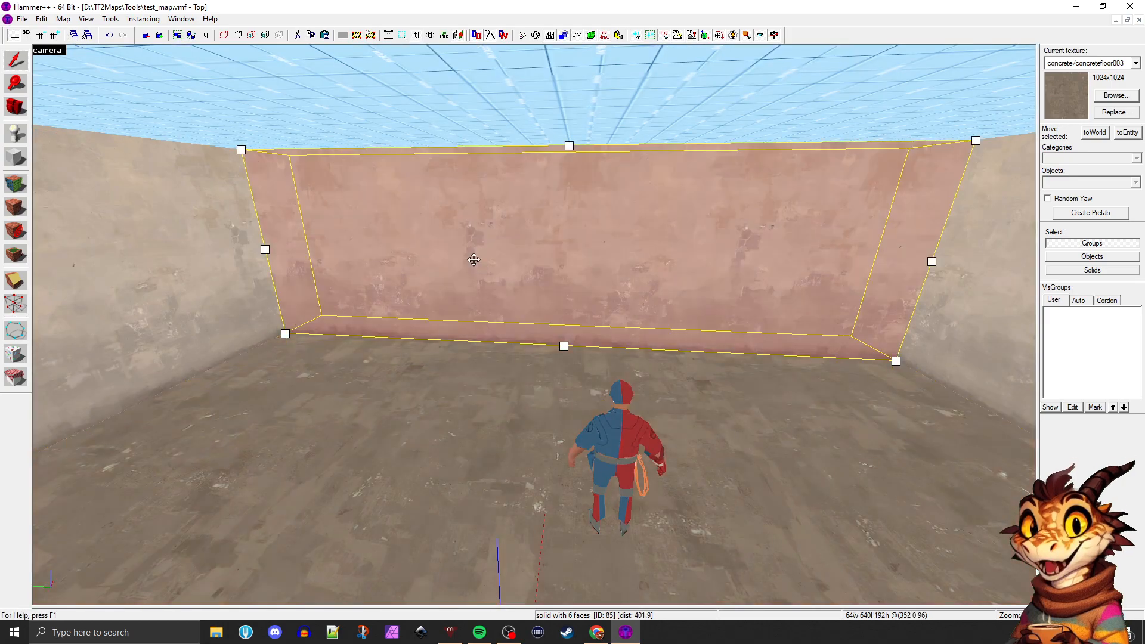
{"action": "key", "text": "Left"}
{"action": "key", "text": "d"}
{"action": "key", "text": "Left"}
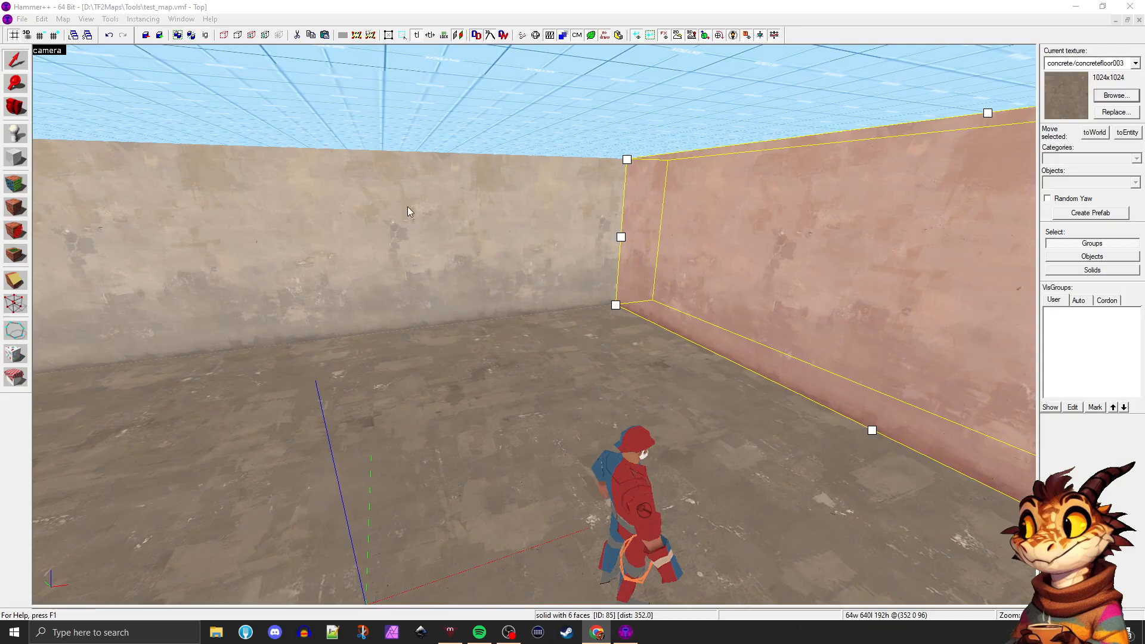
{"action": "left_click", "coordinate": [506, 322]}
{"action": "key", "text": "z"}
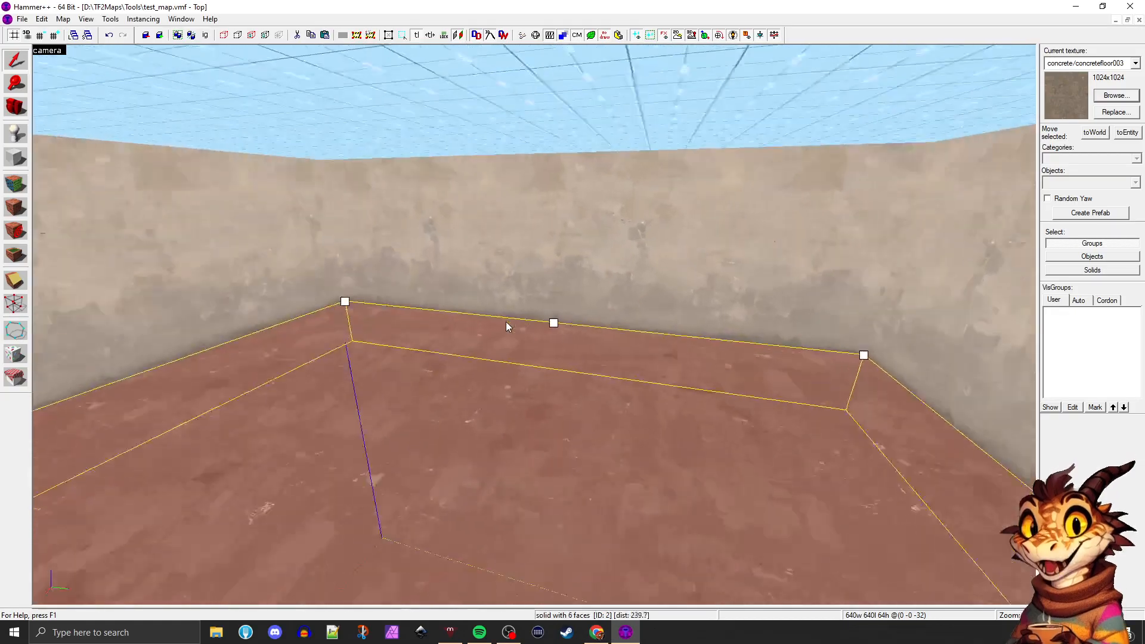
{"action": "key", "text": "z"}
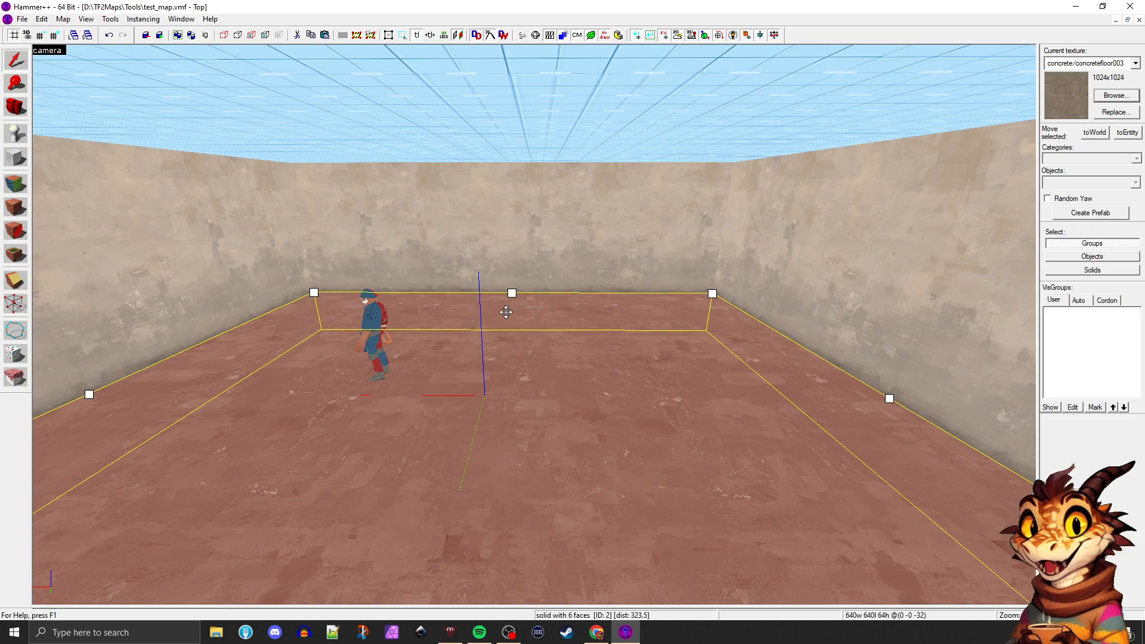
Place a second info_player_teamspawn entity on the floor beside the existing one, and return to the Selection tool
{"action": "left_click", "coordinate": [15, 133]}
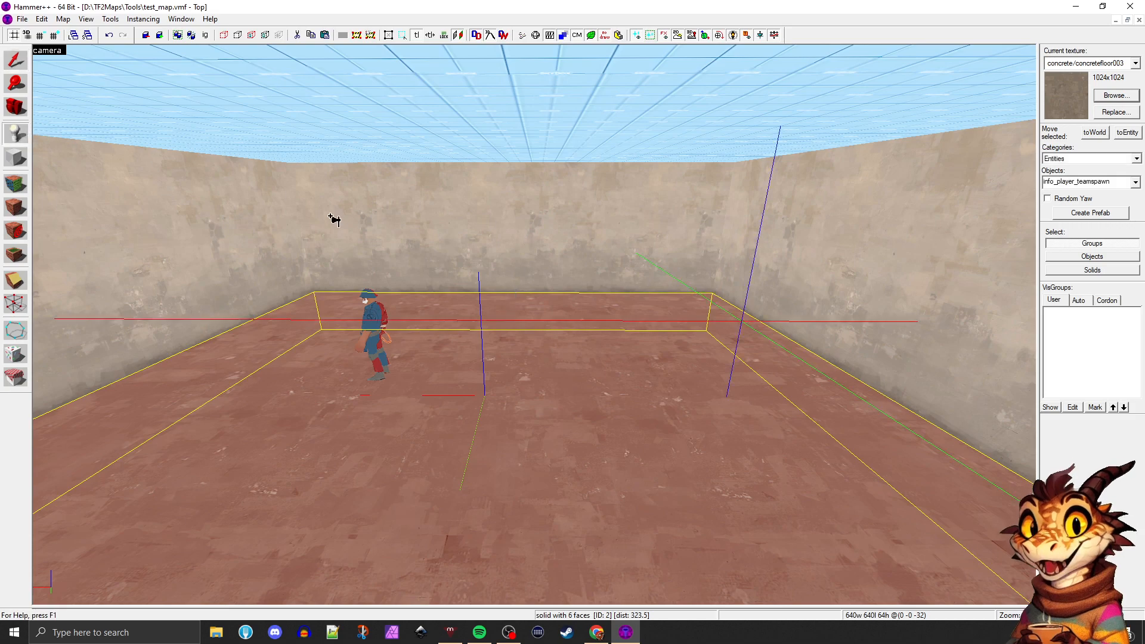
{"action": "left_click", "coordinate": [460, 366]}
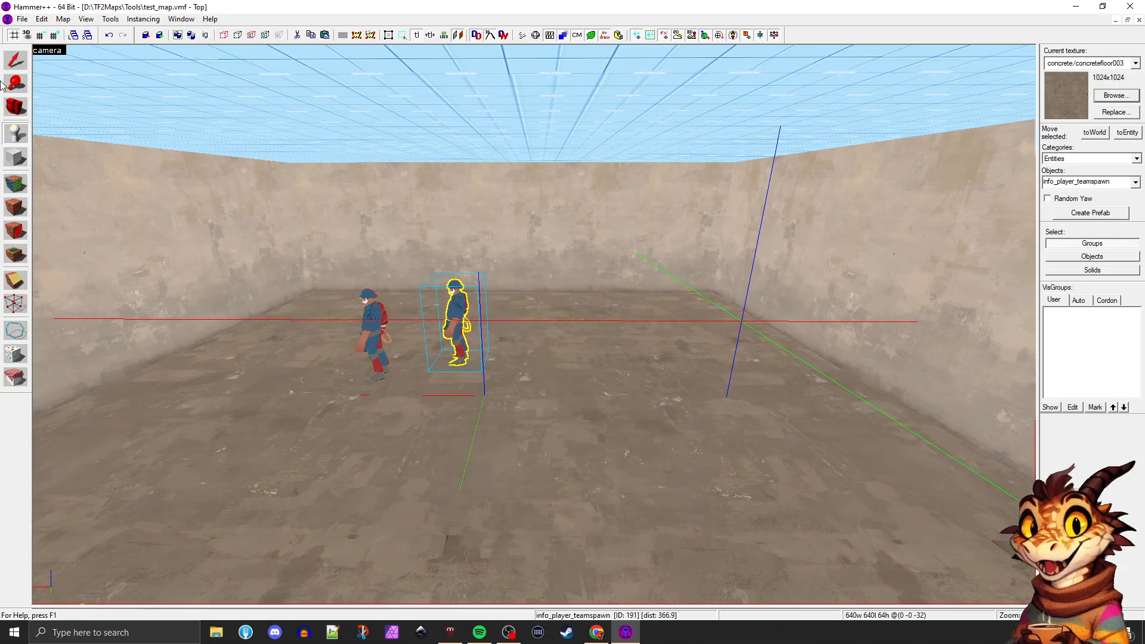
{"action": "left_click", "coordinate": [15, 60]}
Open the new info_player_teamspawn's object properties and reposition the window clear of both spawn entities
{"action": "key", "text": "alt+Return"}
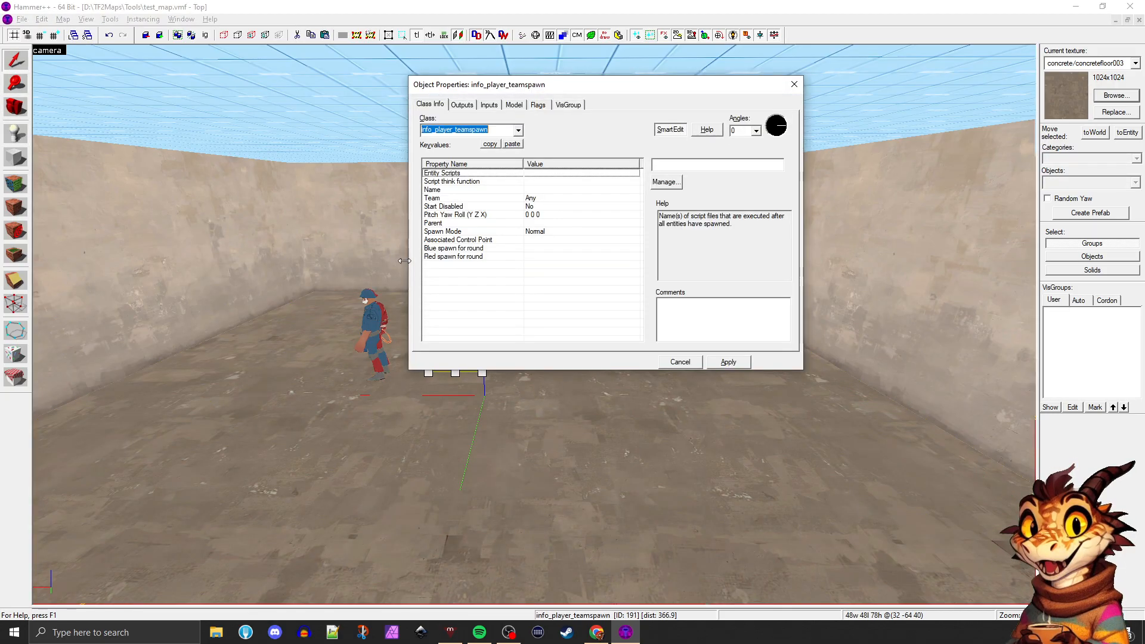
{"action": "left_click_drag", "start_coordinate": [504, 84], "coordinate": [564, 86]}
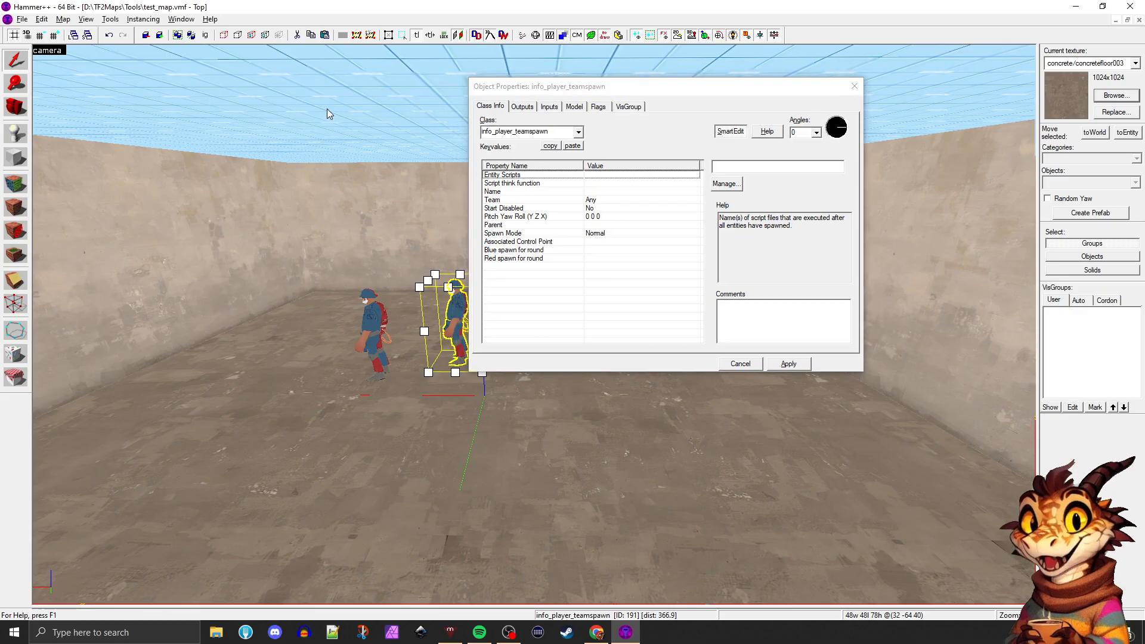
{"action": "left_click_drag", "start_coordinate": [567, 92], "coordinate": [607, 118]}
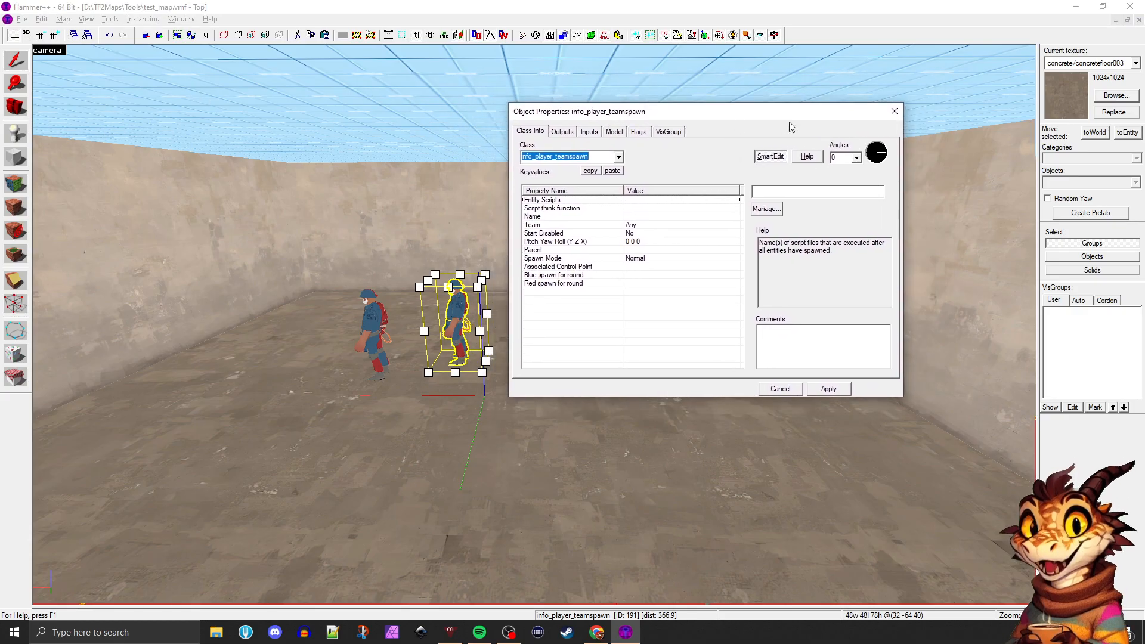
{"action": "left_click", "coordinate": [894, 112]}
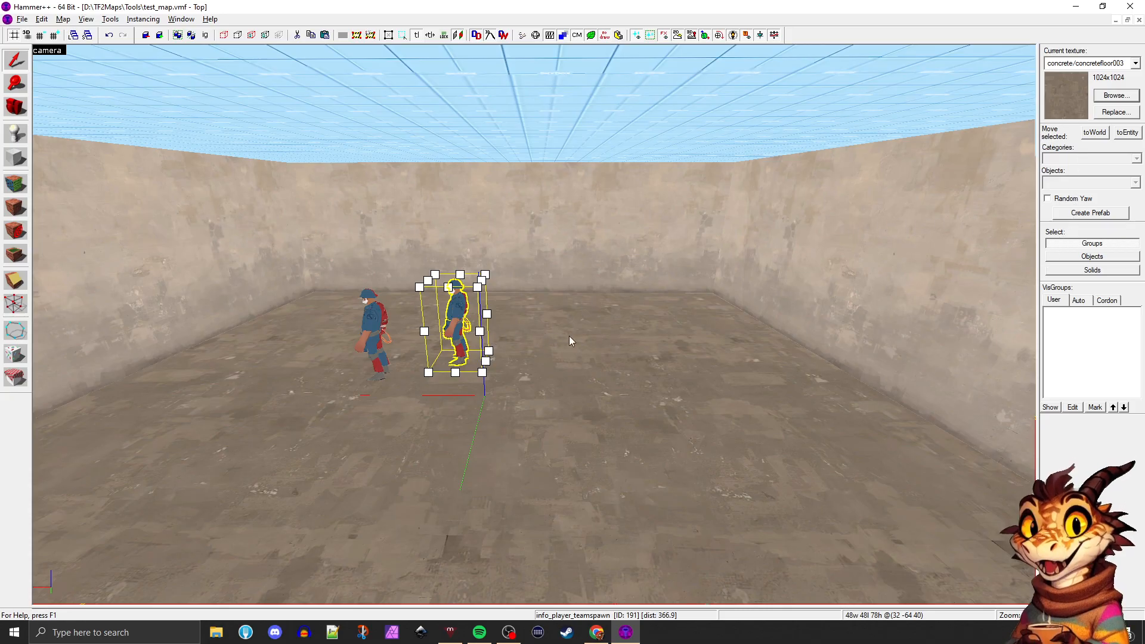
{"action": "key", "text": "alt+Return"}
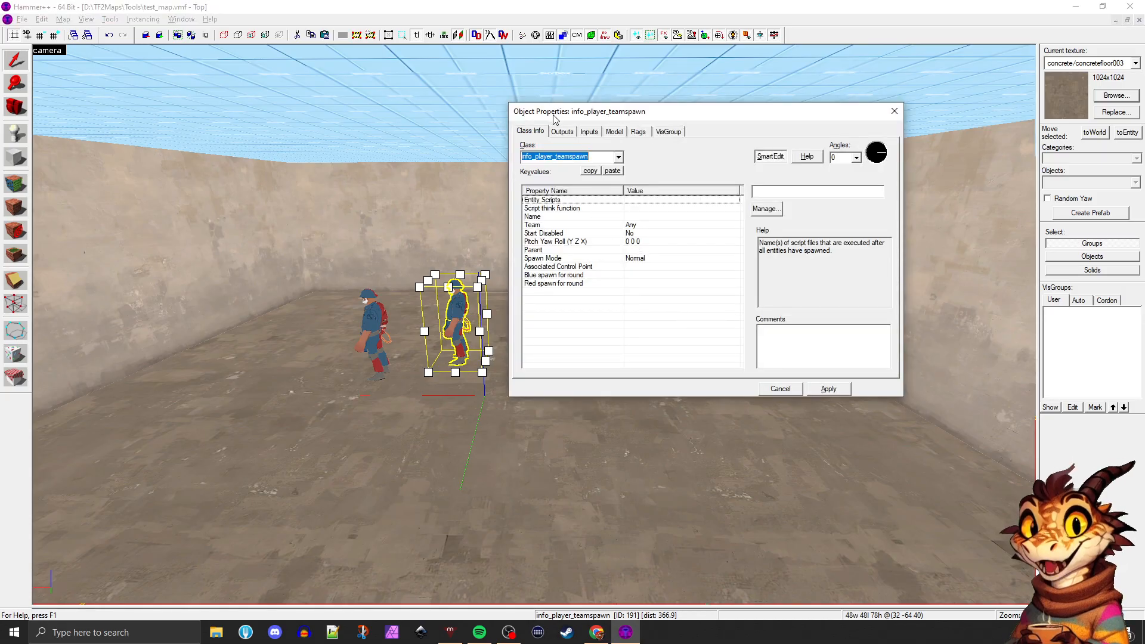
{"action": "left_click_drag", "start_coordinate": [574, 118], "coordinate": [691, 189]}
Compare the properties of the two spawn entities and examine the original spawn's Team and Start Disabled settings
{"action": "left_click", "coordinate": [453, 311]}
{"action": "left_click", "coordinate": [372, 324]}
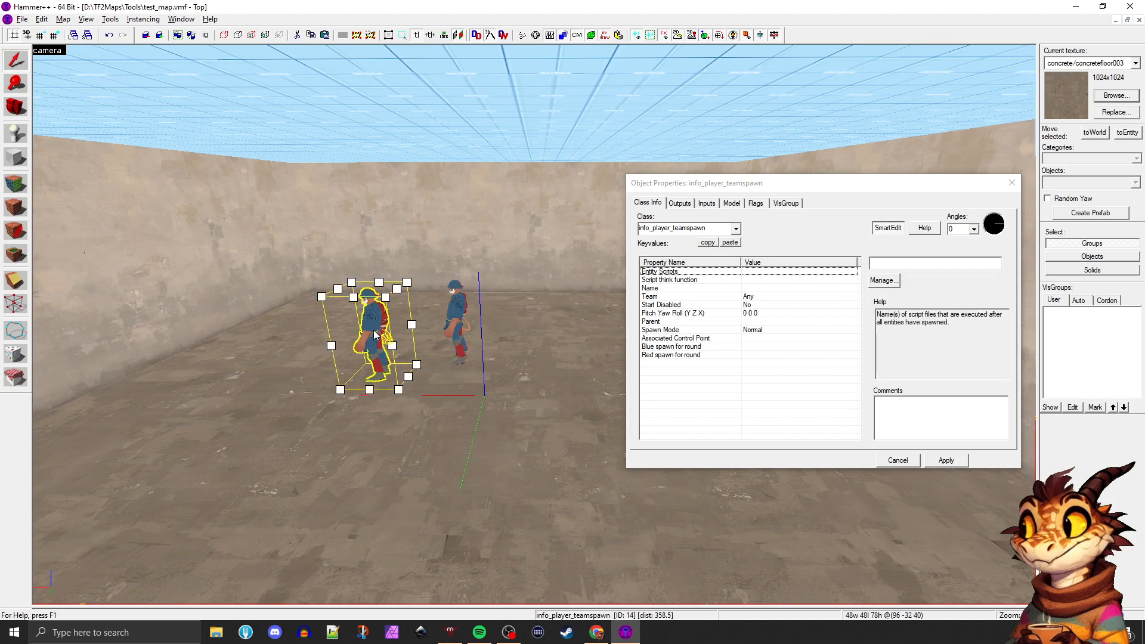
{"action": "left_click", "coordinate": [457, 321]}
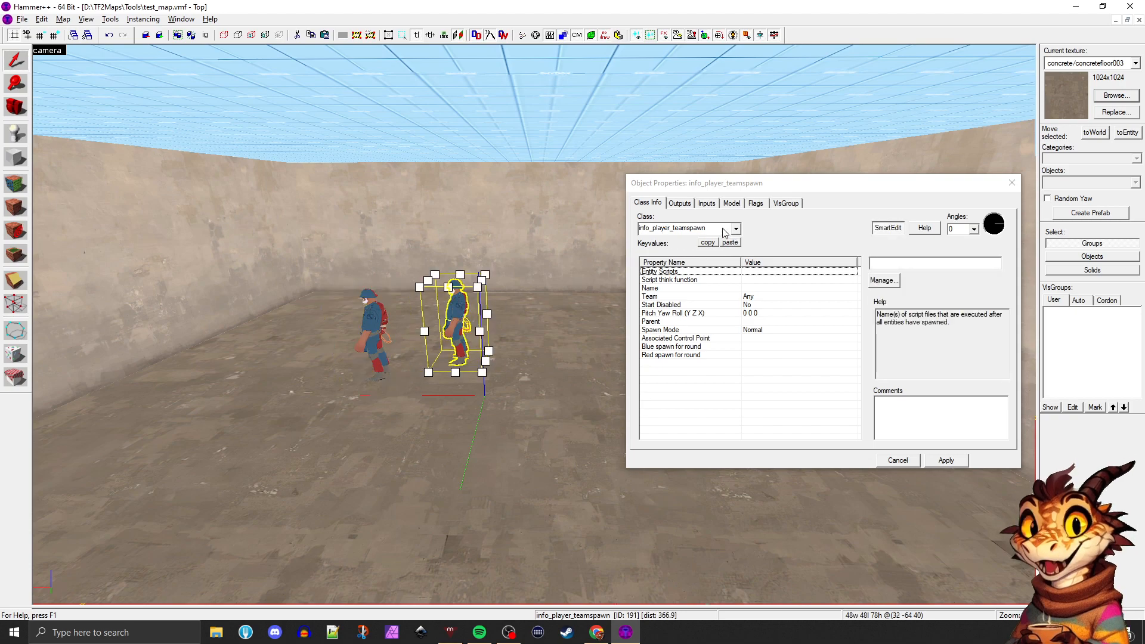
{"action": "left_click", "coordinate": [376, 319]}
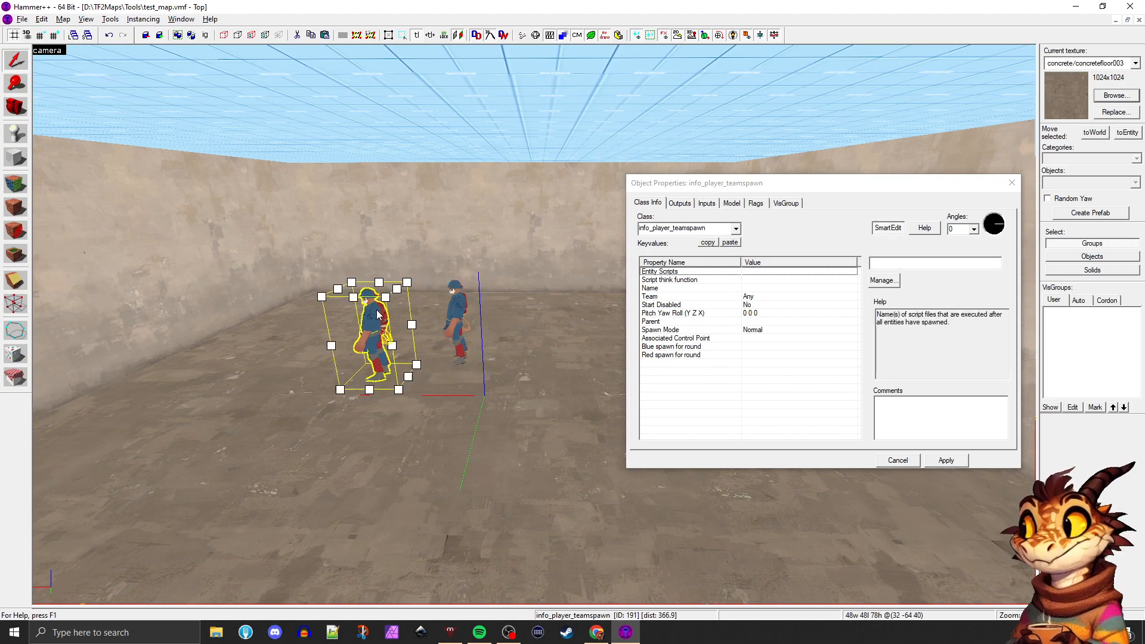
{"action": "left_click", "coordinate": [775, 296]}
{"action": "left_click", "coordinate": [772, 305]}
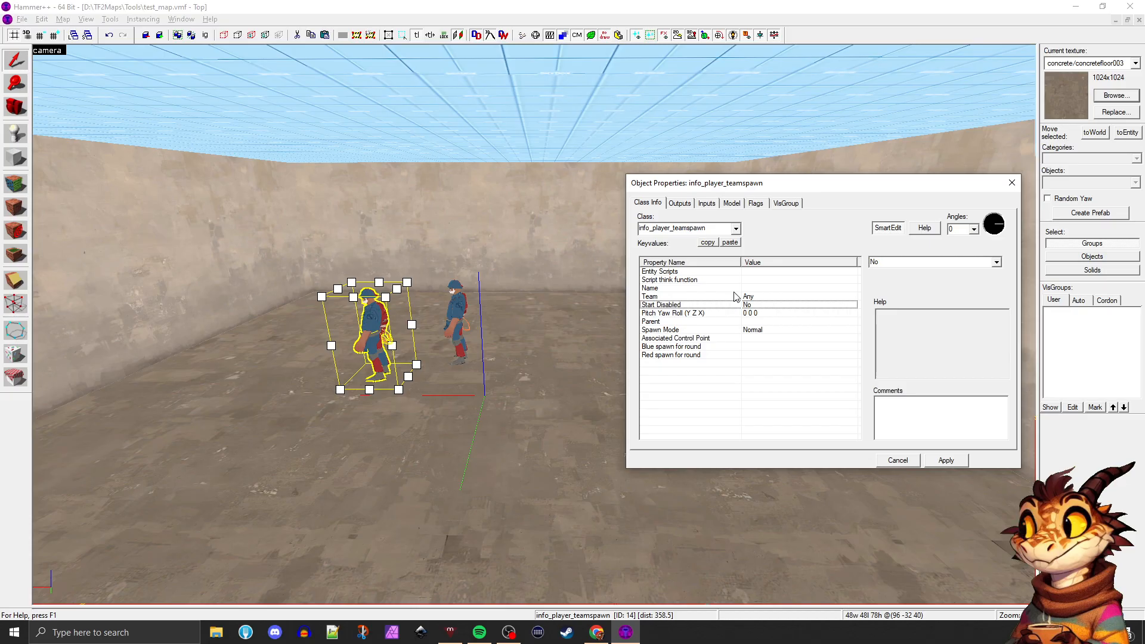
{"action": "left_click", "coordinate": [593, 271]}
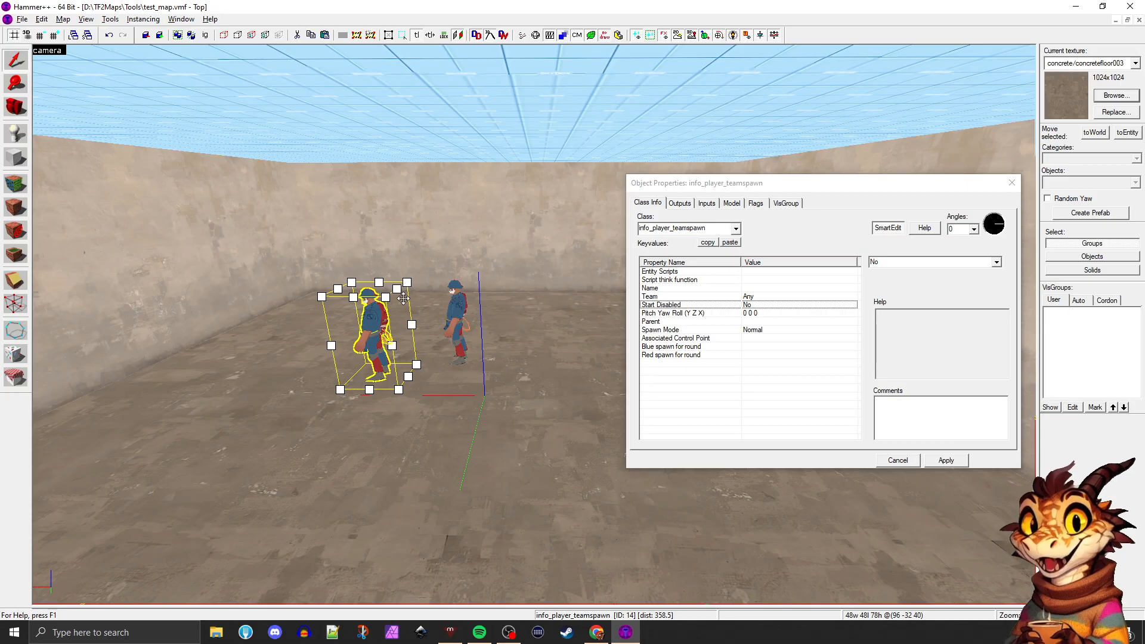
Change the class of the newly placed spawn entity to env_sun and apply it
{"action": "left_click", "coordinate": [441, 312]}
{"action": "left_click", "coordinate": [456, 314]}
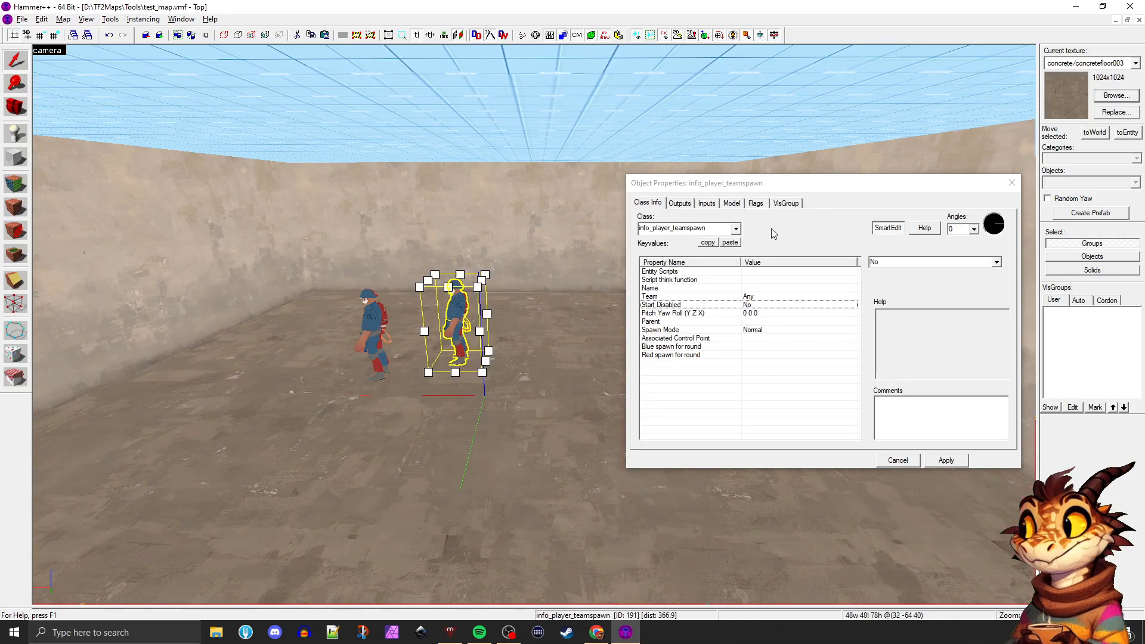
{"action": "left_click", "coordinate": [736, 228]}
{"action": "type", "text": "env)"}
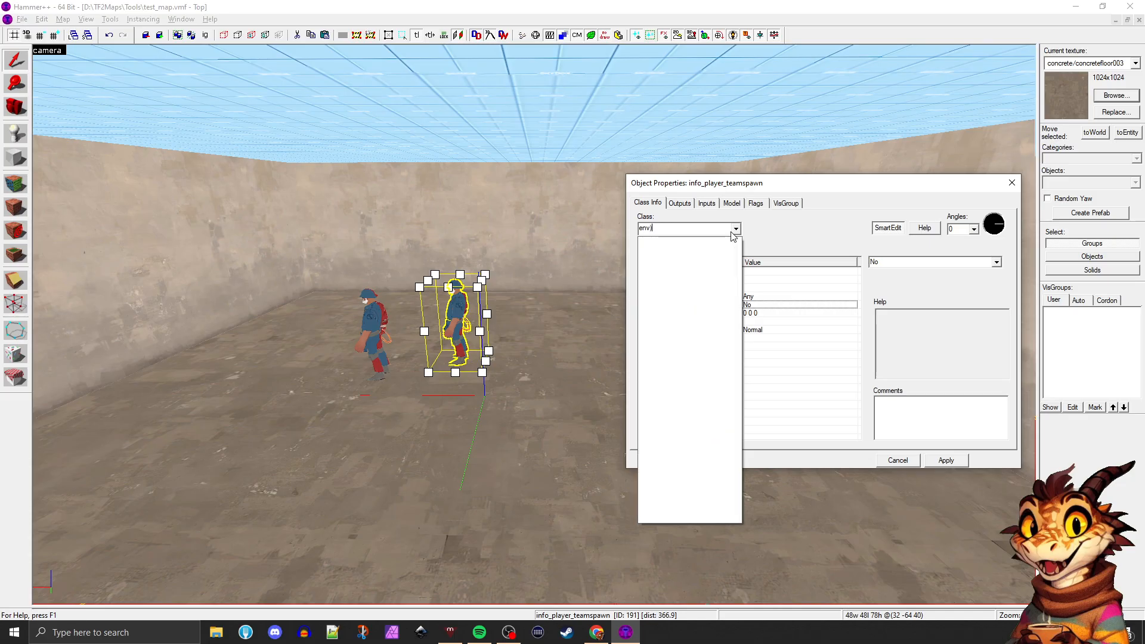
{"action": "key", "text": "BackSpace"}
{"action": "key", "text": "BackSpace"}
{"action": "key", "text": "BackSpace"}
{"action": "key", "text": "BackSpace"}
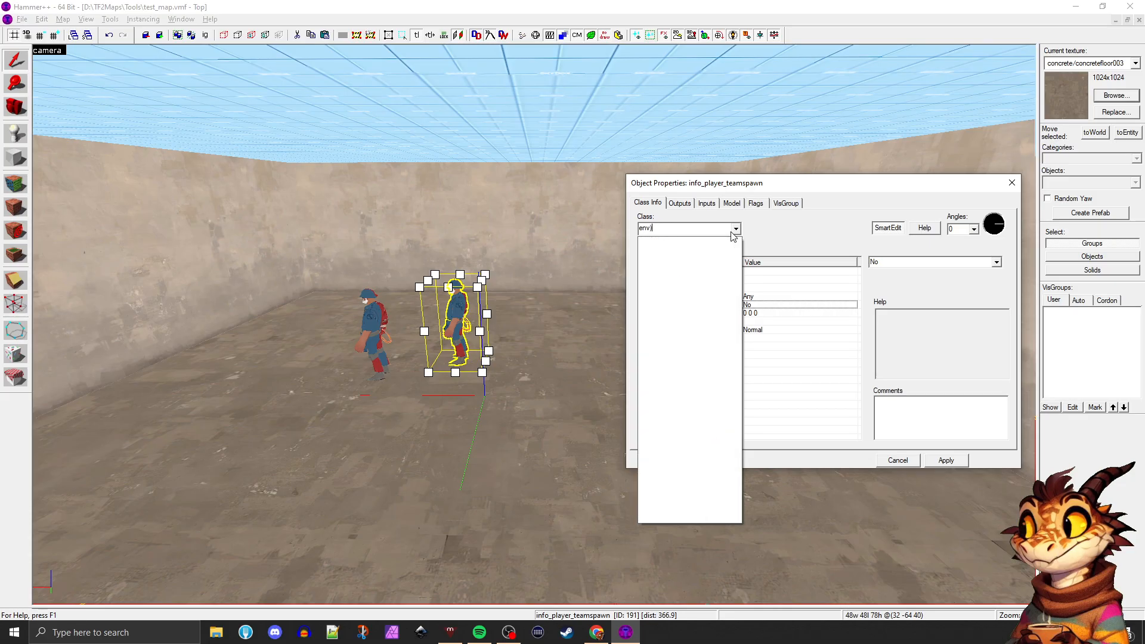
{"action": "type", "text": "_sun"}
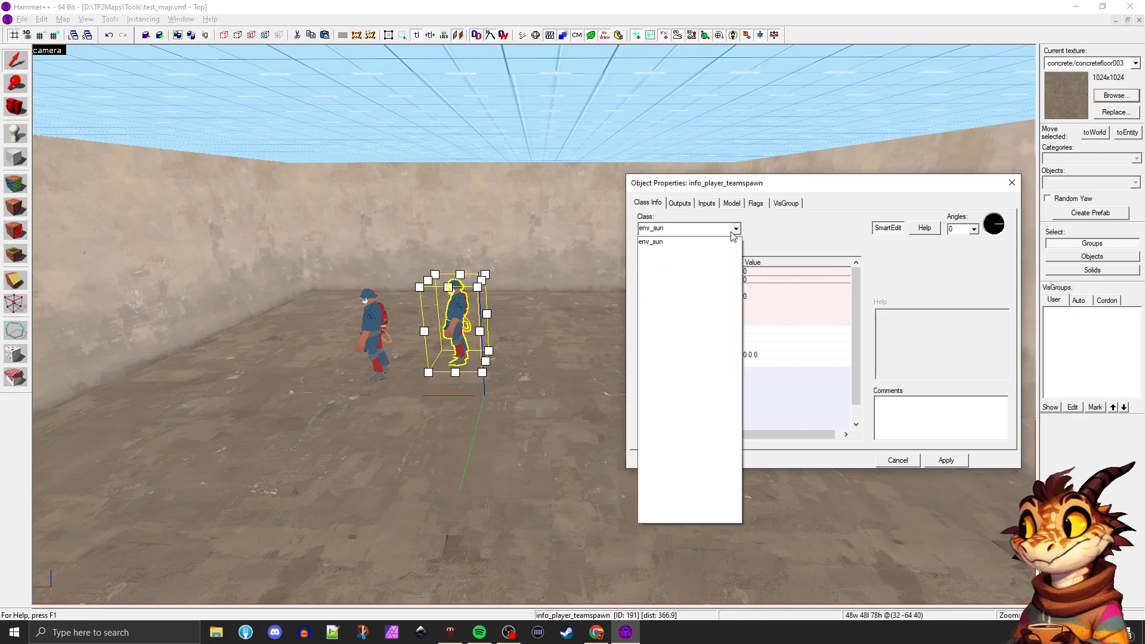
{"action": "left_click", "coordinate": [699, 242]}
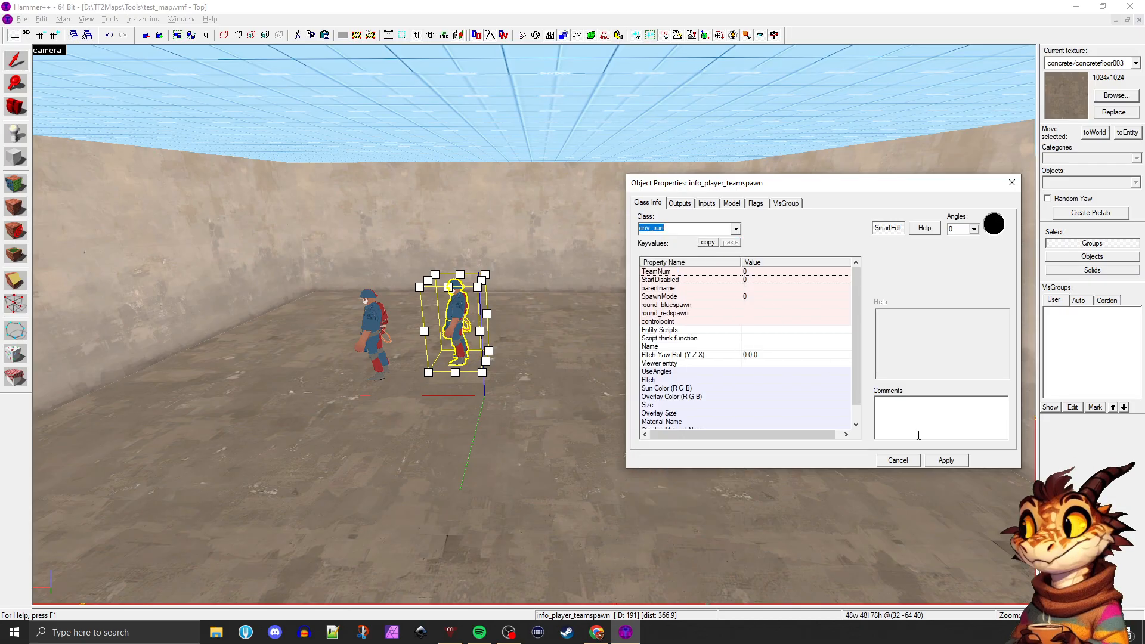
{"action": "left_click", "coordinate": [947, 461]}
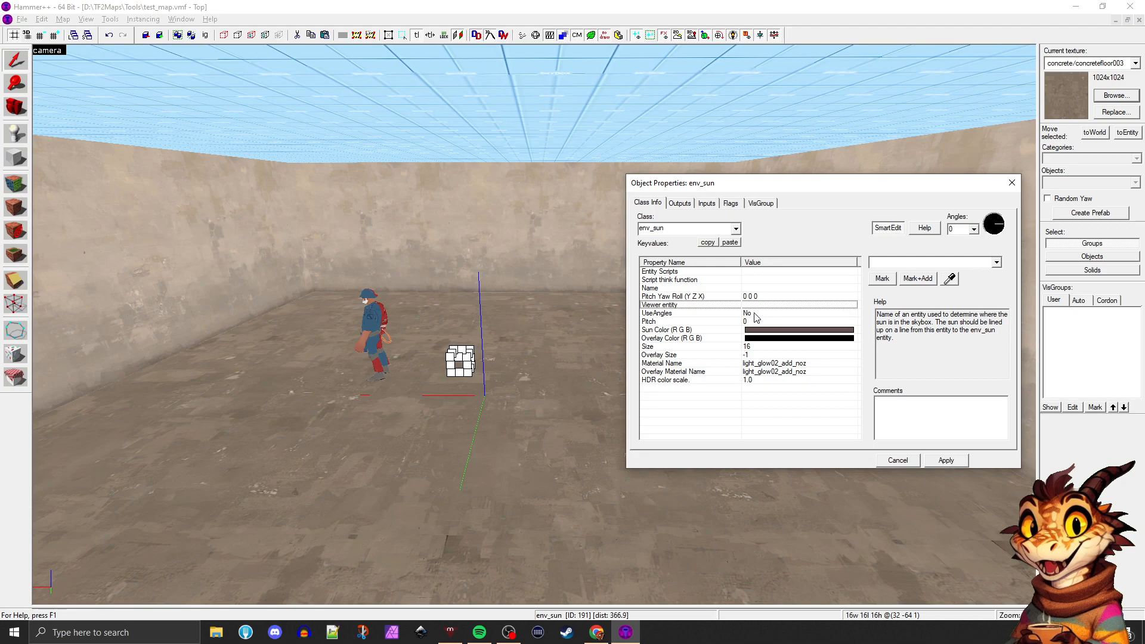
Set the env_sun's Sun Color to the pale yellow 248 229 164 and its Size to 64
{"action": "left_click", "coordinate": [758, 330]}
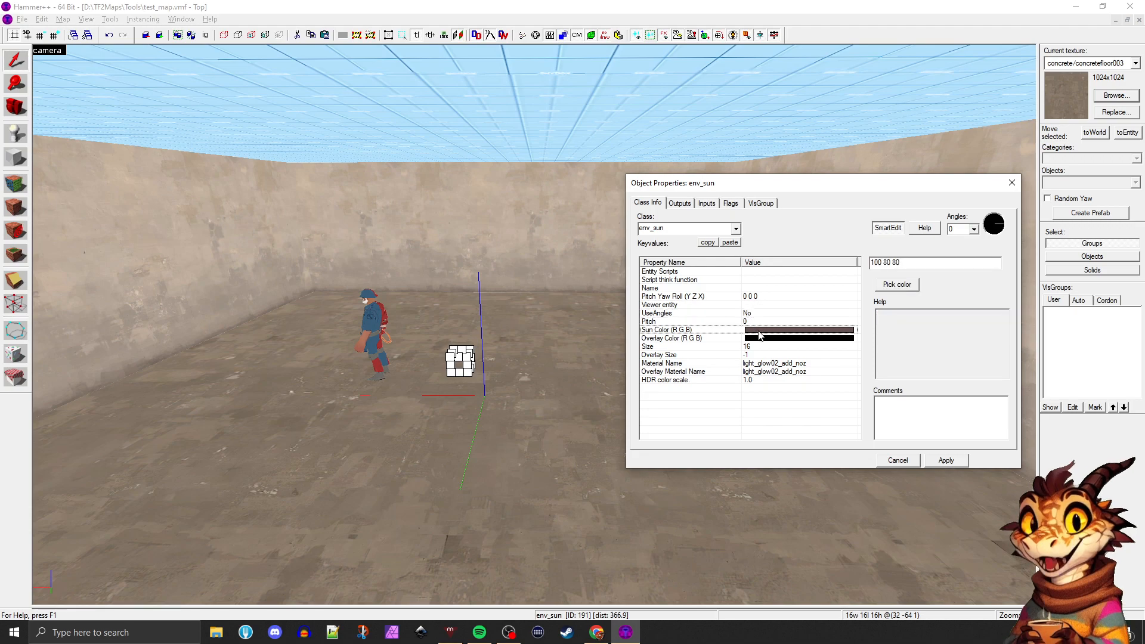
{"action": "left_click", "coordinate": [899, 285]}
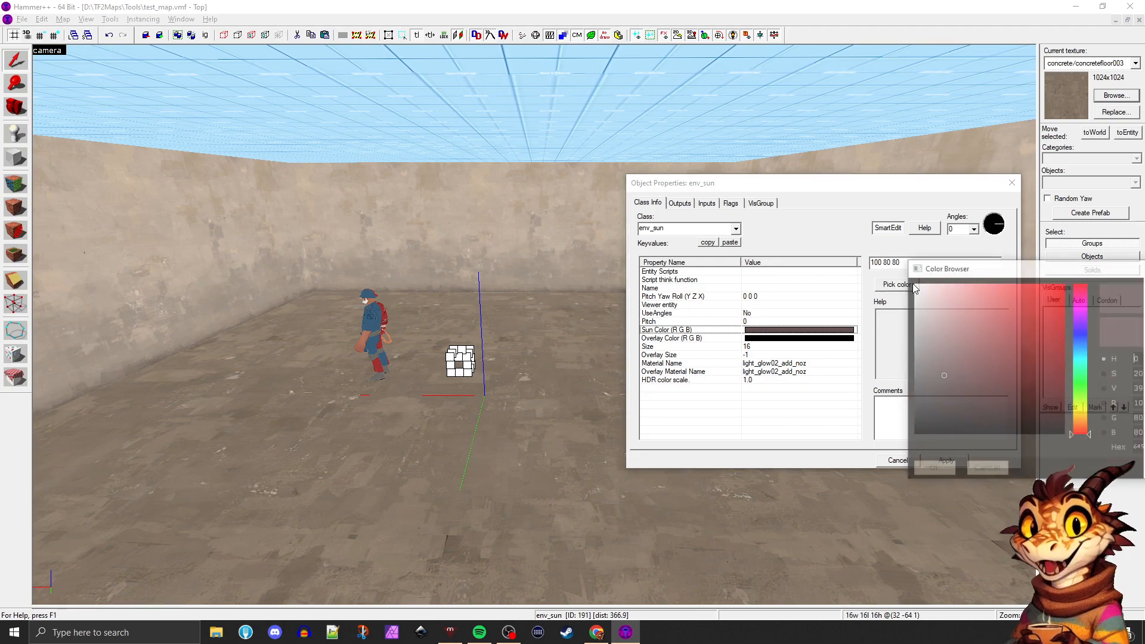
{"action": "left_click_drag", "start_coordinate": [984, 267], "coordinate": [721, 186]}
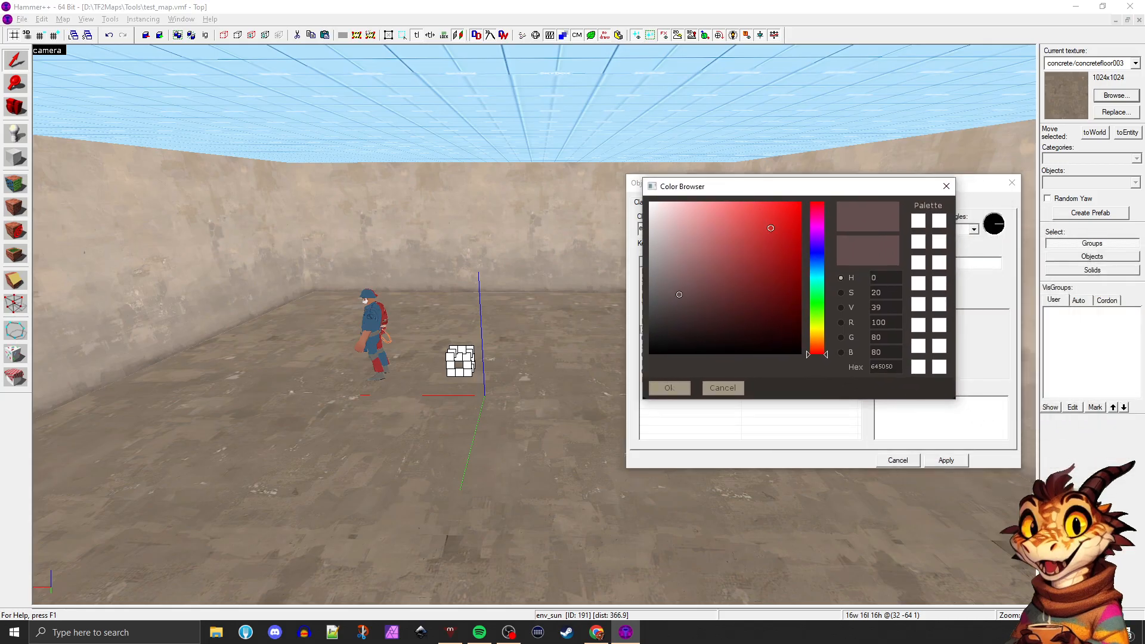
{"action": "left_click", "coordinate": [818, 335]}
{"action": "left_click", "coordinate": [731, 205]}
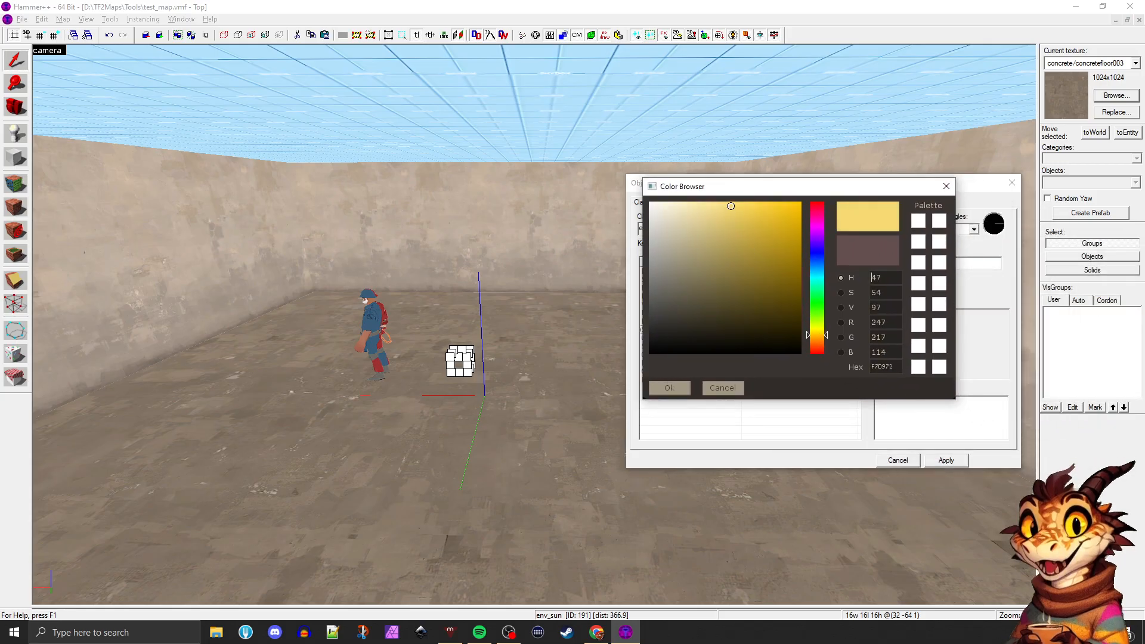
{"action": "mouse_move", "coordinate": [719, 203]}
{"action": "left_mouse_down"}
{"action": "mouse_move", "coordinate": [688, 204]}
{"action": "mouse_move", "coordinate": [700, 205]}
{"action": "left_mouse_up"}
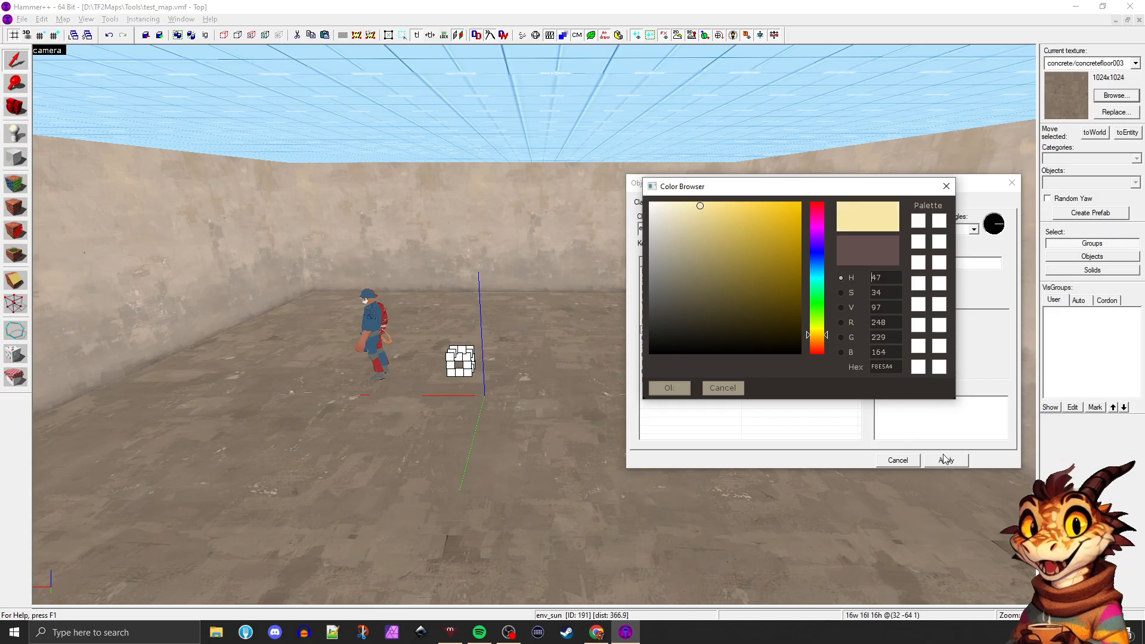
{"action": "left_click", "coordinate": [669, 389]}
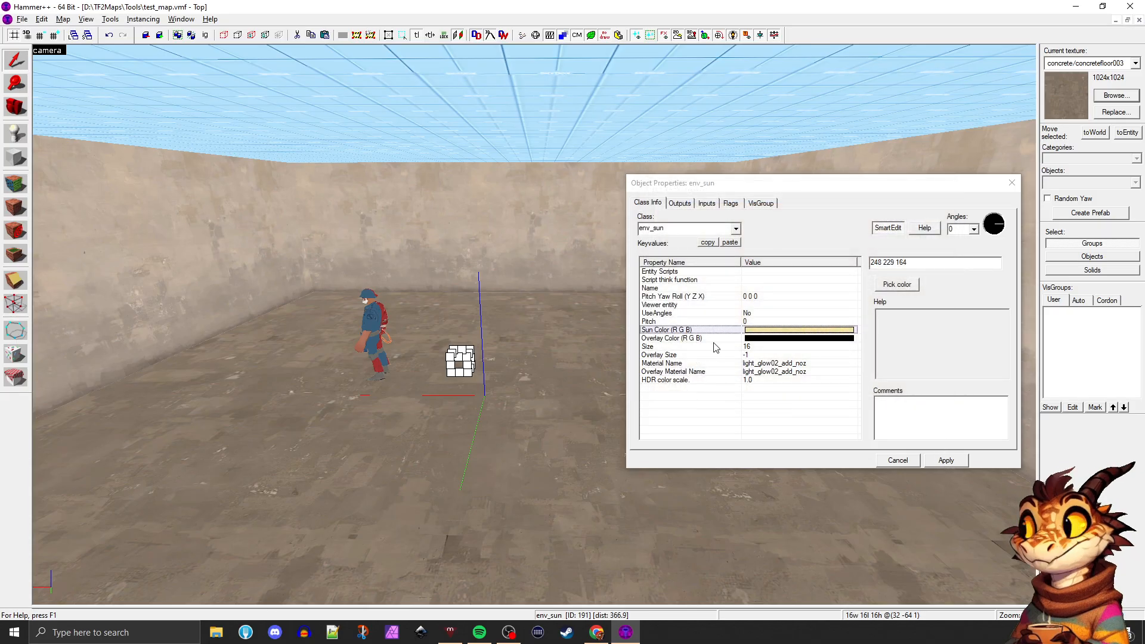
{"action": "left_click", "coordinate": [686, 346]}
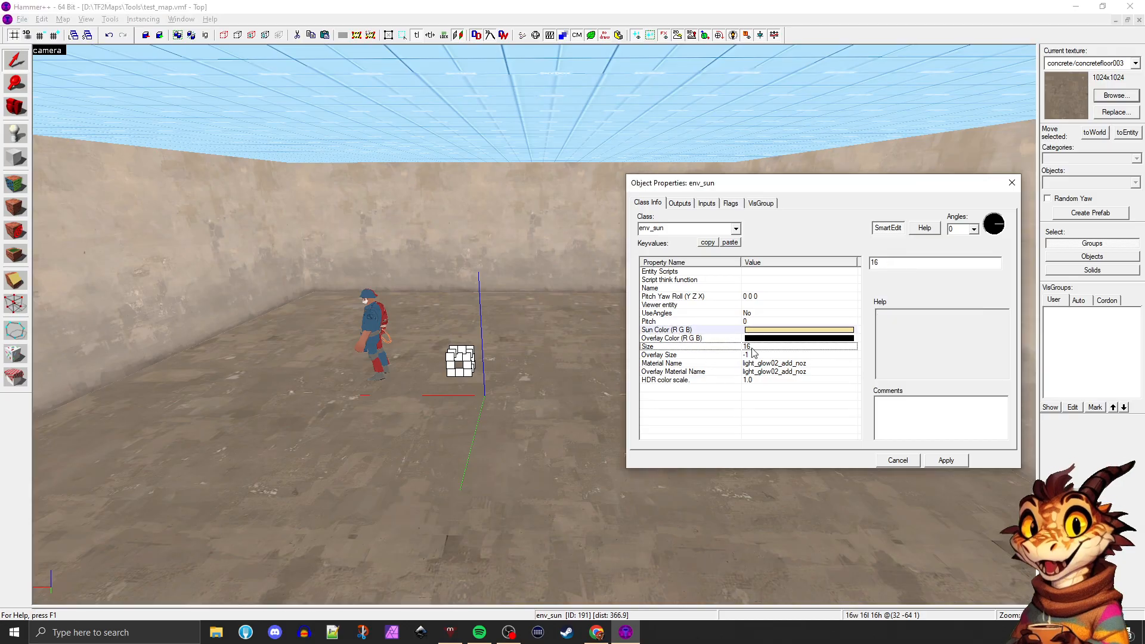
{"action": "left_click_drag", "start_coordinate": [901, 263], "coordinate": [827, 267]}
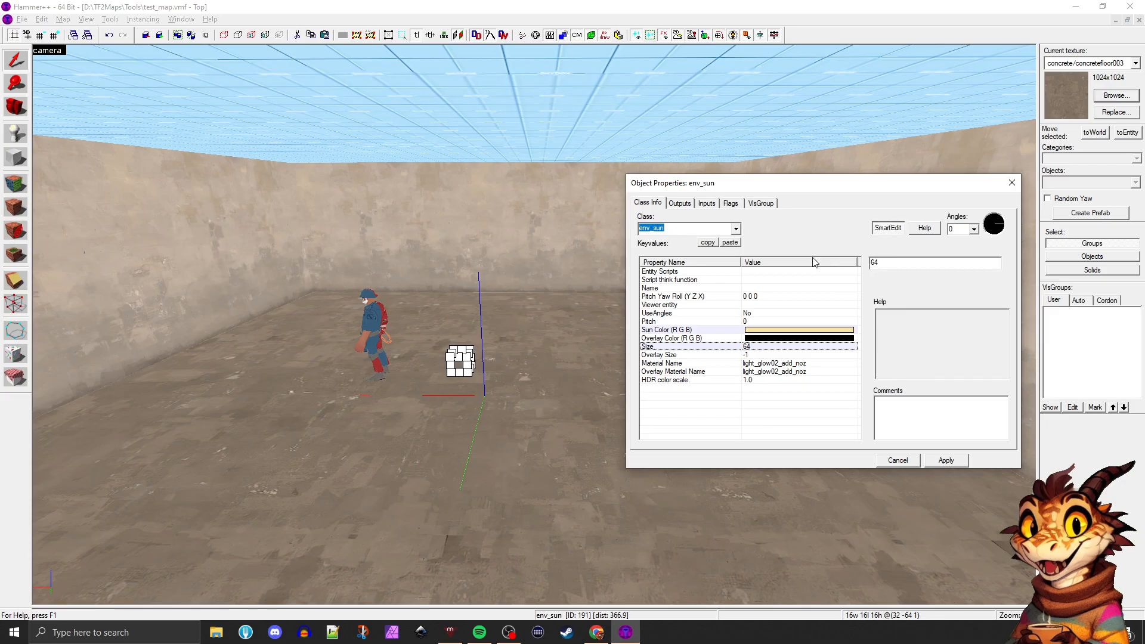
Raise the env_sun off the floor to about (0, -64, 64) and select its Sun Color property
{"action": "key", "text": "z"}
{"action": "key", "text": "w"}
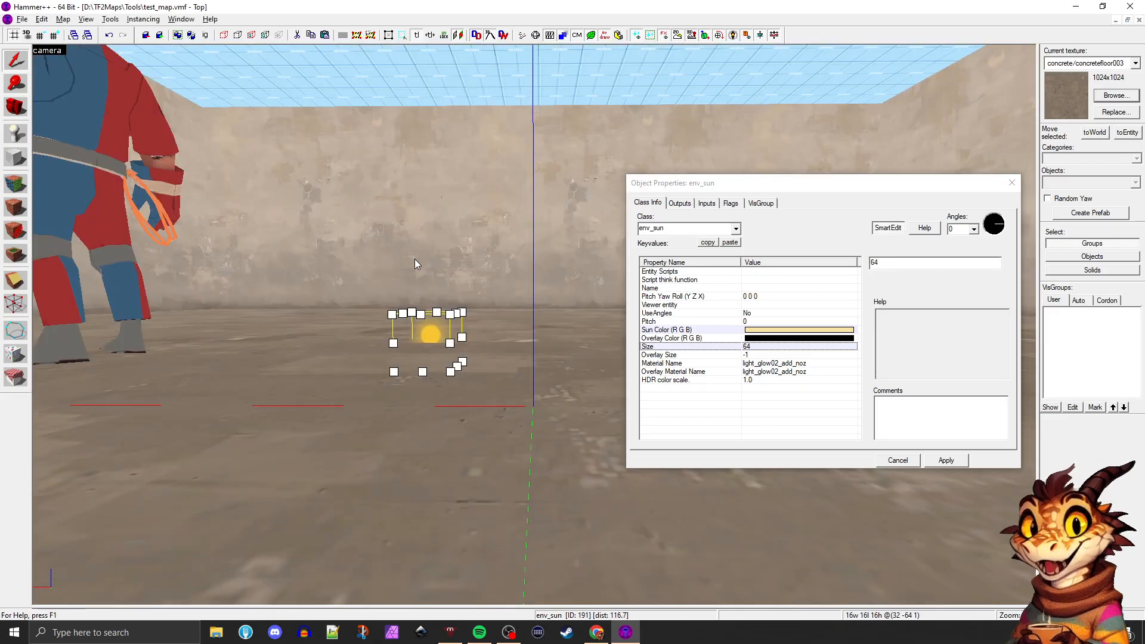
{"action": "key", "text": "z"}
{"action": "left_click_drag", "start_coordinate": [431, 235], "coordinate": [436, 180]}
{"action": "key", "text": "z"}
{"action": "key", "text": "w"}
{"action": "key", "text": "s"}
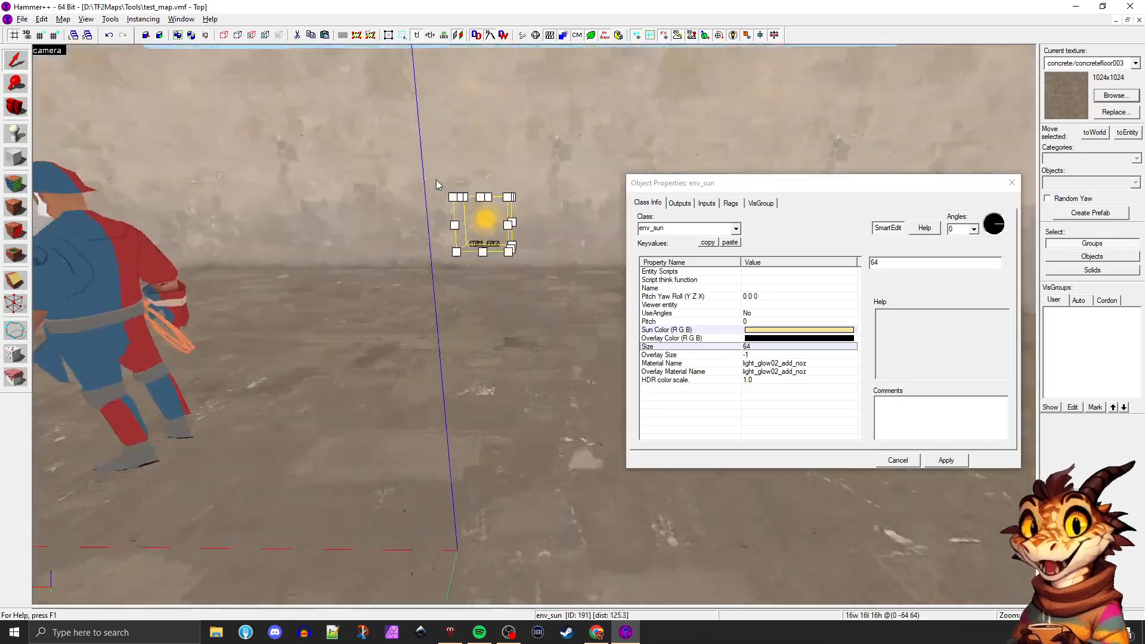
{"action": "key", "text": "w"}
{"action": "key", "text": "s"}
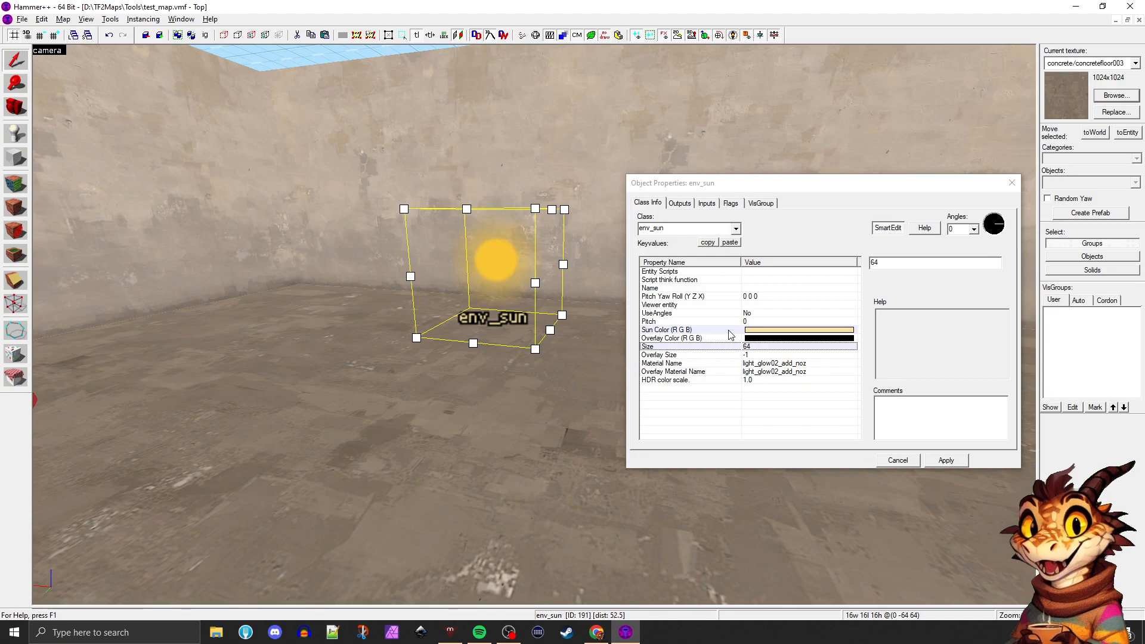
{"action": "left_click", "coordinate": [754, 332]}
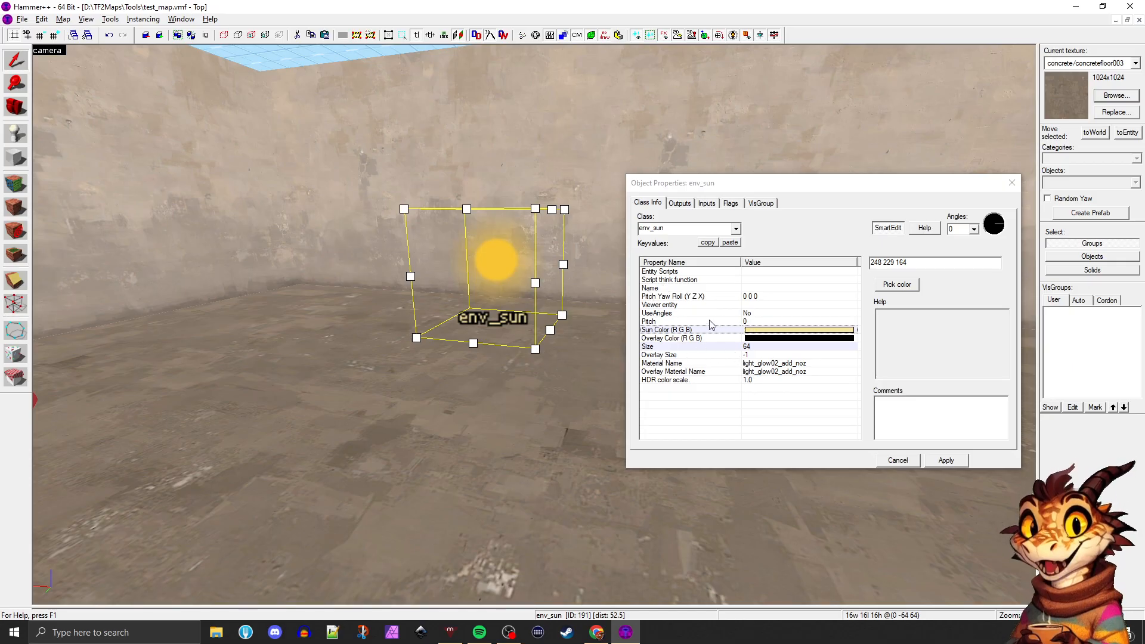
Place a new info_player_teamspawn entity on the floor near the env_sun
{"action": "key", "text": "s"}
{"action": "key", "text": "d"}
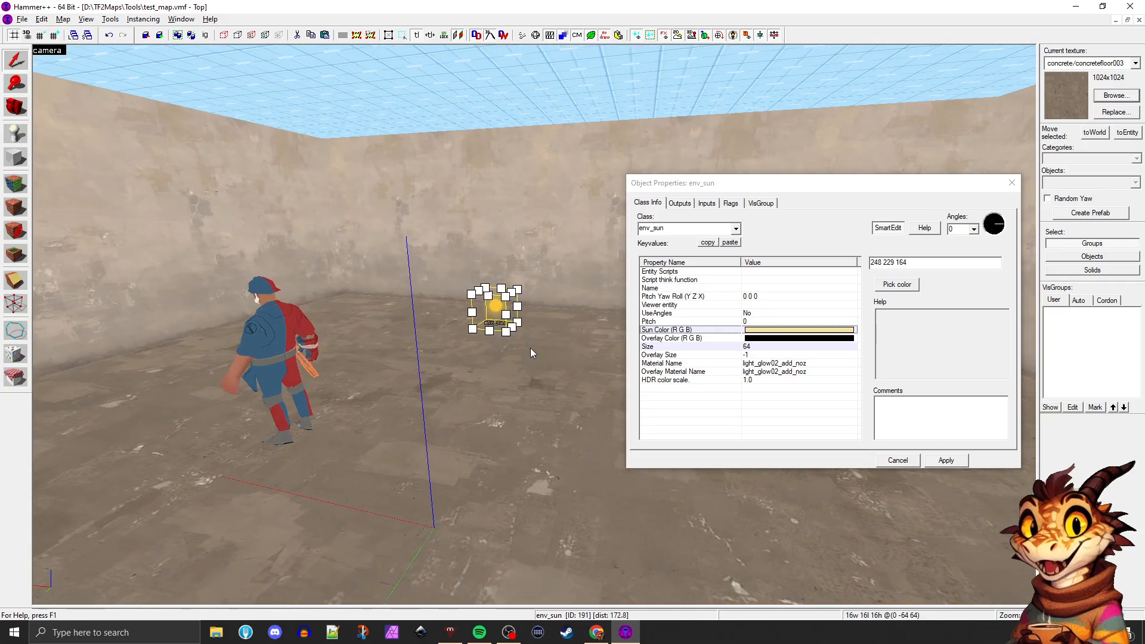
{"action": "key", "text": "w"}
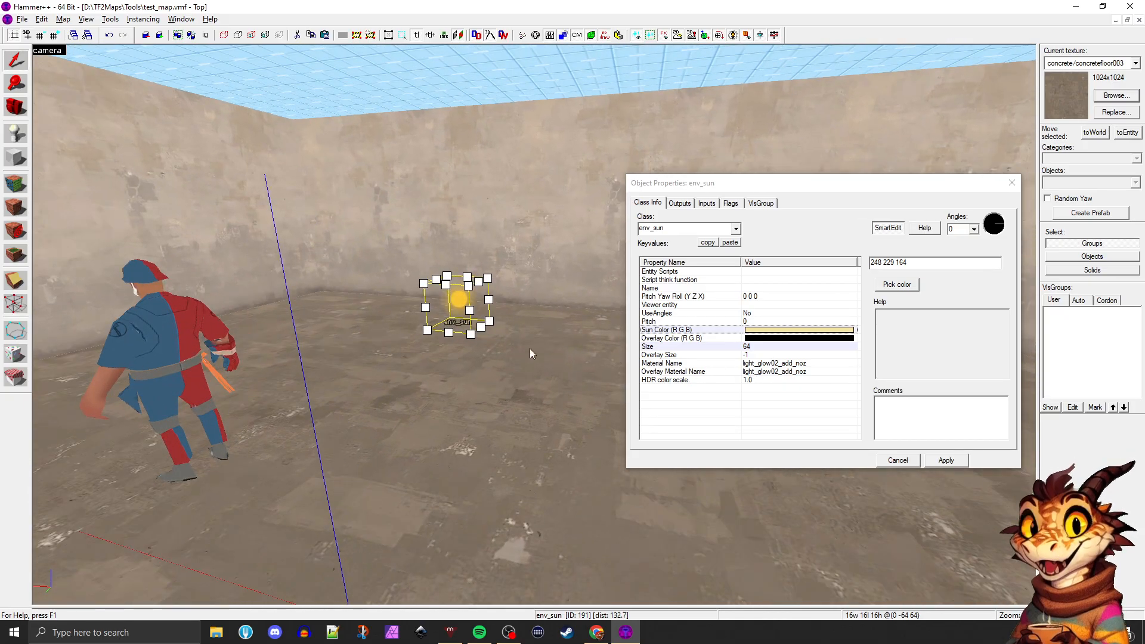
{"action": "left_click", "coordinate": [499, 348]}
{"action": "left_click", "coordinate": [457, 302]}
{"action": "key", "text": "shift+e"}
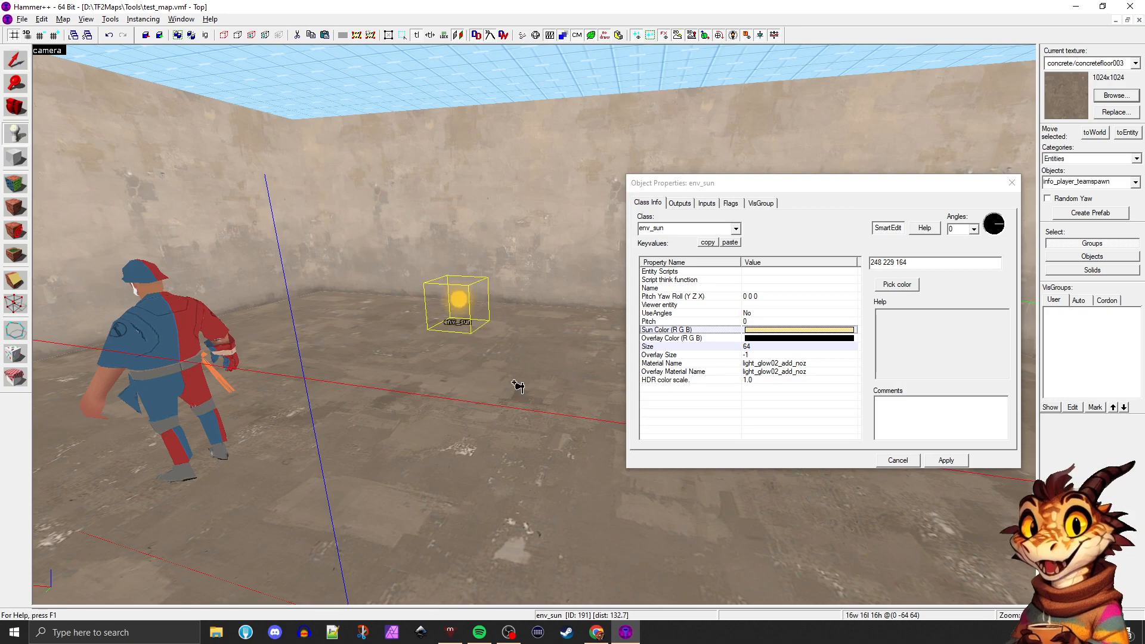
{"action": "left_click", "coordinate": [541, 375]}
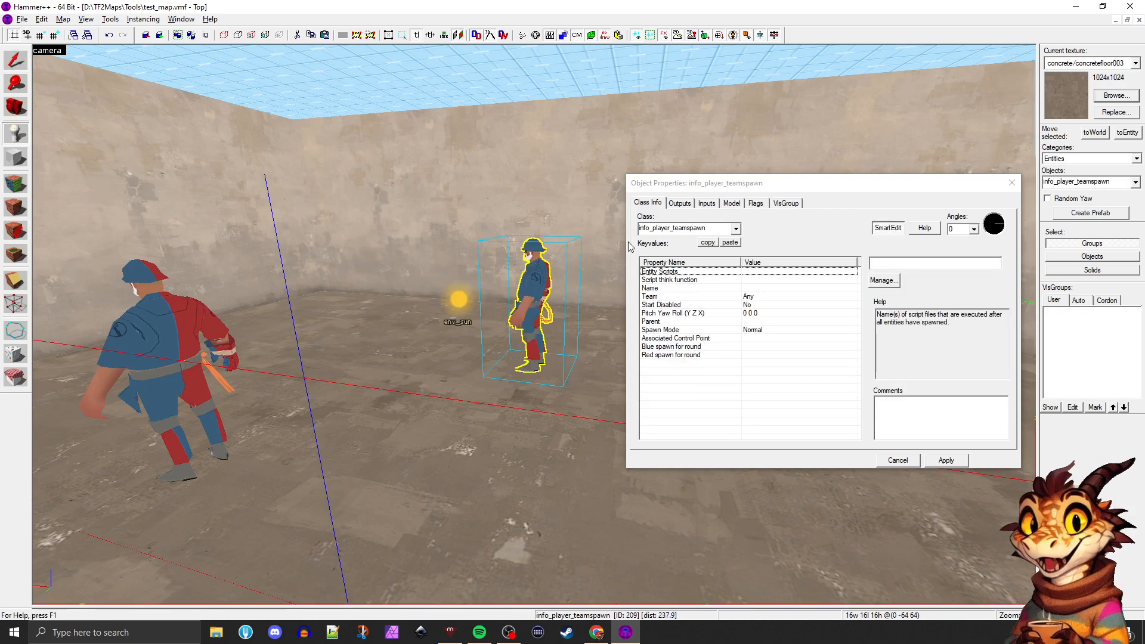
Change the class of the newly placed spawn entity to light_environment and apply it
{"action": "left_click", "coordinate": [737, 229]}
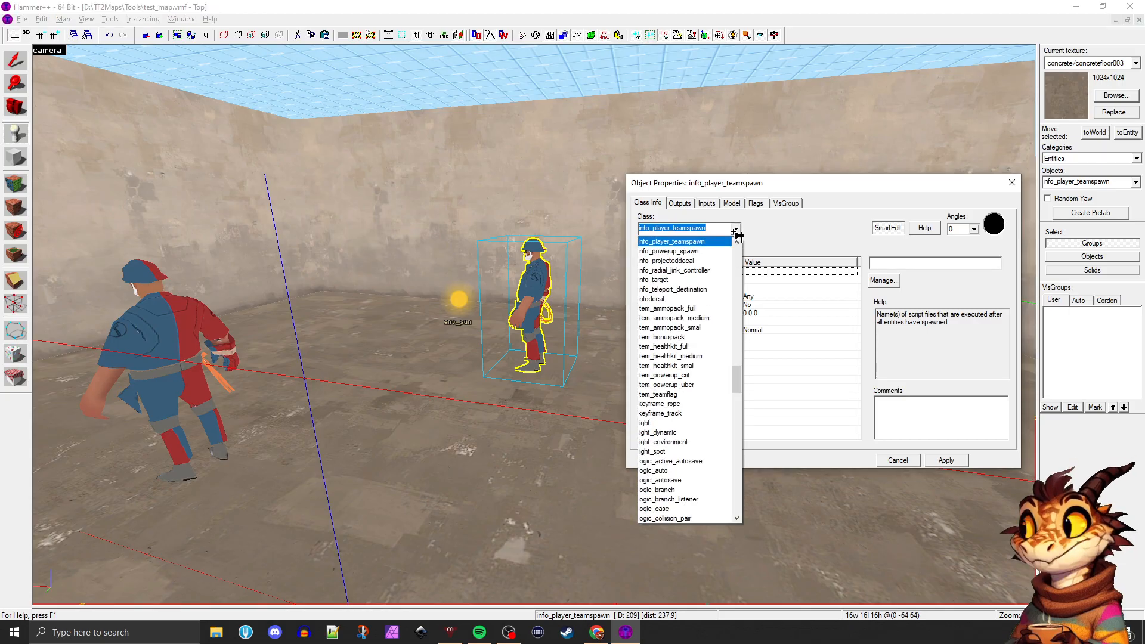
{"action": "type", "text": "s"}
{"action": "key", "text": "BackSpace"}
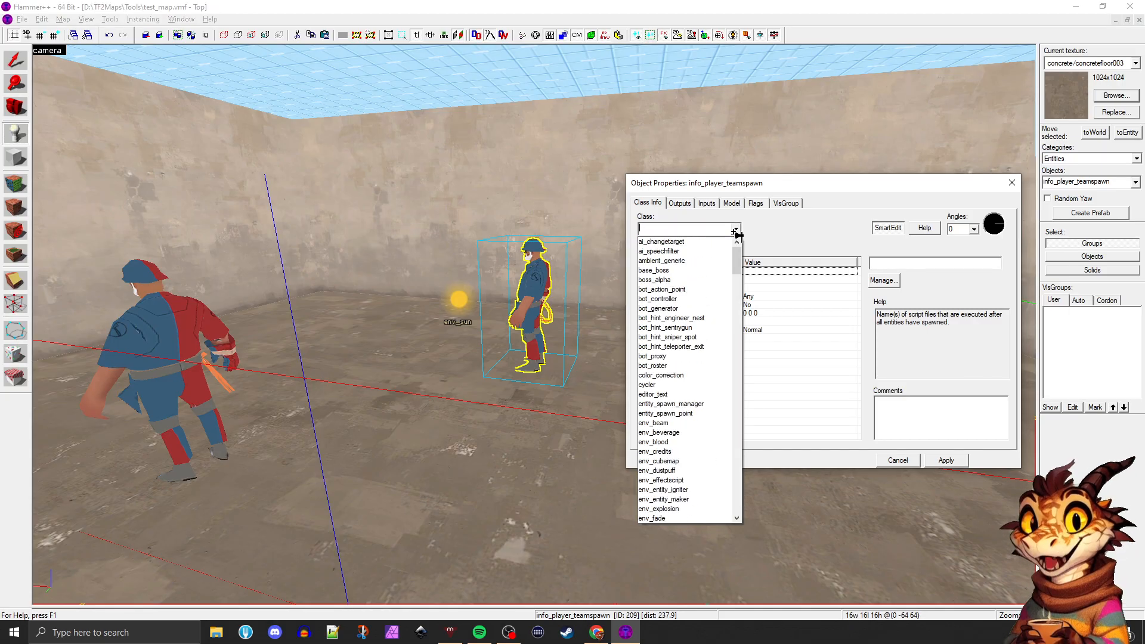
{"action": "type", "text": "light"}
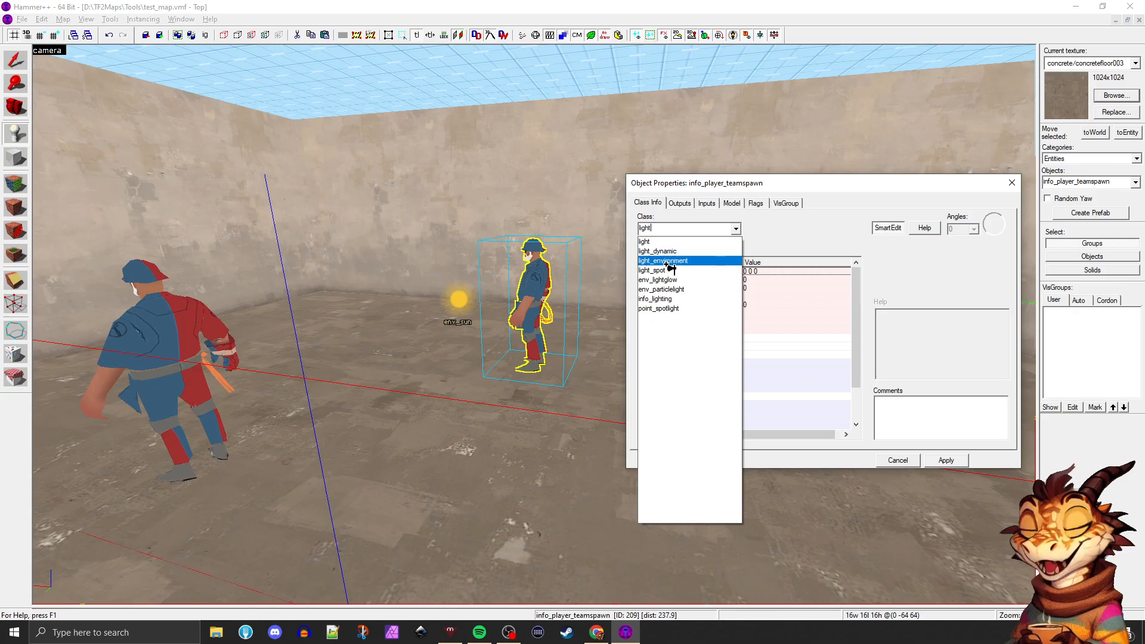
{"action": "left_click", "coordinate": [668, 261]}
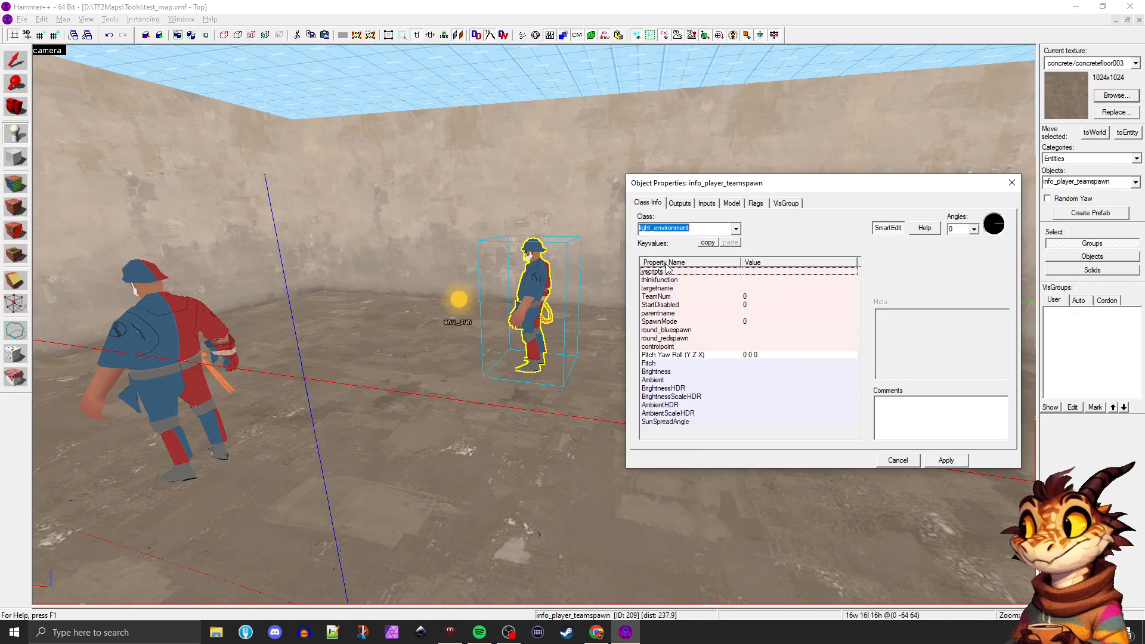
{"action": "left_click", "coordinate": [946, 460]}
Raise the light_environment off the floor and shift it closer to the env_sun, to about (0, -128, 64)
{"action": "left_click", "coordinate": [15, 61]}
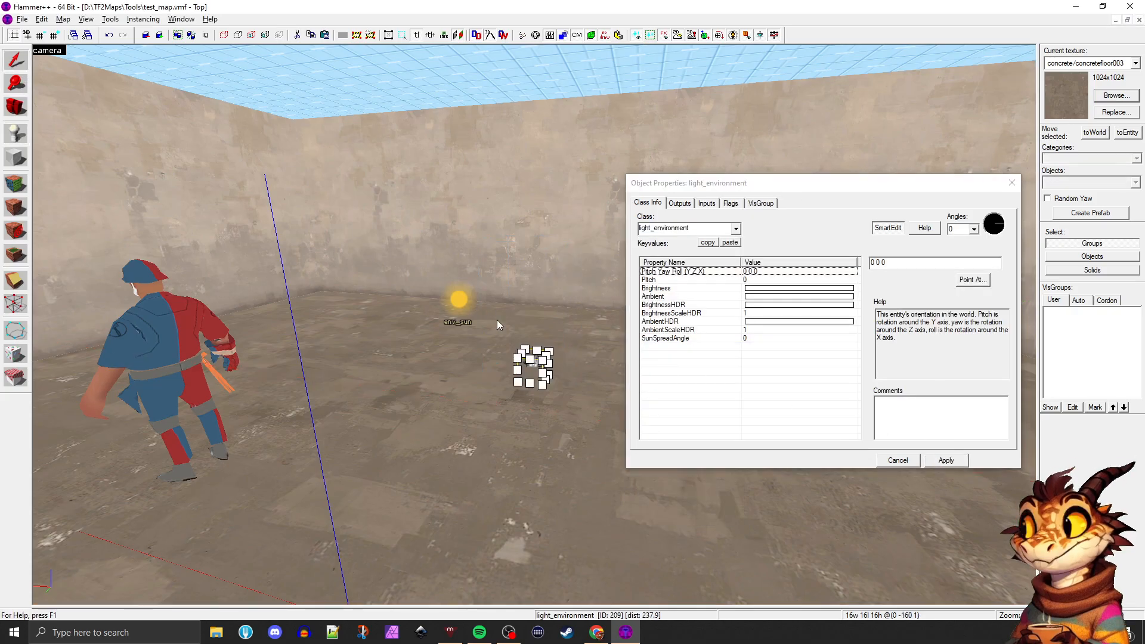
{"action": "left_click_drag", "start_coordinate": [533, 293], "coordinate": [533, 292]}
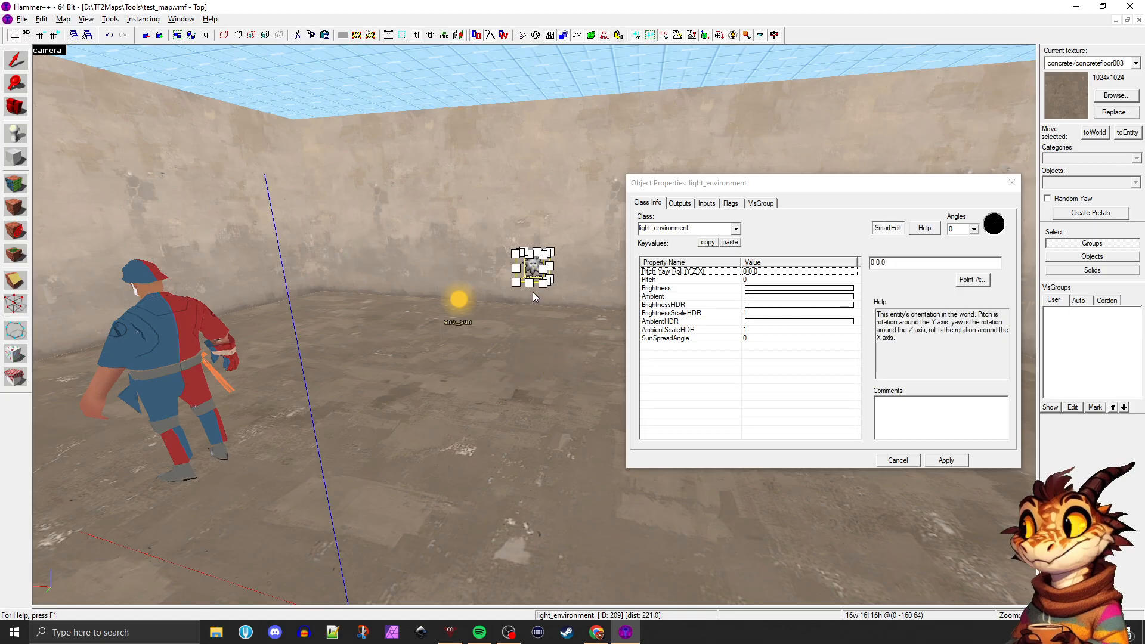
{"action": "key", "text": "z"}
{"action": "key", "text": "d"}
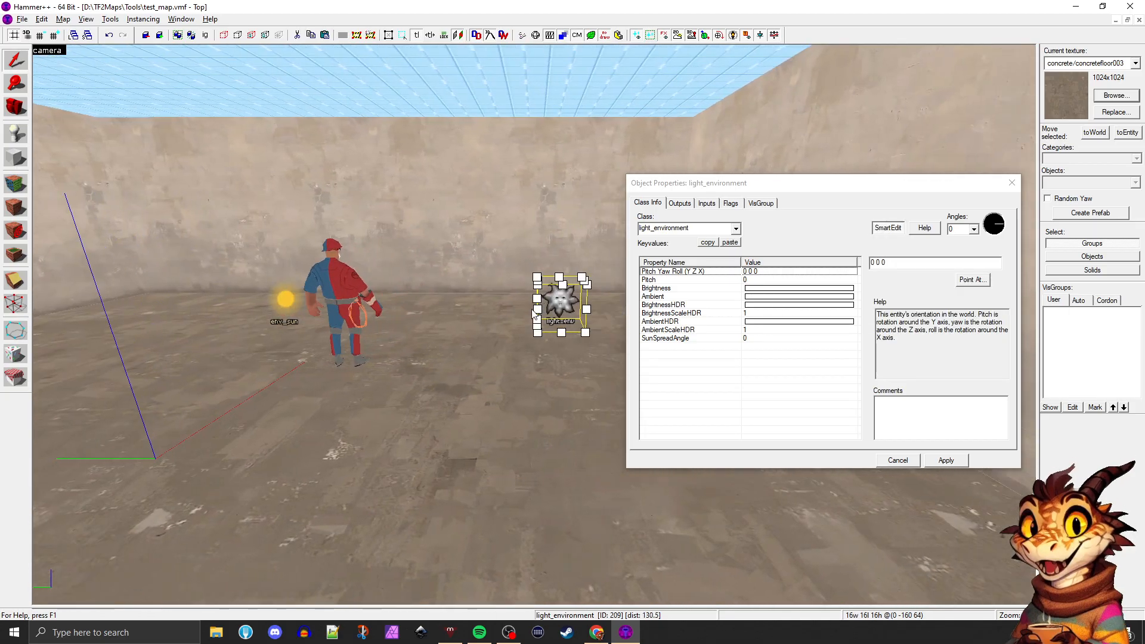
{"action": "left_click_drag", "start_coordinate": [532, 291], "coordinate": [386, 292]}
{"action": "key", "text": "z"}
{"action": "key", "text": "w"}
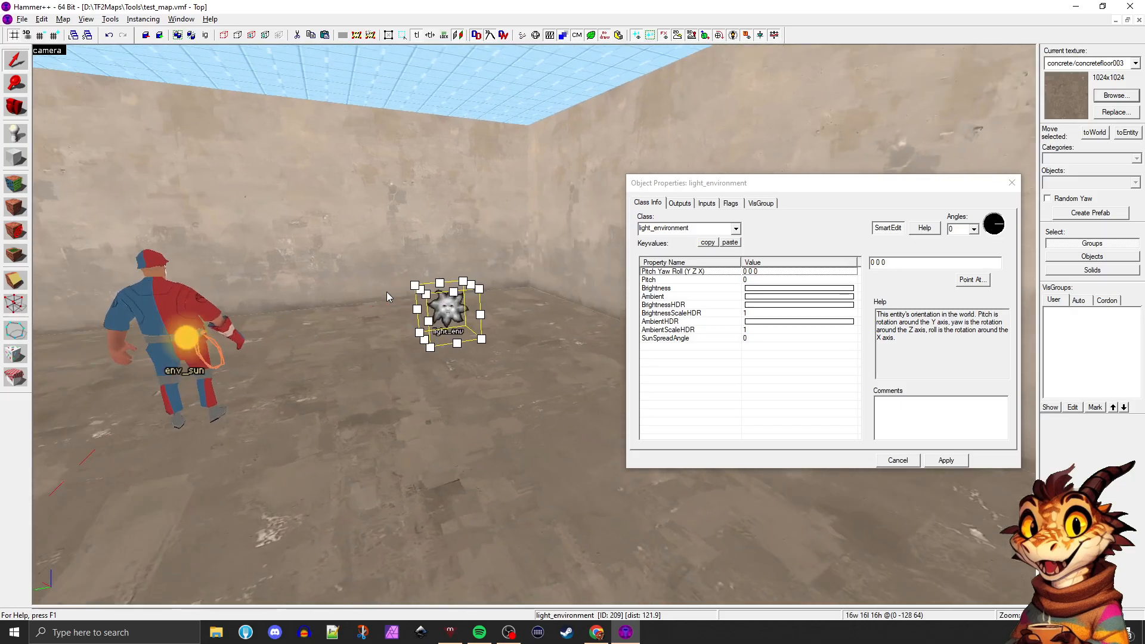
Examine the room, its skybox ceiling and the entities from inside and outside the sealed walls
{"action": "key", "text": "s"}
{"action": "key", "text": "s"}
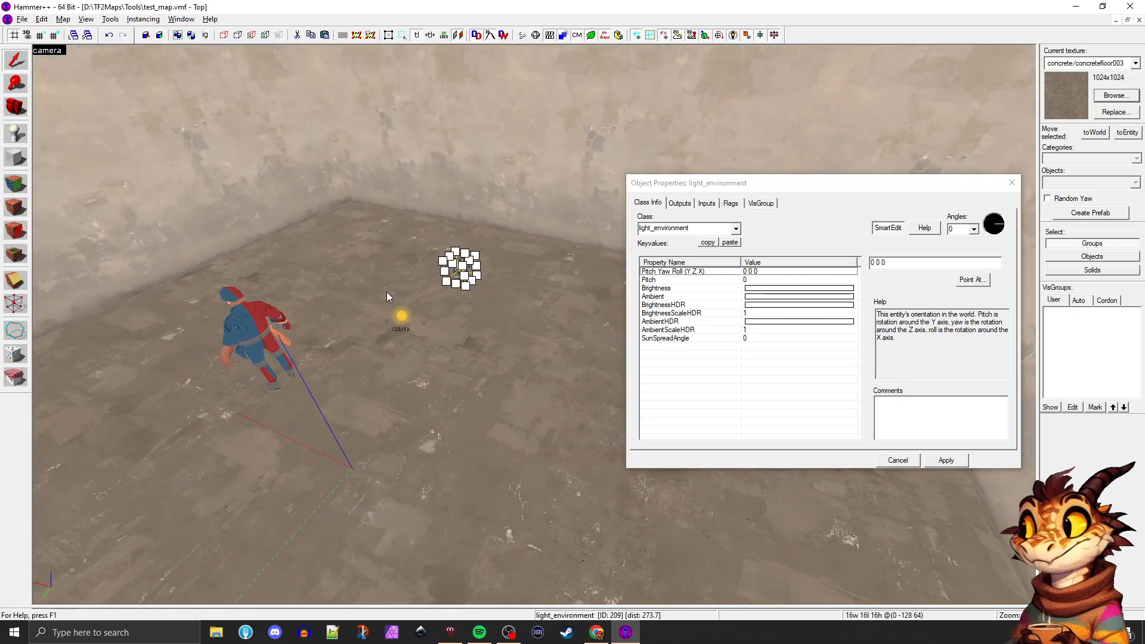
{"action": "key", "text": "s"}
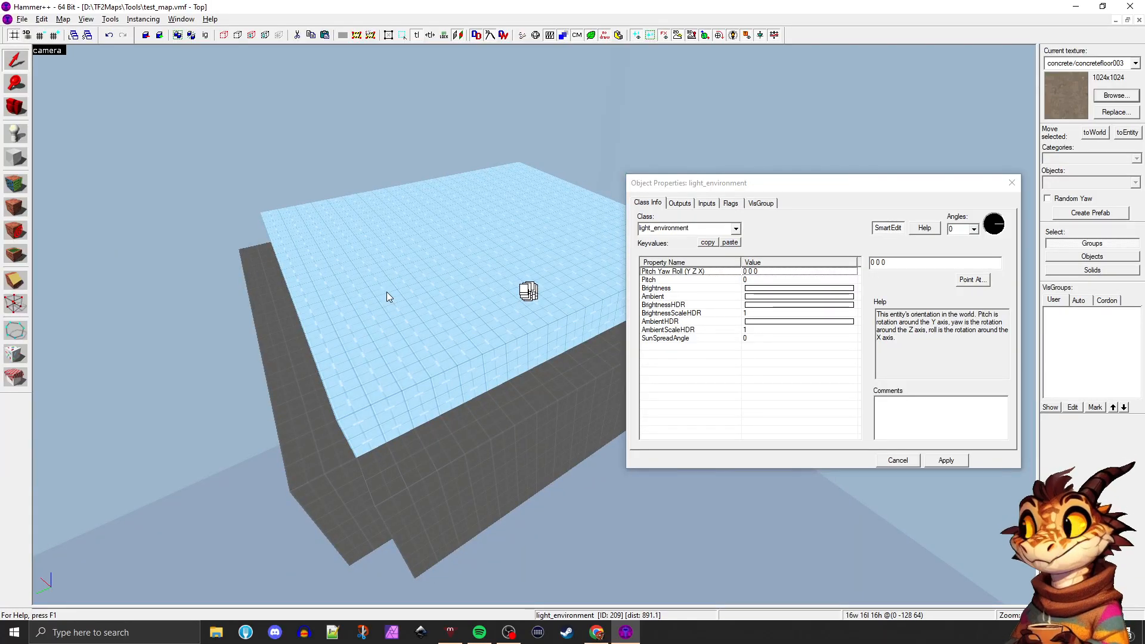
{"action": "key", "text": "w"}
{"action": "key", "text": "d"}
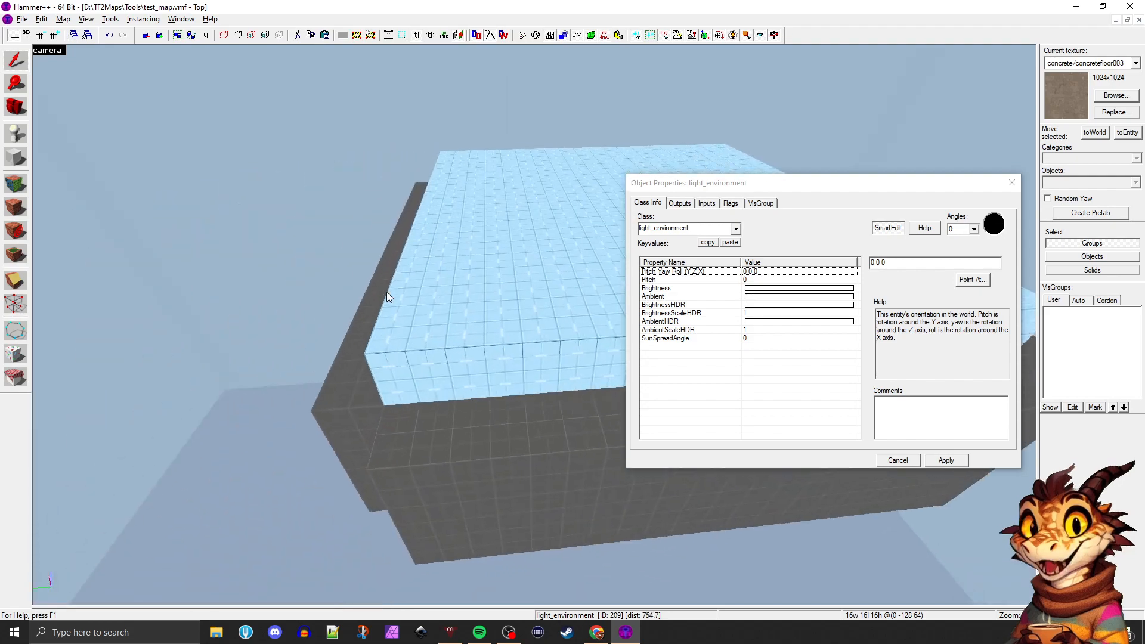
{"action": "key", "text": "w"}
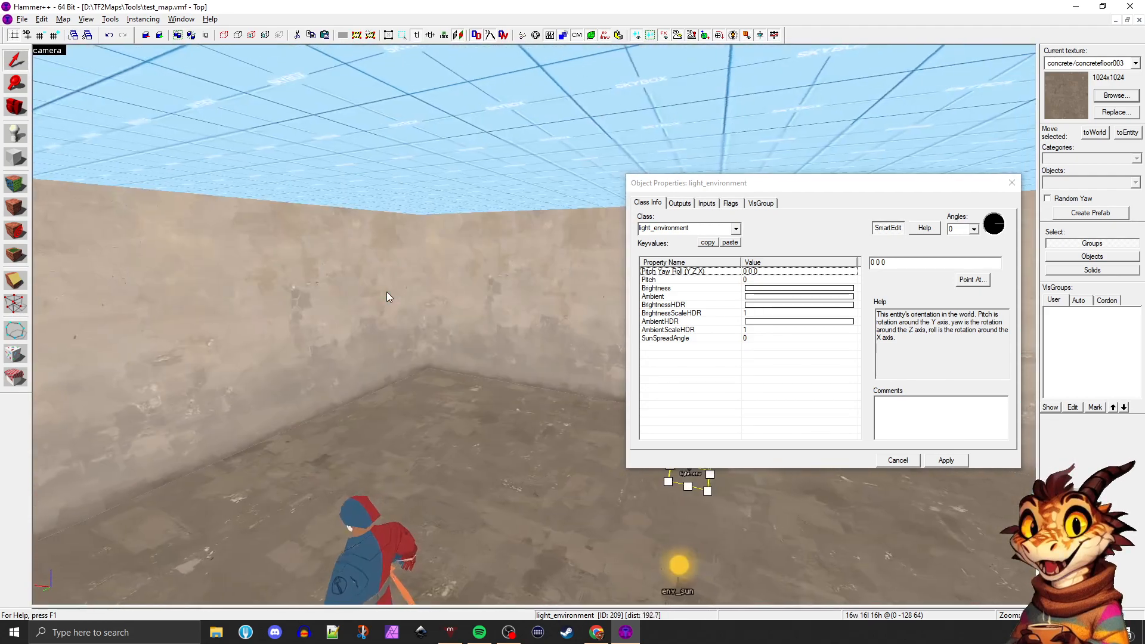
{"action": "key", "text": "s"}
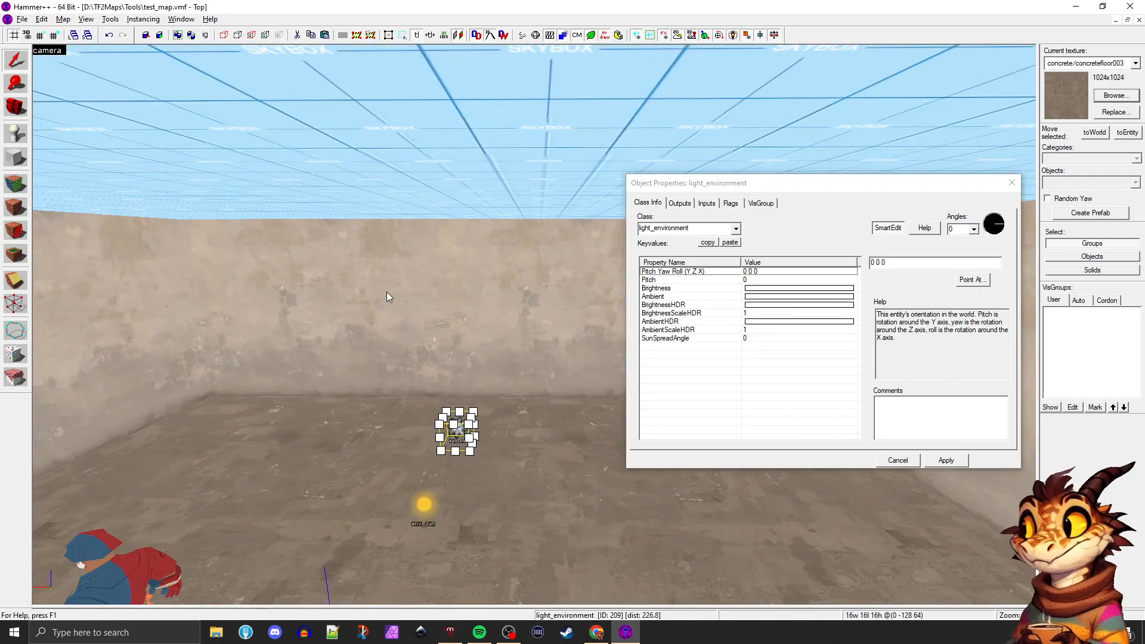
{"action": "key", "text": "a"}
{"action": "key", "text": "z"}
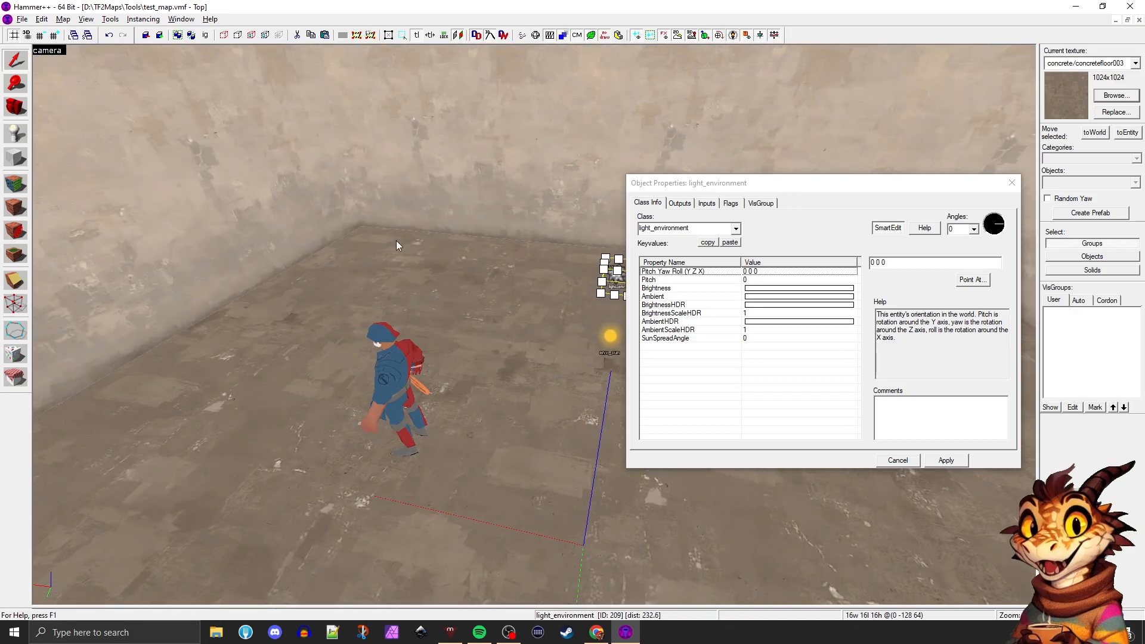
{"action": "key", "text": "z"}
{"action": "key", "text": "a"}
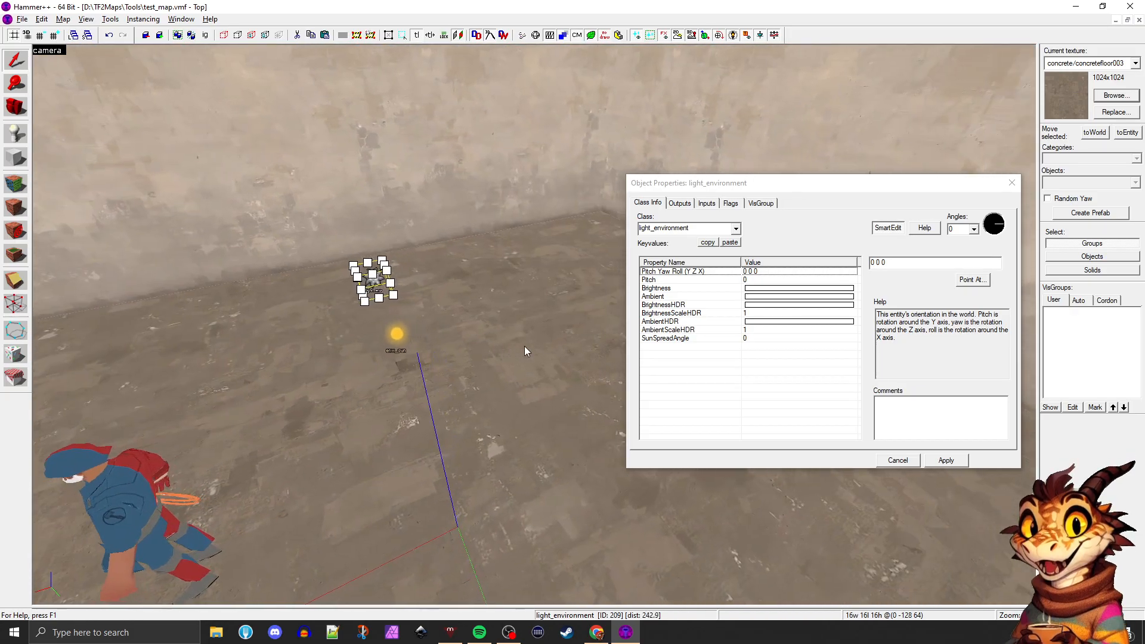
{"action": "key", "text": "s"}
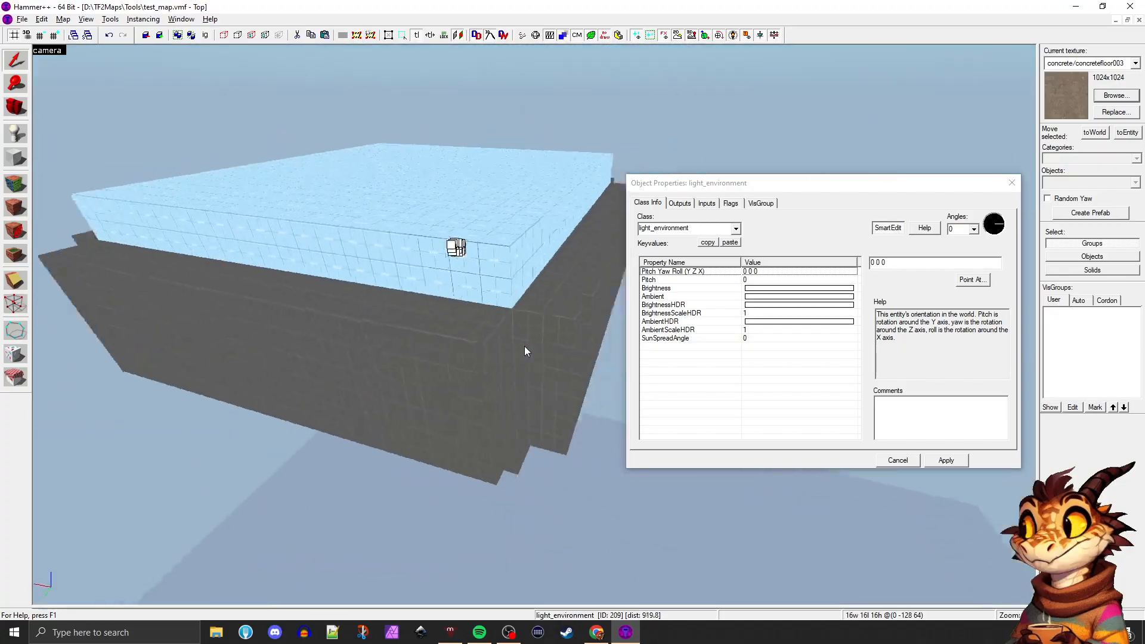
{"action": "key", "text": "s"}
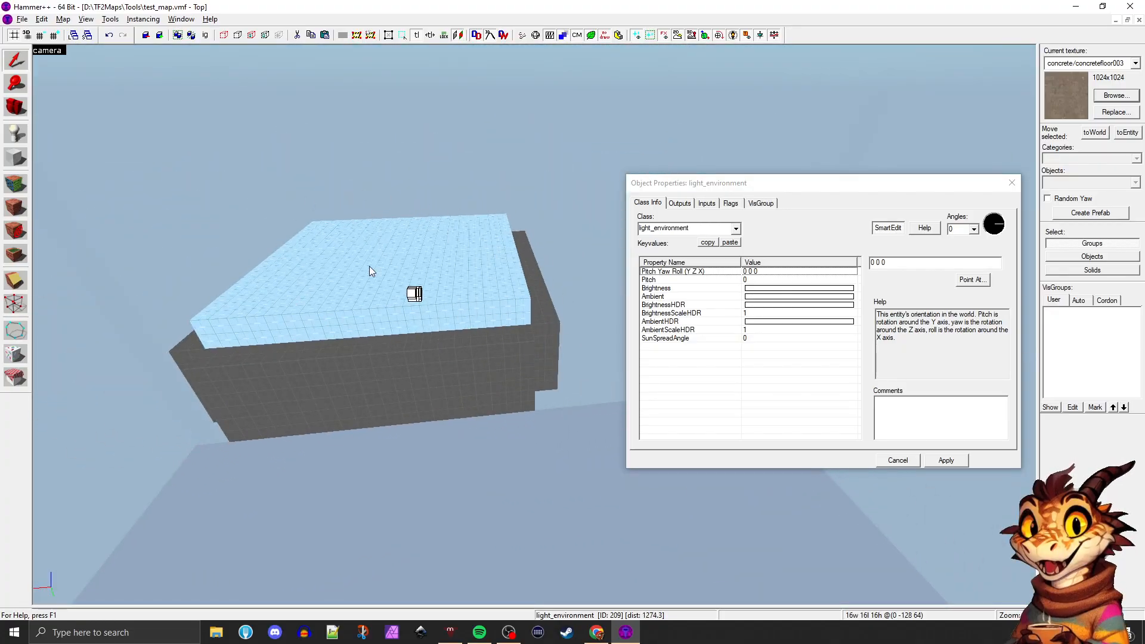
{"action": "key", "text": "w"}
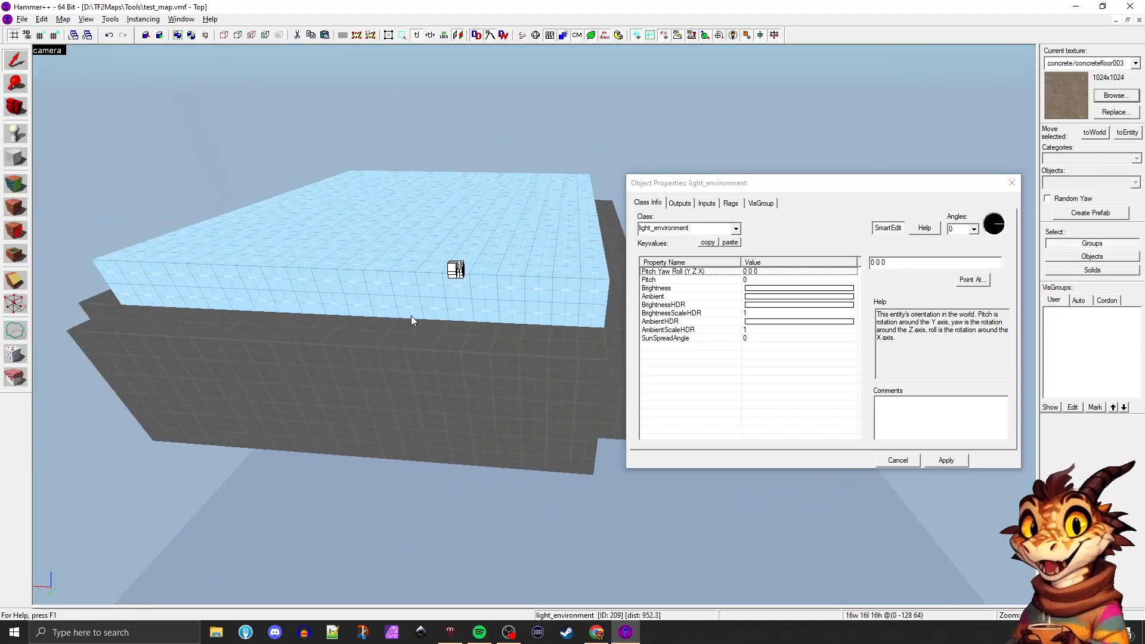
Shorten one side wall at its corner end to 576 units long, opening a gap in the room
{"action": "key", "text": "z"}
{"action": "left_click", "coordinate": [435, 326]}
{"action": "left_click", "coordinate": [475, 298]}
{"action": "key", "text": "d"}
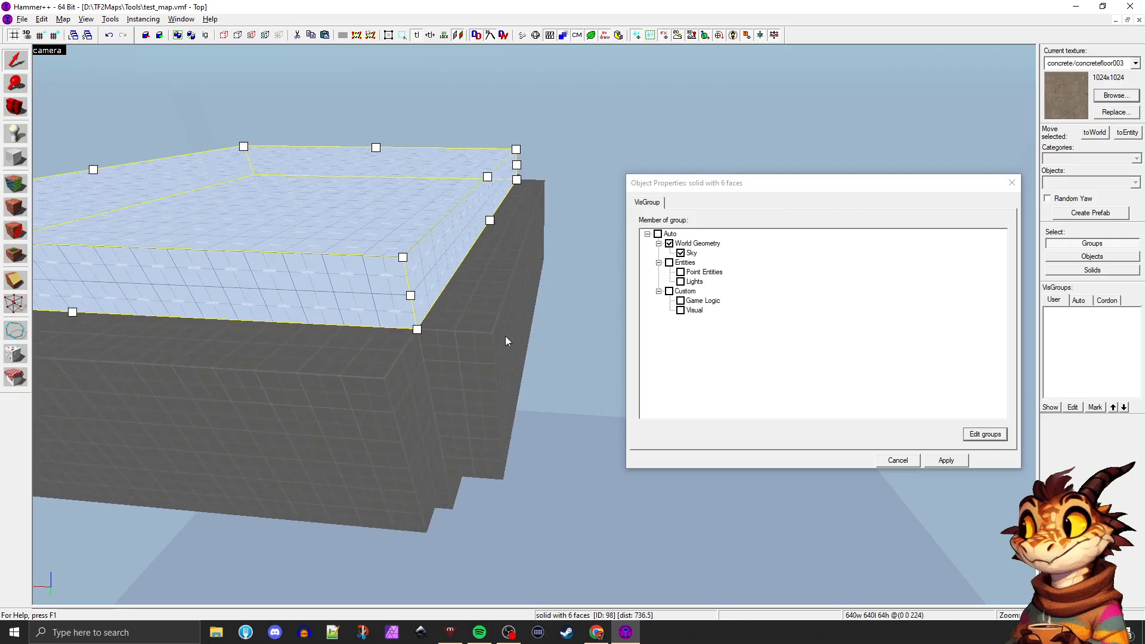
{"action": "left_click", "coordinate": [505, 336]}
{"action": "key", "text": "d"}
{"action": "key", "text": "z"}
{"action": "key", "text": "d"}
{"action": "key", "text": "z"}
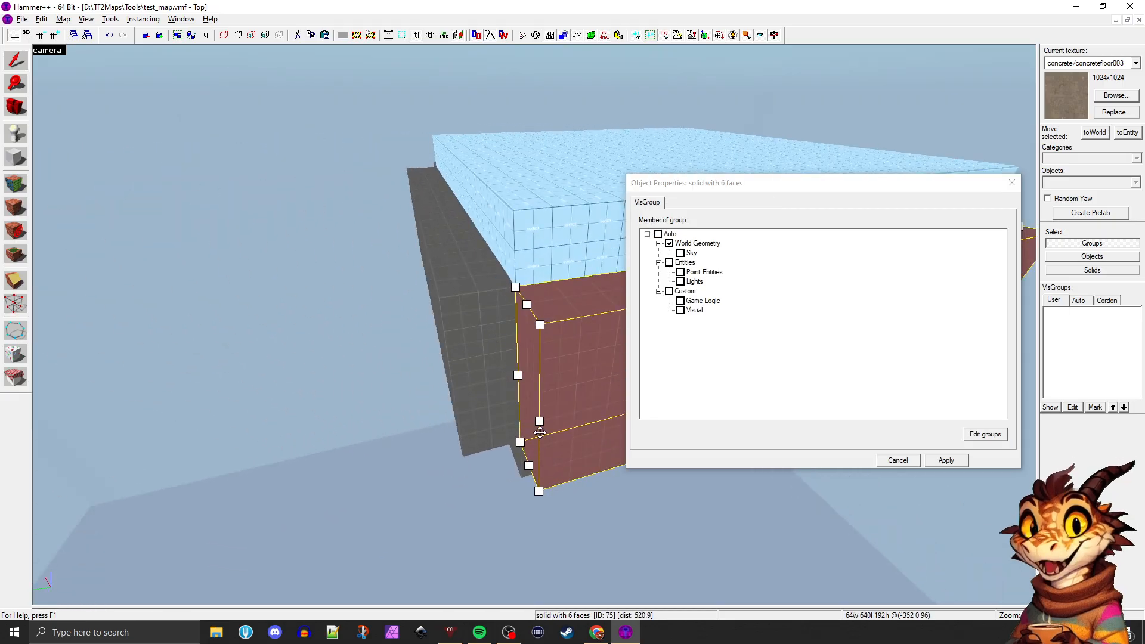
{"action": "left_click_drag", "start_coordinate": [539, 422], "coordinate": [583, 410]}
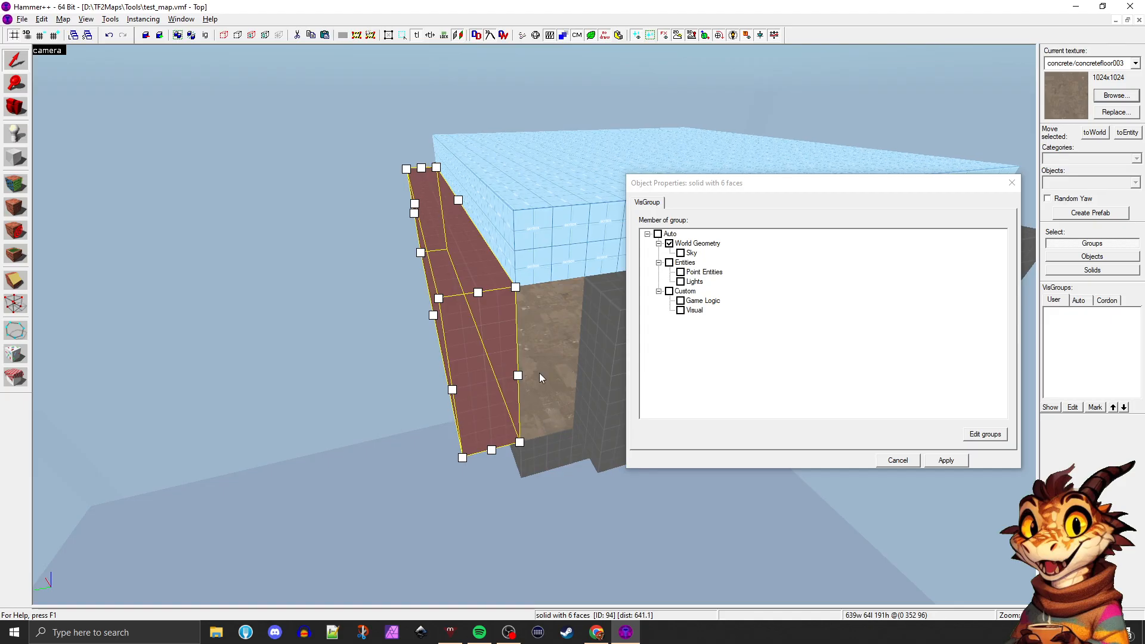
Inspect the opened wall corner from inside the room and through to the void outside
{"action": "key", "text": "z"}
{"action": "key", "text": "w"}
{"action": "key", "text": "d"}
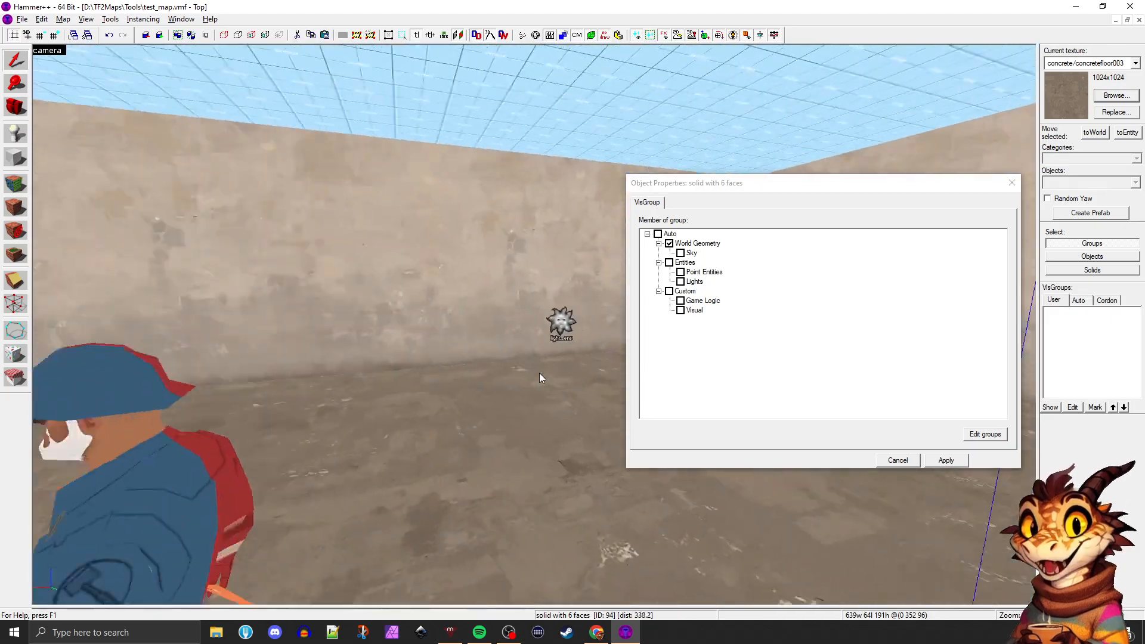
{"action": "key", "text": "d"}
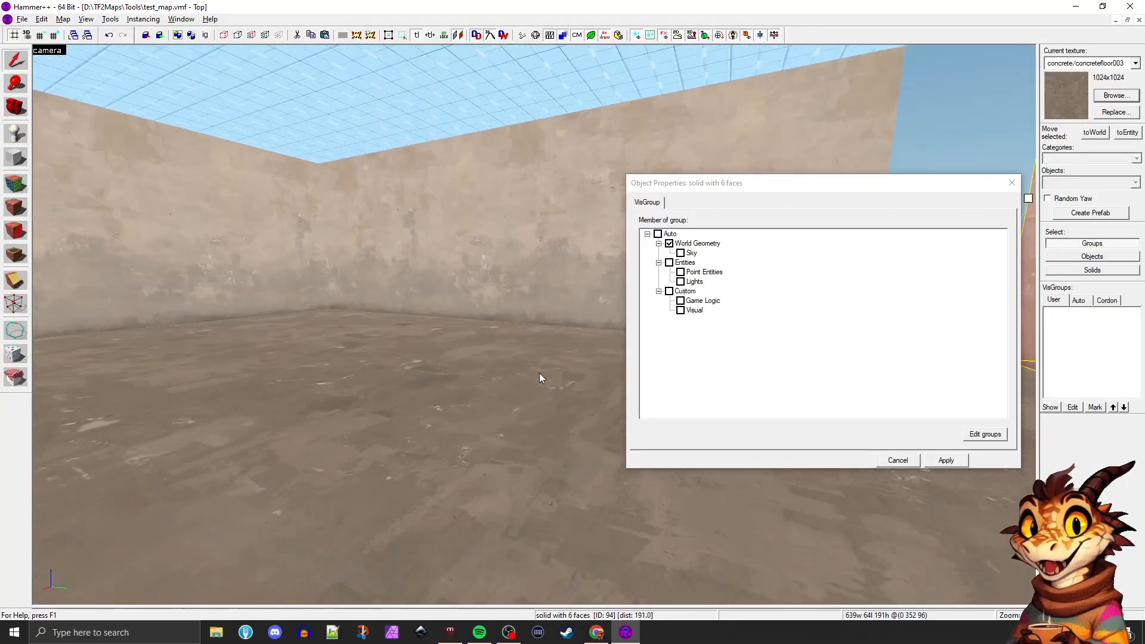
{"action": "key", "text": "w"}
{"action": "key", "text": "d"}
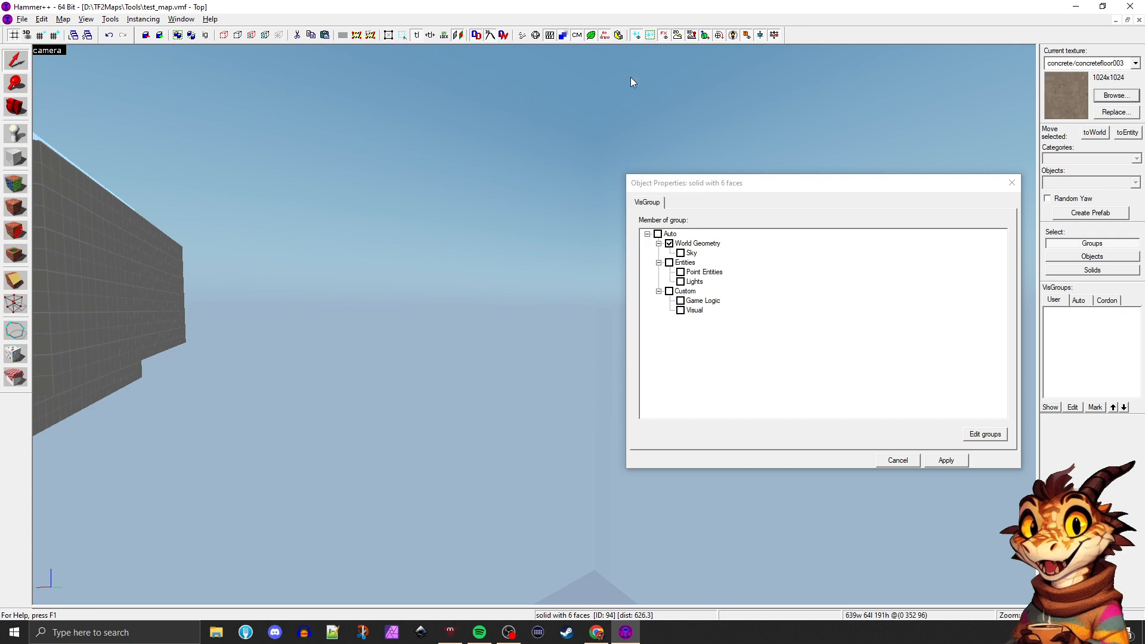
Lengthen the shortened side wall to 640 units so that it closes the open corner of the room
{"action": "left_click_drag", "start_coordinate": [760, 183], "coordinate": [912, 170]}
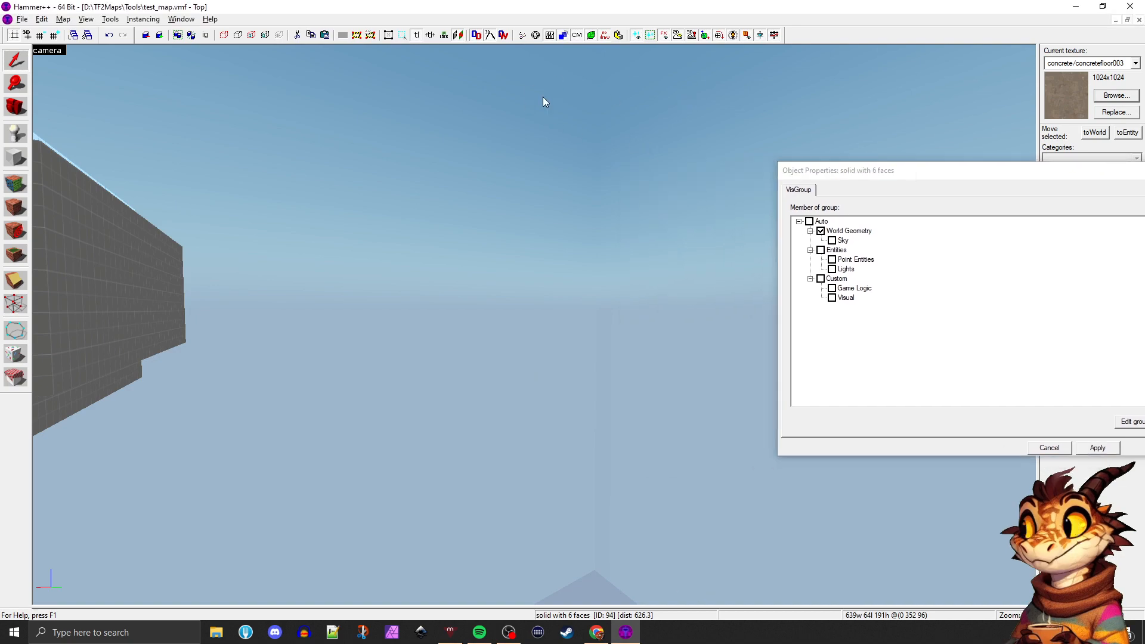
{"action": "key", "text": "z"}
{"action": "key", "text": "w"}
{"action": "key", "text": "z"}
{"action": "left_click", "coordinate": [566, 334]}
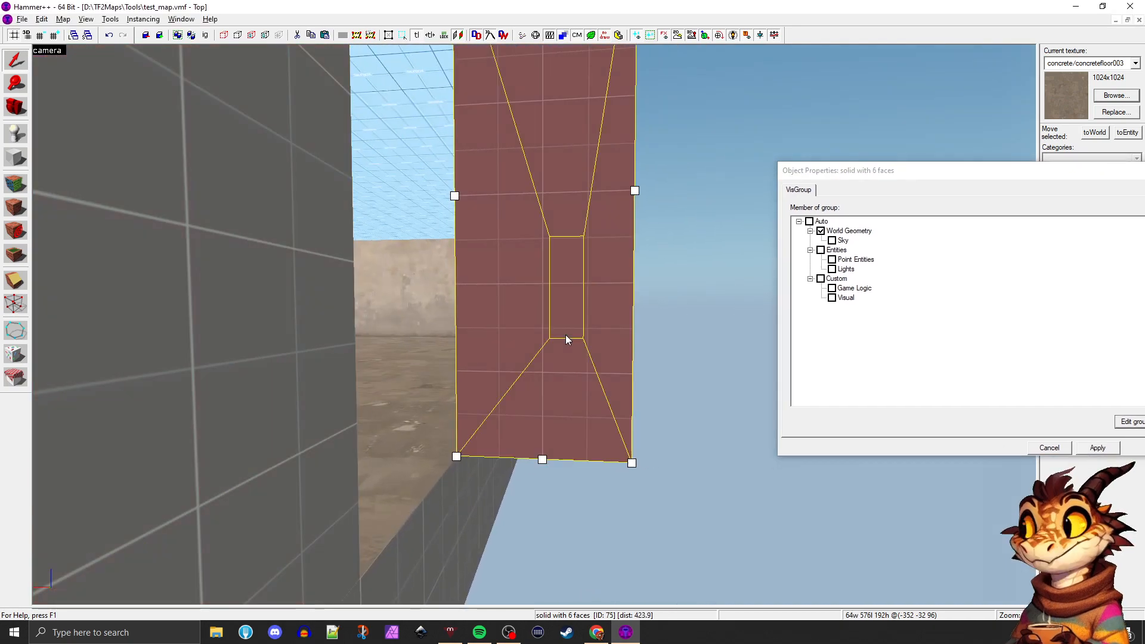
{"action": "key", "text": "z"}
{"action": "key", "text": "d"}
{"action": "key", "text": "z"}
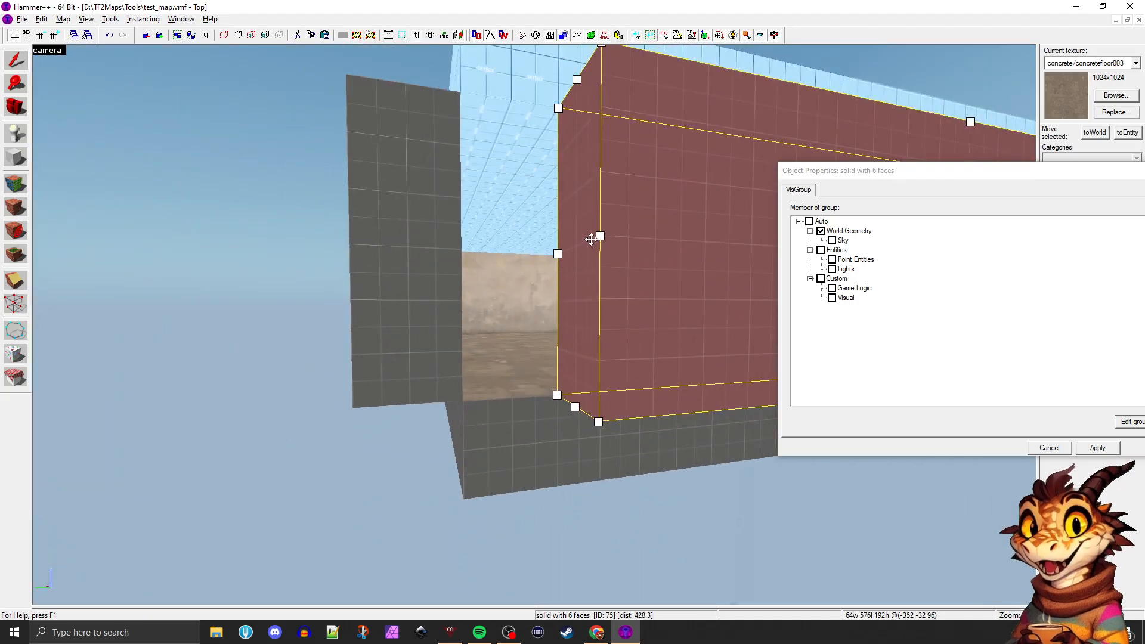
{"action": "left_click_drag", "start_coordinate": [599, 236], "coordinate": [504, 236]}
Examine the closed corner, the walls, the skybox ceiling and the entities from inside the room
{"action": "key", "text": "z"}
{"action": "key", "text": "w"}
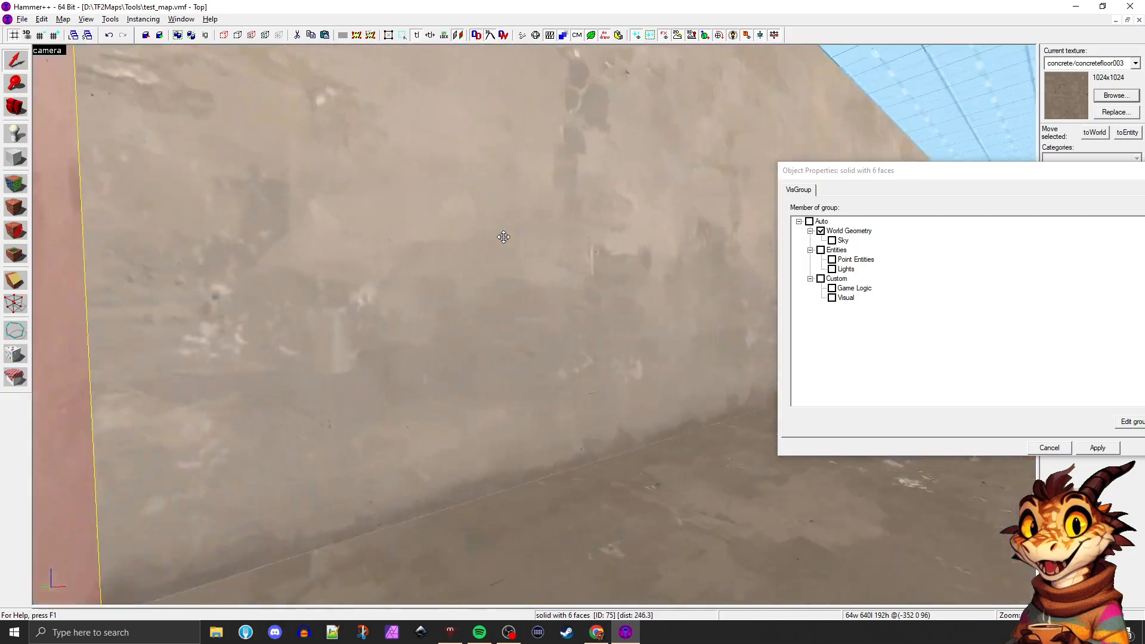
{"action": "key", "text": "z"}
{"action": "key", "text": "z"}
{"action": "key", "text": "d"}
{"action": "key", "text": "z"}
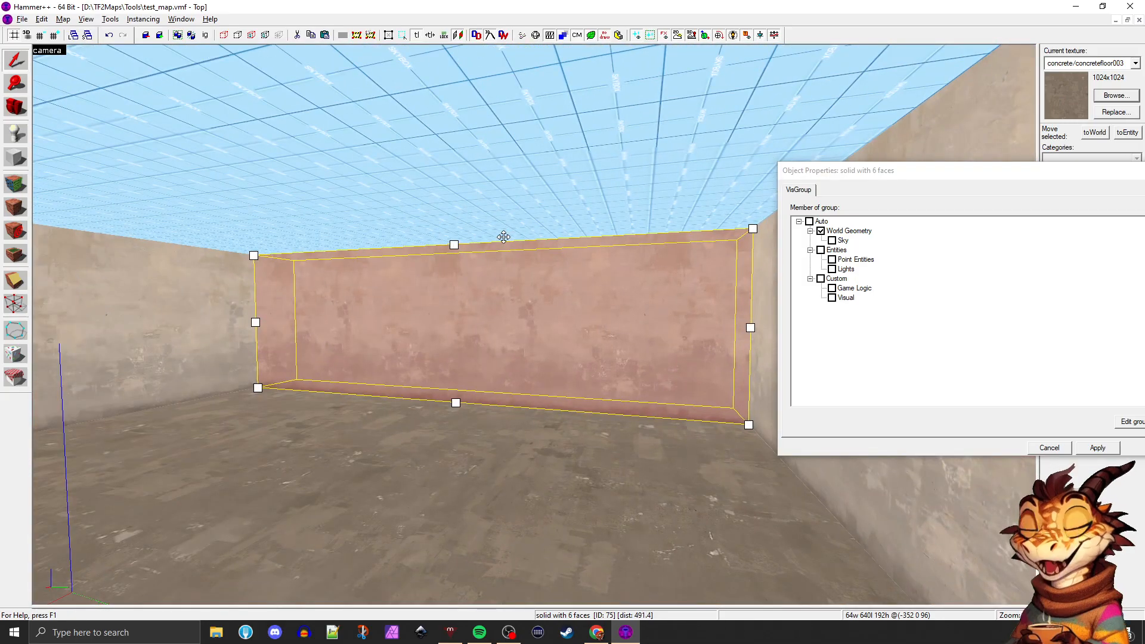
{"action": "key", "text": "a"}
{"action": "key", "text": "z"}
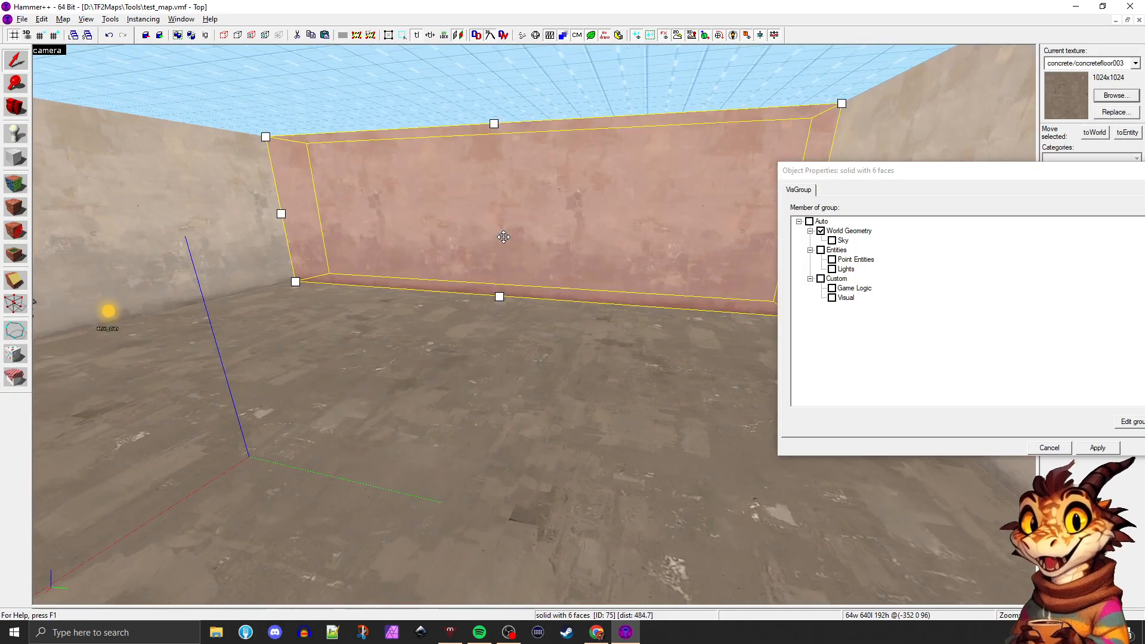
{"action": "key", "text": "s"}
{"action": "key", "text": "d"}
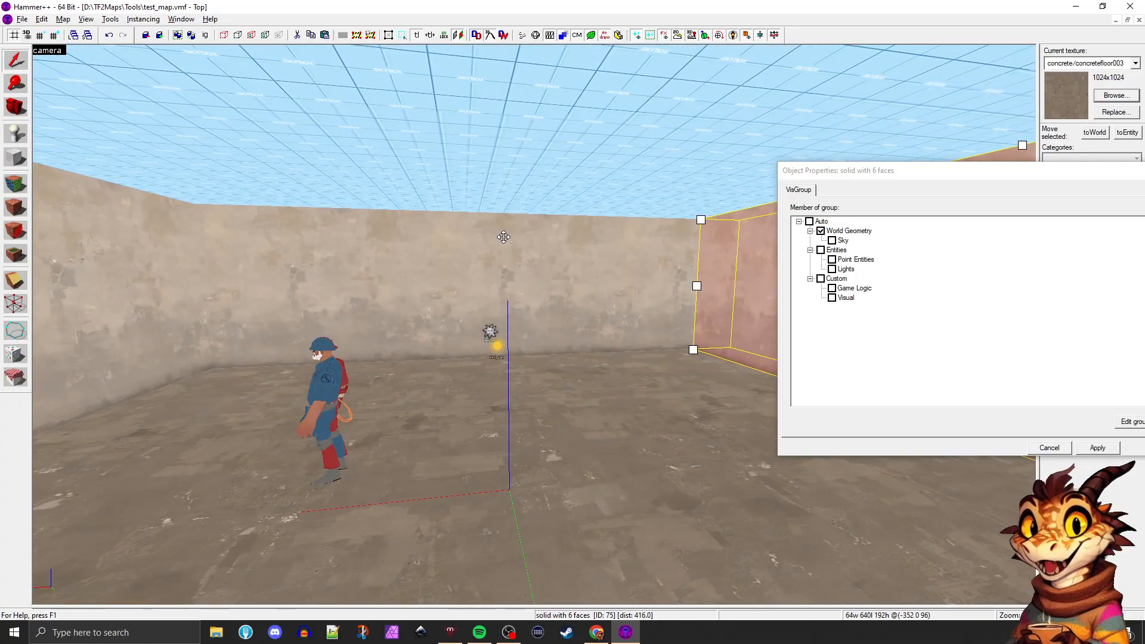
{"action": "key", "text": "d"}
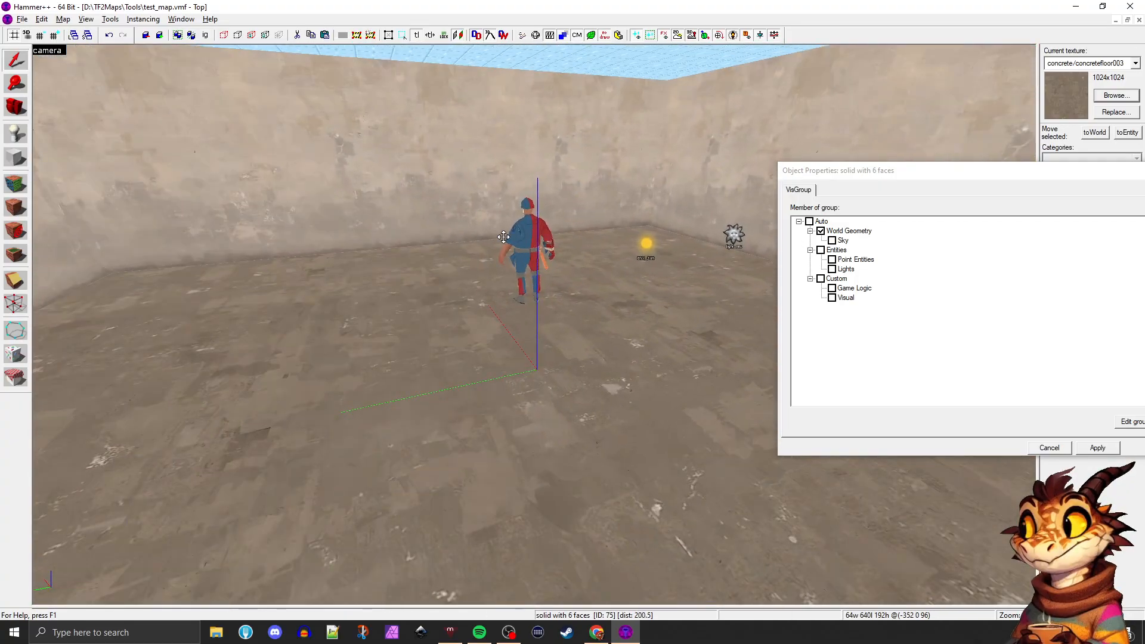
{"action": "key", "text": "w"}
Move the light_environment along the X axis through the wall into the void, to (-448, -128, 64)
{"action": "left_click", "coordinate": [527, 237]}
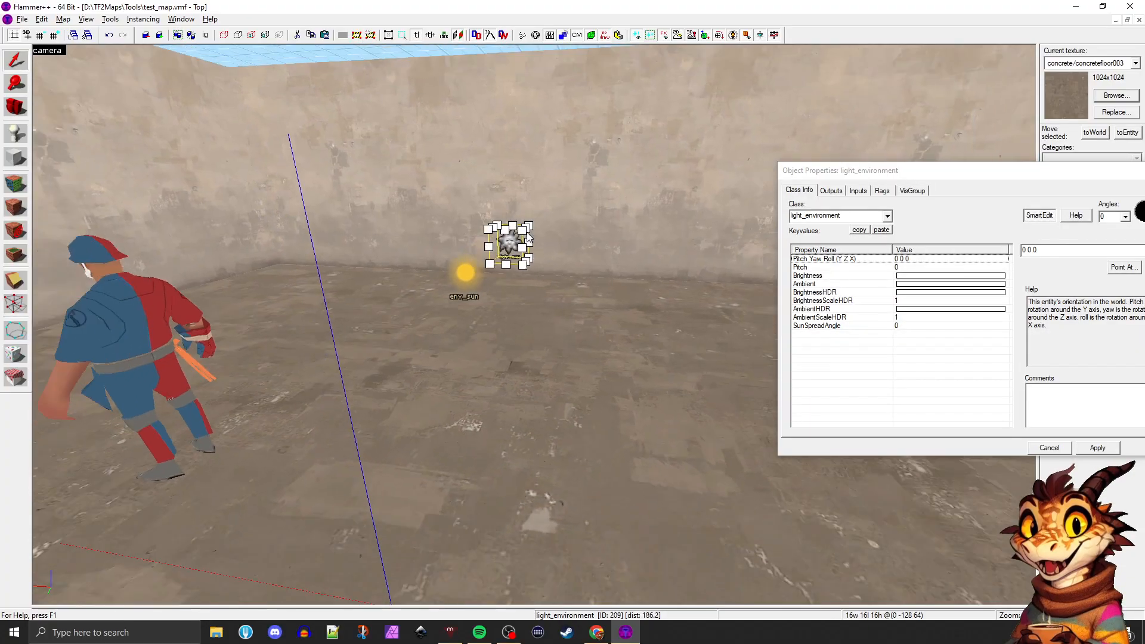
{"action": "key", "text": "s"}
{"action": "key", "text": "d"}
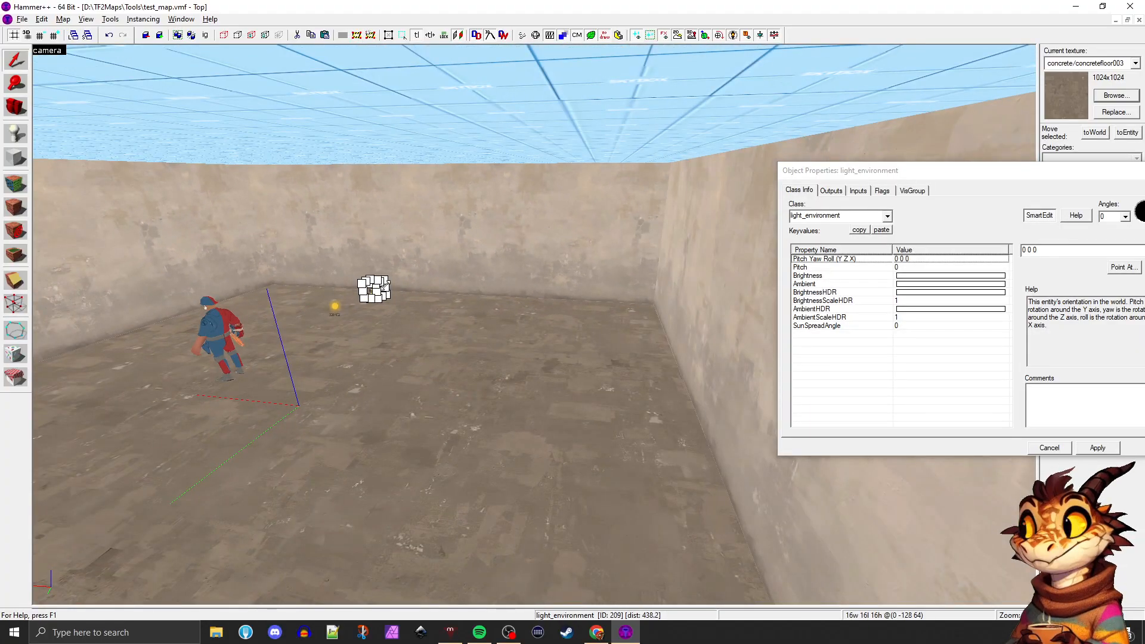
{"action": "left_click_drag", "start_coordinate": [386, 284], "coordinate": [564, 301]}
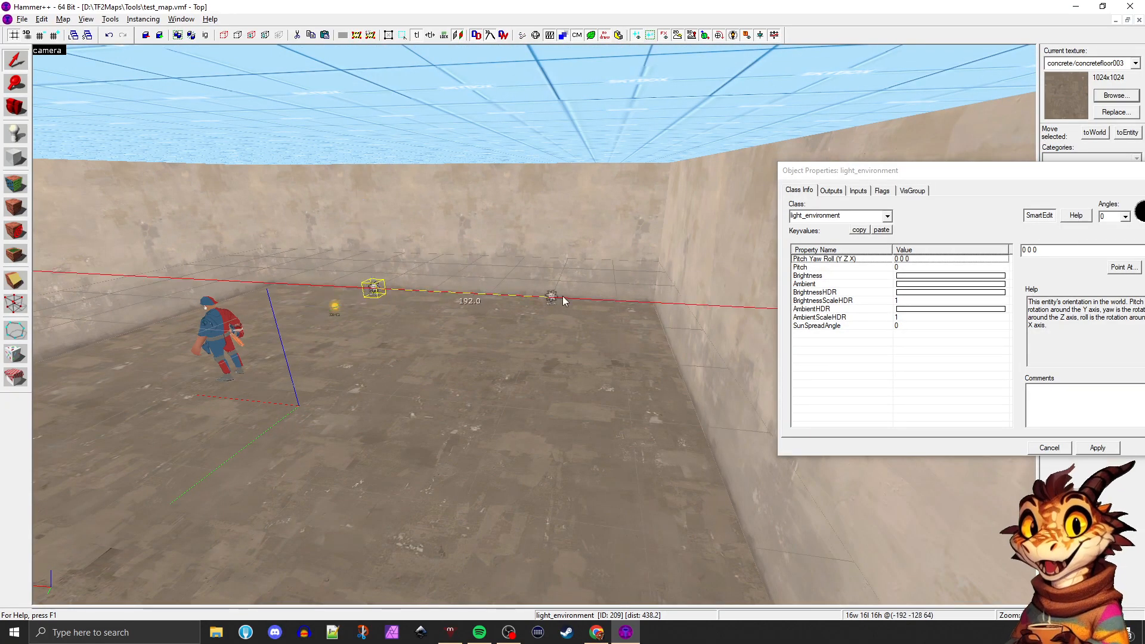
{"action": "left_click_drag", "start_coordinate": [760, 308], "coordinate": [761, 309]}
{"action": "key", "text": "d"}
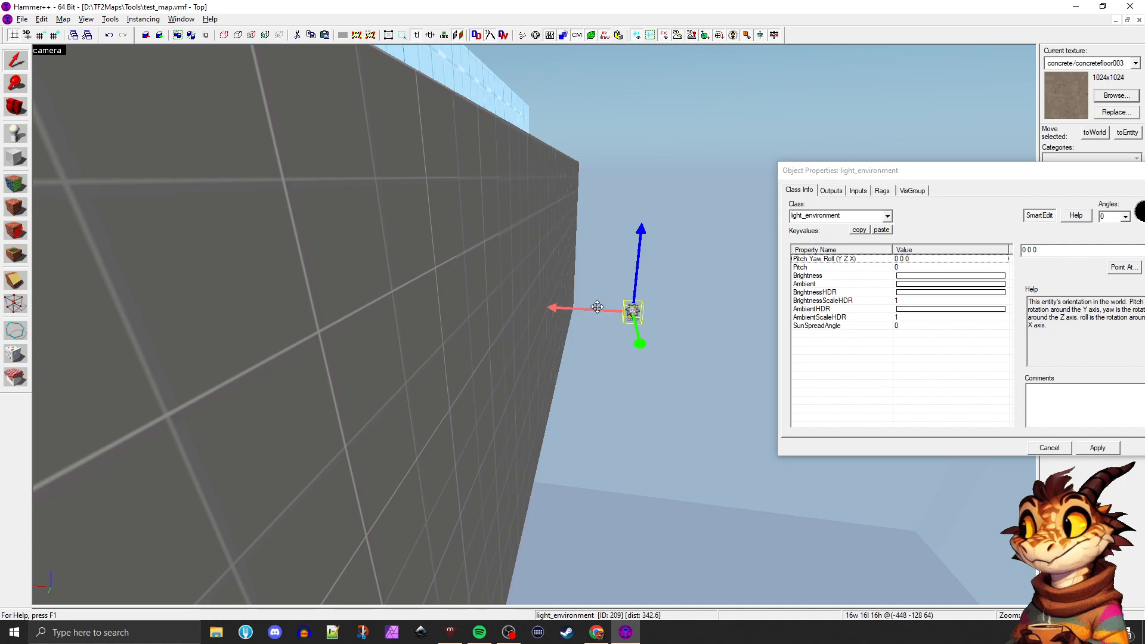
Bring the light_environment back inside the room along the X axis, to (0, -128, 64)
{"action": "left_click_drag", "start_coordinate": [598, 306], "coordinate": [283, 295]}
{"action": "key", "text": "a"}
{"action": "key", "text": "a"}
{"action": "key", "text": "w"}
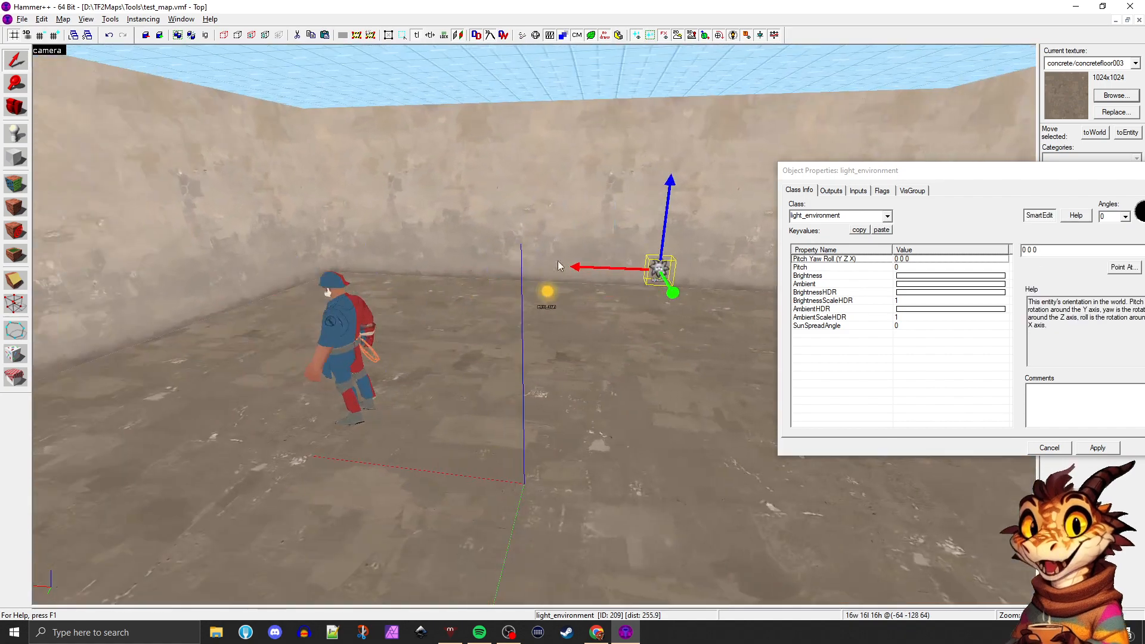
{"action": "left_click_drag", "start_coordinate": [615, 266], "coordinate": [522, 258]}
Examine the light_environment and its position relative to the env_sun from several angles inside the room
{"action": "key", "text": "z"}
{"action": "key", "text": "d"}
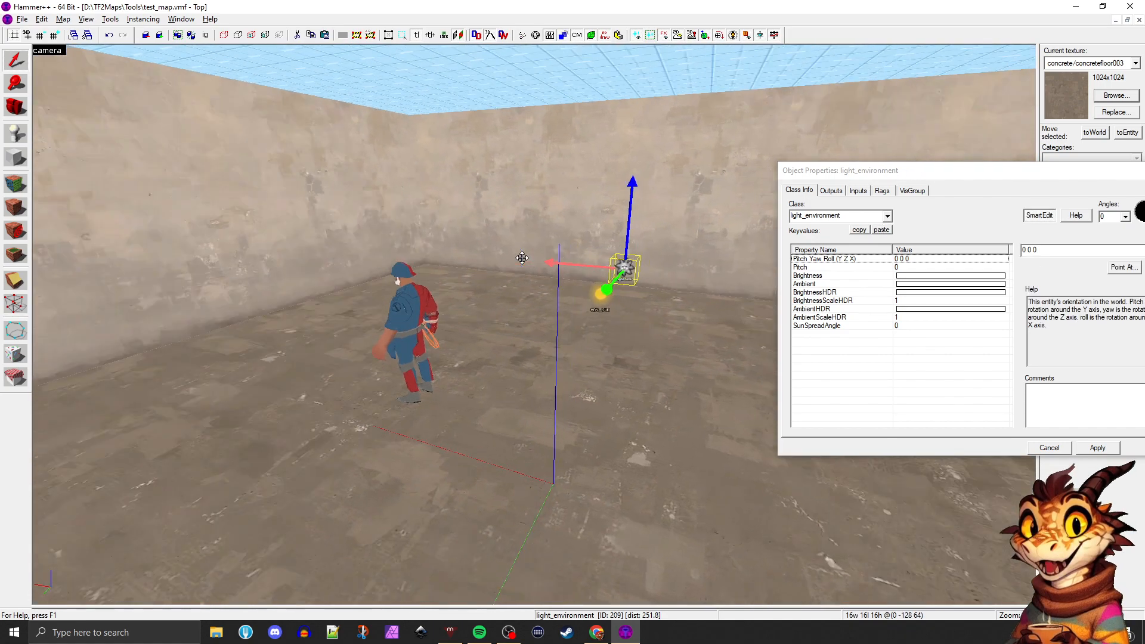
{"action": "key", "text": "a"}
{"action": "key", "text": "d"}
{"action": "key", "text": "z"}
{"action": "key", "text": "d"}
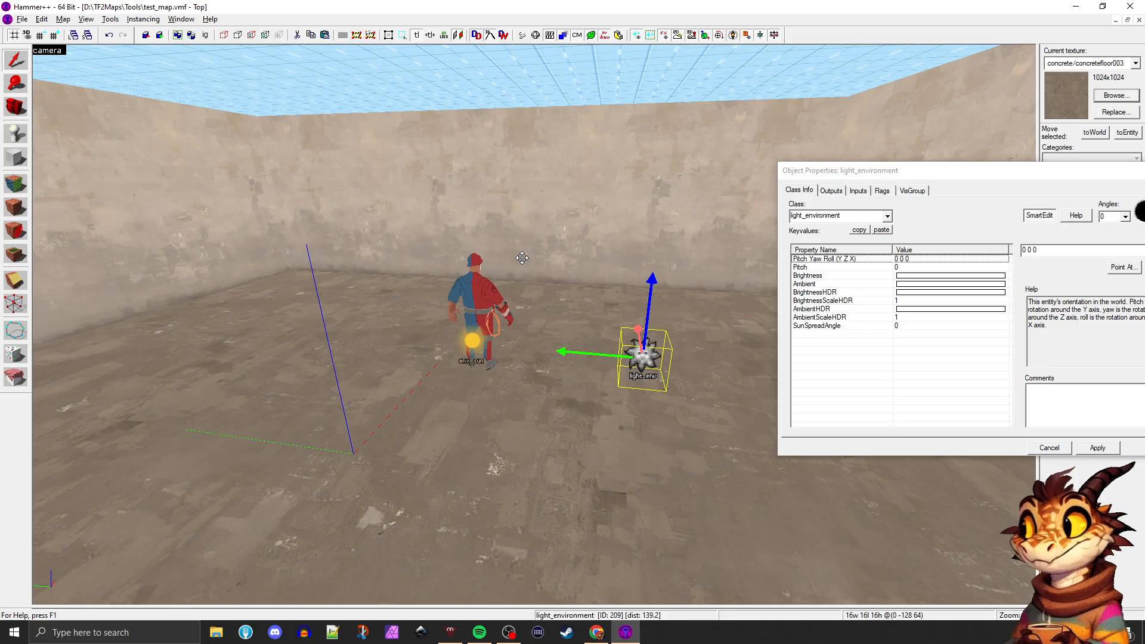
{"action": "key", "text": "d"}
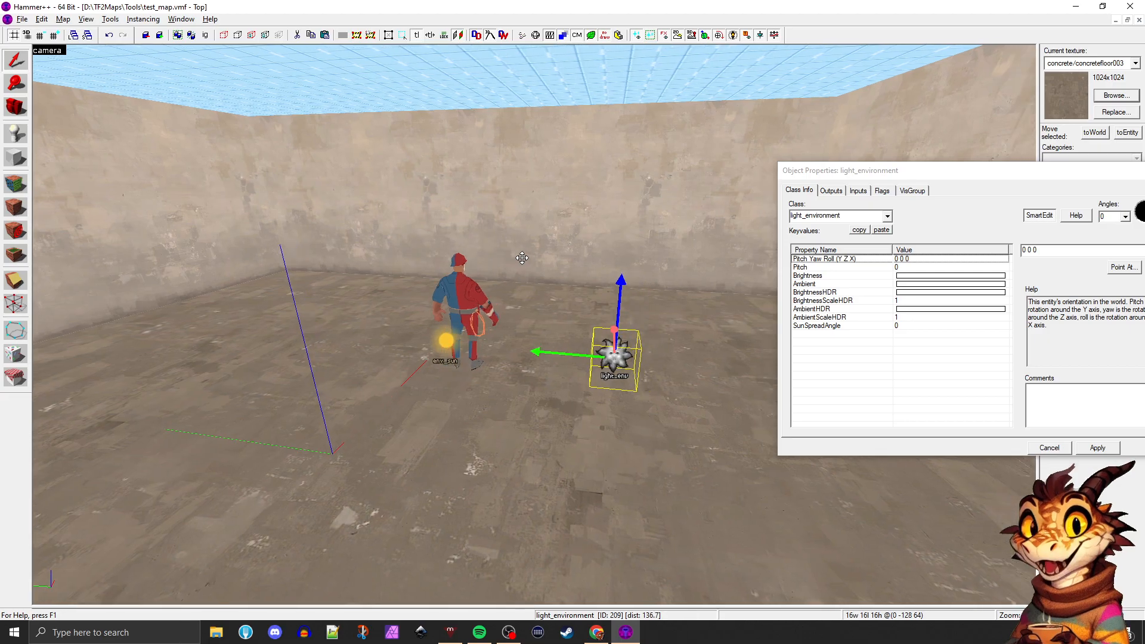
{"action": "key", "text": "a"}
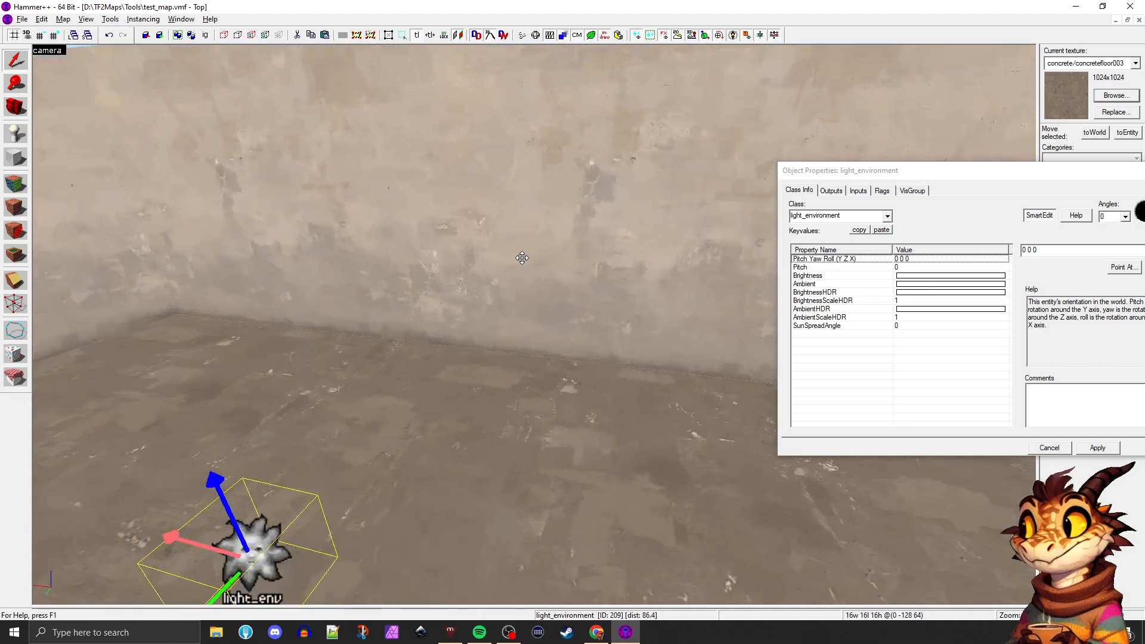
{"action": "key", "text": "d"}
{"action": "key", "text": "a"}
{"action": "key", "text": "z"}
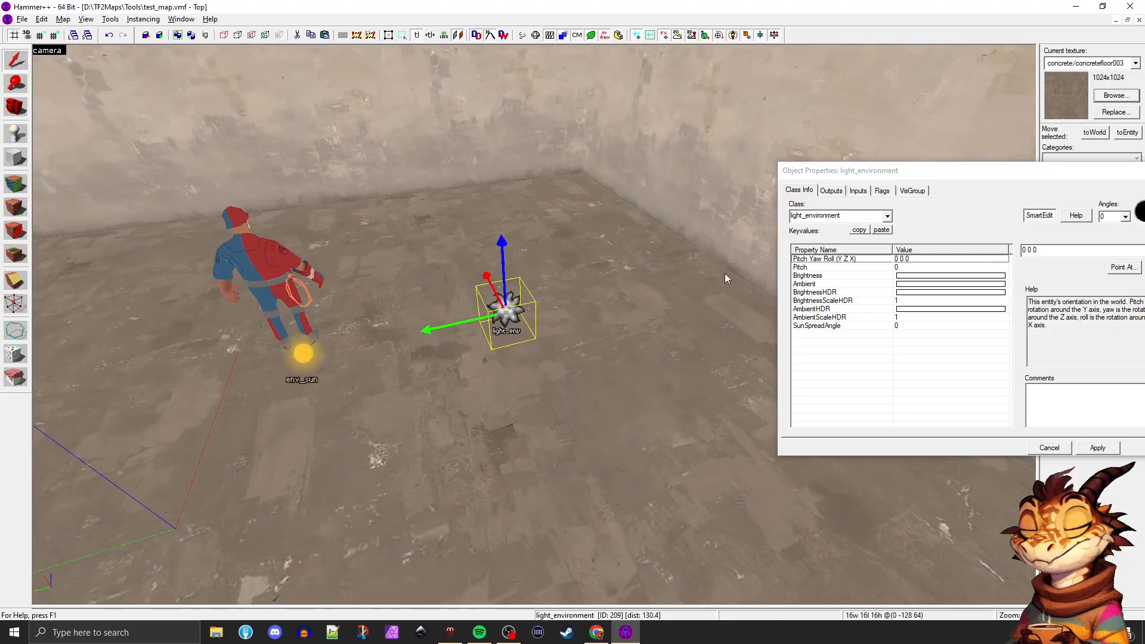
Set the light_environment's Brightness to a warm yellow, 250 226 141, with an intensity of 200
{"action": "left_click_drag", "start_coordinate": [909, 174], "coordinate": [717, 112]}
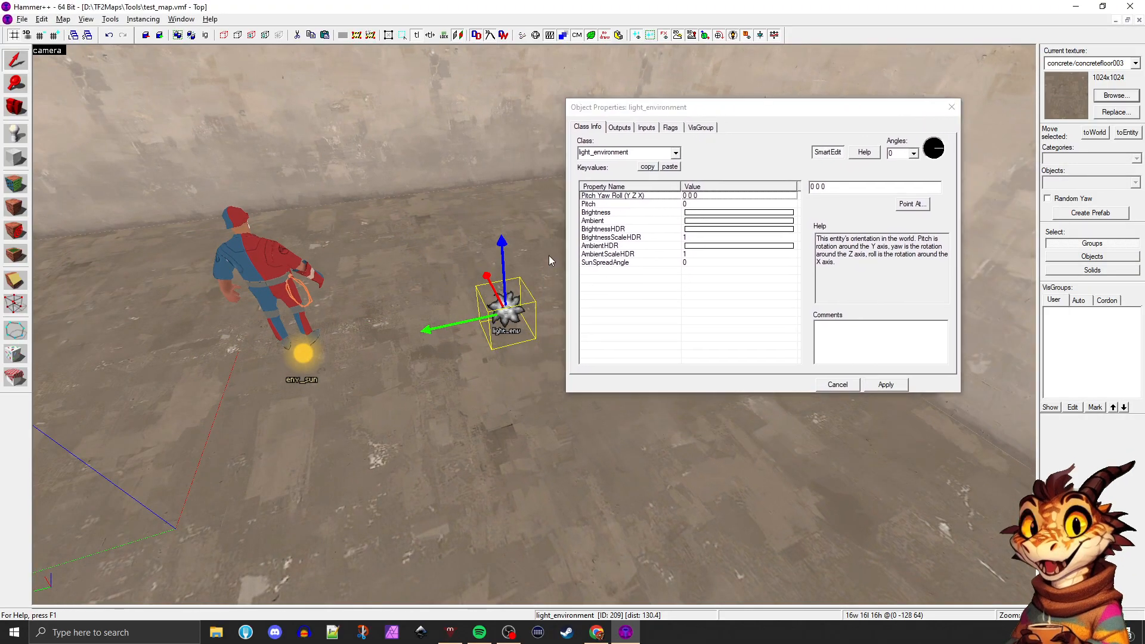
{"action": "left_click", "coordinate": [689, 222]}
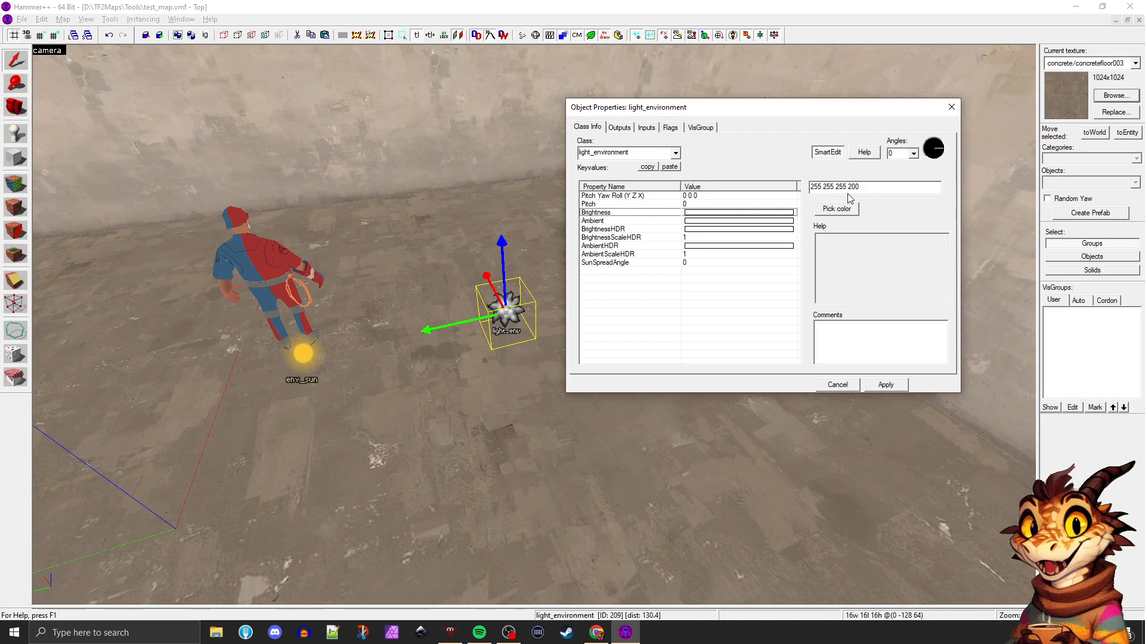
{"action": "left_click", "coordinate": [839, 208]}
{"action": "left_click", "coordinate": [999, 336]}
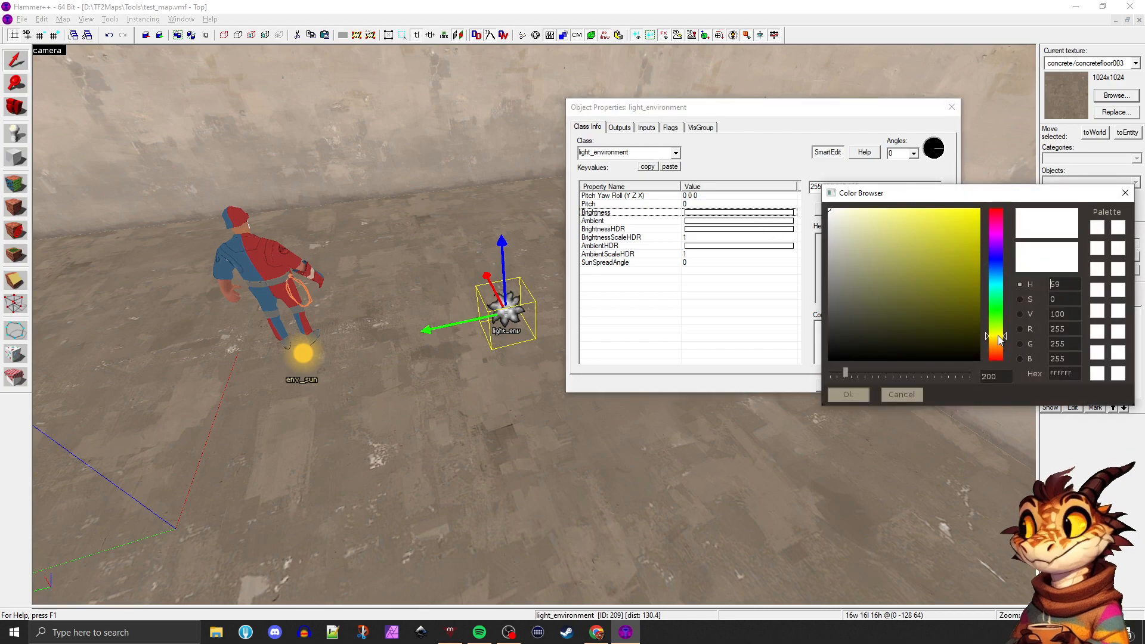
{"action": "left_click", "coordinate": [894, 211]}
{"action": "left_click", "coordinate": [1002, 341]}
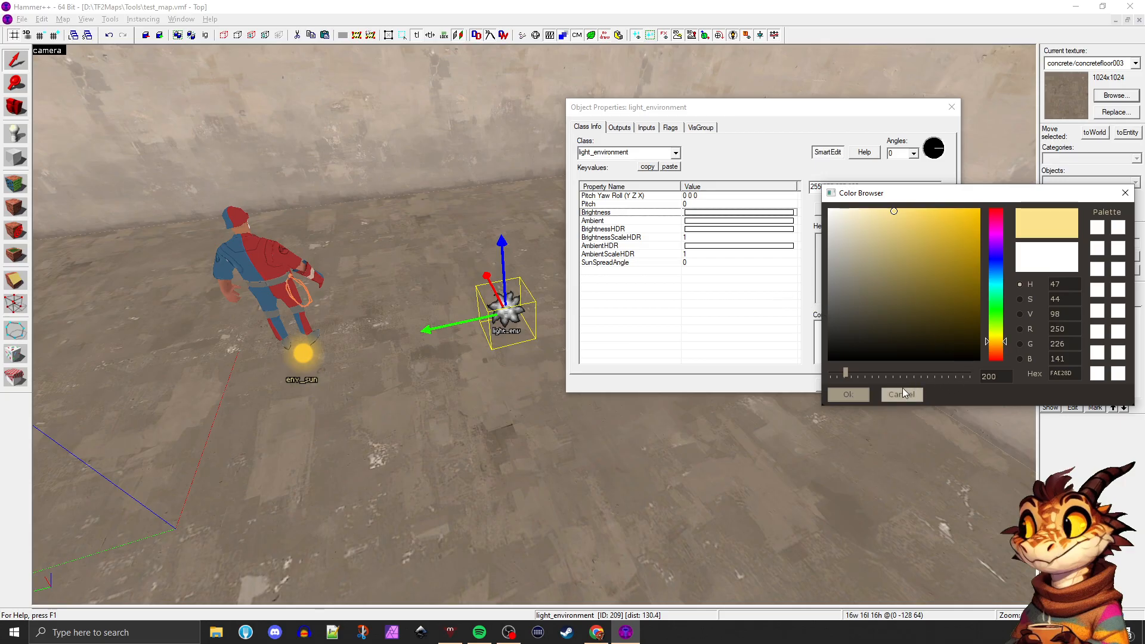
{"action": "left_click", "coordinate": [848, 394]}
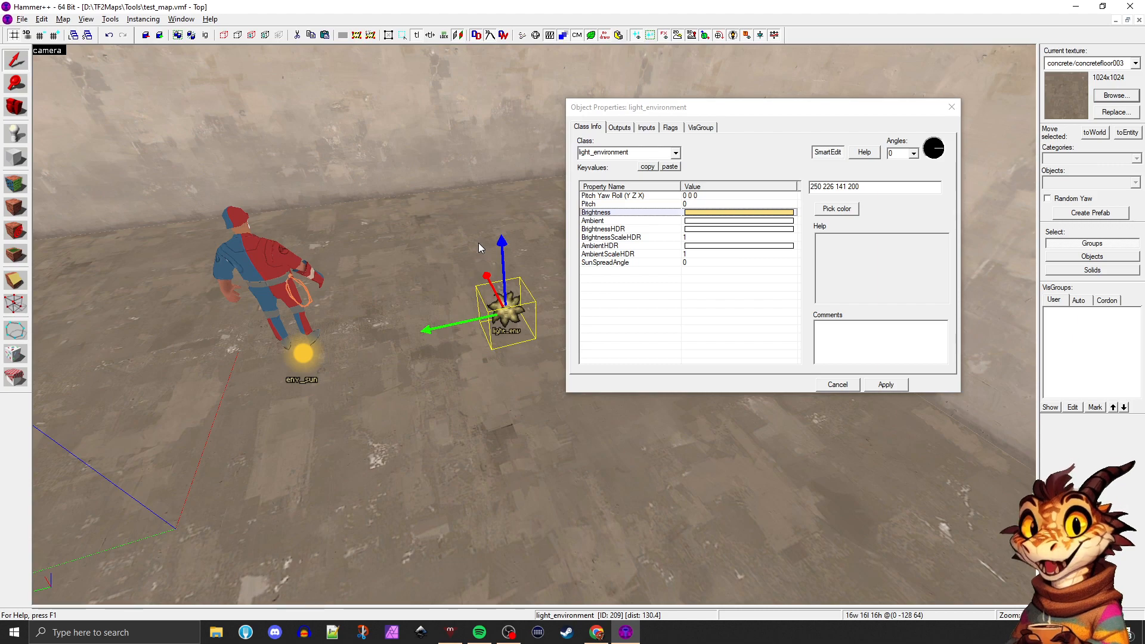
Open the recently used map pl_silverline_rc12.vmf and activate the Camera tool
{"action": "left_click", "coordinate": [22, 20]}
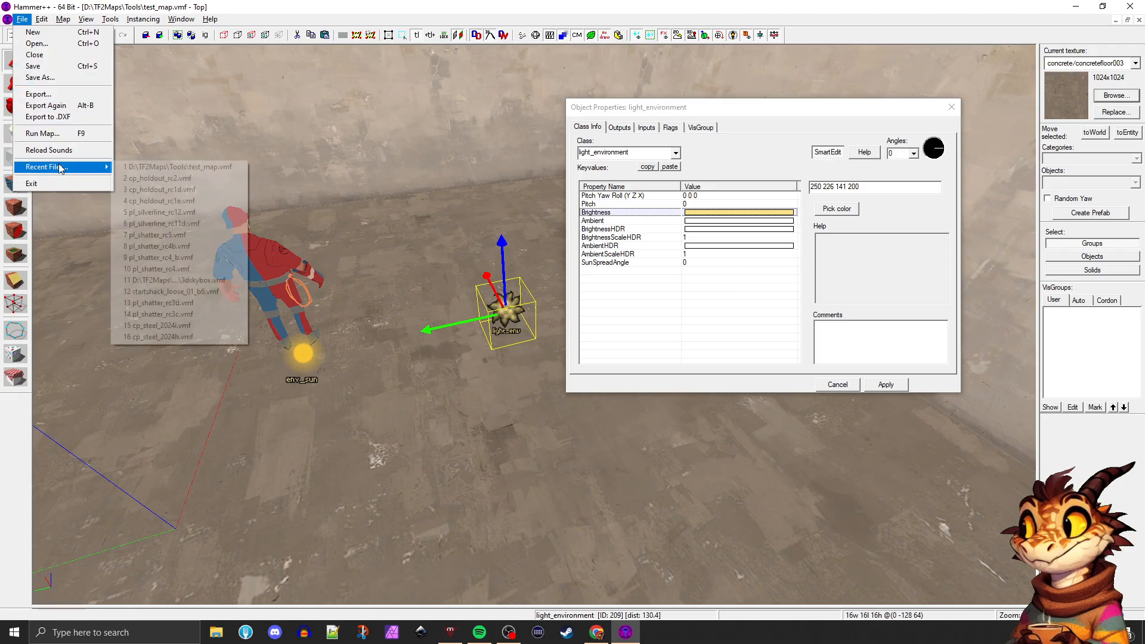
{"action": "mouse_move", "coordinate": [59, 167]}
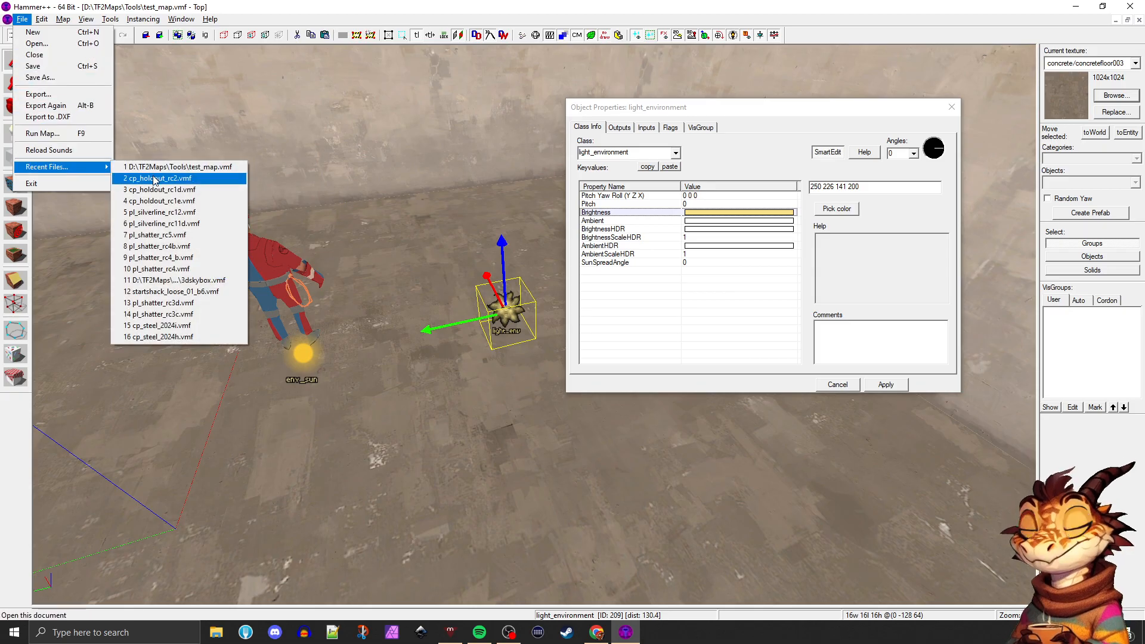
{"action": "left_click", "coordinate": [162, 213]}
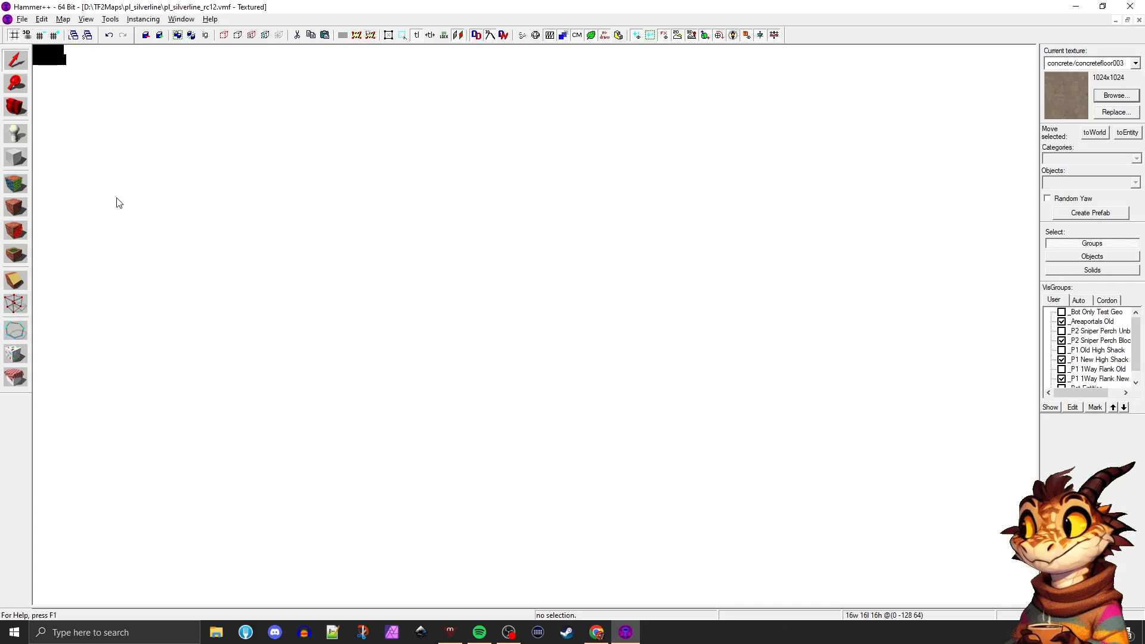
{"action": "left_click", "coordinate": [13, 106]}
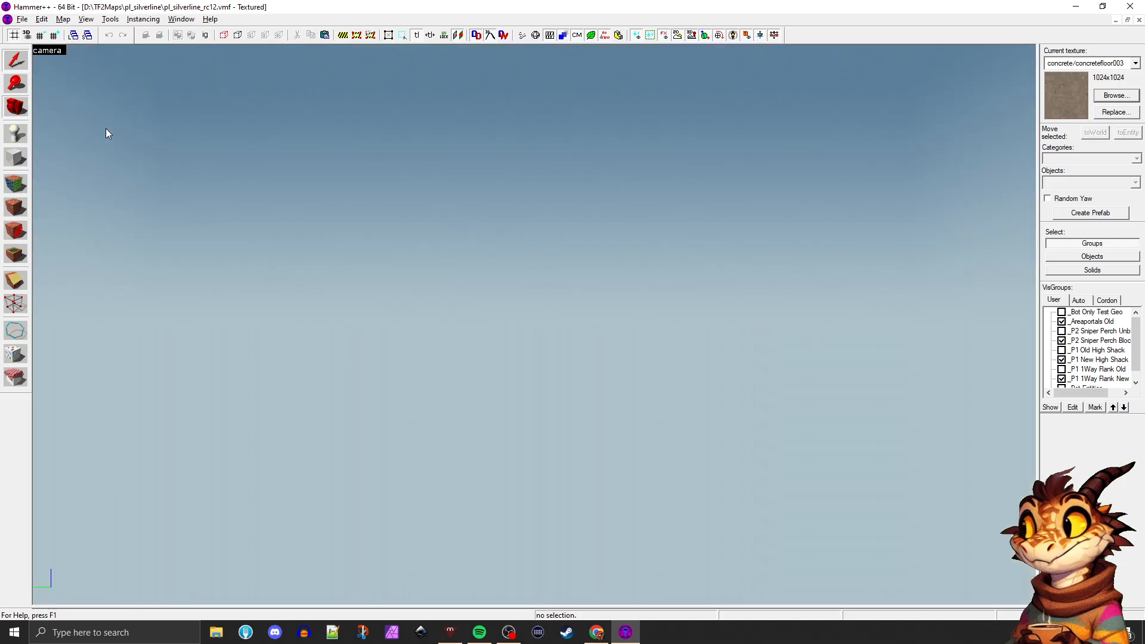
Fly the camera into the map and through the cart's starting building, examining its logic entities, triggers and hint brushes
{"action": "left_click_drag", "start_coordinate": [105, 128], "coordinate": [534, 325]}
{"action": "key", "text": "w"}
{"action": "key", "text": "w"}
{"action": "key", "text": "w"}
{"action": "key", "text": "w"}
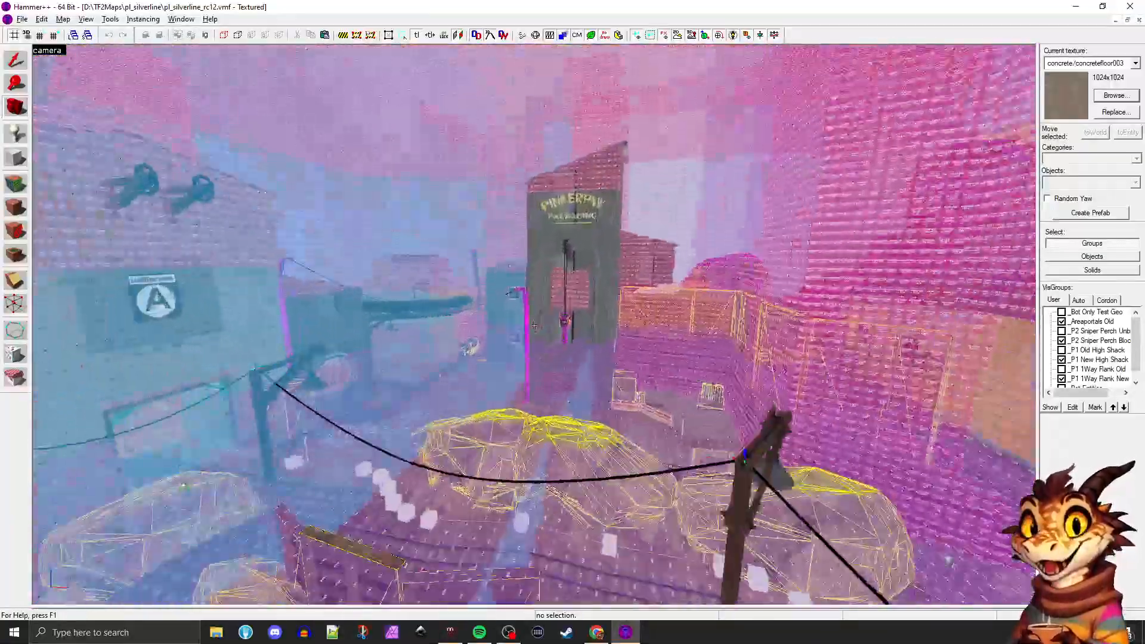
{"action": "key", "text": "w"}
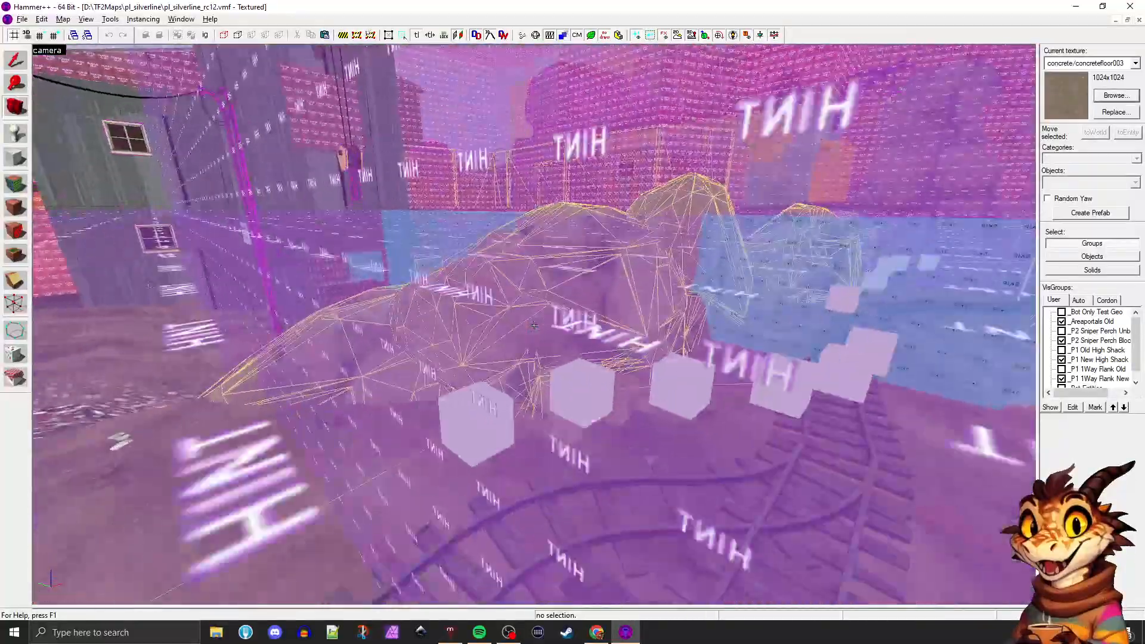
{"action": "key", "text": "w"}
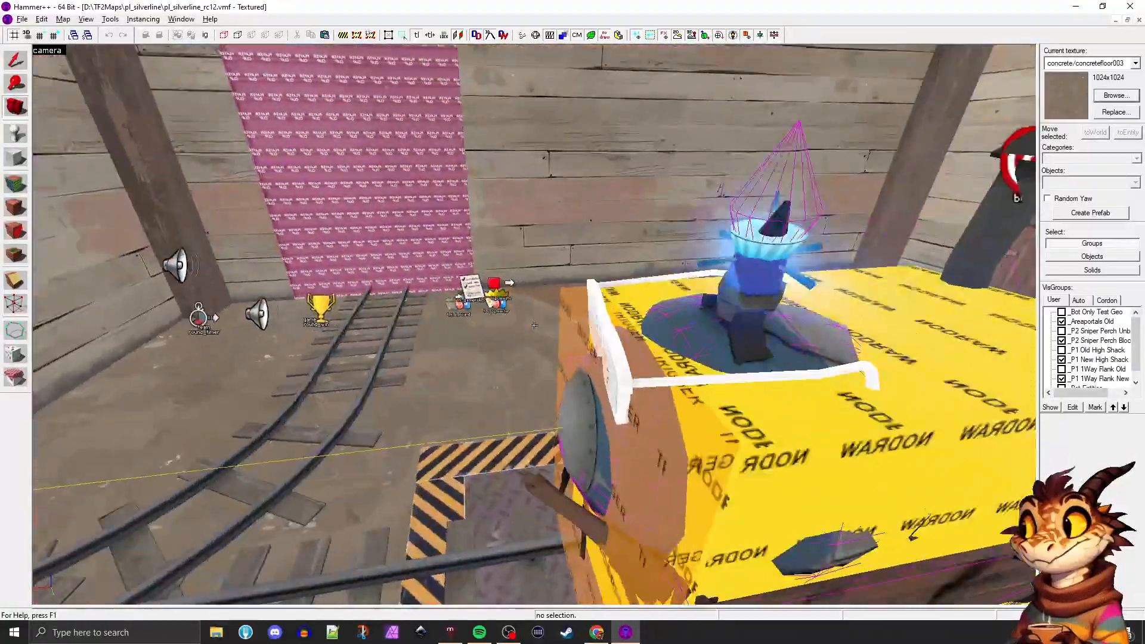
{"action": "key", "text": "s"}
{"action": "key", "text": "w"}
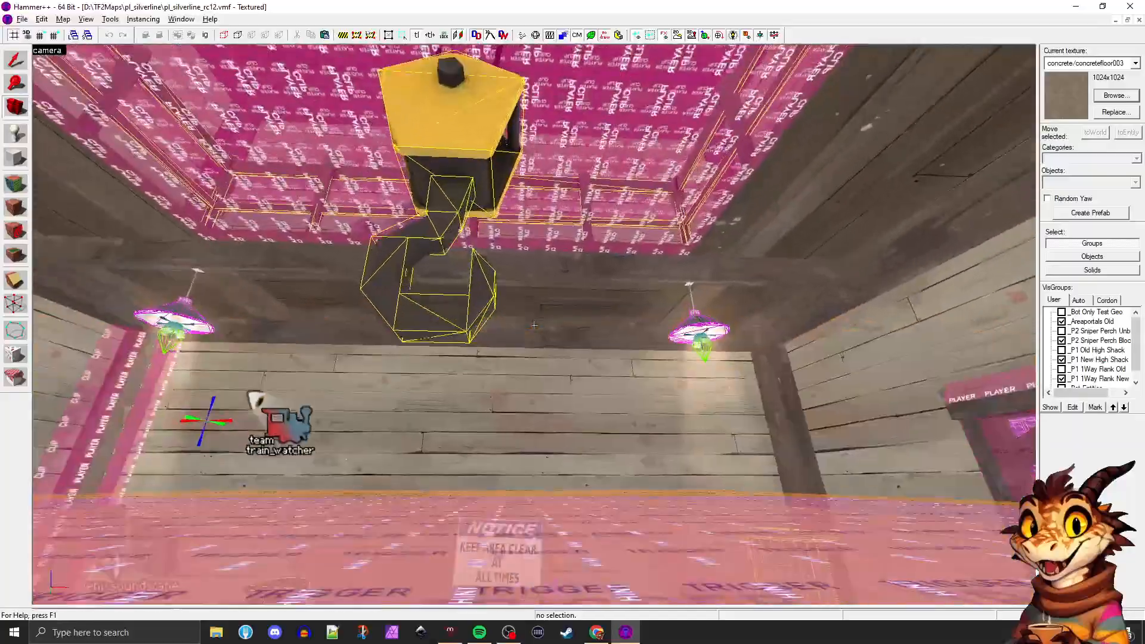
{"action": "key", "text": "w"}
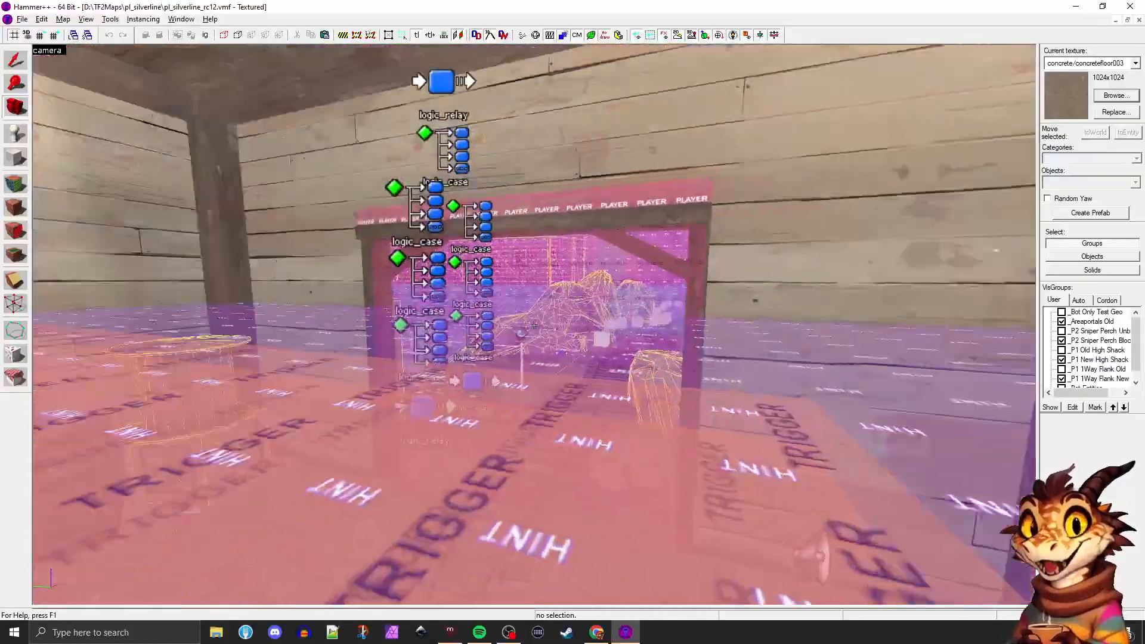
{"action": "key", "text": "w"}
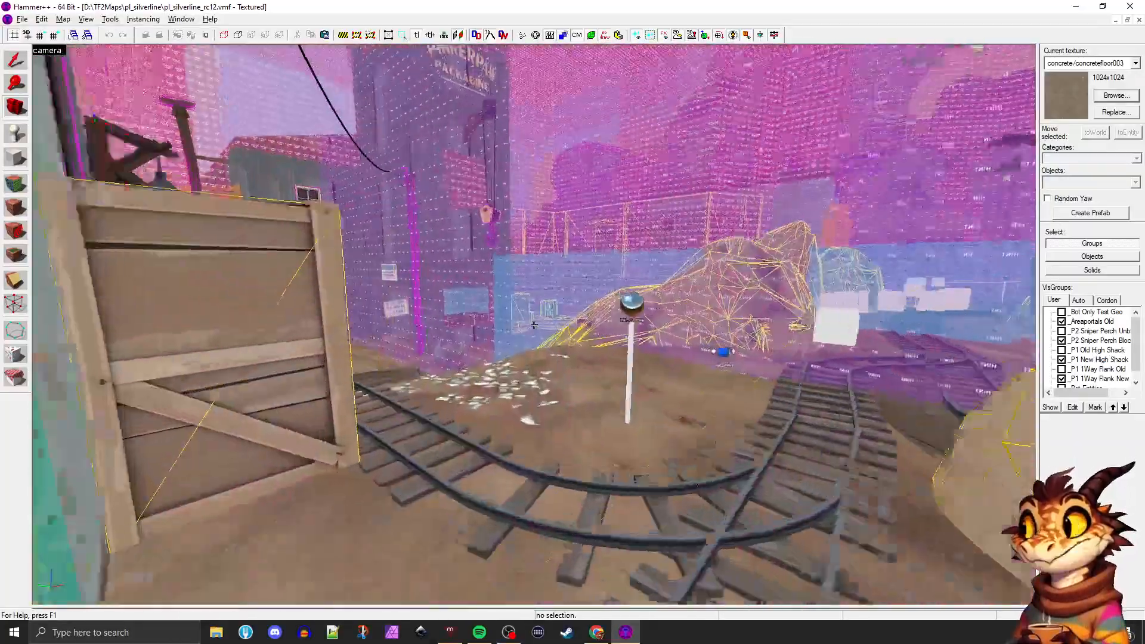
Tour the rest of the map past the RED buildings and explosion pit, ending at the light_environment and env_sun entities
{"action": "key", "text": "z"}
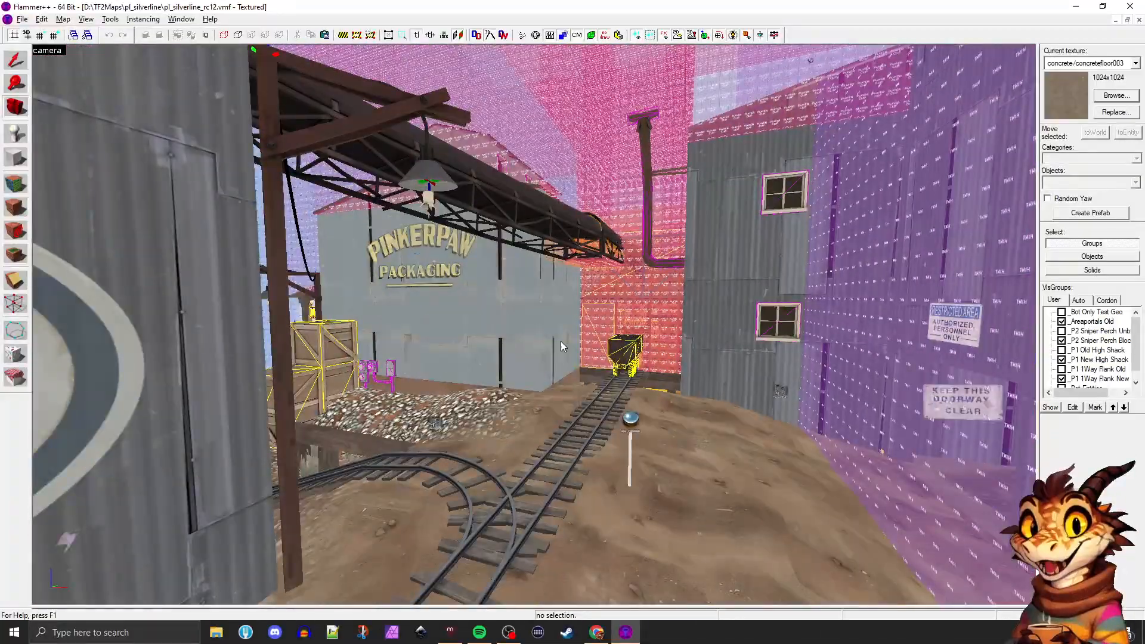
{"action": "key", "text": "z"}
{"action": "key", "text": "w"}
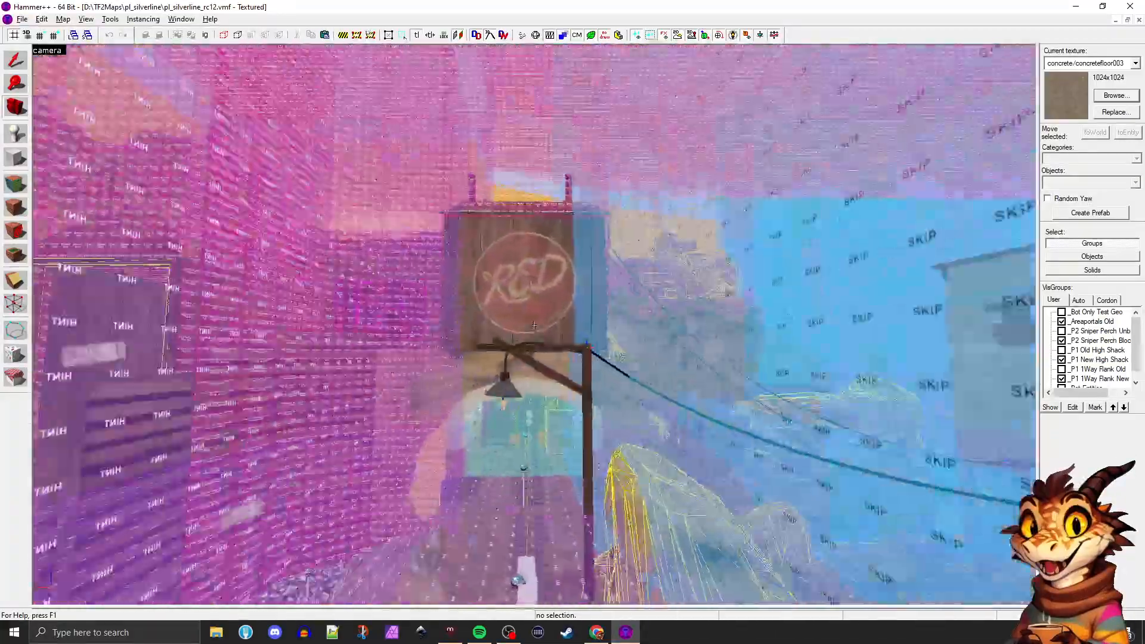
{"action": "key", "text": "w"}
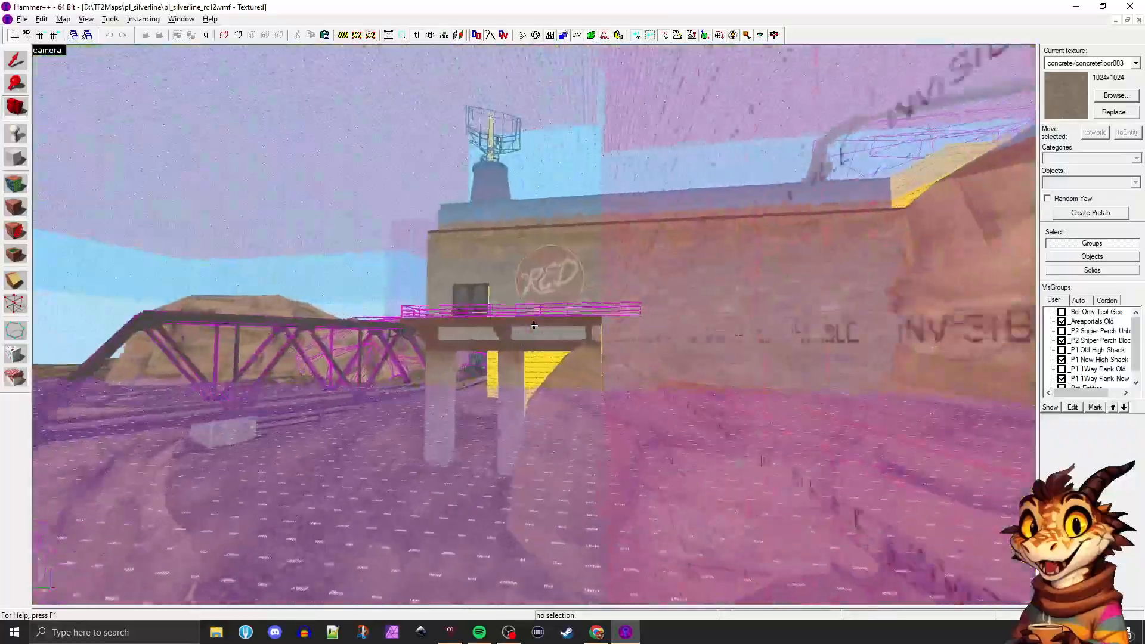
{"action": "key", "text": "w"}
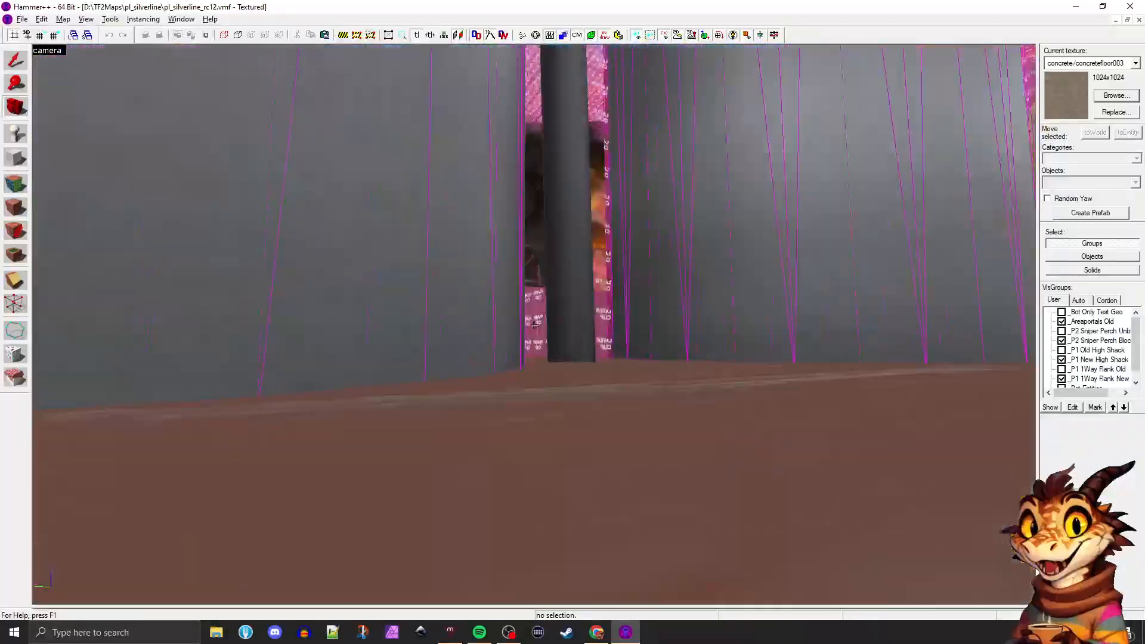
{"action": "key", "text": "w"}
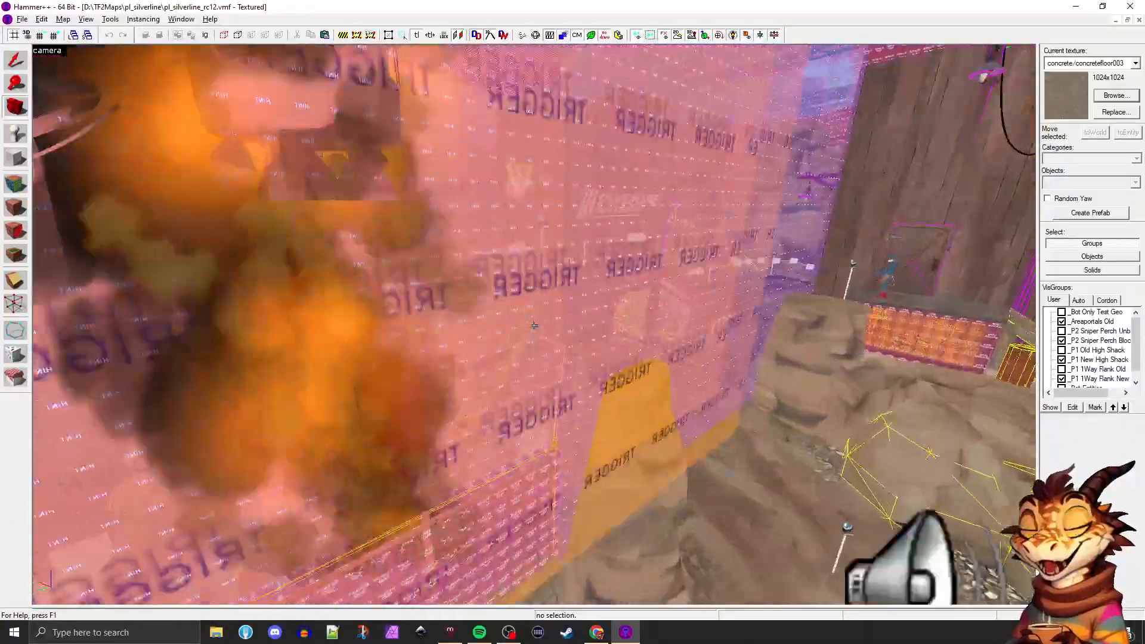
{"action": "key", "text": "w"}
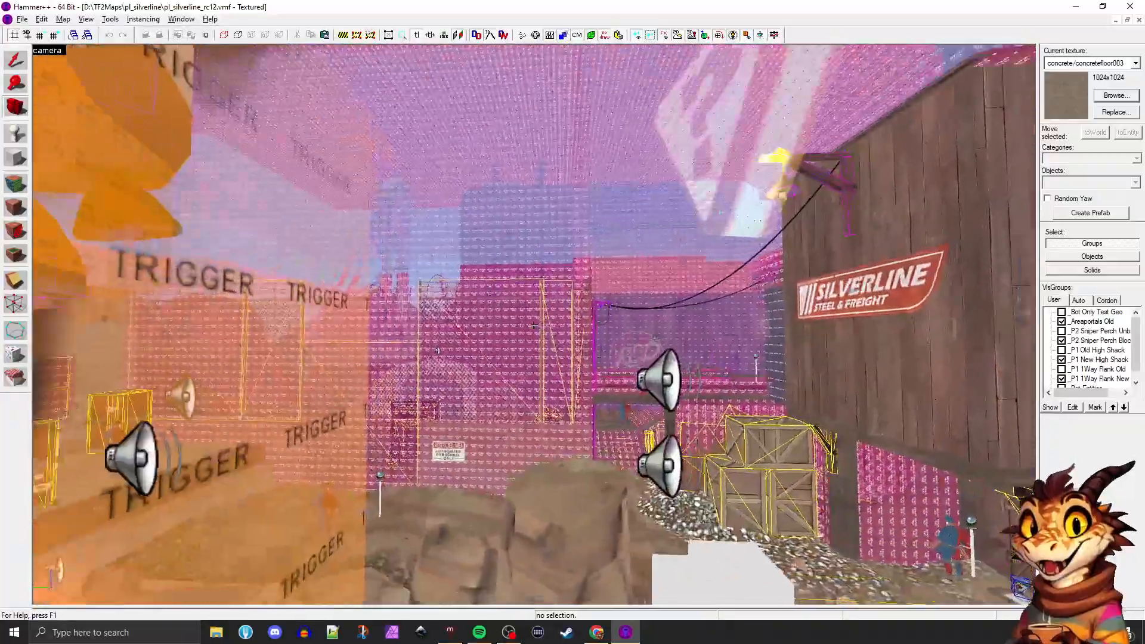
{"action": "key", "text": "w"}
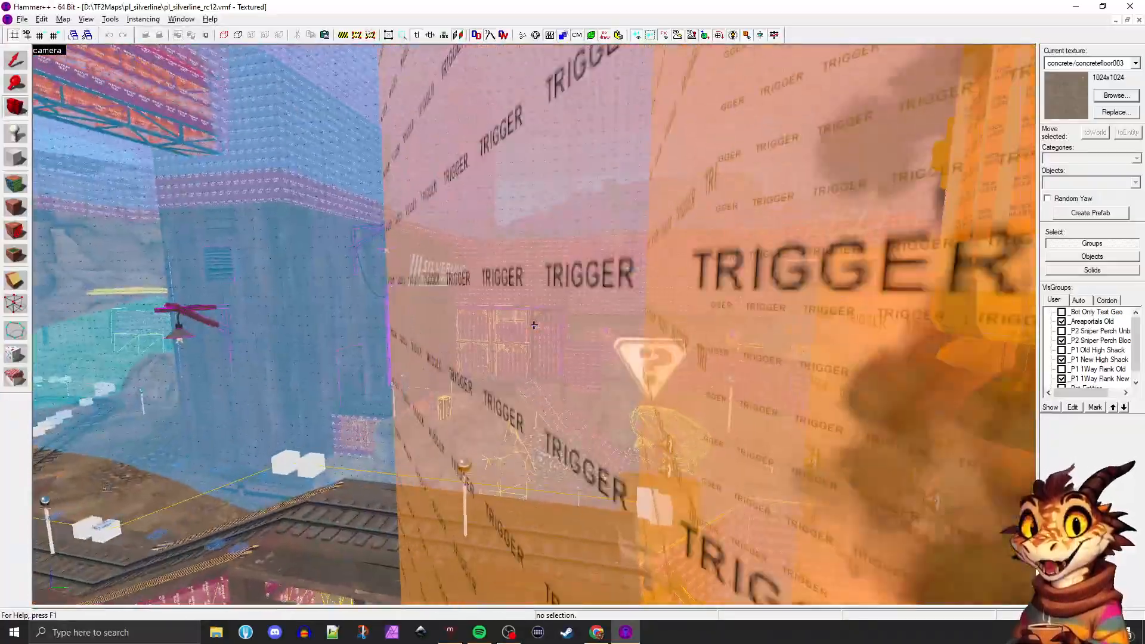
{"action": "key", "text": "w"}
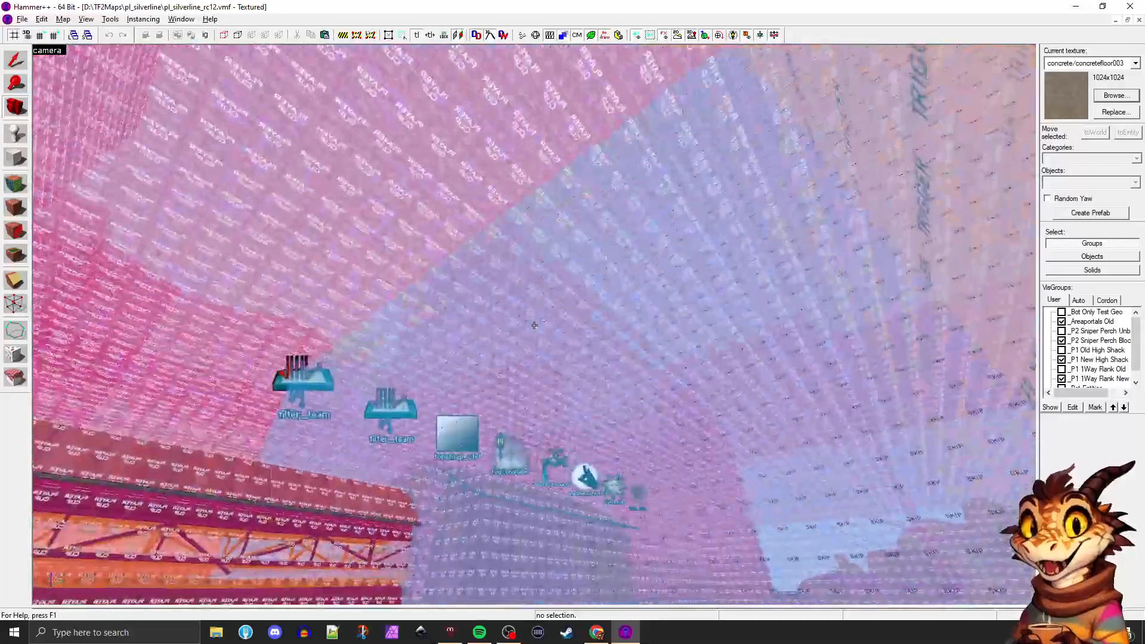
{"action": "key", "text": "d"}
{"action": "key", "text": "z"}
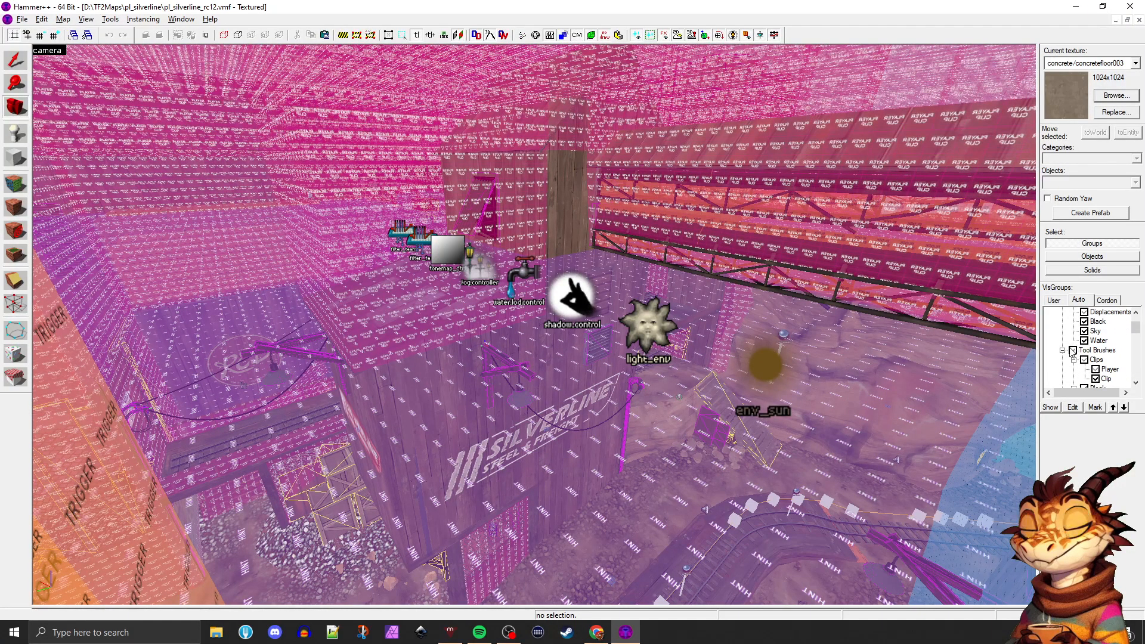
Hide all Tool Brushes through the automatic VisGroups and look over the user and automatic VisGroup lists
{"action": "left_click", "coordinate": [1072, 350]}
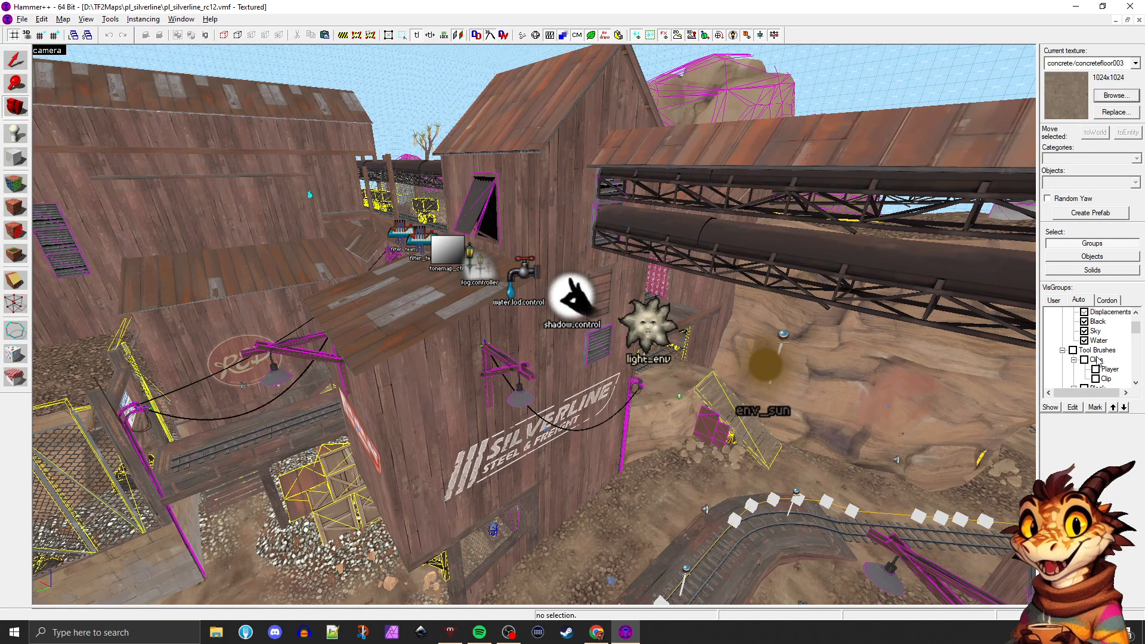
{"action": "left_click", "coordinate": [1067, 303]}
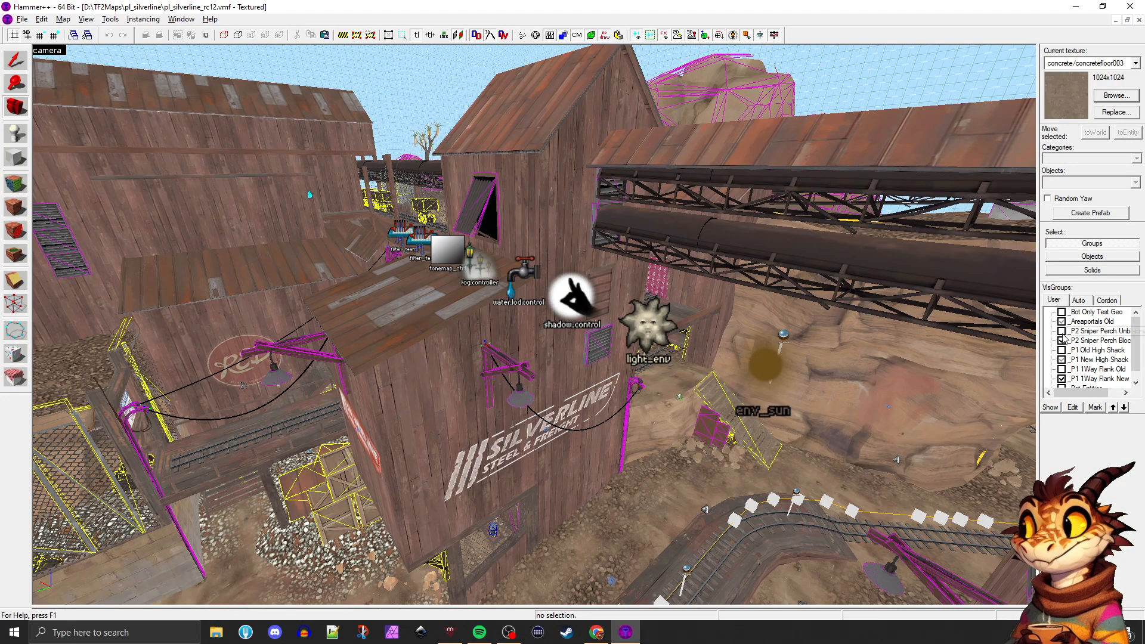
{"action": "scroll", "coordinate": [1084, 378], "scroll_direction": "down", "scroll_amount": 1}
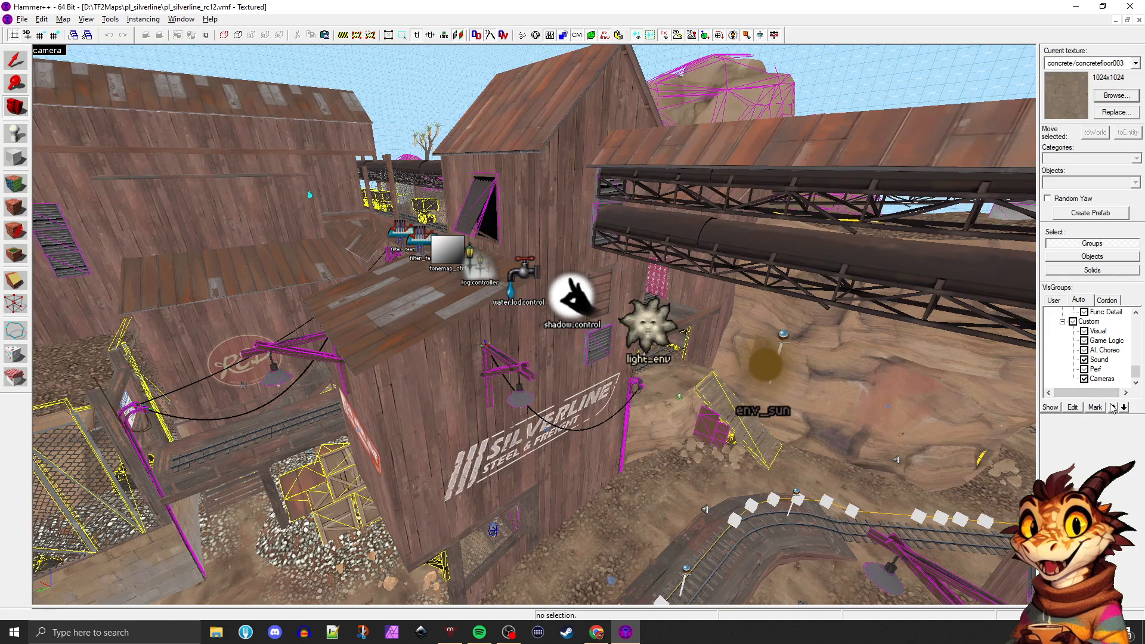
{"action": "left_click_drag", "start_coordinate": [1139, 373], "coordinate": [1136, 325]}
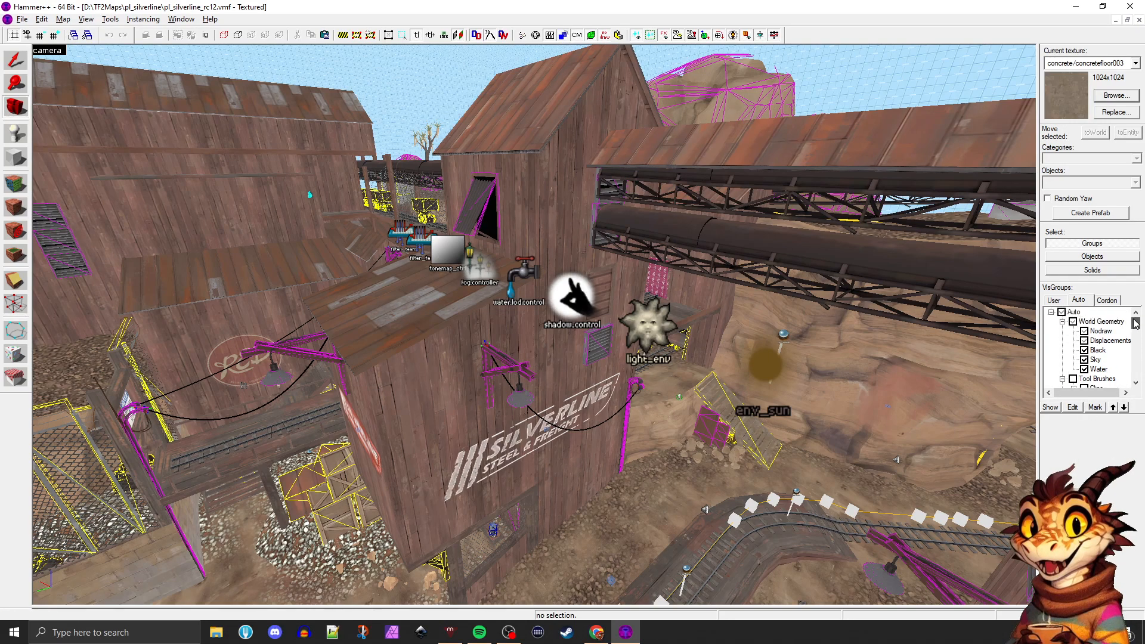
Toggle the Sky VisGroup off and back on to compare the map with and without its sky brushes
{"action": "left_click", "coordinate": [1086, 360]}
{"action": "left_click", "coordinate": [1087, 360]}
{"action": "left_click", "coordinate": [1086, 361]}
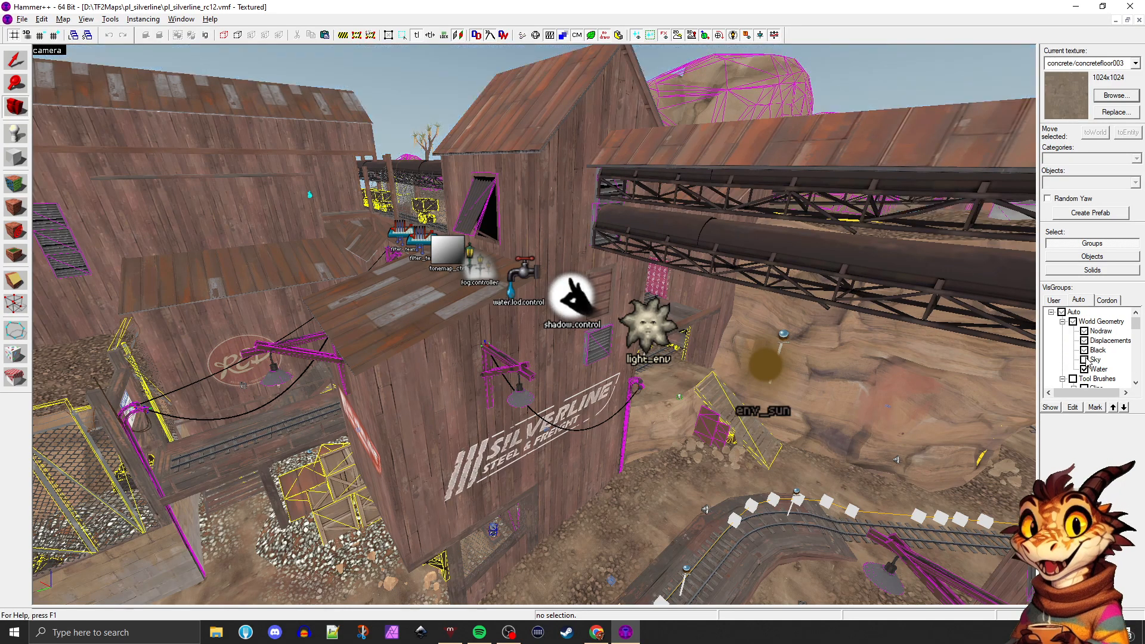
{"action": "left_click", "coordinate": [1087, 360]}
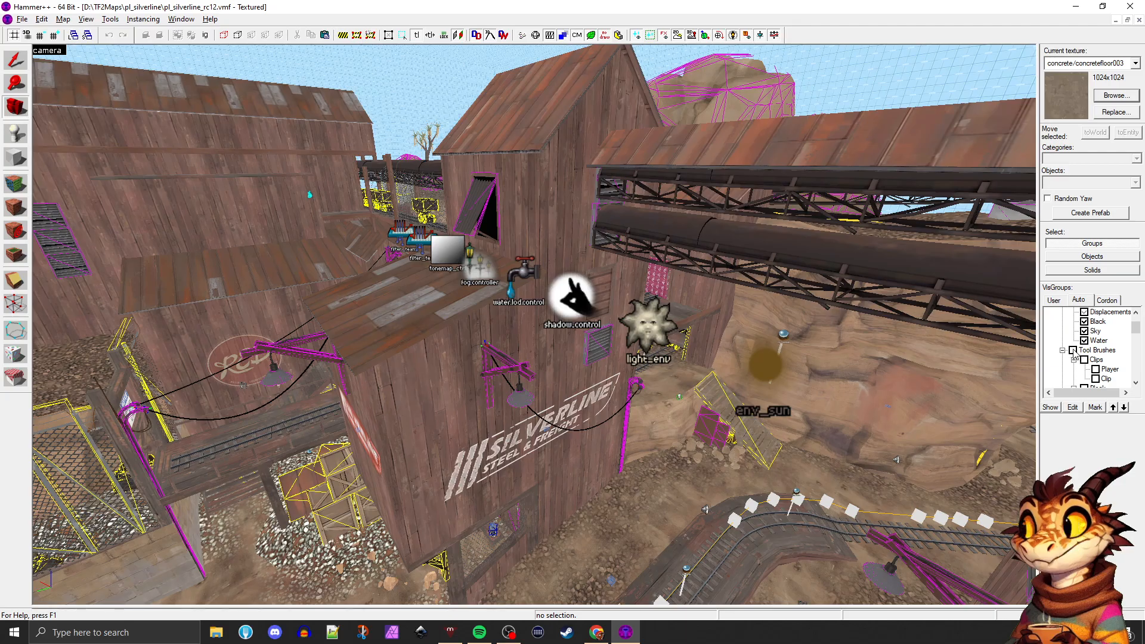
Show the Tool Brushes VisGroup again and review its clip and block subgroups with the explosion pit in view
{"action": "left_click", "coordinate": [1073, 350]}
{"action": "key", "text": "z"}
{"action": "key", "text": "w"}
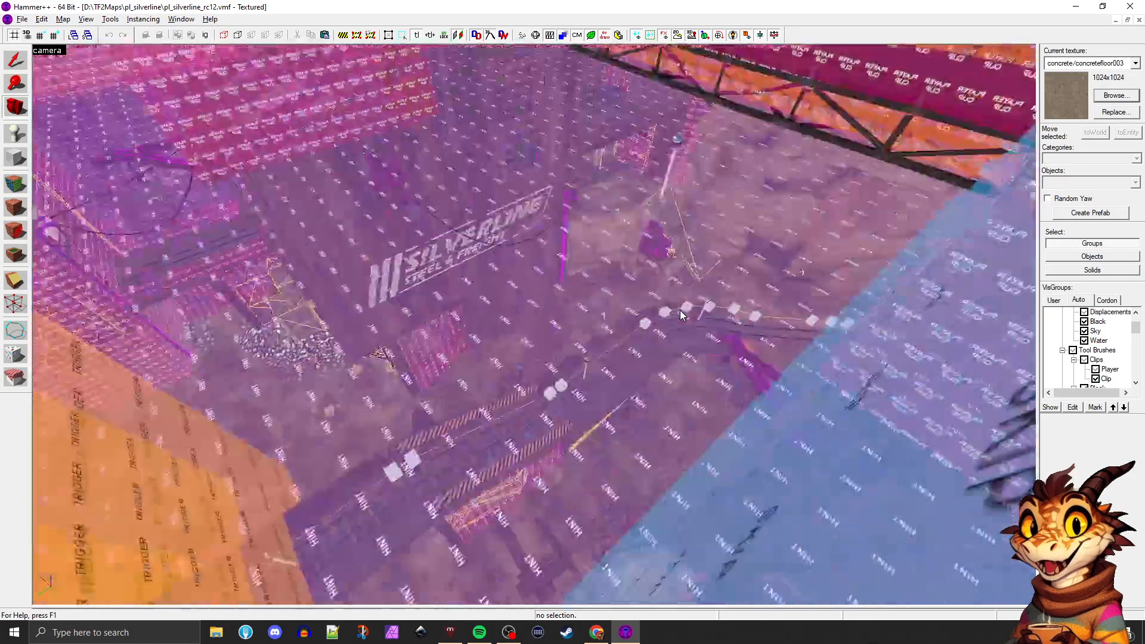
{"action": "key", "text": "z"}
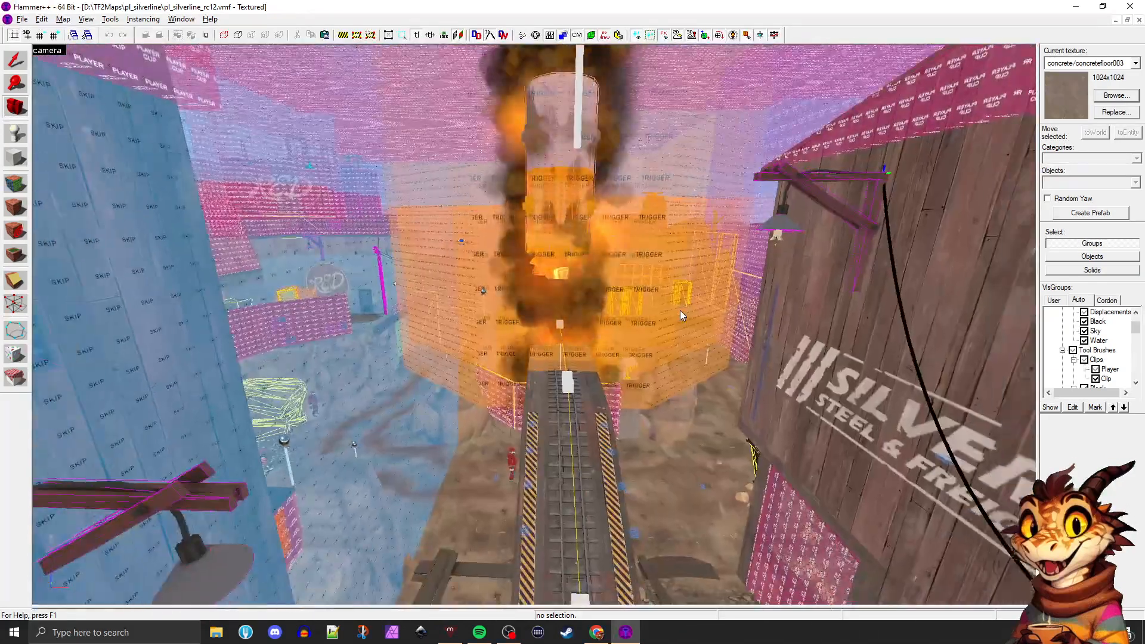
{"action": "left_click", "coordinate": [1075, 349]}
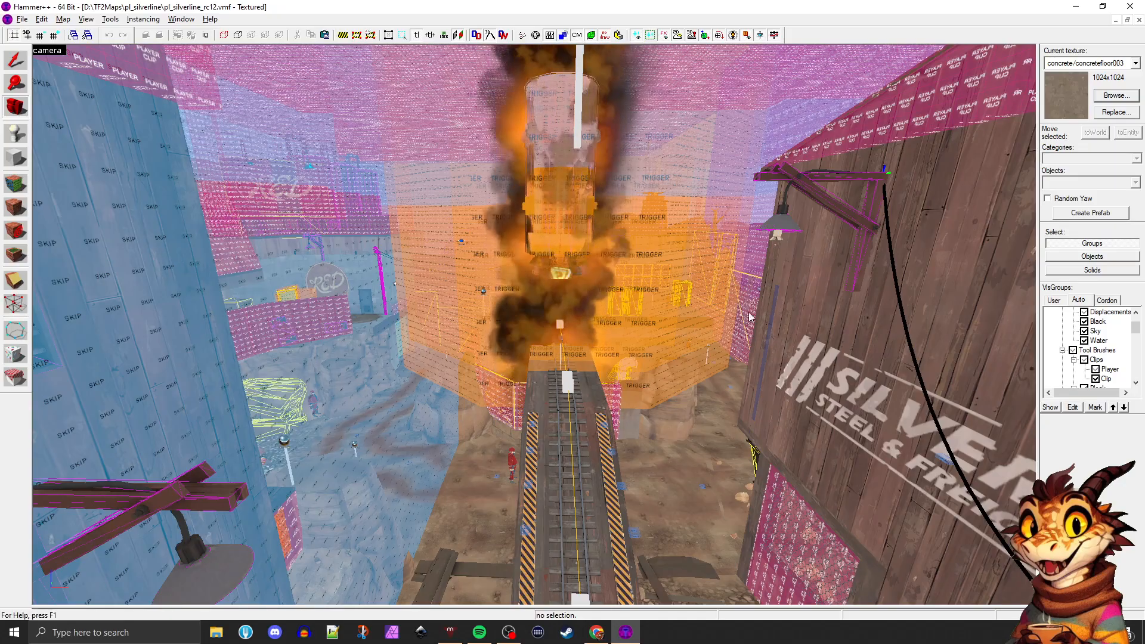
{"action": "scroll", "coordinate": [1016, 335], "scroll_direction": "down", "scroll_amount": 1}
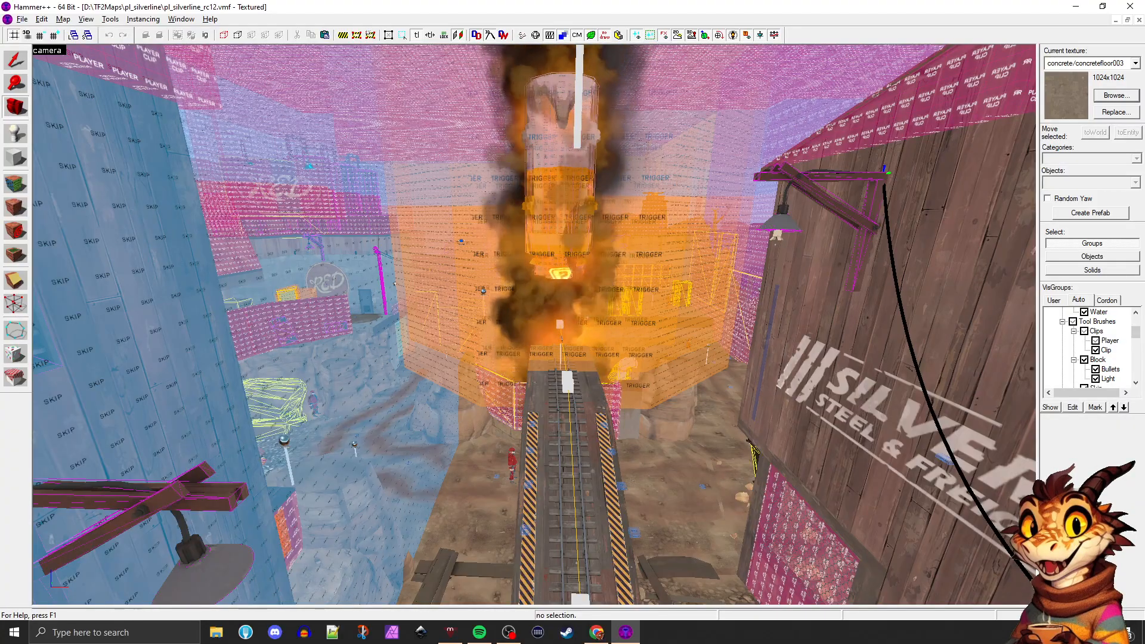
Use the Selection tool to inspect the skip brush group beside the track, followed by the trigger_multiple around the explosion pit
{"action": "left_click", "coordinate": [7, 53]}
{"action": "left_click", "coordinate": [398, 310]}
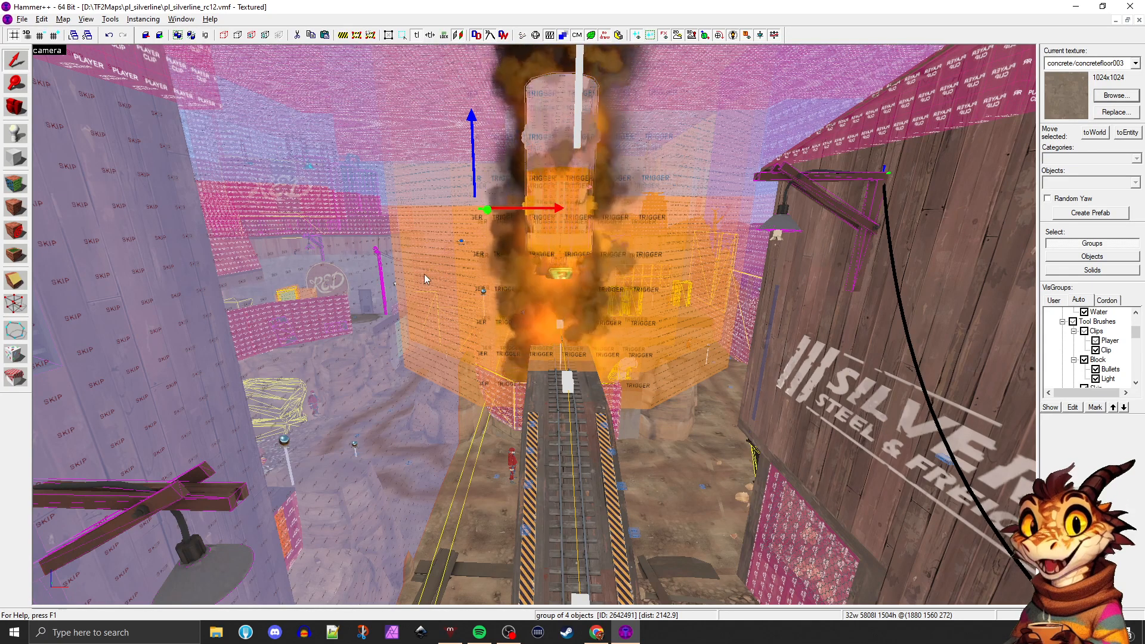
{"action": "left_click_drag", "start_coordinate": [376, 290], "coordinate": [376, 290]}
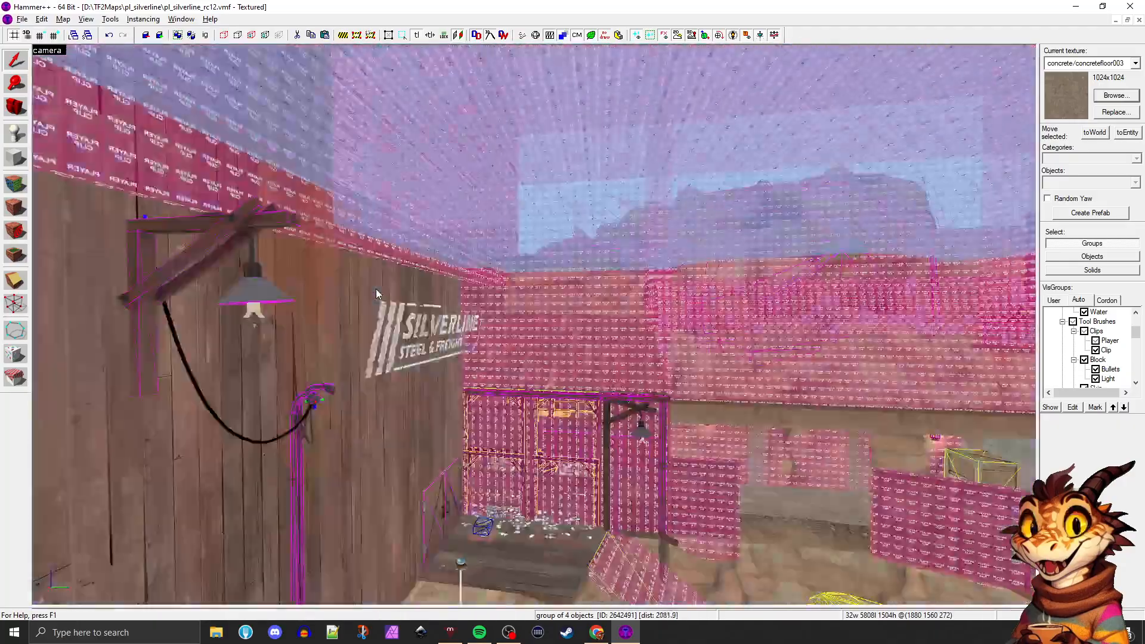
{"action": "key", "text": "w"}
{"action": "left_click_drag", "start_coordinate": [552, 318], "coordinate": [552, 318]}
{"action": "left_click", "coordinate": [515, 374]}
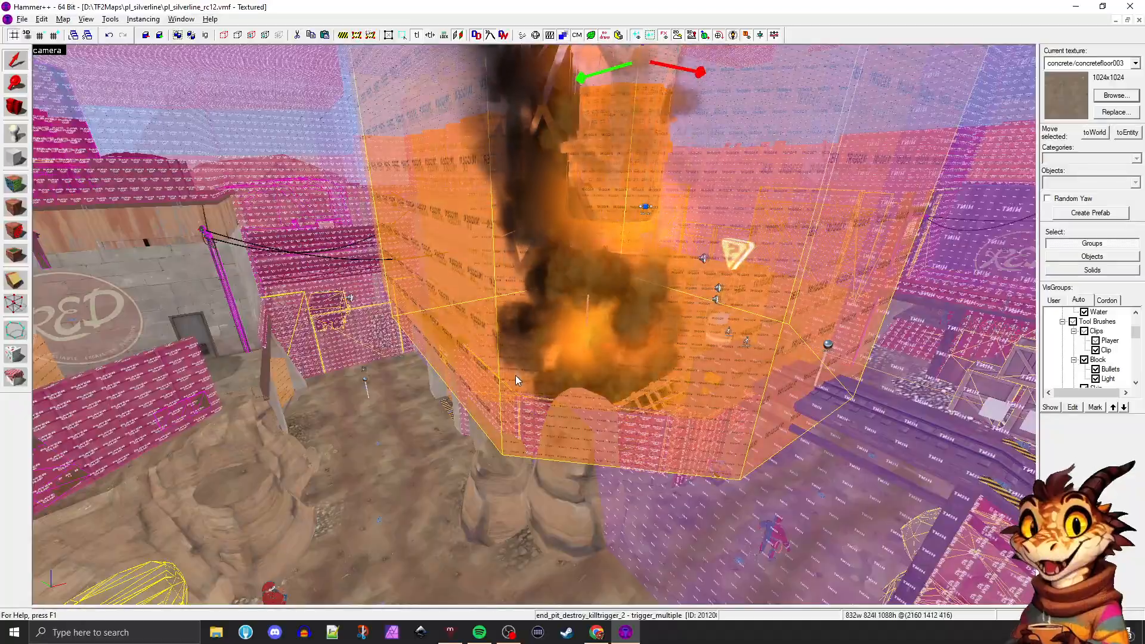
Select the clip-covered solid beneath the wooden platform on the rocks beside the track
{"action": "key", "text": "w"}
{"action": "left_click_drag", "start_coordinate": [515, 374], "coordinate": [515, 374]}
{"action": "key", "text": "d"}
{"action": "key", "text": "w"}
{"action": "key", "text": "w"}
{"action": "key", "text": "w"}
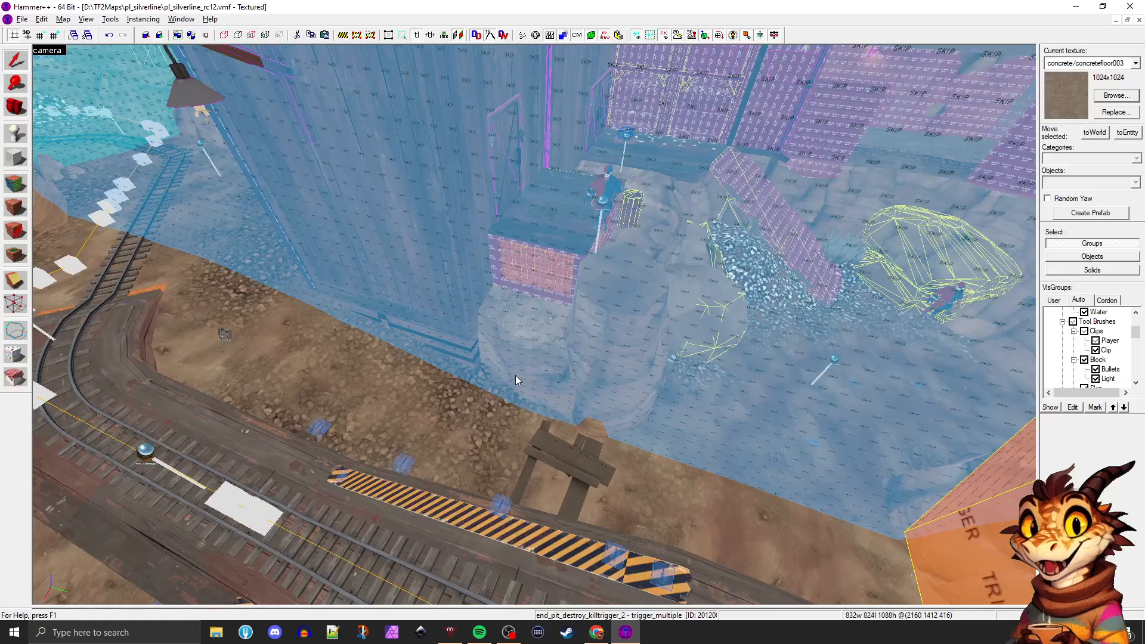
{"action": "left_click_drag", "start_coordinate": [515, 374], "coordinate": [515, 375]}
{"action": "left_click", "coordinate": [519, 311]}
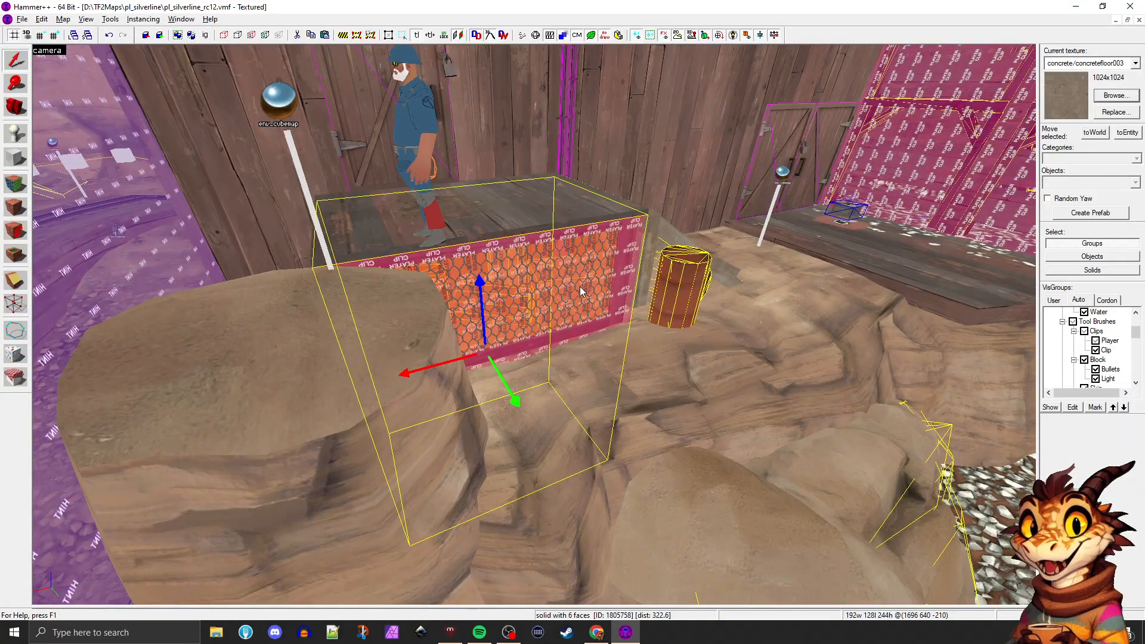
Fly around the explosion pit, neighbouring buildings and rail tunnel to examine the surrounding skip, hint and player clip brushes
{"action": "left_click_drag", "start_coordinate": [579, 286], "coordinate": [579, 286]}
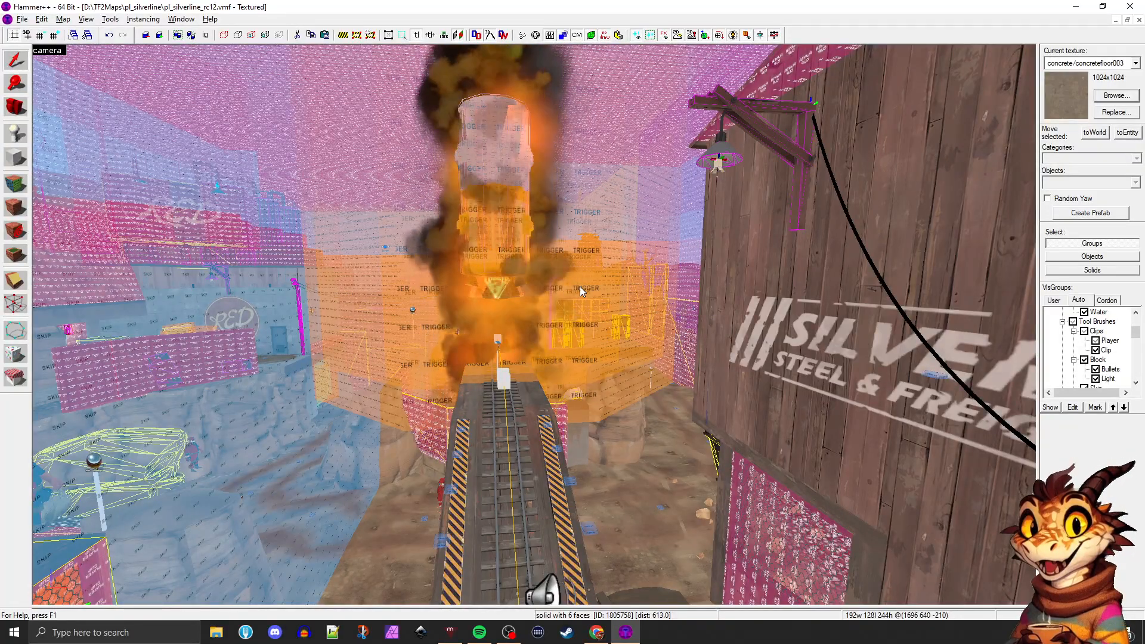
{"action": "left_click_drag", "start_coordinate": [579, 286], "coordinate": [580, 286]}
{"action": "key", "text": "s"}
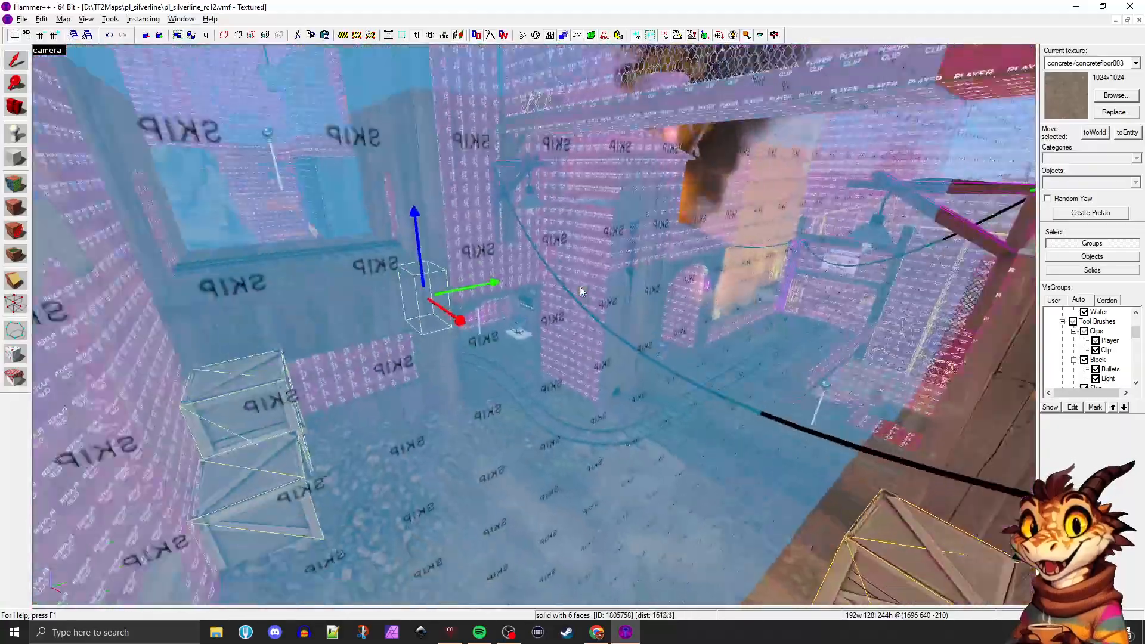
{"action": "key", "text": "w"}
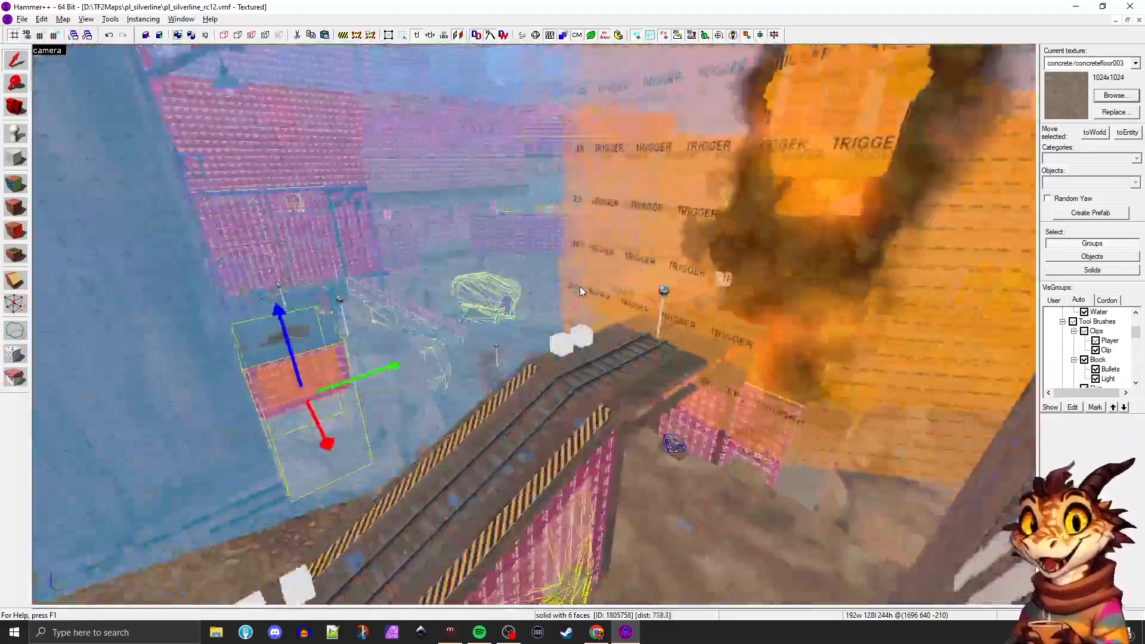
{"action": "key", "text": "w"}
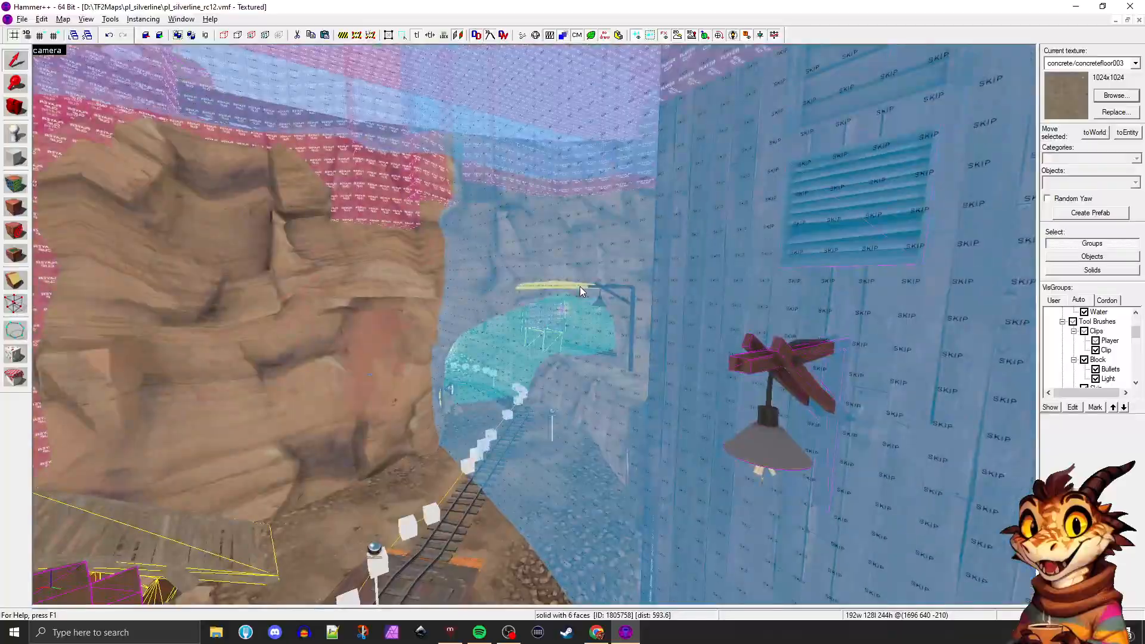
{"action": "key", "text": "w"}
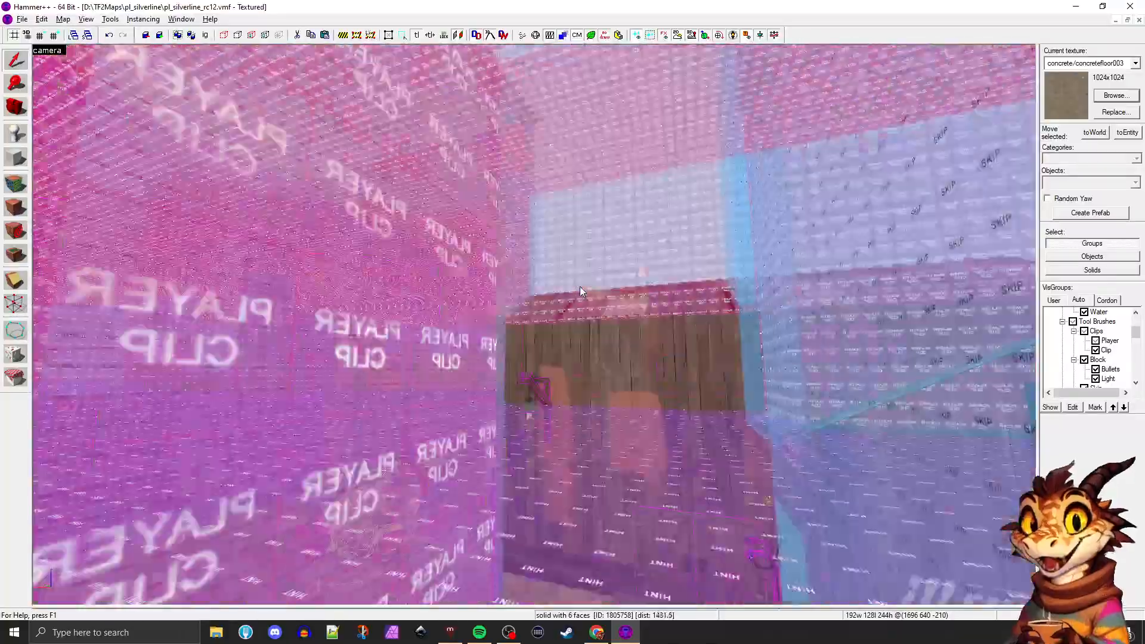
Fly through the Silverline buildings and along the track to examine the surrounding hint, area portal, skip, player clip and trigger brushes
{"action": "key", "text": "w"}
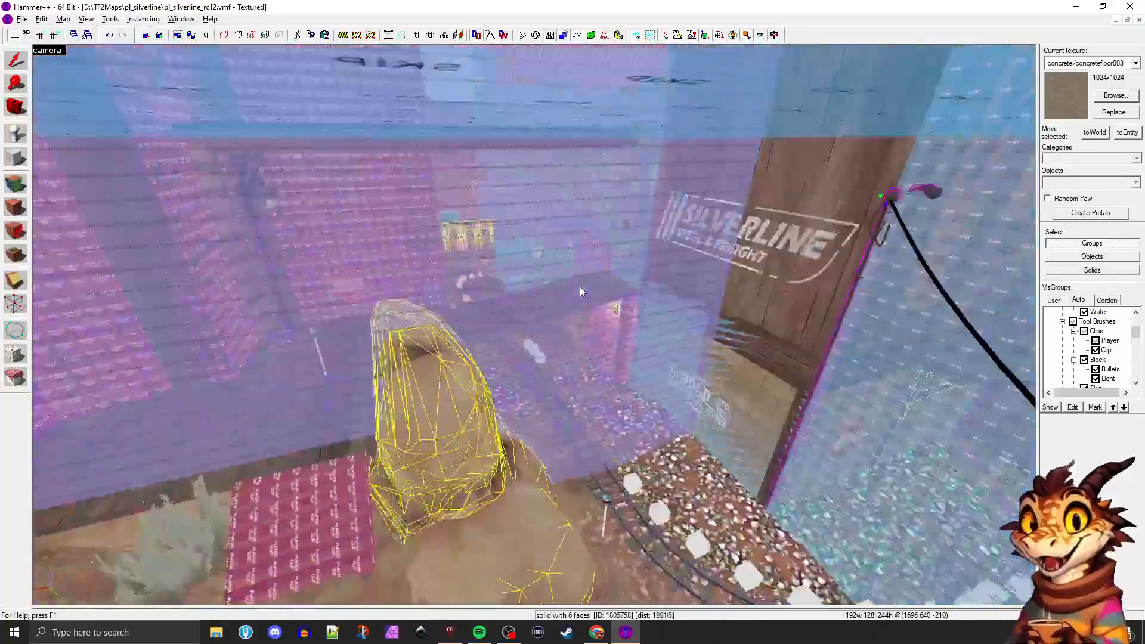
{"action": "key", "text": "w"}
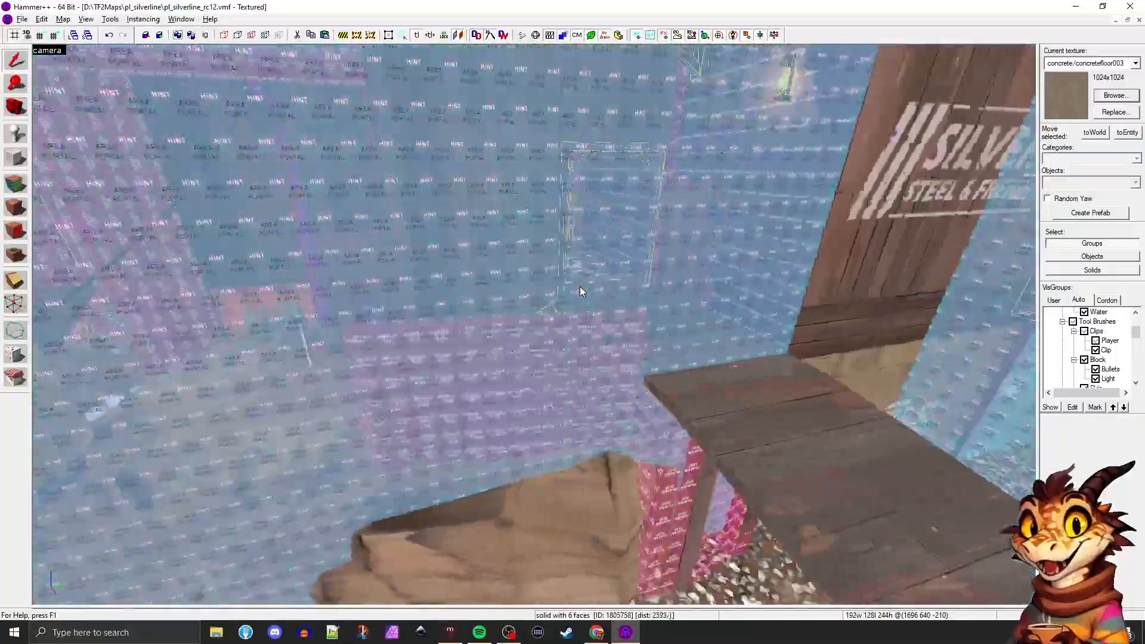
{"action": "key", "text": "s"}
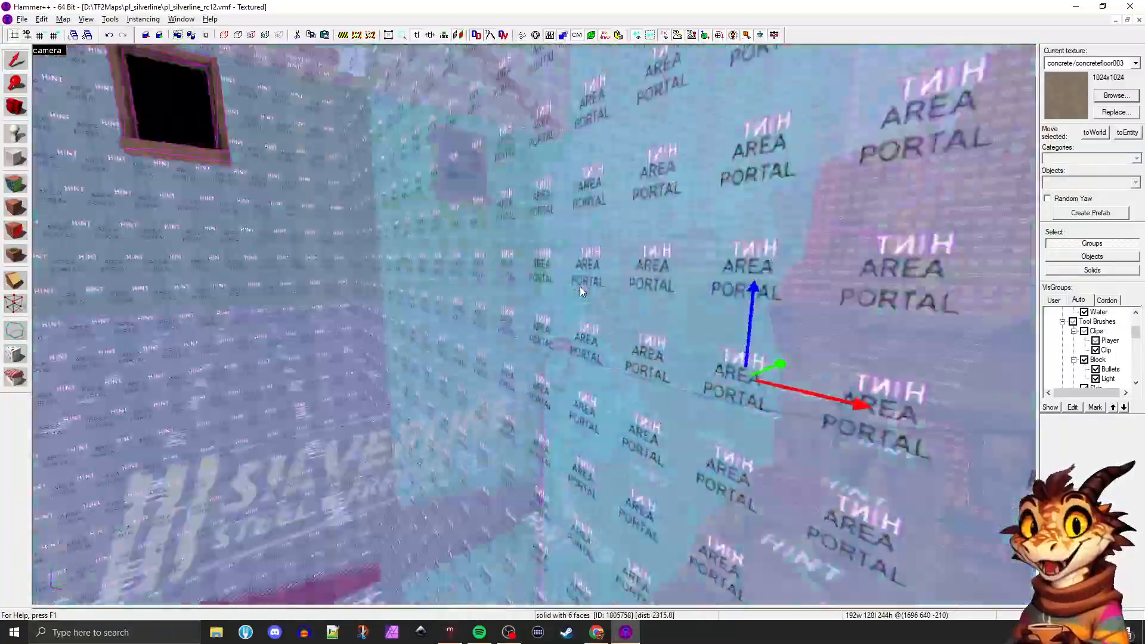
{"action": "key", "text": "w"}
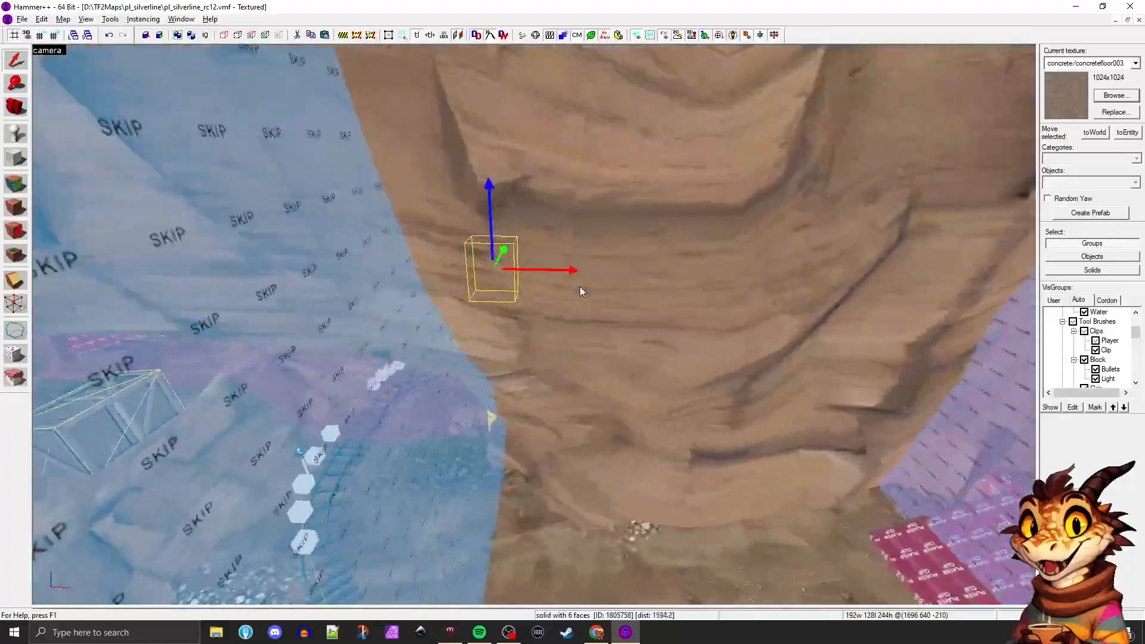
{"action": "key", "text": "w"}
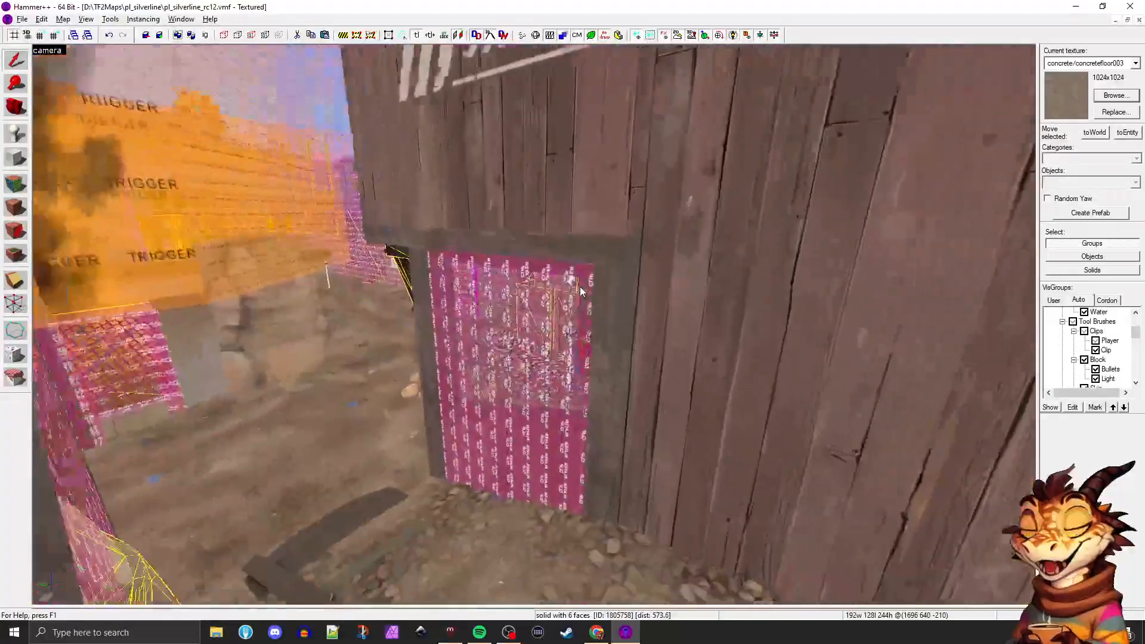
{"action": "key", "text": "s"}
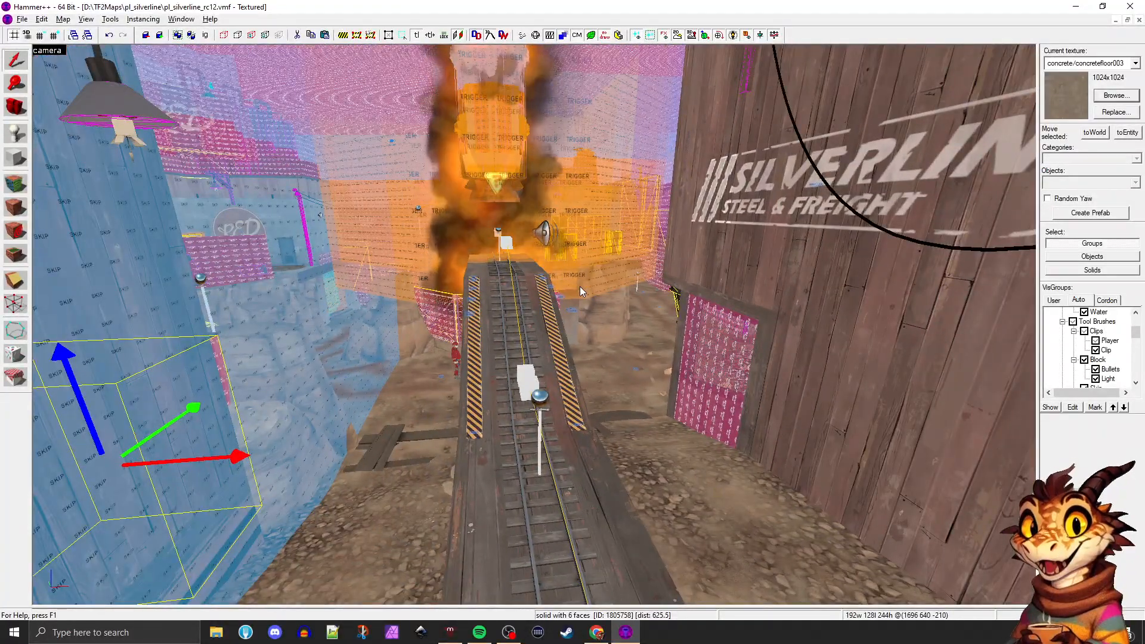
{"action": "key", "text": "w"}
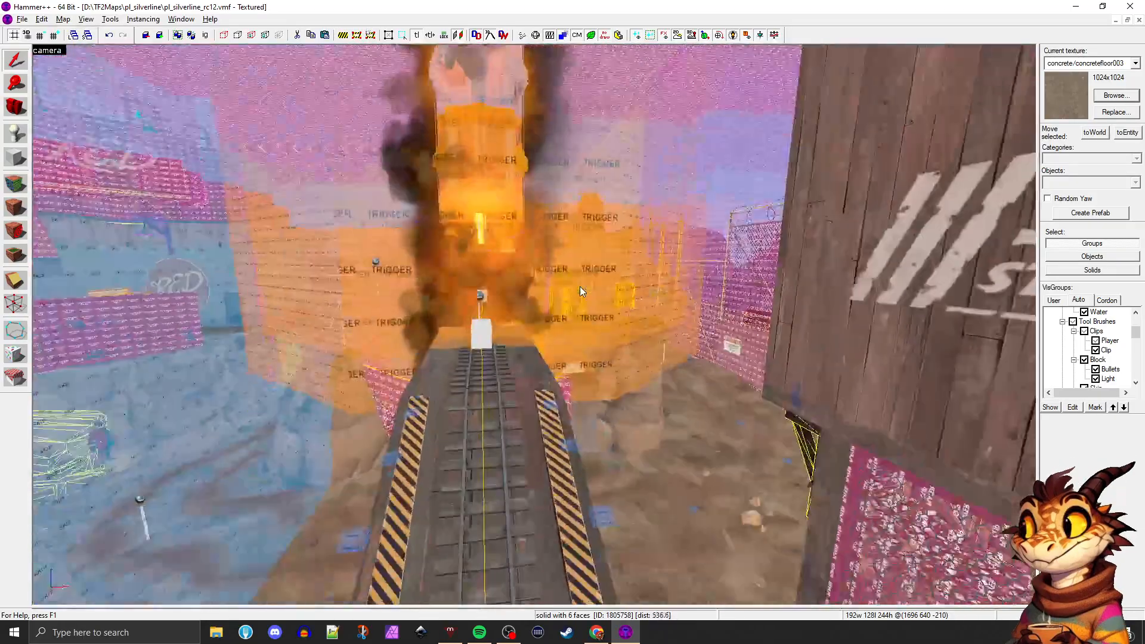
{"action": "key", "text": "s"}
{"action": "key", "text": "z"}
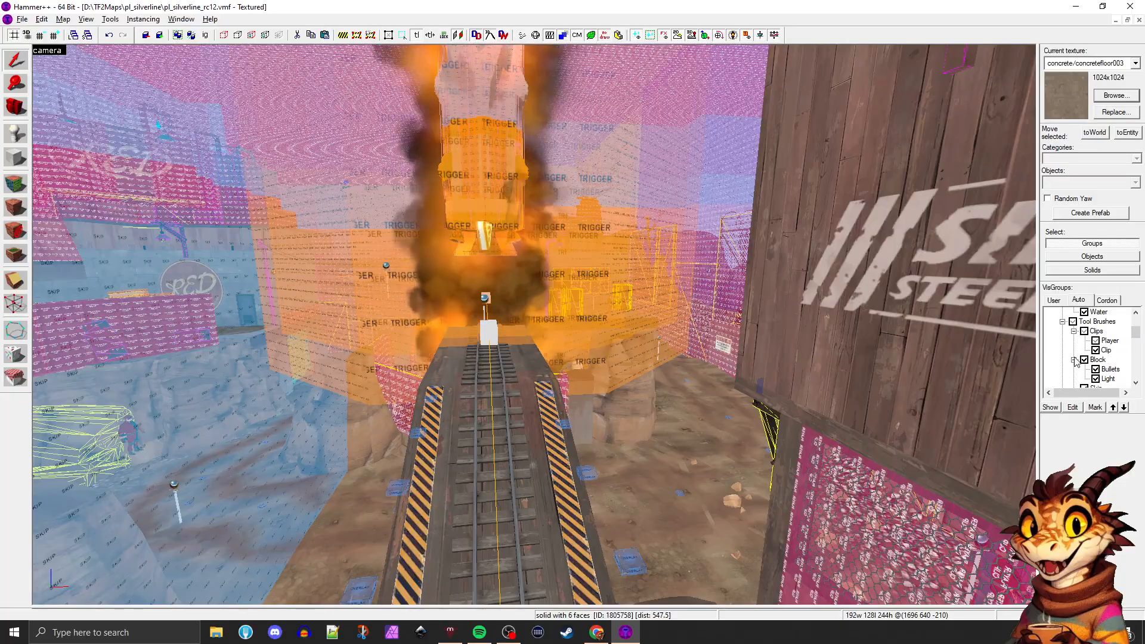
Hide the Tool Brushes VisGroup and select the rock group beside the raised track near the explosion pit
{"action": "scroll", "coordinate": [1064, 358], "scroll_direction": "up", "scroll_amount": 1}
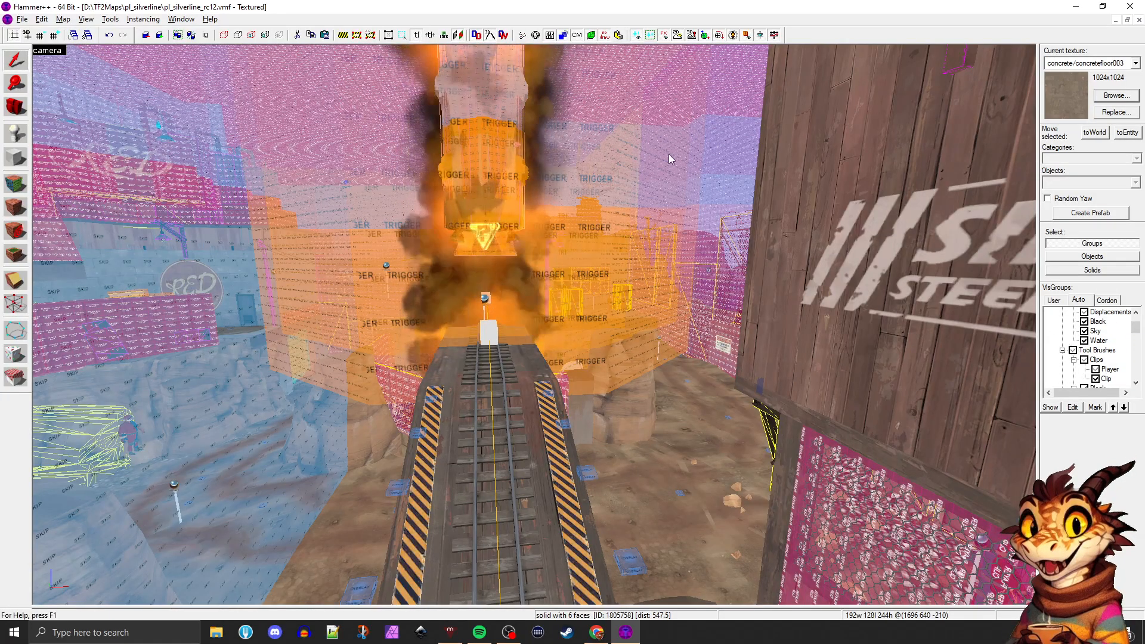
{"action": "left_click", "coordinate": [1073, 351]}
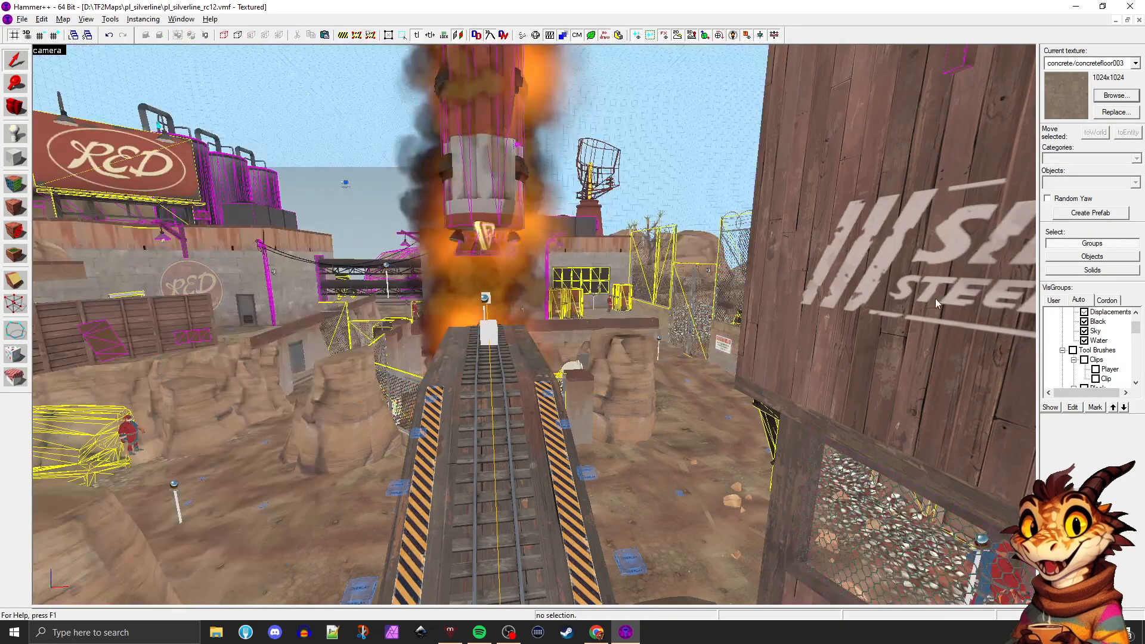
{"action": "left_click", "coordinate": [602, 346]}
{"action": "key", "text": "z"}
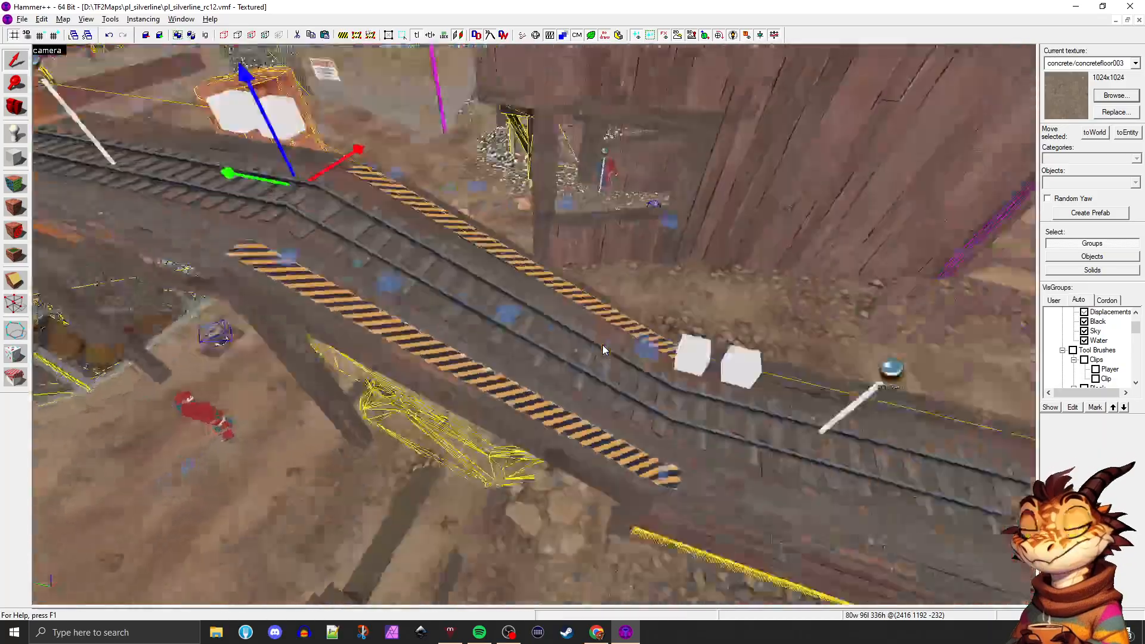
Fly around the explosion pit, curved track and Silverline buildings to examine the area without its tool brushes
{"action": "key", "text": "d"}
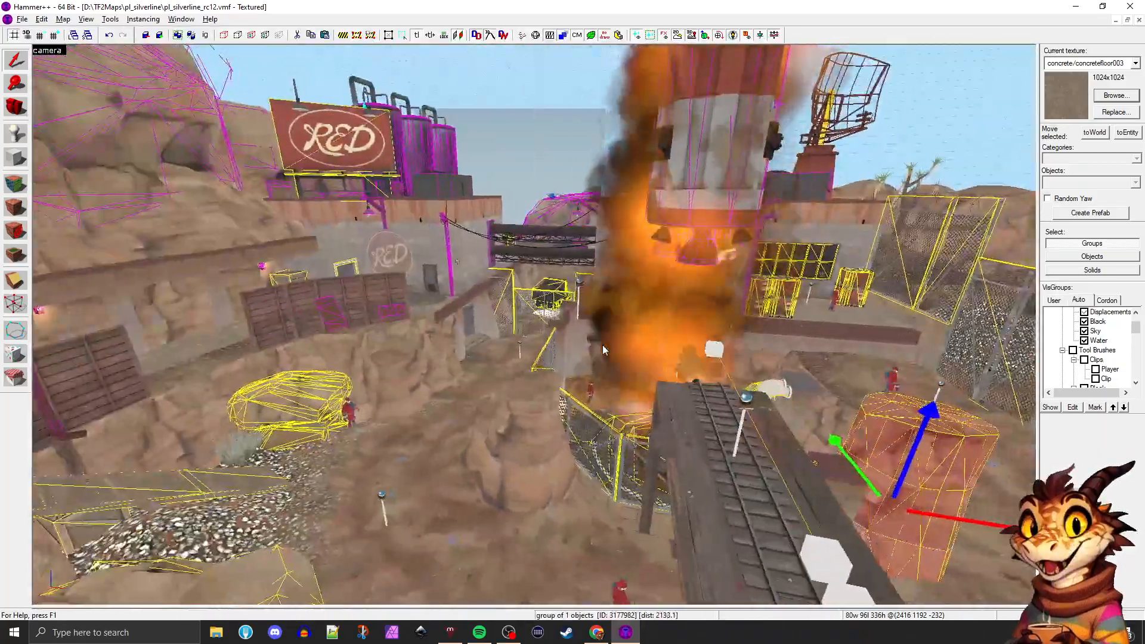
{"action": "key", "text": "d"}
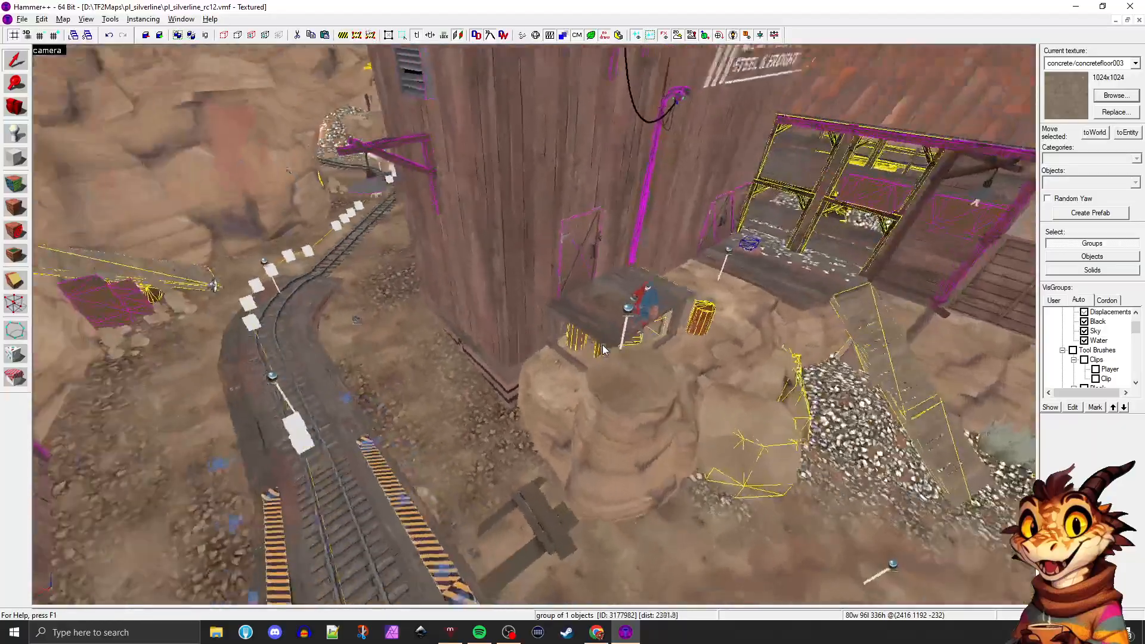
{"action": "key", "text": "d"}
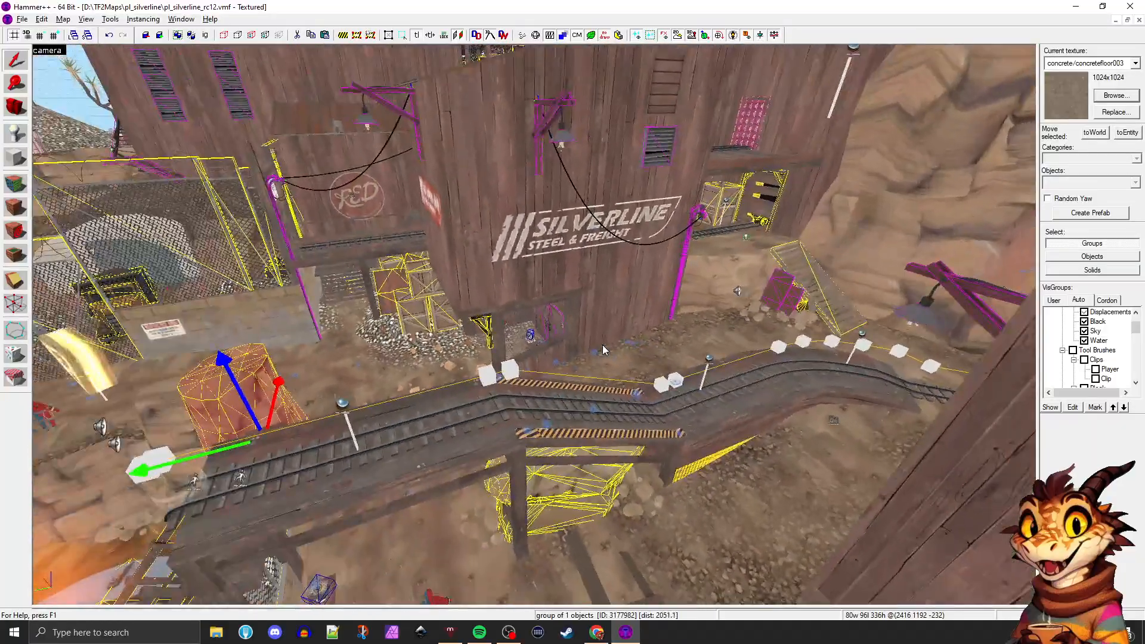
{"action": "key", "text": "z"}
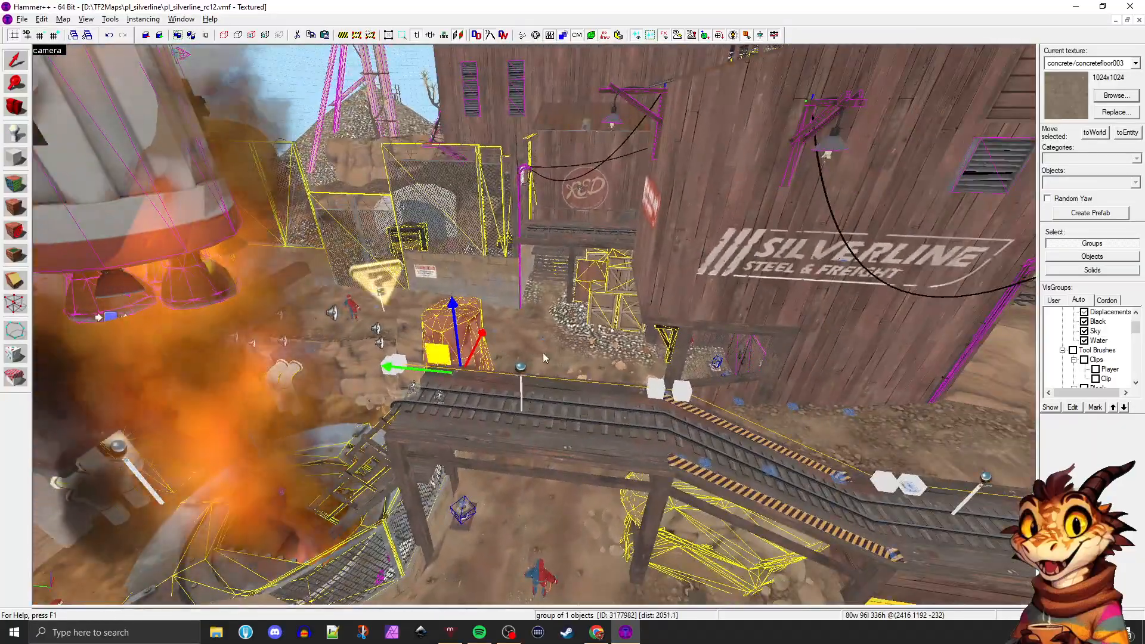
{"action": "key", "text": "z"}
{"action": "key", "text": "d"}
{"action": "key", "text": "z"}
Select the static prop beside the ramp, followed by the lighting_rock_2 info_lighting entity on the rock ledge above it
{"action": "key", "text": "z"}
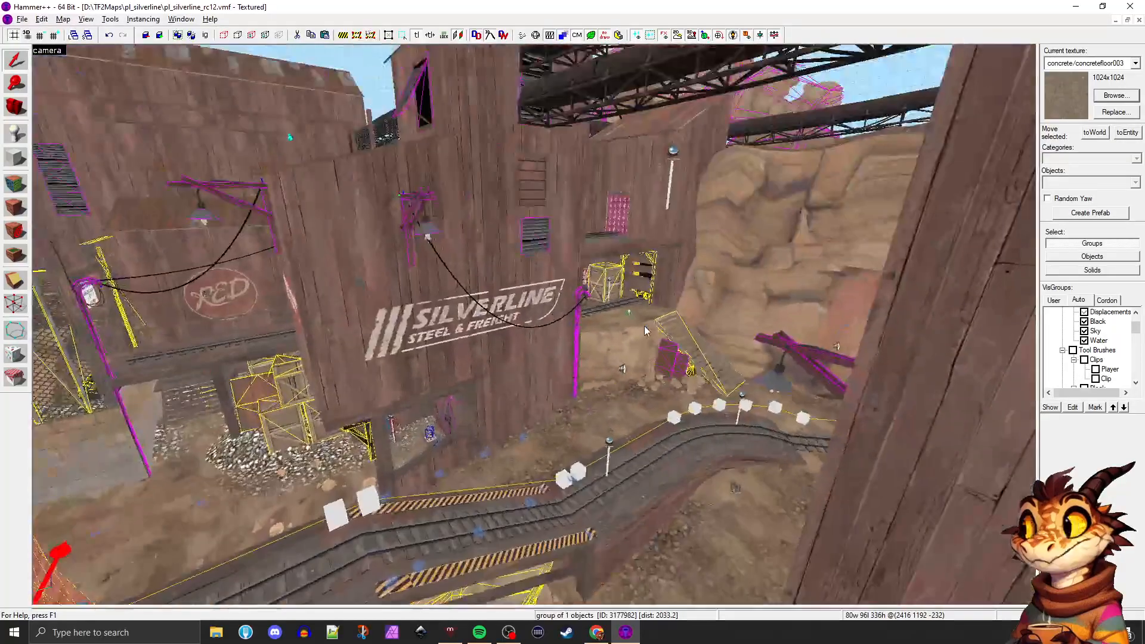
{"action": "key", "text": "z"}
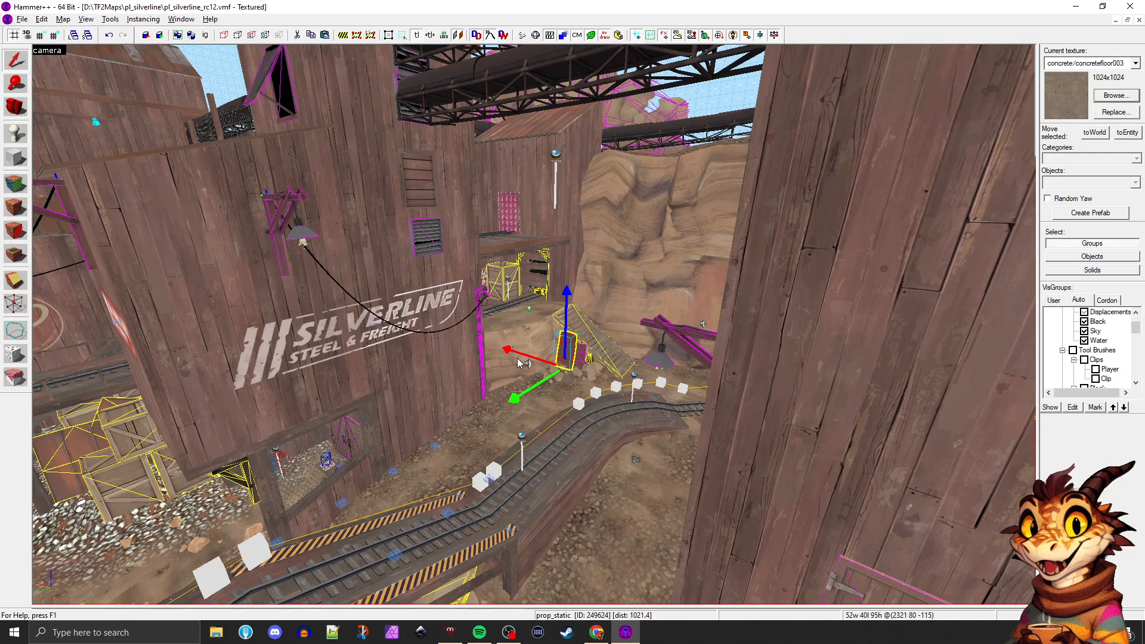
{"action": "left_click", "coordinate": [525, 309]}
{"action": "key", "text": "w"}
{"action": "key", "text": "a"}
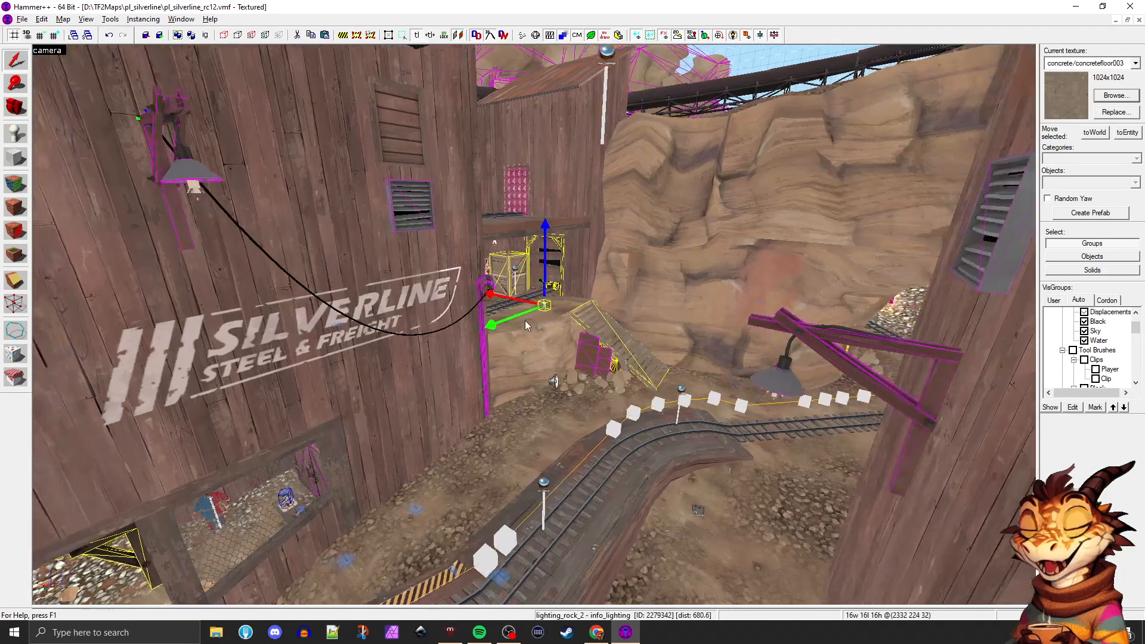
{"action": "key", "text": "s"}
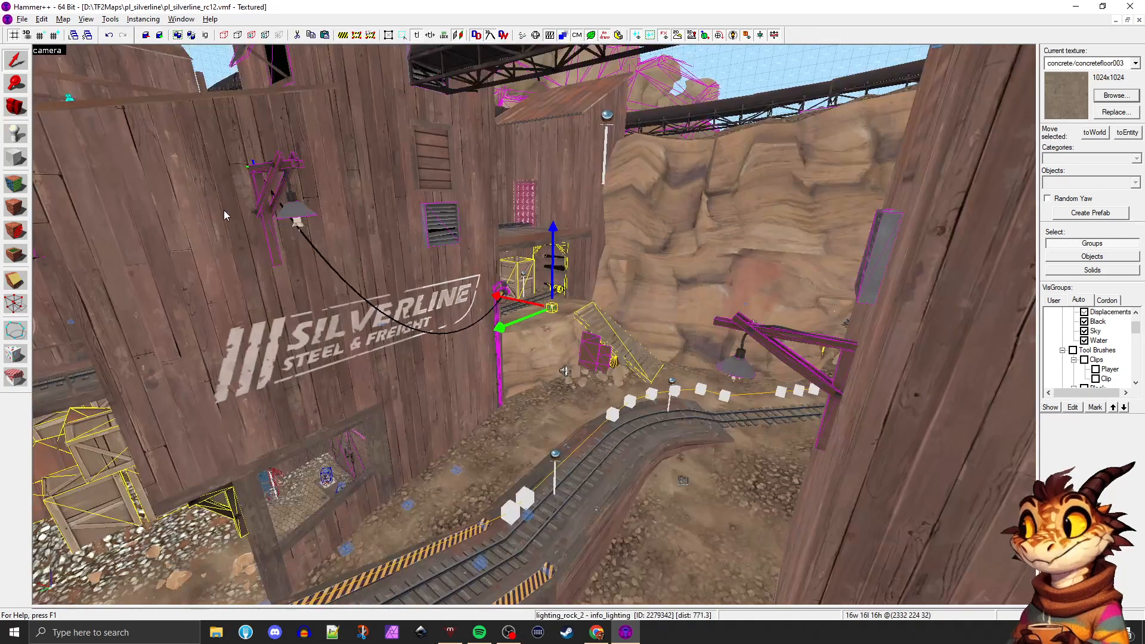
Survey the buildings and track from above and find the row of environment control entities floating between the buildings
{"action": "key", "text": "z"}
{"action": "key", "text": "d"}
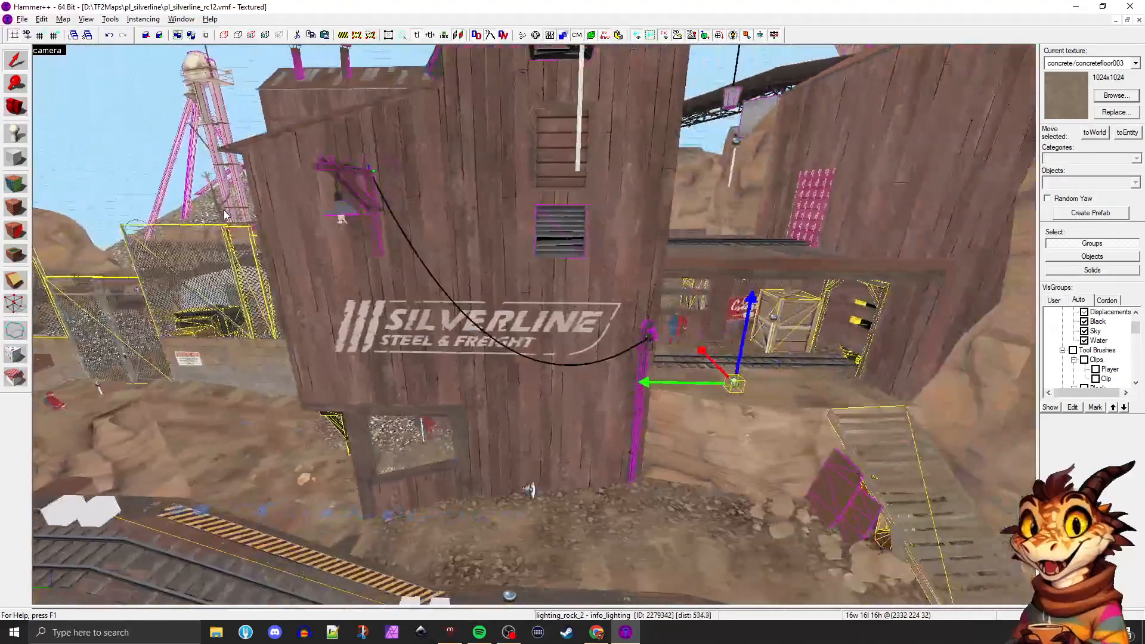
{"action": "key", "text": "z"}
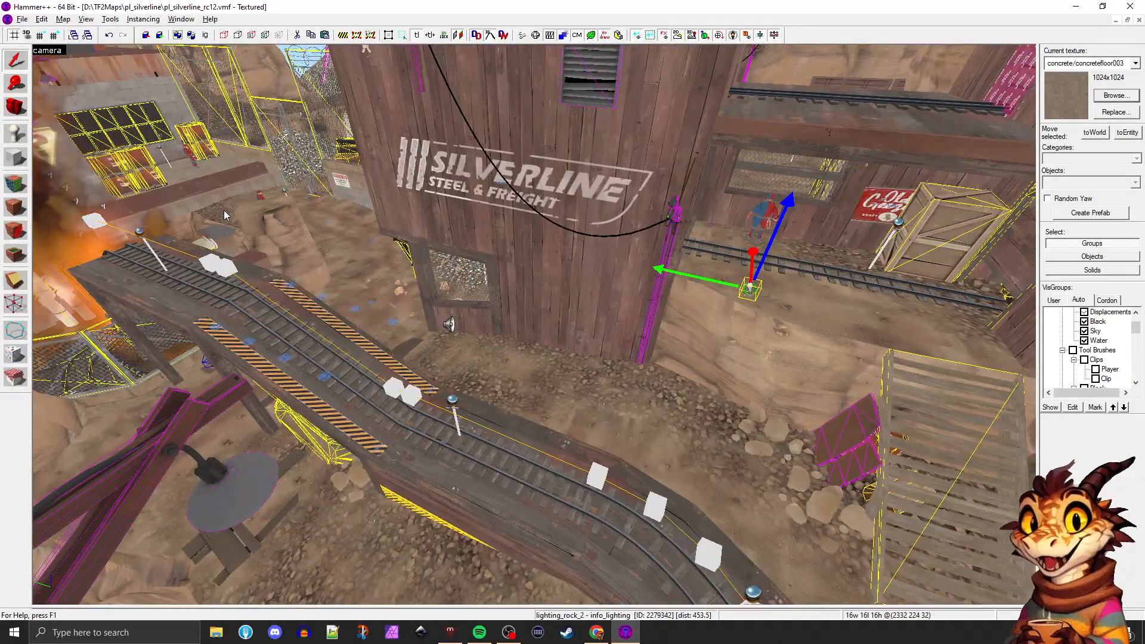
{"action": "key", "text": "z"}
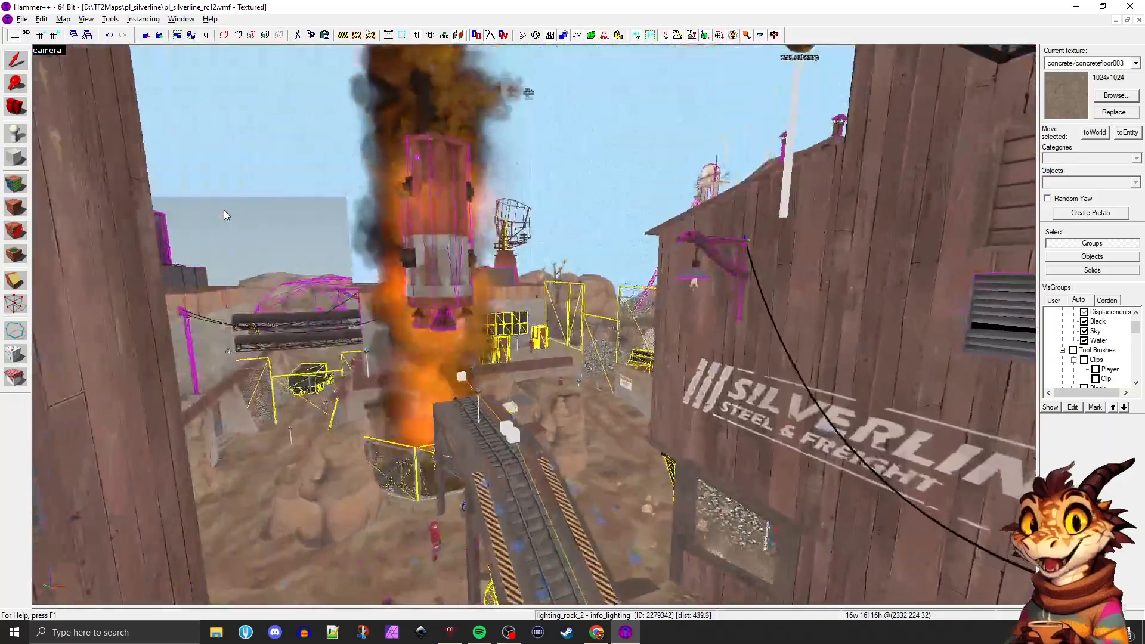
{"action": "key", "text": "w"}
{"action": "key", "text": "s"}
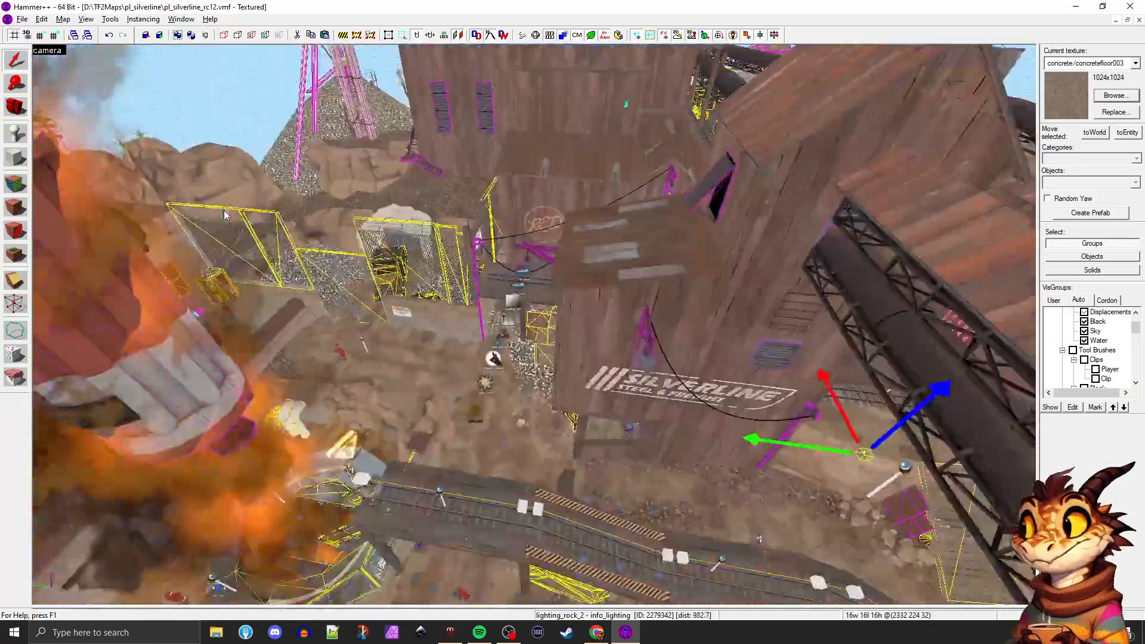
{"action": "key", "text": "w"}
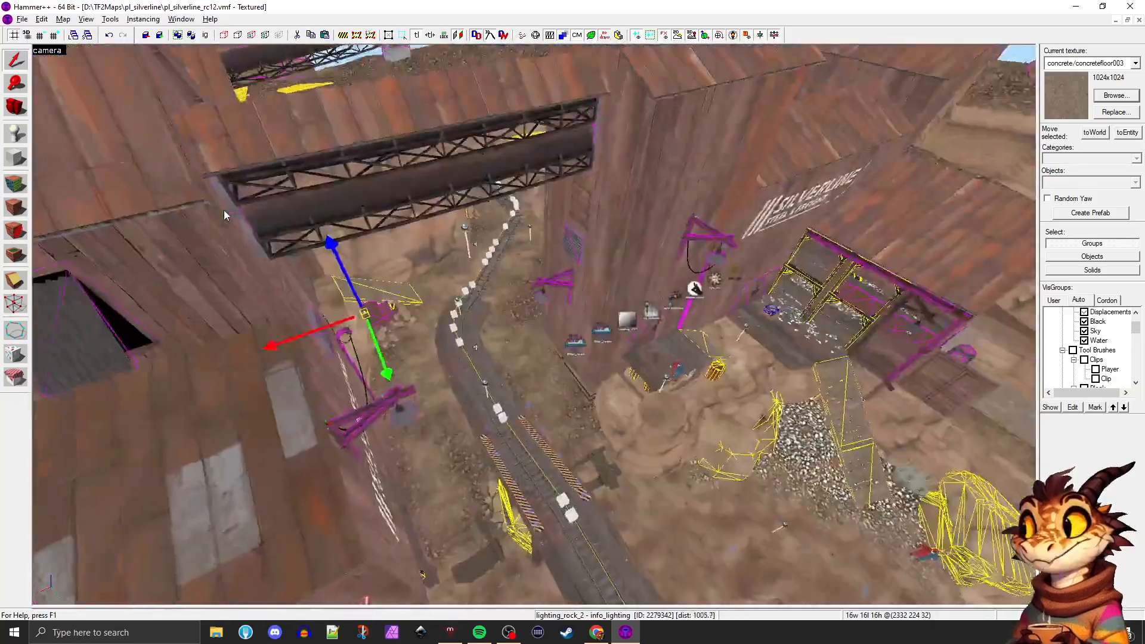
{"action": "key", "text": "d"}
{"action": "key", "text": "z"}
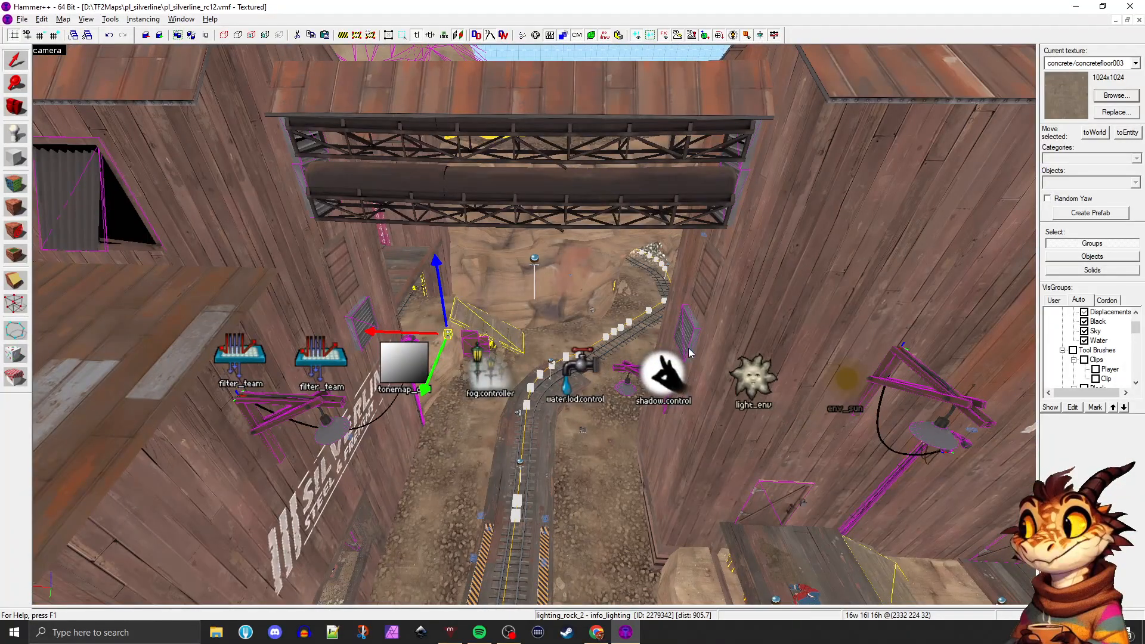
Inspect the light_environment and env_sun entities at the end of the environment control row above the track
{"action": "left_click", "coordinate": [667, 375]}
{"action": "left_click", "coordinate": [752, 379]}
{"action": "key", "text": "w"}
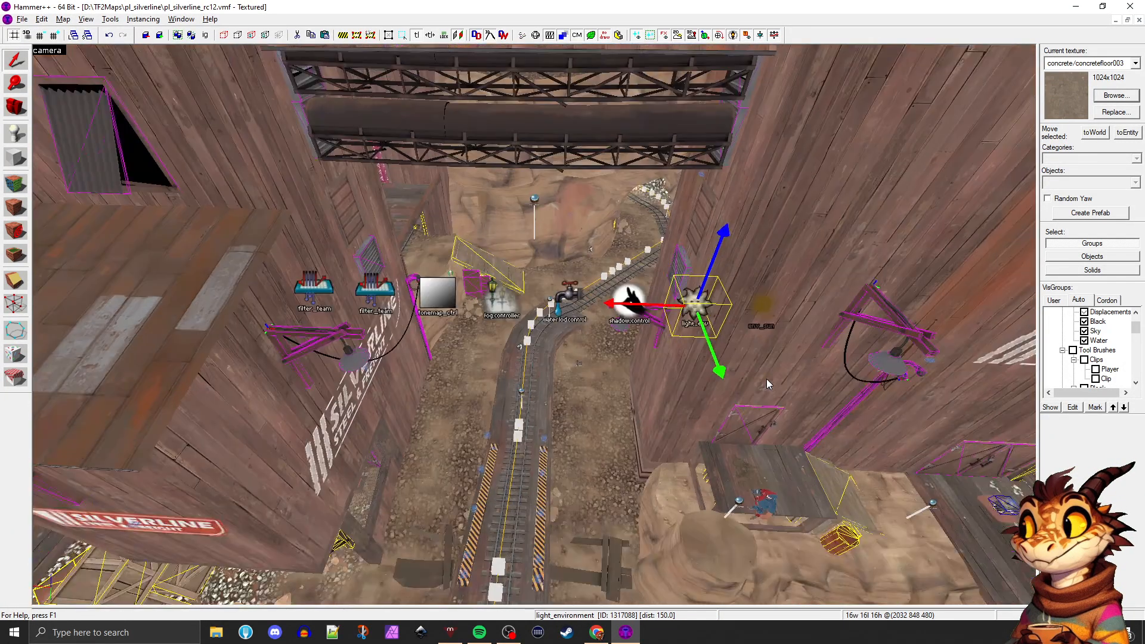
{"action": "key", "text": "z"}
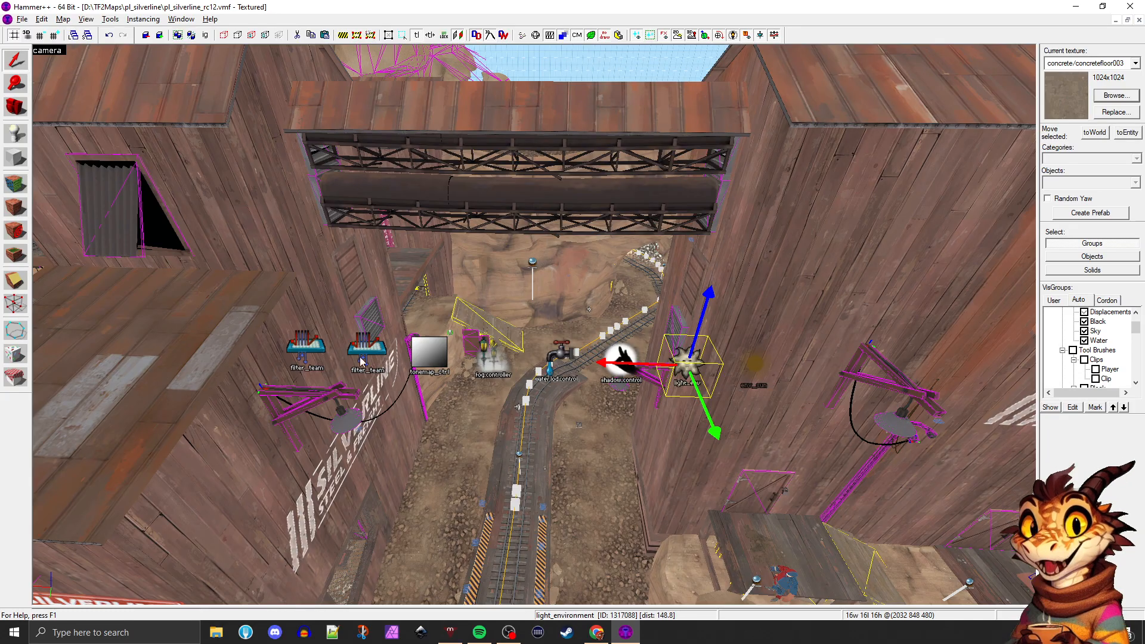
{"action": "left_click", "coordinate": [307, 354]}
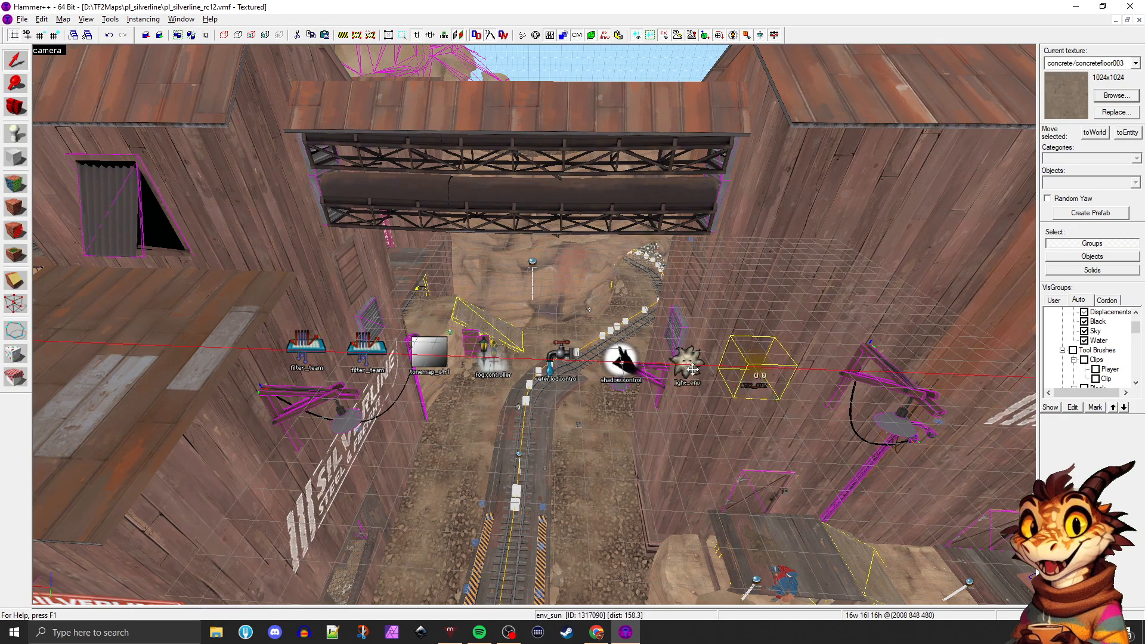
{"action": "left_click", "coordinate": [747, 379]}
{"action": "scroll", "coordinate": [734, 380], "scroll_direction": "up", "scroll_amount": 3}
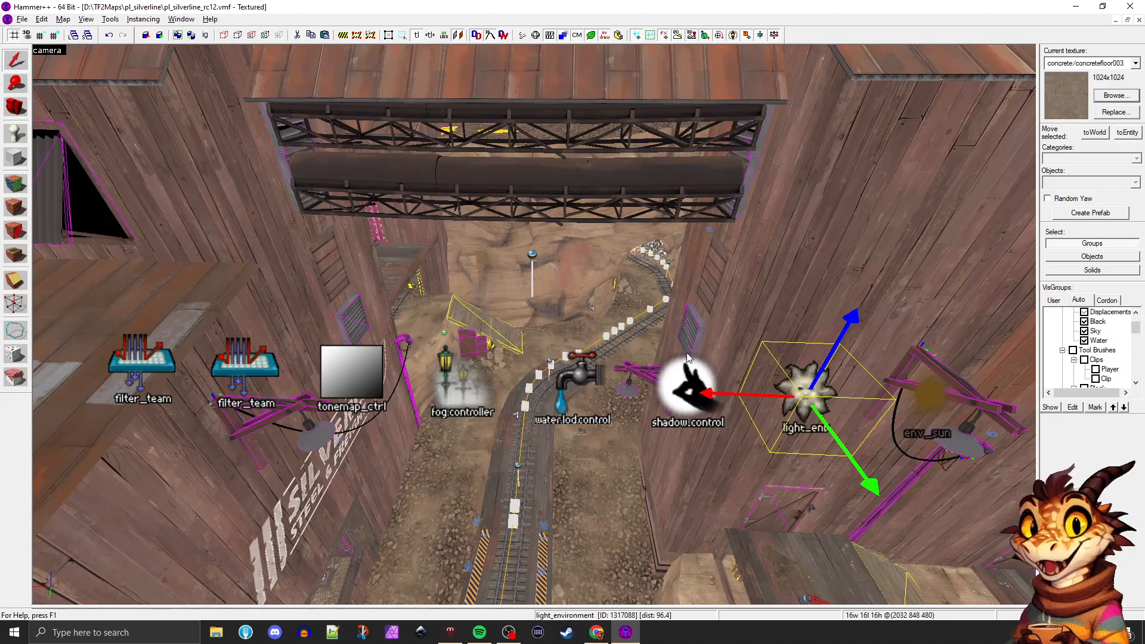
Select the shadow_control and water LOD control entities, followed by the light_environment entity beside them
{"action": "left_click", "coordinate": [677, 375]}
{"action": "left_click", "coordinate": [585, 377]}
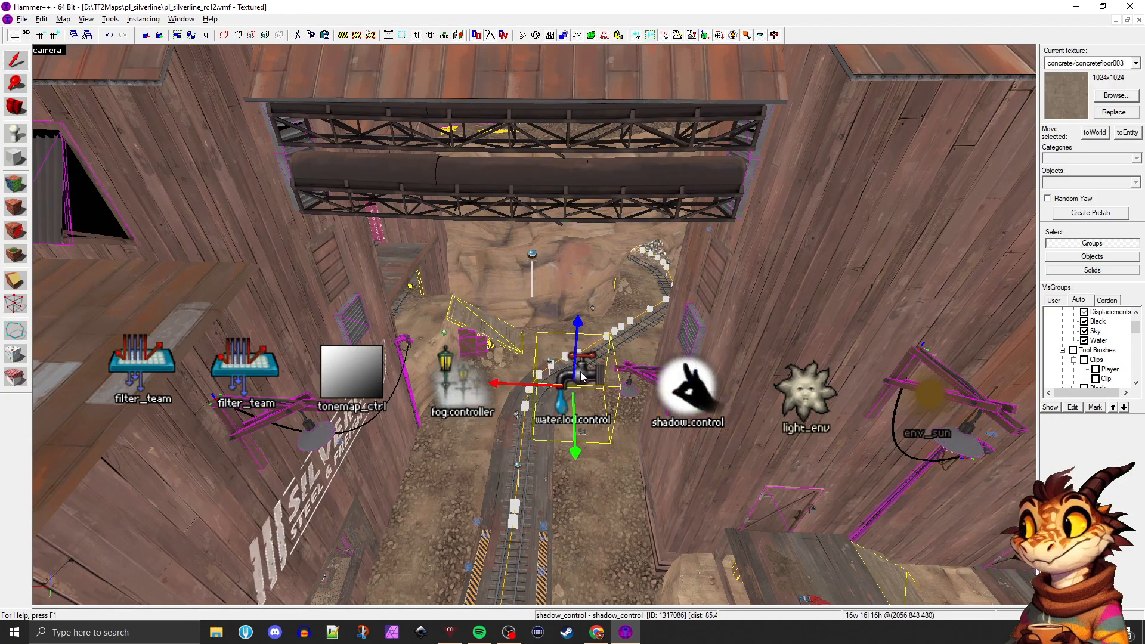
{"action": "left_click", "coordinate": [734, 391], "text": "ctrl"}
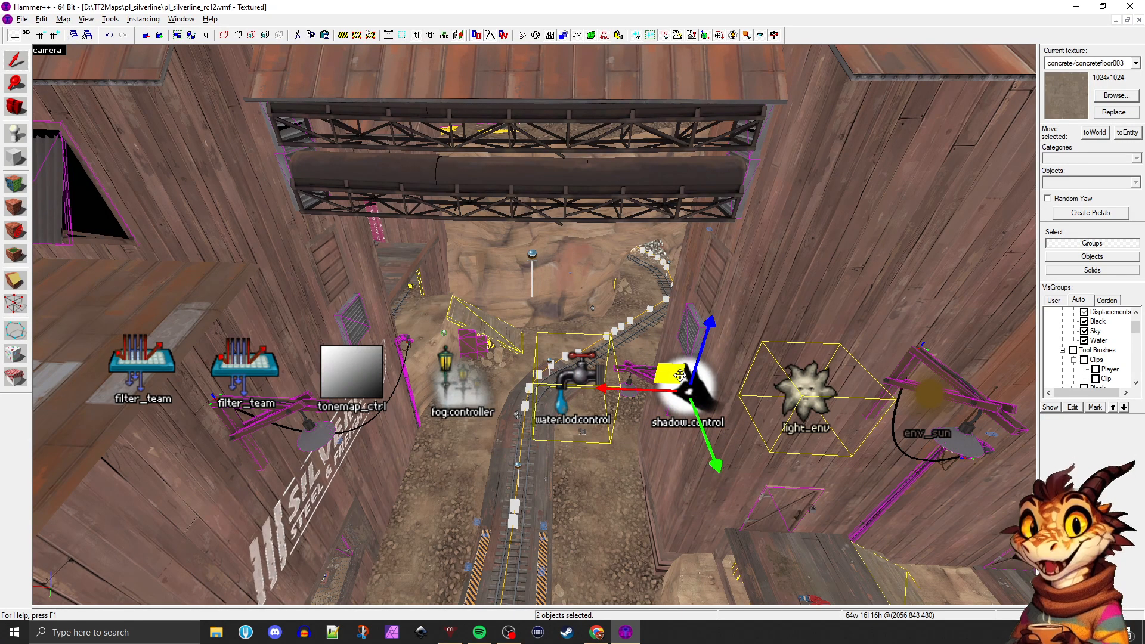
{"action": "left_click", "coordinate": [802, 393]}
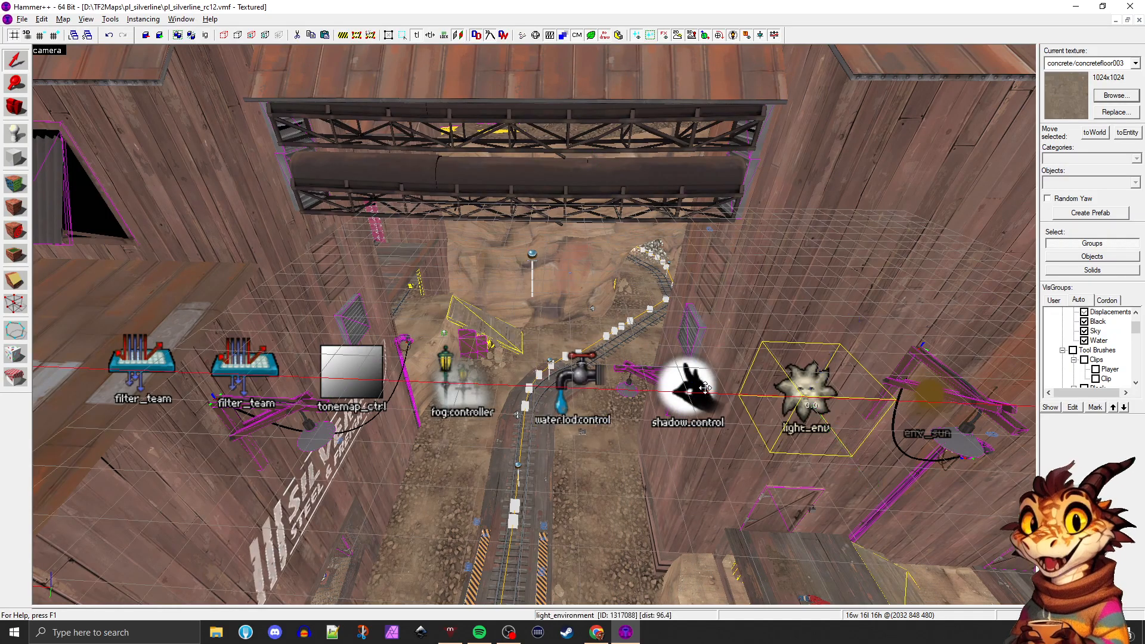
Go through the shadow, water LOD and fog controllers in turn and end with the env_tonemap_controller entity selected
{"action": "left_click", "coordinate": [684, 383]}
{"action": "left_click", "coordinate": [597, 377]}
{"action": "left_click", "coordinate": [475, 373]}
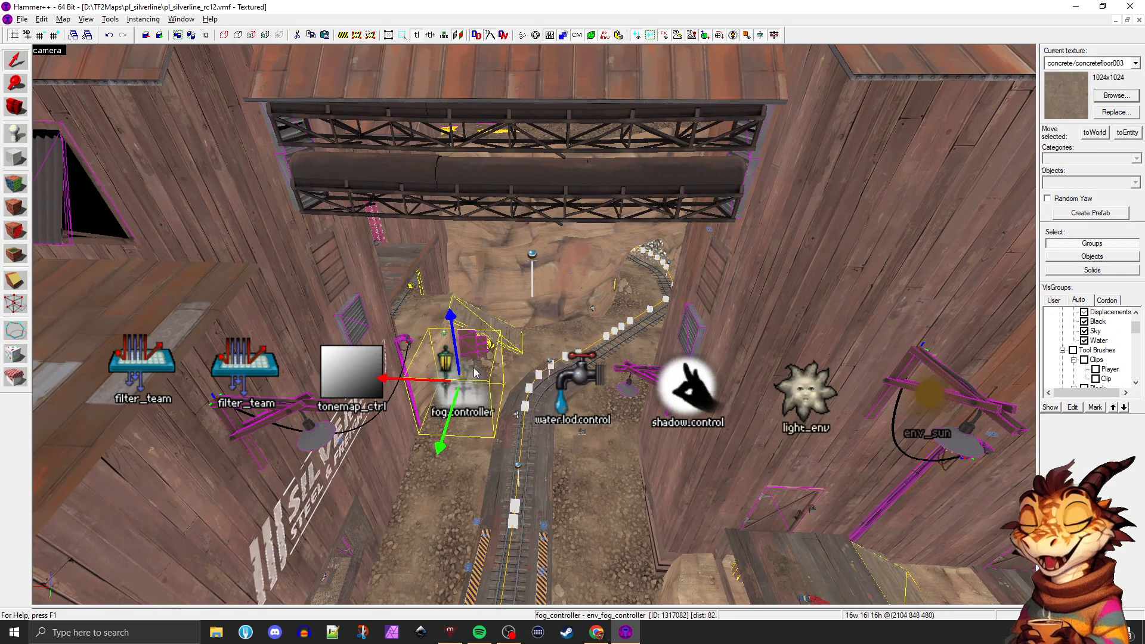
{"action": "left_click", "coordinate": [367, 371]}
{"action": "scroll", "coordinate": [489, 384], "scroll_direction": "down", "scroll_amount": 3}
{"action": "key", "text": "z"}
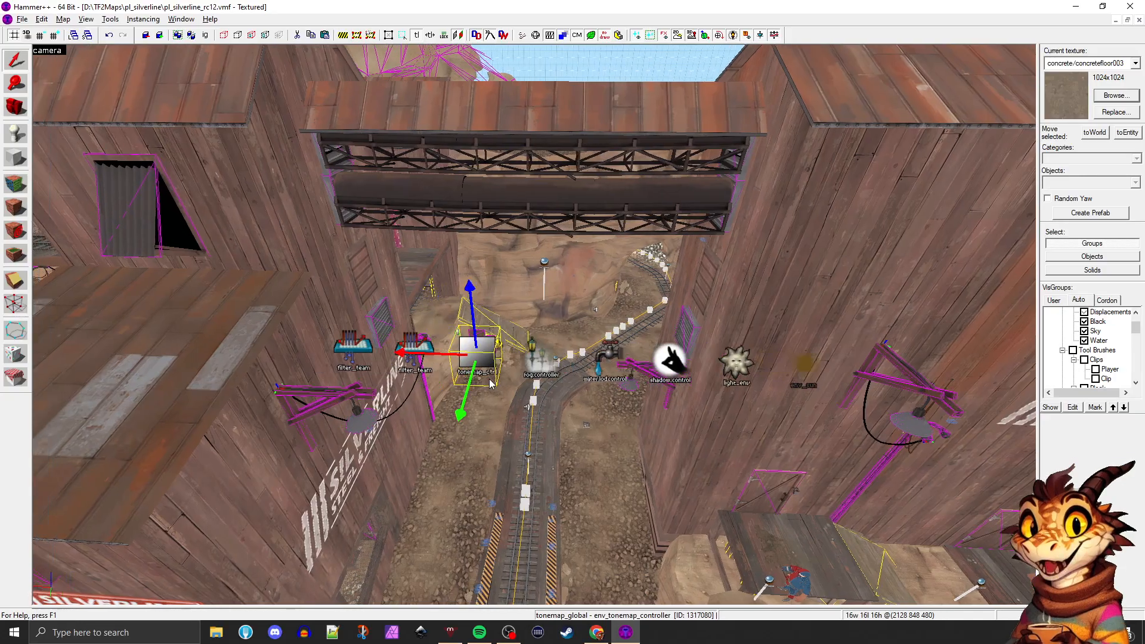
{"action": "key", "text": "z"}
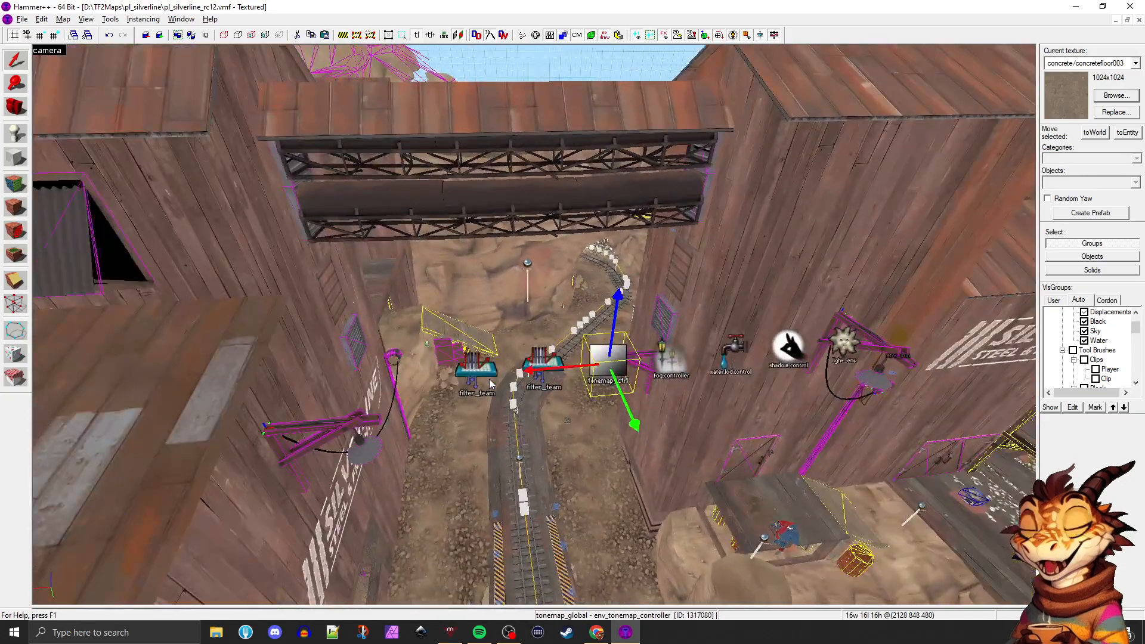
{"action": "key", "text": "d"}
{"action": "key", "text": "w"}
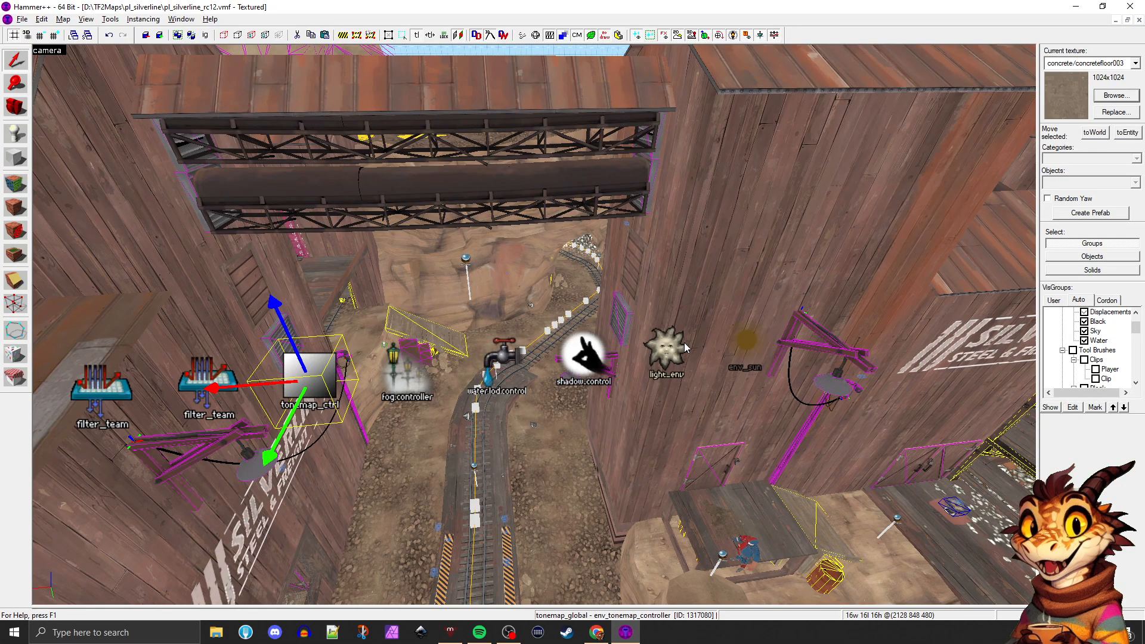
Go to the cart's starting building and select the logic_auto entity among the game logic entities near the roller door
{"action": "key", "text": "z"}
{"action": "key", "text": "w"}
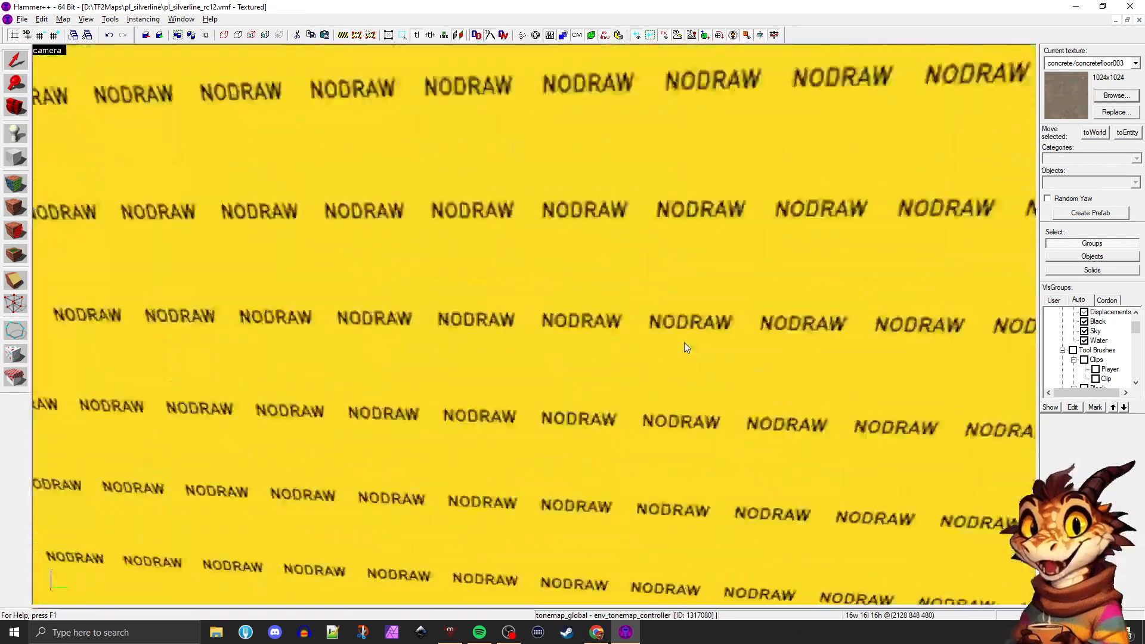
{"action": "key", "text": "s"}
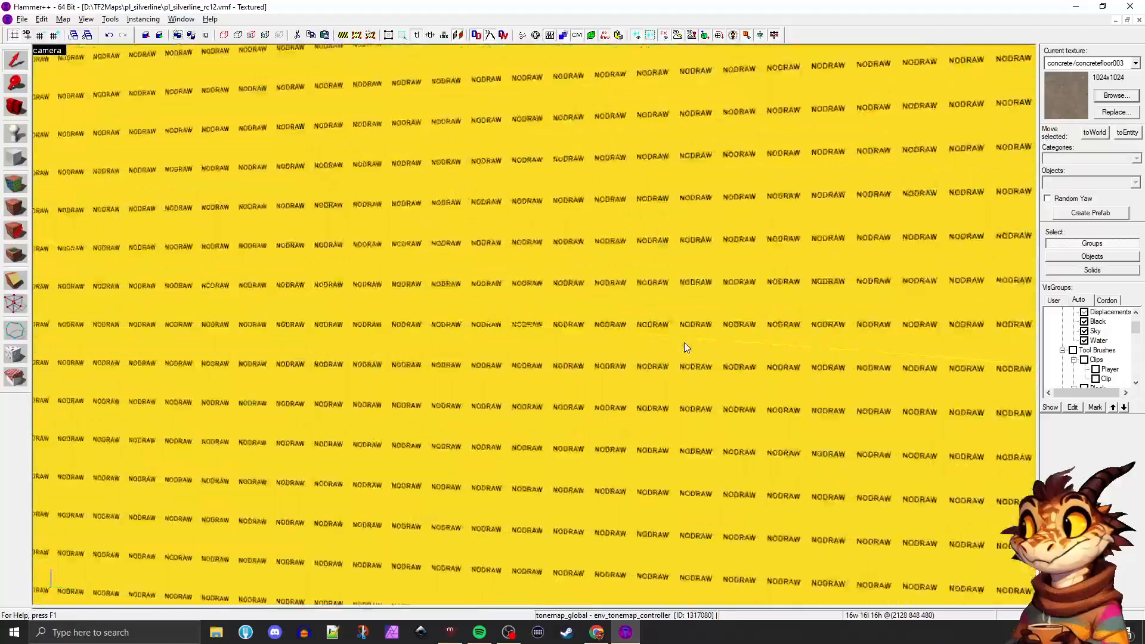
{"action": "key", "text": "w"}
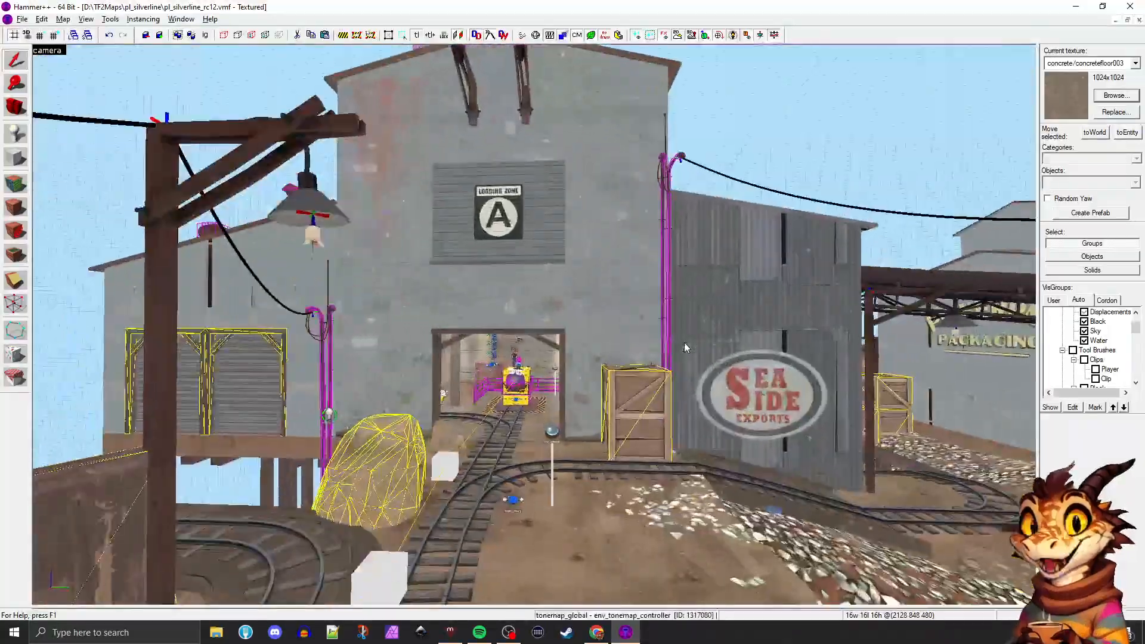
{"action": "key", "text": "w"}
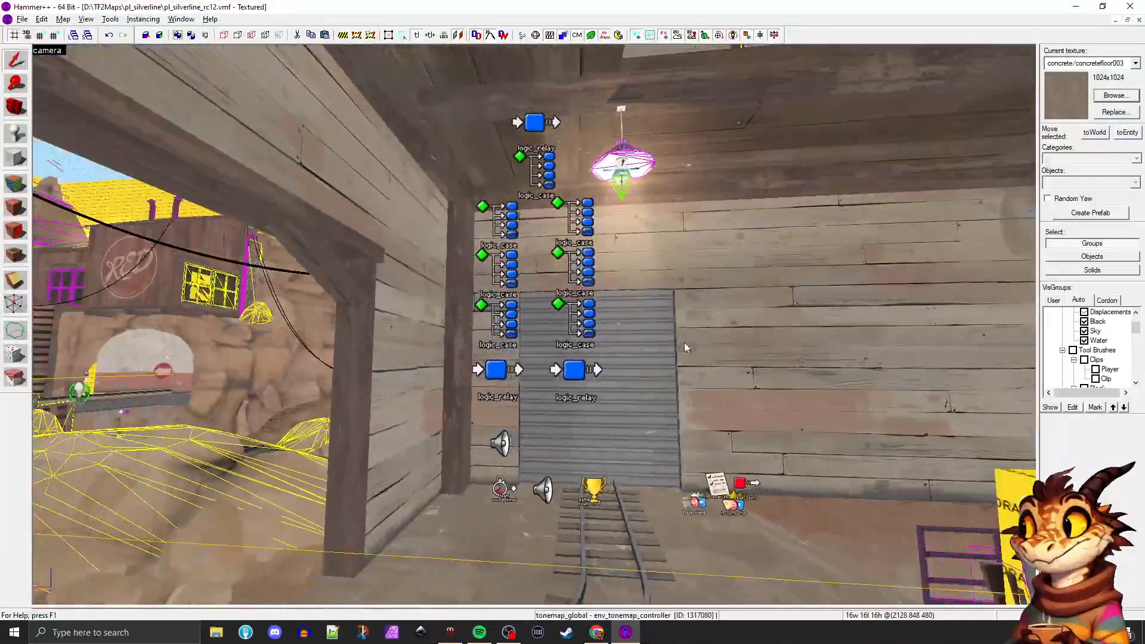
{"action": "key", "text": "w"}
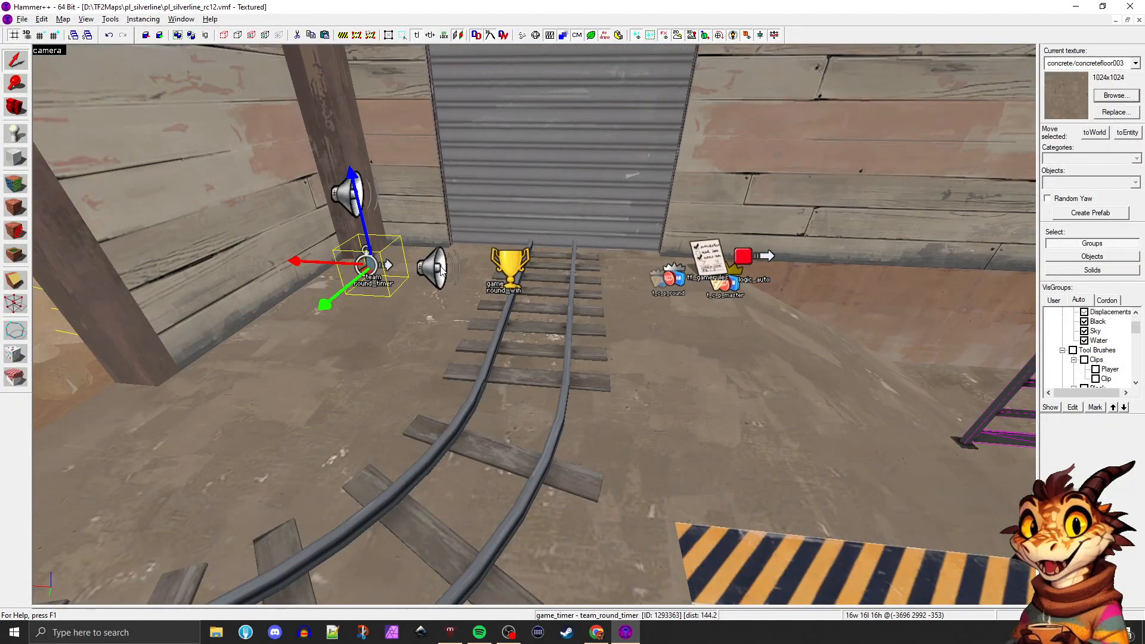
{"action": "left_click", "coordinate": [735, 271]}
{"action": "key", "text": "s"}
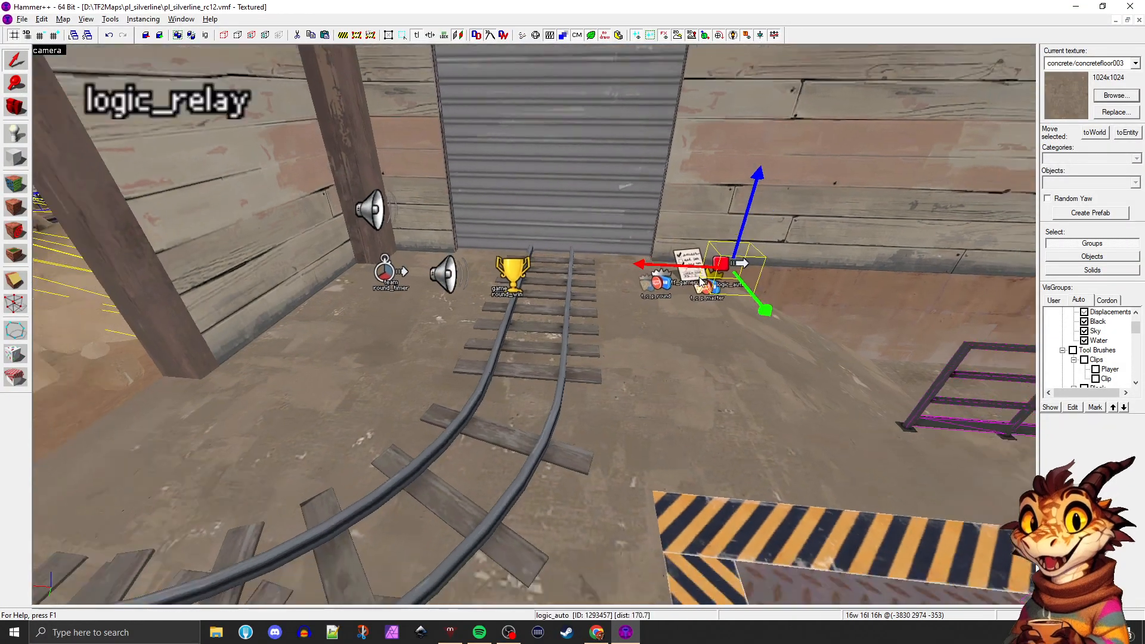
Look over the control point and game rules entities on the floor from the roller door side, ending with logic_auto selected
{"action": "left_click", "coordinate": [573, 320]}
{"action": "key", "text": "d"}
{"action": "key", "text": "d"}
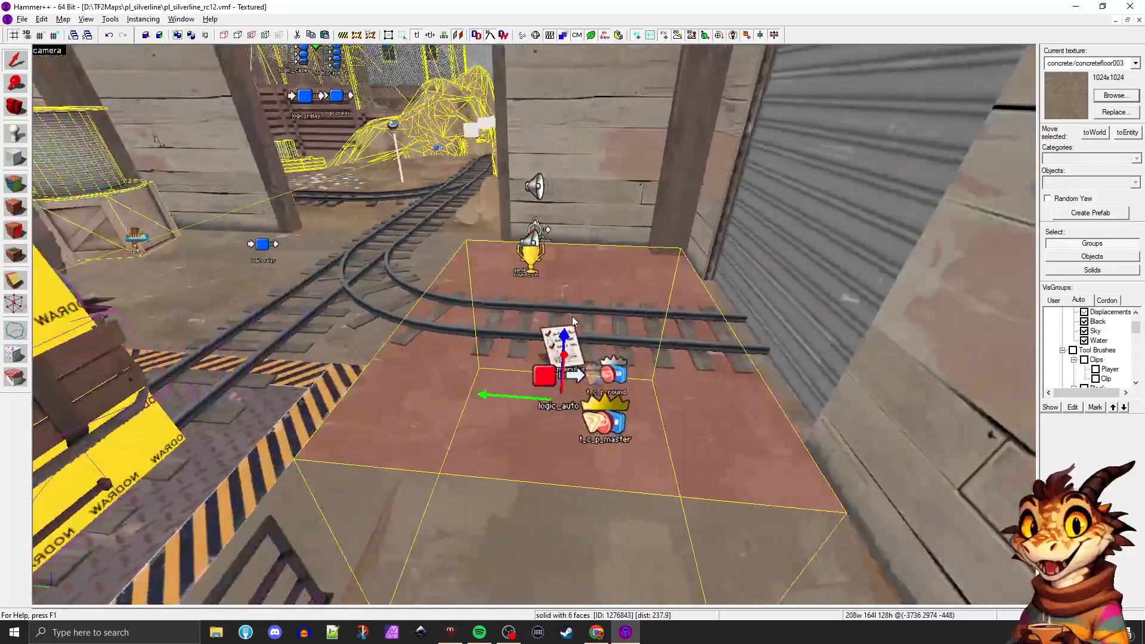
{"action": "left_click", "coordinate": [603, 420]}
{"action": "key", "text": "w"}
{"action": "left_click", "coordinate": [495, 386]}
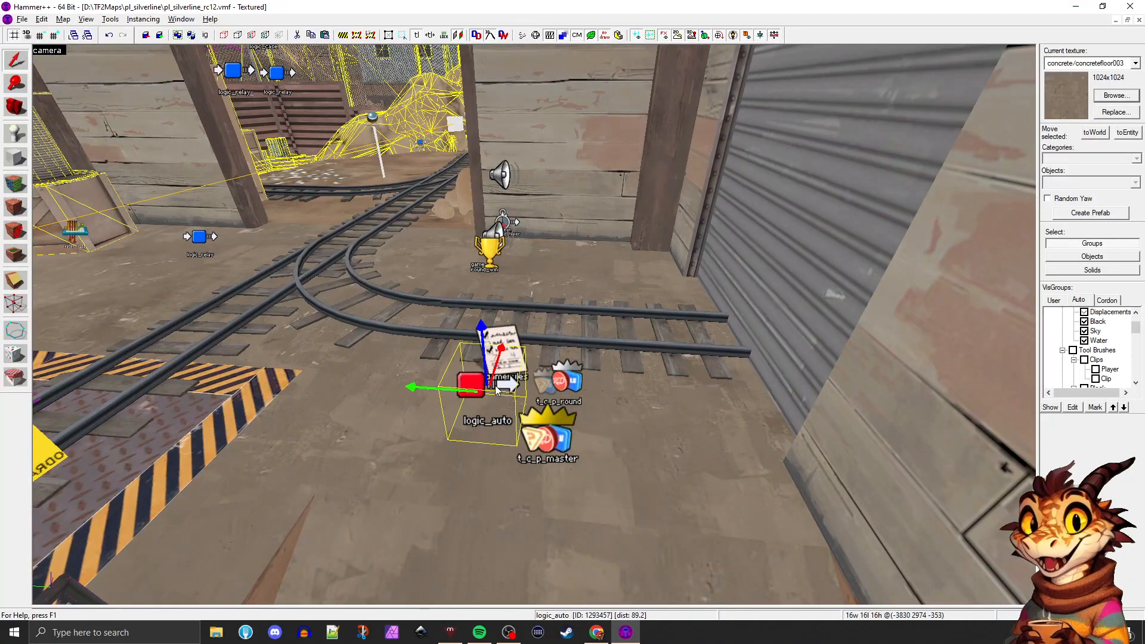
{"action": "key", "text": "z"}
{"action": "key", "text": "d"}
{"action": "key", "text": "z"}
{"action": "key", "text": "d"}
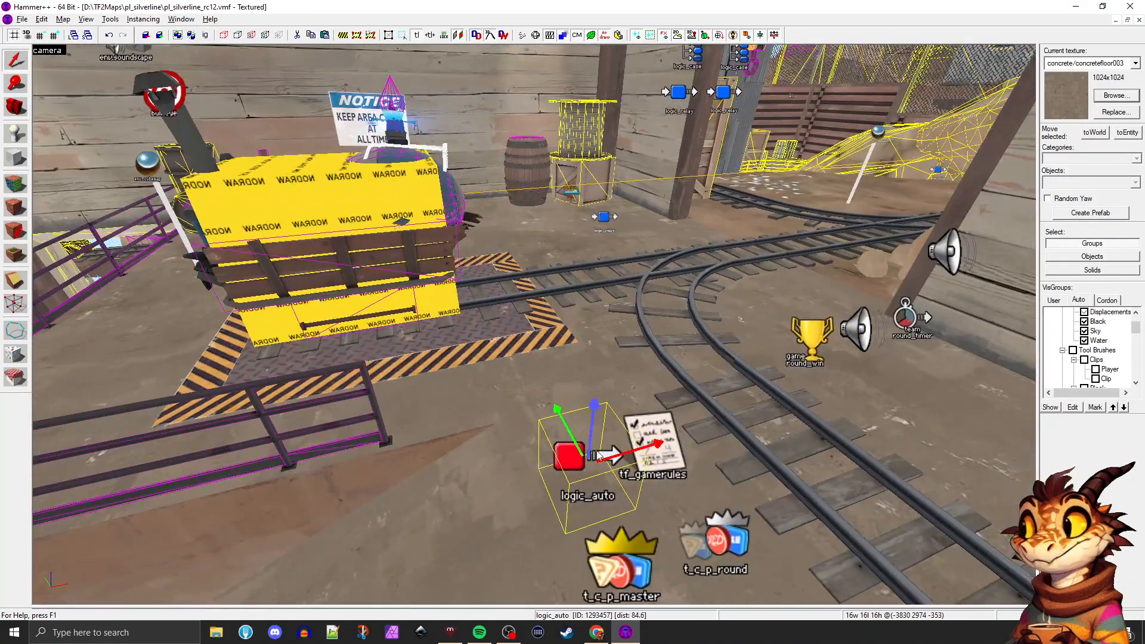
Select tf_gamerules, team_control_point_round and team_control_point_master in turn
{"action": "left_click", "coordinate": [653, 444]}
{"action": "left_click", "coordinate": [718, 536]}
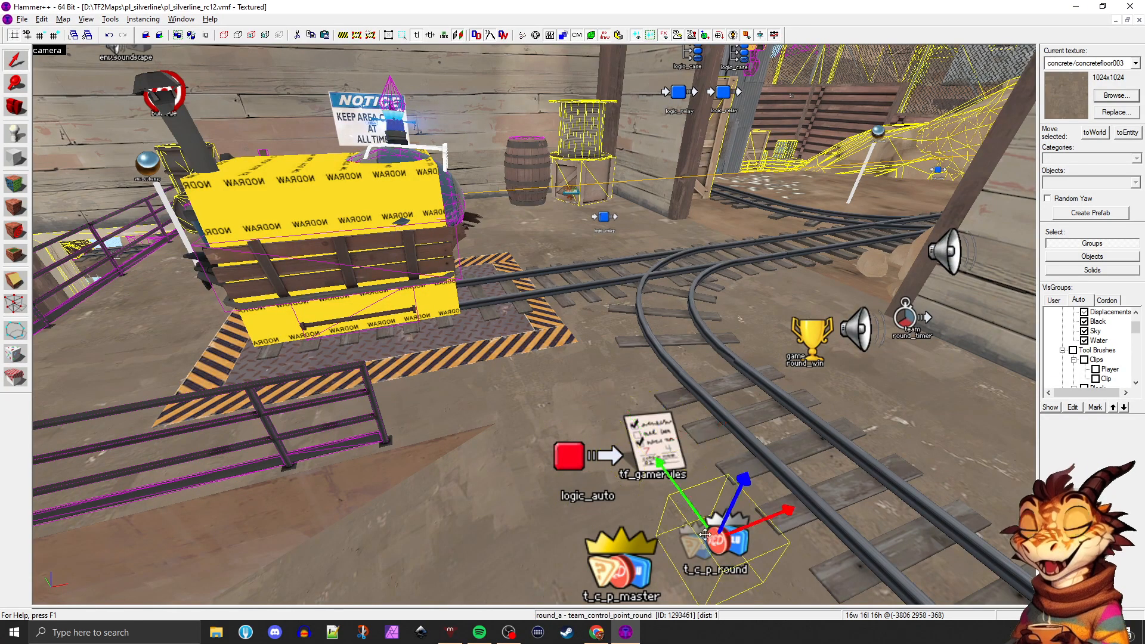
{"action": "left_click", "coordinate": [631, 543]}
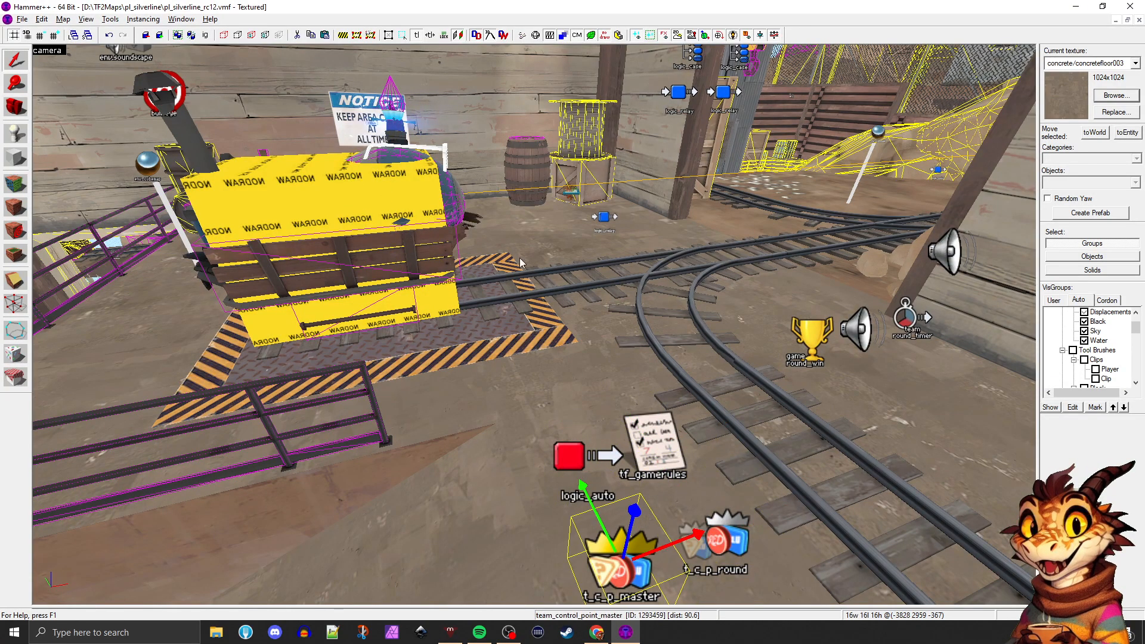
Go through the game_round_win, team_round_timer and ambient_generic warning entities beside the track
{"action": "left_click", "coordinate": [805, 324]}
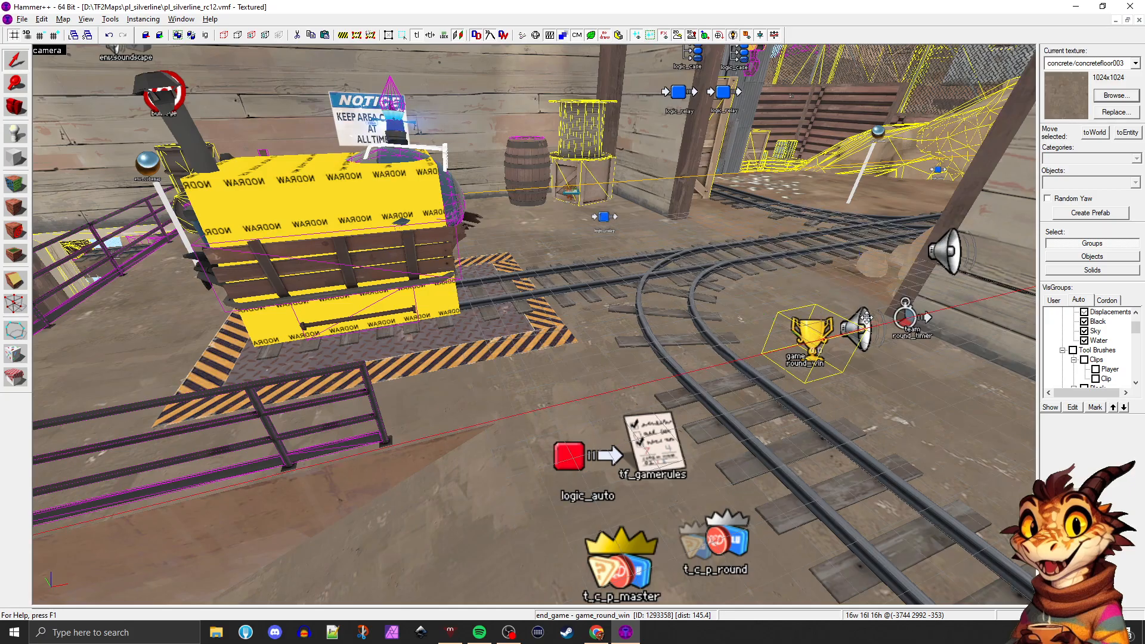
{"action": "left_click", "coordinate": [918, 318]}
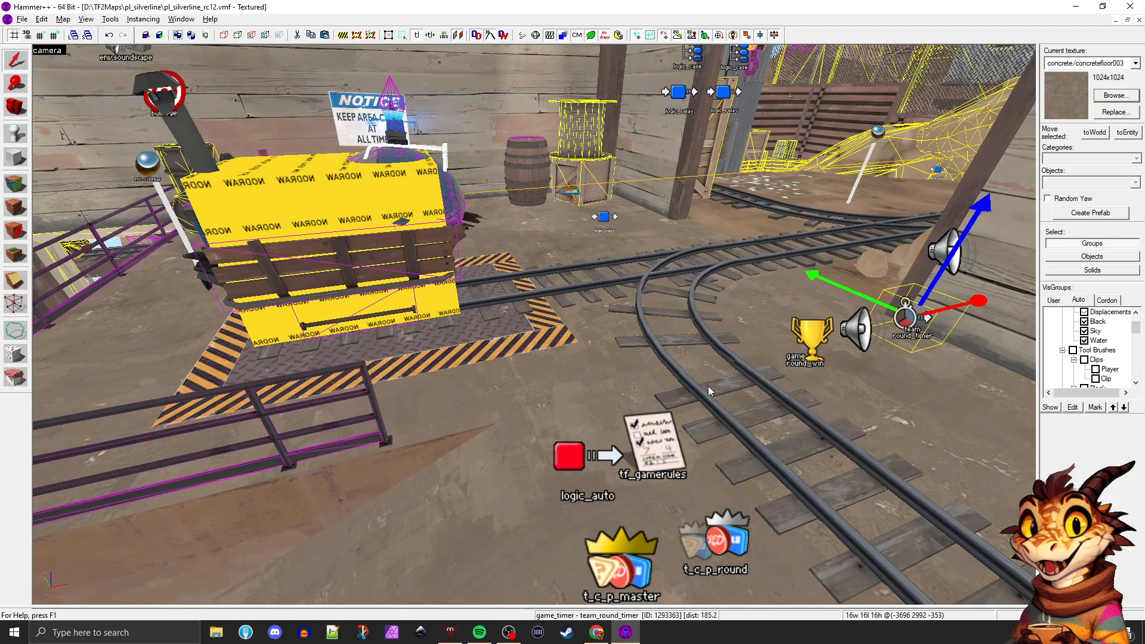
{"action": "left_click", "coordinate": [945, 244]}
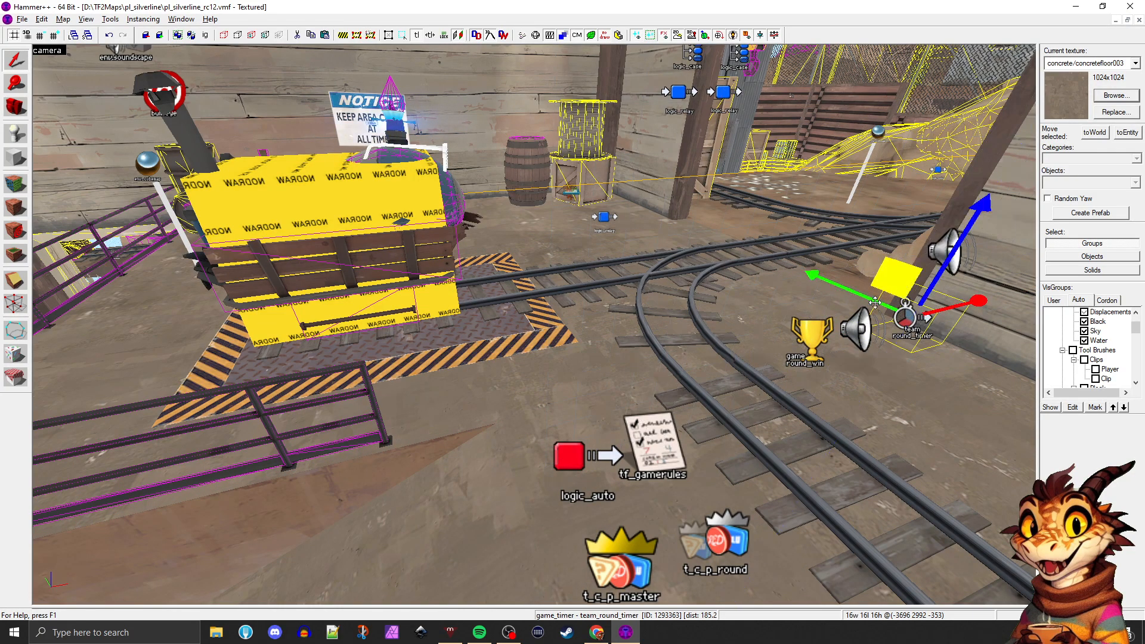
{"action": "left_click", "coordinate": [854, 324]}
{"action": "key", "text": "d"}
{"action": "left_click", "coordinate": [877, 261]}
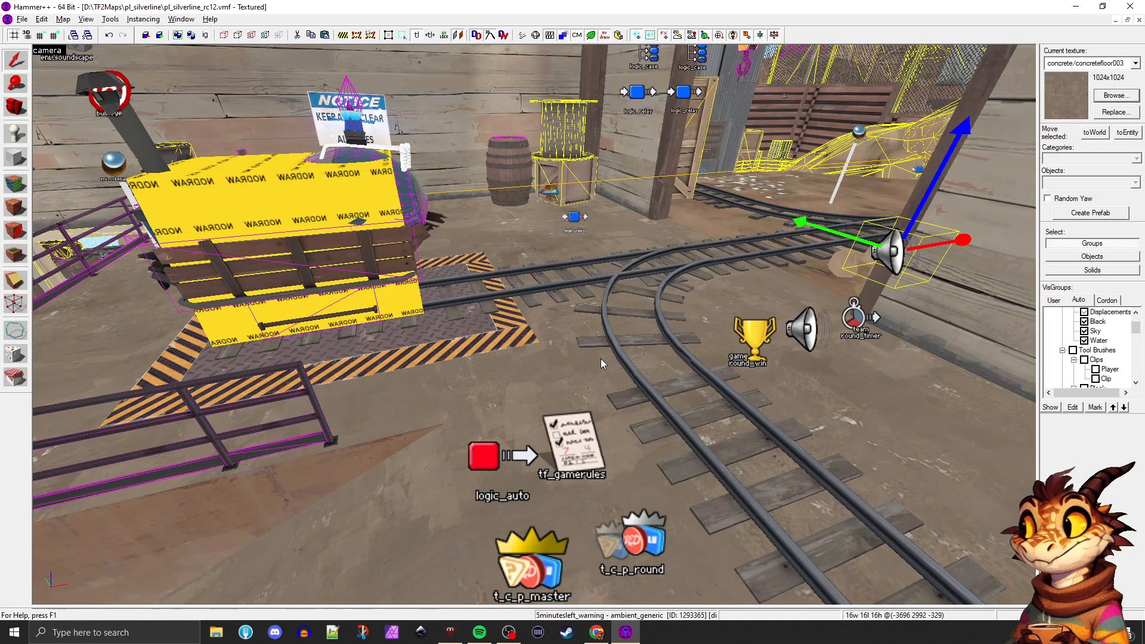
{"action": "middle_click_drag", "start_coordinate": [601, 364], "coordinate": [601, 364]}
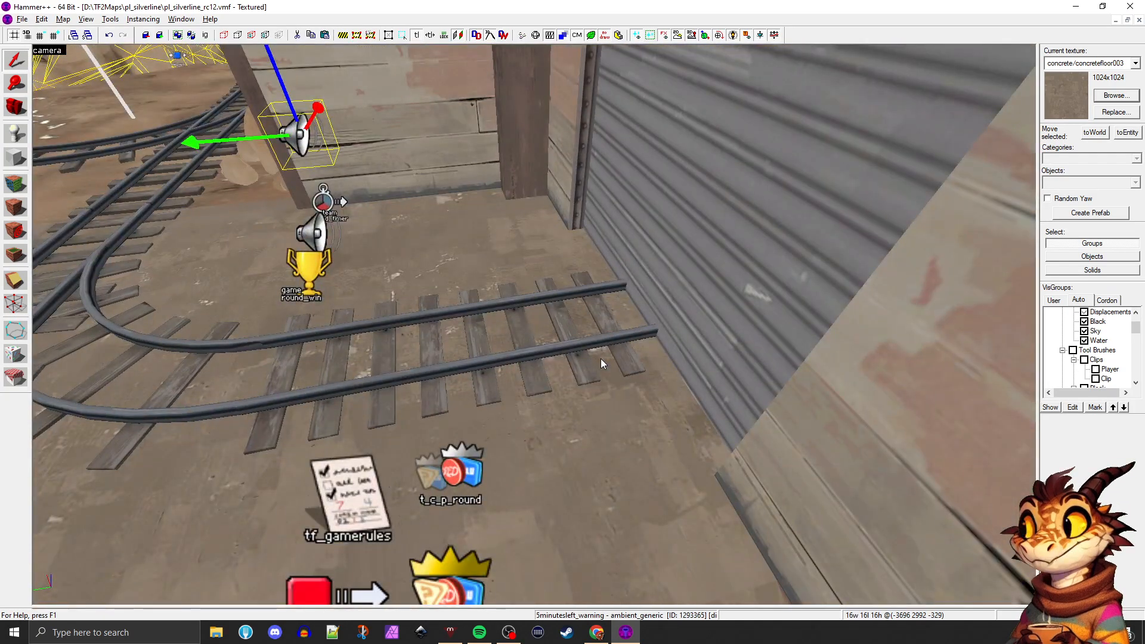
Select the bot hints logic_relay floating above the floor beside the track switch
{"action": "key", "text": "s"}
{"action": "key", "text": "a"}
{"action": "key", "text": "a"}
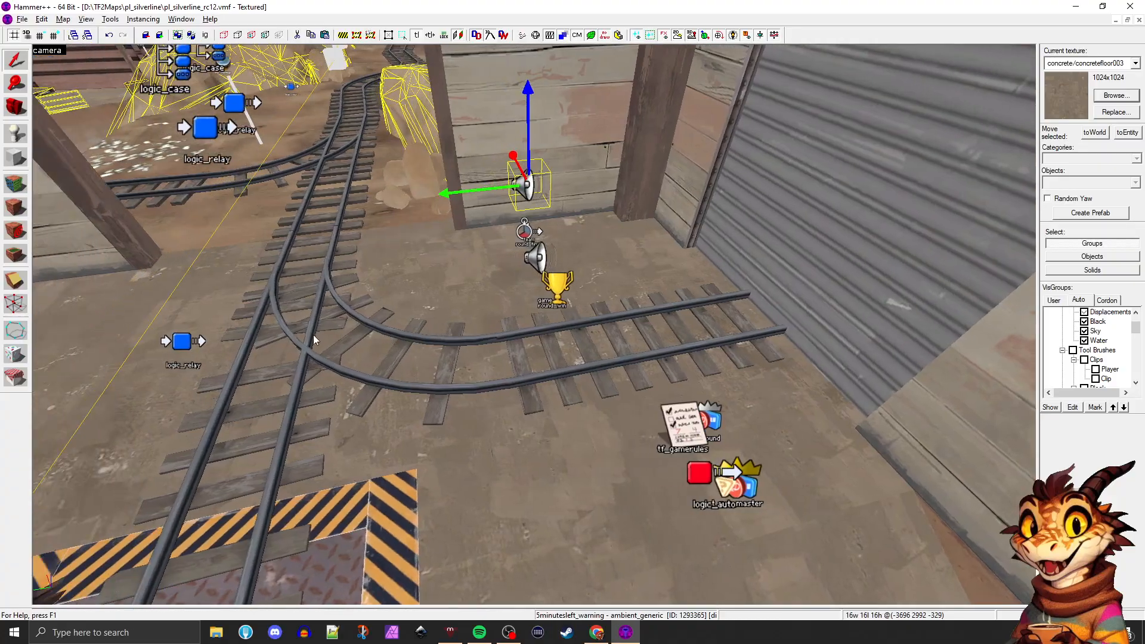
{"action": "left_click", "coordinate": [189, 336]}
{"action": "key", "text": "d"}
{"action": "key", "text": "s"}
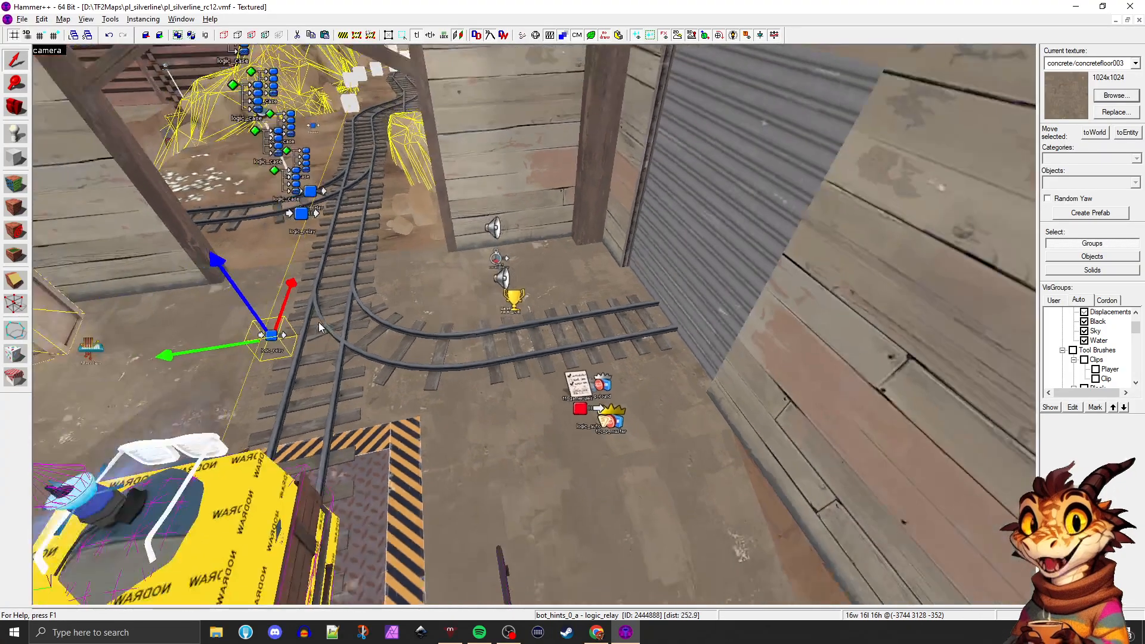
Go through the column of logic_relay and logic_case easter egg entities near the doorway, ending on the cart glasses branch
{"action": "middle_click_drag", "start_coordinate": [318, 322], "coordinate": [319, 322]}
{"action": "key", "text": "w"}
{"action": "left_click", "coordinate": [176, 93]}
{"action": "left_click", "coordinate": [207, 168]}
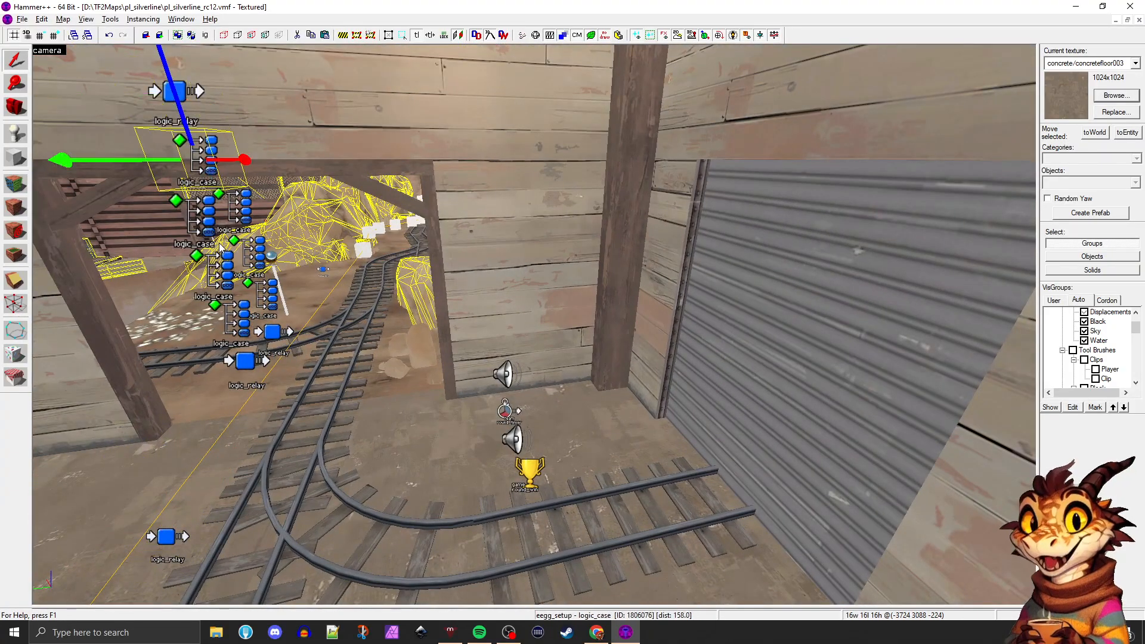
{"action": "left_click", "coordinate": [209, 220]}
{"action": "middle_click_drag", "start_coordinate": [255, 340], "coordinate": [255, 340]}
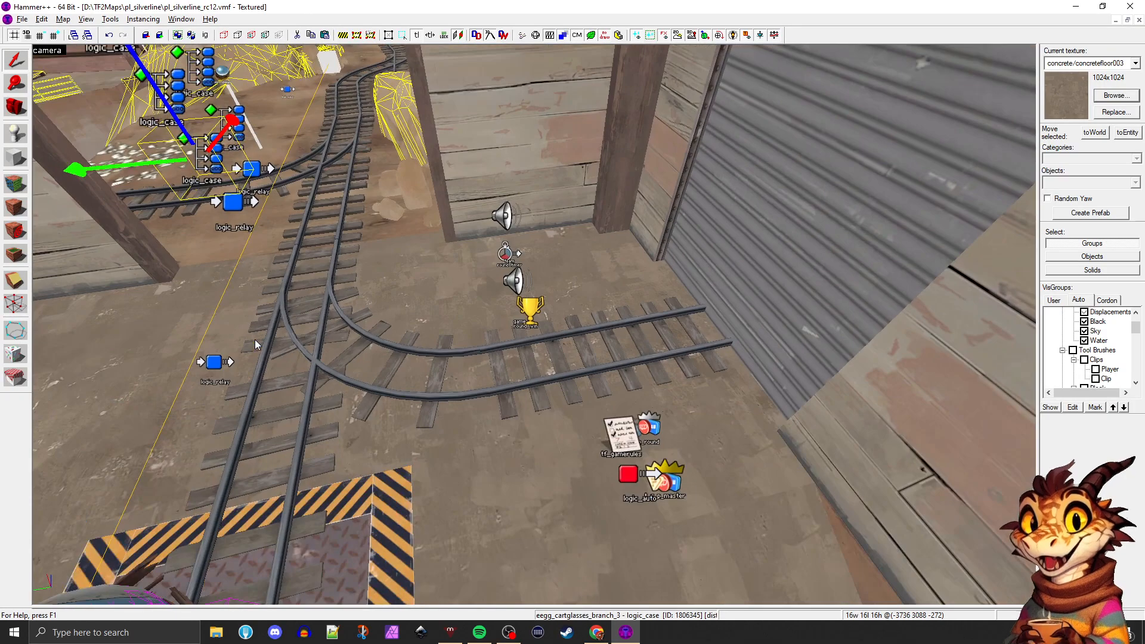
Survey the game logic entities around the track switch and select the floor brush beneath them
{"action": "key", "text": "d"}
{"action": "key", "text": "a"}
{"action": "key", "text": "a"}
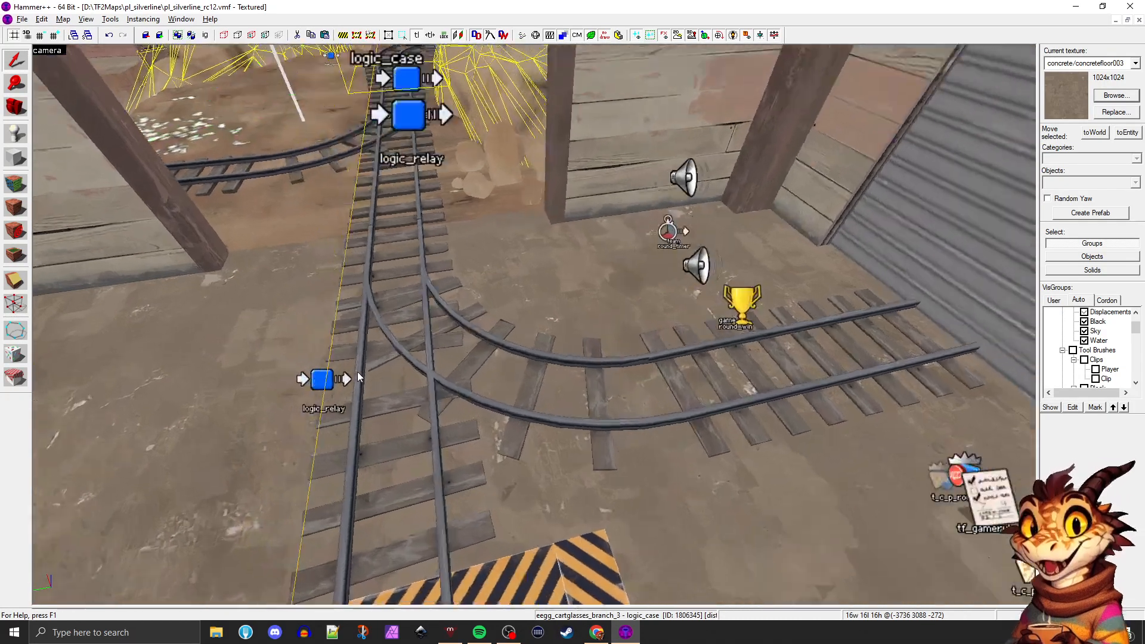
{"action": "key", "text": "s"}
{"action": "middle_click_drag", "start_coordinate": [358, 376], "coordinate": [358, 377]}
{"action": "key", "text": "w"}
{"action": "key", "text": "w"}
{"action": "left_click", "coordinate": [480, 295]}
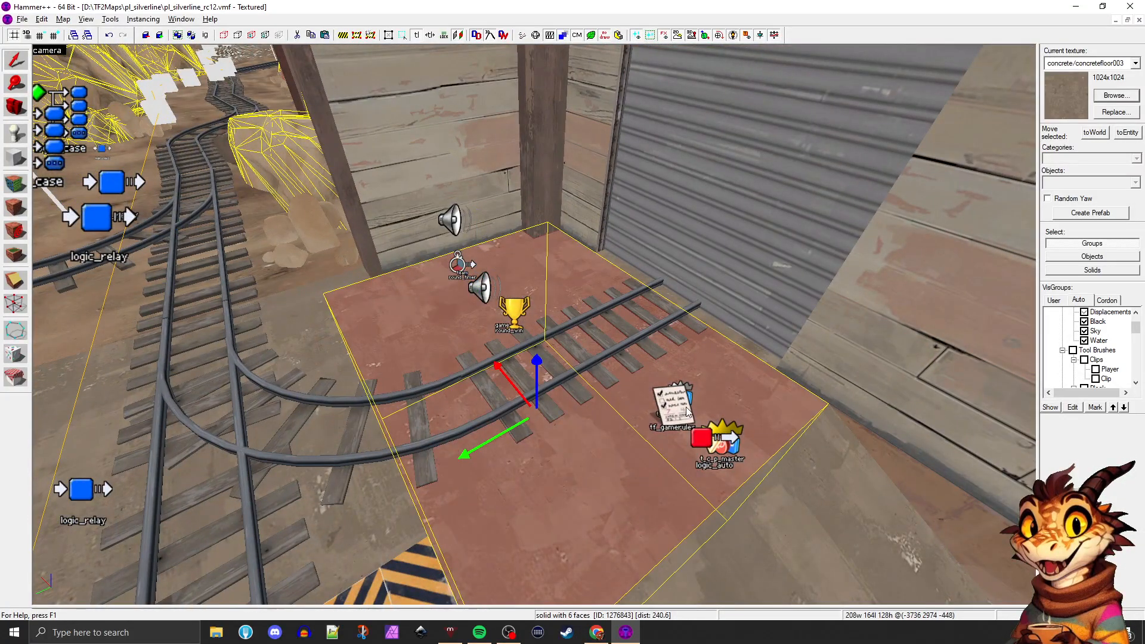
Return to the row of environment control entities above the track and select the blue team filter at its end
{"action": "key", "text": "d"}
{"action": "middle_click_drag", "start_coordinate": [627, 401], "coordinate": [627, 401]}
{"action": "key", "text": "w"}
{"action": "key", "text": "w"}
{"action": "key", "text": "w"}
{"action": "key", "text": "w"}
{"action": "key", "text": "w"}
{"action": "key", "text": "s"}
{"action": "key", "text": "w"}
{"action": "key", "text": "s"}
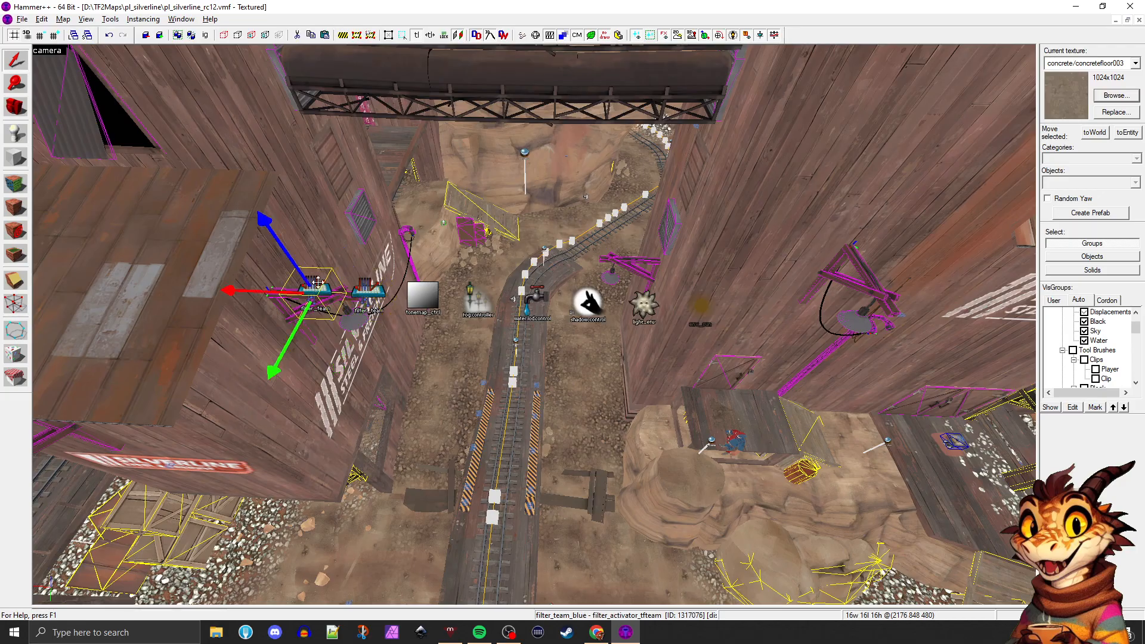
Go through the team filters and tonemap controller and on along the row to the light_environment entity
{"action": "left_click", "coordinate": [351, 289]}
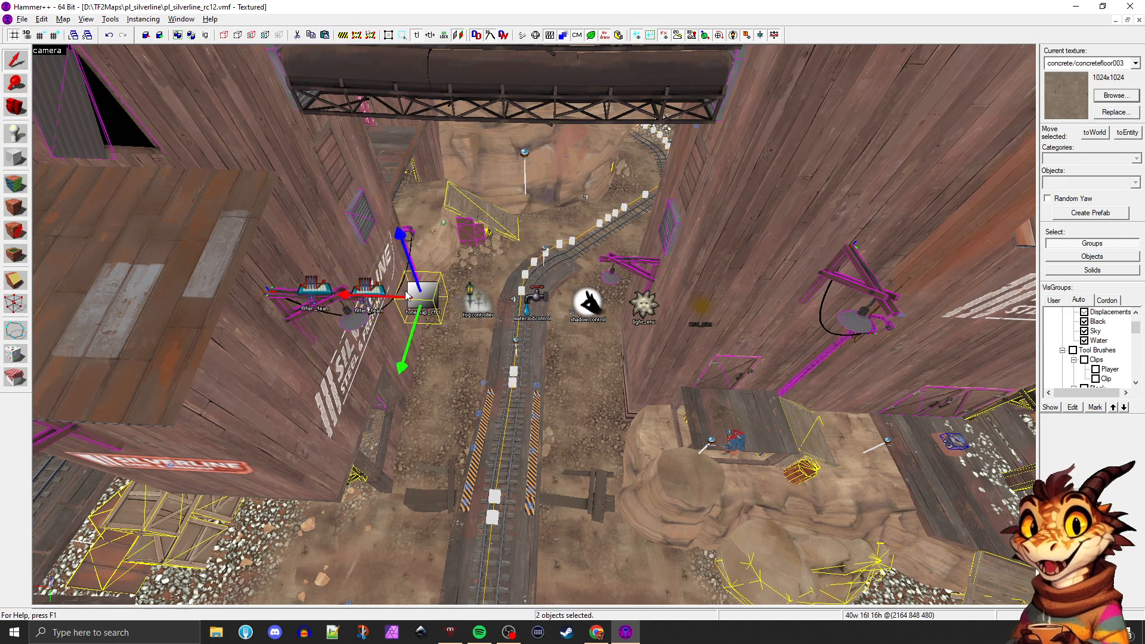
{"action": "left_click", "coordinate": [475, 303]}
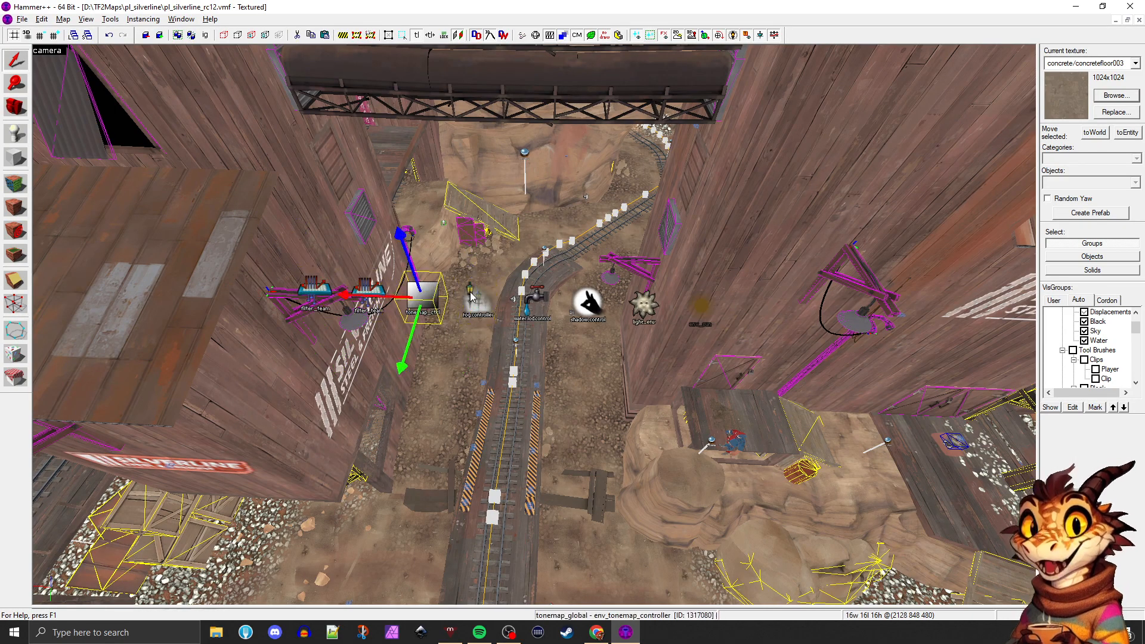
{"action": "left_click", "coordinate": [647, 303]}
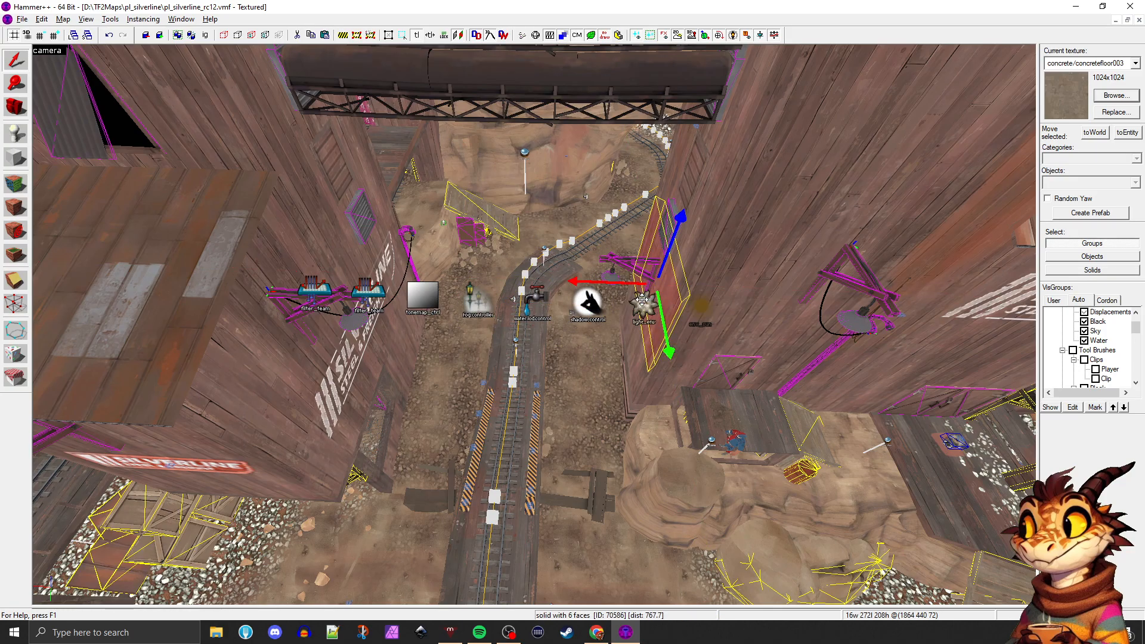
{"action": "left_click", "coordinate": [575, 300]}
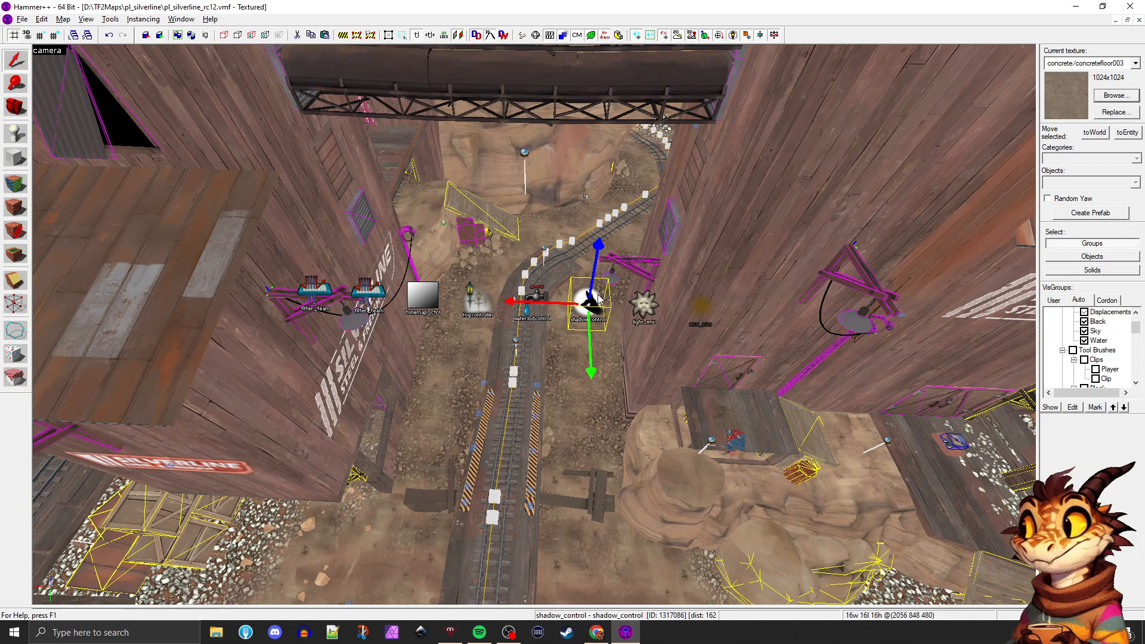
Select the sun, light environment, shadow, water LOD, fog and tonemap control entities together, leaving out the team filters
{"action": "key", "text": "w"}
{"action": "key", "text": "d"}
{"action": "left_click", "coordinate": [632, 310]}
{"action": "key", "text": "w"}
{"action": "key", "text": "d"}
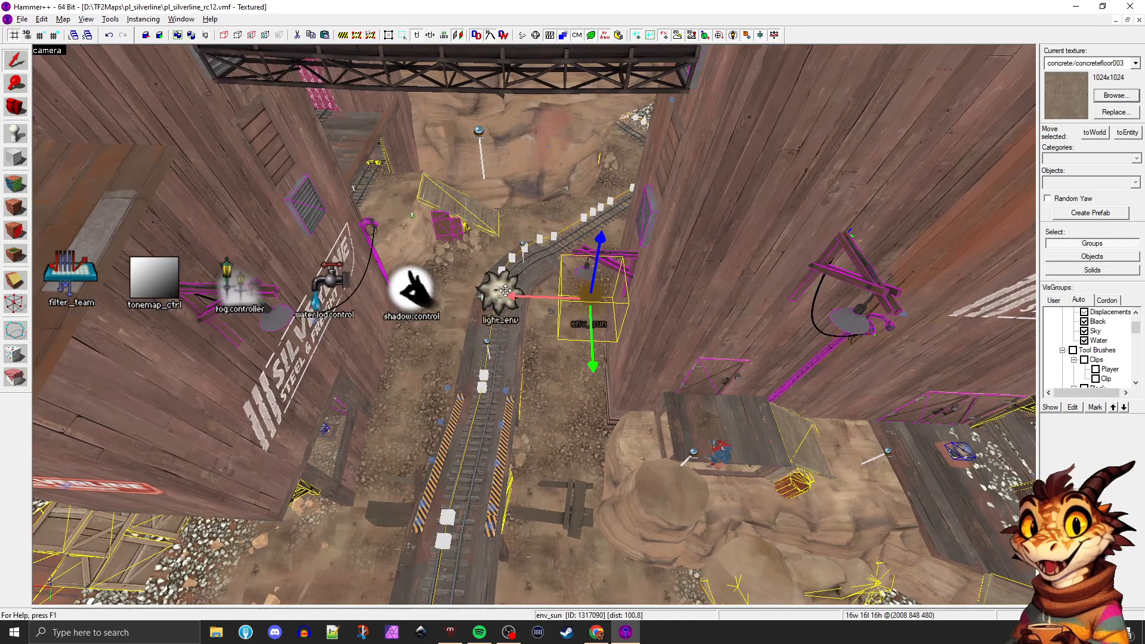
{"action": "left_click", "coordinate": [434, 291], "text": "ctrl"}
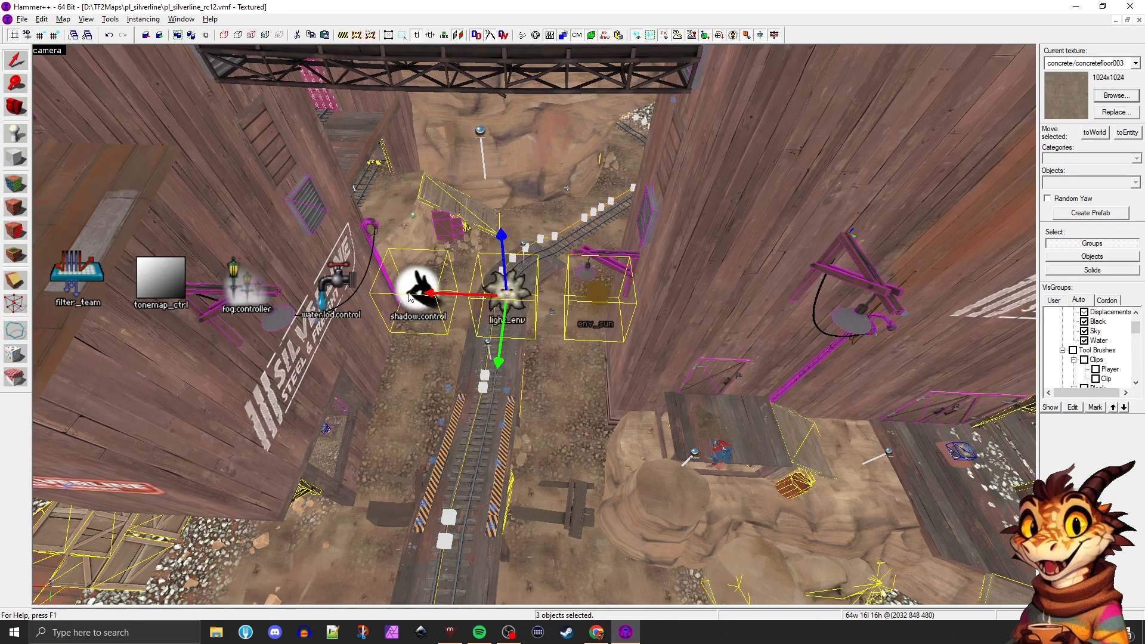
{"action": "key", "text": "a"}
{"action": "key", "text": "a"}
{"action": "left_click", "coordinate": [470, 289], "text": "ctrl"}
{"action": "left_click", "coordinate": [368, 285], "text": "ctrl"}
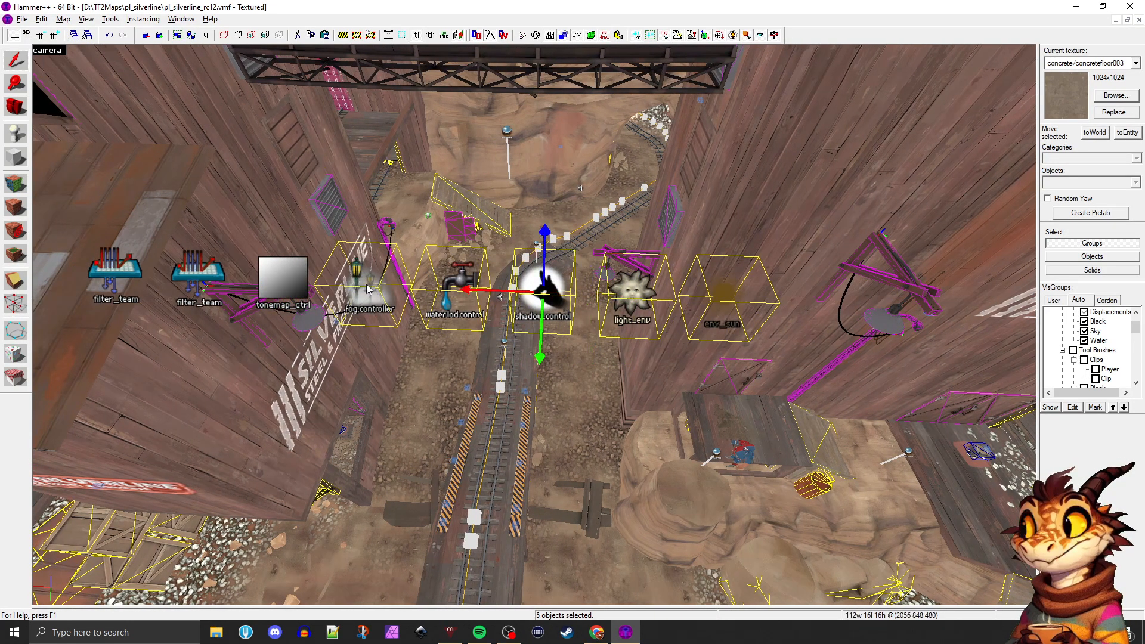
{"action": "left_click", "coordinate": [289, 286], "text": "ctrl"}
{"action": "key", "text": "a"}
{"action": "key", "text": "a"}
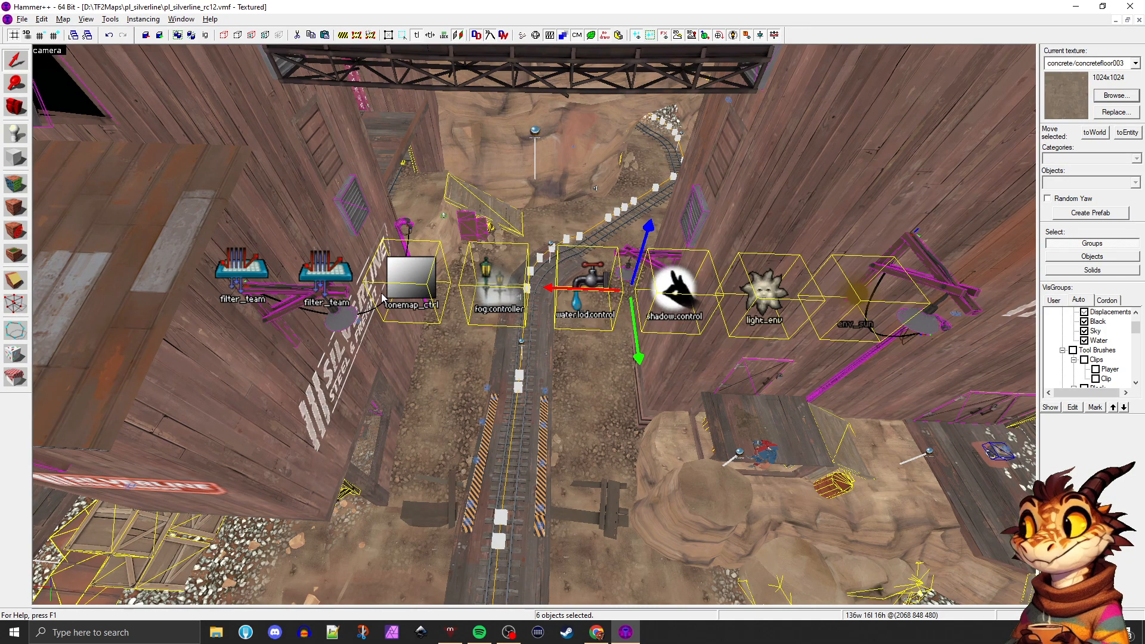
Open the properties of the tonemap controller alone and review its key values, including its name
{"action": "left_click", "coordinate": [415, 303]}
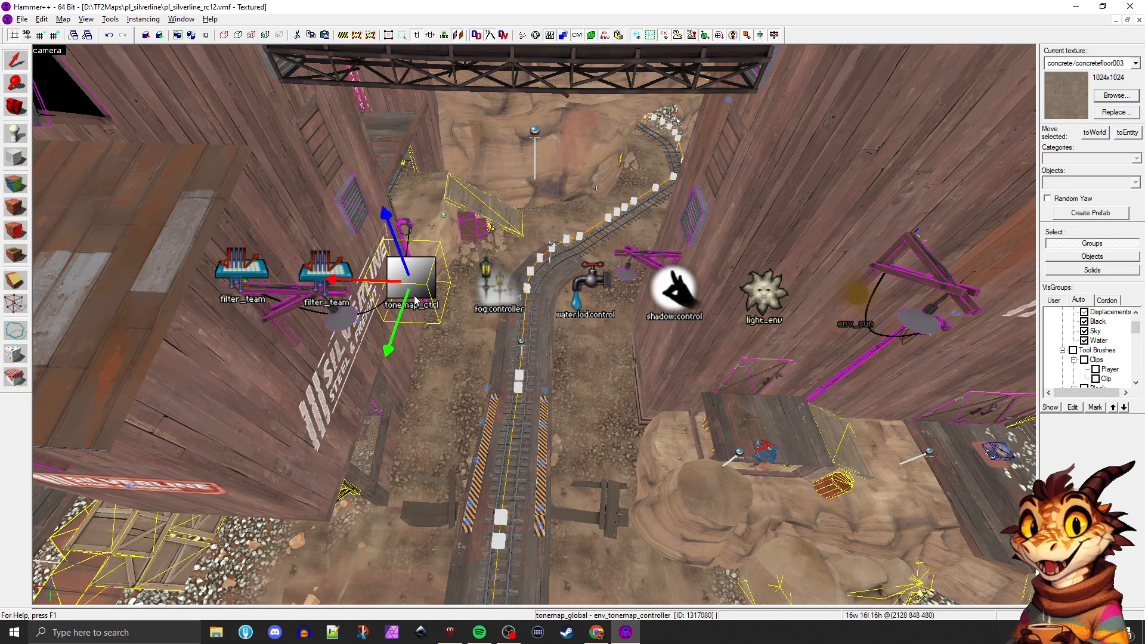
{"action": "key", "text": "alt+Return"}
{"action": "left_click", "coordinate": [696, 208]}
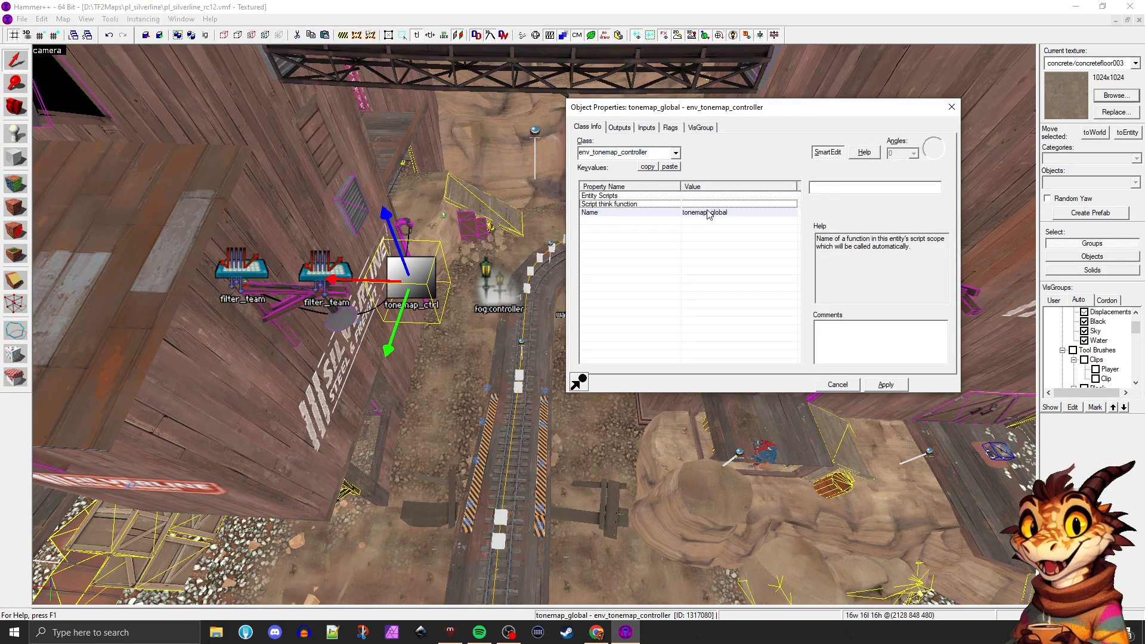
{"action": "left_click", "coordinate": [705, 212]}
{"action": "left_click", "coordinate": [679, 204]}
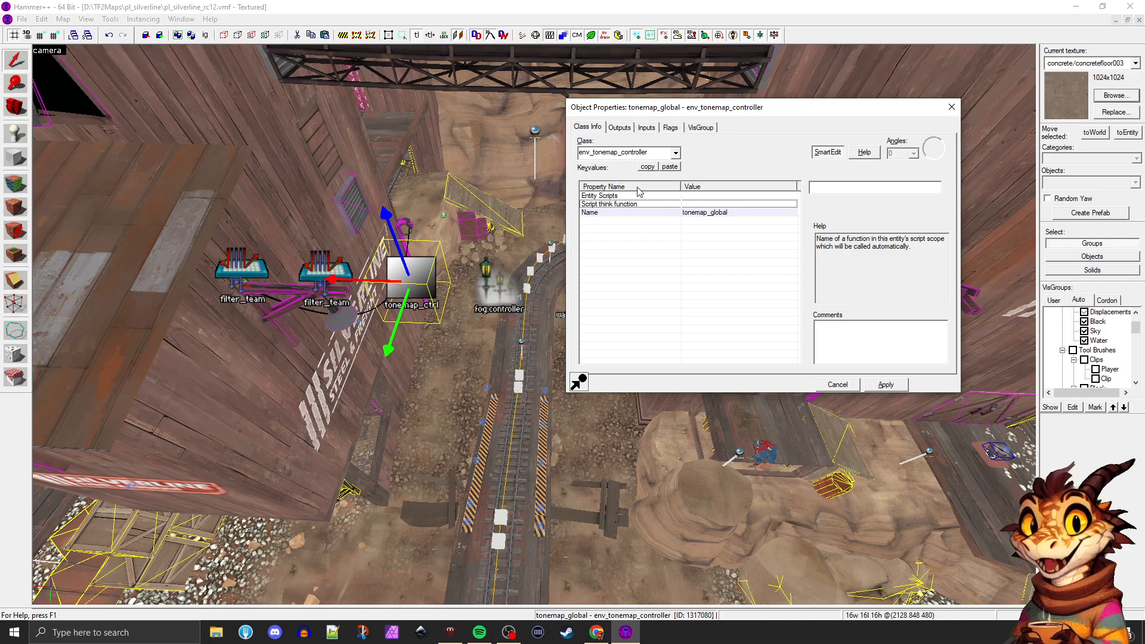
Review the bloom scale and auto exposure maximum and minimum inputs sent to the tonemap controller, and close its properties
{"action": "left_click", "coordinate": [619, 128]}
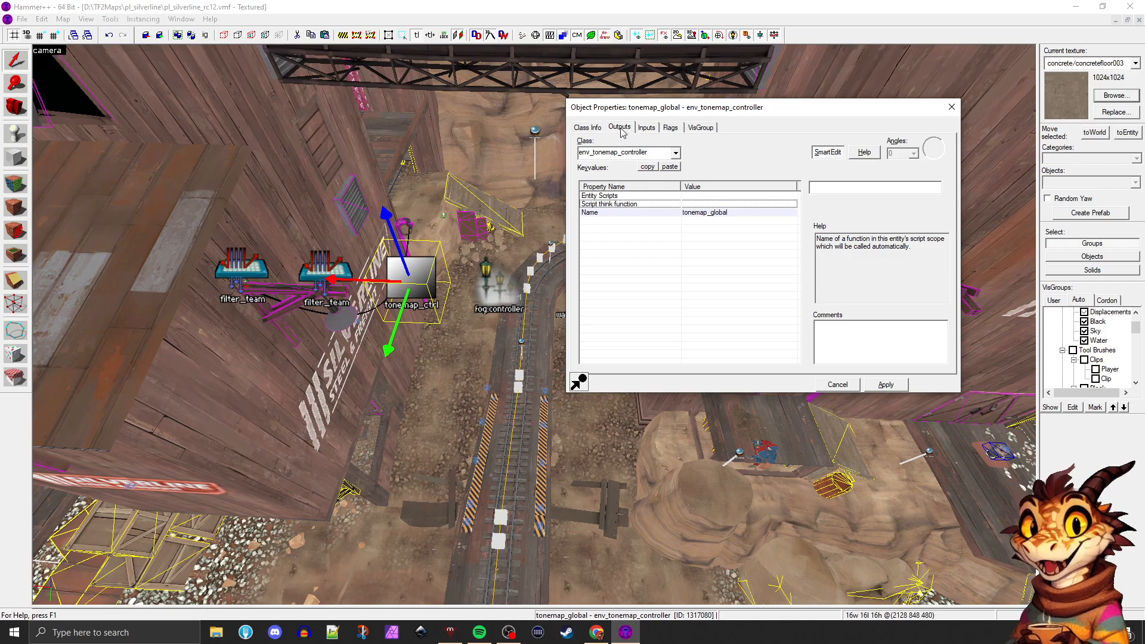
{"action": "left_click", "coordinate": [647, 128]}
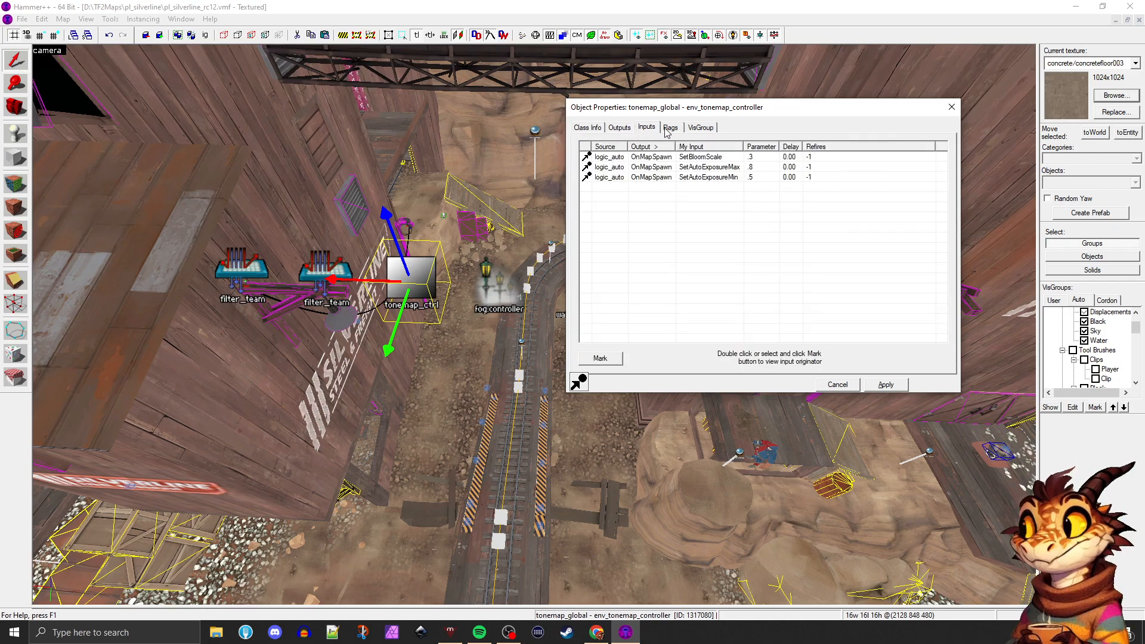
{"action": "left_click", "coordinate": [693, 156]}
{"action": "left_click", "coordinate": [696, 167]}
{"action": "left_click", "coordinate": [700, 178]}
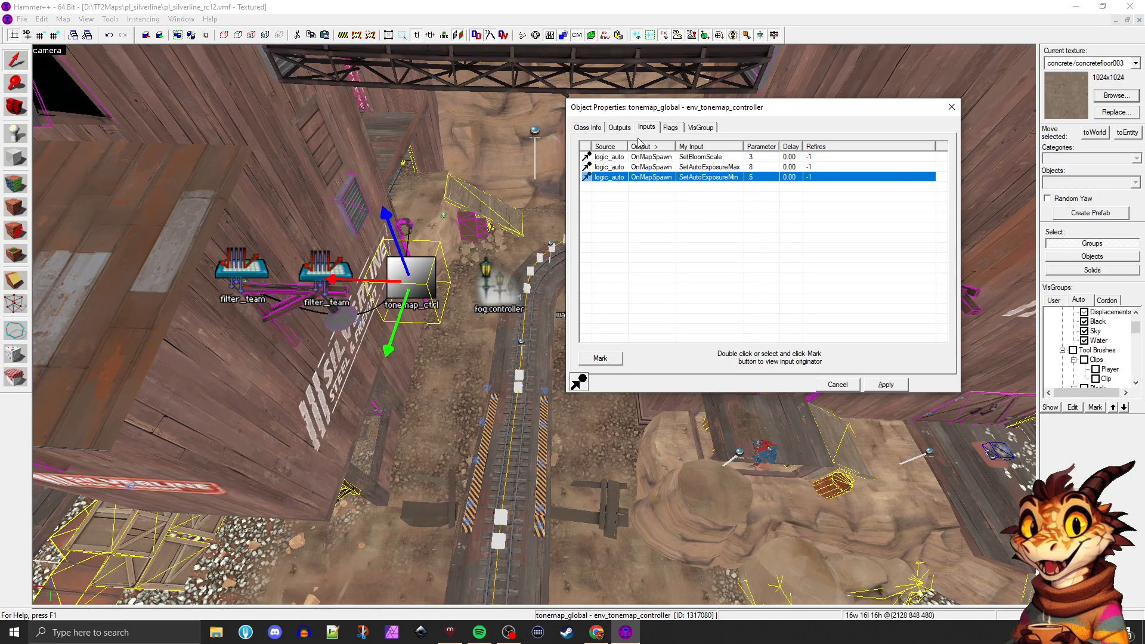
{"action": "left_click", "coordinate": [951, 107]}
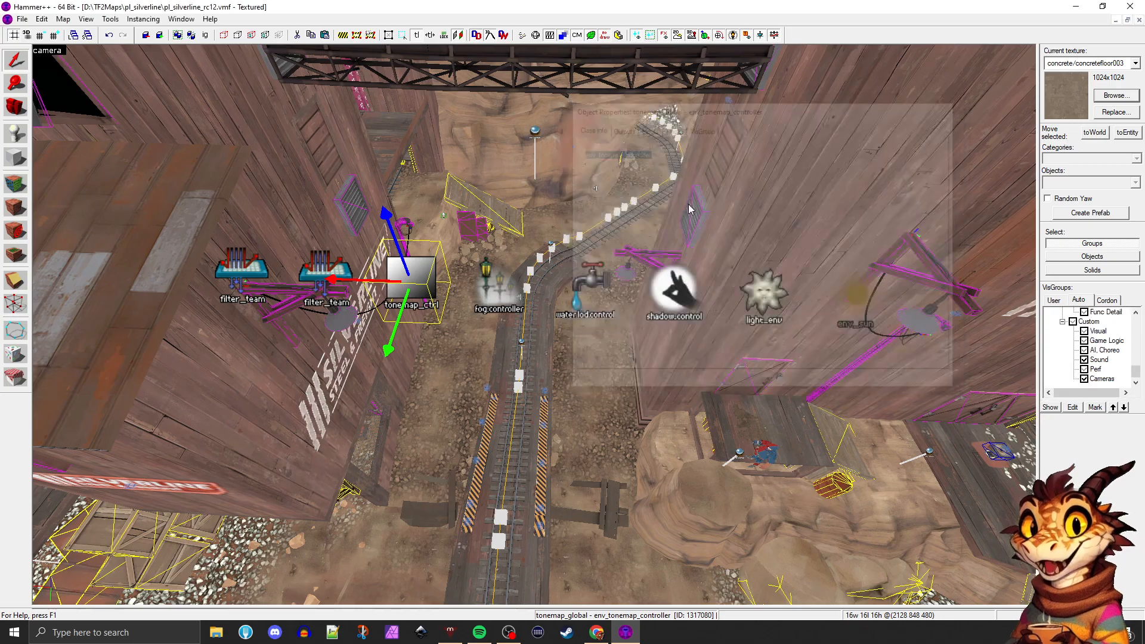
Select the tonemap, fog, water LOD, shadow, light_environment and env_sun entities together again and copy them
{"action": "left_click", "coordinate": [569, 284]}
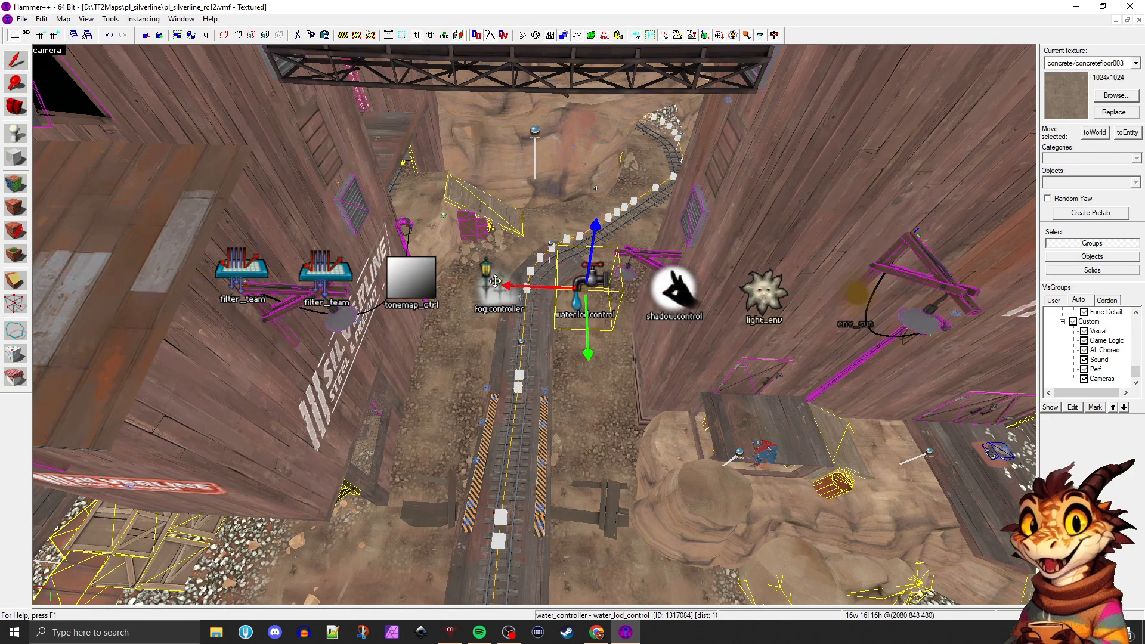
{"action": "left_click", "coordinate": [435, 285]}
{"action": "left_click", "coordinate": [494, 286], "text": "ctrl"}
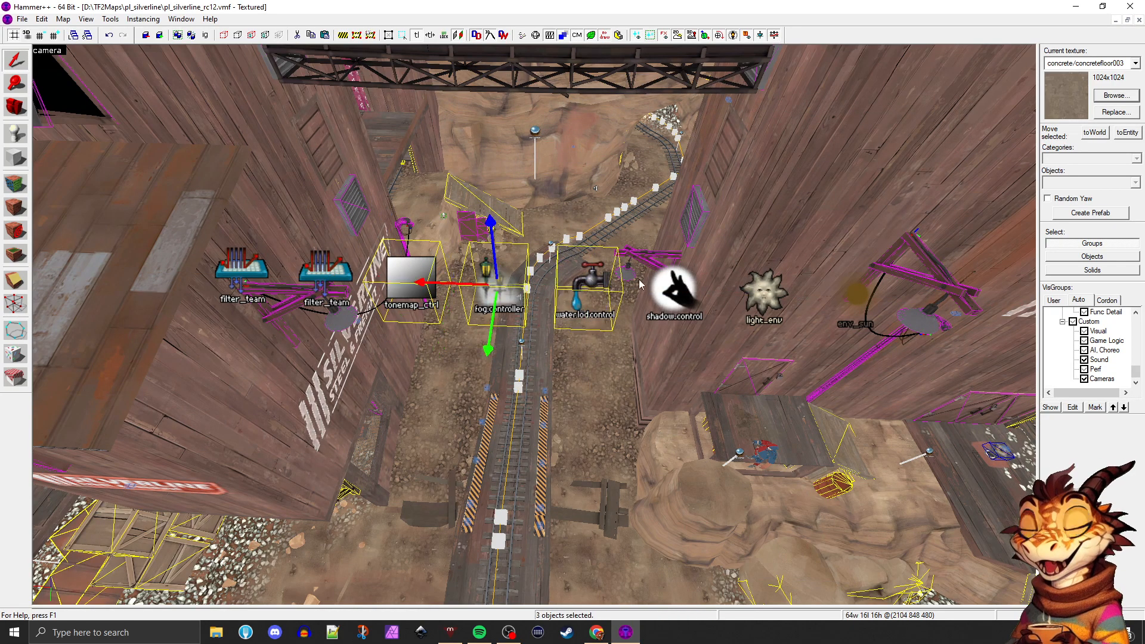
{"action": "left_click", "coordinate": [851, 295], "text": "ctrl"}
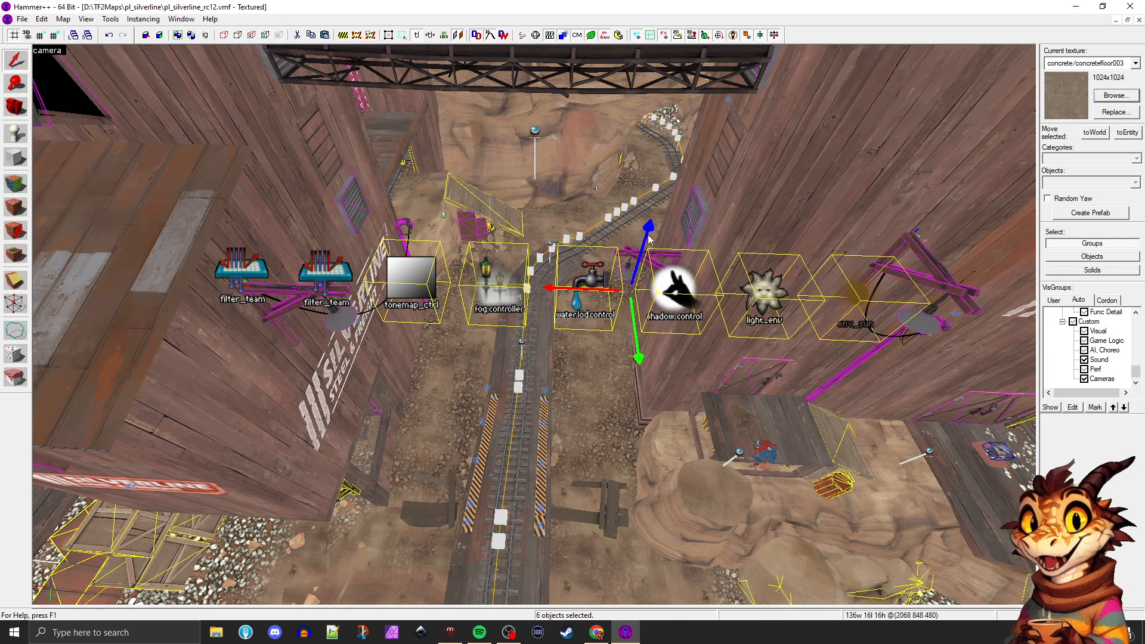
Return to the test_map document and paste the six copied environment entities into the room beside the player model
{"action": "left_click", "coordinate": [1117, 22]}
{"action": "left_click", "coordinate": [867, 102]}
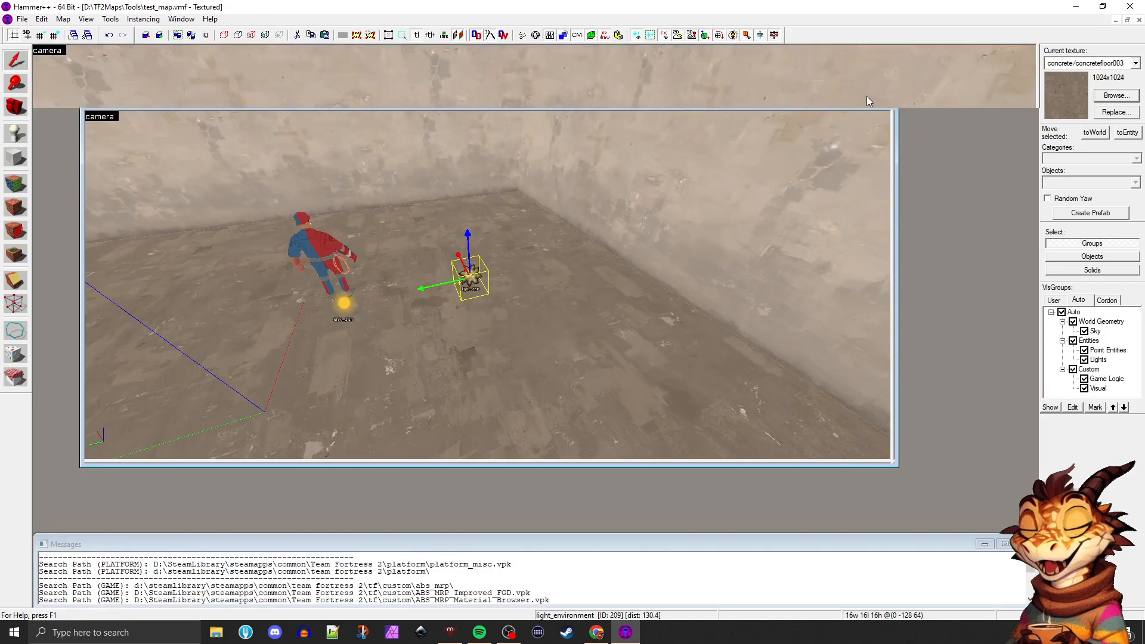
{"action": "left_click", "coordinate": [379, 295]}
{"action": "key", "text": "ctrl+v"}
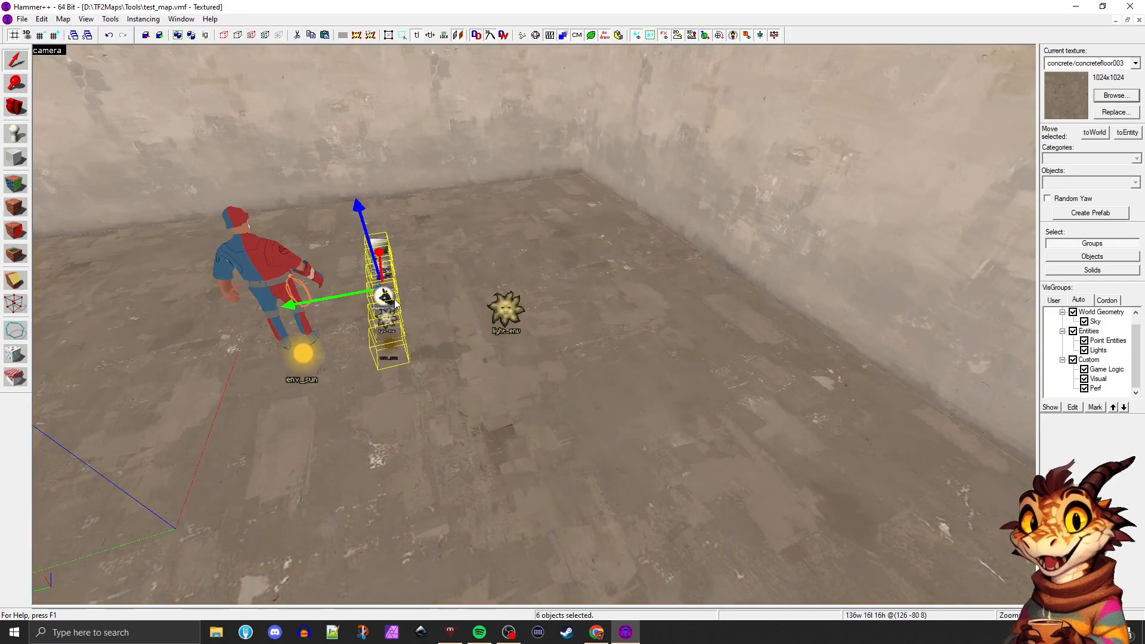
{"action": "key", "text": "z"}
{"action": "key", "text": "a"}
{"action": "key", "text": "z"}
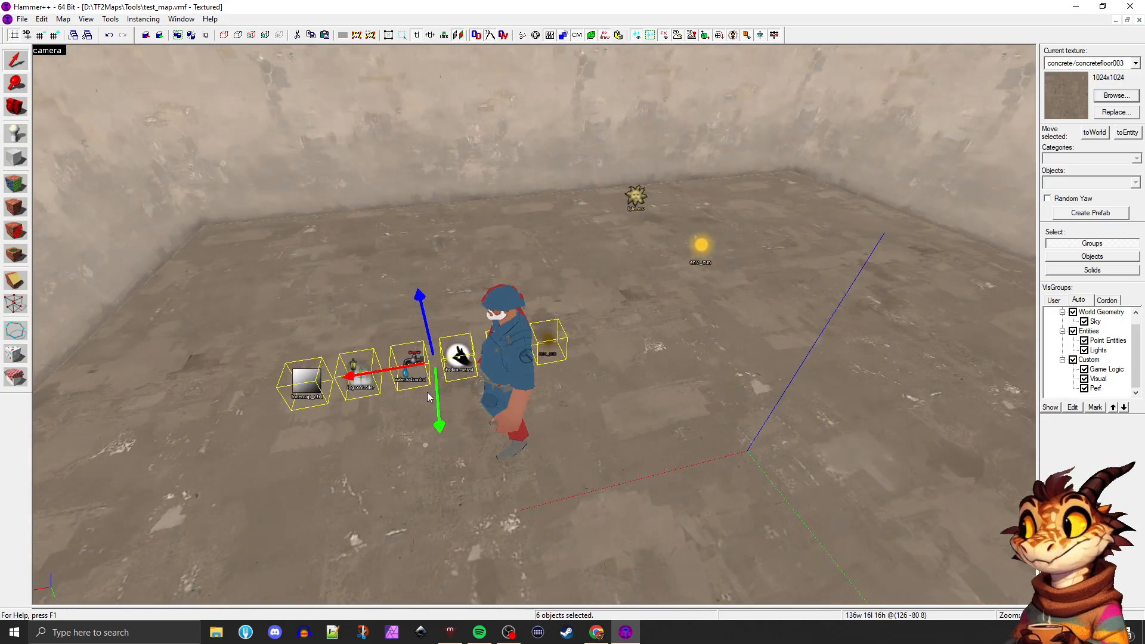
Move the pasted row of entities across the room toward the wall and raise it off the floor
{"action": "left_click_drag", "start_coordinate": [430, 398], "coordinate": [343, 266]}
{"action": "left_click_drag", "start_coordinate": [301, 193], "coordinate": [297, 158]}
{"action": "left_click", "coordinate": [433, 221]}
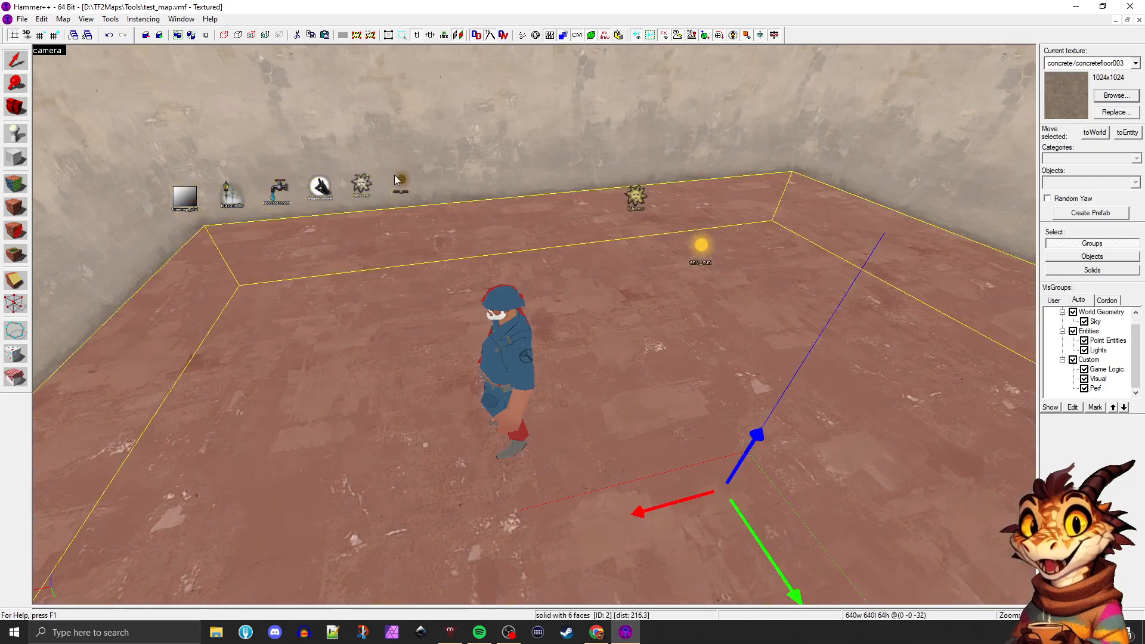
Delete the duplicate light_environment from the pasted row of entities
{"action": "left_click", "coordinate": [393, 176]}
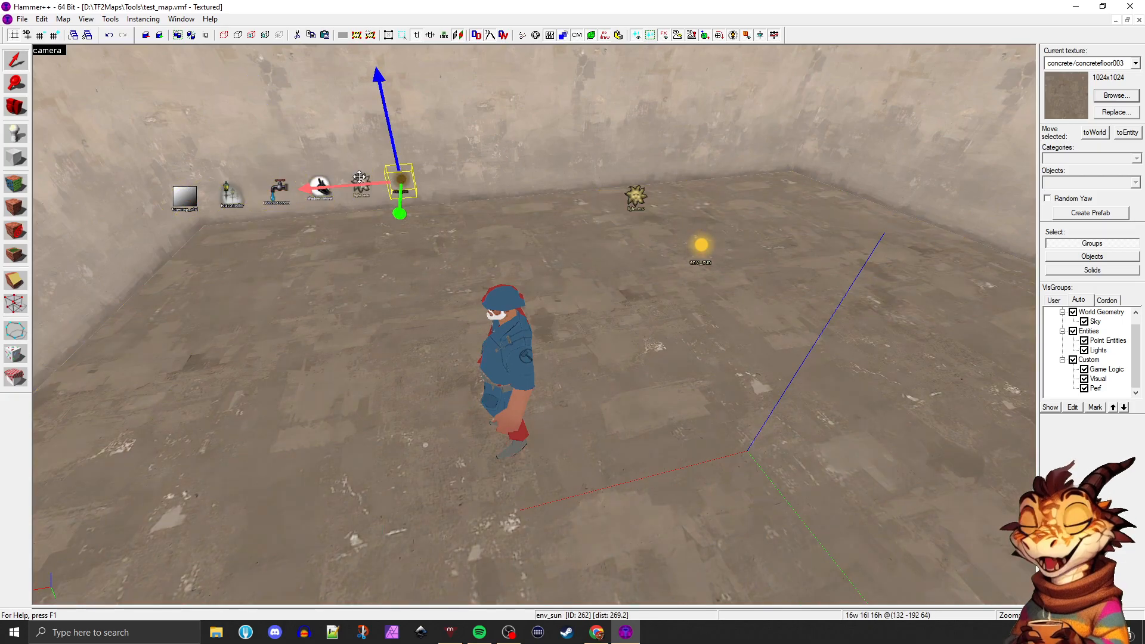
{"action": "scroll", "coordinate": [393, 169], "scroll_direction": "up", "scroll_amount": 5}
{"action": "left_click", "coordinate": [380, 130]}
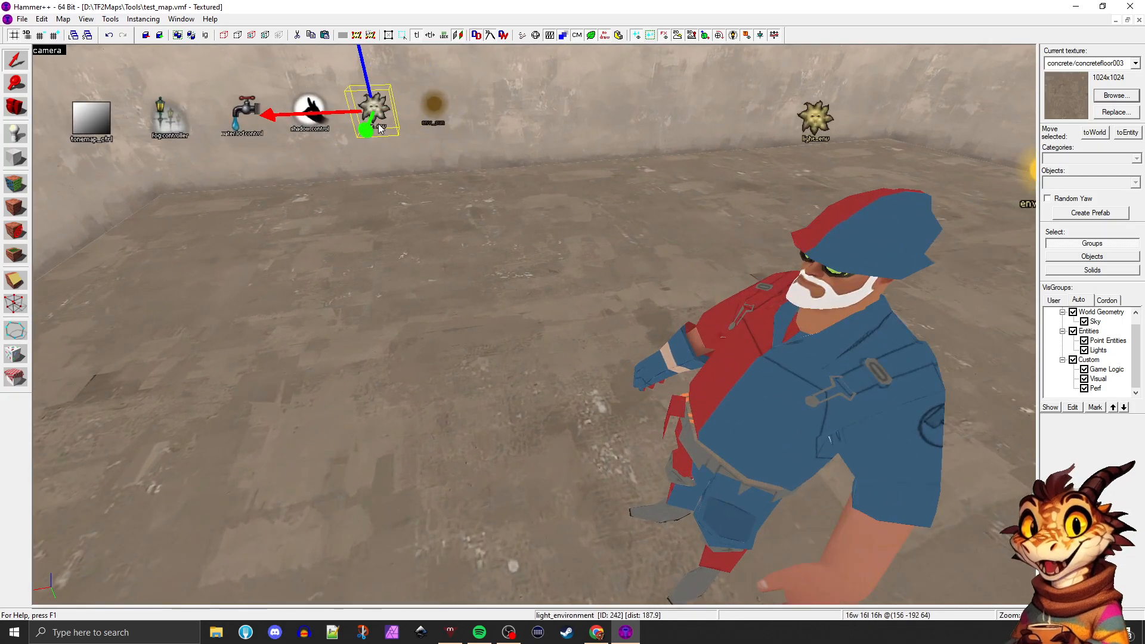
{"action": "key", "text": "Delete"}
Delete the duplicate env_sun at the end of the pasted row, keeping the room's original sun
{"action": "left_click", "coordinate": [425, 116]}
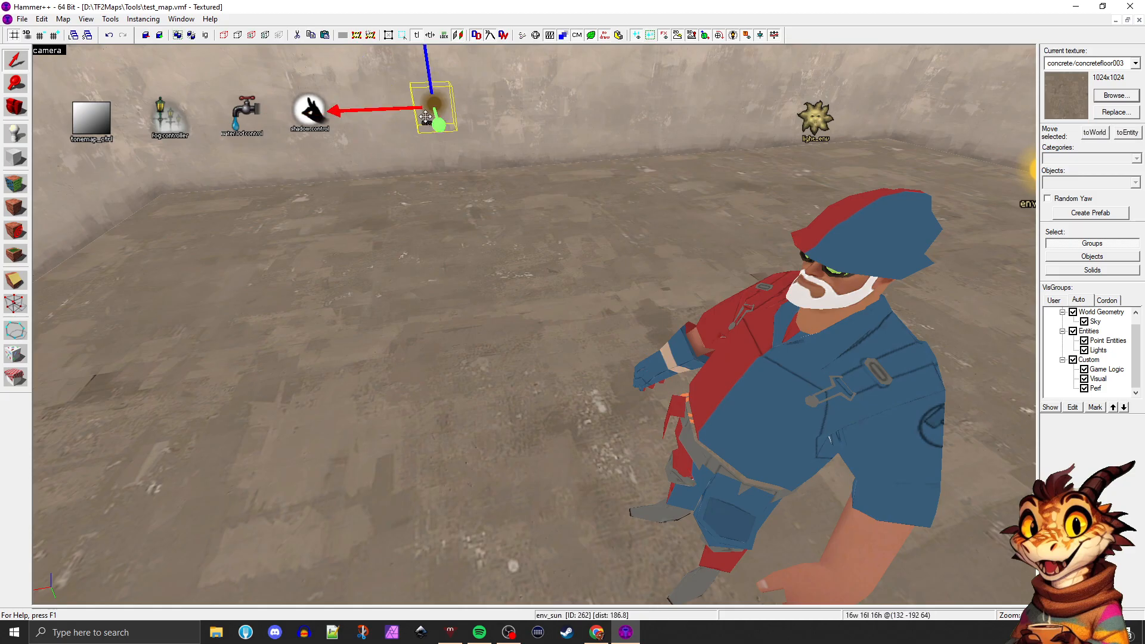
{"action": "key", "text": "Escape"}
{"action": "key", "text": "z"}
{"action": "key", "text": "w"}
{"action": "key", "text": "z"}
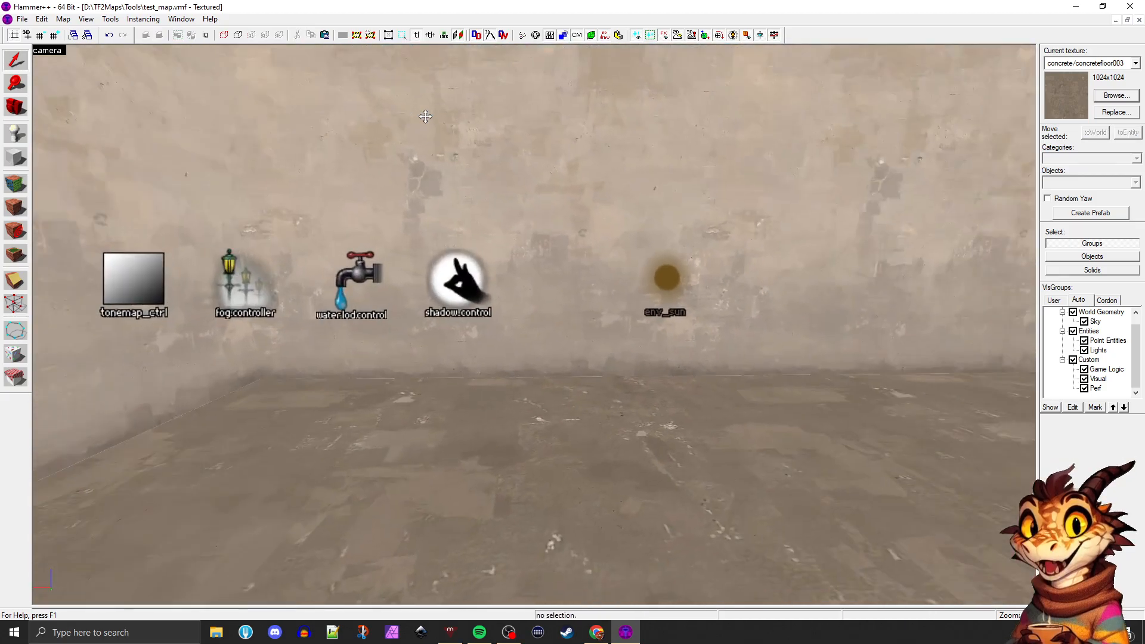
{"action": "left_click", "coordinate": [668, 278]}
{"action": "key", "text": "Delete"}
Go through the remaining pasted shadow, water LOD, fog and tonemap control entities one by one
{"action": "key", "text": "z"}
{"action": "key", "text": "w"}
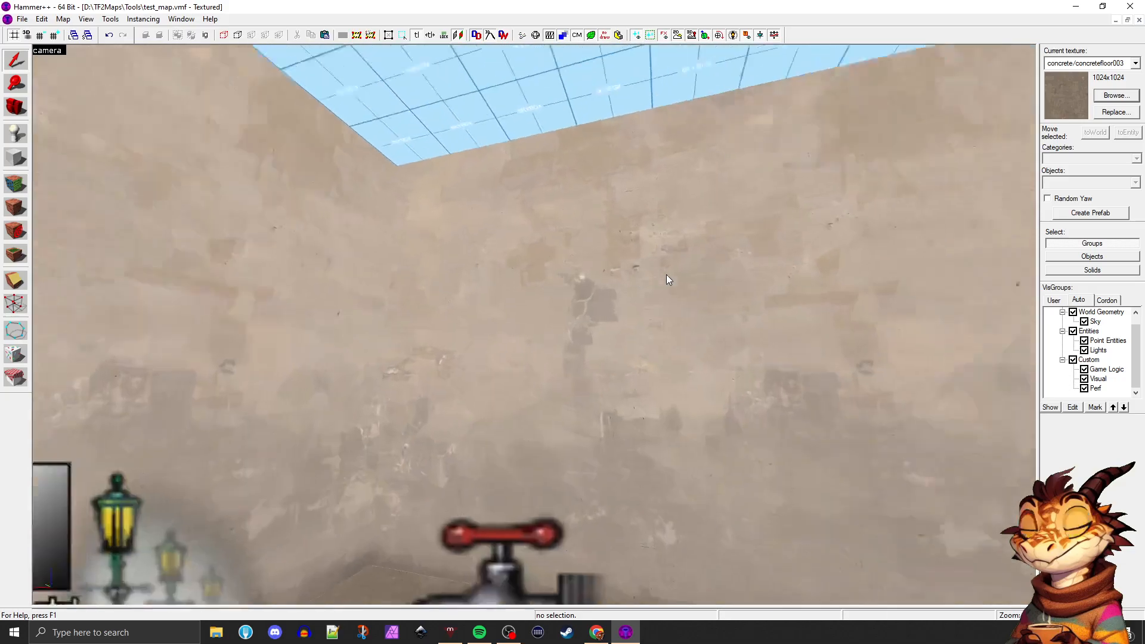
{"action": "key", "text": "s"}
{"action": "left_click", "coordinate": [665, 277]}
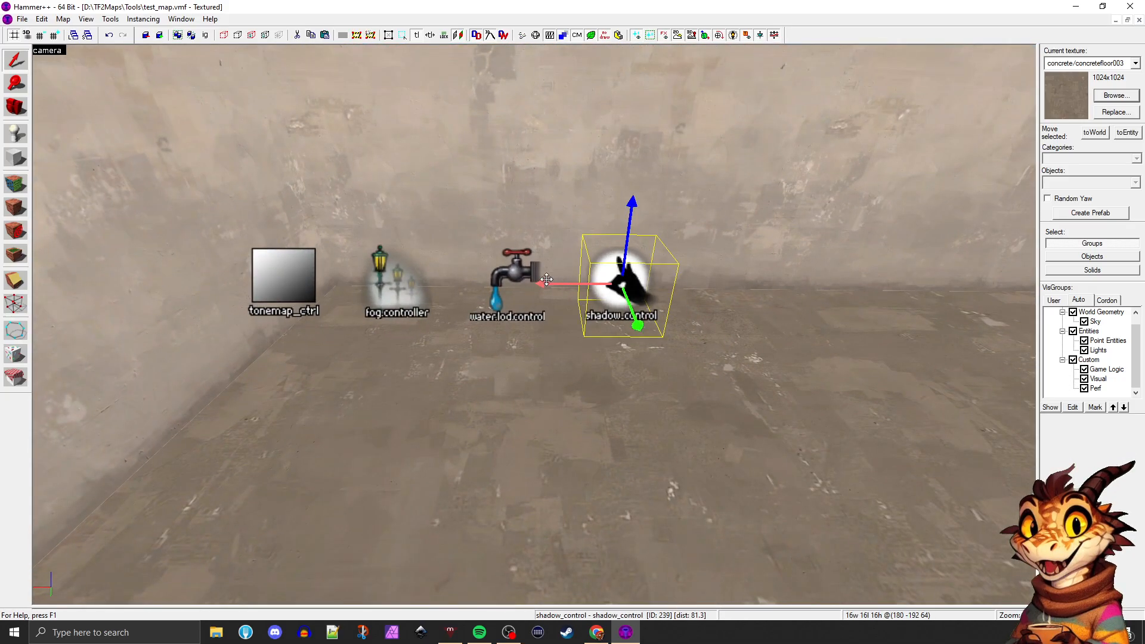
{"action": "left_click", "coordinate": [479, 275]}
{"action": "left_click", "coordinate": [385, 279]}
{"action": "left_click", "coordinate": [512, 282]}
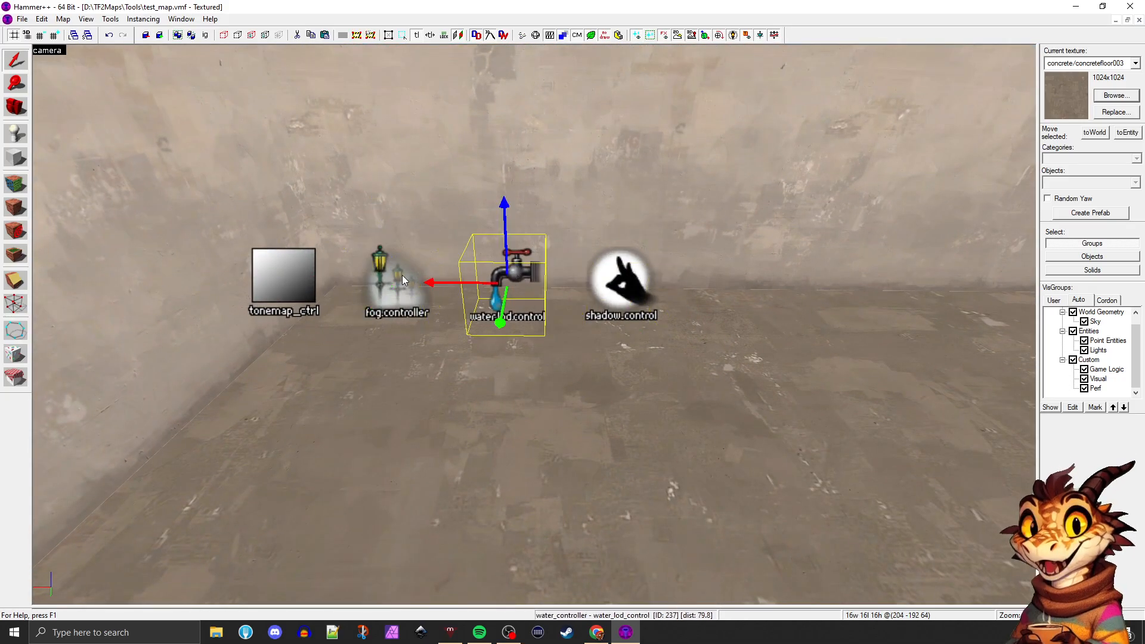
{"action": "left_click", "coordinate": [400, 276]}
{"action": "left_click", "coordinate": [274, 271]}
Select the pasted fog controller and open its properties, with the room's entities in view
{"action": "left_click", "coordinate": [370, 281]}
{"action": "key", "text": "z"}
{"action": "key", "text": "s"}
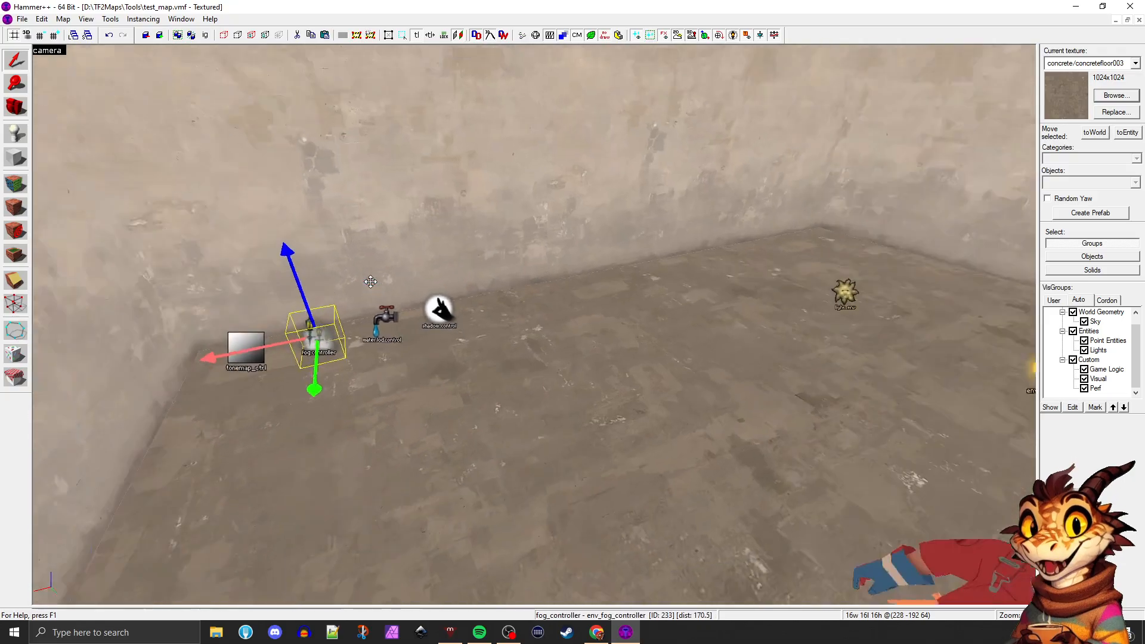
{"action": "key", "text": "d"}
{"action": "key", "text": "z"}
{"action": "key", "text": "z"}
{"action": "key", "text": "a"}
{"action": "key", "text": "z"}
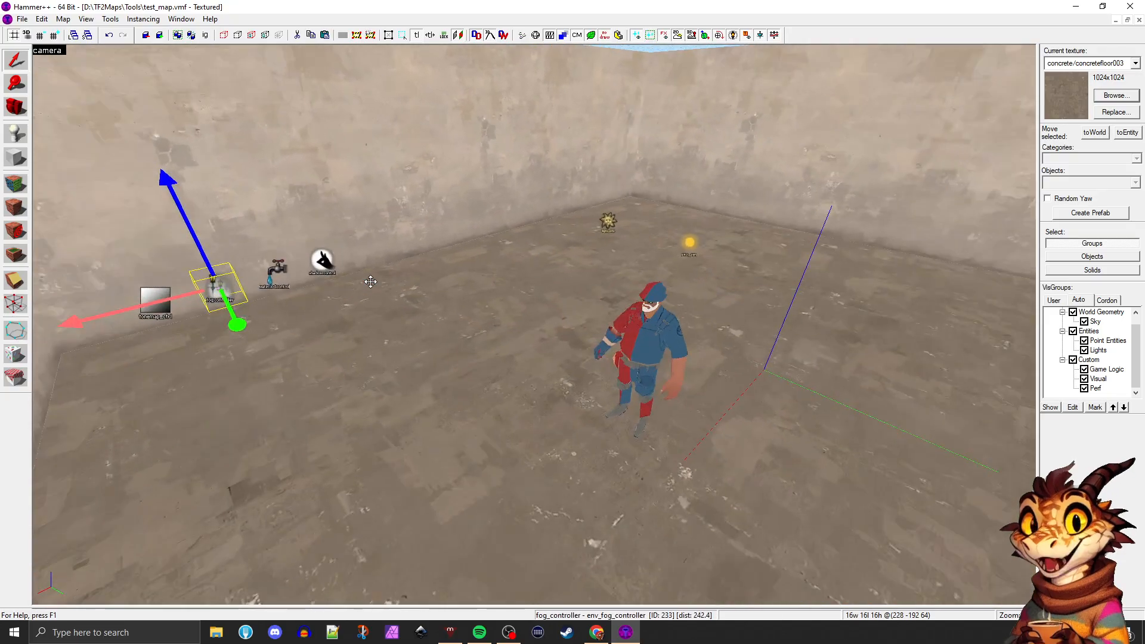
{"action": "key", "text": "alt+Return"}
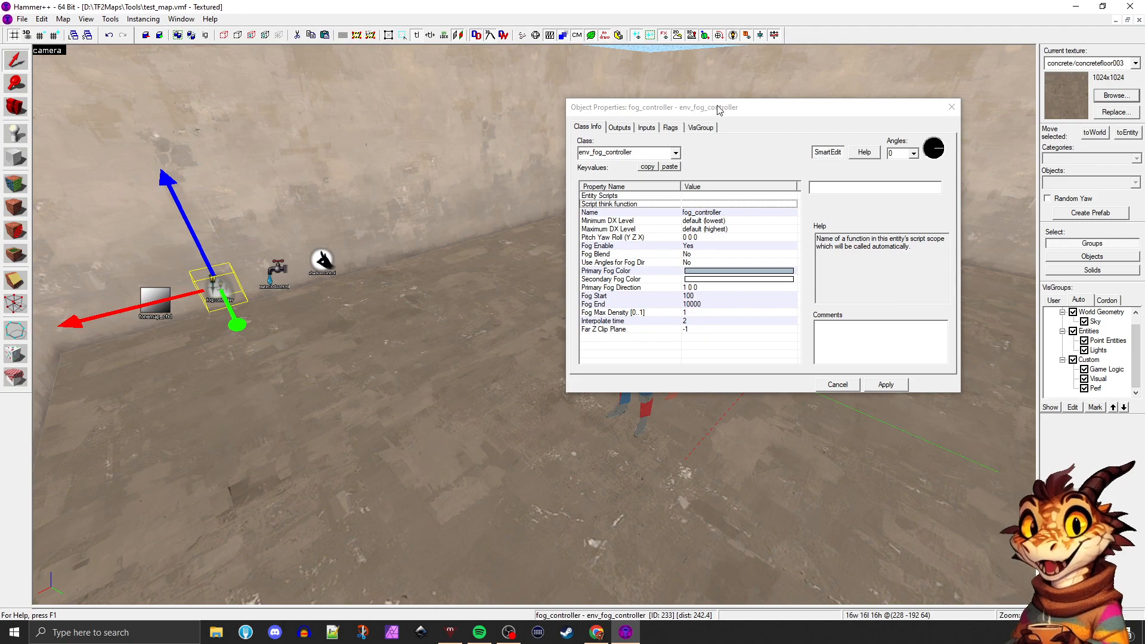
{"action": "left_click_drag", "start_coordinate": [719, 109], "coordinate": [609, 108]}
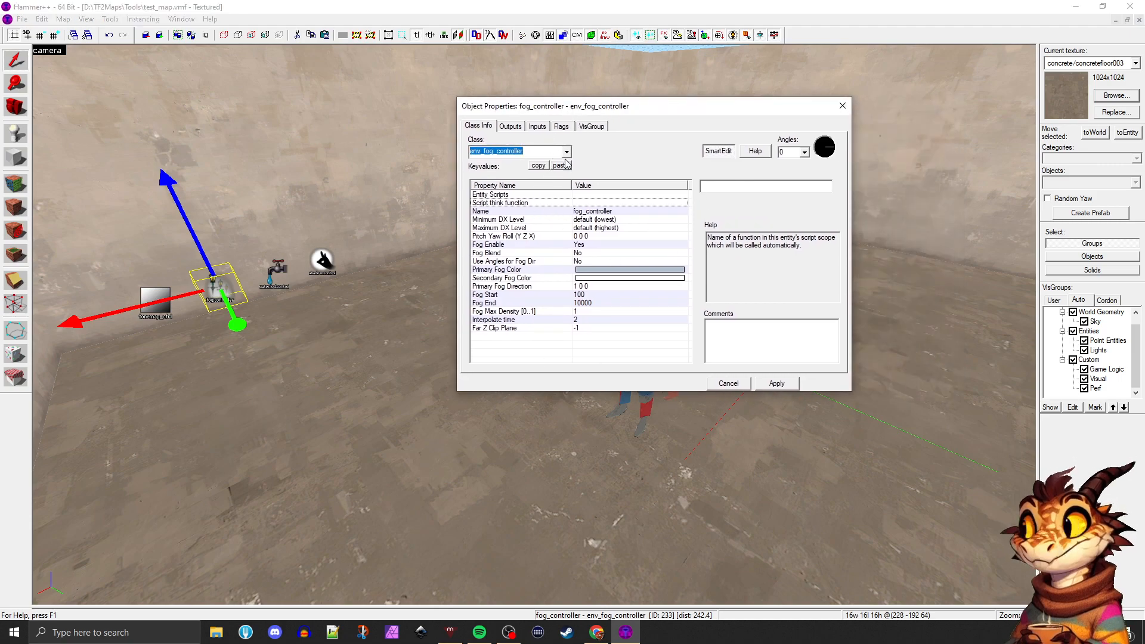
Review the fog controller's secondary color, primary direction, start and end distances and interpolate time
{"action": "left_click", "coordinate": [590, 270]}
{"action": "left_click", "coordinate": [590, 279]}
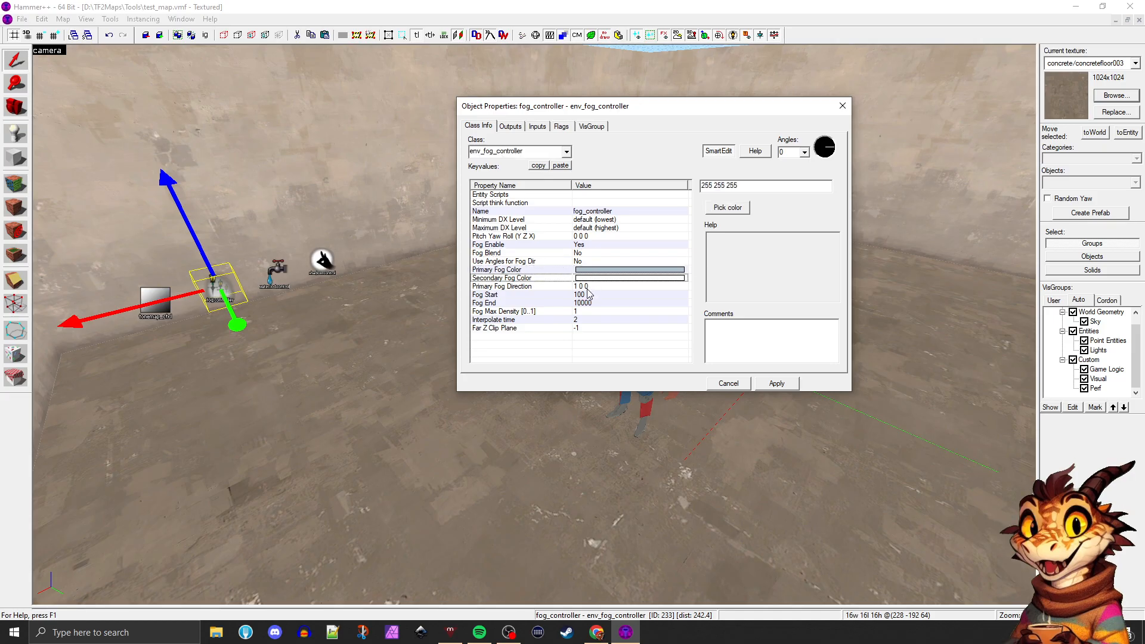
{"action": "left_click", "coordinate": [587, 286]}
{"action": "left_click", "coordinate": [587, 295]}
{"action": "left_click", "coordinate": [587, 303]}
{"action": "left_click", "coordinate": [589, 320]}
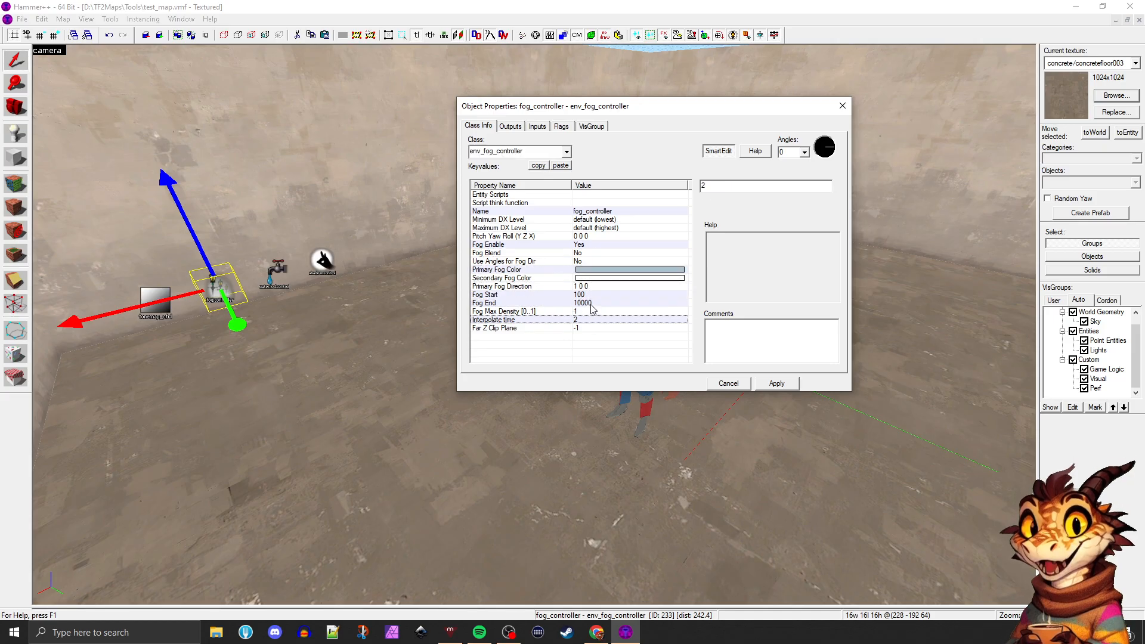
{"action": "left_click", "coordinate": [590, 304]}
{"action": "left_click", "coordinate": [589, 295]}
{"action": "left_click", "coordinate": [589, 305]}
{"action": "left_click", "coordinate": [589, 295]}
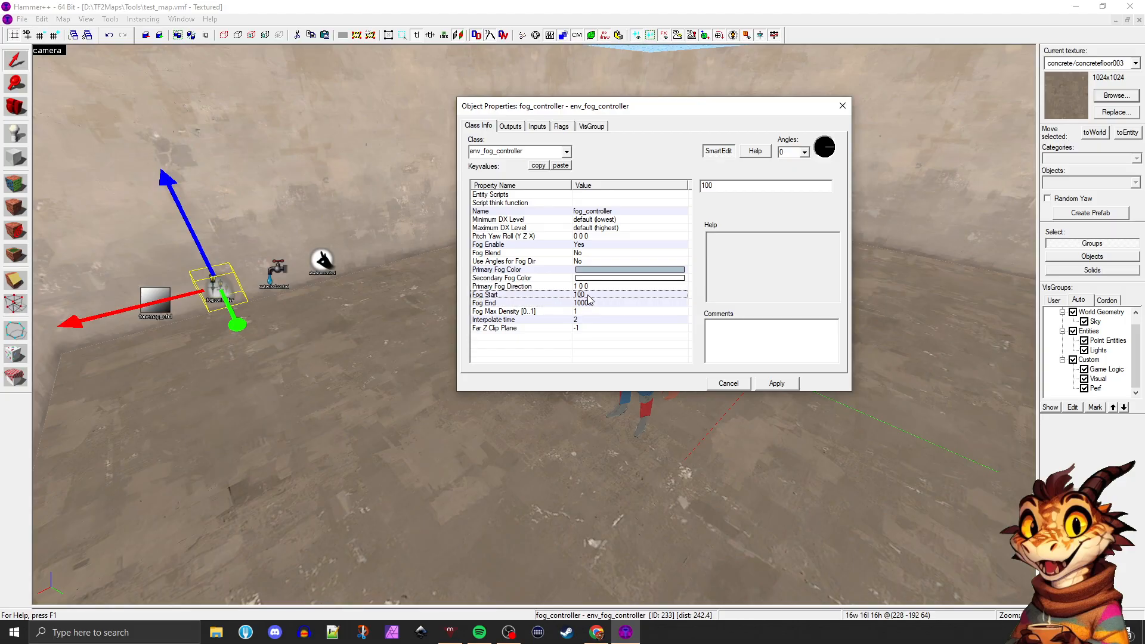
Consult the entity help for env_fog_controller, and close both the help and the fog controller's properties
{"action": "left_click", "coordinate": [755, 151]}
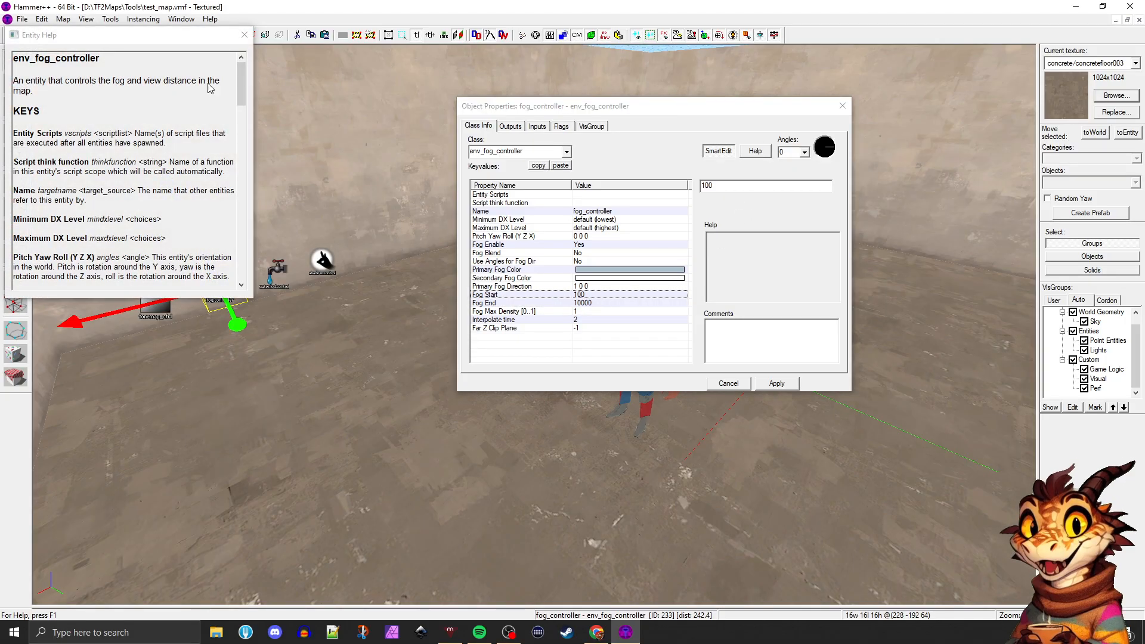
{"action": "mouse_move", "coordinate": [241, 87]}
{"action": "left_mouse_down"}
{"action": "mouse_move", "coordinate": [241, 207]}
{"action": "mouse_move", "coordinate": [242, 78]}
{"action": "left_mouse_up"}
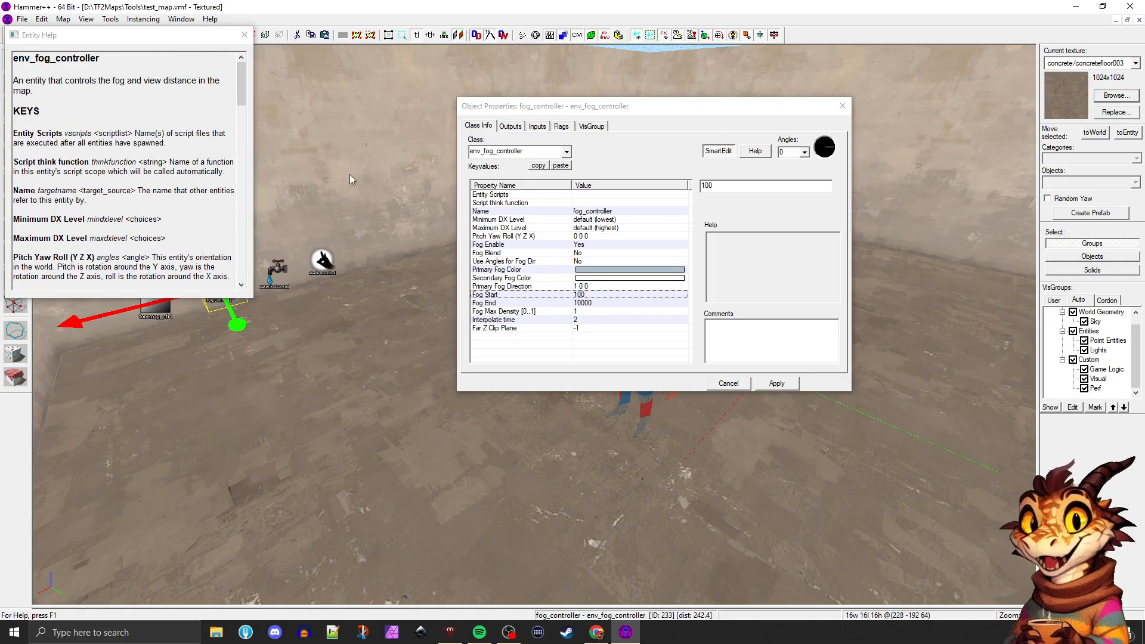
{"action": "left_click", "coordinate": [244, 34]}
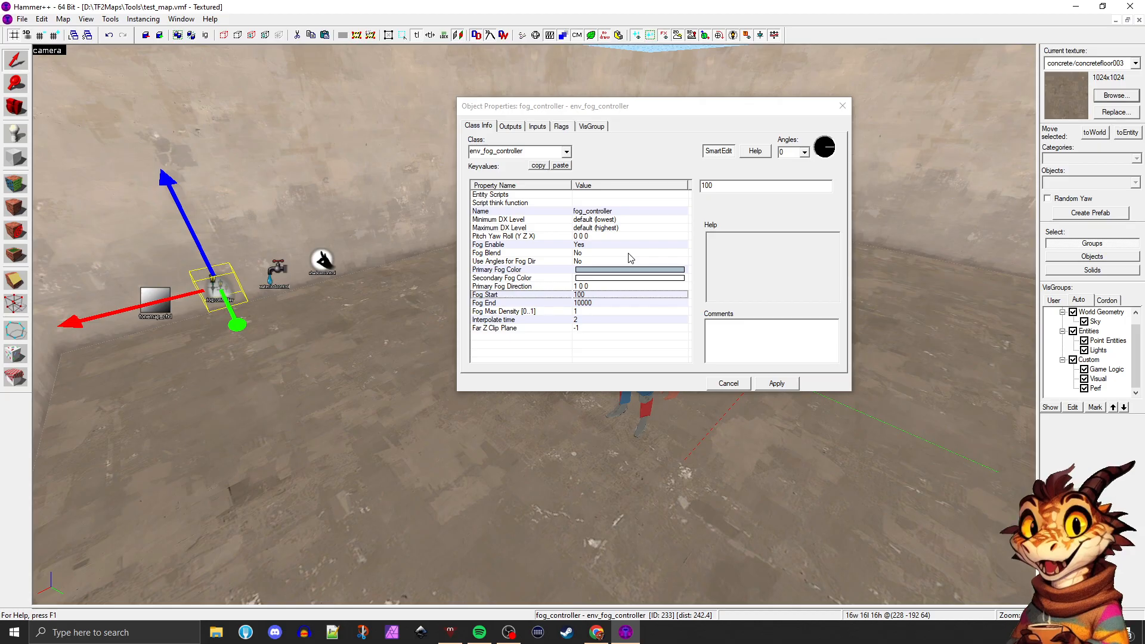
{"action": "left_click", "coordinate": [842, 106]}
Open the room's original light_environment and review its brightness color and intensity value, then close its properties
{"action": "left_click", "coordinate": [449, 349]}
{"action": "key", "text": "w"}
{"action": "key", "text": "a"}
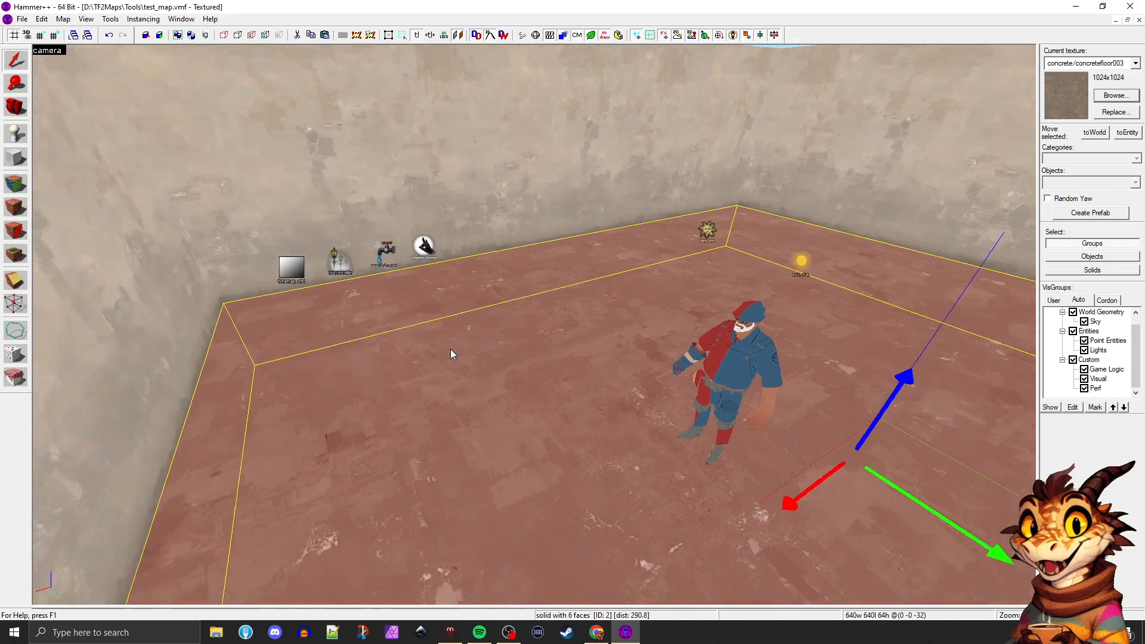
{"action": "key", "text": "w"}
{"action": "left_click", "coordinate": [543, 256]}
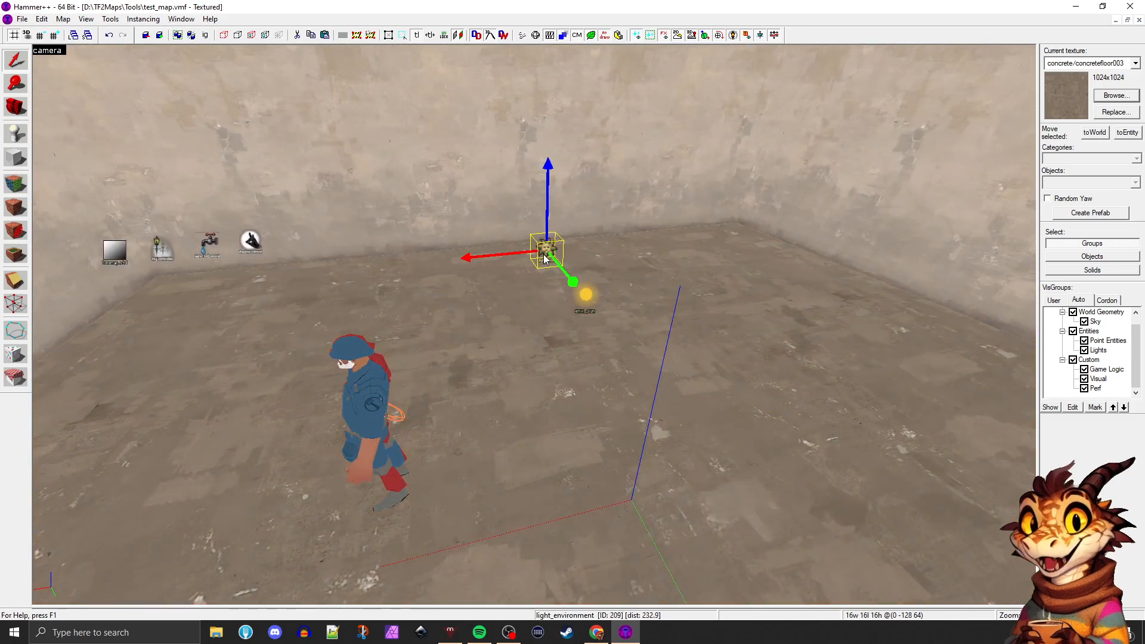
{"action": "double_click", "coordinate": [543, 257]}
{"action": "left_click", "coordinate": [592, 213]}
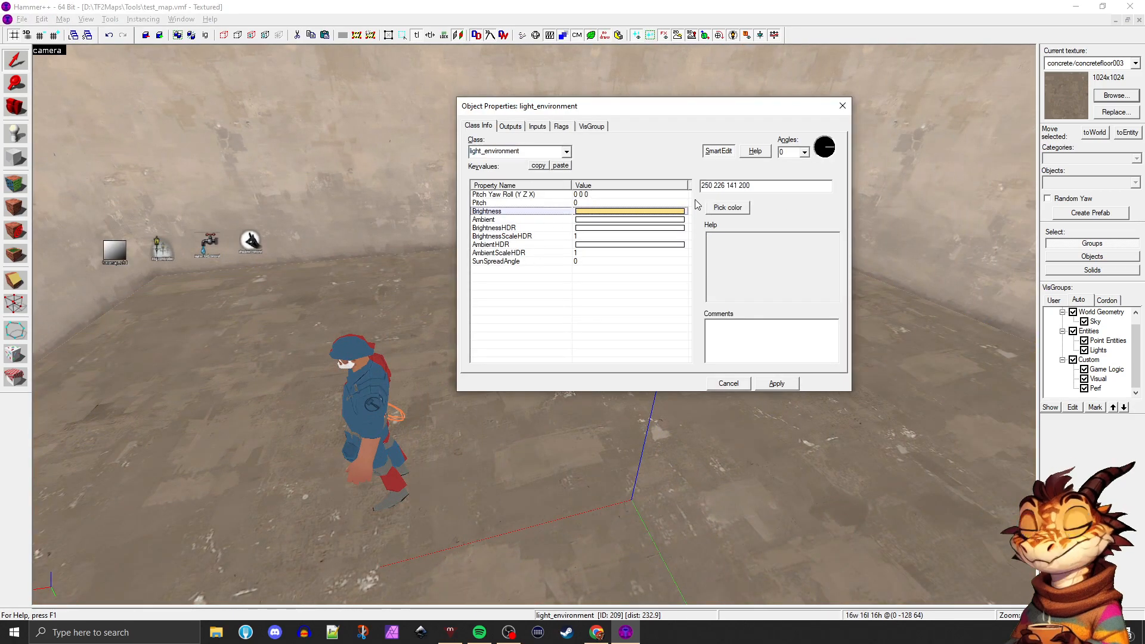
{"action": "left_click_drag", "start_coordinate": [701, 186], "coordinate": [739, 187]}
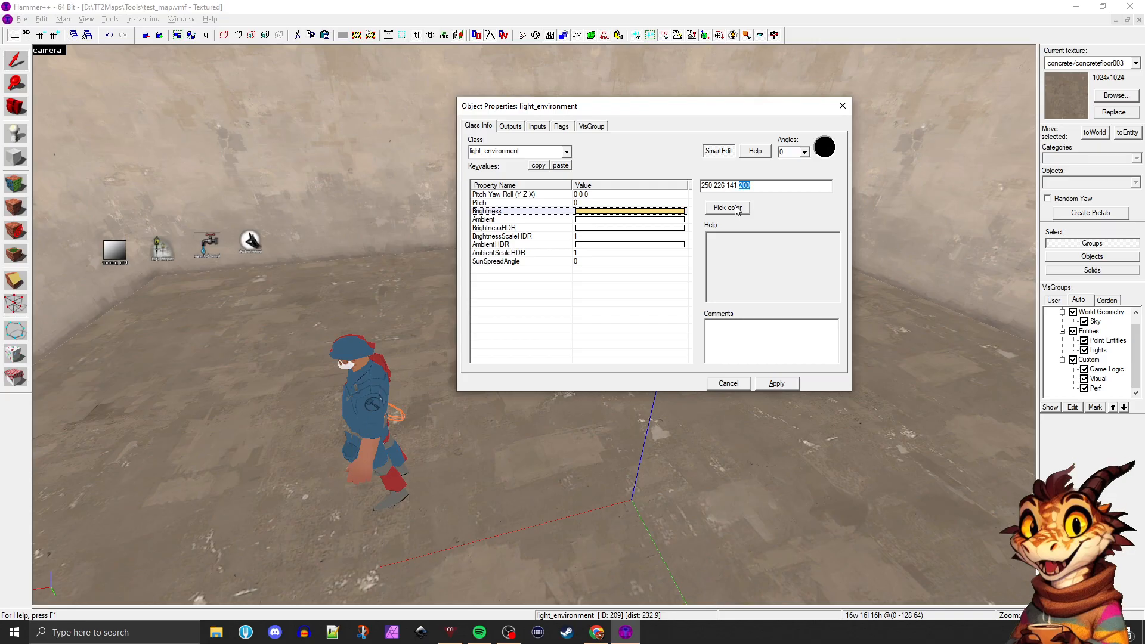
{"action": "left_click", "coordinate": [843, 106]}
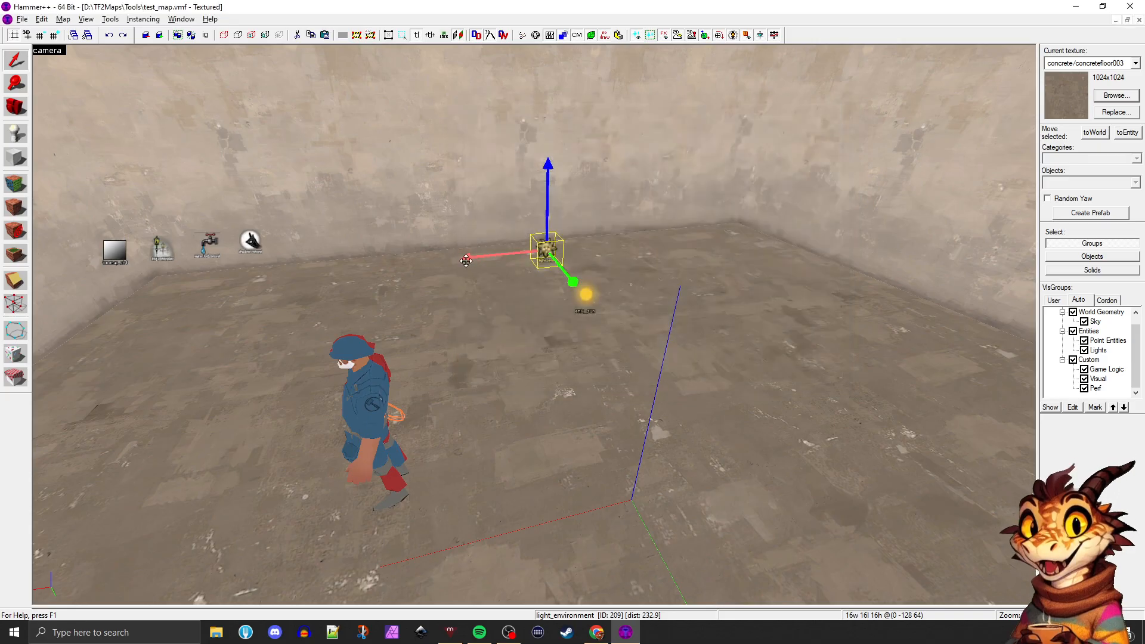
Undo the recent deletions to bring back the pasted env_sun and light_environment, and check the pasted light's properties
{"action": "left_click", "coordinate": [466, 260]}
{"action": "key", "text": "ctrl+z"}
{"action": "key", "text": "ctrl+z"}
{"action": "key", "text": "ctrl+z"}
{"action": "key", "text": "ctrl+z"}
{"action": "key", "text": "ctrl+z"}
{"action": "key", "text": "ctrl+z"}
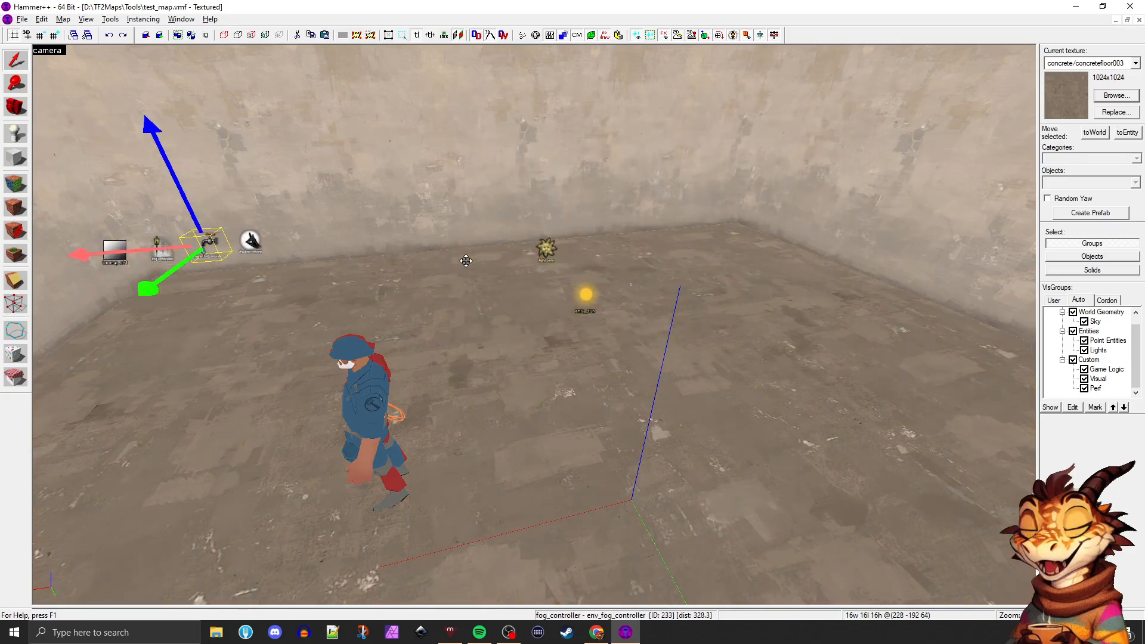
{"action": "key", "text": "ctrl+z"}
{"action": "key", "text": "ctrl+z"}
{"action": "key", "text": "ctrl+z"}
{"action": "key", "text": "ctrl+z"}
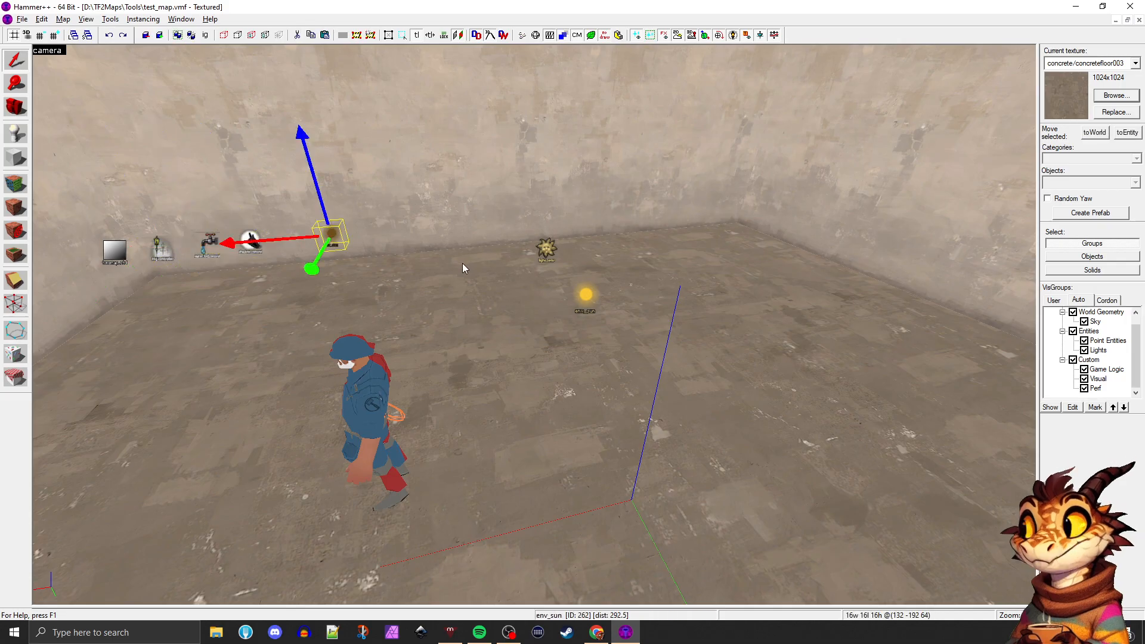
{"action": "key", "text": "ctrl+z"}
{"action": "key", "text": "ctrl+z"}
{"action": "double_click", "coordinate": [284, 231]}
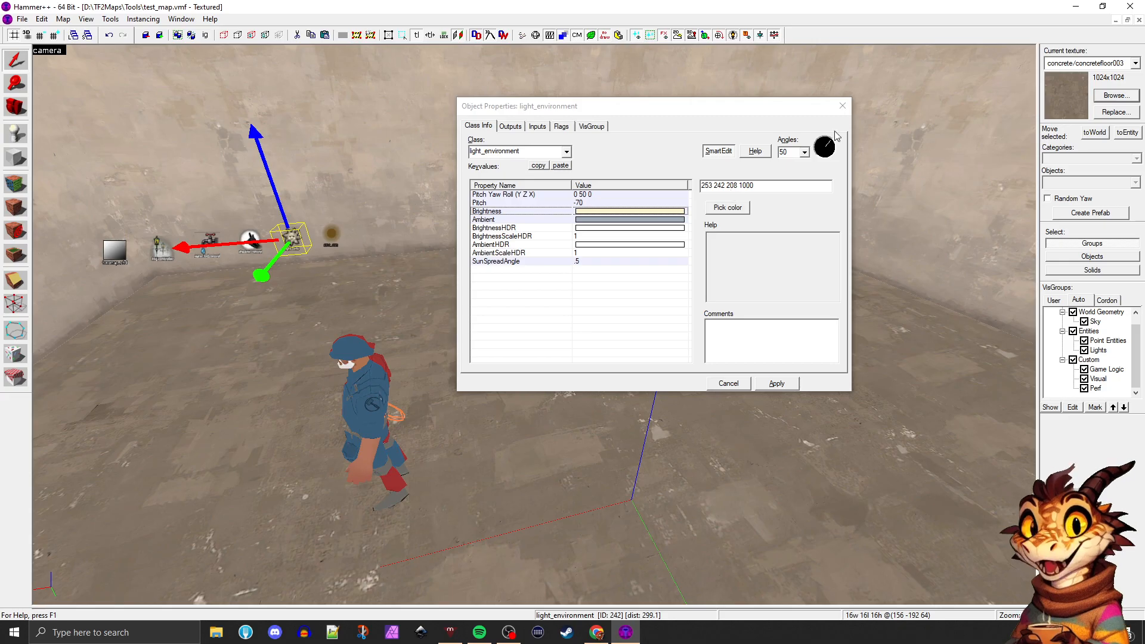
{"action": "left_click", "coordinate": [842, 106]}
{"action": "left_click", "coordinate": [557, 245]}
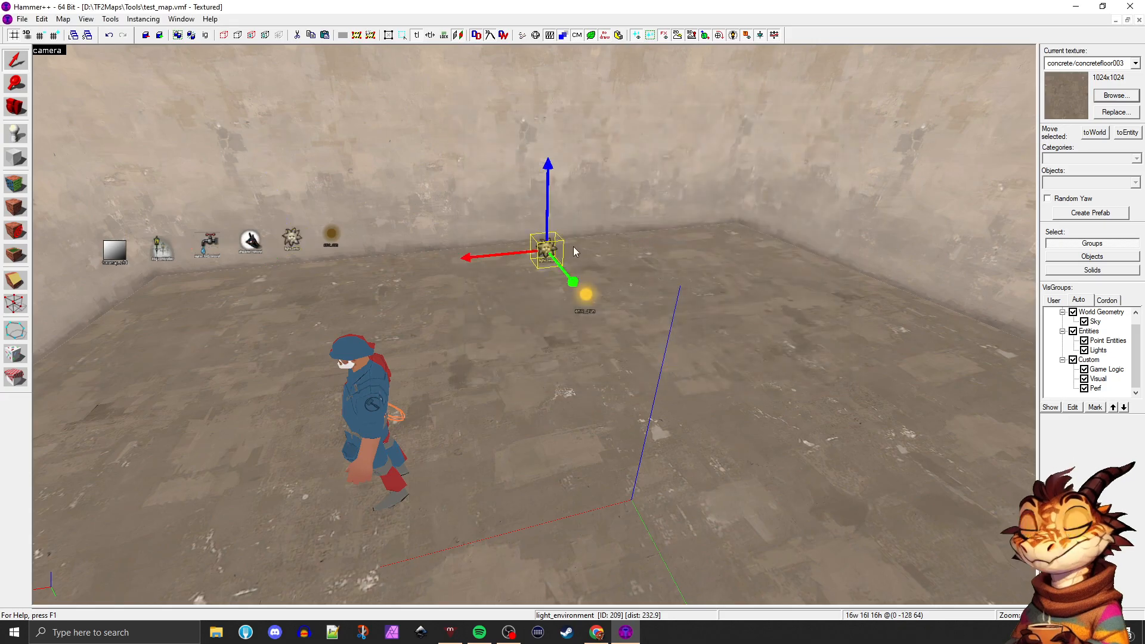
{"action": "key", "text": "alt+Return"}
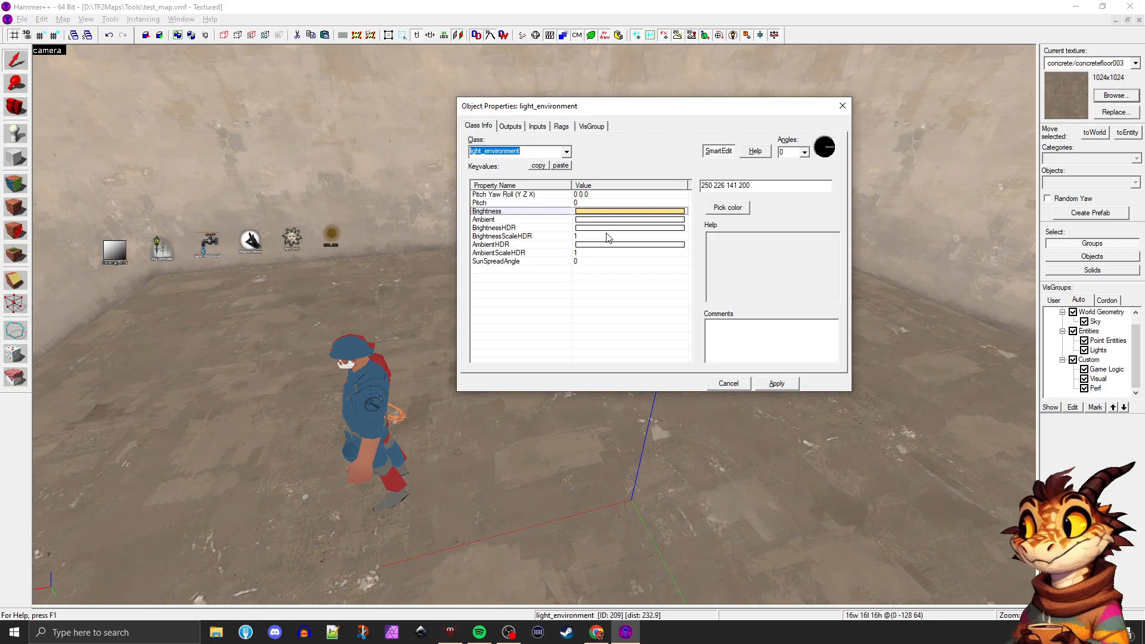
{"action": "left_click", "coordinate": [734, 186]}
{"action": "left_click_drag", "start_coordinate": [743, 186], "coordinate": [757, 184]}
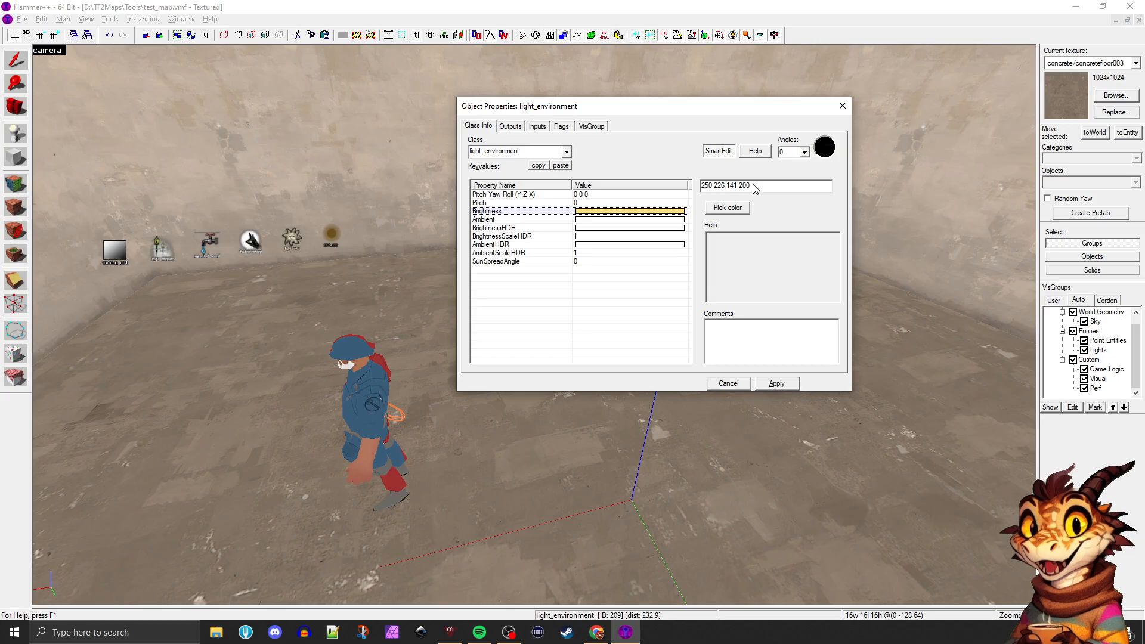
{"action": "double_click", "coordinate": [745, 185]}
{"action": "type", "text": "8"}
{"action": "key", "text": "BackSpace"}
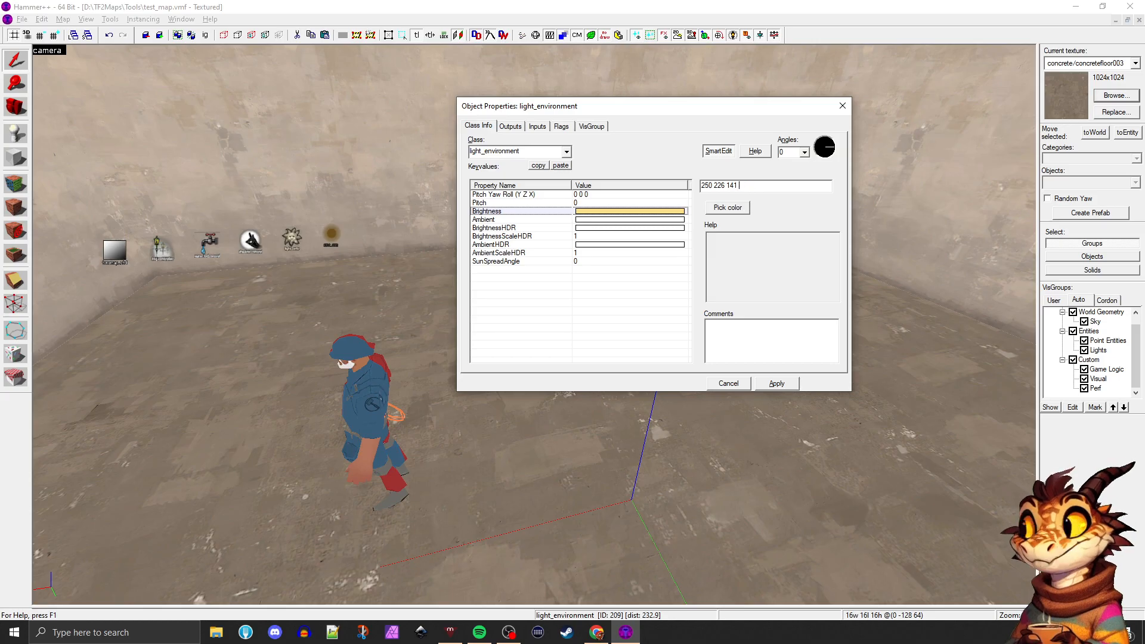
{"action": "type", "text": "600"}
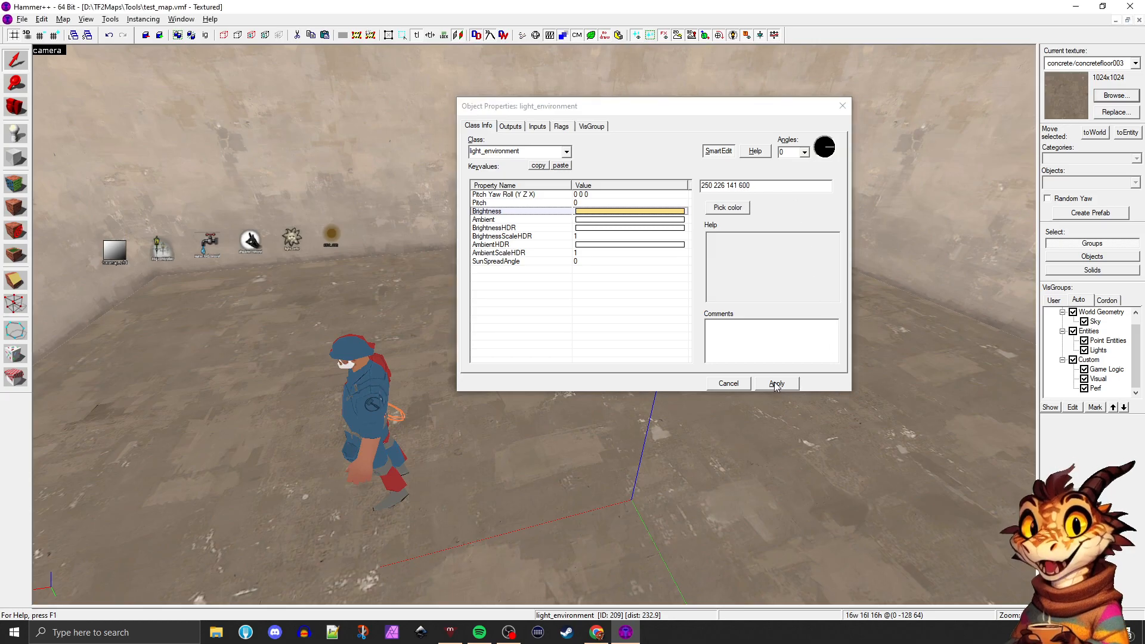
{"action": "left_click", "coordinate": [777, 383]}
Try the Up and Down directions for the light_environment's angle, and set its yaw to 241
{"action": "left_click", "coordinate": [664, 283]}
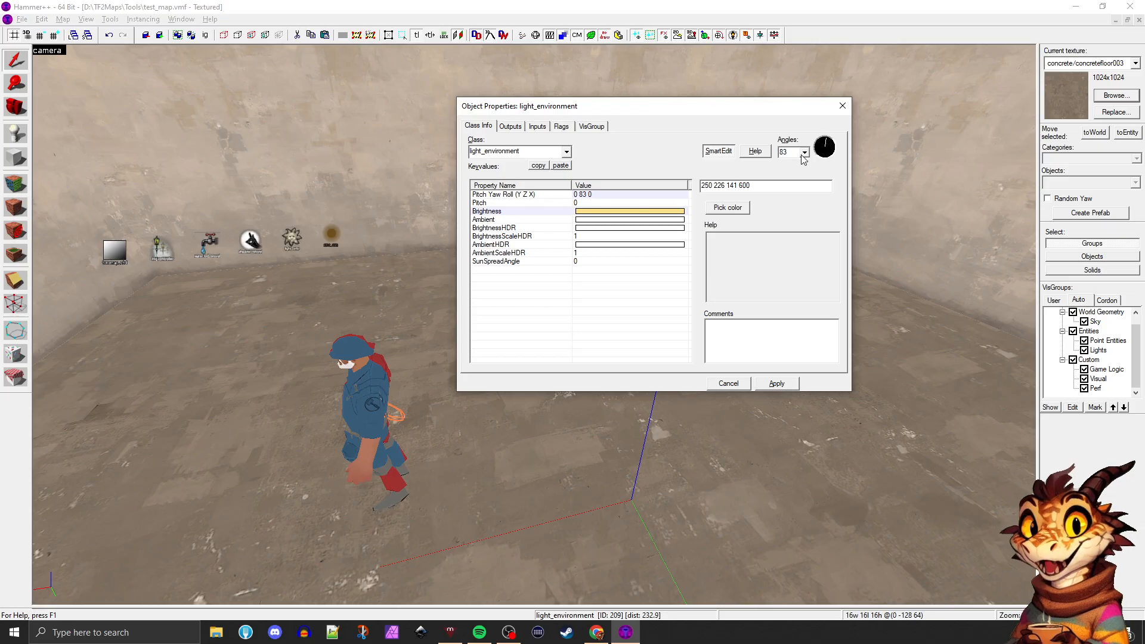
{"action": "left_click", "coordinate": [797, 164]}
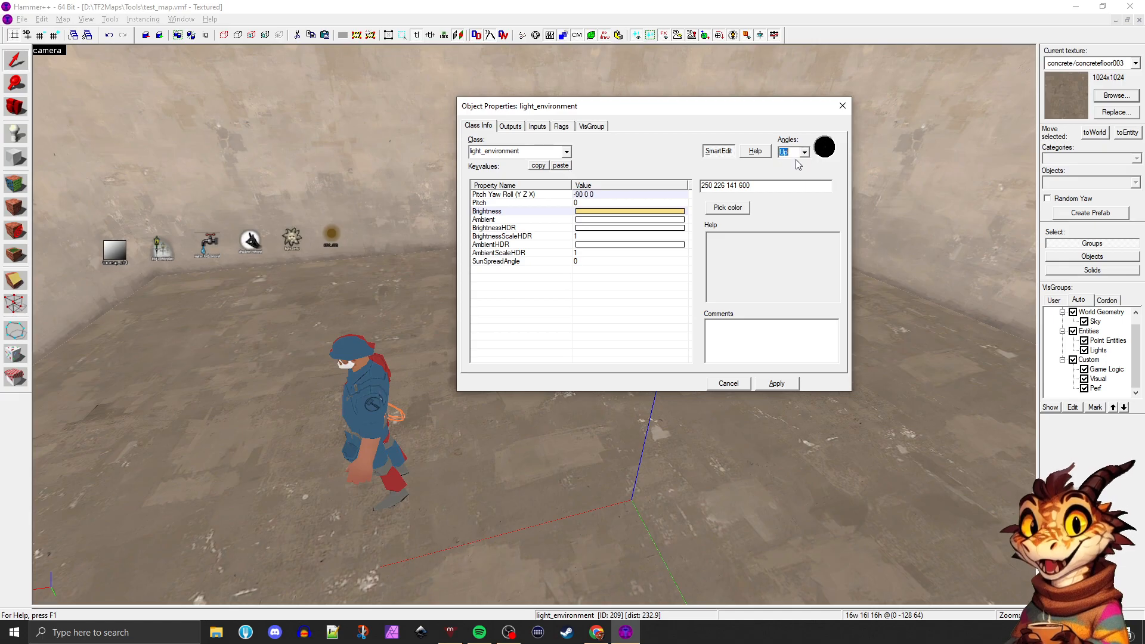
{"action": "left_click", "coordinate": [805, 154]}
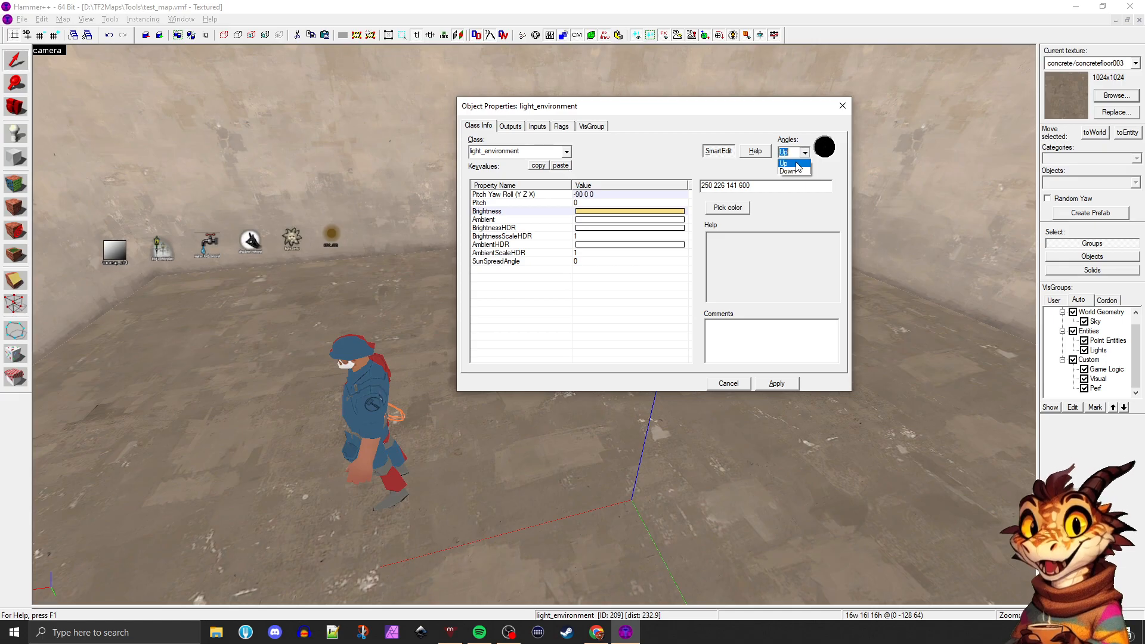
{"action": "left_click", "coordinate": [832, 148]}
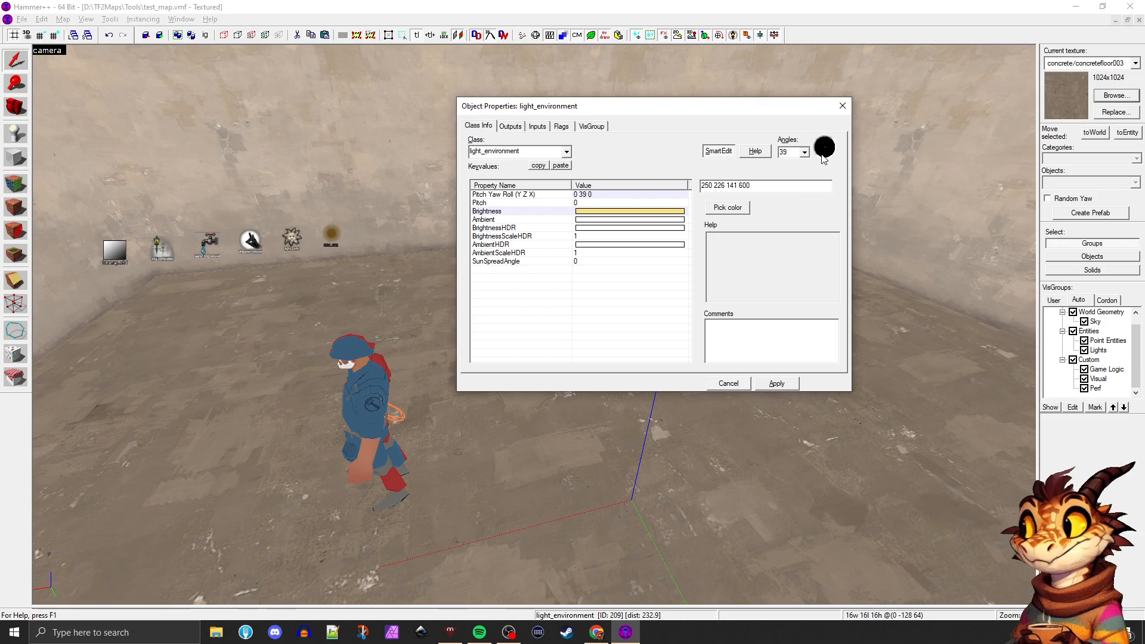
{"action": "left_click", "coordinate": [821, 157]}
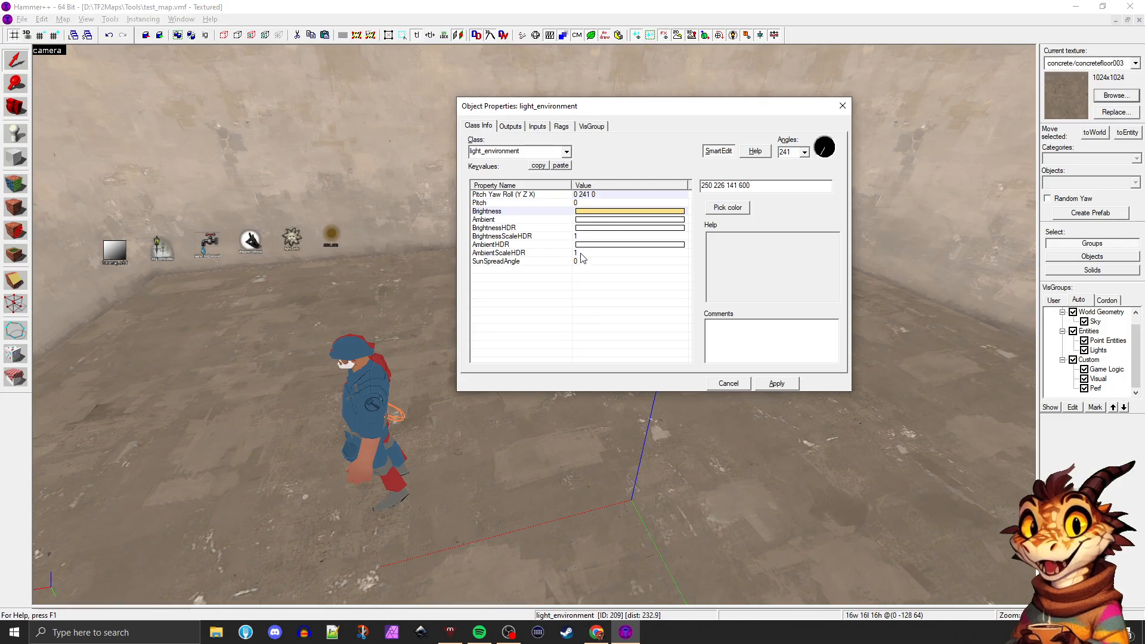
Set the light_environment's pitch to 60, apply it and close the properties
{"action": "left_click", "coordinate": [588, 203]}
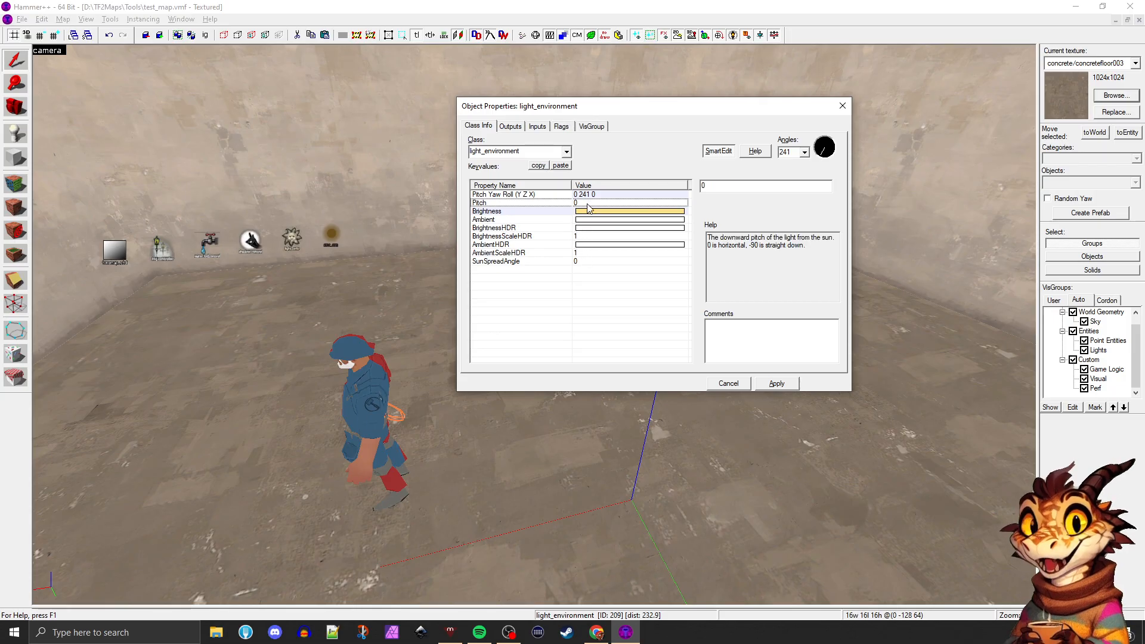
{"action": "type", "text": "60"}
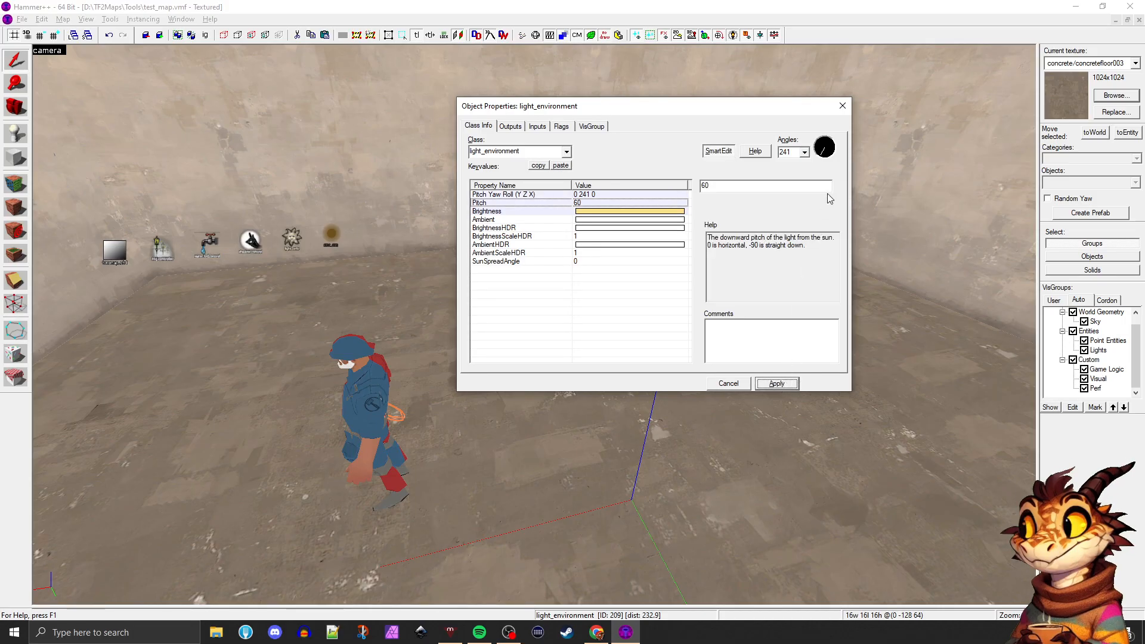
{"action": "left_click", "coordinate": [842, 107]}
Examine the room from several viewpoints, looking over the floor, the light and control entities and the sky ceiling
{"action": "right_click_drag", "start_coordinate": [622, 153], "coordinate": [622, 158]}
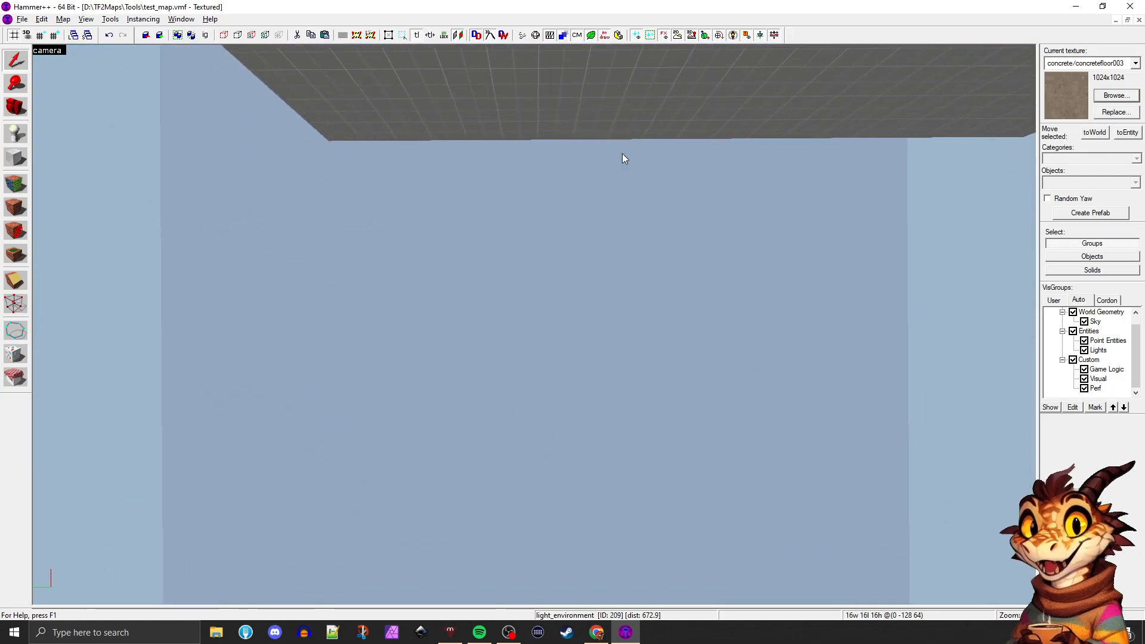
{"action": "key", "text": "d"}
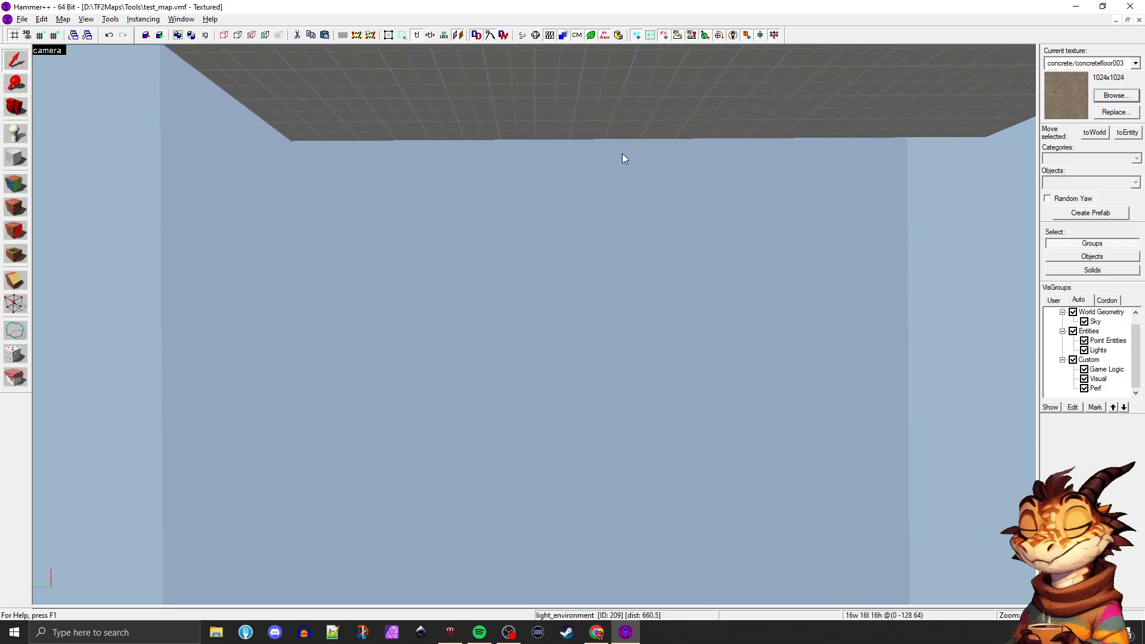
{"action": "right_click_drag", "start_coordinate": [622, 158], "coordinate": [622, 158]}
{"action": "key", "text": "w"}
{"action": "key", "text": "s"}
{"action": "key", "text": "d"}
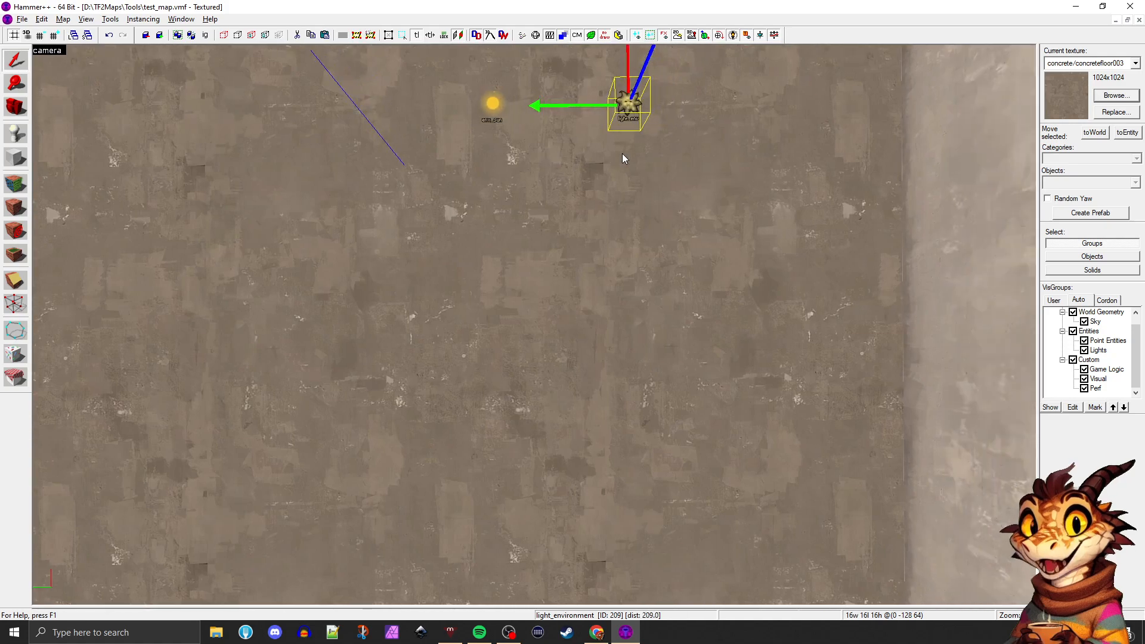
{"action": "key", "text": "Up"}
{"action": "key", "text": "Up"}
{"action": "key", "text": "Up"}
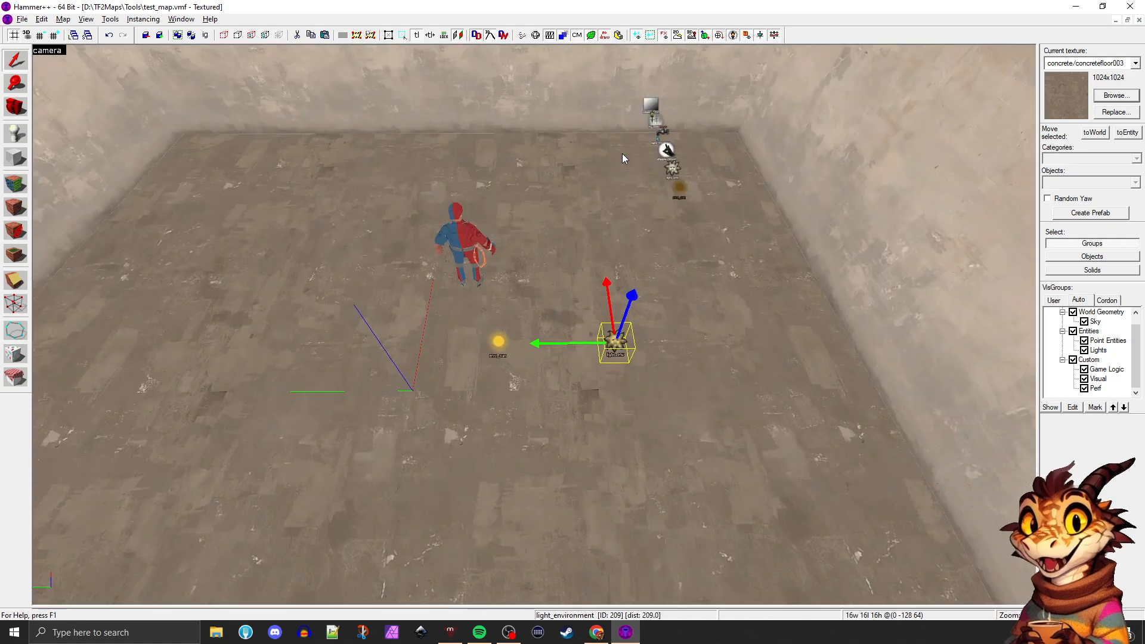
{"action": "key", "text": "Down"}
{"action": "key", "text": "Down"}
{"action": "key", "text": "Down"}
{"action": "key", "text": "Down"}
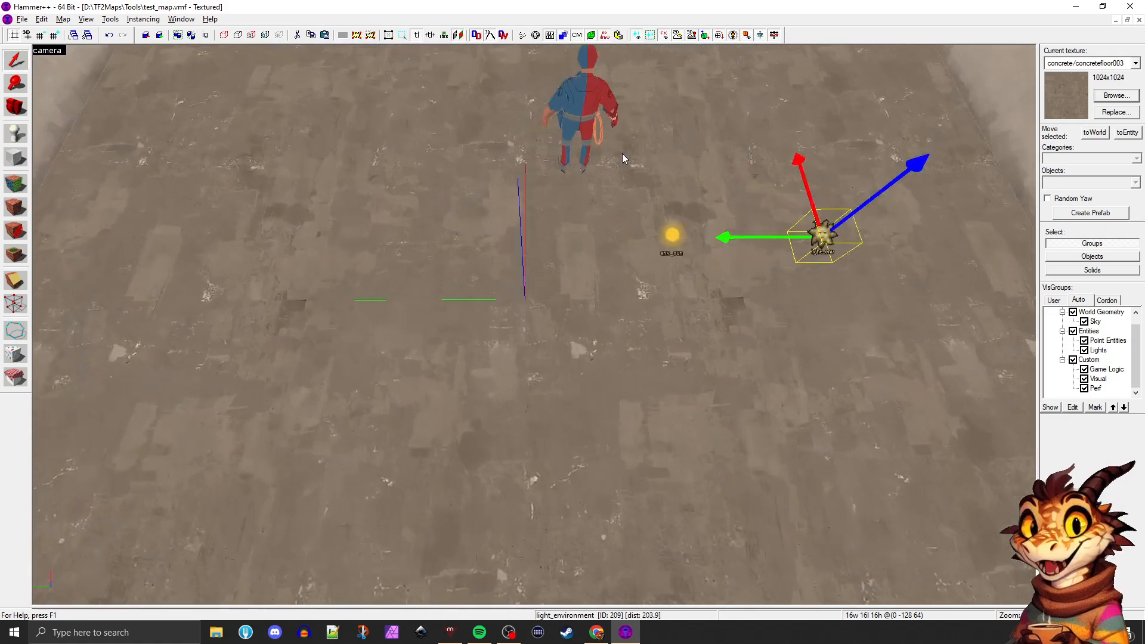
{"action": "key", "text": "s"}
{"action": "key", "text": "w"}
{"action": "key", "text": "s"}
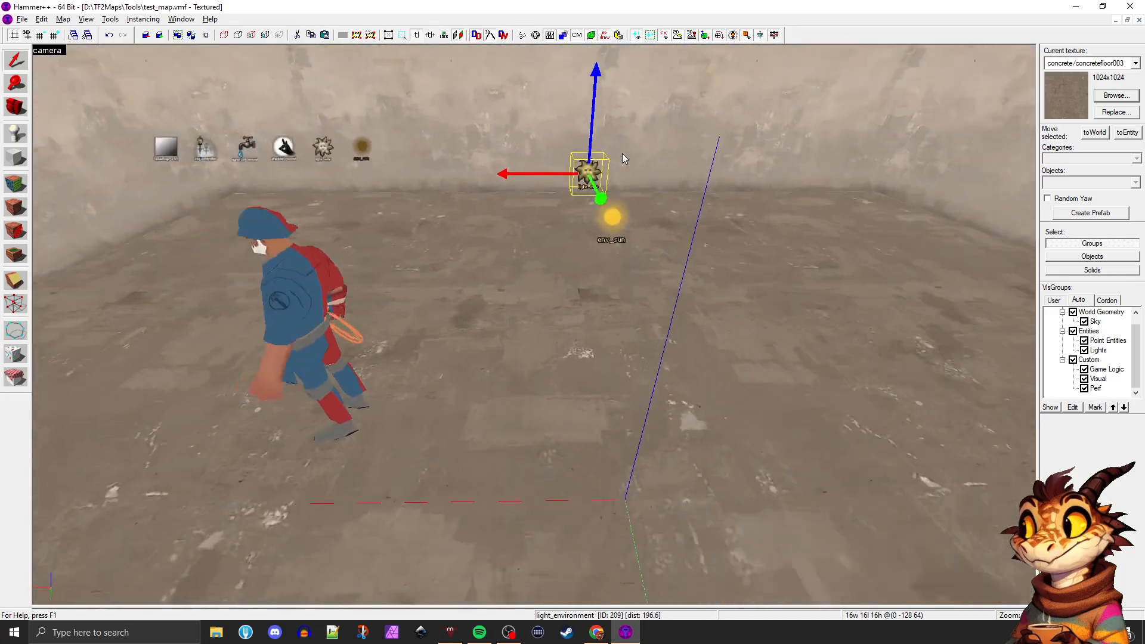
{"action": "key", "text": "a"}
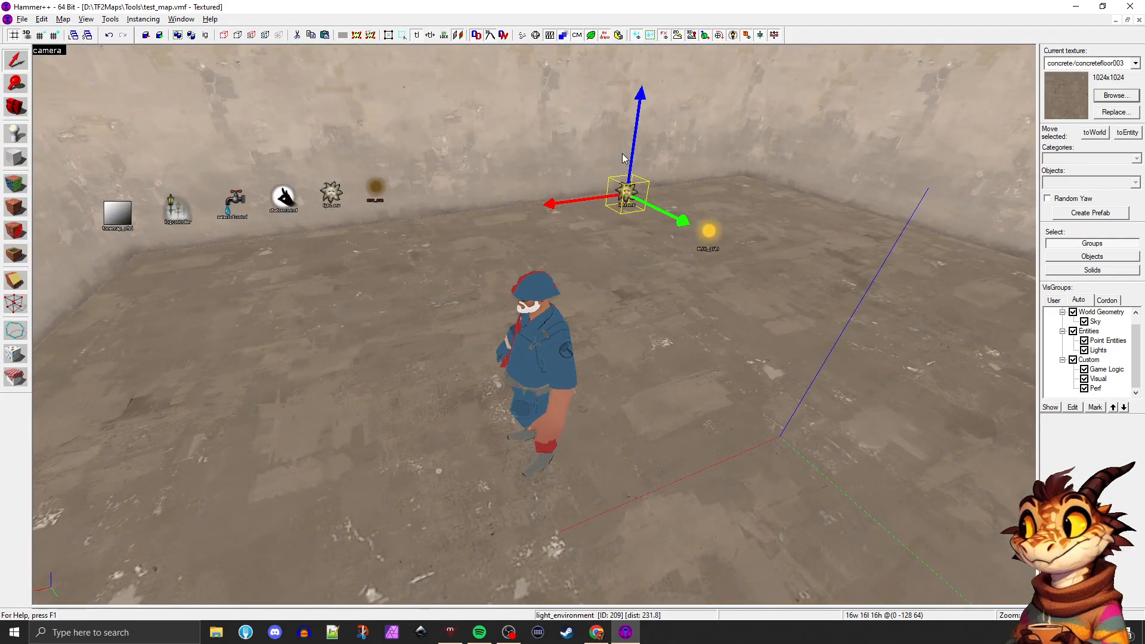
{"action": "left_click", "coordinate": [13, 104]}
{"action": "left_click_drag", "start_coordinate": [441, 358], "coordinate": [534, 325]}
{"action": "key", "text": "d"}
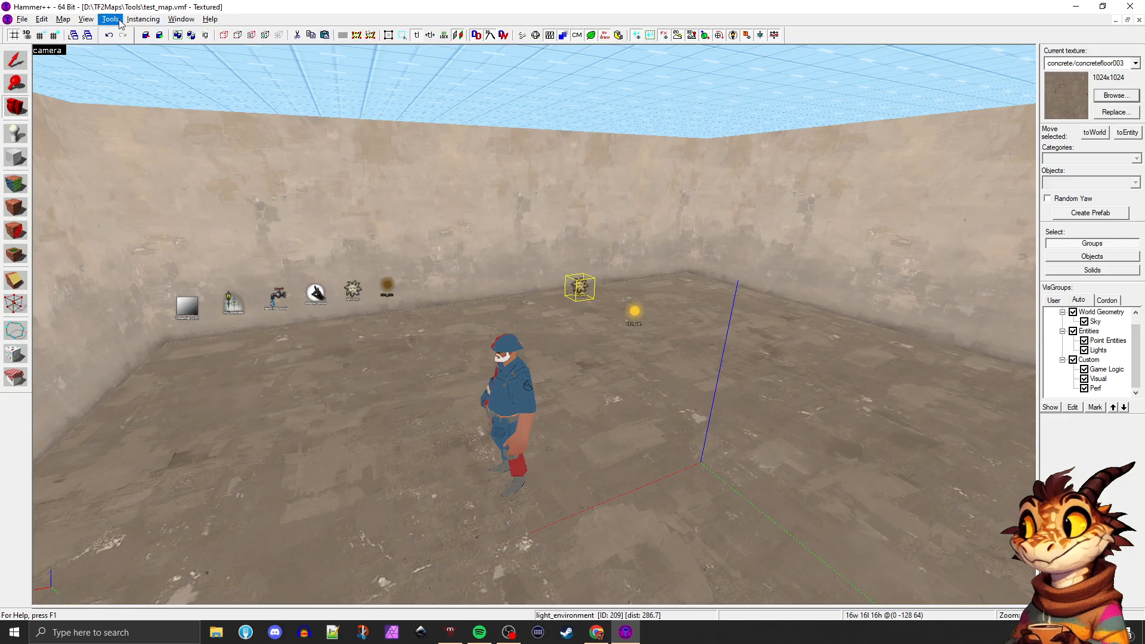
Open the Run Map dialog for compiling test_map
{"action": "left_click", "coordinate": [61, 20]}
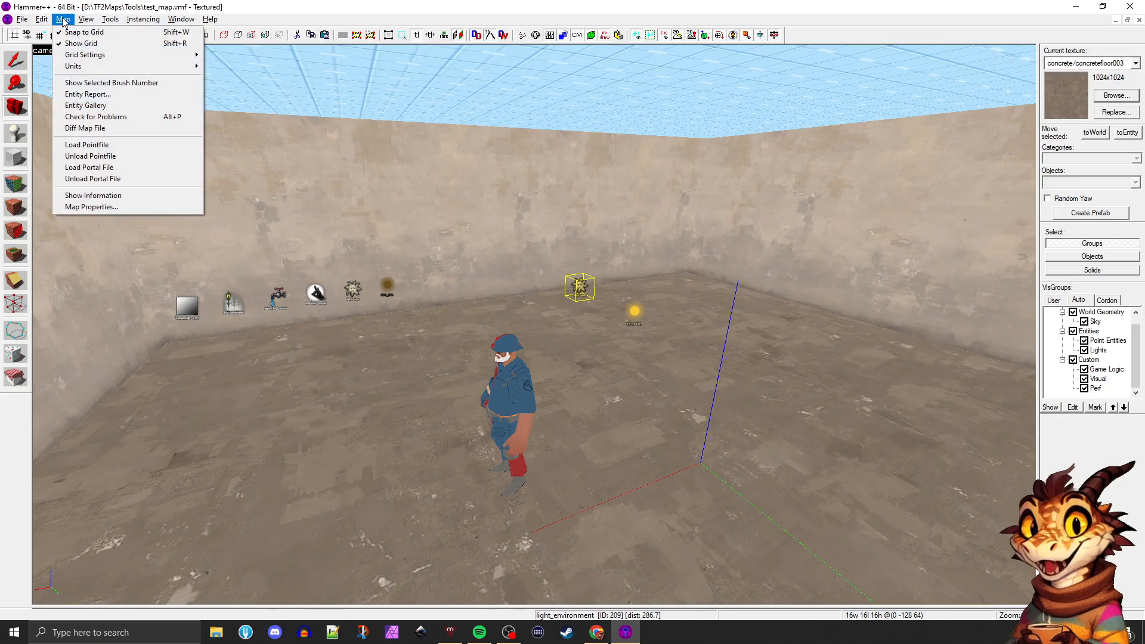
{"action": "left_click", "coordinate": [519, 12]}
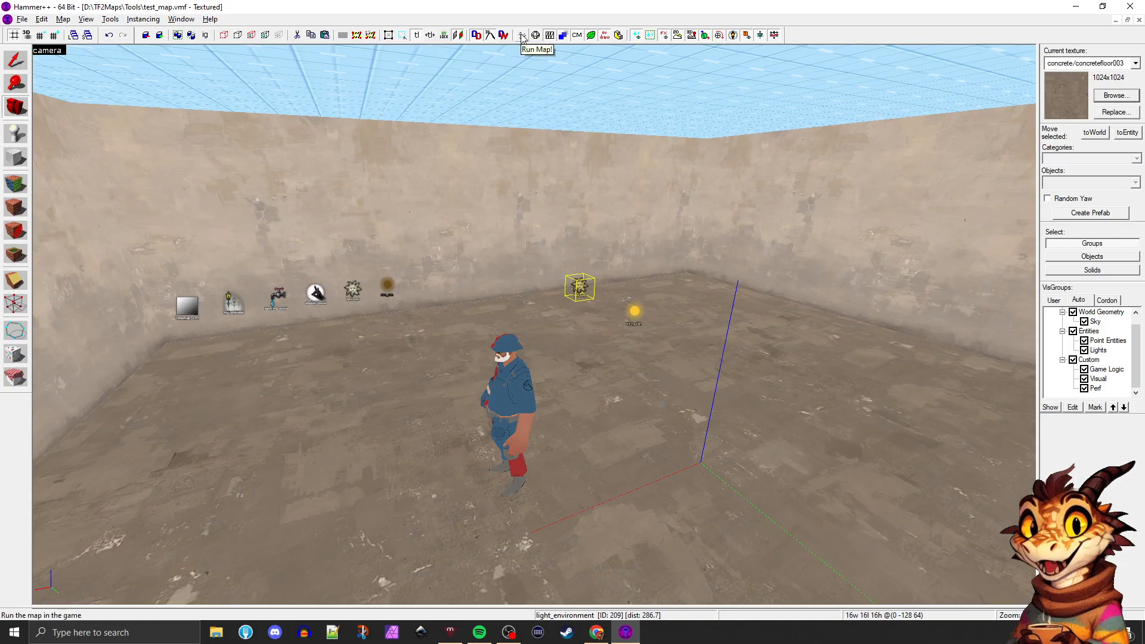
{"action": "left_click", "coordinate": [522, 36]}
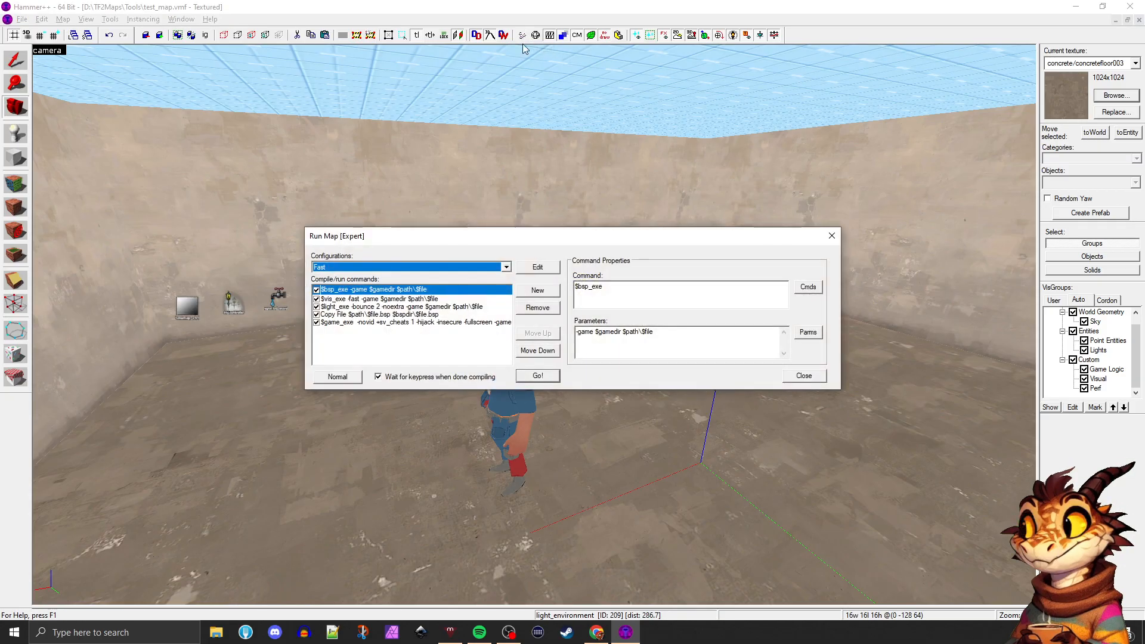
Try the Default compile configuration to compare its commands, and return to the Fast configuration
{"action": "left_click", "coordinate": [506, 267]}
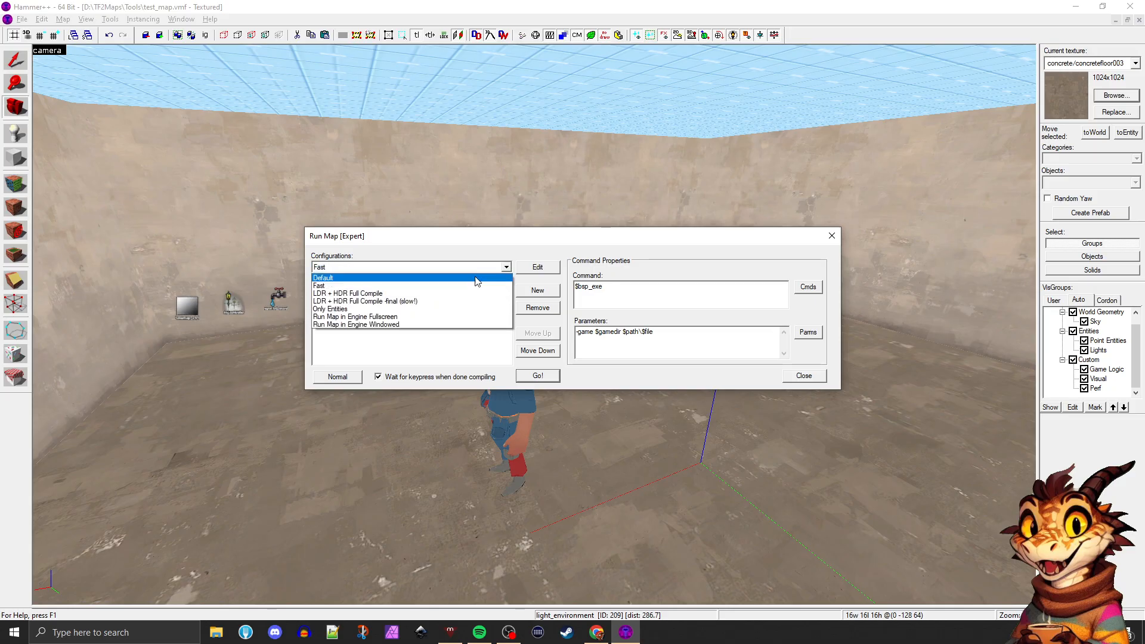
{"action": "left_click", "coordinate": [384, 278]}
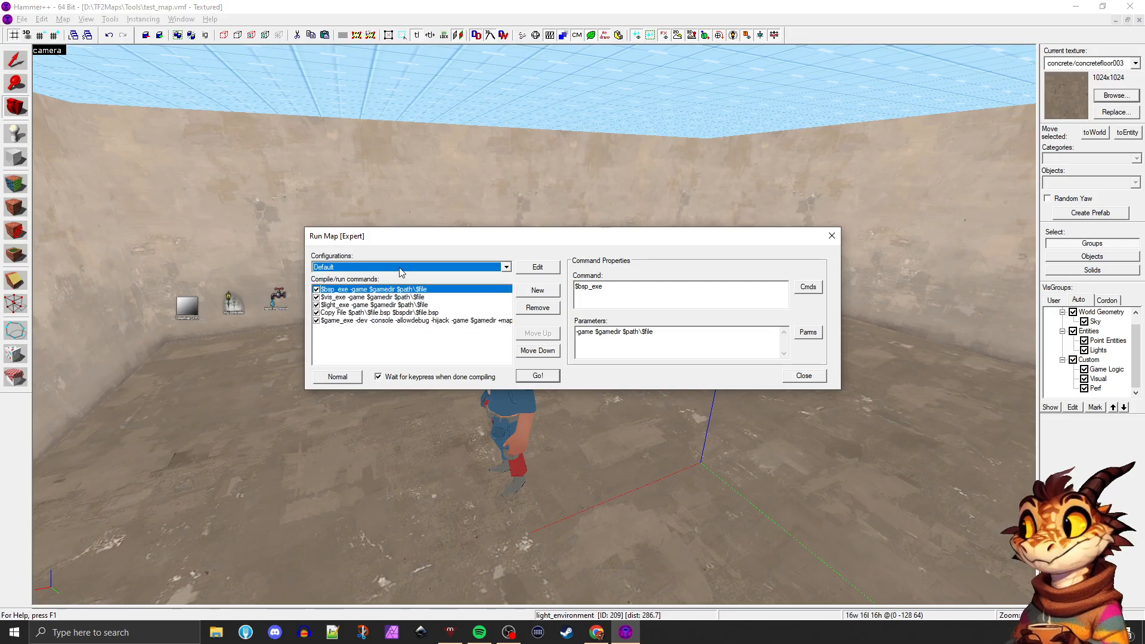
{"action": "left_click", "coordinate": [507, 267]}
{"action": "left_click", "coordinate": [422, 287]}
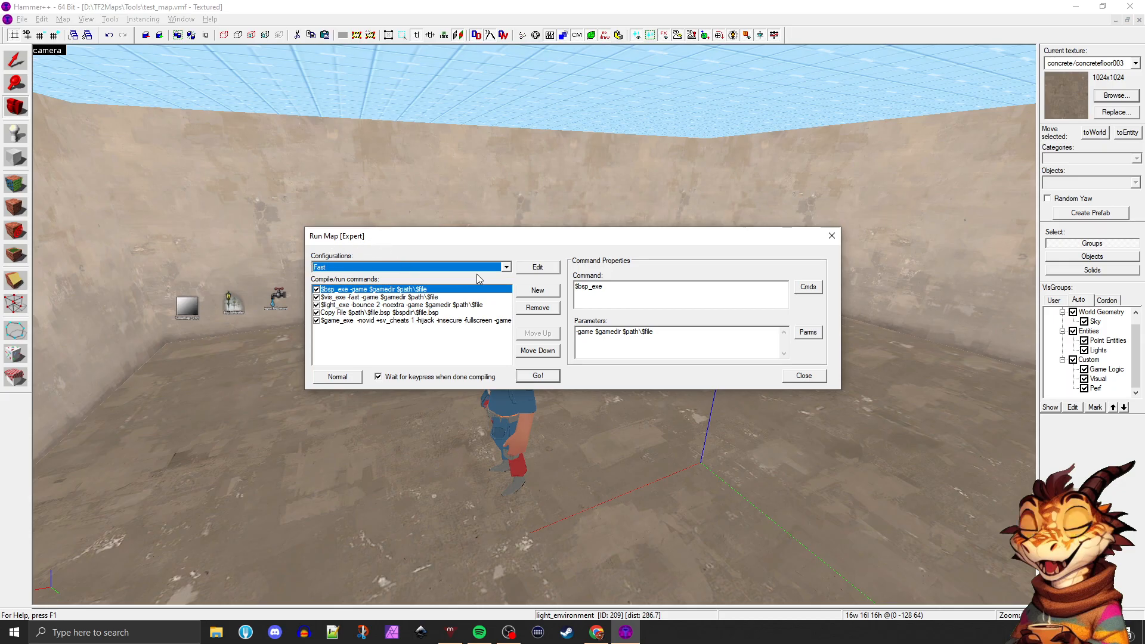
{"action": "left_click", "coordinate": [359, 267]}
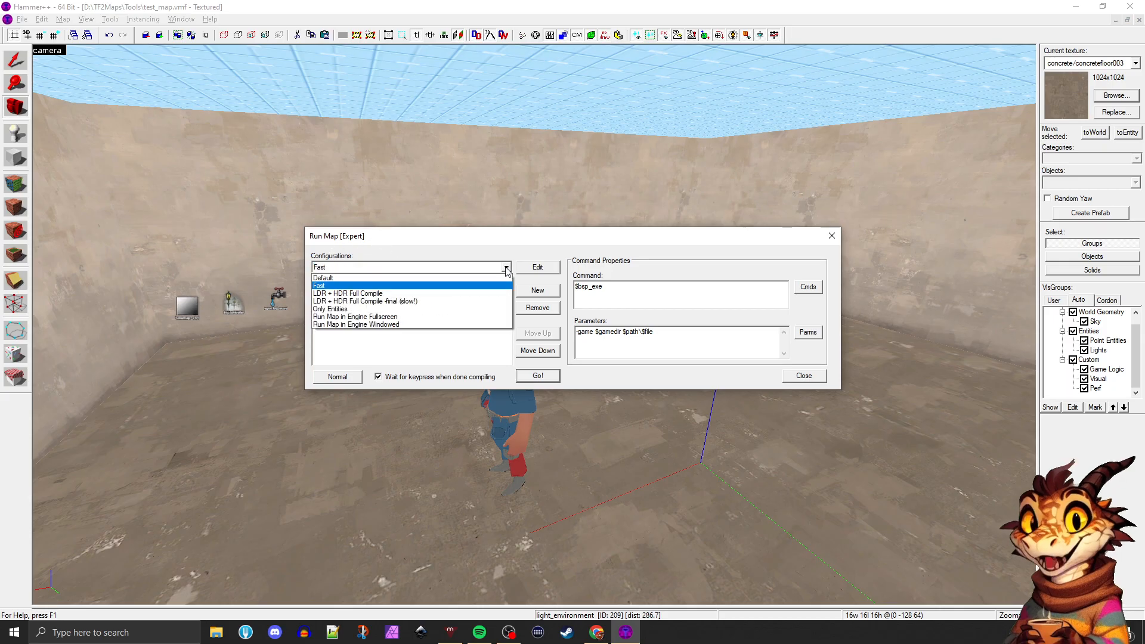
{"action": "left_click", "coordinate": [340, 287]}
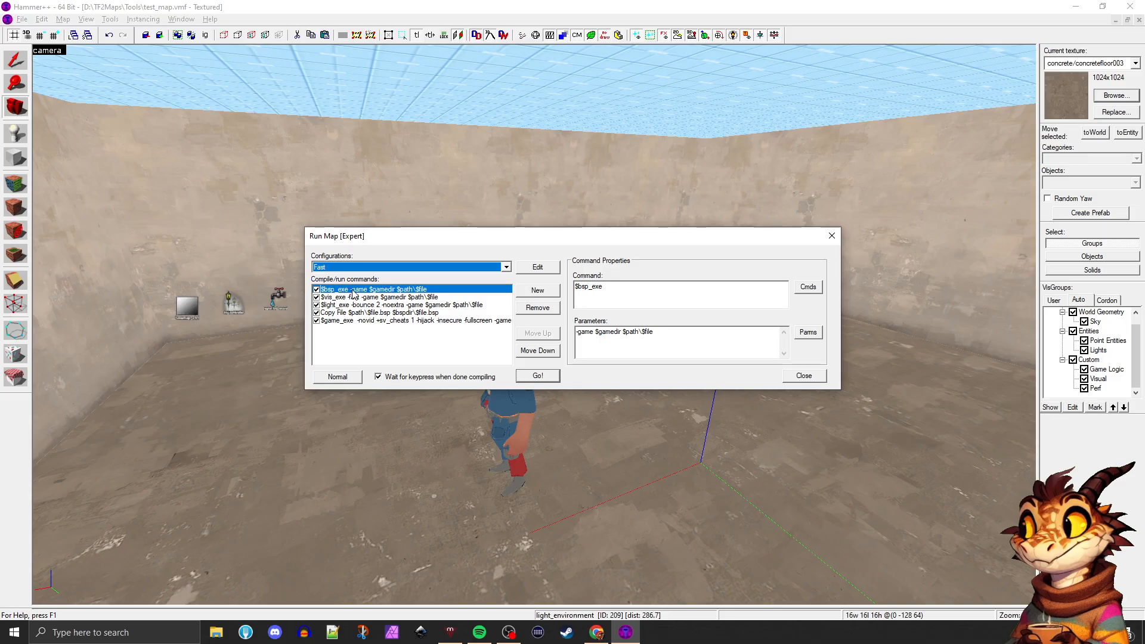
Try the LDR + HDR Full Compile -final (slow!) configuration, and switch the compile configuration back to Fast
{"action": "left_click", "coordinate": [506, 267]}
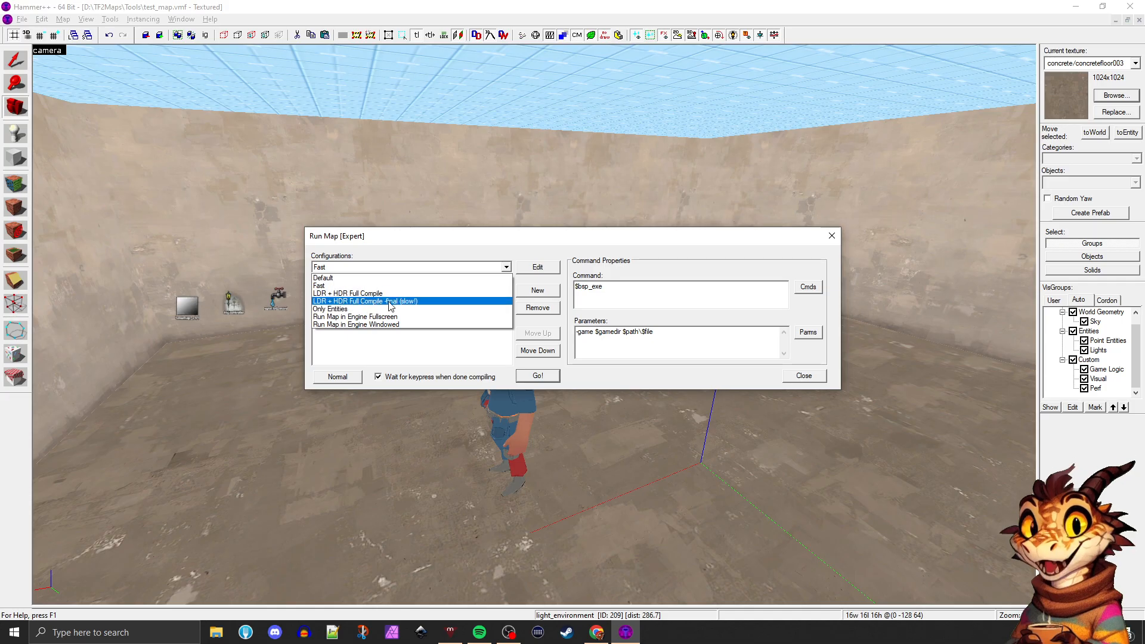
{"action": "left_click", "coordinate": [410, 301]}
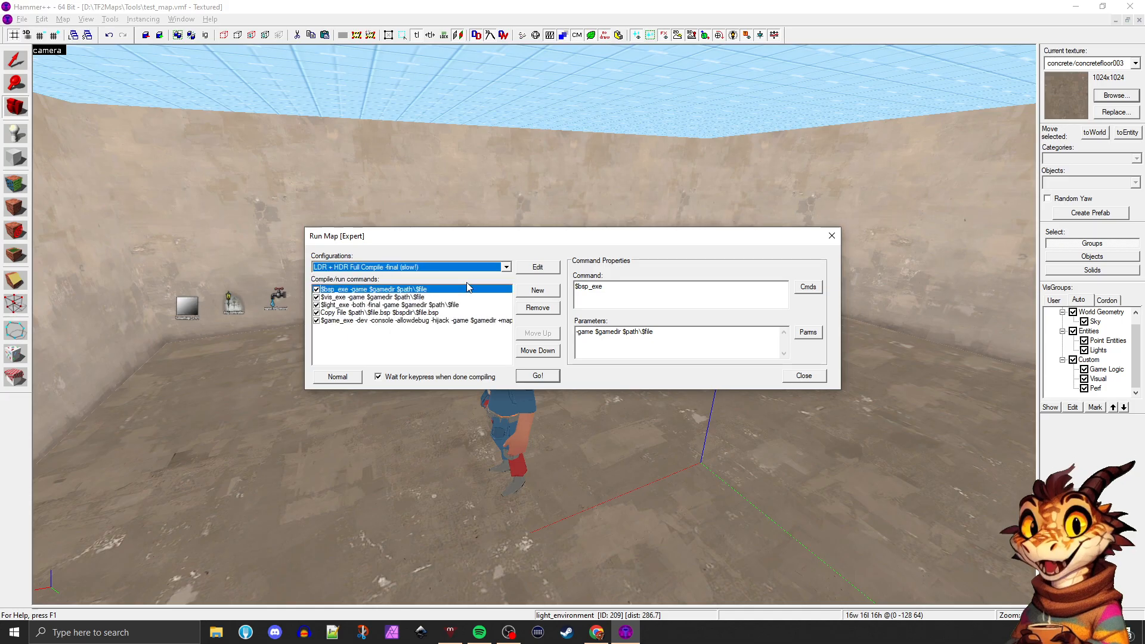
{"action": "left_click", "coordinate": [505, 267]}
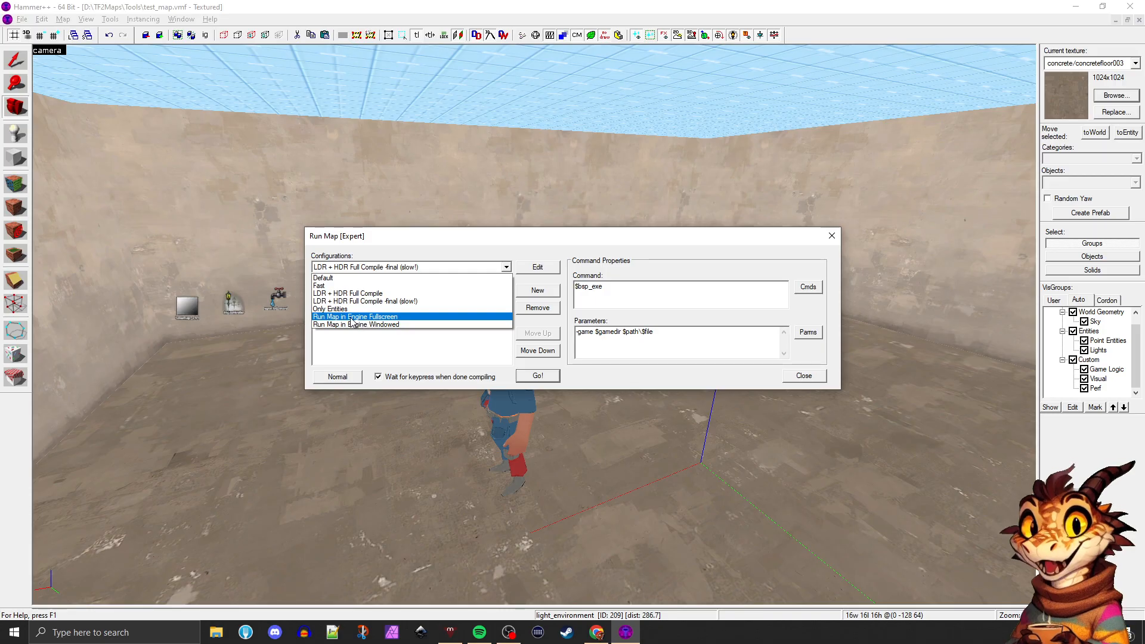
{"action": "left_click", "coordinate": [334, 285]}
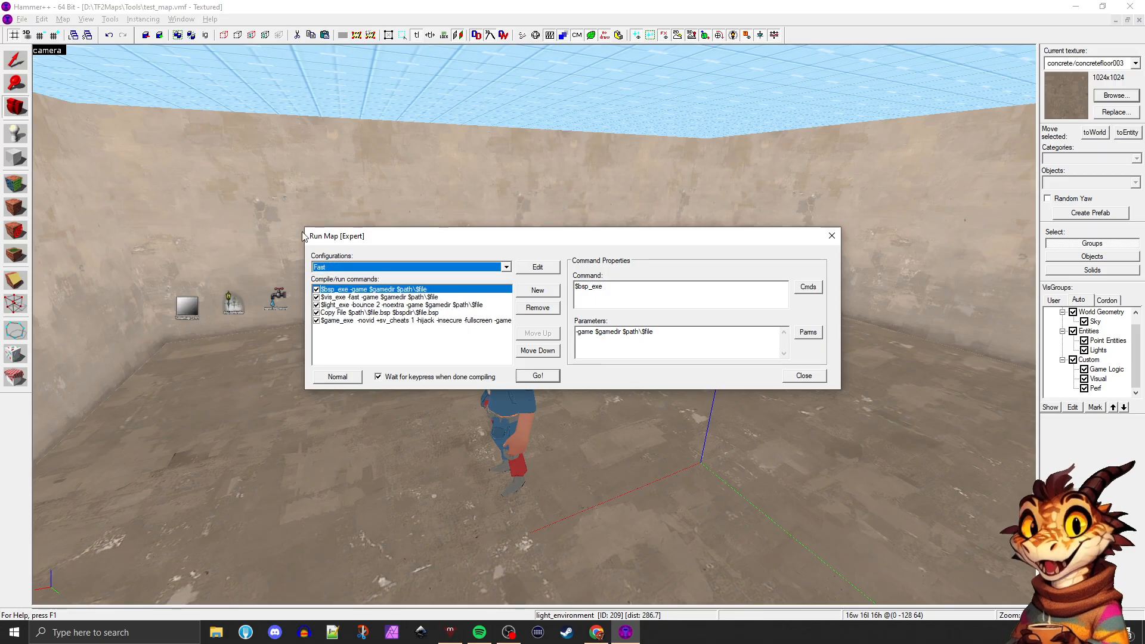
Compile test_map with the Fast configuration, launch it in the game, and look through the compiler output
{"action": "left_click", "coordinate": [537, 376]}
{"action": "key", "text": "F9"}
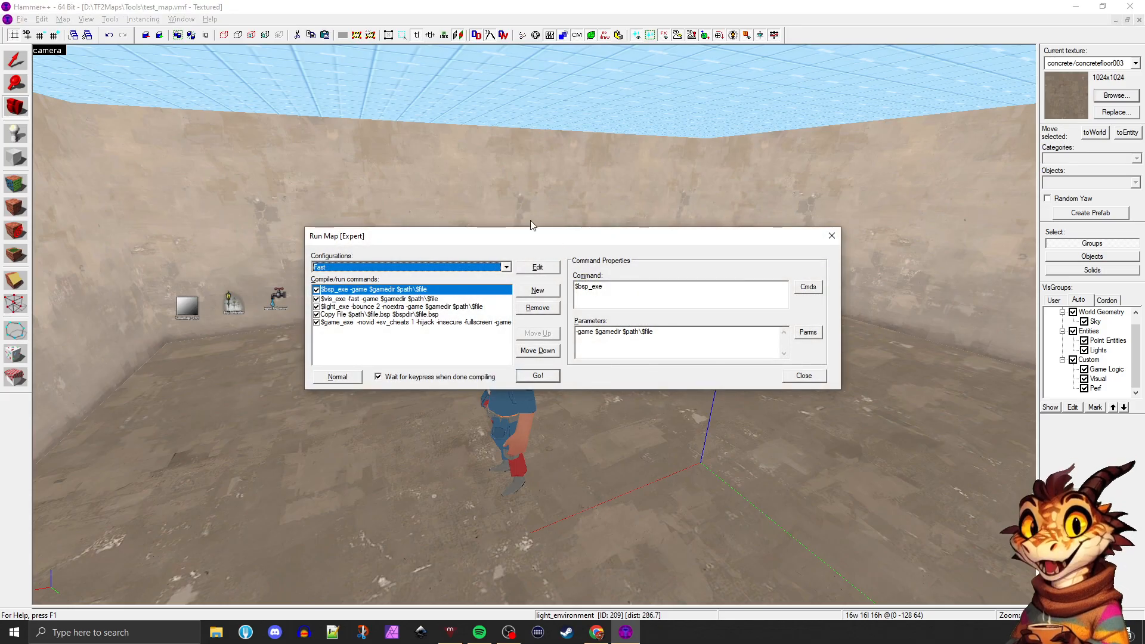
{"action": "left_click", "coordinate": [537, 376]}
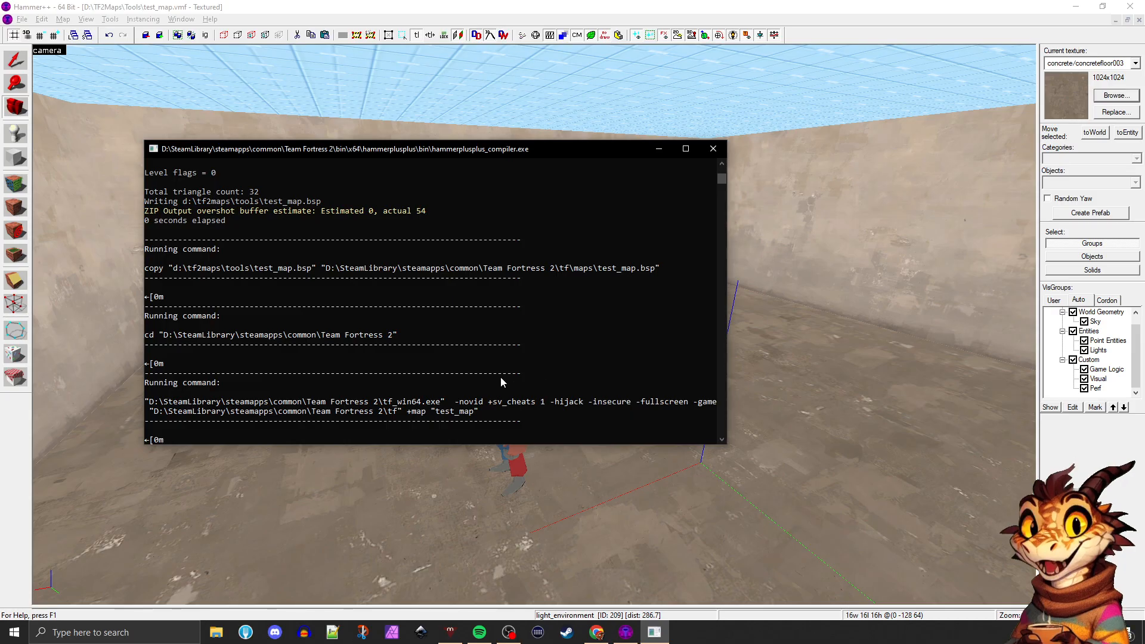
{"action": "scroll", "coordinate": [499, 352], "scroll_direction": "down", "scroll_amount": 3}
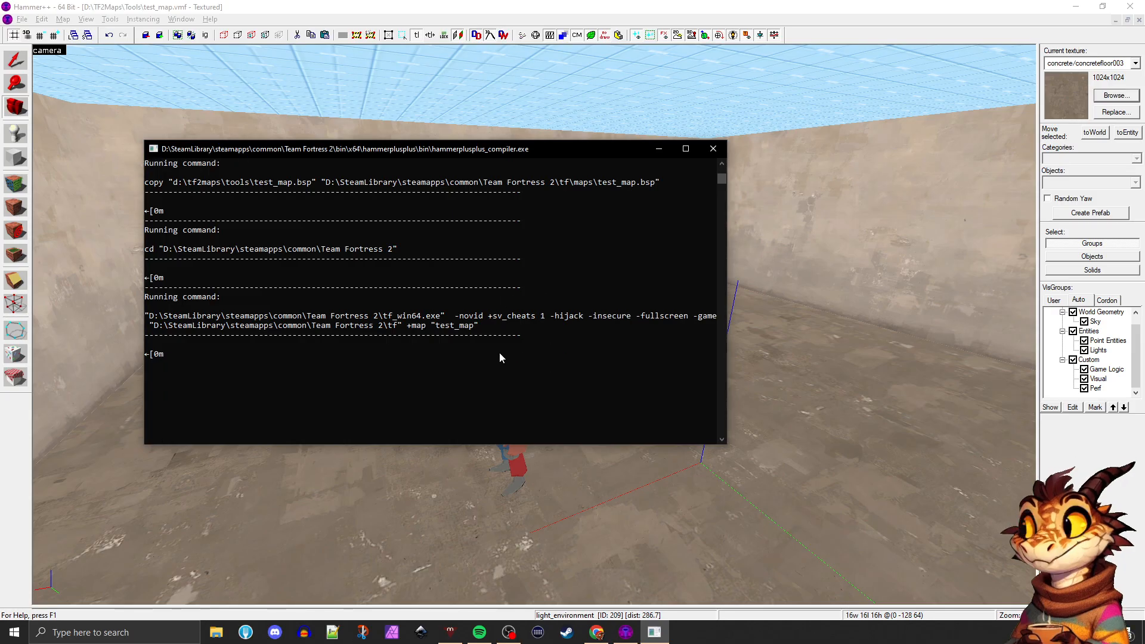
{"action": "scroll", "coordinate": [500, 352], "scroll_direction": "up", "scroll_amount": 10}
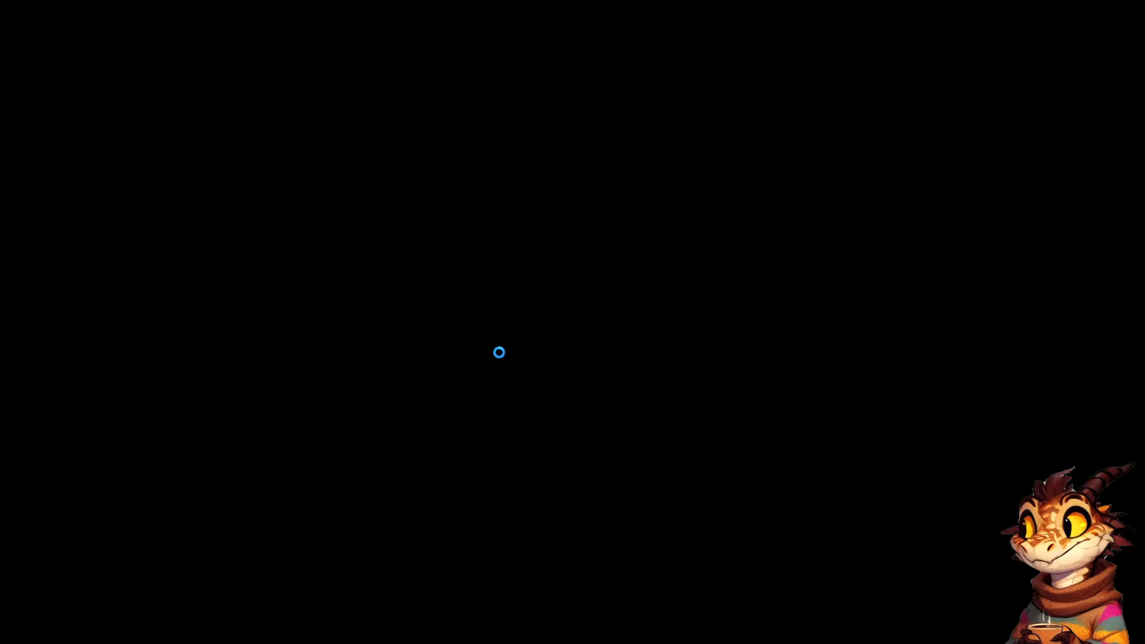
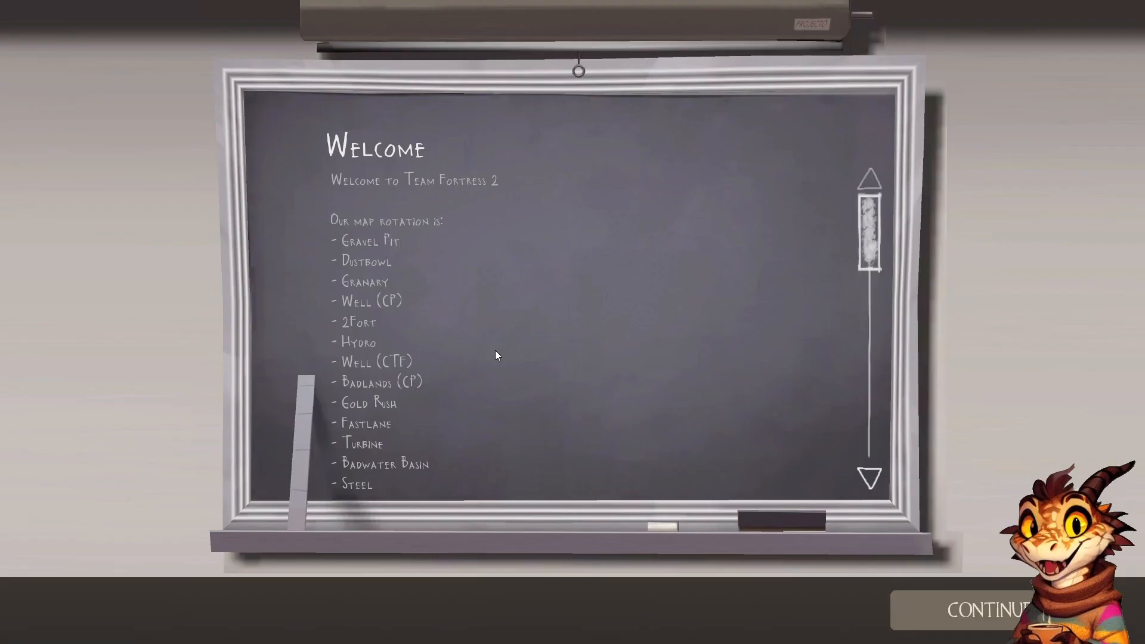
Pass the welcome screens and join test_map on the BLU team as the Scout
{"action": "left_click", "coordinate": [938, 597]}
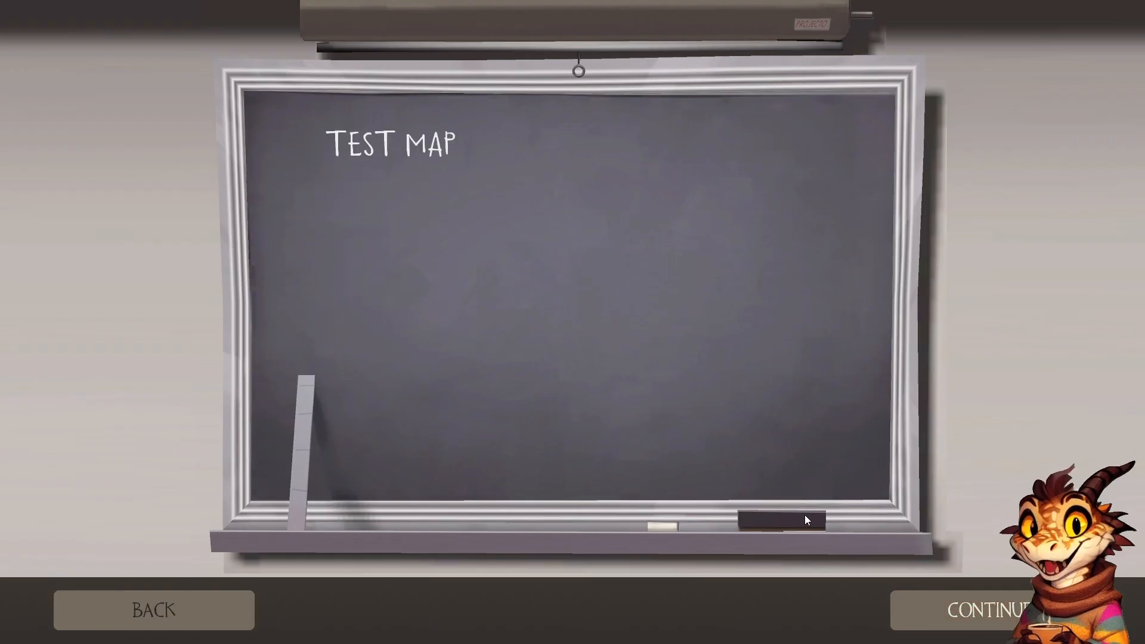
{"action": "left_click", "coordinate": [945, 609]}
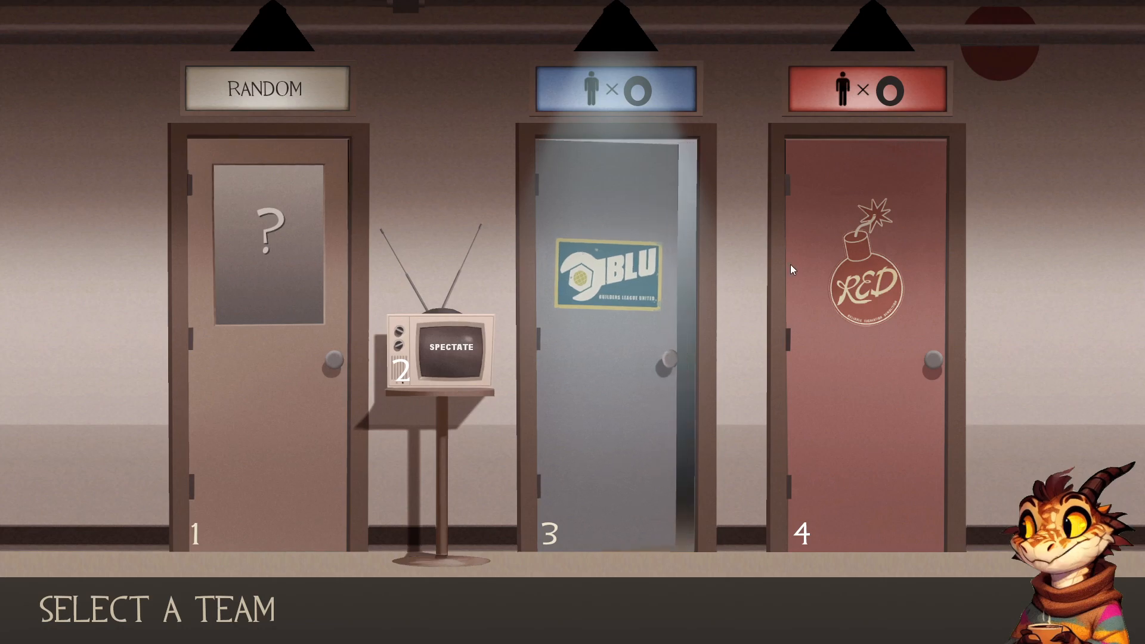
{"action": "left_click", "coordinate": [617, 275]}
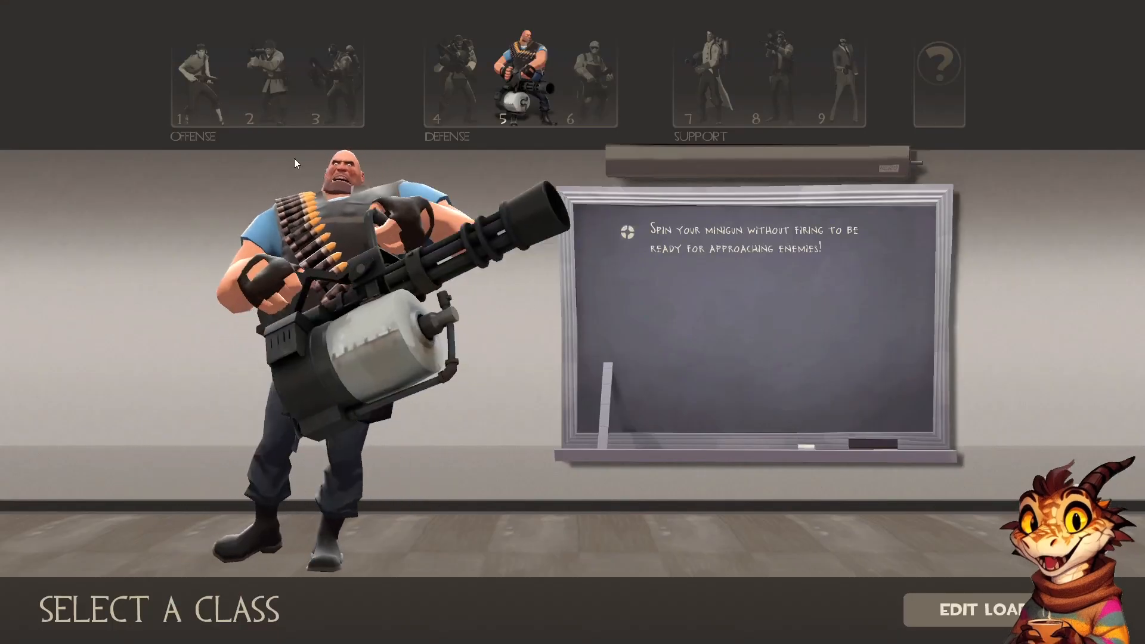
{"action": "left_click", "coordinate": [200, 80]}
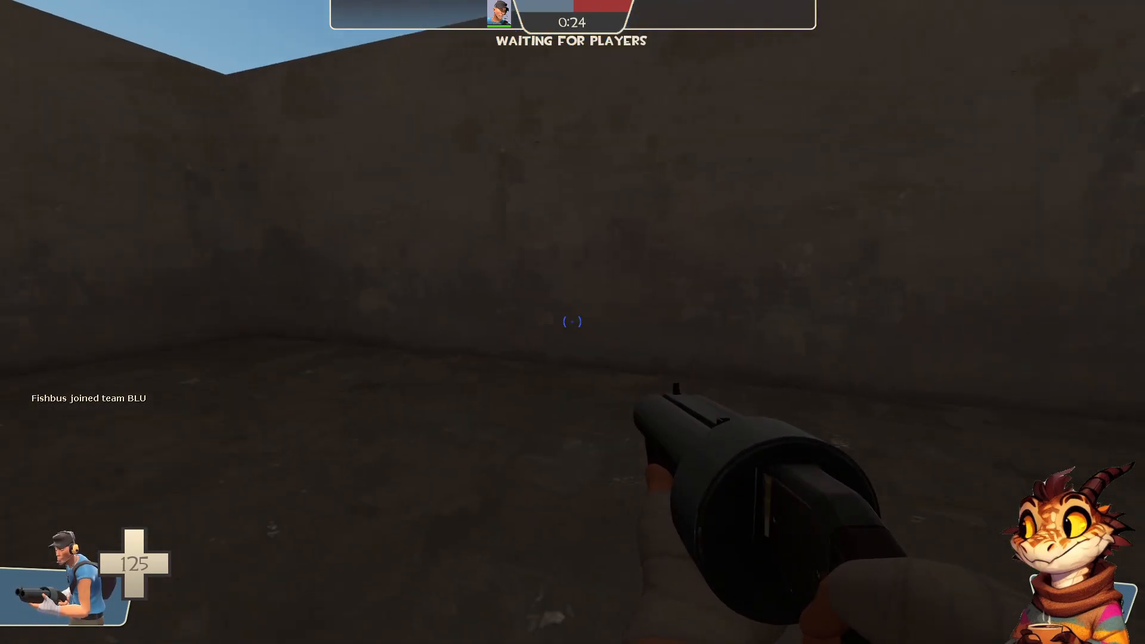
{"action": "left_click", "coordinate": [573, 322]}
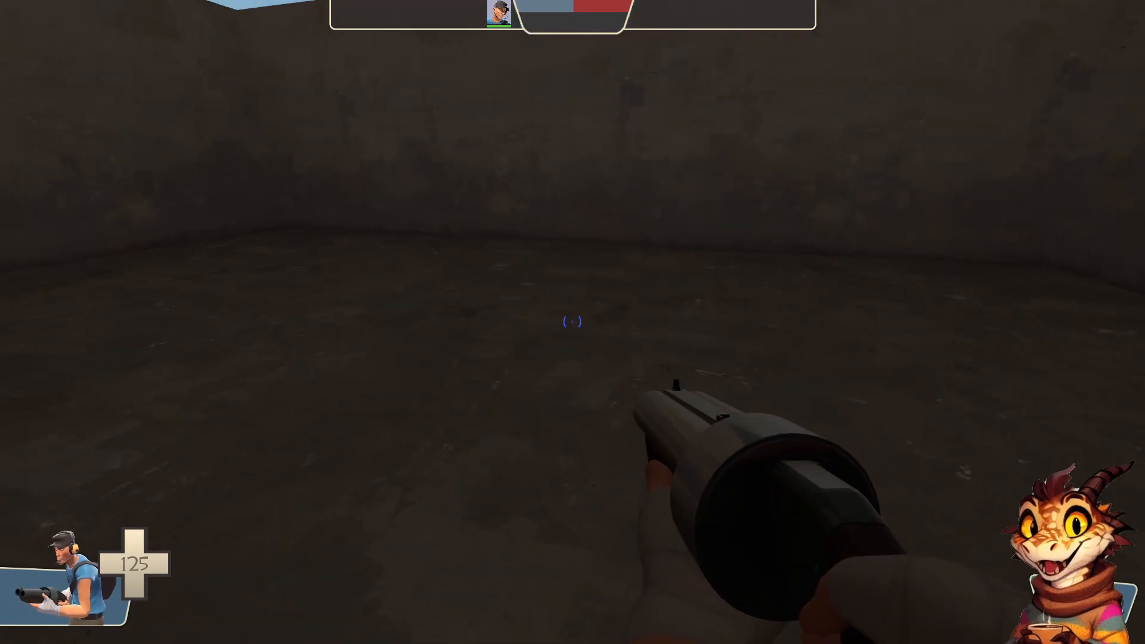
Fly through the walls in noclip and examine the room's geometry and sky from inside and outside
{"action": "key", "text": "s"}
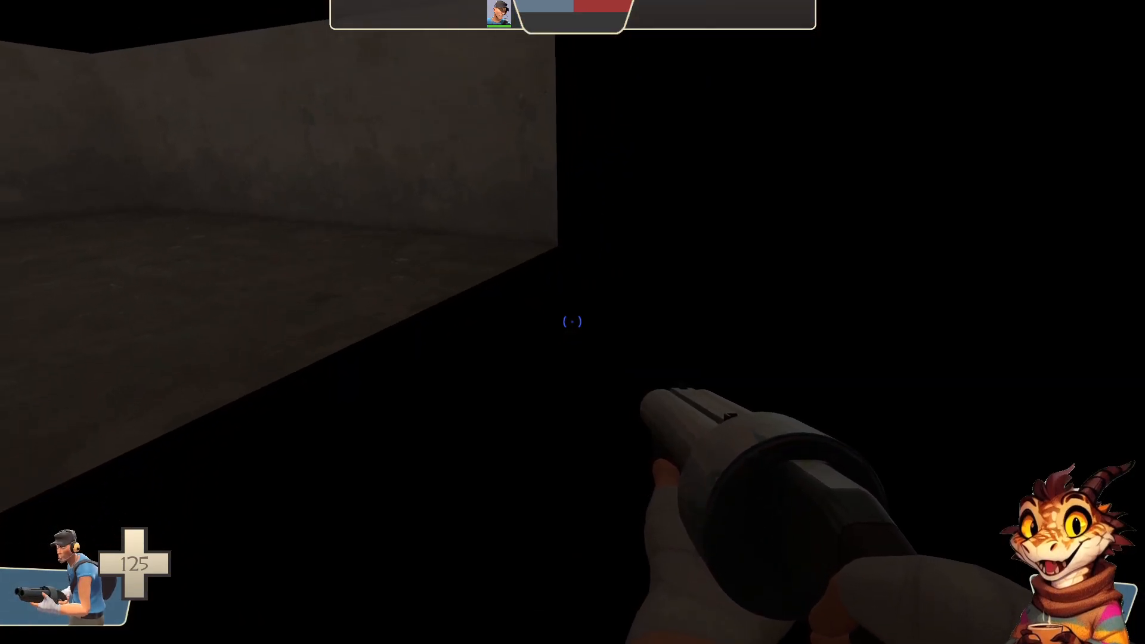
{"action": "key", "text": "w"}
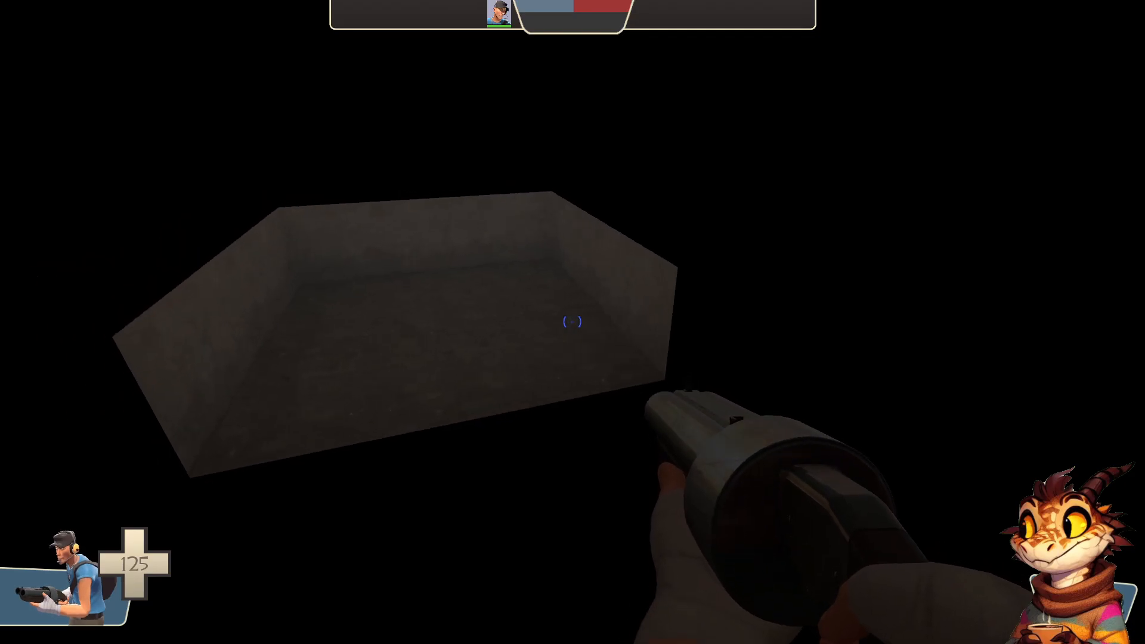
{"action": "key", "text": "w"}
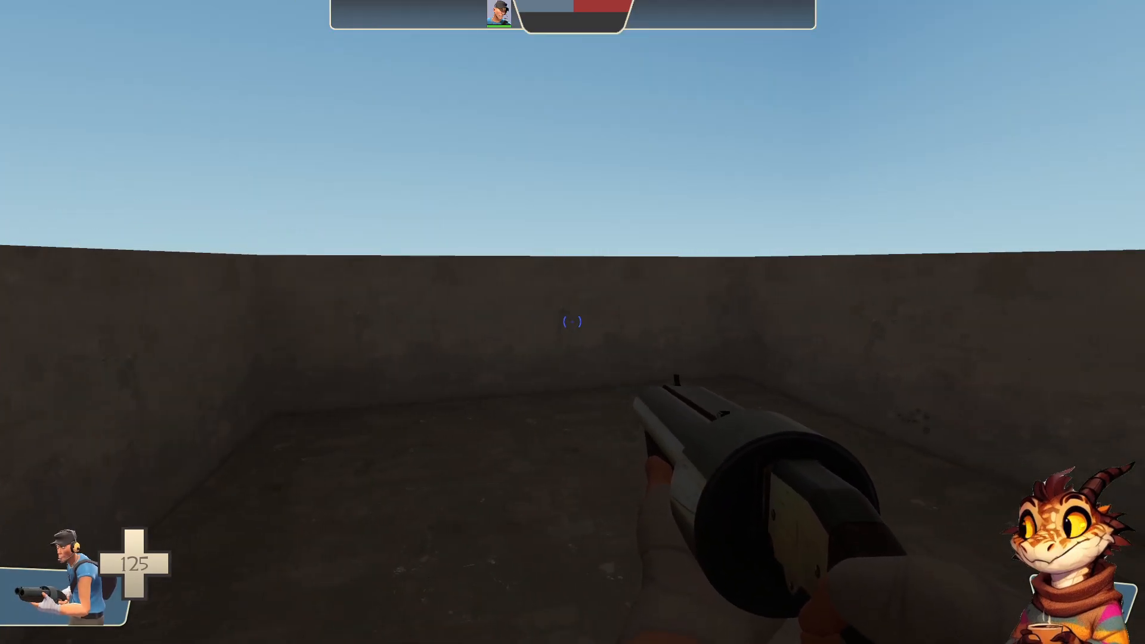
{"action": "key", "text": "w"}
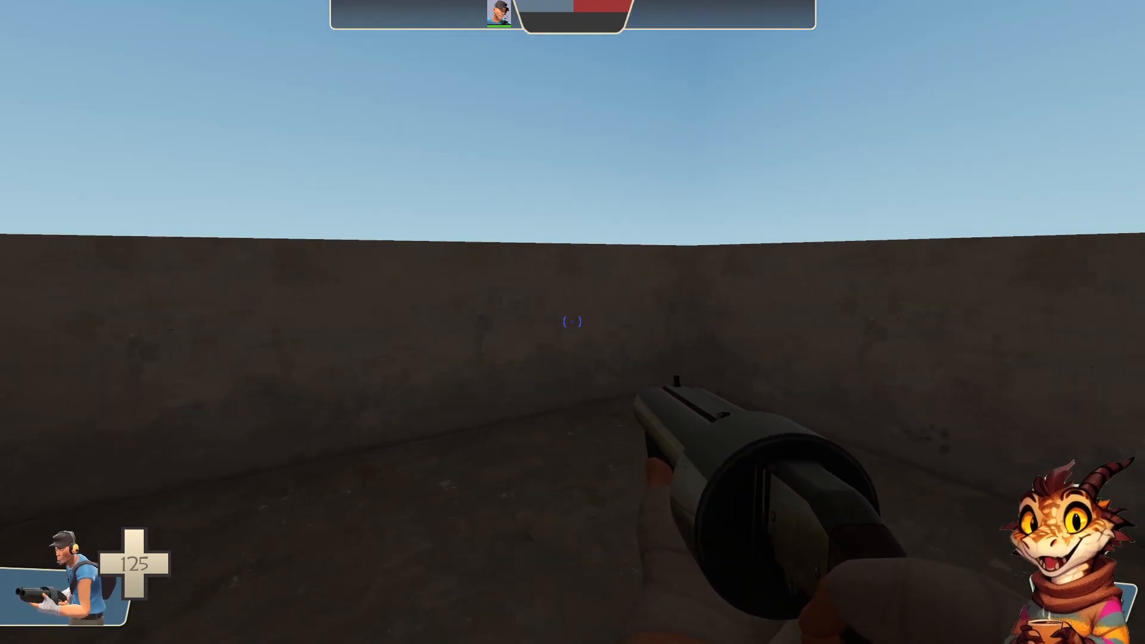
{"action": "key", "text": "d"}
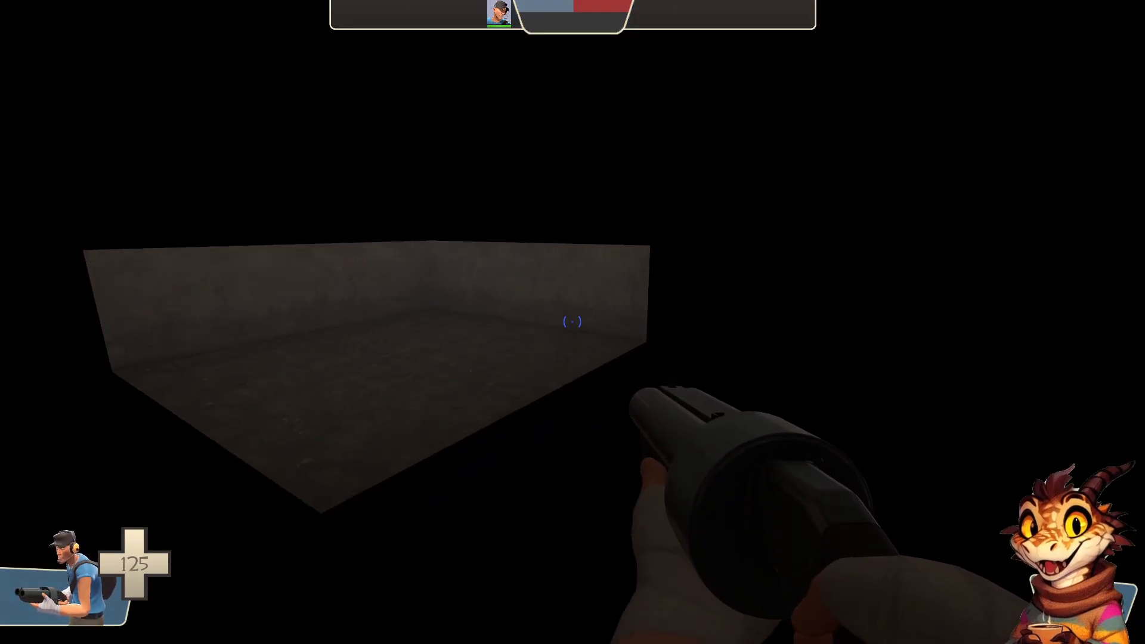
{"action": "key", "text": "s"}
{"action": "key", "text": "d"}
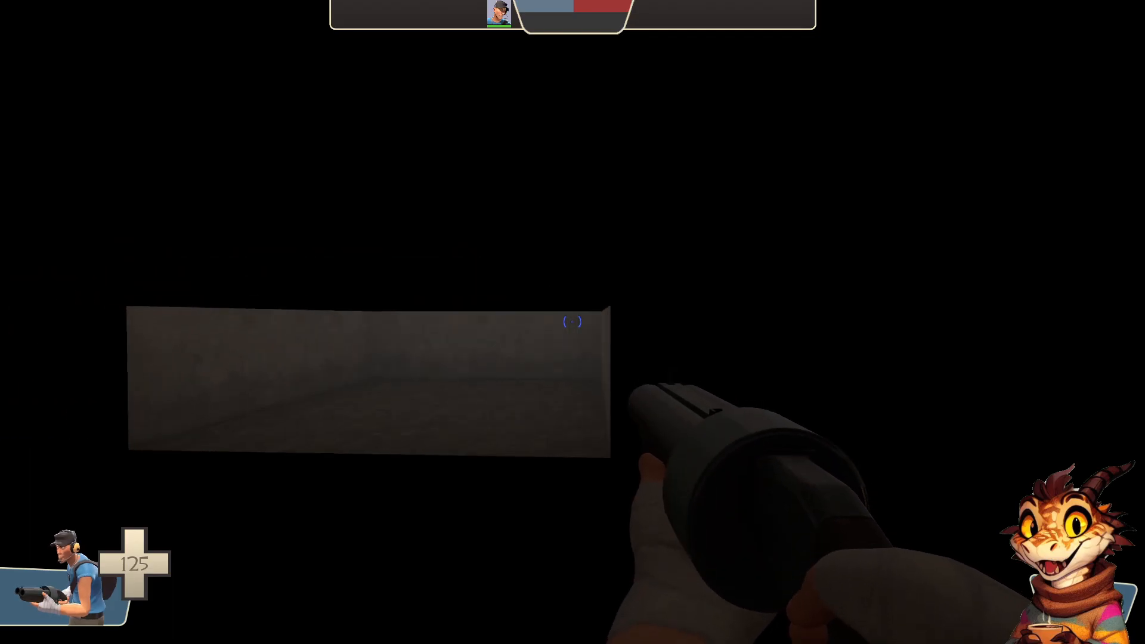
{"action": "key", "text": "w"}
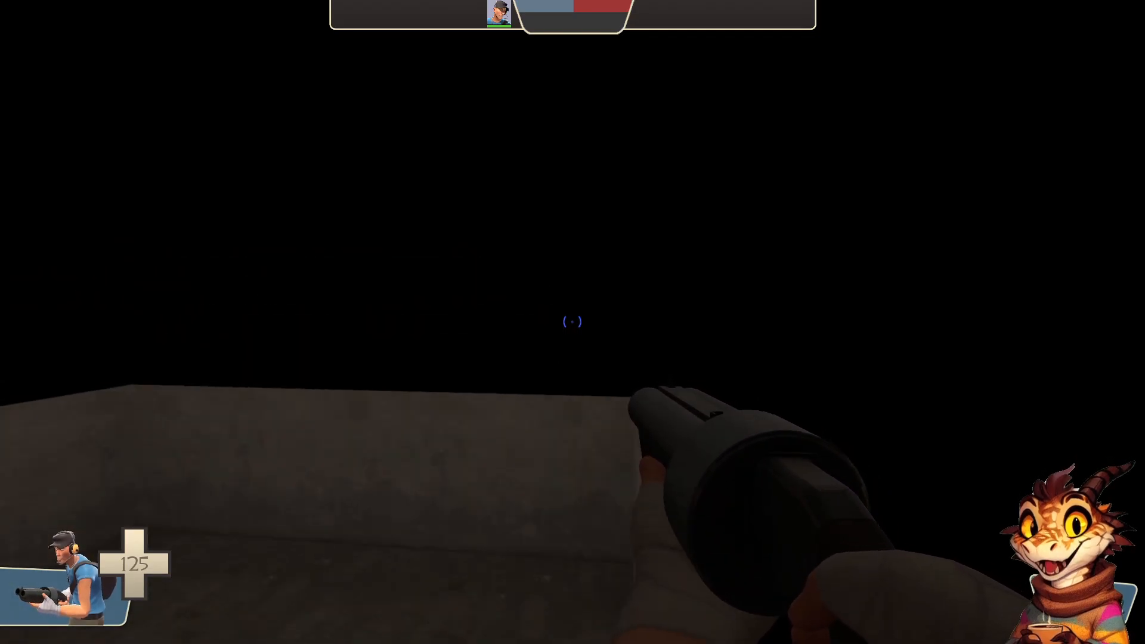
{"action": "key", "text": "s"}
{"action": "key", "text": "w"}
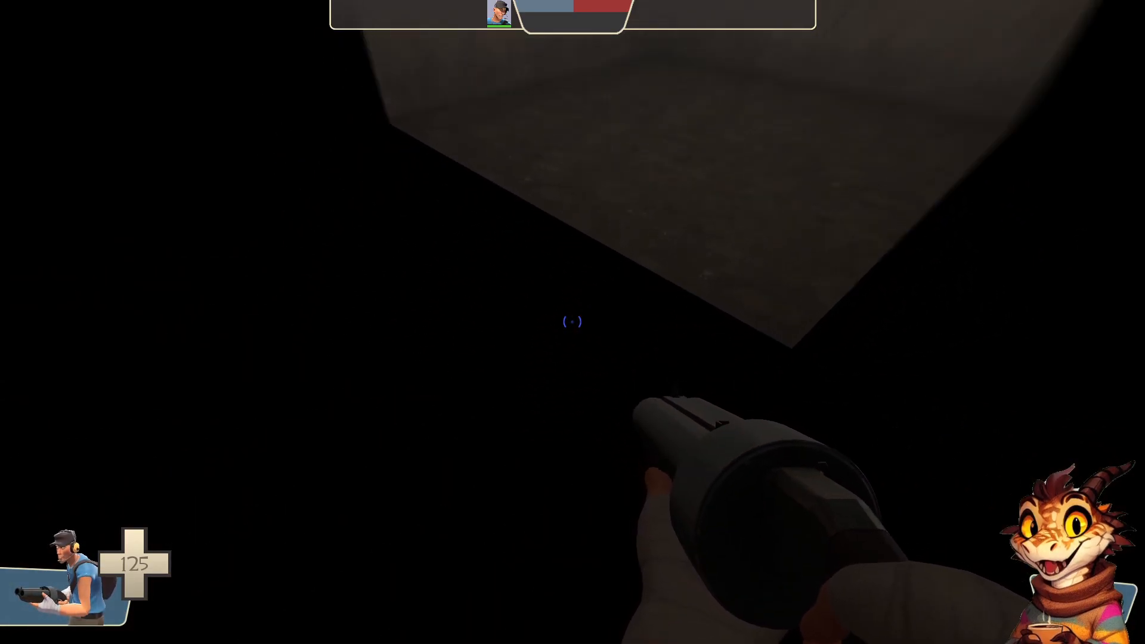
{"action": "key", "text": "w"}
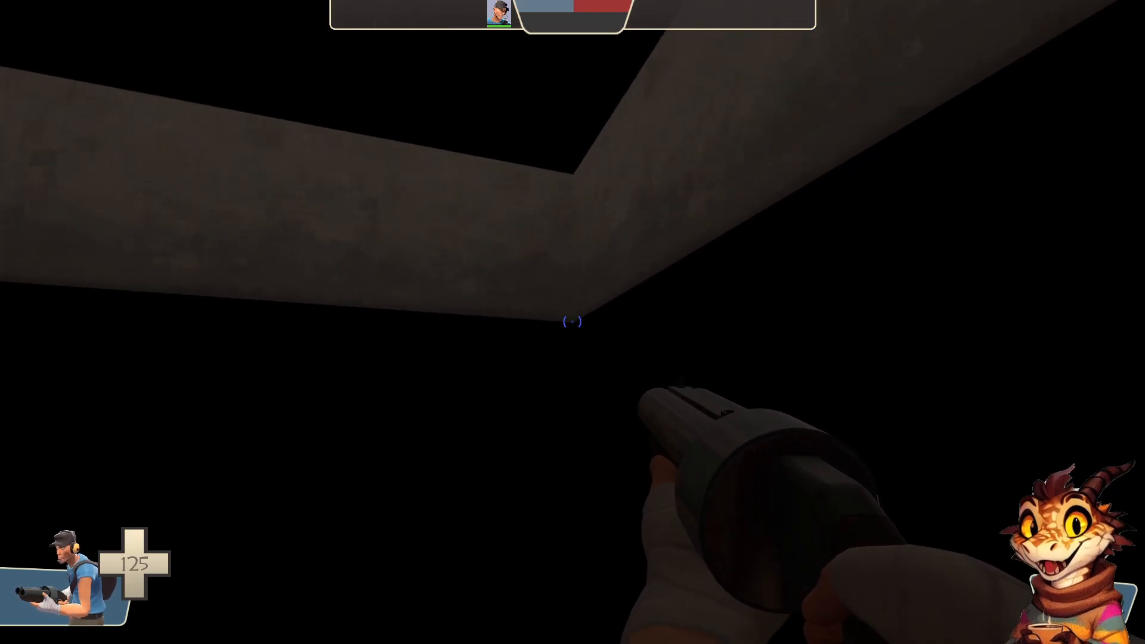
{"action": "key", "text": "s"}
{"action": "key", "text": "w"}
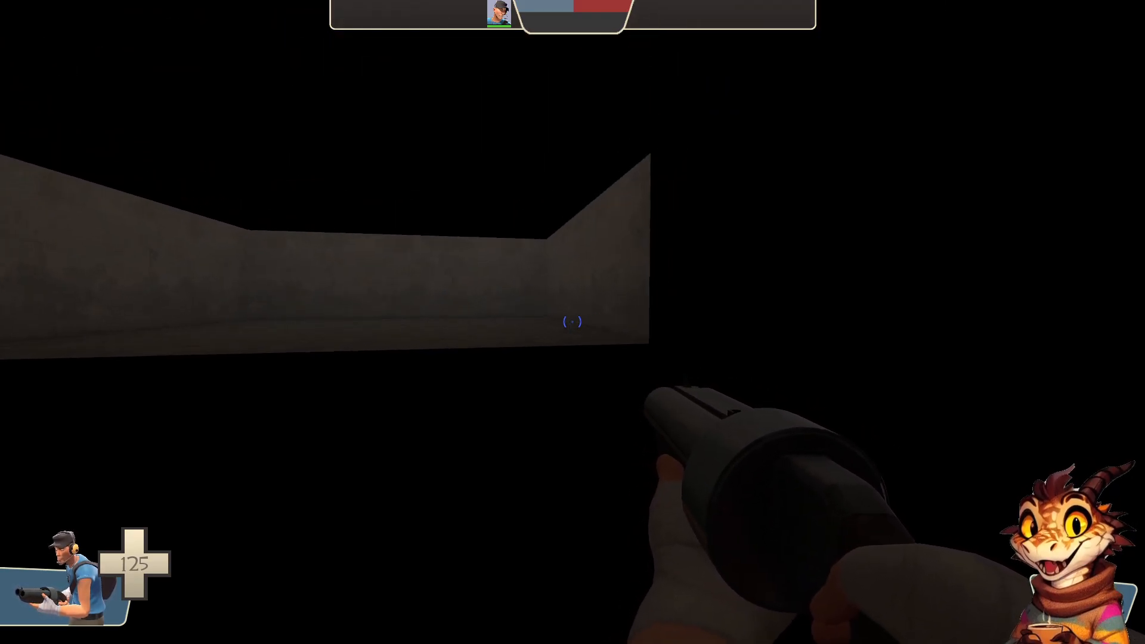
{"action": "key", "text": "w"}
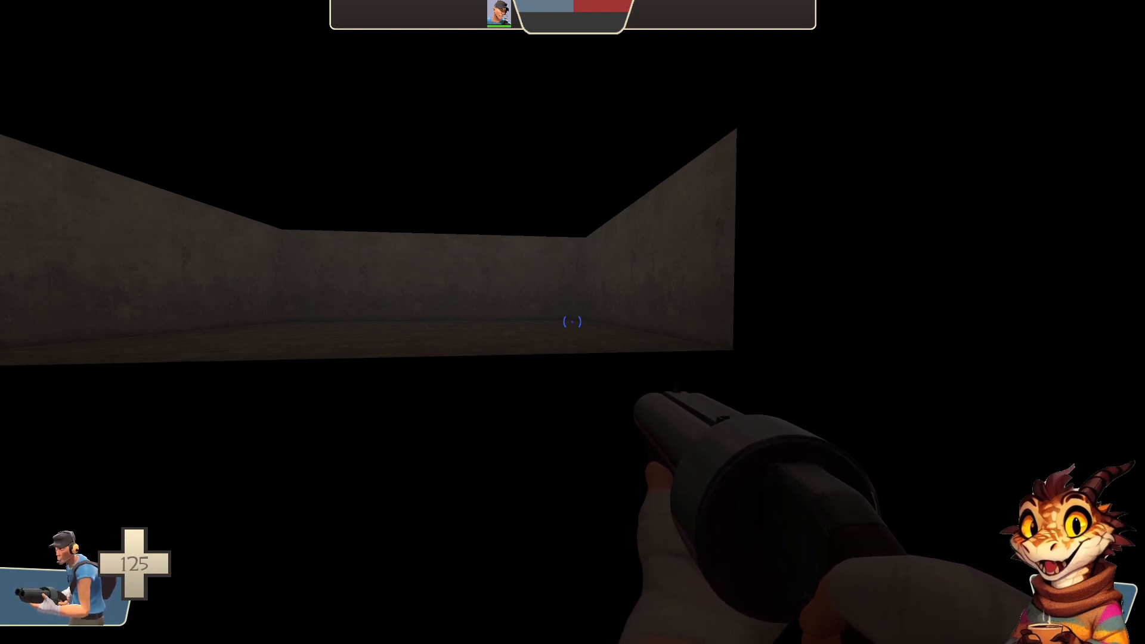
{"action": "key", "text": "w"}
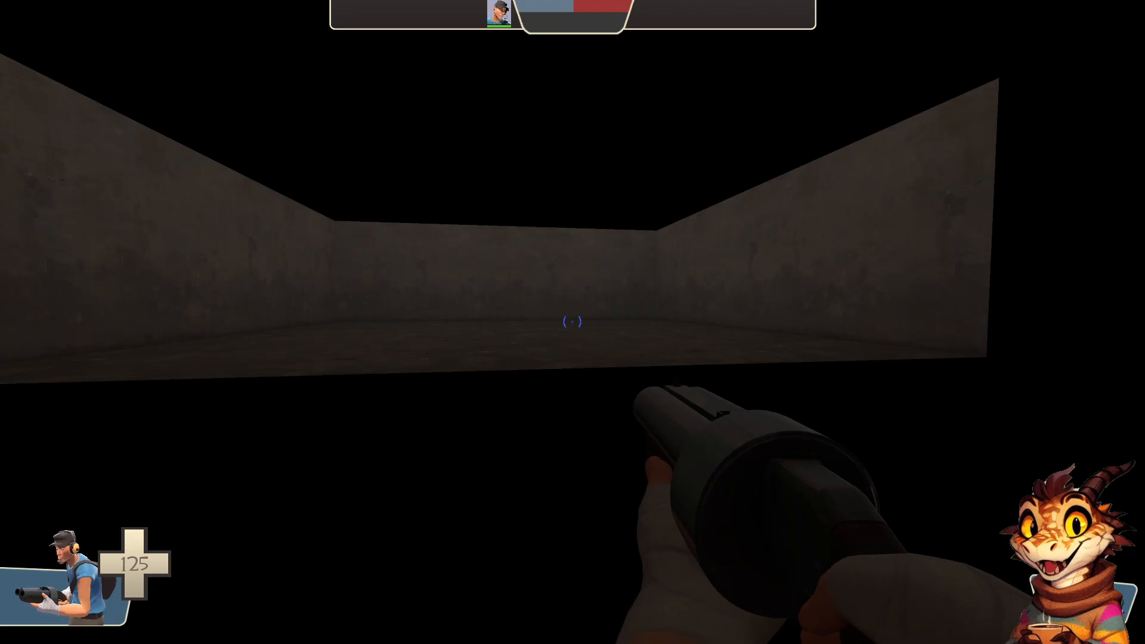
{"action": "key", "text": "w"}
{"action": "key", "text": "a"}
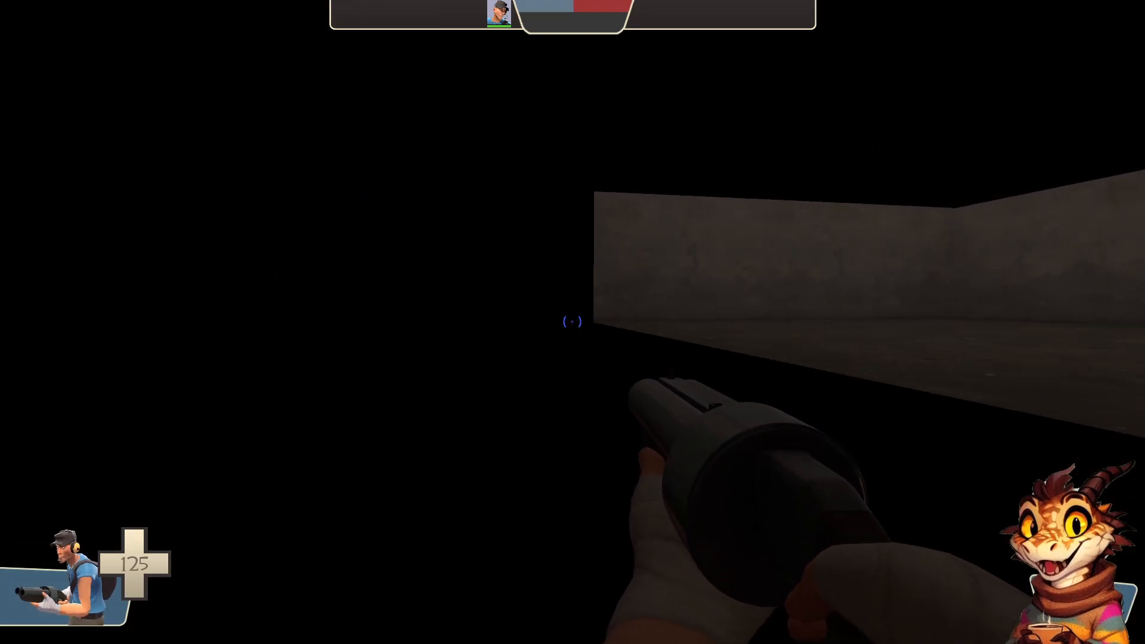
{"action": "key", "text": "d"}
{"action": "key", "text": "a"}
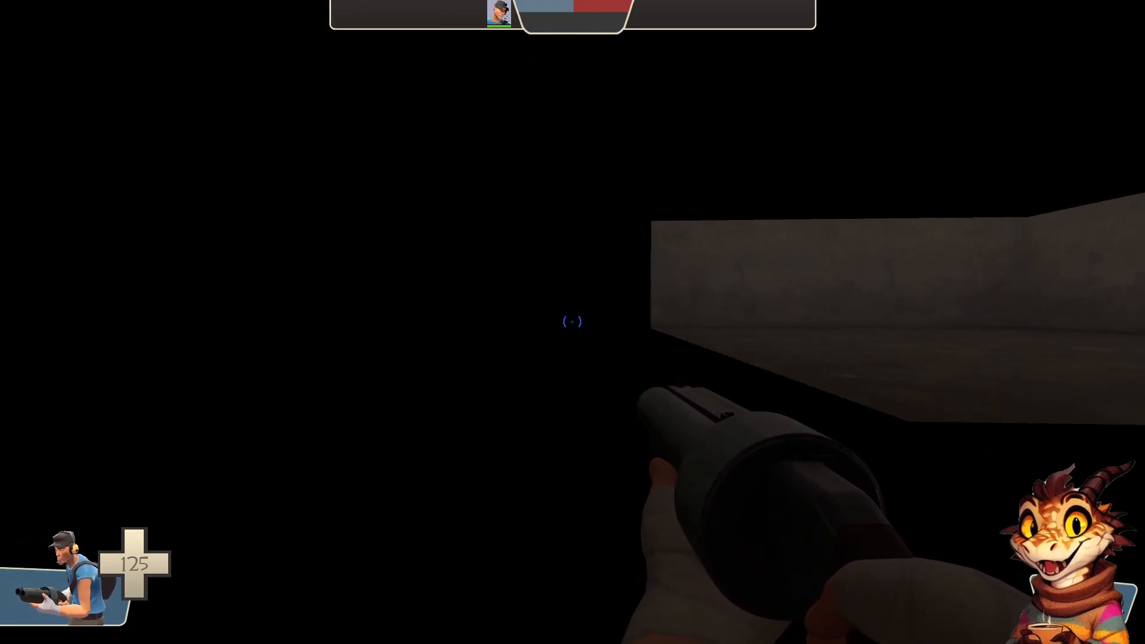
{"action": "key", "text": "d"}
{"action": "key", "text": "a"}
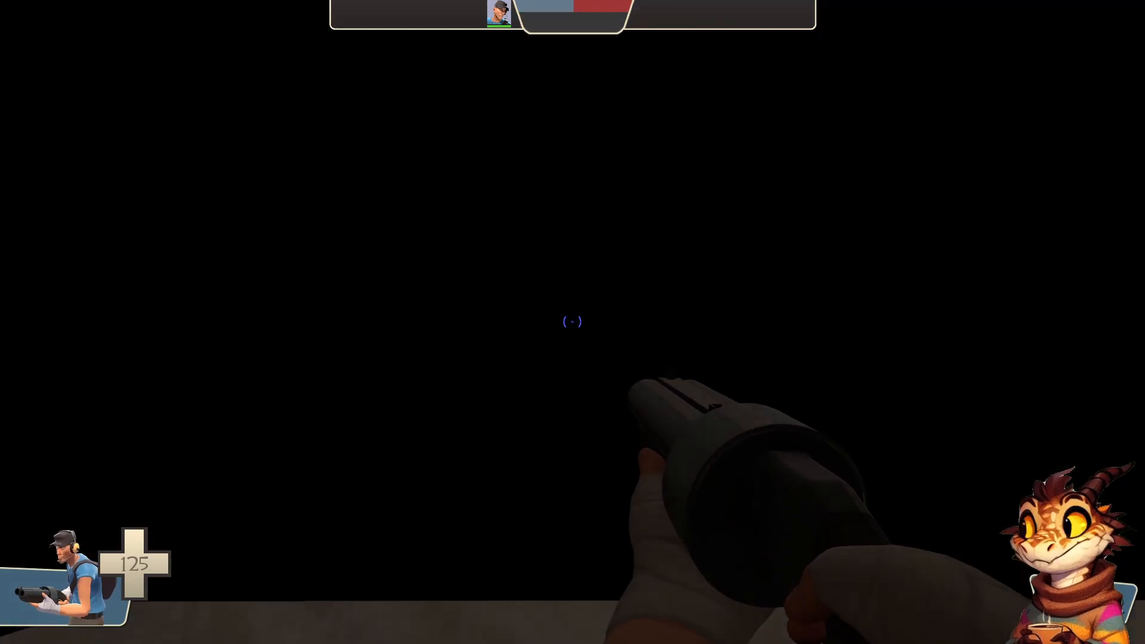
{"action": "key", "text": "w"}
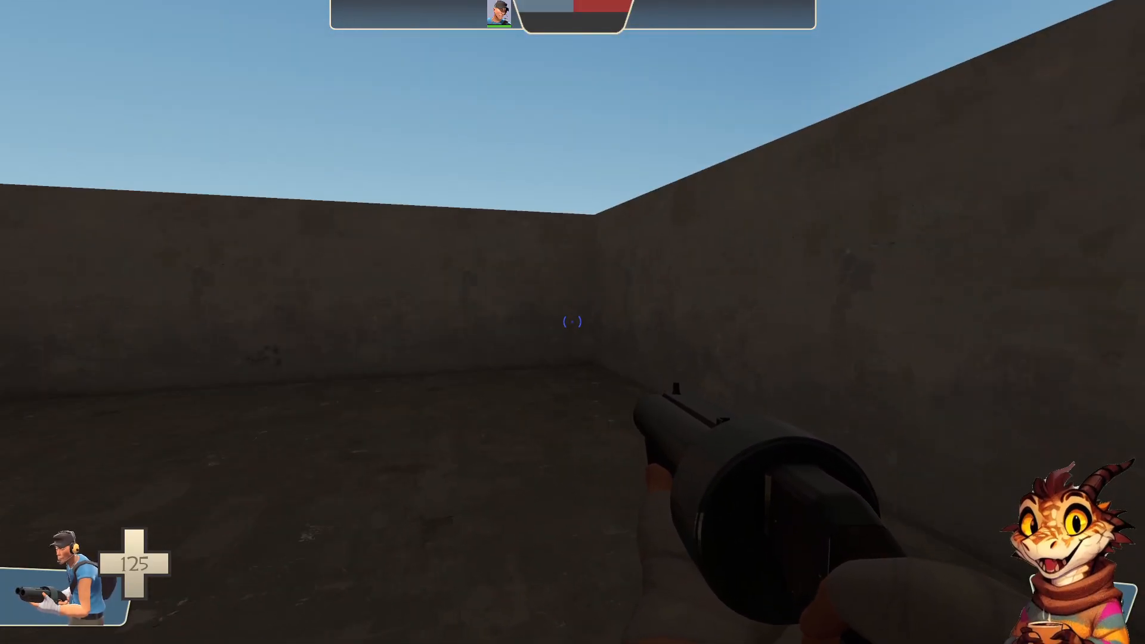
Enable free flight with the console command noclip and move out through the room's walls
{"action": "key", "text": "2"}
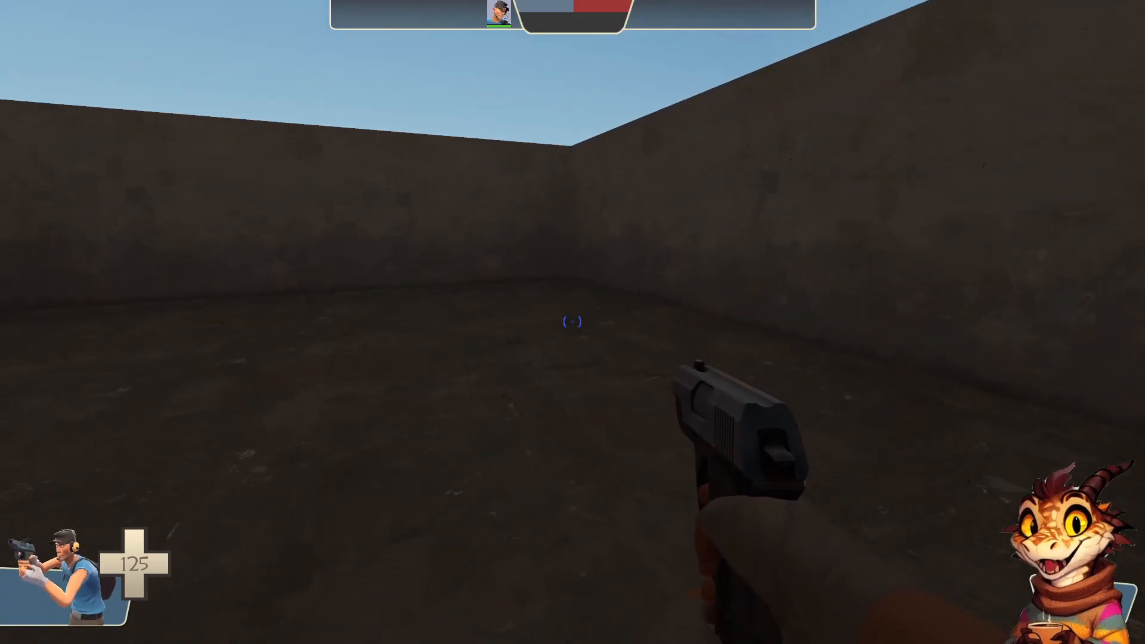
{"action": "key", "text": "s"}
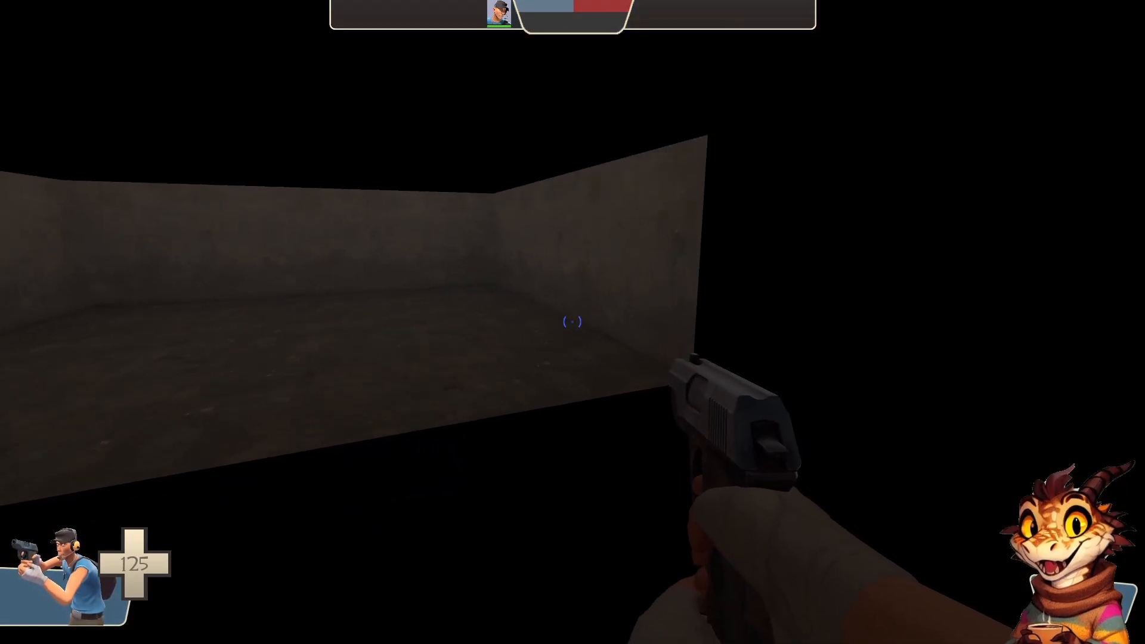
{"action": "key", "text": "w"}
{"action": "key", "text": "grave"}
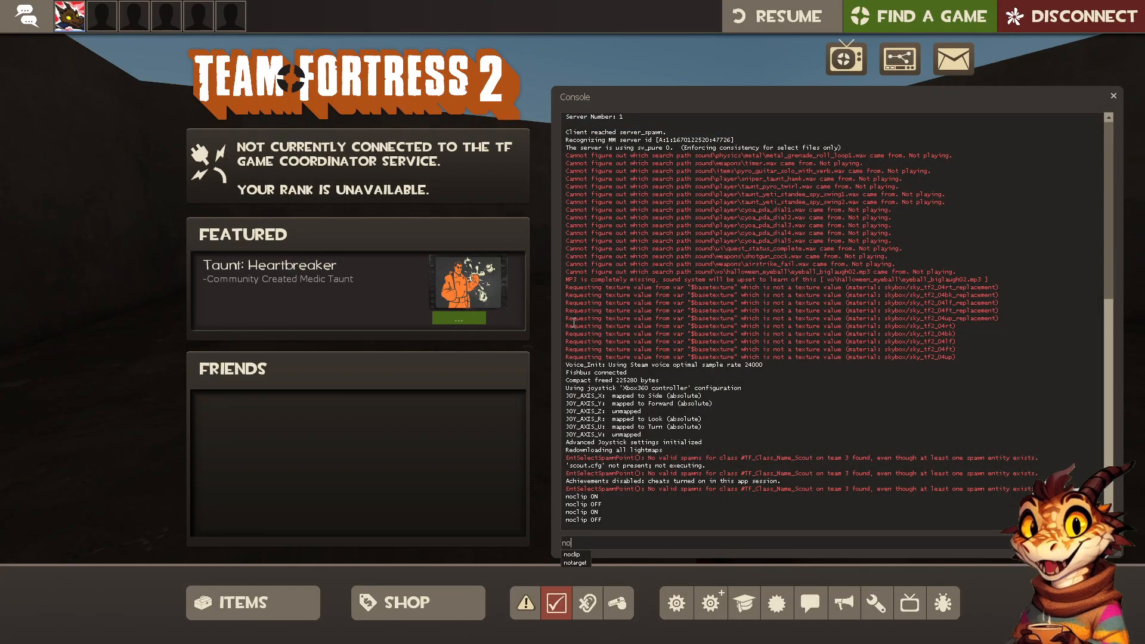
{"action": "type", "text": "noclip"}
{"action": "key", "text": "Return"}
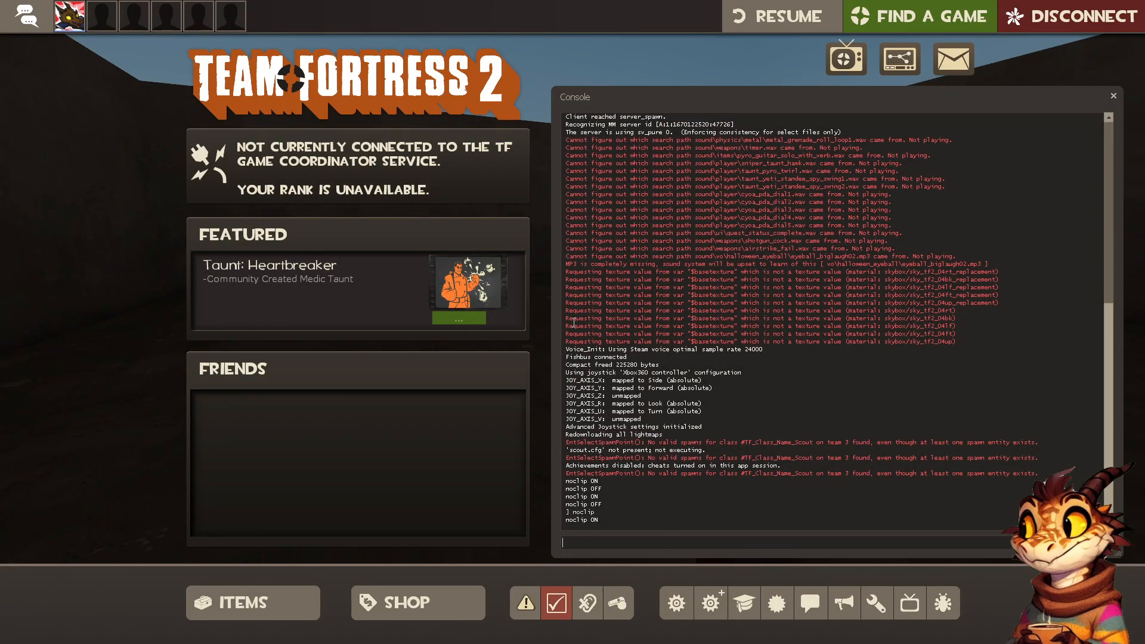
{"action": "key", "text": "grave"}
{"action": "key", "text": "s"}
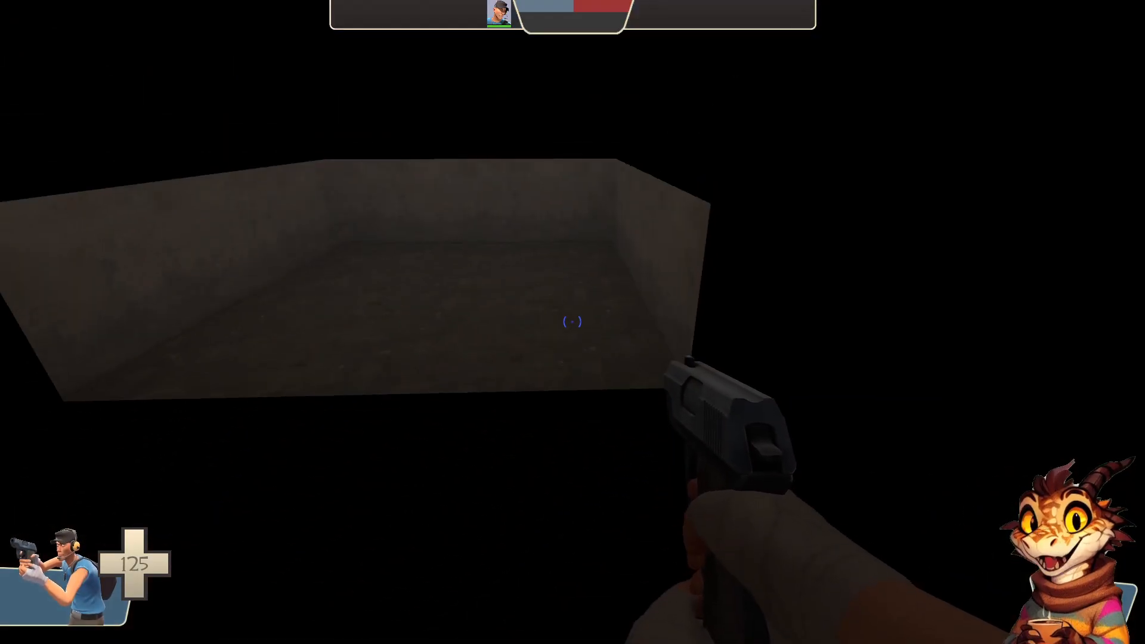
{"action": "key", "text": "w"}
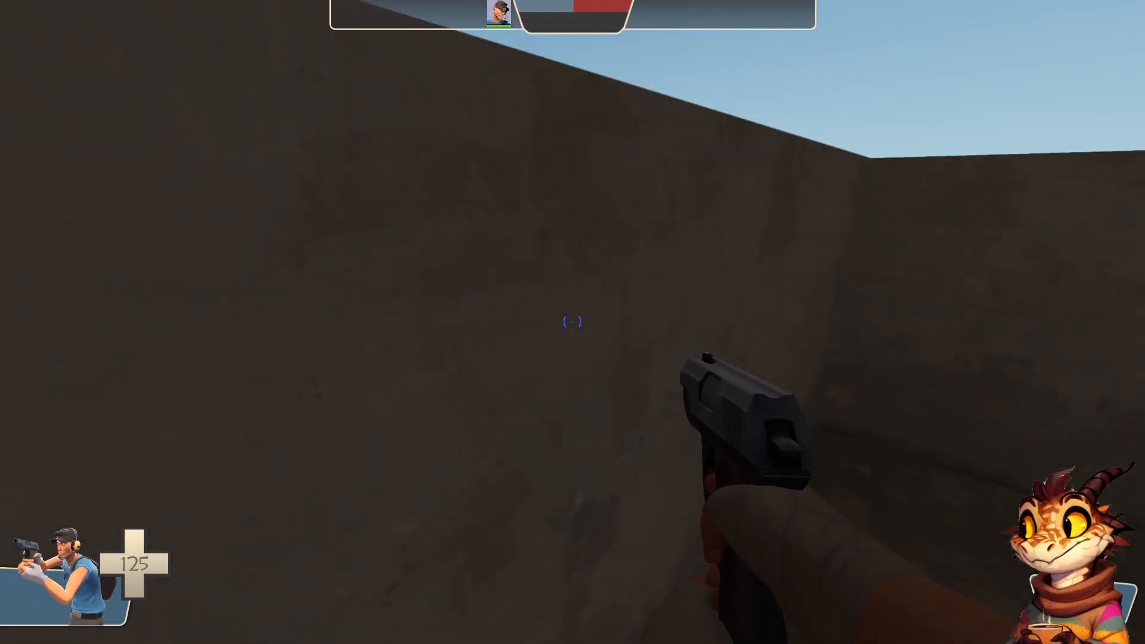
Try the melee weapon and return to the scattergun, then run noclip in the console to disable free flight
{"action": "key", "text": "3"}
{"action": "left_click", "coordinate": [572, 322]}
{"action": "key", "text": "1"}
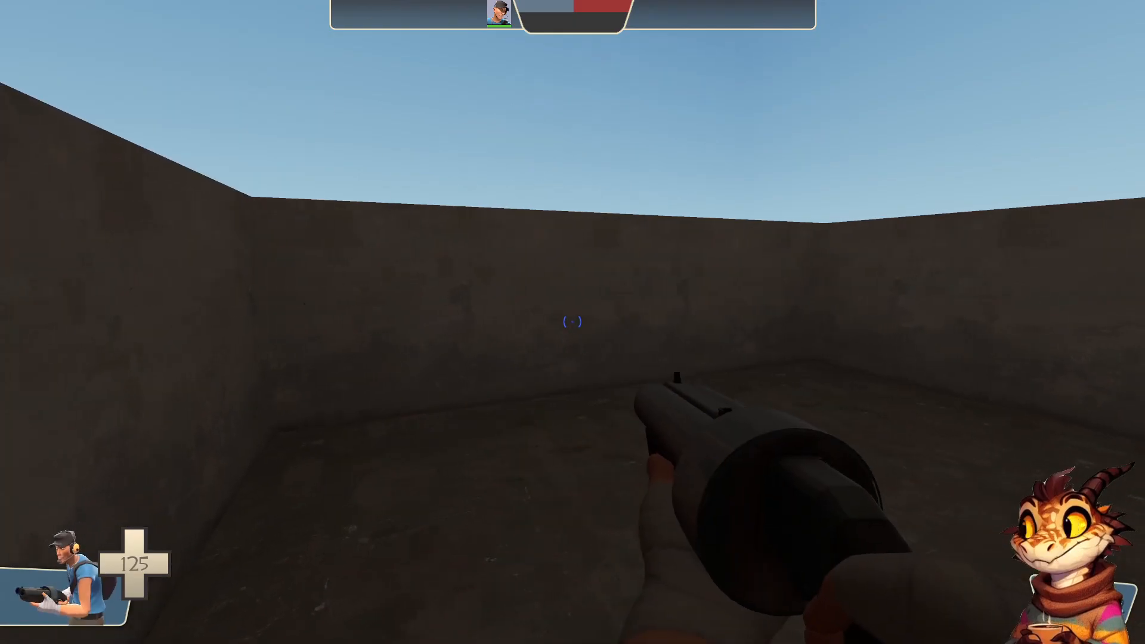
{"action": "key", "text": "grave"}
{"action": "type", "text": "noclip"}
{"action": "key", "text": "Return"}
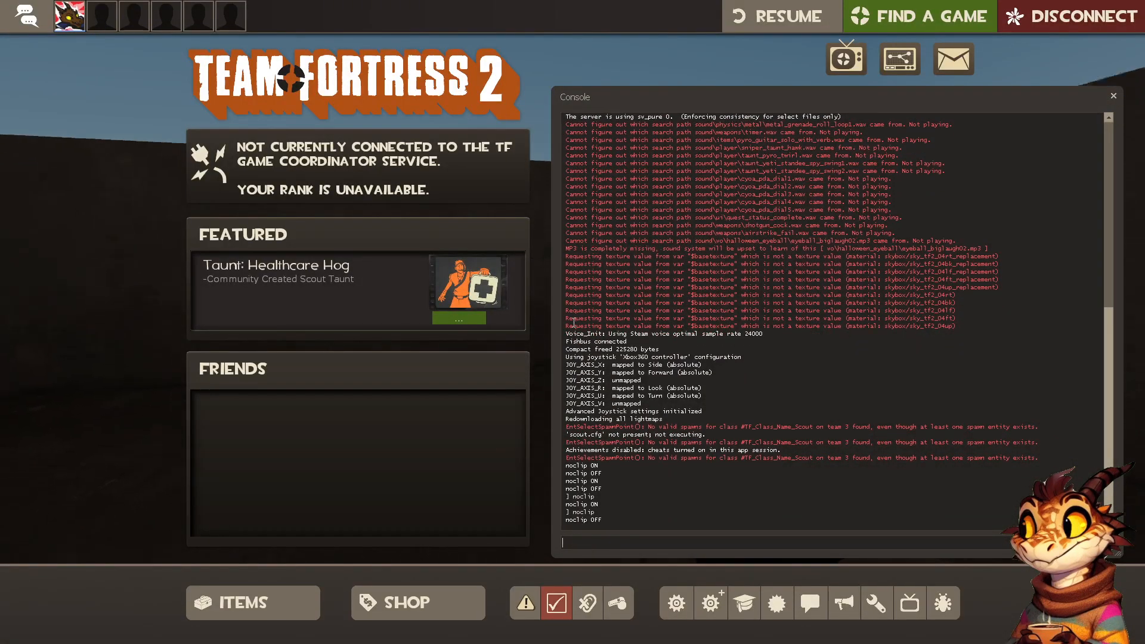
{"action": "key", "text": "grave"}
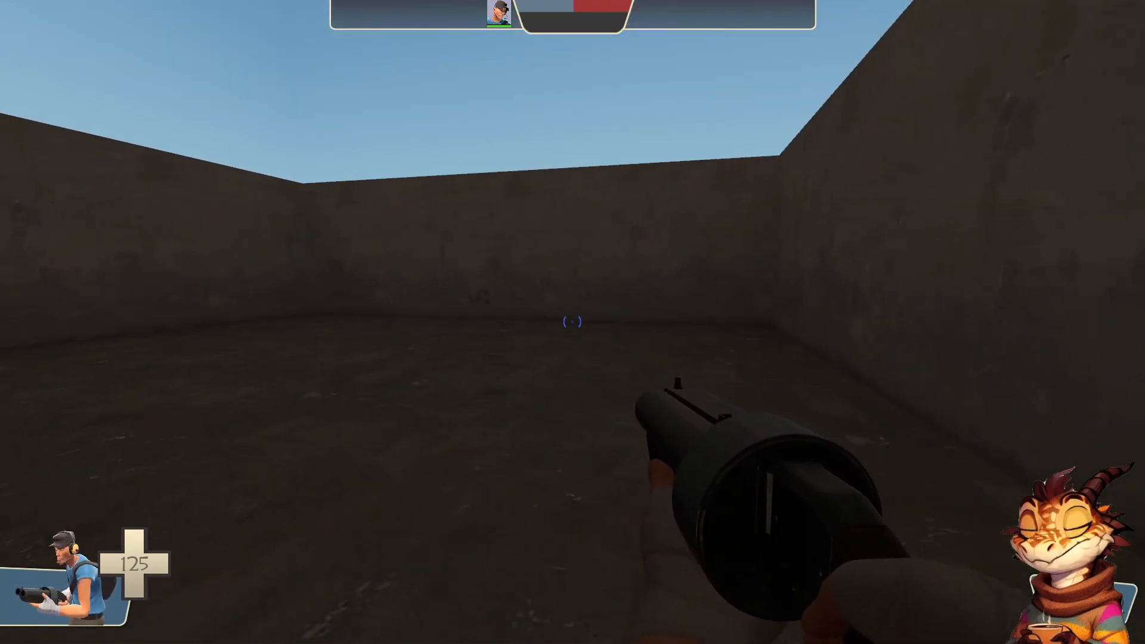
Exit the game with the console command quit and return to Hammer++
{"action": "key", "text": "Escape"}
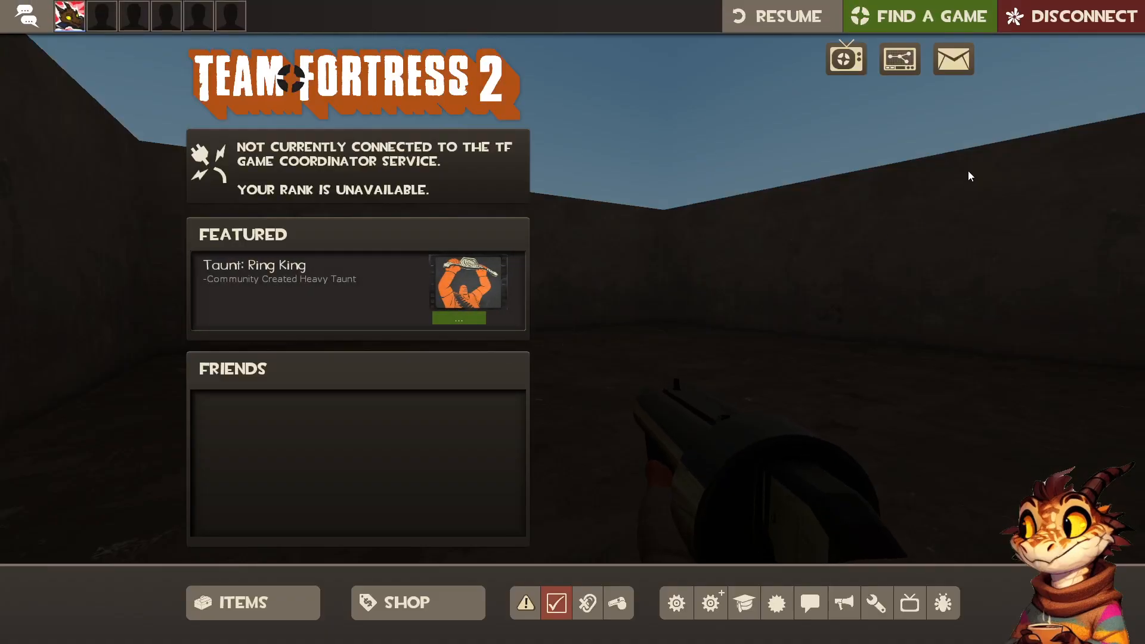
{"action": "key", "text": "grave"}
{"action": "type", "text": "quit"}
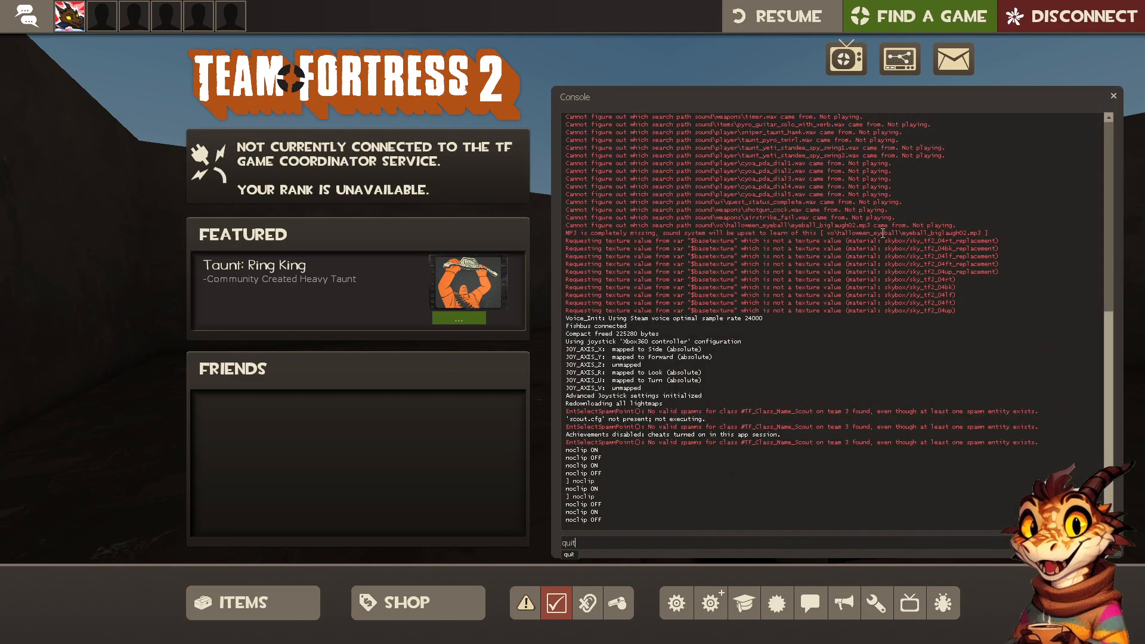
{"action": "key", "text": "Return"}
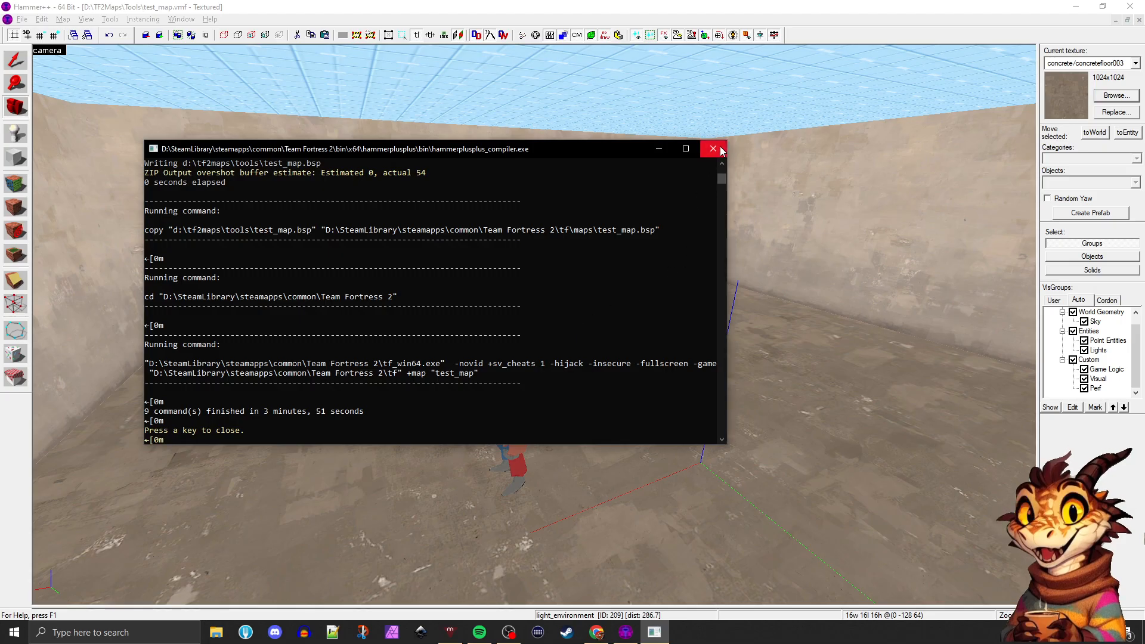
Go back through the compiler output to the start of the vbsp.exe section and read its messages
{"action": "scroll", "coordinate": [691, 268], "scroll_direction": "up", "scroll_amount": 2}
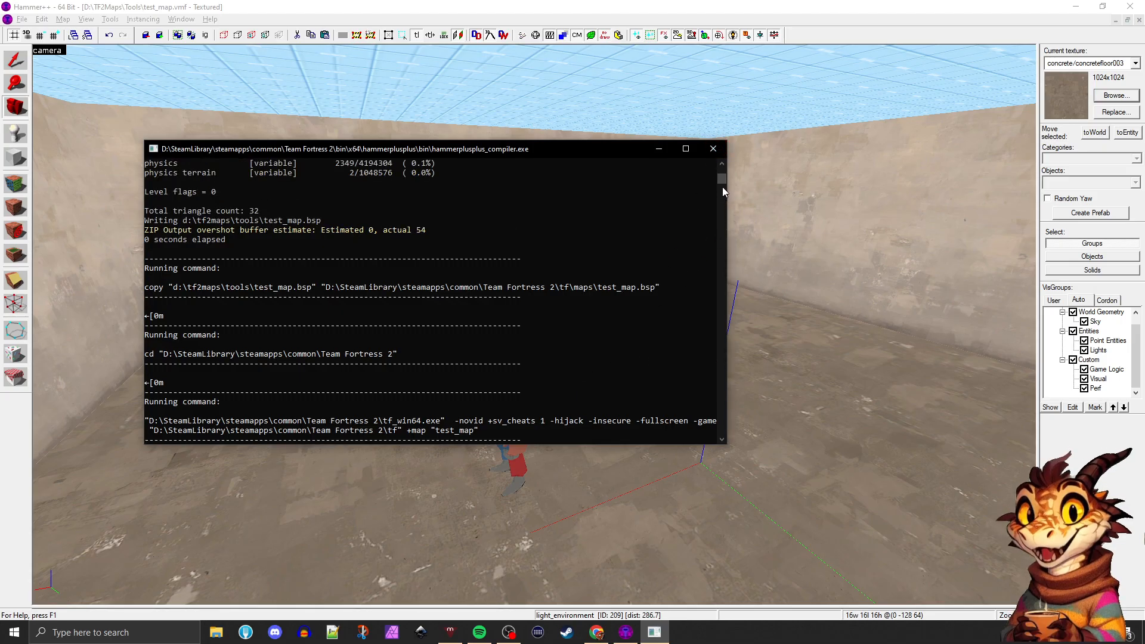
{"action": "left_click_drag", "start_coordinate": [722, 188], "coordinate": [722, 171]}
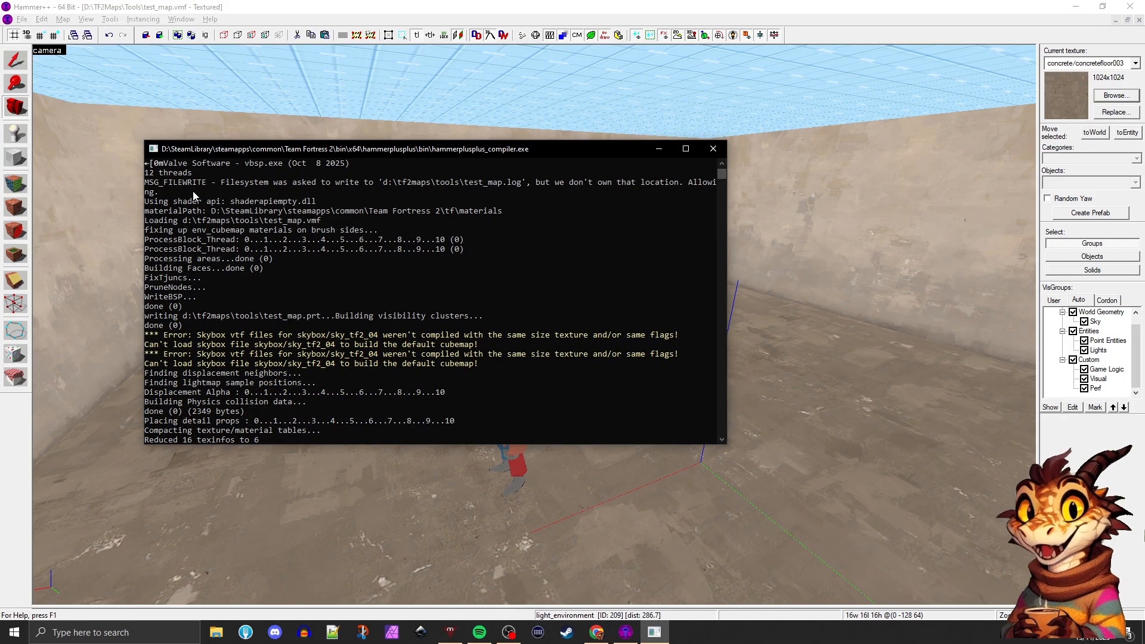
Read the vbsp.exe and vvis.exe sections of the compile log, highlighting the skybox errors, and close the compiler window
{"action": "scroll", "coordinate": [338, 296], "scroll_direction": "up", "scroll_amount": 3}
{"action": "left_click", "coordinate": [226, 269]}
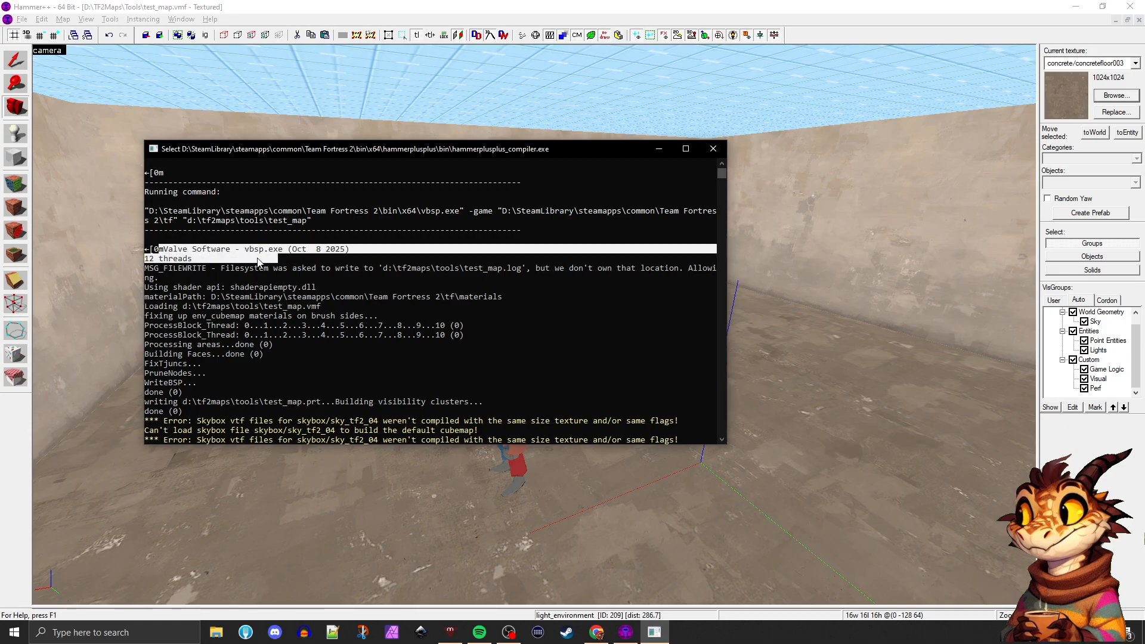
{"action": "left_click", "coordinate": [245, 251]}
{"action": "left_click_drag", "start_coordinate": [310, 288], "coordinate": [343, 364]}
{"action": "scroll", "coordinate": [465, 357], "scroll_direction": "down", "scroll_amount": 1}
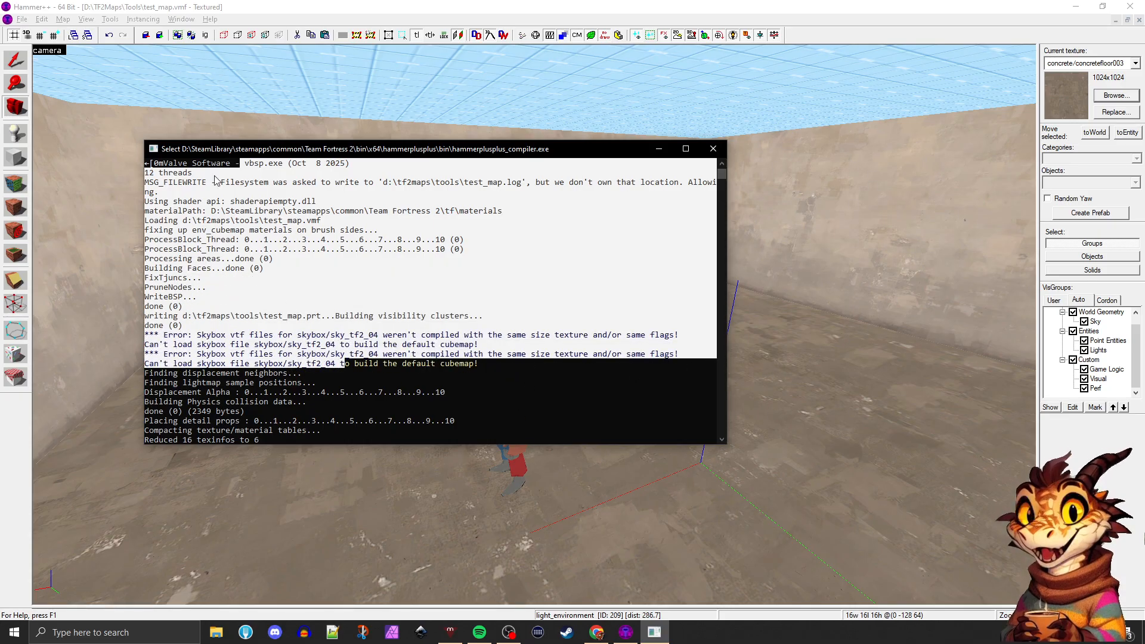
{"action": "scroll", "coordinate": [383, 327], "scroll_direction": "down", "scroll_amount": 2}
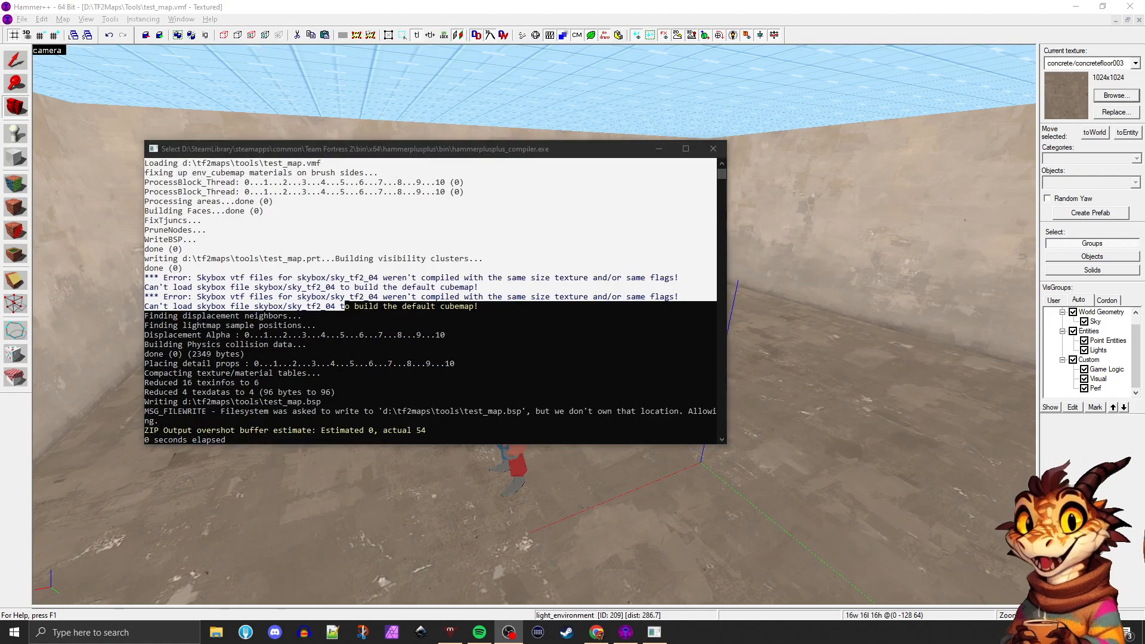
{"action": "left_click", "coordinate": [461, 348]}
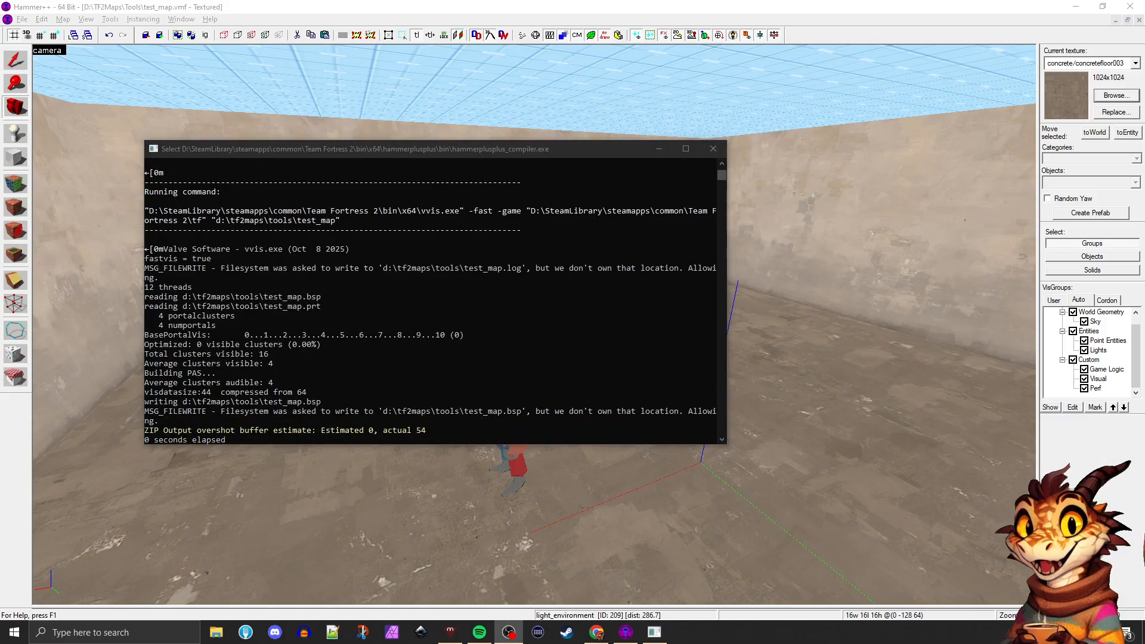
{"action": "left_click", "coordinate": [715, 155]}
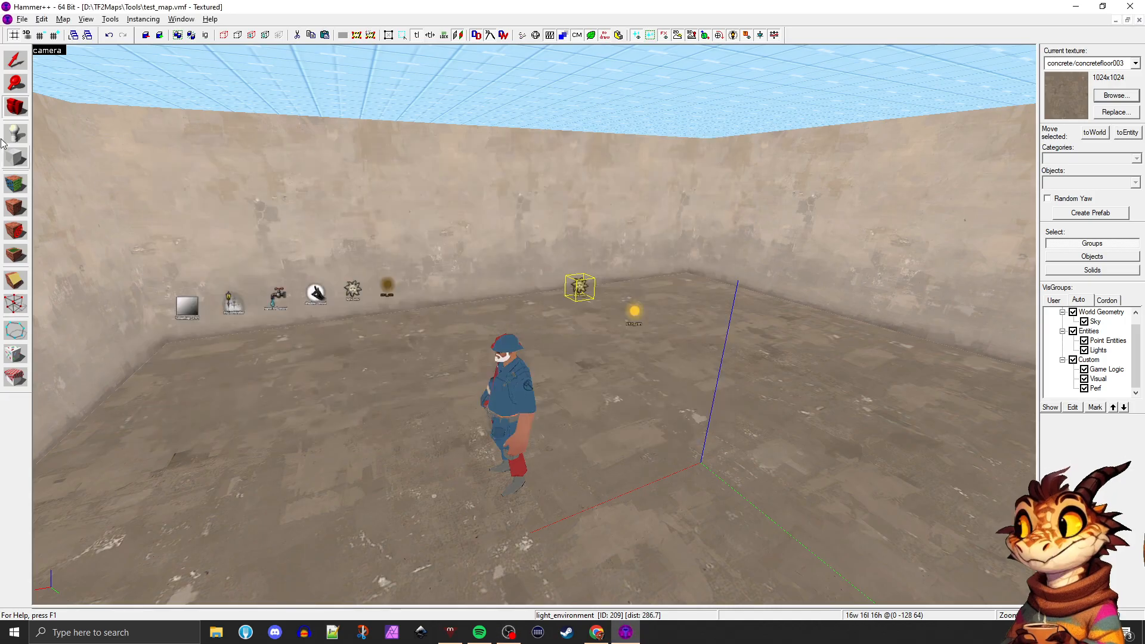
Fly the 3D camera around the room to examine its walls, sky ceiling and lighting entities
{"action": "key", "text": "z"}
{"action": "key", "text": "w"}
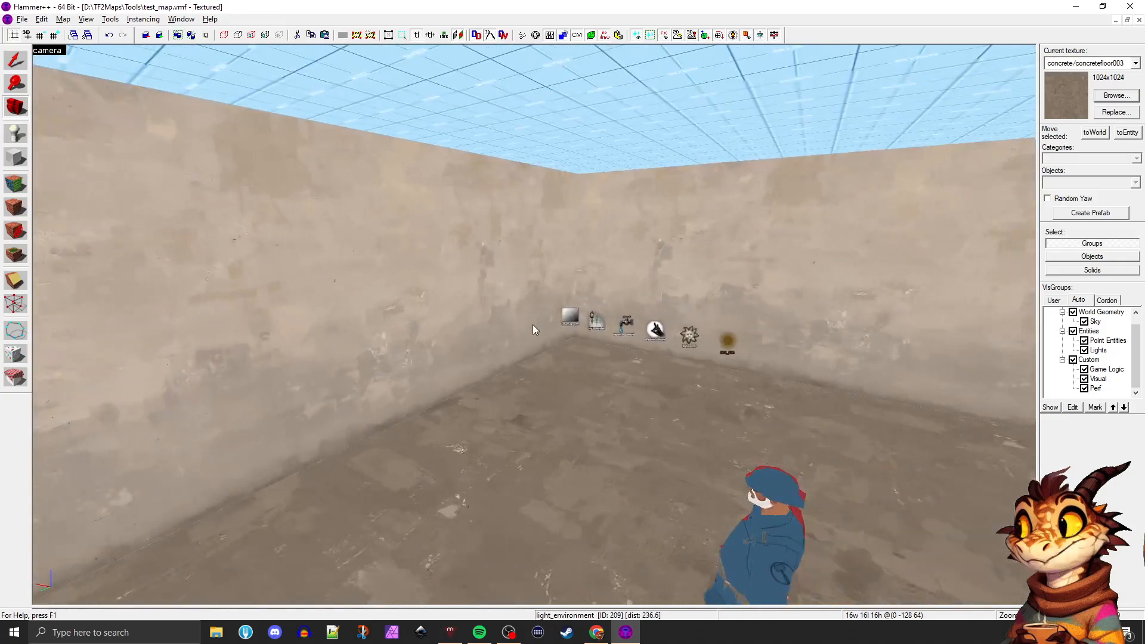
{"action": "key", "text": "z"}
{"action": "key", "text": "a"}
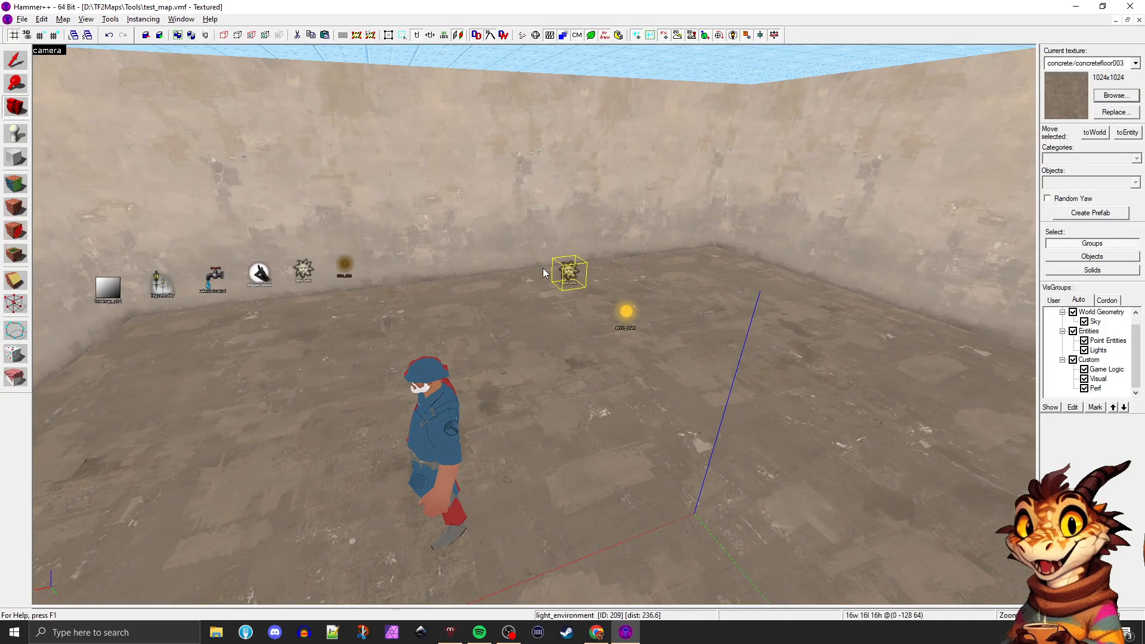
{"action": "left_click_drag", "start_coordinate": [543, 268], "coordinate": [687, 277]}
{"action": "key", "text": "w"}
{"action": "key", "text": "d"}
{"action": "key", "text": "d"}
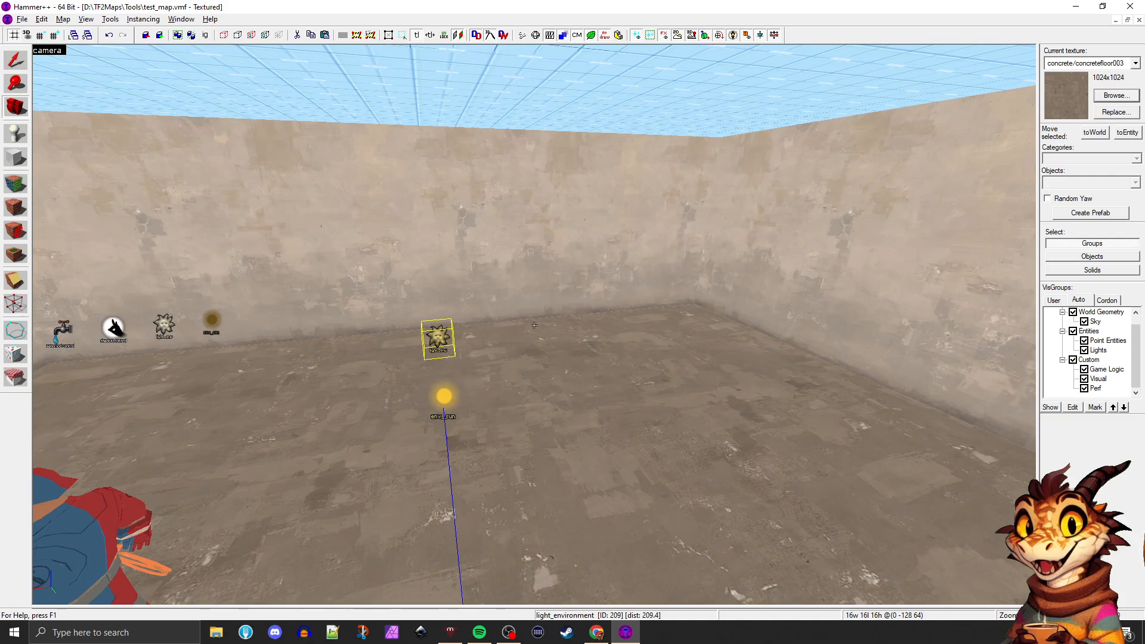
{"action": "key", "text": "d"}
{"action": "left_click_drag", "start_coordinate": [534, 325], "coordinate": [533, 325]}
{"action": "key", "text": "s"}
{"action": "key", "text": "d"}
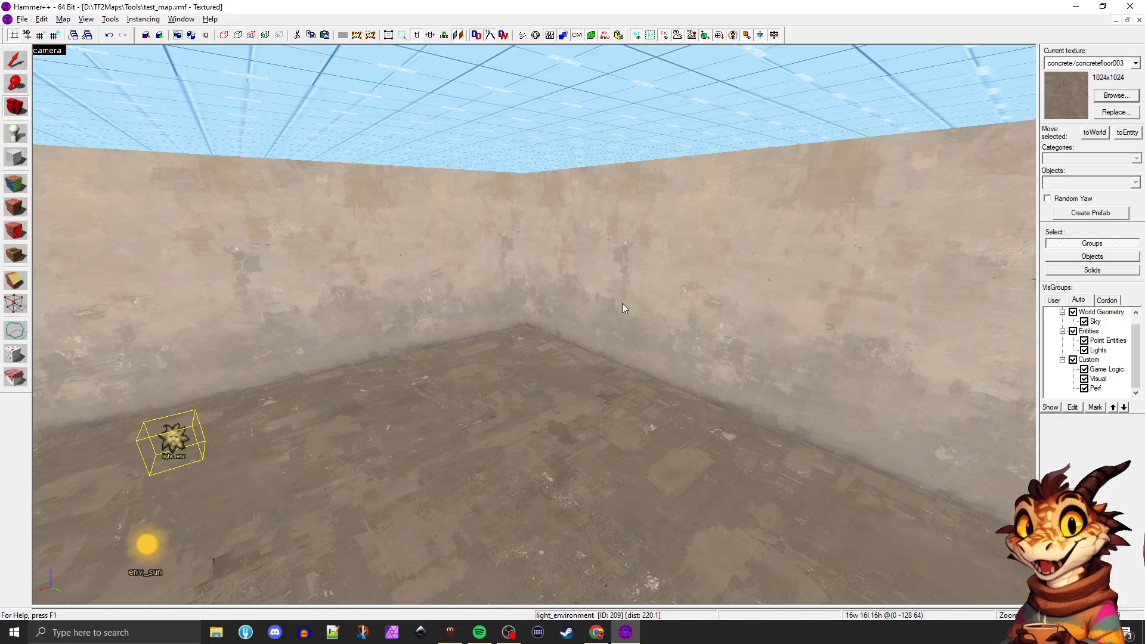
{"action": "key", "text": "s"}
{"action": "left_click_drag", "start_coordinate": [621, 303], "coordinate": [534, 325]}
{"action": "key", "text": "w"}
{"action": "key", "text": "w"}
{"action": "key", "text": "w"}
{"action": "key", "text": "w"}
{"action": "key", "text": "w"}
Set the pitch of the light_environment entity to -60, check the help text on pitch, and close its properties
{"action": "left_click", "coordinate": [536, 338]}
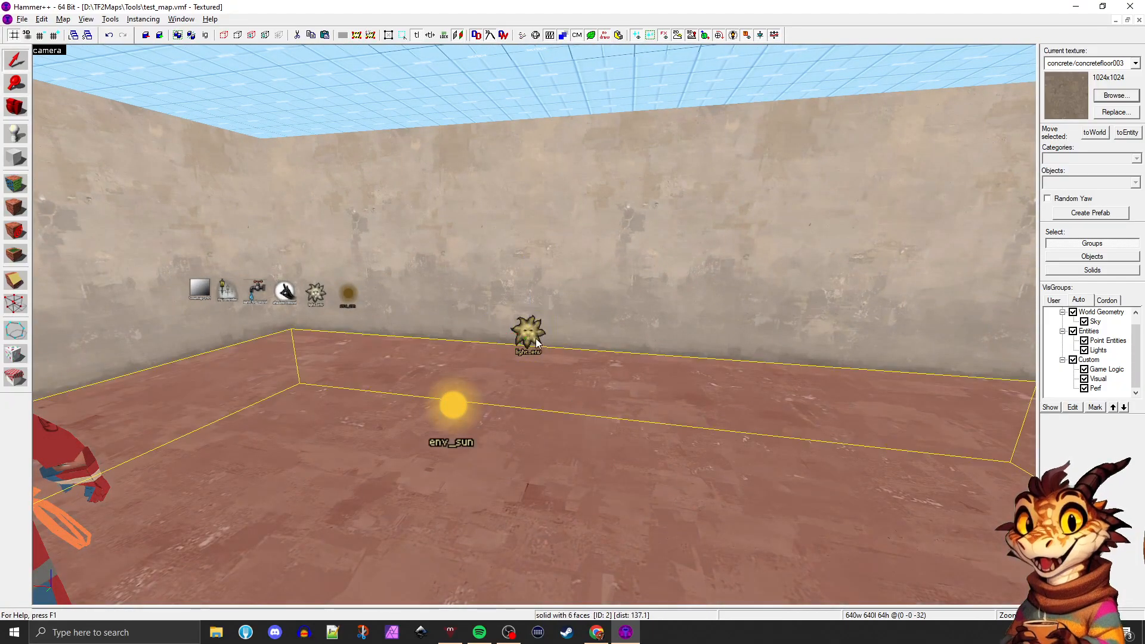
{"action": "left_click", "coordinate": [535, 336]}
{"action": "double_click", "coordinate": [535, 336]}
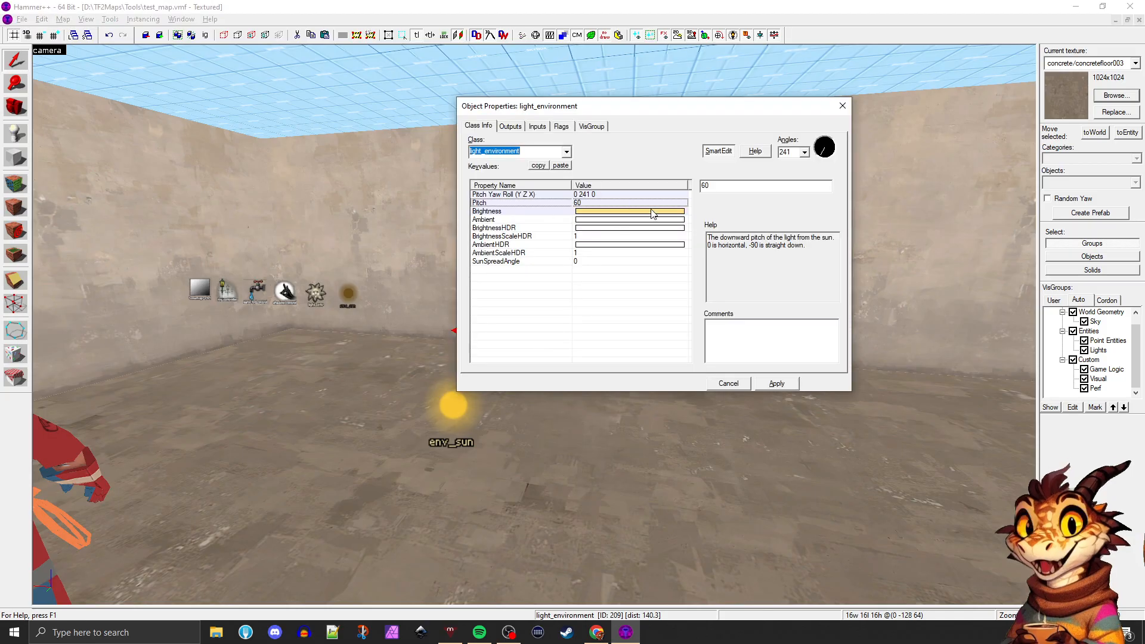
{"action": "type", "text": "-"}
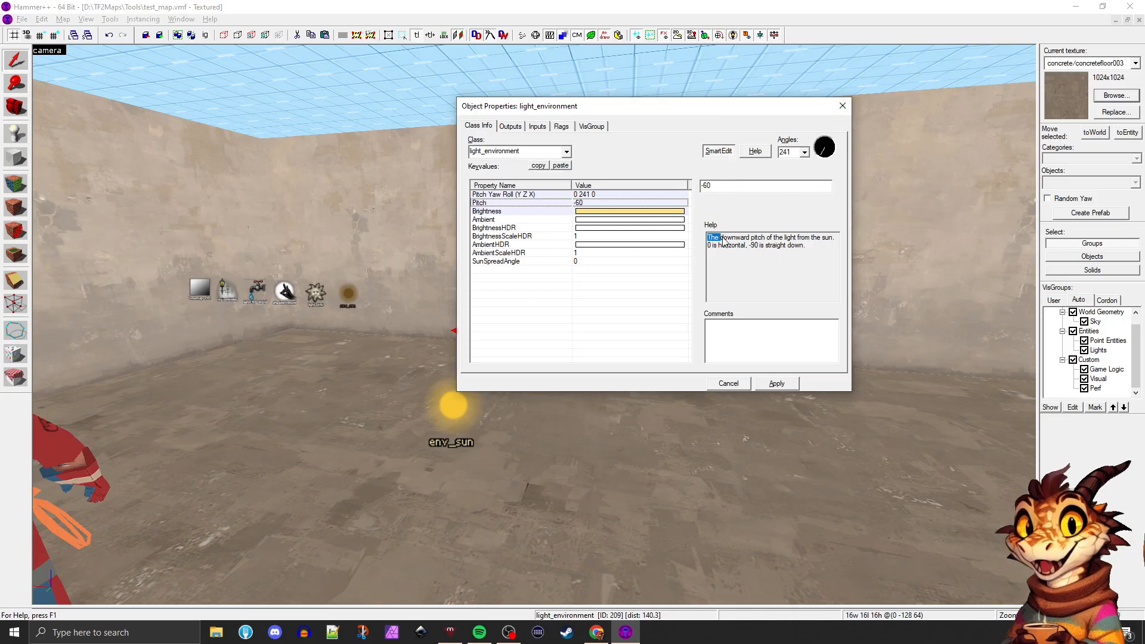
{"action": "left_click_drag", "start_coordinate": [769, 245], "coordinate": [750, 248]}
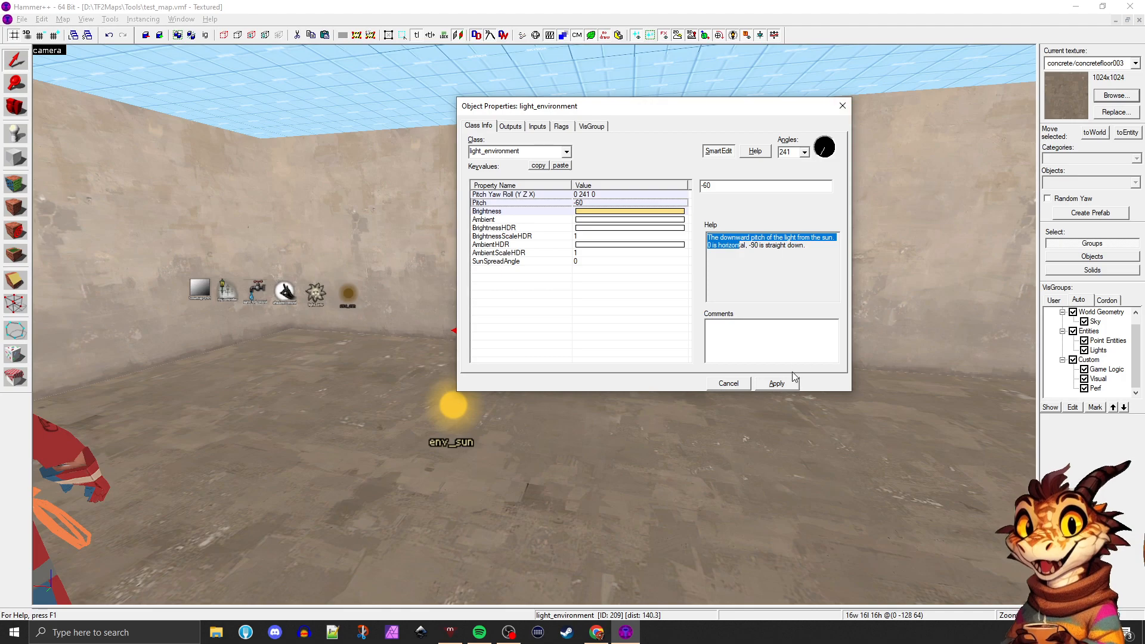
{"action": "left_click", "coordinate": [841, 106]}
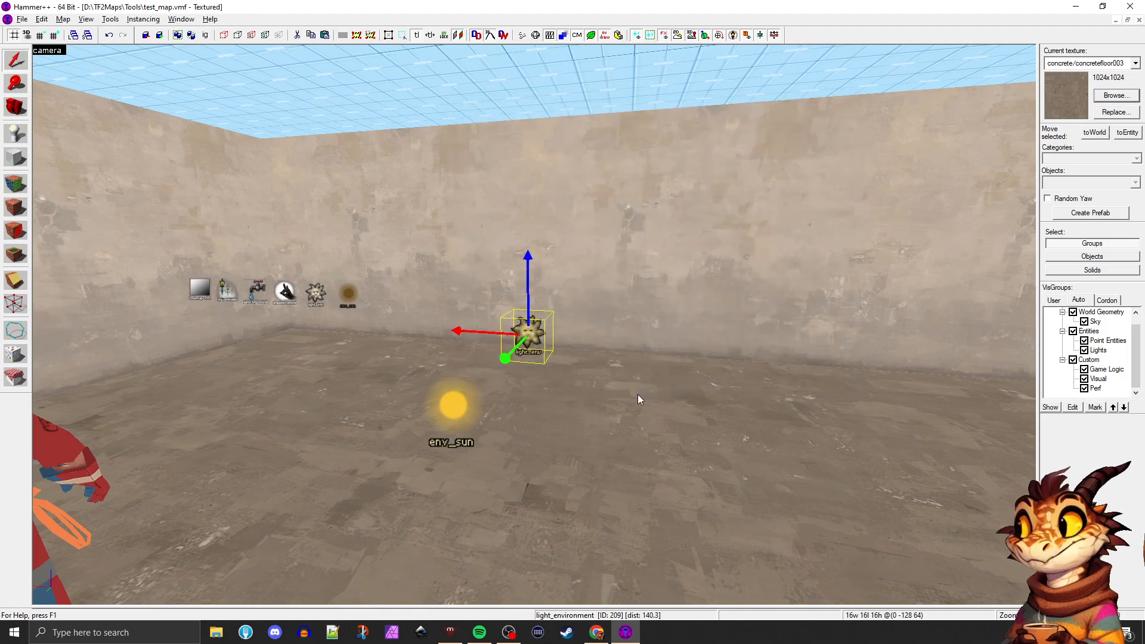
Examine the room's outer shell from above and select one of its 640-unit concrete walls from inside
{"action": "key", "text": "z"}
{"action": "key", "text": "s"}
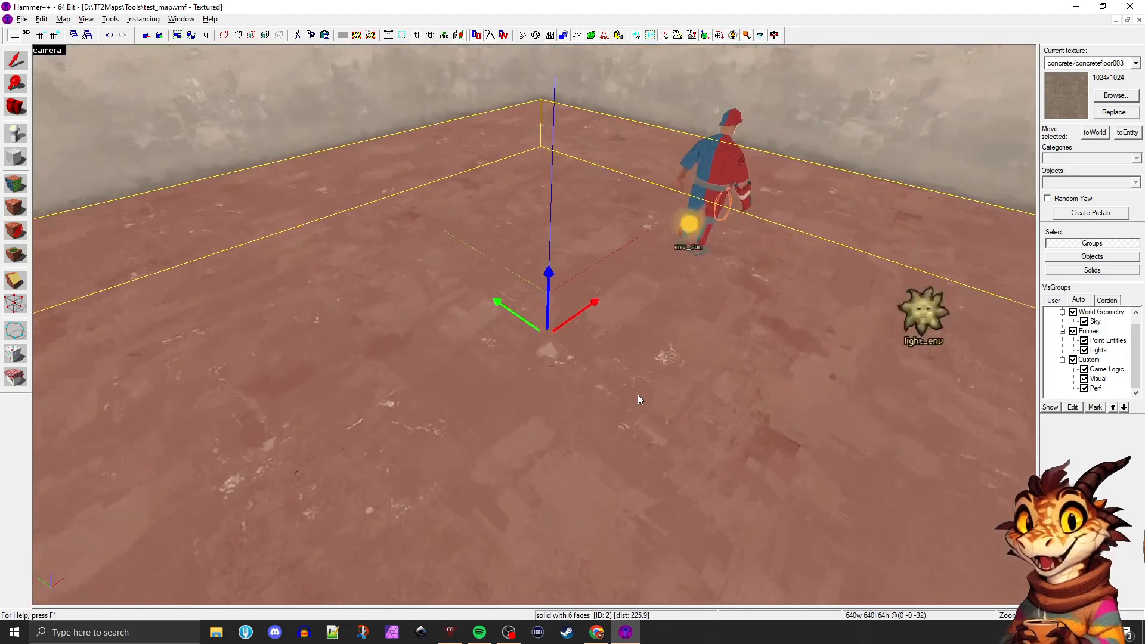
{"action": "key", "text": "s"}
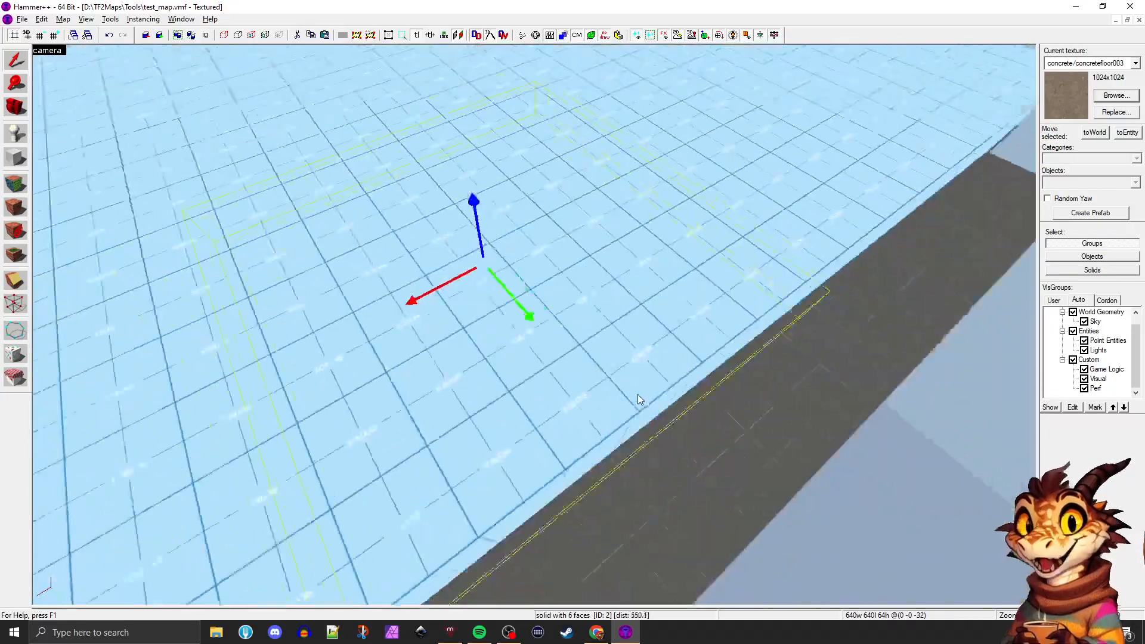
{"action": "key", "text": "s"}
{"action": "key", "text": "a"}
{"action": "key", "text": "w"}
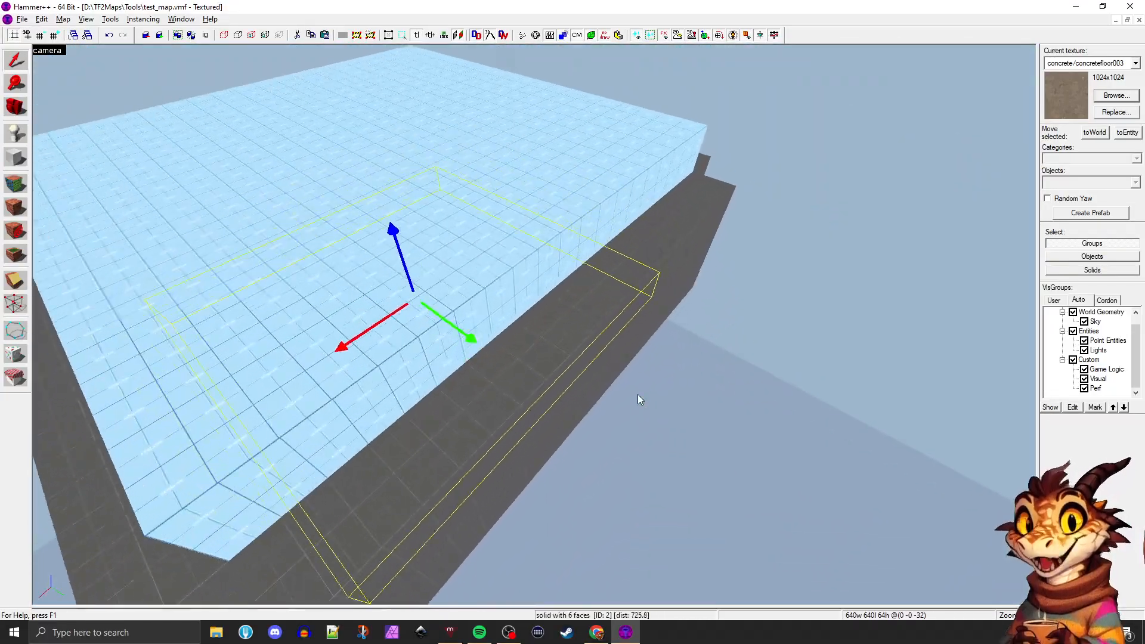
{"action": "key", "text": "z"}
{"action": "left_click", "coordinate": [613, 206]}
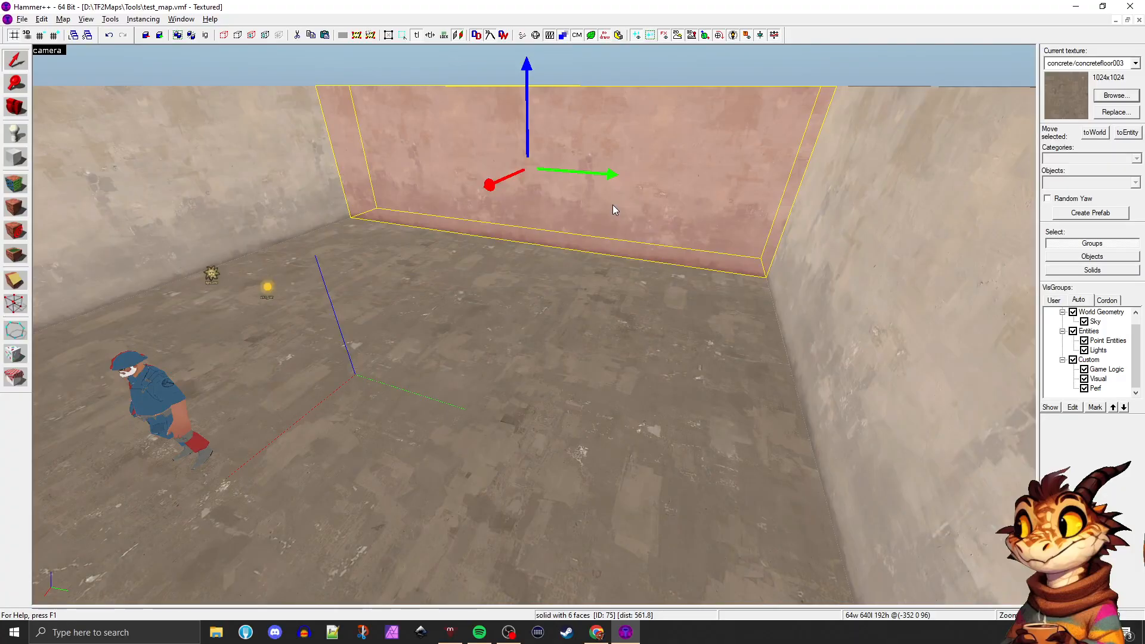
Examine how the selected wall meets the ceiling and floor from outside the room
{"action": "key", "text": "z"}
{"action": "key", "text": "d"}
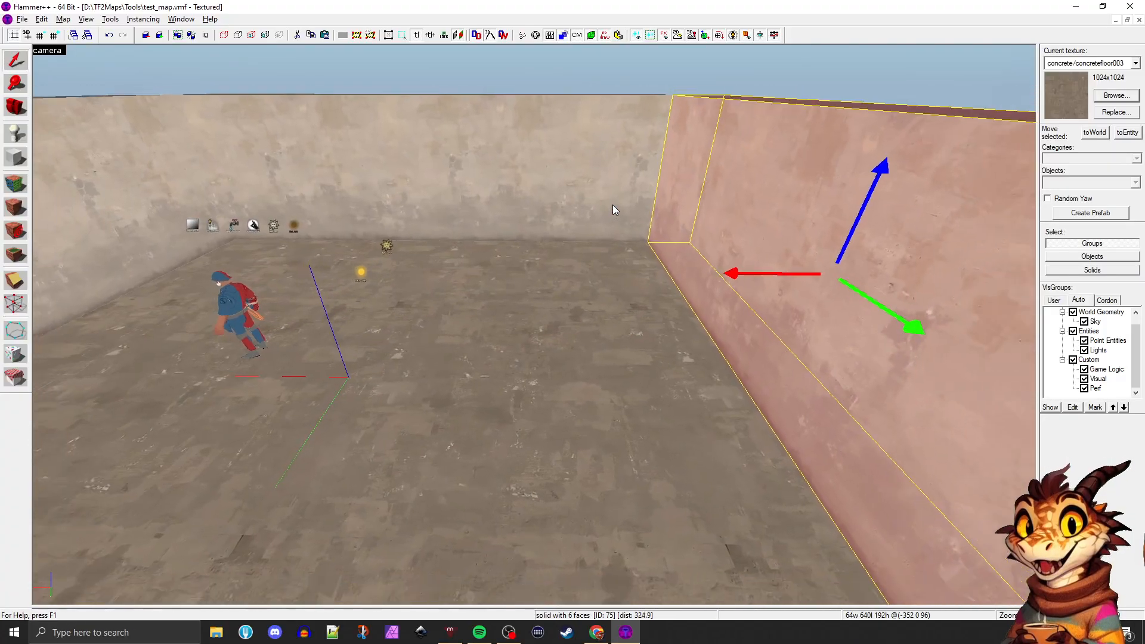
{"action": "key", "text": "s"}
{"action": "key", "text": "s"}
{"action": "key", "text": "d"}
{"action": "key", "text": "a"}
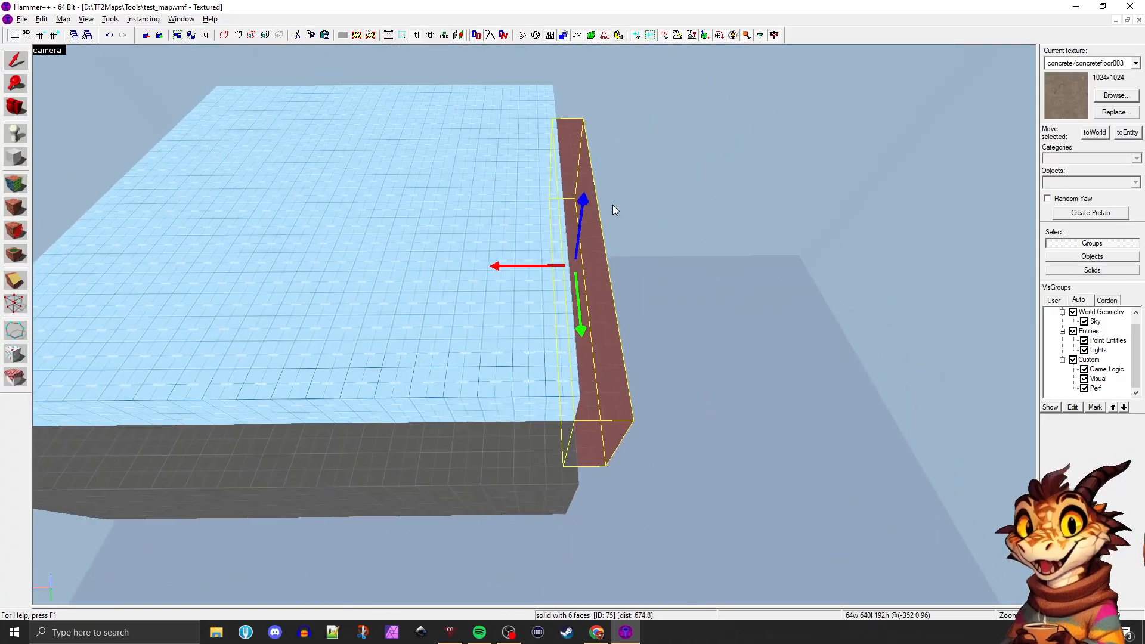
{"action": "key", "text": "d"}
Restore the four-view layout and frame the selected wall in the top view
{"action": "key", "text": "shift+z"}
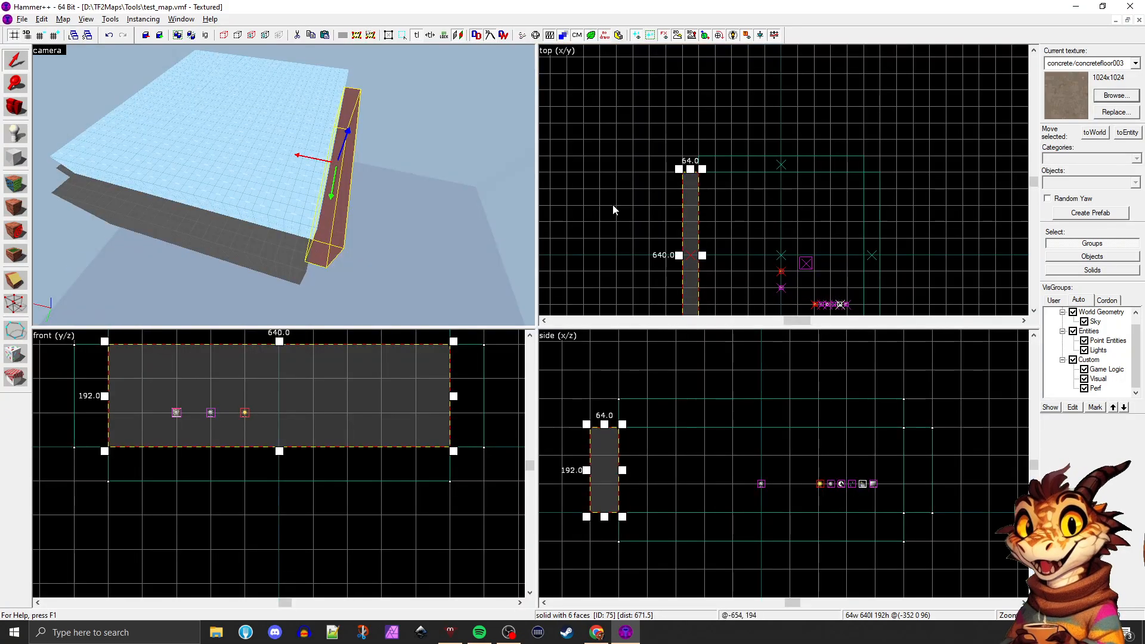
{"action": "scroll", "coordinate": [648, 157], "scroll_direction": "down", "scroll_amount": 4}
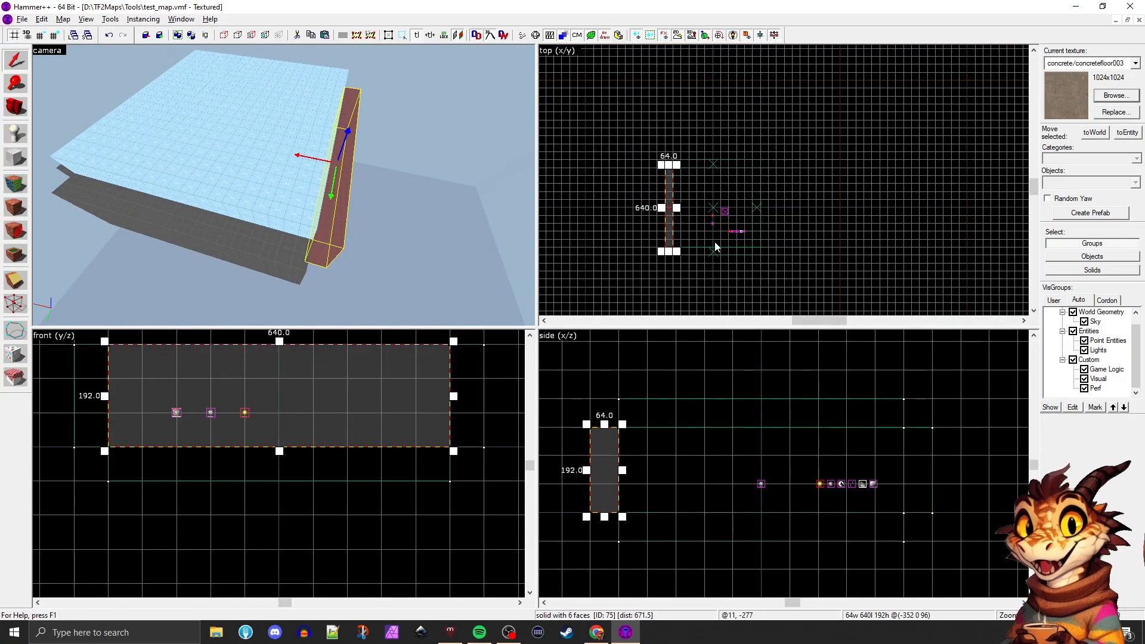
{"action": "scroll", "coordinate": [715, 242], "scroll_direction": "up", "scroll_amount": 3}
{"action": "scroll", "coordinate": [625, 110], "scroll_direction": "up", "scroll_amount": 2}
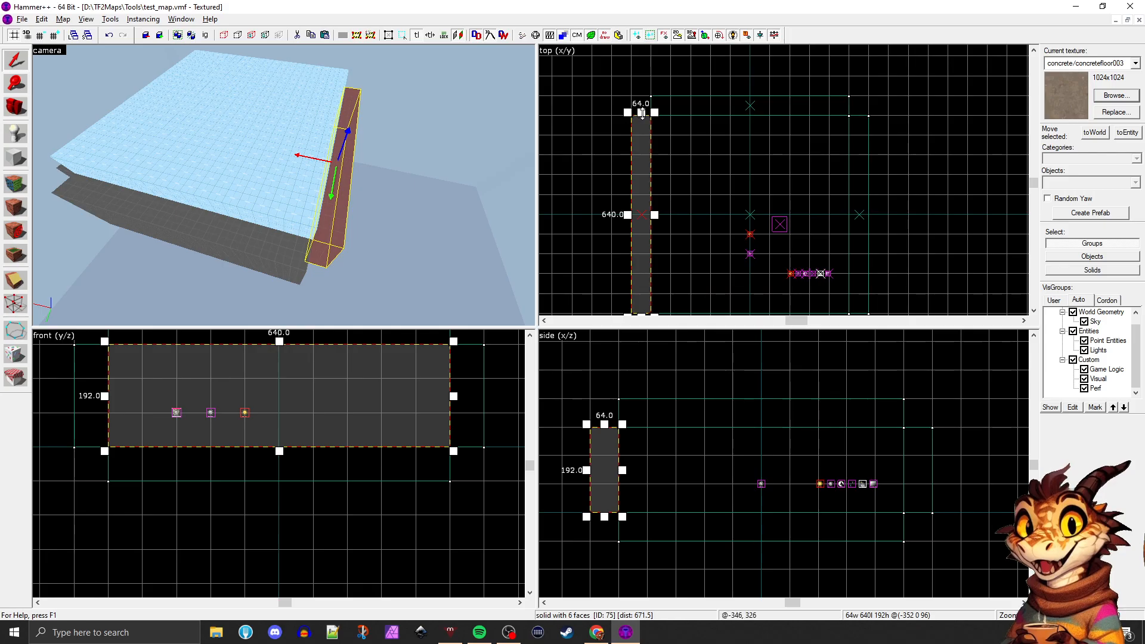
{"action": "scroll", "coordinate": [646, 161], "scroll_direction": "down", "scroll_amount": 2}
{"action": "scroll", "coordinate": [639, 202], "scroll_direction": "up", "scroll_amount": 1}
Look over the room's interior and the selected wall from several angles in the 3D view
{"action": "key", "text": "z"}
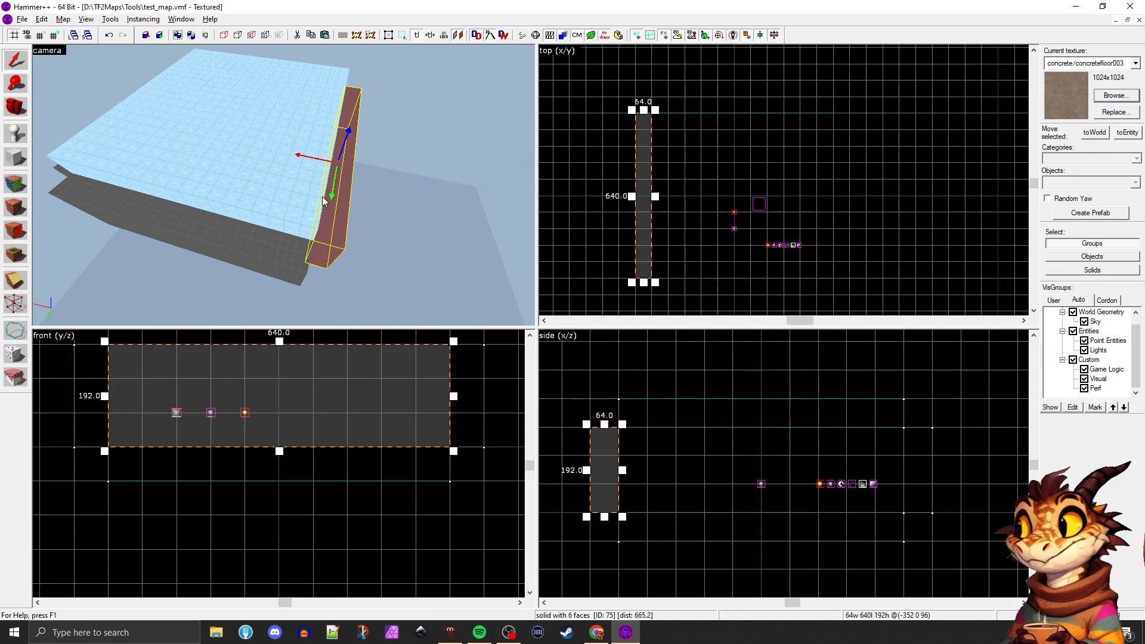
{"action": "key", "text": "w"}
{"action": "key", "text": "w"}
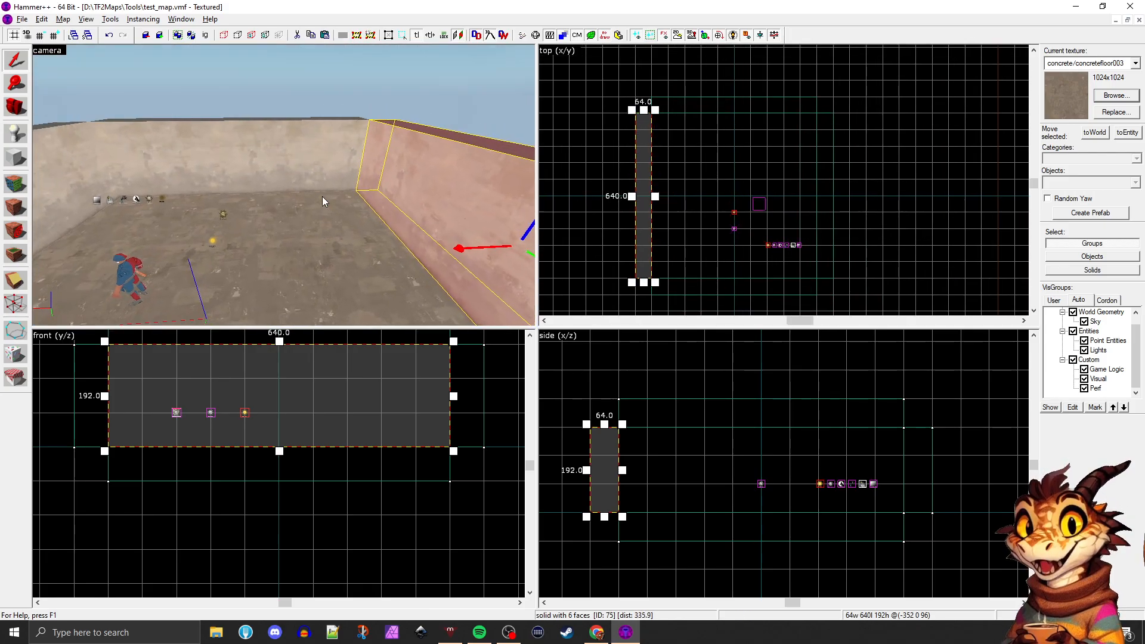
{"action": "key", "text": "w"}
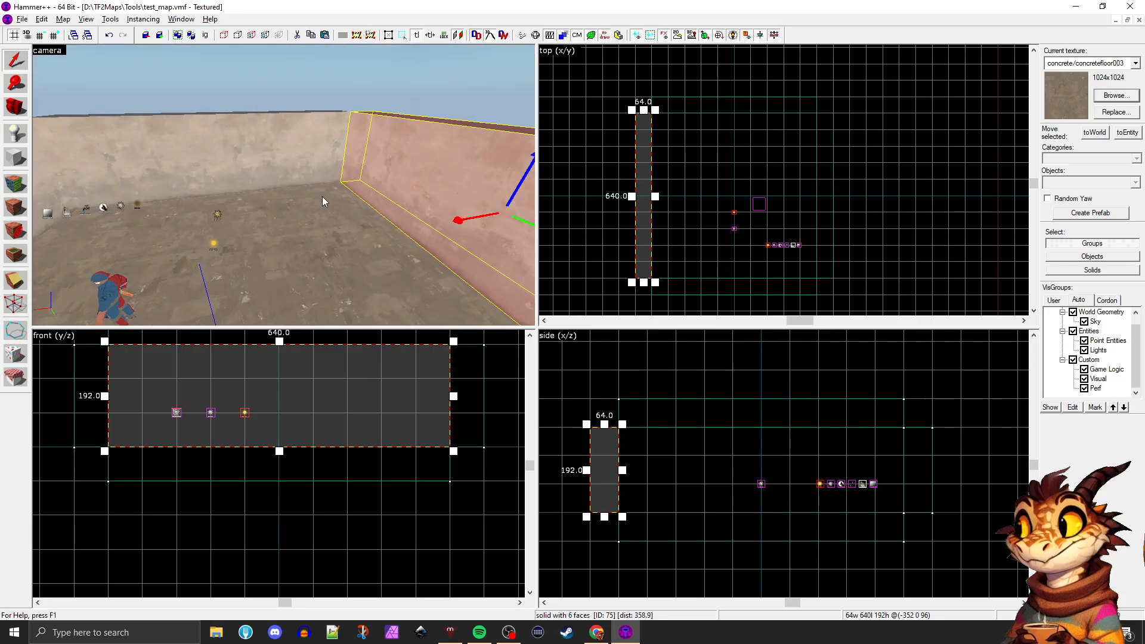
{"action": "key", "text": "s"}
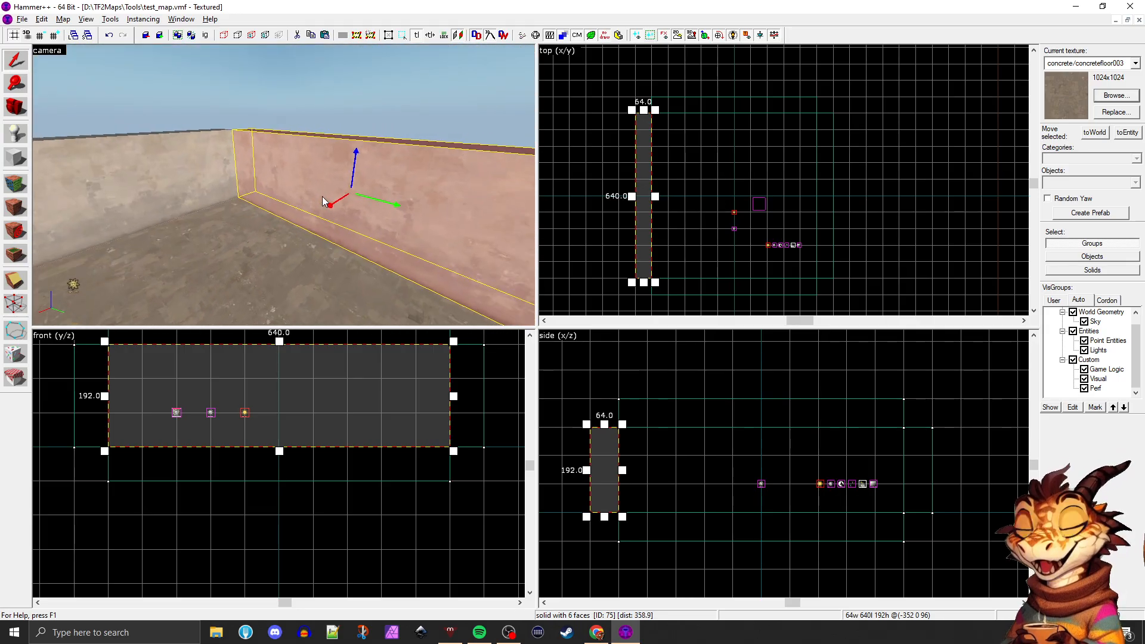
{"action": "key", "text": "d"}
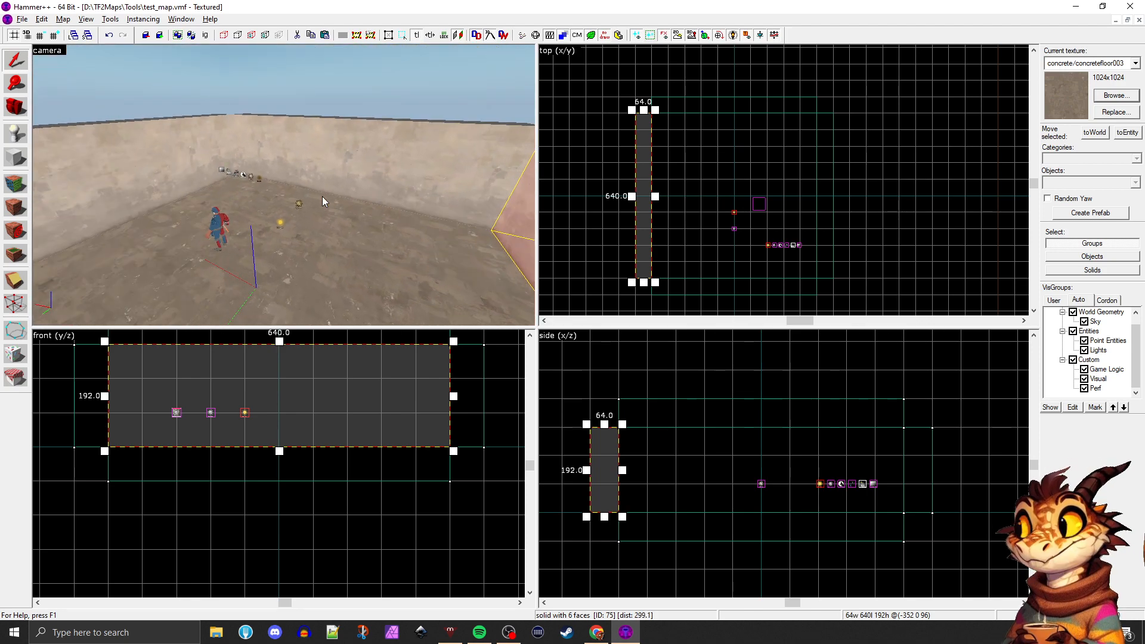
{"action": "key", "text": "a"}
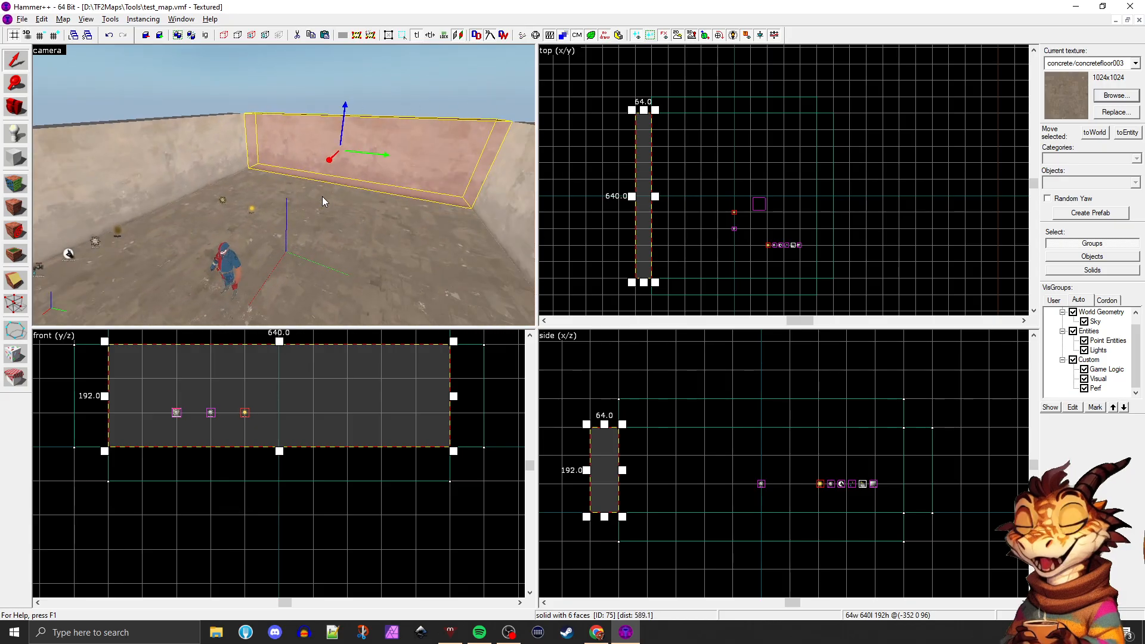
{"action": "key", "text": "d"}
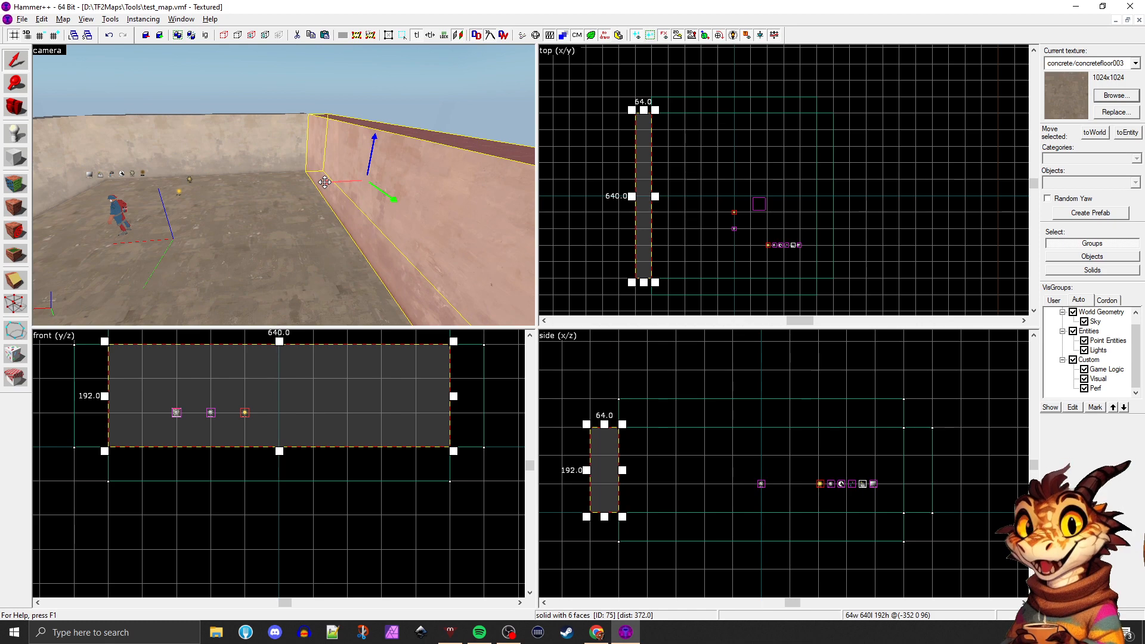
{"action": "key", "text": "z"}
{"action": "key", "text": "a"}
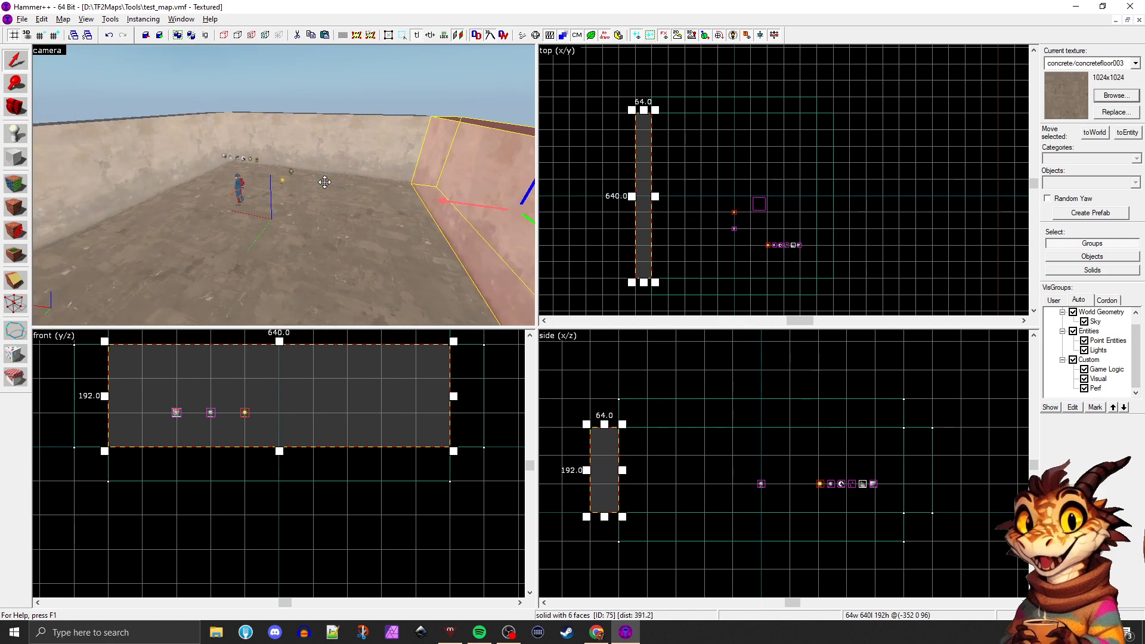
{"action": "key", "text": "d"}
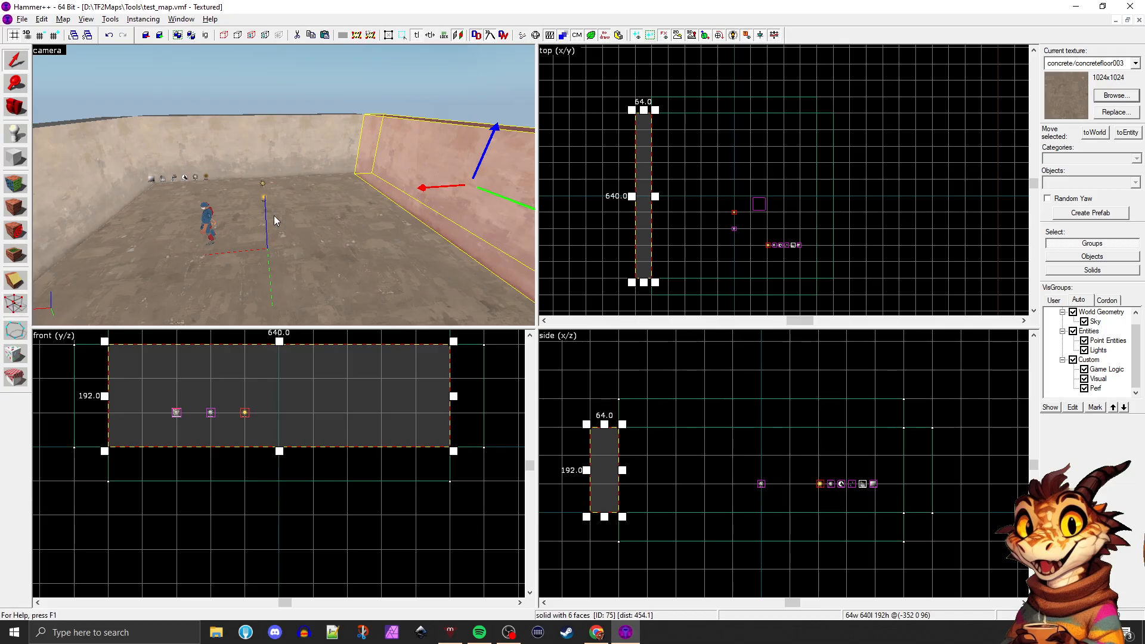
{"action": "key", "text": "Right"}
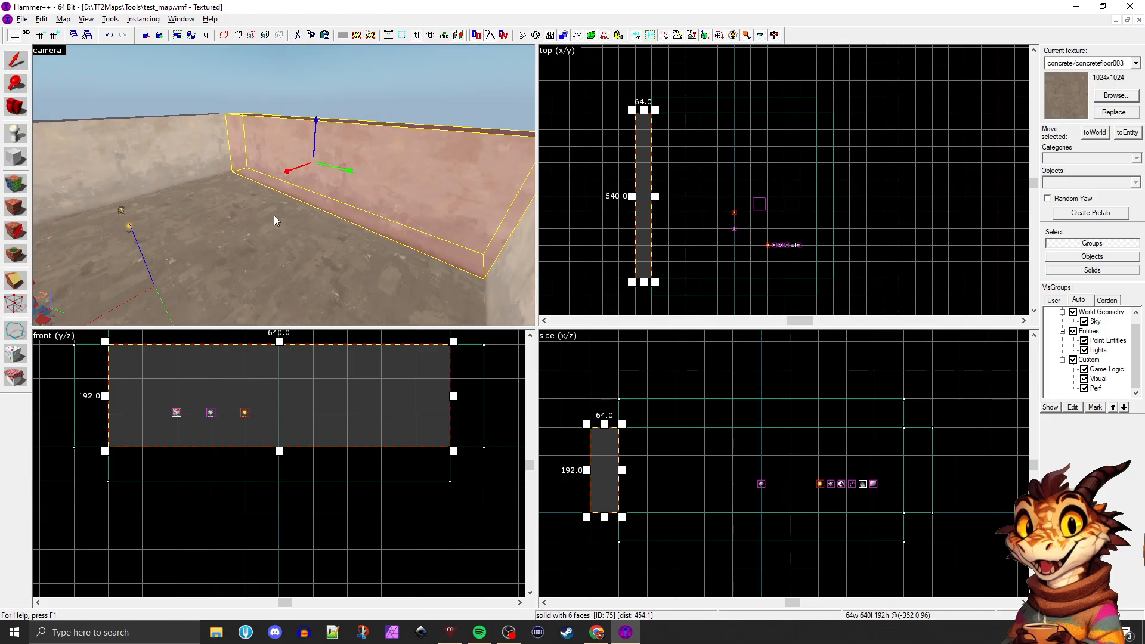
{"action": "key", "text": "d"}
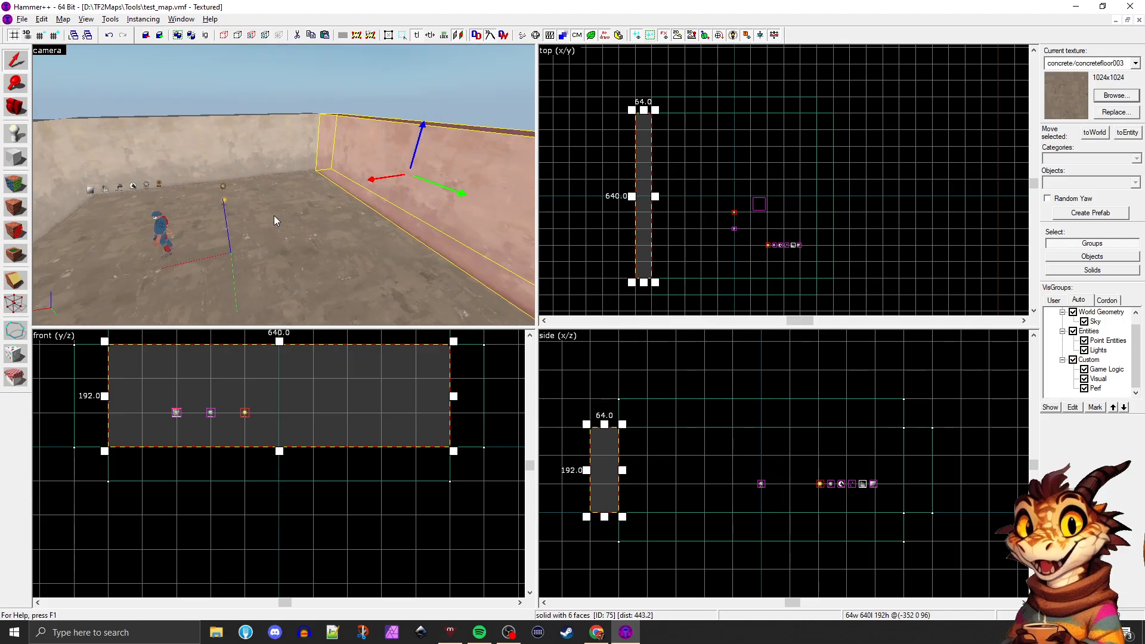
{"action": "key", "text": "s"}
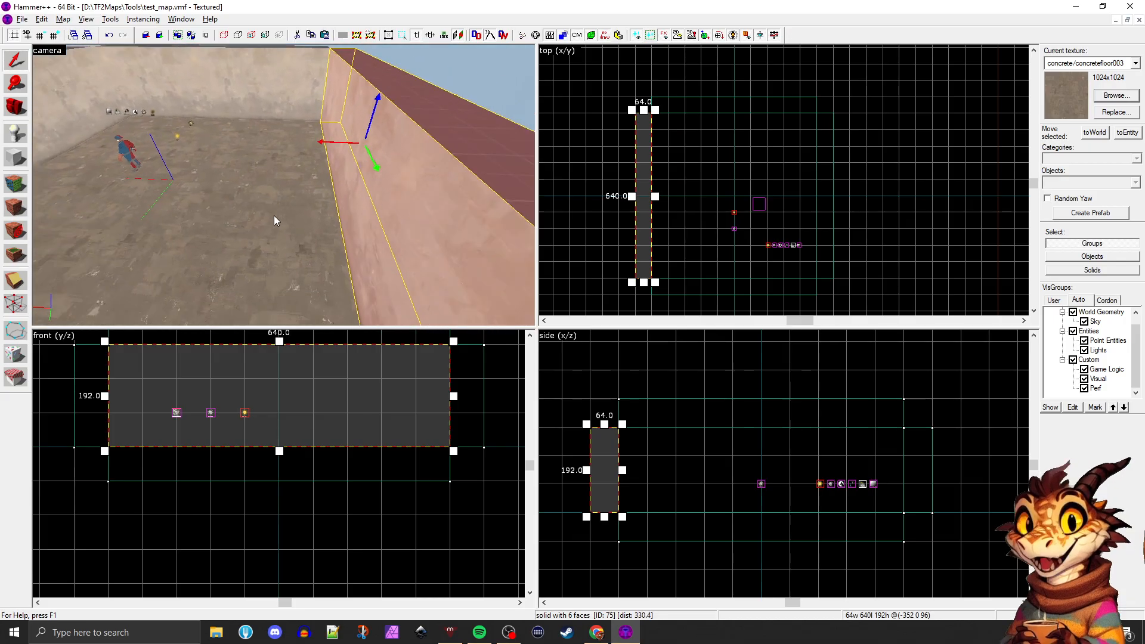
Move the selected 640-unit end wall 384 units outward to open up that side of the room
{"action": "scroll", "coordinate": [571, 182], "scroll_direction": "down", "scroll_amount": 2}
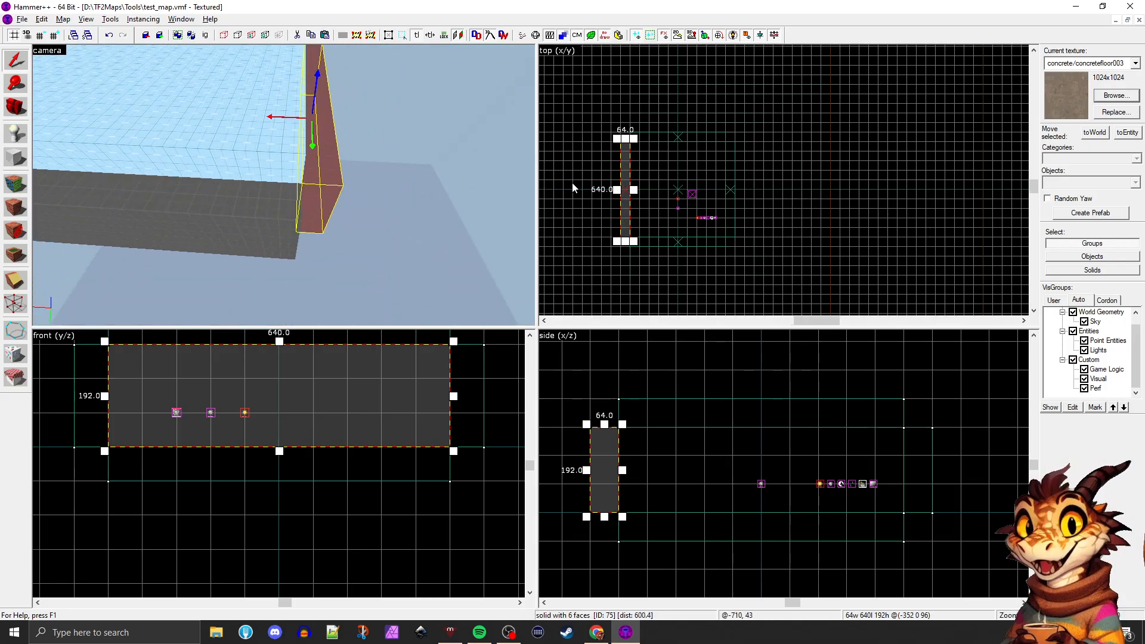
{"action": "scroll", "coordinate": [664, 192], "scroll_direction": "up", "scroll_amount": 4}
{"action": "key", "text": "Delete"}
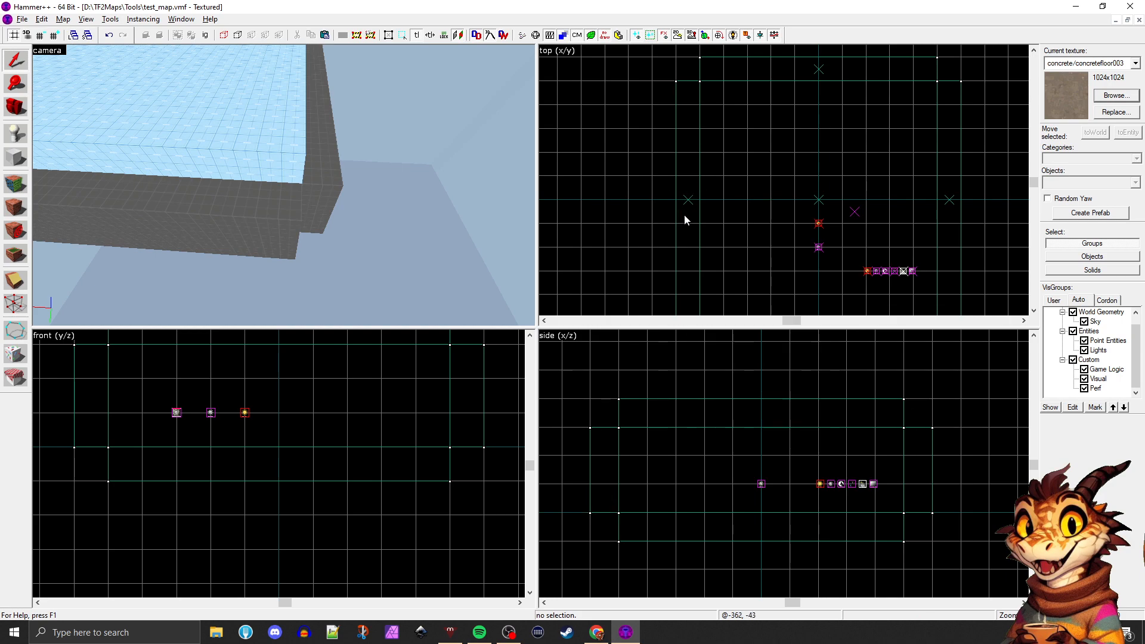
{"action": "key", "text": "ctrl+z"}
{"action": "scroll", "coordinate": [696, 191], "scroll_direction": "down", "scroll_amount": 2}
{"action": "left_click_drag", "start_coordinate": [696, 181], "coordinate": [598, 180]}
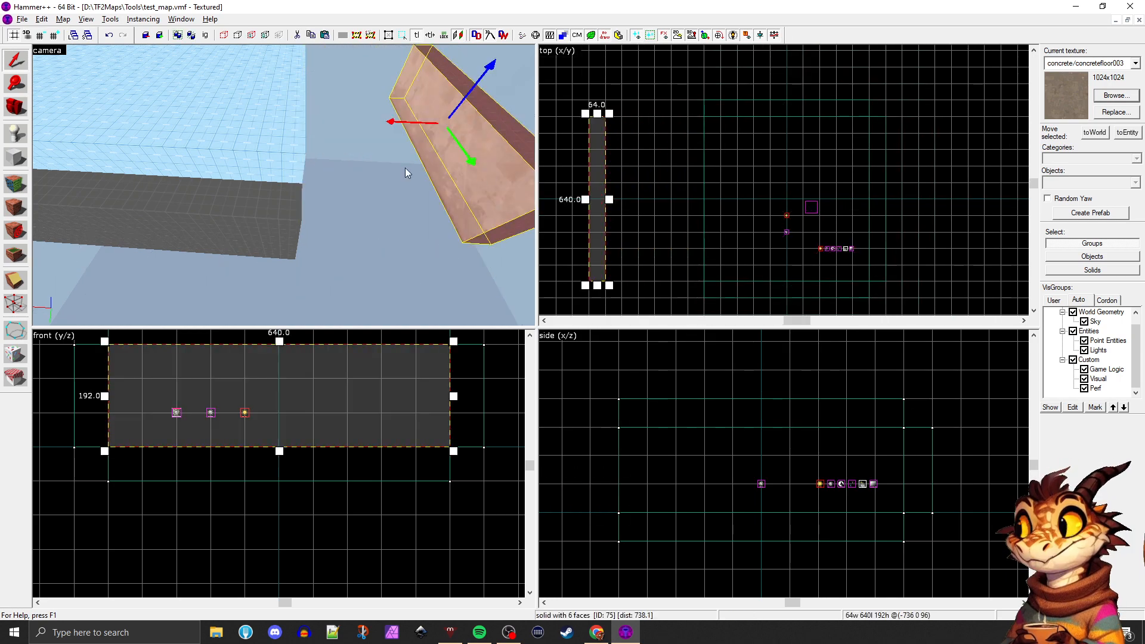
Duplicate the floor toward the moved wall and shorten the copy to 384 units so it fills the gap
{"action": "middle_click_drag", "start_coordinate": [377, 164], "coordinate": [376, 164]}
{"action": "left_click", "coordinate": [311, 110]}
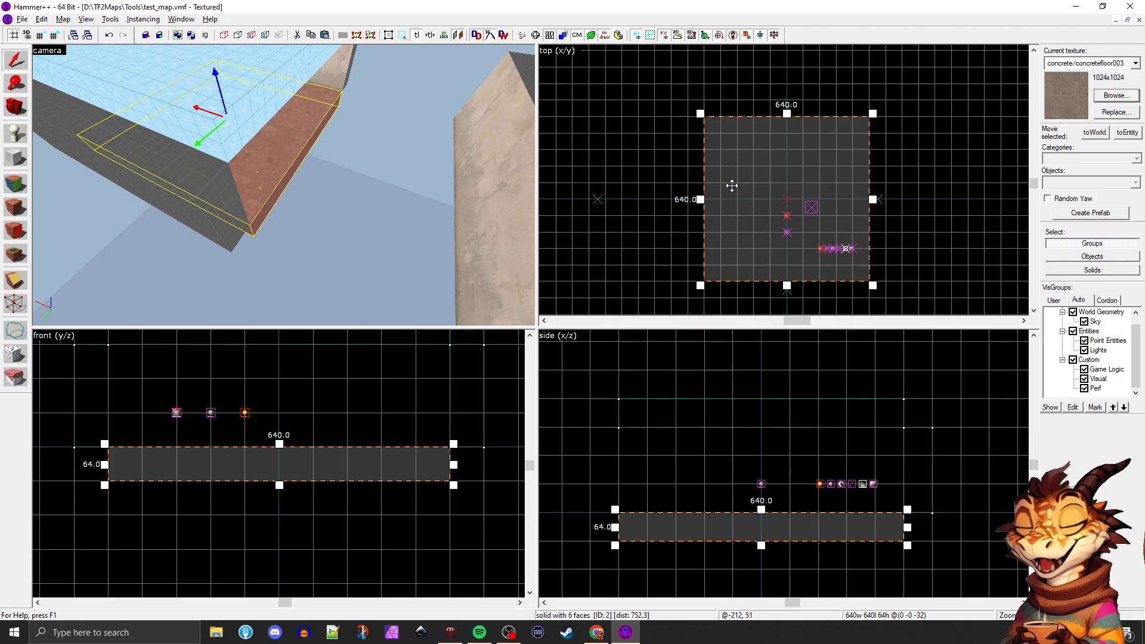
{"action": "left_click_drag", "start_coordinate": [750, 190], "coordinate": [696, 204]}
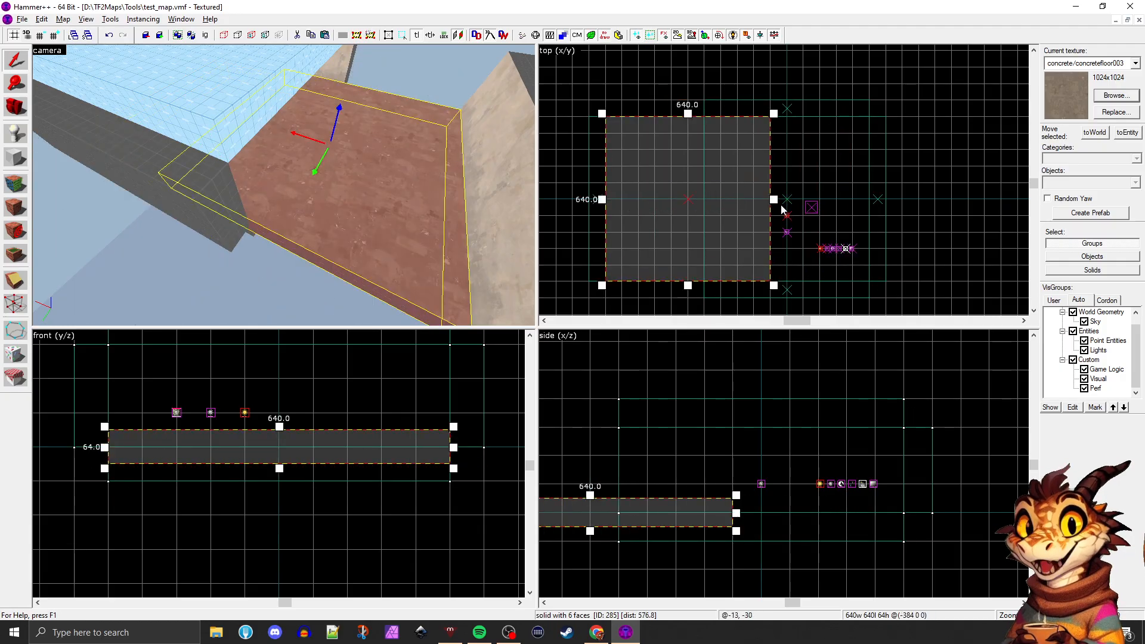
{"action": "left_click_drag", "start_coordinate": [774, 199], "coordinate": [708, 199]}
{"action": "left_click", "coordinate": [731, 185]}
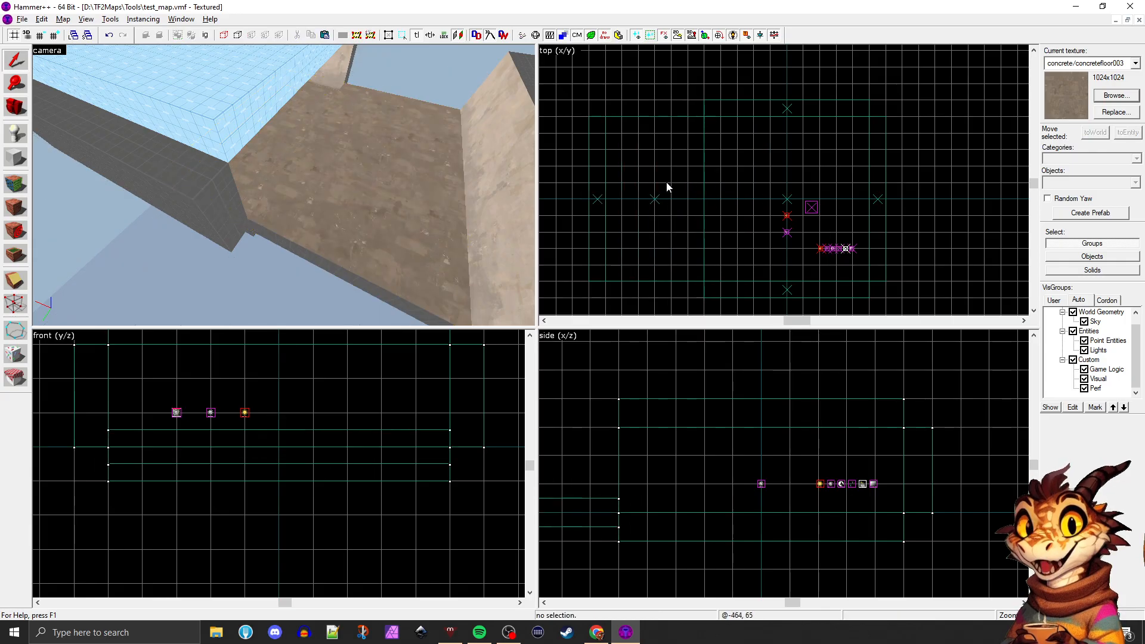
Duplicate the adjoining side wall along the floor extension, shorten the copy to 384 units and align it vertically with the original
{"action": "middle_click_drag", "start_coordinate": [394, 182], "coordinate": [395, 182]}
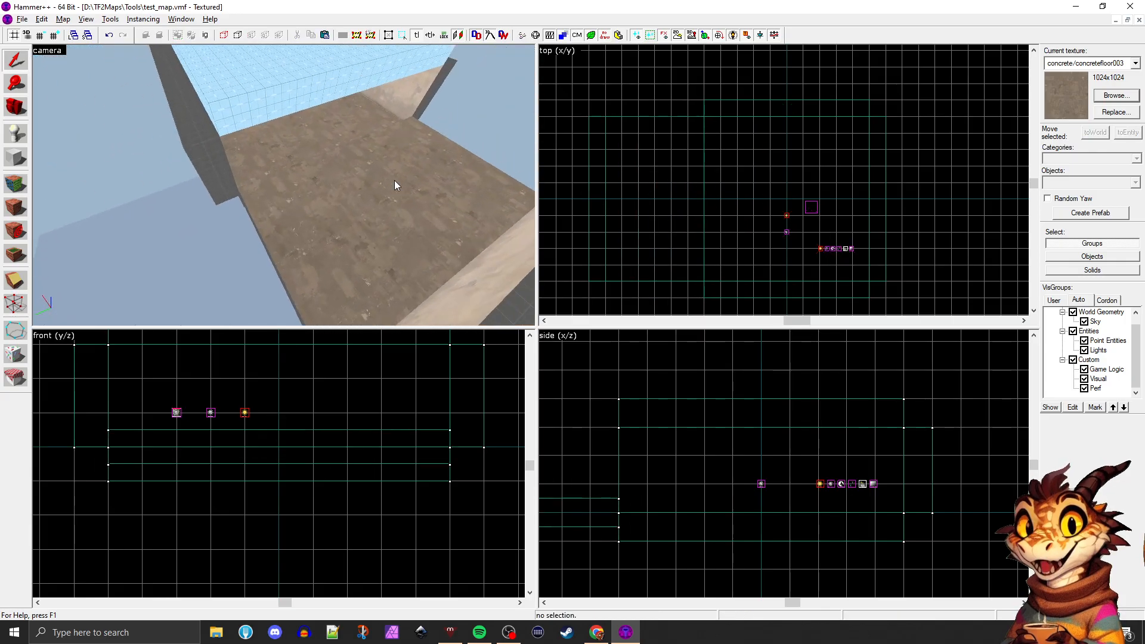
{"action": "left_click", "coordinate": [202, 155]}
{"action": "key", "text": "s"}
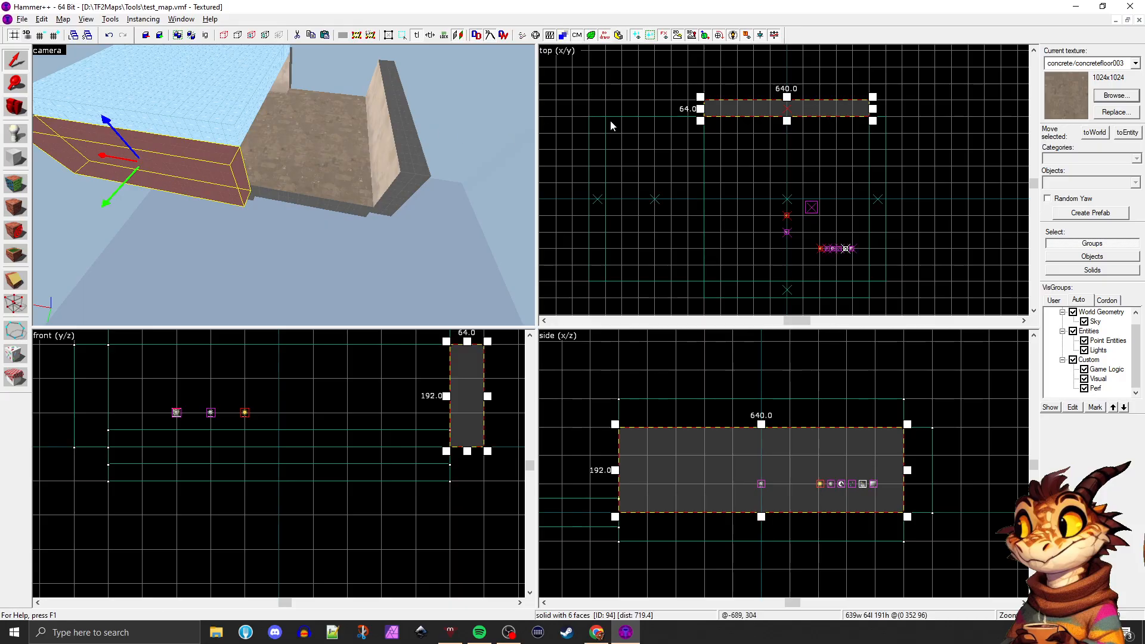
{"action": "left_click_drag", "start_coordinate": [751, 102], "coordinate": [653, 108]}
{"action": "left_click_drag", "start_coordinate": [773, 108], "coordinate": [708, 108]}
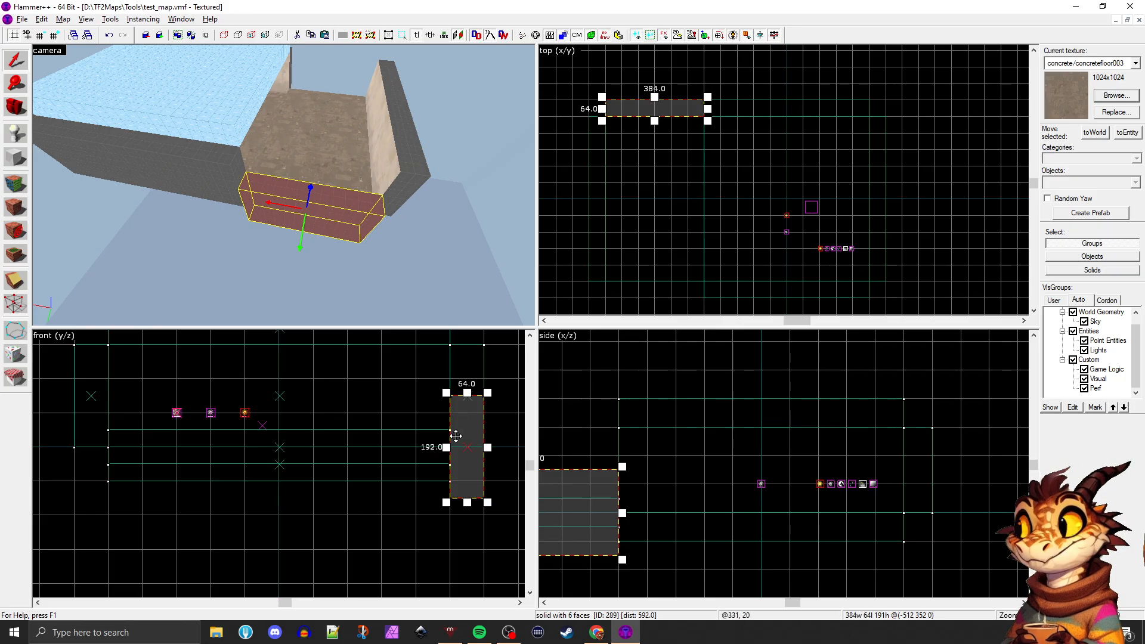
{"action": "left_click_drag", "start_coordinate": [456, 436], "coordinate": [466, 396]}
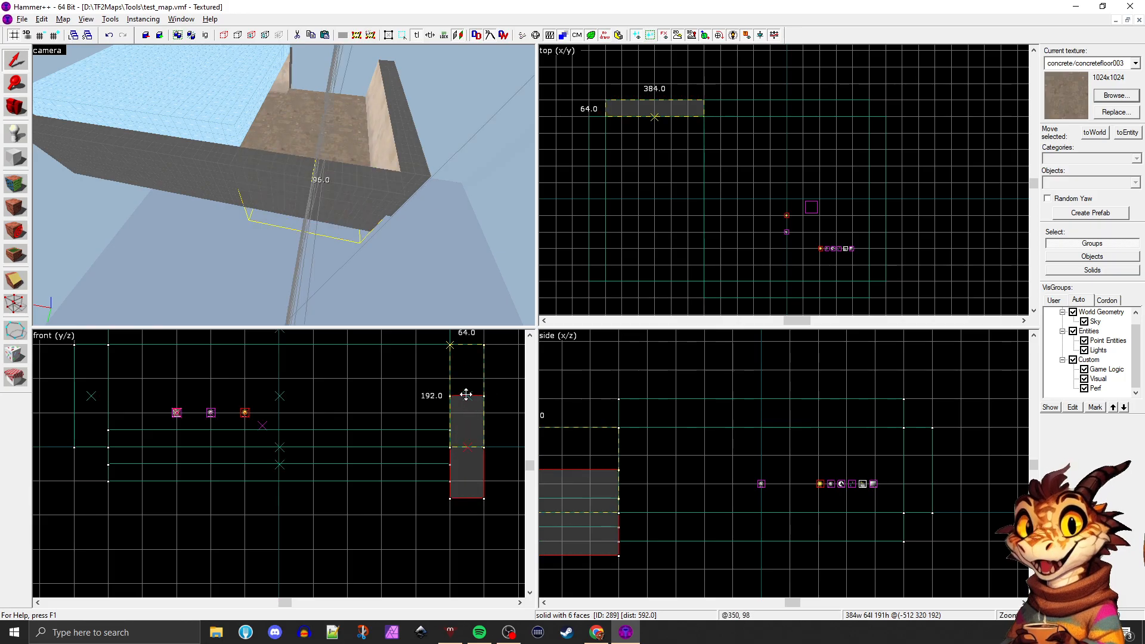
Lower the 384-unit floor extension until it is level with the original floor
{"action": "left_click", "coordinate": [352, 430]}
{"action": "left_click_drag", "start_coordinate": [342, 436], "coordinate": [339, 450]}
{"action": "key", "text": "d"}
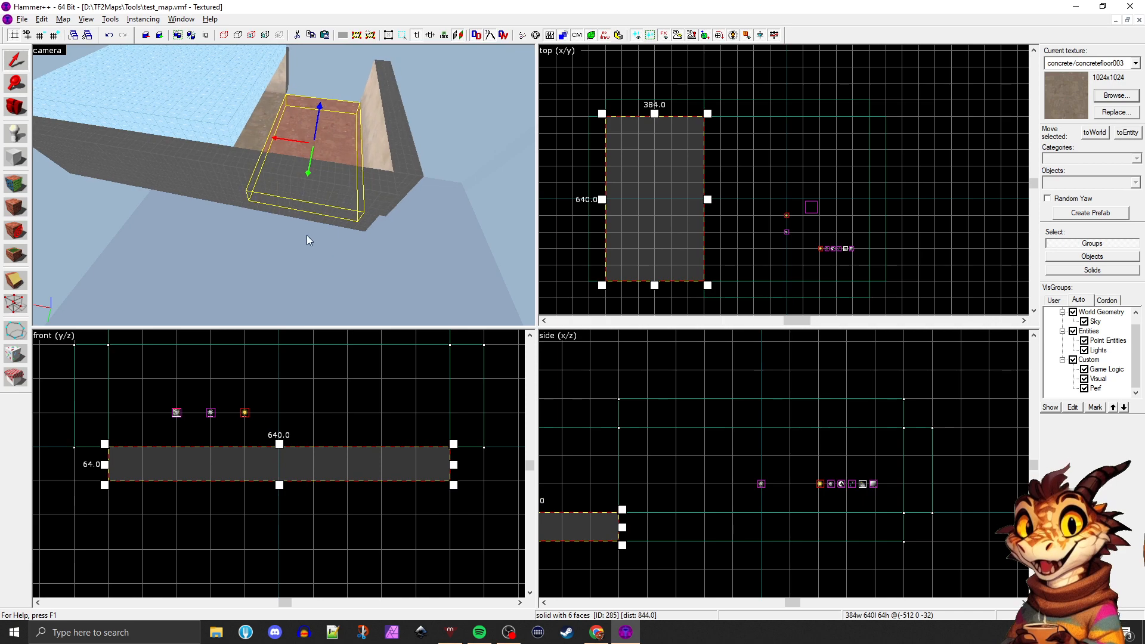
Copy the new 384-unit side wall section and paste a duplicate of it
{"action": "key", "text": "z"}
{"action": "key", "text": "z"}
{"action": "left_click", "coordinate": [353, 195]}
{"action": "left_click", "coordinate": [367, 186]}
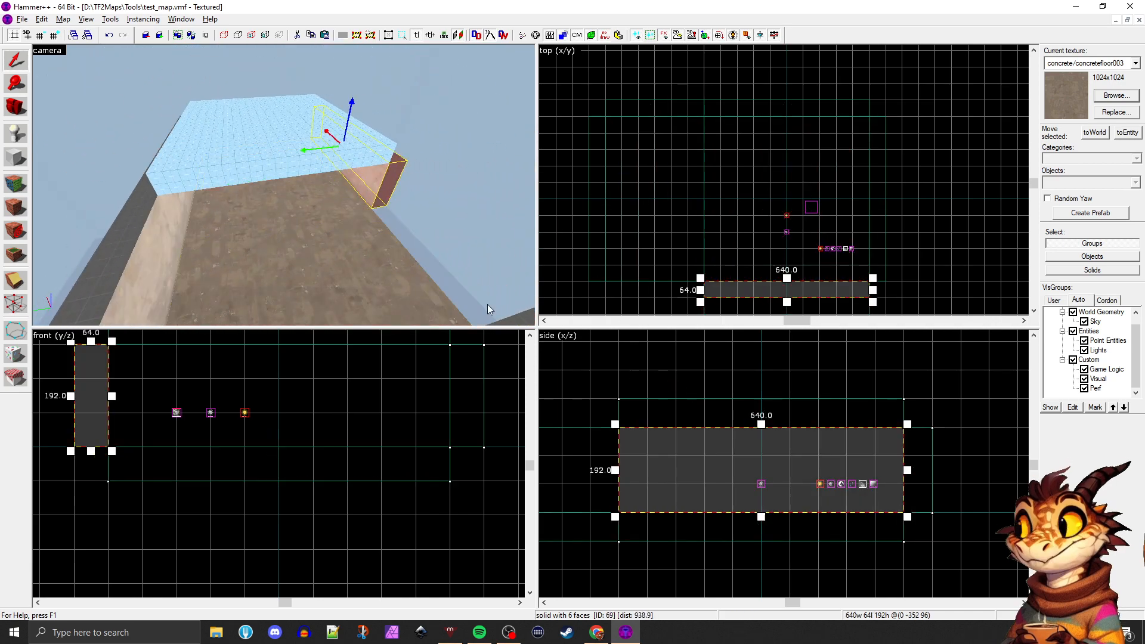
{"action": "key", "text": "z"}
{"action": "key", "text": "w"}
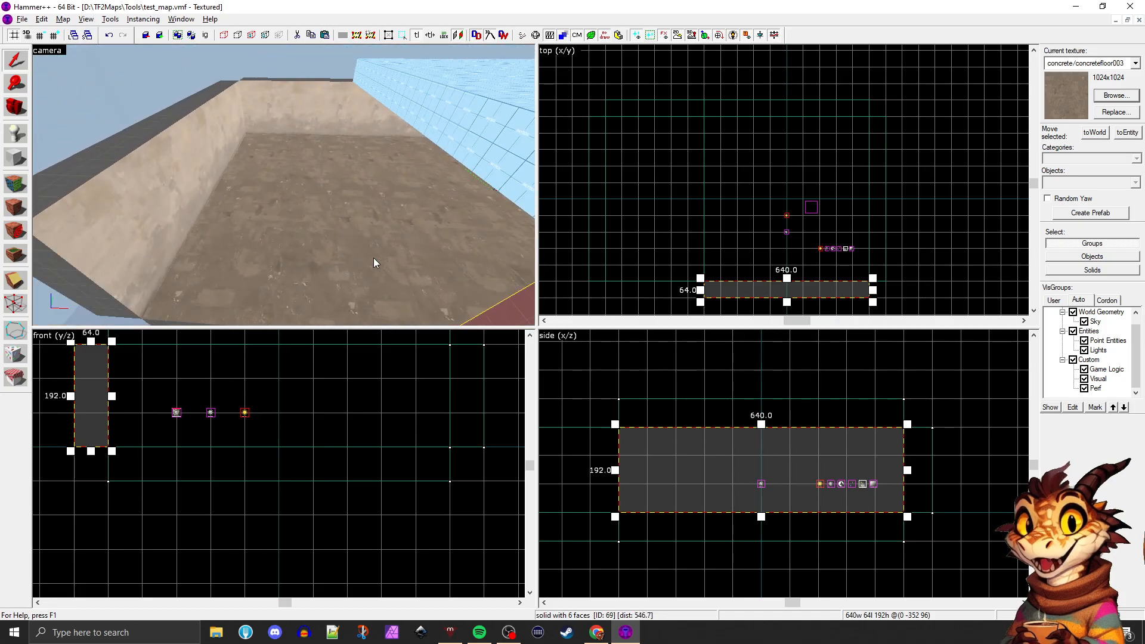
{"action": "key", "text": "s"}
{"action": "key", "text": "z"}
{"action": "left_click", "coordinate": [225, 150]}
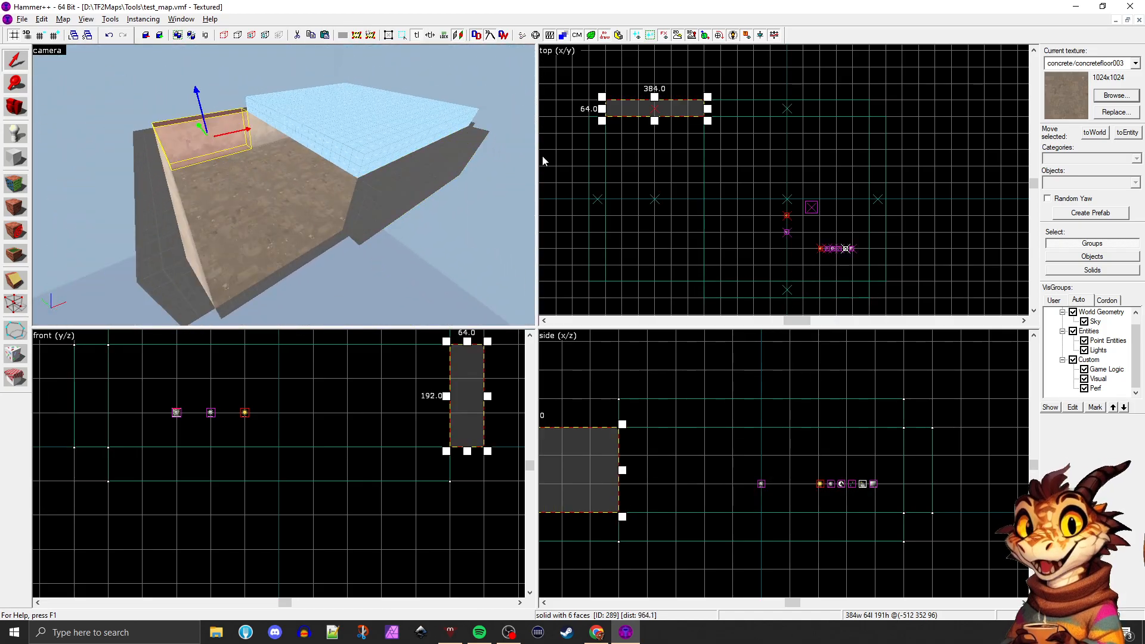
{"action": "key", "text": "ctrl+e"}
{"action": "key", "text": "ctrl+c"}
{"action": "key", "text": "ctrl+v"}
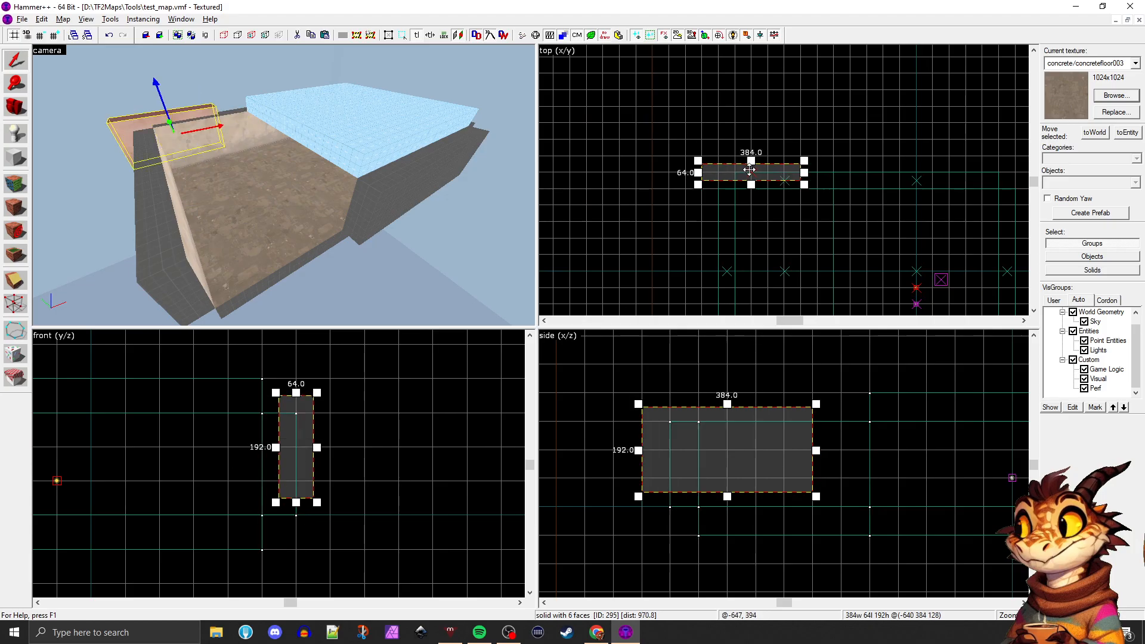
Position the pasted wall on the extension's open side, in line with the original side wall and resting at floor level
{"action": "left_click_drag", "start_coordinate": [737, 168], "coordinate": [770, 292]}
{"action": "scroll", "coordinate": [770, 292], "scroll_direction": "down", "scroll_amount": 5}
{"action": "scroll", "coordinate": [770, 283], "scroll_direction": "up", "scroll_amount": 4}
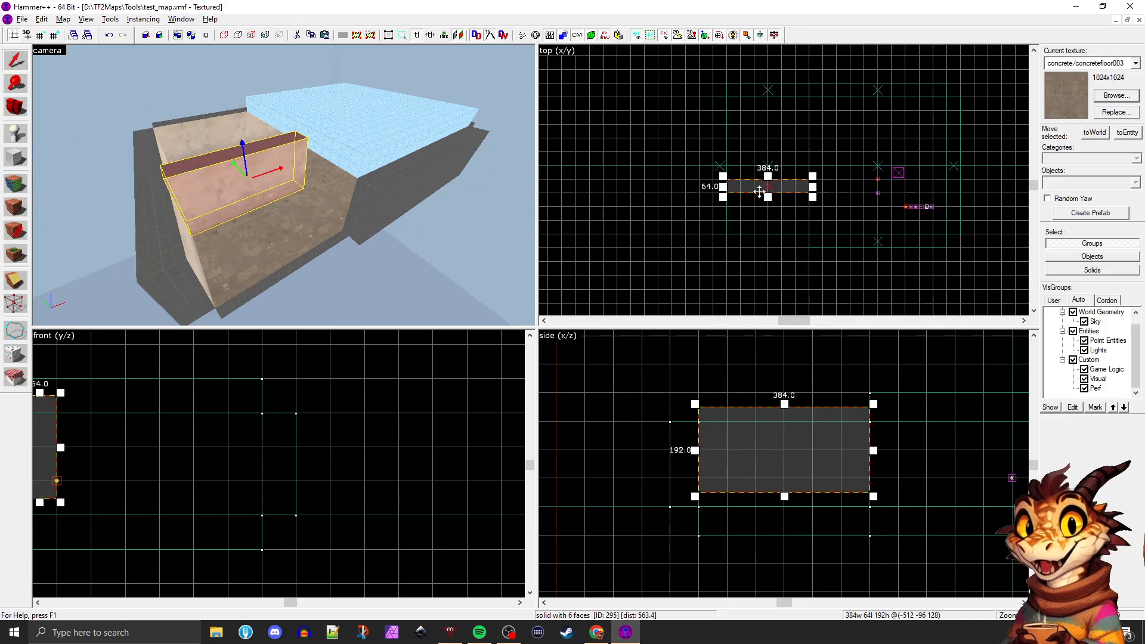
{"action": "left_click_drag", "start_coordinate": [759, 191], "coordinate": [751, 237]}
{"action": "left_click_drag", "start_coordinate": [743, 417], "coordinate": [743, 427]}
{"action": "left_click", "coordinate": [743, 402]}
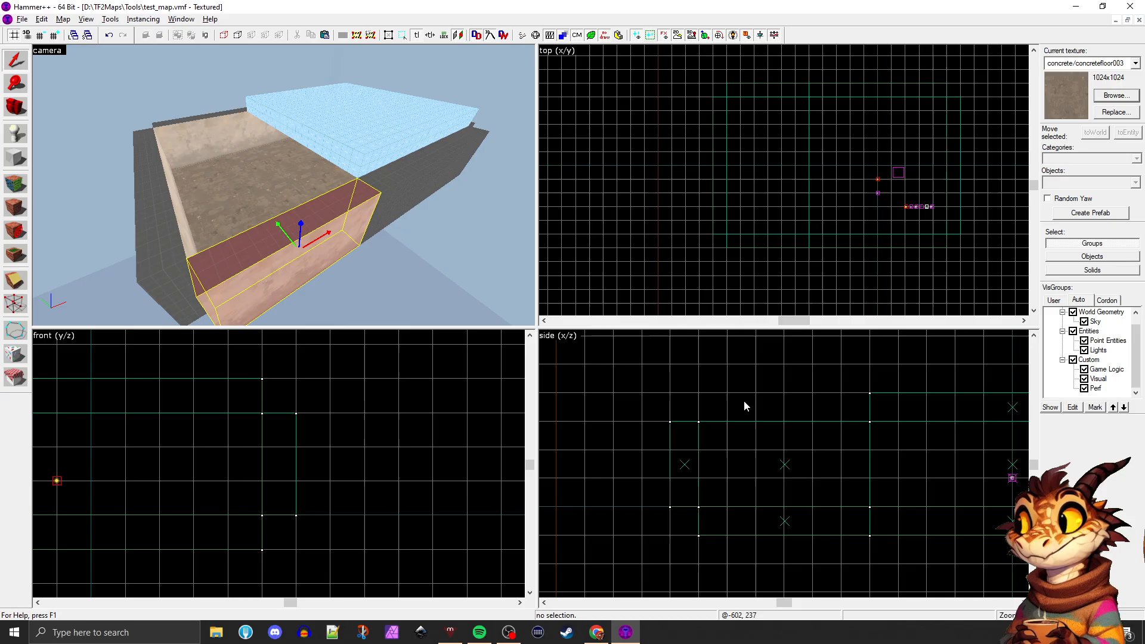
Select all six wall sections around the extended room and raise their height to 256 units
{"action": "left_click", "coordinate": [306, 235]}
{"action": "key", "text": "z"}
{"action": "key", "text": "a"}
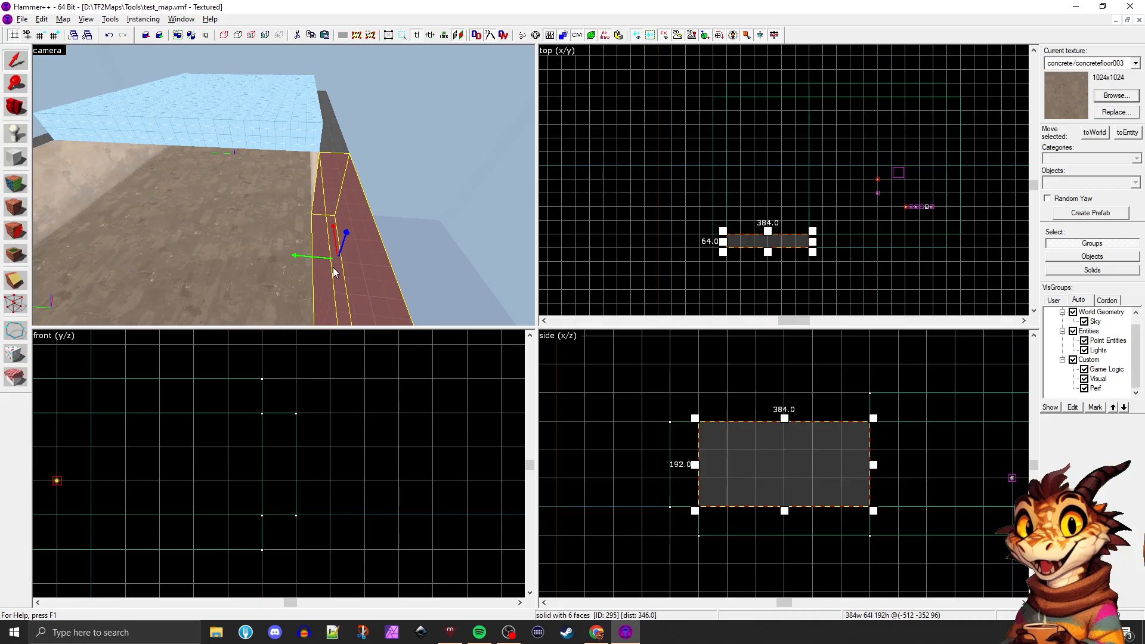
{"action": "key", "text": "a"}
{"action": "key", "text": "z"}
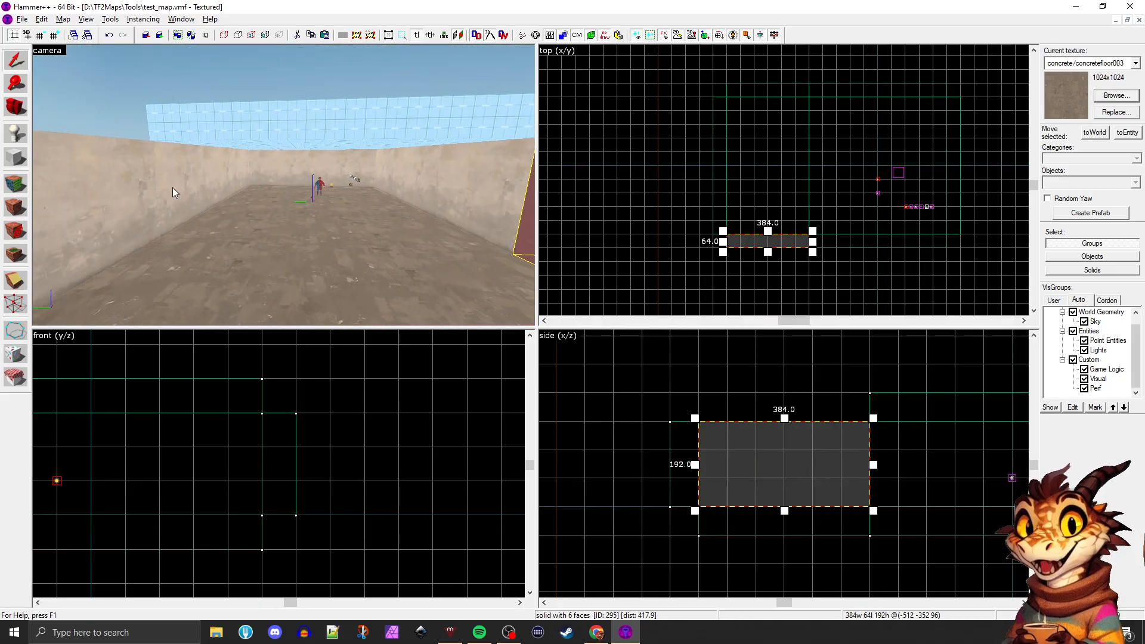
{"action": "left_click", "coordinate": [147, 190], "text": "ctrl"}
{"action": "left_click", "coordinate": [214, 172], "text": "ctrl"}
{"action": "left_click", "coordinate": [278, 166], "text": "ctrl"}
{"action": "left_click", "coordinate": [410, 170], "text": "ctrl"}
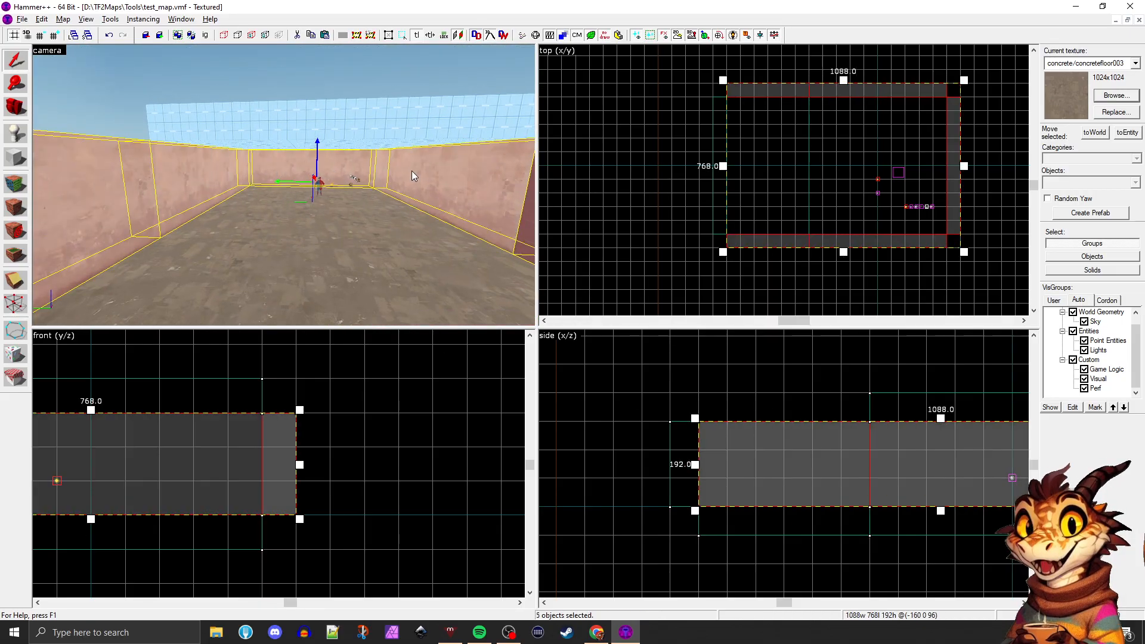
{"action": "key", "text": "Left"}
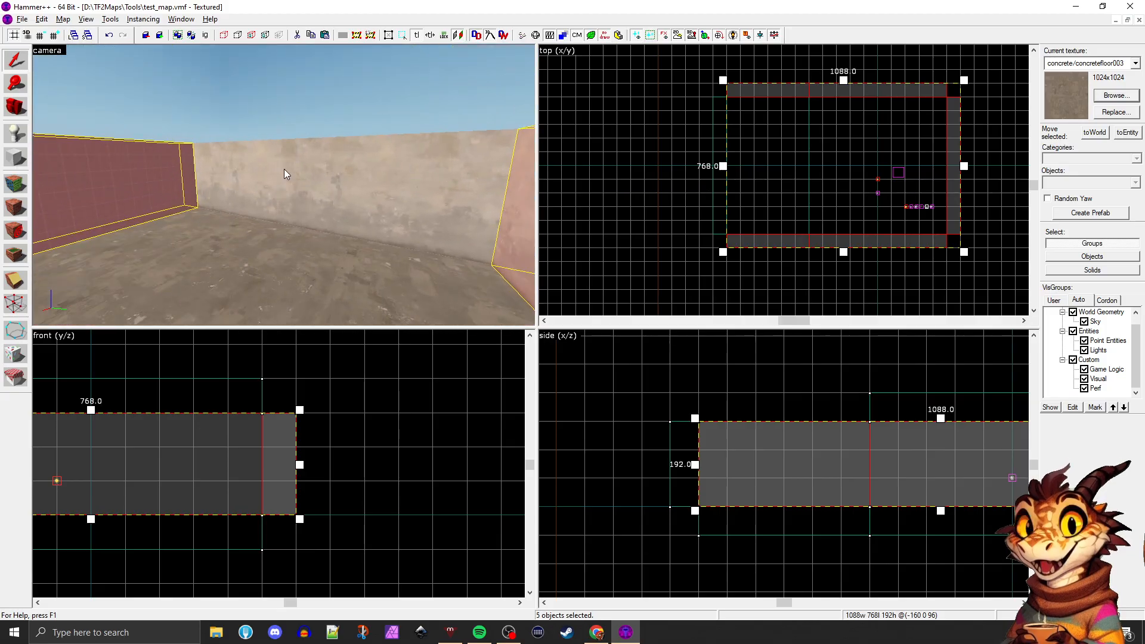
{"action": "left_click", "coordinate": [284, 171], "text": "ctrl"}
{"action": "key", "text": "Left"}
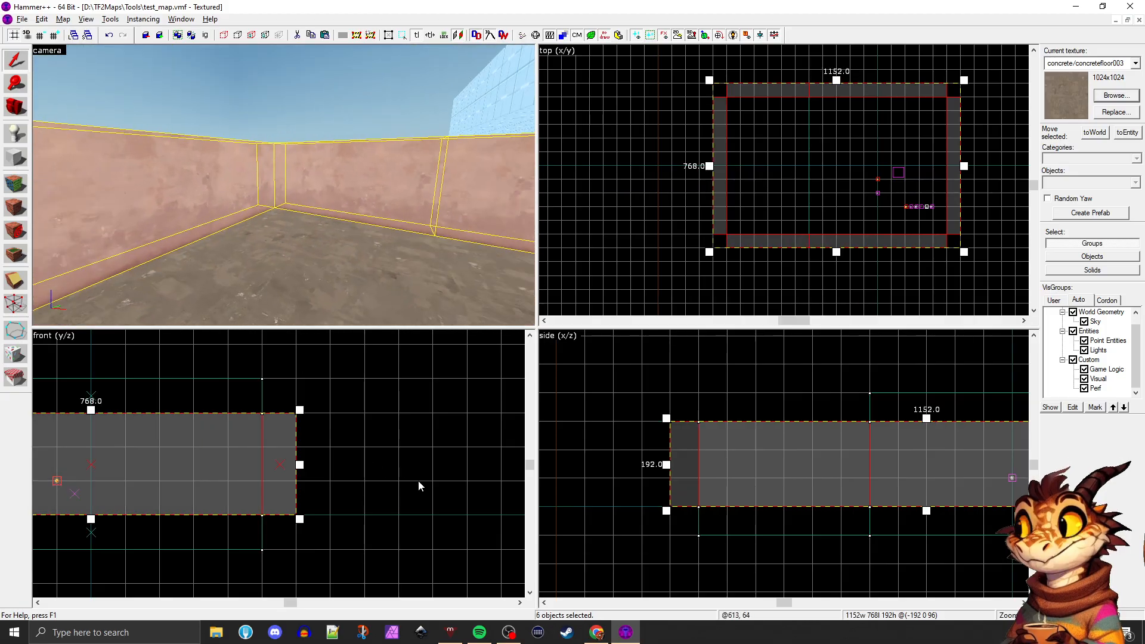
{"action": "scroll", "coordinate": [418, 481], "scroll_direction": "down", "scroll_amount": 3}
{"action": "left_click_drag", "start_coordinate": [257, 450], "coordinate": [257, 436]}
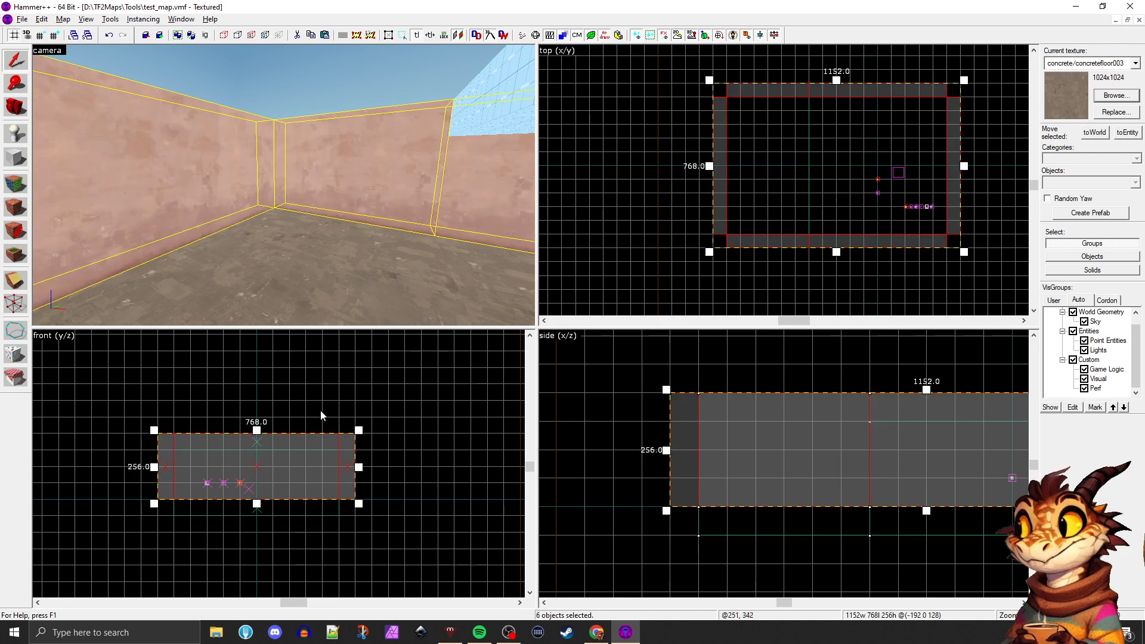
Duplicate the 384-unit side wall section outside the room and delete the copy
{"action": "left_click", "coordinate": [330, 214]}
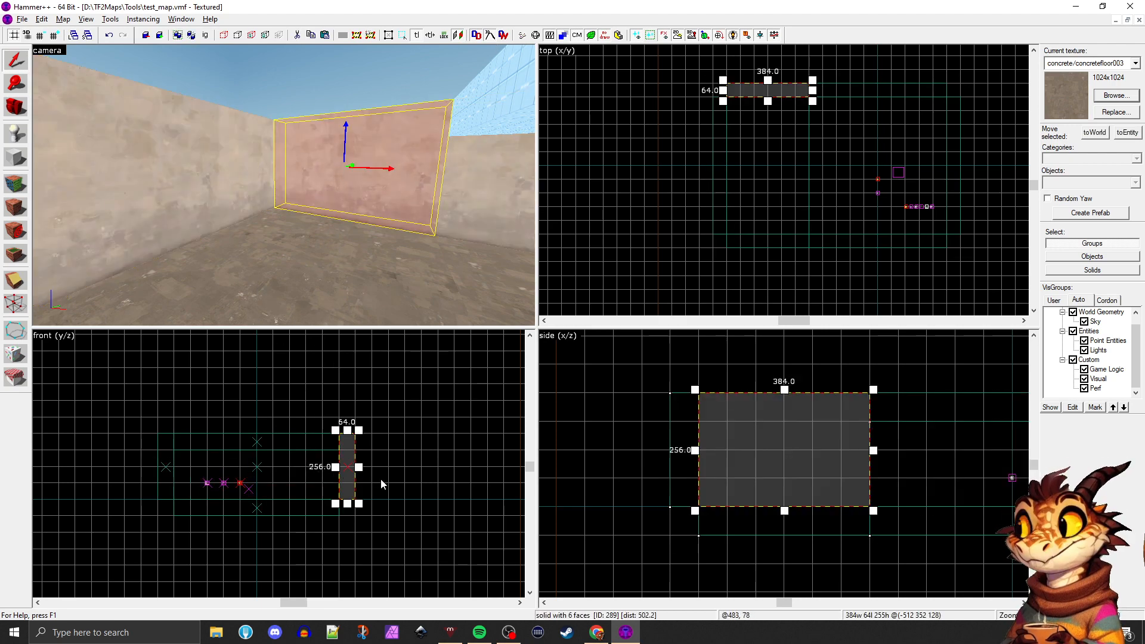
{"action": "mouse_move", "coordinate": [342, 464]}
{"action": "left_mouse_down"}
{"action": "mouse_move", "coordinate": [383, 480]}
{"action": "mouse_move", "coordinate": [371, 467]}
{"action": "left_mouse_up"}
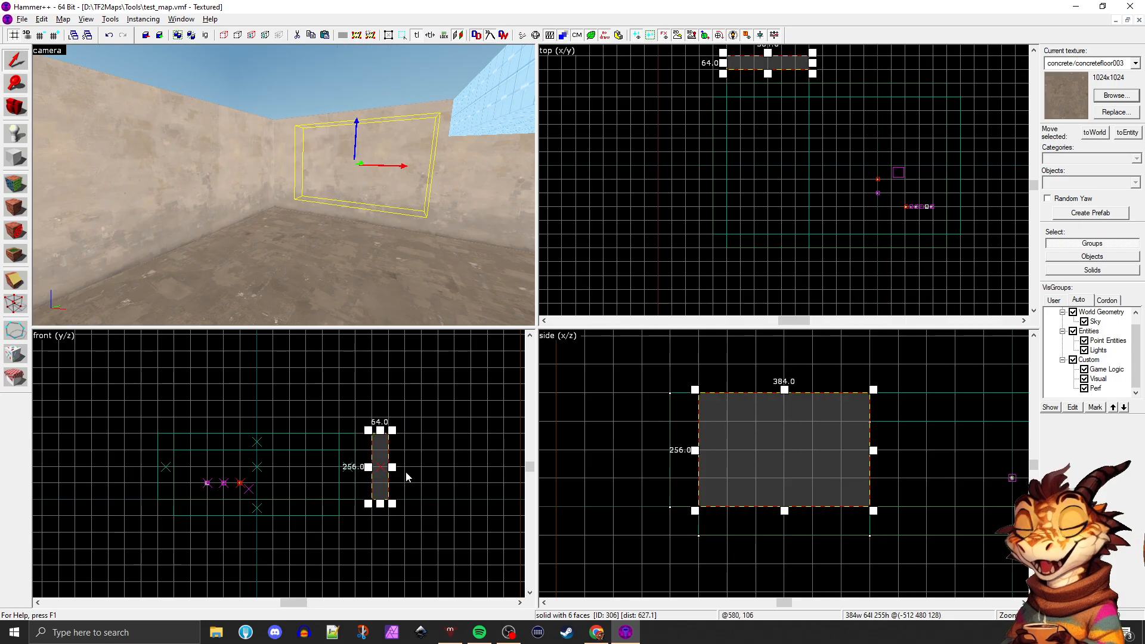
{"action": "key", "text": "Delete"}
Raise the sky ceiling 64 units onto the taller walls and extend it to 1024 units to cover the whole room
{"action": "key", "text": "z"}
{"action": "key", "text": "z"}
{"action": "left_click", "coordinate": [331, 141]}
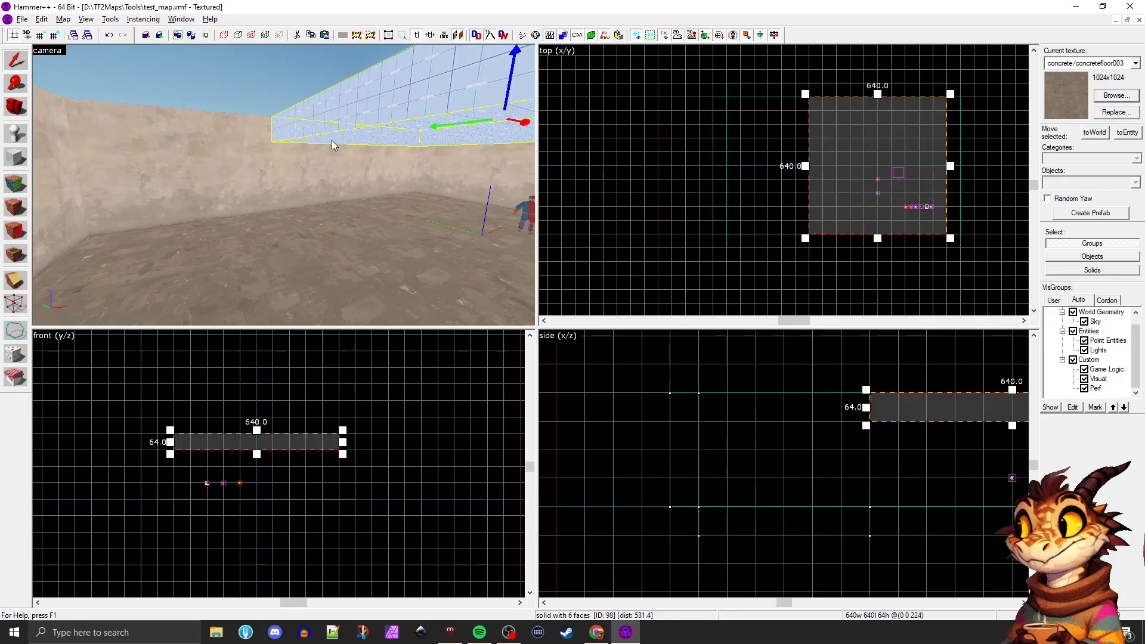
{"action": "left_click_drag", "start_coordinate": [249, 434], "coordinate": [249, 418]}
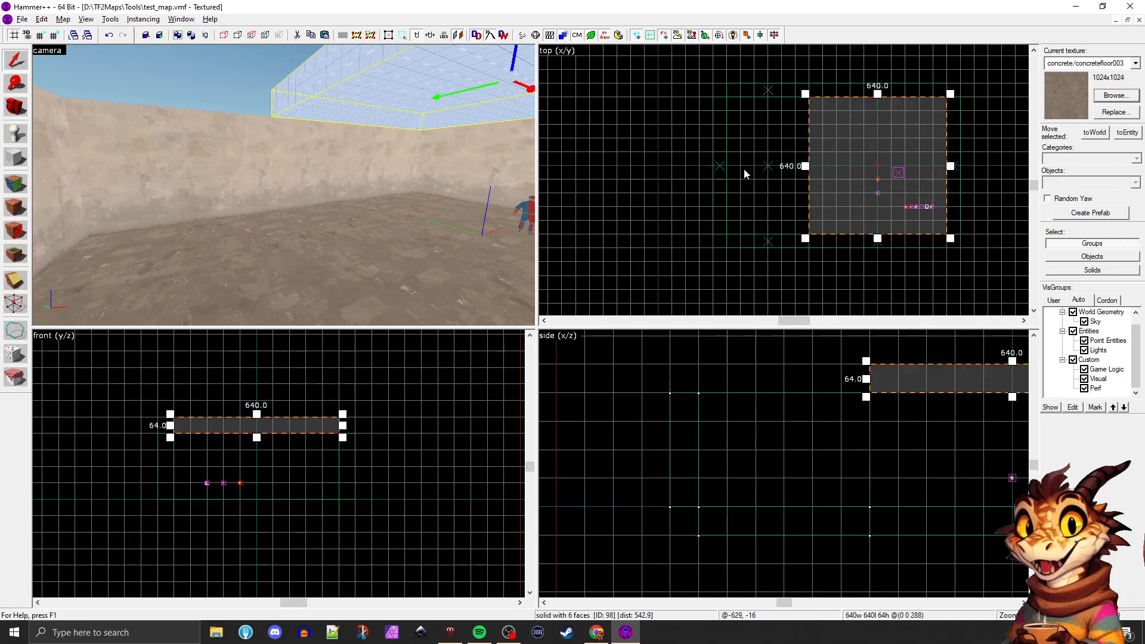
{"action": "left_click_drag", "start_coordinate": [805, 166], "coordinate": [725, 163]}
Move the sky ceiling well above the walls to leave the room open, and clear the selection
{"action": "key", "text": "z"}
{"action": "key", "text": "s"}
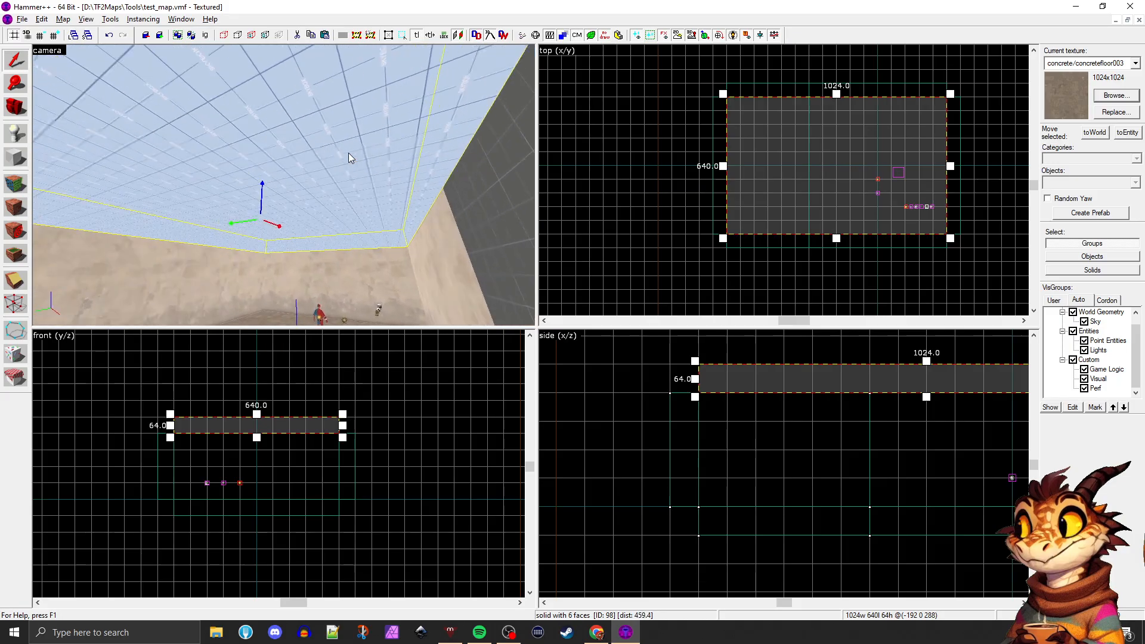
{"action": "key", "text": "d"}
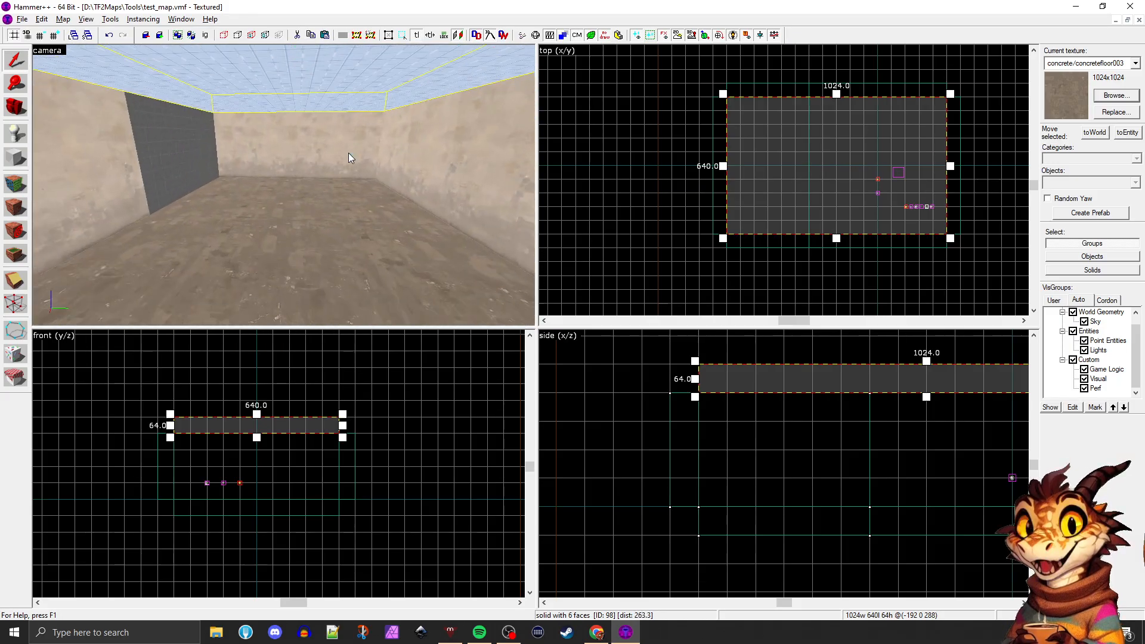
{"action": "key", "text": "s"}
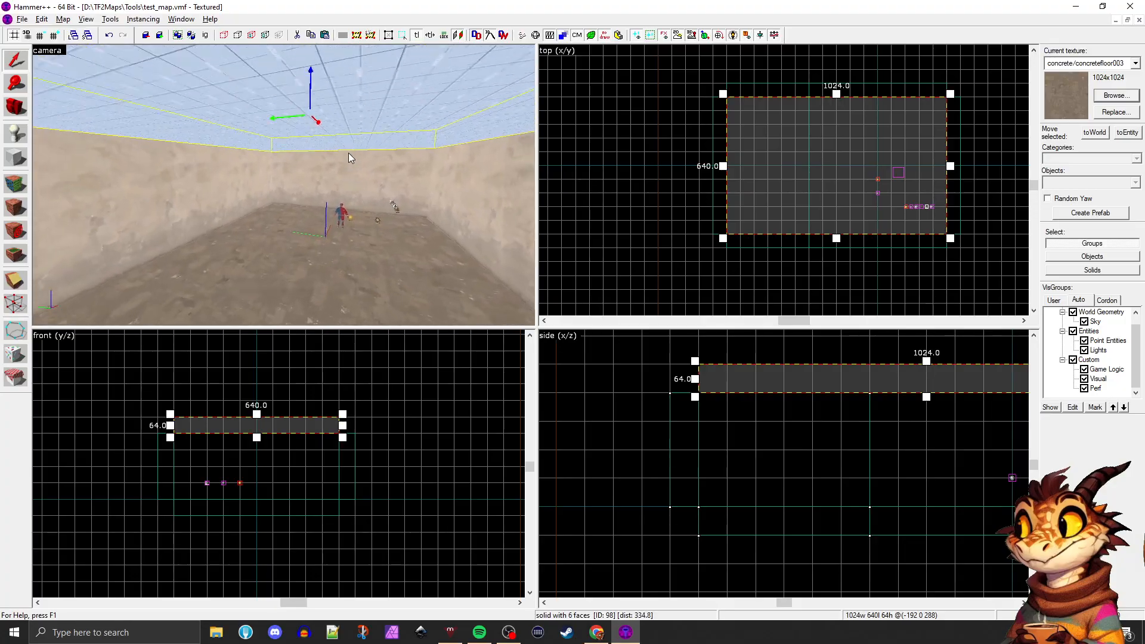
{"action": "key", "text": "a"}
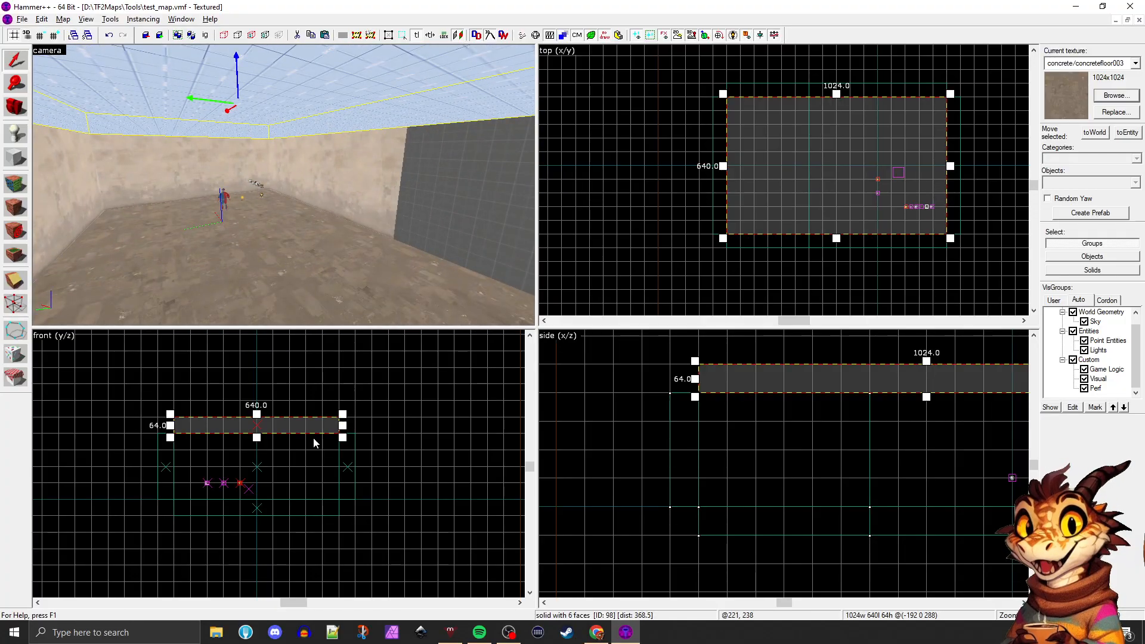
{"action": "left_click_drag", "start_coordinate": [210, 424], "coordinate": [210, 365]}
{"action": "key", "text": "Escape"}
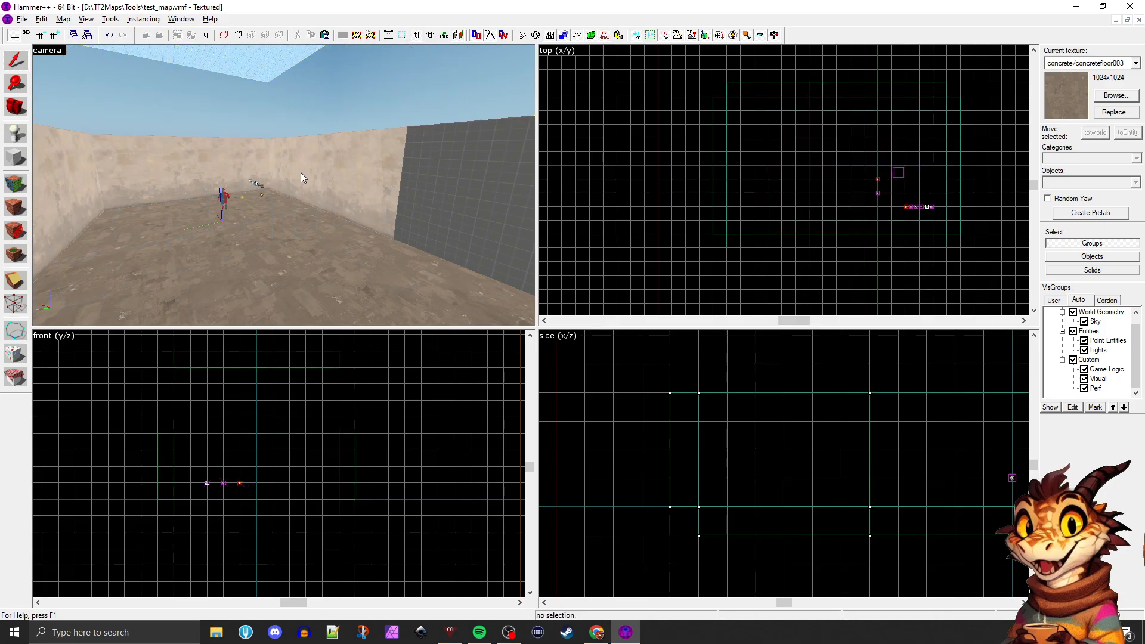
Select all six wall sections around the open room and duplicate them 256 units up, stacking the copies directly on the originals
{"action": "key", "text": "z"}
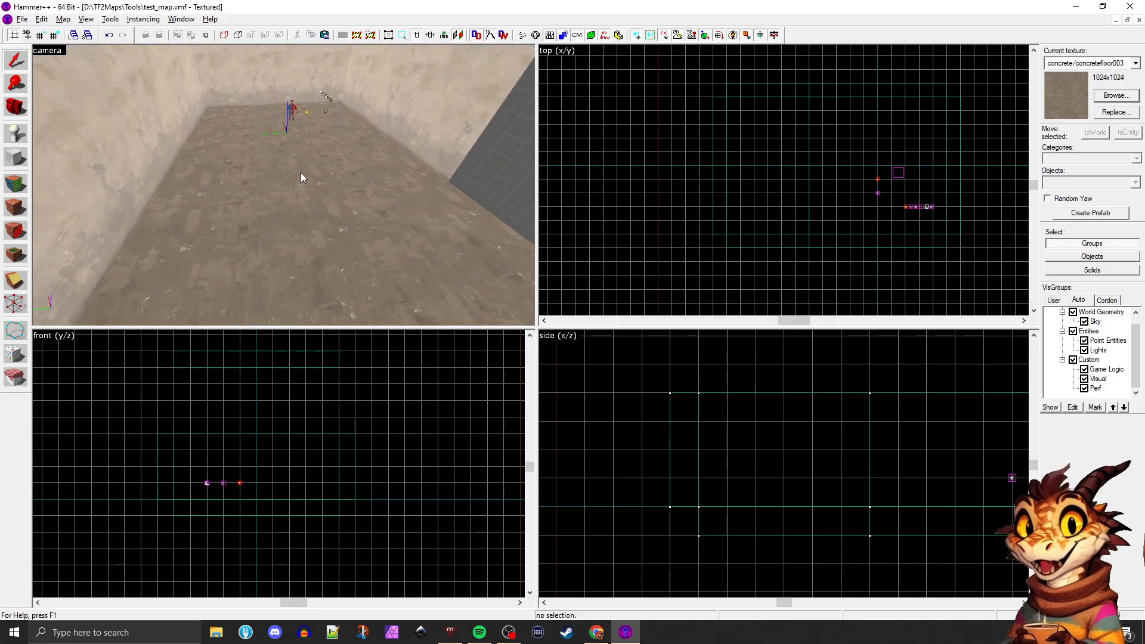
{"action": "key", "text": "s"}
{"action": "key", "text": "s"}
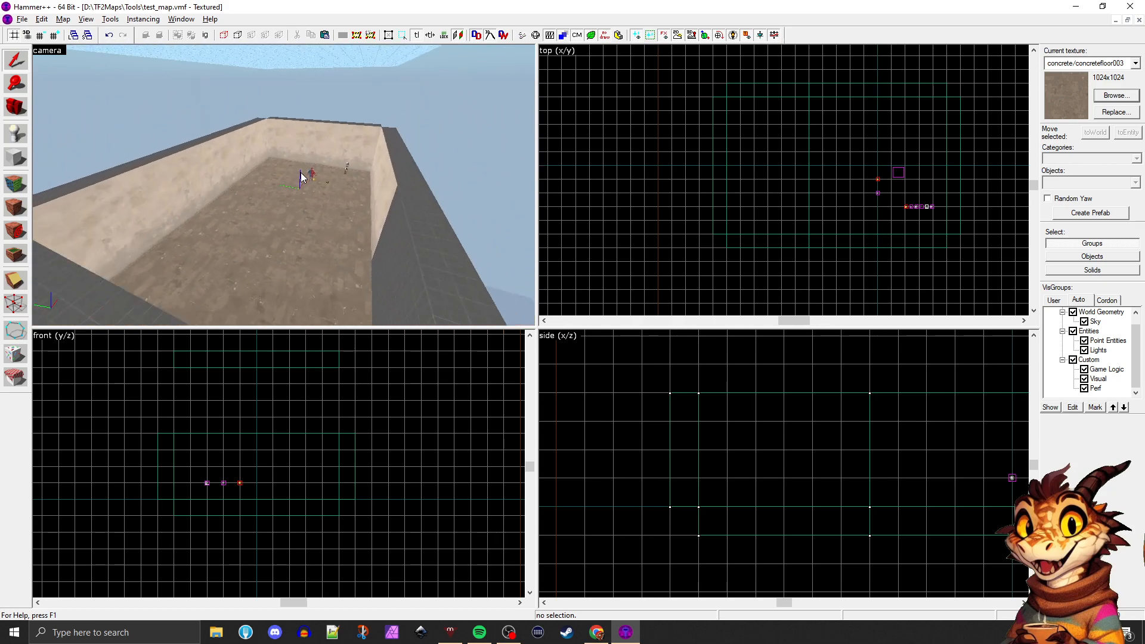
{"action": "key", "text": "s"}
{"action": "key", "text": "z"}
{"action": "left_click", "coordinate": [236, 181]}
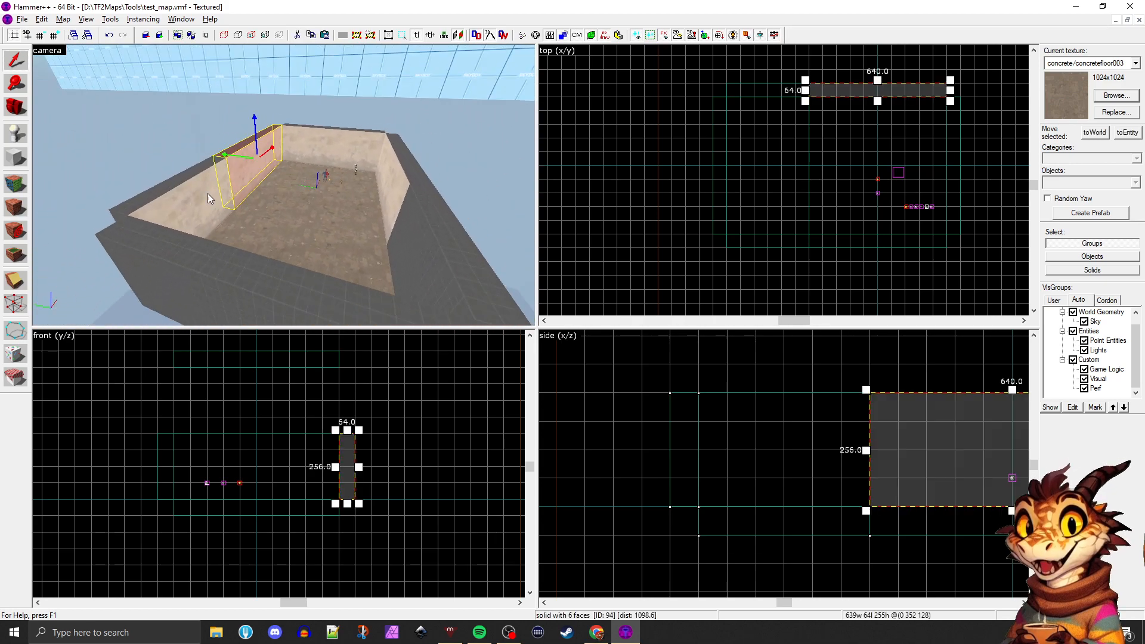
{"action": "left_click", "coordinate": [206, 193], "text": "ctrl"}
{"action": "left_click", "coordinate": [398, 179], "text": "ctrl"}
{"action": "left_click", "coordinate": [378, 144], "text": "ctrl"}
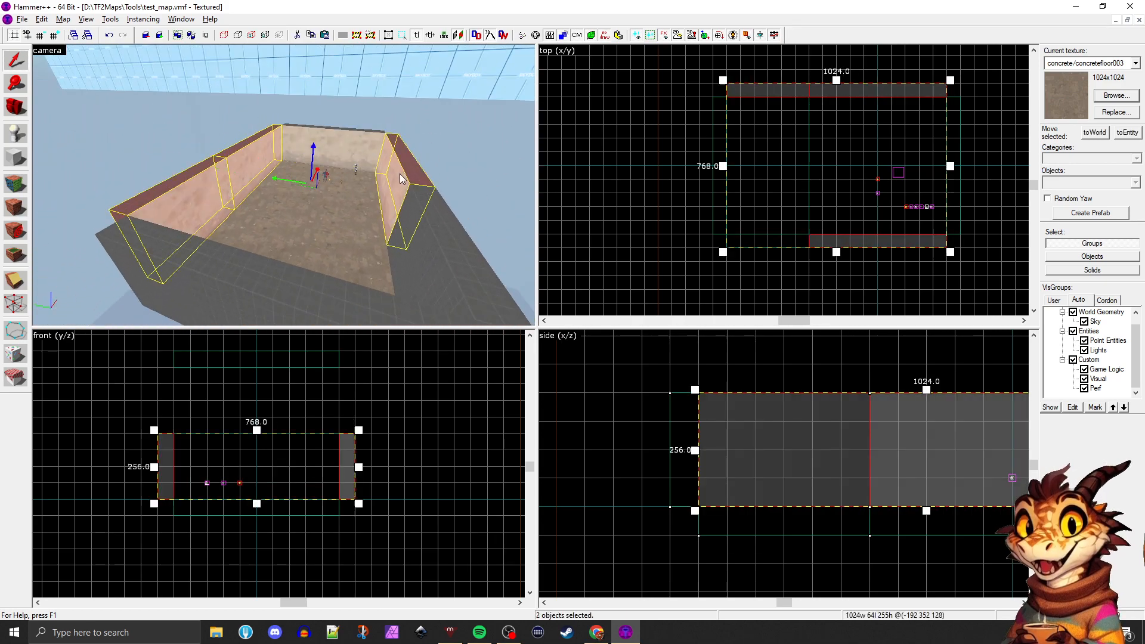
{"action": "left_click", "coordinate": [392, 267], "text": "ctrl"}
{"action": "left_click", "coordinate": [274, 284], "text": "ctrl"}
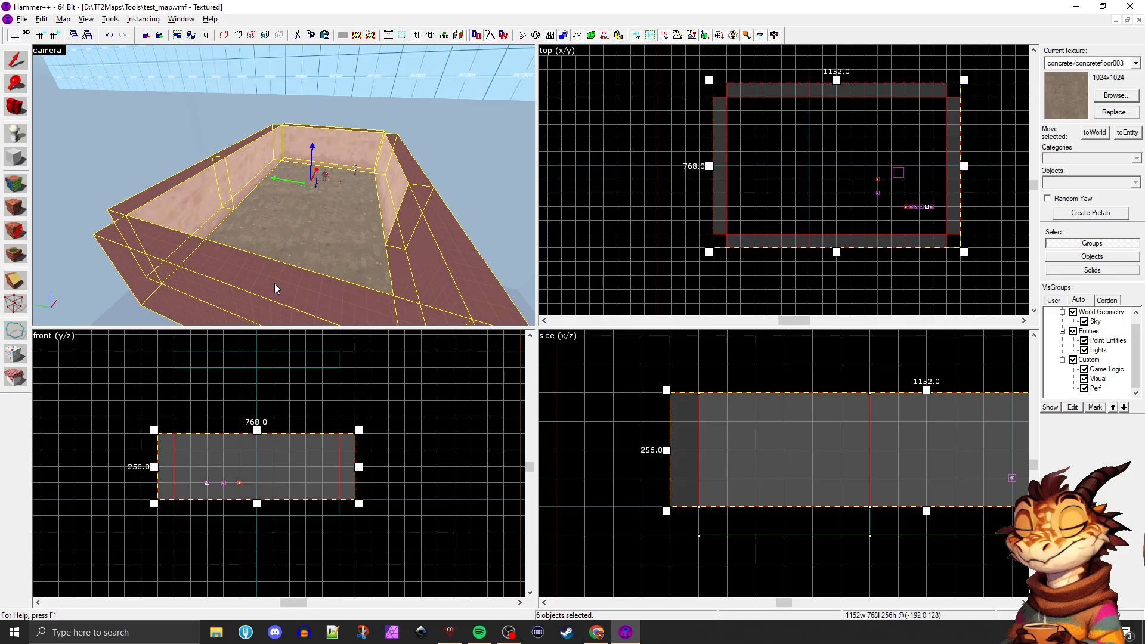
{"action": "key", "text": "z"}
{"action": "key", "text": "d"}
{"action": "key", "text": "z"}
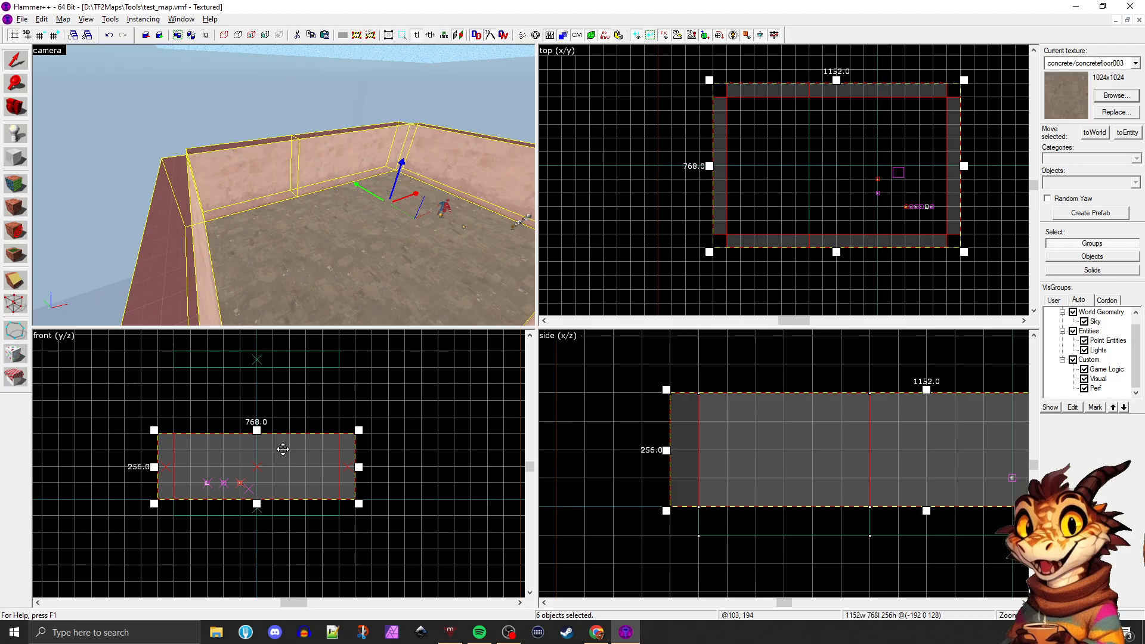
{"action": "key", "text": "ctrl+e"}
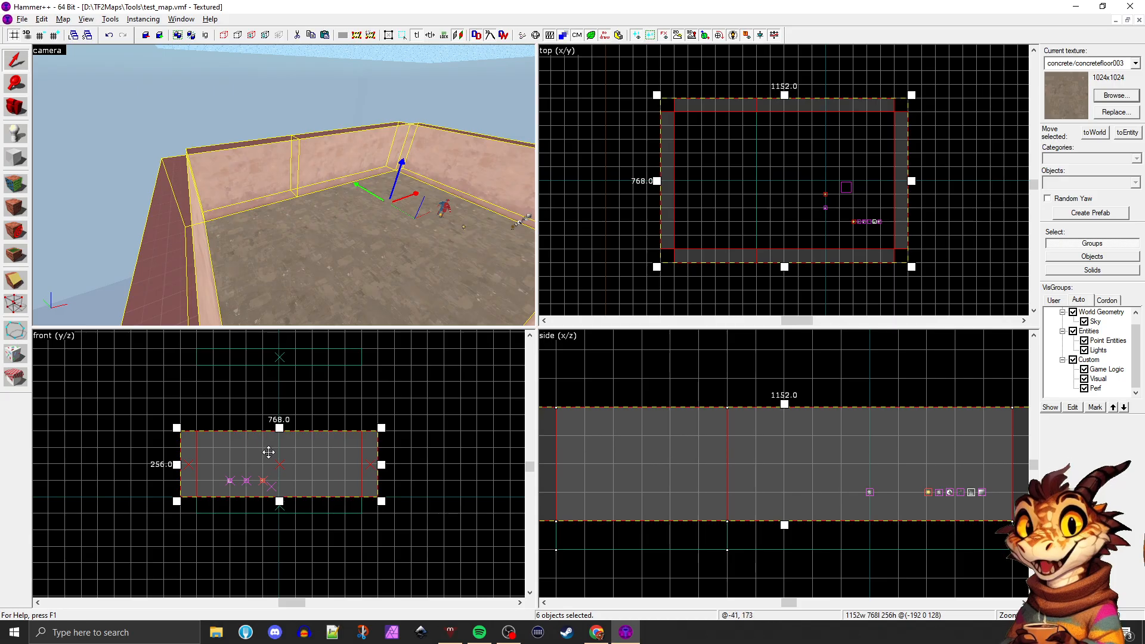
{"action": "left_click_drag", "start_coordinate": [276, 463], "coordinate": [275, 398]}
{"action": "key", "text": "z"}
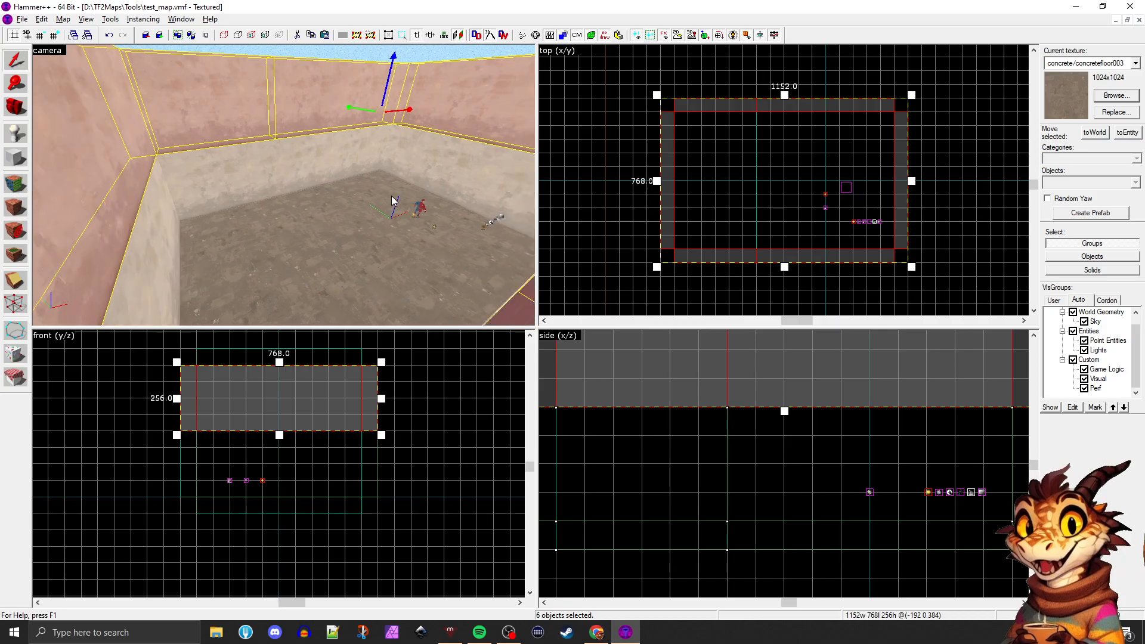
{"action": "key", "text": "d"}
{"action": "key", "text": "d"}
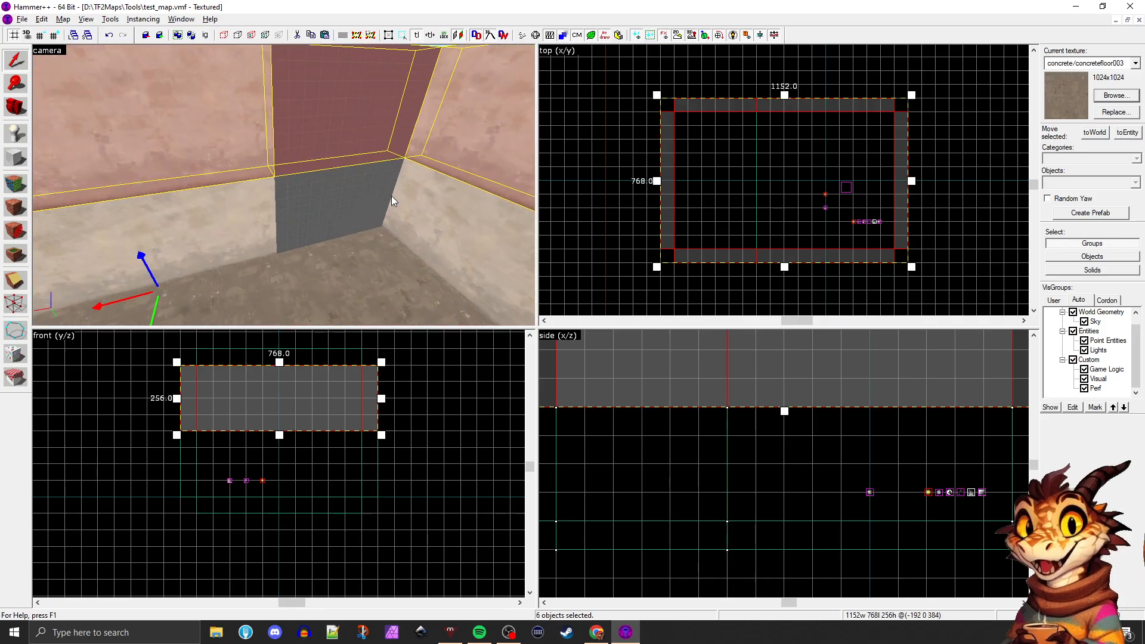
{"action": "key", "text": "a"}
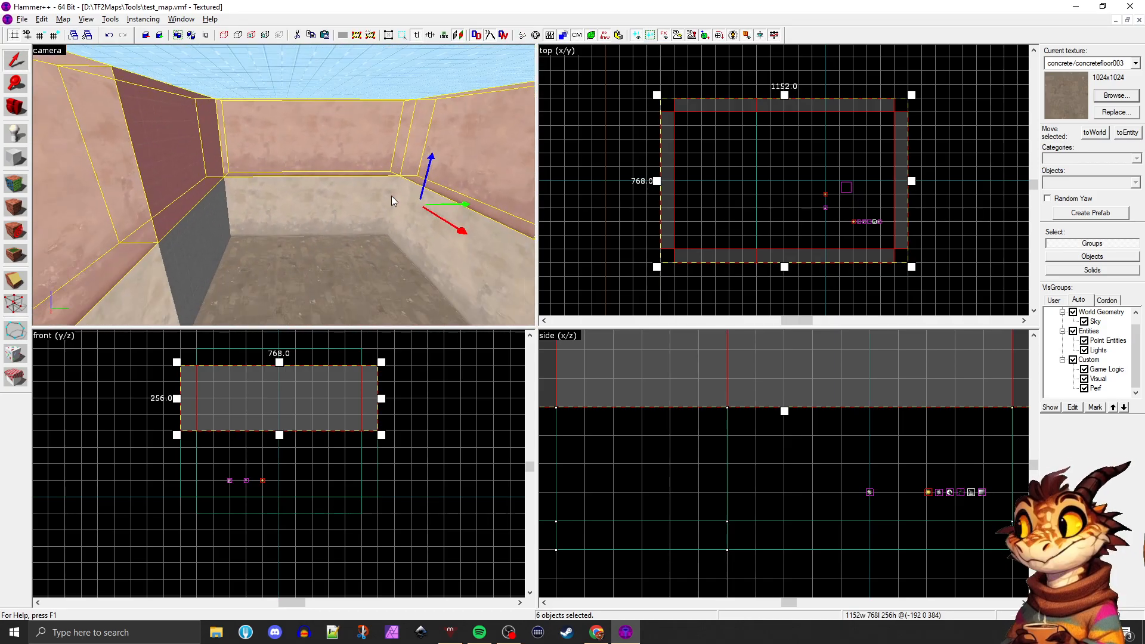
Pick up the tools/toolsskybox texture from the sky ceiling as the current texture, and return to the Selection tool
{"action": "left_click", "coordinate": [353, 221]}
{"action": "key", "text": "w"}
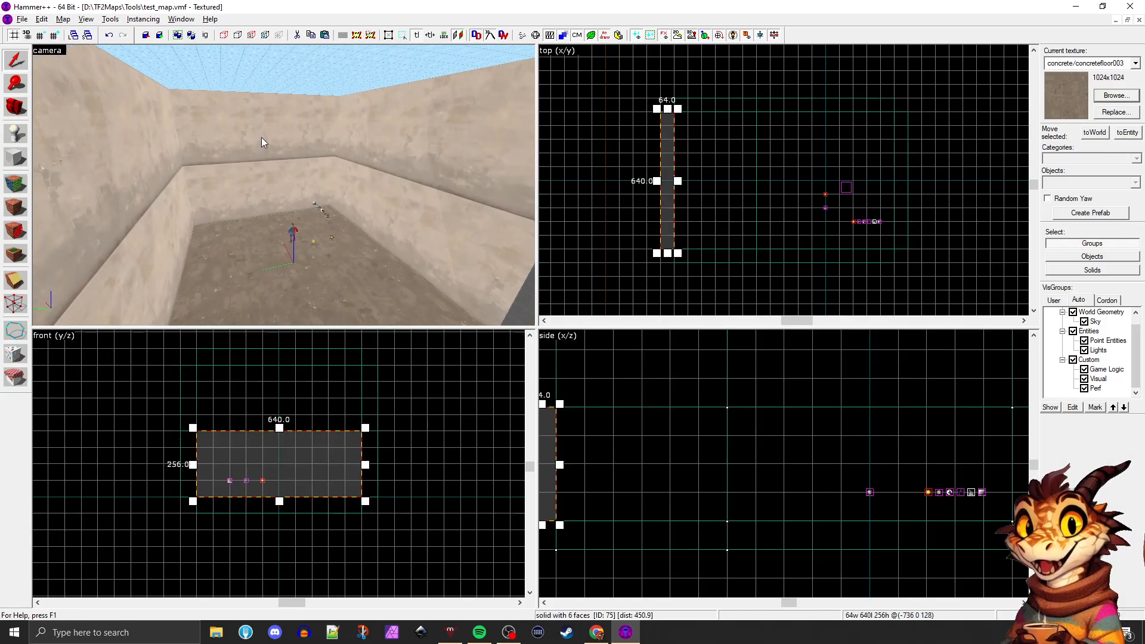
{"action": "key", "text": "z"}
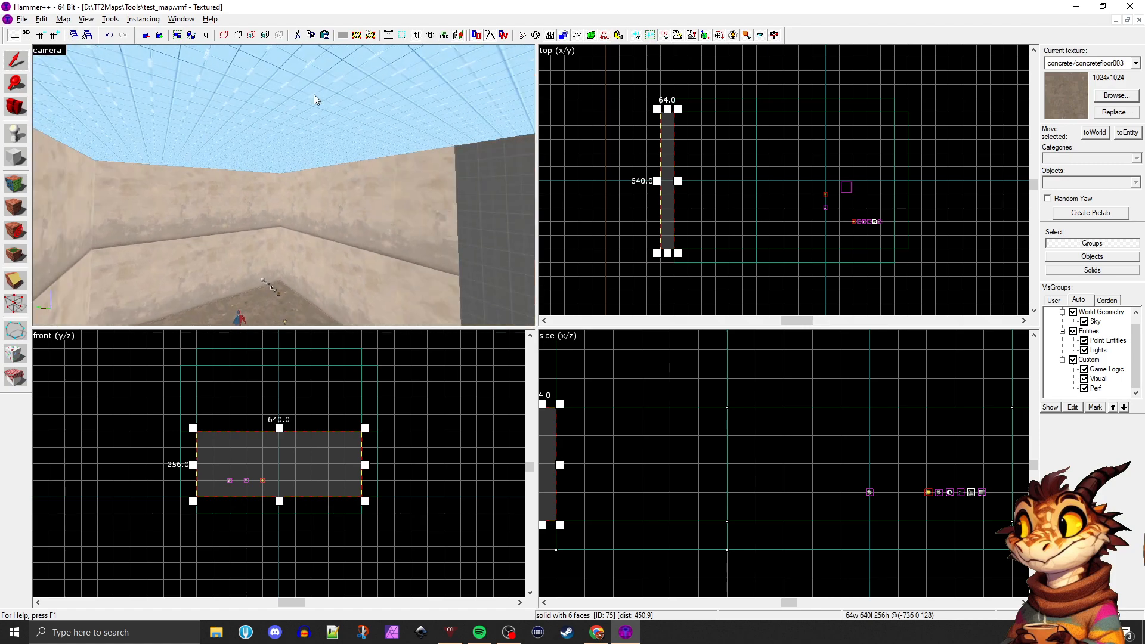
{"action": "key", "text": "shift+a"}
{"action": "left_click", "coordinate": [281, 144]}
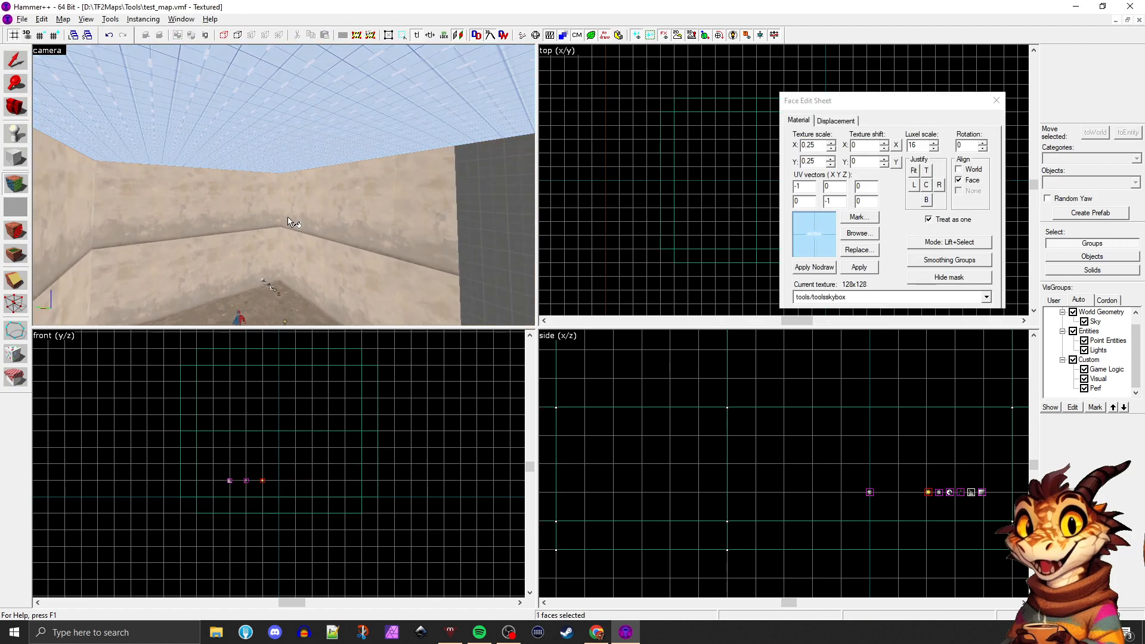
{"action": "left_click", "coordinate": [239, 173]}
{"action": "left_click", "coordinate": [251, 146]}
{"action": "left_click", "coordinate": [10, 61]}
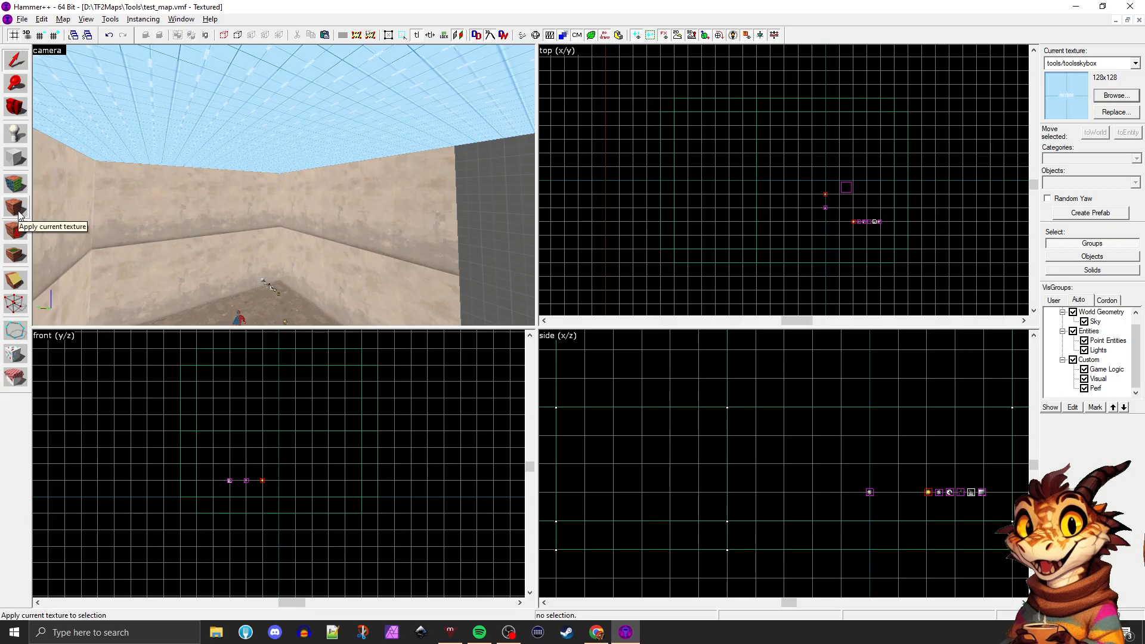
Select all six duplicated upper wall sections and apply the tools/toolsskybox texture to them
{"action": "left_click", "coordinate": [63, 206]}
{"action": "left_click", "coordinate": [203, 198]}
{"action": "left_click", "coordinate": [322, 200]}
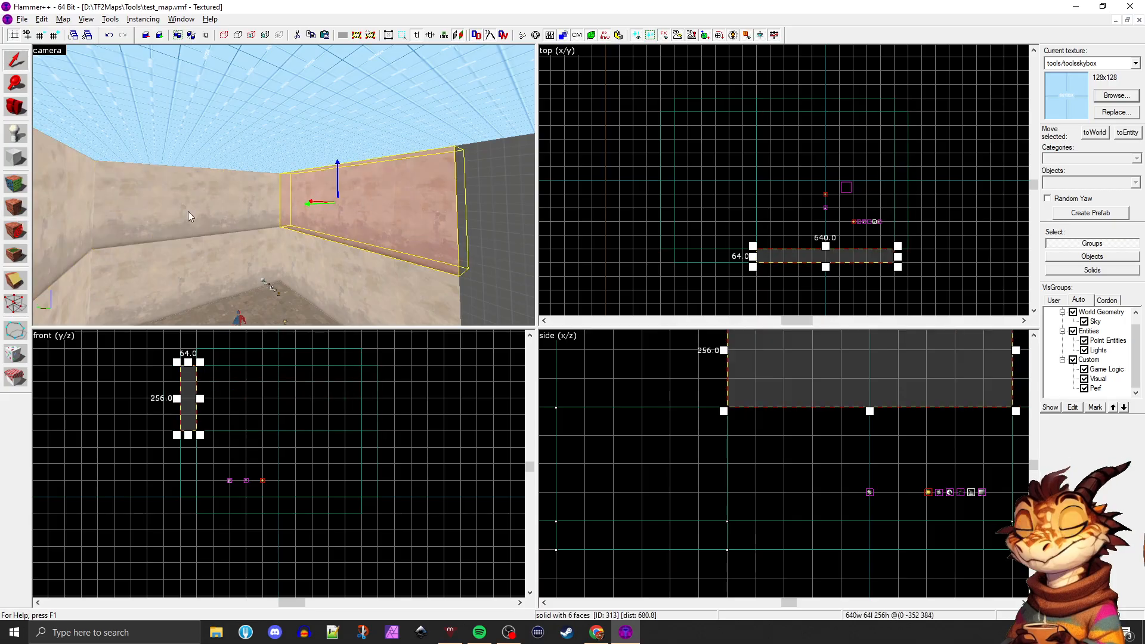
{"action": "left_click", "coordinate": [76, 213], "text": "ctrl"}
{"action": "left_click", "coordinate": [144, 206], "text": "ctrl"}
{"action": "key", "text": "z"}
{"action": "key", "text": "z"}
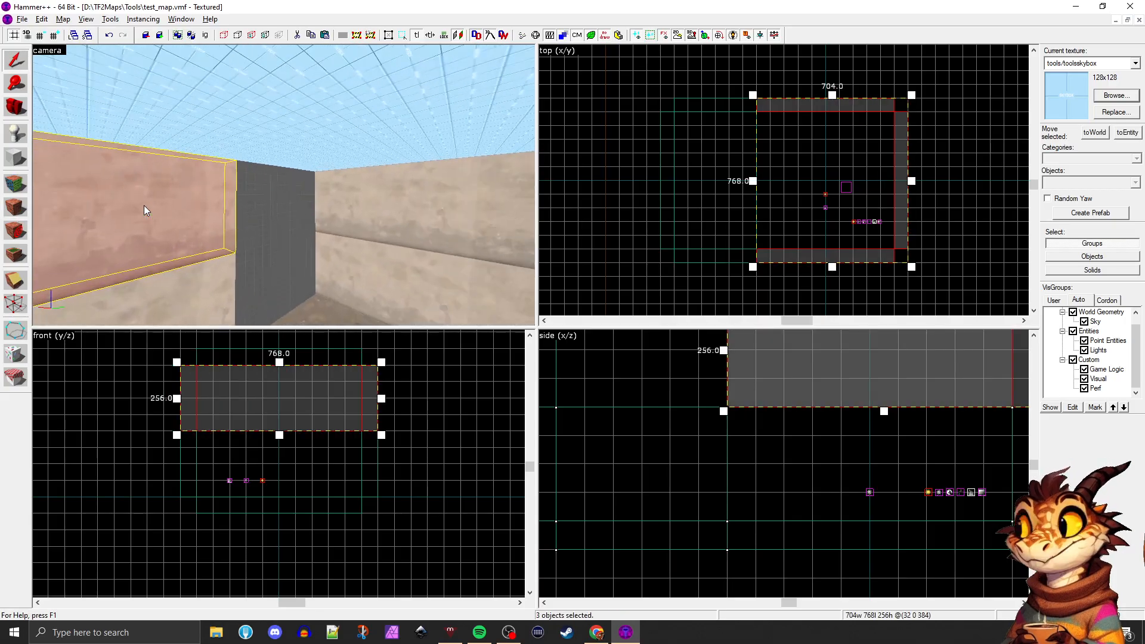
{"action": "left_click", "coordinate": [270, 202], "text": "ctrl"}
{"action": "left_click", "coordinate": [365, 212], "text": "ctrl"}
{"action": "key", "text": "z"}
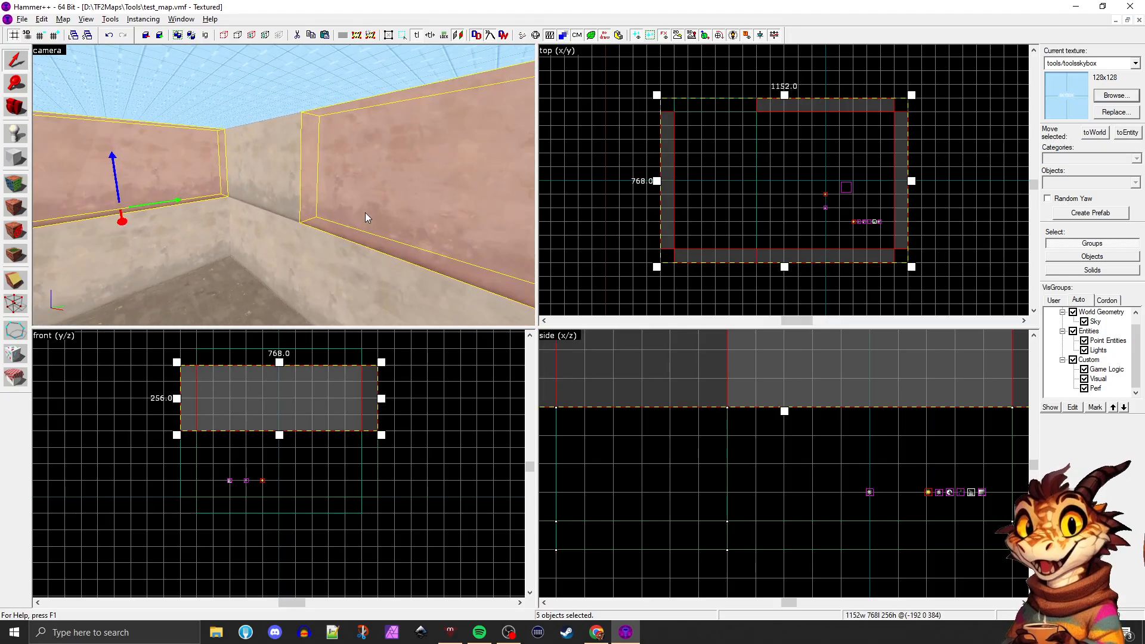
{"action": "key", "text": "z"}
{"action": "left_click", "coordinate": [270, 168], "text": "ctrl"}
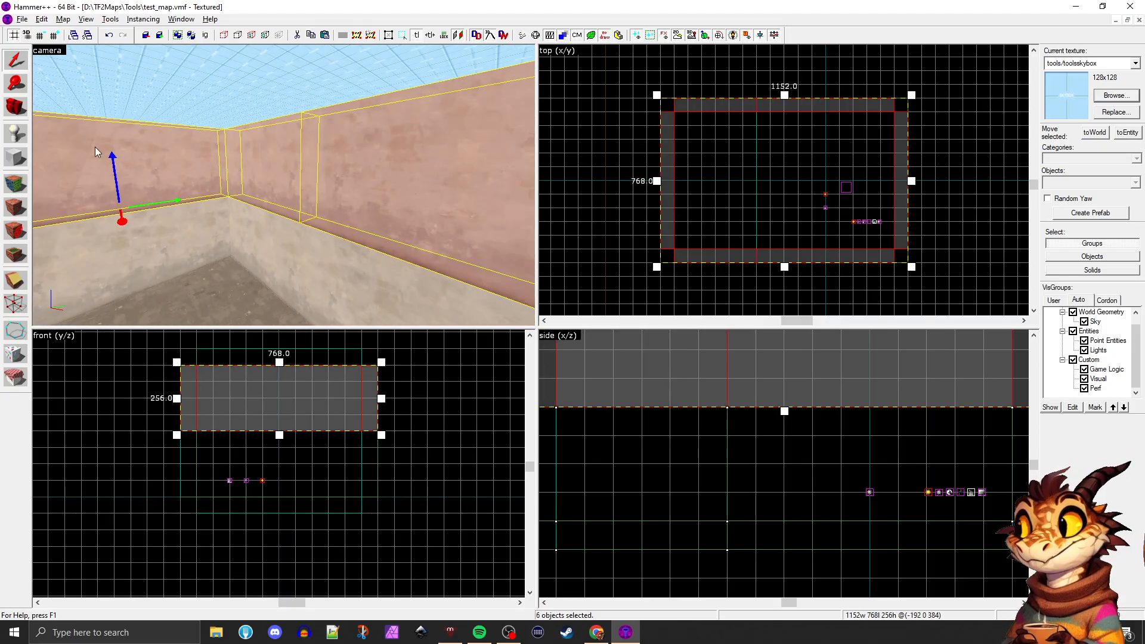
{"action": "left_click", "coordinate": [21, 202]}
Deselect the sky walls and maximize the 3D view inside the room
{"action": "left_click", "coordinate": [185, 245]}
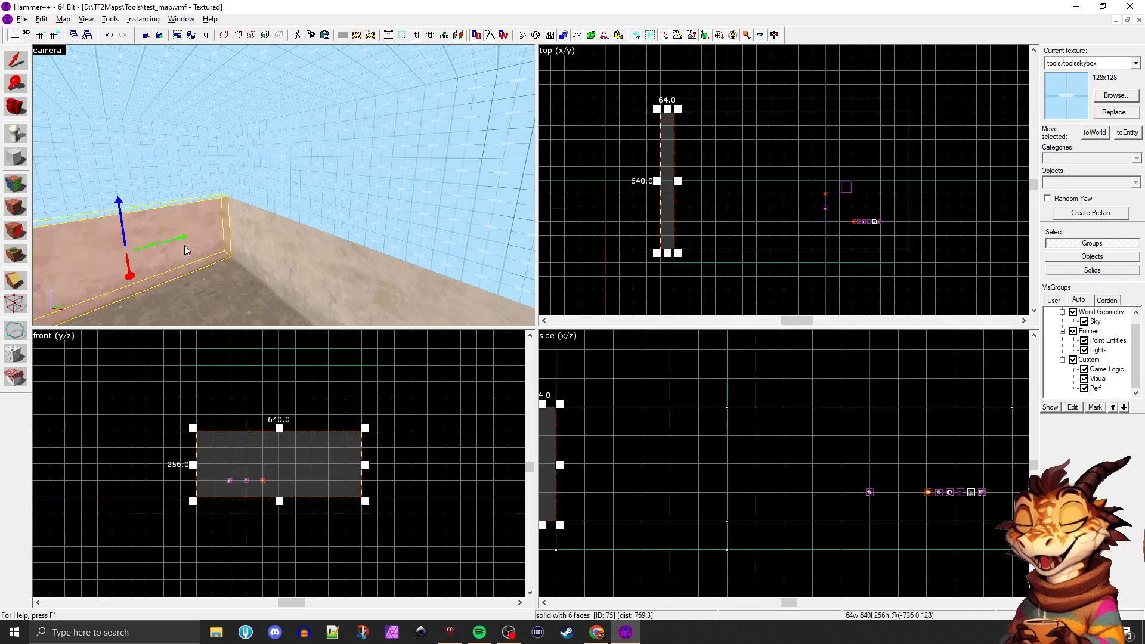
{"action": "key", "text": "z"}
{"action": "key", "text": "z"}
{"action": "key", "text": "z"}
{"action": "key", "text": "z"}
{"action": "key", "text": "shift+z"}
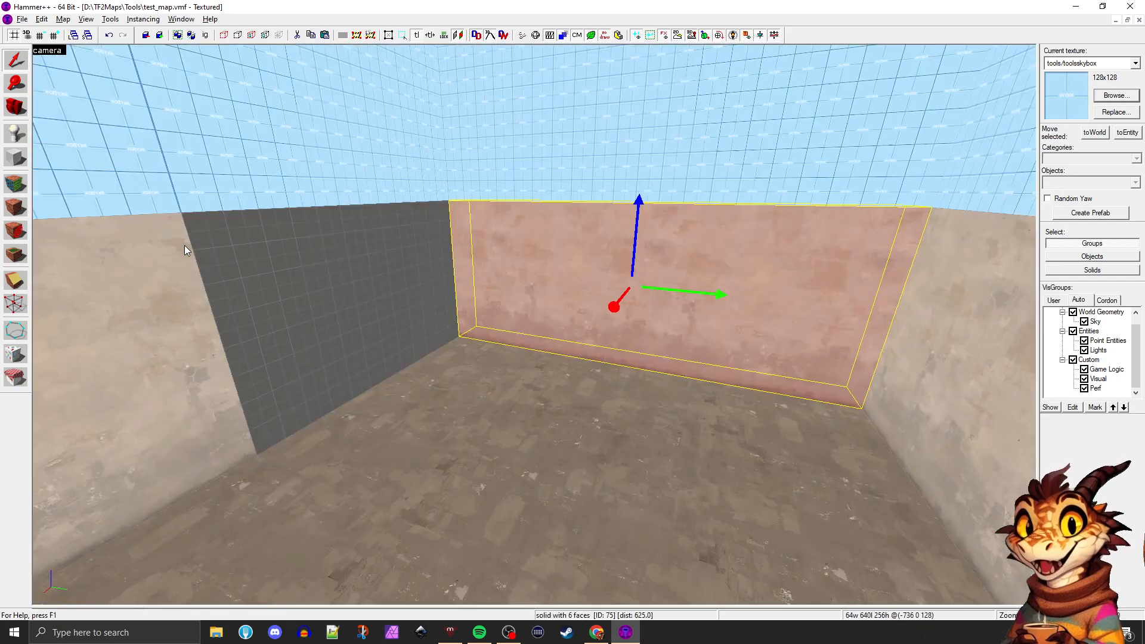
{"action": "key", "text": "z"}
{"action": "key", "text": "w"}
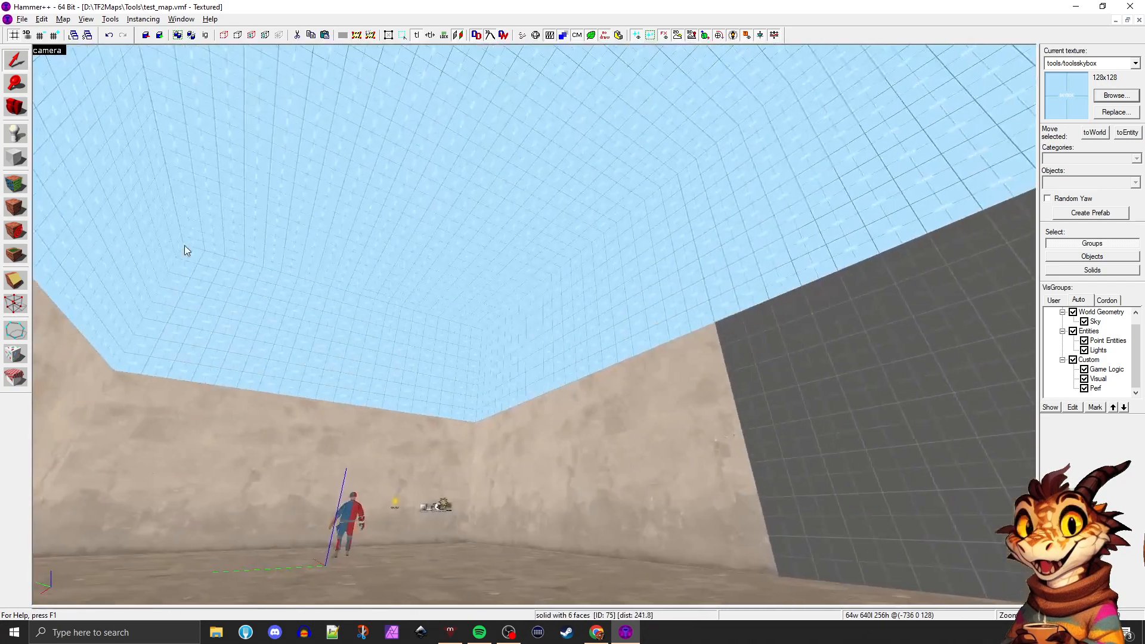
{"action": "key", "text": "z"}
Examine how the sky ceiling and upper sky walls enclose the room above the concrete walls
{"action": "left_click", "coordinate": [578, 296]}
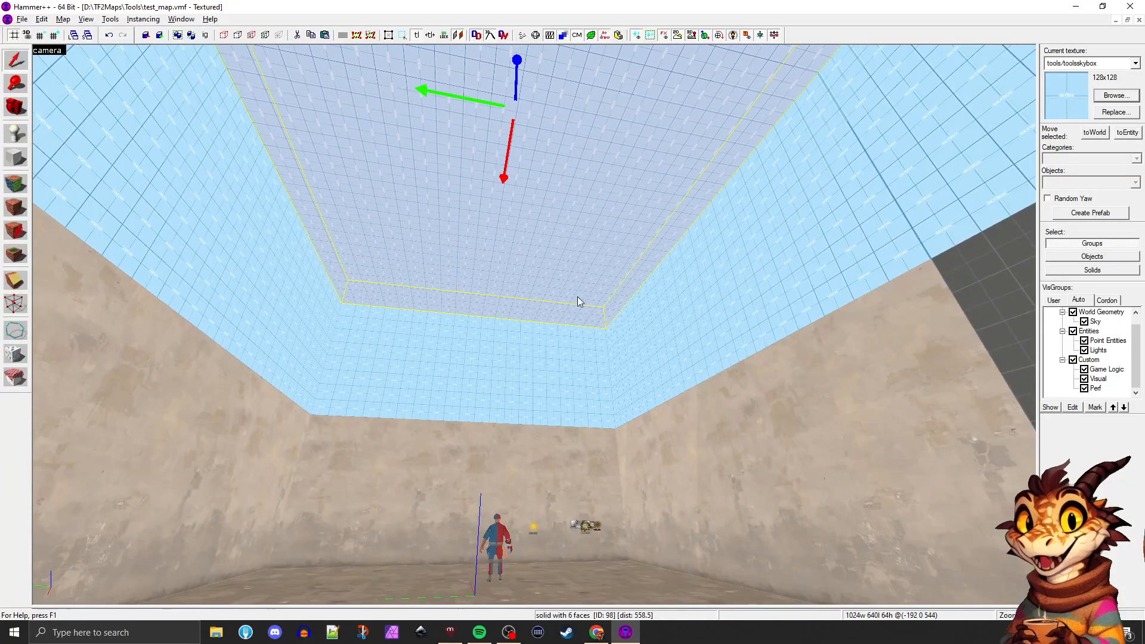
{"action": "left_click", "coordinate": [306, 292]}
{"action": "left_click", "coordinate": [539, 342]}
{"action": "left_click", "coordinate": [564, 254]}
{"action": "left_click", "coordinate": [561, 254]}
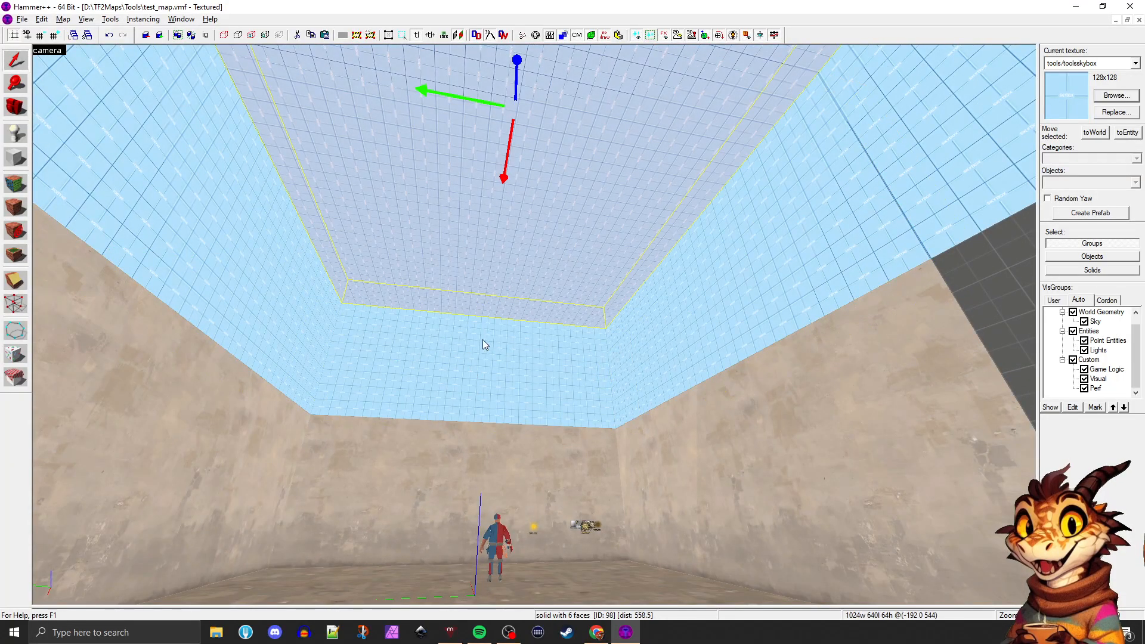
{"action": "left_click", "coordinate": [481, 349]}
{"action": "key", "text": "z"}
{"action": "key", "text": "w"}
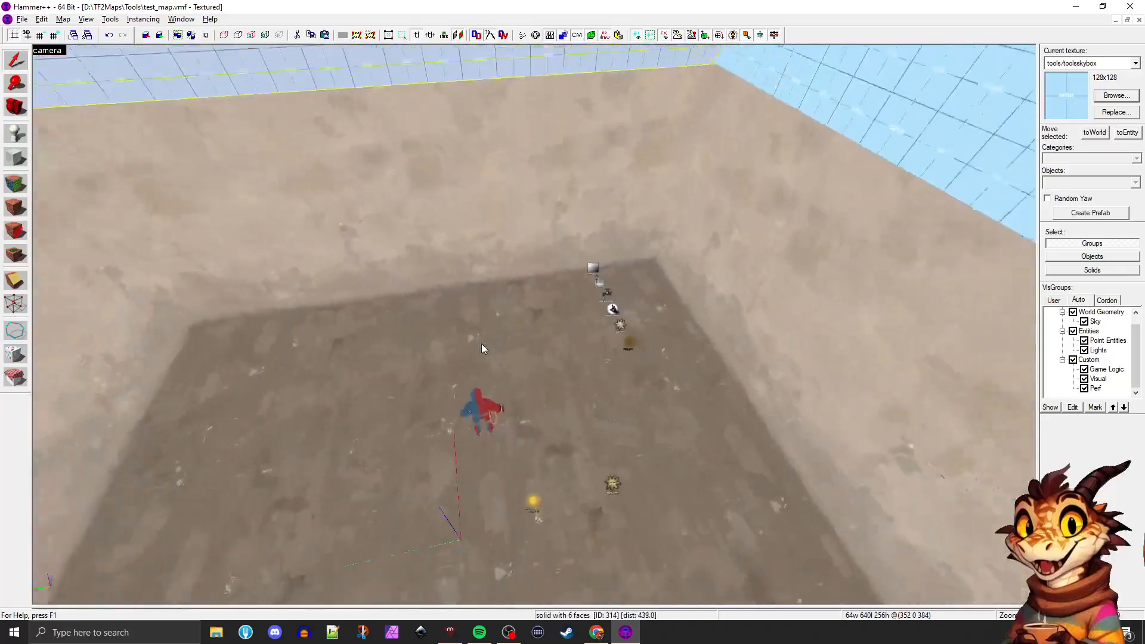
{"action": "key", "text": "w"}
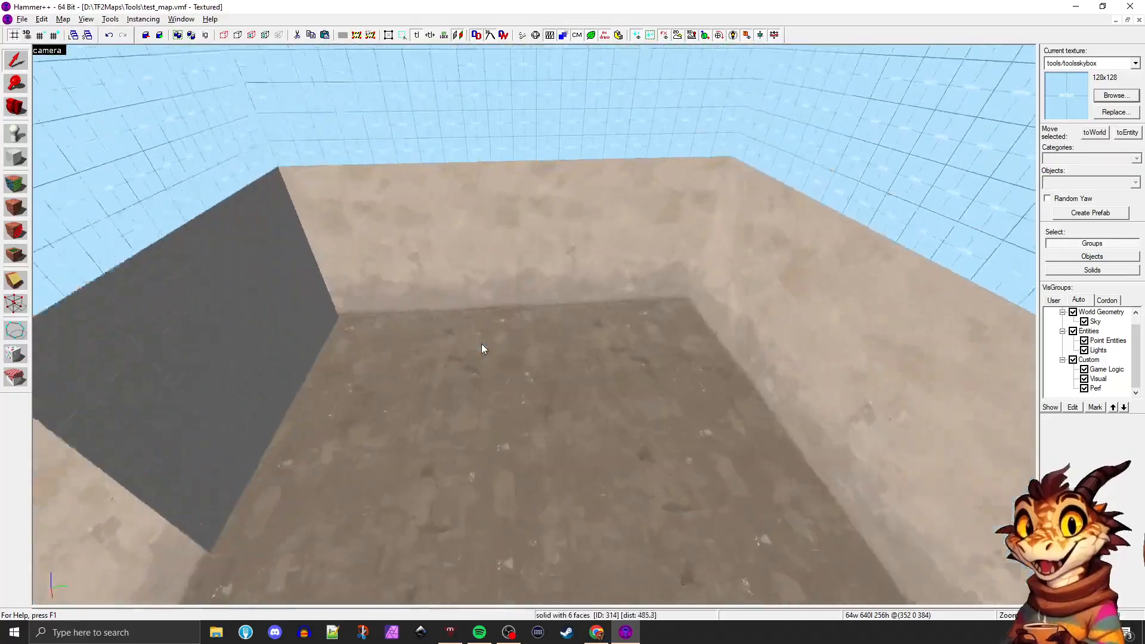
{"action": "key", "text": "s"}
{"action": "key", "text": "w"}
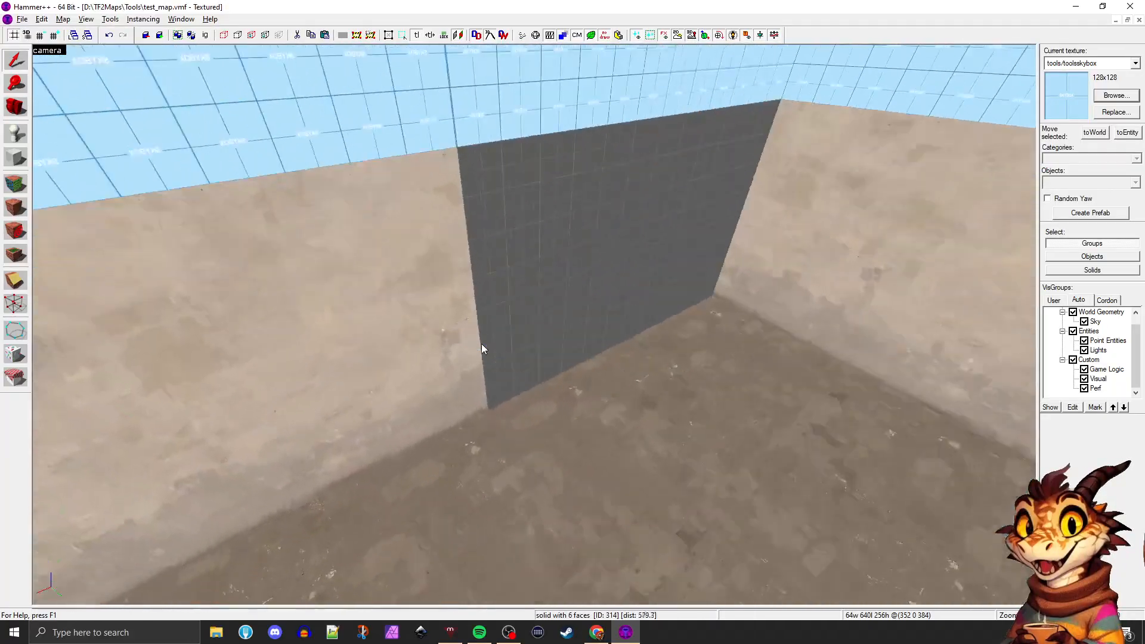
{"action": "key", "text": "w"}
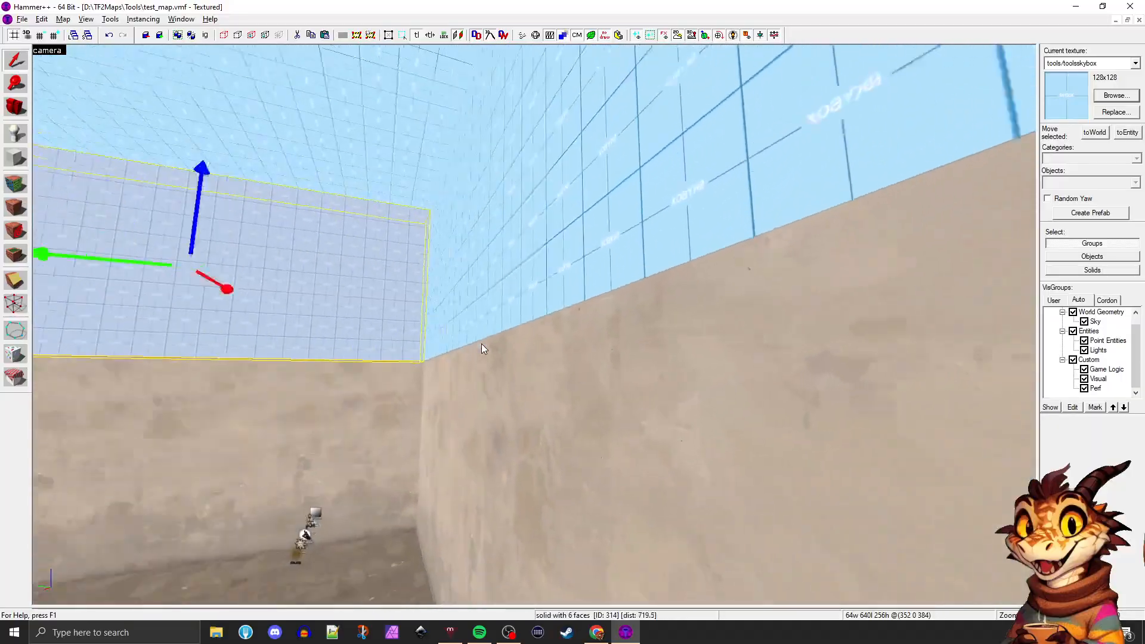
{"action": "key", "text": "s"}
{"action": "key", "text": "a"}
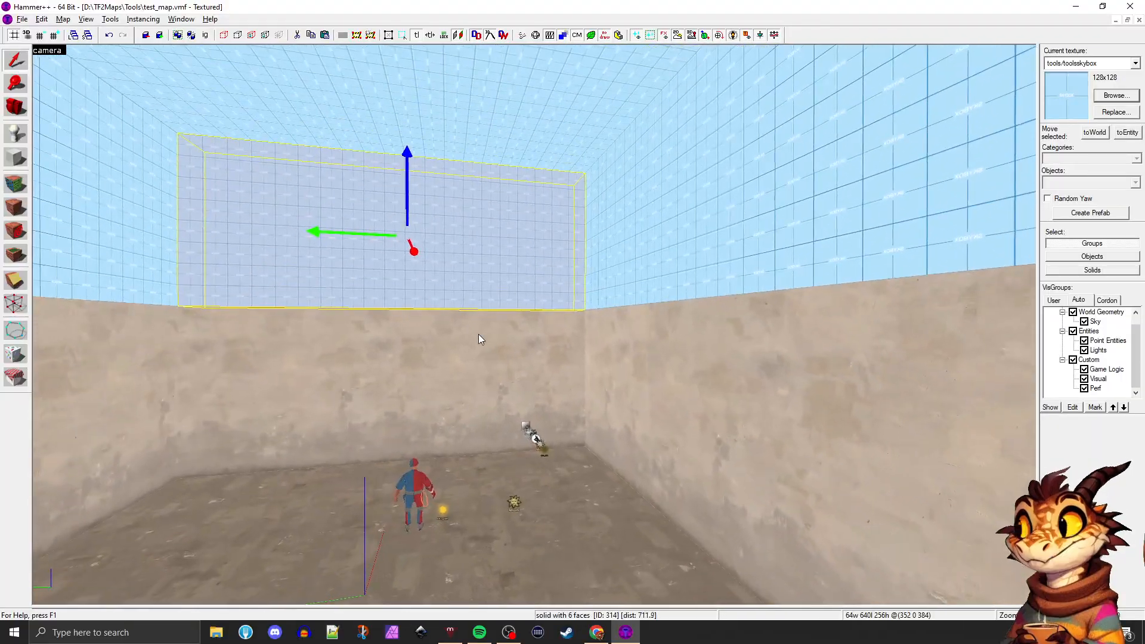
Lower the sky ceiling 256 units onto the concrete walls, and undo the move
{"action": "key", "text": "s"}
{"action": "key", "text": "z"}
{"action": "left_click", "coordinate": [541, 102]}
{"action": "key", "text": "s"}
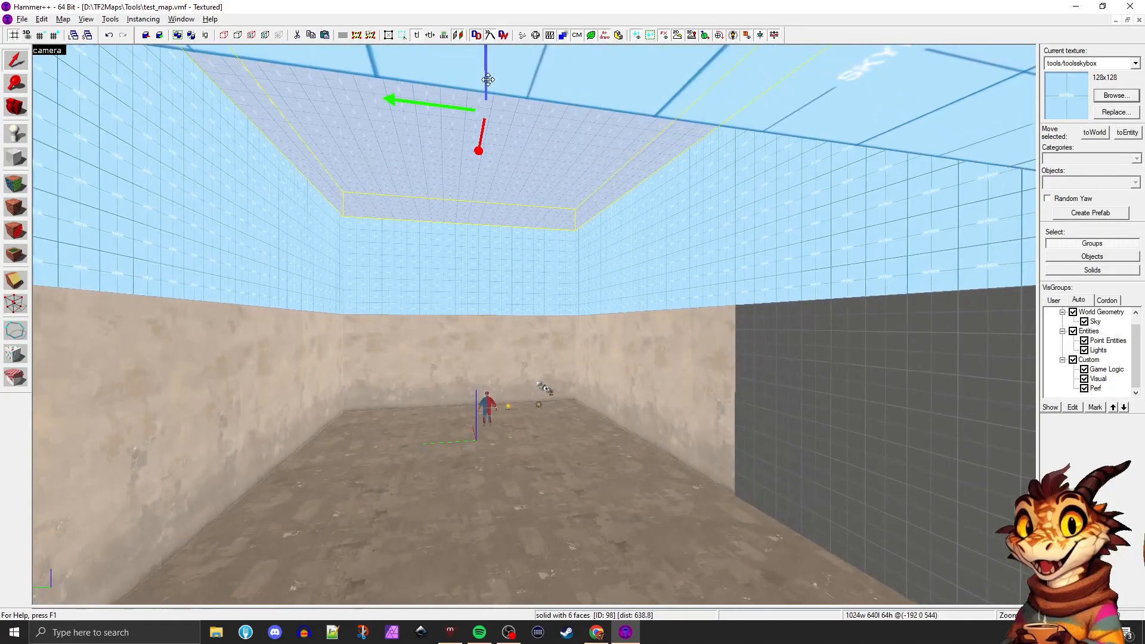
{"action": "left_click_drag", "start_coordinate": [485, 77], "coordinate": [470, 374]}
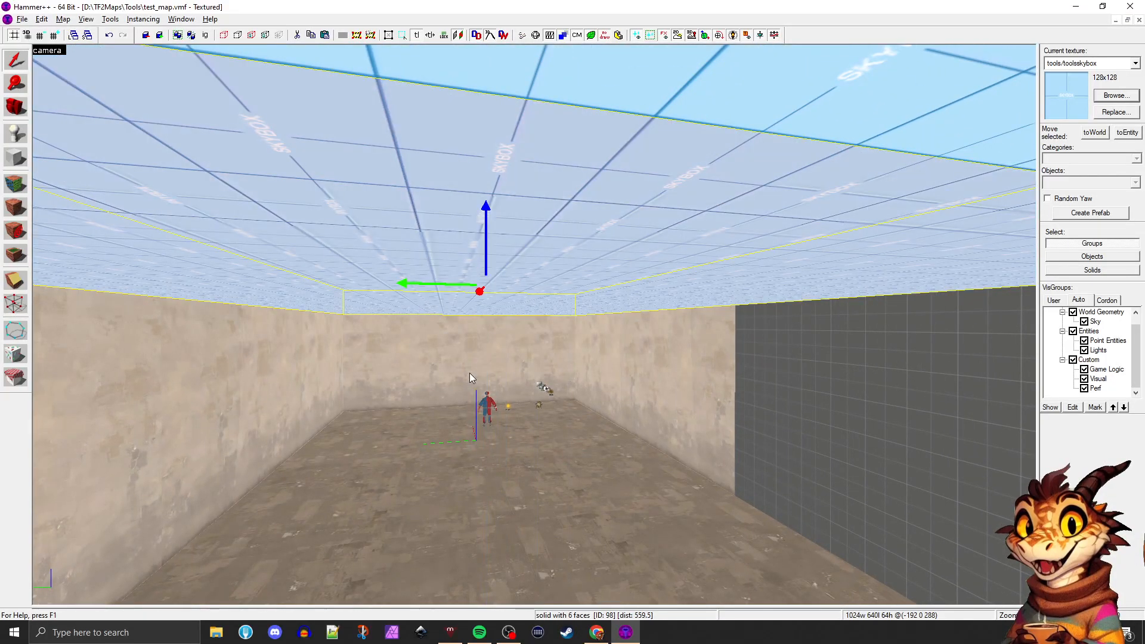
{"action": "key", "text": "w"}
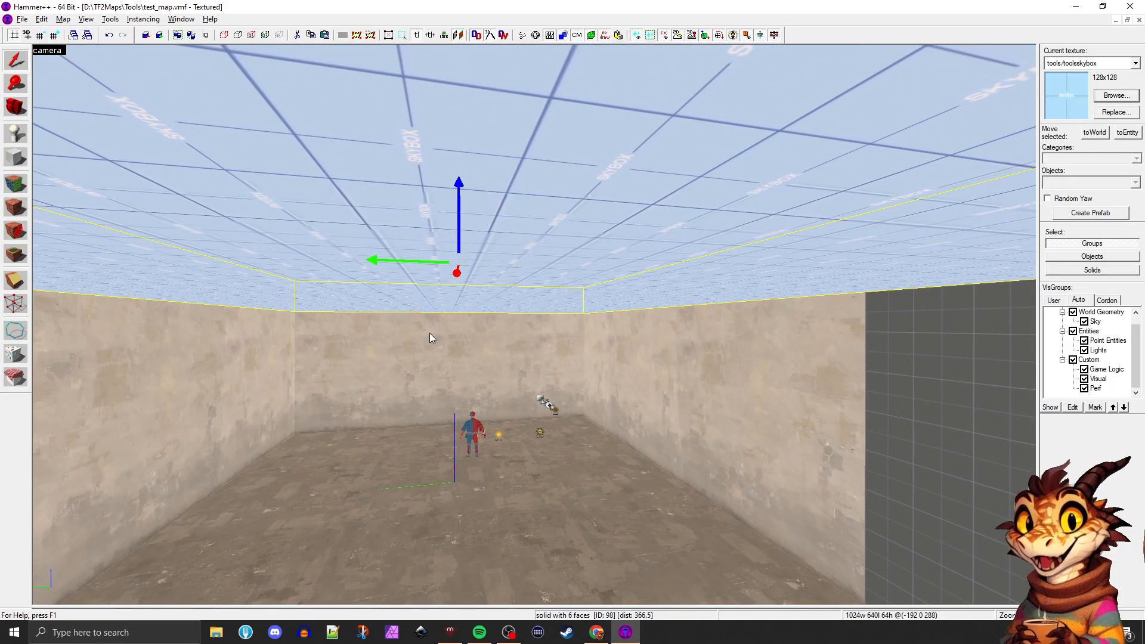
{"action": "key", "text": "ctrl+z"}
Apply the concrete/concretewall001c texture from the adjoining wall to the grey untextured wall section
{"action": "key", "text": "w"}
{"action": "right_click_drag", "start_coordinate": [445, 331], "coordinate": [445, 331]}
{"action": "key", "text": "s"}
{"action": "key", "text": "d"}
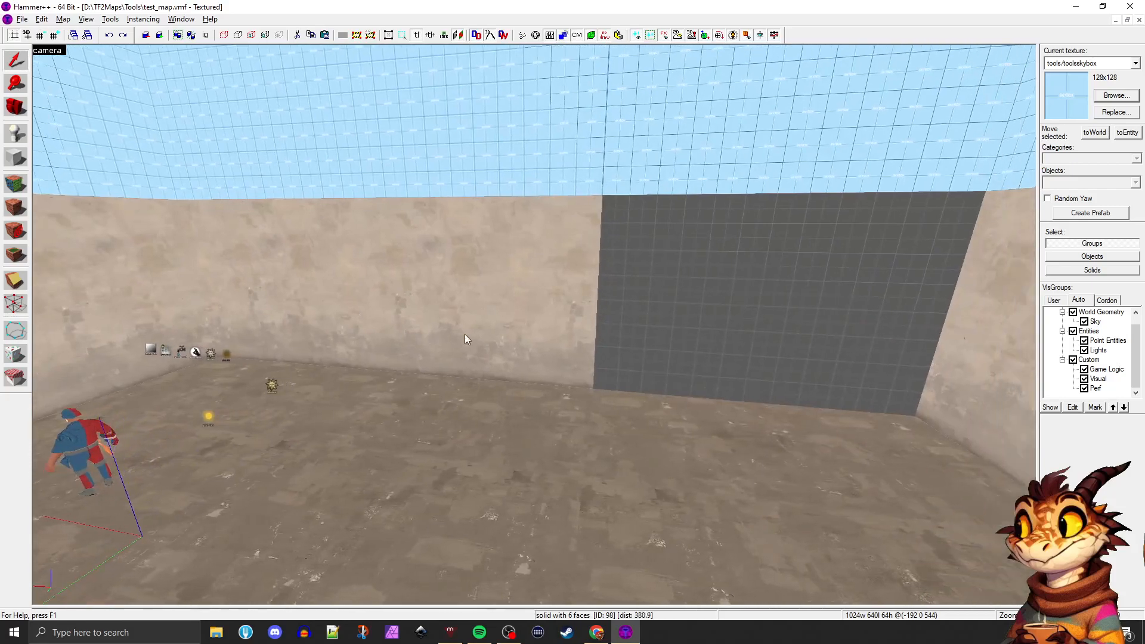
{"action": "left_click", "coordinate": [656, 411]}
{"action": "left_click", "coordinate": [656, 355]}
{"action": "right_click_drag", "start_coordinate": [656, 355], "coordinate": [656, 355]}
{"action": "key", "text": "shift+a"}
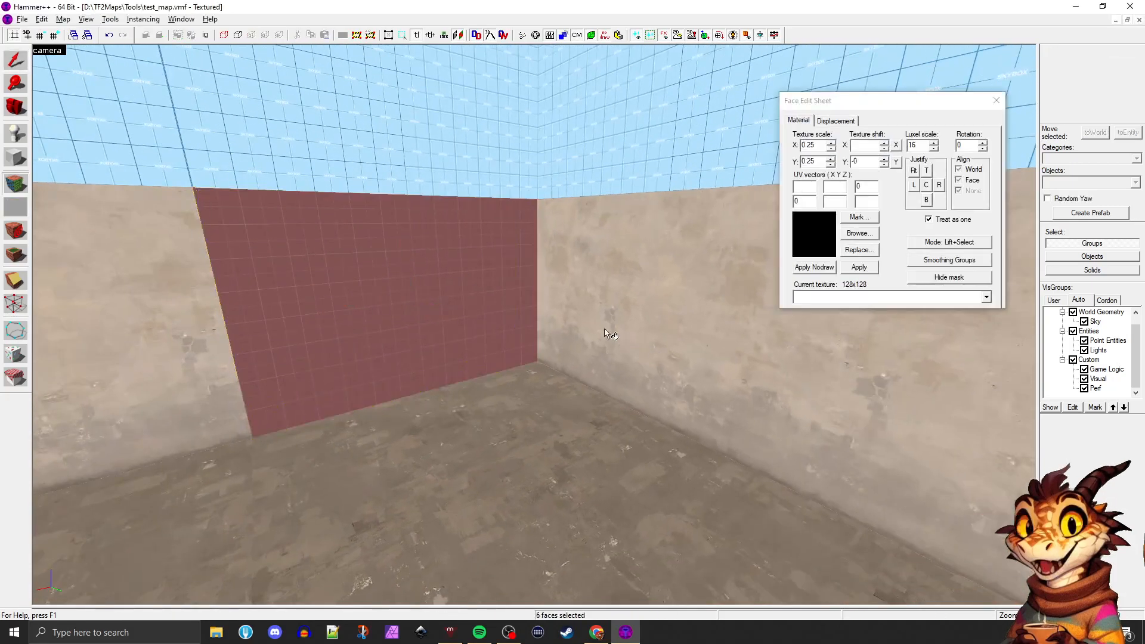
{"action": "left_click", "coordinate": [629, 278]}
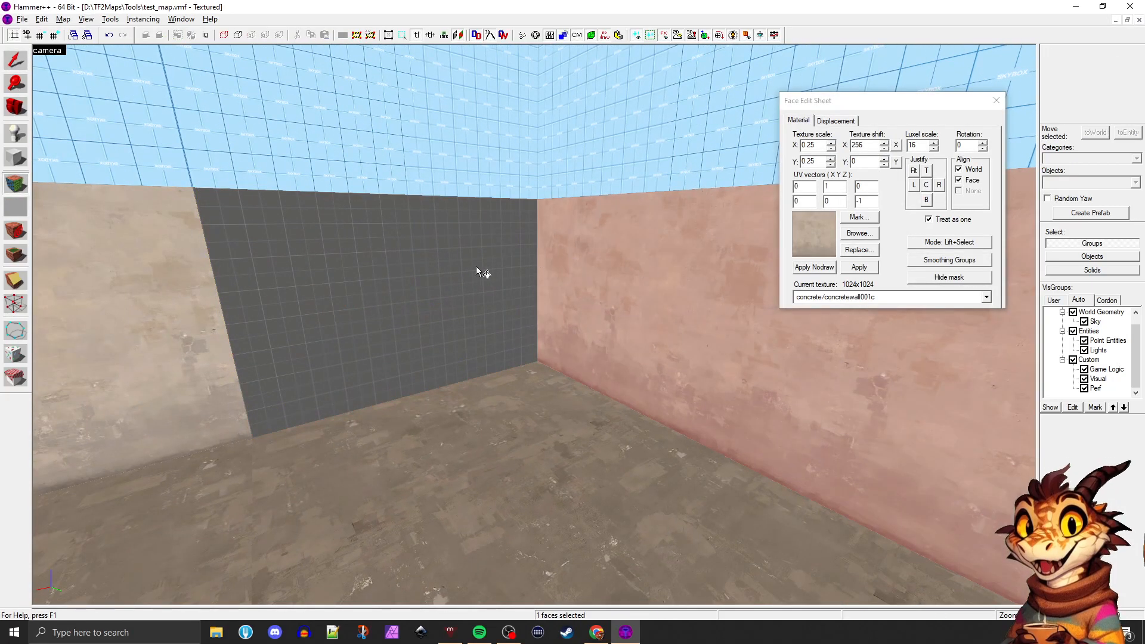
{"action": "right_click", "coordinate": [459, 267]}
Match the concrete/concretewall001c texture across the seam between the newly textured wall section and its neighbour
{"action": "left_click", "coordinate": [563, 395]}
{"action": "key", "text": "a"}
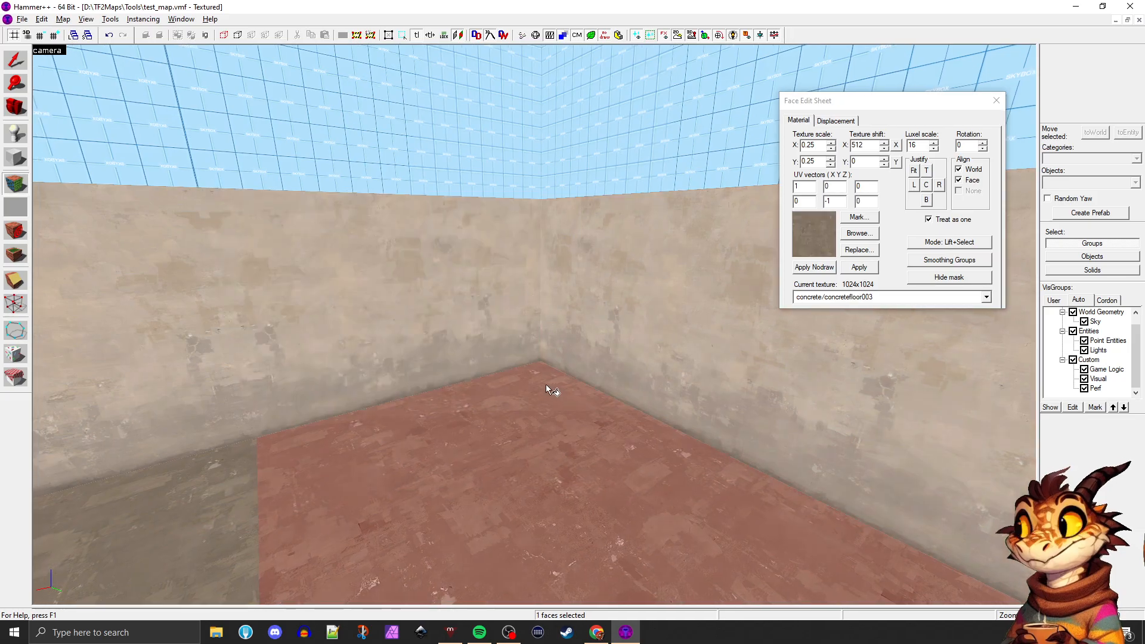
{"action": "key", "text": "z"}
{"action": "key", "text": "w"}
{"action": "left_click", "coordinate": [492, 371]}
{"action": "left_click", "coordinate": [362, 350]}
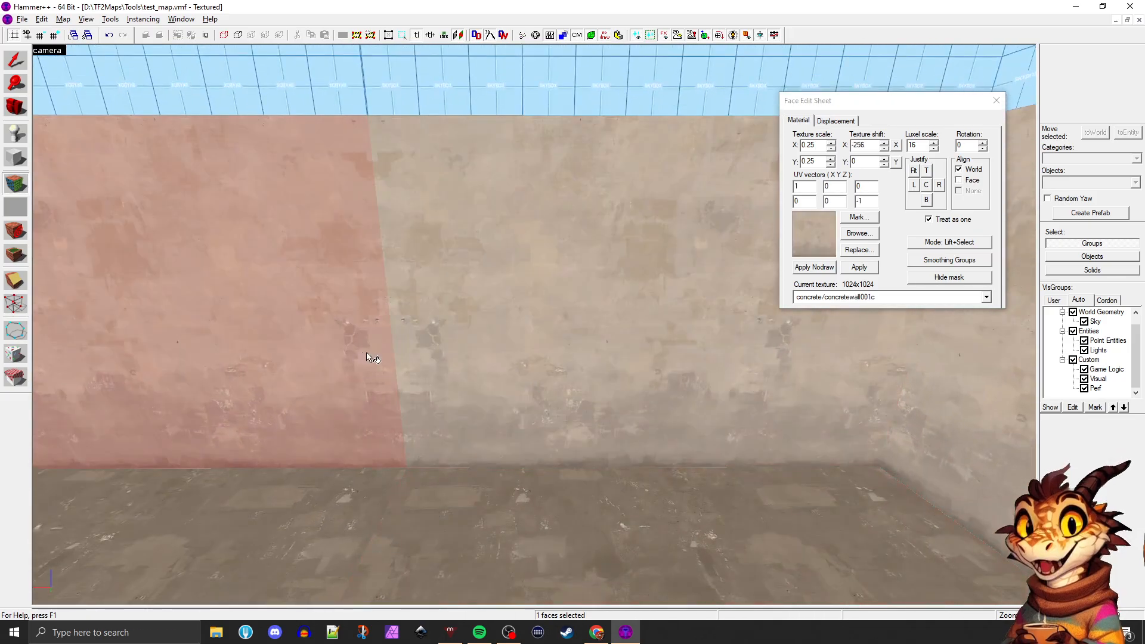
{"action": "left_click", "coordinate": [417, 354]}
{"action": "left_click", "coordinate": [504, 474]}
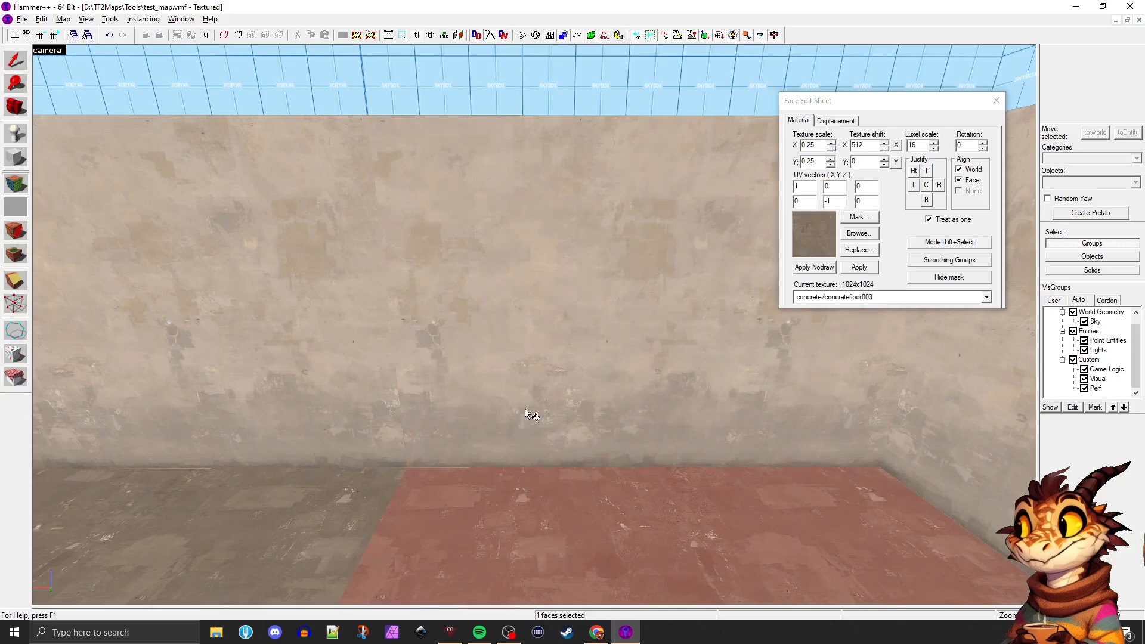
{"action": "left_click", "coordinate": [525, 409]}
{"action": "left_click", "coordinate": [288, 374]}
Check the texture settings on both sections of that concrete wall and close the Face Edit Sheet
{"action": "key", "text": "s"}
{"action": "key", "text": "a"}
{"action": "left_click", "coordinate": [579, 393]}
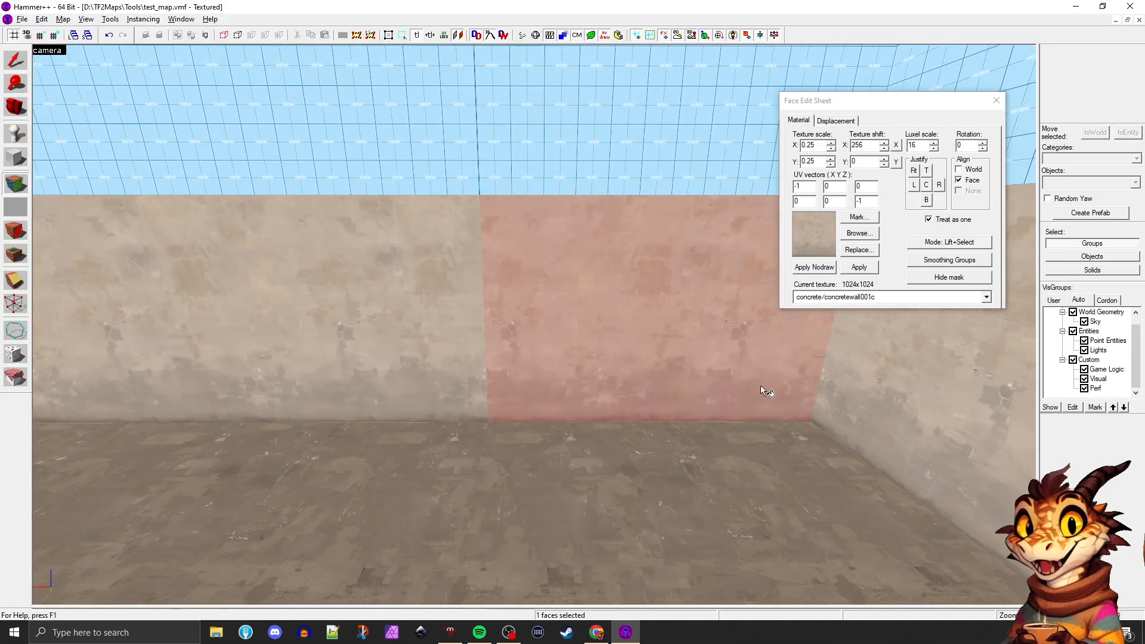
{"action": "key", "text": "s"}
{"action": "left_click", "coordinate": [415, 440]}
{"action": "left_click", "coordinate": [247, 350]}
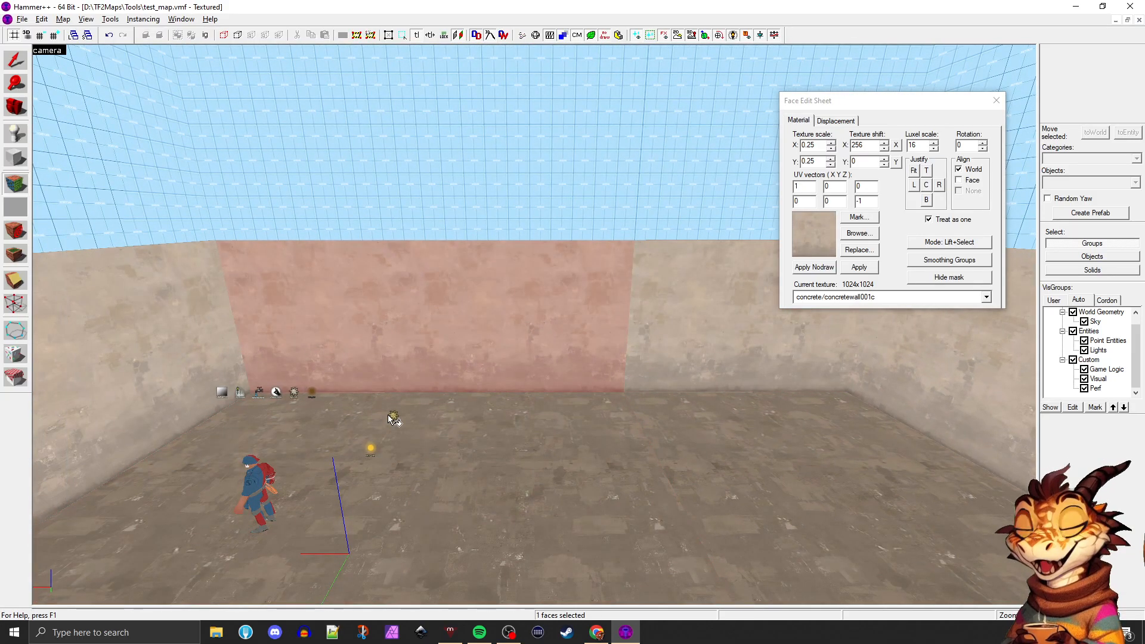
{"action": "left_click", "coordinate": [996, 101]}
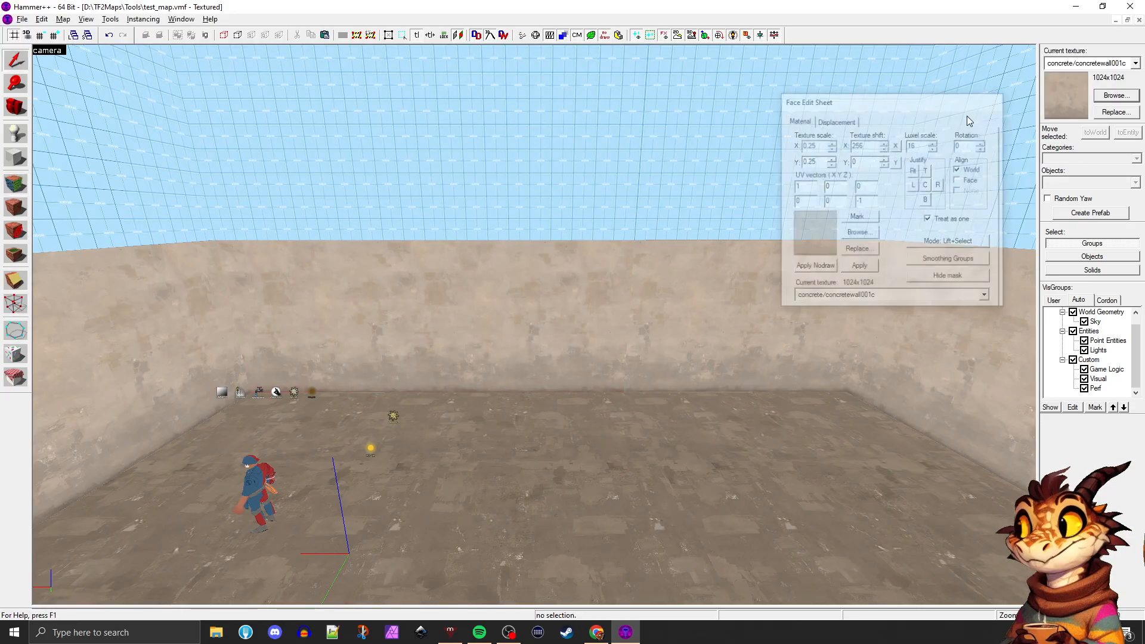
Select the concrete floor section in the room's extension and filter the texture browser by "ground"
{"action": "key", "text": "w"}
{"action": "key", "text": "z"}
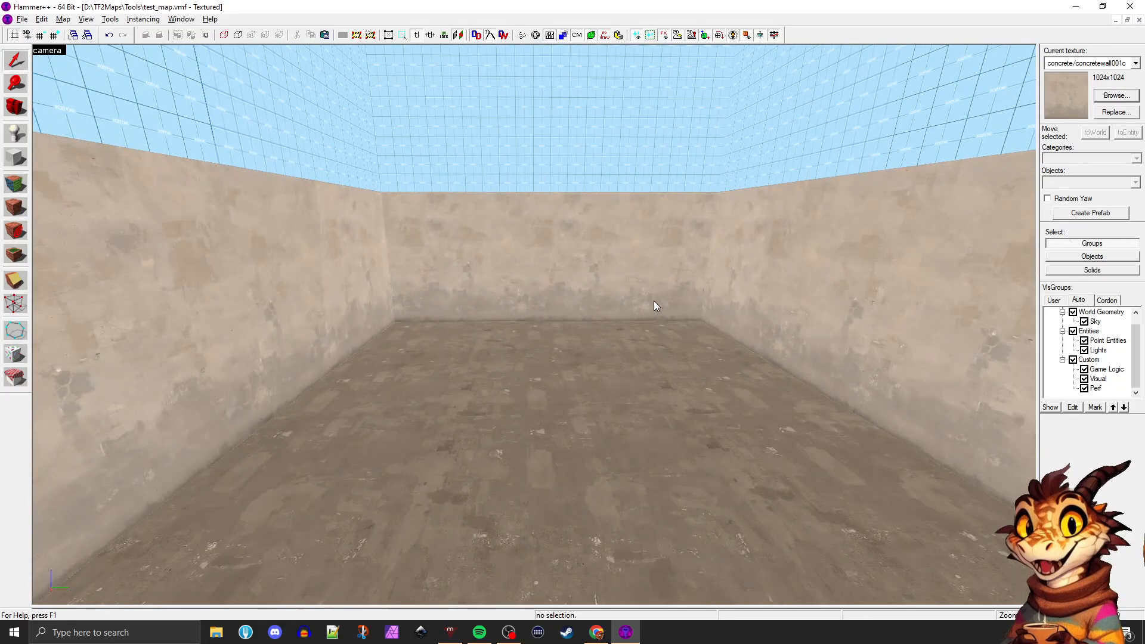
{"action": "key", "text": "w"}
{"action": "key", "text": "shift+a"}
{"action": "left_click", "coordinate": [654, 304]}
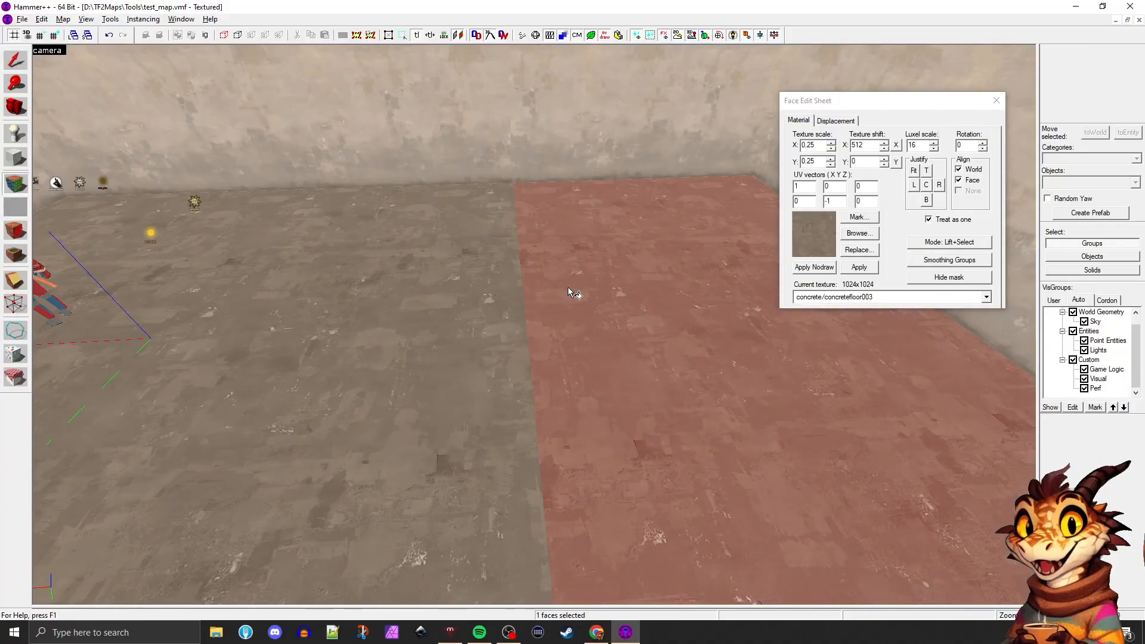
{"action": "key", "text": "d"}
{"action": "left_click", "coordinate": [858, 232]}
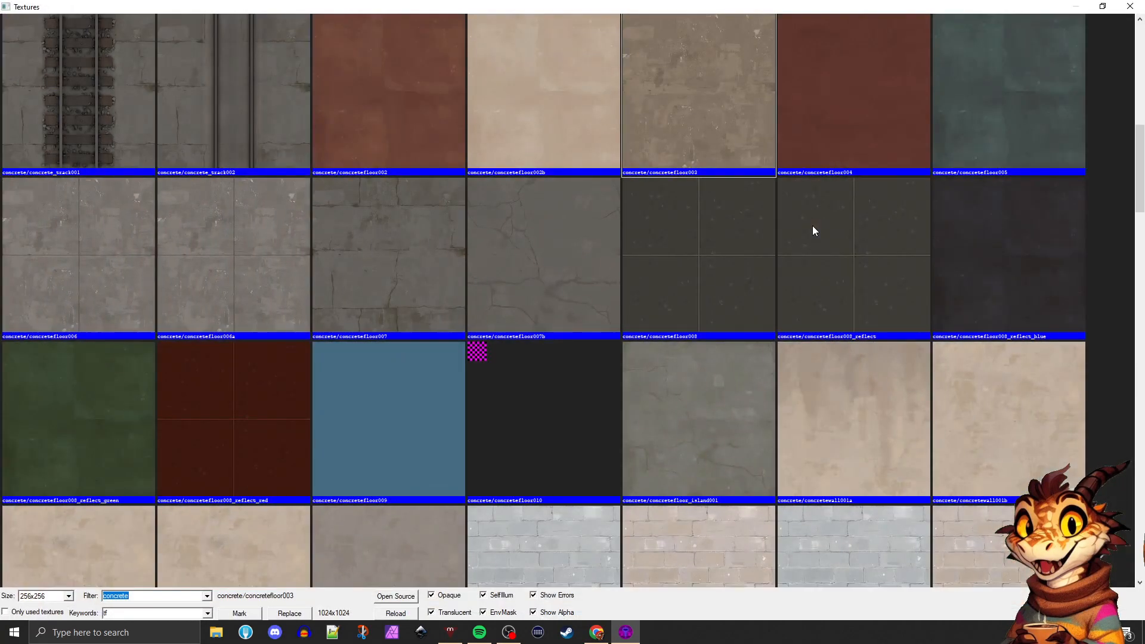
{"action": "type", "text": "ground"}
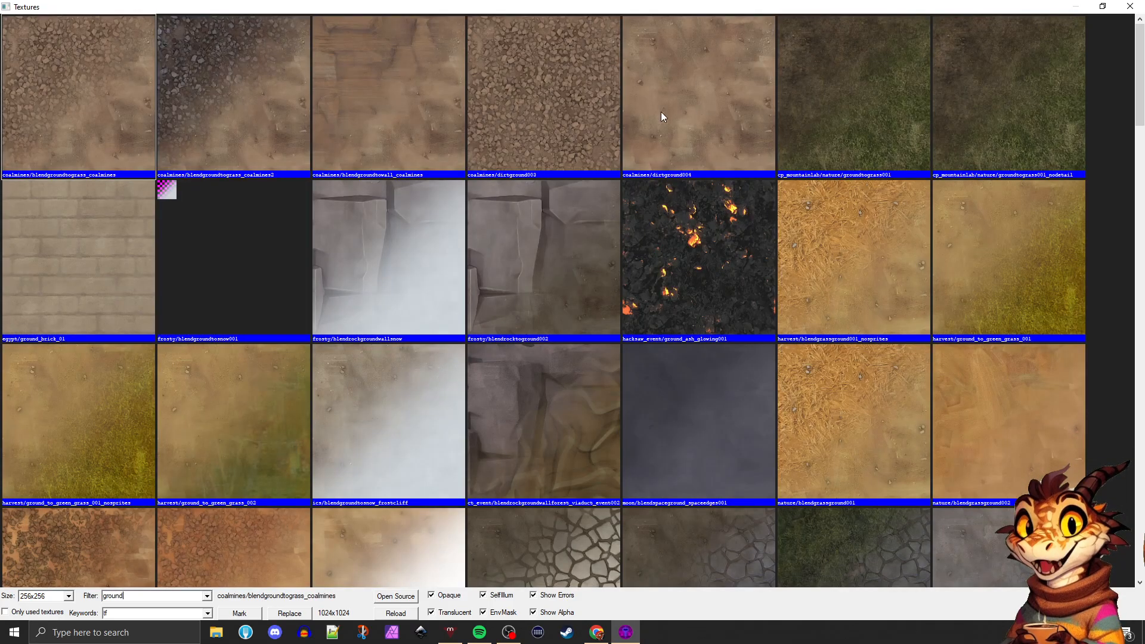
Apply the coalmines/dirtground004 texture to the selected floor section and close the Face Edit Sheet
{"action": "scroll", "coordinate": [688, 121], "scroll_direction": "down", "scroll_amount": 4}
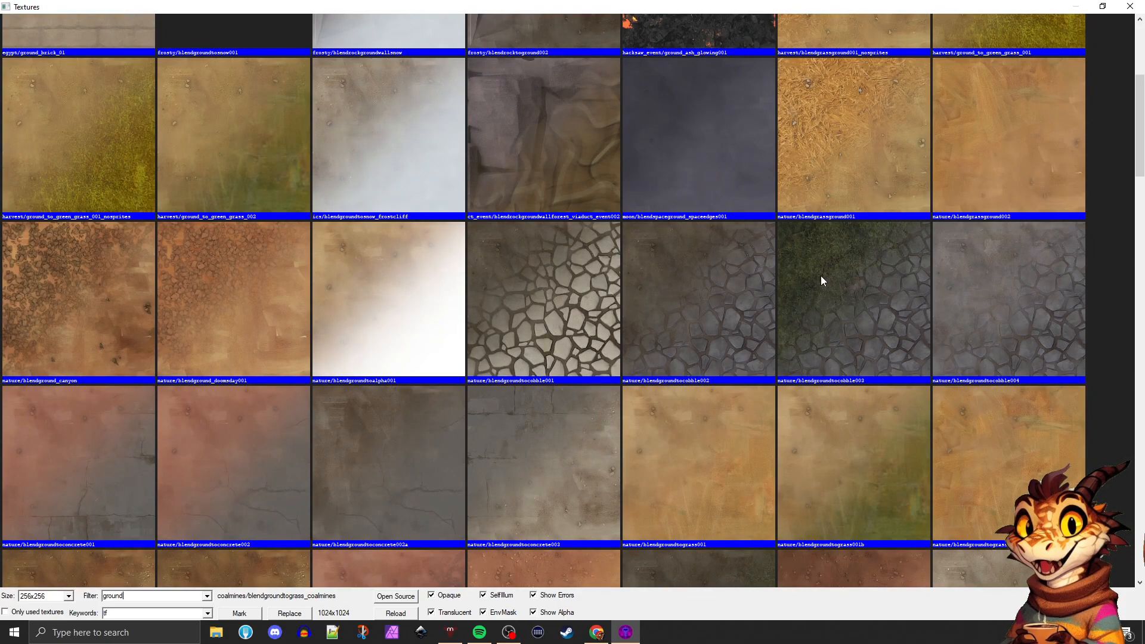
{"action": "scroll", "coordinate": [836, 330], "scroll_direction": "down", "scroll_amount": 8}
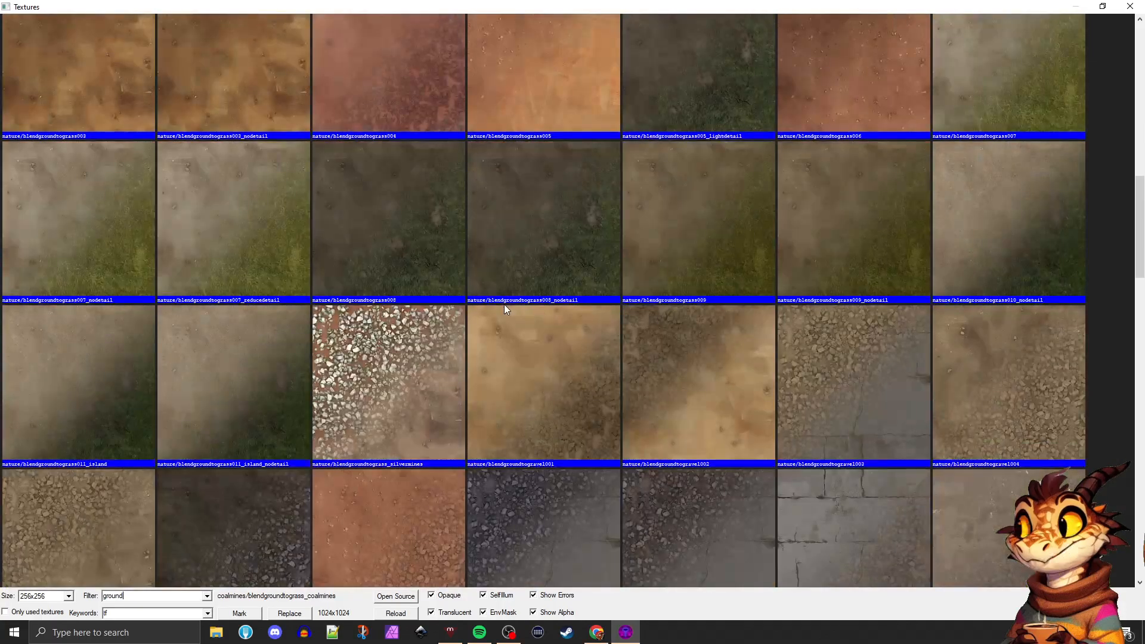
{"action": "scroll", "coordinate": [505, 303], "scroll_direction": "up", "scroll_amount": 2}
{"action": "scroll", "coordinate": [509, 303], "scroll_direction": "up", "scroll_amount": 10}
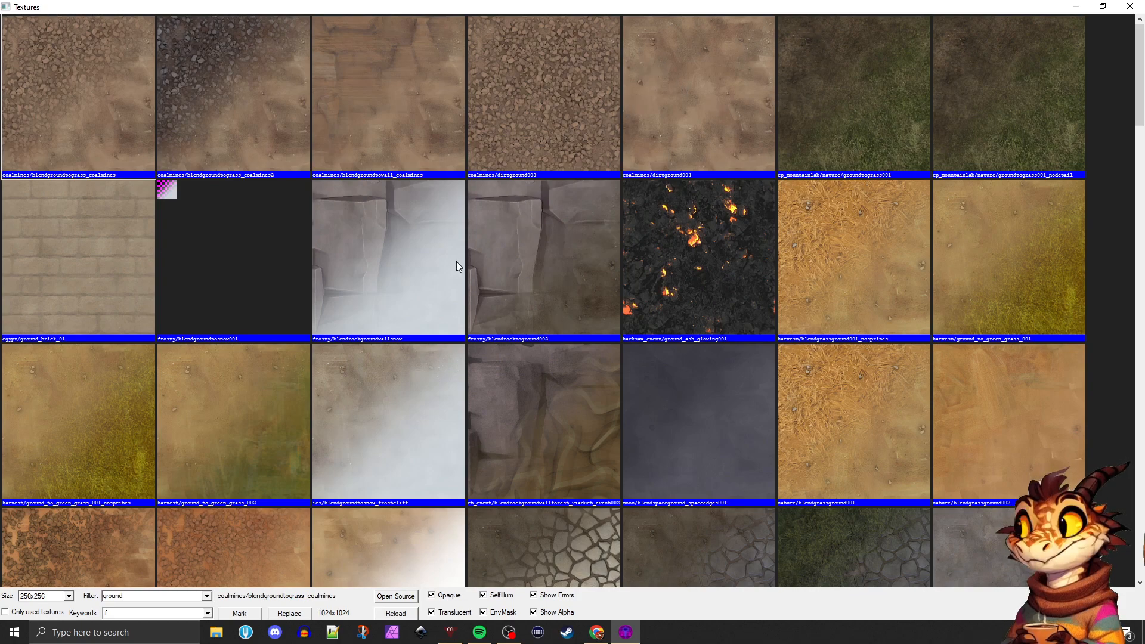
{"action": "scroll", "coordinate": [457, 262], "scroll_direction": "down", "scroll_amount": 15}
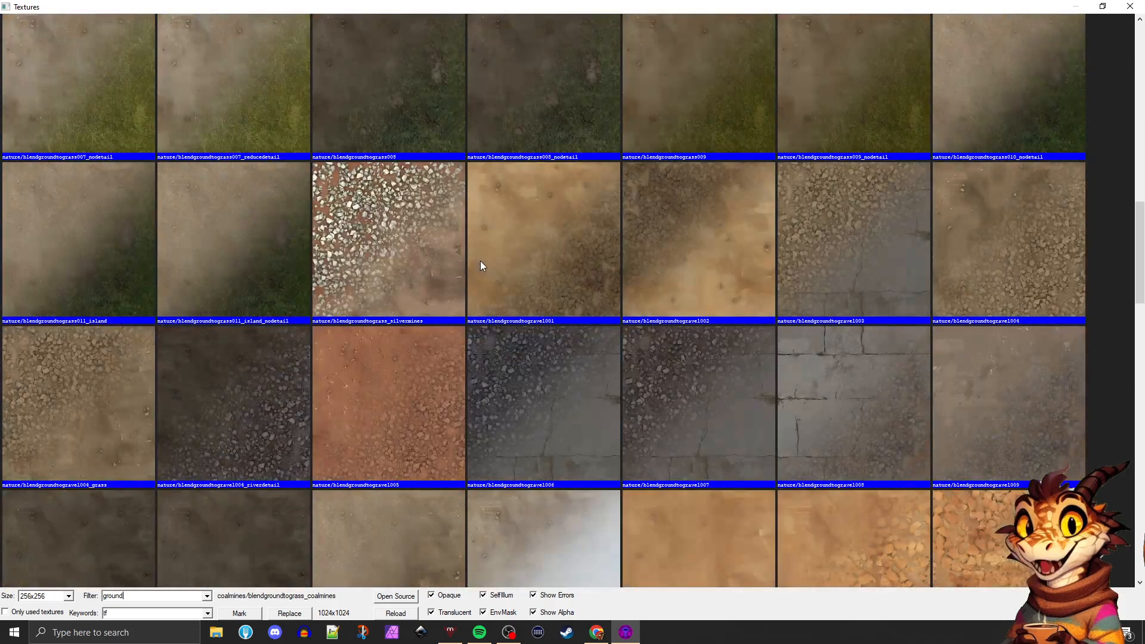
{"action": "scroll", "coordinate": [396, 201], "scroll_direction": "up", "scroll_amount": 15}
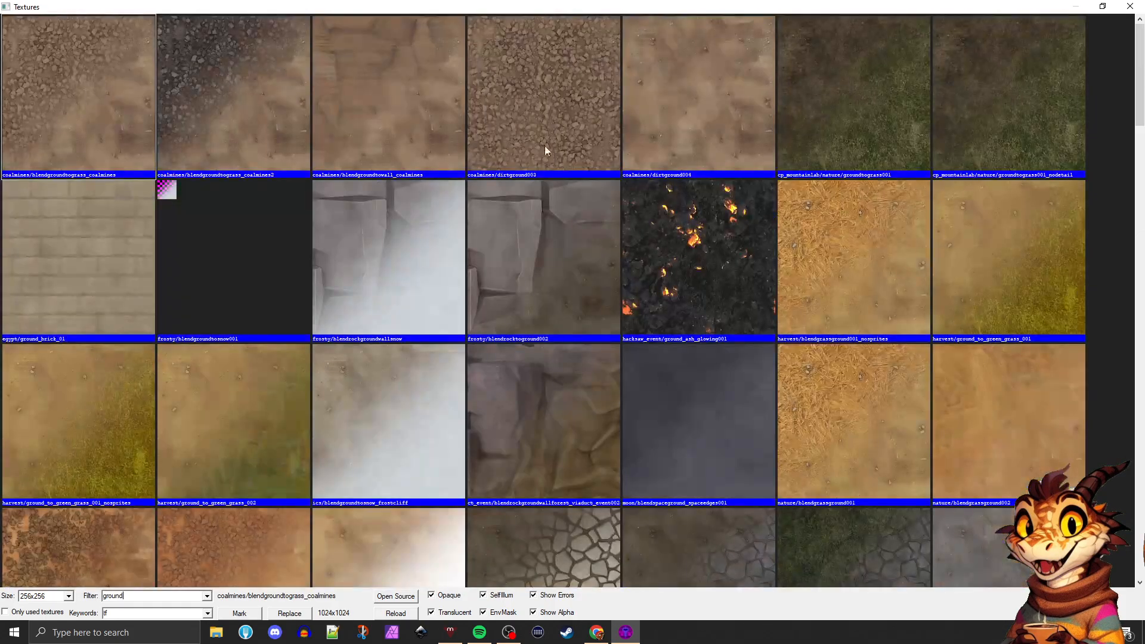
{"action": "left_click", "coordinate": [653, 107]}
{"action": "double_click", "coordinate": [660, 118]}
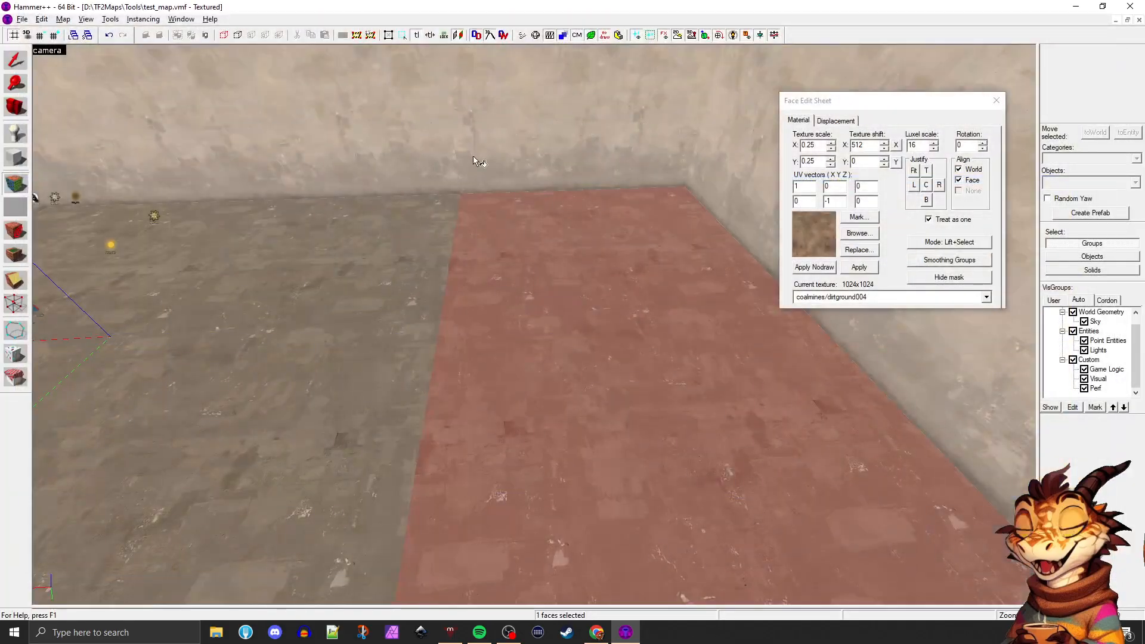
{"action": "left_click", "coordinate": [858, 267]}
{"action": "left_click", "coordinate": [359, 293]}
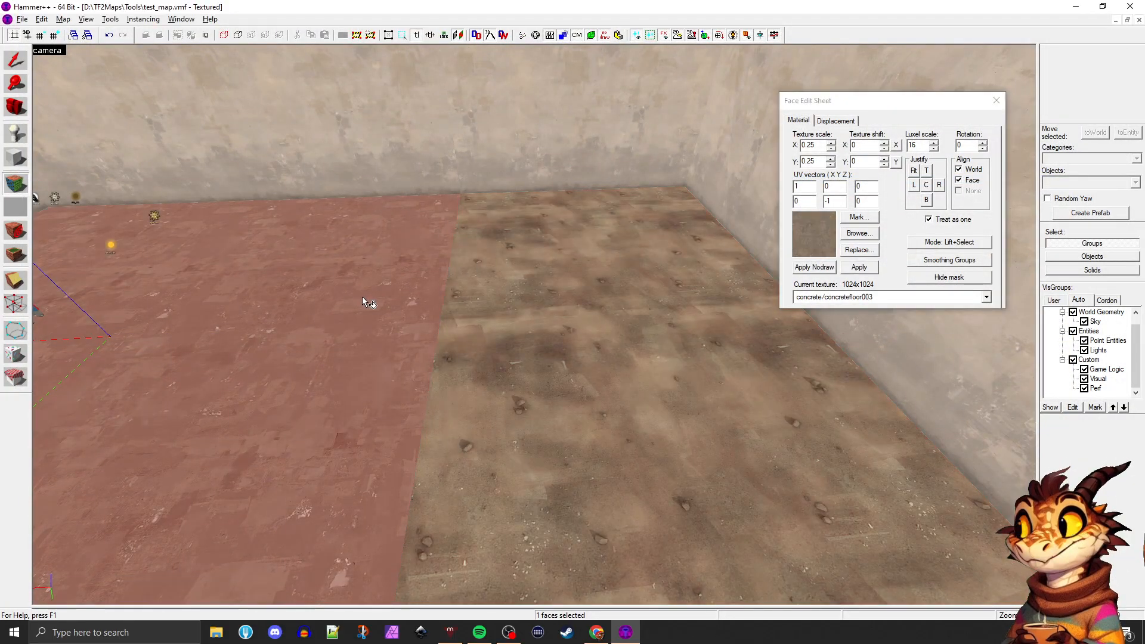
{"action": "key", "text": "z"}
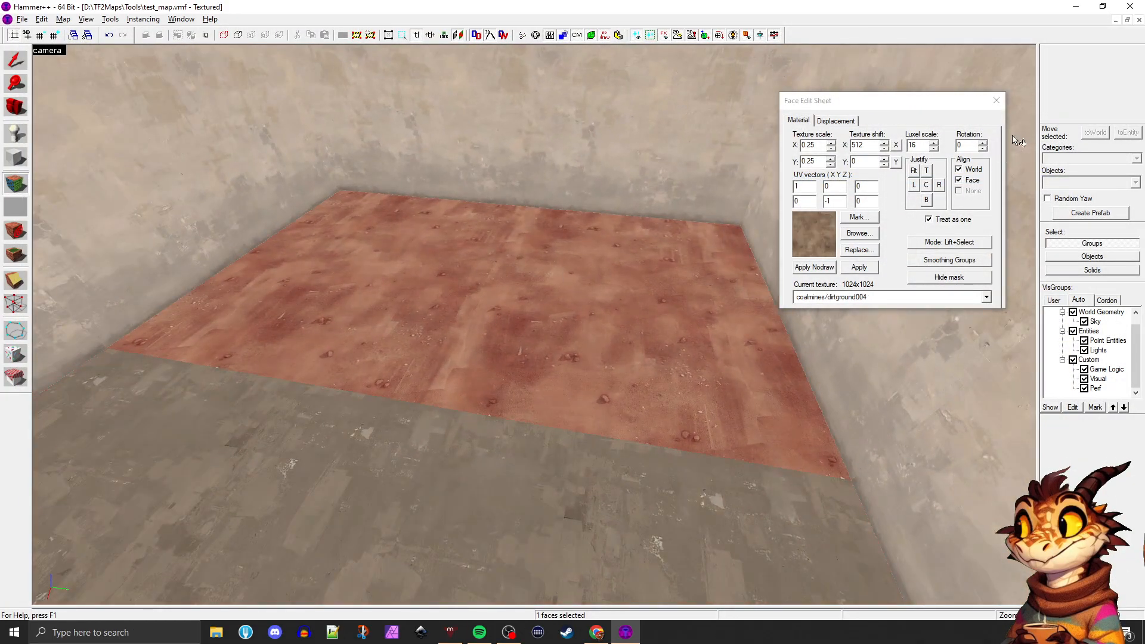
{"action": "left_click", "coordinate": [997, 101]}
Select the three concrete wall faces surrounding the dirt floor section for texture editing
{"action": "left_click", "coordinate": [603, 240]}
{"action": "key", "text": "shift+a"}
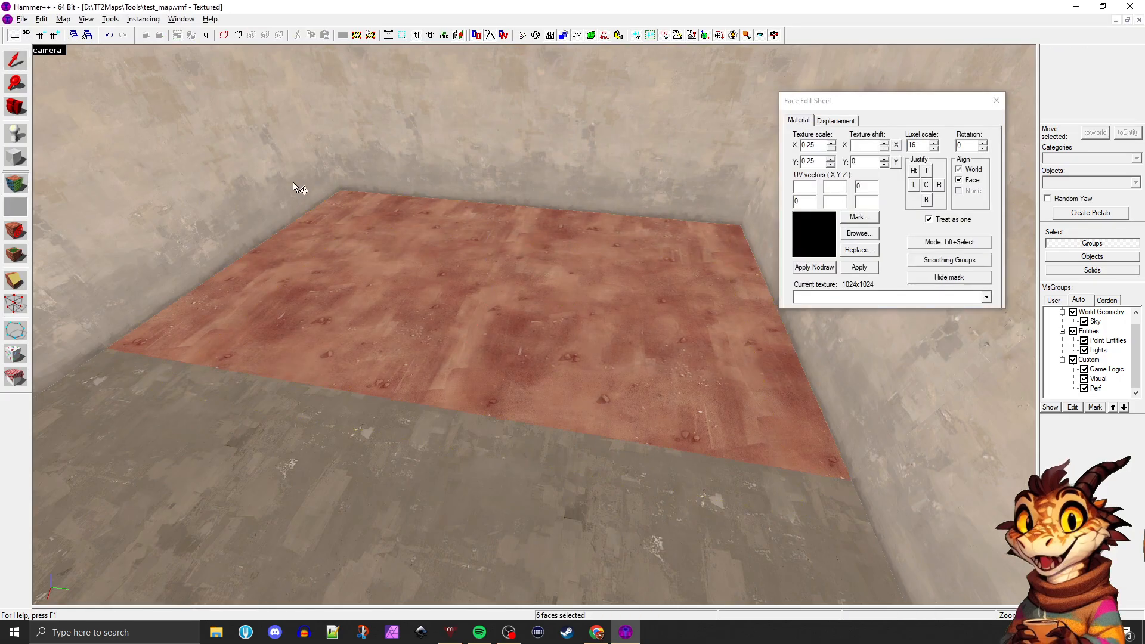
{"action": "left_click", "coordinate": [293, 183]}
{"action": "left_click", "coordinate": [419, 157], "text": "ctrl"}
{"action": "key", "text": "z"}
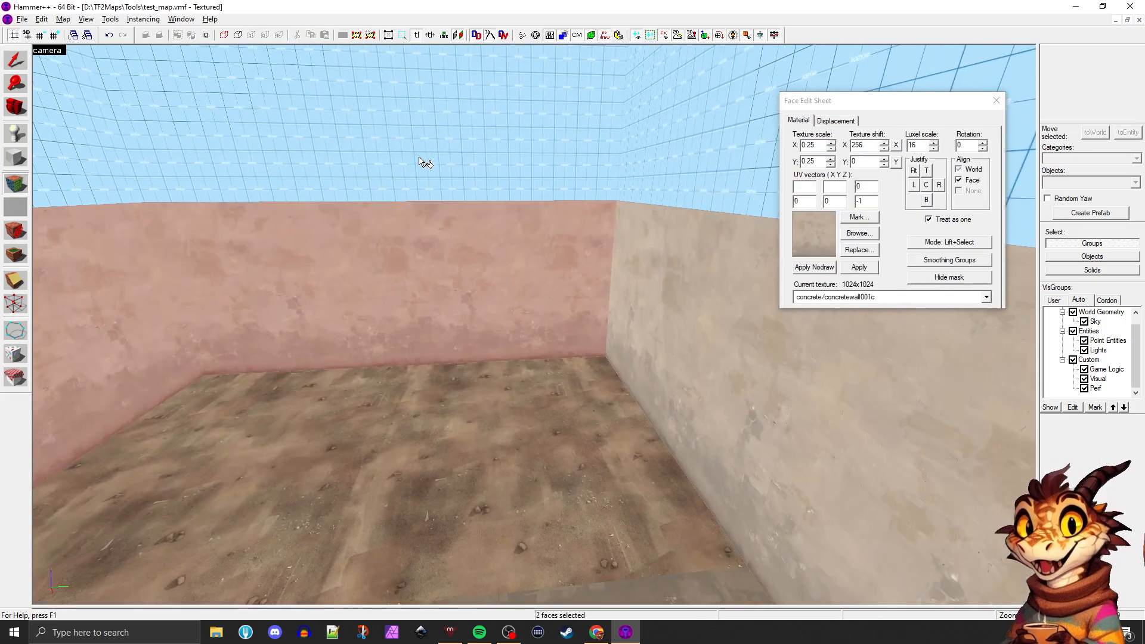
{"action": "left_click", "coordinate": [671, 271], "text": "ctrl"}
{"action": "key", "text": "z"}
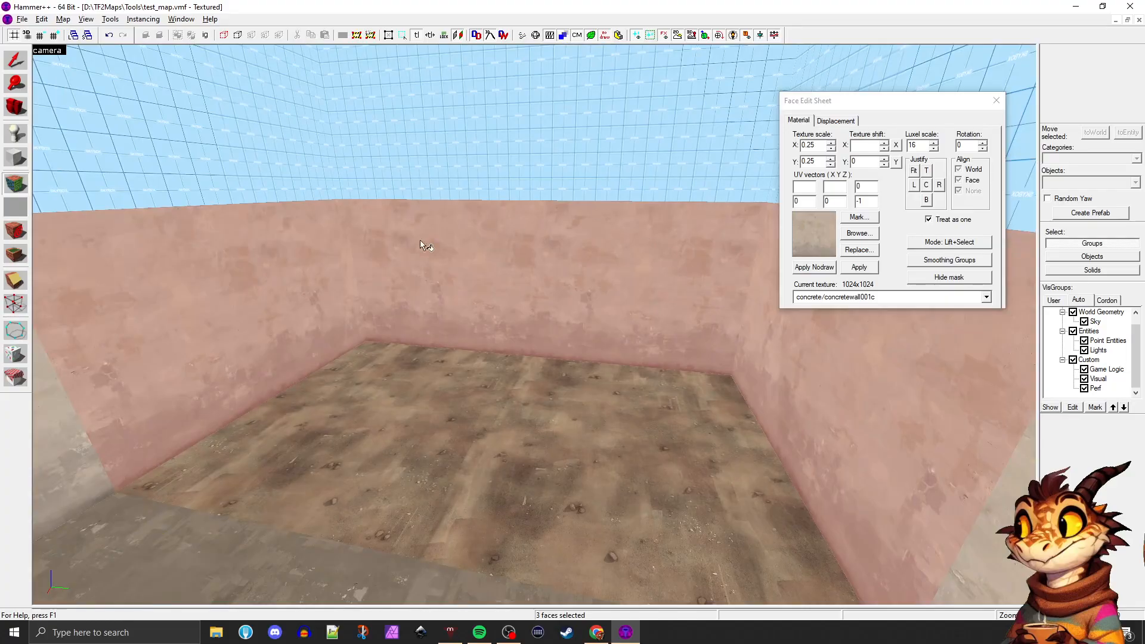
Open the texture browser for the three selected wall faces and filter the textures by "nature"
{"action": "left_click", "coordinate": [857, 234]}
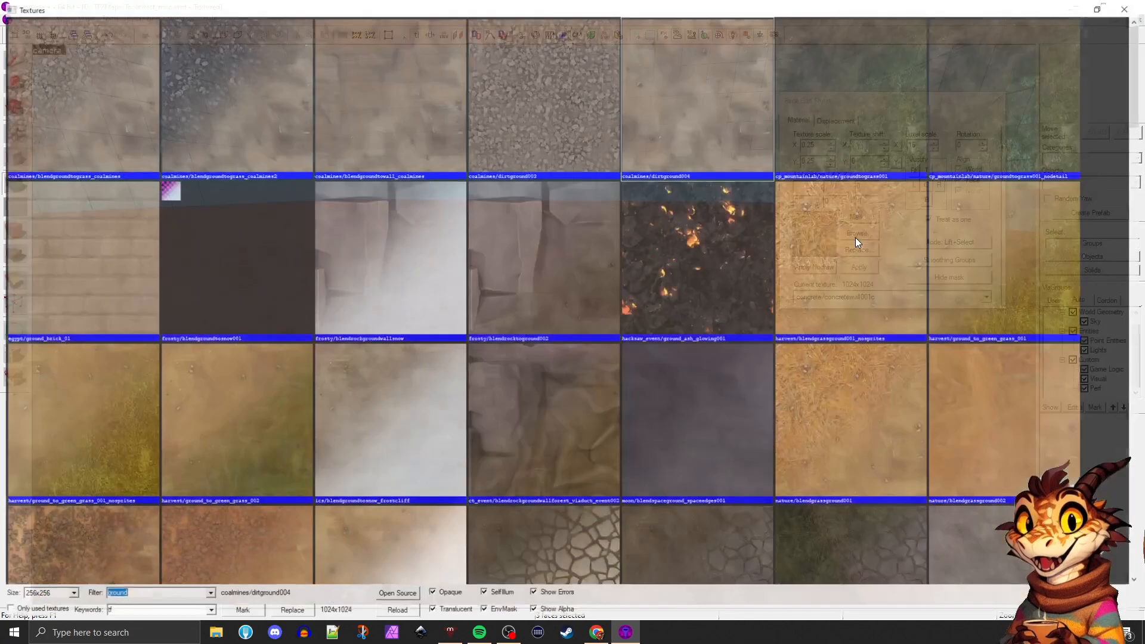
{"action": "scroll", "coordinate": [670, 237], "scroll_direction": "down", "scroll_amount": 5}
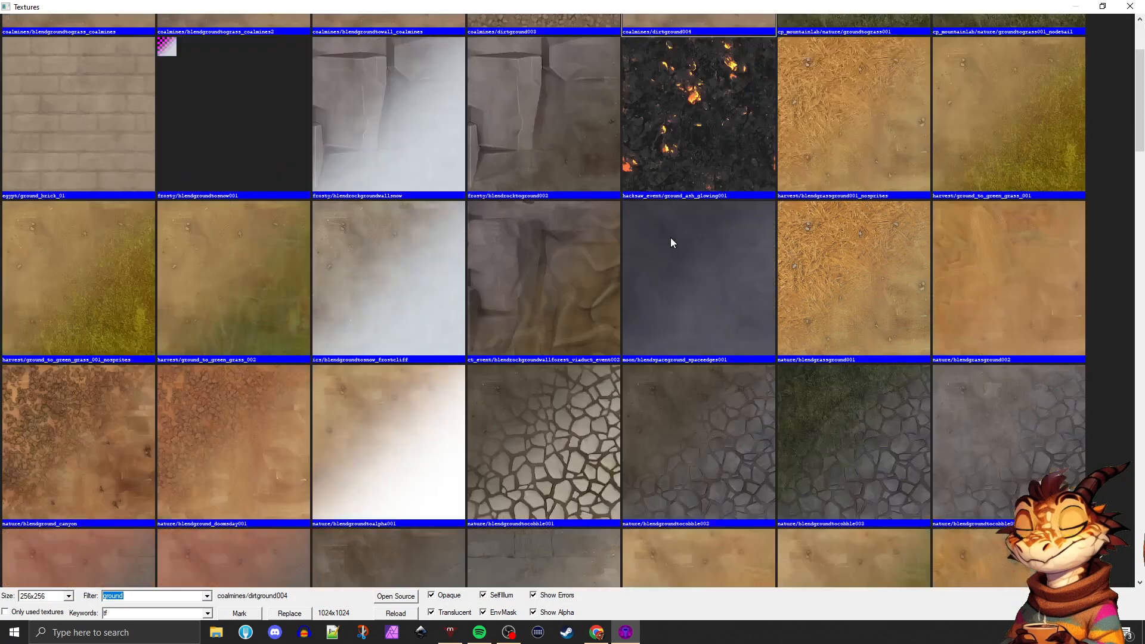
{"action": "type", "text": "cliff"}
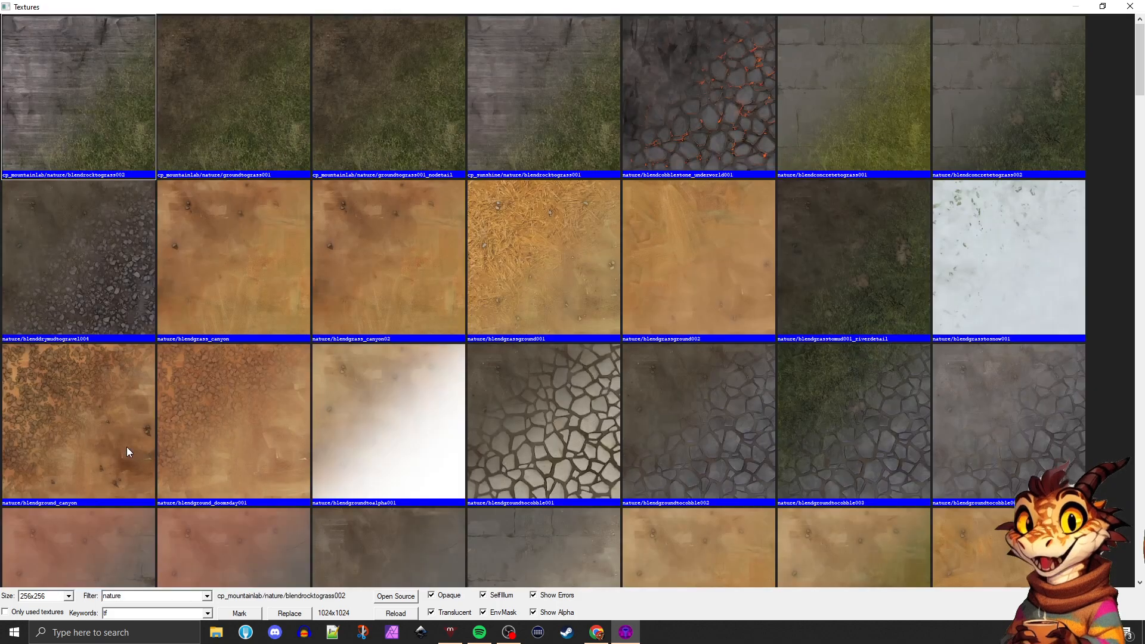
Look through the nature textures for a rock or cliff material that suits the walls around the dirt floor
{"action": "scroll", "coordinate": [322, 412], "scroll_direction": "down", "scroll_amount": 4}
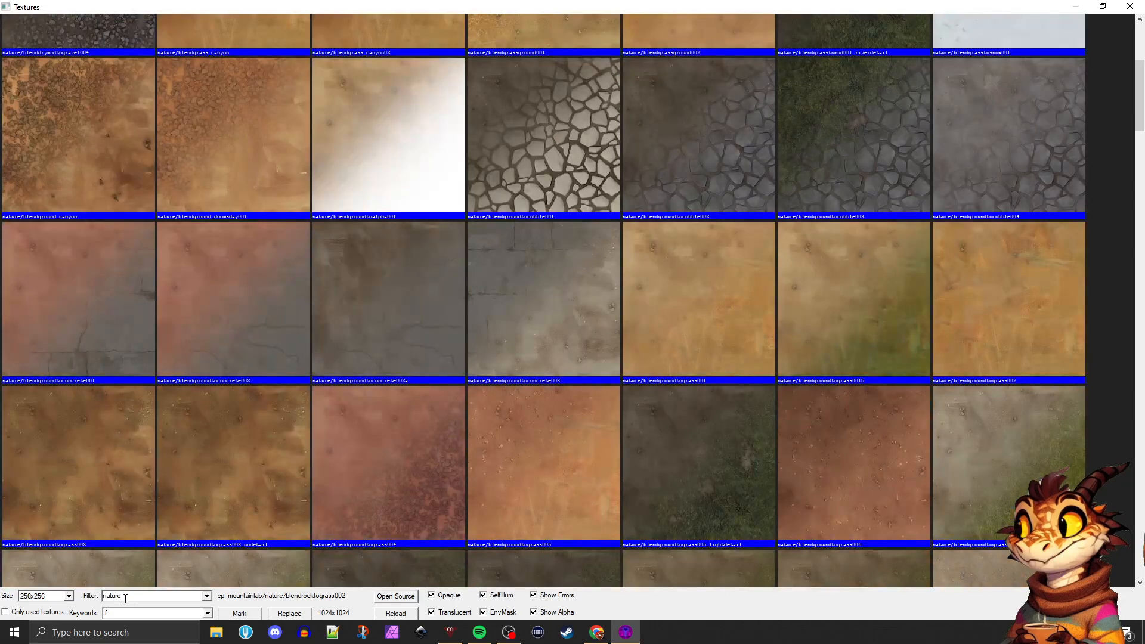
{"action": "scroll", "coordinate": [468, 418], "scroll_direction": "down", "scroll_amount": 6}
{"action": "scroll", "coordinate": [464, 429], "scroll_direction": "up", "scroll_amount": 10}
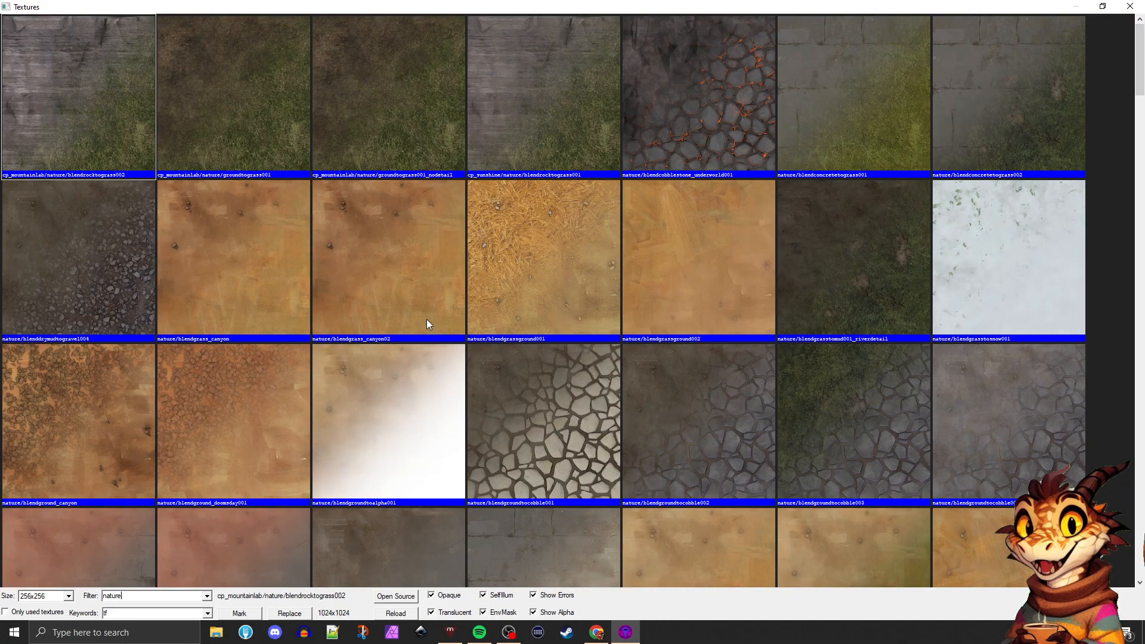
{"action": "scroll", "coordinate": [427, 324], "scroll_direction": "down", "scroll_amount": 4}
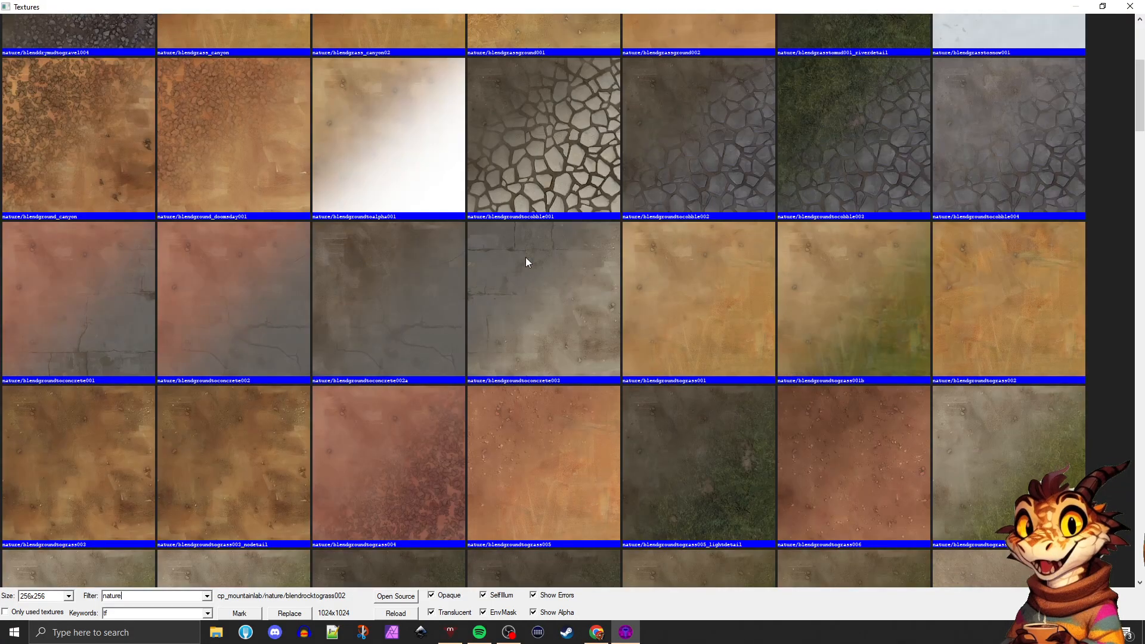
{"action": "scroll", "coordinate": [481, 442], "scroll_direction": "down", "scroll_amount": 18}
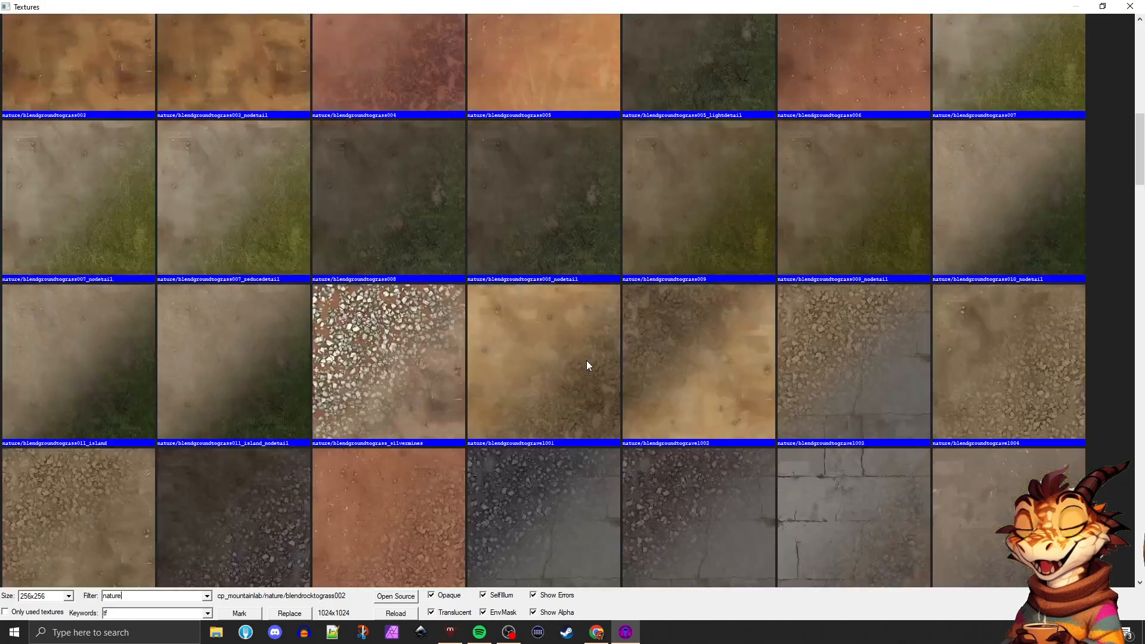
{"action": "scroll", "coordinate": [620, 359], "scroll_direction": "down", "scroll_amount": 4}
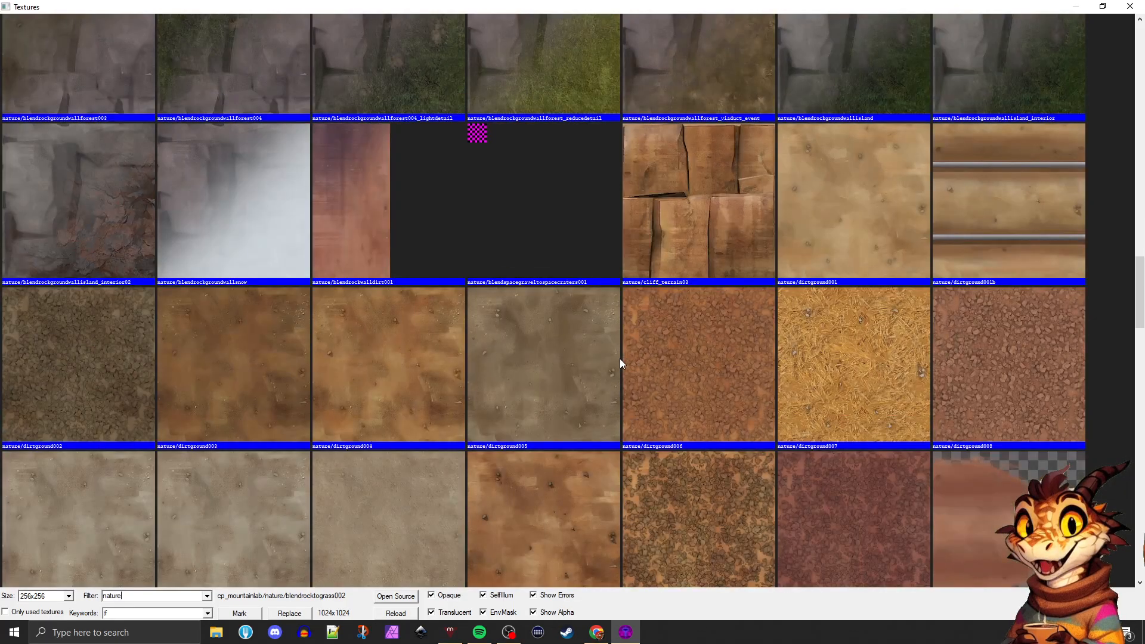
{"action": "scroll", "coordinate": [626, 367], "scroll_direction": "up", "scroll_amount": 2}
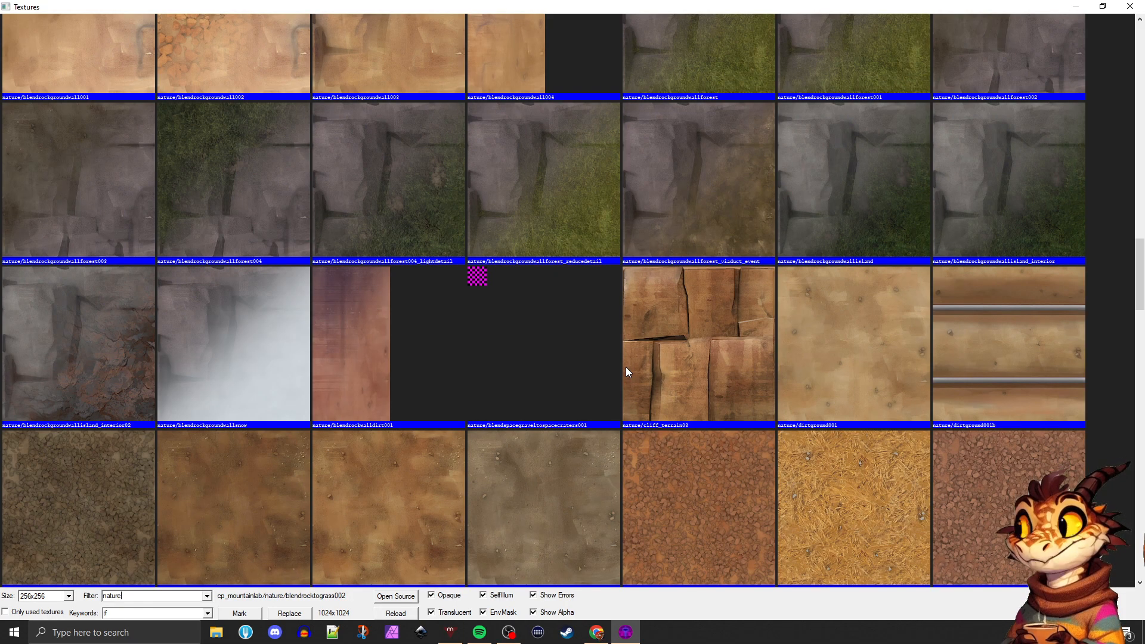
{"action": "scroll", "coordinate": [548, 343], "scroll_direction": "up", "scroll_amount": 3}
{"action": "scroll", "coordinate": [469, 337], "scroll_direction": "up", "scroll_amount": 3}
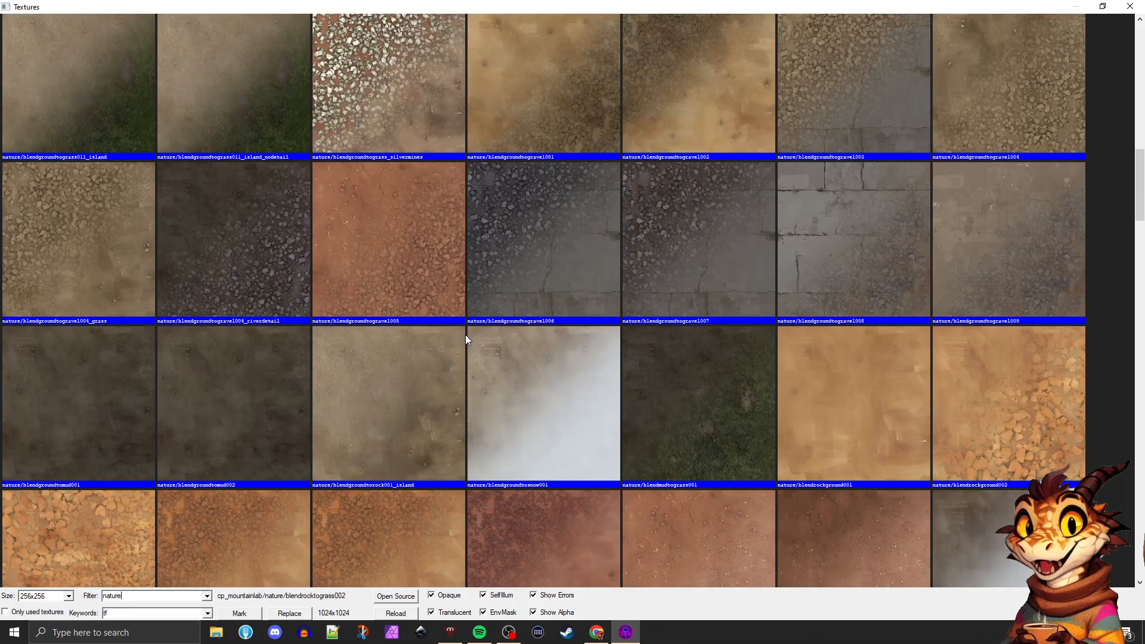
{"action": "scroll", "coordinate": [417, 292], "scroll_direction": "up", "scroll_amount": 3}
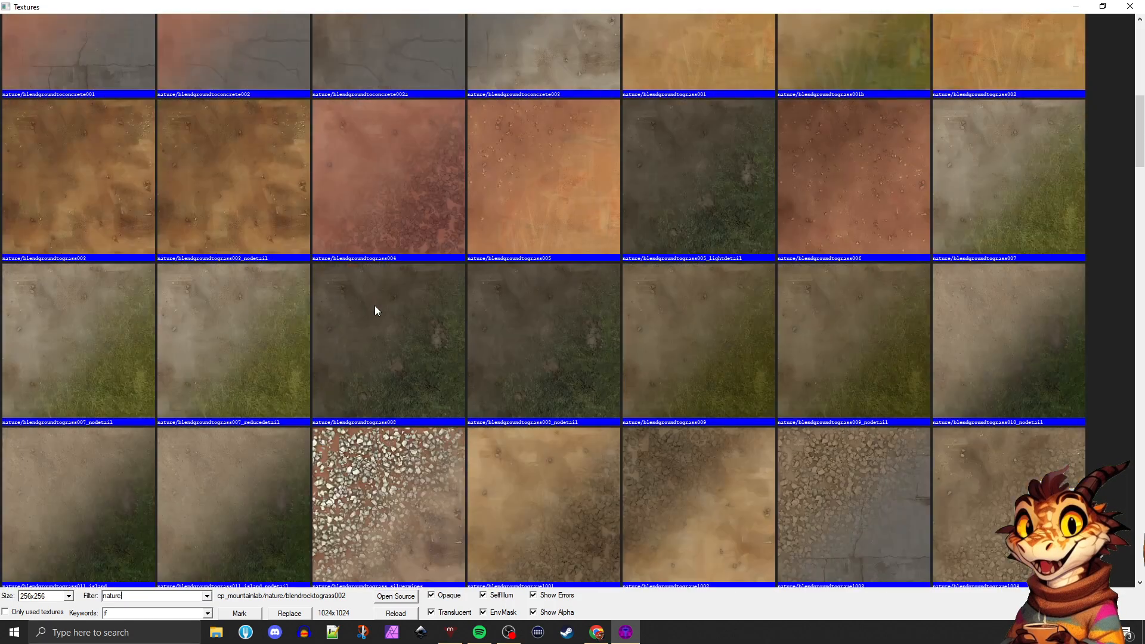
{"action": "scroll", "coordinate": [417, 239], "scroll_direction": "up", "scroll_amount": 2}
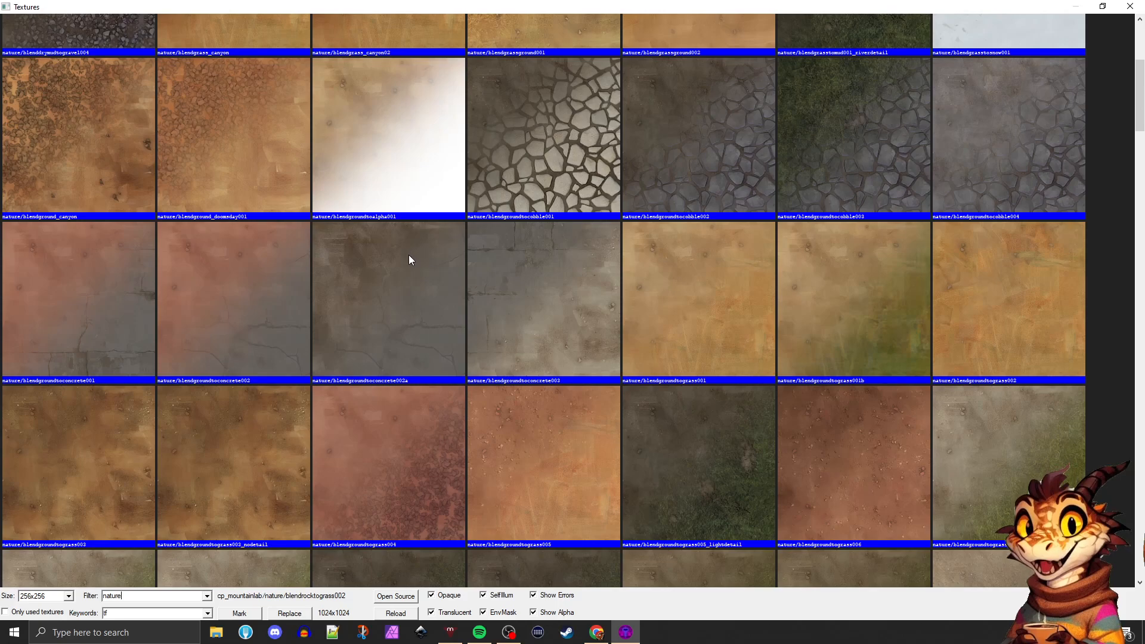
{"action": "scroll", "coordinate": [408, 262], "scroll_direction": "up", "scroll_amount": 2}
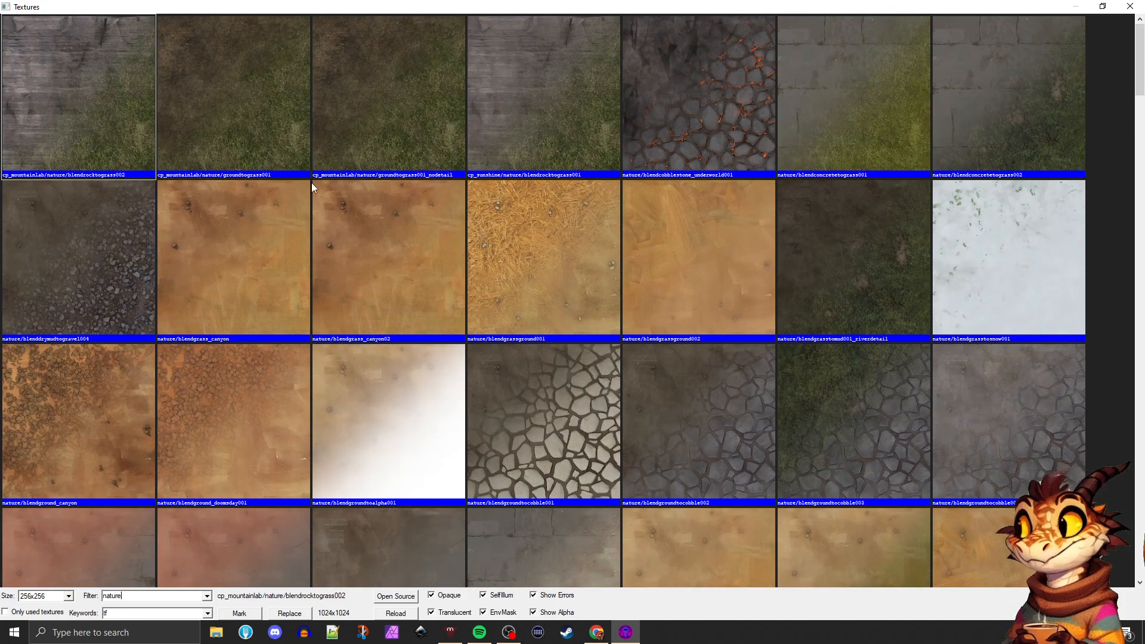
{"action": "scroll", "coordinate": [581, 237], "scroll_direction": "down", "scroll_amount": 3}
{"action": "scroll", "coordinate": [581, 237], "scroll_direction": "down", "scroll_amount": 8}
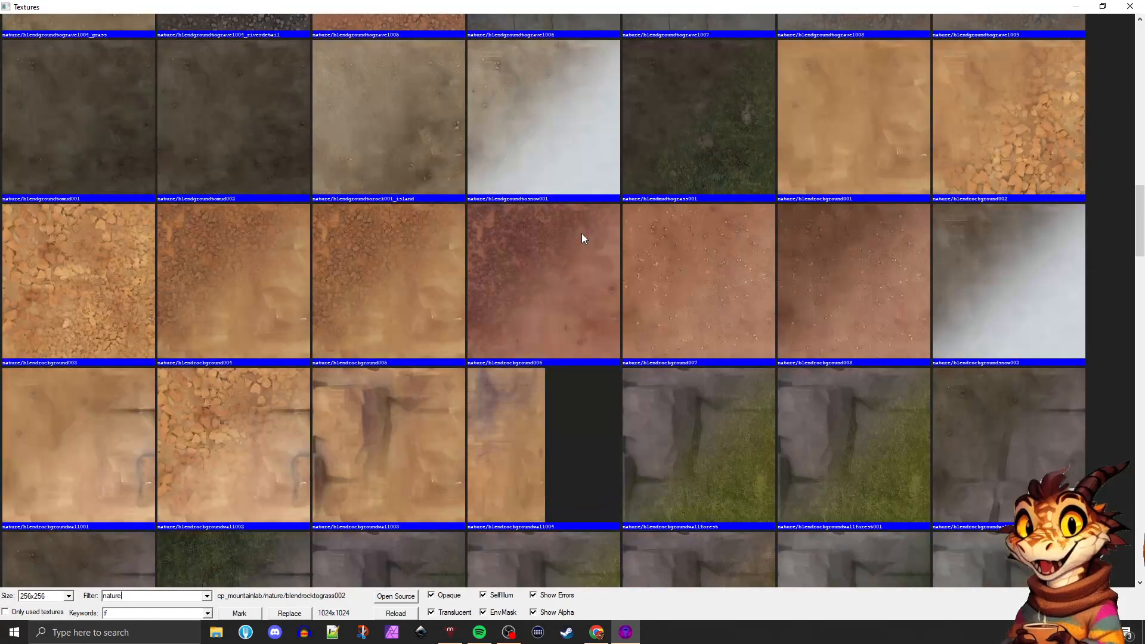
{"action": "scroll", "coordinate": [582, 234], "scroll_direction": "down", "scroll_amount": 3}
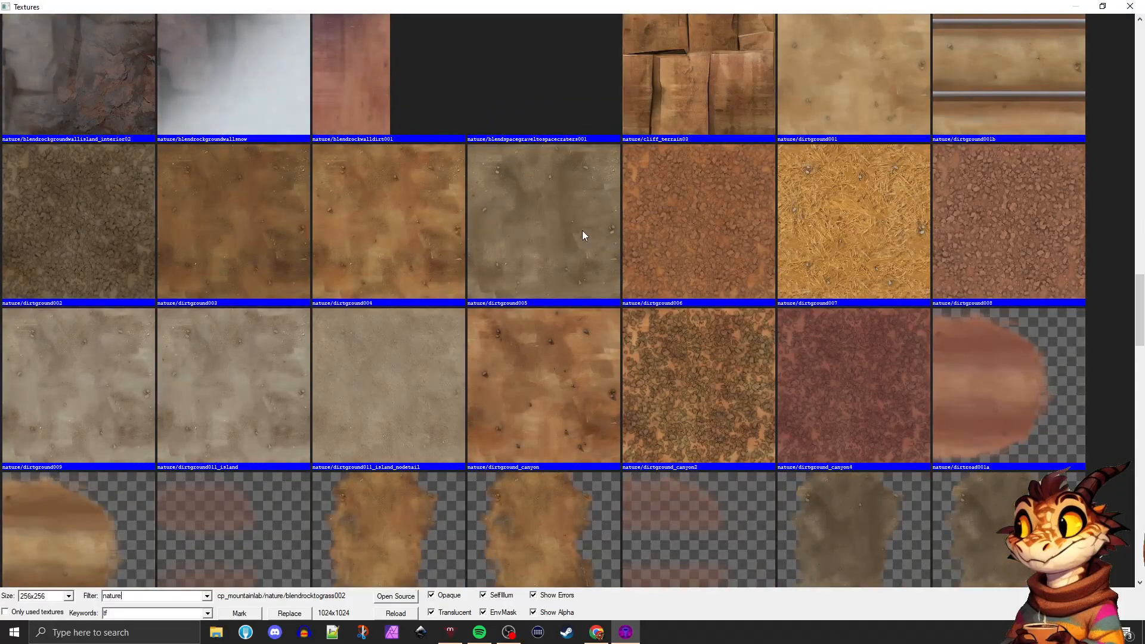
{"action": "scroll", "coordinate": [502, 215], "scroll_direction": "down", "scroll_amount": 5}
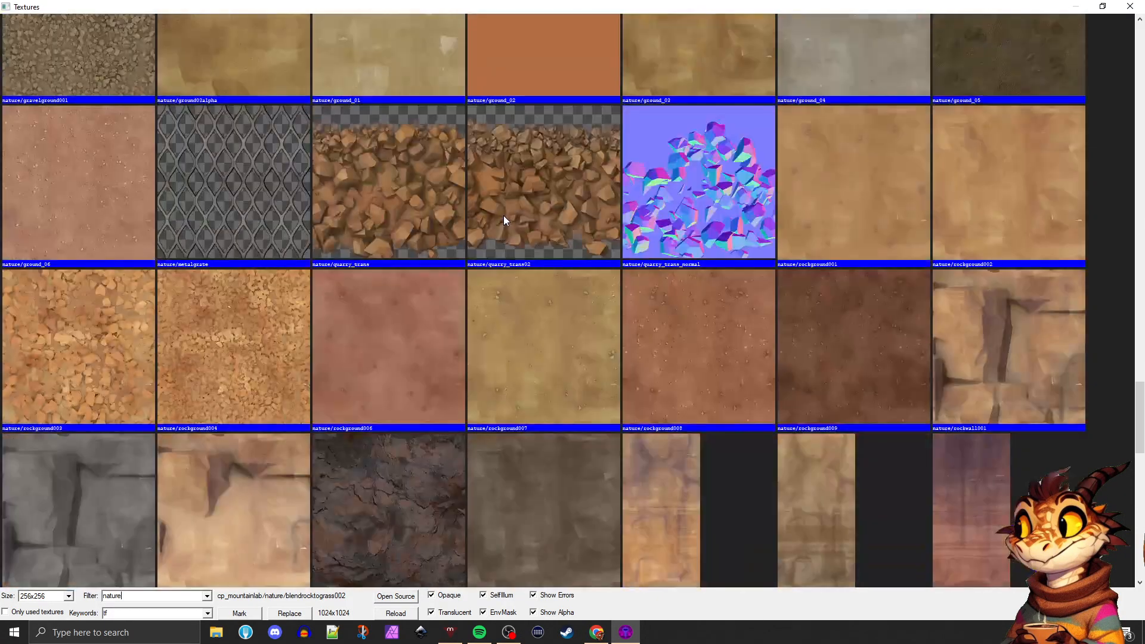
Apply the nature/rockwall001 texture to the three selected wall faces and close the Face Edit Sheet
{"action": "left_click", "coordinate": [981, 340]}
{"action": "double_click", "coordinate": [981, 337]}
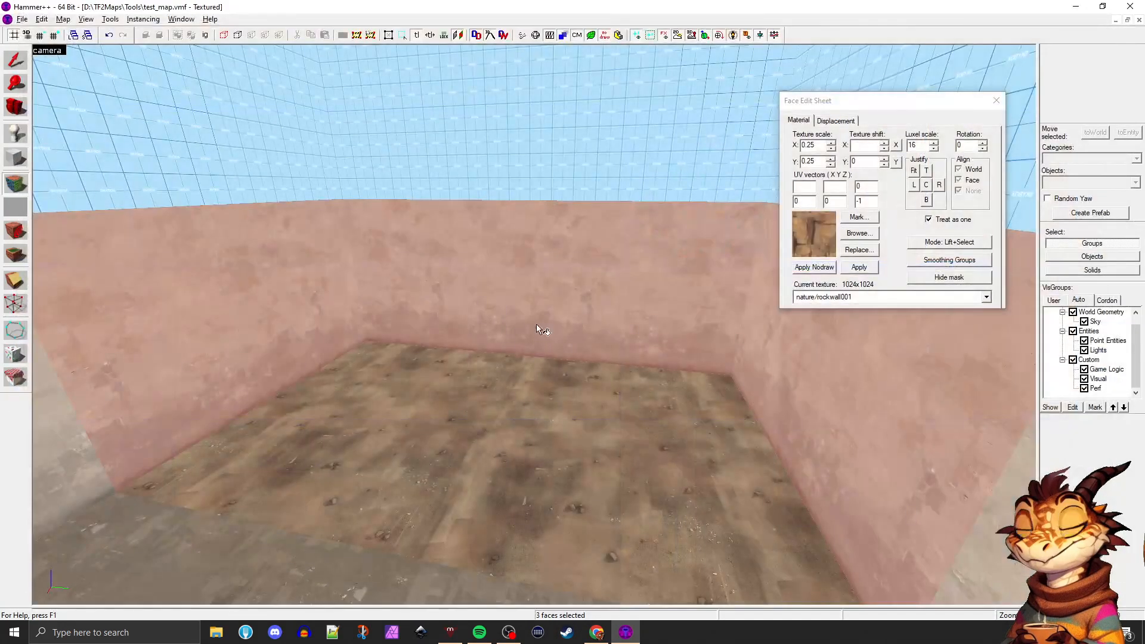
{"action": "left_click", "coordinate": [854, 266]}
{"action": "left_click", "coordinate": [519, 432]}
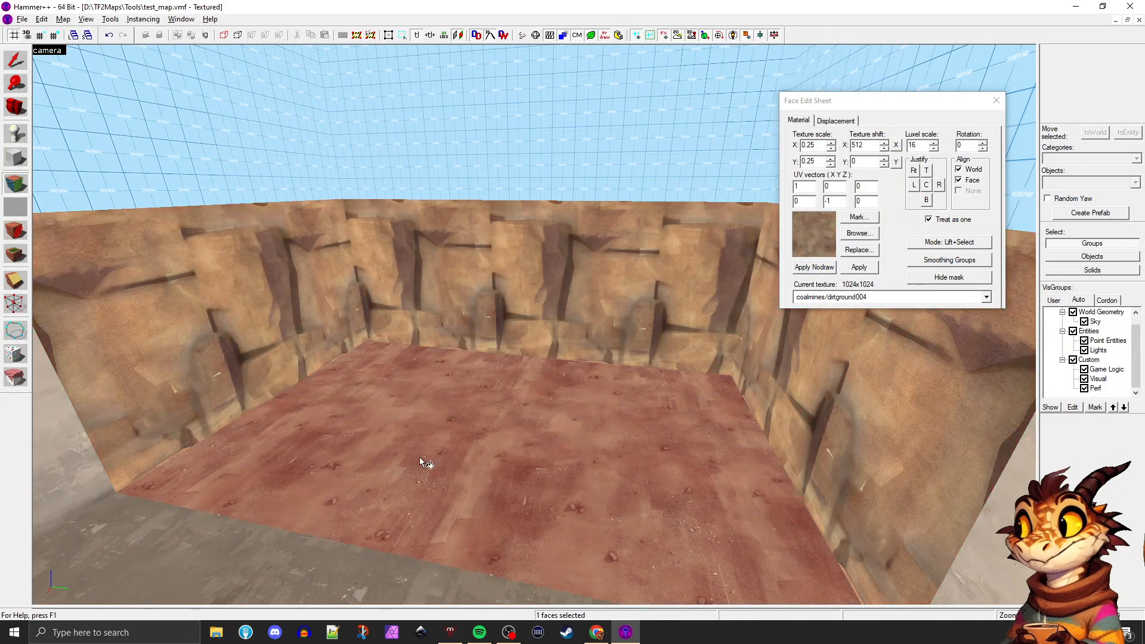
{"action": "key", "text": "Left"}
{"action": "key", "text": "w"}
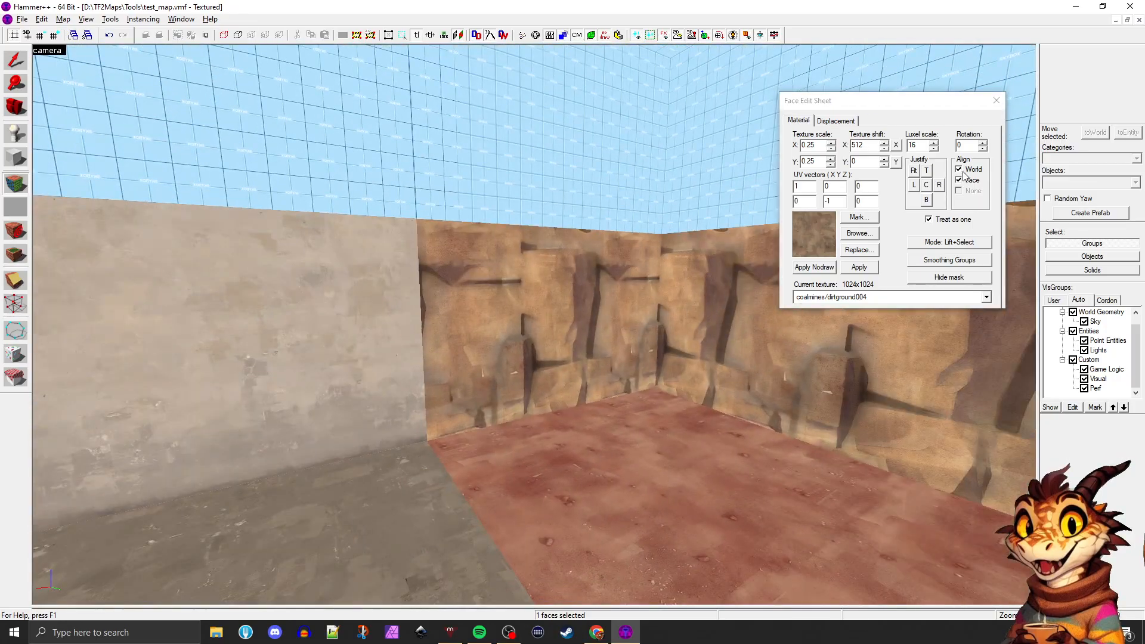
{"action": "left_click", "coordinate": [996, 100]}
Select the info_player_teamspawn entity standing on the concrete floor section
{"action": "key", "text": "w"}
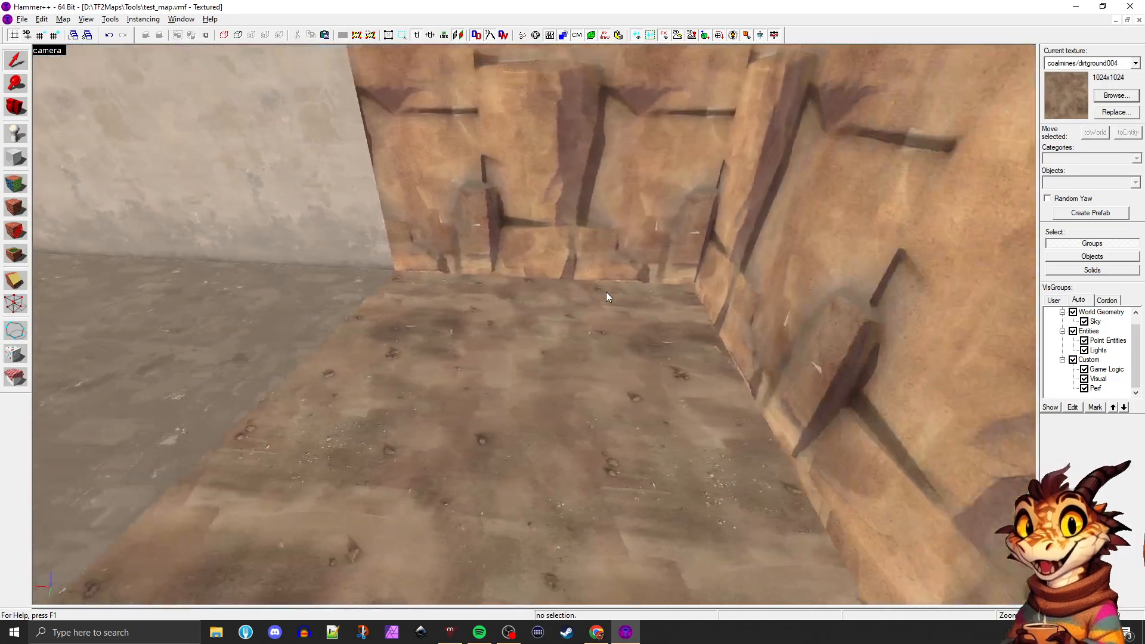
{"action": "key", "text": "s"}
{"action": "key", "text": "a"}
{"action": "key", "text": "w"}
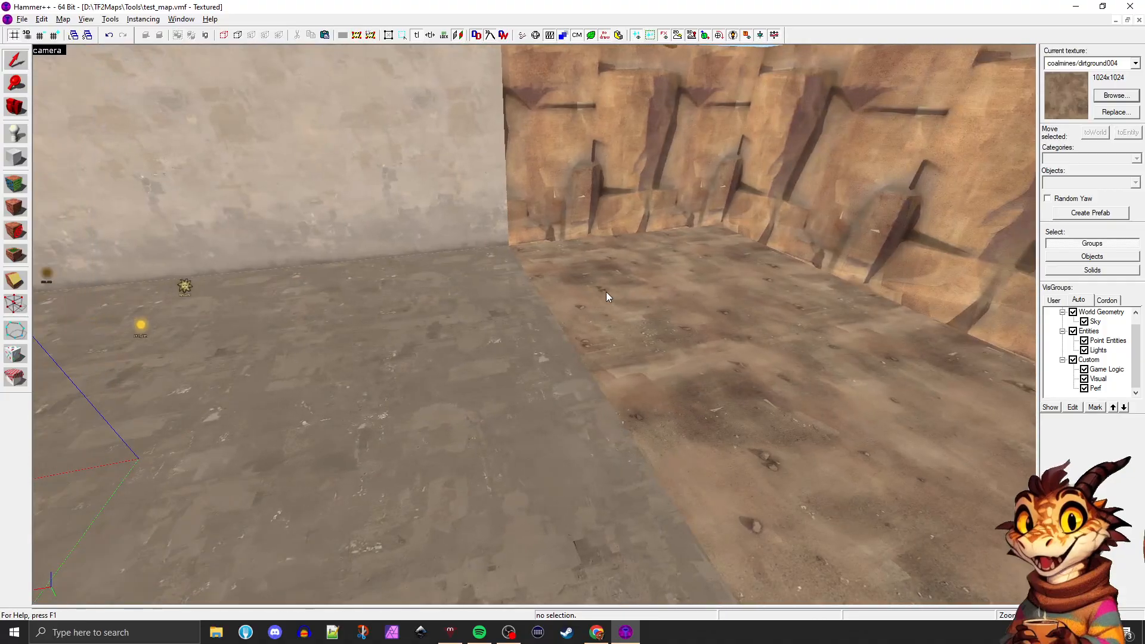
{"action": "key", "text": "s"}
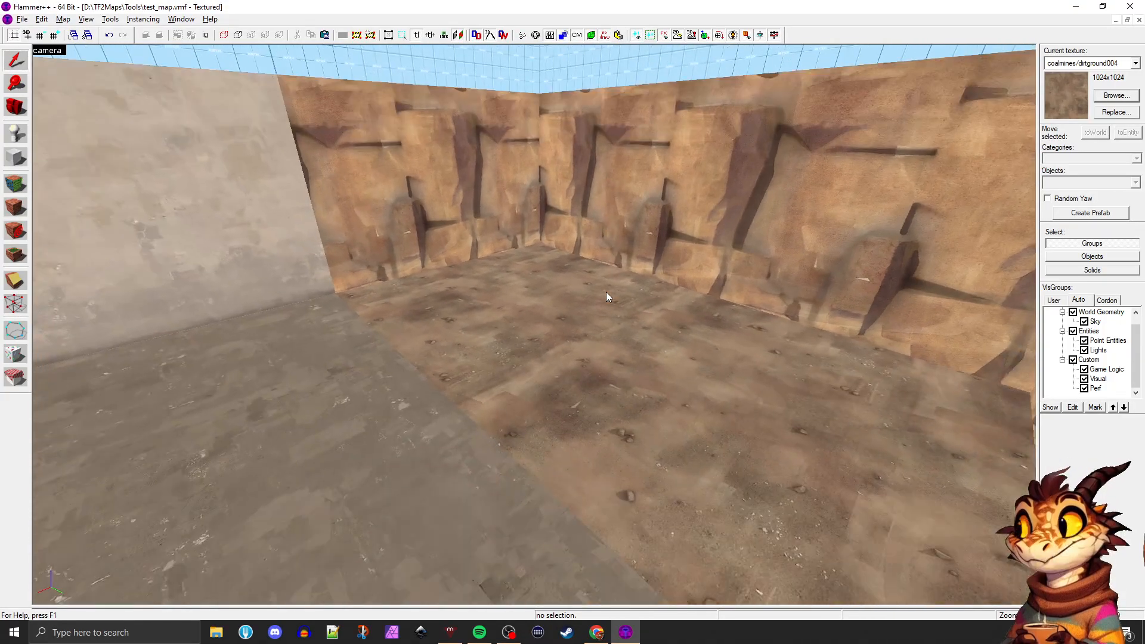
{"action": "key", "text": "s"}
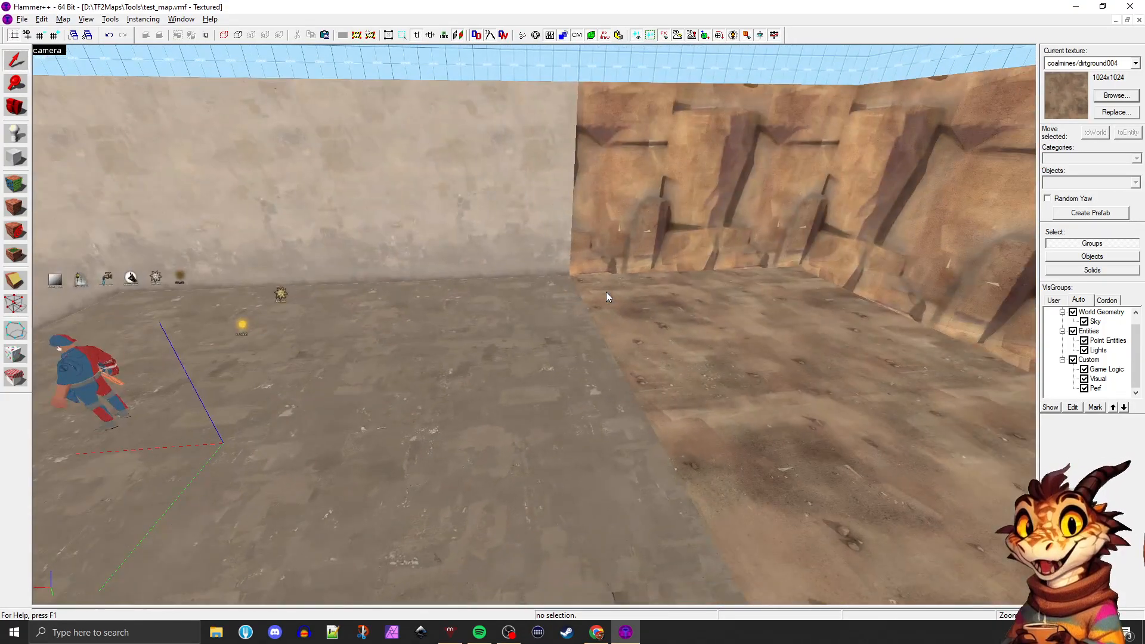
{"action": "left_click", "coordinate": [89, 366]}
{"action": "key", "text": "s"}
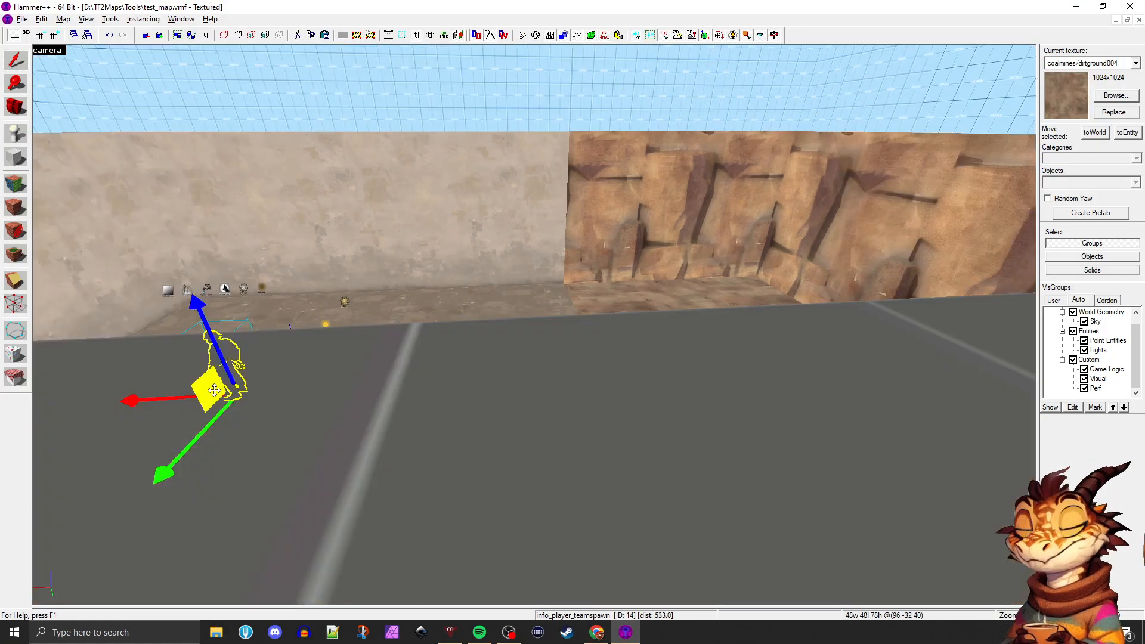
{"action": "key", "text": "shift+e"}
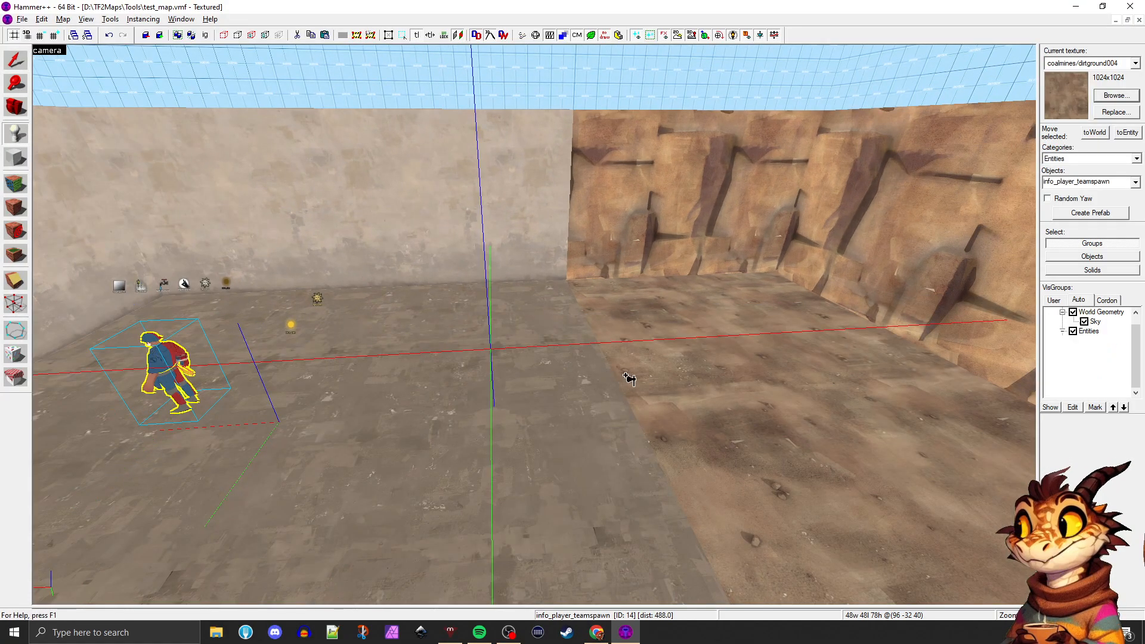
{"action": "left_click", "coordinate": [629, 378]}
{"action": "key", "text": "ctrl+z"}
{"action": "key", "text": "shift+s"}
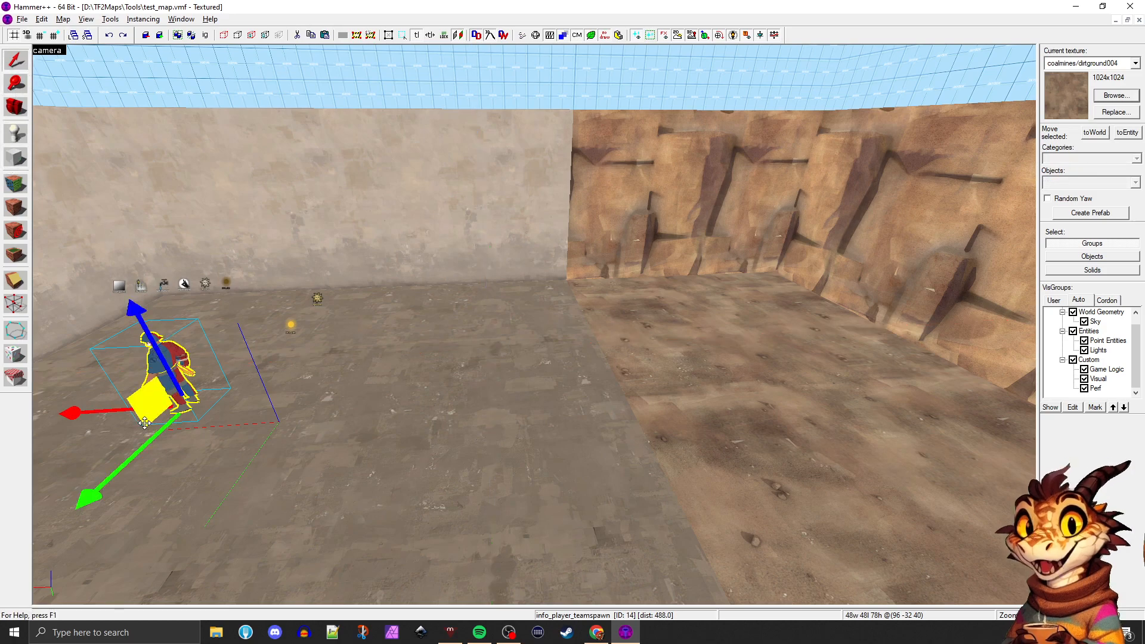
Place a copy of the selected info_player_teamspawn entity on the dirt floor section between the rock walls
{"action": "mouse_move", "coordinate": [137, 425]}
{"action": "left_mouse_down"}
{"action": "mouse_move", "coordinate": [316, 427]}
{"action": "mouse_move", "coordinate": [580, 400]}
{"action": "mouse_move", "coordinate": [716, 364]}
{"action": "left_mouse_up"}
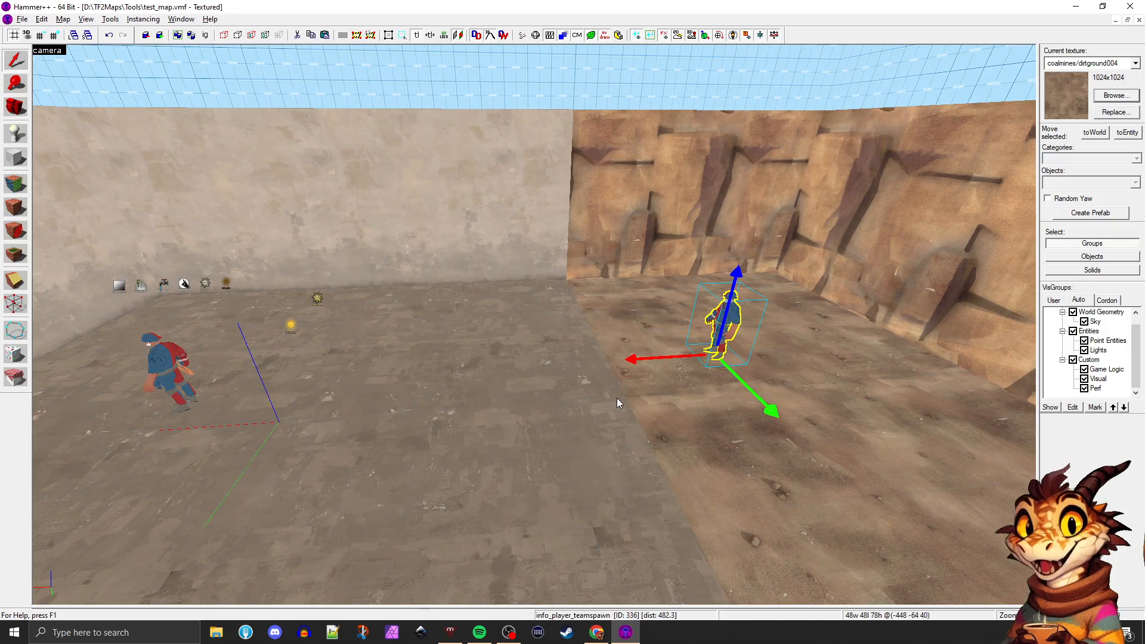
{"action": "key", "text": "z"}
{"action": "key", "text": "d"}
{"action": "key", "text": "z"}
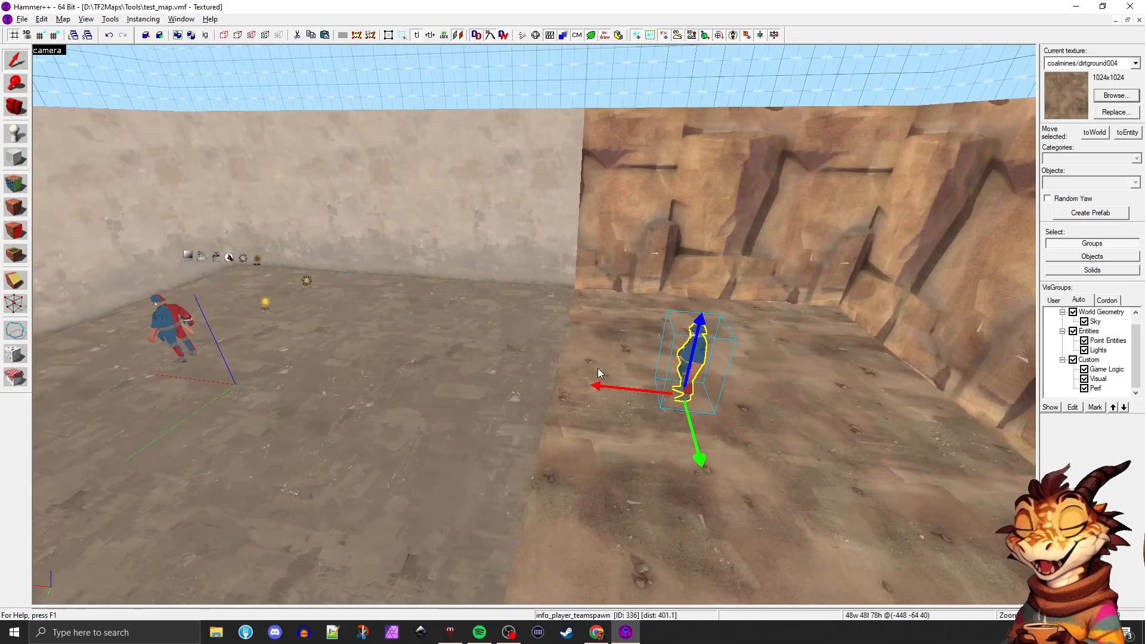
{"action": "key", "text": "z"}
{"action": "key", "text": "a"}
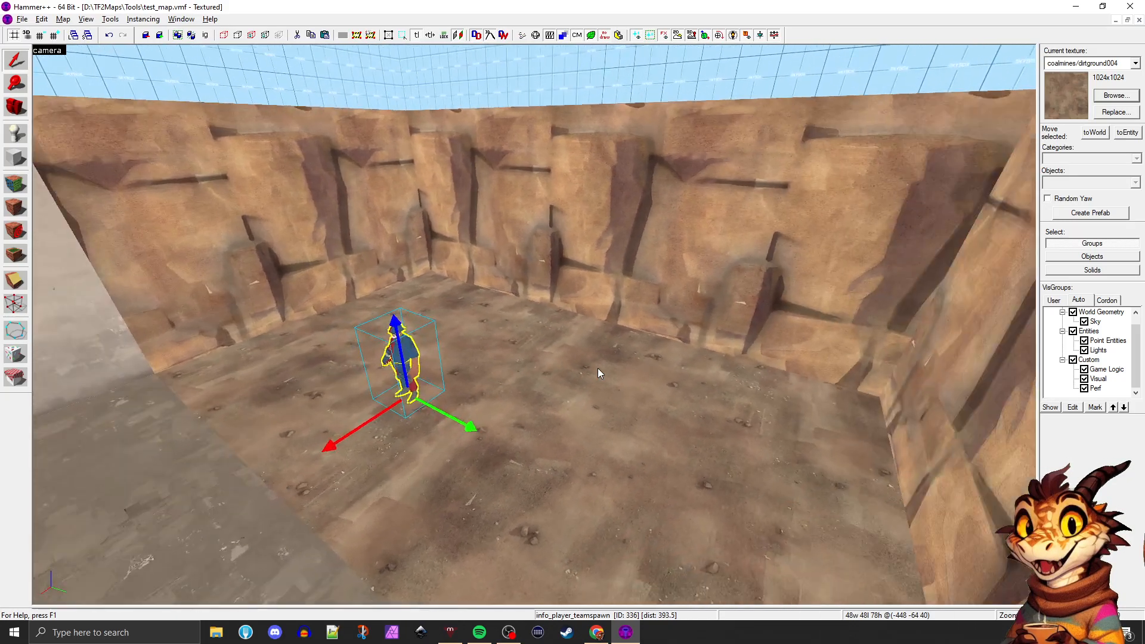
{"action": "key", "text": "w"}
{"action": "key", "text": "d"}
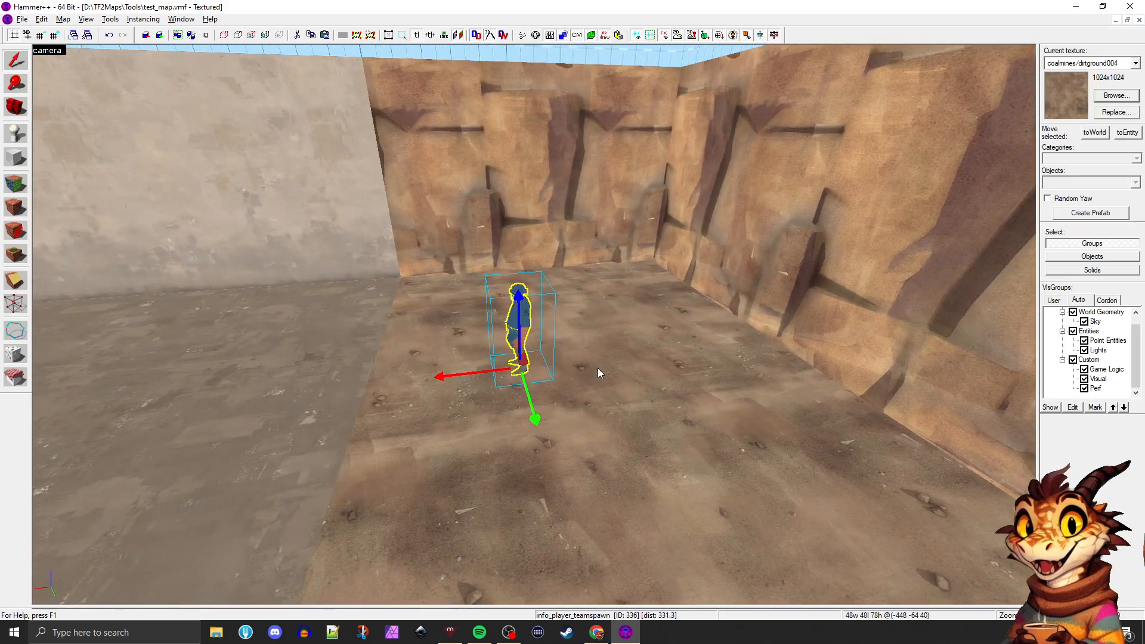
Change the copied entity's class to prop_static in its object properties and apply the change
{"action": "key", "text": "alt+Return"}
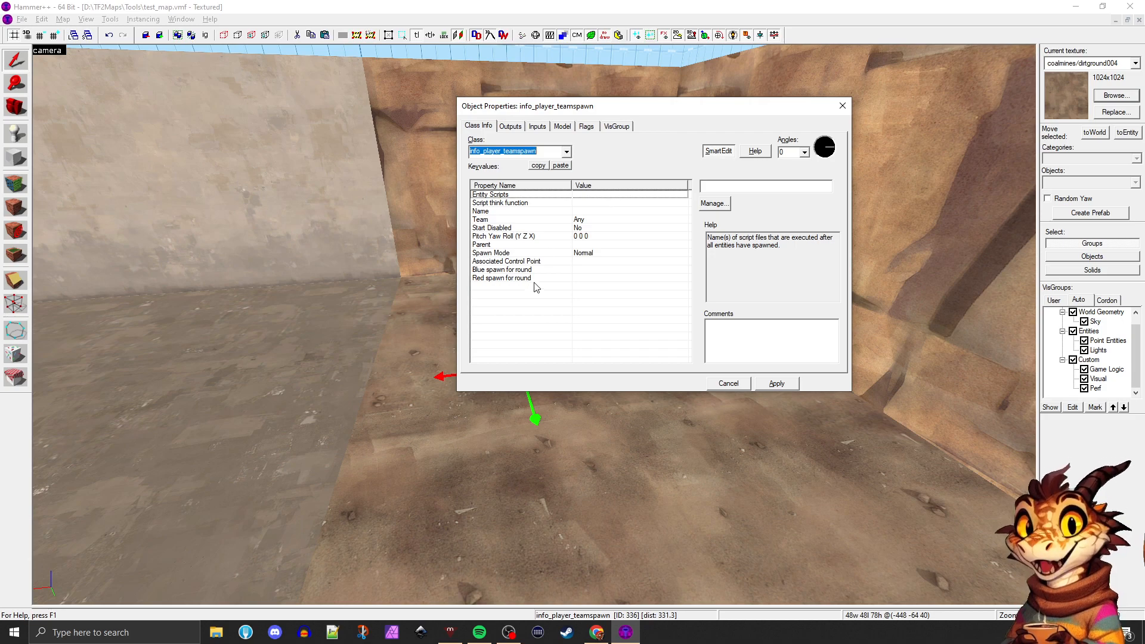
{"action": "left_click", "coordinate": [434, 308]}
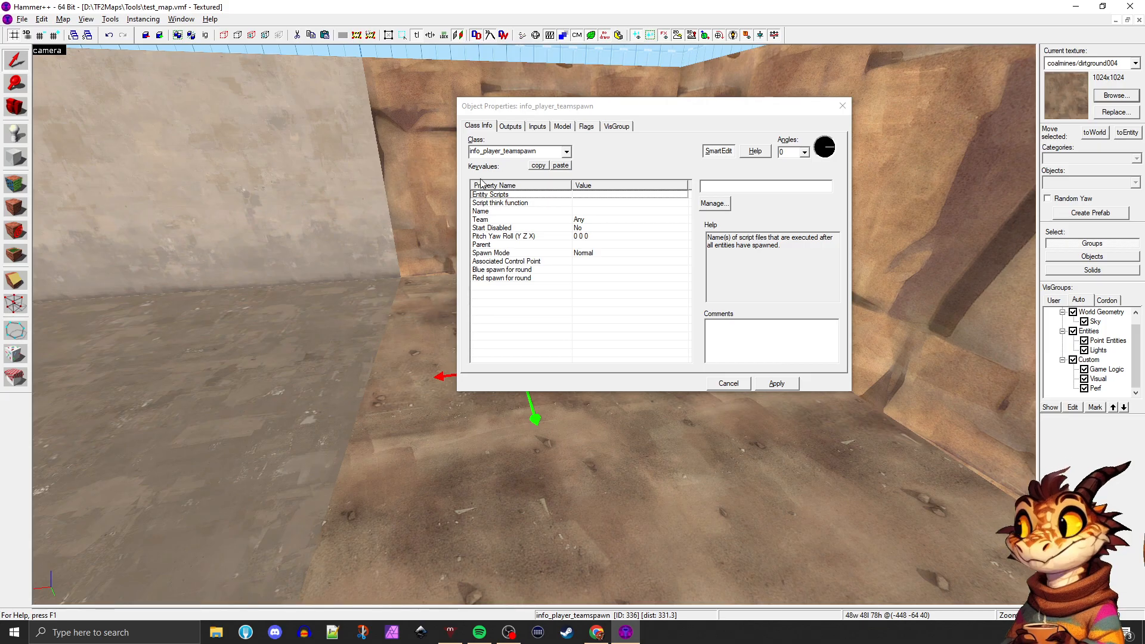
{"action": "left_click", "coordinate": [565, 151]}
{"action": "type", "text": "prop"}
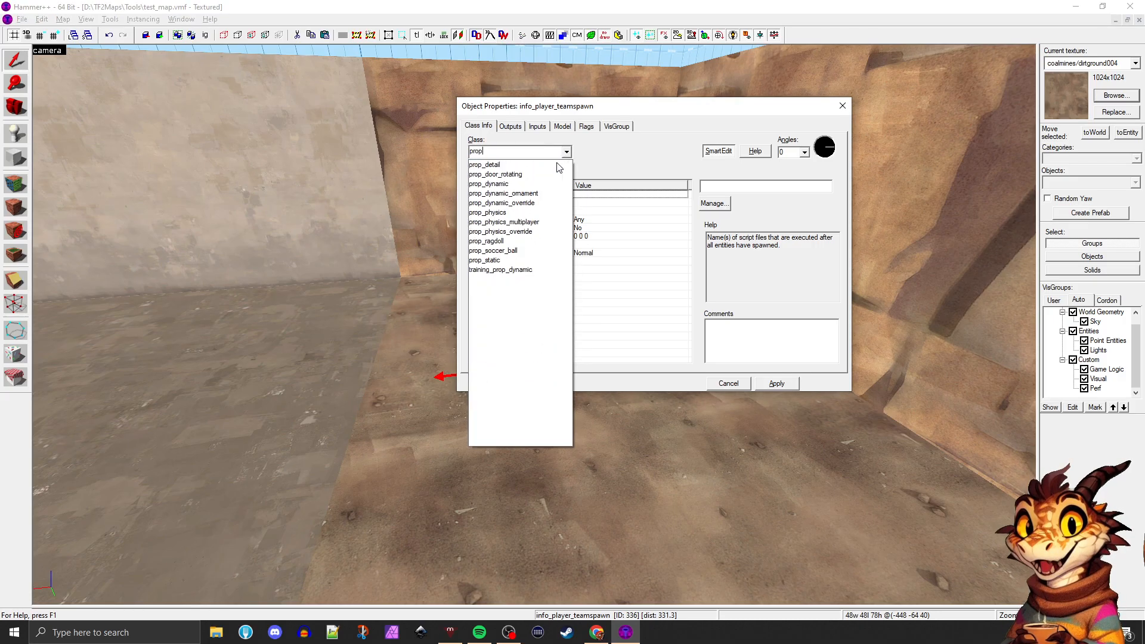
{"action": "left_click", "coordinate": [504, 260]}
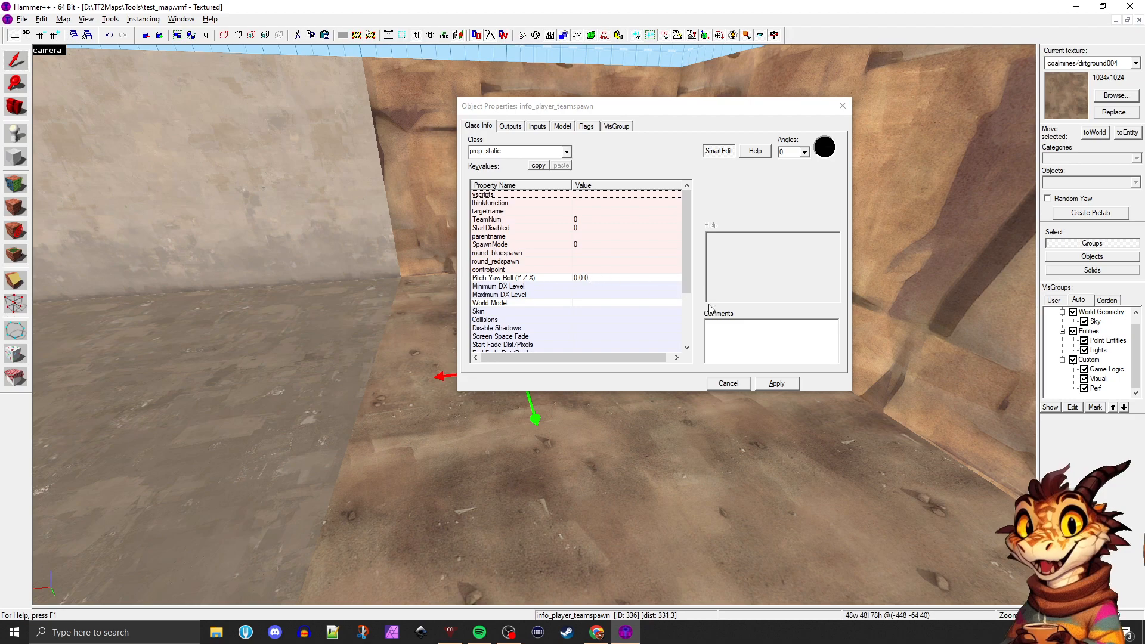
{"action": "left_click", "coordinate": [776, 383]}
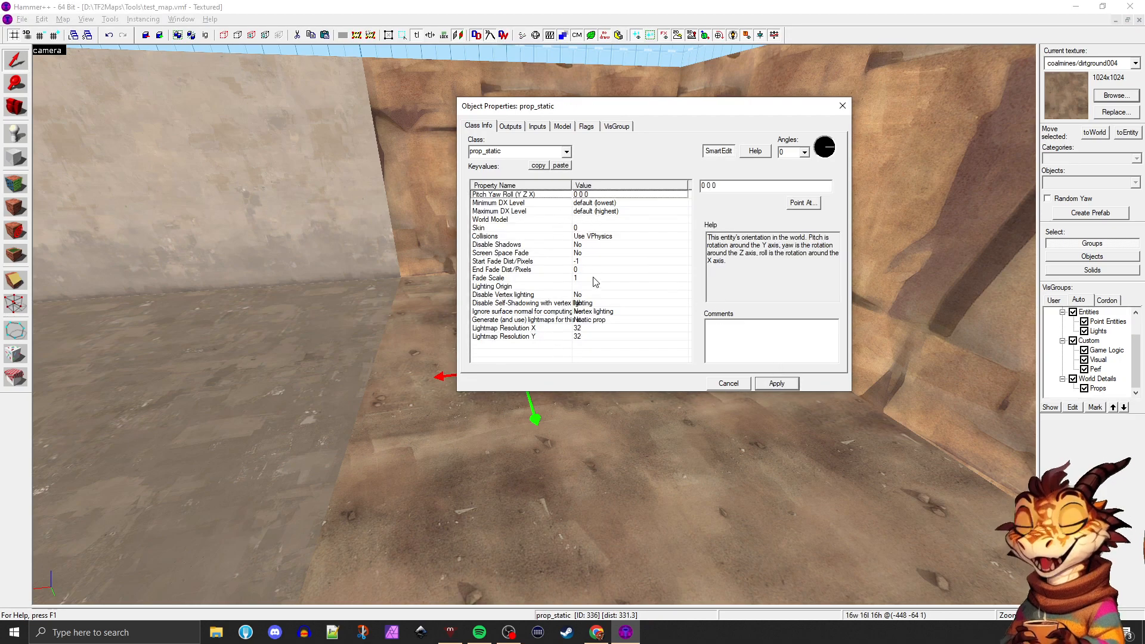
Open the model browser for the prop's world model and filter the models by "rock 005"
{"action": "left_click", "coordinate": [574, 221]}
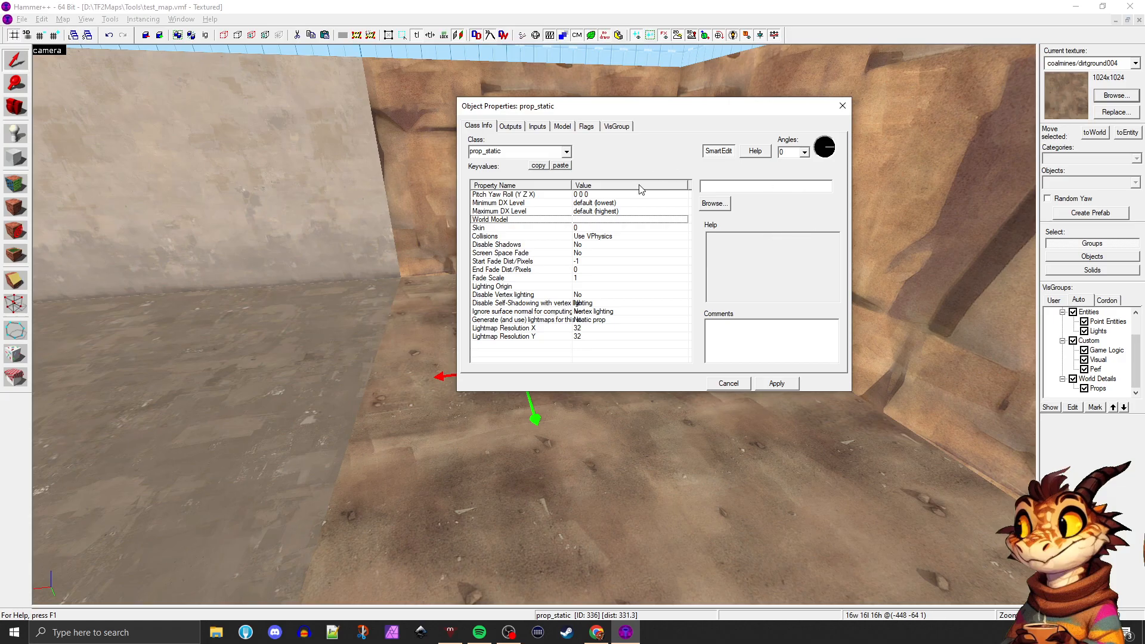
{"action": "left_click_drag", "start_coordinate": [566, 106], "coordinate": [639, 102]}
{"action": "left_click", "coordinate": [777, 197]}
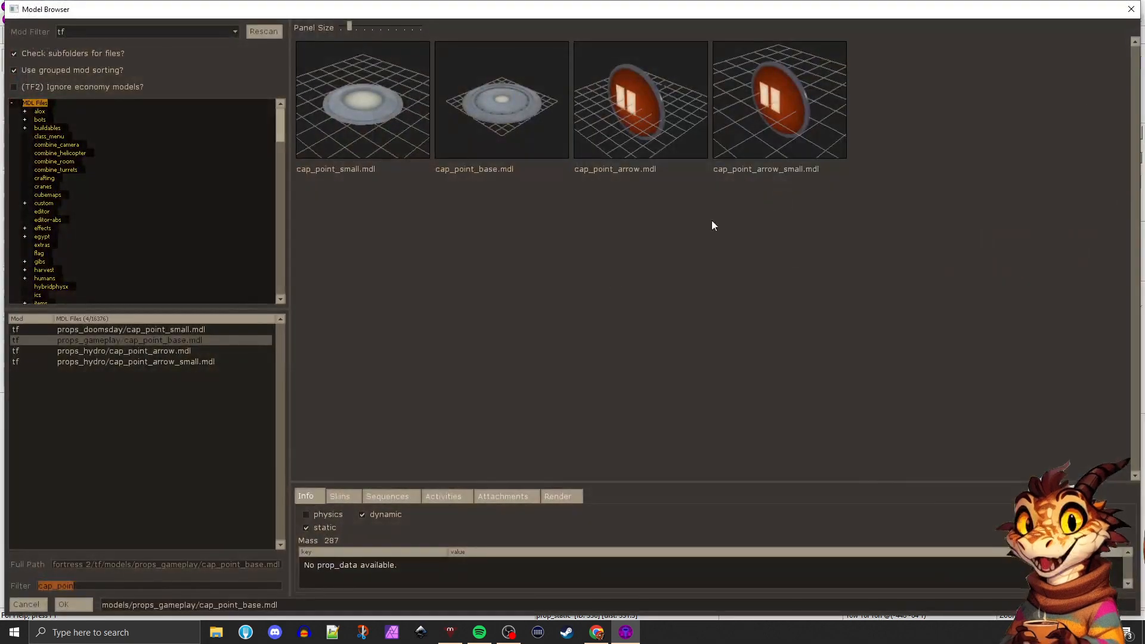
{"action": "type", "text": "rock"}
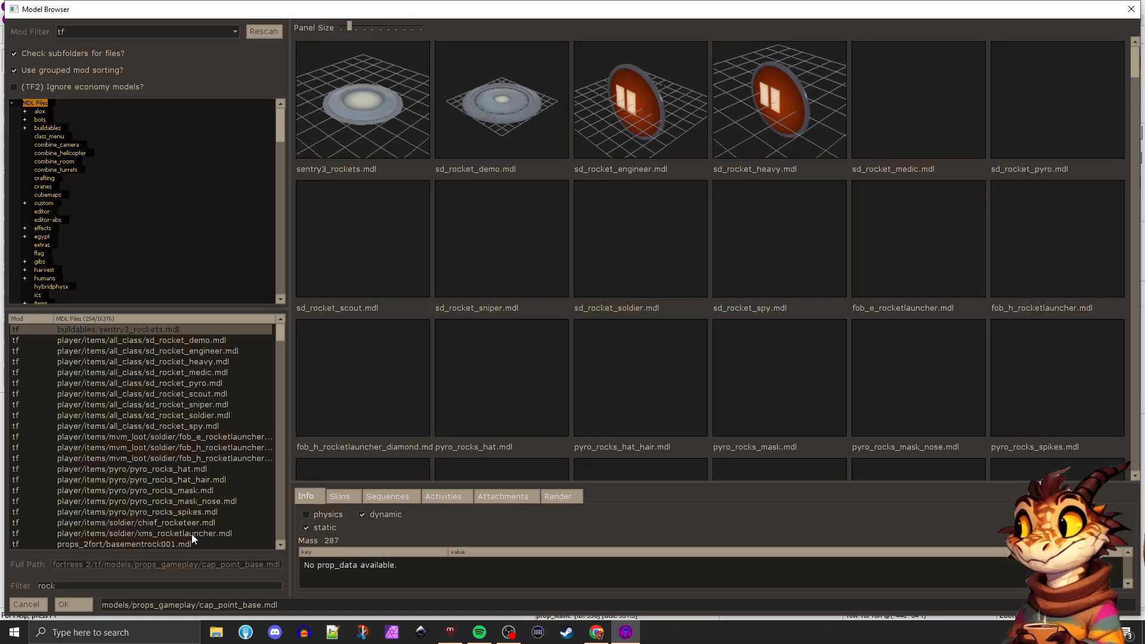
{"action": "type", "text": " 003"}
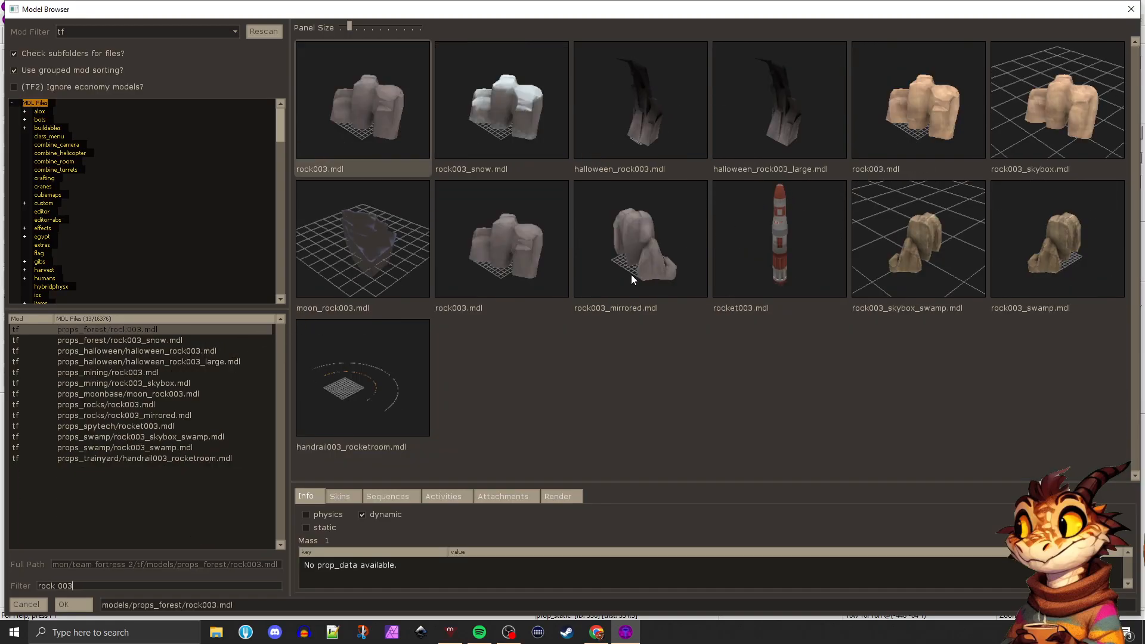
{"action": "key", "text": "BackSpace"}
{"action": "type", "text": "5"}
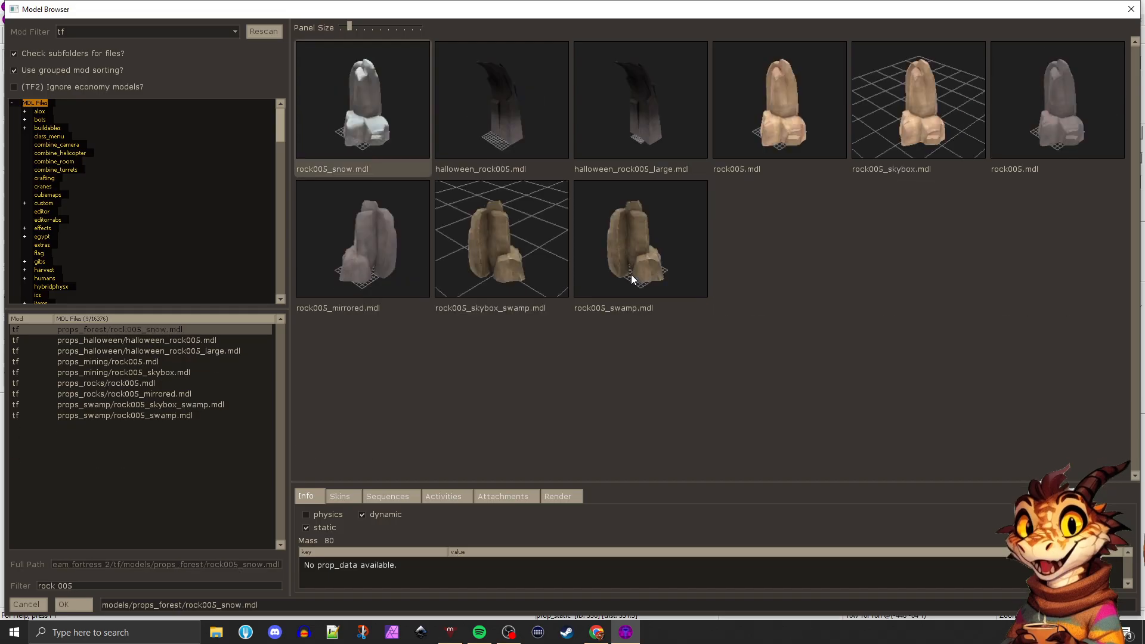
Compare the rock005 model variants, especially props_mining/rock005.mdl against rock005_skybox.mdl
{"action": "left_click", "coordinate": [812, 108]}
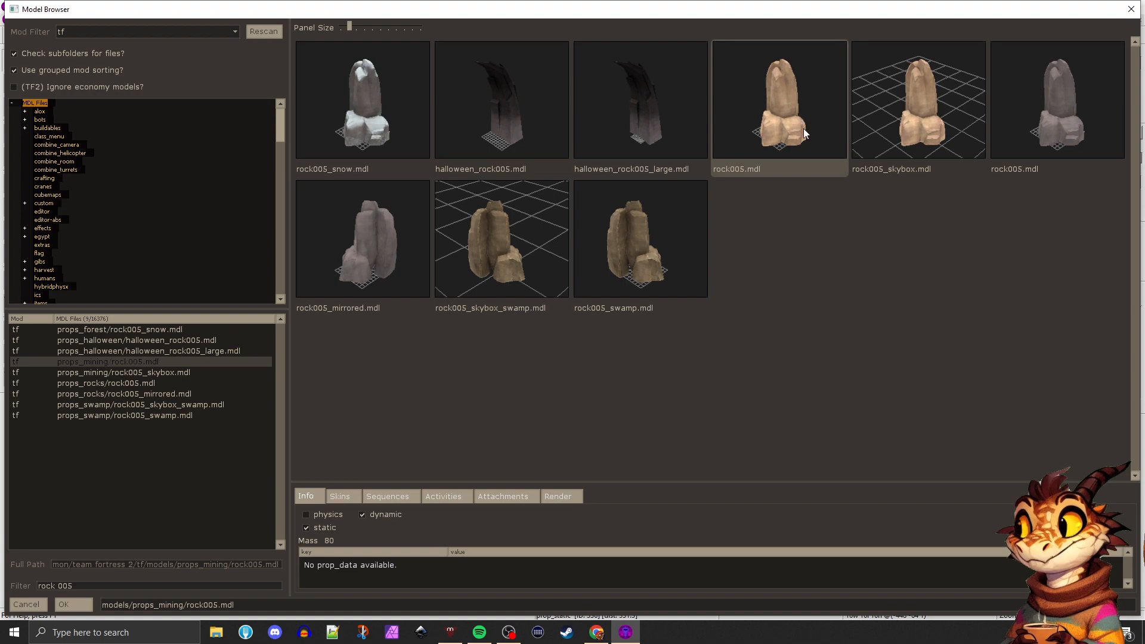
{"action": "left_click", "coordinate": [912, 112]}
{"action": "left_click", "coordinate": [790, 111]}
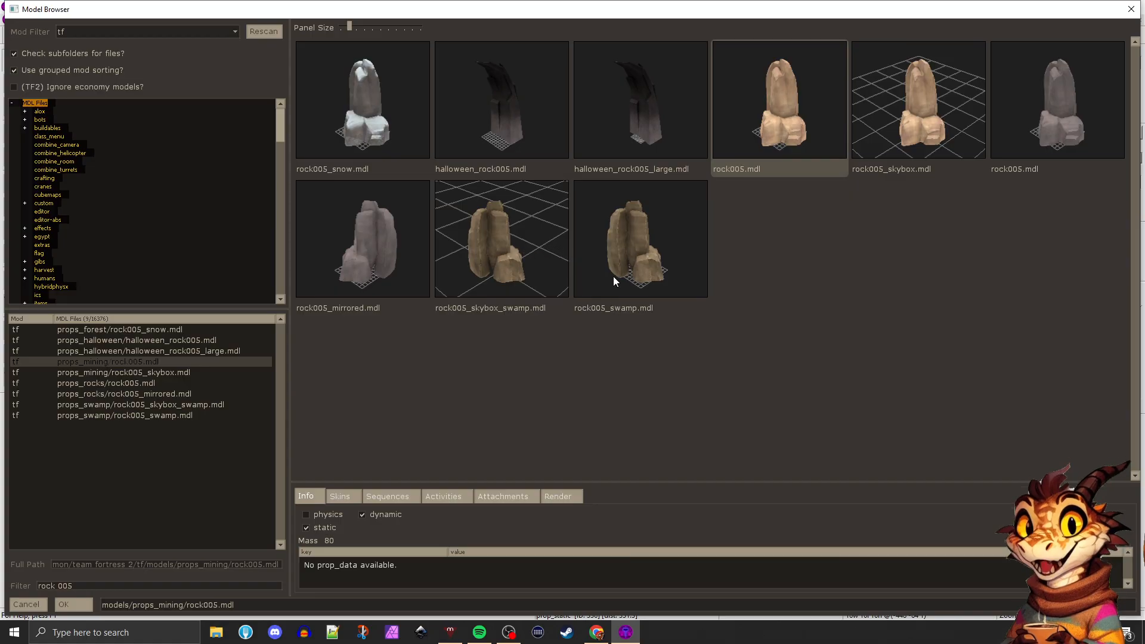
{"action": "left_click", "coordinate": [411, 104]}
{"action": "left_click", "coordinate": [776, 113]}
{"action": "left_click", "coordinate": [907, 118]}
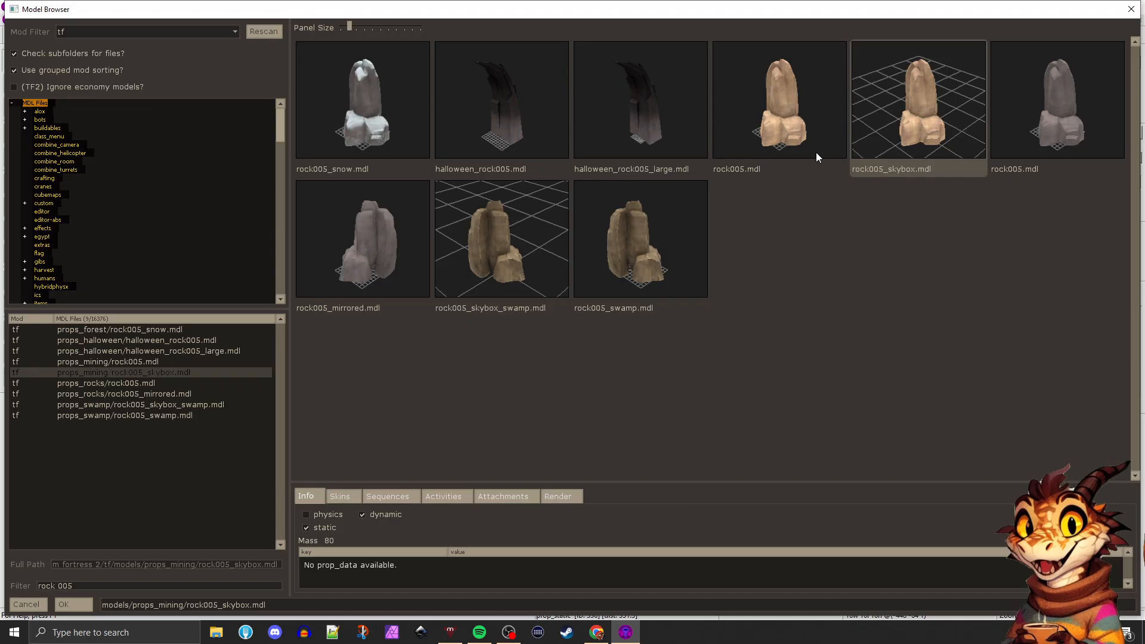
{"action": "left_click", "coordinate": [815, 152]}
{"action": "left_click", "coordinate": [892, 152]}
{"action": "left_click", "coordinate": [811, 143]}
{"action": "left_click", "coordinate": [894, 133]}
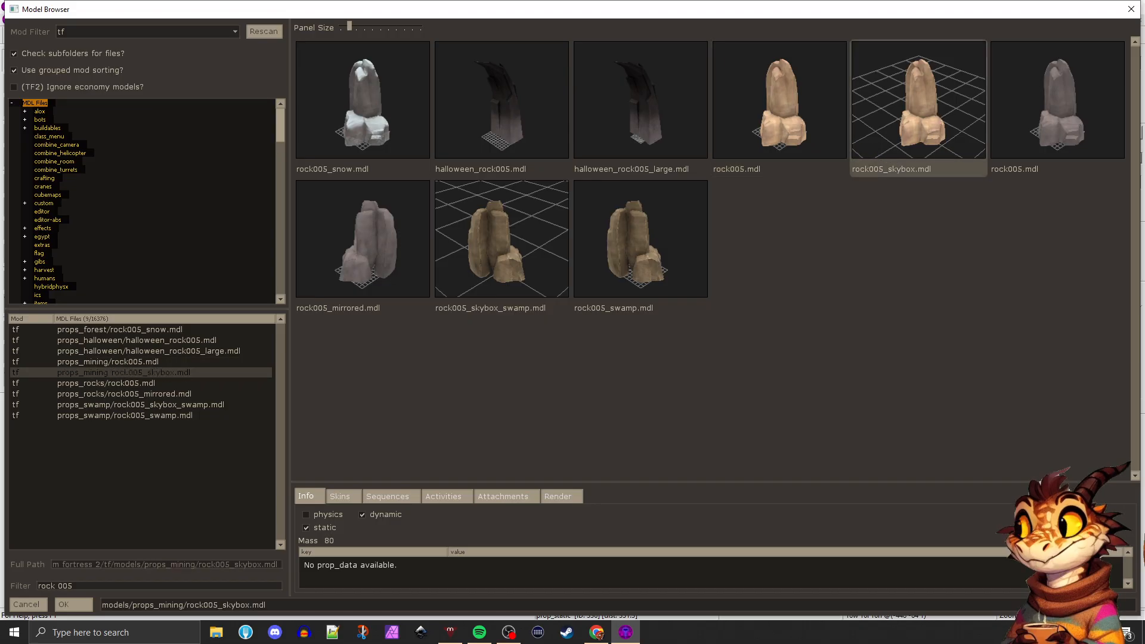
{"action": "left_click", "coordinate": [807, 117]}
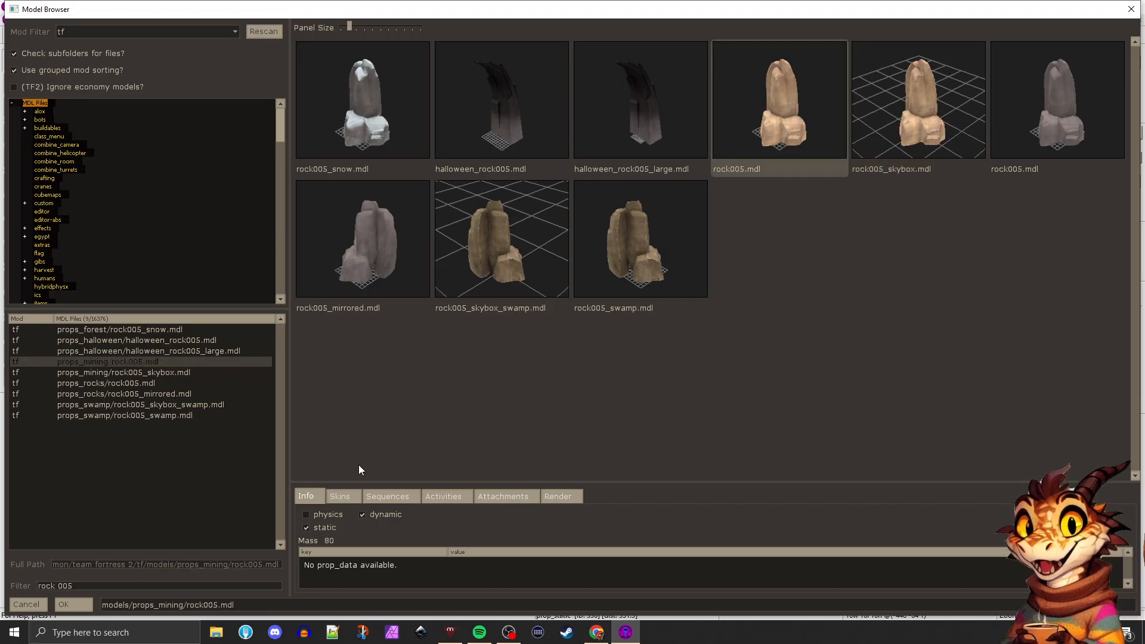
Preview skins skin0 to skin3 of the props_mining/rock005.mdl model
{"action": "left_click", "coordinate": [344, 496]}
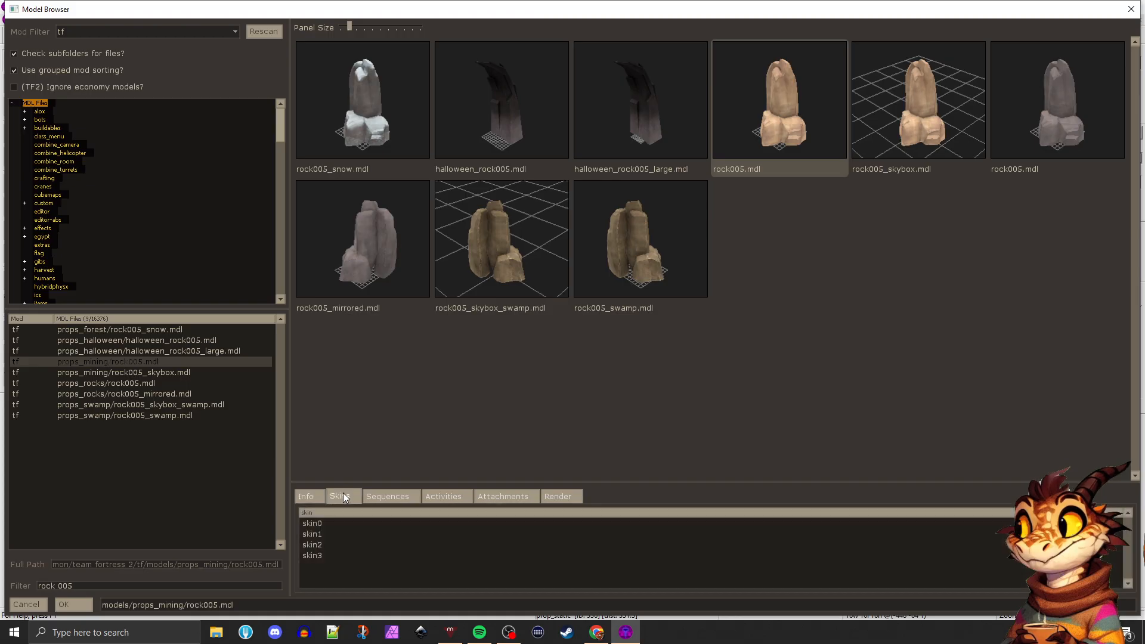
{"action": "left_click", "coordinate": [317, 525]}
{"action": "left_click", "coordinate": [314, 534]}
{"action": "left_click", "coordinate": [313, 544]}
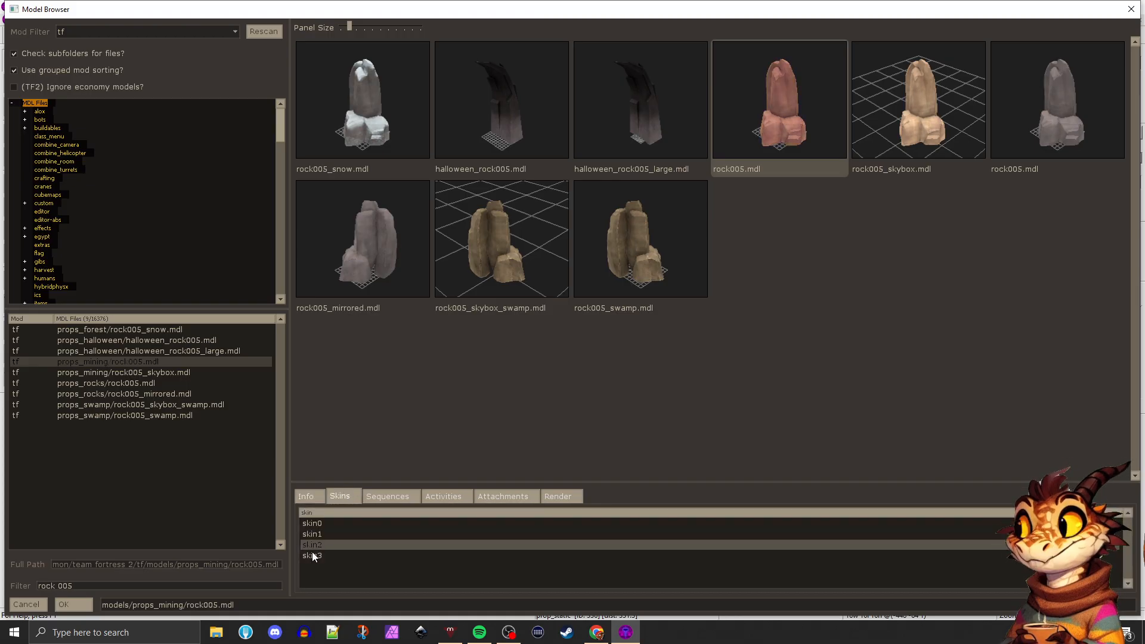
{"action": "left_click", "coordinate": [313, 556]}
{"action": "left_click", "coordinate": [313, 545]}
{"action": "left_click", "coordinate": [314, 534]}
{"action": "left_click", "coordinate": [315, 524]}
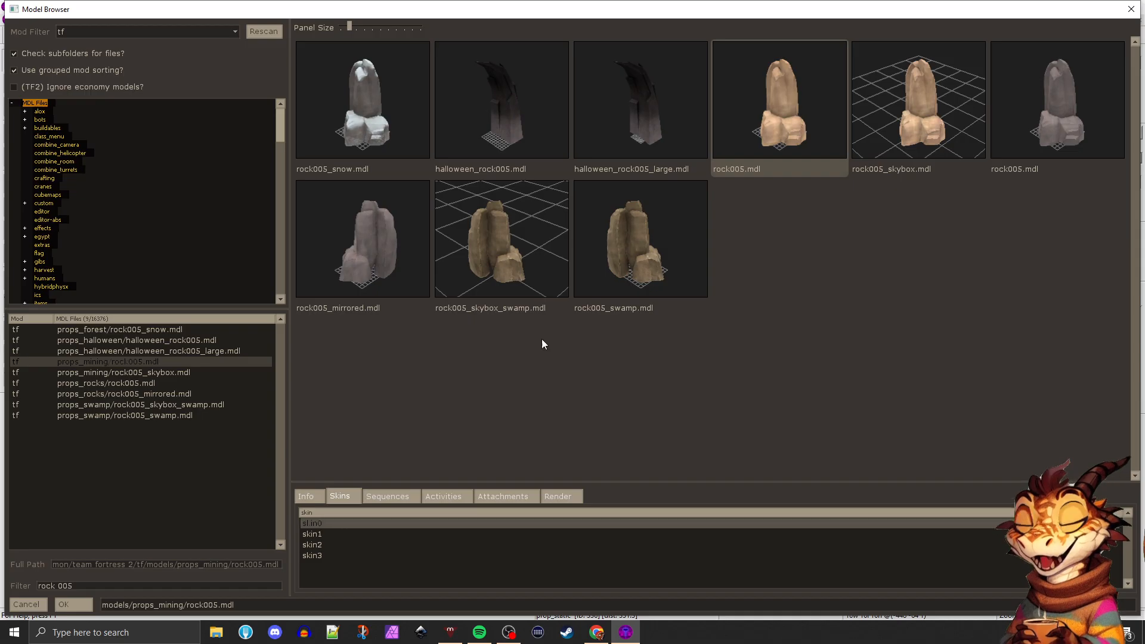
{"action": "left_click", "coordinate": [333, 534]}
{"action": "left_click", "coordinate": [322, 545]}
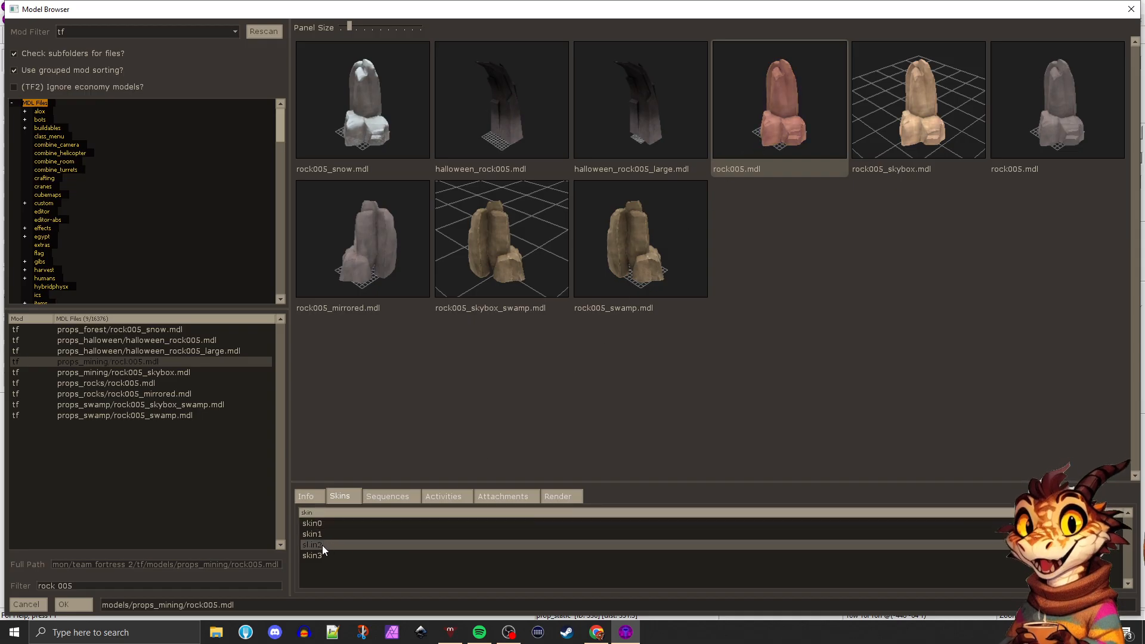
{"action": "left_click", "coordinate": [320, 552]}
{"action": "left_click", "coordinate": [320, 541]}
{"action": "left_click", "coordinate": [321, 533]}
{"action": "left_click", "coordinate": [315, 523]}
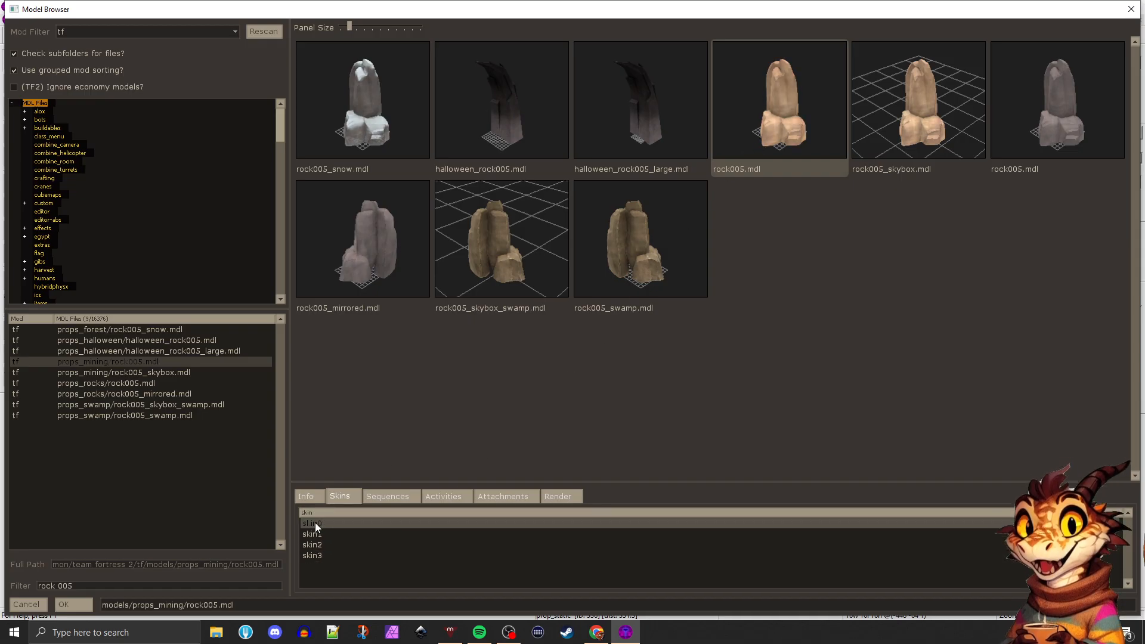
{"action": "left_click", "coordinate": [316, 535]}
{"action": "left_click", "coordinate": [311, 544]}
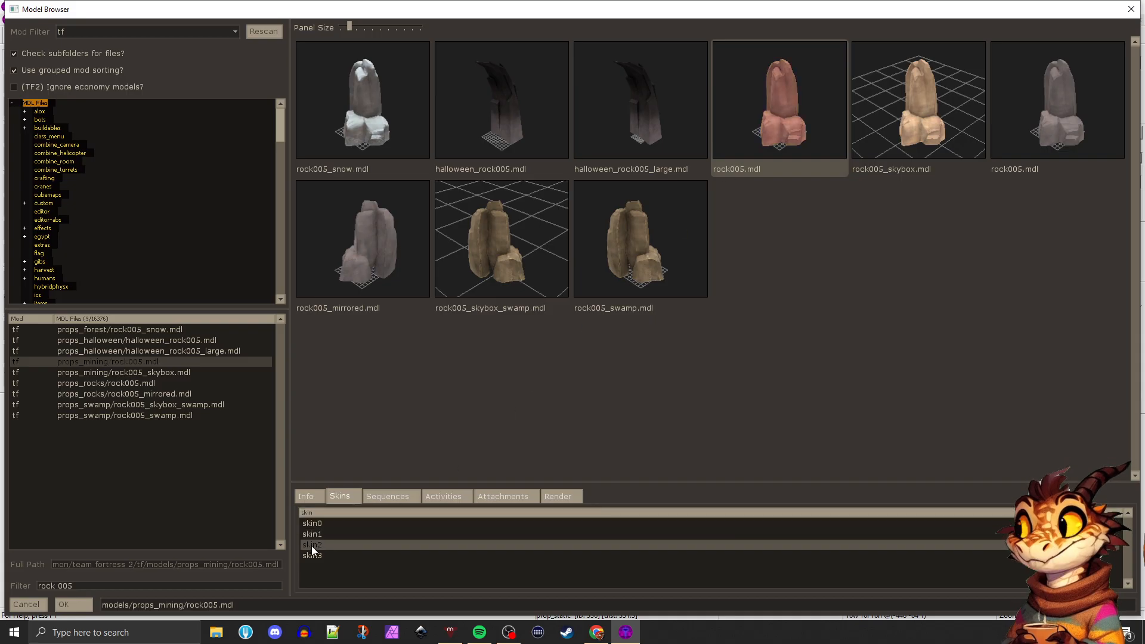
{"action": "left_click", "coordinate": [310, 555]}
Preview skin0 and skin1 of the props_forest/rock005_snow.mdl model
{"action": "left_click", "coordinate": [365, 140]}
{"action": "left_click", "coordinate": [305, 535]}
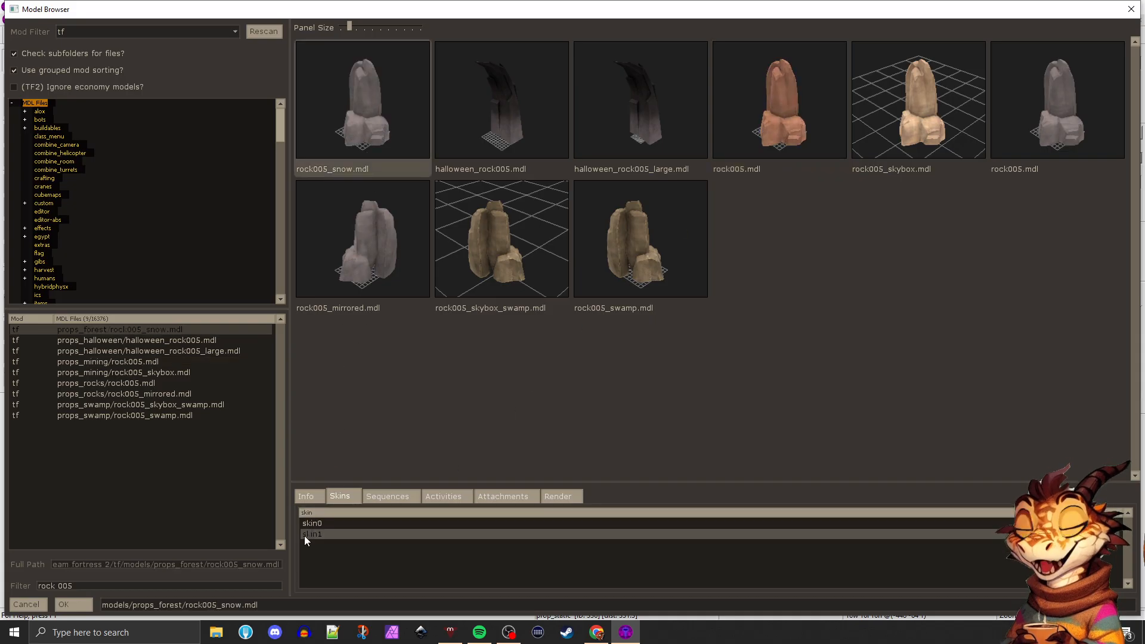
{"action": "left_click", "coordinate": [307, 526]}
{"action": "left_click", "coordinate": [306, 534]}
{"action": "left_click", "coordinate": [307, 524]}
{"action": "left_click", "coordinate": [307, 535]}
{"action": "left_click", "coordinate": [313, 523]}
Assign models/props_mining/rock005.mdl as the prop's world model, keep skin 0, and apply the object properties
{"action": "left_click", "coordinate": [831, 146]}
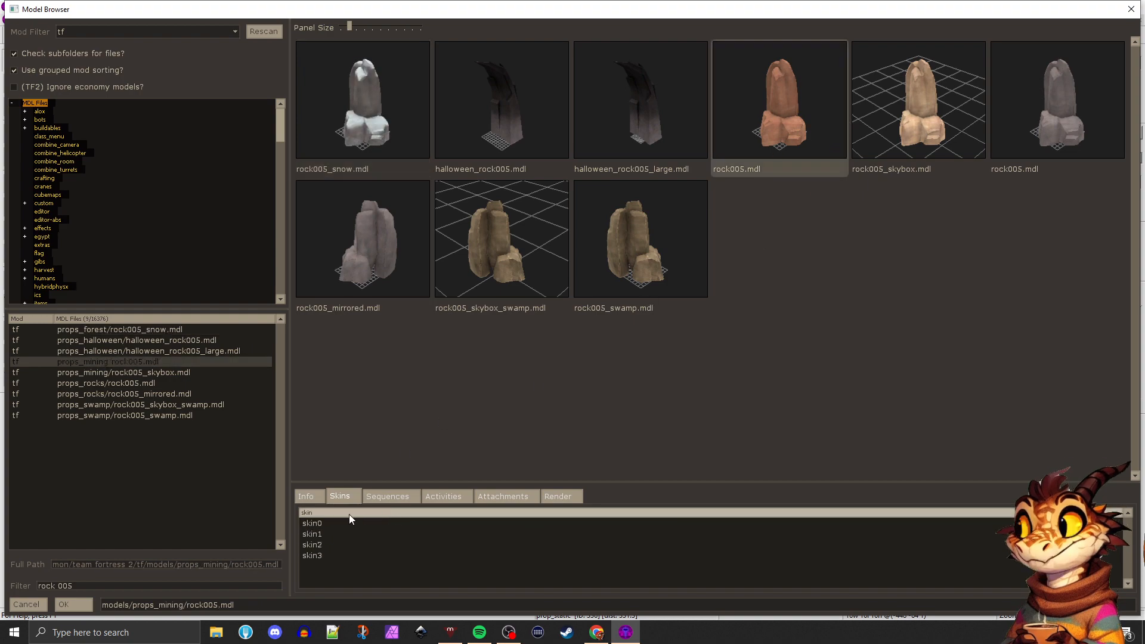
{"action": "left_click", "coordinate": [322, 523]}
{"action": "double_click", "coordinate": [787, 108]}
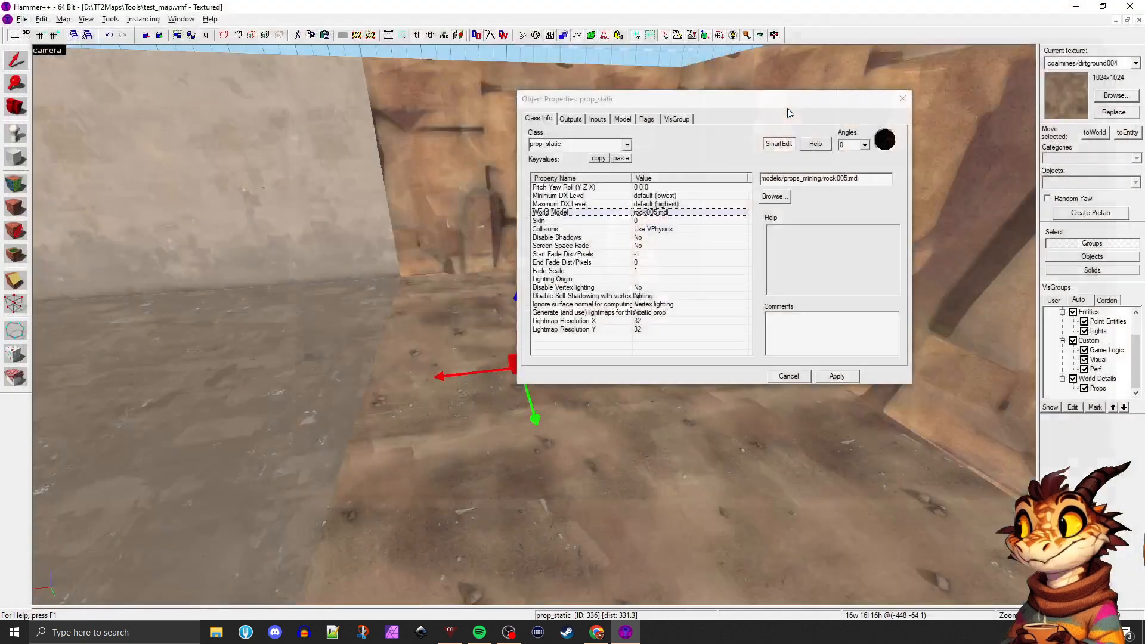
{"action": "left_click", "coordinate": [637, 221]}
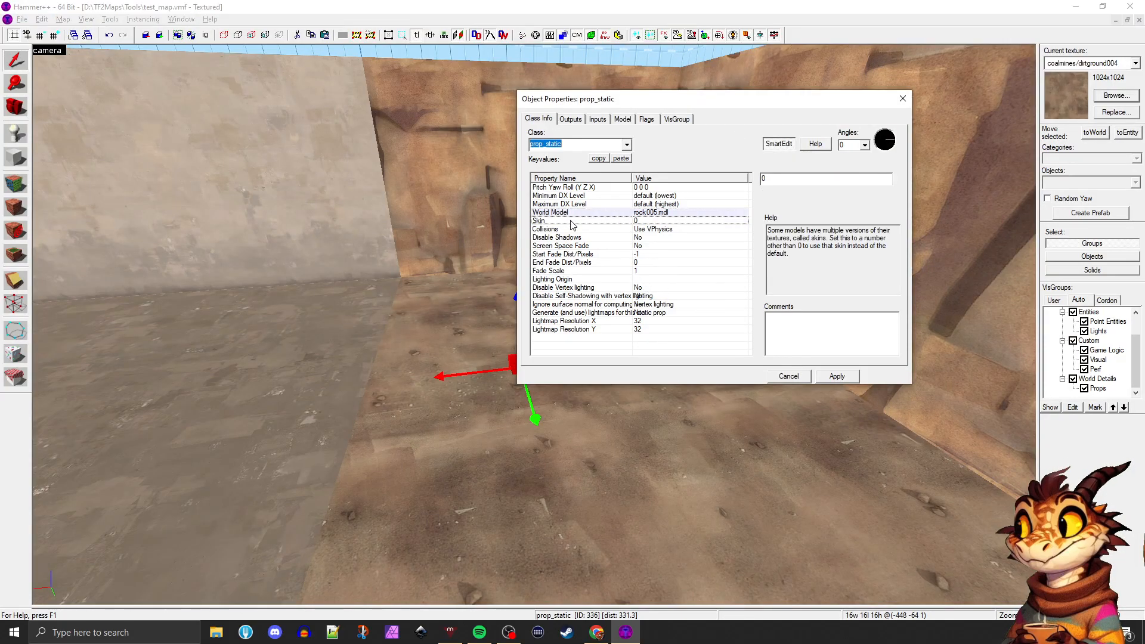
{"action": "left_click", "coordinate": [834, 376]}
{"action": "left_click", "coordinate": [902, 99]}
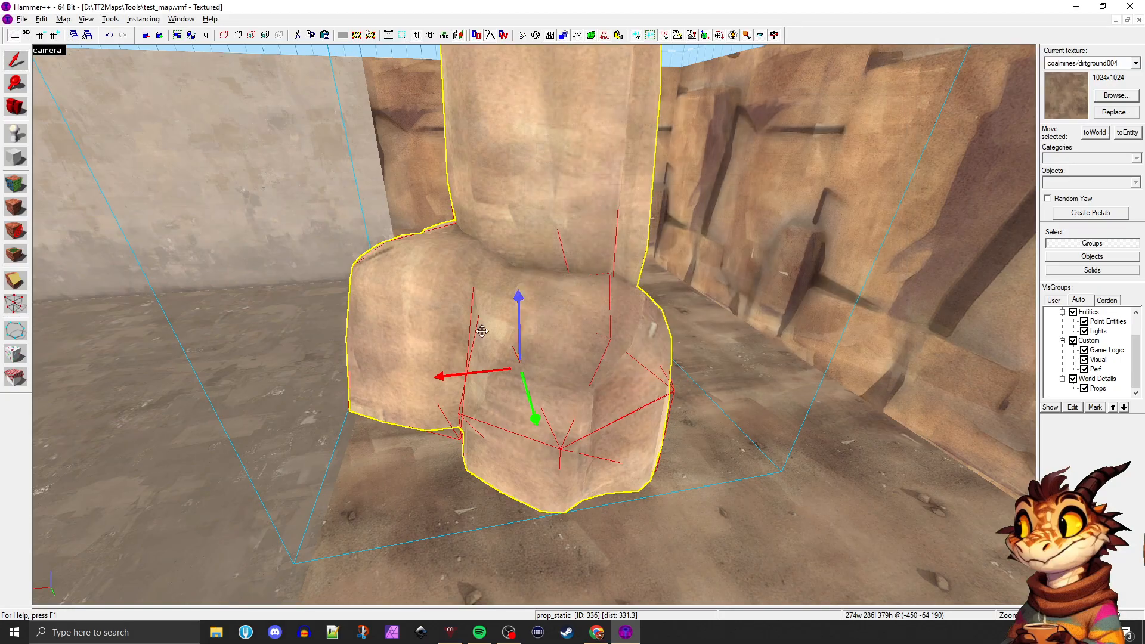
Move the rock prop farther back to the middle of the dirt floor section, between the side rock walls
{"action": "key", "text": "z"}
{"action": "key", "text": "a"}
{"action": "key", "text": "a"}
{"action": "key", "text": "s"}
{"action": "key", "text": "z"}
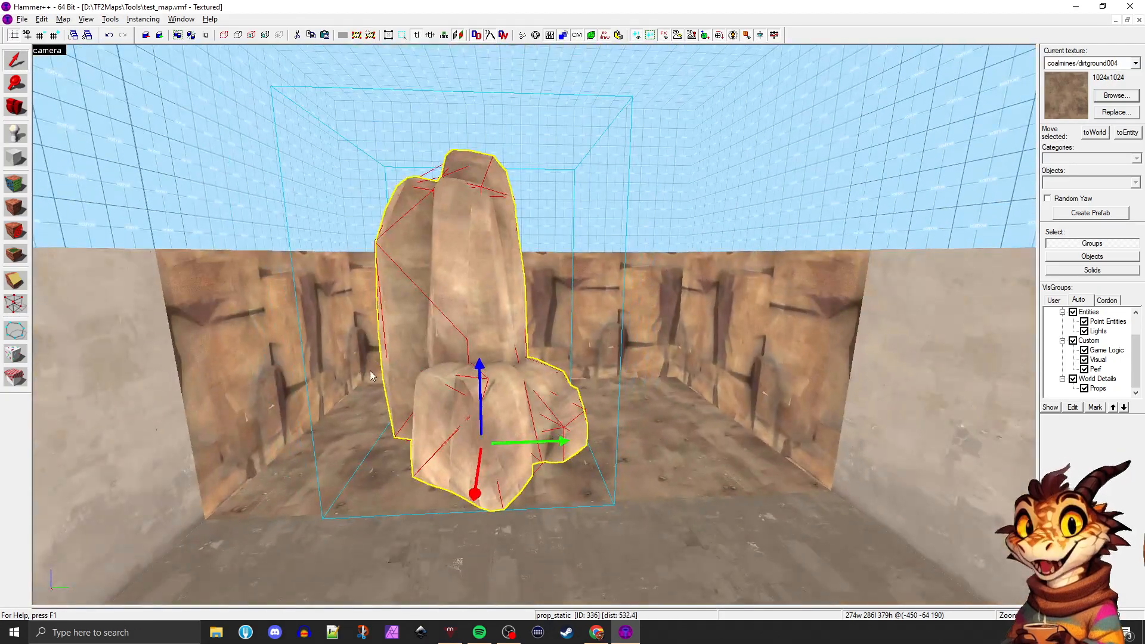
{"action": "left_click_drag", "start_coordinate": [499, 462], "coordinate": [527, 434]}
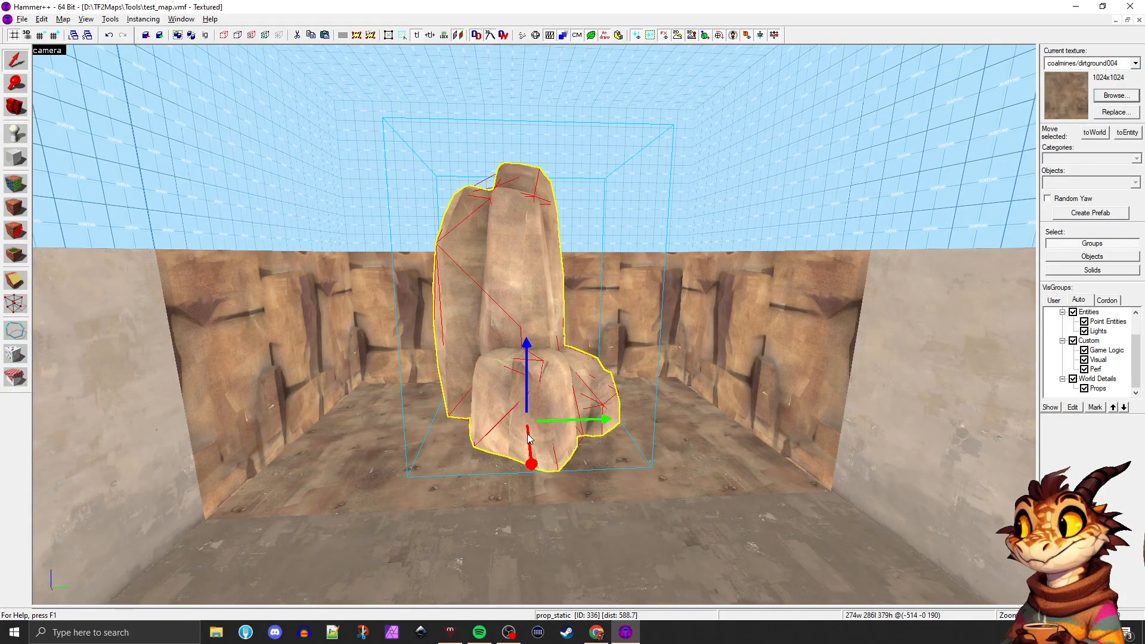
Examine the placed rock prop from several sides and check its object properties
{"action": "key", "text": "z"}
{"action": "key", "text": "d"}
{"action": "key", "text": "w"}
{"action": "key", "text": "s"}
{"action": "key", "text": "a"}
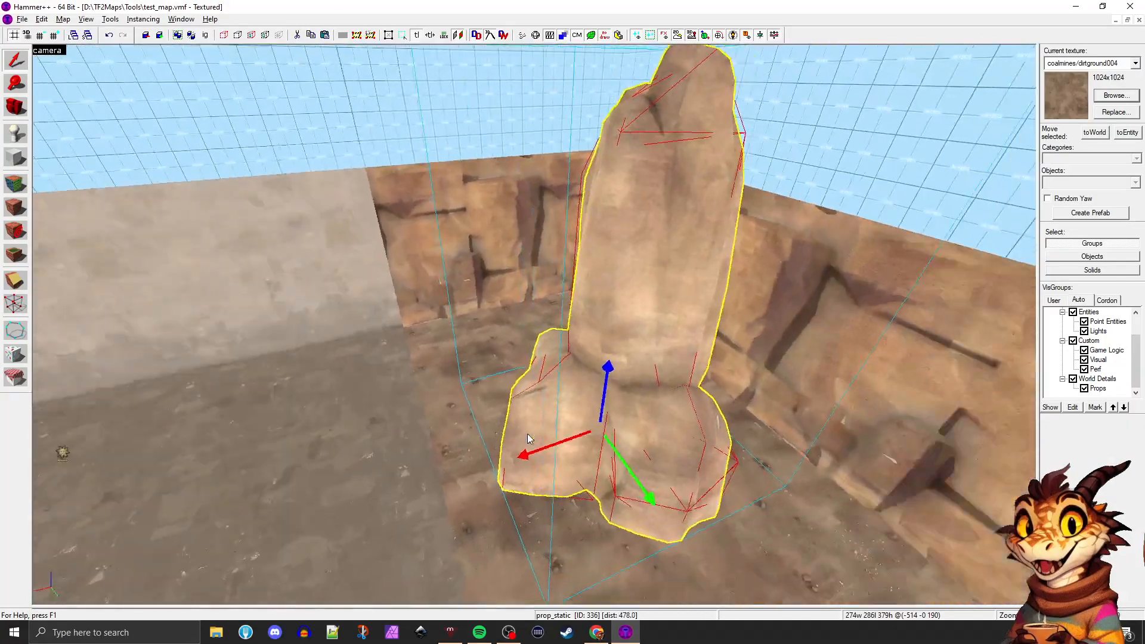
{"action": "key", "text": "a"}
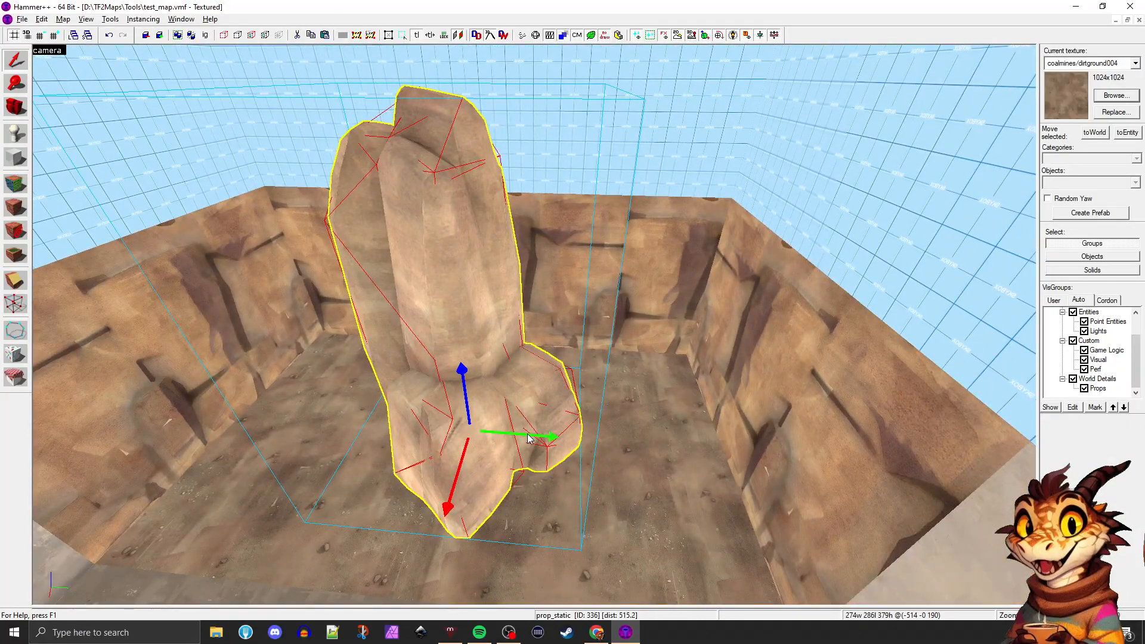
{"action": "key", "text": "alt+Return"}
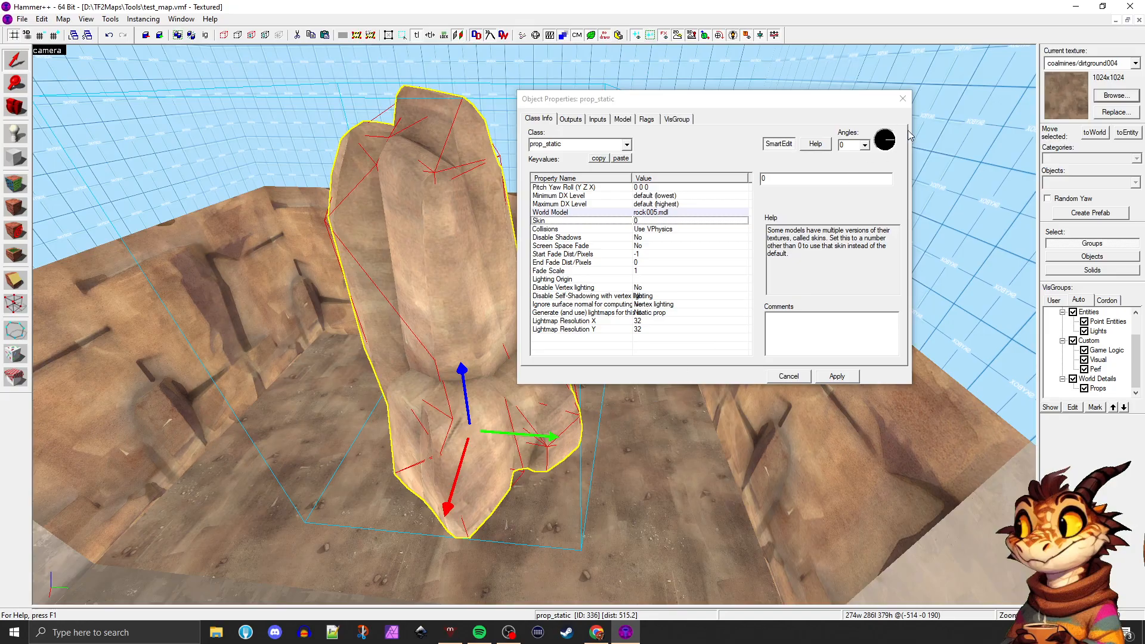
{"action": "left_click", "coordinate": [903, 98]}
{"action": "key", "text": "w"}
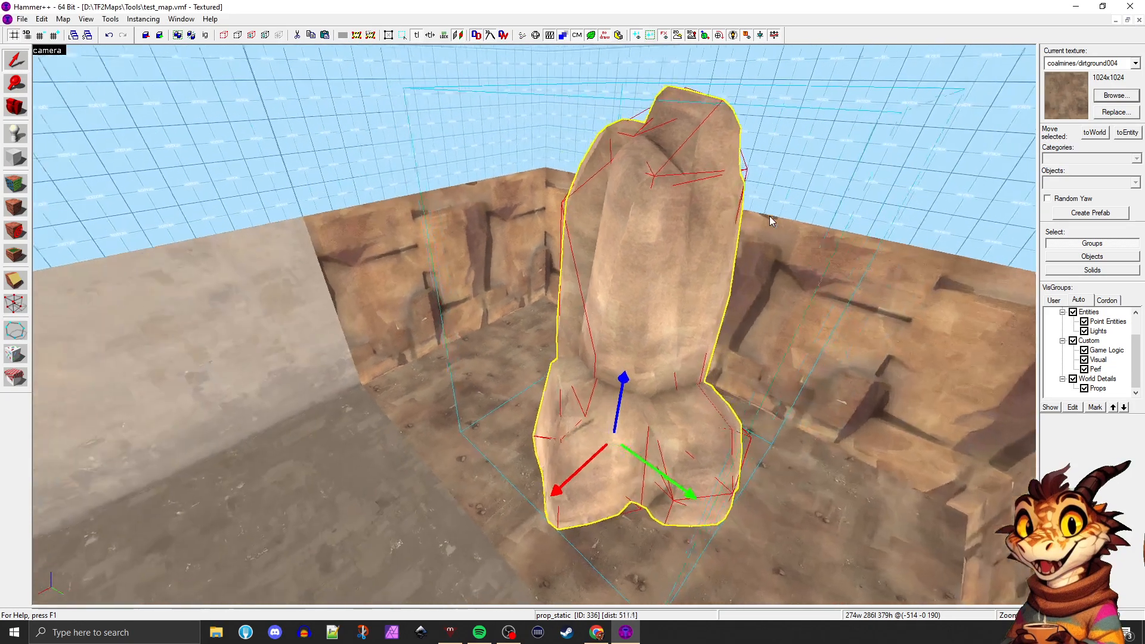
Place a copy of the rock prop beside the original on the dirt floor and change its world model to models/props_mining/rock004.mdl
{"action": "key", "text": "a"}
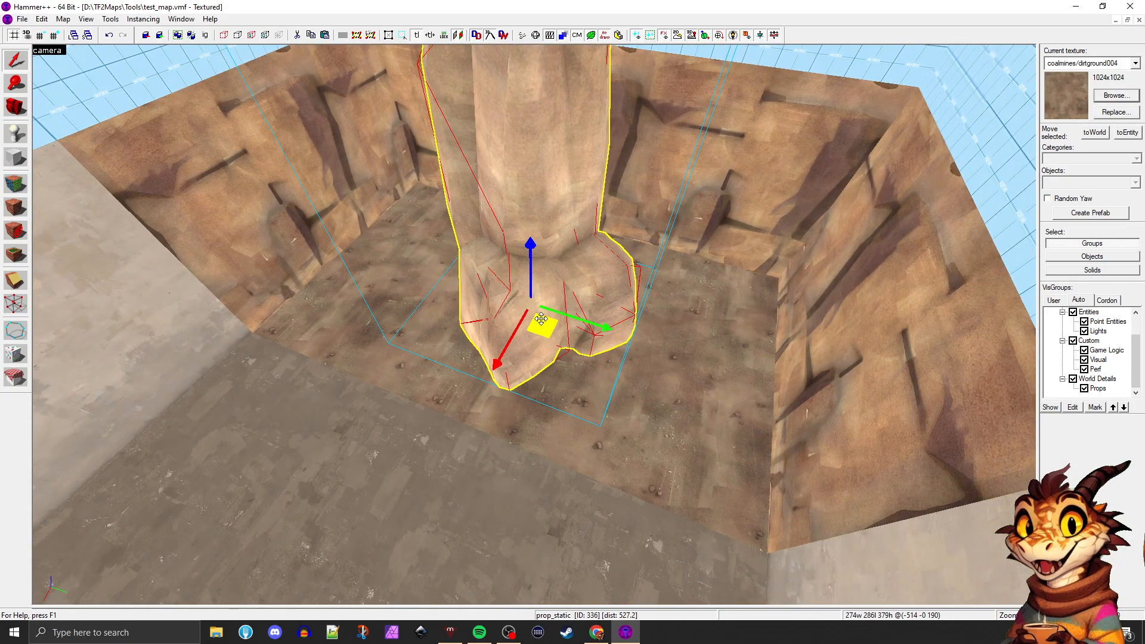
{"action": "mouse_move", "coordinate": [541, 319]}
{"action": "left_mouse_down"}
{"action": "mouse_move", "coordinate": [659, 327]}
{"action": "mouse_move", "coordinate": [417, 310]}
{"action": "mouse_move", "coordinate": [465, 307]}
{"action": "left_mouse_up"}
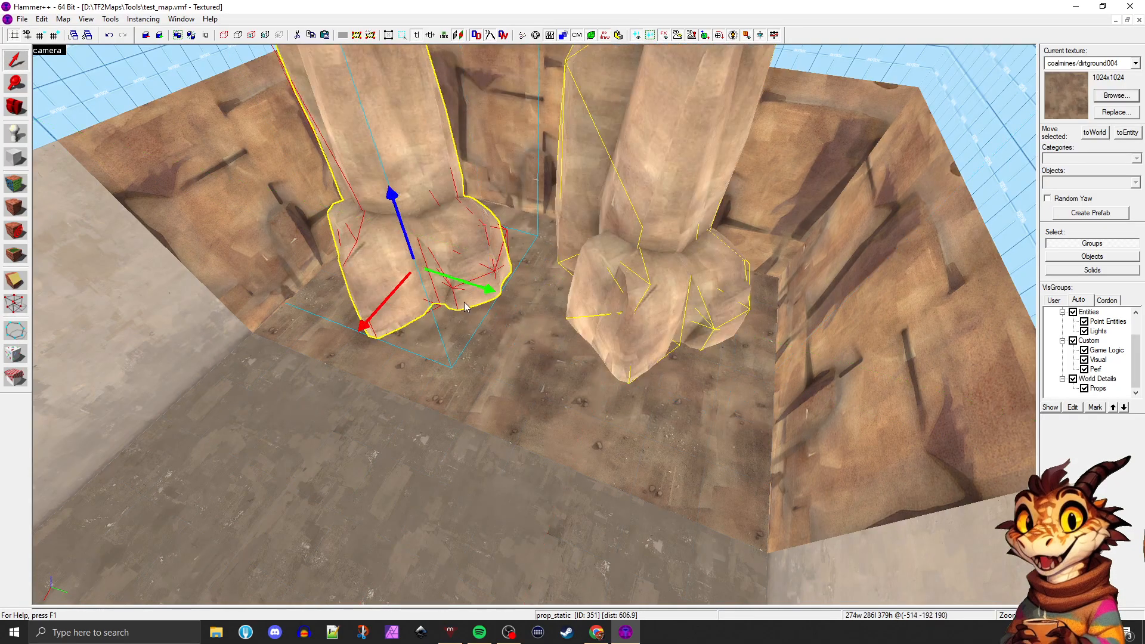
{"action": "key", "text": "alt+Return"}
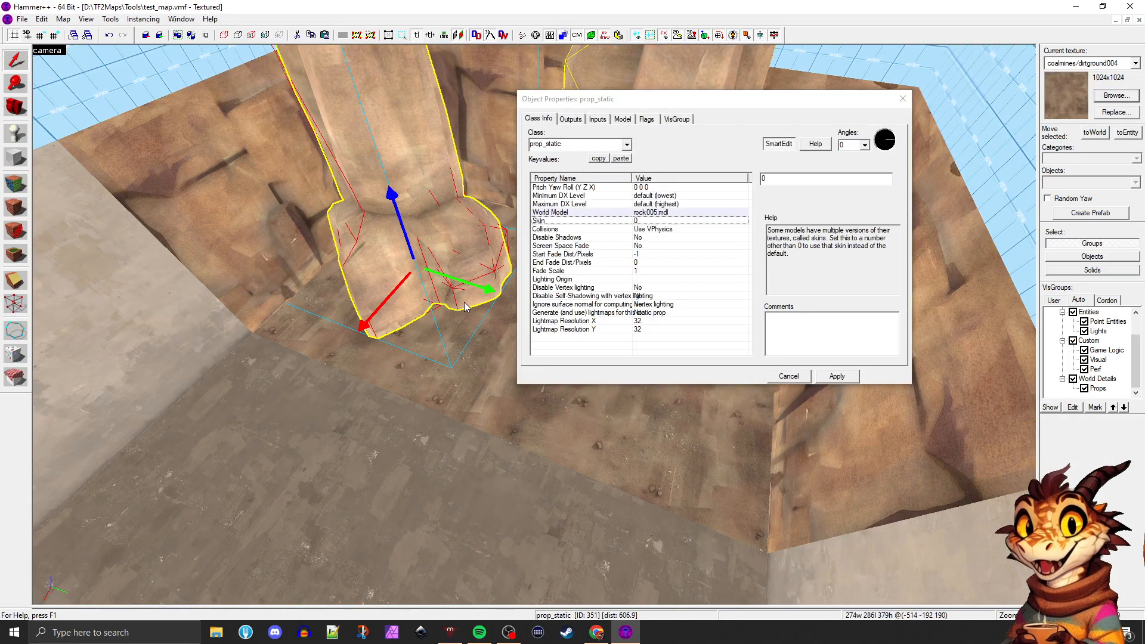
{"action": "left_click", "coordinate": [672, 213]}
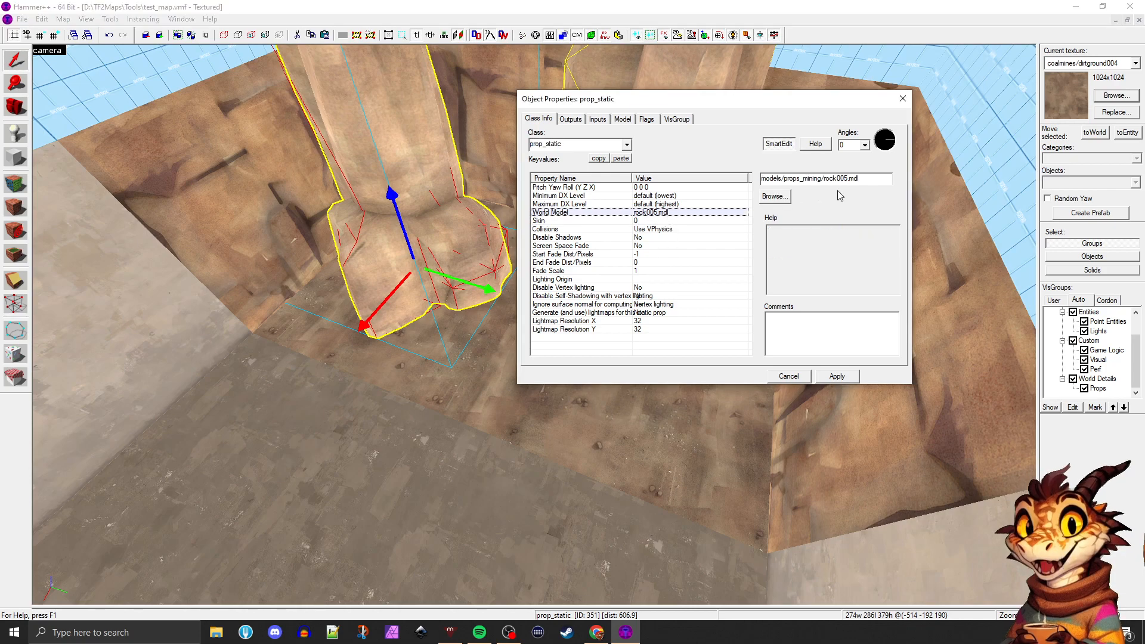
{"action": "key", "text": "BackSpace"}
{"action": "type", "text": "4"}
{"action": "left_click", "coordinate": [826, 375]}
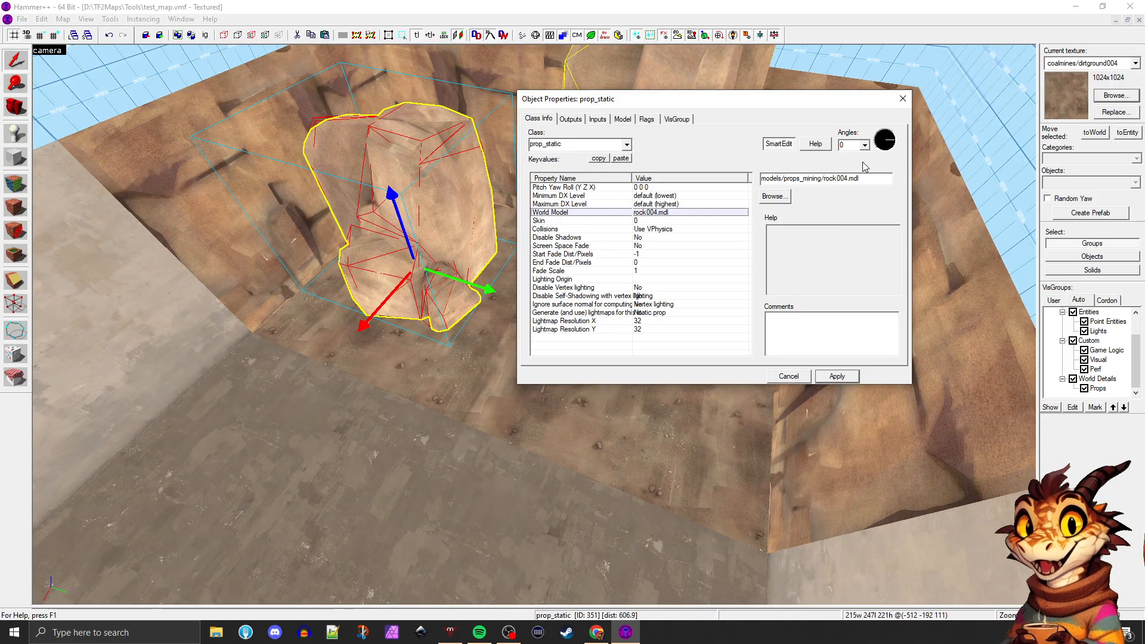
{"action": "left_click", "coordinate": [897, 104]}
Select the smaller rock004 prop and place a copy of it in front, at the edge of the concrete floor
{"action": "left_click", "coordinate": [671, 359]}
{"action": "key", "text": "z"}
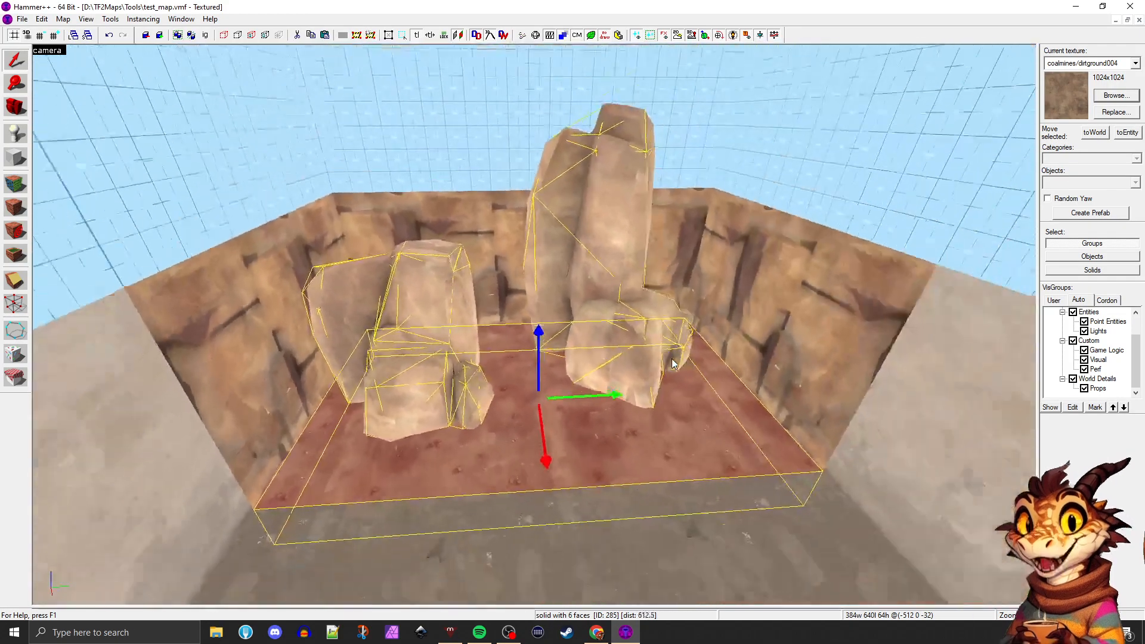
{"action": "left_click", "coordinate": [431, 360]}
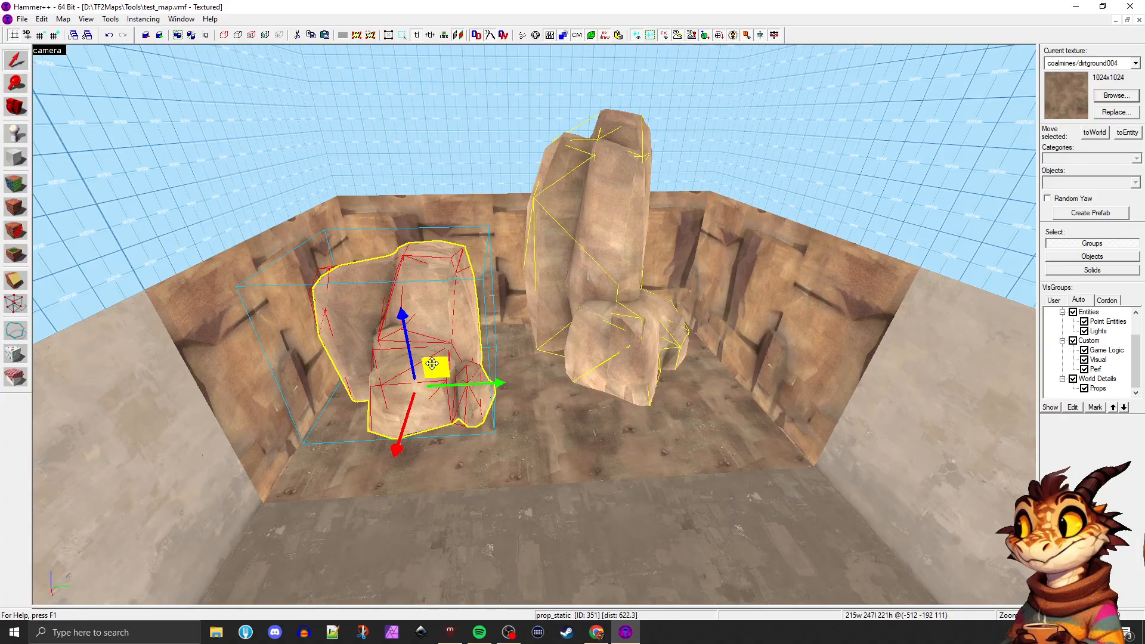
{"action": "left_click_drag", "start_coordinate": [432, 361], "coordinate": [443, 452], "text": "shift"}
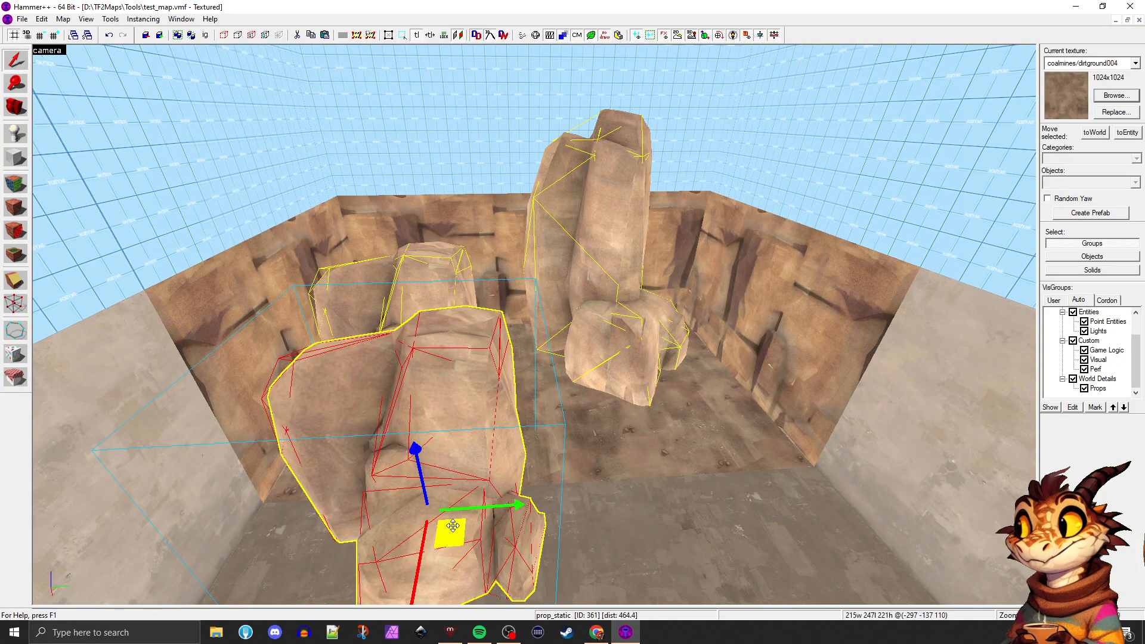
Delete the selected rock copy at the edge of the concrete floor and check the two remaining rock props
{"action": "key", "text": "Delete"}
{"action": "key", "text": "z"}
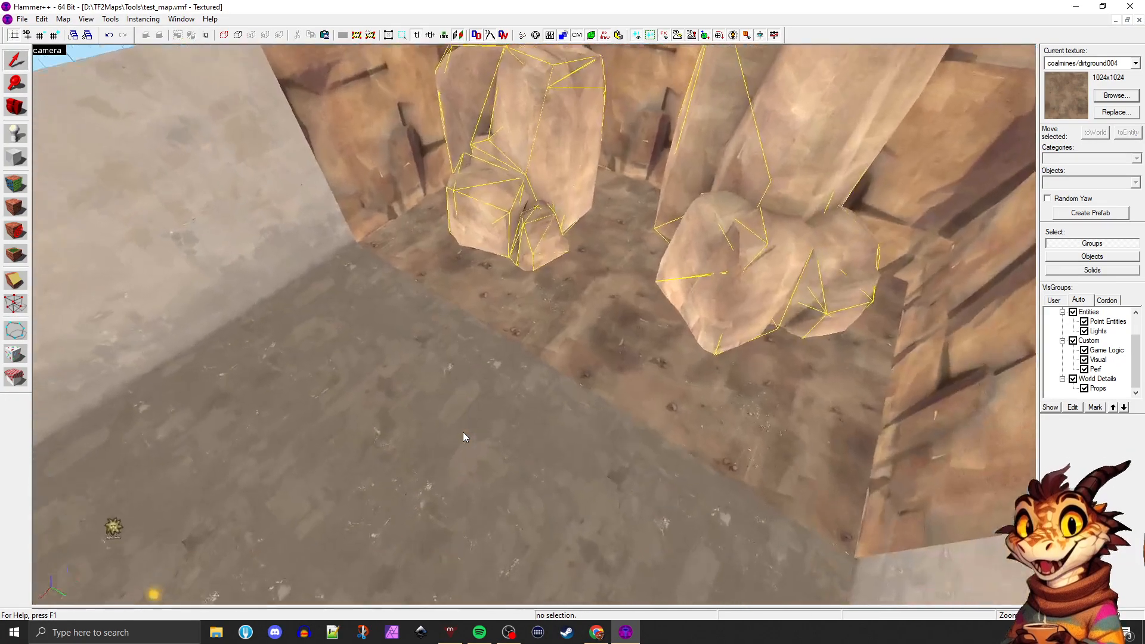
{"action": "key", "text": "z"}
{"action": "key", "text": "z"}
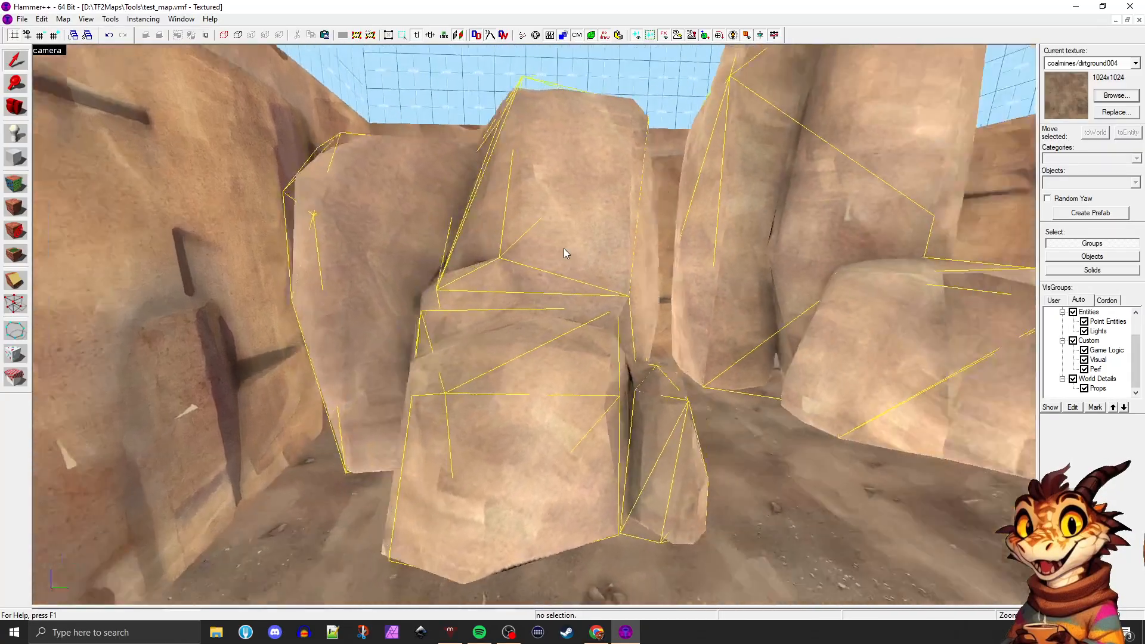
{"action": "key", "text": "w"}
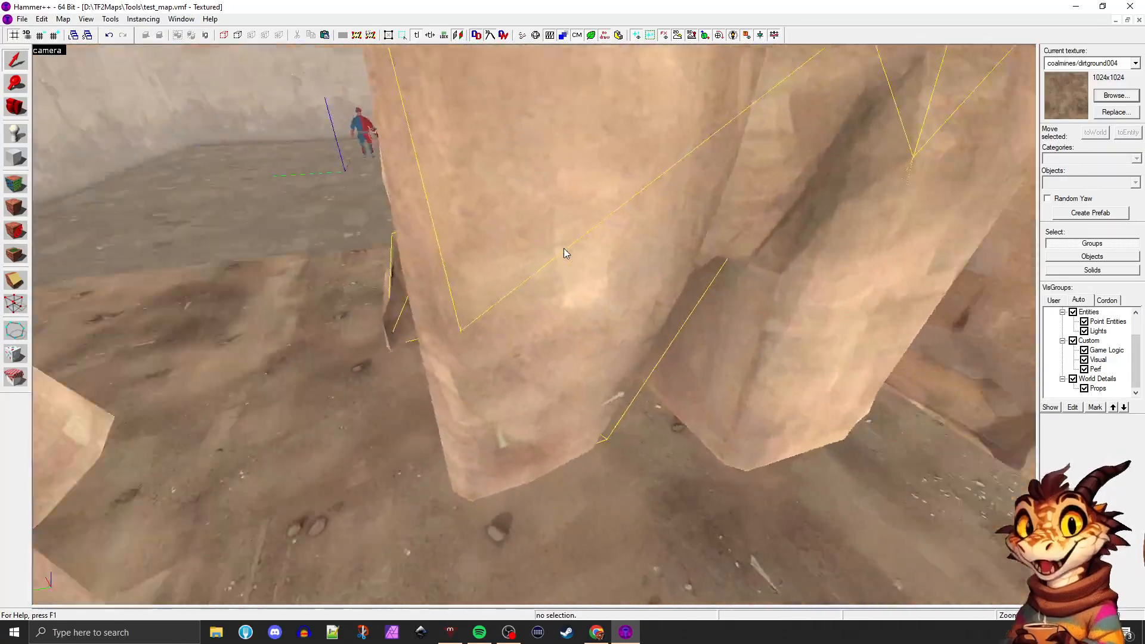
{"action": "key", "text": "w"}
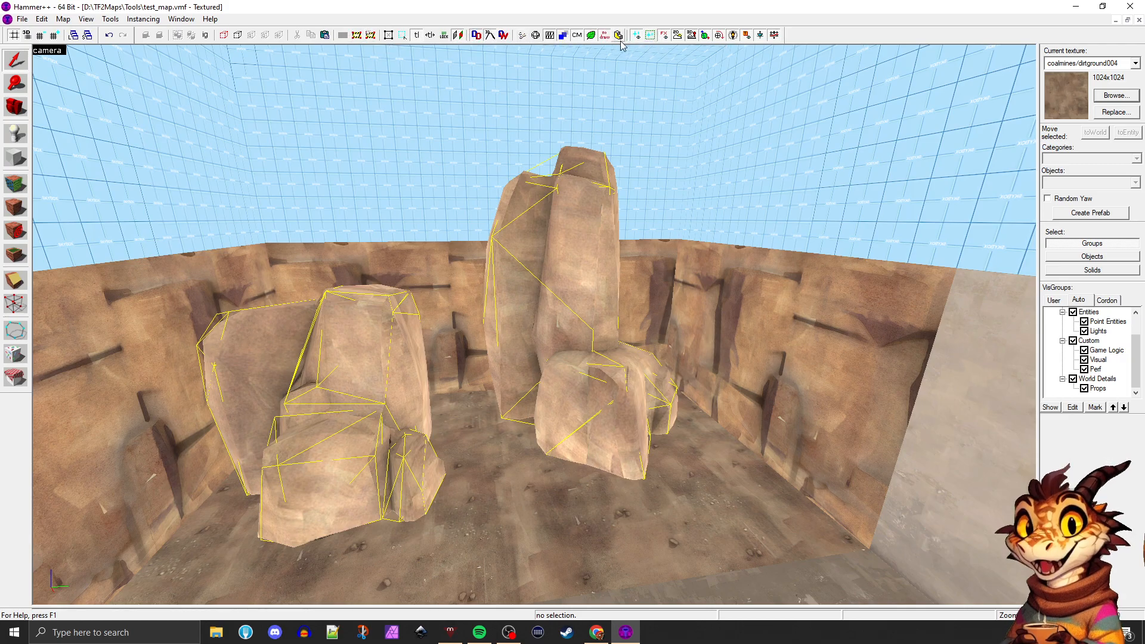
Switch to the four-view layout and inspect the tall rock prop's collision wireframe in the top view
{"action": "left_click", "coordinate": [577, 35]}
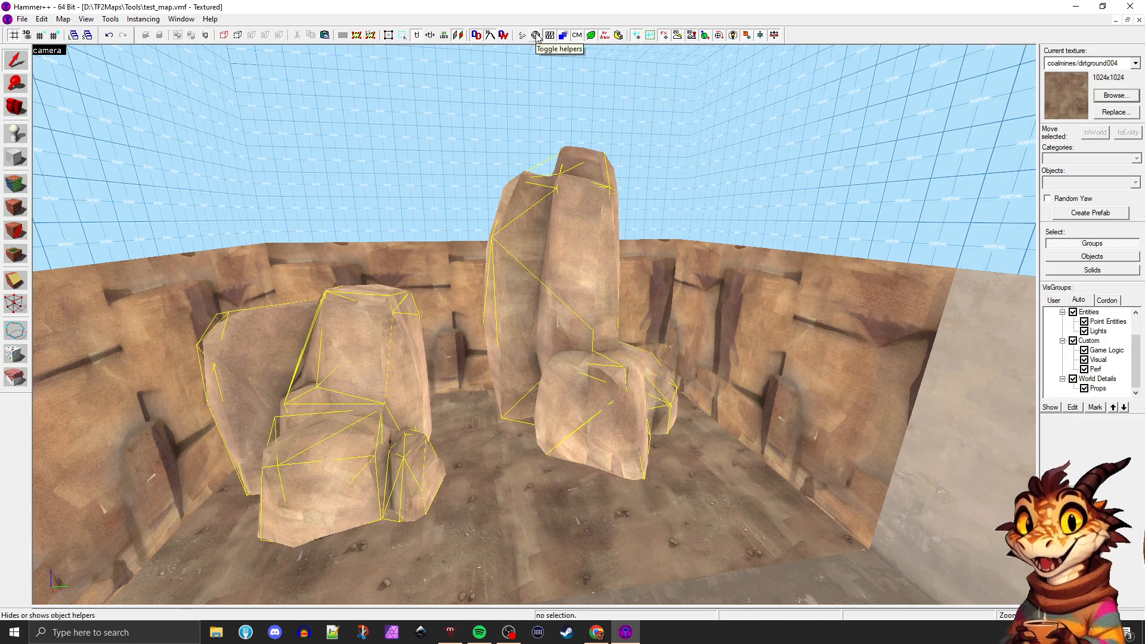
{"action": "key", "text": "shift+z"}
{"action": "scroll", "coordinate": [744, 158], "scroll_direction": "up", "scroll_amount": 3}
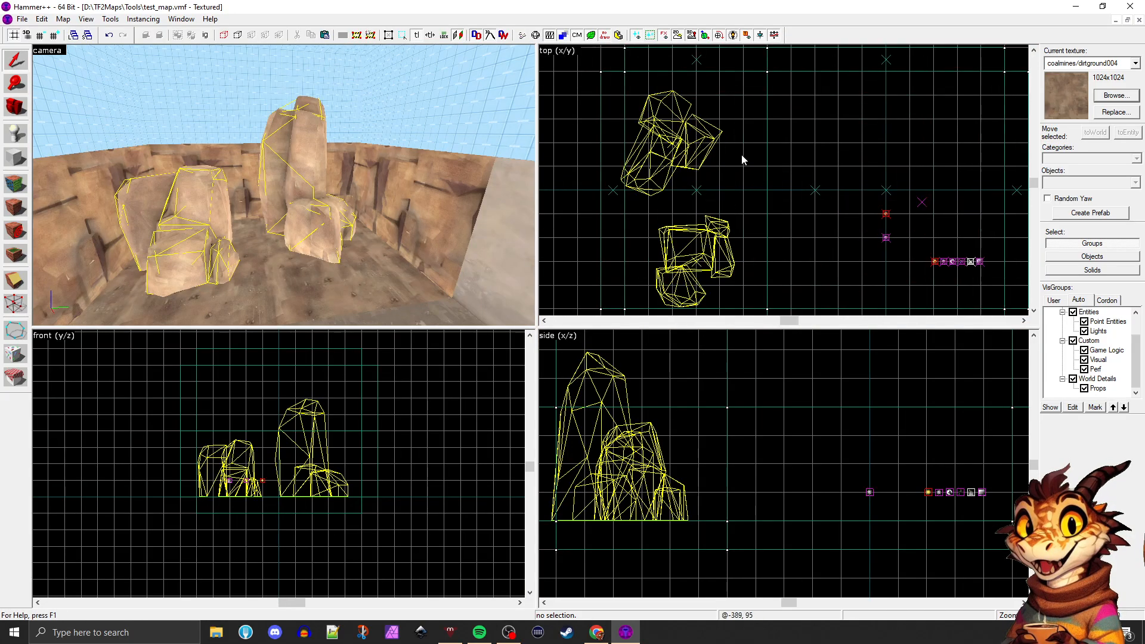
{"action": "left_click", "coordinate": [661, 138]}
{"action": "scroll", "coordinate": [660, 138], "scroll_direction": "up", "scroll_amount": 3}
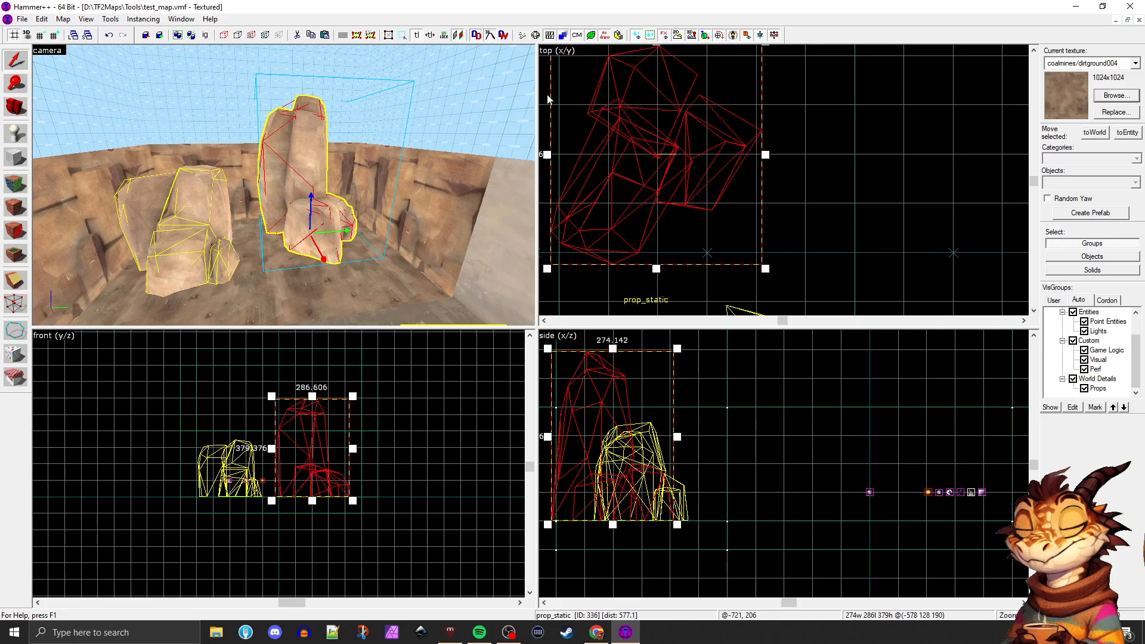
{"action": "key", "text": "Escape"}
Turn off collision model wireframes to examine the tall rock's full mesh in the 2D views, and turn them back on
{"action": "left_click", "coordinate": [576, 36]}
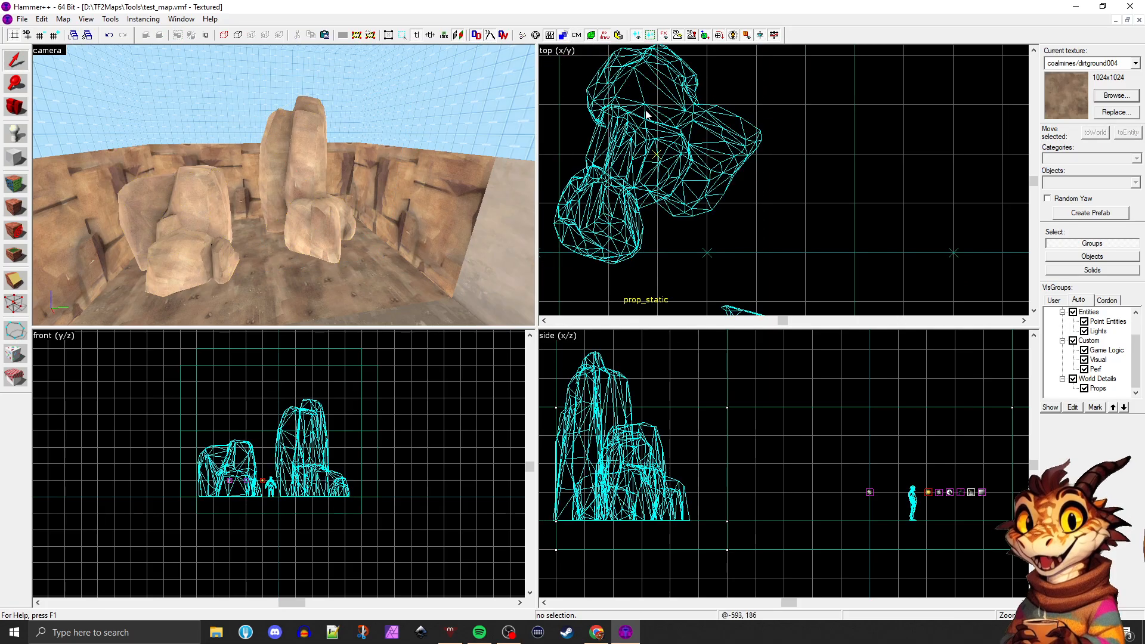
{"action": "left_click", "coordinate": [656, 154]}
{"action": "scroll", "coordinate": [707, 175], "scroll_direction": "down", "scroll_amount": 3}
{"action": "left_click", "coordinate": [751, 159]}
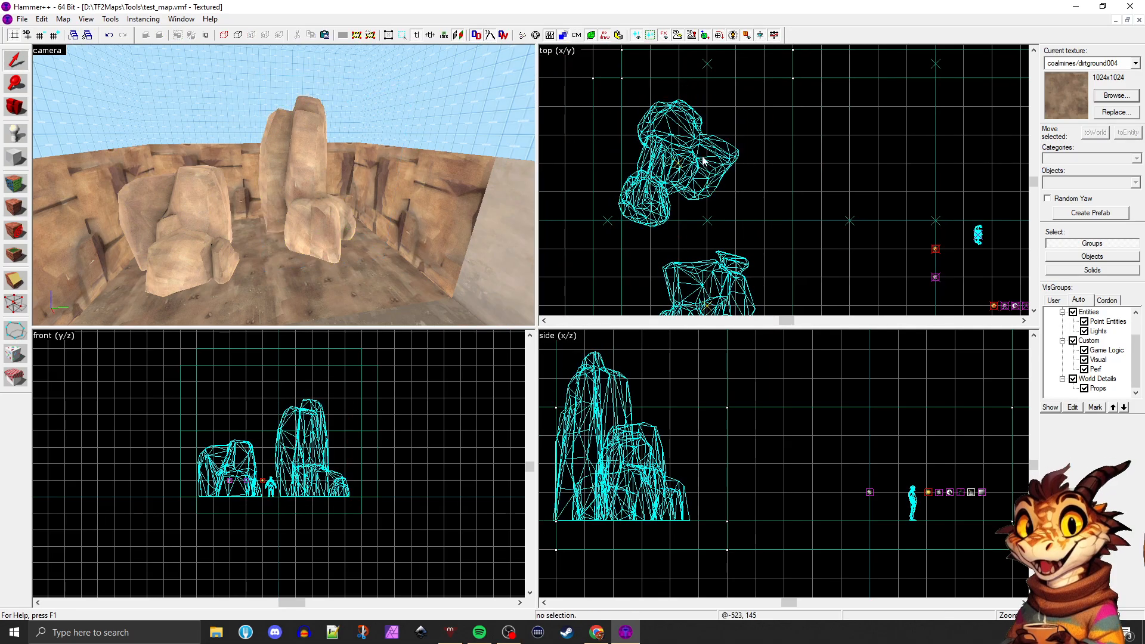
{"action": "scroll", "coordinate": [687, 165], "scroll_direction": "up", "scroll_amount": 2}
{"action": "left_click", "coordinate": [674, 162]}
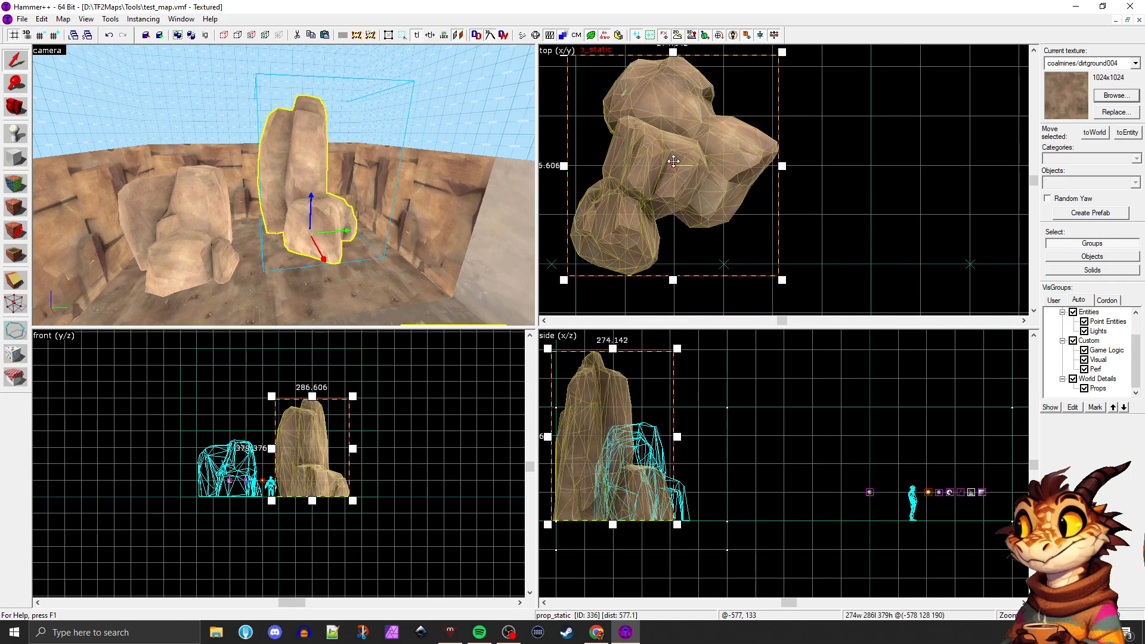
{"action": "left_click", "coordinate": [822, 183]}
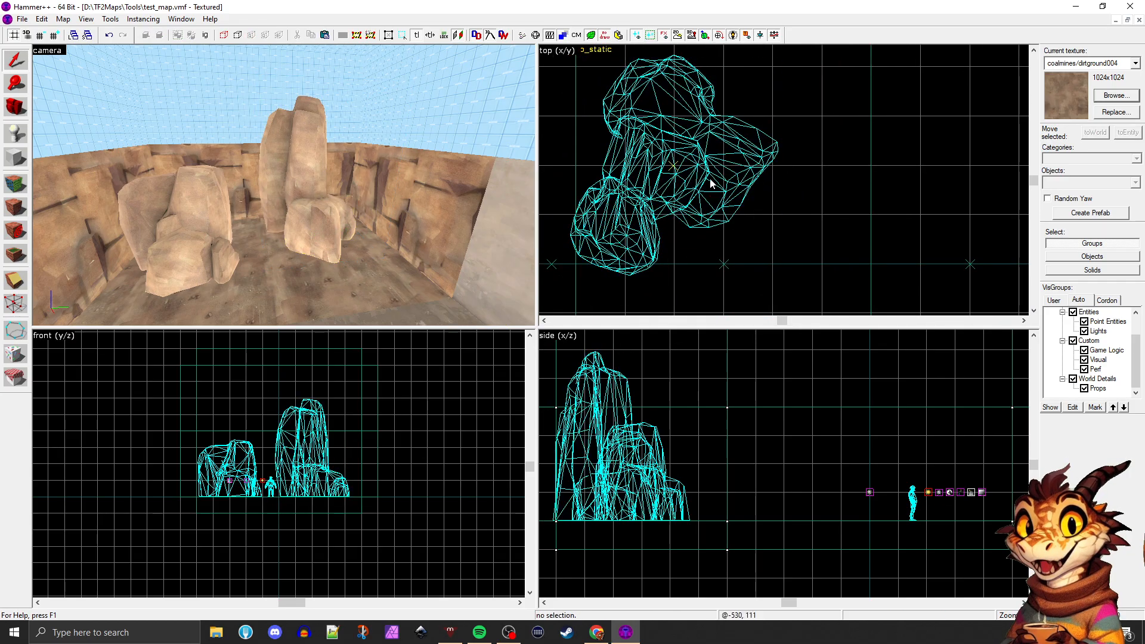
{"action": "left_click", "coordinate": [578, 35]}
Hide the prop model wireframes in the 2D views and show them again
{"action": "scroll", "coordinate": [701, 179], "scroll_direction": "down", "scroll_amount": 3}
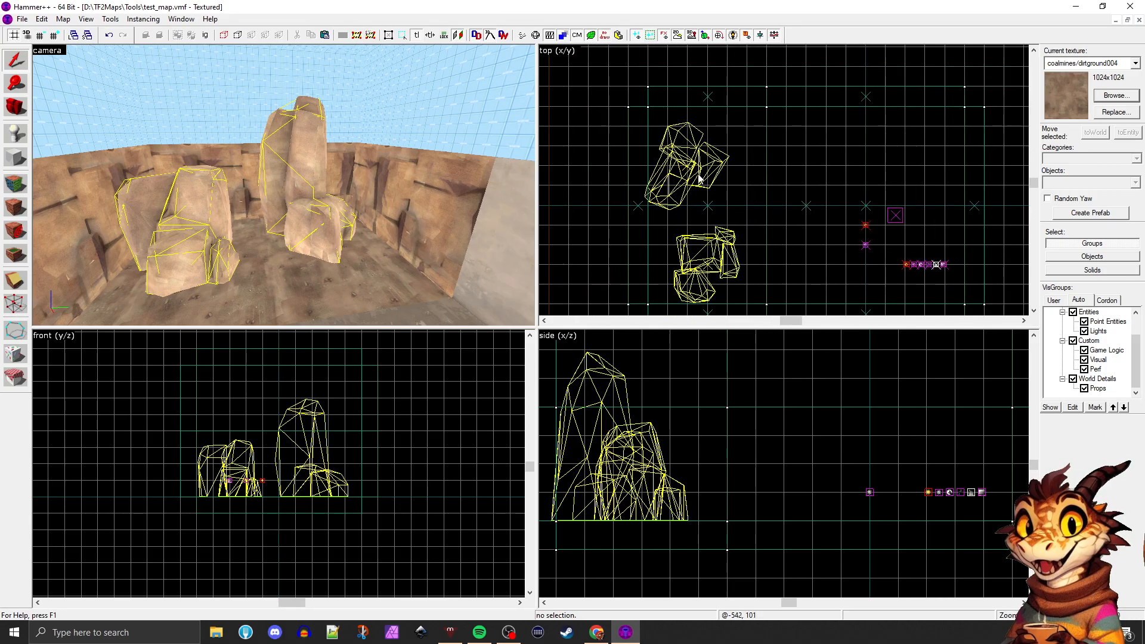
{"action": "left_click", "coordinate": [549, 35]}
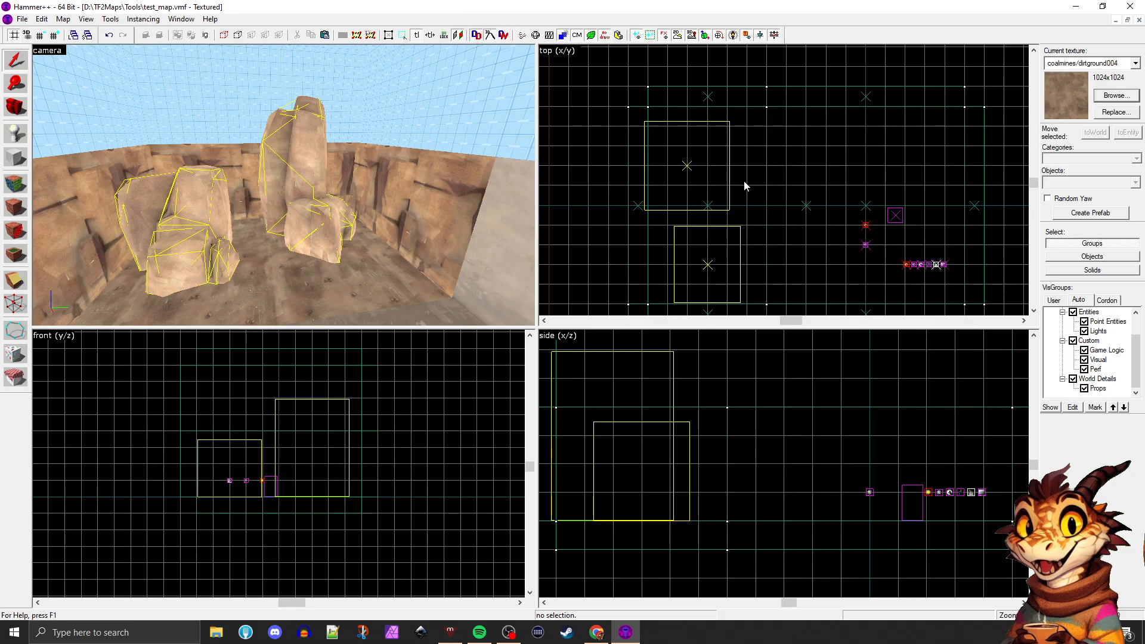
{"action": "left_click", "coordinate": [548, 35]}
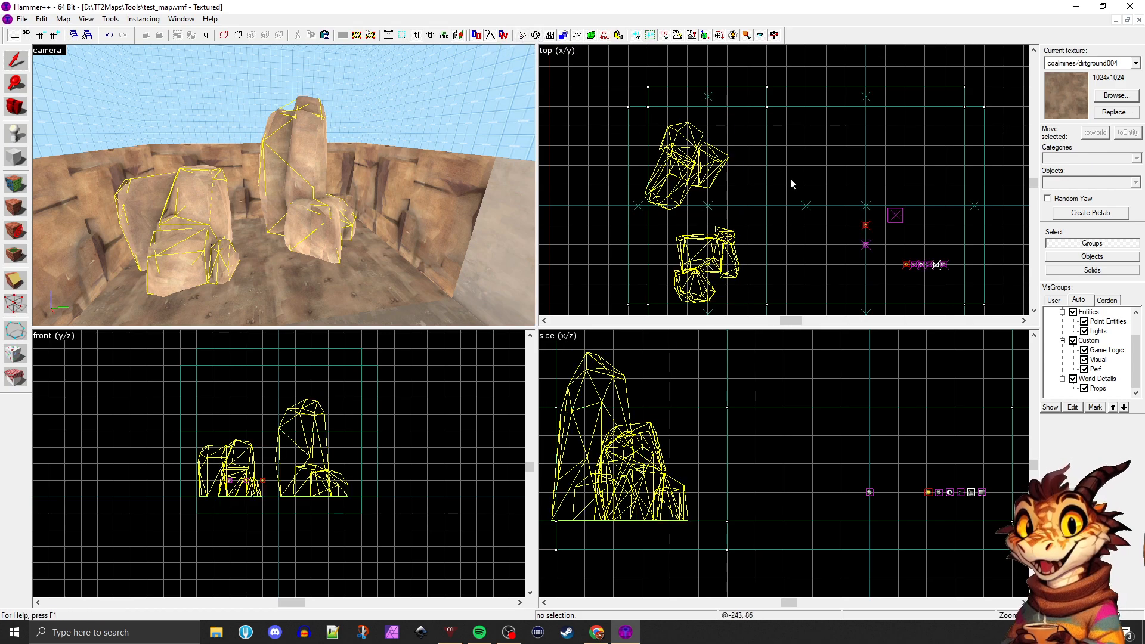
Select the tall rock prop and examine it from several angles in the enlarged camera view
{"action": "left_click", "coordinate": [330, 250]}
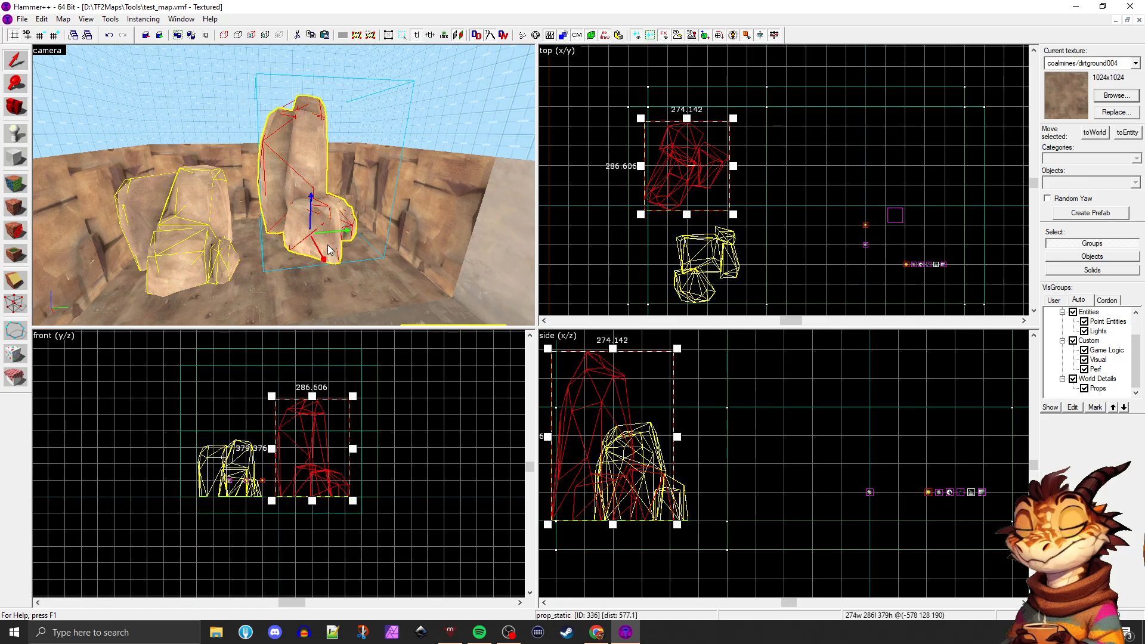
{"action": "left_click", "coordinate": [479, 307]}
{"action": "key", "text": "shift+z"}
{"action": "left_click", "coordinate": [542, 410]}
{"action": "key", "text": "d"}
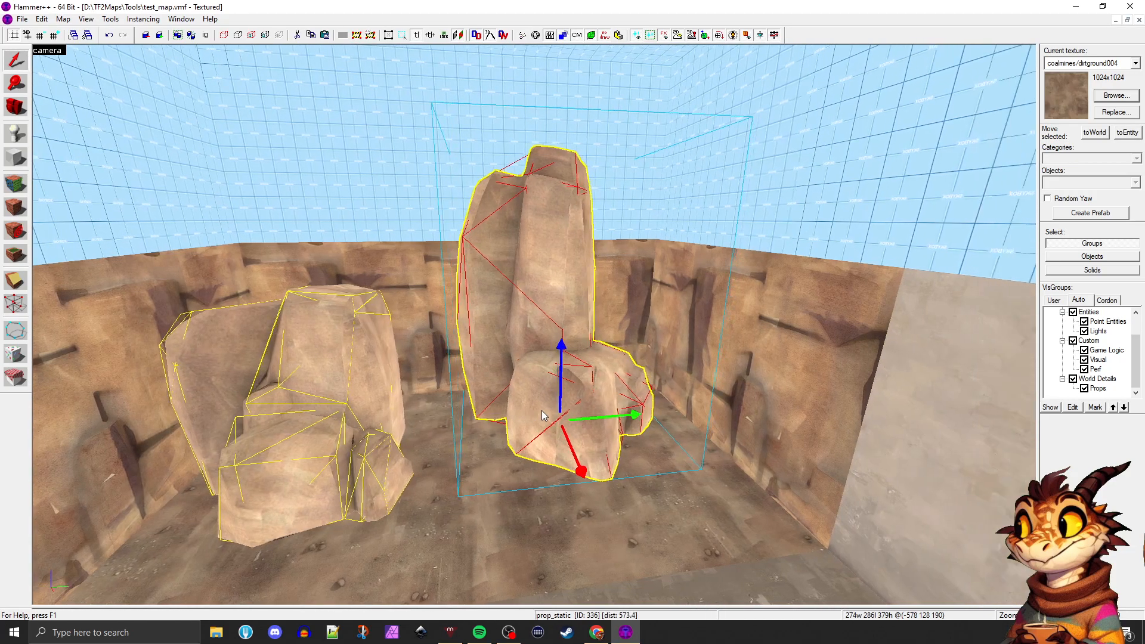
{"action": "key", "text": "z"}
{"action": "key", "text": "w"}
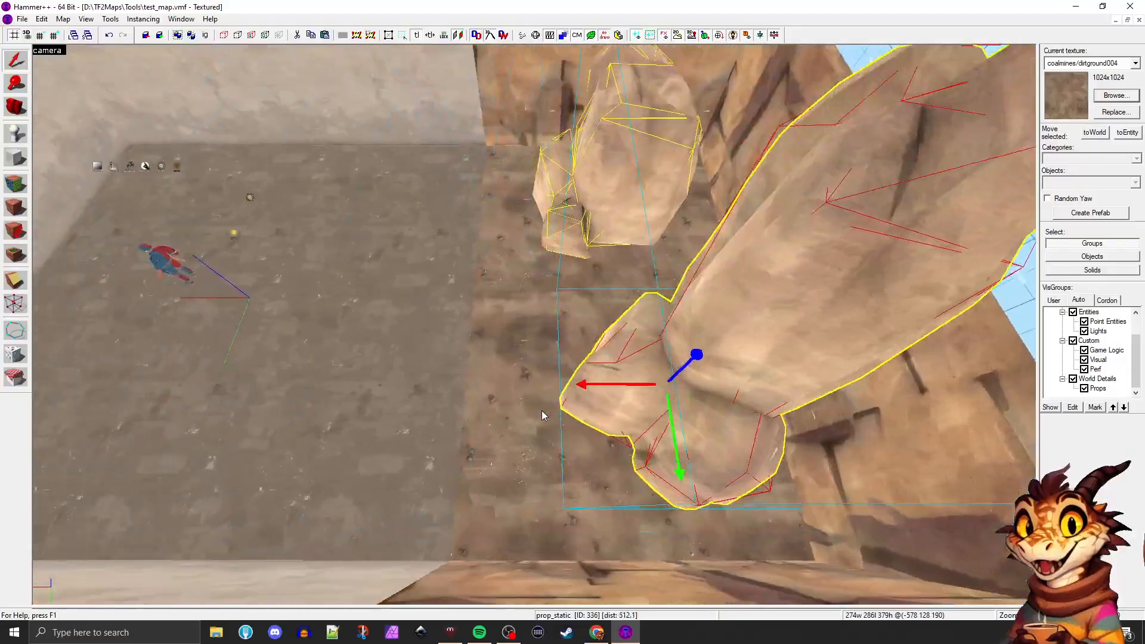
{"action": "key", "text": "s"}
{"action": "key", "text": "z"}
{"action": "key", "text": "shift+z"}
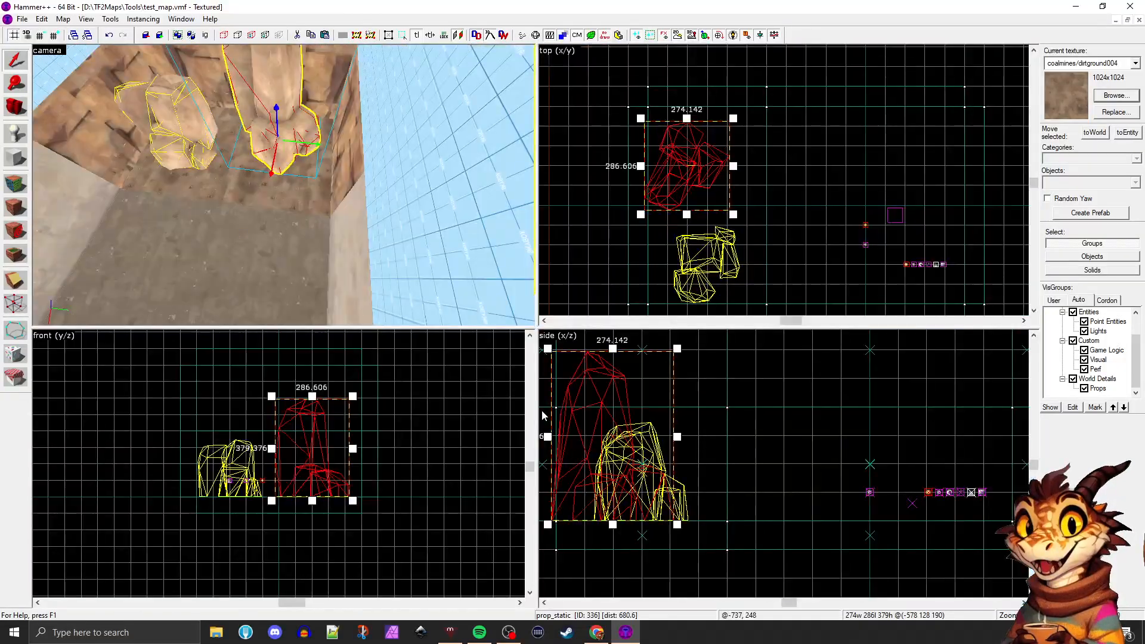
Move the back rock wall brush 320 units outward, away from the rock props
{"action": "scroll", "coordinate": [590, 243], "scroll_direction": "down", "scroll_amount": 2}
{"action": "left_click", "coordinate": [313, 174]}
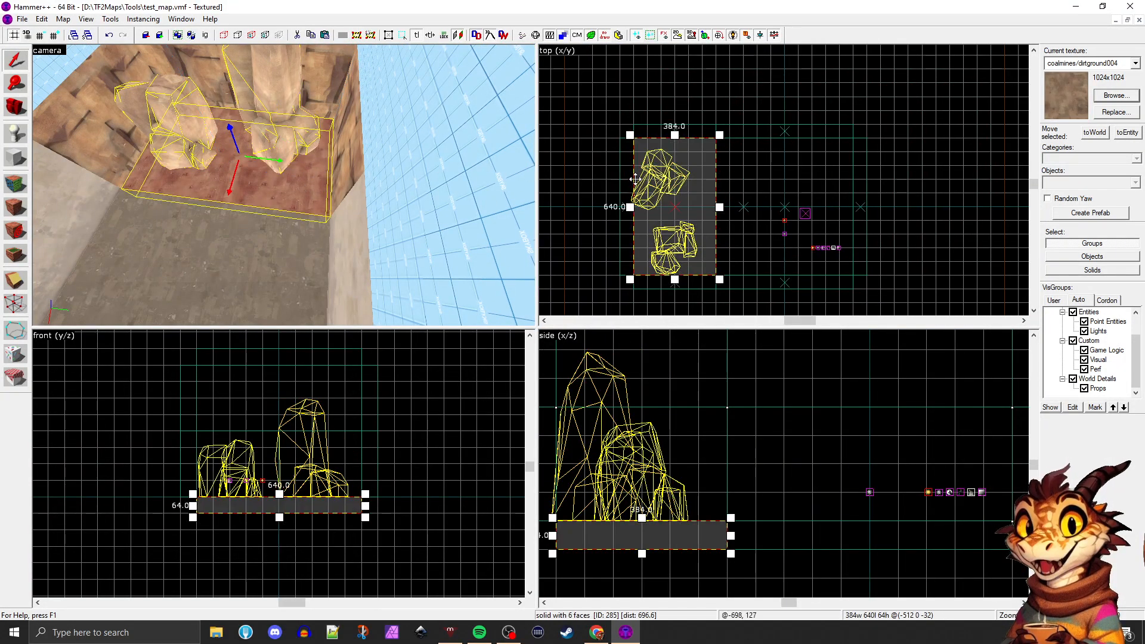
{"action": "scroll", "coordinate": [722, 205], "scroll_direction": "down", "scroll_amount": 1}
{"action": "scroll", "coordinate": [721, 201], "scroll_direction": "down", "scroll_amount": 2}
{"action": "scroll", "coordinate": [626, 209], "scroll_direction": "up", "scroll_amount": 3}
{"action": "key", "text": "Escape"}
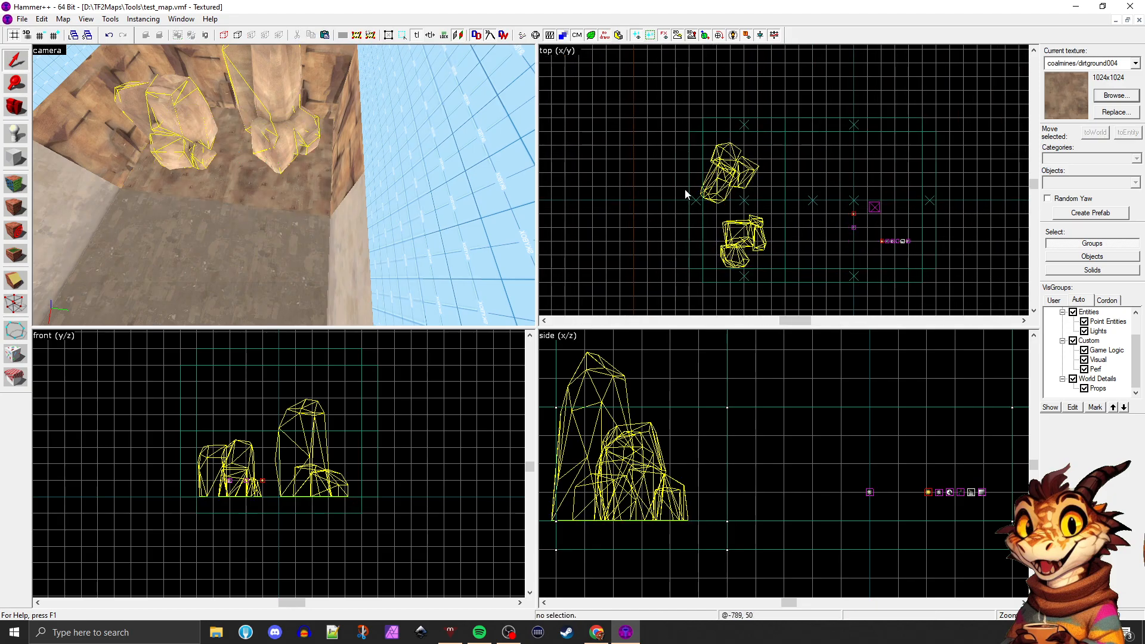
{"action": "left_click", "coordinate": [695, 201]}
{"action": "left_click_drag", "start_coordinate": [696, 201], "coordinate": [631, 199]}
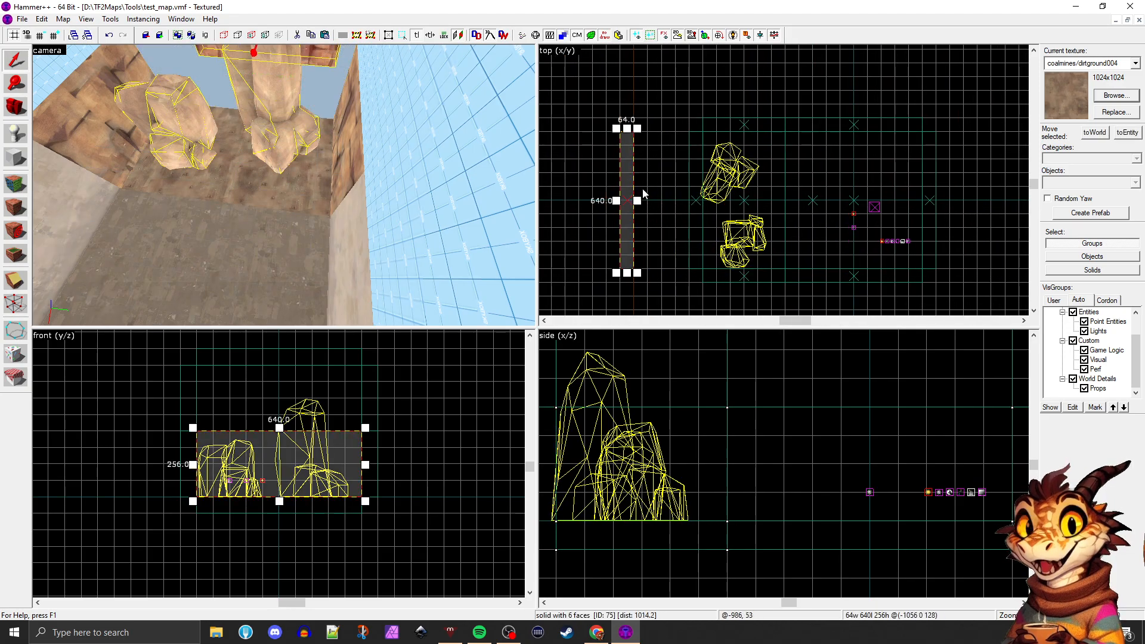
{"action": "key", "text": "Escape"}
Stretch the relocated back rock wall at both ends to a length of 1088 units
{"action": "left_click", "coordinate": [745, 125]}
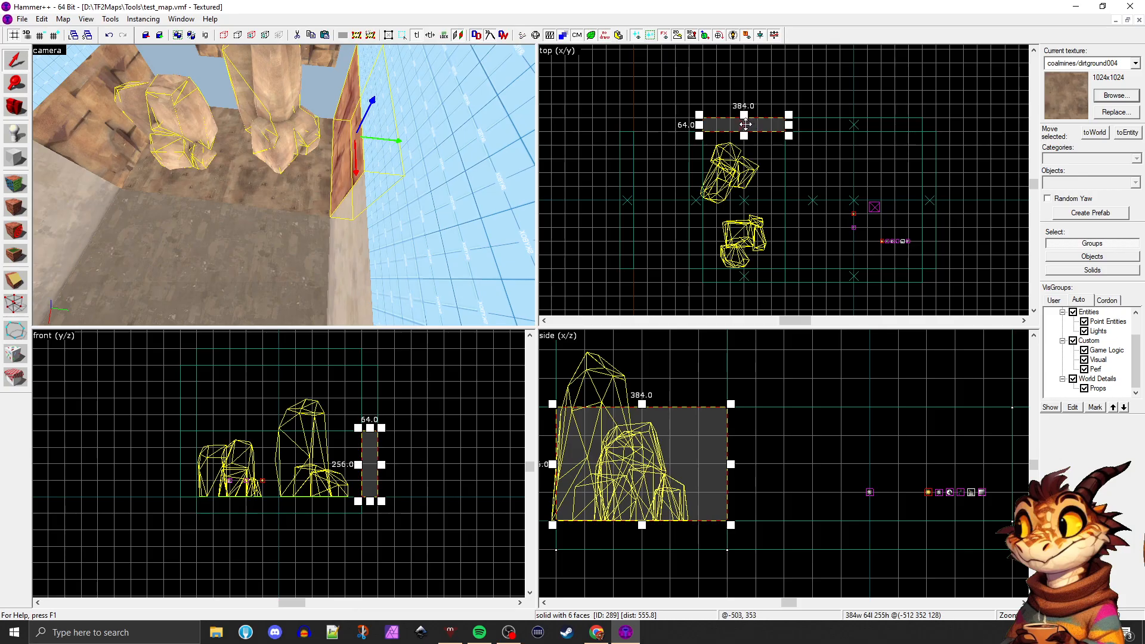
{"action": "left_click", "coordinate": [633, 144]}
{"action": "left_click_drag", "start_coordinate": [626, 127], "coordinate": [627, 90]}
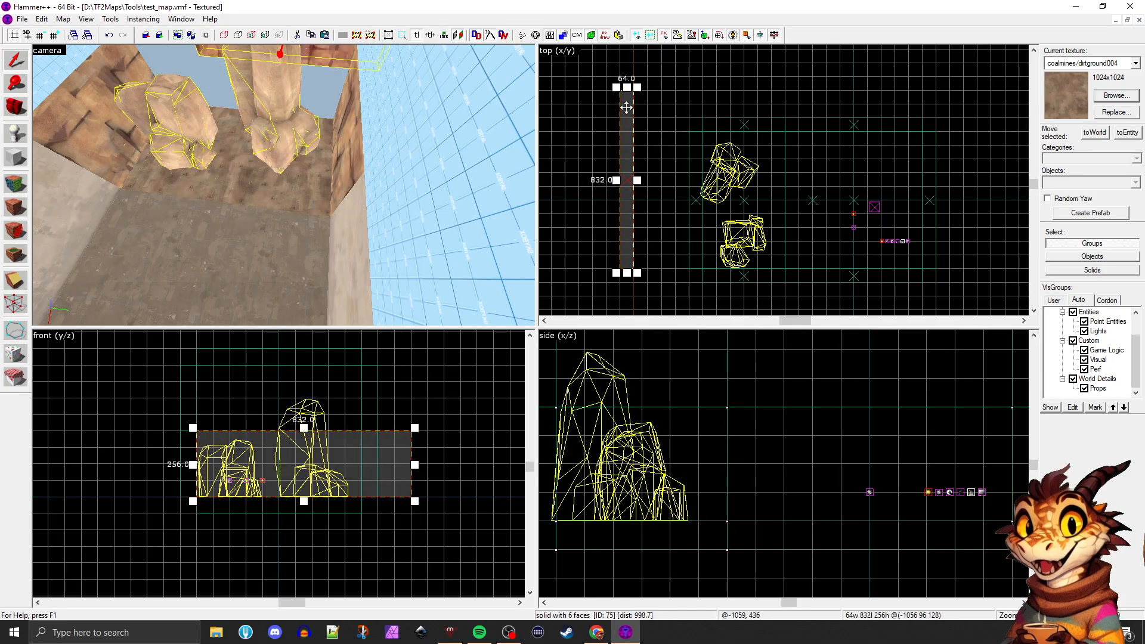
{"action": "left_click_drag", "start_coordinate": [625, 280], "coordinate": [619, 282]}
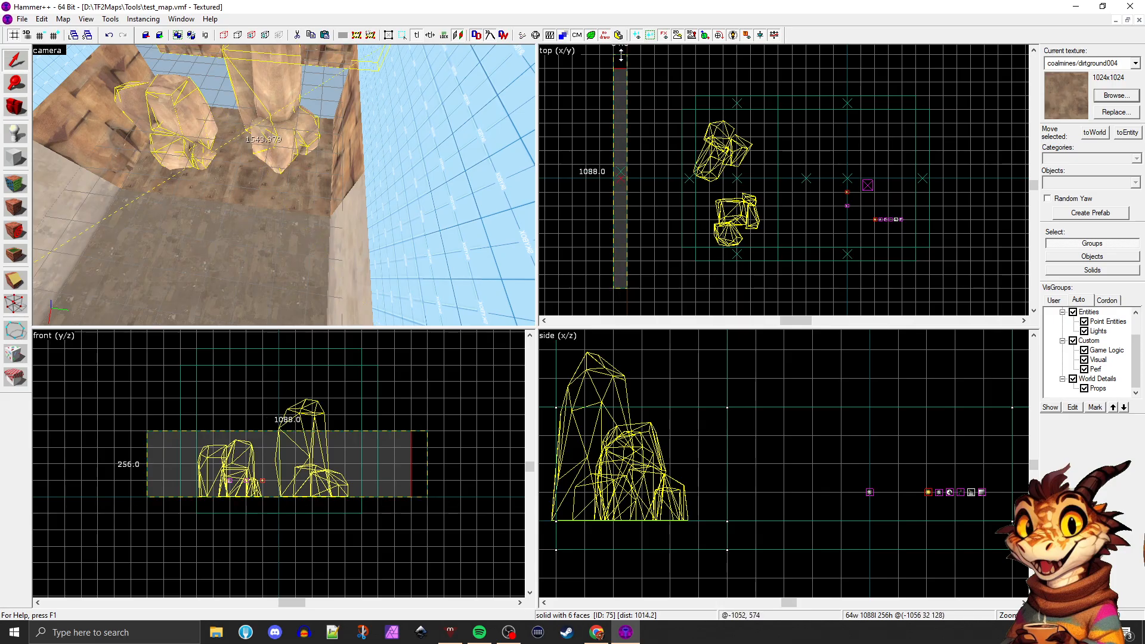
{"action": "scroll", "coordinate": [403, 160], "scroll_direction": "down", "scroll_amount": 3}
{"action": "scroll", "coordinate": [402, 158], "scroll_direction": "up", "scroll_amount": 1}
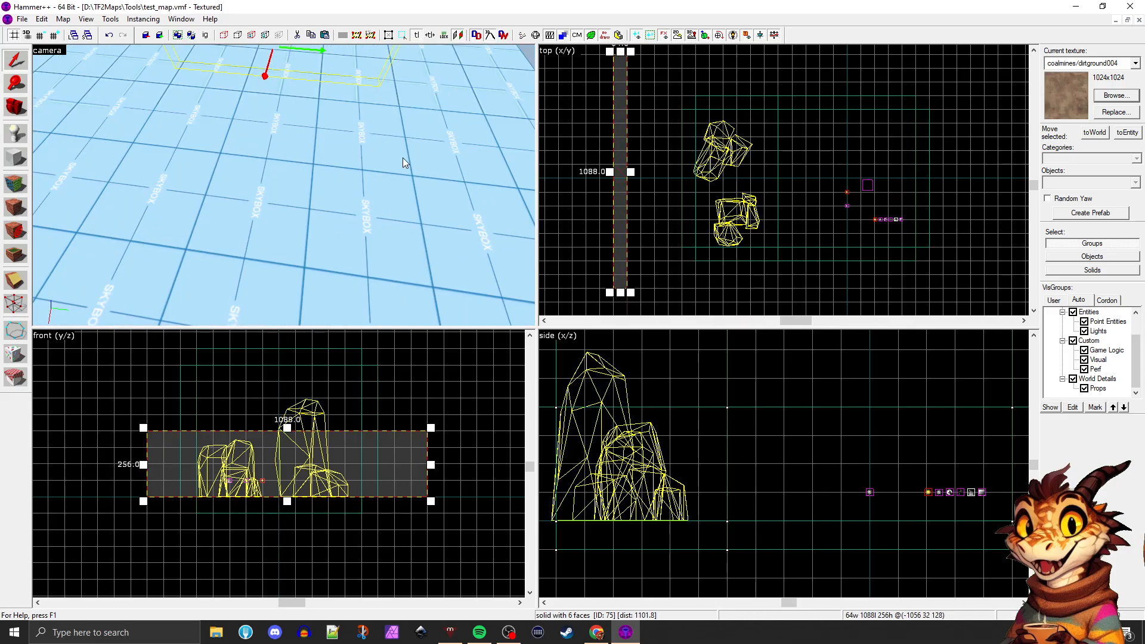
{"action": "scroll", "coordinate": [570, 144], "scroll_direction": "up", "scroll_amount": 1}
{"action": "scroll", "coordinate": [599, 173], "scroll_direction": "down", "scroll_amount": 1}
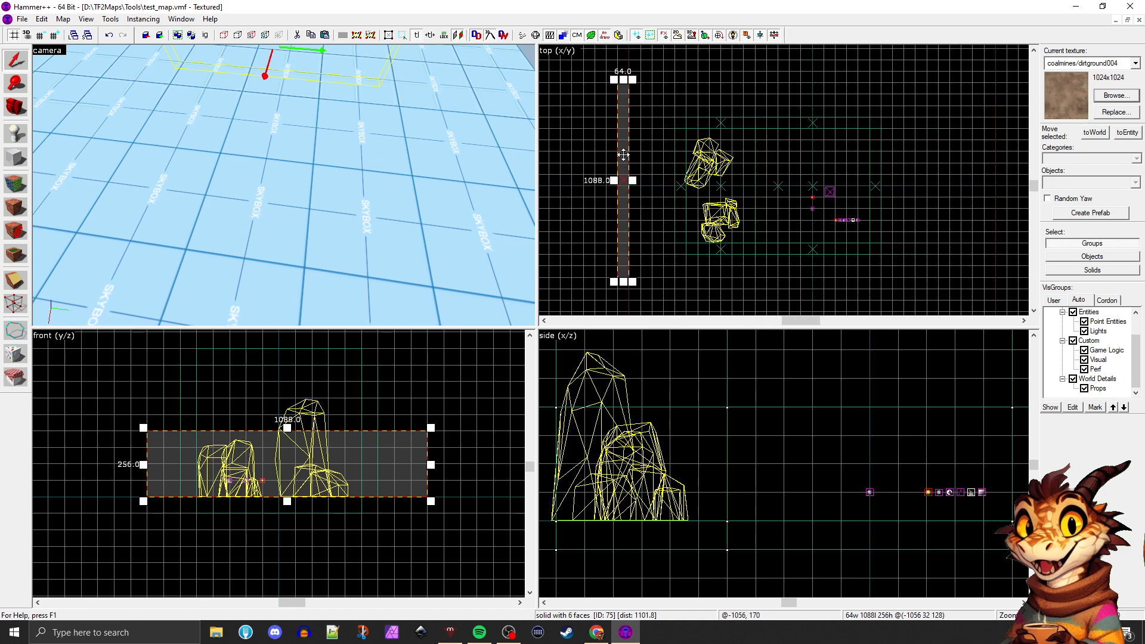
{"action": "scroll", "coordinate": [600, 84], "scroll_direction": "up", "scroll_amount": 1}
Move the rock wall beside the tall rock outward and lengthen it to 640 units to reach the back wall
{"action": "left_click", "coordinate": [767, 141]}
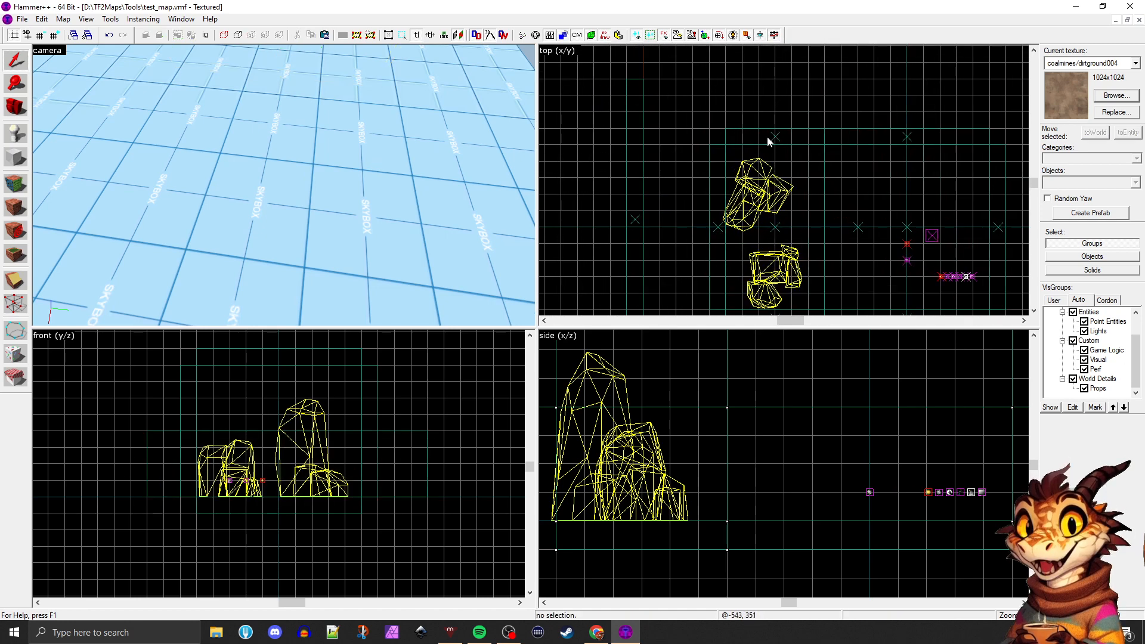
{"action": "left_click", "coordinate": [779, 136]}
{"action": "mouse_move", "coordinate": [778, 137]}
{"action": "left_mouse_down"}
{"action": "mouse_move", "coordinate": [708, 71]}
{"action": "mouse_move", "coordinate": [811, 70]}
{"action": "left_mouse_up"}
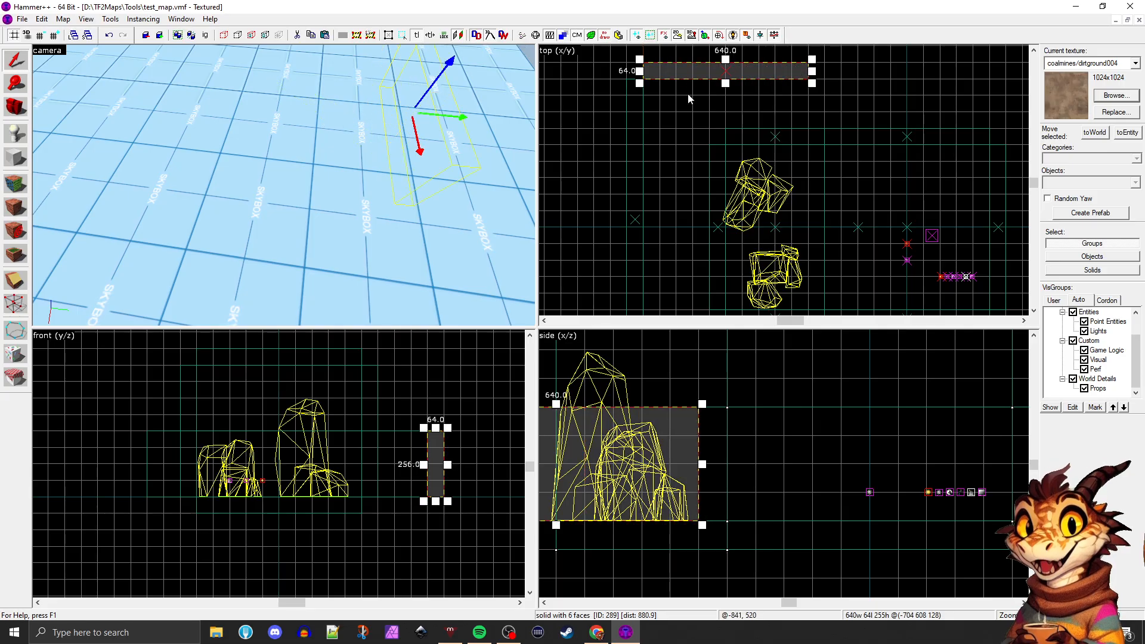
{"action": "key", "text": "z"}
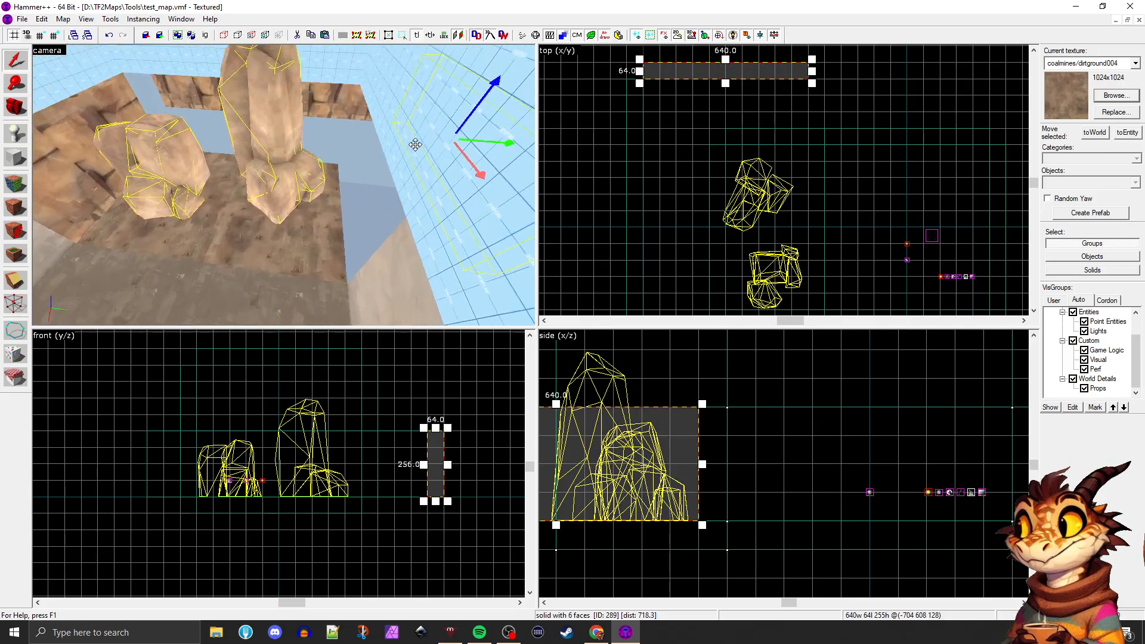
{"action": "key", "text": "w"}
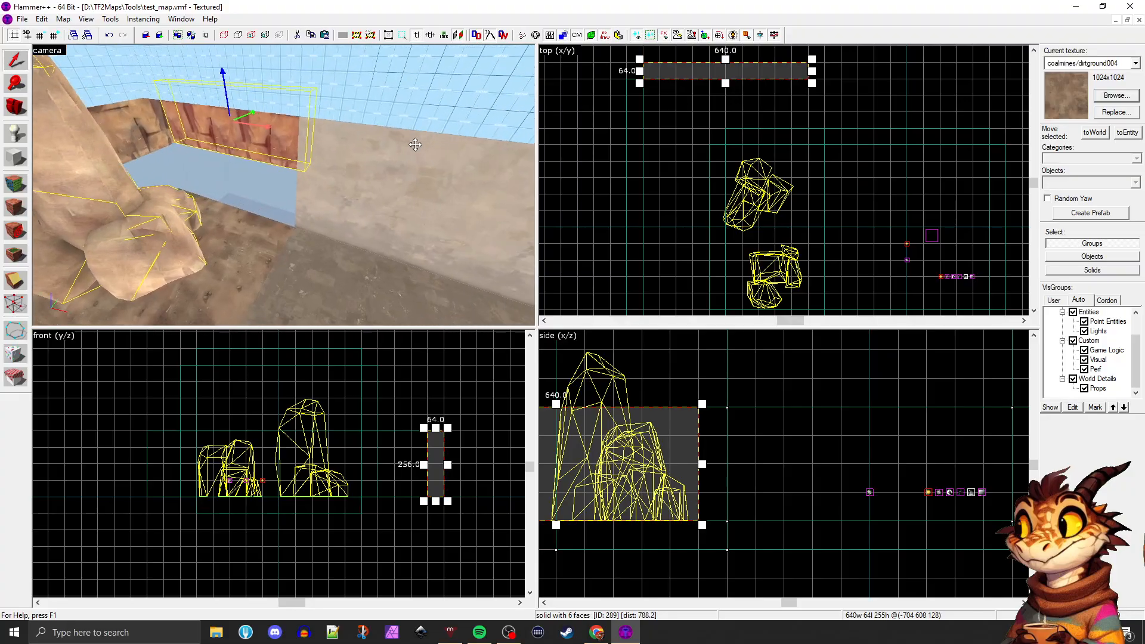
Undo all the moves and stretches of the back and side rock walls
{"action": "key", "text": "z"}
{"action": "key", "text": "ctrl+z"}
{"action": "key", "text": "ctrl+z"}
{"action": "key", "text": "ctrl+z"}
{"action": "key", "text": "ctrl+z"}
{"action": "key", "text": "ctrl+z"}
{"action": "key", "text": "ctrl+z"}
{"action": "key", "text": "ctrl+z"}
{"action": "key", "text": "ctrl+z"}
{"action": "key", "text": "ctrl+z"}
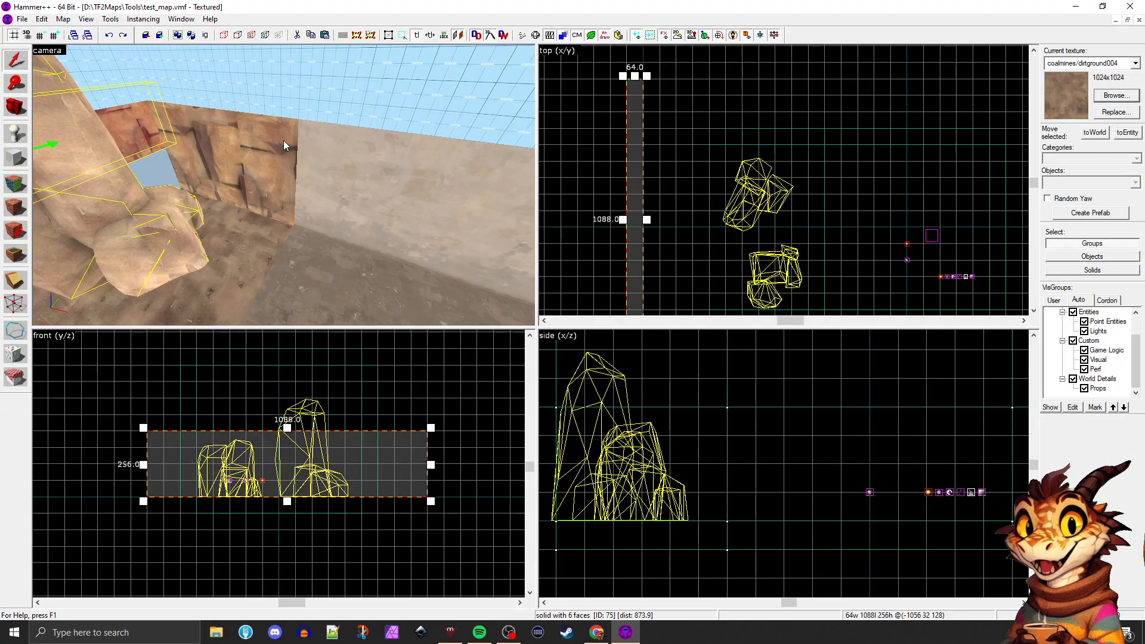
{"action": "key", "text": "z"}
{"action": "key", "text": "s"}
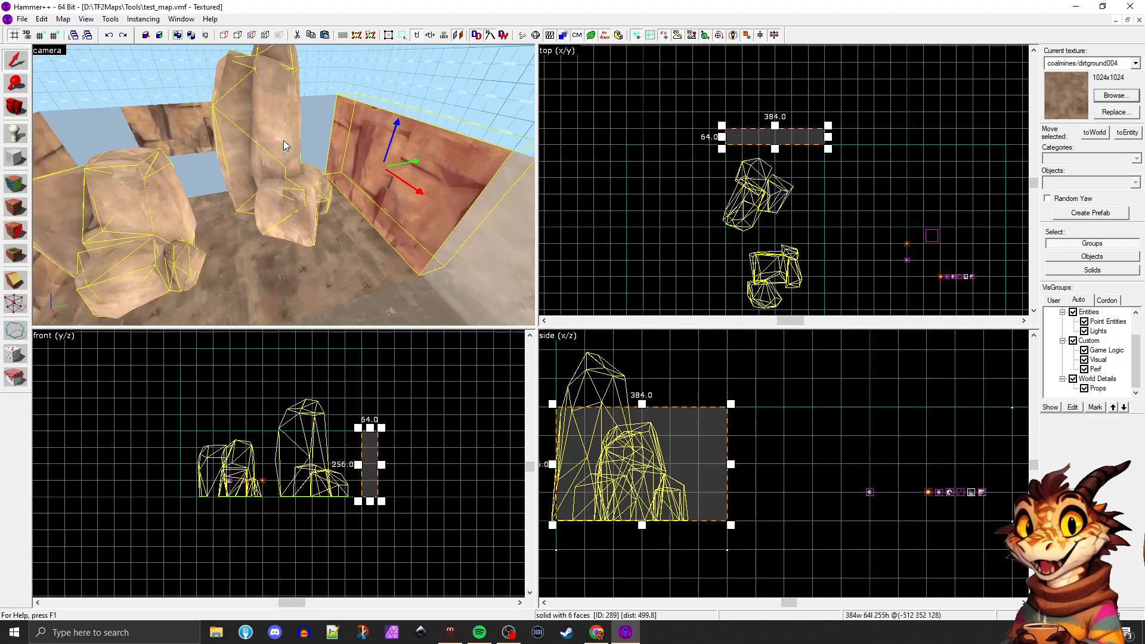
{"action": "key", "text": "ctrl+z"}
{"action": "key", "text": "ctrl+z"}
{"action": "key", "text": "ctrl+z"}
{"action": "key", "text": "z"}
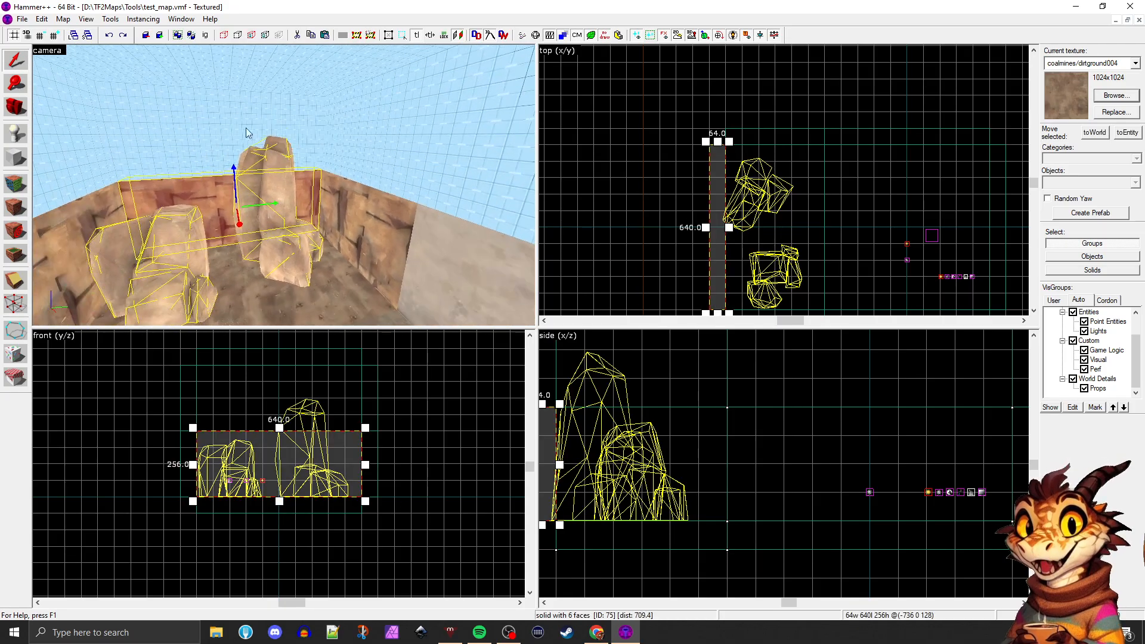
Move the back rock wall 320 units and the side rock wall 256 units outward, each together with the skybox brush above it
{"action": "left_click", "coordinate": [177, 140], "text": "ctrl"}
{"action": "left_click_drag", "start_coordinate": [710, 146], "coordinate": [628, 148]}
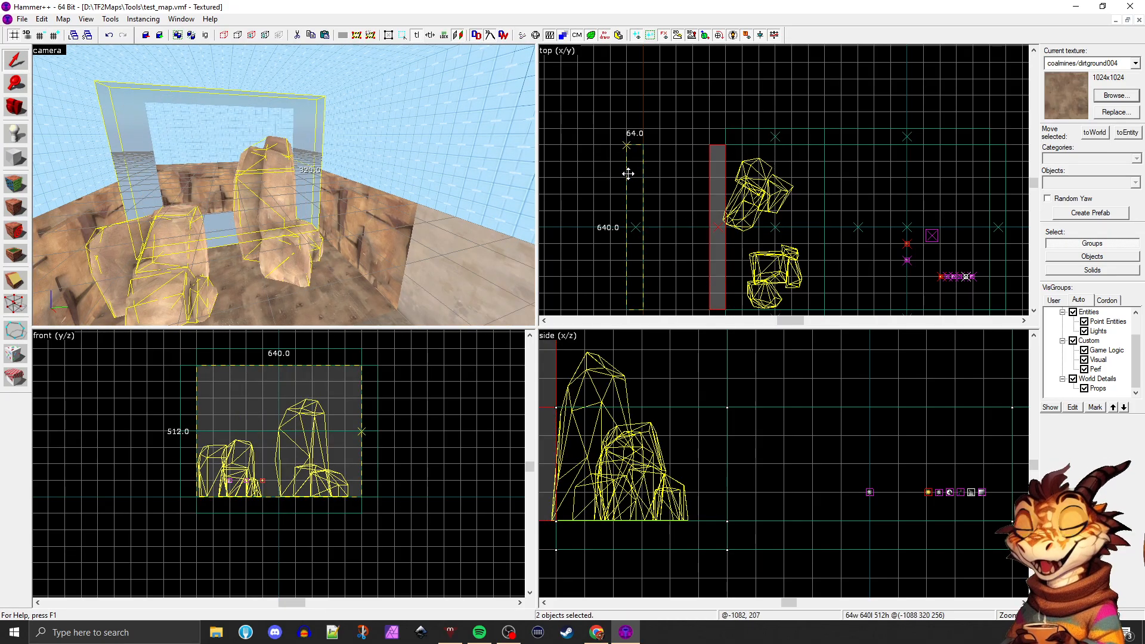
{"action": "left_click", "coordinate": [339, 221]}
{"action": "left_click", "coordinate": [359, 162], "text": "ctrl"}
{"action": "left_click_drag", "start_coordinate": [769, 136], "coordinate": [771, 72]}
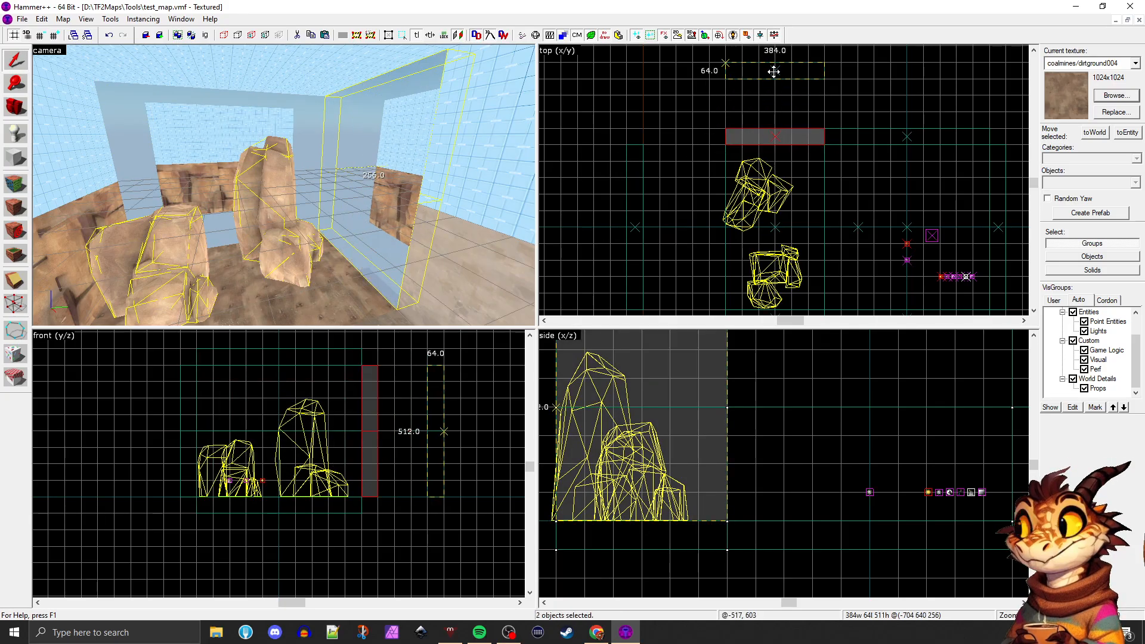
Move the rock wall beside the smaller rocks 256 units outward with its skybox brush, and stretch both to a length of 704 units
{"action": "key", "text": "z"}
{"action": "key", "text": "z"}
{"action": "left_click", "coordinate": [194, 200]}
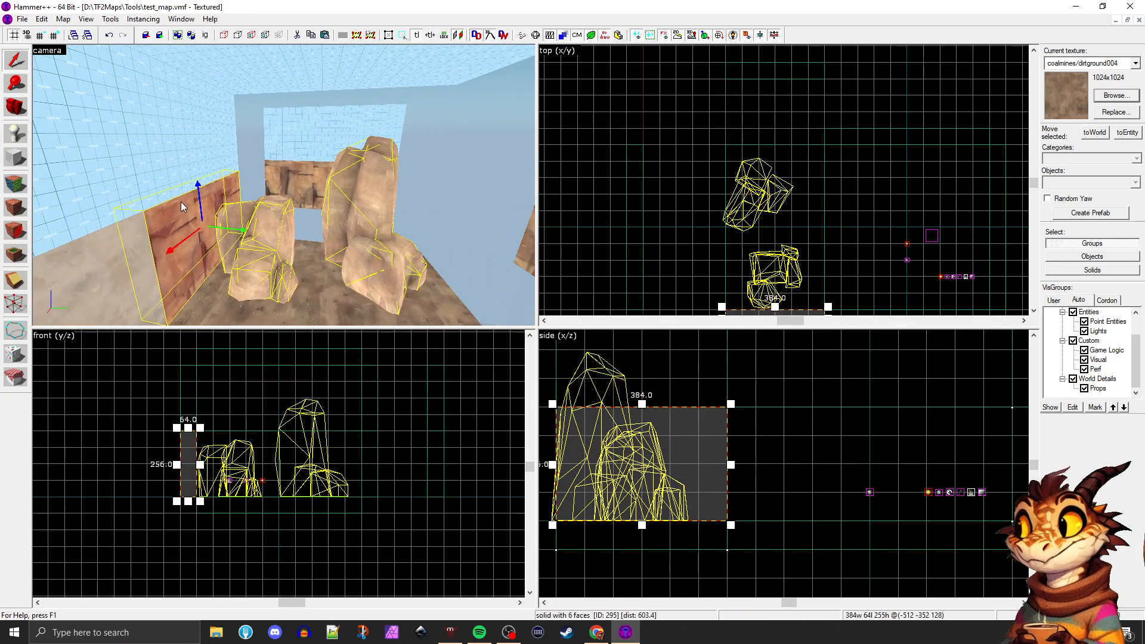
{"action": "left_click", "coordinate": [185, 152], "text": "ctrl"}
{"action": "scroll", "coordinate": [718, 170], "scroll_direction": "down", "scroll_amount": 4}
{"action": "scroll", "coordinate": [759, 205], "scroll_direction": "up", "scroll_amount": 3}
{"action": "mouse_move", "coordinate": [759, 205]}
{"action": "left_mouse_down"}
{"action": "mouse_move", "coordinate": [764, 250]}
{"action": "mouse_move", "coordinate": [720, 275]}
{"action": "mouse_move", "coordinate": [629, 260]}
{"action": "left_mouse_up"}
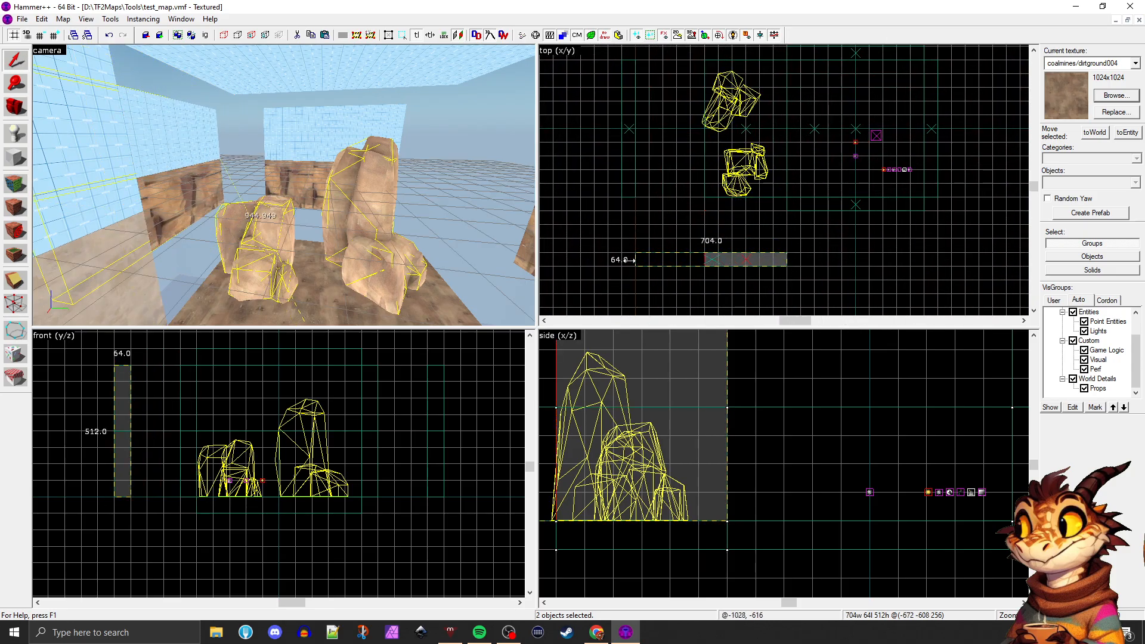
Stretch the back rock wall and its skybox brush to 896 units at one end, and extend the other end to the opposite side wall
{"action": "left_click", "coordinate": [288, 168]}
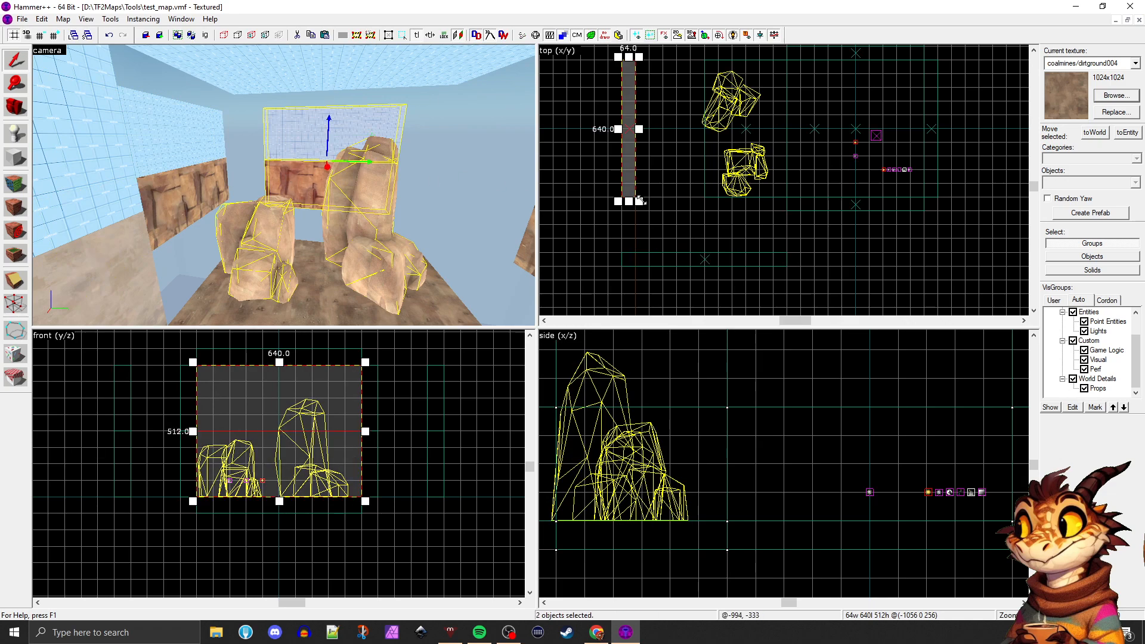
{"action": "left_click_drag", "start_coordinate": [629, 202], "coordinate": [628, 255]}
{"action": "scroll", "coordinate": [671, 268], "scroll_direction": "down", "scroll_amount": 3}
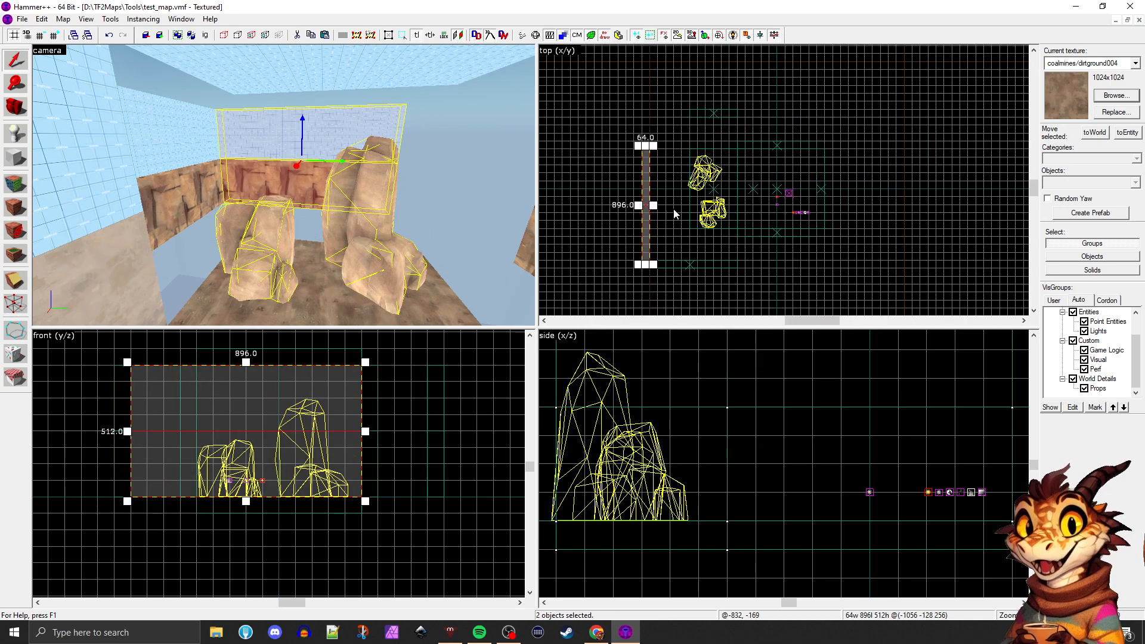
{"action": "scroll", "coordinate": [656, 156], "scroll_direction": "up", "scroll_amount": 4}
{"action": "left_click_drag", "start_coordinate": [630, 133], "coordinate": [628, 68]}
Stretch the rock wall beside the tall rock and the skybox brush above it to a length of 768 units, reaching the back wall
{"action": "left_click", "coordinate": [527, 243]}
{"action": "key", "text": "z"}
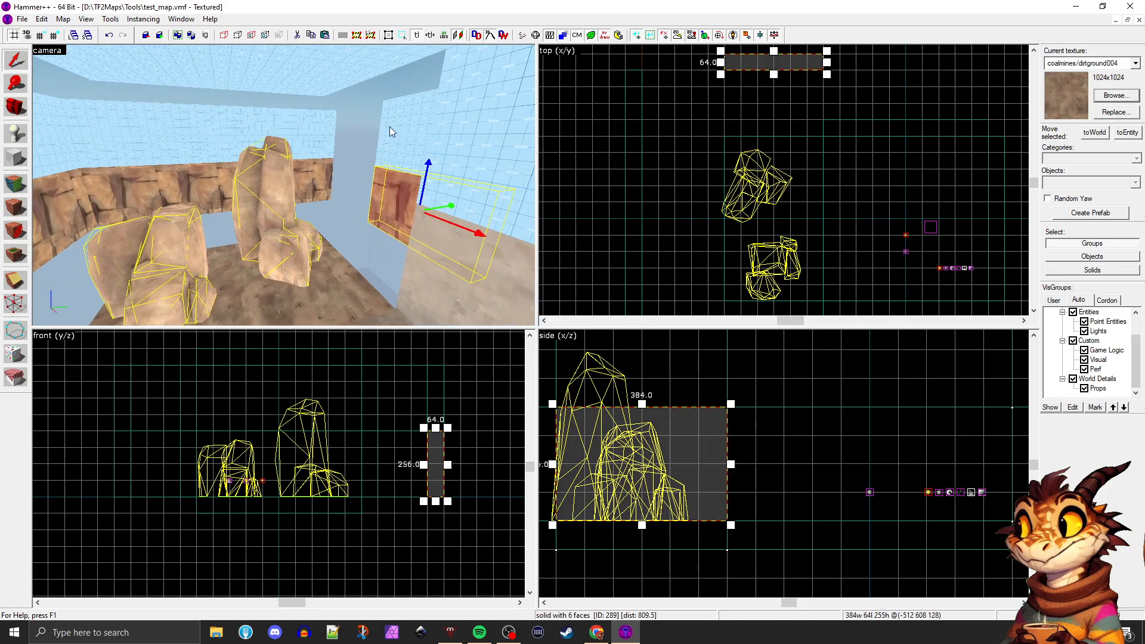
{"action": "left_click", "coordinate": [413, 134], "text": "ctrl"}
{"action": "scroll", "coordinate": [763, 197], "scroll_direction": "down", "scroll_amount": 4}
{"action": "scroll", "coordinate": [743, 134], "scroll_direction": "up", "scroll_amount": 4}
{"action": "left_click_drag", "start_coordinate": [729, 155], "coordinate": [631, 155]}
{"action": "left_click", "coordinate": [406, 234]}
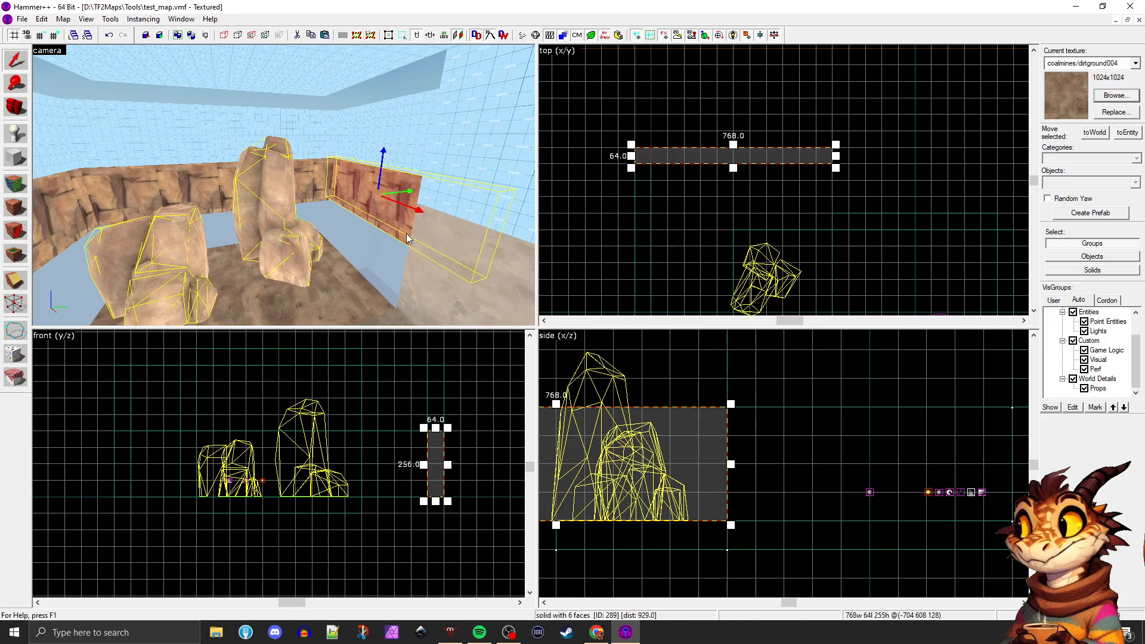
Select the 640-unit wall of the adjoining area together with the skybox brush above it
{"action": "key", "text": "z"}
{"action": "key", "text": "z"}
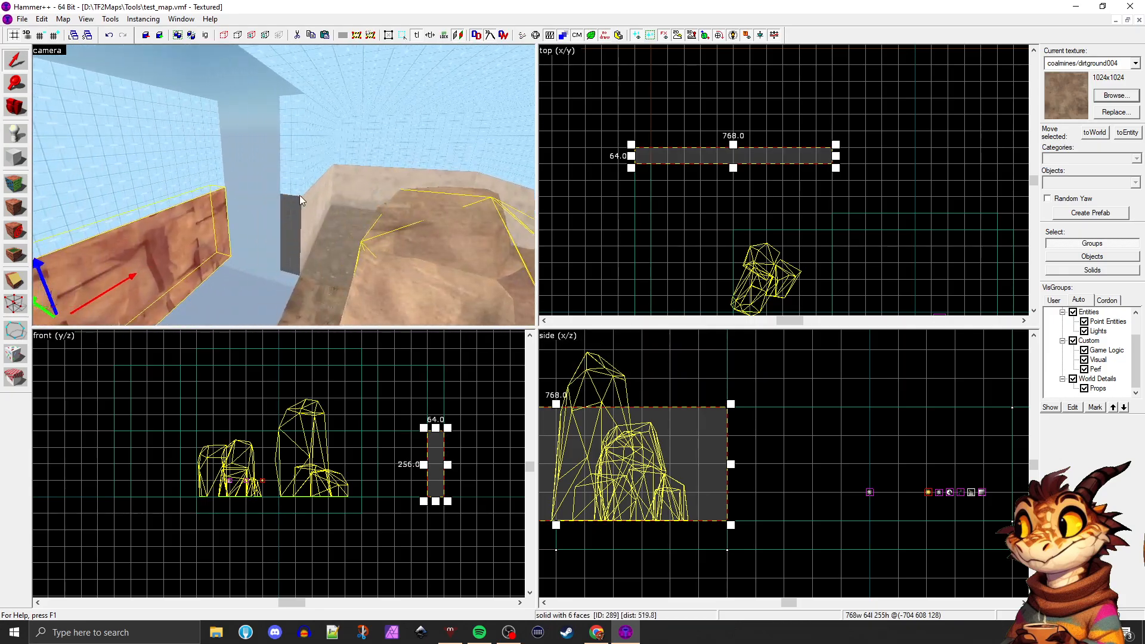
{"action": "left_click", "coordinate": [301, 197]}
{"action": "left_click", "coordinate": [300, 164], "text": "ctrl"}
{"action": "scroll", "coordinate": [666, 193], "scroll_direction": "down", "scroll_amount": 2}
{"action": "scroll", "coordinate": [851, 214], "scroll_direction": "up", "scroll_amount": 3}
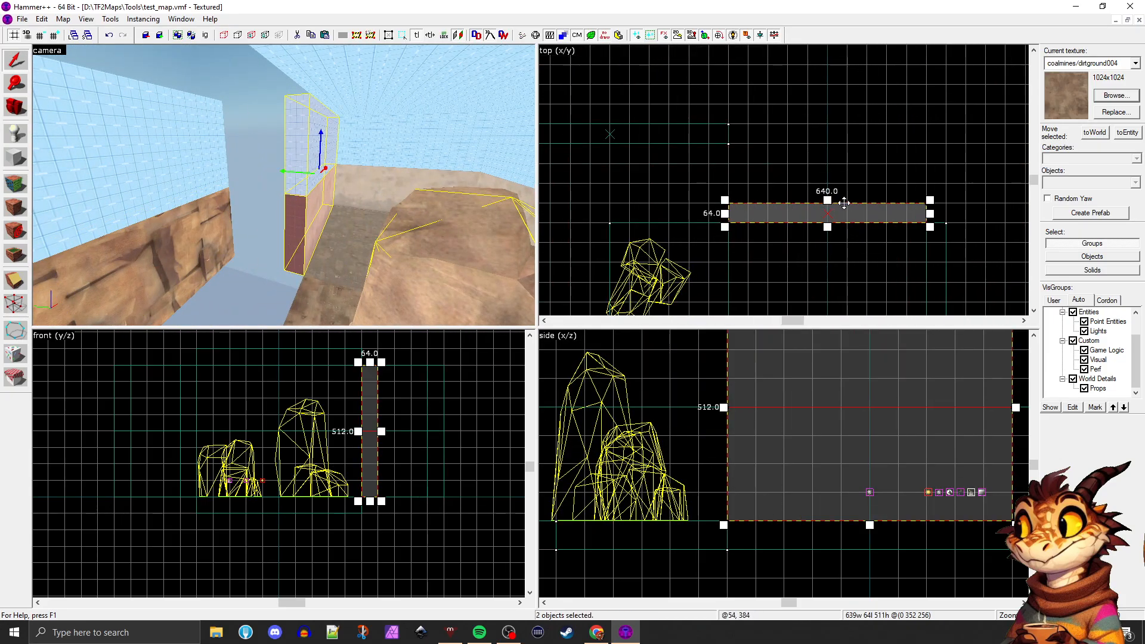
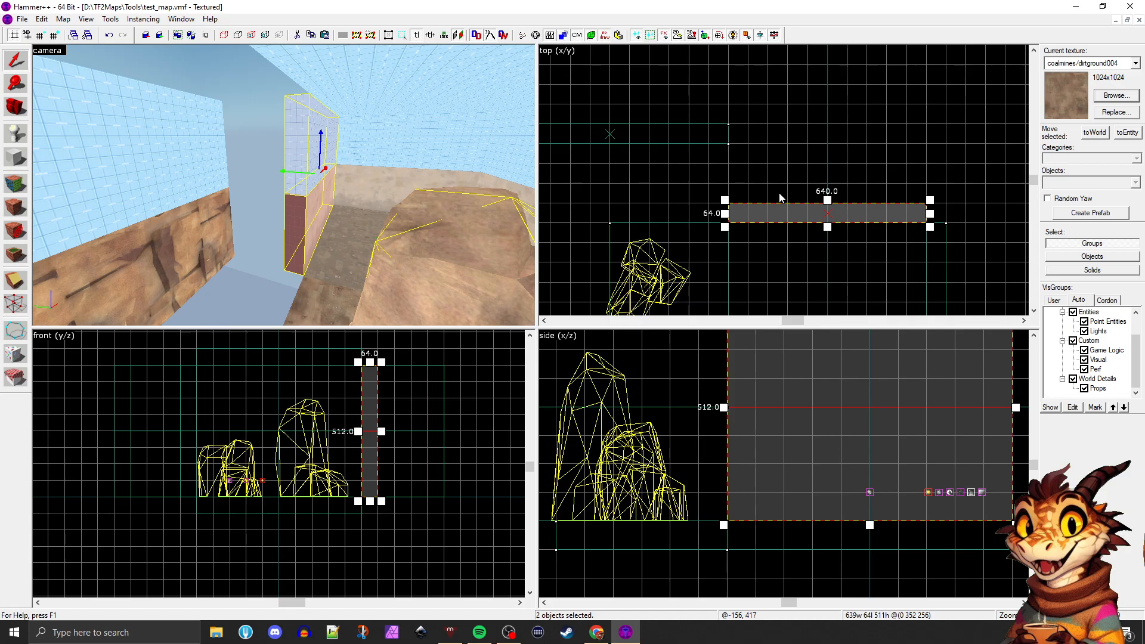
Extend the selected concrete wall and the sky brush above it outward to a thickness of 256 units
{"action": "scroll", "coordinate": [352, 214], "scroll_direction": "up", "scroll_amount": 5}
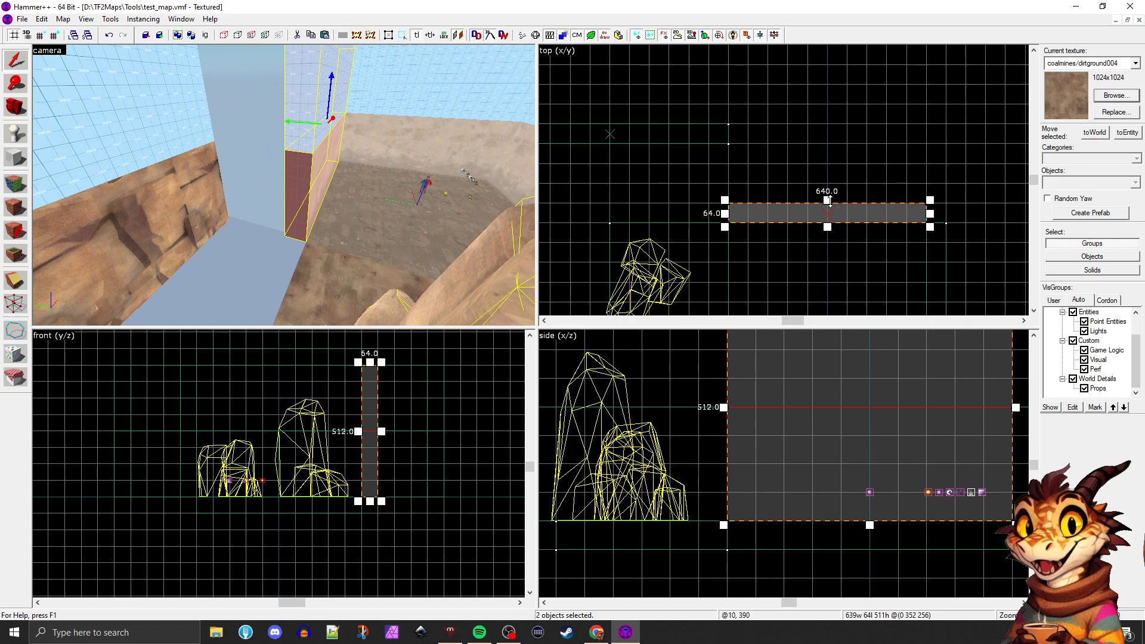
{"action": "left_click_drag", "start_coordinate": [830, 202], "coordinate": [826, 142]}
{"action": "left_click", "coordinate": [768, 105]}
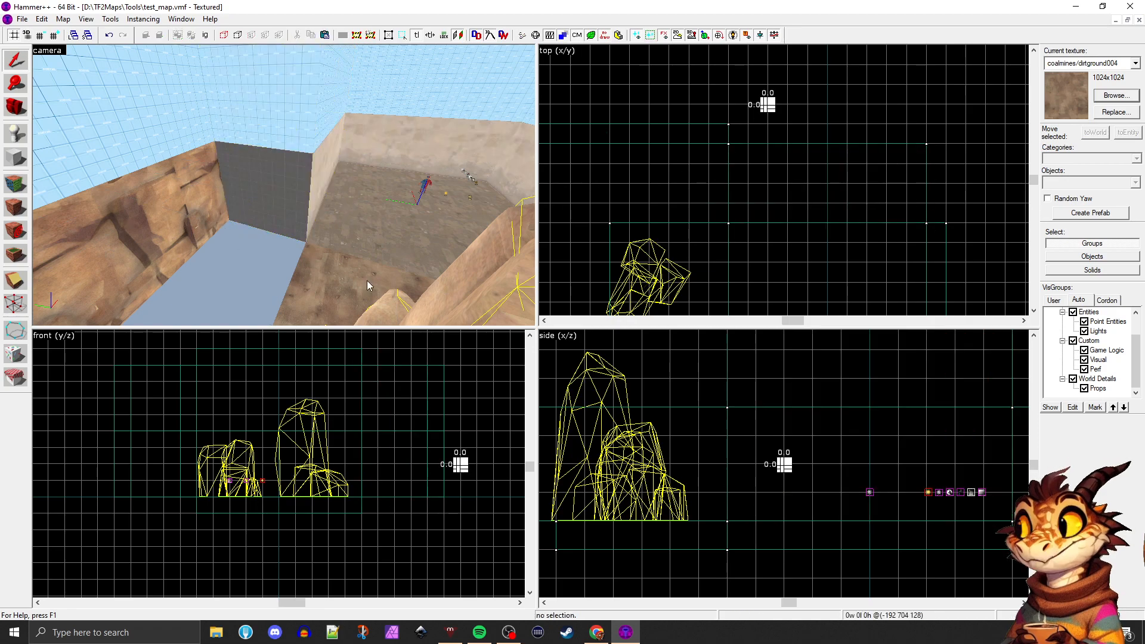
Reshape the extended wall and sky brushes into a 64-unit-thick wall with a 64-unit-wide perpendicular return at the rock-side end
{"action": "left_click", "coordinate": [352, 238]}
{"action": "left_click", "coordinate": [313, 180]}
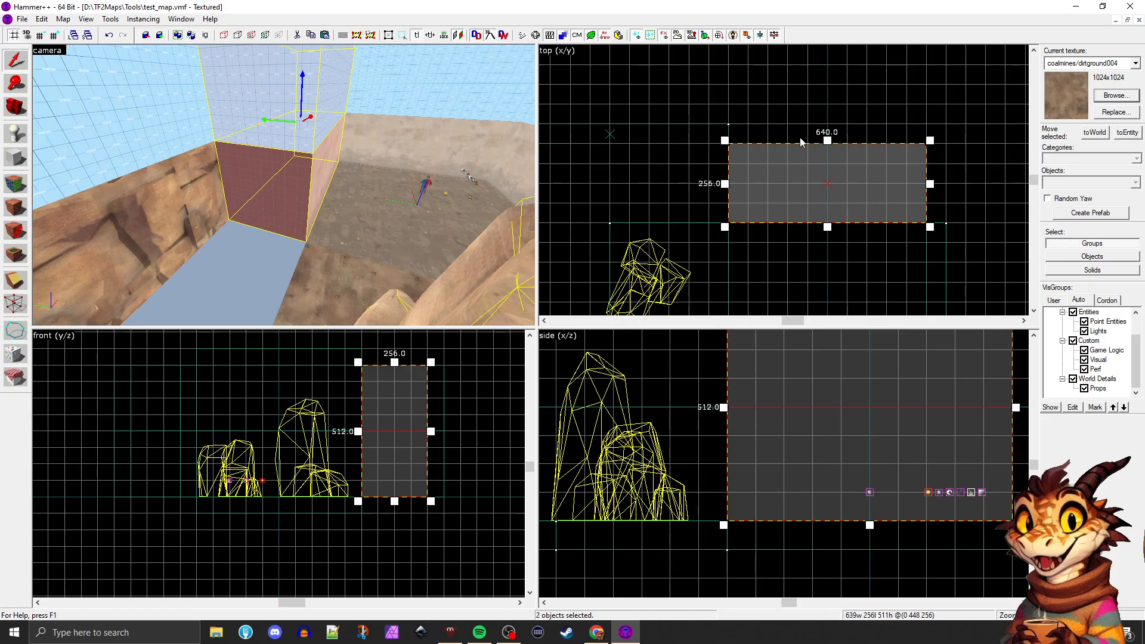
{"action": "scroll", "coordinate": [818, 167], "scroll_direction": "down", "scroll_amount": 1}
{"action": "scroll", "coordinate": [819, 167], "scroll_direction": "up", "scroll_amount": 2}
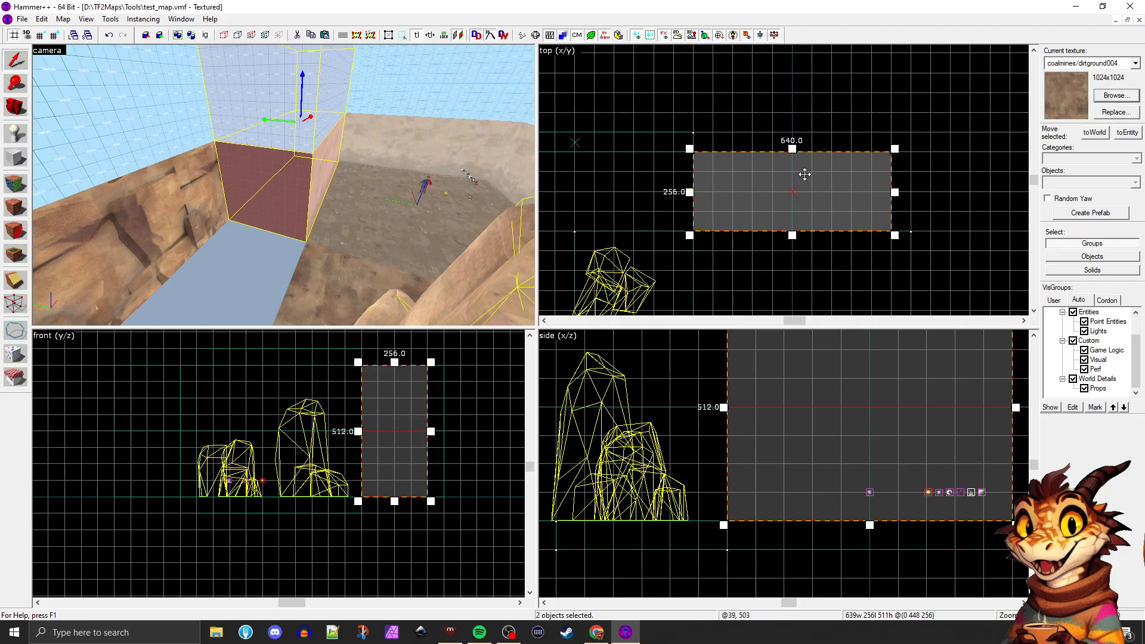
{"action": "mouse_move", "coordinate": [793, 149]}
{"action": "left_mouse_down"}
{"action": "mouse_move", "coordinate": [782, 219]}
{"action": "mouse_move", "coordinate": [721, 204]}
{"action": "left_mouse_up"}
{"action": "left_click_drag", "start_coordinate": [895, 187], "coordinate": [714, 149]}
{"action": "key", "text": "Escape"}
{"action": "scroll", "coordinate": [358, 194], "scroll_direction": "up", "scroll_amount": 3}
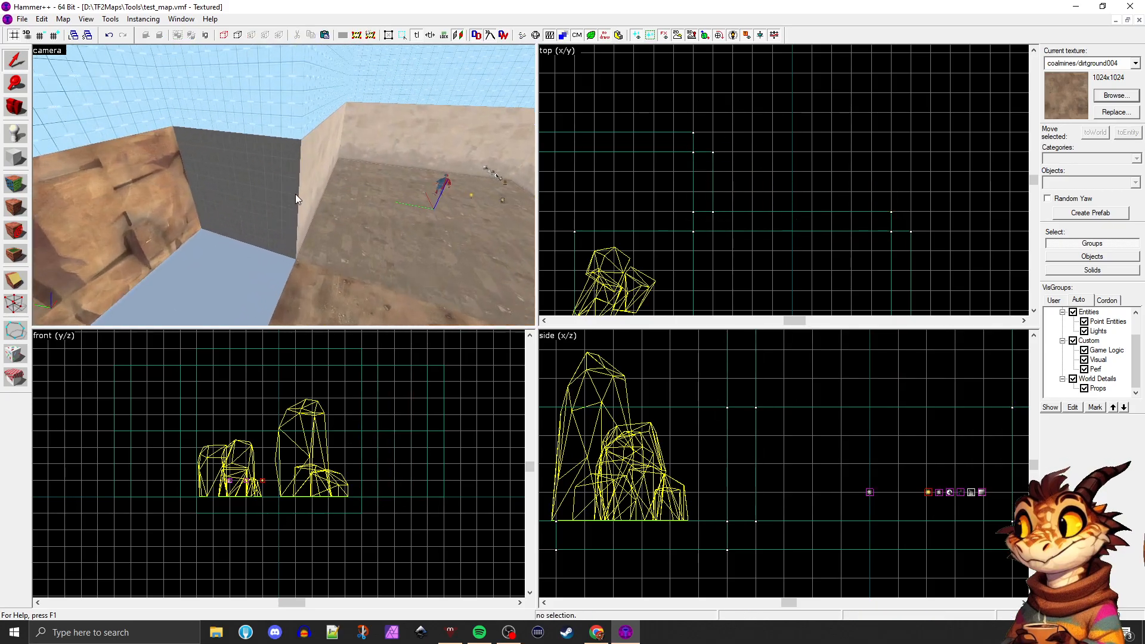
Apply the concrete/concretewall001c texture to the bare end faces of the wall and its new return
{"action": "left_click", "coordinate": [292, 194]}
{"action": "left_click", "coordinate": [397, 218]}
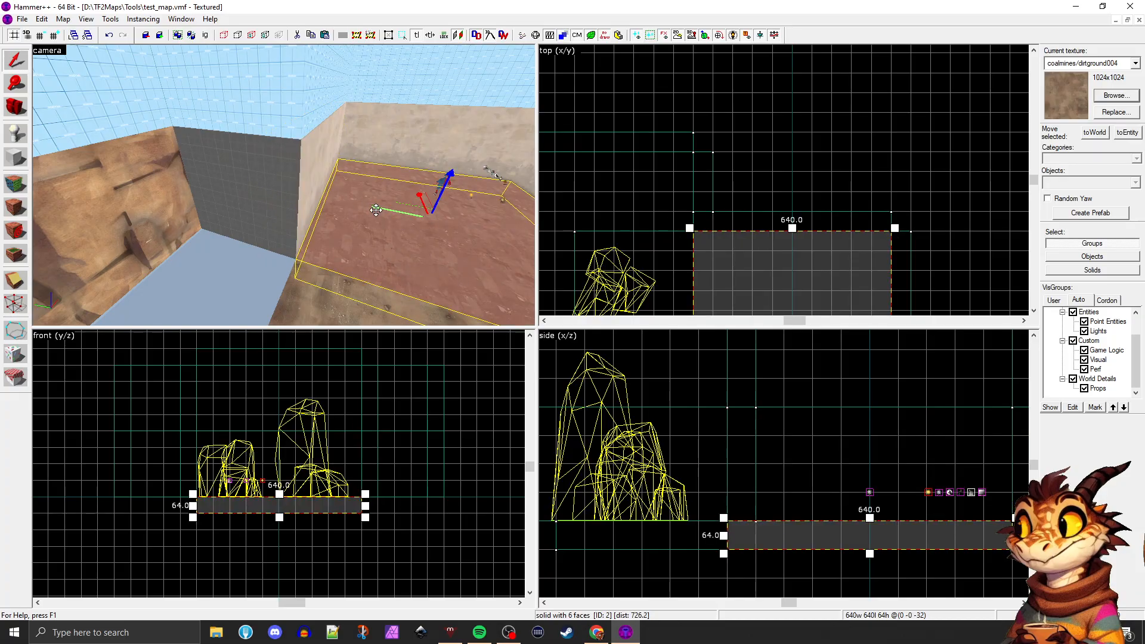
{"action": "left_click", "coordinate": [302, 199]}
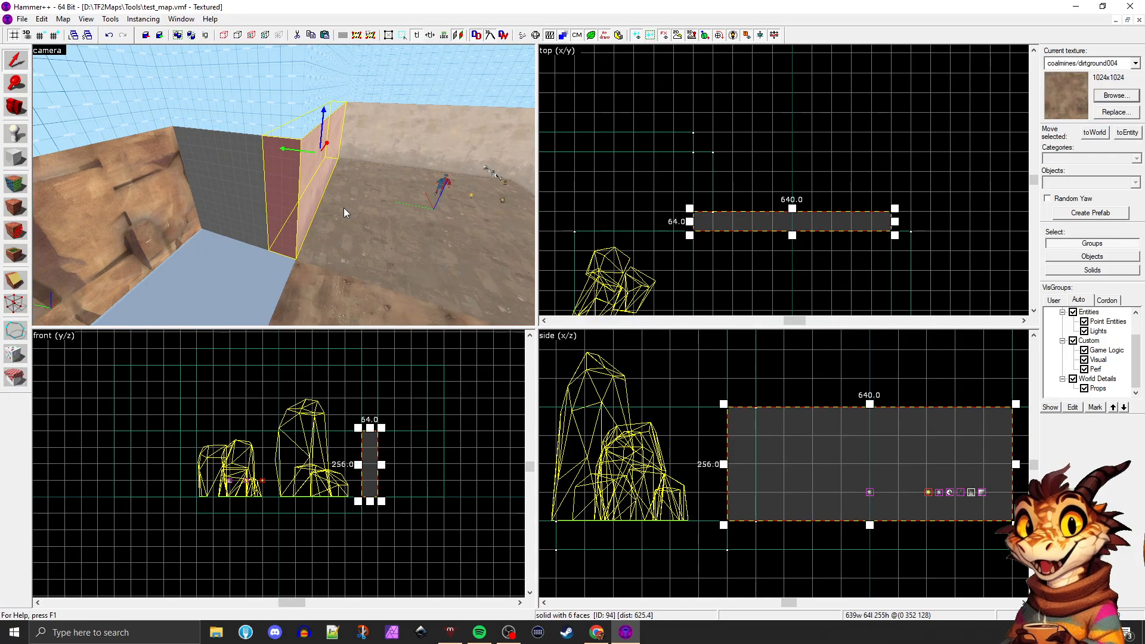
{"action": "left_click", "coordinate": [343, 207]}
{"action": "key", "text": "shift+a"}
{"action": "left_click", "coordinate": [318, 182]}
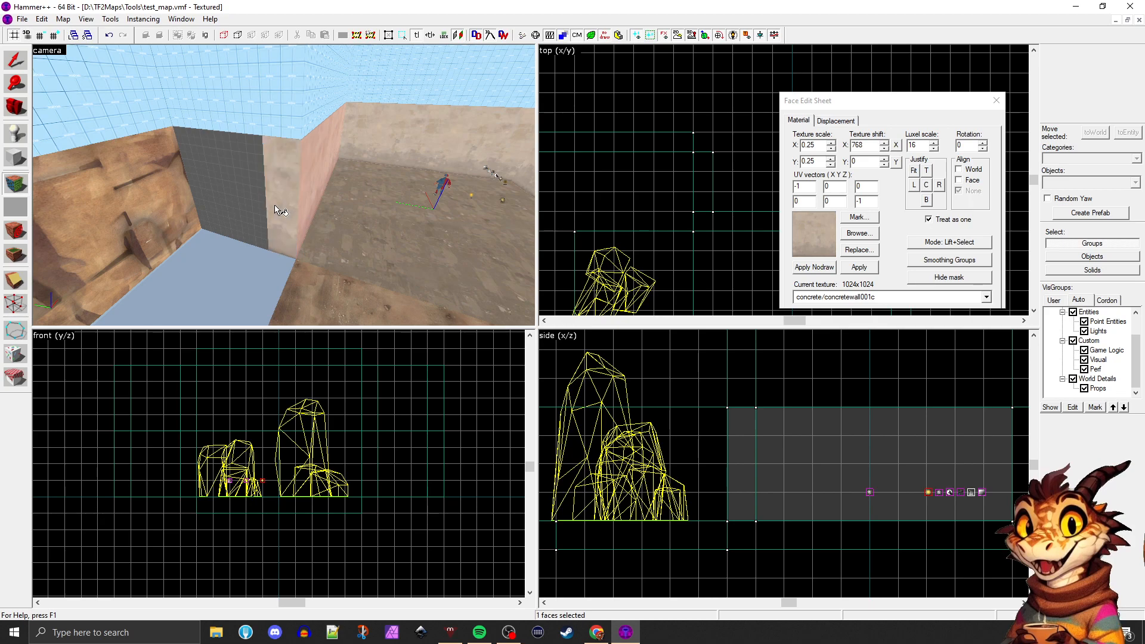
{"action": "left_click", "coordinate": [374, 234]}
{"action": "scroll", "coordinate": [374, 234], "scroll_direction": "down", "scroll_amount": 2}
{"action": "key", "text": "z"}
{"action": "key", "text": "s"}
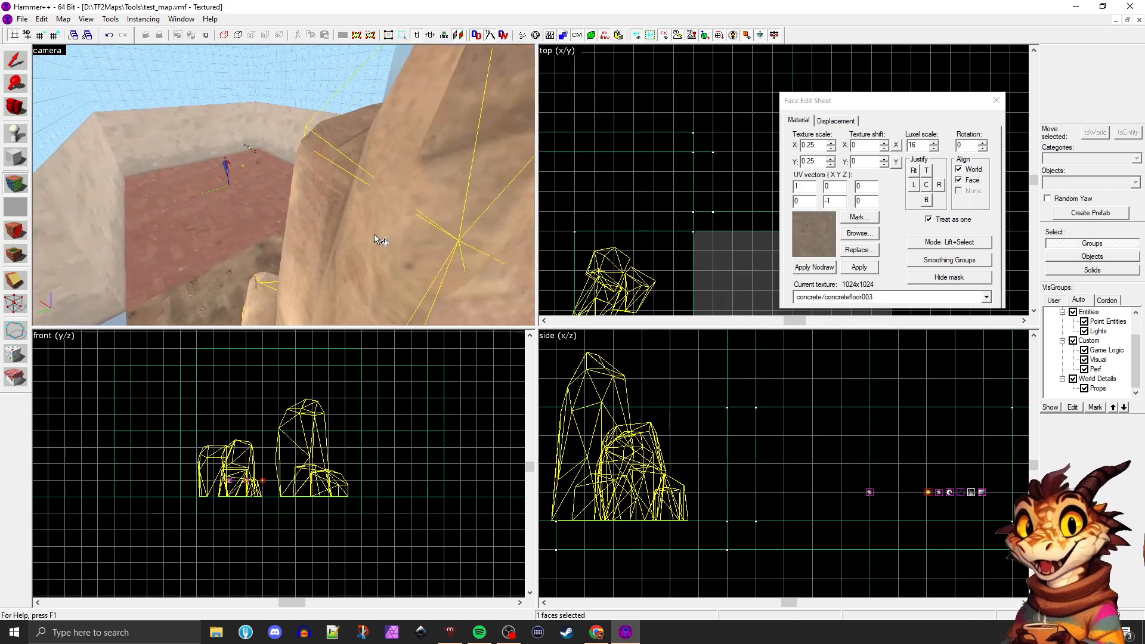
{"action": "key", "text": "z"}
Extend the opposite concrete wall and its sky brush outward to close the gap to the rock cliff wall
{"action": "left_click", "coordinate": [16, 60]}
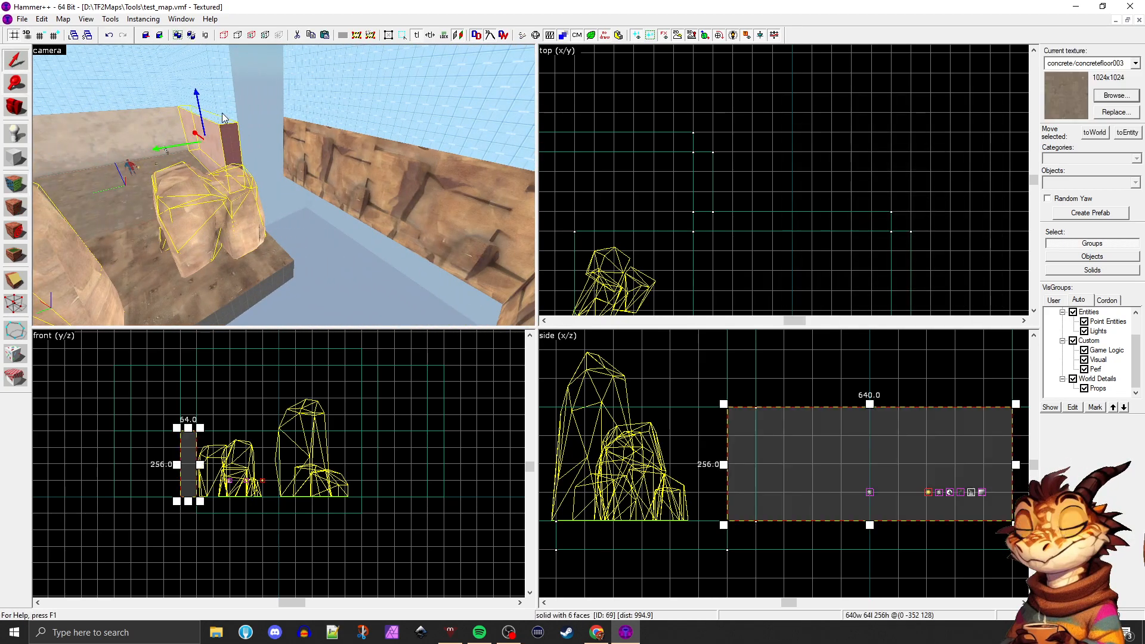
{"action": "scroll", "coordinate": [675, 227], "scroll_direction": "down", "scroll_amount": 4}
{"action": "scroll", "coordinate": [663, 229], "scroll_direction": "up", "scroll_amount": 3}
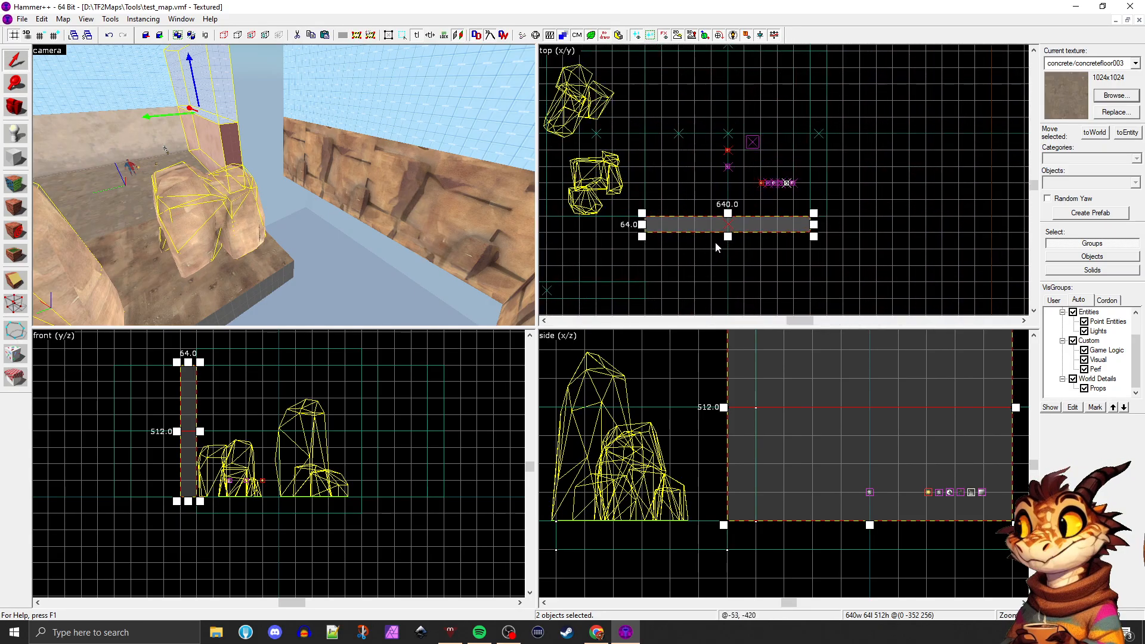
{"action": "left_click_drag", "start_coordinate": [727, 234], "coordinate": [728, 285]}
{"action": "left_click", "coordinate": [830, 266]}
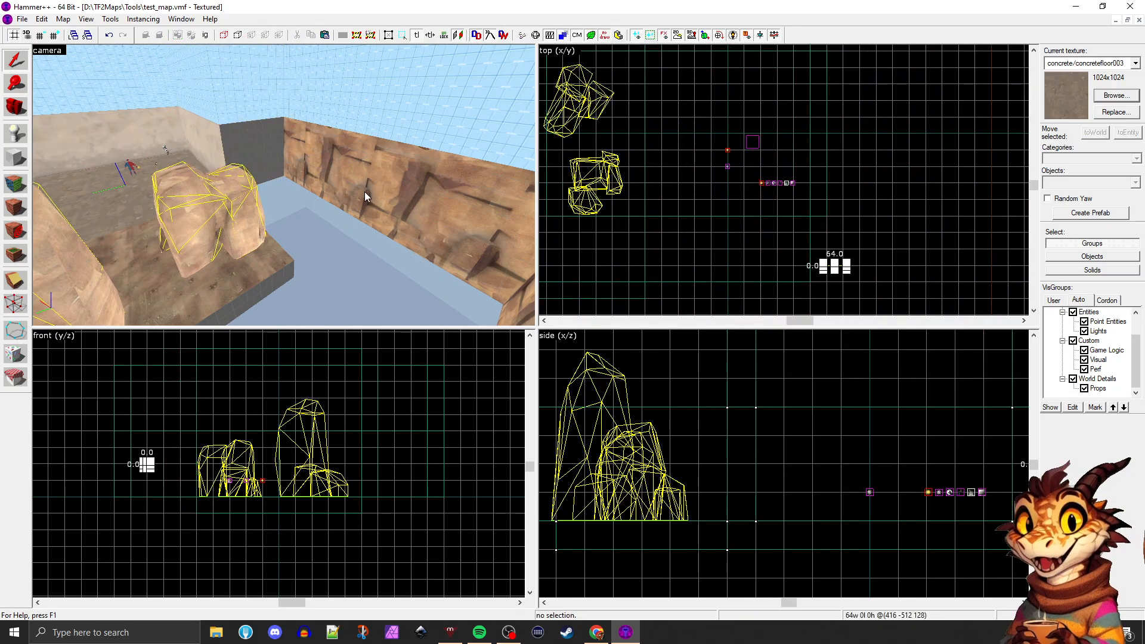
Apply the concrete/concretewall001c texture to the bare end face of the extended opposite wall
{"action": "key", "text": "a"}
{"action": "key", "text": "shift+a"}
{"action": "left_click", "coordinate": [267, 145]}
{"action": "key", "text": "z"}
{"action": "key", "text": "a"}
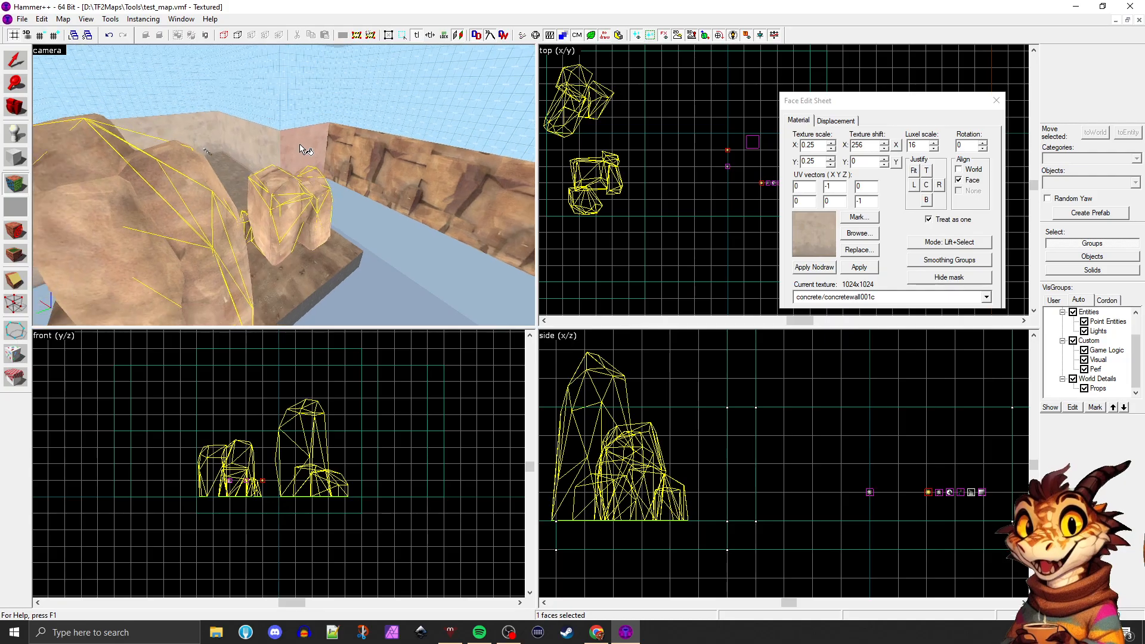
{"action": "key", "text": "z"}
{"action": "left_click", "coordinate": [229, 159]}
{"action": "key", "text": "a"}
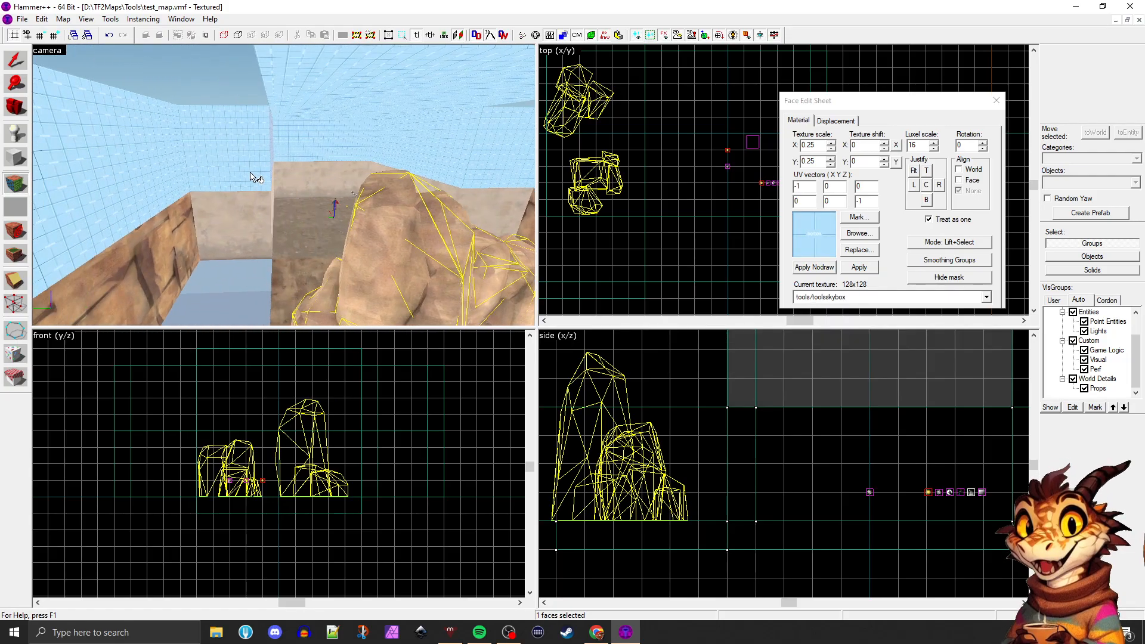
{"action": "key", "text": "d"}
{"action": "left_click", "coordinate": [244, 196]}
{"action": "key", "text": "z"}
{"action": "key", "text": "z"}
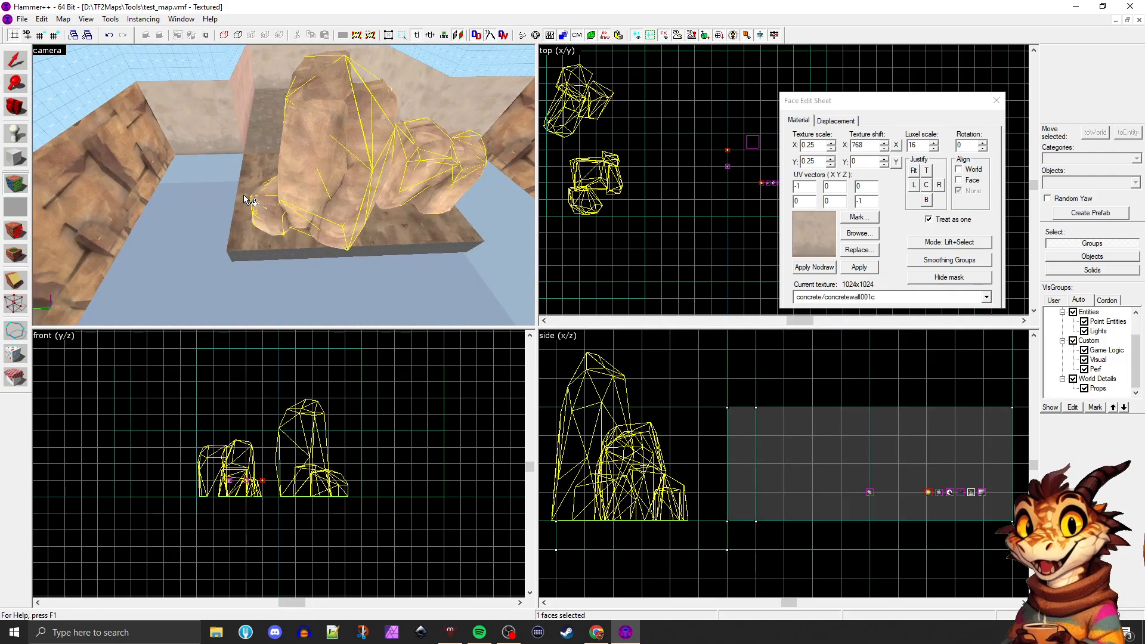
Enlarge the dirt floor brush under the rocks to 704 by 1152 units so it reaches the surrounding cliff walls
{"action": "key", "text": "shift+s"}
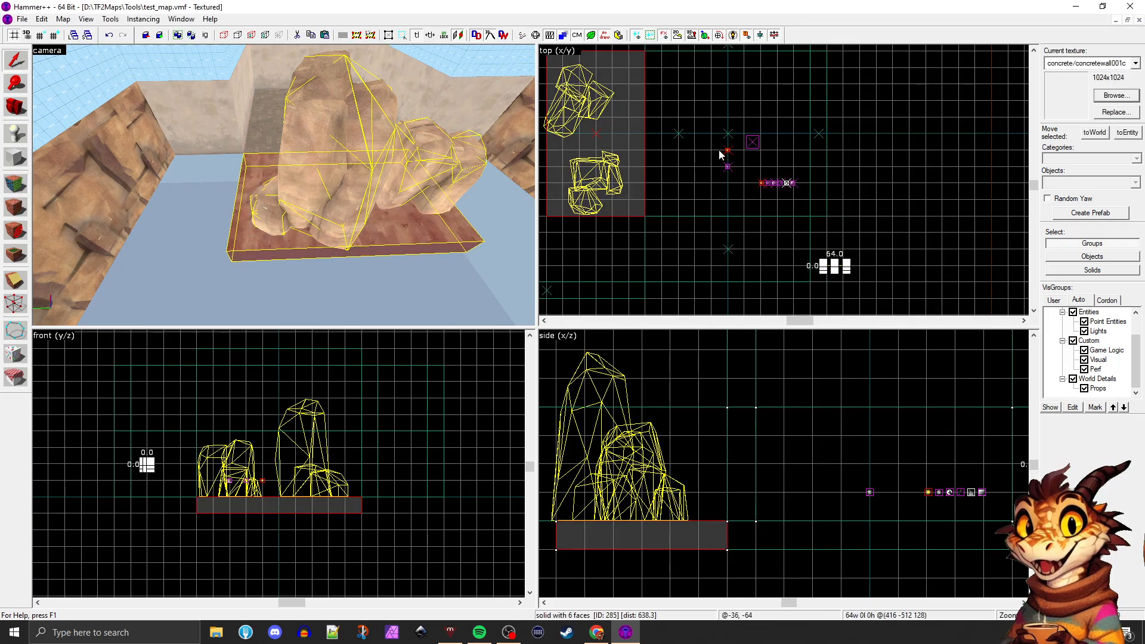
{"action": "scroll", "coordinate": [708, 172], "scroll_direction": "down", "scroll_amount": 3}
{"action": "scroll", "coordinate": [636, 110], "scroll_direction": "up", "scroll_amount": 3}
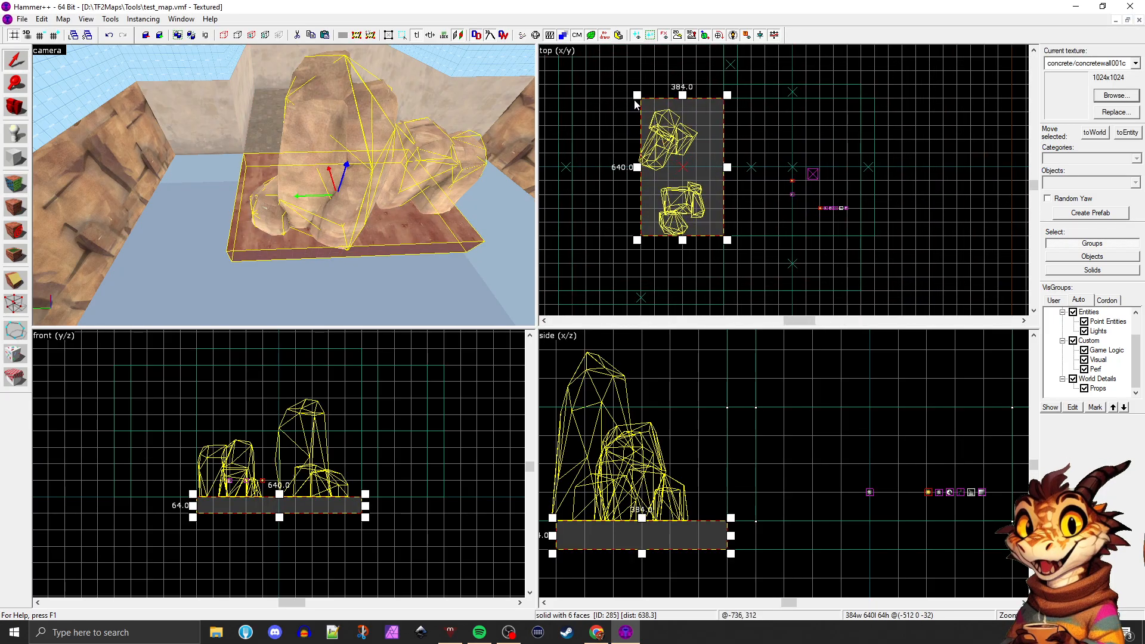
{"action": "left_click_drag", "start_coordinate": [631, 93], "coordinate": [565, 52]}
{"action": "scroll", "coordinate": [678, 167], "scroll_direction": "down", "scroll_amount": 1}
{"action": "scroll", "coordinate": [631, 80], "scroll_direction": "up", "scroll_amount": 1}
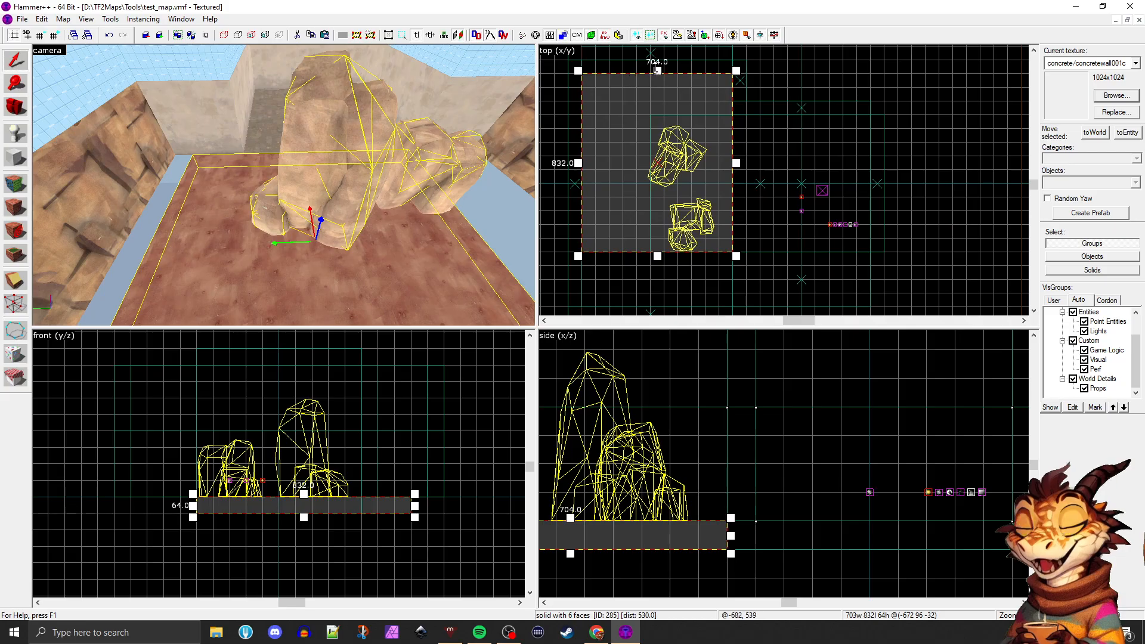
{"action": "left_click_drag", "start_coordinate": [657, 67], "coordinate": [656, 58]}
{"action": "scroll", "coordinate": [654, 81], "scroll_direction": "down", "scroll_amount": 2}
{"action": "left_click_drag", "start_coordinate": [657, 204], "coordinate": [657, 243]}
{"action": "left_click", "coordinate": [723, 279]}
Enlarge the sky ceiling brush to 1344 units long and widen it on both sides to cover the rock area
{"action": "key", "text": "z"}
{"action": "key", "text": "z"}
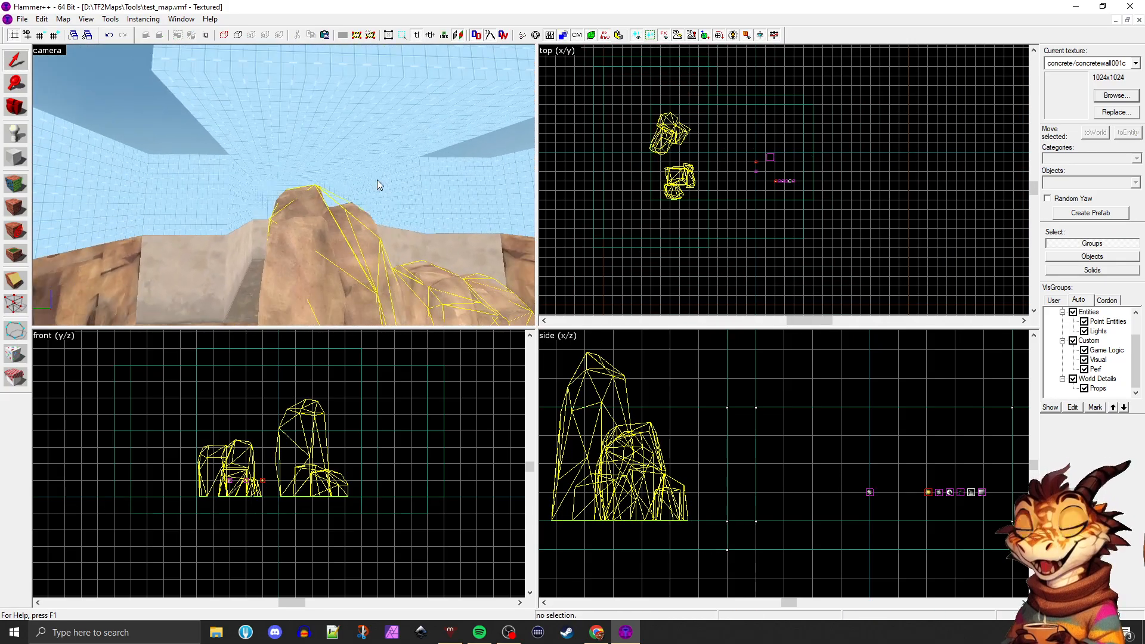
{"action": "key", "text": "shift+z"}
{"action": "key", "text": "shift+z"}
{"action": "left_click", "coordinate": [357, 137]}
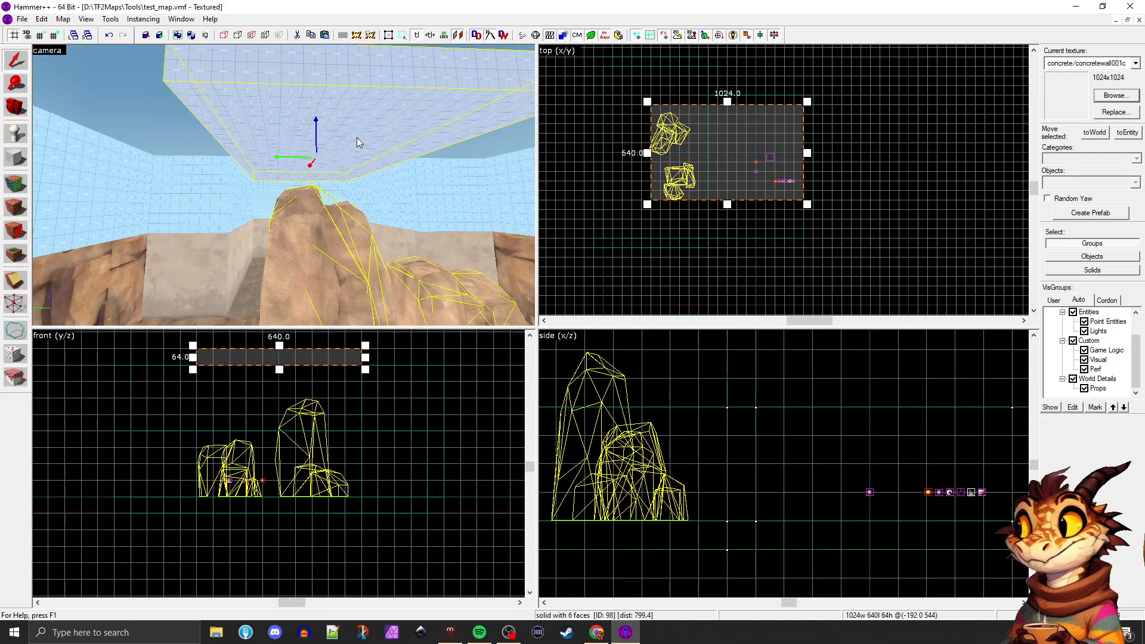
{"action": "scroll", "coordinate": [681, 108], "scroll_direction": "up", "scroll_amount": 2}
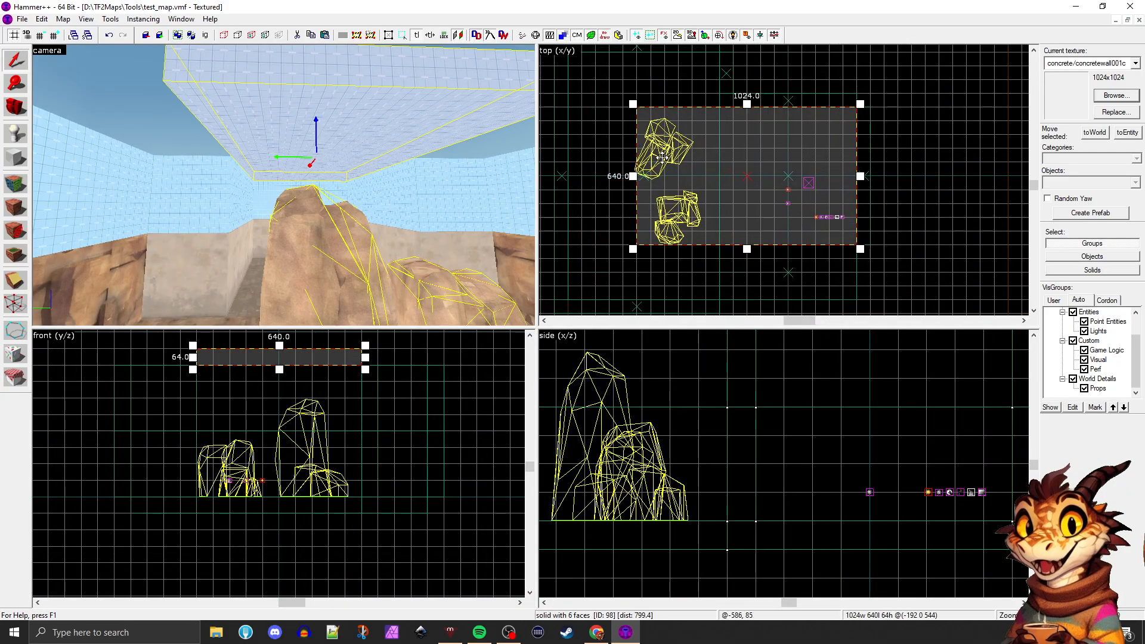
{"action": "scroll", "coordinate": [662, 157], "scroll_direction": "down", "scroll_amount": 1}
{"action": "key", "text": "z"}
{"action": "key", "text": "w"}
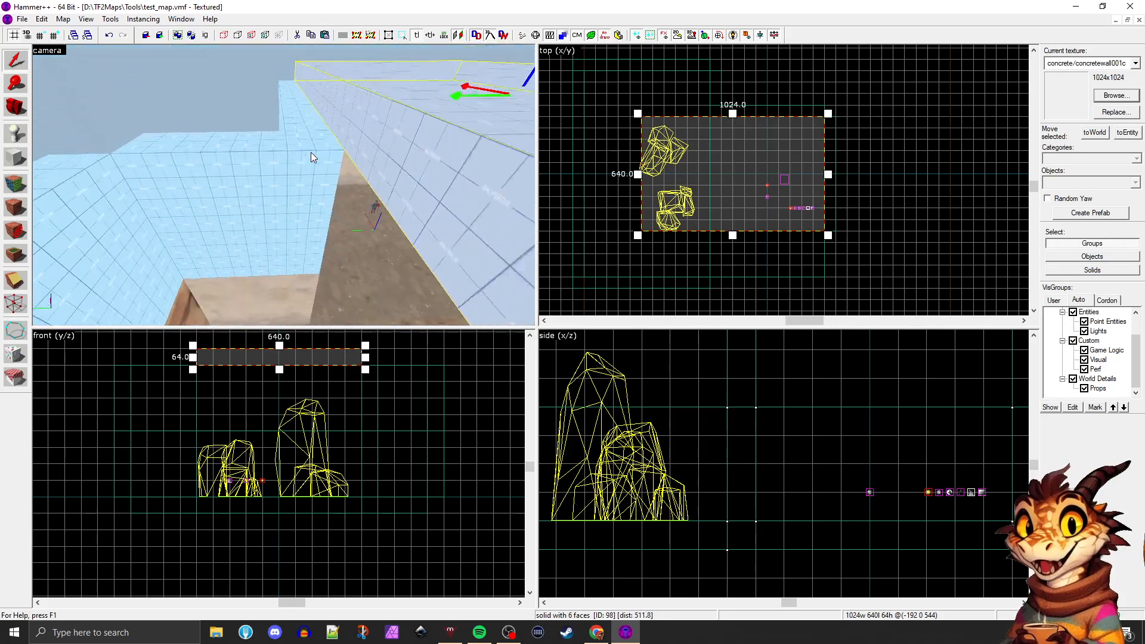
{"action": "key", "text": "s"}
{"action": "key", "text": "z"}
{"action": "key", "text": "z"}
{"action": "key", "text": "s"}
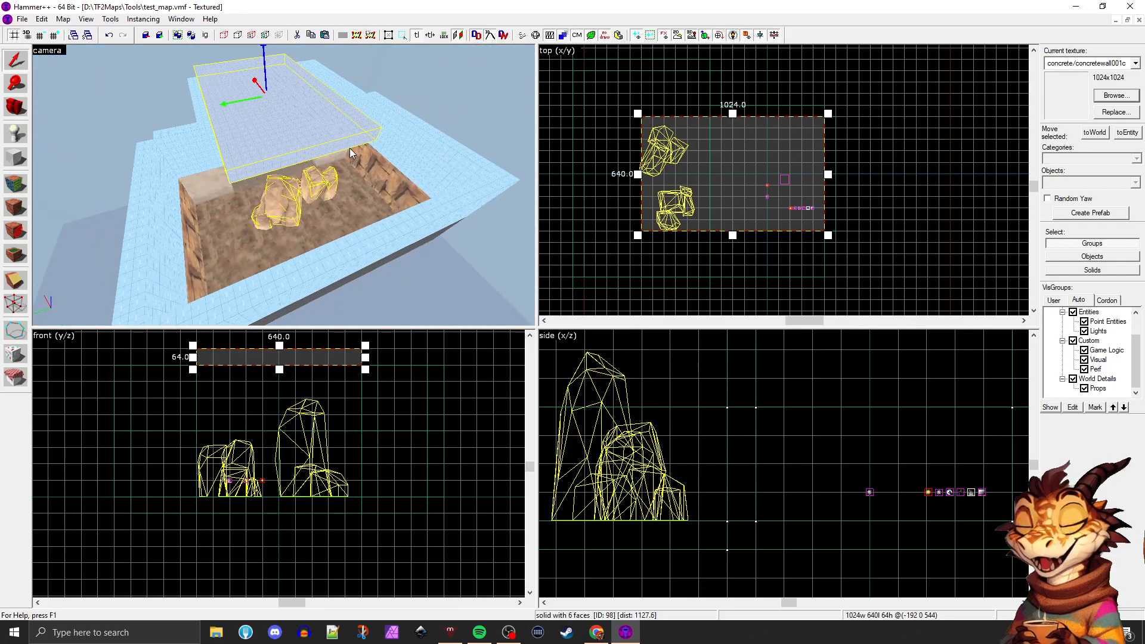
{"action": "key", "text": "d"}
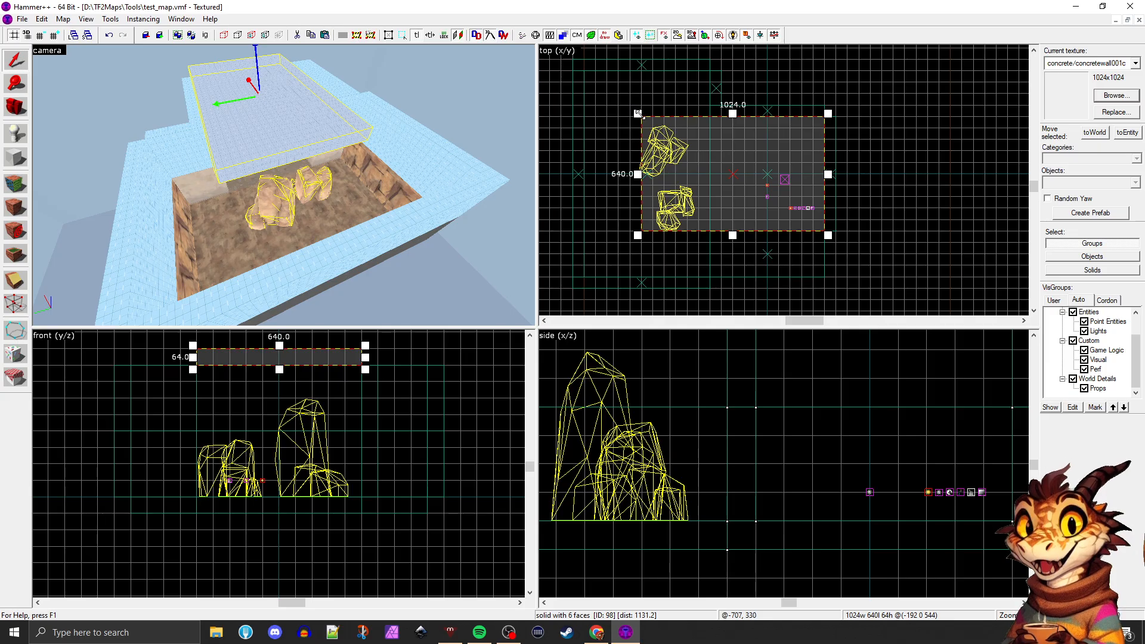
{"action": "left_click_drag", "start_coordinate": [637, 113], "coordinate": [580, 67]}
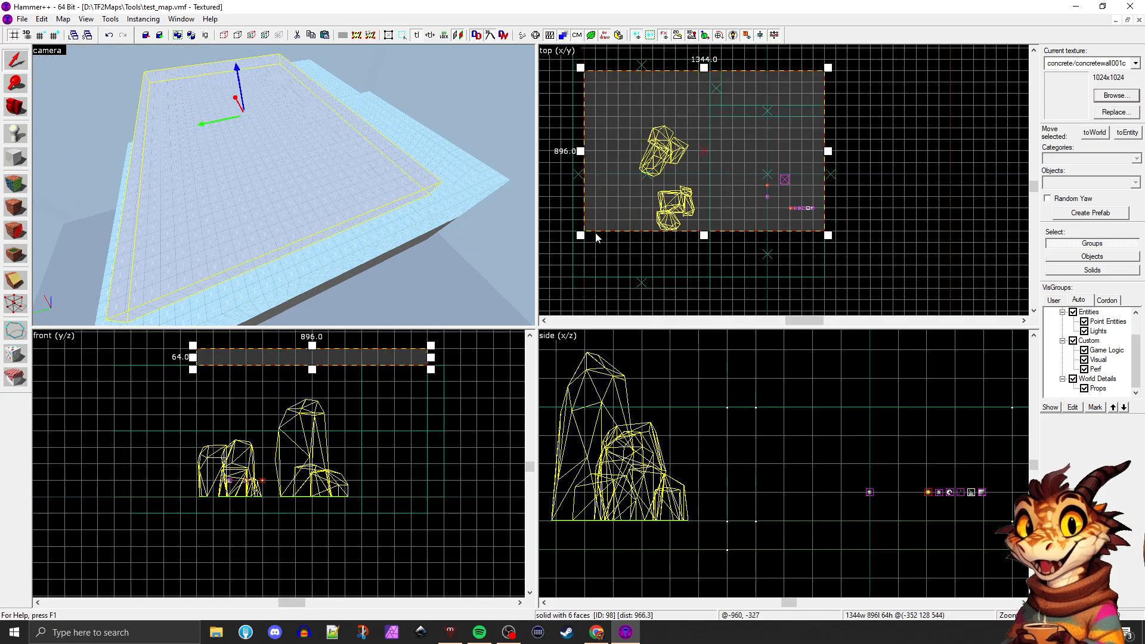
{"action": "left_click_drag", "start_coordinate": [581, 240], "coordinate": [574, 282]}
{"action": "key", "text": "Escape"}
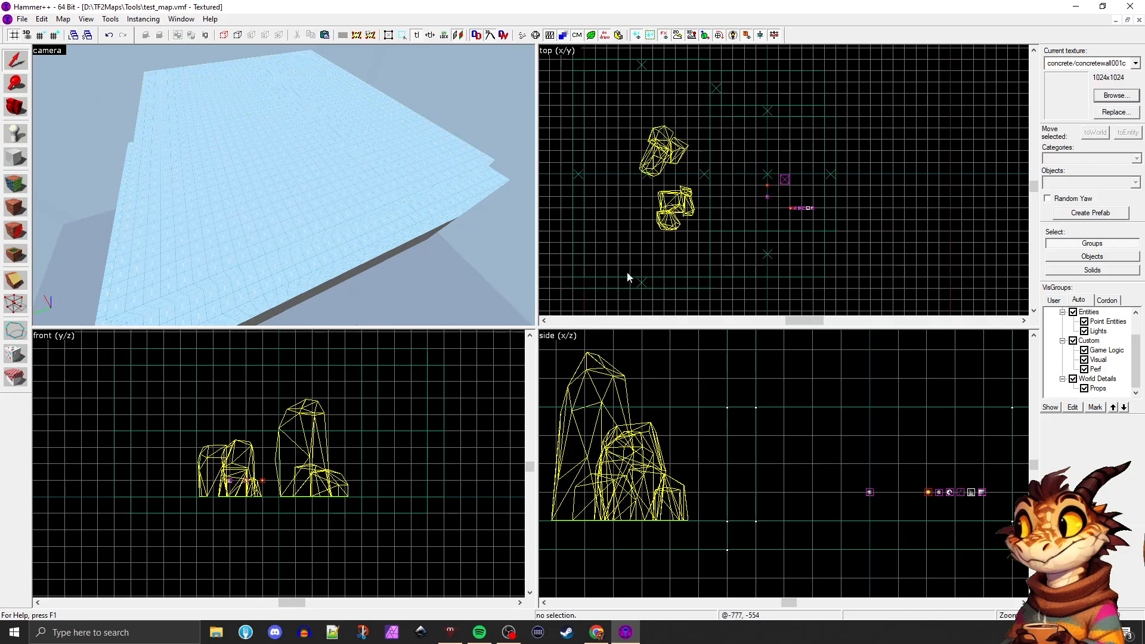
Inspect the enlarged room from outside and inside, checking the sky walls, ceiling and floor for gaps
{"action": "key", "text": "z"}
{"action": "key", "text": "w"}
{"action": "key", "text": "w"}
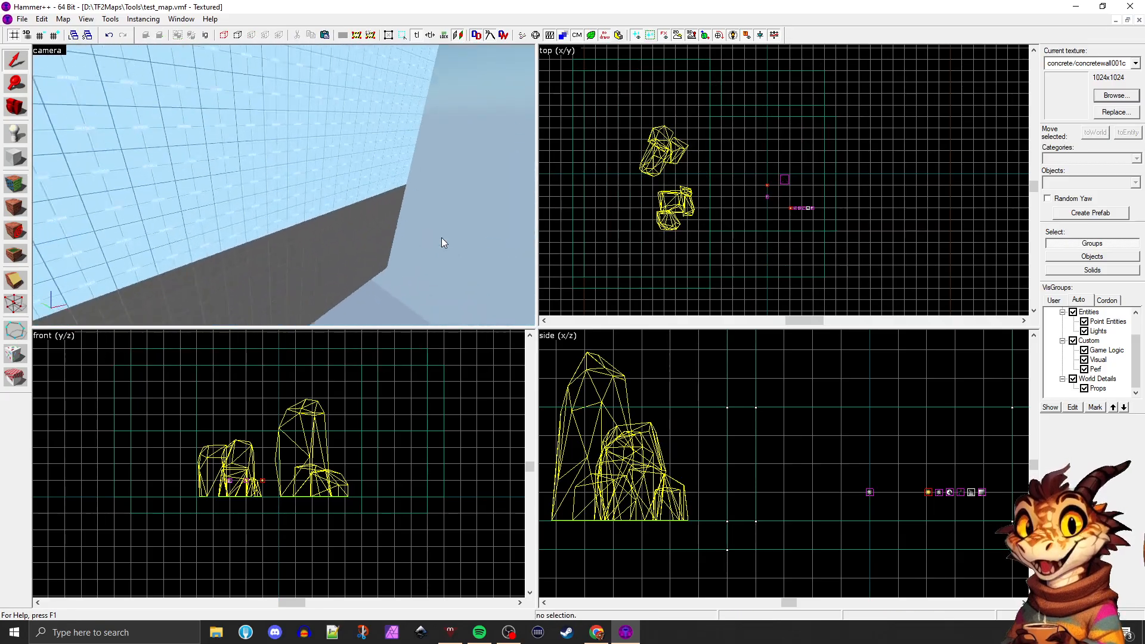
{"action": "key", "text": "w"}
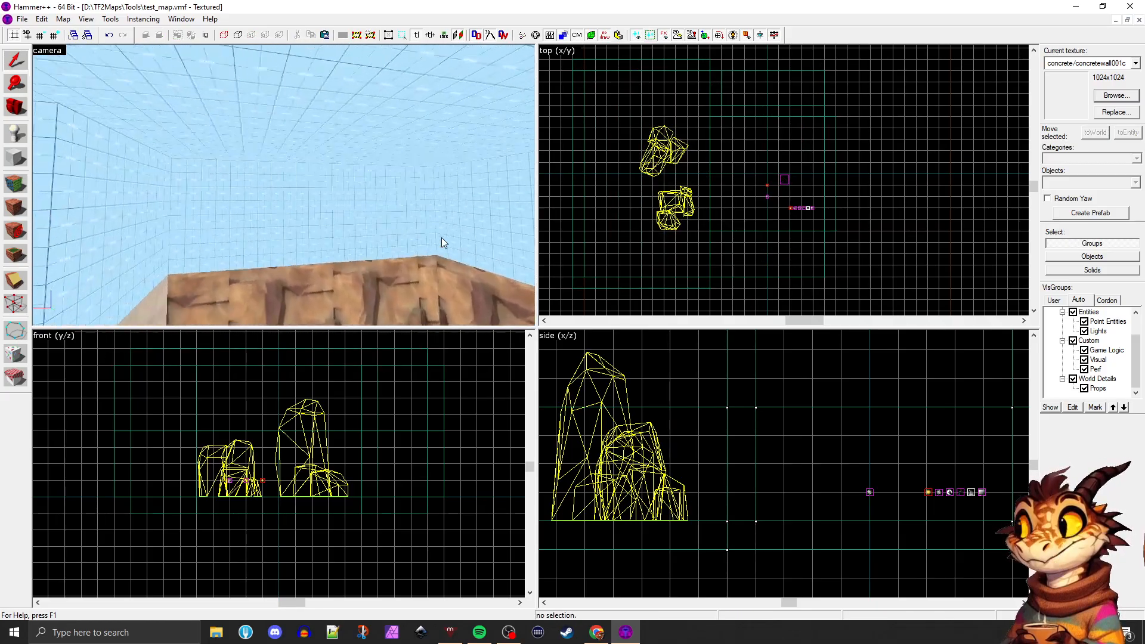
{"action": "key", "text": "w"}
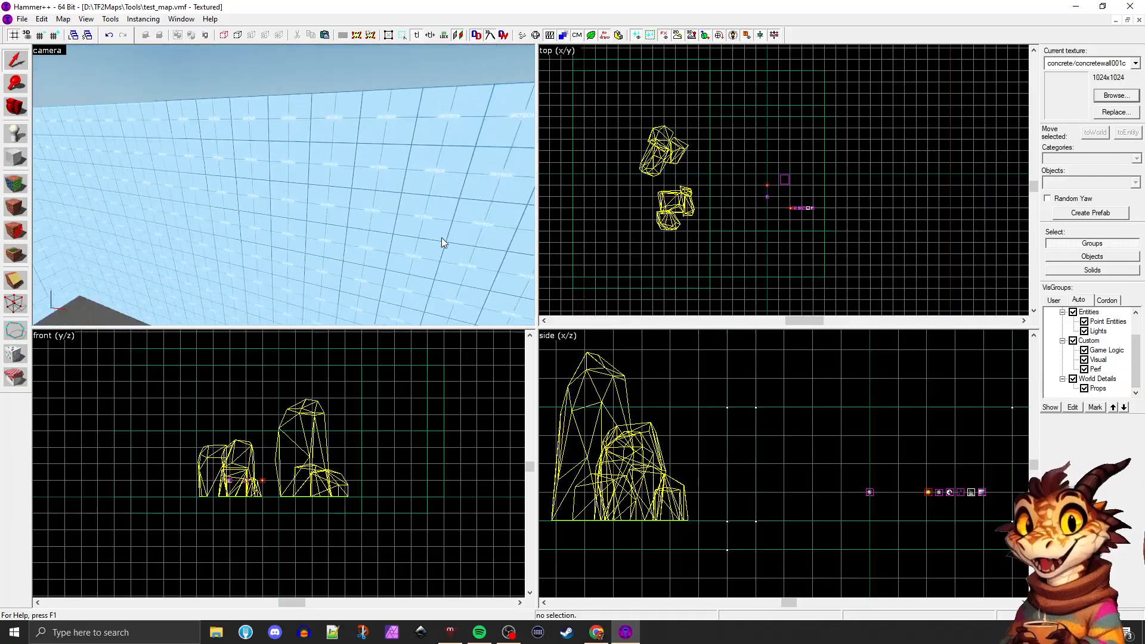
{"action": "key", "text": "w"}
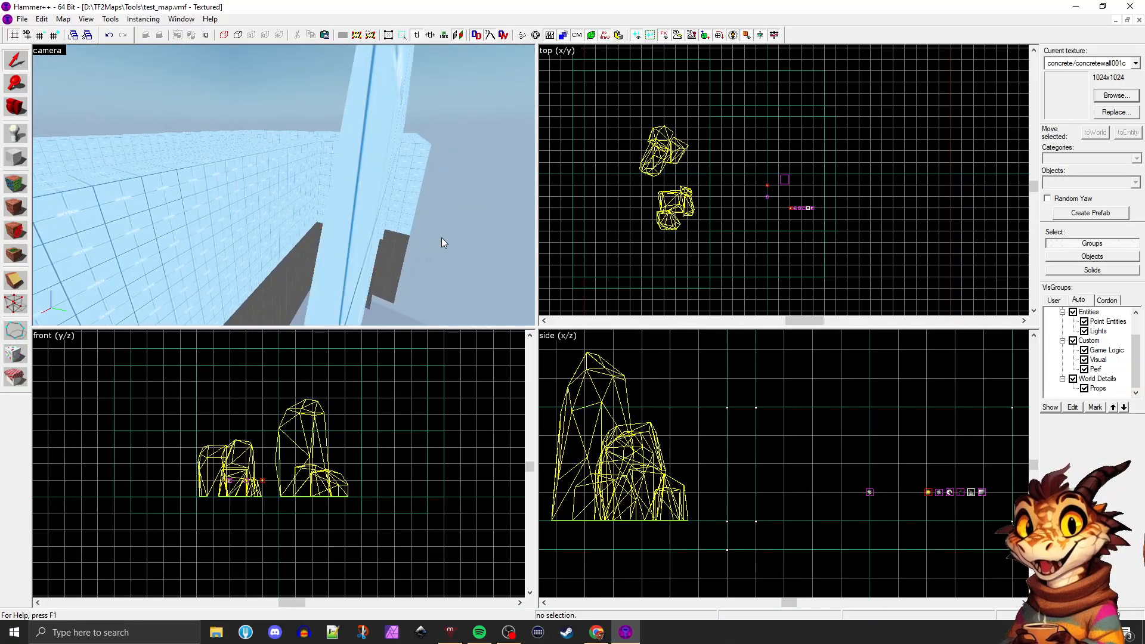
{"action": "key", "text": "a"}
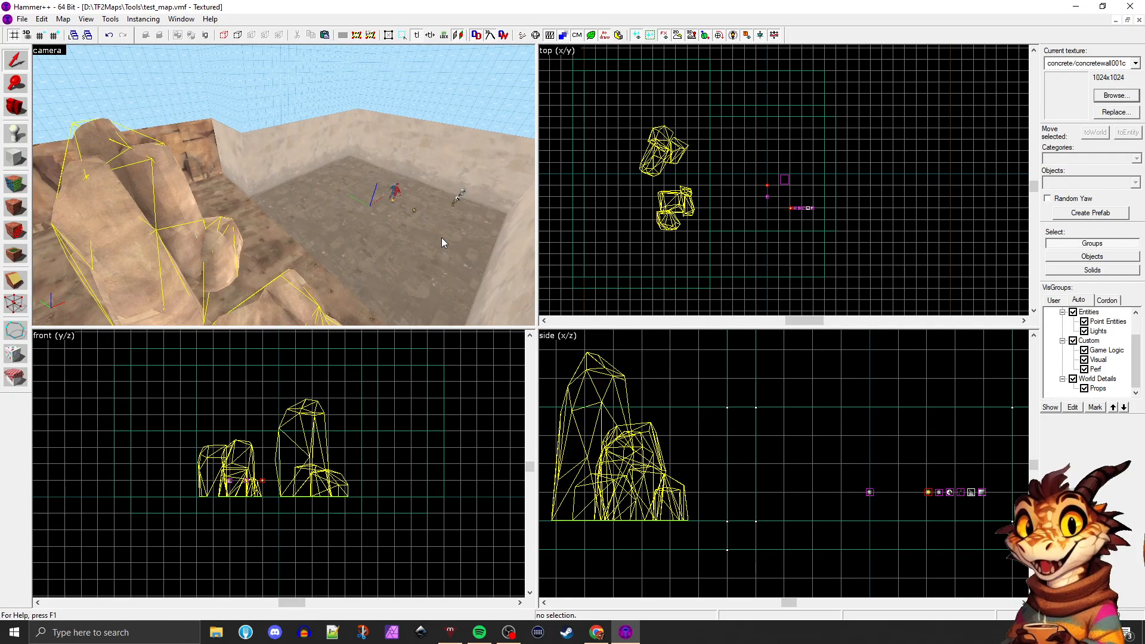
{"action": "key", "text": "d"}
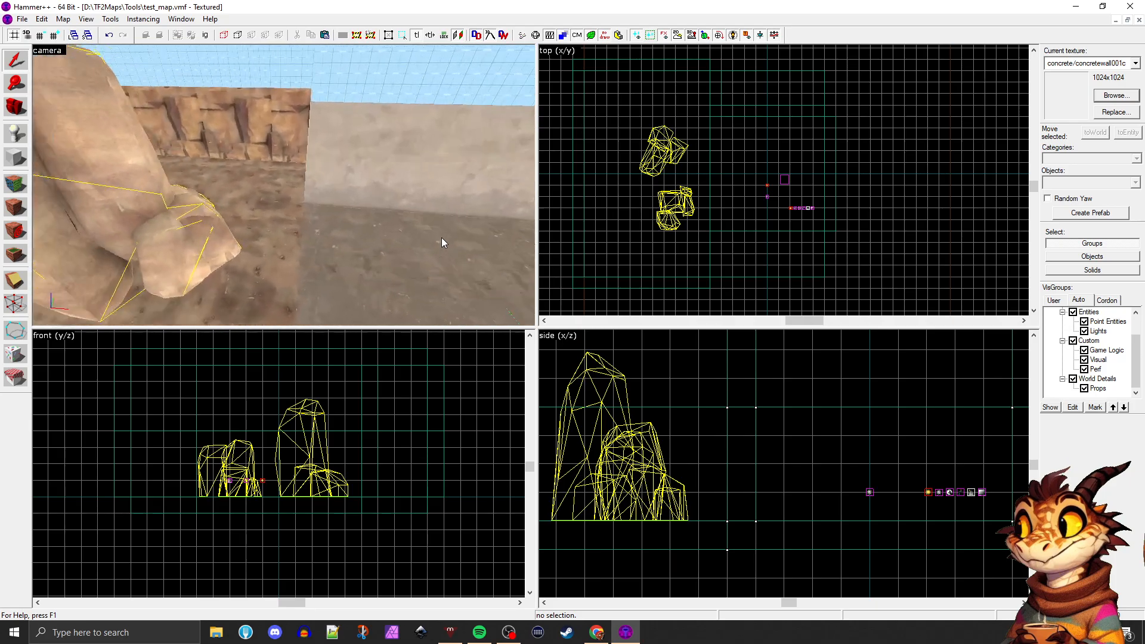
{"action": "key", "text": "s"}
Move the tall and the smaller rock props farther apart and back toward the cliff wall on the dirt floor
{"action": "left_click", "coordinate": [327, 196]}
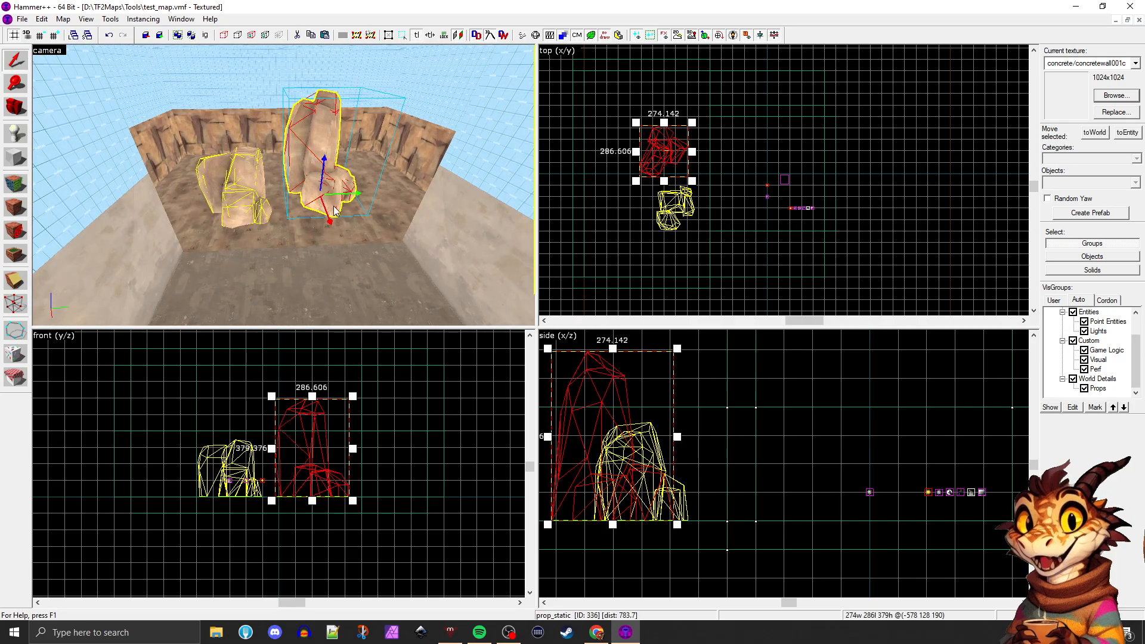
{"action": "left_click", "coordinate": [245, 207]}
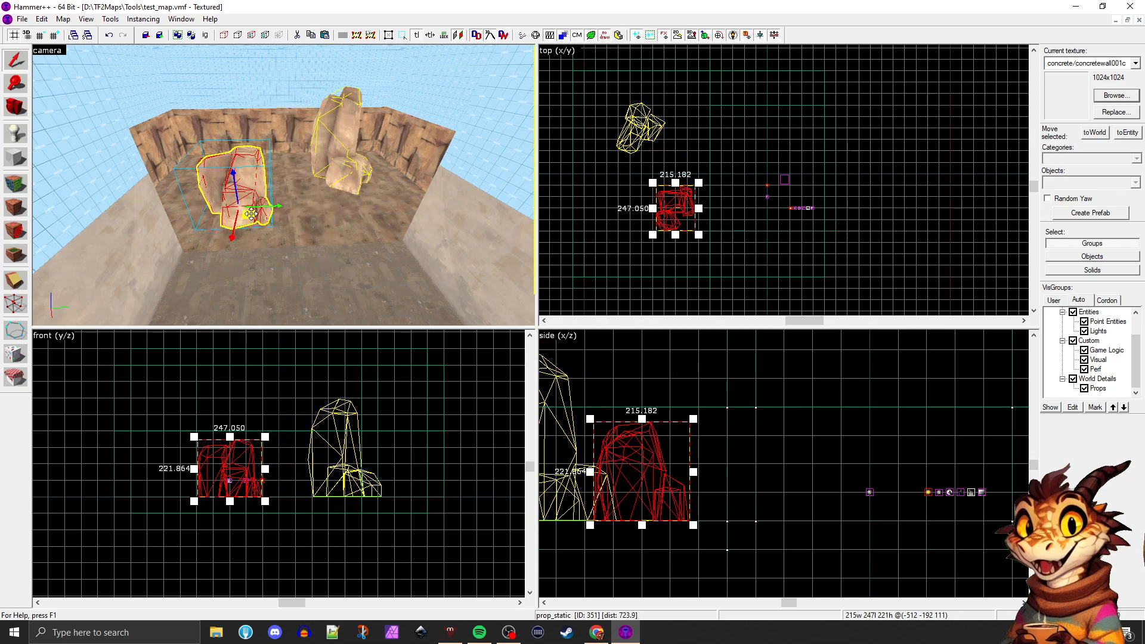
{"action": "left_click", "coordinate": [317, 229]}
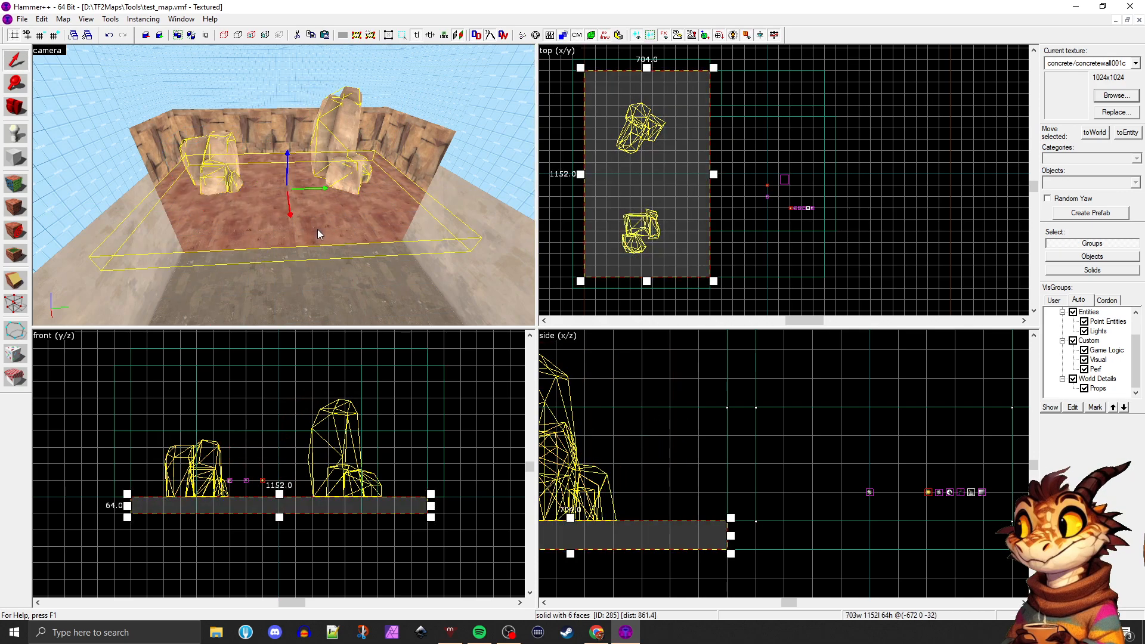
Maximize the 3D view and close in on the player spawn and entities on the concrete floor
{"action": "key", "text": "s"}
{"action": "key", "text": "d"}
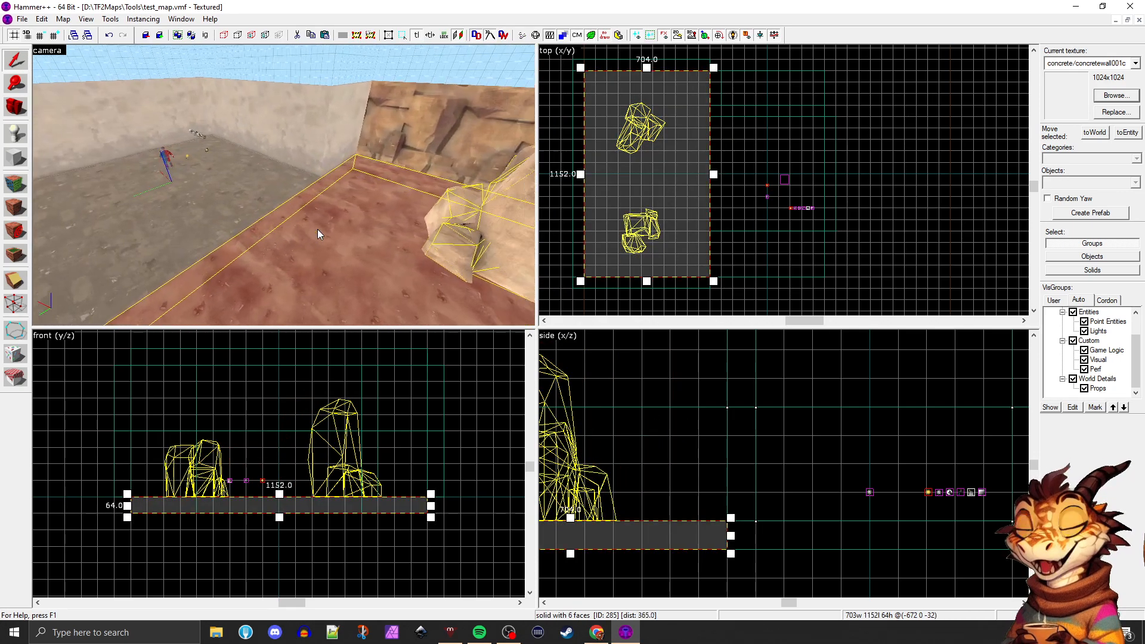
{"action": "key", "text": "s"}
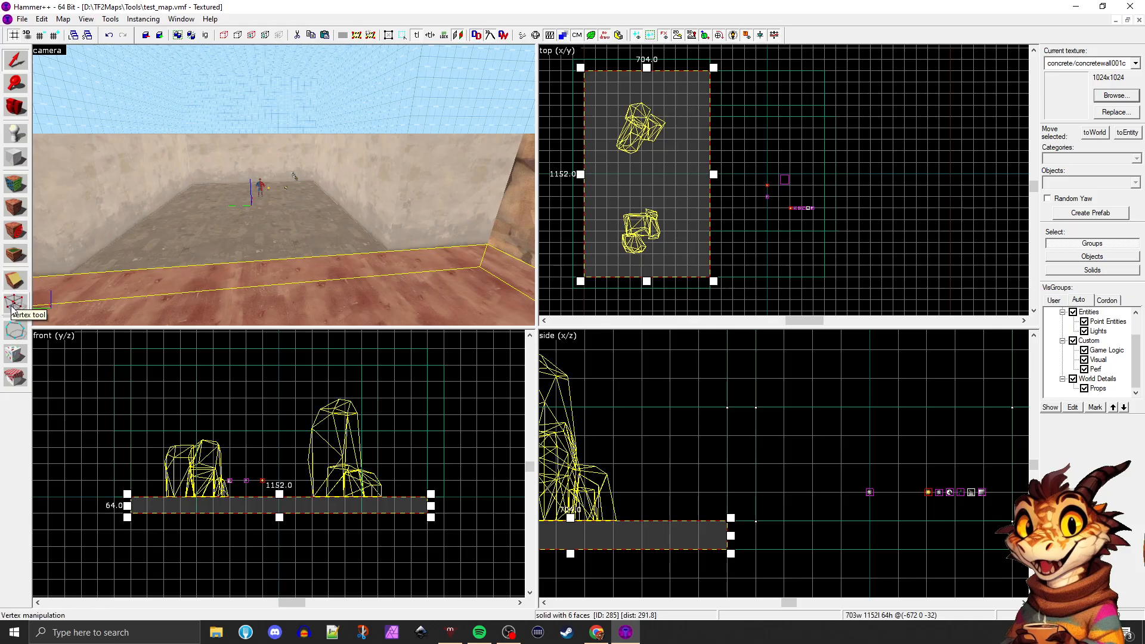
{"action": "left_click", "coordinate": [204, 235]}
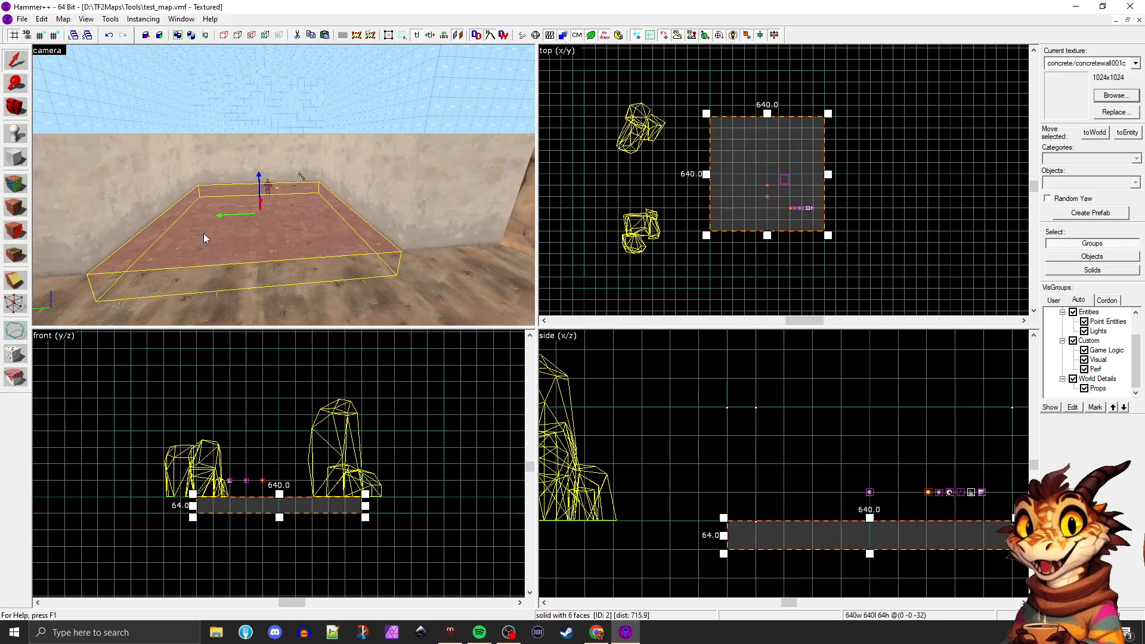
{"action": "key", "text": "shift+z"}
{"action": "key", "text": "w"}
{"action": "key", "text": "w"}
{"action": "key", "text": "w"}
{"action": "key", "text": "w"}
{"action": "key", "text": "w"}
{"action": "key", "text": "w"}
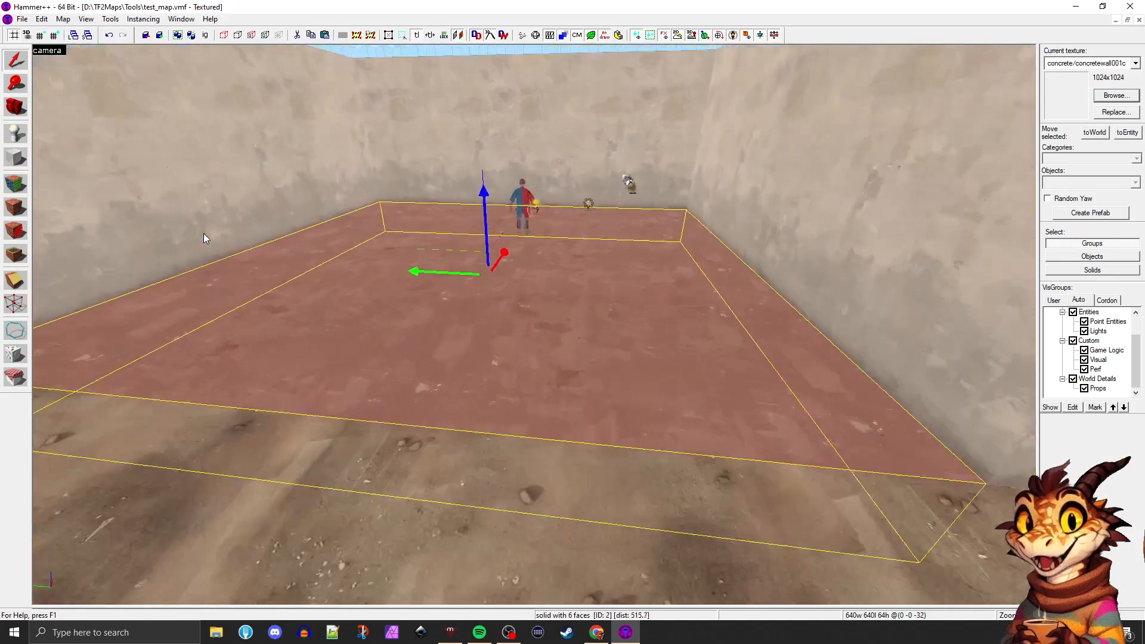
{"action": "key", "text": "w"}
{"action": "key", "text": "w"}
{"action": "key", "text": "w"}
{"action": "key", "text": "w"}
Select the player spawn, sun and light entities together with the whole row of environment control entities along the concrete wall
{"action": "left_click", "coordinate": [397, 267]}
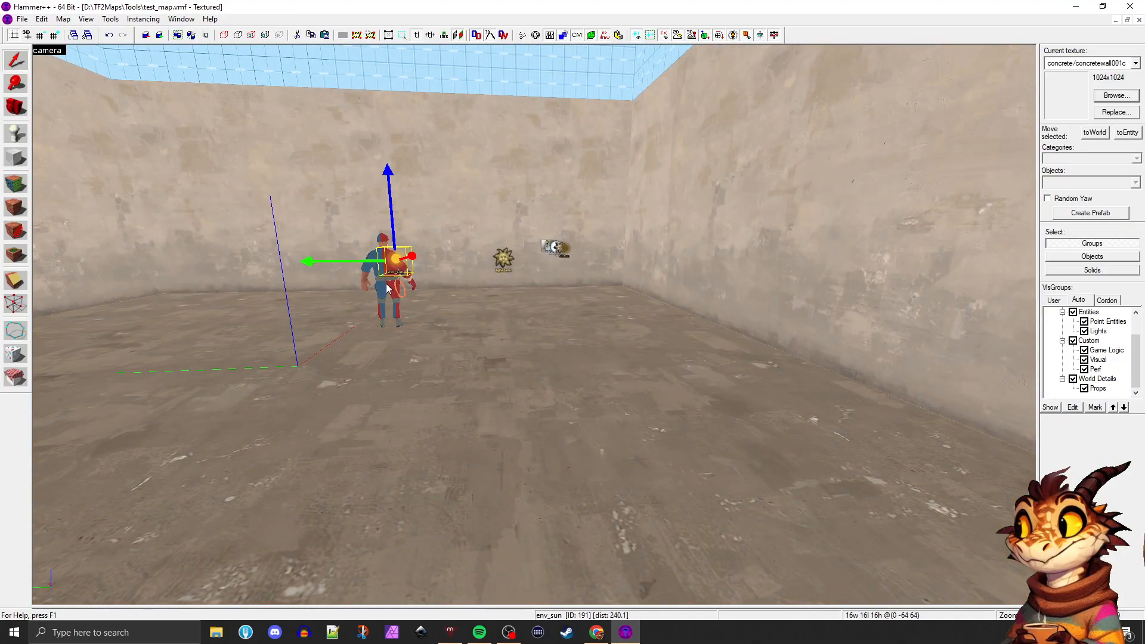
{"action": "left_click", "coordinate": [387, 288], "text": "ctrl"}
{"action": "left_click", "coordinate": [506, 260], "text": "ctrl"}
{"action": "key", "text": "z"}
{"action": "key", "text": "w"}
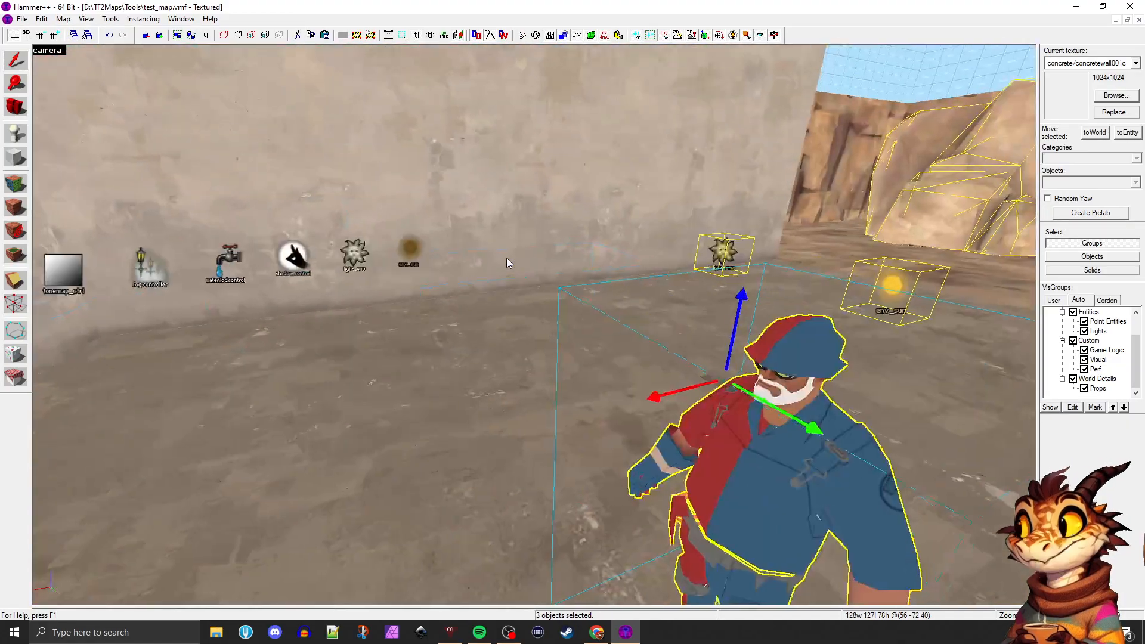
{"action": "key", "text": "a"}
{"action": "left_click", "coordinate": [520, 253], "text": "ctrl"}
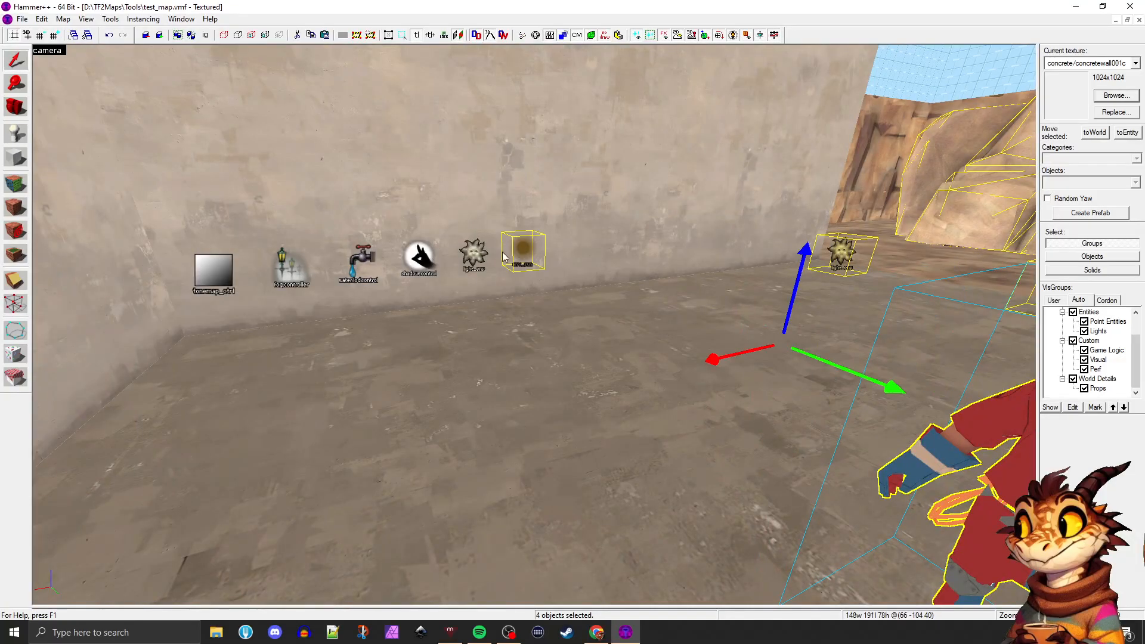
{"action": "left_click", "coordinate": [474, 257], "text": "ctrl"}
{"action": "left_click", "coordinate": [422, 260], "text": "ctrl"}
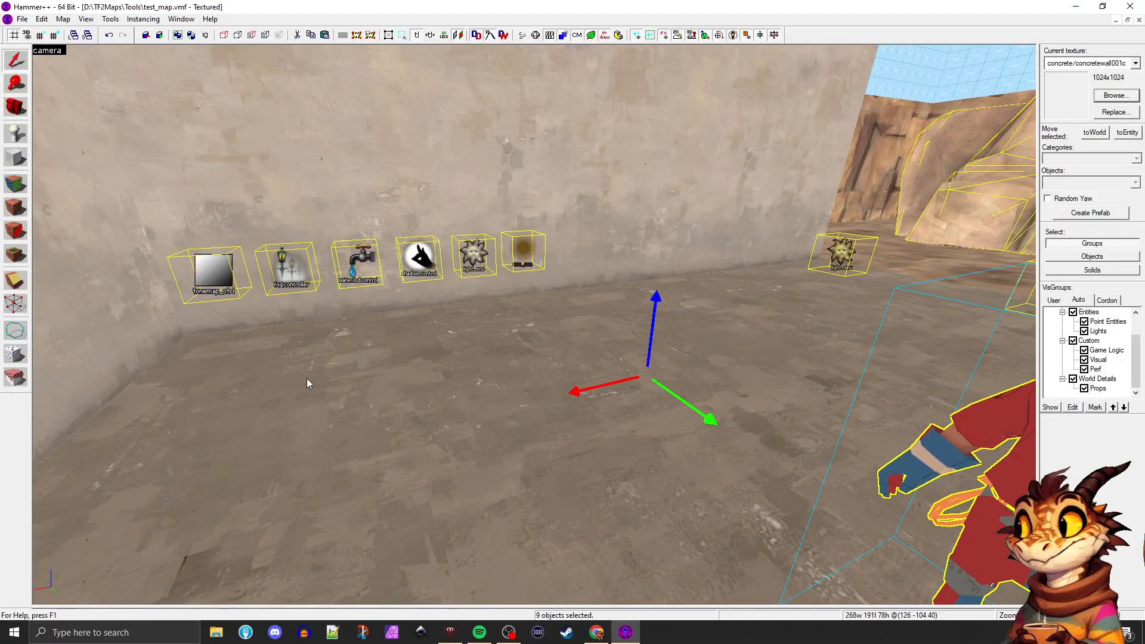
Add the concrete floor brush to the selected entities and raise them all 64 units above the dirt floor
{"action": "left_click", "coordinate": [350, 409], "text": "ctrl"}
{"action": "key", "text": "z"}
{"action": "key", "text": "d"}
{"action": "key", "text": "z"}
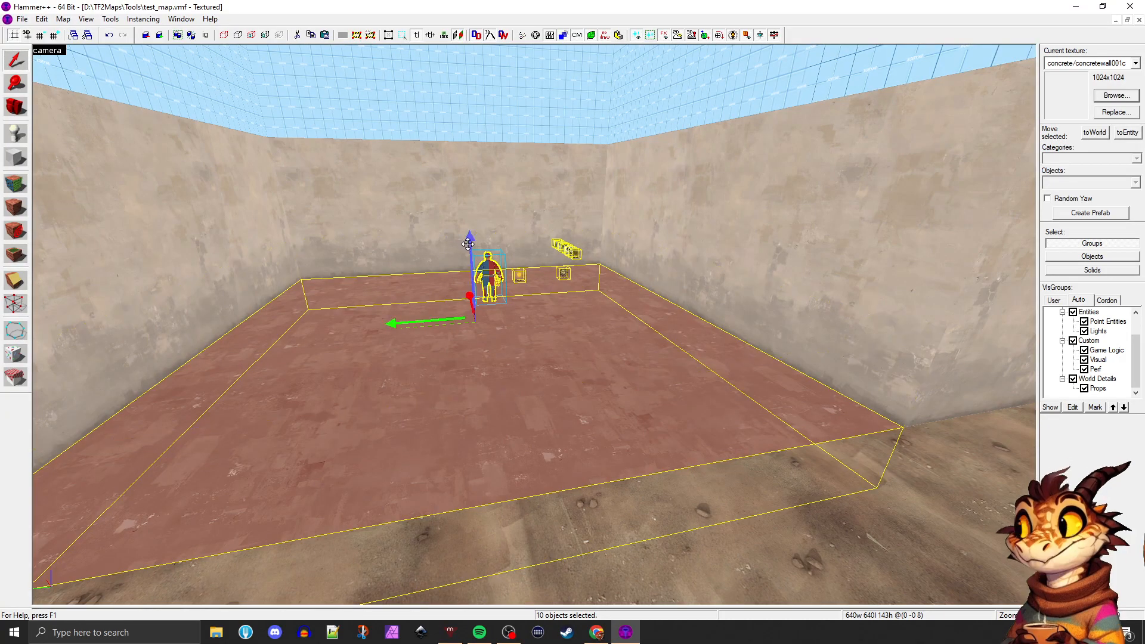
{"action": "left_click_drag", "start_coordinate": [467, 244], "coordinate": [476, 227]}
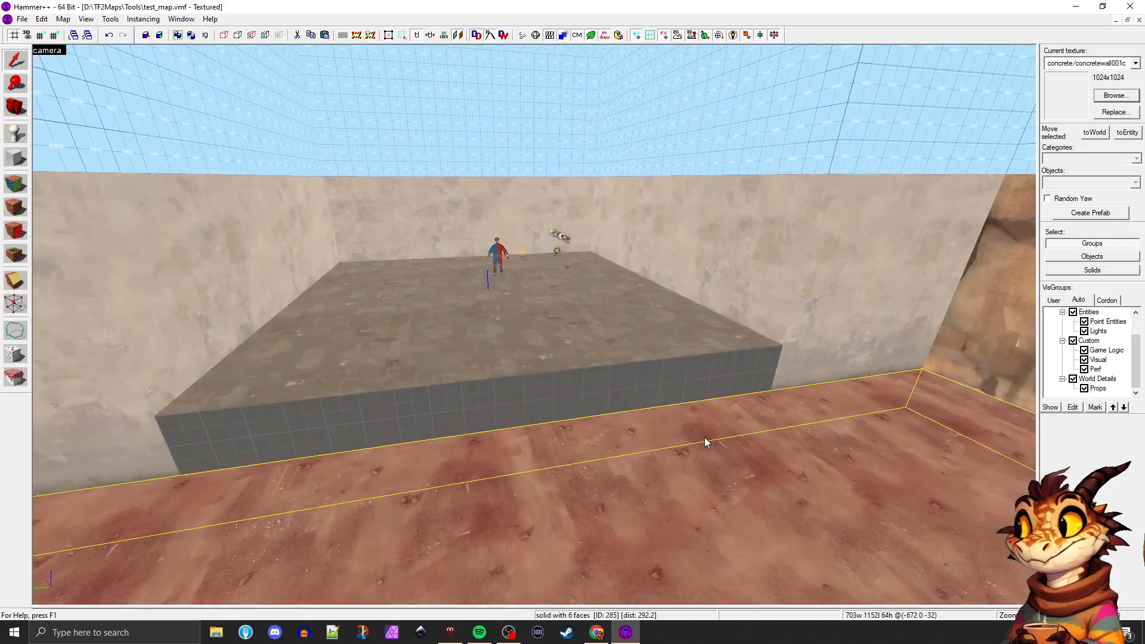
{"action": "key", "text": "z"}
{"action": "key", "text": "d"}
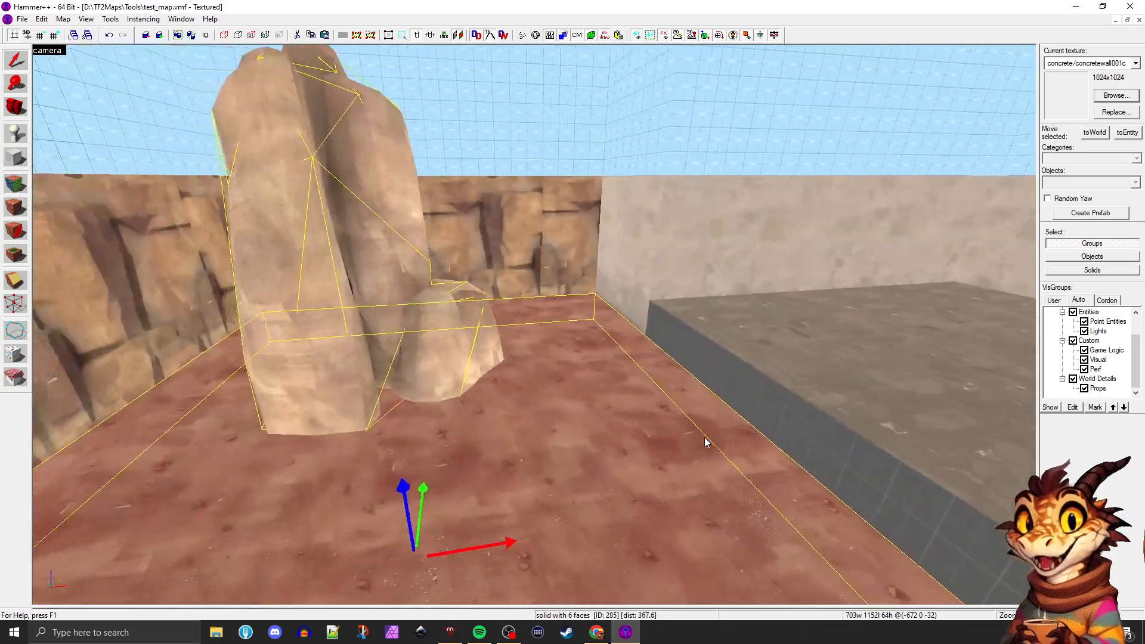
Apply the platform top's concrete/concretefloor003 texture to its exposed side face toward the rock area
{"action": "key", "text": "a"}
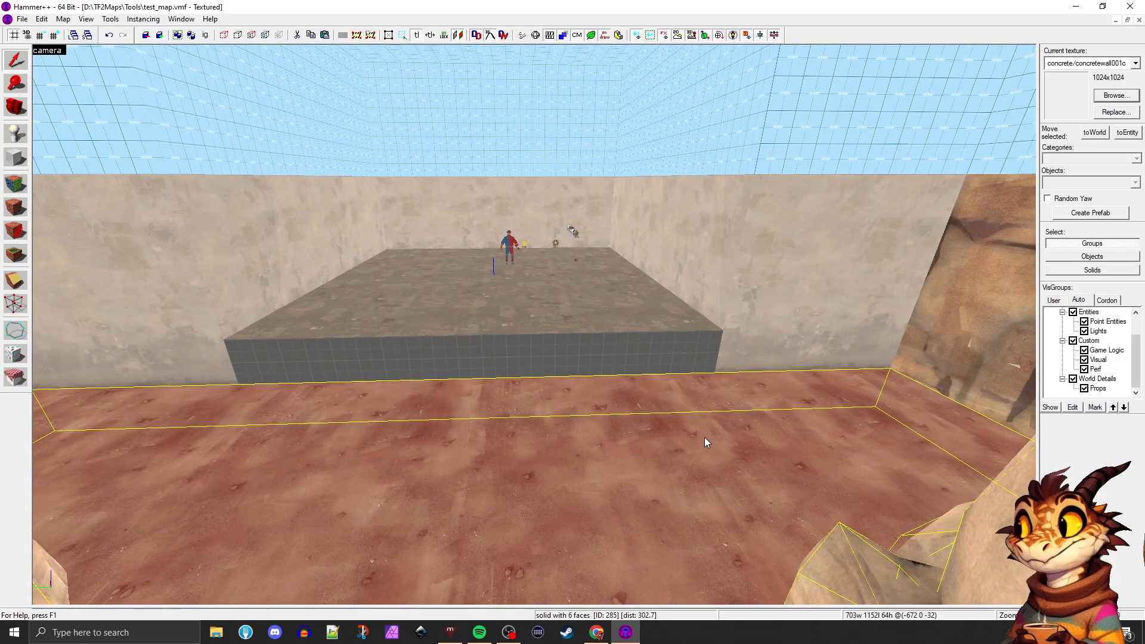
{"action": "key", "text": "a"}
{"action": "key", "text": "d"}
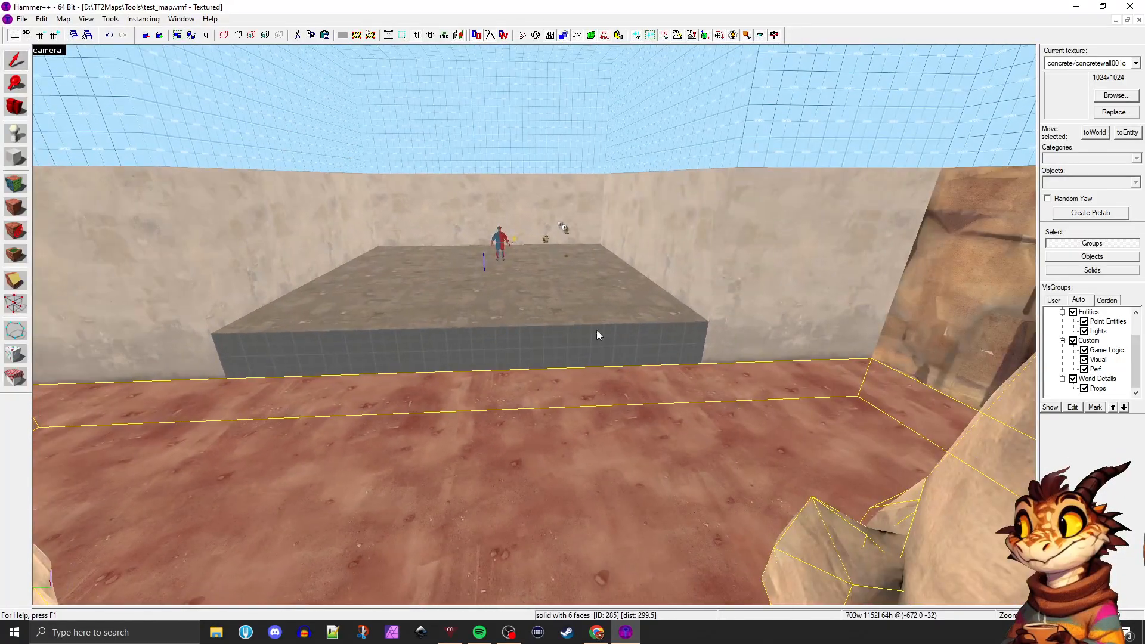
{"action": "left_click", "coordinate": [502, 281]}
{"action": "key", "text": "shift+a"}
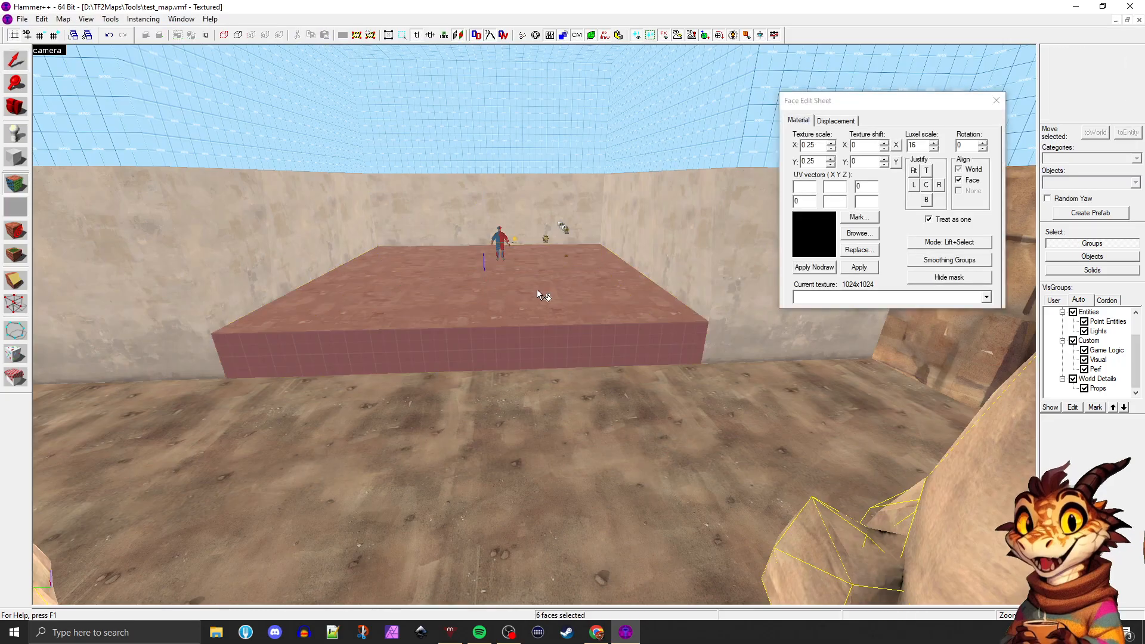
{"action": "left_click", "coordinate": [537, 288]}
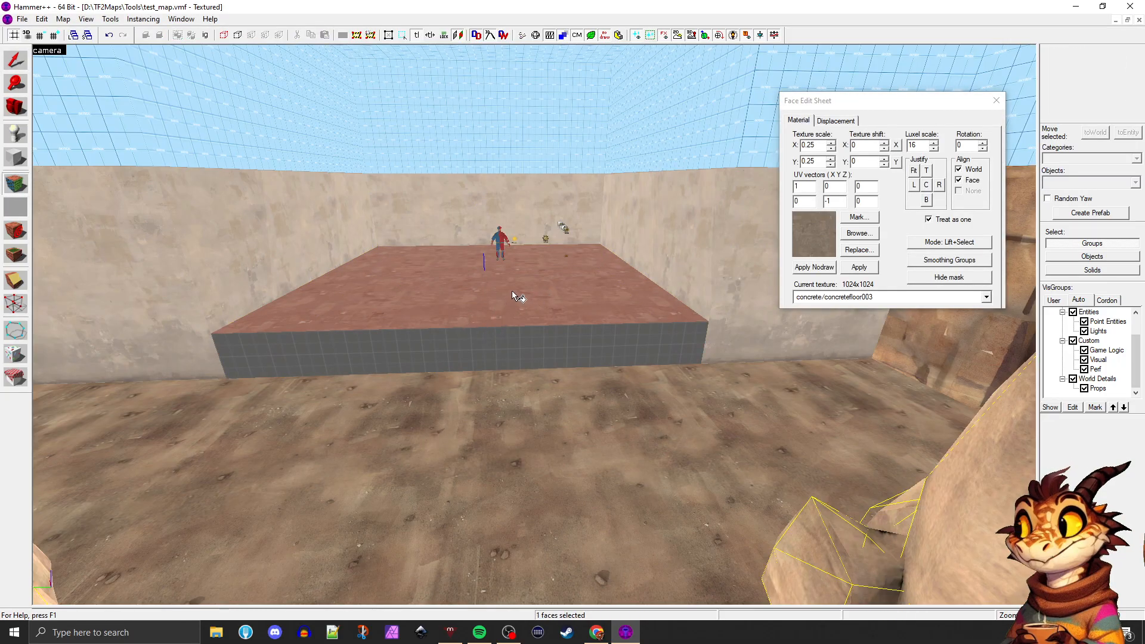
{"action": "right_click", "coordinate": [487, 345]}
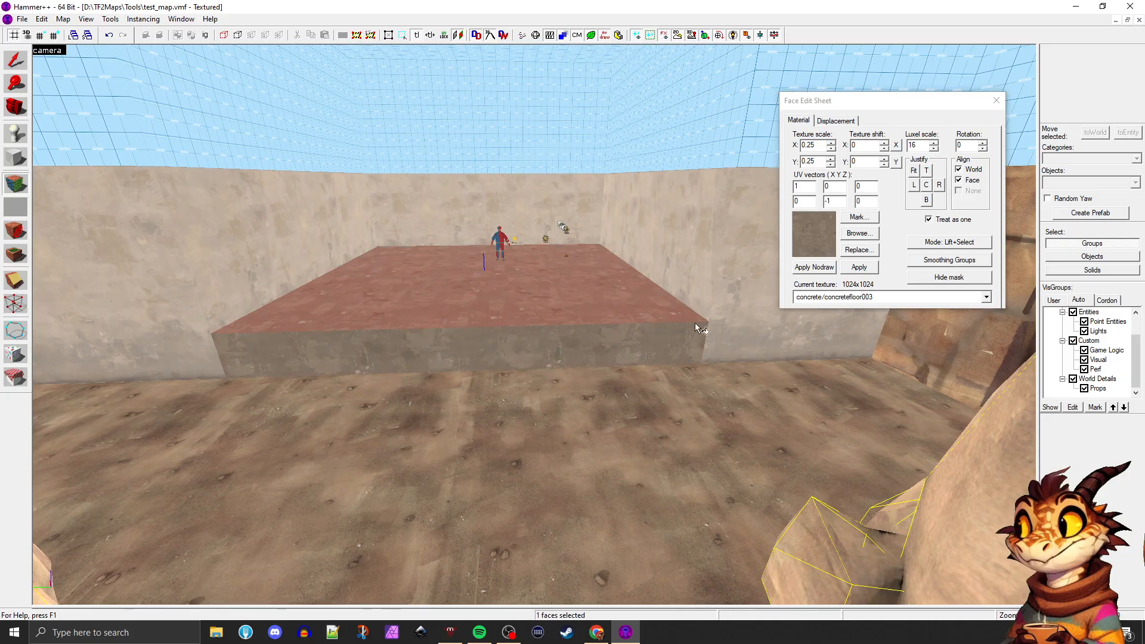
{"action": "left_click", "coordinate": [997, 100]}
Examine the edge between the raised concrete platform and the dirt floor from several angles
{"action": "key", "text": "z"}
{"action": "key", "text": "w"}
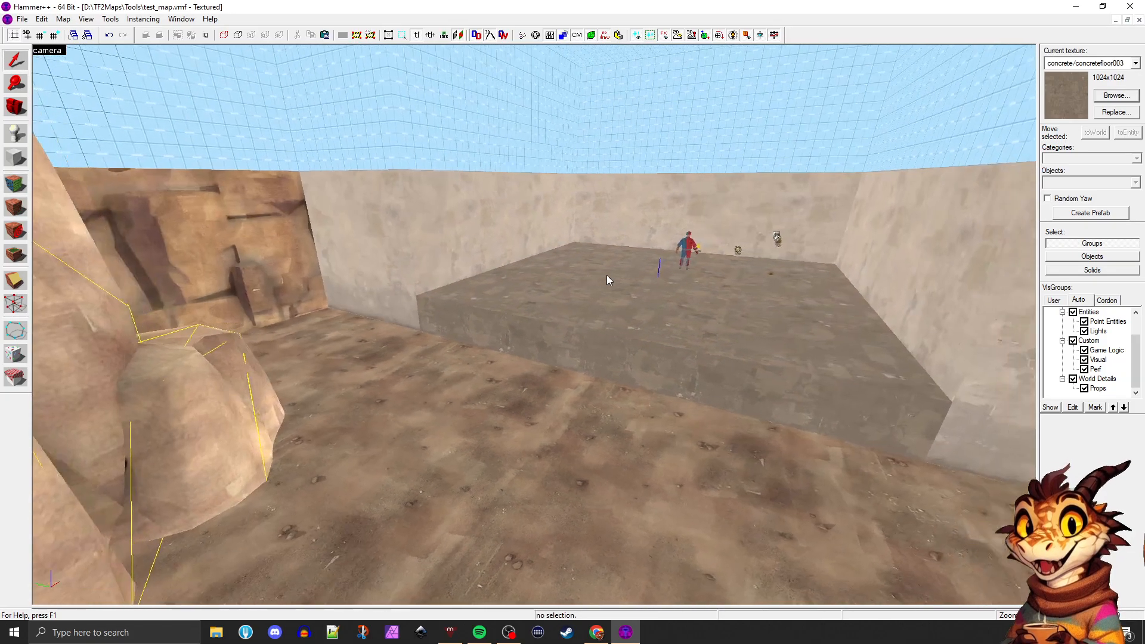
{"action": "key", "text": "s"}
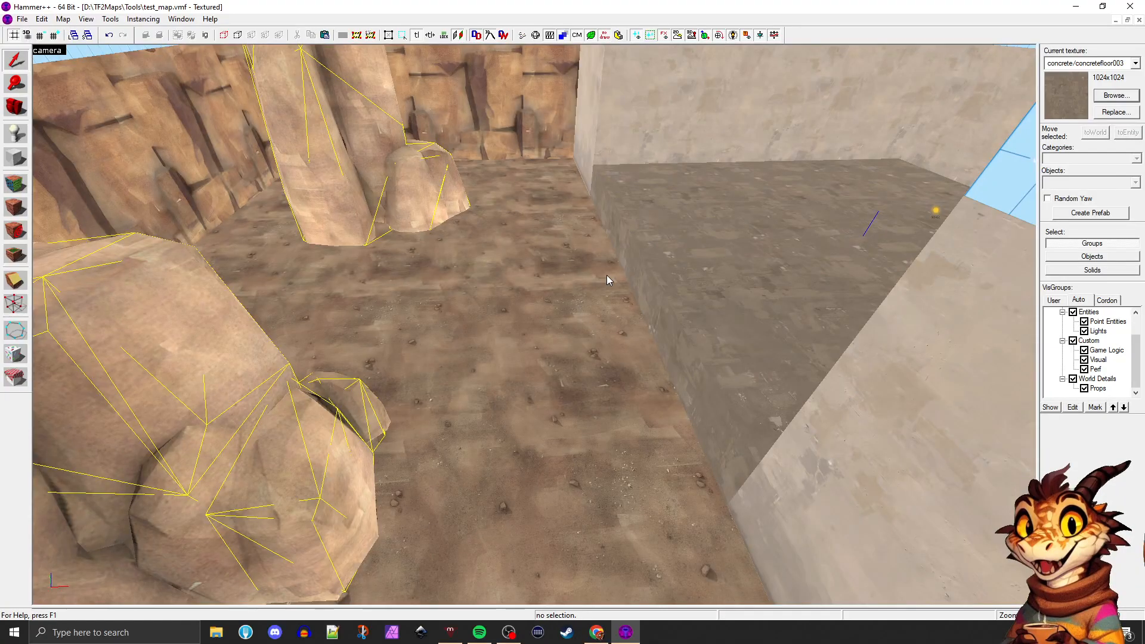
{"action": "key", "text": "w"}
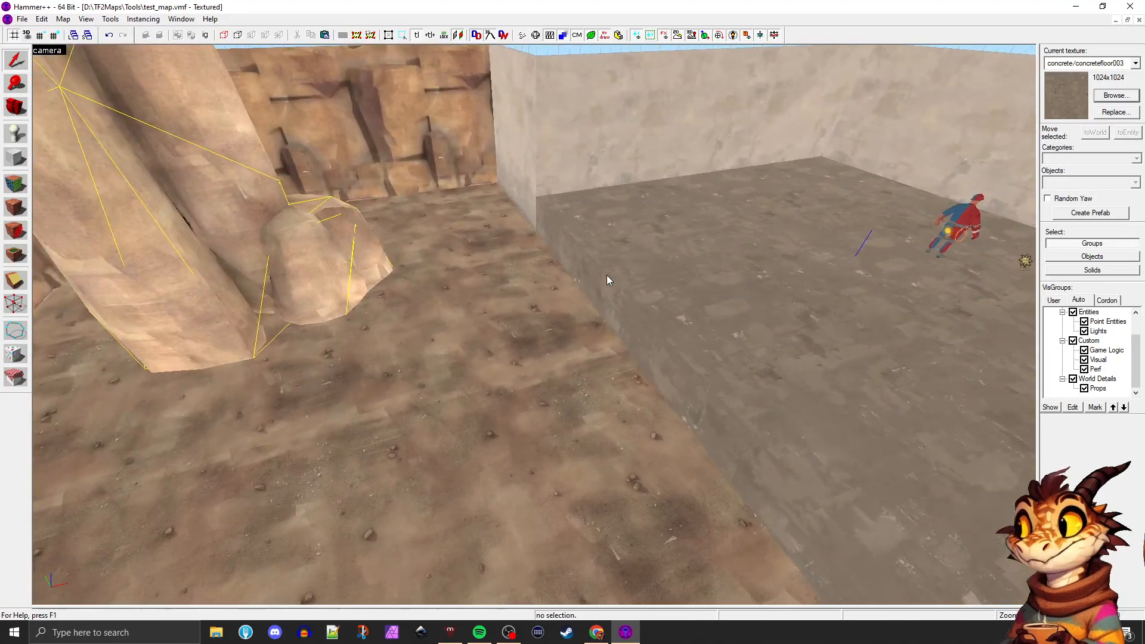
{"action": "key", "text": "s"}
{"action": "key", "text": "w"}
{"action": "key", "text": "z"}
Duplicate the raised concrete floor brush 640 units toward the rocks, flush against the original platform
{"action": "left_click", "coordinate": [582, 282]}
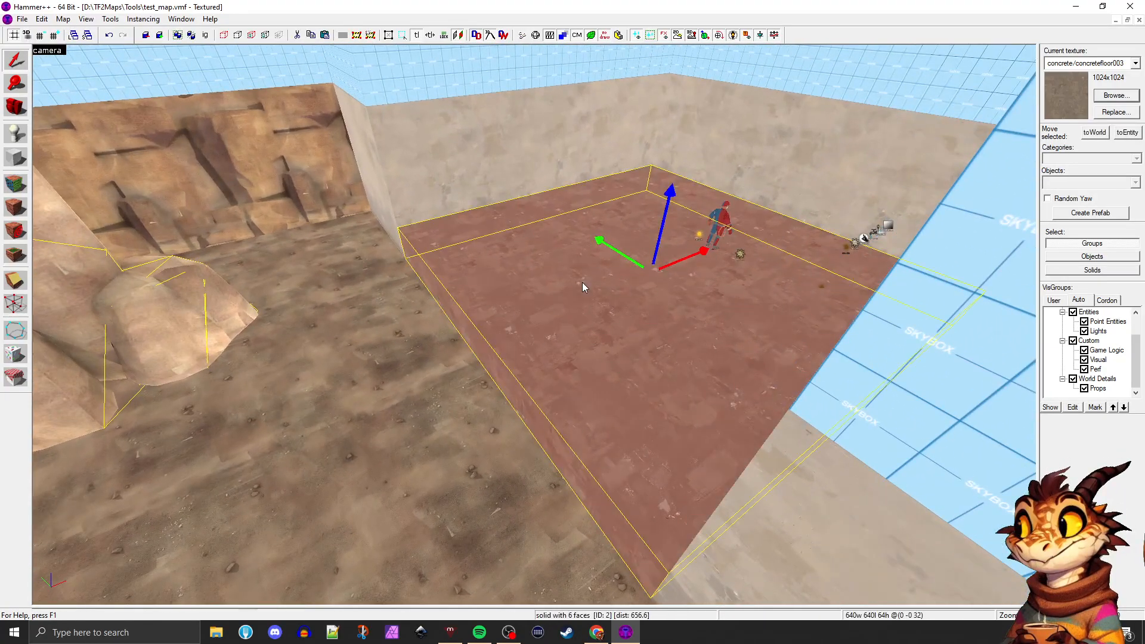
{"action": "key", "text": "z"}
{"action": "key", "text": "a"}
{"action": "key", "text": "d"}
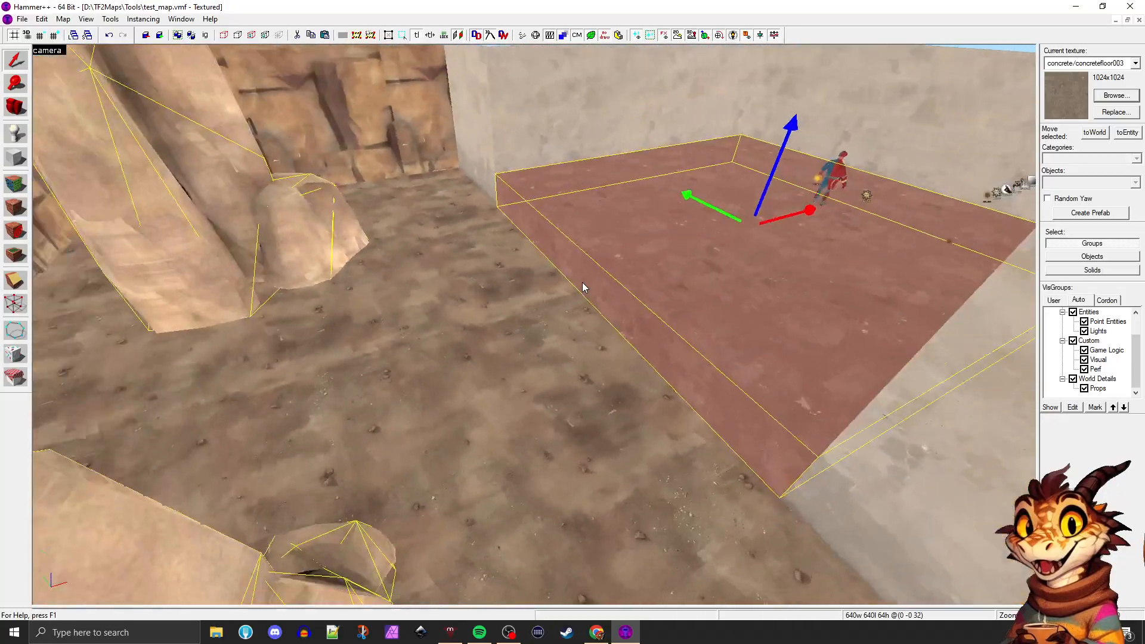
{"action": "key", "text": "d"}
{"action": "key", "text": "a"}
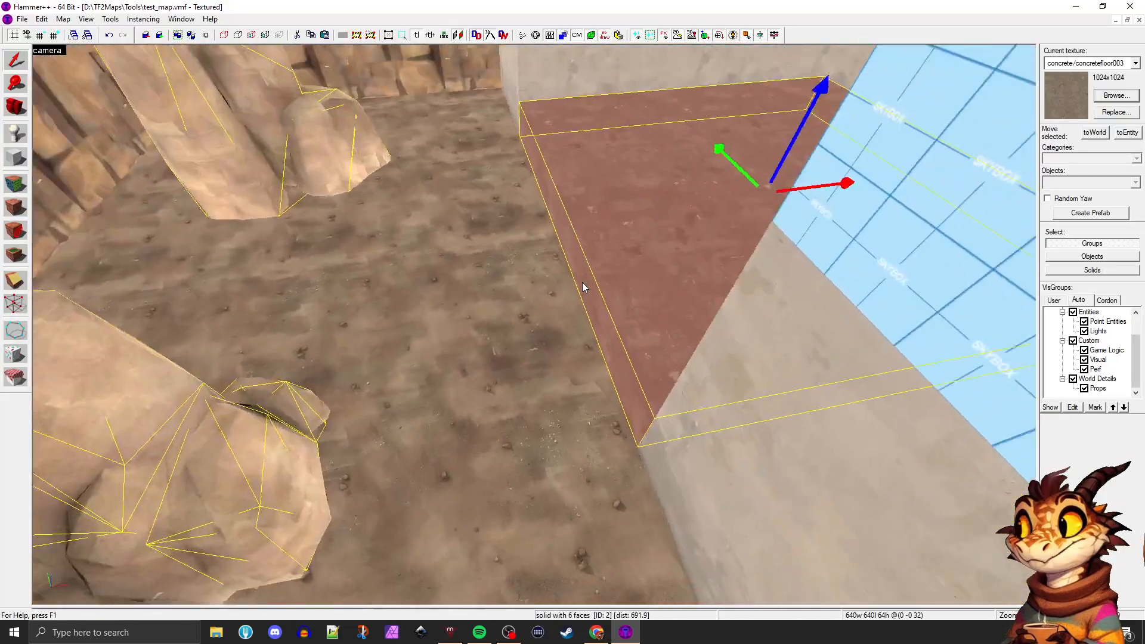
{"action": "key", "text": "z"}
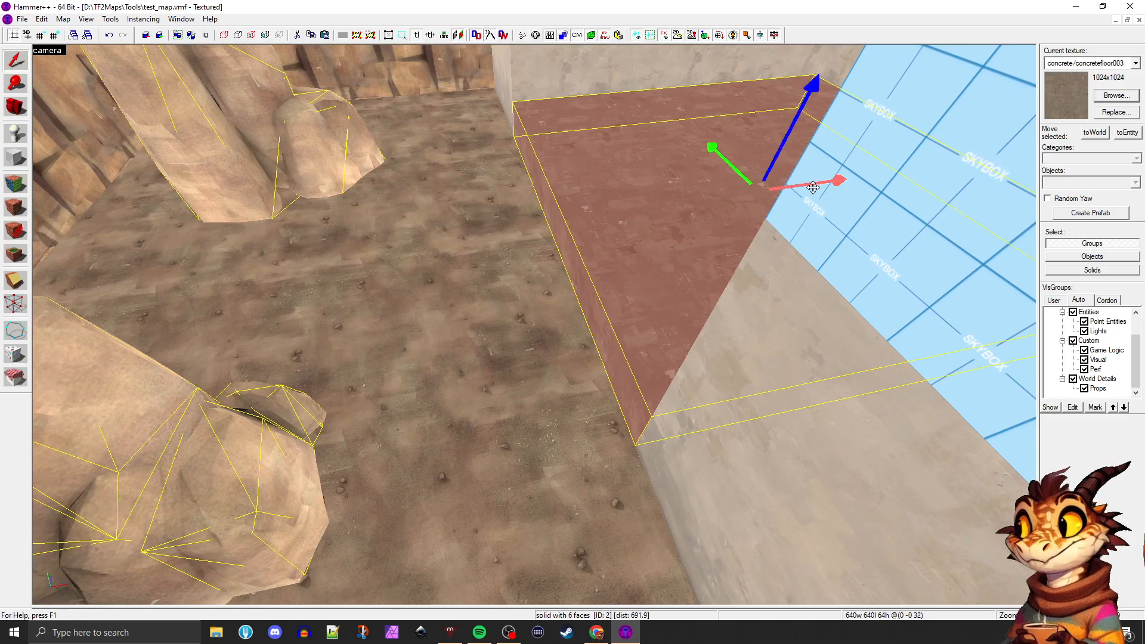
{"action": "left_click_drag", "start_coordinate": [813, 187], "coordinate": [449, 227]}
{"action": "key", "text": "s"}
{"action": "key", "text": "a"}
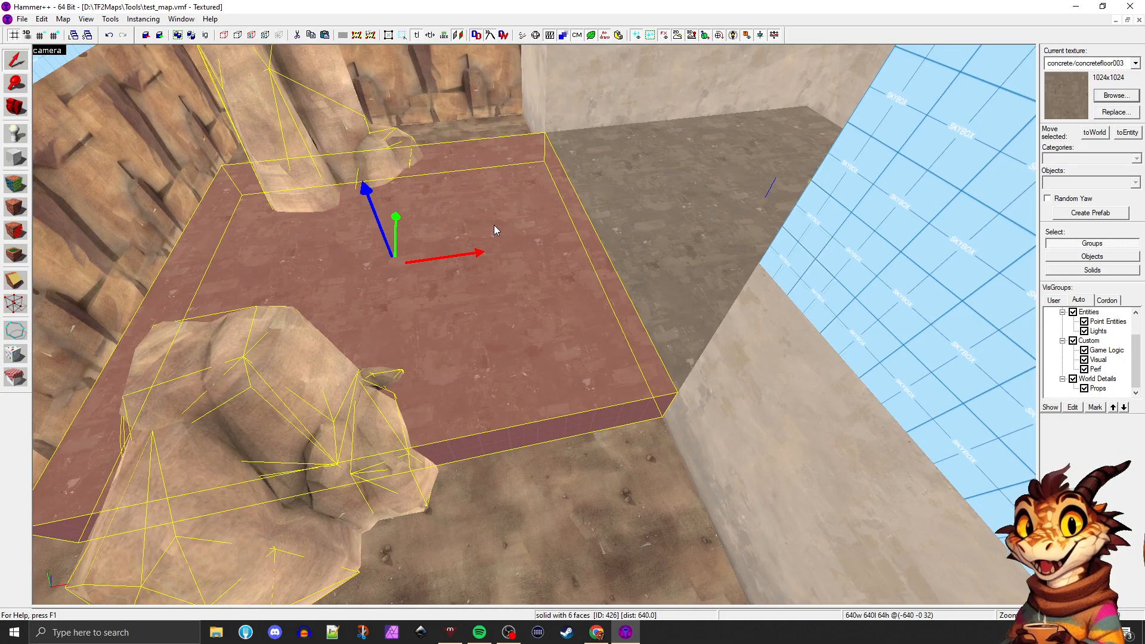
Restore the four-view layout and shrink the copied brush to a 192 by 256 unit block against the platform edge
{"action": "key", "text": "shift+z"}
{"action": "scroll", "coordinate": [860, 246], "scroll_direction": "down", "scroll_amount": 2}
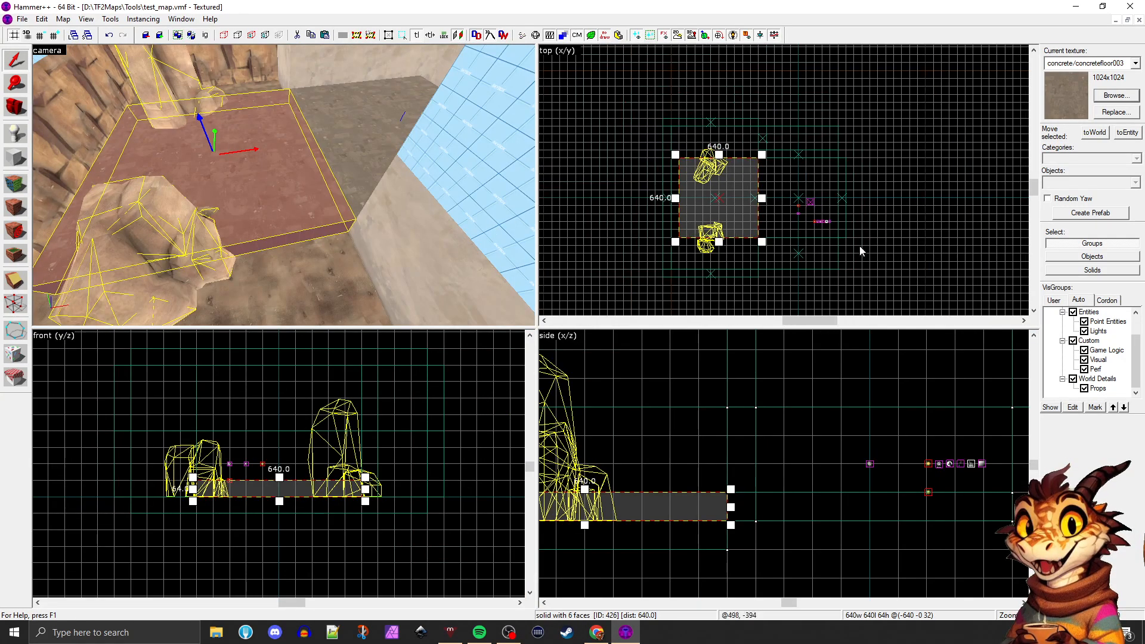
{"action": "scroll", "coordinate": [742, 204], "scroll_direction": "up", "scroll_amount": 3}
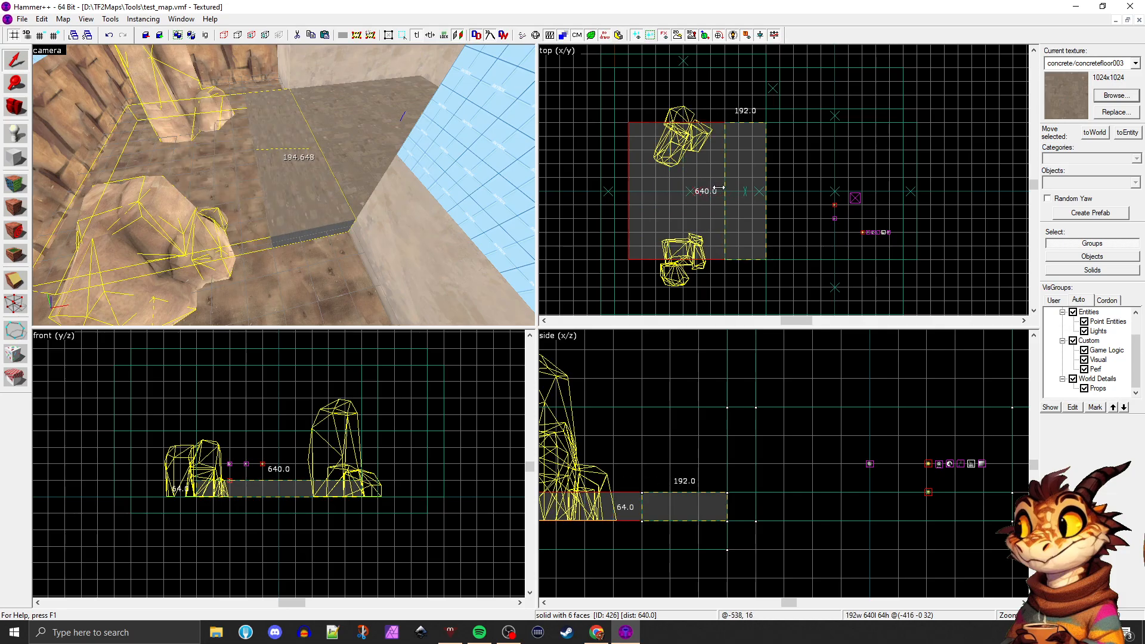
{"action": "left_click_drag", "start_coordinate": [624, 191], "coordinate": [721, 191]}
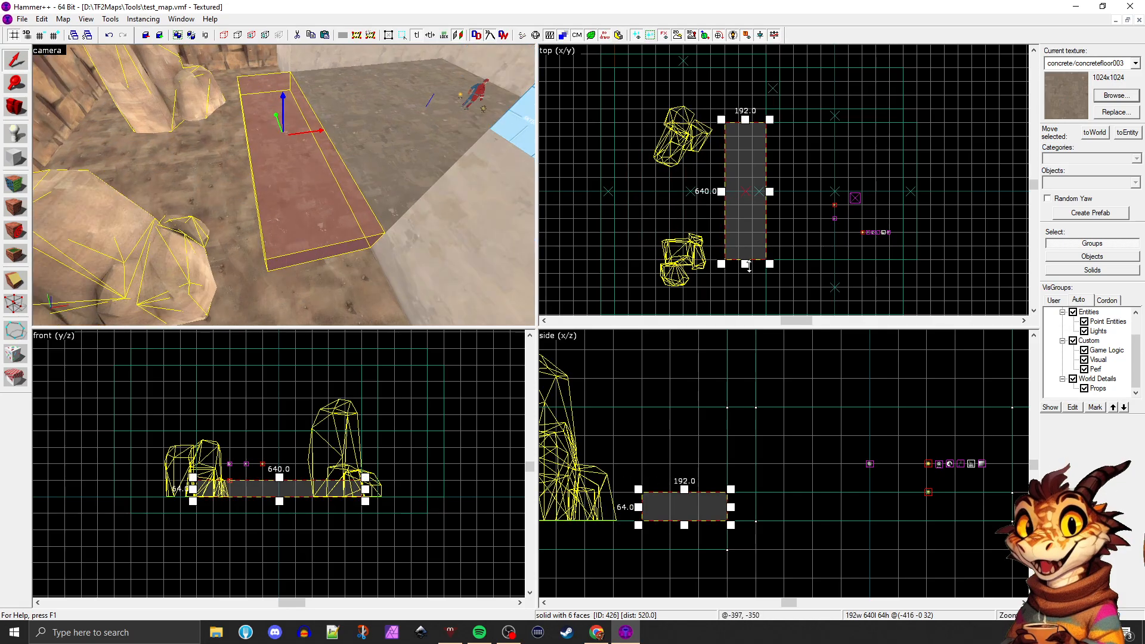
{"action": "left_click_drag", "start_coordinate": [748, 267], "coordinate": [745, 222]}
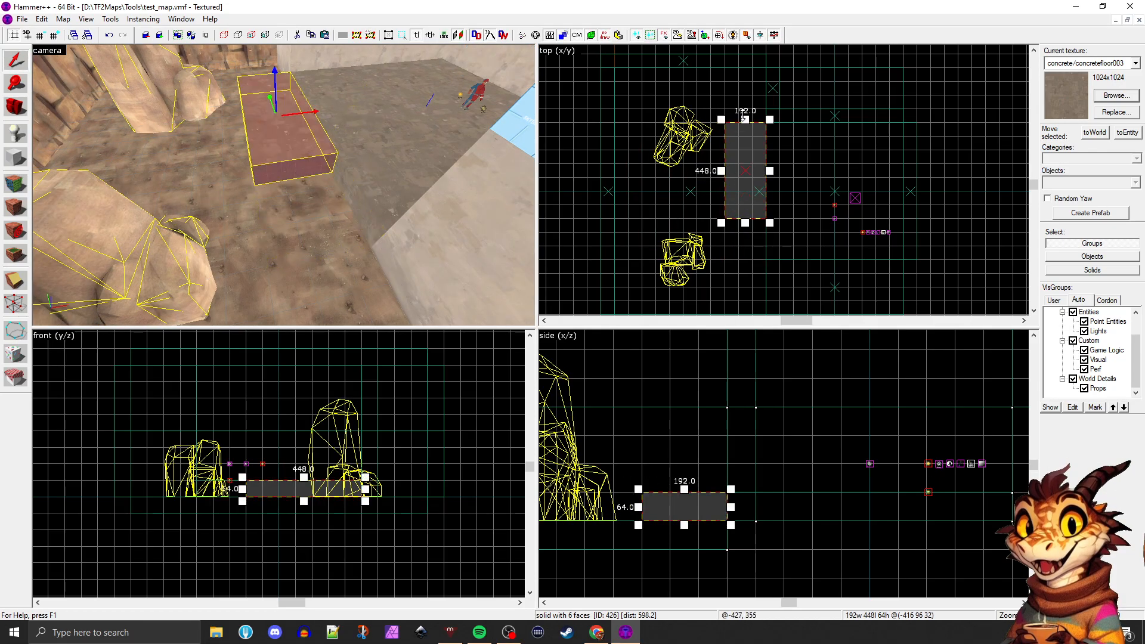
{"action": "mouse_move", "coordinate": [746, 119]}
{"action": "left_mouse_down"}
{"action": "mouse_move", "coordinate": [752, 163]}
{"action": "mouse_move", "coordinate": [755, 140]}
{"action": "left_mouse_up"}
{"action": "scroll", "coordinate": [750, 180], "scroll_direction": "up", "scroll_amount": 3}
Shorten the block beside the platform to 192 units long, making its footprint 192 by 192 units
{"action": "key", "text": "z"}
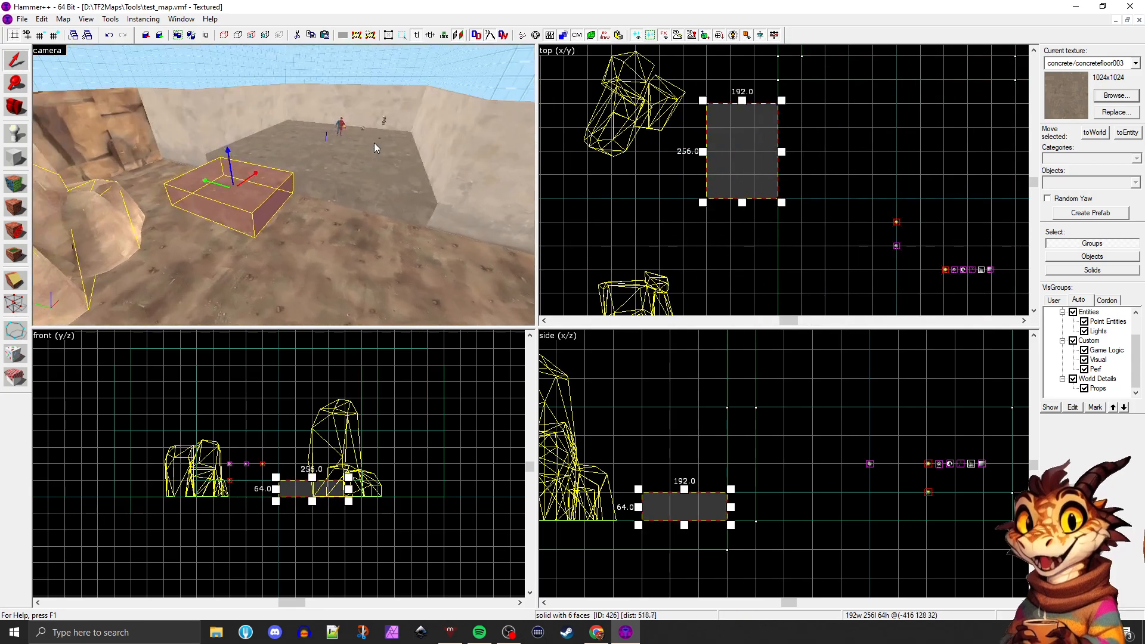
{"action": "key", "text": "w"}
{"action": "key", "text": "d"}
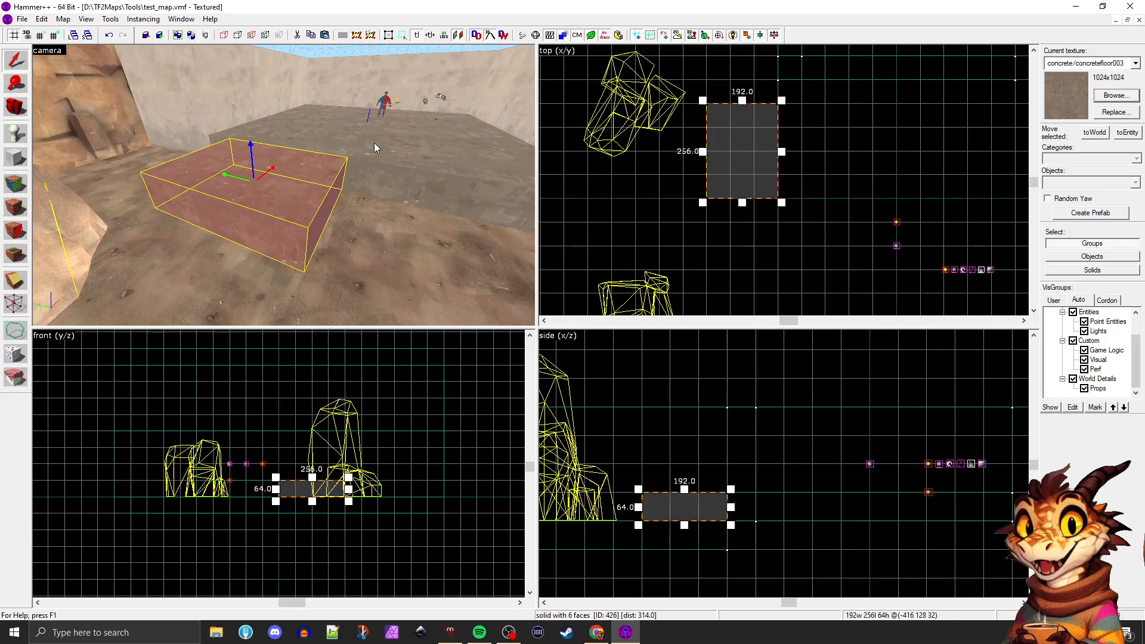
{"action": "key", "text": "a"}
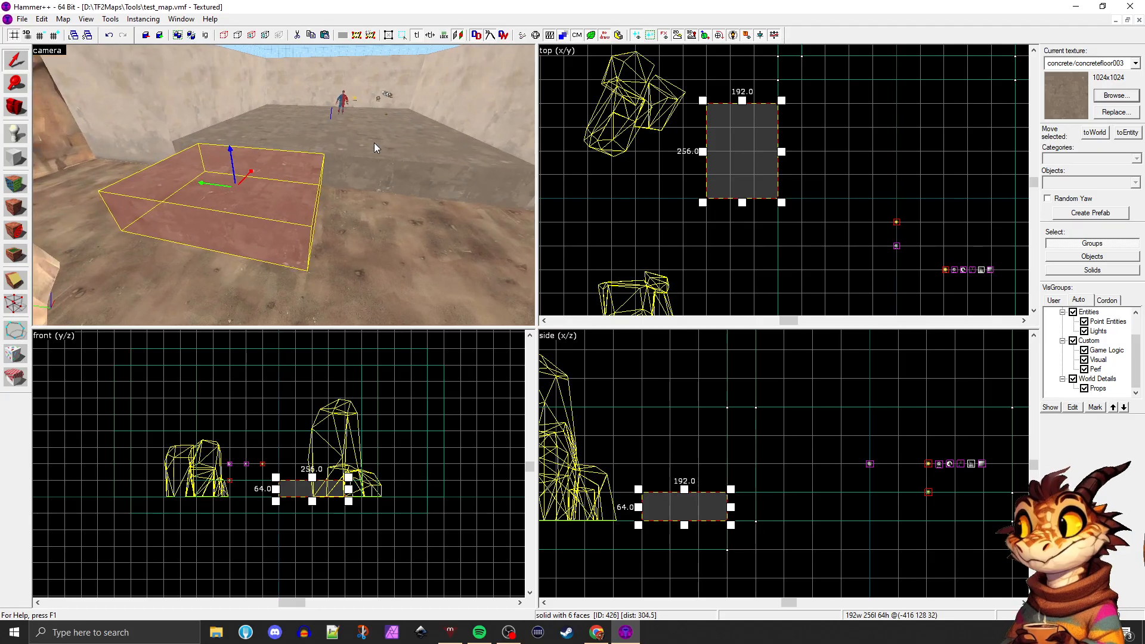
{"action": "mouse_move", "coordinate": [743, 102]}
{"action": "left_mouse_down"}
{"action": "mouse_move", "coordinate": [749, 139]}
{"action": "mouse_move", "coordinate": [750, 123]}
{"action": "left_mouse_up"}
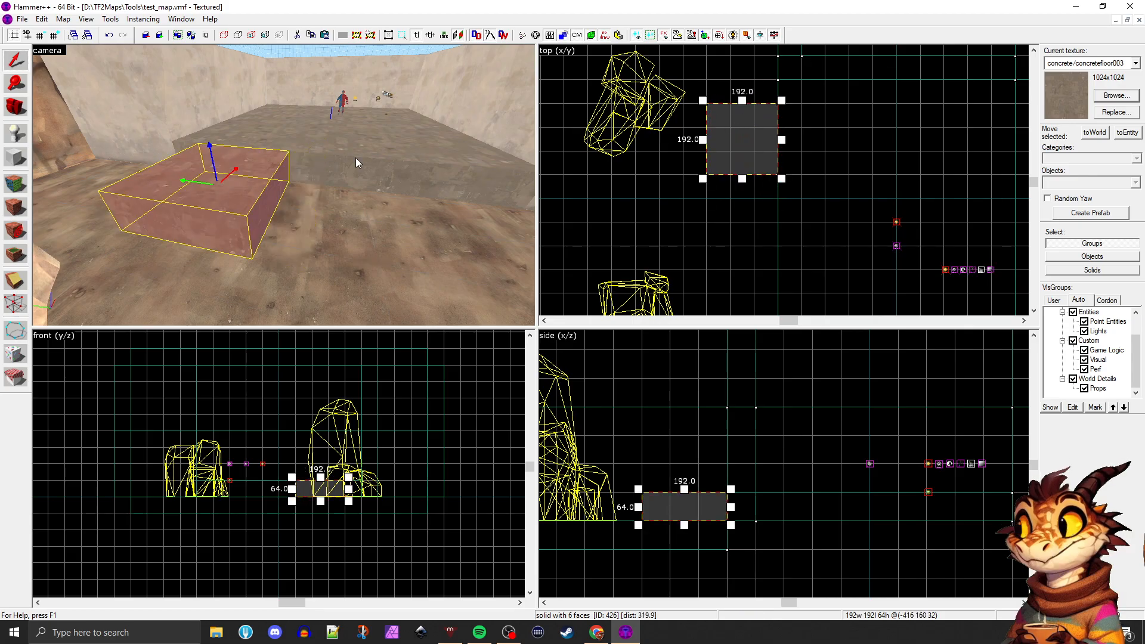
{"action": "key", "text": "z"}
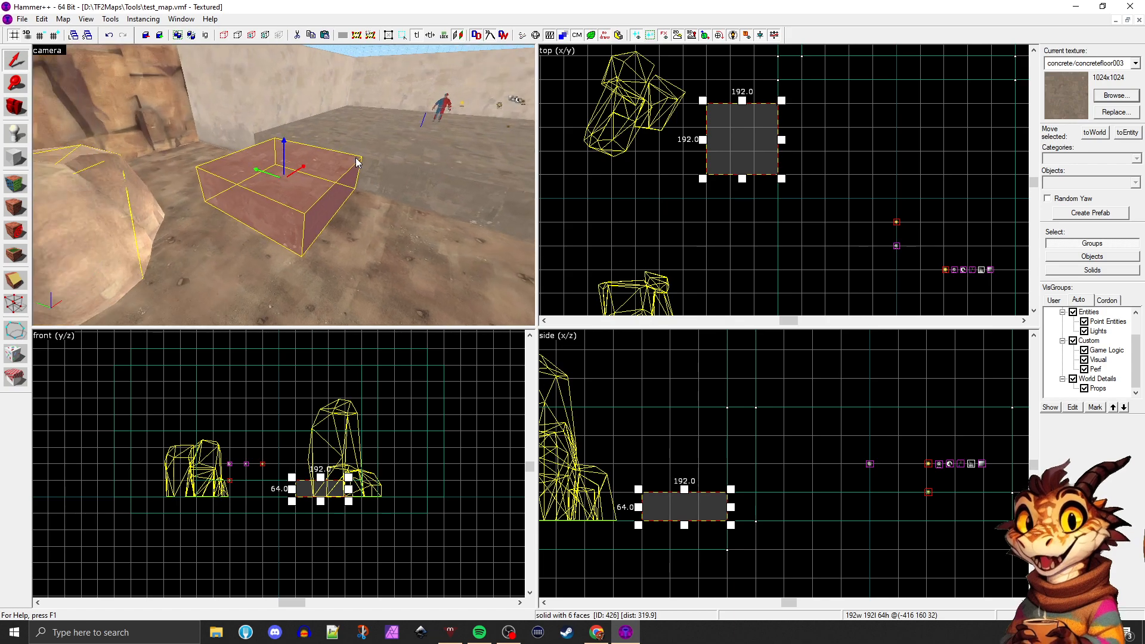
{"action": "key", "text": "w"}
{"action": "key", "text": "d"}
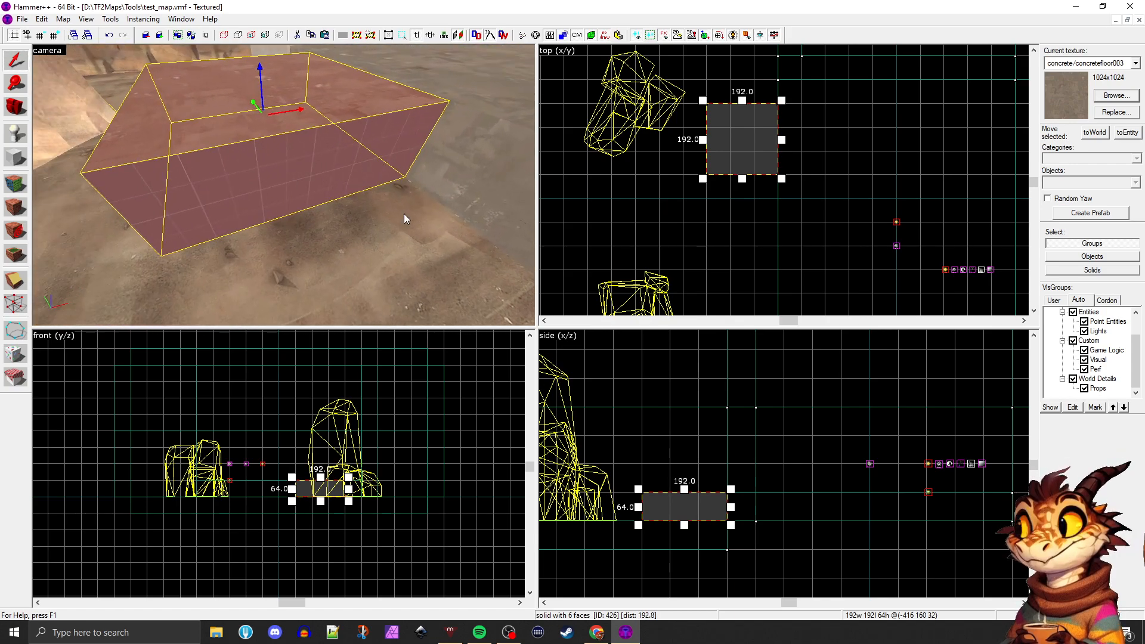
{"action": "scroll", "coordinate": [726, 506], "scroll_direction": "up", "scroll_amount": 3}
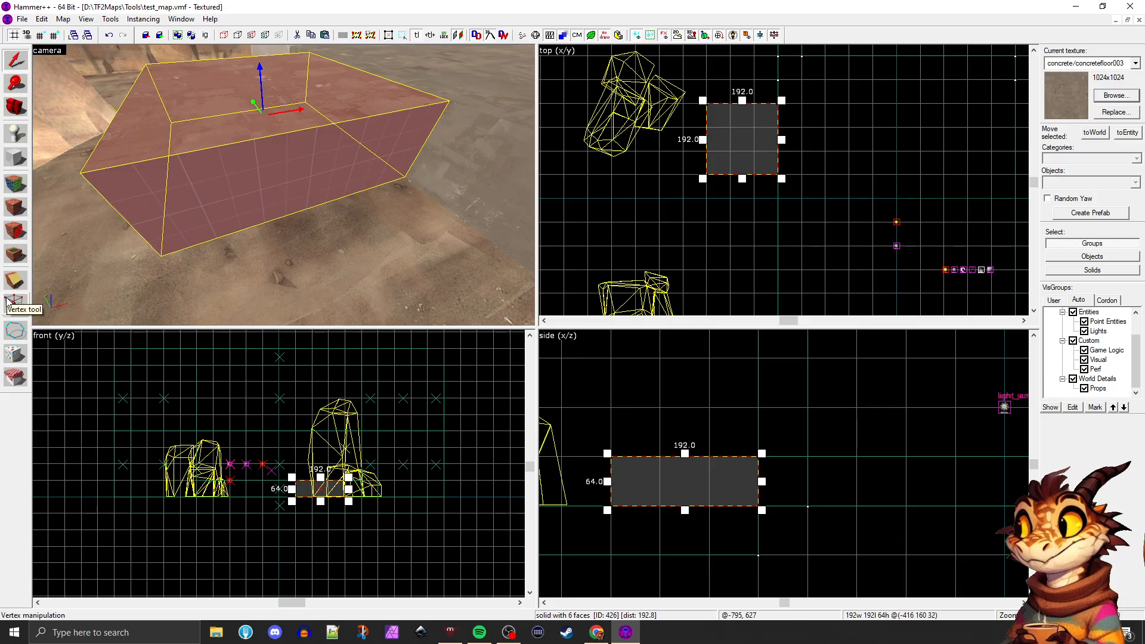
Edit the vertices of the block beside the platform and undo the trial stretch of its upper outer edge
{"action": "left_click", "coordinate": [9, 301]}
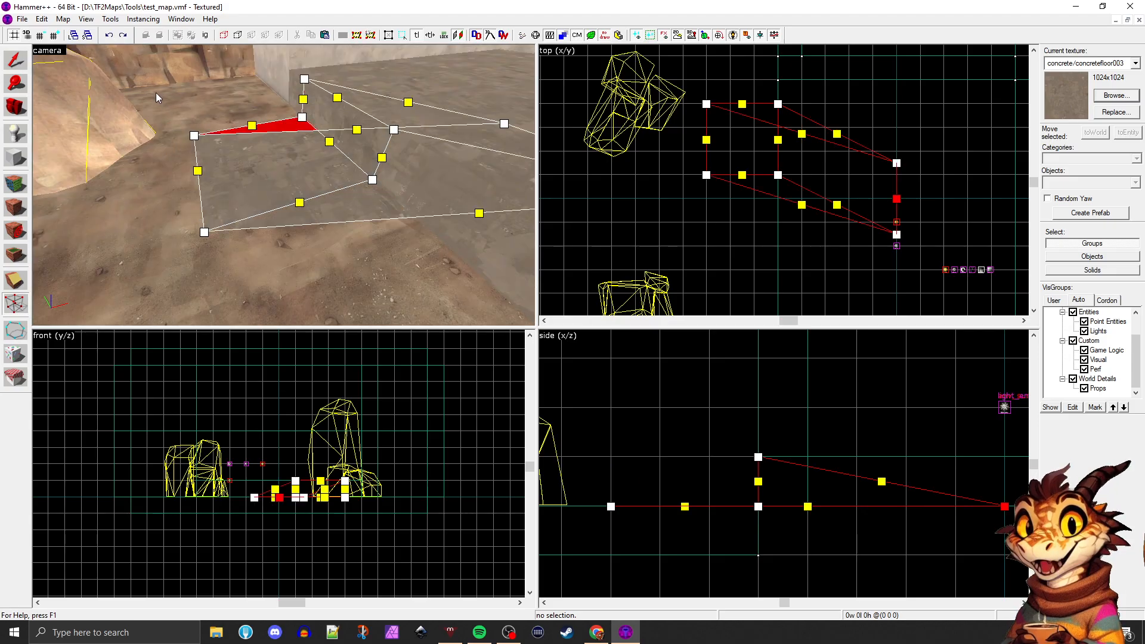
{"action": "key", "text": "ctrl+z"}
{"action": "key", "text": "ctrl+y"}
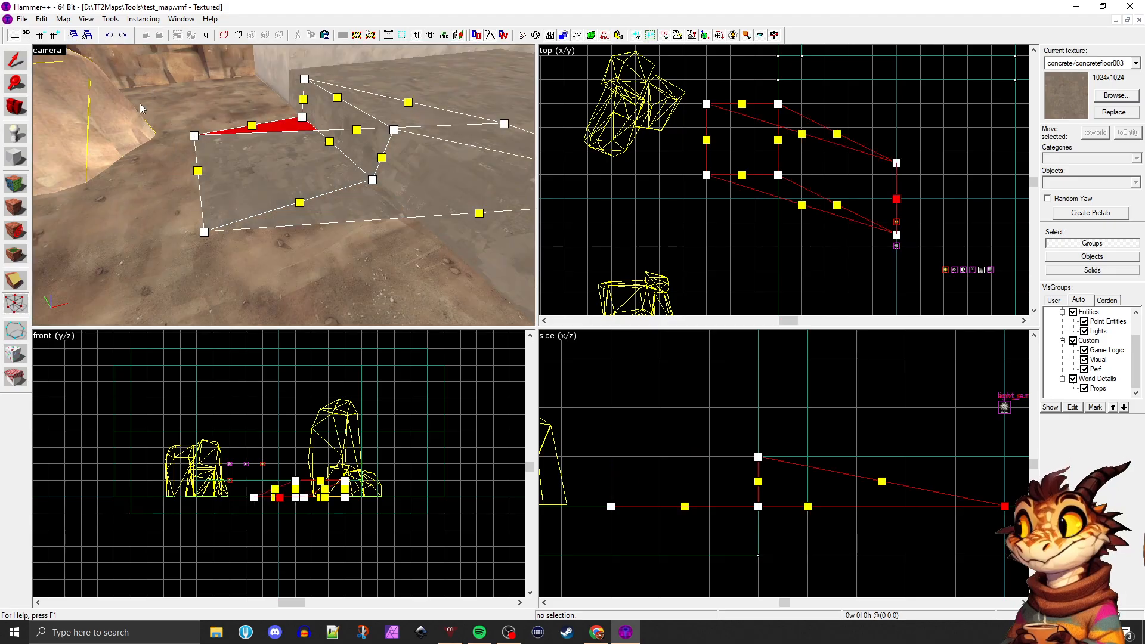
{"action": "key", "text": "ctrl+z"}
{"action": "key", "text": "z"}
{"action": "key", "text": "d"}
{"action": "key", "text": "z"}
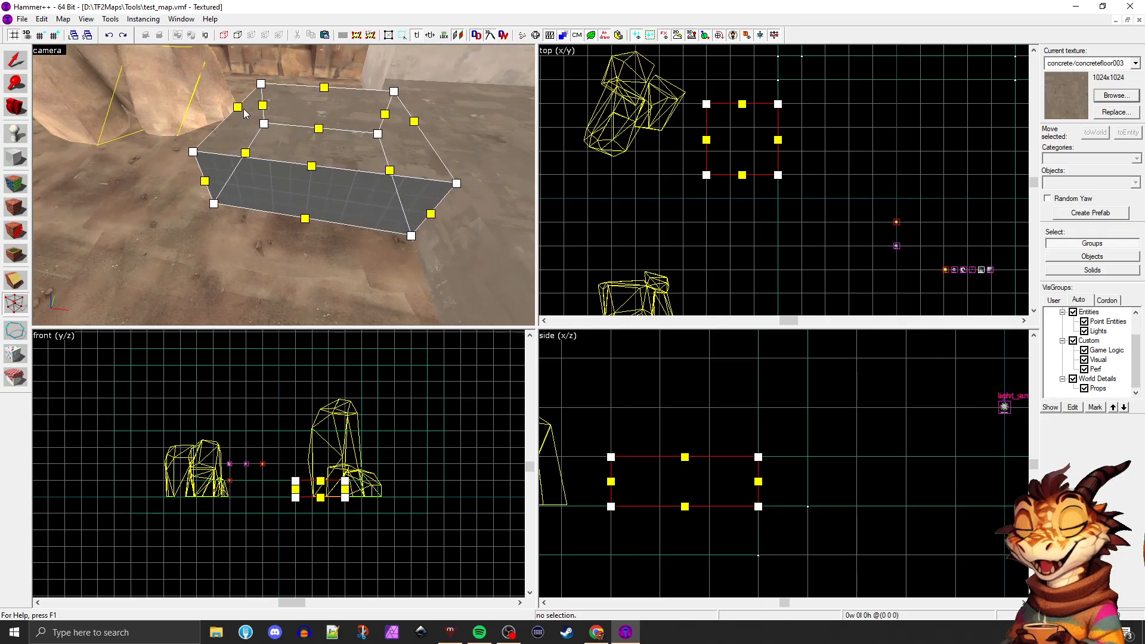
Try moving one upper outer corner vertex of the block 64 units toward the platform and examine the deformed faces
{"action": "mouse_move", "coordinate": [243, 112]}
{"action": "left_mouse_down"}
{"action": "mouse_move", "coordinate": [170, 86]}
{"action": "mouse_move", "coordinate": [138, 60]}
{"action": "mouse_move", "coordinate": [266, 84]}
{"action": "mouse_move", "coordinate": [114, 75]}
{"action": "mouse_move", "coordinate": [265, 86]}
{"action": "mouse_move", "coordinate": [158, 84]}
{"action": "mouse_move", "coordinate": [264, 86]}
{"action": "mouse_move", "coordinate": [158, 84]}
{"action": "mouse_move", "coordinate": [265, 85]}
{"action": "mouse_move", "coordinate": [219, 90]}
{"action": "left_mouse_up"}
{"action": "left_click_drag", "start_coordinate": [311, 105], "coordinate": [256, 100]}
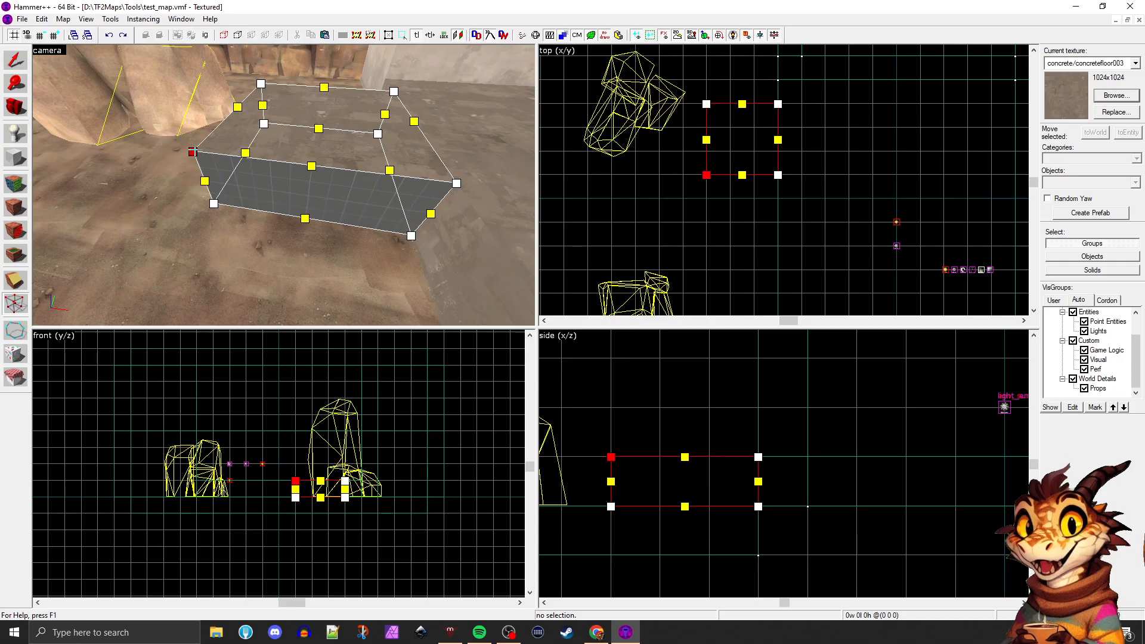
{"action": "mouse_move", "coordinate": [194, 151]}
{"action": "left_mouse_down"}
{"action": "mouse_move", "coordinate": [72, 54]}
{"action": "mouse_move", "coordinate": [124, 142]}
{"action": "mouse_move", "coordinate": [201, 150]}
{"action": "mouse_move", "coordinate": [111, 115]}
{"action": "mouse_move", "coordinate": [123, 73]}
{"action": "mouse_move", "coordinate": [159, 132]}
{"action": "left_mouse_up"}
{"action": "left_click_drag", "start_coordinate": [194, 151], "coordinate": [291, 169]}
{"action": "key", "text": "a"}
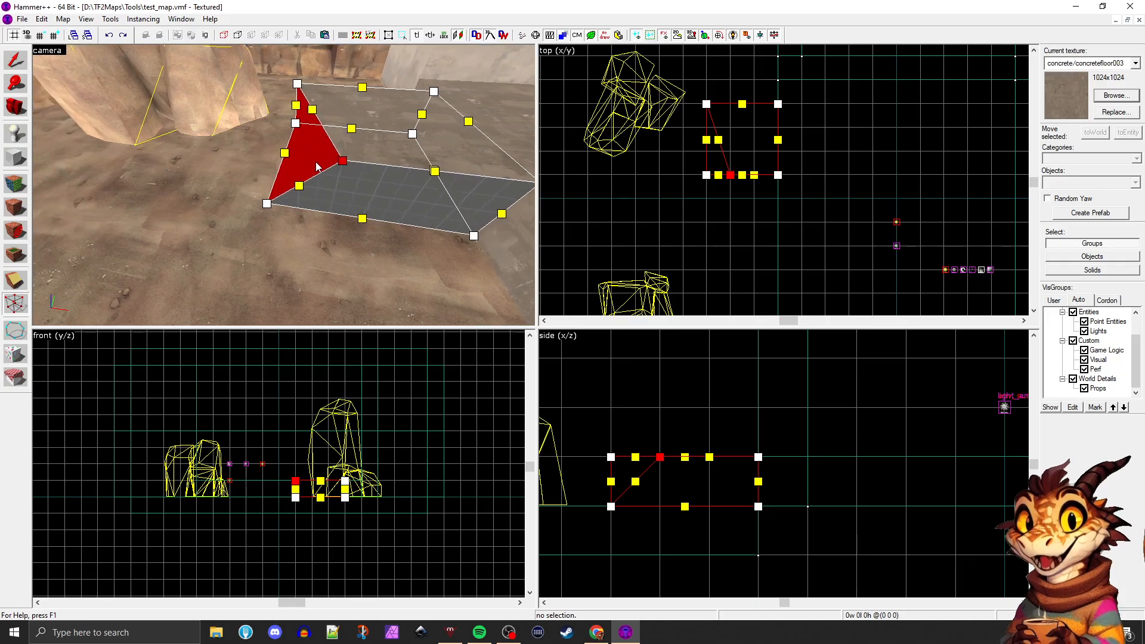
{"action": "key", "text": "w"}
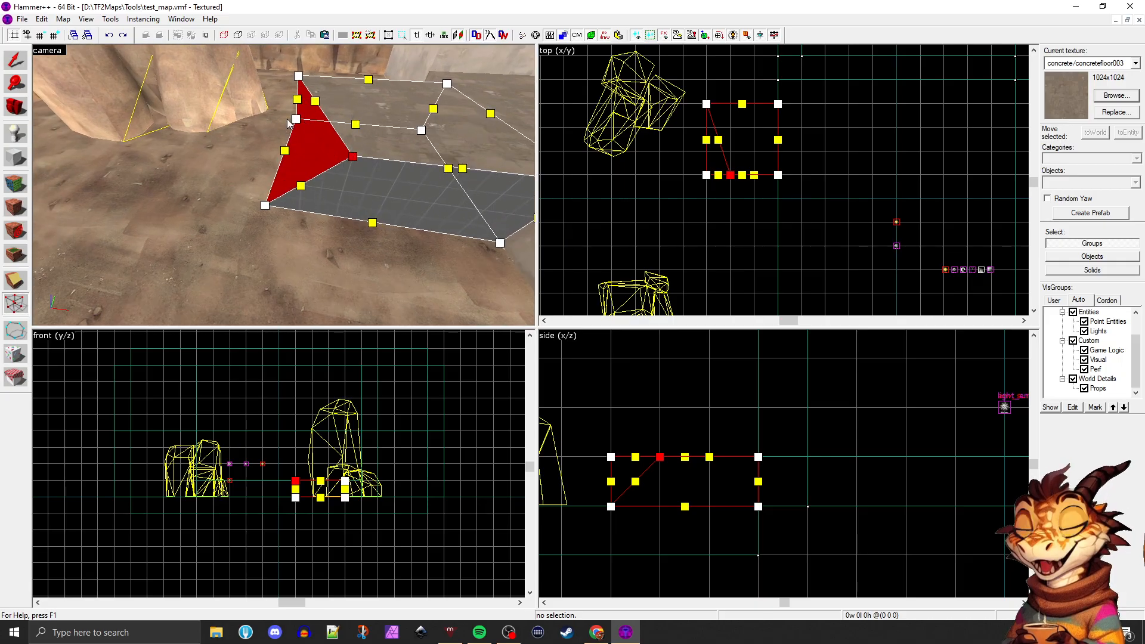
{"action": "key", "text": "z"}
{"action": "key", "text": "a"}
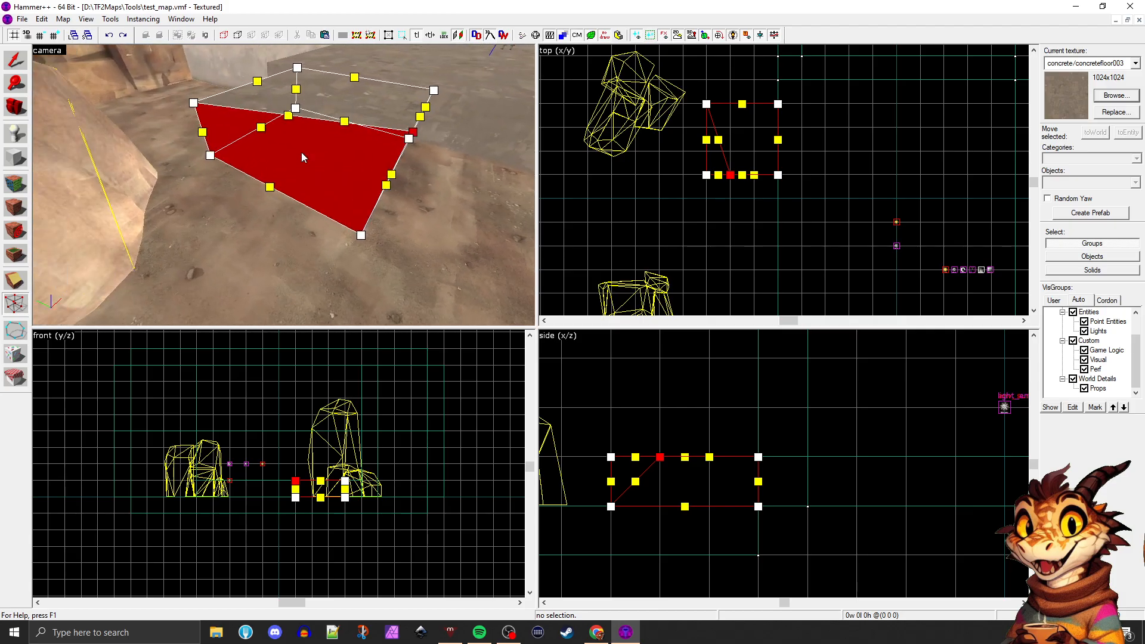
{"action": "key", "text": "d"}
{"action": "key", "text": "w"}
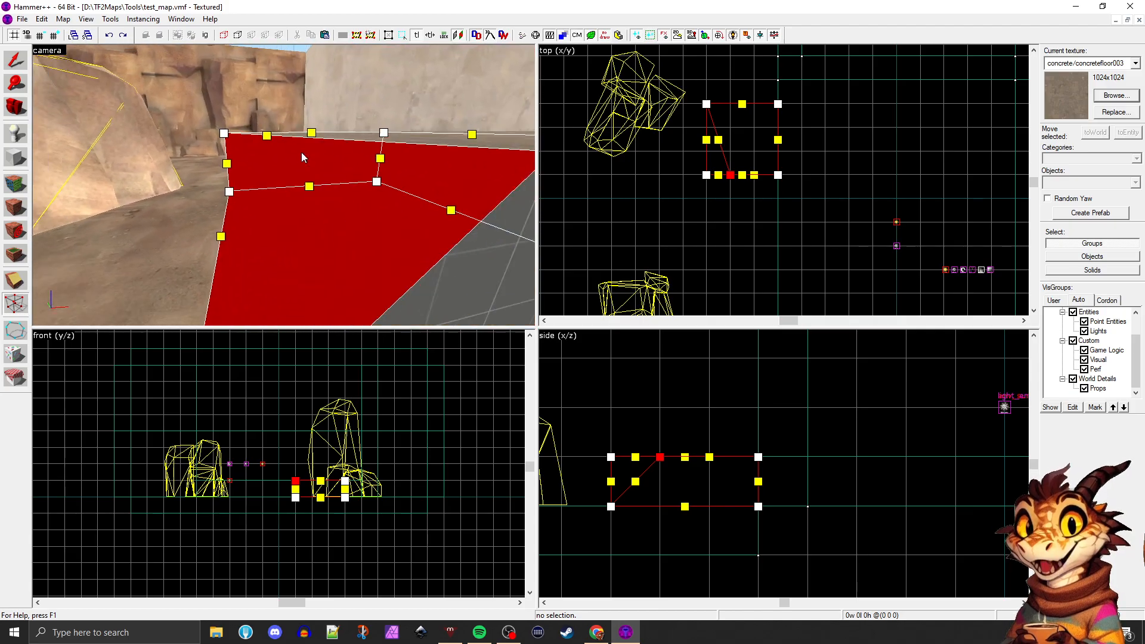
{"action": "key", "text": "s"}
{"action": "key", "text": "z"}
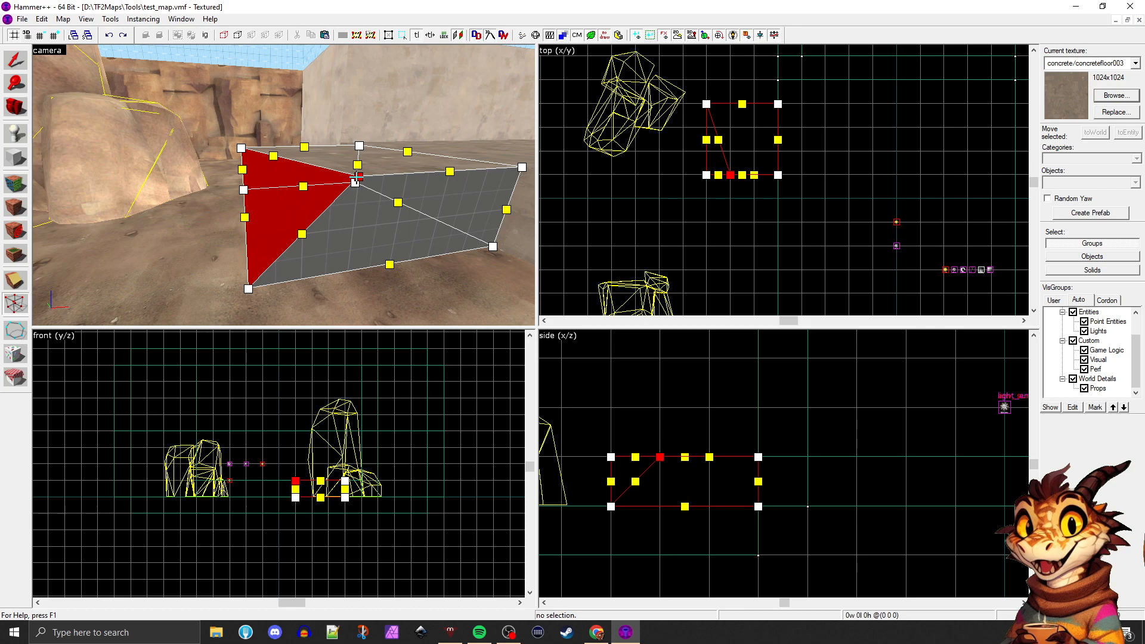
Move the displaced upper corner vertex back to the block's original corner and deselect it
{"action": "left_click_drag", "start_coordinate": [356, 178], "coordinate": [243, 189]}
{"action": "key", "text": "a"}
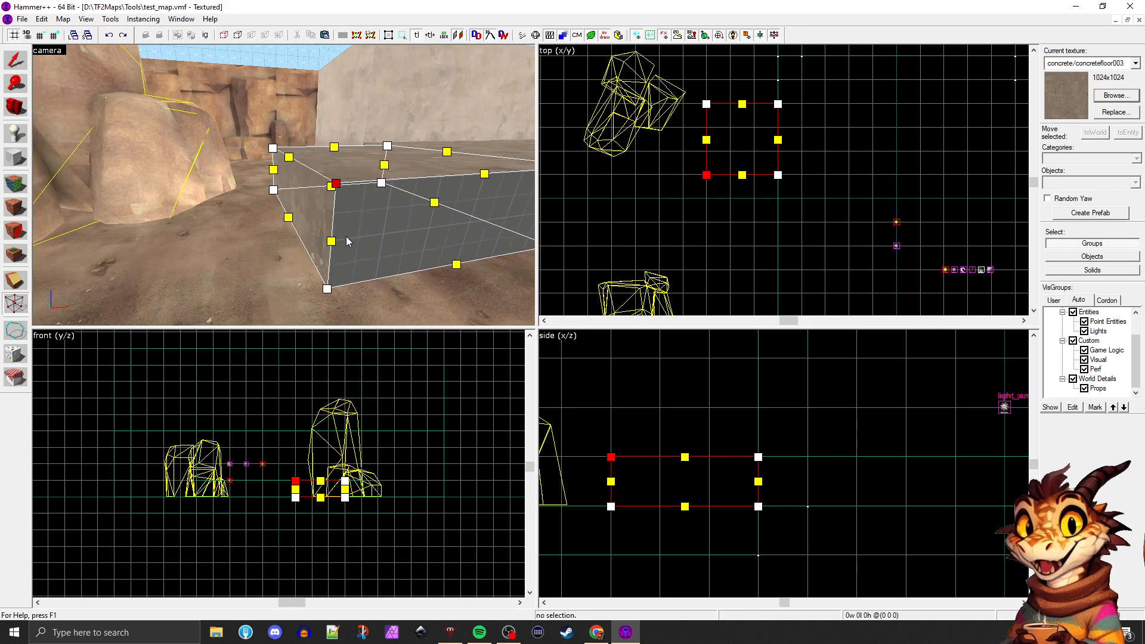
{"action": "key", "text": "d"}
{"action": "key", "text": "a"}
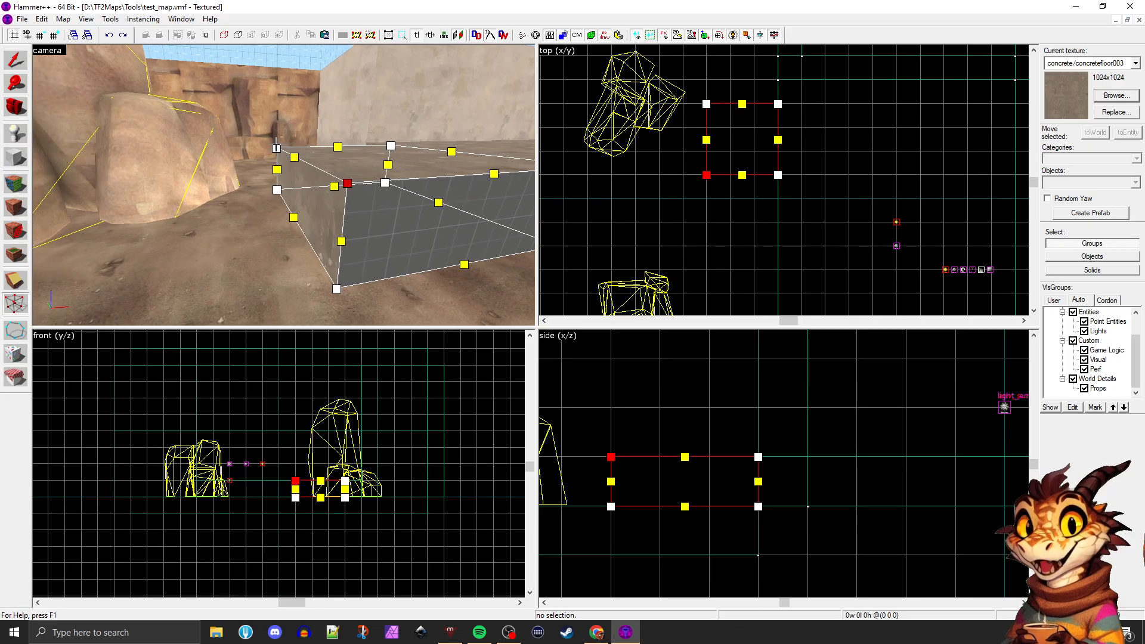
{"action": "left_click", "coordinate": [352, 179]}
{"action": "left_click", "coordinate": [351, 179]}
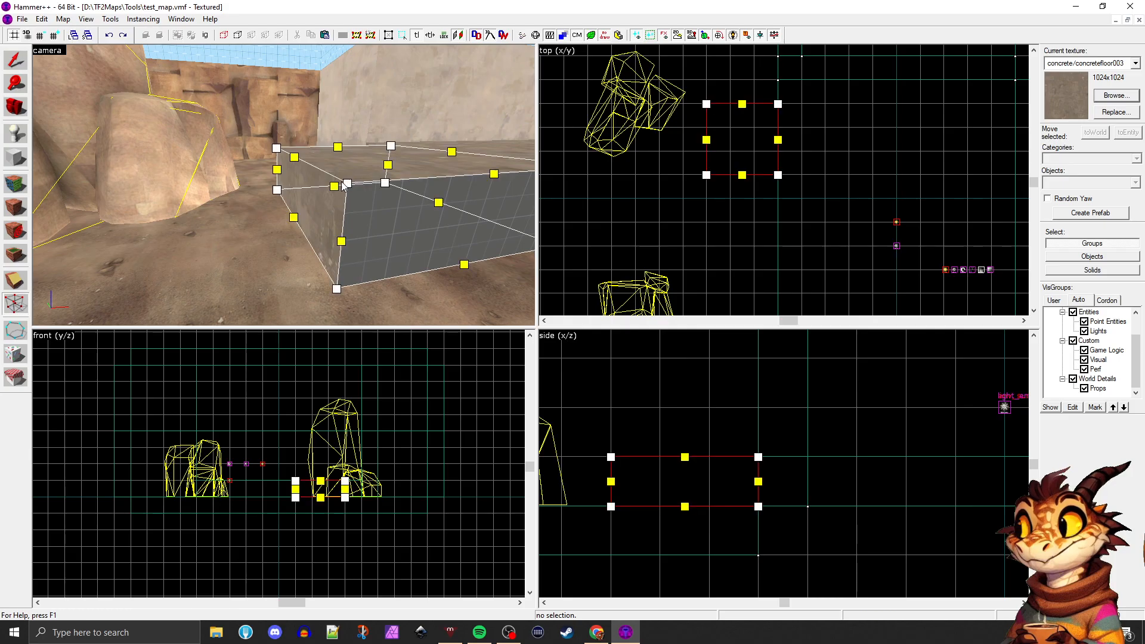
Select both upper outer vertices of the block and move them 128 units toward the platform to form a slope
{"action": "mouse_move", "coordinate": [294, 157]}
{"action": "left_mouse_down"}
{"action": "mouse_move", "coordinate": [353, 149]}
{"action": "mouse_move", "coordinate": [316, 102]}
{"action": "mouse_move", "coordinate": [356, 155]}
{"action": "mouse_move", "coordinate": [366, 199]}
{"action": "mouse_move", "coordinate": [400, 168]}
{"action": "mouse_move", "coordinate": [378, 108]}
{"action": "mouse_move", "coordinate": [399, 113]}
{"action": "mouse_move", "coordinate": [366, 154]}
{"action": "mouse_move", "coordinate": [294, 156]}
{"action": "left_mouse_up"}
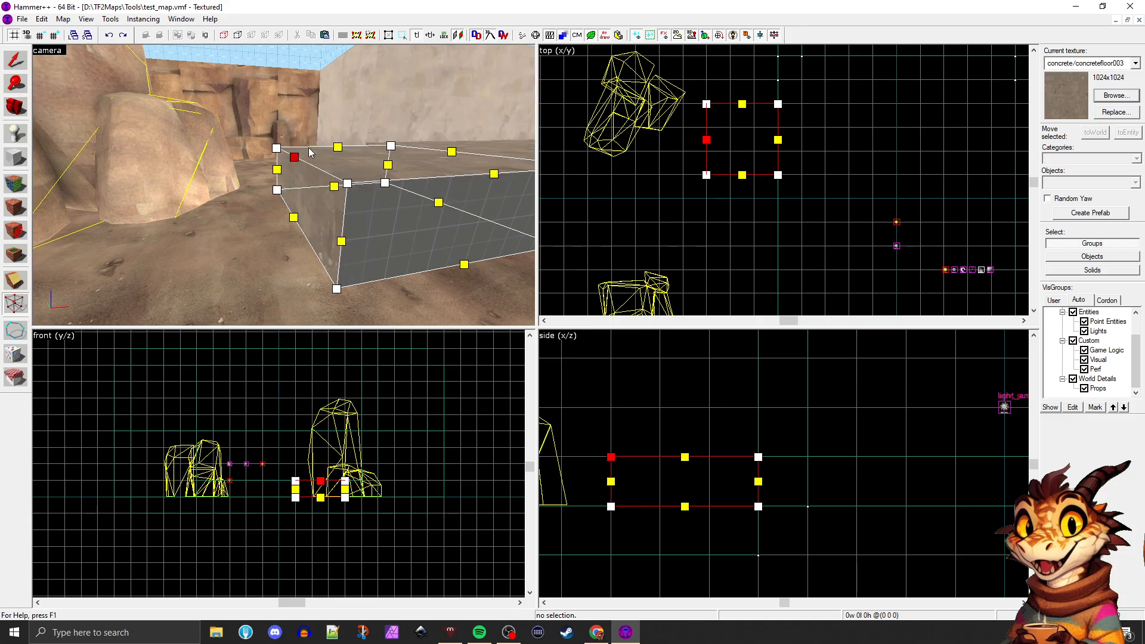
{"action": "left_click", "coordinate": [347, 183]}
{"action": "left_click", "coordinate": [280, 143]}
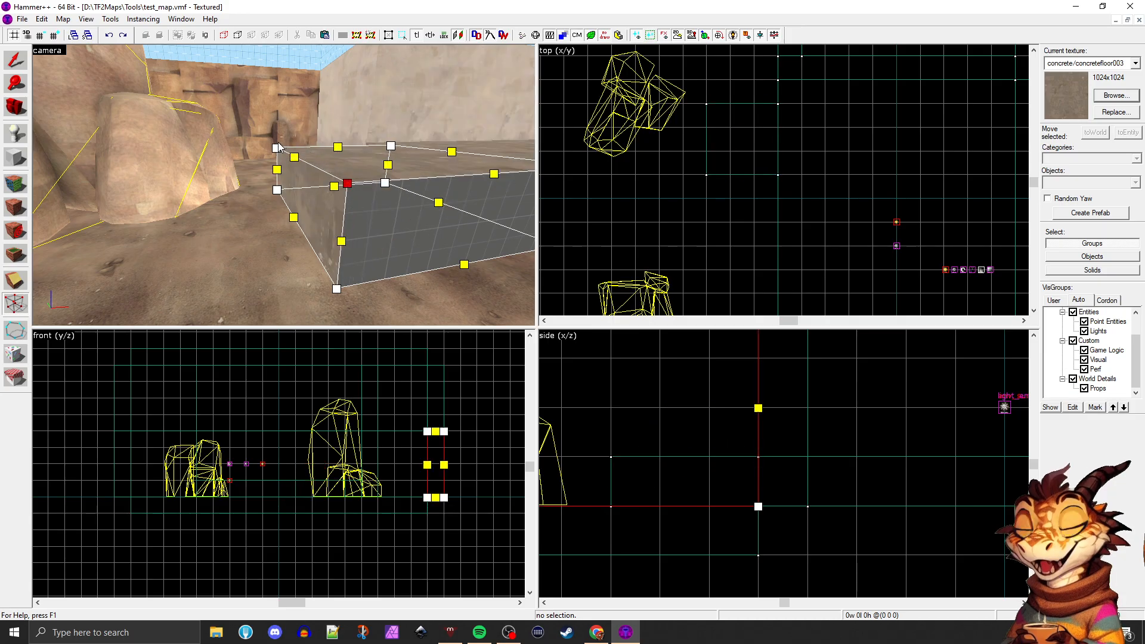
{"action": "left_click", "coordinate": [323, 171]}
{"action": "left_click", "coordinate": [607, 456]}
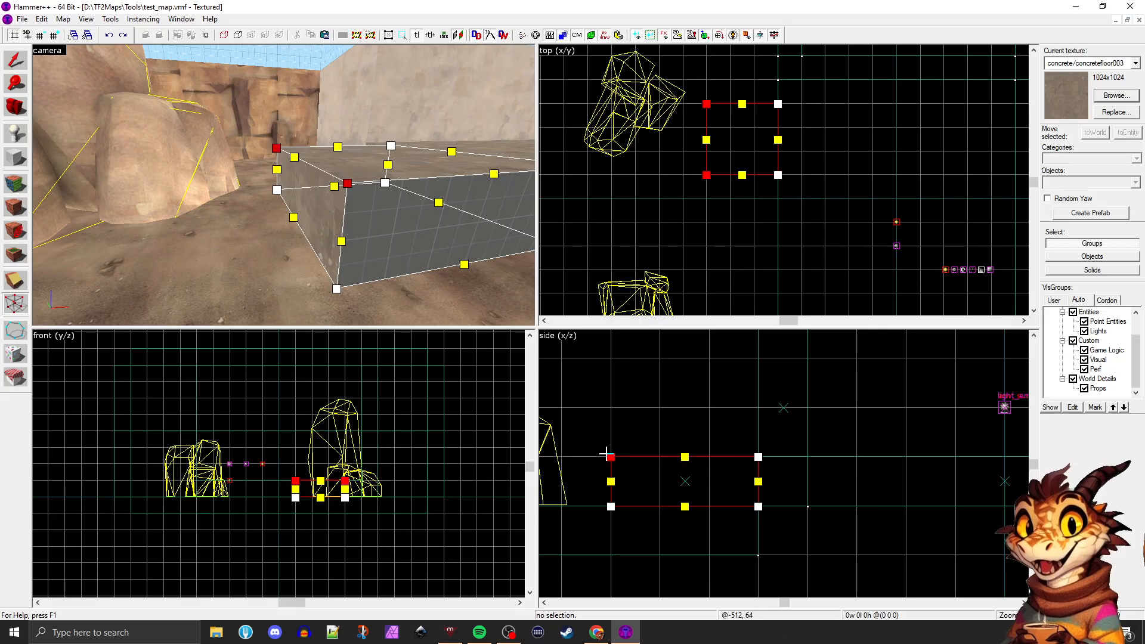
{"action": "left_click_drag", "start_coordinate": [614, 456], "coordinate": [695, 457]}
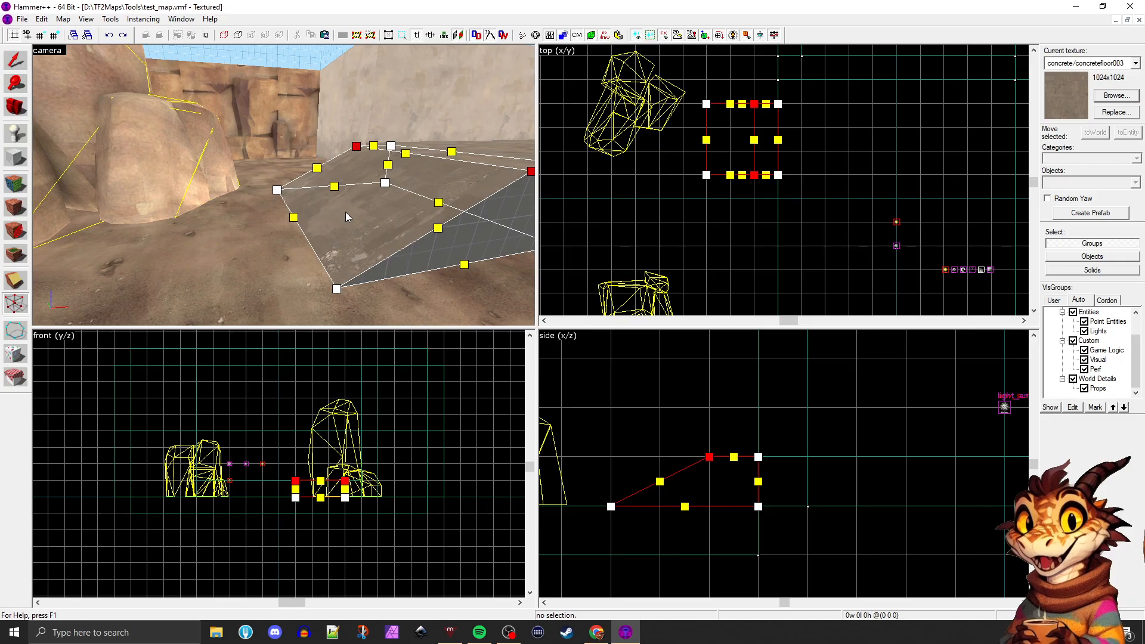
Select only one vertex at the top of the slope and raise it 64 units
{"action": "left_click", "coordinate": [529, 173]}
{"action": "key", "text": "z"}
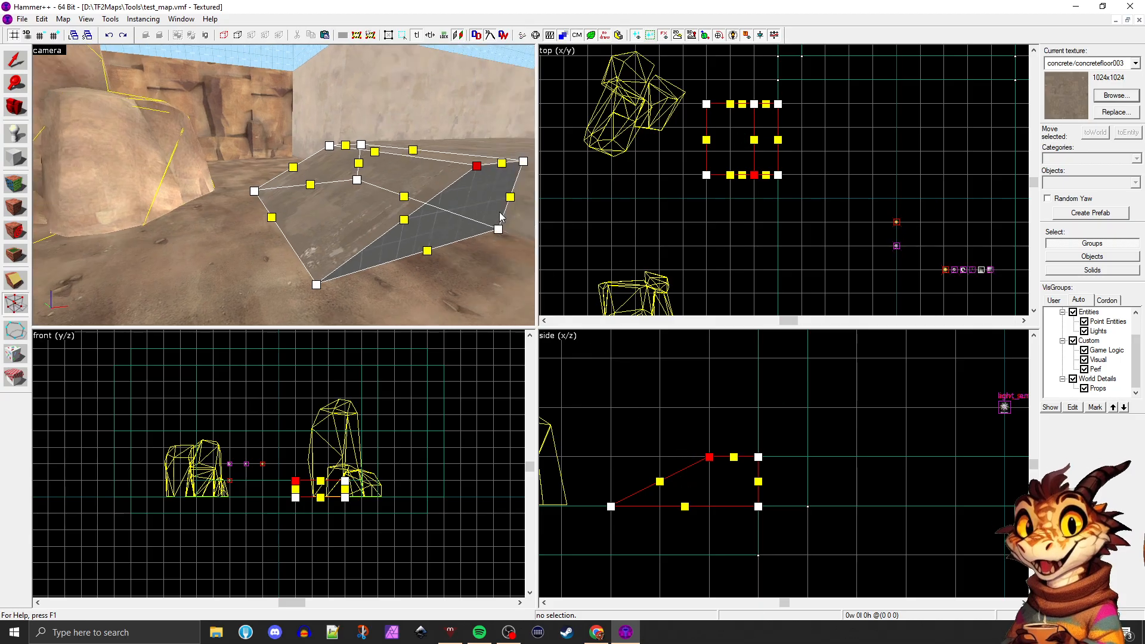
{"action": "key", "text": "z"}
{"action": "mouse_move", "coordinate": [405, 160]}
{"action": "left_mouse_down"}
{"action": "mouse_move", "coordinate": [404, 114]}
{"action": "mouse_move", "coordinate": [348, 104]}
{"action": "mouse_move", "coordinate": [416, 110]}
{"action": "left_mouse_up"}
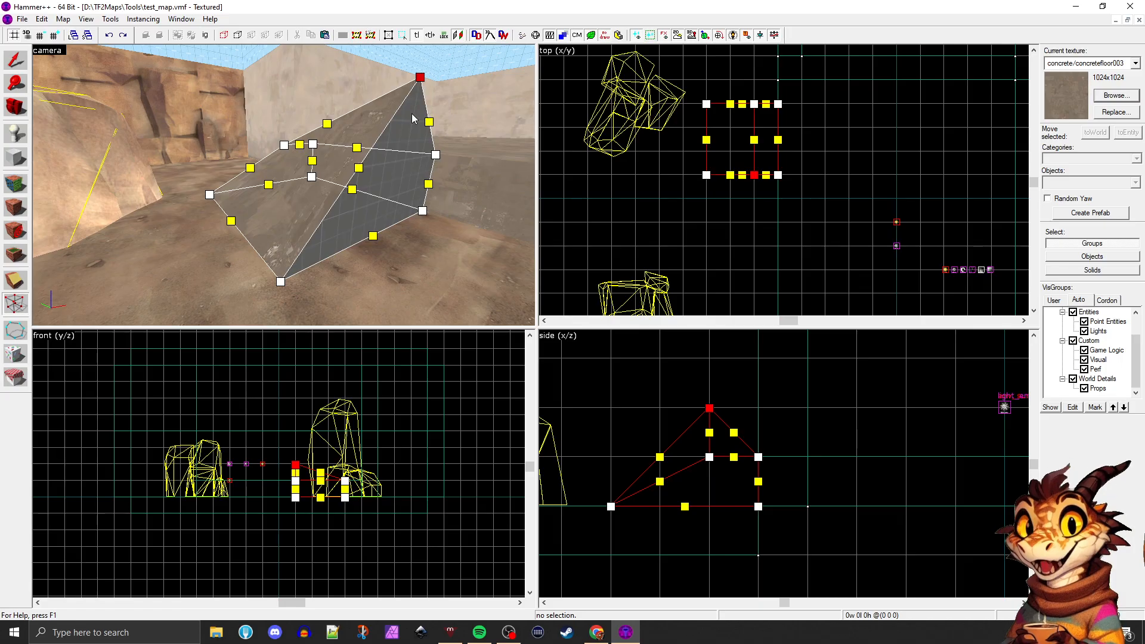
{"action": "key", "text": "z"}
{"action": "key", "text": "s"}
{"action": "key", "text": "d"}
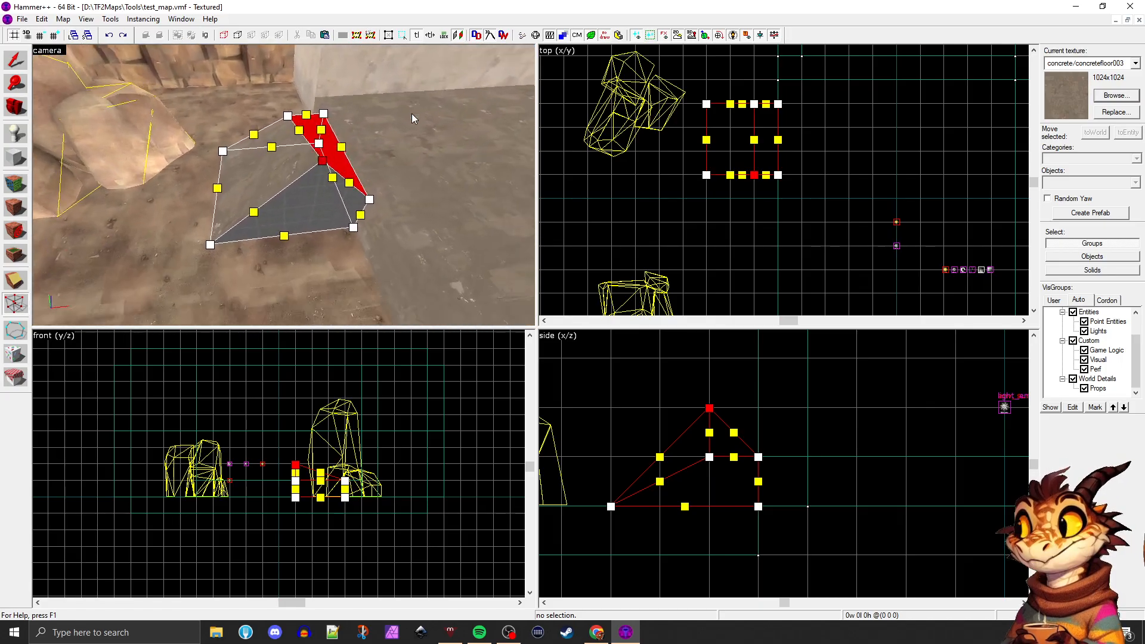
{"action": "key", "text": "w"}
{"action": "key", "text": "a"}
{"action": "key", "text": "z"}
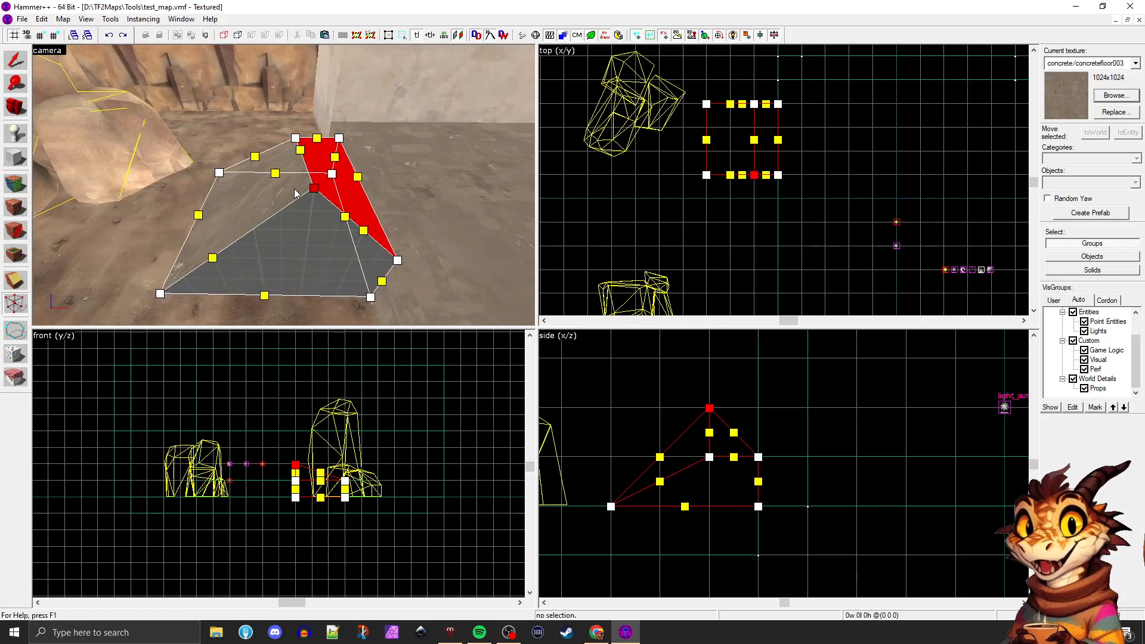
Move the raised vertex 128 units away from the platform, until it stands above the block's outer bottom corner
{"action": "left_click_drag", "start_coordinate": [314, 189], "coordinate": [208, 186]}
{"action": "key", "text": "z"}
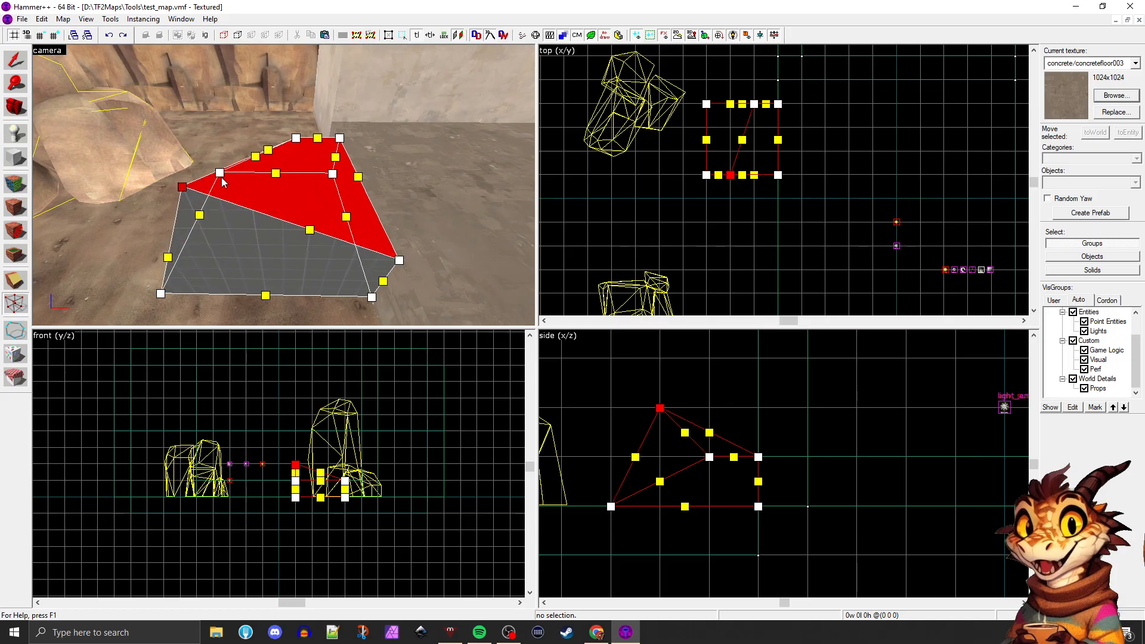
{"action": "key", "text": "a"}
{"action": "key", "text": "a"}
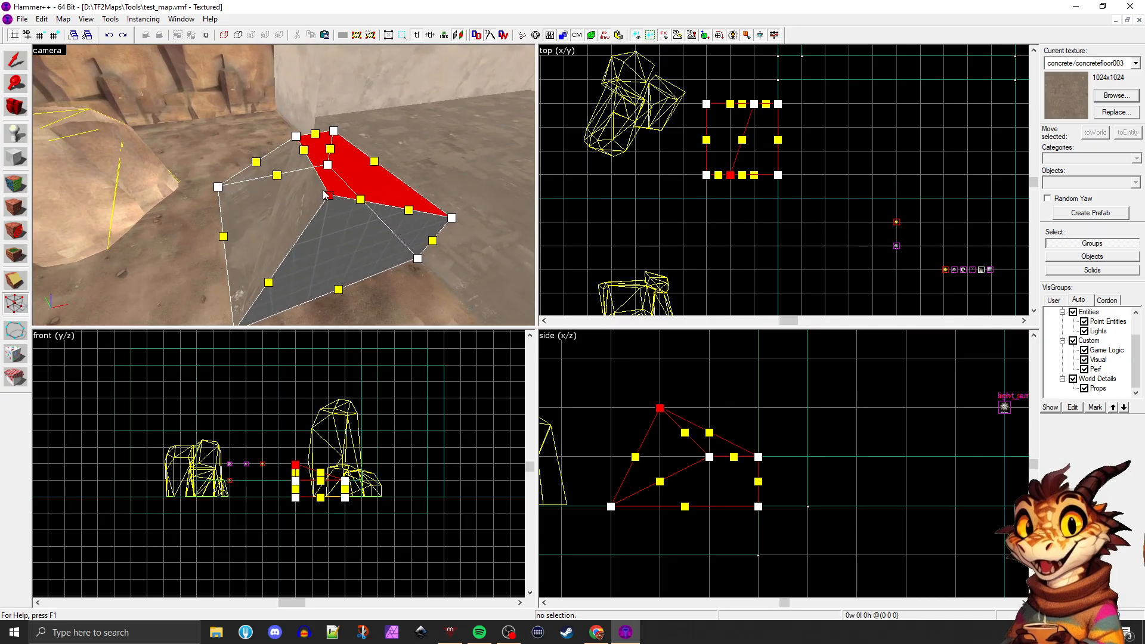
{"action": "mouse_move", "coordinate": [325, 195]}
{"action": "left_mouse_down"}
{"action": "mouse_move", "coordinate": [370, 238]}
{"action": "mouse_move", "coordinate": [385, 293]}
{"action": "mouse_move", "coordinate": [350, 219]}
{"action": "mouse_move", "coordinate": [332, 74]}
{"action": "mouse_move", "coordinate": [195, 192]}
{"action": "left_mouse_up"}
{"action": "key", "text": "a"}
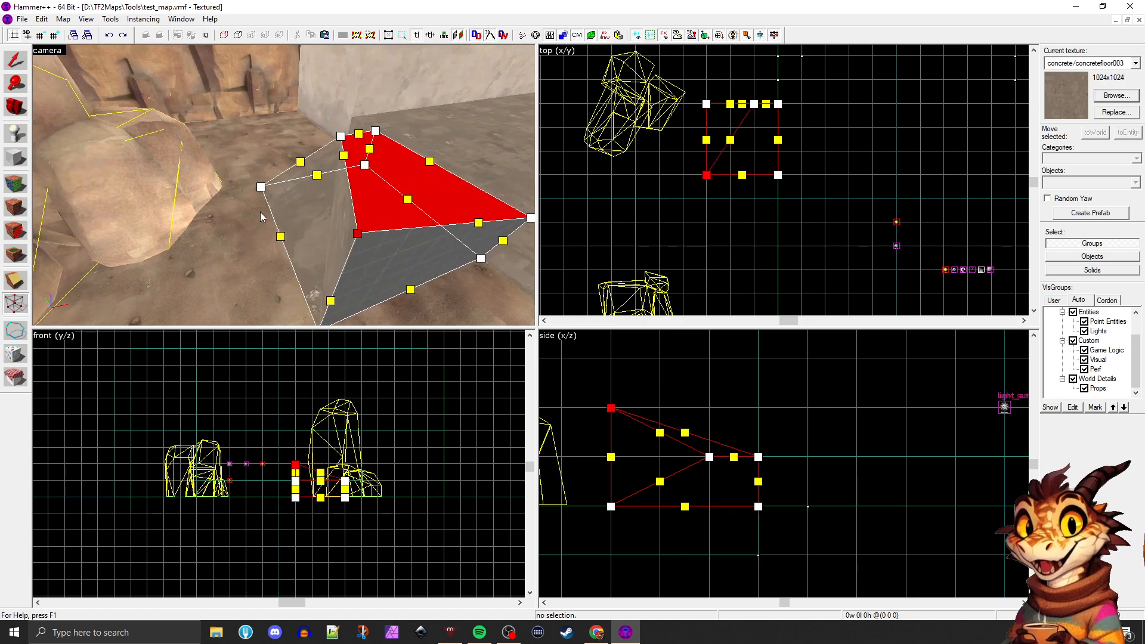
{"action": "key", "text": "d"}
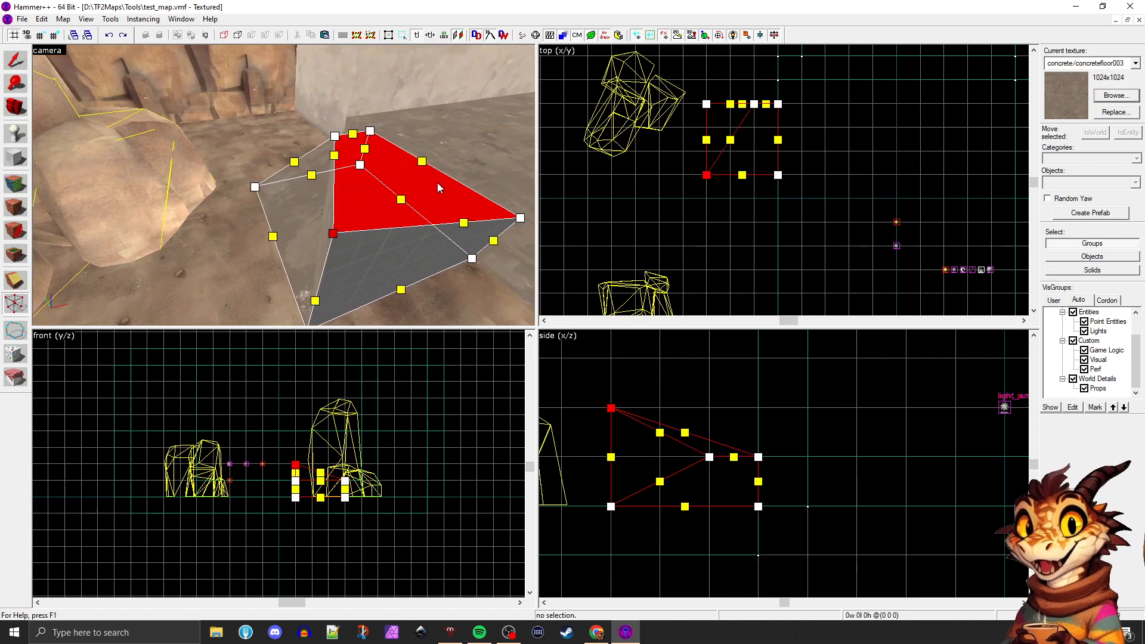
Undo the last three moves of the single raised vertex and clear the vertex selection
{"action": "key", "text": "ctrl+z"}
{"action": "key", "text": "ctrl+z"}
{"action": "key", "text": "ctrl+z"}
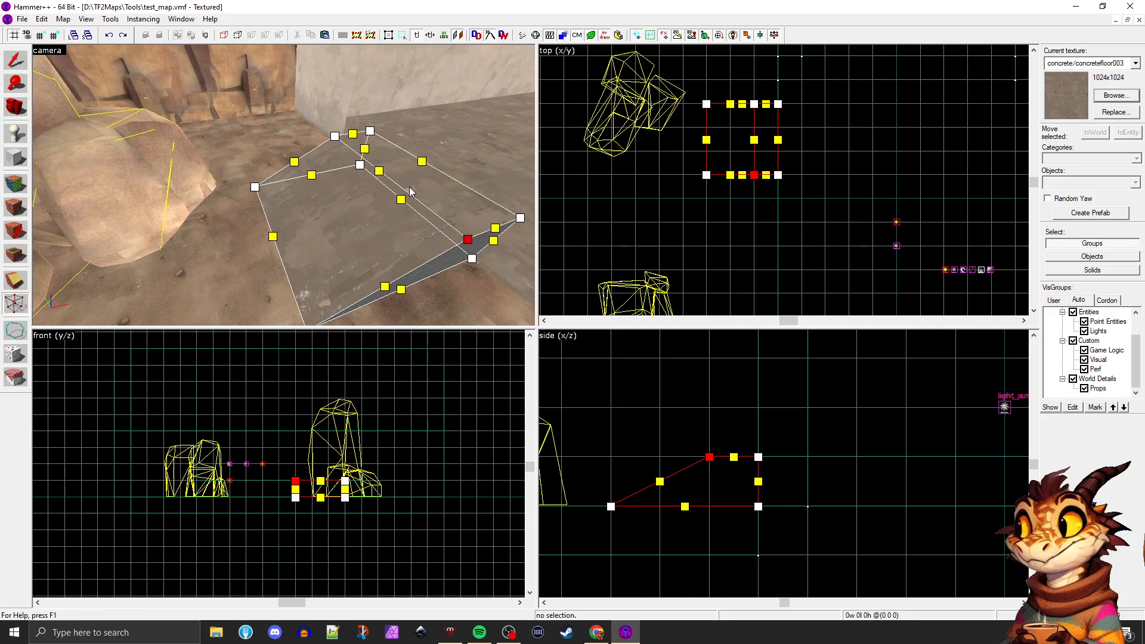
{"action": "left_click", "coordinate": [473, 150]}
{"action": "left_click", "coordinate": [409, 209]}
{"action": "key", "text": "a"}
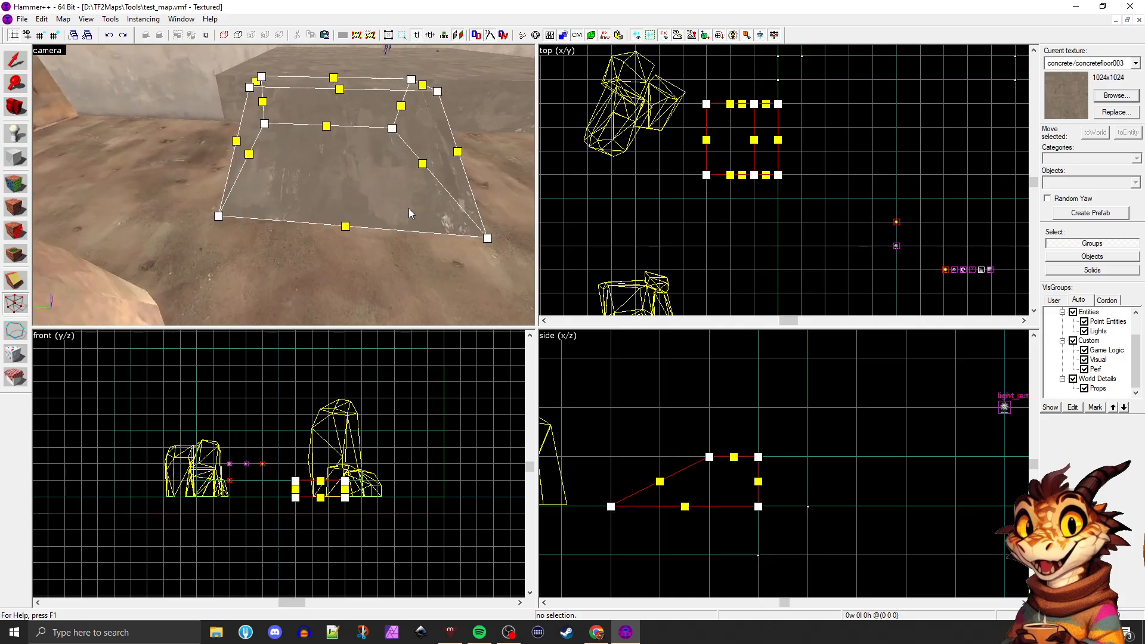
Move both vertices at the top of the slope onto the platform edge and merge them to form a wedge ramp
{"action": "key", "text": "z"}
{"action": "key", "text": "d"}
{"action": "key", "text": "w"}
{"action": "key", "text": "z"}
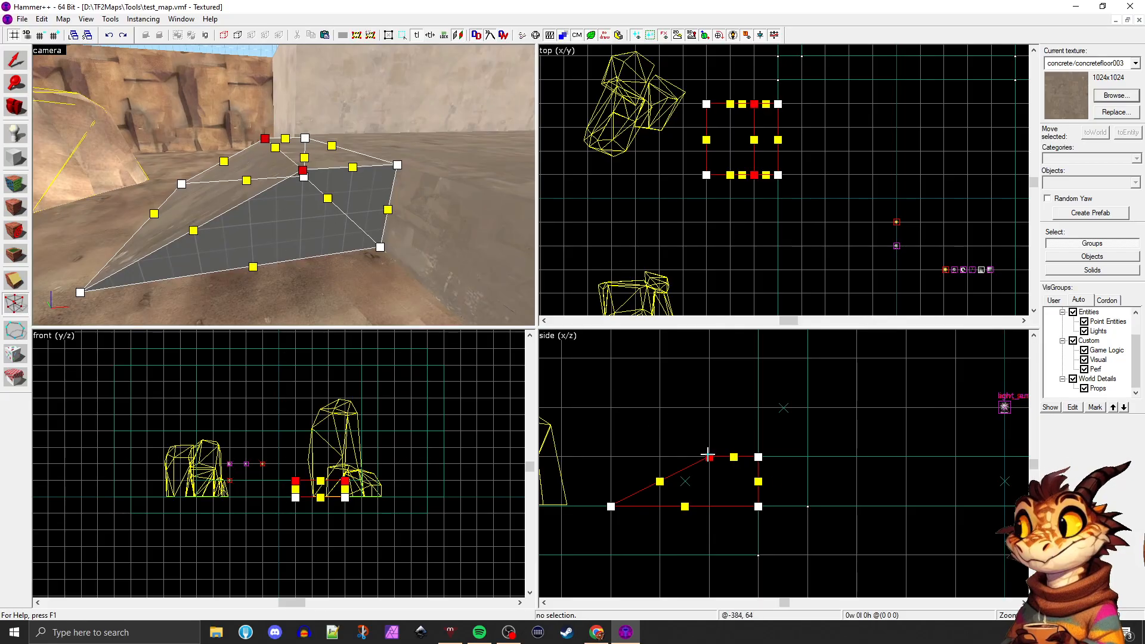
{"action": "left_click_drag", "start_coordinate": [709, 457], "coordinate": [749, 456]}
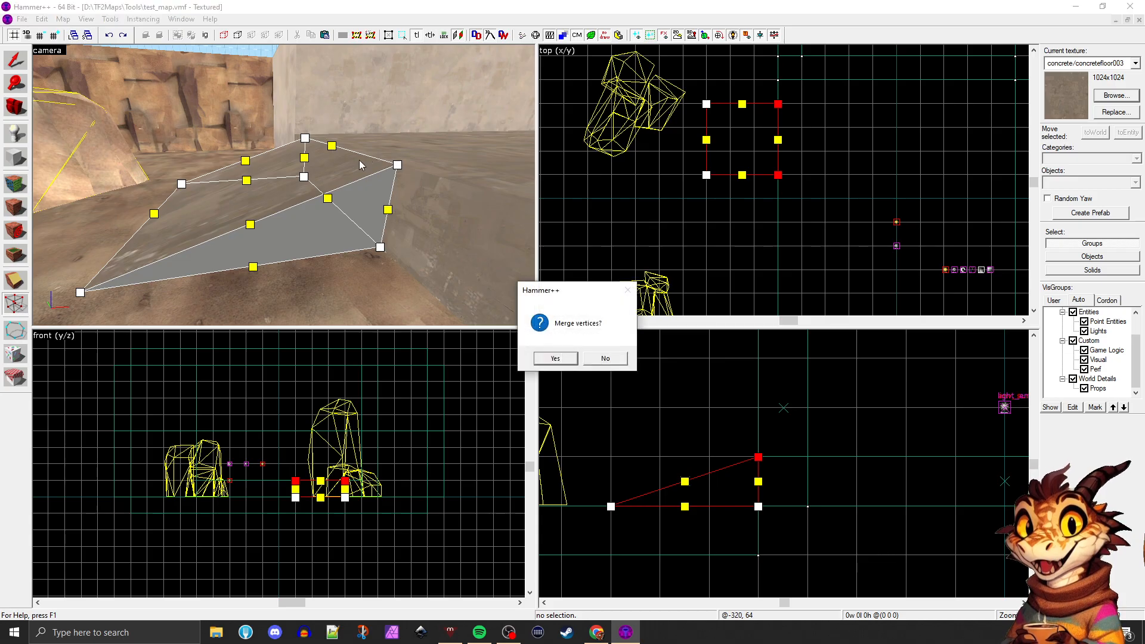
{"action": "left_click", "coordinate": [561, 360]}
Shorten the ramp to 128 units long, keeping its high end against the platform, and deselect it
{"action": "left_click", "coordinate": [10, 57]}
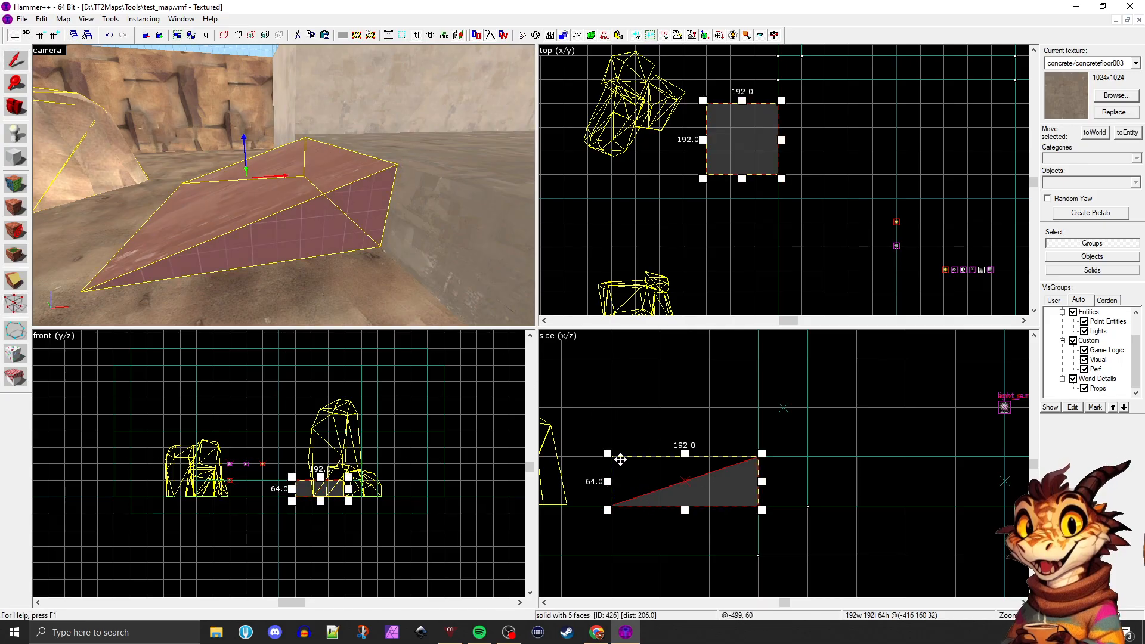
{"action": "left_click_drag", "start_coordinate": [609, 454], "coordinate": [661, 453]}
{"action": "key", "text": "Escape"}
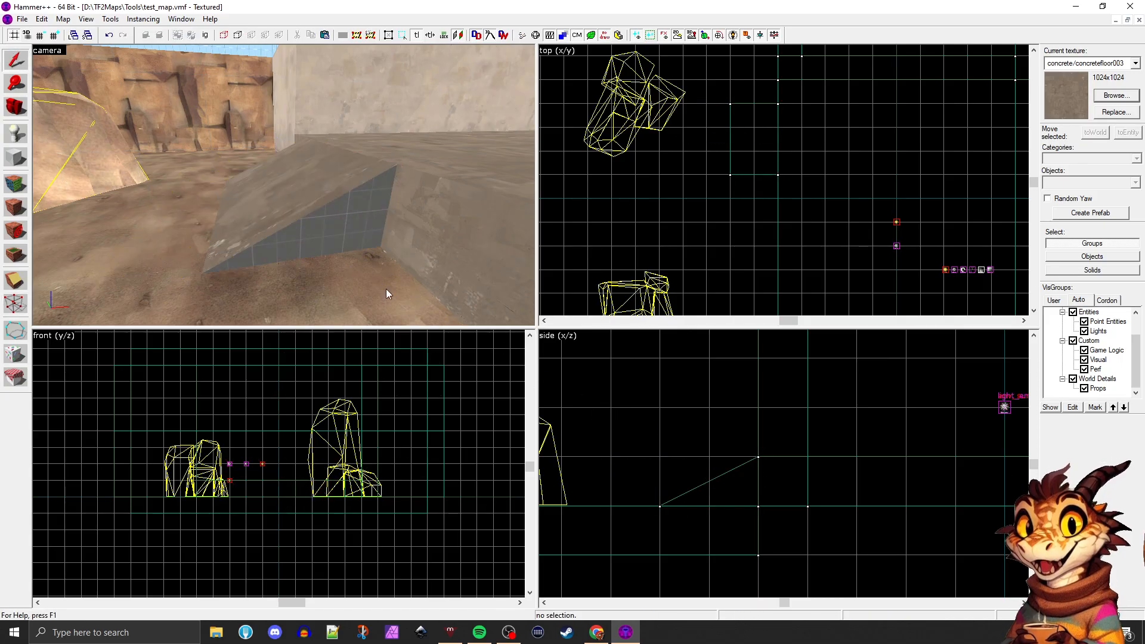
Try moving the ramp's upper edge with the Vertex tool, undo the move, and return to the Selection tool
{"action": "key", "text": "a"}
{"action": "left_click", "coordinate": [263, 234]}
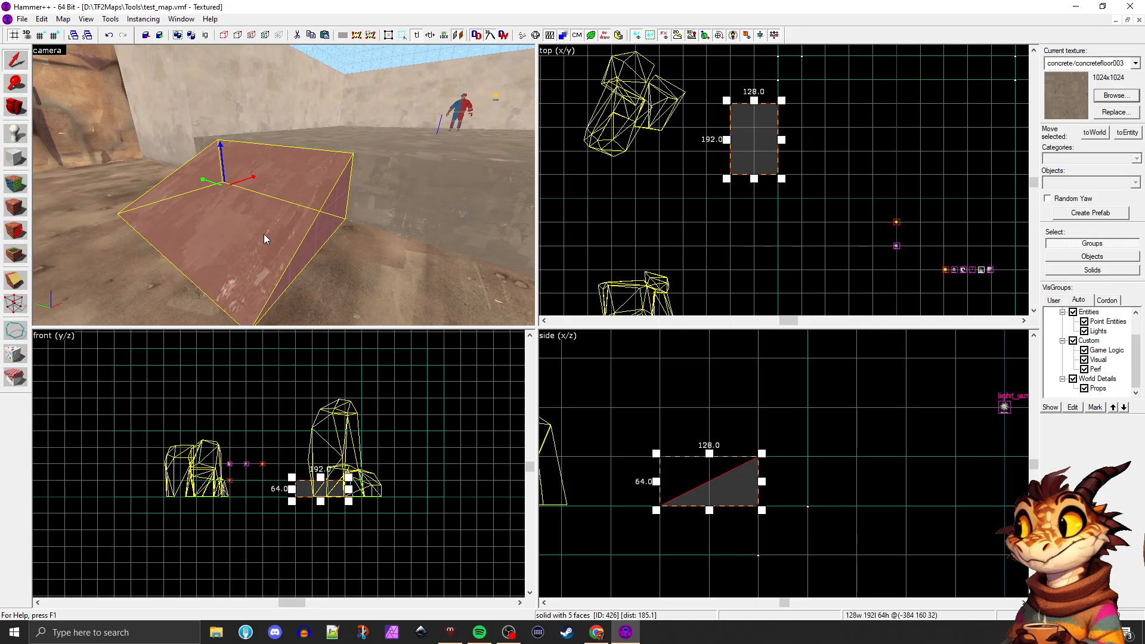
{"action": "left_click", "coordinate": [20, 302]}
{"action": "left_click_drag", "start_coordinate": [268, 144], "coordinate": [230, 105]}
{"action": "key", "text": "ctrl+z"}
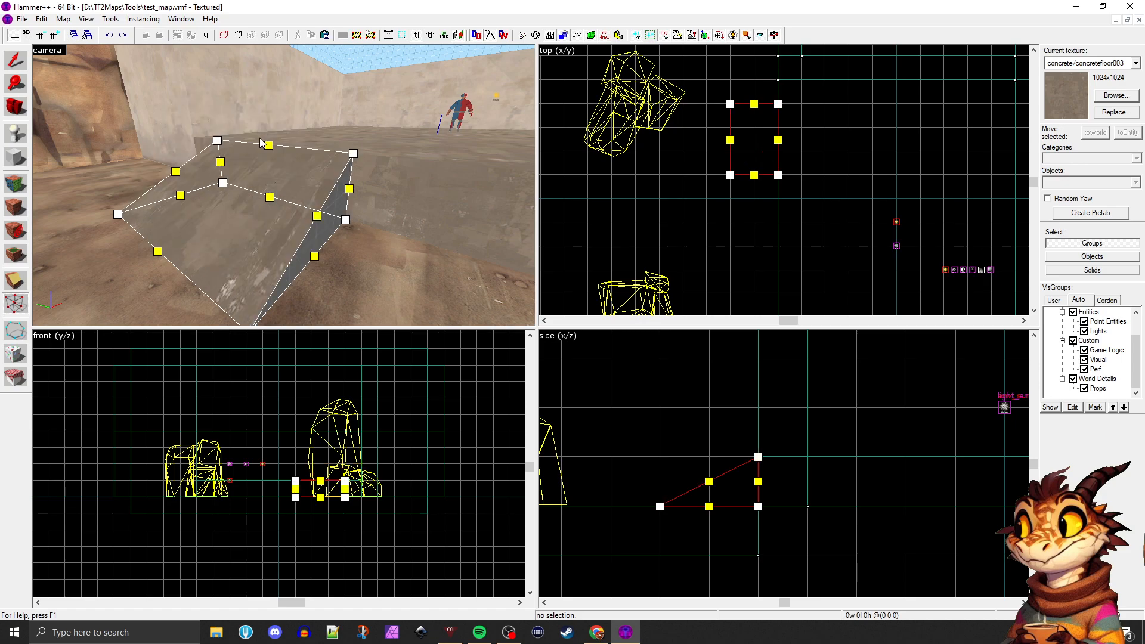
{"action": "left_click", "coordinate": [27, 69]}
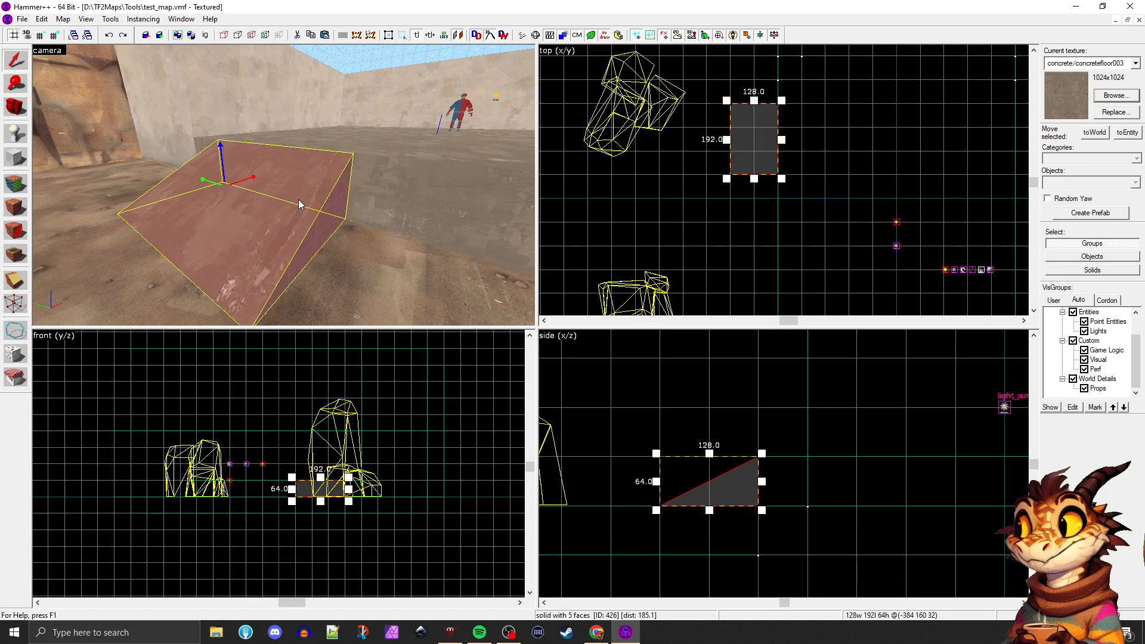
Undo the ramp's resizing and vertex edits to restore the full 192 by 192 by 64 unit block
{"action": "key", "text": "ctrl+z"}
{"action": "key", "text": "ctrl+z"}
{"action": "key", "text": "ctrl+z"}
{"action": "key", "text": "z"}
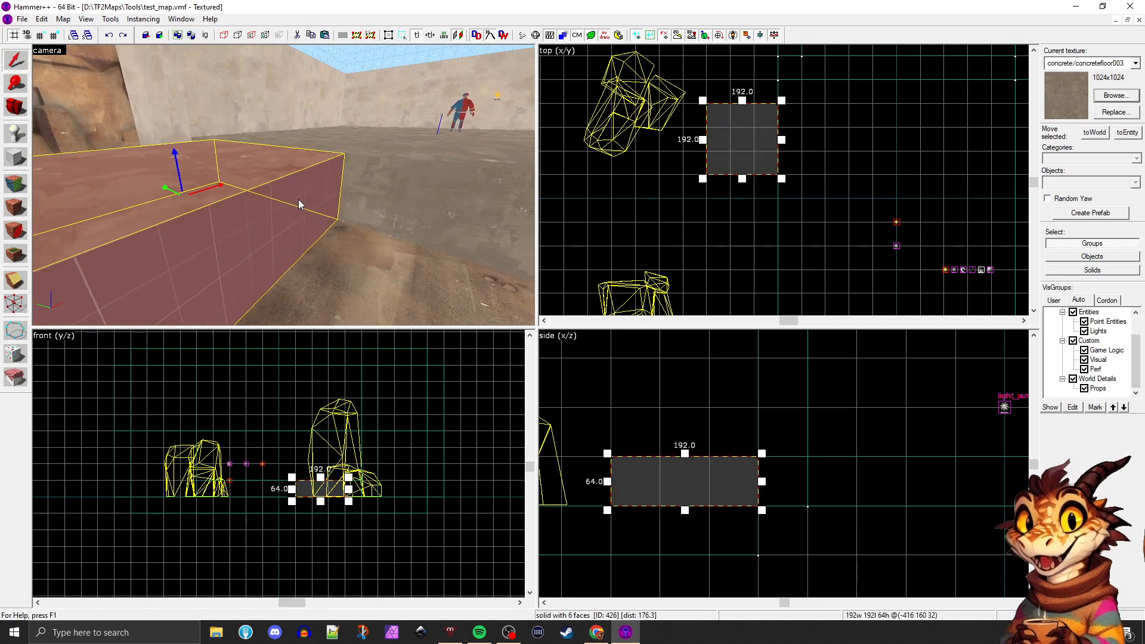
Draw a diagonal clipping line through the block in the side view, sloping down away from the platform, with both ends beyond the block
{"action": "key", "text": "d"}
{"action": "key", "text": "z"}
{"action": "left_click", "coordinate": [18, 280]}
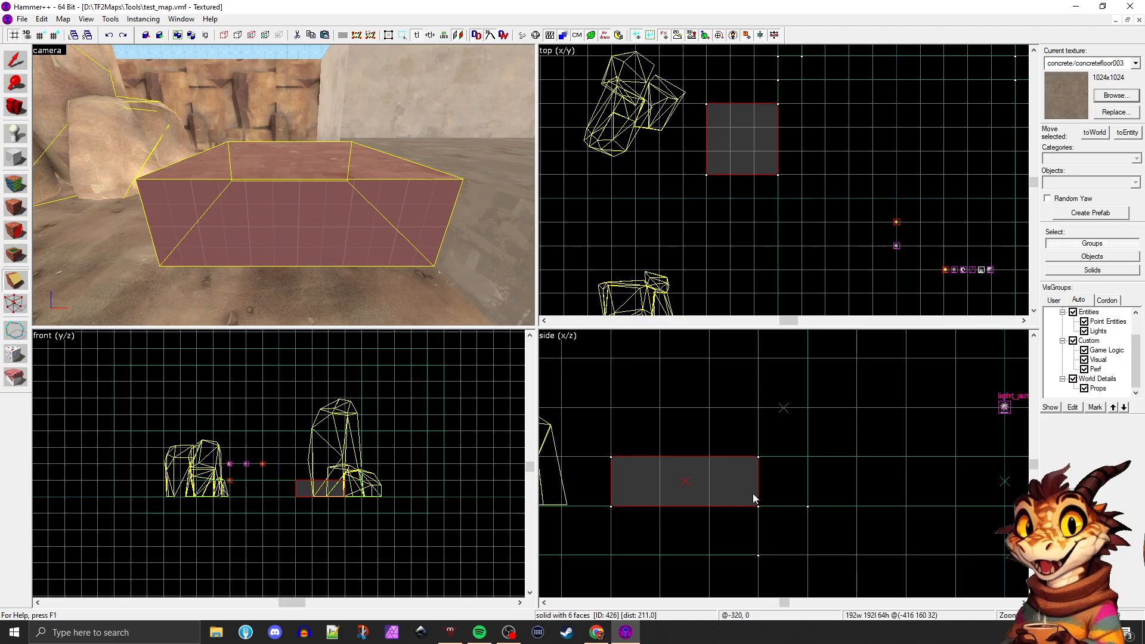
{"action": "left_click_drag", "start_coordinate": [808, 408], "coordinate": [587, 565]}
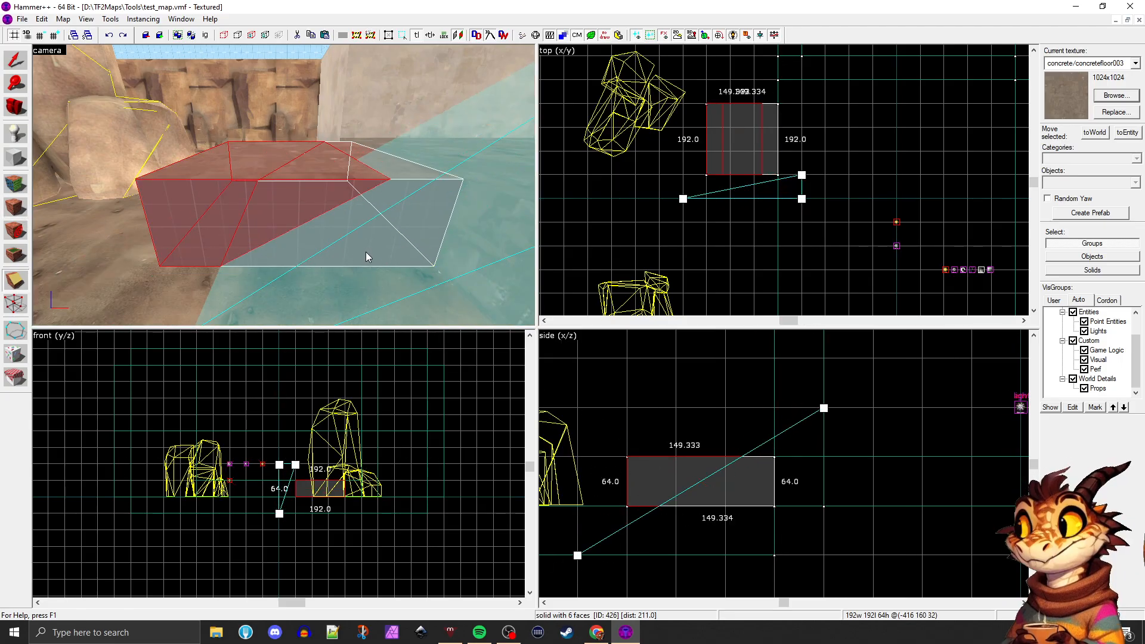
{"action": "scroll", "coordinate": [359, 265], "scroll_direction": "down", "scroll_amount": 4}
{"action": "scroll", "coordinate": [358, 266], "scroll_direction": "up", "scroll_amount": 2}
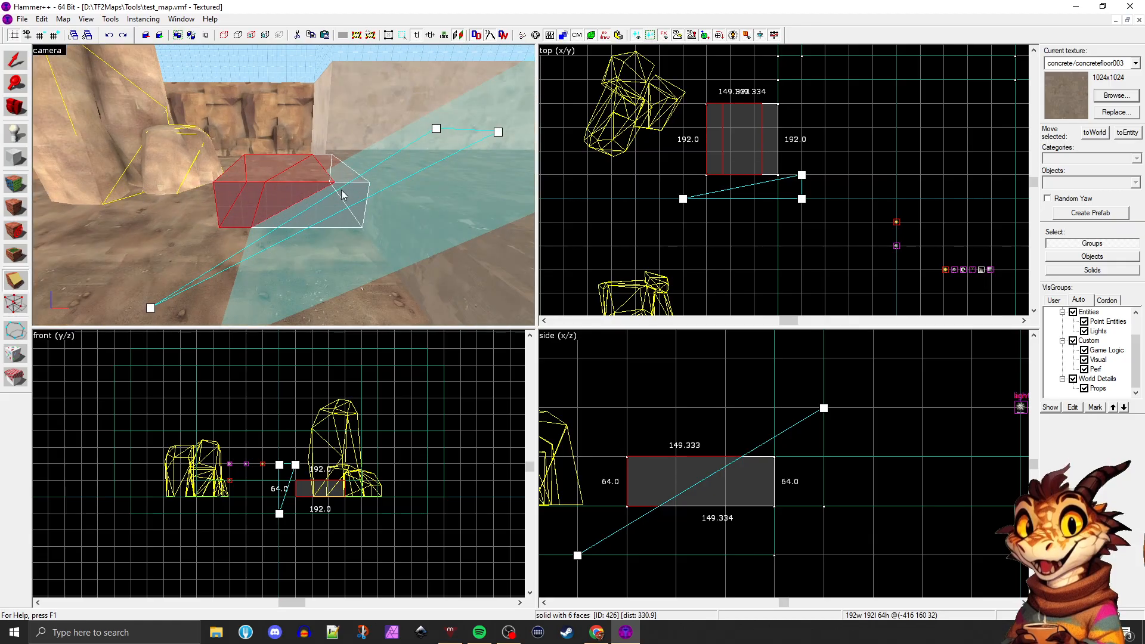
{"action": "key", "text": "d"}
{"action": "key", "text": "w"}
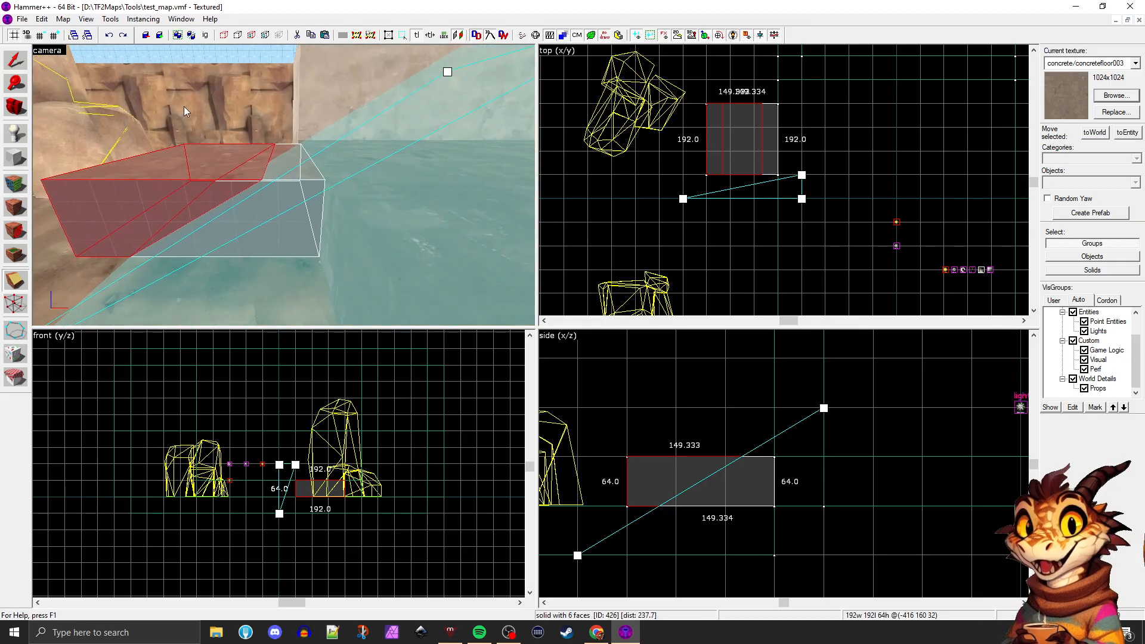
{"action": "key", "text": "w"}
{"action": "key", "text": "a"}
{"action": "key", "text": "a"}
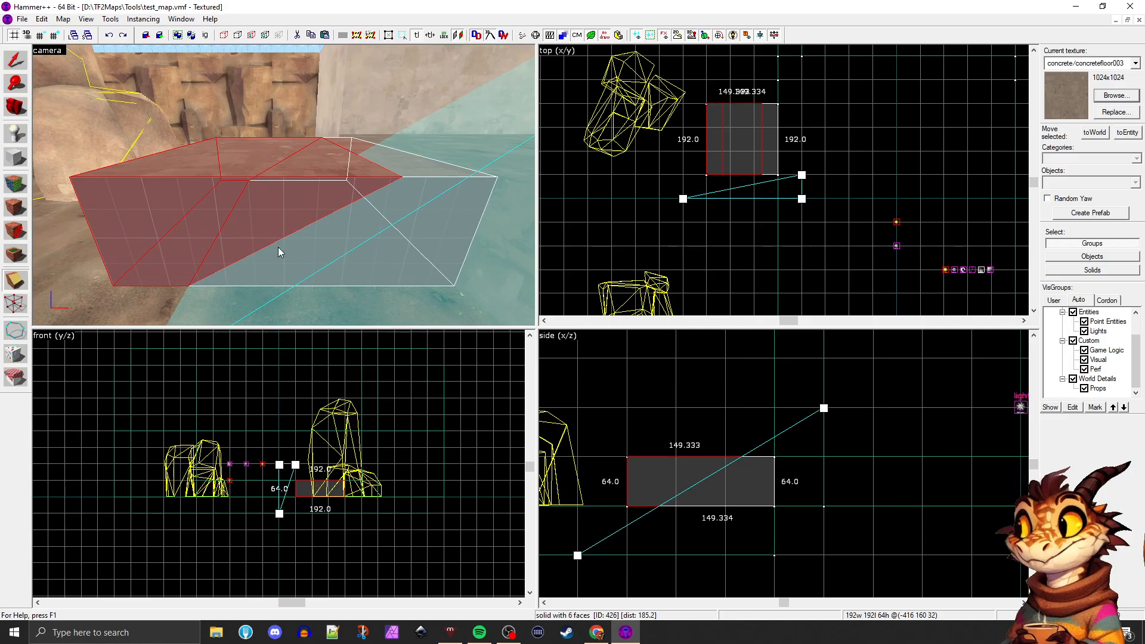
Snap the clipping line's ends to the block's bottom outer corner and its top corner at the platform edge
{"action": "scroll", "coordinate": [732, 482], "scroll_direction": "down", "scroll_amount": 1}
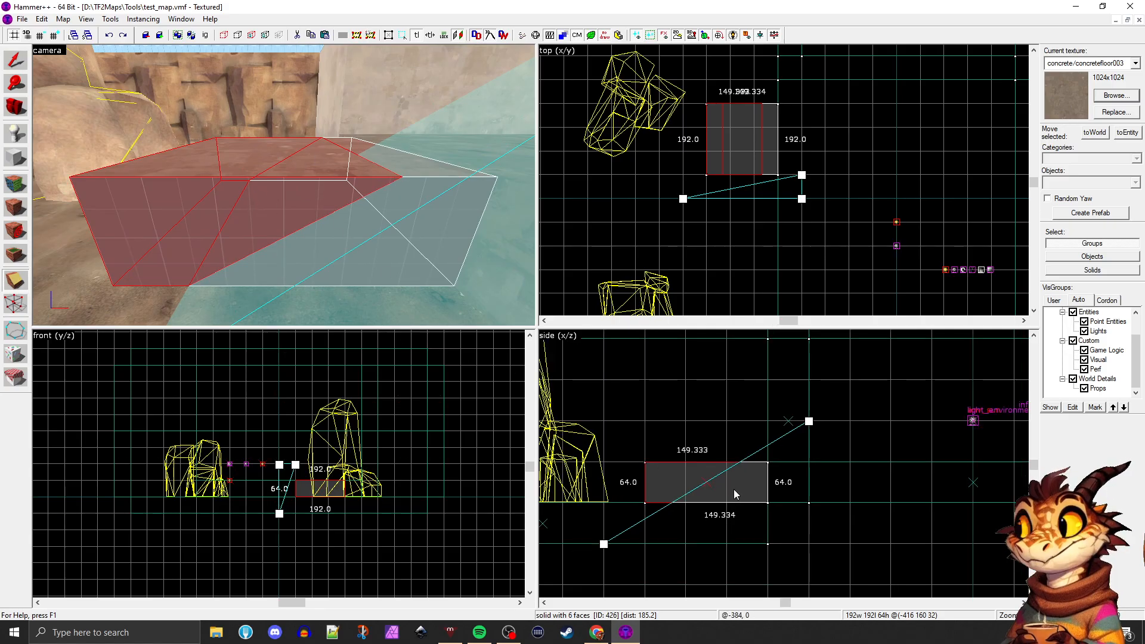
{"action": "scroll", "coordinate": [668, 519], "scroll_direction": "up", "scroll_amount": 2}
{"action": "scroll", "coordinate": [706, 409], "scroll_direction": "down", "scroll_amount": 3}
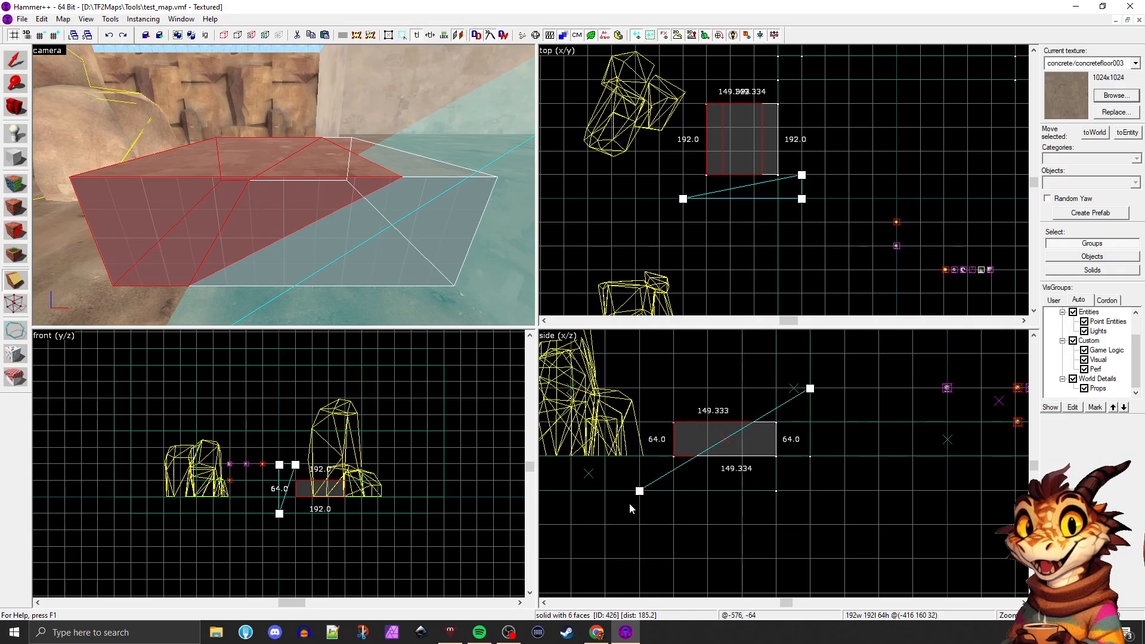
{"action": "left_click_drag", "start_coordinate": [637, 491], "coordinate": [674, 457]}
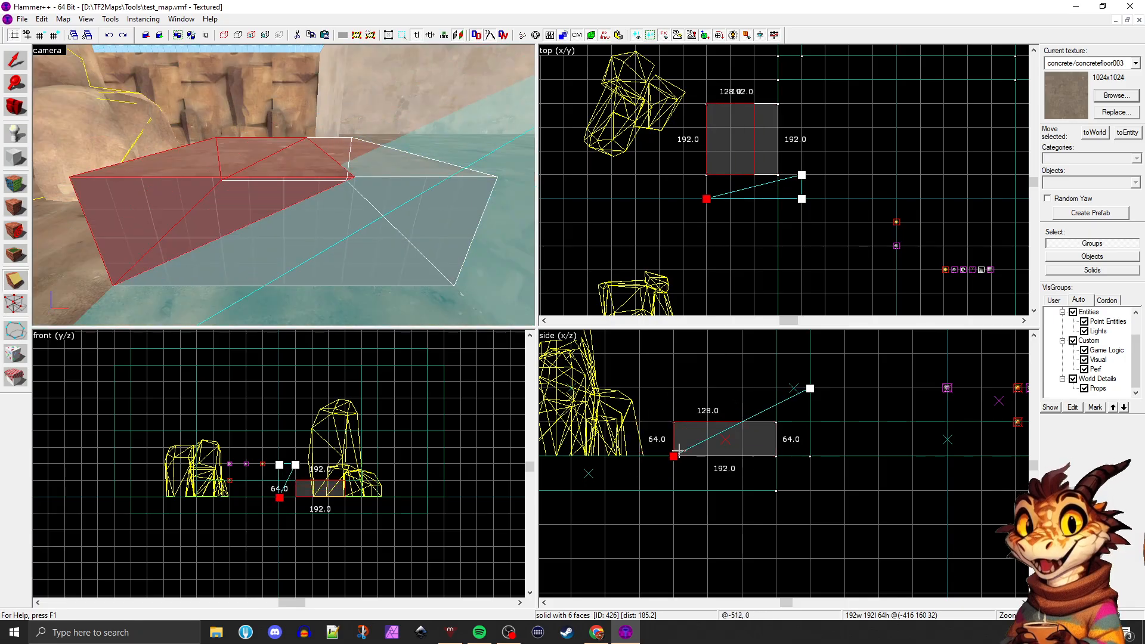
{"action": "scroll", "coordinate": [811, 390], "scroll_direction": "up", "scroll_amount": 2}
{"action": "left_click_drag", "start_coordinate": [810, 382], "coordinate": [740, 422]}
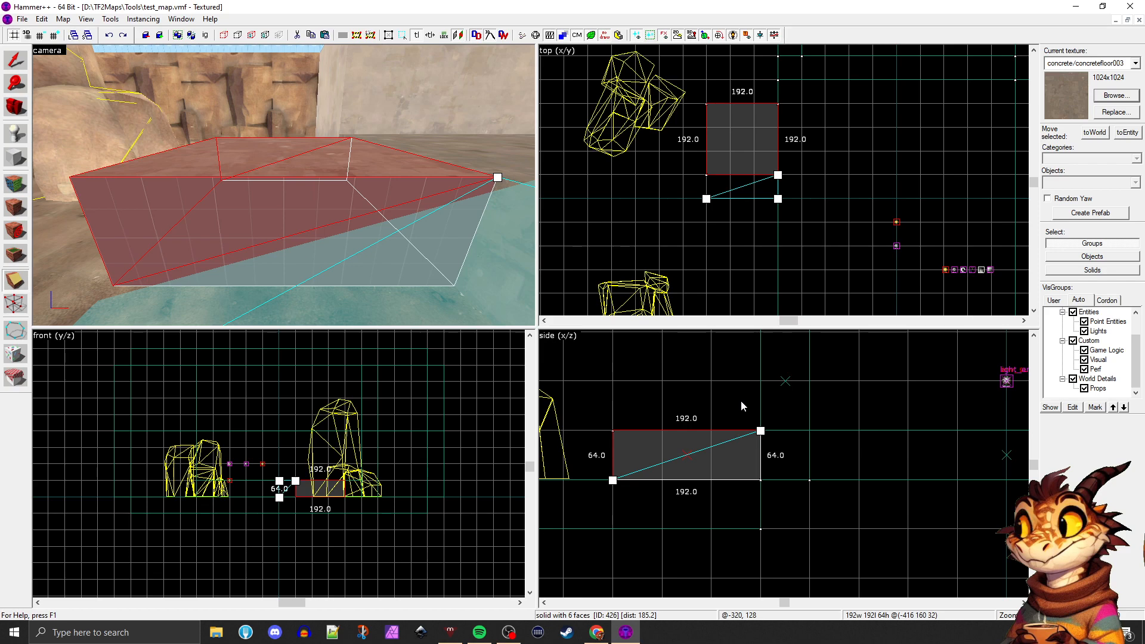
Cycle the Clipping tool through keeping one side of the cut, the other side, and both sides
{"action": "right_click", "coordinate": [742, 401]}
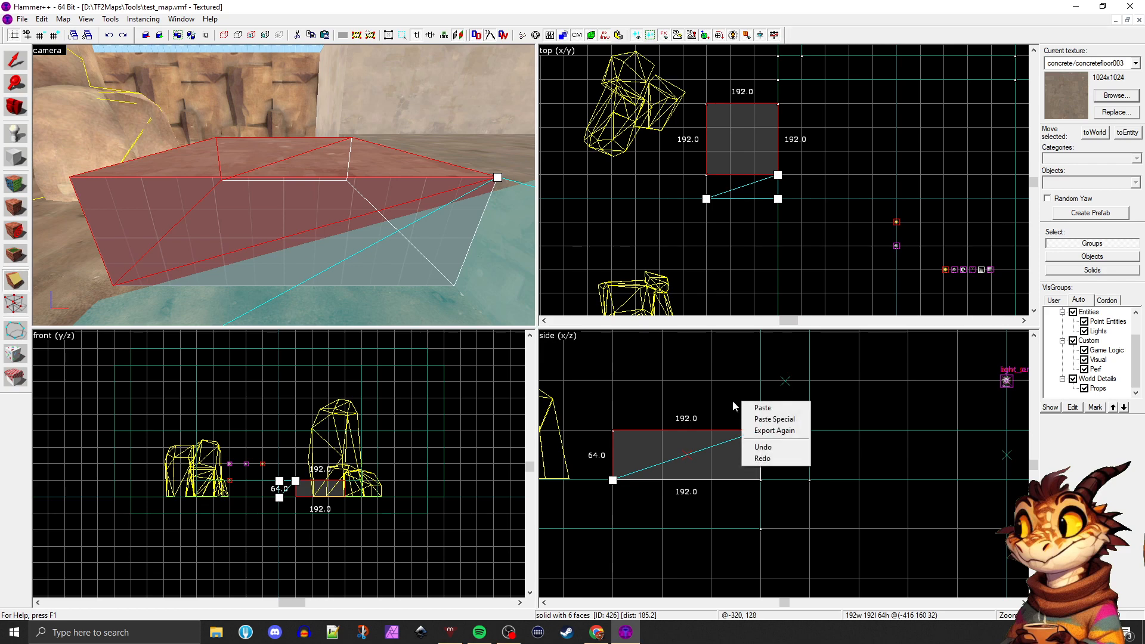
{"action": "left_click", "coordinate": [731, 402]}
{"action": "key", "text": "shift+x"}
{"action": "key", "text": "shift+x"}
{"action": "key", "text": "shift+x"}
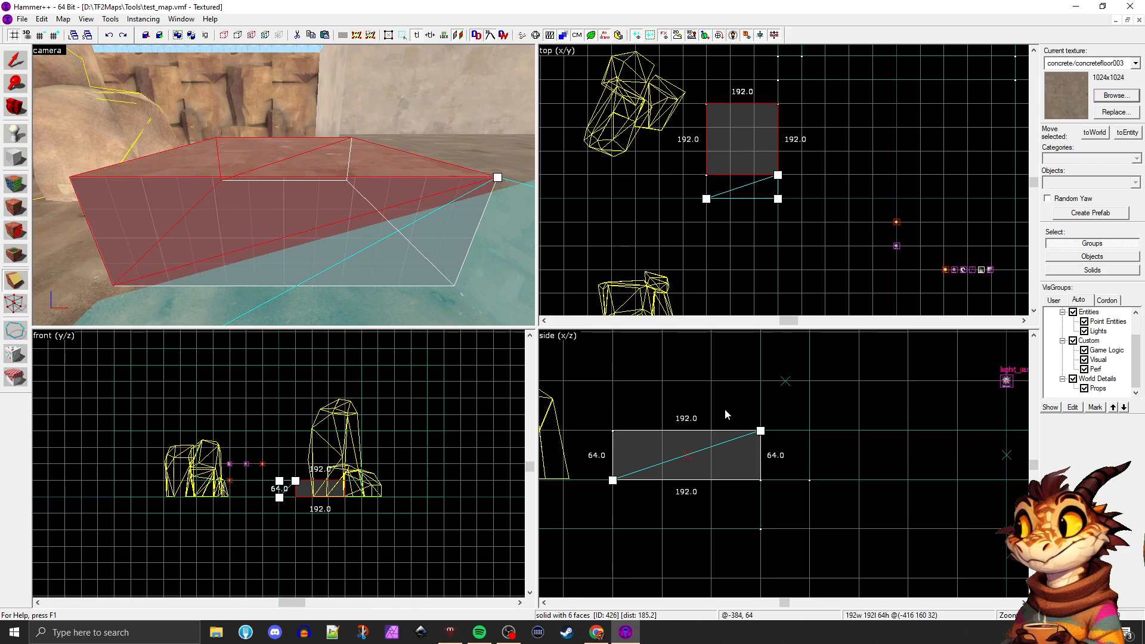
{"action": "mouse_move", "coordinate": [759, 430]}
{"action": "left_mouse_down"}
{"action": "mouse_move", "coordinate": [727, 379]}
{"action": "mouse_move", "coordinate": [753, 426]}
{"action": "left_mouse_up"}
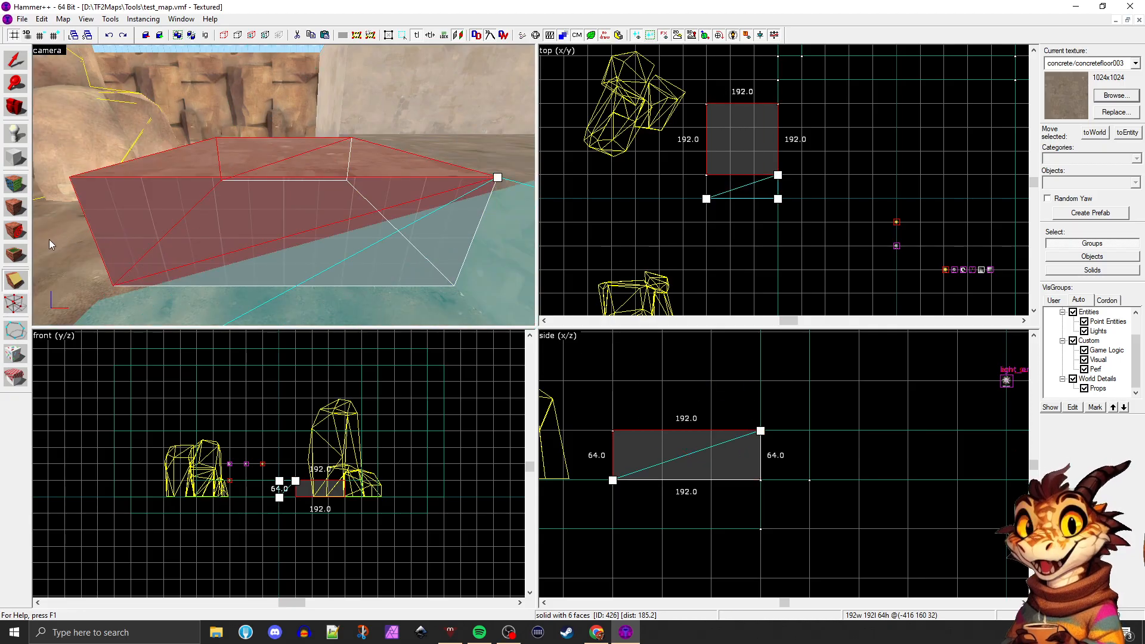
{"action": "left_click", "coordinate": [19, 288]}
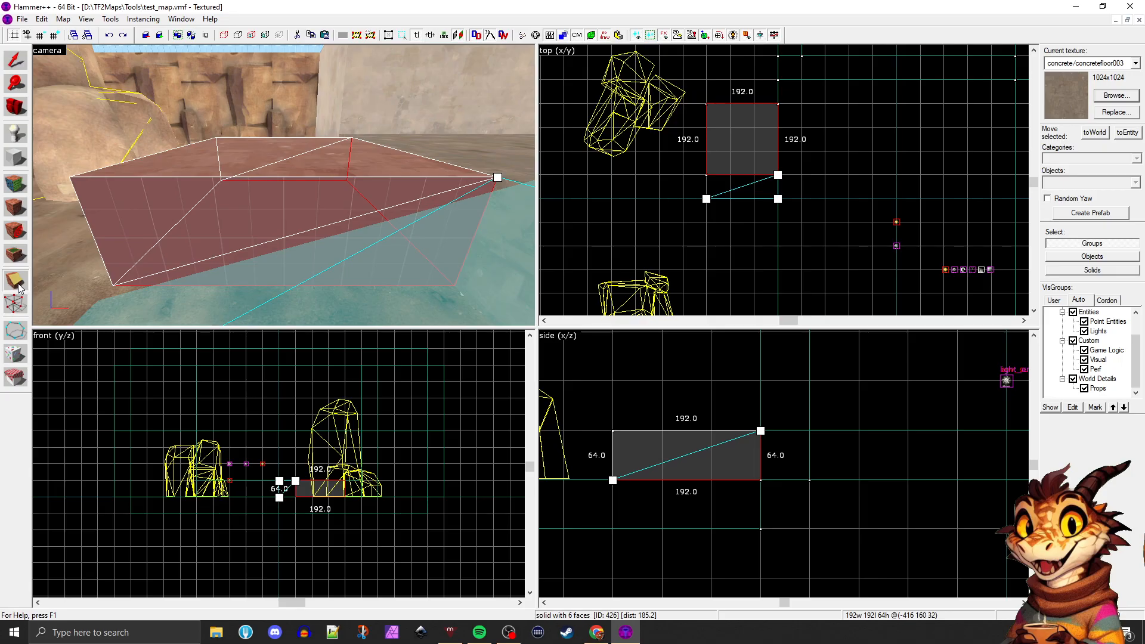
{"action": "left_click", "coordinate": [19, 287]}
{"action": "left_click", "coordinate": [19, 288]}
{"action": "left_click", "coordinate": [19, 287]}
{"action": "left_click", "coordinate": [19, 287]}
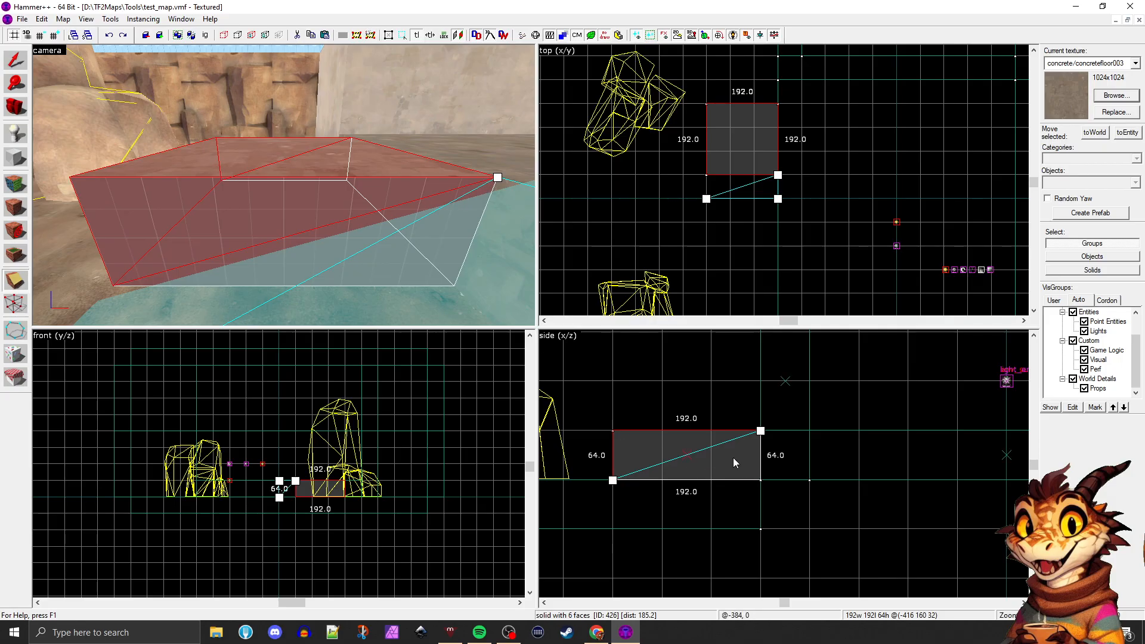
Try the clipping line's upper end at 128 units, return it to the top corner, and cycle the clip mode to keep both halves
{"action": "left_click_drag", "start_coordinate": [760, 431], "coordinate": [723, 430]}
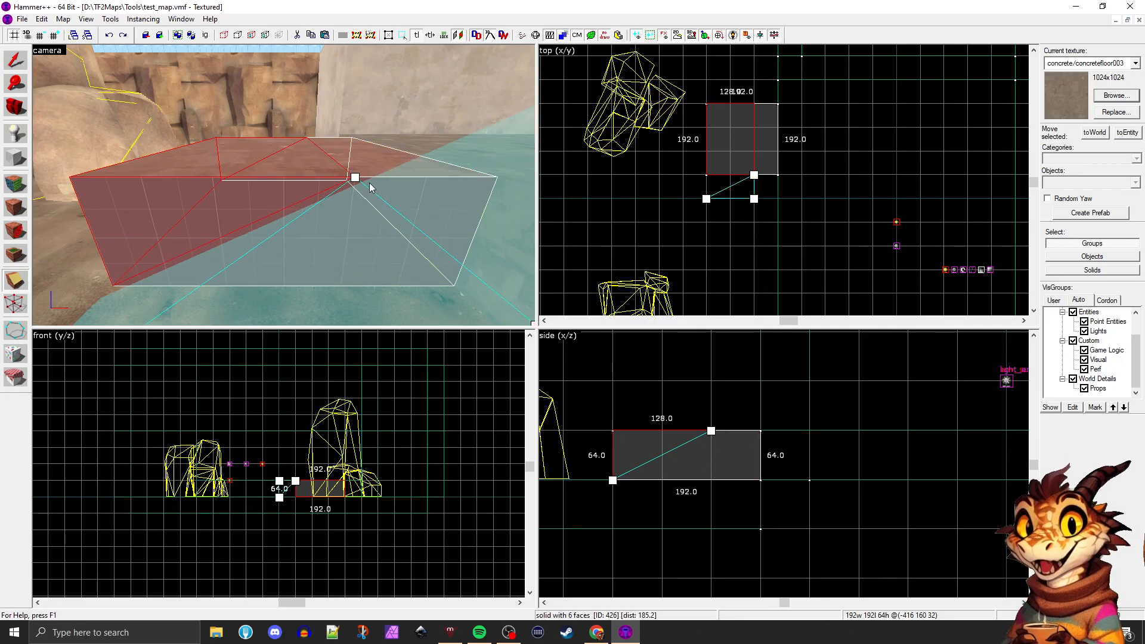
{"action": "left_click_drag", "start_coordinate": [710, 430], "coordinate": [760, 429]}
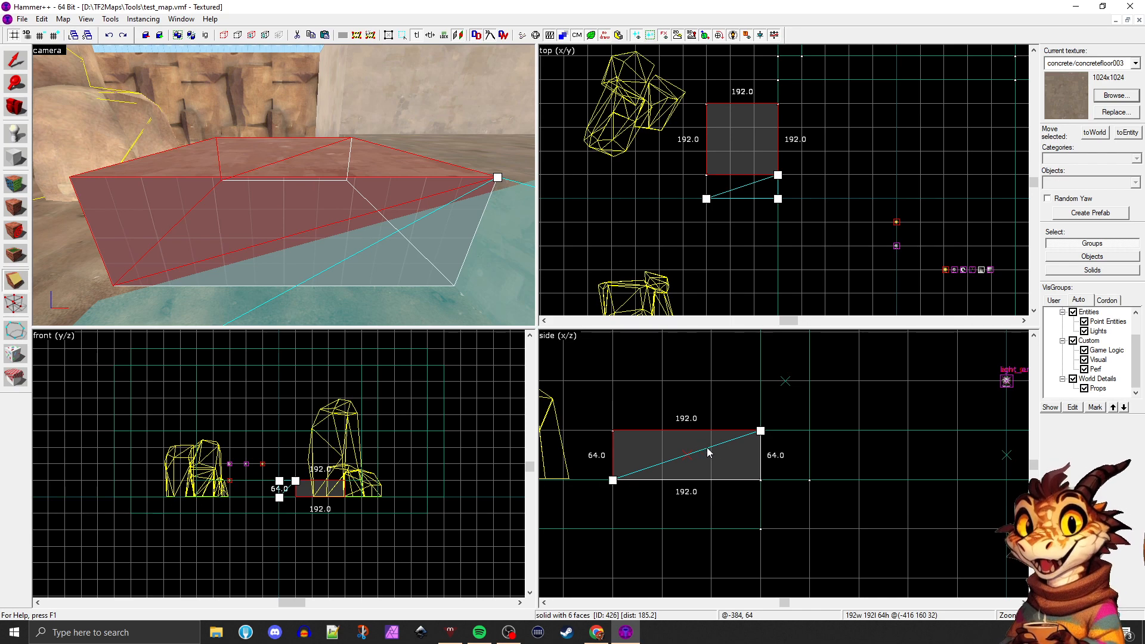
{"action": "key", "text": "shift+x"}
{"action": "key", "text": "shift+x"}
{"action": "key", "text": "shift+x"}
{"action": "key", "text": "shift+x"}
{"action": "key", "text": "shift+x"}
{"action": "key", "text": "shift+x"}
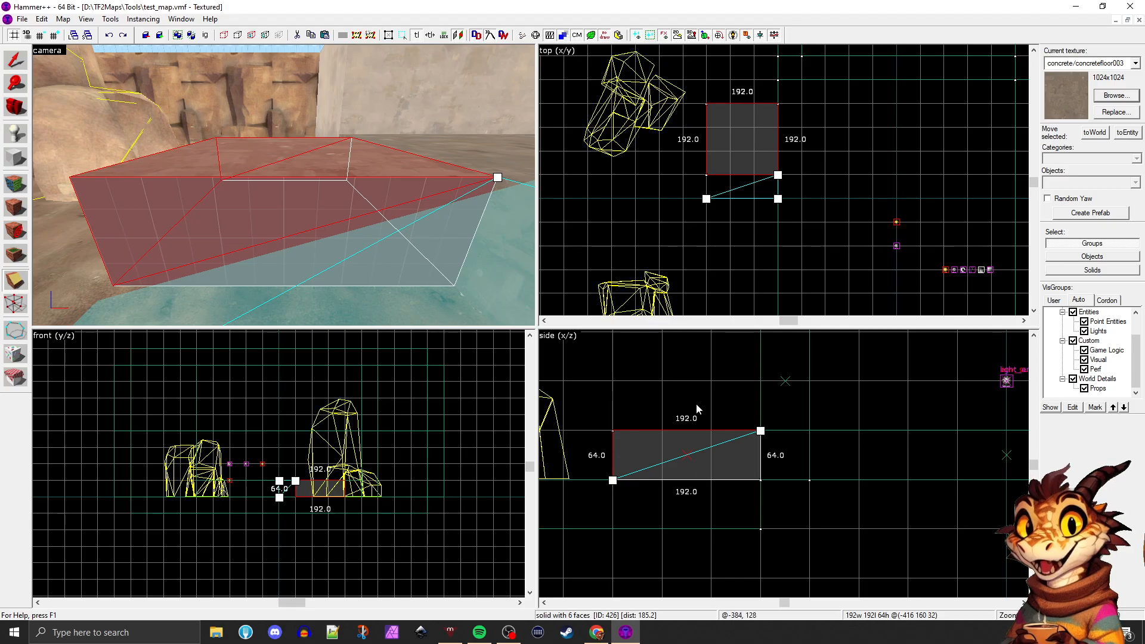
{"action": "key", "text": "shift+x"}
{"action": "key", "text": "shift+x"}
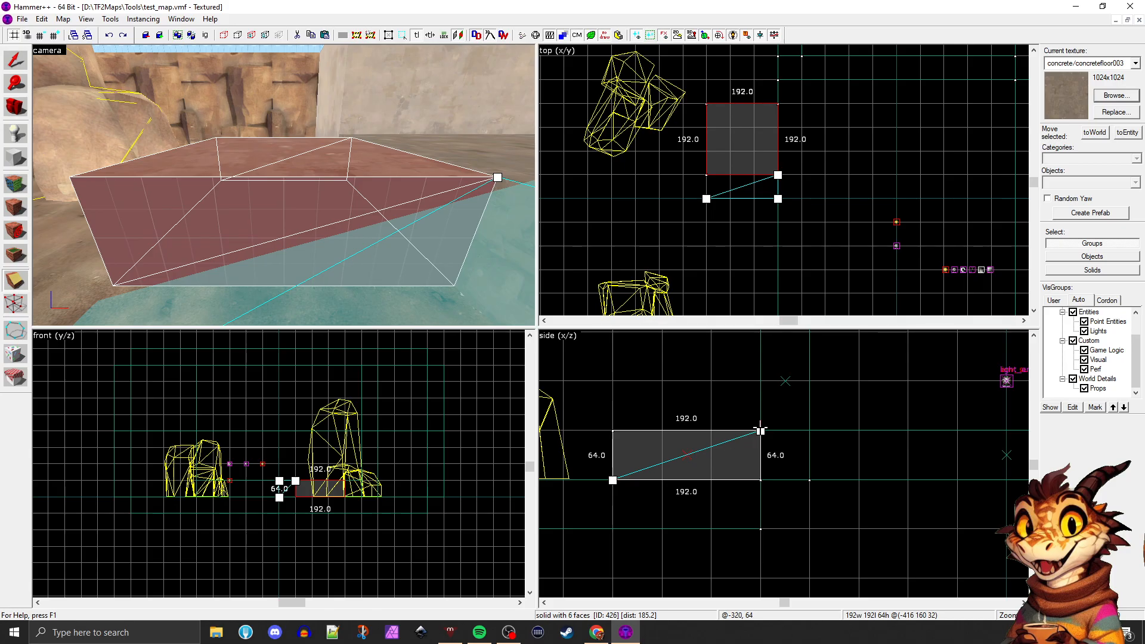
Make the snapping grid finer while keeping the clipping line's upper end on the block's corner
{"action": "mouse_move", "coordinate": [761, 428]}
{"action": "left_mouse_down"}
{"action": "mouse_move", "coordinate": [765, 400]}
{"action": "mouse_move", "coordinate": [757, 425]}
{"action": "left_mouse_up"}
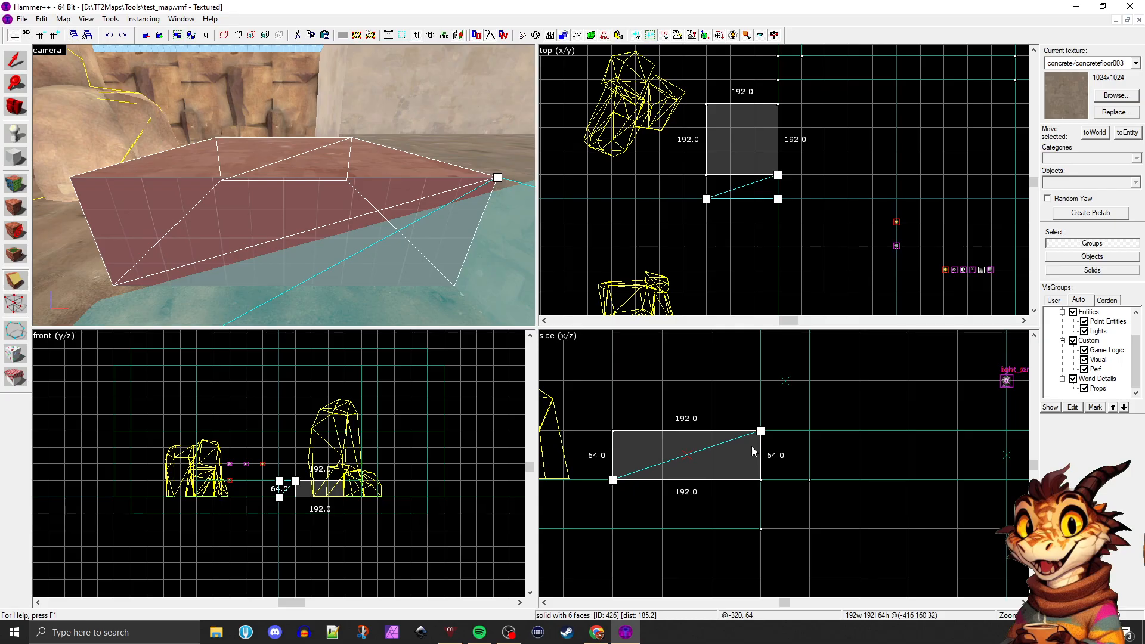
{"action": "scroll", "coordinate": [752, 452], "scroll_direction": "up", "scroll_amount": 2}
{"action": "key", "text": "bracketleft"}
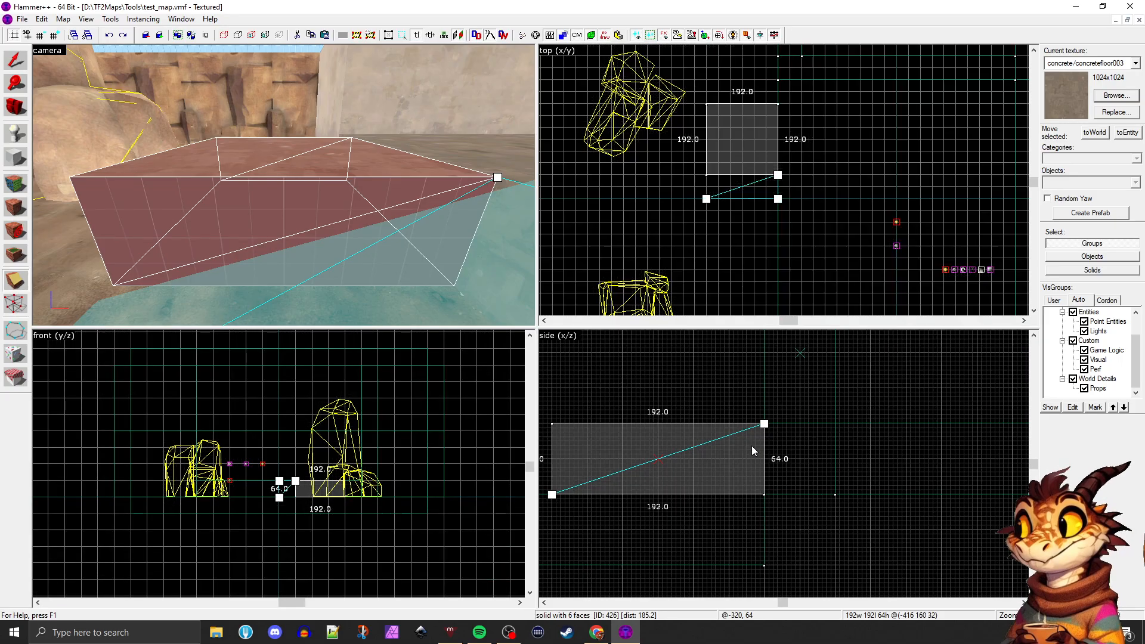
{"action": "key", "text": "bracketright"}
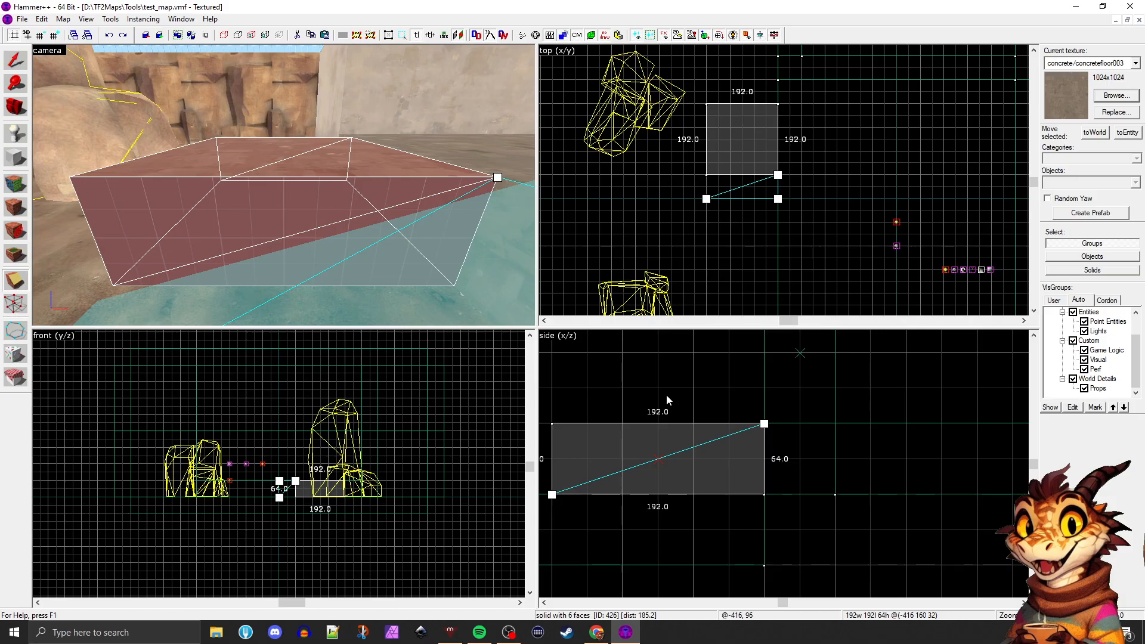
Check the map for problems twice, closing the block's properties and each check result
{"action": "key", "text": "alt+Return"}
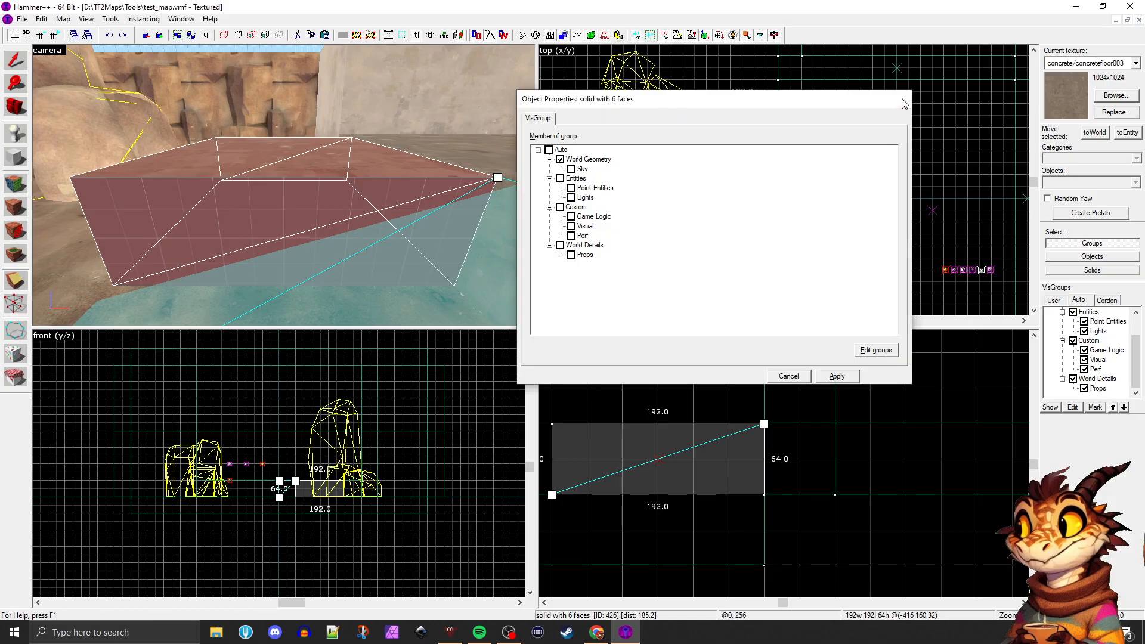
{"action": "left_click", "coordinate": [902, 100]}
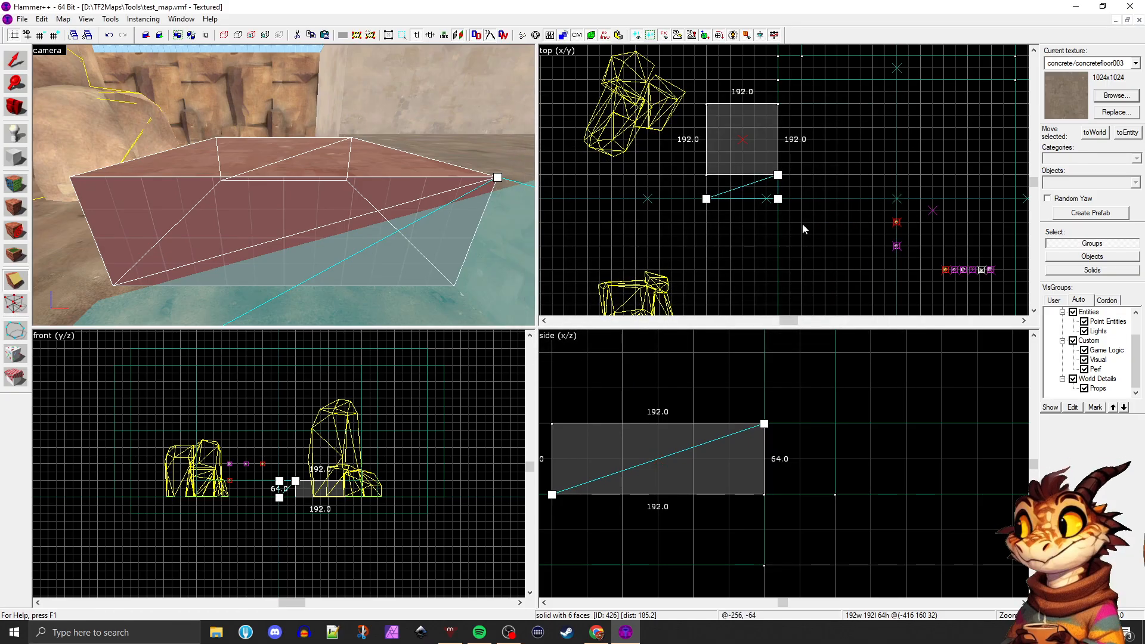
{"action": "key", "text": "alt+p"}
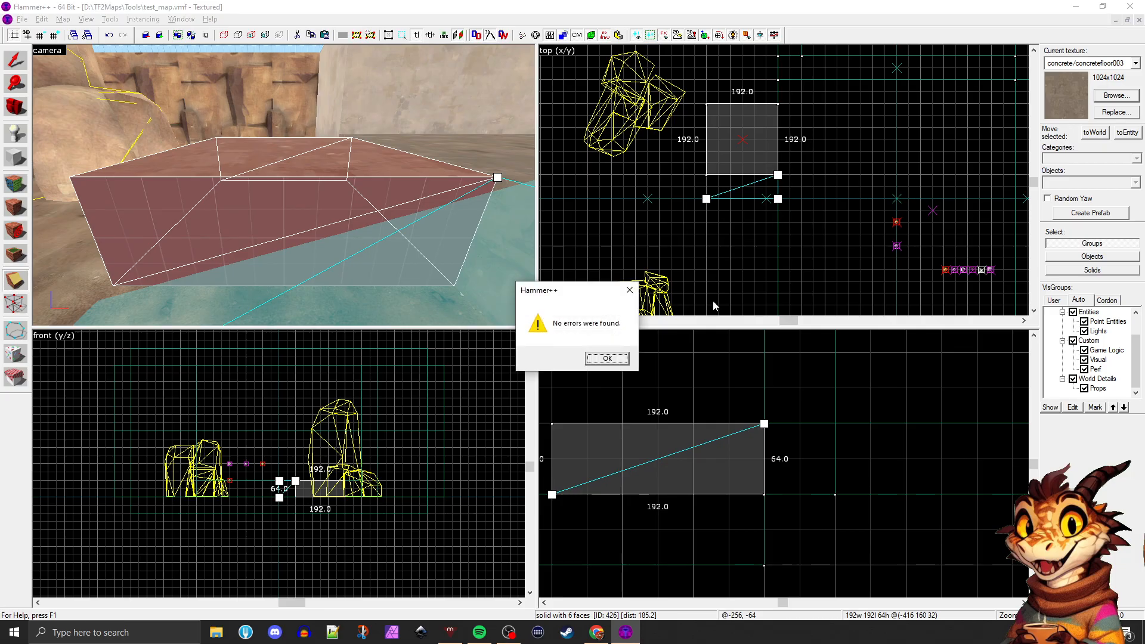
{"action": "key", "text": "Return"}
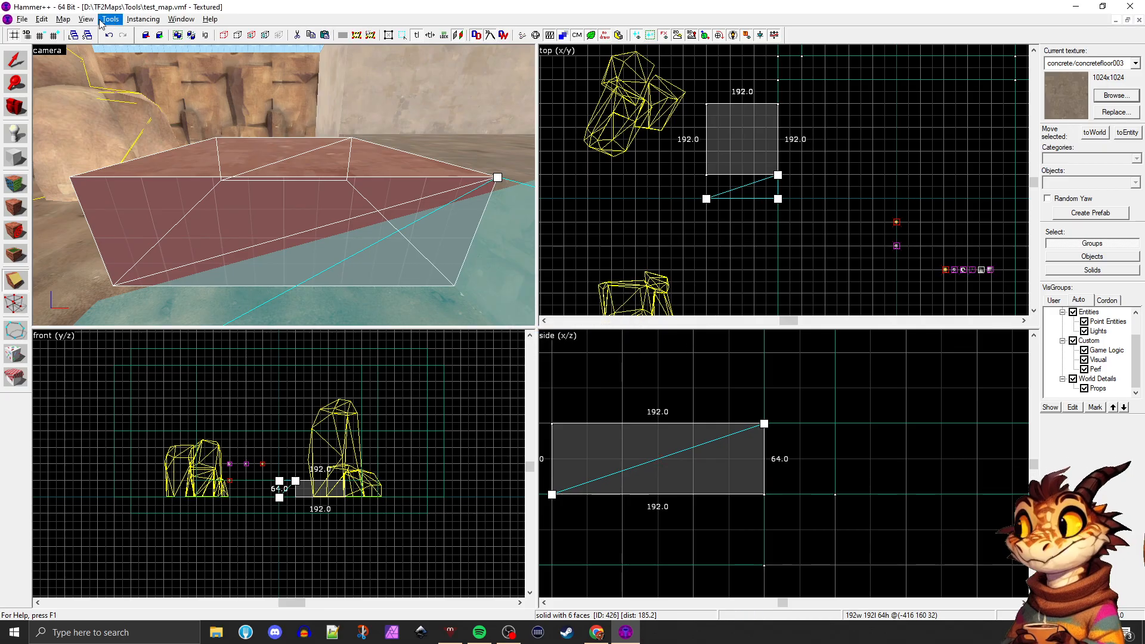
{"action": "left_click", "coordinate": [42, 19]}
{"action": "mouse_move", "coordinate": [63, 19]}
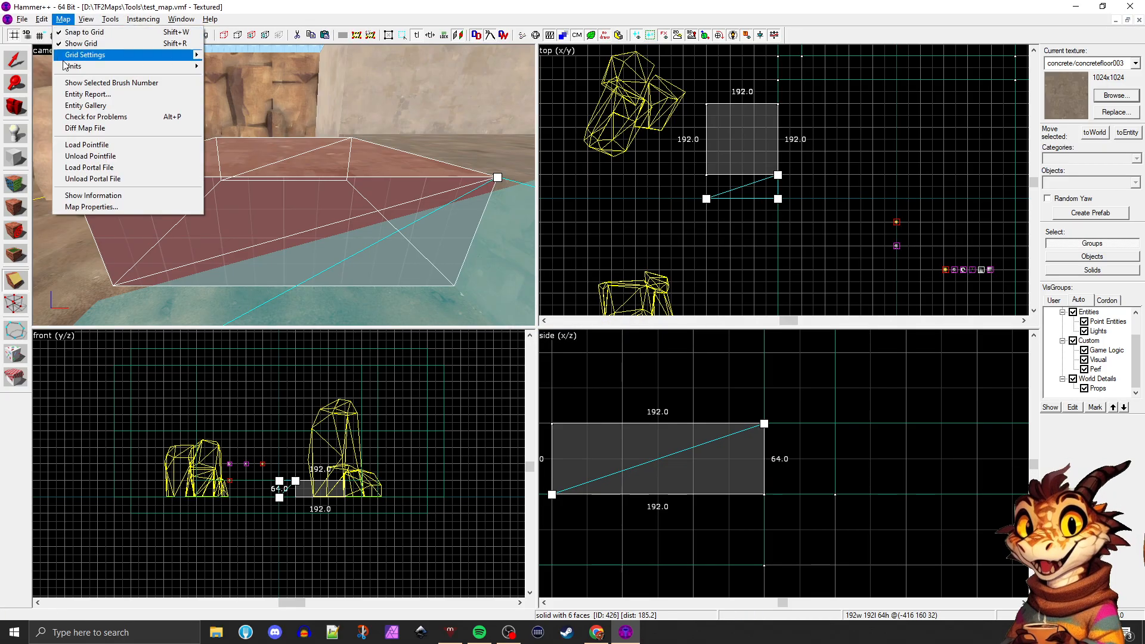
{"action": "left_click", "coordinate": [99, 118]}
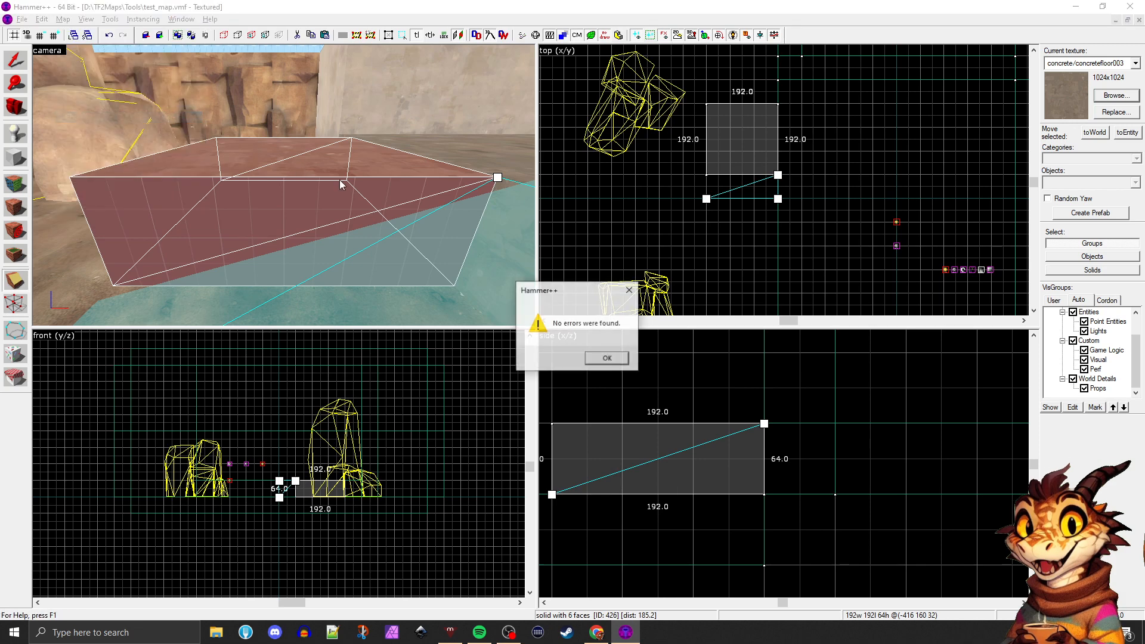
{"action": "left_click", "coordinate": [603, 361]}
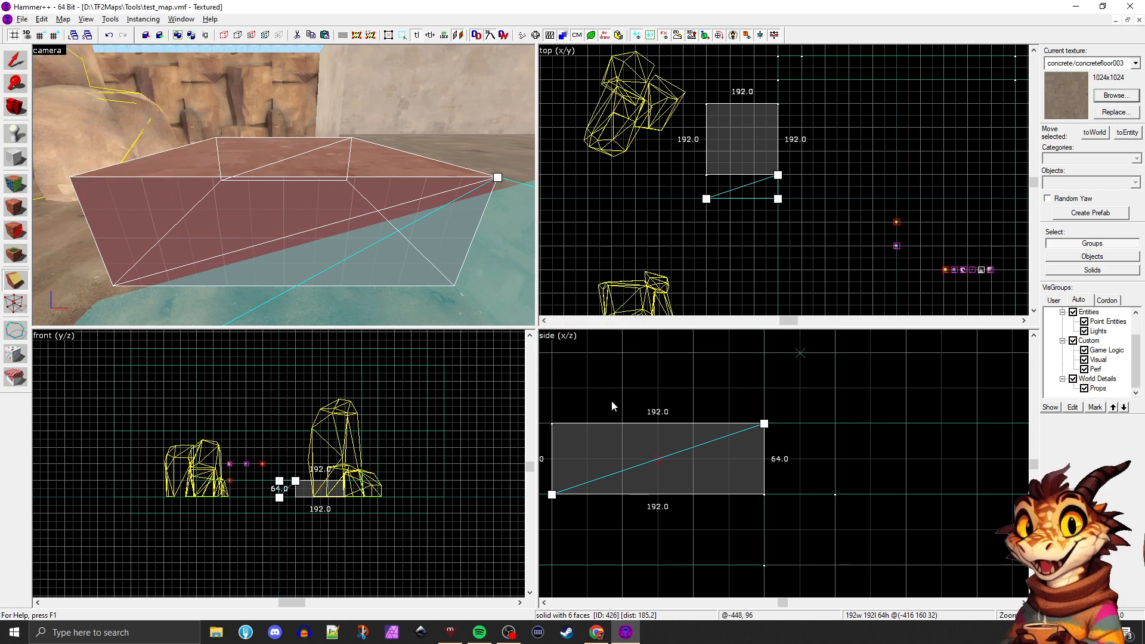
Clip the block along the diagonal, keeping only the lower half as a wedge ramp
{"action": "scroll", "coordinate": [692, 423], "scroll_direction": "down", "scroll_amount": 1}
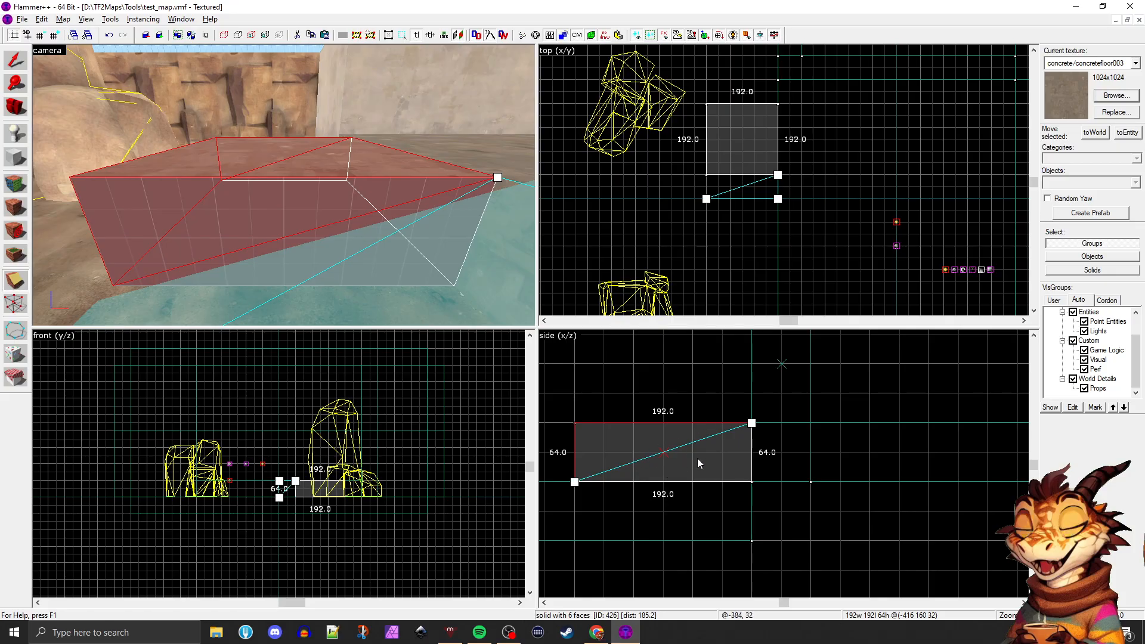
{"action": "key", "text": "Return"}
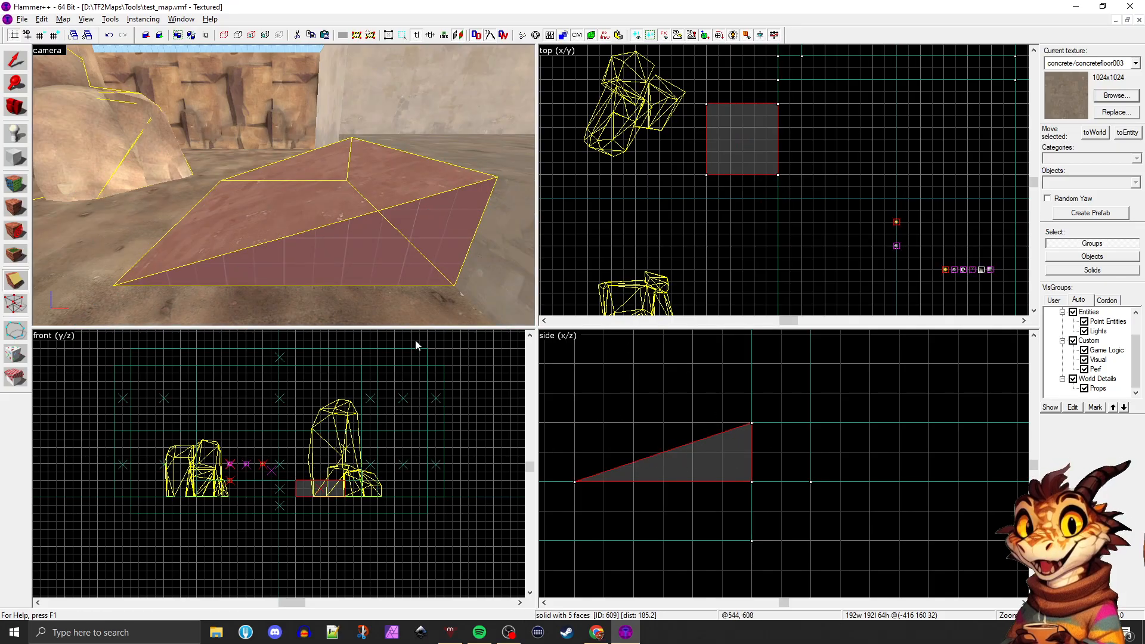
Move the ramp 64 units along the platform edge so its side lines up with the platform's corner
{"action": "key", "text": "z"}
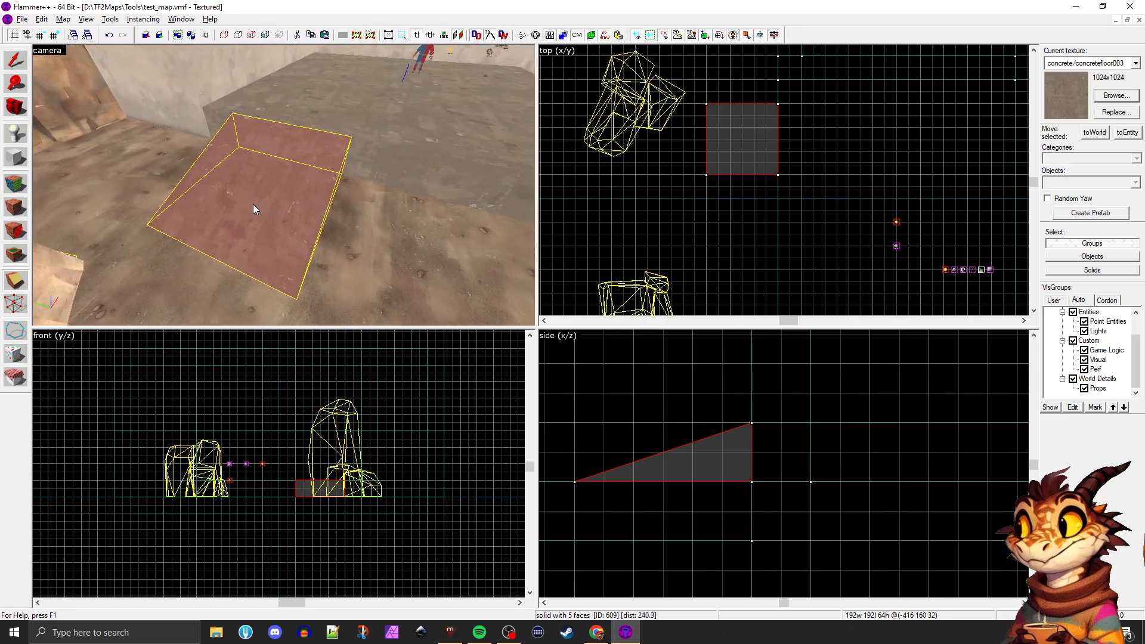
{"action": "key", "text": "a"}
{"action": "key", "text": "d"}
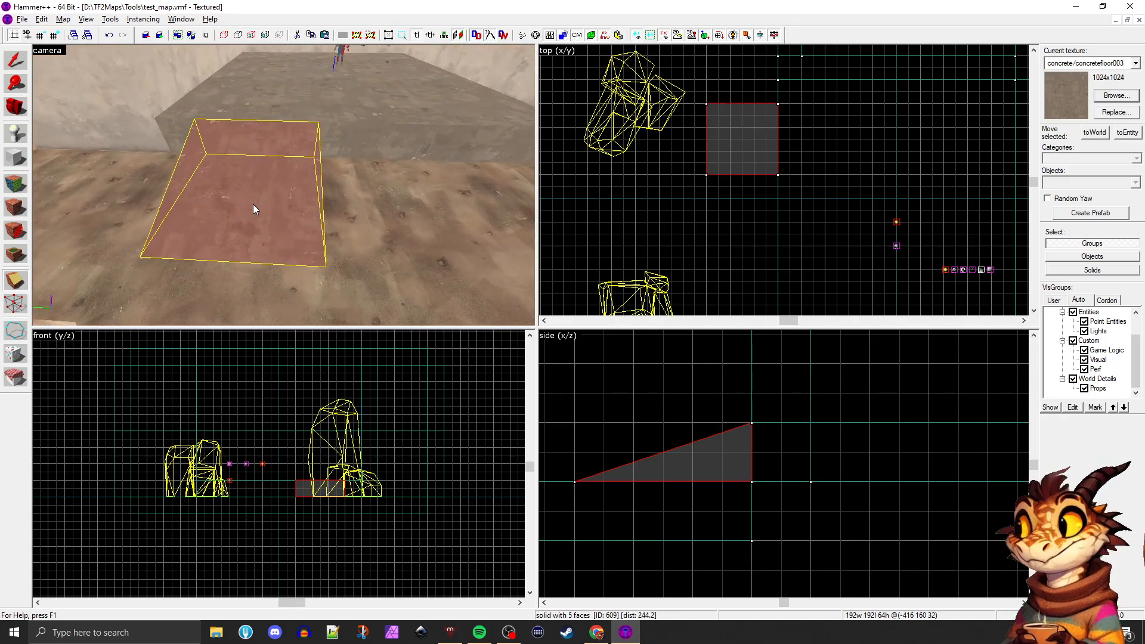
{"action": "left_click_drag", "start_coordinate": [227, 177], "coordinate": [180, 173]}
{"action": "key", "text": "z"}
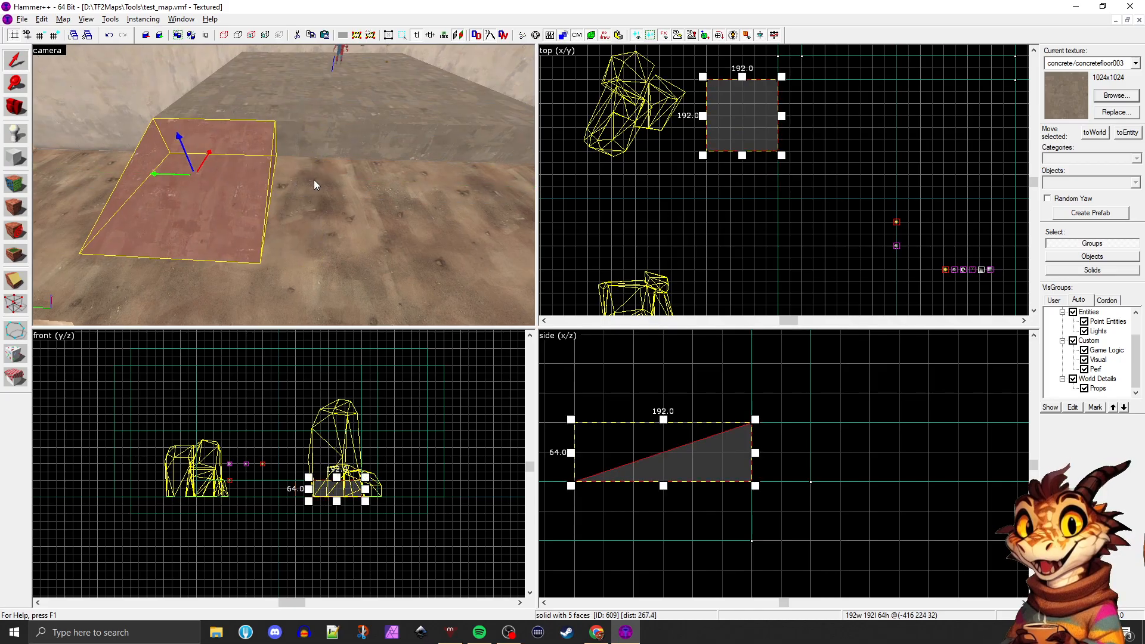
Copy the concrete platform and shrink the copy to a block 32 units wide, 160 long and 64 high beside the ramp
{"action": "key", "text": "d"}
{"action": "key", "text": "s"}
{"action": "left_click", "coordinate": [314, 180]}
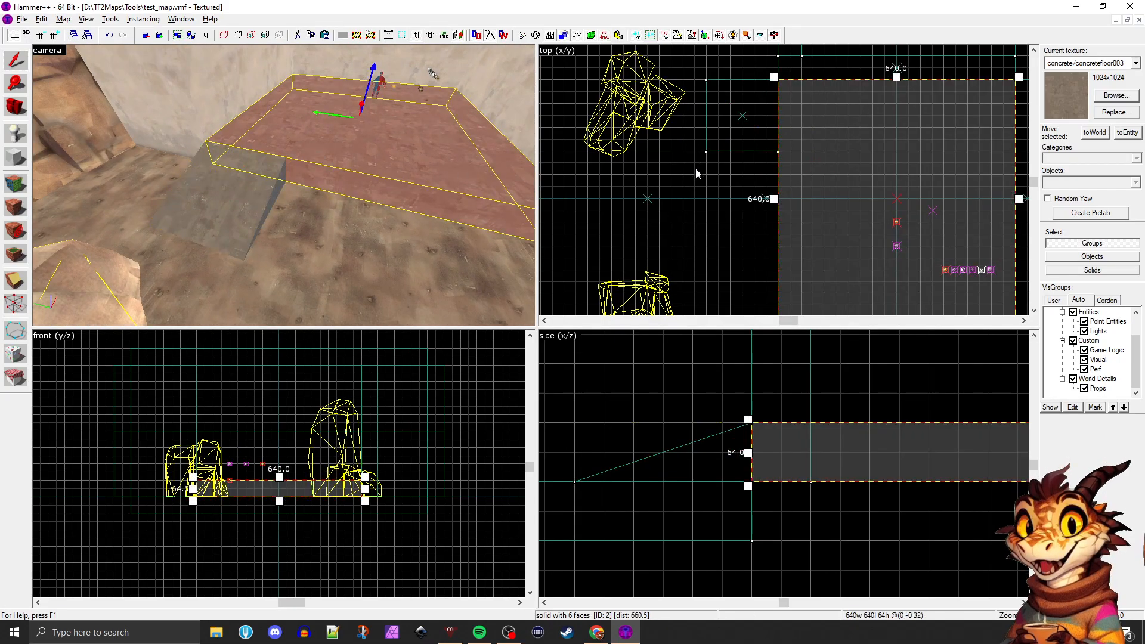
{"action": "scroll", "coordinate": [762, 182], "scroll_direction": "down", "scroll_amount": 2}
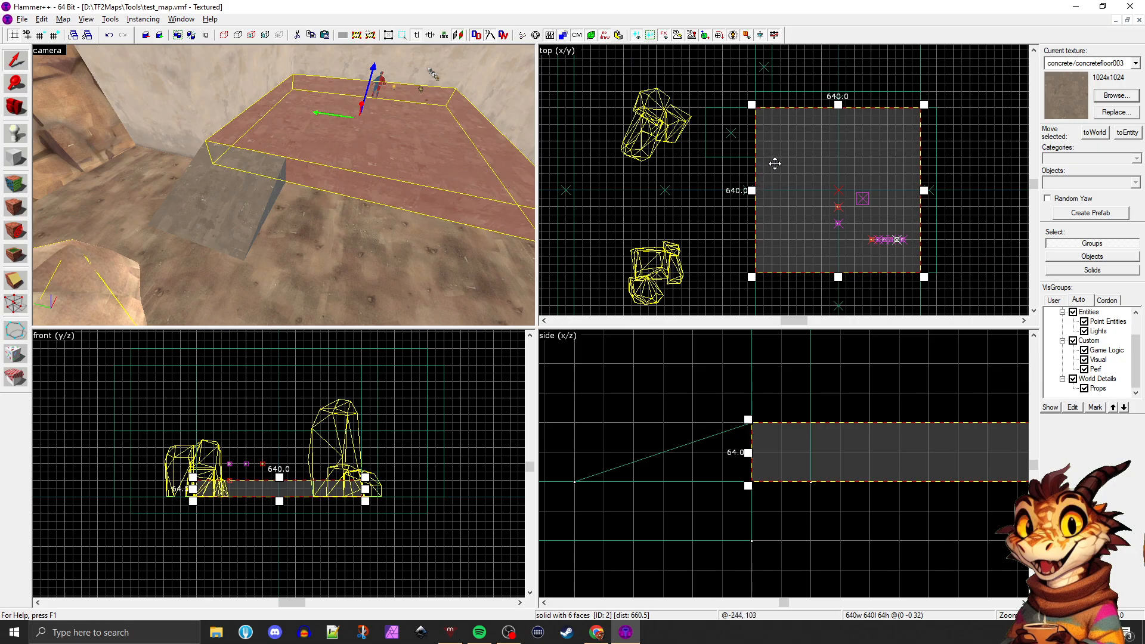
{"action": "mouse_move", "coordinate": [796, 158]}
{"action": "left_mouse_down", "text": "shift"}
{"action": "mouse_move", "coordinate": [749, 104]}
{"action": "mouse_move", "coordinate": [771, 133]}
{"action": "left_mouse_up", "text": "shift"}
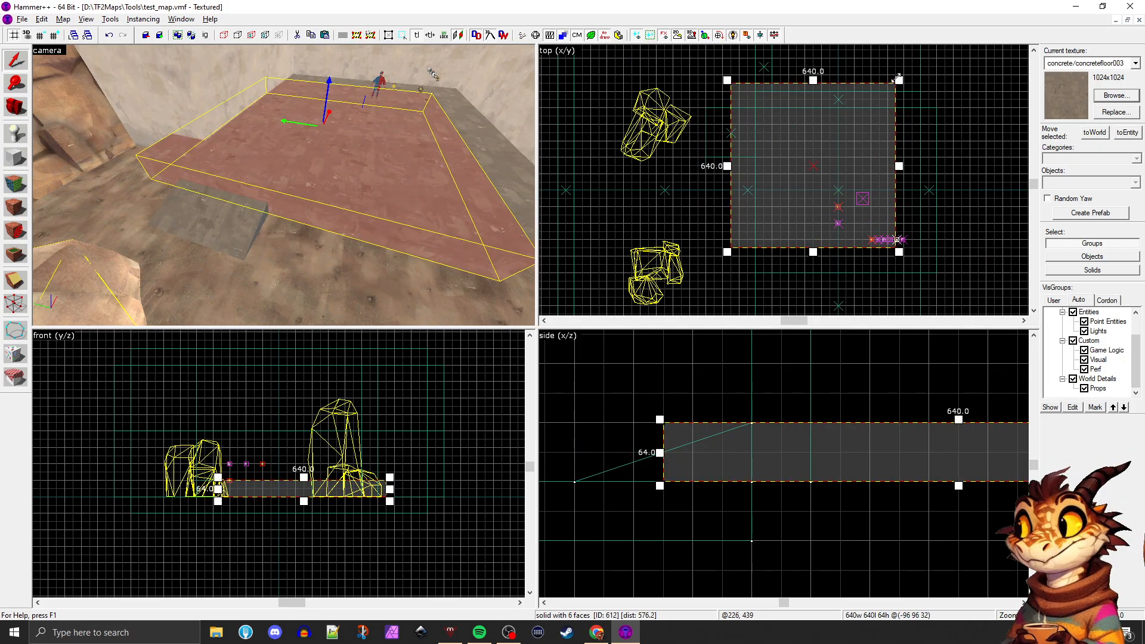
{"action": "left_click_drag", "start_coordinate": [897, 79], "coordinate": [757, 153]}
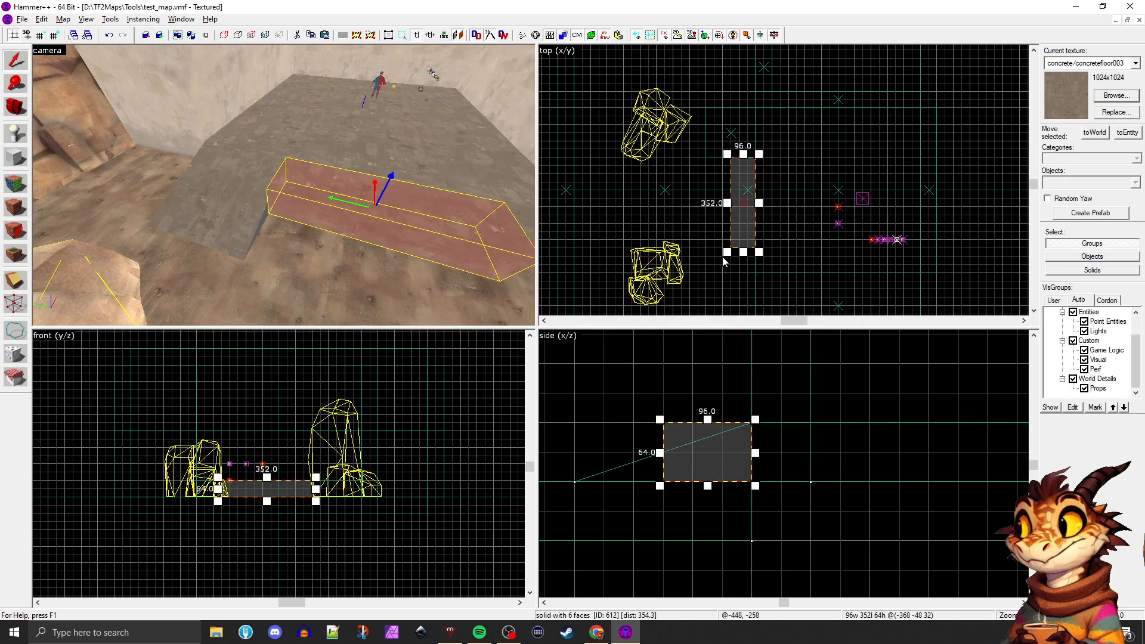
{"action": "mouse_move", "coordinate": [726, 253]}
{"action": "left_mouse_down"}
{"action": "mouse_move", "coordinate": [745, 188]}
{"action": "mouse_move", "coordinate": [738, 201]}
{"action": "left_mouse_up"}
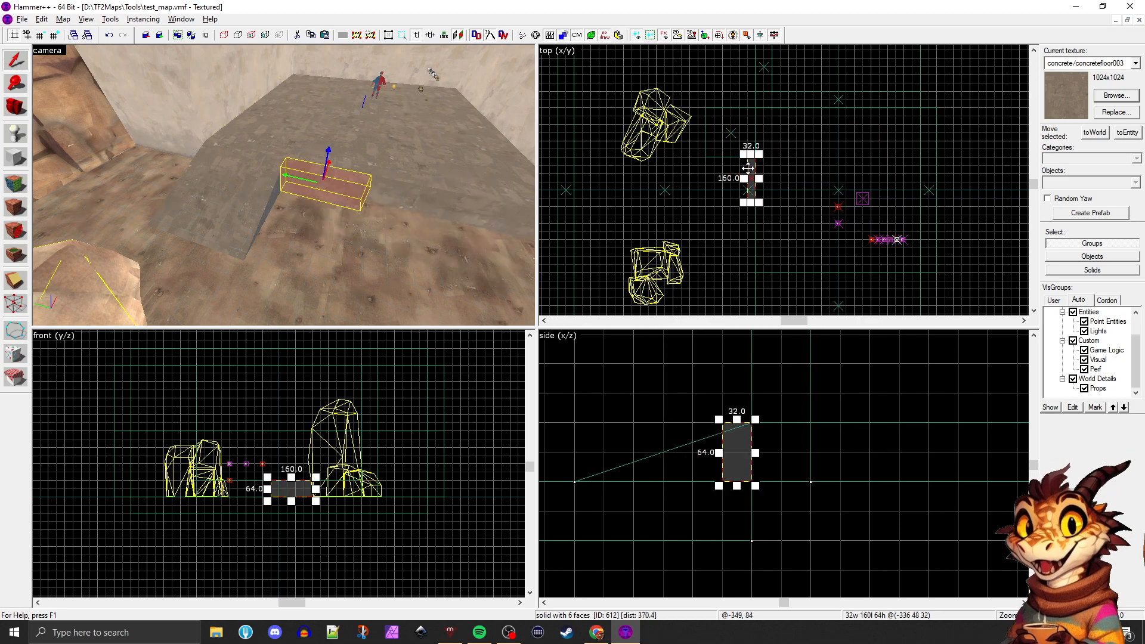
Copy the small block outward as a lower step, 32 units deep and 32 units high
{"action": "scroll", "coordinate": [753, 173], "scroll_direction": "up", "scroll_amount": 2}
{"action": "scroll", "coordinate": [721, 449], "scroll_direction": "up", "scroll_amount": 1}
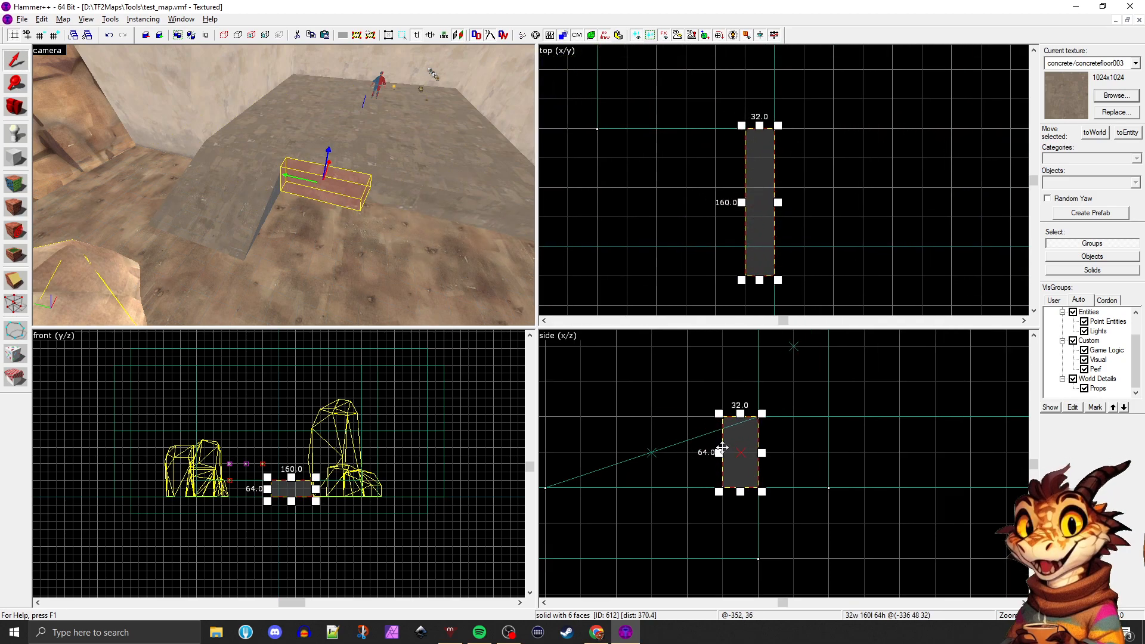
{"action": "left_click_drag", "start_coordinate": [746, 435], "coordinate": [704, 445], "text": "shift"}
{"action": "key", "text": "Escape"}
{"action": "key", "text": "z"}
{"action": "key", "text": "w"}
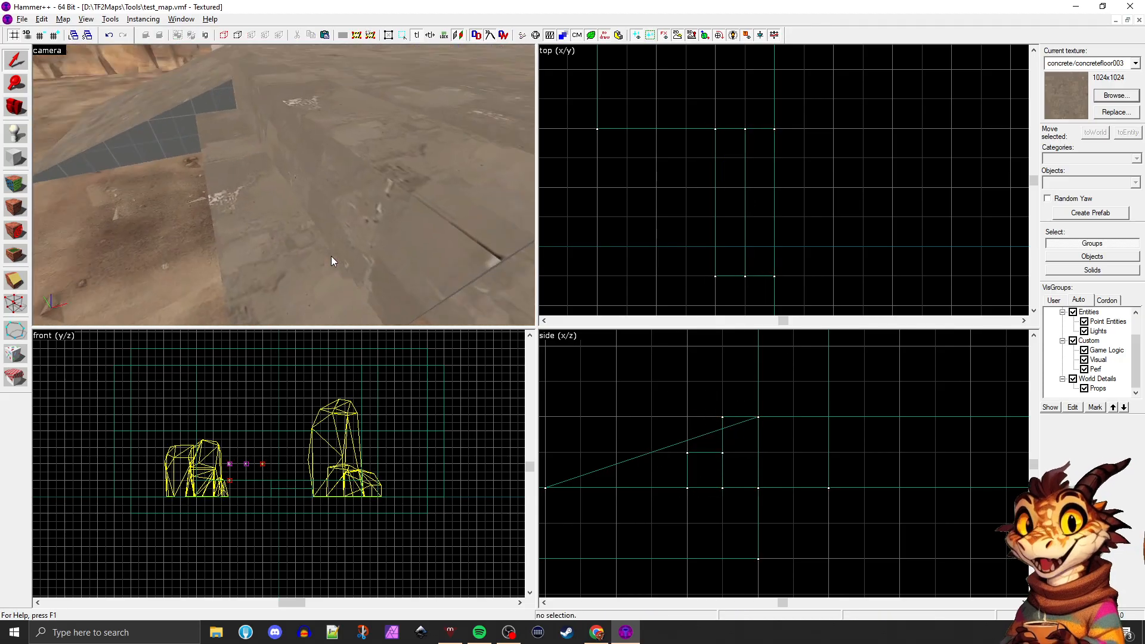
{"action": "key", "text": "a"}
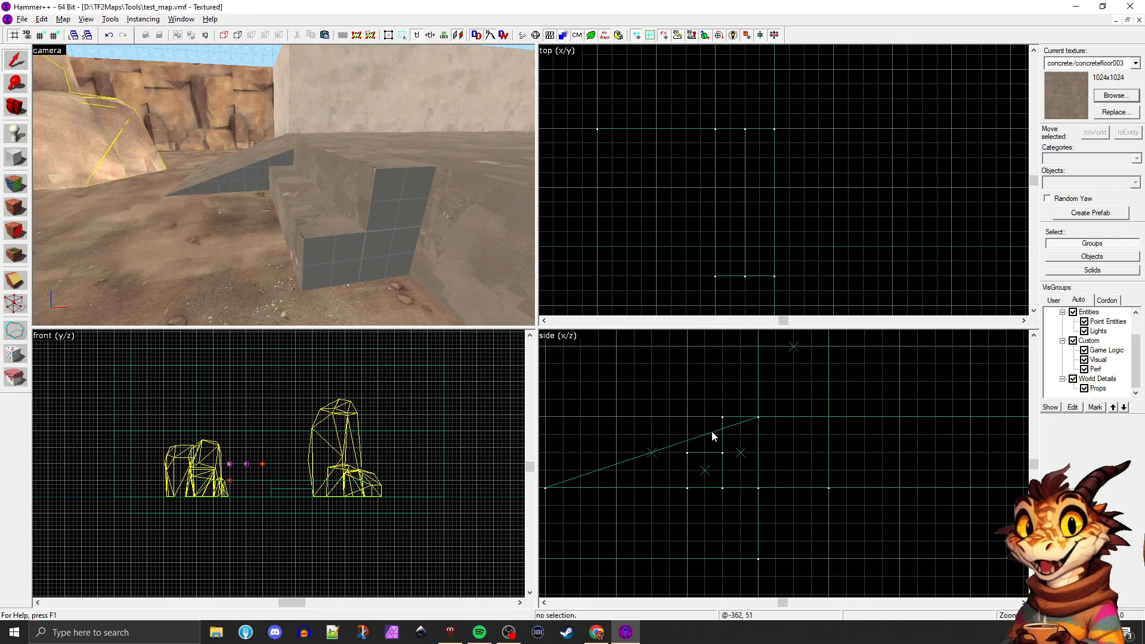
Rebuild the stairs as four blocks, each 16 units deep and 16, 32, 48 and 64 units high, and delete the spare block
{"action": "left_click", "coordinate": [705, 465]}
{"action": "left_click_drag", "start_coordinate": [704, 463], "coordinate": [665, 467]}
{"action": "left_click", "coordinate": [382, 258]}
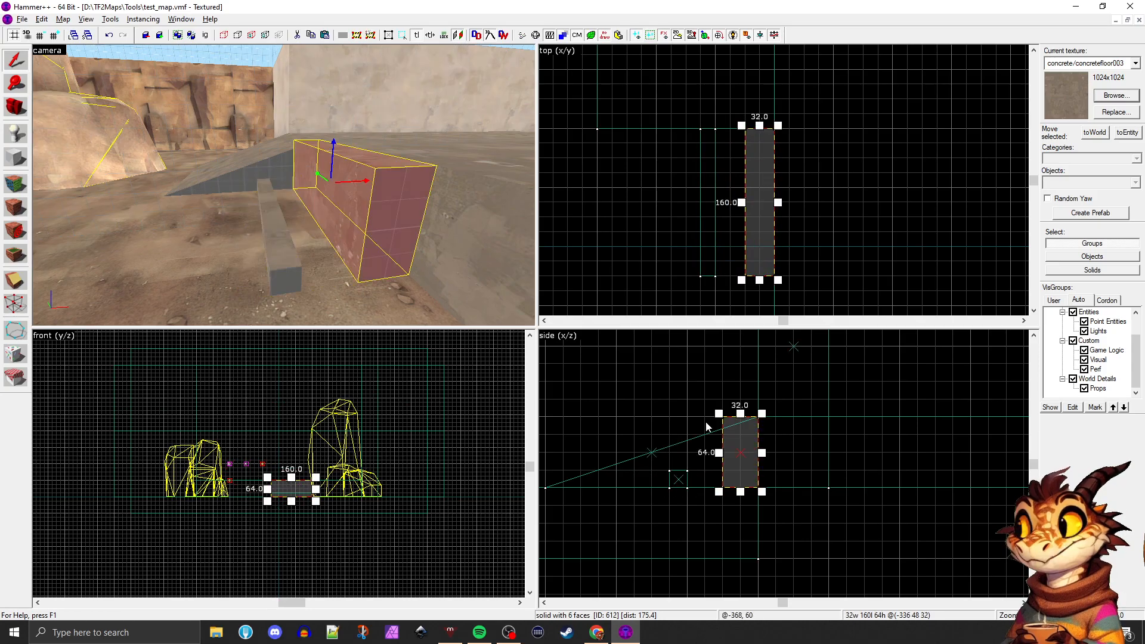
{"action": "scroll", "coordinate": [729, 430], "scroll_direction": "up", "scroll_amount": 1}
{"action": "mouse_move", "coordinate": [712, 405]}
{"action": "left_mouse_down"}
{"action": "mouse_move", "coordinate": [742, 417]}
{"action": "mouse_move", "coordinate": [729, 442]}
{"action": "mouse_move", "coordinate": [727, 428]}
{"action": "mouse_move", "coordinate": [685, 453]}
{"action": "mouse_move", "coordinate": [685, 471]}
{"action": "left_mouse_up"}
{"action": "key", "text": "Escape"}
{"action": "left_click", "coordinate": [663, 476]}
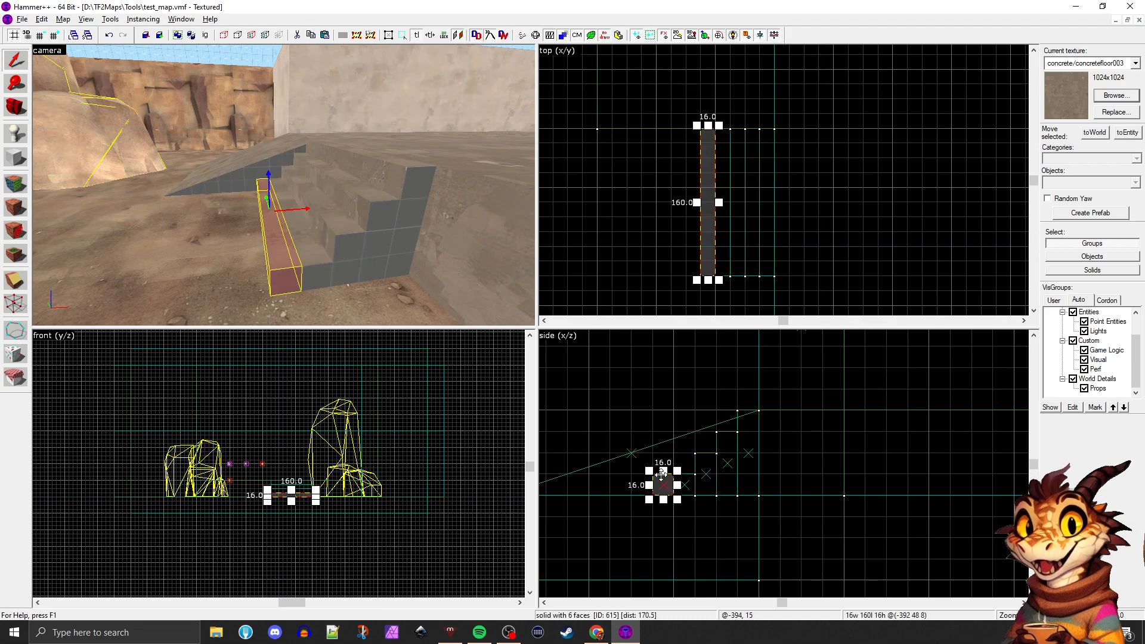
{"action": "key", "text": "Delete"}
Inspect the finished stairs by selecting the individual step blocks and the neighbouring ramp
{"action": "key", "text": "z"}
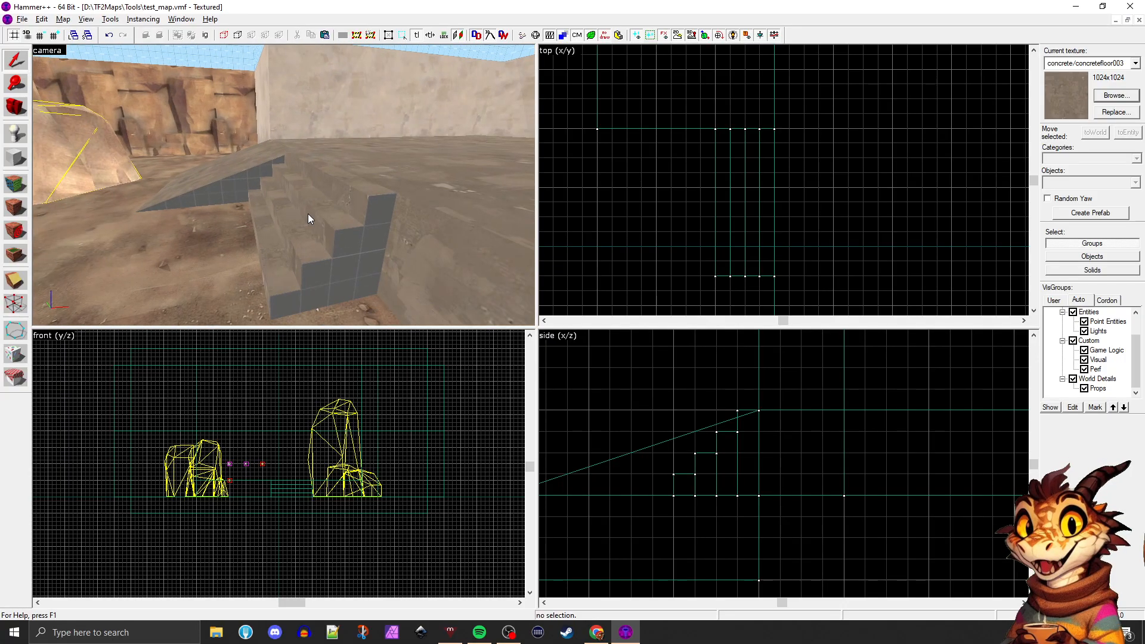
{"action": "left_click", "coordinate": [310, 211]}
{"action": "left_click", "coordinate": [302, 219]}
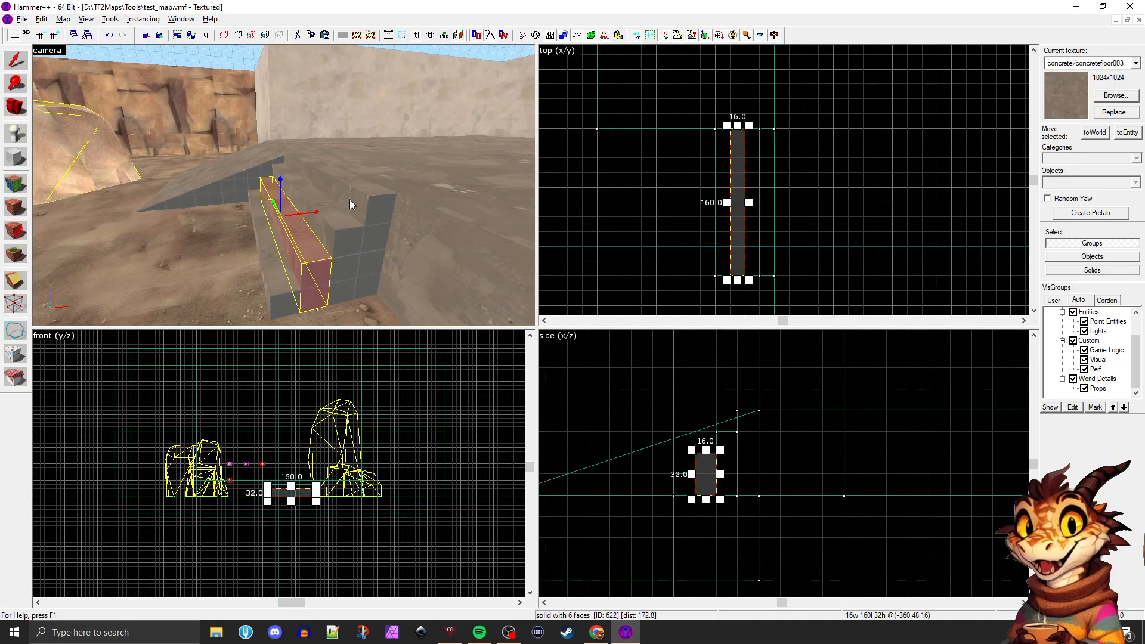
{"action": "left_click", "coordinate": [350, 199]}
{"action": "left_click", "coordinate": [334, 242]}
{"action": "left_click", "coordinate": [304, 255]}
{"action": "left_click", "coordinate": [281, 270]}
{"action": "left_click", "coordinate": [217, 176]}
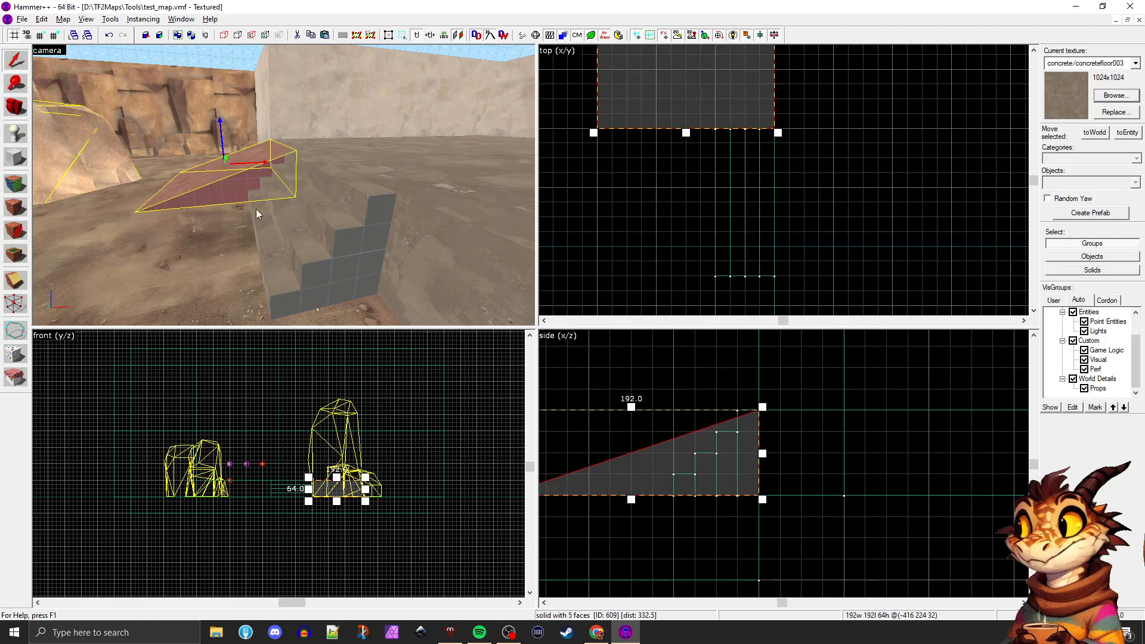
Try making the two lowest steps 32 units deep, and undo those changes
{"action": "left_click", "coordinate": [292, 283]}
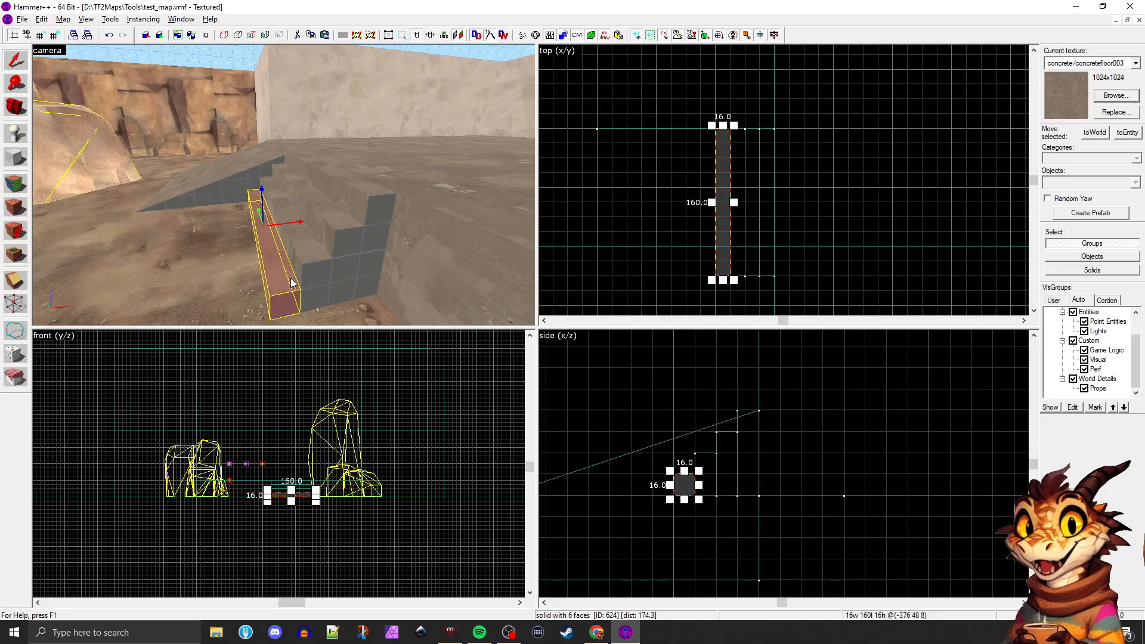
{"action": "scroll", "coordinate": [701, 482], "scroll_direction": "up", "scroll_amount": 1}
{"action": "left_click_drag", "start_coordinate": [665, 482], "coordinate": [649, 476]}
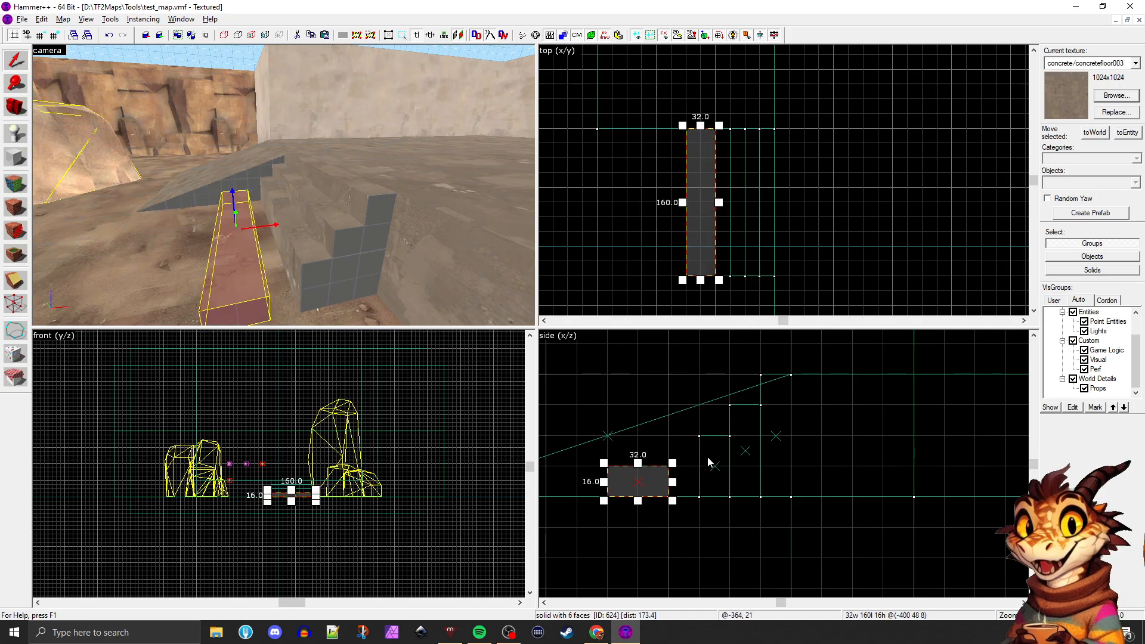
{"action": "left_click", "coordinate": [699, 444]}
{"action": "key", "text": "ctrl+z"}
{"action": "key", "text": "ctrl+z"}
{"action": "key", "text": "ctrl+z"}
{"action": "key", "text": "ctrl+z"}
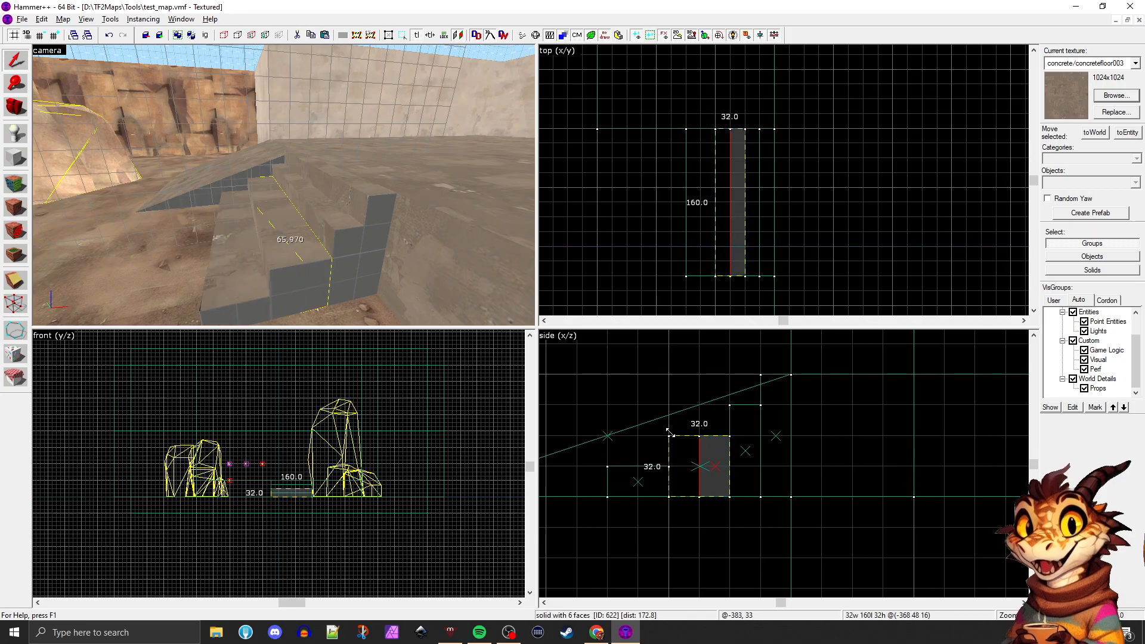
{"action": "key", "text": "ctrl+z"}
{"action": "key", "text": "ctrl+z"}
{"action": "key", "text": "ctrl+z"}
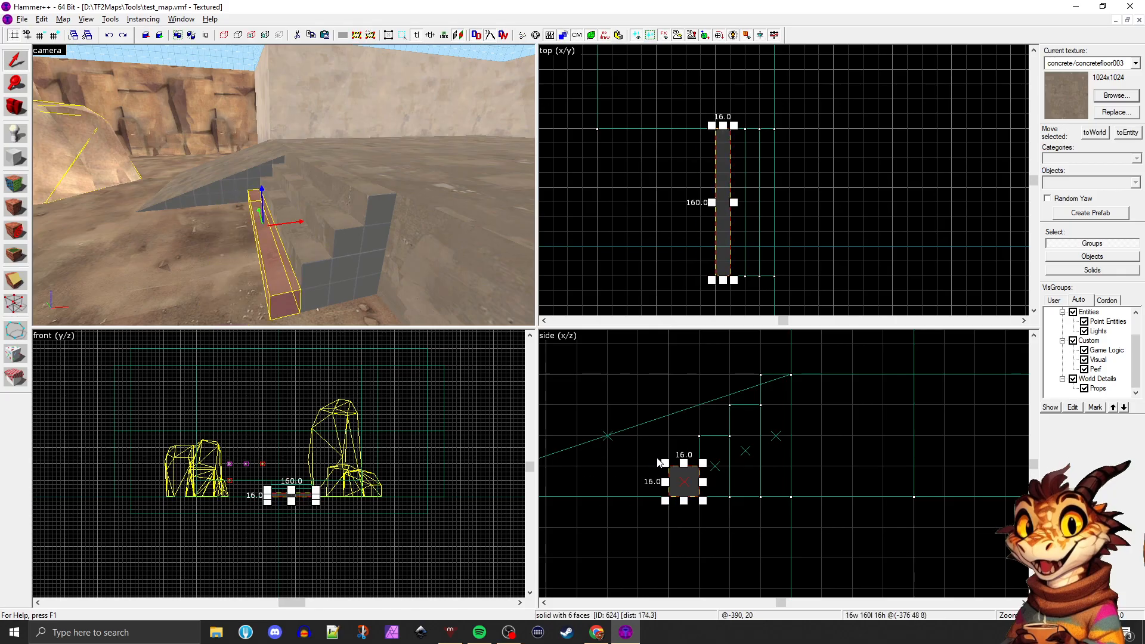
Try making the lowest step 8 units high and 16 units deep on a finer grid, and undo it
{"action": "key", "text": "bracketright"}
{"action": "left_click_drag", "start_coordinate": [680, 467], "coordinate": [665, 489]}
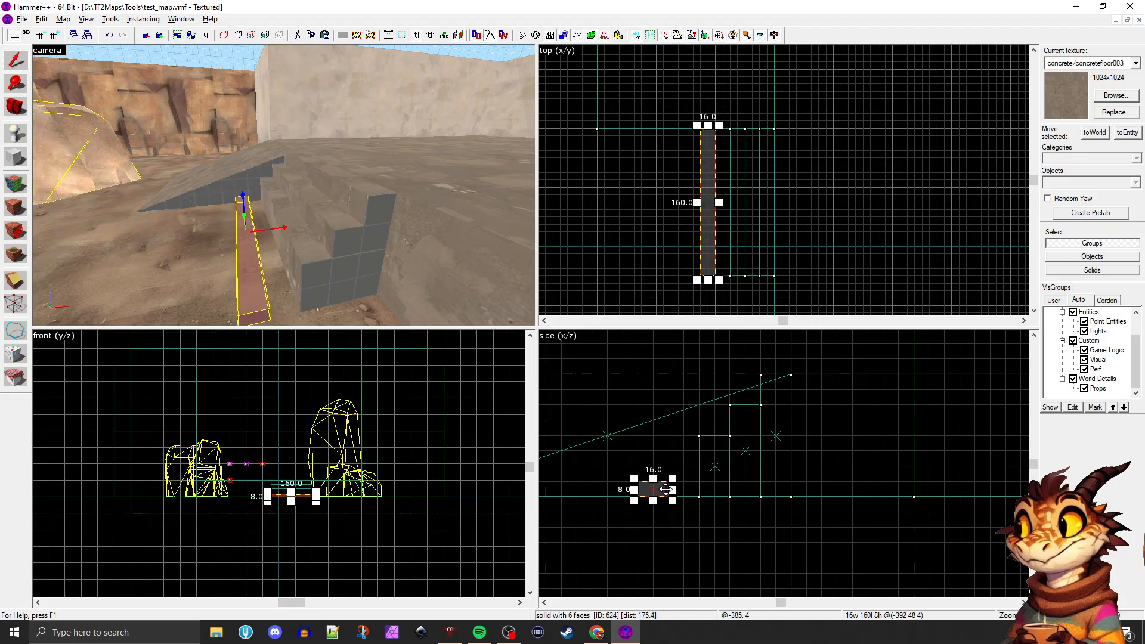
{"action": "key", "text": "ctrl+z"}
{"action": "key", "text": "ctrl+z"}
{"action": "key", "text": "ctrl+z"}
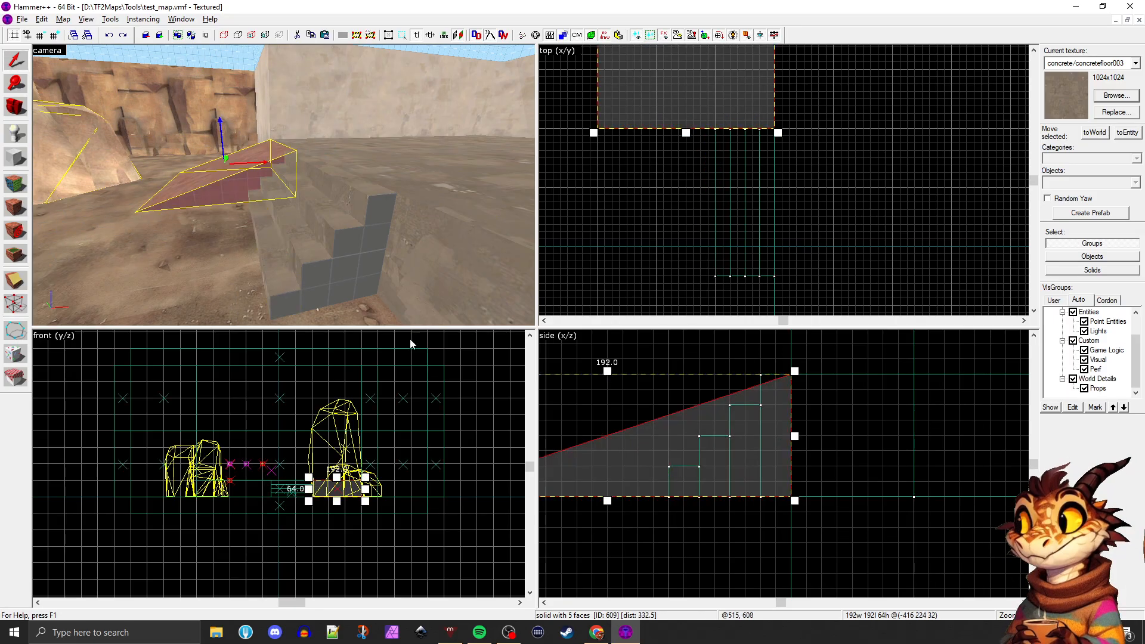
Select the 48-unit-high step and make the snapping grid coarser
{"action": "left_click", "coordinate": [334, 245]}
{"action": "key", "text": "z"}
{"action": "key", "text": "a"}
{"action": "key", "text": "d"}
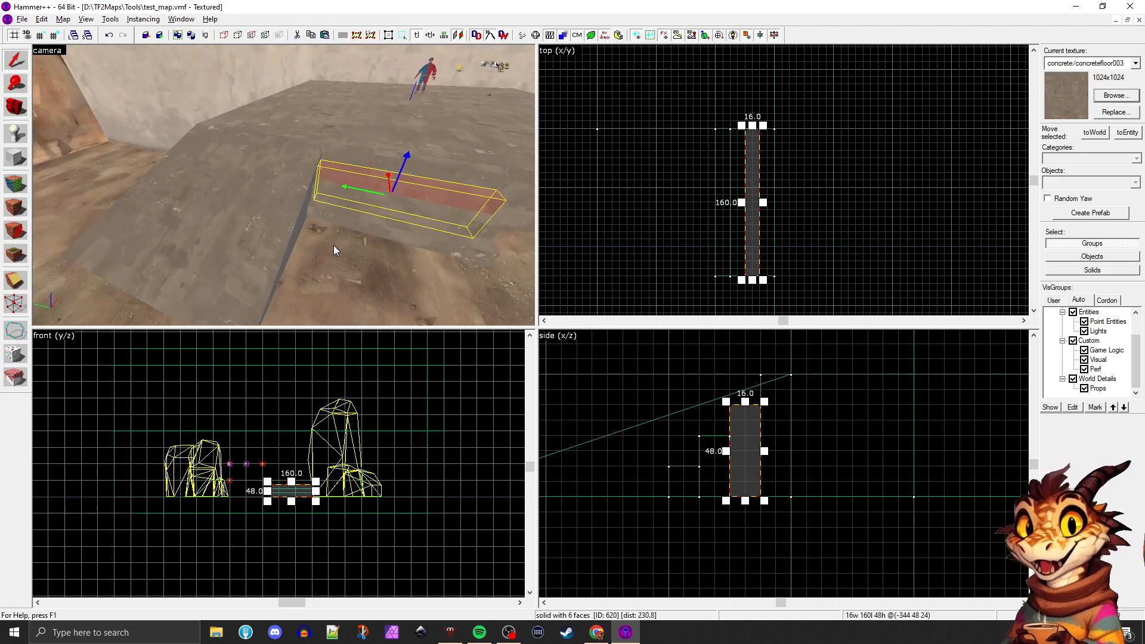
{"action": "key", "text": "s"}
{"action": "key", "text": "]"}
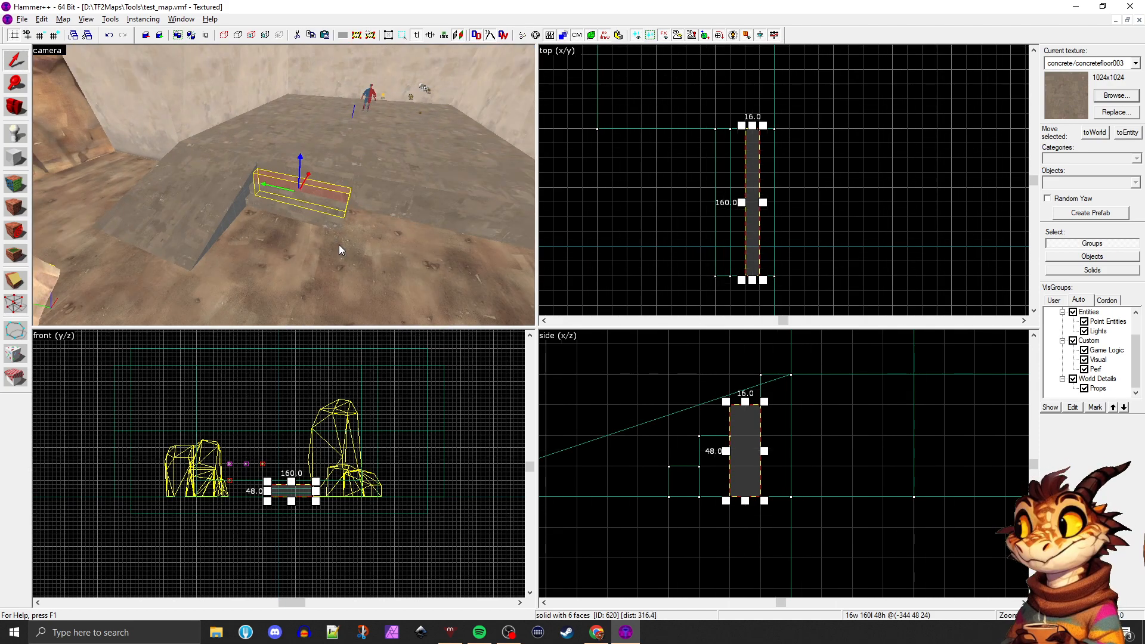
{"action": "key", "text": "]"}
{"action": "key", "text": "a"}
{"action": "key", "text": "z"}
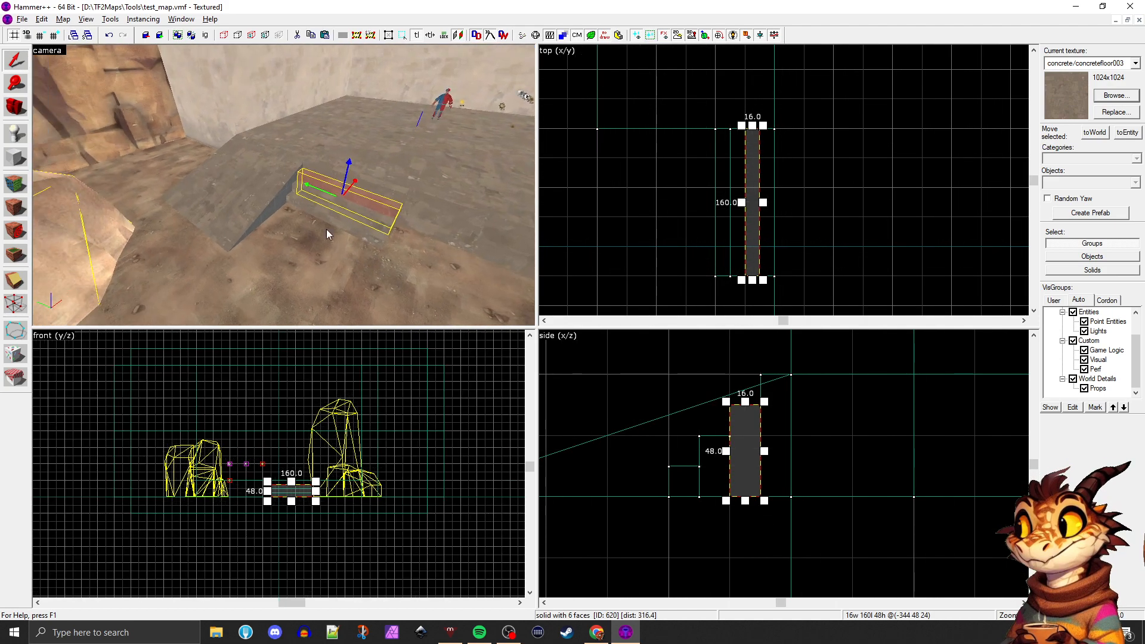
Start face editing and pick up the concrete/concretewall001c texture from the wall beside the platform
{"action": "left_click", "coordinate": [272, 235]}
{"action": "left_click", "coordinate": [283, 159]}
{"action": "key", "text": "shift+a"}
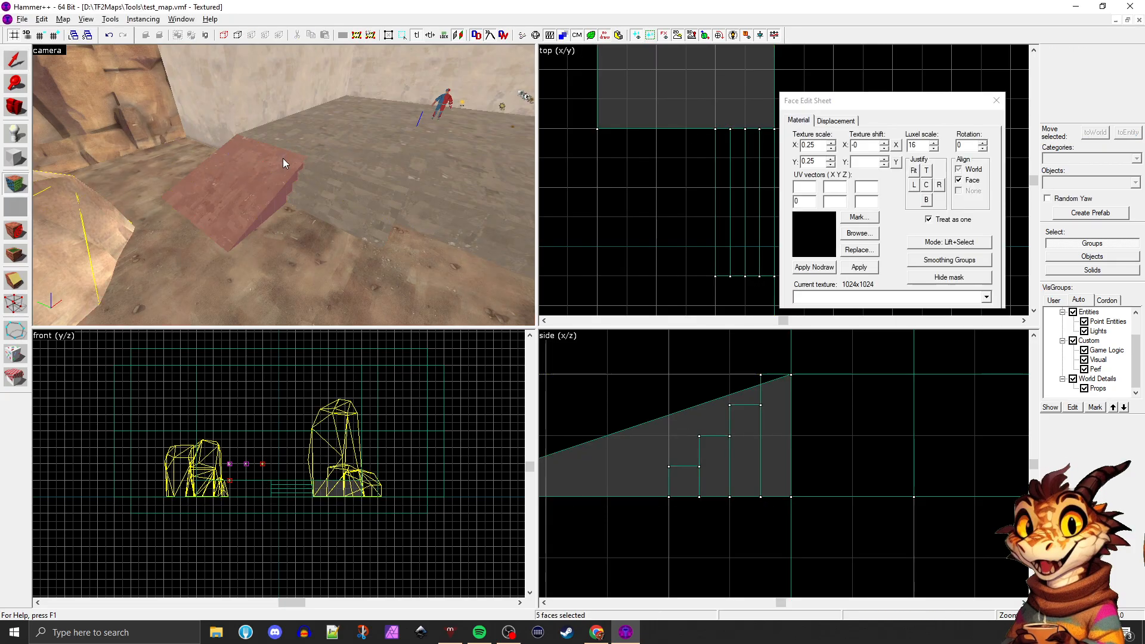
{"action": "key", "text": "w"}
{"action": "key", "text": "d"}
{"action": "left_click", "coordinate": [195, 78]}
{"action": "left_click", "coordinate": [199, 133]}
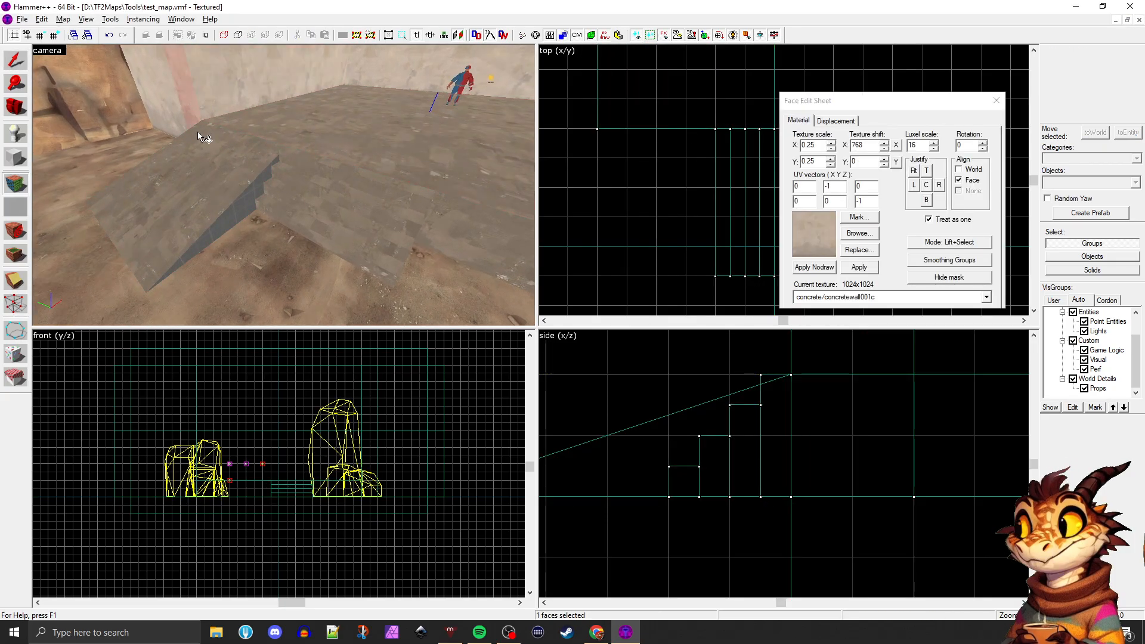
Apply the picked-up wall texture to both triangular sides of the ramp
{"action": "right_click", "coordinate": [234, 204]}
{"action": "key", "text": "a"}
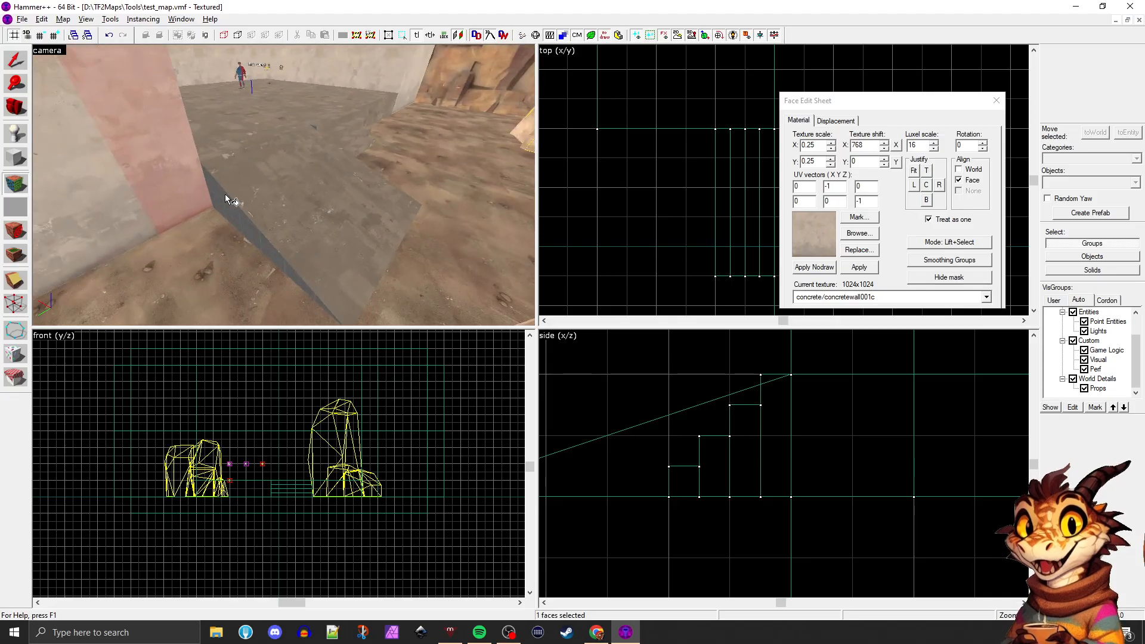
{"action": "right_click", "coordinate": [217, 186]}
{"action": "key", "text": "z"}
{"action": "key", "text": "d"}
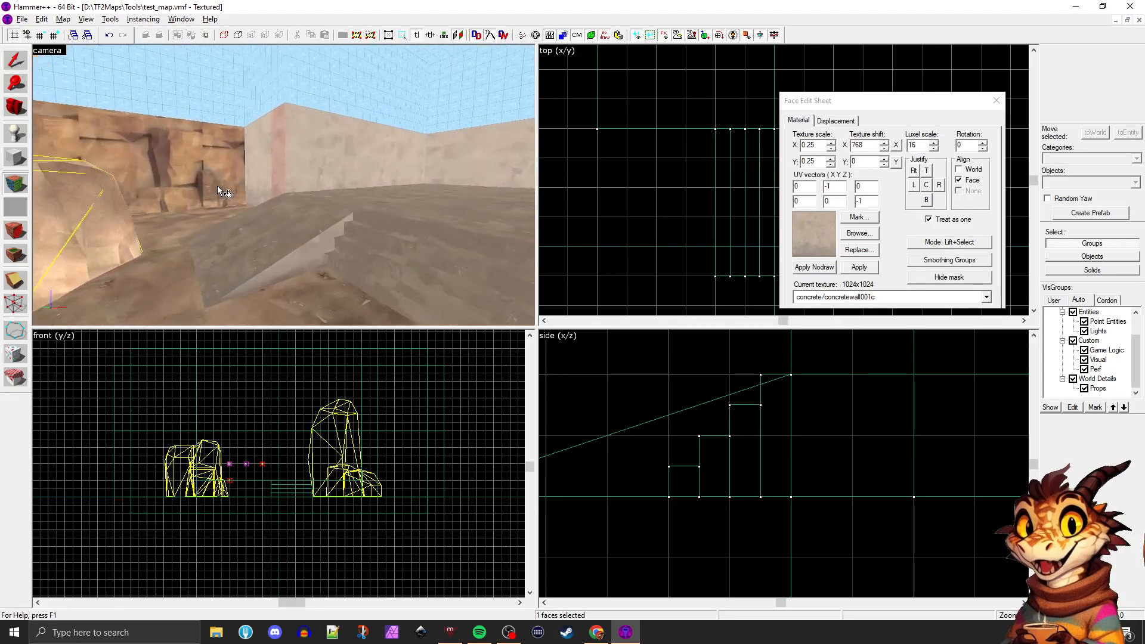
Apply the concrete/concretewall001c texture to the side faces and risers of the stairs
{"action": "key", "text": "s"}
{"action": "key", "text": "z"}
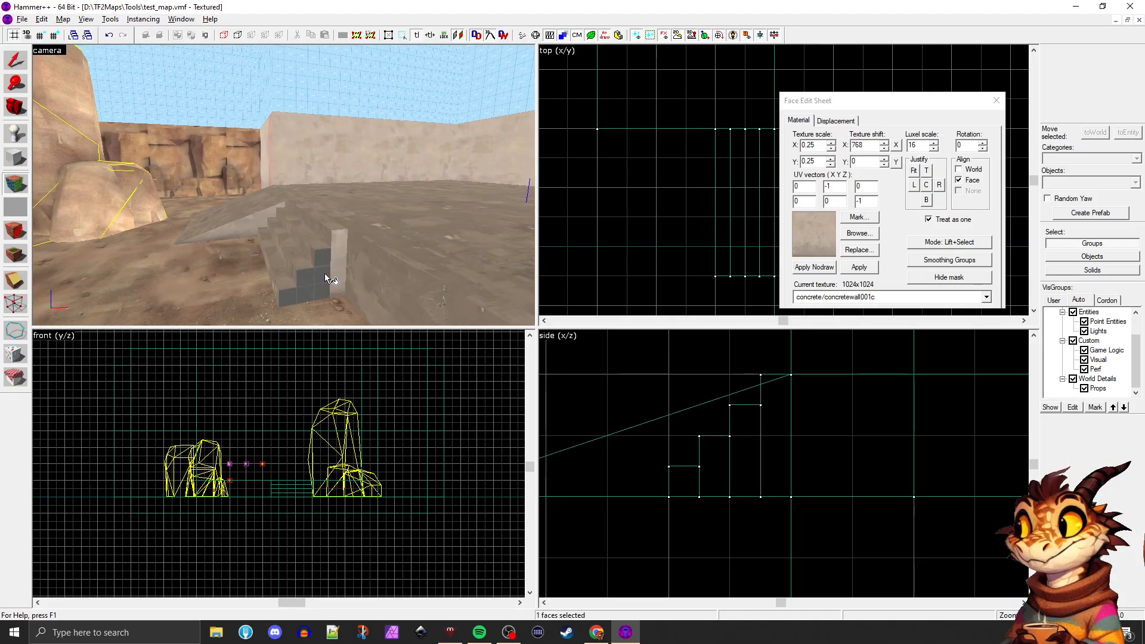
{"action": "right_click", "coordinate": [324, 273]}
{"action": "key", "text": "w"}
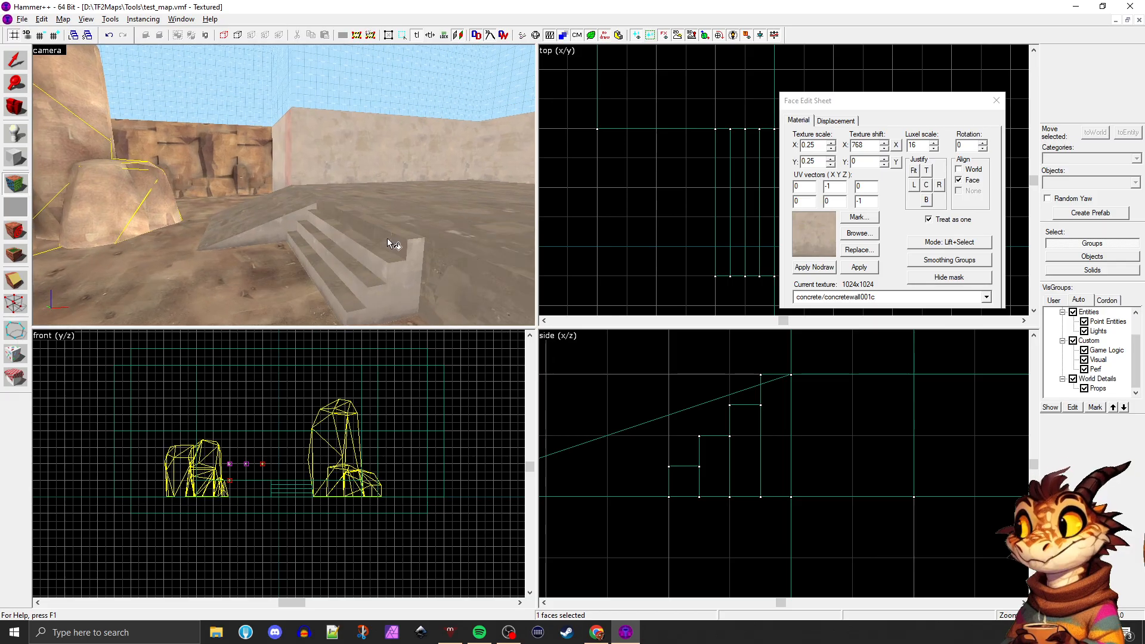
{"action": "key", "text": "s"}
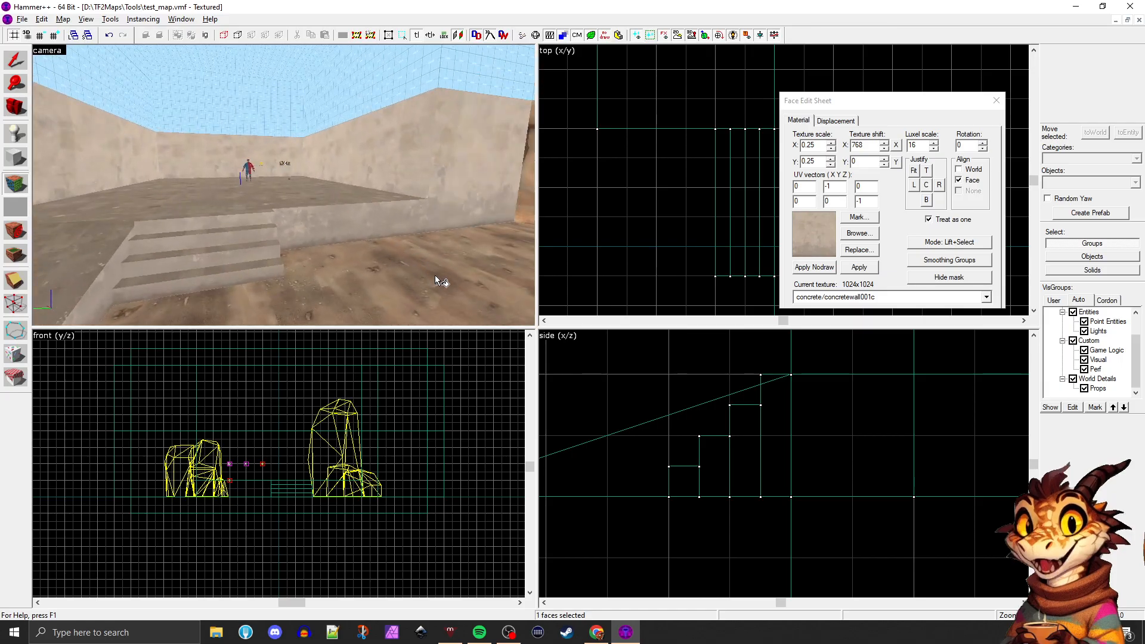
{"action": "key", "text": "s"}
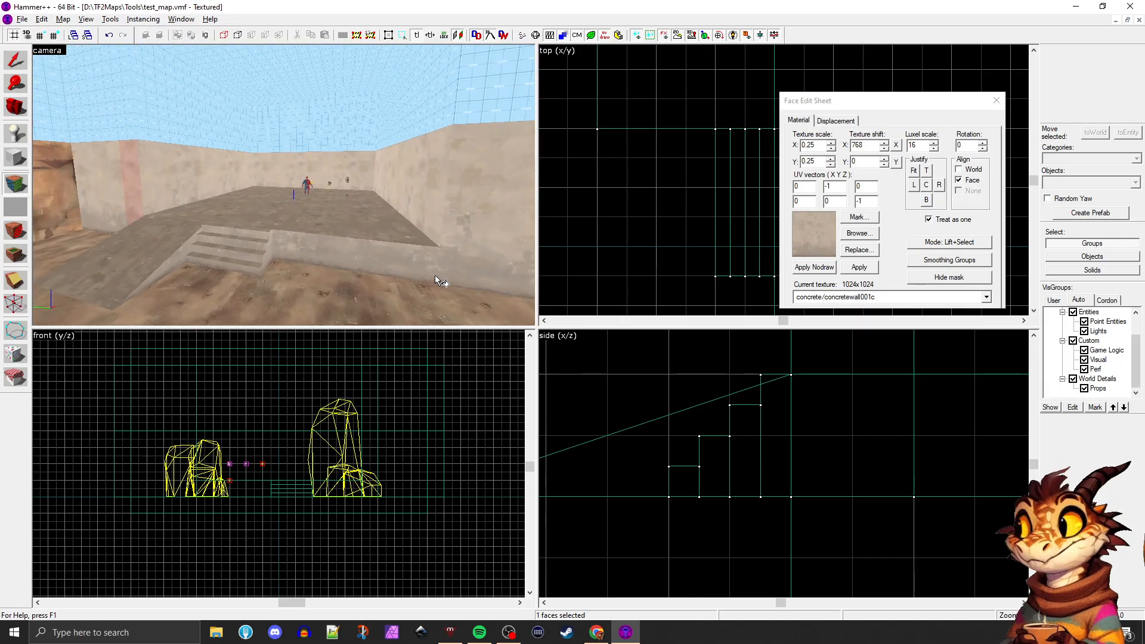
Replace every concrete/concretewall001c texture in the map with brick/brickwall002, found by filtering the textures for "brick"
{"action": "left_click", "coordinate": [520, 187]}
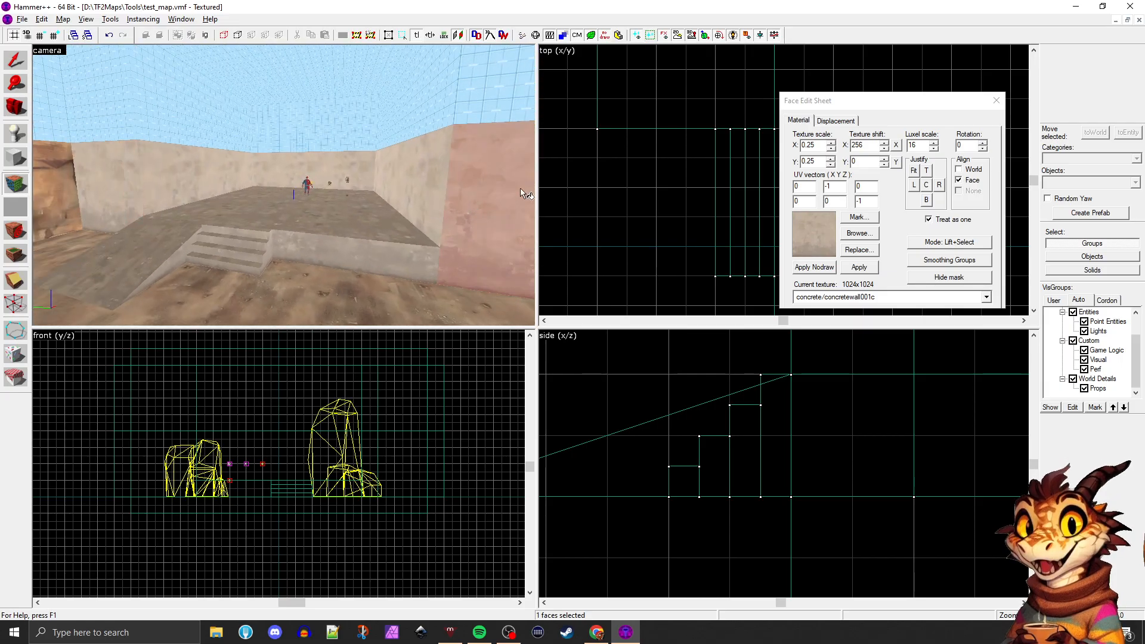
{"action": "left_click", "coordinate": [859, 250]}
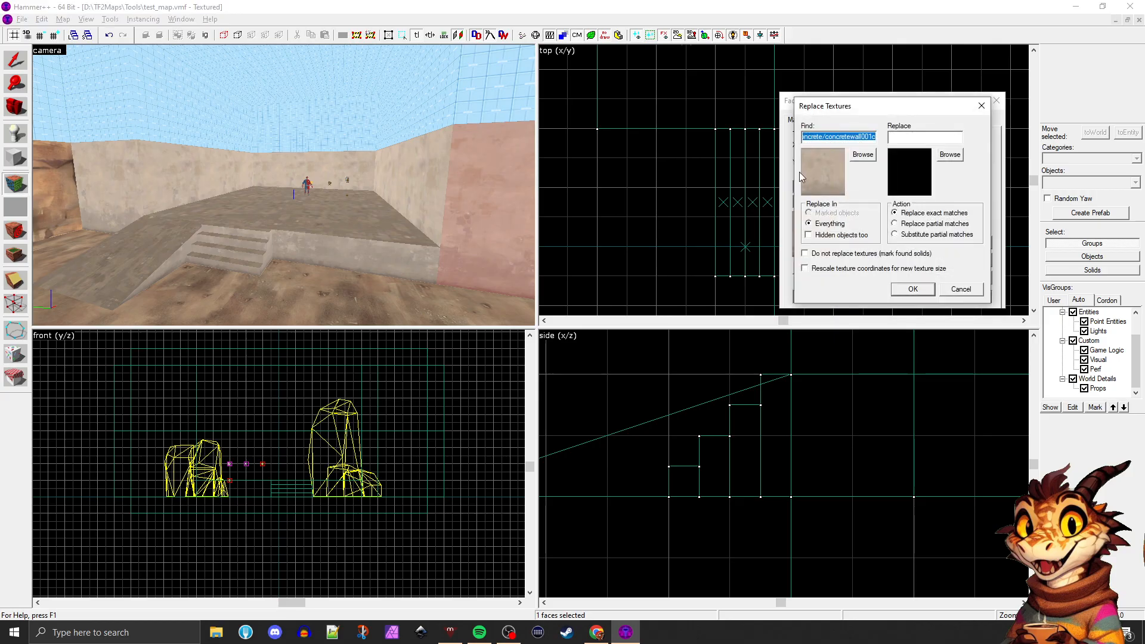
{"action": "left_click", "coordinate": [949, 155]}
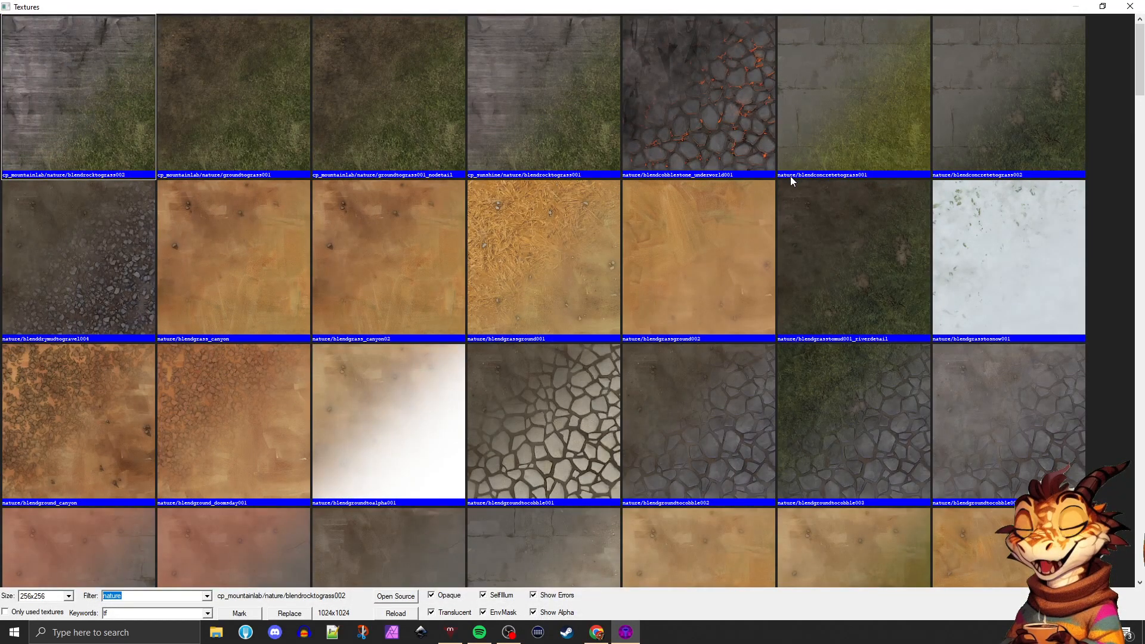
{"action": "type", "text": "brick"}
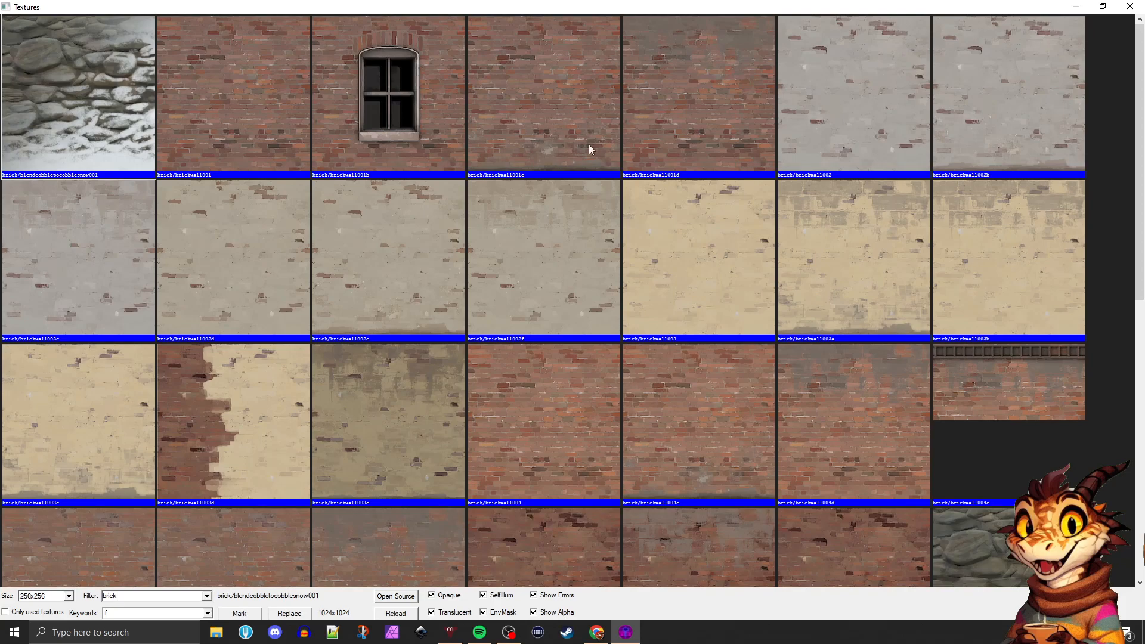
{"action": "double_click", "coordinate": [828, 102]}
{"action": "left_click", "coordinate": [904, 284]}
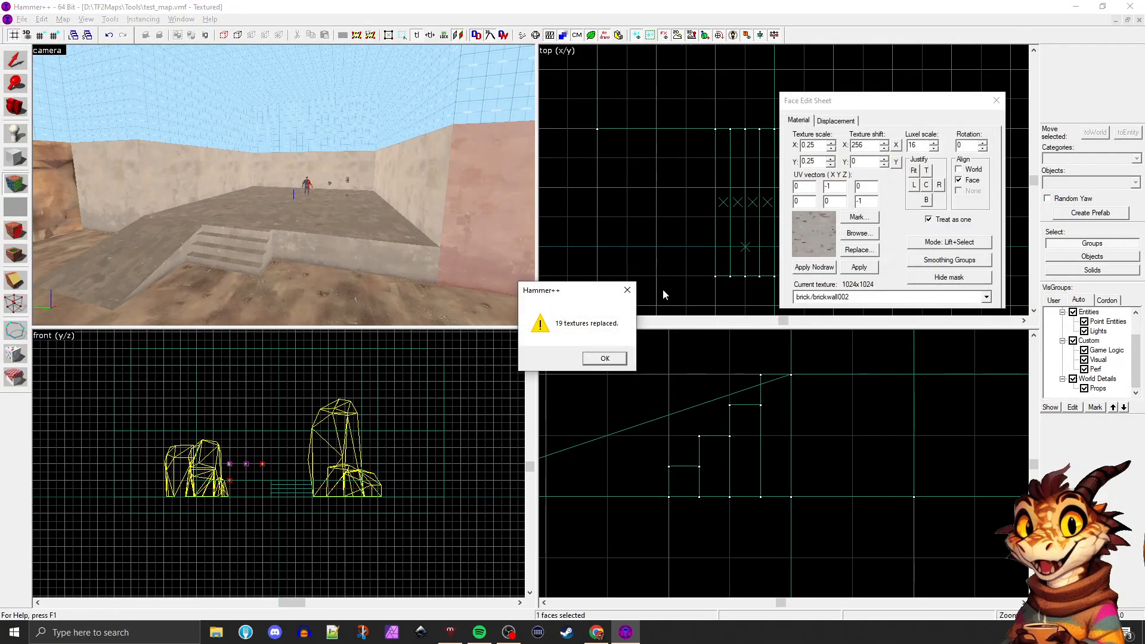
Confirm the texture replacement and leave face editing to return to object selection
{"action": "left_click", "coordinate": [605, 358]}
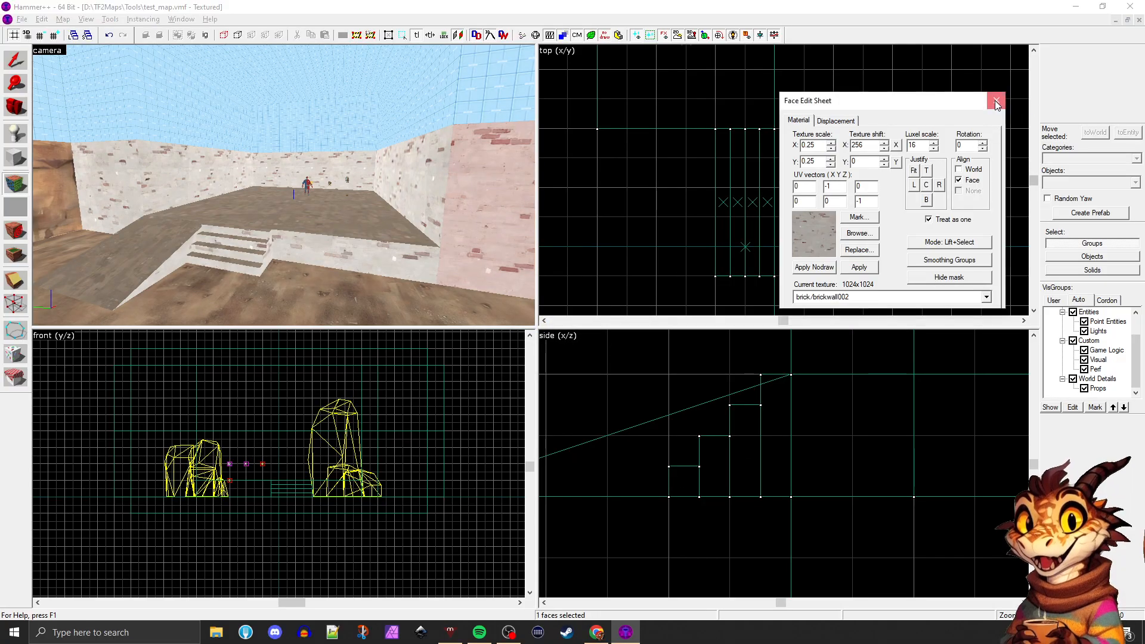
{"action": "key", "text": "shift+s"}
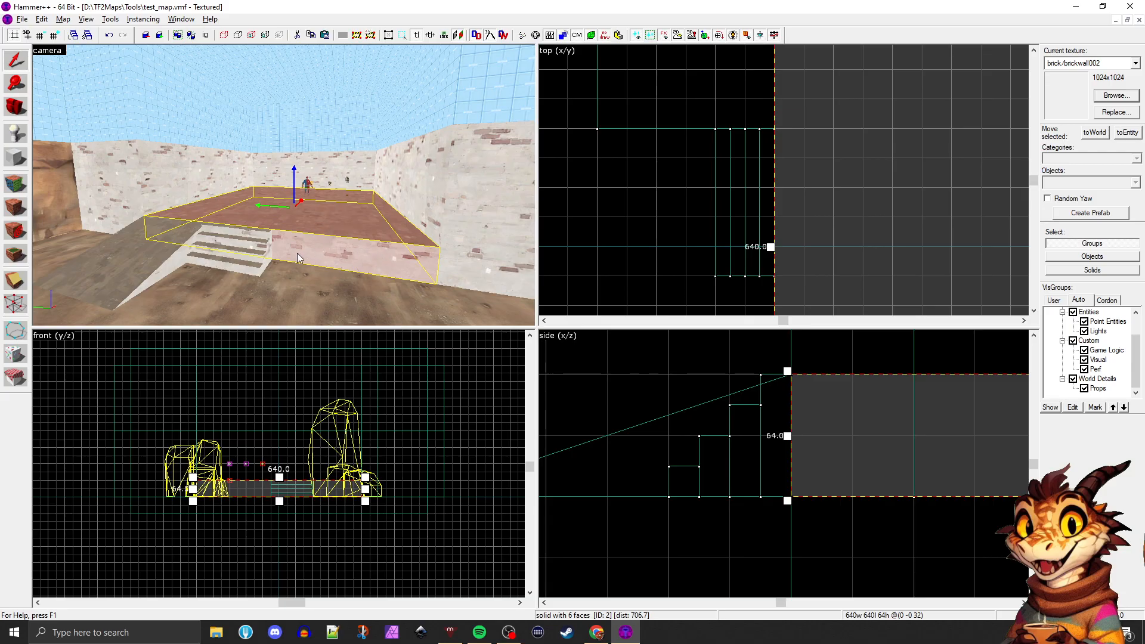
{"action": "key", "text": "z"}
{"action": "key", "text": "w"}
{"action": "key", "text": "z"}
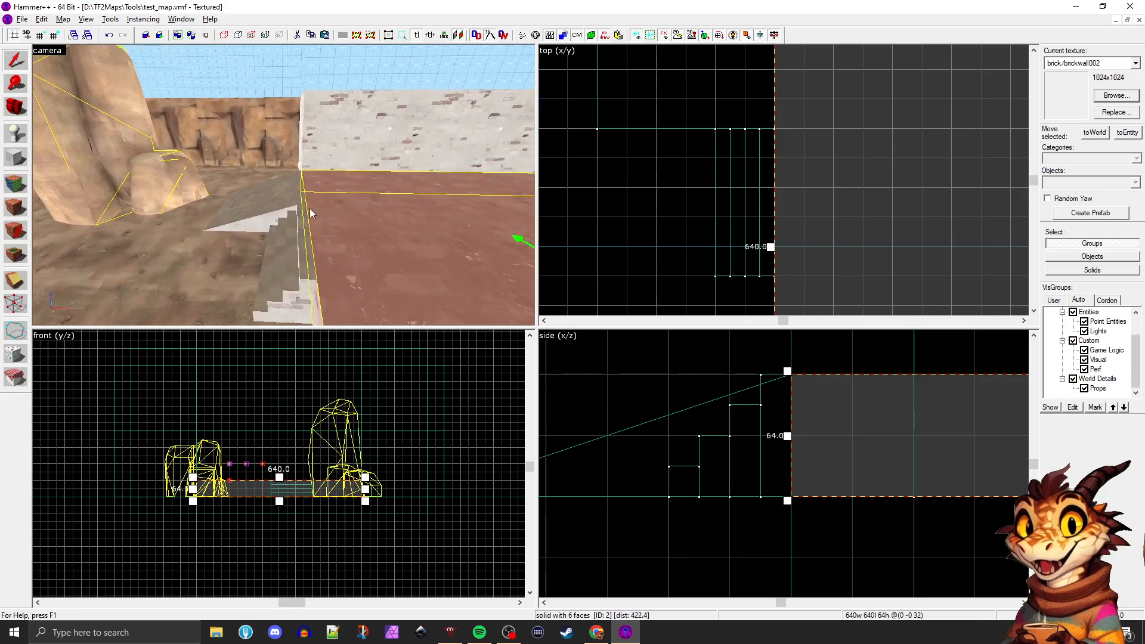
Duplicate the brick block at the end of the wall beyond the ramp, 128 units out into the rocky area
{"action": "left_click", "coordinate": [253, 216]}
{"action": "key", "text": "z"}
{"action": "key", "text": "z"}
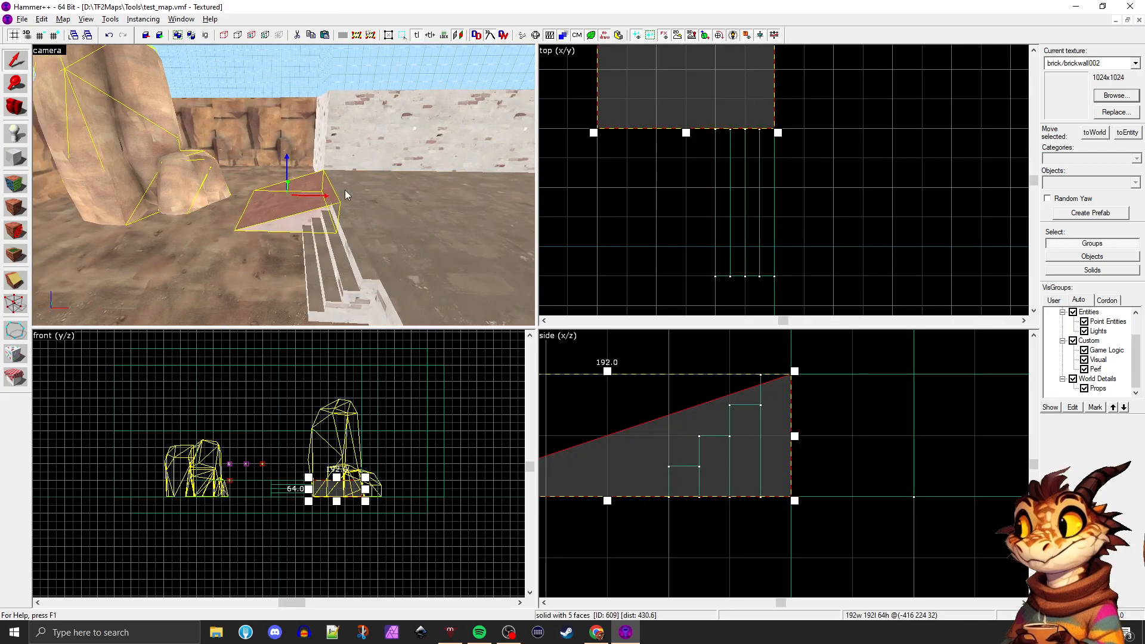
{"action": "left_click", "coordinate": [359, 154]}
{"action": "left_click", "coordinate": [318, 145]}
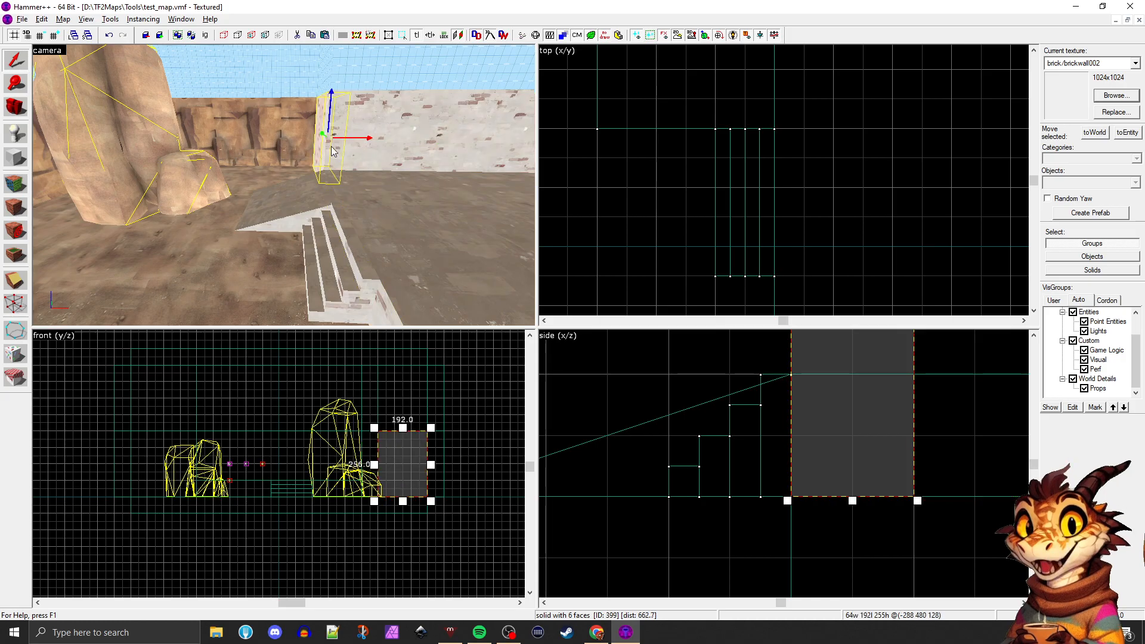
{"action": "left_click_drag", "start_coordinate": [351, 140], "coordinate": [313, 140], "text": "shift"}
{"action": "key", "text": "z"}
{"action": "key", "text": "w"}
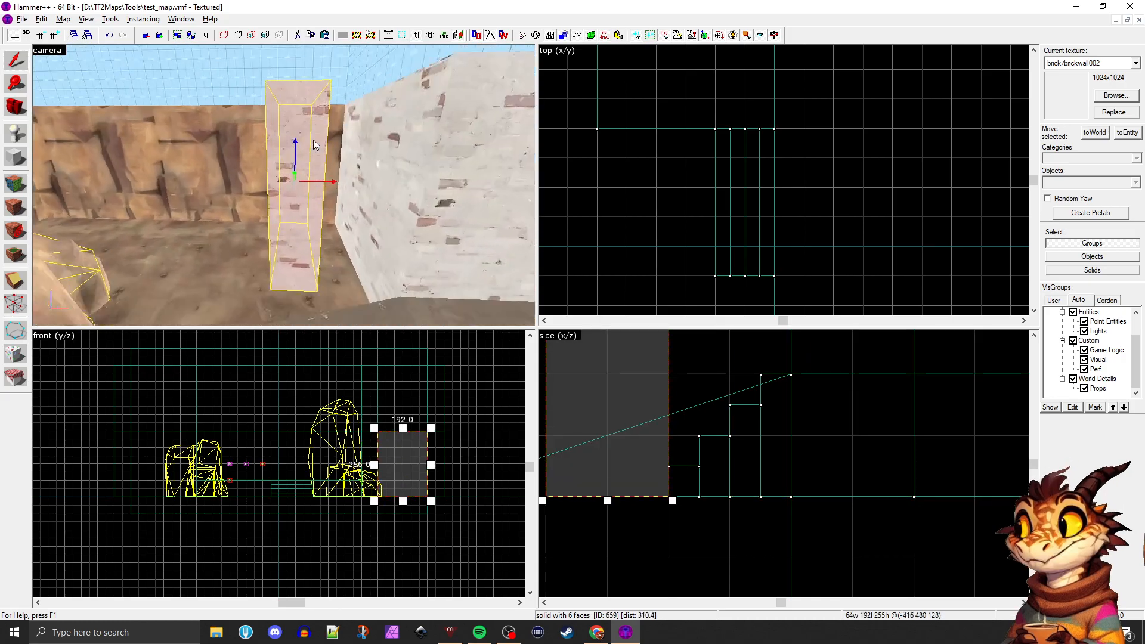
Pull one bottom corner vertex of the duplicated brick block about 64 units outwards to distort the solid, and leave vertex editing
{"action": "key", "text": "s"}
{"action": "key", "text": "z"}
{"action": "left_click", "coordinate": [14, 306]}
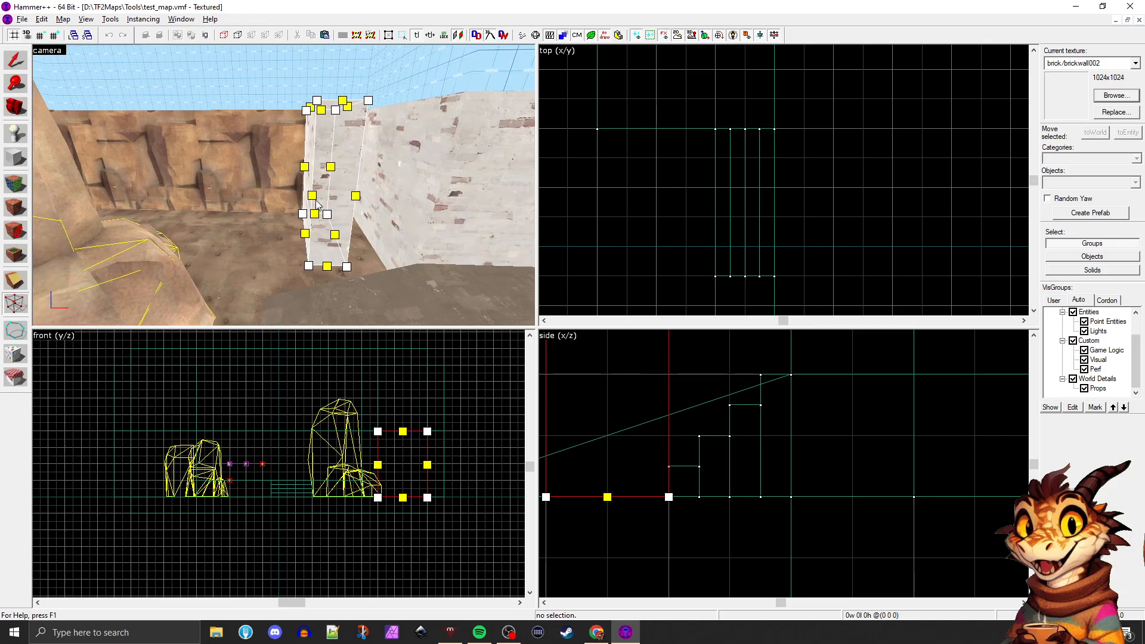
{"action": "left_click_drag", "start_coordinate": [308, 265], "coordinate": [272, 267]}
{"action": "key", "text": "z"}
{"action": "key", "text": "a"}
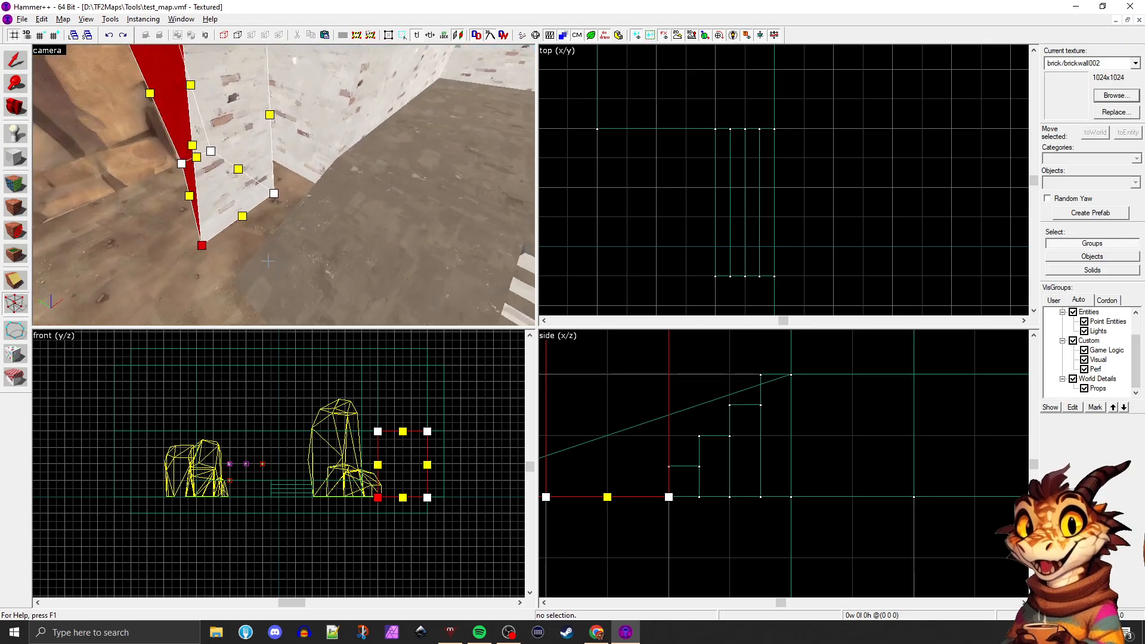
{"action": "key", "text": "s"}
{"action": "key", "text": "z"}
{"action": "left_click", "coordinate": [16, 61]}
{"action": "left_click", "coordinate": [224, 261]}
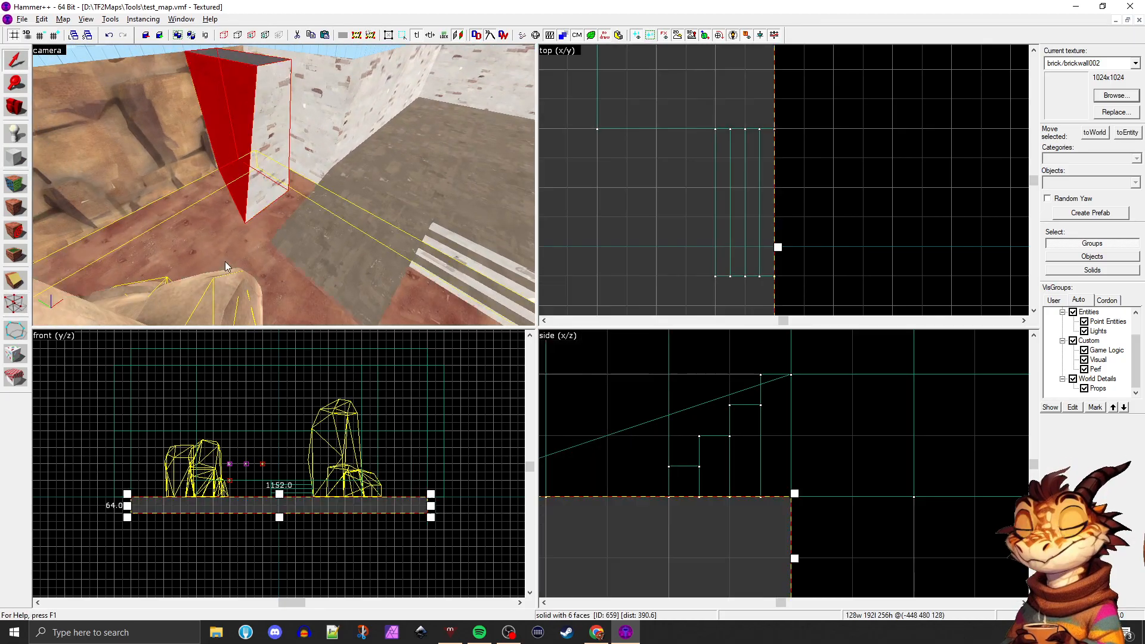
{"action": "key", "text": "z"}
{"action": "key", "text": "a"}
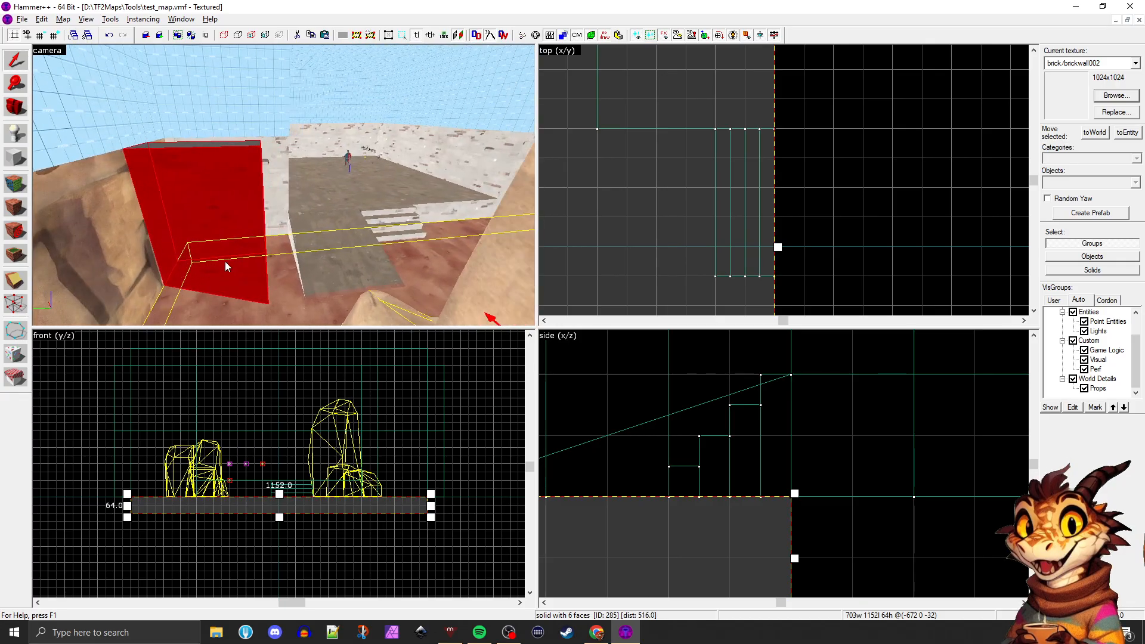
Check the map for problems, locate the solid behind the invalid solid structure entry and read the entry's description
{"action": "key", "text": "alt+p"}
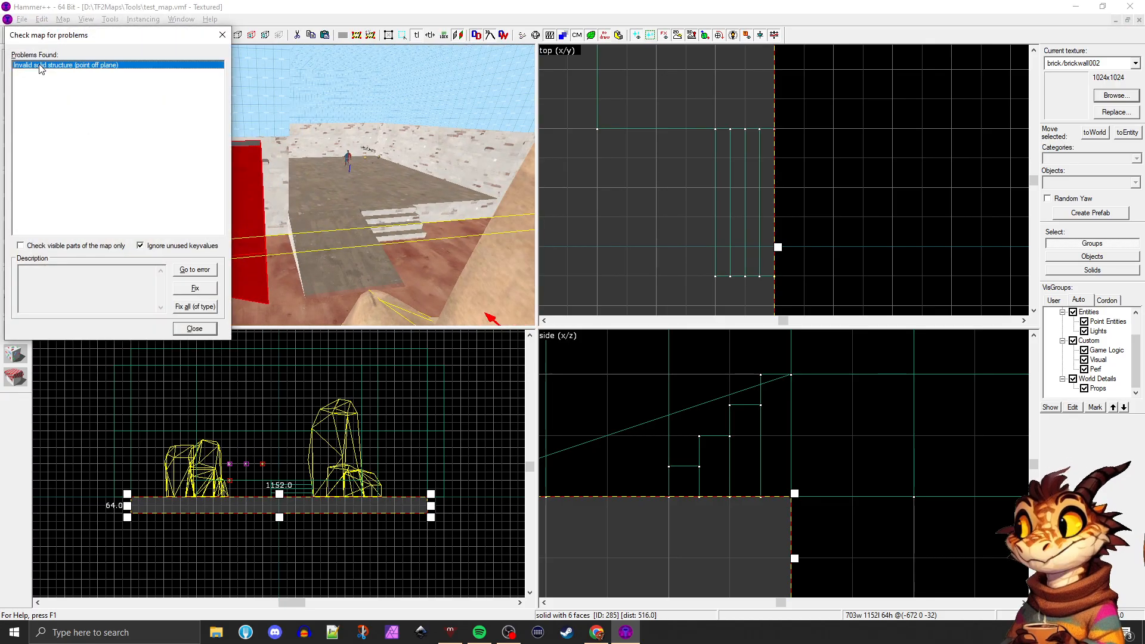
{"action": "left_click", "coordinate": [40, 65]}
{"action": "left_click_drag", "start_coordinate": [118, 41], "coordinate": [646, 161]}
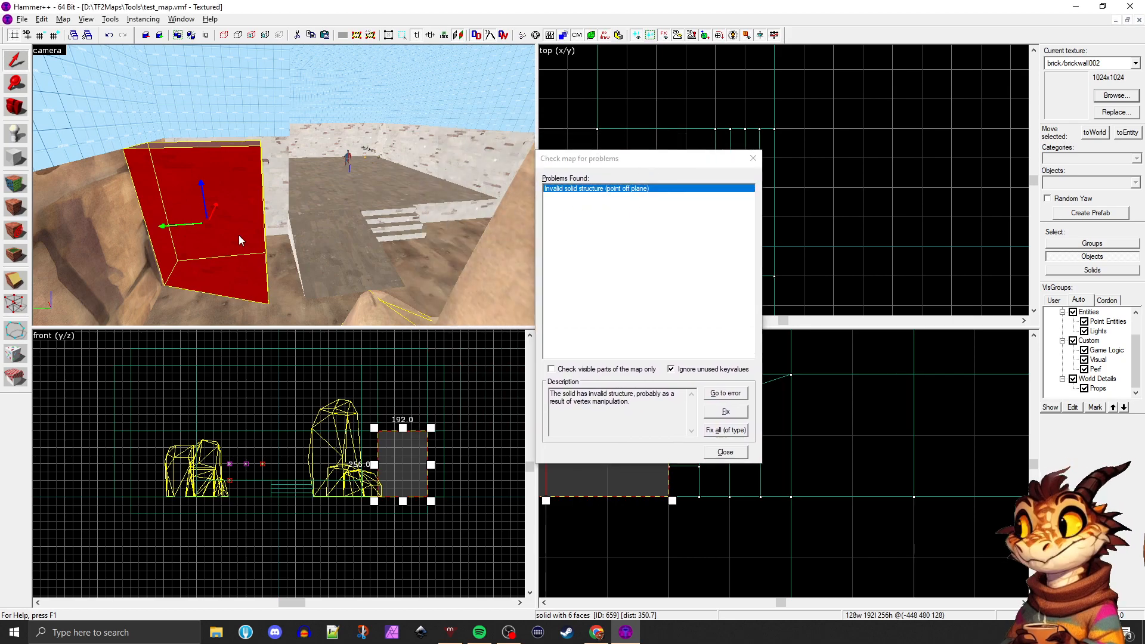
{"action": "key", "text": "z"}
{"action": "key", "text": "w"}
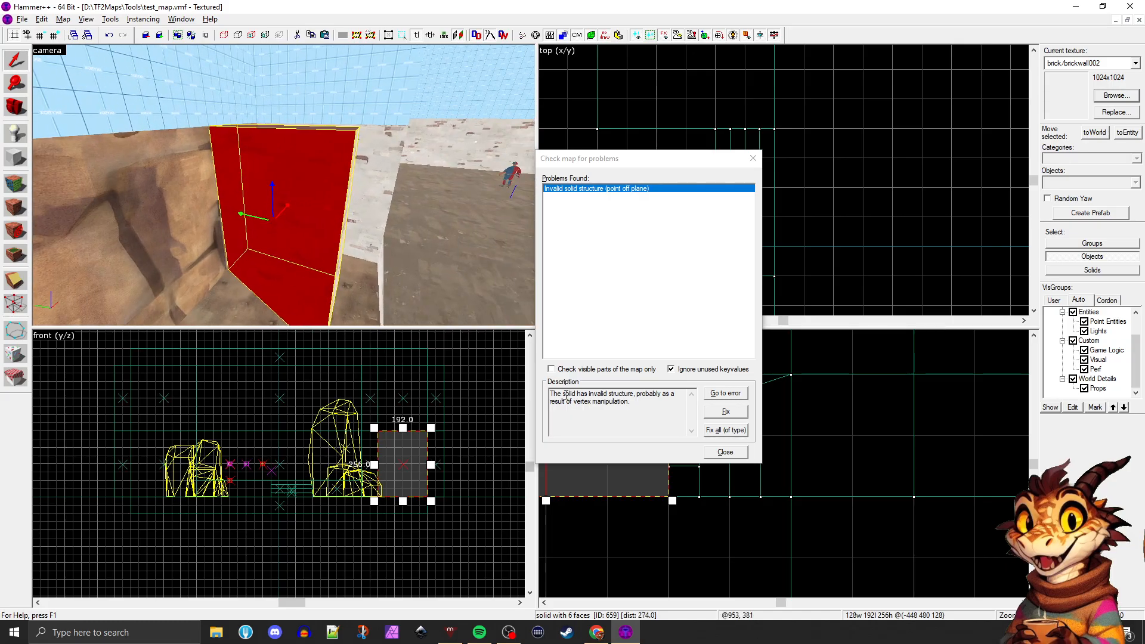
{"action": "left_click_drag", "start_coordinate": [564, 394], "coordinate": [614, 396]}
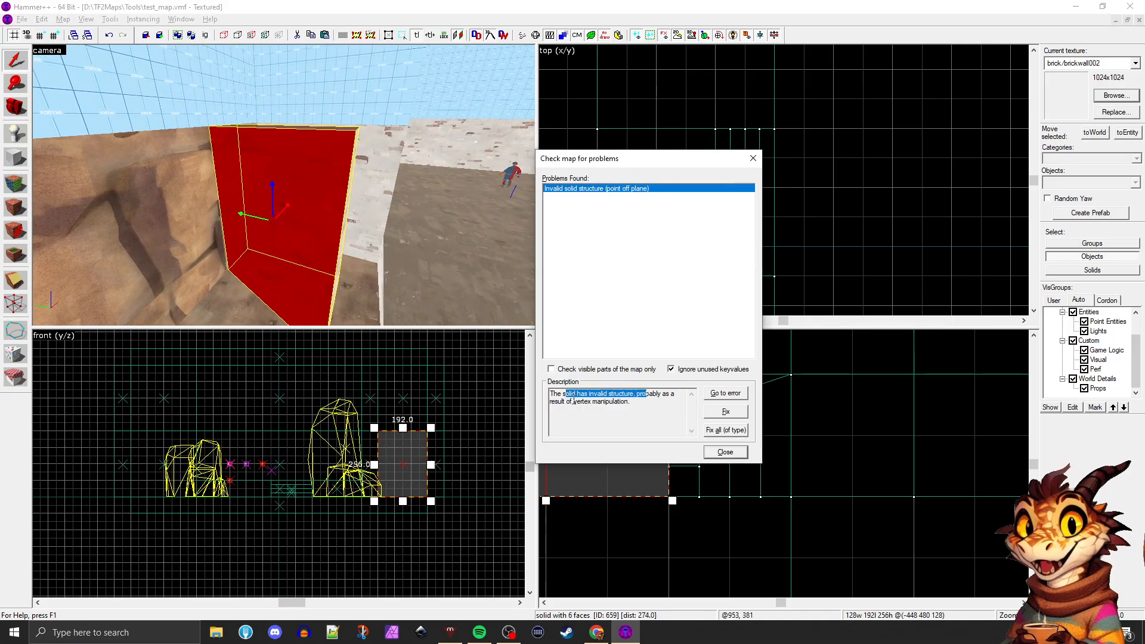
{"action": "left_click_drag", "start_coordinate": [576, 394], "coordinate": [551, 391]}
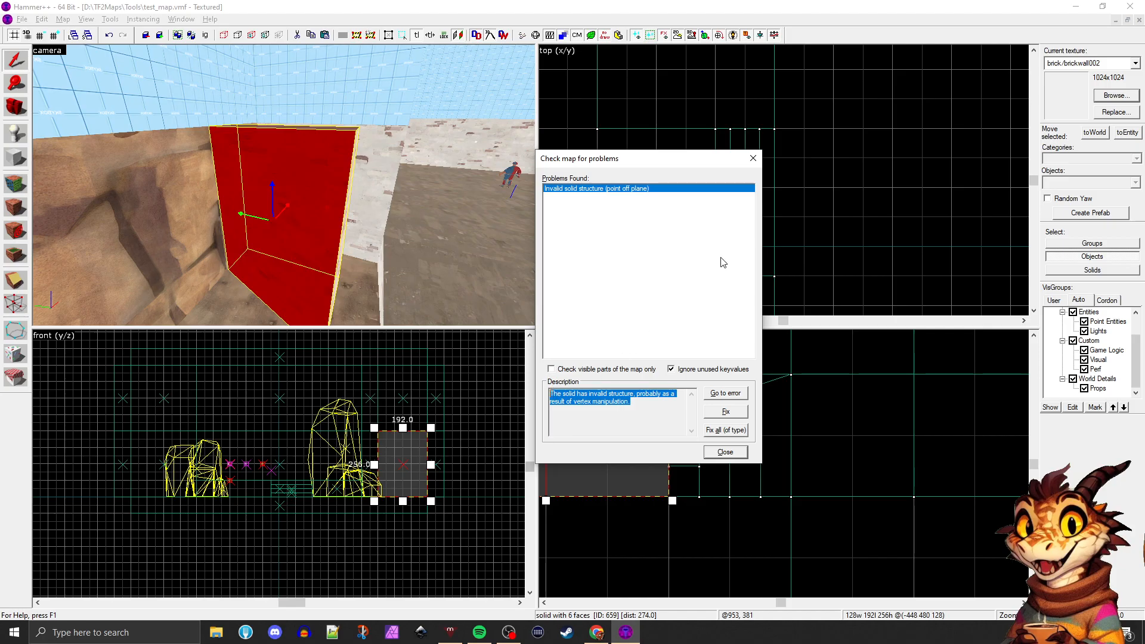
Apply the automatic fix to the invalid solid structure problem and inspect the faces of the repaired block
{"action": "left_click", "coordinate": [715, 416]}
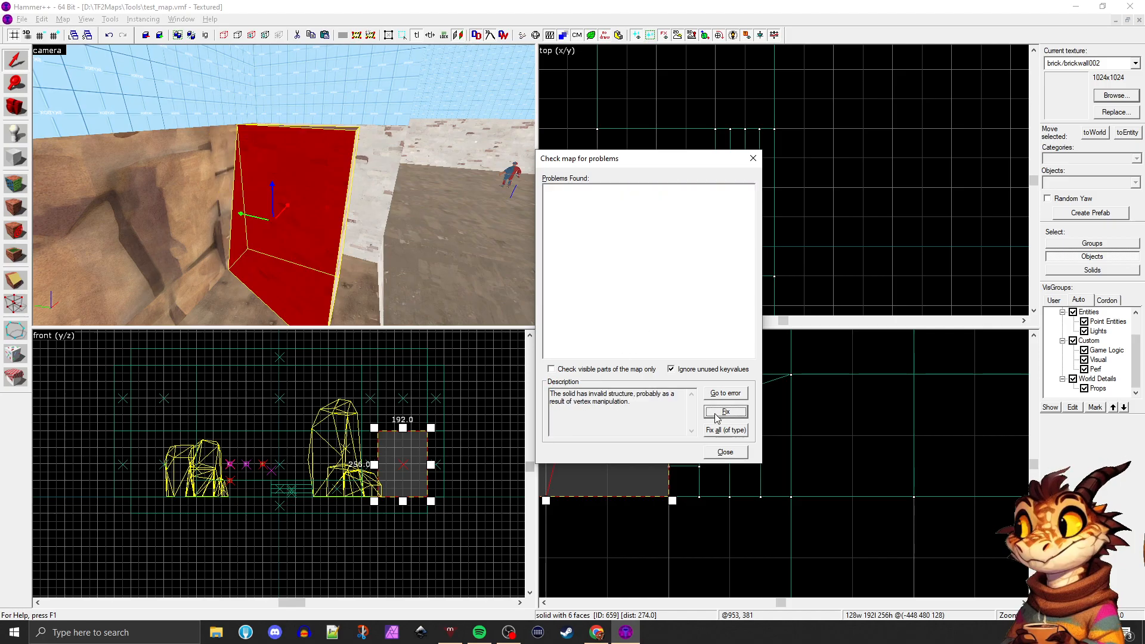
{"action": "key", "text": "z"}
{"action": "key", "text": "w"}
{"action": "key", "text": "d"}
{"action": "key", "text": "s"}
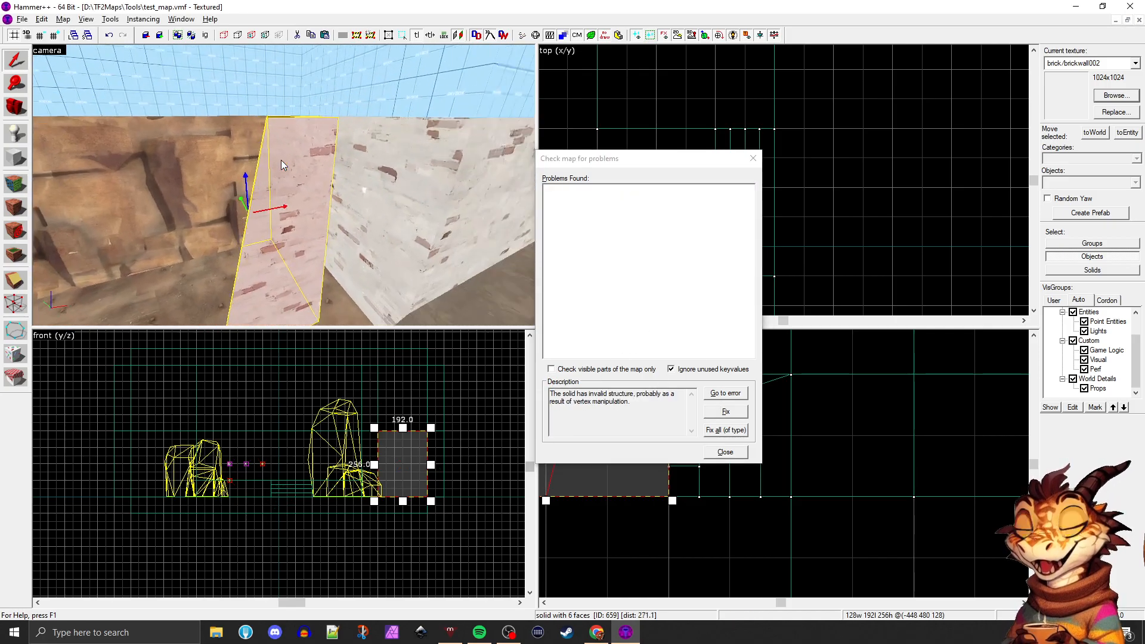
{"action": "key", "text": "z"}
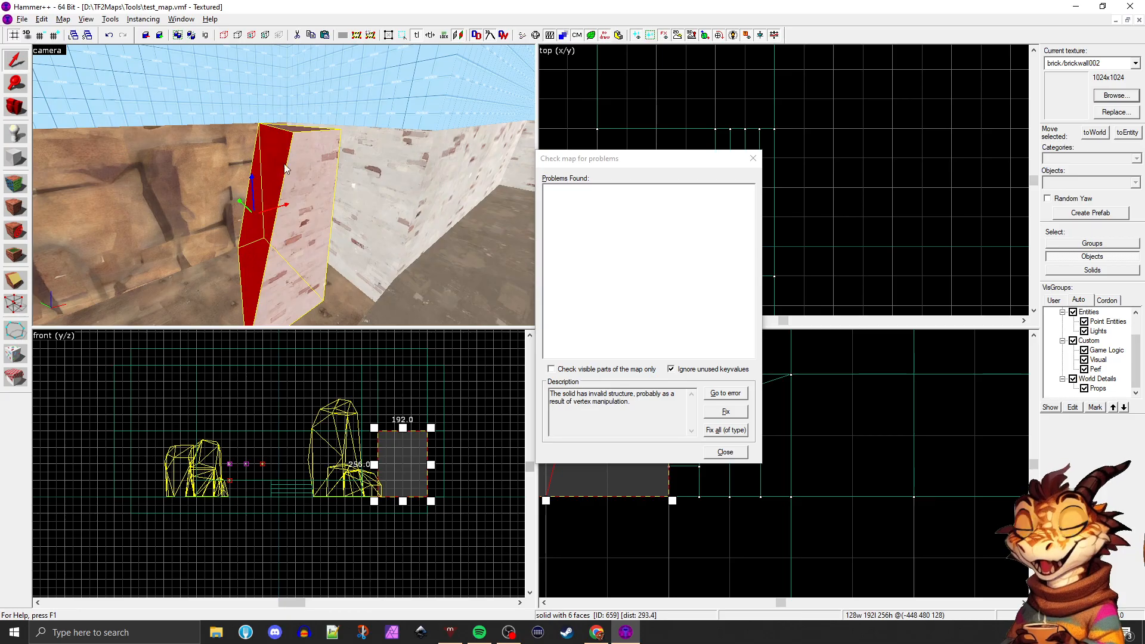
{"action": "key", "text": "s"}
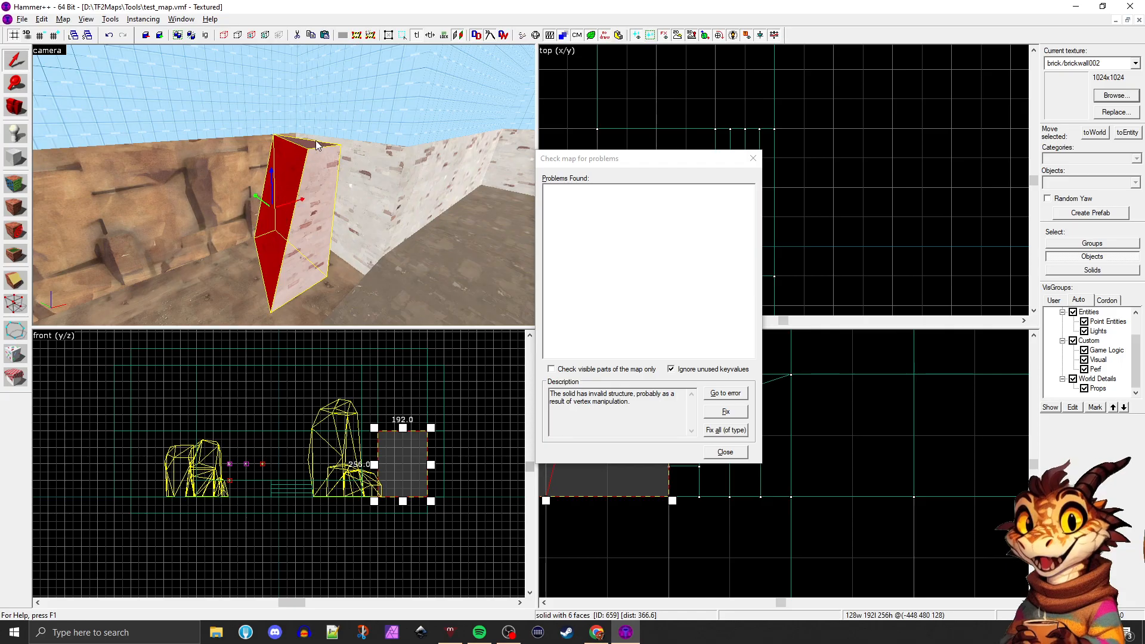
{"action": "key", "text": "w"}
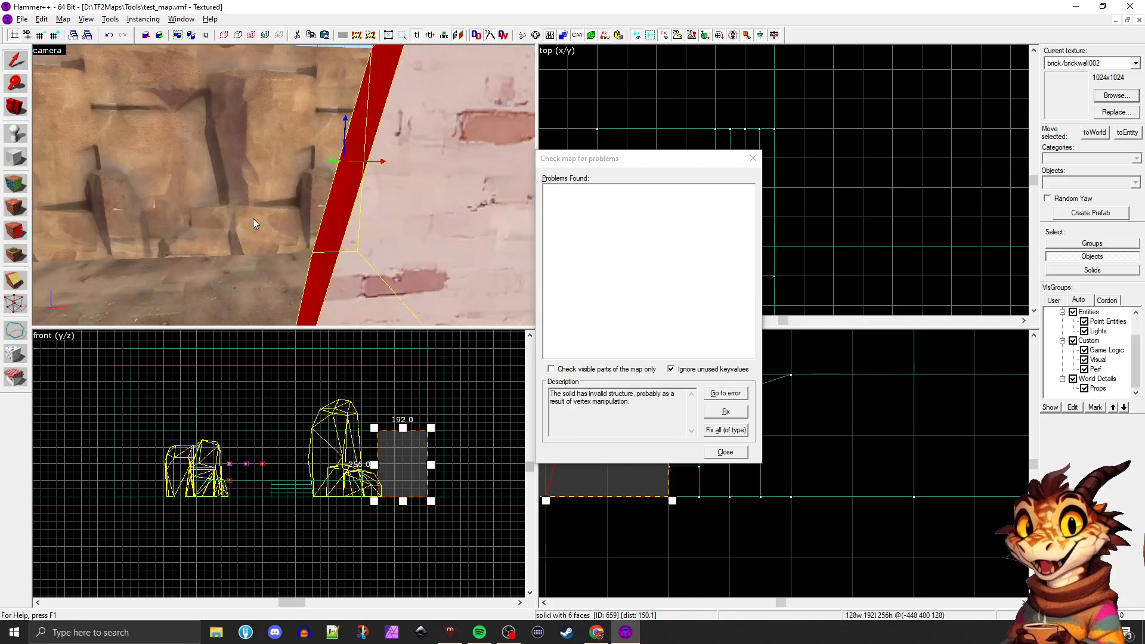
{"action": "key", "text": "w"}
{"action": "key", "text": "s"}
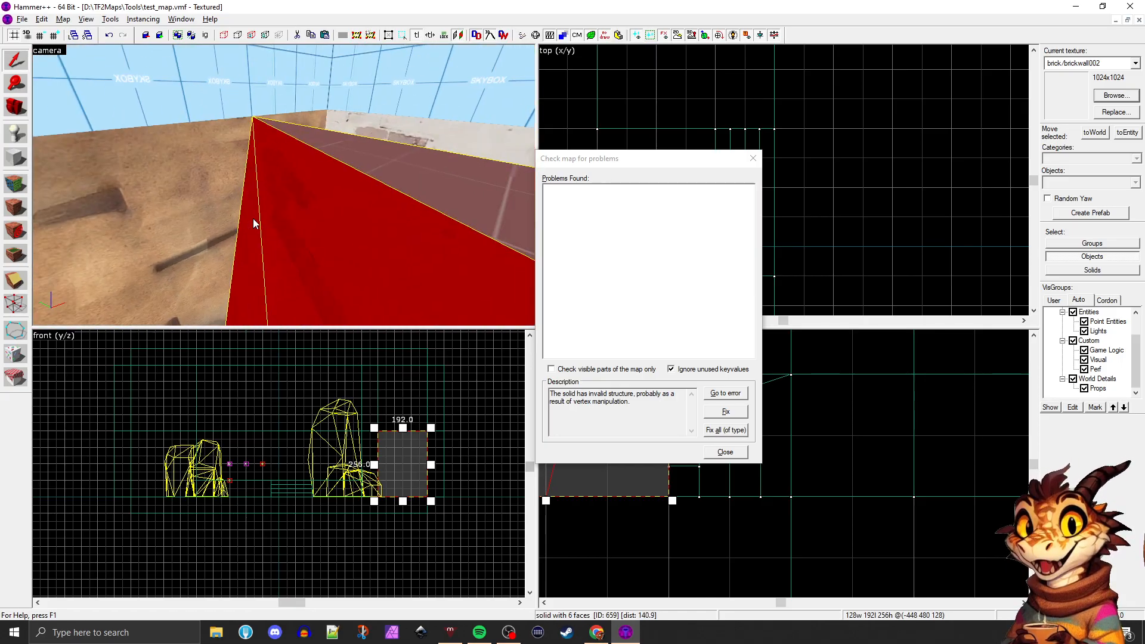
{"action": "key", "text": "s"}
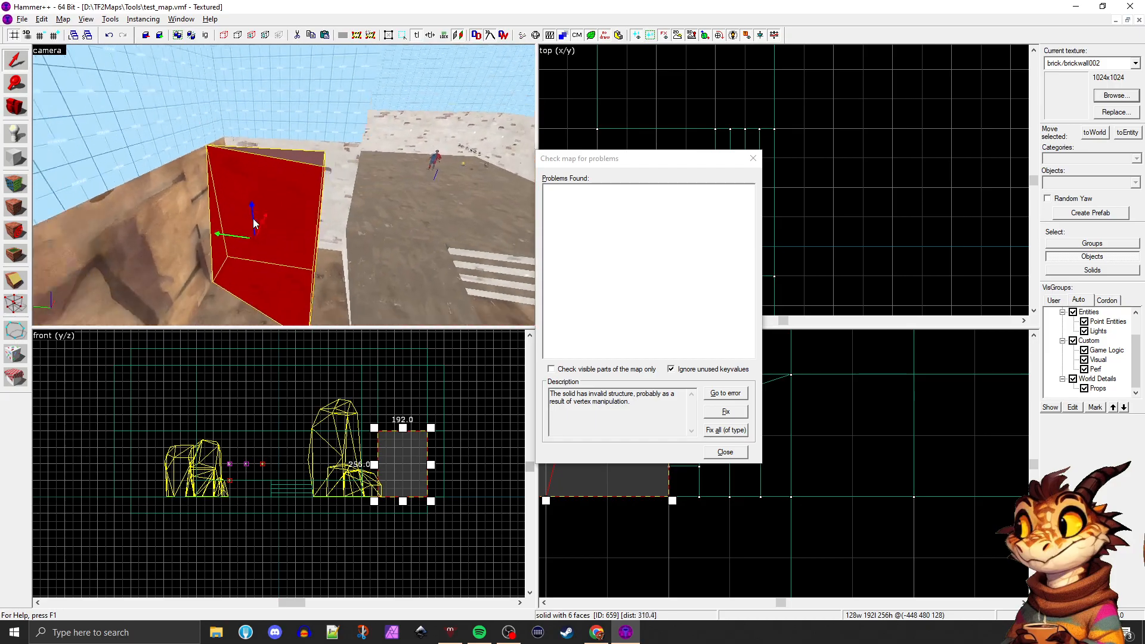
Recheck the map for problems, dismiss the result and examine the duplicated block's shape from several sides
{"action": "left_click", "coordinate": [236, 275]}
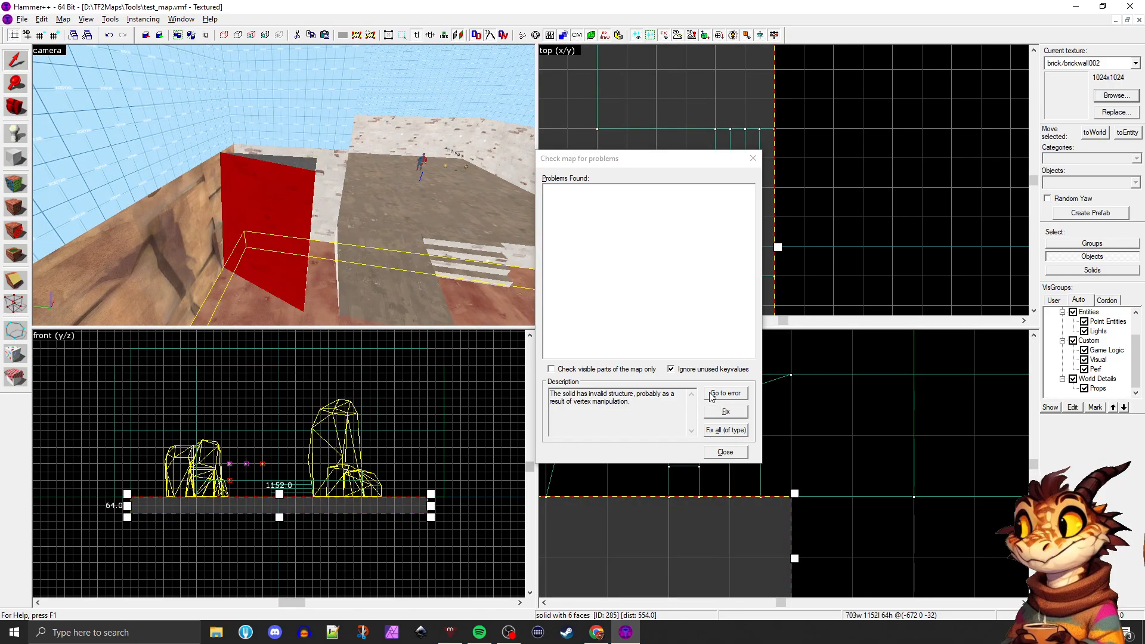
{"action": "left_click", "coordinate": [726, 430]}
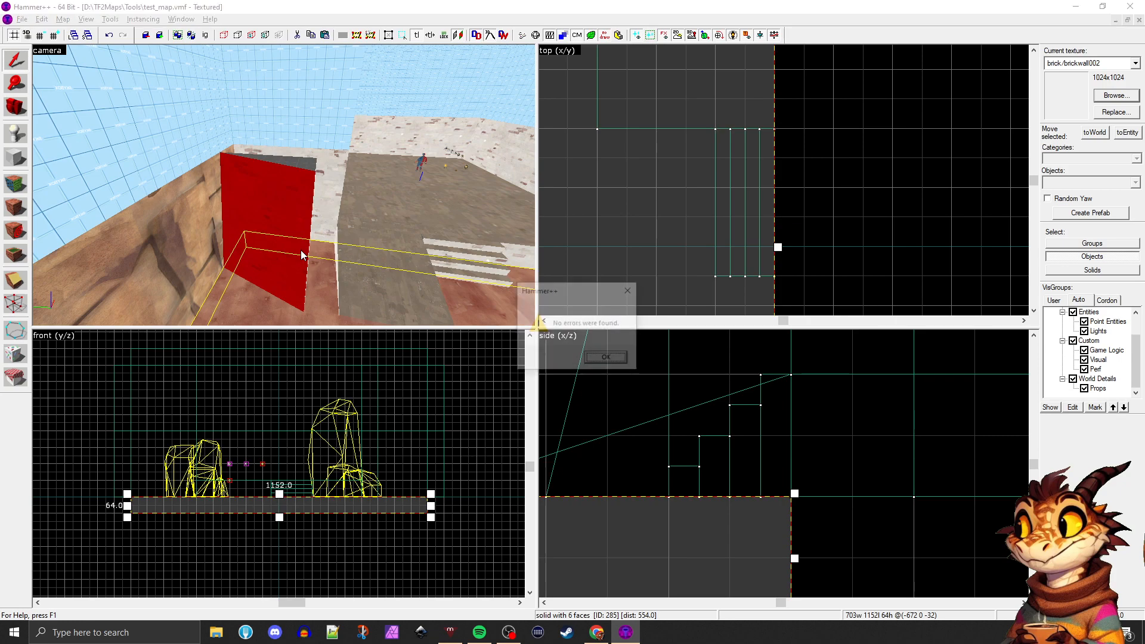
{"action": "key", "text": "Return"}
{"action": "left_click", "coordinate": [367, 220]}
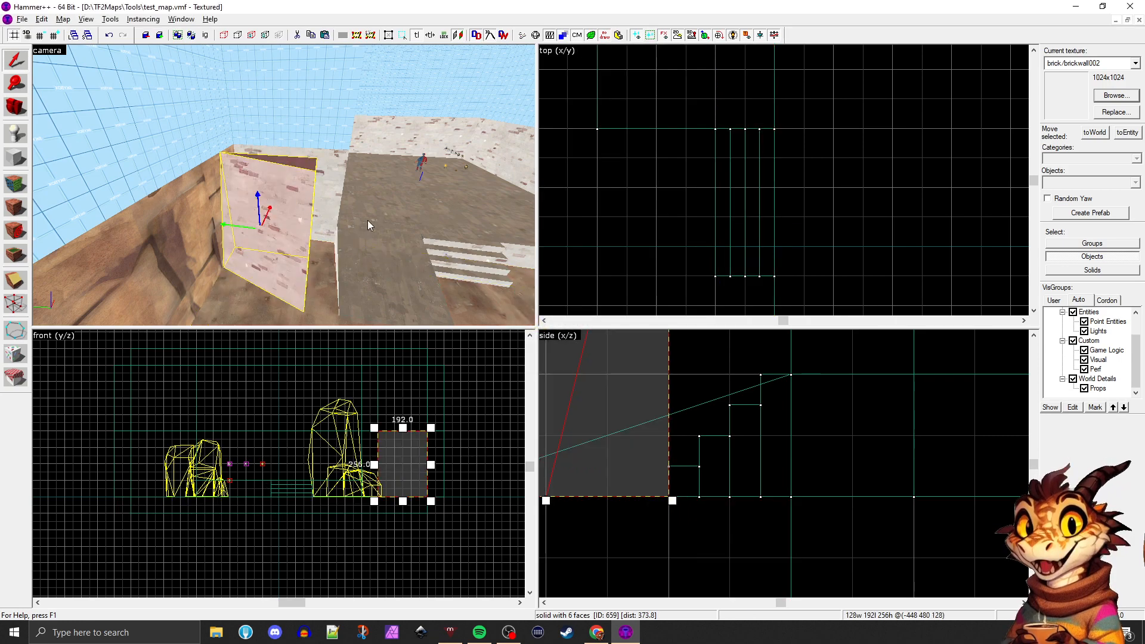
{"action": "key", "text": "z"}
{"action": "key", "text": "z"}
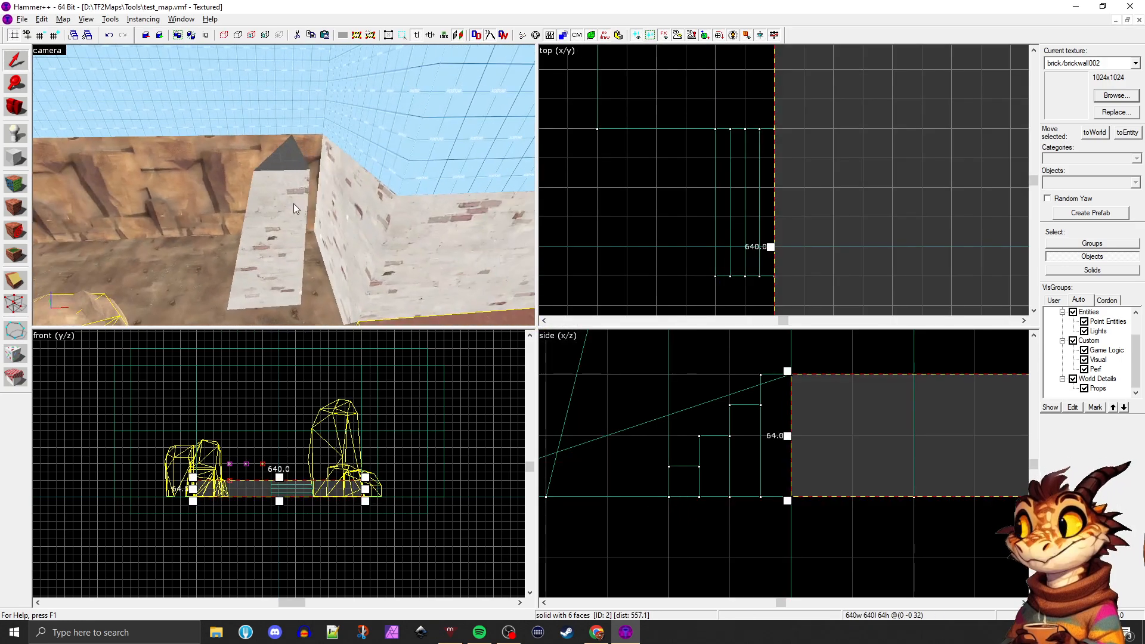
{"action": "left_click", "coordinate": [291, 203]}
{"action": "key", "text": "z"}
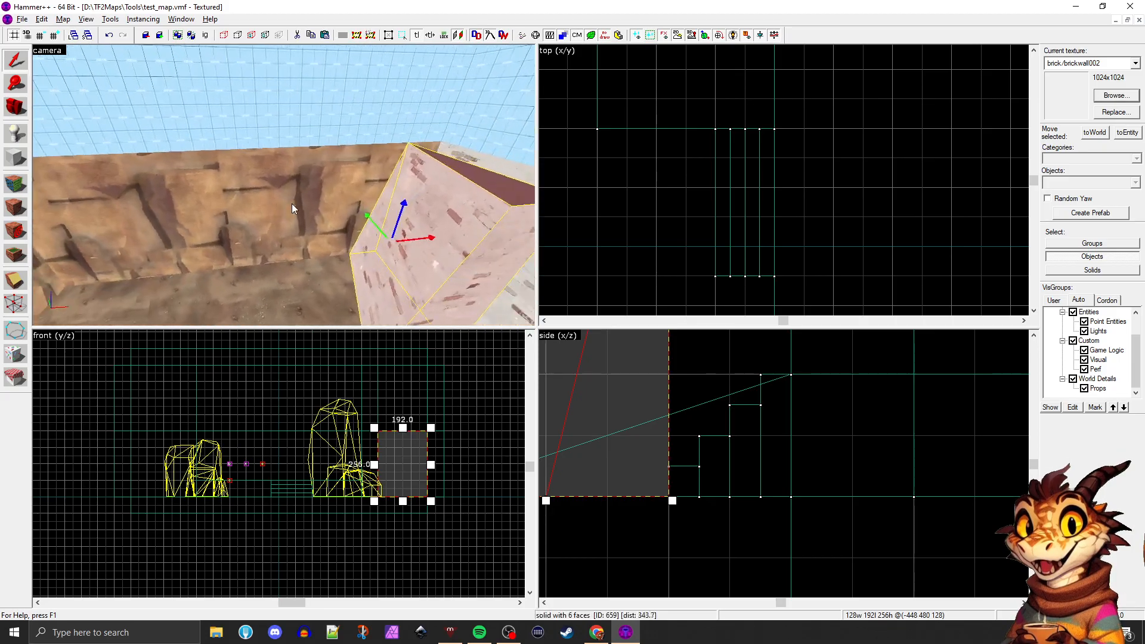
{"action": "key", "text": "z"}
{"action": "key", "text": "a"}
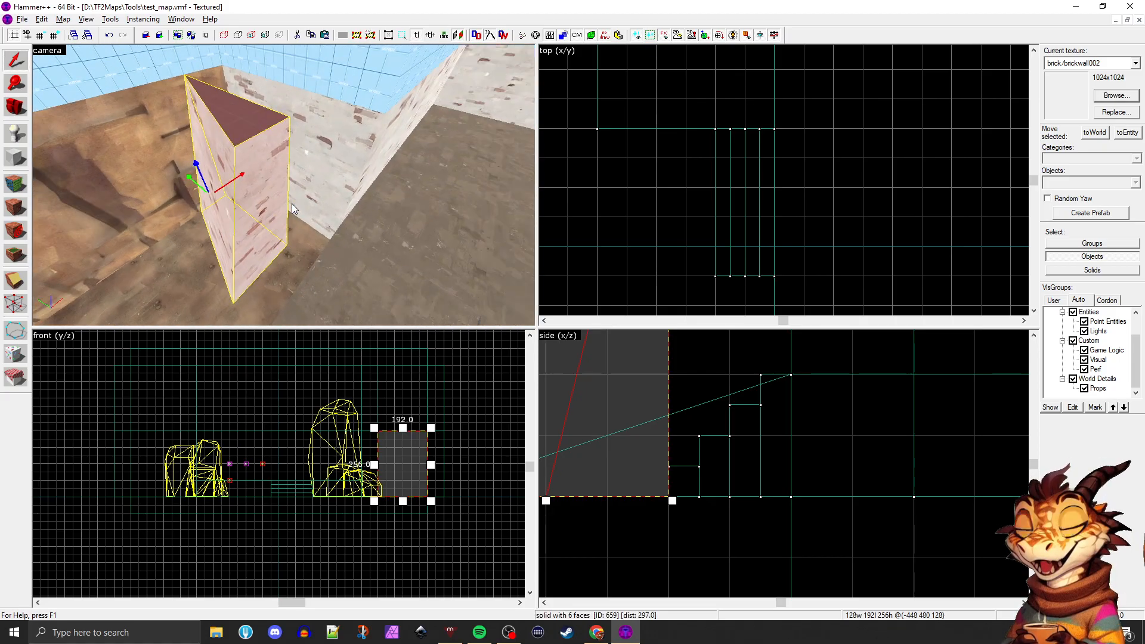
Try moving the duplicated block's upper corner vertex in vertex editing, and undo that move
{"action": "key", "text": "a"}
{"action": "left_click", "coordinate": [17, 305]}
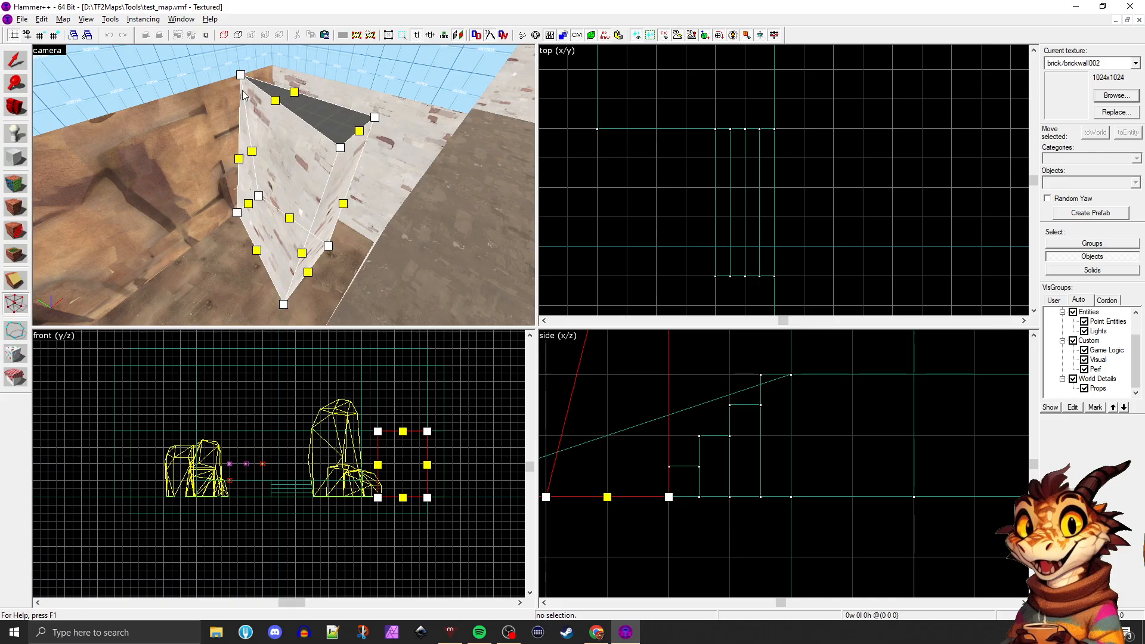
{"action": "left_click_drag", "start_coordinate": [240, 75], "coordinate": [189, 124]}
{"action": "key", "text": "ctrl+z"}
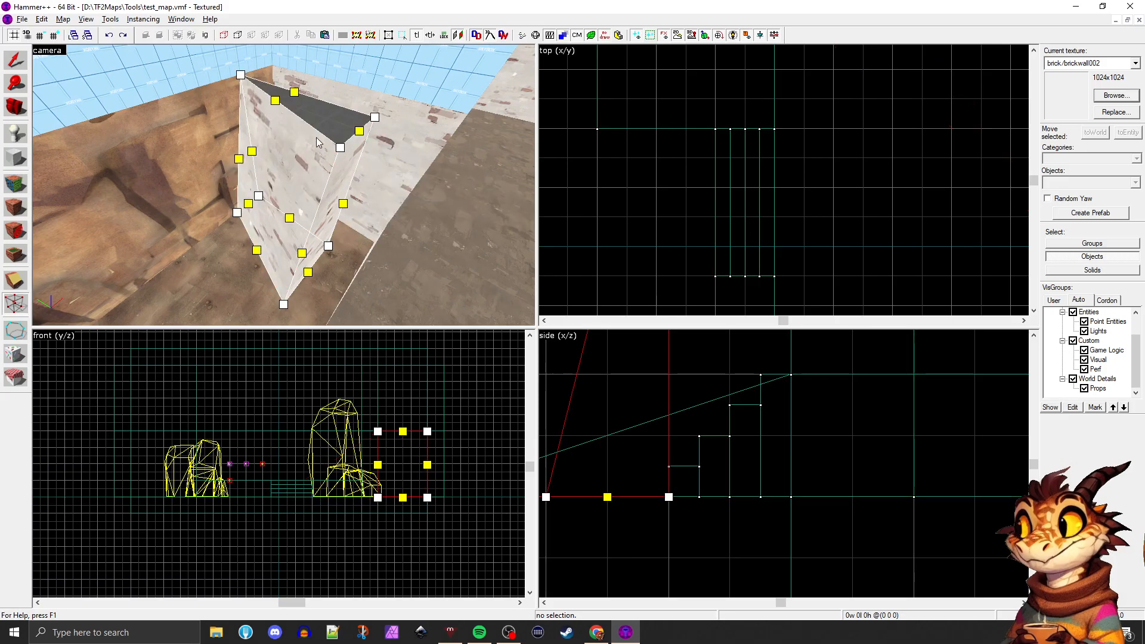
{"action": "key", "text": "z"}
{"action": "key", "text": "a"}
{"action": "key", "text": "z"}
{"action": "mouse_move", "coordinate": [214, 132]}
{"action": "left_mouse_down"}
{"action": "mouse_move", "coordinate": [238, 118]}
{"action": "mouse_move", "coordinate": [220, 119]}
{"action": "mouse_move", "coordinate": [223, 138]}
{"action": "left_mouse_up"}
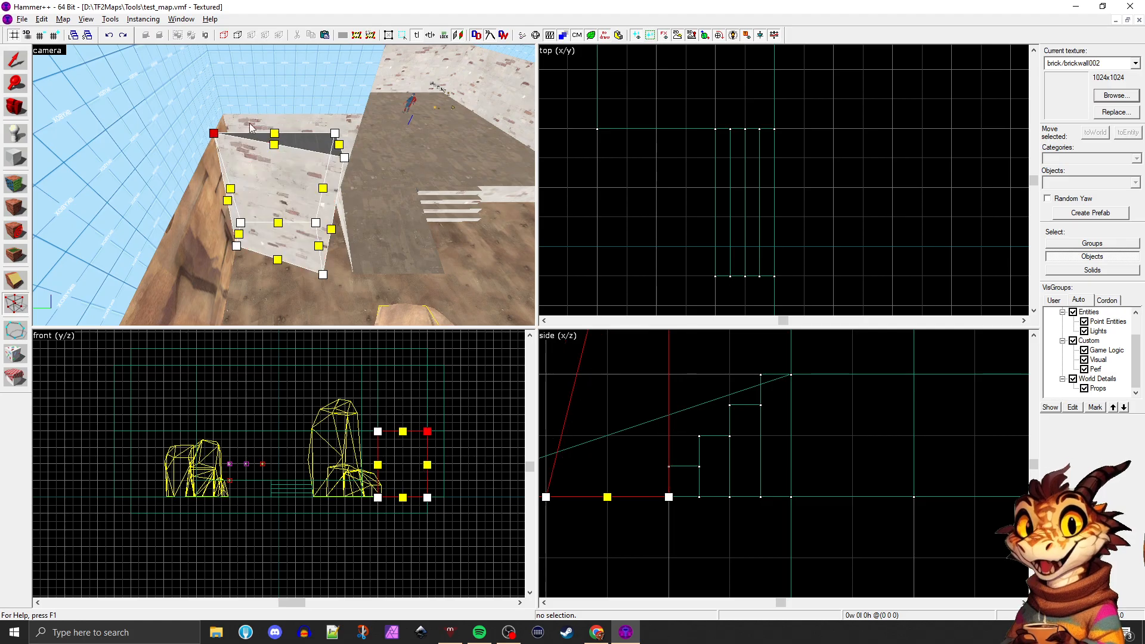
{"action": "left_click", "coordinate": [177, 268]}
{"action": "key", "text": "d"}
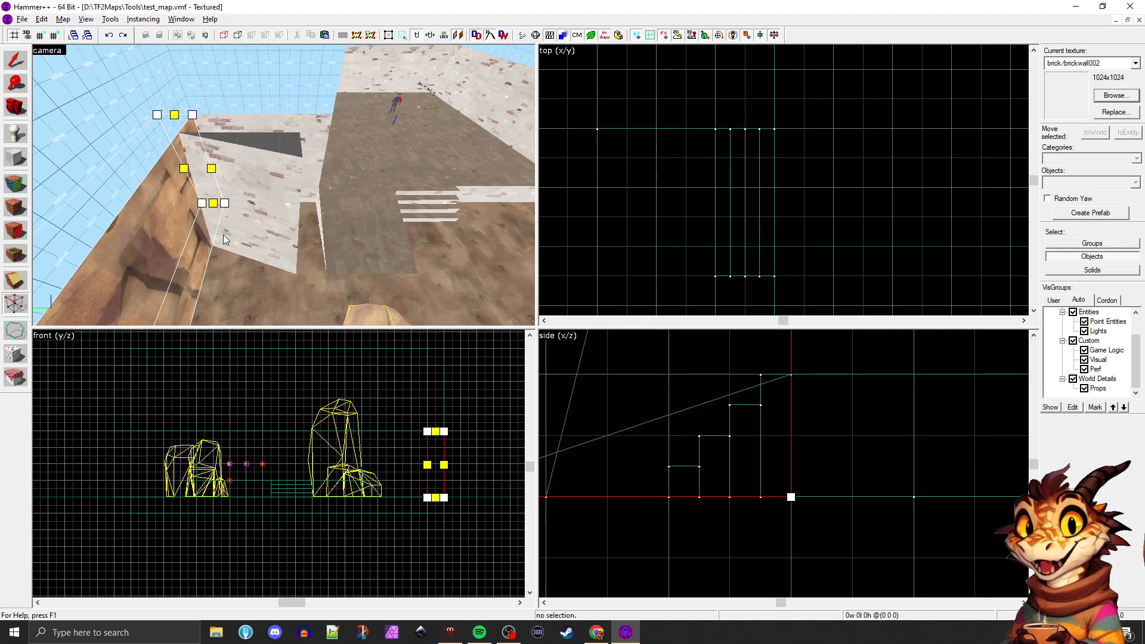
Leave vertex editing and delete the distorted duplicate of the brick block
{"action": "left_click", "coordinate": [223, 234]}
{"action": "left_click", "coordinate": [13, 66]}
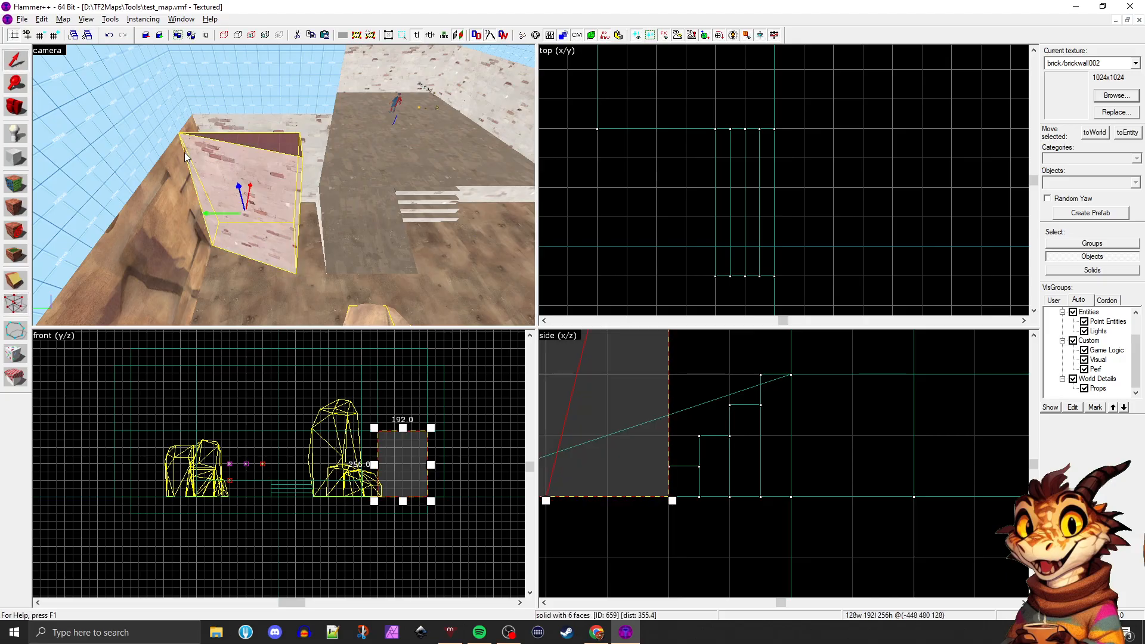
{"action": "key", "text": "Delete"}
{"action": "key", "text": "z"}
{"action": "key", "text": "w"}
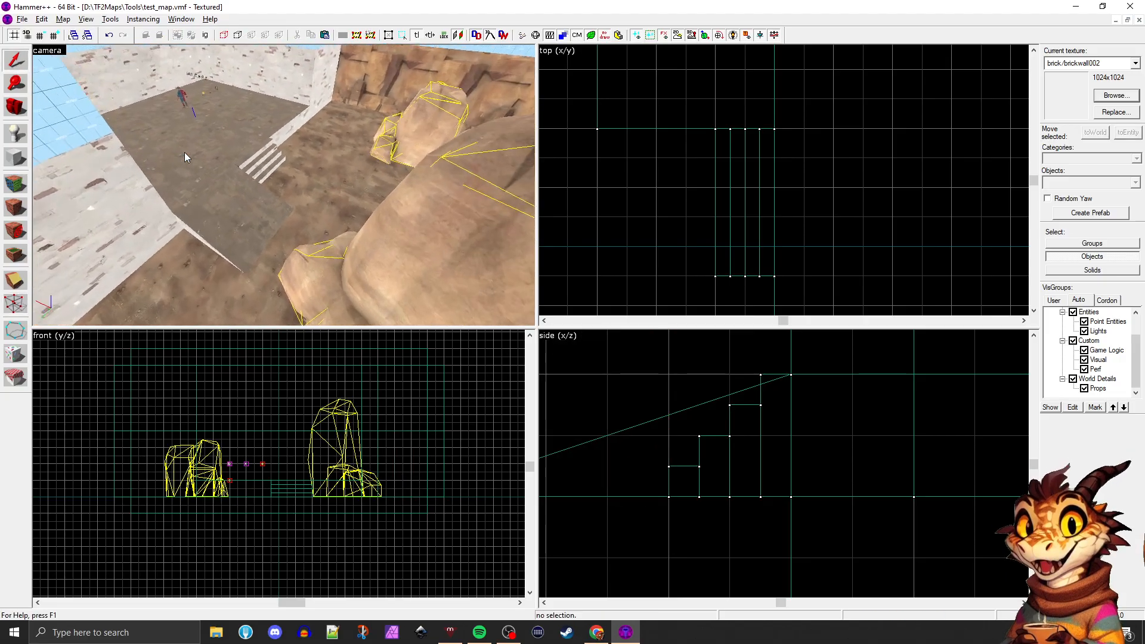
{"action": "key", "text": "s"}
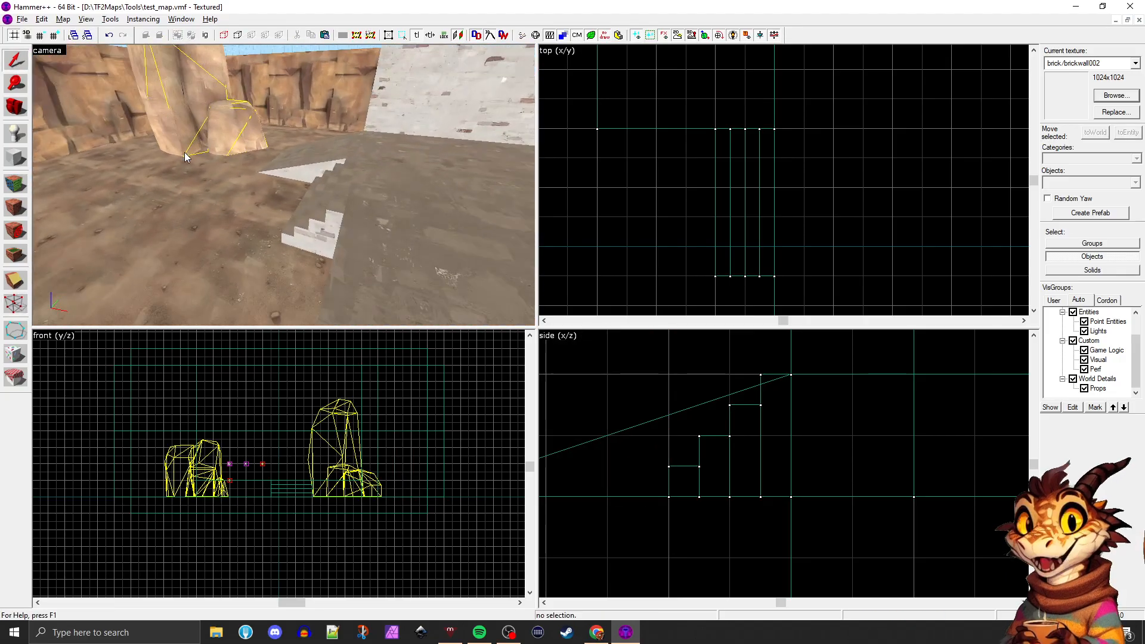
Duplicate the rock004 rock prop and place the copy at the brick edge of the raised platform
{"action": "key", "text": "a"}
{"action": "key", "text": "w"}
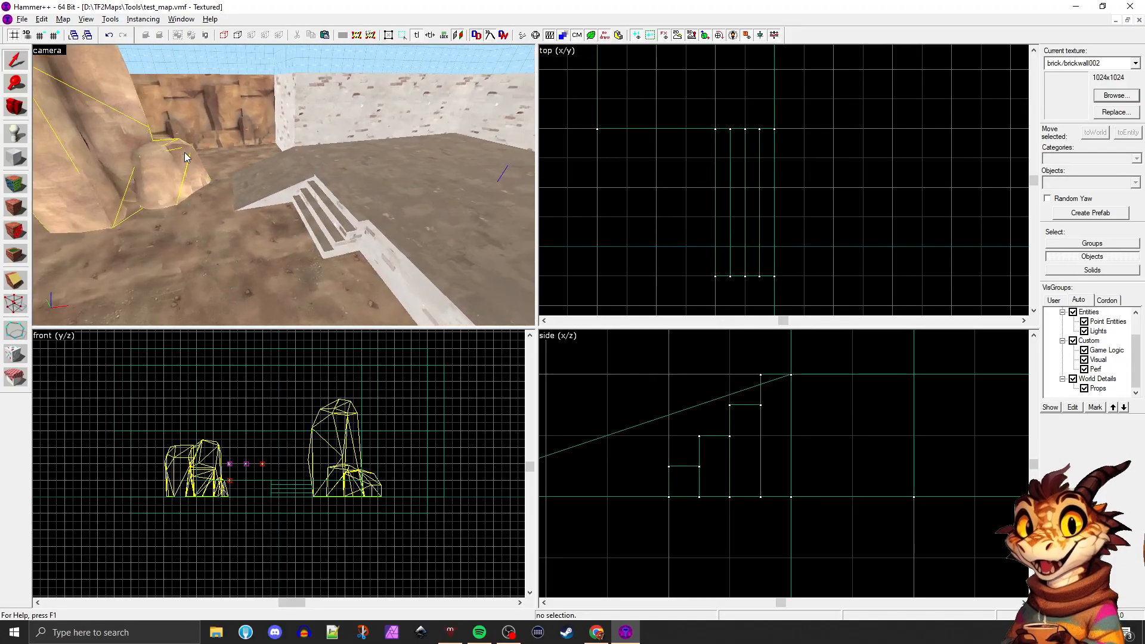
{"action": "key", "text": "s"}
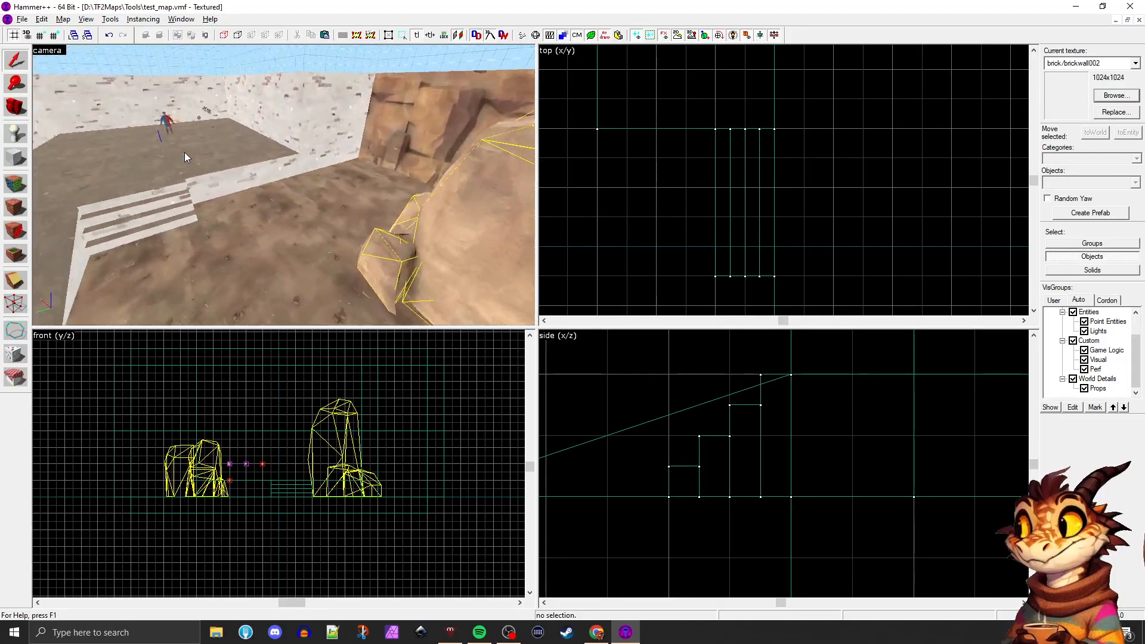
{"action": "key", "text": "w"}
{"action": "key", "text": "a"}
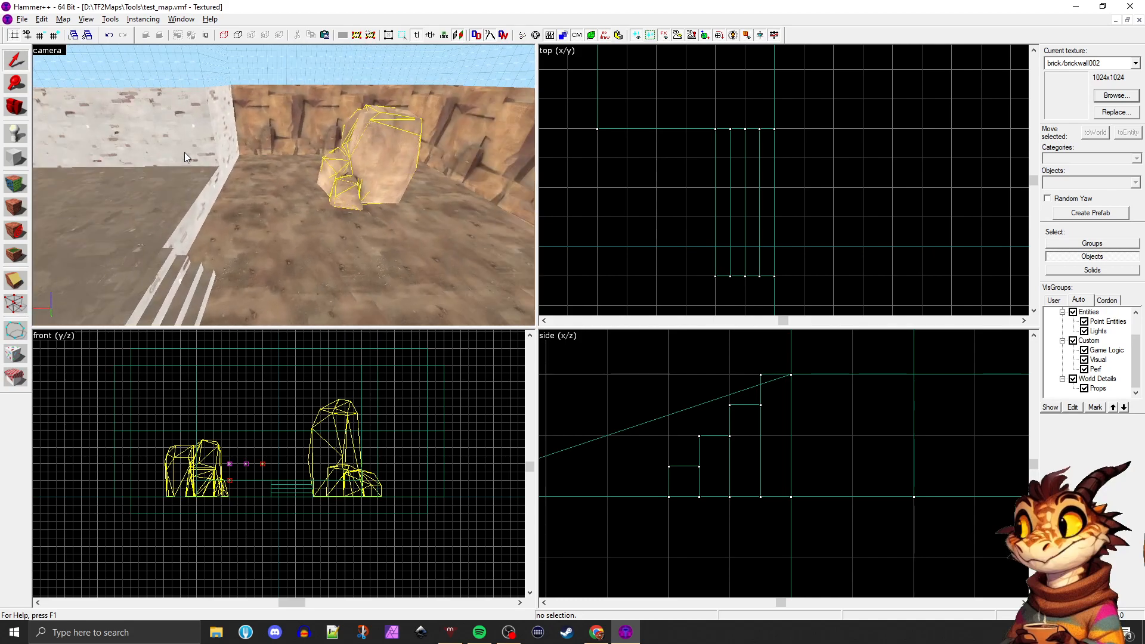
{"action": "key", "text": "z"}
{"action": "left_click", "coordinate": [364, 178]}
{"action": "key", "text": "a"}
{"action": "left_click_drag", "start_coordinate": [384, 191], "coordinate": [228, 211], "text": "shift"}
Search the model library for "railing" as the copied prop's world model and examine the available railing models
{"action": "key", "text": "alt+Return"}
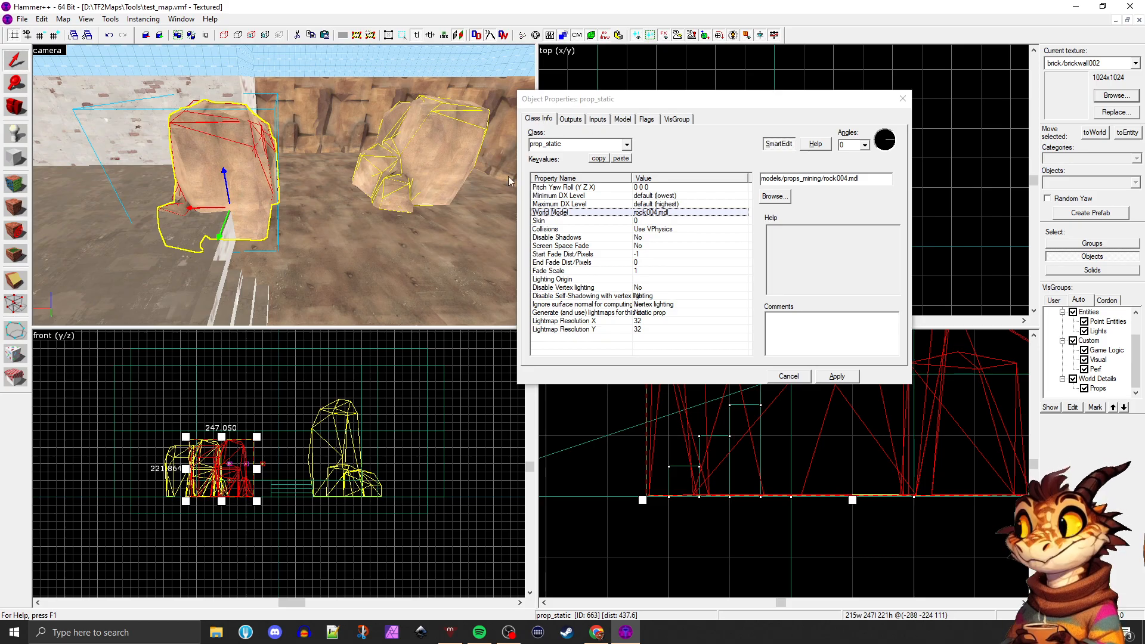
{"action": "left_click", "coordinate": [774, 196]}
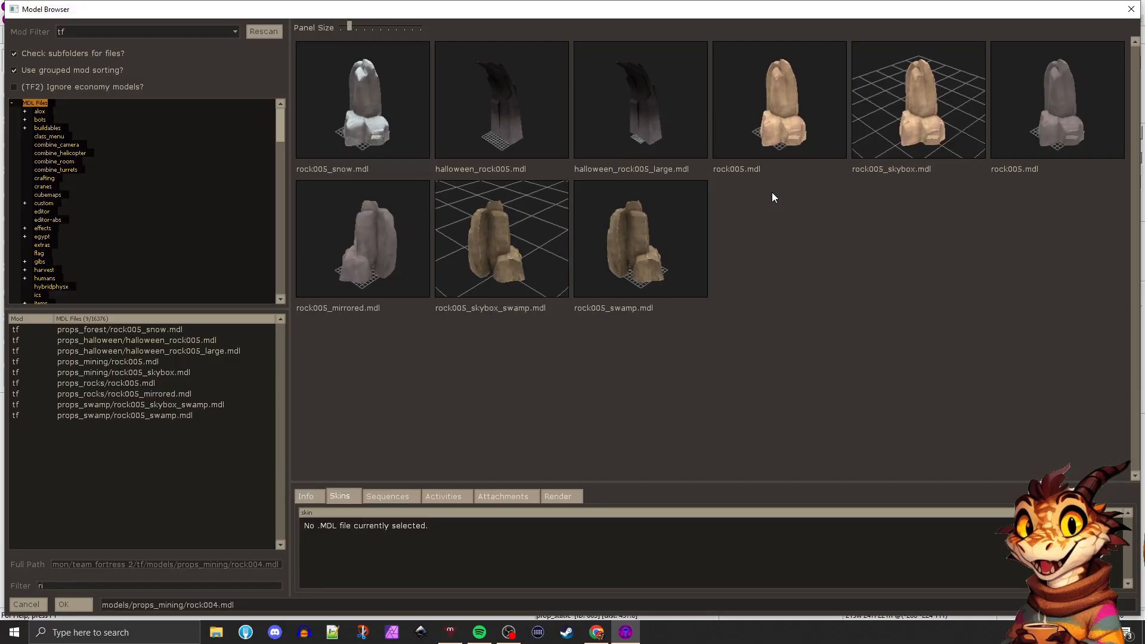
{"action": "type", "text": "ailing"}
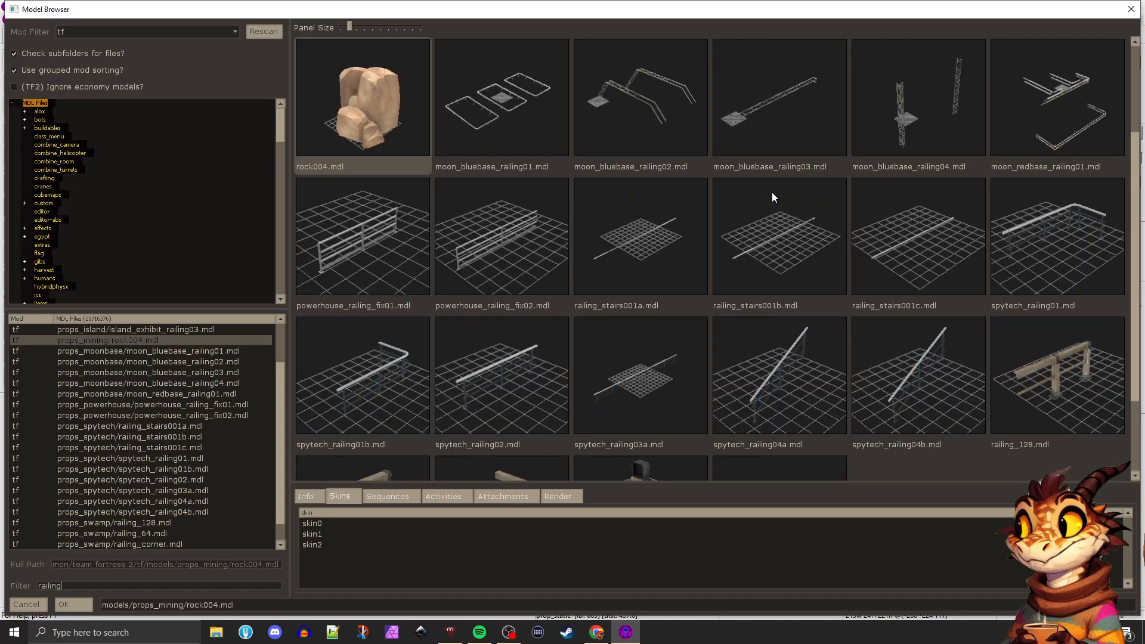
{"action": "scroll", "coordinate": [500, 221], "scroll_direction": "down", "scroll_amount": 1}
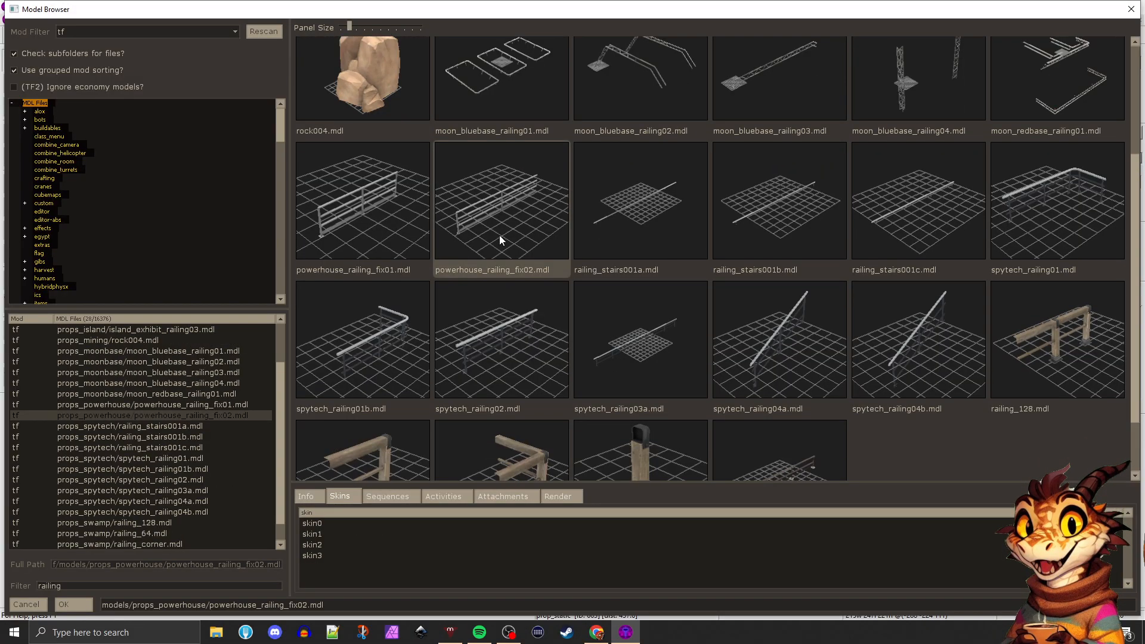
{"action": "left_click", "coordinate": [640, 202]}
{"action": "left_click", "coordinate": [759, 241]}
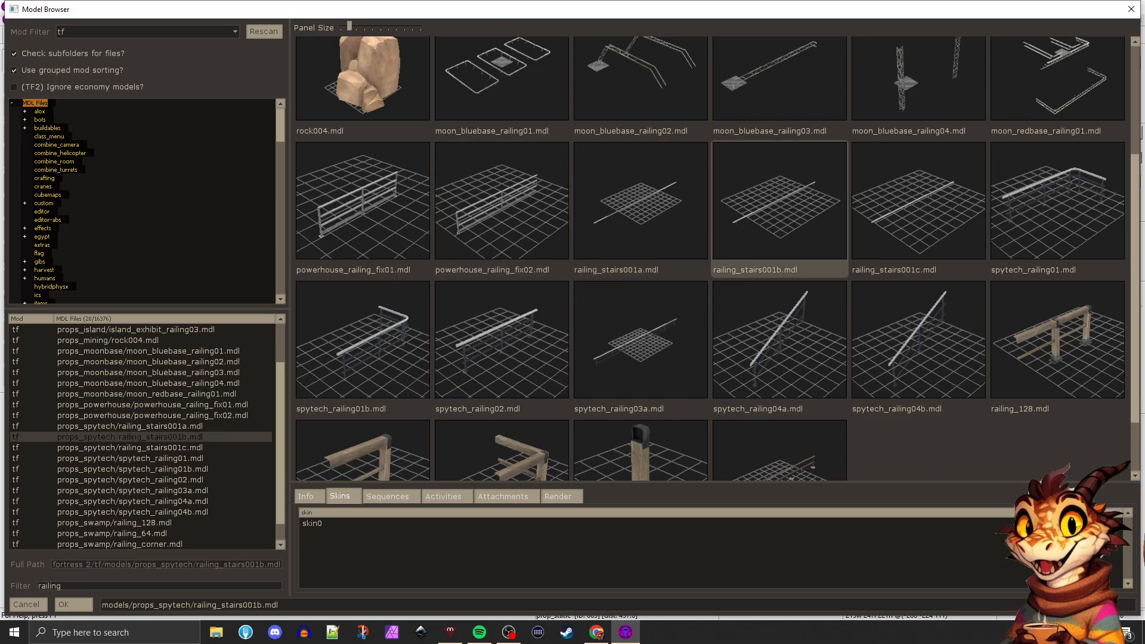
{"action": "left_click", "coordinate": [549, 322]}
{"action": "scroll", "coordinate": [683, 318], "scroll_direction": "down", "scroll_amount": 2}
{"action": "scroll", "coordinate": [705, 320], "scroll_direction": "up", "scroll_amount": 3}
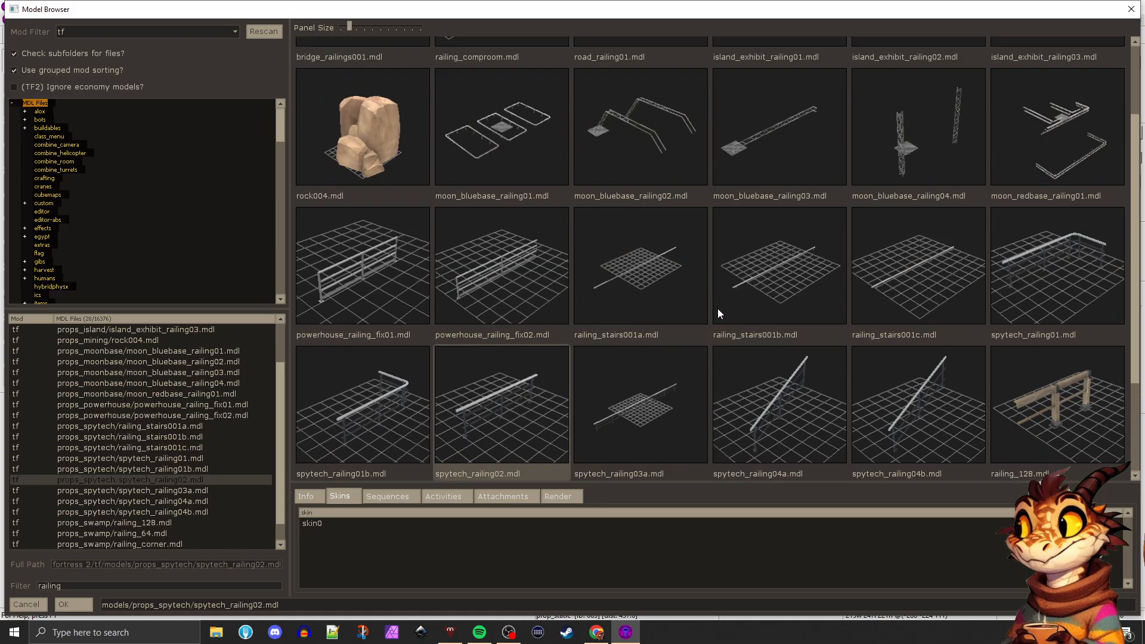
{"action": "scroll", "coordinate": [697, 306], "scroll_direction": "up", "scroll_amount": 3}
{"action": "left_click", "coordinate": [518, 367]}
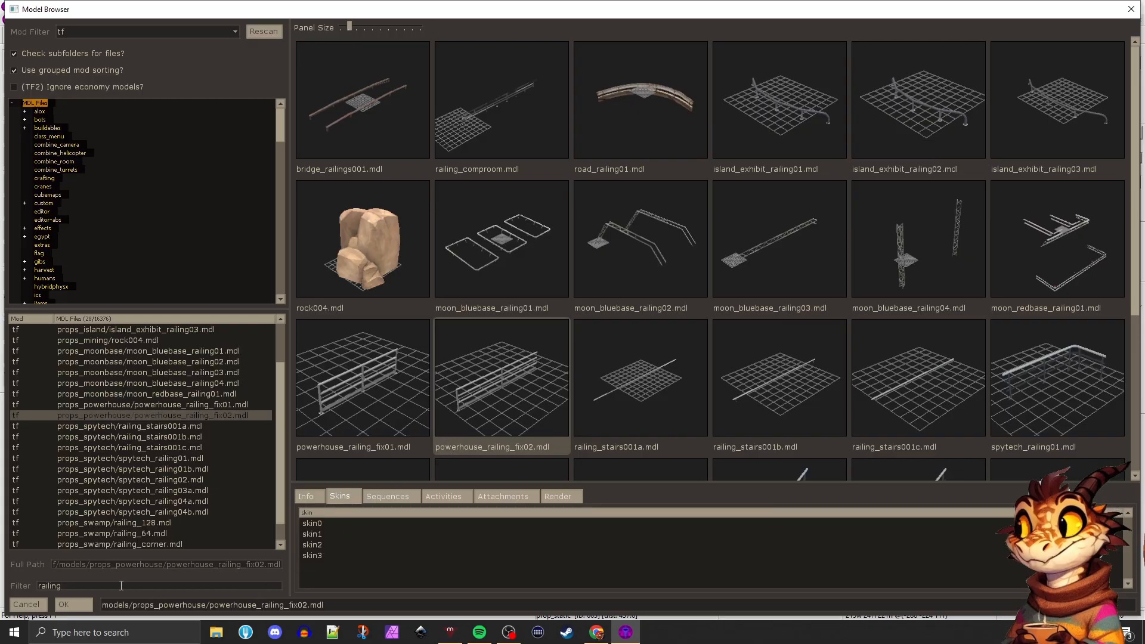
Filter the models by "handrail" and set the copied prop's world model to models/props_trainyard/handrail128.mdl
{"action": "key", "text": "BackSpace"}
{"action": "type", "text": "hanf"}
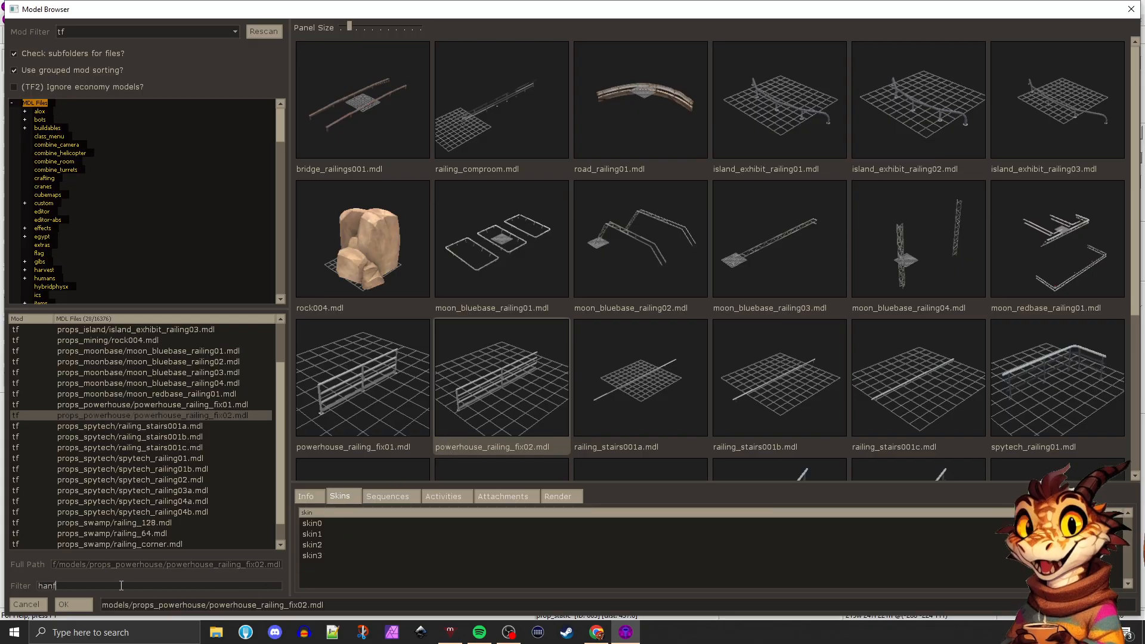
{"action": "key", "text": "BackSpace"}
{"action": "type", "text": "drail"}
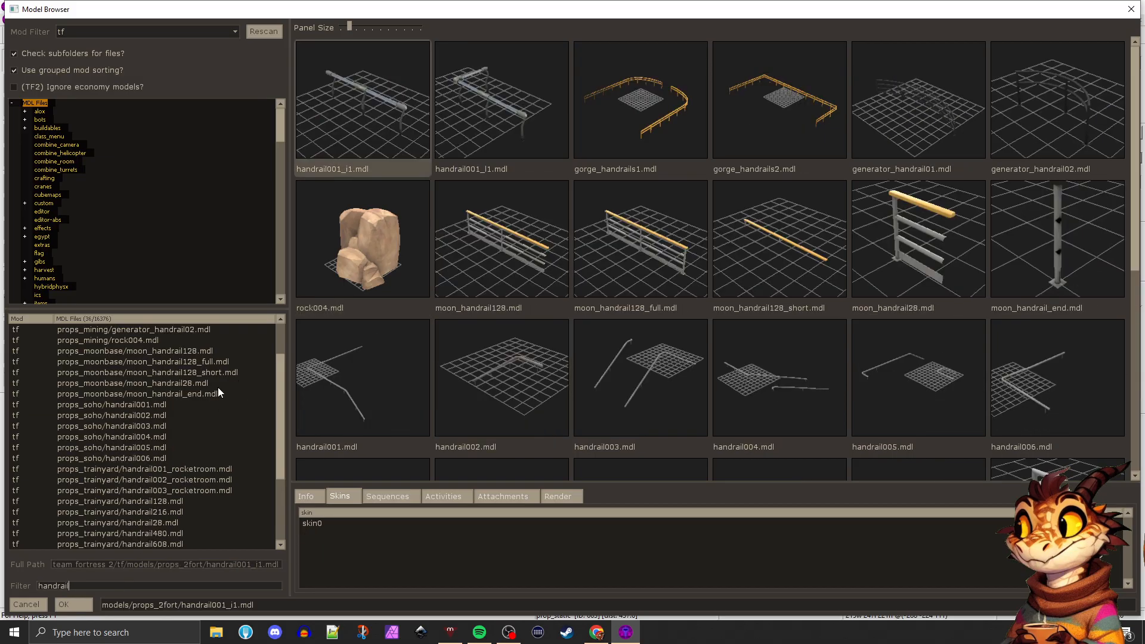
{"action": "scroll", "coordinate": [686, 236], "scroll_direction": "down", "scroll_amount": 5}
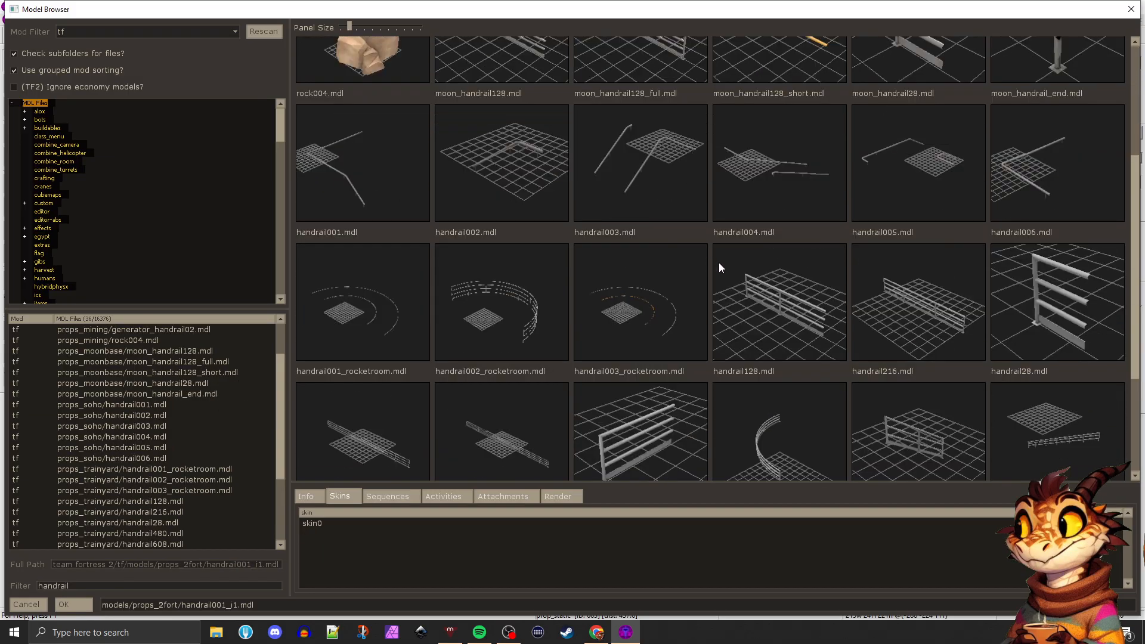
{"action": "left_click", "coordinate": [855, 168]}
{"action": "left_click", "coordinate": [835, 196]}
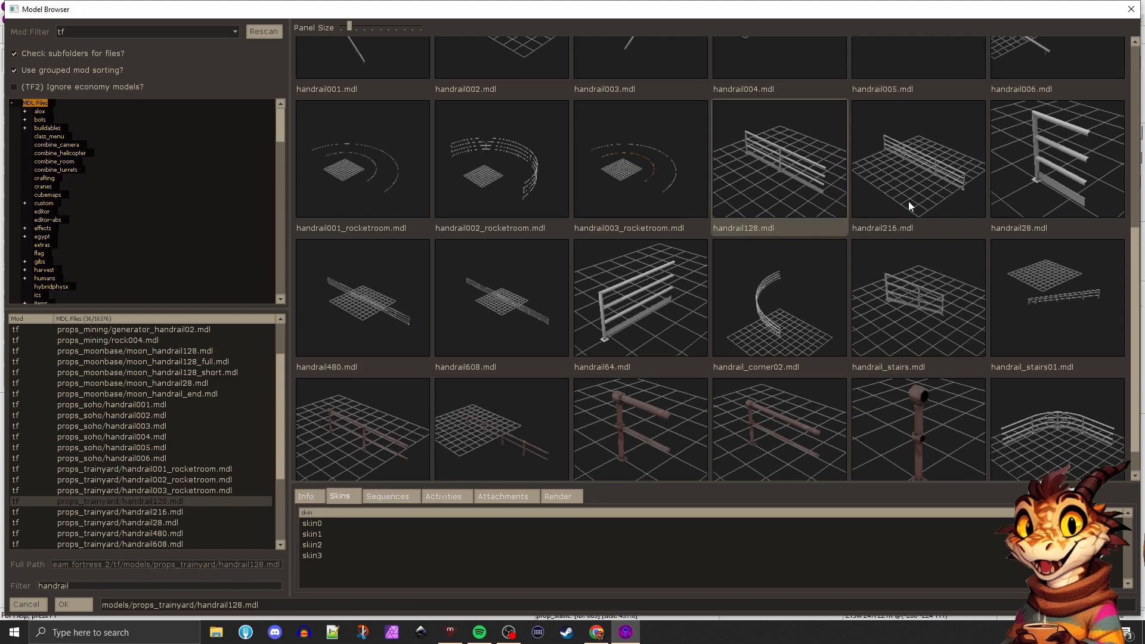
{"action": "double_click", "coordinate": [772, 199]}
{"action": "left_click", "coordinate": [823, 376]}
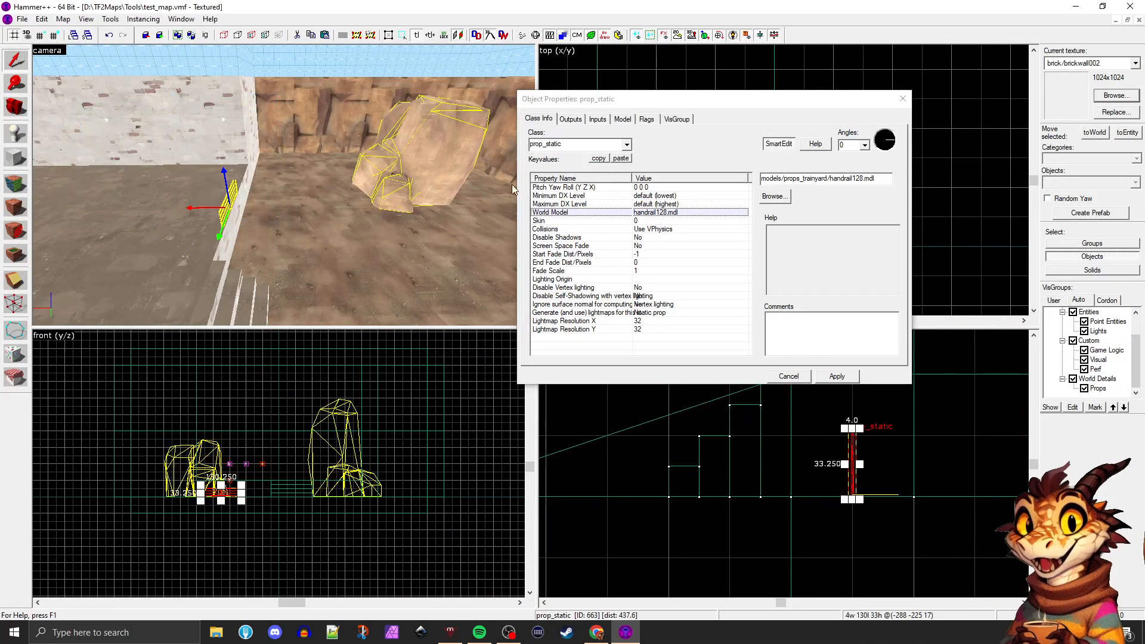
{"action": "left_click", "coordinate": [902, 98]}
Raise the handrail prop from ground level and rest it on the raised platform's floor
{"action": "key", "text": "z"}
{"action": "key", "text": "w"}
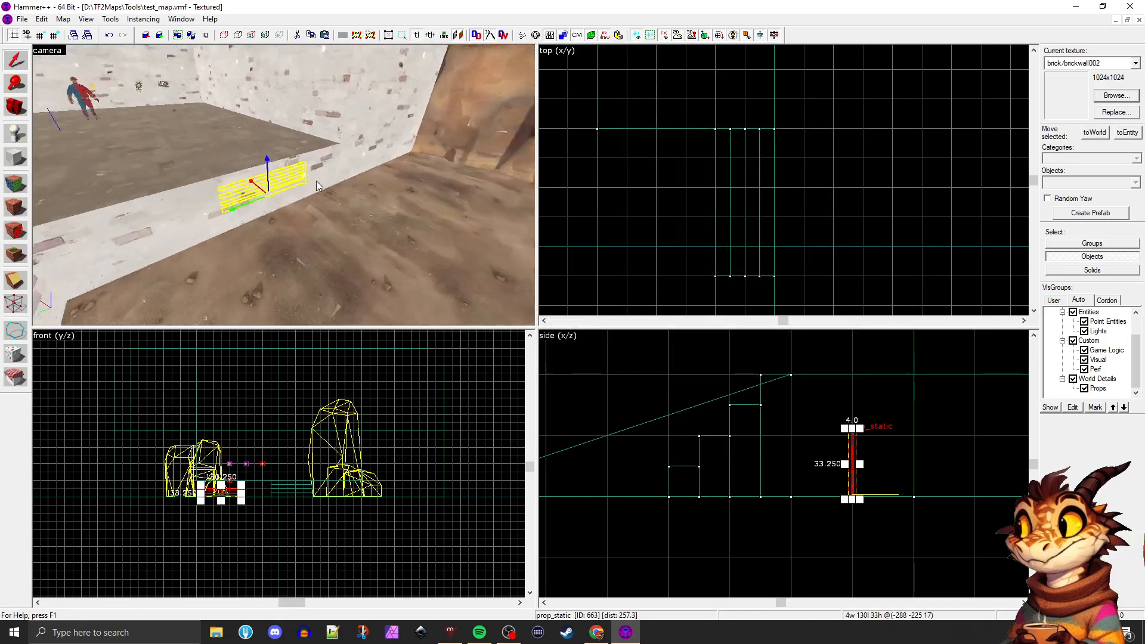
{"action": "key", "text": "z"}
{"action": "left_click_drag", "start_coordinate": [407, 204], "coordinate": [449, 81]}
{"action": "key", "text": "z"}
{"action": "key", "text": "w"}
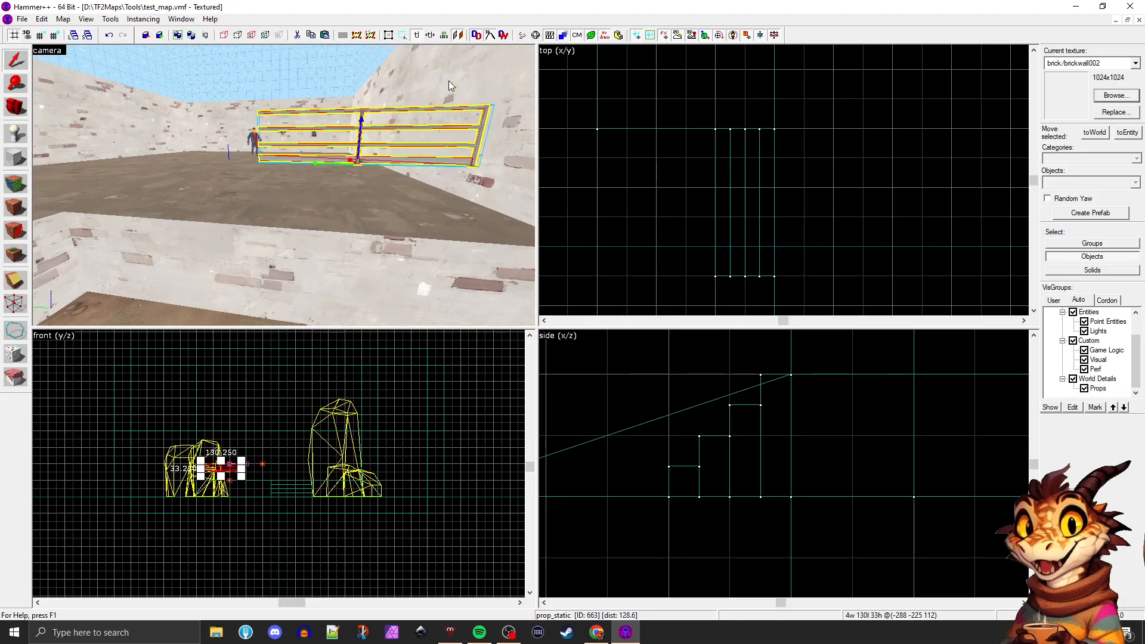
{"action": "key", "text": "z"}
{"action": "key", "text": "s"}
{"action": "key", "text": "ctrl+z"}
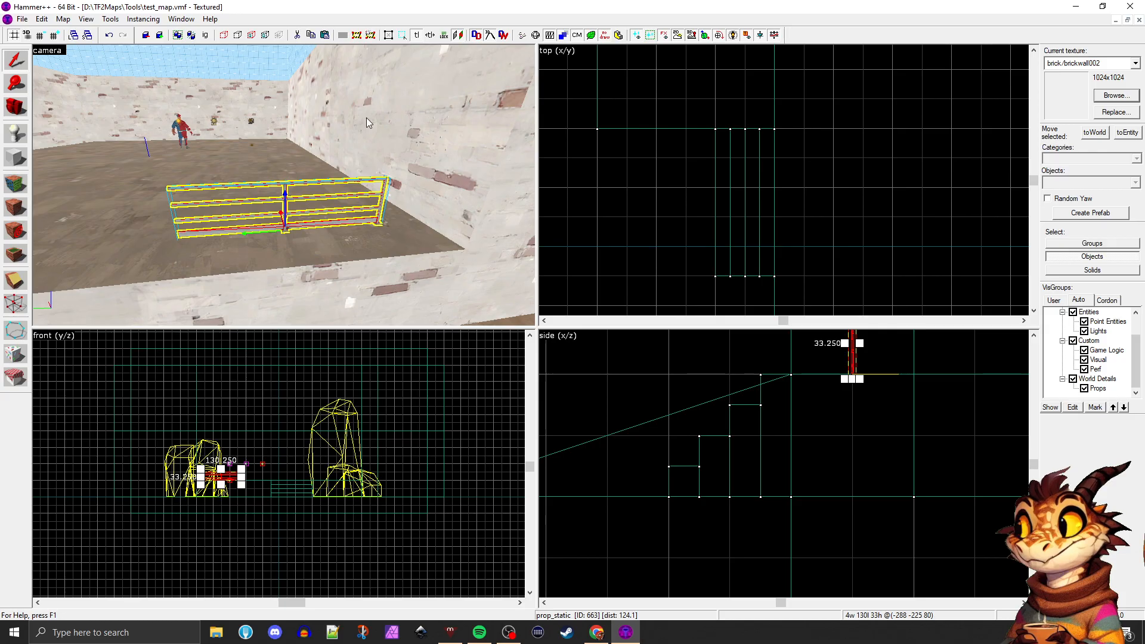
Lift the handrail 32 units above the platform floor and slide it 32 units along the platform edge
{"action": "left_click_drag", "start_coordinate": [285, 200], "coordinate": [290, 118]}
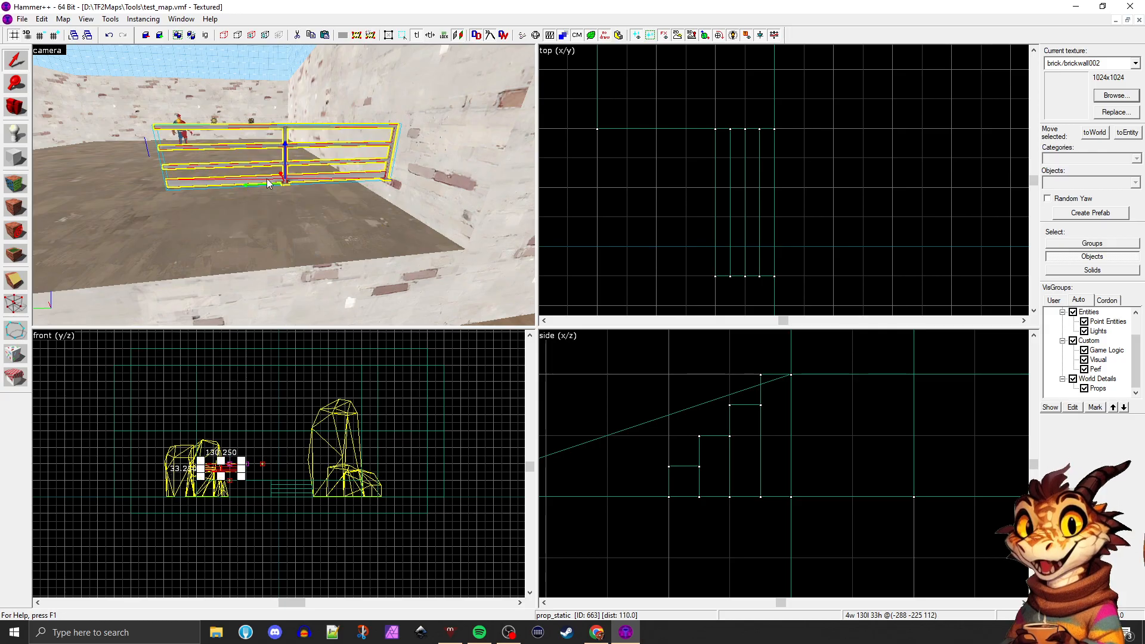
{"action": "key", "text": "a"}
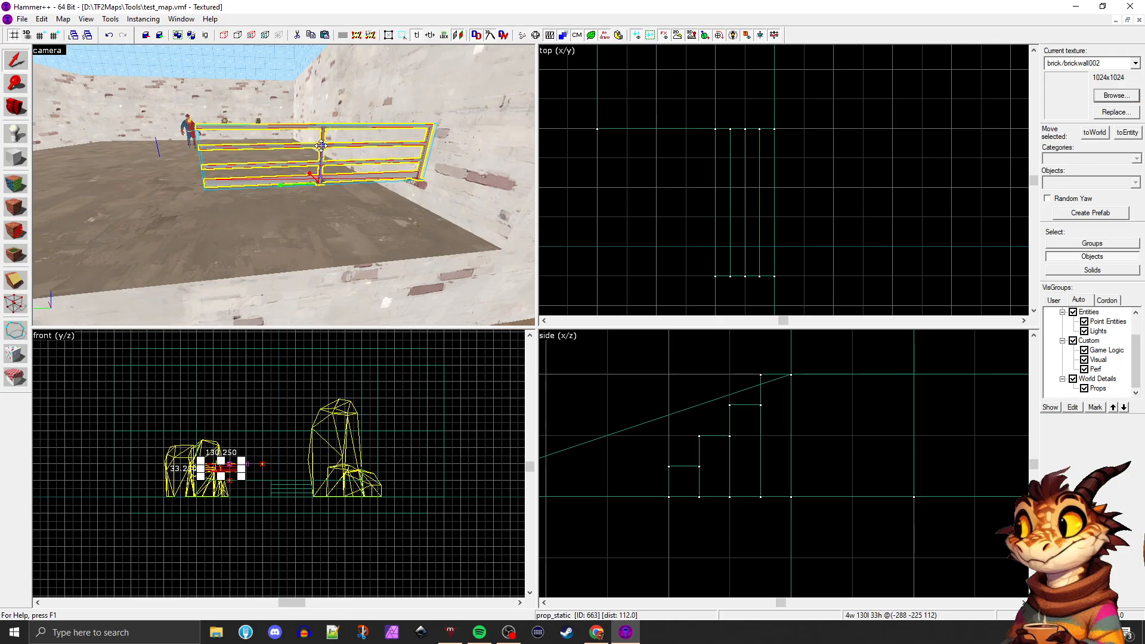
{"action": "left_click_drag", "start_coordinate": [333, 153], "coordinate": [268, 156]}
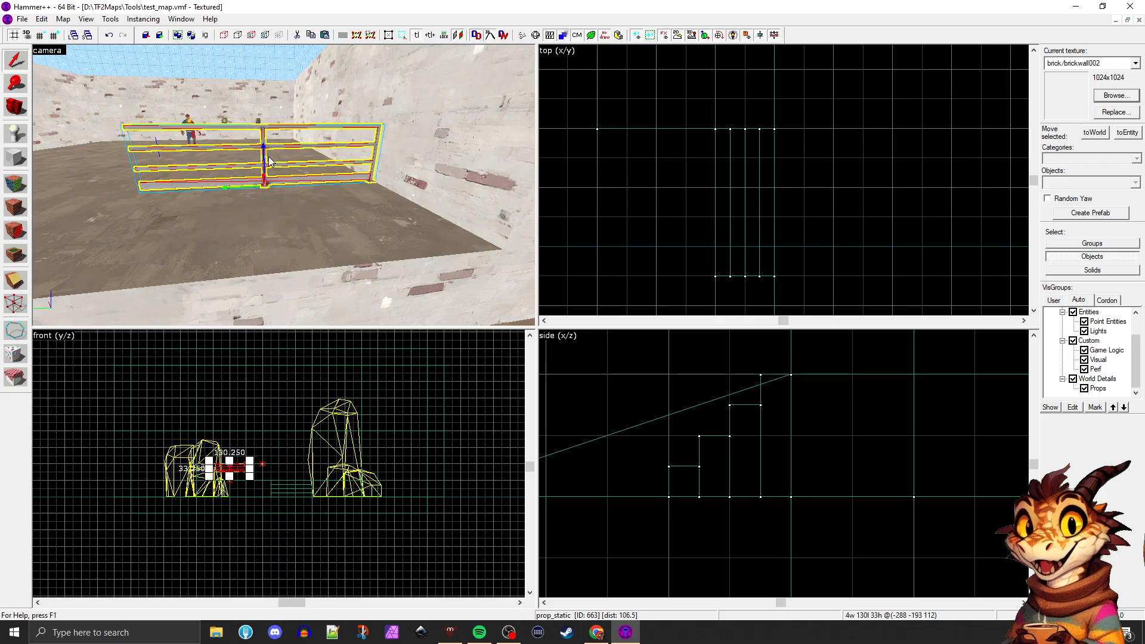
{"action": "key", "text": "Right"}
{"action": "key", "text": "a"}
{"action": "key", "text": "s"}
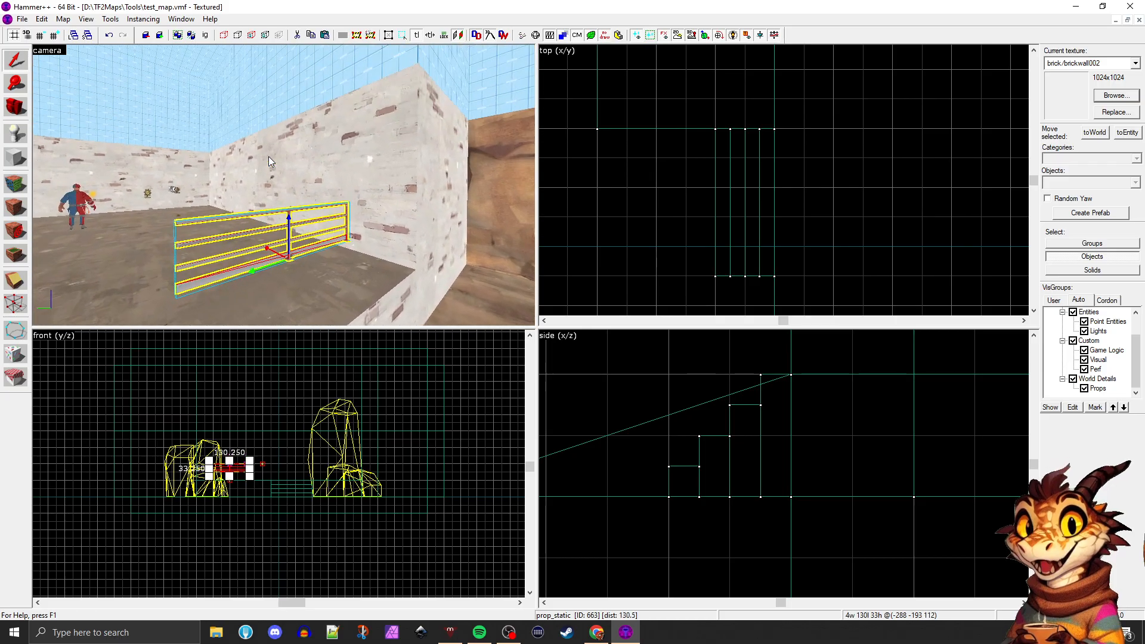
{"action": "key", "text": "w"}
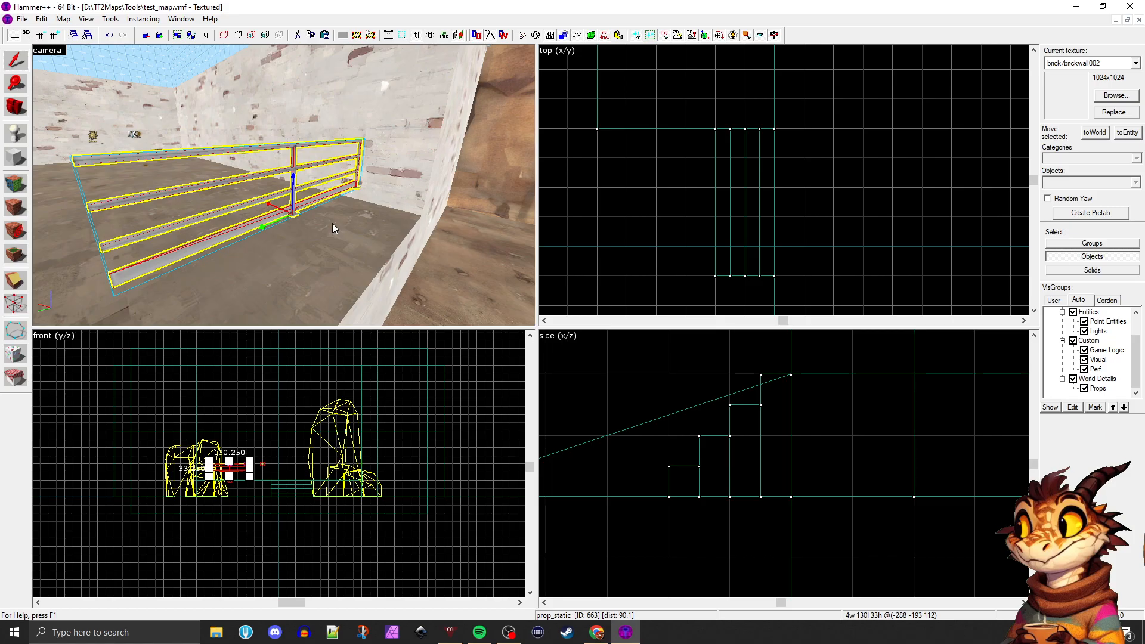
Drop the floating handrail straight down onto the platform floor
{"action": "key", "text": "End"}
{"action": "key", "text": "z"}
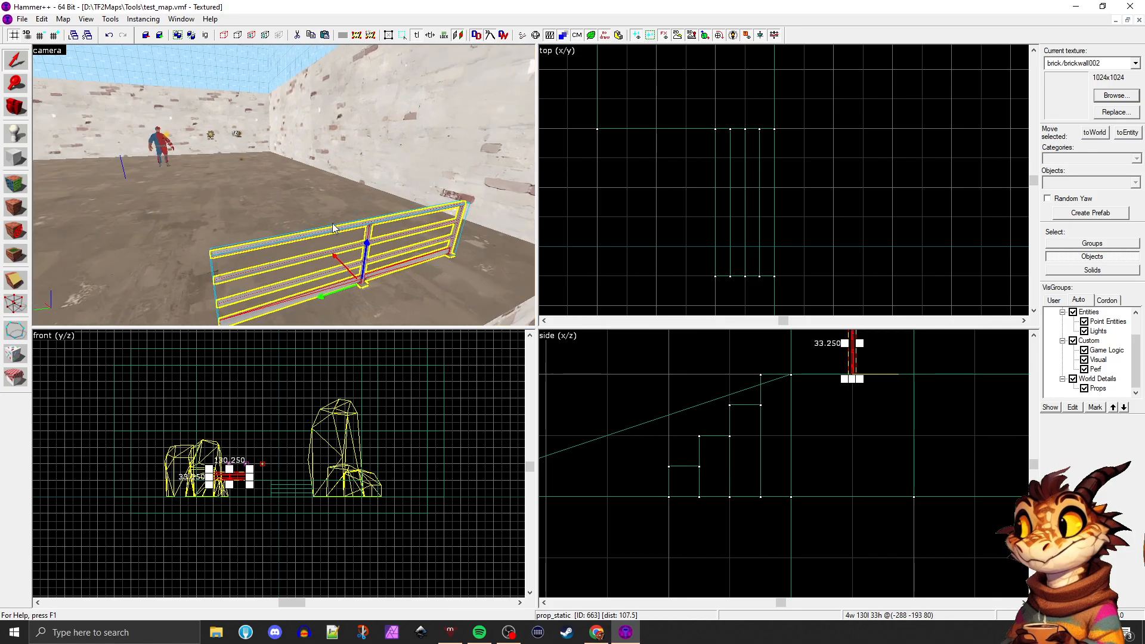
{"action": "key", "text": "d"}
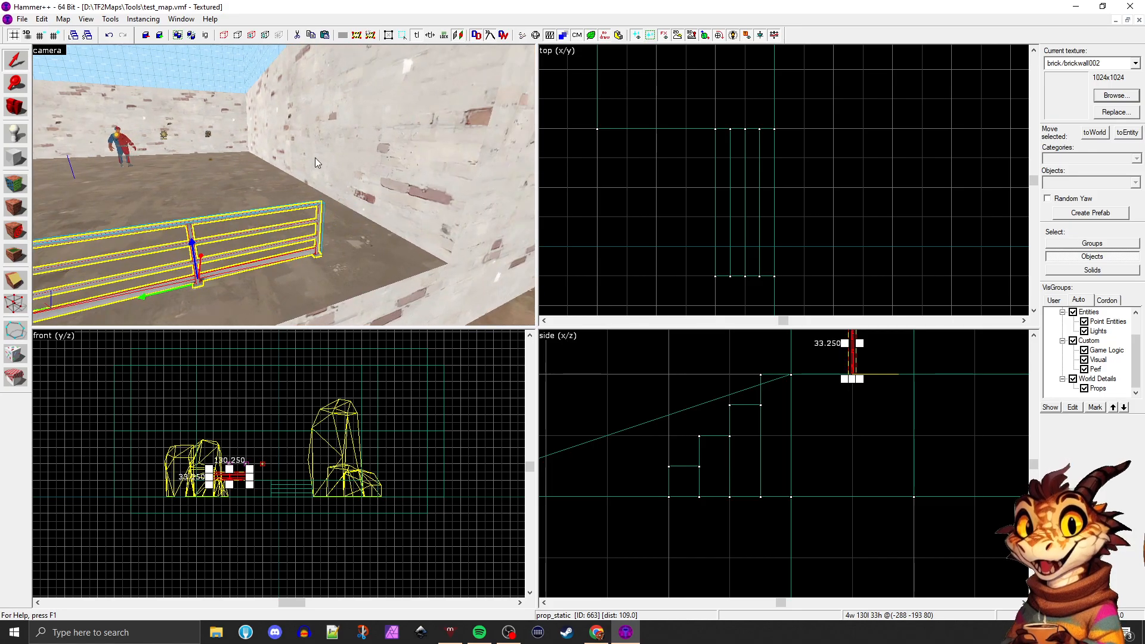
Review the handrail's object properties, opening them in two different ways, and close them without changes
{"action": "left_click", "coordinate": [22, 20]}
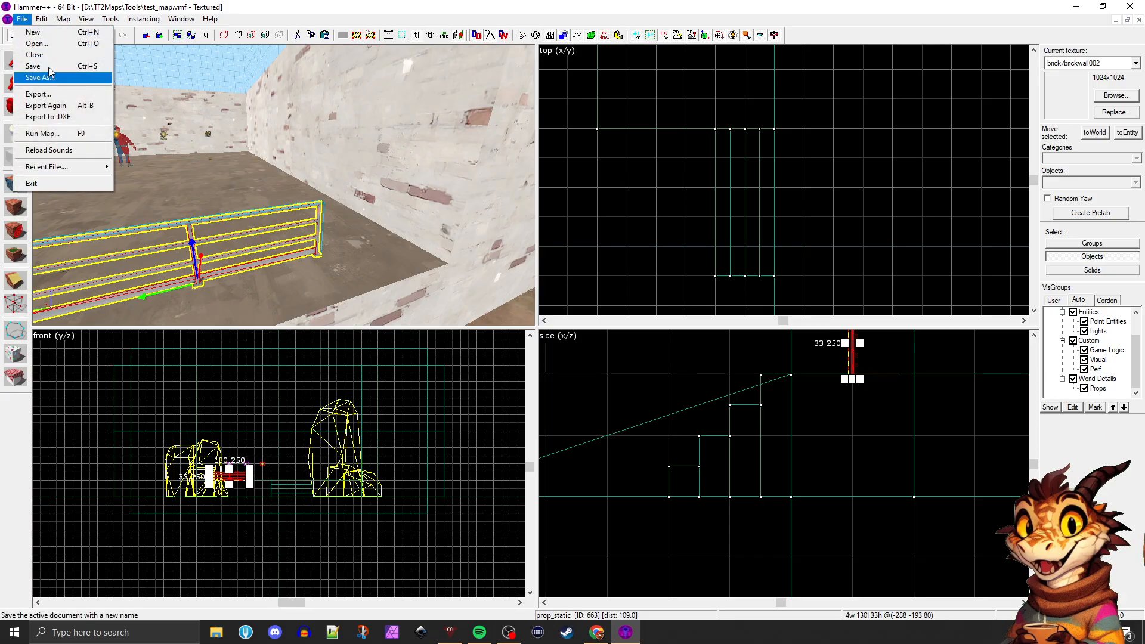
{"action": "mouse_move", "coordinate": [43, 20]}
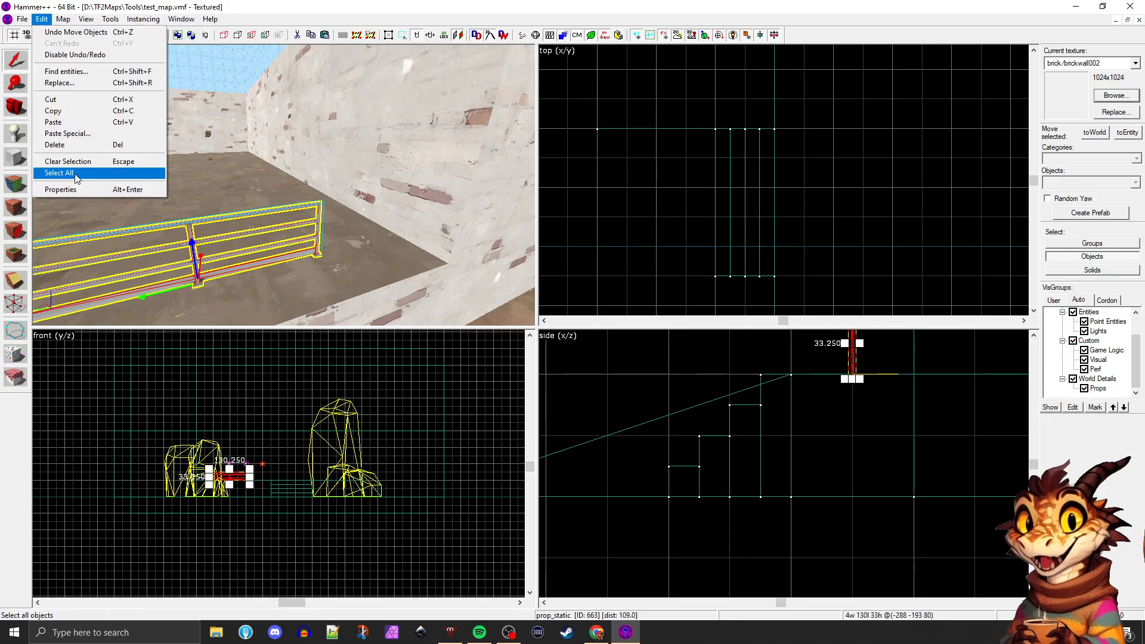
{"action": "left_click", "coordinate": [63, 189]}
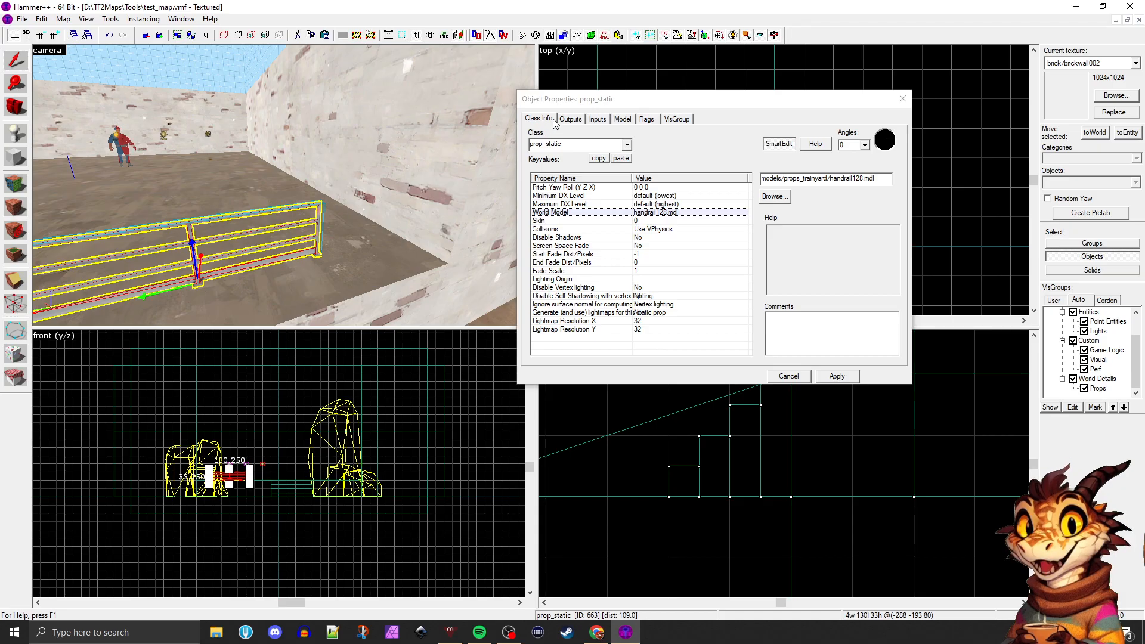
{"action": "left_click", "coordinate": [901, 100]}
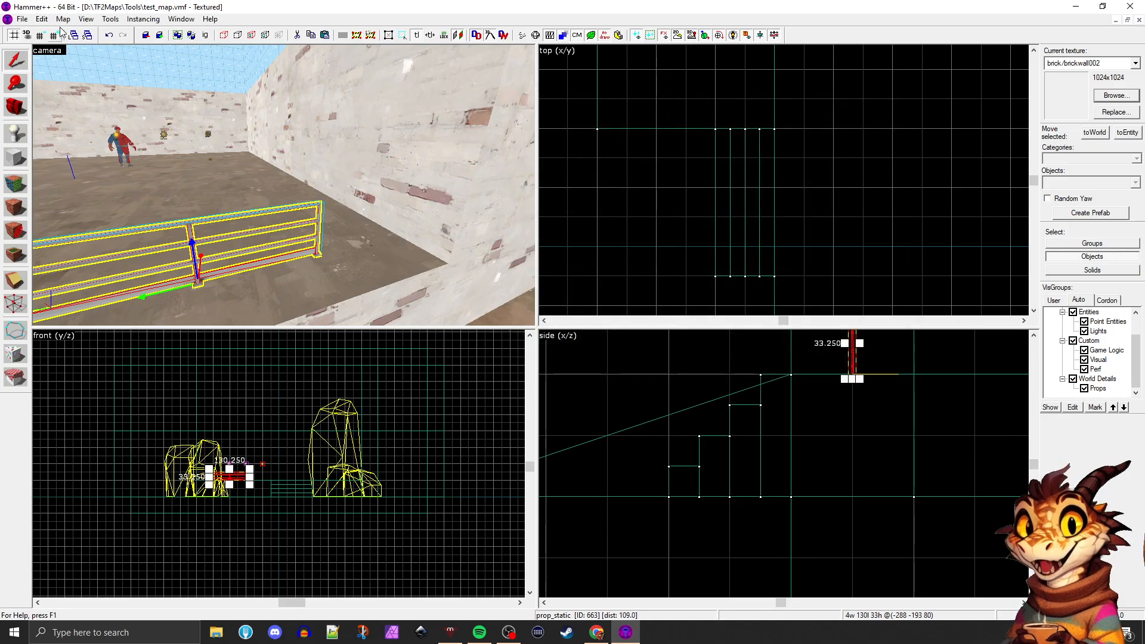
{"action": "left_click", "coordinate": [42, 19]}
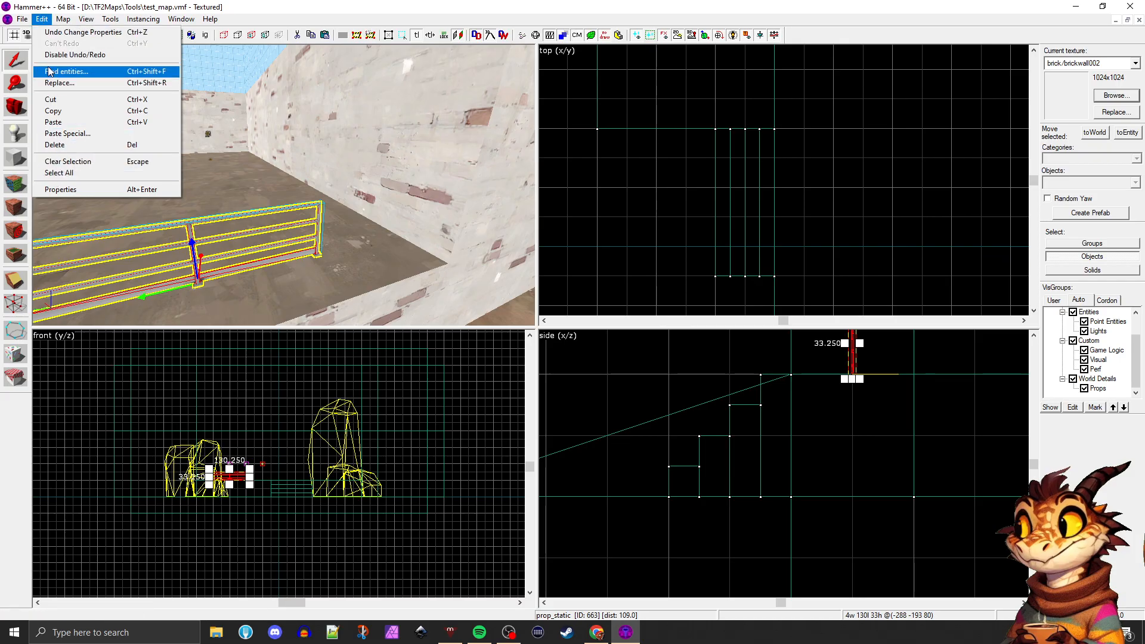
{"action": "left_click", "coordinate": [311, 239]}
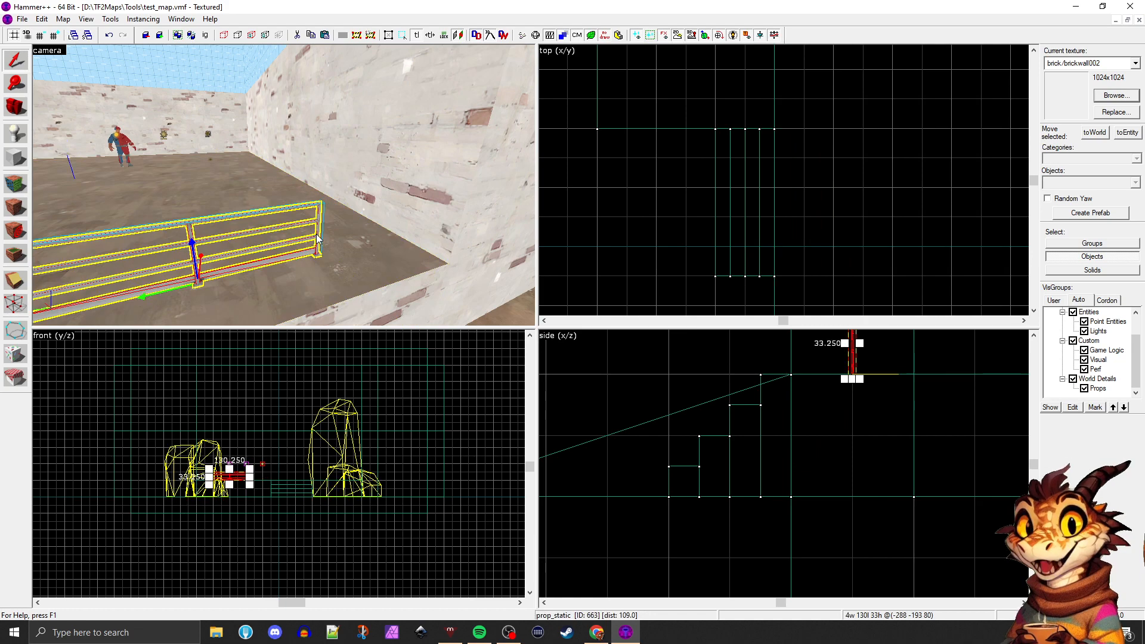
{"action": "double_click", "coordinate": [318, 239]}
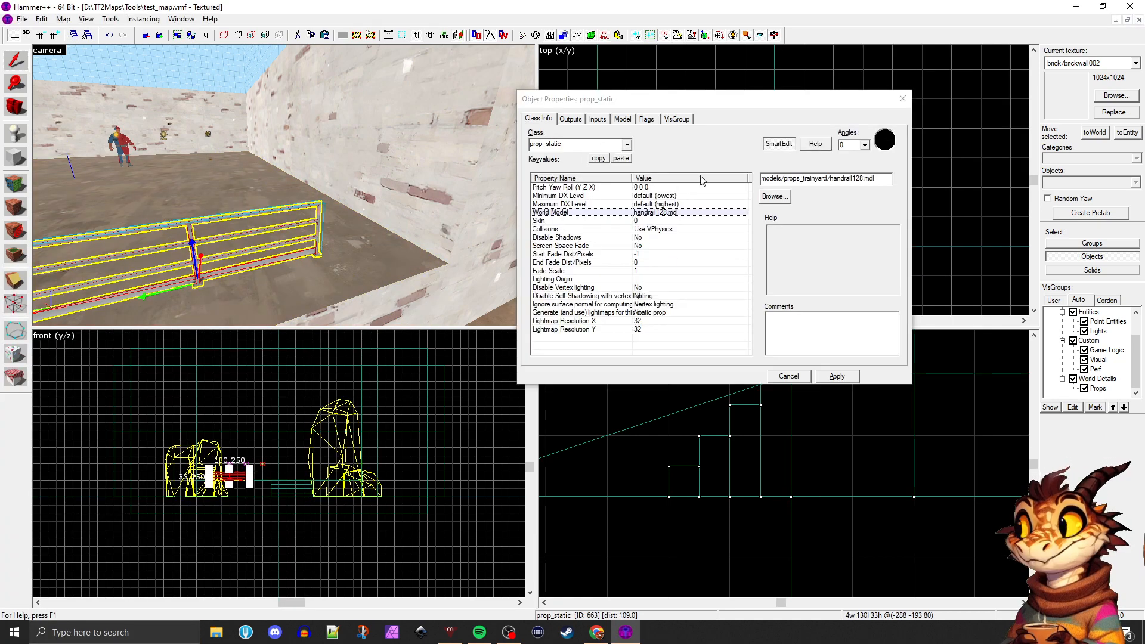
{"action": "left_click", "coordinate": [902, 99]}
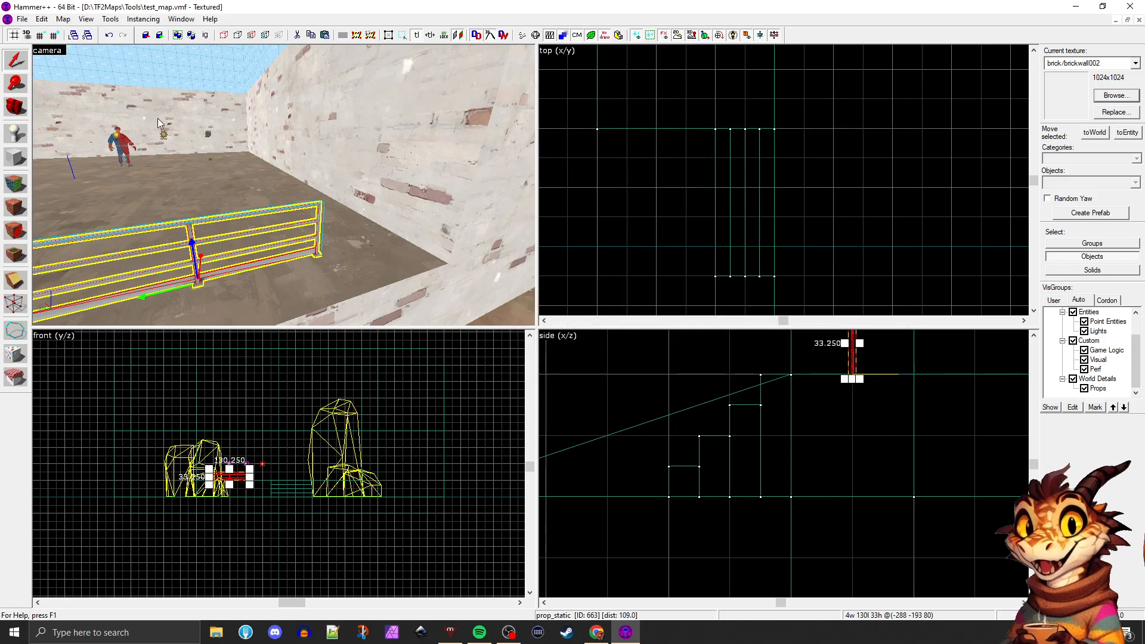
{"action": "left_click", "coordinate": [22, 19]}
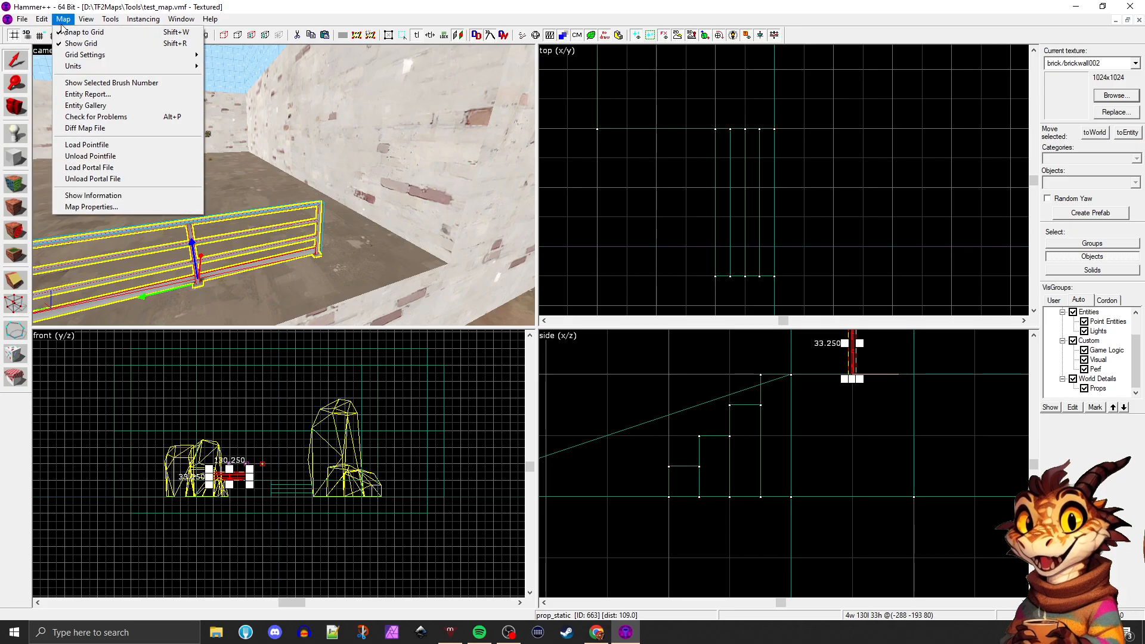
{"action": "mouse_move", "coordinate": [108, 21]}
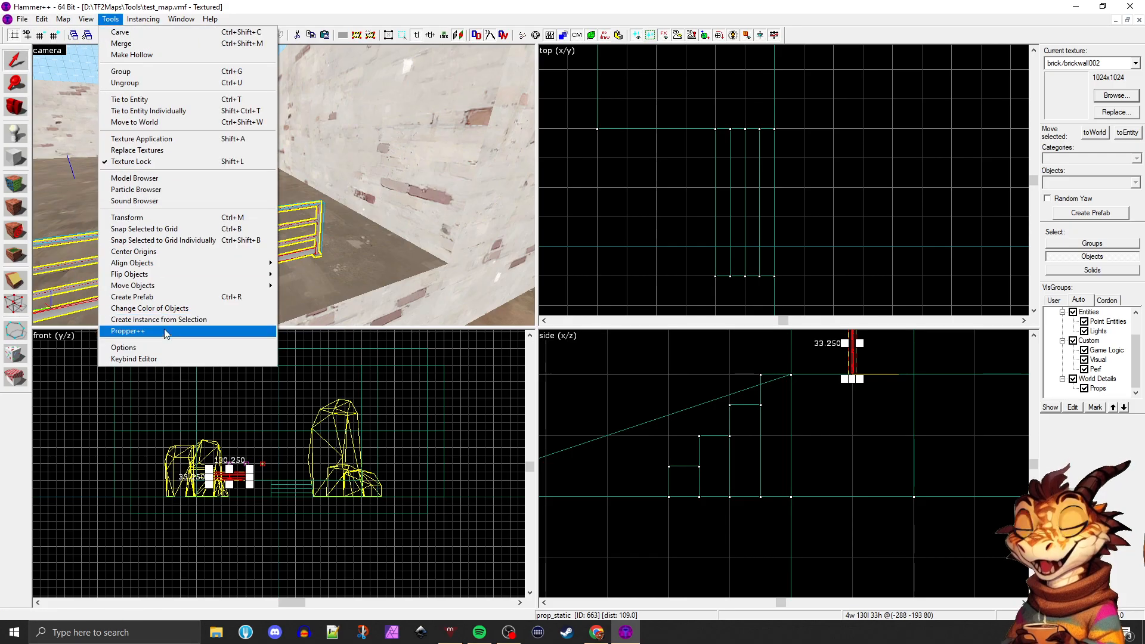
Open the keybind editor and examine the bindings for the gizmo, selection, 2D view and 3D view commands
{"action": "left_click", "coordinate": [163, 359]}
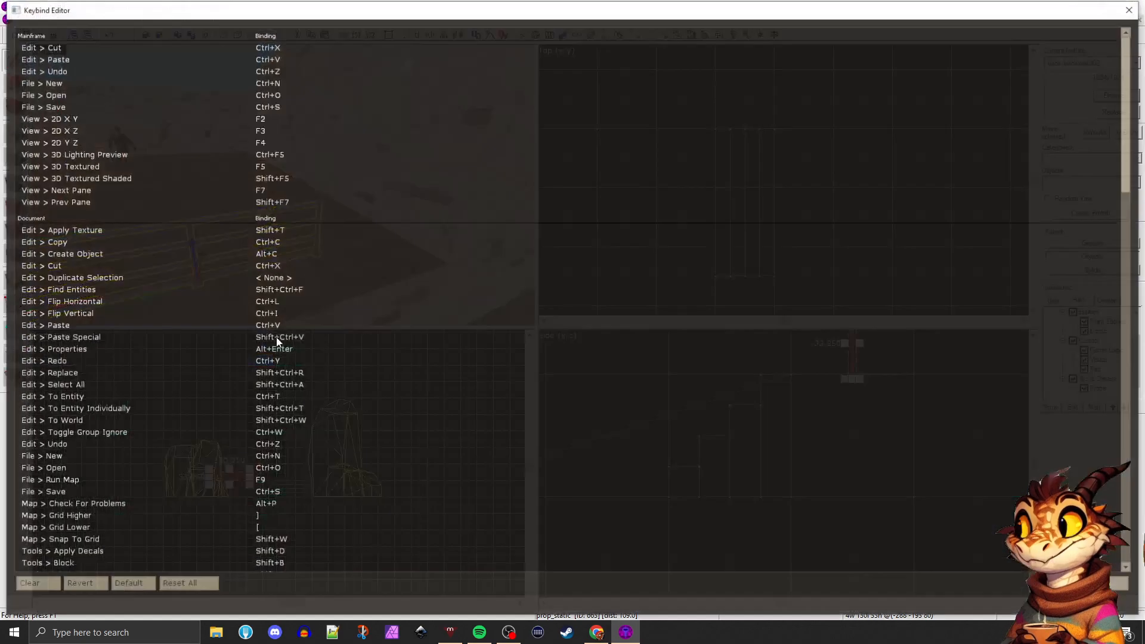
{"action": "scroll", "coordinate": [252, 274], "scroll_direction": "down", "scroll_amount": 3}
{"action": "scroll", "coordinate": [252, 278], "scroll_direction": "down", "scroll_amount": 20}
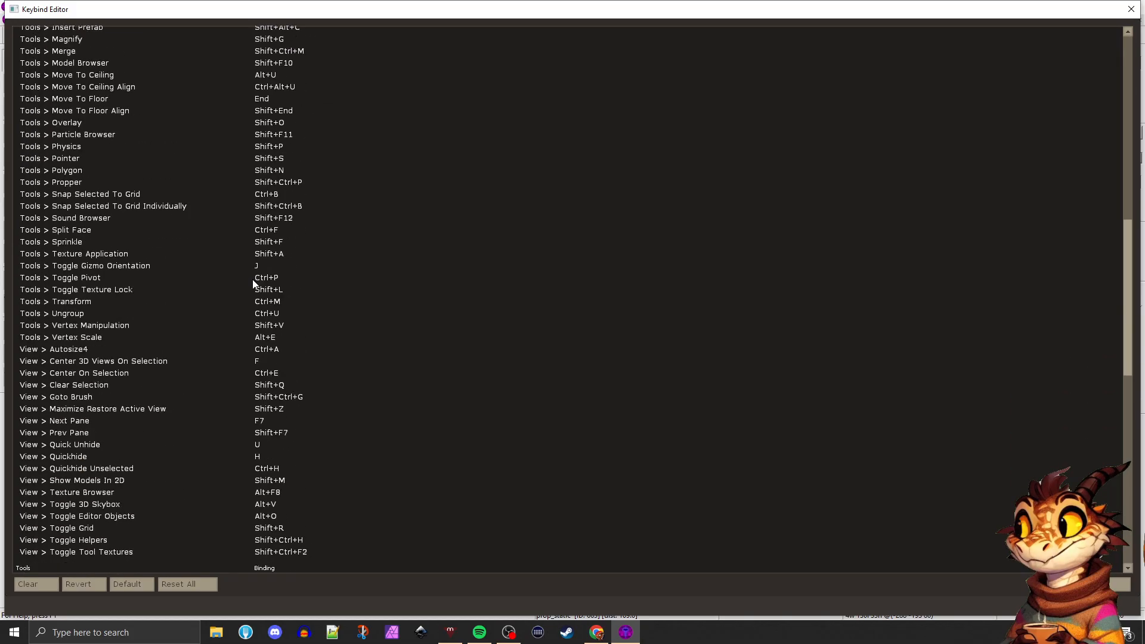
{"action": "scroll", "coordinate": [214, 311], "scroll_direction": "down", "scroll_amount": 8}
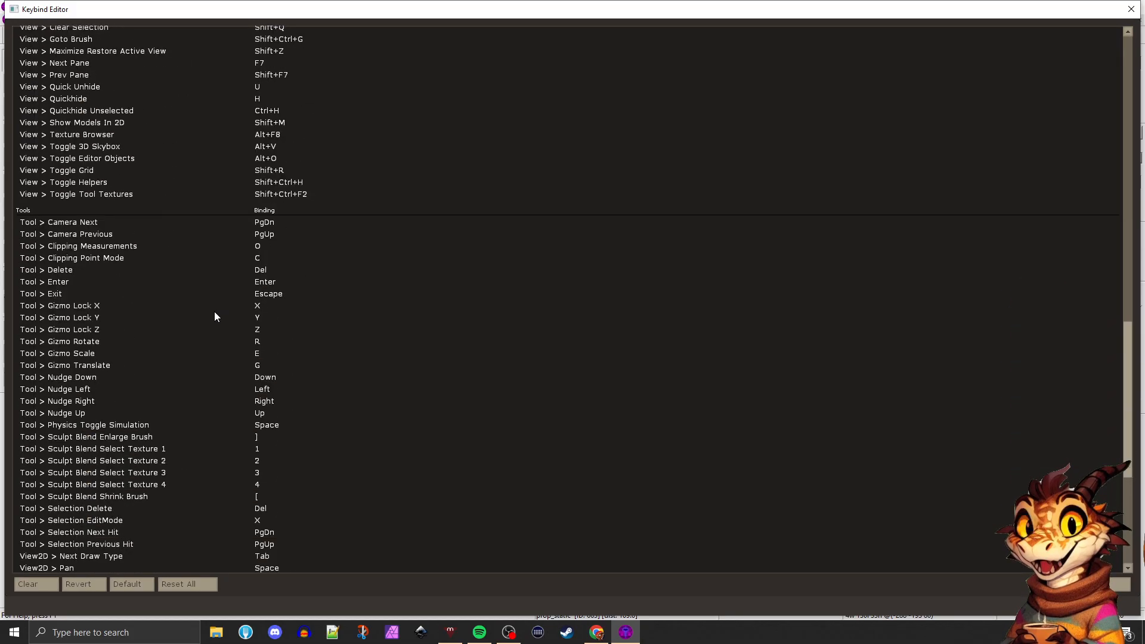
{"action": "scroll", "coordinate": [217, 334], "scroll_direction": "down", "scroll_amount": 4}
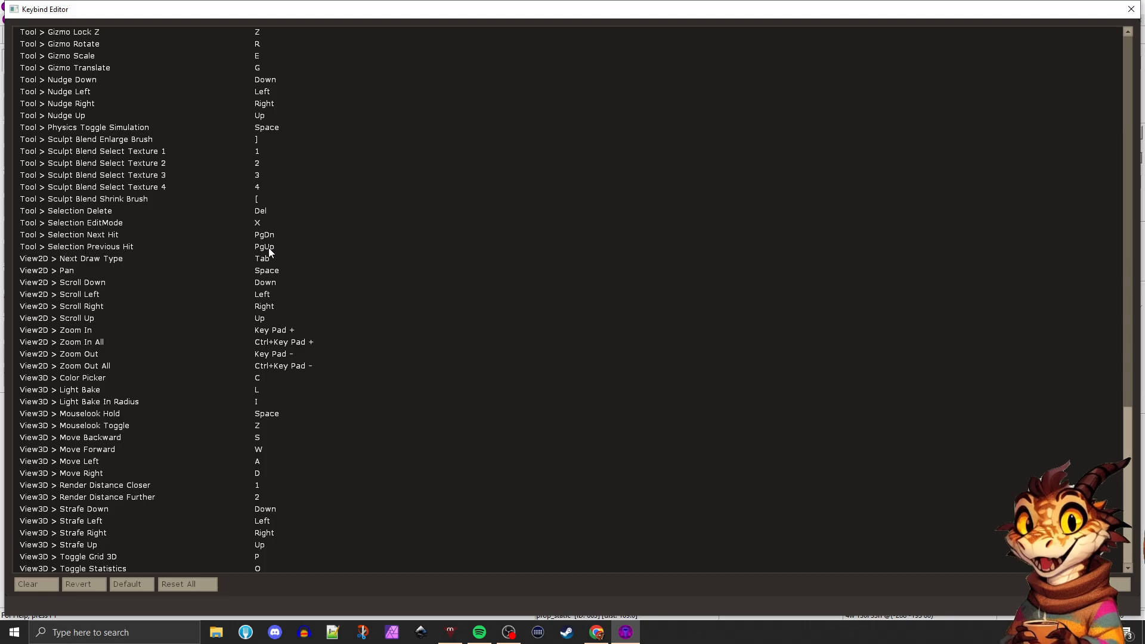
{"action": "scroll", "coordinate": [181, 249], "scroll_direction": "up", "scroll_amount": 1}
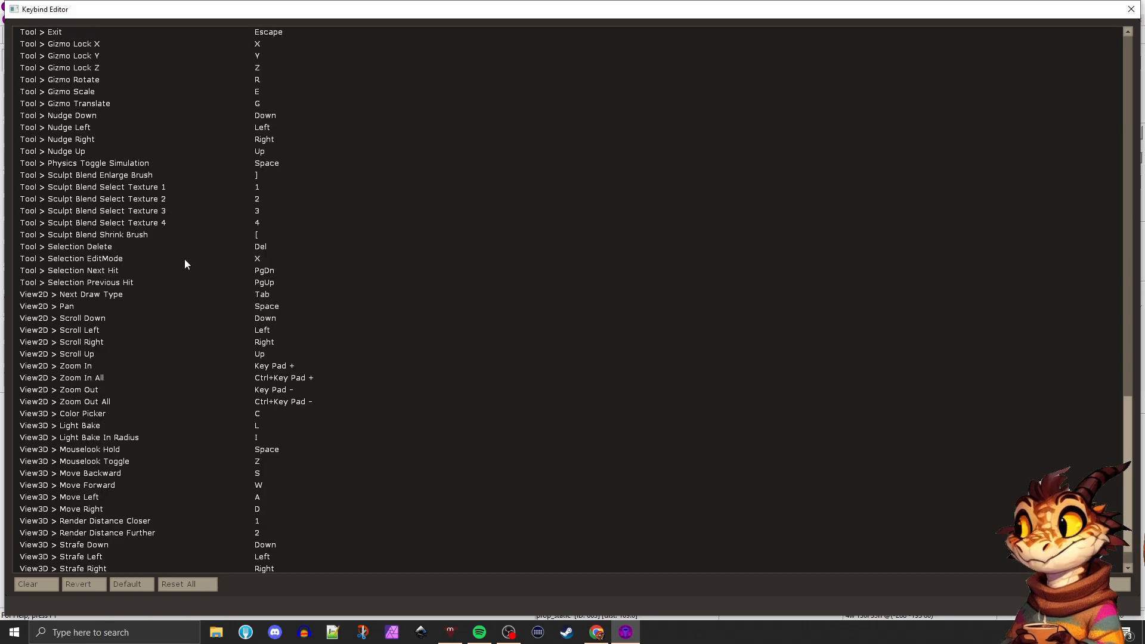
{"action": "scroll", "coordinate": [186, 268], "scroll_direction": "down", "scroll_amount": 1}
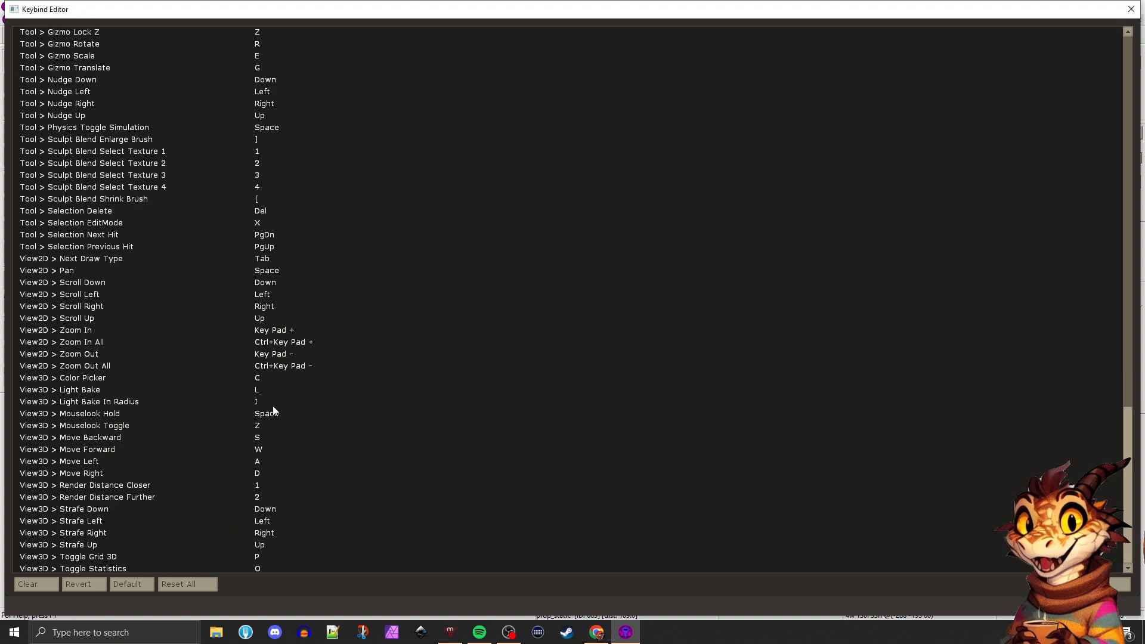
{"action": "scroll", "coordinate": [273, 296], "scroll_direction": "up", "scroll_amount": 7}
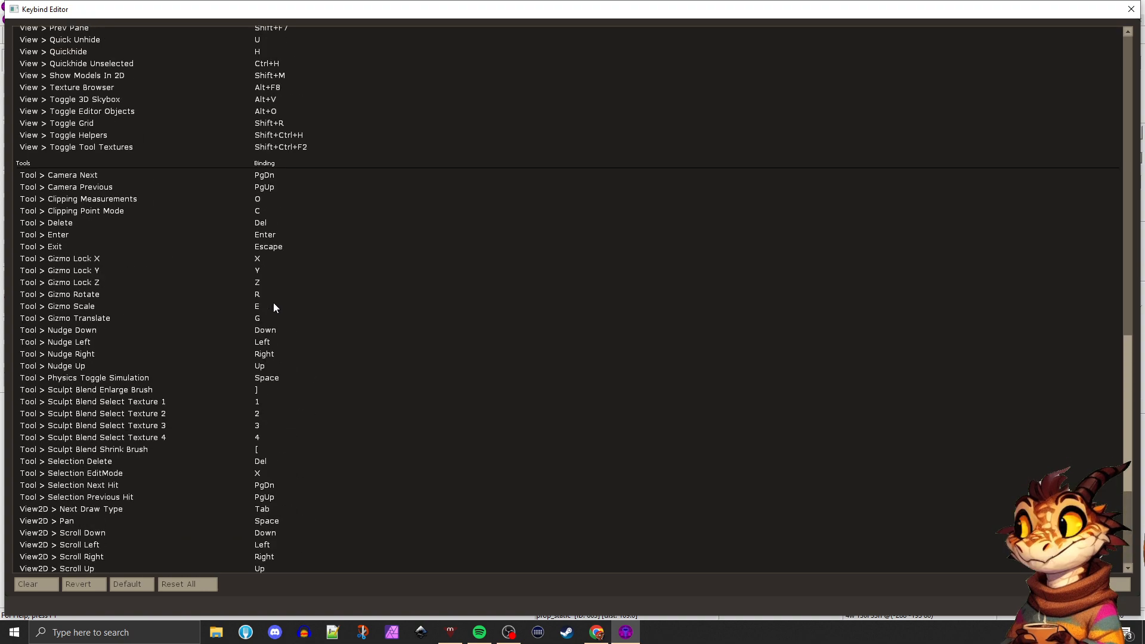
Examine the edit, file, map and tools command bindings and close the keybind editor without changes
{"action": "scroll", "coordinate": [273, 303], "scroll_direction": "up", "scroll_amount": 3}
{"action": "scroll", "coordinate": [271, 304], "scroll_direction": "up", "scroll_amount": 20}
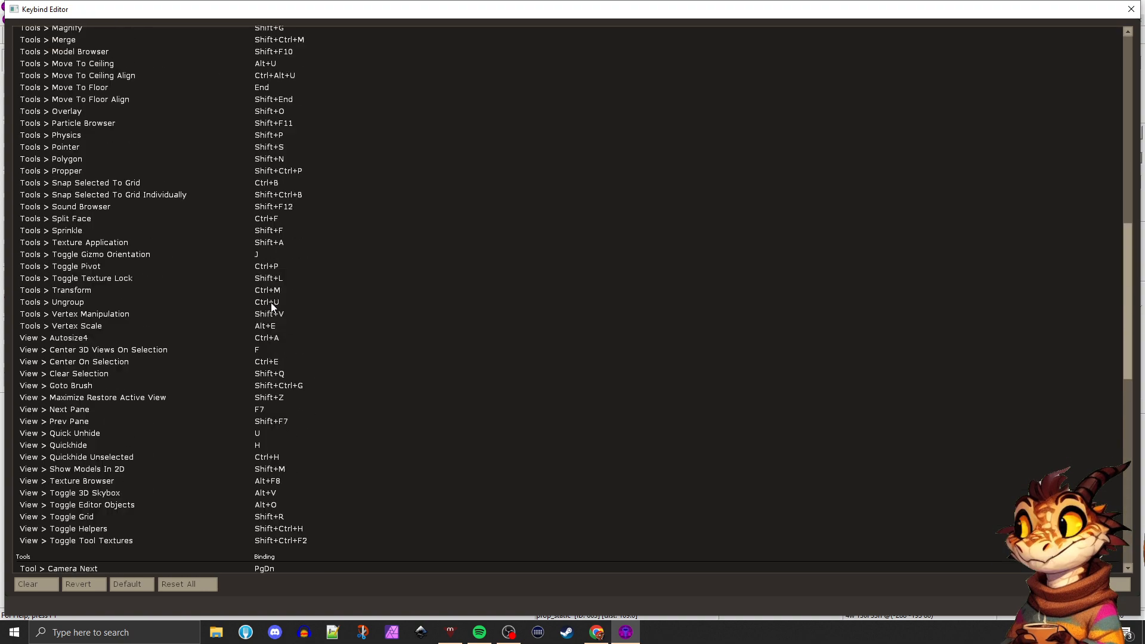
{"action": "scroll", "coordinate": [272, 308], "scroll_direction": "up", "scroll_amount": 6}
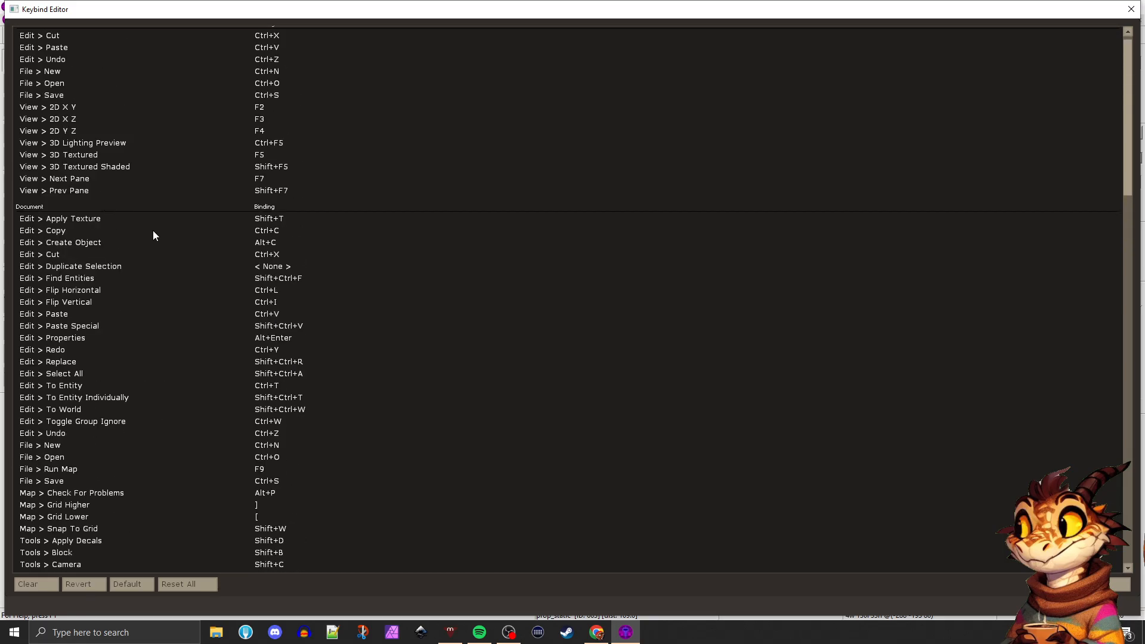
{"action": "scroll", "coordinate": [163, 240], "scroll_direction": "down", "scroll_amount": 6}
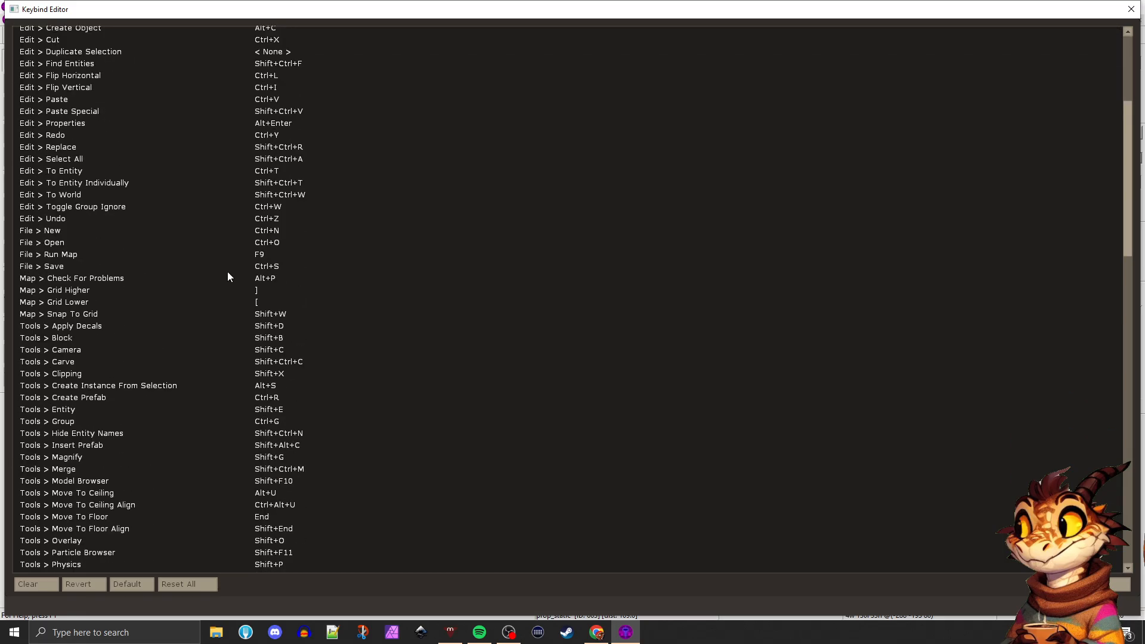
{"action": "scroll", "coordinate": [227, 272], "scroll_direction": "down", "scroll_amount": 4}
{"action": "scroll", "coordinate": [265, 316], "scroll_direction": "down", "scroll_amount": 2}
{"action": "scroll", "coordinate": [267, 319], "scroll_direction": "down", "scroll_amount": 1}
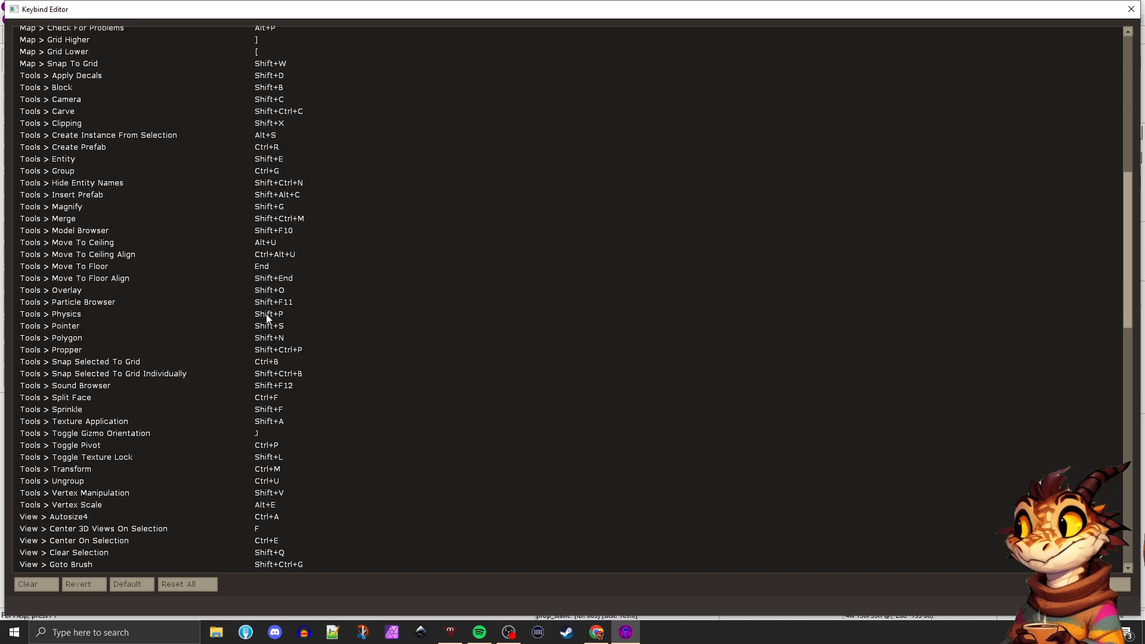
{"action": "scroll", "coordinate": [266, 318], "scroll_direction": "up", "scroll_amount": 13}
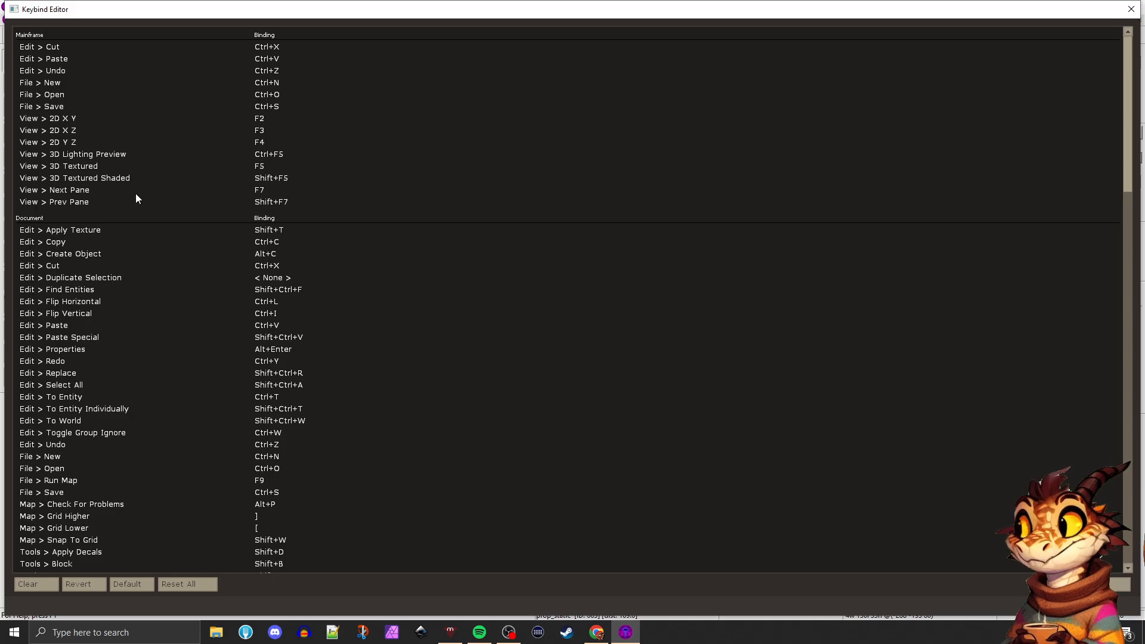
{"action": "scroll", "coordinate": [135, 193], "scroll_direction": "down", "scroll_amount": 2}
{"action": "scroll", "coordinate": [162, 217], "scroll_direction": "down", "scroll_amount": 2}
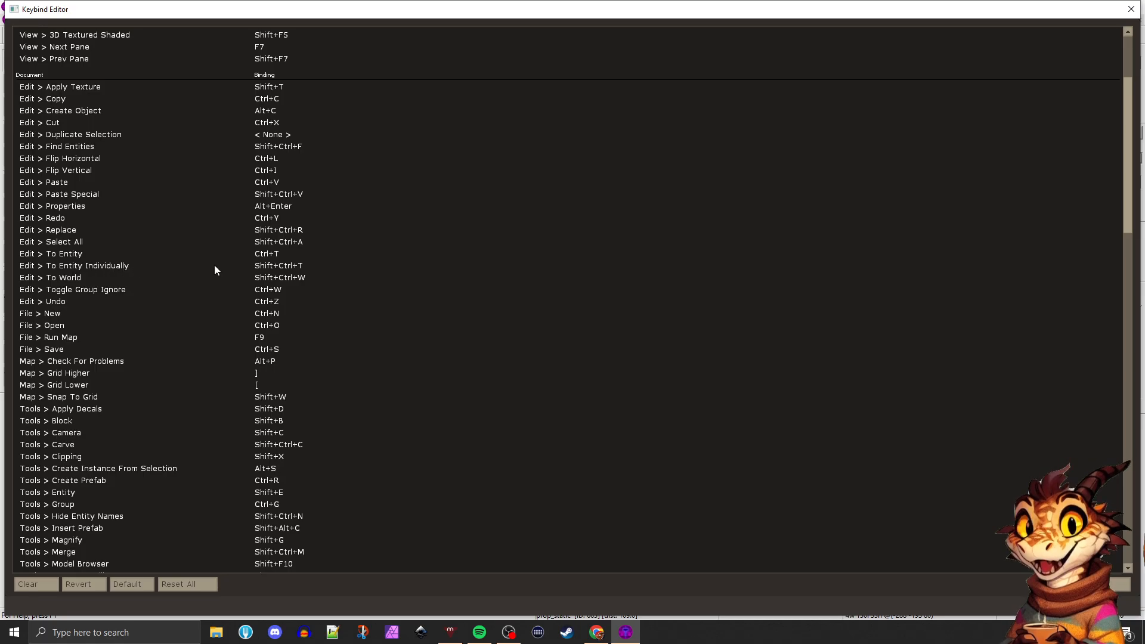
{"action": "scroll", "coordinate": [87, 273], "scroll_direction": "down", "scroll_amount": 1}
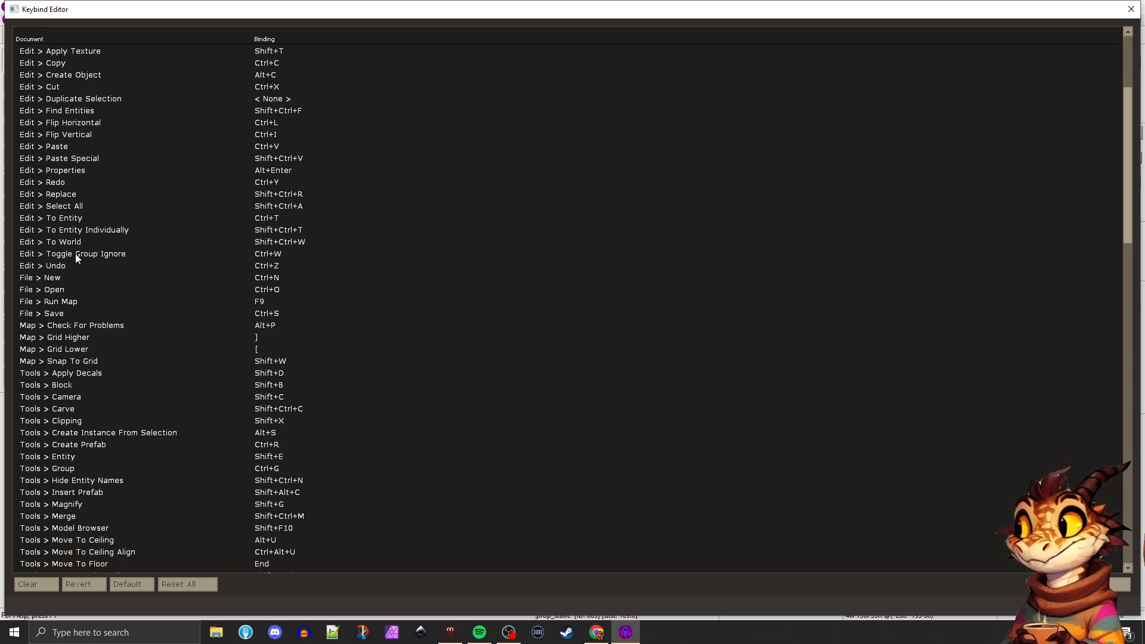
{"action": "scroll", "coordinate": [78, 255], "scroll_direction": "down", "scroll_amount": 1}
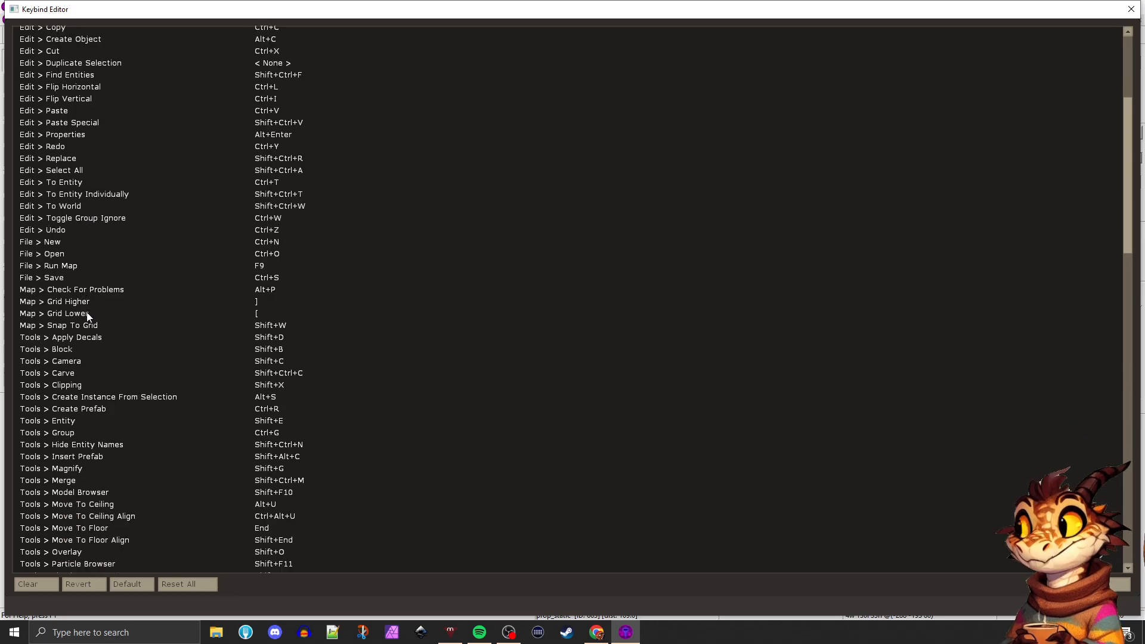
{"action": "scroll", "coordinate": [136, 343], "scroll_direction": "down", "scroll_amount": 1}
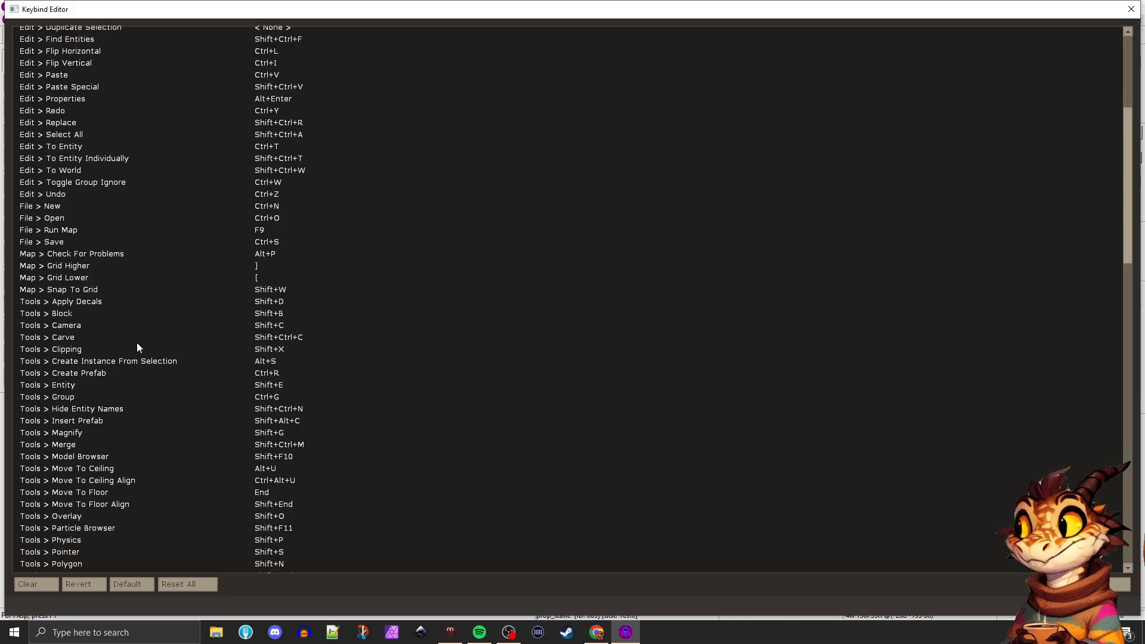
{"action": "scroll", "coordinate": [137, 342], "scroll_direction": "down", "scroll_amount": 1}
{"action": "scroll", "coordinate": [139, 347], "scroll_direction": "down", "scroll_amount": 1}
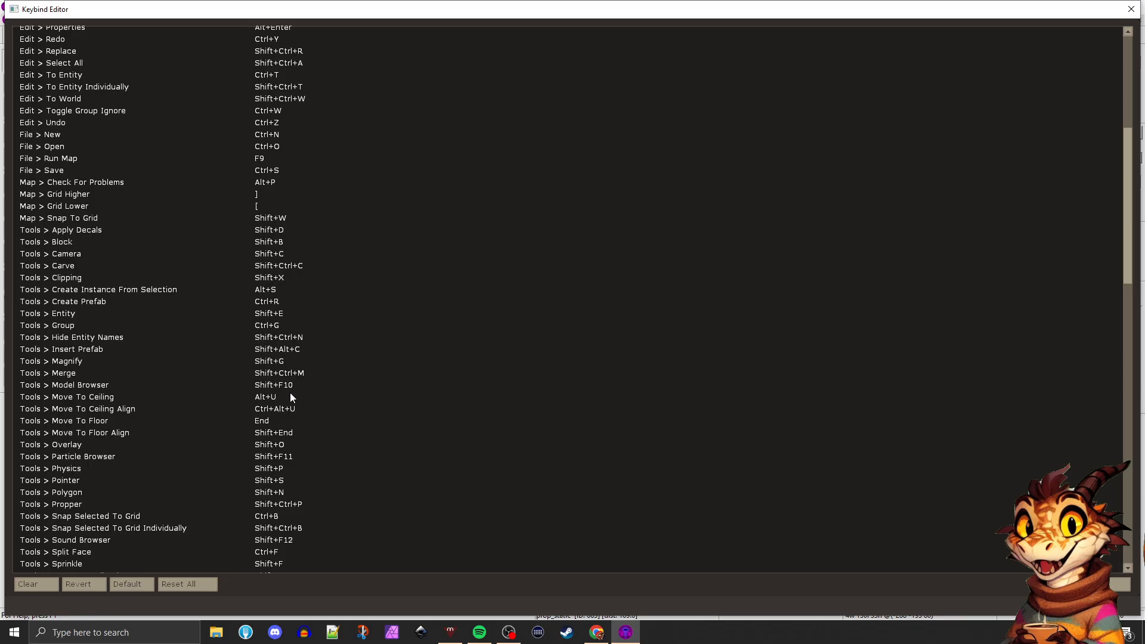
{"action": "key", "text": "XF86AudioLowerVolume"}
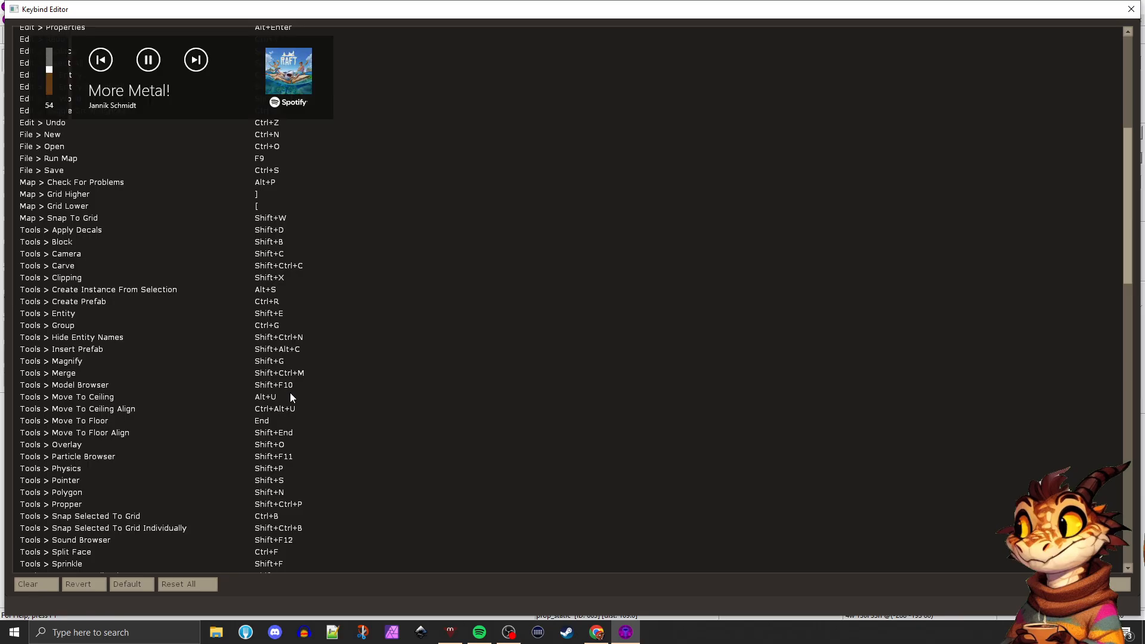
{"action": "key", "text": "XF86AudioNext"}
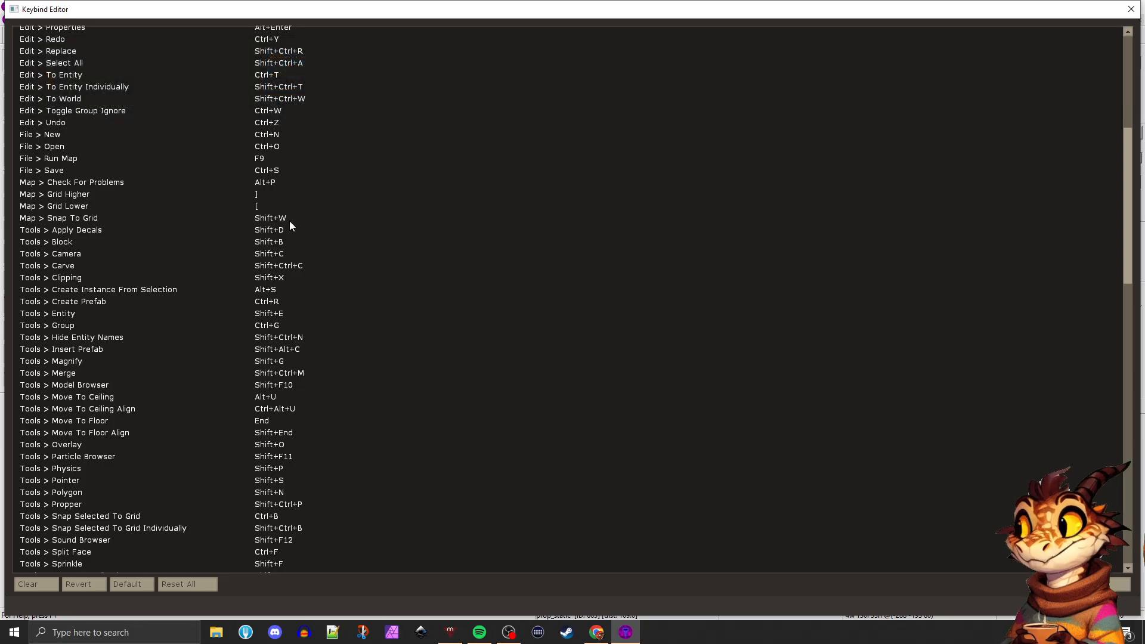
{"action": "left_click", "coordinate": [1131, 9]}
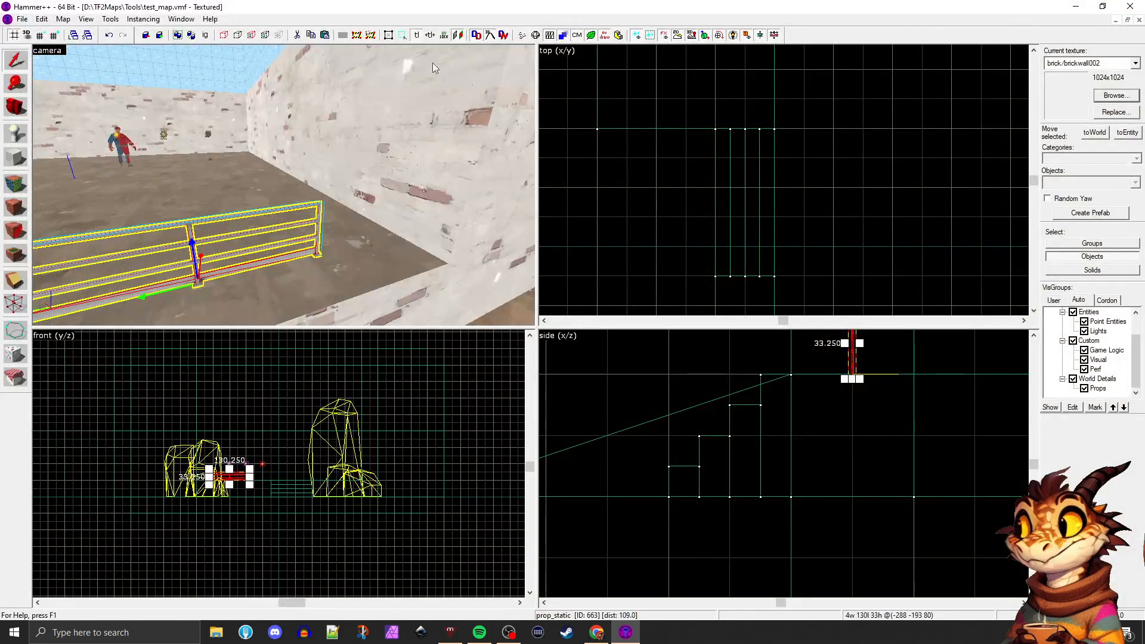
Slide the handrail 64 units along the platform toward the side wall
{"action": "left_click", "coordinate": [22, 116]}
{"action": "left_click_drag", "start_coordinate": [197, 155], "coordinate": [149, 188]}
{"action": "left_click", "coordinate": [12, 57]}
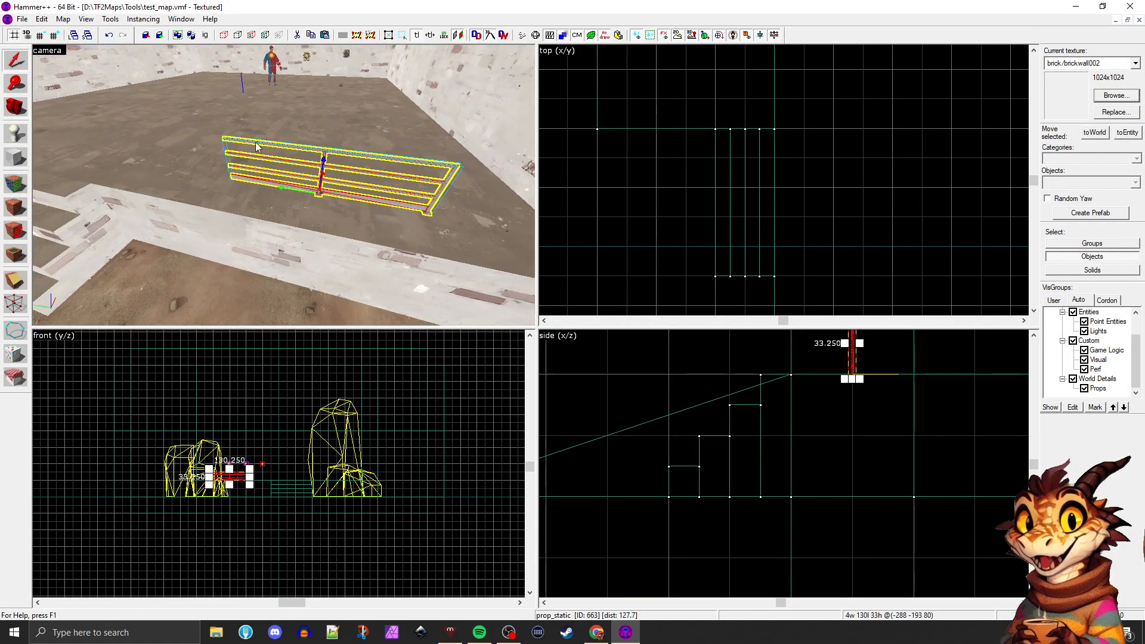
{"action": "left_click_drag", "start_coordinate": [283, 189], "coordinate": [407, 205]}
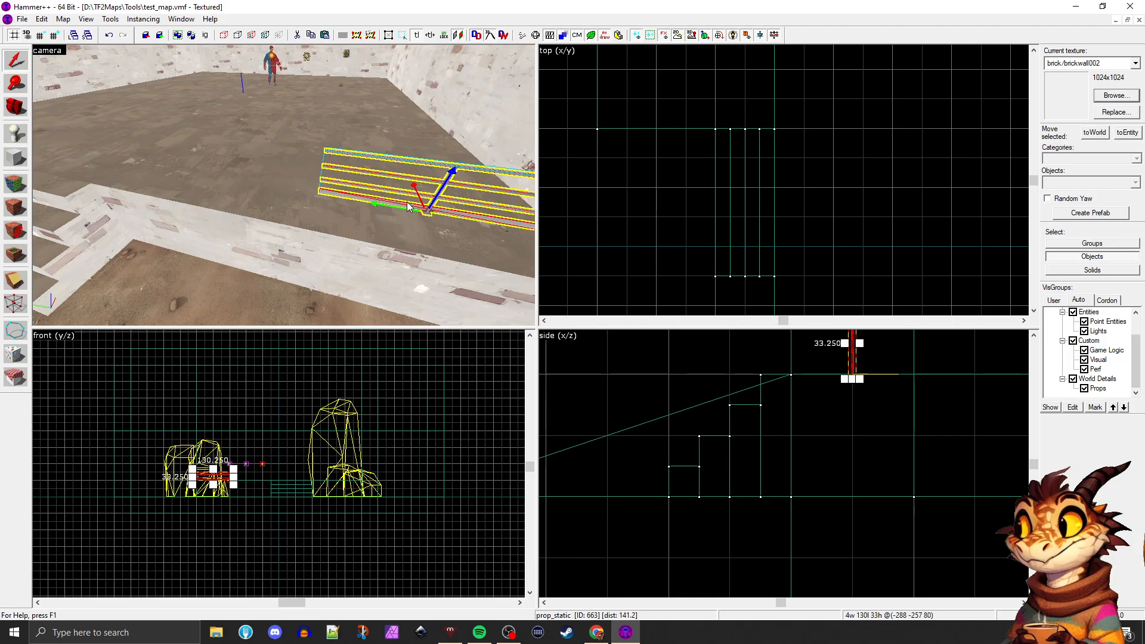
Move the handrail 32 units outward so it sits on the platform's front edge
{"action": "key", "text": "z"}
{"action": "key", "text": "z"}
{"action": "left_click_drag", "start_coordinate": [291, 167], "coordinate": [318, 196]}
{"action": "key", "text": "z"}
{"action": "key", "text": "d"}
{"action": "key", "text": "w"}
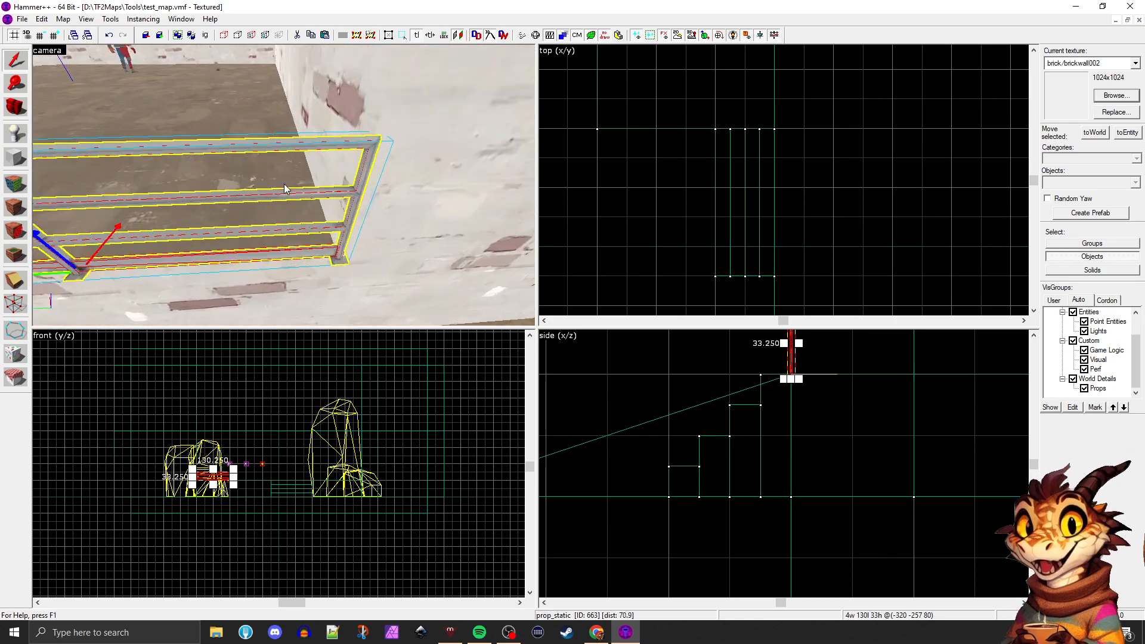
Duplicate the handrail and place the copy 128 units along the platform edge toward the stairs, beside the original
{"action": "key", "text": "w"}
{"action": "key", "text": "s"}
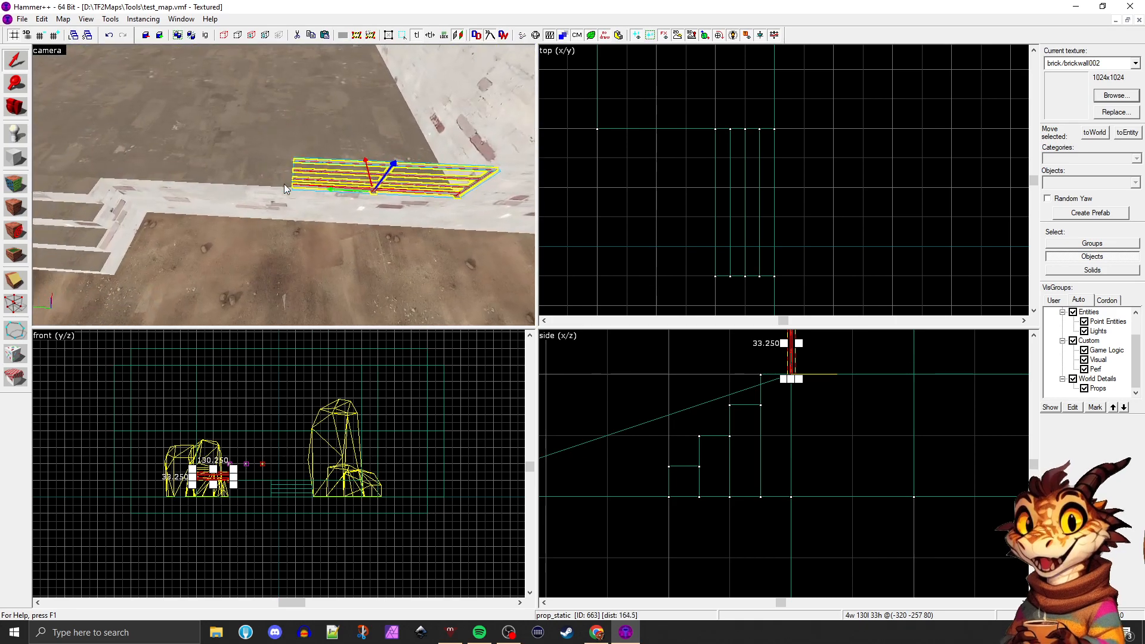
{"action": "key", "text": "s"}
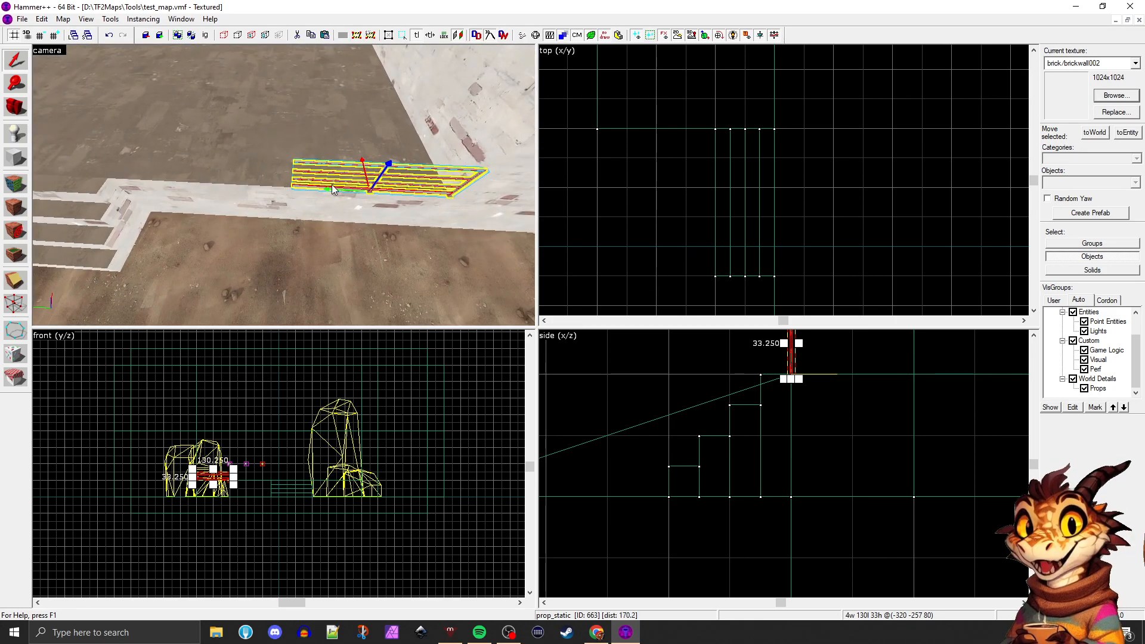
{"action": "left_click_drag", "start_coordinate": [332, 185], "coordinate": [232, 187]}
{"action": "key", "text": "w"}
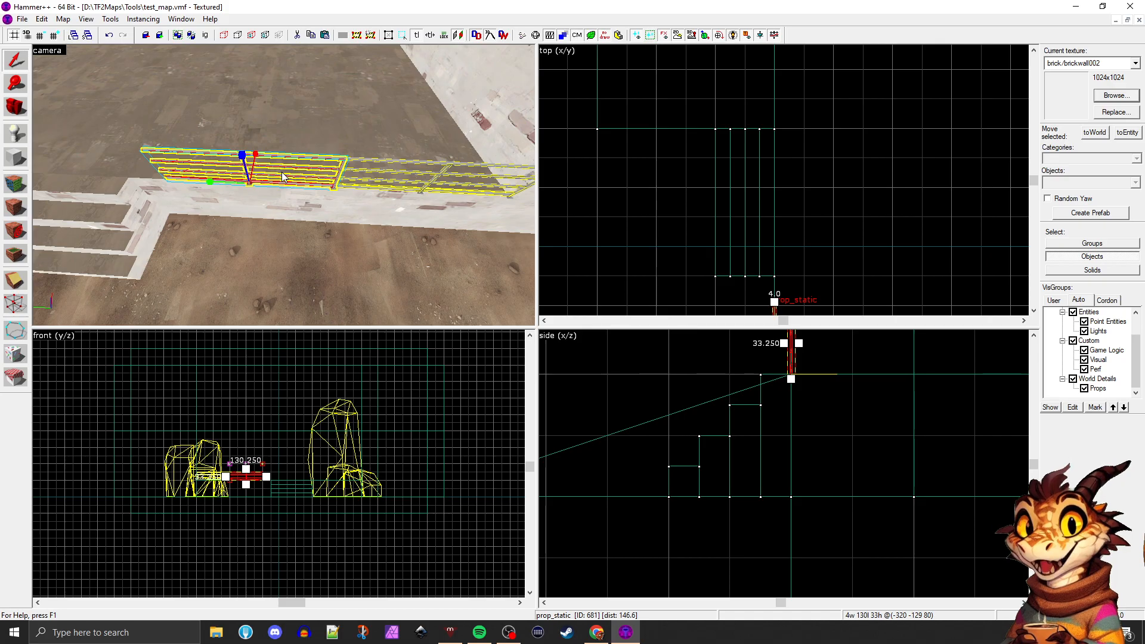
Select the platform block and reselect the duplicated handrail beside the stairs
{"action": "left_click", "coordinate": [282, 172]}
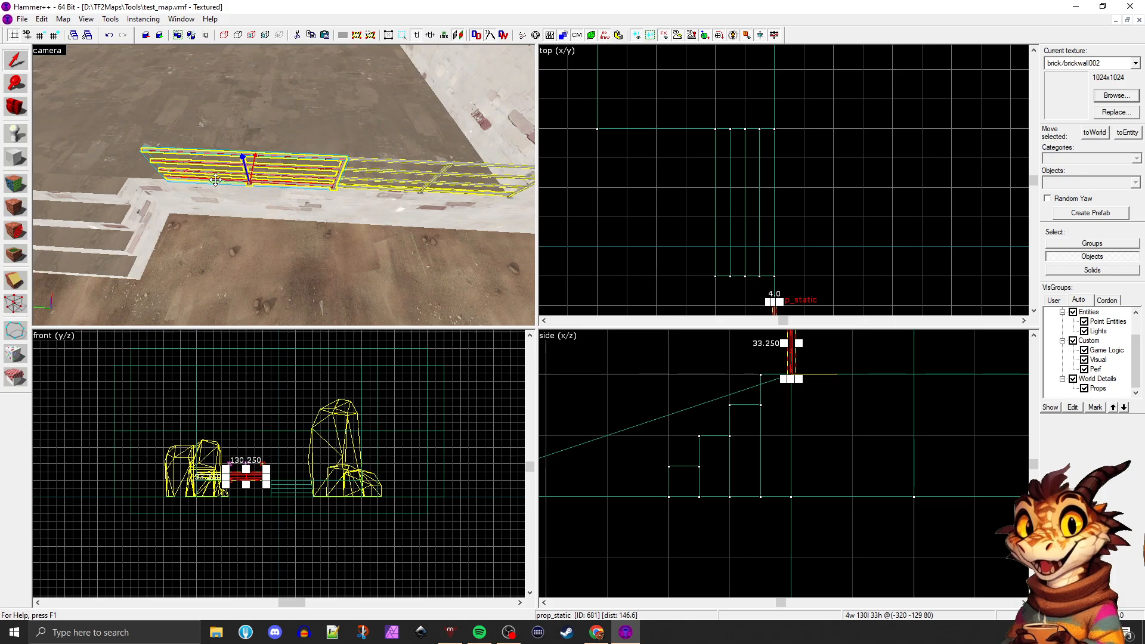
{"action": "left_click", "coordinate": [244, 68]}
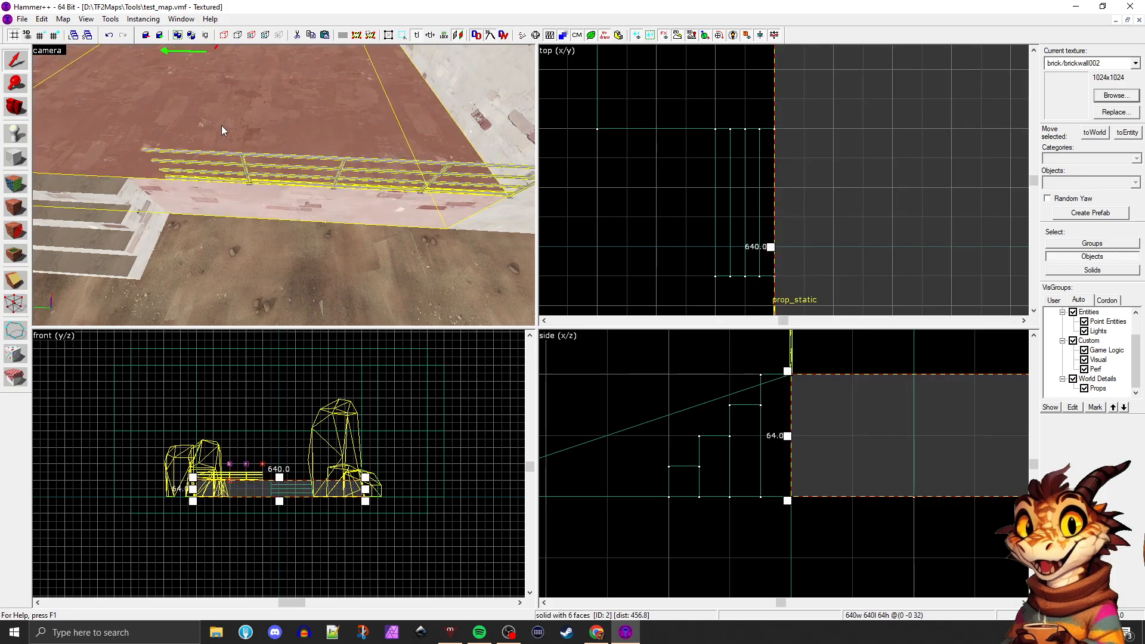
{"action": "left_click", "coordinate": [242, 162]}
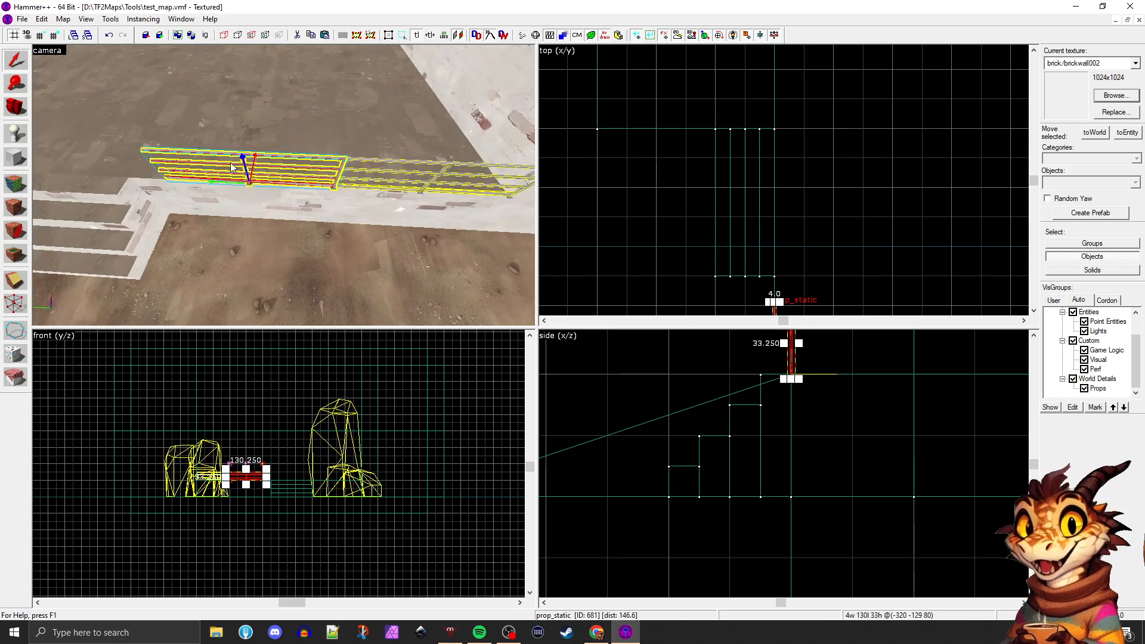
{"action": "key", "text": "z"}
{"action": "key", "text": "a"}
{"action": "key", "text": "s"}
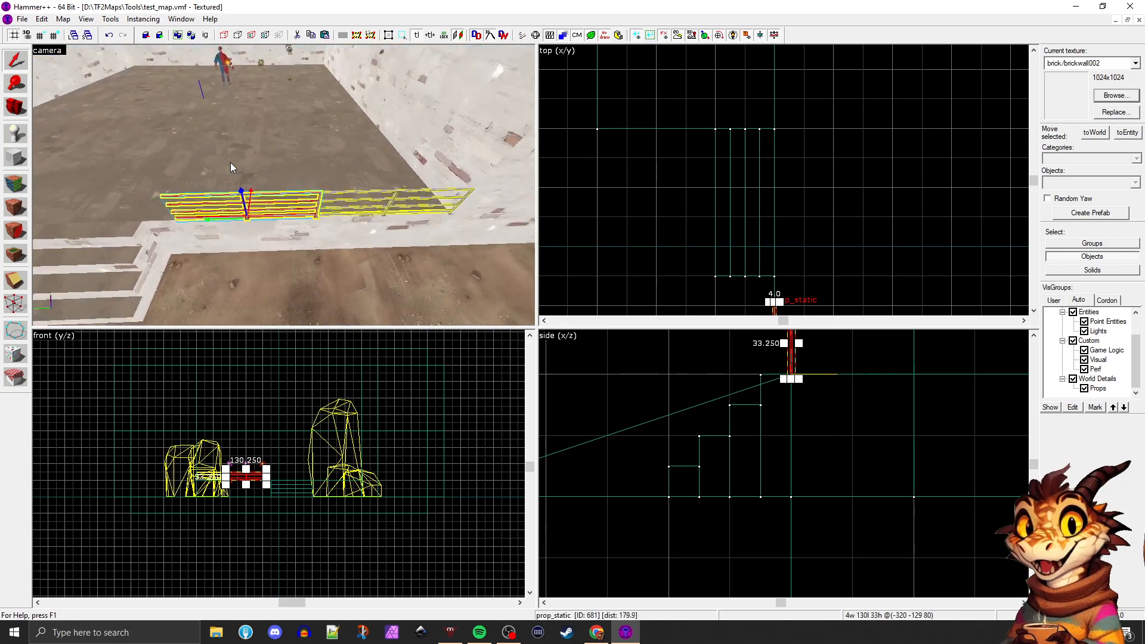
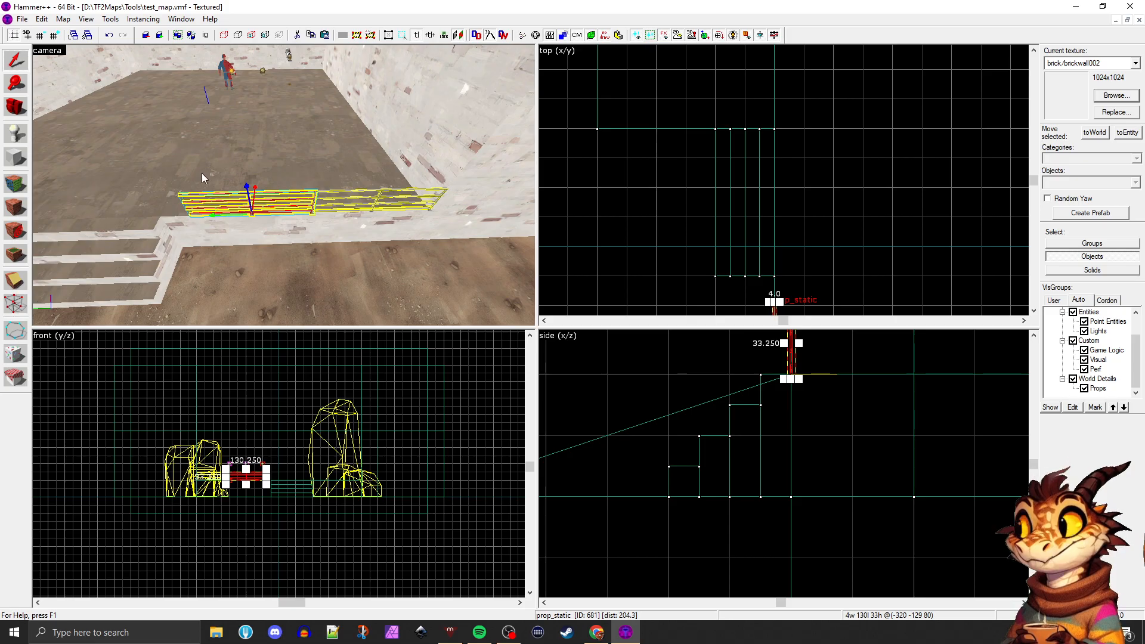
Examine how the two handrails line up along the platform edge in the top view, and clear the selection
{"action": "scroll", "coordinate": [228, 202], "scroll_direction": "up", "scroll_amount": 4}
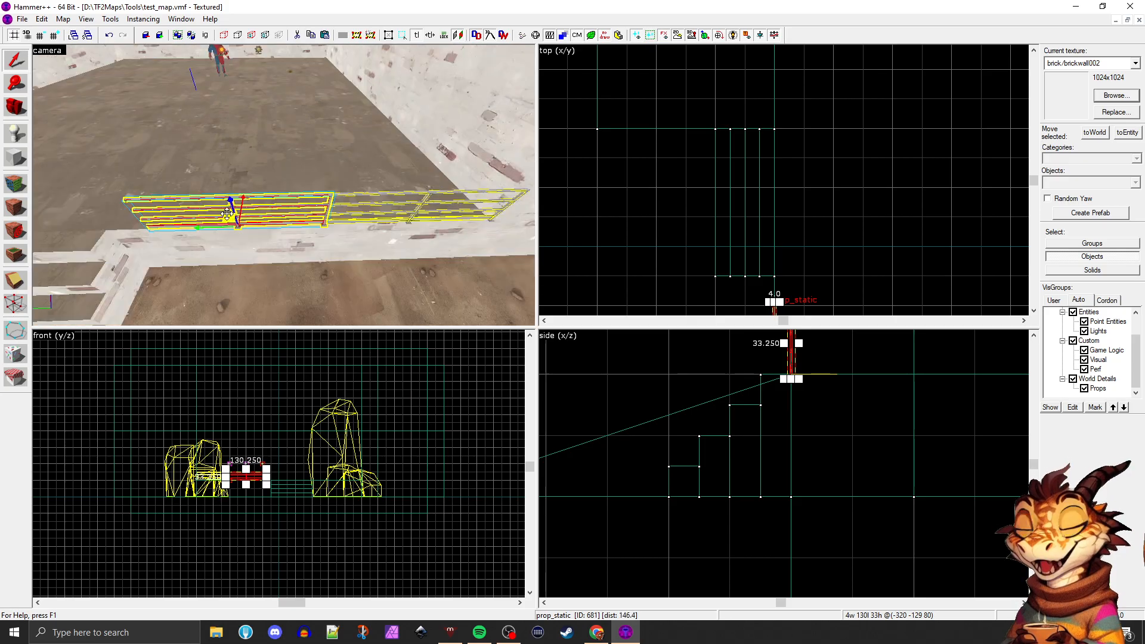
{"action": "scroll", "coordinate": [221, 216], "scroll_direction": "up", "scroll_amount": 2}
{"action": "scroll", "coordinate": [221, 216], "scroll_direction": "down", "scroll_amount": 3}
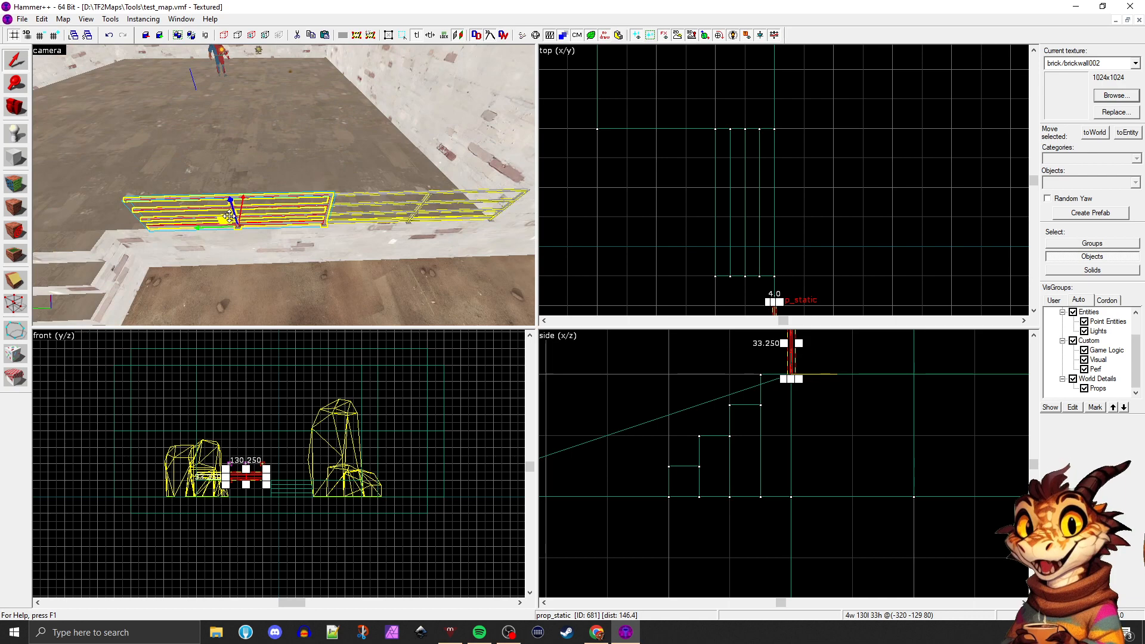
{"action": "scroll", "coordinate": [681, 165], "scroll_direction": "down", "scroll_amount": 4}
{"action": "scroll", "coordinate": [720, 254], "scroll_direction": "up", "scroll_amount": 3}
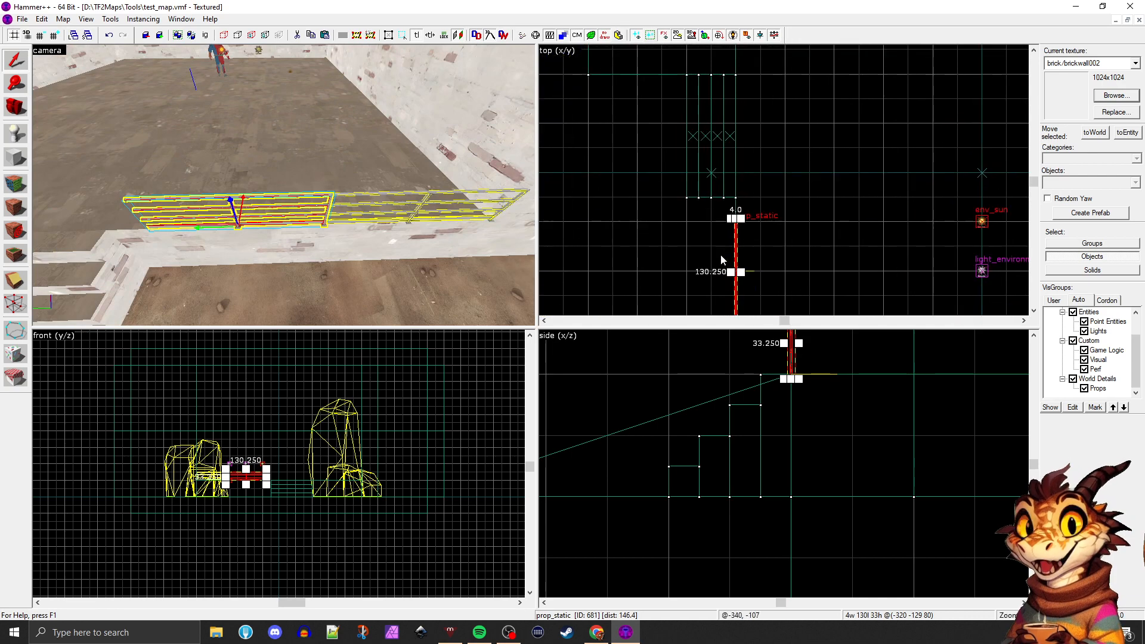
{"action": "scroll", "coordinate": [719, 221], "scroll_direction": "down", "scroll_amount": 4}
{"action": "scroll", "coordinate": [728, 240], "scroll_direction": "up", "scroll_amount": 5}
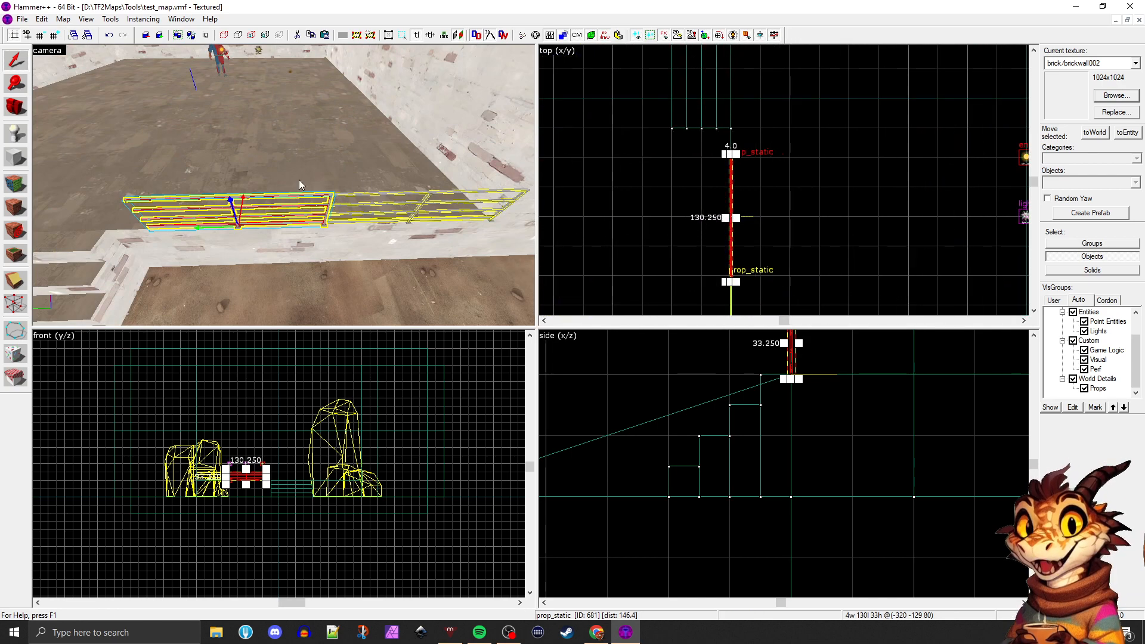
{"action": "left_click", "coordinate": [729, 177]}
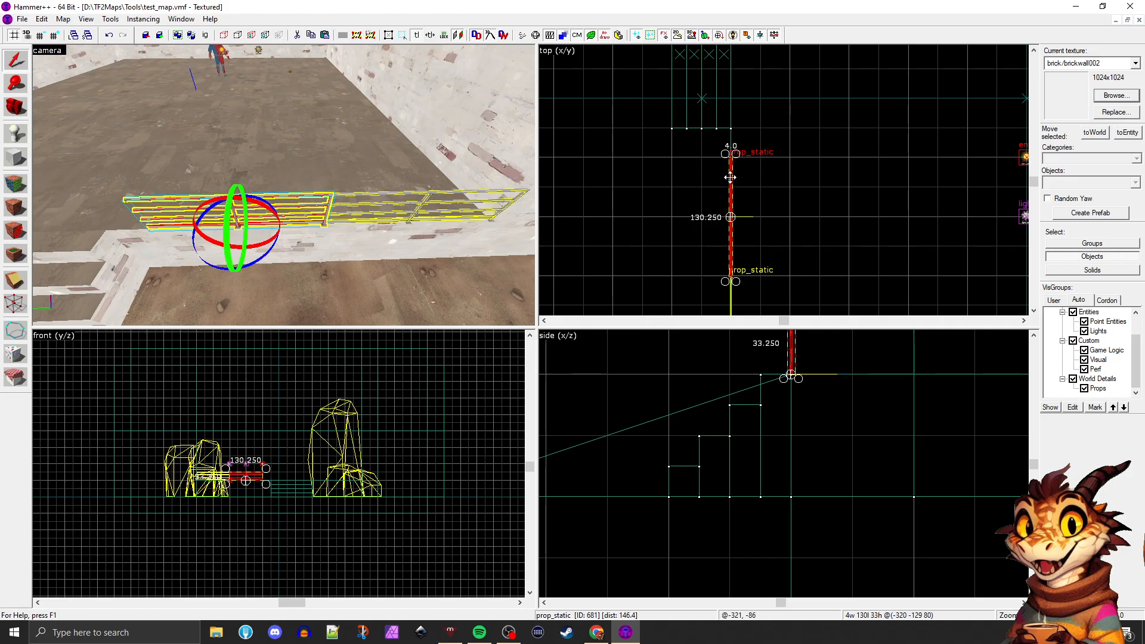
{"action": "left_click", "coordinate": [730, 177]}
{"action": "left_click", "coordinate": [730, 177]}
{"action": "left_click", "coordinate": [730, 177]}
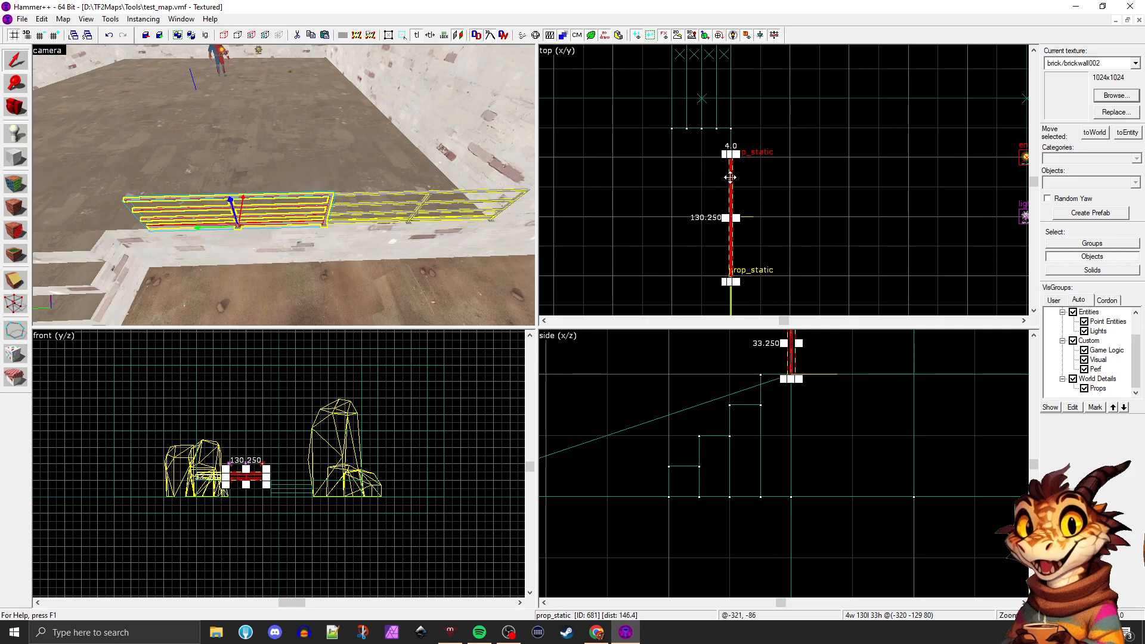
{"action": "left_click", "coordinate": [730, 177]}
{"action": "left_click_drag", "start_coordinate": [726, 157], "coordinate": [726, 276]}
{"action": "left_click", "coordinate": [351, 199]}
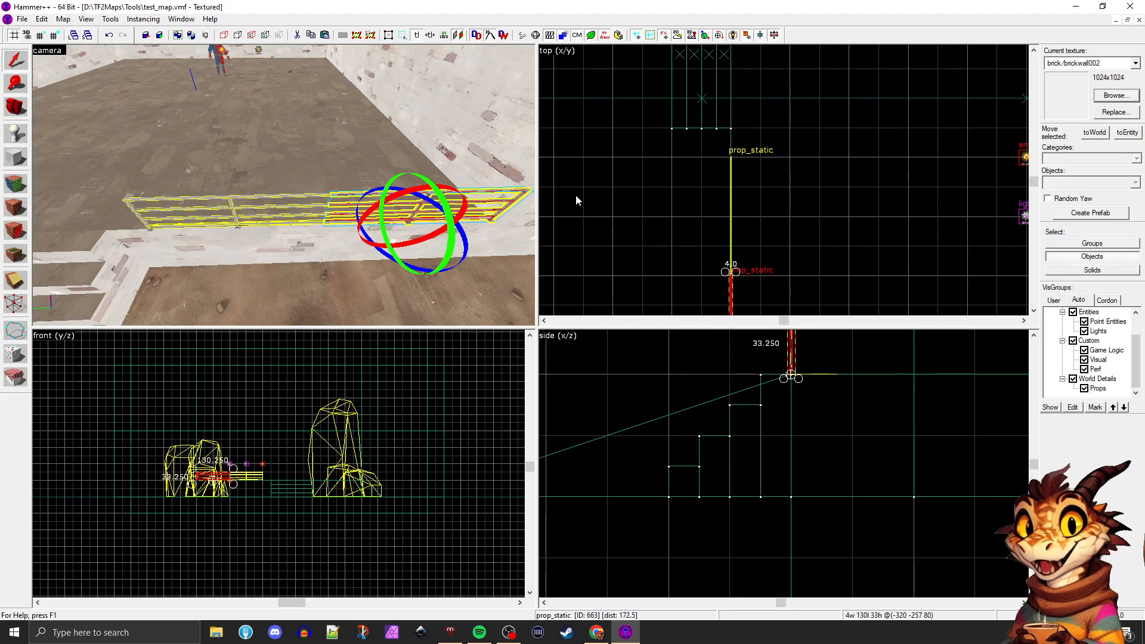
{"action": "scroll", "coordinate": [732, 185], "scroll_direction": "down", "scroll_amount": 3}
{"action": "scroll", "coordinate": [733, 230], "scroll_direction": "up", "scroll_amount": 3}
{"action": "left_click_drag", "start_coordinate": [724, 223], "coordinate": [727, 312]}
{"action": "key", "text": "Escape"}
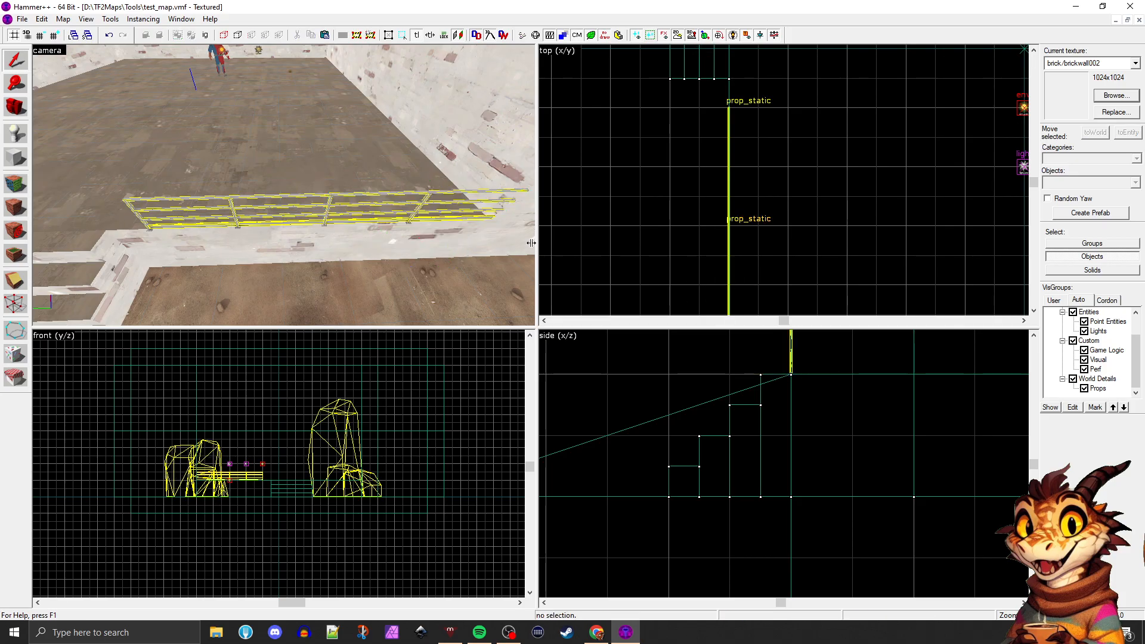
Select the raised platform block and maximize the camera view
{"action": "left_click", "coordinate": [202, 193]}
{"action": "key", "text": "s"}
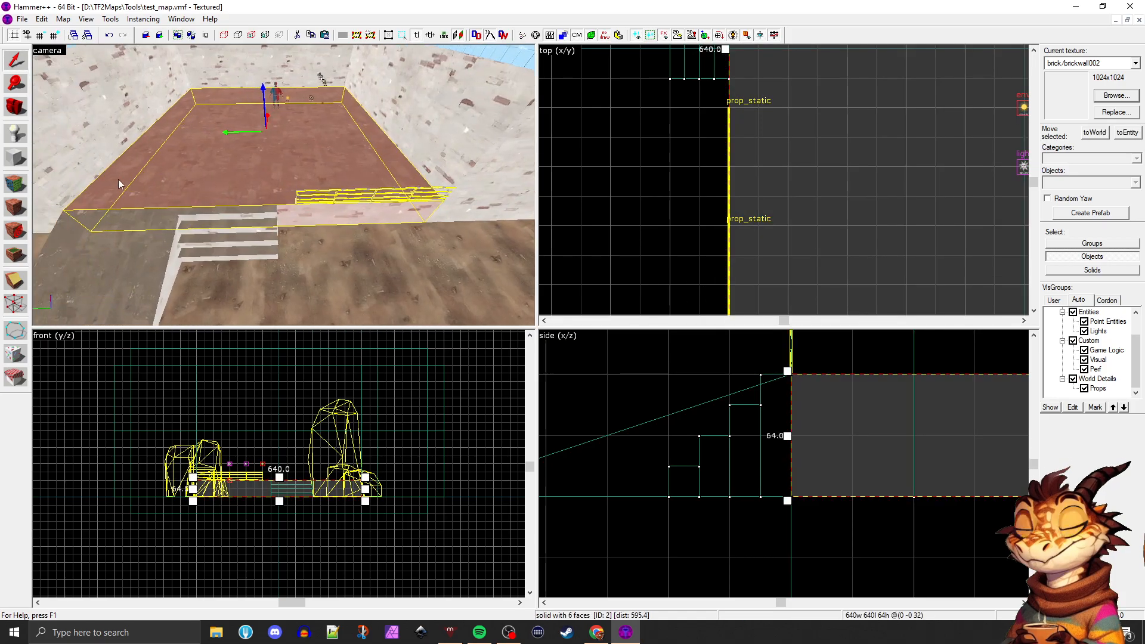
{"action": "left_click", "coordinate": [15, 107]}
{"action": "left_click_drag", "start_coordinate": [214, 182], "coordinate": [295, 187]}
{"action": "key", "text": "shift+z"}
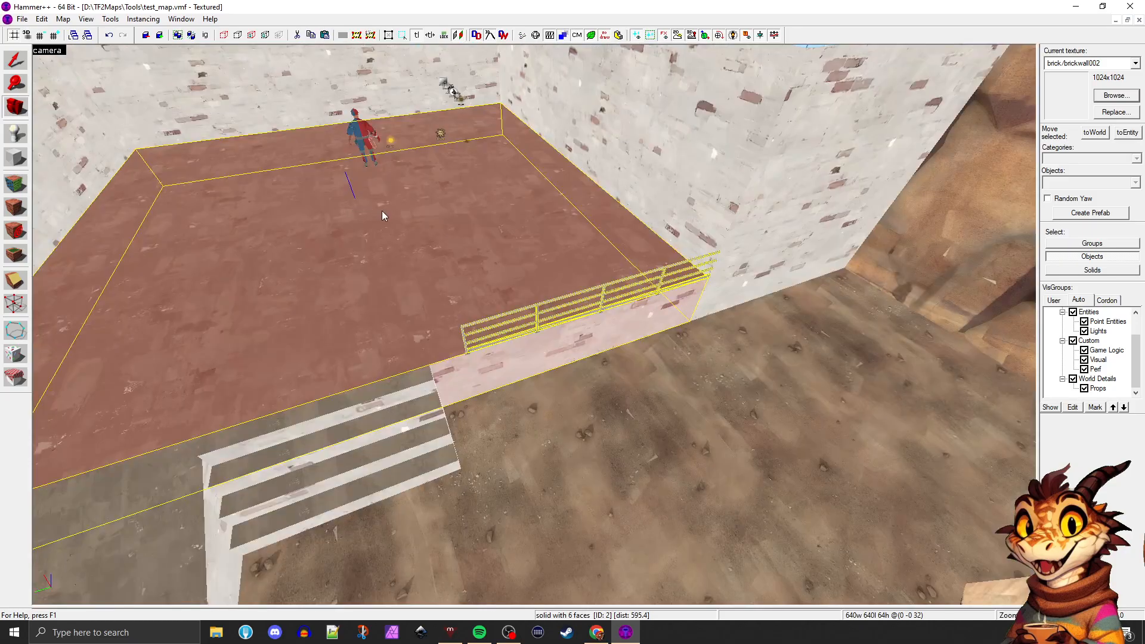
Examine the handrails, platform, stairs, ramp and surrounding rocks from several sides in the 3D view
{"action": "key", "text": "z"}
{"action": "key", "text": "w"}
{"action": "key", "text": "w"}
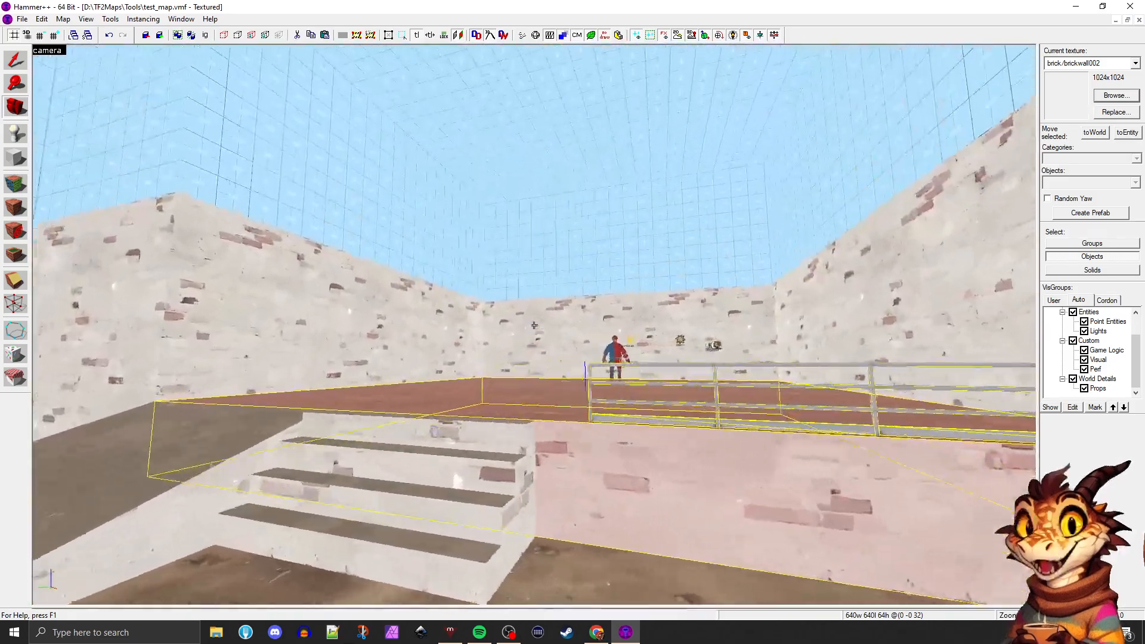
{"action": "key", "text": "w"}
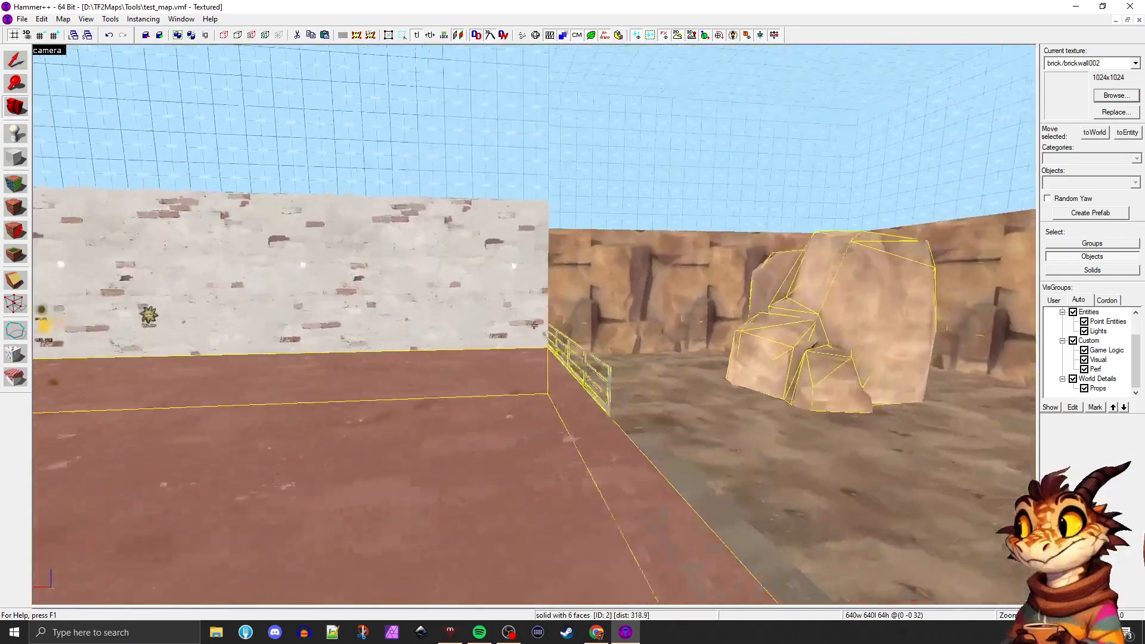
{"action": "key", "text": "d"}
{"action": "key", "text": "a"}
{"action": "key", "text": "a"}
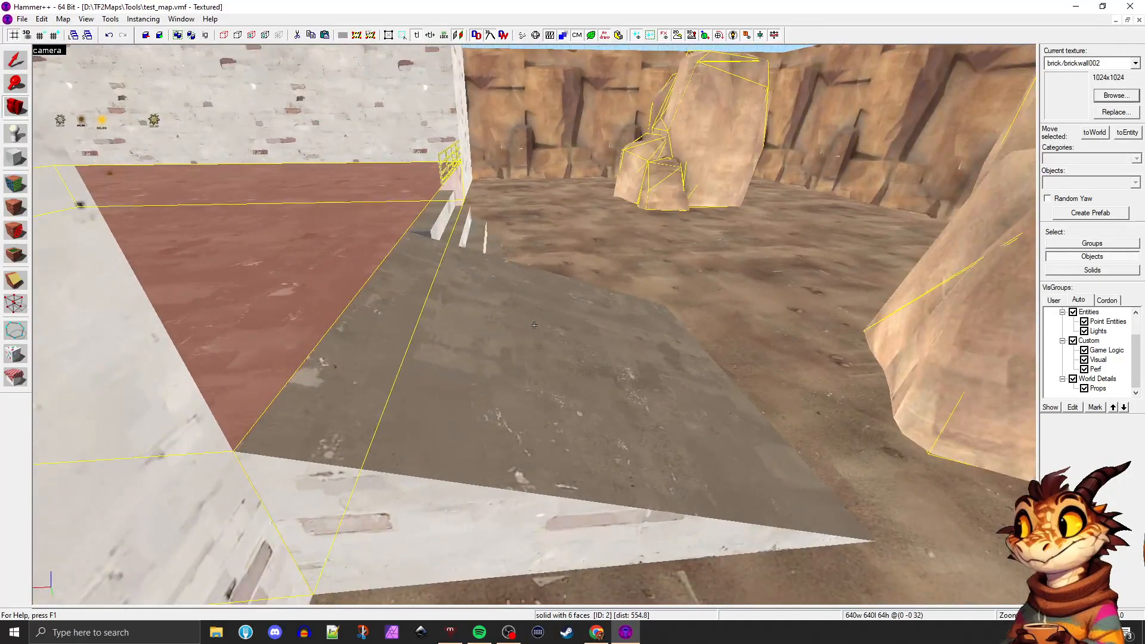
{"action": "key", "text": "d"}
{"action": "key", "text": "d"}
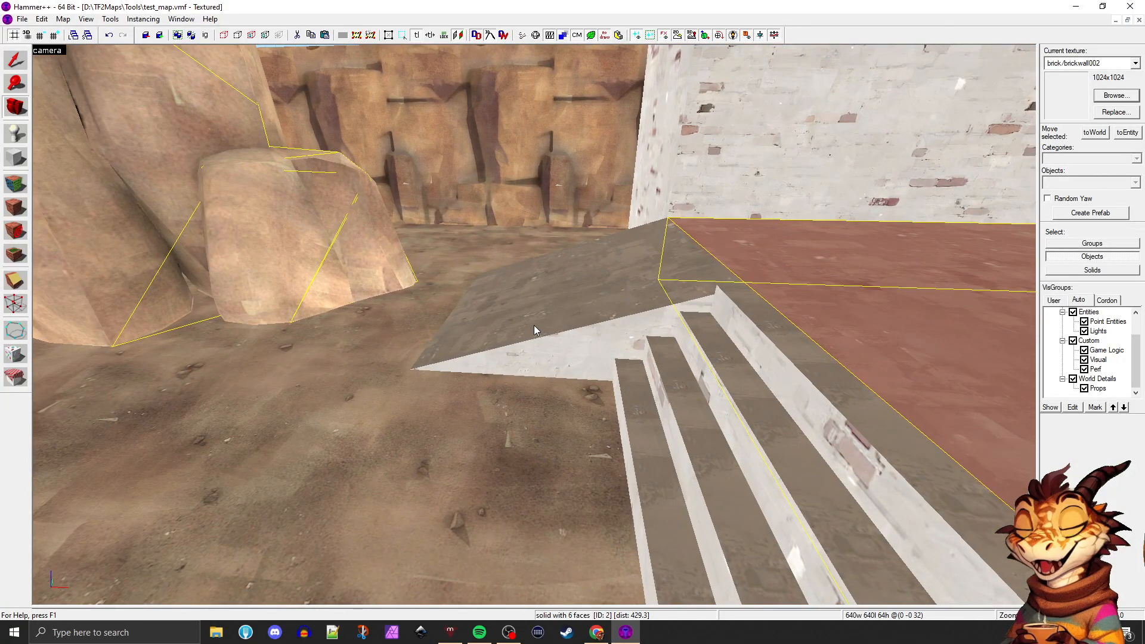
{"action": "key", "text": "z"}
{"action": "key", "text": "s"}
{"action": "key", "text": "s"}
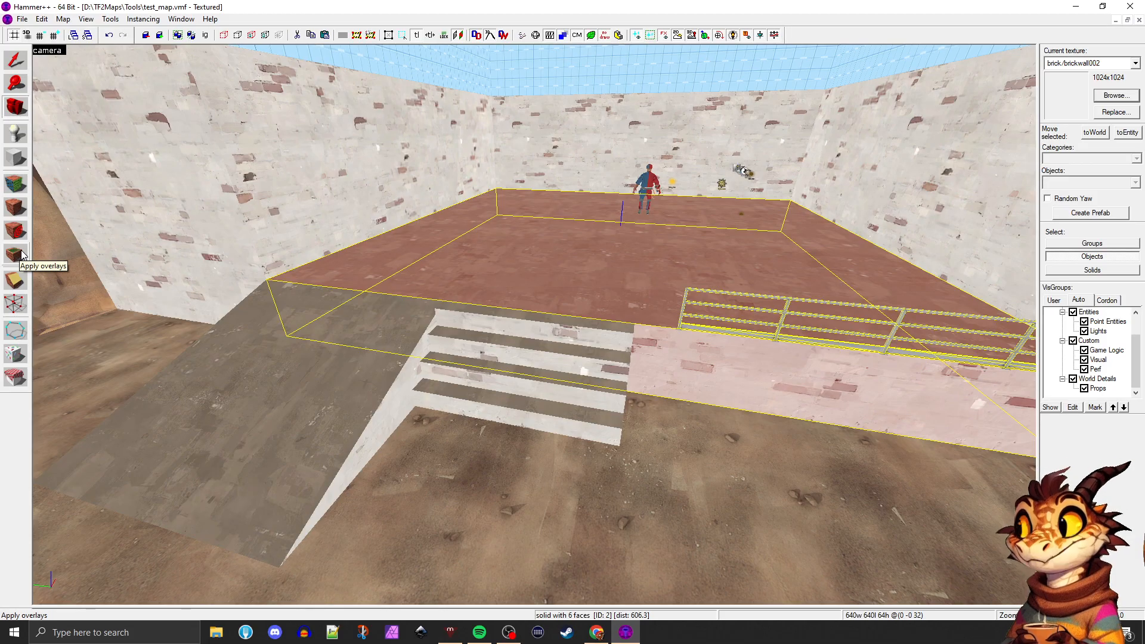
Try applying brick/brickwall002 as a decal at several spots on the brick side wall, undoing each one
{"action": "key", "text": "z"}
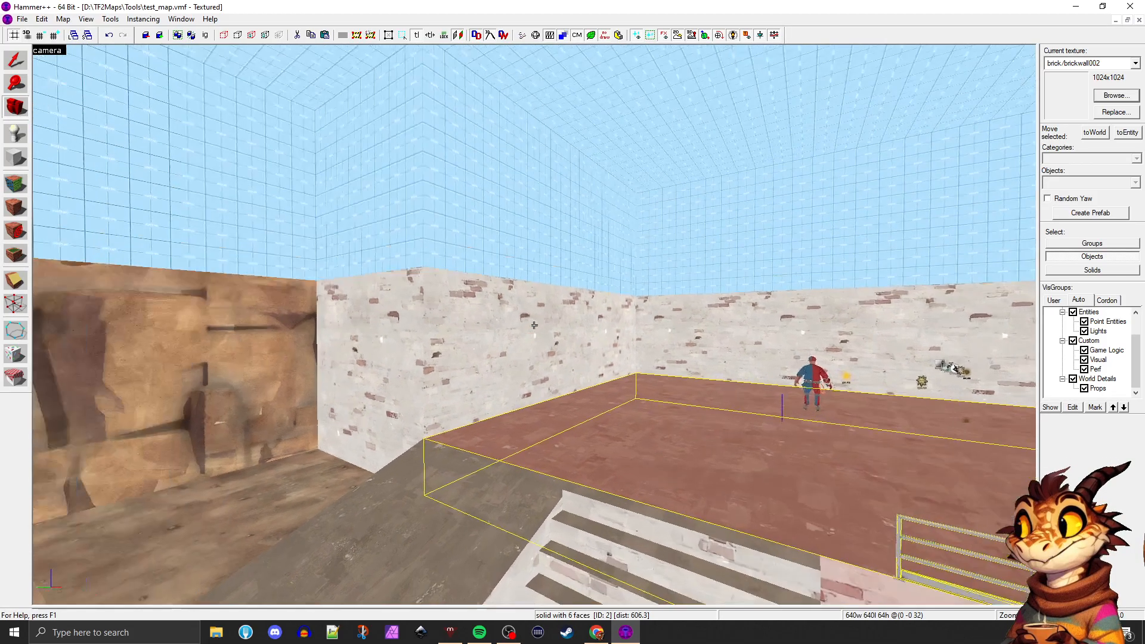
{"action": "key", "text": "w"}
{"action": "key", "text": "z"}
{"action": "left_click", "coordinate": [16, 230]}
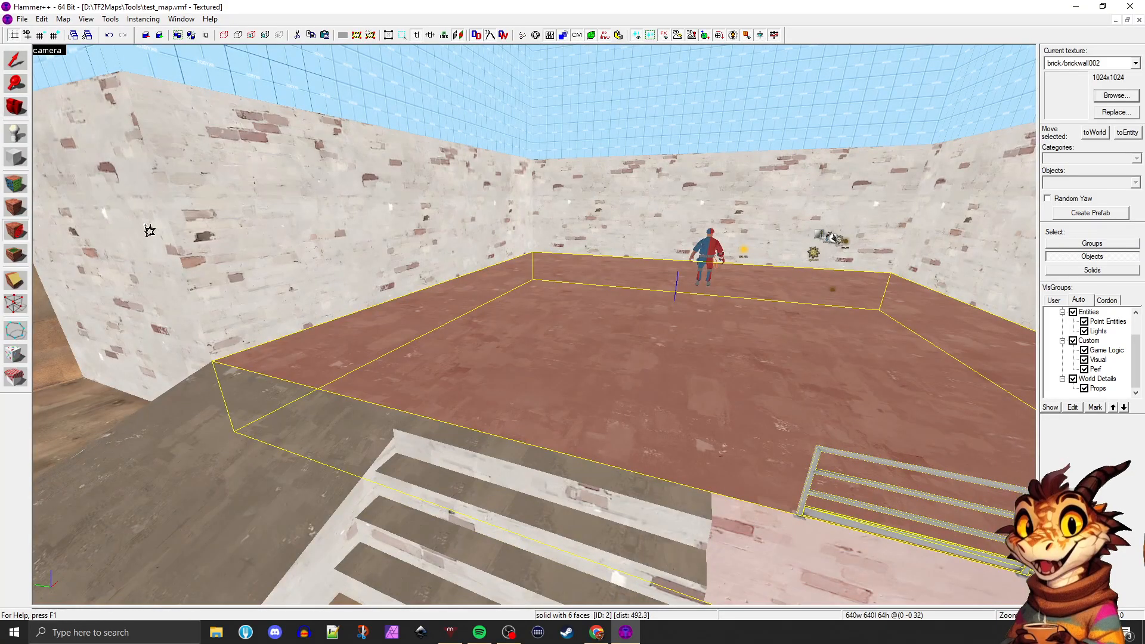
{"action": "left_click", "coordinate": [214, 241]}
{"action": "key", "text": "ctrl+z"}
{"action": "left_click", "coordinate": [409, 107]}
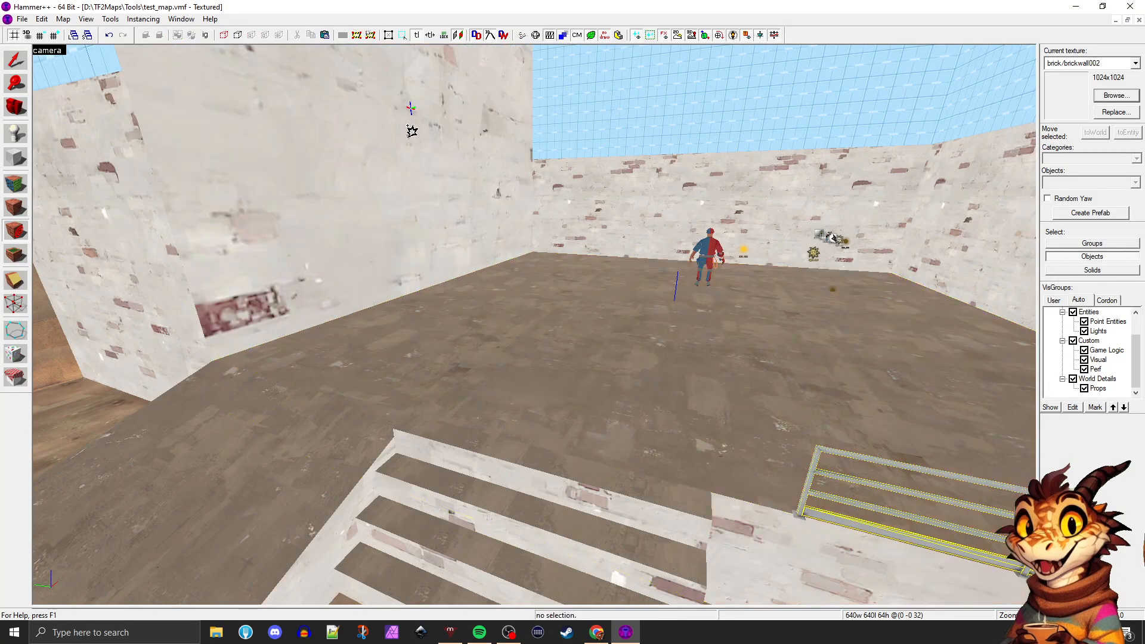
{"action": "key", "text": "ctrl+z"}
{"action": "left_click", "coordinate": [351, 237]}
{"action": "key", "text": "ctrl+z"}
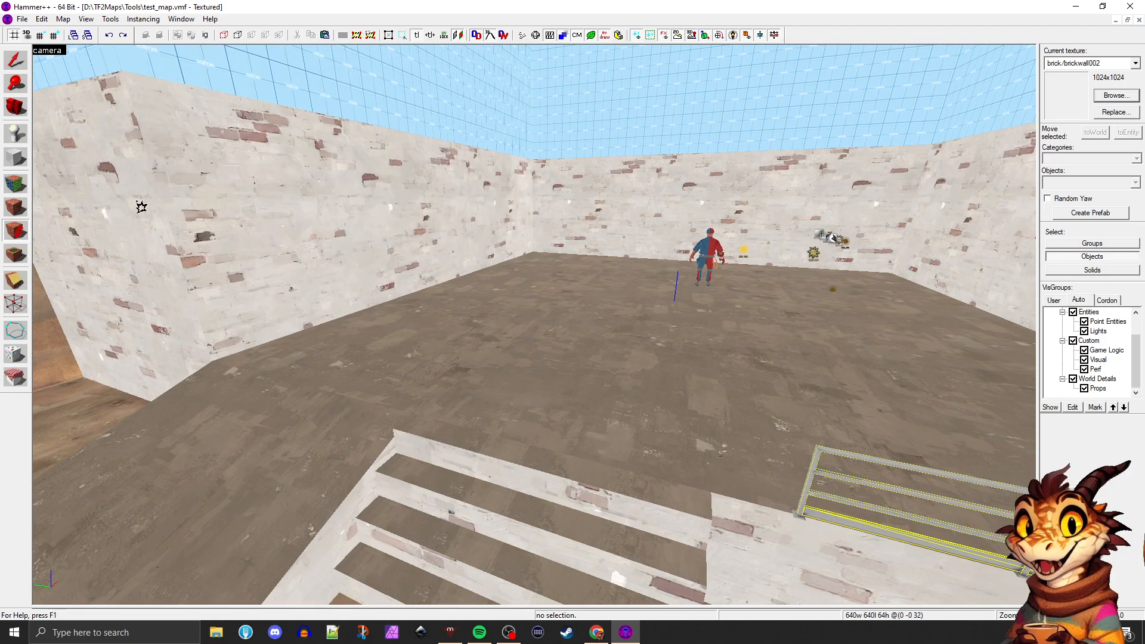
Try placing brick/brickwall002 overlays on the side wall and reshaping one by its corner, and remove them
{"action": "left_click", "coordinate": [15, 254]}
{"action": "left_click", "coordinate": [247, 210]}
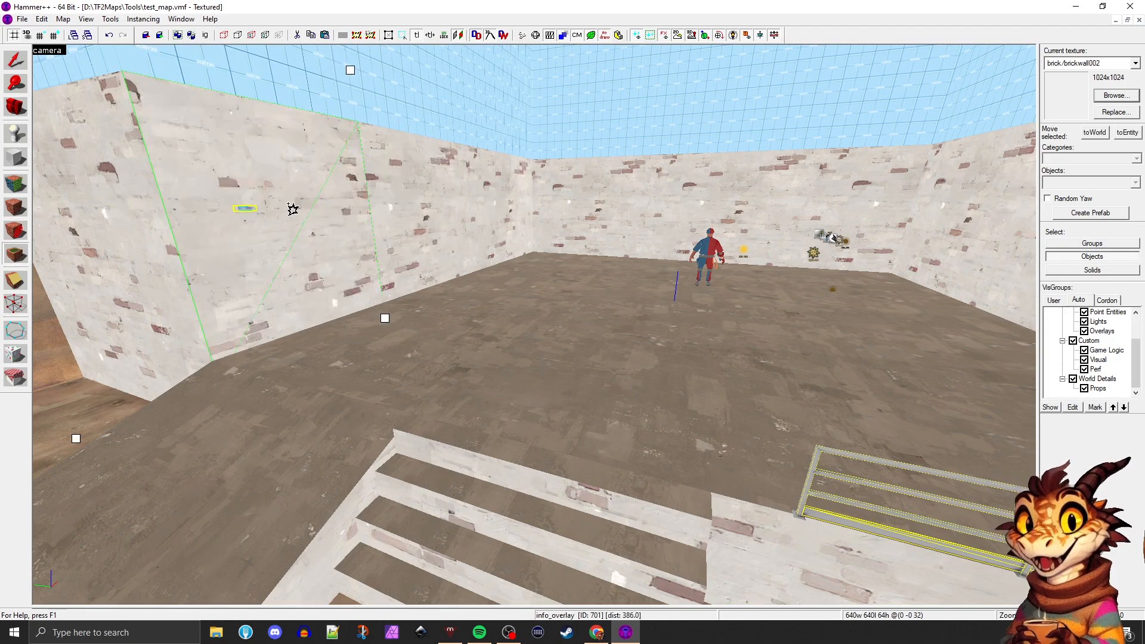
{"action": "key", "text": "ctrl+z"}
{"action": "left_click", "coordinate": [361, 257]}
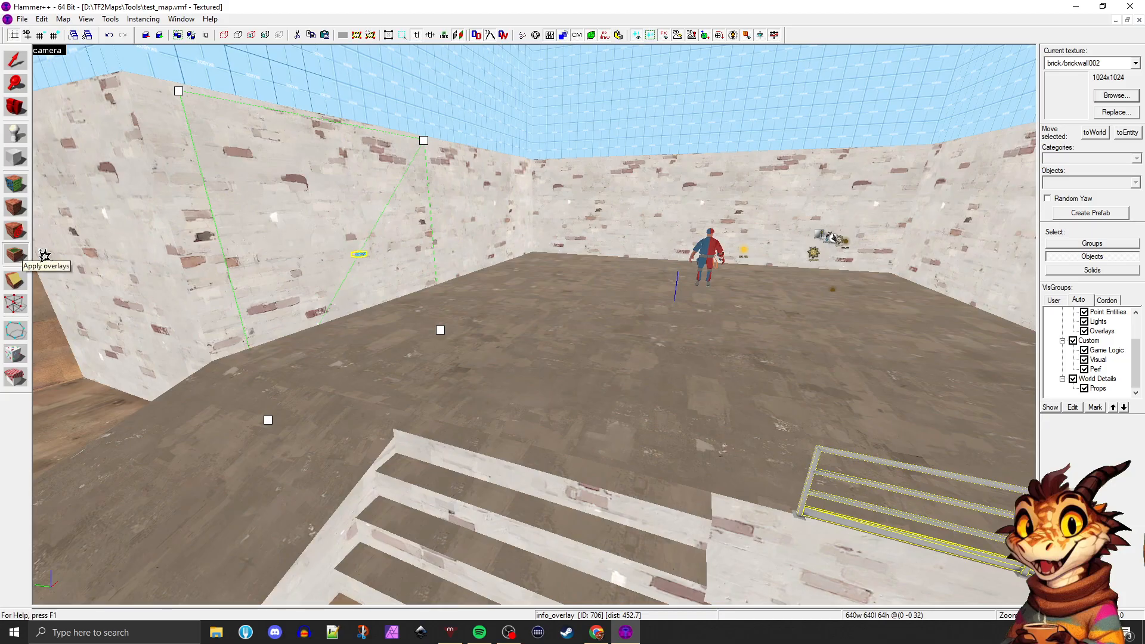
{"action": "left_click_drag", "start_coordinate": [422, 140], "coordinate": [429, 164]}
{"action": "key", "text": "Delete"}
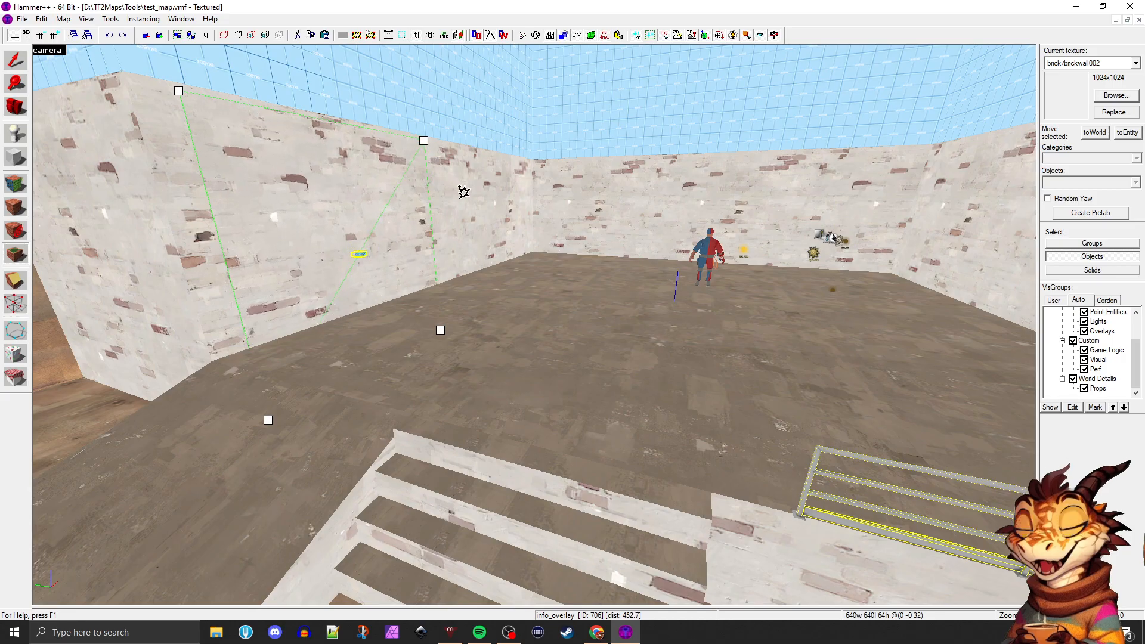
Try placing brick/brickwall002 overlays on the dirt ground beside the ramp, and undo them all
{"action": "key", "text": "z"}
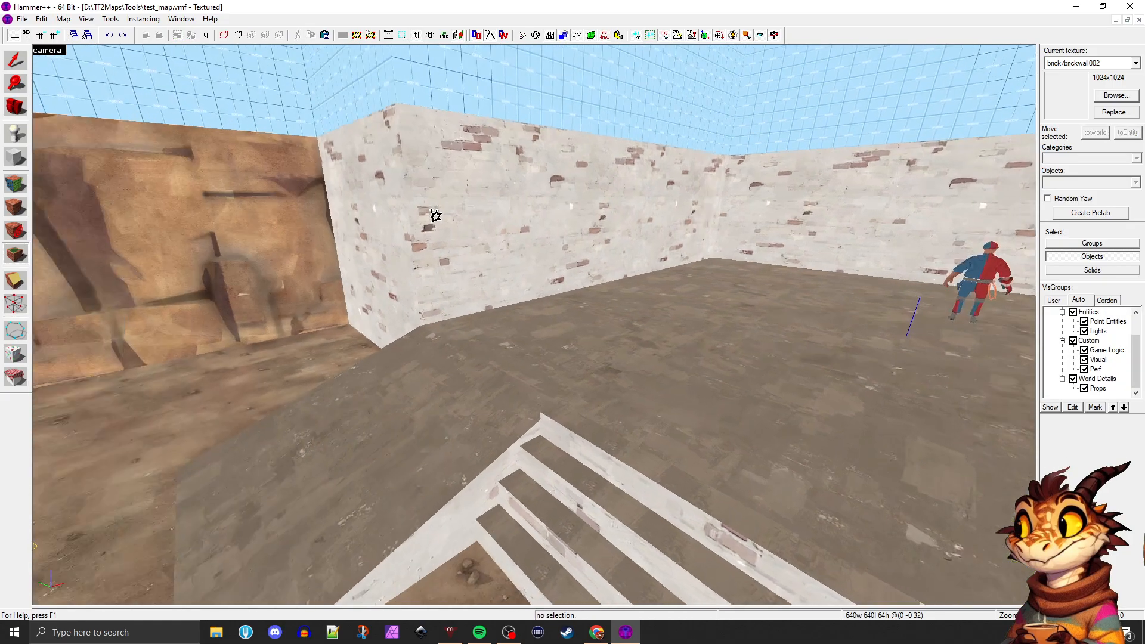
{"action": "key", "text": "z"}
{"action": "left_click", "coordinate": [433, 362]}
{"action": "left_click", "coordinate": [212, 362]}
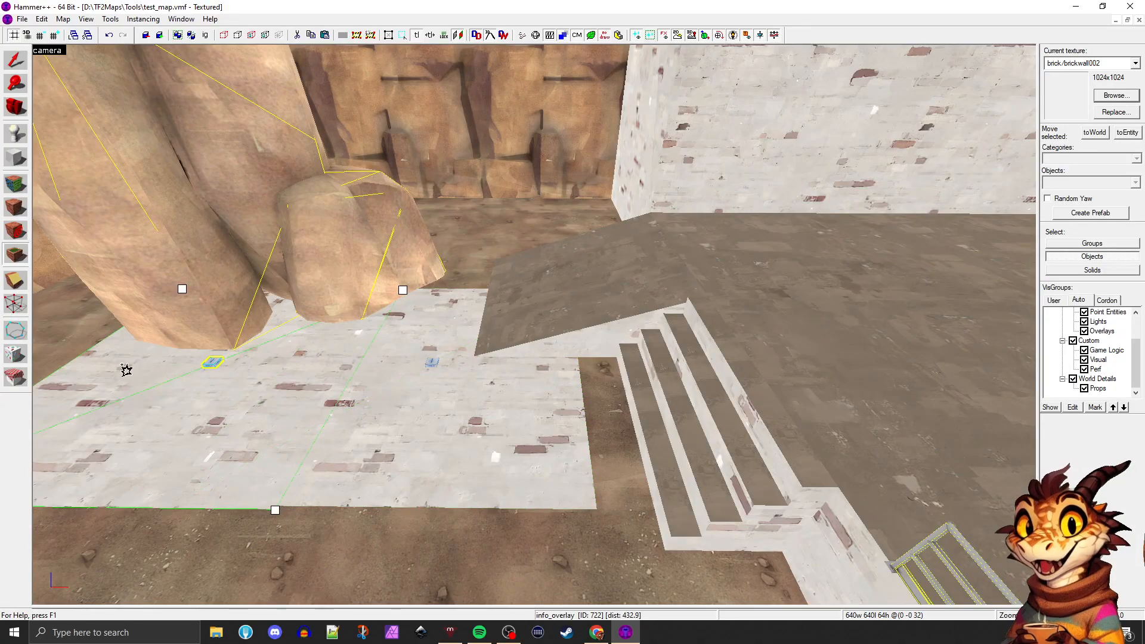
{"action": "left_click", "coordinate": [69, 347]}
{"action": "key", "text": "ctrl+z"}
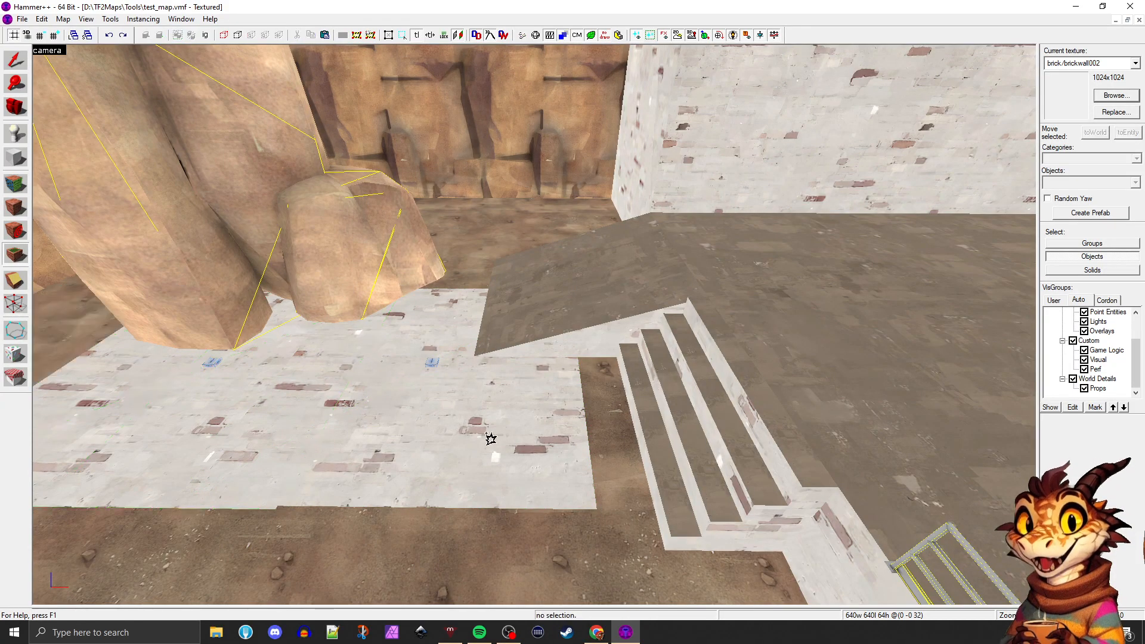
{"action": "key", "text": "ctrl+z"}
{"action": "key", "text": "ctrl+z"}
Return the view to the brick side wall and filter the texture browser by "sign"
{"action": "key", "text": "z"}
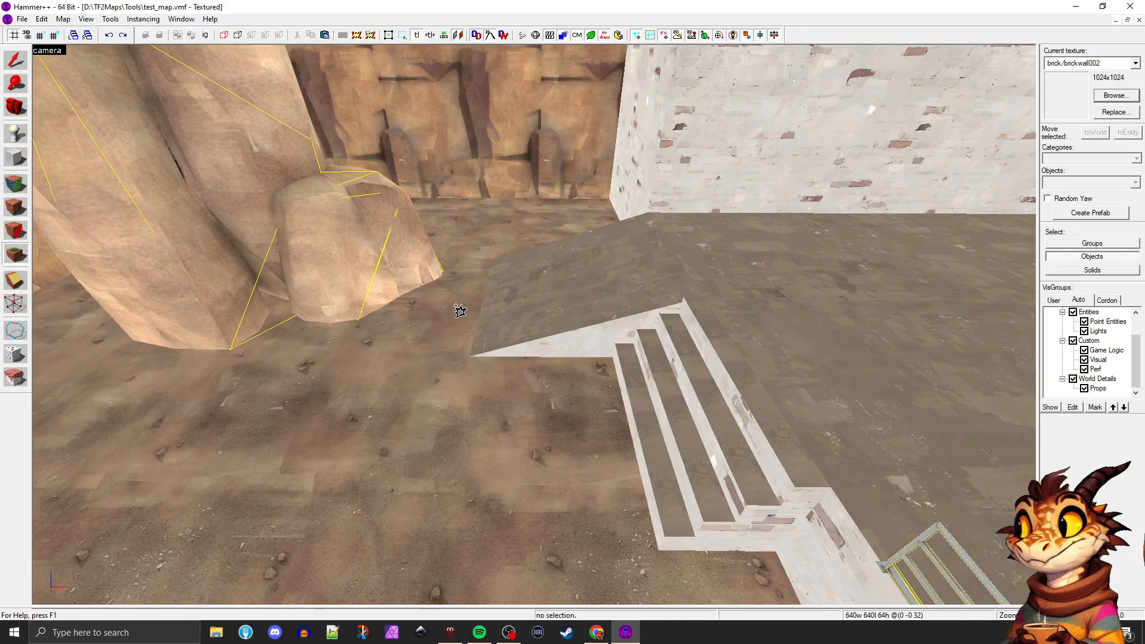
{"action": "key", "text": "w"}
{"action": "key", "text": "a"}
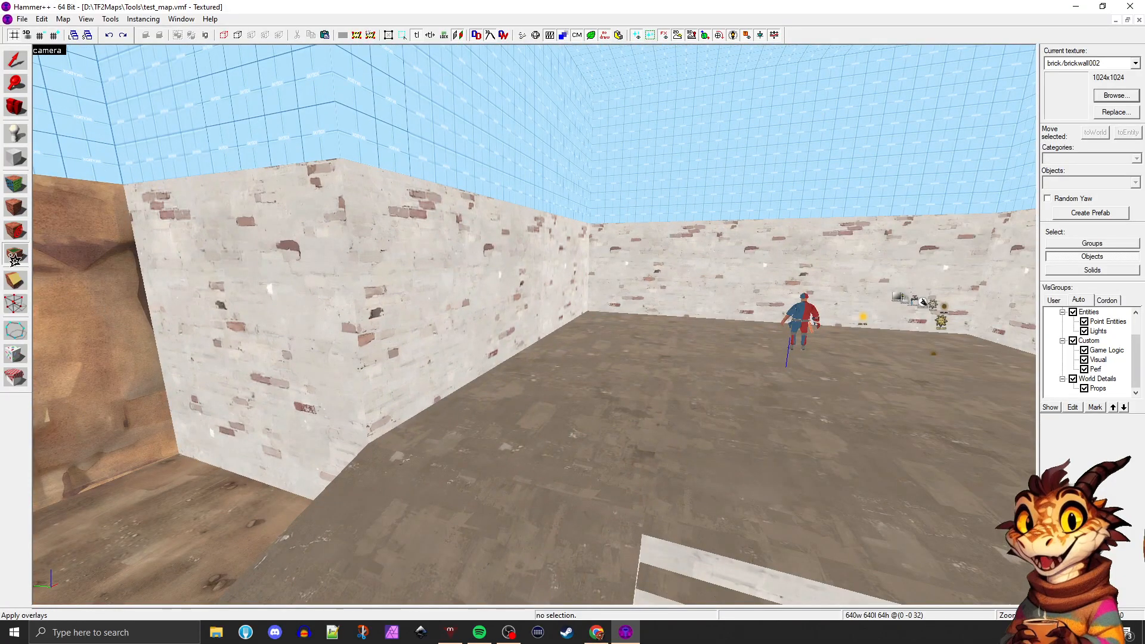
{"action": "left_click", "coordinate": [1115, 97]}
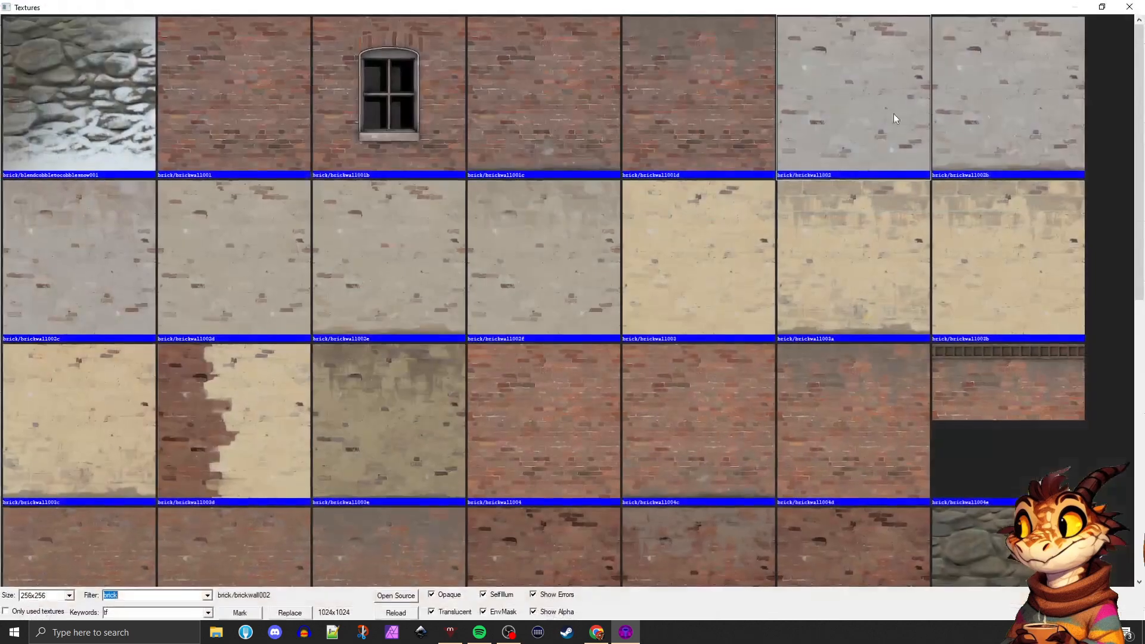
{"action": "type", "text": "si"}
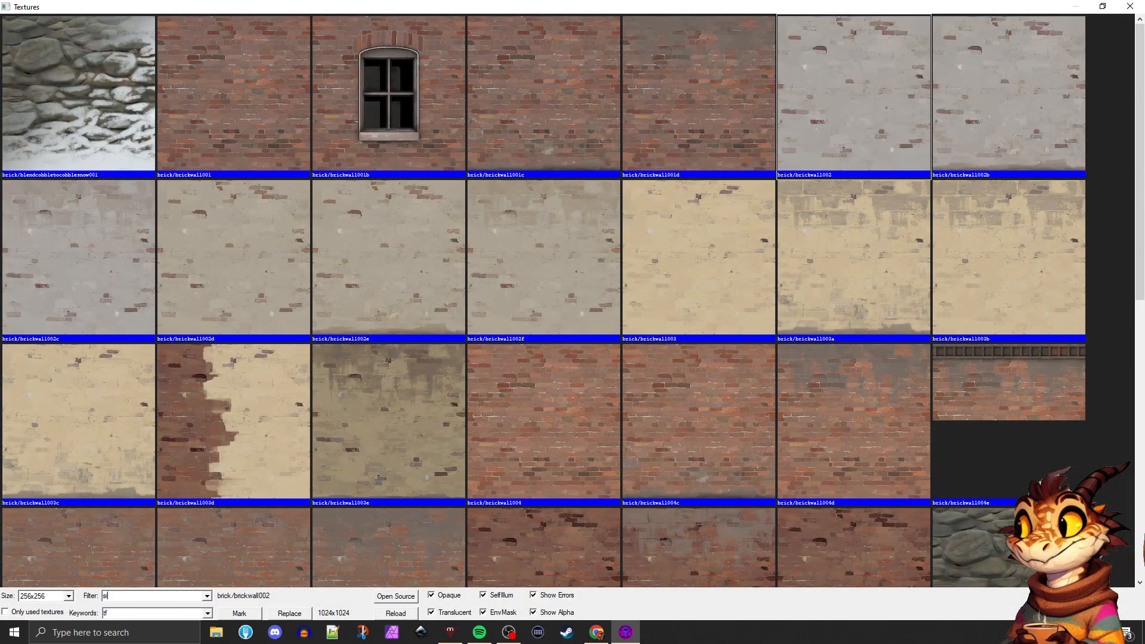
{"action": "type", "text": "gn"}
Choose signs/blufreight from the sign textures as the current texture
{"action": "scroll", "coordinate": [451, 238], "scroll_direction": "down", "scroll_amount": 2}
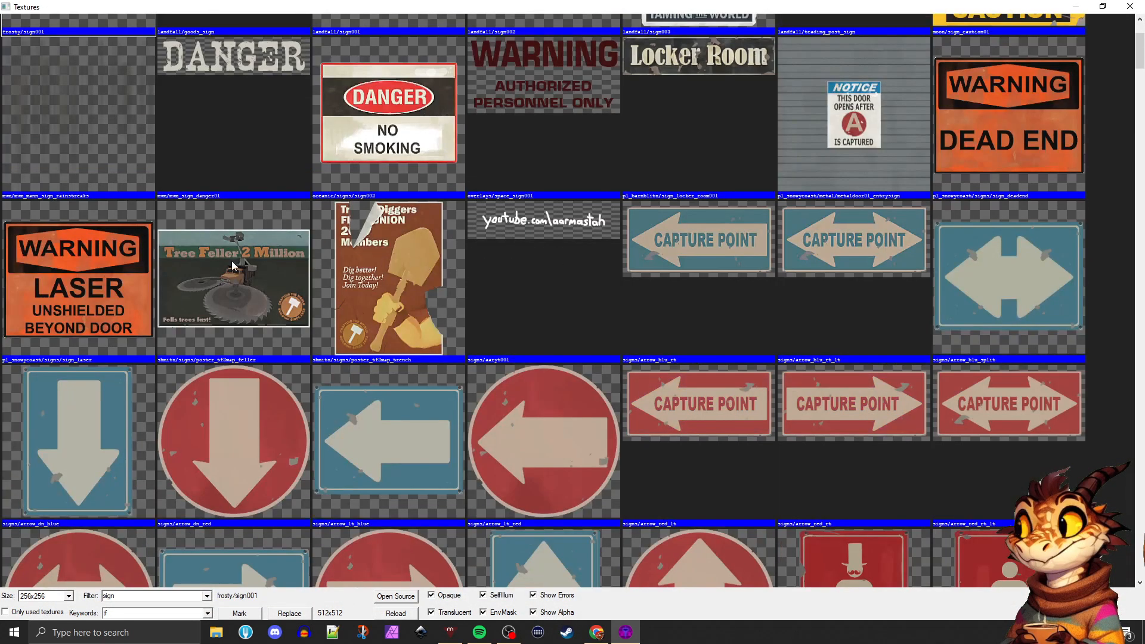
{"action": "scroll", "coordinate": [394, 242], "scroll_direction": "down", "scroll_amount": 2}
{"action": "scroll", "coordinate": [392, 262], "scroll_direction": "up", "scroll_amount": 1}
{"action": "scroll", "coordinate": [417, 256], "scroll_direction": "down", "scroll_amount": 2}
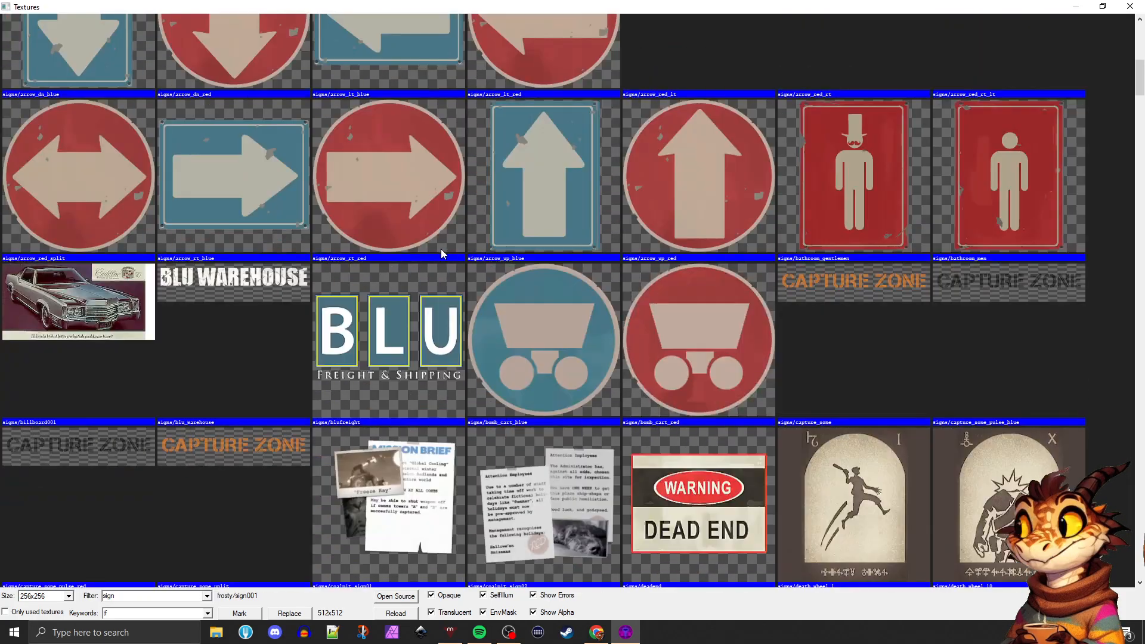
{"action": "scroll", "coordinate": [477, 287], "scroll_direction": "up", "scroll_amount": 1}
{"action": "scroll", "coordinate": [418, 322], "scroll_direction": "down", "scroll_amount": 1}
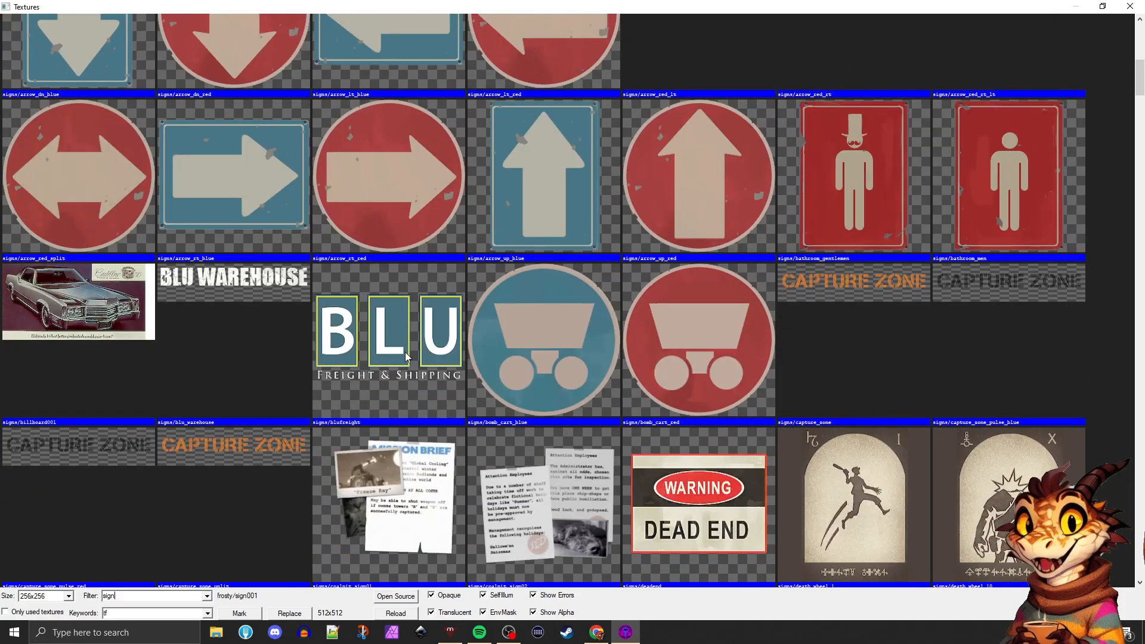
{"action": "left_click", "coordinate": [405, 356]}
{"action": "double_click", "coordinate": [405, 356]}
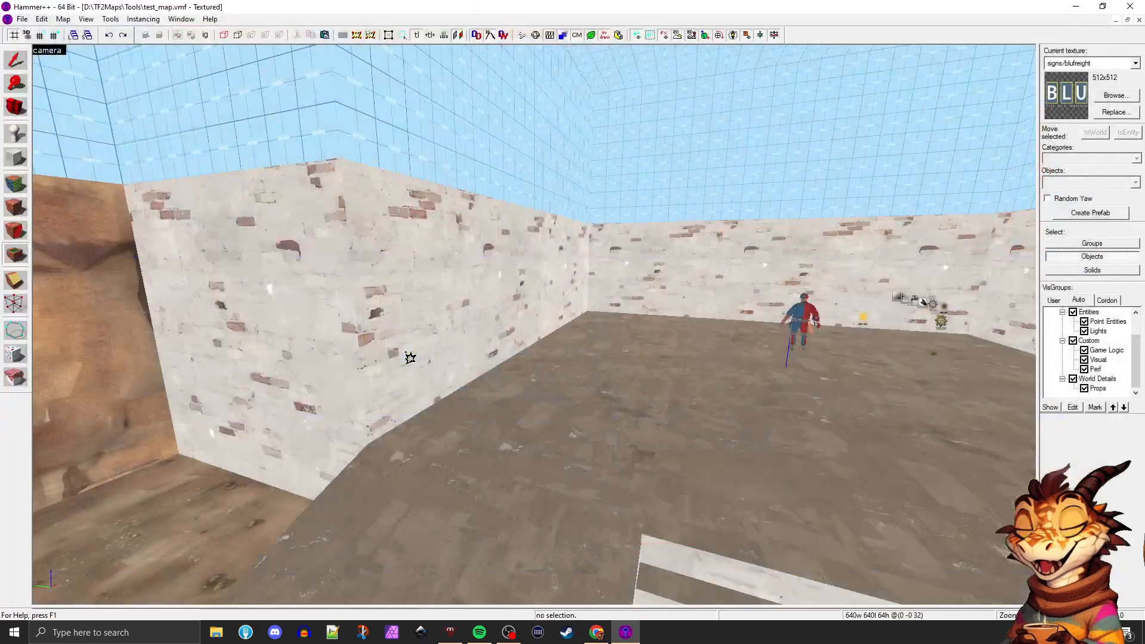
Place a signs/blufreight overlay on the brick side wall above the platform, near the ramp
{"action": "key", "text": "d"}
{"action": "key", "text": "Left"}
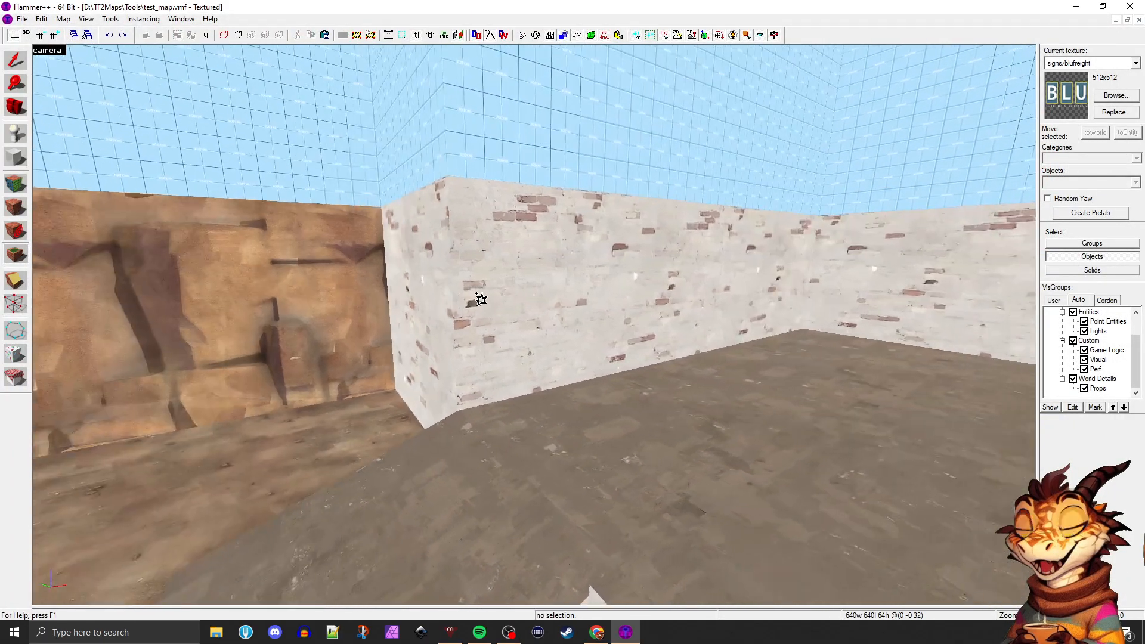
{"action": "key", "text": "s"}
{"action": "key", "text": "Right"}
{"action": "left_click", "coordinate": [577, 338]}
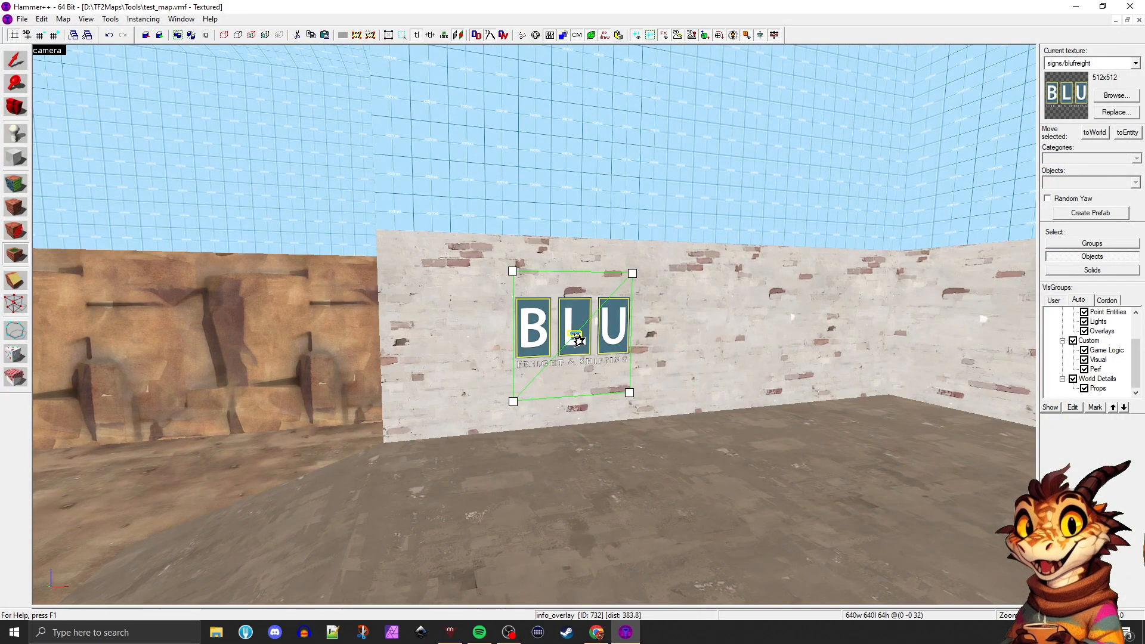
Move the BLU sign overlay along the brick side wall toward the rocky cliff
{"action": "key", "text": "w"}
{"action": "key", "text": "Left"}
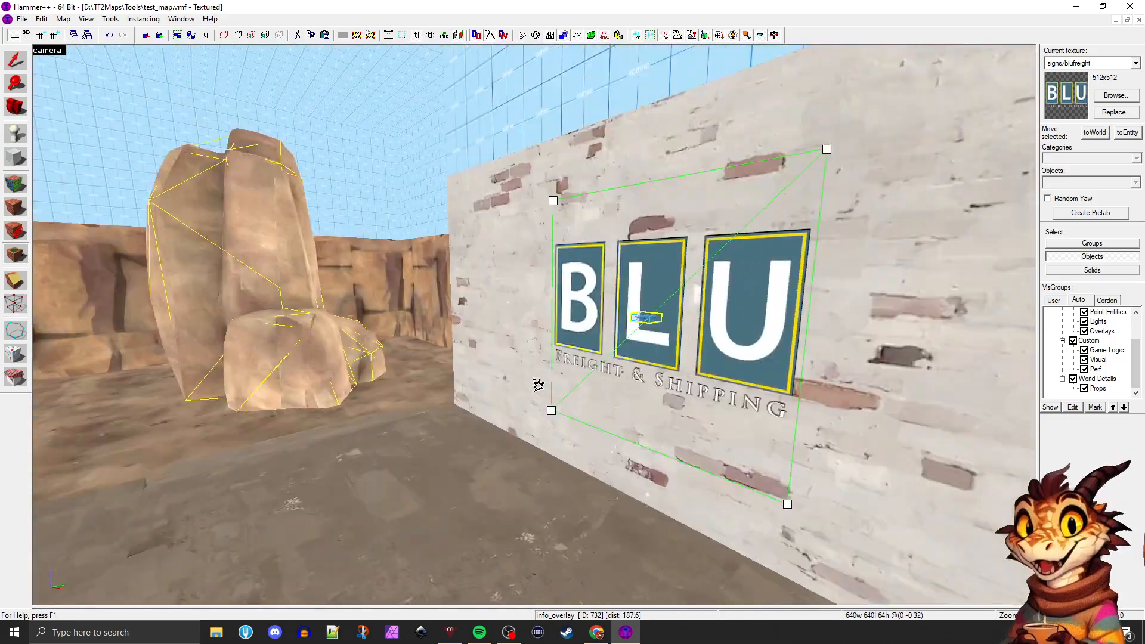
{"action": "key", "text": "Right"}
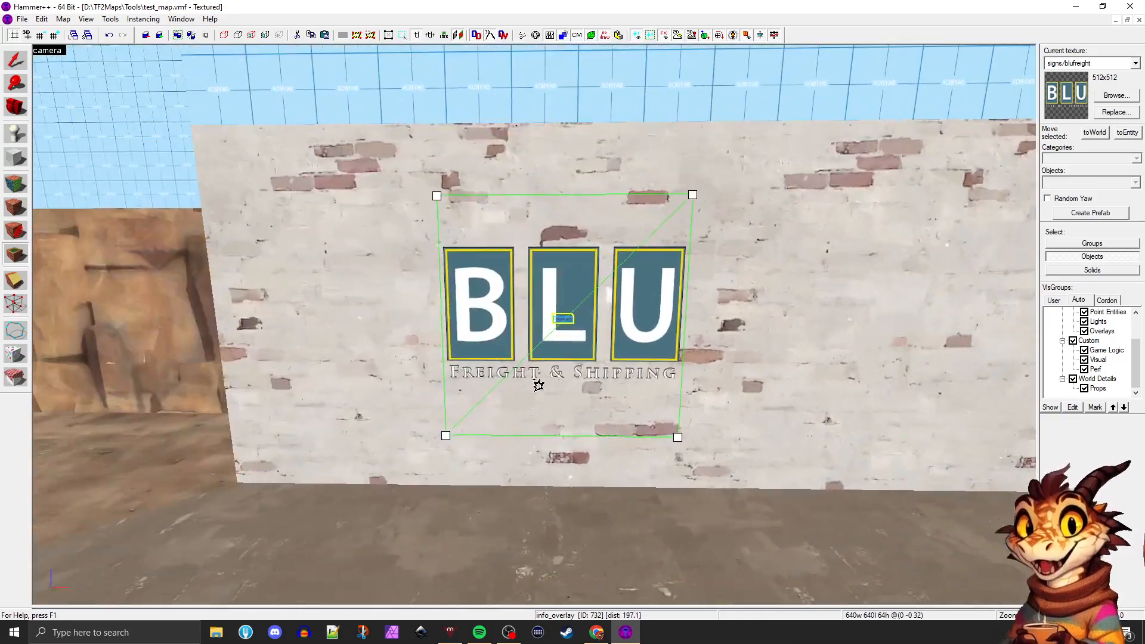
{"action": "left_click", "coordinate": [16, 60]}
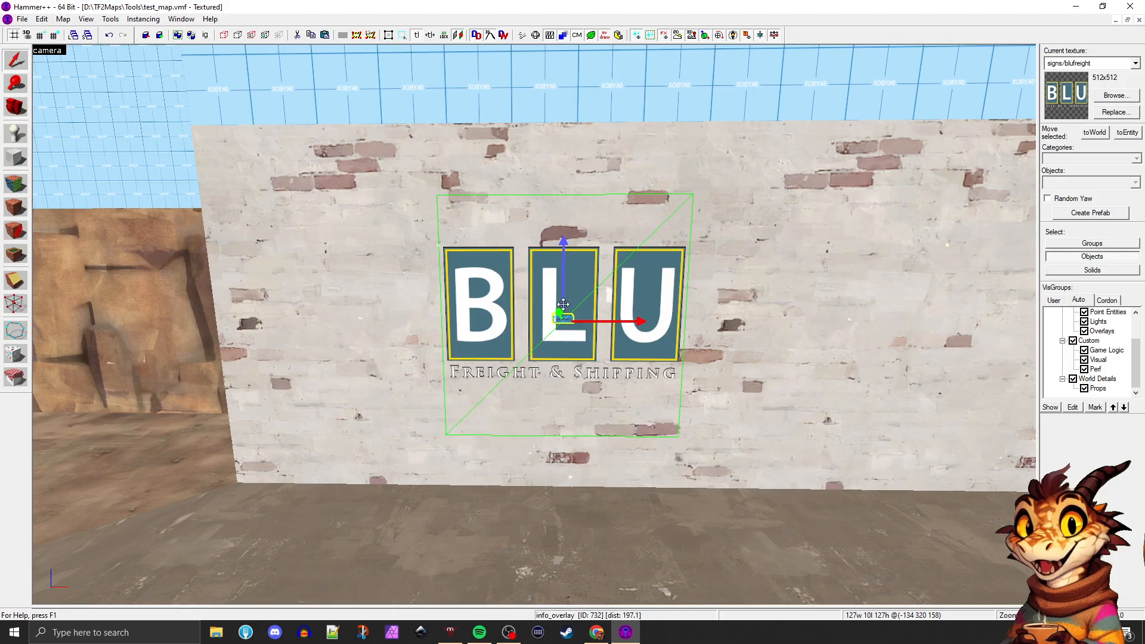
{"action": "left_click_drag", "start_coordinate": [563, 305], "coordinate": [468, 285]}
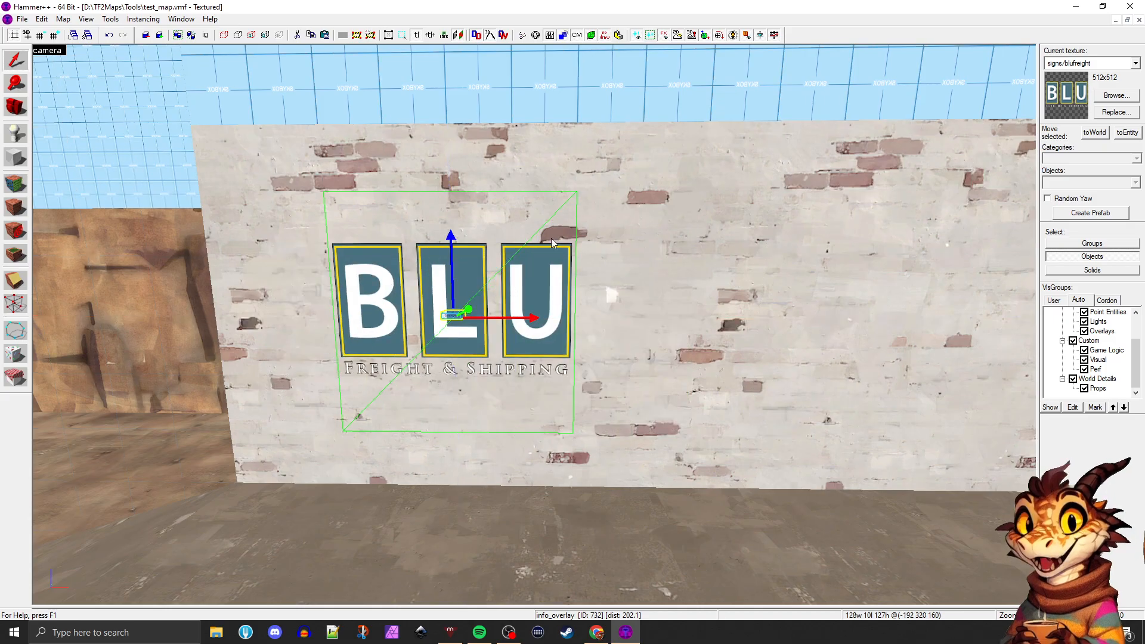
Reselect the BLU sign overlay and cycle its manipulation handles to the resizing mode
{"action": "left_click", "coordinate": [493, 285]}
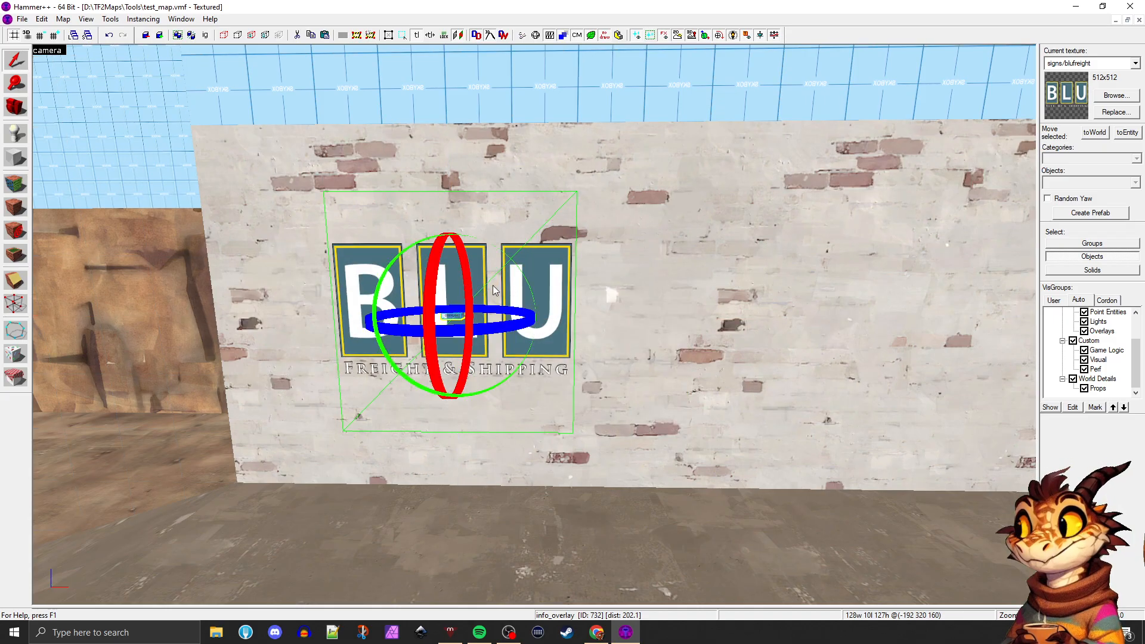
{"action": "left_click", "coordinate": [491, 285]}
{"action": "left_click", "coordinate": [491, 285]}
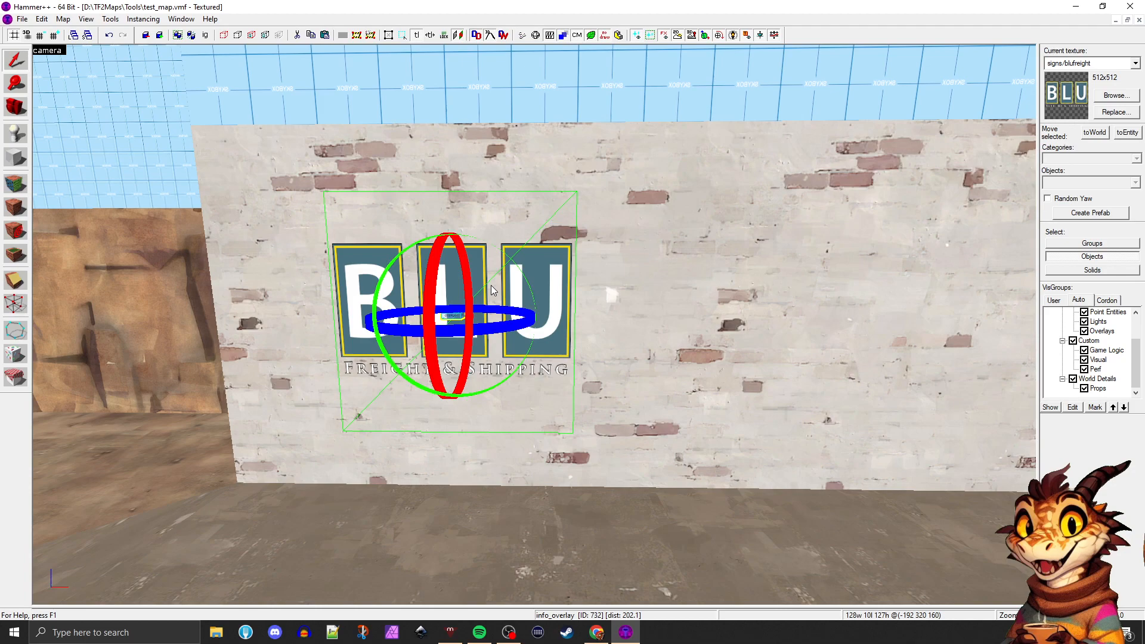
{"action": "left_click", "coordinate": [492, 285]}
{"action": "left_click", "coordinate": [481, 287]}
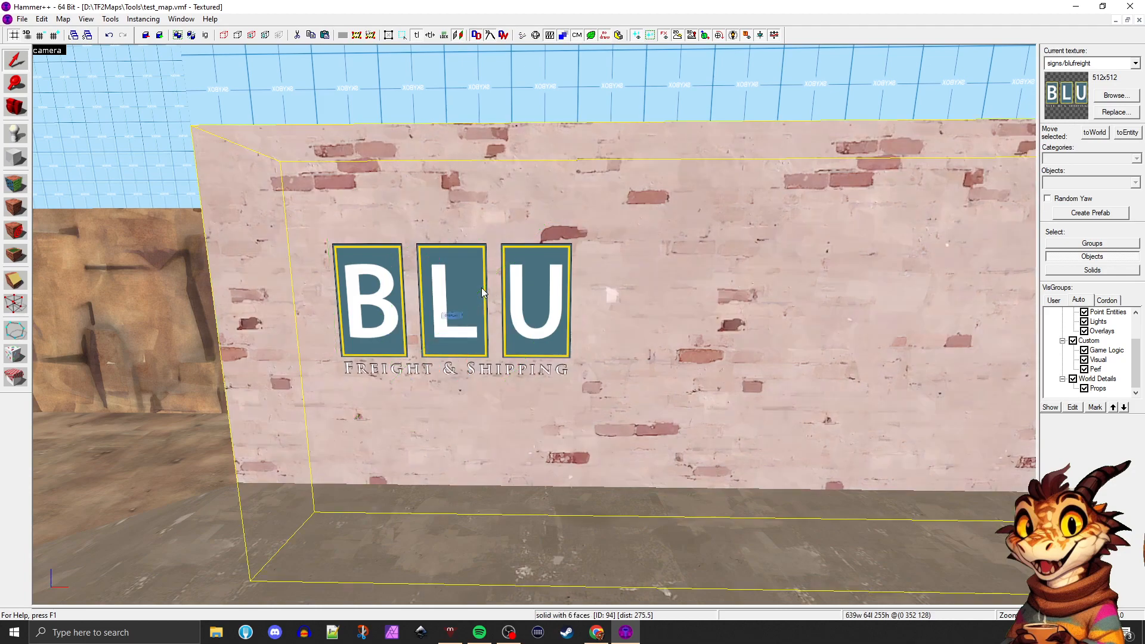
{"action": "left_click", "coordinate": [455, 315]}
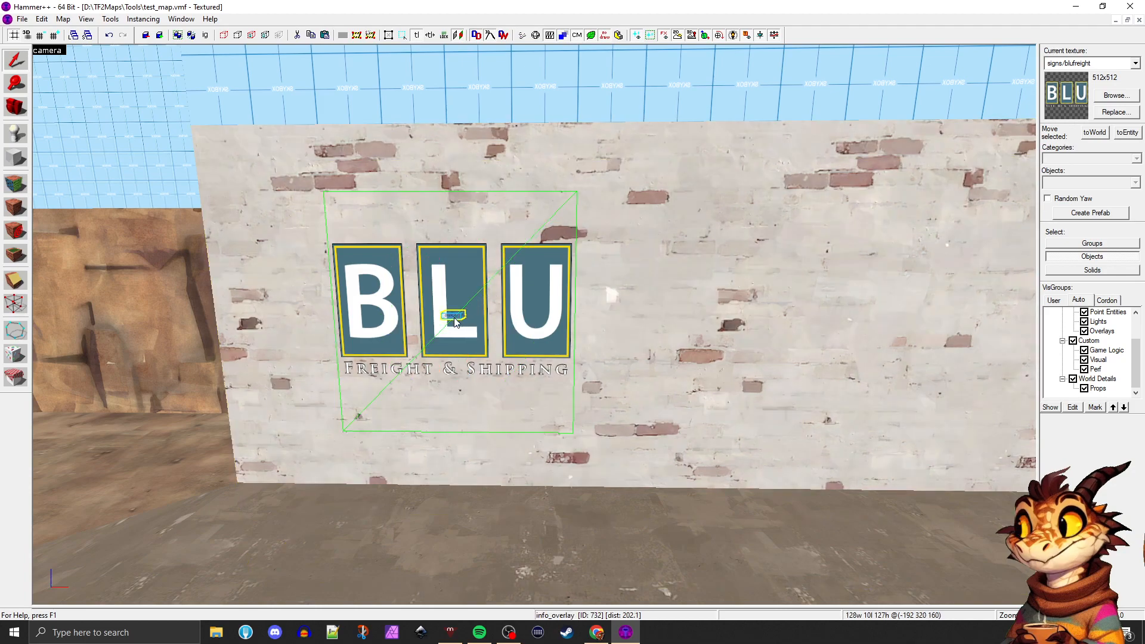
{"action": "left_click", "coordinate": [455, 318]}
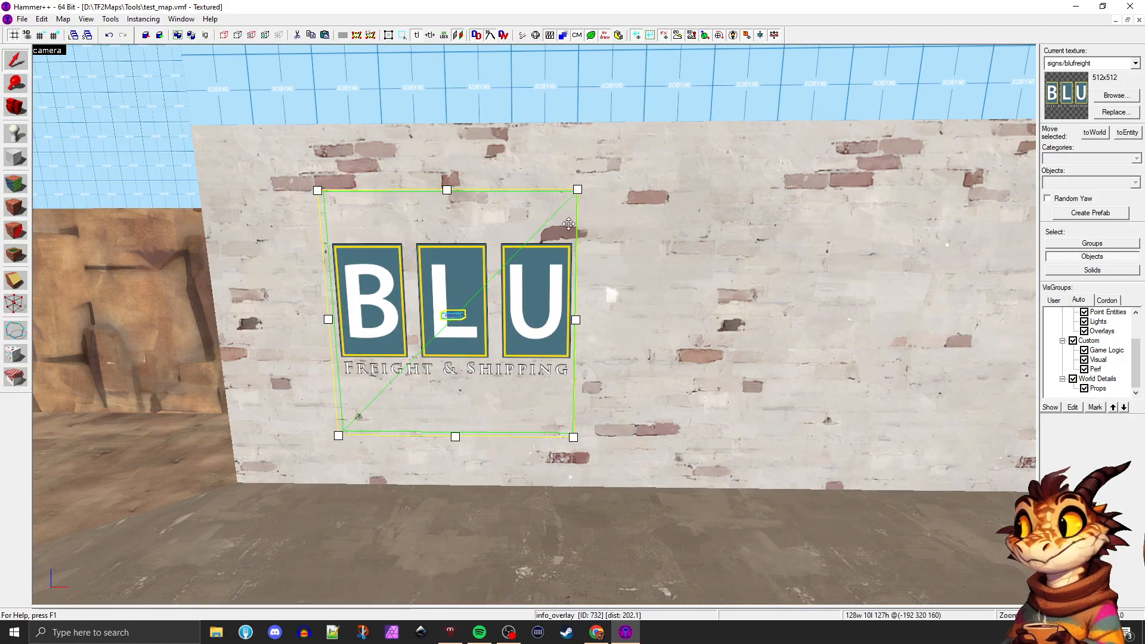
Enlarge the BLU overlay in the side view to 256 units wide and 224 units high
{"action": "key", "text": "shift+z"}
{"action": "scroll", "coordinate": [631, 432], "scroll_direction": "down", "scroll_amount": 12}
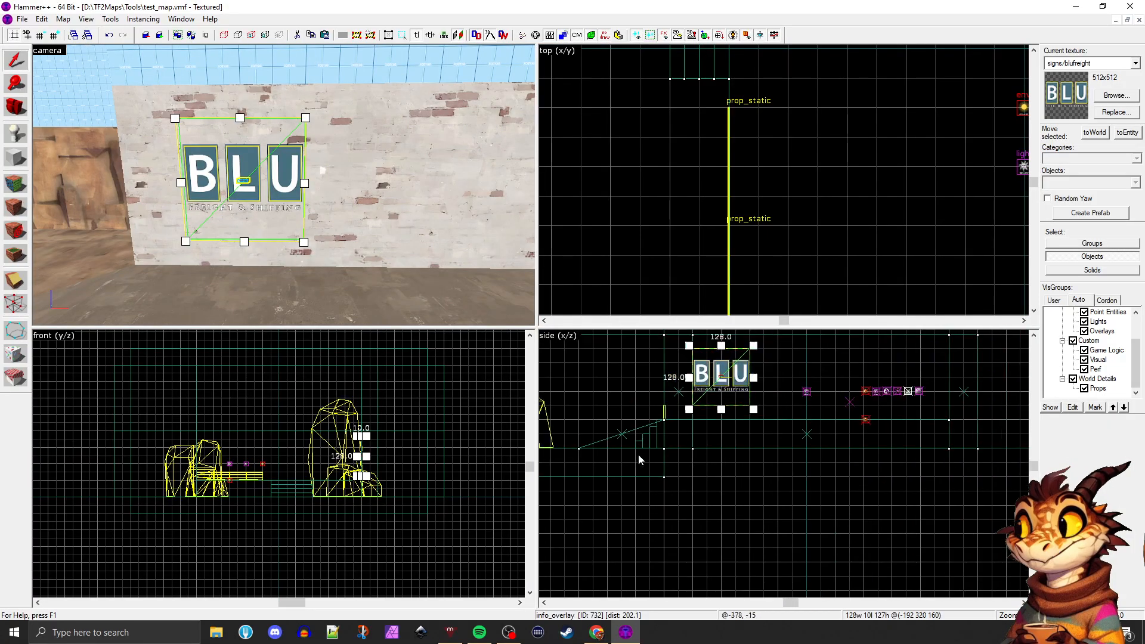
{"action": "scroll", "coordinate": [677, 426], "scroll_direction": "up", "scroll_amount": 5}
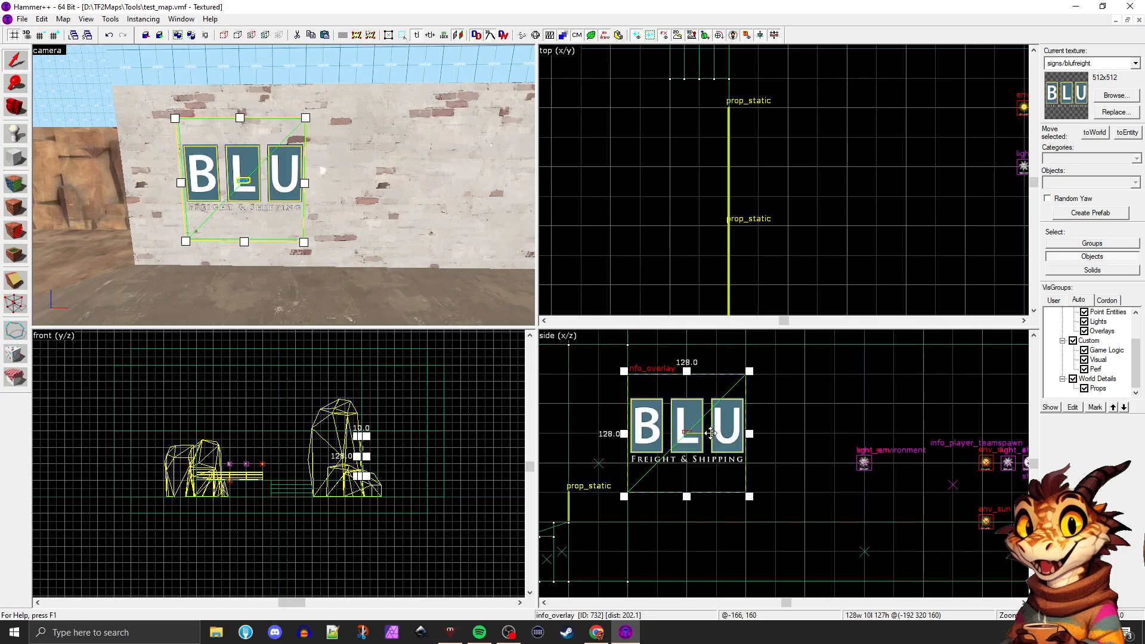
{"action": "scroll", "coordinate": [703, 418], "scroll_direction": "up", "scroll_amount": 3}
{"action": "scroll", "coordinate": [701, 432], "scroll_direction": "up", "scroll_amount": 1}
{"action": "scroll", "coordinate": [701, 432], "scroll_direction": "down", "scroll_amount": 1}
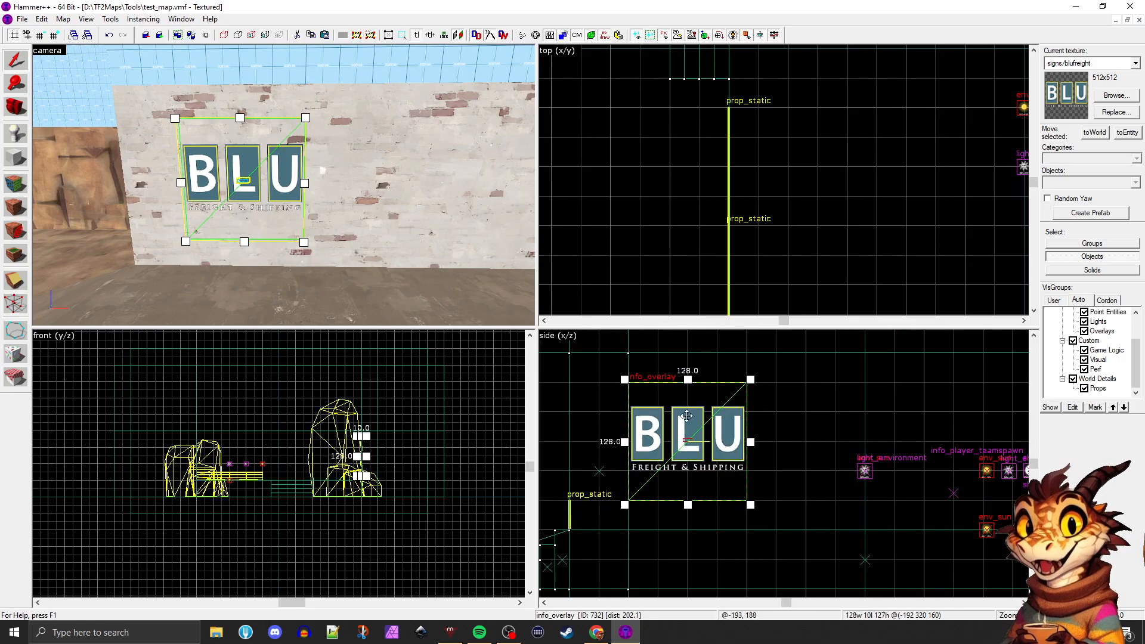
{"action": "mouse_move", "coordinate": [684, 443]}
{"action": "left_mouse_down"}
{"action": "mouse_move", "coordinate": [710, 442]}
{"action": "mouse_move", "coordinate": [666, 435]}
{"action": "mouse_move", "coordinate": [696, 432]}
{"action": "left_mouse_up"}
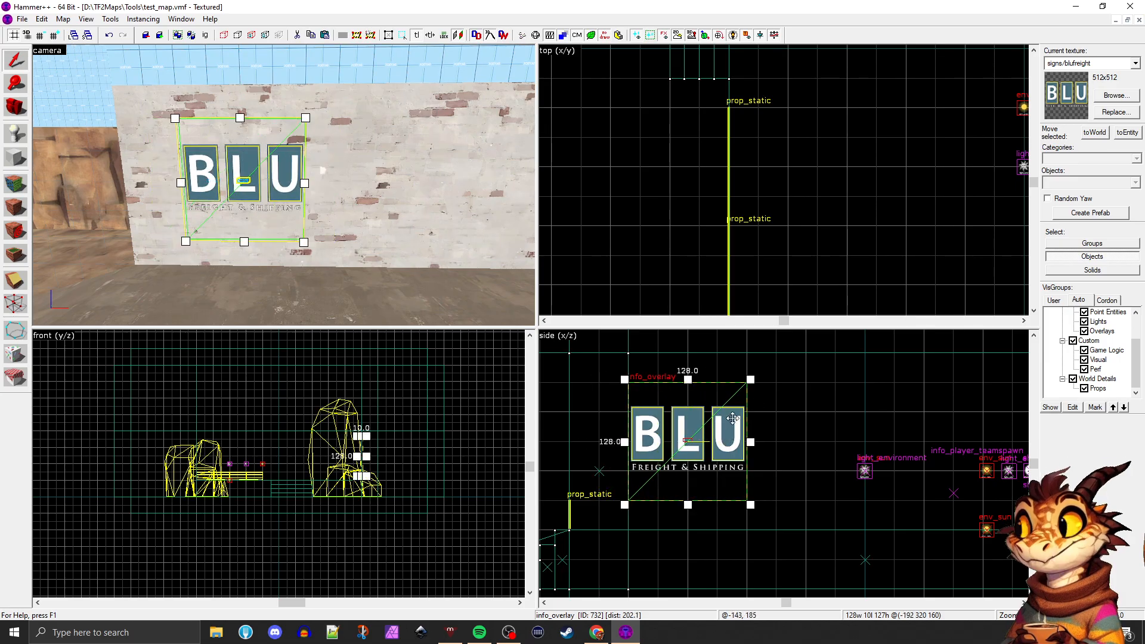
{"action": "left_click_drag", "start_coordinate": [750, 380], "coordinate": [780, 349]}
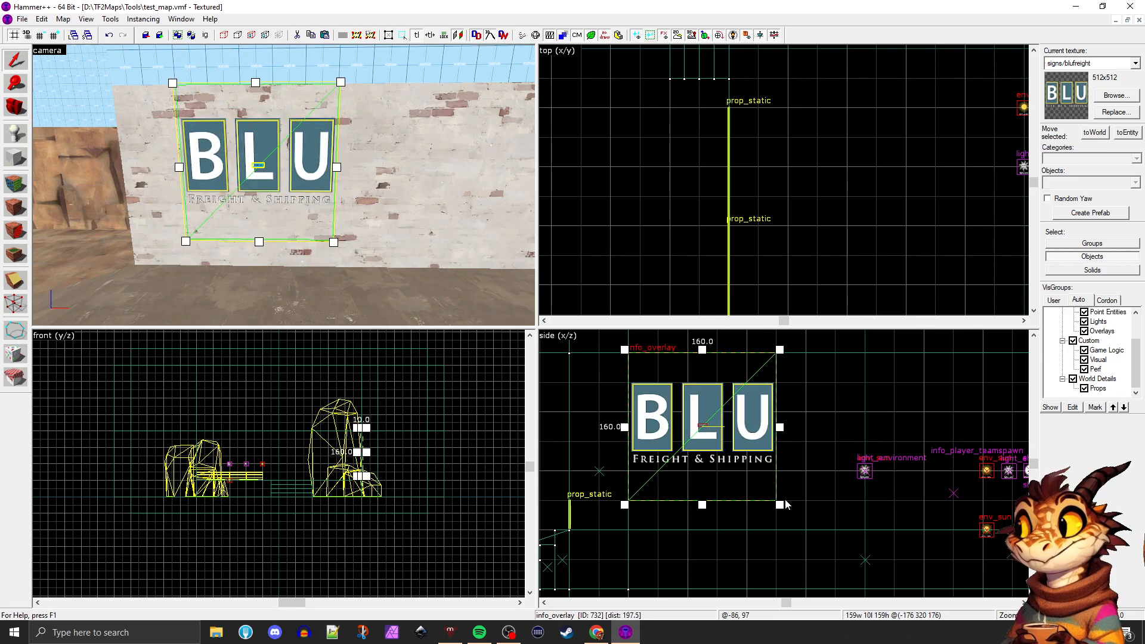
{"action": "left_click_drag", "start_coordinate": [785, 505], "coordinate": [814, 534]}
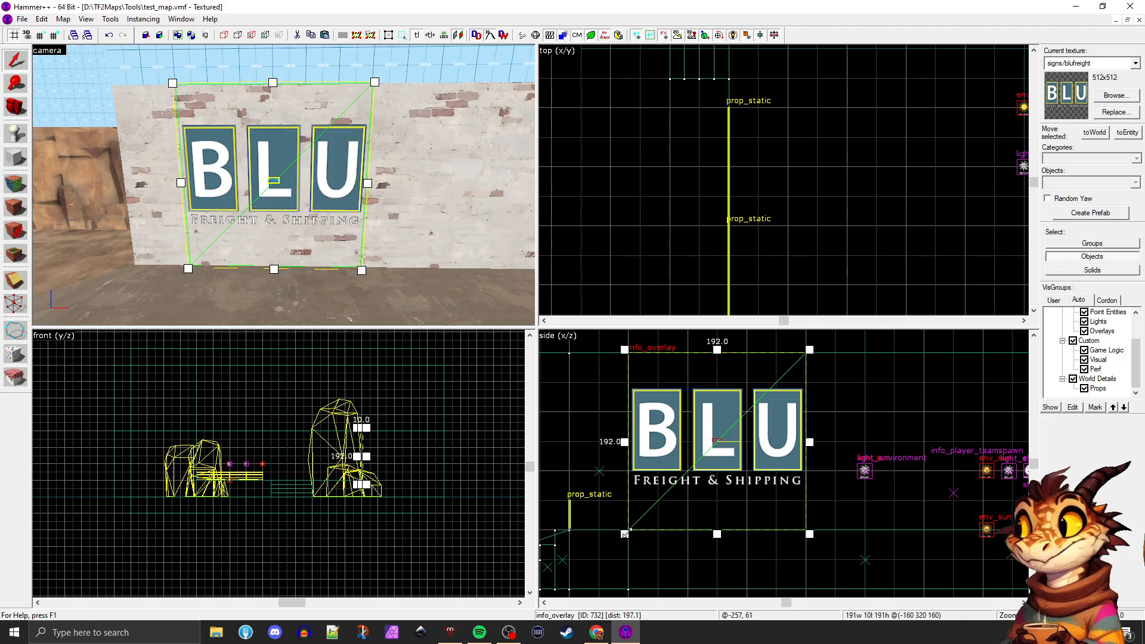
{"action": "left_click_drag", "start_coordinate": [624, 533], "coordinate": [592, 563]}
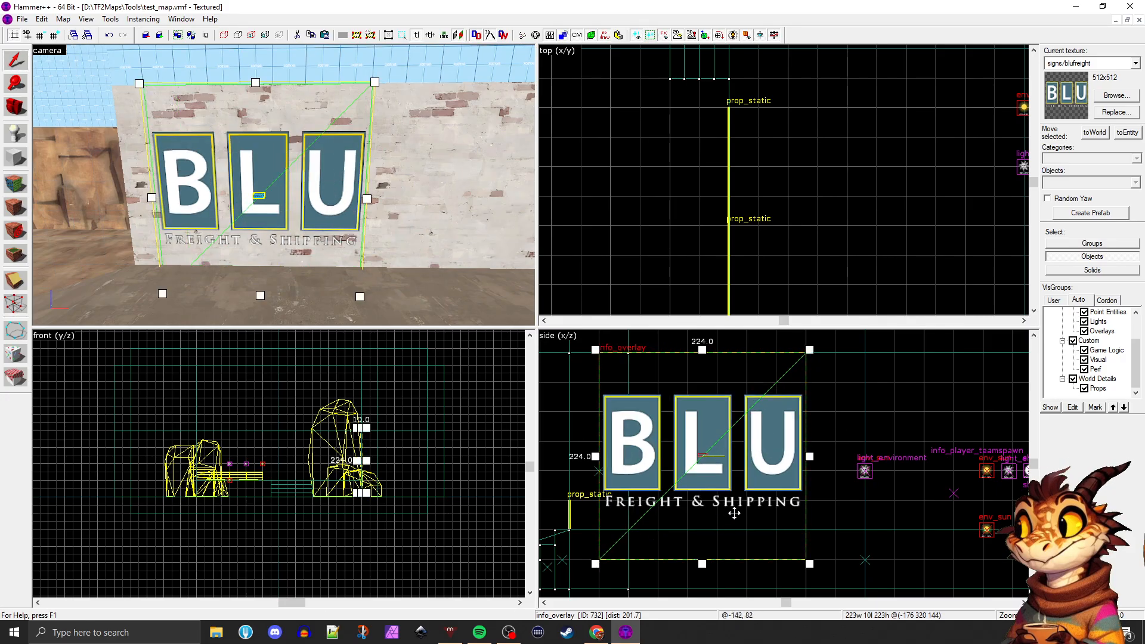
{"action": "left_click_drag", "start_coordinate": [810, 455], "coordinate": [838, 456]}
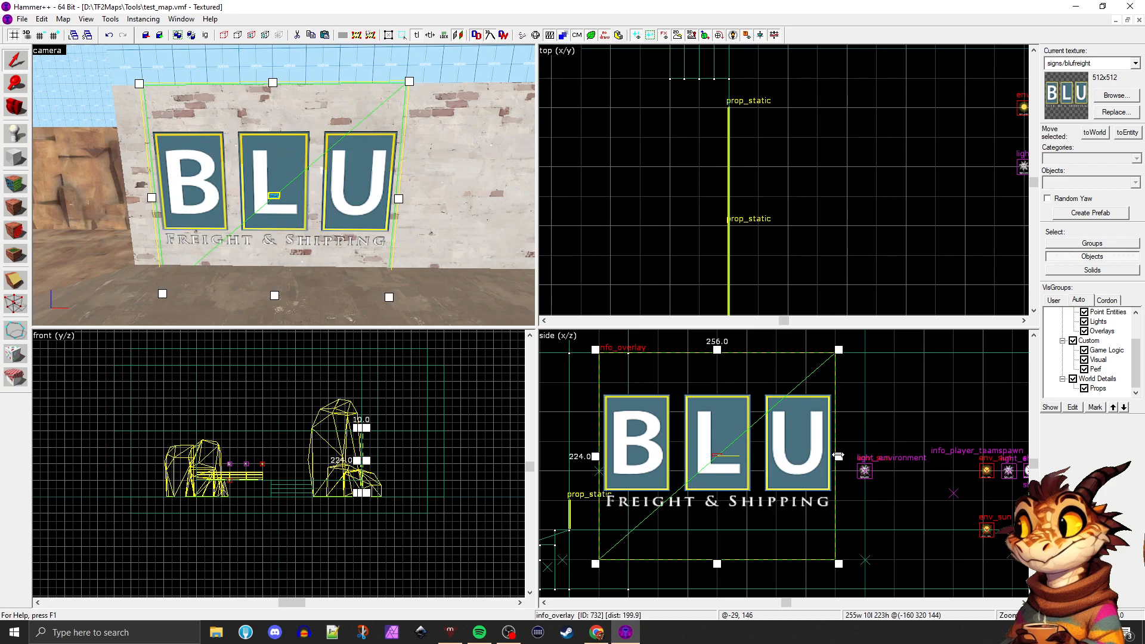
Reposition the enlarged BLU overlay along the brick wall farther from the cliff, undoing the trial moves and using a different grid size
{"action": "left_click_drag", "start_coordinate": [838, 349], "coordinate": [841, 444]}
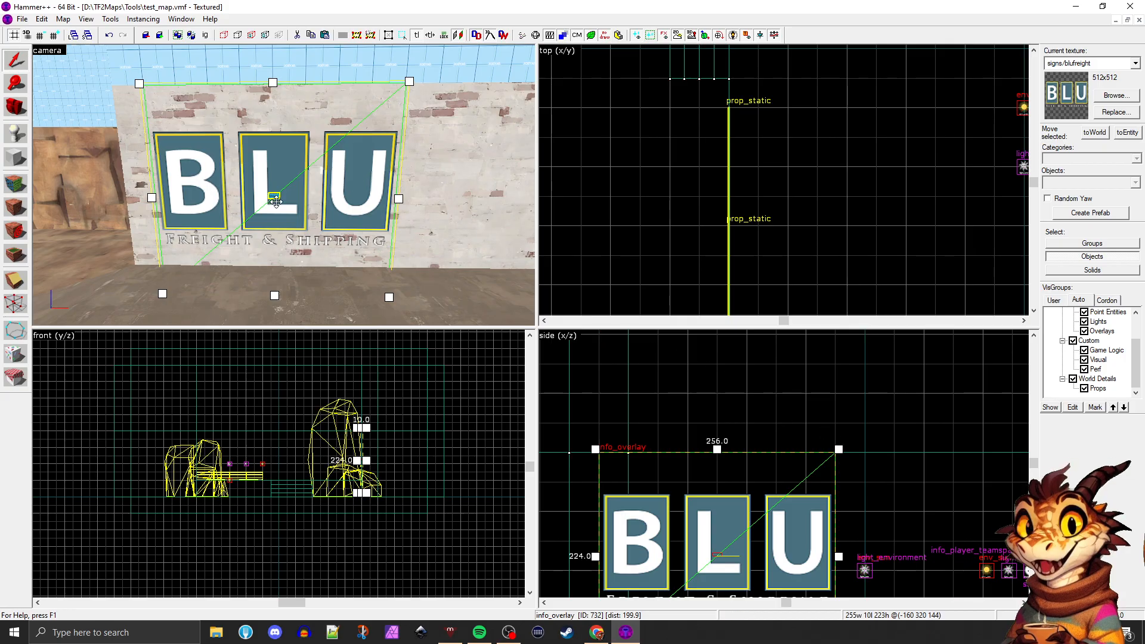
{"action": "left_click_drag", "start_coordinate": [276, 202], "coordinate": [320, 204]}
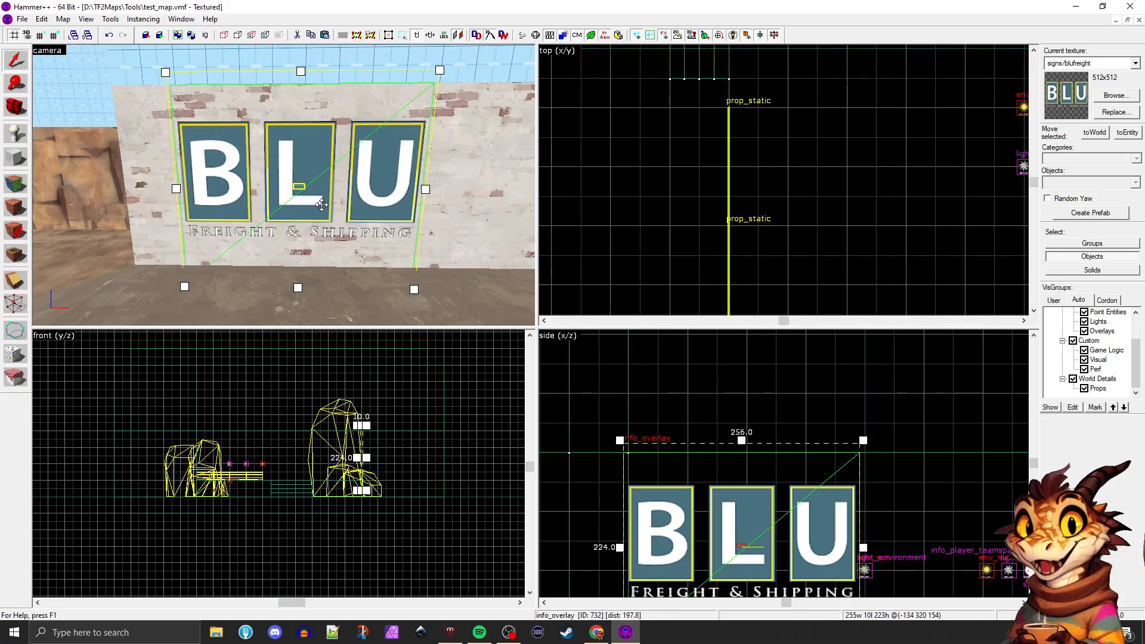
{"action": "key", "text": "["}
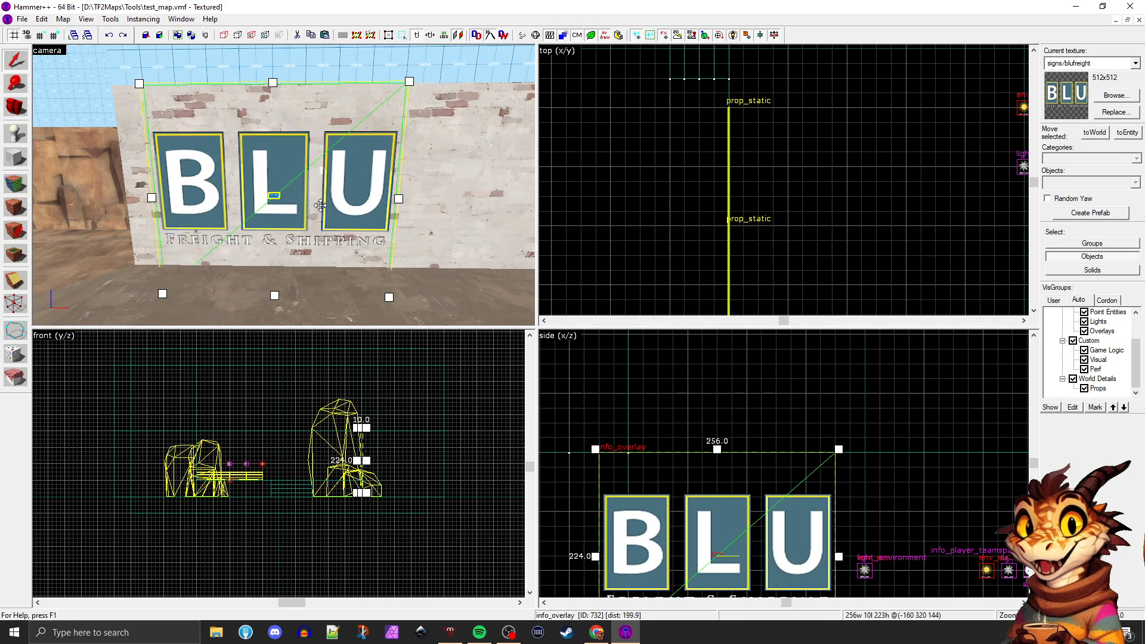
{"action": "key", "text": "["}
{"action": "scroll", "coordinate": [320, 205], "scroll_direction": "down", "scroll_amount": 2}
{"action": "scroll", "coordinate": [565, 338], "scroll_direction": "down", "scroll_amount": 1}
{"action": "left_click_drag", "start_coordinate": [666, 504], "coordinate": [675, 504]}
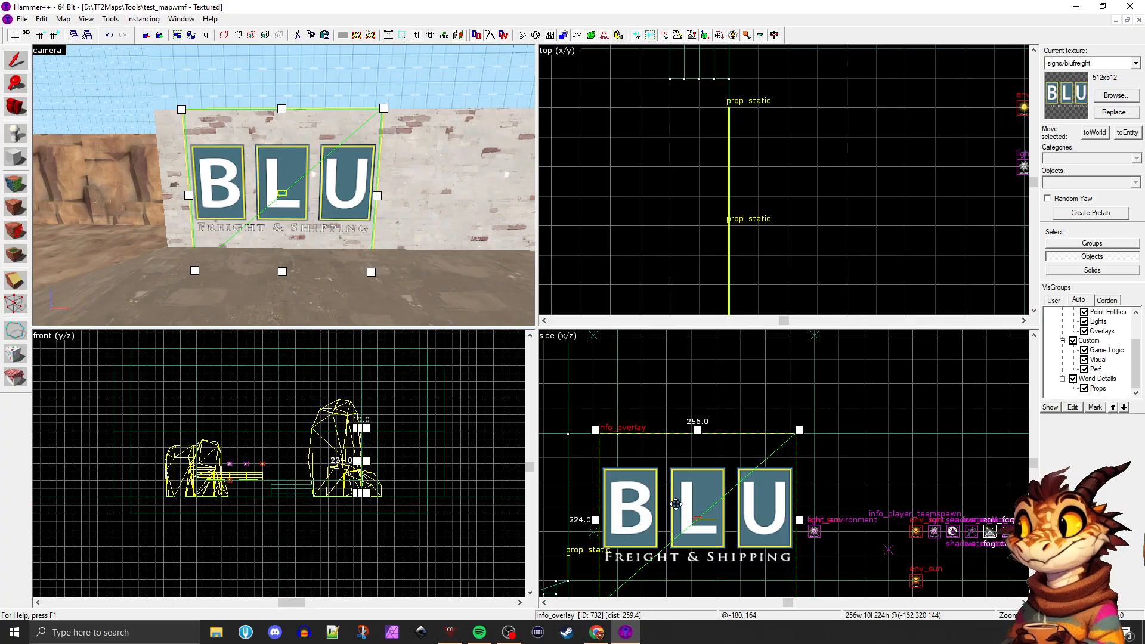
{"action": "key", "text": "ctrl+z"}
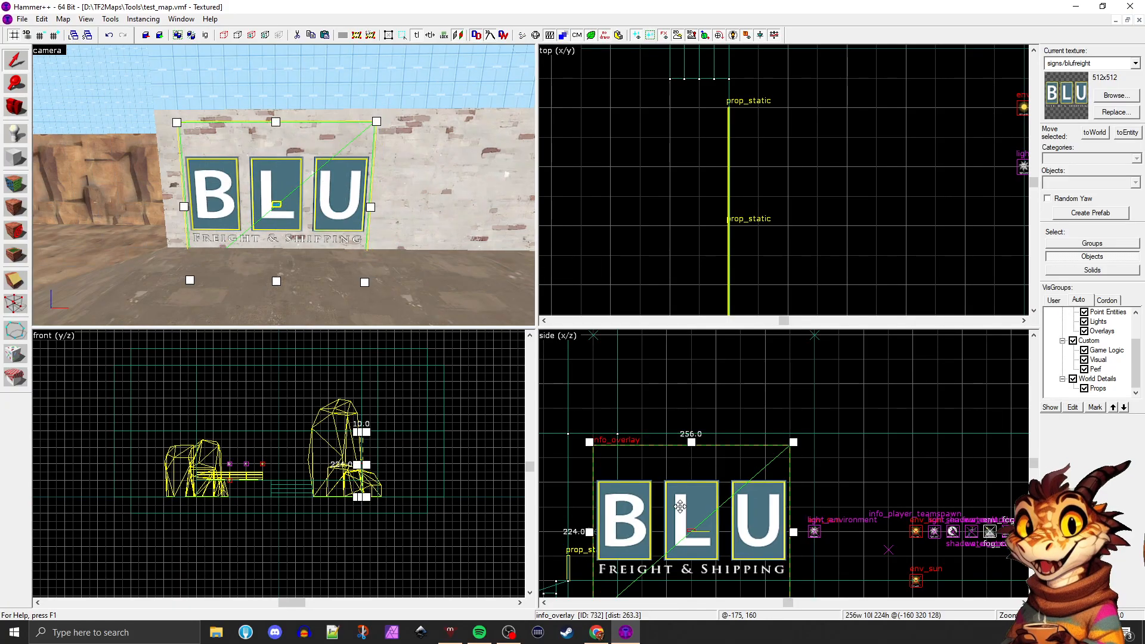
{"action": "left_click_drag", "start_coordinate": [680, 506], "coordinate": [717, 517]}
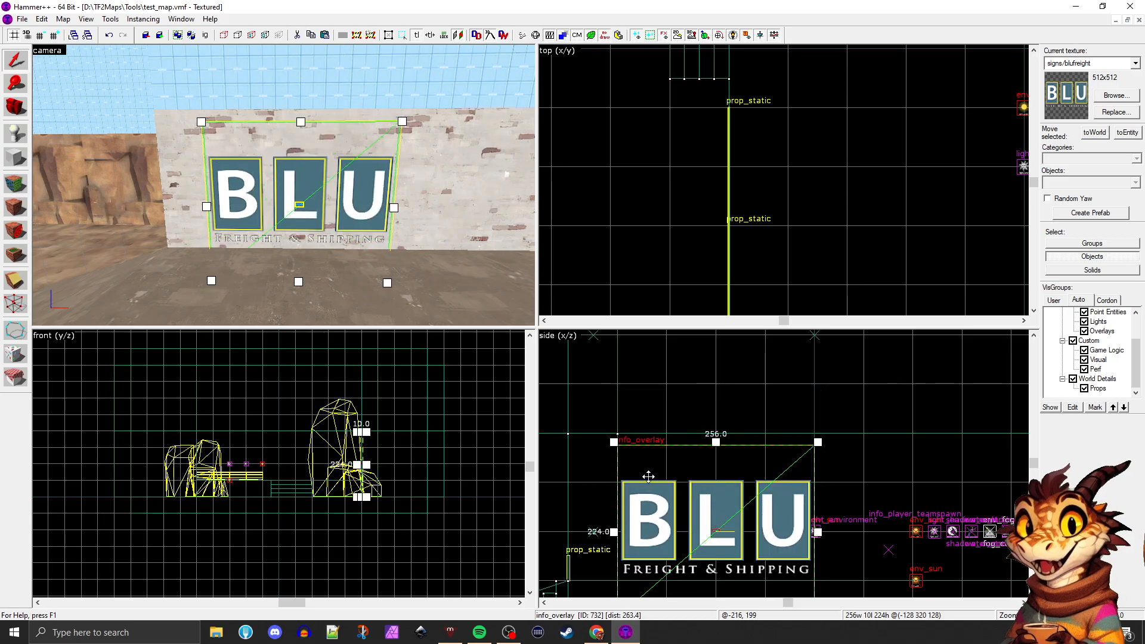
Resize the BLU overlay to 256 by 256 units, shift it slightly up the wall, and deselect it
{"action": "left_click_drag", "start_coordinate": [614, 442], "coordinate": [609, 427]}
{"action": "scroll", "coordinate": [608, 401], "scroll_direction": "down", "scroll_amount": 1}
{"action": "scroll", "coordinate": [609, 404], "scroll_direction": "down", "scroll_amount": 1}
{"action": "scroll", "coordinate": [699, 542], "scroll_direction": "up", "scroll_amount": 1}
{"action": "left_click_drag", "start_coordinate": [683, 556], "coordinate": [681, 526]}
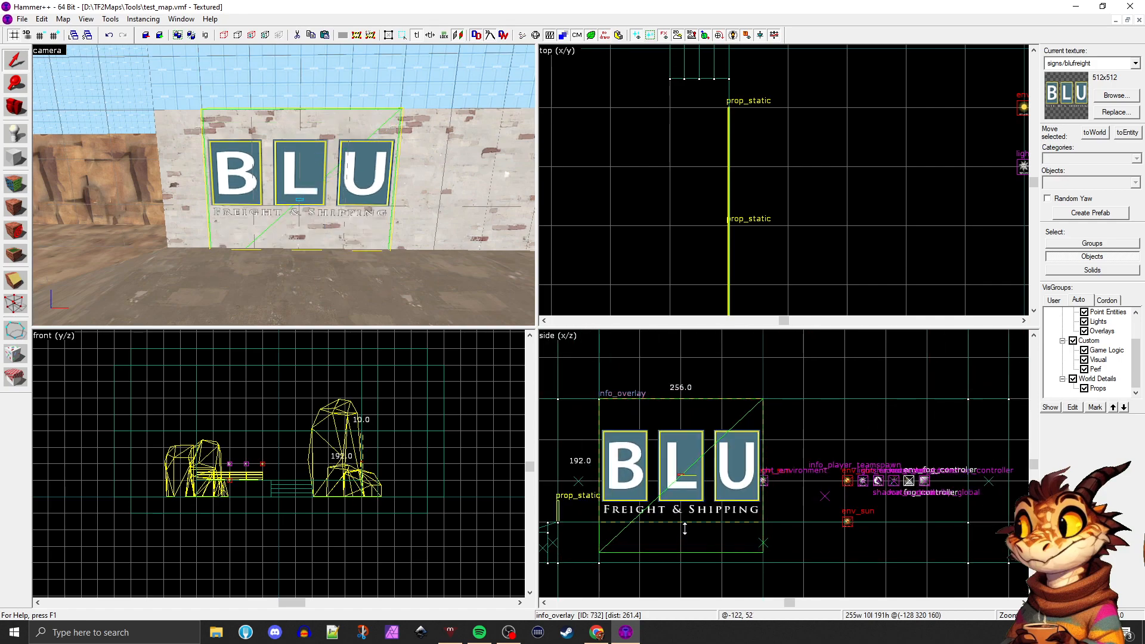
{"action": "left_click_drag", "start_coordinate": [765, 465], "coordinate": [735, 464]}
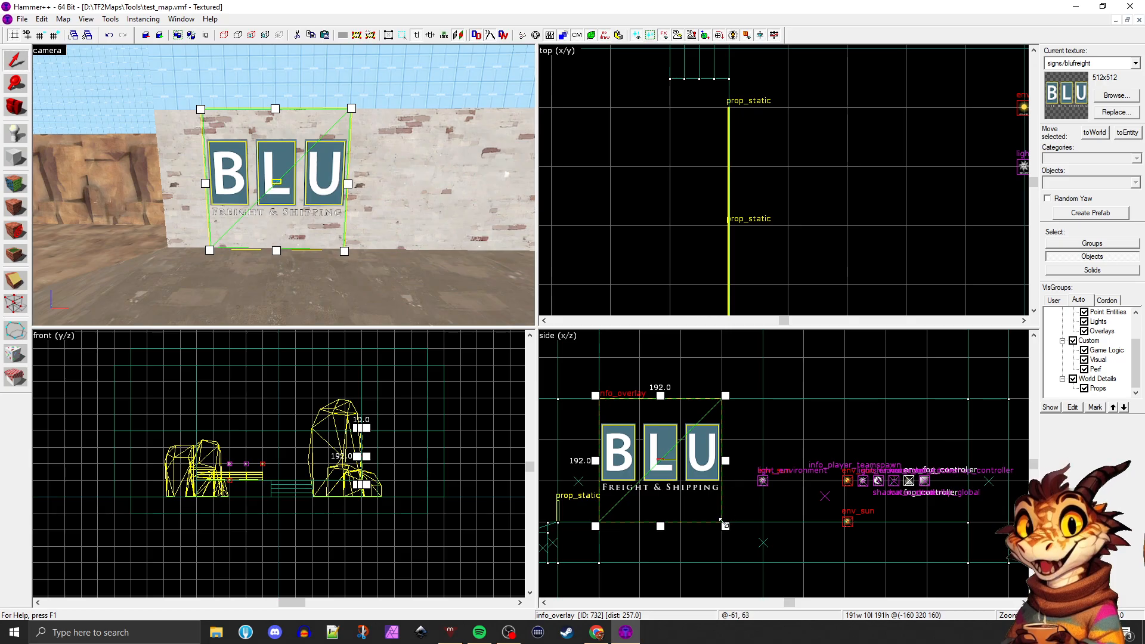
{"action": "left_click_drag", "start_coordinate": [725, 526], "coordinate": [765, 553]}
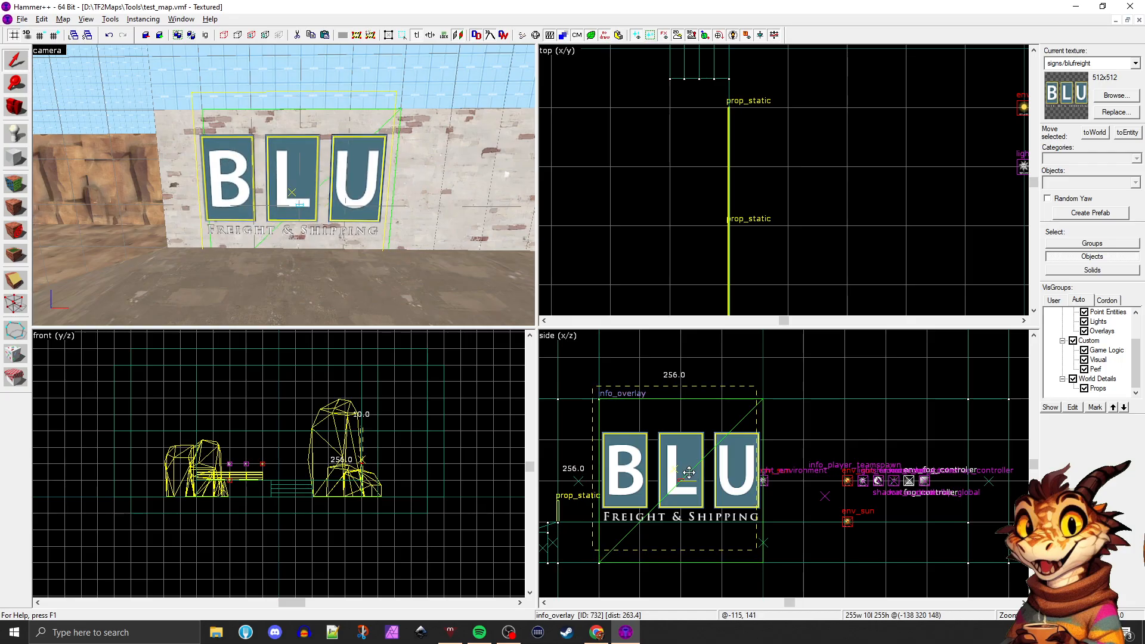
{"action": "left_click", "coordinate": [705, 358]}
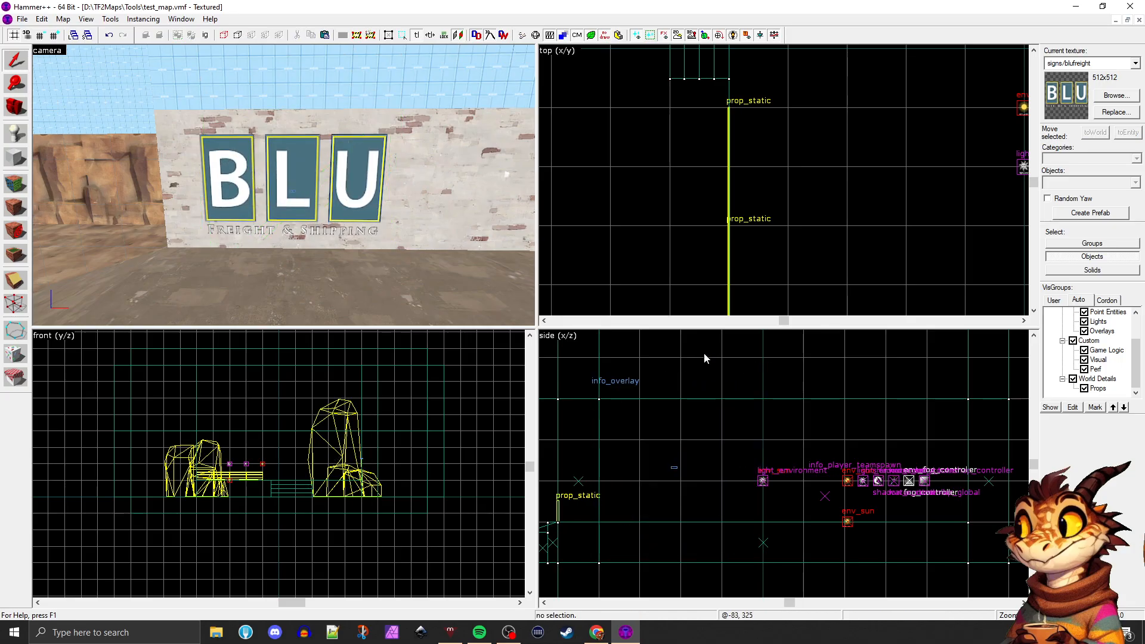
Enlarge the camera view and examine the outdoor rocks, the stairs and the platform's handrail
{"action": "left_click", "coordinate": [23, 111]}
{"action": "left_click_drag", "start_coordinate": [250, 182], "coordinate": [282, 185]}
{"action": "key", "text": "shift+z"}
{"action": "key", "text": "z"}
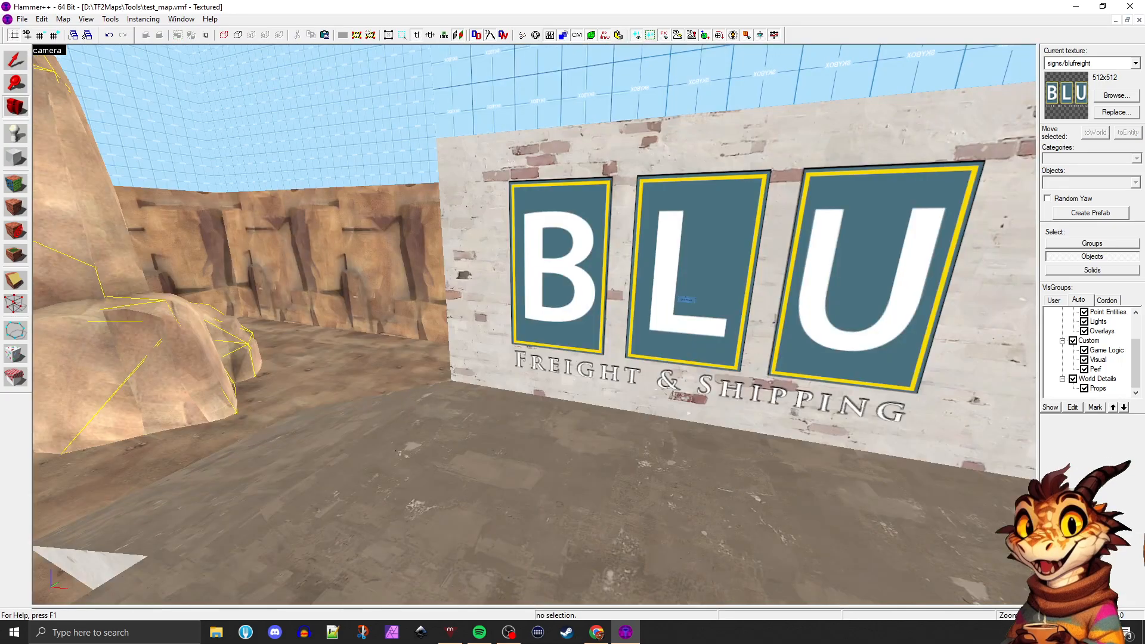
{"action": "key", "text": "a"}
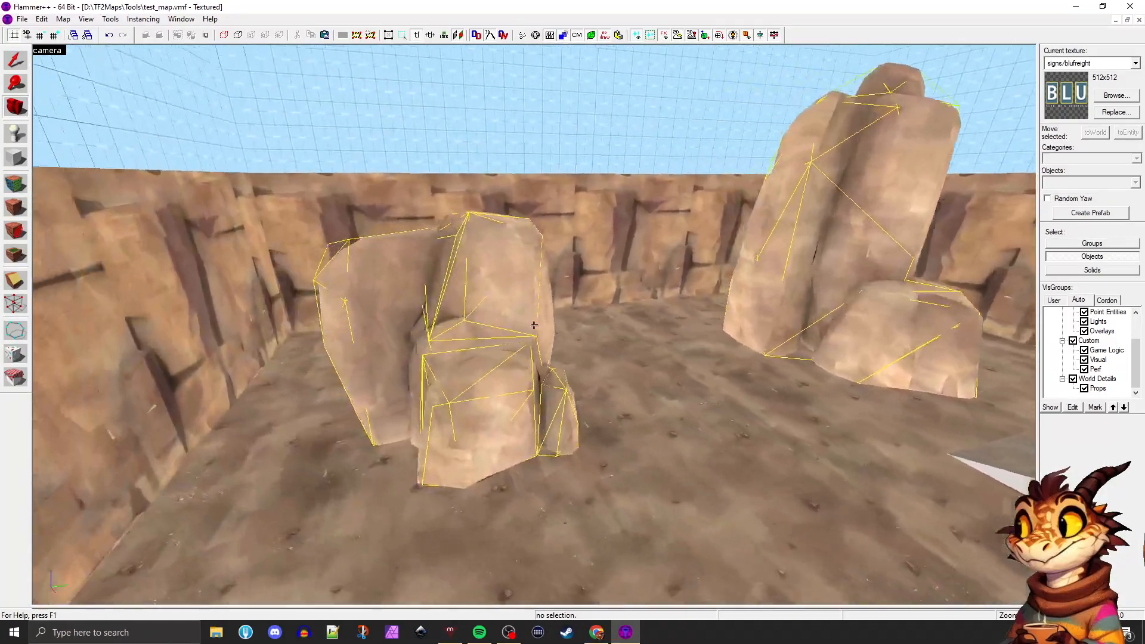
{"action": "key", "text": "a"}
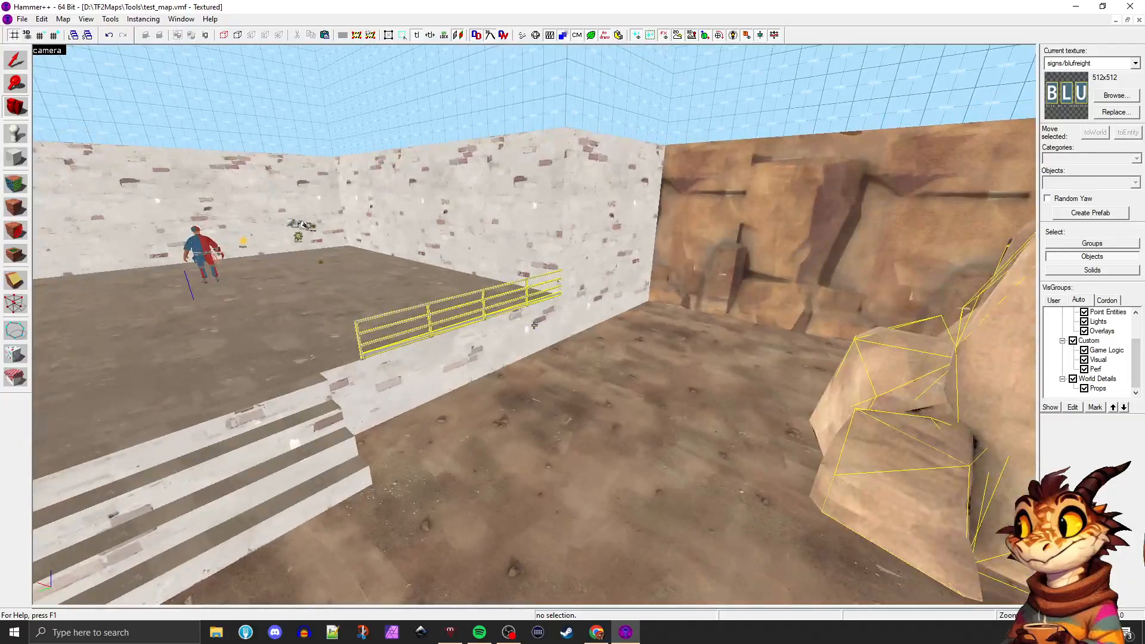
{"action": "key", "text": "d"}
{"action": "key", "text": "a"}
{"action": "key", "text": "z"}
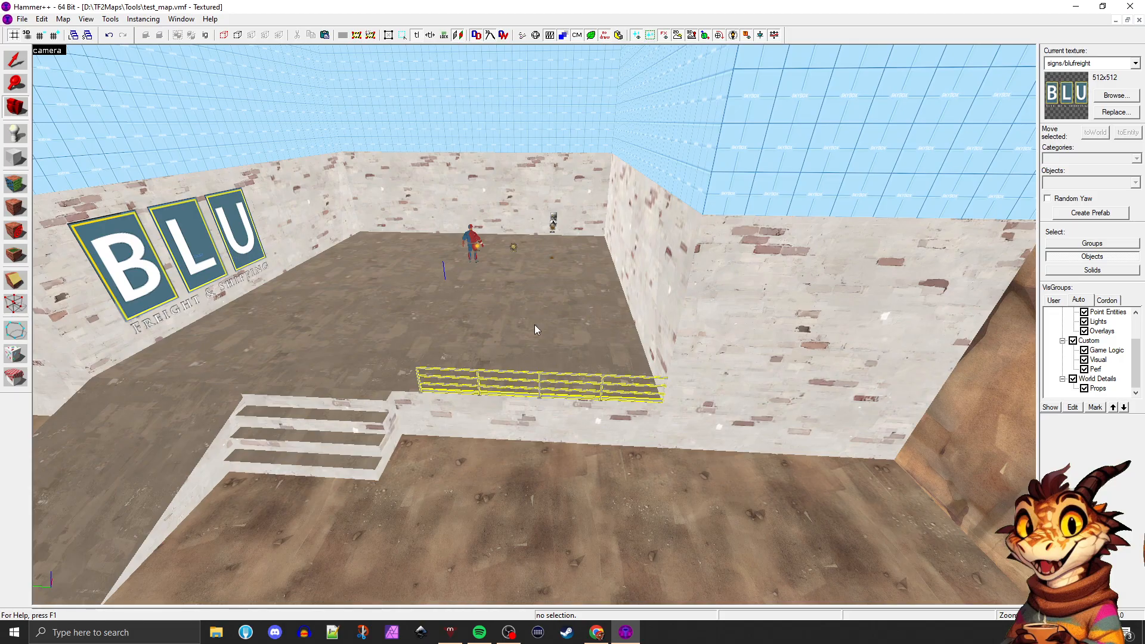
Examine the BLU sign on the side wall and the surrounding brick walls from above the platform
{"action": "key", "text": "z"}
{"action": "key", "text": "w"}
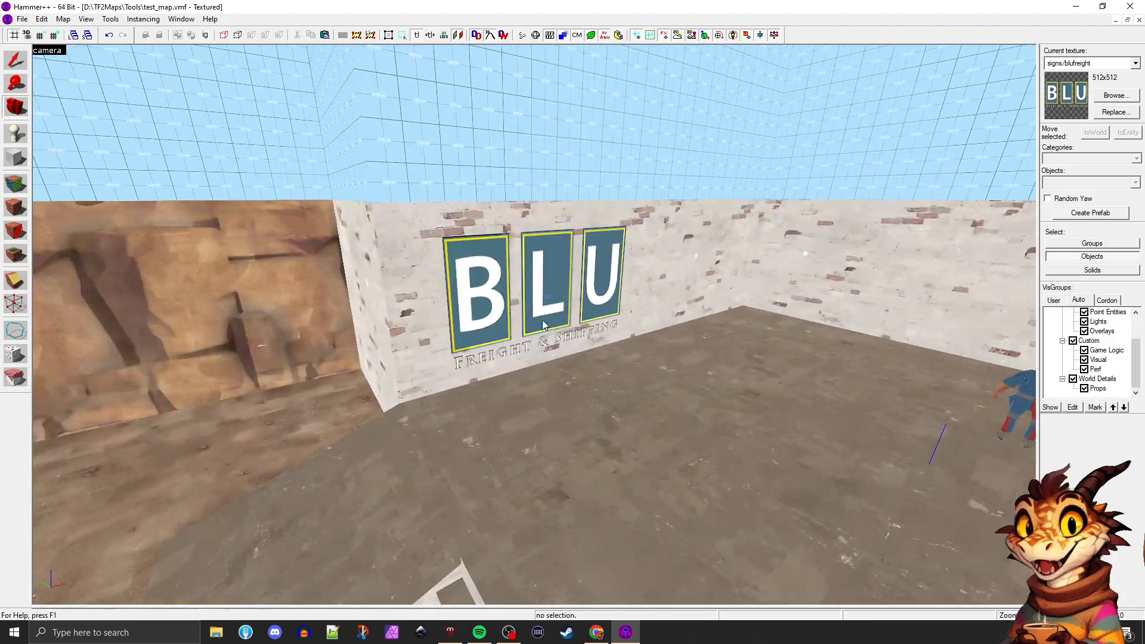
{"action": "key", "text": "z"}
{"action": "key", "text": "z"}
{"action": "key", "text": "z"}
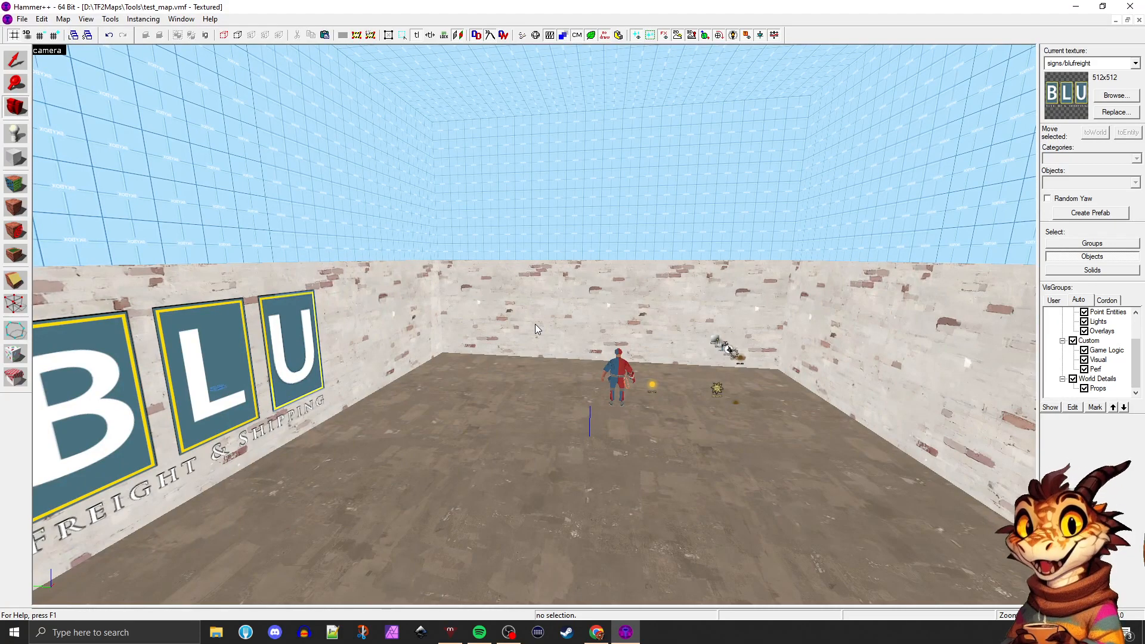
{"action": "key", "text": "z"}
{"action": "key", "text": "z"}
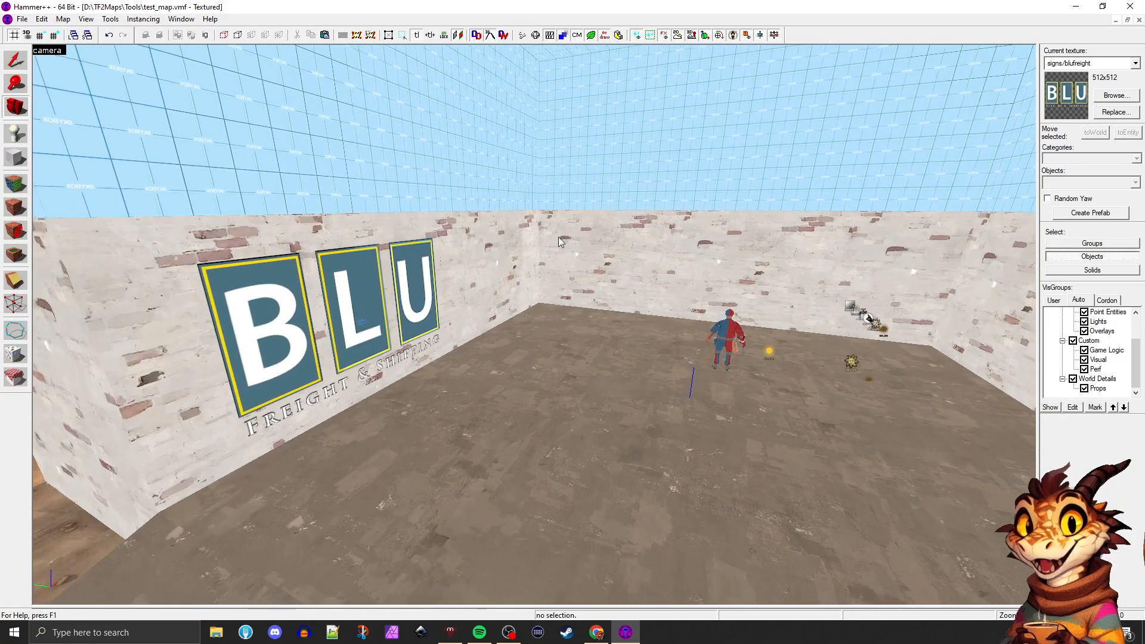
Examine the BLU sign, the brick and cliff walls, the rock formations and the platform with its ramp and stairs
{"action": "key", "text": "z"}
{"action": "key", "text": "z"}
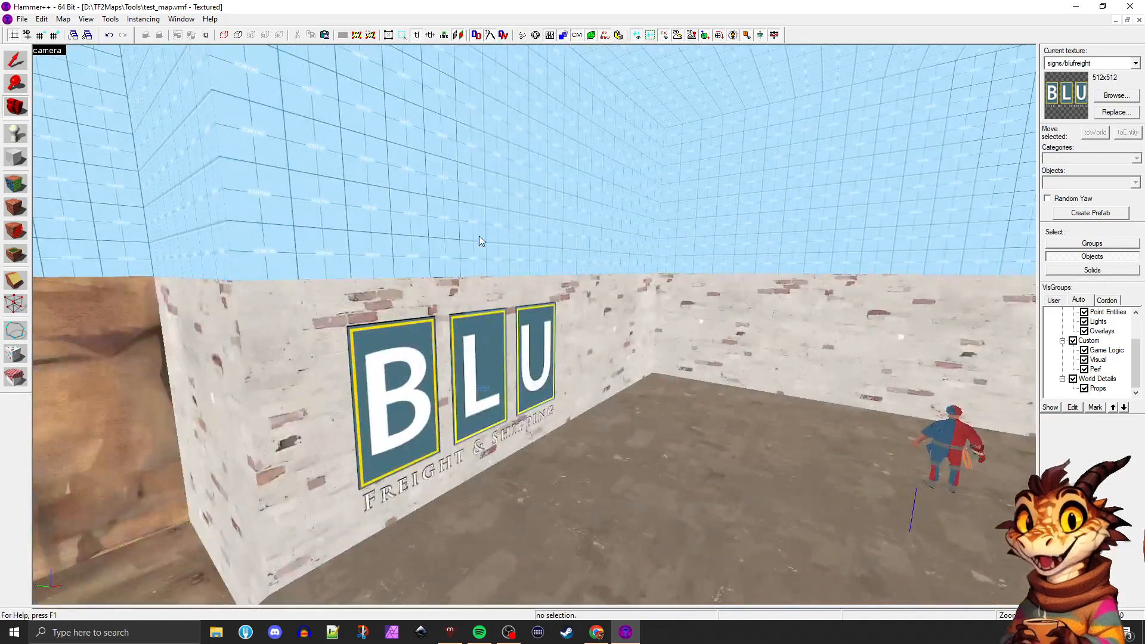
{"action": "key", "text": "z"}
{"action": "key", "text": "z"}
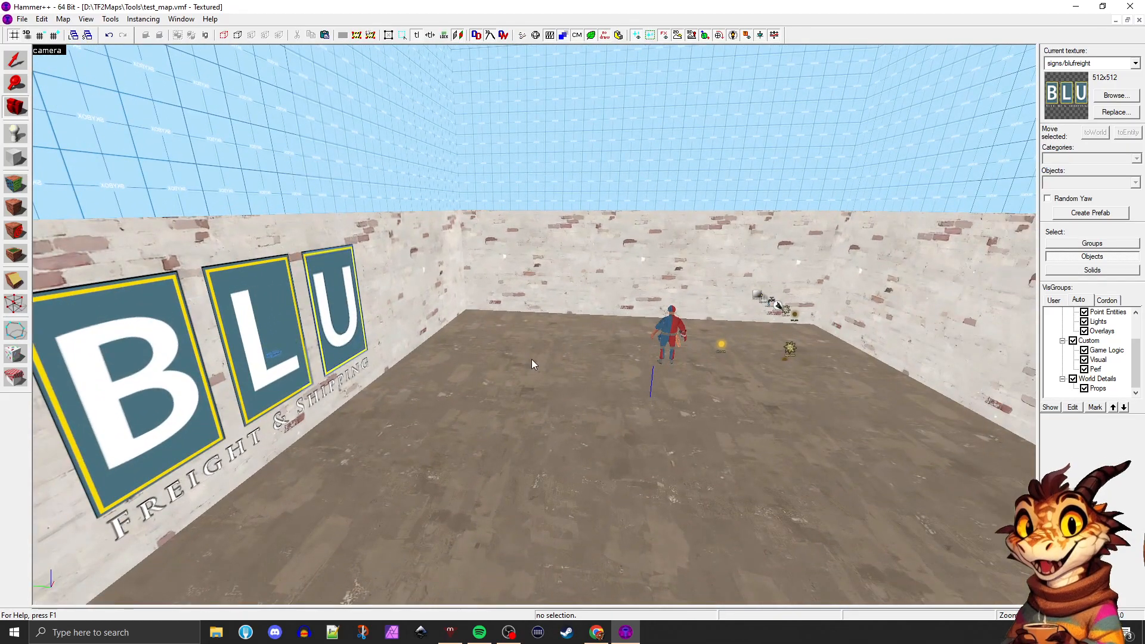
{"action": "key", "text": "z"}
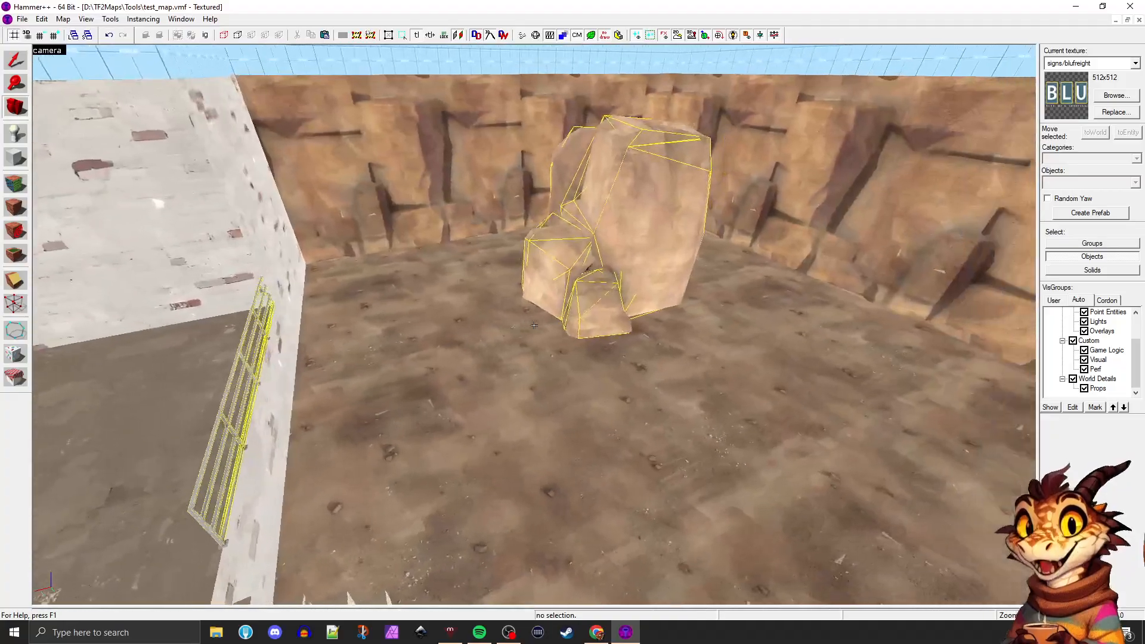
{"action": "key", "text": "z"}
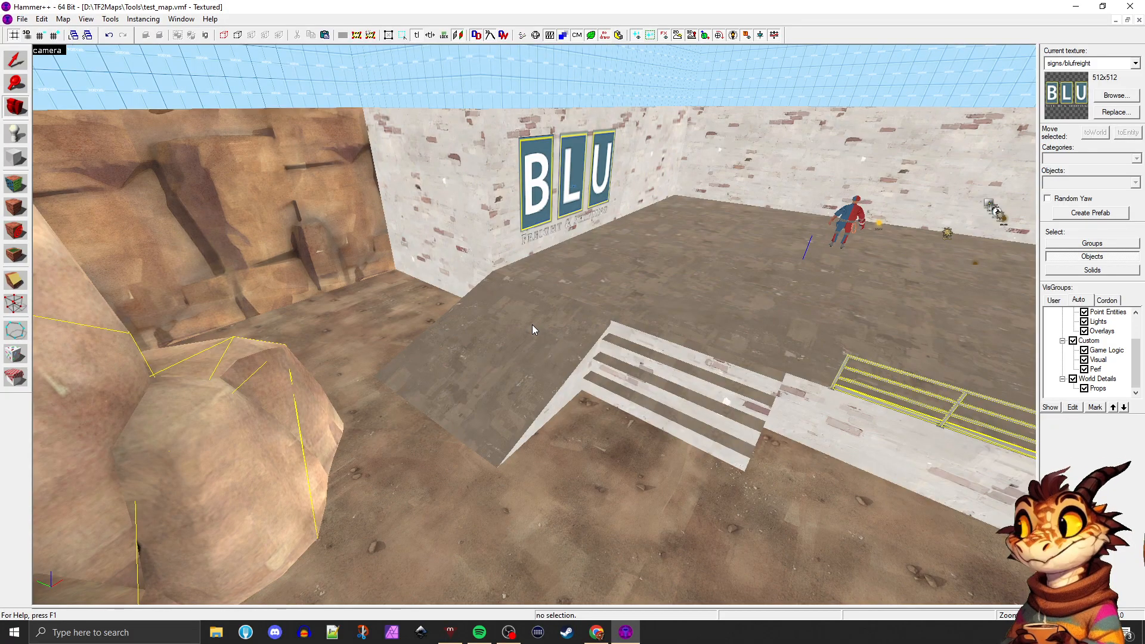
{"action": "key", "text": "z"}
{"action": "key", "text": "d"}
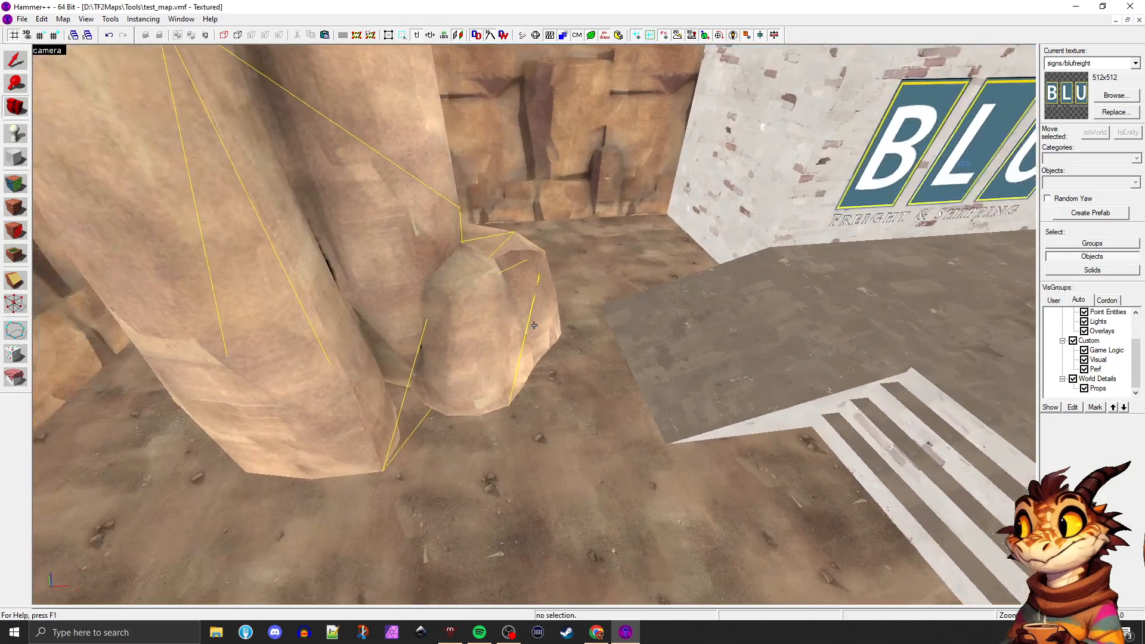
{"action": "key", "text": "z"}
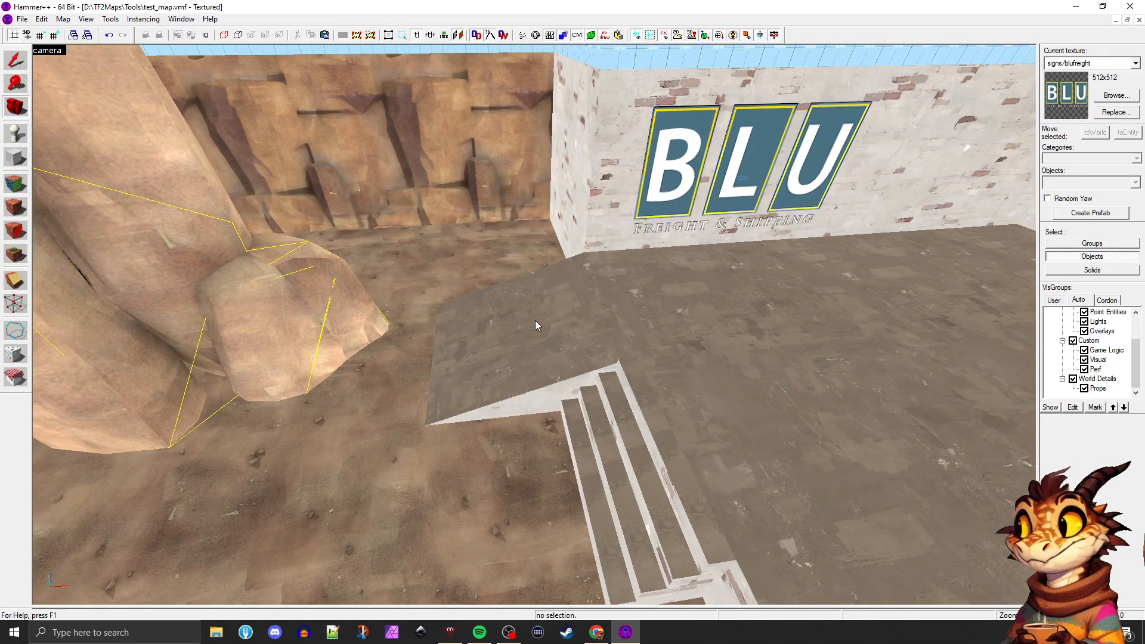
{"action": "key", "text": "z"}
{"action": "key", "text": "d"}
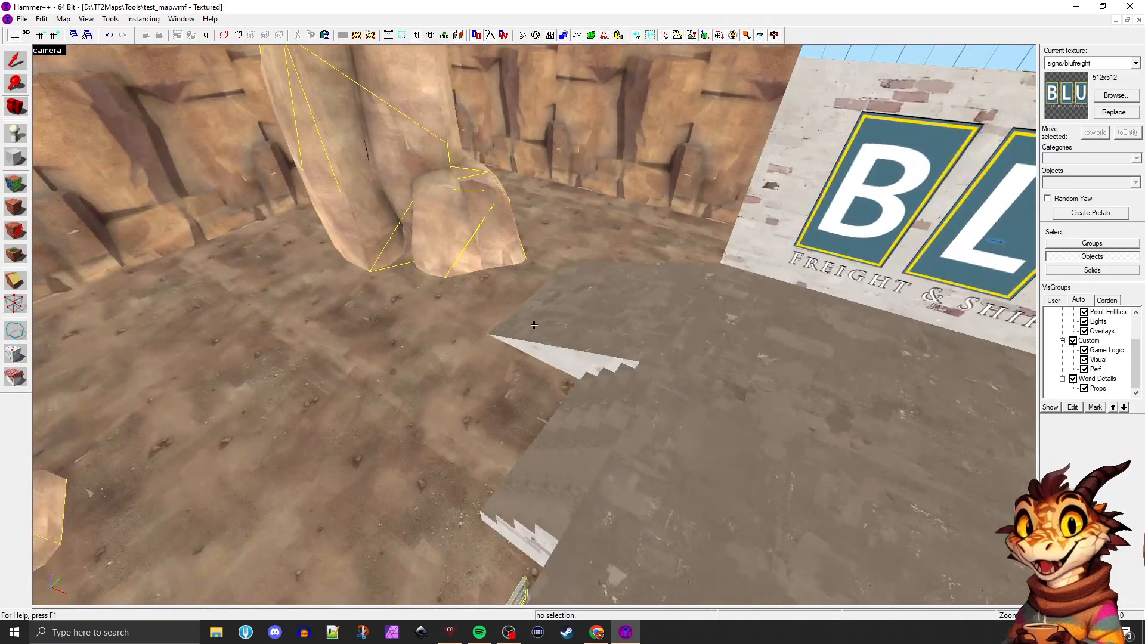
{"action": "key", "text": "a"}
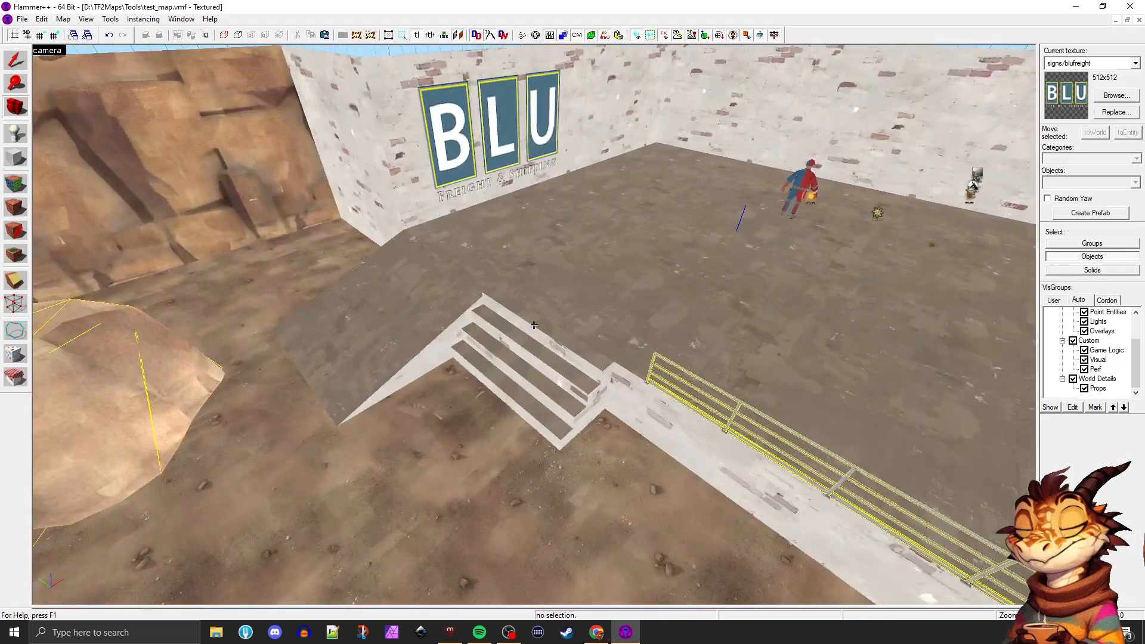
Examine the stairs and handrail, and the ground between the two outdoor rock formations
{"action": "key", "text": "z"}
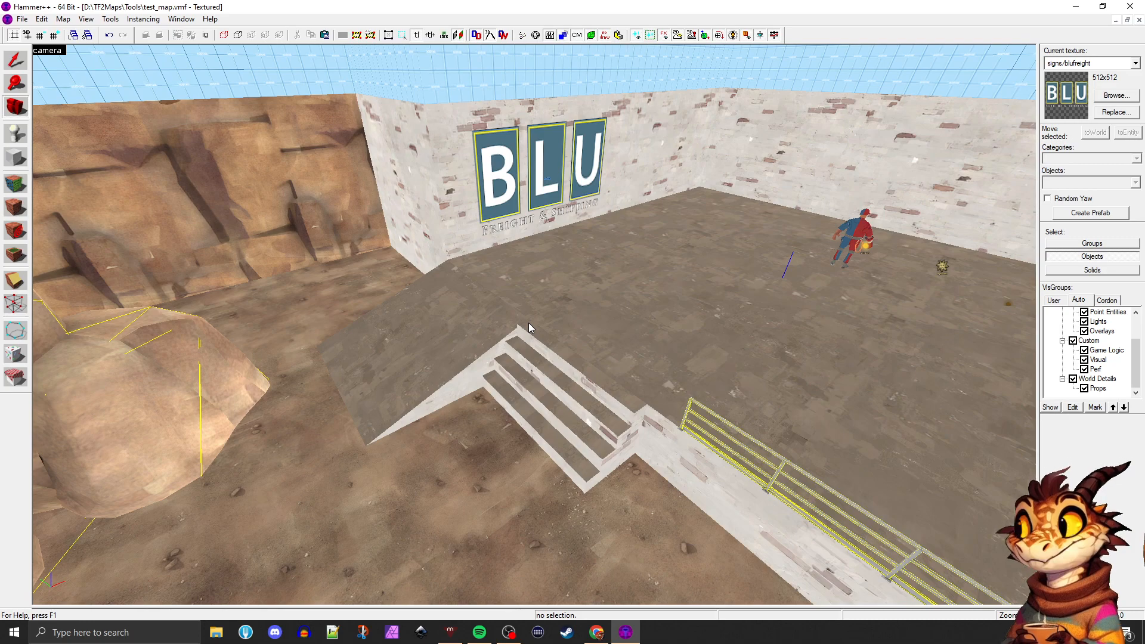
{"action": "key", "text": "z"}
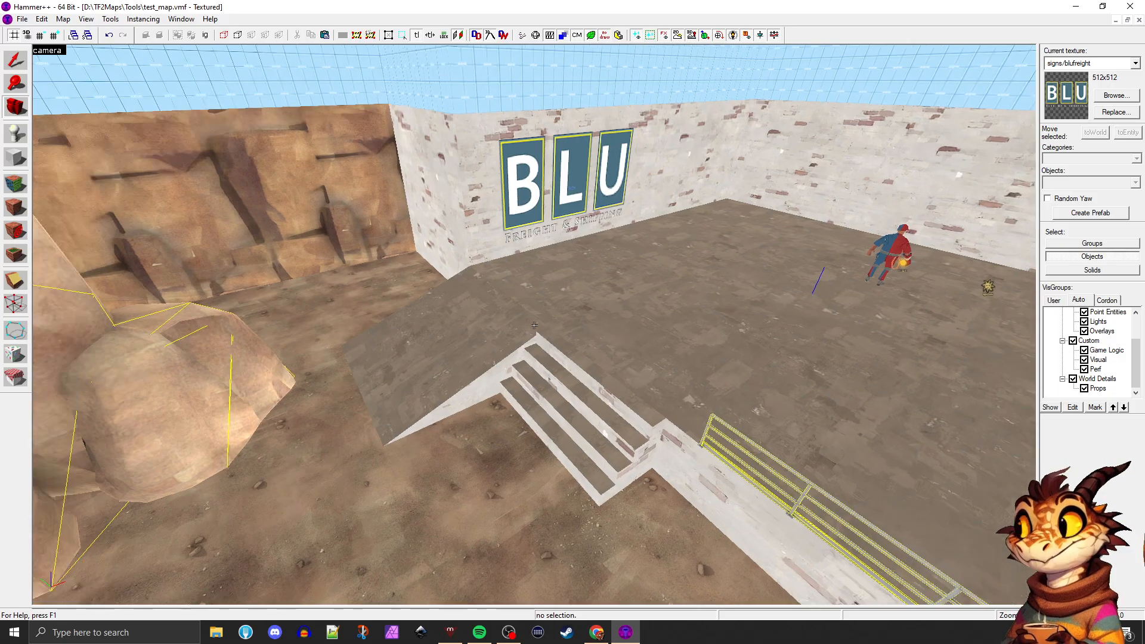
{"action": "key", "text": "z"}
{"action": "key", "text": "z"}
{"action": "key", "text": "w"}
{"action": "key", "text": "z"}
{"action": "key", "text": "z"}
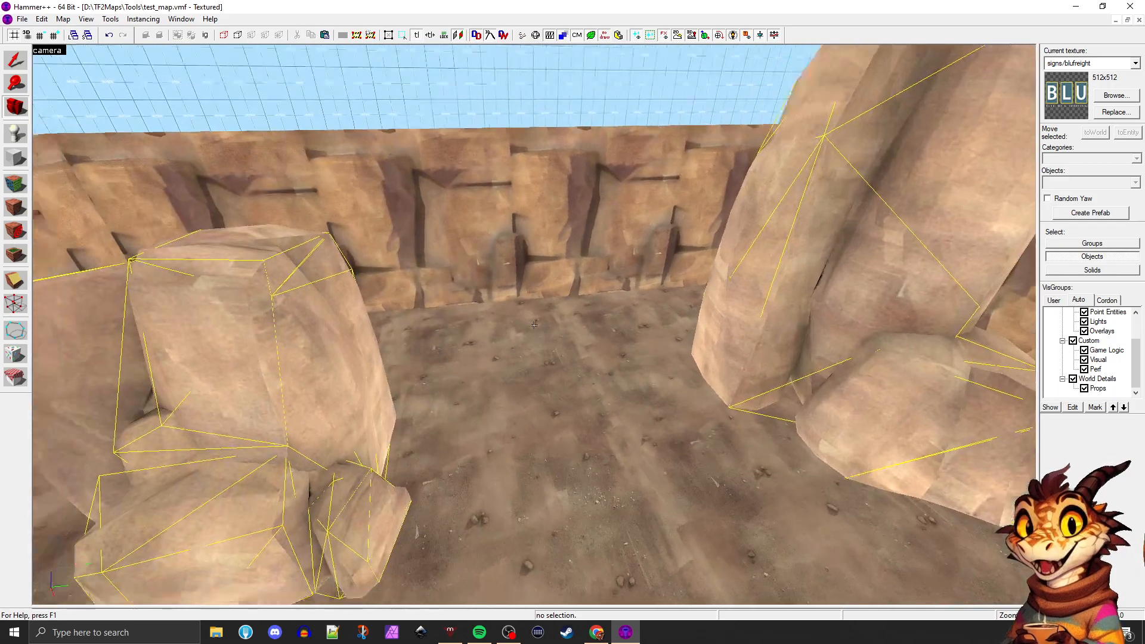
{"action": "key", "text": "s"}
{"action": "key", "text": "z"}
Compile and run the test map with the Fast configuration, and close the compiler window once the game has launched
{"action": "key", "text": "F9"}
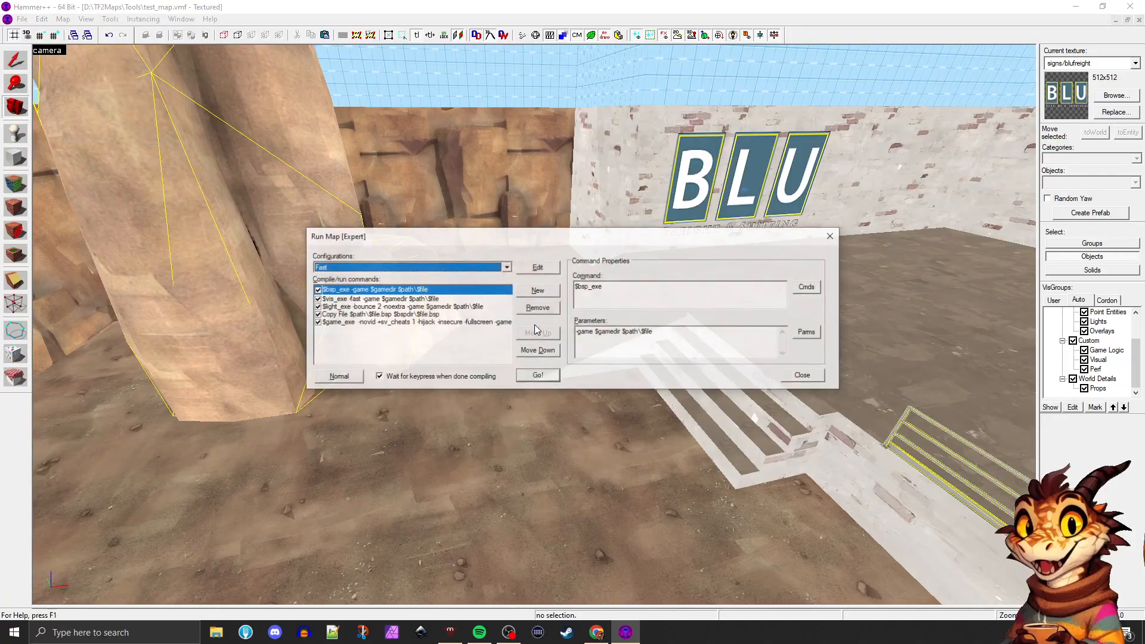
{"action": "left_click", "coordinate": [527, 376]}
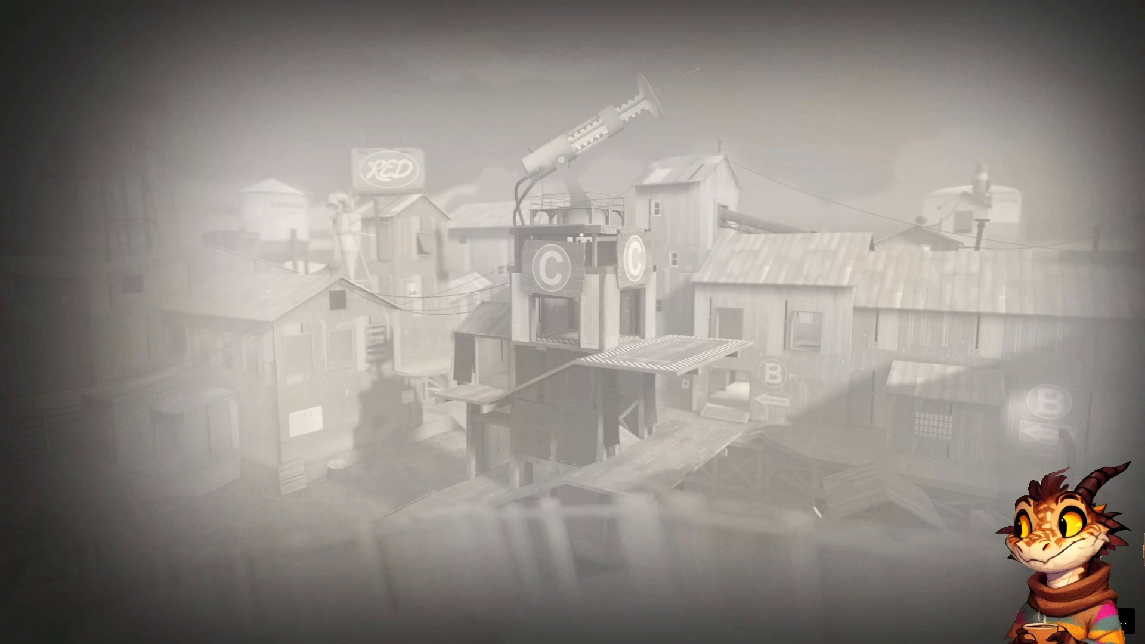
{"action": "key", "text": "alt+Tab"}
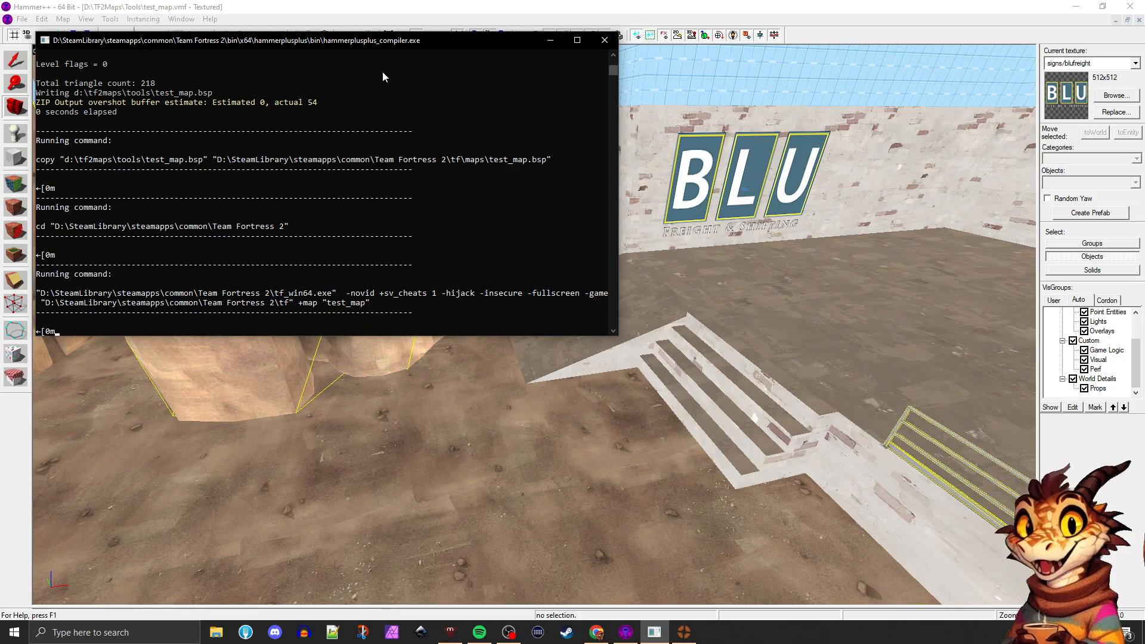
{"action": "left_click", "coordinate": [604, 40]}
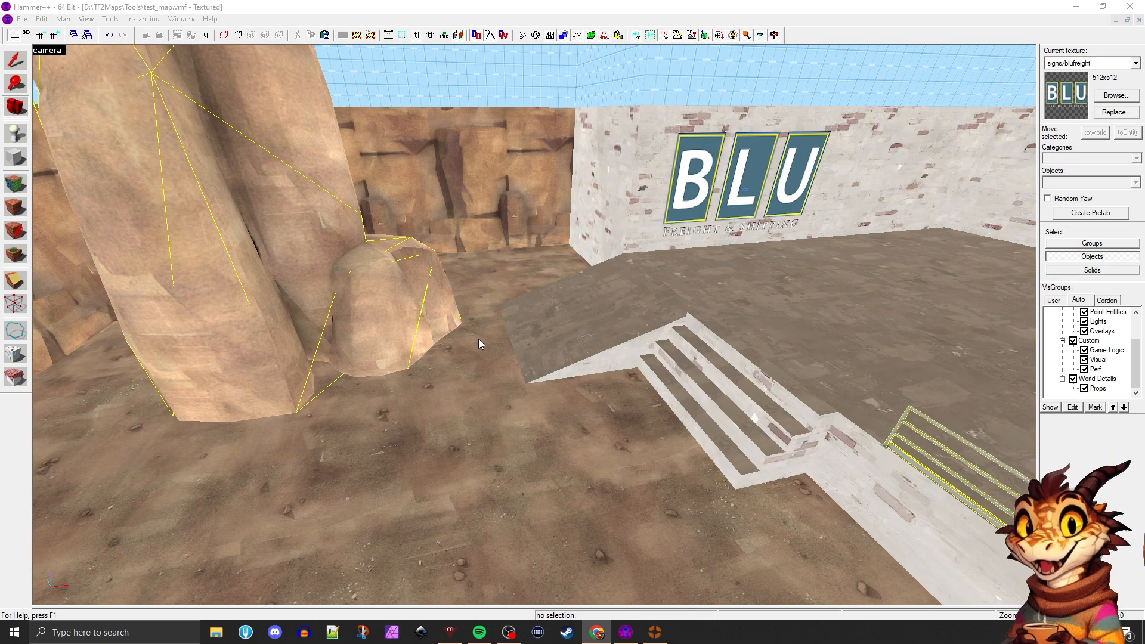
Switch to Team Fortress 2 and enter the test map on the BLU team as the Heavy
{"action": "key", "text": "alt+Tab"}
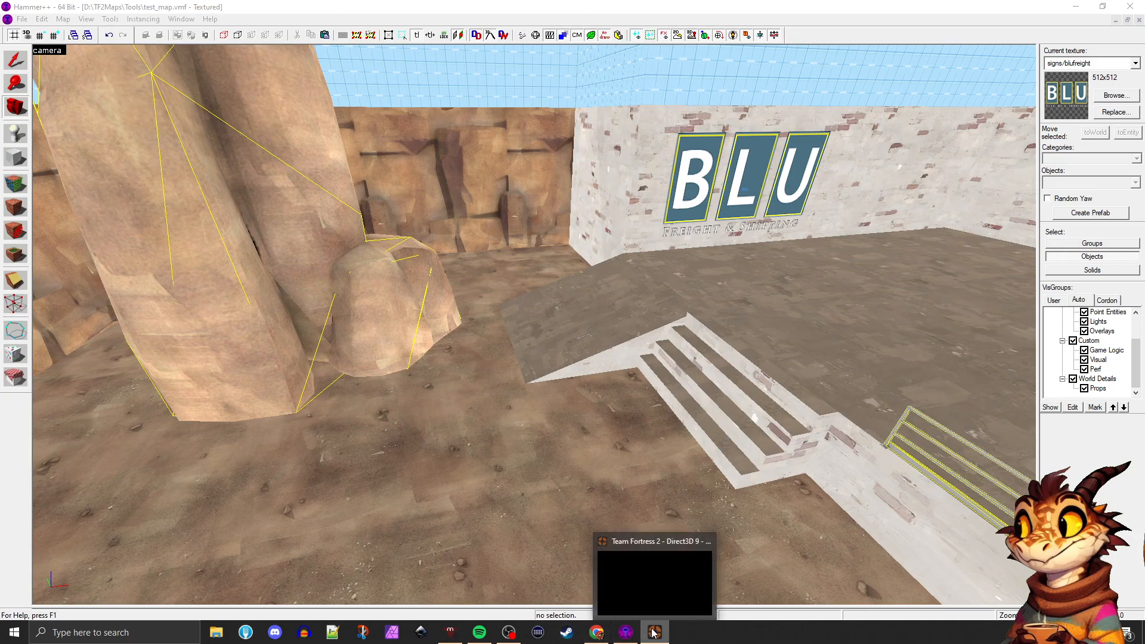
{"action": "left_click", "coordinate": [647, 590]}
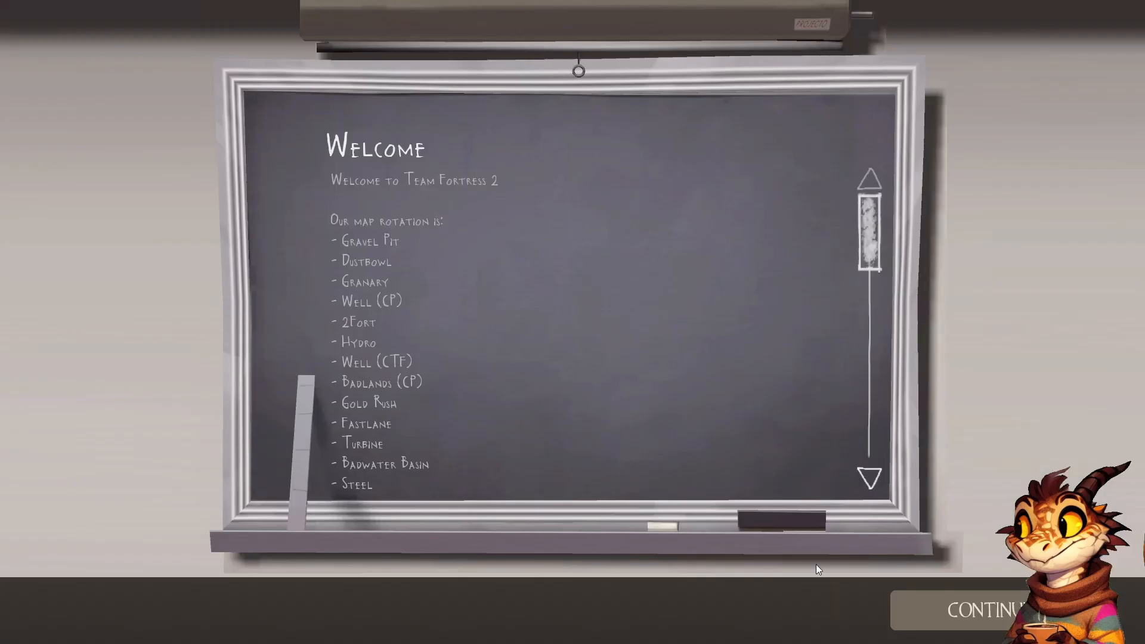
{"action": "left_click", "coordinate": [918, 598]}
{"action": "left_click", "coordinate": [918, 599]}
{"action": "left_click", "coordinate": [409, 211]}
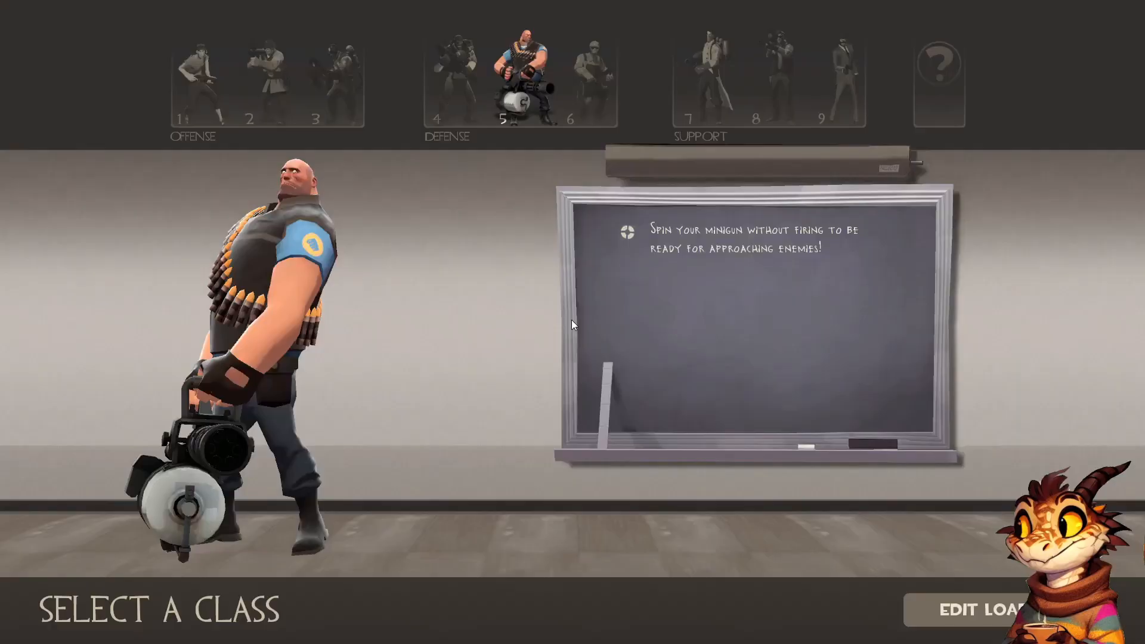
{"action": "left_click", "coordinate": [490, 121]}
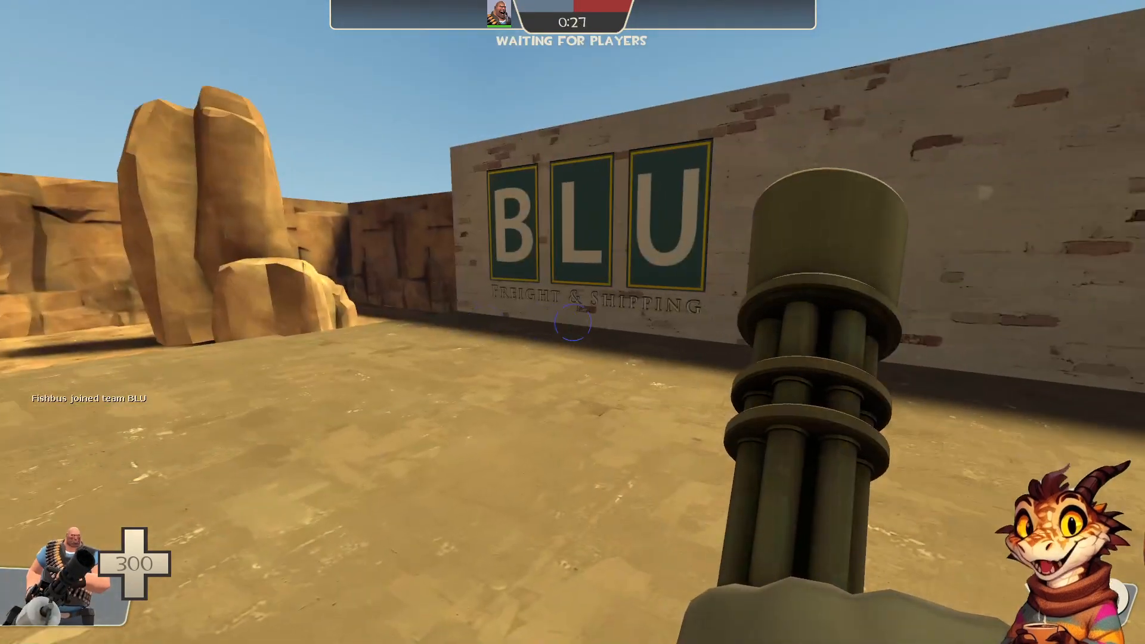
Inspect the BLU sign, the handrail and the rocks in game from the raised platform
{"action": "key", "text": "2"}
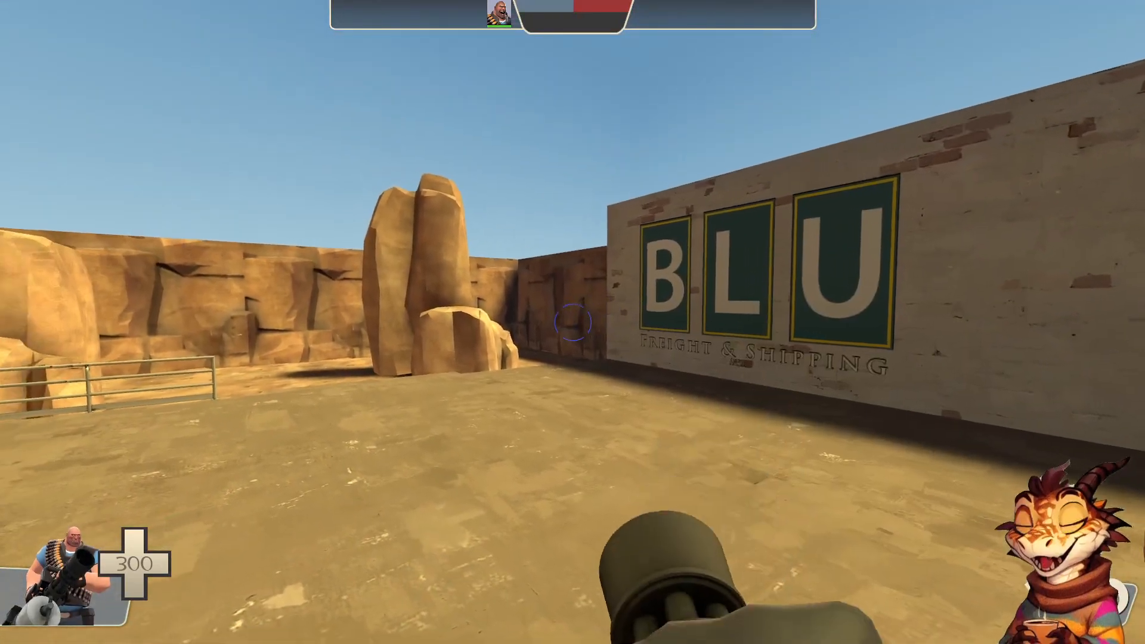
{"action": "left_click_drag", "start_coordinate": [573, 323], "coordinate": [574, 323]}
{"action": "key", "text": "w"}
{"action": "key", "text": "2"}
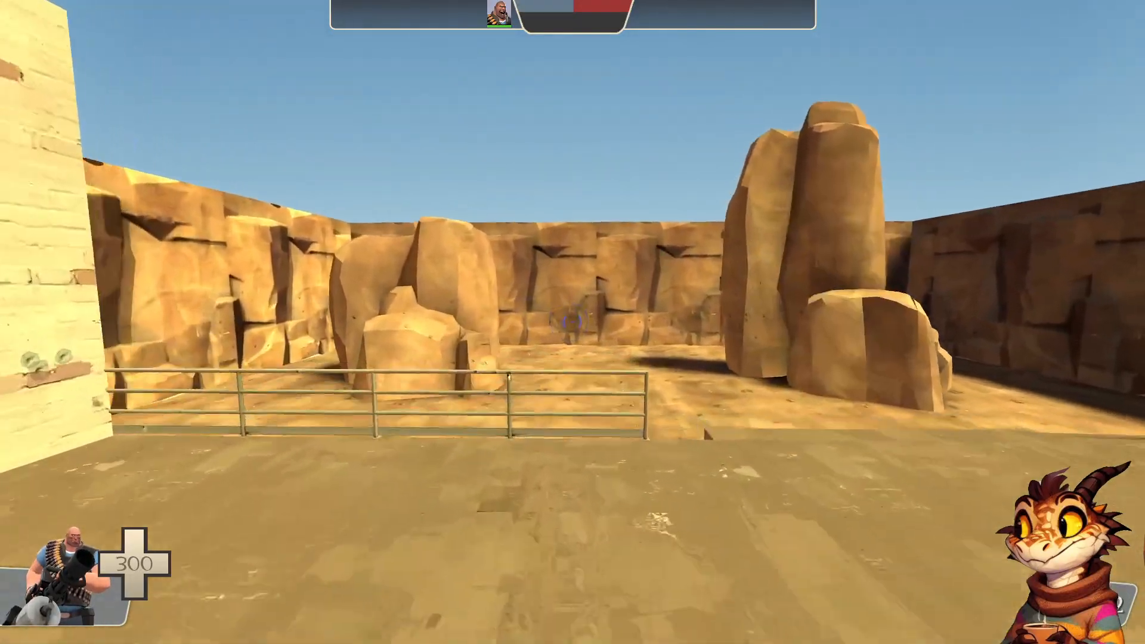
Switch to the Heavy's fists and walk around the rock formations and back up the stairs to inspect the map's details
{"action": "key", "text": "3"}
{"action": "key", "text": "w"}
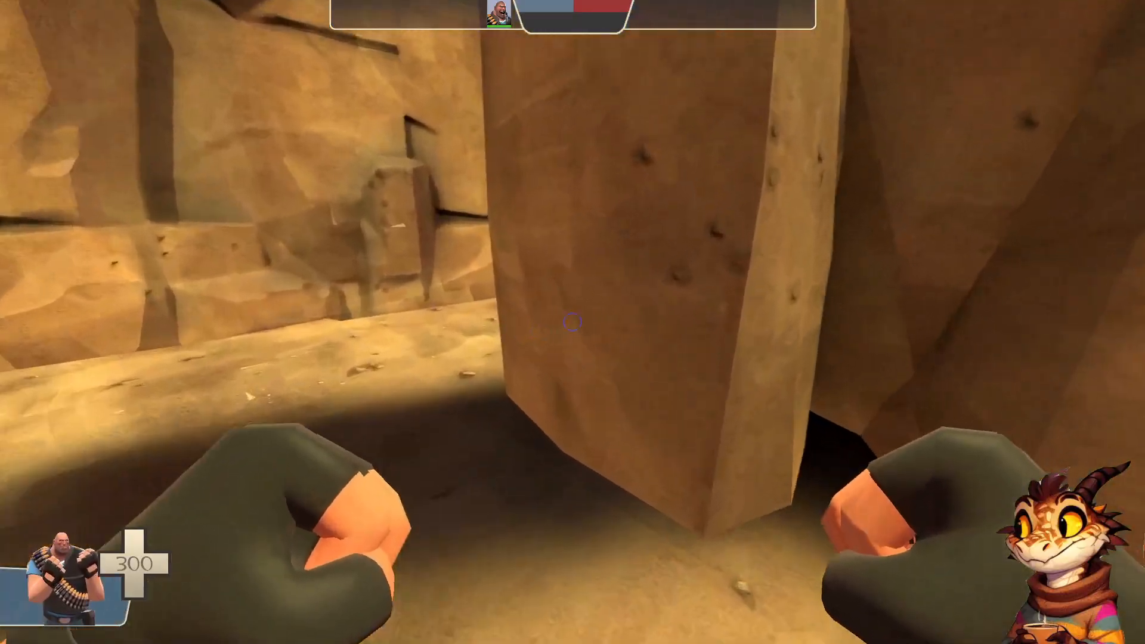
{"action": "left_click", "coordinate": [573, 322]}
{"action": "key", "text": "w"}
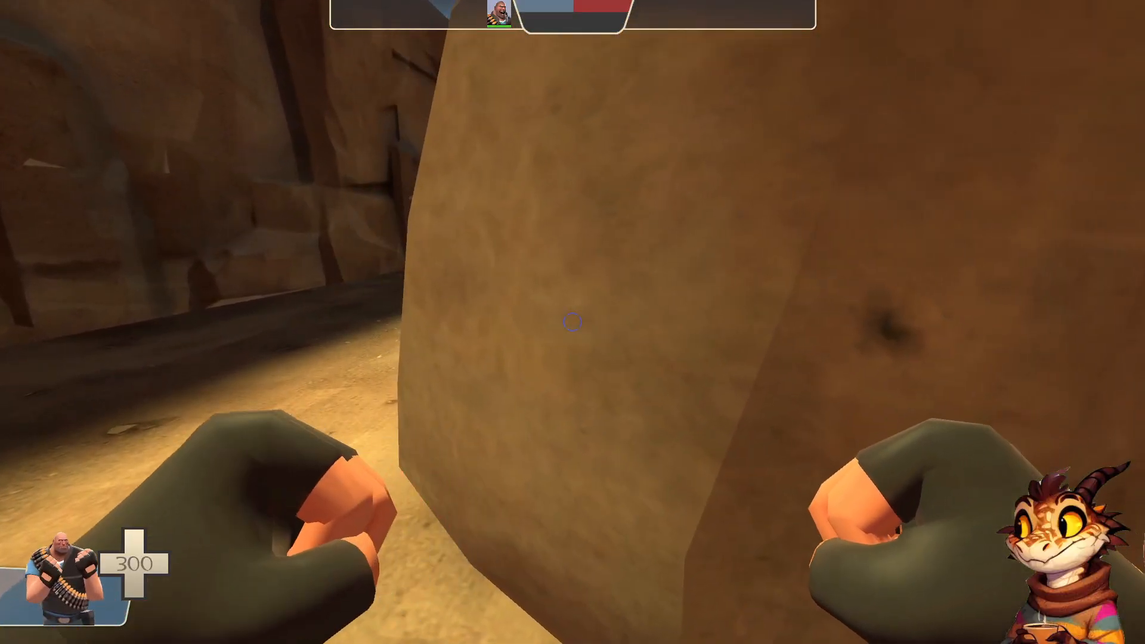
{"action": "left_click", "coordinate": [572, 322]}
{"action": "key", "text": "w"}
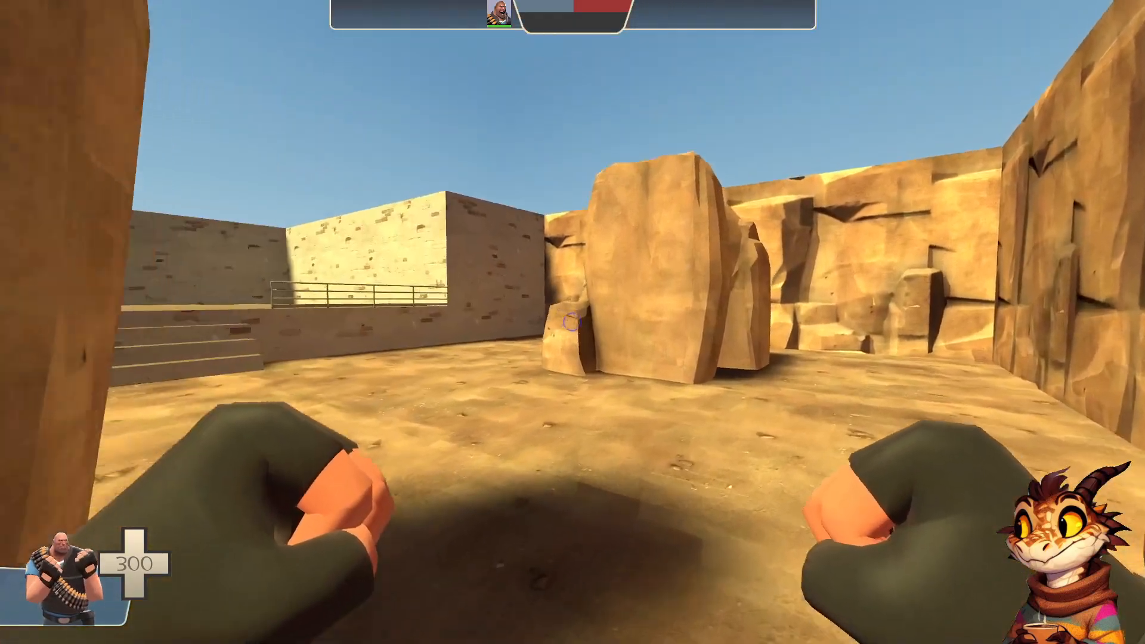
{"action": "key", "text": "w"}
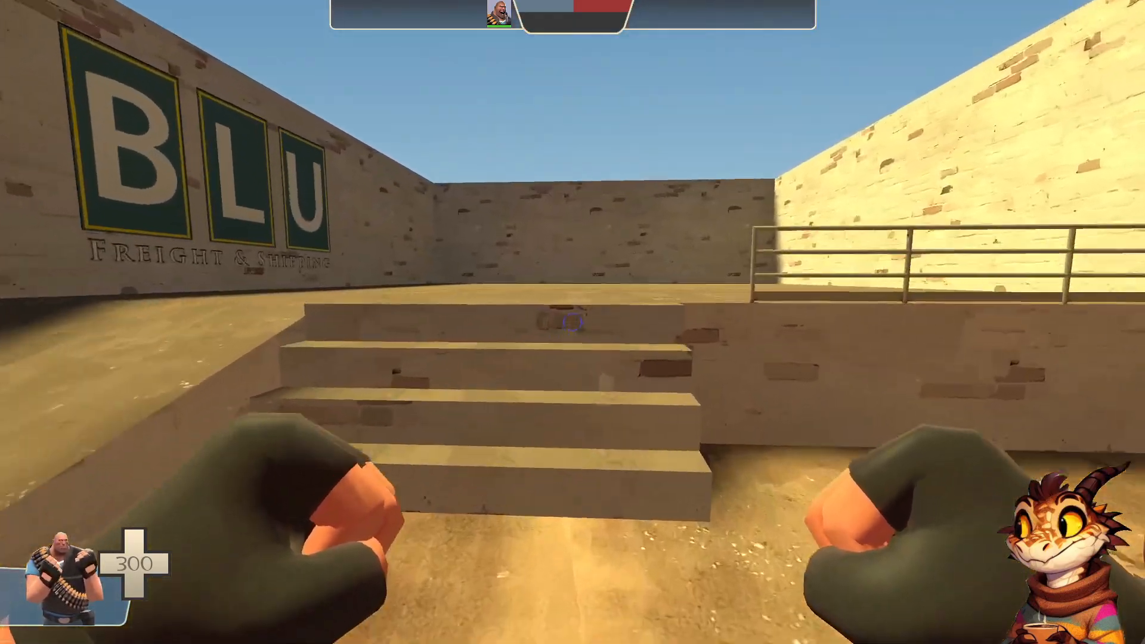
{"action": "key", "text": "w"}
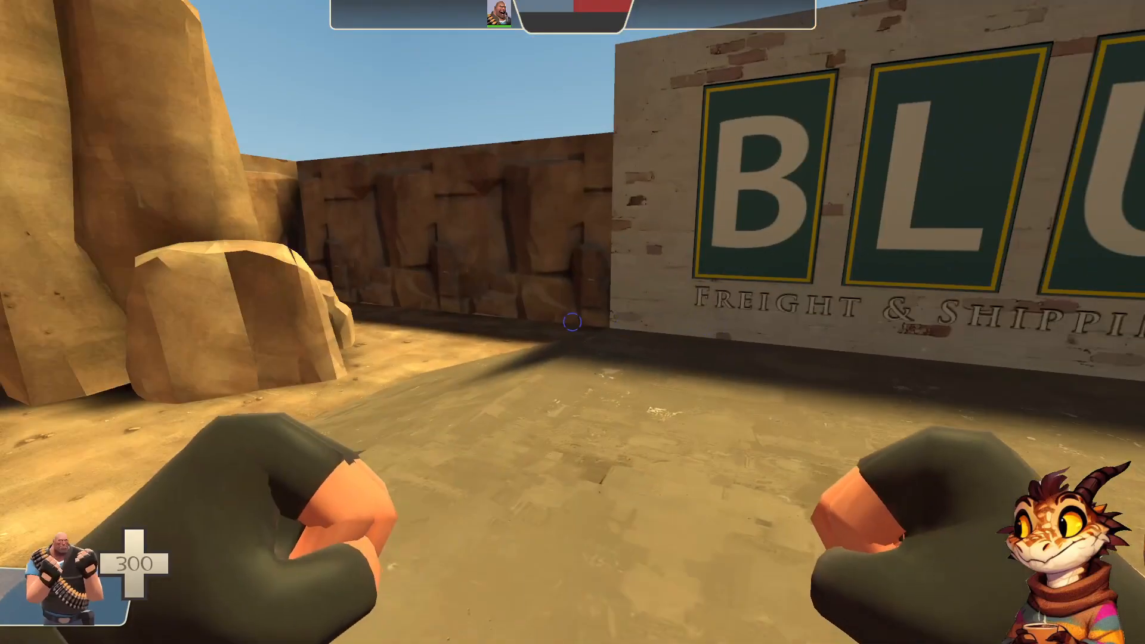
Disconnect from the test map and quit Team Fortress 2
{"action": "key", "text": "Escape"}
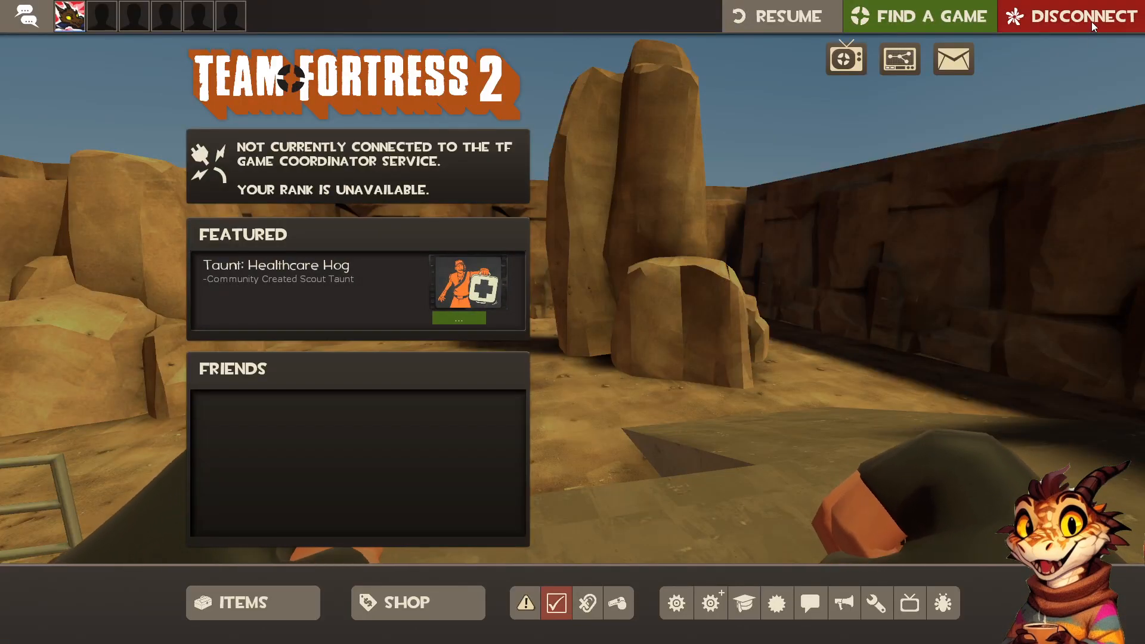
{"action": "left_click", "coordinate": [1091, 23]}
{"action": "left_click", "coordinate": [571, 393]}
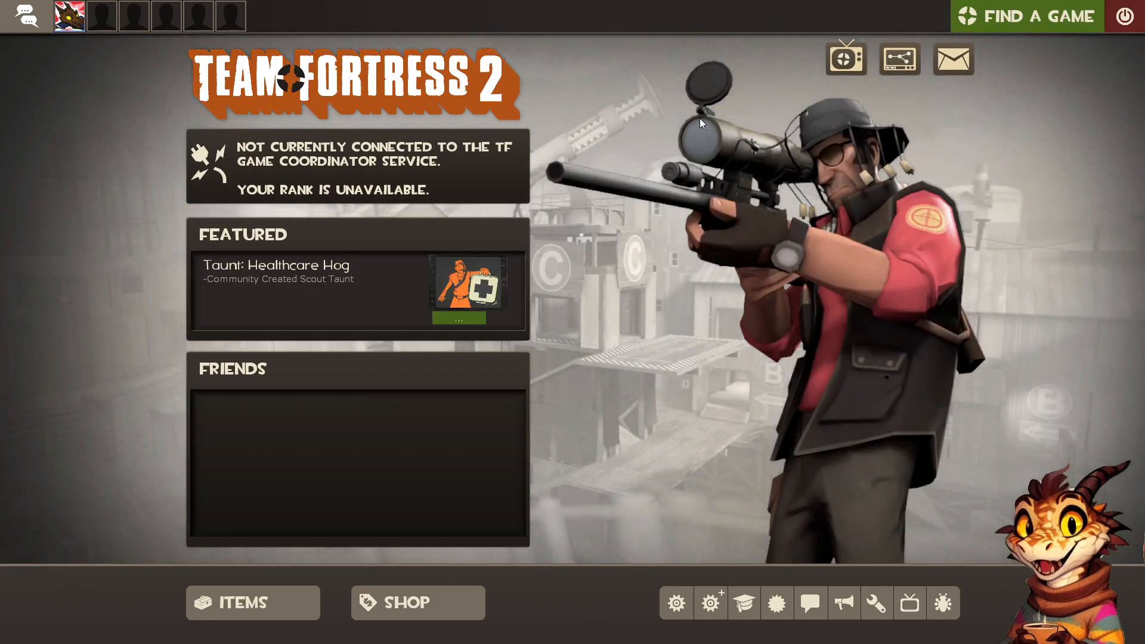
{"action": "left_click", "coordinate": [1123, 17]}
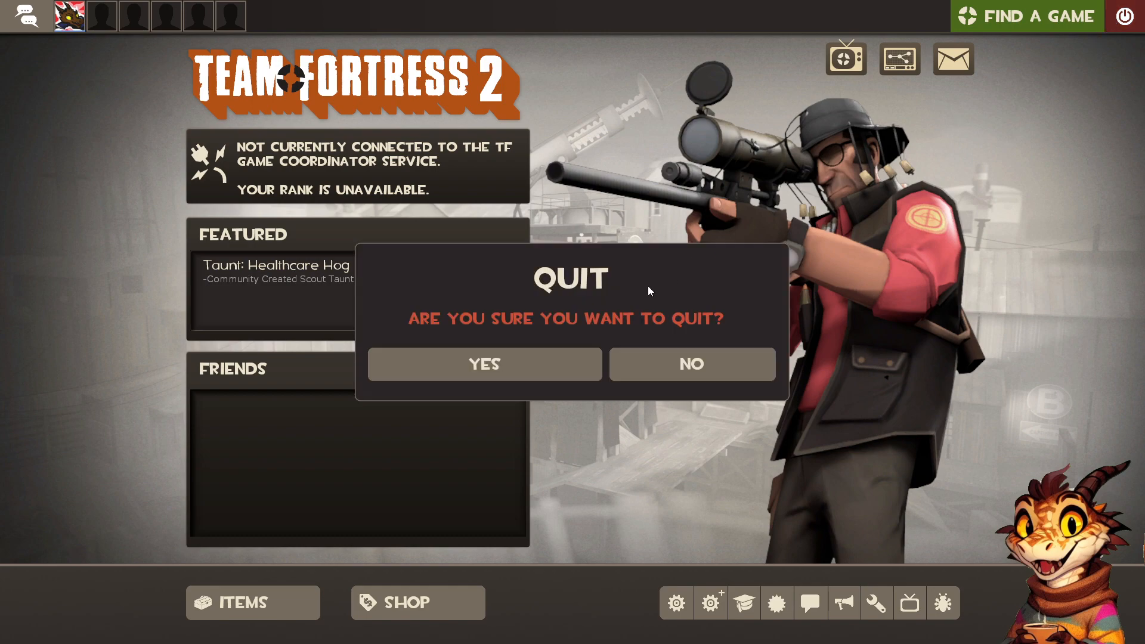
{"action": "left_click", "coordinate": [515, 365]}
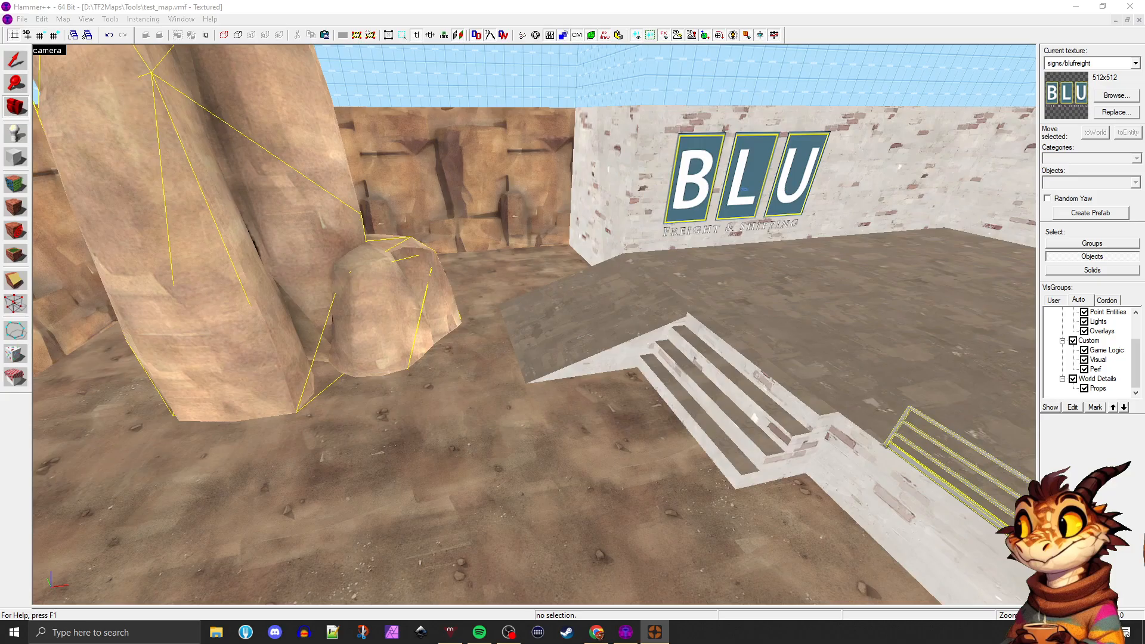
Return to the map editor and examine the whole layout from above: brick walls, cliffs, rocks, handrail and BLU sign
{"action": "left_click", "coordinate": [12, 118]}
{"action": "key", "text": "z"}
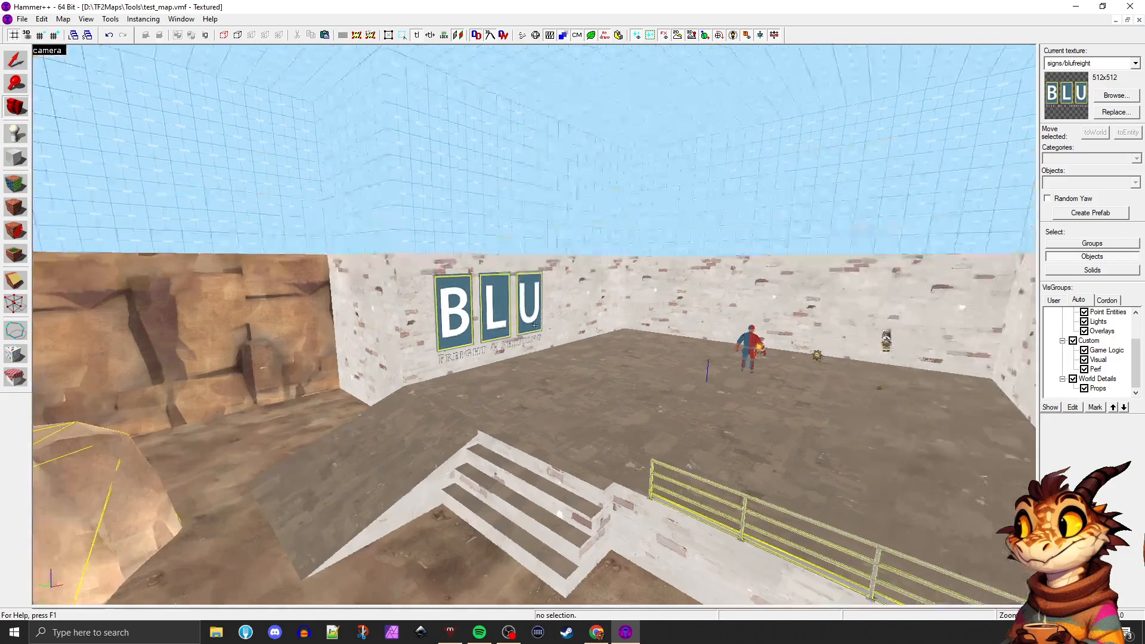
{"action": "key", "text": "w"}
{"action": "key", "text": "d"}
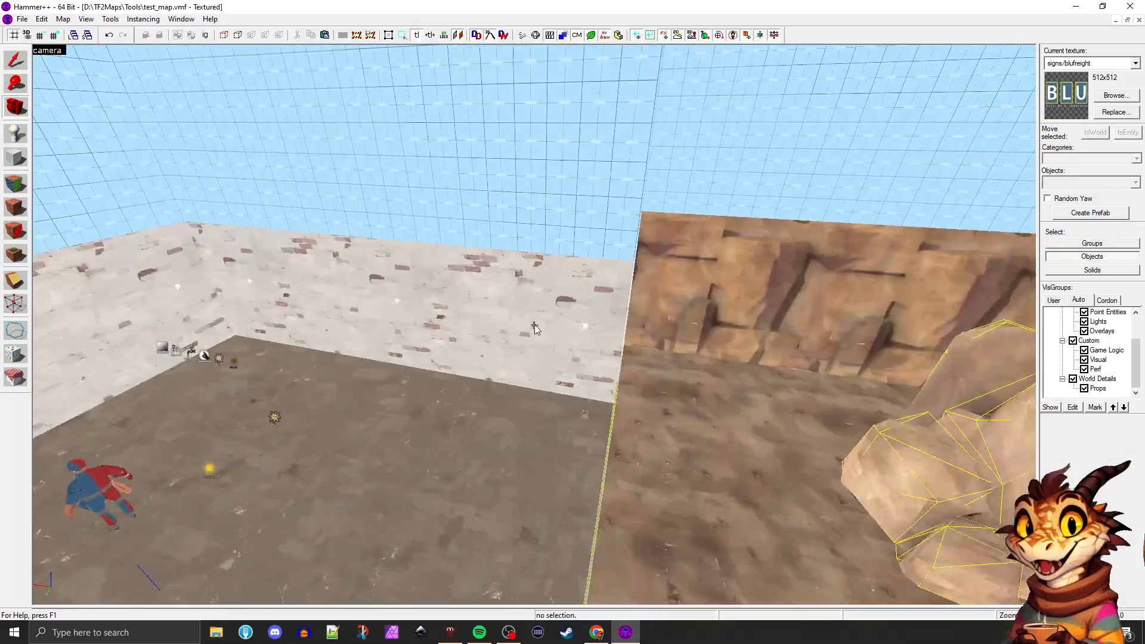
{"action": "key", "text": "d"}
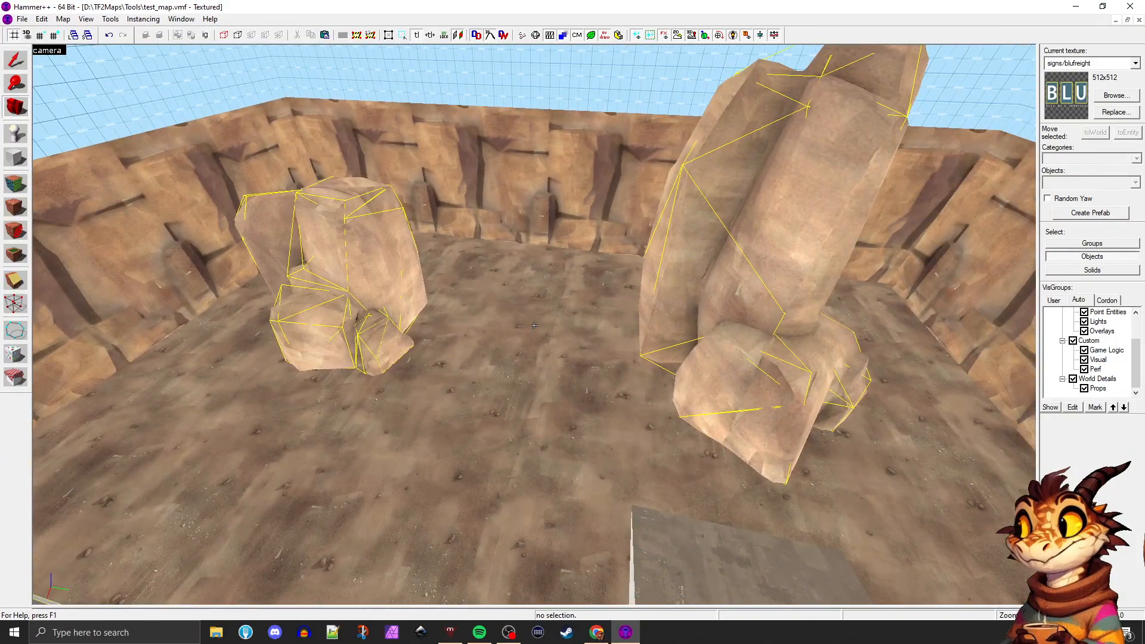
{"action": "key", "text": "d"}
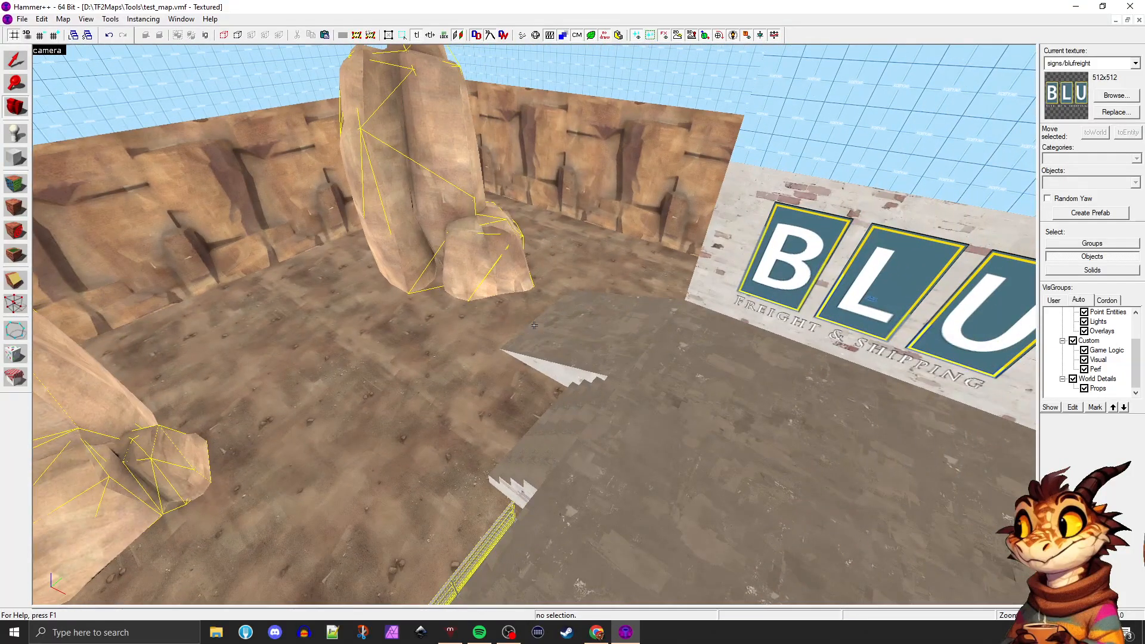
{"action": "key", "text": "d"}
{"action": "key", "text": "a"}
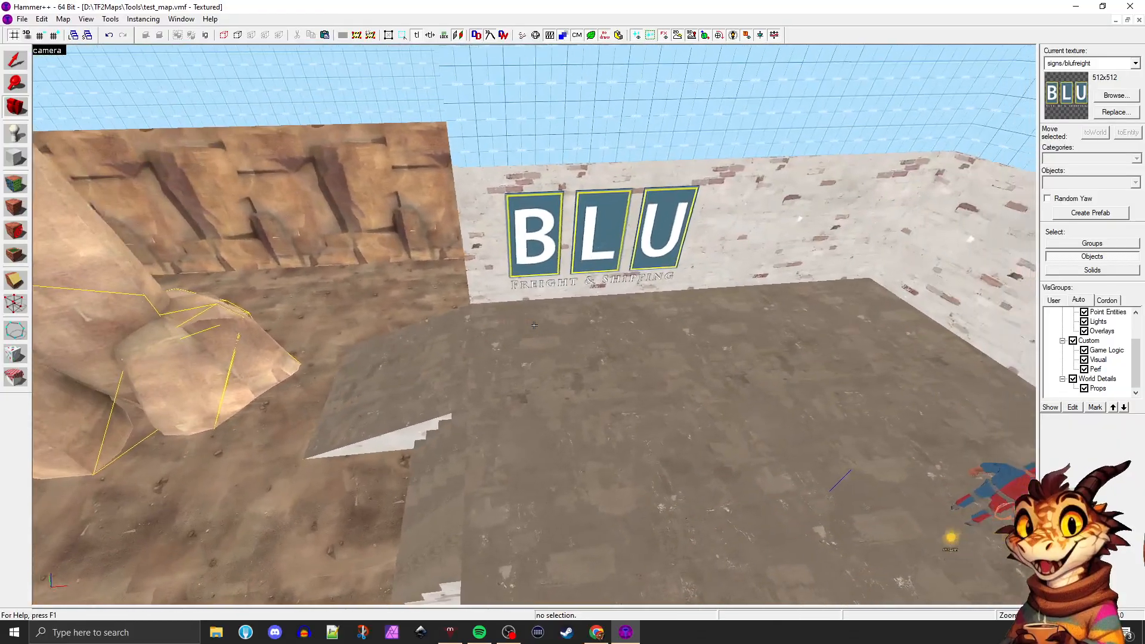
{"action": "key", "text": "d"}
{"action": "key", "text": "a"}
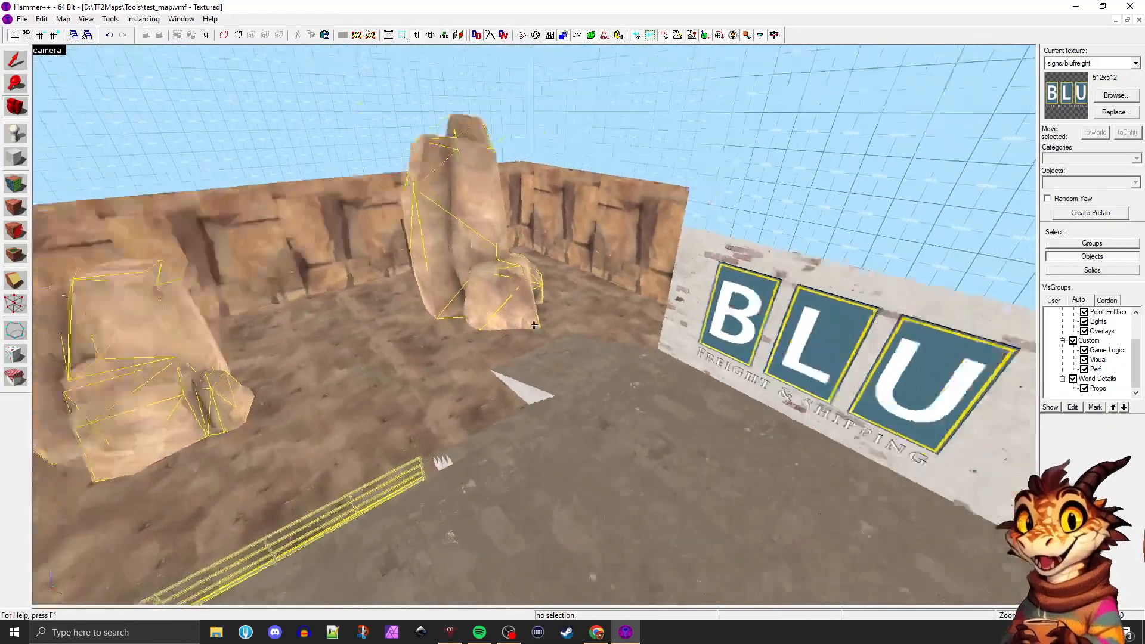
Examine the brick-walled spawn area and its far end wall, then restore the four-view layout
{"action": "key", "text": "d"}
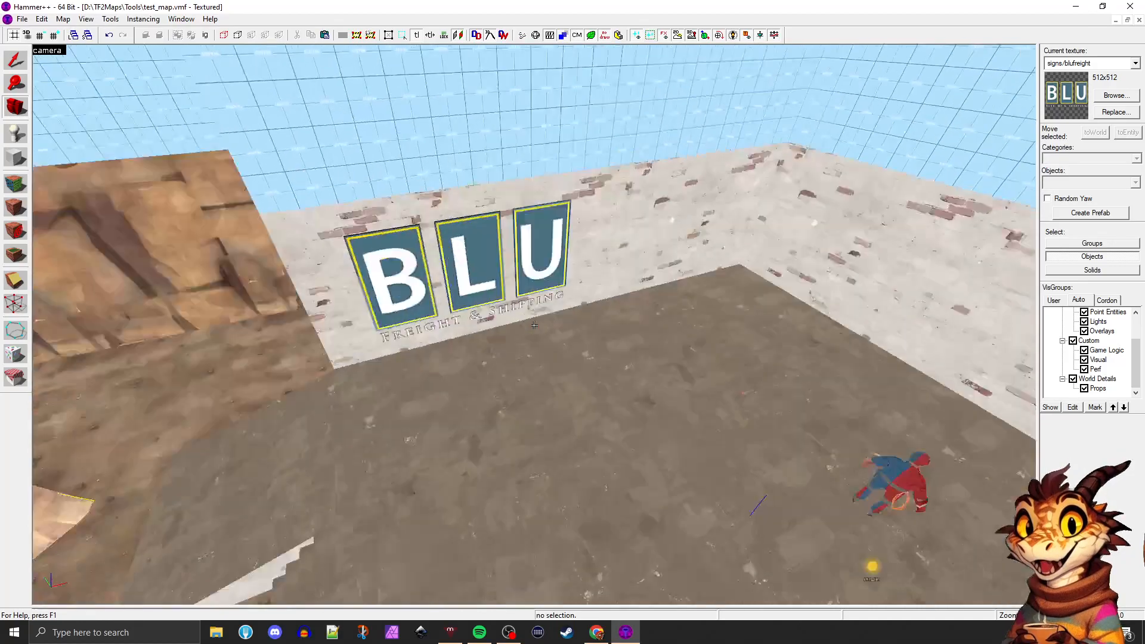
{"action": "key", "text": "a"}
{"action": "key", "text": "d"}
{"action": "key", "text": "z"}
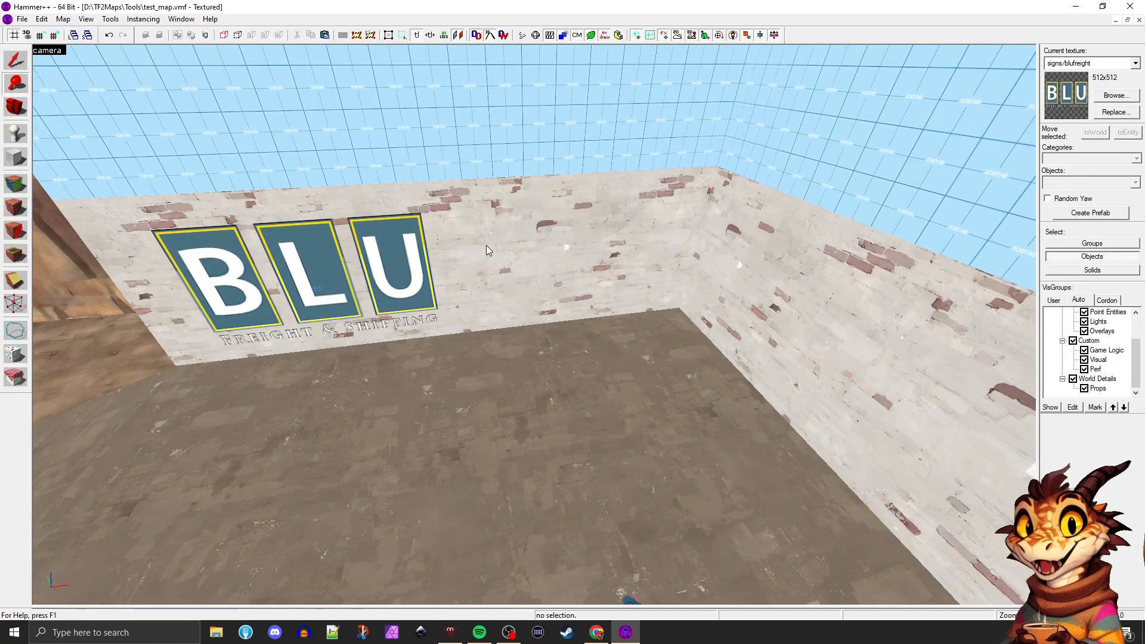
{"action": "key", "text": "Right"}
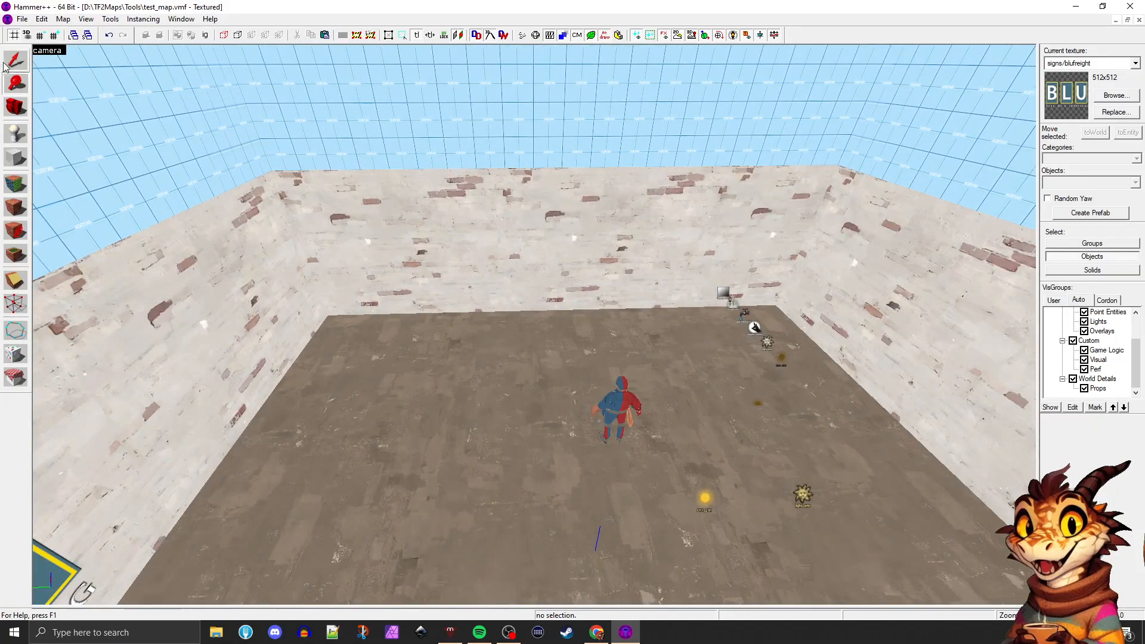
{"action": "left_click", "coordinate": [15, 63]}
{"action": "left_click", "coordinate": [550, 292]}
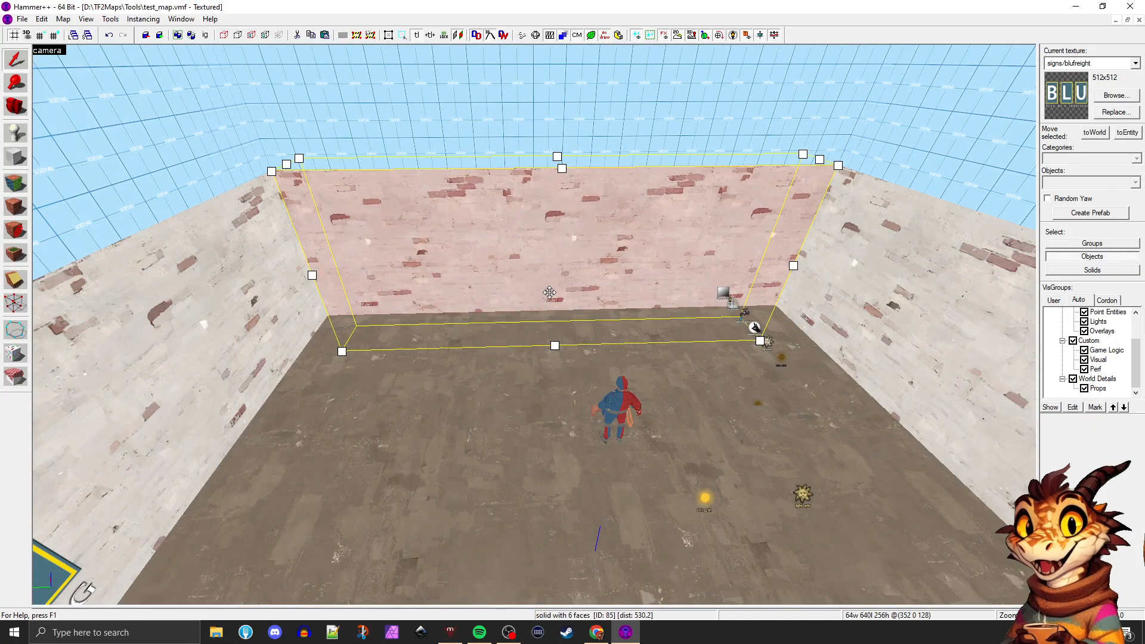
{"action": "key", "text": "z"}
{"action": "key", "text": "w"}
{"action": "key", "text": "d"}
{"action": "key", "text": "s"}
{"action": "key", "text": "z"}
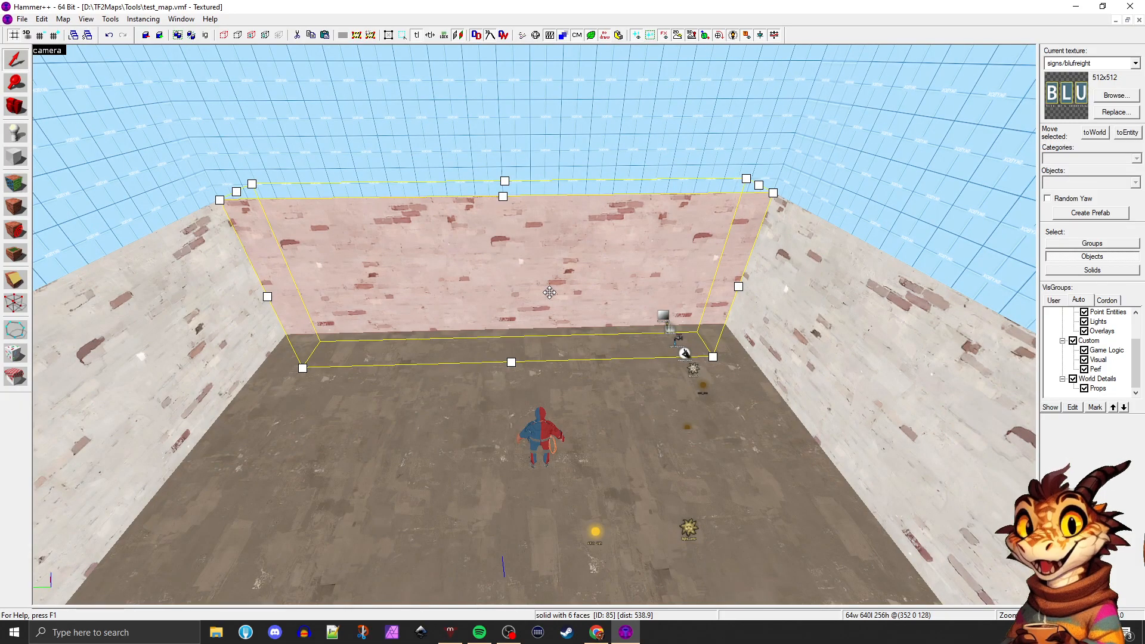
{"action": "key", "text": "w"}
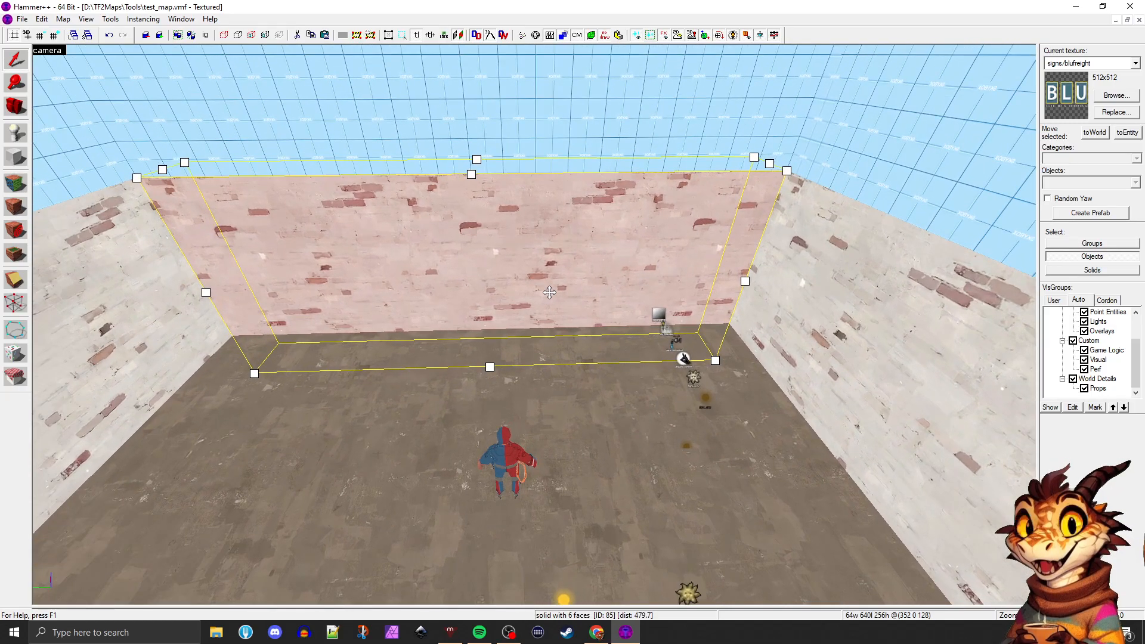
{"action": "key", "text": "shift+z"}
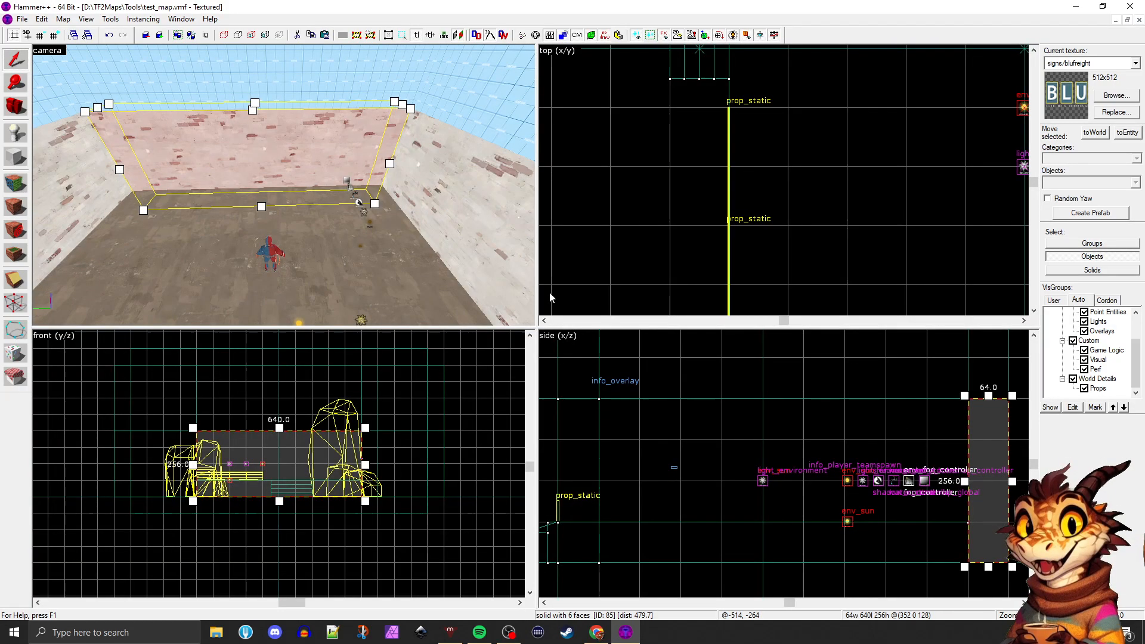
Duplicate the 640 by 640 floor block to the outer side of the far brick wall
{"action": "left_click", "coordinate": [371, 223]}
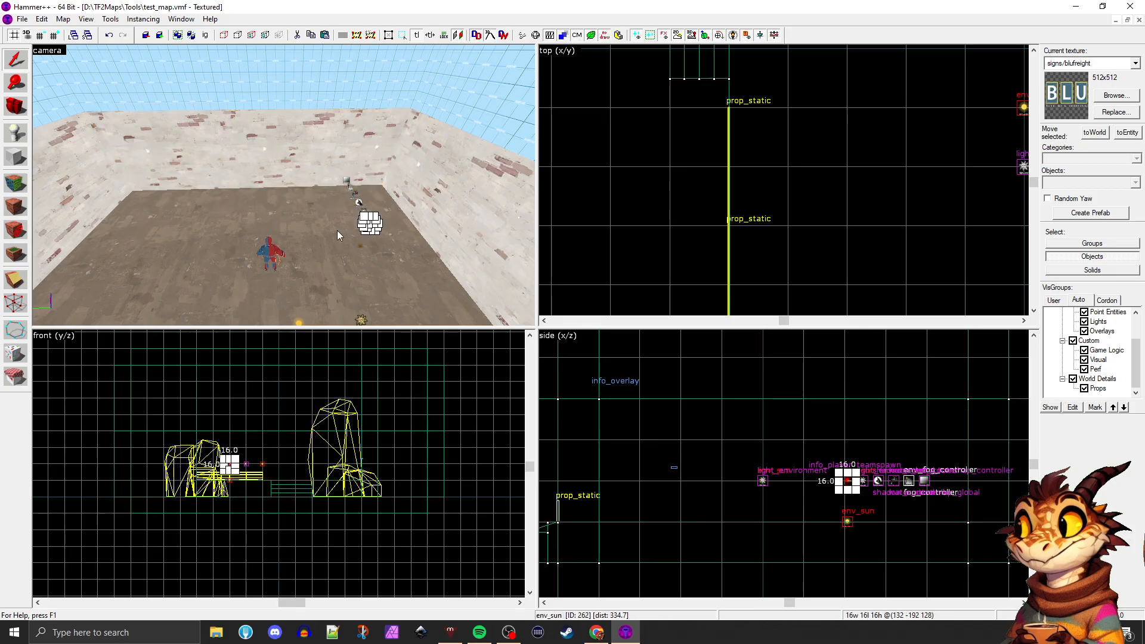
{"action": "left_click", "coordinate": [338, 231]}
{"action": "scroll", "coordinate": [638, 211], "scroll_direction": "down", "scroll_amount": 4}
{"action": "scroll", "coordinate": [708, 209], "scroll_direction": "down", "scroll_amount": 5}
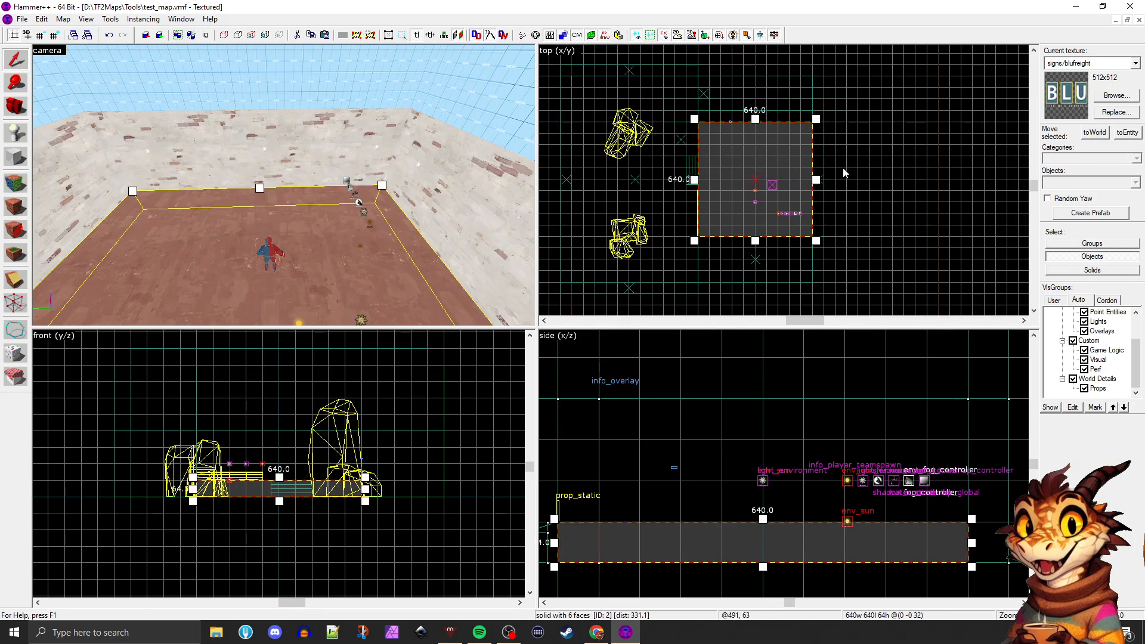
{"action": "scroll", "coordinate": [846, 172], "scroll_direction": "up", "scroll_amount": 4}
{"action": "left_click_drag", "start_coordinate": [668, 196], "coordinate": [890, 189]}
Resize the duplicated floor block to 320 by 256 units, centred against the outside of the far brick wall
{"action": "key", "text": "z"}
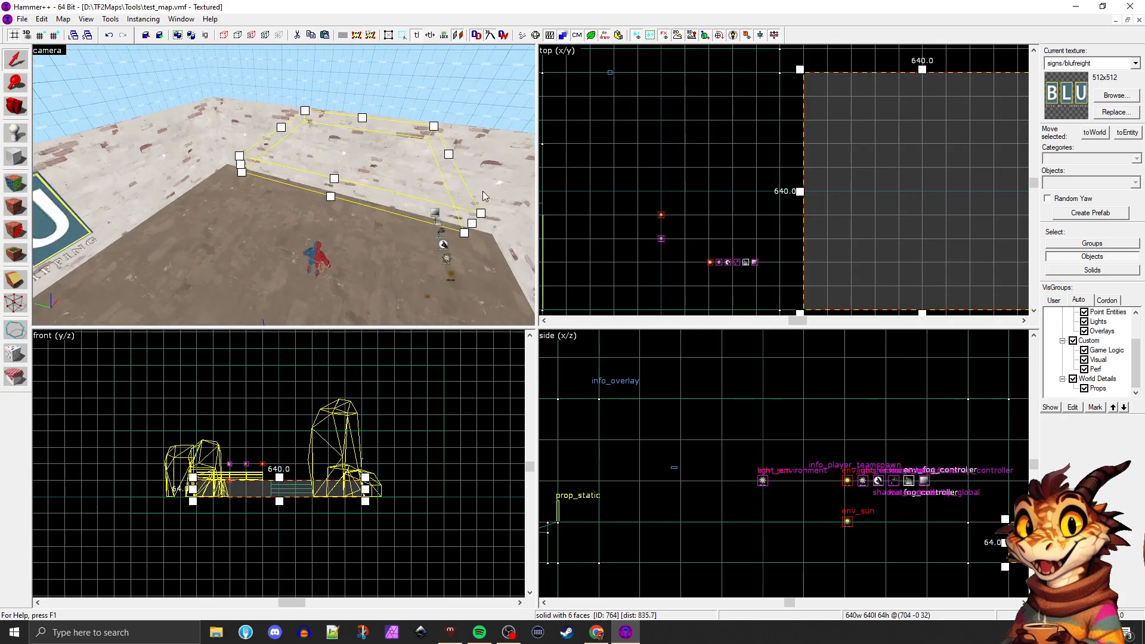
{"action": "key", "text": "d"}
{"action": "key", "text": "s"}
{"action": "key", "text": "z"}
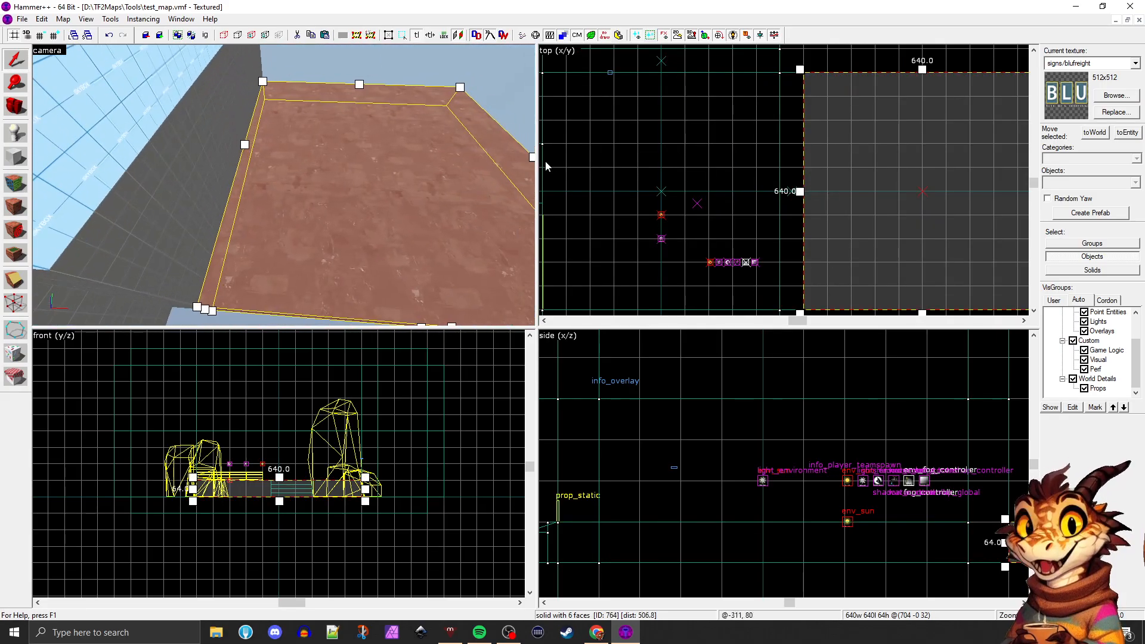
{"action": "key", "text": "z"}
{"action": "key", "text": "s"}
{"action": "key", "text": "z"}
{"action": "scroll", "coordinate": [795, 231], "scroll_direction": "down", "scroll_amount": 3}
{"action": "scroll", "coordinate": [913, 256], "scroll_direction": "up", "scroll_amount": 2}
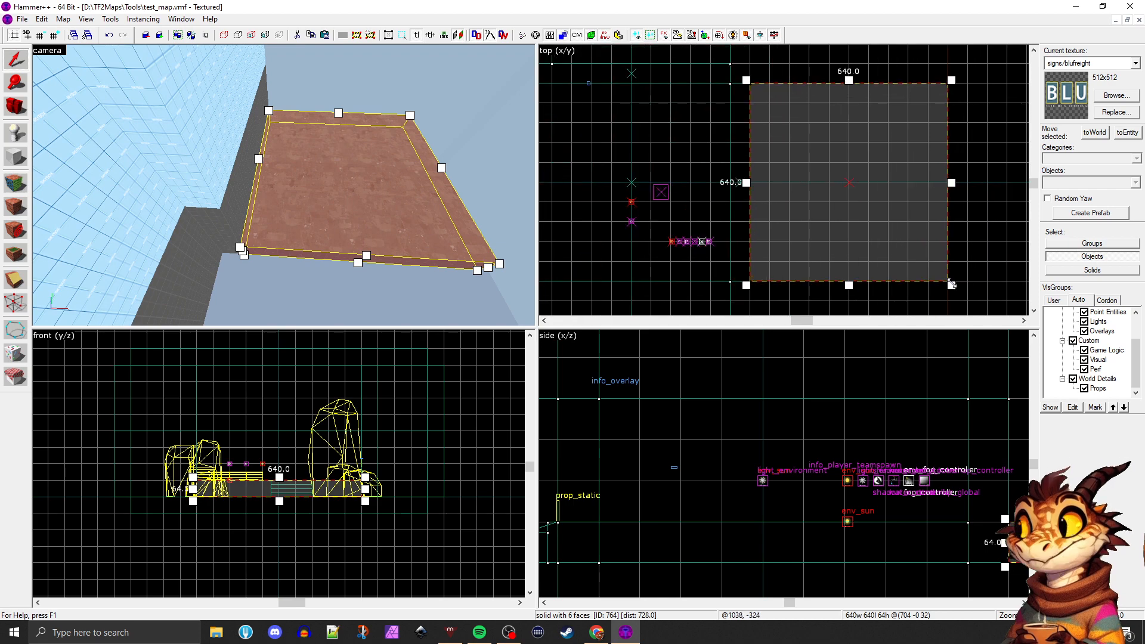
{"action": "left_click_drag", "start_coordinate": [951, 284], "coordinate": [872, 230]}
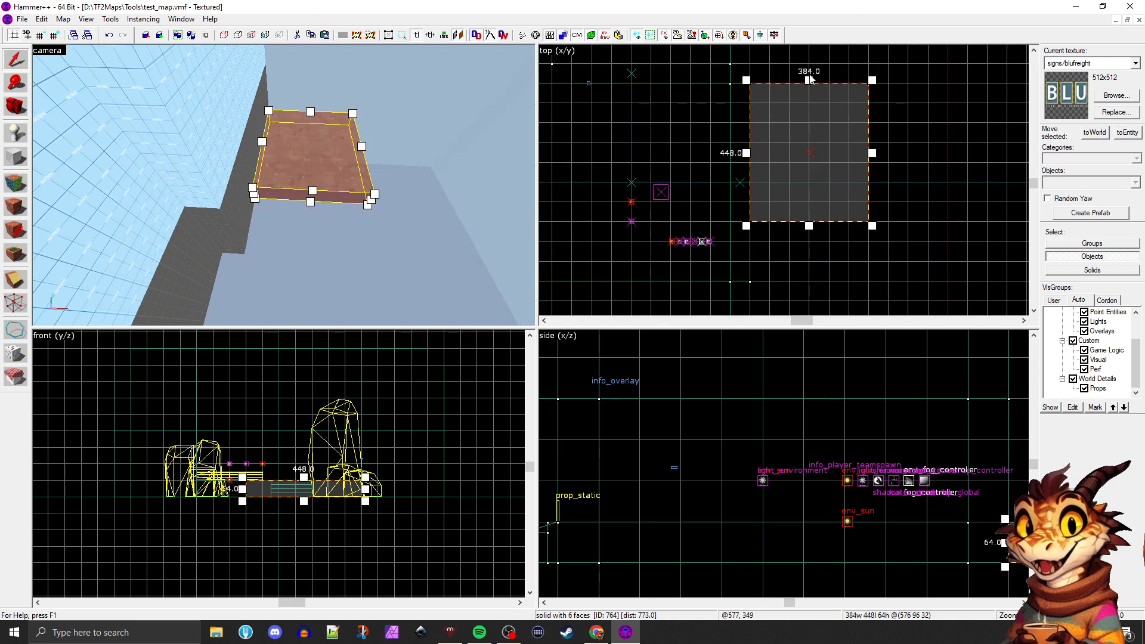
{"action": "left_click_drag", "start_coordinate": [810, 83], "coordinate": [809, 139]}
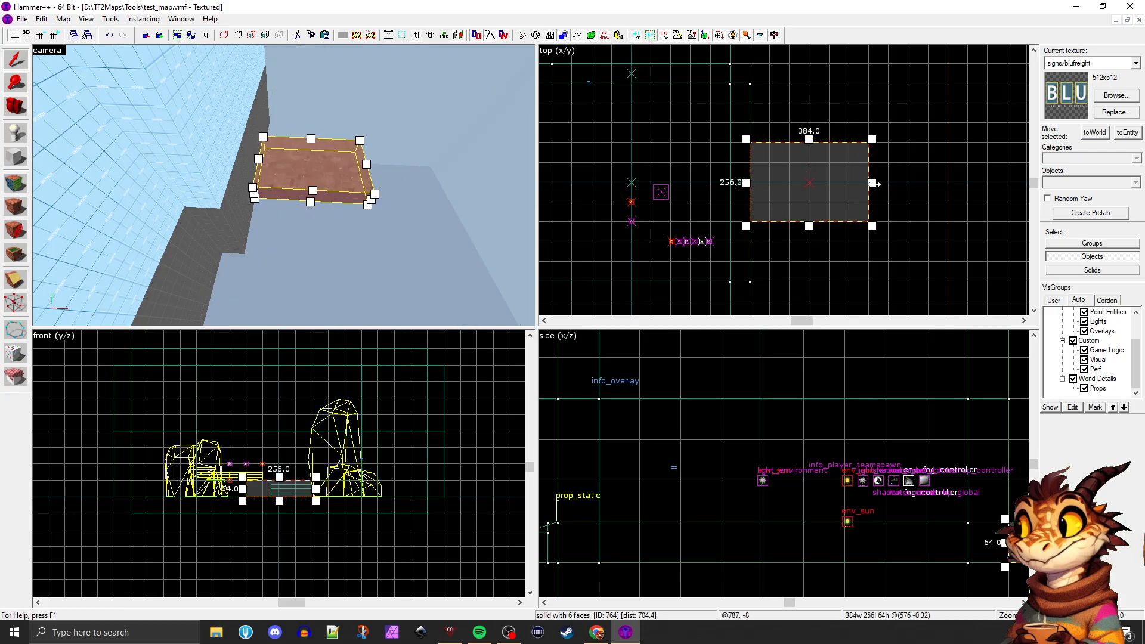
{"action": "left_click_drag", "start_coordinate": [873, 184], "coordinate": [853, 184]}
{"action": "left_click", "coordinate": [894, 191]}
Raise the underside of the far brick wall to floor-top level, making the wall 192 units high
{"action": "key", "text": "z"}
{"action": "key", "text": "w"}
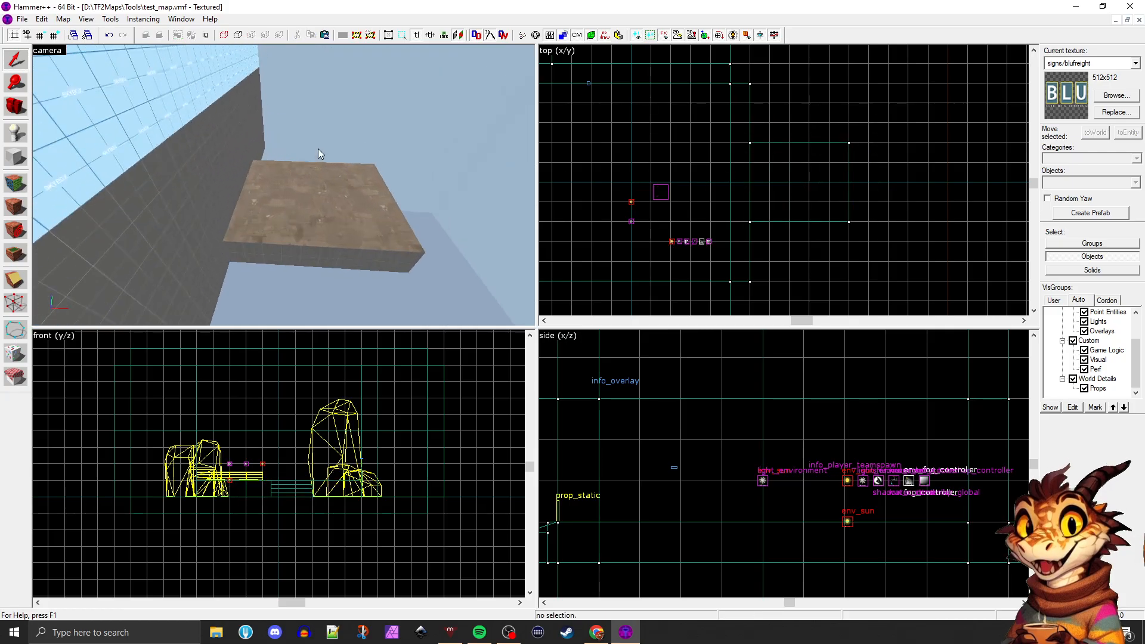
{"action": "key", "text": "z"}
{"action": "left_click", "coordinate": [176, 180]}
{"action": "key", "text": "z"}
{"action": "key", "text": "d"}
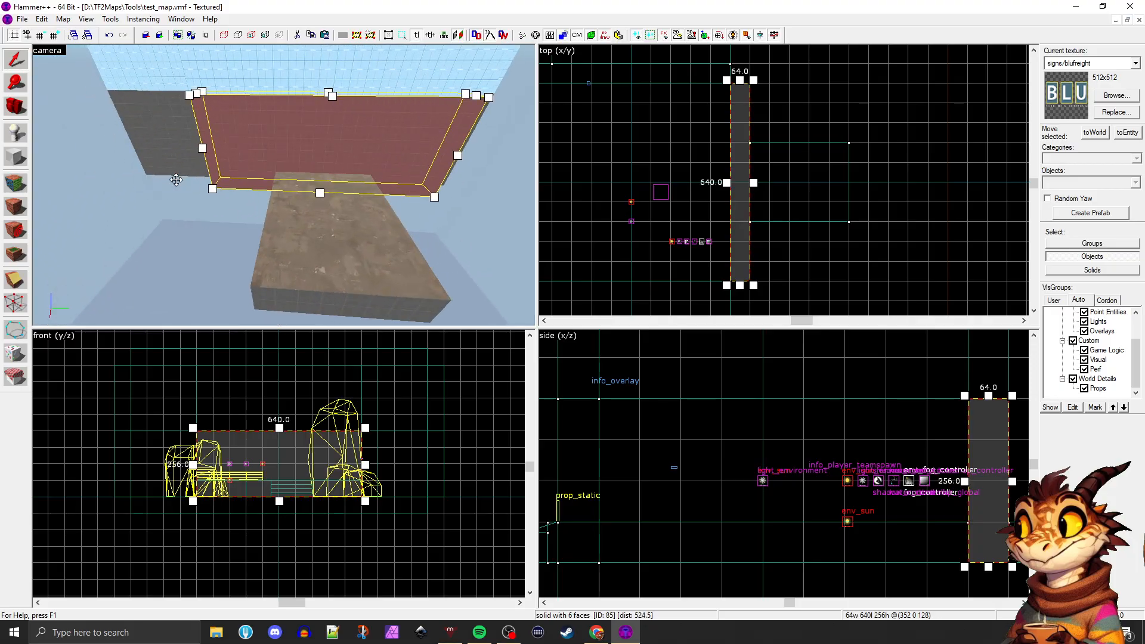
{"action": "key", "text": "w"}
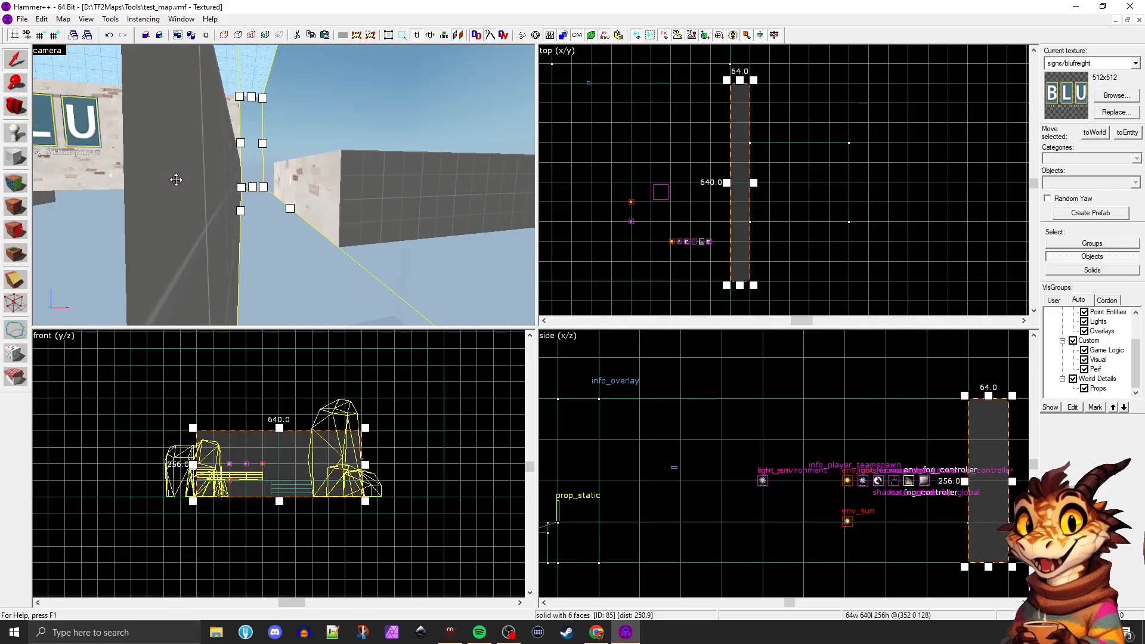
{"action": "key", "text": "w"}
{"action": "key", "text": "s"}
{"action": "key", "text": "w"}
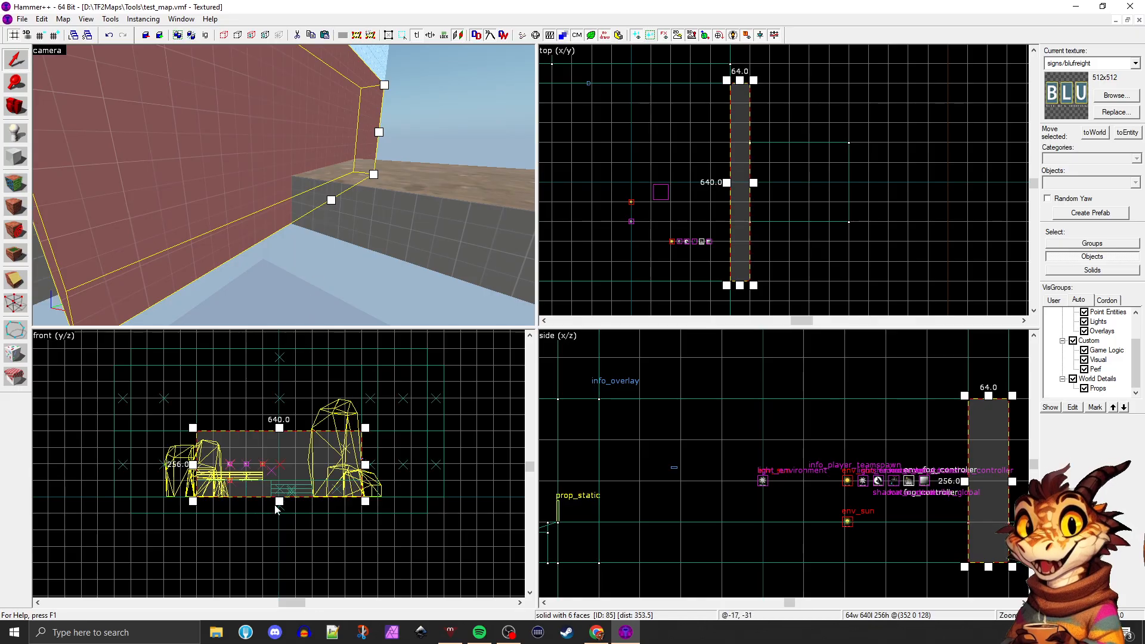
{"action": "left_click_drag", "start_coordinate": [279, 501], "coordinate": [278, 485]}
{"action": "key", "text": "Escape"}
{"action": "key", "text": "z"}
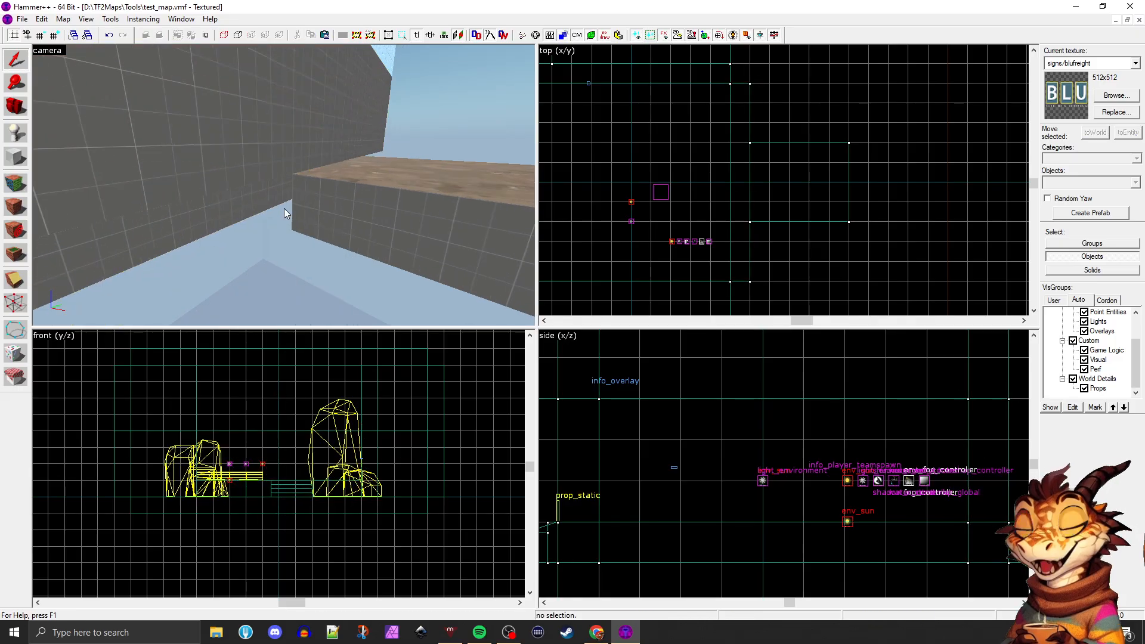
Duplicate the shortened brick wall outward and reshape the copy into a 320 by 64 unit side wall along the new floor
{"action": "key", "text": "w"}
{"action": "left_click", "coordinate": [284, 131]}
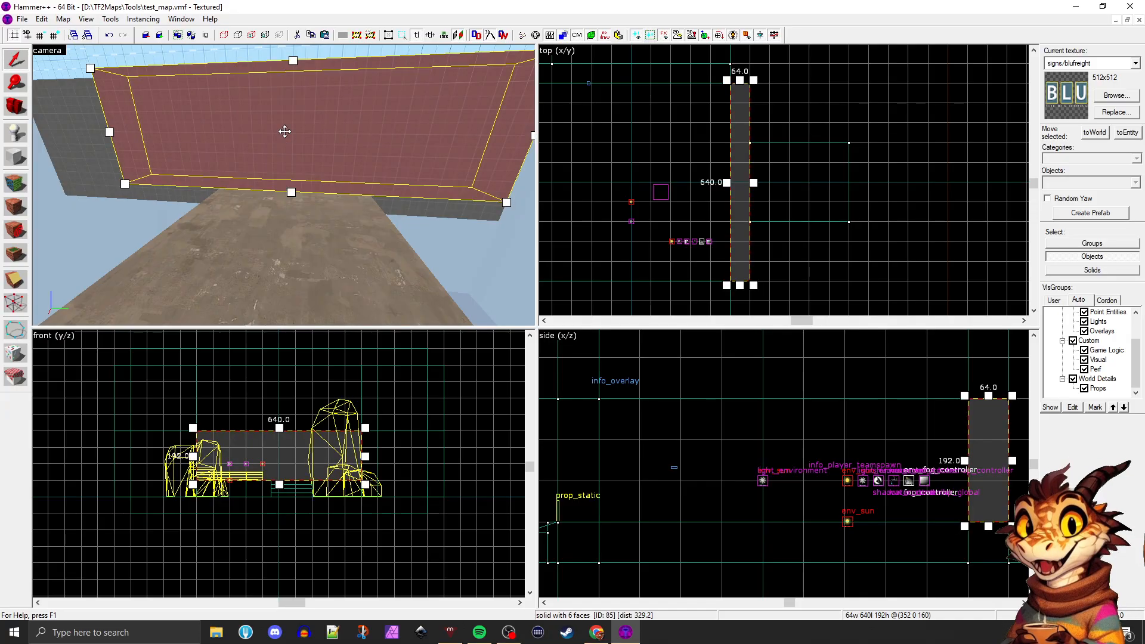
{"action": "key", "text": "z"}
{"action": "key", "text": "w"}
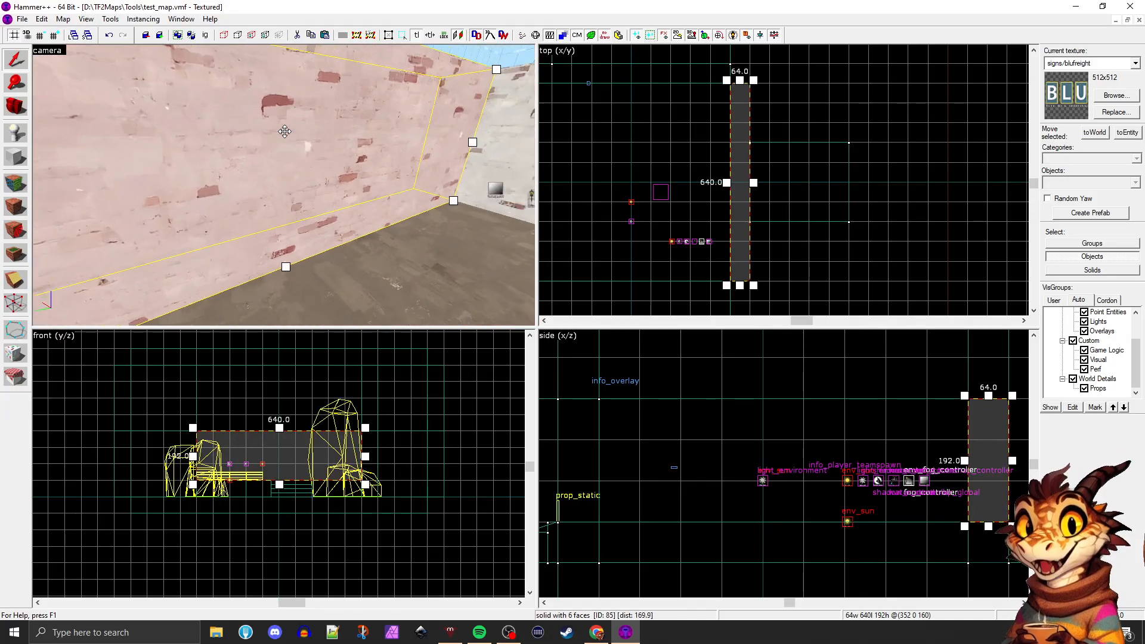
{"action": "key", "text": "s"}
{"action": "key", "text": "z"}
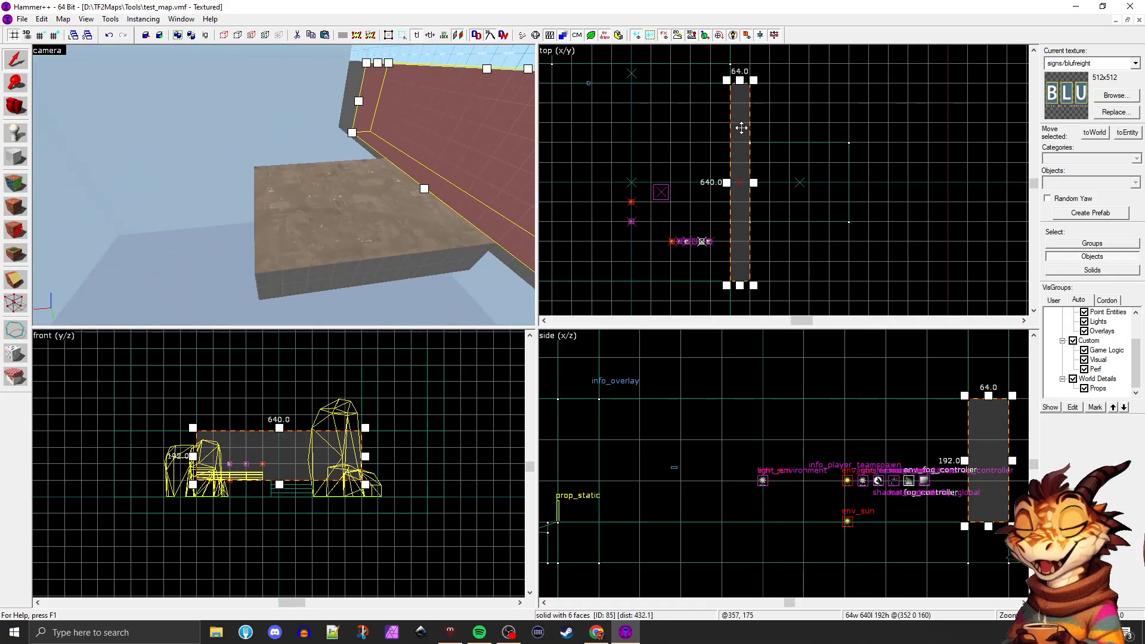
{"action": "left_click_drag", "start_coordinate": [741, 127], "coordinate": [765, 176]}
{"action": "scroll", "coordinate": [766, 187], "scroll_direction": "down", "scroll_amount": 2}
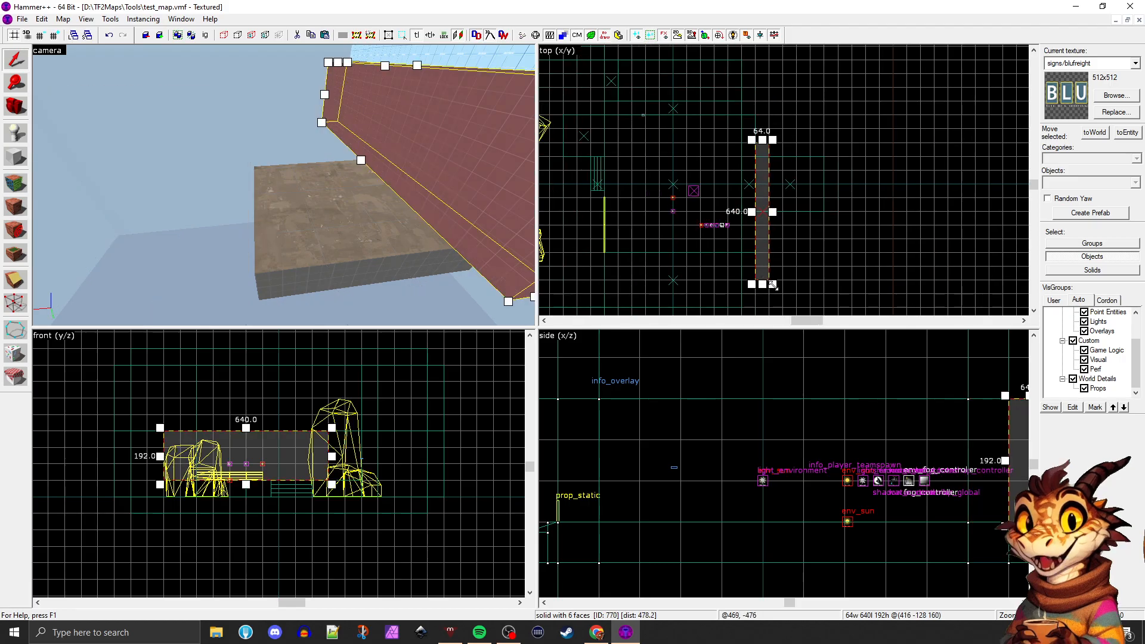
{"action": "left_click_drag", "start_coordinate": [772, 284], "coordinate": [829, 162]}
Copy the side wall to the opposite edge of the new floor and close the outer end with another wall
{"action": "scroll", "coordinate": [827, 149], "scroll_direction": "up", "scroll_amount": 2}
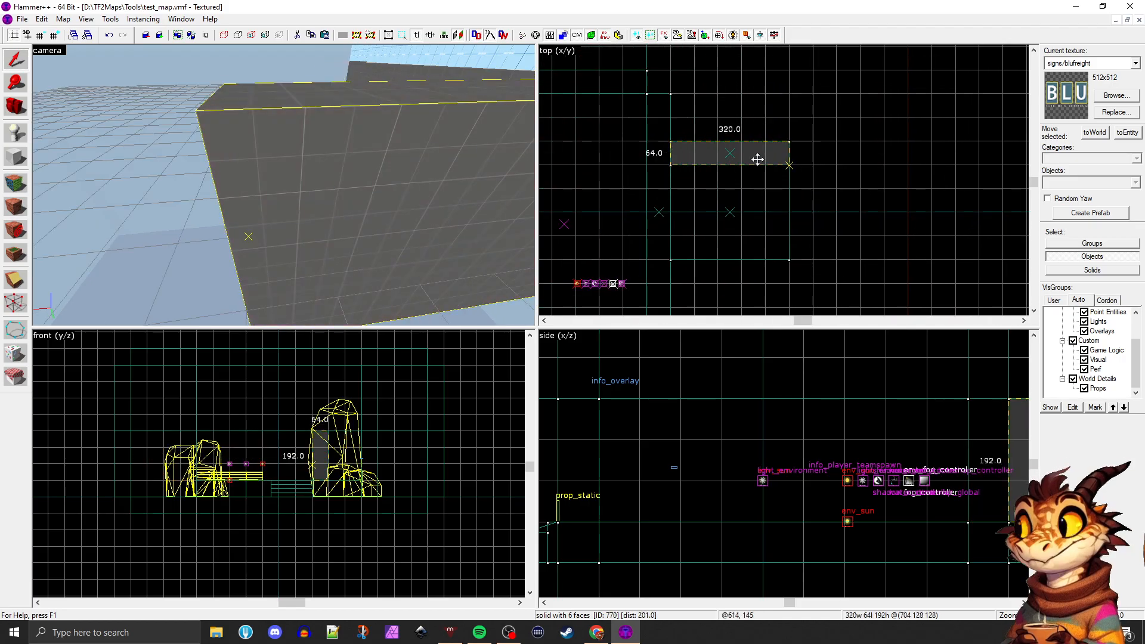
{"action": "mouse_move", "coordinate": [757, 159]}
{"action": "left_mouse_down"}
{"action": "mouse_move", "coordinate": [742, 271]}
{"action": "mouse_move", "coordinate": [764, 249]}
{"action": "left_mouse_up"}
{"action": "left_click_drag", "start_coordinate": [691, 233], "coordinate": [777, 160]}
{"action": "key", "text": "Escape"}
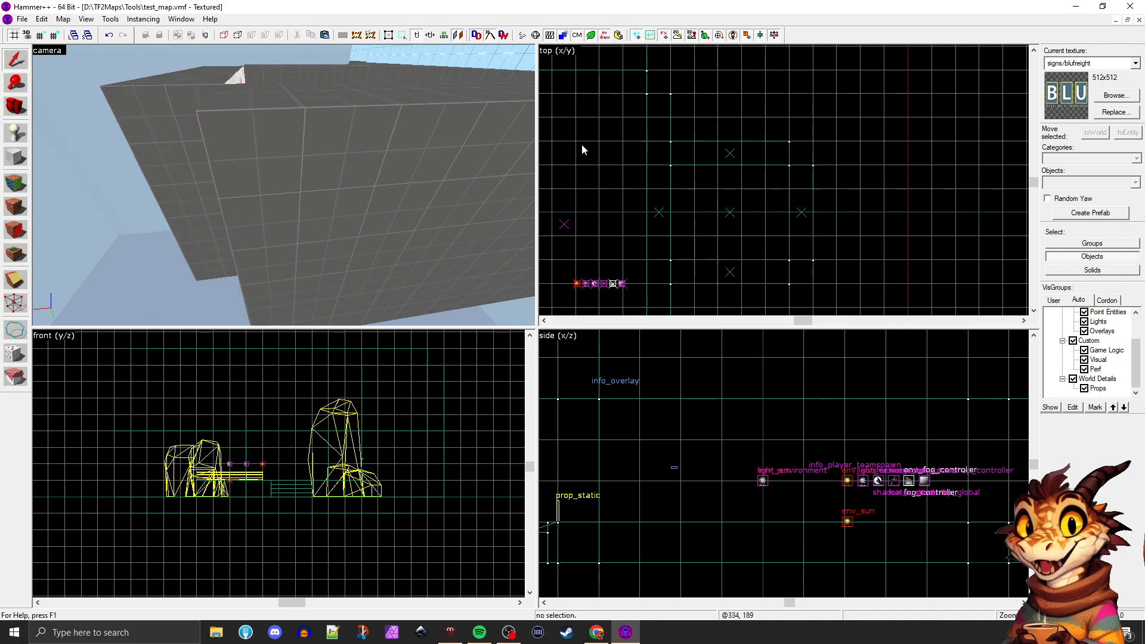
Copy the new room's floor block straight up onto the tops of the walls as a ceiling
{"action": "key", "text": "z"}
{"action": "key", "text": "w"}
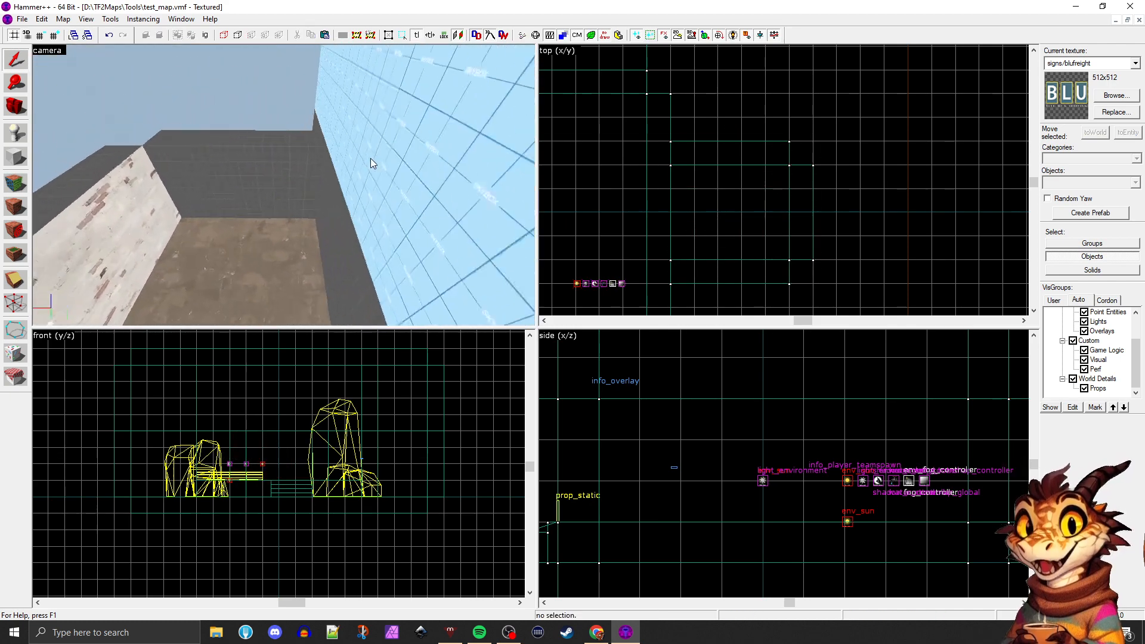
{"action": "left_click", "coordinate": [314, 215]}
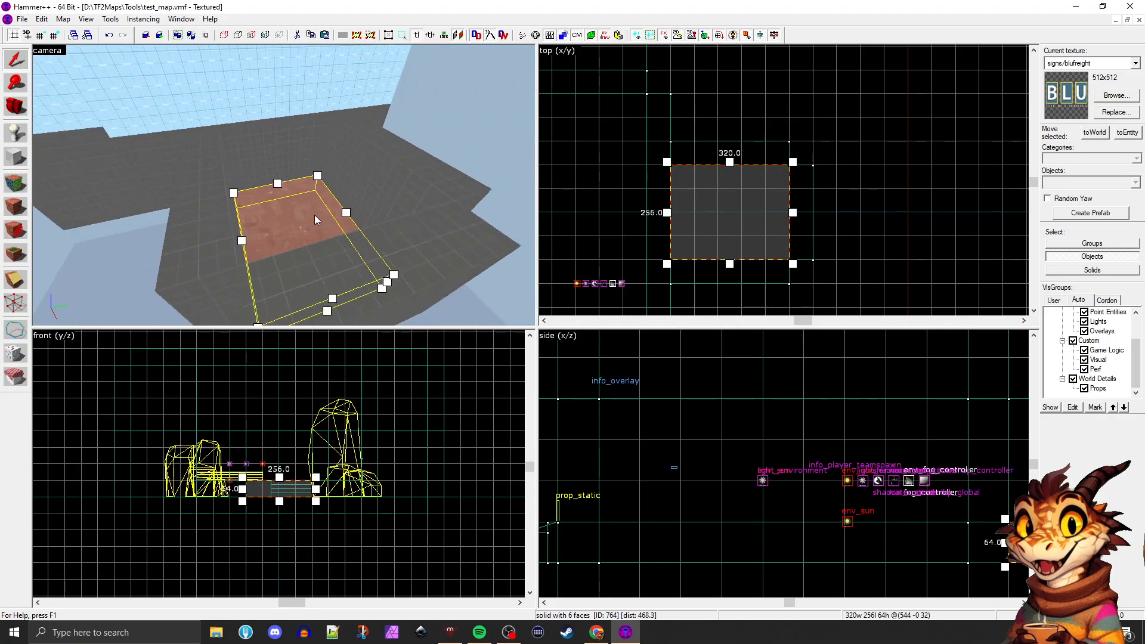
{"action": "key", "text": "a"}
{"action": "left_click_drag", "start_coordinate": [285, 484], "coordinate": [284, 419]}
{"action": "left_click", "coordinate": [288, 475]}
Place an info_player_teamspawn entity on the new room's floor and shift it toward the middle
{"action": "key", "text": "w"}
{"action": "middle_click_drag", "start_coordinate": [340, 214], "coordinate": [340, 214]}
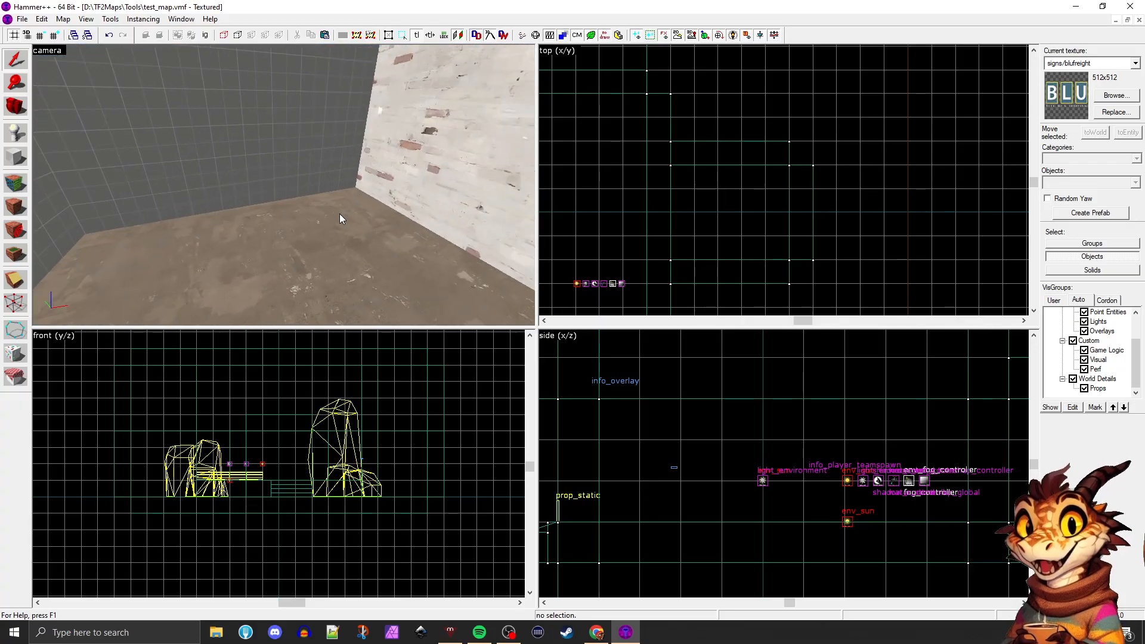
{"action": "left_click", "coordinate": [255, 273]}
{"action": "left_click", "coordinate": [16, 62]}
{"action": "middle_click_drag", "start_coordinate": [181, 130], "coordinate": [181, 130]}
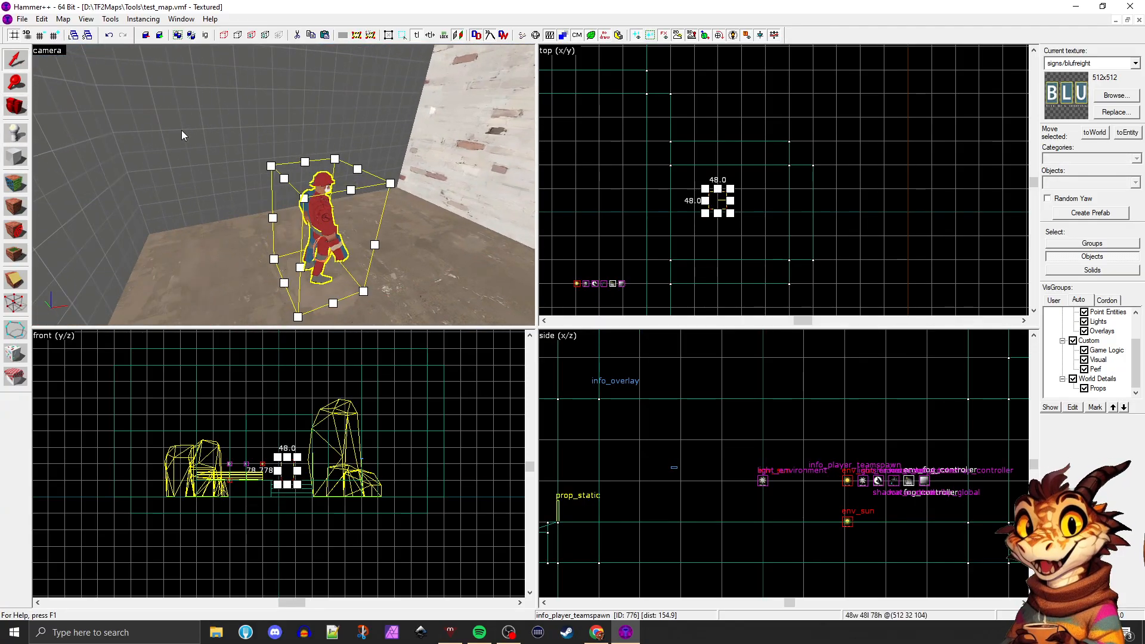
{"action": "left_click_drag", "start_coordinate": [320, 182], "coordinate": [352, 183]}
Change the placed entity's class to light and raise it toward the new room's ceiling
{"action": "key", "text": "alt+Return"}
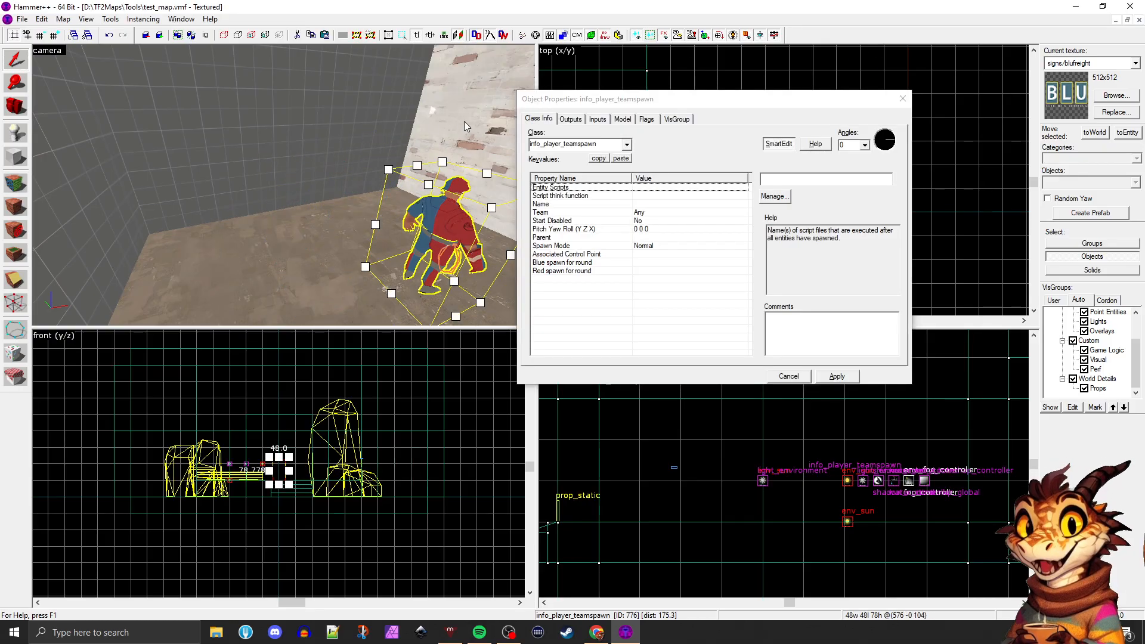
{"action": "double_click", "coordinate": [609, 146]}
{"action": "type", "text": "light"}
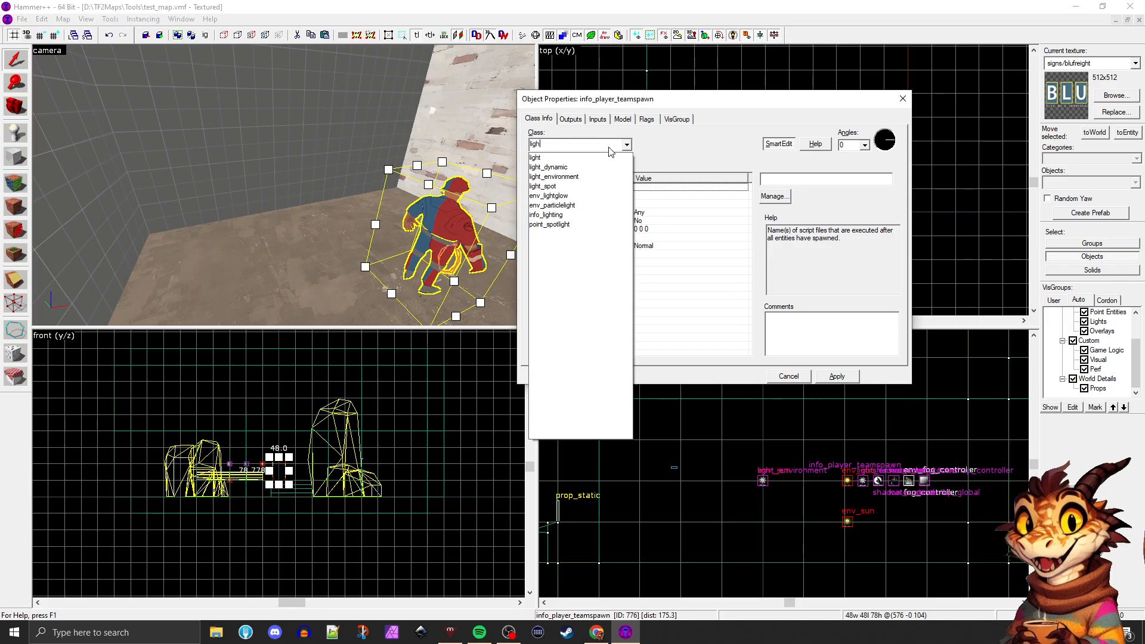
{"action": "left_click", "coordinate": [551, 158]}
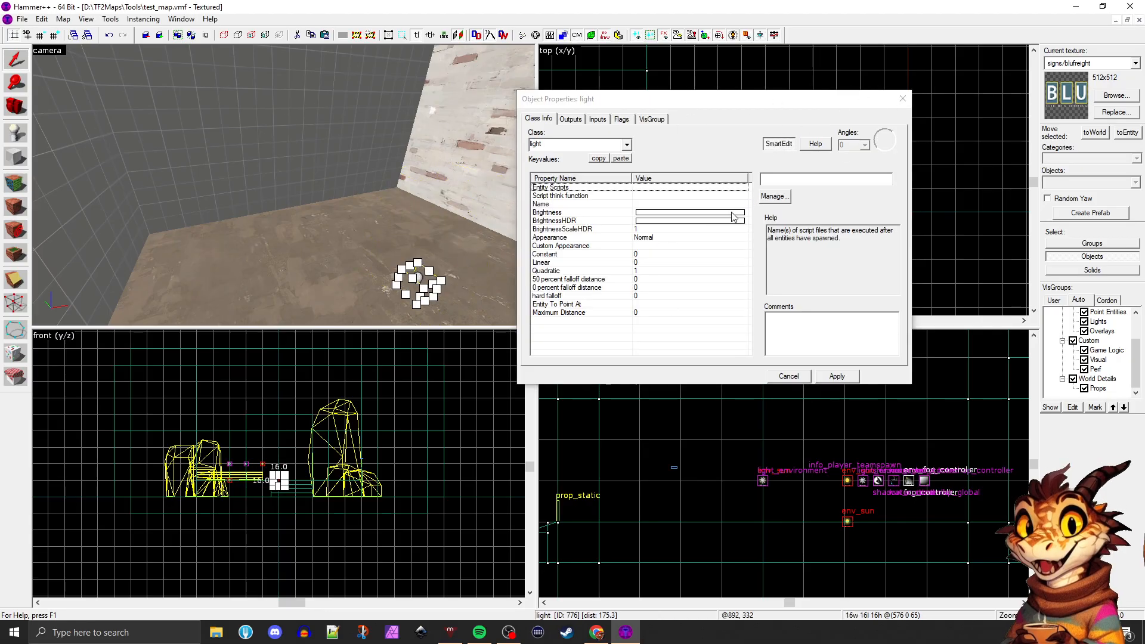
{"action": "left_click", "coordinate": [903, 99]}
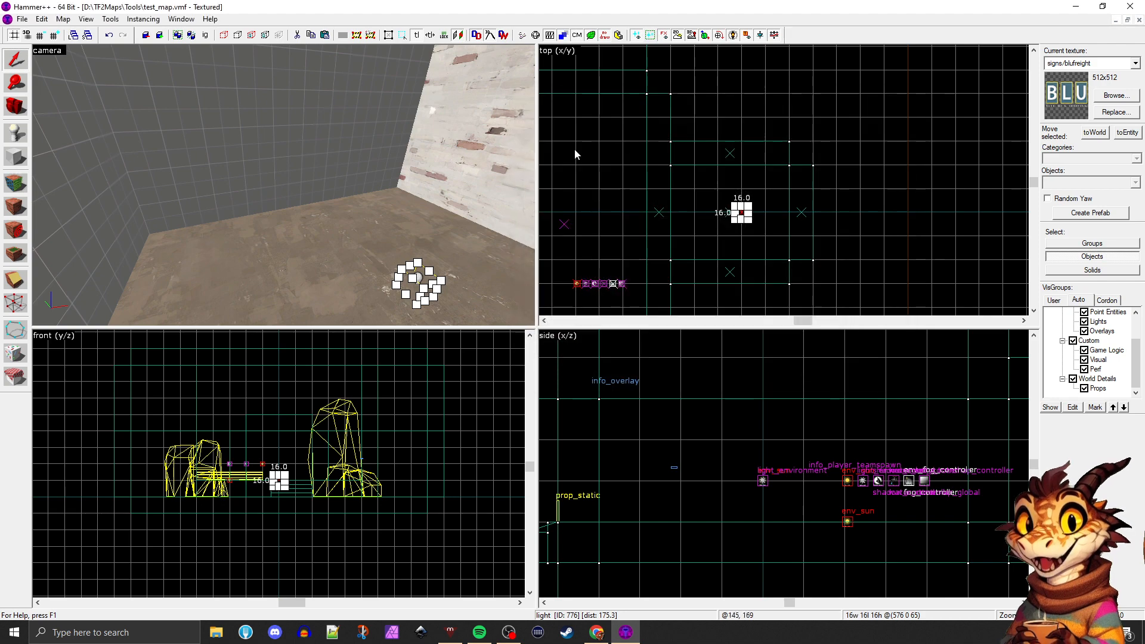
{"action": "scroll", "coordinate": [296, 471], "scroll_direction": "up", "scroll_amount": 3}
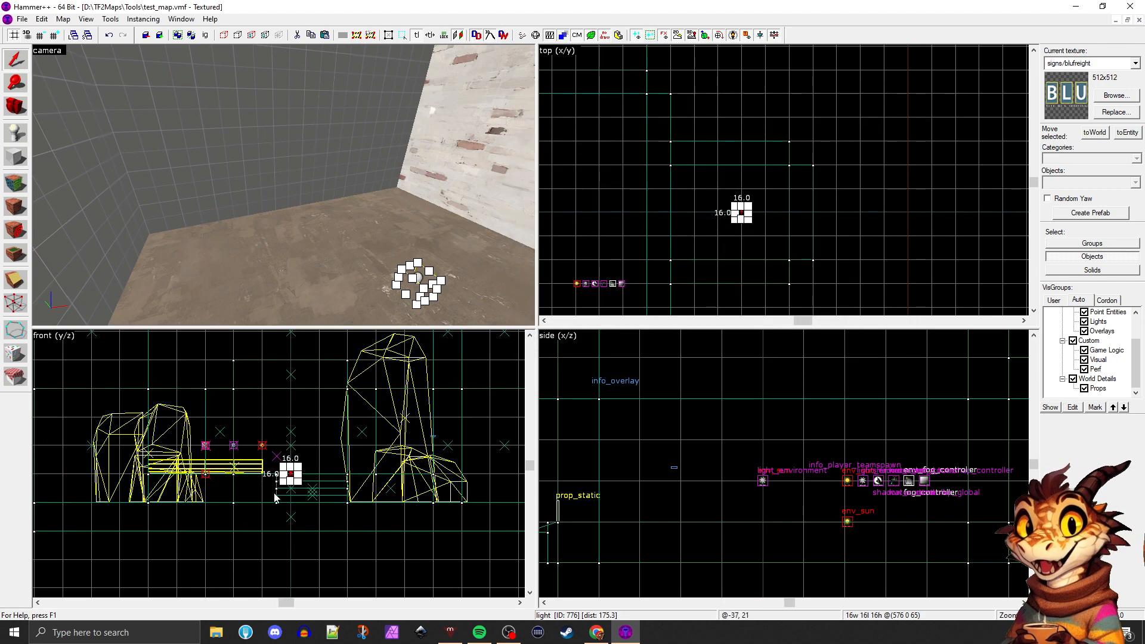
{"action": "left_click_drag", "start_coordinate": [343, 377], "coordinate": [343, 375]}
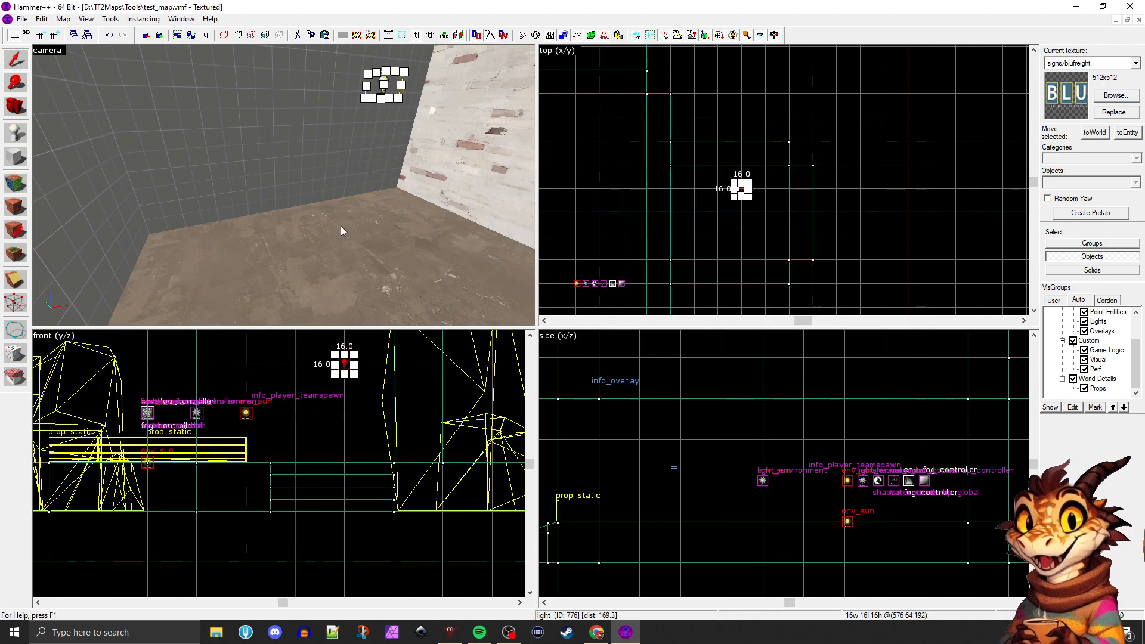
{"action": "key", "text": "z"}
{"action": "key", "text": "w"}
{"action": "key", "text": "s"}
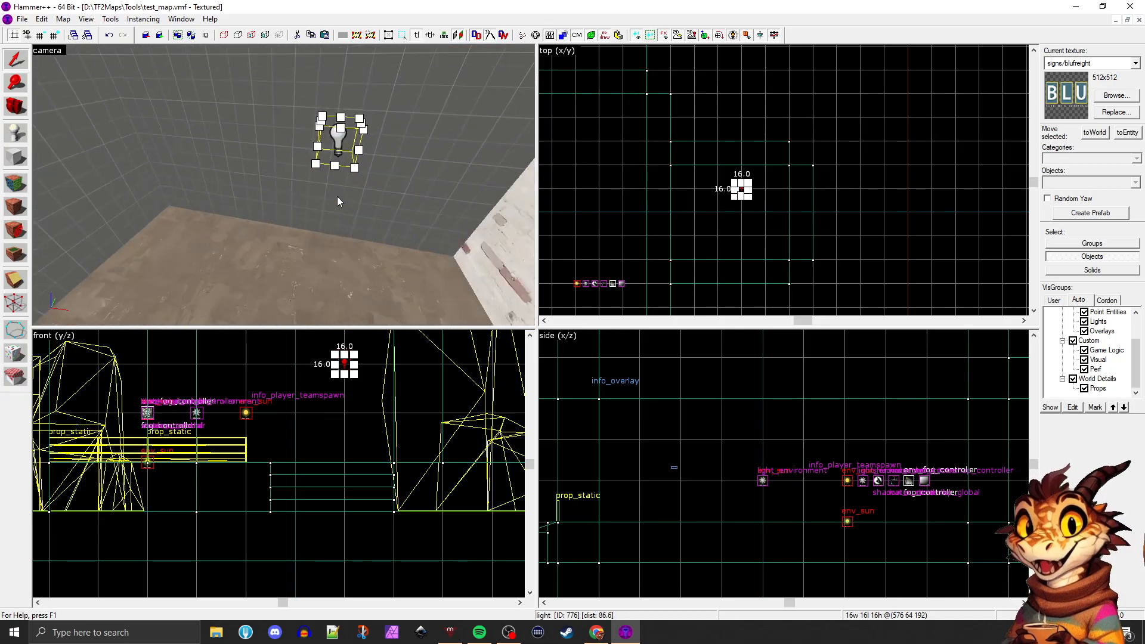
{"action": "key", "text": "w"}
{"action": "key", "text": "s"}
{"action": "key", "text": "z"}
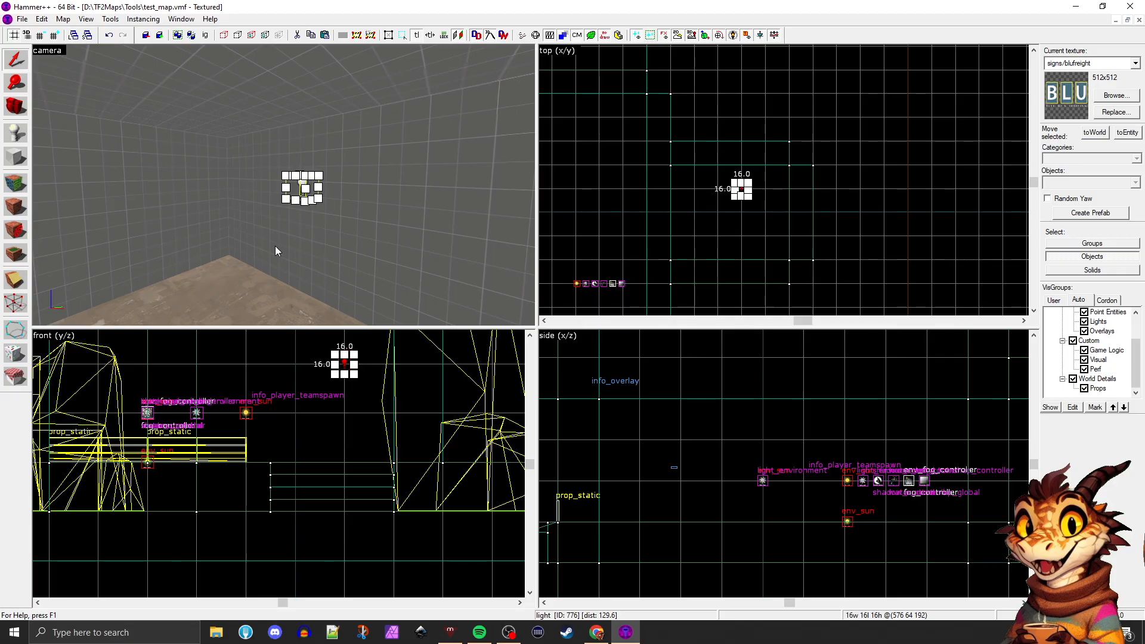
{"action": "key", "text": "alt+Return"}
{"action": "left_click", "coordinate": [626, 144]}
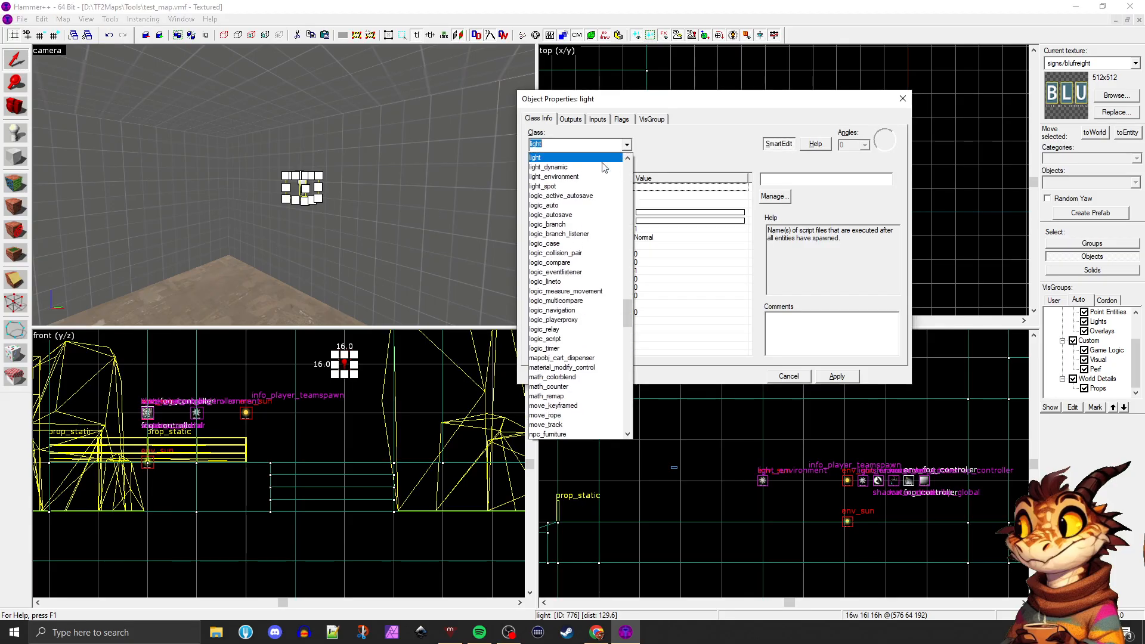
{"action": "scroll", "coordinate": [576, 185], "scroll_direction": "up", "scroll_amount": 1}
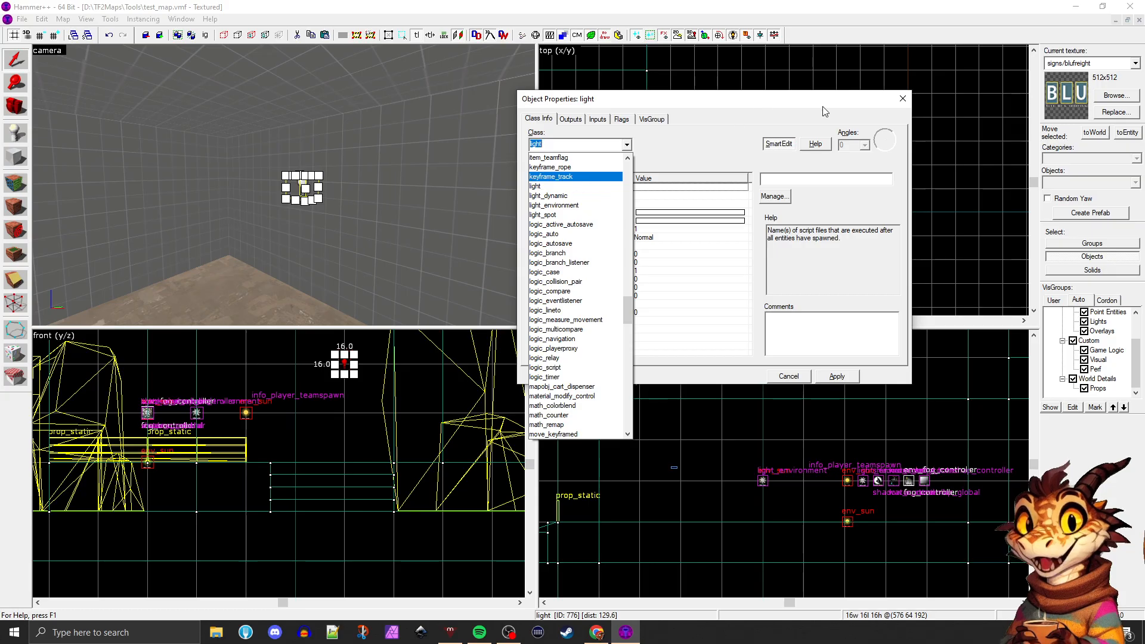
{"action": "left_click", "coordinate": [304, 253]}
{"action": "left_click", "coordinate": [902, 98]}
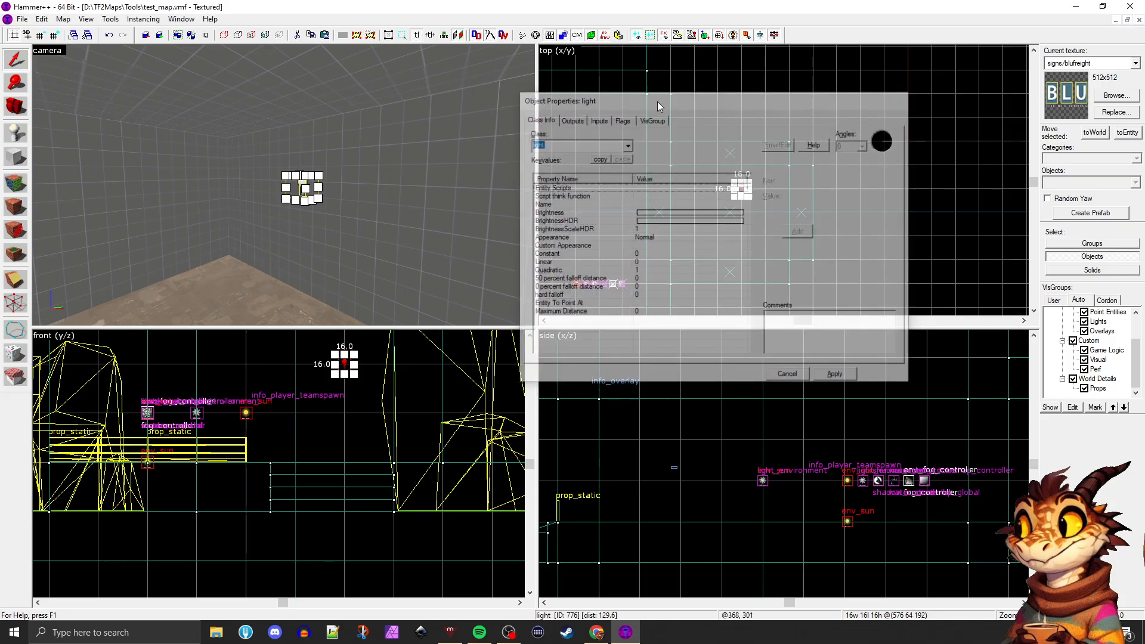
{"action": "left_click", "coordinate": [370, 200]}
{"action": "key", "text": "z"}
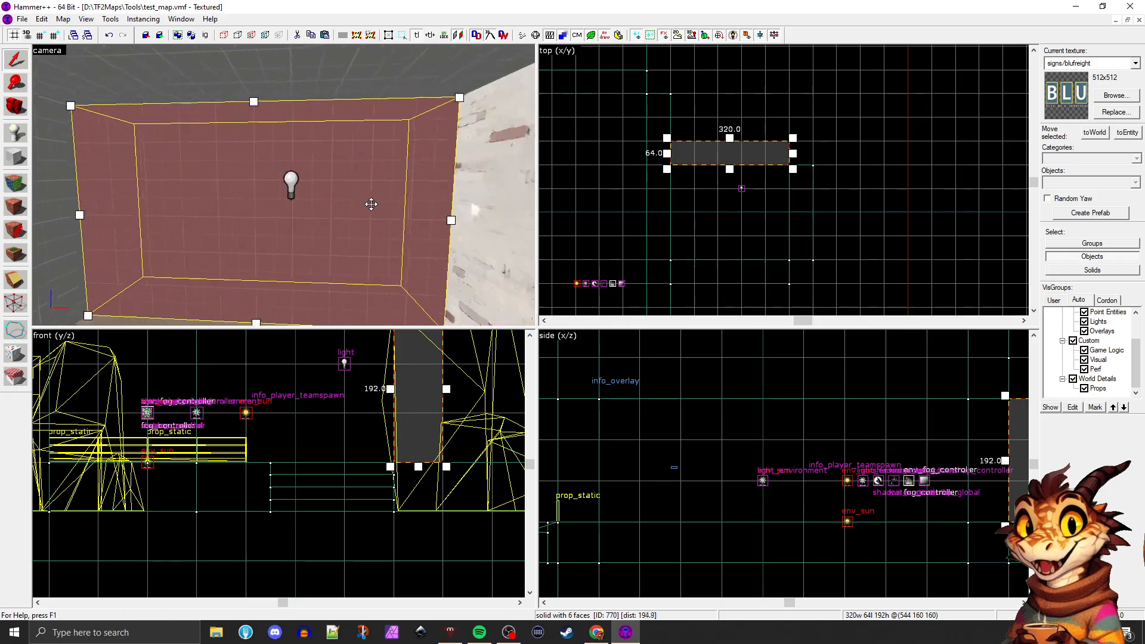
{"action": "key", "text": "z"}
{"action": "left_click", "coordinate": [294, 179]}
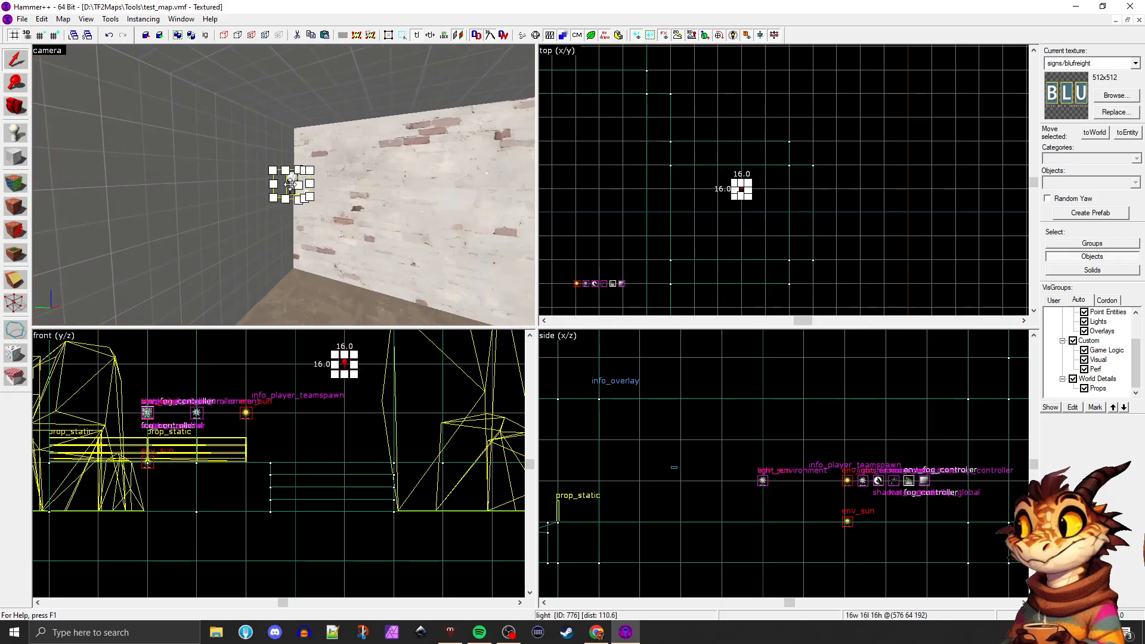
{"action": "left_click_drag", "start_coordinate": [294, 180], "coordinate": [341, 192]}
{"action": "key", "text": "z"}
{"action": "key", "text": "alt+Return"}
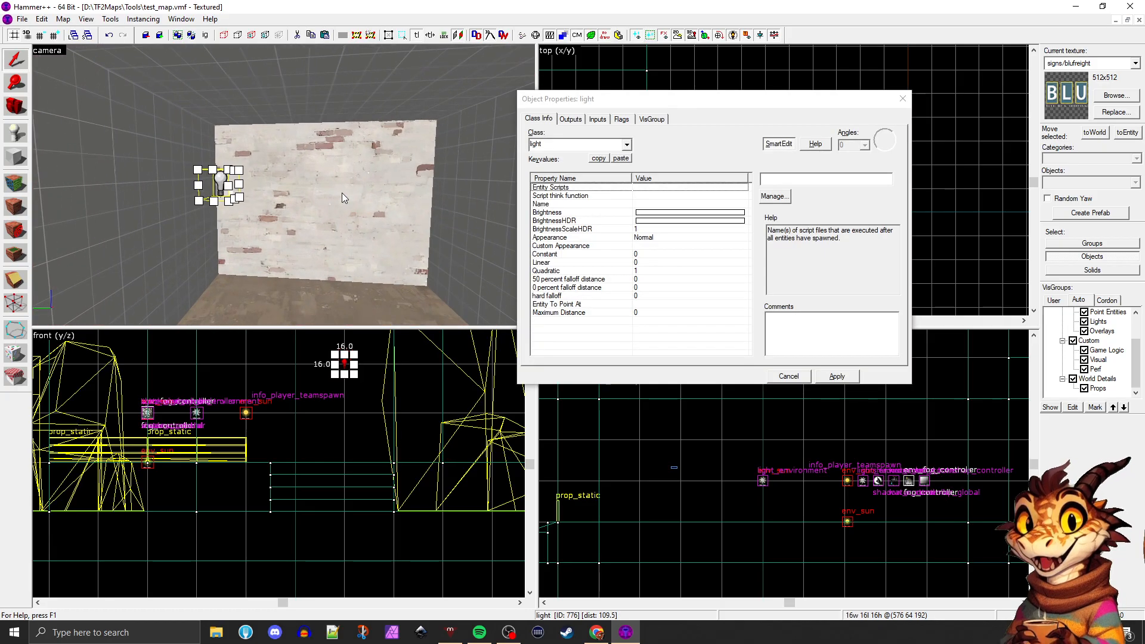
{"action": "left_click", "coordinate": [666, 213]}
{"action": "left_click", "coordinate": [661, 221]}
{"action": "left_click", "coordinate": [669, 214]}
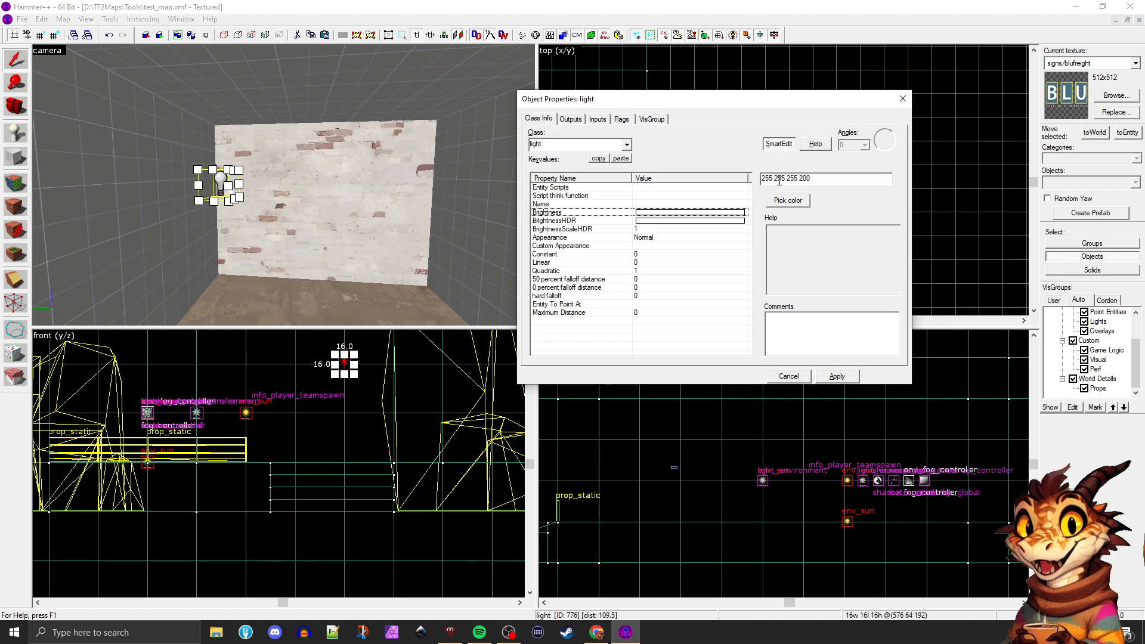
{"action": "double_click", "coordinate": [803, 178]}
{"action": "type", "text": "4"}
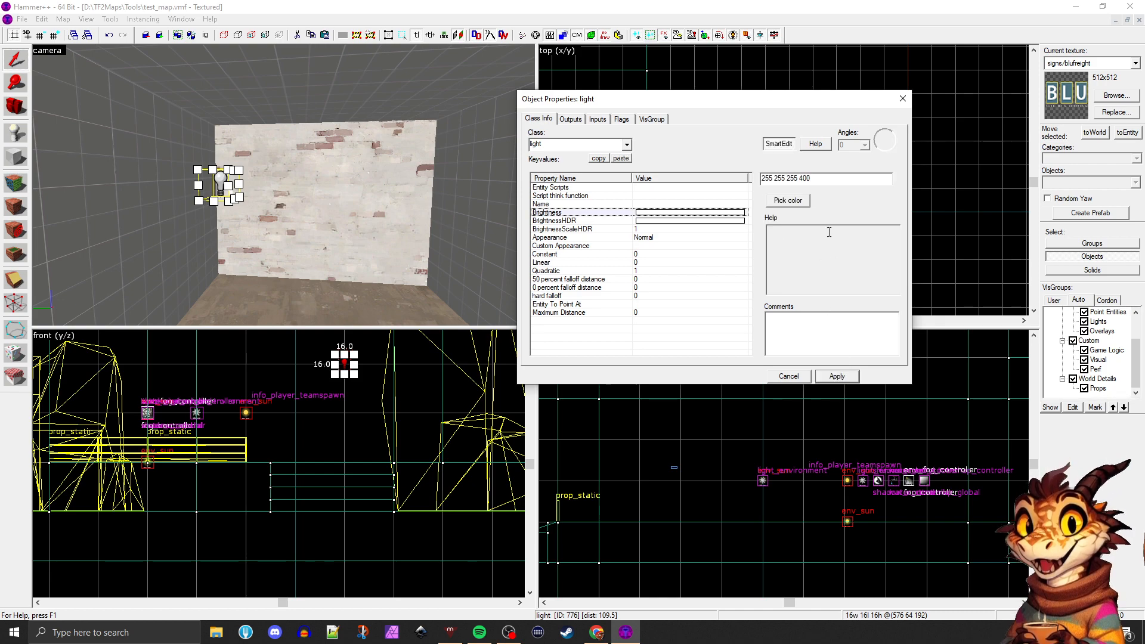
{"action": "left_click", "coordinate": [902, 99]}
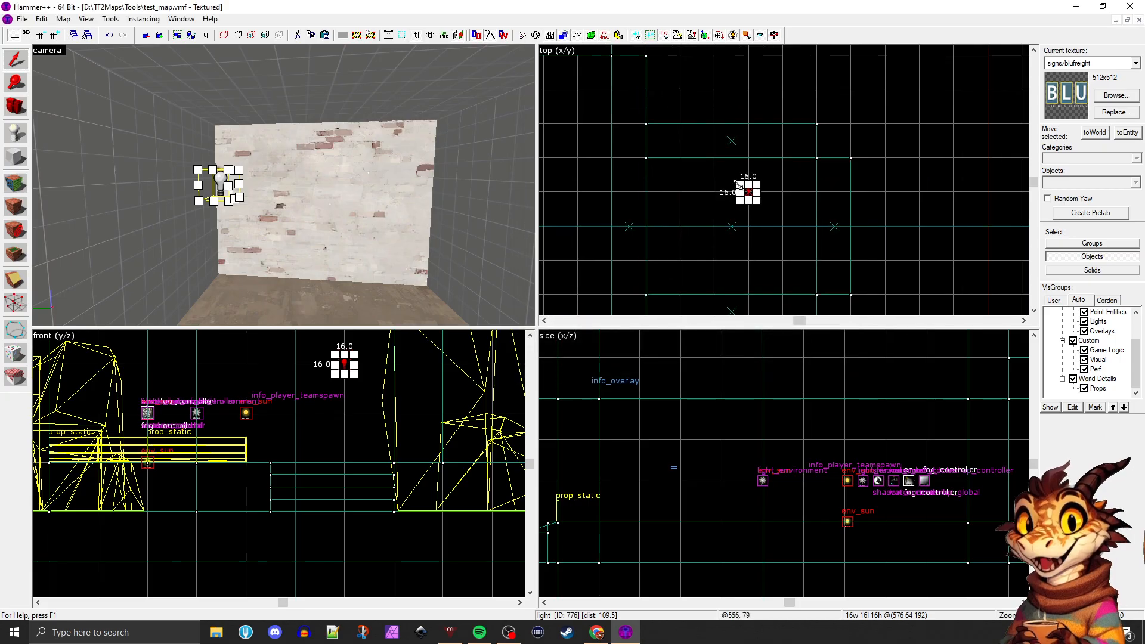
Move the light sideways so it sits midway between the new room's two side walls
{"action": "left_click_drag", "start_coordinate": [749, 189], "coordinate": [749, 232]}
{"action": "scroll", "coordinate": [749, 233], "scroll_direction": "up", "scroll_amount": 3}
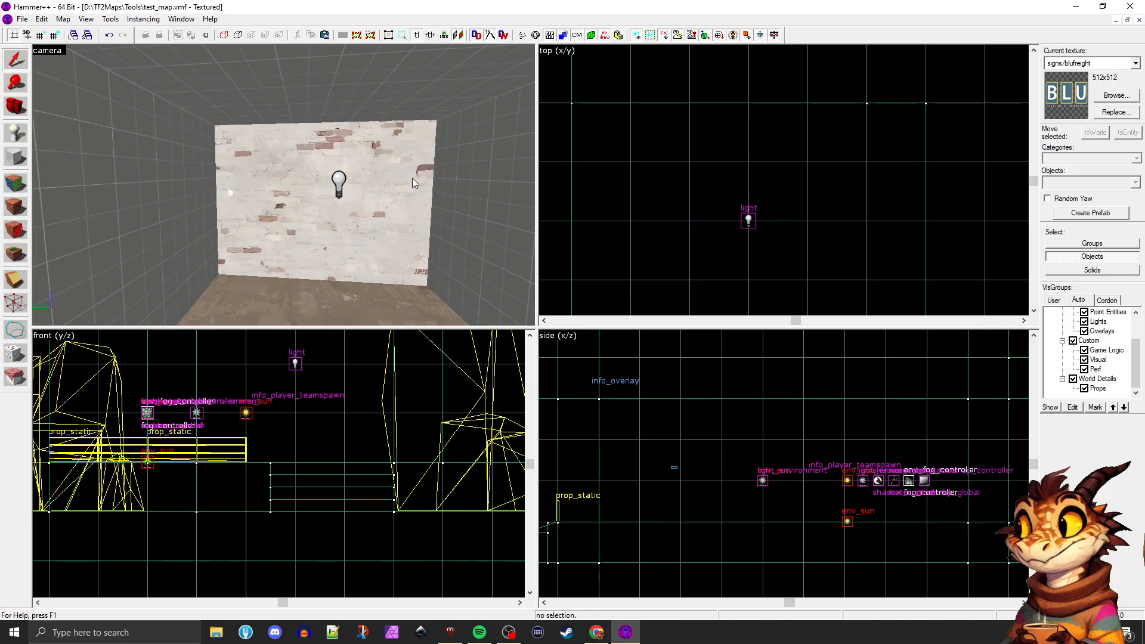
{"action": "scroll", "coordinate": [321, 184], "scroll_direction": "down", "scroll_amount": 3}
{"action": "key", "text": "Left"}
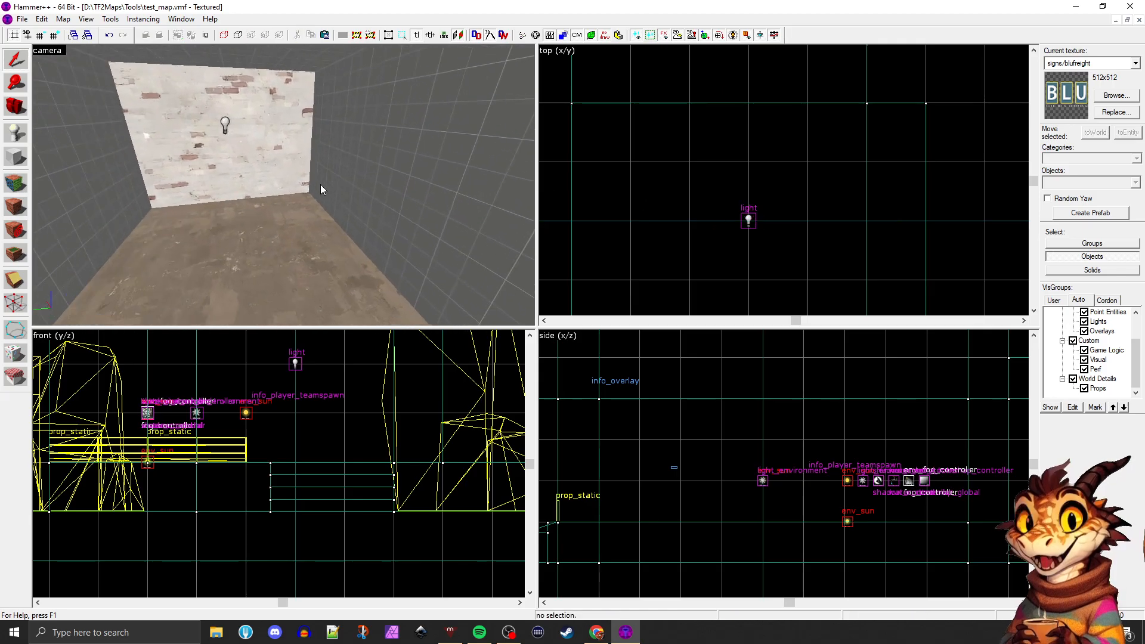
Apply the concrete/concretewall001c texture to the new room's white brick wall face
{"action": "key", "text": "Right"}
{"action": "key", "text": "shift+a"}
{"action": "left_click", "coordinate": [478, 195]}
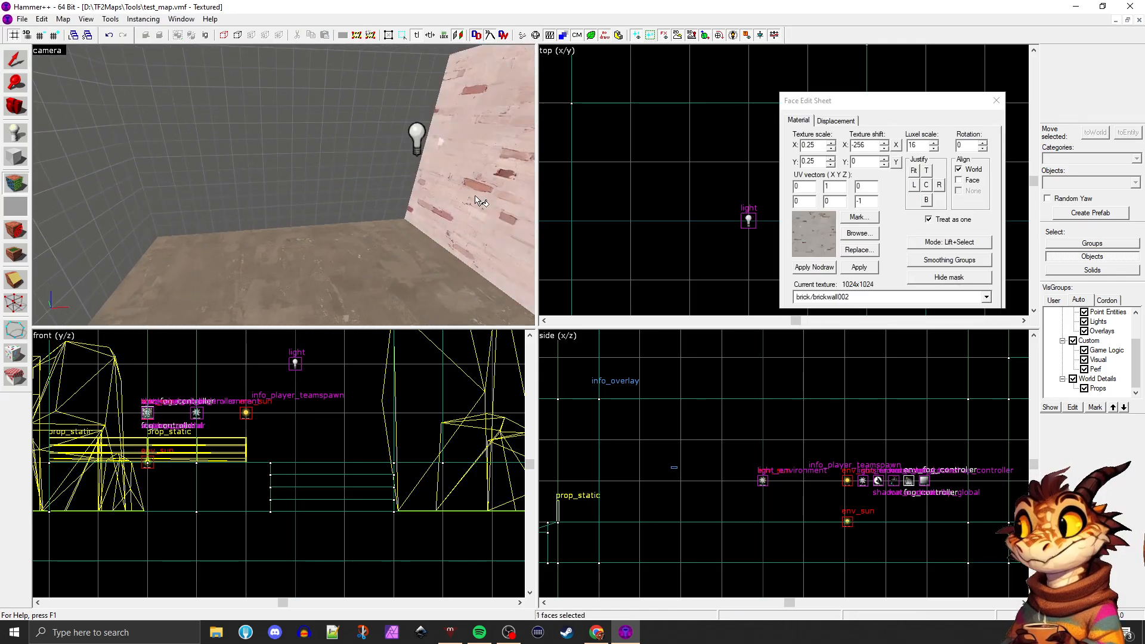
{"action": "left_click", "coordinate": [858, 234]}
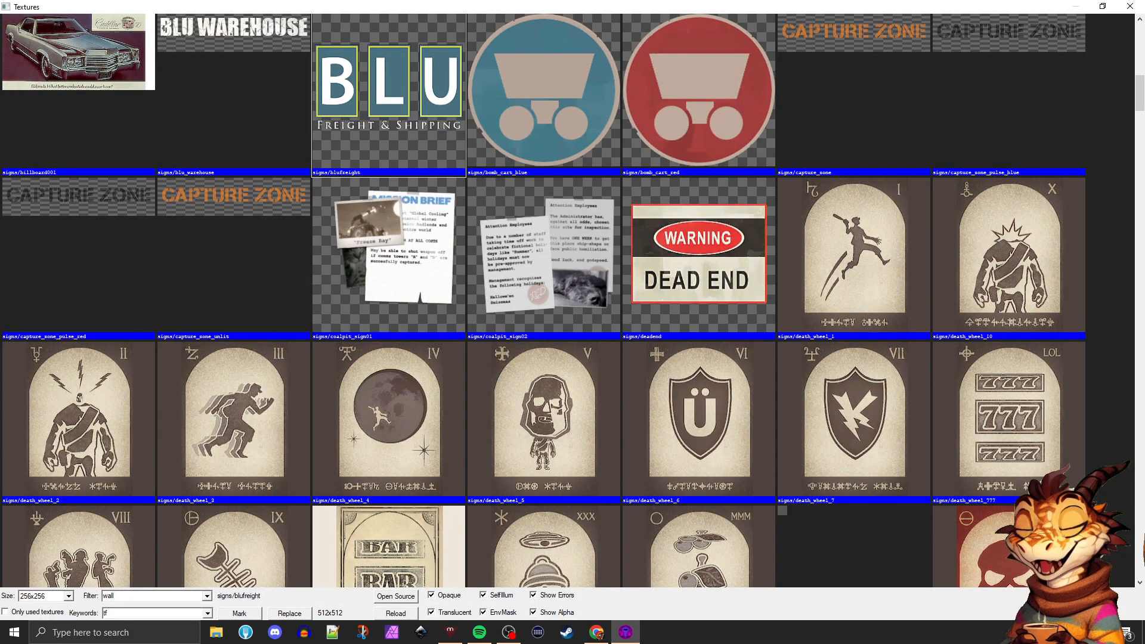
{"action": "scroll", "coordinate": [464, 248], "scroll_direction": "down", "scroll_amount": 15}
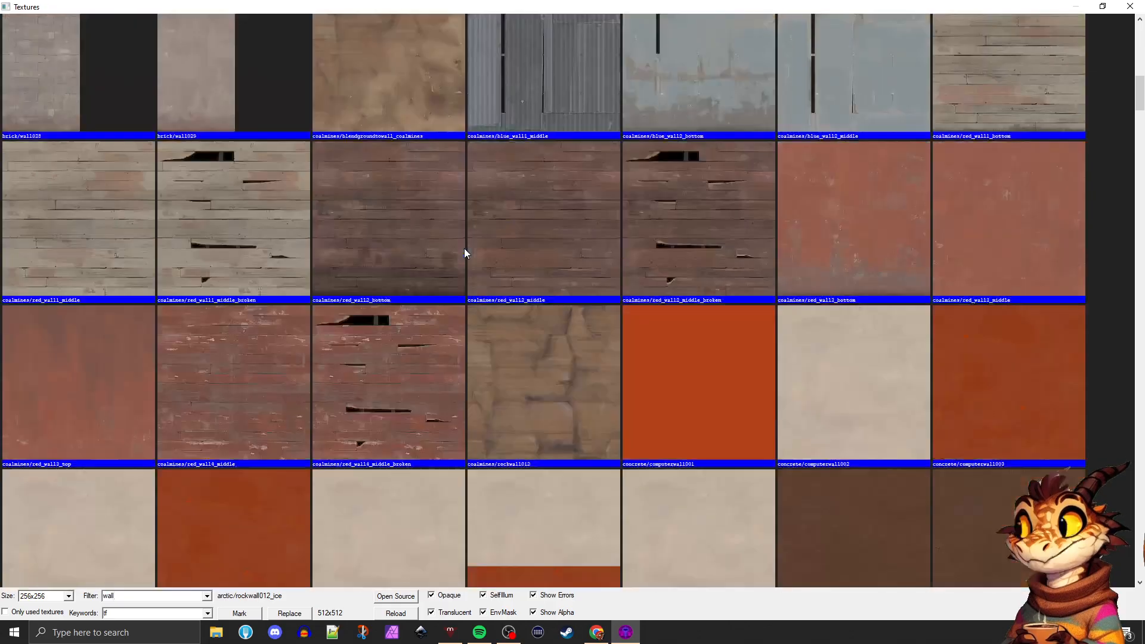
{"action": "scroll", "coordinate": [464, 248], "scroll_direction": "down", "scroll_amount": 10}
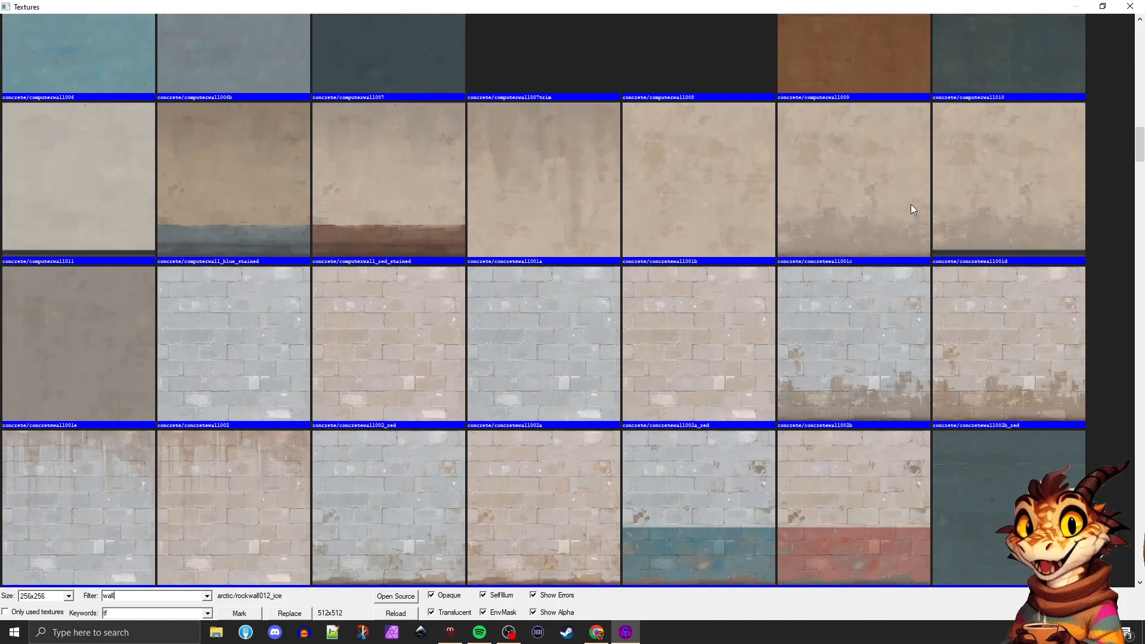
{"action": "double_click", "coordinate": [873, 206]}
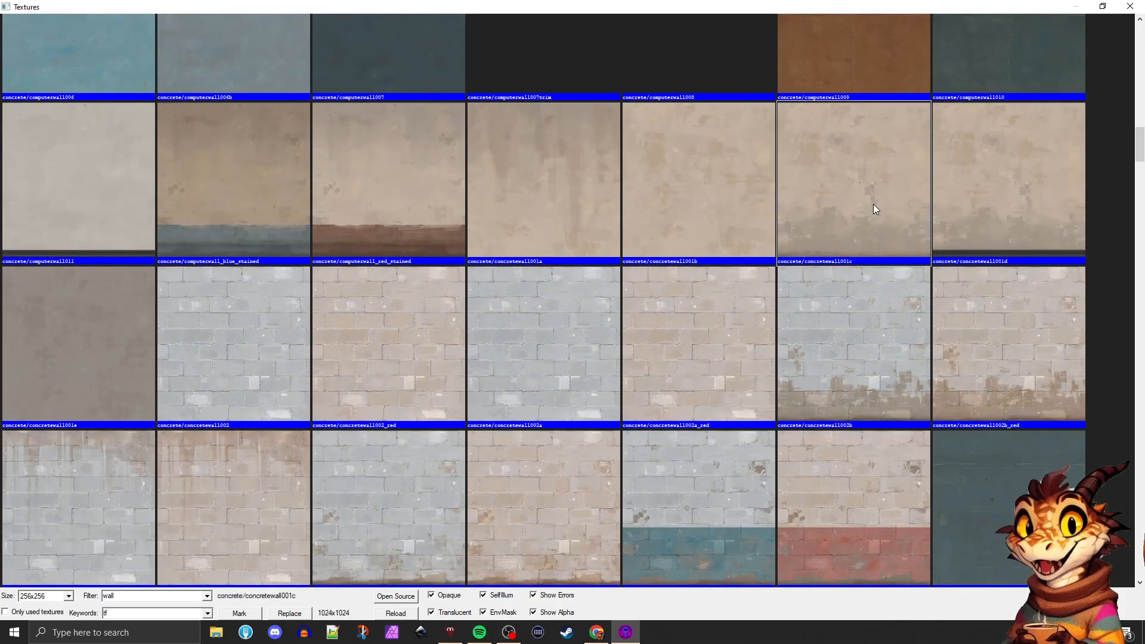
{"action": "left_click", "coordinate": [859, 251]}
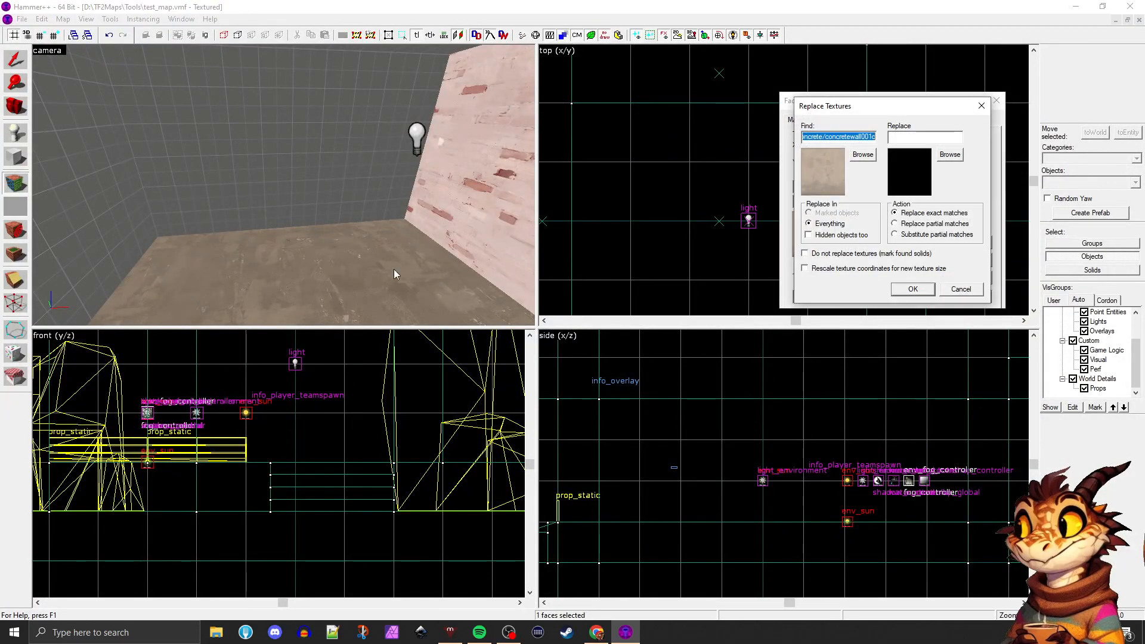
{"action": "left_click", "coordinate": [982, 106]}
{"action": "left_click", "coordinate": [863, 268]}
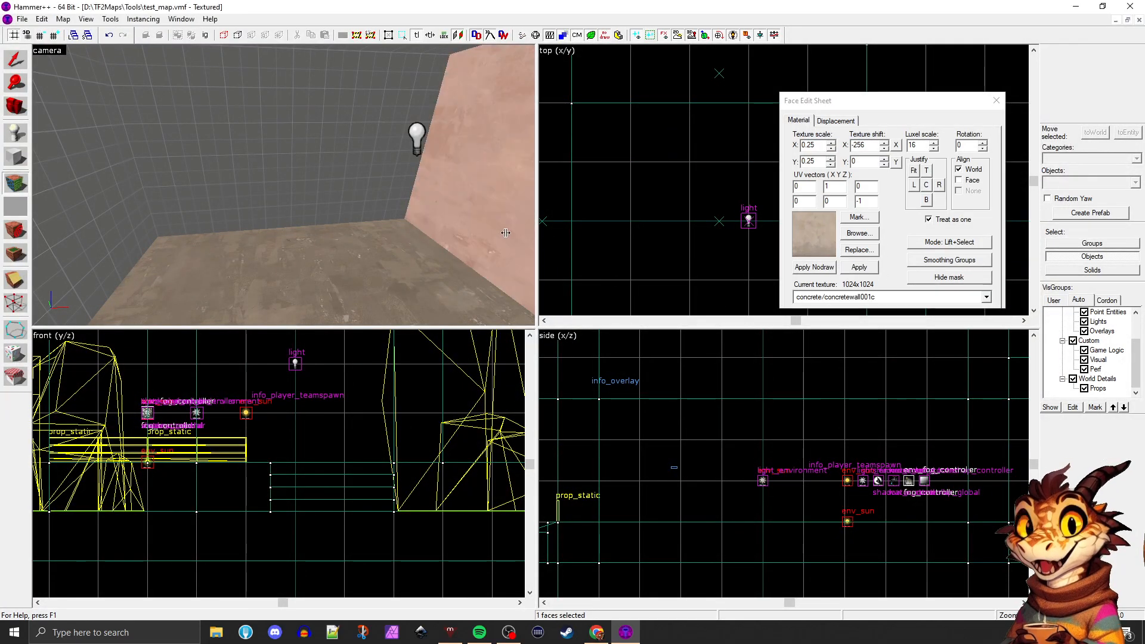
Justify the concrete texture on that wall face to its bottom edge
{"action": "left_click", "coordinate": [413, 249]}
{"action": "left_click", "coordinate": [442, 213]}
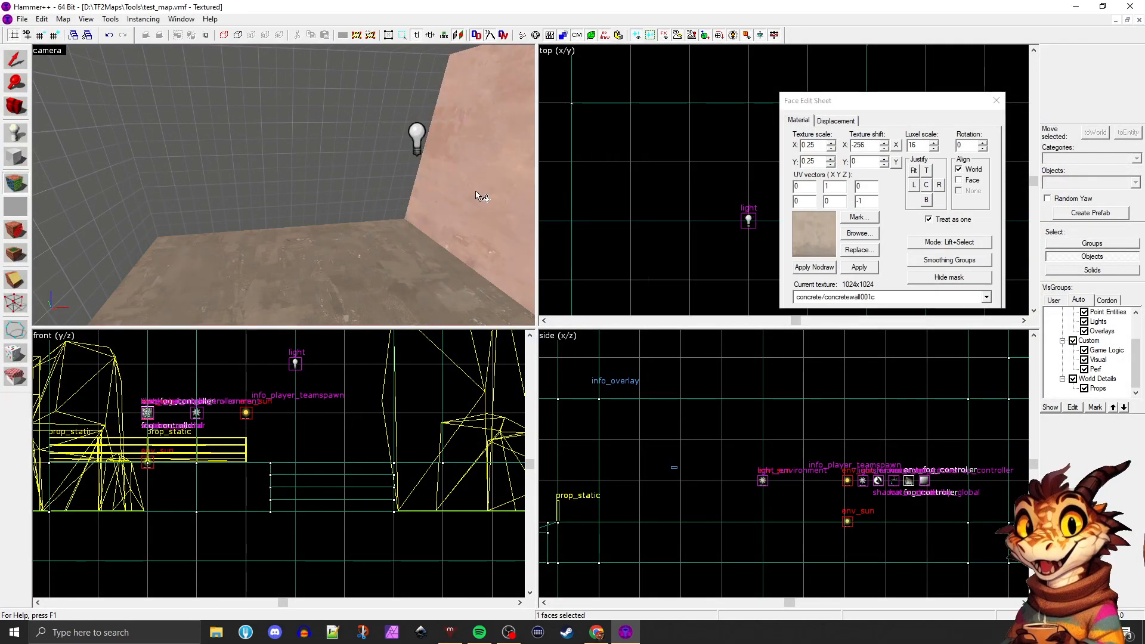
{"action": "left_click", "coordinate": [926, 204]}
{"action": "middle_click_drag", "start_coordinate": [358, 152], "coordinate": [369, 153]}
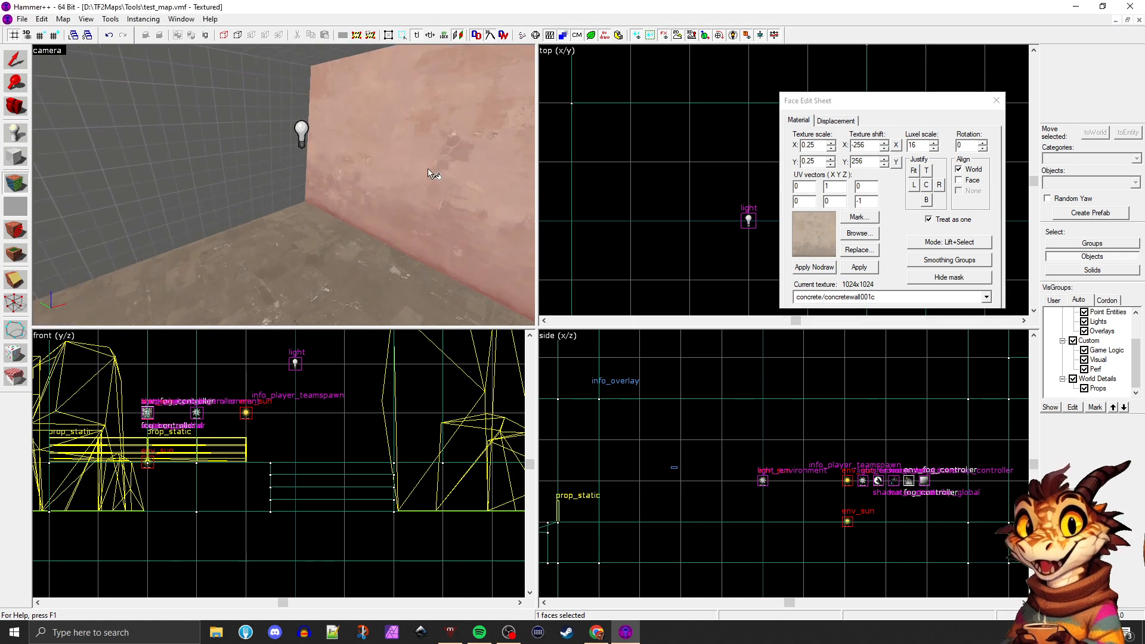
Copy the aligned concrete/concretewall001c texture onto the room's remaining untextured wall faces
{"action": "right_click", "coordinate": [207, 171]}
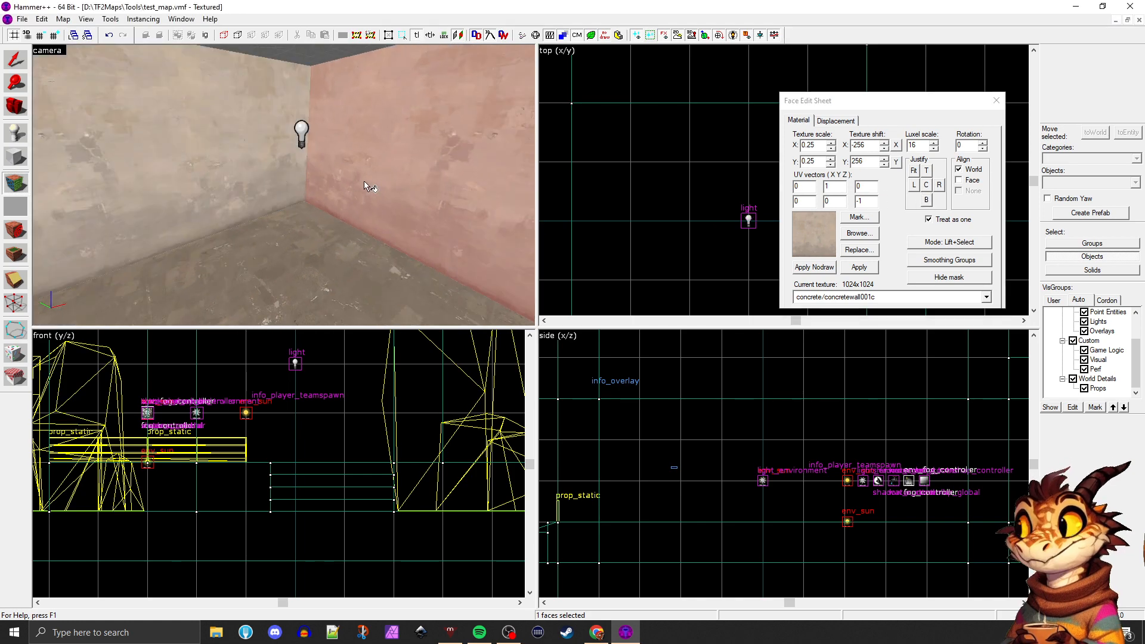
{"action": "middle_click_drag", "start_coordinate": [199, 159], "coordinate": [192, 165]}
{"action": "right_click", "coordinate": [192, 159]}
{"action": "right_click", "coordinate": [191, 158]}
Select the ceiling face and look through the texture library for a ceiling material, trying the ceiling and roof filters
{"action": "left_click", "coordinate": [253, 94]}
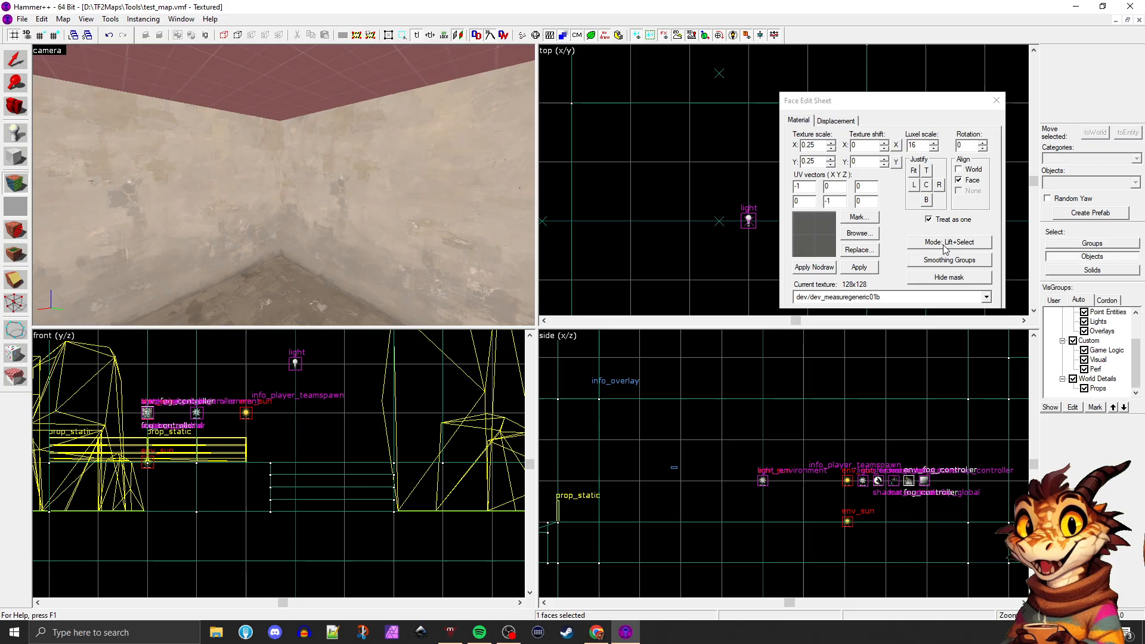
{"action": "left_click", "coordinate": [858, 233]}
{"action": "type", "text": "ceilin"}
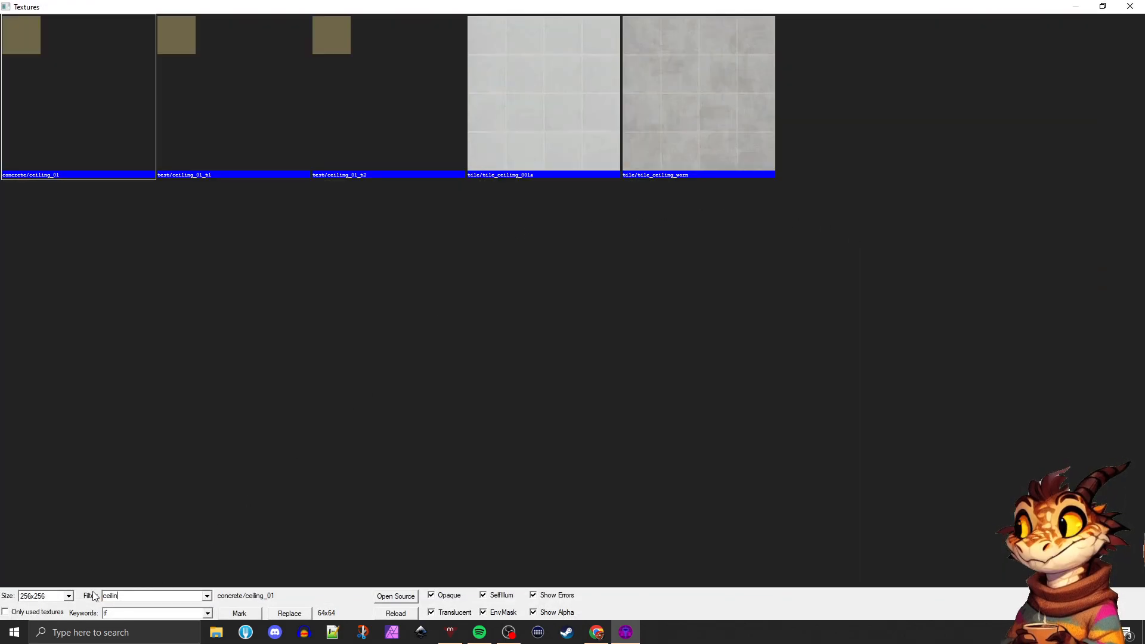
{"action": "key", "text": "BackSpace"}
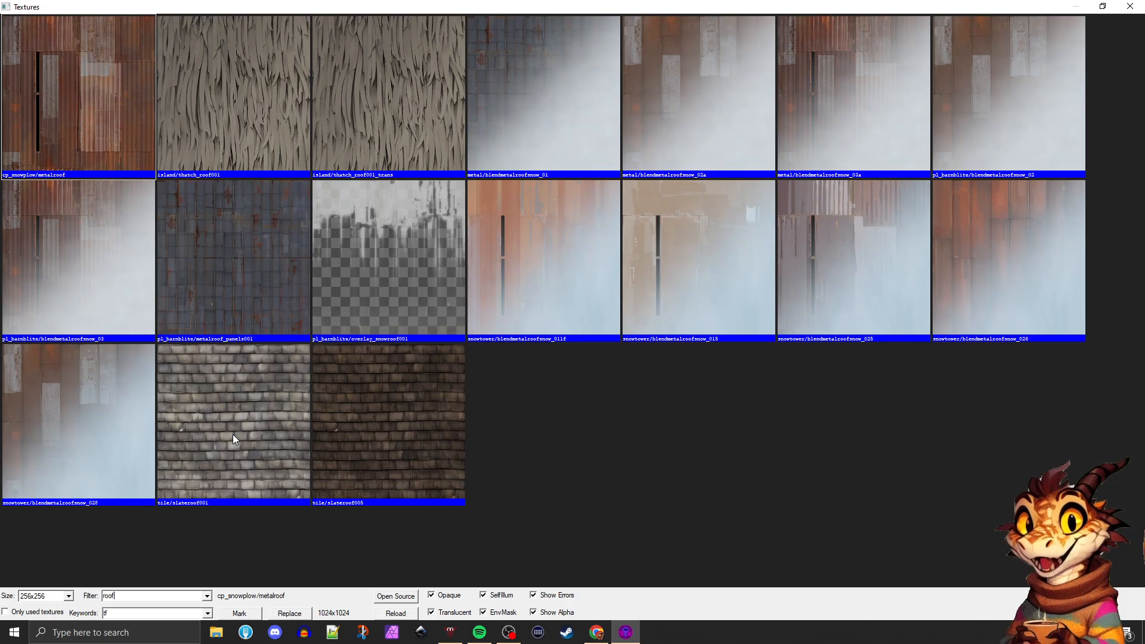
{"action": "key", "text": "BackSpace"}
{"action": "key", "text": "BackSpace"}
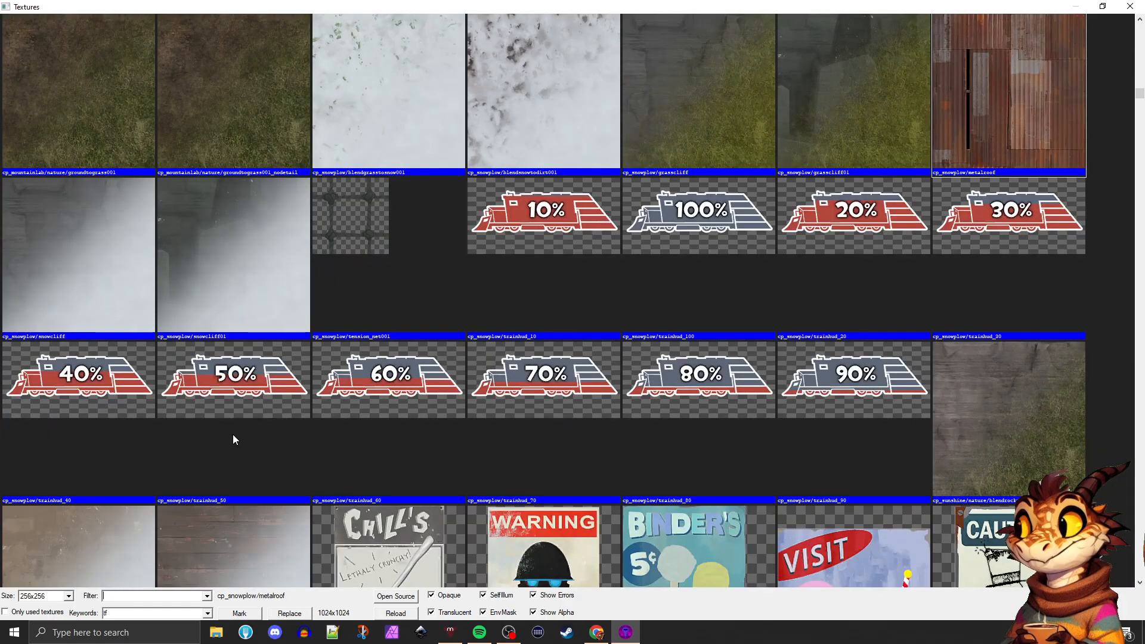
{"action": "scroll", "coordinate": [331, 382], "scroll_direction": "down", "scroll_amount": 3}
{"action": "scroll", "coordinate": [323, 381], "scroll_direction": "down", "scroll_amount": 2}
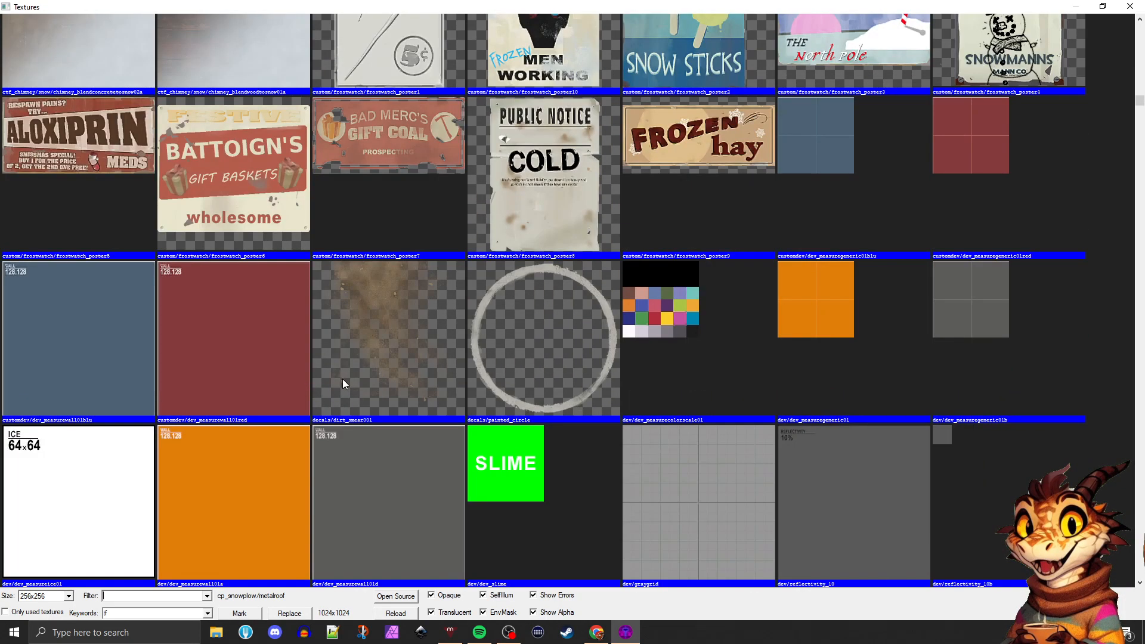
{"action": "scroll", "coordinate": [345, 381], "scroll_direction": "up", "scroll_amount": 13}
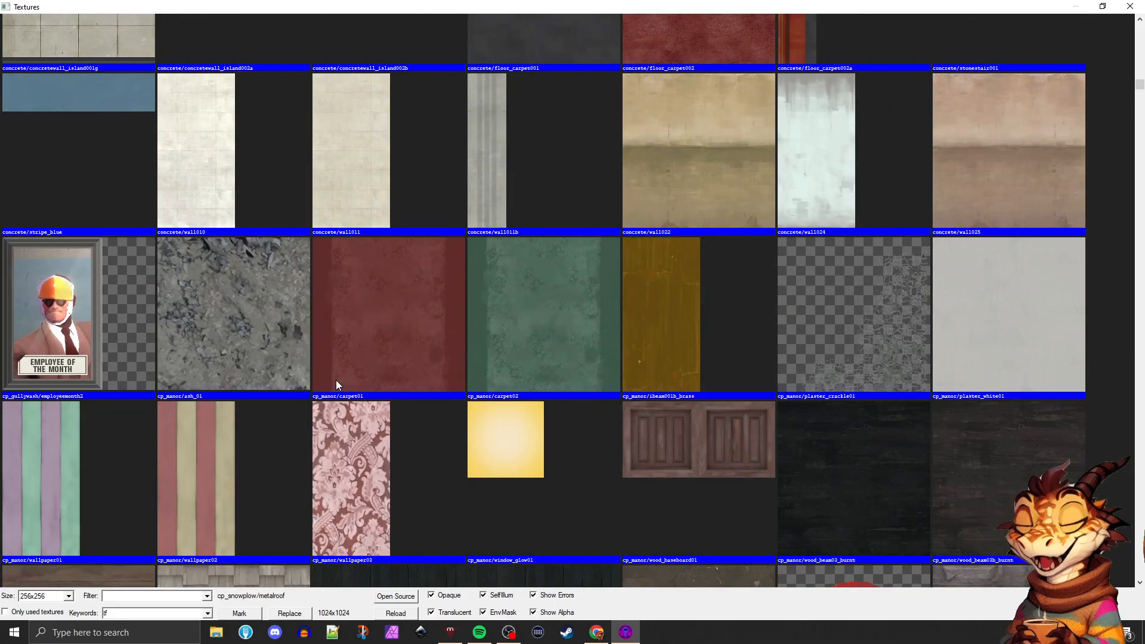
Filter the textures by concrete, apply concrete/concretewall001e to the ceiling face, and finish face editing
{"action": "type", "text": "concrete"}
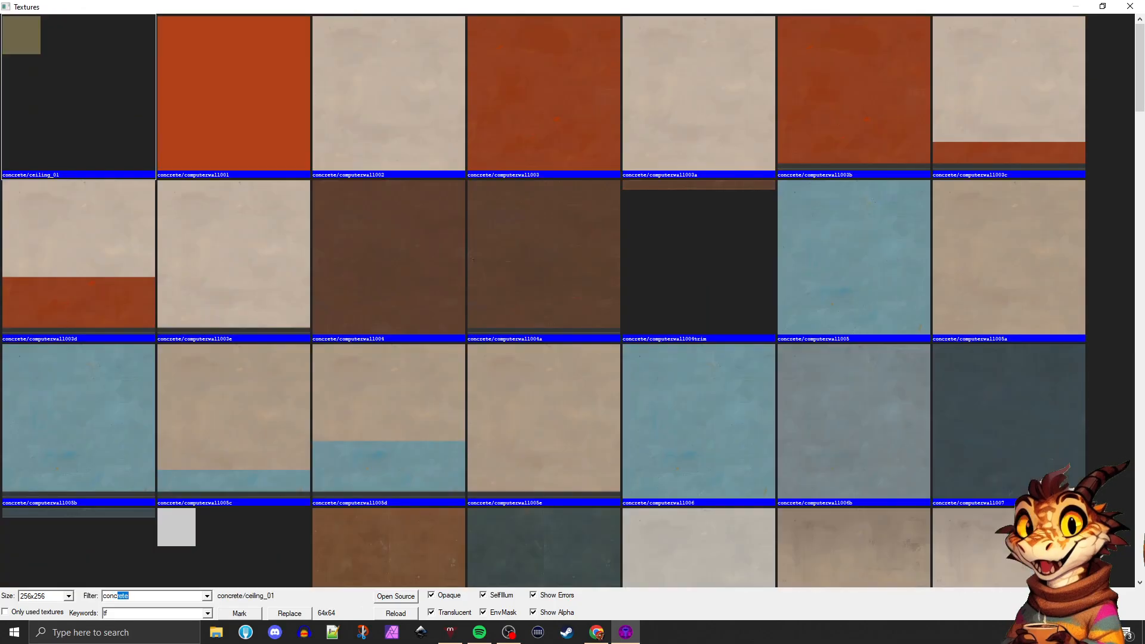
{"action": "scroll", "coordinate": [582, 266], "scroll_direction": "down", "scroll_amount": 6}
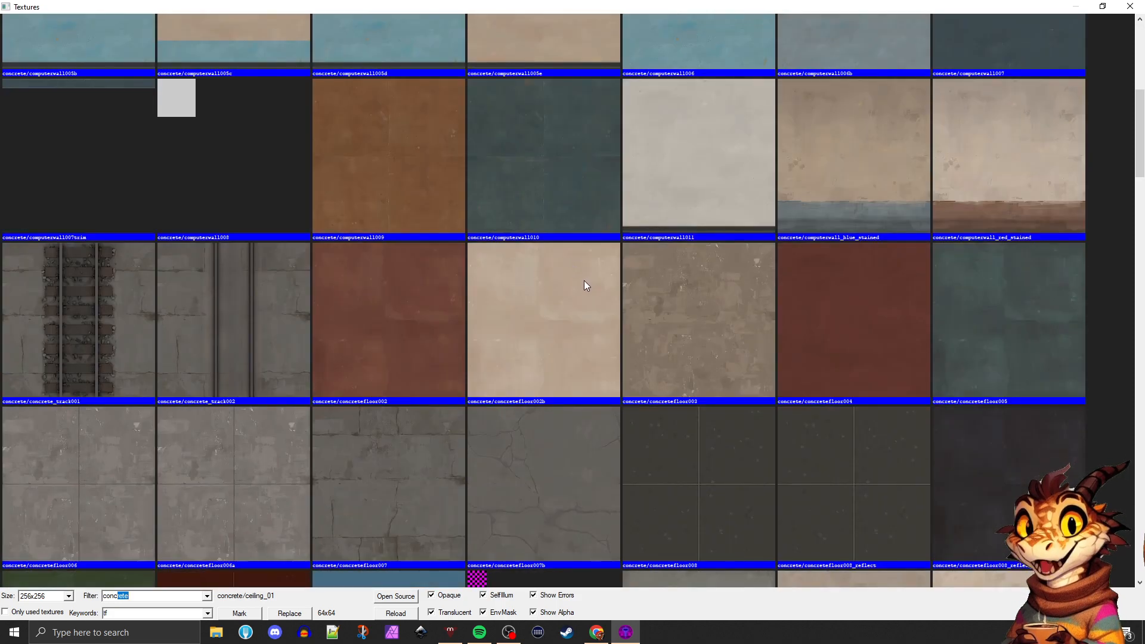
{"action": "scroll", "coordinate": [583, 285], "scroll_direction": "down", "scroll_amount": 6}
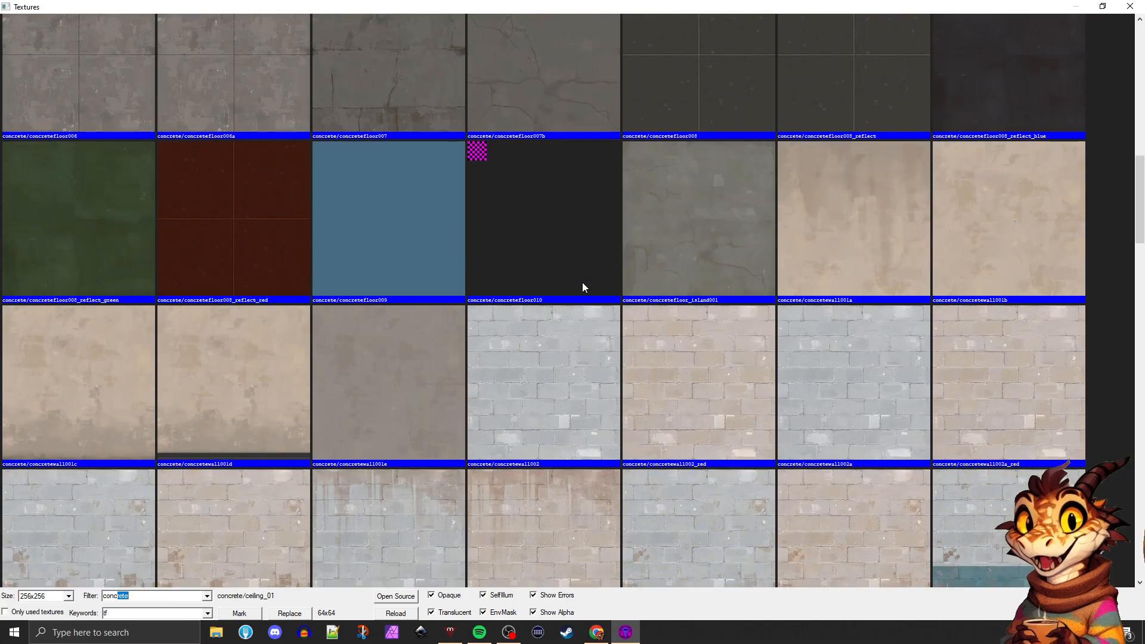
{"action": "double_click", "coordinate": [376, 395]}
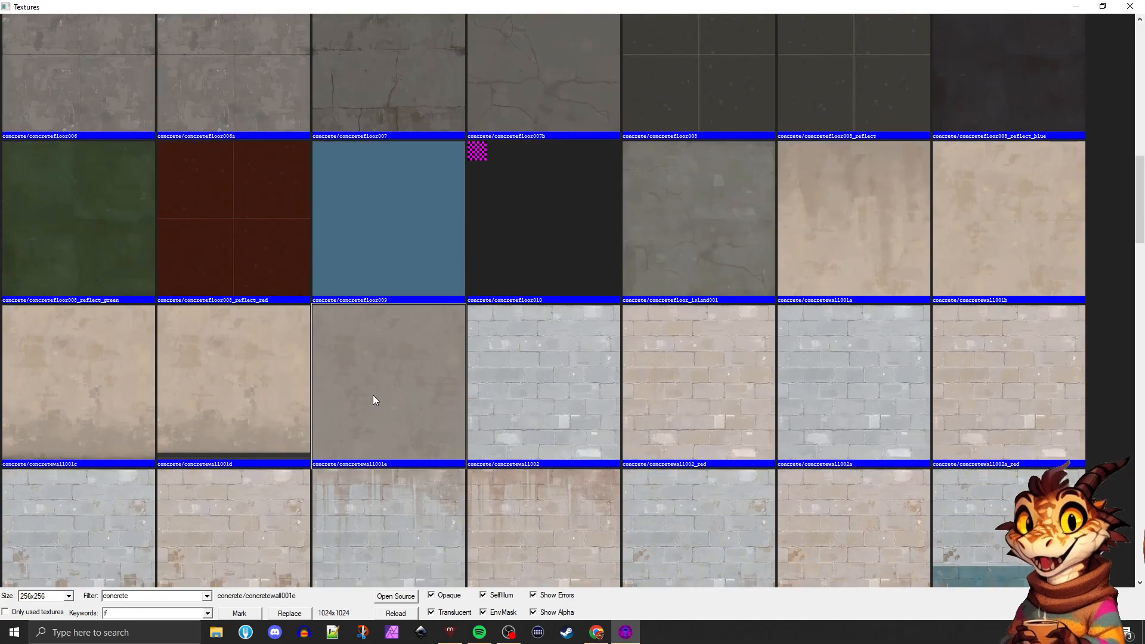
{"action": "left_click", "coordinate": [356, 213]}
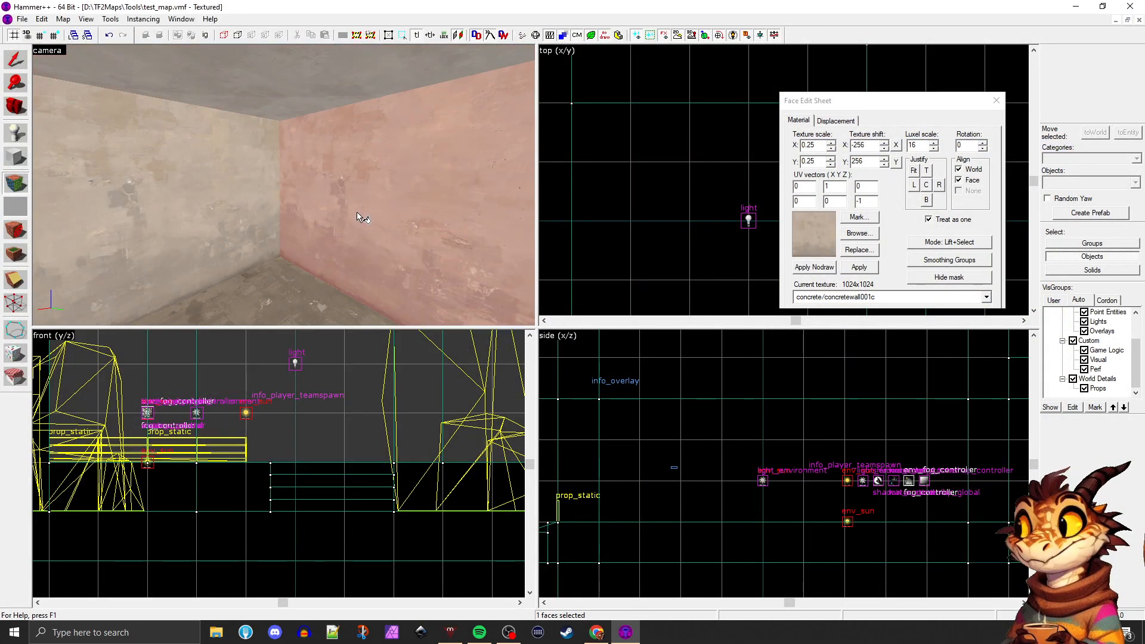
{"action": "left_click", "coordinate": [995, 101]}
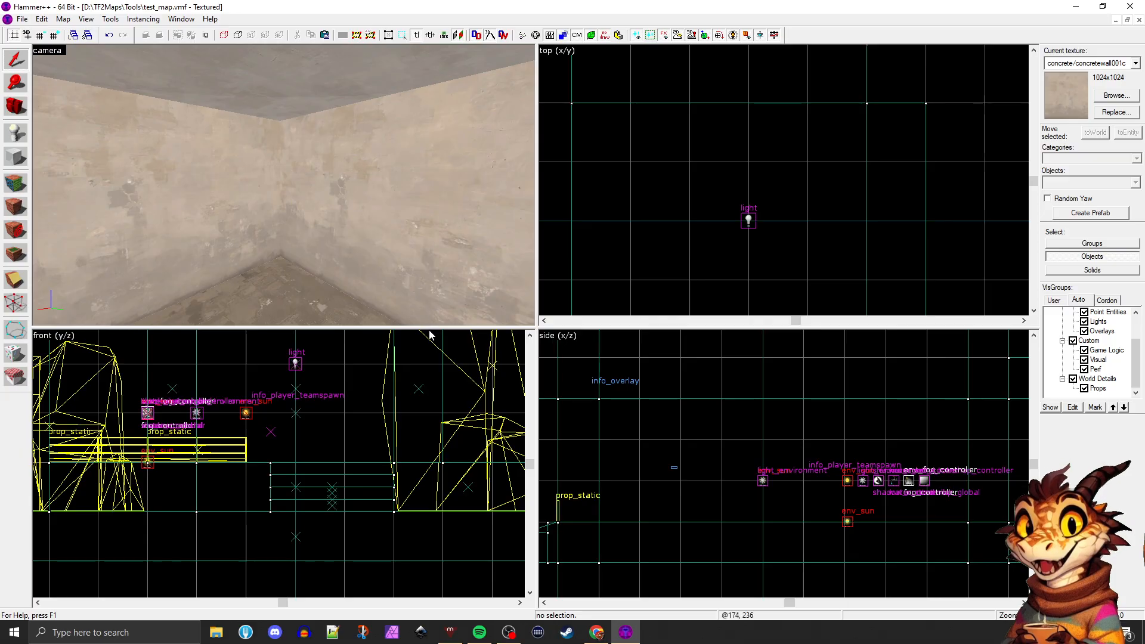
Check the textured walls inside the room and select the long brick wall separating it from the yard
{"action": "left_click", "coordinate": [262, 241]}
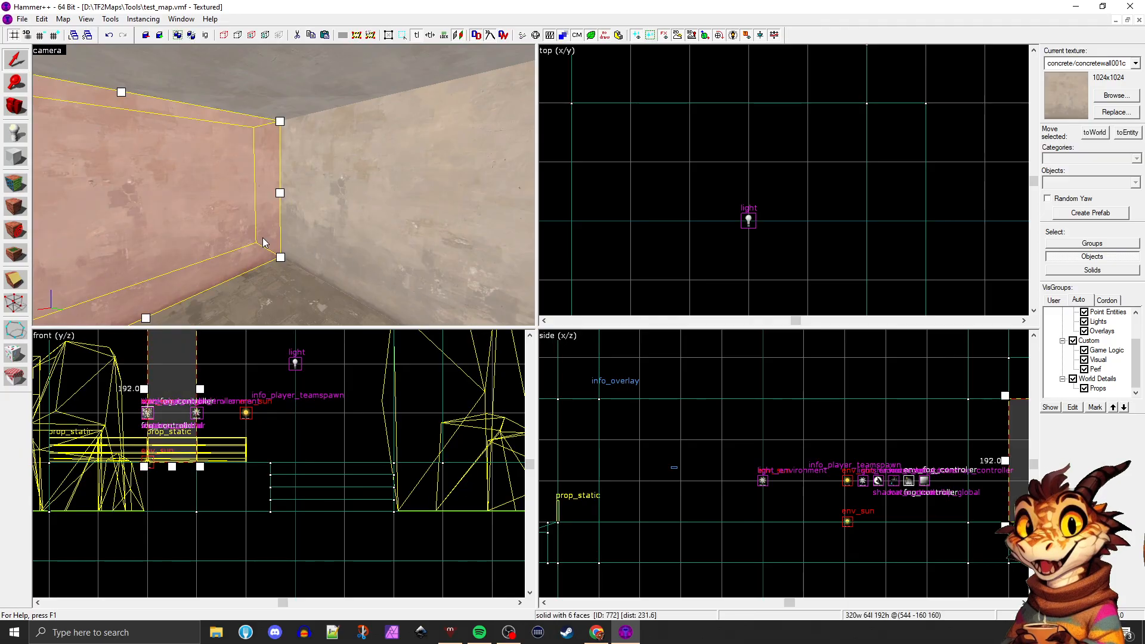
{"action": "key", "text": "shift+z"}
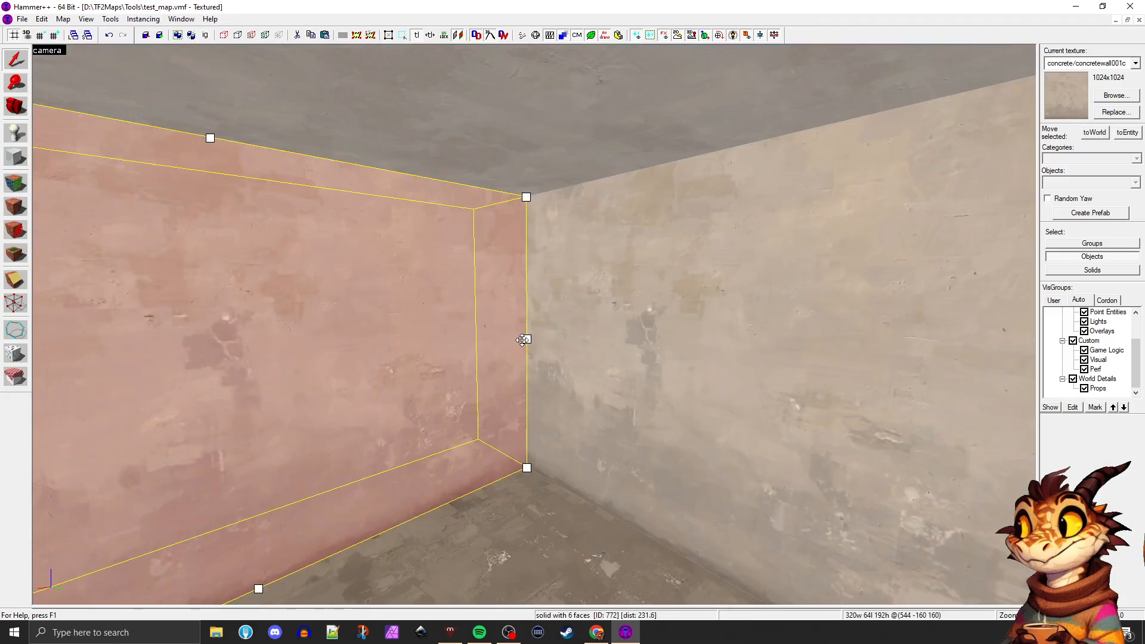
{"action": "key", "text": "z"}
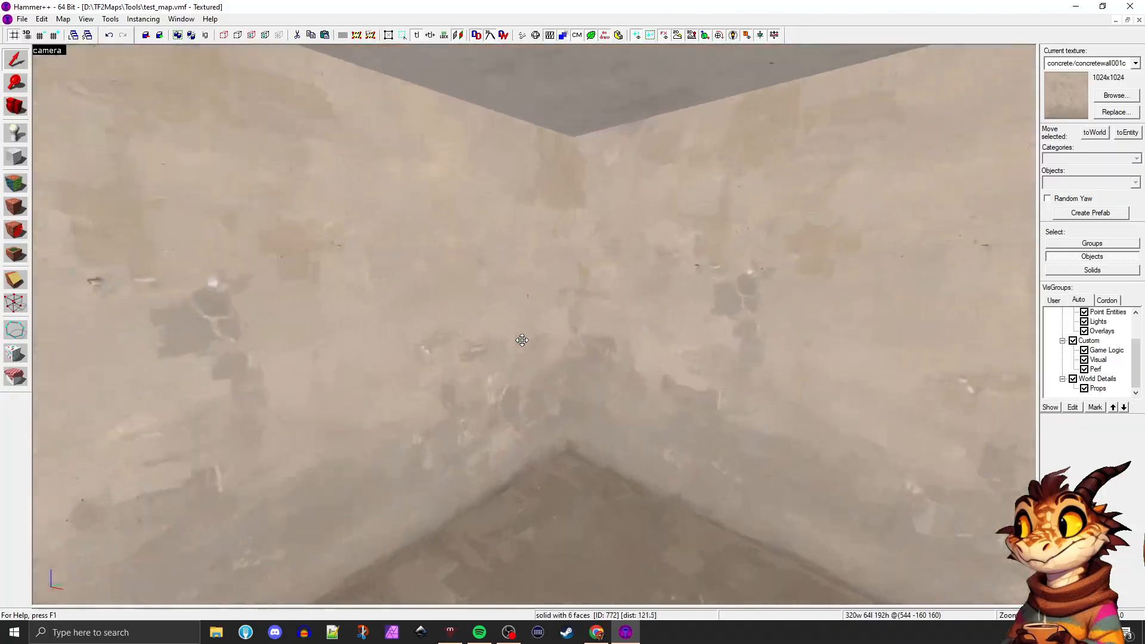
{"action": "key", "text": "w"}
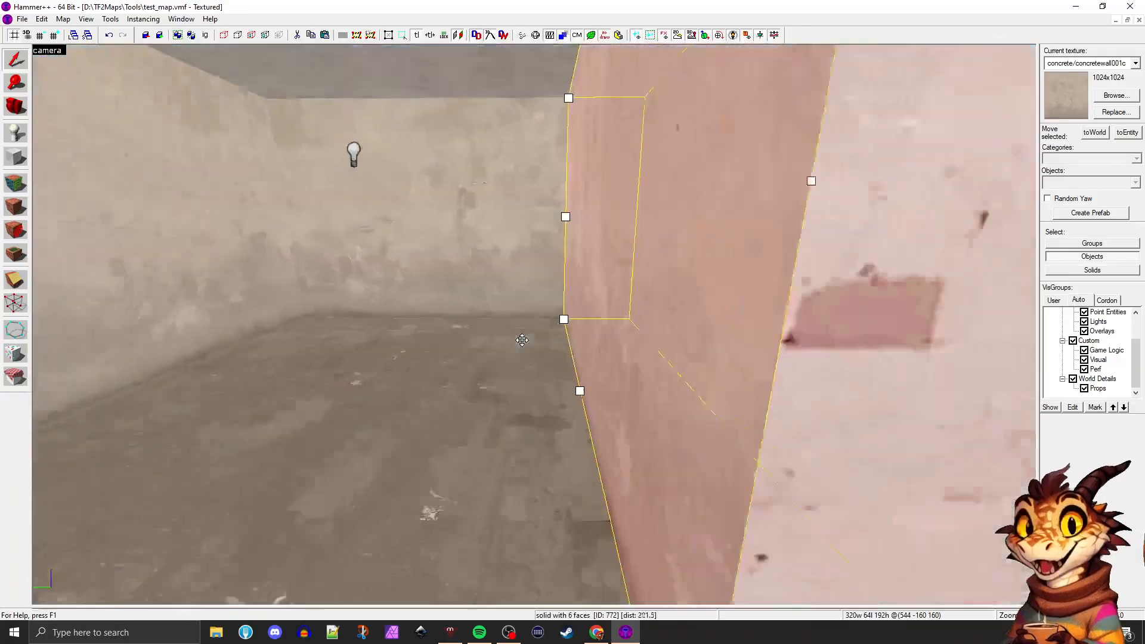
{"action": "key", "text": "w"}
{"action": "left_click", "coordinate": [522, 340]}
{"action": "key", "text": "w"}
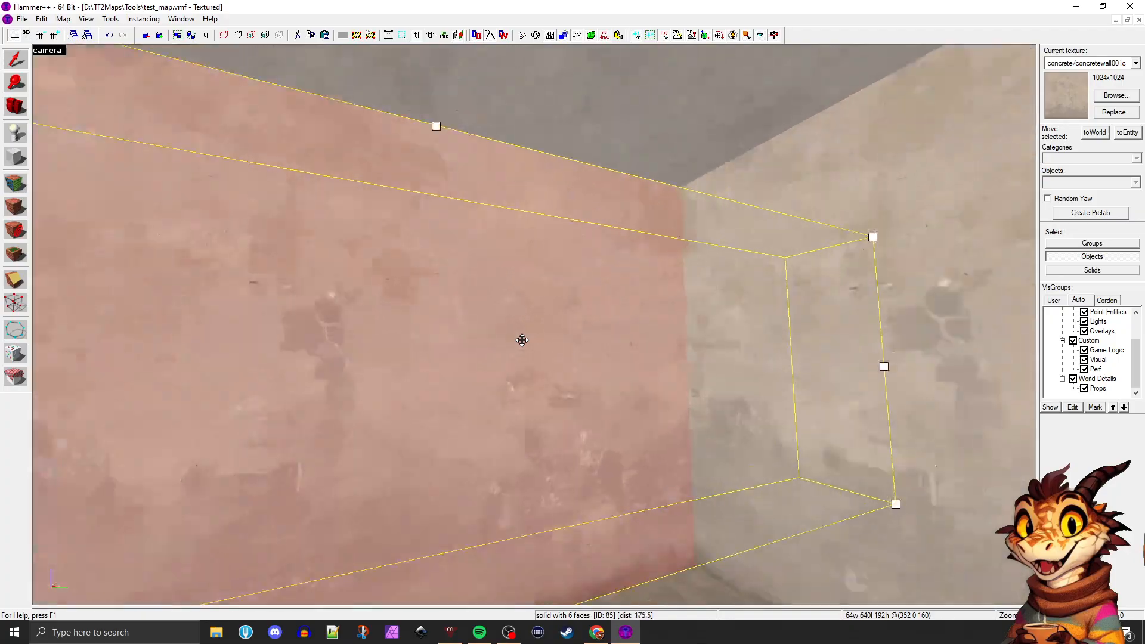
{"action": "key", "text": "s"}
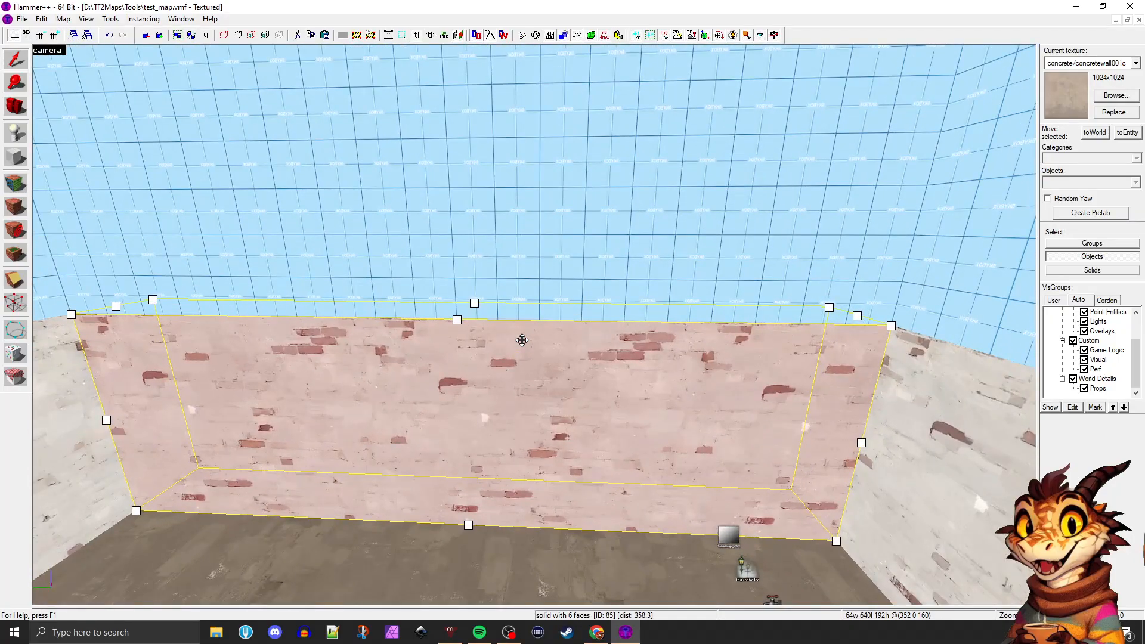
{"action": "key", "text": "shift+z"}
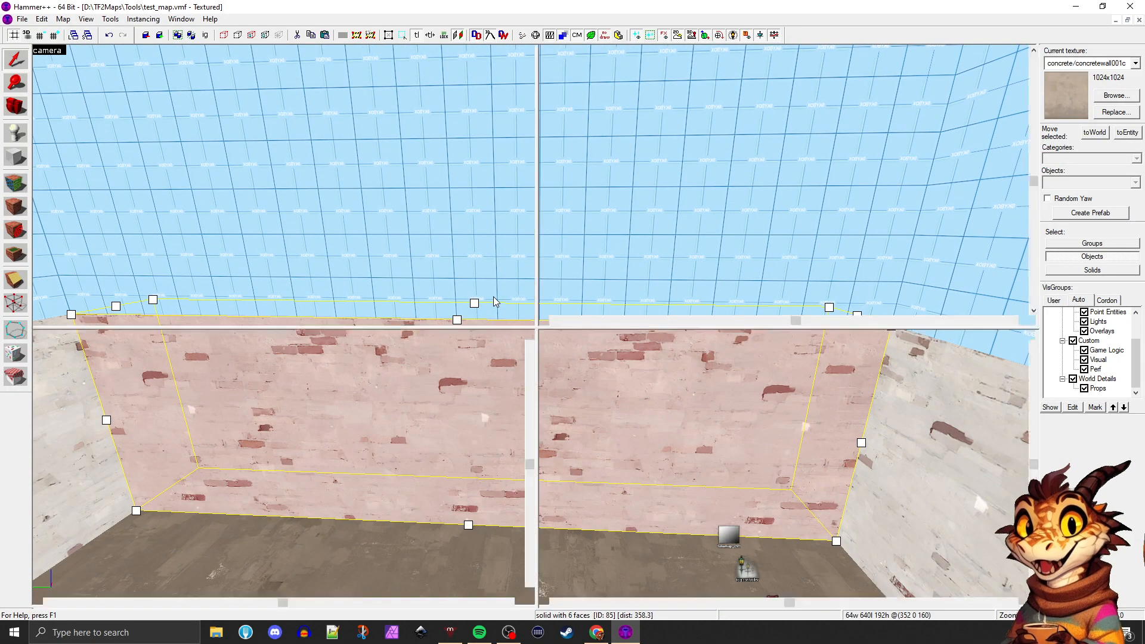
Clip the brick wall at two places, keeping both sides of each cut, to split off a 128-unit-wide middle section
{"action": "scroll", "coordinate": [706, 223], "scroll_direction": "up", "scroll_amount": 3}
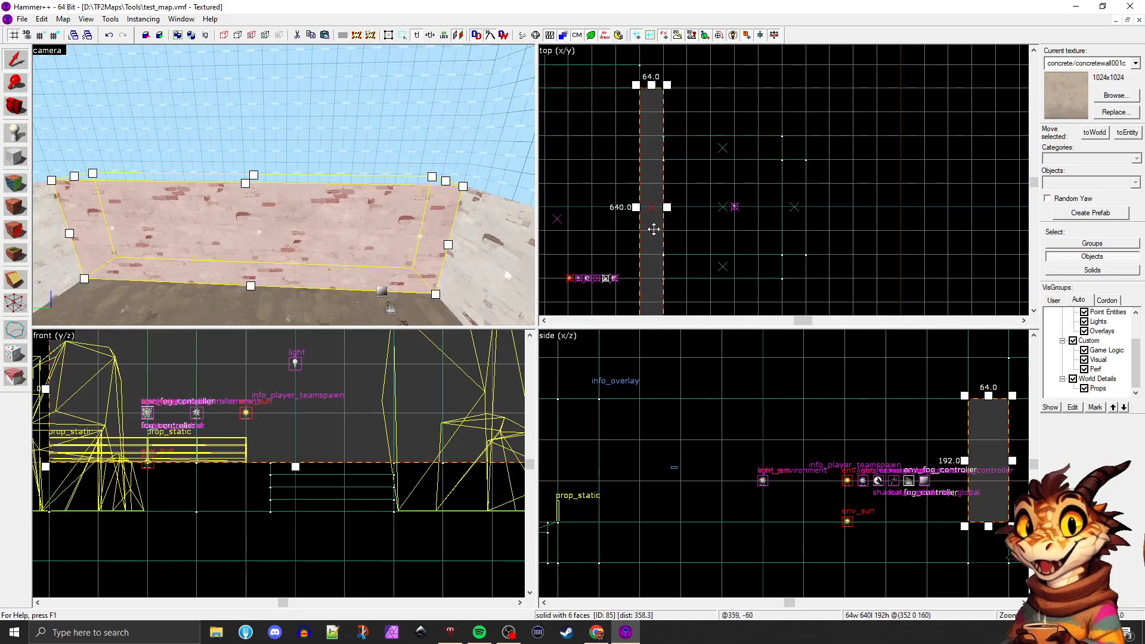
{"action": "left_click", "coordinate": [14, 283]}
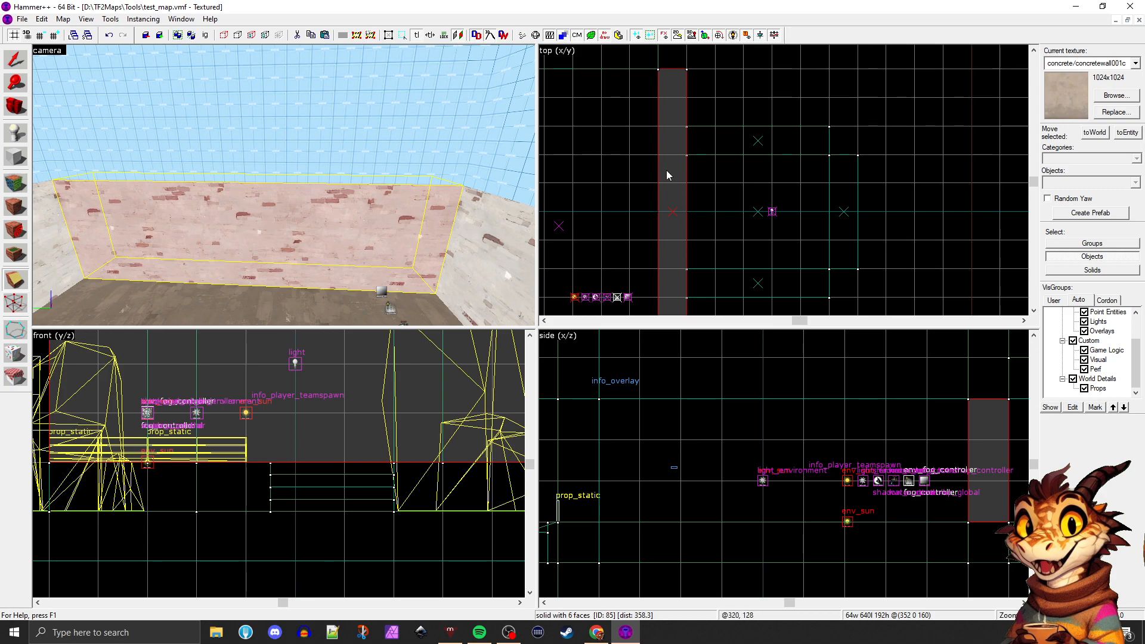
{"action": "scroll", "coordinate": [655, 159], "scroll_direction": "up", "scroll_amount": 2}
{"action": "scroll", "coordinate": [701, 190], "scroll_direction": "down", "scroll_amount": 1}
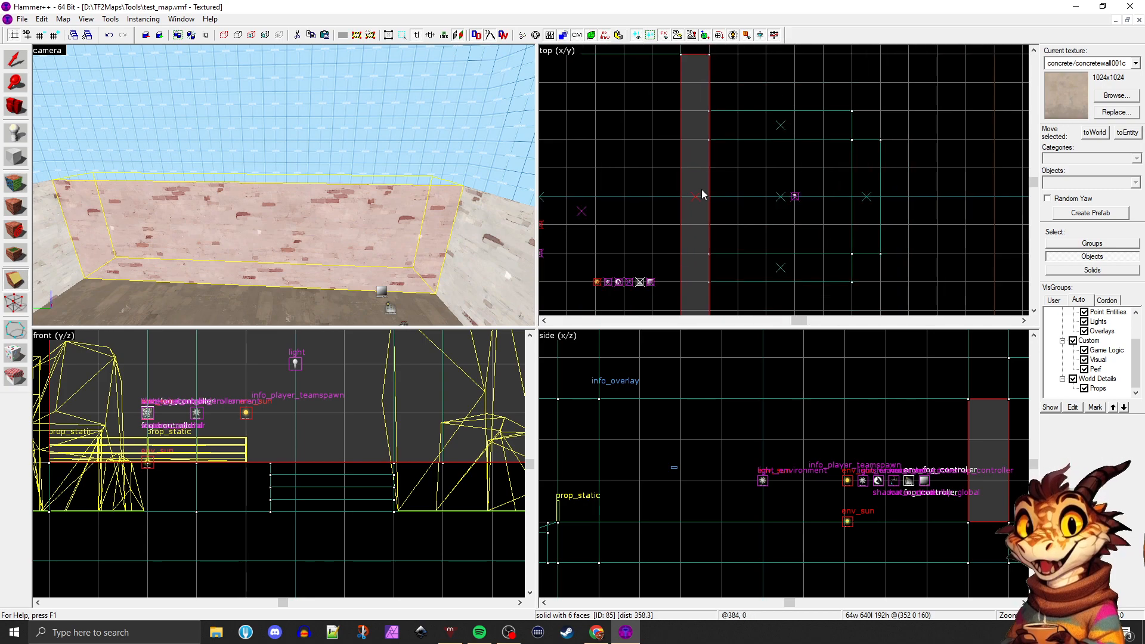
{"action": "scroll", "coordinate": [674, 194], "scroll_direction": "up", "scroll_amount": 1}
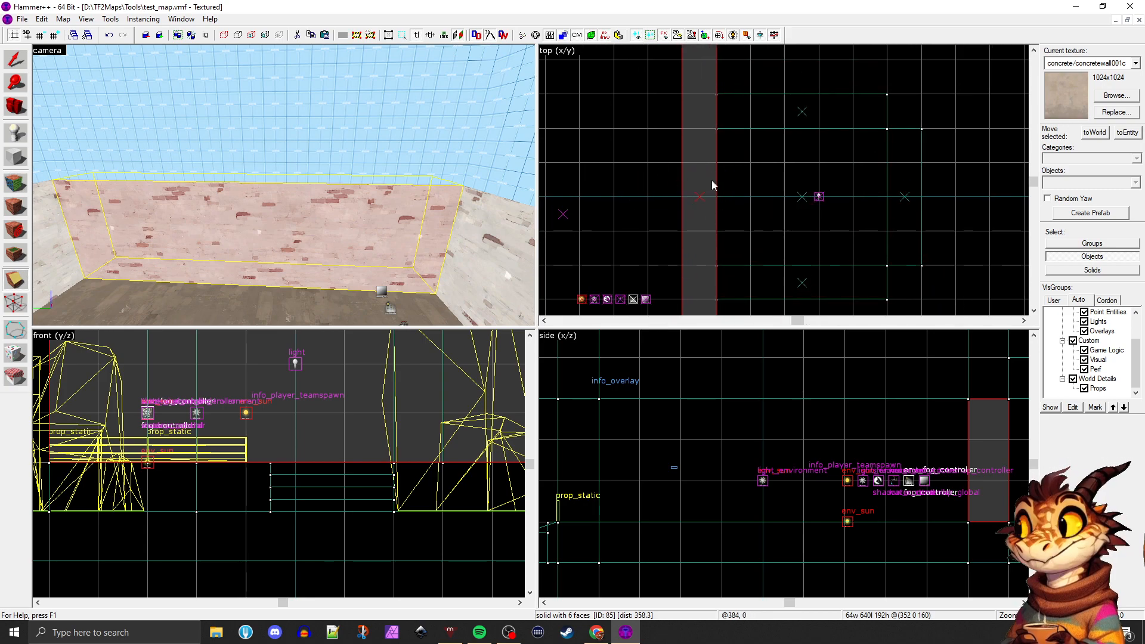
{"action": "left_click_drag", "start_coordinate": [664, 167], "coordinate": [719, 167]}
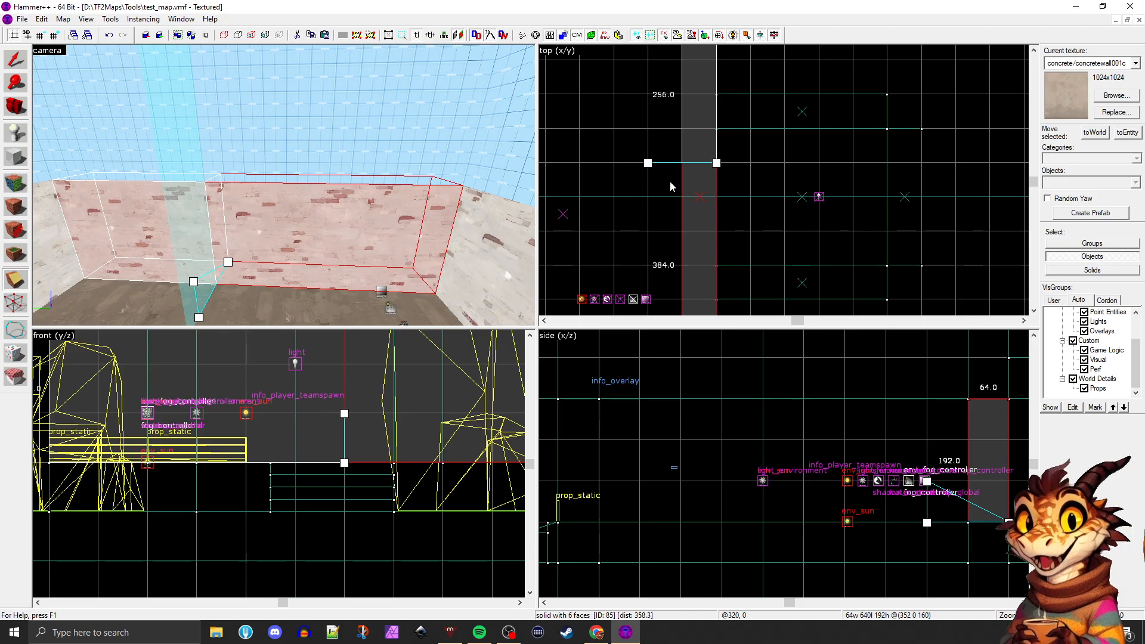
{"action": "key", "text": "shift+x"}
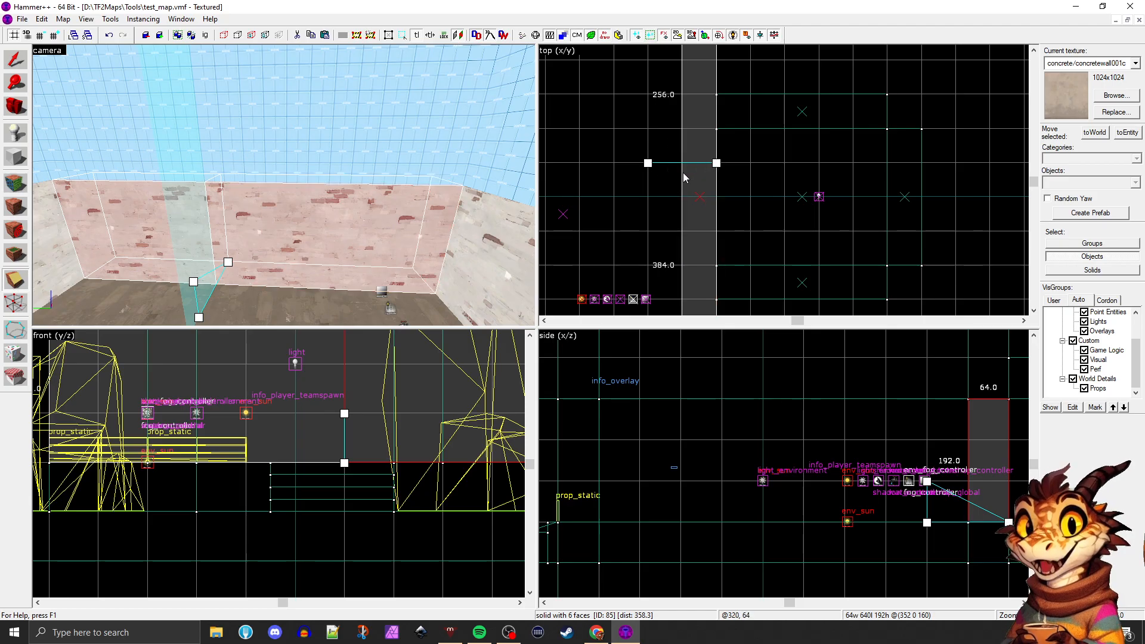
{"action": "key", "text": "Return"}
{"action": "left_click_drag", "start_coordinate": [649, 231], "coordinate": [714, 232]}
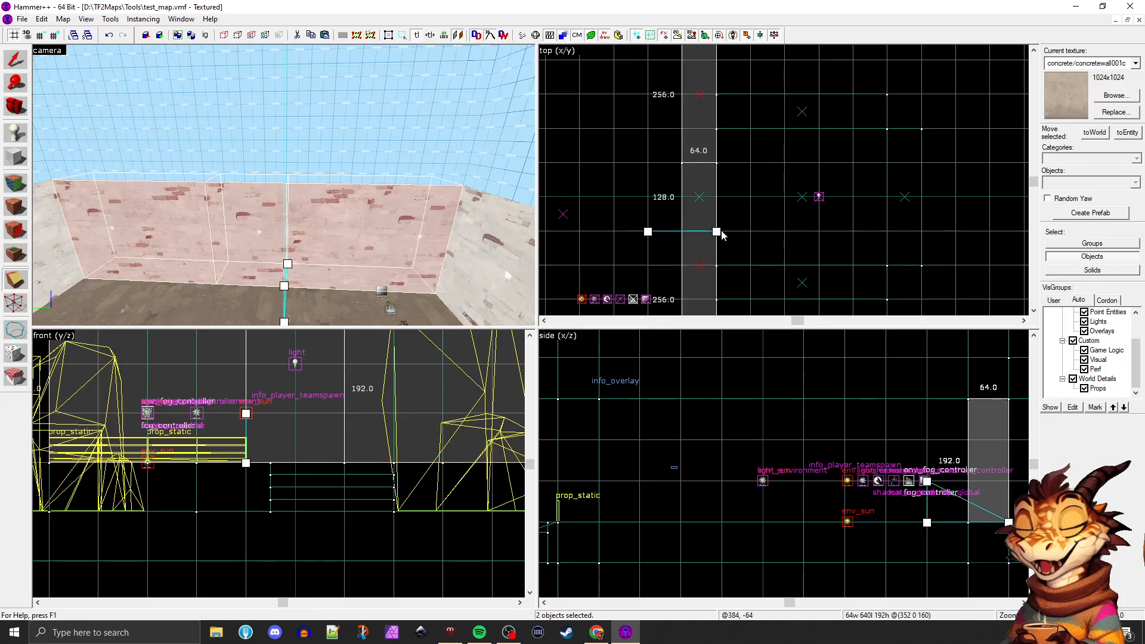
{"action": "key", "text": "Return"}
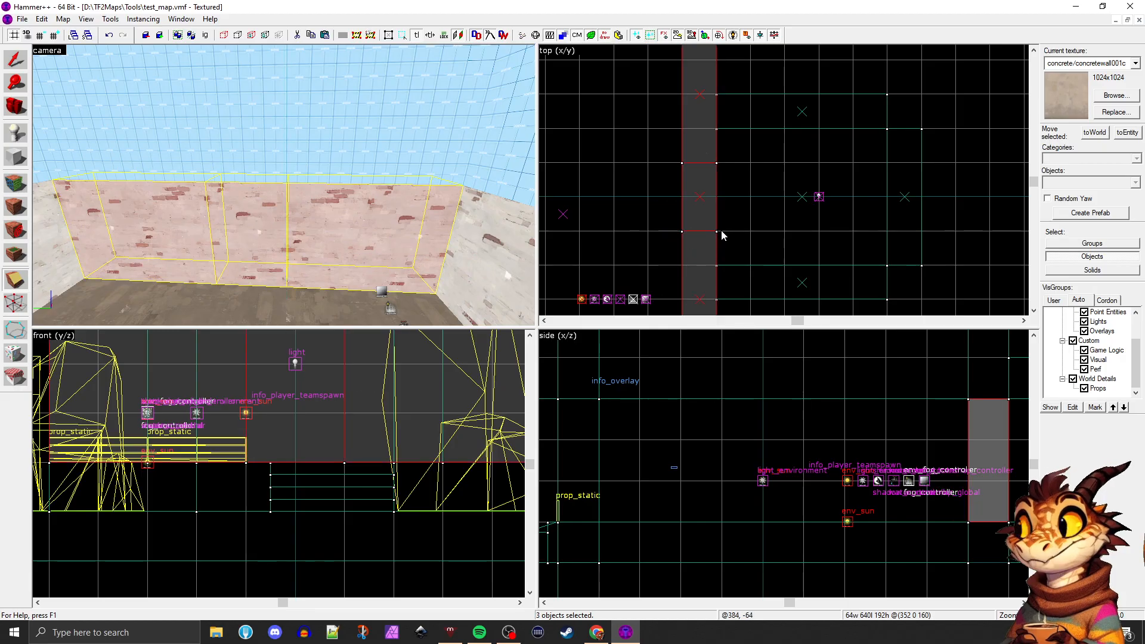
Select only the middle wall section and raise its bottom edge to open a doorway into the room
{"action": "scroll", "coordinate": [354, 228], "scroll_direction": "up", "scroll_amount": 3}
{"action": "scroll", "coordinate": [355, 227], "scroll_direction": "up", "scroll_amount": 3}
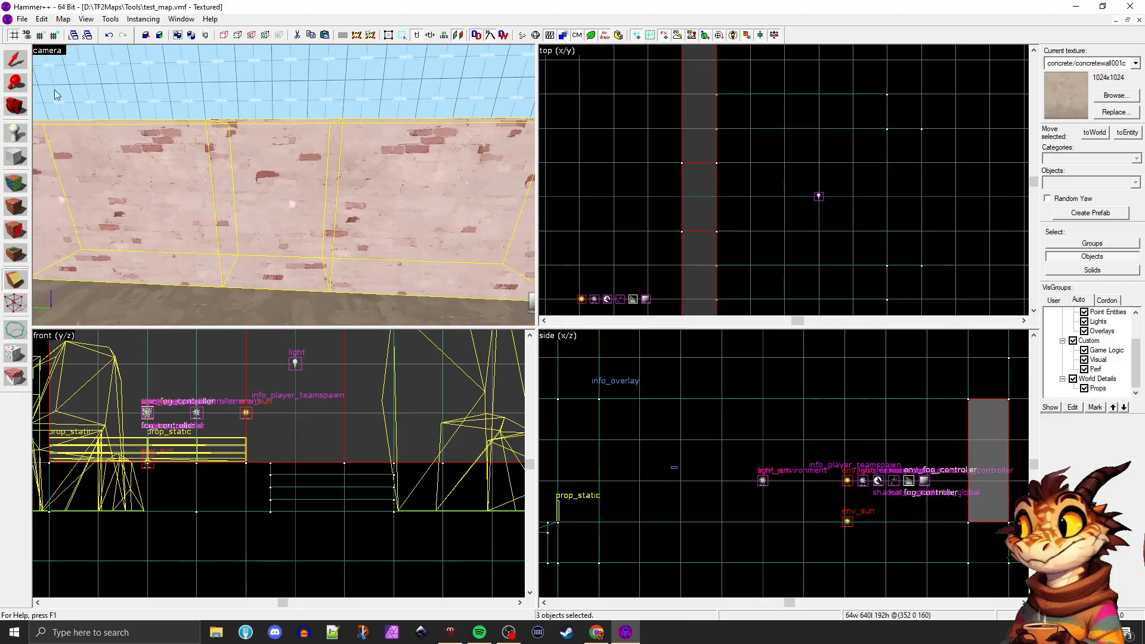
{"action": "left_click", "coordinate": [7, 57]}
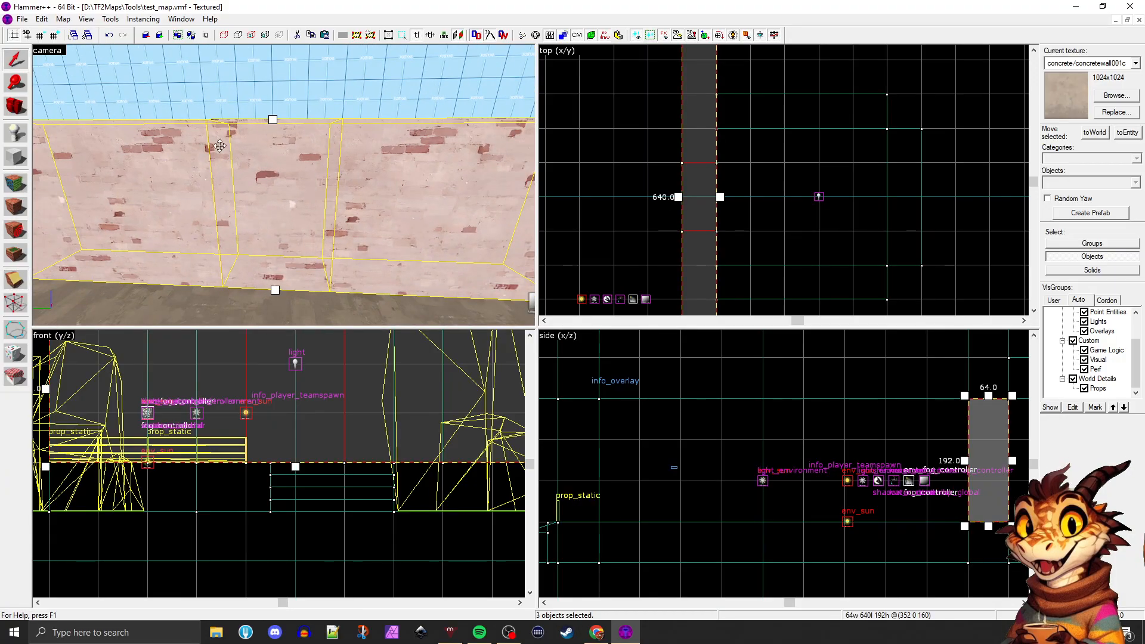
{"action": "key", "text": "Escape"}
{"action": "left_click", "coordinate": [274, 181]}
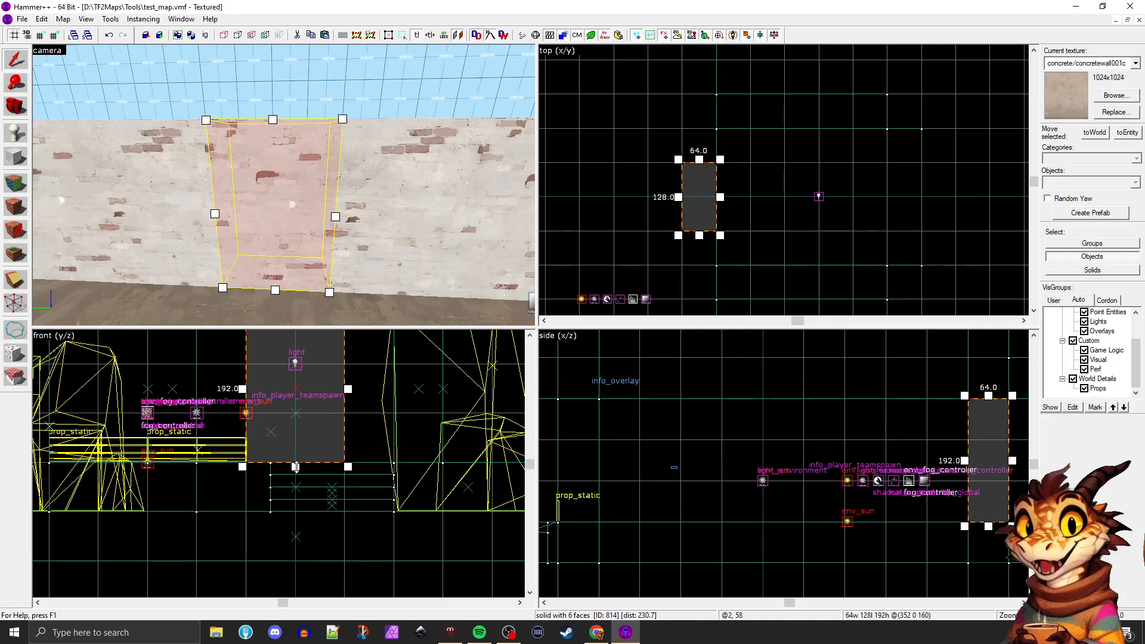
{"action": "left_click_drag", "start_coordinate": [296, 467], "coordinate": [294, 376]}
Extend the room's floor beneath the doorway so it meets the yard floor, and clear the selection
{"action": "left_click", "coordinate": [369, 239]}
{"action": "scroll", "coordinate": [369, 240], "scroll_direction": "down", "scroll_amount": 1}
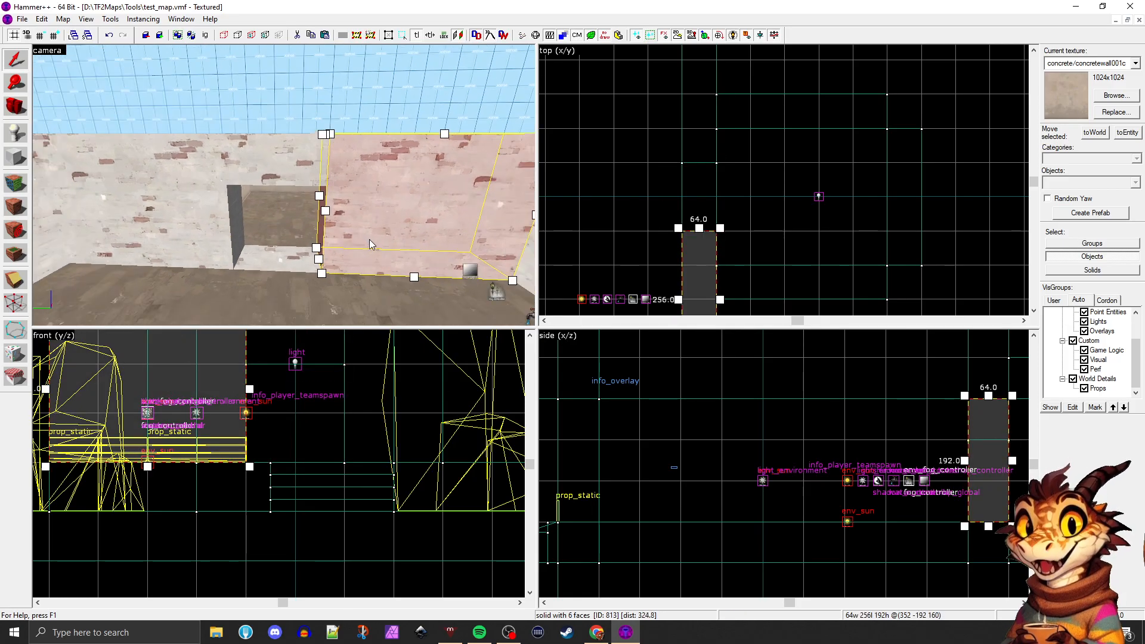
{"action": "key", "text": "z"}
{"action": "key", "text": "w"}
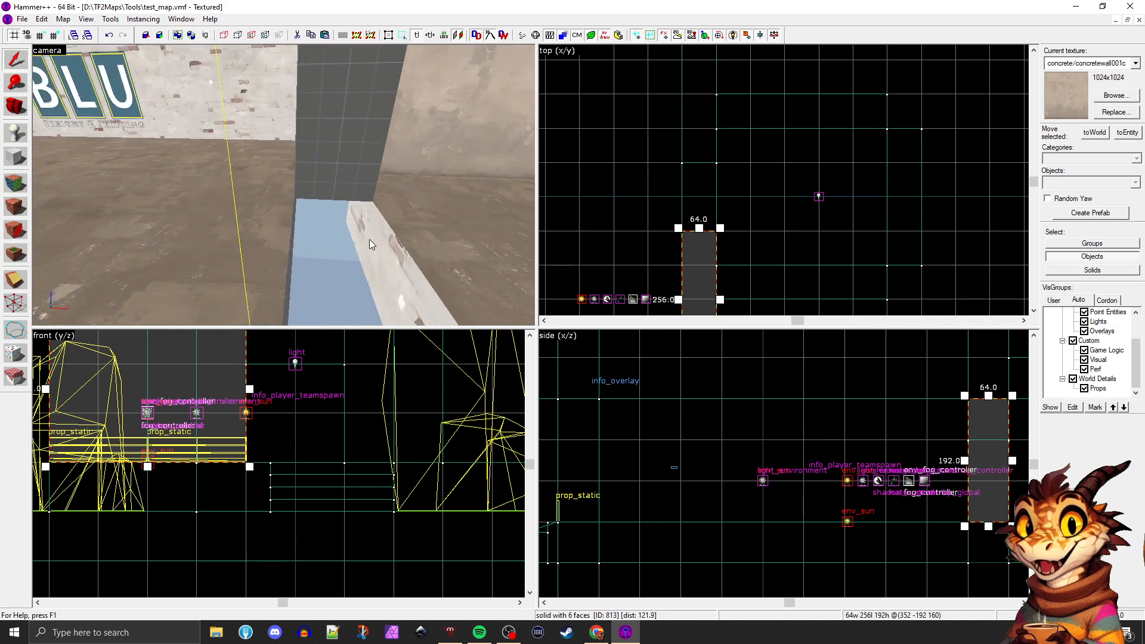
{"action": "key", "text": "s"}
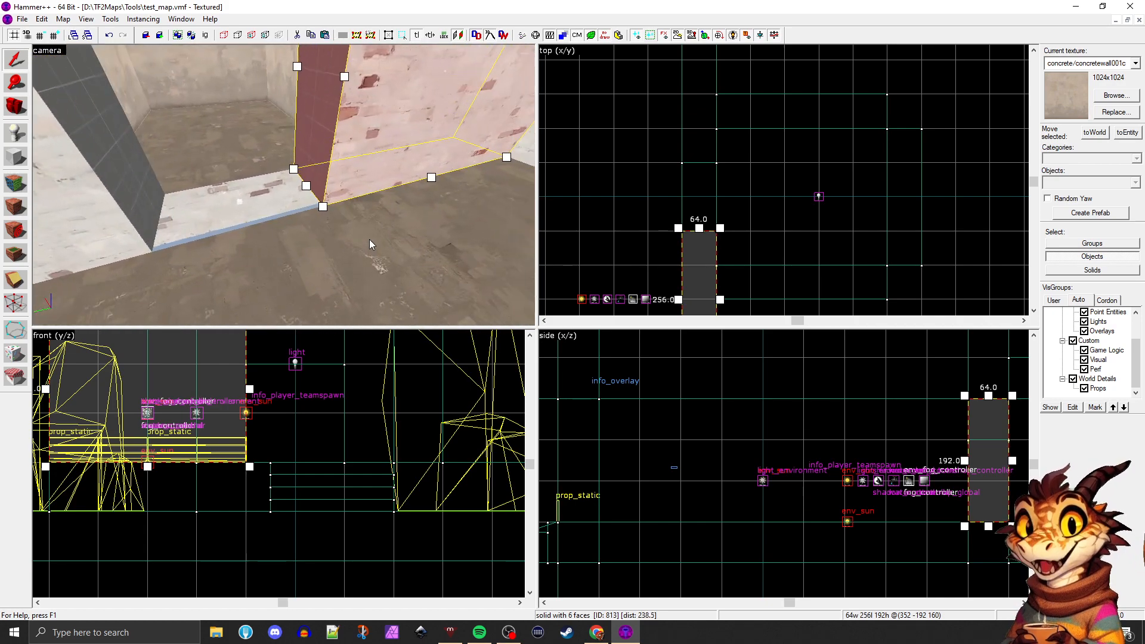
{"action": "left_click", "coordinate": [280, 193]}
{"action": "left_click_drag", "start_coordinate": [768, 196], "coordinate": [733, 195], "text": "shift"}
{"action": "left_click_drag", "start_coordinate": [857, 125], "coordinate": [717, 162]}
{"action": "left_click_drag", "start_coordinate": [699, 268], "coordinate": [702, 240]}
{"action": "left_click", "coordinate": [632, 202]}
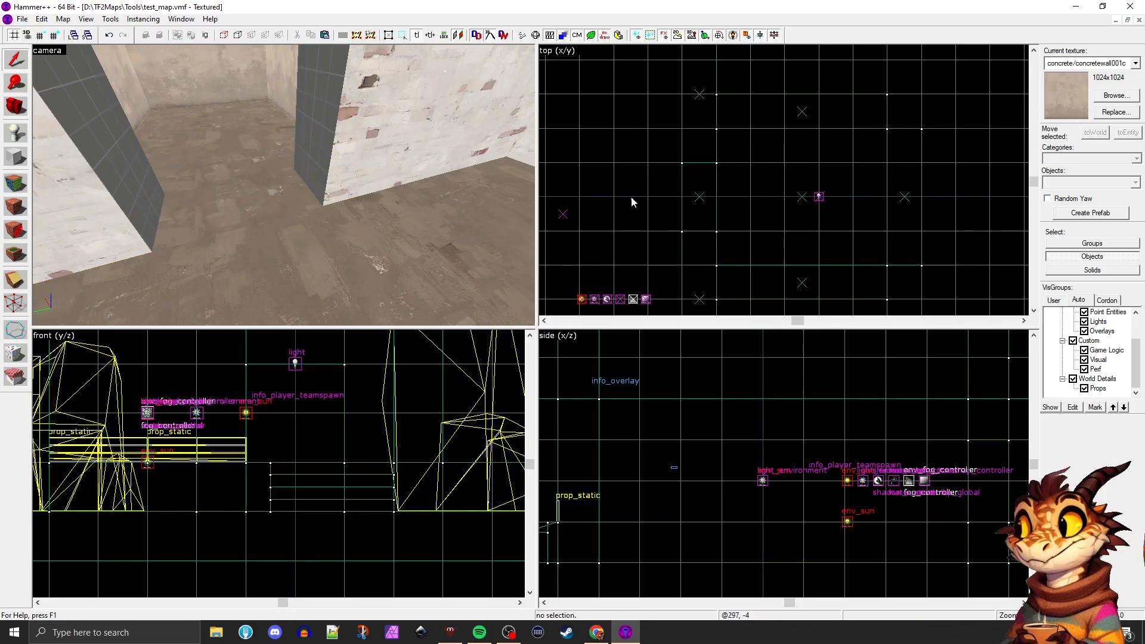
Examine the new doorway from the yard and from inside the room, including its untextured inner faces
{"action": "key", "text": "z"}
{"action": "key", "text": "d"}
{"action": "key", "text": "w"}
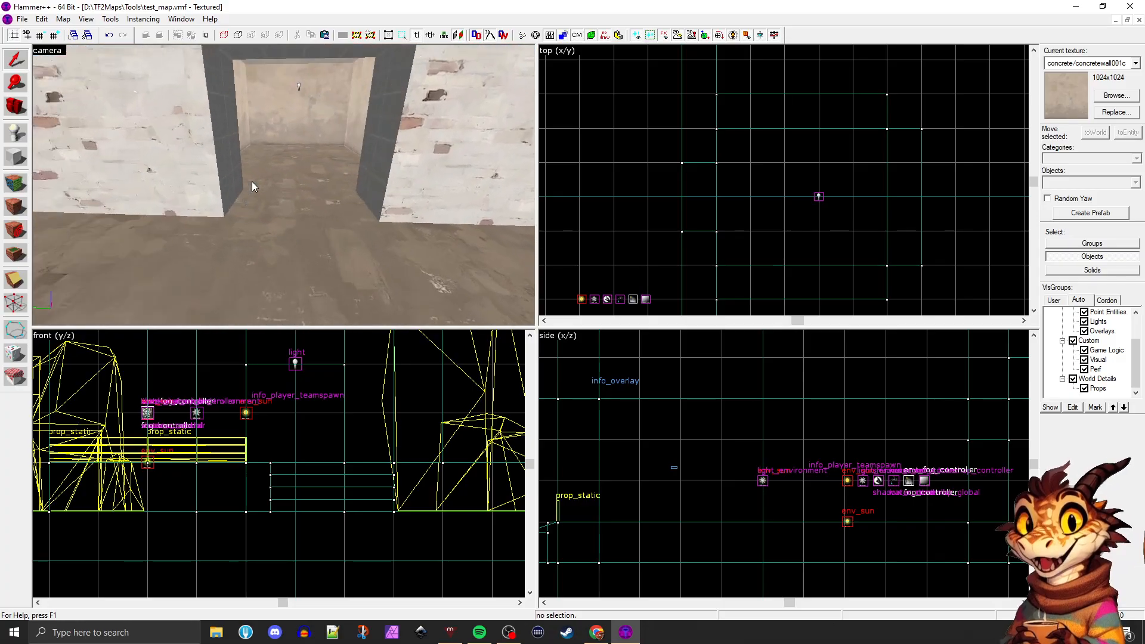
{"action": "key", "text": "d"}
{"action": "key", "text": "s"}
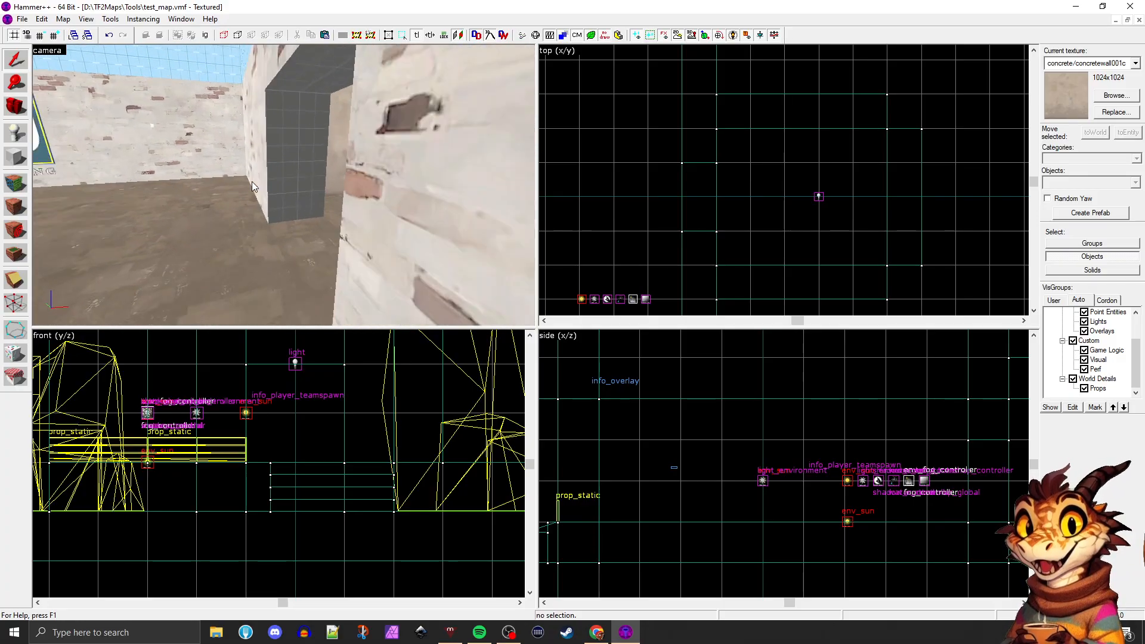
{"action": "key", "text": "w"}
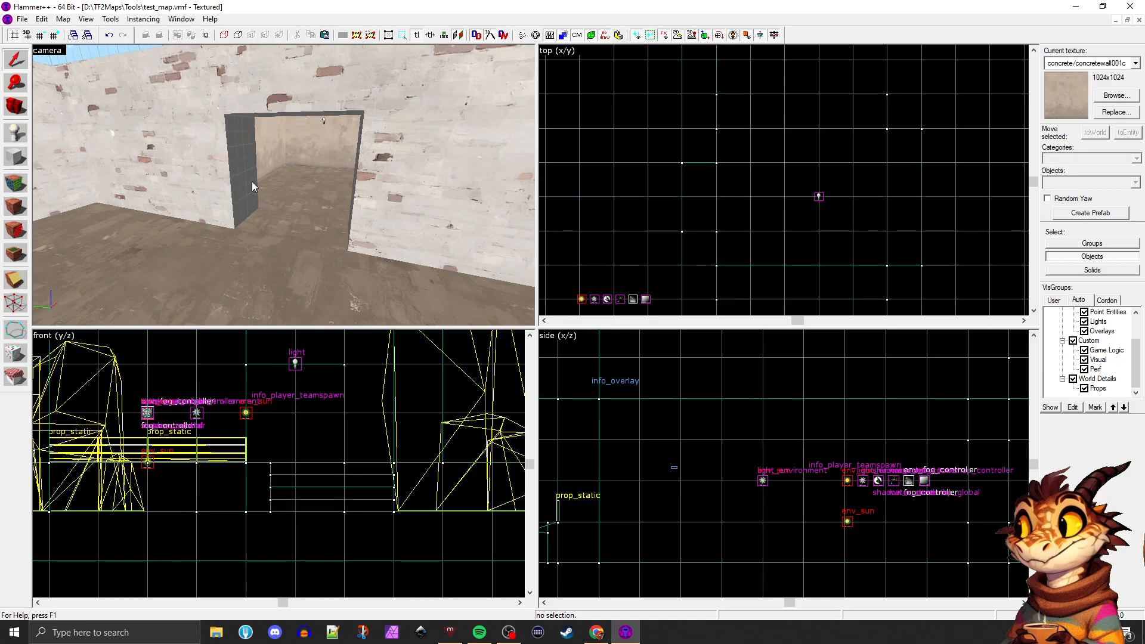
{"action": "key", "text": "w"}
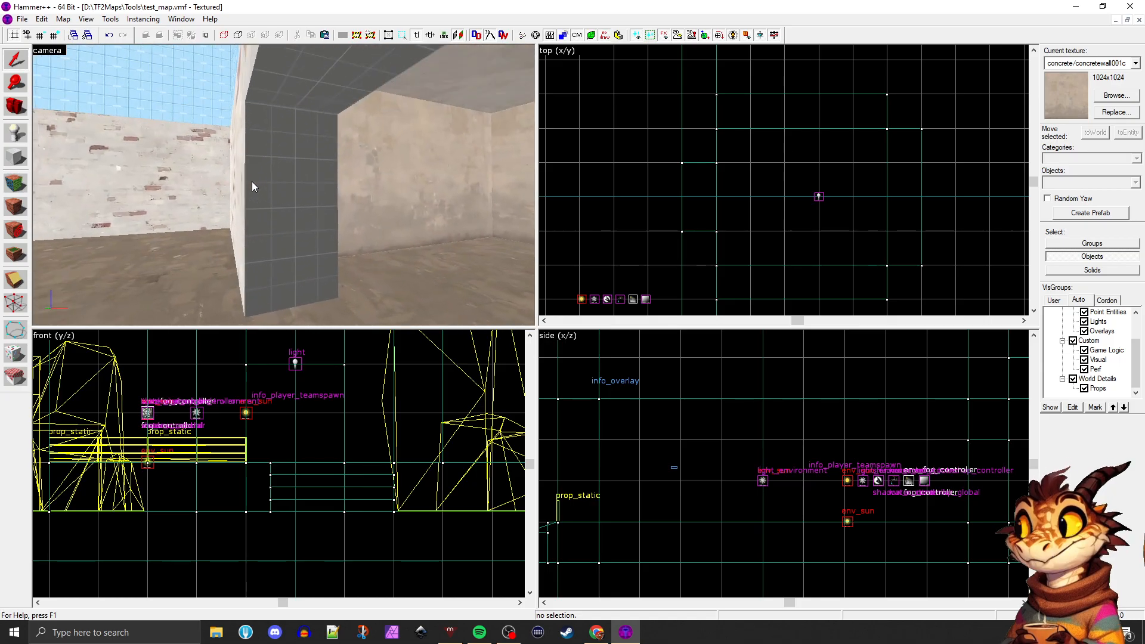
{"action": "key", "text": "s"}
{"action": "key", "text": "w"}
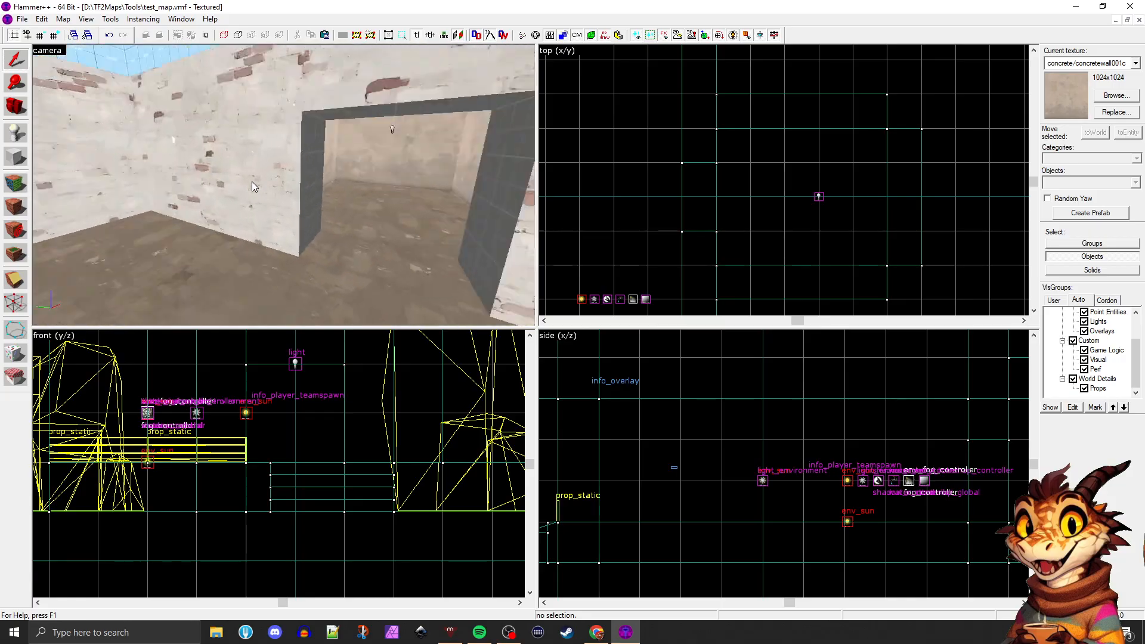
{"action": "key", "text": "s"}
{"action": "key", "text": "w"}
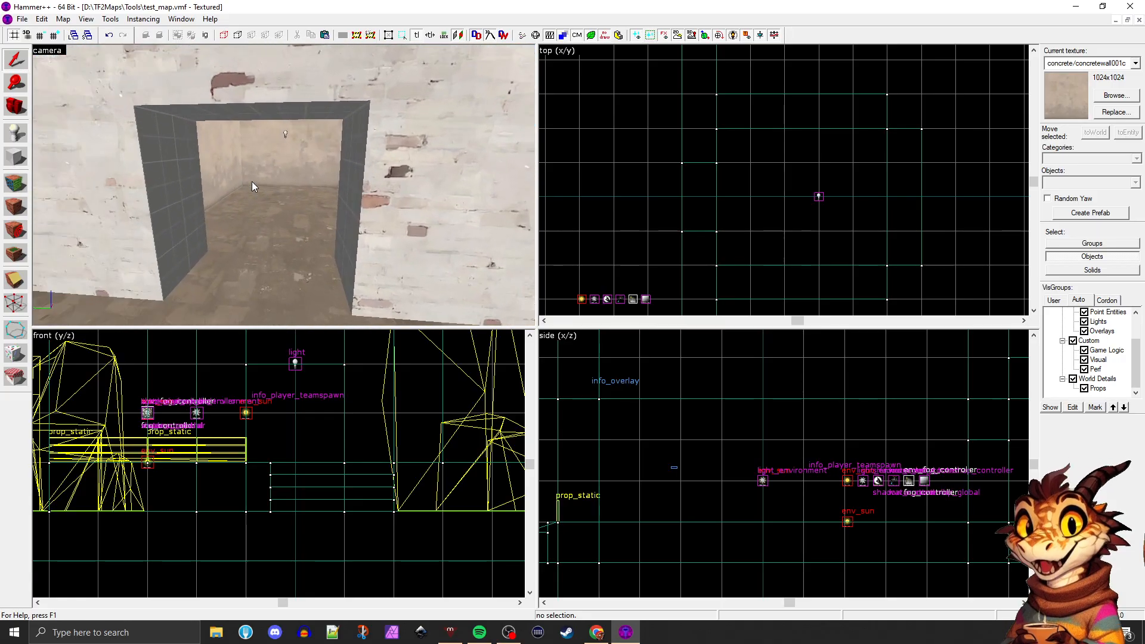
{"action": "key", "text": "a"}
{"action": "key", "text": "a"}
{"action": "key", "text": "s"}
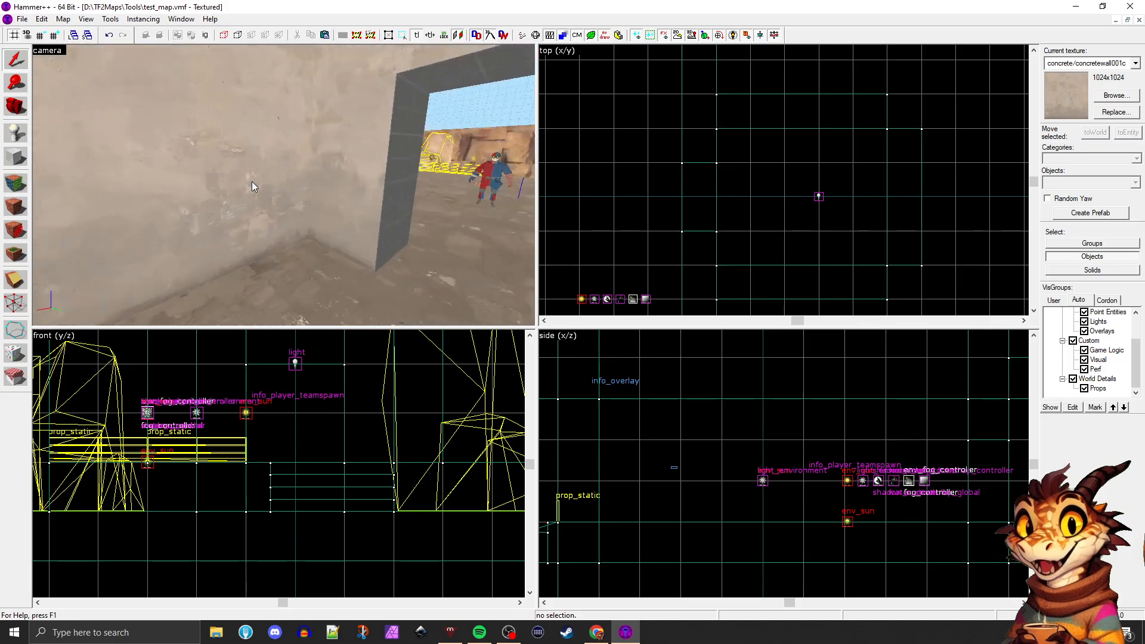
{"action": "key", "text": "s"}
{"action": "key", "text": "w"}
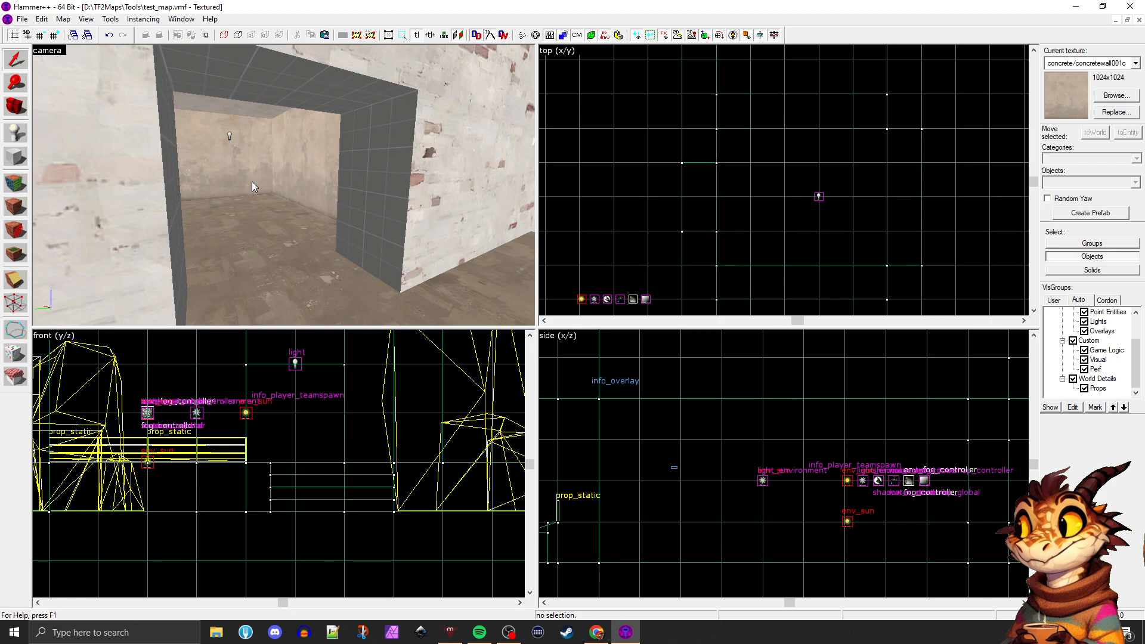
{"action": "key", "text": "d"}
{"action": "key", "text": "a"}
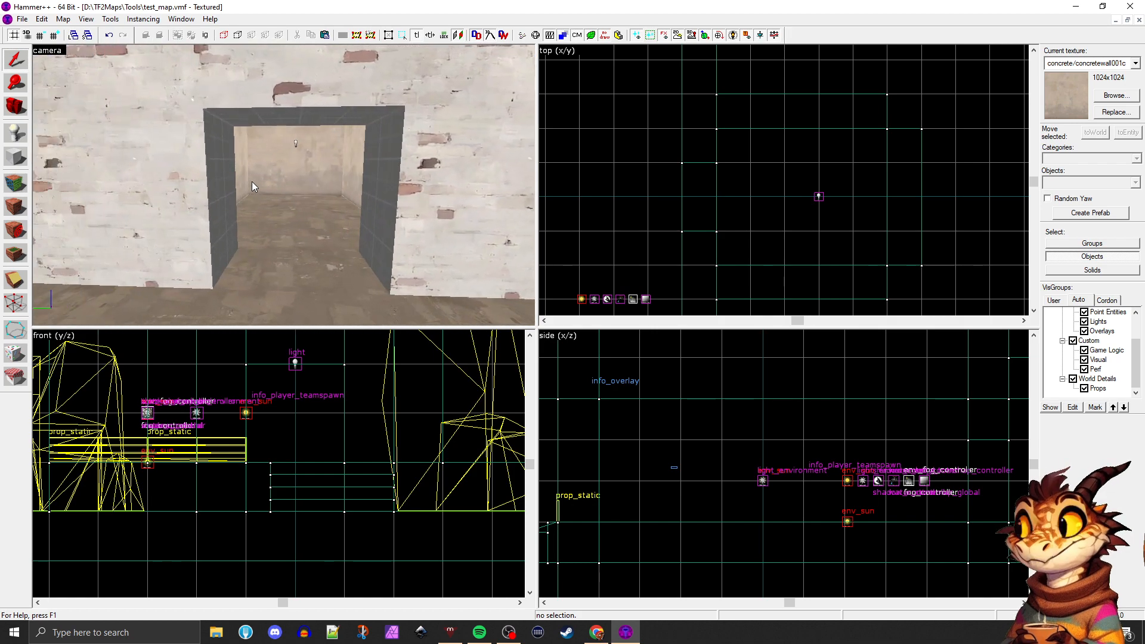
Reduce the grid spacing and thin the brick wall sections on both sides of the doorway to 16 units
{"action": "left_click", "coordinate": [252, 181]}
{"action": "scroll", "coordinate": [672, 174], "scroll_direction": "up", "scroll_amount": 1}
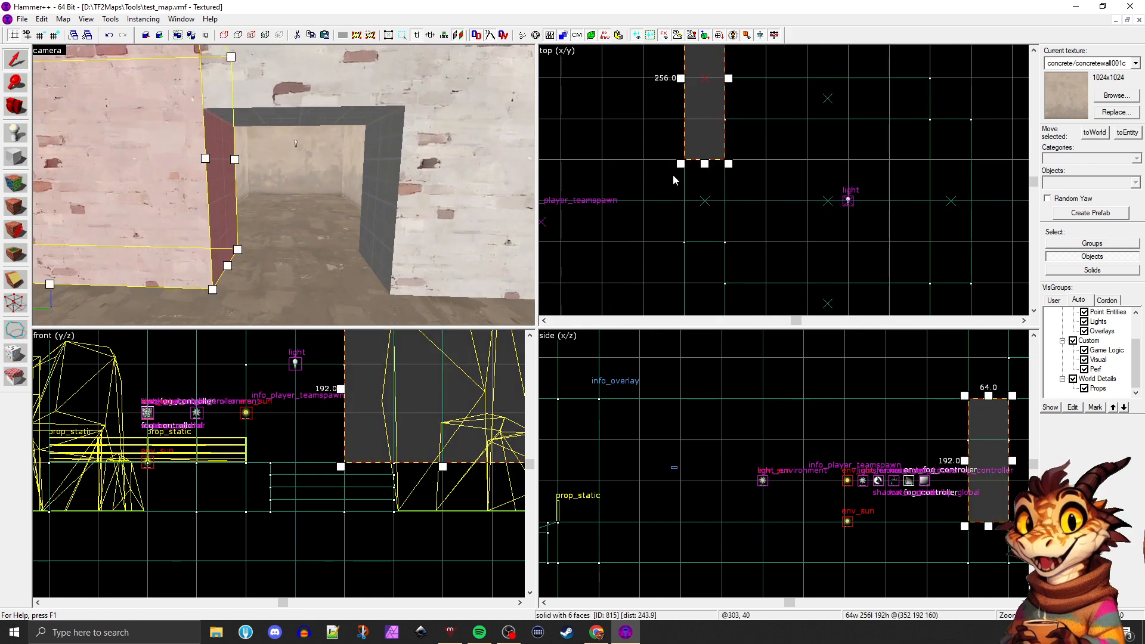
{"action": "key", "text": "bracketleft"}
{"action": "key", "text": "bracketleft"}
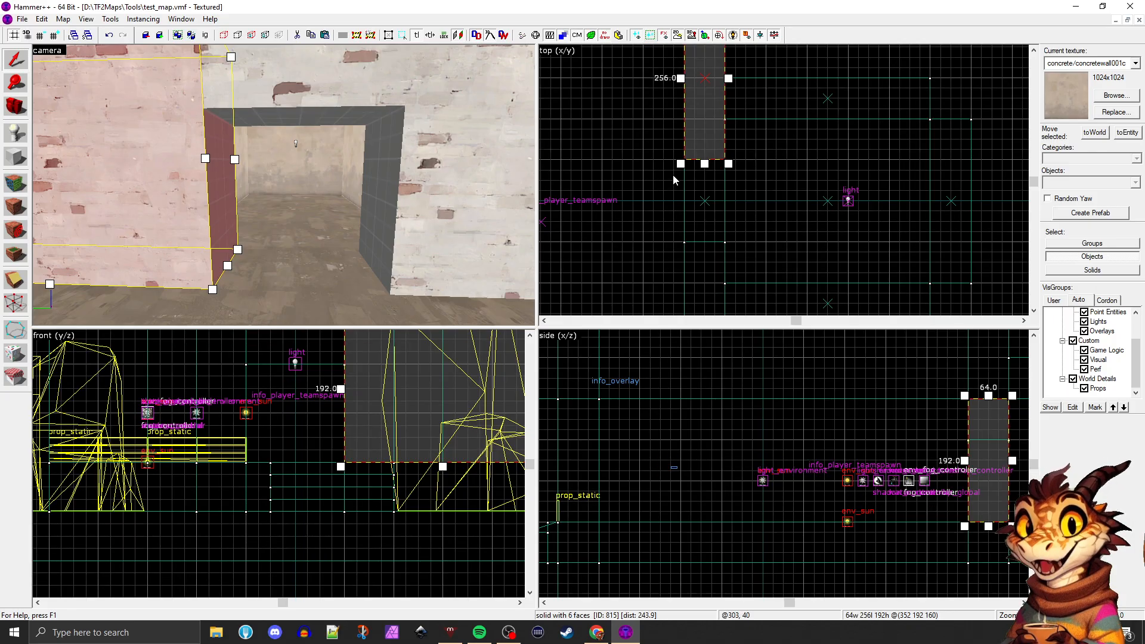
{"action": "scroll", "coordinate": [739, 131], "scroll_direction": "down", "scroll_amount": 1}
{"action": "scroll", "coordinate": [738, 122], "scroll_direction": "up", "scroll_amount": 2}
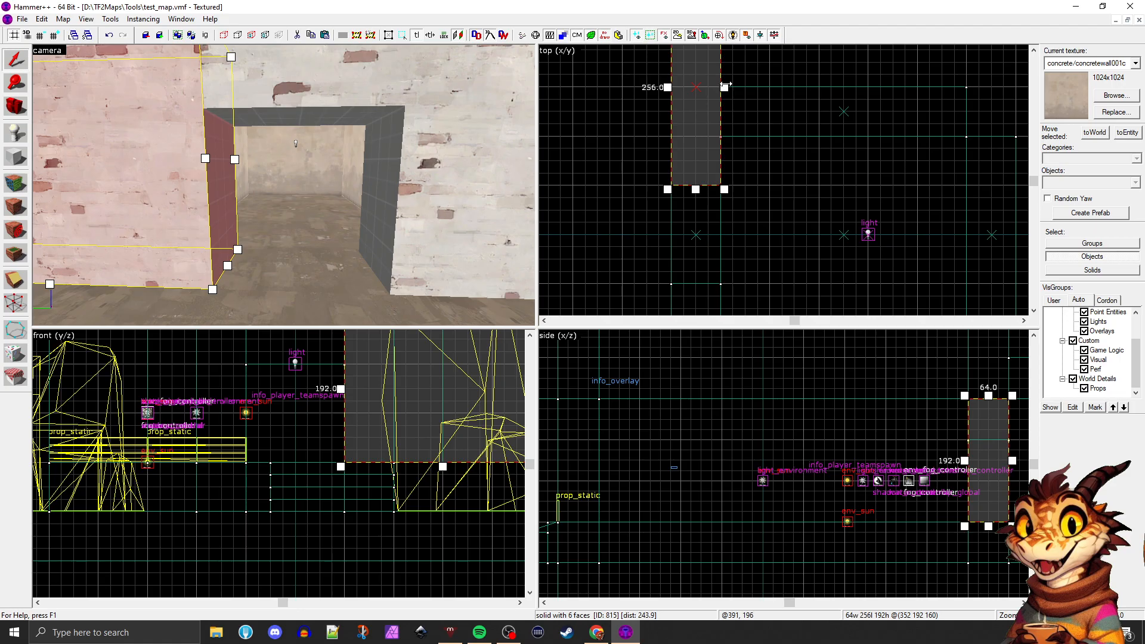
{"action": "left_click", "coordinate": [433, 191]}
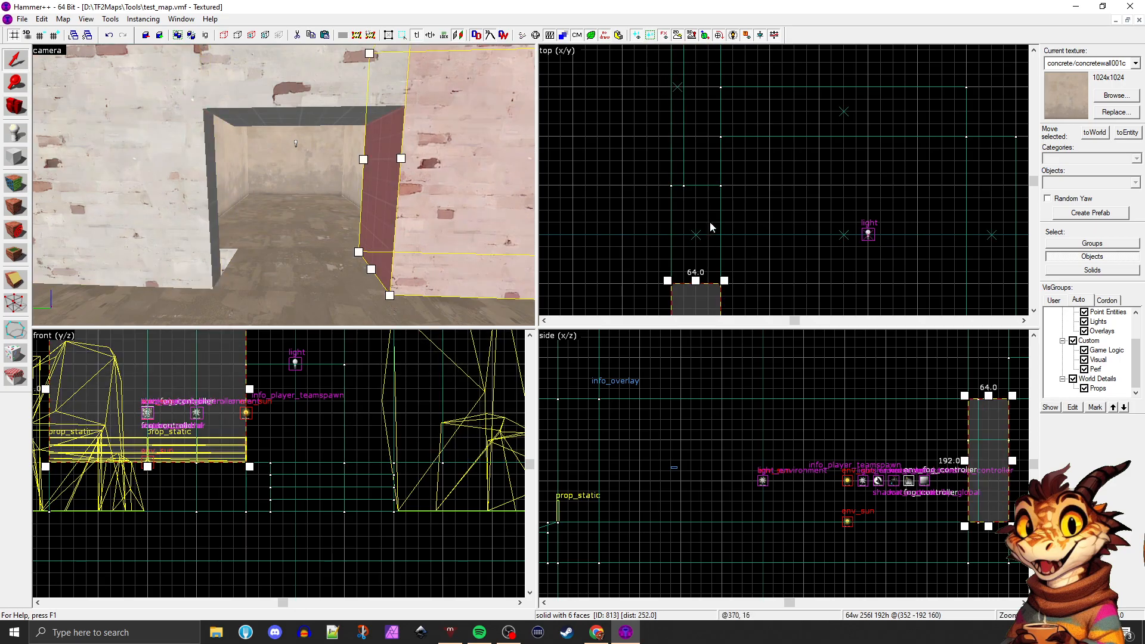
{"action": "left_click_drag", "start_coordinate": [718, 239], "coordinate": [676, 234]}
Thin the wall piece above the doorway to 16 units so it lines up with the neighbouring sections
{"action": "key", "text": "z"}
{"action": "key", "text": "d"}
{"action": "key", "text": "z"}
{"action": "left_click", "coordinate": [385, 104]}
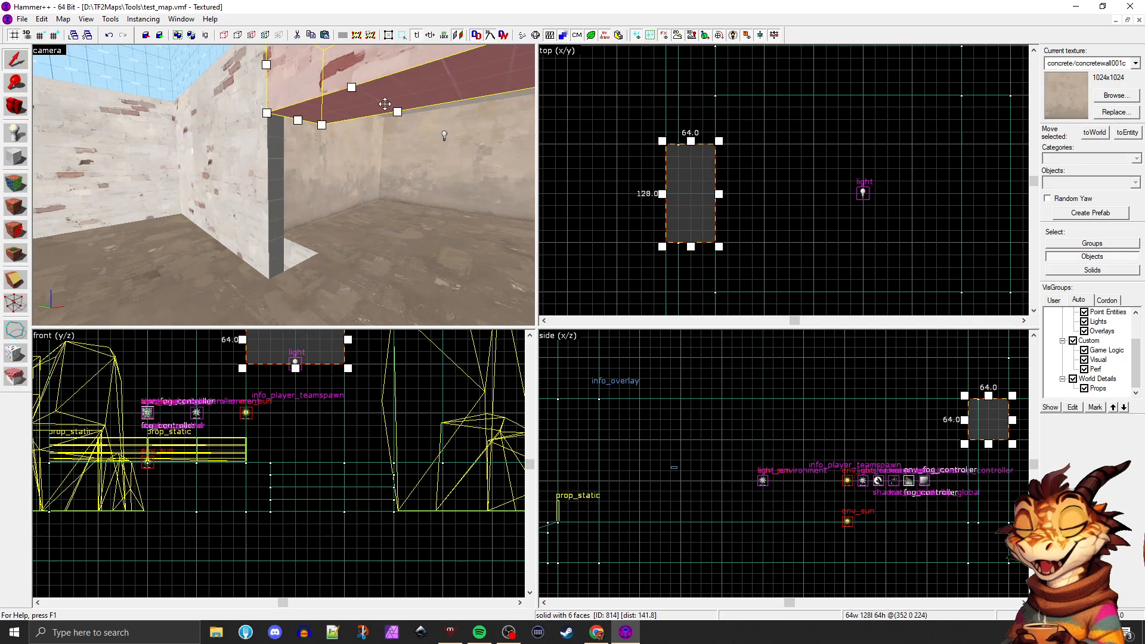
{"action": "left_click_drag", "start_coordinate": [719, 194], "coordinate": [678, 190]}
Narrow the floor strip beneath the doorway to match the thinned wall
{"action": "left_click", "coordinate": [381, 216]}
{"action": "key", "text": "z"}
{"action": "key", "text": "d"}
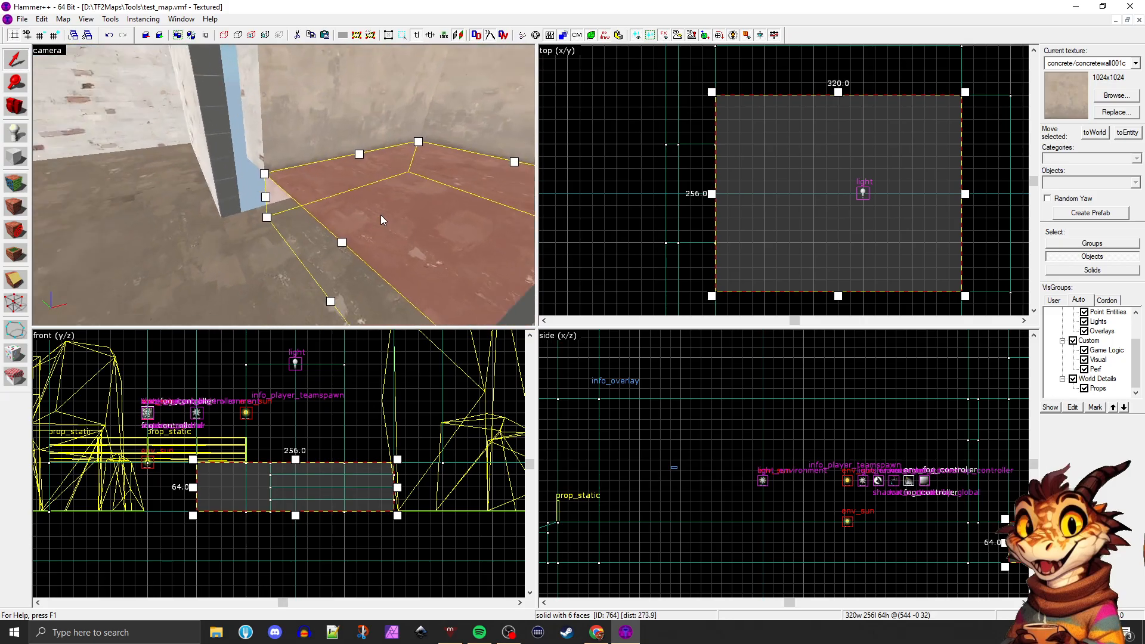
{"action": "key", "text": "z"}
{"action": "left_click", "coordinate": [296, 224]}
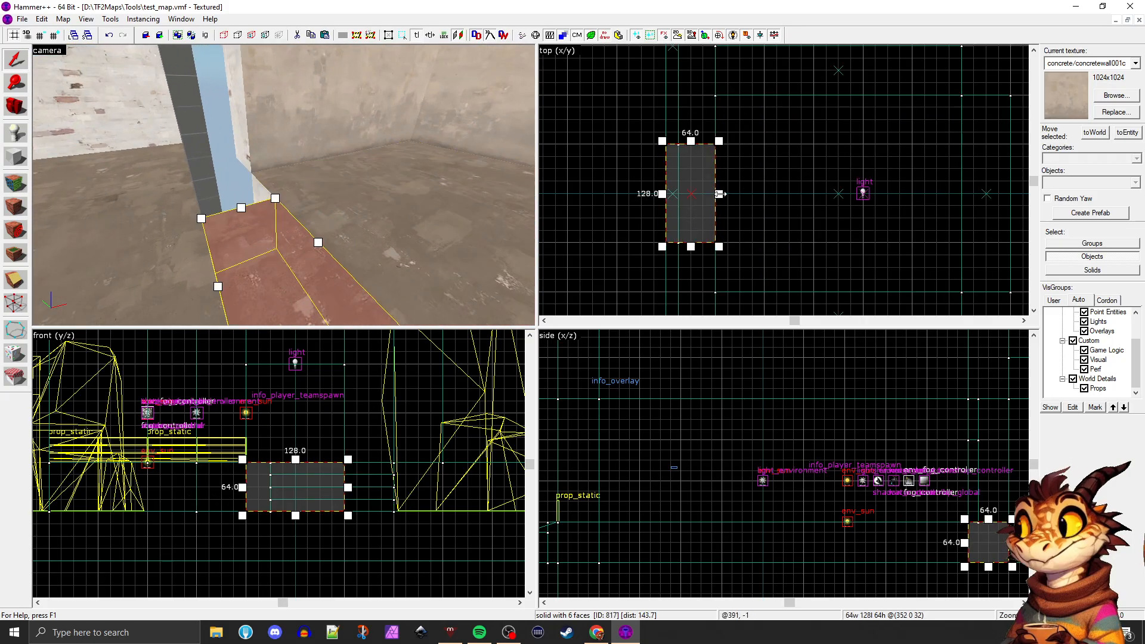
{"action": "left_click_drag", "start_coordinate": [719, 193], "coordinate": [678, 193]}
{"action": "left_click", "coordinate": [739, 194]}
Select the room's floor, ceiling and three walls together and move them against the thinned brick wall
{"action": "key", "text": "a"}
{"action": "key", "text": "z"}
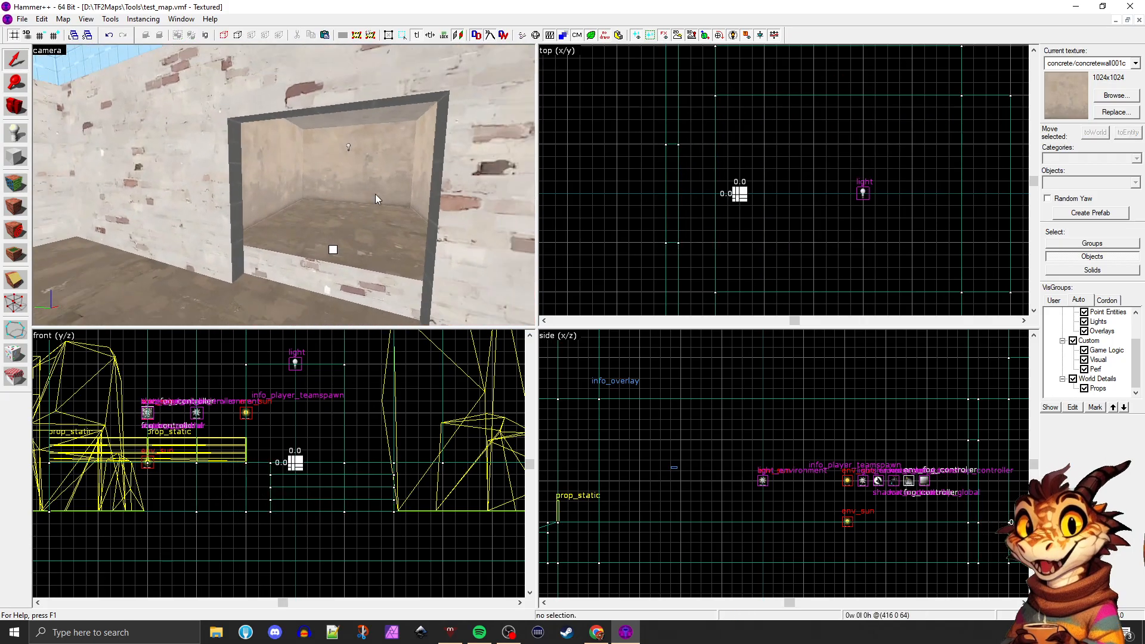
{"action": "key", "text": "z"}
{"action": "left_click", "coordinate": [375, 194]}
{"action": "key", "text": "w"}
{"action": "left_click", "coordinate": [229, 185]}
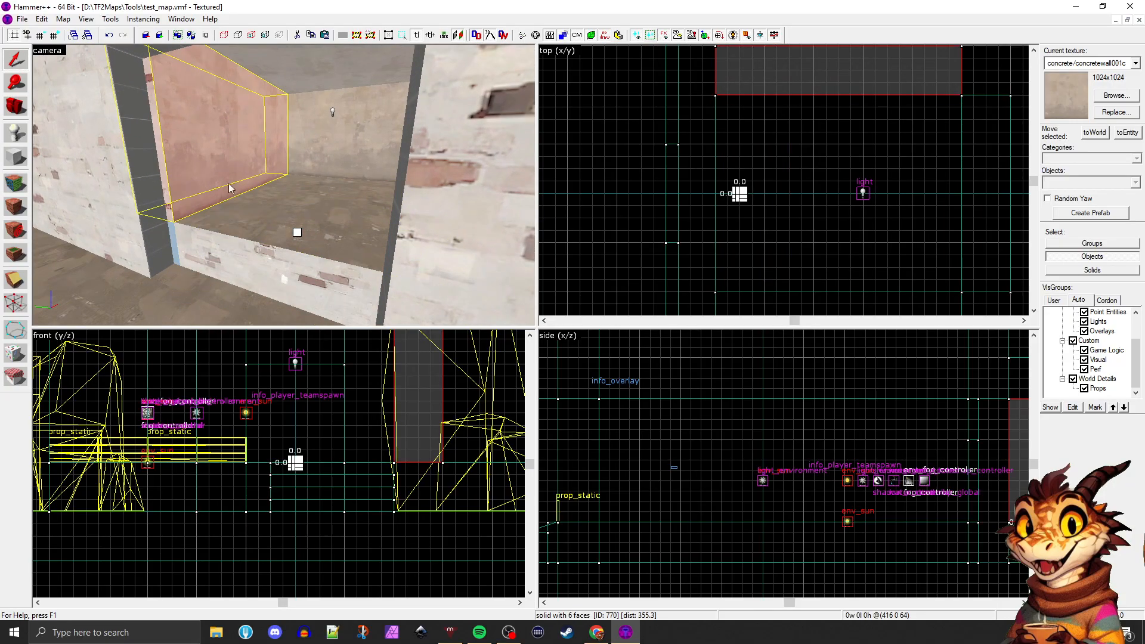
{"action": "left_click", "coordinate": [254, 250]}
{"action": "left_click", "coordinate": [247, 177], "text": "ctrl"}
{"action": "left_click", "coordinate": [312, 143], "text": "ctrl"}
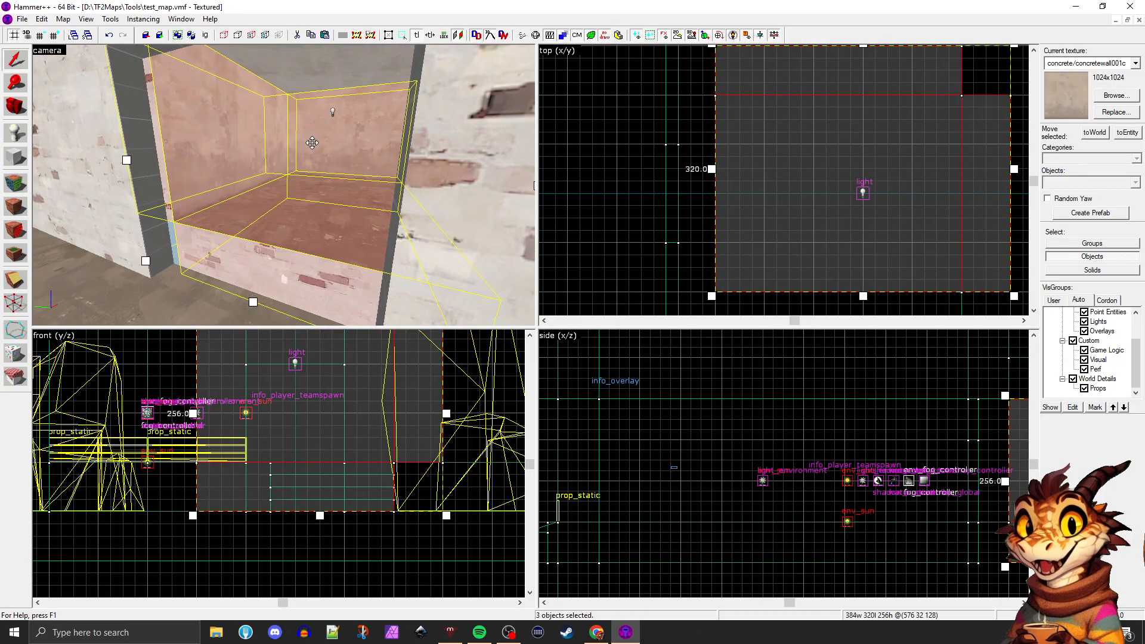
{"action": "key", "text": "z"}
{"action": "key", "text": "a"}
{"action": "key", "text": "z"}
{"action": "left_click", "coordinate": [246, 75], "text": "ctrl"}
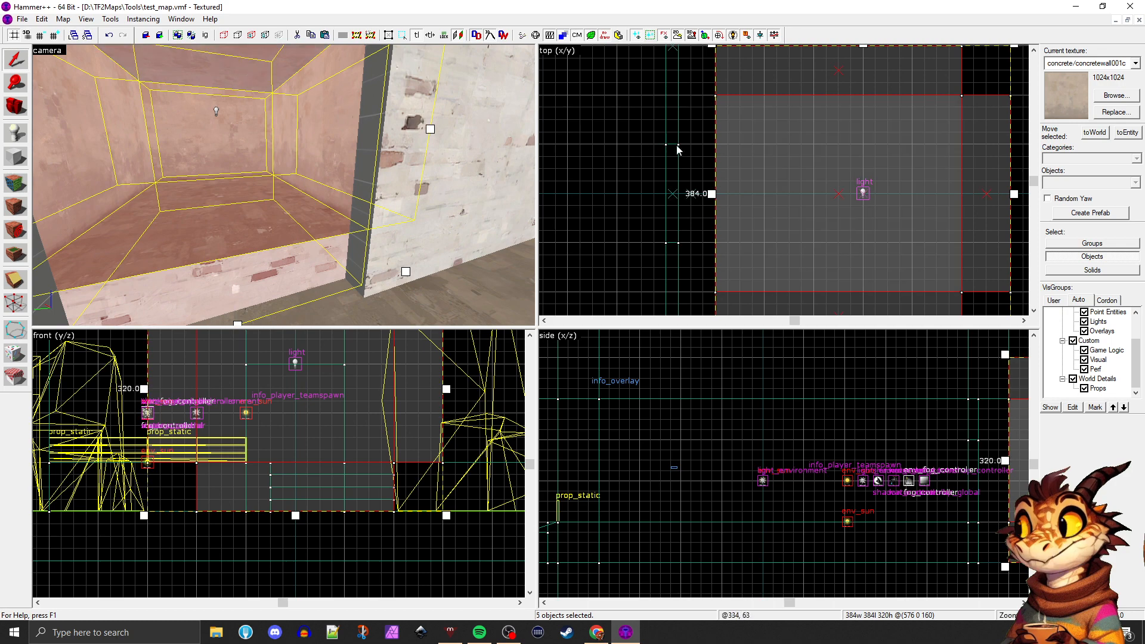
{"action": "left_click_drag", "start_coordinate": [726, 152], "coordinate": [689, 152]}
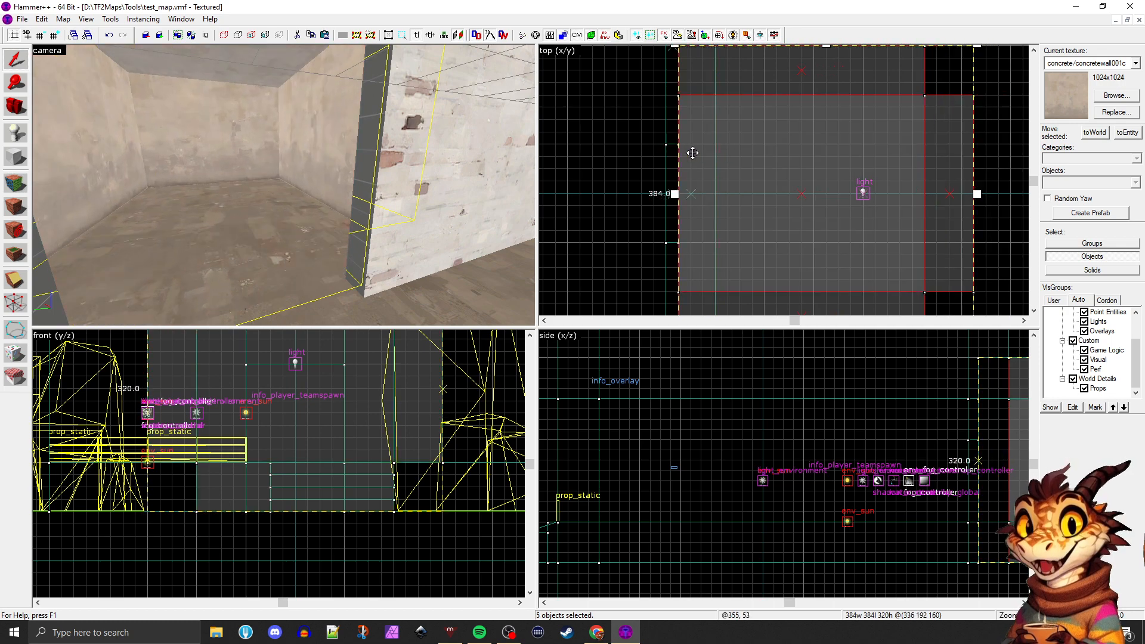
{"action": "left_click", "coordinate": [627, 156]}
Examine where the room's ceiling overlaps the skybox brush above the brick wall, from inside and from the yard
{"action": "key", "text": "z"}
{"action": "key", "text": "a"}
{"action": "key", "text": "w"}
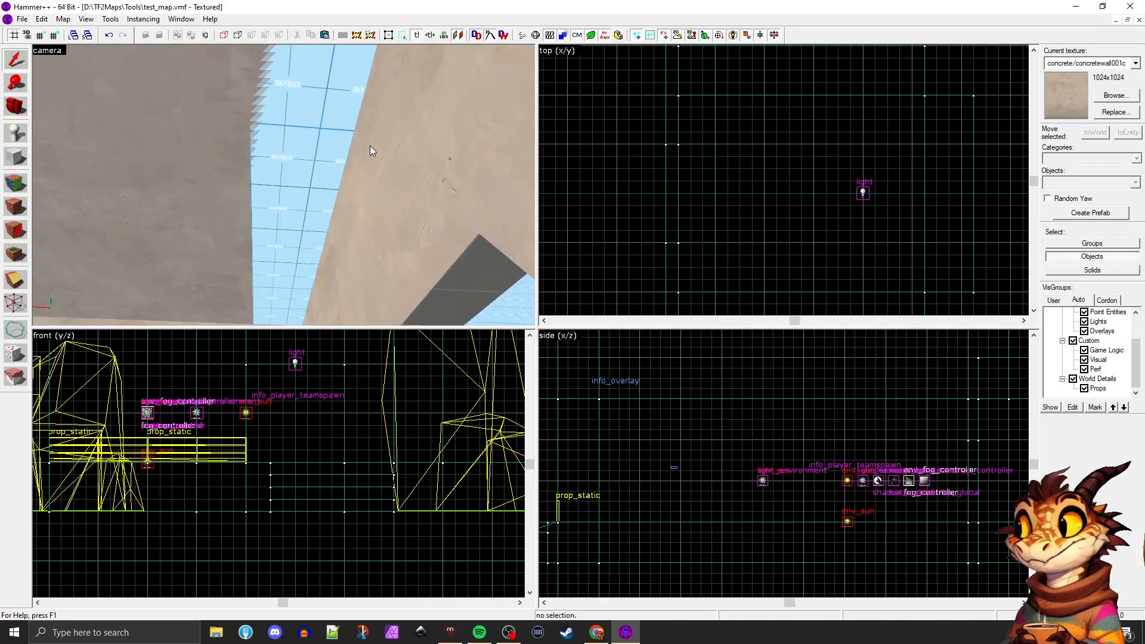
{"action": "key", "text": "z"}
{"action": "left_click", "coordinate": [330, 157]}
{"action": "left_click", "coordinate": [344, 161]}
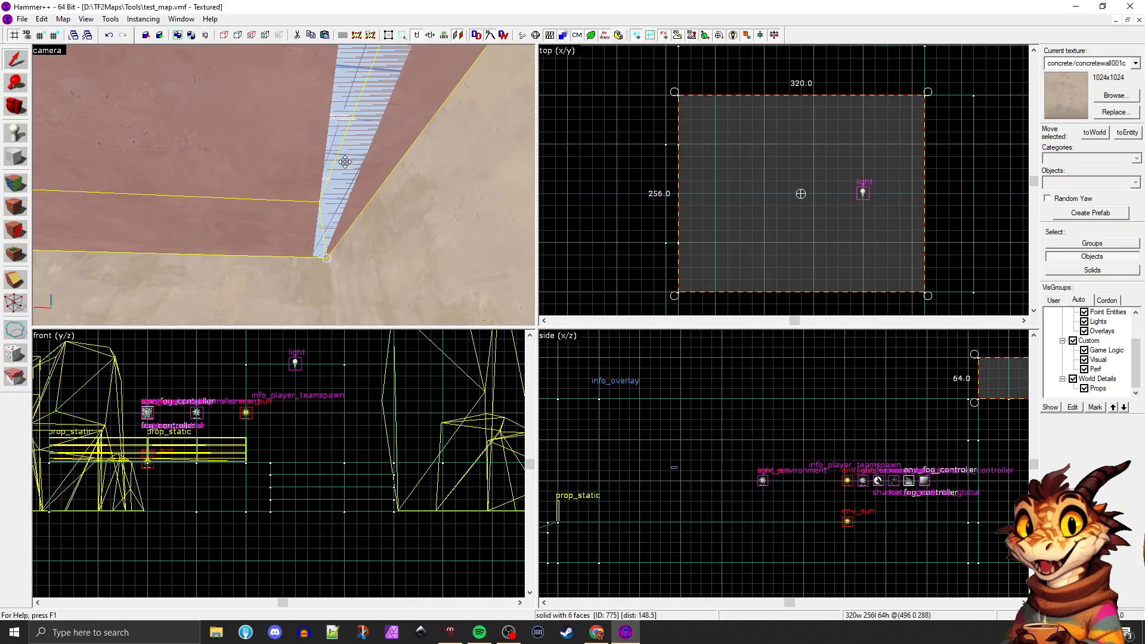
{"action": "left_click", "coordinate": [345, 161]}
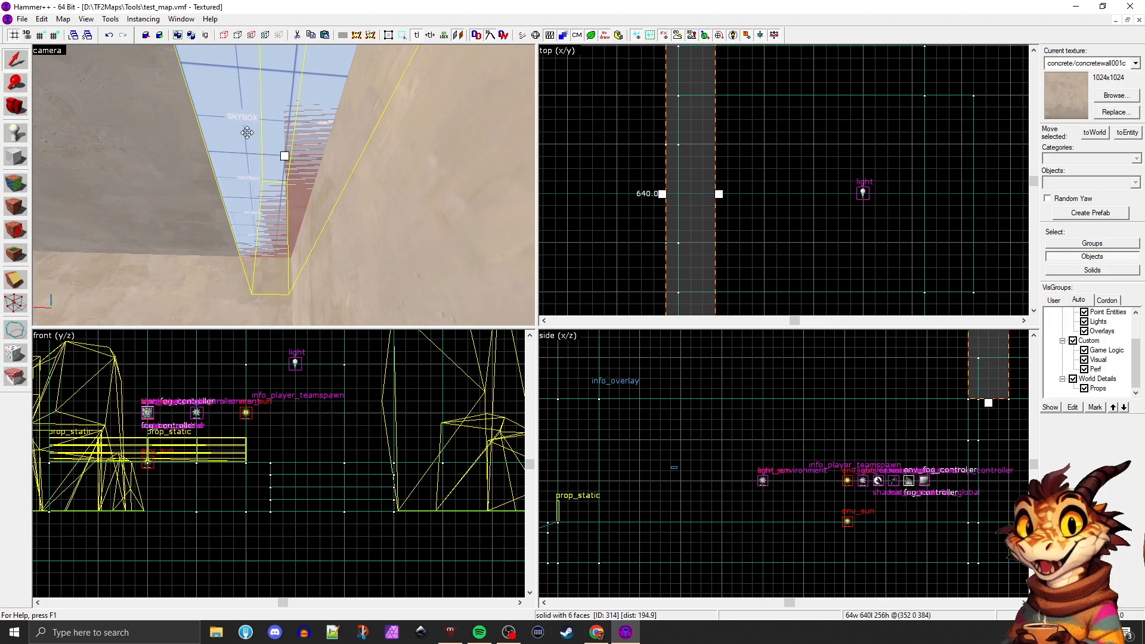
{"action": "key", "text": "s"}
{"action": "key", "text": "a"}
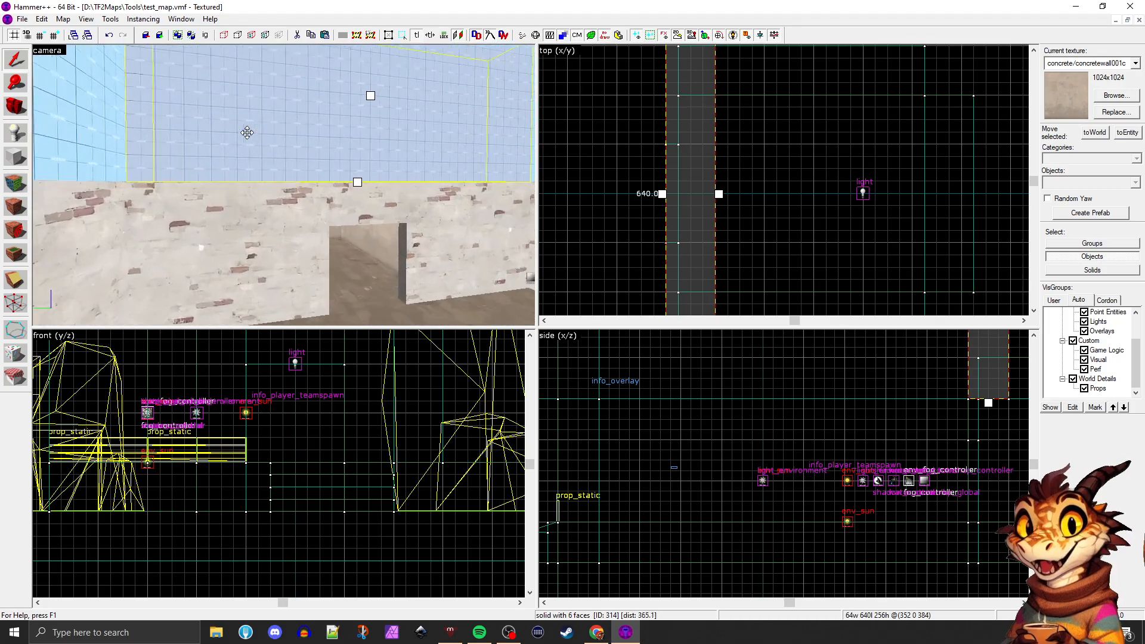
{"action": "key", "text": "w"}
{"action": "key", "text": "a"}
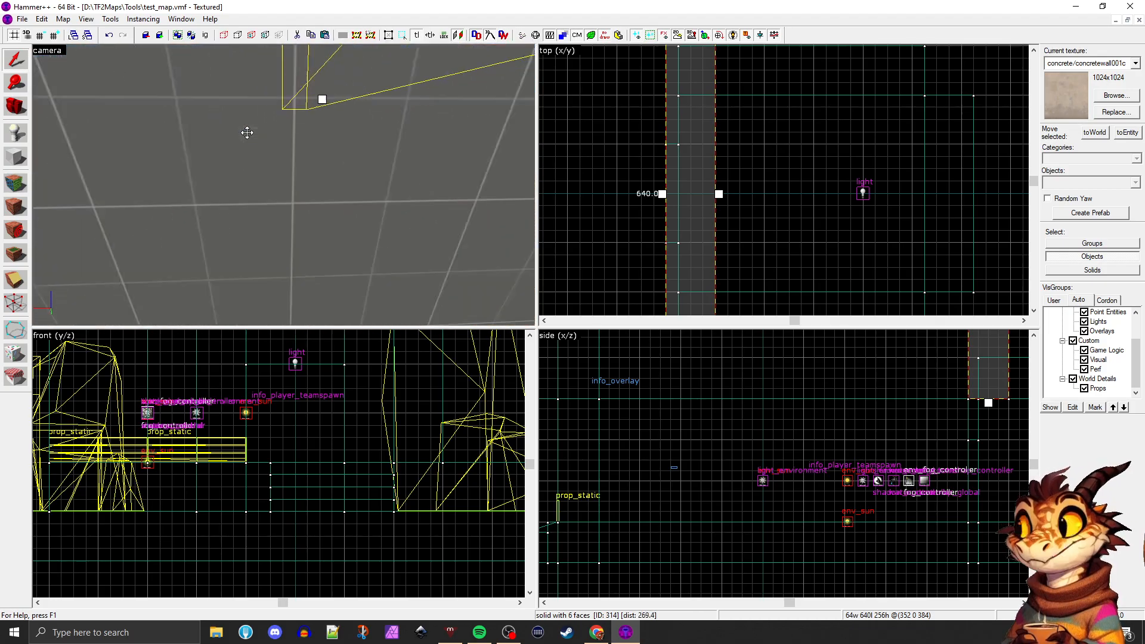
{"action": "key", "text": "a"}
{"action": "key", "text": "s"}
Select the room's ceiling and lower its top edge to make it 16 units thick
{"action": "left_click", "coordinate": [247, 133]}
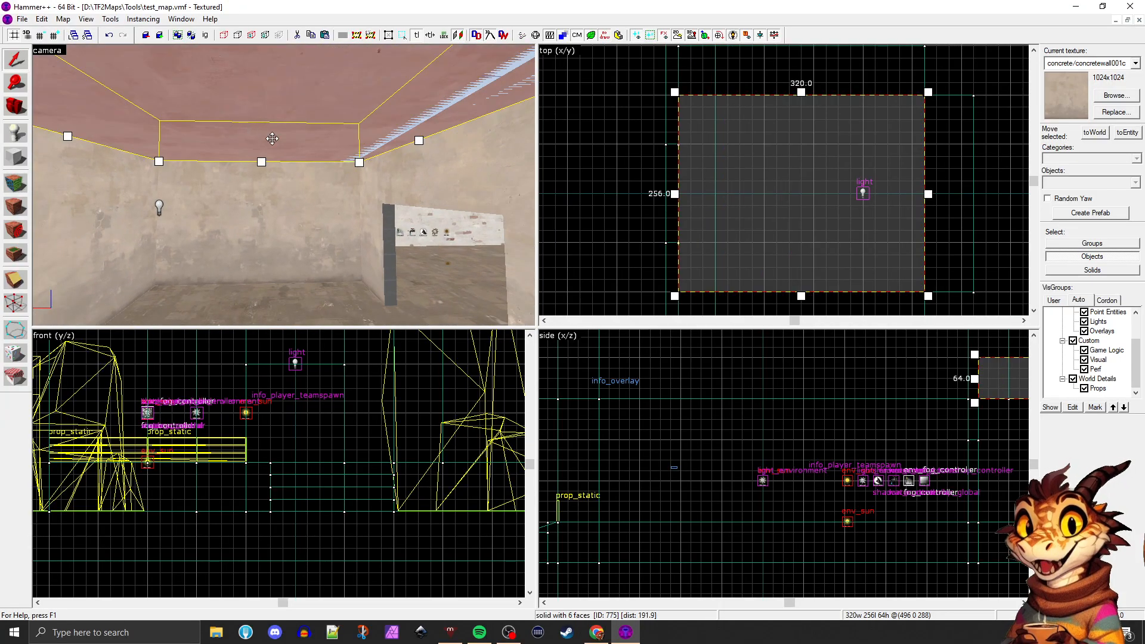
{"action": "scroll", "coordinate": [812, 405], "scroll_direction": "down", "scroll_amount": 3}
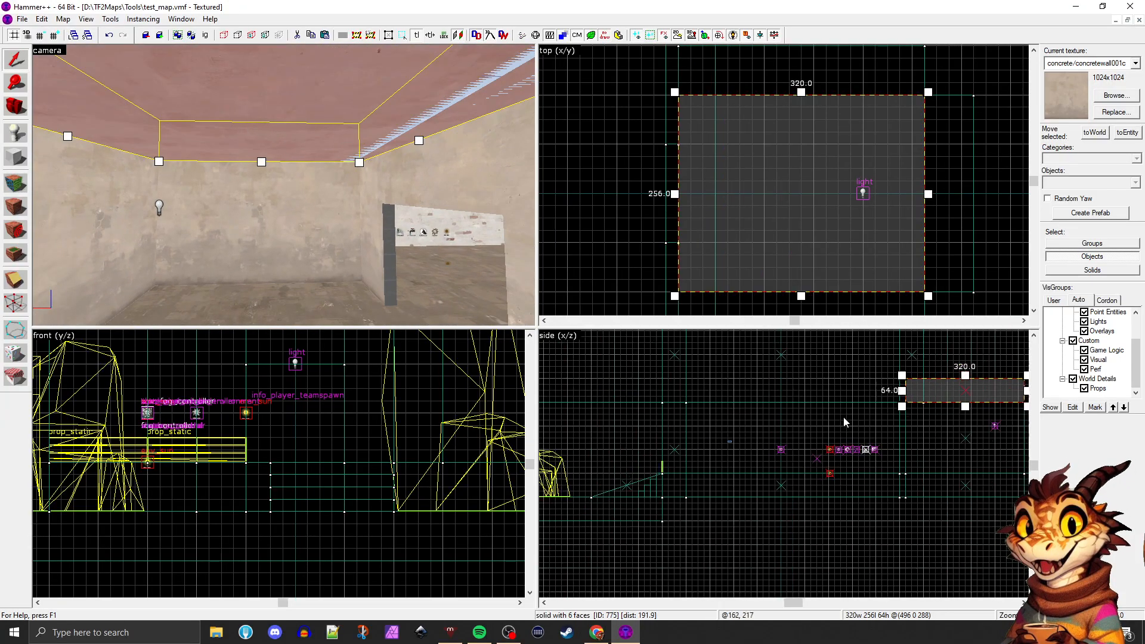
{"action": "scroll", "coordinate": [1007, 421], "scroll_direction": "up", "scroll_amount": 4}
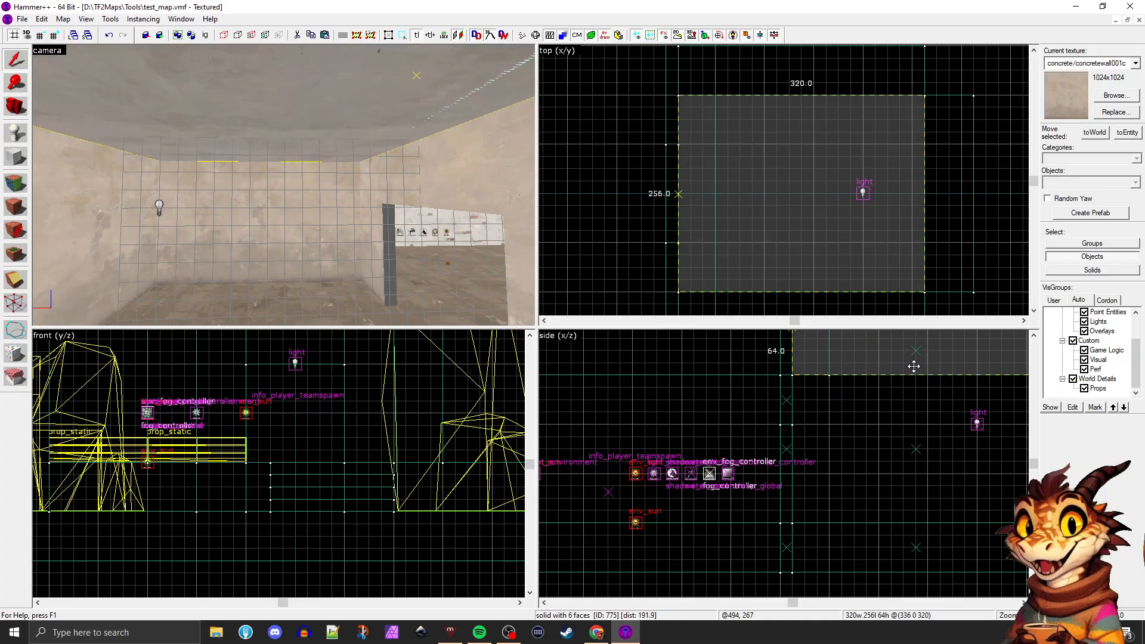
{"action": "scroll", "coordinate": [907, 382], "scroll_direction": "down", "scroll_amount": 3}
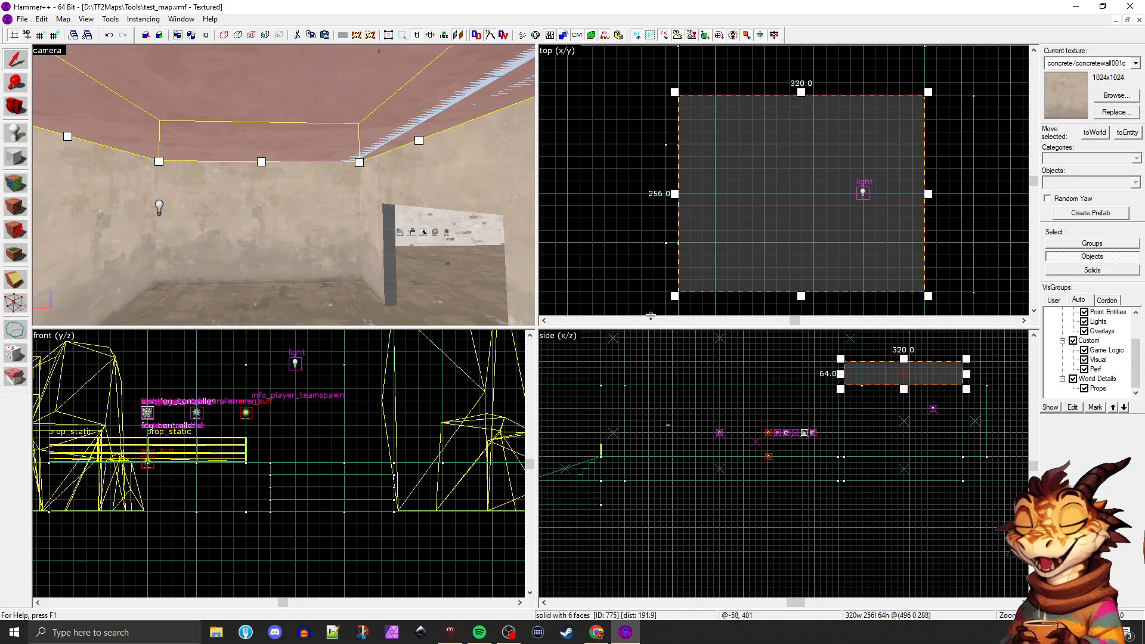
{"action": "key", "text": "z"}
{"action": "key", "text": "d"}
{"action": "key", "text": "w"}
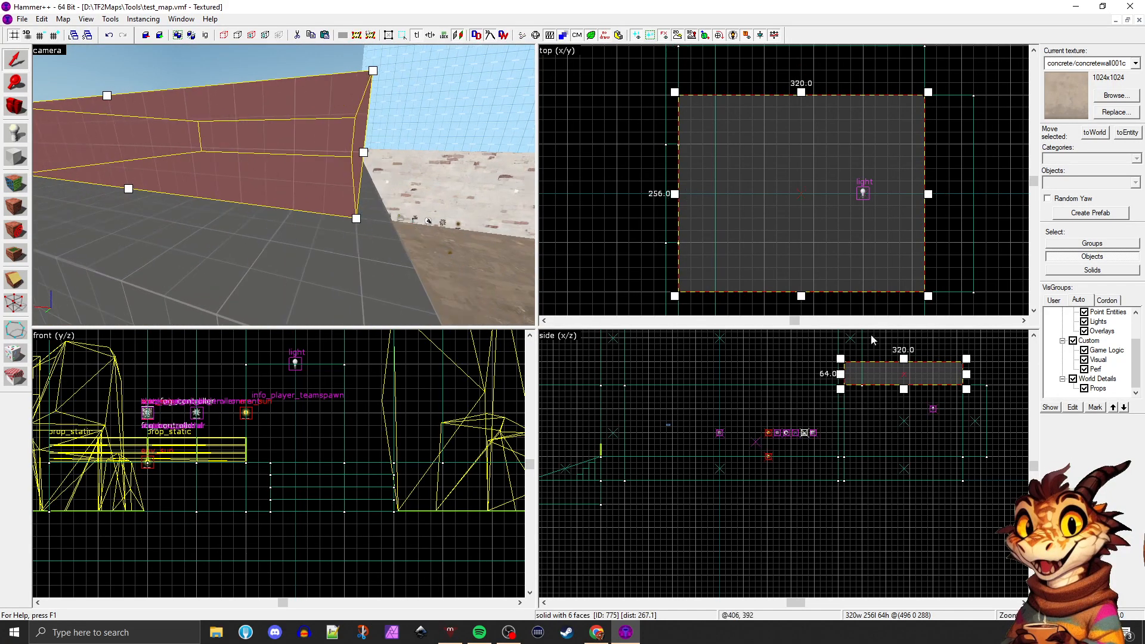
{"action": "left_click_drag", "start_coordinate": [904, 358], "coordinate": [904, 377]}
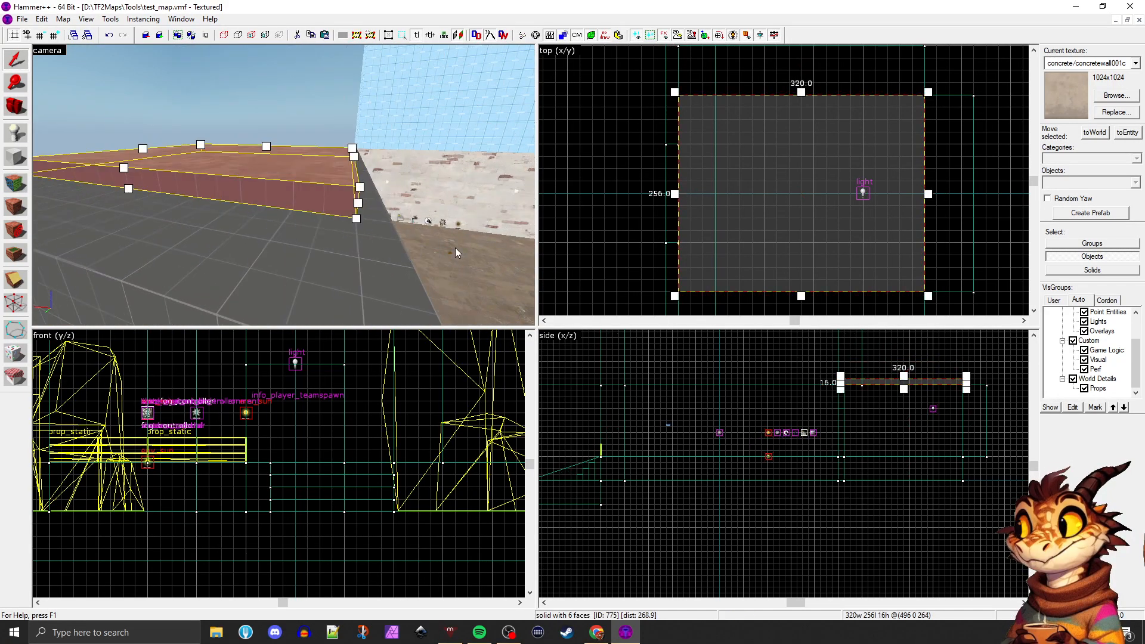
Thin the skybox wall above the brick wall to 16 units so it stays clear of the ceiling, and clear the selection
{"action": "key", "text": "w"}
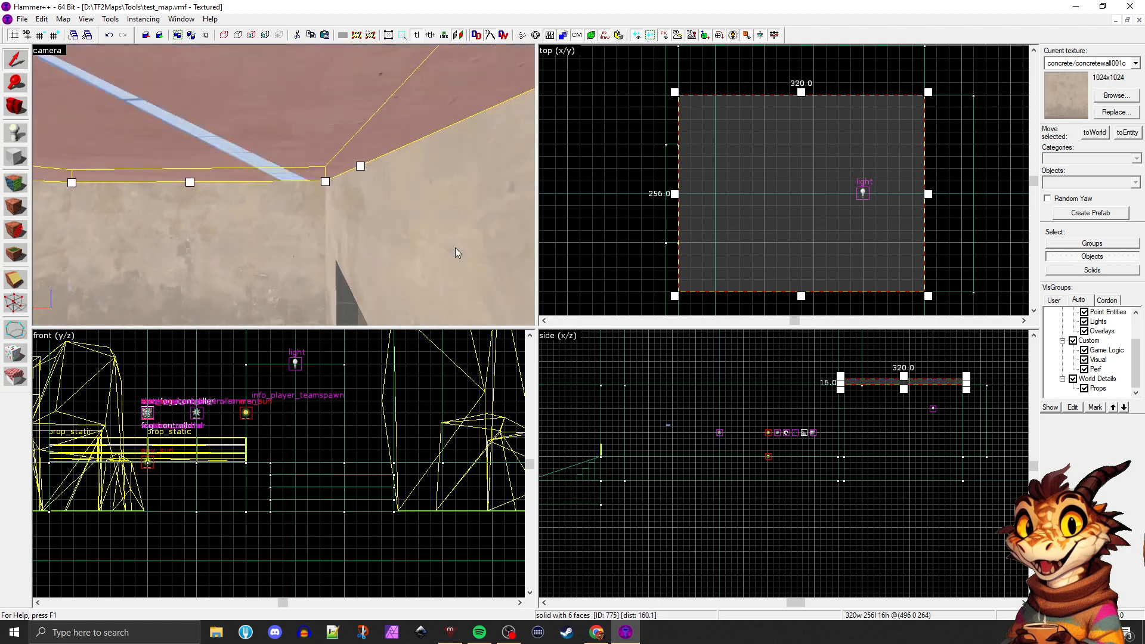
{"action": "key", "text": "d"}
{"action": "key", "text": "z"}
{"action": "left_click", "coordinate": [242, 143]}
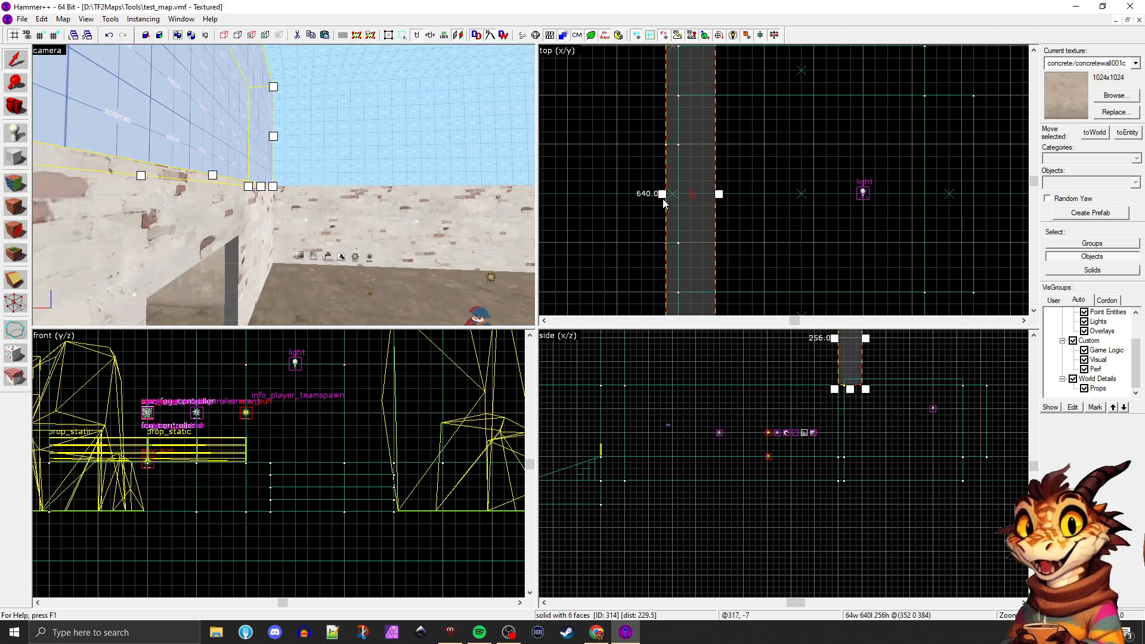
{"action": "left_click_drag", "start_coordinate": [718, 194], "coordinate": [681, 193]}
{"action": "key", "text": "a"}
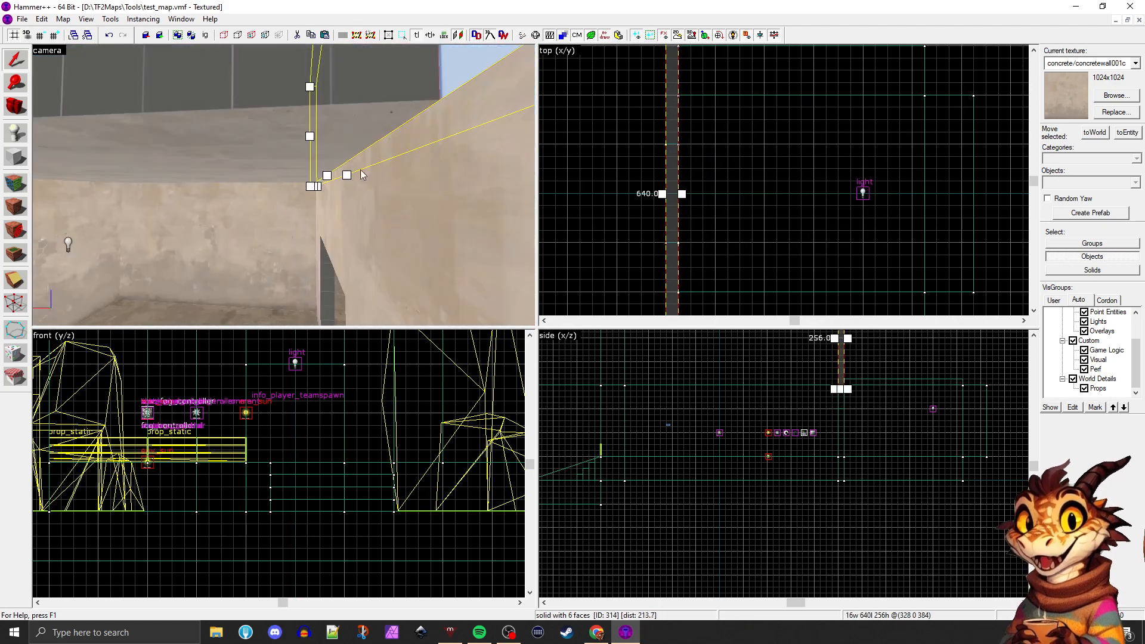
{"action": "key", "text": "Delete"}
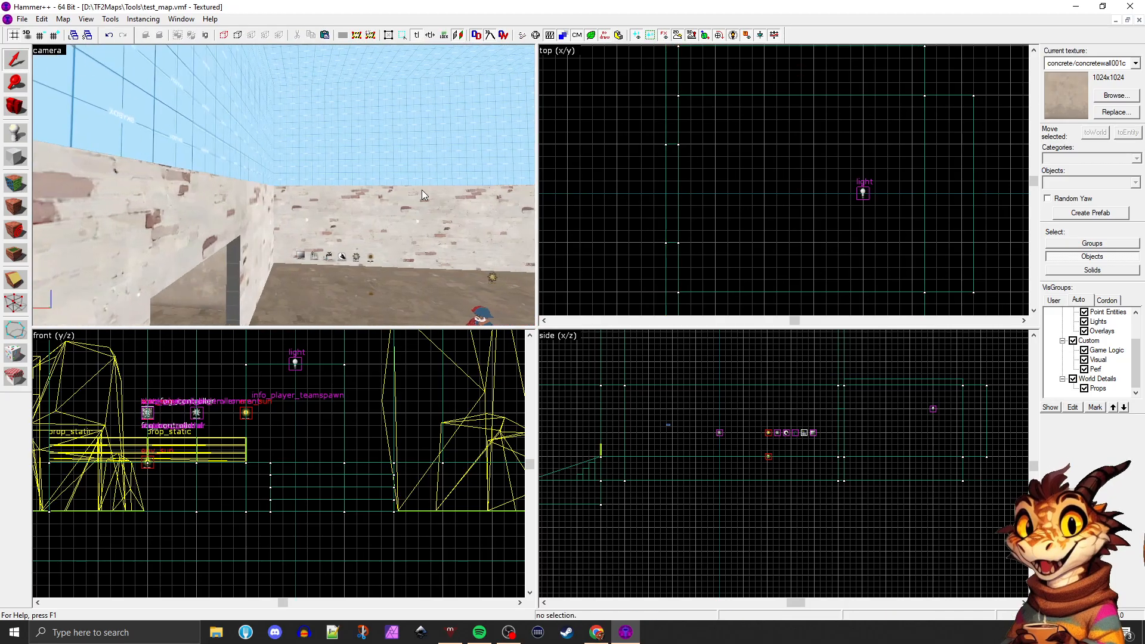
Inspect the room's ceiling joint from inside and above, and the brick wall from the yard
{"action": "key", "text": "w"}
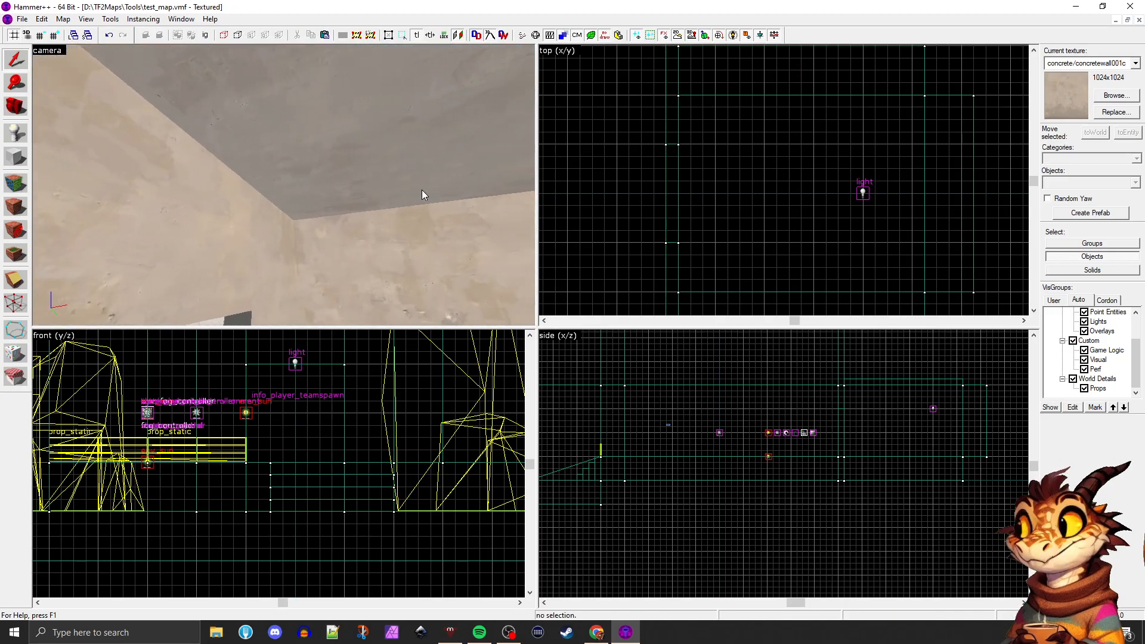
{"action": "key", "text": "w"}
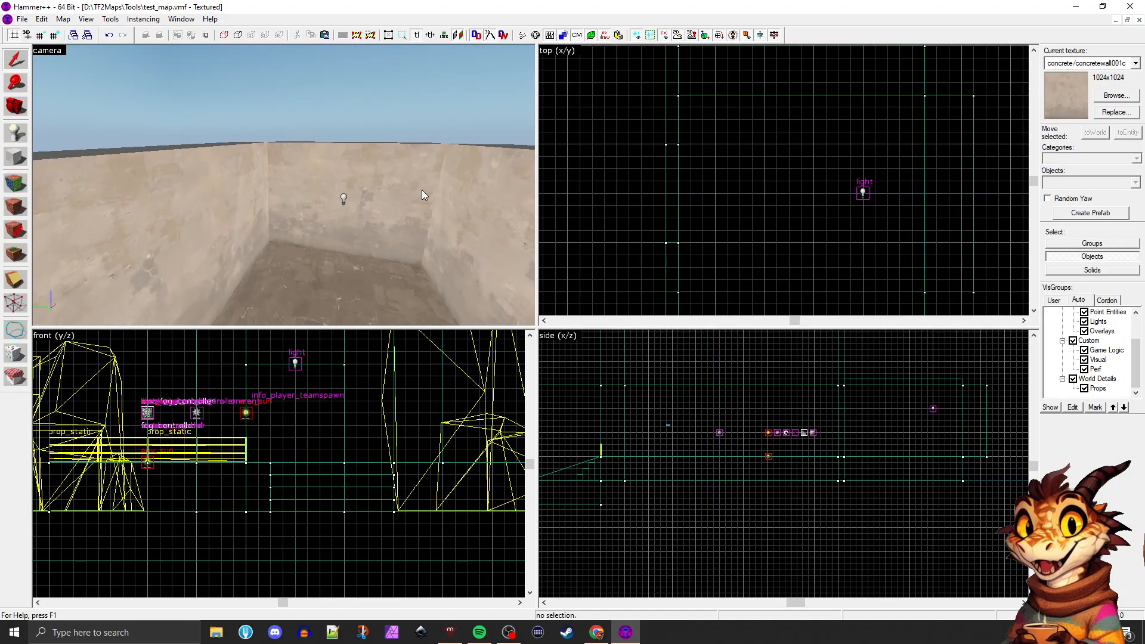
{"action": "key", "text": "s"}
{"action": "key", "text": "w"}
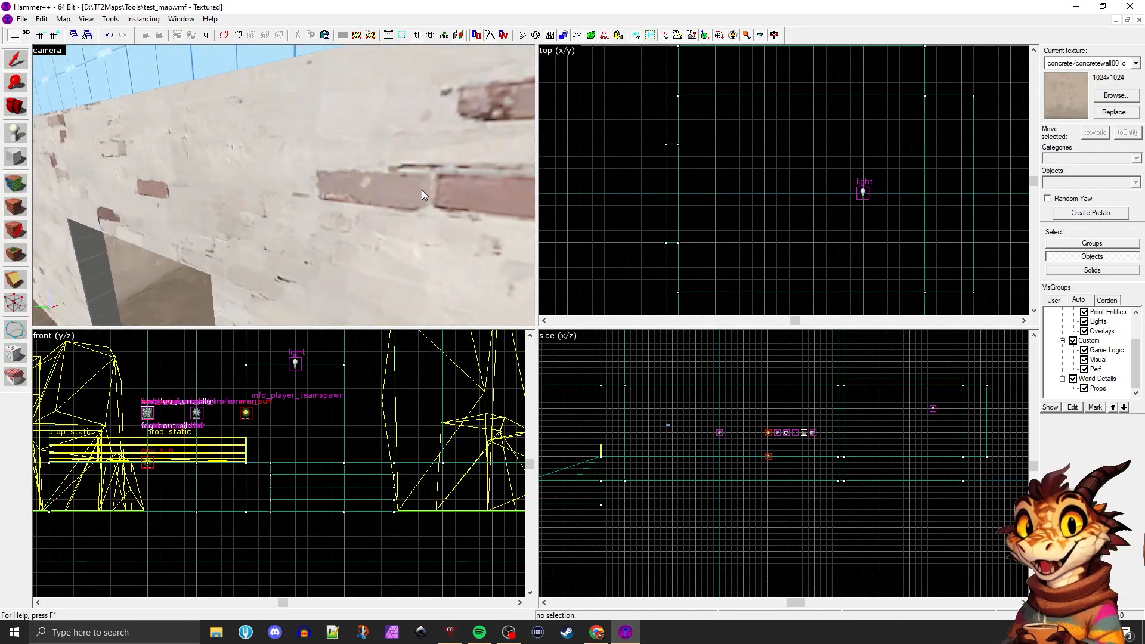
{"action": "key", "text": "s"}
{"action": "key", "text": "z"}
Select all three brick wall sections around the doorway and raise their shared top edge to a height of 272 units
{"action": "left_click", "coordinate": [292, 160]}
{"action": "left_click", "coordinate": [291, 182]}
{"action": "key", "text": "s"}
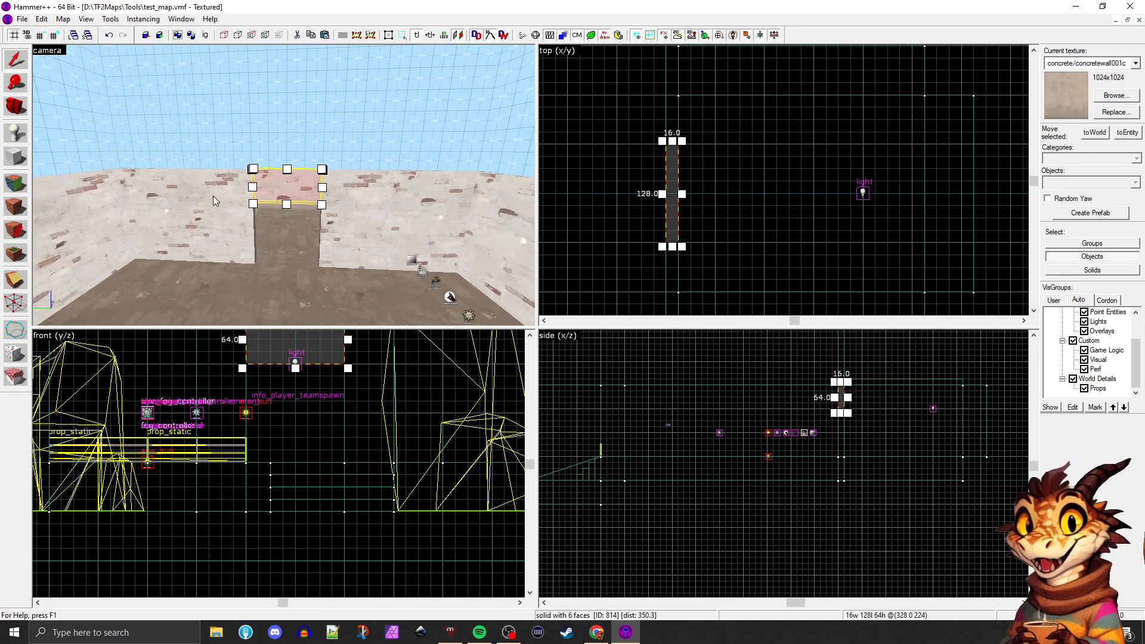
{"action": "left_click", "coordinate": [213, 195], "text": "ctrl"}
{"action": "left_click", "coordinate": [374, 195]}
{"action": "left_click", "coordinate": [284, 184]}
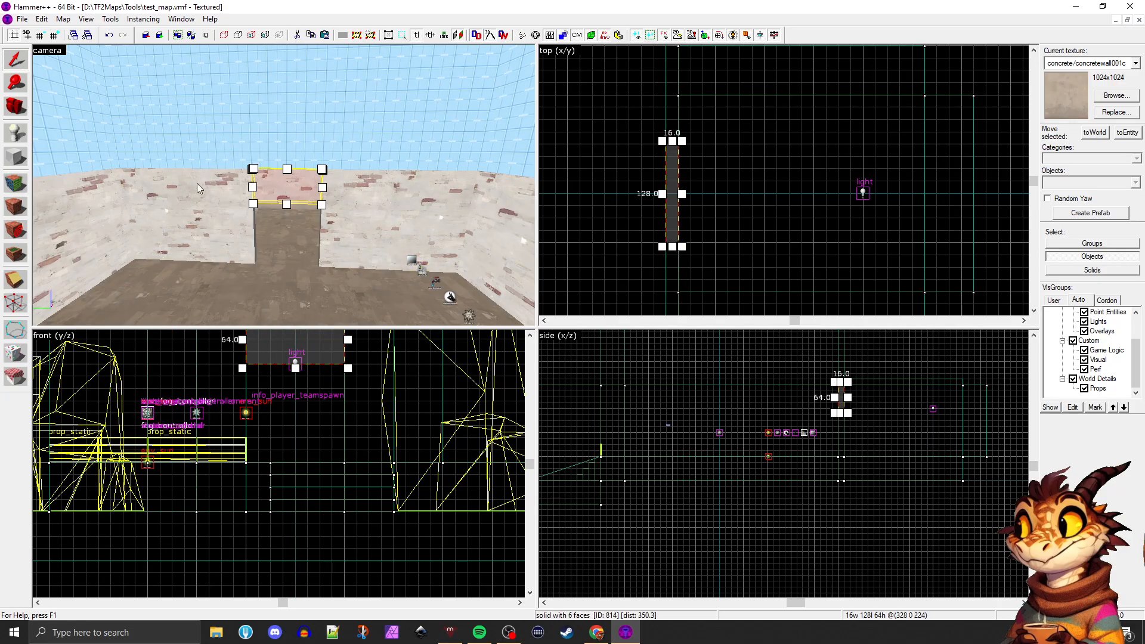
{"action": "left_click", "coordinate": [197, 183]}
{"action": "left_click", "coordinate": [177, 169]}
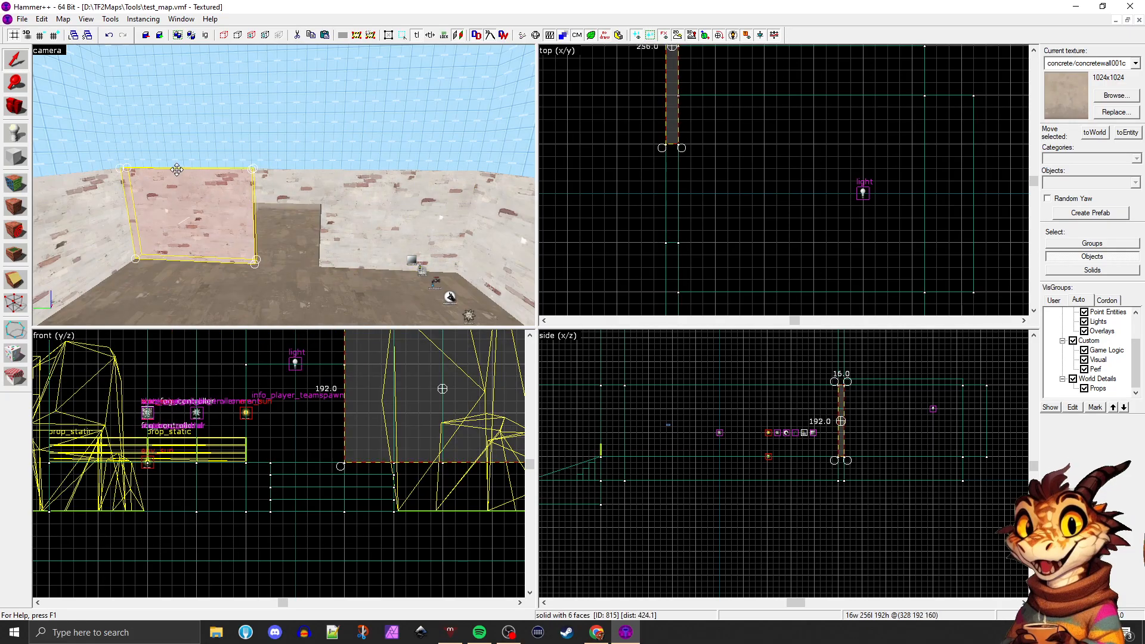
{"action": "left_click", "coordinate": [274, 181]}
{"action": "left_click", "coordinate": [388, 189]}
{"action": "left_click", "coordinate": [304, 184]}
{"action": "left_click", "coordinate": [221, 186], "text": "ctrl"}
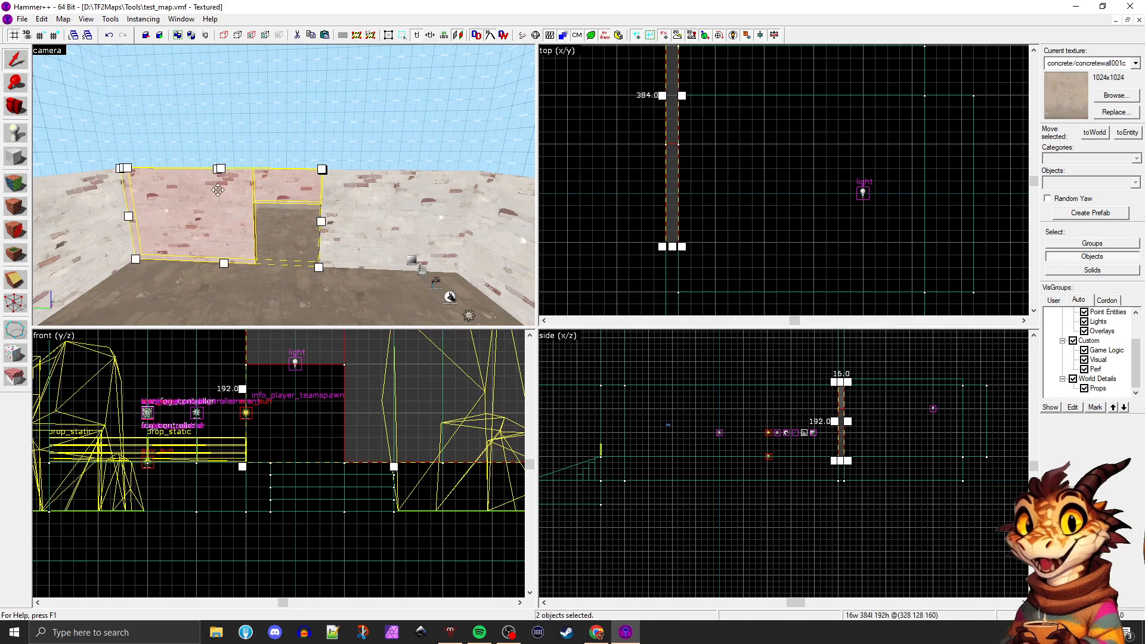
{"action": "left_click", "coordinate": [342, 197], "text": "ctrl"}
{"action": "left_click_drag", "start_coordinate": [287, 170], "coordinate": [287, 124]}
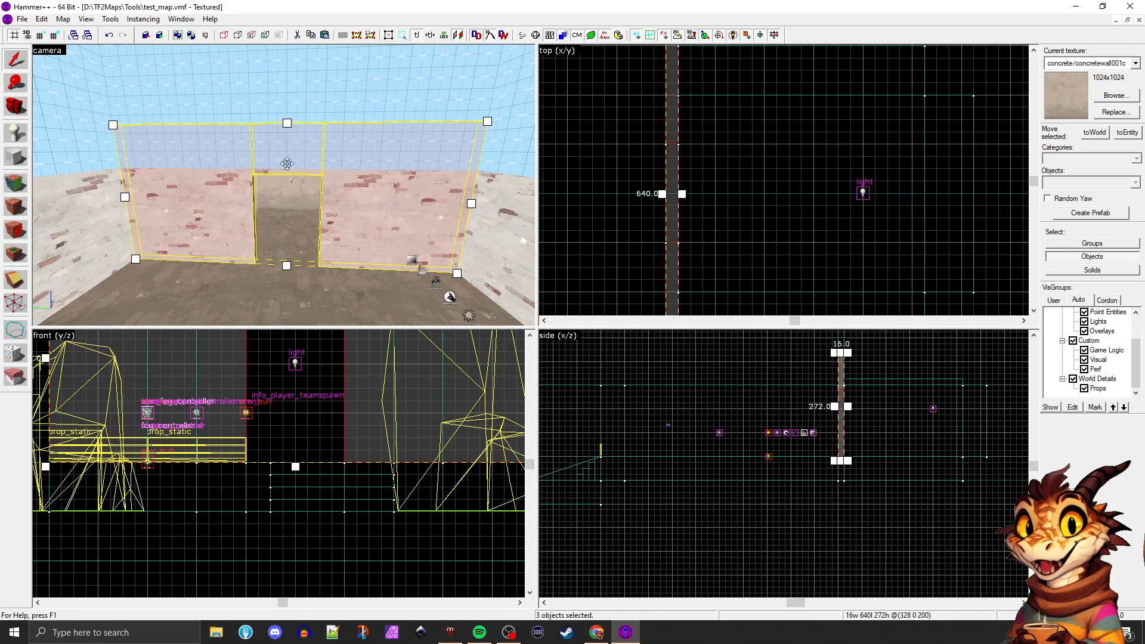
Undo the last height change of the three brick wall sections around the doorway
{"action": "key", "text": "ctrl+z"}
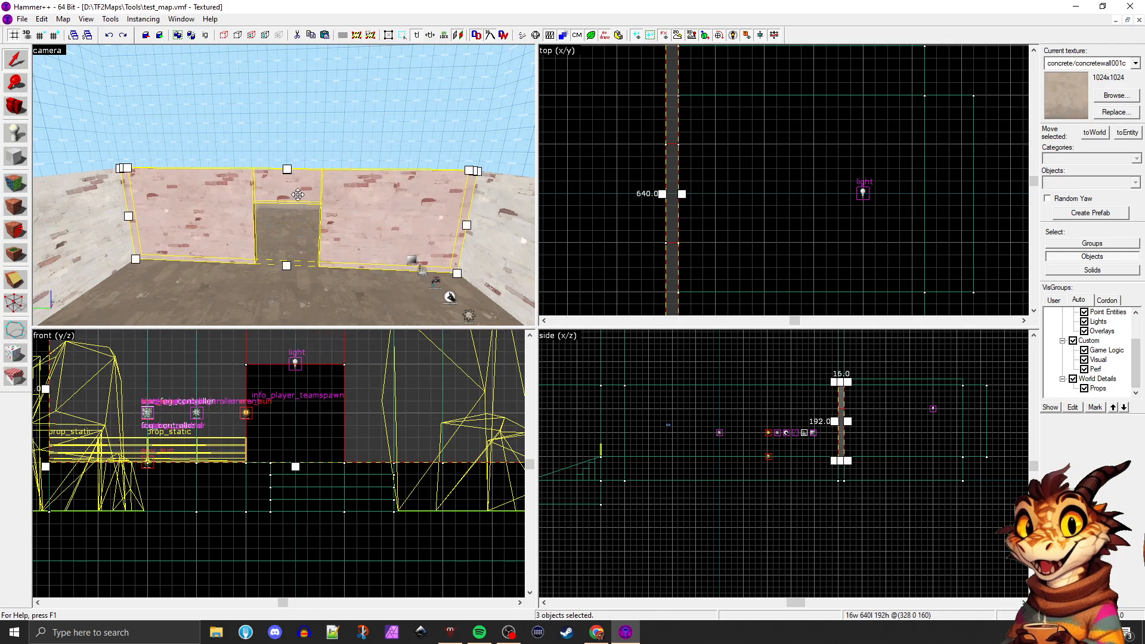
Try raising the top vertices of the three brick wall sections to make them 256 units tall
{"action": "left_click", "coordinate": [15, 304]}
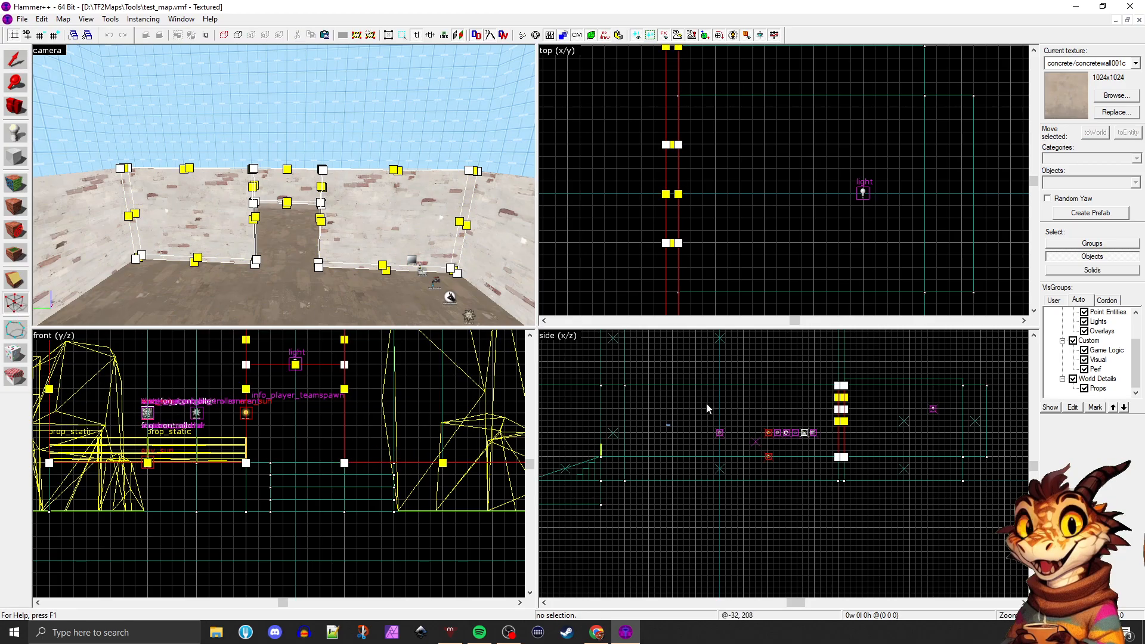
{"action": "scroll", "coordinate": [730, 404], "scroll_direction": "down", "scroll_amount": 1}
{"action": "scroll", "coordinate": [907, 420], "scroll_direction": "up", "scroll_amount": 3}
{"action": "scroll", "coordinate": [826, 412], "scroll_direction": "down", "scroll_amount": 2}
{"action": "scroll", "coordinate": [770, 379], "scroll_direction": "up", "scroll_amount": 3}
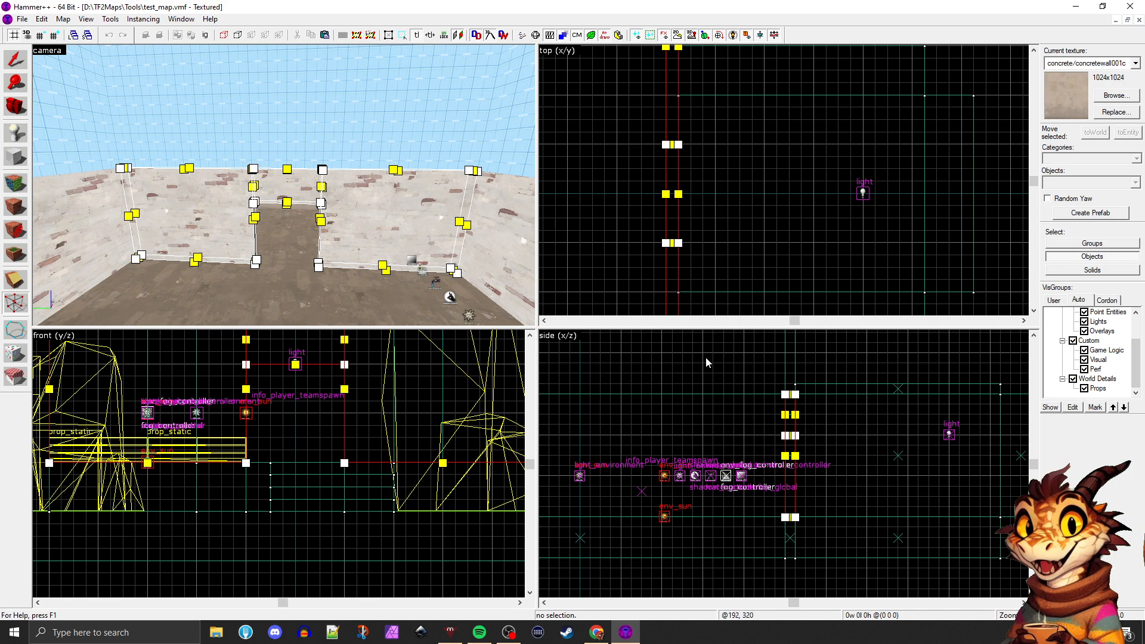
{"action": "left_click_drag", "start_coordinate": [706, 357], "coordinate": [829, 407]}
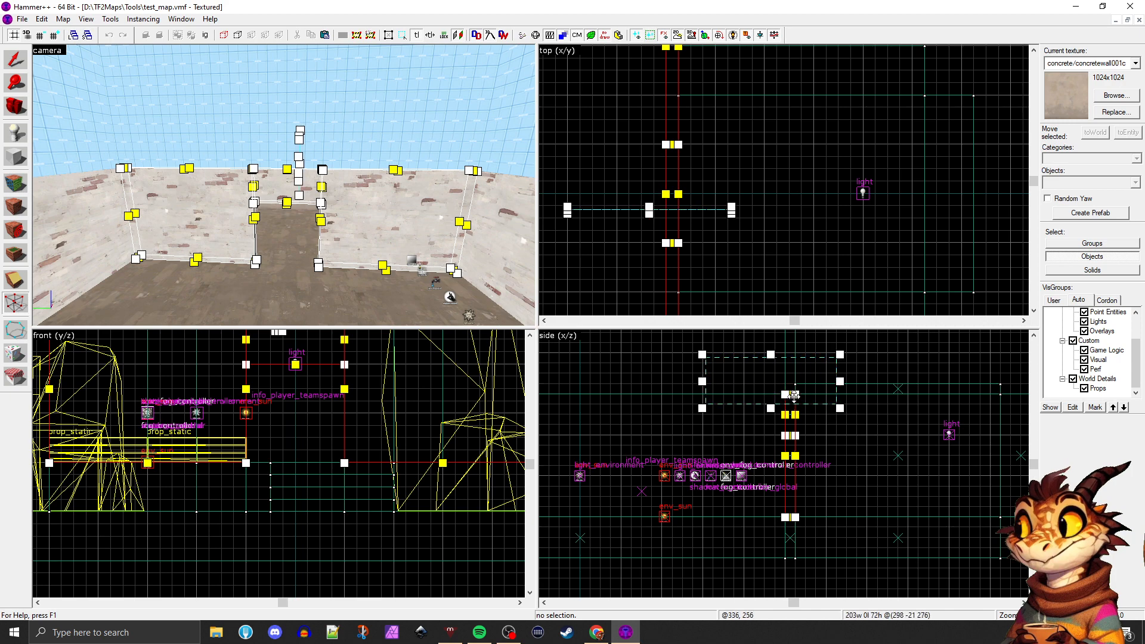
{"action": "key", "text": "Return"}
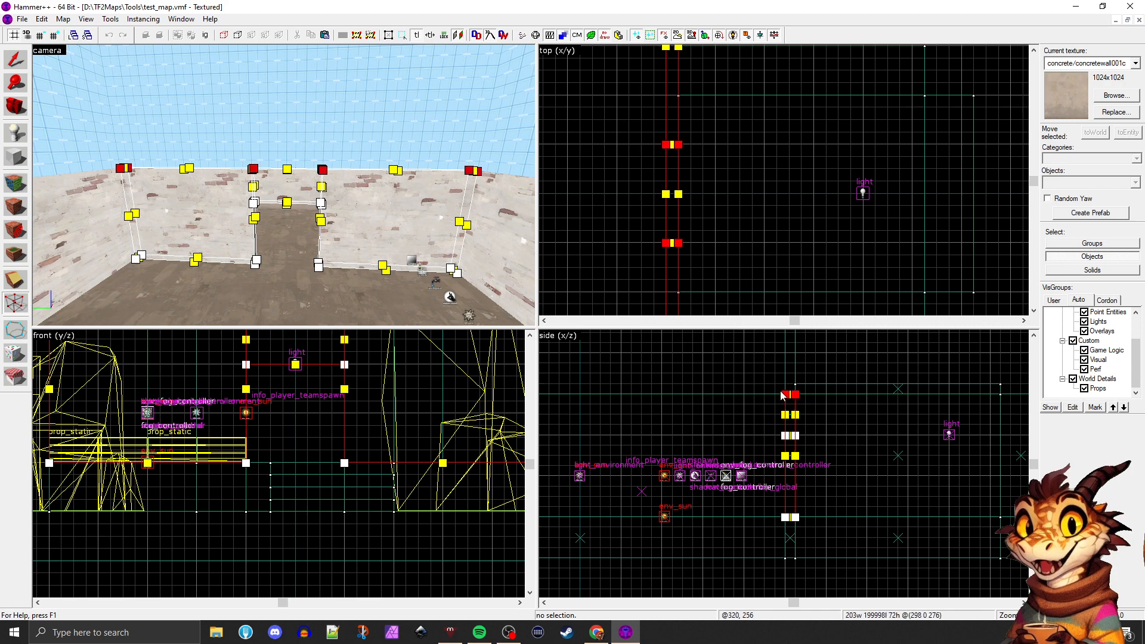
{"action": "left_click_drag", "start_coordinate": [784, 391], "coordinate": [783, 353]}
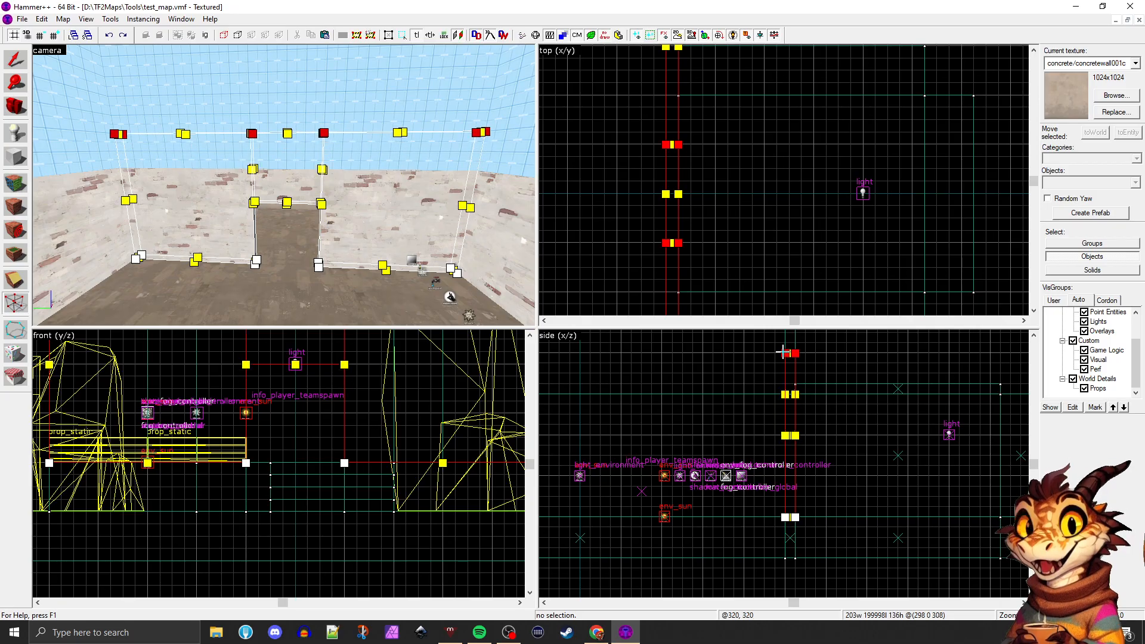
{"action": "left_click", "coordinate": [12, 59]}
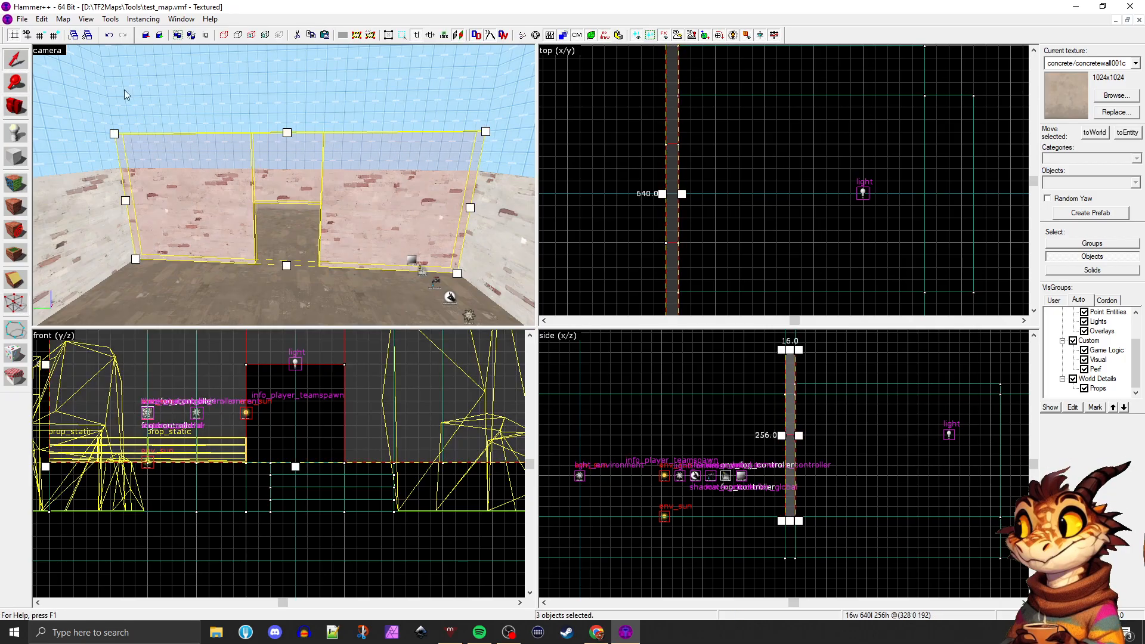
{"action": "key", "text": "ctrl+z"}
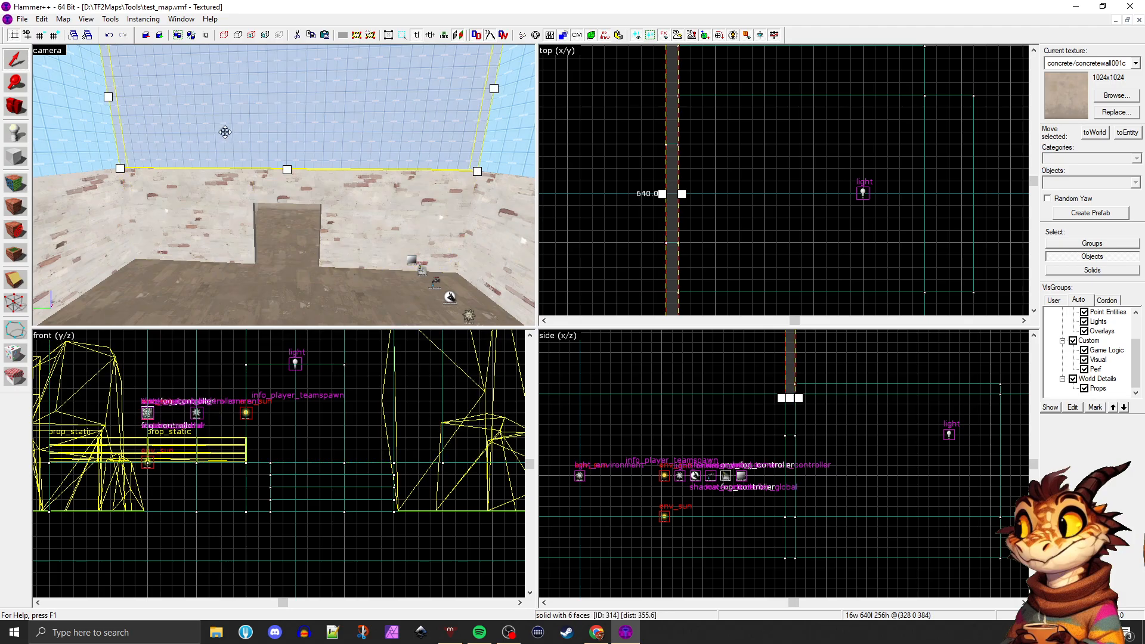
Add the skybox wall above to the selection and raise its shared seam with the brick wall sections to the skybox wall's mid-height, using the Vertex tool
{"action": "left_click", "coordinate": [223, 142], "text": "ctrl"}
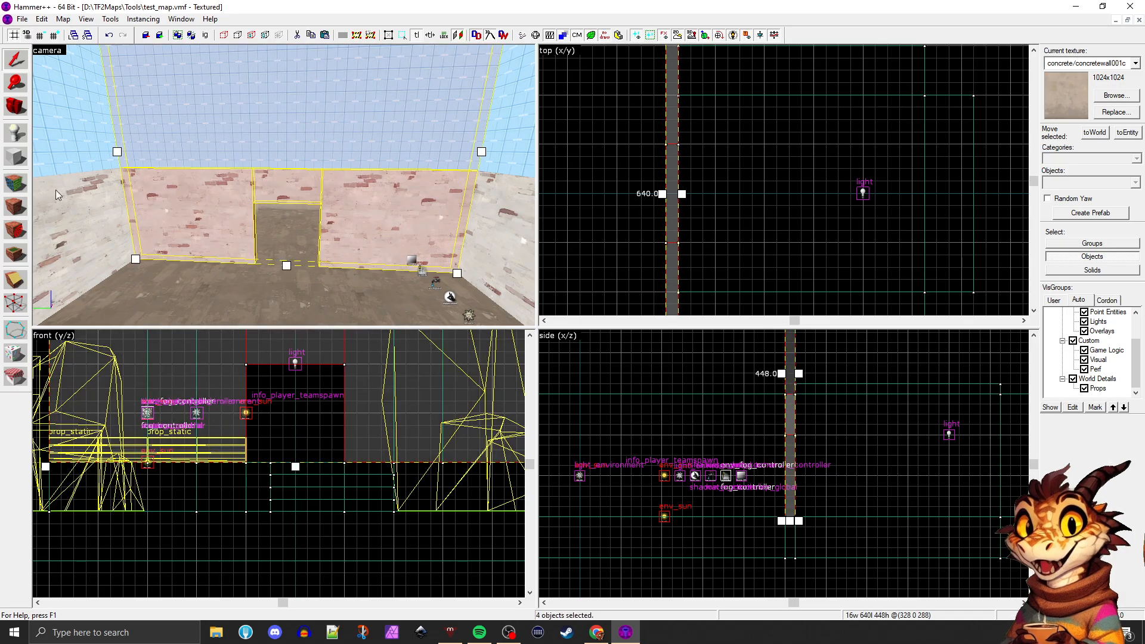
{"action": "left_click", "coordinate": [12, 303]}
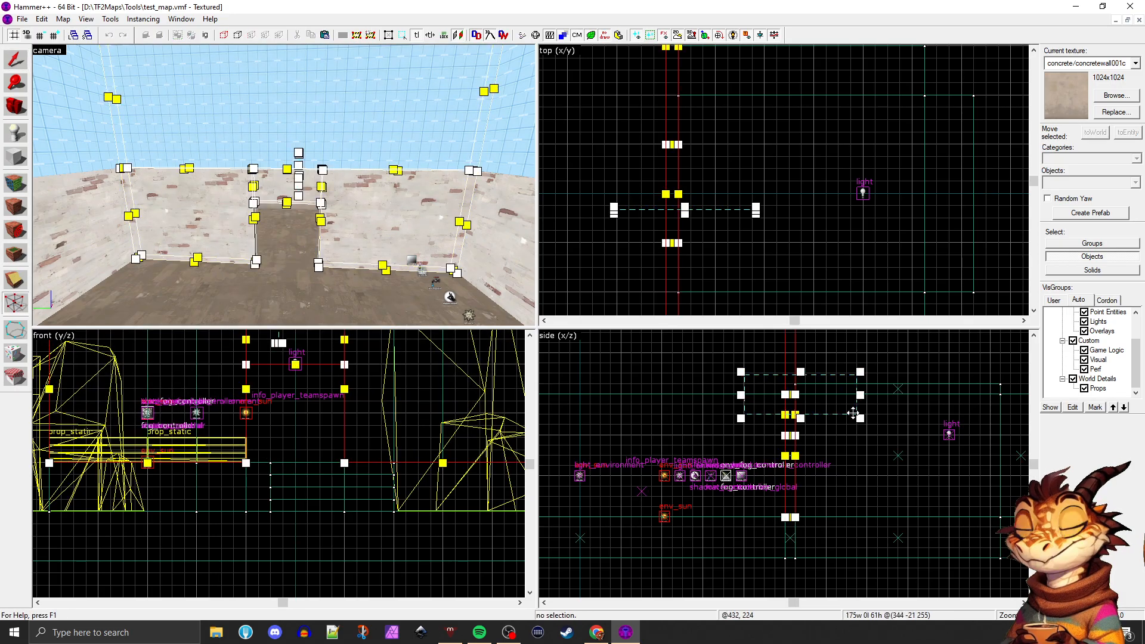
{"action": "scroll", "coordinate": [842, 414], "scroll_direction": "down", "scroll_amount": 2}
{"action": "scroll", "coordinate": [816, 356], "scroll_direction": "up", "scroll_amount": 2}
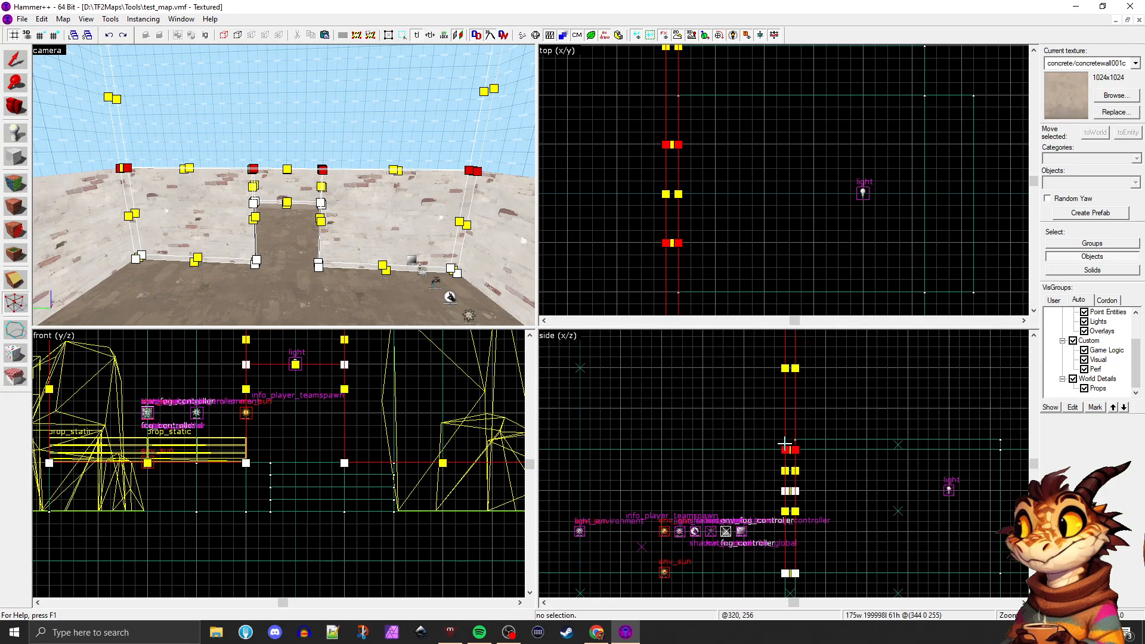
{"action": "left_click_drag", "start_coordinate": [784, 442], "coordinate": [783, 388]}
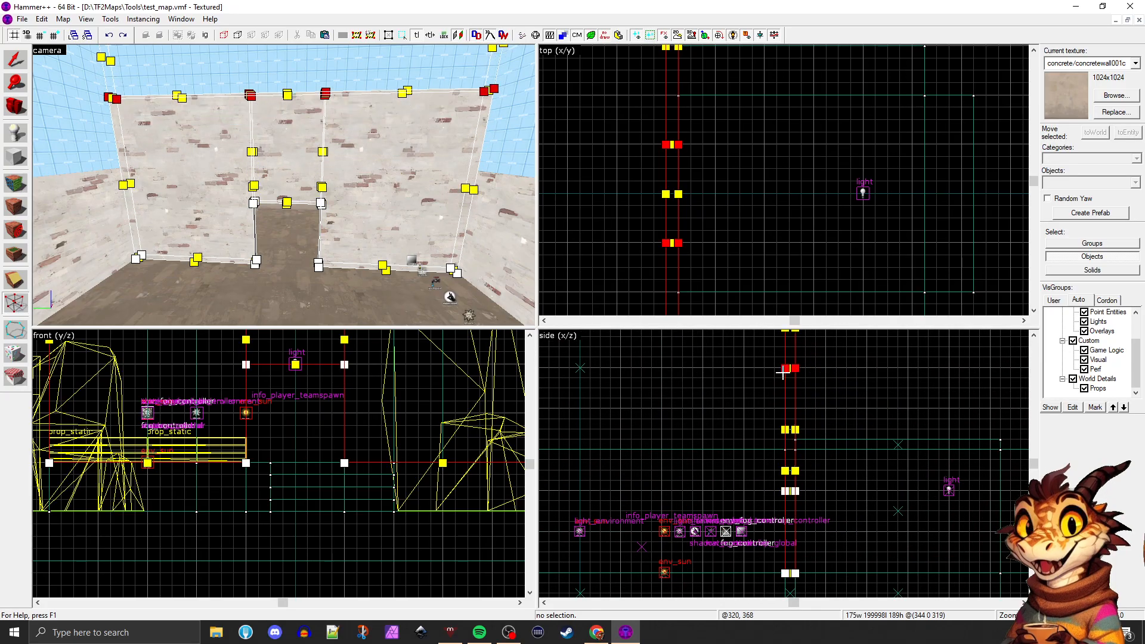
{"action": "left_click", "coordinate": [13, 107]}
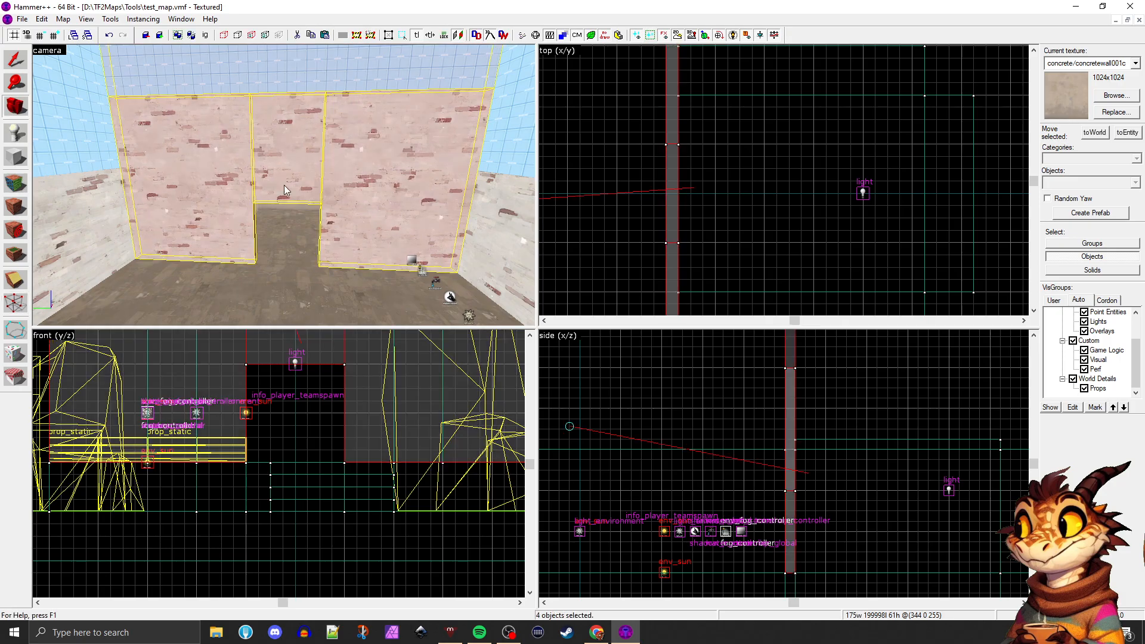
Inspect the raised doorway wall from across the yard and the skybox walls above the BLU building
{"action": "key", "text": "z"}
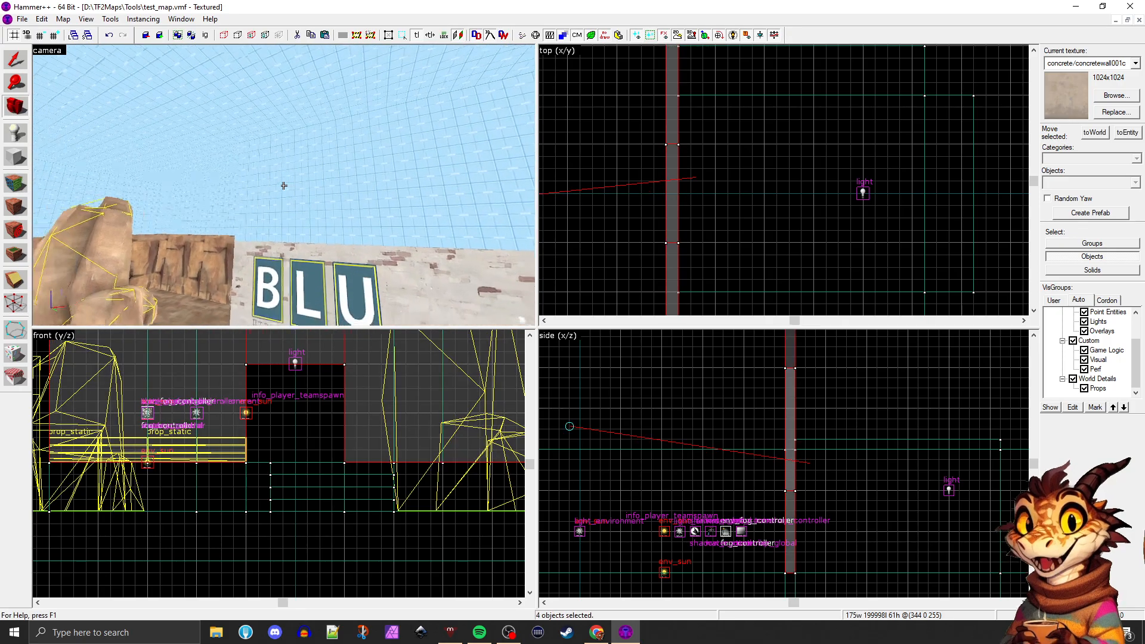
{"action": "key", "text": "s"}
{"action": "key", "text": "z"}
{"action": "left_click", "coordinate": [16, 59]}
{"action": "left_click", "coordinate": [268, 244]}
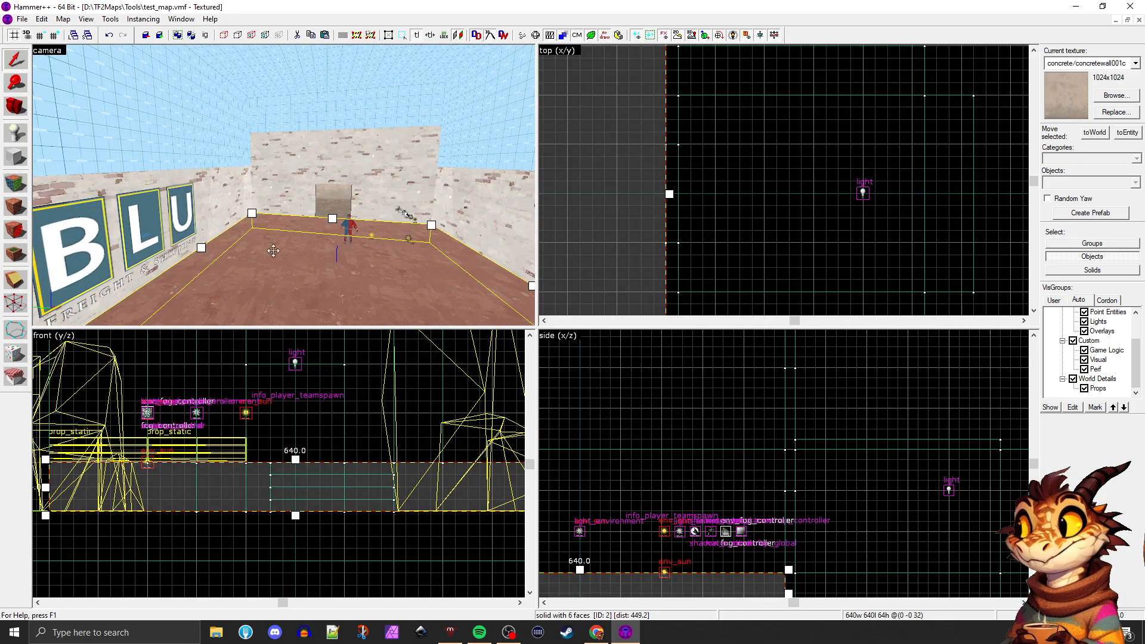
{"action": "key", "text": "Left"}
{"action": "key", "text": "Left"}
{"action": "key", "text": "Left"}
{"action": "key", "text": "Left"}
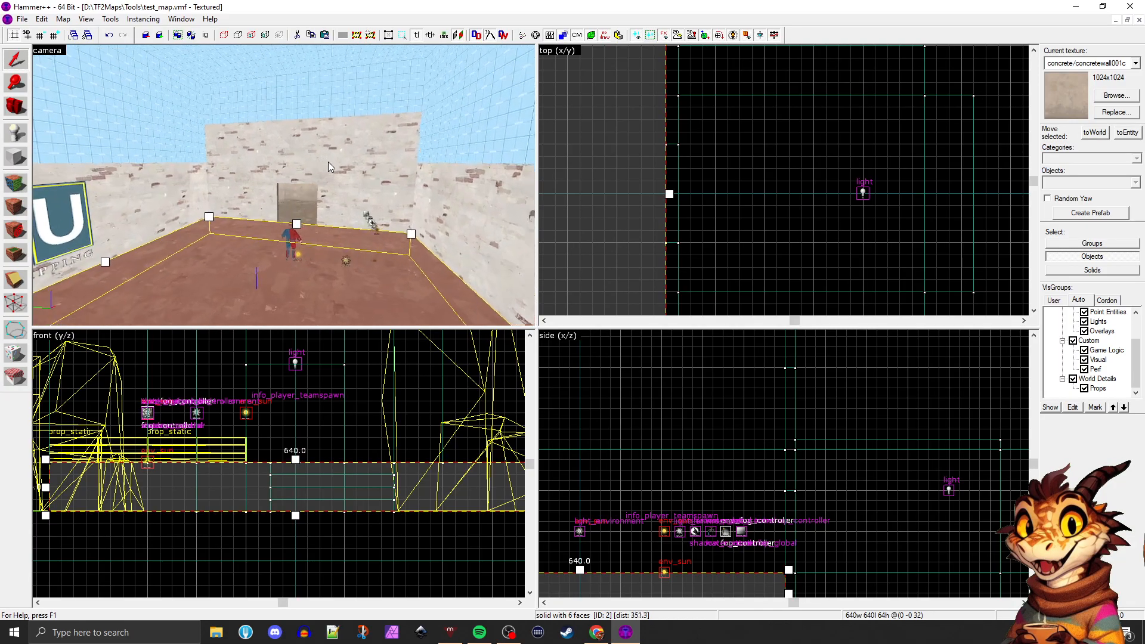
{"action": "left_click", "coordinate": [300, 142]}
{"action": "key", "text": "z"}
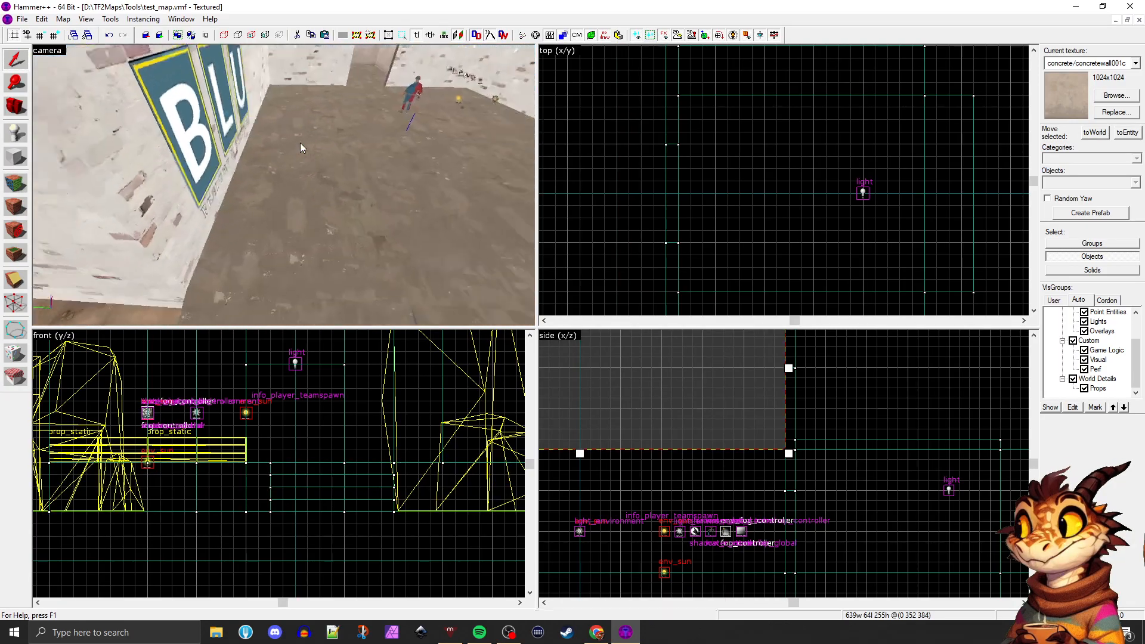
{"action": "key", "text": "s"}
{"action": "key", "text": "z"}
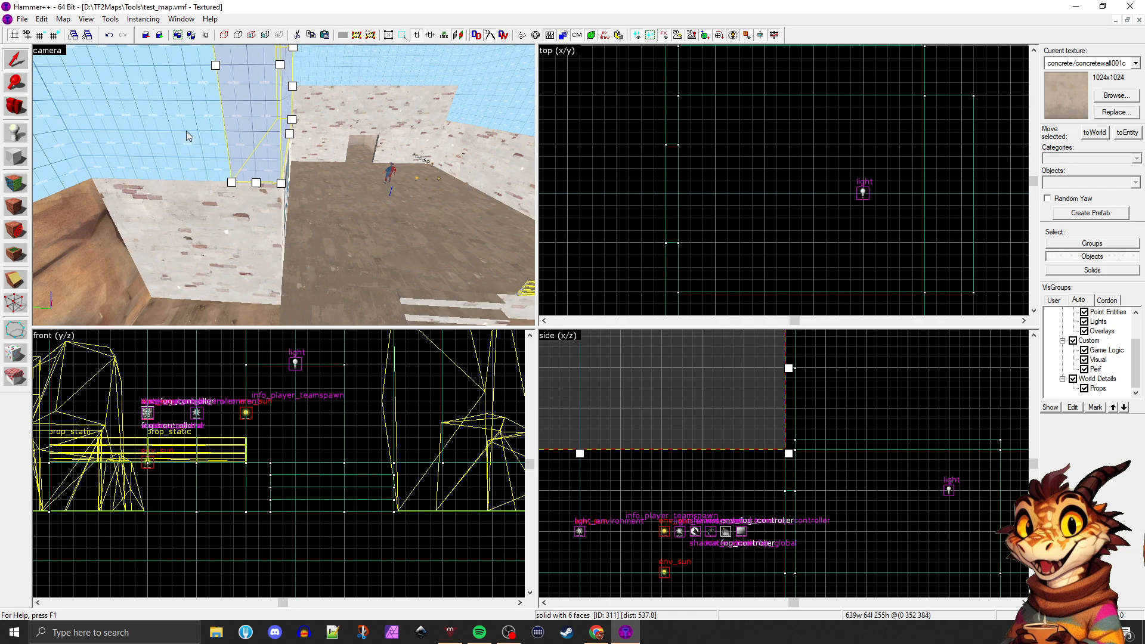
Move the skybox block above the BLU building's end wall 64 units back and resize it to 640 by 64 units along the rear
{"action": "left_click", "coordinate": [198, 124]}
{"action": "key", "text": "z"}
{"action": "key", "text": "d"}
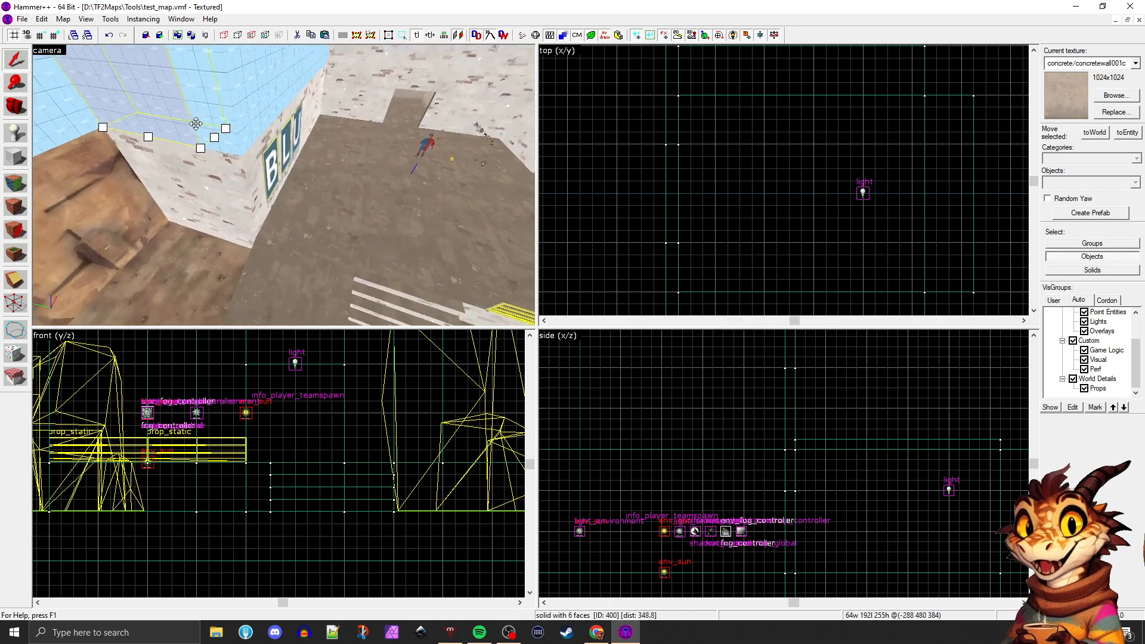
{"action": "key", "text": "z"}
{"action": "key", "text": "z"}
{"action": "key", "text": "s"}
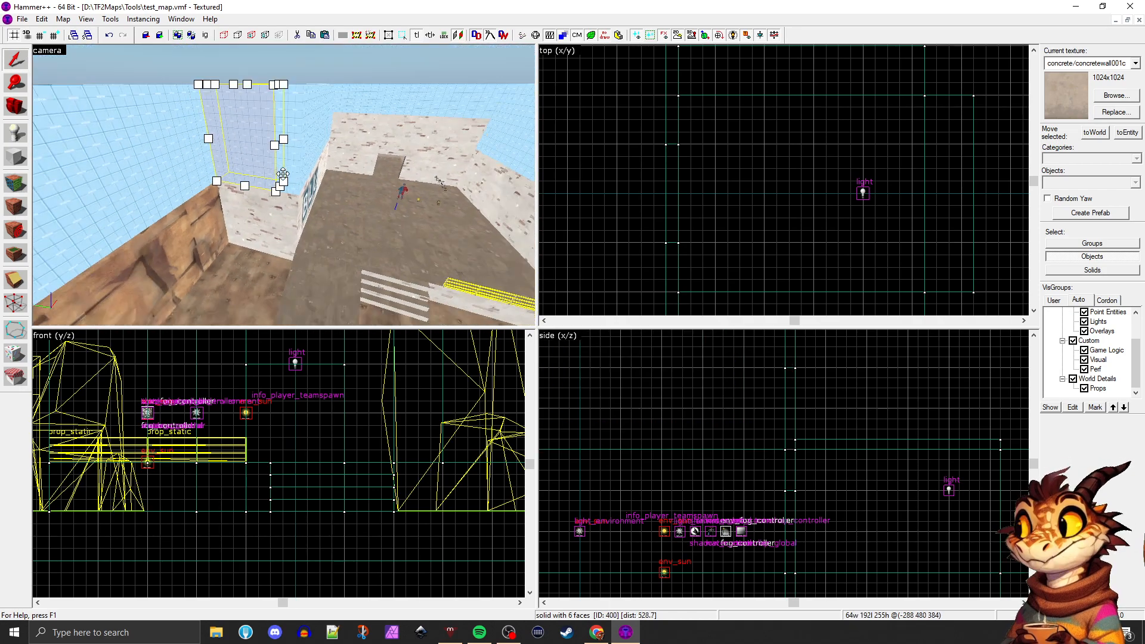
{"action": "key", "text": "ctrl+shift+e"}
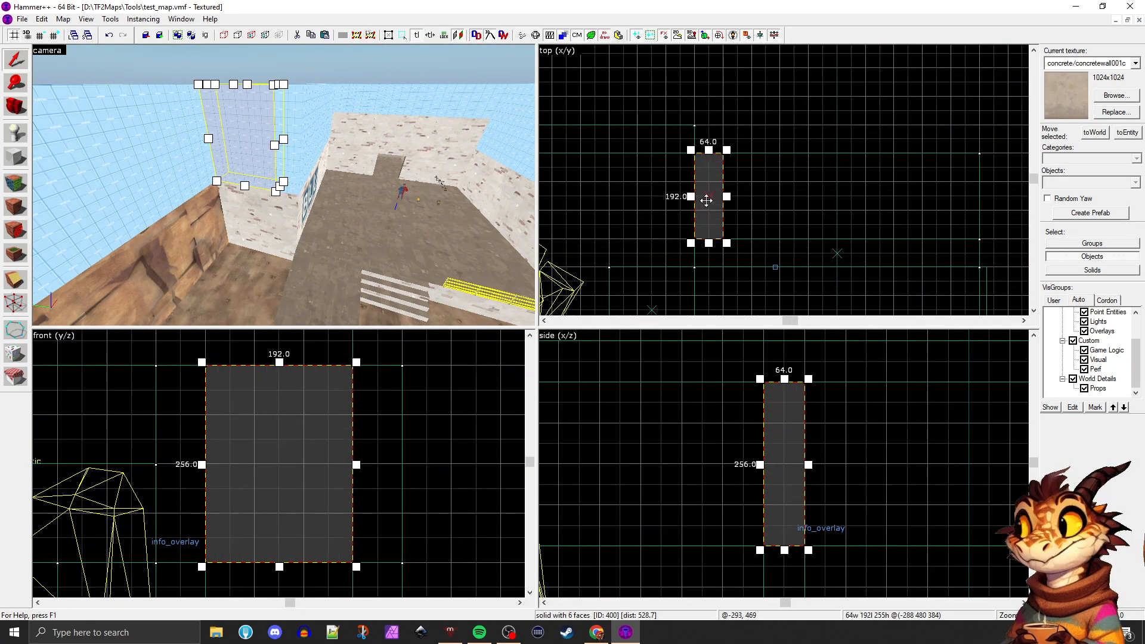
{"action": "left_click_drag", "start_coordinate": [706, 200], "coordinate": [708, 172]}
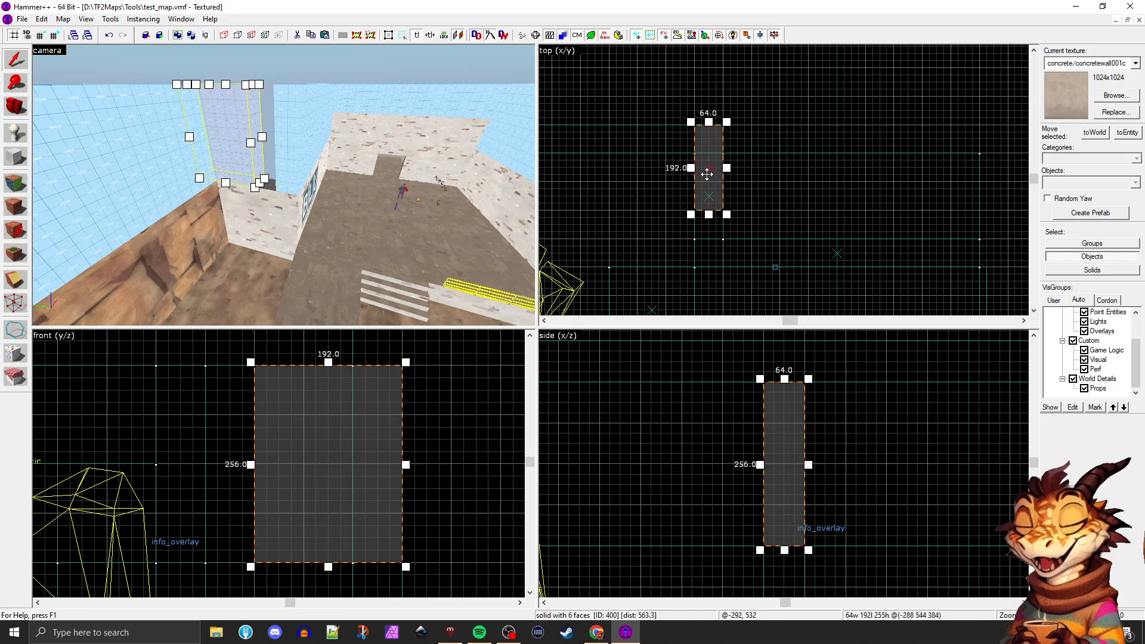
{"action": "left_click_drag", "start_coordinate": [732, 211], "coordinate": [951, 161]}
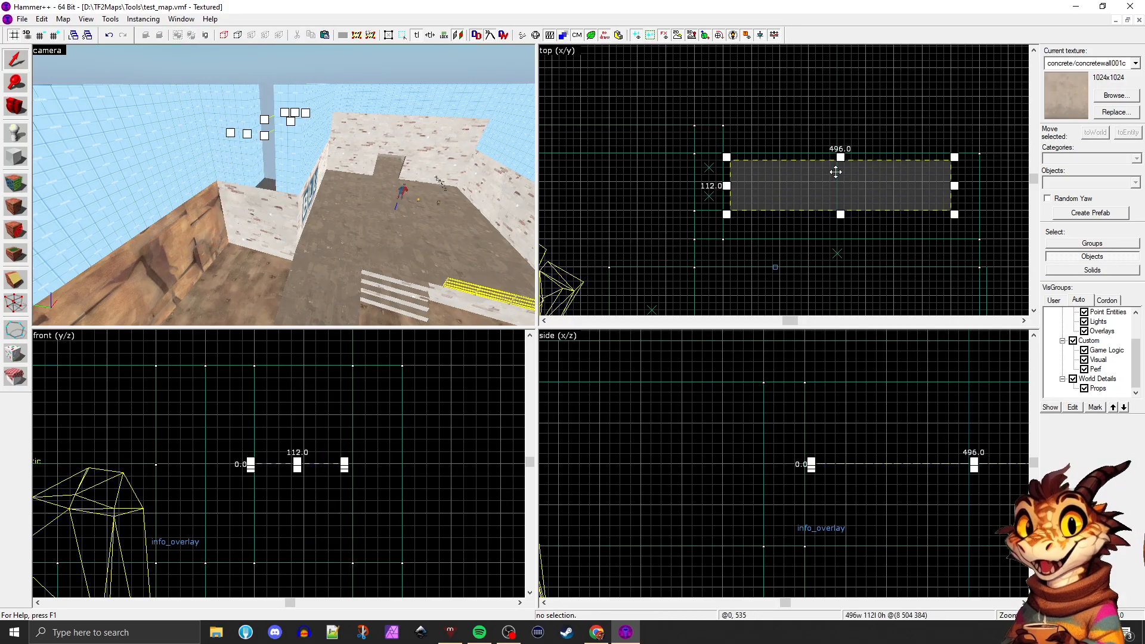
{"action": "left_click", "coordinate": [706, 169]}
{"action": "left_click_drag", "start_coordinate": [725, 215], "coordinate": [981, 156]}
Resize the skybox wall above the BLU wall to 64 by 256 units, move it 64 units past the building's far end, and clear the selection
{"action": "left_click", "coordinate": [282, 152]}
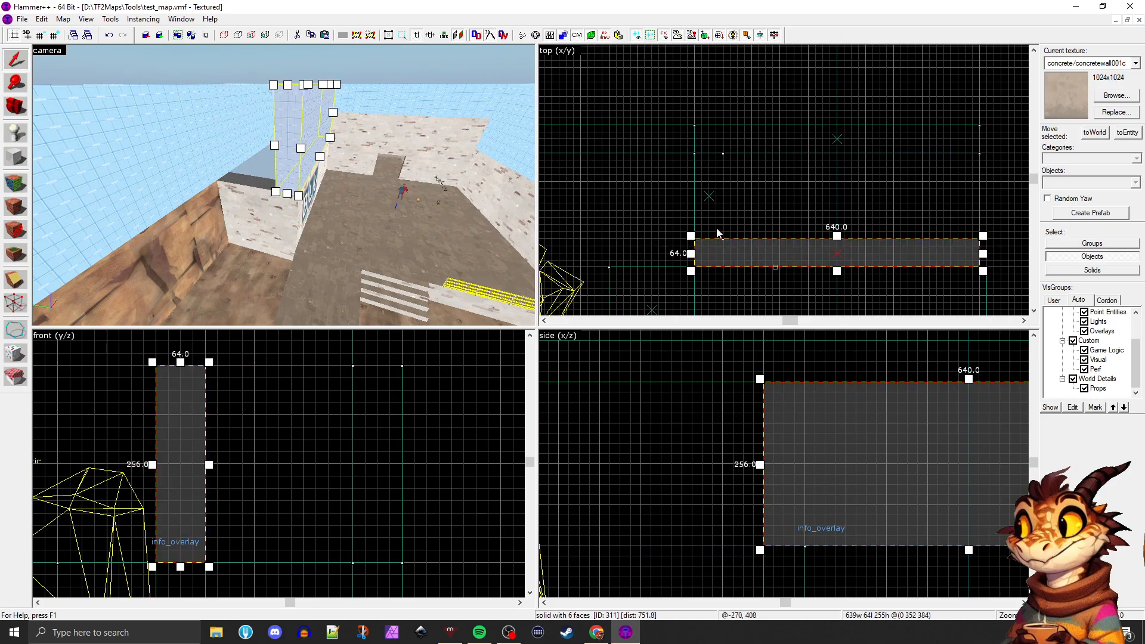
{"action": "mouse_move", "coordinate": [690, 235]}
{"action": "left_mouse_down"}
{"action": "mouse_move", "coordinate": [689, 159]}
{"action": "mouse_move", "coordinate": [951, 154]}
{"action": "left_mouse_up"}
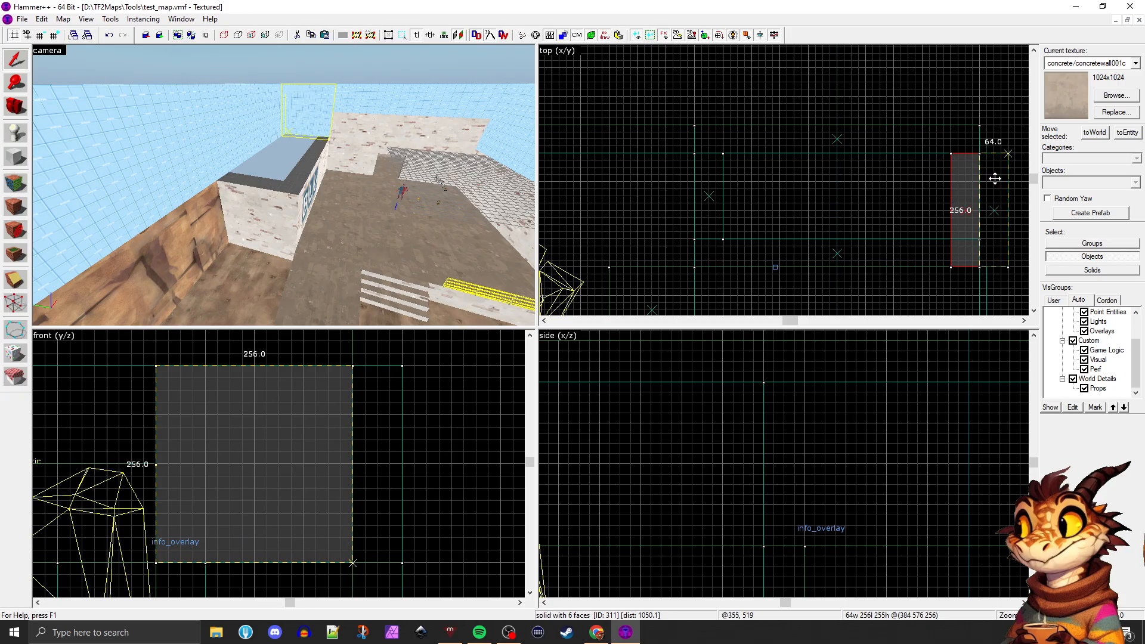
{"action": "key", "text": "Delete"}
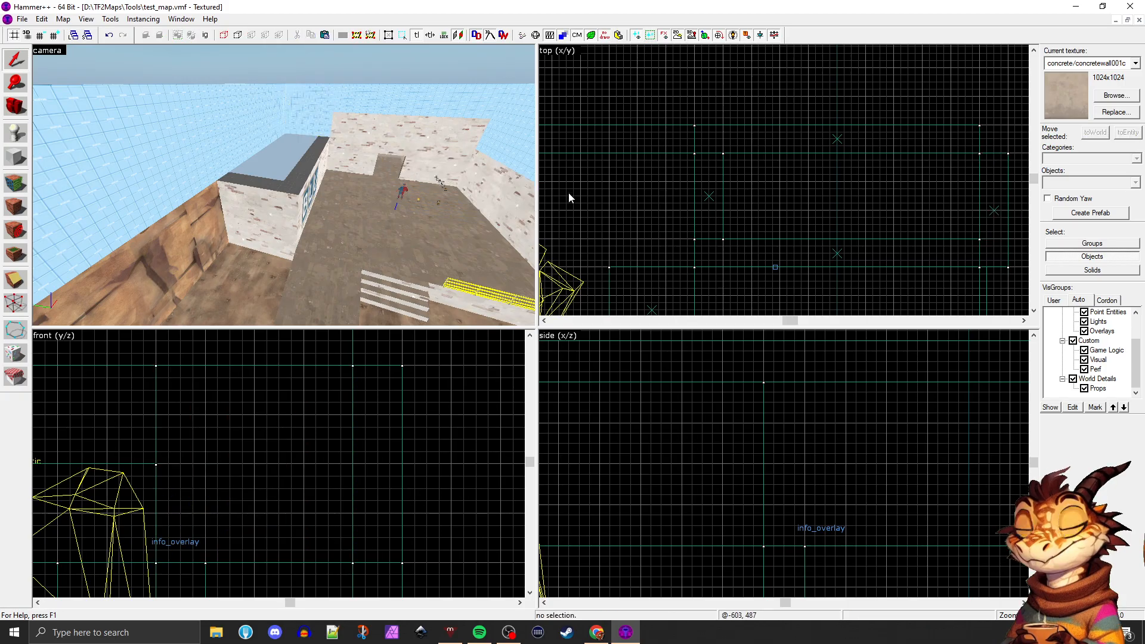
Copy the BLU brick wall upward as a 64-unit-tall block on top of it and extend the copy to 256 units deep over the building
{"action": "key", "text": "z"}
{"action": "key", "text": "w"}
{"action": "left_click", "coordinate": [178, 169]}
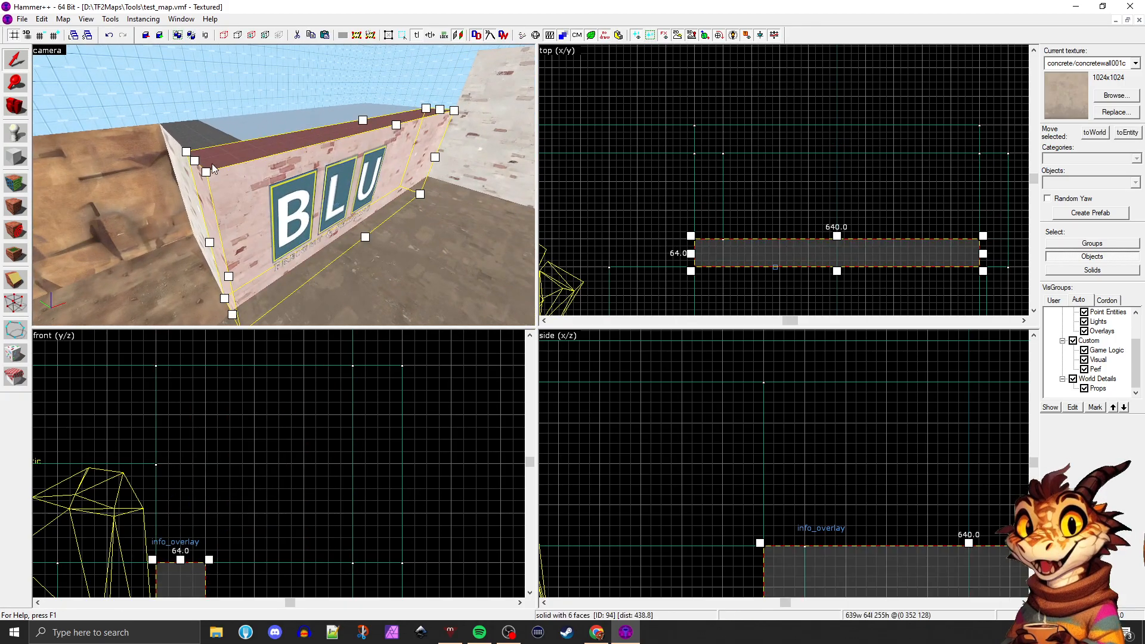
{"action": "scroll", "coordinate": [749, 416], "scroll_direction": "down", "scroll_amount": 3}
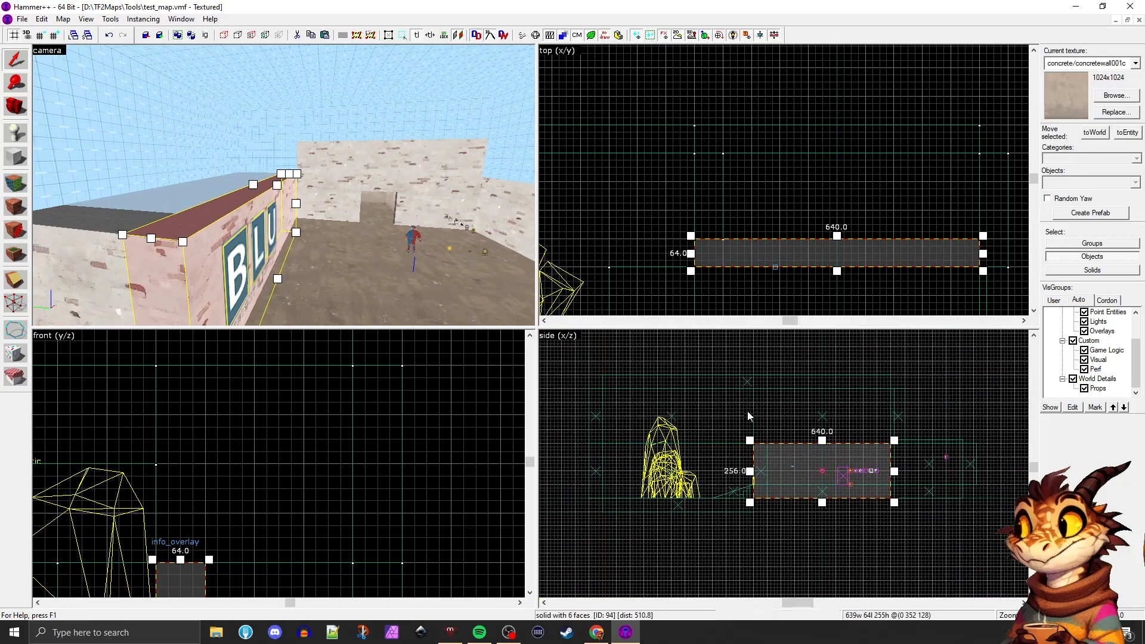
{"action": "mouse_move", "coordinate": [766, 464]}
{"action": "left_mouse_down"}
{"action": "mouse_move", "coordinate": [798, 447]}
{"action": "mouse_move", "coordinate": [795, 414]}
{"action": "mouse_move", "coordinate": [823, 400]}
{"action": "mouse_move", "coordinate": [823, 427]}
{"action": "left_mouse_up"}
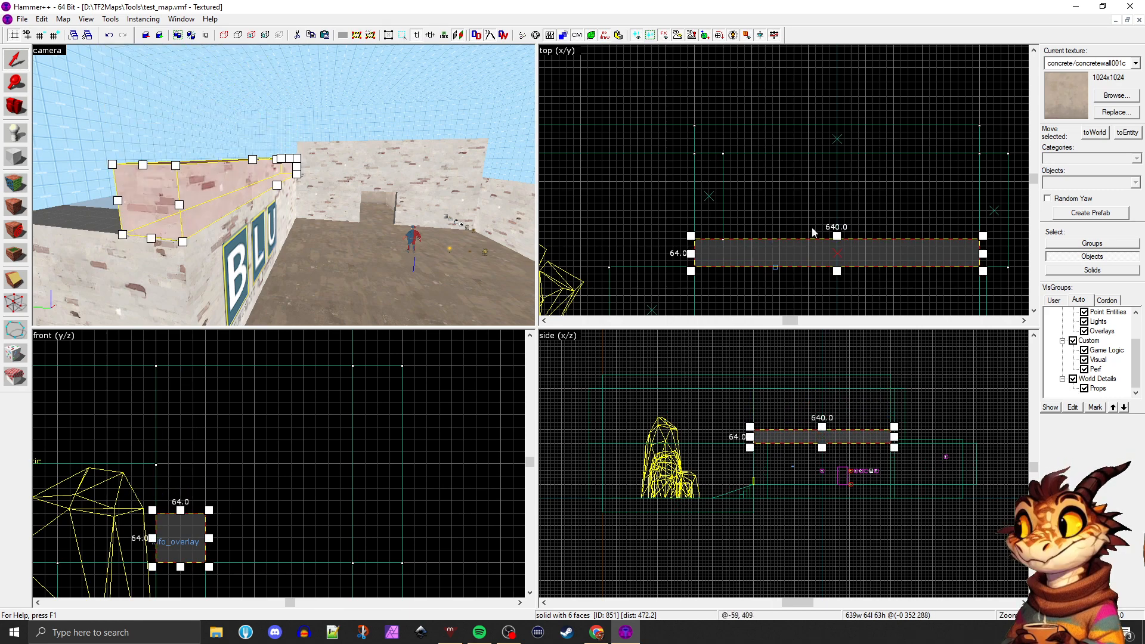
{"action": "left_click_drag", "start_coordinate": [837, 236], "coordinate": [836, 150]}
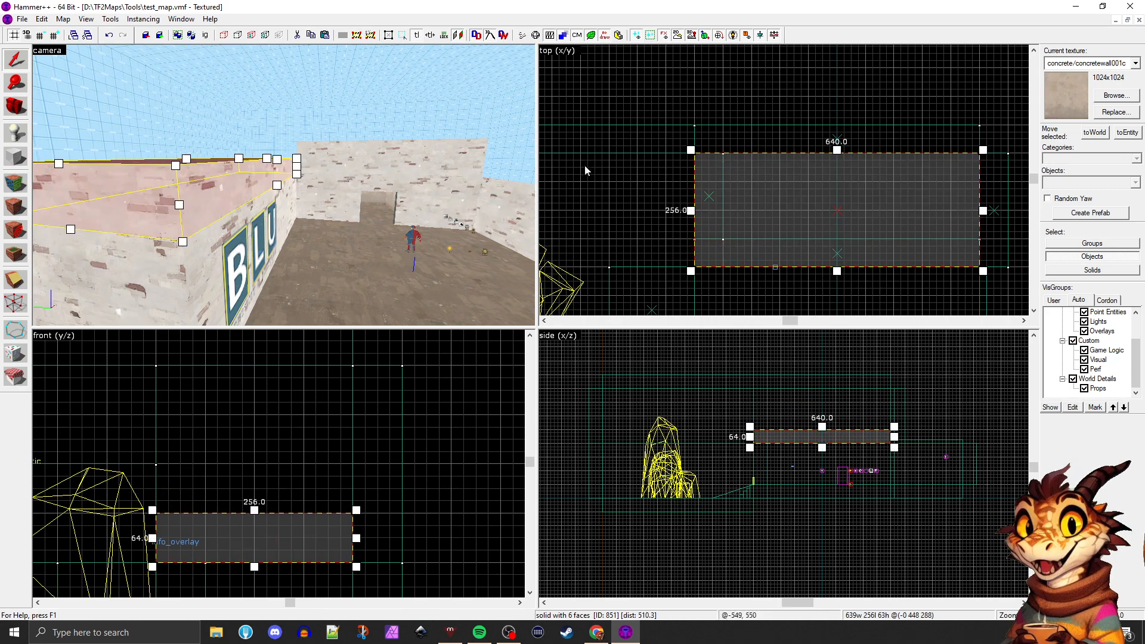
Slope the top of the block above the BLU building by raising its rear top edge about 64 units and lowering its front top edge about 32
{"action": "left_click", "coordinate": [454, 245]}
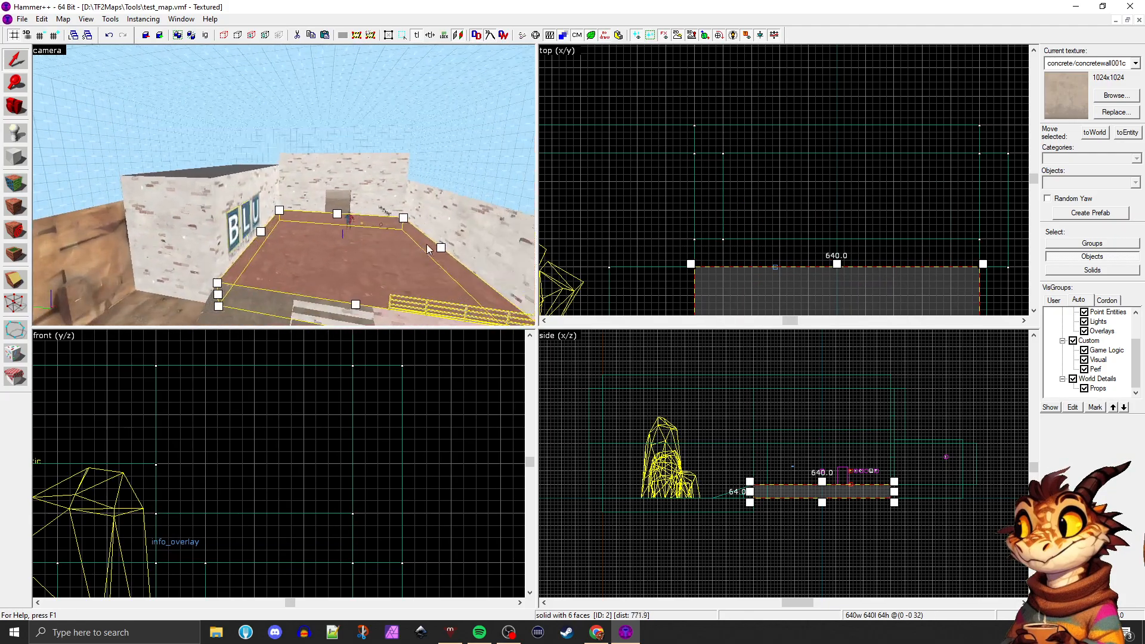
{"action": "left_click_drag", "start_coordinate": [427, 244], "coordinate": [427, 245]}
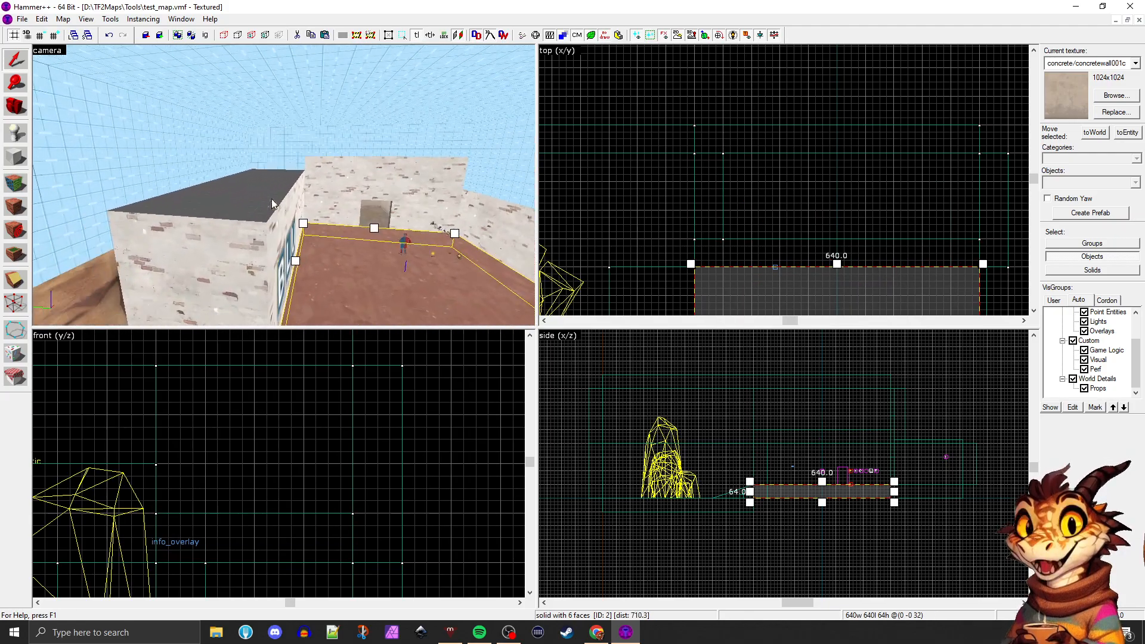
{"action": "left_click", "coordinate": [236, 202]}
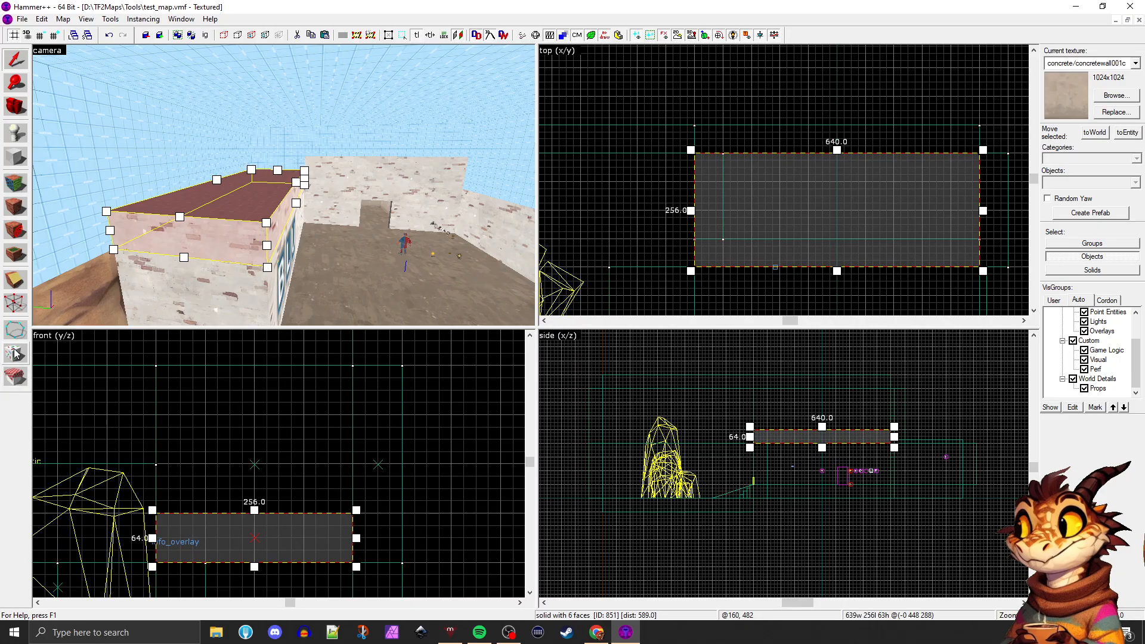
{"action": "left_click", "coordinate": [14, 301]}
{"action": "scroll", "coordinate": [315, 511], "scroll_direction": "down", "scroll_amount": 2}
{"action": "scroll", "coordinate": [345, 520], "scroll_direction": "up", "scroll_amount": 2}
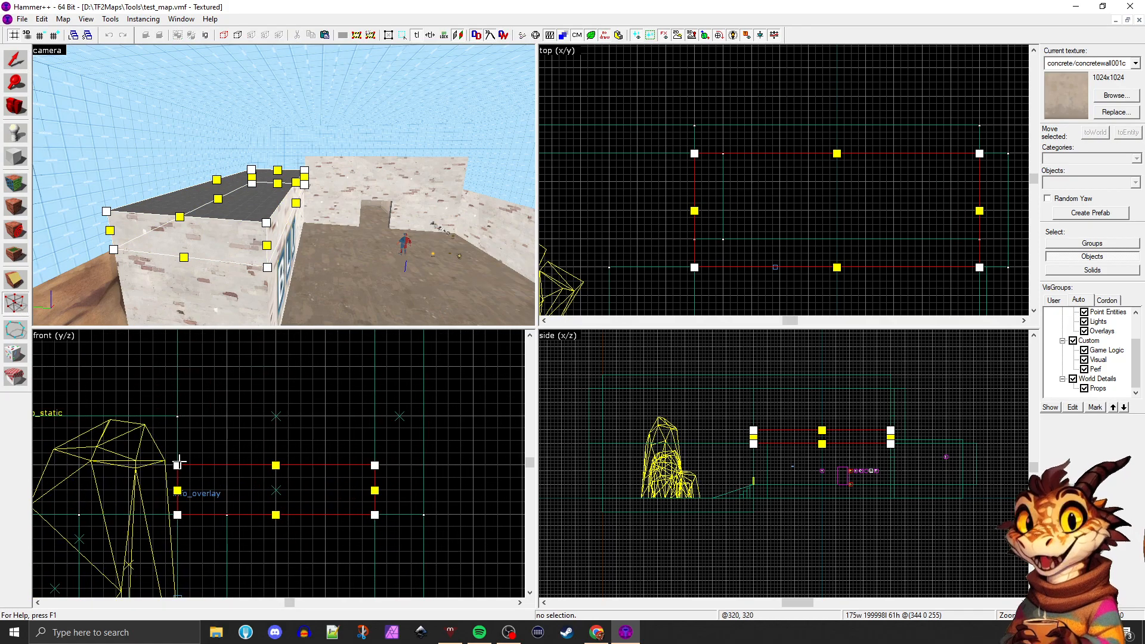
{"action": "mouse_move", "coordinate": [178, 465]}
{"action": "left_mouse_down"}
{"action": "mouse_move", "coordinate": [178, 440]}
{"action": "mouse_move", "coordinate": [177, 465]}
{"action": "left_mouse_up"}
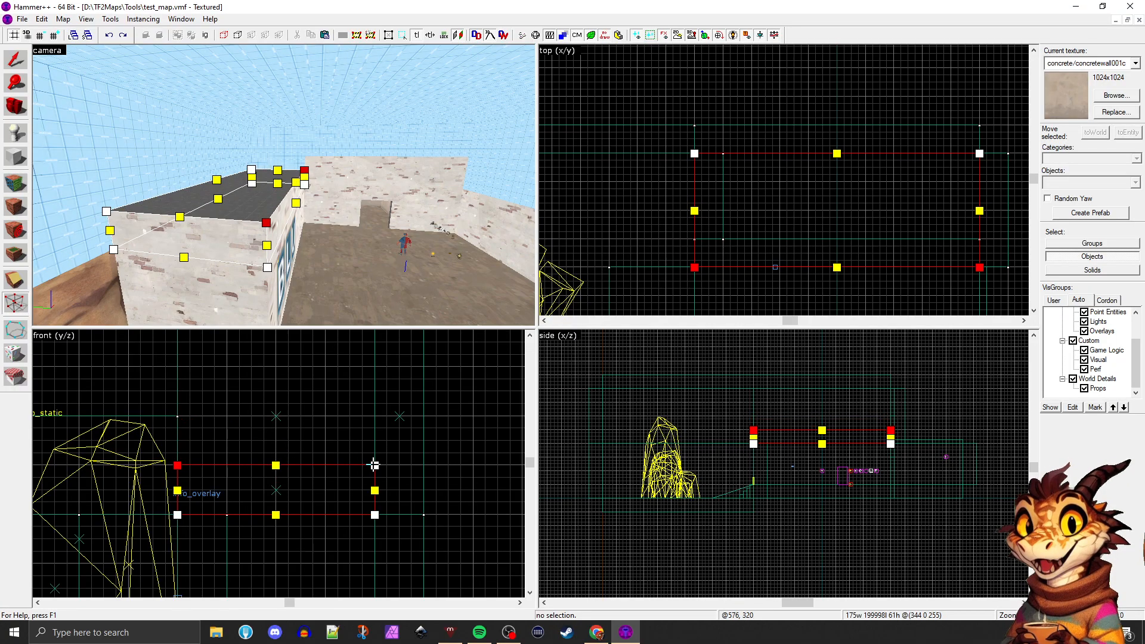
{"action": "left_click_drag", "start_coordinate": [374, 465], "coordinate": [367, 416]}
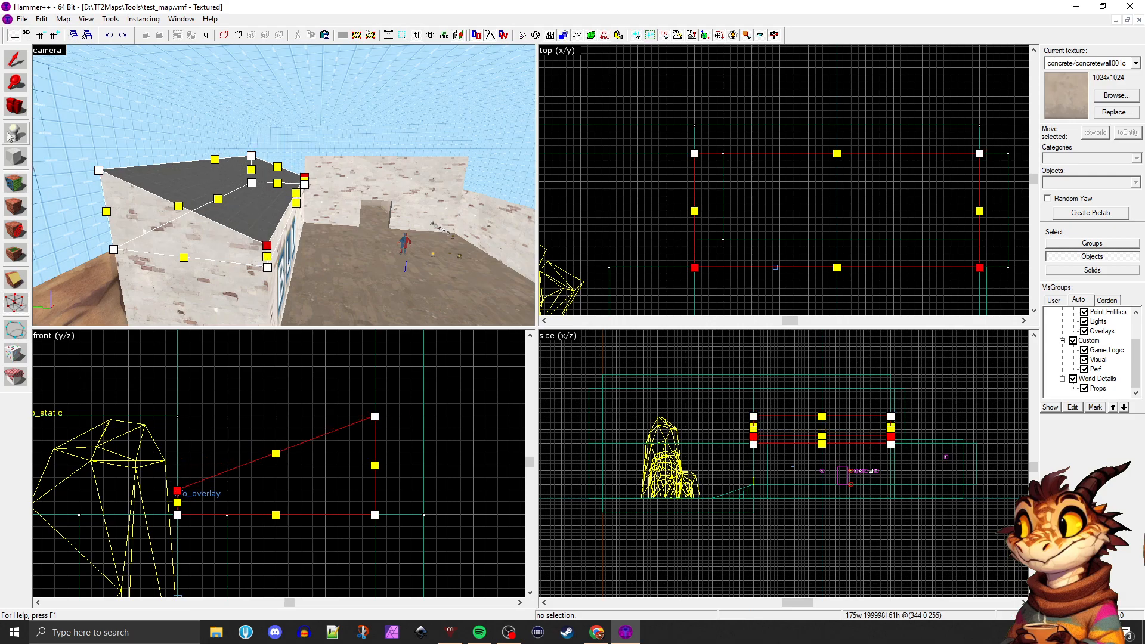
{"action": "left_click", "coordinate": [17, 61]}
{"action": "left_click", "coordinate": [305, 224]}
{"action": "key", "text": "z"}
{"action": "key", "text": "d"}
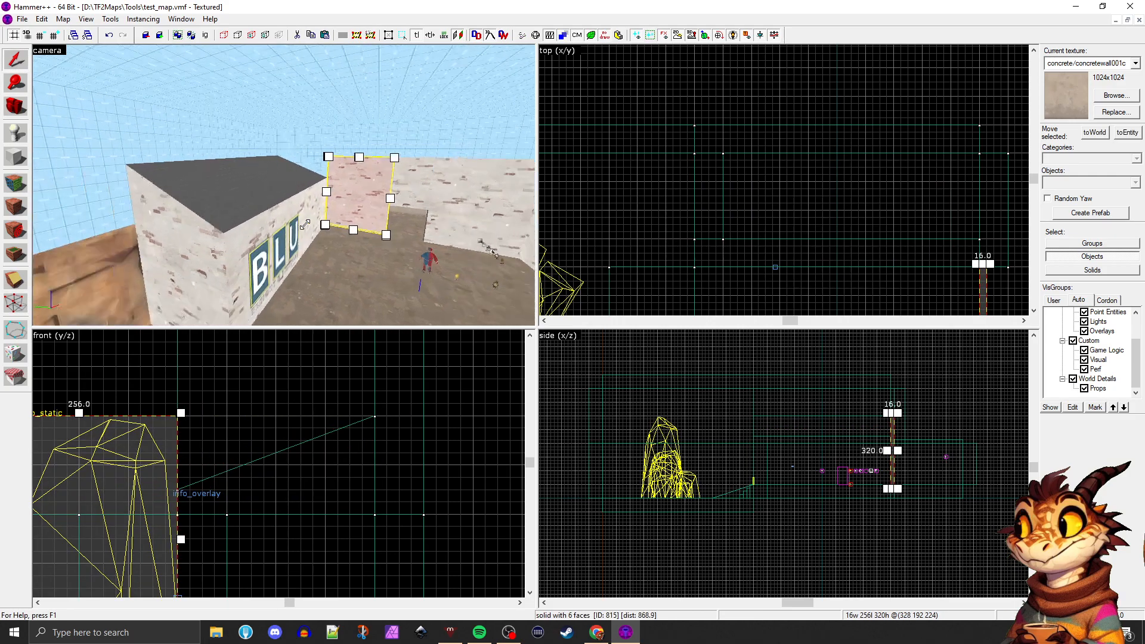
Filter the textures for "roof" and apply cp_snowplow/metalroof to the sloped top face of the BLU building
{"action": "key", "text": "shift+a"}
{"action": "left_click", "coordinate": [330, 184]}
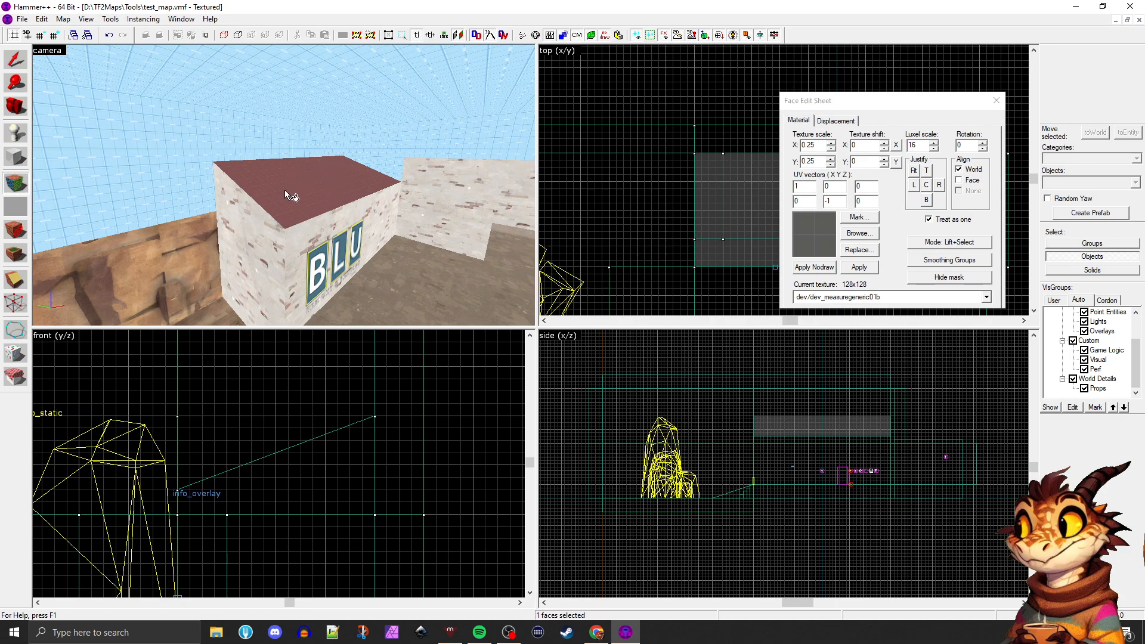
{"action": "left_click", "coordinate": [858, 233]}
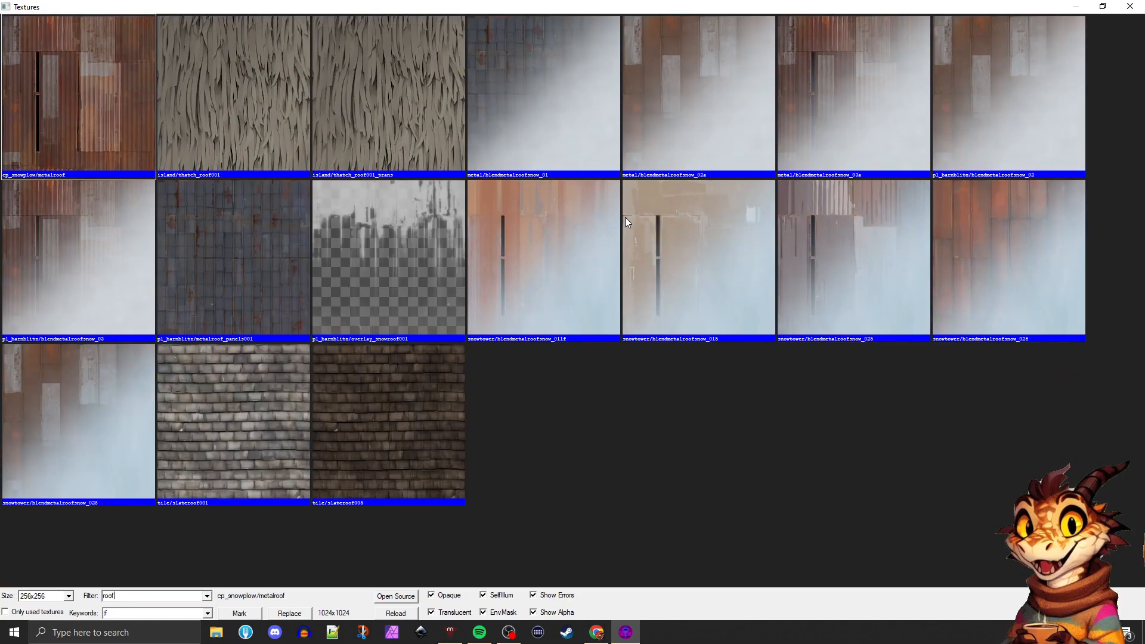
{"action": "double_click", "coordinate": [109, 101]}
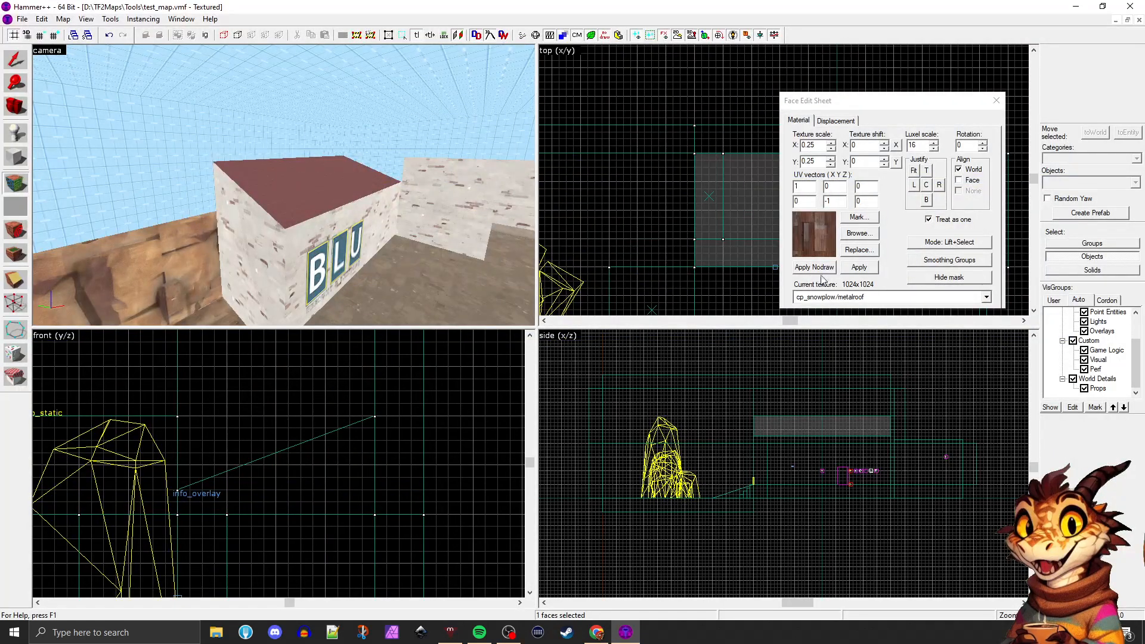
{"action": "left_click", "coordinate": [859, 270]}
Inspect the textured roof up close, select its sloped face again and reopen the texture browser for it
{"action": "left_click", "coordinate": [398, 280]}
{"action": "key", "text": "z"}
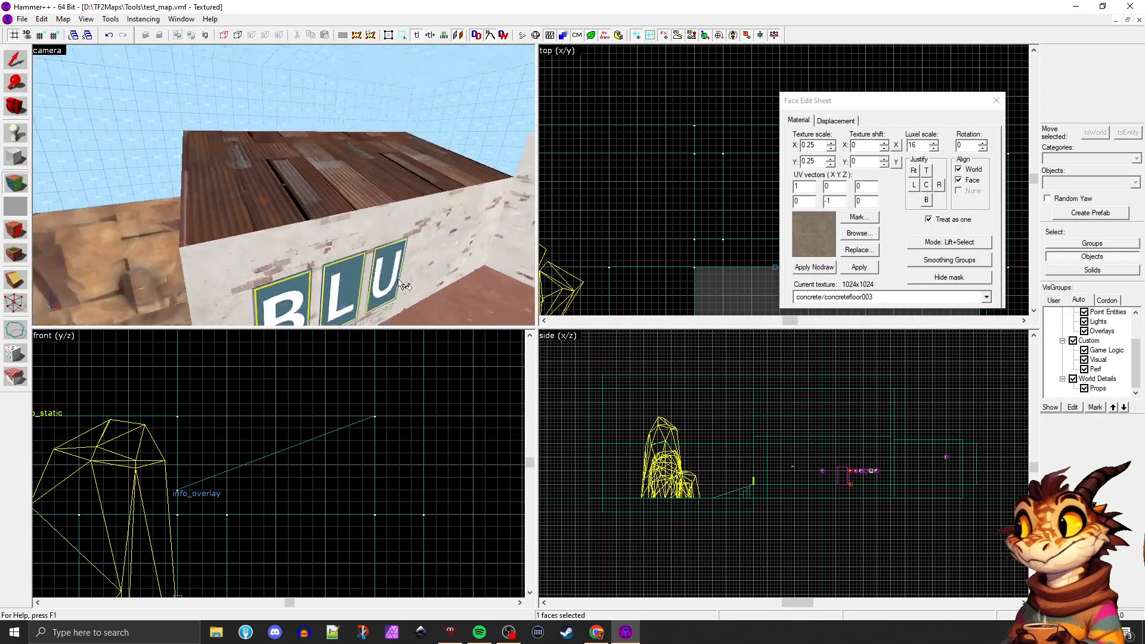
{"action": "key", "text": "z"}
{"action": "left_click", "coordinate": [330, 164]}
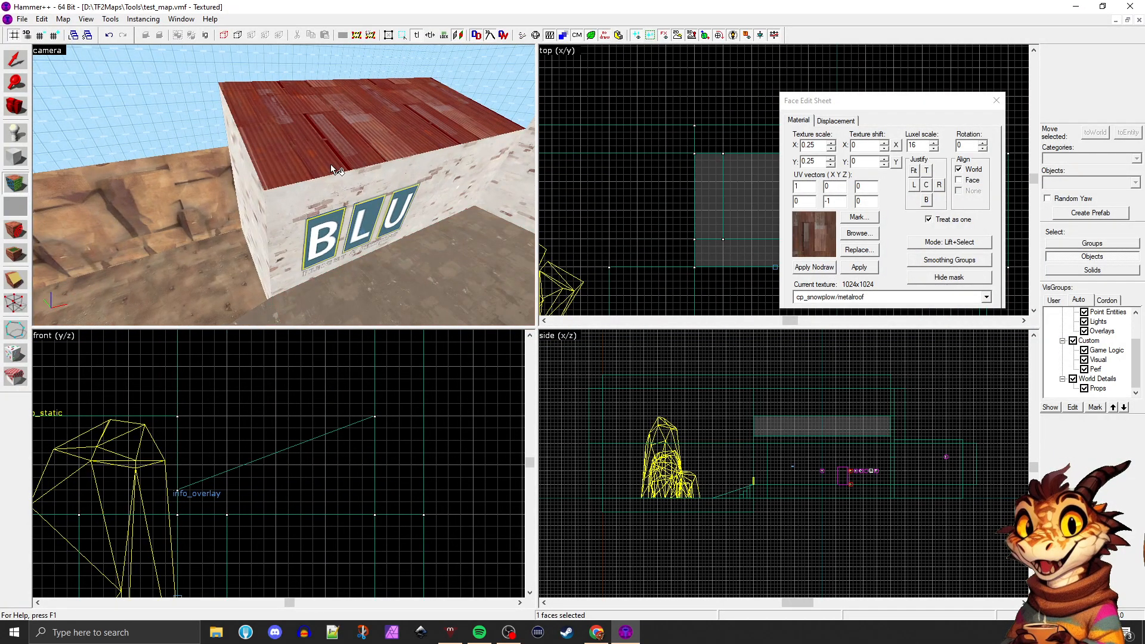
{"action": "left_click", "coordinate": [857, 233]}
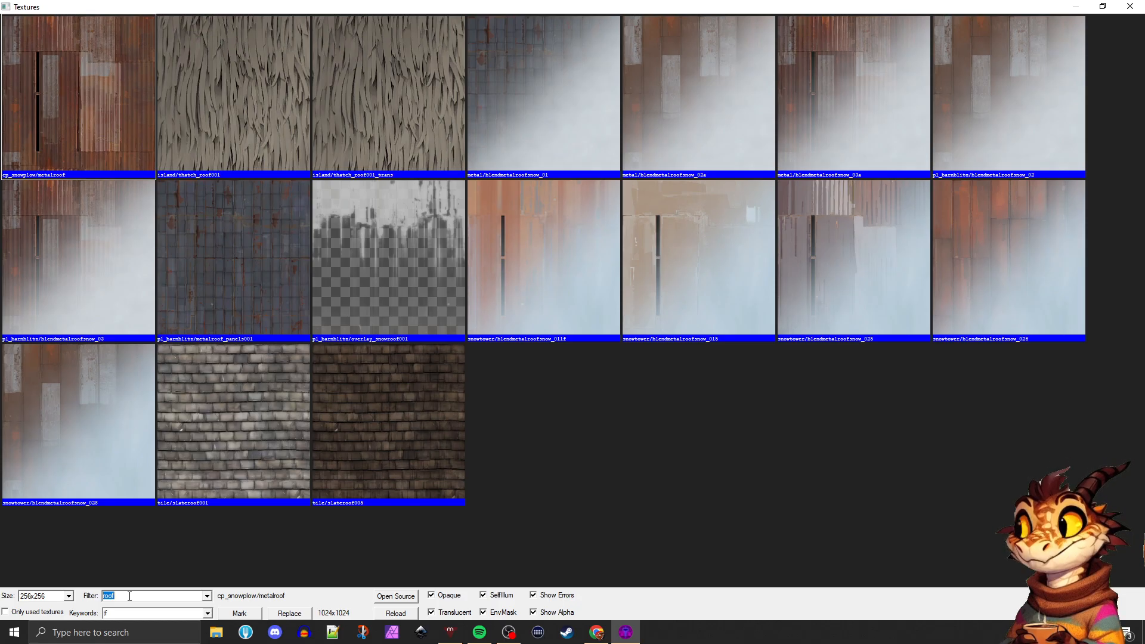
Filter the textures for "metal" and browse the metal wall panels for a roof candidate
{"action": "type", "text": "metal"}
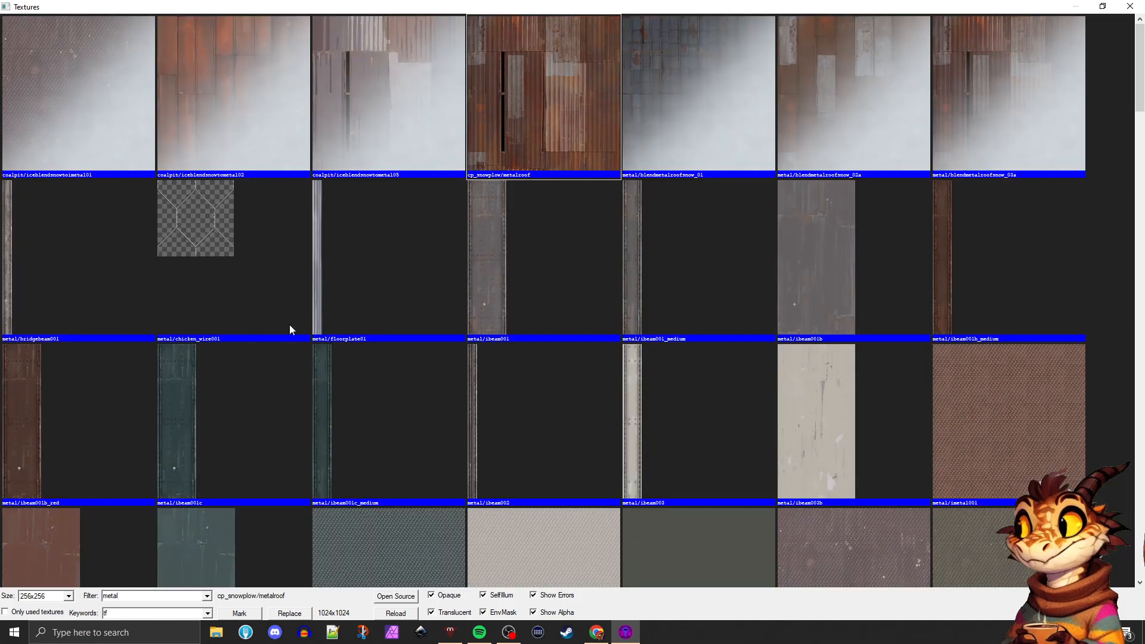
{"action": "scroll", "coordinate": [401, 263], "scroll_direction": "down", "scroll_amount": 5}
{"action": "scroll", "coordinate": [401, 272], "scroll_direction": "down", "scroll_amount": 12}
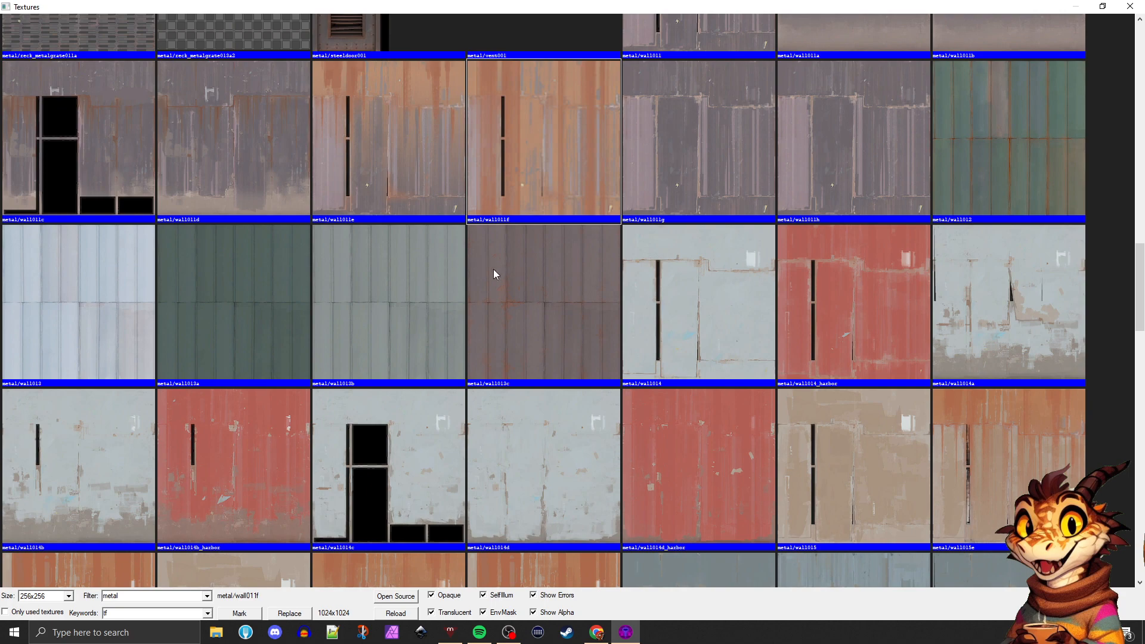
{"action": "left_click", "coordinate": [165, 307]}
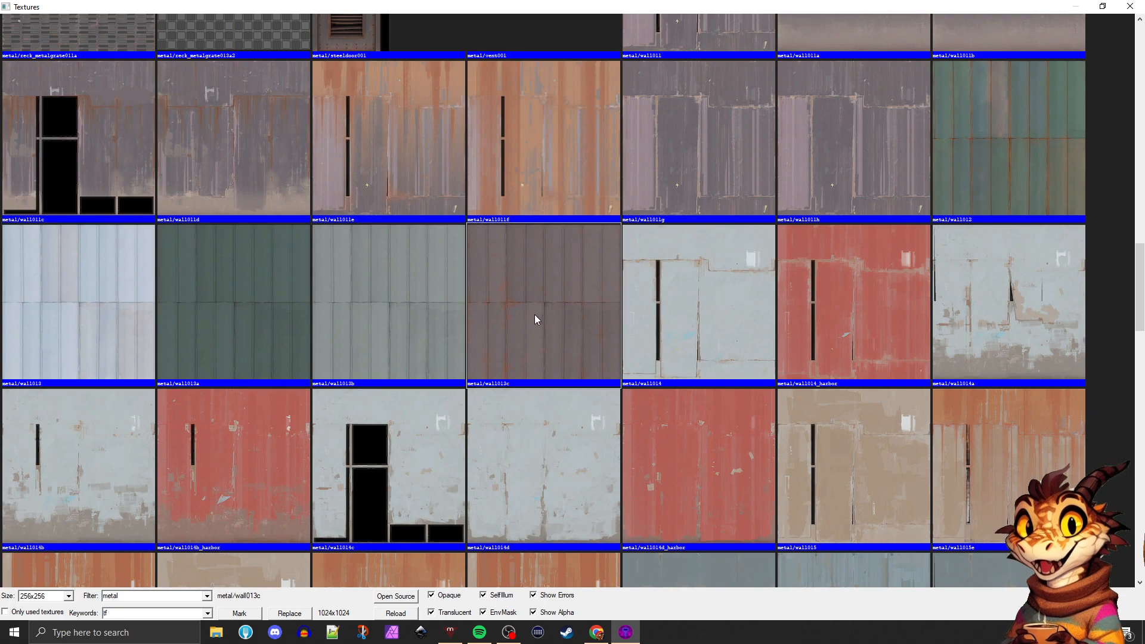
{"action": "scroll", "coordinate": [504, 316], "scroll_direction": "down", "scroll_amount": 7}
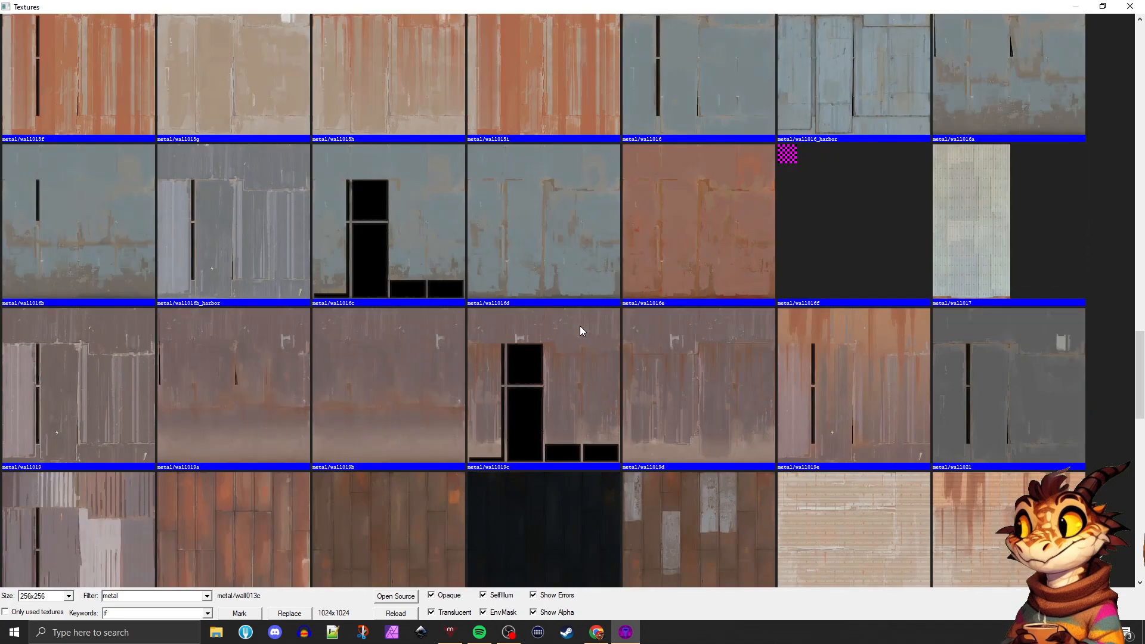
{"action": "scroll", "coordinate": [580, 326], "scroll_direction": "down", "scroll_amount": 2}
{"action": "left_click", "coordinate": [658, 370]}
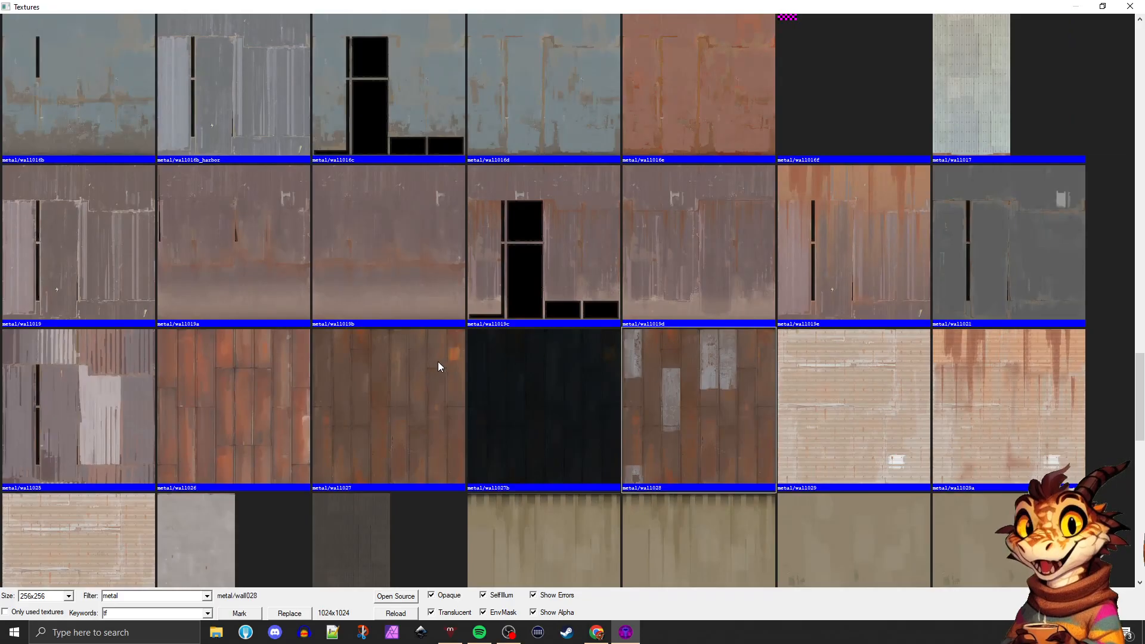
{"action": "scroll", "coordinate": [676, 305], "scroll_direction": "down", "scroll_amount": 4}
{"action": "scroll", "coordinate": [695, 293], "scroll_direction": "up", "scroll_amount": 2}
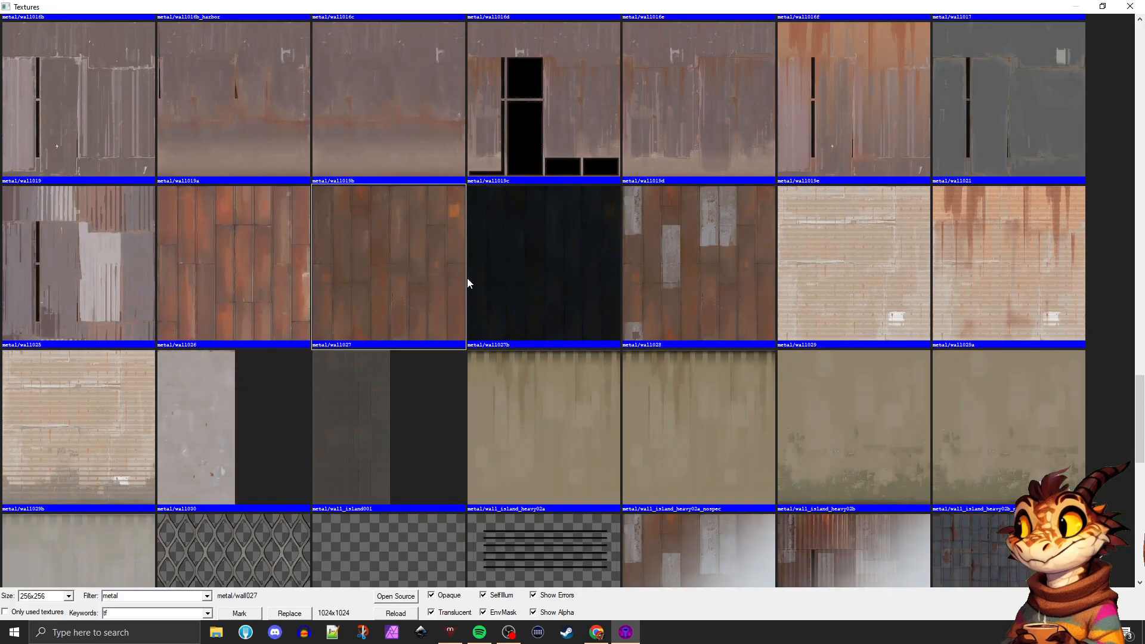
Apply metal/wall028 to the sloped top face of the BLU building and close the face editor
{"action": "left_click", "coordinate": [657, 264]}
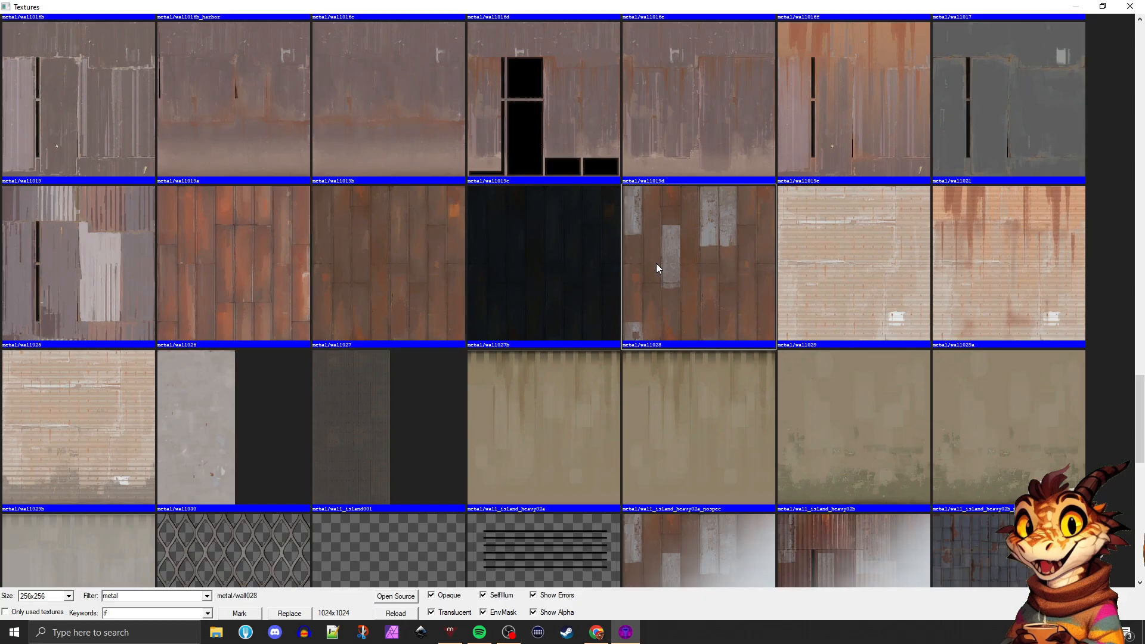
{"action": "double_click", "coordinate": [656, 263]}
{"action": "left_click", "coordinate": [860, 267]}
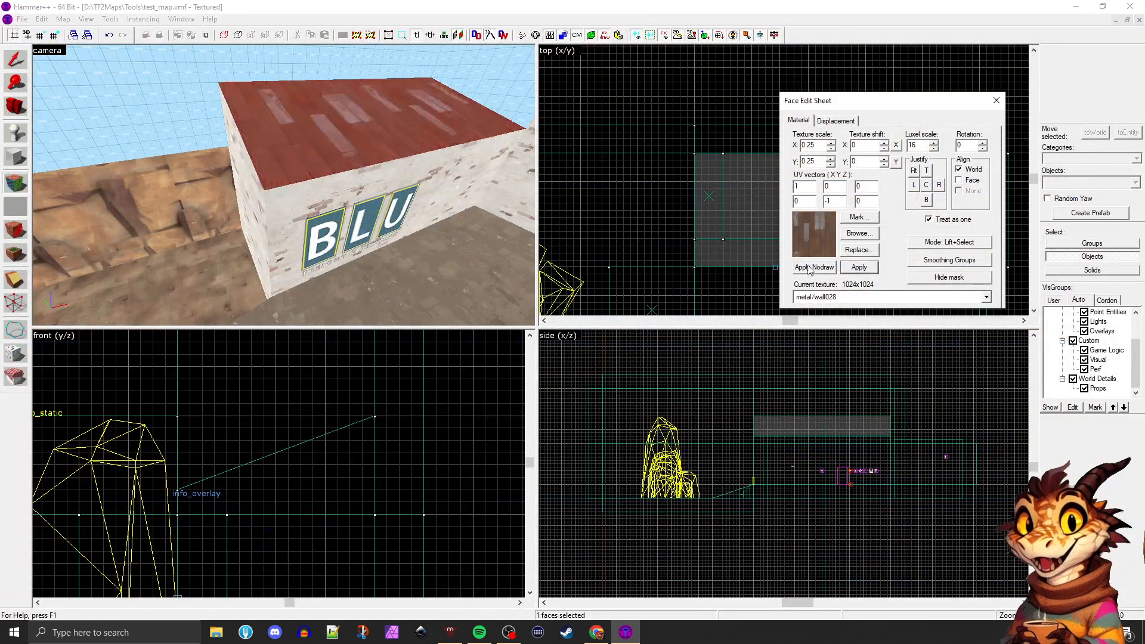
{"action": "left_click", "coordinate": [389, 253]}
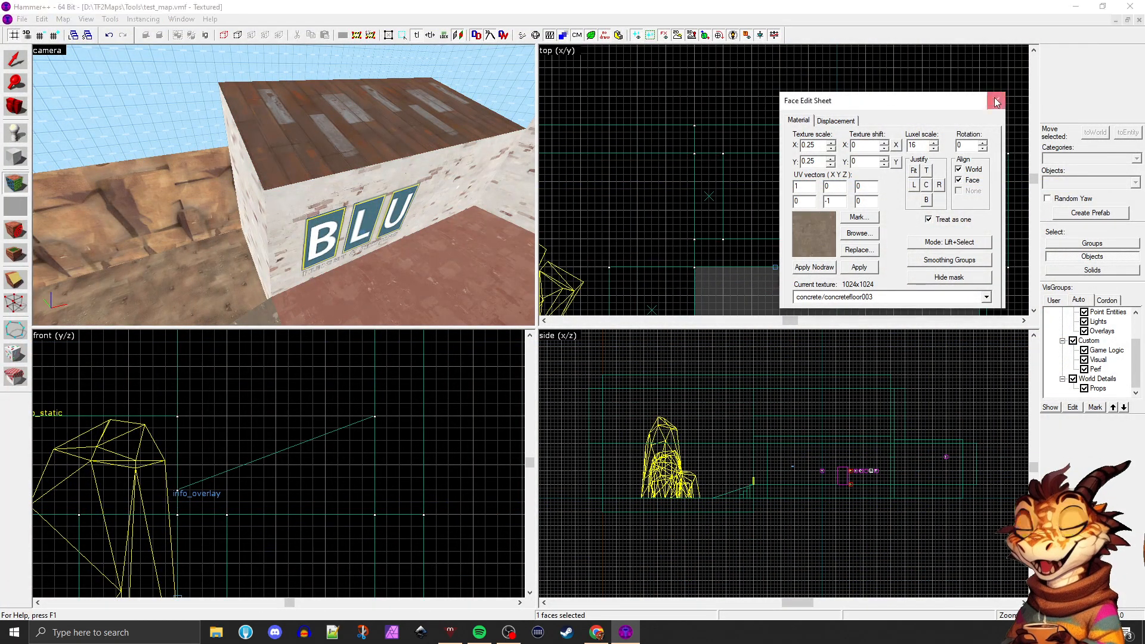
{"action": "key", "text": "shift+s"}
{"action": "left_click", "coordinate": [15, 107]}
Examine the newly textured BLU roof up close and from across the yard
{"action": "left_click_drag", "start_coordinate": [239, 179], "coordinate": [283, 186]}
{"action": "key", "text": "z"}
{"action": "key", "text": "d"}
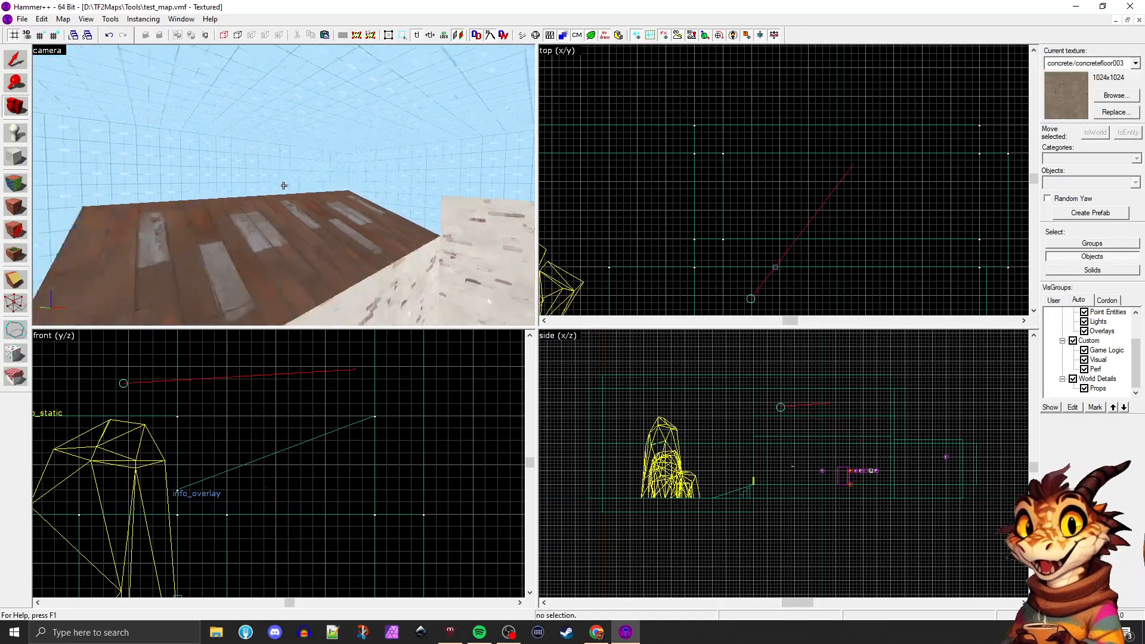
{"action": "key", "text": "s"}
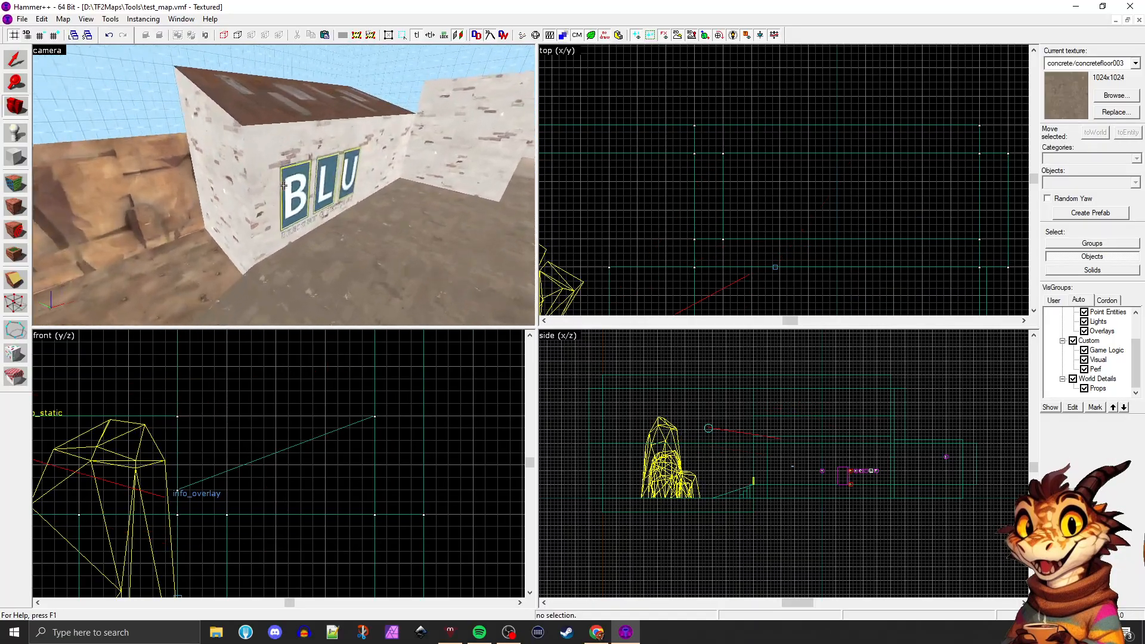
{"action": "key", "text": "z"}
{"action": "key", "text": "z"}
{"action": "key", "text": "a"}
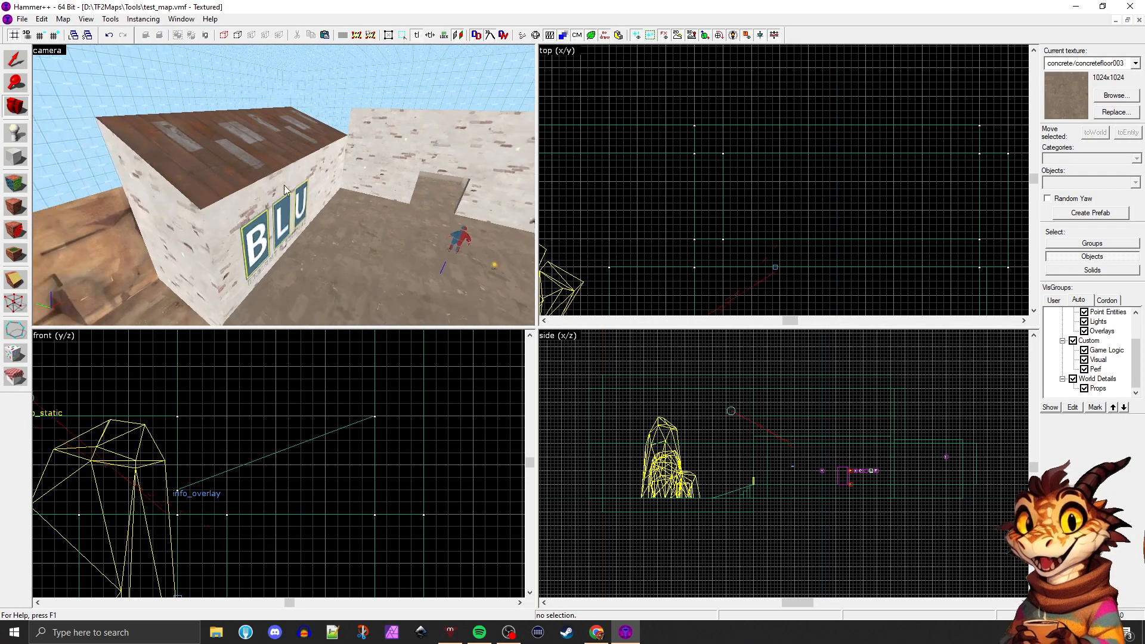
{"action": "key", "text": "z"}
Select the BLU roof's sloped face and apply metal/wall016b_harbor from the metal textures
{"action": "key", "text": "shift+a"}
{"action": "left_click", "coordinate": [266, 158]}
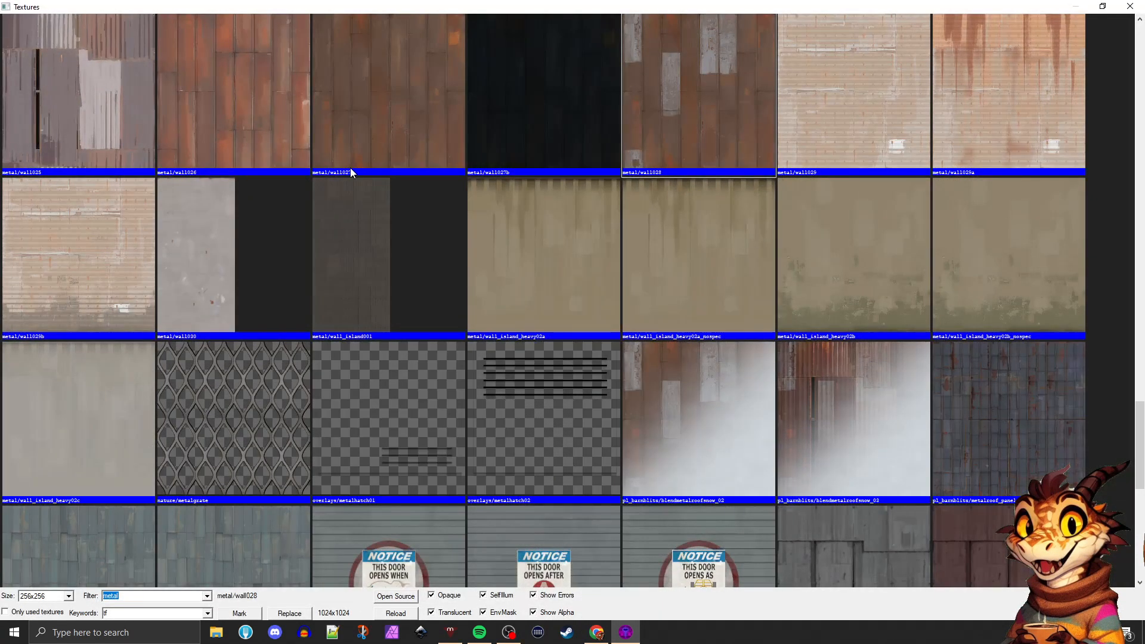
{"action": "scroll", "coordinate": [478, 171], "scroll_direction": "down", "scroll_amount": 6}
{"action": "scroll", "coordinate": [455, 189], "scroll_direction": "up", "scroll_amount": 5}
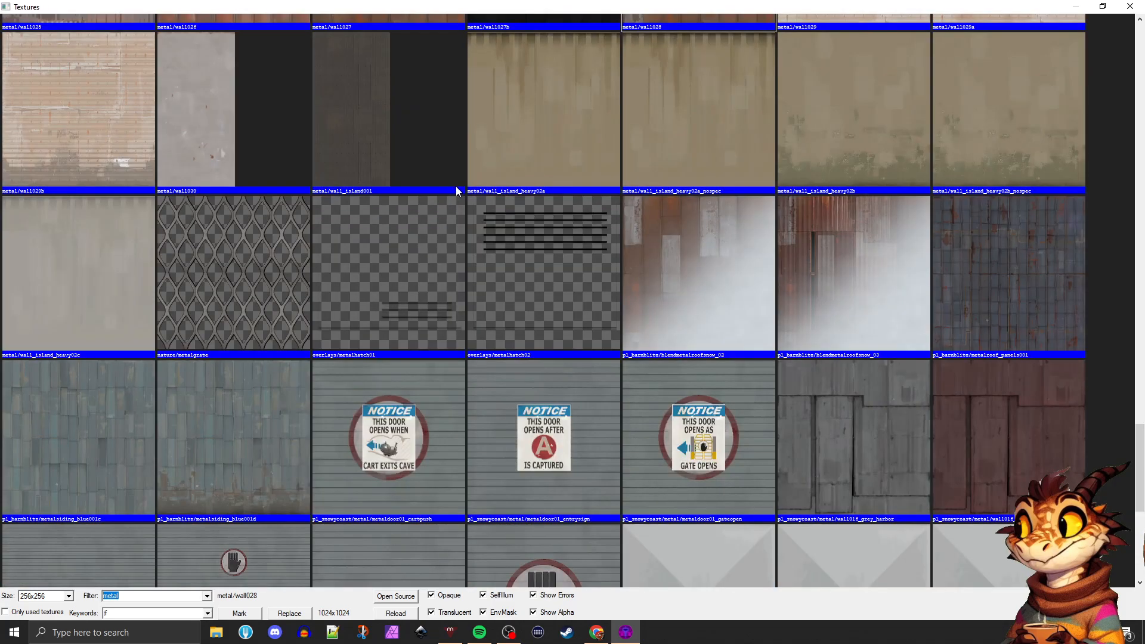
{"action": "scroll", "coordinate": [456, 187], "scroll_direction": "up", "scroll_amount": 8}
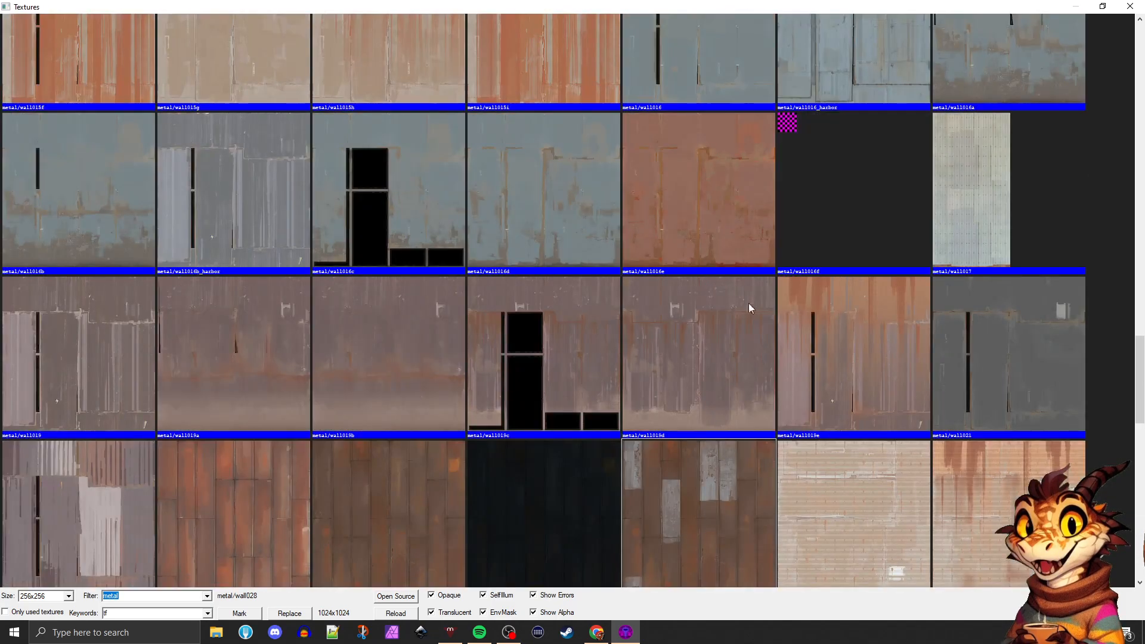
{"action": "double_click", "coordinate": [262, 172]}
{"action": "left_click", "coordinate": [859, 267]}
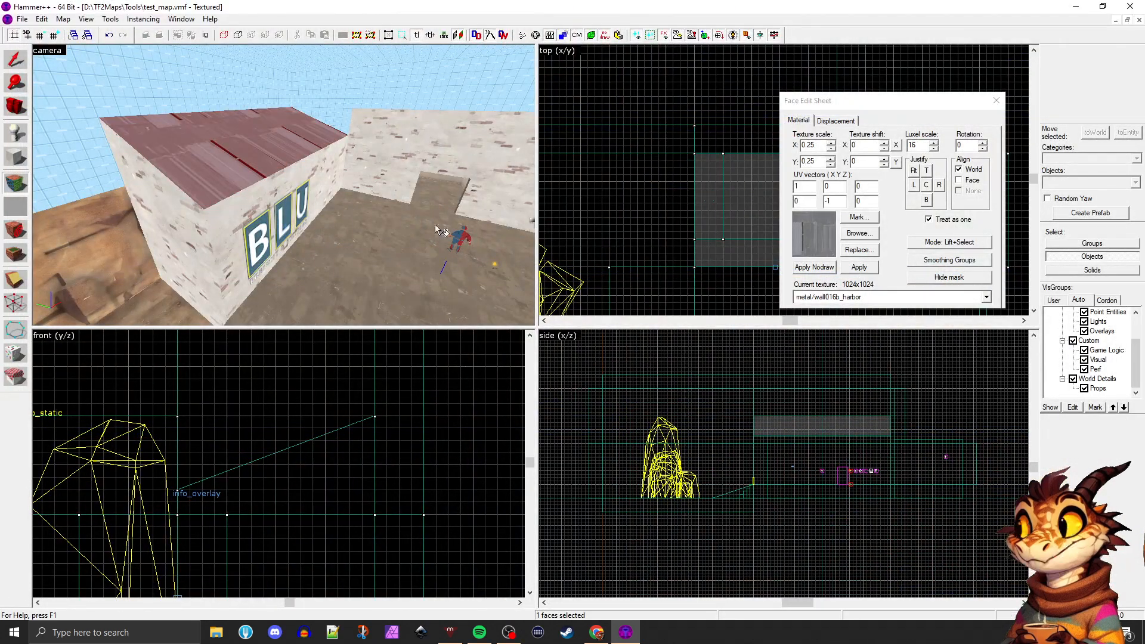
{"action": "left_click", "coordinate": [388, 239]}
{"action": "left_click", "coordinate": [995, 100]}
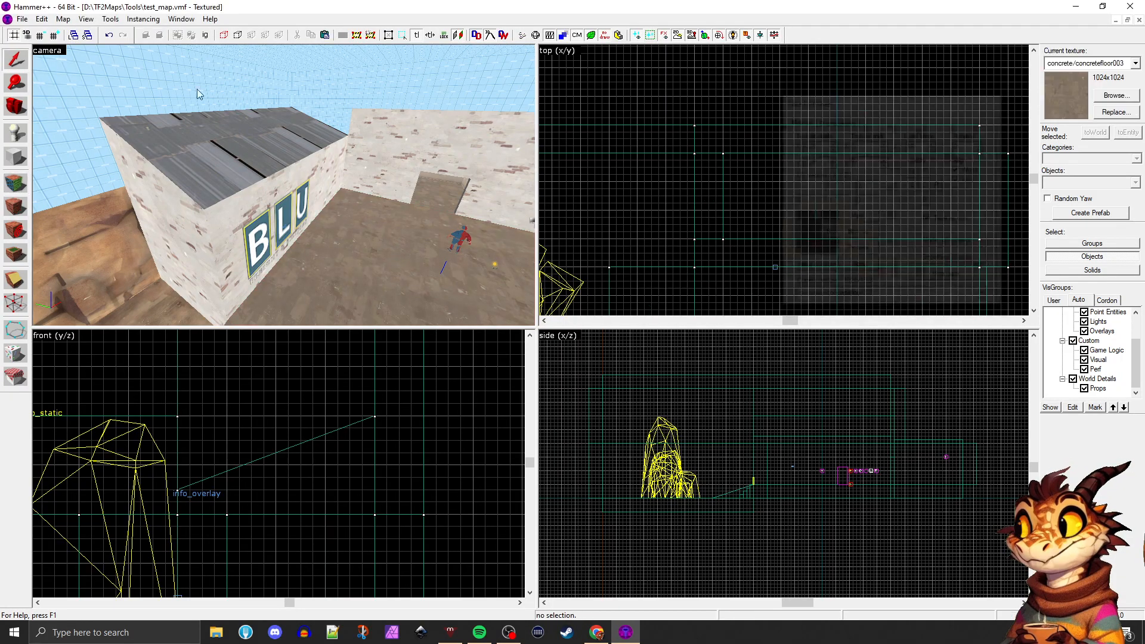
{"action": "left_click", "coordinate": [16, 106]}
Maximize the 3D view and look over the metal roof, yard walls and skybox from several angles
{"action": "left_click_drag", "start_coordinate": [280, 203], "coordinate": [374, 289]}
{"action": "key", "text": "shift+z"}
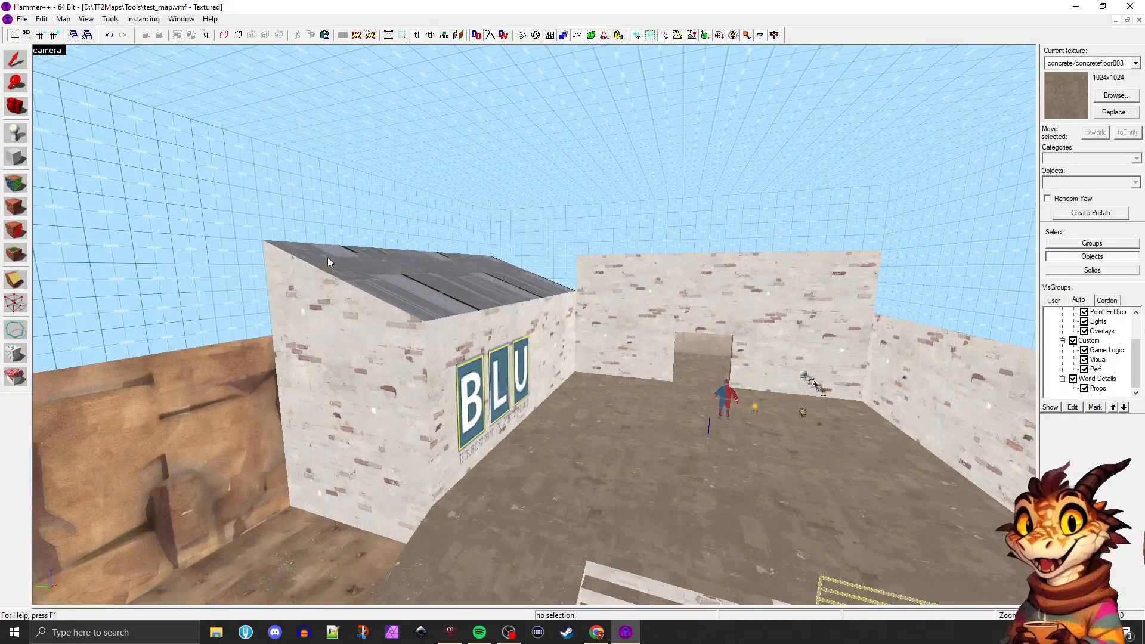
{"action": "left_click_drag", "start_coordinate": [328, 256], "coordinate": [534, 325]}
{"action": "key", "text": "d"}
{"action": "key", "text": "d"}
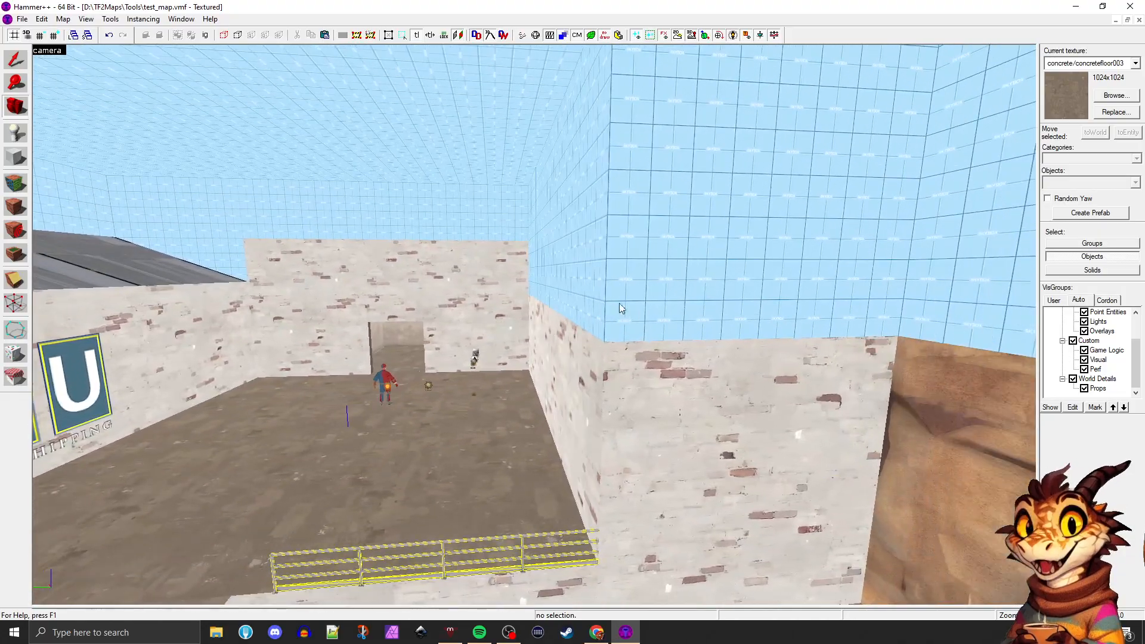
{"action": "left_click_drag", "start_coordinate": [619, 303], "coordinate": [527, 328]}
{"action": "key", "text": "w"}
{"action": "key", "text": "a"}
{"action": "key", "text": "a"}
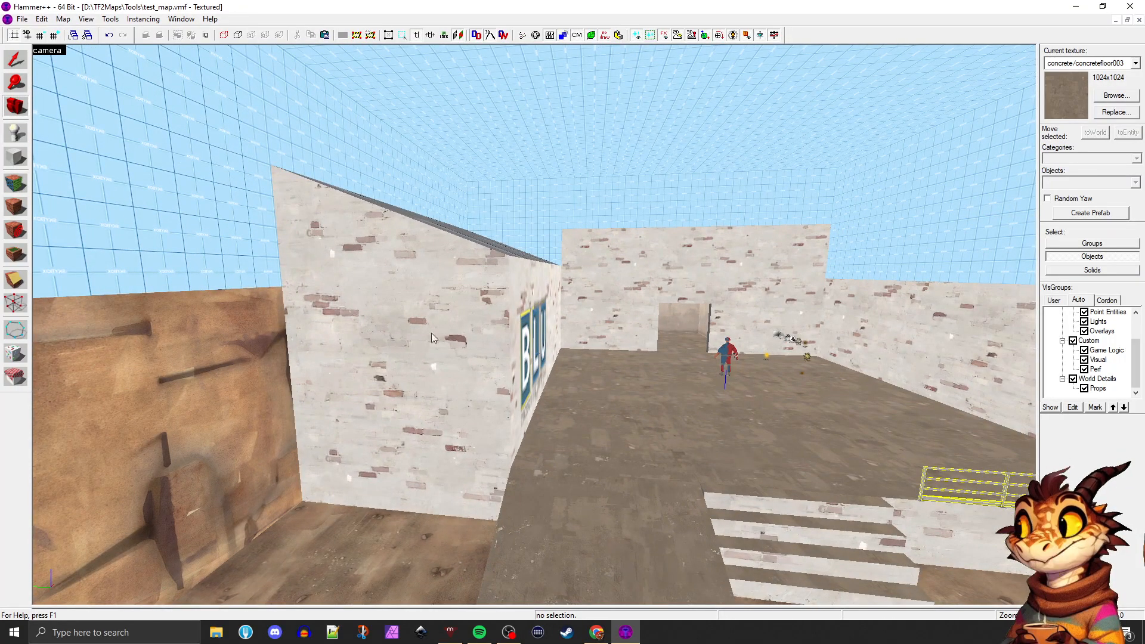
{"action": "right_click_drag", "start_coordinate": [438, 352], "coordinate": [435, 287]}
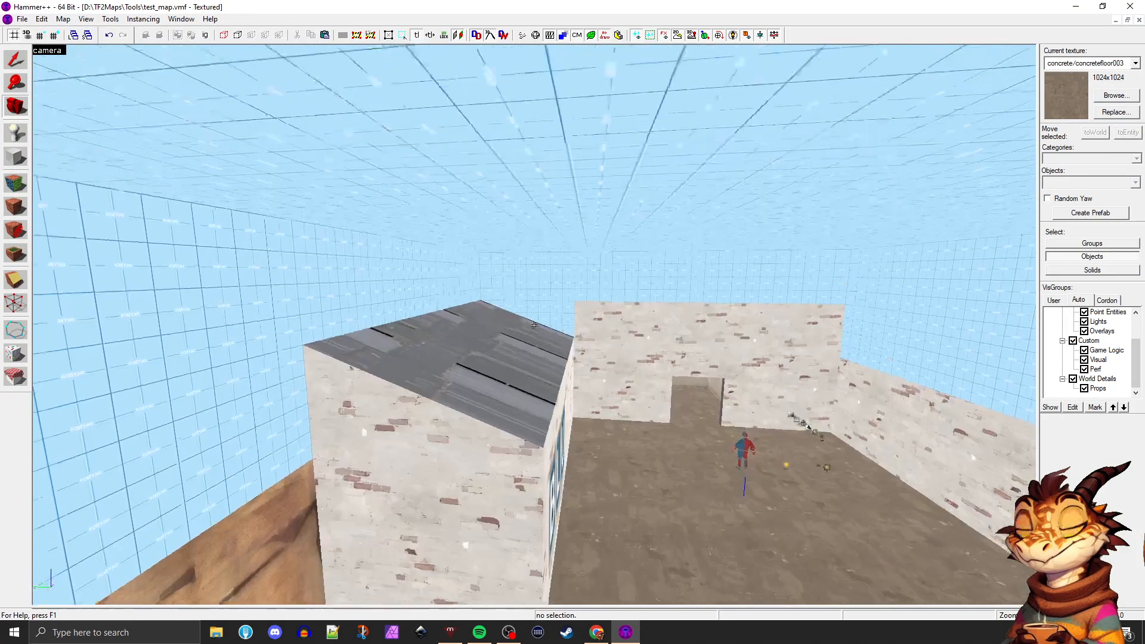
{"action": "key", "text": "w"}
Select the sloped roof block above the BLU building and examine its shape from both ends
{"action": "left_click", "coordinate": [280, 236]}
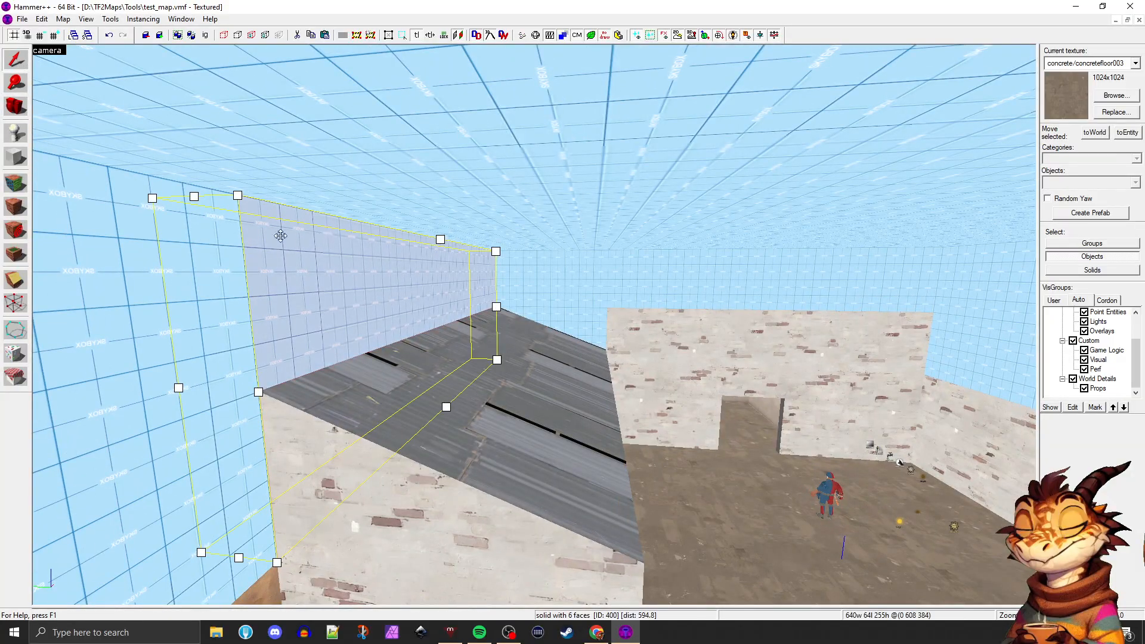
{"action": "left_click", "coordinate": [382, 376]}
{"action": "key", "text": "z"}
{"action": "key", "text": "d"}
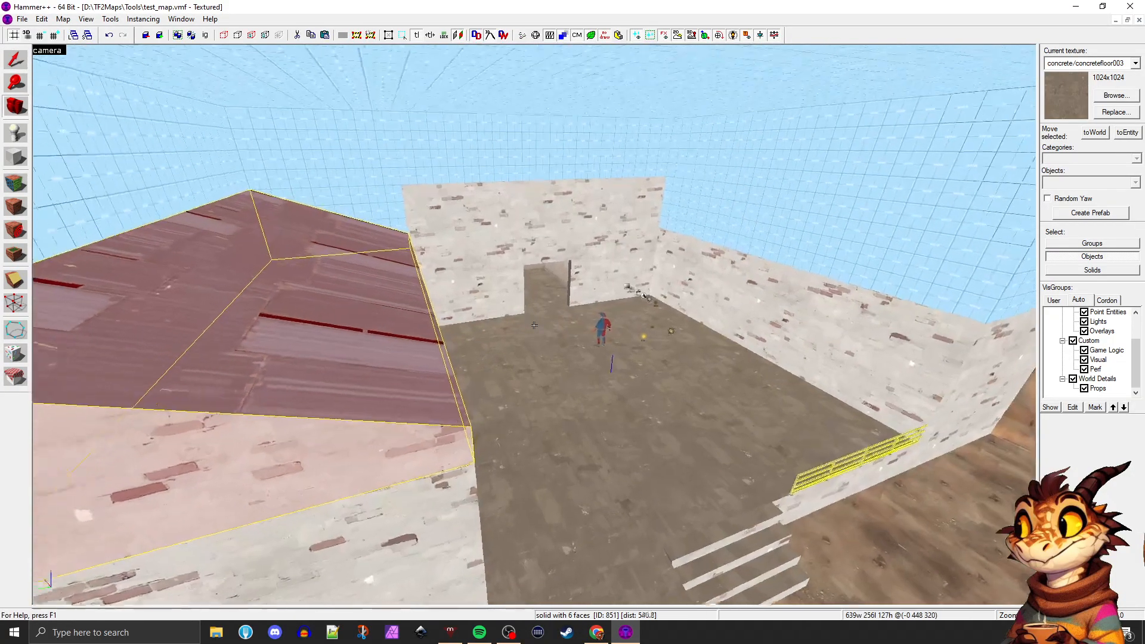
{"action": "key", "text": "w"}
{"action": "key", "text": "z"}
{"action": "key", "text": "z"}
{"action": "key", "text": "a"}
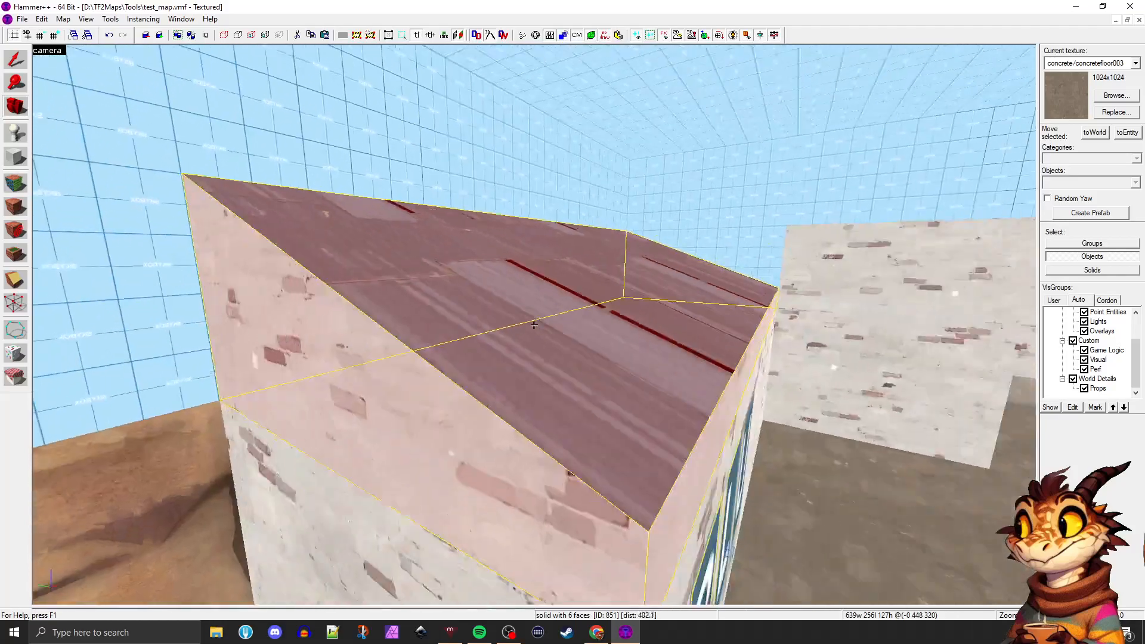
Examine the doorway in the raised wall and the room behind it from inside and outside
{"action": "key", "text": "d"}
{"action": "key", "text": "w"}
{"action": "key", "text": "w"}
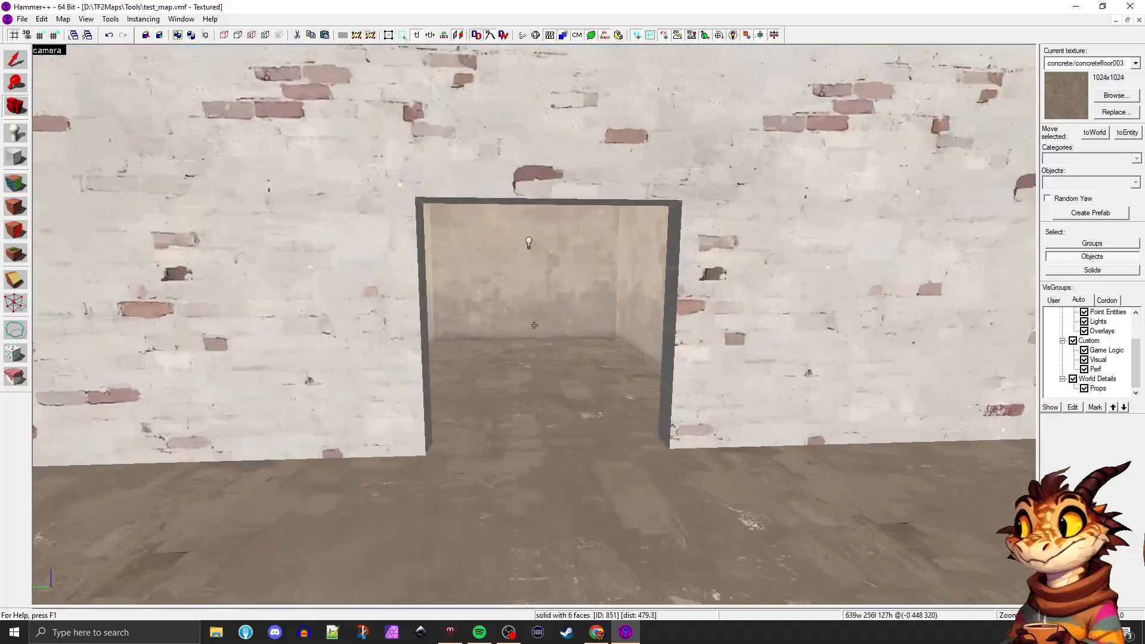
{"action": "key", "text": "d"}
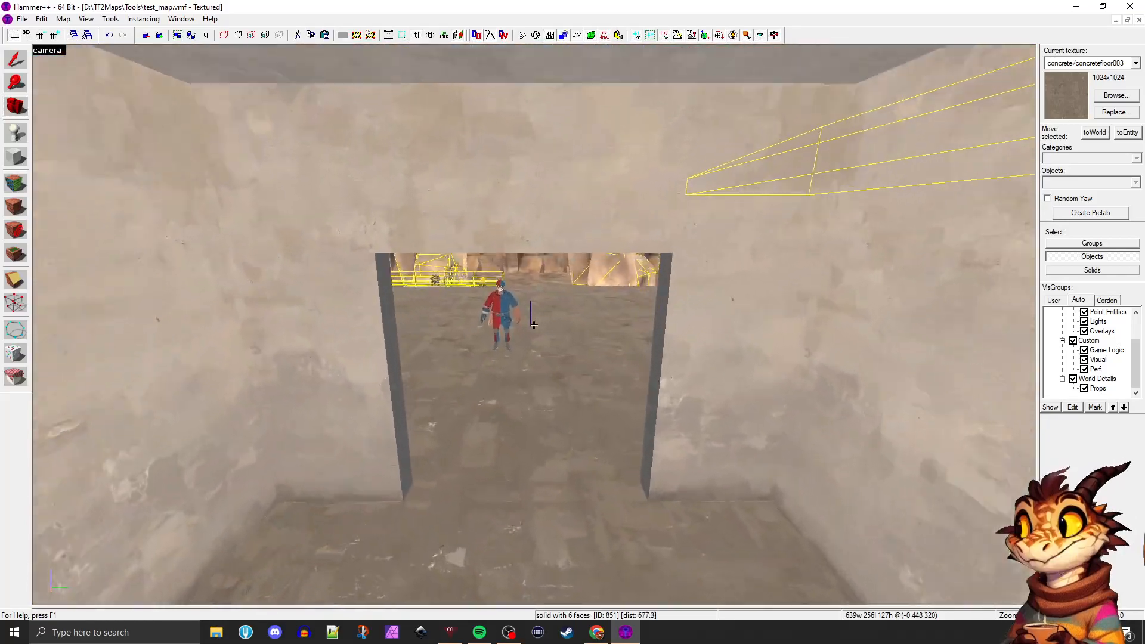
{"action": "key", "text": "w"}
{"action": "key", "text": "a"}
{"action": "key", "text": "s"}
{"action": "key", "text": "z"}
{"action": "key", "text": "z"}
{"action": "key", "text": "w"}
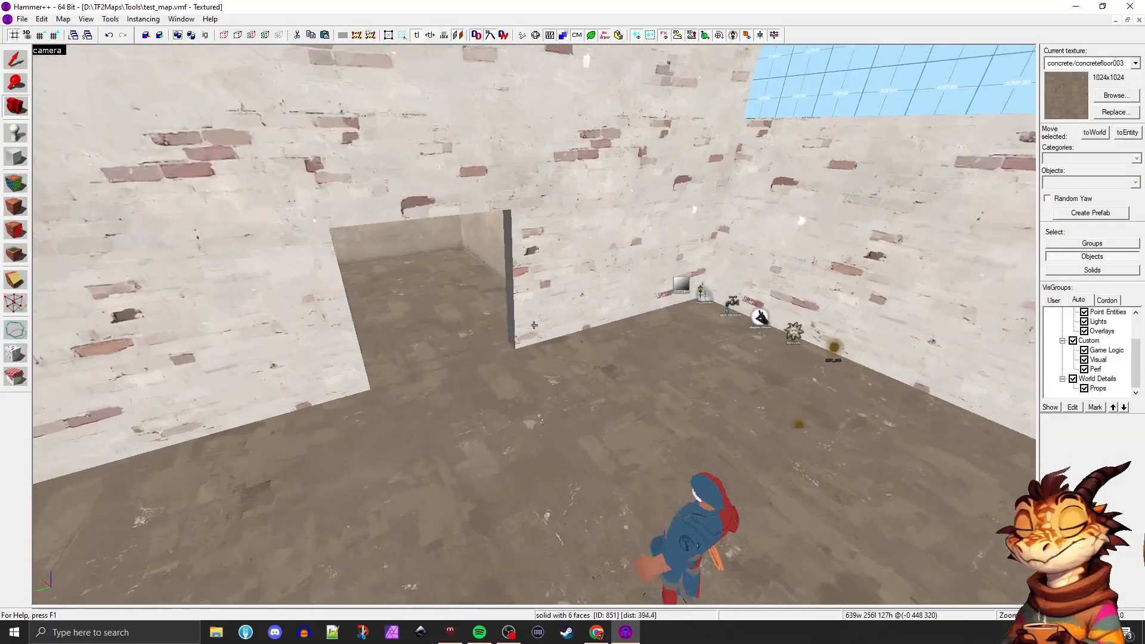
{"action": "key", "text": "w"}
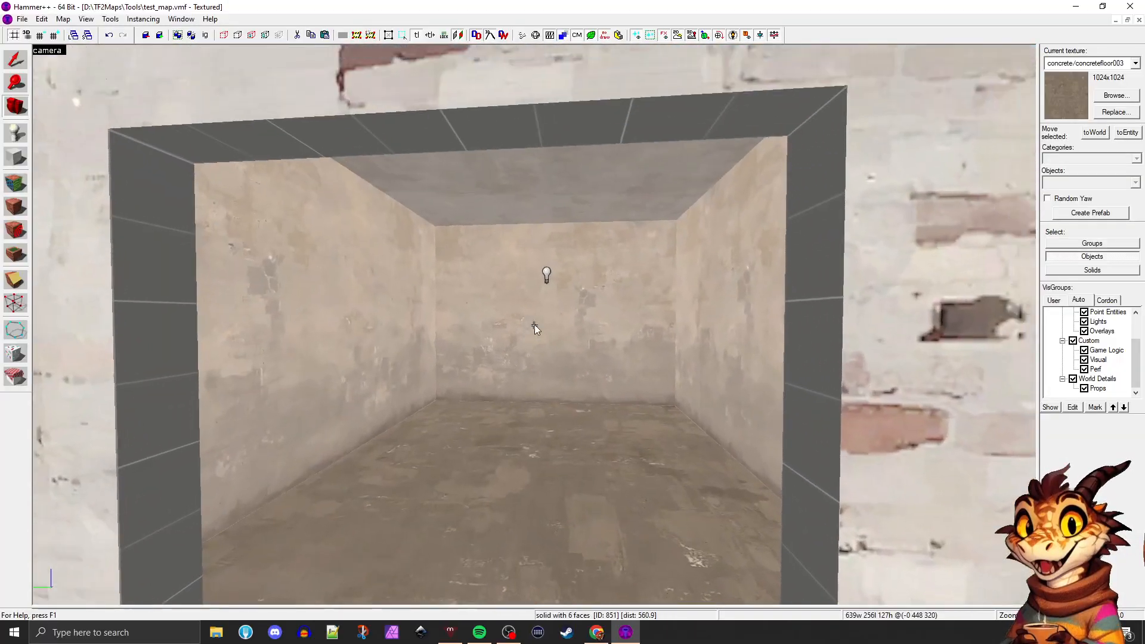
{"action": "key", "text": "z"}
Texture the nodraw side faces and underside of the doorway with brick/brickwall002, continued from the adjoining front wall faces
{"action": "key", "text": "shift+a"}
{"action": "left_click", "coordinate": [94, 266]}
{"action": "key", "text": "s"}
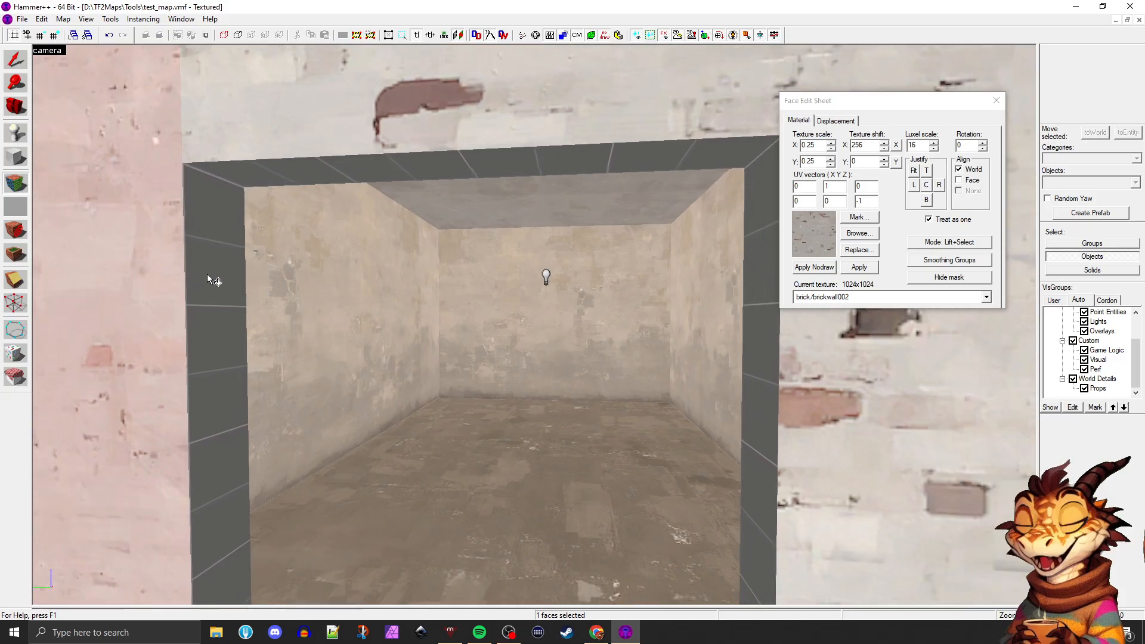
{"action": "right_click", "coordinate": [206, 273]}
{"action": "left_click", "coordinate": [816, 381]}
{"action": "right_click", "coordinate": [757, 347]}
{"action": "left_click", "coordinate": [455, 133]}
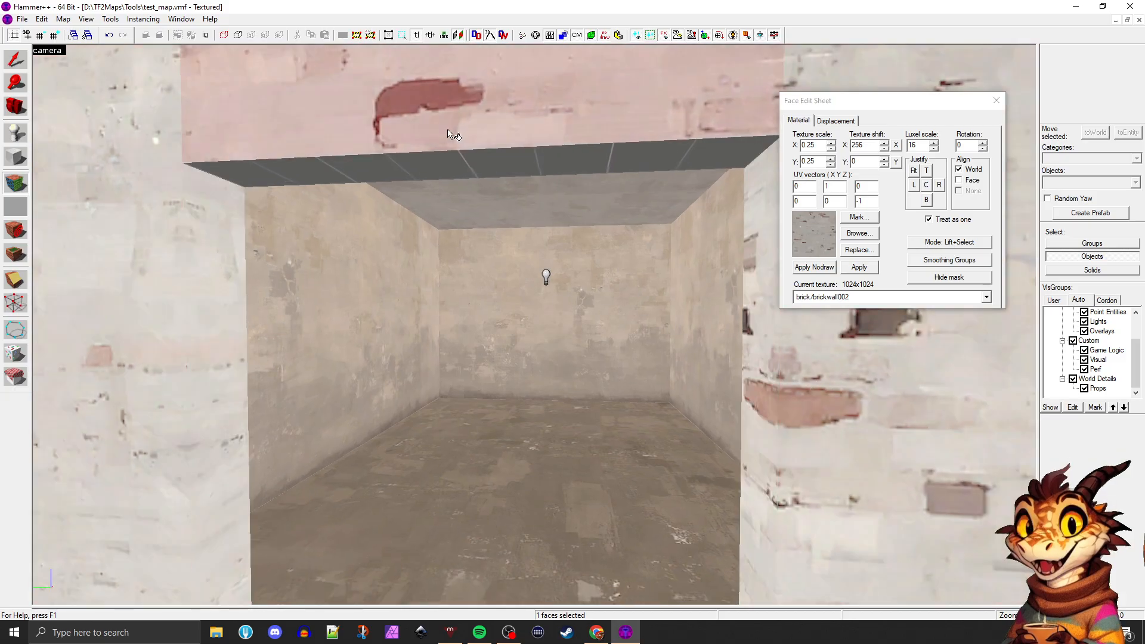
{"action": "right_click", "coordinate": [442, 161]}
{"action": "left_click", "coordinate": [326, 255]}
Check the brick alignment around the doorway's inner edges from inside the room and from the yard
{"action": "left_click", "coordinate": [178, 233]}
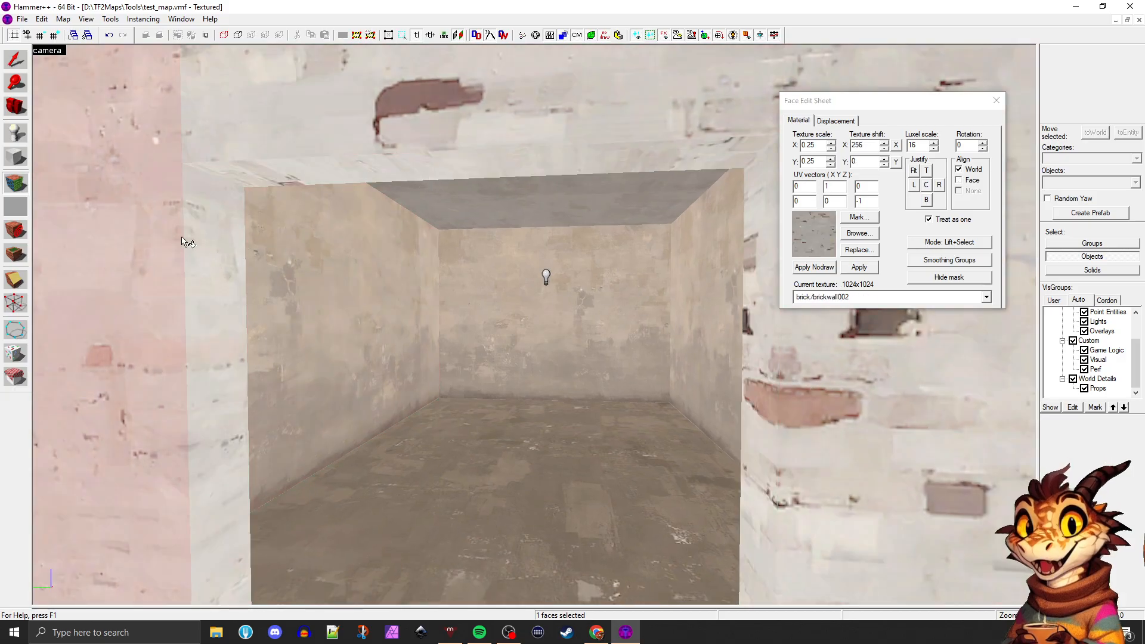
{"action": "left_click", "coordinate": [271, 136]}
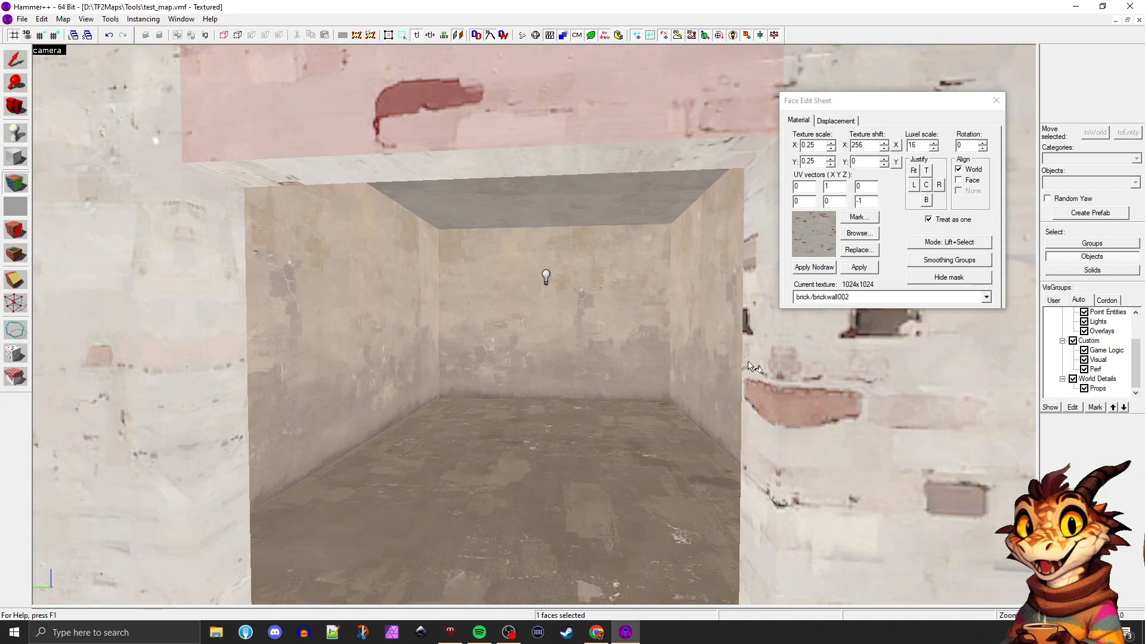
{"action": "left_click", "coordinate": [621, 366]}
{"action": "key", "text": "w"}
{"action": "key", "text": "Left"}
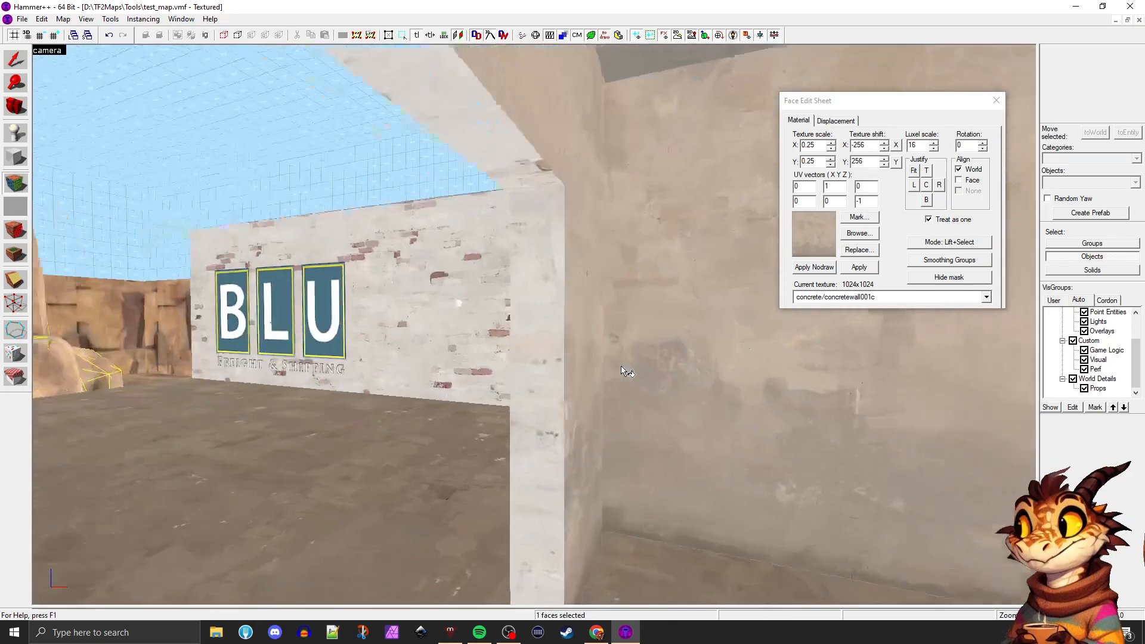
{"action": "key", "text": "s"}
{"action": "key", "text": "w"}
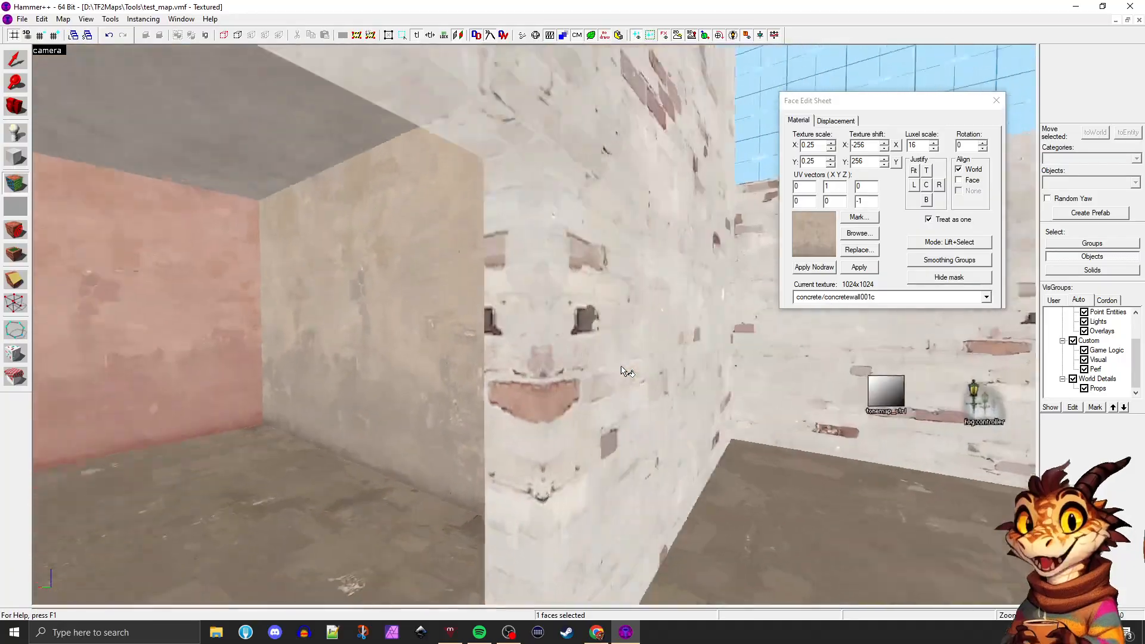
{"action": "key", "text": "s"}
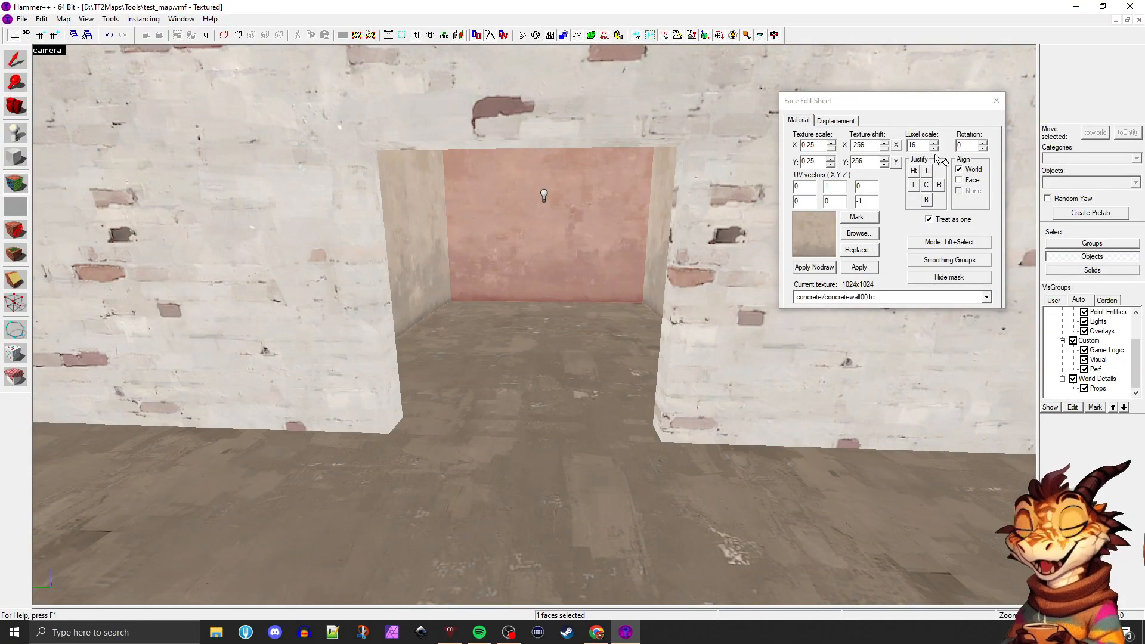
Copy the handrail prop from the yard's edge and place the copy at floor level in front of the brick doorway
{"action": "left_click", "coordinate": [990, 103]}
{"action": "key", "text": "z"}
{"action": "key", "text": "s"}
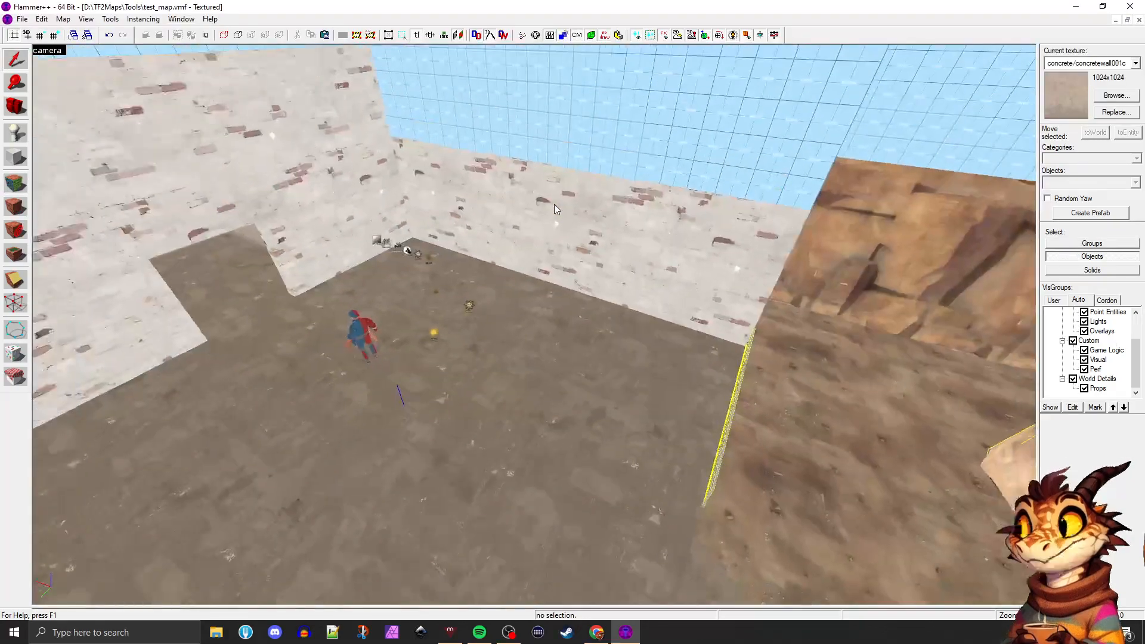
{"action": "key", "text": "z"}
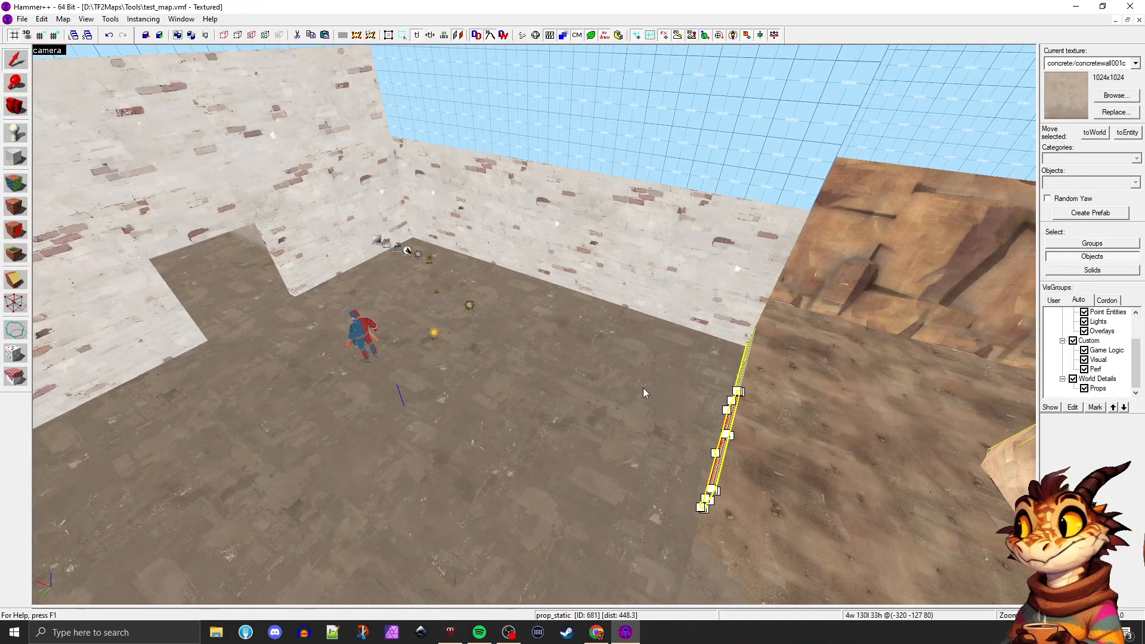
{"action": "key", "text": "z"}
{"action": "key", "text": "w"}
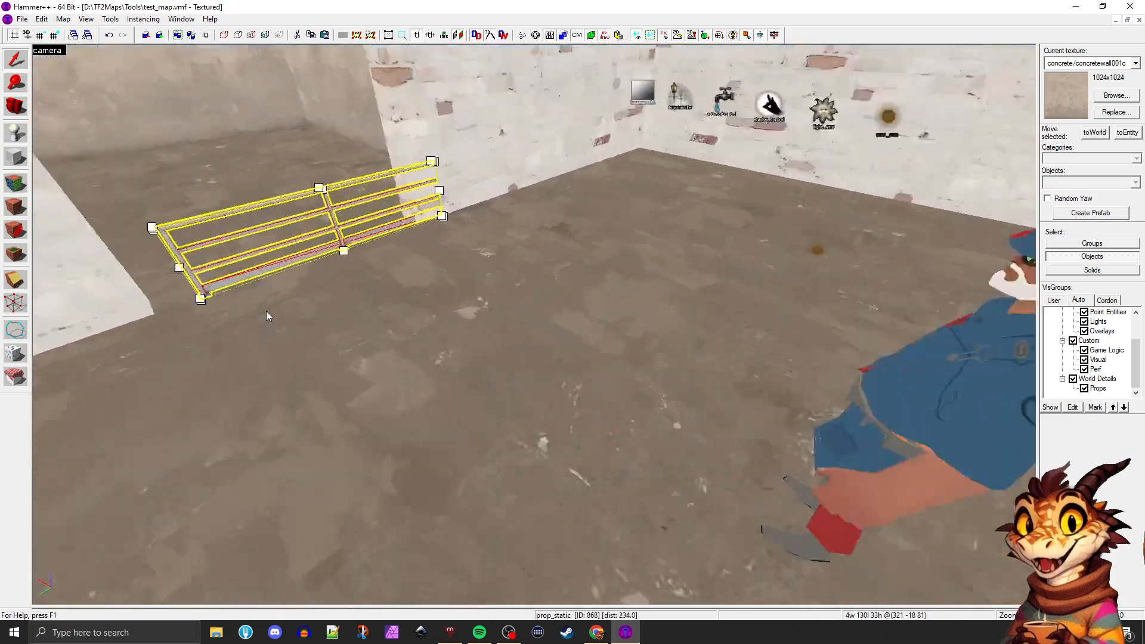
{"action": "key", "text": "z"}
{"action": "key", "text": "s"}
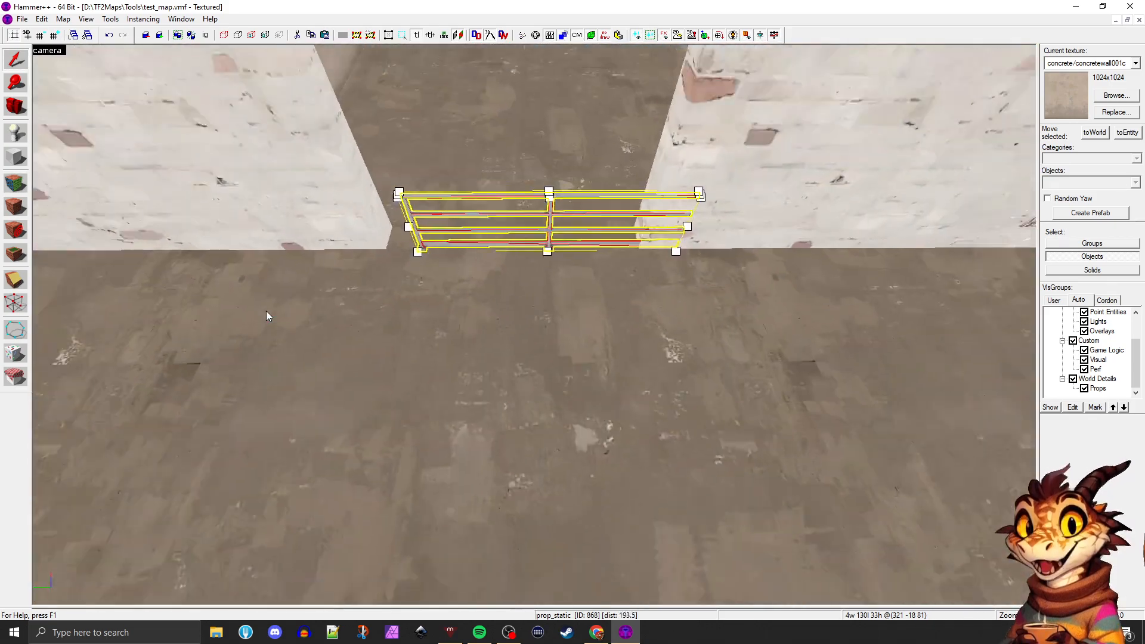
{"action": "key", "text": "w"}
{"action": "key", "text": "s"}
{"action": "key", "text": "w"}
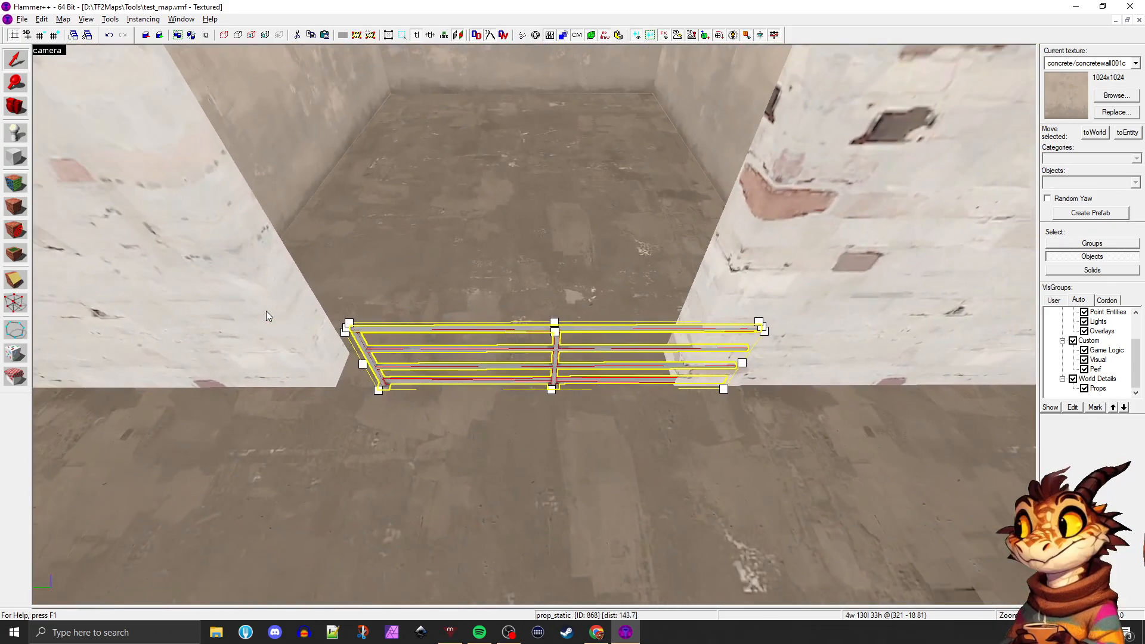
Change the copied handrail's world model to models/props_spytech/doorframe004a.mdl, chosen from the models matching "door"
{"action": "key", "text": "alt+Return"}
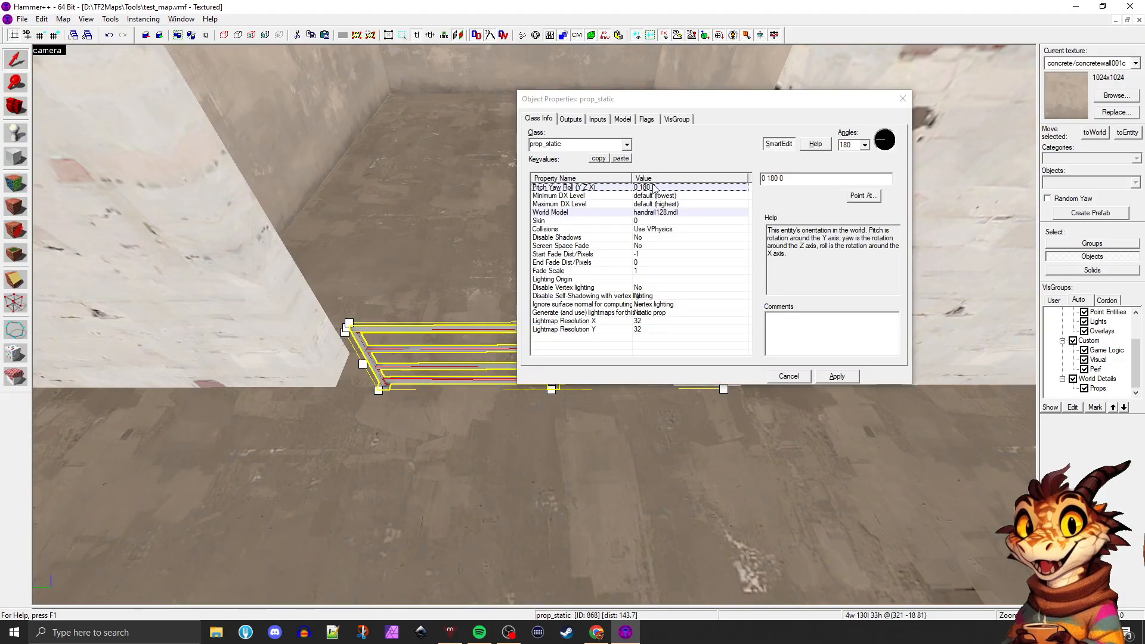
{"action": "left_click", "coordinate": [650, 212]}
{"action": "left_click", "coordinate": [771, 197]}
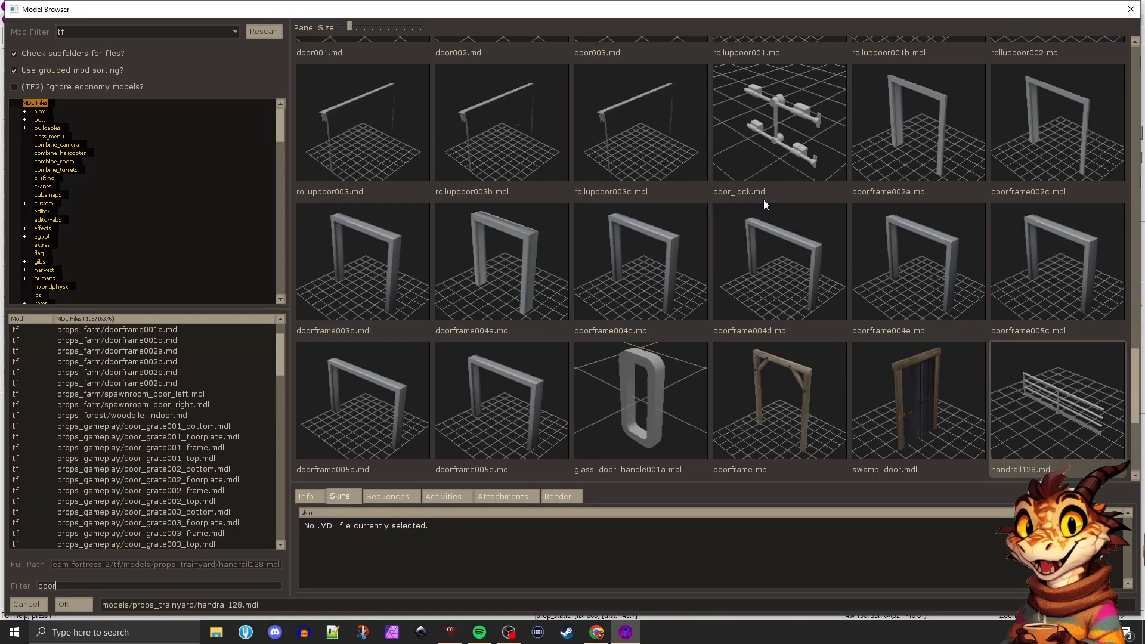
{"action": "left_click", "coordinate": [632, 226]}
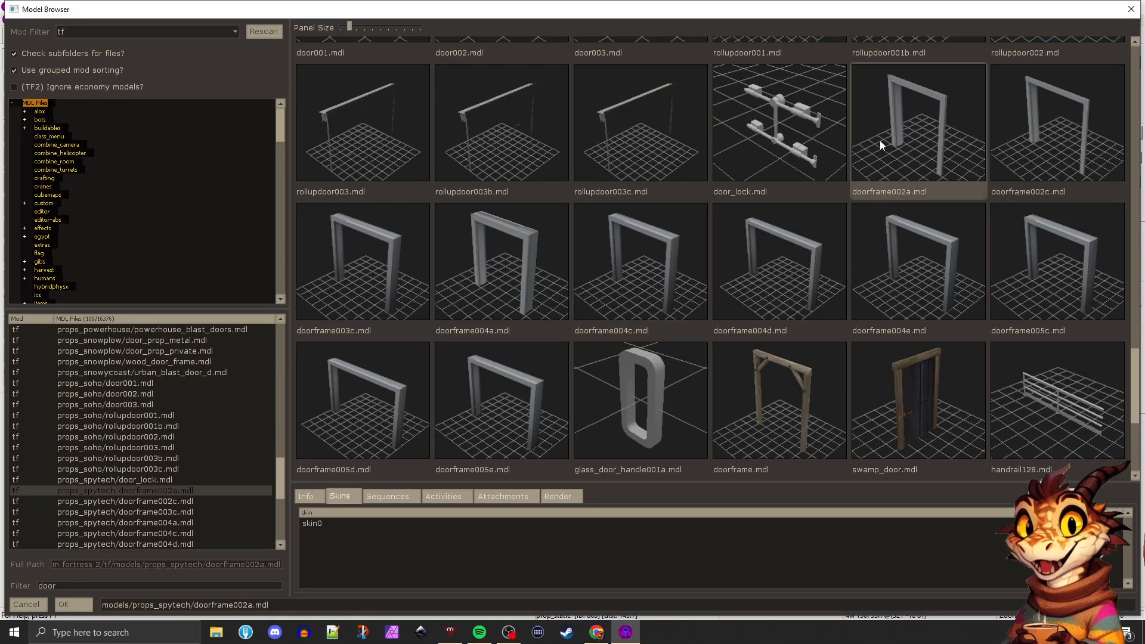
{"action": "left_click", "coordinate": [900, 257]}
{"action": "scroll", "coordinate": [844, 269], "scroll_direction": "down", "scroll_amount": 5}
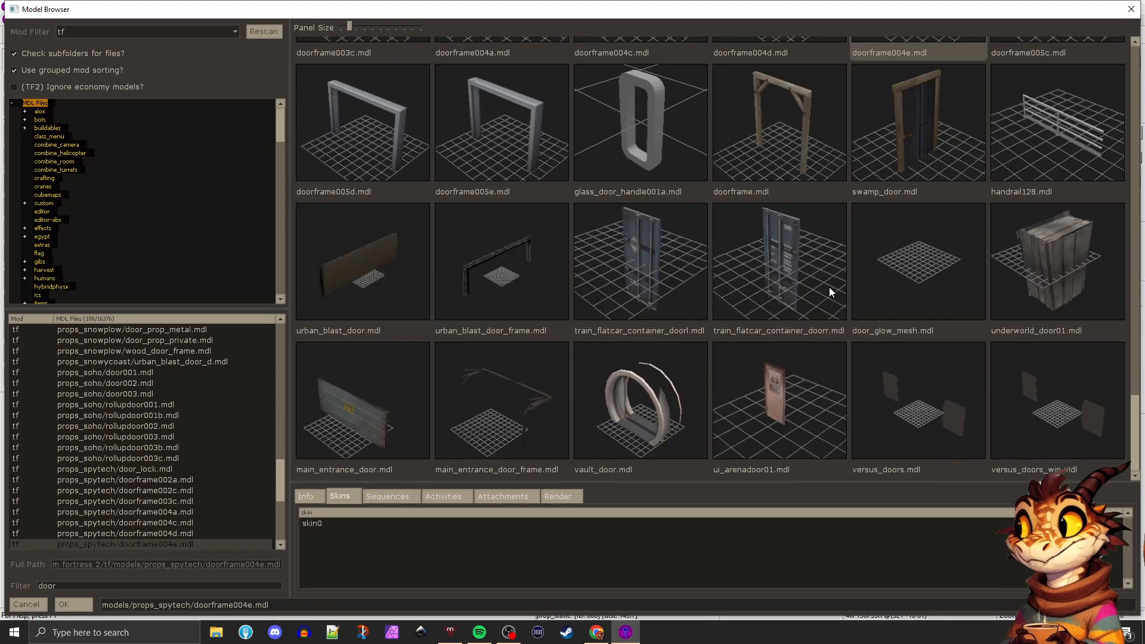
{"action": "scroll", "coordinate": [674, 291], "scroll_direction": "up", "scroll_amount": 5}
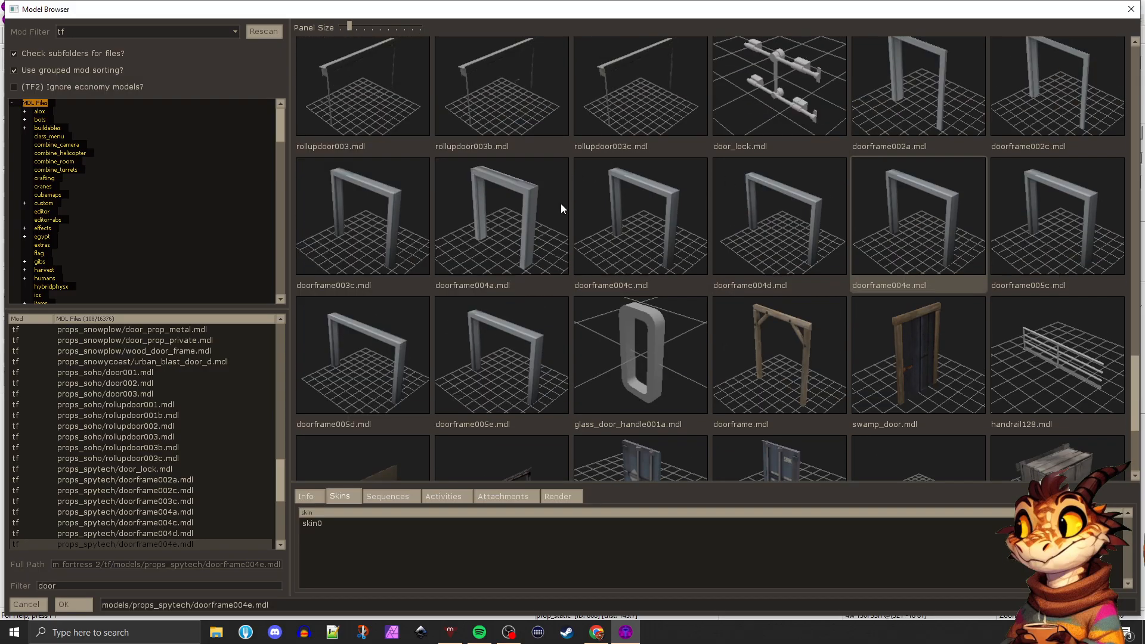
{"action": "scroll", "coordinate": [846, 197], "scroll_direction": "up", "scroll_amount": 3}
{"action": "scroll", "coordinate": [914, 226], "scroll_direction": "down", "scroll_amount": 4}
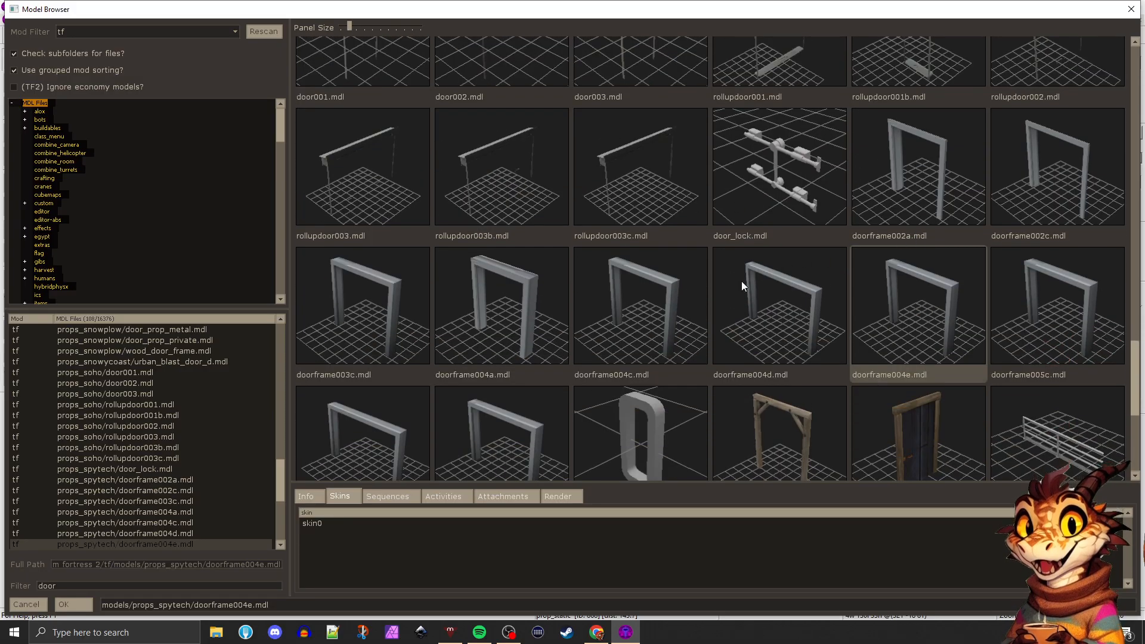
{"action": "left_click", "coordinate": [741, 283]}
{"action": "left_click", "coordinate": [515, 295]}
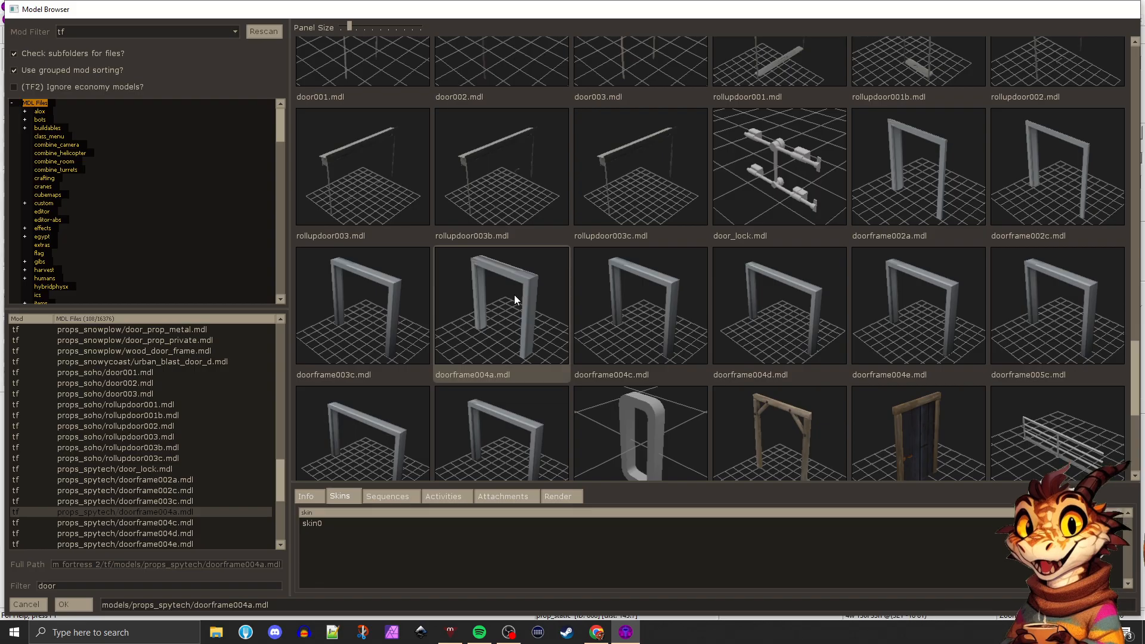
{"action": "double_click", "coordinate": [514, 294]}
{"action": "left_click", "coordinate": [826, 379]}
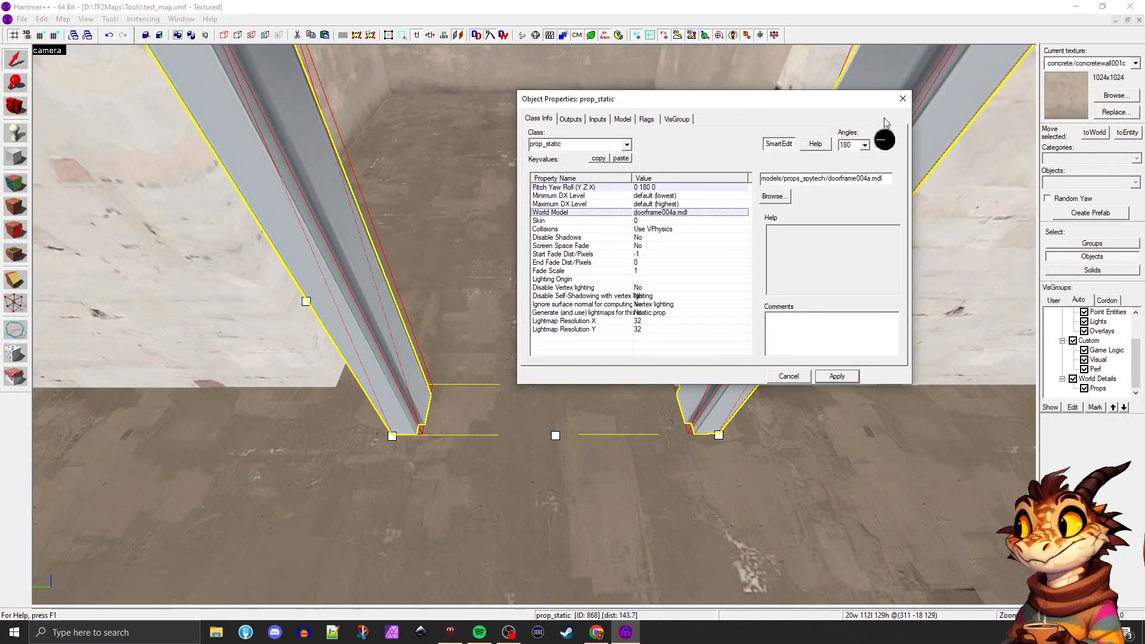
{"action": "left_click", "coordinate": [903, 99]}
Move the door frame into the doorway's wall opening, centred at about X 326, Y 0
{"action": "scroll", "coordinate": [572, 301], "scroll_direction": "down", "scroll_amount": 5}
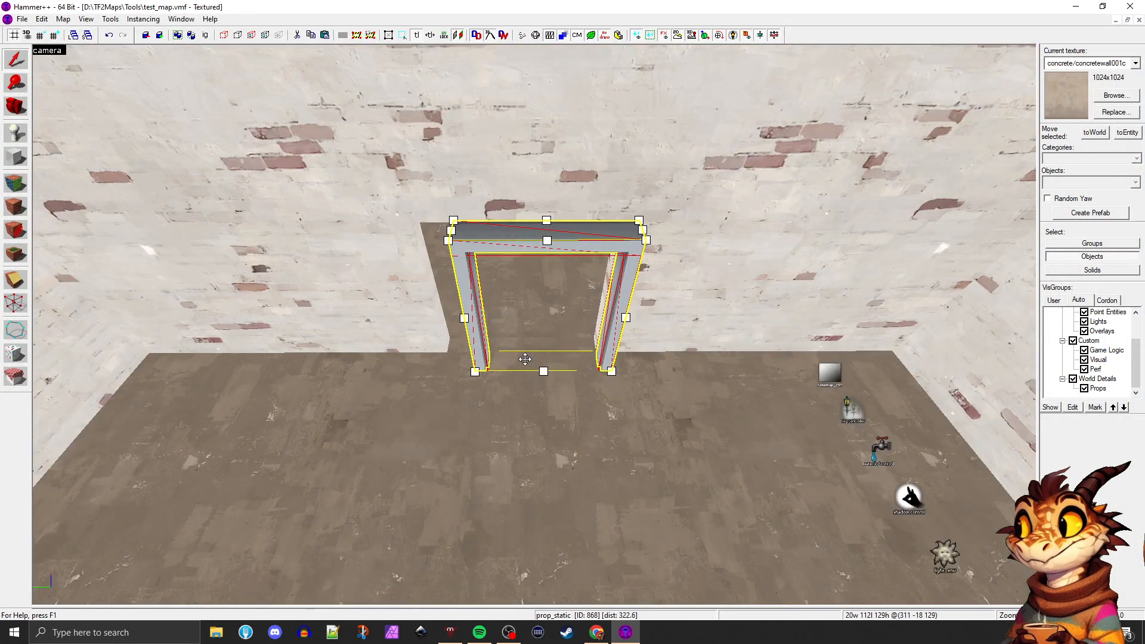
{"action": "left_click_drag", "start_coordinate": [524, 359], "coordinate": [496, 364]}
{"action": "key", "text": "z"}
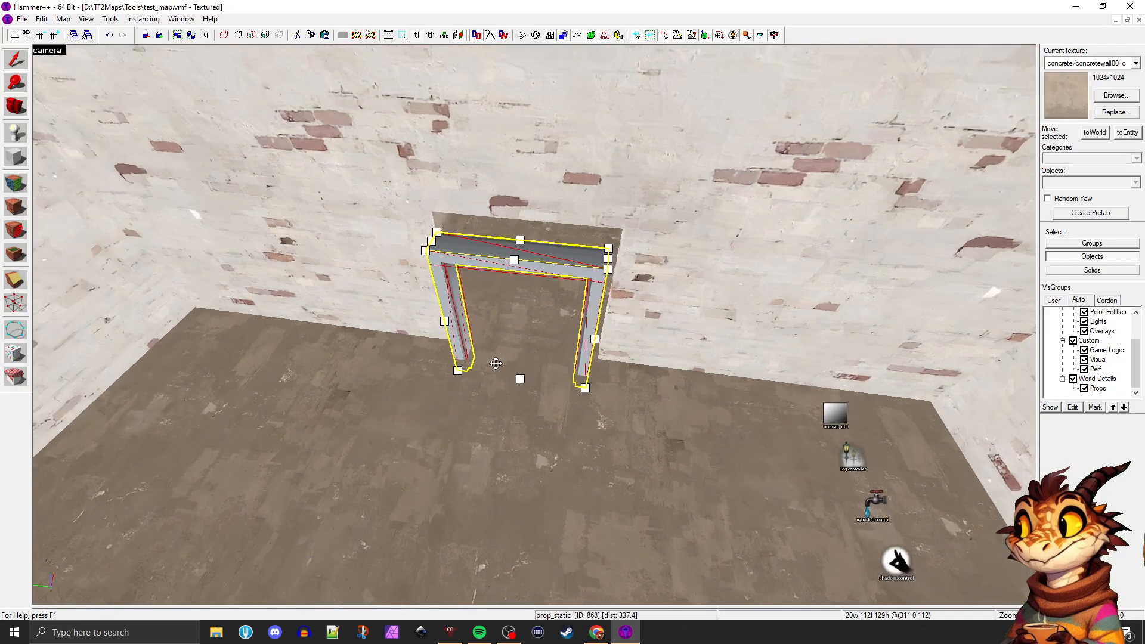
{"action": "key", "text": "shift+z"}
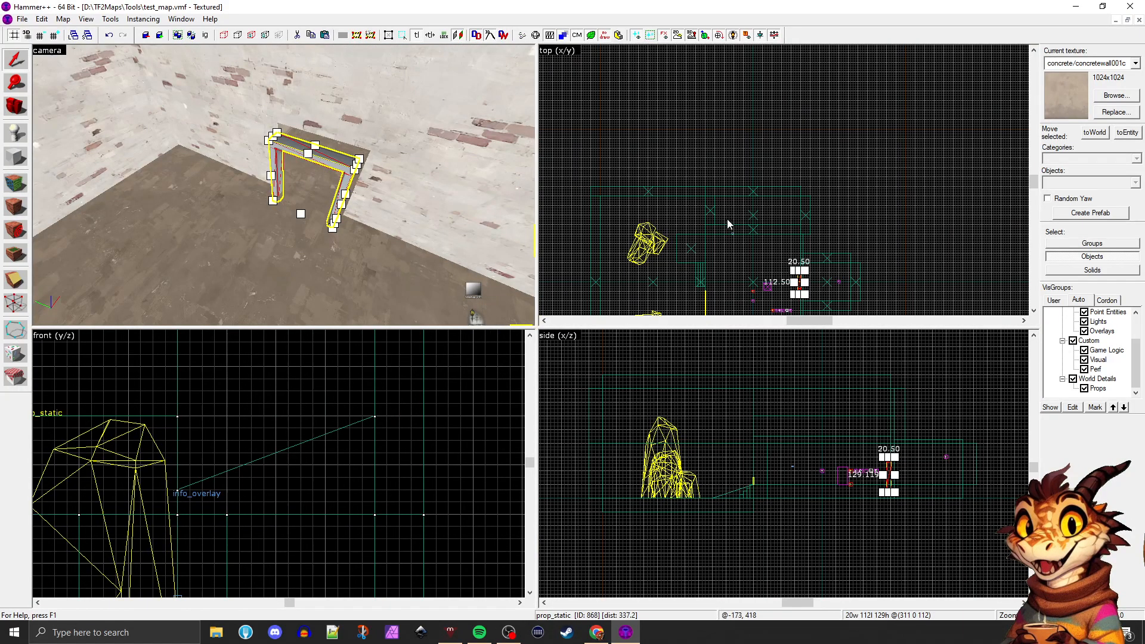
{"action": "key", "text": "ctrl+e"}
{"action": "scroll", "coordinate": [737, 201], "scroll_direction": "up", "scroll_amount": 3}
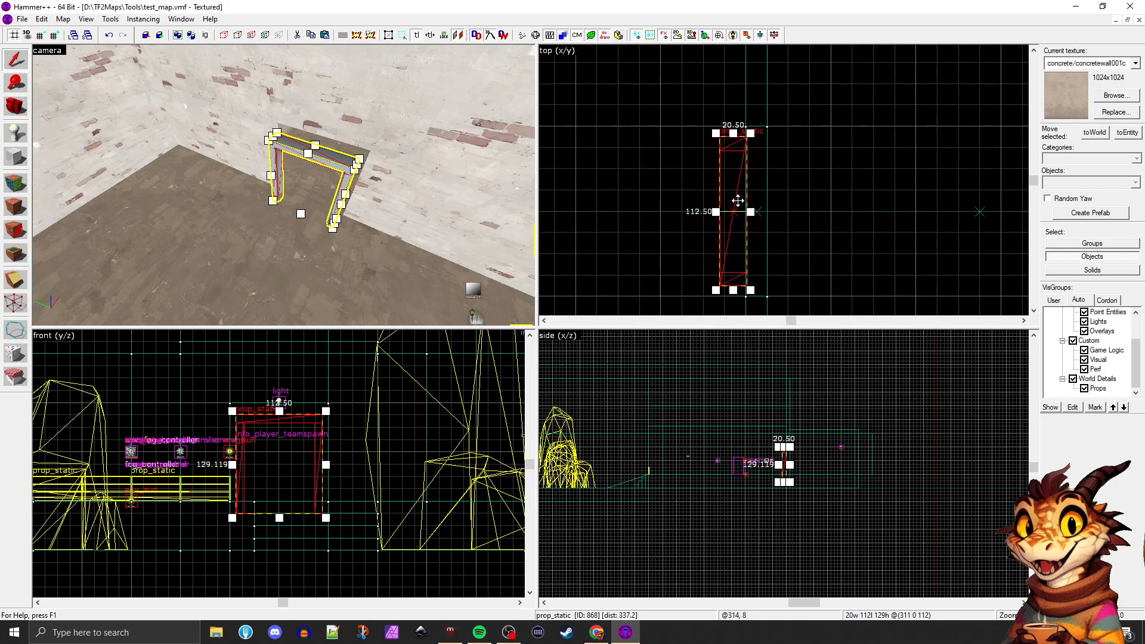
{"action": "left_click_drag", "start_coordinate": [737, 201], "coordinate": [753, 198]}
Change the door frame's world model to models/props_spytech/doorframe004c.mdl
{"action": "double_click", "coordinate": [746, 195]}
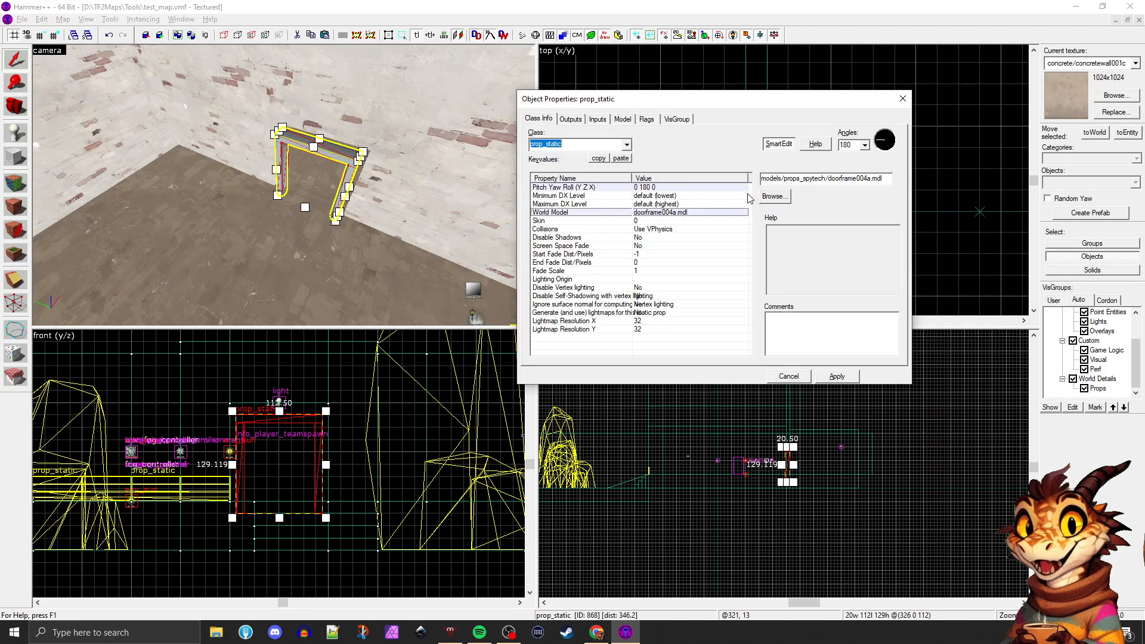
{"action": "left_click", "coordinate": [776, 197]}
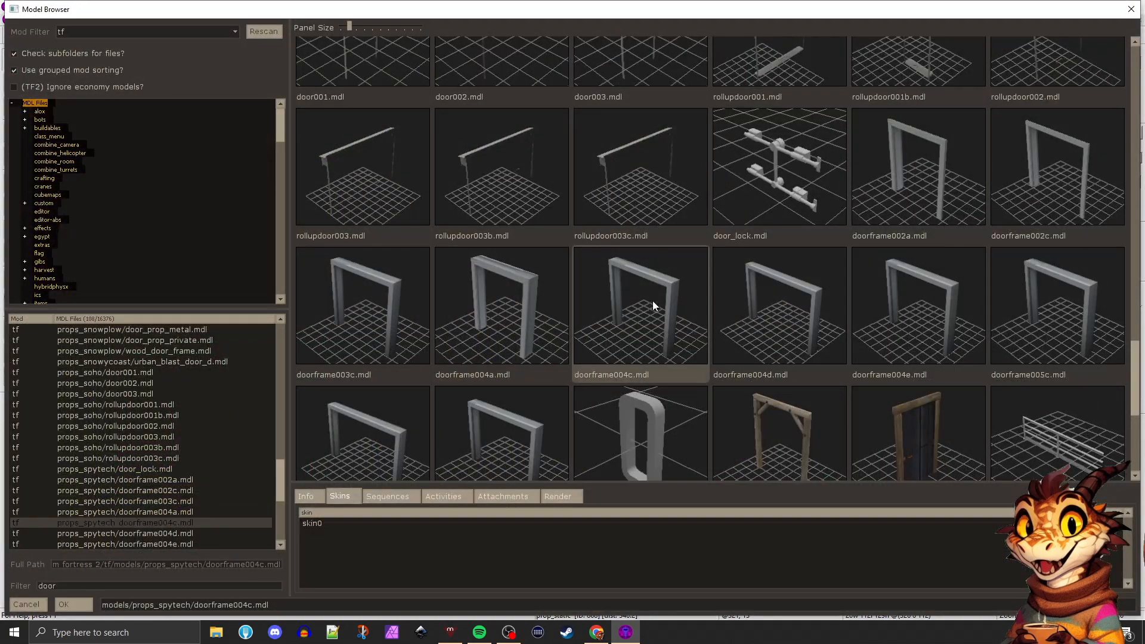
{"action": "double_click", "coordinate": [652, 301]}
{"action": "left_click", "coordinate": [847, 379]}
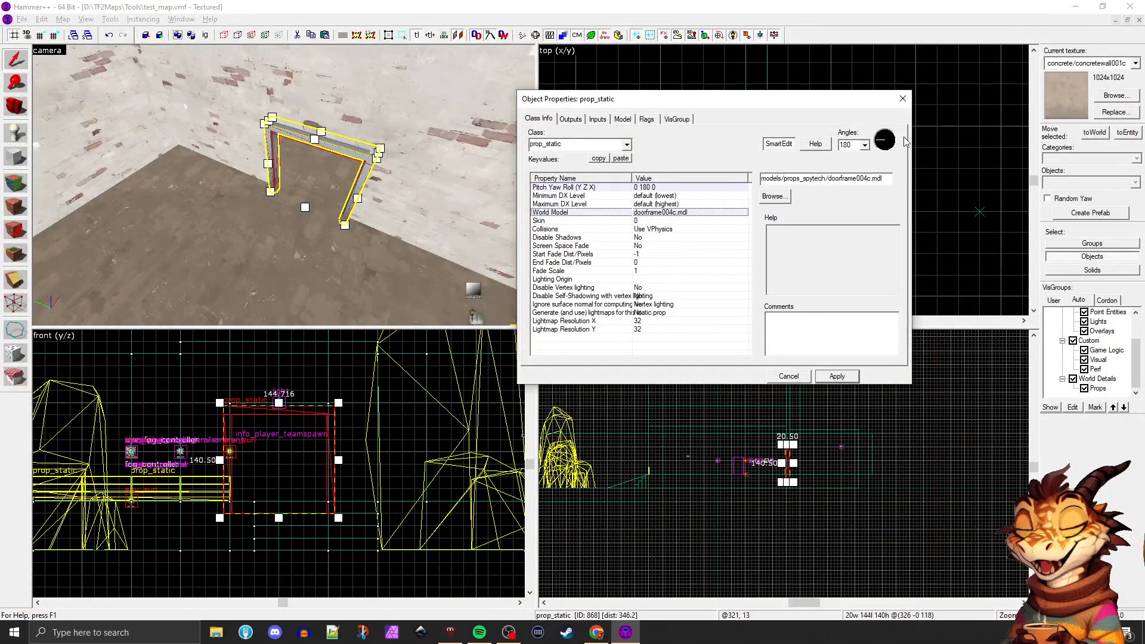
{"action": "left_click", "coordinate": [904, 99]}
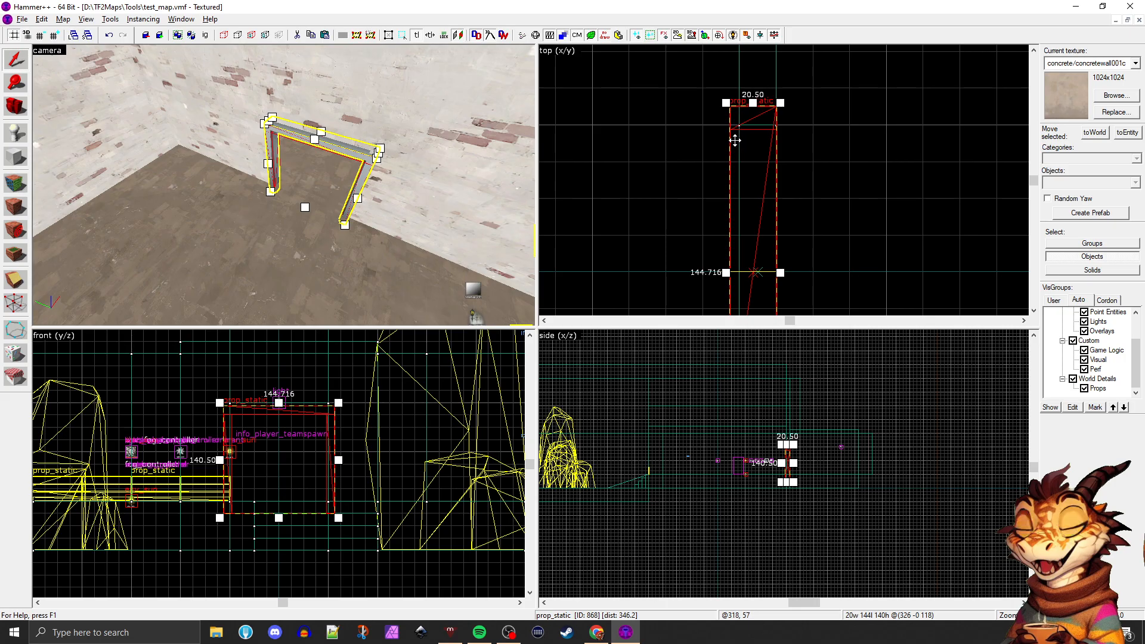
Inspect the frame's fit against the doorway and change its world model to models/props_spytech/doorframe005c.mdl
{"action": "left_click", "coordinate": [321, 249]}
{"action": "key", "text": "z"}
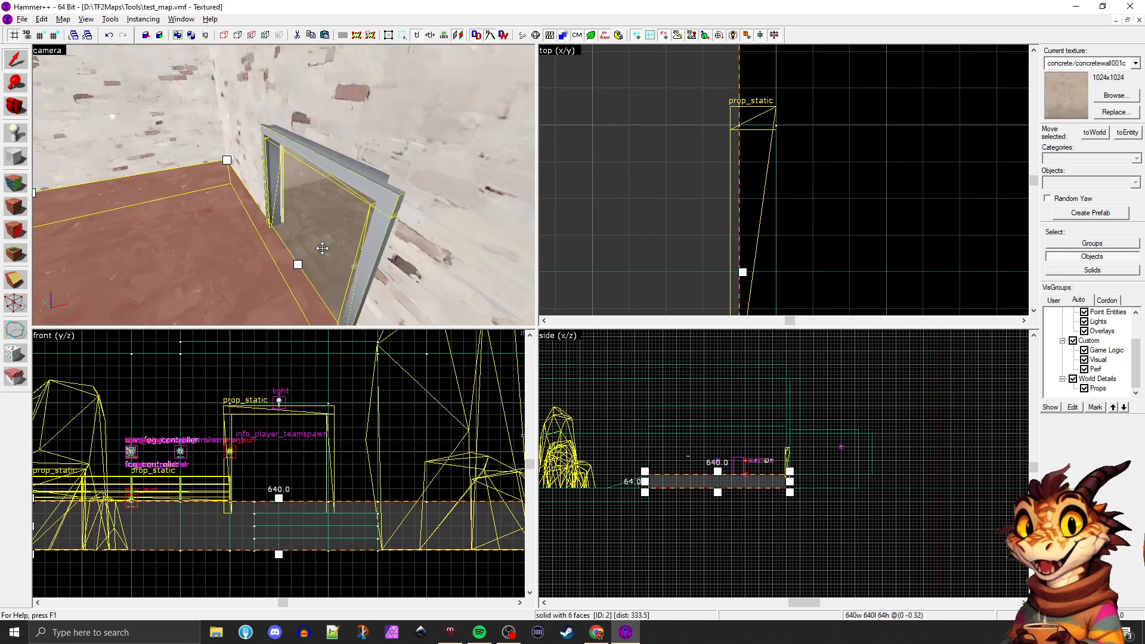
{"action": "double_click", "coordinate": [354, 197]}
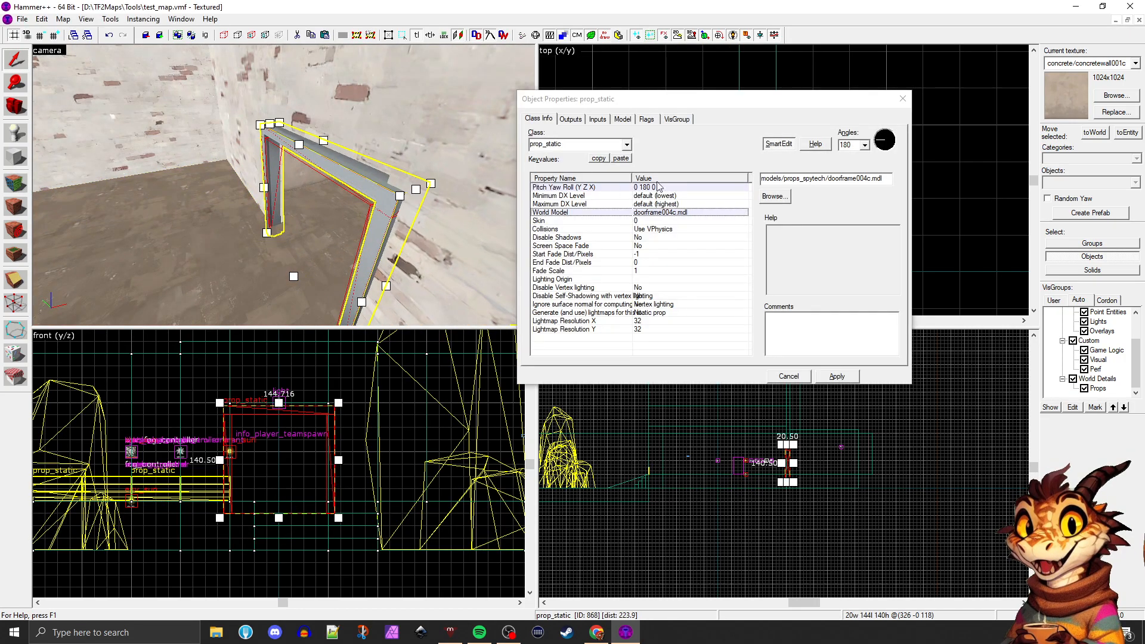
{"action": "left_click", "coordinate": [765, 197]}
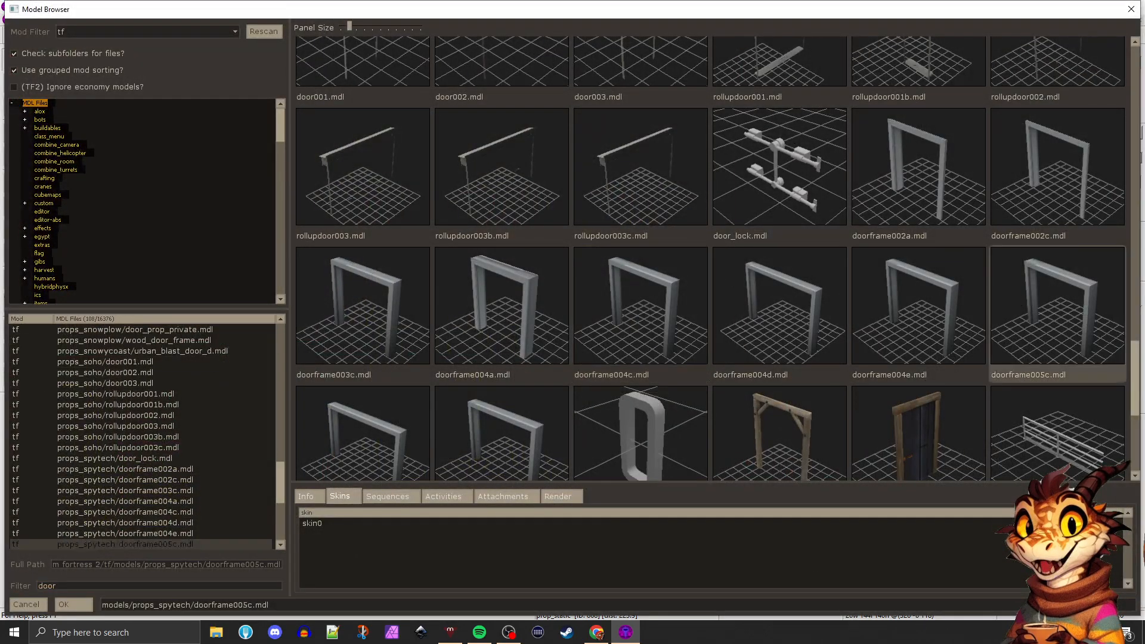
{"action": "double_click", "coordinate": [771, 387]}
{"action": "left_click", "coordinate": [837, 377]}
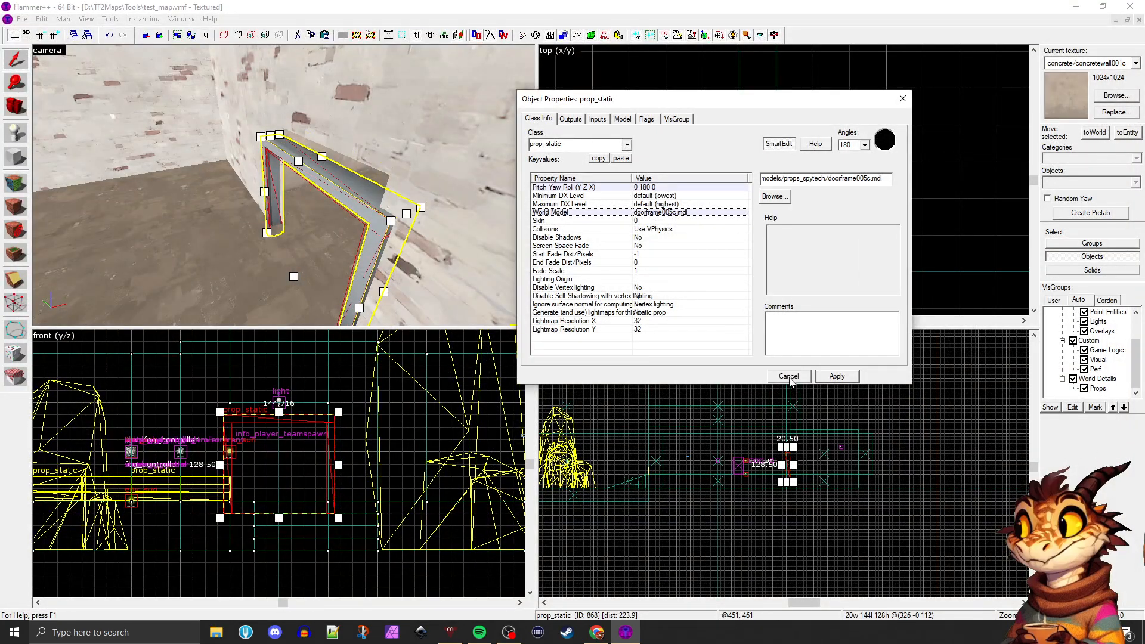
Change the door frame's world model to the wide models/props_spytech/doorframe005d.mdl and close its properties
{"action": "left_click", "coordinate": [774, 196]}
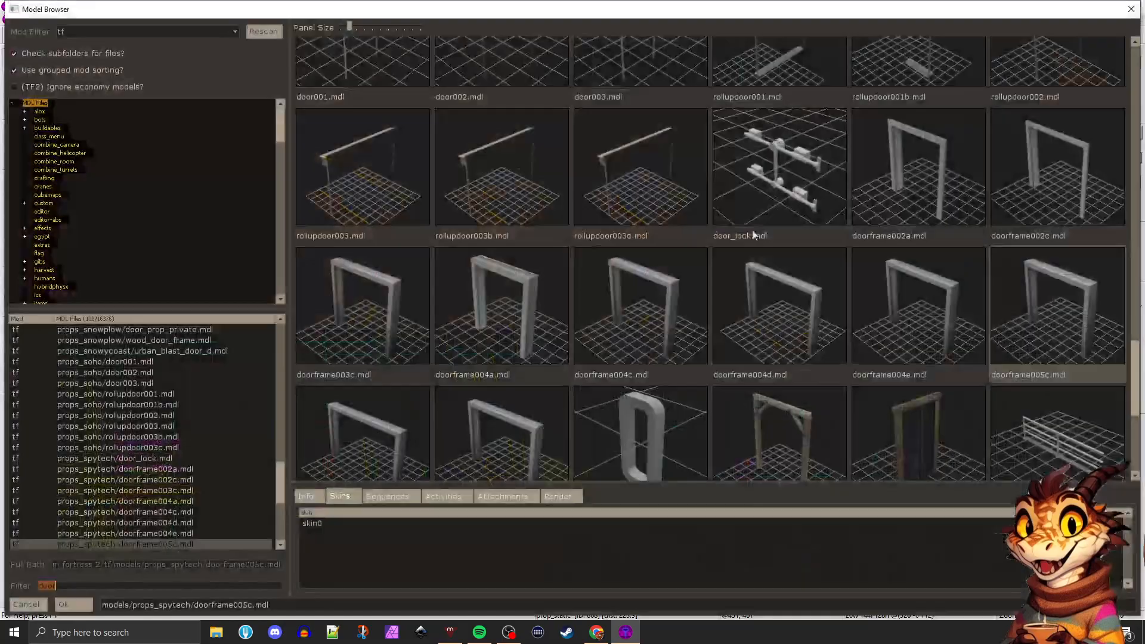
{"action": "scroll", "coordinate": [406, 419], "scroll_direction": "down", "scroll_amount": 1}
{"action": "double_click", "coordinate": [405, 420]}
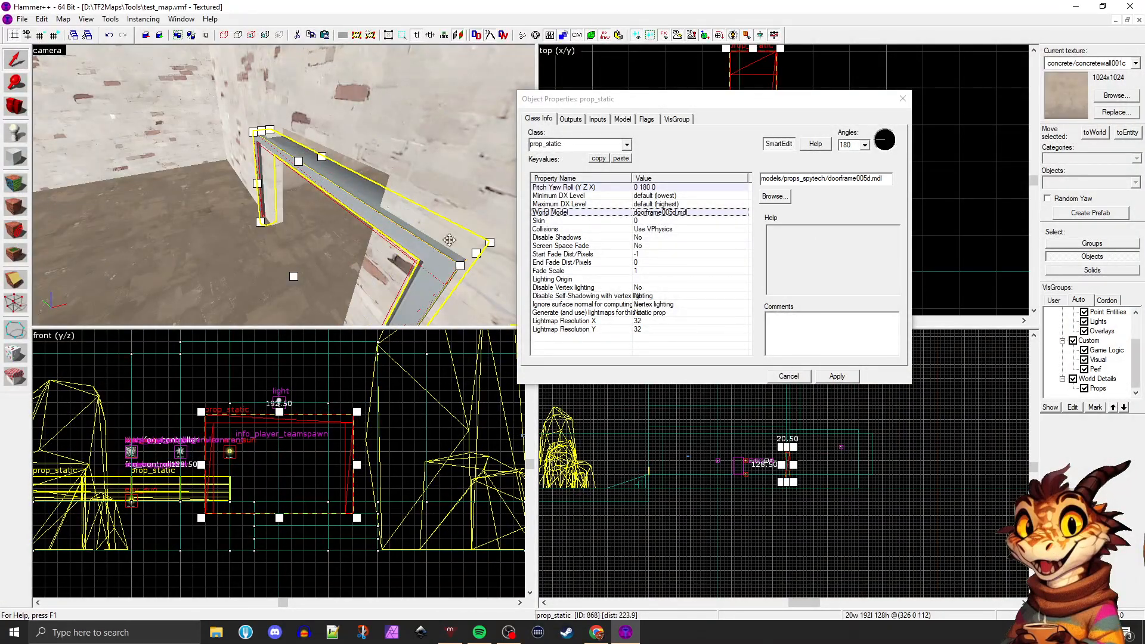
{"action": "left_click", "coordinate": [902, 99]}
Raise the wide door frame so its legs stand on the floor, keeping it centred on the doorway
{"action": "scroll", "coordinate": [751, 214], "scroll_direction": "down", "scroll_amount": 6}
{"action": "left_click", "coordinate": [776, 222]}
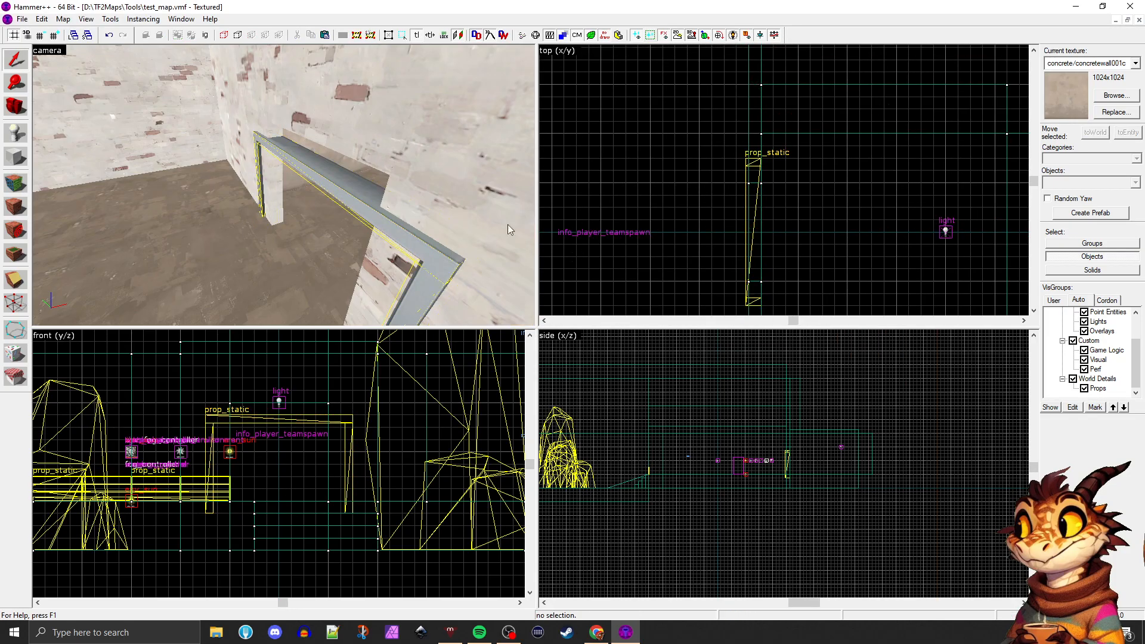
{"action": "key", "text": "z"}
{"action": "key", "text": "a"}
{"action": "key", "text": "w"}
{"action": "key", "text": "z"}
{"action": "left_click", "coordinate": [303, 190]}
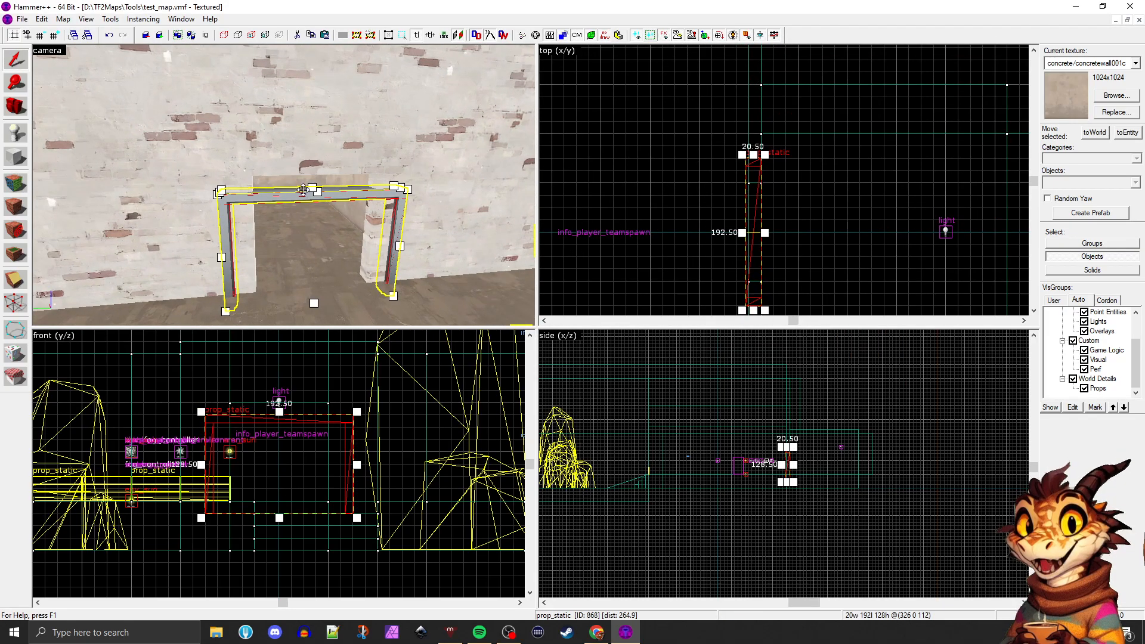
{"action": "scroll", "coordinate": [790, 453], "scroll_direction": "up", "scroll_amount": 6}
{"action": "key", "text": "Escape"}
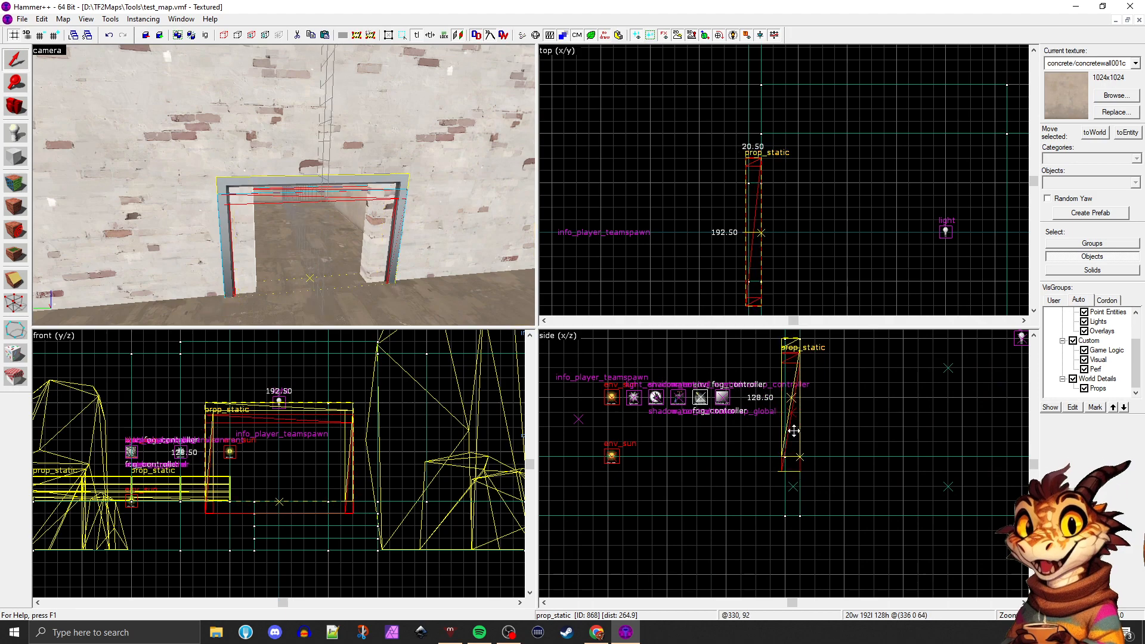
Shorten the brick wall sections on both sides of the doorway to 224 units so the opening matches the wide frame
{"action": "left_click", "coordinate": [286, 159]}
{"action": "left_click", "coordinate": [235, 170]}
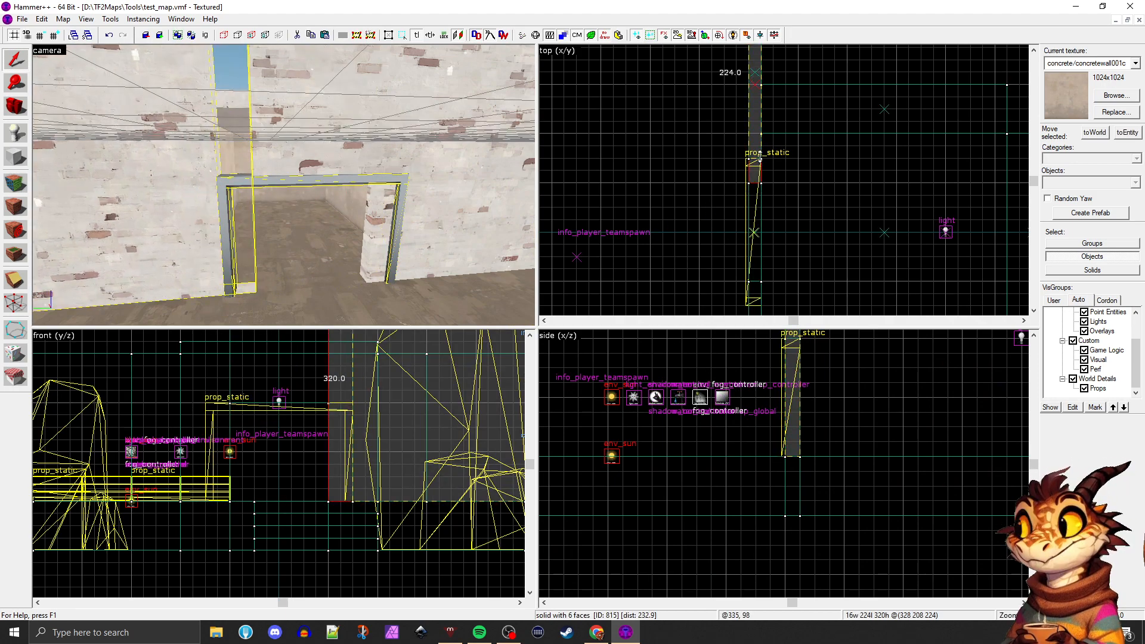
{"action": "left_click", "coordinate": [479, 193]}
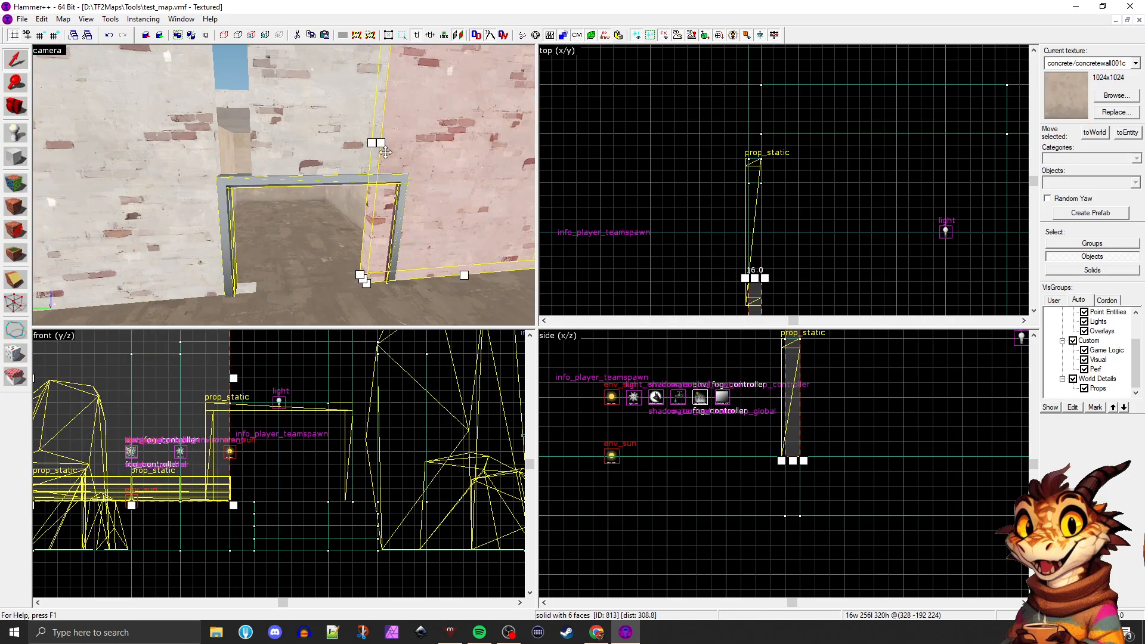
Widen the brick wall section above the doorway on both sides until it meets the shortened side walls
{"action": "left_click", "coordinate": [338, 136]}
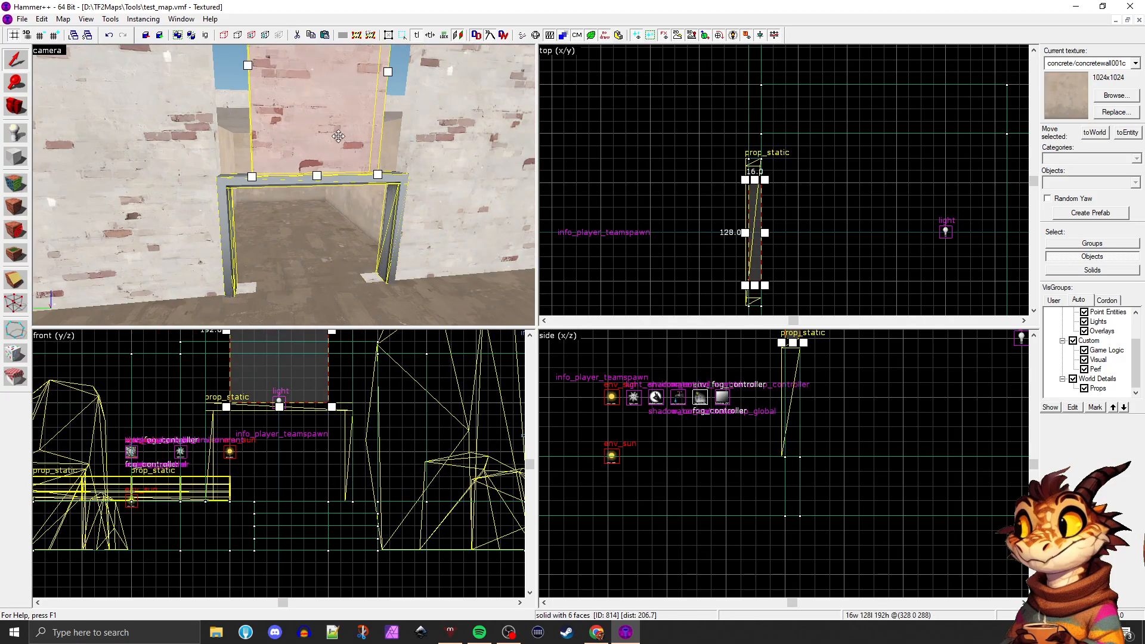
{"action": "left_click_drag", "start_coordinate": [755, 178], "coordinate": [756, 153]}
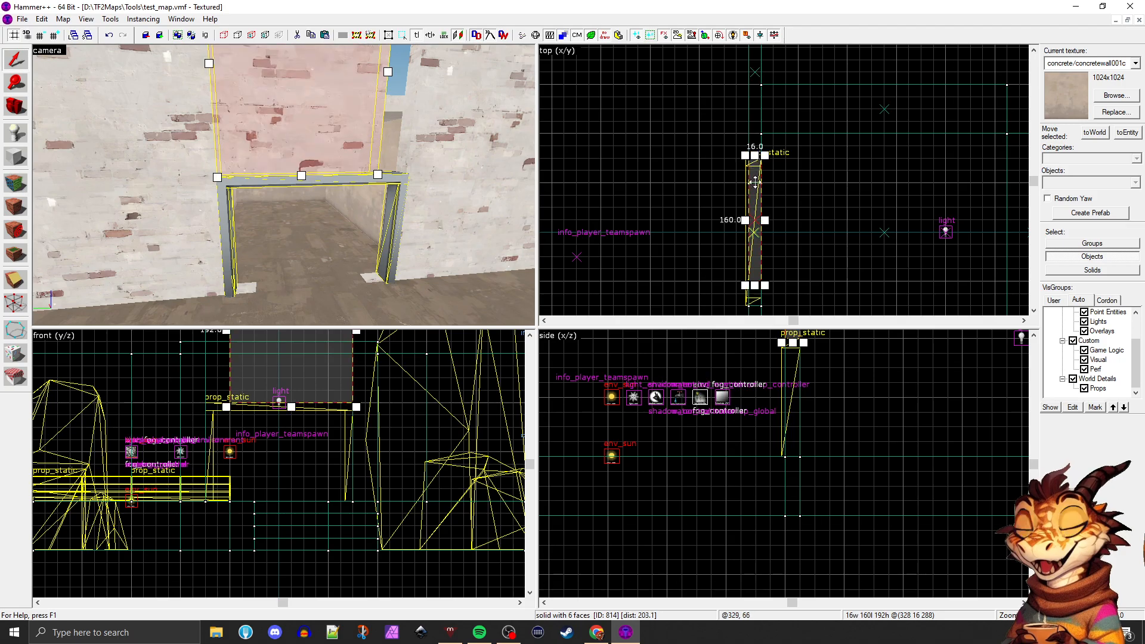
{"action": "scroll", "coordinate": [757, 277], "scroll_direction": "down", "scroll_amount": 1}
{"action": "left_click_drag", "start_coordinate": [758, 285], "coordinate": [757, 304]}
{"action": "key", "text": "Escape"}
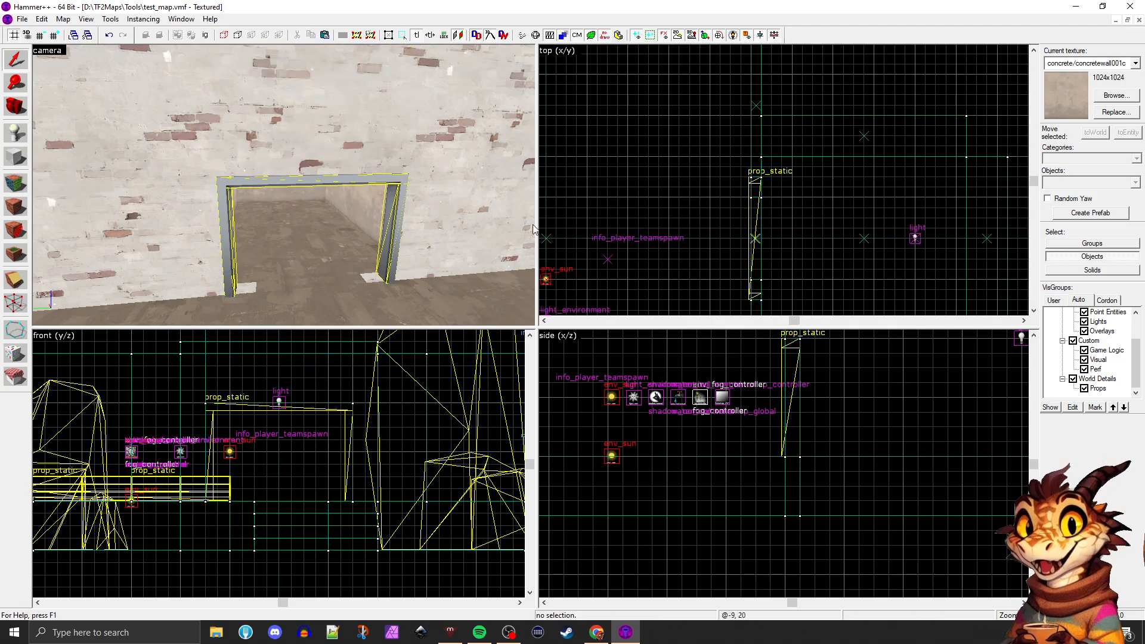
Stretch the threshold brush in the doorway floor at both ends so it spans the full width of the widened opening
{"action": "key", "text": "z"}
{"action": "key", "text": "w"}
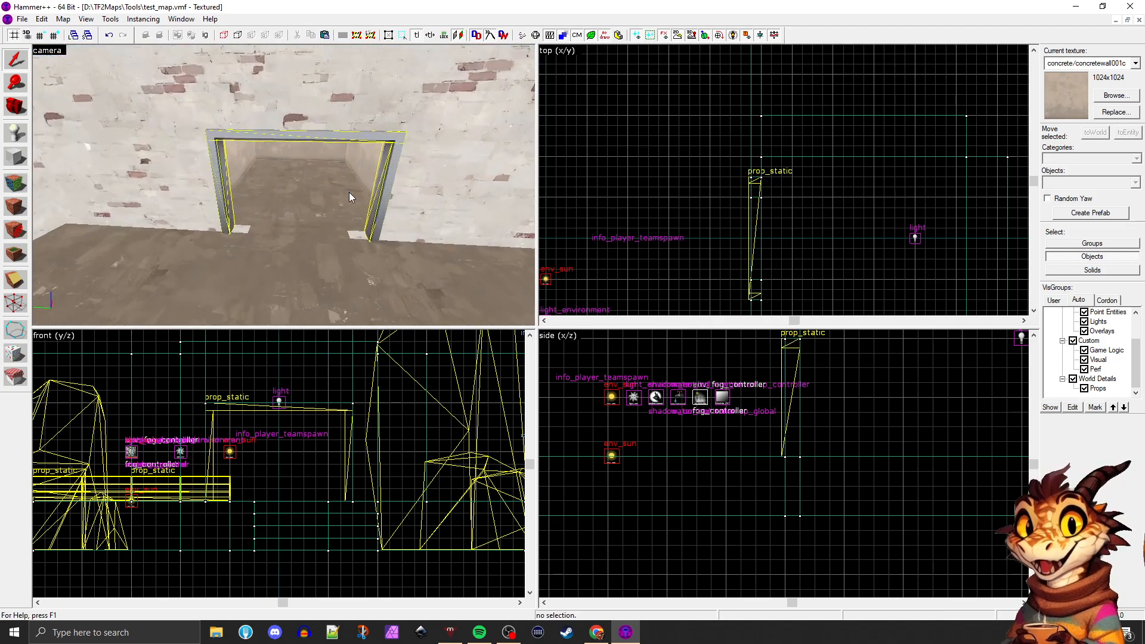
{"action": "key", "text": "z"}
{"action": "left_click", "coordinate": [277, 257]}
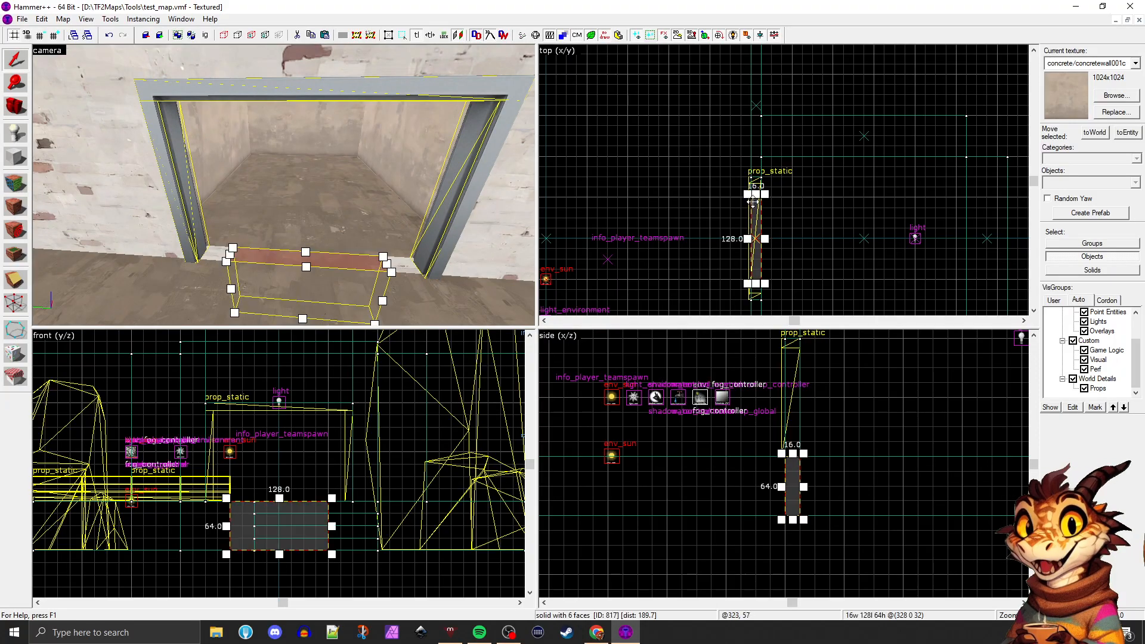
{"action": "left_click_drag", "start_coordinate": [757, 183], "coordinate": [757, 173]}
{"action": "middle_click_drag", "start_coordinate": [752, 296], "coordinate": [753, 257]}
{"action": "left_click_drag", "start_coordinate": [757, 260], "coordinate": [757, 261]}
{"action": "left_click", "coordinate": [793, 262]}
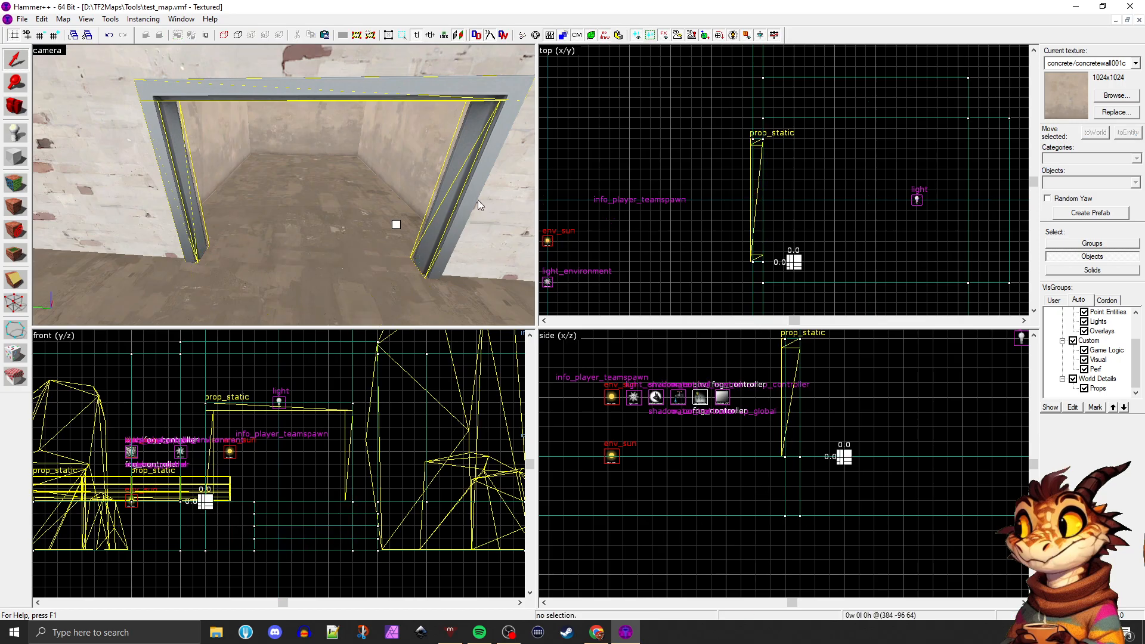
Delete the door frame prop from the doorway
{"action": "scroll", "coordinate": [434, 200], "scroll_direction": "down", "scroll_amount": 5}
{"action": "left_click", "coordinate": [248, 209]}
{"action": "scroll", "coordinate": [248, 209], "scroll_direction": "down", "scroll_amount": 5}
{"action": "scroll", "coordinate": [248, 209], "scroll_direction": "up", "scroll_amount": 10}
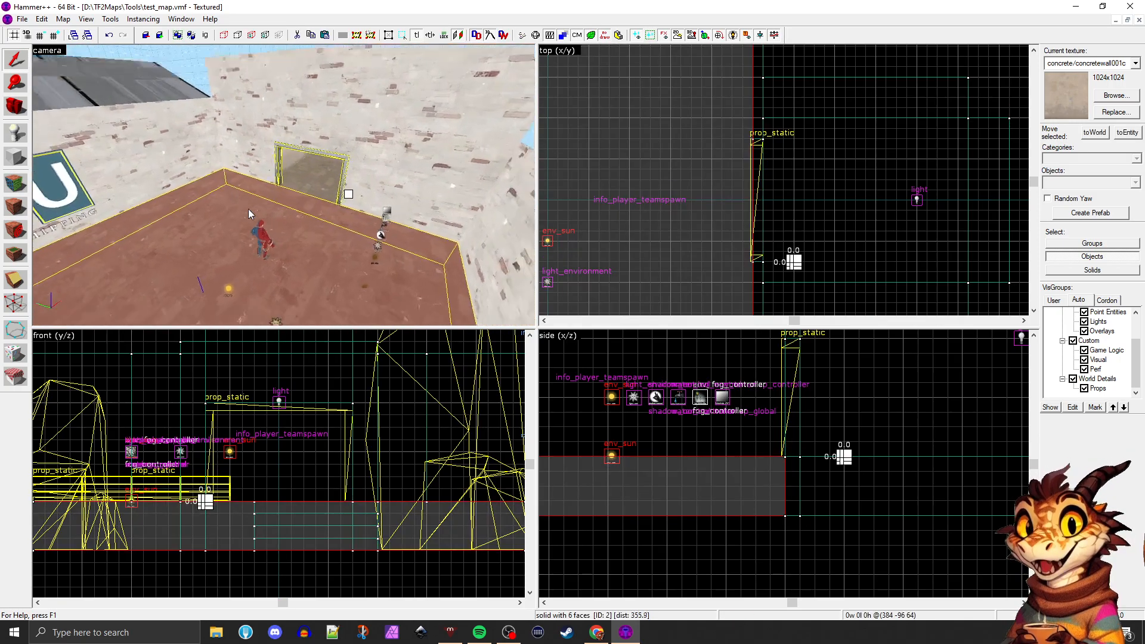
{"action": "key", "text": "a"}
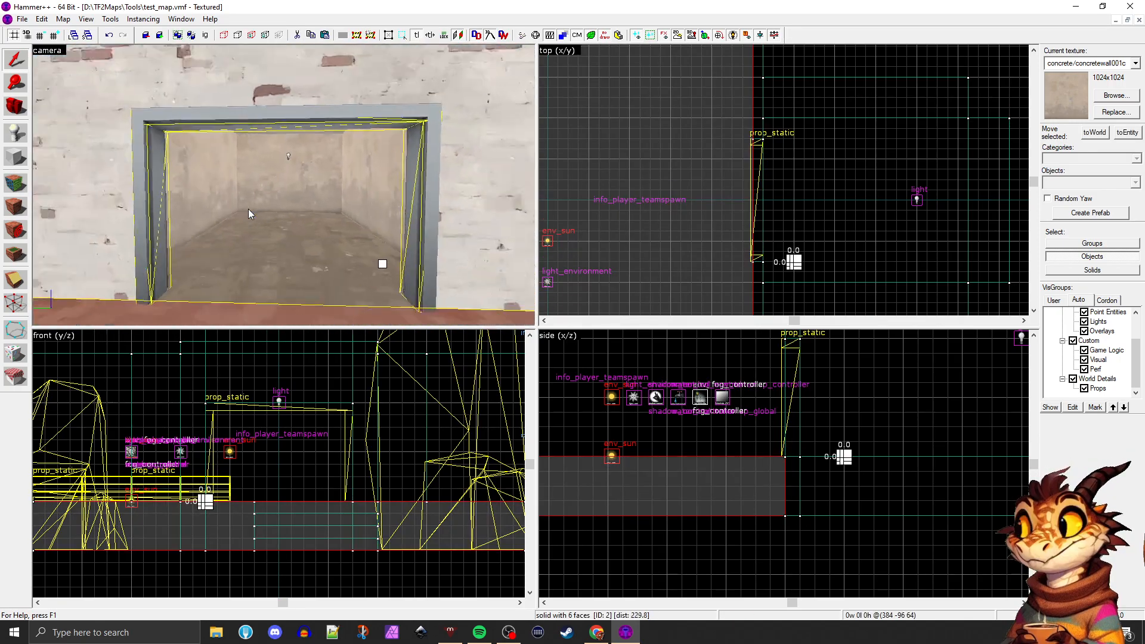
{"action": "key", "text": "z"}
{"action": "left_click", "coordinate": [160, 123]}
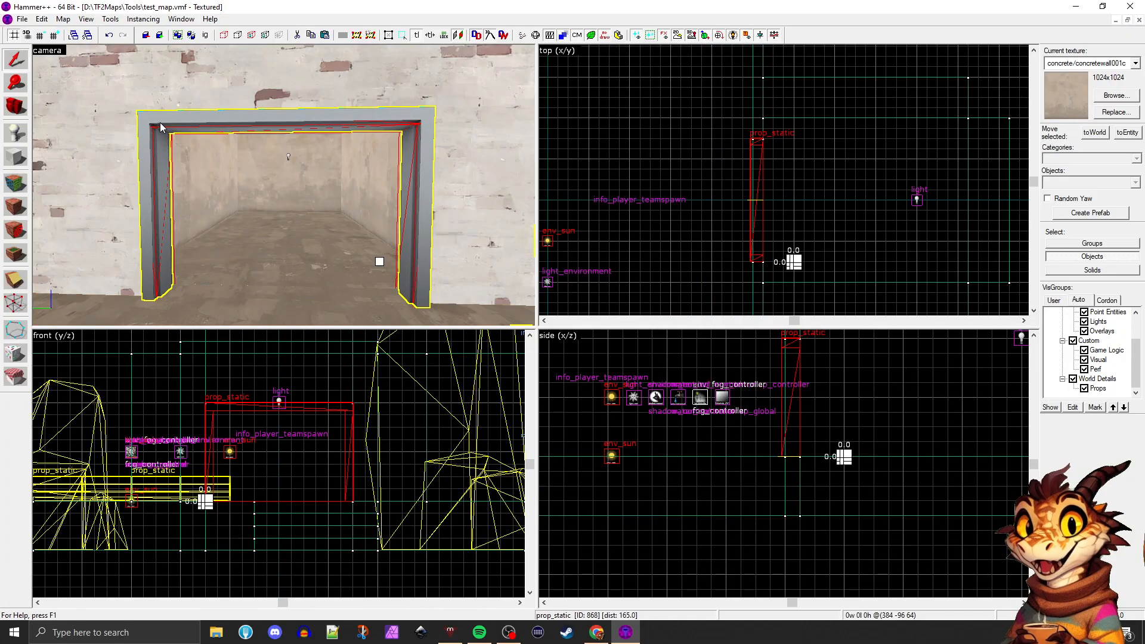
{"action": "key", "text": "Delete"}
Browse the metal textures for the doorway's inner faces and choose metal/ibeam001b
{"action": "key", "text": "shift+a"}
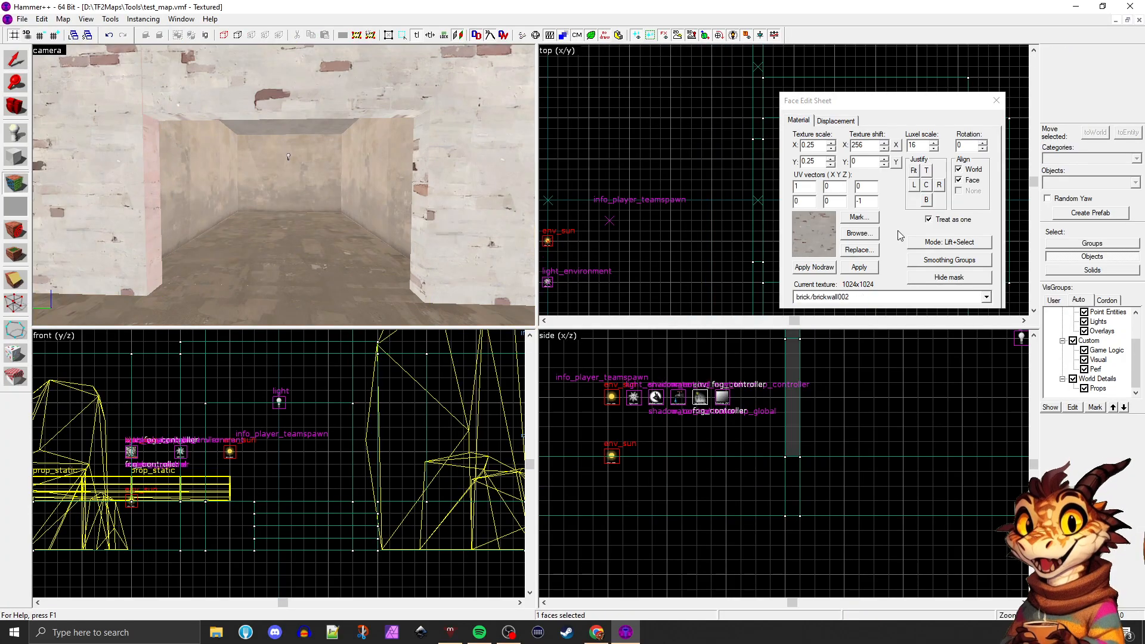
{"action": "left_click", "coordinate": [859, 233]}
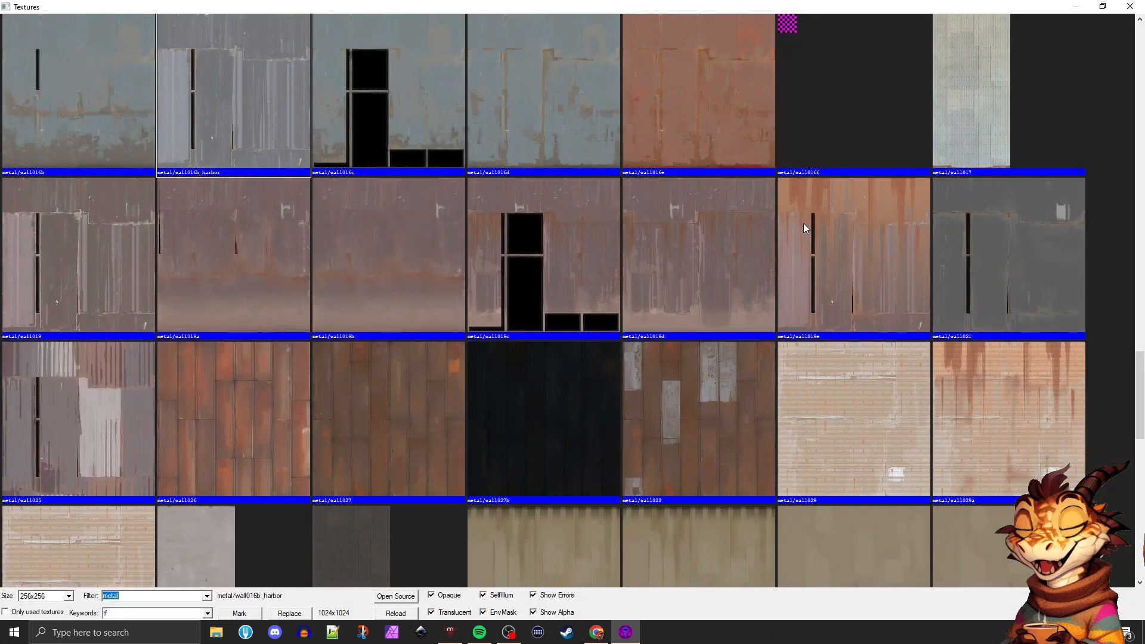
{"action": "scroll", "coordinate": [472, 274], "scroll_direction": "up", "scroll_amount": 10}
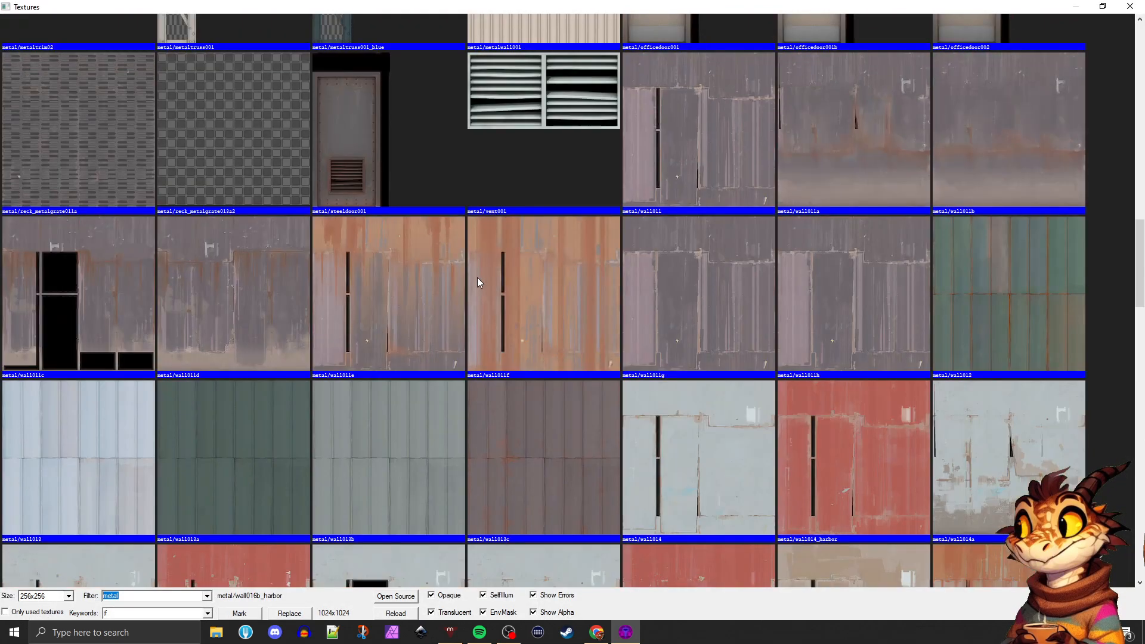
{"action": "scroll", "coordinate": [478, 278], "scroll_direction": "up", "scroll_amount": 5}
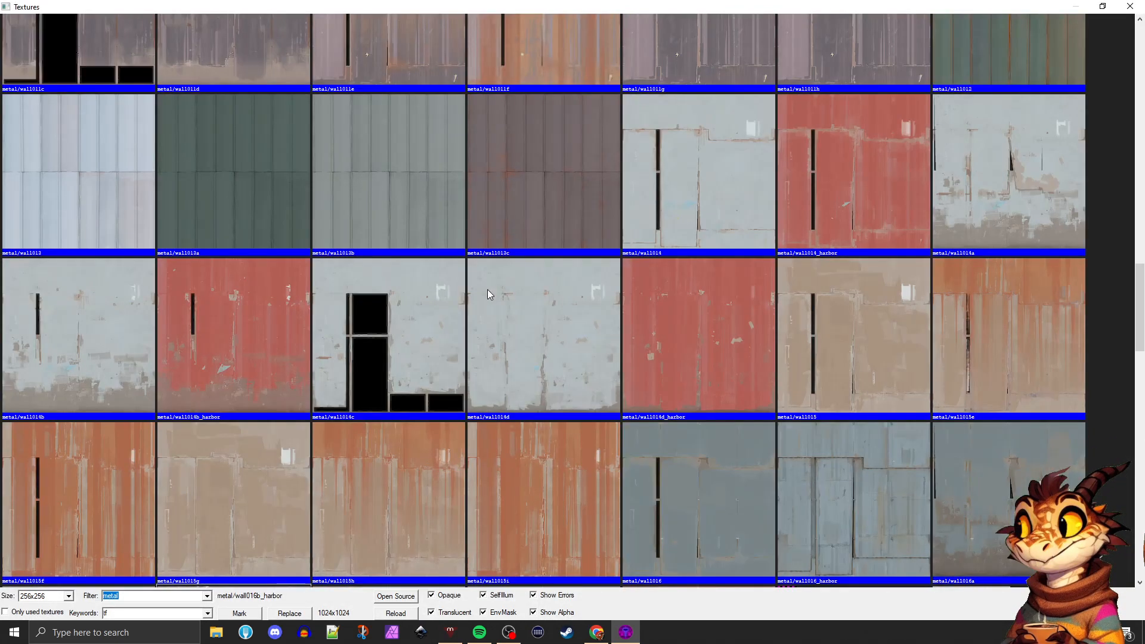
{"action": "scroll", "coordinate": [492, 296], "scroll_direction": "up", "scroll_amount": 5}
{"action": "scroll", "coordinate": [495, 298], "scroll_direction": "down", "scroll_amount": 3}
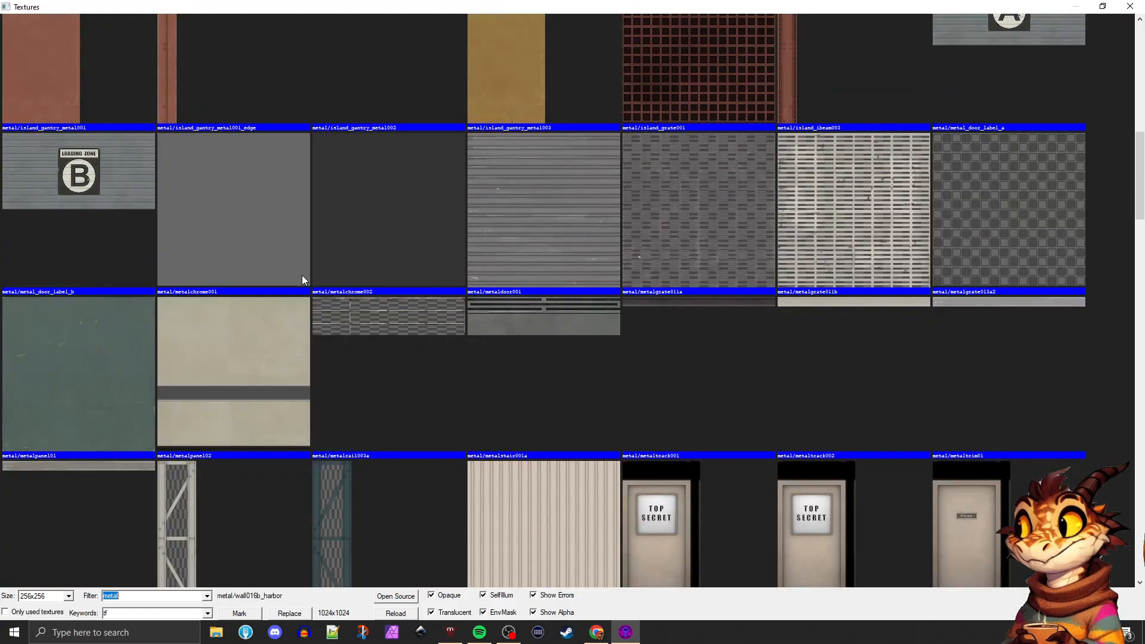
{"action": "scroll", "coordinate": [301, 270], "scroll_direction": "up", "scroll_amount": 2}
{"action": "scroll", "coordinate": [304, 269], "scroll_direction": "up", "scroll_amount": 6}
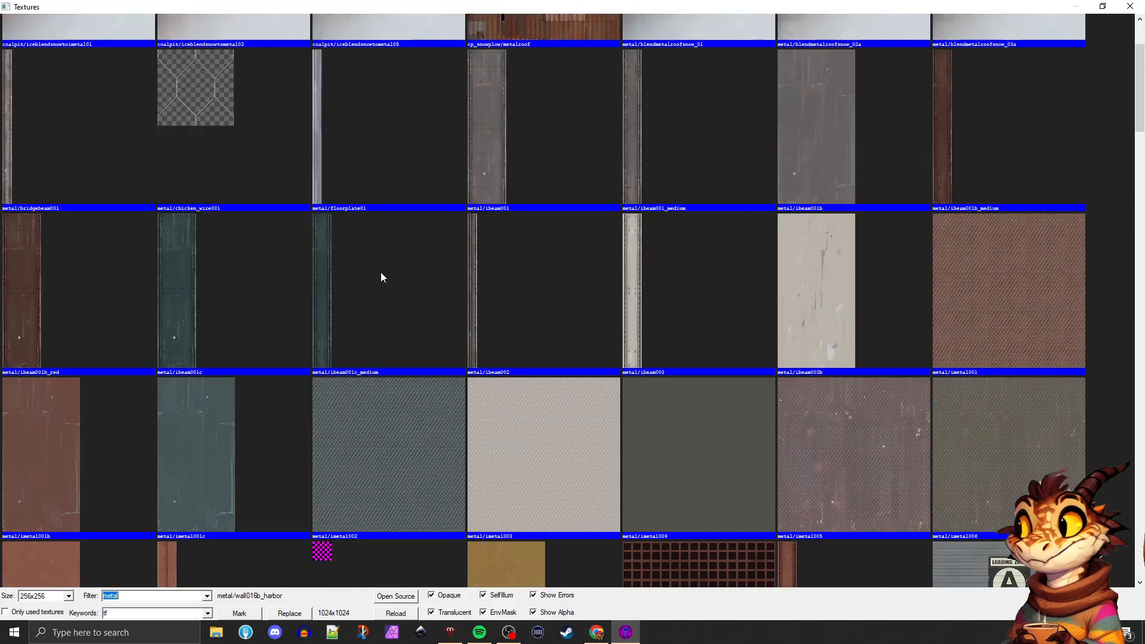
{"action": "scroll", "coordinate": [382, 277], "scroll_direction": "up", "scroll_amount": 2}
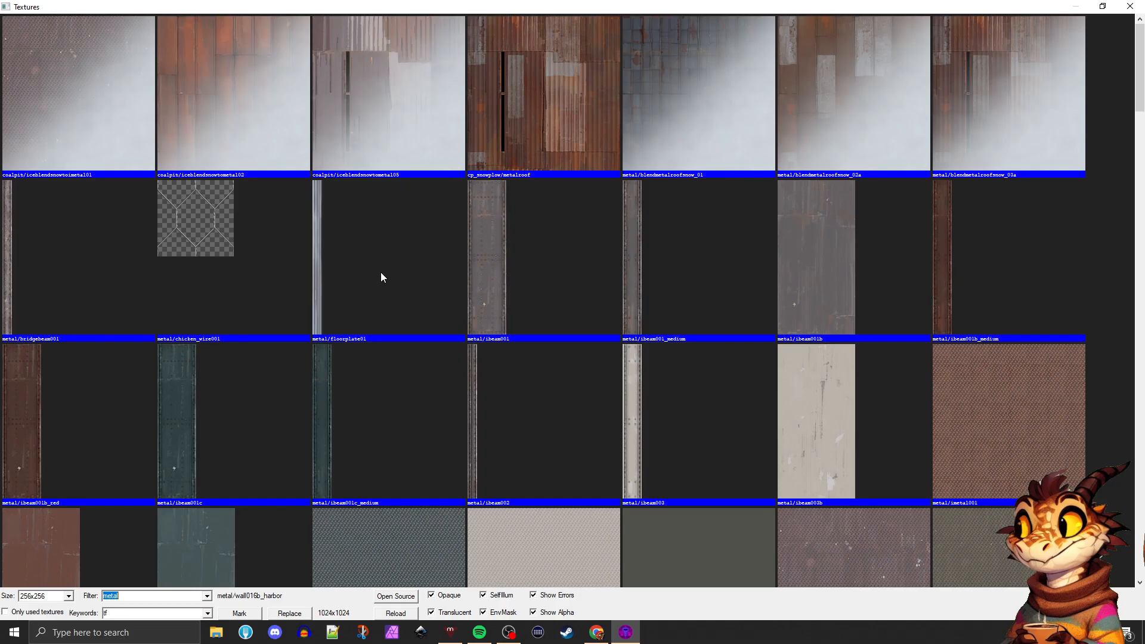
{"action": "double_click", "coordinate": [806, 255]}
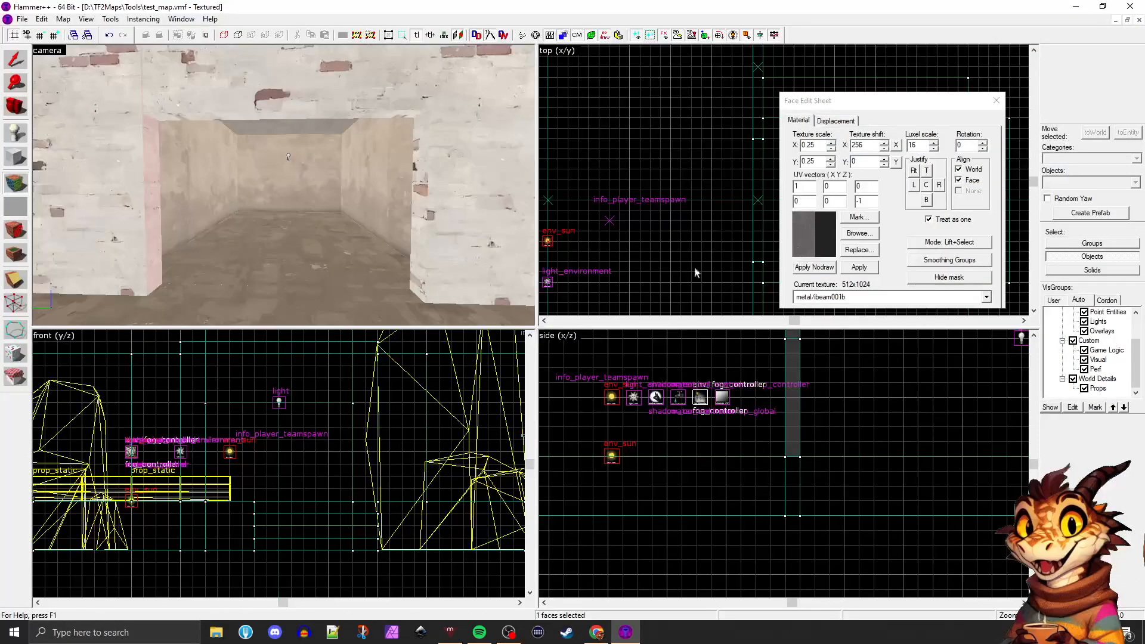
Apply the metal/ibeam001b texture to both inner side faces and the underside of the wall above the doorway
{"action": "left_click", "coordinate": [250, 246]}
{"action": "key", "text": "w"}
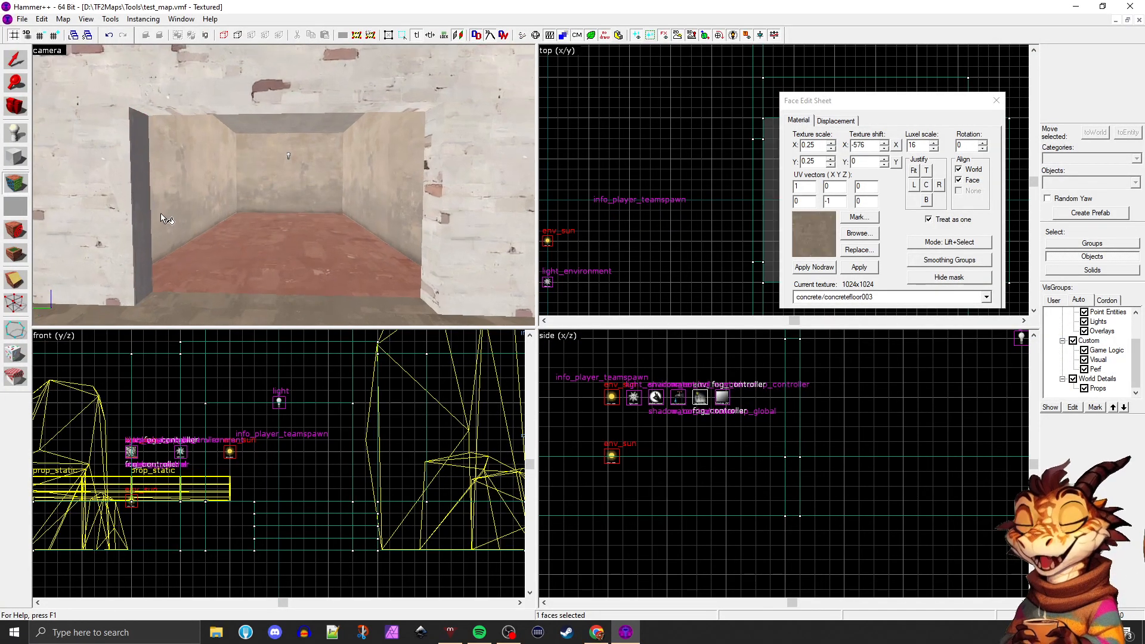
{"action": "left_click", "coordinate": [153, 153]}
{"action": "left_click", "coordinate": [144, 138]}
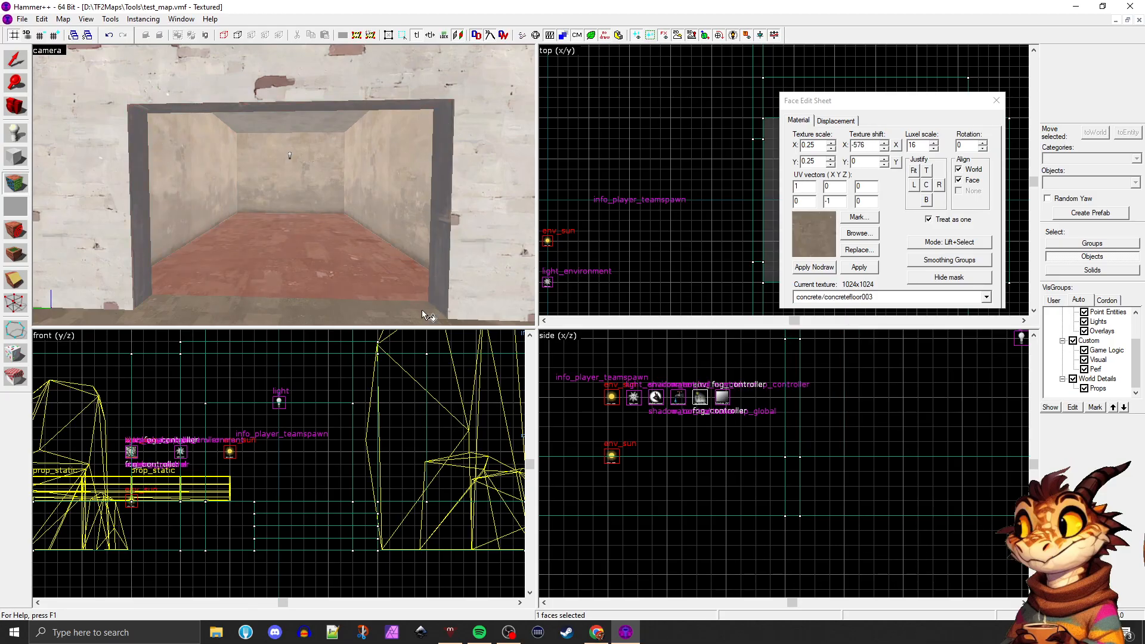
{"action": "left_click", "coordinate": [442, 266]}
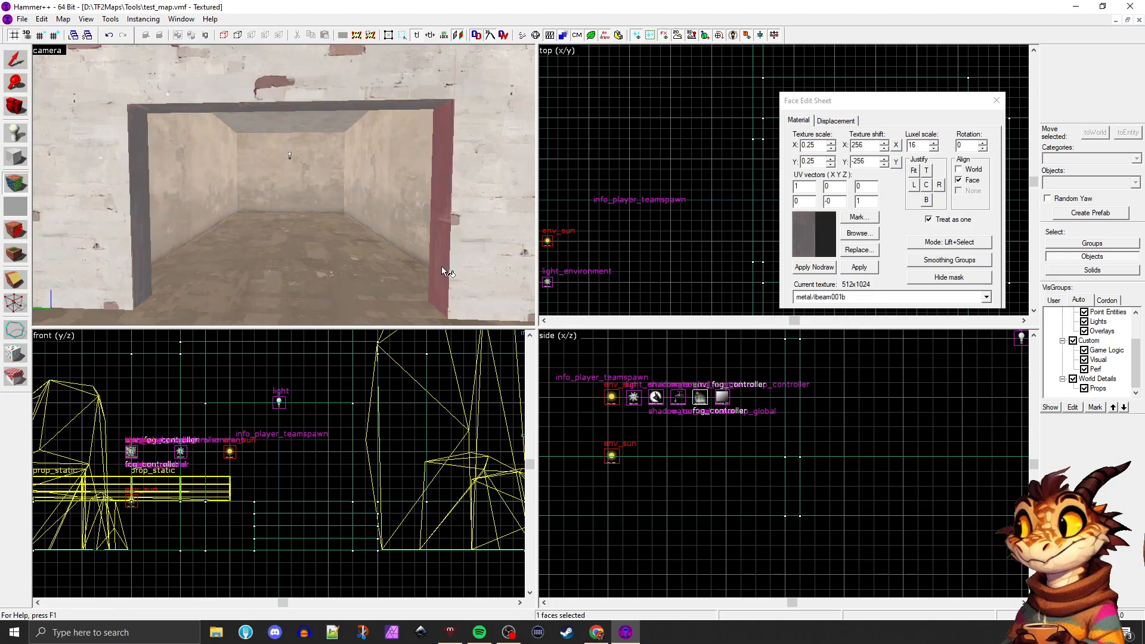
Texture the threshold's upper face with metal/metaltrim01, rotate the texture to 90 degrees and justify it to the top
{"action": "left_click", "coordinate": [301, 223]}
{"action": "left_click", "coordinate": [859, 236]}
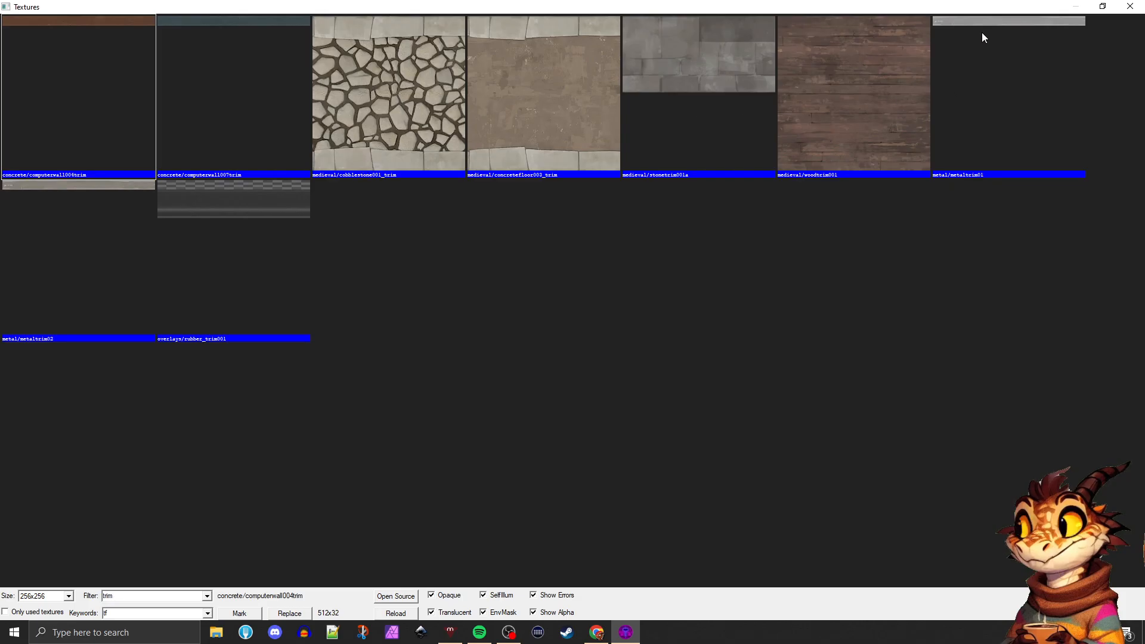
{"action": "double_click", "coordinate": [982, 34]}
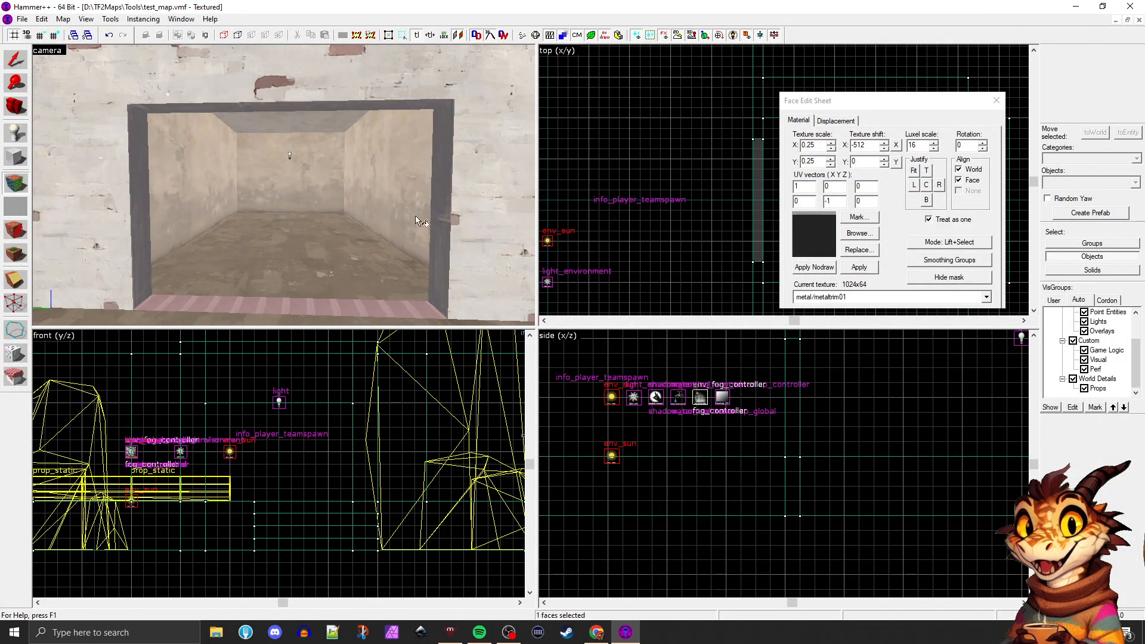
{"action": "scroll", "coordinate": [292, 236], "scroll_direction": "up", "scroll_amount": 5}
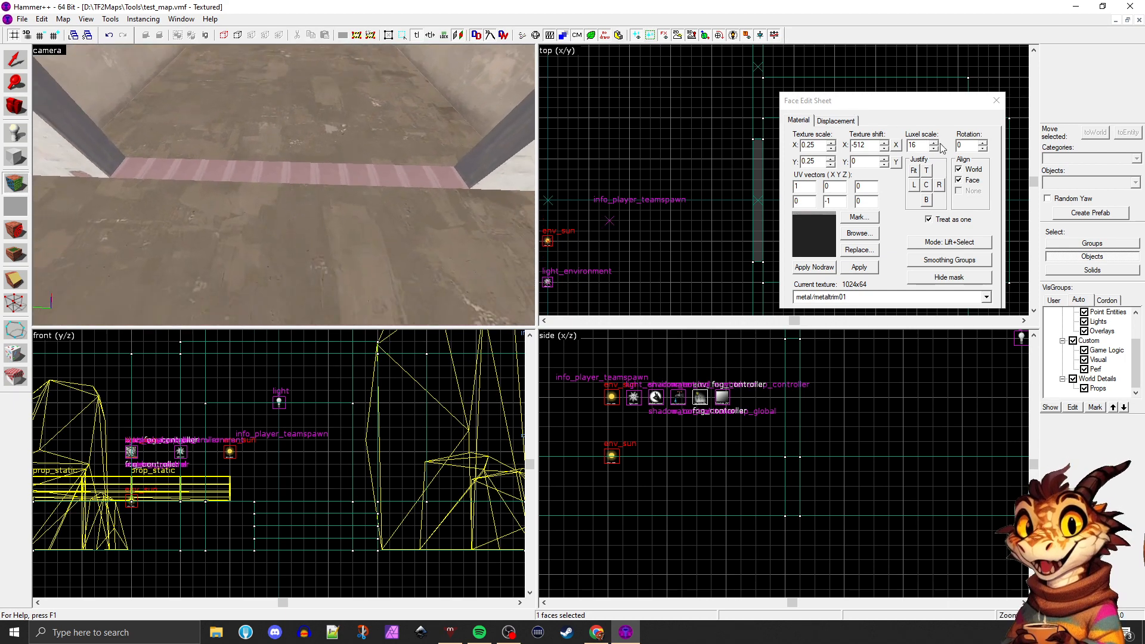
{"action": "left_click", "coordinate": [982, 143]}
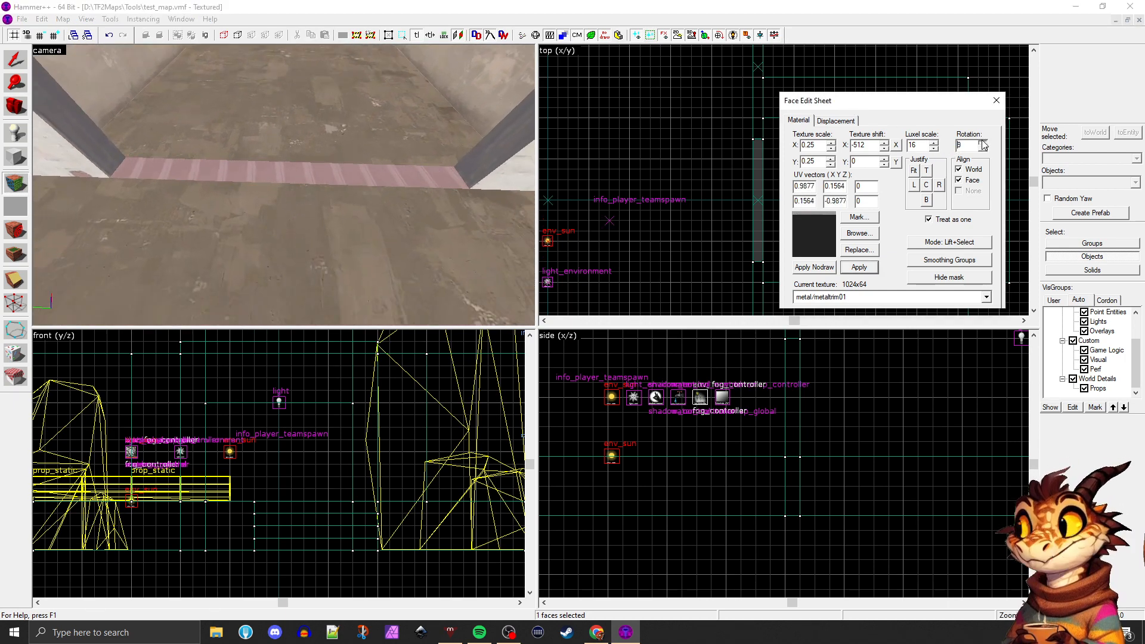
{"action": "double_click", "coordinate": [976, 142]}
{"action": "type", "text": "90"}
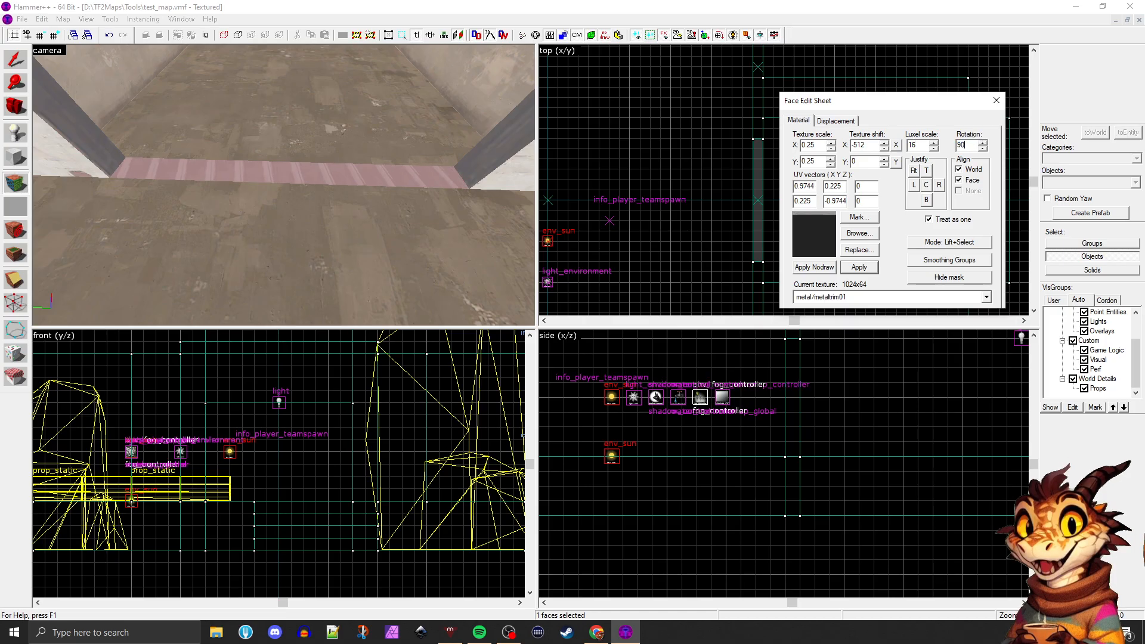
{"action": "left_click", "coordinate": [926, 172]}
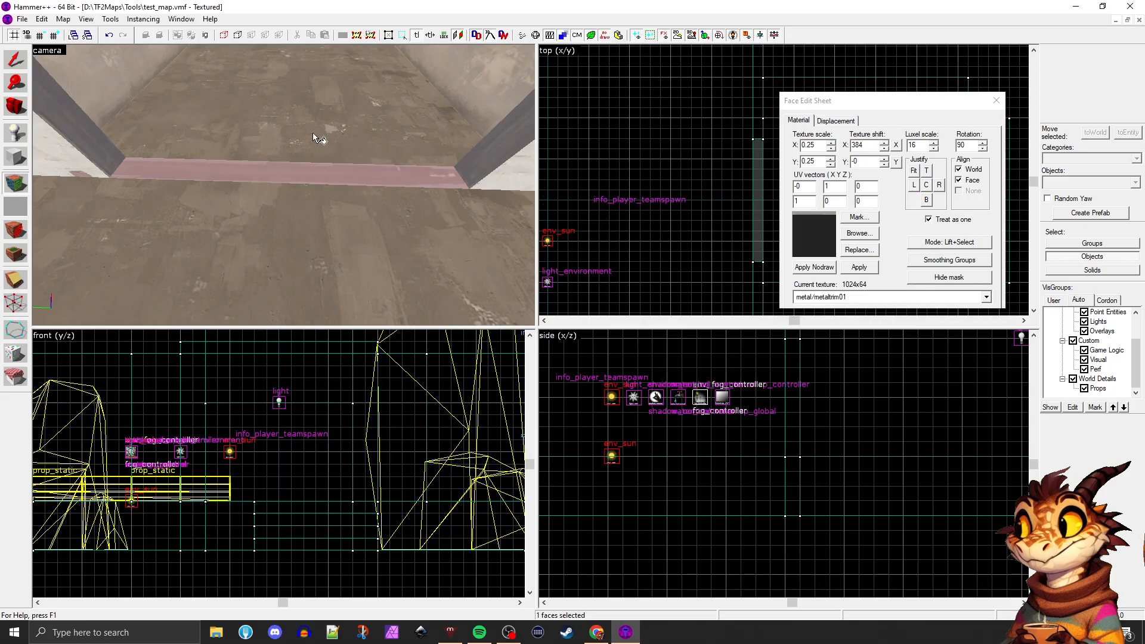
Examine the textured threshold and inner side faces of the doorway, and close the face editing dialog
{"action": "left_click", "coordinate": [389, 206]}
{"action": "left_click", "coordinate": [443, 153]}
{"action": "left_click", "coordinate": [473, 160]}
{"action": "left_click", "coordinate": [365, 206]}
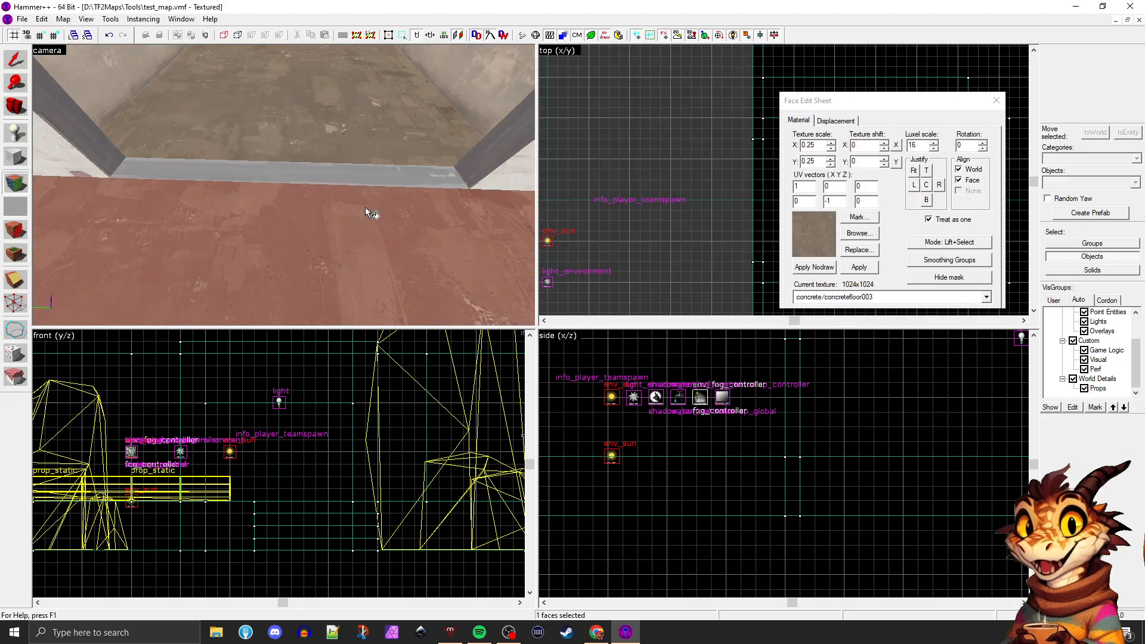
{"action": "key", "text": "z"}
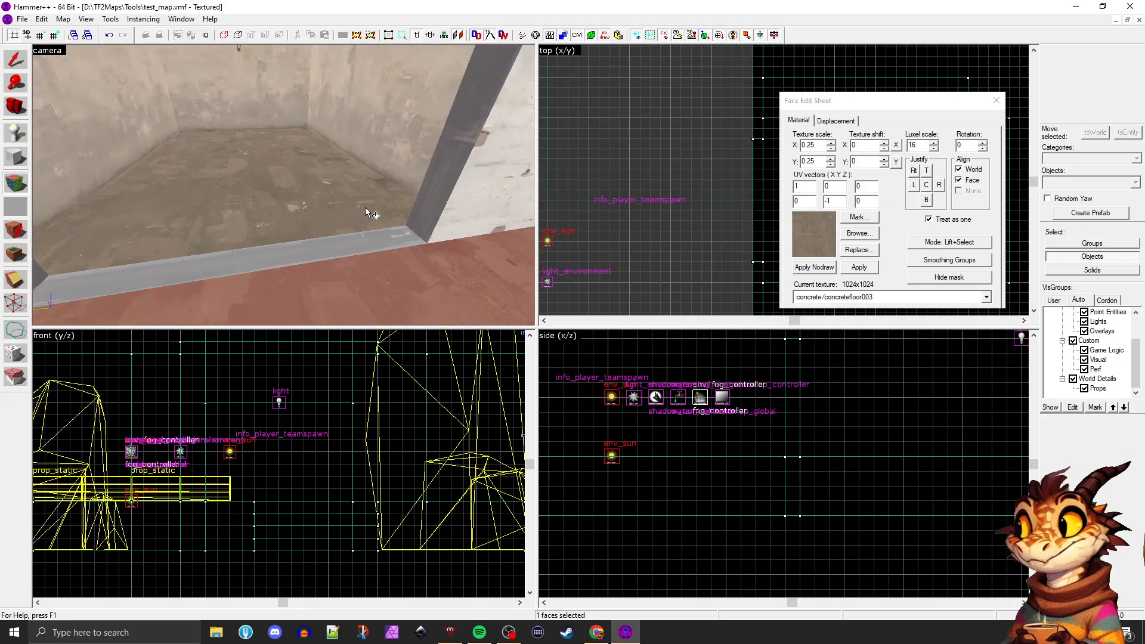
{"action": "key", "text": "s"}
{"action": "key", "text": "z"}
{"action": "left_click", "coordinate": [995, 101]}
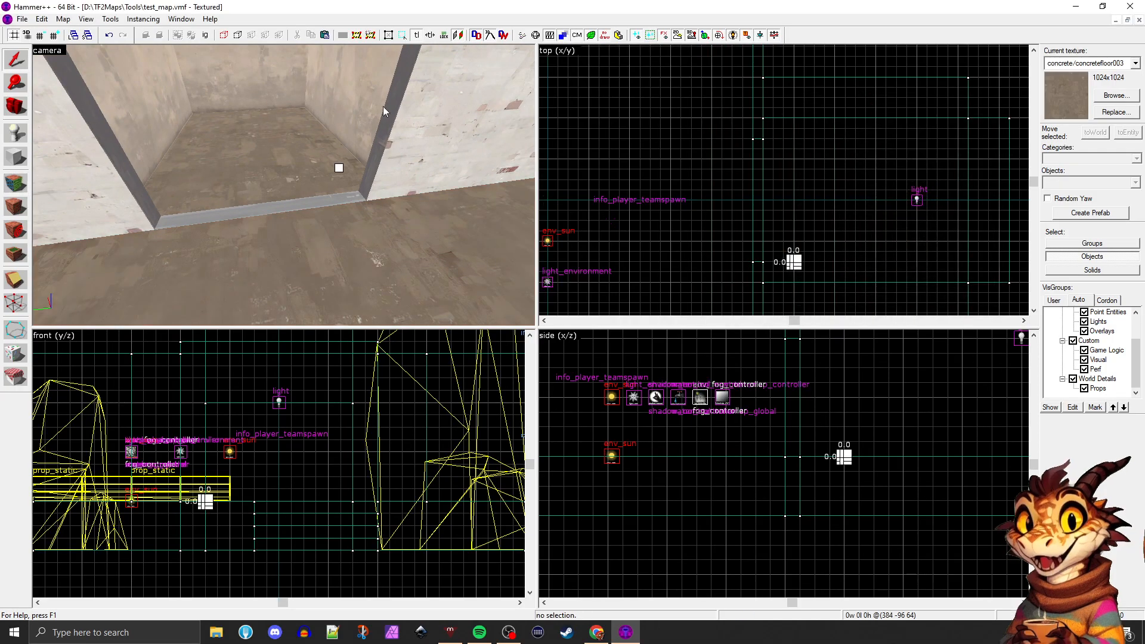
Copy the brick wall section beside the doorway and offset the copy 16 units into the opening
{"action": "key", "text": "s"}
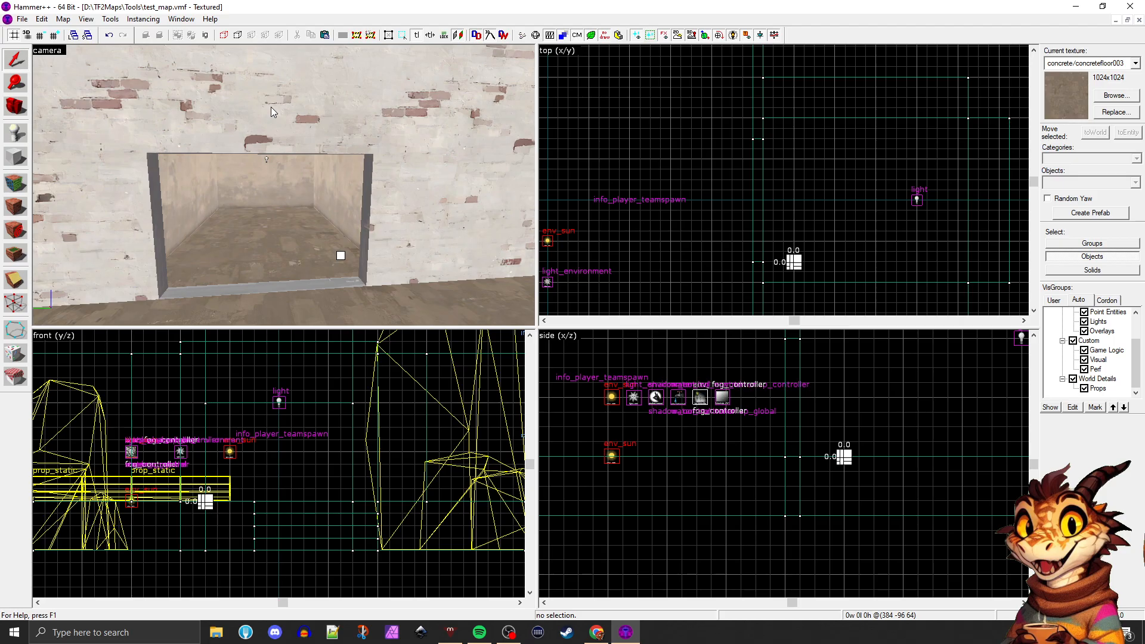
{"action": "left_click", "coordinate": [274, 109]}
{"action": "key", "text": "w"}
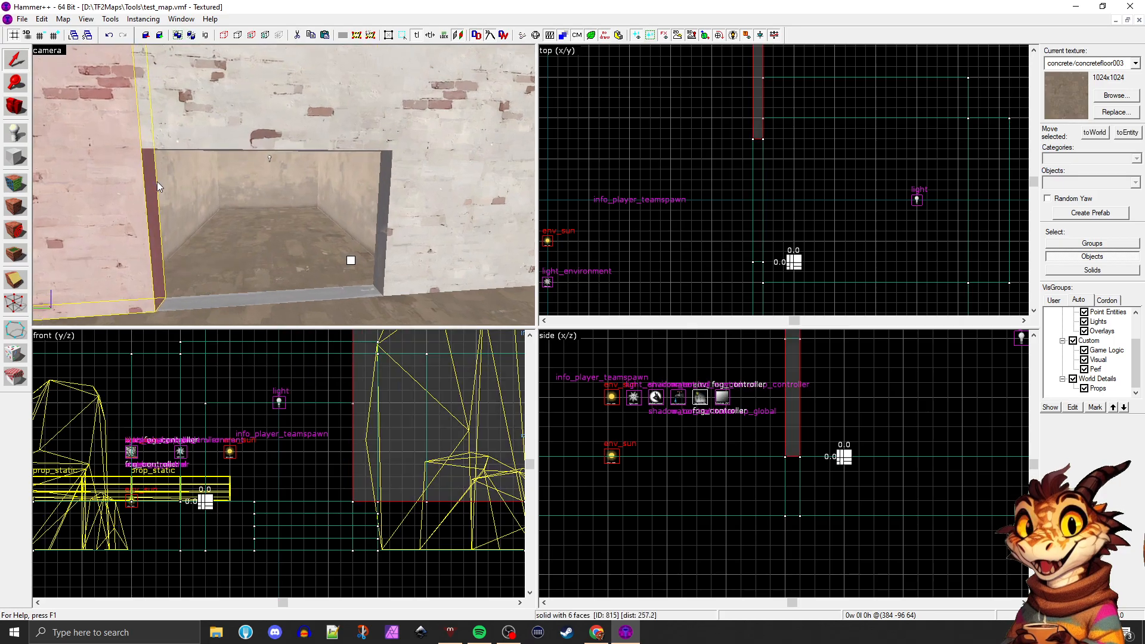
{"action": "scroll", "coordinate": [157, 182], "scroll_direction": "up", "scroll_amount": 1}
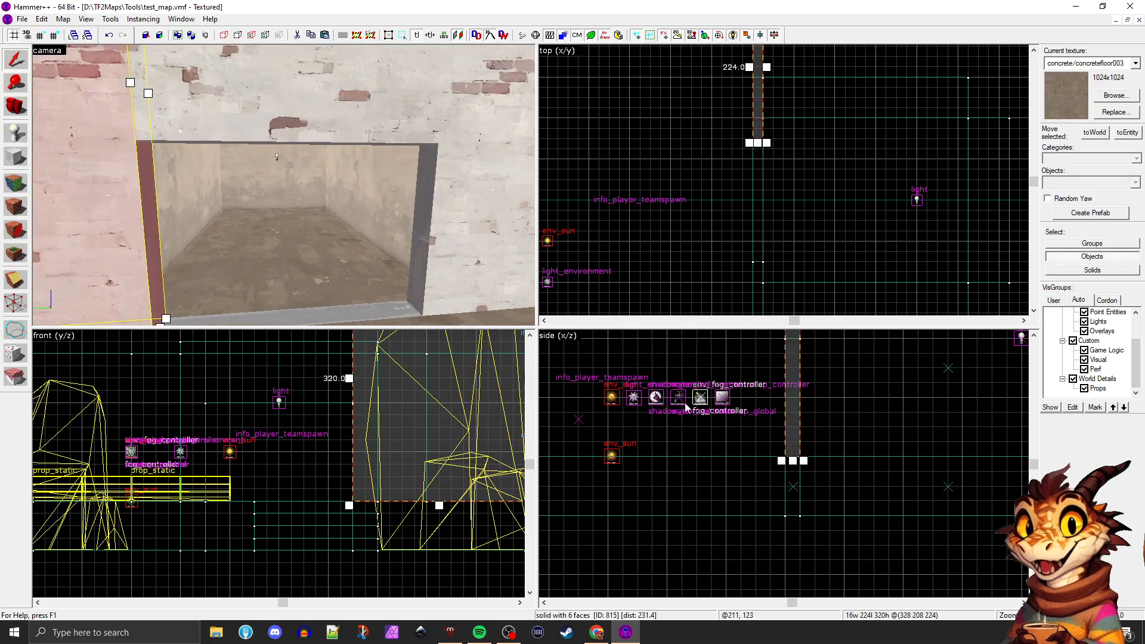
{"action": "scroll", "coordinate": [707, 424], "scroll_direction": "down", "scroll_amount": 2}
{"action": "scroll", "coordinate": [366, 431], "scroll_direction": "down", "scroll_amount": 3}
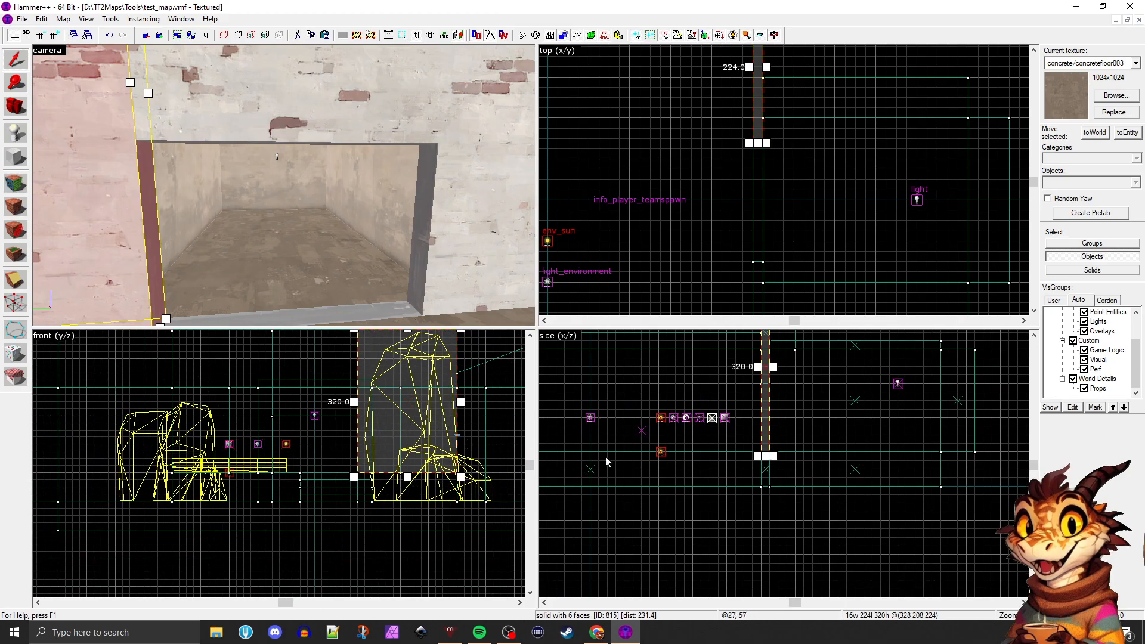
{"action": "scroll", "coordinate": [606, 463], "scroll_direction": "down", "scroll_amount": 2}
{"action": "scroll", "coordinate": [752, 158], "scroll_direction": "up", "scroll_amount": 1}
{"action": "scroll", "coordinate": [708, 448], "scroll_direction": "up", "scroll_amount": 2}
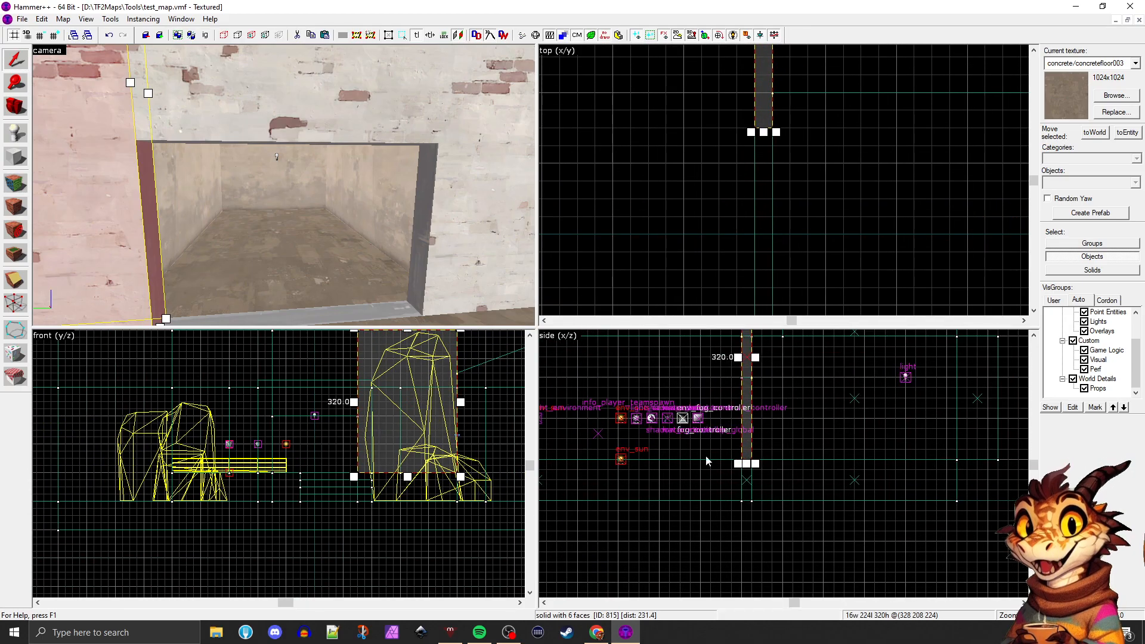
{"action": "scroll", "coordinate": [386, 422], "scroll_direction": "down", "scroll_amount": 1}
{"action": "key", "text": "ctrl+e"}
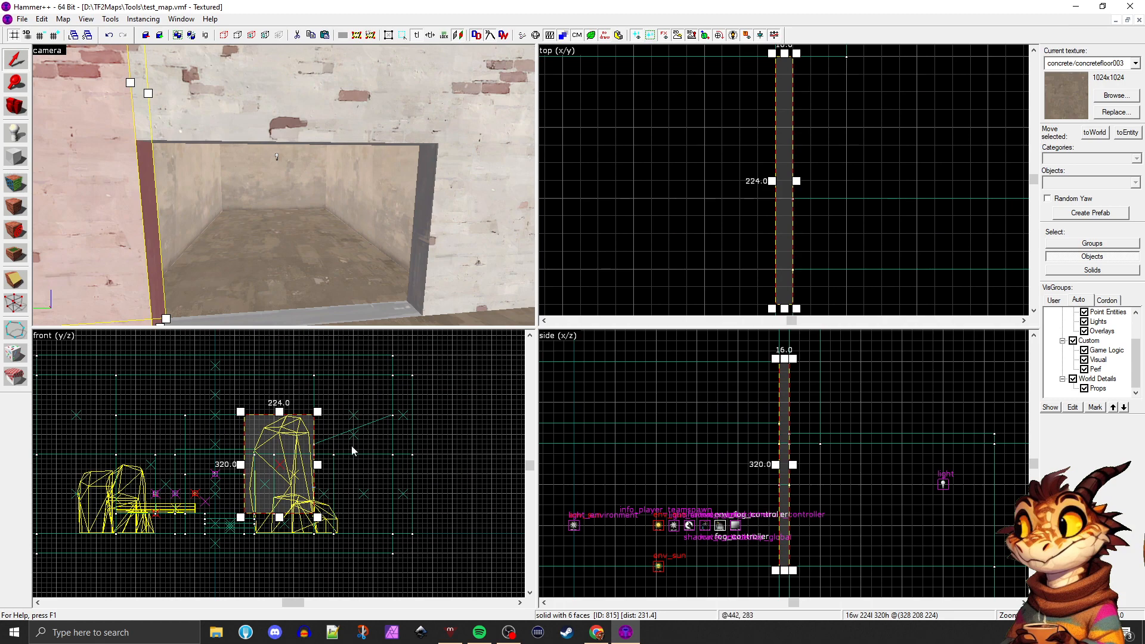
{"action": "scroll", "coordinate": [331, 482], "scroll_direction": "up", "scroll_amount": 1}
{"action": "scroll", "coordinate": [346, 518], "scroll_direction": "up", "scroll_amount": 3}
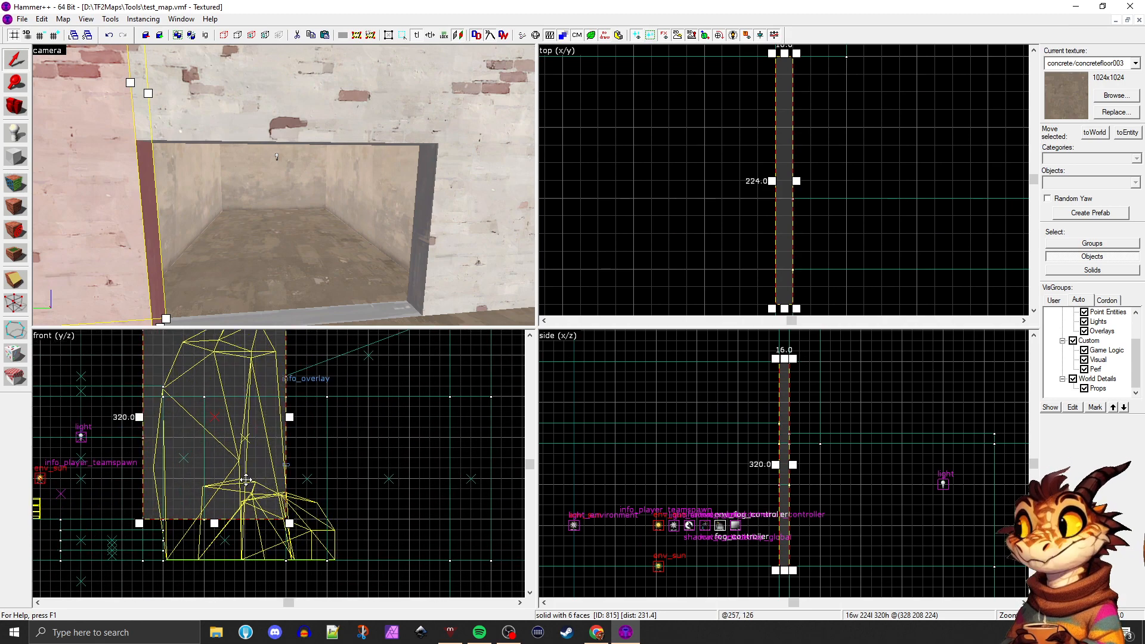
{"action": "left_click_drag", "start_coordinate": [247, 480], "coordinate": [238, 479]}
{"action": "scroll", "coordinate": [333, 487], "scroll_direction": "down", "scroll_amount": 2}
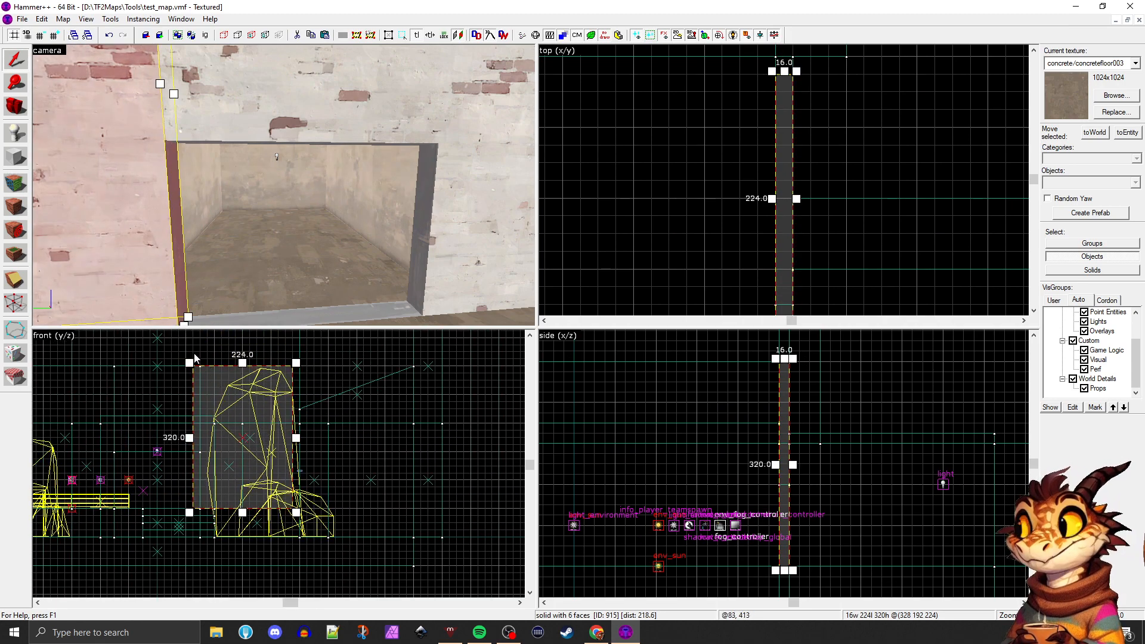
Resize the copied wall section into a post 16 units wide and 128 units high at the doorway's edge, undoing a stray change
{"action": "mouse_move", "coordinate": [188, 361]}
{"action": "left_mouse_down"}
{"action": "mouse_move", "coordinate": [264, 420]}
{"action": "mouse_move", "coordinate": [196, 448]}
{"action": "left_mouse_up"}
{"action": "left_click_drag", "start_coordinate": [305, 481], "coordinate": [206, 481]}
{"action": "mouse_move", "coordinate": [137, 248]}
{"action": "left_mouse_down"}
{"action": "mouse_move", "coordinate": [173, 245]}
{"action": "mouse_move", "coordinate": [123, 246]}
{"action": "mouse_move", "coordinate": [147, 246]}
{"action": "left_mouse_up"}
{"action": "key", "text": "ctrl+z"}
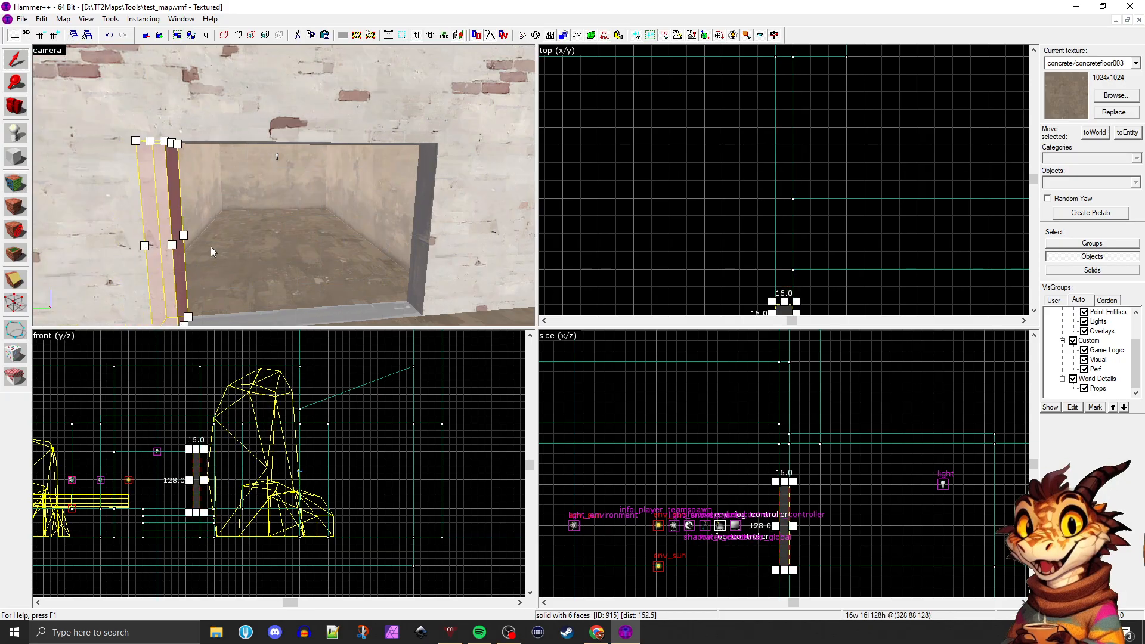
Lift metal/ibeam001b from the doorway's inner side face and apply it to the post, undoing stray texture changes
{"action": "left_click", "coordinate": [231, 243]}
{"action": "key", "text": "shift+a"}
{"action": "left_click", "coordinate": [420, 194]}
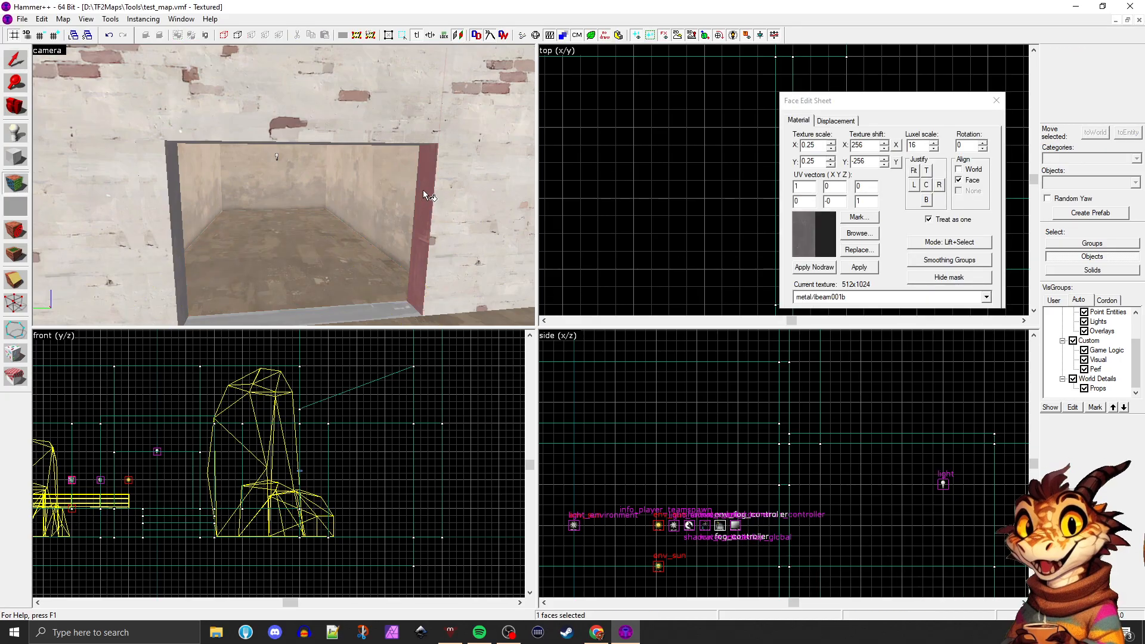
{"action": "right_click", "coordinate": [161, 216]}
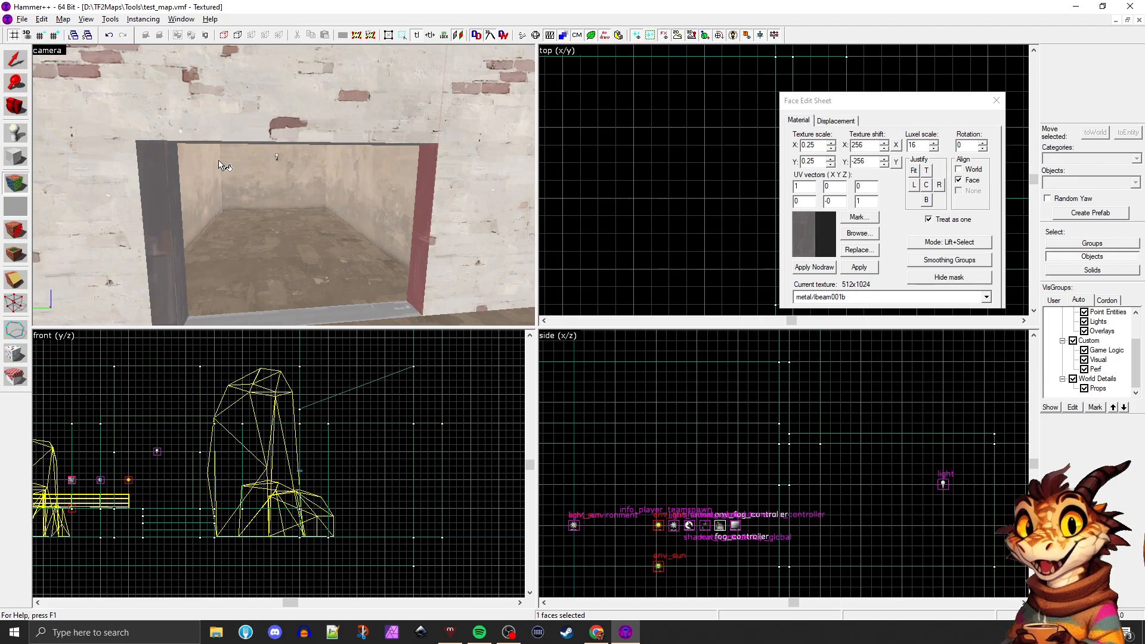
{"action": "right_click", "coordinate": [238, 122]}
{"action": "key", "text": "ctrl+z"}
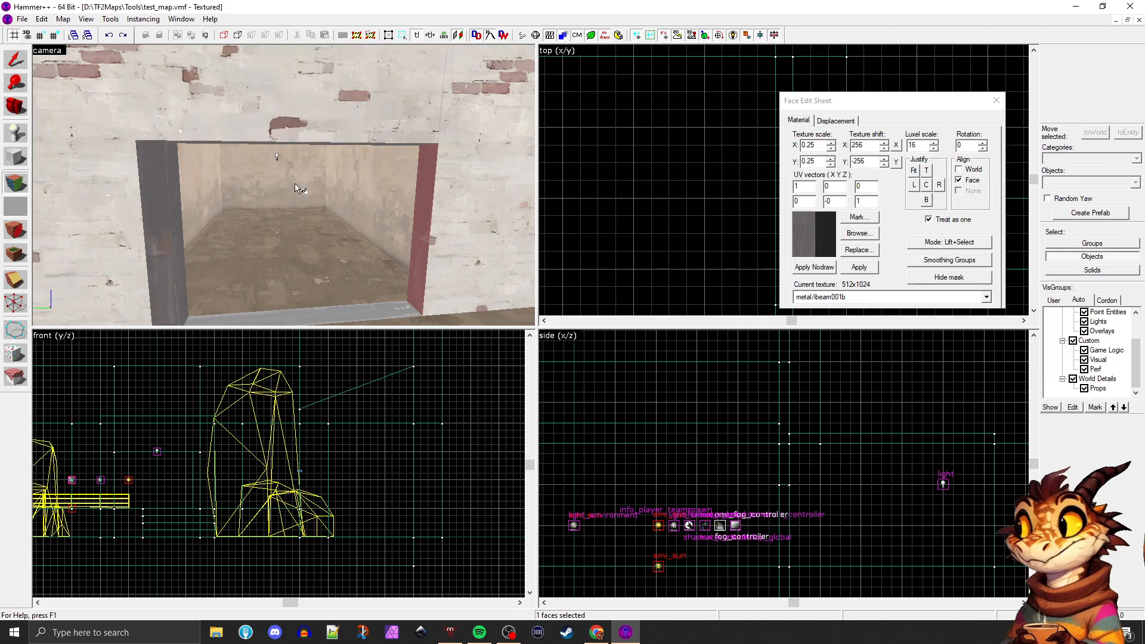
{"action": "key", "text": "ctrl+z"}
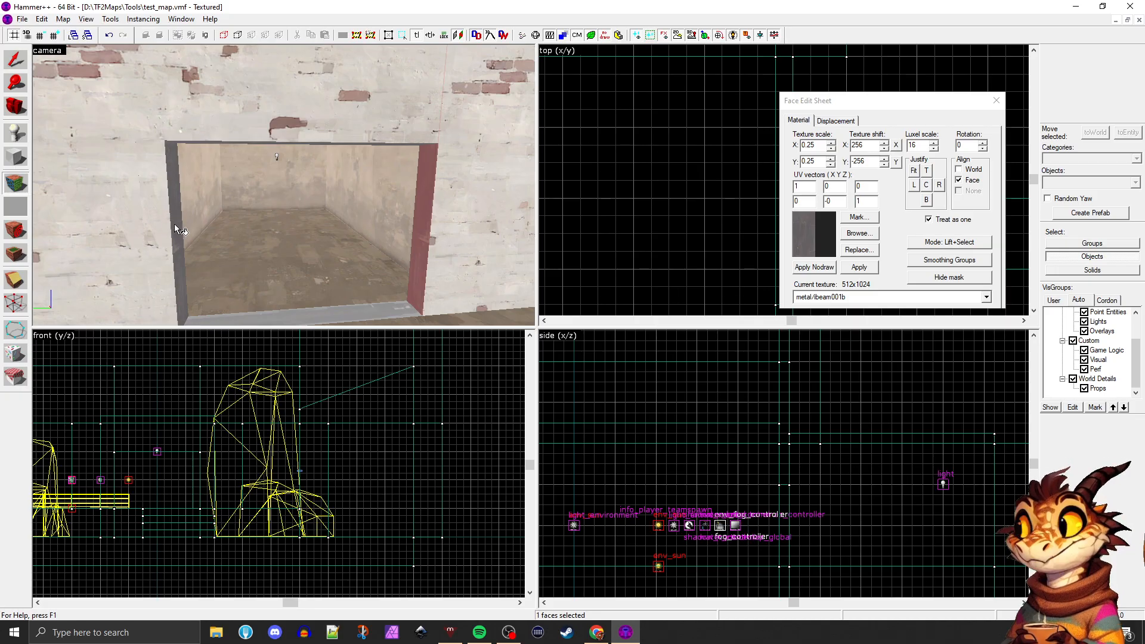
{"action": "right_click", "coordinate": [175, 228]}
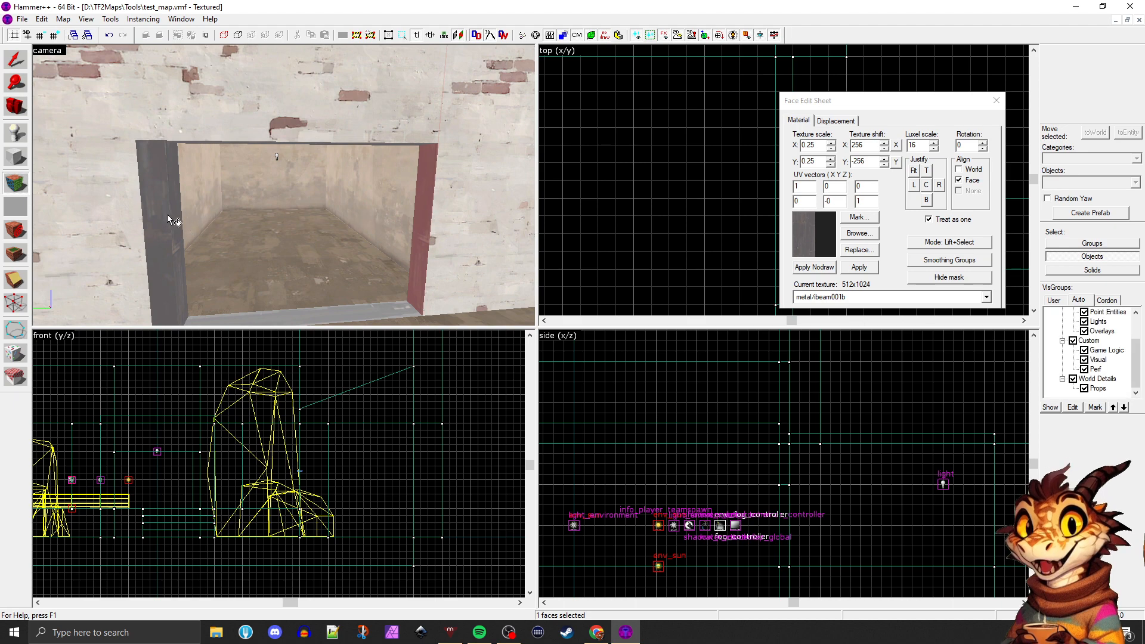
{"action": "left_click", "coordinate": [996, 100]}
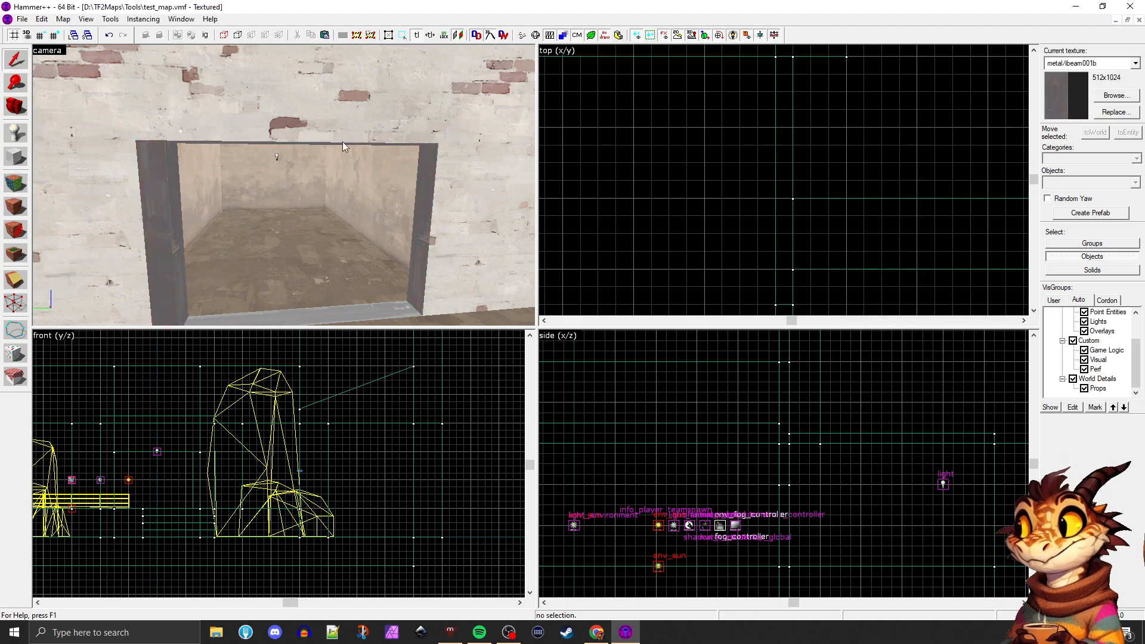
Shift the textured post 32 units into the opening and return it to the doorway's edge
{"action": "left_click", "coordinate": [166, 182]}
{"action": "scroll", "coordinate": [179, 182], "scroll_direction": "up", "scroll_amount": 6}
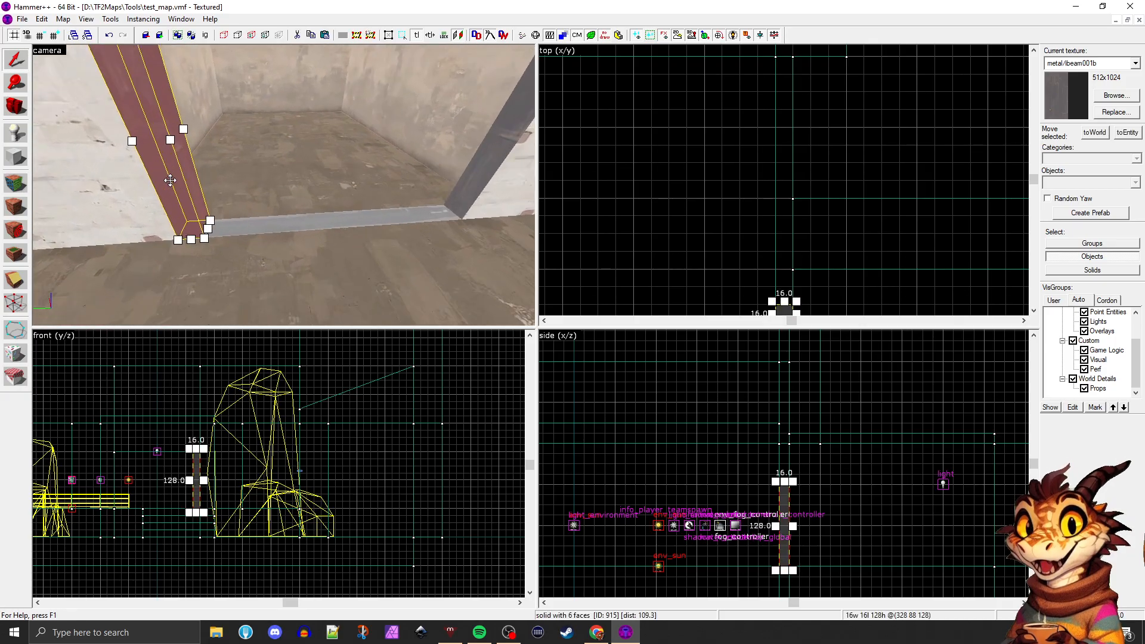
{"action": "left_click_drag", "start_coordinate": [227, 179], "coordinate": [228, 180]}
{"action": "key", "text": "a"}
{"action": "left_click", "coordinate": [386, 250]}
{"action": "left_click", "coordinate": [358, 209]}
{"action": "key", "text": "d"}
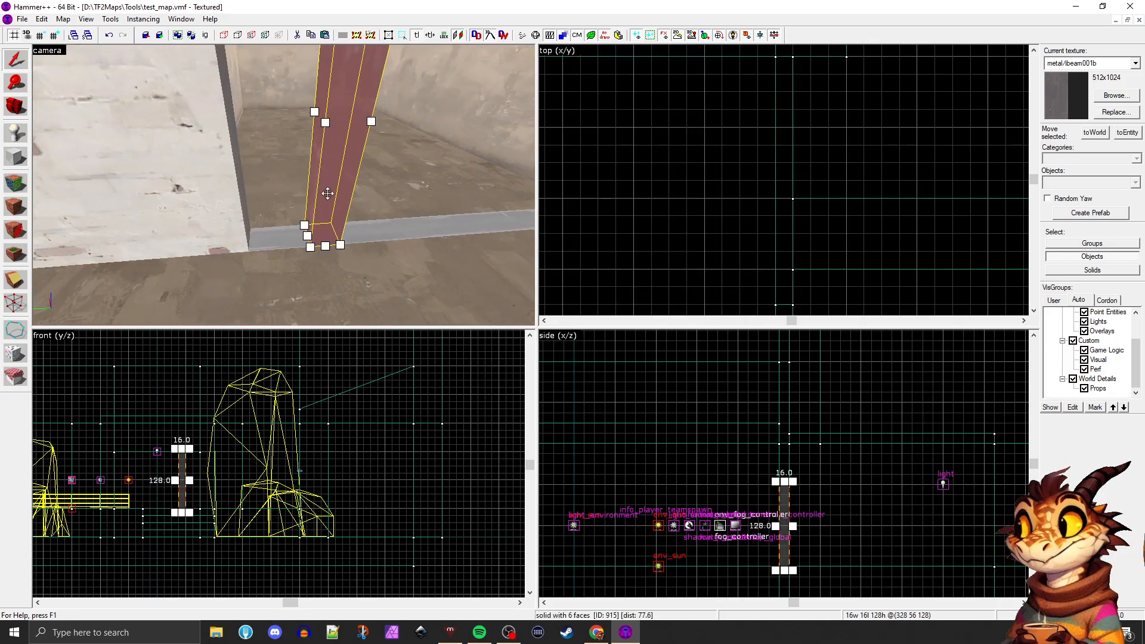
{"action": "scroll", "coordinate": [672, 463], "scroll_direction": "down", "scroll_amount": 3}
{"action": "key", "text": "ctrl+e"}
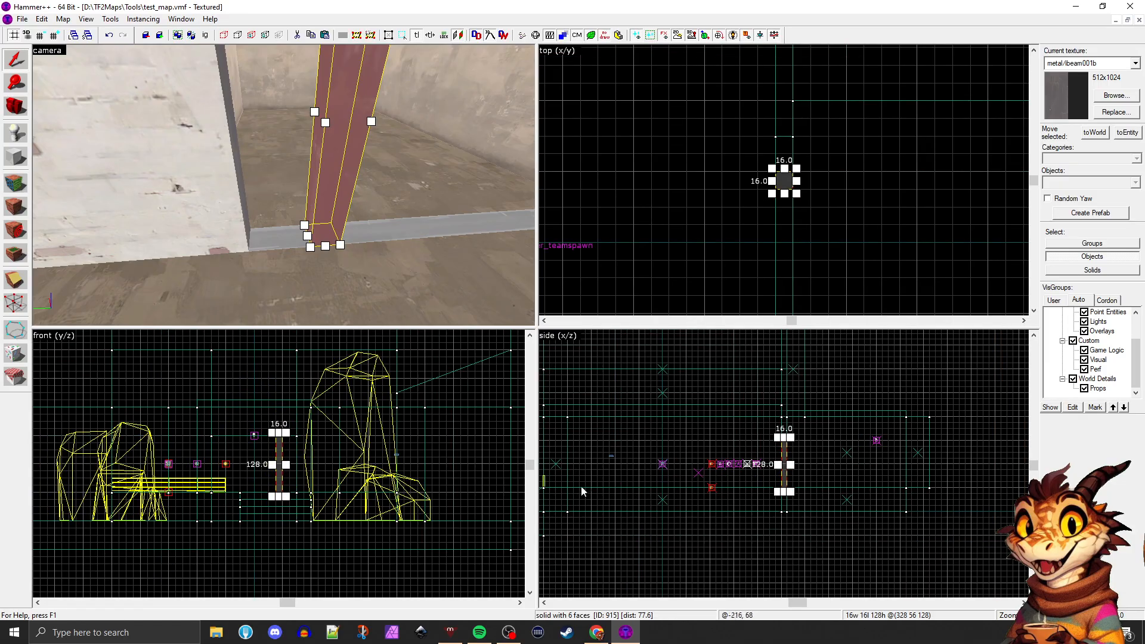
{"action": "scroll", "coordinate": [292, 492], "scroll_direction": "up", "scroll_amount": 3}
{"action": "left_click_drag", "start_coordinate": [262, 469], "coordinate": [286, 469]}
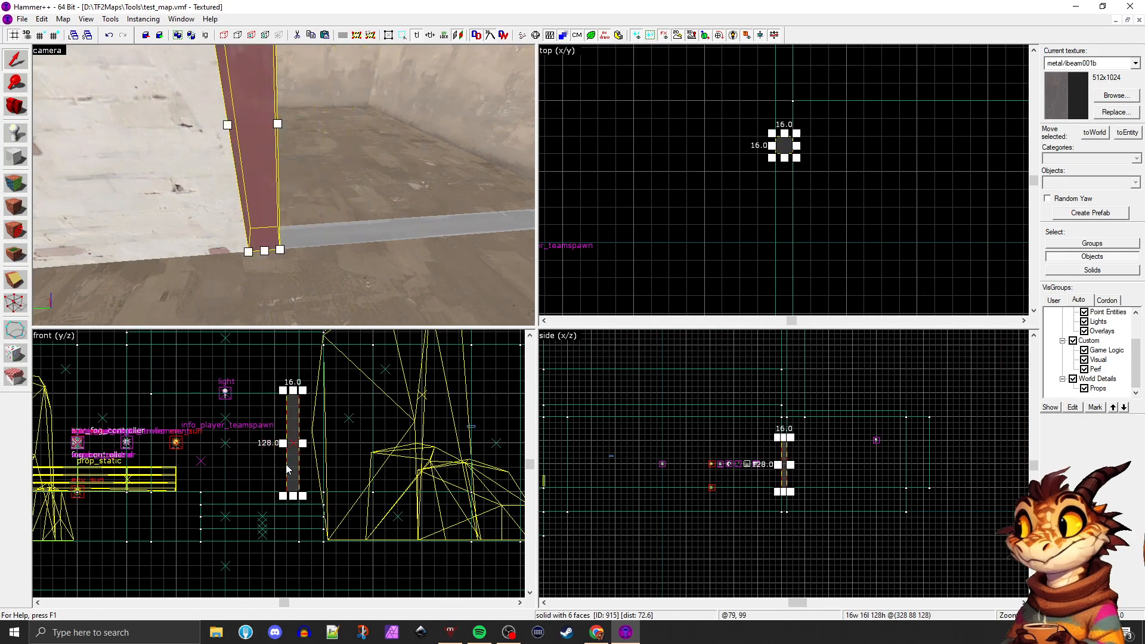
Thin the post to 8 units along the doorway's width, keeping its outer side against the wall
{"action": "key", "text": "z"}
{"action": "key", "text": "s"}
{"action": "key", "text": "z"}
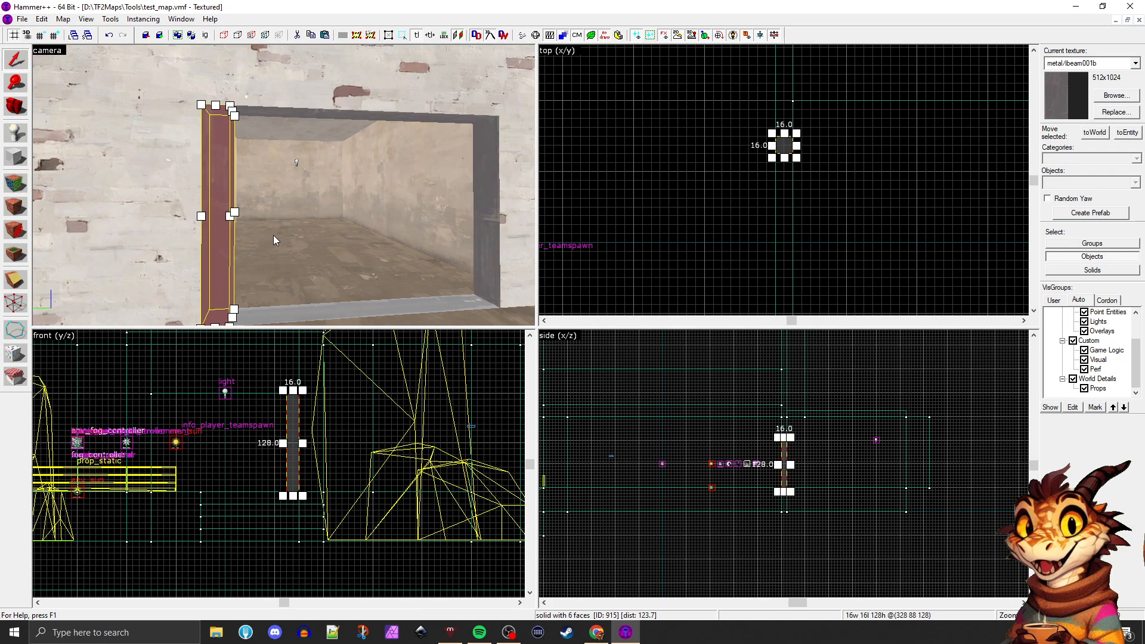
{"action": "scroll", "coordinate": [608, 173], "scroll_direction": "up", "scroll_amount": 4}
{"action": "scroll", "coordinate": [752, 176], "scroll_direction": "down", "scroll_amount": 4}
{"action": "scroll", "coordinate": [894, 157], "scroll_direction": "up", "scroll_amount": 3}
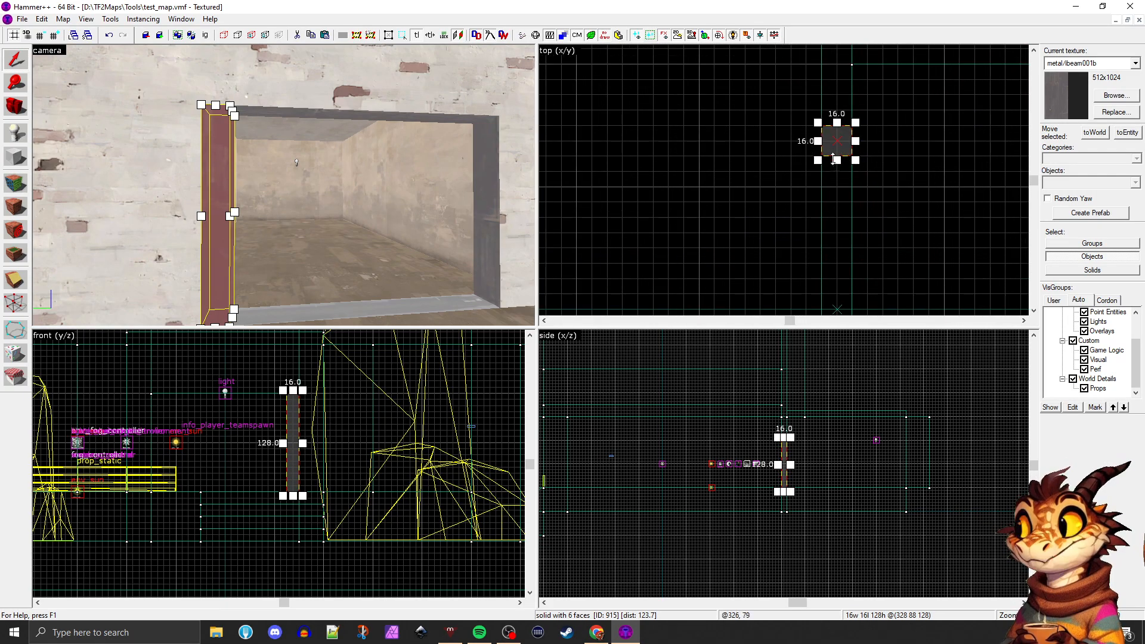
{"action": "left_click_drag", "start_coordinate": [833, 159], "coordinate": [837, 145]}
{"action": "left_click", "coordinate": [893, 155]}
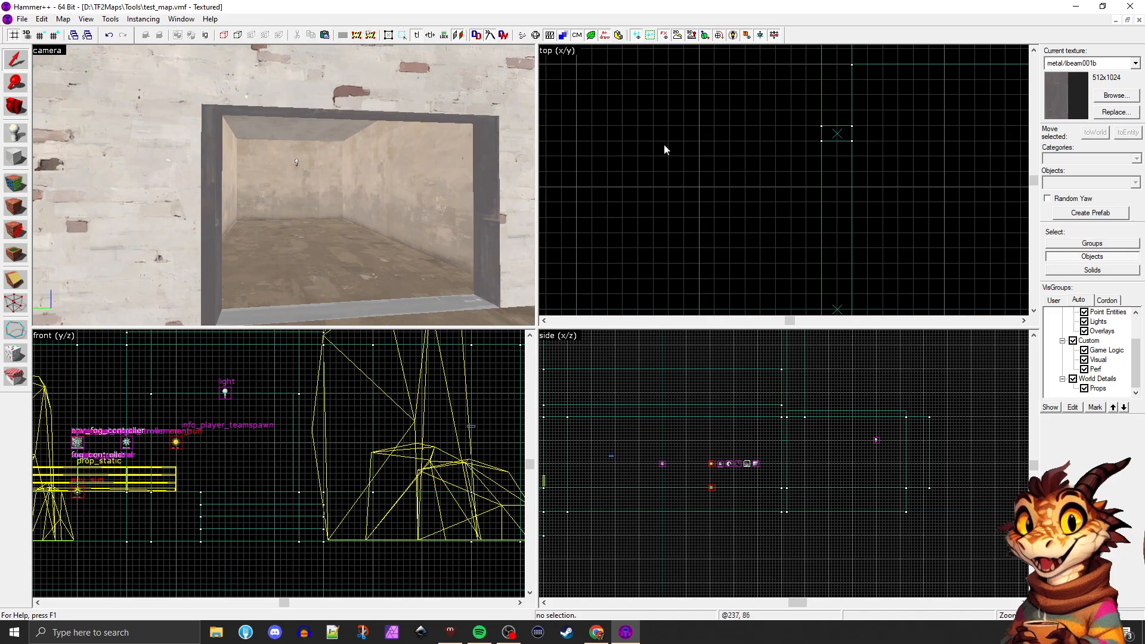
Copy the post to the doorway's opposite edge and add a header 176 units long and 8 units high between them
{"action": "left_click", "coordinate": [220, 170]}
{"action": "scroll", "coordinate": [292, 438], "scroll_direction": "up", "scroll_amount": 2}
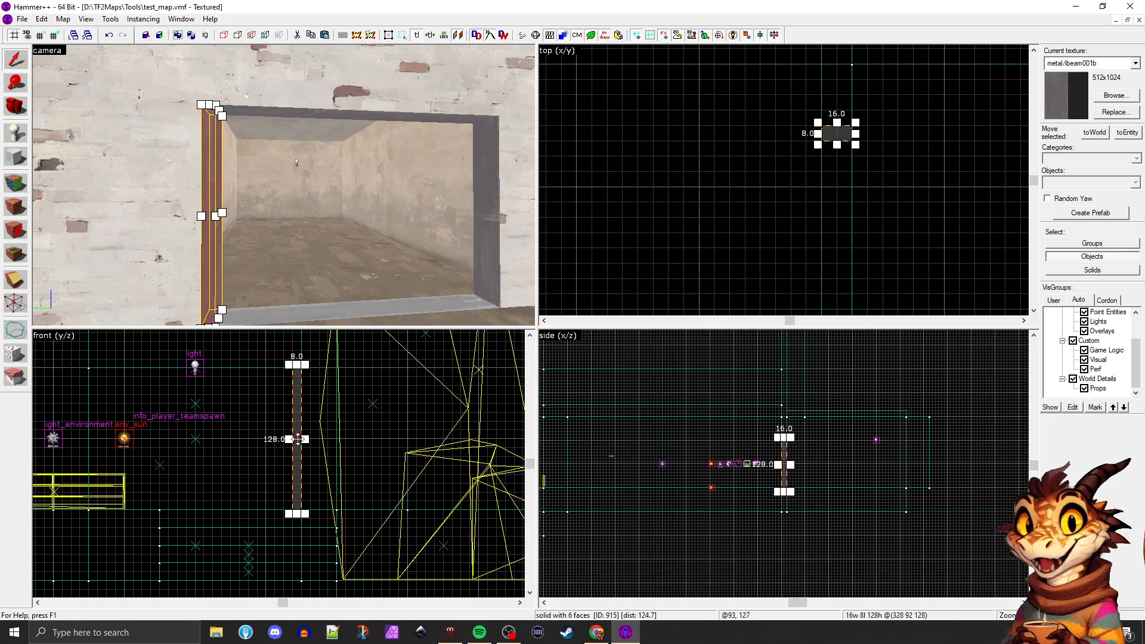
{"action": "left_click_drag", "start_coordinate": [297, 420], "coordinate": [101, 419]}
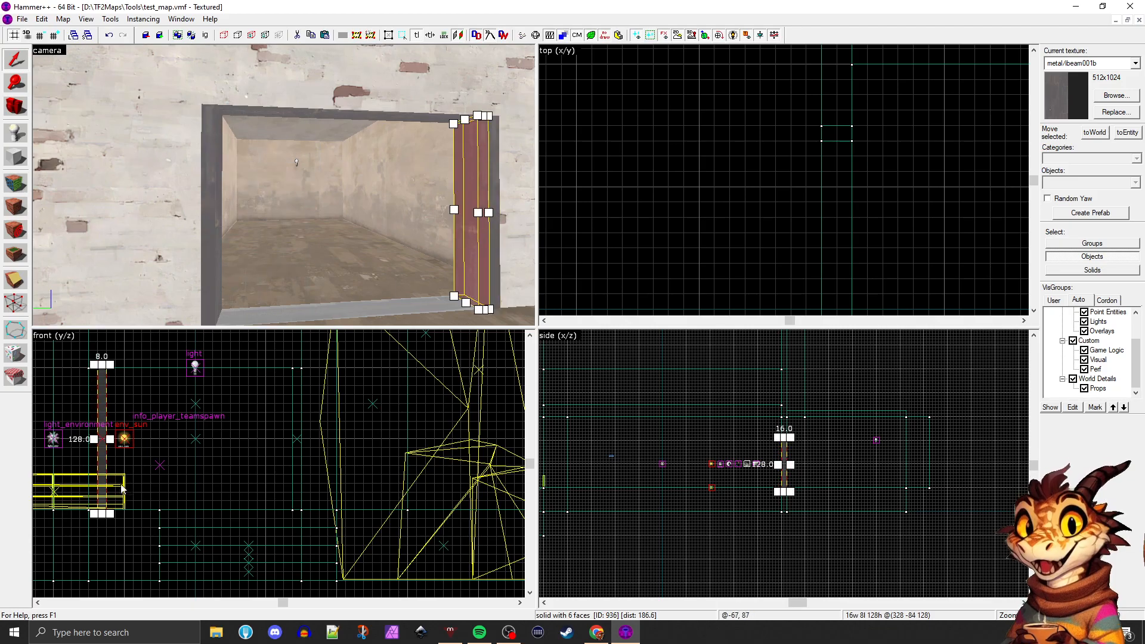
{"action": "left_click_drag", "start_coordinate": [99, 369], "coordinate": [294, 376]}
{"action": "key", "text": "Escape"}
Examine the doorway's posts and header from several angles in the yard
{"action": "key", "text": "z"}
{"action": "key", "text": "d"}
{"action": "key", "text": "s"}
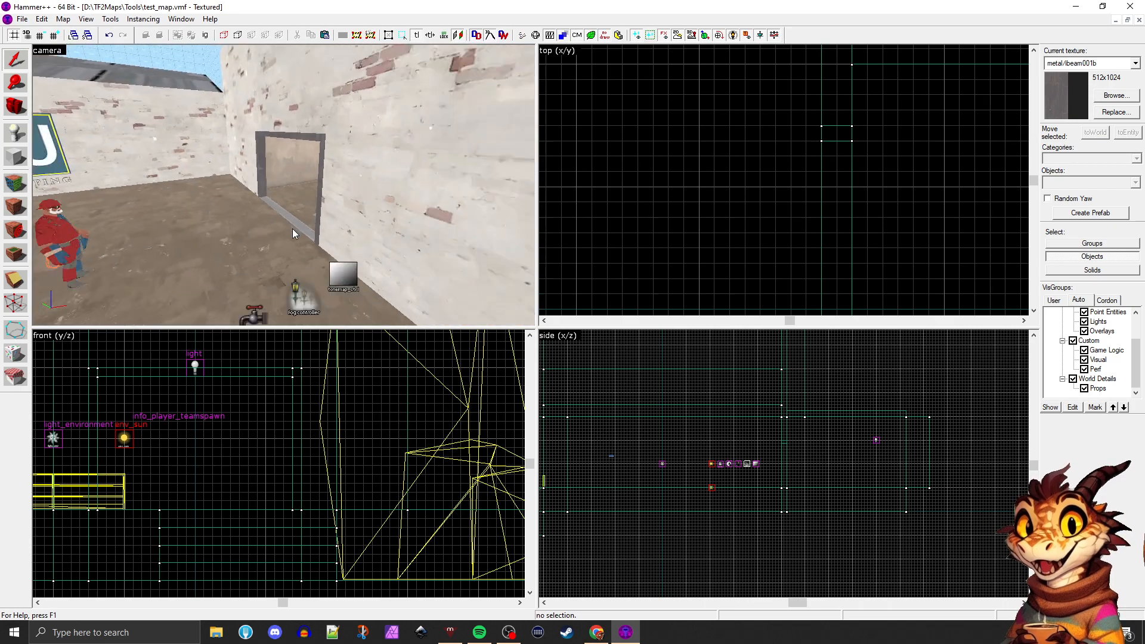
{"action": "key", "text": "w"}
{"action": "key", "text": "a"}
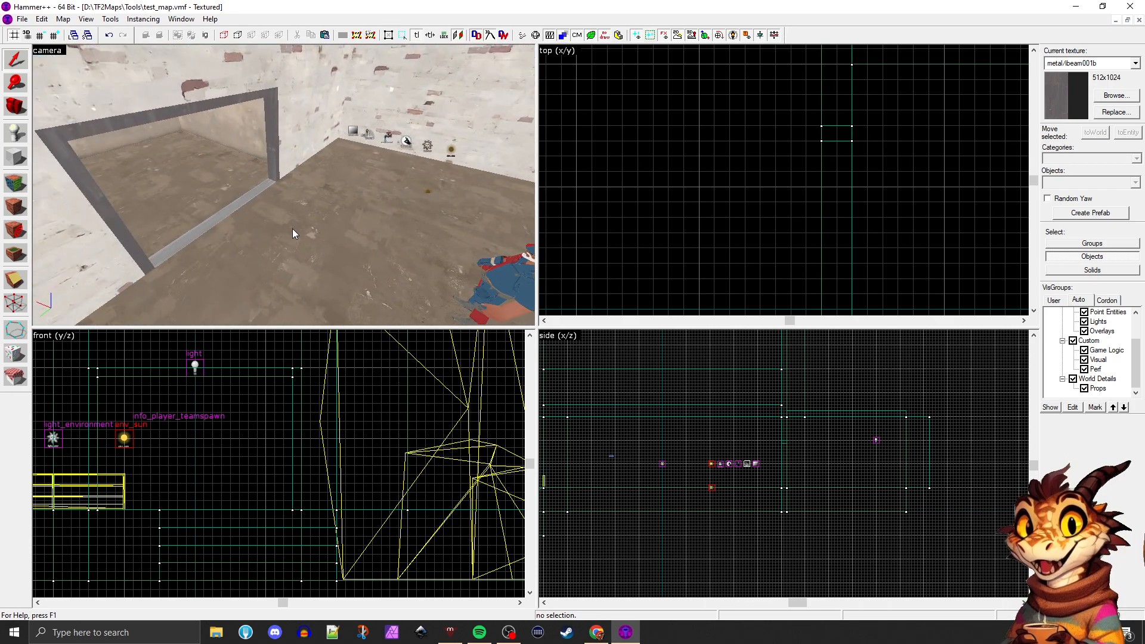
{"action": "key", "text": "d"}
{"action": "key", "text": "s"}
{"action": "key", "text": "z"}
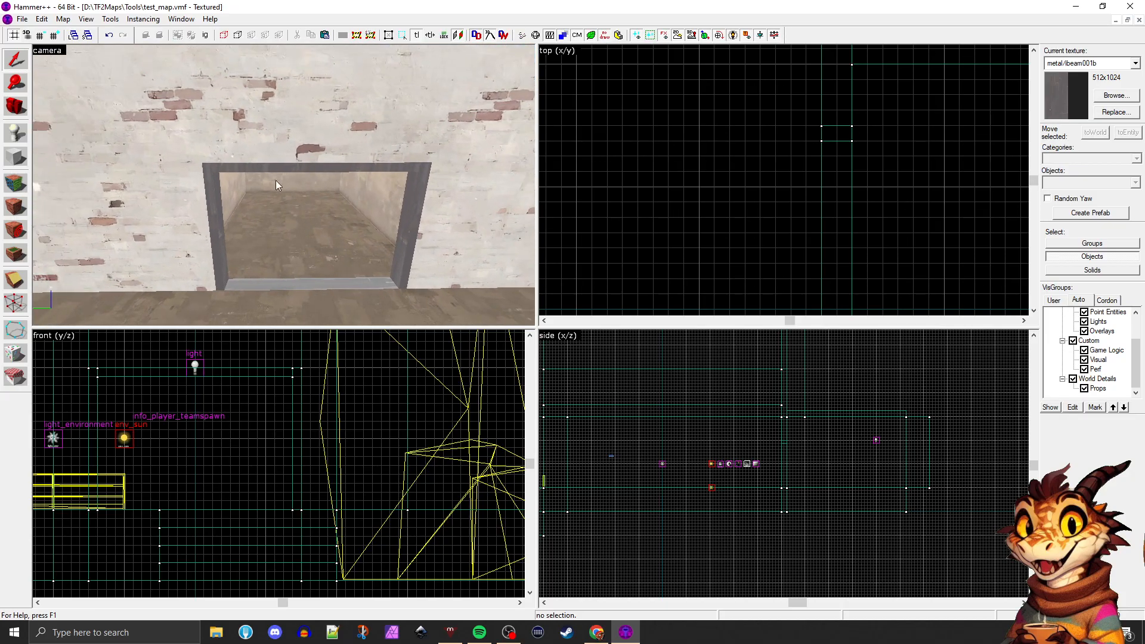
Copy the header 32 units downward as a crossbar spanning the doorway
{"action": "left_click", "coordinate": [273, 168]}
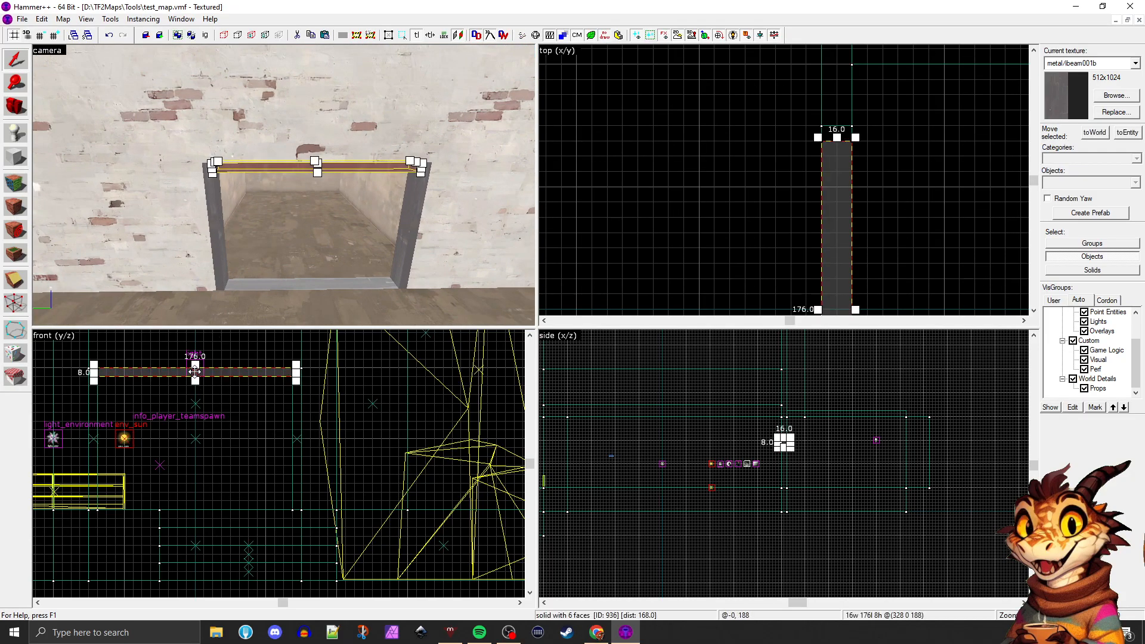
{"action": "left_click_drag", "start_coordinate": [195, 371], "coordinate": [193, 408]}
{"action": "key", "text": "Escape"}
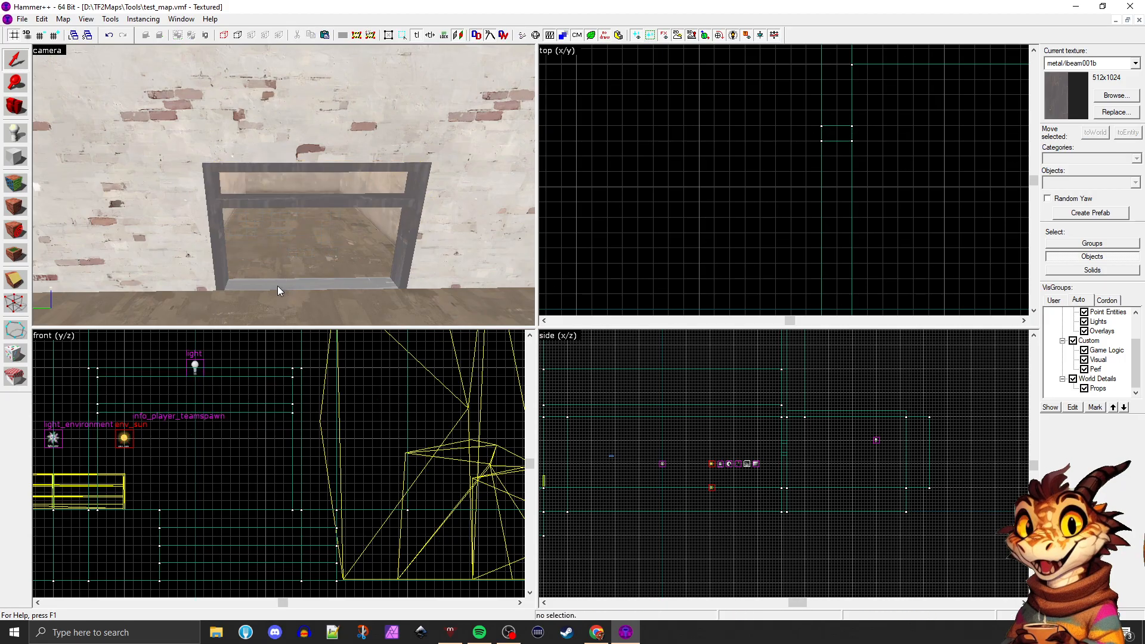
Copy the crossbar into the gap below the header as a centred panel 24 units high and 8 units thick
{"action": "key", "text": "w"}
{"action": "key", "text": "s"}
{"action": "key", "text": "w"}
{"action": "key", "text": "z"}
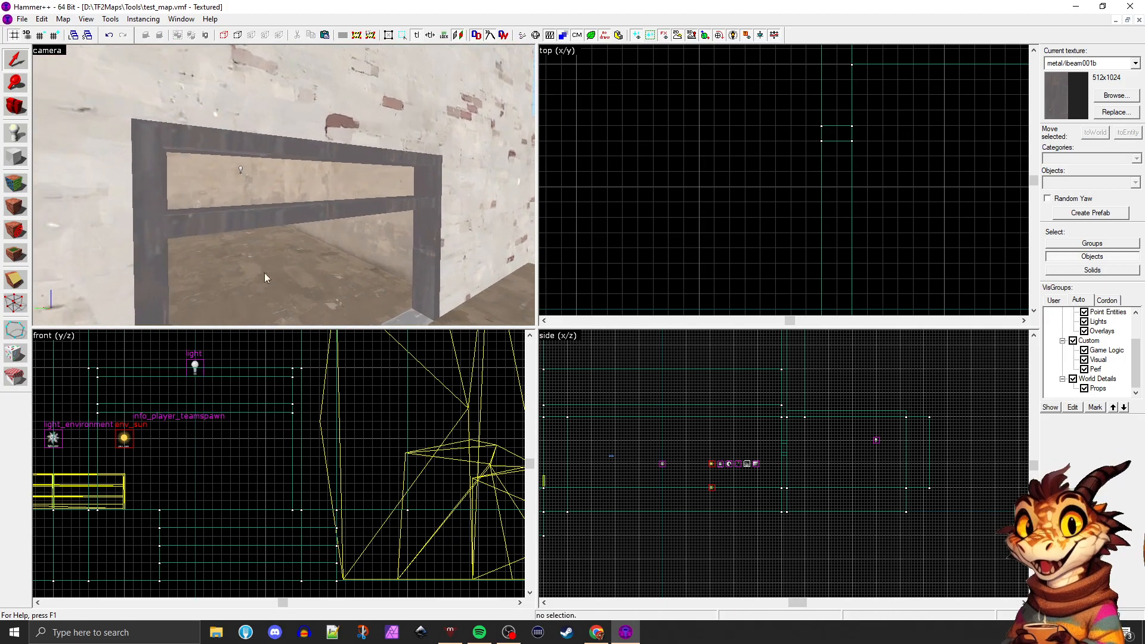
{"action": "left_click", "coordinate": [224, 213]}
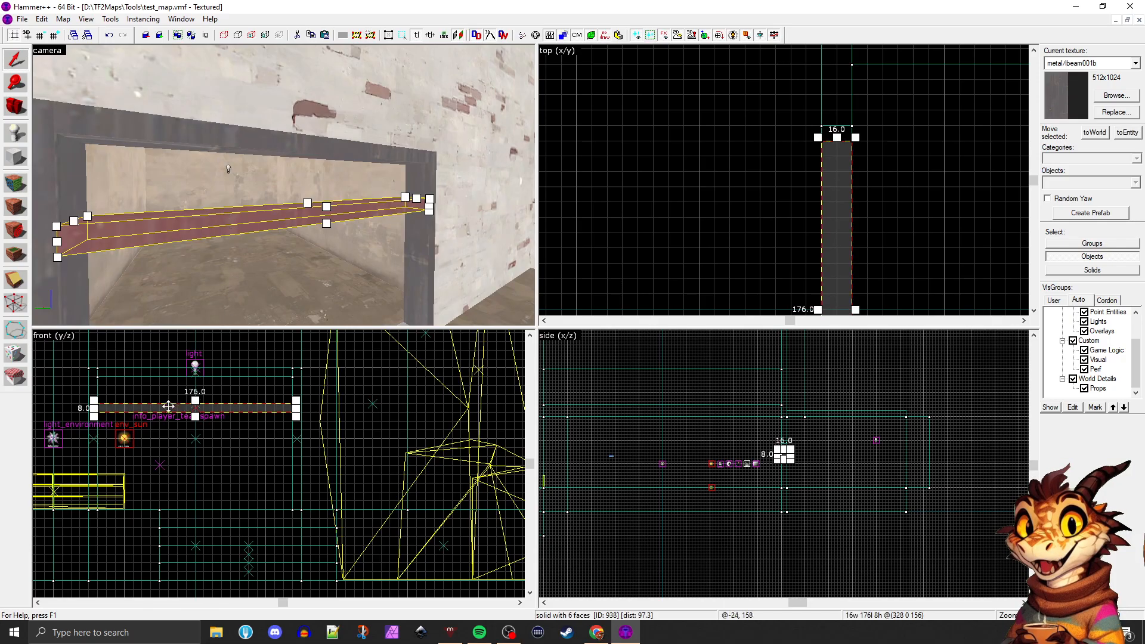
{"action": "left_click_drag", "start_coordinate": [164, 401], "coordinate": [197, 374], "text": "shift"}
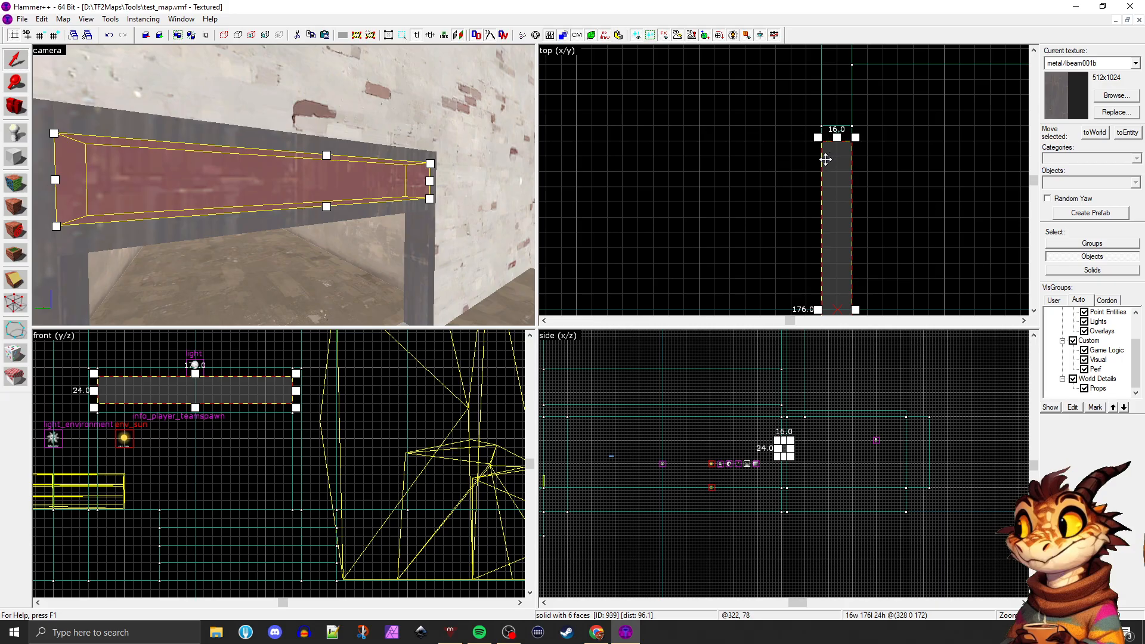
{"action": "scroll", "coordinate": [826, 159], "scroll_direction": "up", "scroll_amount": 3}
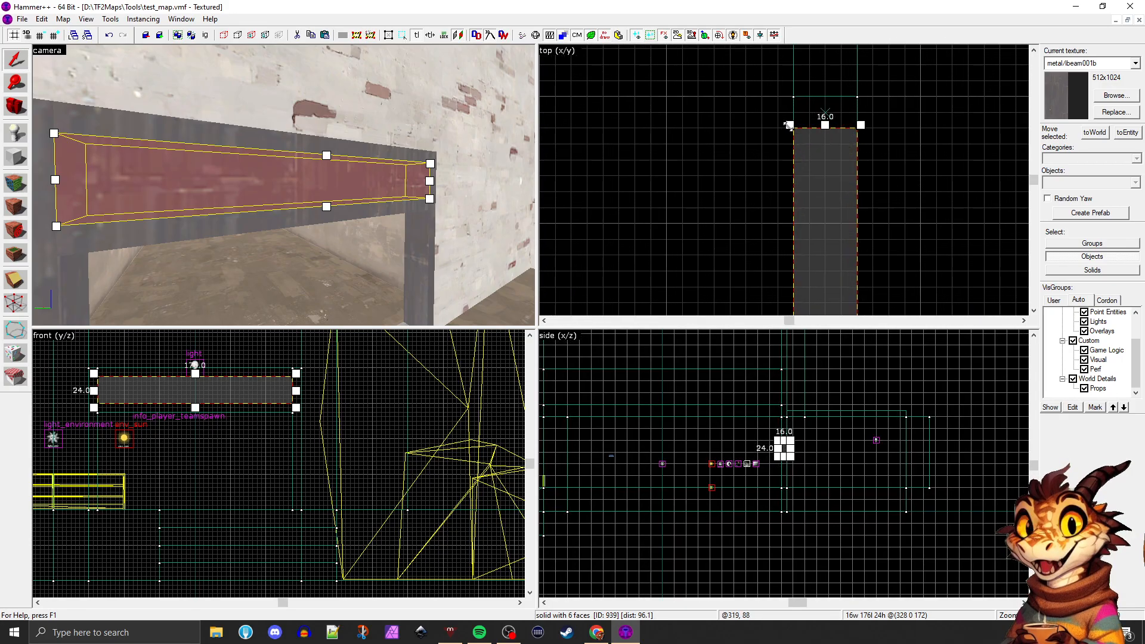
{"action": "left_click_drag", "start_coordinate": [788, 125], "coordinate": [844, 124]}
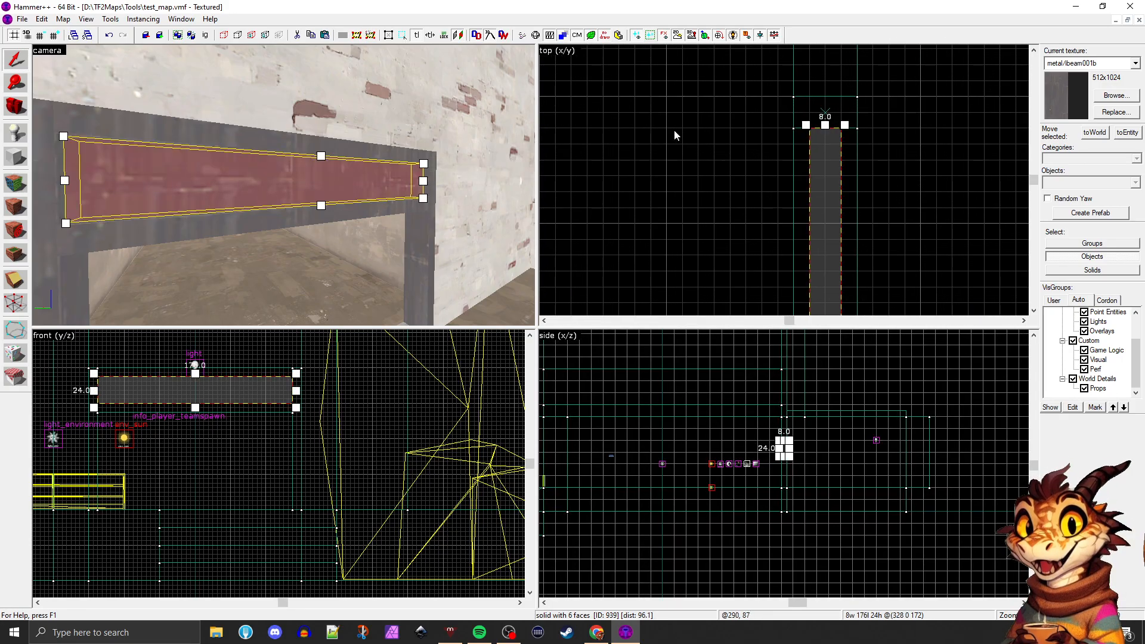
Filter the textures by glass and apply glass/glasswindow002a to the panel
{"action": "left_click", "coordinate": [1102, 99]}
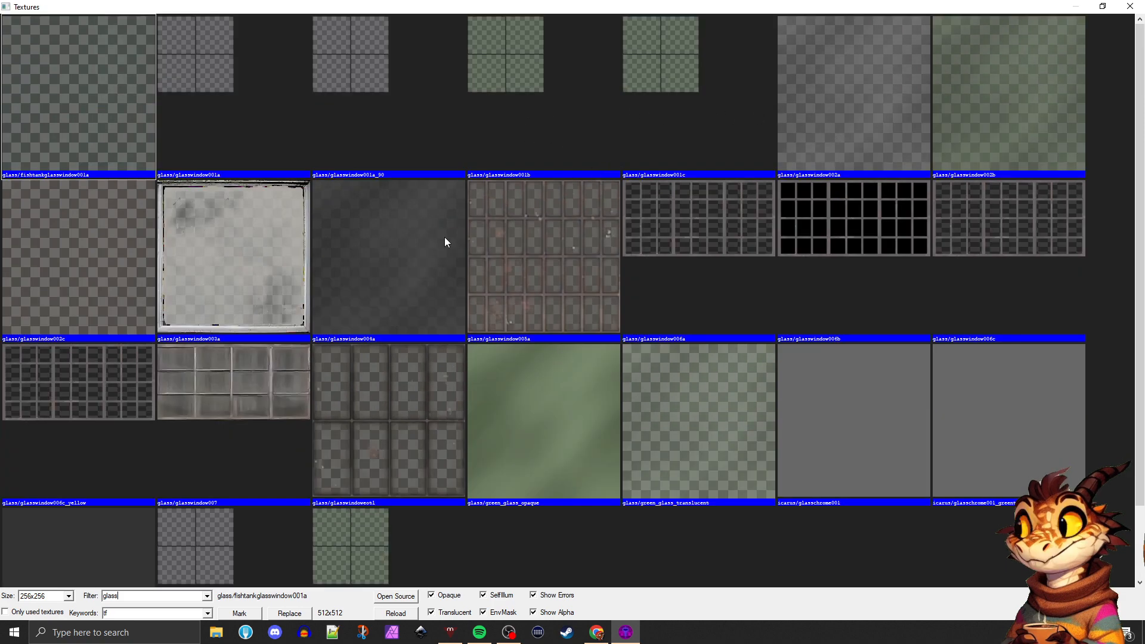
{"action": "double_click", "coordinate": [833, 98]}
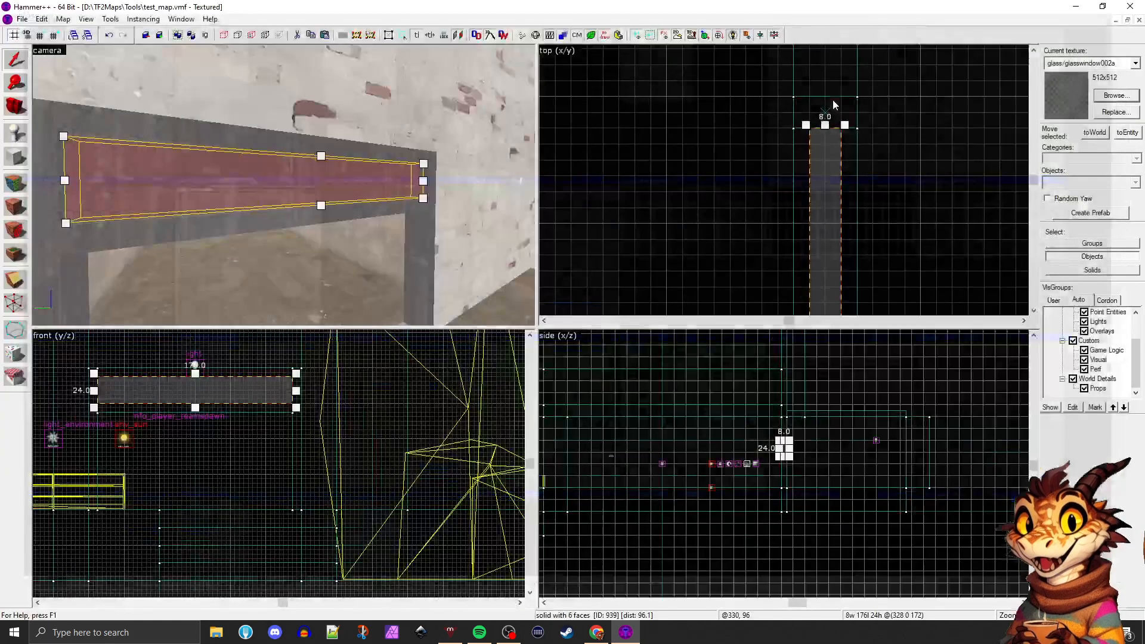
{"action": "key", "text": "Delete"}
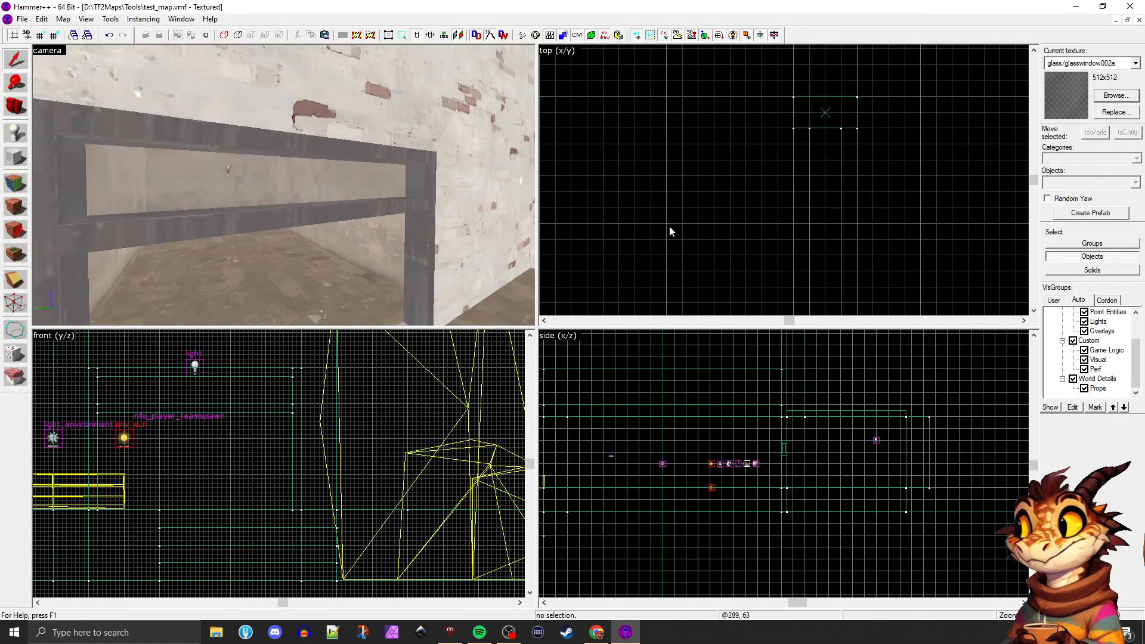
Apply the wire-mesh texture glass/glasswindow001a to all six faces of the panel above the crossbar
{"action": "key", "text": "w"}
{"action": "key", "text": "shift+a"}
{"action": "left_click", "coordinate": [281, 178]}
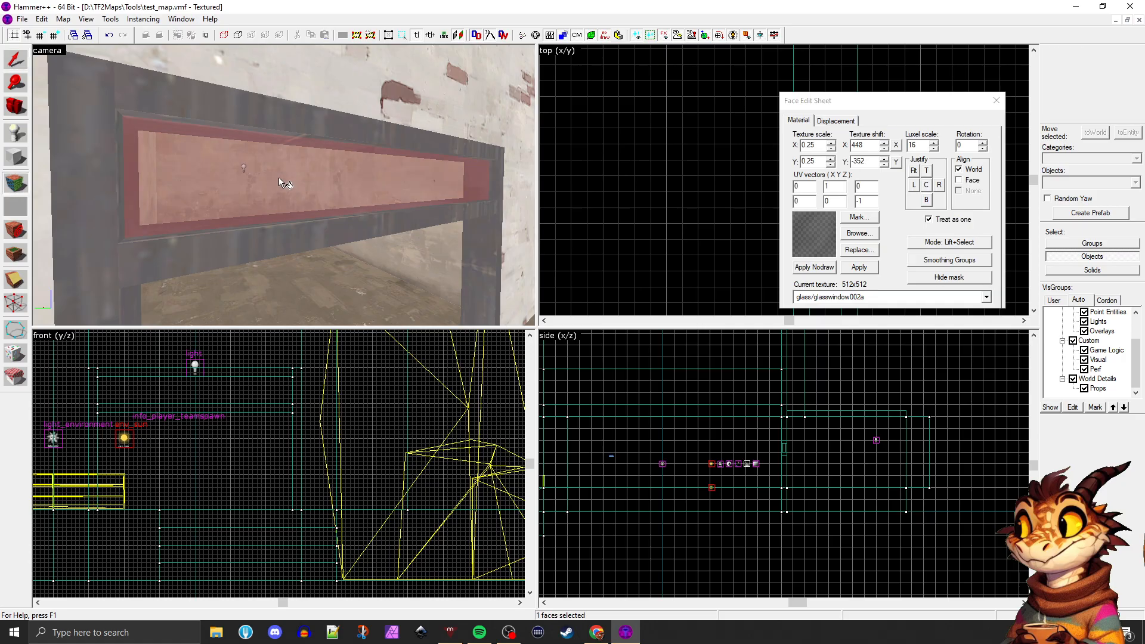
{"action": "left_click", "coordinate": [298, 184], "text": "shift"}
{"action": "left_click", "coordinate": [858, 233]}
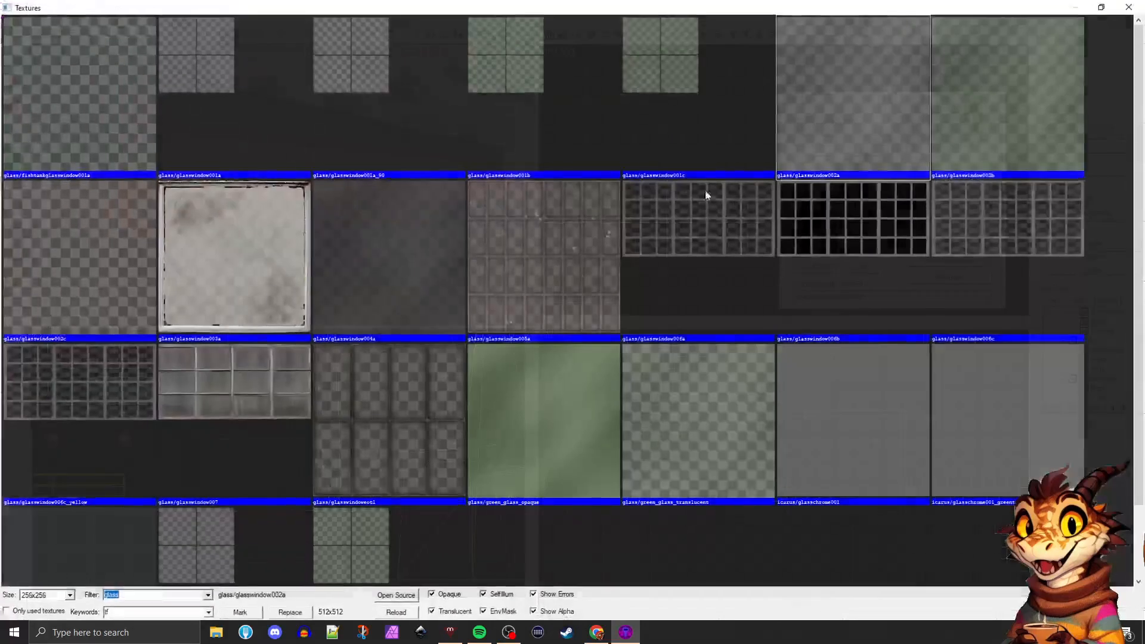
{"action": "double_click", "coordinate": [214, 67]}
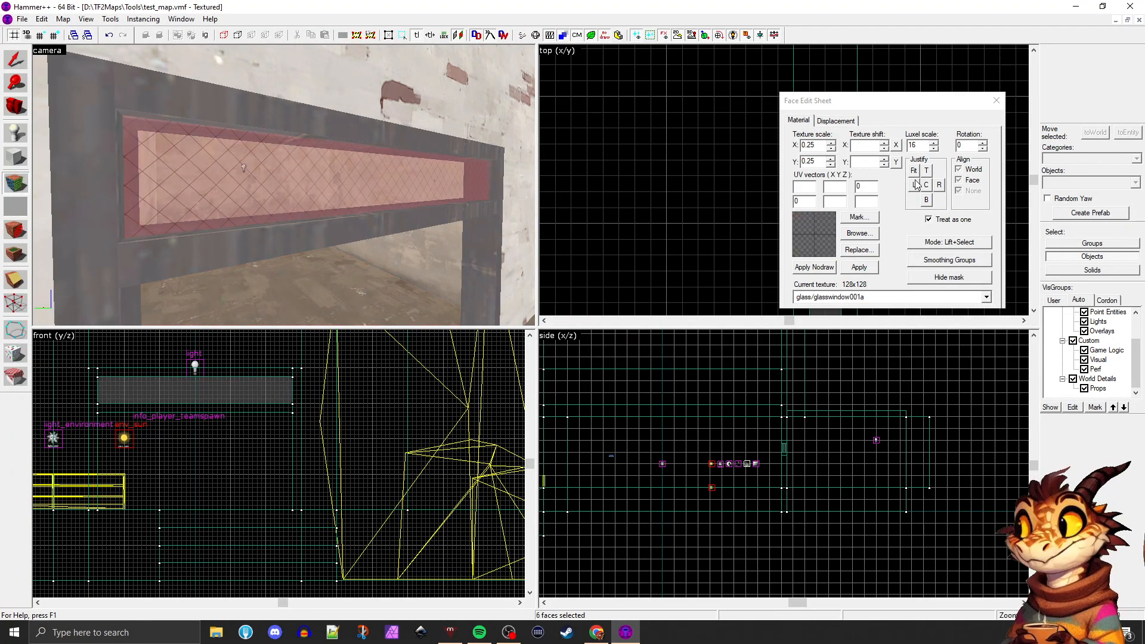
Examine the glazed doorway up close and from the yard, close the face editing dialog and maximize the camera view
{"action": "left_click", "coordinate": [298, 184]}
{"action": "key", "text": "w"}
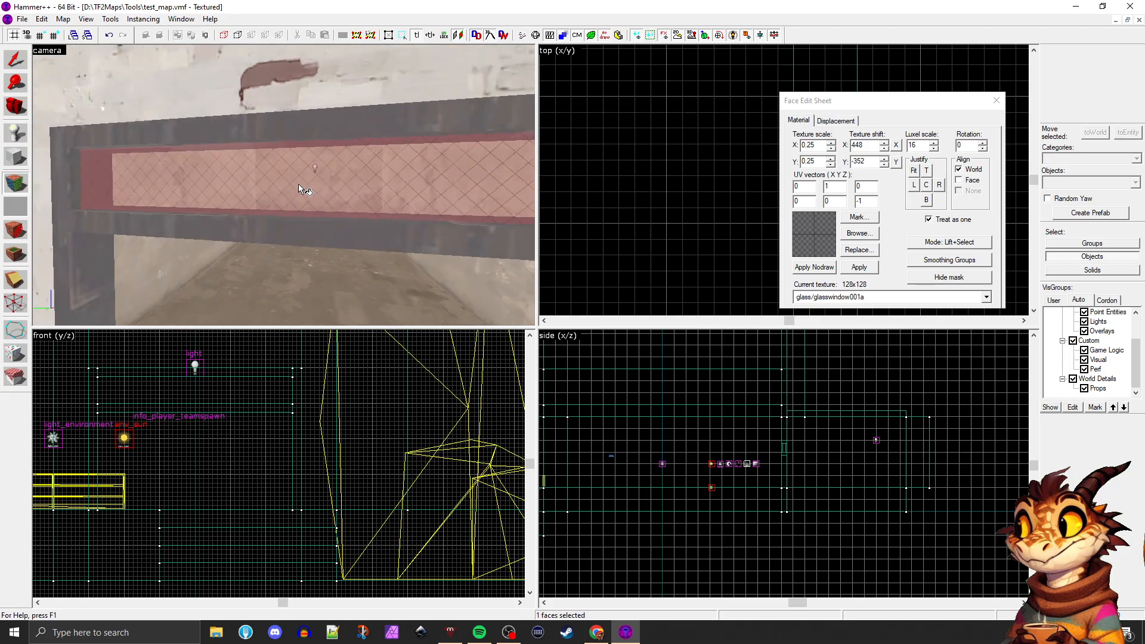
{"action": "key", "text": "w"}
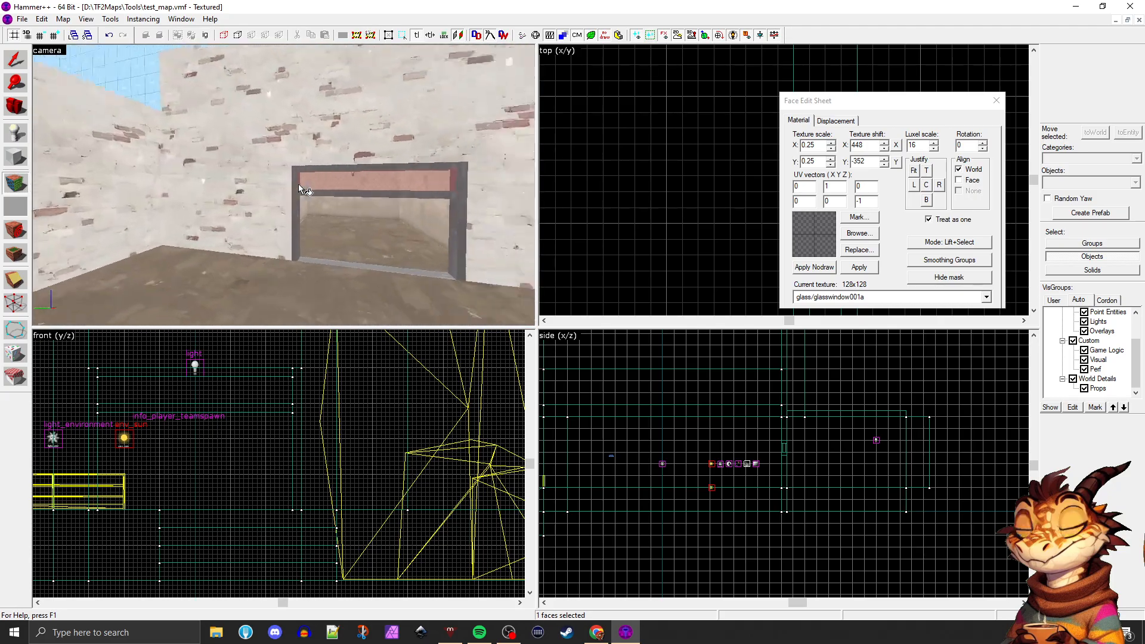
{"action": "key", "text": "z"}
{"action": "left_click", "coordinate": [996, 100]}
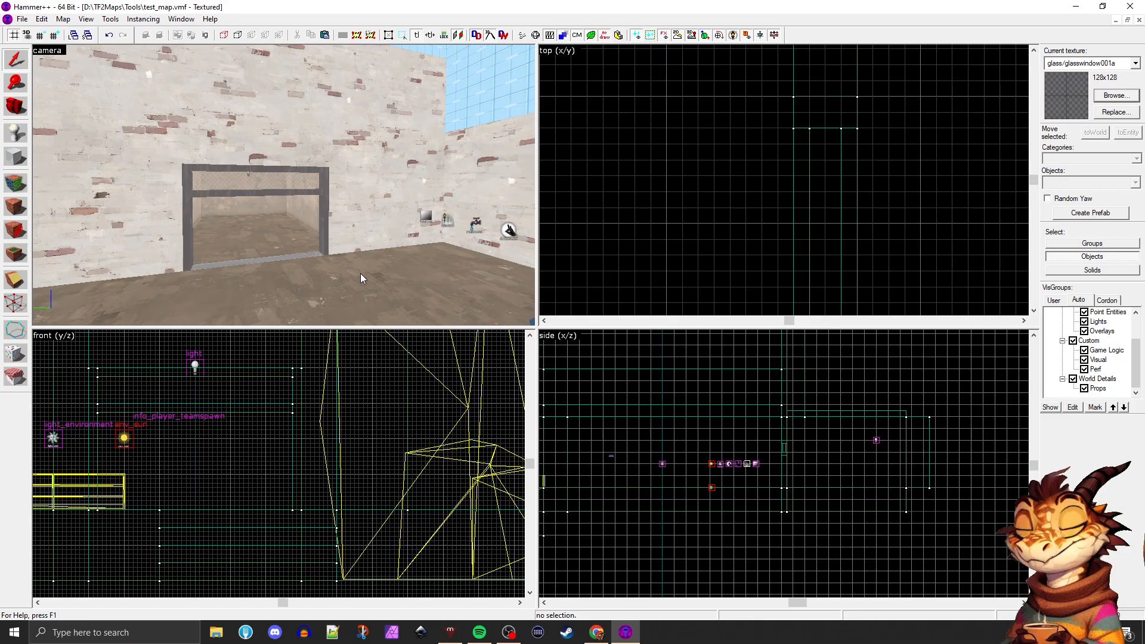
{"action": "key", "text": "z"}
{"action": "key", "text": "s"}
{"action": "key", "text": "shift+z"}
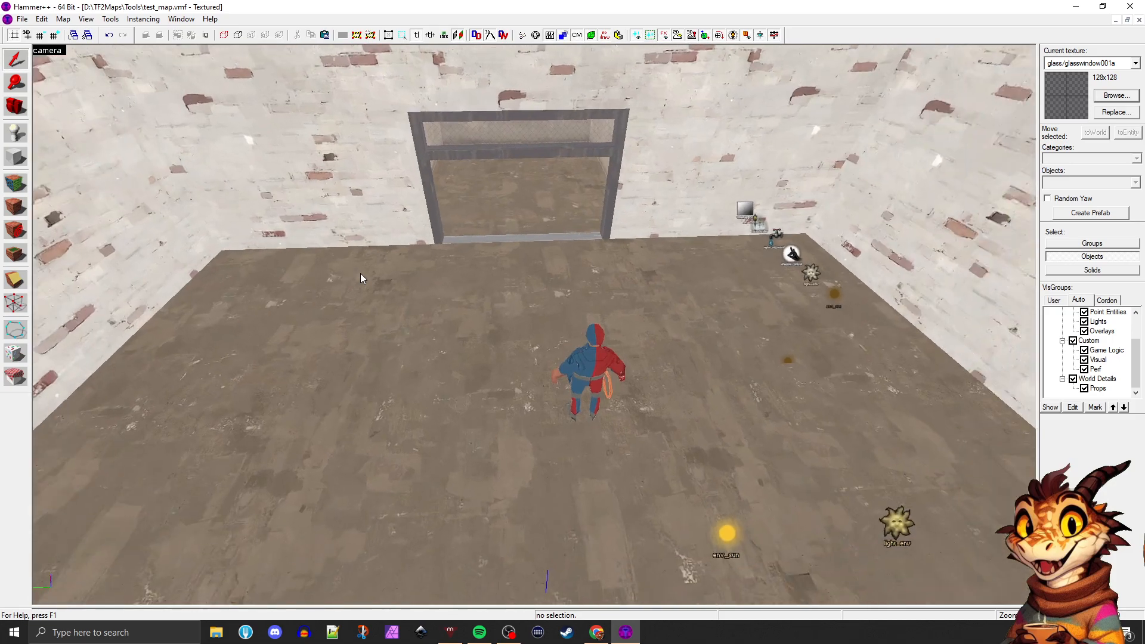
Examine the brushes forming the yard by selecting its floor and the surrounding brick walls one after another
{"action": "key", "text": "s"}
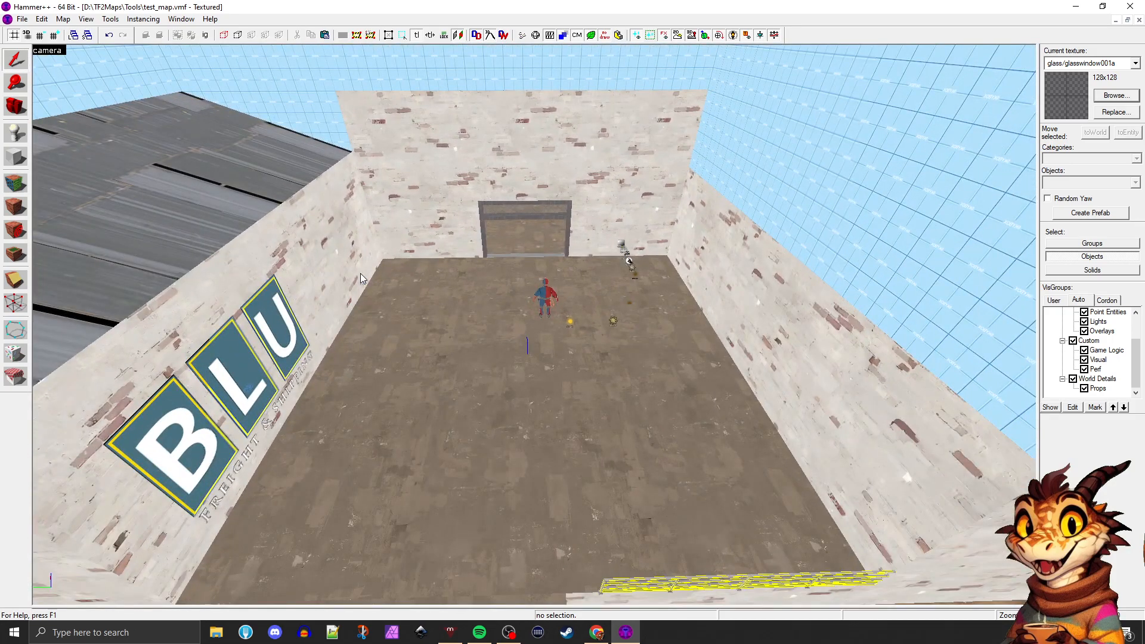
{"action": "left_click", "coordinate": [386, 274]}
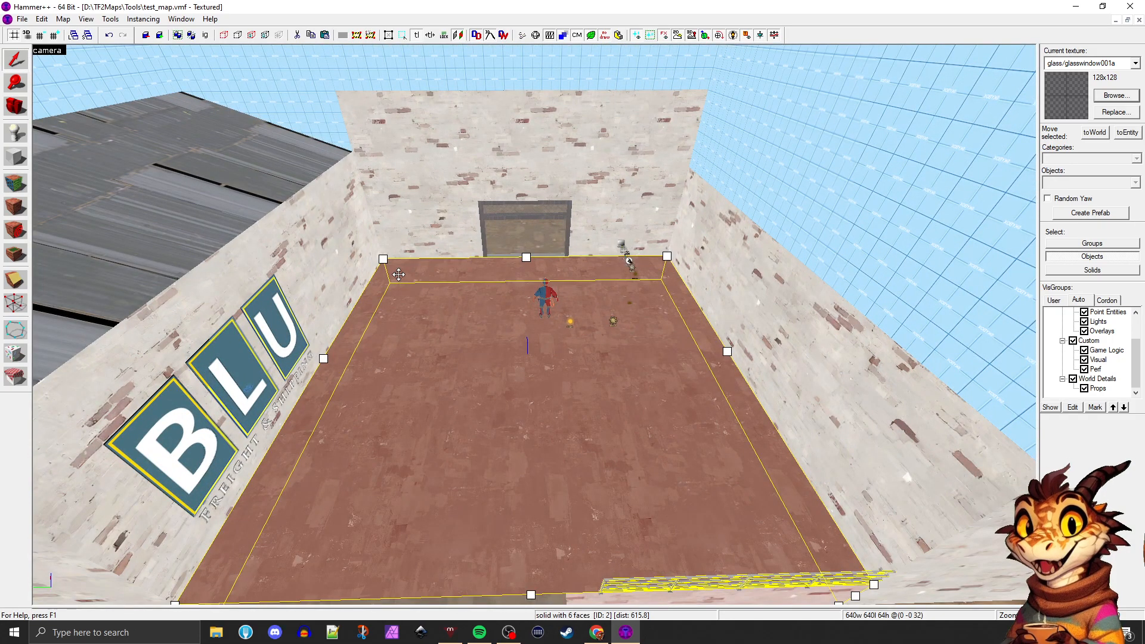
{"action": "key", "text": "z"}
{"action": "key", "text": "s"}
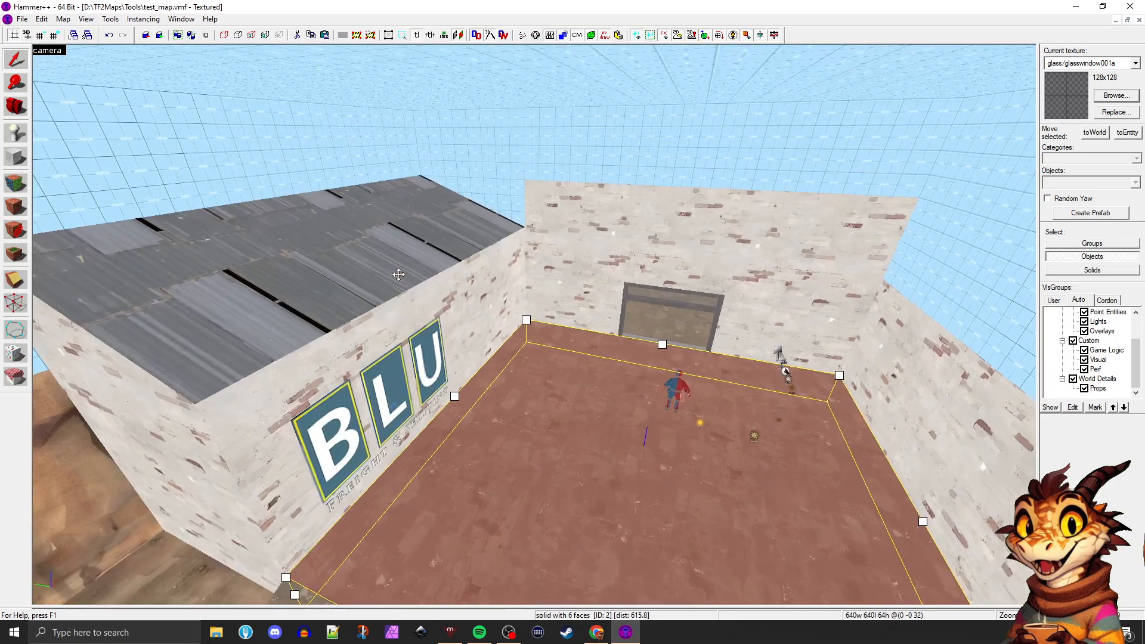
{"action": "key", "text": "a"}
{"action": "key", "text": "z"}
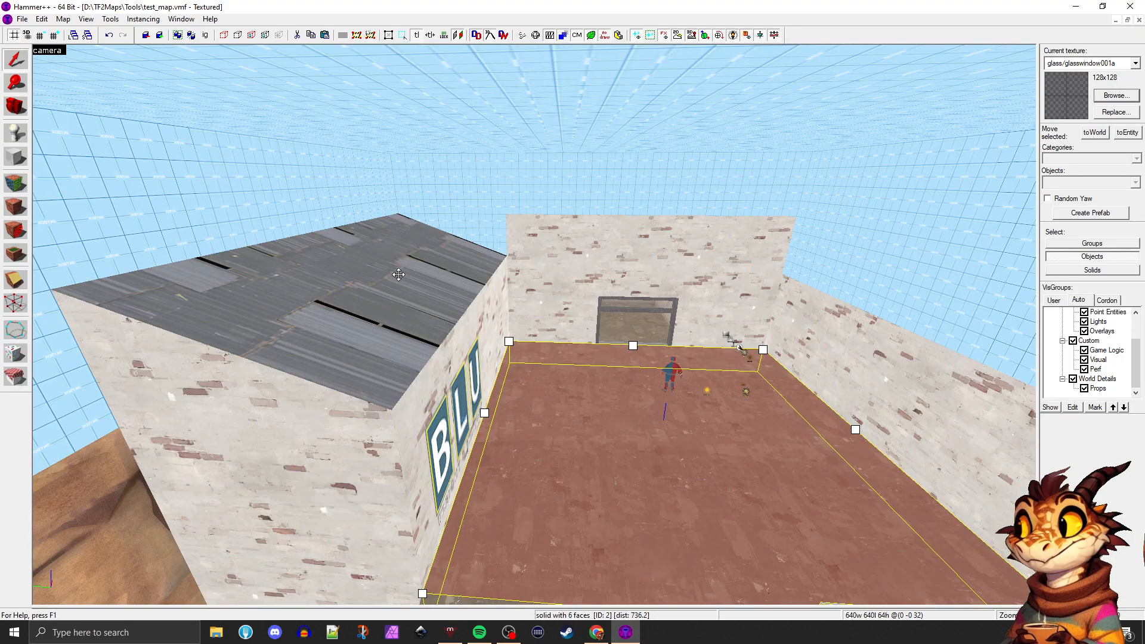
{"action": "key", "text": "z"}
{"action": "key", "text": "z"}
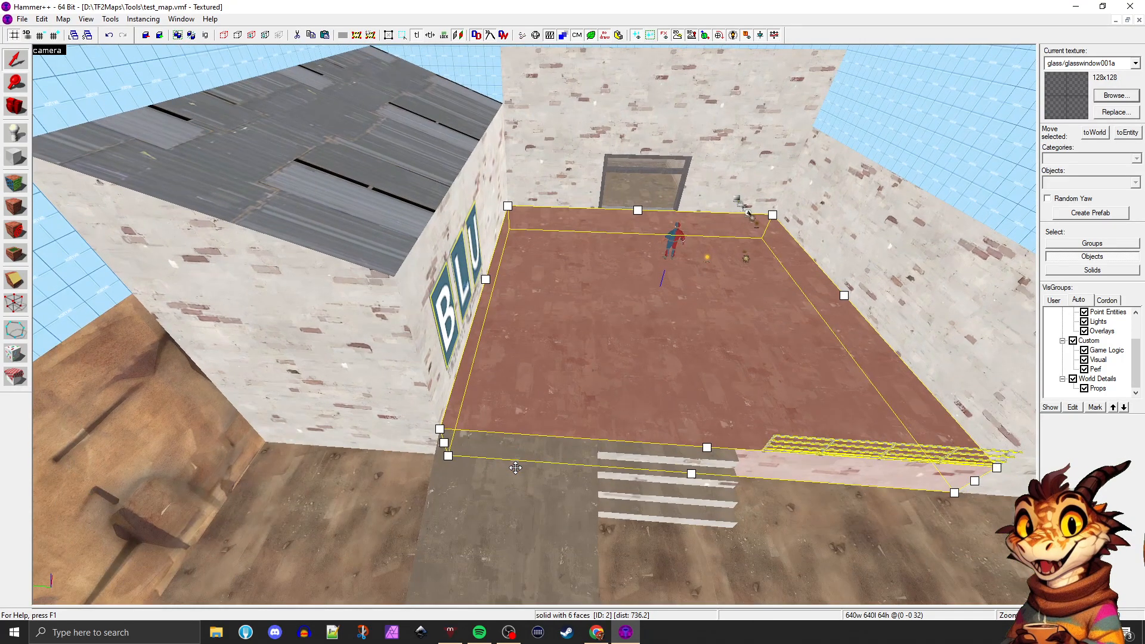
{"action": "left_click", "coordinate": [388, 402]}
{"action": "left_click", "coordinate": [316, 399]}
{"action": "left_click", "coordinate": [419, 347]}
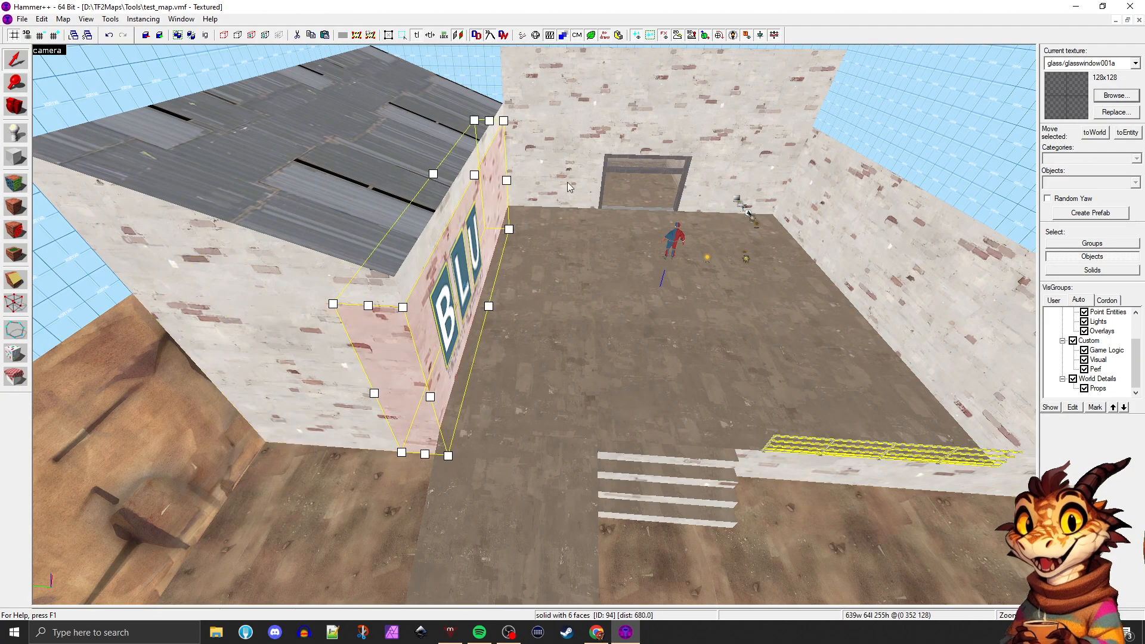
{"action": "left_click", "coordinate": [567, 181]}
{"action": "left_click", "coordinate": [730, 141]}
{"action": "left_click", "coordinate": [810, 204]}
{"action": "left_click", "coordinate": [739, 323]}
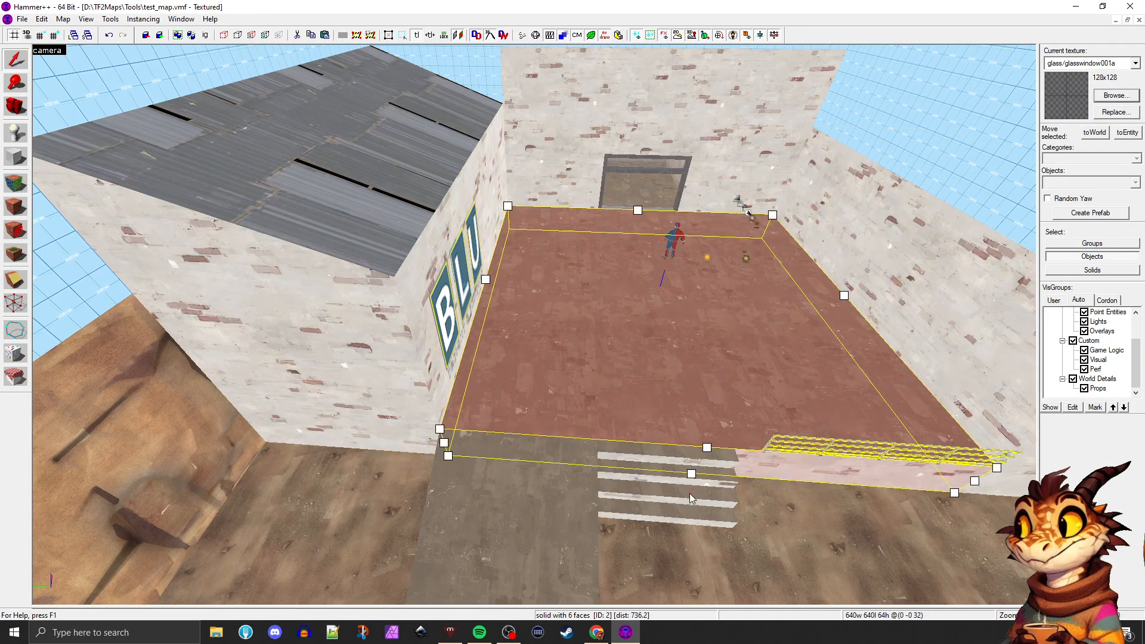
Examine the individual step brushes of the stairs leading up to the yard floor
{"action": "left_click", "coordinate": [668, 495]}
{"action": "left_click", "coordinate": [670, 469]}
{"action": "left_click", "coordinate": [668, 476]}
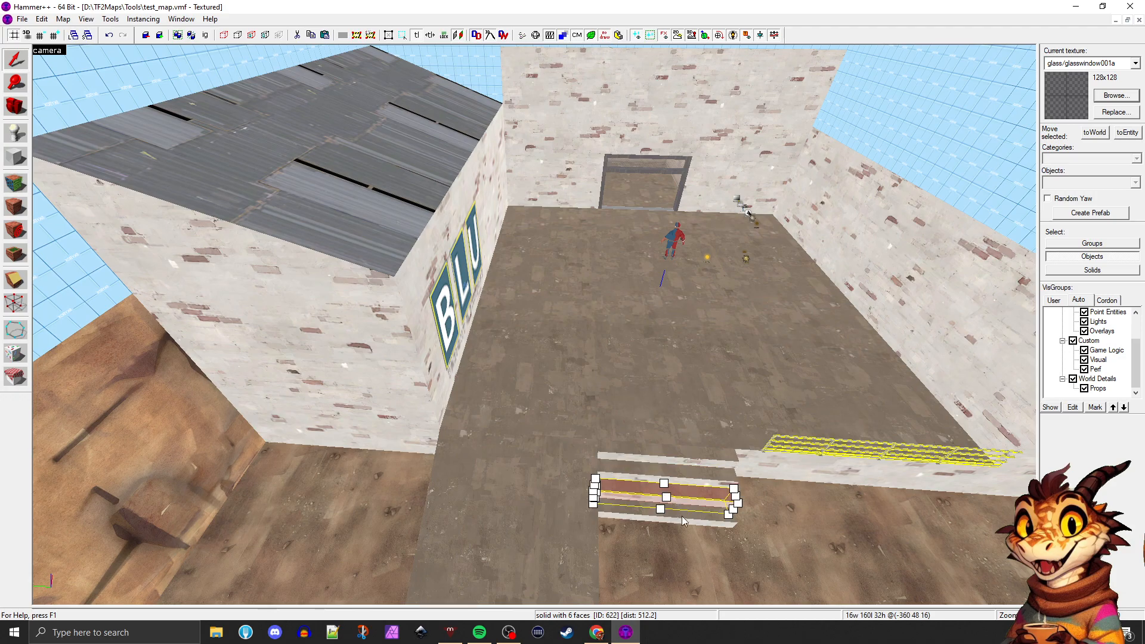
{"action": "left_click", "coordinate": [680, 458]}
{"action": "left_click", "coordinate": [684, 477]}
{"action": "left_click", "coordinate": [683, 515]}
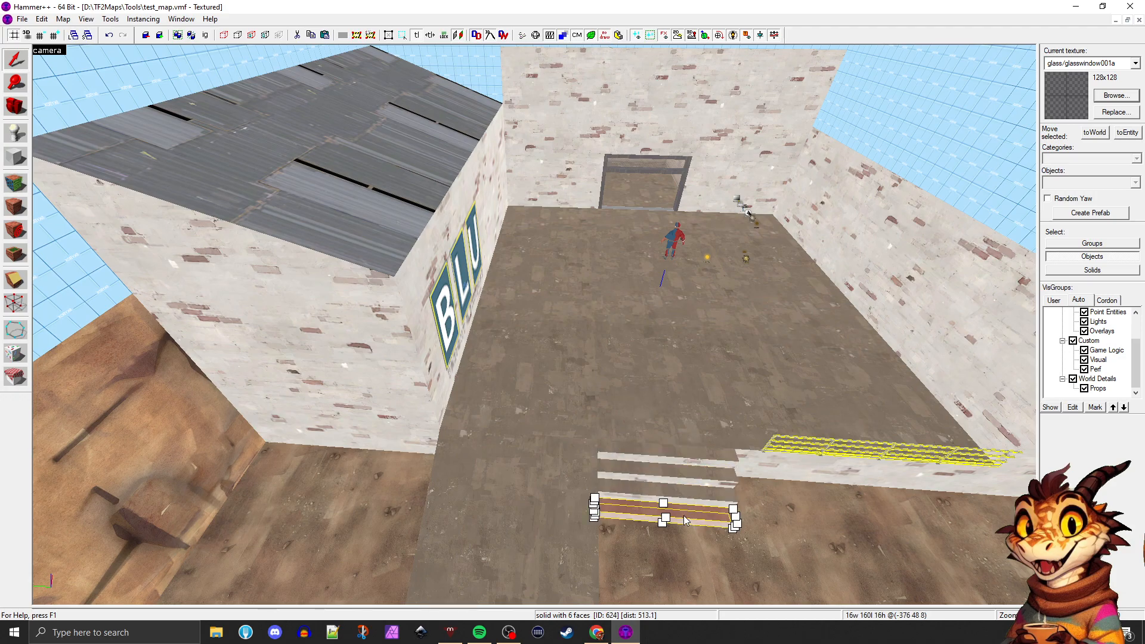
{"action": "left_click", "coordinate": [648, 456]}
{"action": "left_click", "coordinate": [651, 471]}
{"action": "left_click", "coordinate": [683, 501]}
{"action": "left_click", "coordinate": [683, 516]}
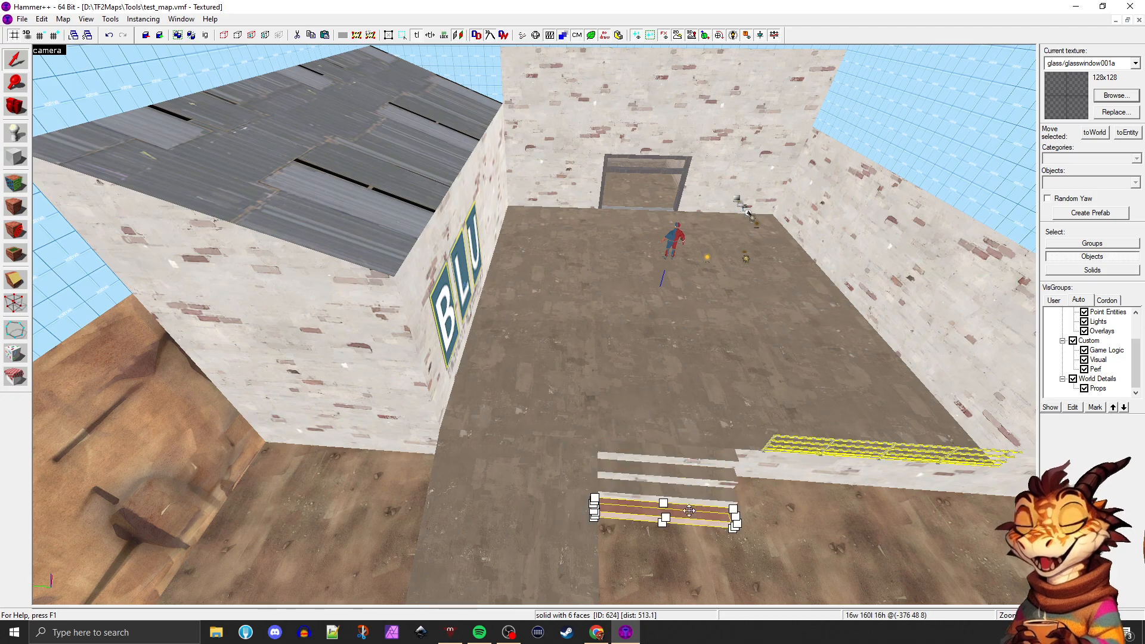
{"action": "left_click", "coordinate": [685, 494]}
{"action": "key", "text": "z"}
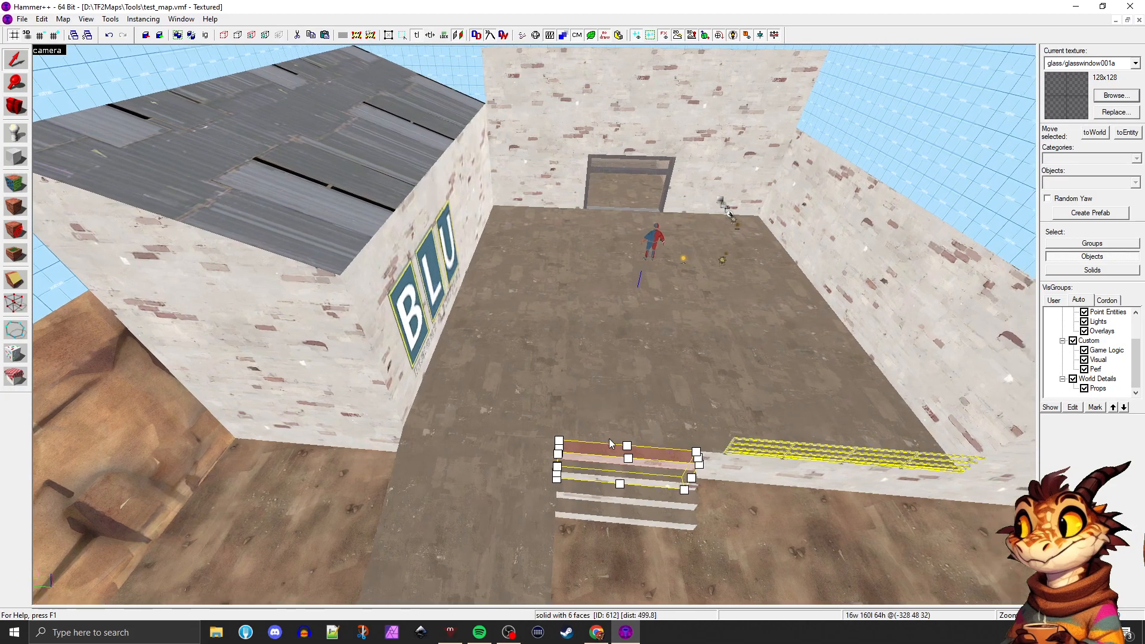
{"action": "key", "text": "s"}
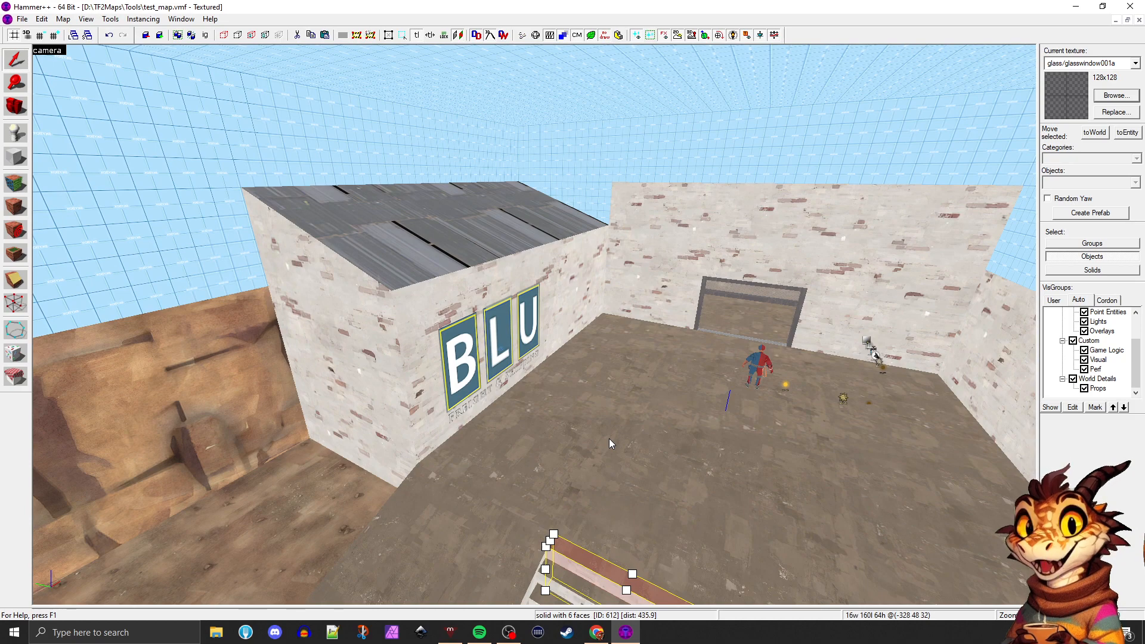
Inspect the BLU building's roof and the doorway's metal frame pieces, finishing with the crossbar below the glass selected
{"action": "left_click", "coordinate": [387, 244]}
{"action": "left_click", "coordinate": [718, 297]}
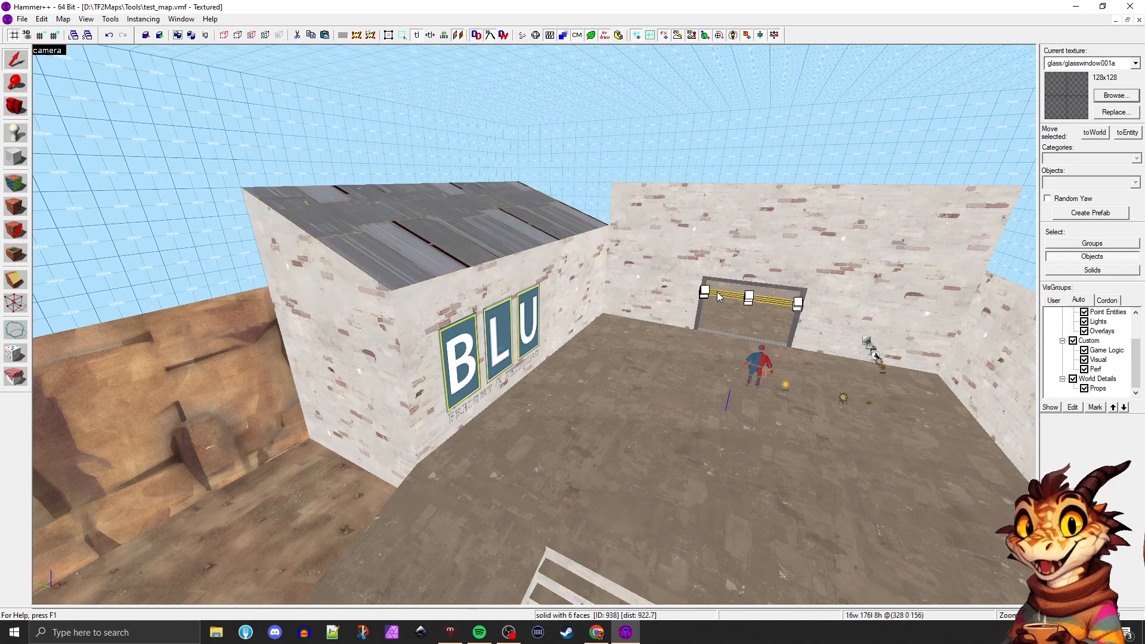
{"action": "key", "text": "w"}
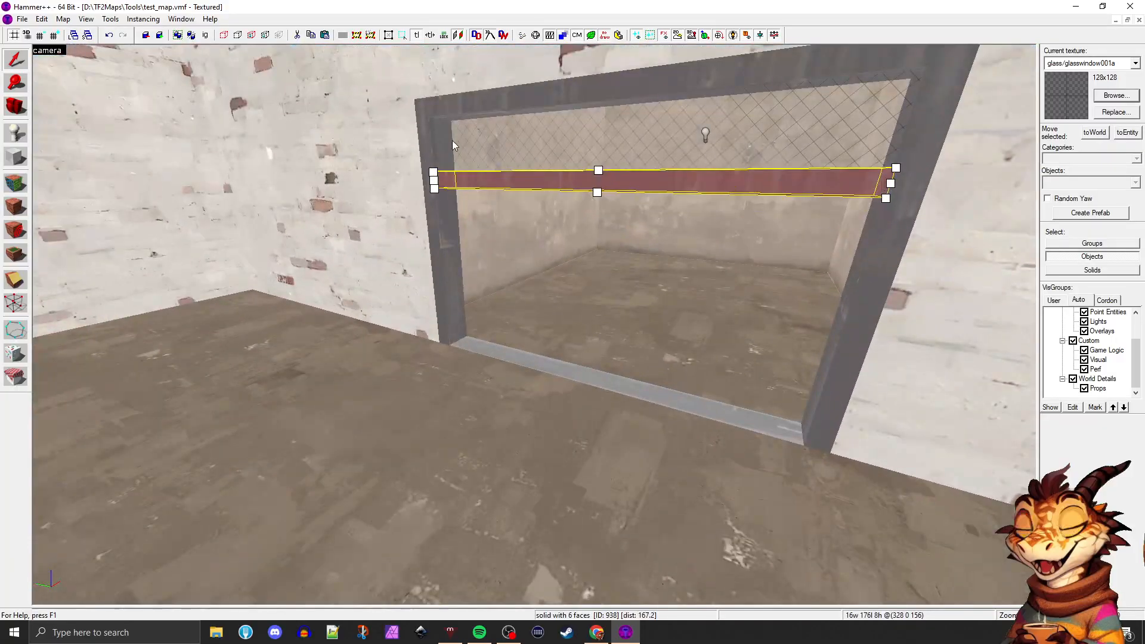
{"action": "left_click", "coordinate": [433, 123]}
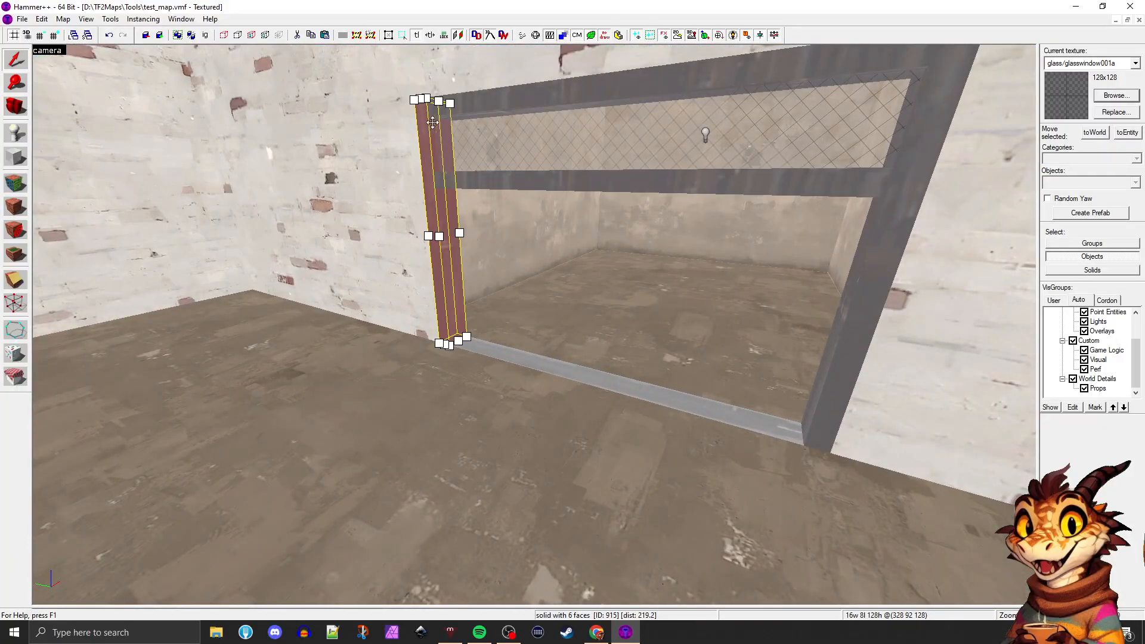
{"action": "left_click", "coordinate": [638, 105]}
{"action": "left_click", "coordinate": [907, 183]}
{"action": "left_click", "coordinate": [799, 186]}
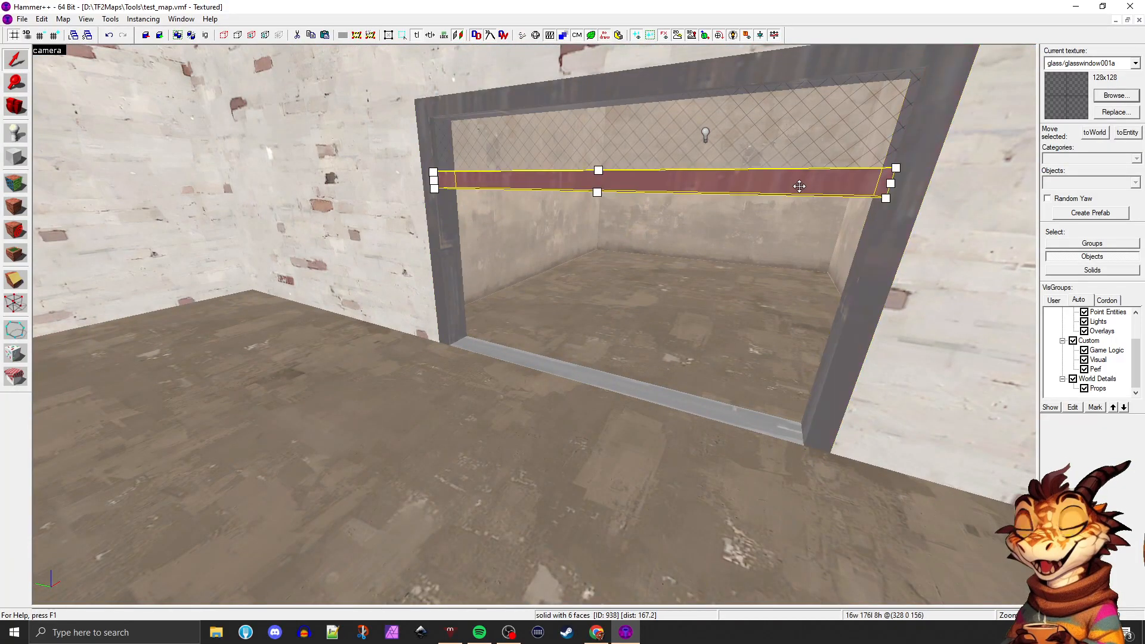
Examine the doorway and its selected crossbar from inside the room and from the yard
{"action": "key", "text": "z"}
{"action": "key", "text": "d"}
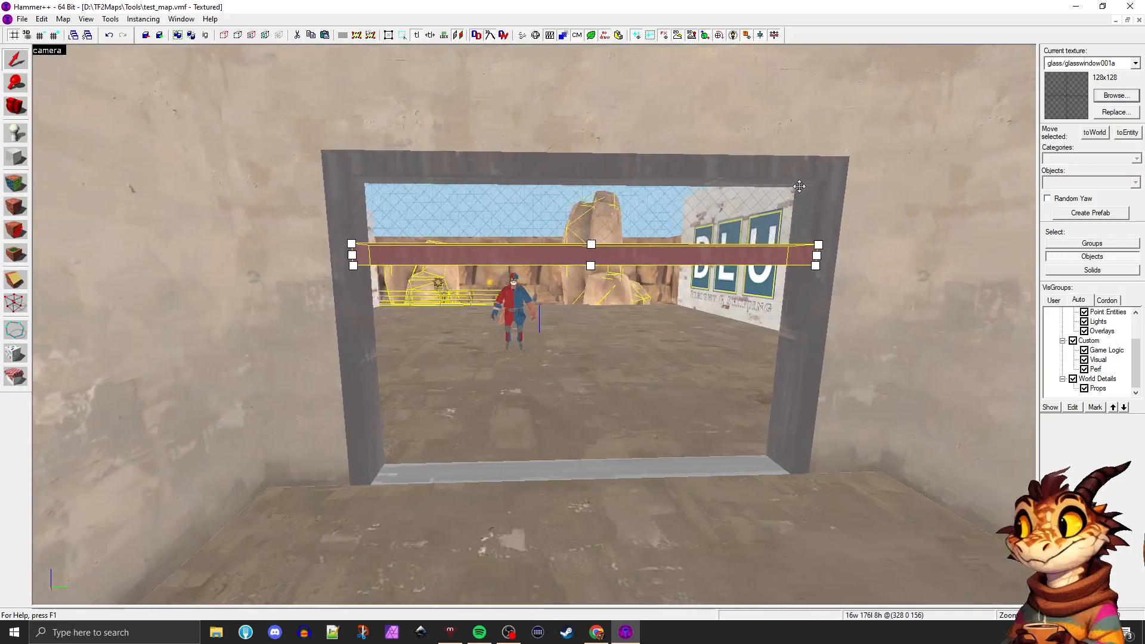
{"action": "key", "text": "d"}
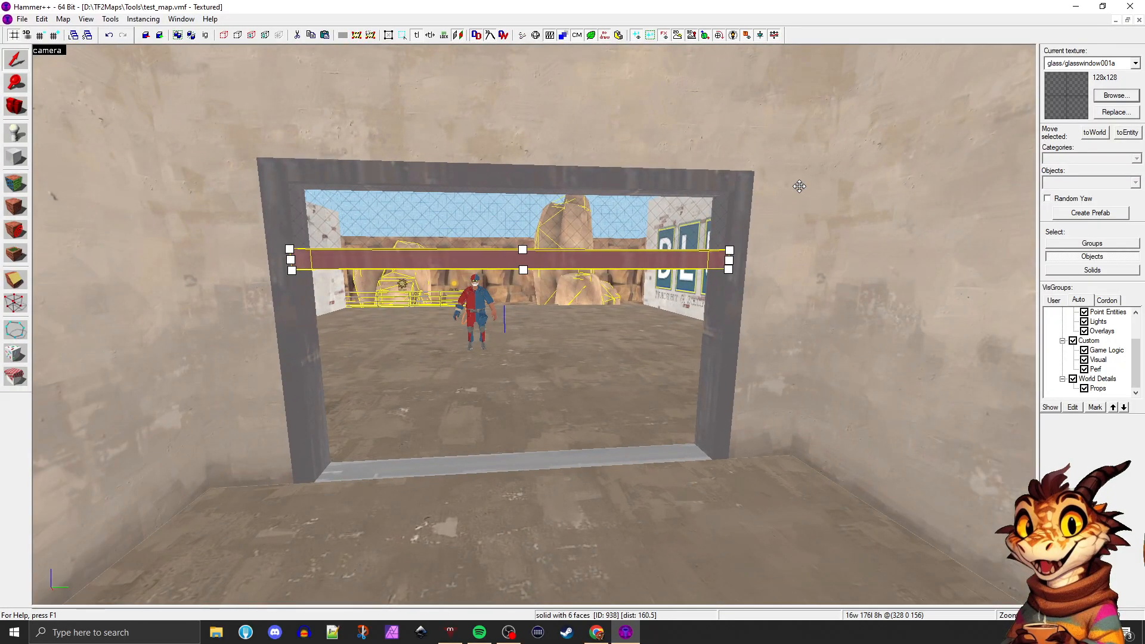
{"action": "key", "text": "s"}
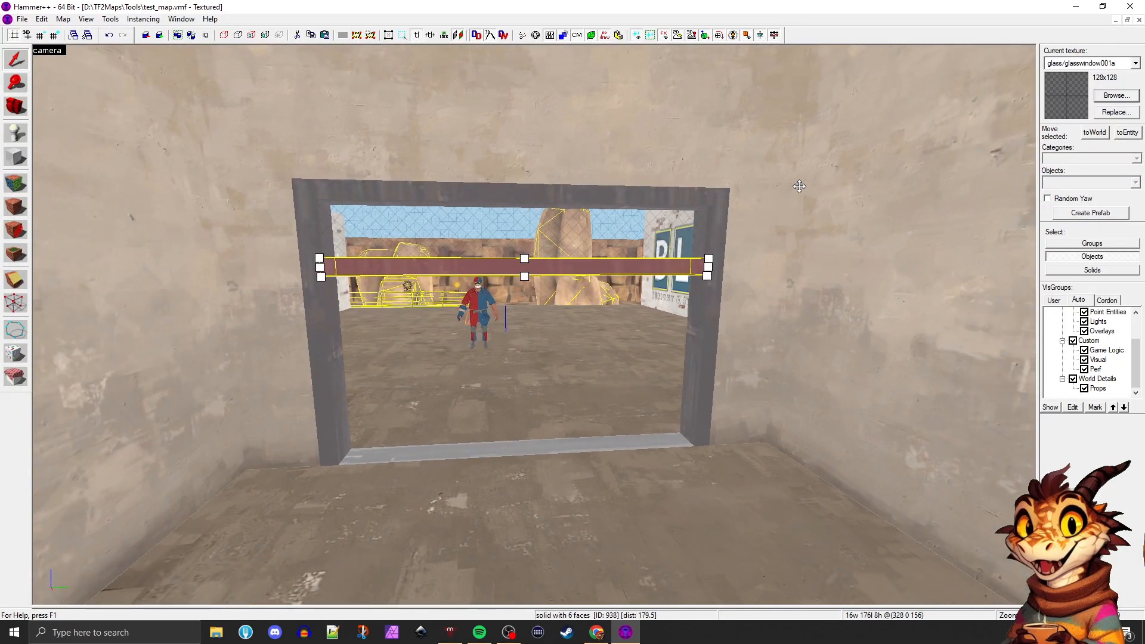
{"action": "key", "text": "w"}
{"action": "key", "text": "z"}
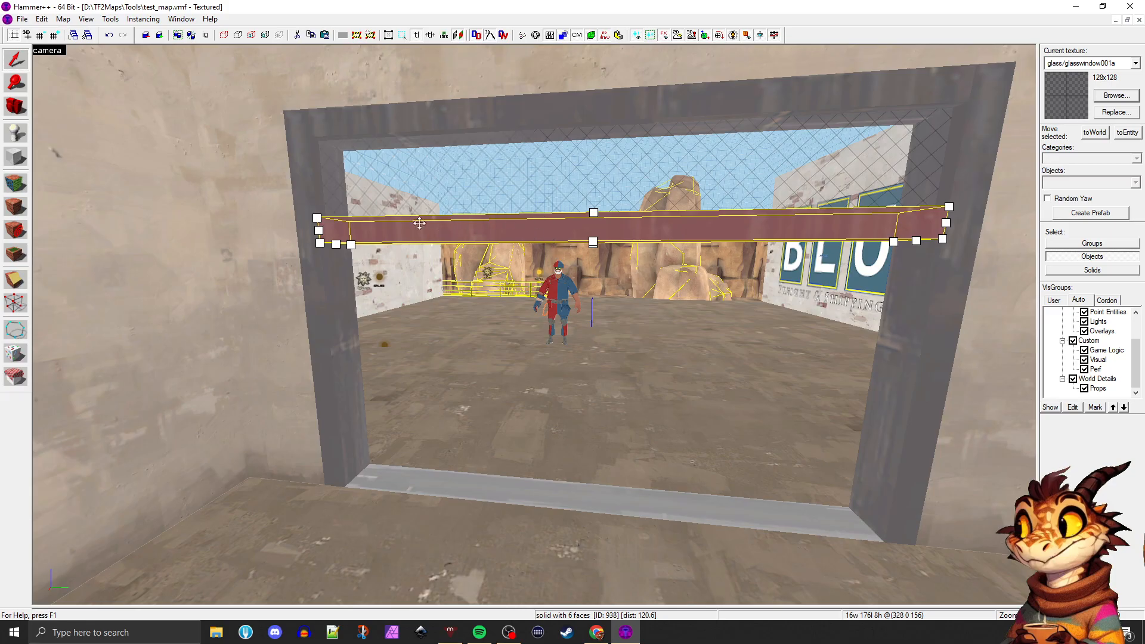
{"action": "key", "text": "z"}
{"action": "key", "text": "s"}
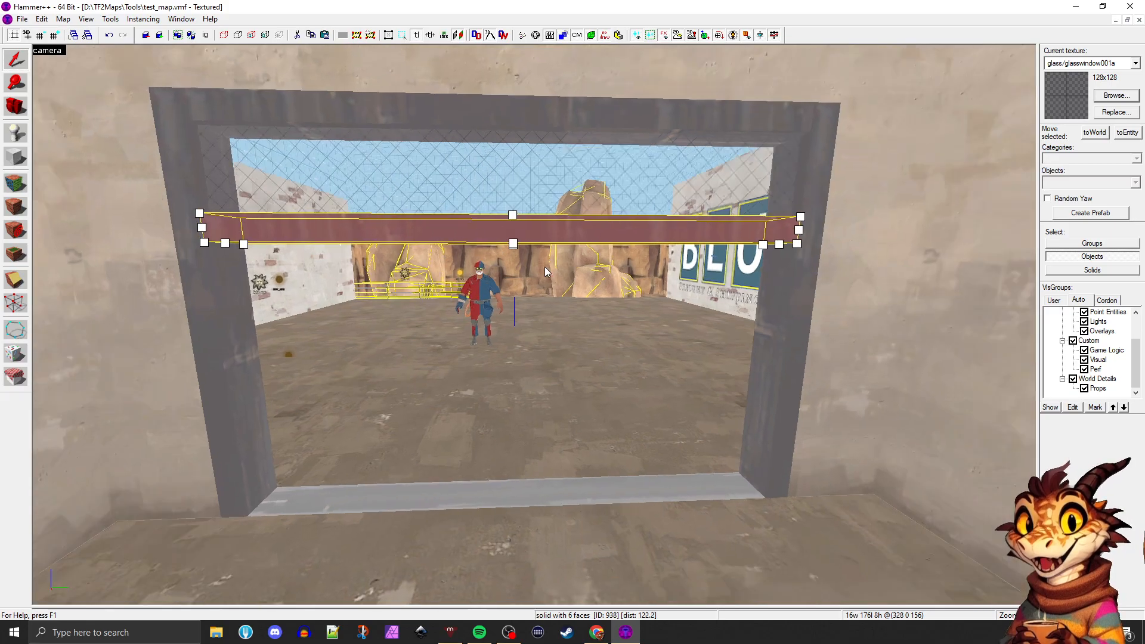
{"action": "key", "text": "w"}
{"action": "key", "text": "s"}
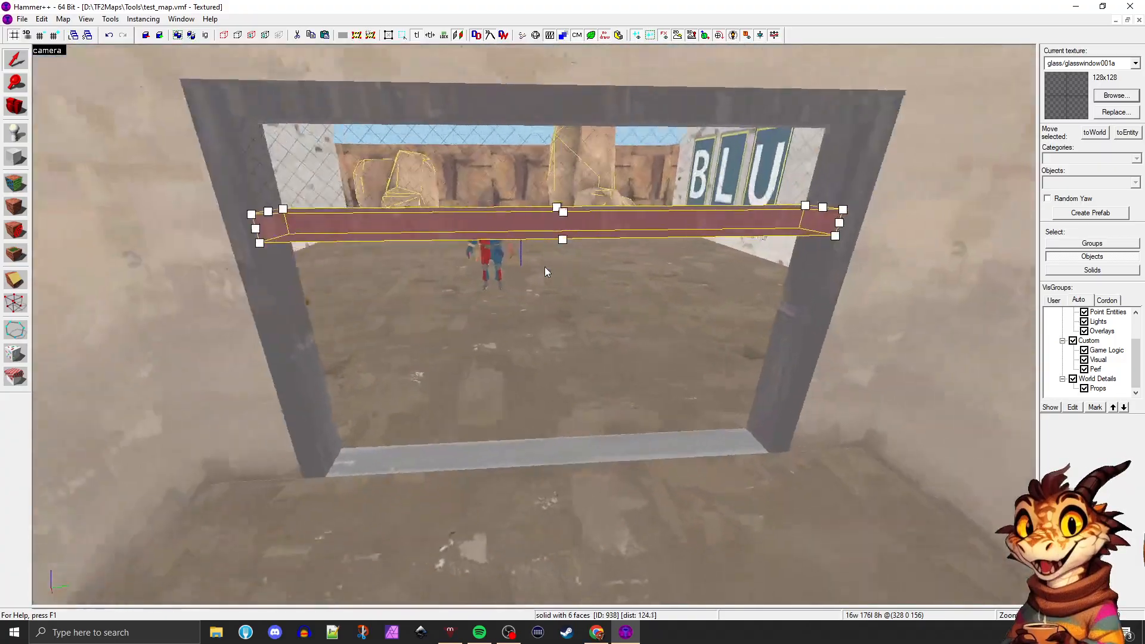
{"action": "key", "text": "w"}
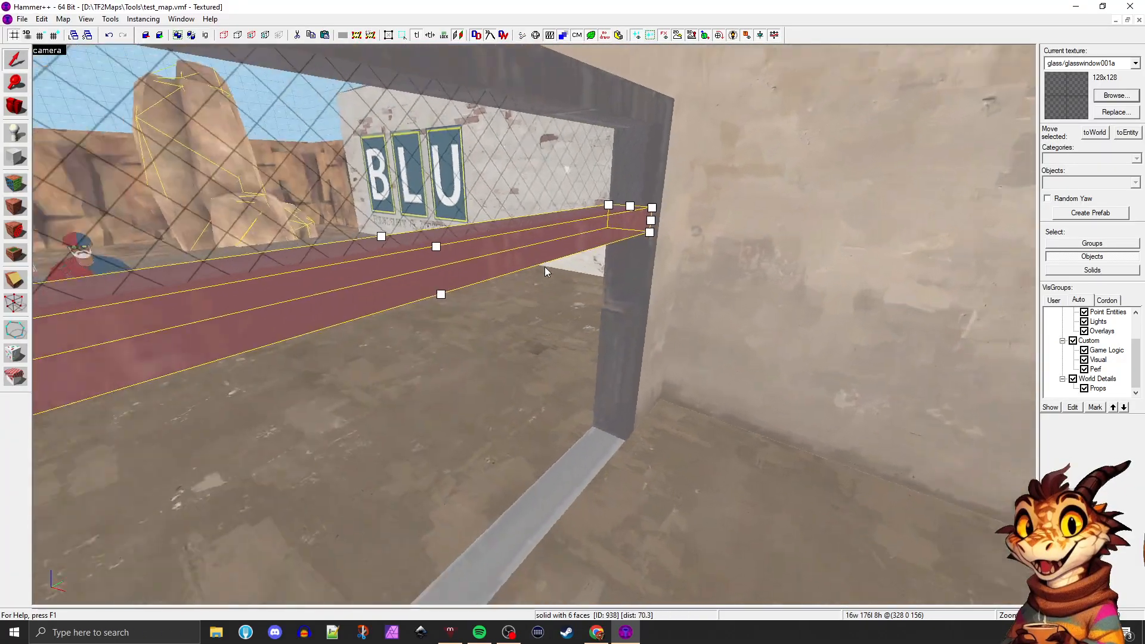
{"action": "key", "text": "w"}
{"action": "key", "text": "s"}
{"action": "key", "text": "s"}
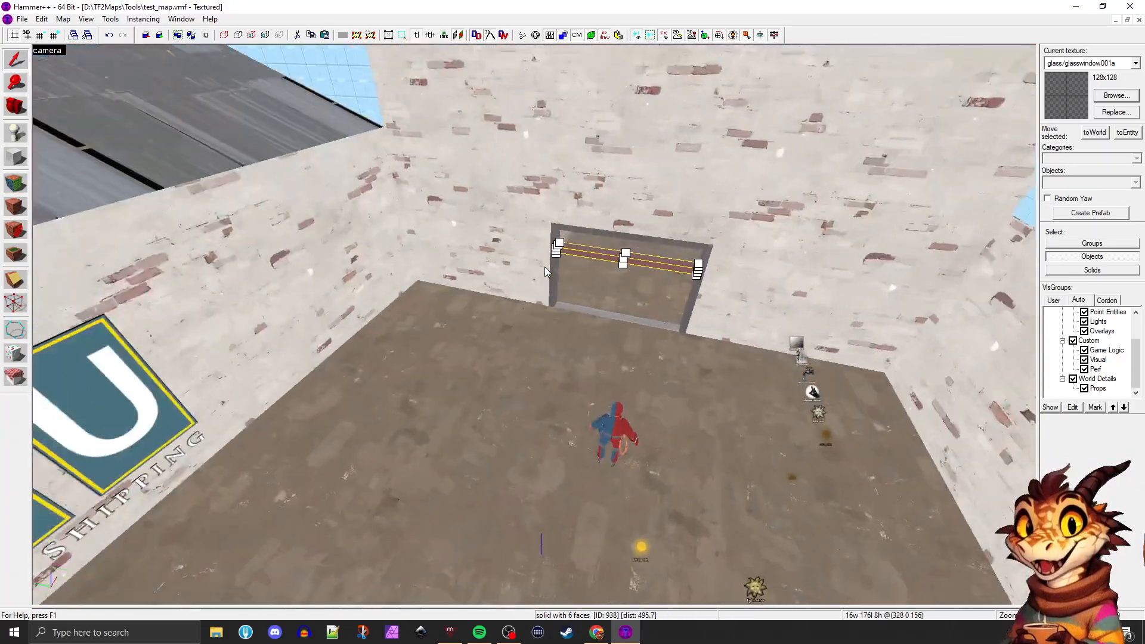
Tie the doorway's crossbar to a func_detail entity and move its properties dialog clear of the frame
{"action": "key", "text": "w"}
{"action": "key", "text": "w"}
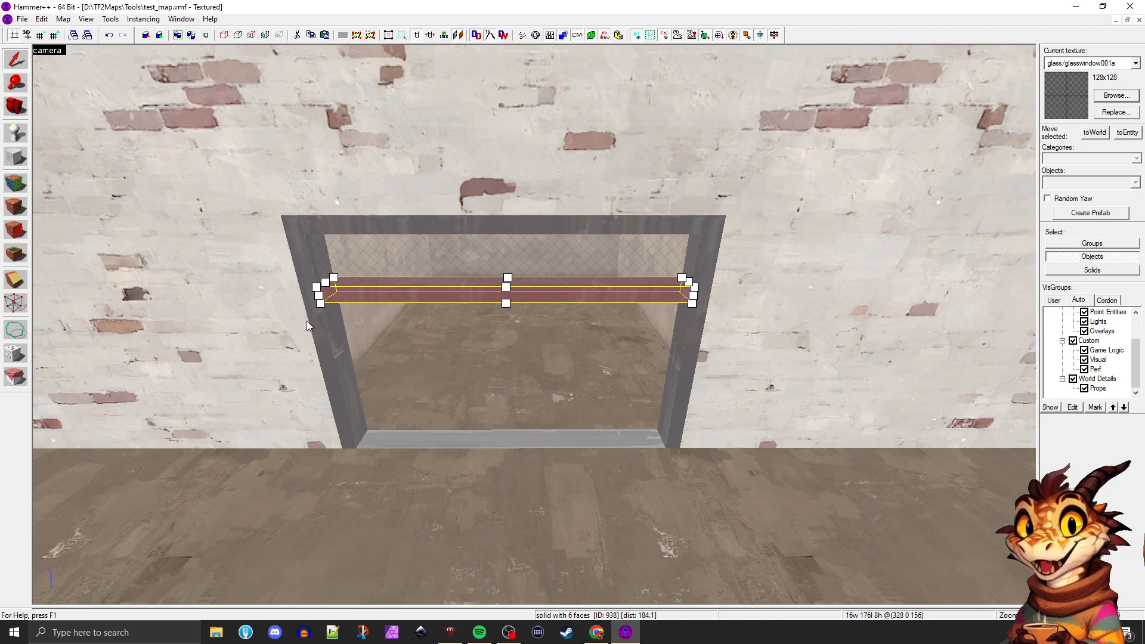
{"action": "key", "text": "ctrl+t"}
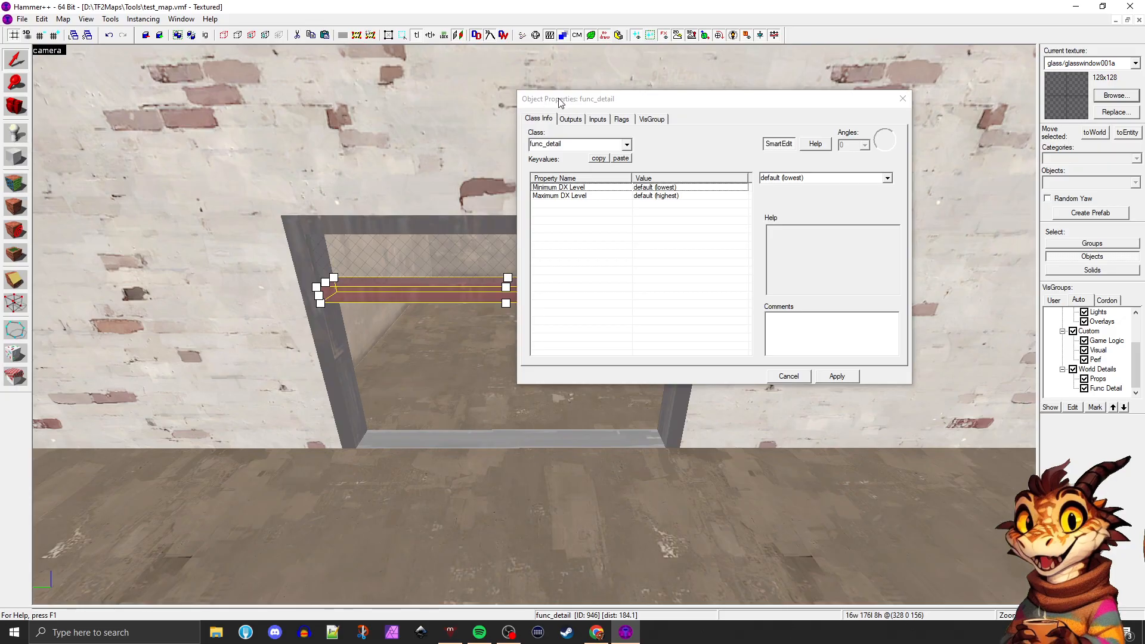
{"action": "left_click_drag", "start_coordinate": [527, 103], "coordinate": [666, 192]}
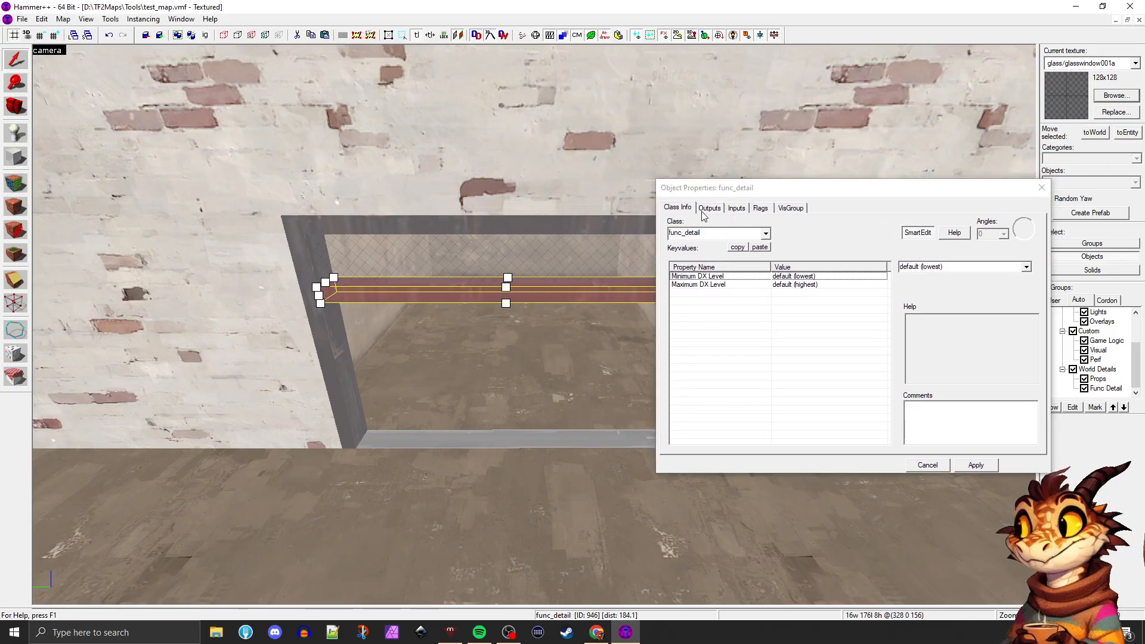
{"action": "left_click_drag", "start_coordinate": [725, 192], "coordinate": [697, 171]}
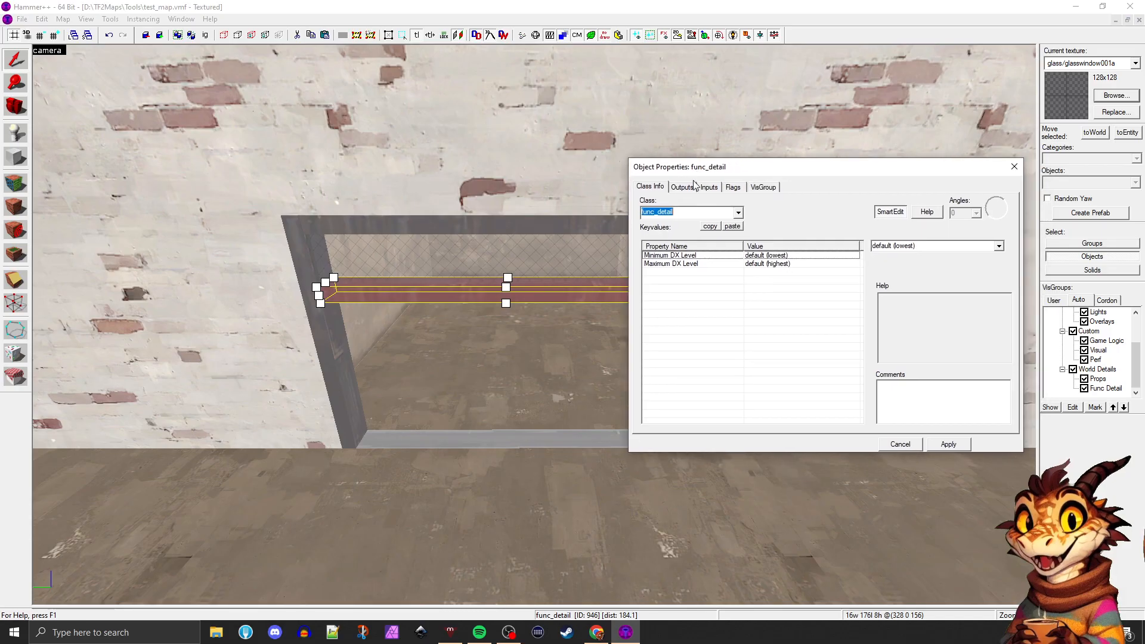
Look through the entity classes available for the crossbar, keeping func_detail
{"action": "left_click", "coordinate": [739, 213]}
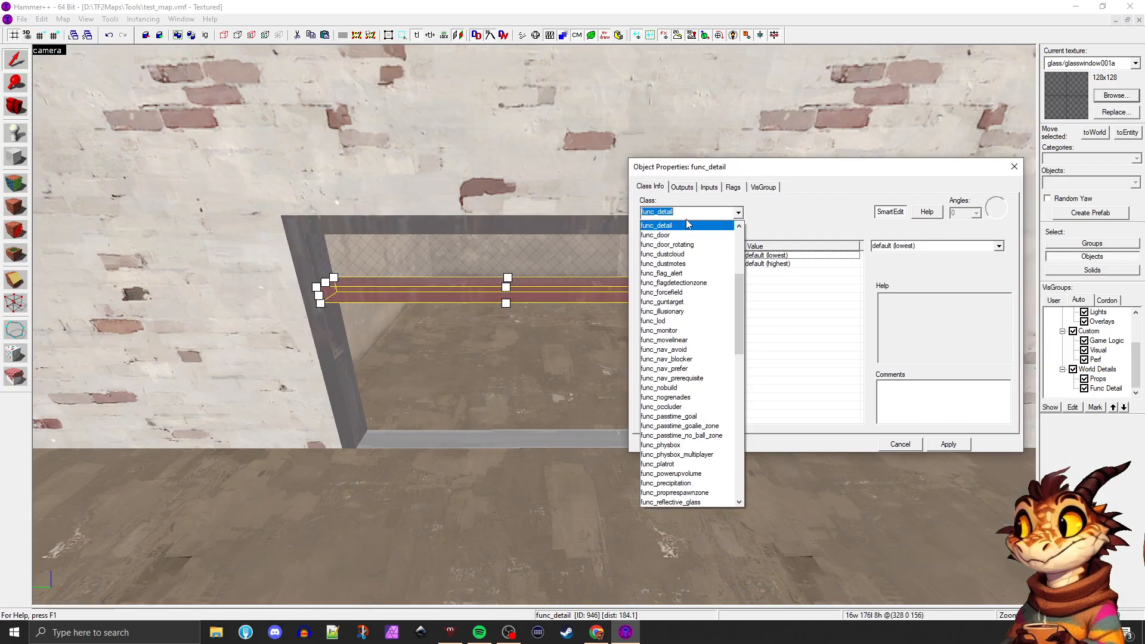
{"action": "left_click", "coordinate": [769, 219]}
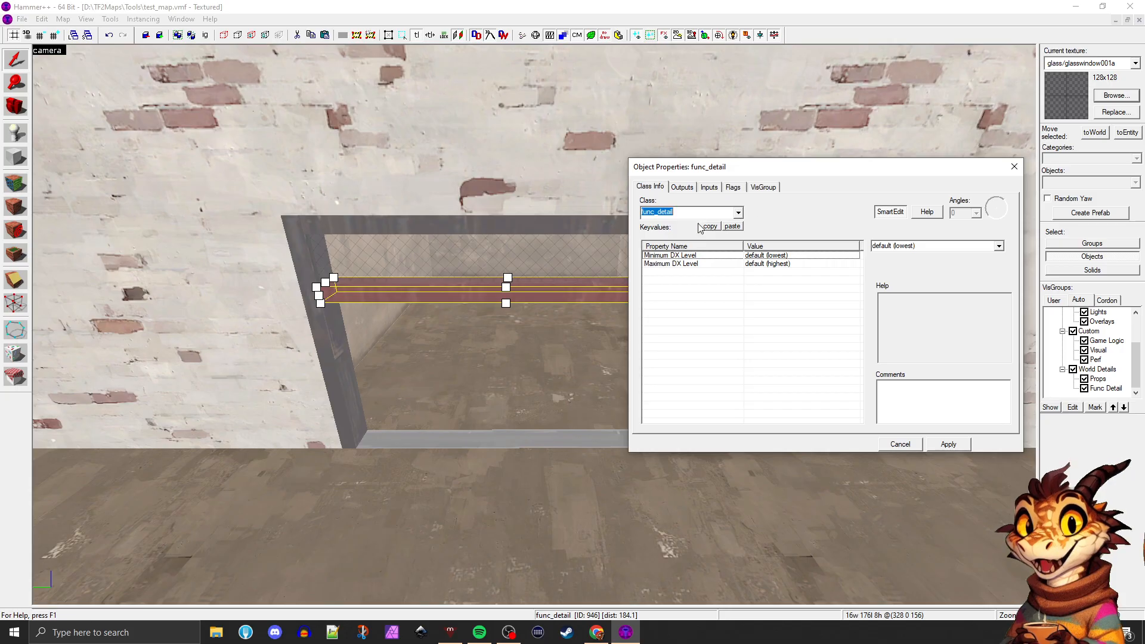
{"action": "left_click", "coordinate": [738, 213]}
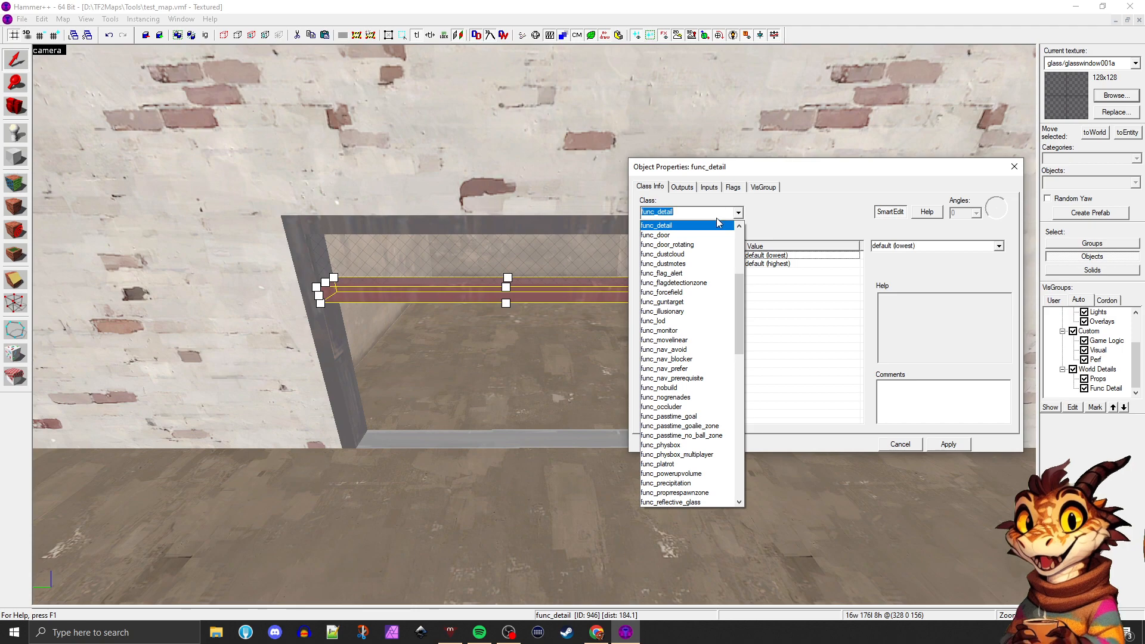
{"action": "left_click", "coordinate": [799, 203]}
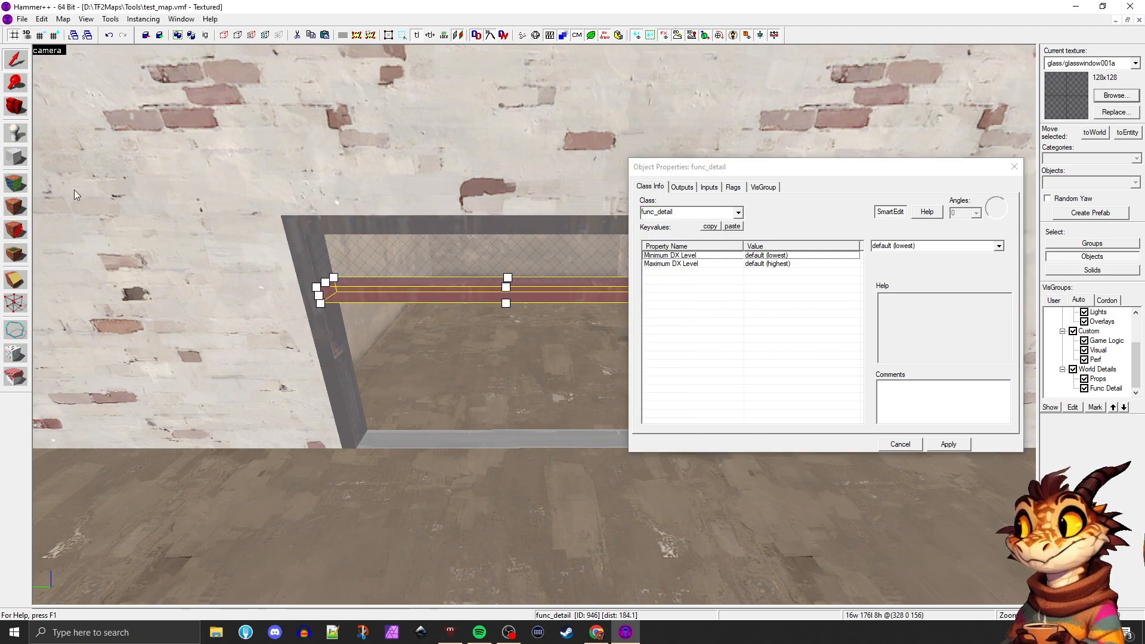
Place a trial info_player_teamspawn entity in front of the doorway, close the object properties and delete the entity
{"action": "left_click", "coordinate": [16, 132]}
{"action": "left_click", "coordinate": [463, 495]}
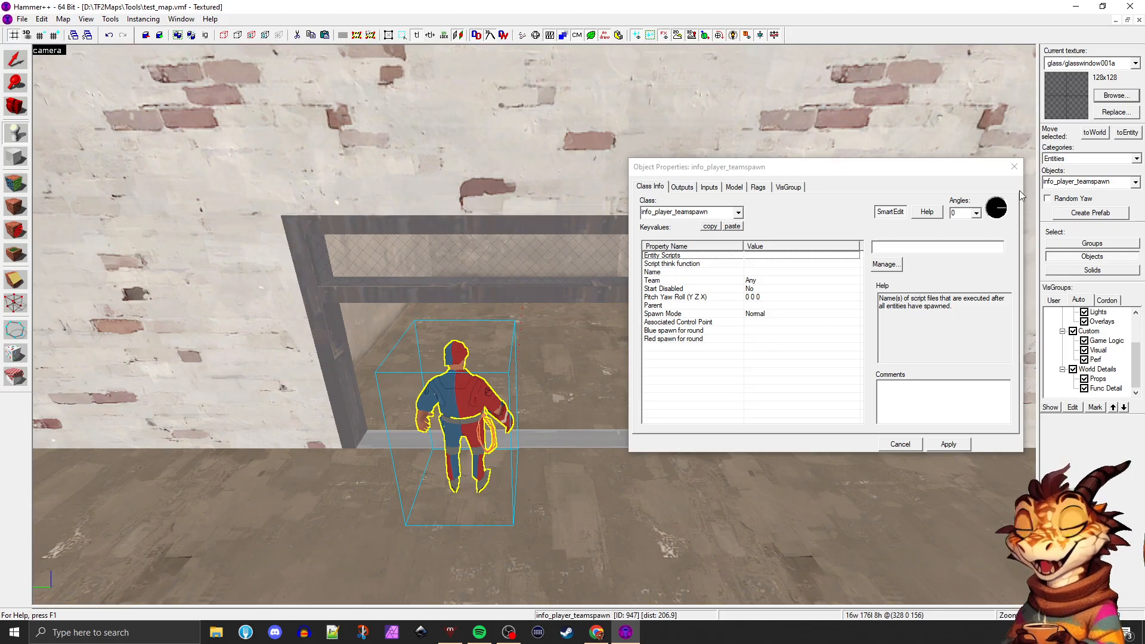
{"action": "left_click", "coordinate": [1013, 167]}
{"action": "key", "text": "shift+s"}
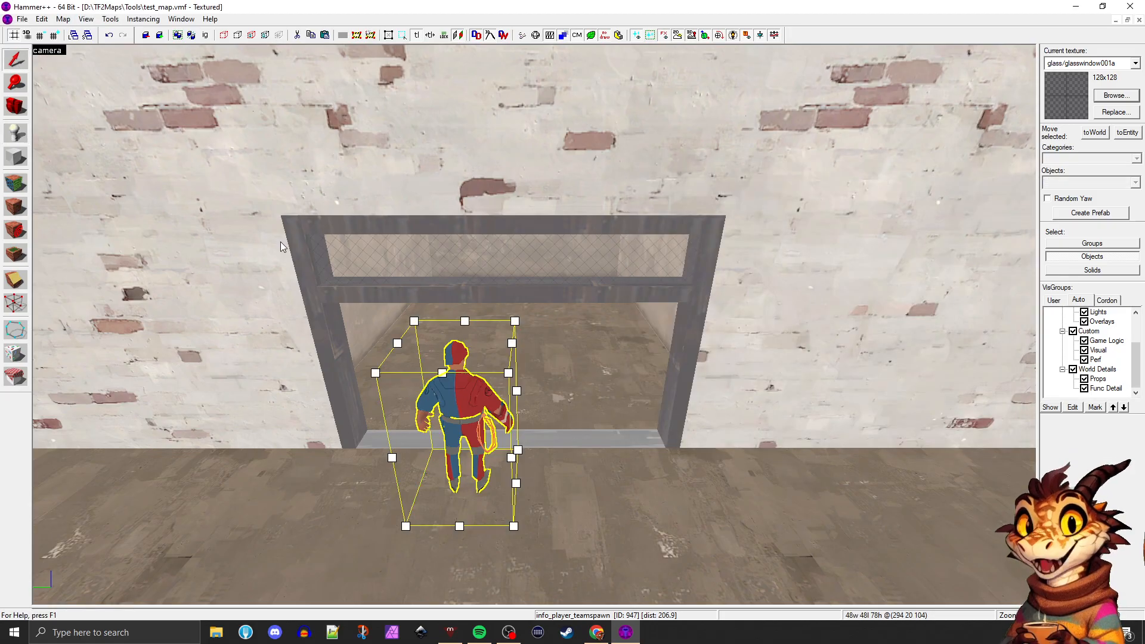
{"action": "key", "text": "Delete"}
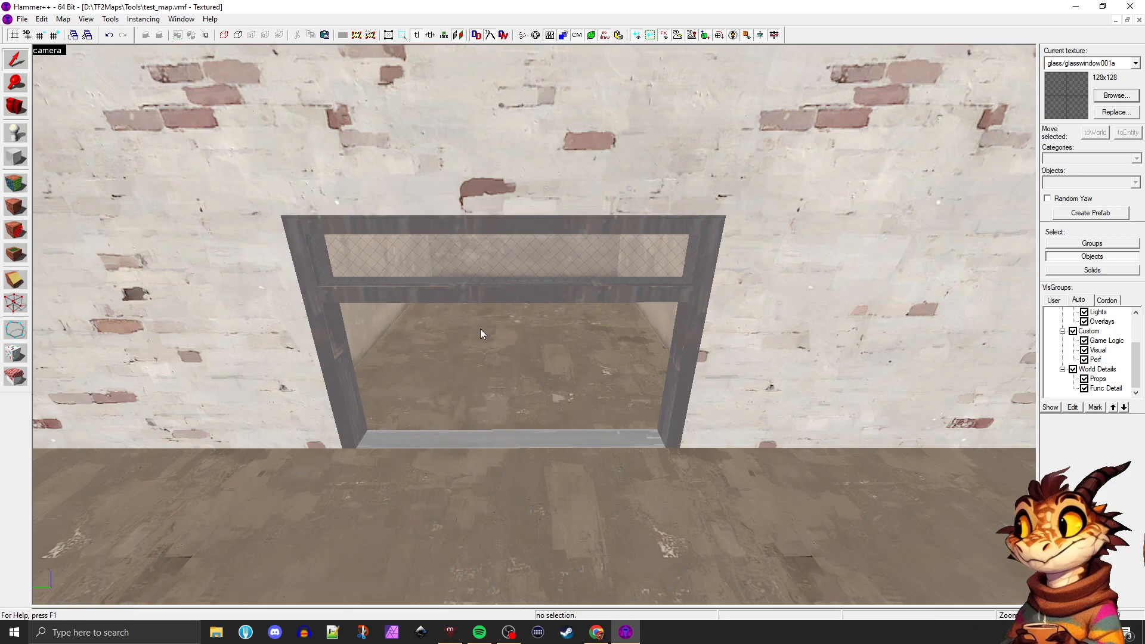
Select the doorway's func_detail crossbar and open its object properties
{"action": "left_click", "coordinate": [481, 295]}
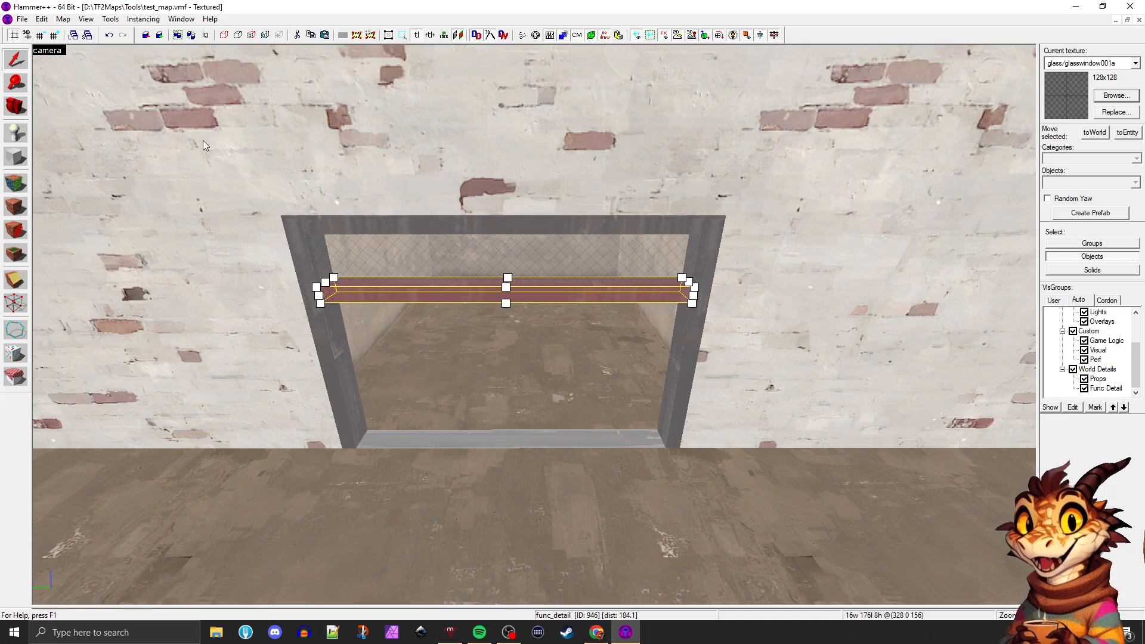
{"action": "key", "text": "alt+Return"}
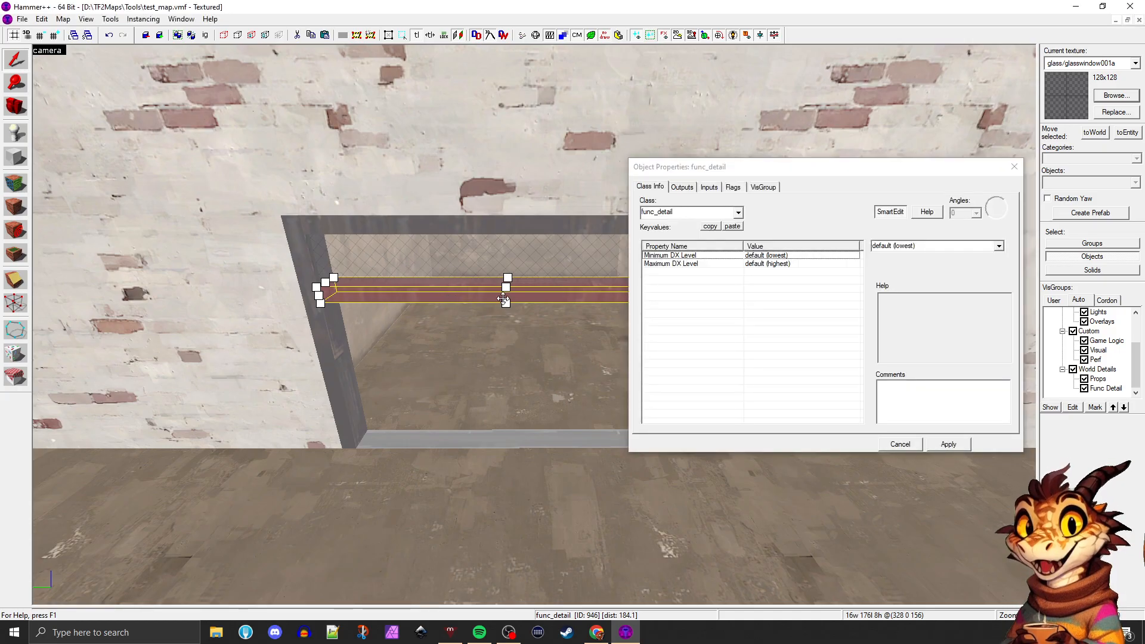
Compare the object properties of the brick wall brush beside the doorway with those of the func_detail crossbar
{"action": "left_click", "coordinate": [293, 282]}
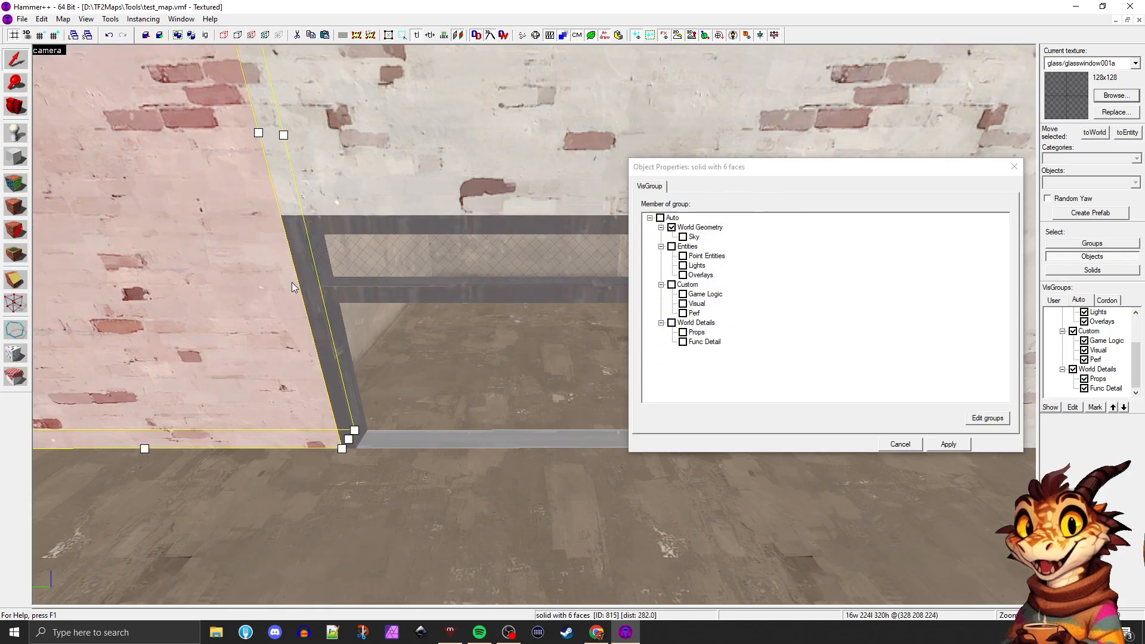
{"action": "scroll", "coordinate": [118, 96], "scroll_direction": "down", "scroll_amount": 2}
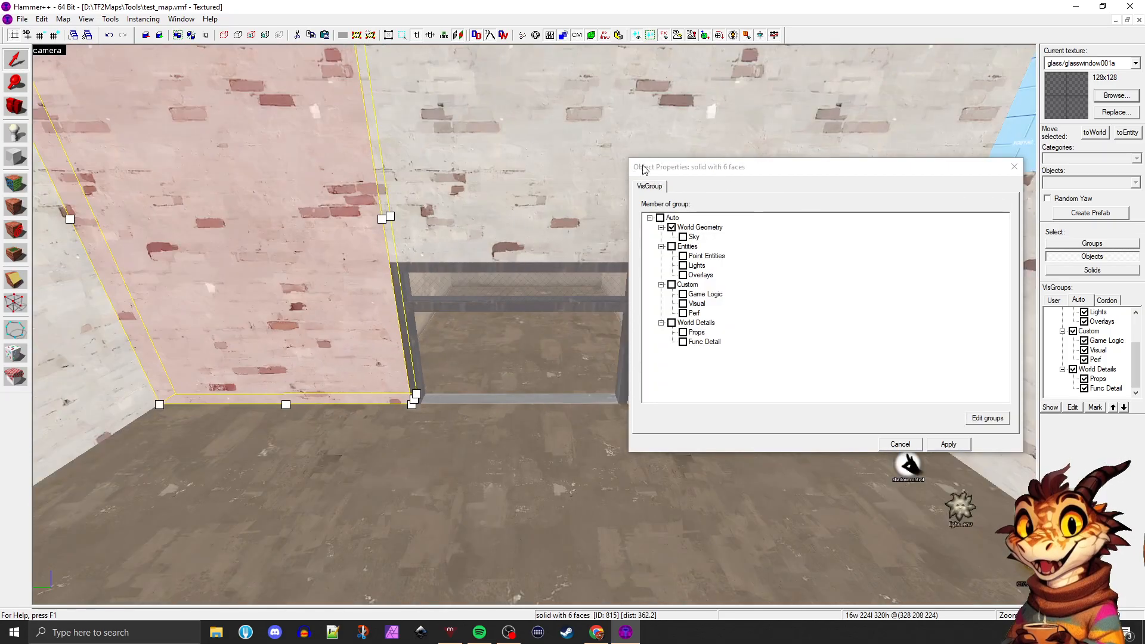
{"action": "left_click_drag", "start_coordinate": [665, 170], "coordinate": [656, 176]}
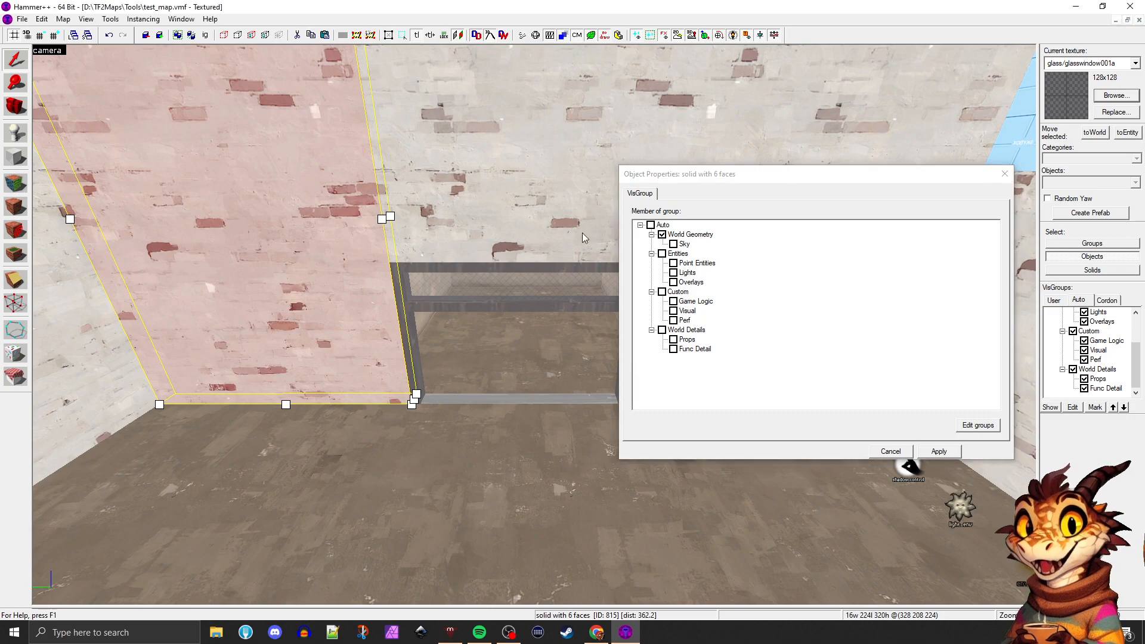
{"action": "scroll", "coordinate": [474, 297], "scroll_direction": "up", "scroll_amount": 1}
{"action": "left_click", "coordinate": [471, 300]}
{"action": "scroll", "coordinate": [470, 301], "scroll_direction": "up", "scroll_amount": 2}
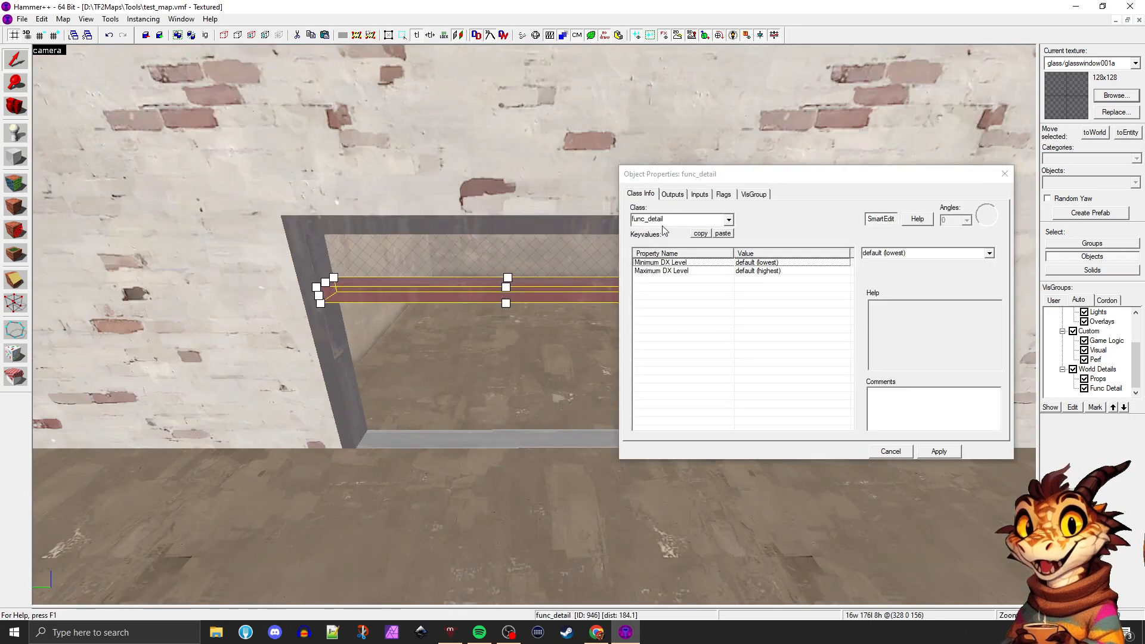
Move the properties dialog off the doorway and recheck the wall brush's properties against the func_detail crossbar's
{"action": "left_click_drag", "start_coordinate": [733, 180], "coordinate": [828, 185]}
{"action": "left_click", "coordinate": [242, 277]}
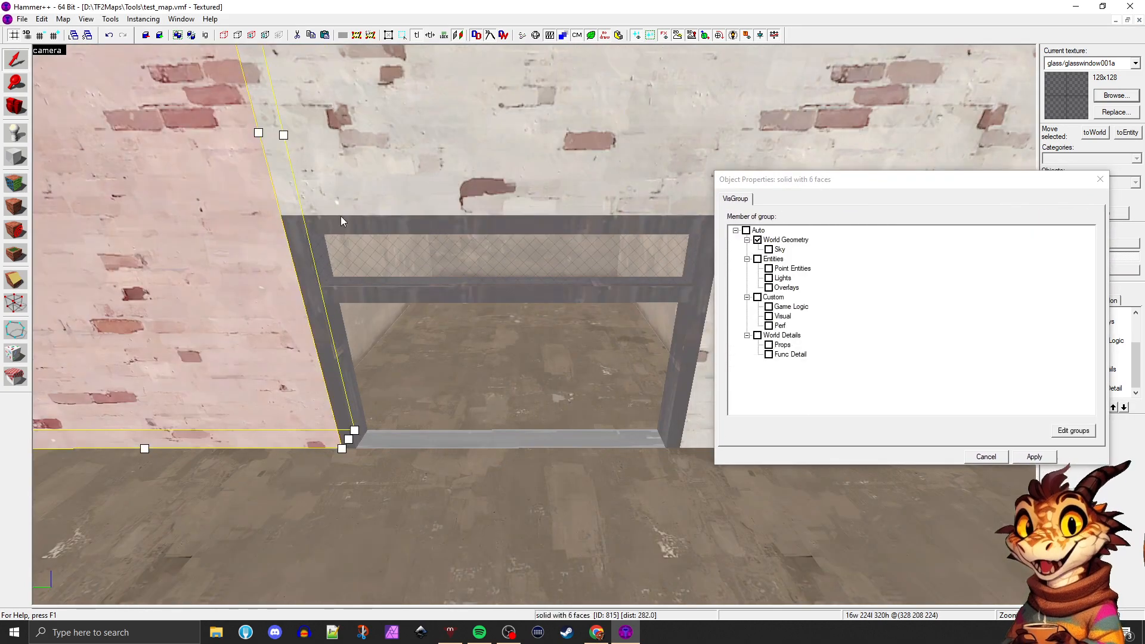
{"action": "left_click", "coordinate": [347, 297]}
{"action": "left_click", "coordinate": [262, 281]}
{"action": "scroll", "coordinate": [378, 258], "scroll_direction": "down", "scroll_amount": 2}
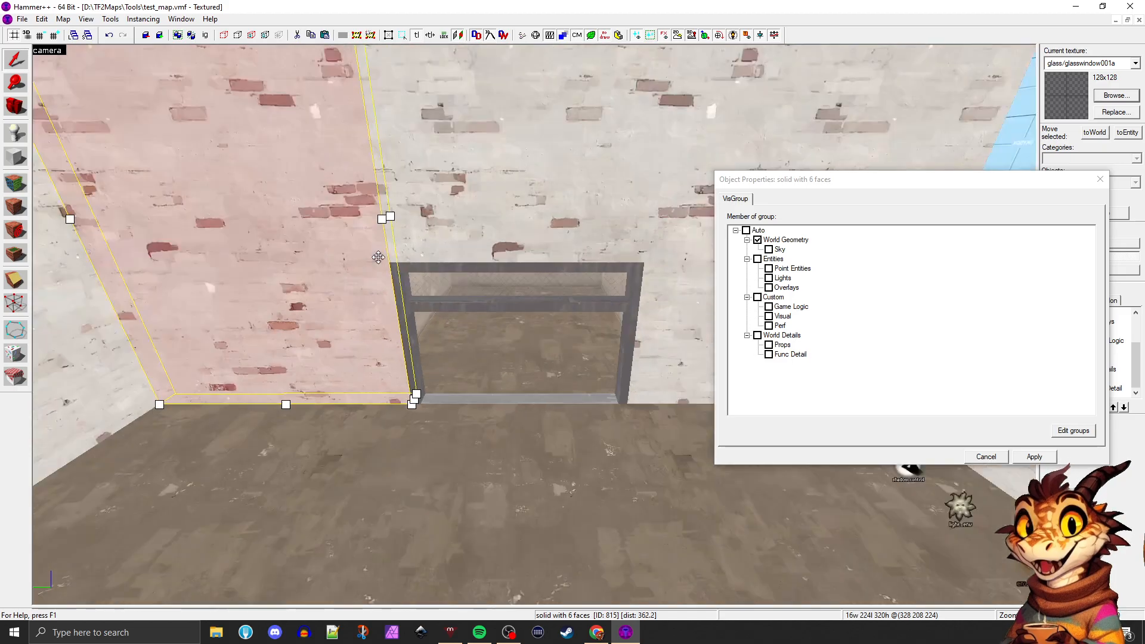
{"action": "left_click", "coordinate": [437, 305]}
{"action": "scroll", "coordinate": [429, 311], "scroll_direction": "up", "scroll_amount": 2}
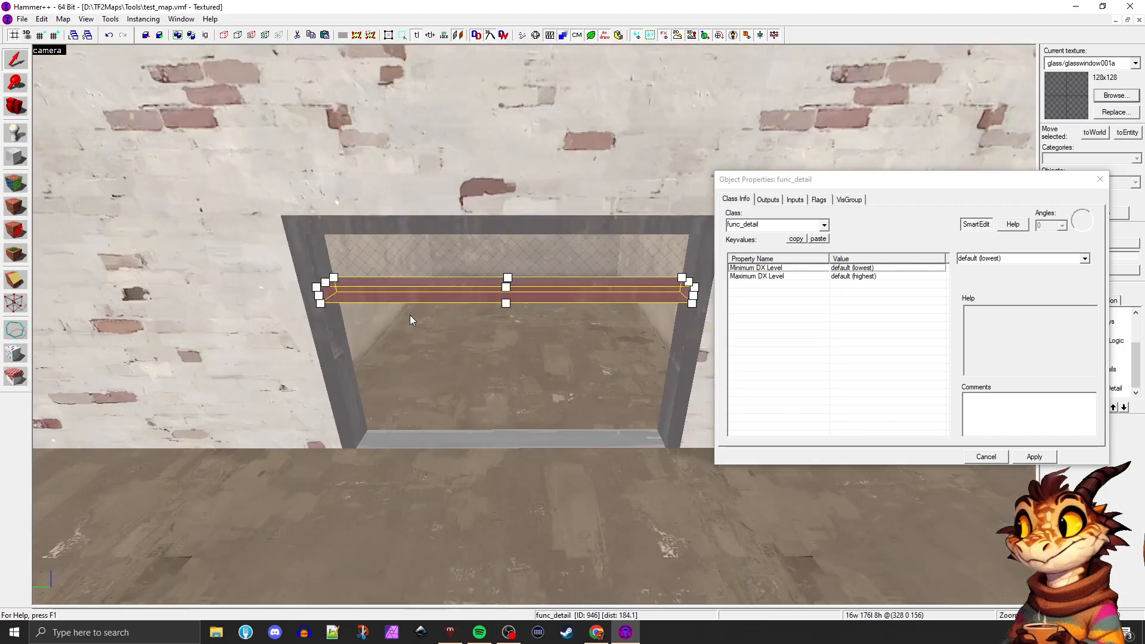
{"action": "scroll", "coordinate": [409, 316], "scroll_direction": "down", "scroll_amount": 1}
{"action": "scroll", "coordinate": [409, 315], "scroll_direction": "up", "scroll_amount": 2}
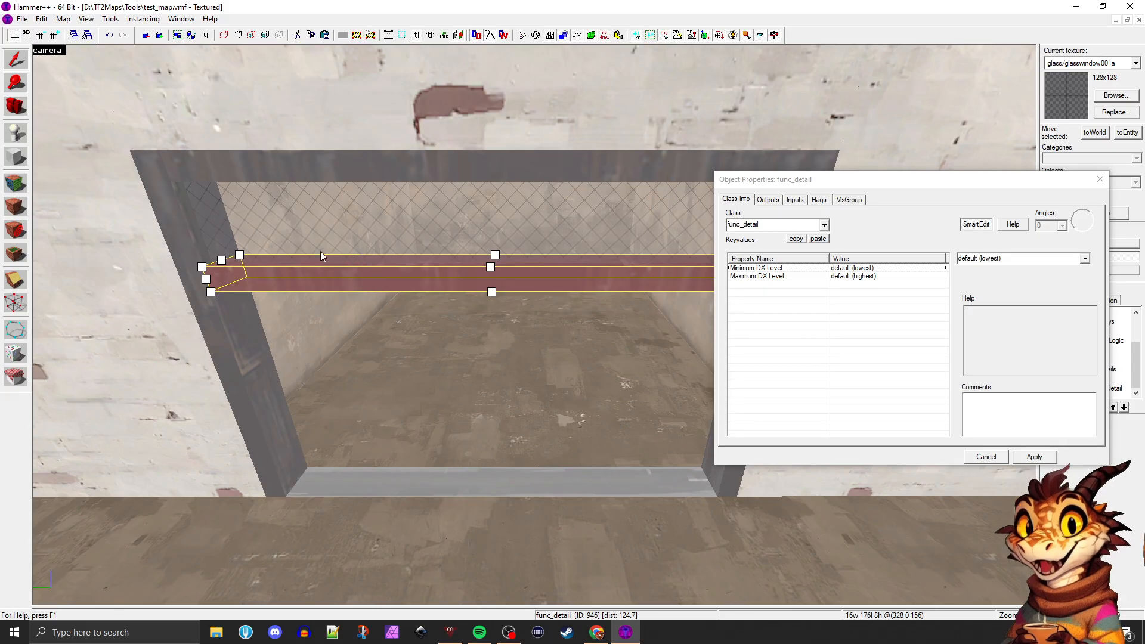
Tie the doorway's two side posts, top beam and wire-glass pane to separate func_detail entities
{"action": "left_click", "coordinate": [187, 250]}
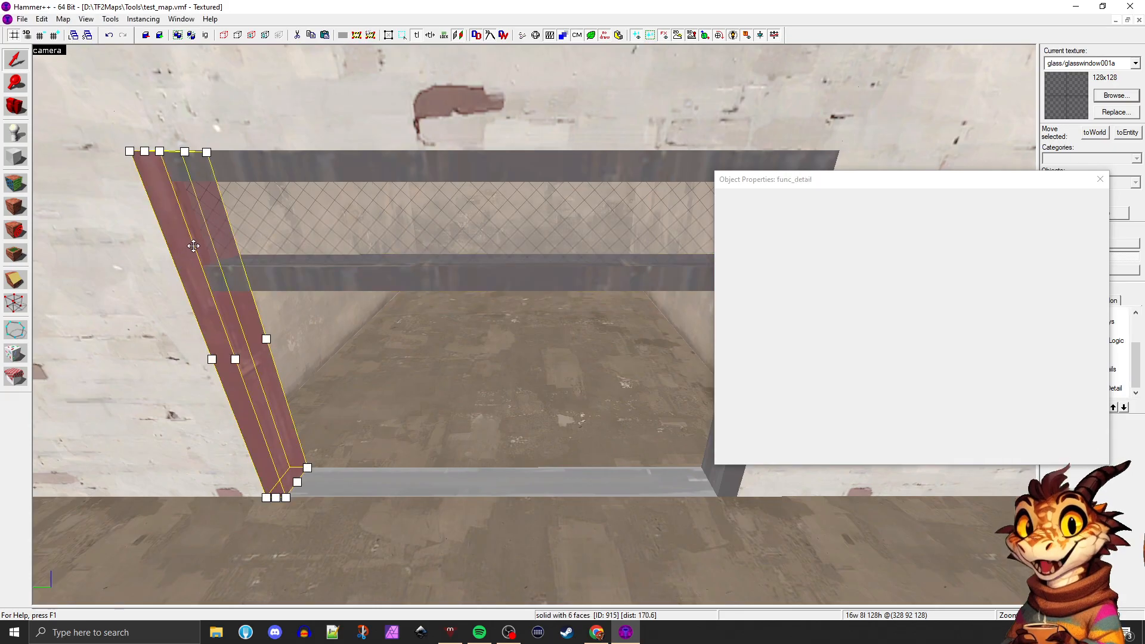
{"action": "left_click", "coordinate": [318, 162]}
{"action": "key", "text": "ctrl+t"}
{"action": "scroll", "coordinate": [400, 176], "scroll_direction": "down", "scroll_amount": 1}
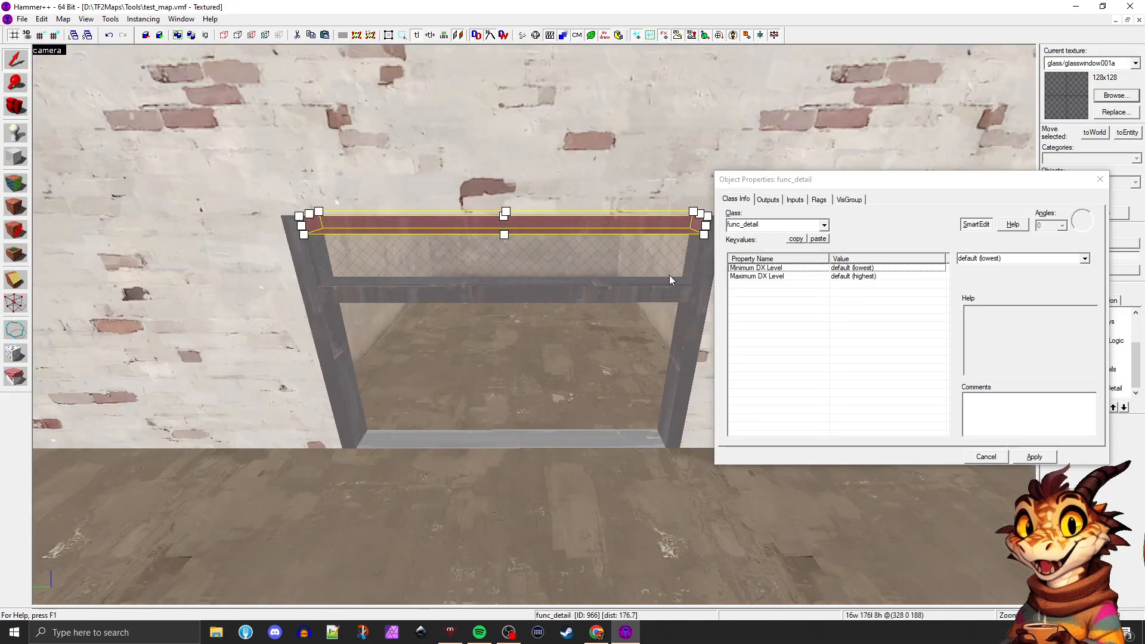
{"action": "left_click", "coordinate": [701, 281]}
{"action": "key", "text": "ctrl+t"}
{"action": "left_click", "coordinate": [533, 258]}
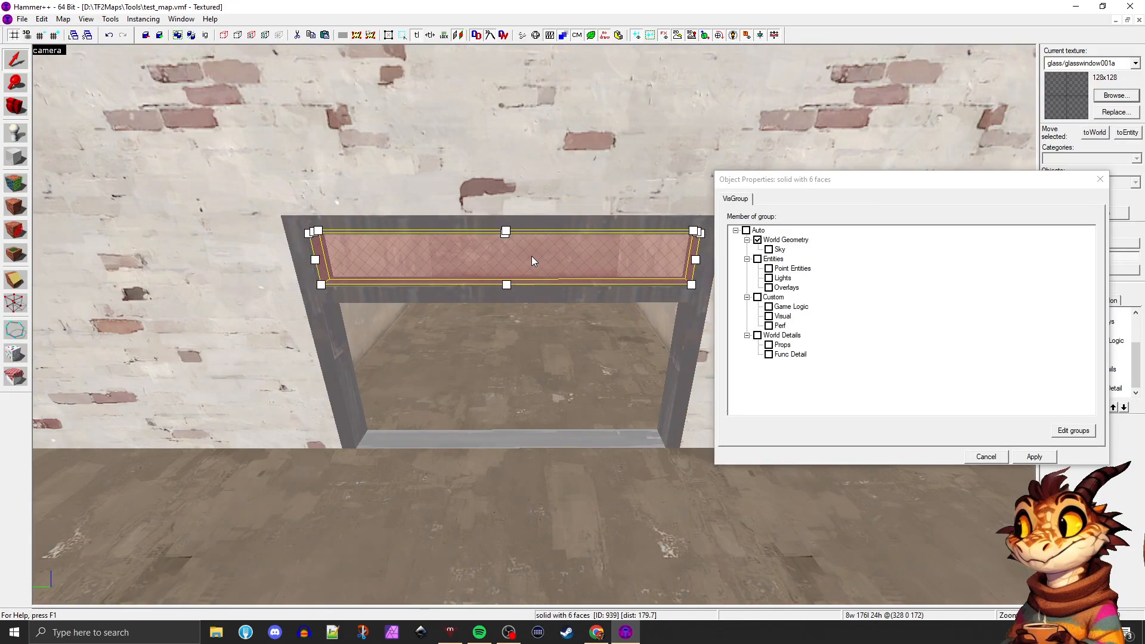
{"action": "key", "text": "ctrl+t"}
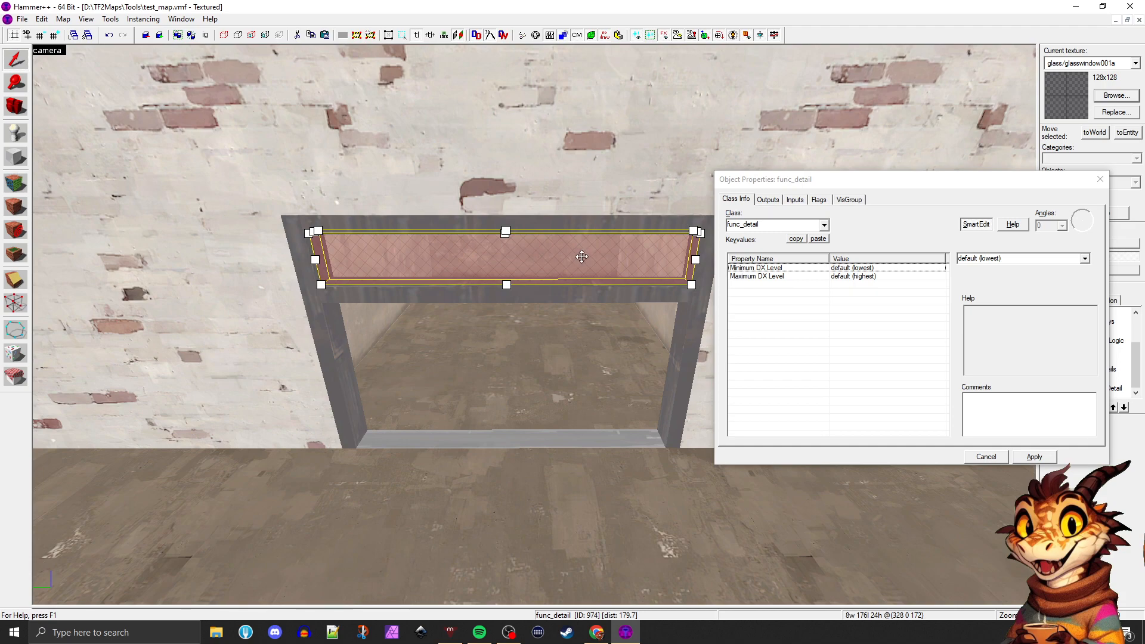
Open the Run Map settings with the crossbar selected, view the Fast configuration's $vis_exe command and close them without compiling
{"action": "scroll", "coordinate": [581, 256], "scroll_direction": "up", "scroll_amount": 1}
{"action": "left_click", "coordinate": [417, 284]}
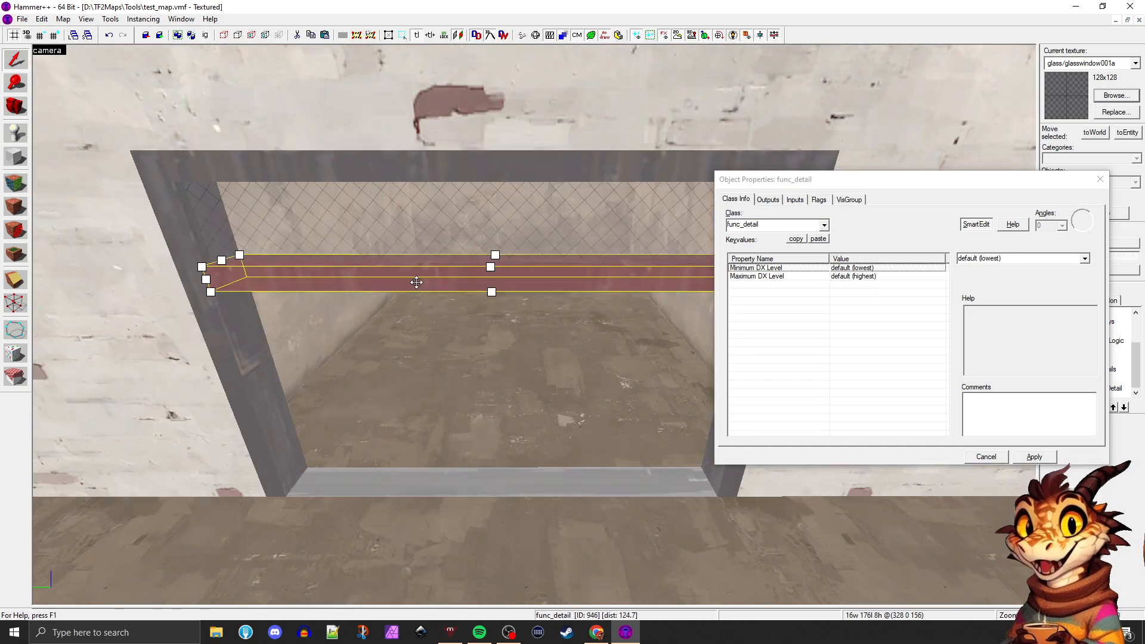
{"action": "scroll", "coordinate": [416, 282], "scroll_direction": "down", "scroll_amount": 3}
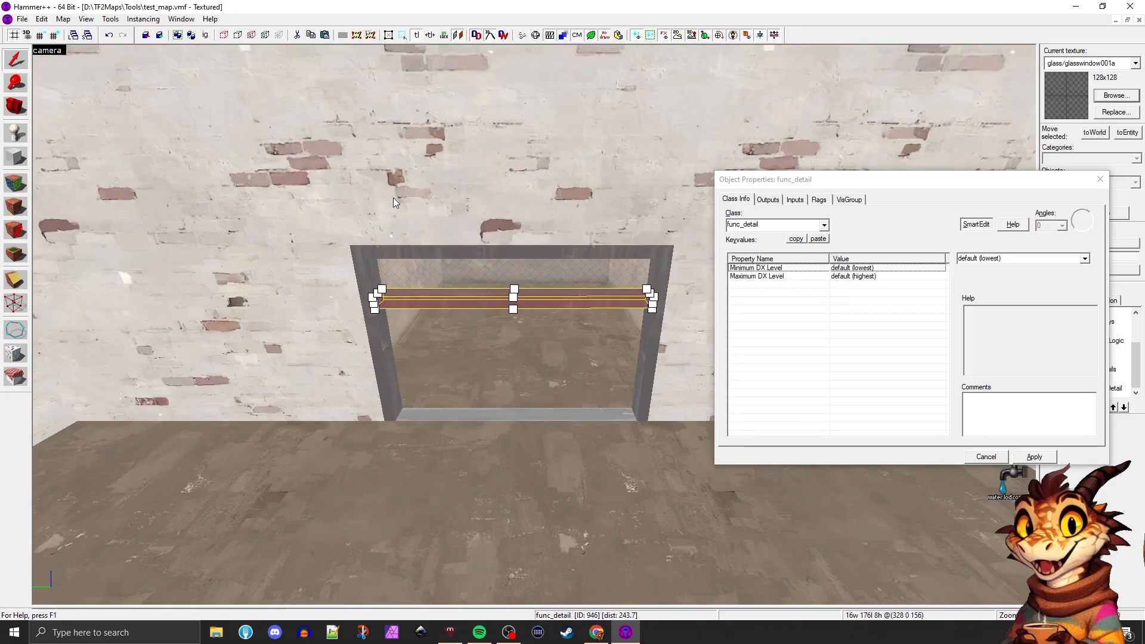
{"action": "key", "text": "F9"}
{"action": "left_click", "coordinate": [366, 298]}
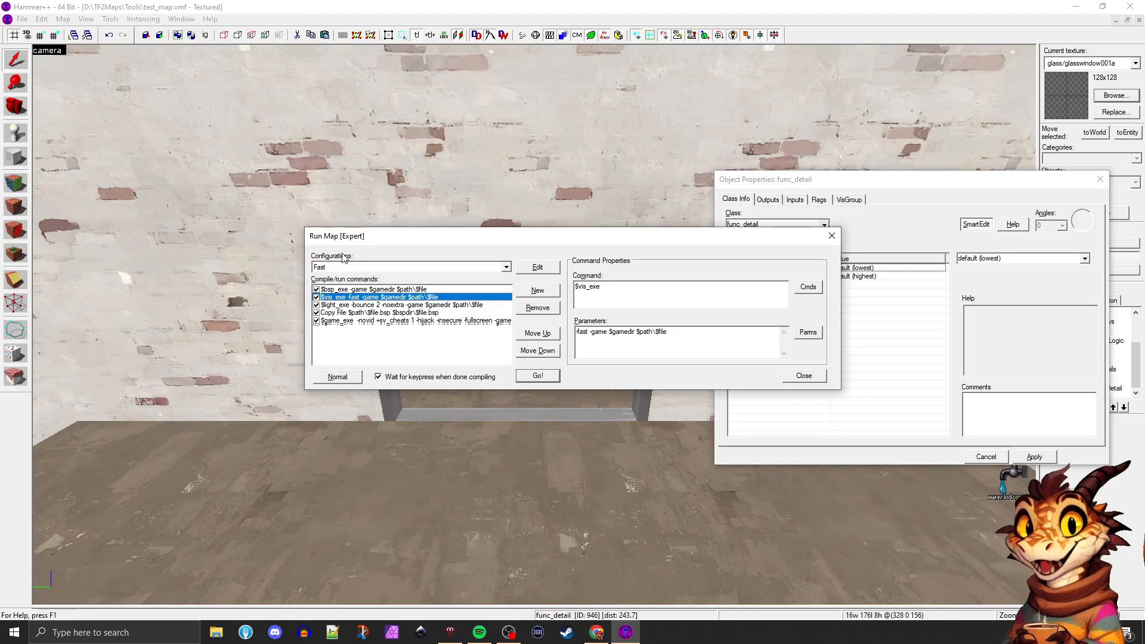
{"action": "left_click_drag", "start_coordinate": [567, 238], "coordinate": [572, 366]}
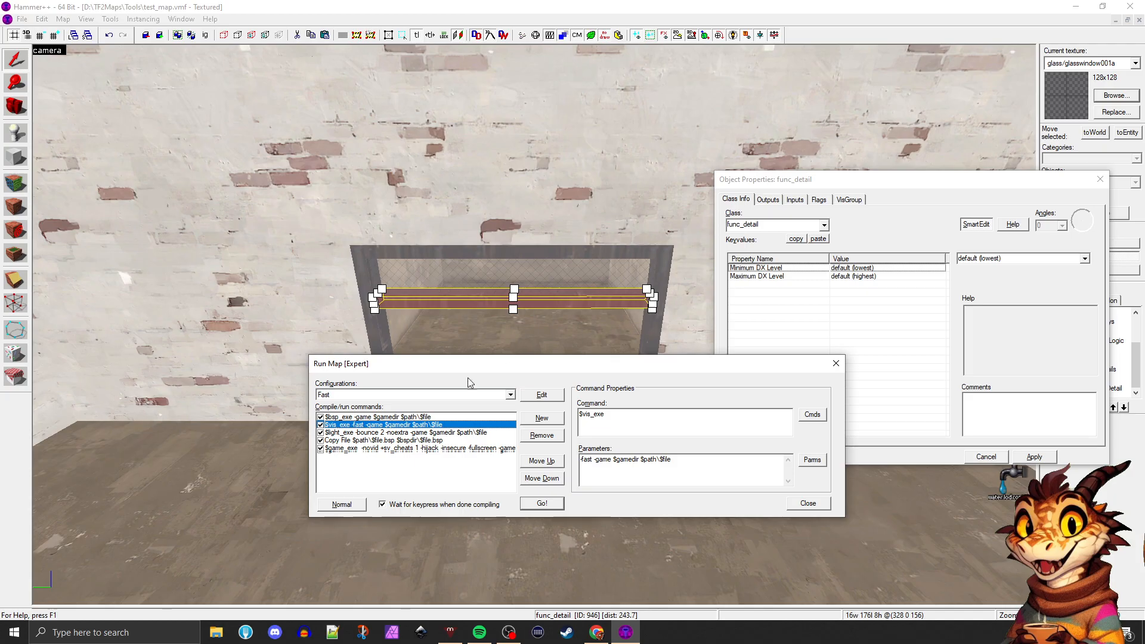
{"action": "left_click", "coordinate": [836, 364]}
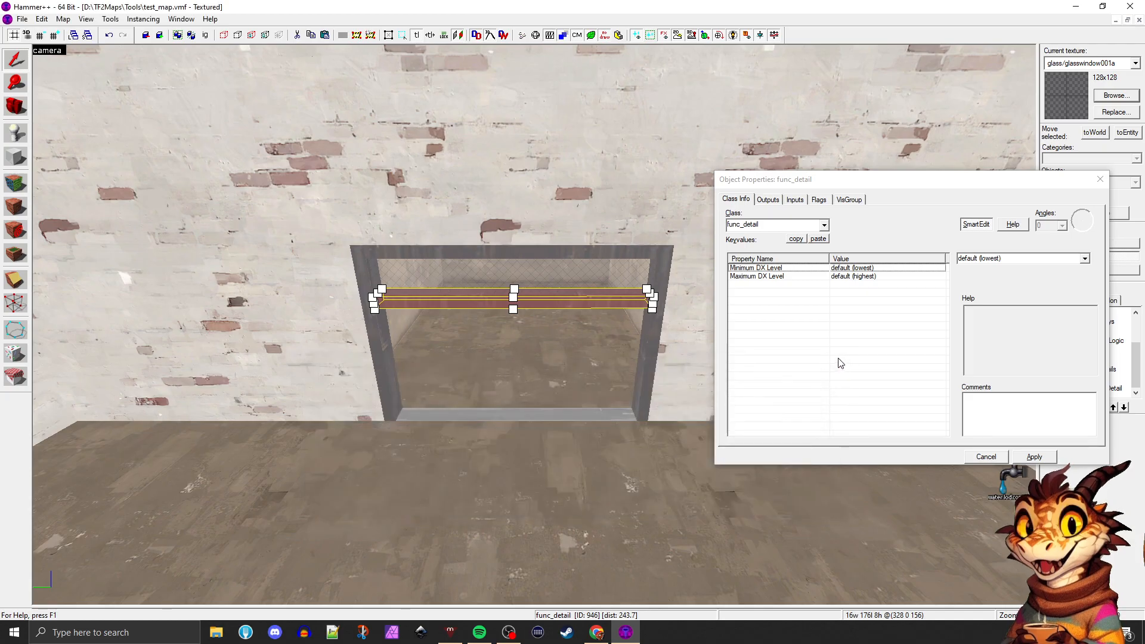
Check the entity class of the doorway's frame parts and glass pane one by one, and close the object properties
{"action": "left_click", "coordinate": [480, 359]}
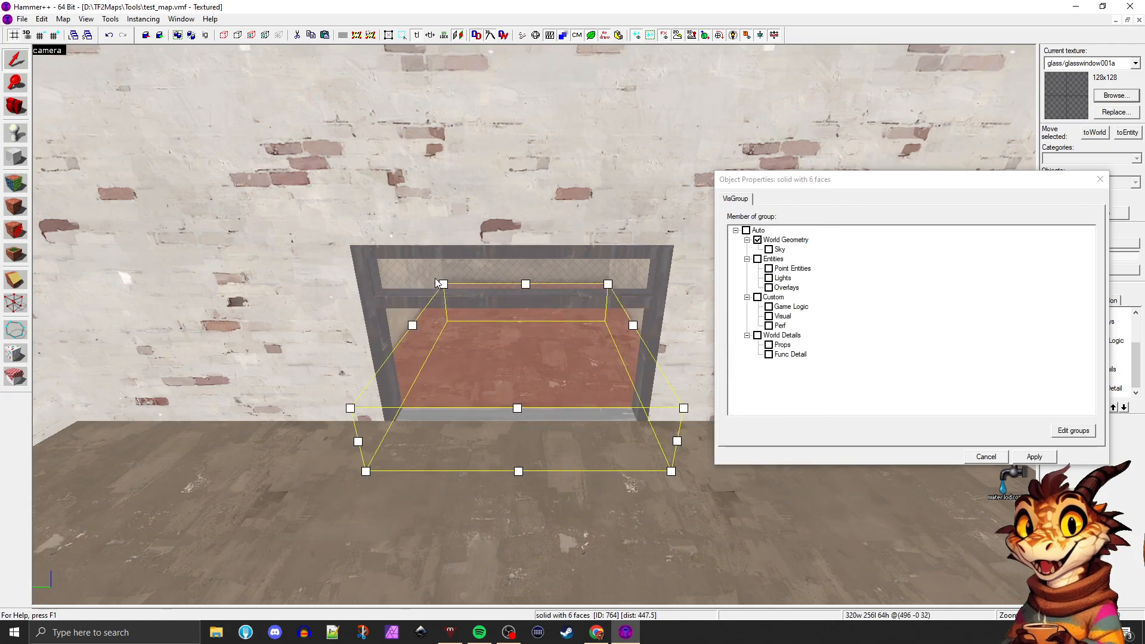
{"action": "left_click", "coordinate": [435, 278]}
{"action": "left_click", "coordinate": [387, 290]}
{"action": "left_click", "coordinate": [390, 274]}
{"action": "left_click", "coordinate": [389, 248]}
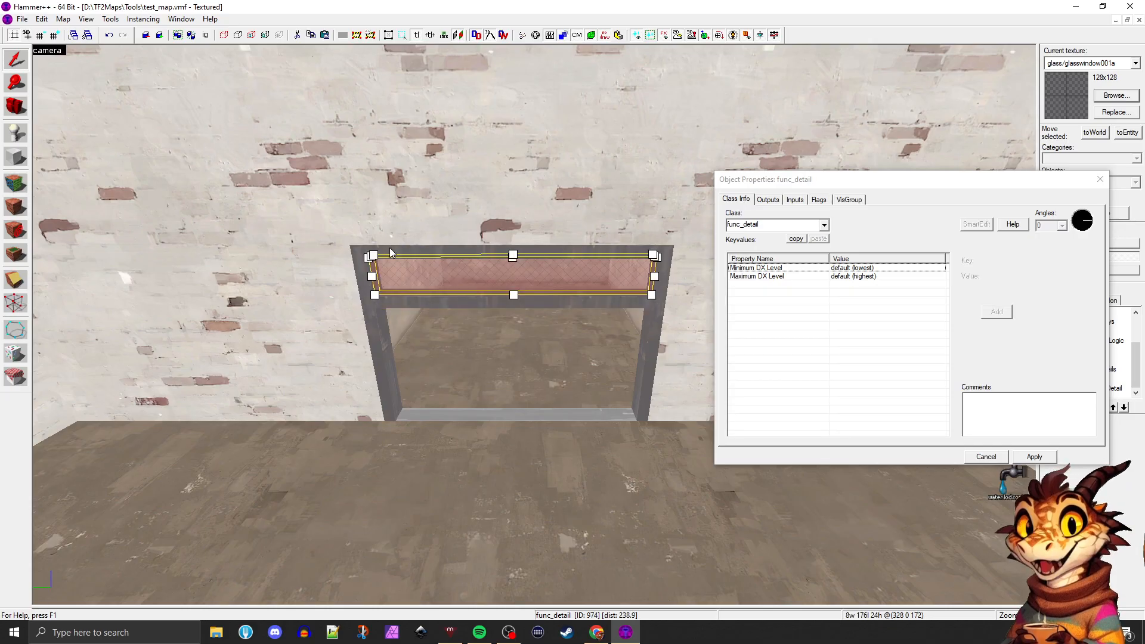
{"action": "left_click", "coordinate": [370, 276]}
{"action": "left_click", "coordinate": [647, 279]}
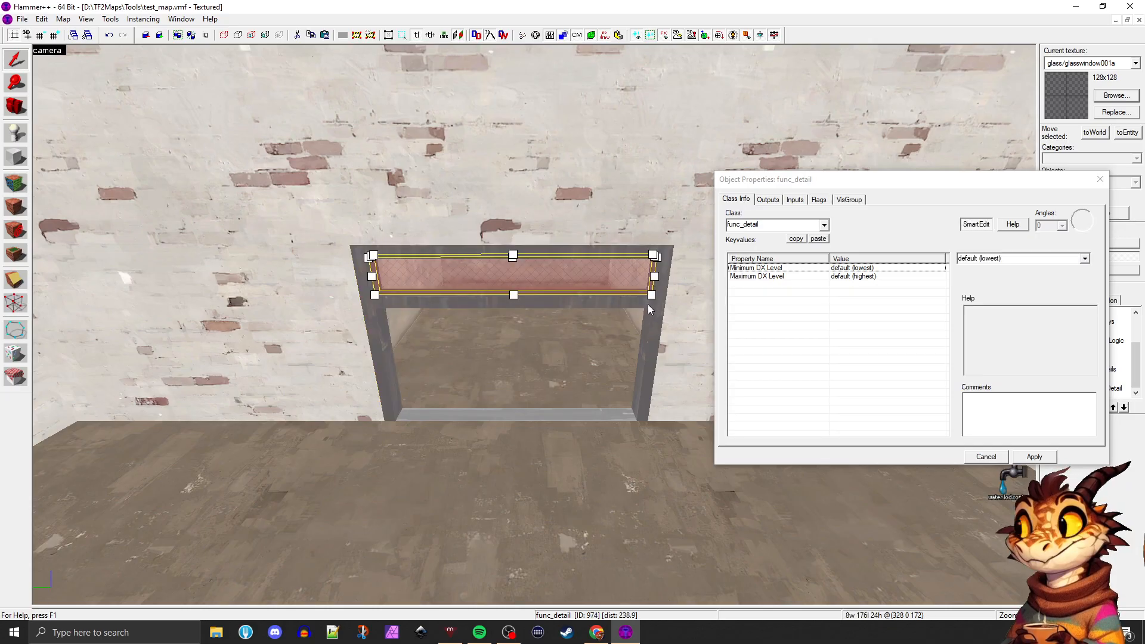
{"action": "left_click", "coordinate": [647, 302]}
{"action": "left_click", "coordinate": [661, 289]}
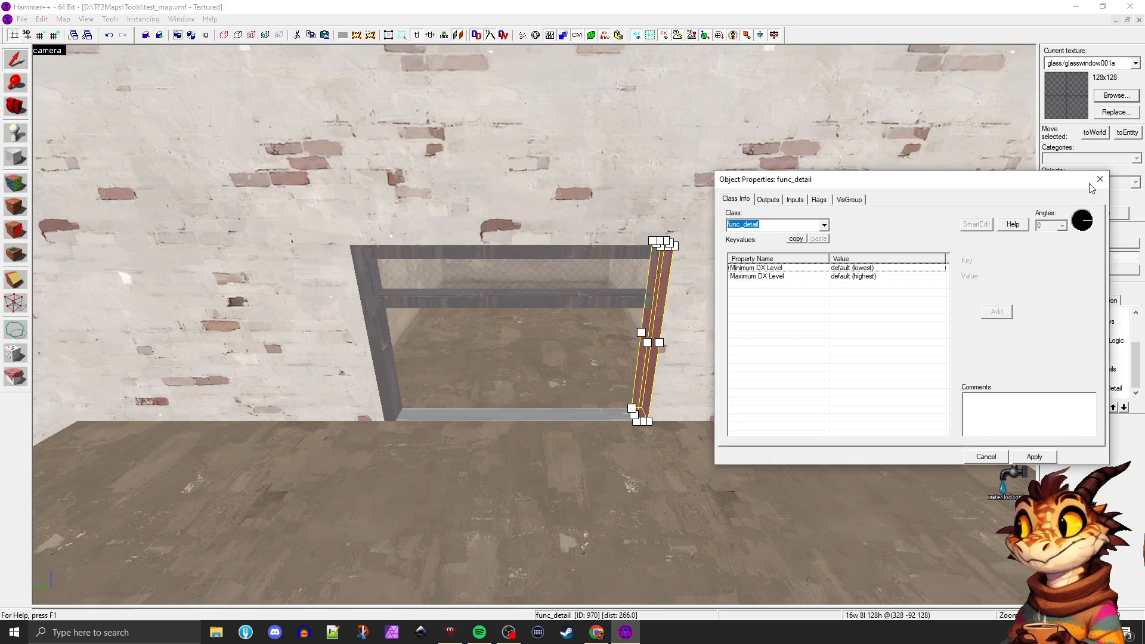
{"action": "left_click", "coordinate": [1105, 186]}
Inspect the doorway's func_detail crossbar from outside and inside the building and clear the selection
{"action": "left_click", "coordinate": [656, 370]}
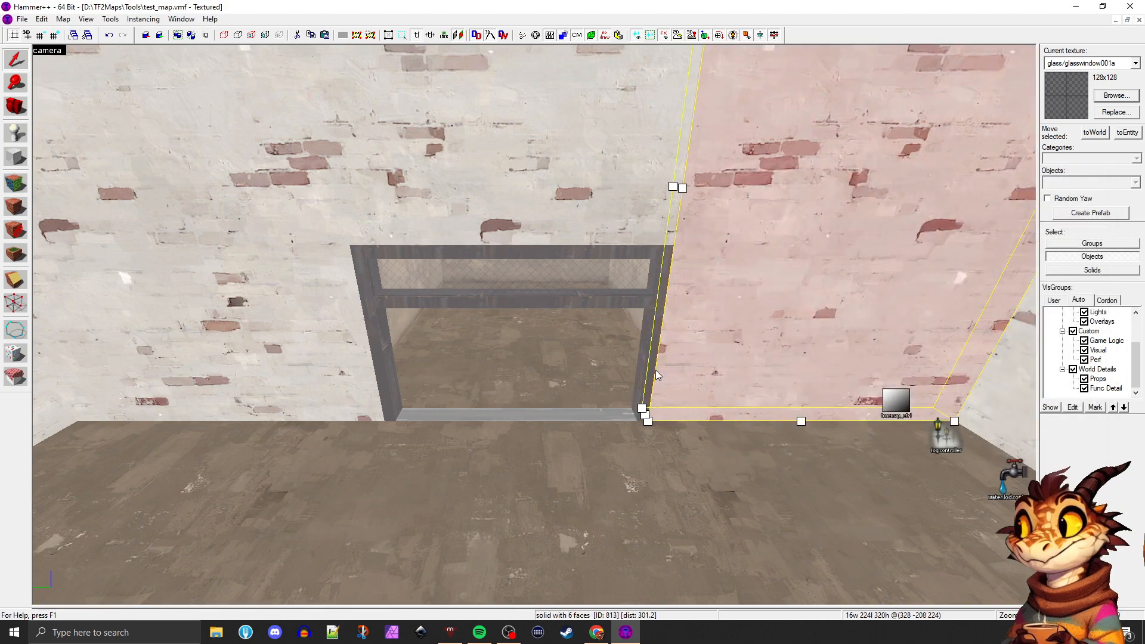
{"action": "key", "text": "z"}
{"action": "key", "text": "w"}
{"action": "key", "text": "z"}
{"action": "left_click", "coordinate": [590, 301]}
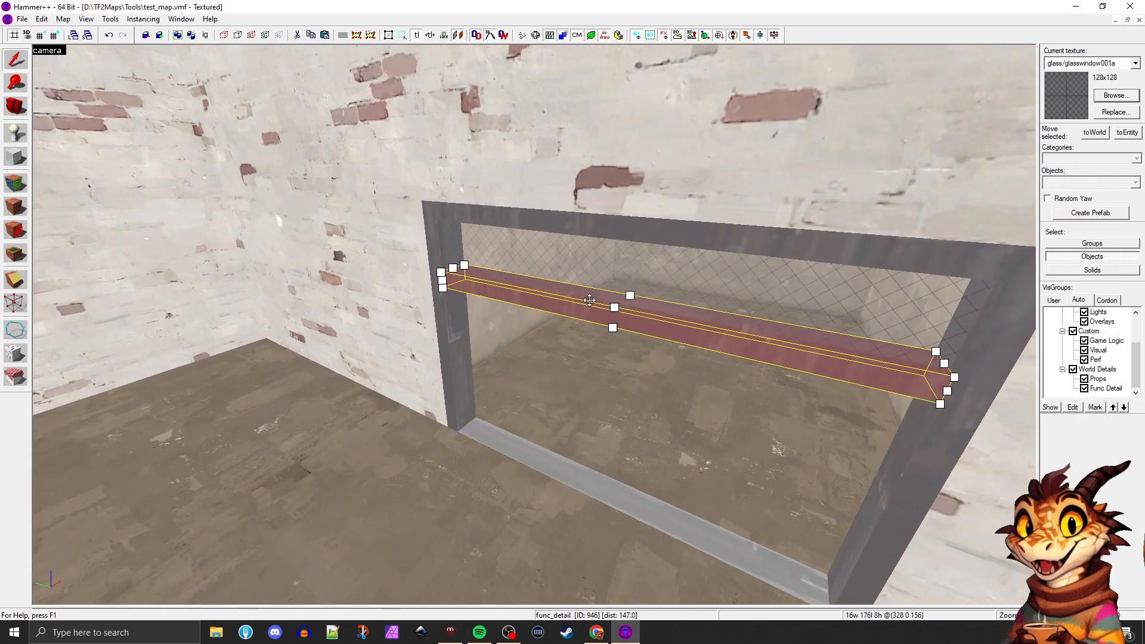
{"action": "key", "text": "z"}
{"action": "key", "text": "w"}
{"action": "key", "text": "z"}
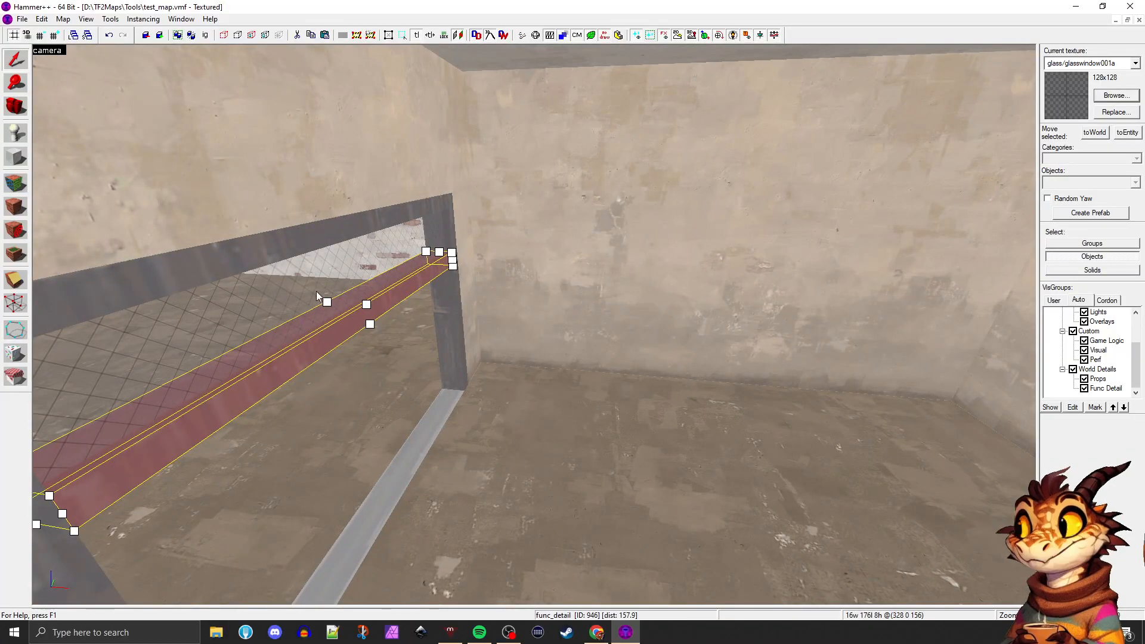
{"action": "mouse_move", "coordinate": [312, 344]}
{"action": "left_mouse_down", "text": "shift"}
{"action": "mouse_move", "coordinate": [503, 349]}
{"action": "mouse_move", "coordinate": [286, 329]}
{"action": "left_mouse_up", "text": "shift"}
{"action": "key", "text": "Delete"}
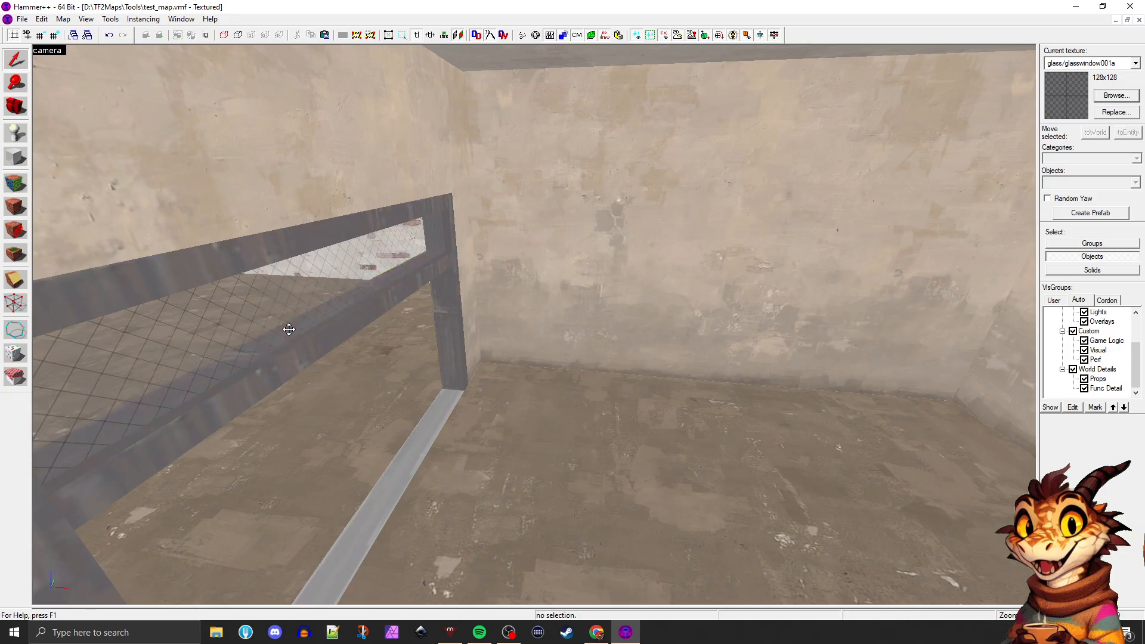
{"action": "key", "text": "z"}
{"action": "key", "text": "d"}
{"action": "key", "text": "z"}
{"action": "left_click", "coordinate": [305, 366]}
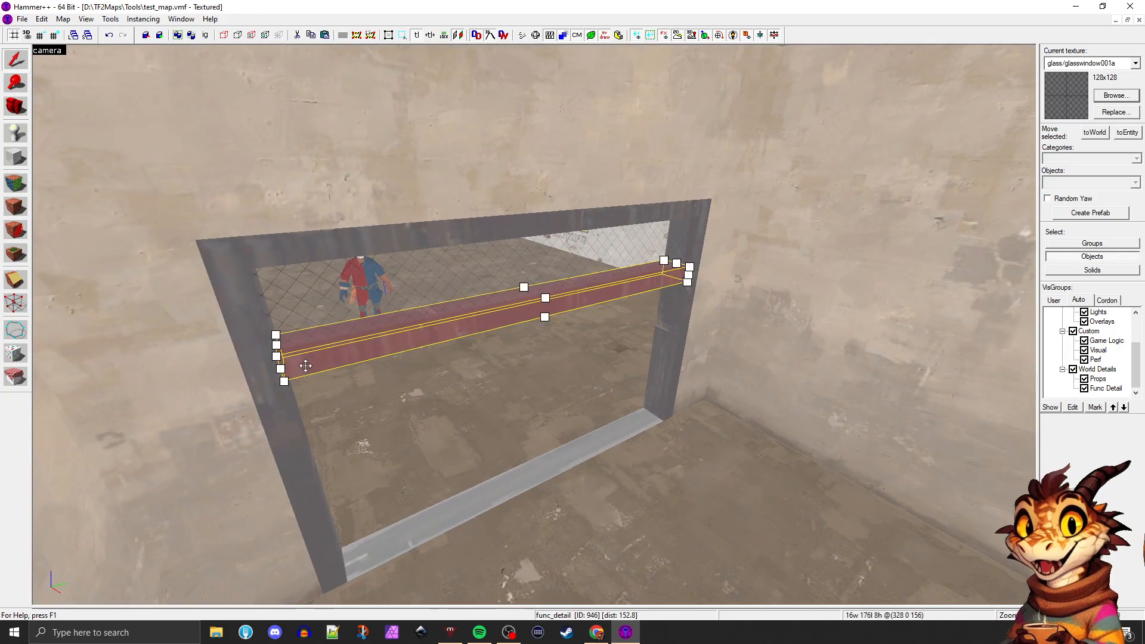
{"action": "left_click", "coordinate": [256, 332], "text": "ctrl"}
{"action": "left_click", "coordinate": [316, 280], "text": "ctrl"}
{"action": "left_click", "coordinate": [350, 244], "text": "ctrl"}
{"action": "left_click", "coordinate": [678, 344], "text": "ctrl"}
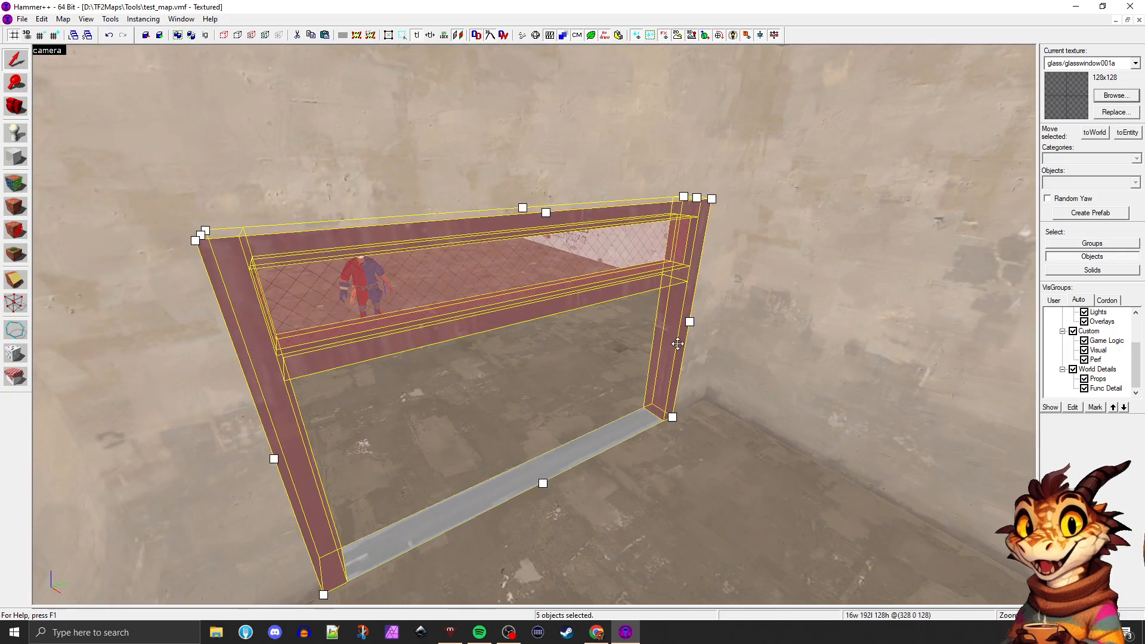
{"action": "key", "text": "z"}
{"action": "key", "text": "z"}
{"action": "left_click", "coordinate": [622, 344]}
{"action": "key", "text": "w"}
{"action": "key", "text": "d"}
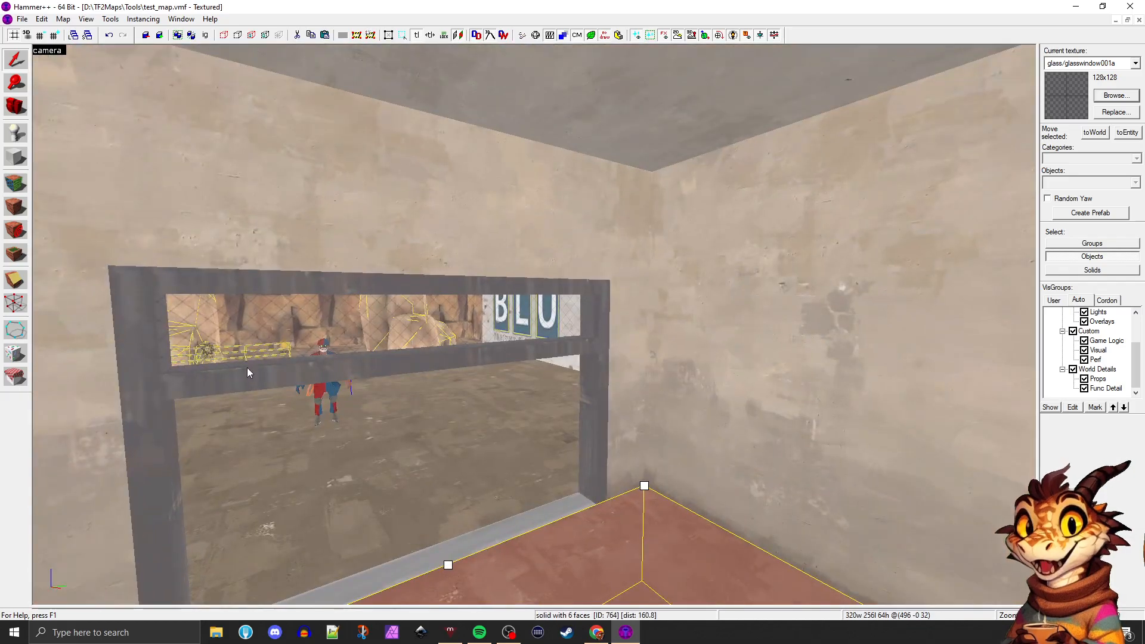
Group the doorway's func_detail crossbar, two side posts, glass pane and top beam
{"action": "left_click", "coordinate": [247, 368]}
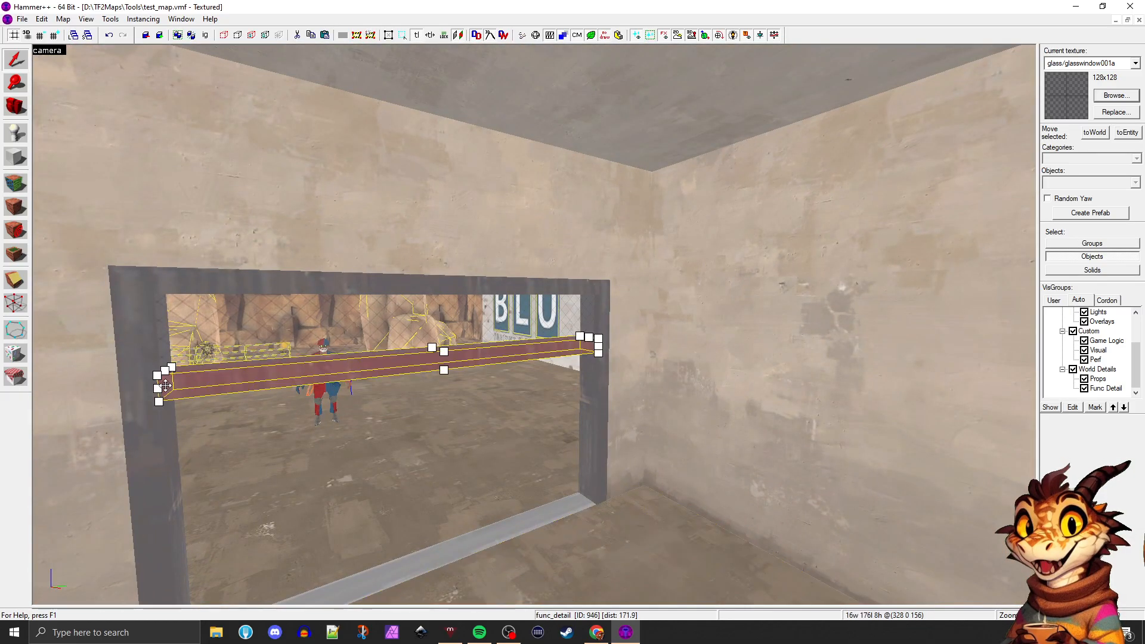
{"action": "left_click", "coordinate": [135, 371], "text": "ctrl"}
{"action": "left_click", "coordinate": [204, 336], "text": "ctrl"}
{"action": "left_click", "coordinate": [265, 290], "text": "ctrl"}
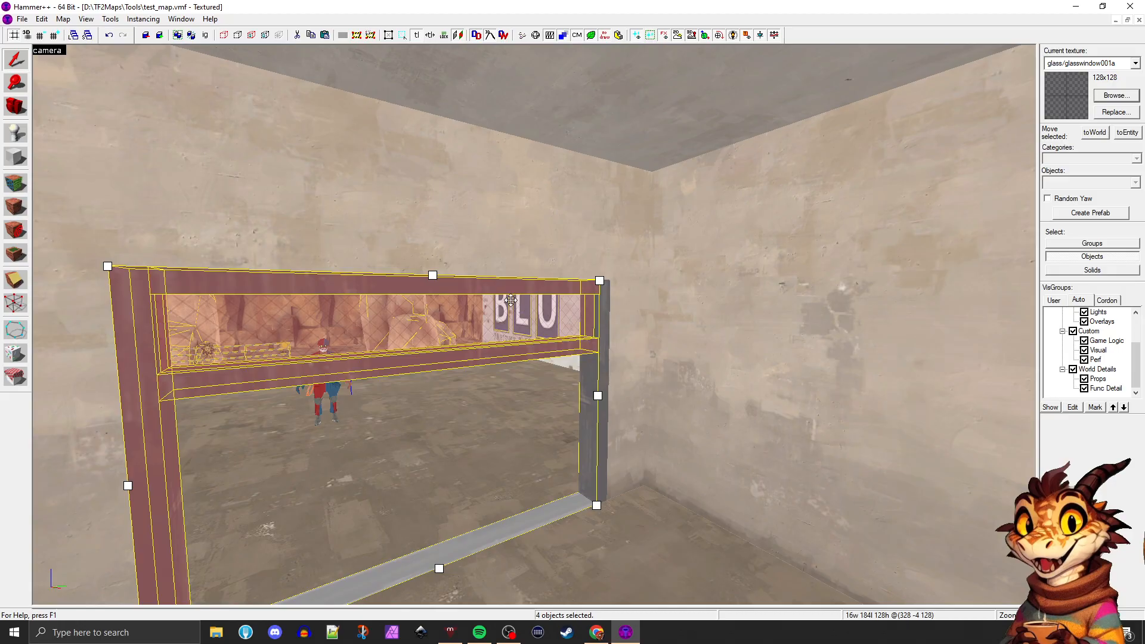
{"action": "left_click", "coordinate": [601, 324], "text": "ctrl"}
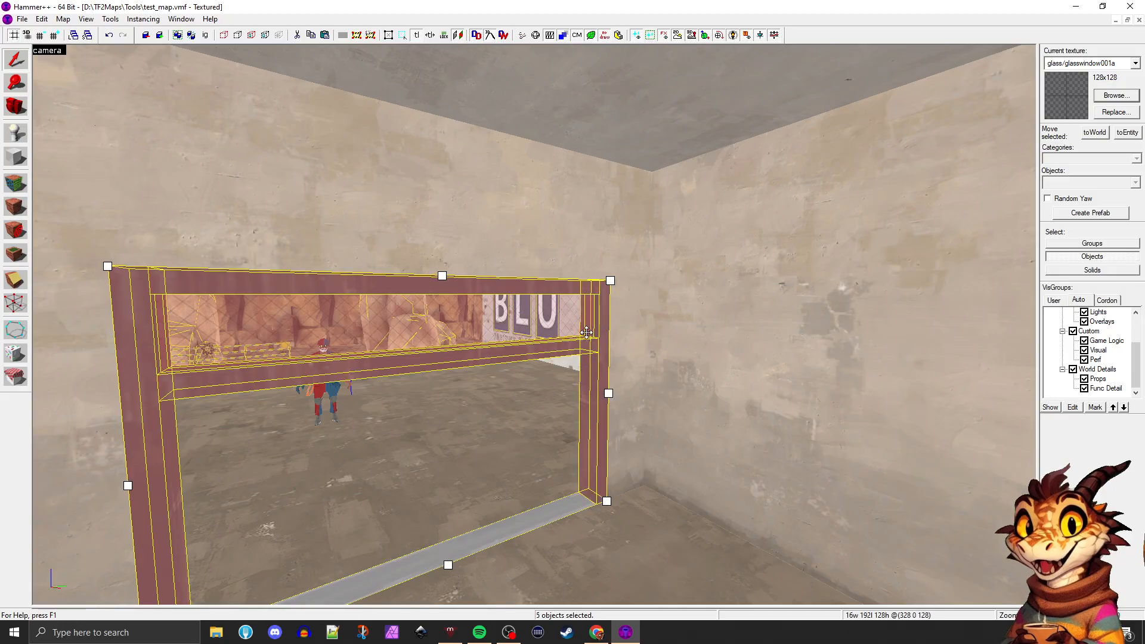
{"action": "key", "text": "ctrl+g"}
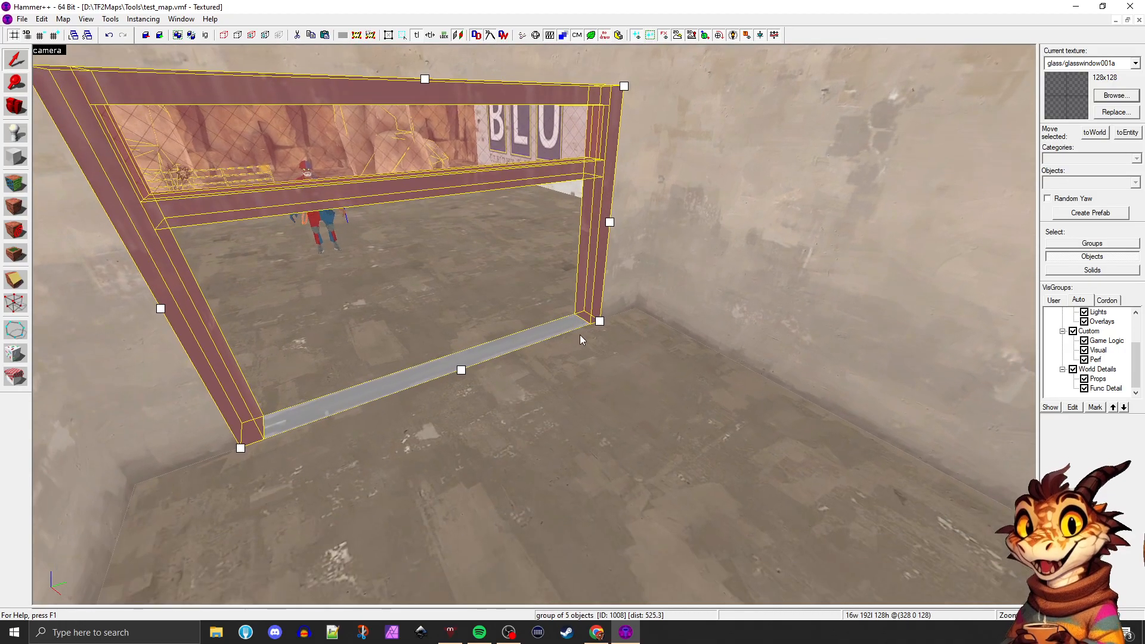
Select the doorway's crossbar and side post separately to check that its parts can still be picked individually
{"action": "left_click", "coordinate": [582, 339]}
{"action": "left_click", "coordinate": [591, 303]}
{"action": "left_click", "coordinate": [496, 335]}
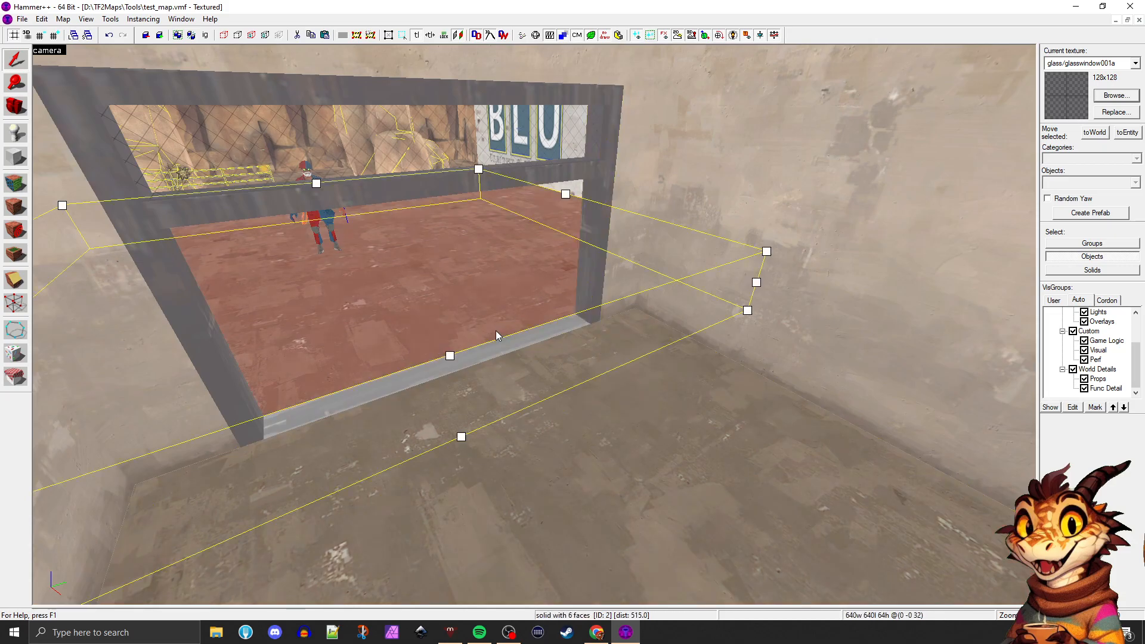
{"action": "left_click", "coordinate": [395, 185]}
{"action": "left_click", "coordinate": [602, 184]}
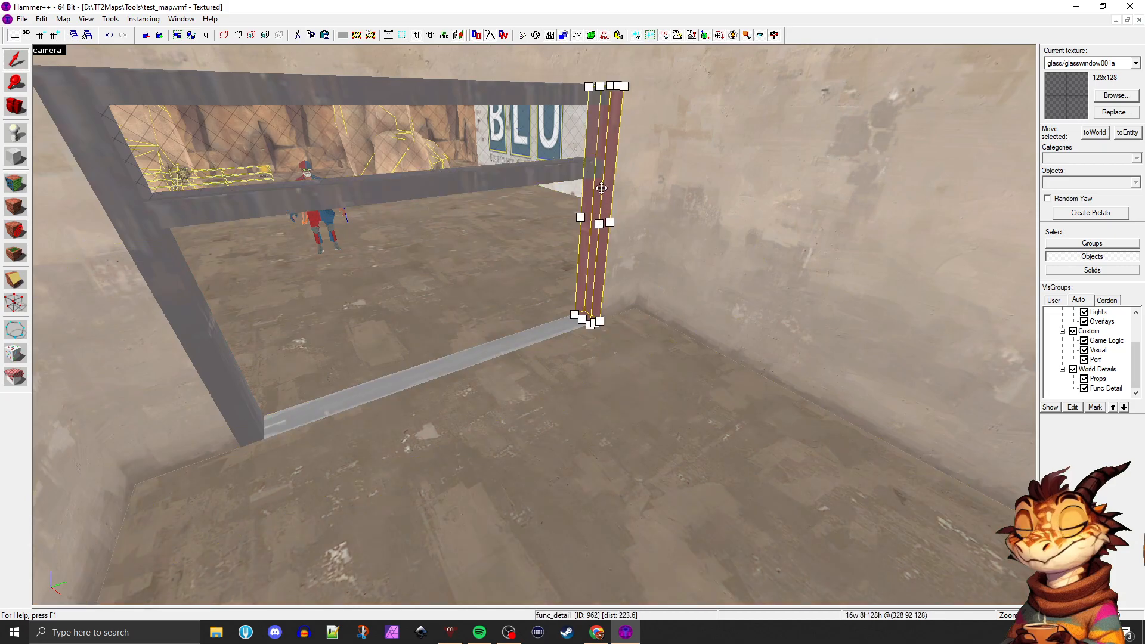
Regroup the doorway's crossbar, glass pane, top beam and two side posts, accepting their removal from the existing group
{"action": "left_click", "coordinate": [532, 172]}
{"action": "left_click", "coordinate": [522, 132]}
{"action": "left_click", "coordinate": [520, 92], "text": "ctrl"}
{"action": "left_click", "coordinate": [358, 200], "text": "ctrl"}
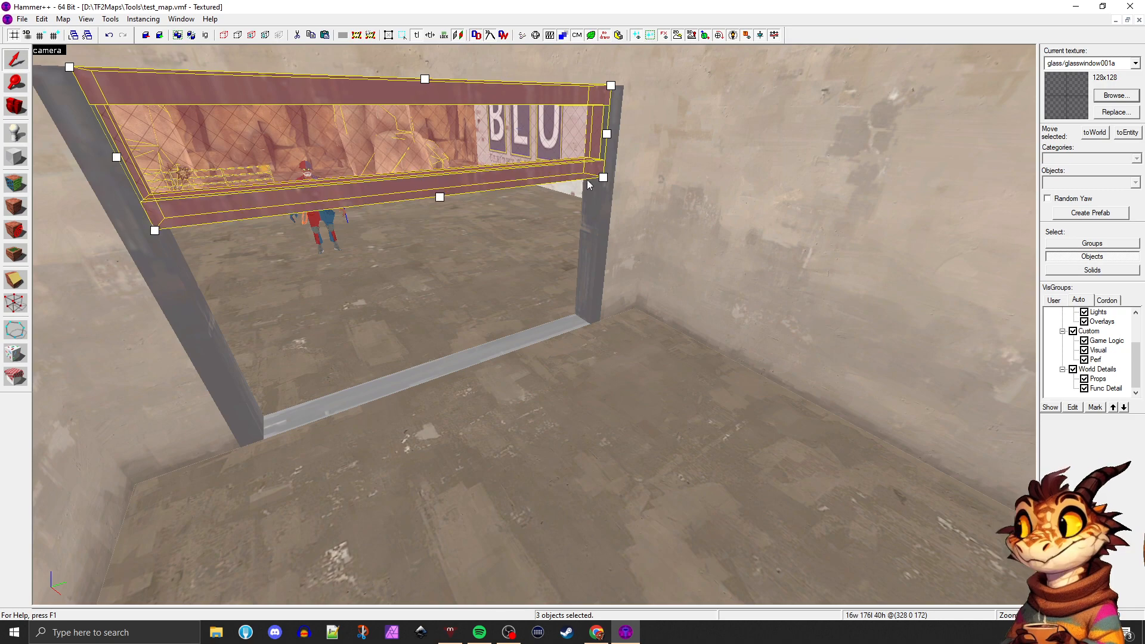
{"action": "left_click", "coordinate": [591, 269], "text": "ctrl"}
{"action": "left_click", "coordinate": [157, 259], "text": "ctrl"}
{"action": "key", "text": "ctrl+g"}
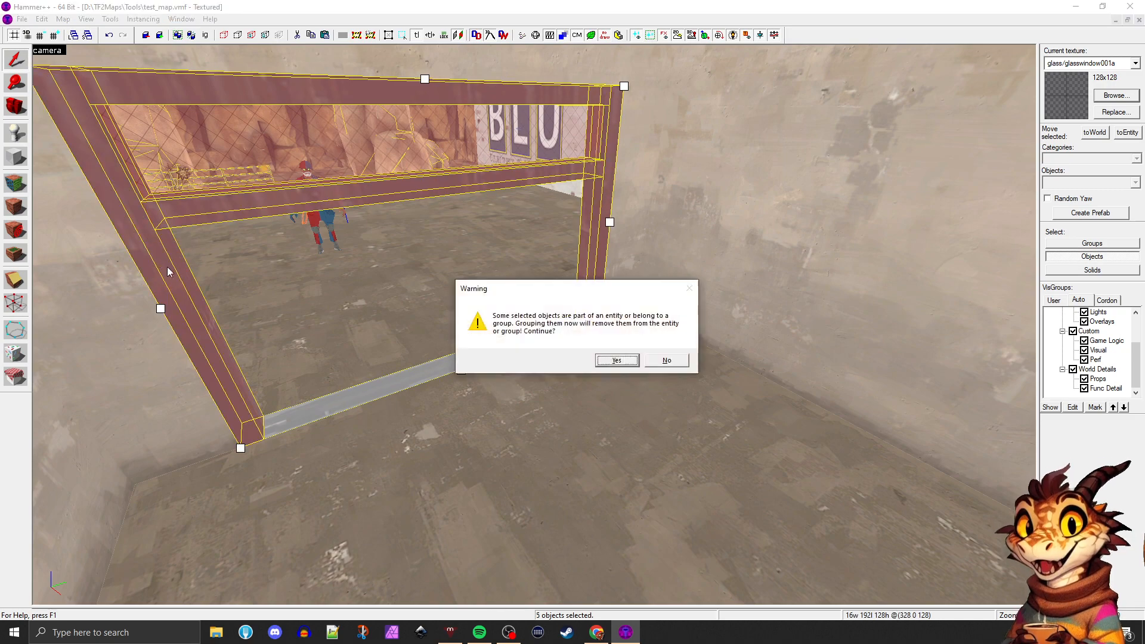
{"action": "left_click", "coordinate": [612, 361]}
Switch from object to group selection and select the whole doorway group from the yard side
{"action": "left_click", "coordinate": [582, 371]}
{"action": "left_click", "coordinate": [595, 288]}
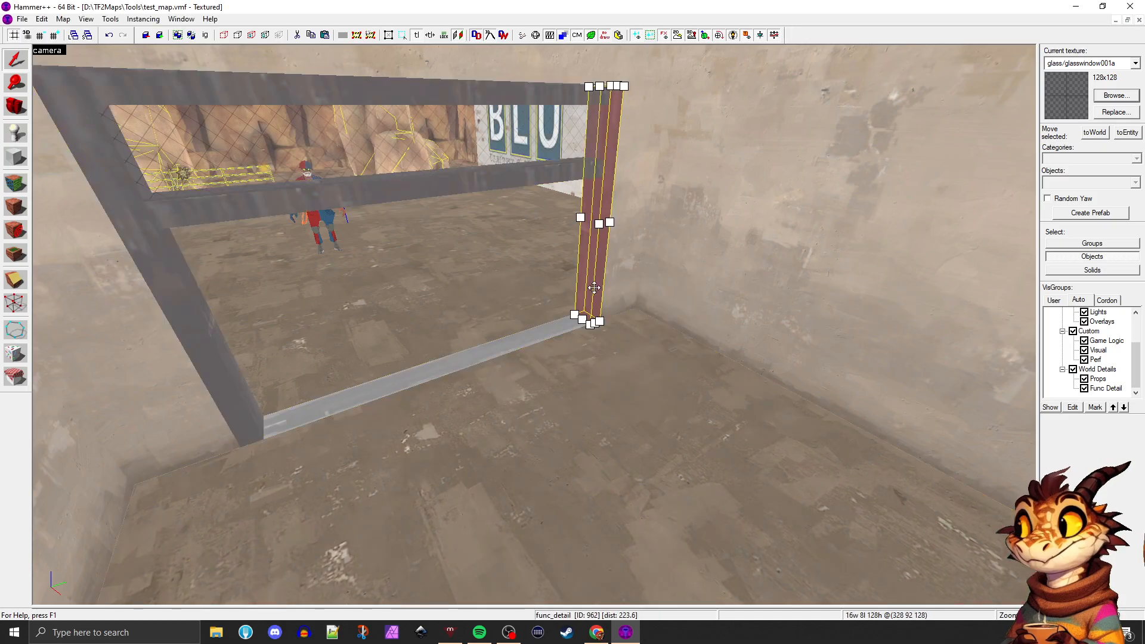
{"action": "left_click", "coordinate": [205, 36]}
{"action": "left_click", "coordinate": [282, 227]}
{"action": "left_click", "coordinate": [276, 200]}
{"action": "left_click", "coordinate": [204, 35]}
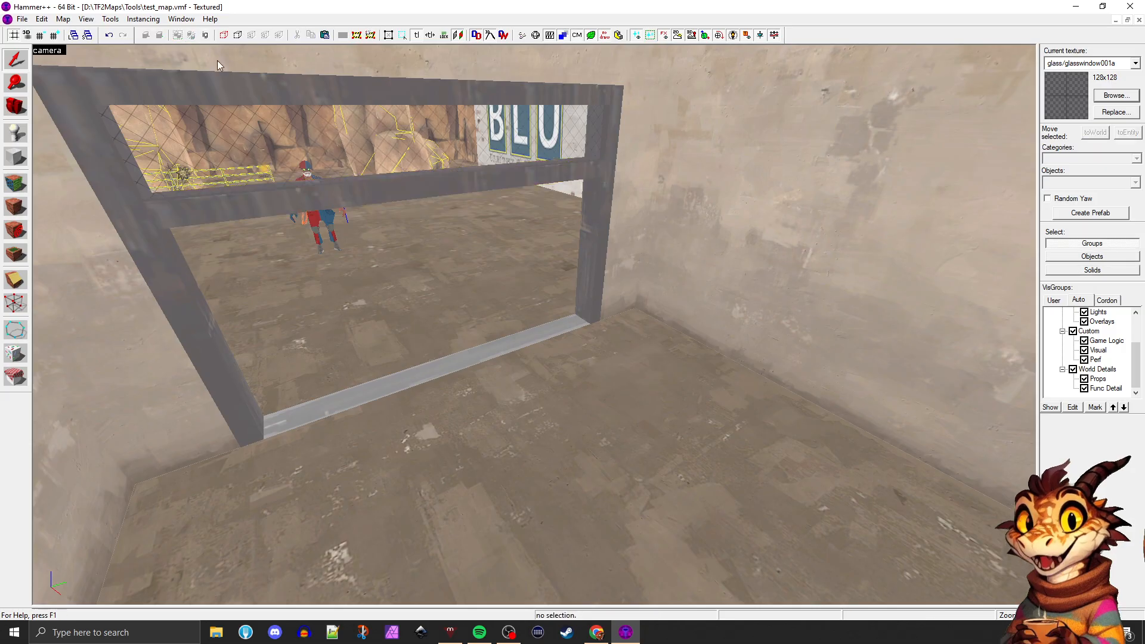
{"action": "left_click", "coordinate": [223, 88]}
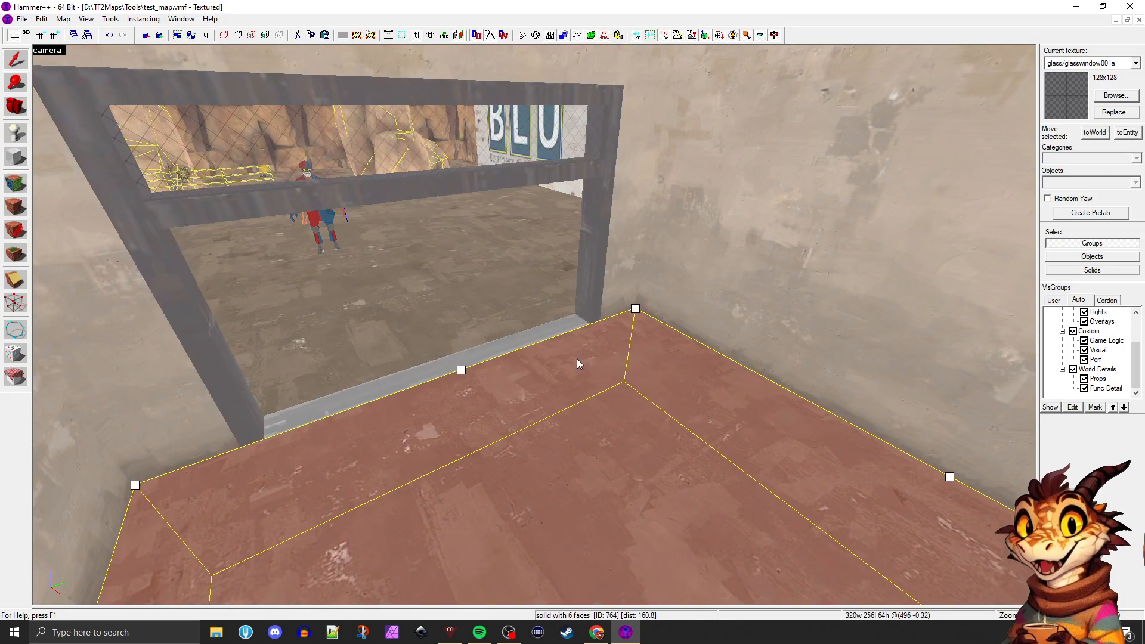
{"action": "key", "text": "w"}
{"action": "left_click", "coordinate": [376, 278]}
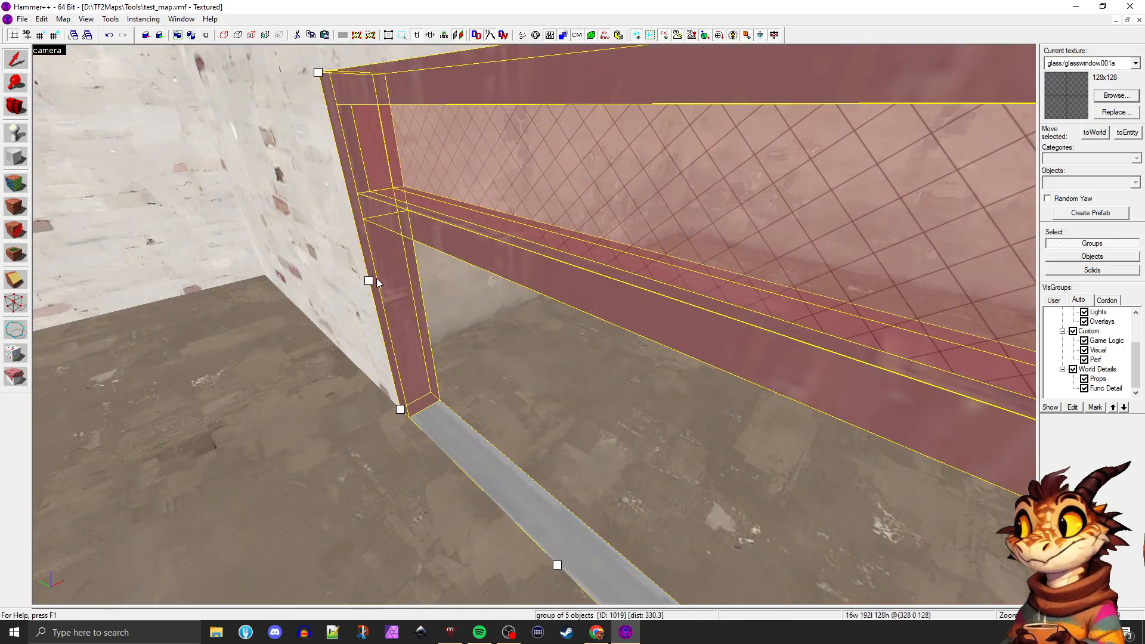
{"action": "key", "text": "z"}
{"action": "key", "text": "a"}
{"action": "key", "text": "d"}
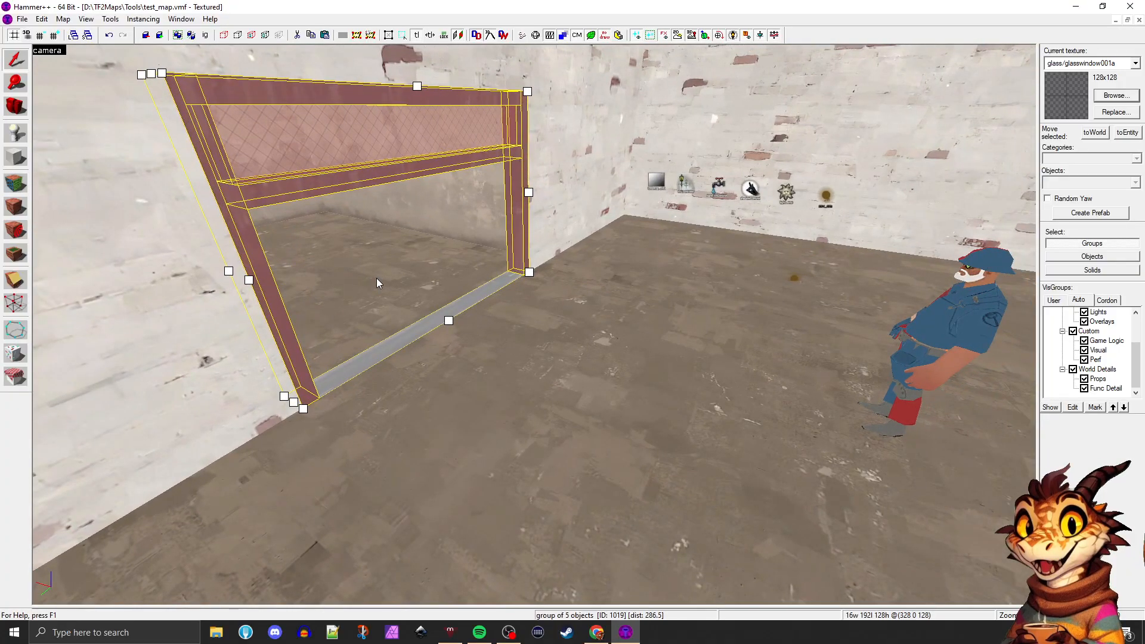
Pick the doorway's top beam, glass pane, crossbar and two side posts individually from the yard side and group them again
{"action": "left_click", "coordinate": [494, 345]}
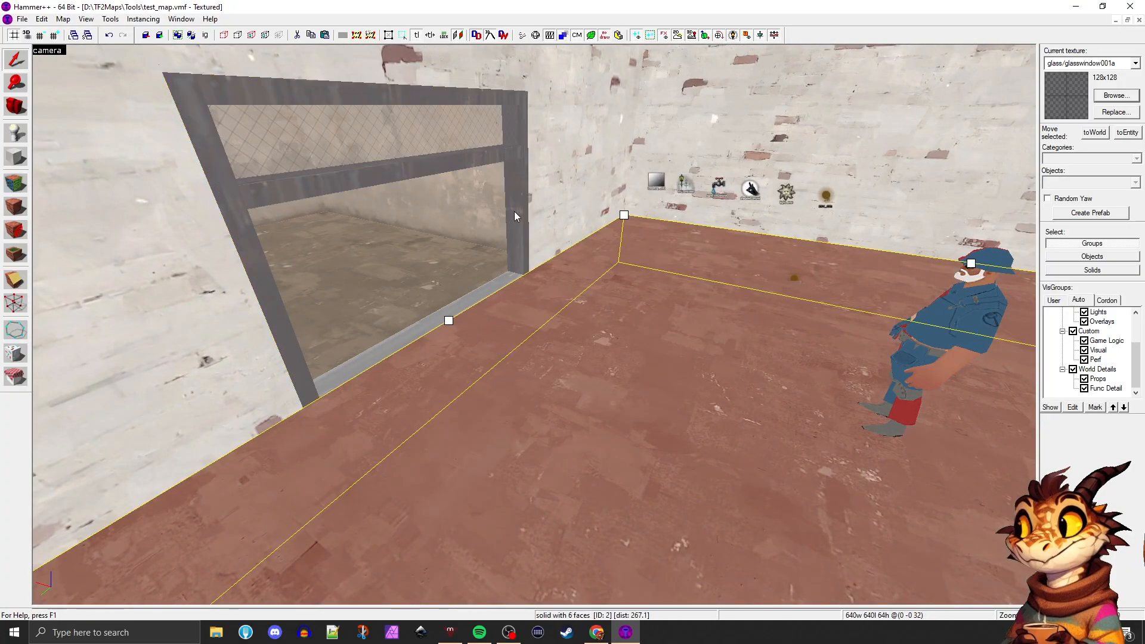
{"action": "left_click", "coordinate": [428, 170]}
{"action": "left_click", "coordinate": [403, 133]}
{"action": "left_click", "coordinate": [317, 91]}
{"action": "left_click", "coordinate": [310, 154], "text": "ctrl"}
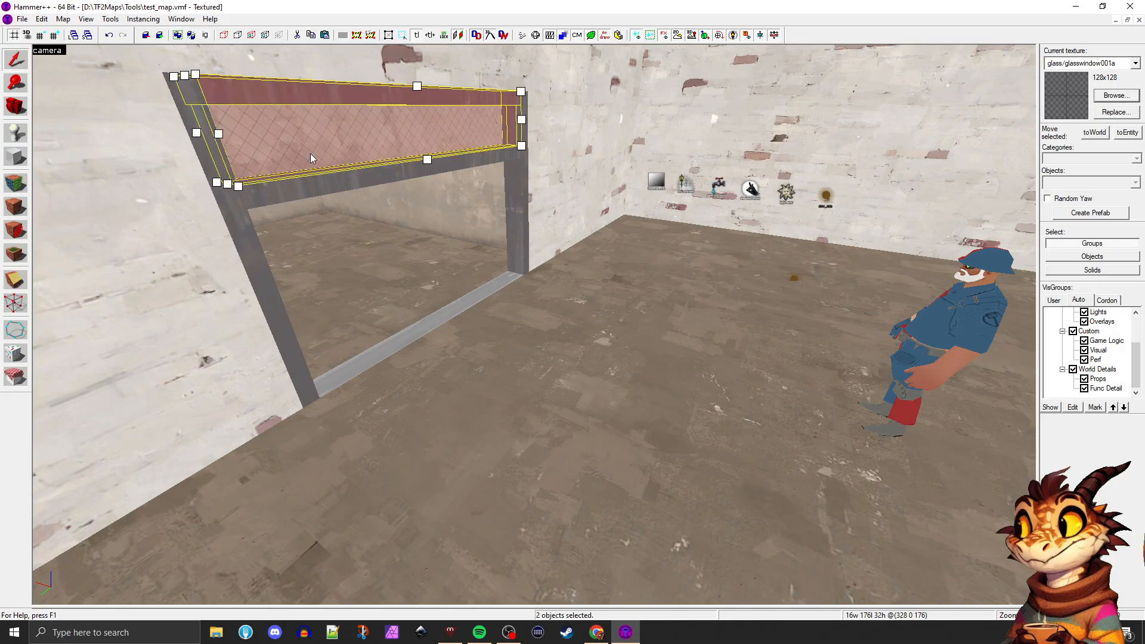
{"action": "left_click", "coordinate": [260, 189], "text": "ctrl"}
{"action": "left_click", "coordinate": [237, 225], "text": "ctrl"}
{"action": "left_click", "coordinate": [521, 199], "text": "ctrl"}
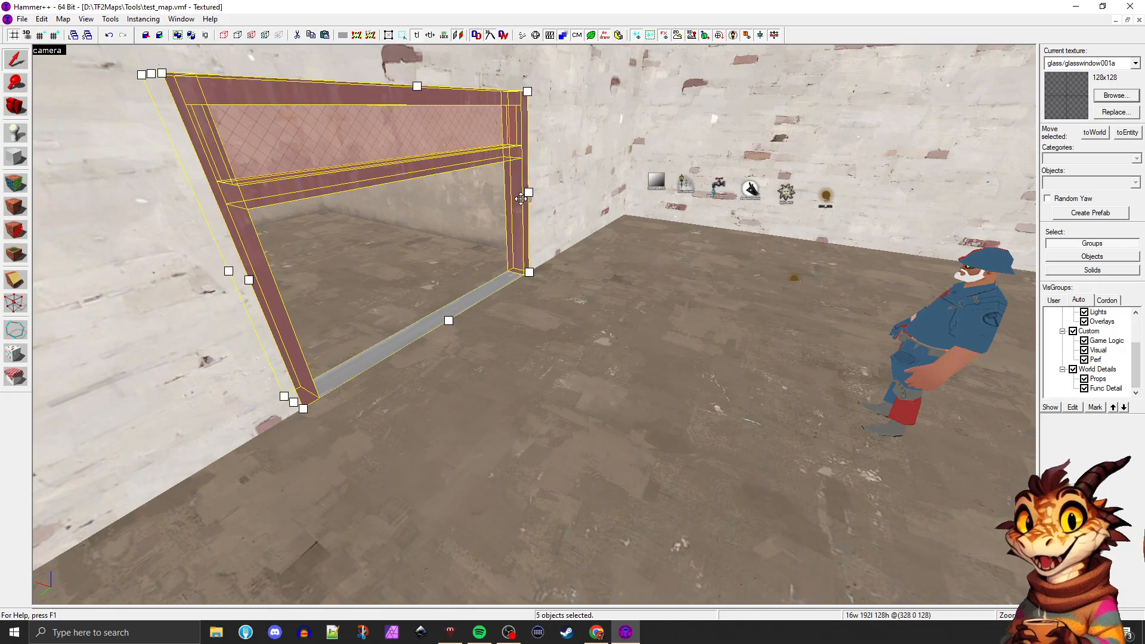
Select the doorway group from the yard, check its entity class in the object properties and close them
{"action": "left_click", "coordinate": [564, 304]}
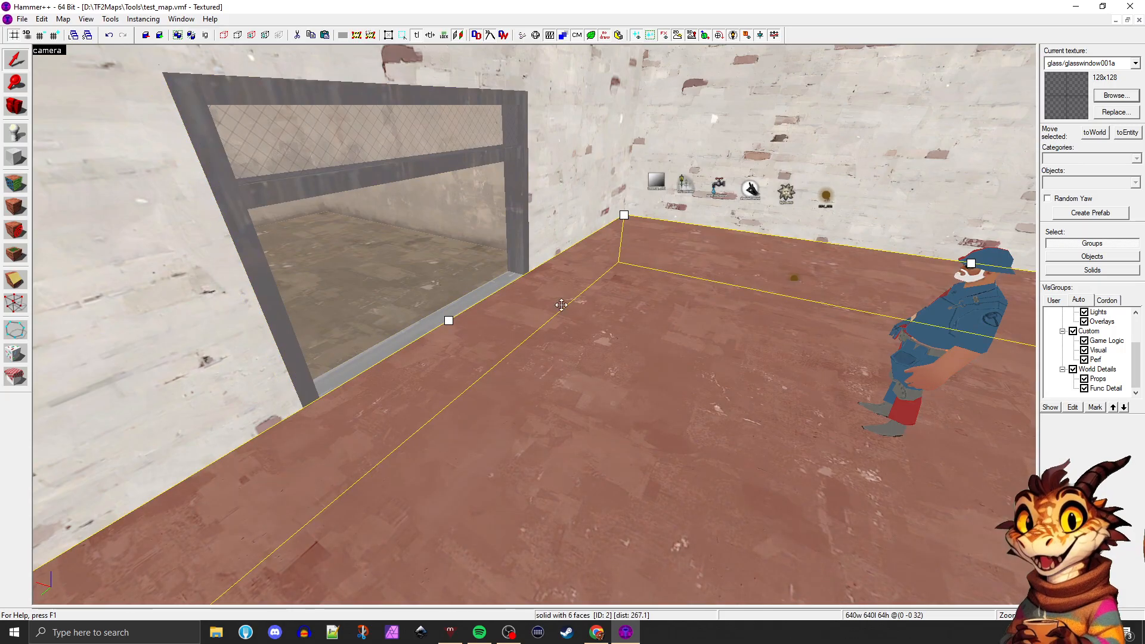
{"action": "left_click", "coordinate": [520, 214]}
{"action": "key", "text": "alt+Return"}
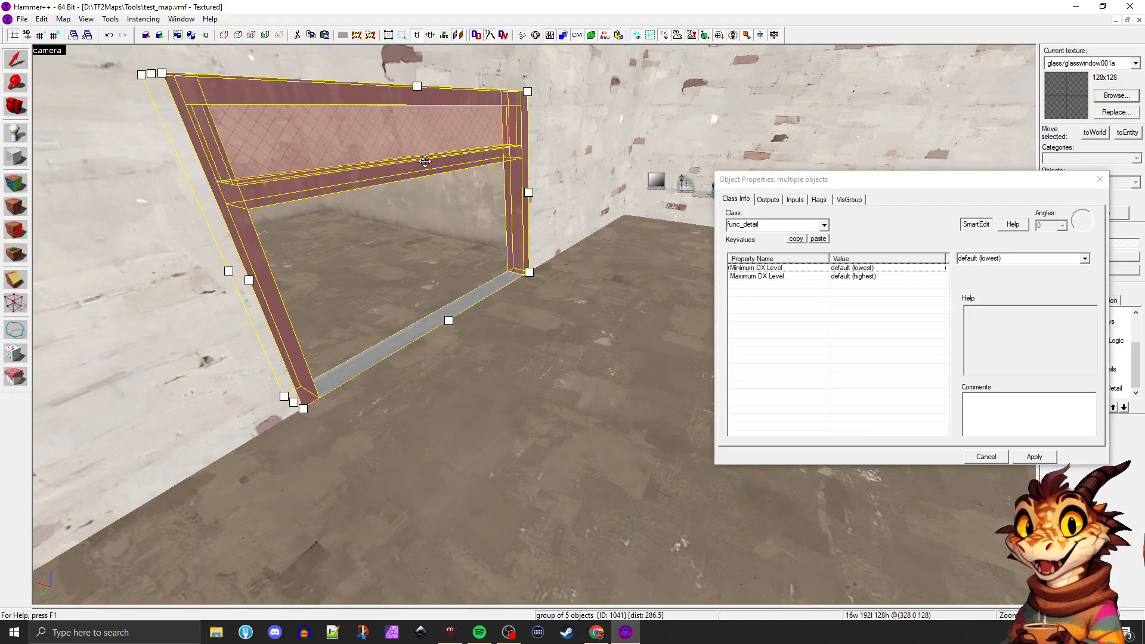
{"action": "left_click_drag", "start_coordinate": [768, 182], "coordinate": [717, 184]}
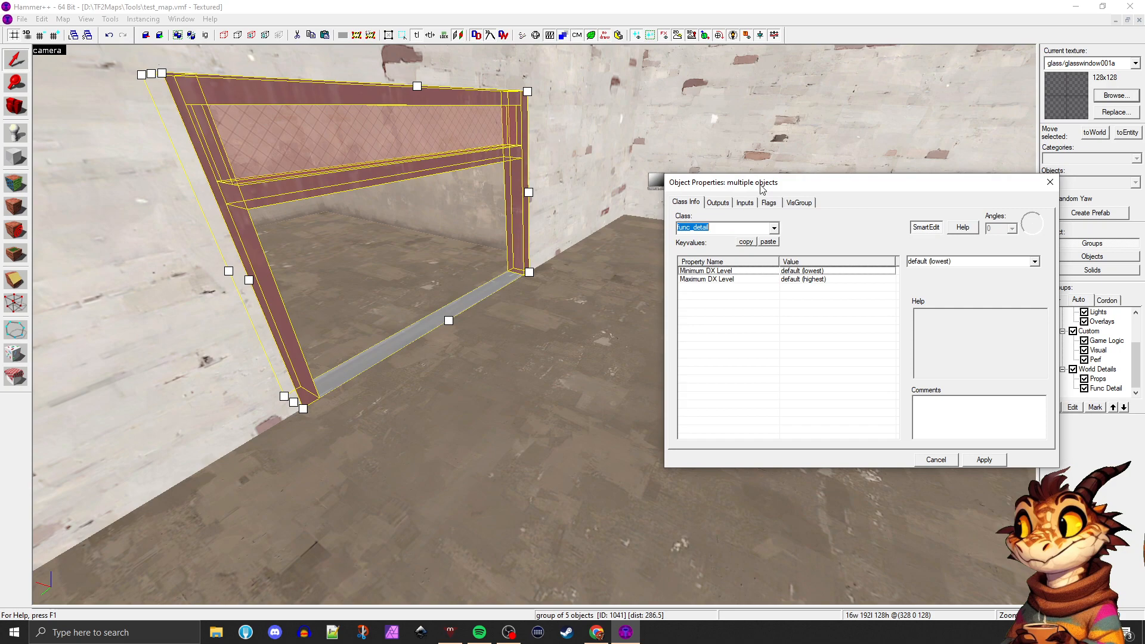
{"action": "left_click", "coordinate": [1051, 183]}
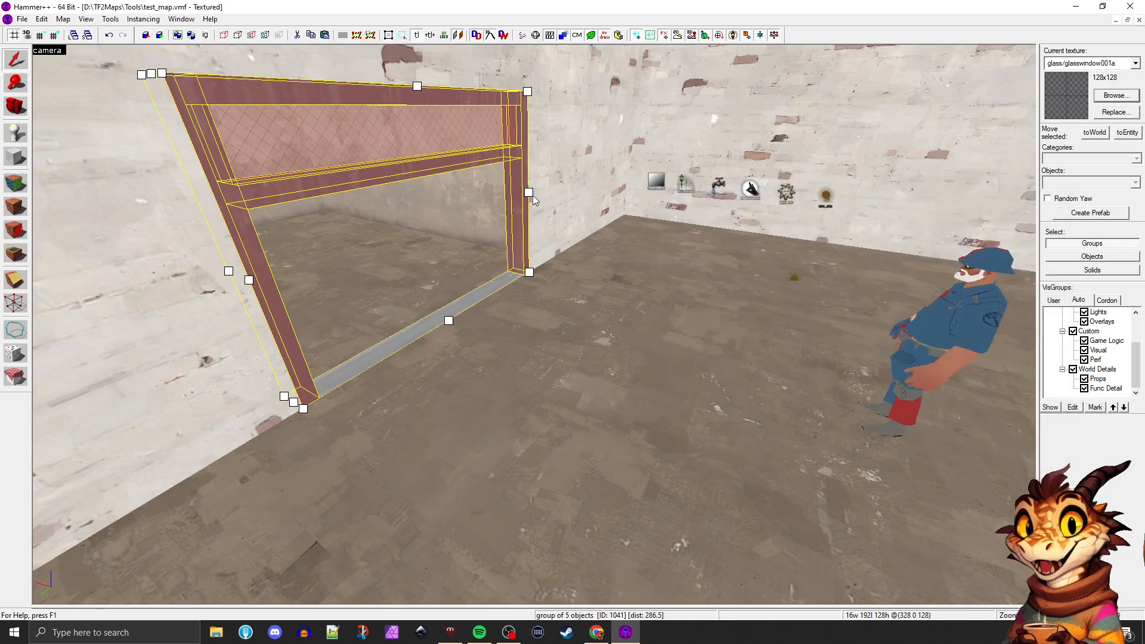
Switch to solid selection and select the doorway's crossbar, side posts, top beam and glass pane one by one
{"action": "key", "text": "d"}
{"action": "key", "text": "z"}
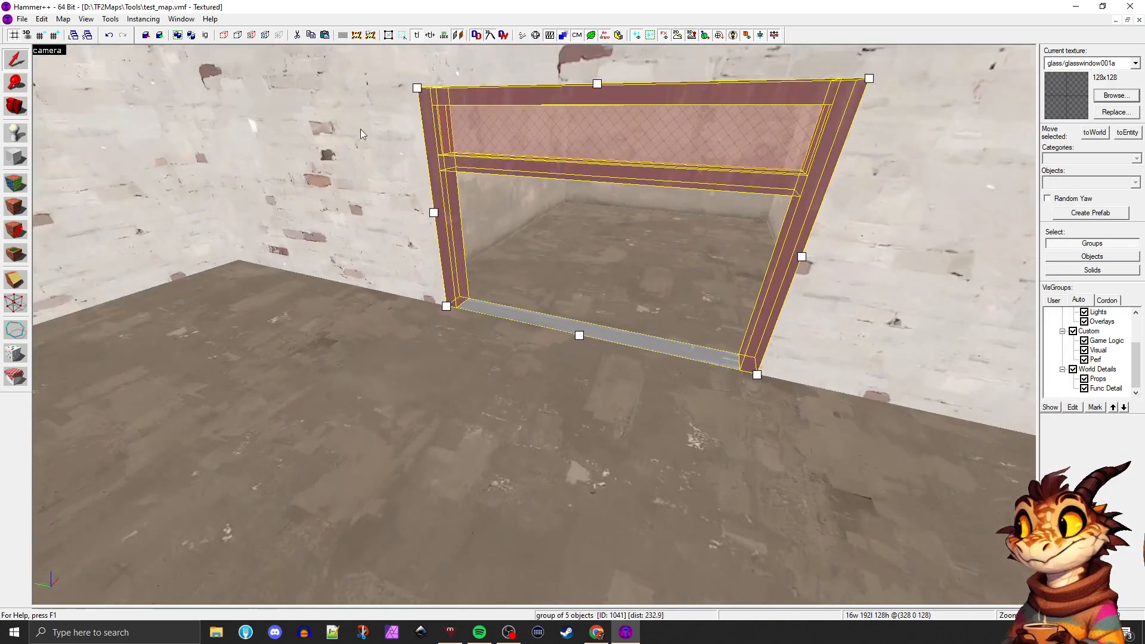
{"action": "left_click", "coordinate": [178, 104]}
{"action": "left_click", "coordinate": [465, 162]}
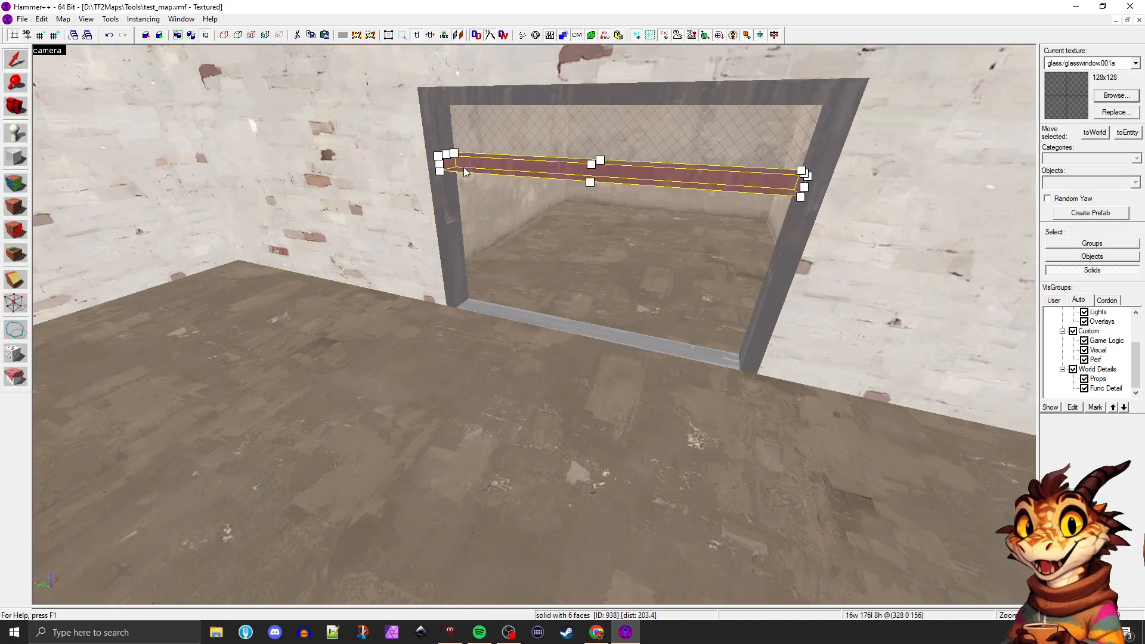
{"action": "left_click", "coordinate": [432, 127]}
{"action": "left_click", "coordinate": [462, 95]}
{"action": "left_click", "coordinate": [471, 126]}
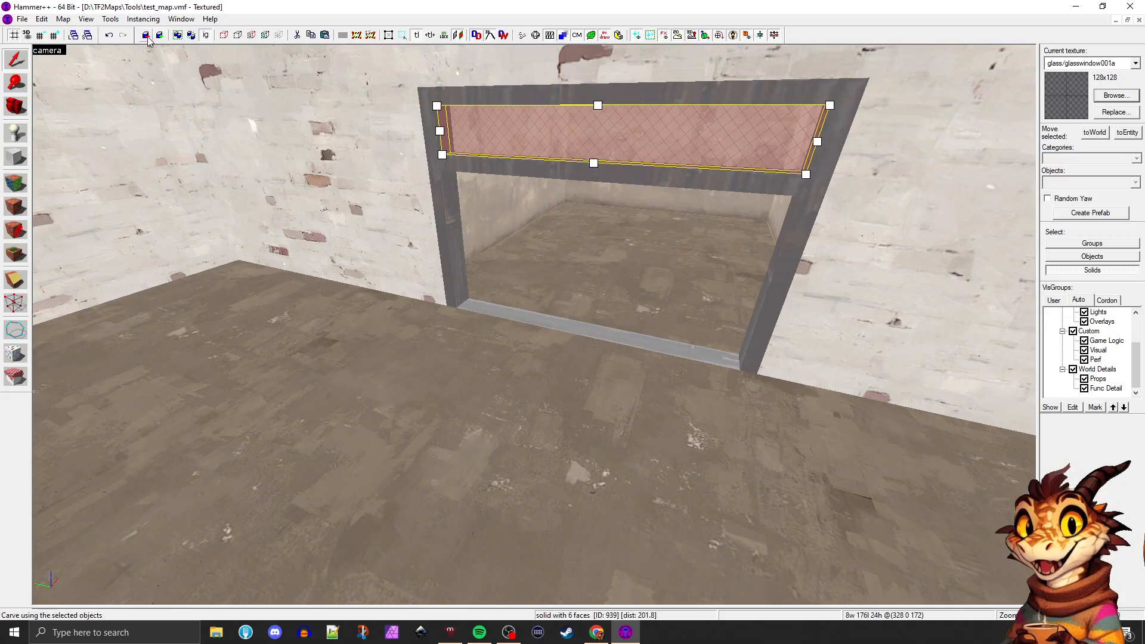
{"action": "left_click", "coordinate": [455, 194]}
{"action": "left_click", "coordinate": [471, 171]}
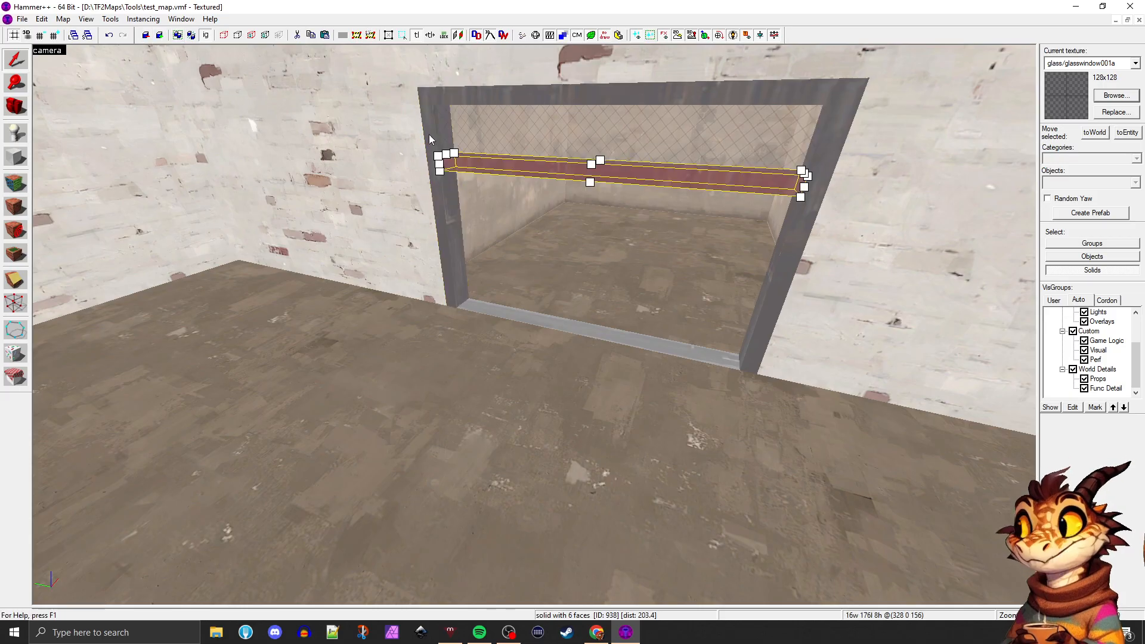
{"action": "left_click", "coordinate": [427, 132]}
{"action": "left_click", "coordinate": [493, 98]}
{"action": "left_click", "coordinate": [815, 198]}
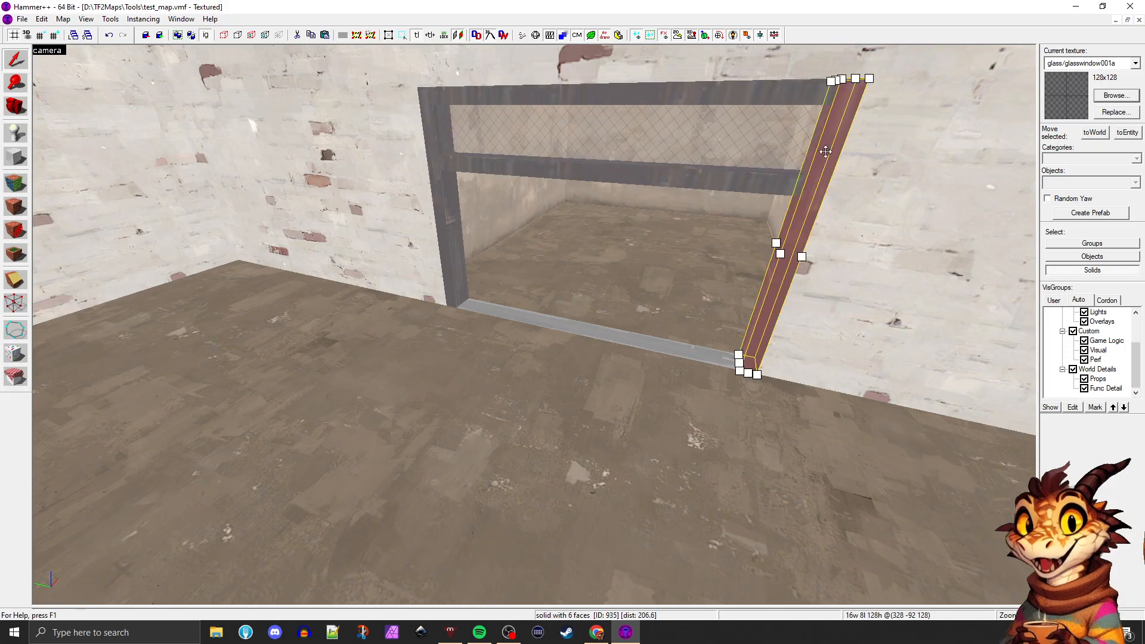
Inspect the object properties of the doorway's crossbar as a single solid, close them and clear the selection
{"action": "left_click", "coordinate": [753, 185]}
{"action": "key", "text": "alt+Return"}
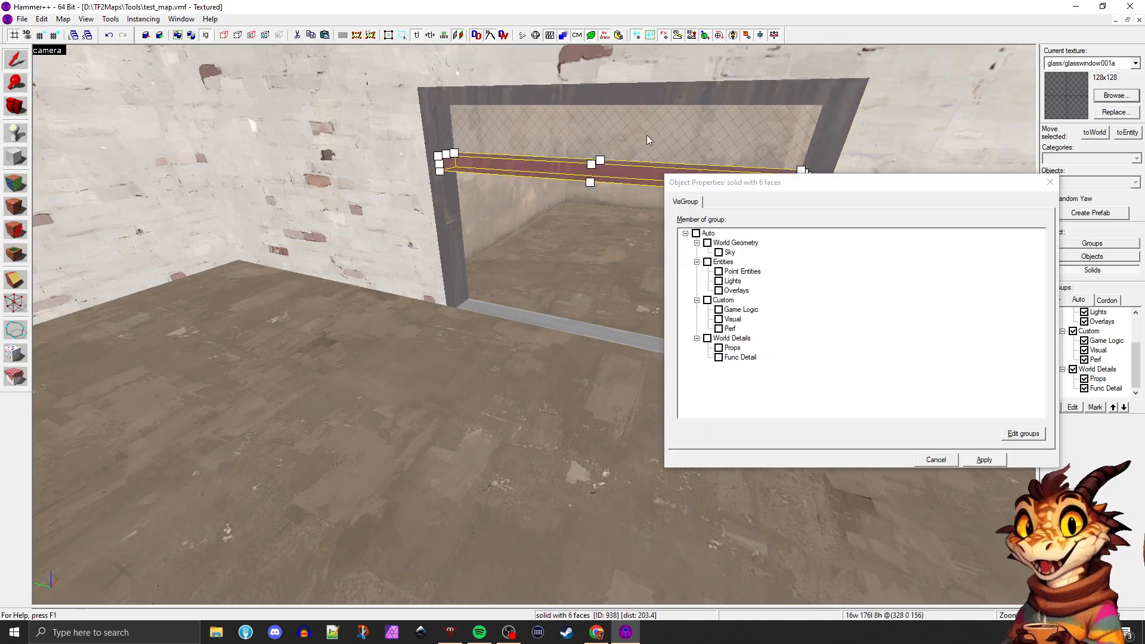
{"action": "left_click", "coordinate": [1047, 182]}
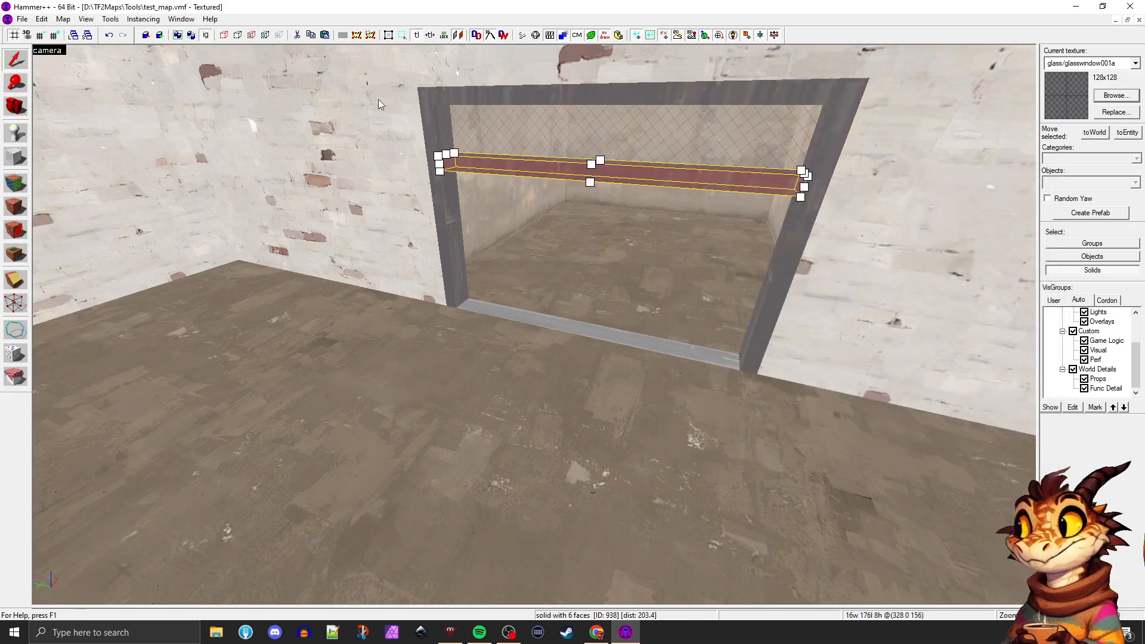
{"action": "key", "text": "alt+Return"}
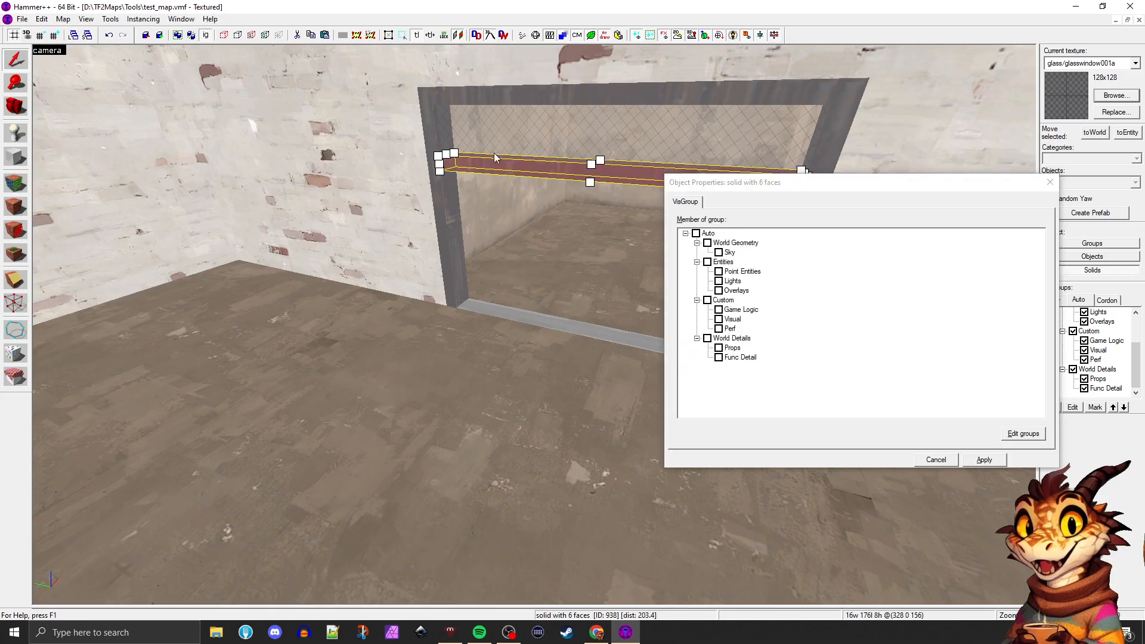
{"action": "left_click", "coordinate": [1050, 182]}
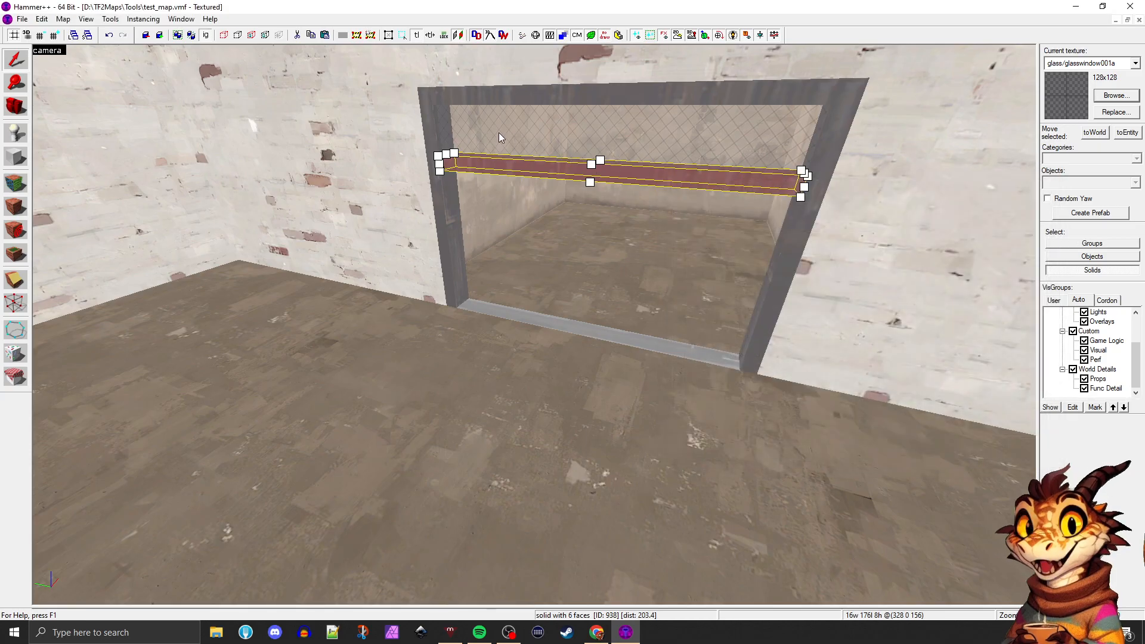
{"action": "key", "text": "Escape"}
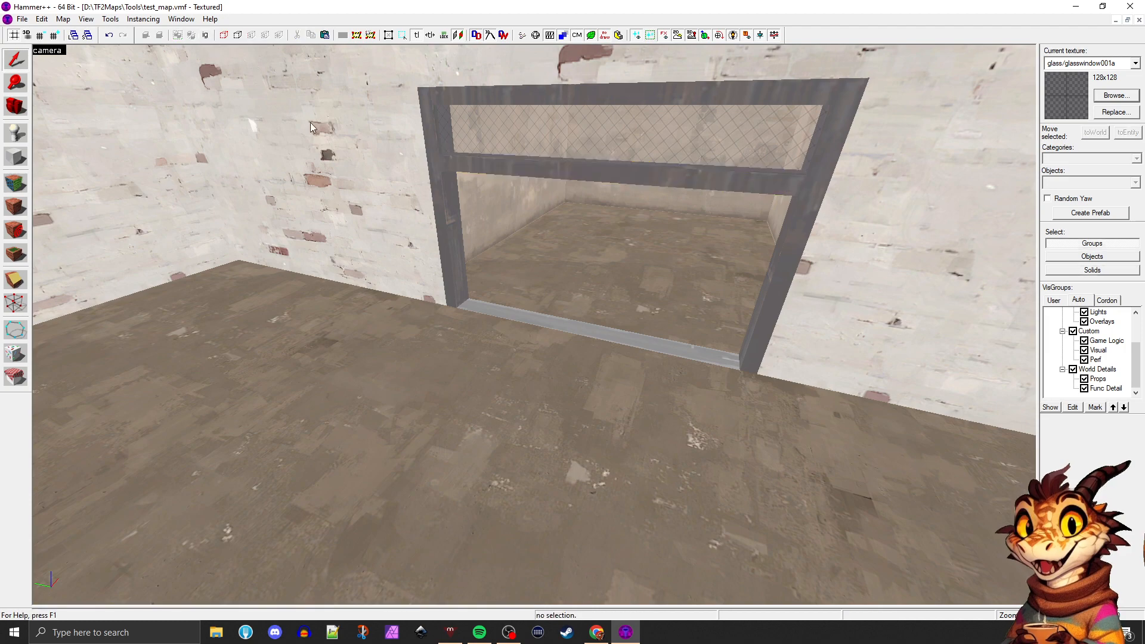
Recheck the doorway's class under group selection, close the object properties and select the yard floor instead
{"action": "left_click", "coordinate": [310, 123]}
{"action": "left_click", "coordinate": [475, 166]}
{"action": "key", "text": "alt+Return"}
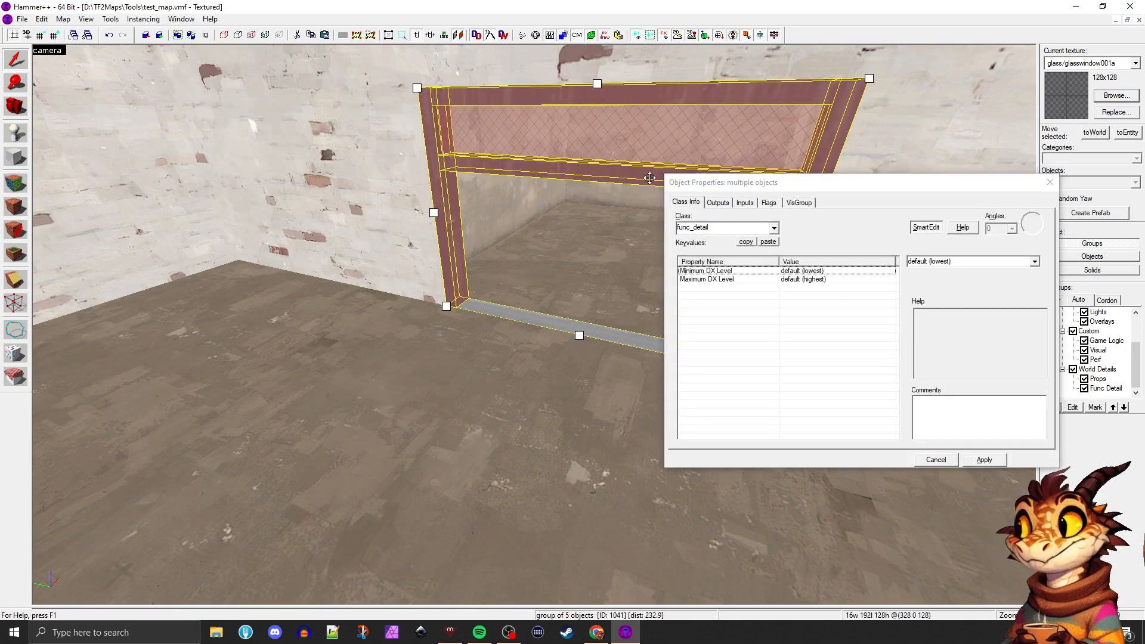
{"action": "left_click", "coordinate": [1046, 189]}
{"action": "left_click", "coordinate": [520, 351]}
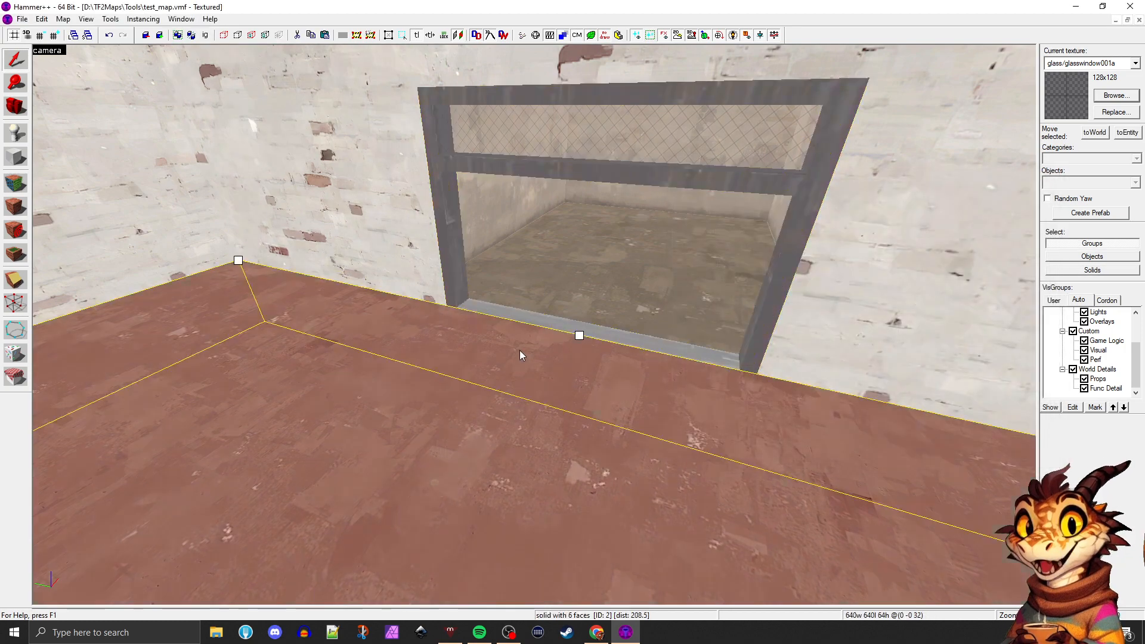
View the doorway at an angle from the yard and select its whole group again
{"action": "key", "text": "z"}
{"action": "key", "text": "d"}
{"action": "key", "text": "d"}
{"action": "key", "text": "z"}
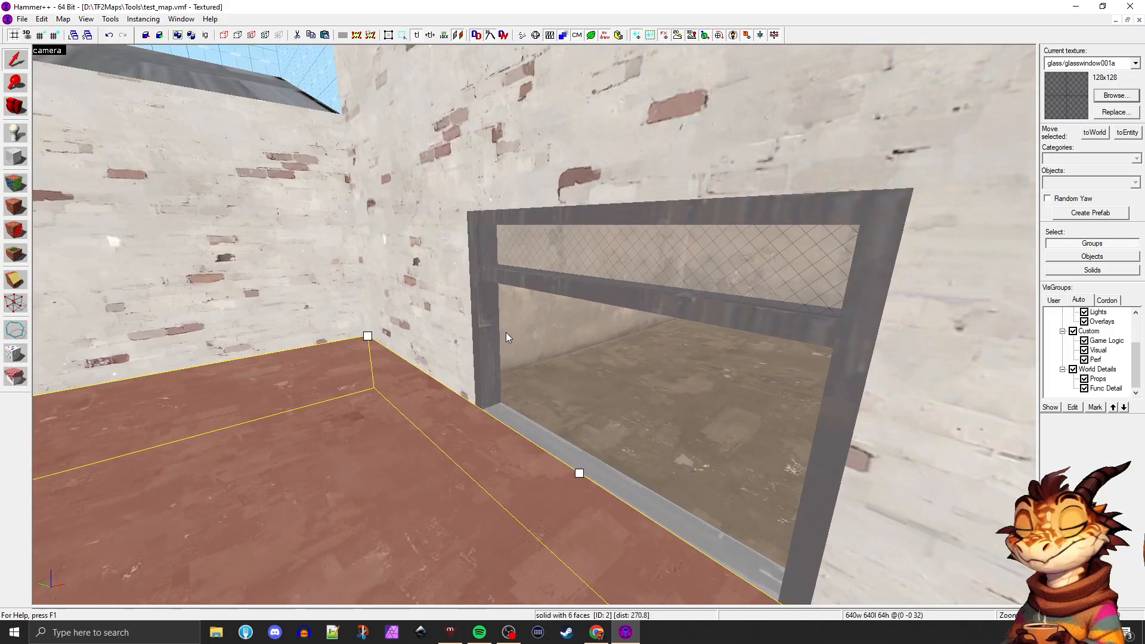
{"action": "left_click", "coordinate": [576, 275]}
{"action": "left_click", "coordinate": [460, 400]}
{"action": "left_click", "coordinate": [549, 288]}
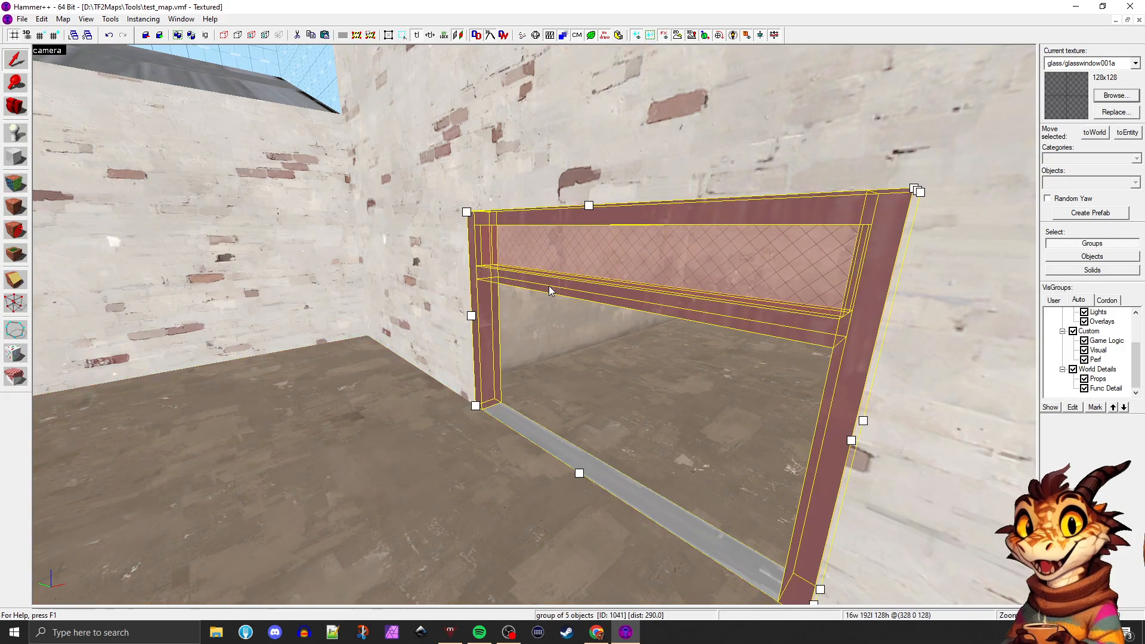
Inspect the BLU building and yard from above, select the yard floor and return to the doorway wall
{"action": "key", "text": "z"}
{"action": "key", "text": "a"}
{"action": "key", "text": "d"}
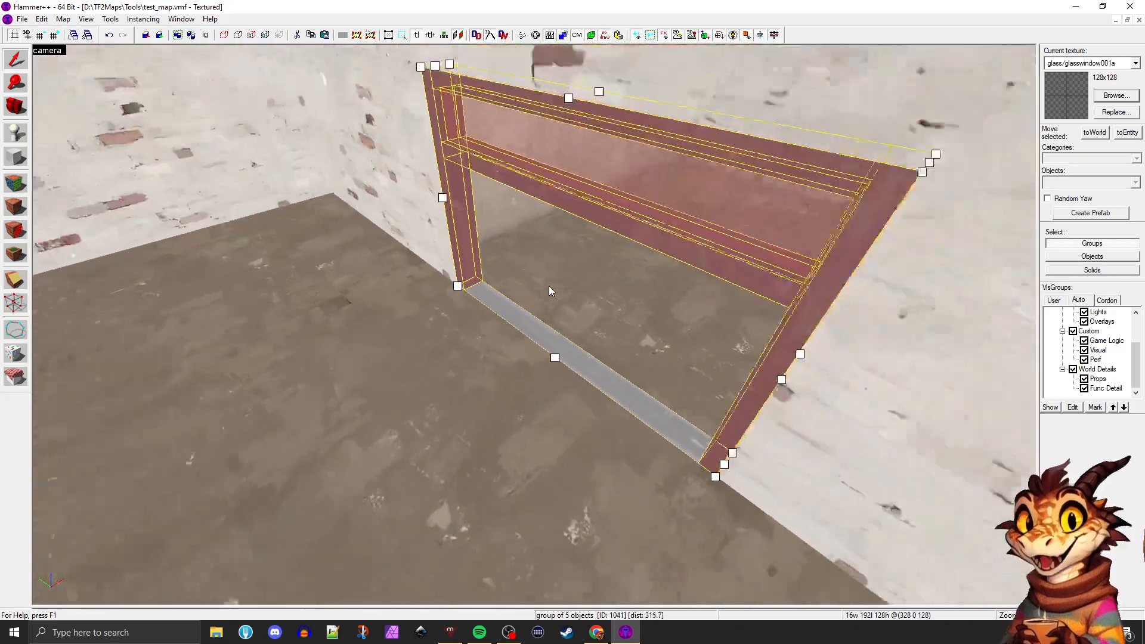
{"action": "key", "text": "s"}
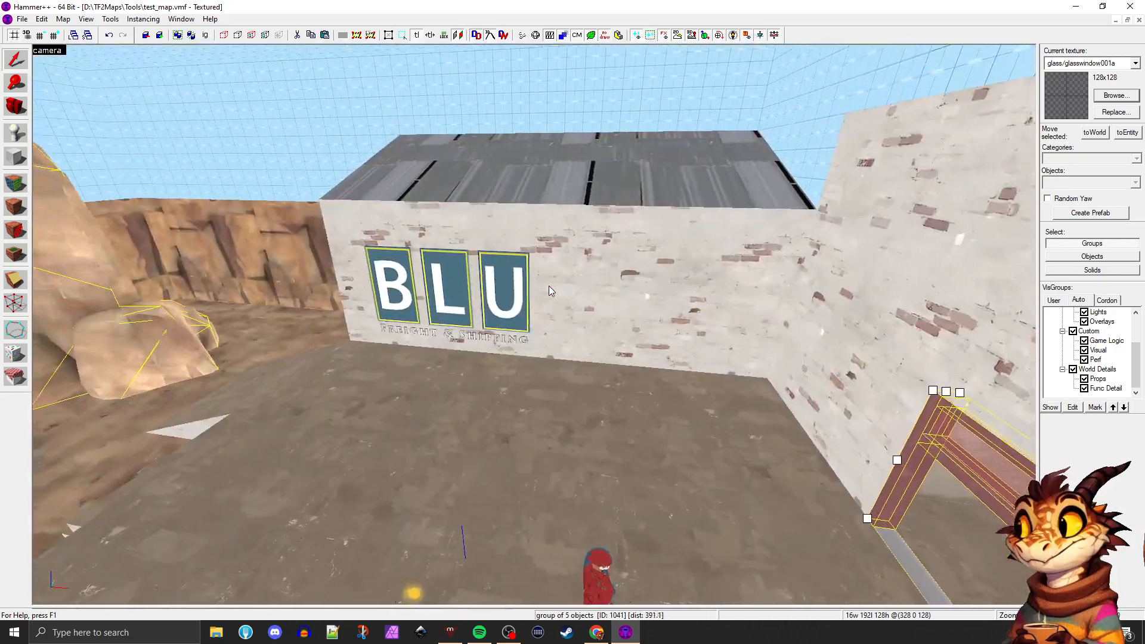
{"action": "key", "text": "a"}
{"action": "key", "text": "s"}
{"action": "key", "text": "a"}
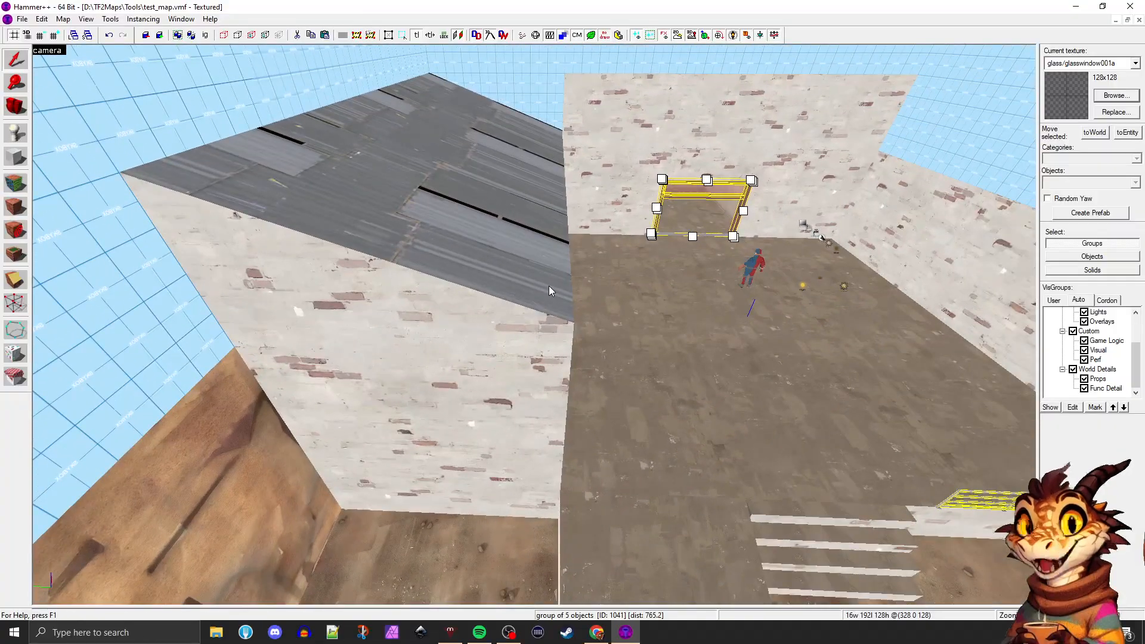
{"action": "key", "text": "d"}
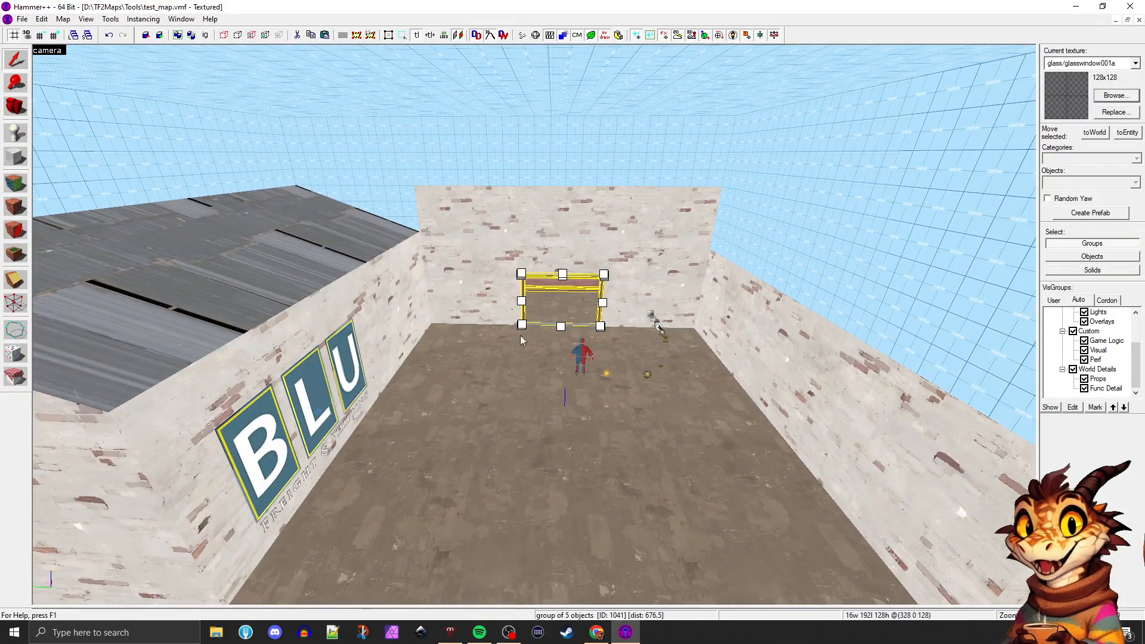
{"action": "left_click", "coordinate": [511, 350]}
{"action": "key", "text": "w"}
{"action": "key", "text": "w"}
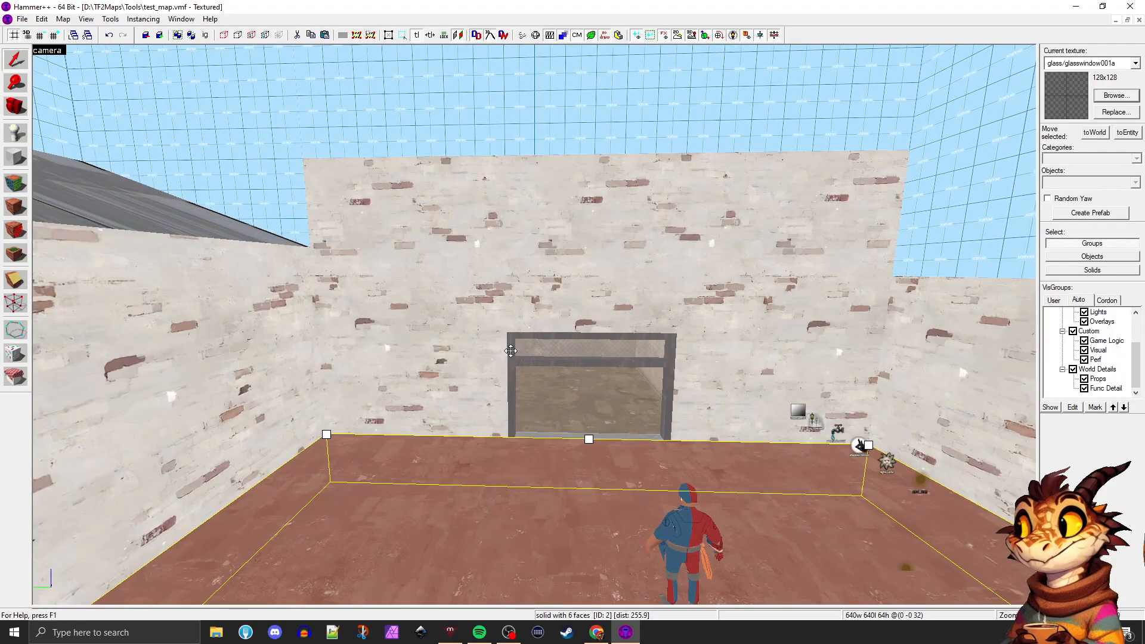
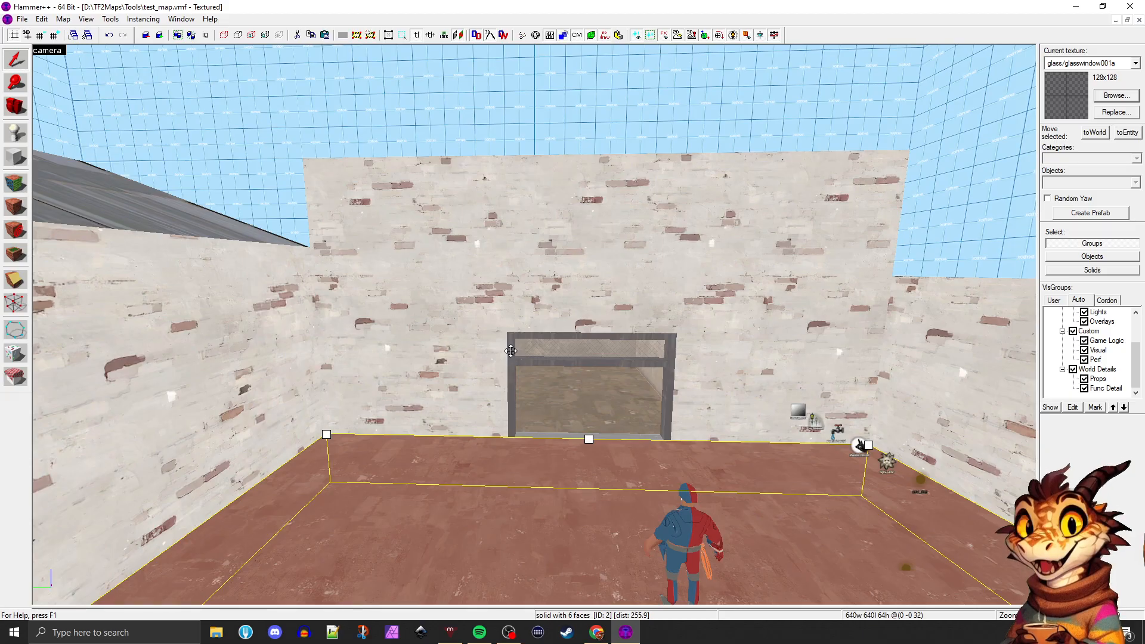
Tie the sloped roof brush above the BLU sign building to a func_detail entity
{"action": "key", "text": "z"}
{"action": "key", "text": "s"}
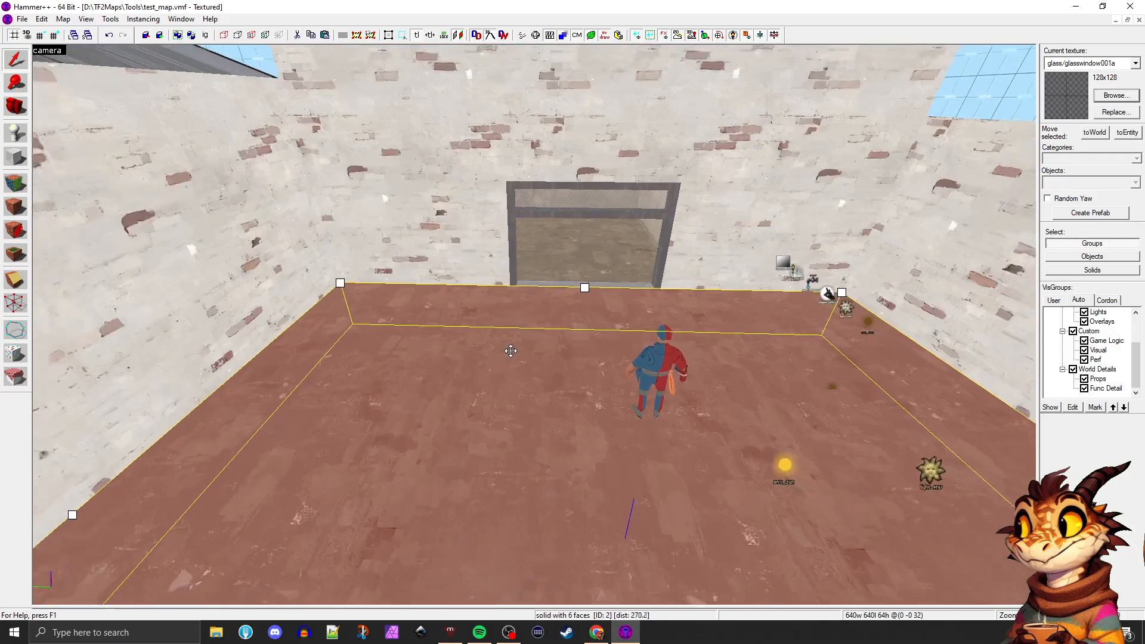
{"action": "key", "text": "z"}
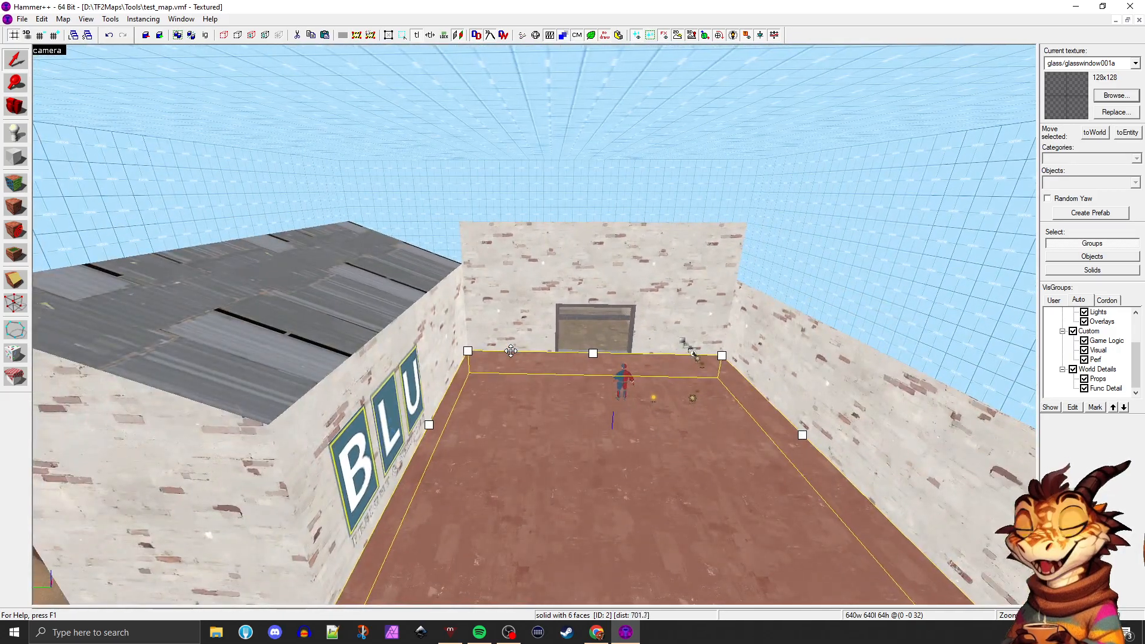
{"action": "left_click", "coordinate": [285, 287]}
{"action": "key", "text": "z"}
{"action": "key", "text": "s"}
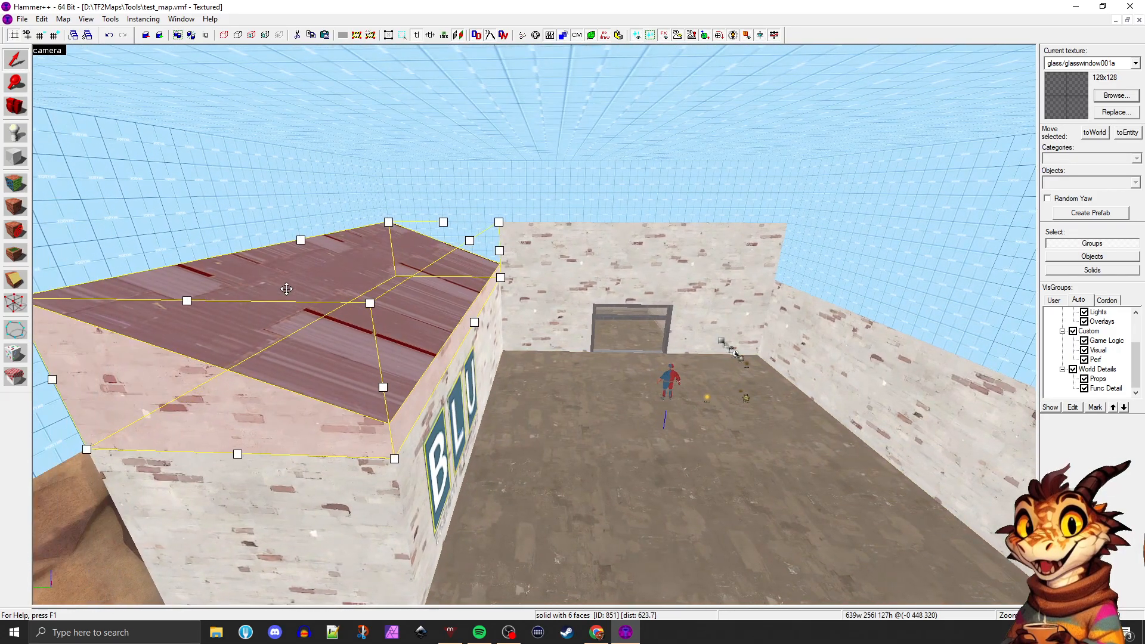
{"action": "key", "text": "a"}
{"action": "key", "text": "w"}
{"action": "key", "text": "s"}
{"action": "key", "text": "z"}
{"action": "key", "text": "z"}
{"action": "key", "text": "d"}
{"action": "key", "text": "z"}
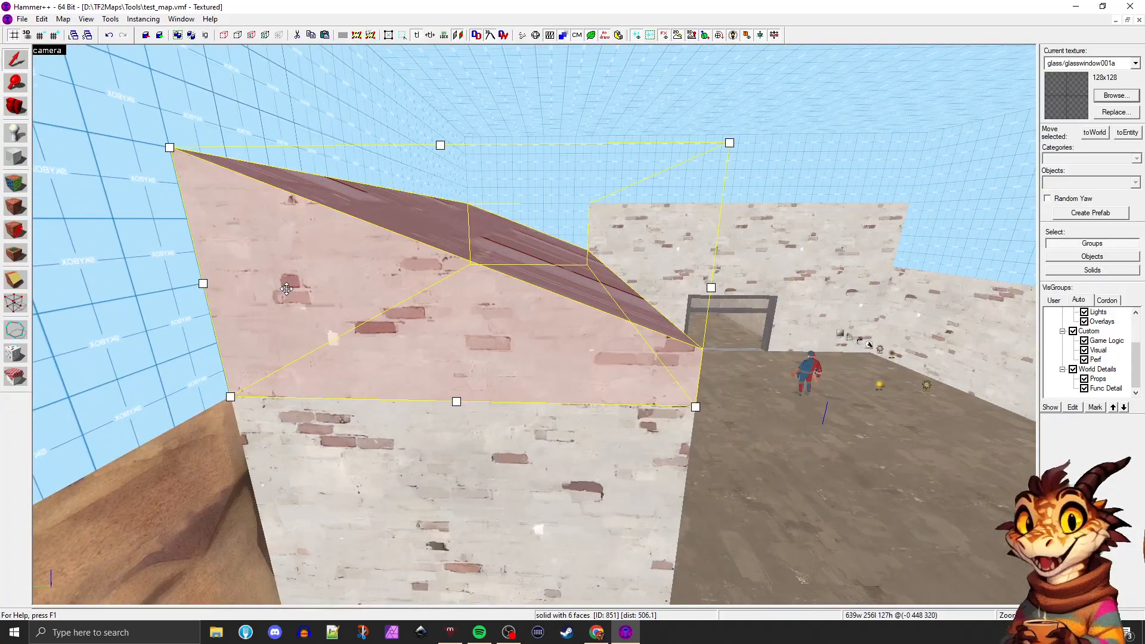
{"action": "key", "text": "z"}
{"action": "key", "text": "d"}
{"action": "key", "text": "z"}
{"action": "key", "text": "z"}
{"action": "key", "text": "z"}
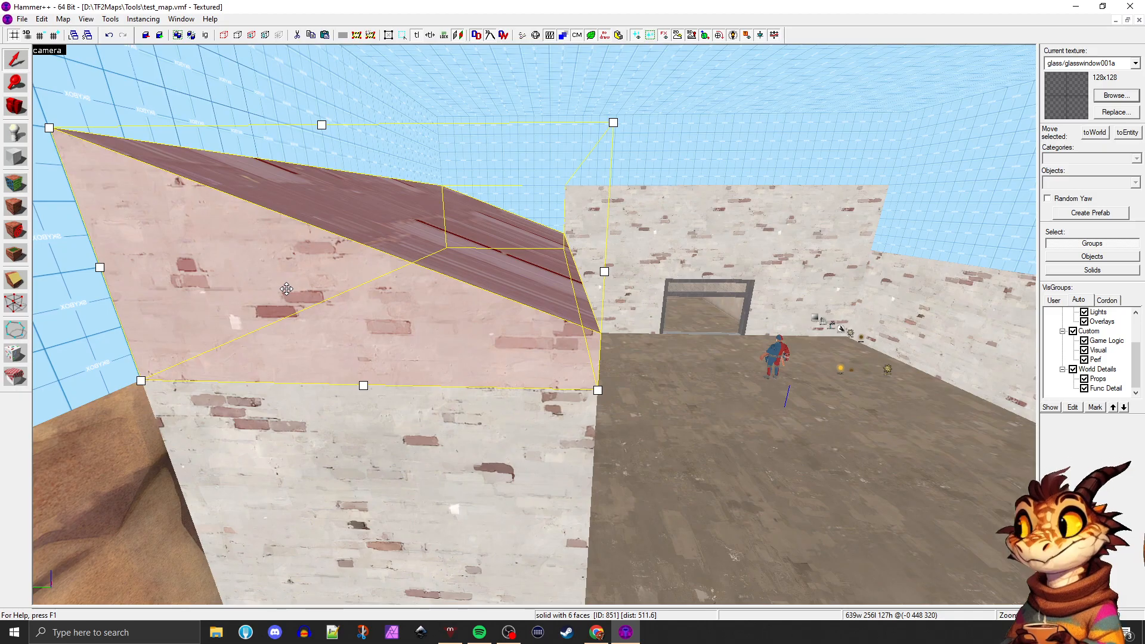
{"action": "key", "text": "s"}
{"action": "key", "text": "a"}
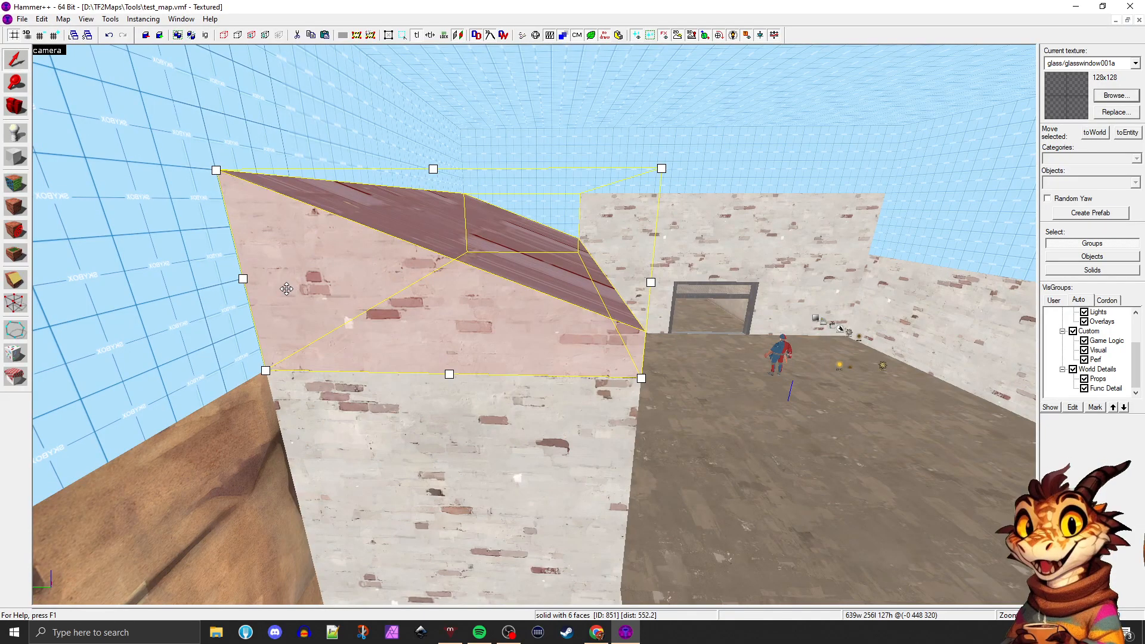
{"action": "key", "text": "w"}
{"action": "key", "text": "s"}
{"action": "key", "text": "d"}
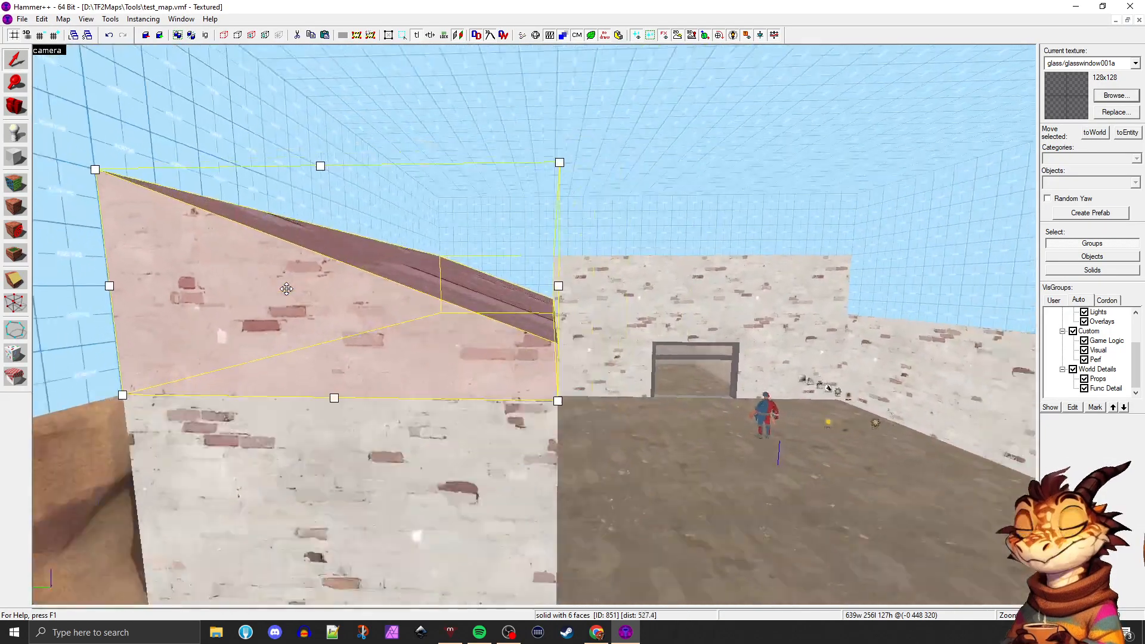
{"action": "key", "text": "s"}
{"action": "key", "text": "d"}
{"action": "key", "text": "w"}
{"action": "key", "text": "s"}
{"action": "key", "text": "a"}
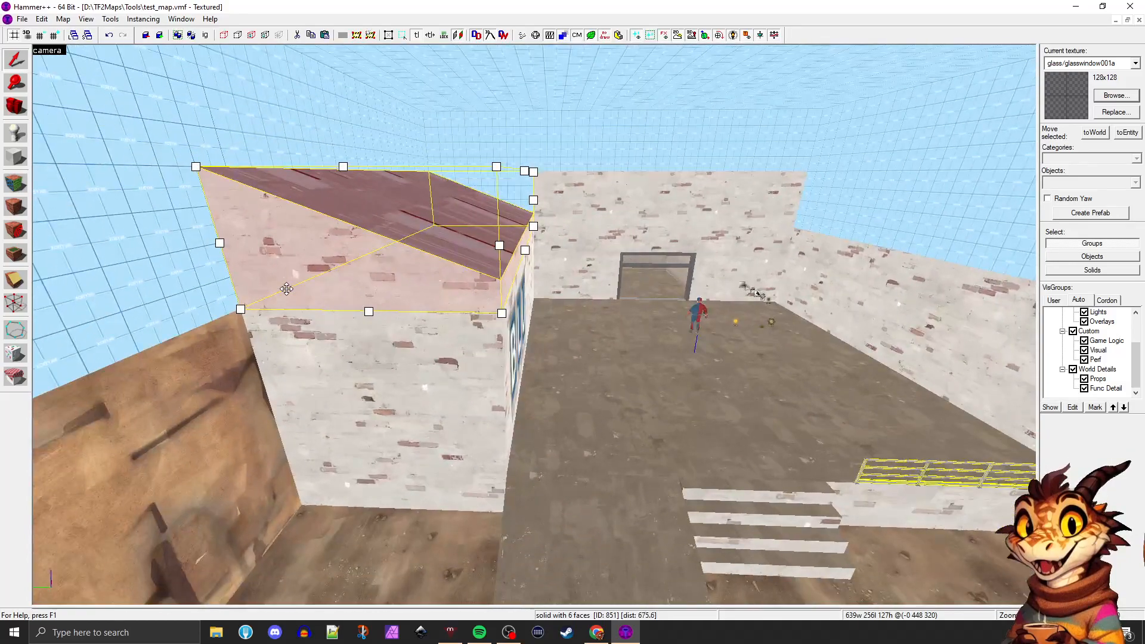
{"action": "key", "text": "ctrl+t"}
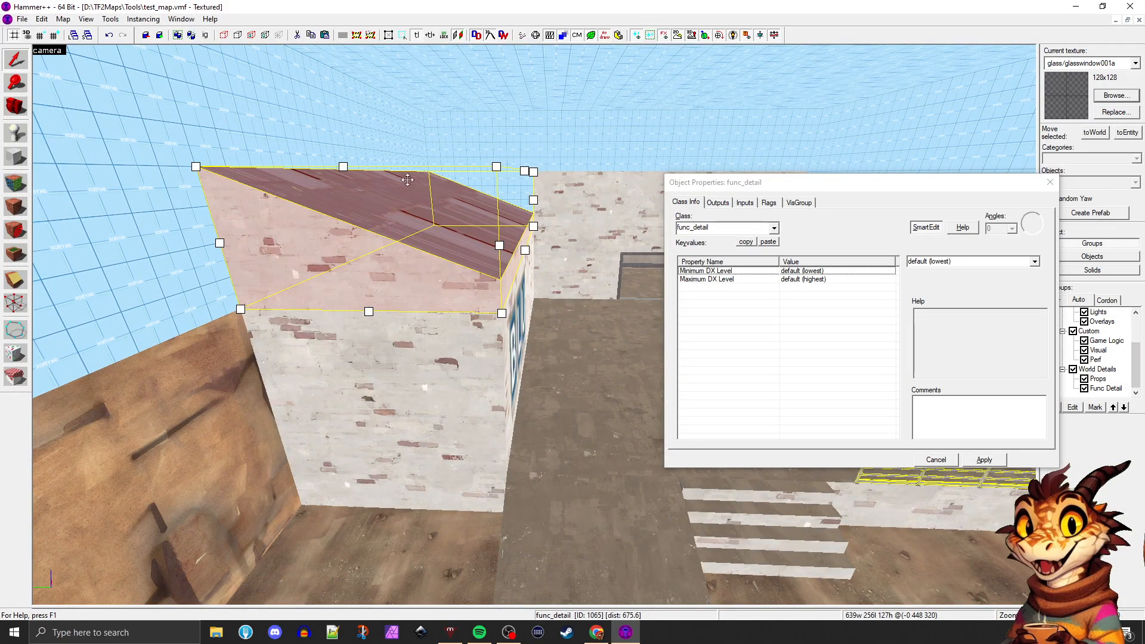
{"action": "left_click", "coordinate": [1049, 182]}
Deselect the roof and hide the Func Detail auto visgroup under World Details
{"action": "left_click", "coordinate": [603, 371]}
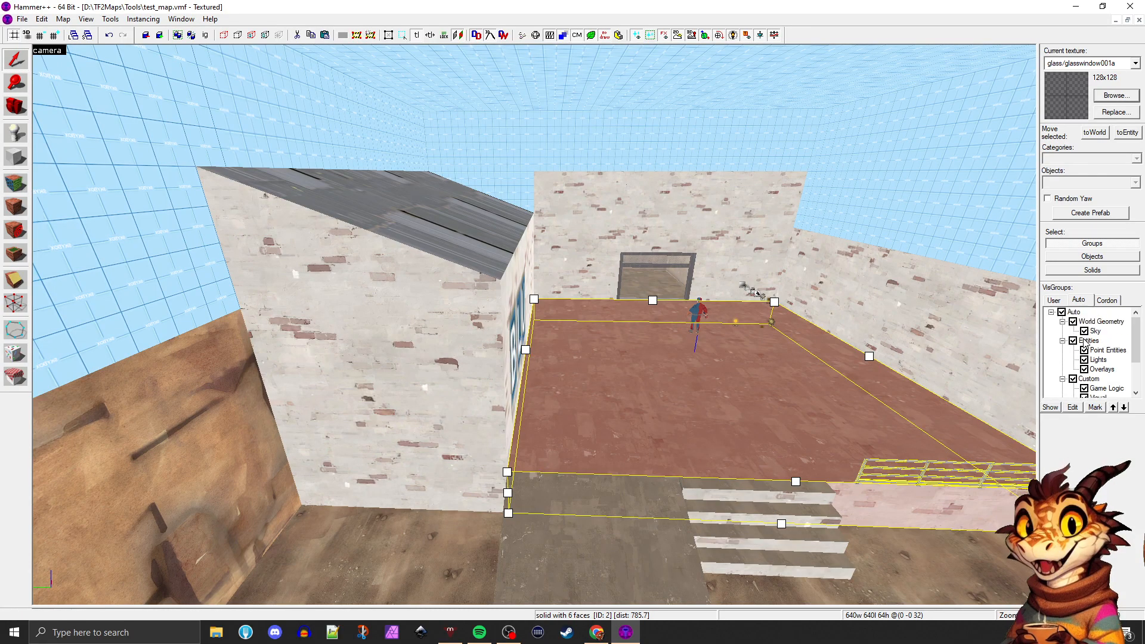
{"action": "scroll", "coordinate": [1076, 338], "scroll_direction": "up", "scroll_amount": 2}
{"action": "scroll", "coordinate": [1067, 338], "scroll_direction": "down", "scroll_amount": 1}
{"action": "scroll", "coordinate": [1090, 340], "scroll_direction": "down", "scroll_amount": 1}
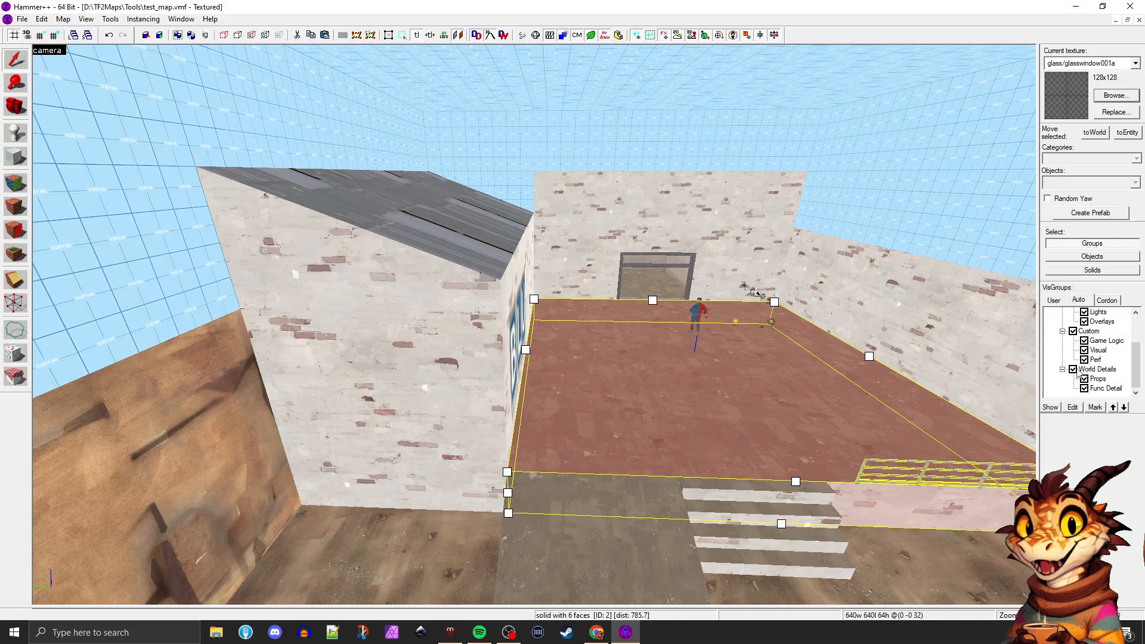
{"action": "left_click", "coordinate": [1084, 388]}
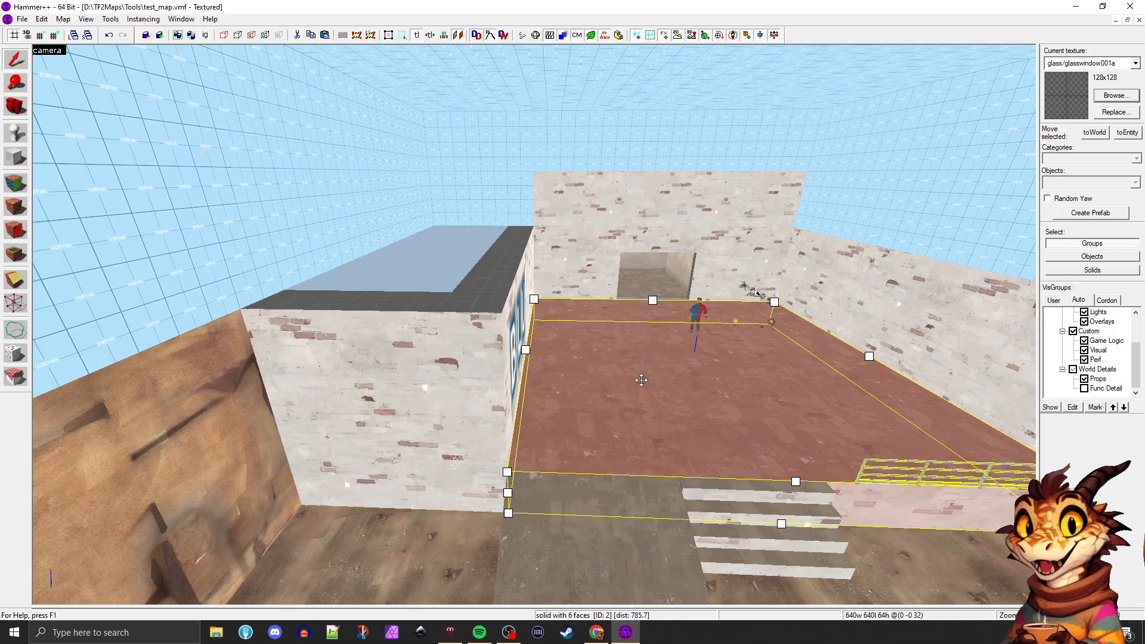
Select all the stair step brushes at the platform's front edge and tie them to a func_detail entity
{"action": "left_click", "coordinate": [744, 494]}
{"action": "left_click", "coordinate": [783, 534], "text": "ctrl"}
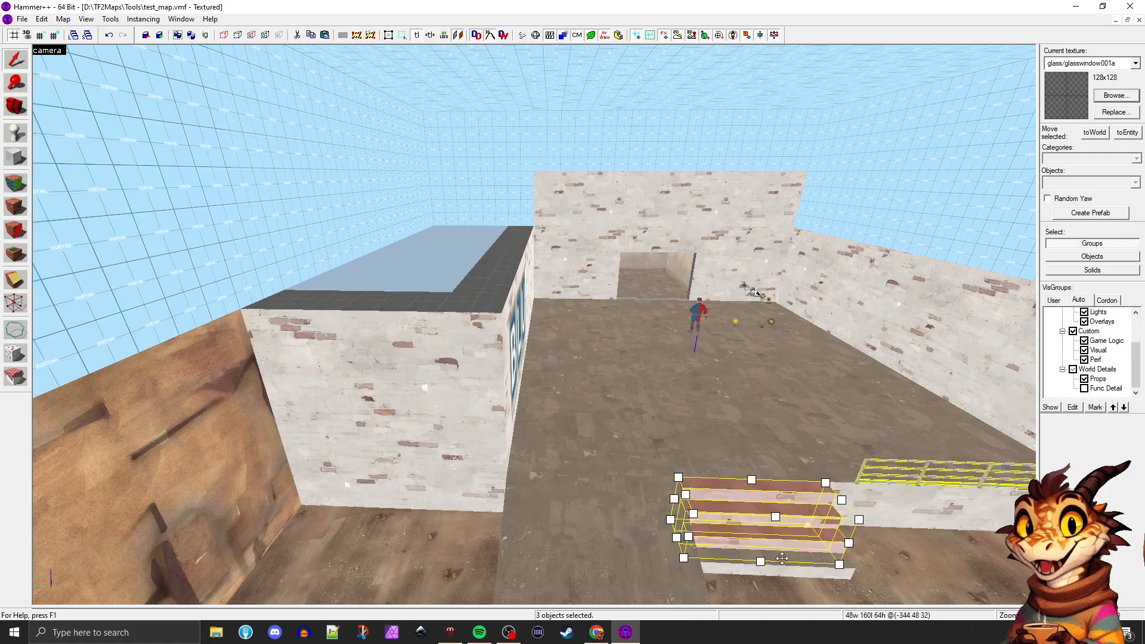
{"action": "left_click", "coordinate": [783, 559], "text": "ctrl"}
{"action": "key", "text": "ctrl+t"}
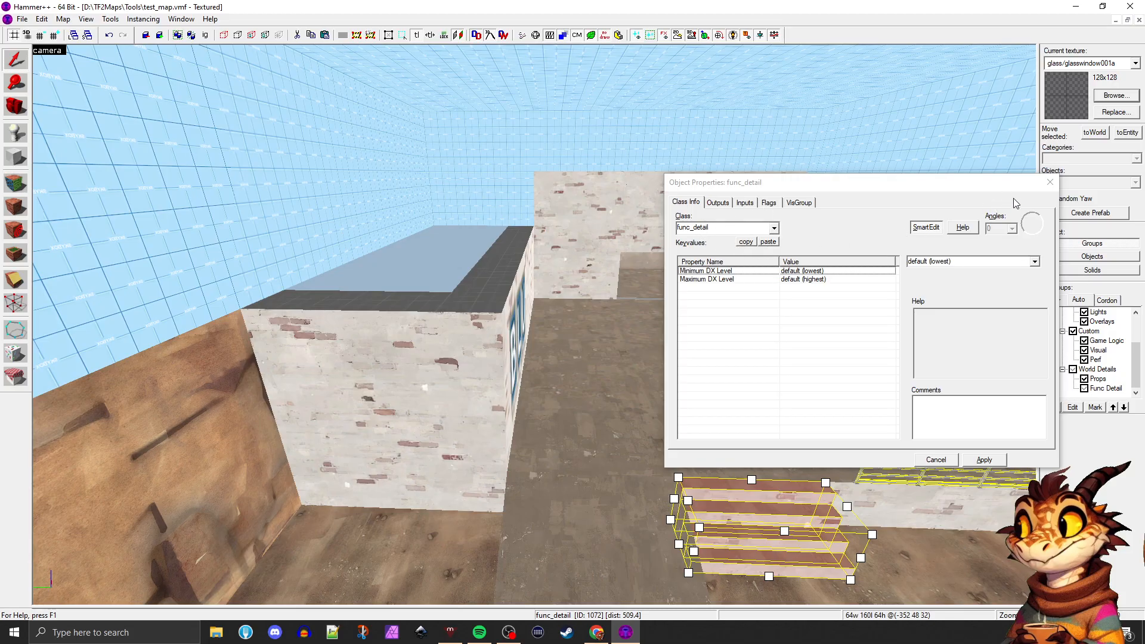
{"action": "left_click", "coordinate": [1042, 206]}
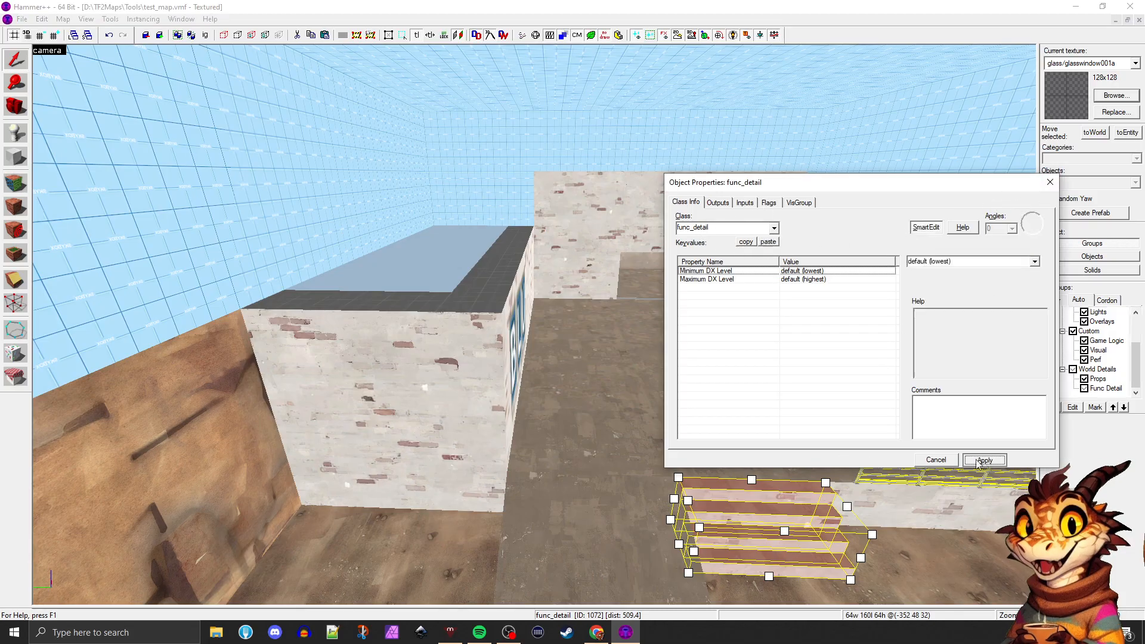
{"action": "left_click", "coordinate": [1050, 183]}
Check the selection of the platform floor, the stairs and the back room's floor, and show the Func Detail visgroup again
{"action": "left_click", "coordinate": [737, 462]}
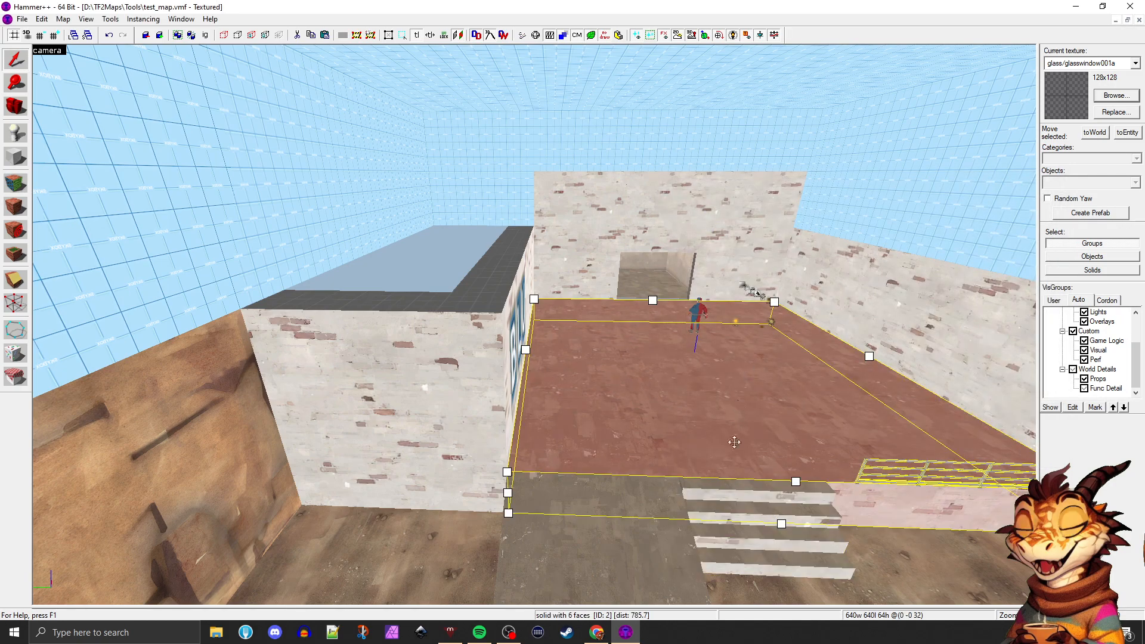
{"action": "left_click", "coordinate": [735, 500]}
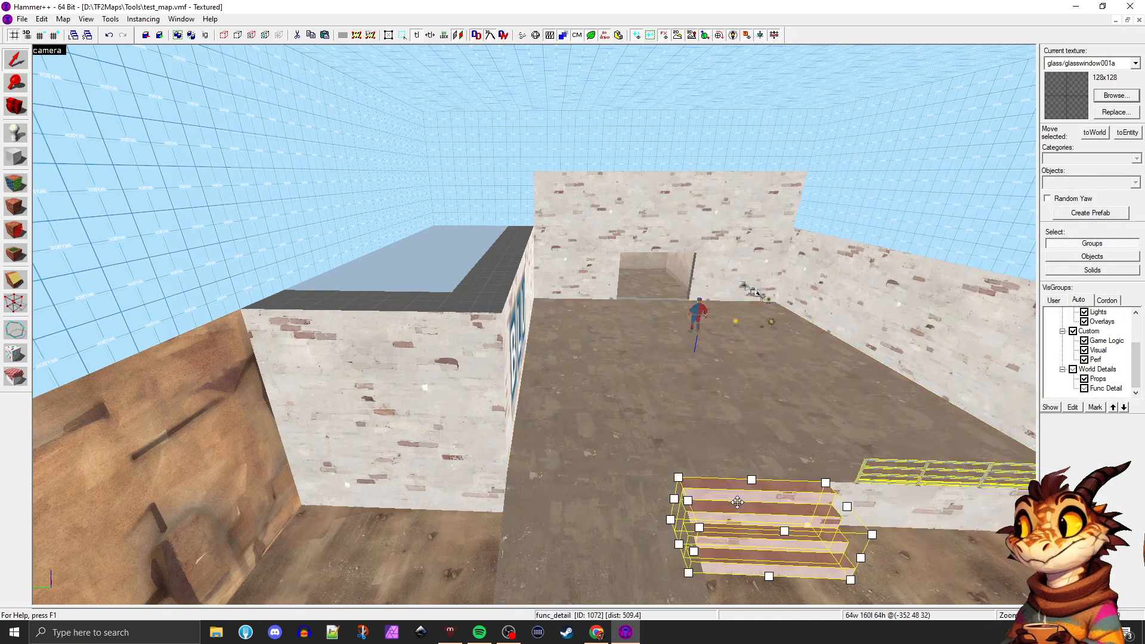
{"action": "left_click", "coordinate": [647, 288]}
{"action": "left_click", "coordinate": [1085, 391]}
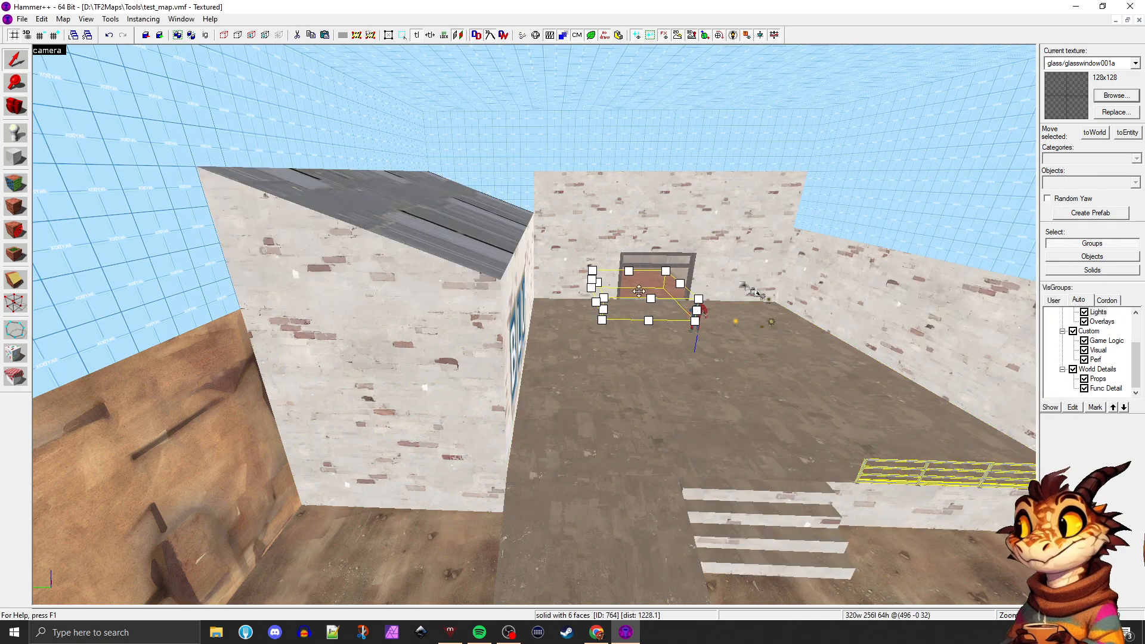
Tie the grouped door frame in the back wall to a func_detail entity
{"action": "left_click", "coordinate": [636, 266]}
{"action": "key", "text": "w"}
{"action": "key", "text": "d"}
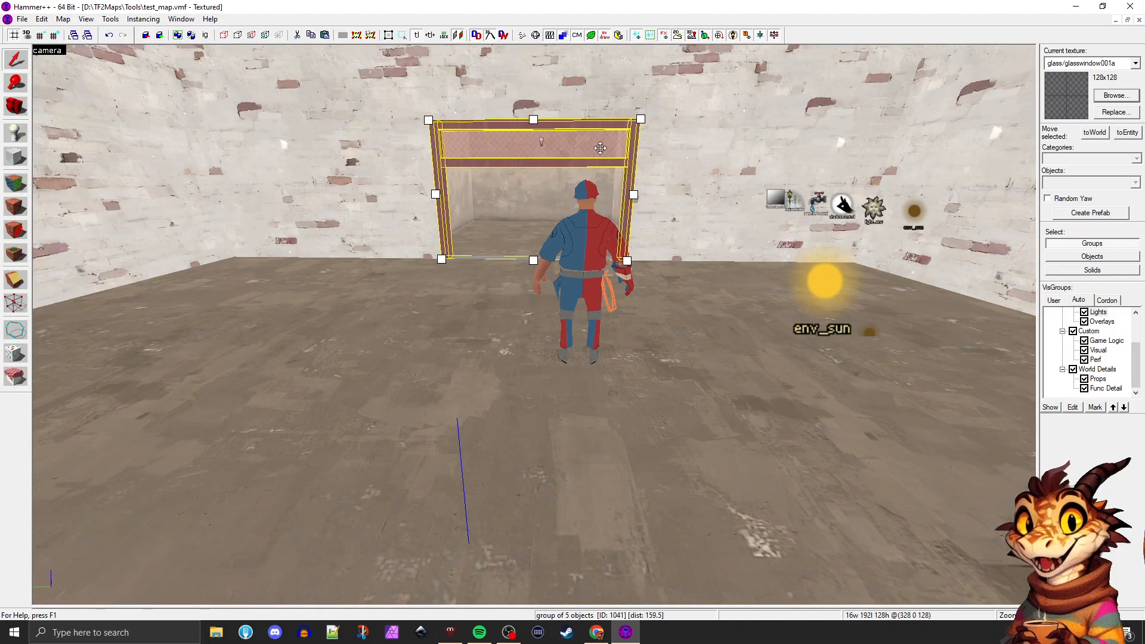
{"action": "double_click", "coordinate": [569, 238]}
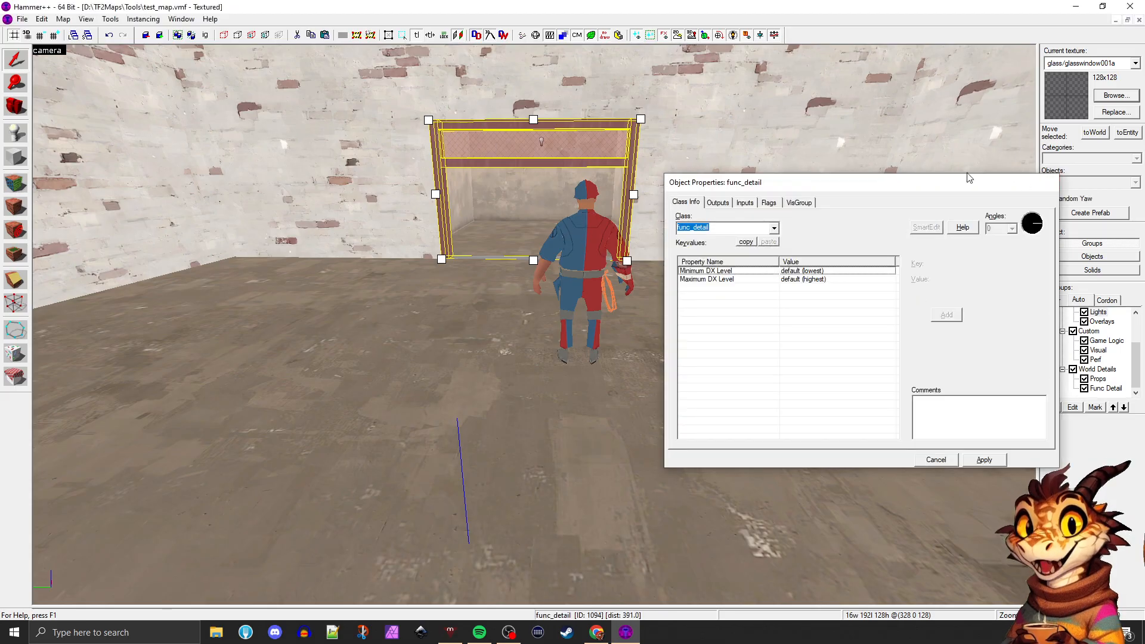
{"action": "left_click", "coordinate": [1050, 183]}
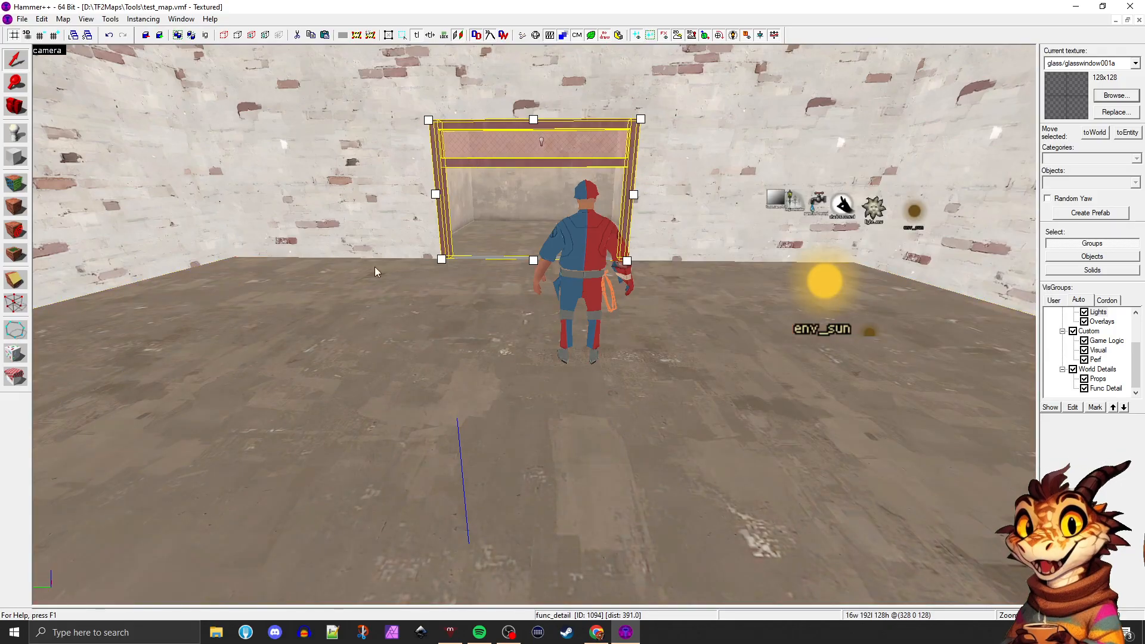
Examine the platform floor, the stairs and the framed doorway from several viewpoints
{"action": "key", "text": "z"}
{"action": "key", "text": "s"}
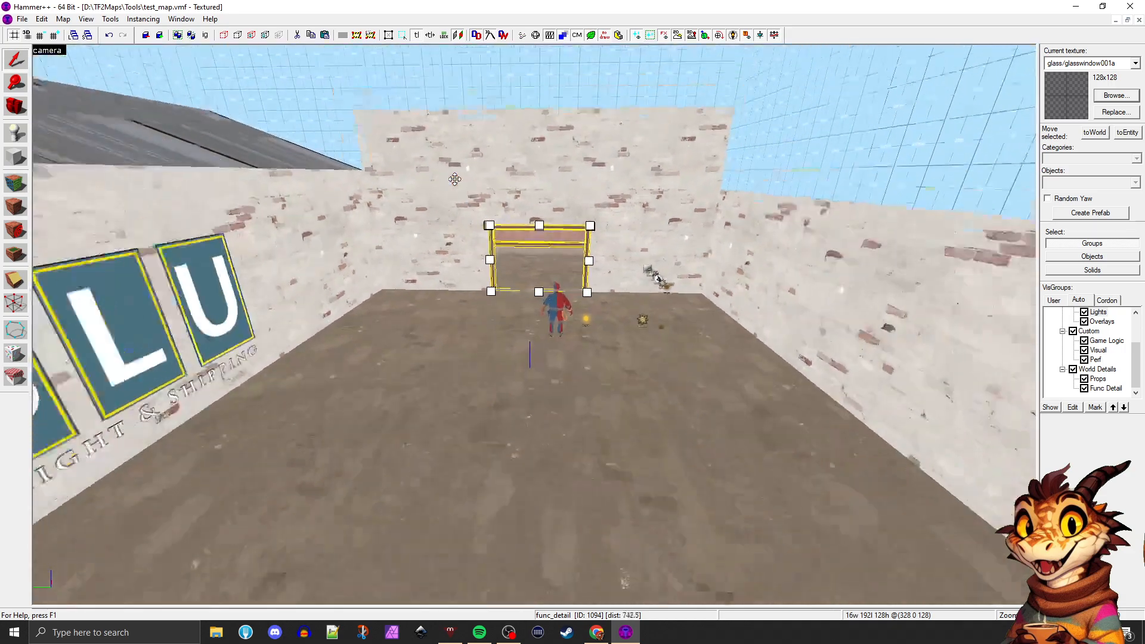
{"action": "key", "text": "z"}
{"action": "left_click", "coordinate": [449, 223]}
{"action": "left_click", "coordinate": [563, 164]}
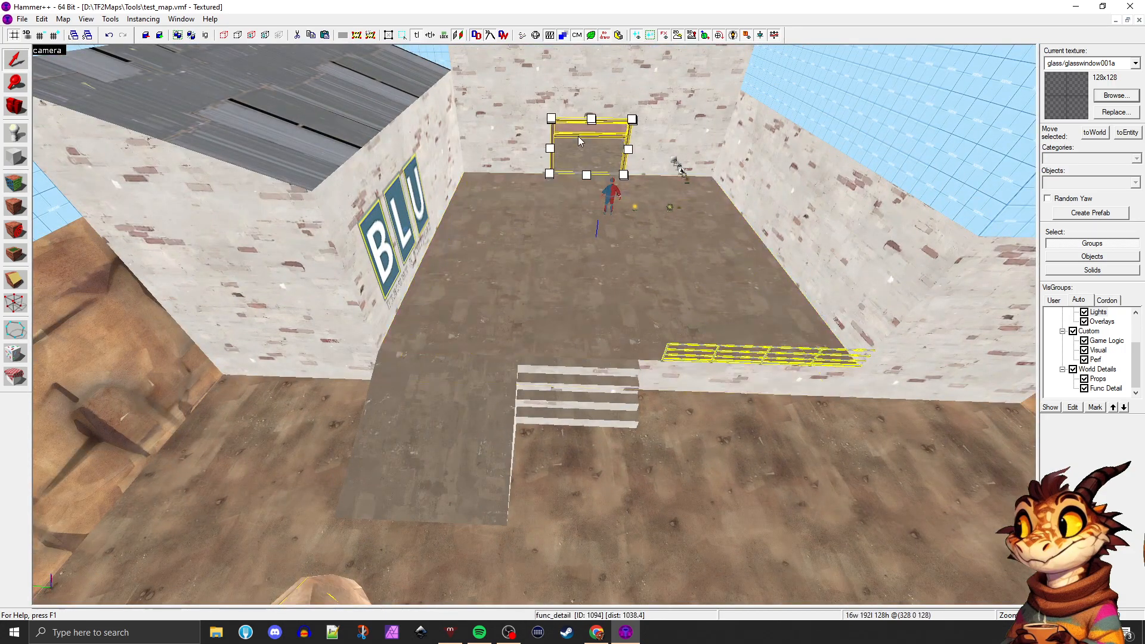
{"action": "left_click", "coordinate": [563, 227]}
{"action": "key", "text": "z"}
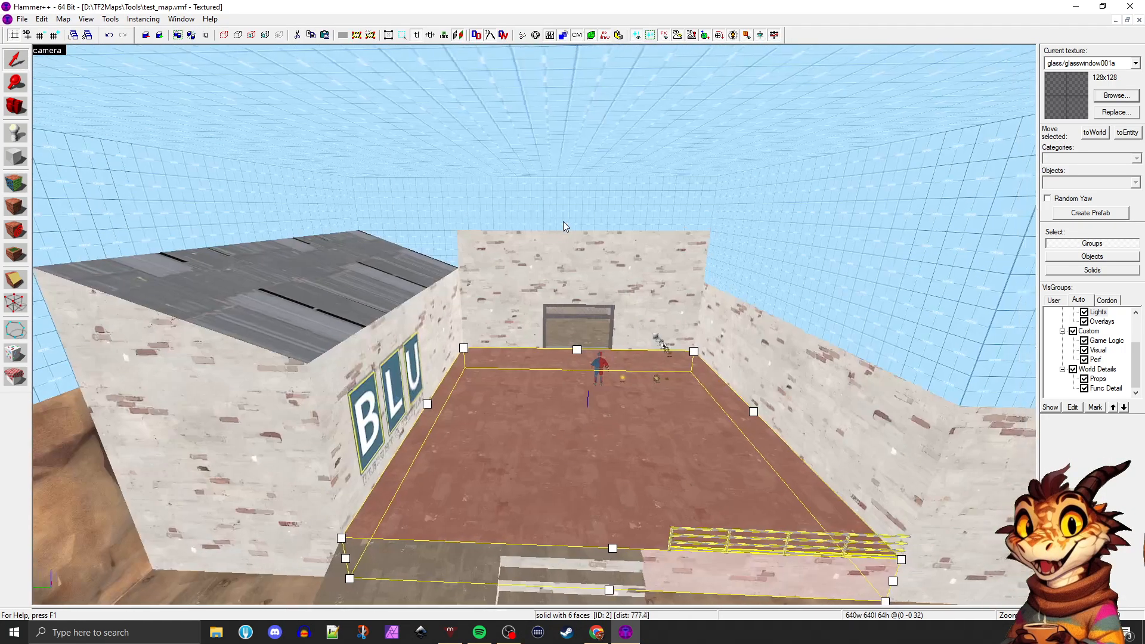
{"action": "key", "text": "w"}
{"action": "key", "text": "w"}
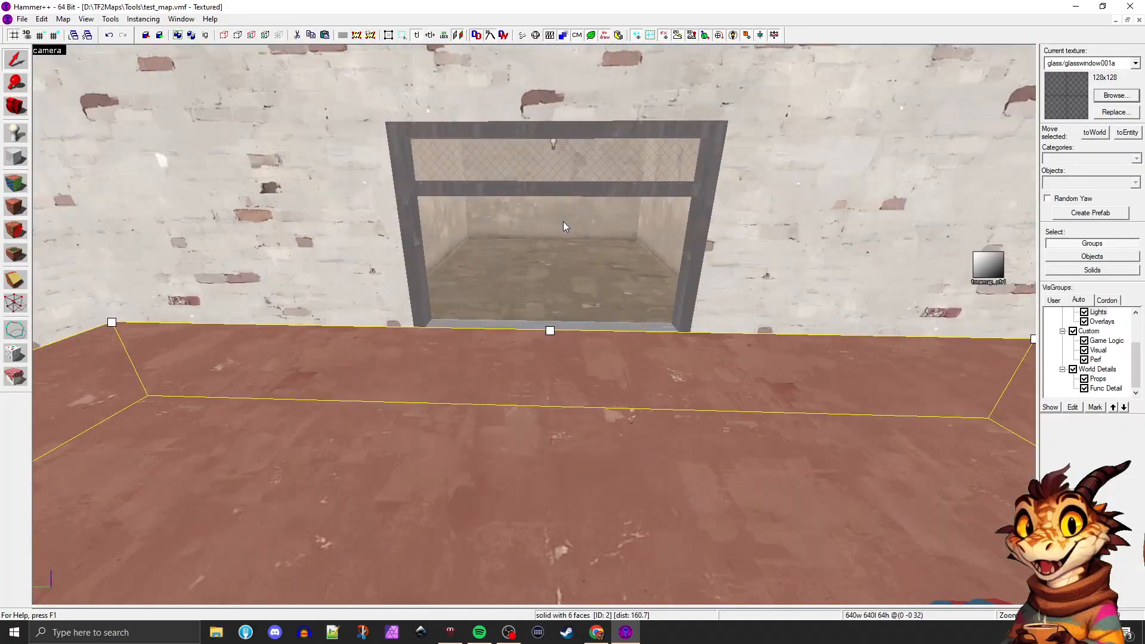
{"action": "key", "text": "s"}
{"action": "key", "text": "s"}
{"action": "key", "text": "a"}
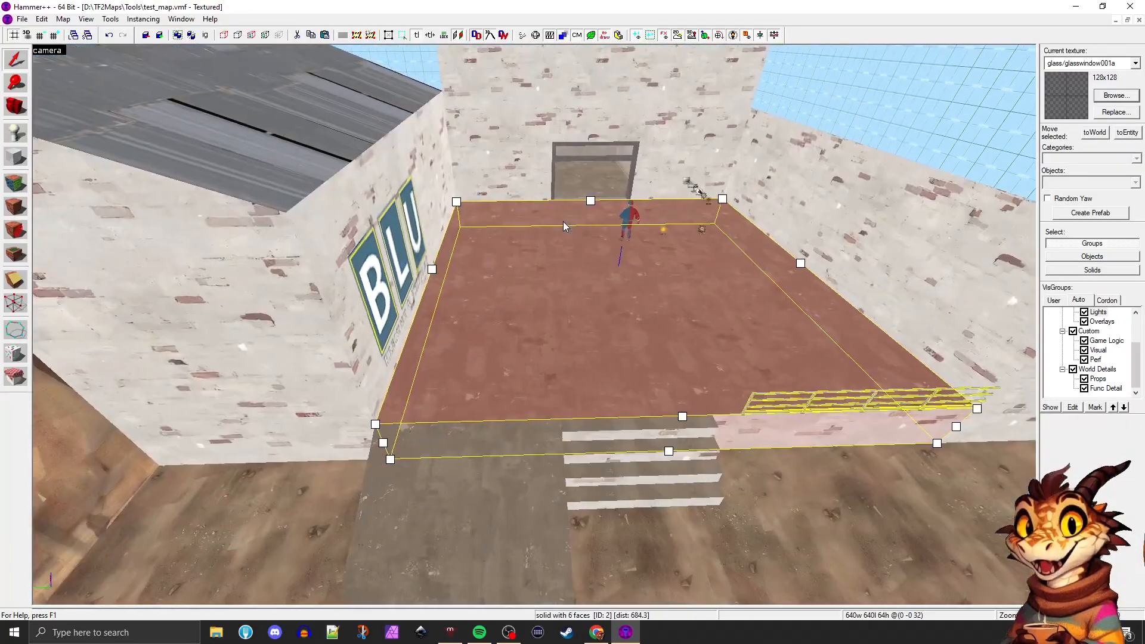
{"action": "key", "text": "d"}
{"action": "left_click", "coordinate": [570, 458]}
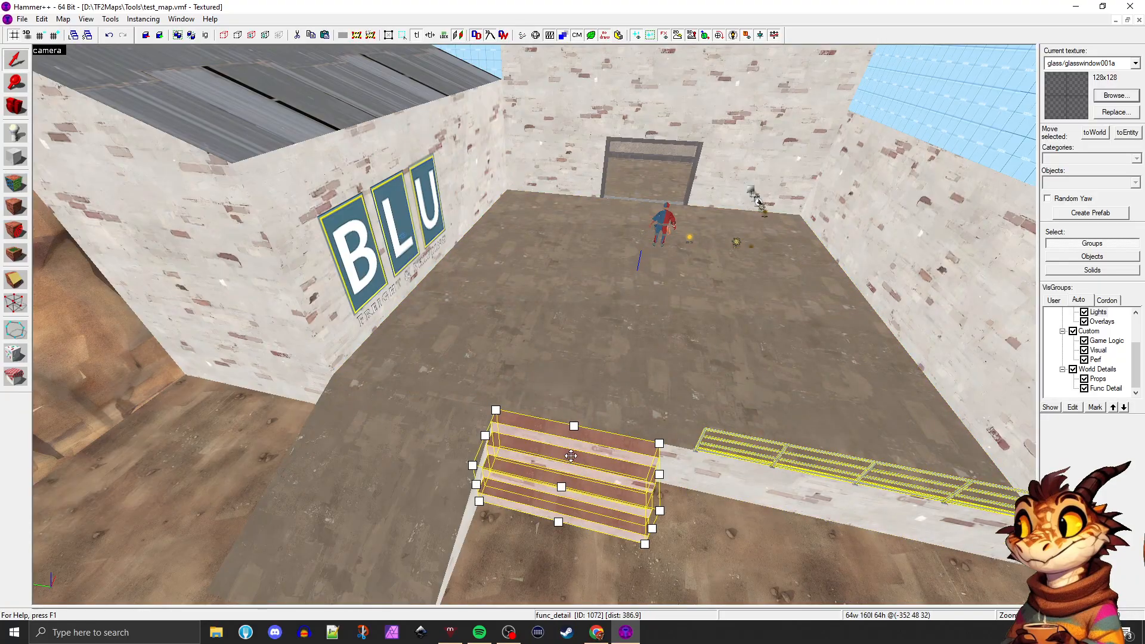
{"action": "key", "text": "w"}
{"action": "key", "text": "w"}
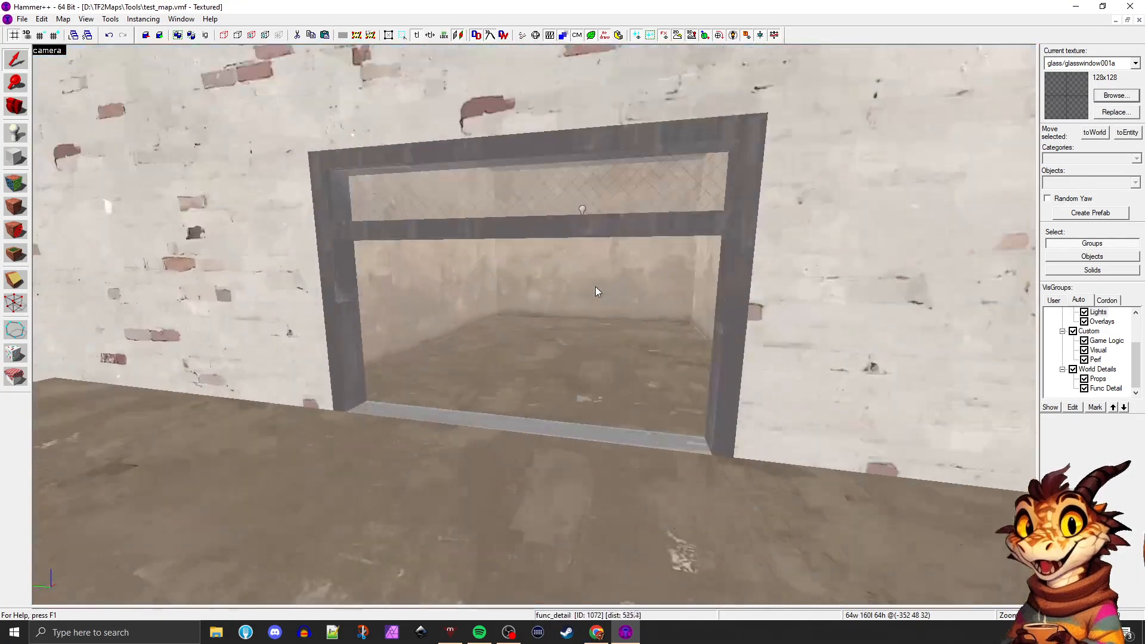
Ignore grouping to select only the door frame's top beam, and restore grouping to select the whole frame
{"action": "left_click", "coordinate": [513, 239]}
{"action": "left_click", "coordinate": [457, 222]}
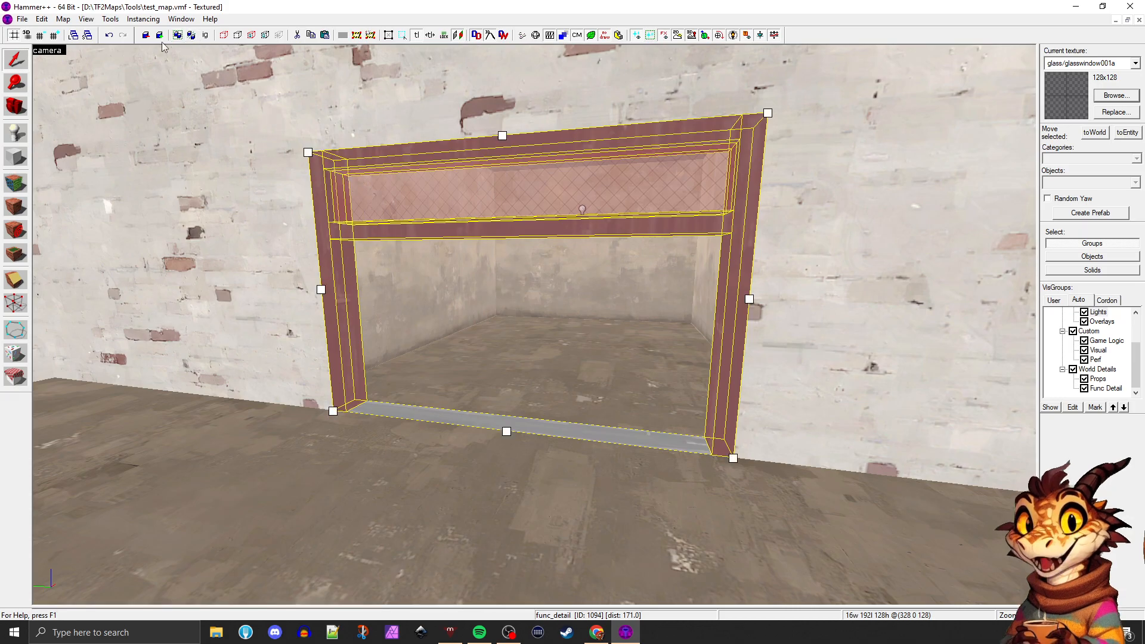
{"action": "left_click", "coordinate": [204, 36]}
{"action": "left_click", "coordinate": [462, 164]}
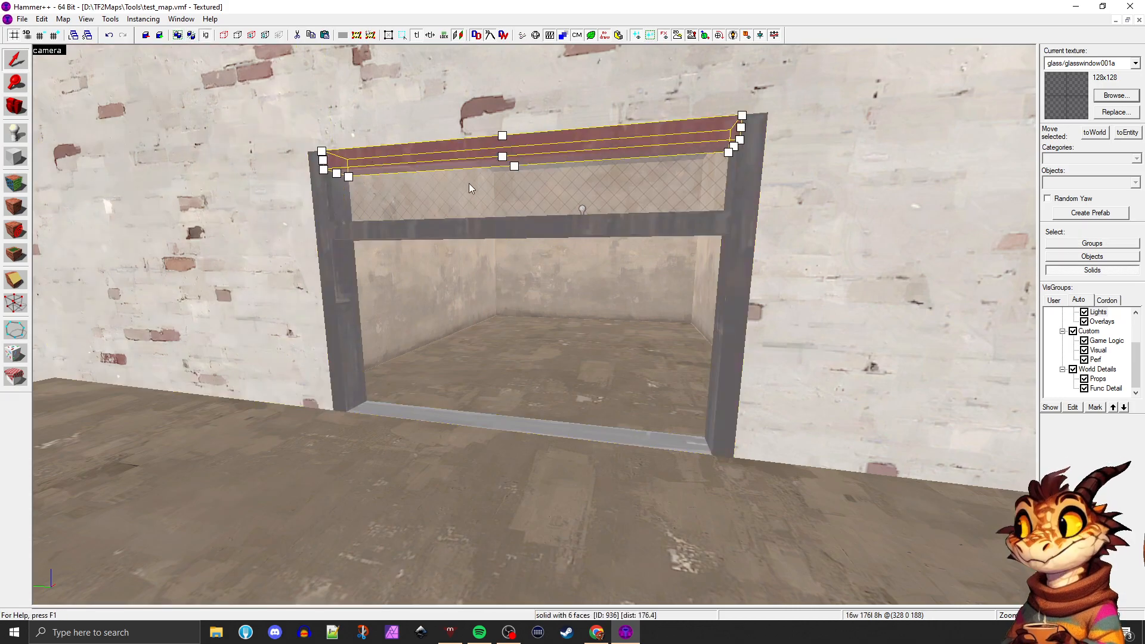
{"action": "left_click", "coordinate": [206, 34]}
{"action": "left_click", "coordinate": [432, 144]}
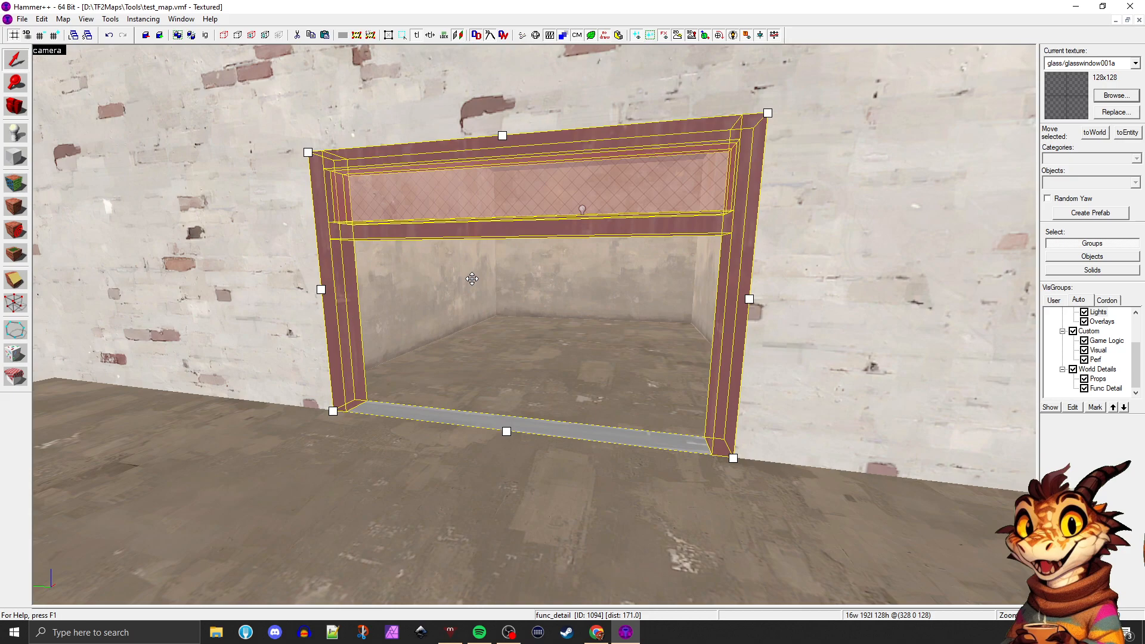
{"action": "left_click", "coordinate": [349, 363]}
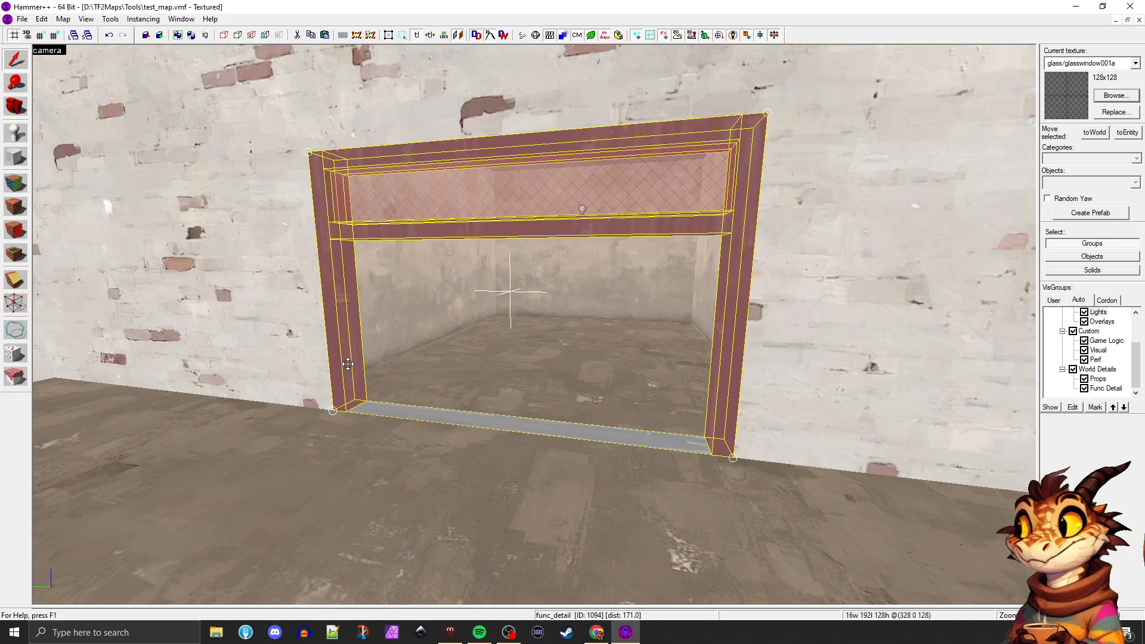
Tie the ramp brush beside the stairs to a func_detail entity
{"action": "scroll", "coordinate": [349, 363], "scroll_direction": "down", "scroll_amount": 1}
{"action": "scroll", "coordinate": [349, 364], "scroll_direction": "down", "scroll_amount": 5}
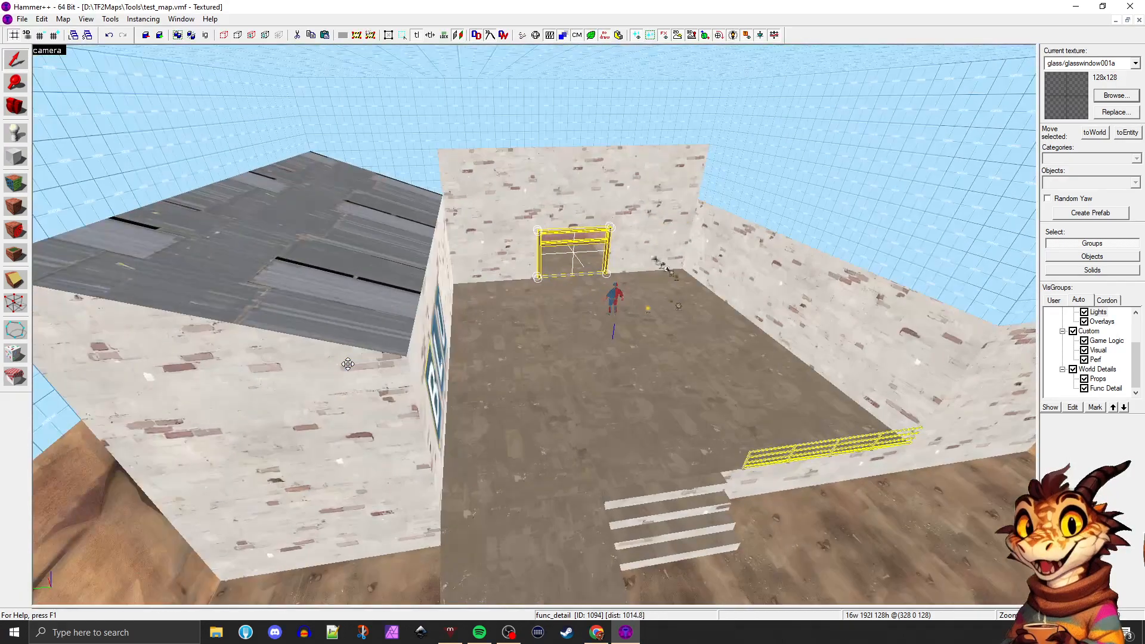
{"action": "key", "text": "a"}
{"action": "key", "text": "d"}
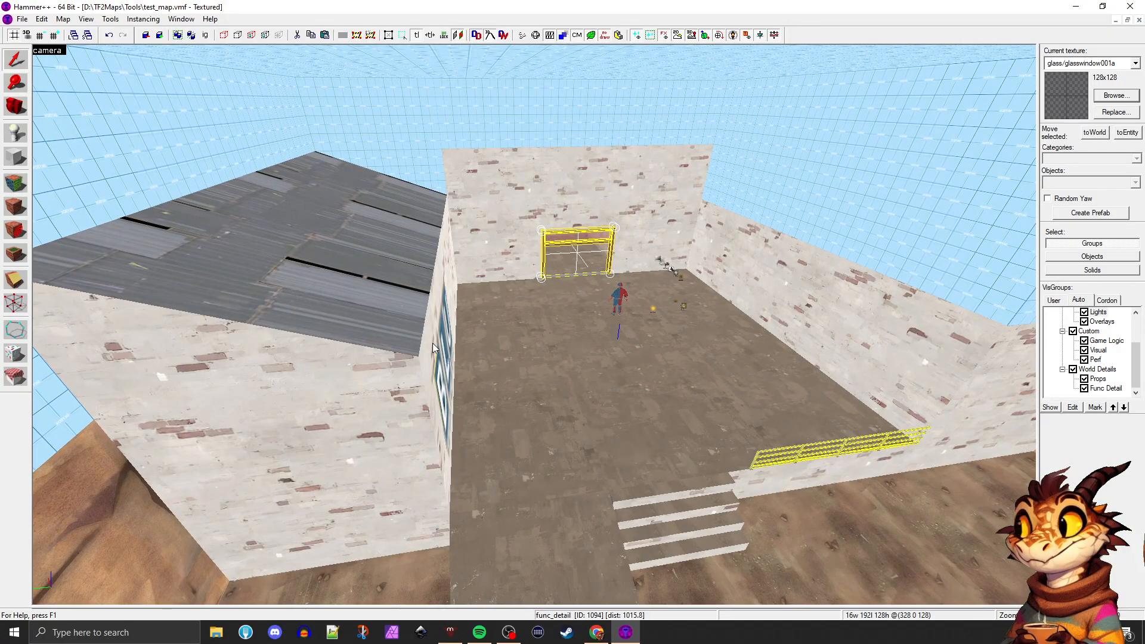
{"action": "key", "text": "d"}
{"action": "left_click", "coordinate": [499, 583]}
{"action": "key", "text": "ctrl+t"}
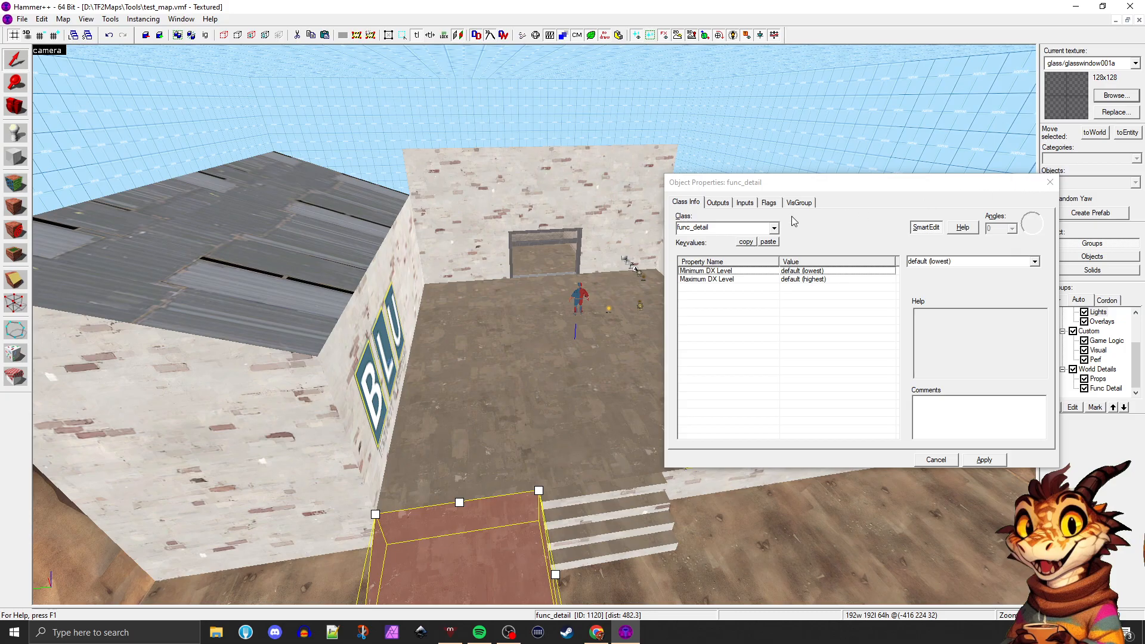
Browse the available brush entity classes for the ramp, keep func_detail, and close its properties
{"action": "left_click", "coordinate": [773, 227]}
{"action": "scroll", "coordinate": [727, 286], "scroll_direction": "down", "scroll_amount": 4}
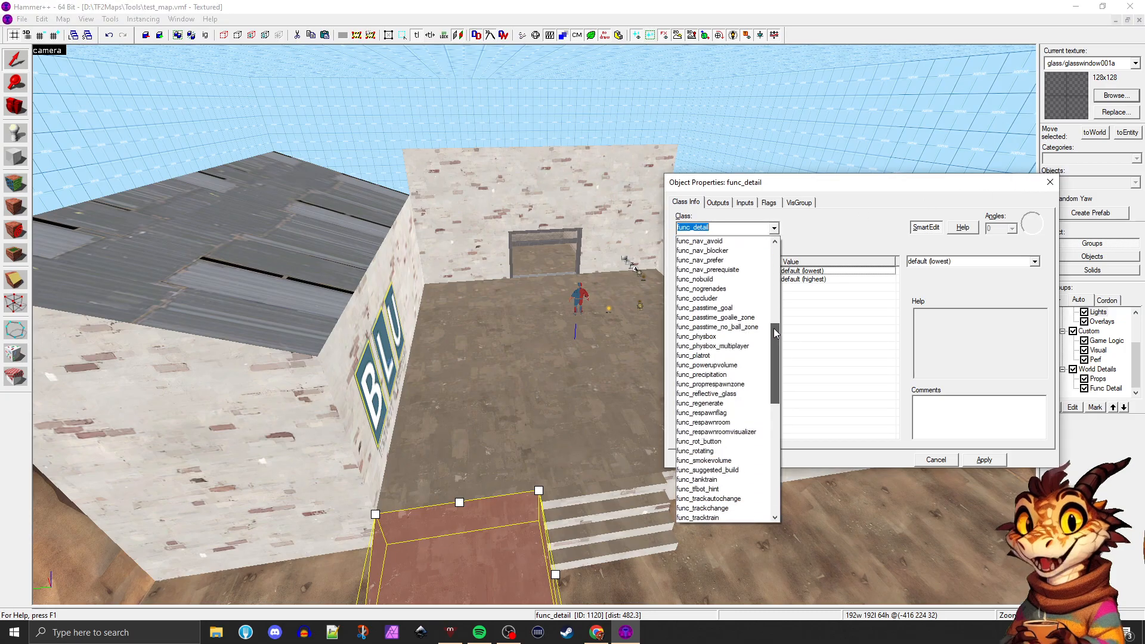
{"action": "scroll", "coordinate": [734, 370], "scroll_direction": "down", "scroll_amount": 7}
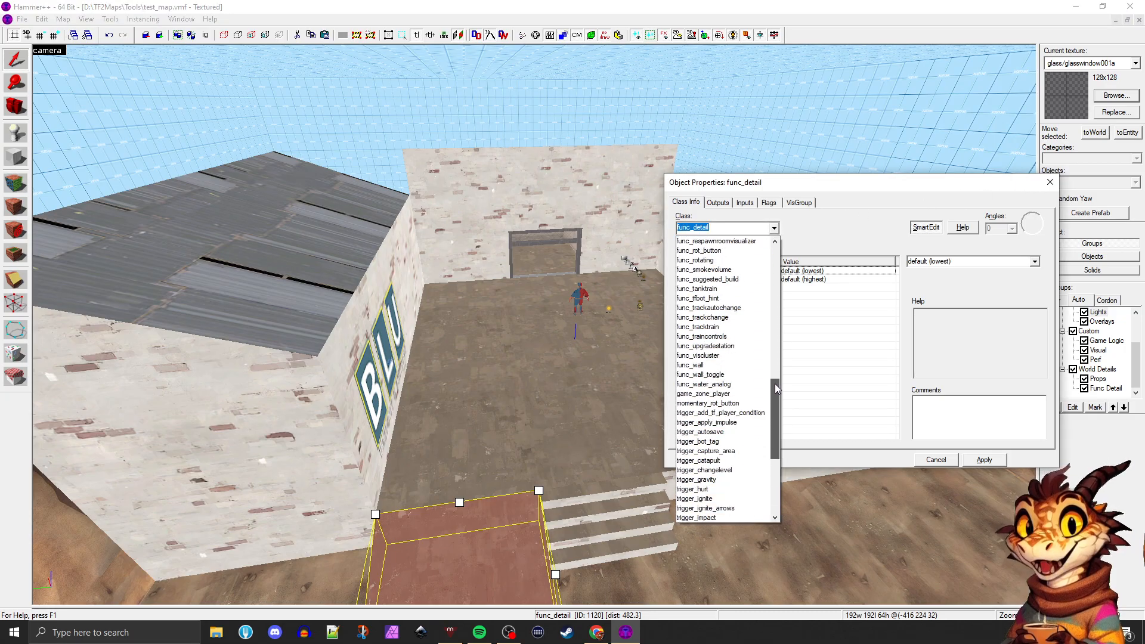
{"action": "left_click", "coordinate": [840, 217]}
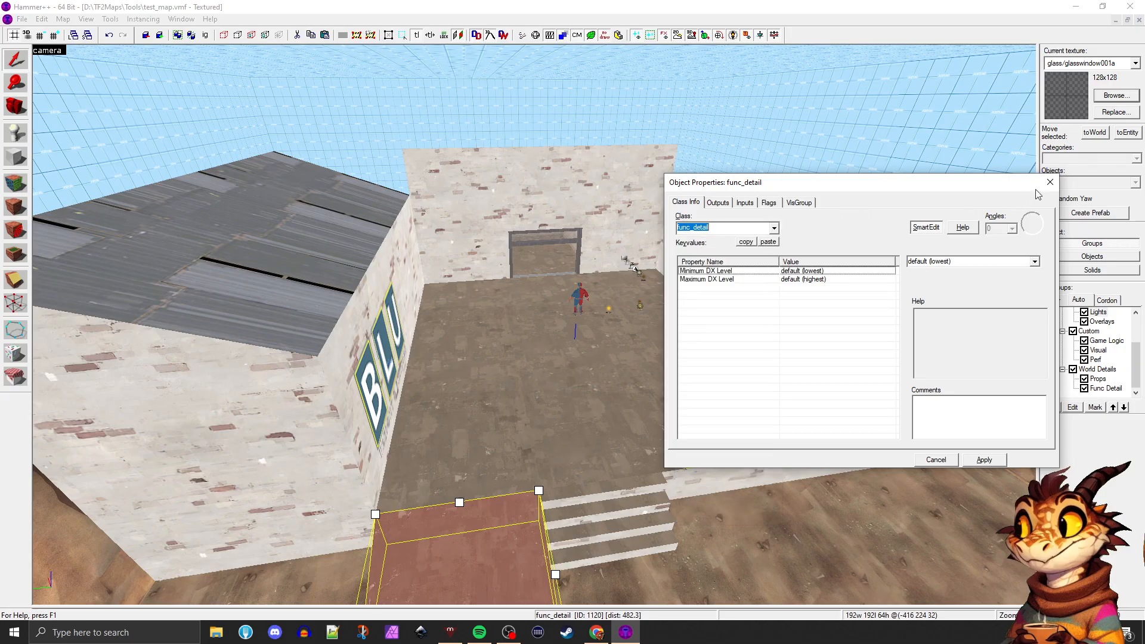
{"action": "left_click", "coordinate": [1049, 181]}
Select the platform floor, the roof and the door frame in turn to compare world brushes with detail brushes
{"action": "left_click", "coordinate": [635, 345]}
{"action": "key", "text": "w"}
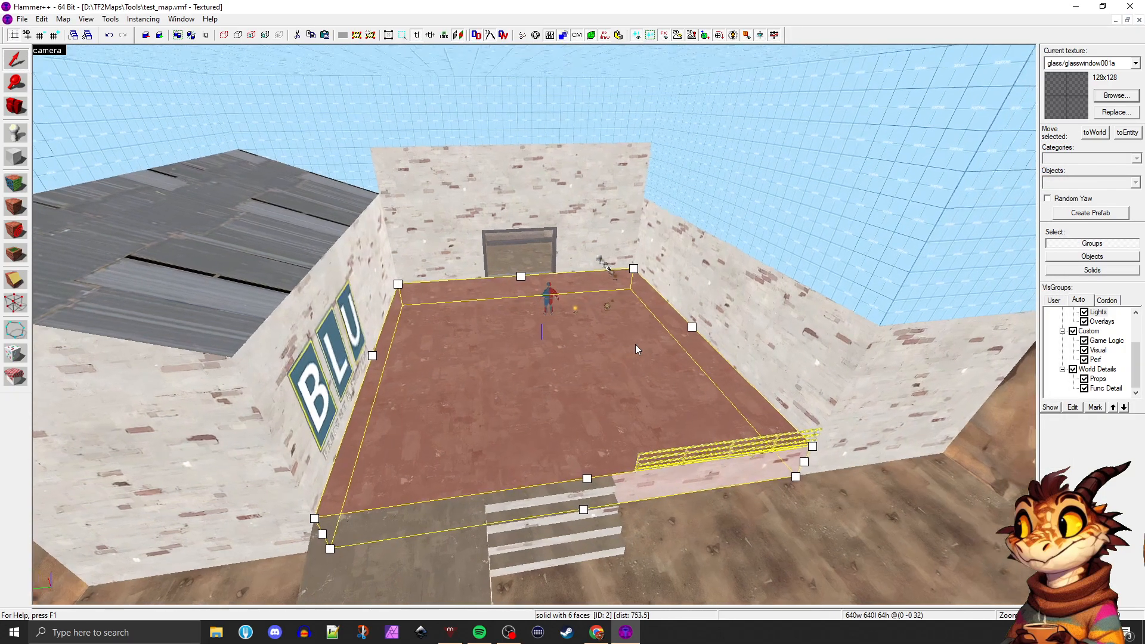
{"action": "key", "text": "Left"}
{"action": "key", "text": "a"}
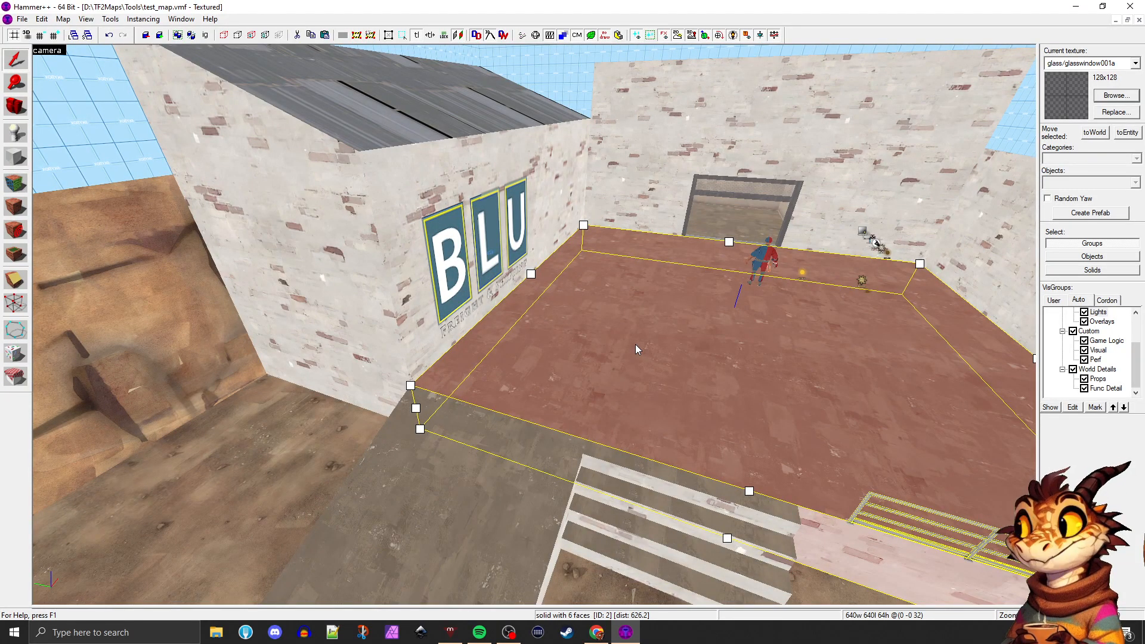
{"action": "key", "text": "s"}
{"action": "key", "text": "a"}
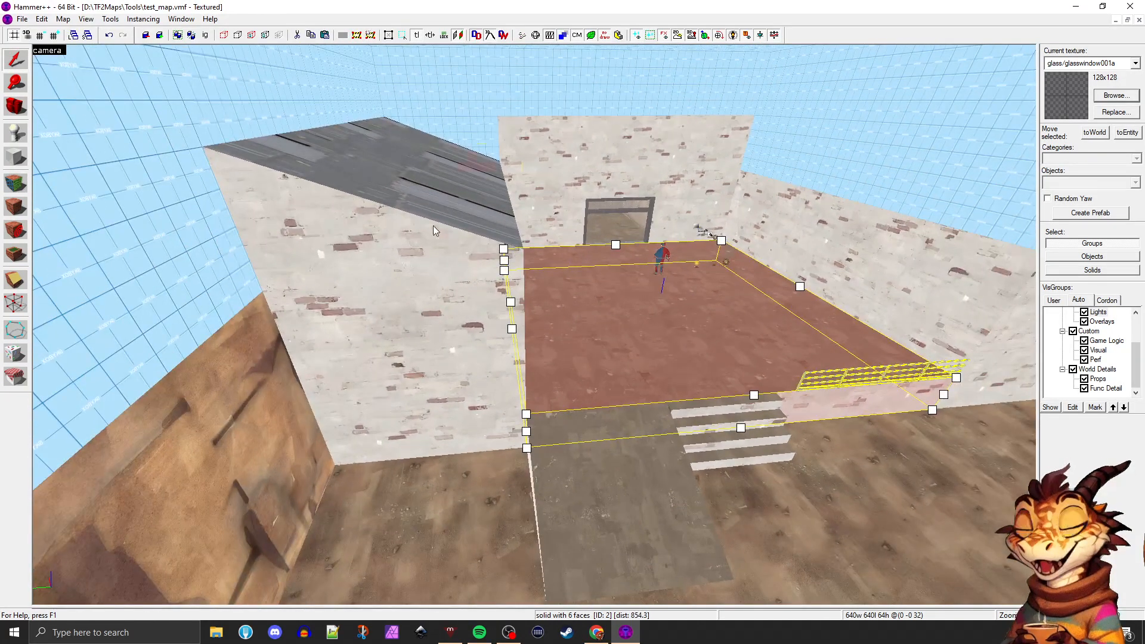
{"action": "left_click", "coordinate": [442, 219]}
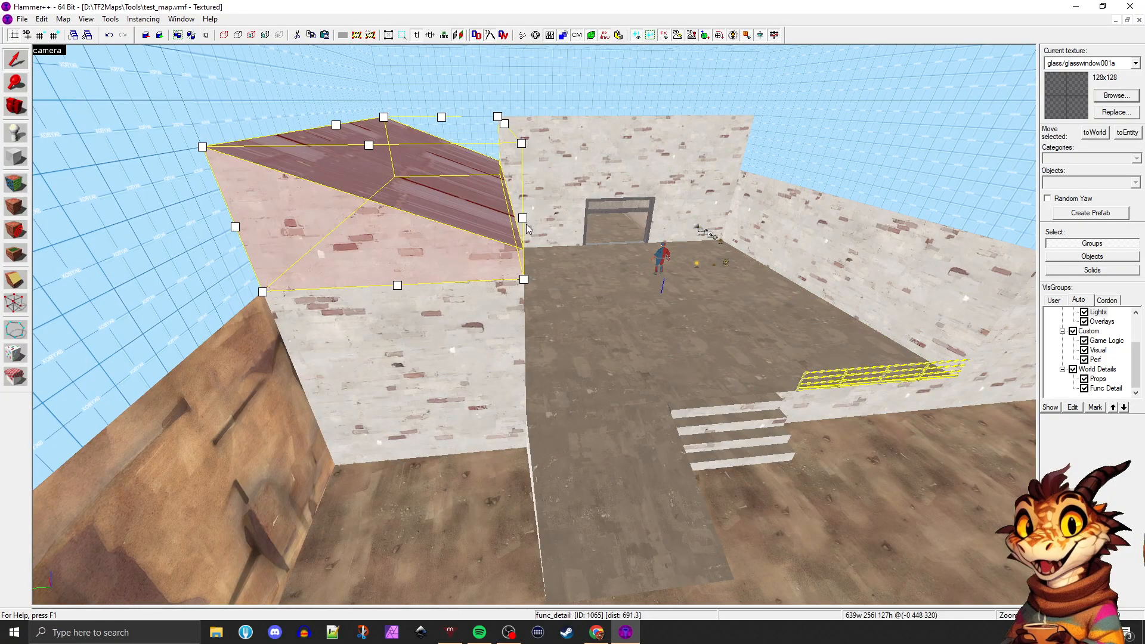
{"action": "left_click", "coordinate": [595, 258]}
{"action": "left_click", "coordinate": [595, 208]}
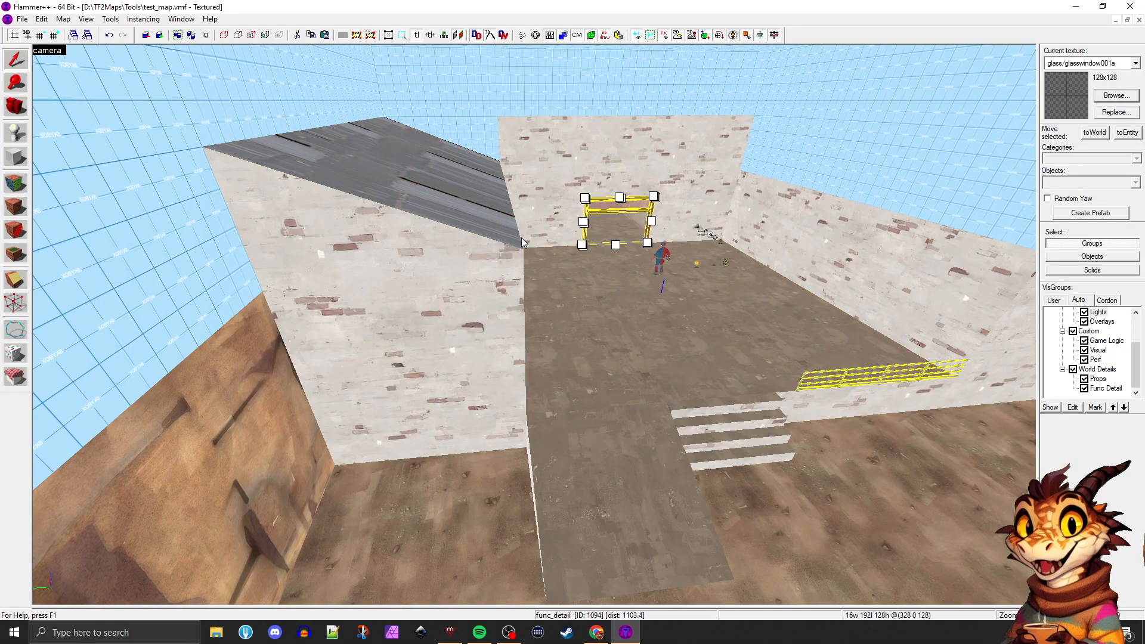
{"action": "key", "text": "z"}
{"action": "key", "text": "w"}
{"action": "key", "text": "d"}
{"action": "key", "text": "a"}
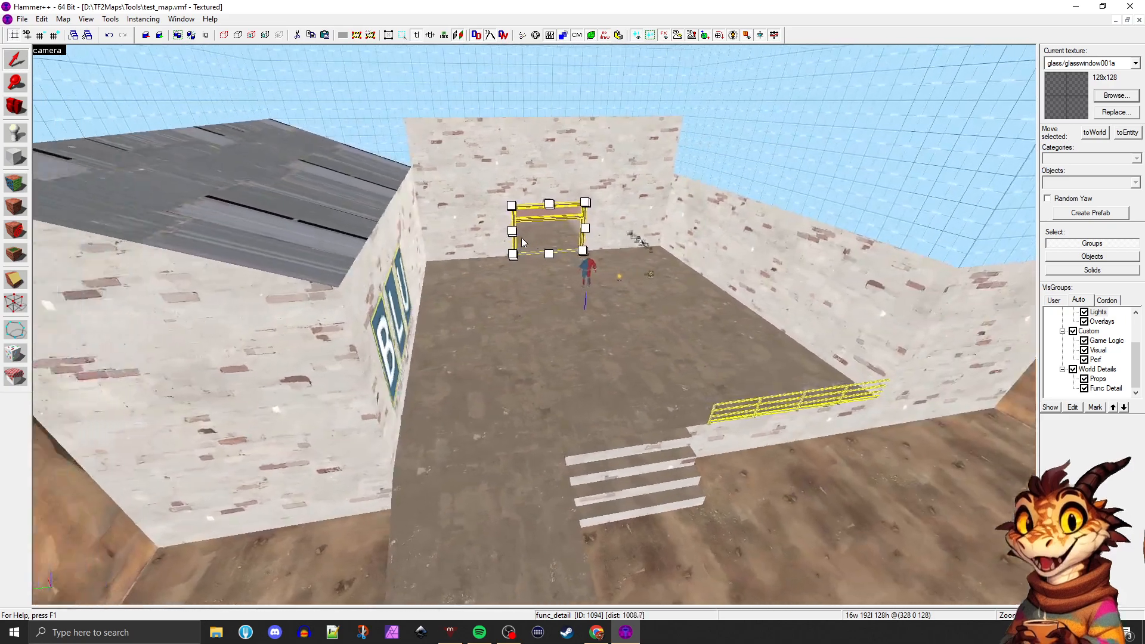
{"action": "key", "text": "a"}
{"action": "key", "text": "d"}
{"action": "key", "text": "a"}
{"action": "key", "text": "d"}
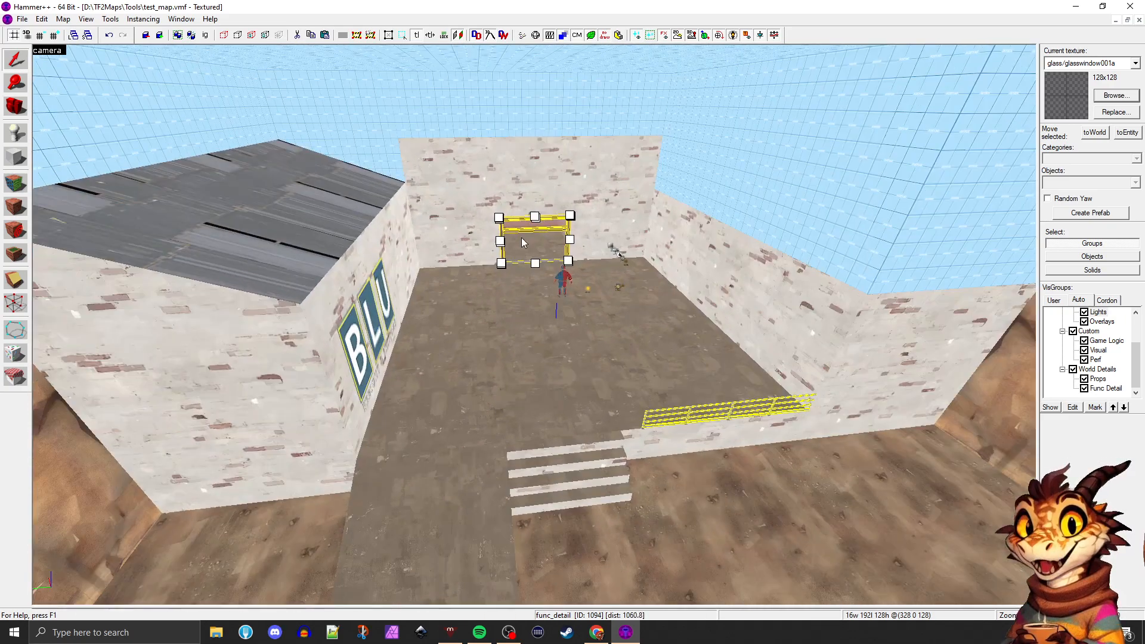
{"action": "key", "text": "z"}
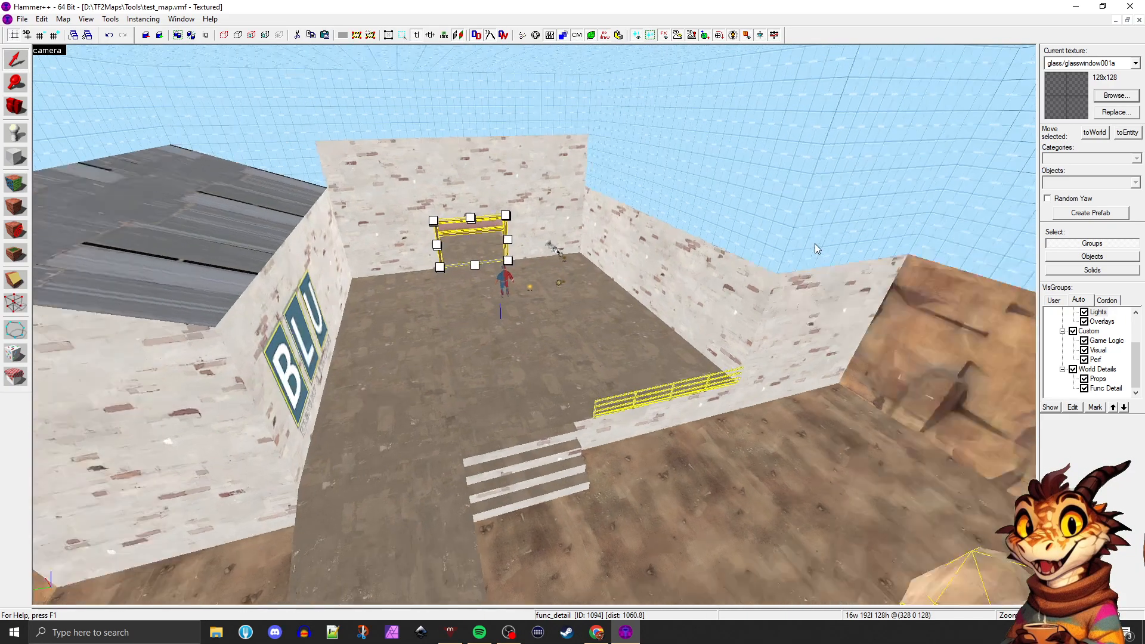
Select the cliff wall behind the rocks and inspect both of its sides and where it meets the skybox
{"action": "key", "text": "w"}
{"action": "key", "text": "w"}
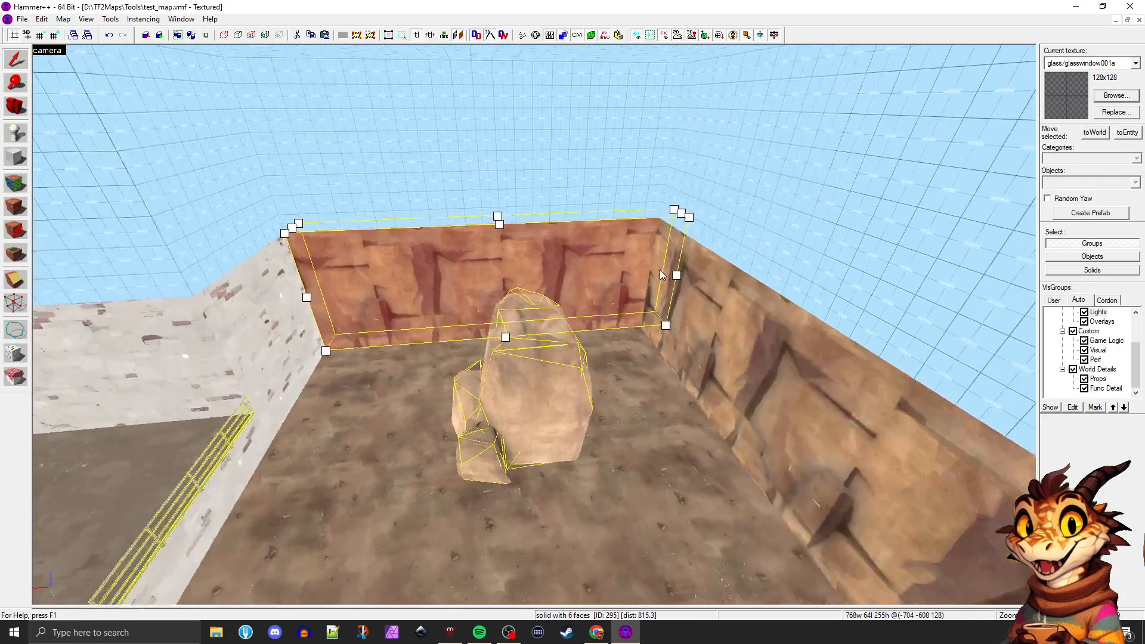
{"action": "key", "text": "w"}
{"action": "key", "text": "d"}
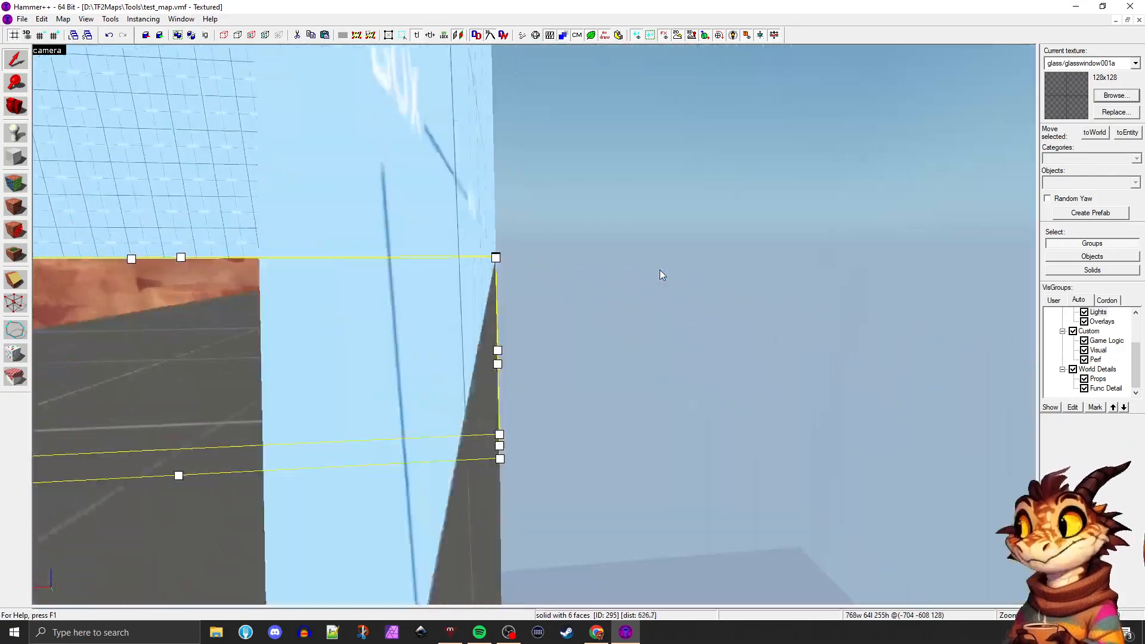
{"action": "key", "text": "a"}
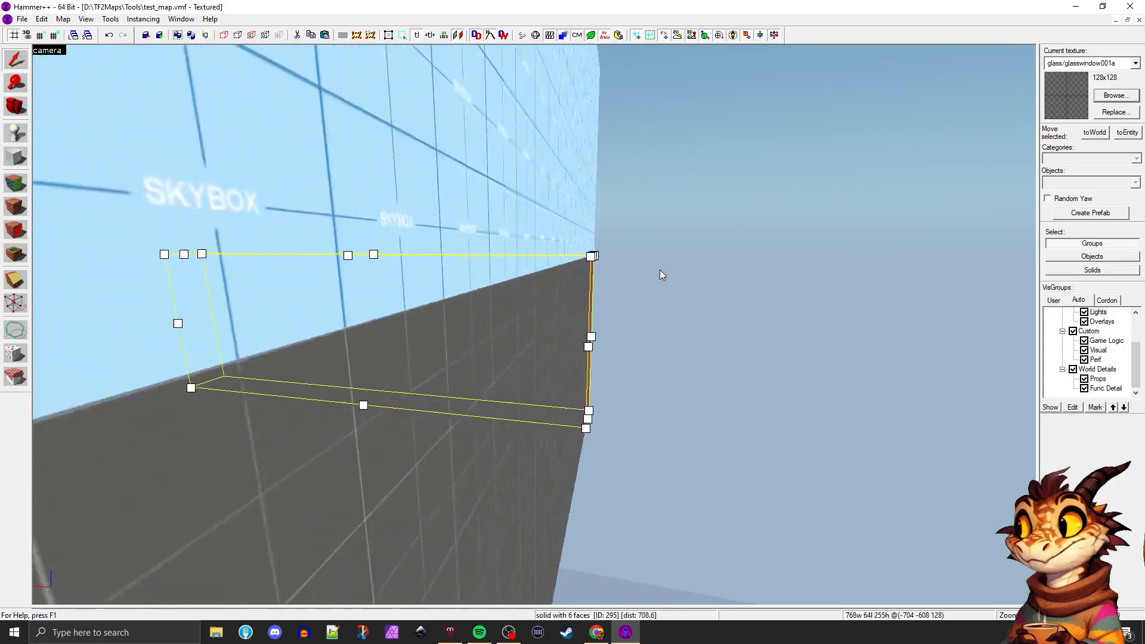
{"action": "key", "text": "s"}
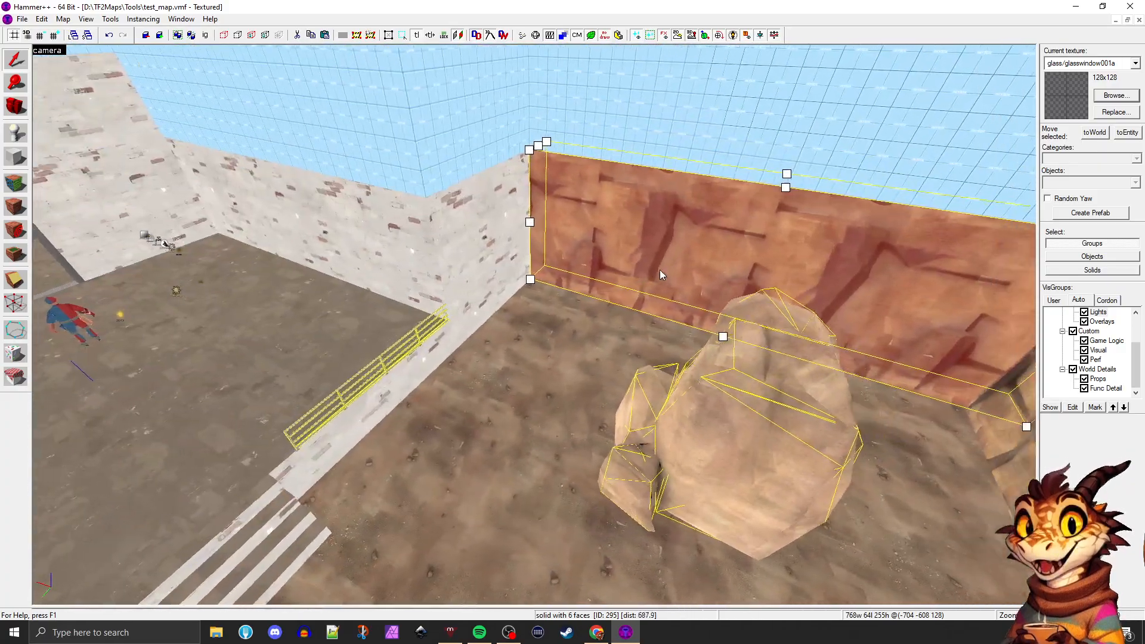
{"action": "key", "text": "s"}
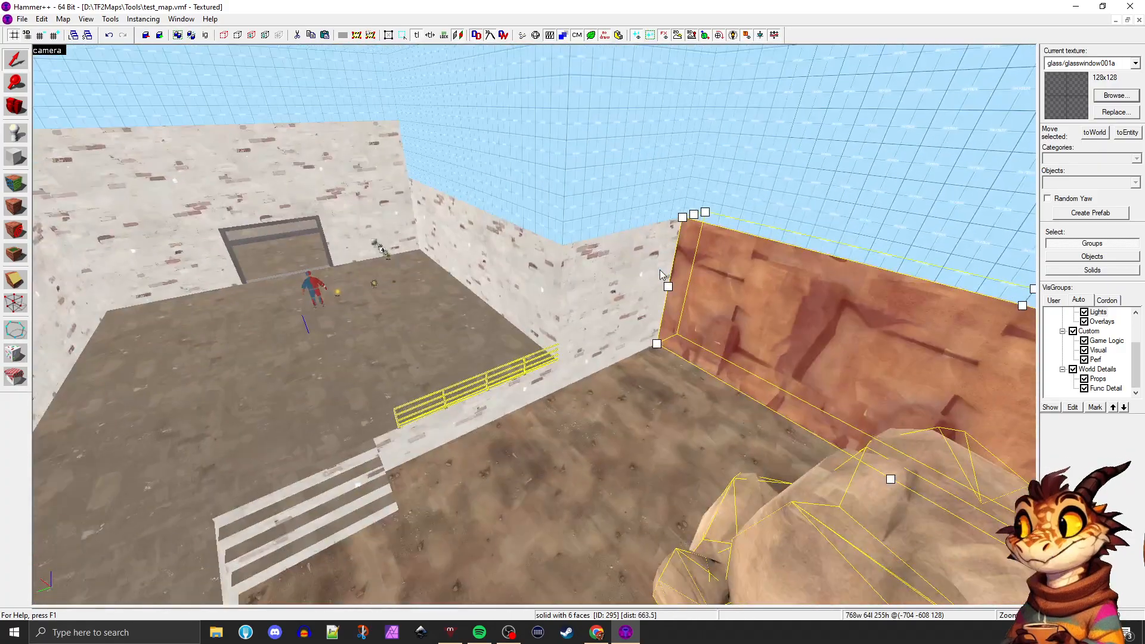
{"action": "key", "text": "a"}
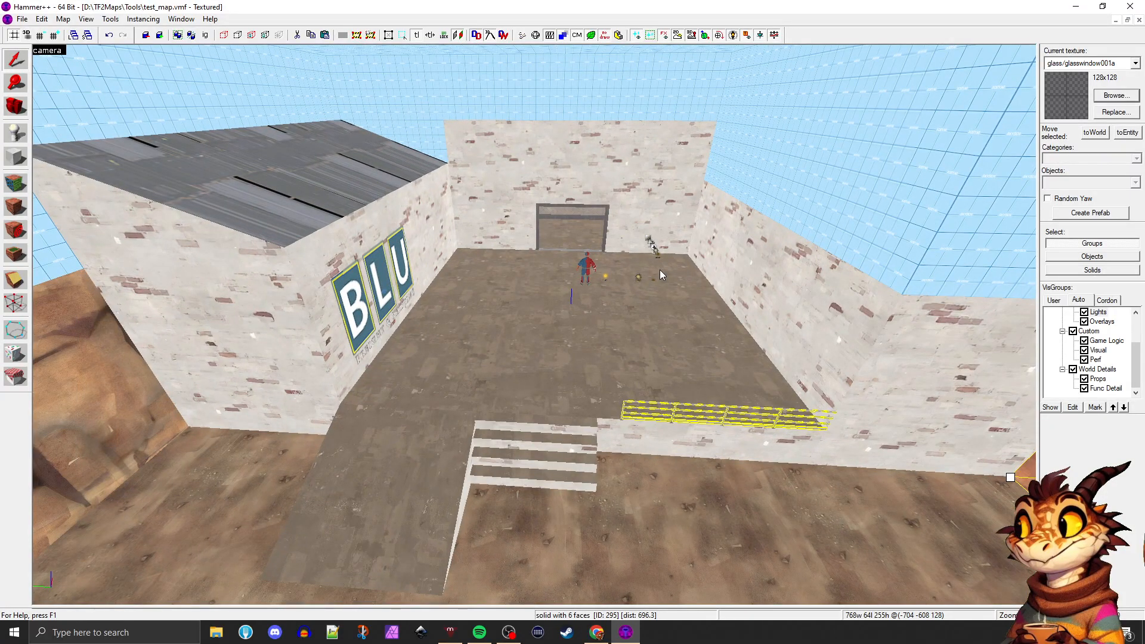
Examine the brick walls, the stairs and the framed doorway up close, including the room behind it
{"action": "key", "text": "w"}
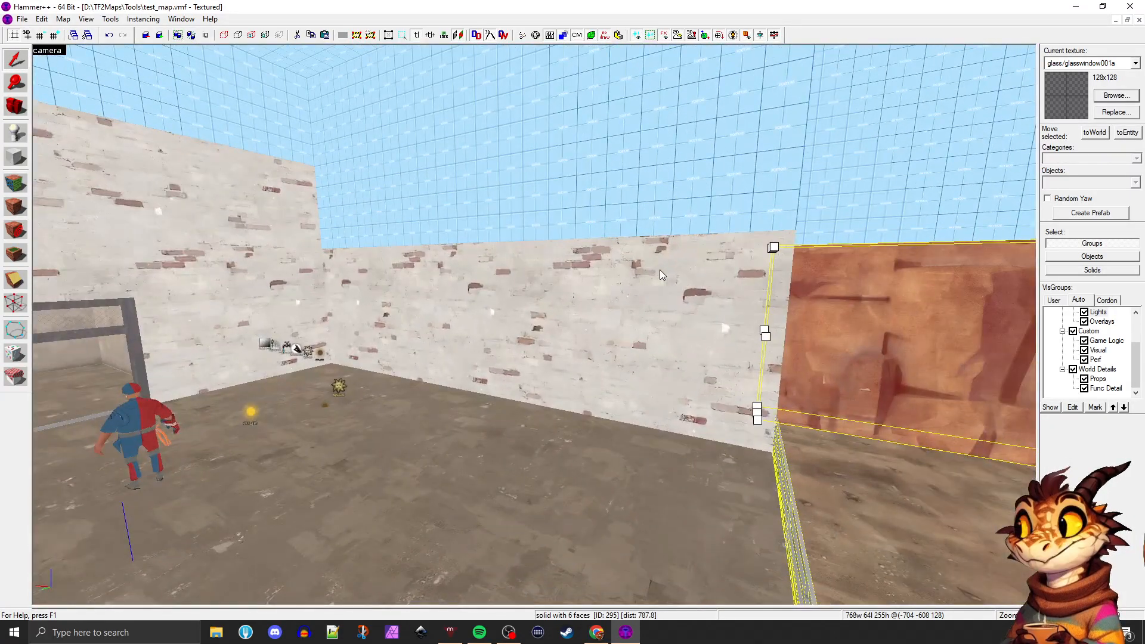
{"action": "key", "text": "d"}
{"action": "key", "text": "a"}
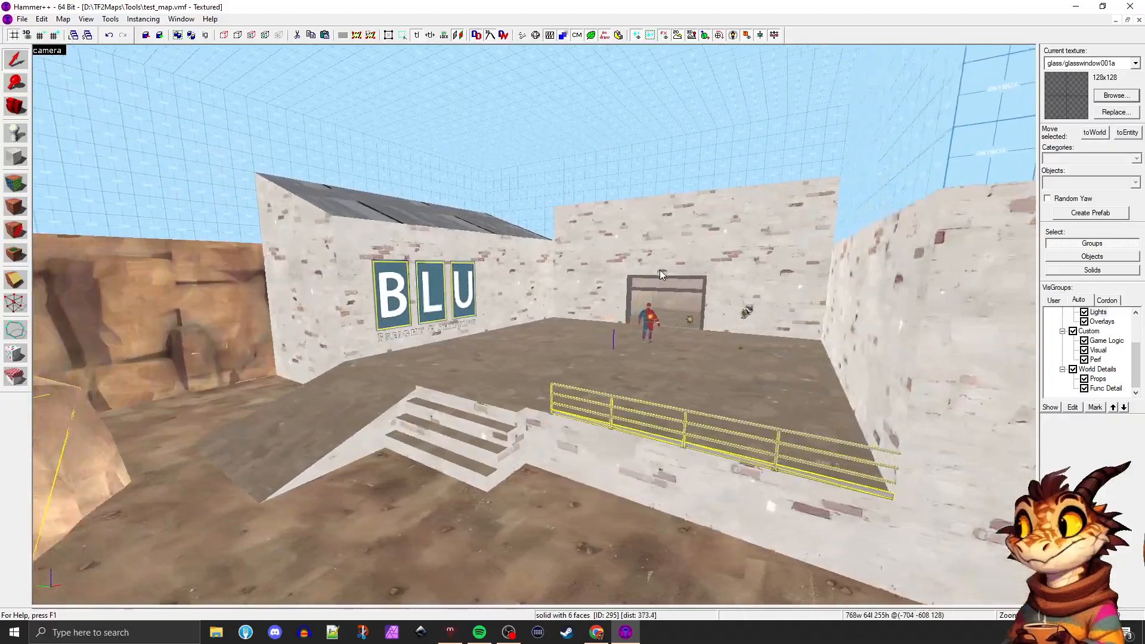
{"action": "key", "text": "w"}
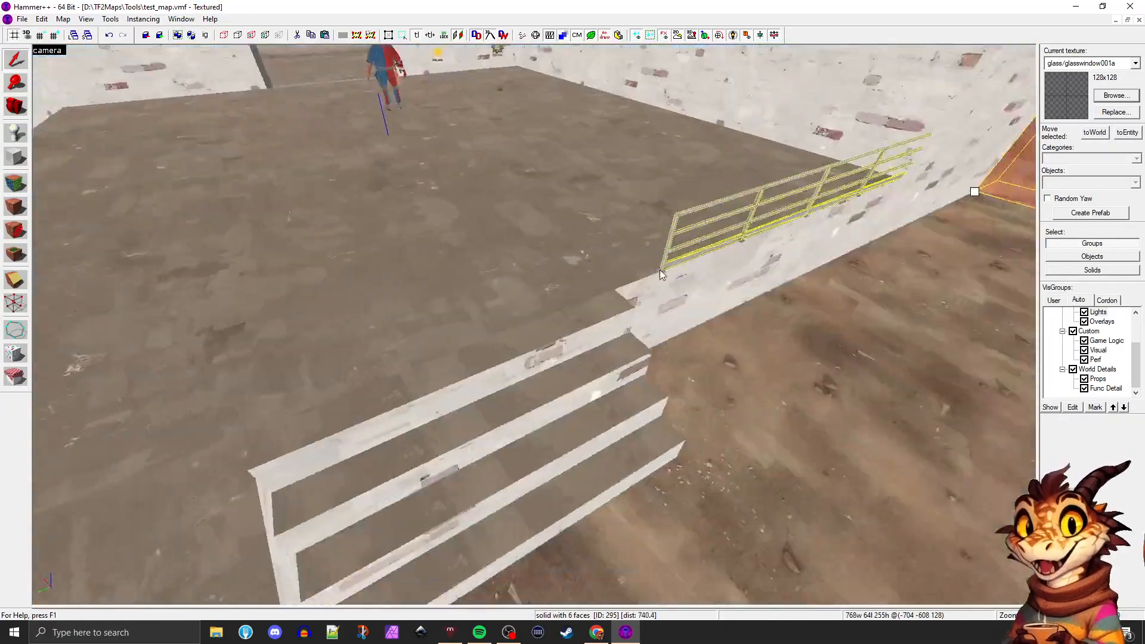
{"action": "key", "text": "s"}
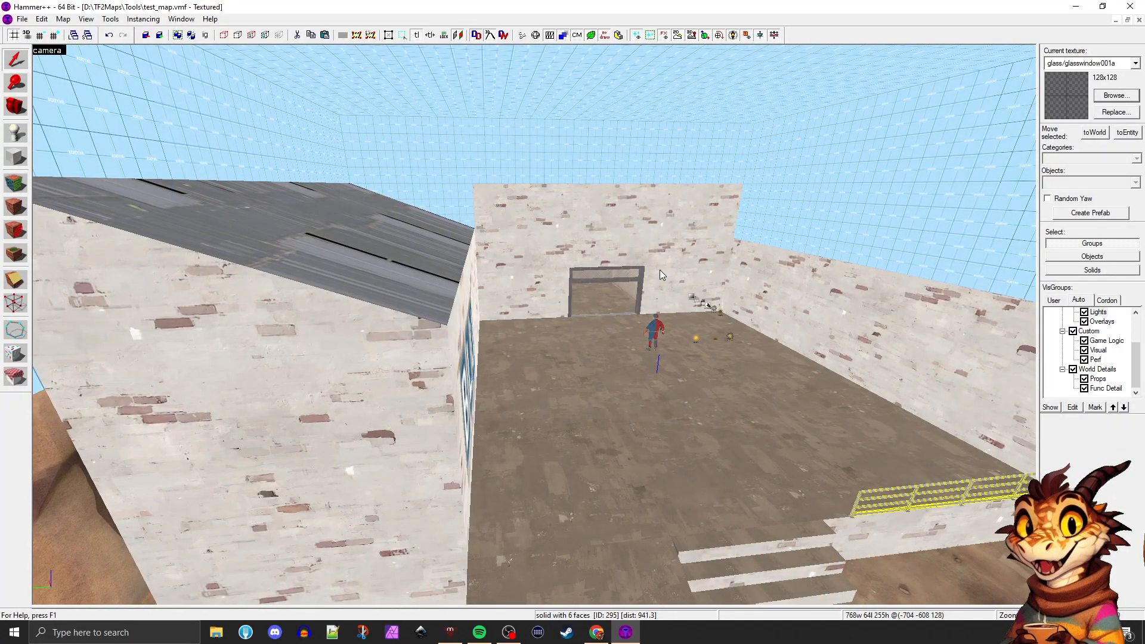
{"action": "key", "text": "w"}
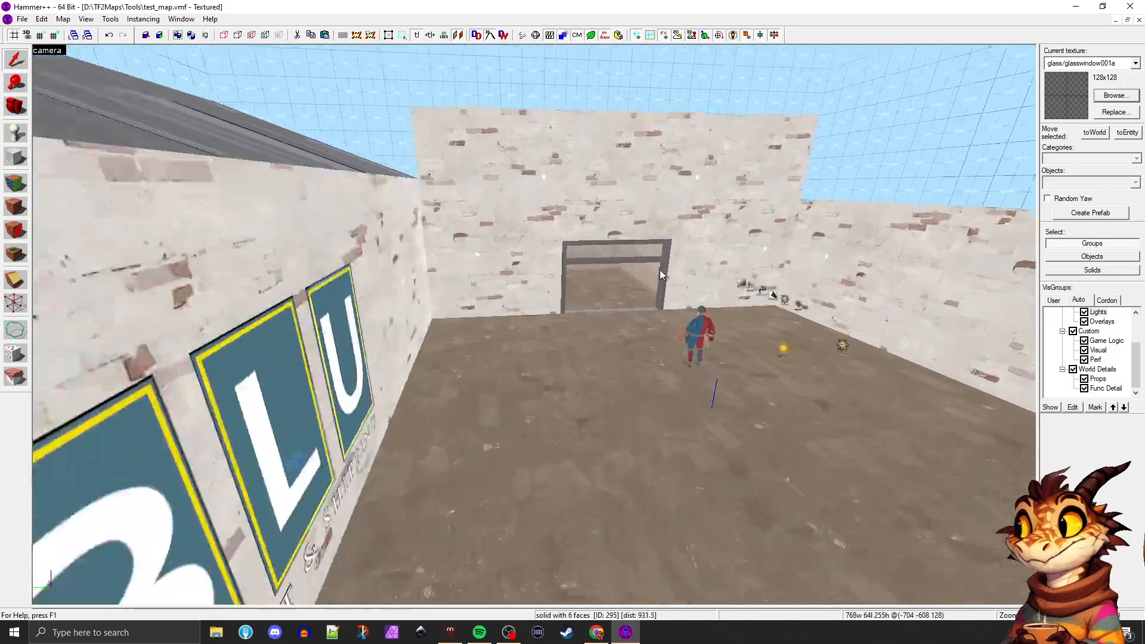
{"action": "key", "text": "w"}
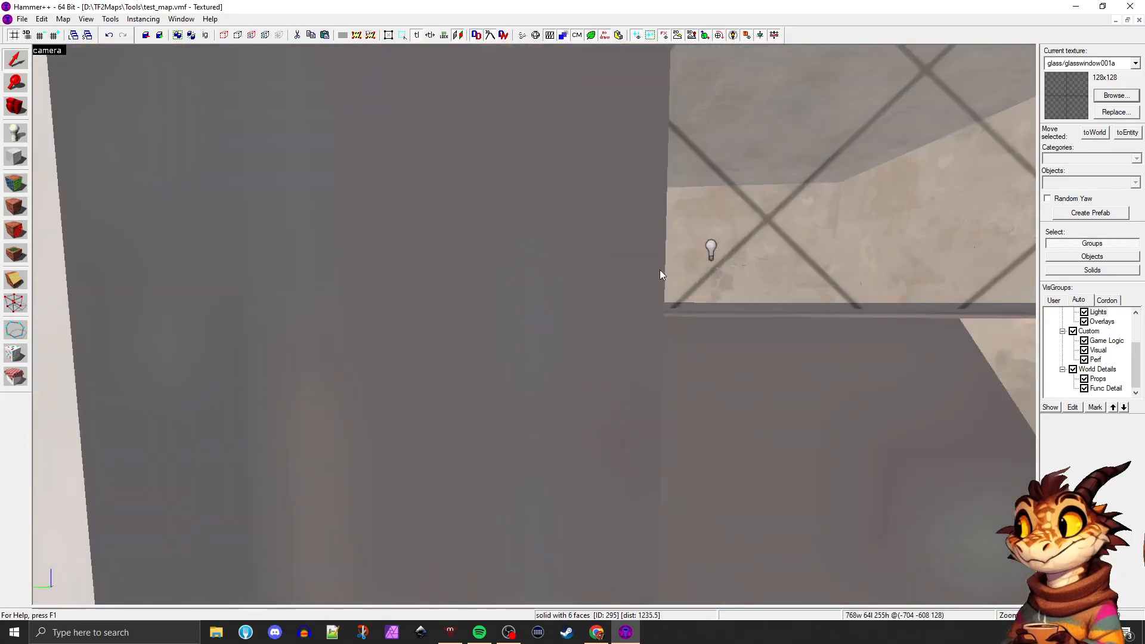
{"action": "key", "text": "s"}
{"action": "key", "text": "s"}
{"action": "key", "text": "w"}
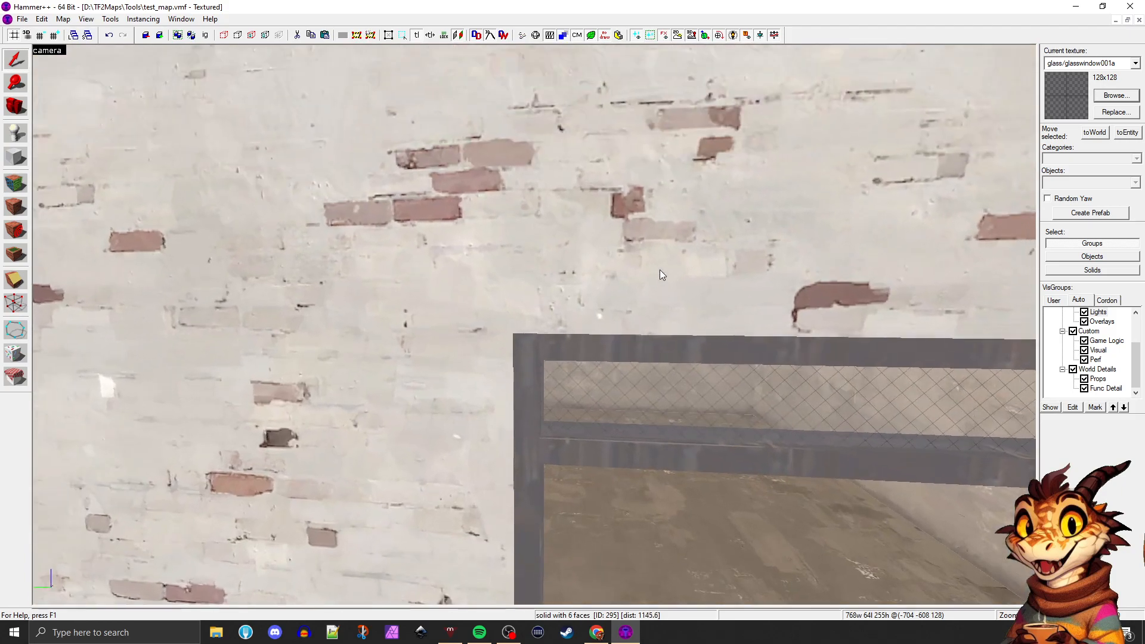
{"action": "key", "text": "w"}
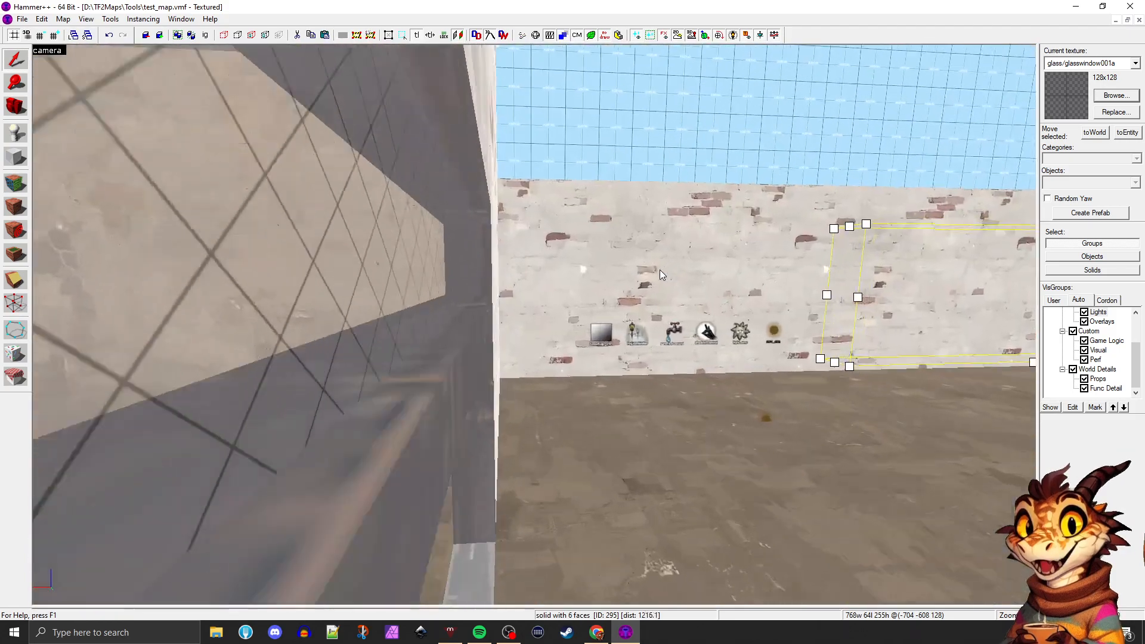
{"action": "key", "text": "s"}
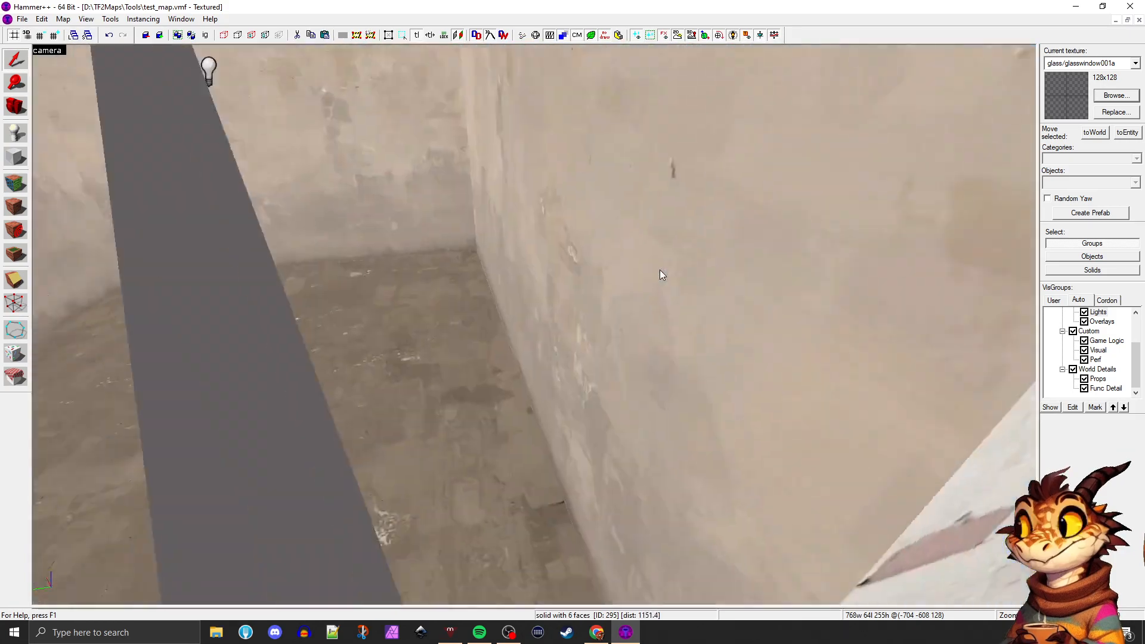
Hide the Func Detail visgroup and view the remaining world brushes from the courtyard
{"action": "key", "text": "z"}
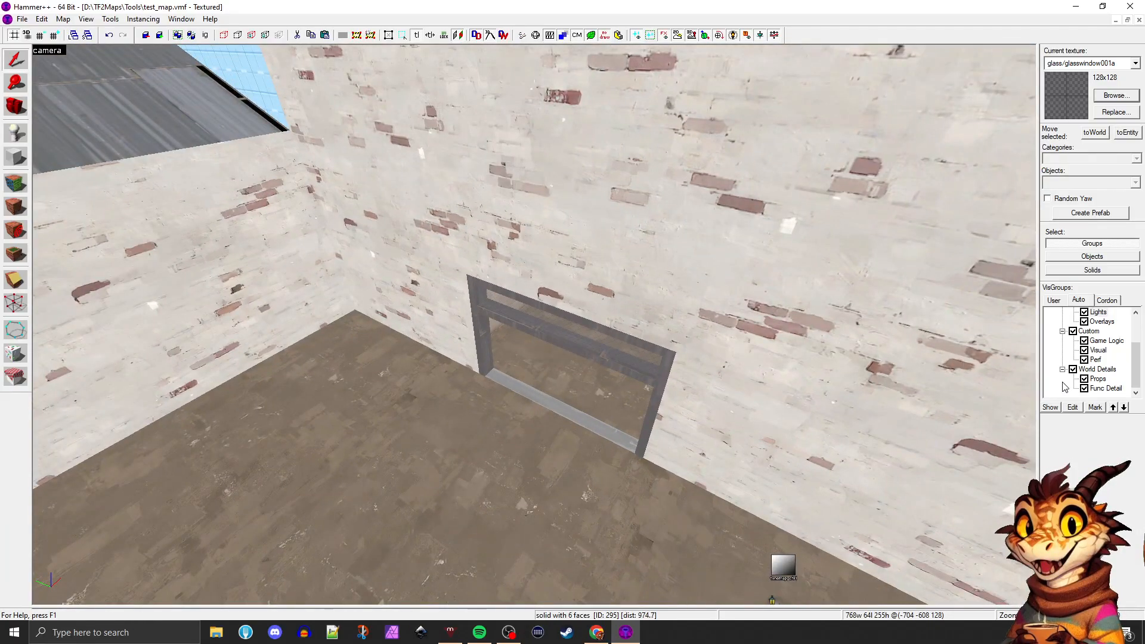
{"action": "key", "text": "z"}
{"action": "key", "text": "w"}
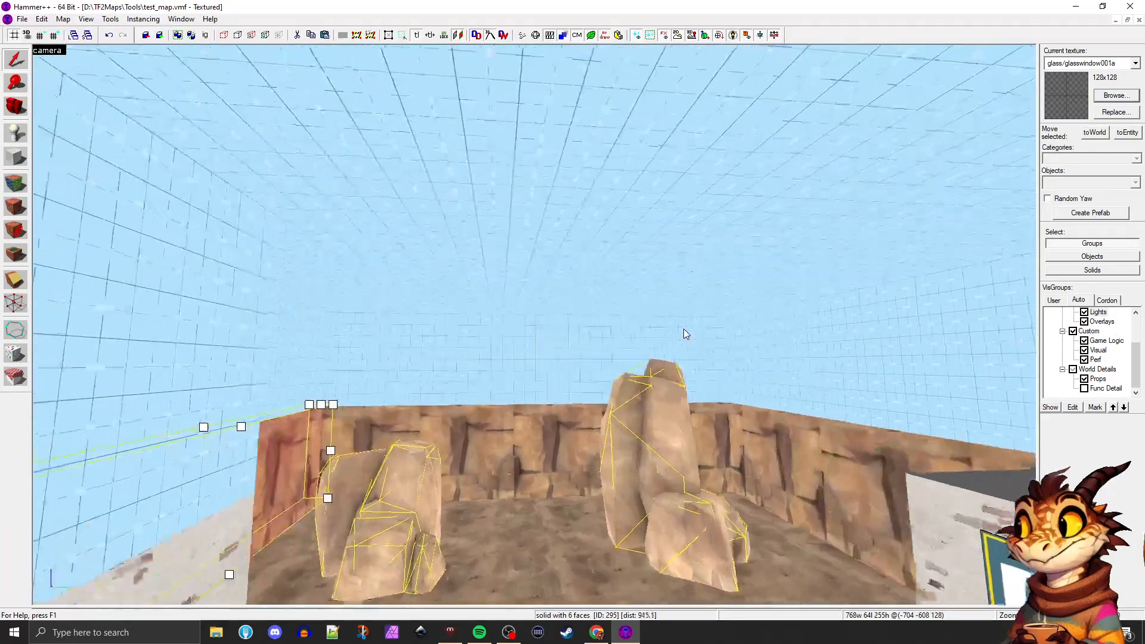
{"action": "key", "text": "s"}
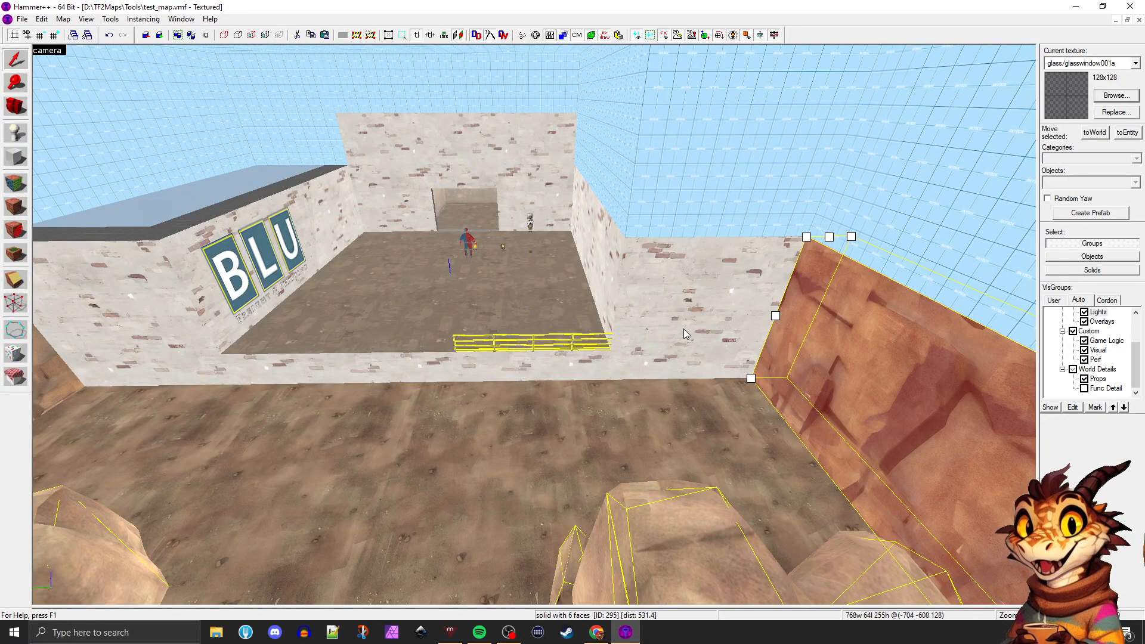
Inspect the opening under the hidden roof from above and inside, and show the Func Detail visgroup again
{"action": "key", "text": "a"}
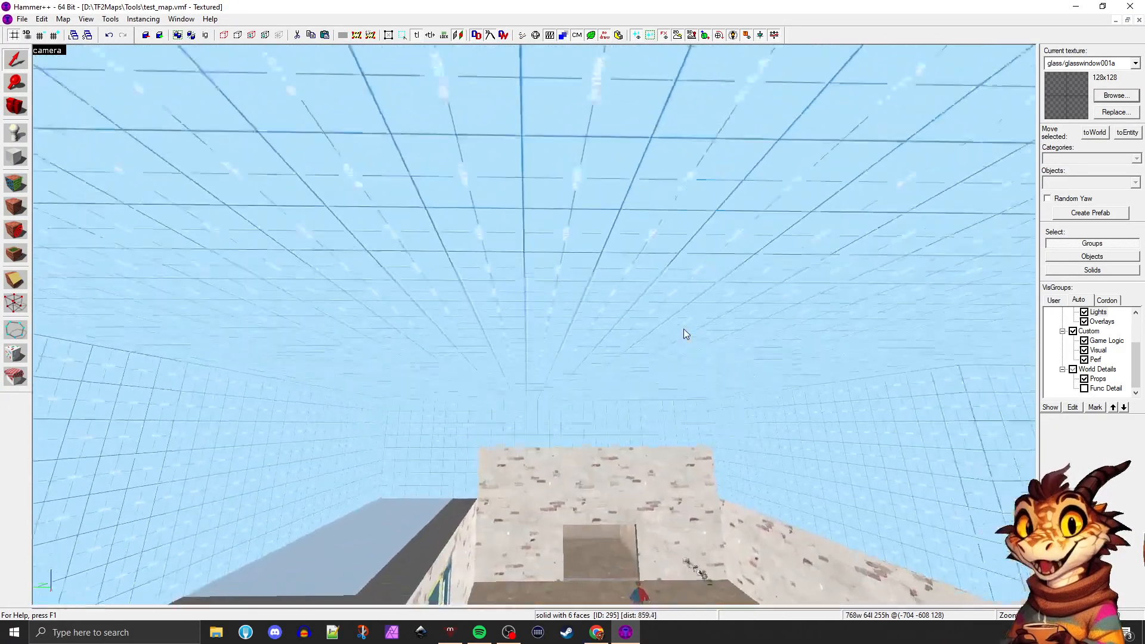
{"action": "key", "text": "s"}
{"action": "key", "text": "a"}
{"action": "key", "text": "d"}
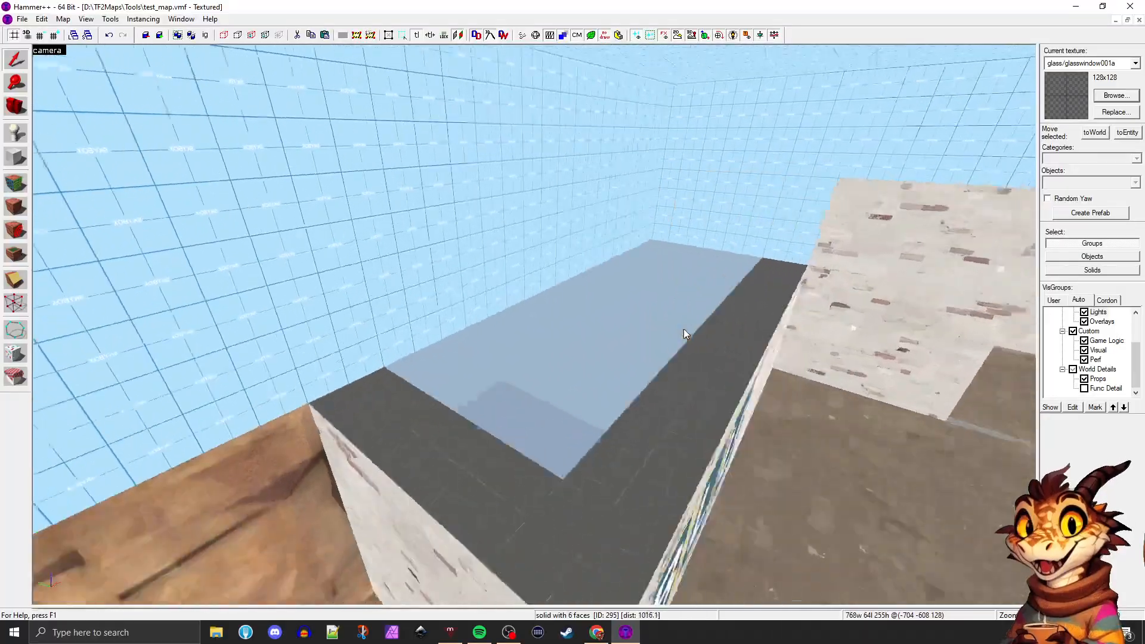
{"action": "key", "text": "d"}
{"action": "key", "text": "w"}
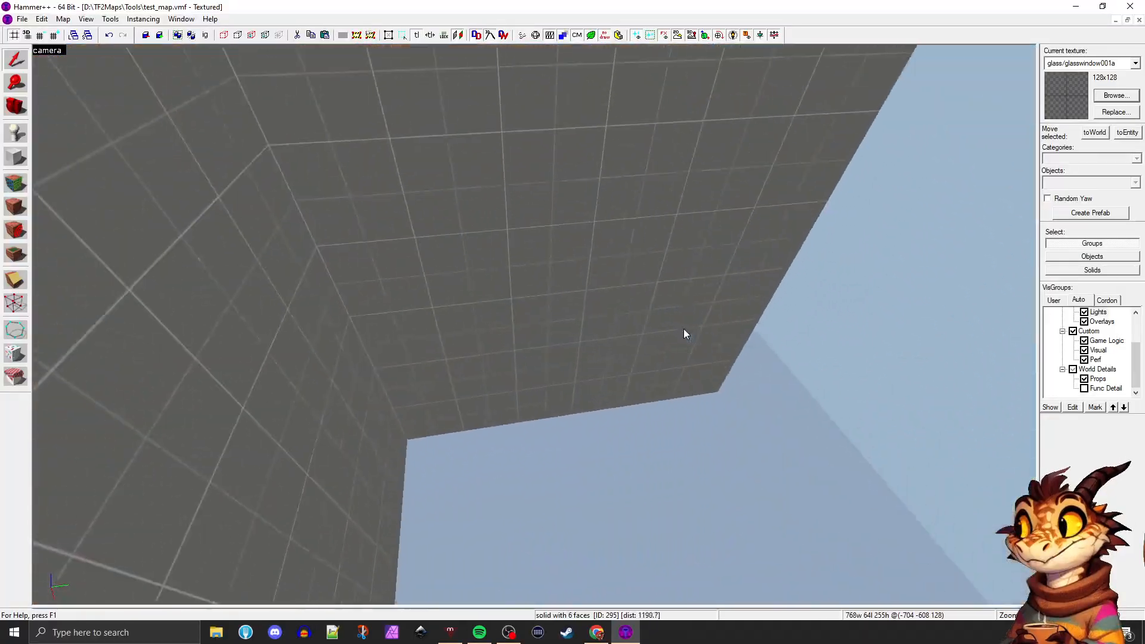
{"action": "key", "text": "s"}
{"action": "key", "text": "w"}
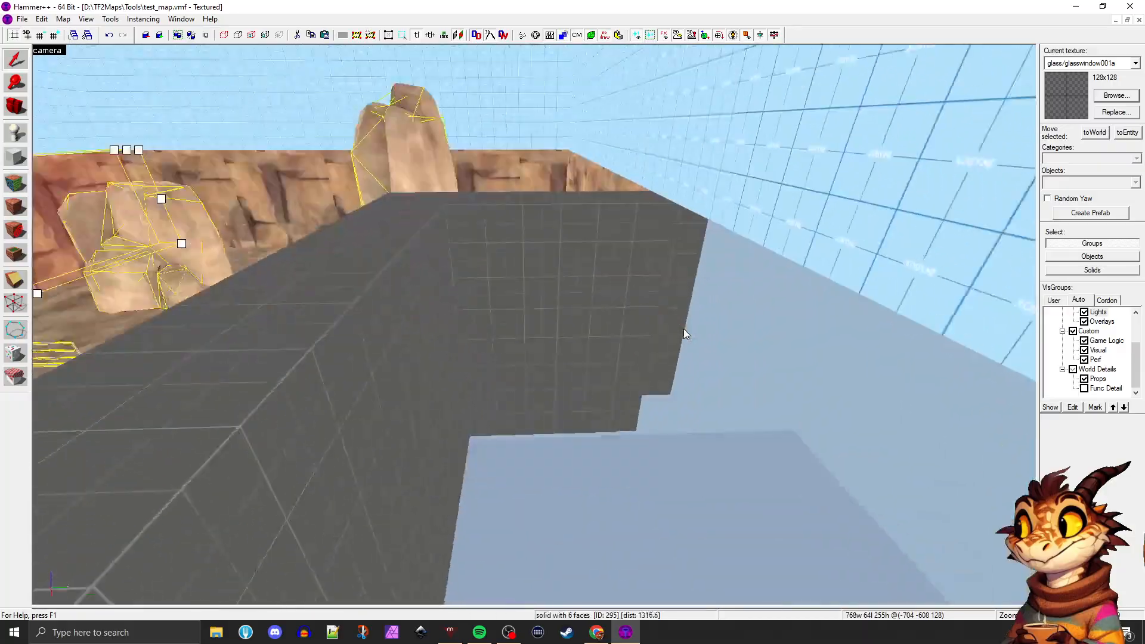
{"action": "key", "text": "a"}
{"action": "key", "text": "z"}
{"action": "left_click", "coordinate": [1084, 389]}
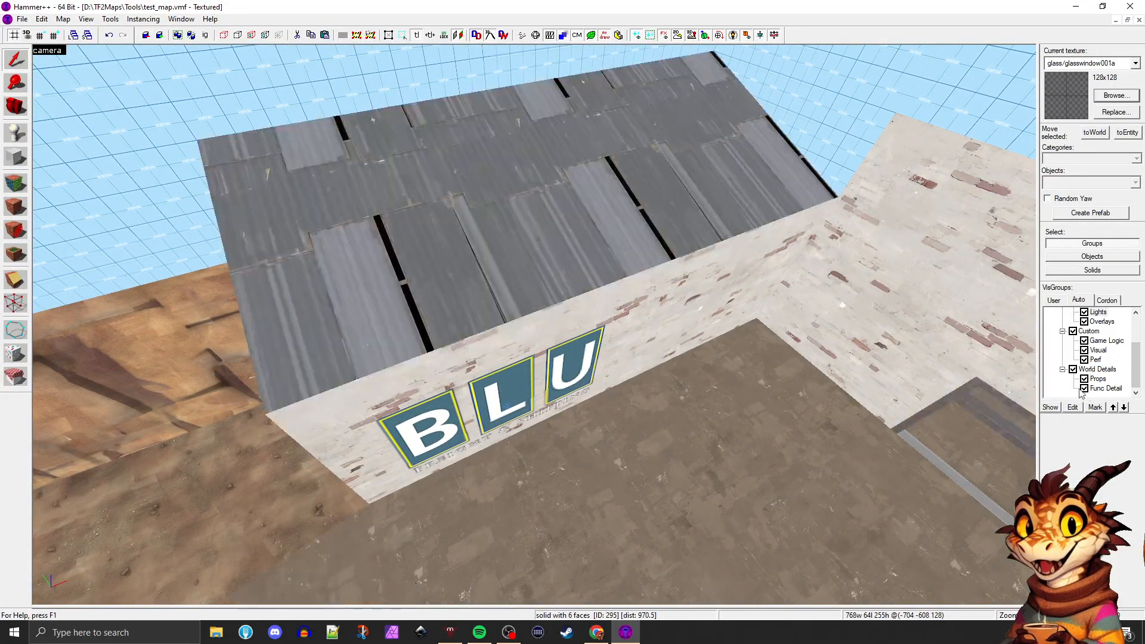
Select the sloped roof brush on the BLU building and check its entity class in the object properties
{"action": "left_click", "coordinate": [574, 237]}
{"action": "key", "text": "w"}
{"action": "key", "text": "alt+Return"}
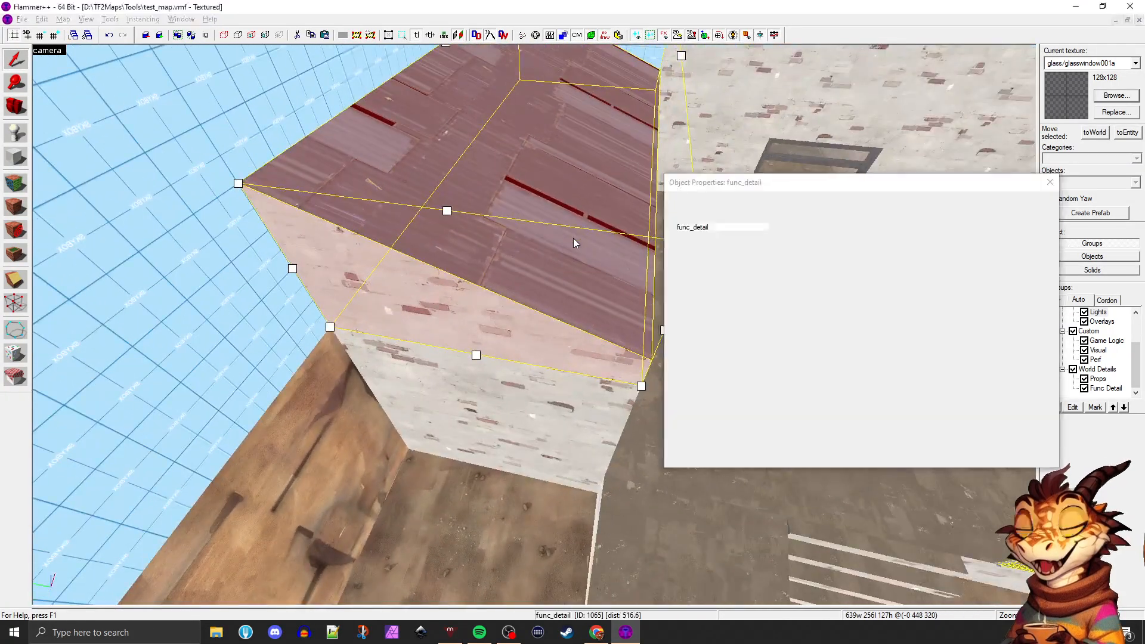
{"action": "left_click", "coordinate": [1043, 185]}
{"action": "key", "text": "s"}
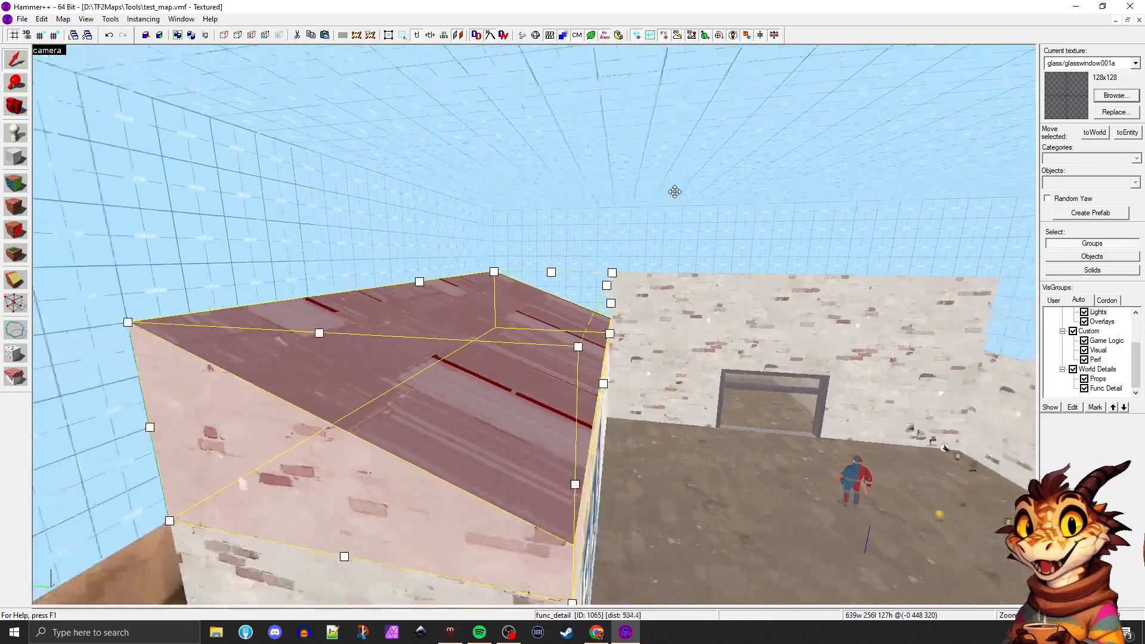
Move the sloped roof brush from func_detail back to the world and check its object properties
{"action": "key", "text": "w"}
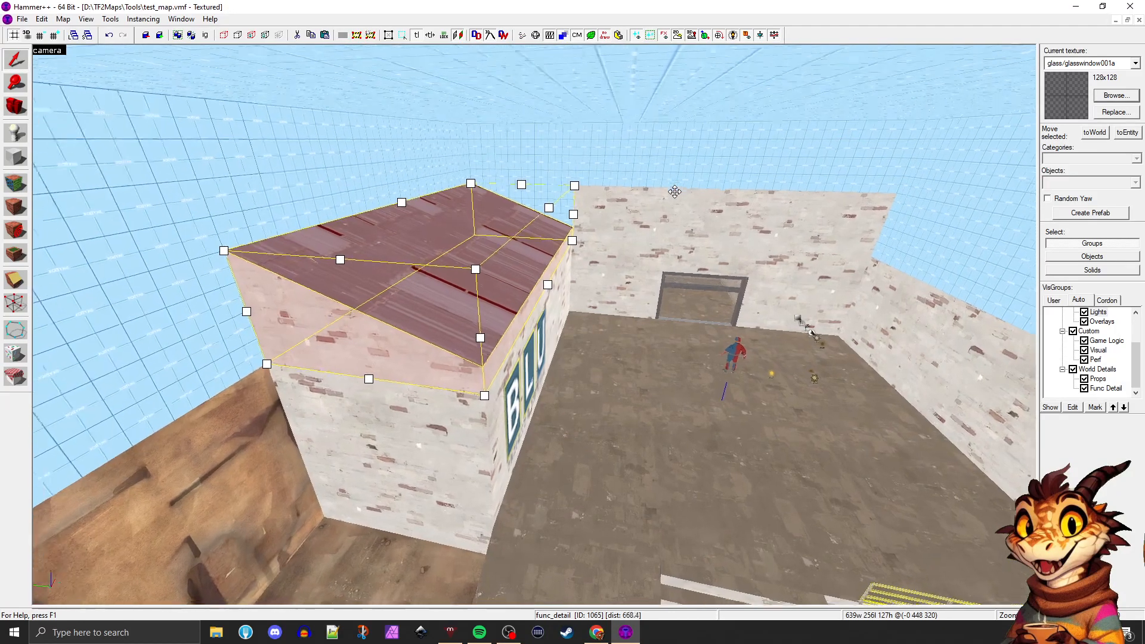
{"action": "key", "text": "d"}
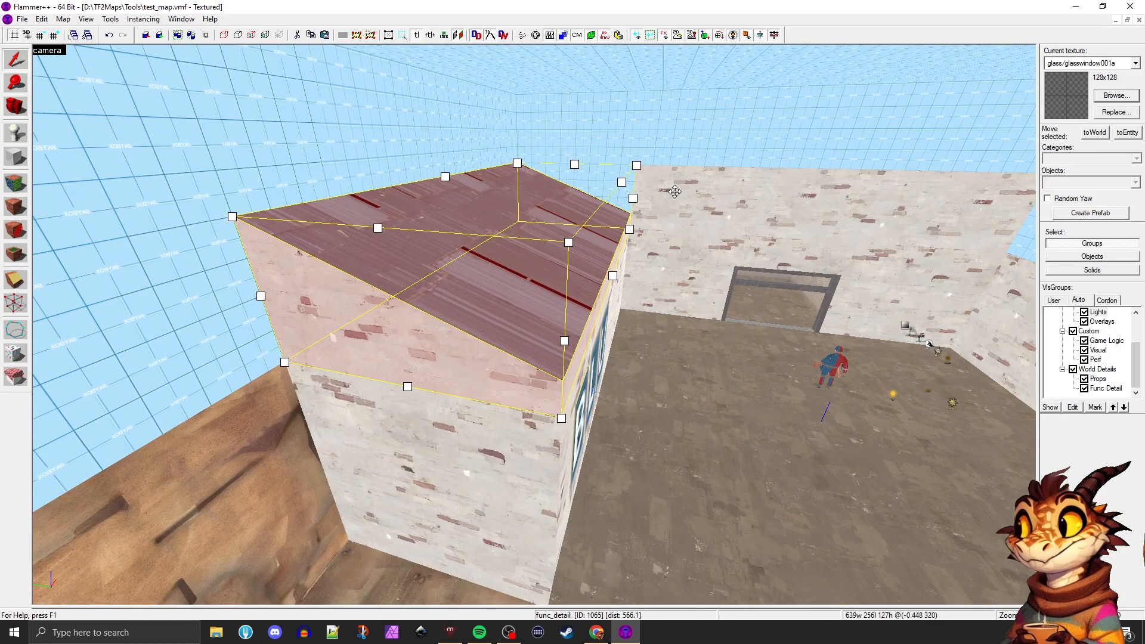
{"action": "key", "text": "alt+Return"}
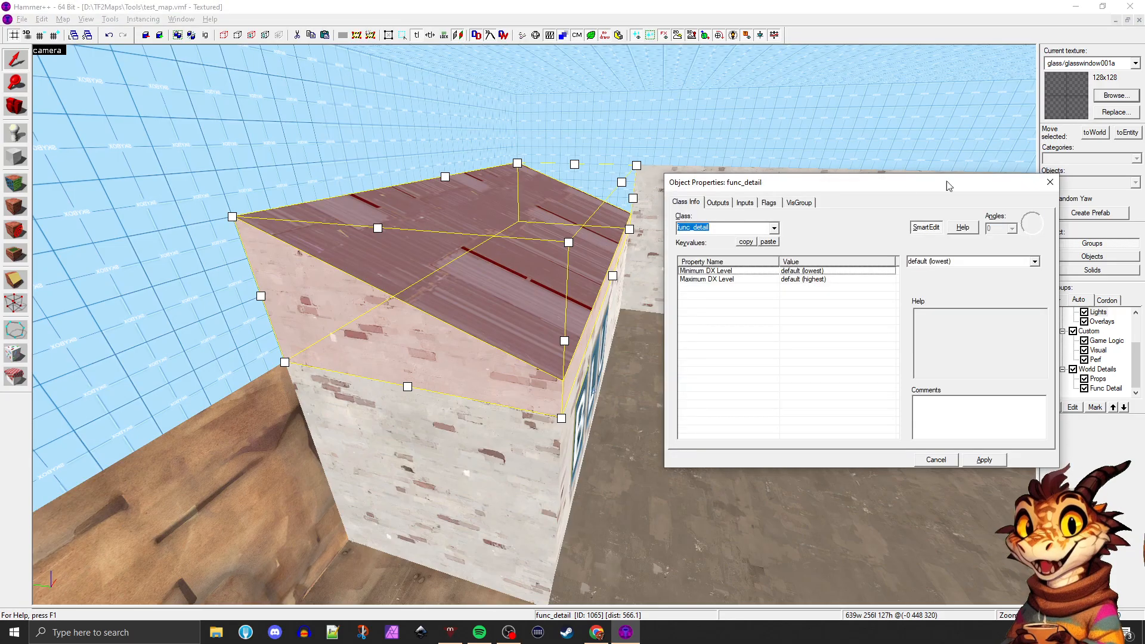
{"action": "left_click", "coordinate": [1057, 182]}
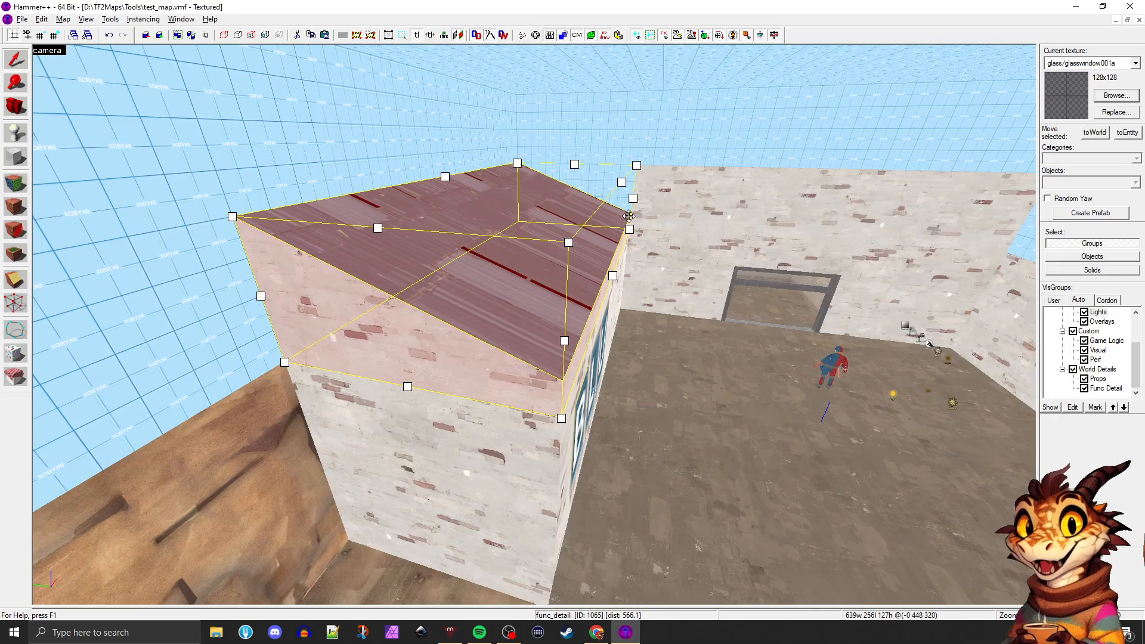
{"action": "key", "text": "alt+Return"}
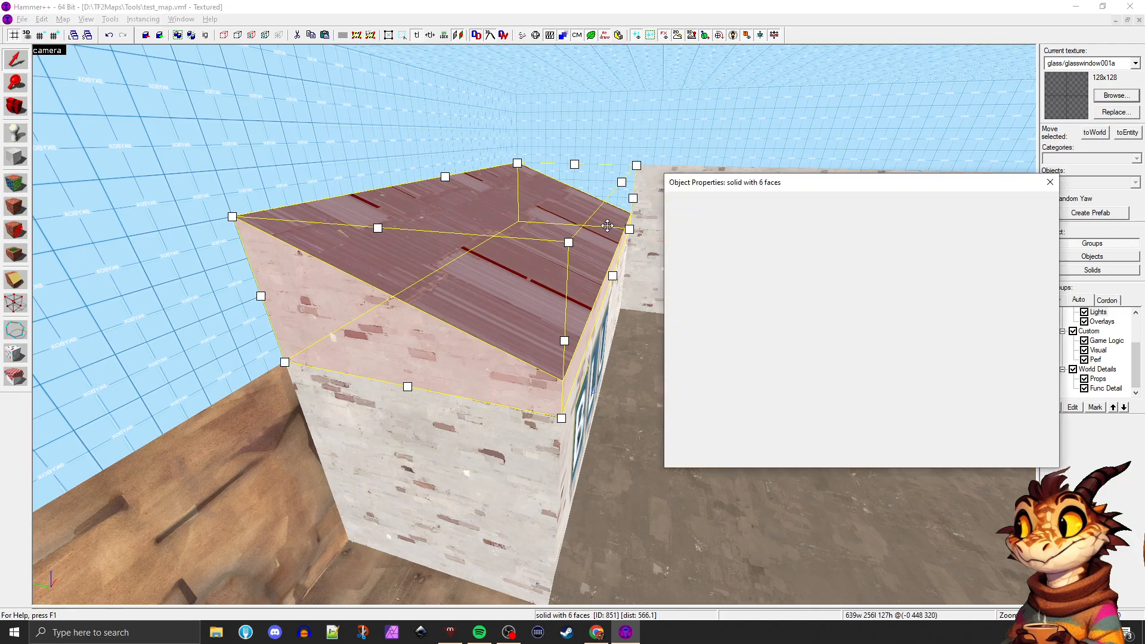
{"action": "left_click", "coordinate": [1049, 183]}
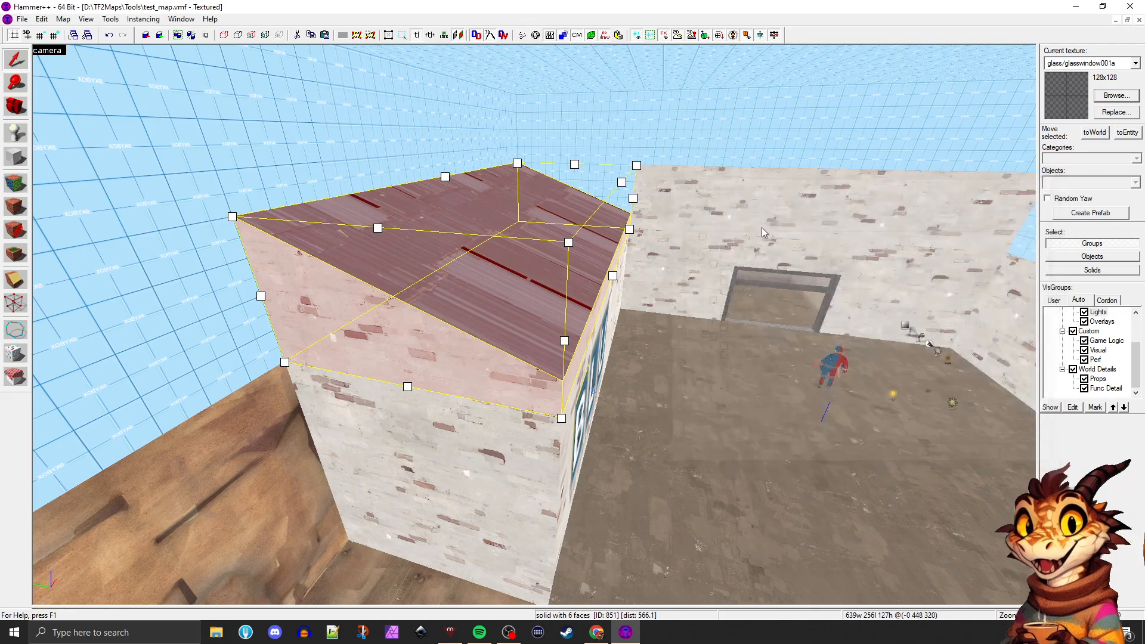
Tie the sloped roof brush to a func_detail entity
{"action": "key", "text": "z"}
{"action": "key", "text": "a"}
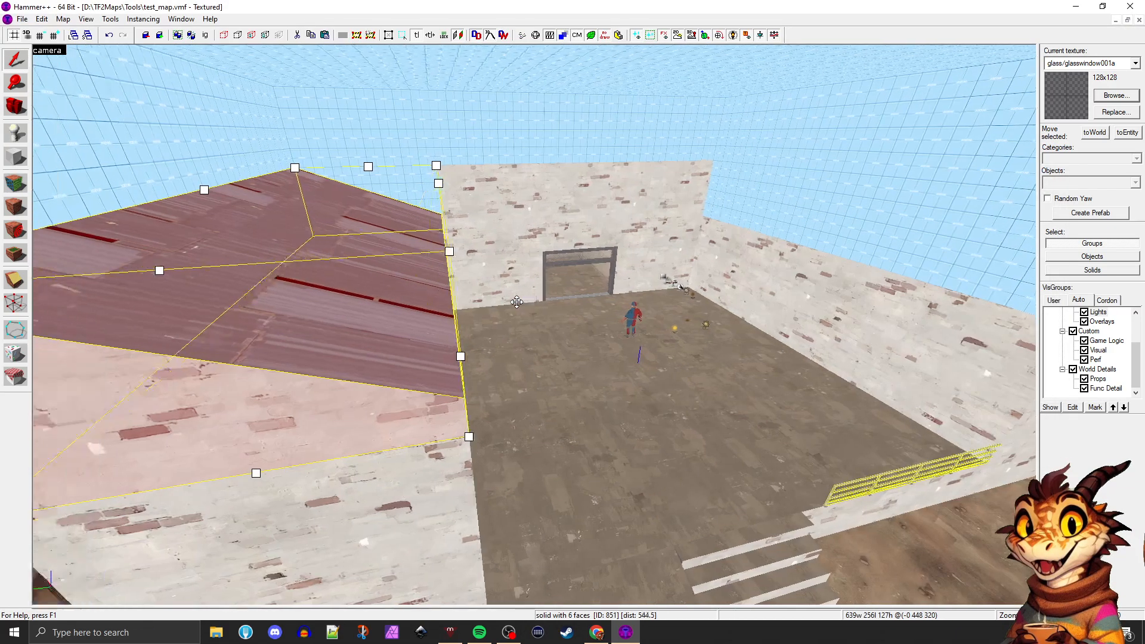
{"action": "key", "text": "z"}
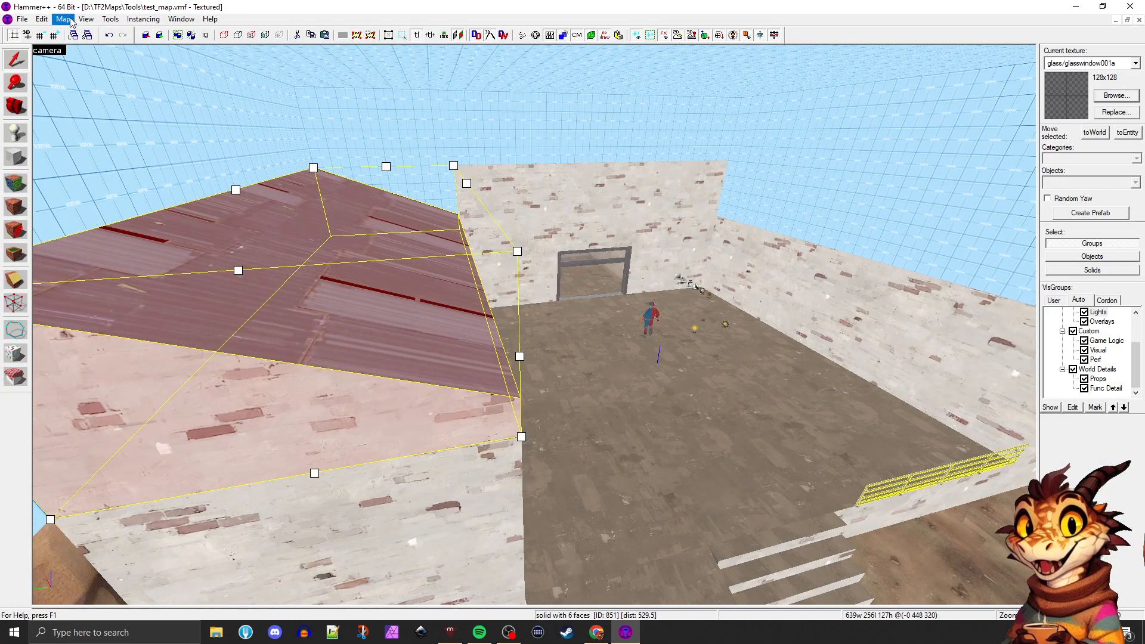
{"action": "left_click", "coordinate": [41, 19]}
{"action": "mouse_move", "coordinate": [58, 22]}
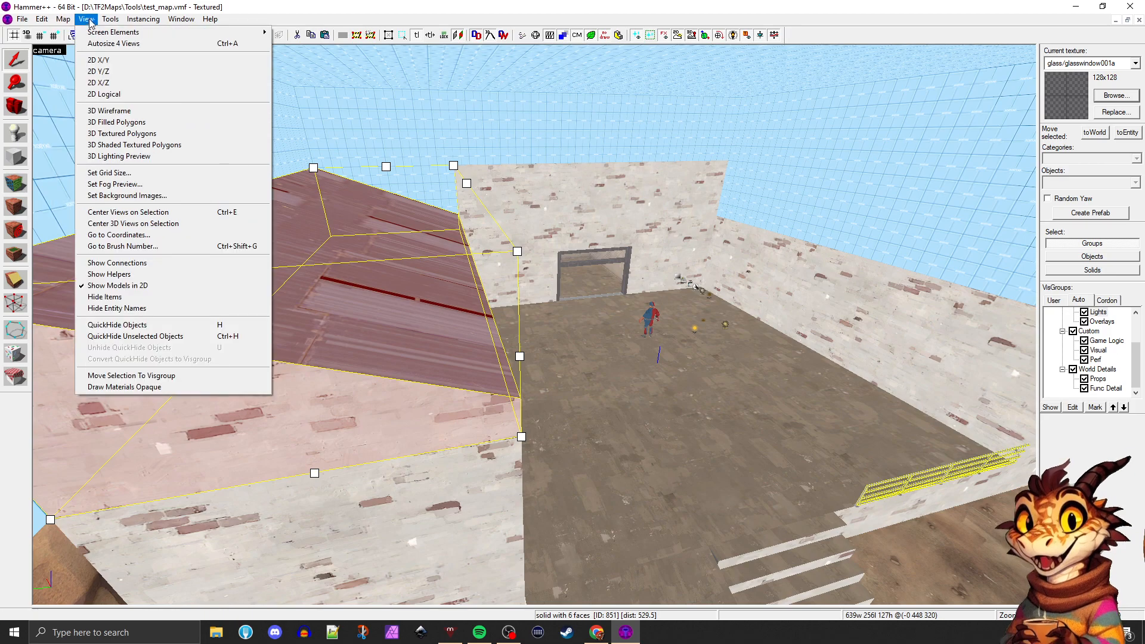
{"action": "mouse_move", "coordinate": [107, 22]}
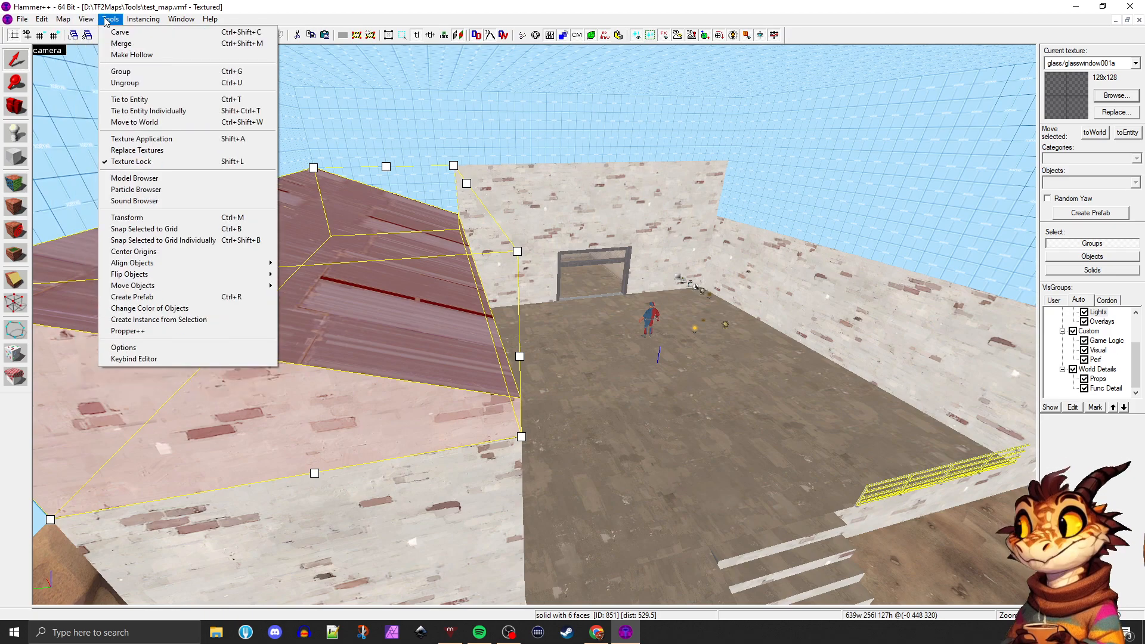
{"action": "left_click", "coordinate": [151, 99]}
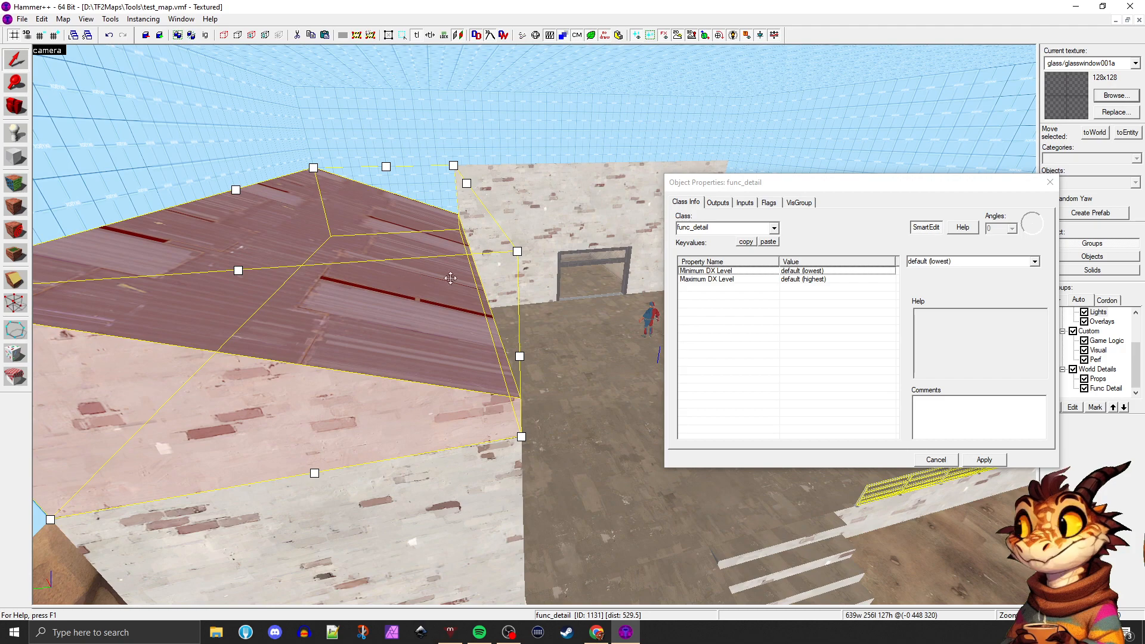
{"action": "mouse_move", "coordinate": [347, 300]}
{"action": "left_mouse_down"}
{"action": "mouse_move", "coordinate": [466, 255]}
{"action": "mouse_move", "coordinate": [424, 248]}
{"action": "left_mouse_up"}
{"action": "key", "text": "ctrl+z"}
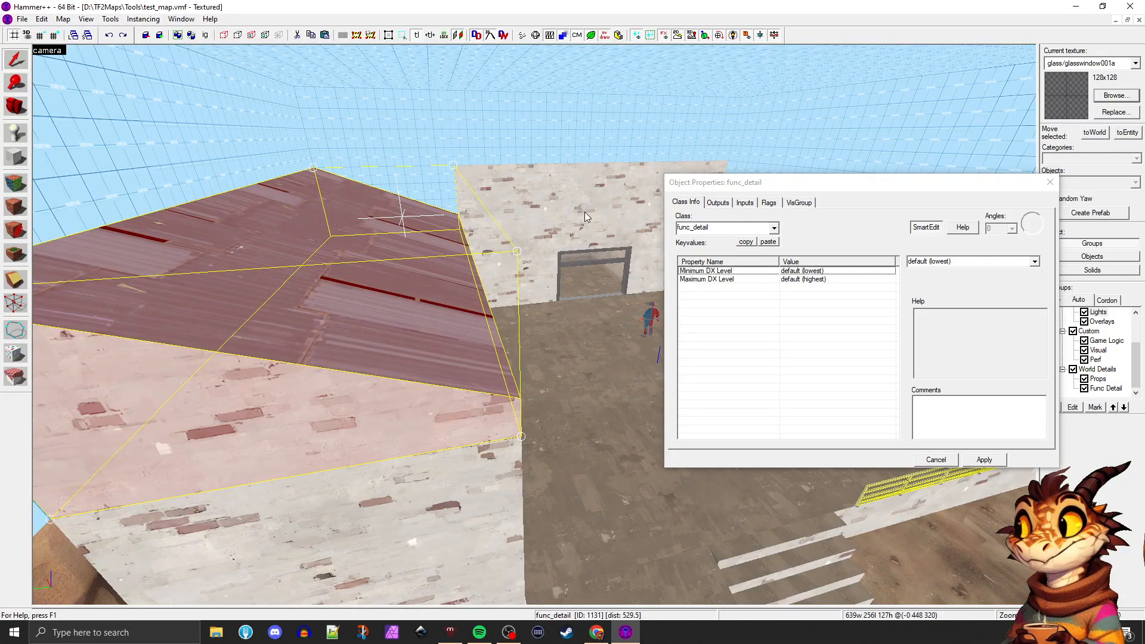
Move the roof brush back to the world and close its object properties
{"action": "left_click", "coordinate": [110, 19]}
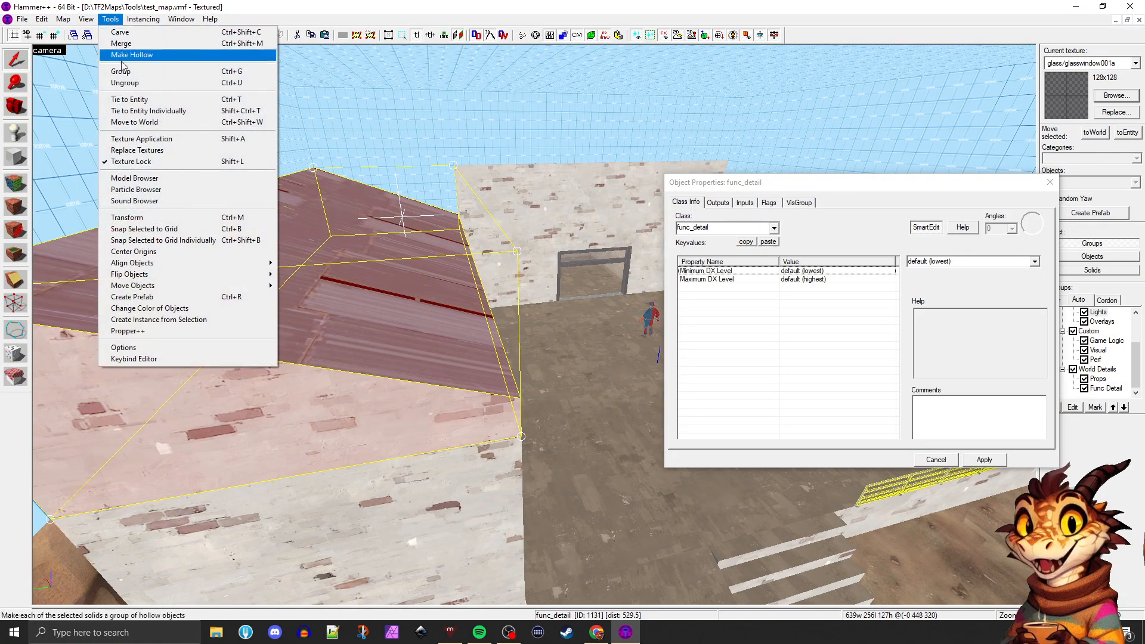
{"action": "left_click", "coordinate": [151, 126]}
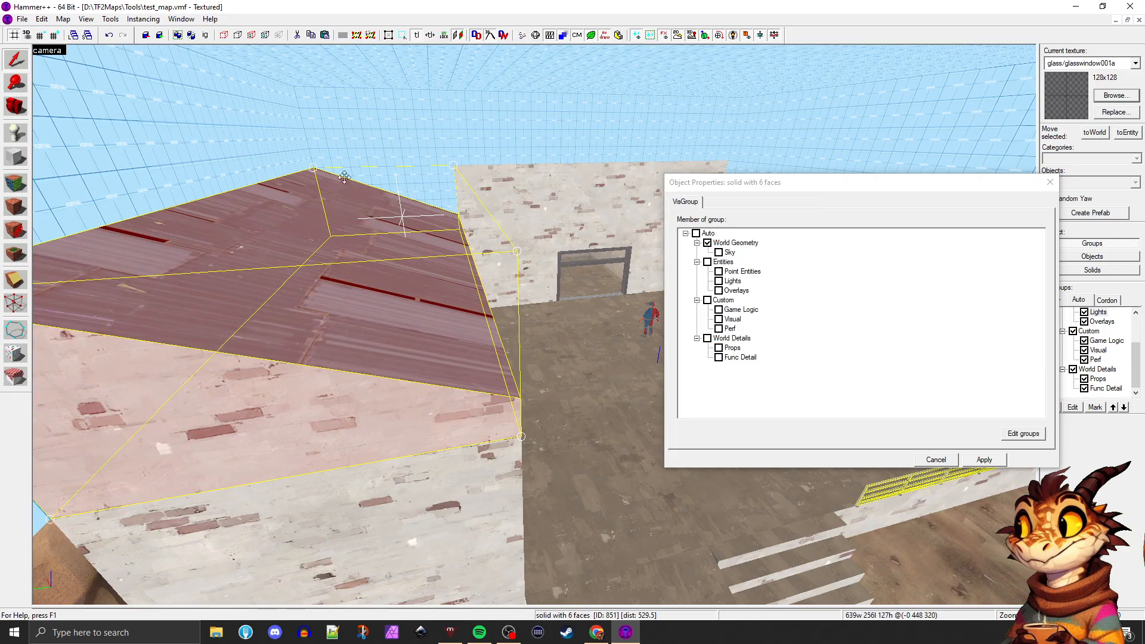
{"action": "left_click", "coordinate": [1050, 182]}
Select the courtyard floor and view the BLU building's roof and the surrounding brick walls from several sides
{"action": "left_click", "coordinate": [660, 386]}
{"action": "key", "text": "z"}
{"action": "key", "text": "d"}
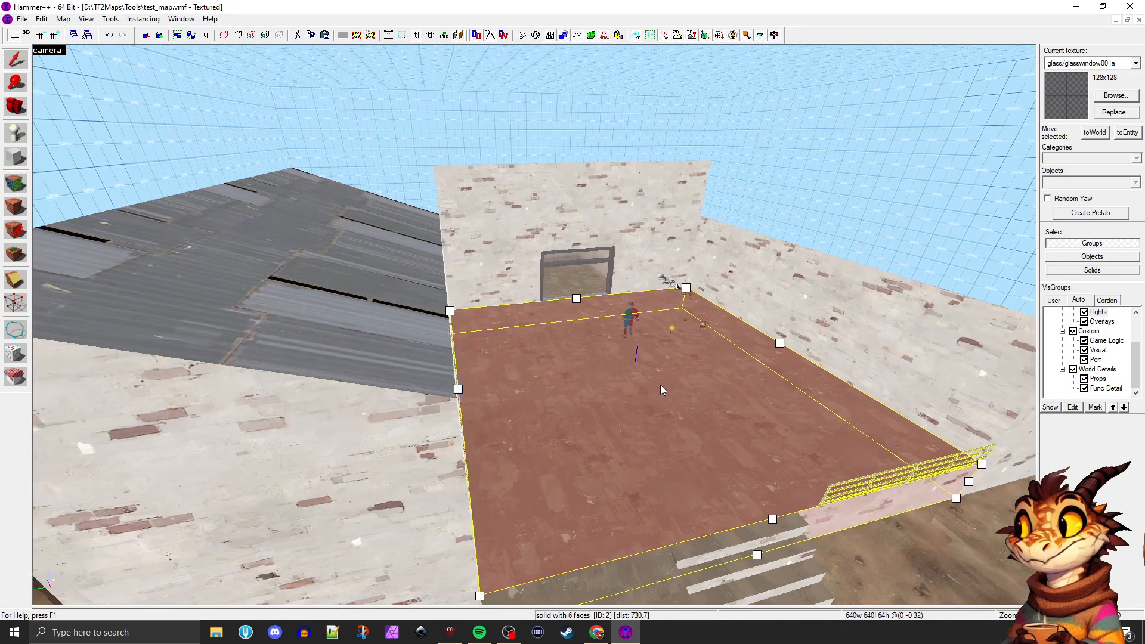
{"action": "key", "text": "a"}
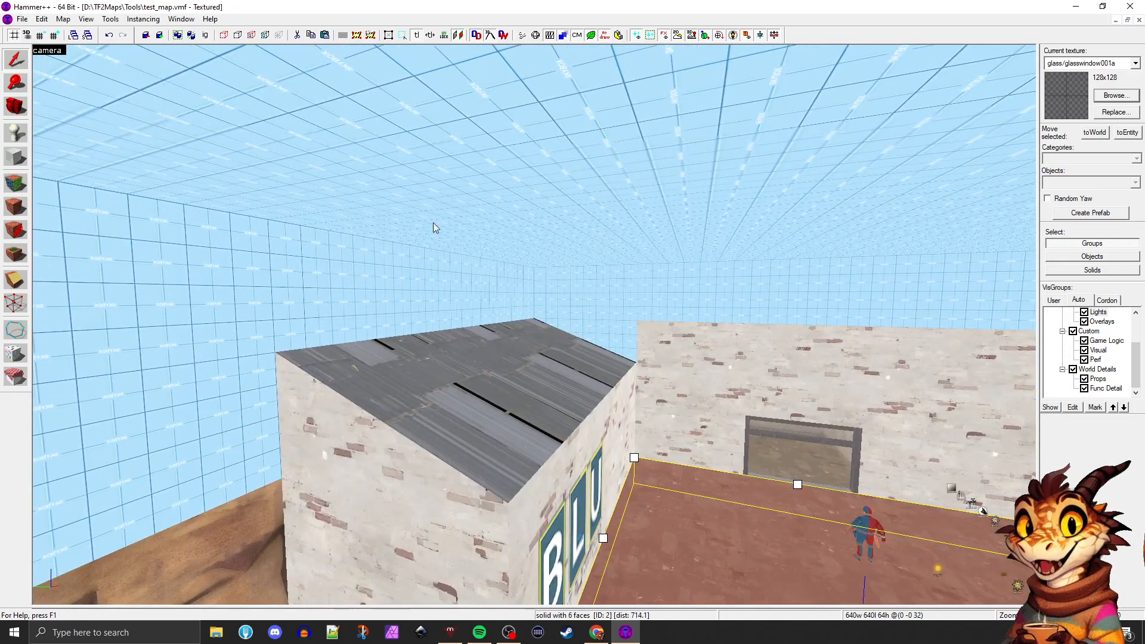
{"action": "key", "text": "z"}
{"action": "key", "text": "a"}
{"action": "key", "text": "w"}
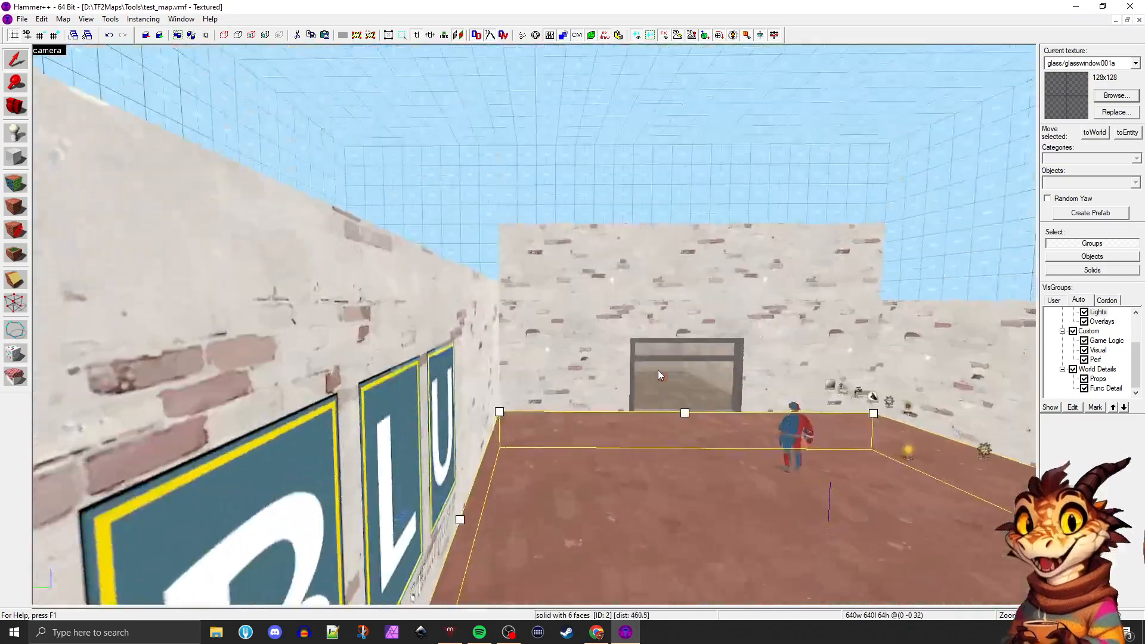
{"action": "key", "text": "s"}
{"action": "key", "text": "z"}
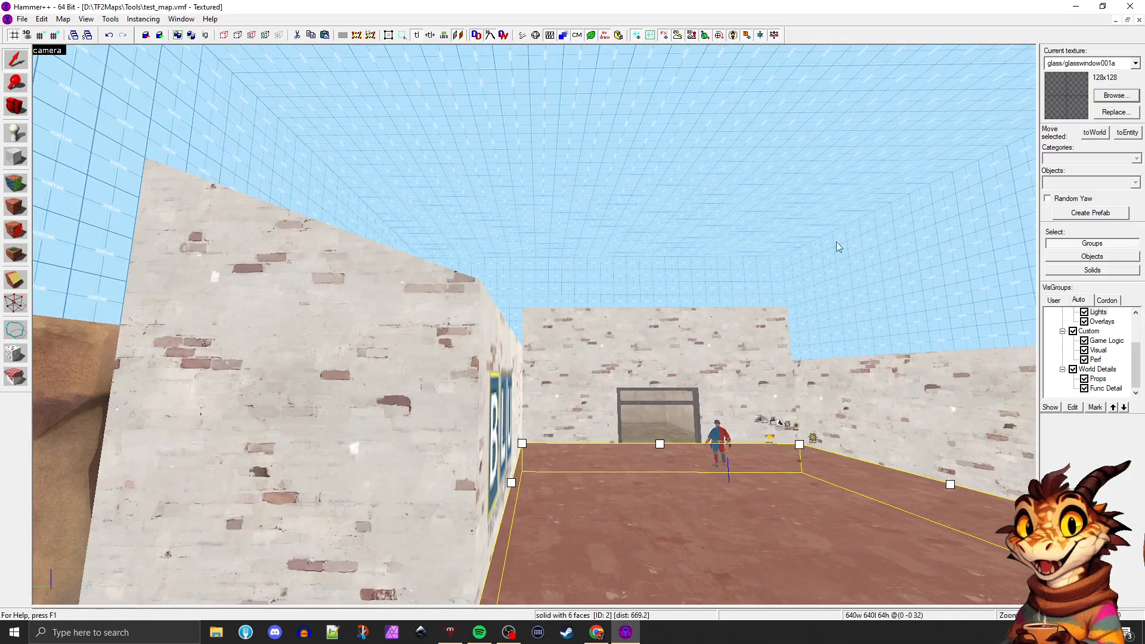
{"action": "key", "text": "z"}
{"action": "key", "text": "d"}
{"action": "key", "text": "w"}
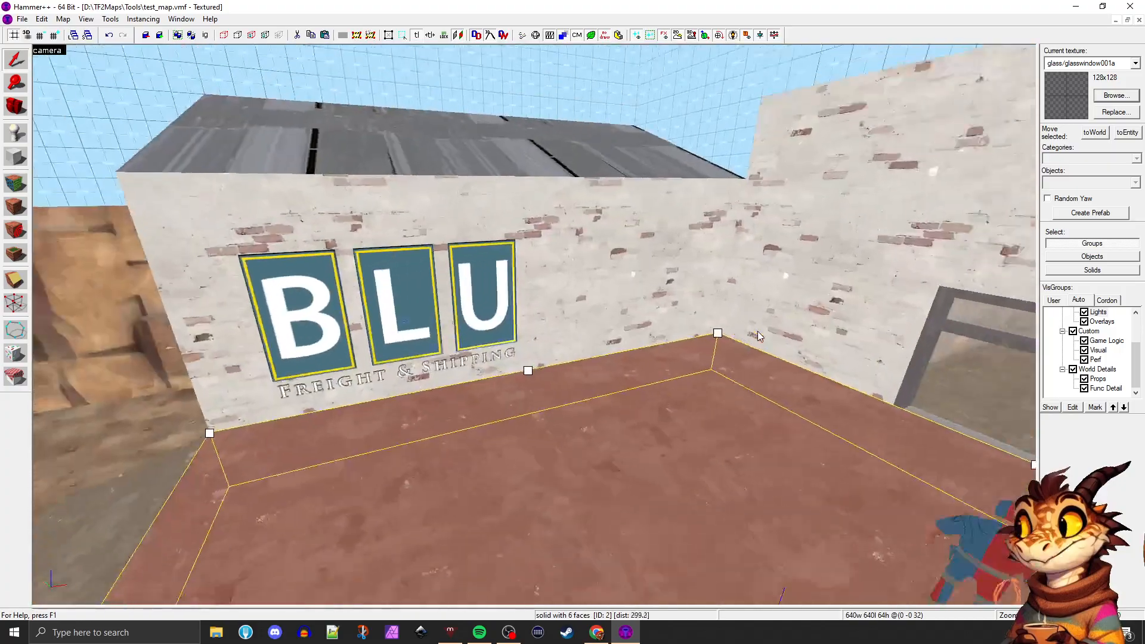
Examine the framed doorway's detail brushes and the adjoining floor brush up close, and return to the BLU building
{"action": "key", "text": "w"}
{"action": "key", "text": "z"}
{"action": "left_click", "coordinate": [666, 271]}
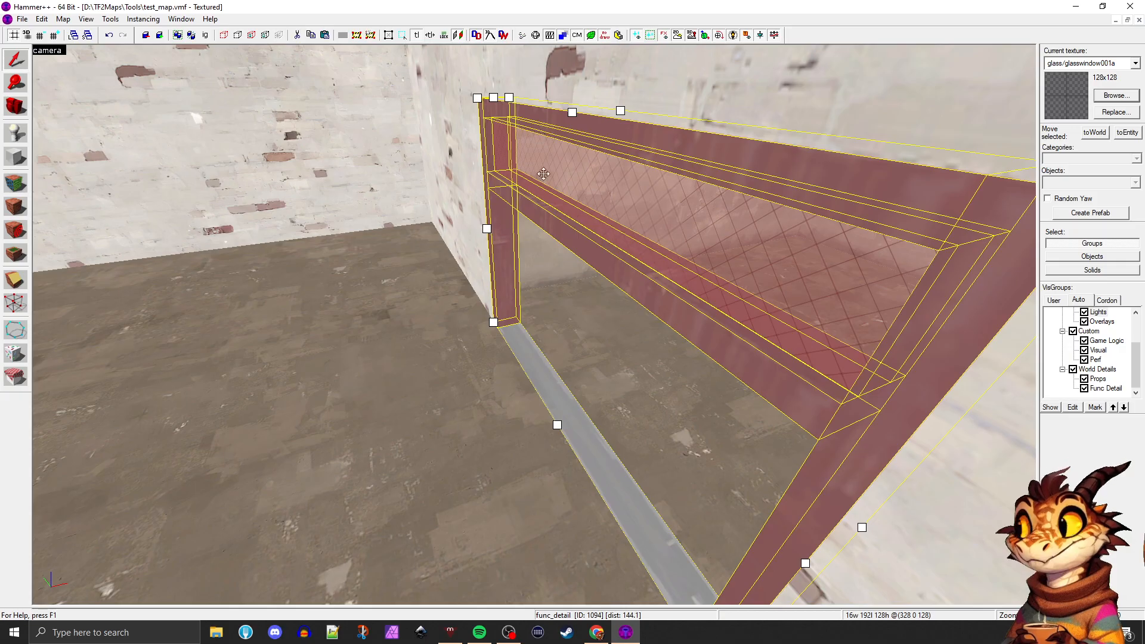
{"action": "left_click", "coordinate": [381, 326]}
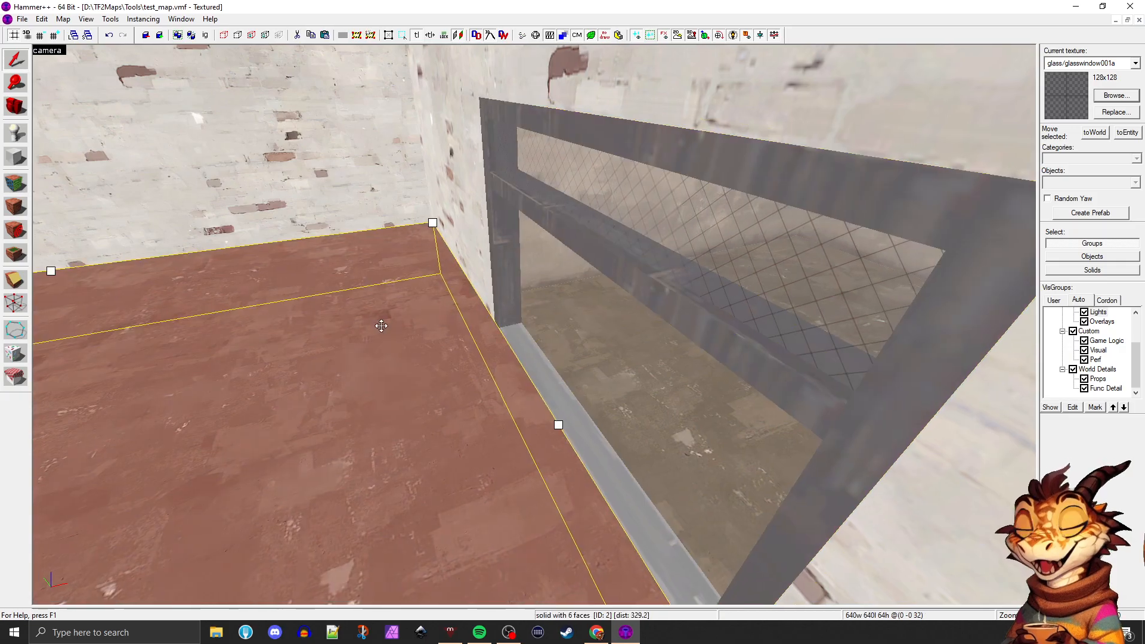
{"action": "key", "text": "z"}
{"action": "key", "text": "a"}
{"action": "key", "text": "s"}
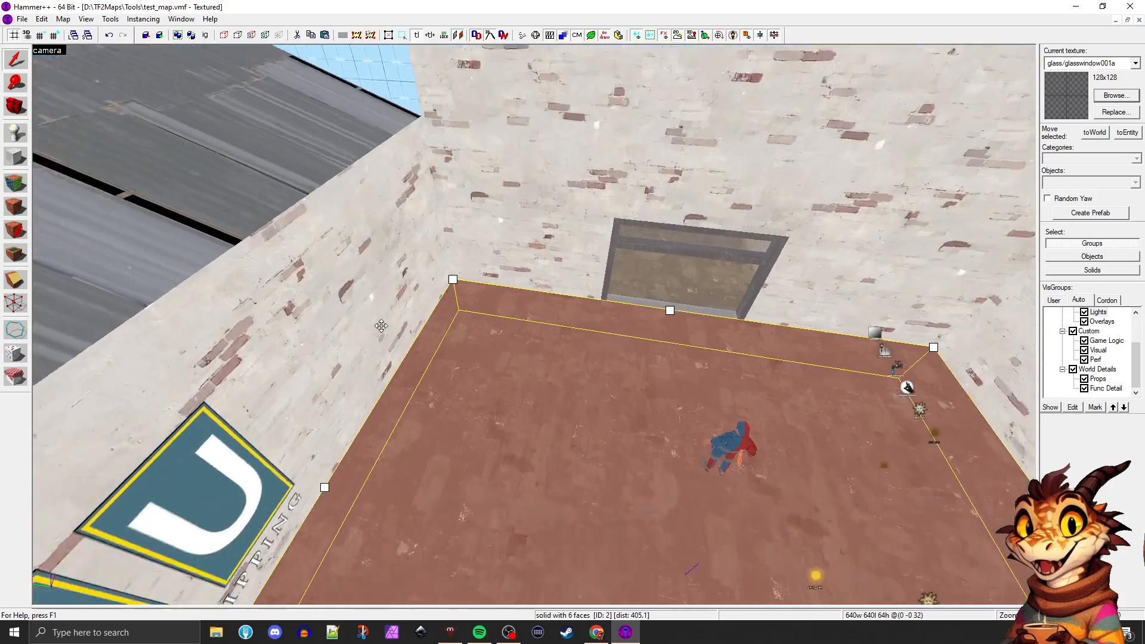
{"action": "key", "text": "w"}
{"action": "key", "text": "s"}
{"action": "key", "text": "a"}
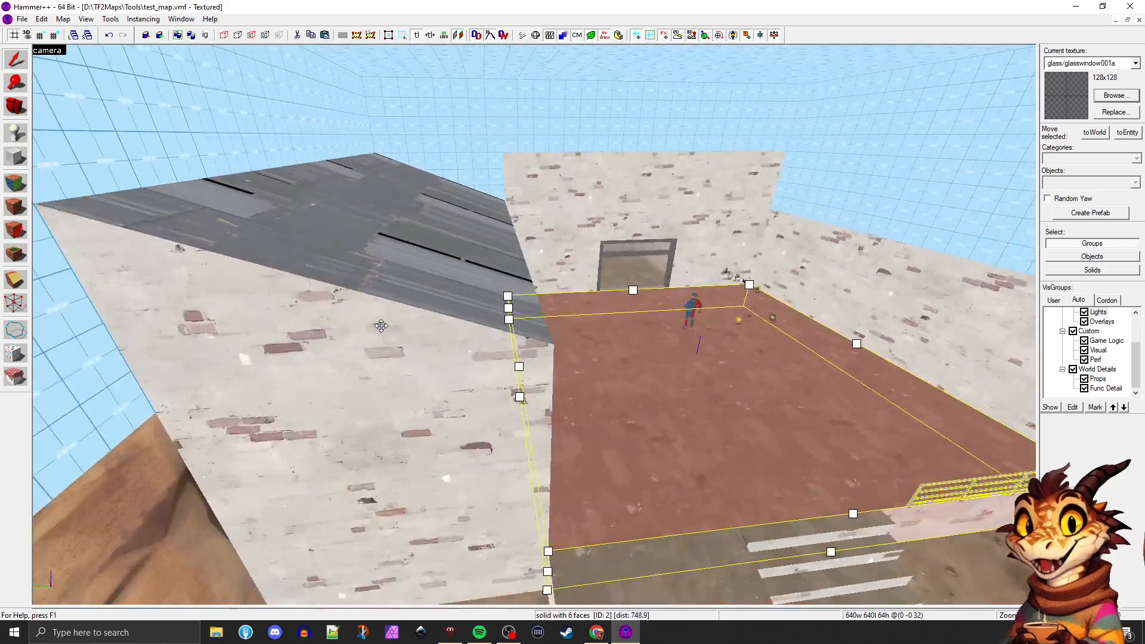
Select the sloped roof brush and inspect it together with the brick wall section beneath it
{"action": "left_click", "coordinate": [382, 303]}
{"action": "key", "text": "s"}
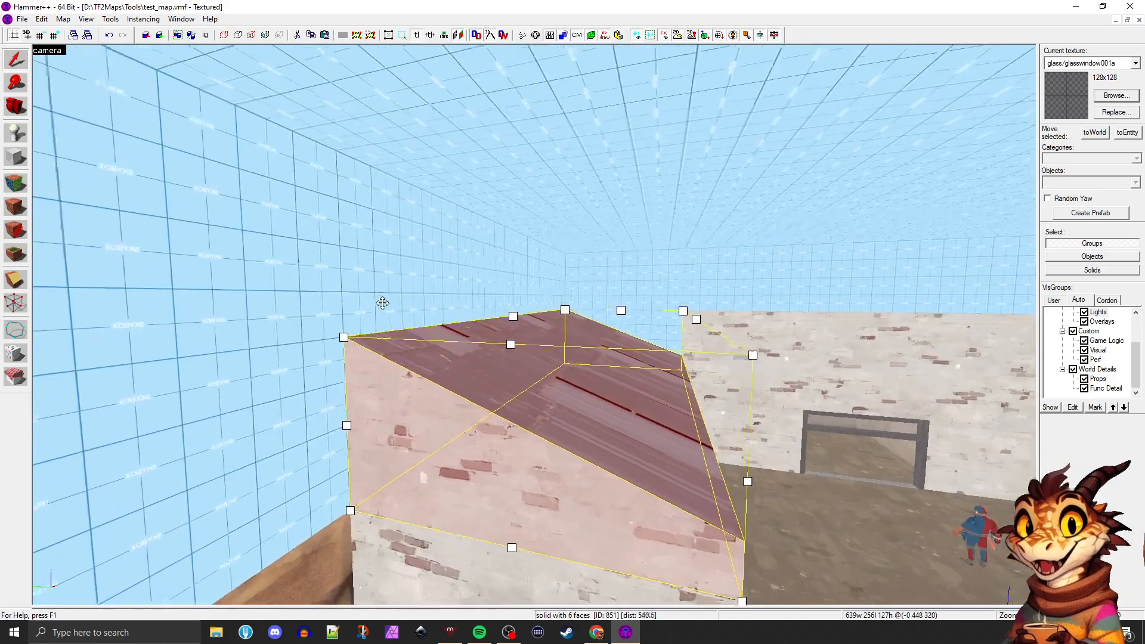
{"action": "key", "text": "w"}
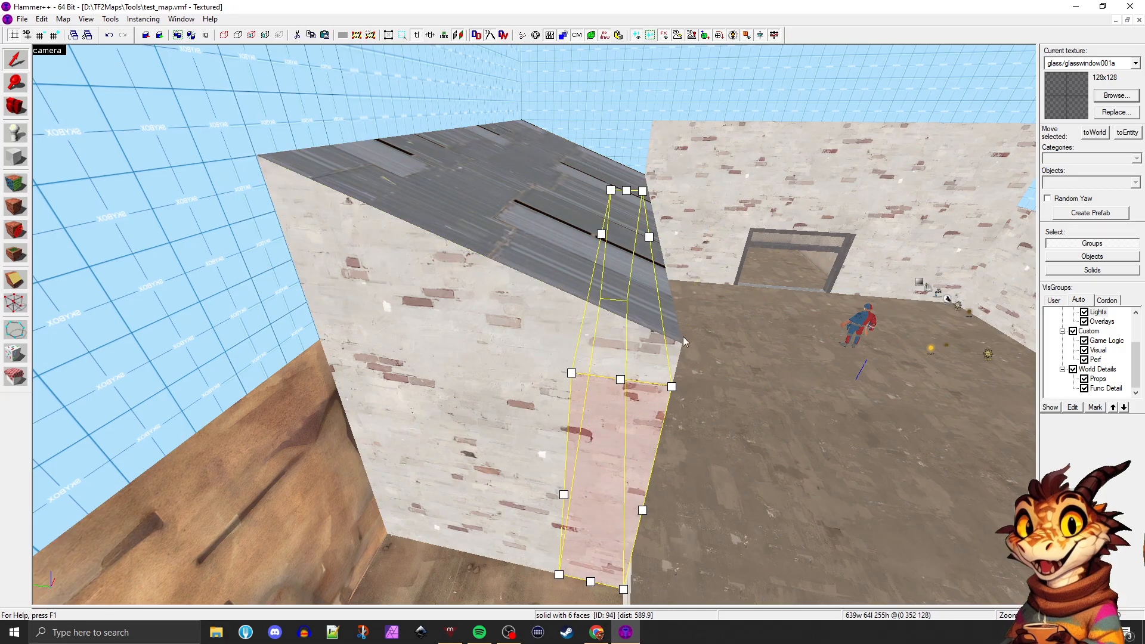
{"action": "left_click", "coordinate": [449, 207]}
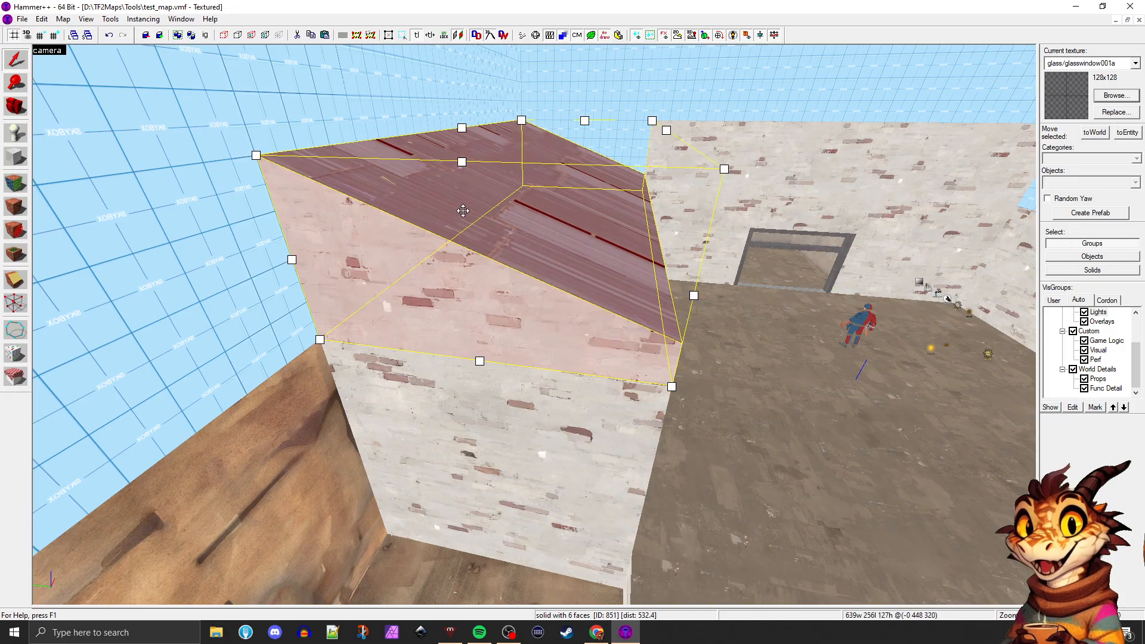
{"action": "key", "text": "z"}
{"action": "key", "text": "w"}
{"action": "key", "text": "z"}
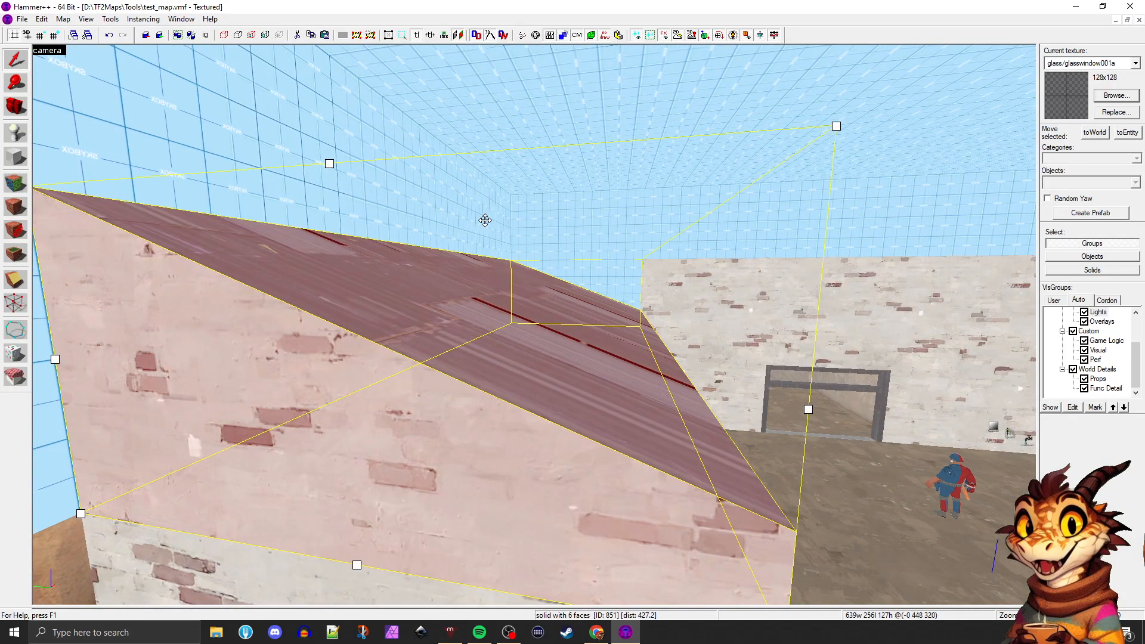
Show all four views and place a copy of the sloped roof brush 32 units higher in the front view
{"action": "key", "text": "shift+z"}
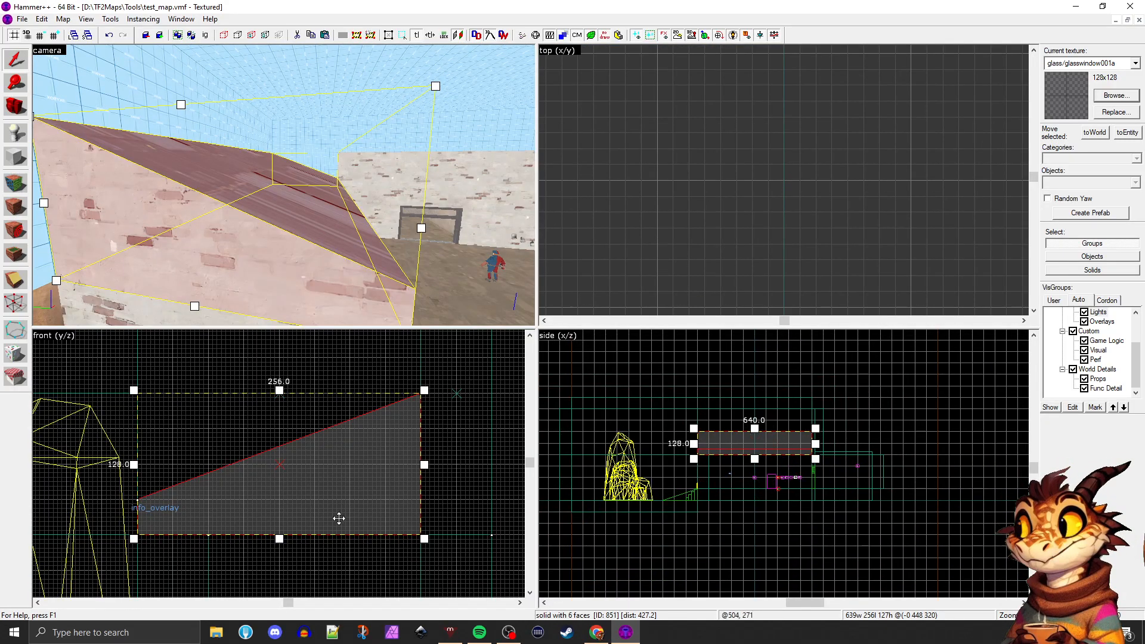
{"action": "scroll", "coordinate": [238, 507], "scroll_direction": "up", "scroll_amount": 2}
{"action": "left_click", "coordinate": [15, 279]}
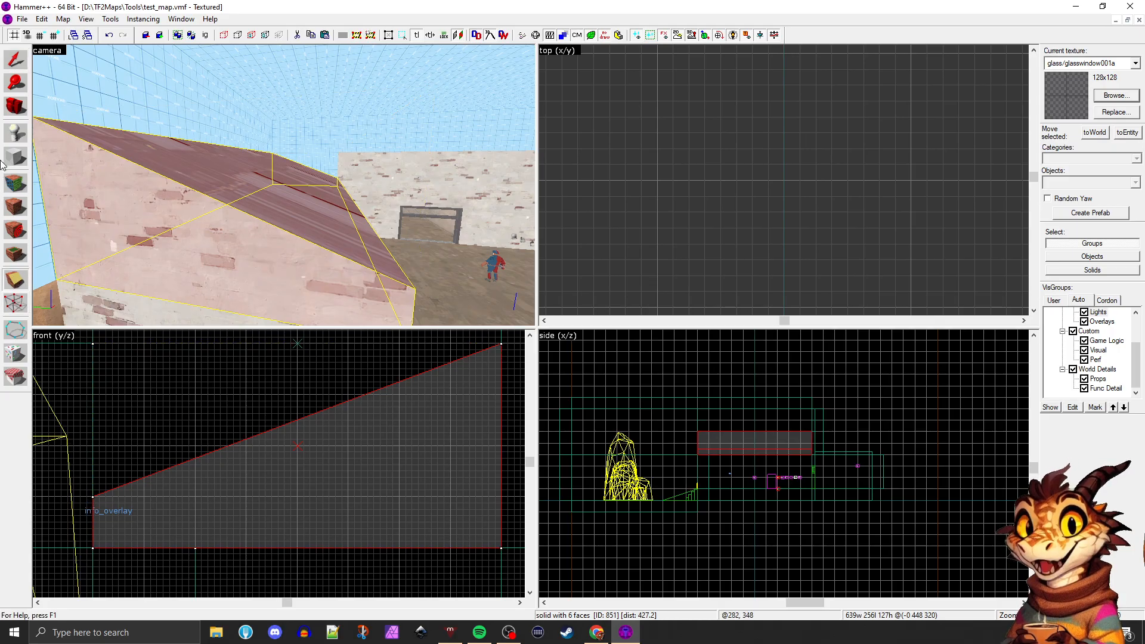
{"action": "left_click", "coordinate": [13, 67]}
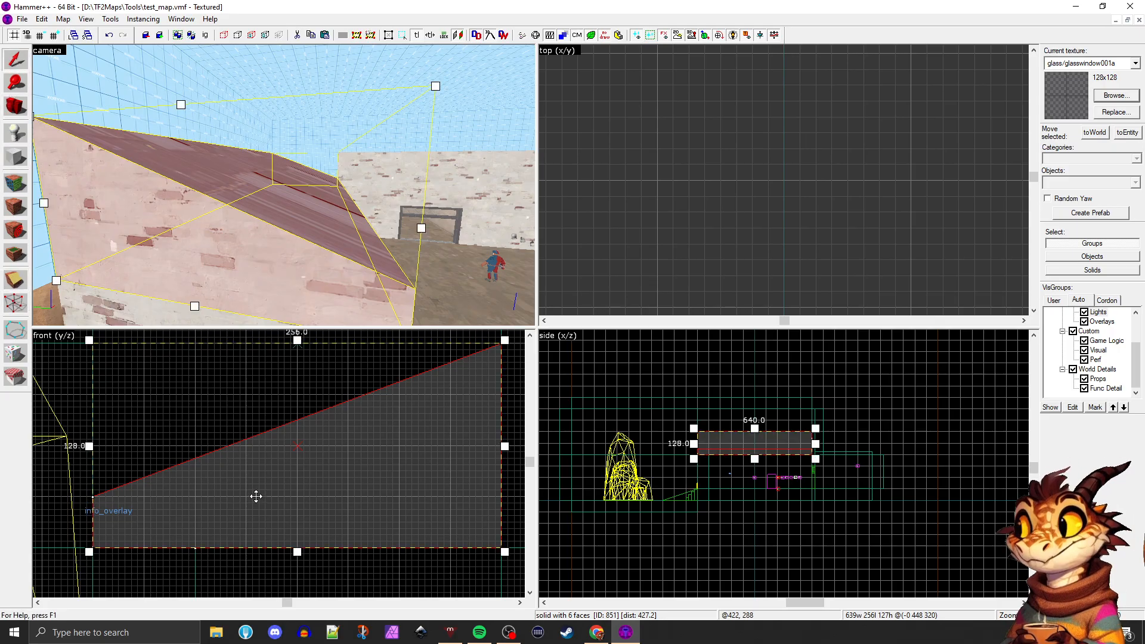
{"action": "left_click_drag", "start_coordinate": [256, 496], "coordinate": [237, 452]}
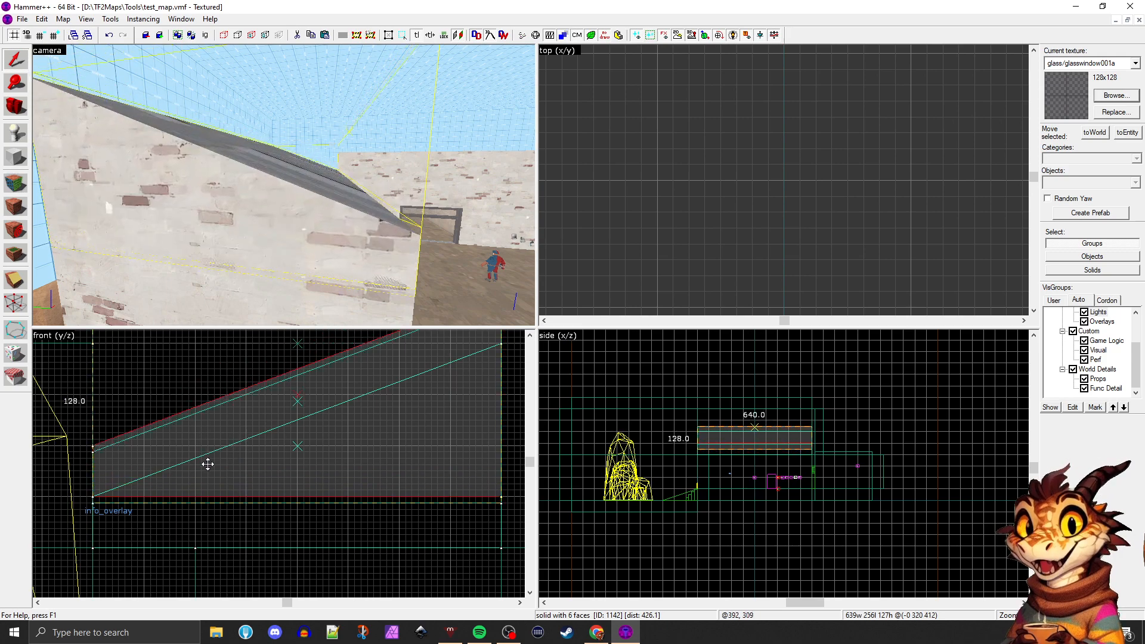
Edit the copied roof brush's vertices in the front view, thinning its high end to a slim slab at the original roof's peak
{"action": "scroll", "coordinate": [307, 485], "scroll_direction": "down", "scroll_amount": 2}
{"action": "scroll", "coordinate": [307, 485], "scroll_direction": "up", "scroll_amount": 1}
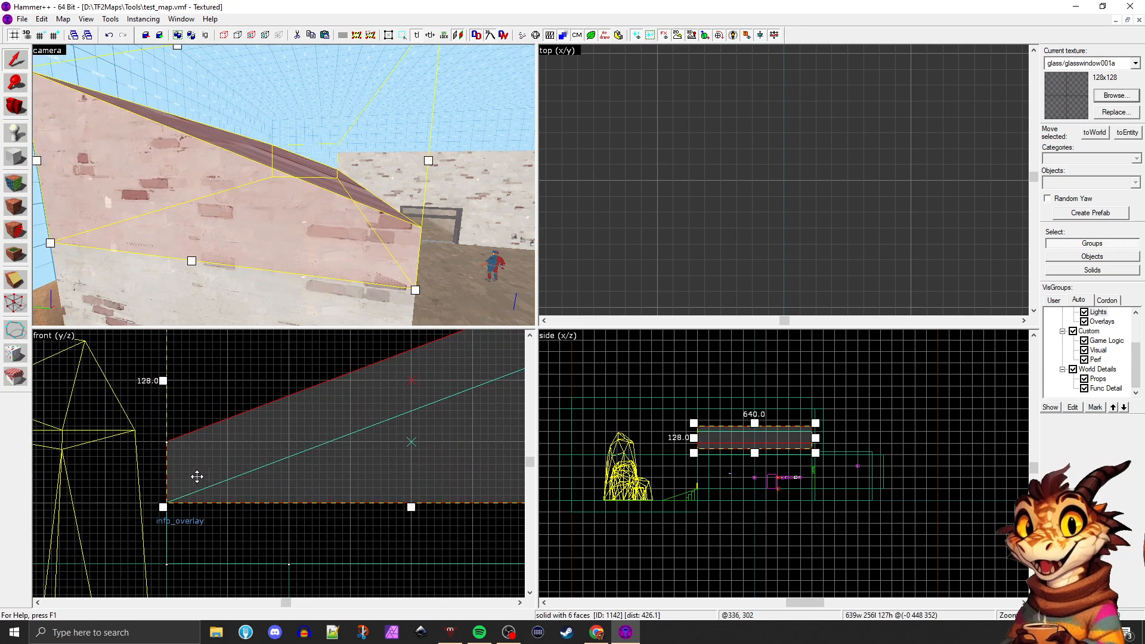
{"action": "scroll", "coordinate": [197, 478], "scroll_direction": "up", "scroll_amount": 1}
{"action": "left_click", "coordinate": [16, 304]}
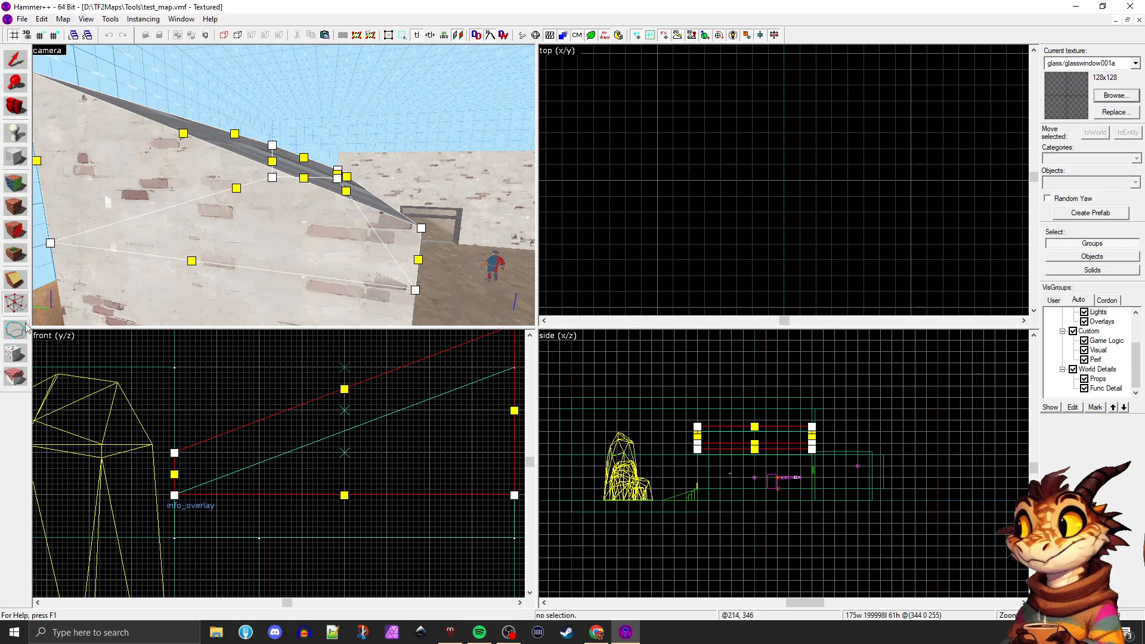
{"action": "scroll", "coordinate": [282, 475], "scroll_direction": "down", "scroll_amount": 3}
{"action": "scroll", "coordinate": [359, 490], "scroll_direction": "up", "scroll_amount": 2}
{"action": "left_click_drag", "start_coordinate": [384, 504], "coordinate": [385, 387]}
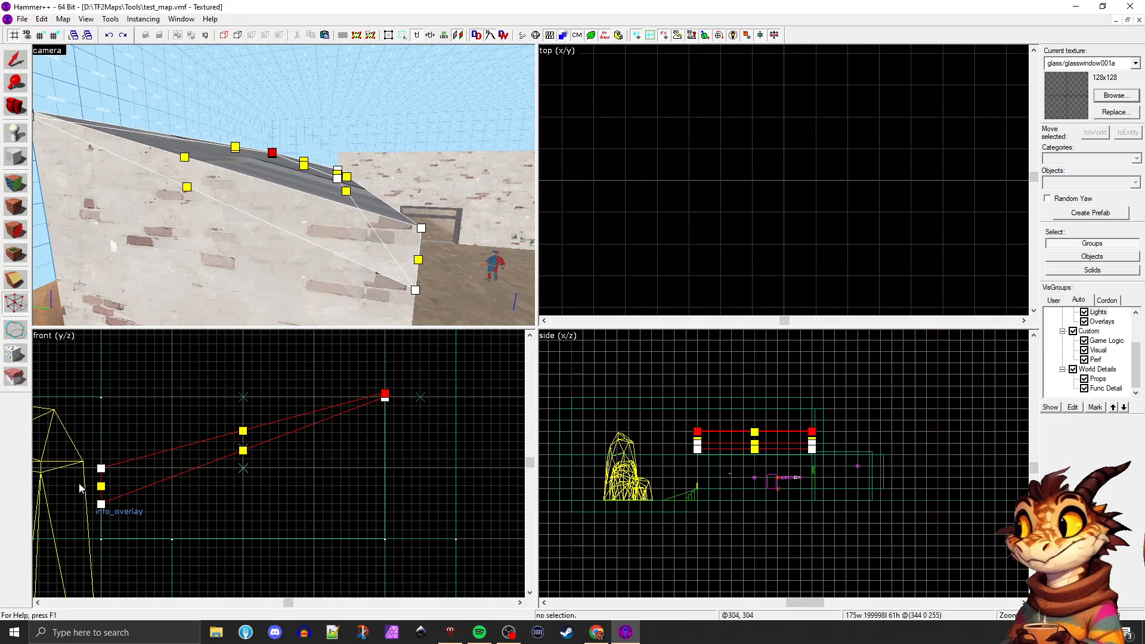
Move the roof slab's low-end vertices down and 16 units outward, forming a thin overhang, and finish vertex editing
{"action": "scroll", "coordinate": [96, 483], "scroll_direction": "up", "scroll_amount": 3}
{"action": "left_click_drag", "start_coordinate": [113, 444], "coordinate": [111, 488]}
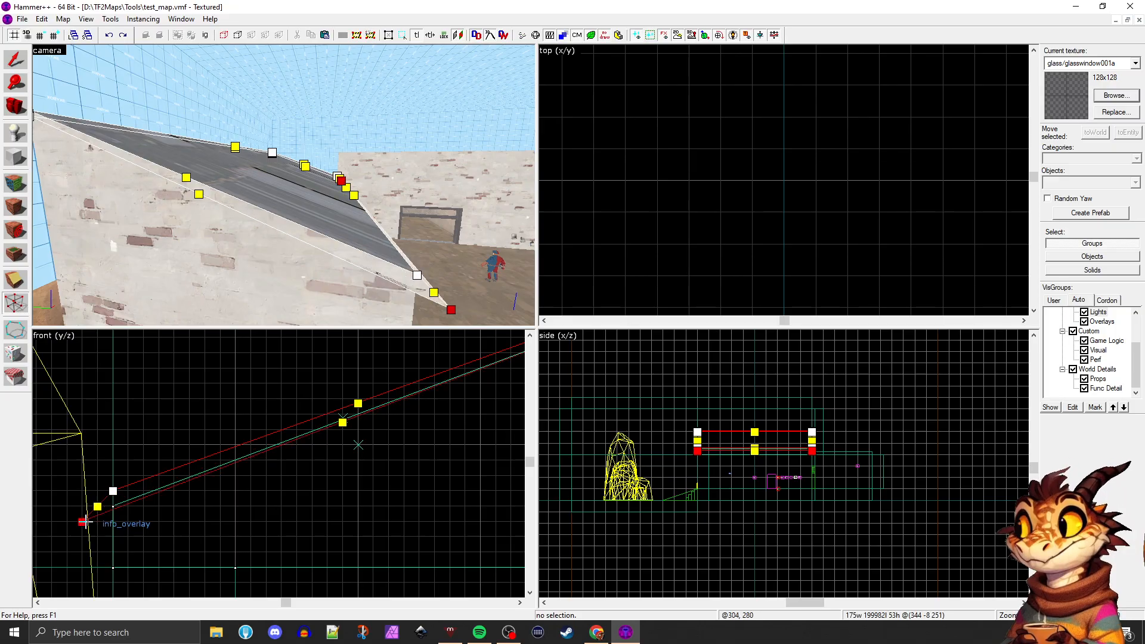
{"action": "left_click_drag", "start_coordinate": [112, 490], "coordinate": [83, 502]}
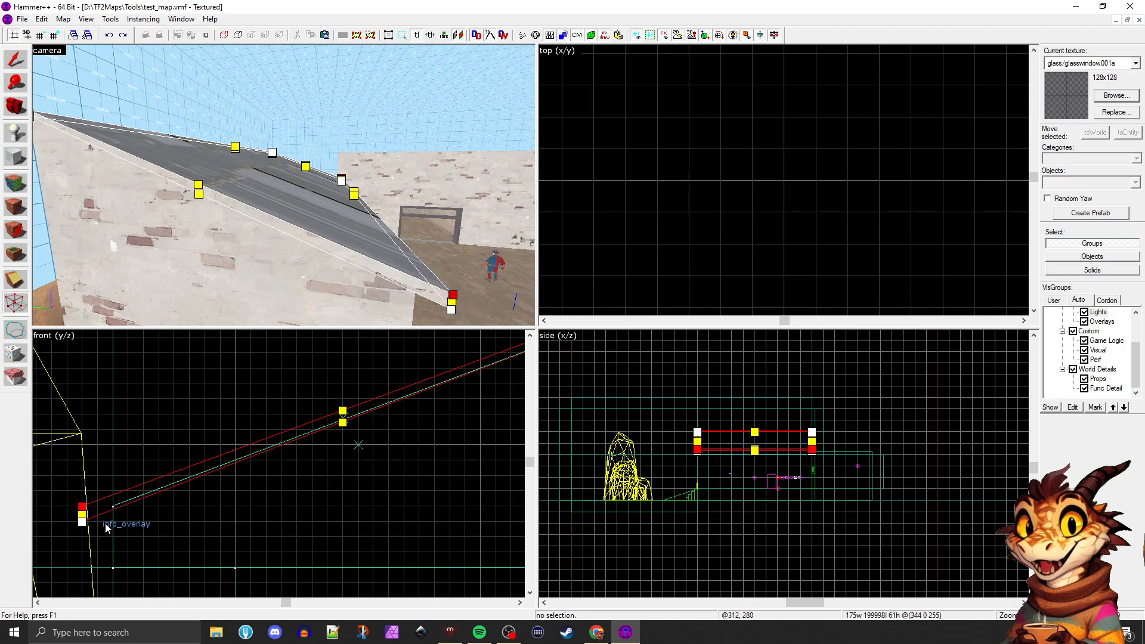
{"action": "scroll", "coordinate": [107, 525], "scroll_direction": "down", "scroll_amount": 3}
{"action": "scroll", "coordinate": [409, 400], "scroll_direction": "up", "scroll_amount": 3}
{"action": "scroll", "coordinate": [403, 405], "scroll_direction": "up", "scroll_amount": 2}
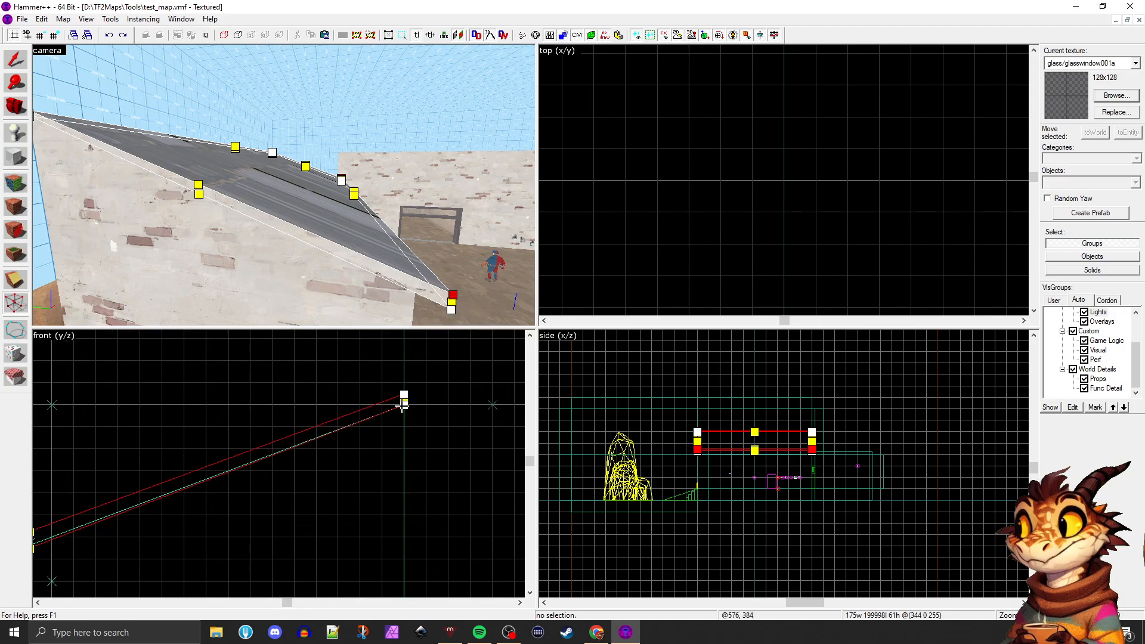
{"action": "left_click", "coordinate": [20, 60]}
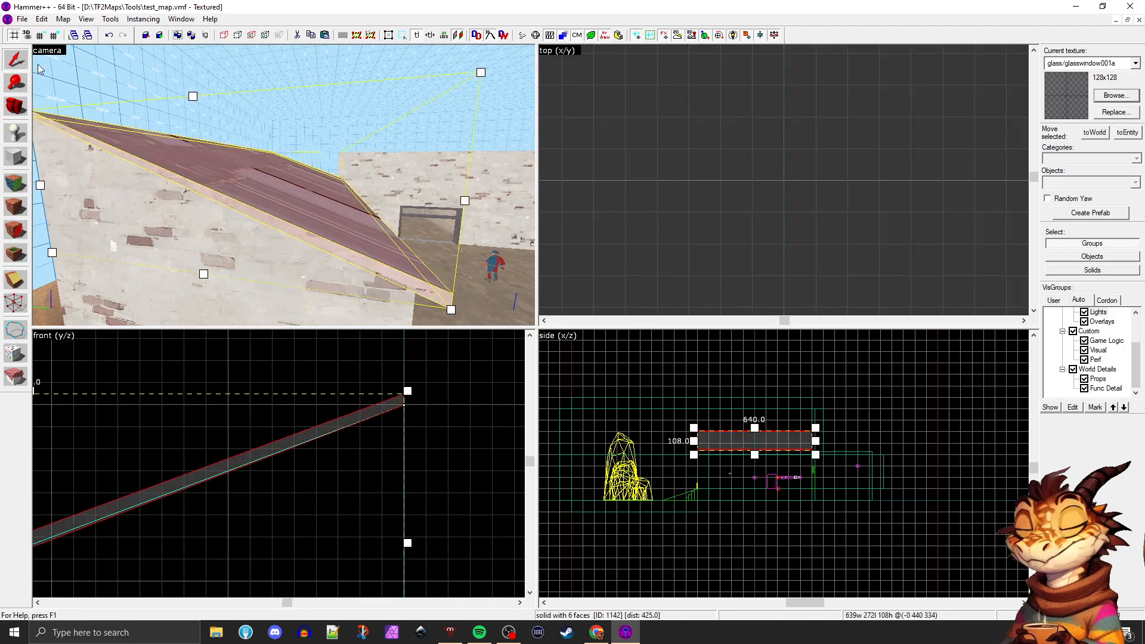
Extend one side of the roof slab in the top view so it is 648 units wide
{"action": "scroll", "coordinate": [667, 215], "scroll_direction": "down", "scroll_amount": 17}
{"action": "scroll", "coordinate": [649, 219], "scroll_direction": "up", "scroll_amount": 4}
{"action": "scroll", "coordinate": [644, 216], "scroll_direction": "up", "scroll_amount": 5}
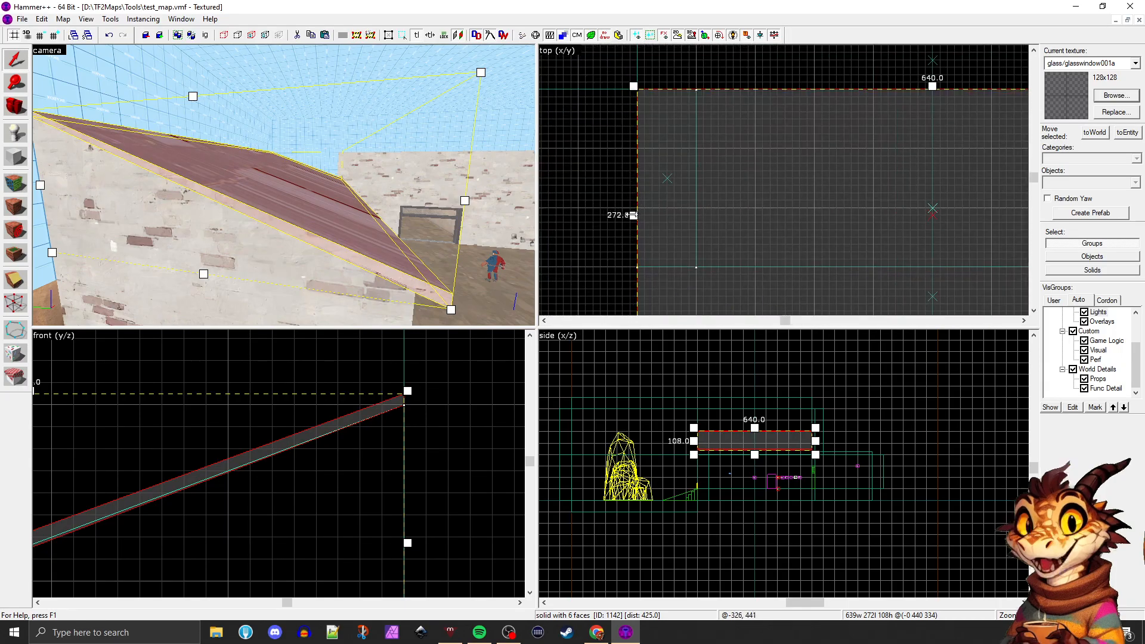
{"action": "left_click_drag", "start_coordinate": [636, 216], "coordinate": [630, 217]}
{"action": "scroll", "coordinate": [643, 218], "scroll_direction": "down", "scroll_amount": 5}
{"action": "scroll", "coordinate": [871, 230], "scroll_direction": "up", "scroll_amount": 5}
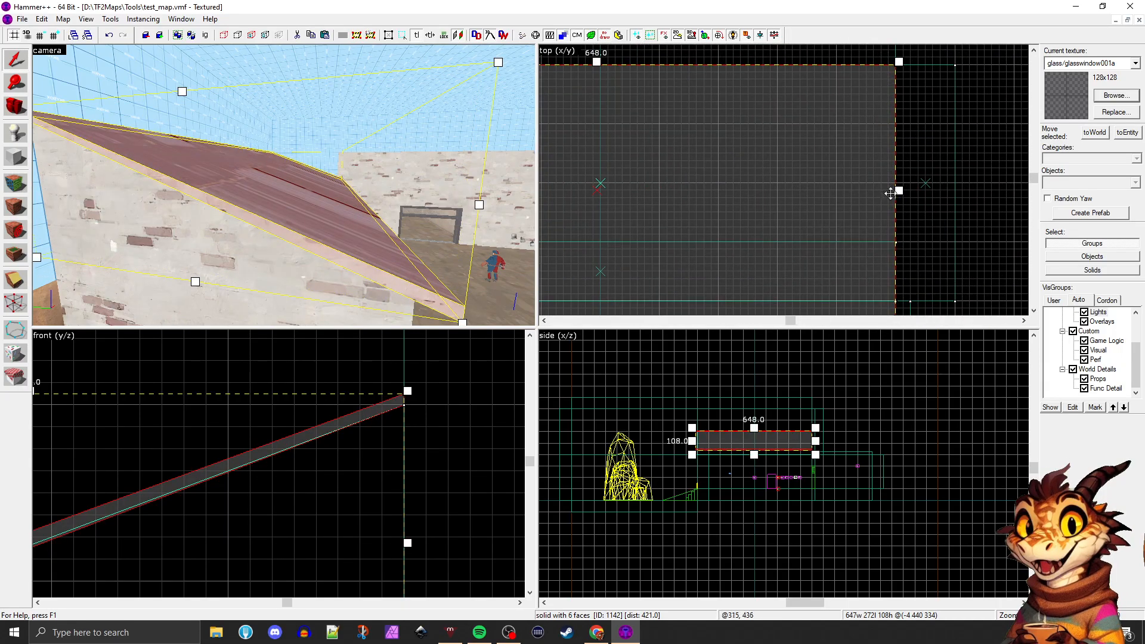
{"action": "scroll", "coordinate": [820, 209], "scroll_direction": "down", "scroll_amount": 4}
{"action": "scroll", "coordinate": [831, 254], "scroll_direction": "up", "scroll_amount": 3}
{"action": "scroll", "coordinate": [346, 420], "scroll_direction": "down", "scroll_amount": 3}
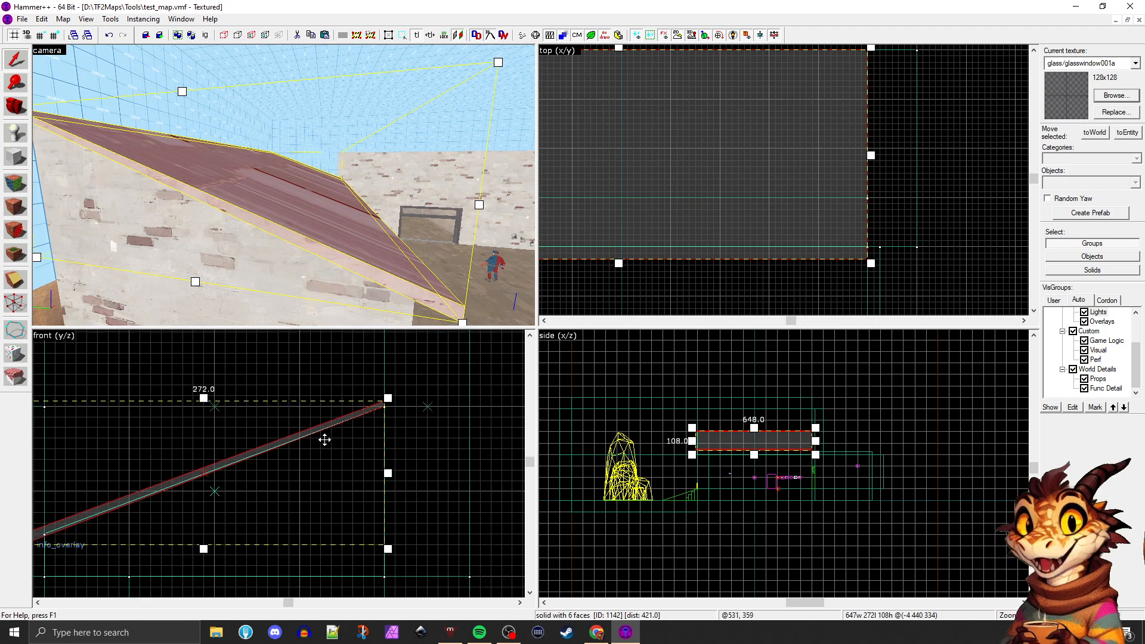
Raise the high-end top vertices of the sloped brick brush beneath the roof slab by 32 units in the front view
{"action": "scroll", "coordinate": [134, 527], "scroll_direction": "up", "scroll_amount": 3}
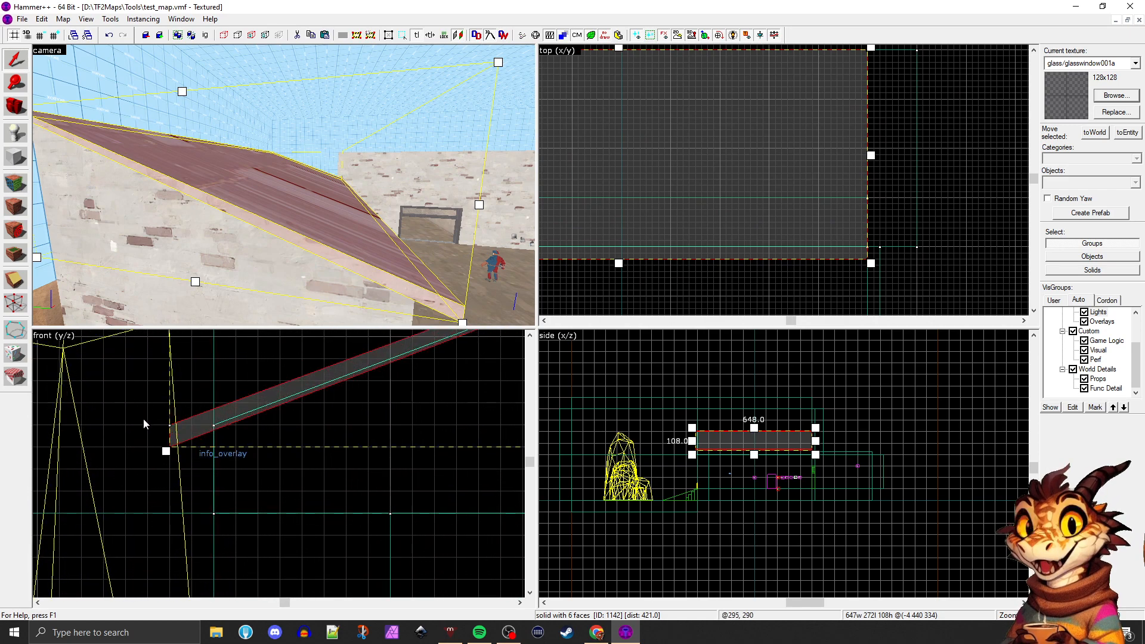
{"action": "scroll", "coordinate": [143, 419], "scroll_direction": "down", "scroll_amount": 3}
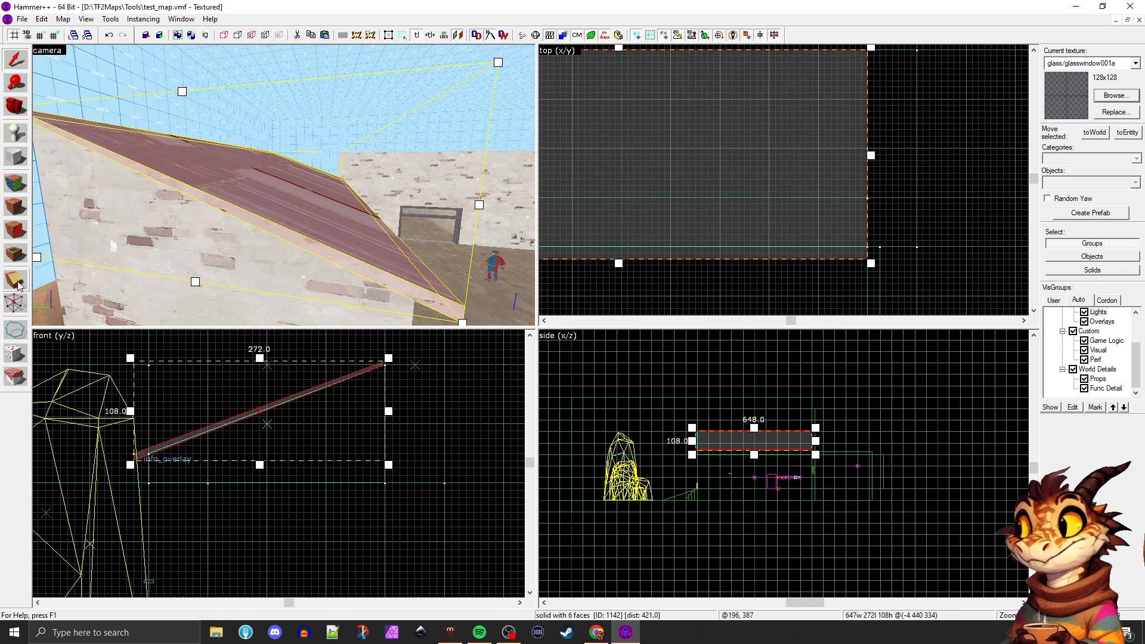
{"action": "scroll", "coordinate": [125, 459], "scroll_direction": "up", "scroll_amount": 2}
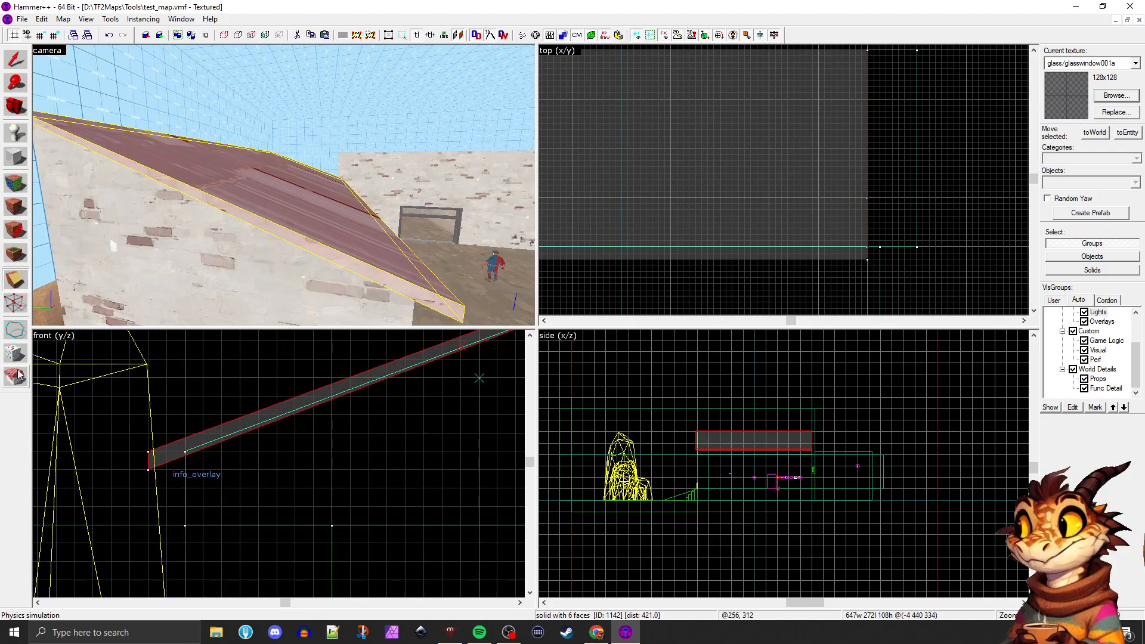
{"action": "left_click", "coordinate": [15, 304]}
{"action": "scroll", "coordinate": [150, 450], "scroll_direction": "up", "scroll_amount": 1}
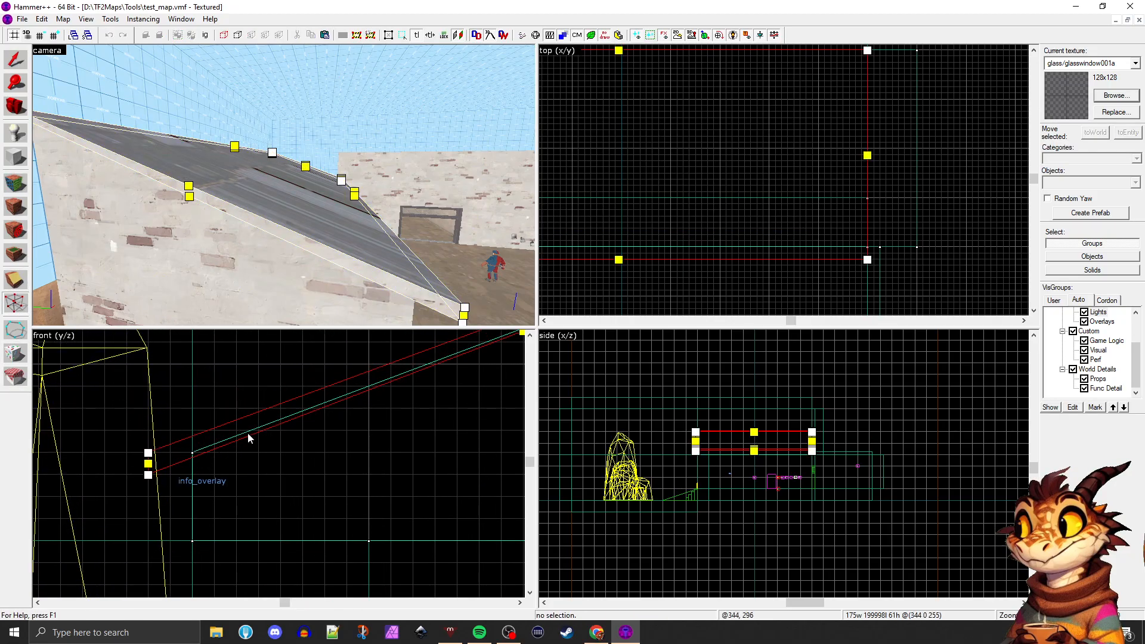
{"action": "left_click", "coordinate": [192, 477]}
{"action": "scroll", "coordinate": [204, 464], "scroll_direction": "down", "scroll_amount": 10}
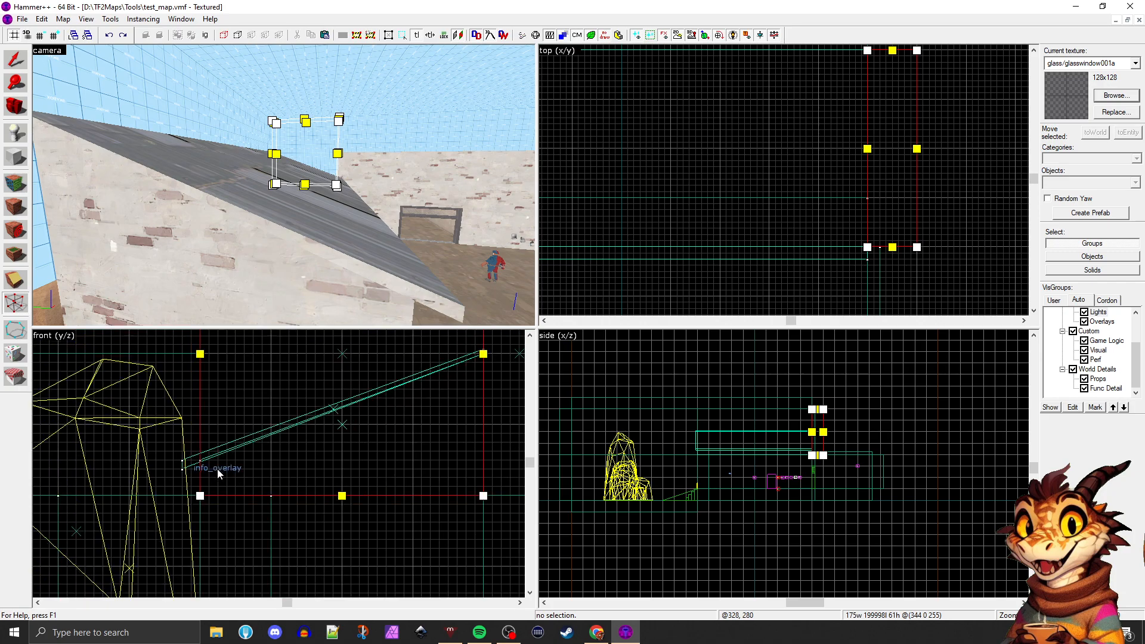
{"action": "scroll", "coordinate": [316, 441], "scroll_direction": "up", "scroll_amount": 3}
{"action": "left_click", "coordinate": [279, 219]}
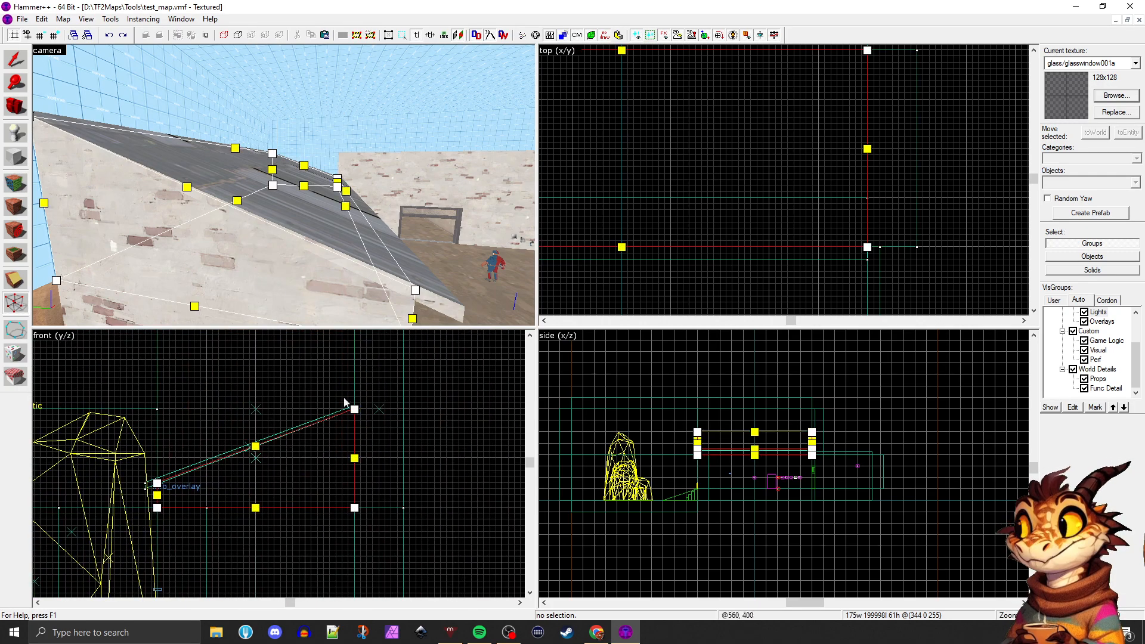
{"action": "scroll", "coordinate": [336, 386], "scroll_direction": "up", "scroll_amount": 1}
{"action": "left_click_drag", "start_coordinate": [336, 376], "coordinate": [334, 355]}
{"action": "scroll", "coordinate": [390, 400], "scroll_direction": "down", "scroll_amount": 3}
{"action": "scroll", "coordinate": [334, 391], "scroll_direction": "up", "scroll_amount": 3}
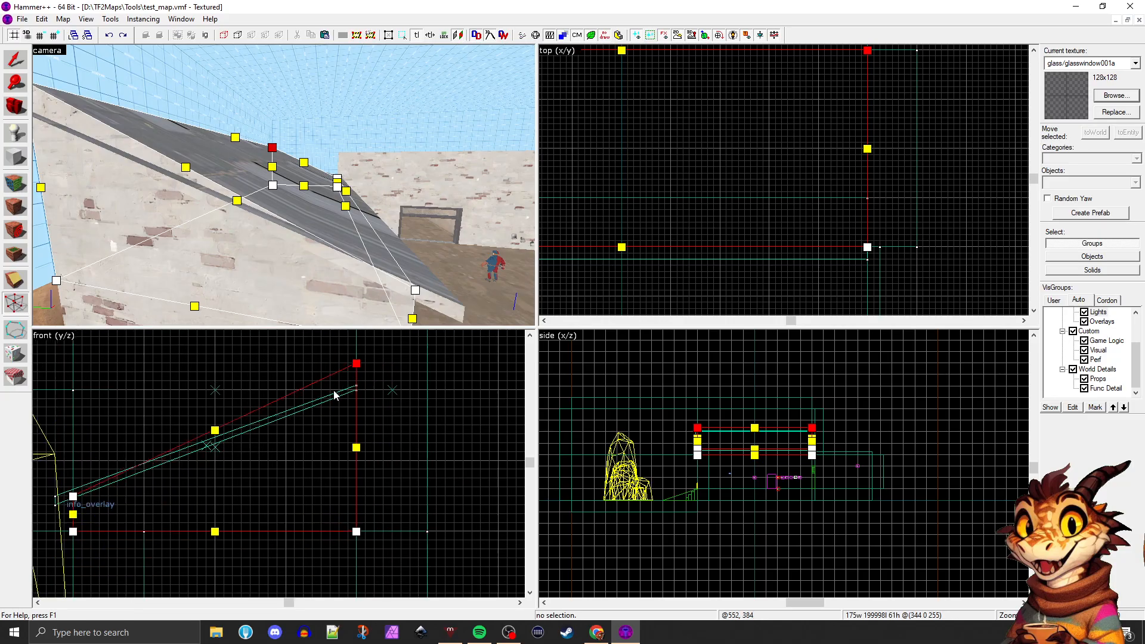
{"action": "left_click_drag", "start_coordinate": [376, 341], "coordinate": [374, 331]}
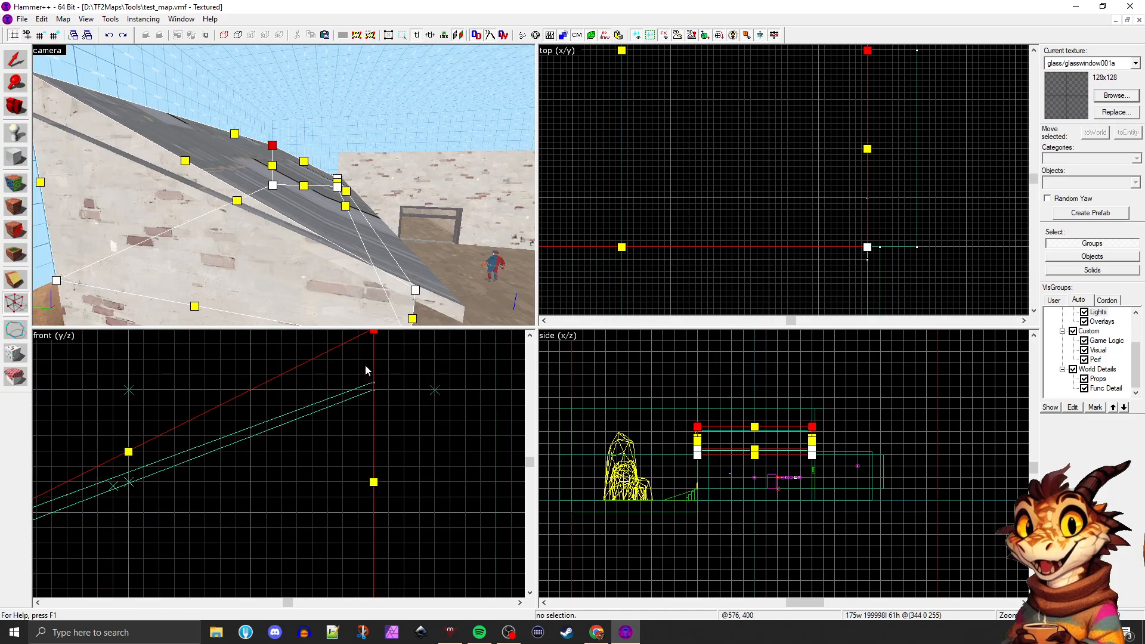
Raise the roof slab's high-end vertices to the brick brush's peak, making the slab 140 units tall overall
{"action": "left_click", "coordinate": [353, 396]}
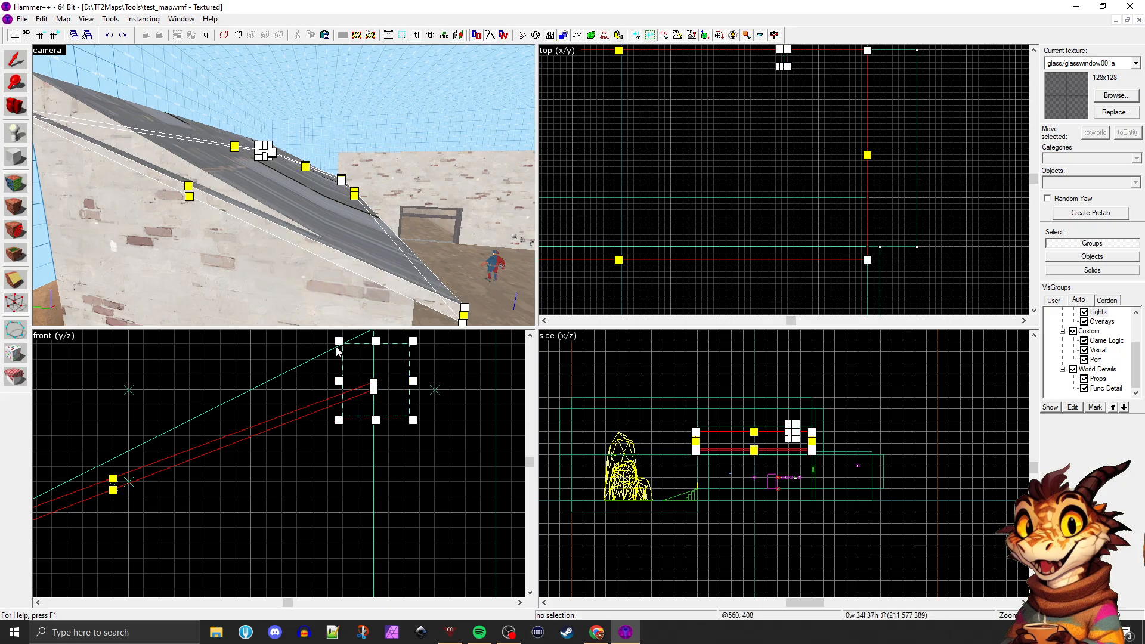
{"action": "scroll", "coordinate": [374, 391], "scroll_direction": "up", "scroll_amount": 1}
{"action": "left_click_drag", "start_coordinate": [373, 392], "coordinate": [372, 338]}
{"action": "scroll", "coordinate": [365, 411], "scroll_direction": "down", "scroll_amount": 3}
{"action": "scroll", "coordinate": [376, 340], "scroll_direction": "up", "scroll_amount": 3}
{"action": "left_click_drag", "start_coordinate": [374, 389], "coordinate": [374, 371]}
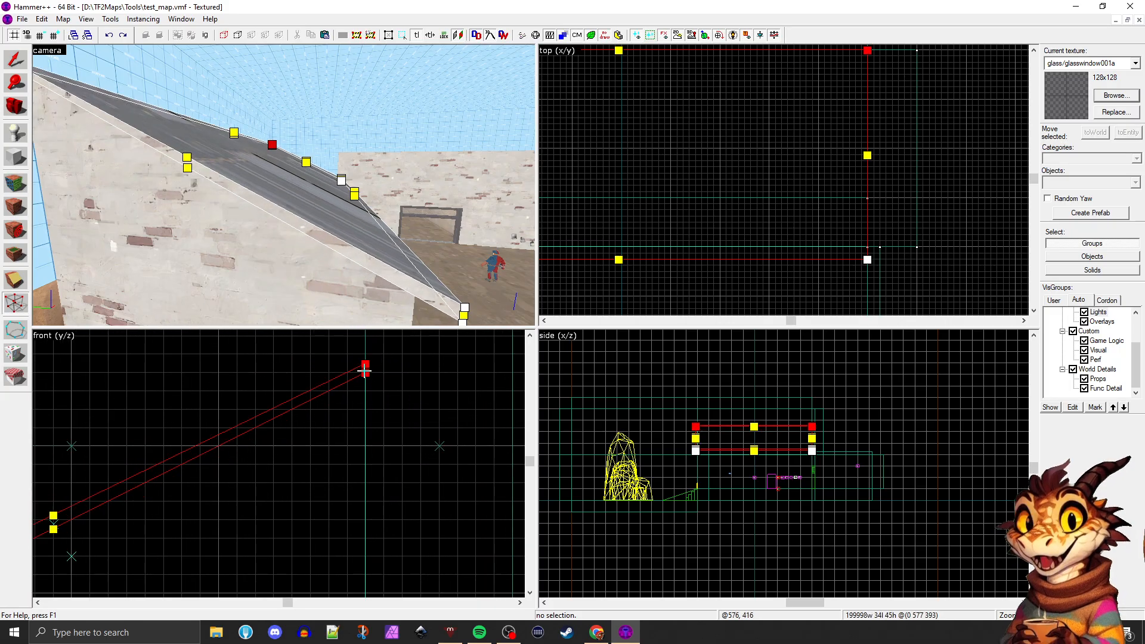
{"action": "left_click", "coordinate": [16, 60]}
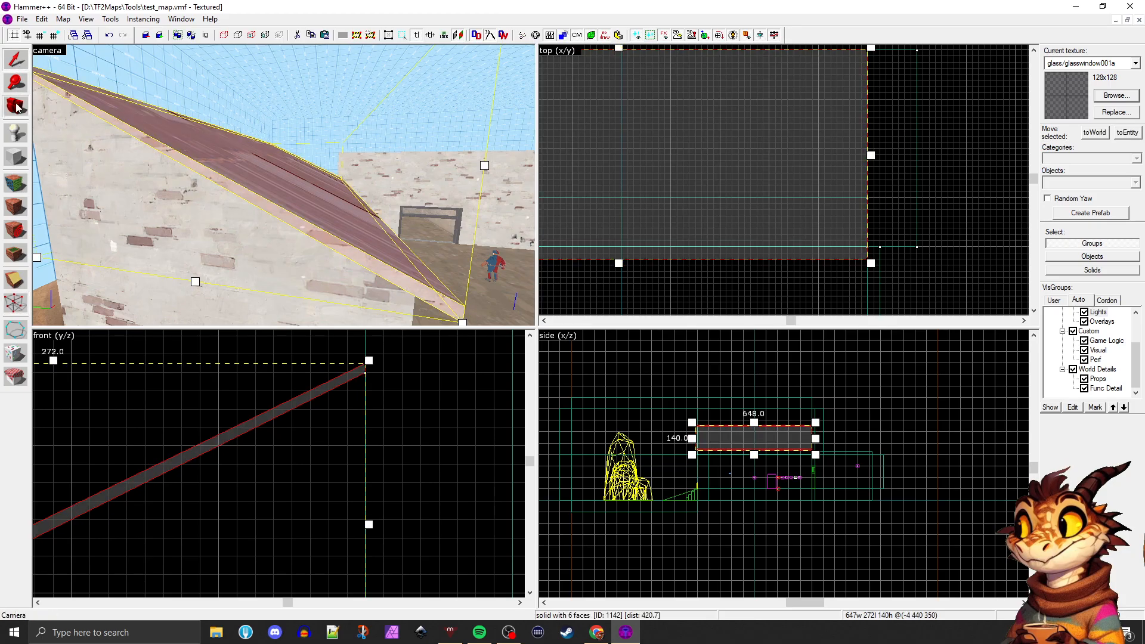
Examine the steeper roof slab and its overhangs on the BLU building from above, the side and the front
{"action": "scroll", "coordinate": [282, 188], "scroll_direction": "up", "scroll_amount": 2}
{"action": "scroll", "coordinate": [281, 188], "scroll_direction": "down", "scroll_amount": 3}
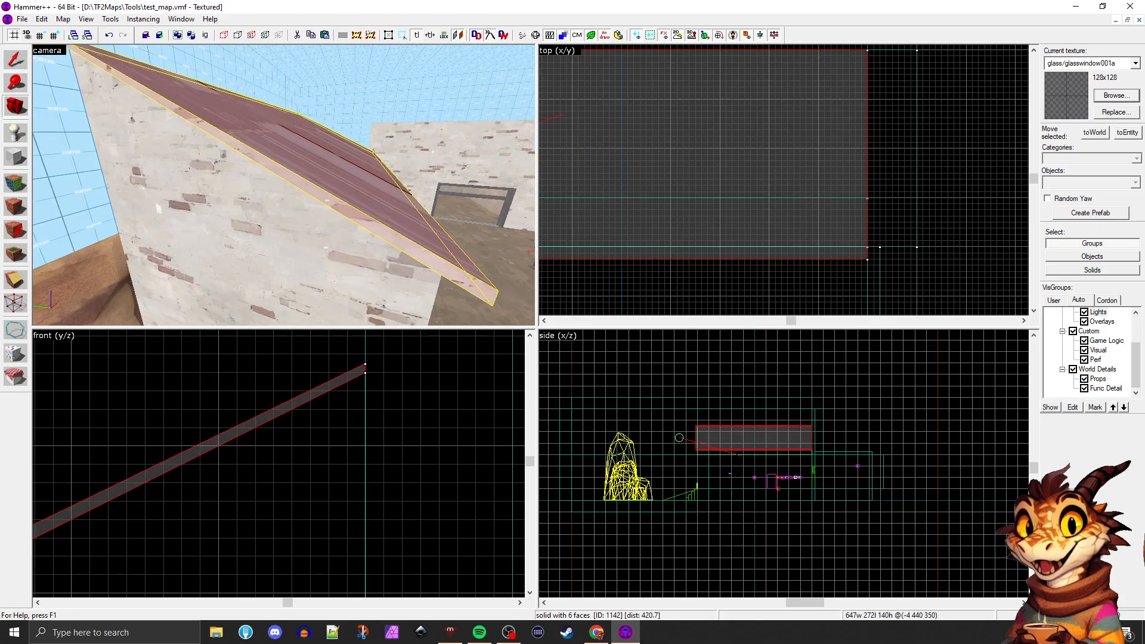
{"action": "key", "text": "d"}
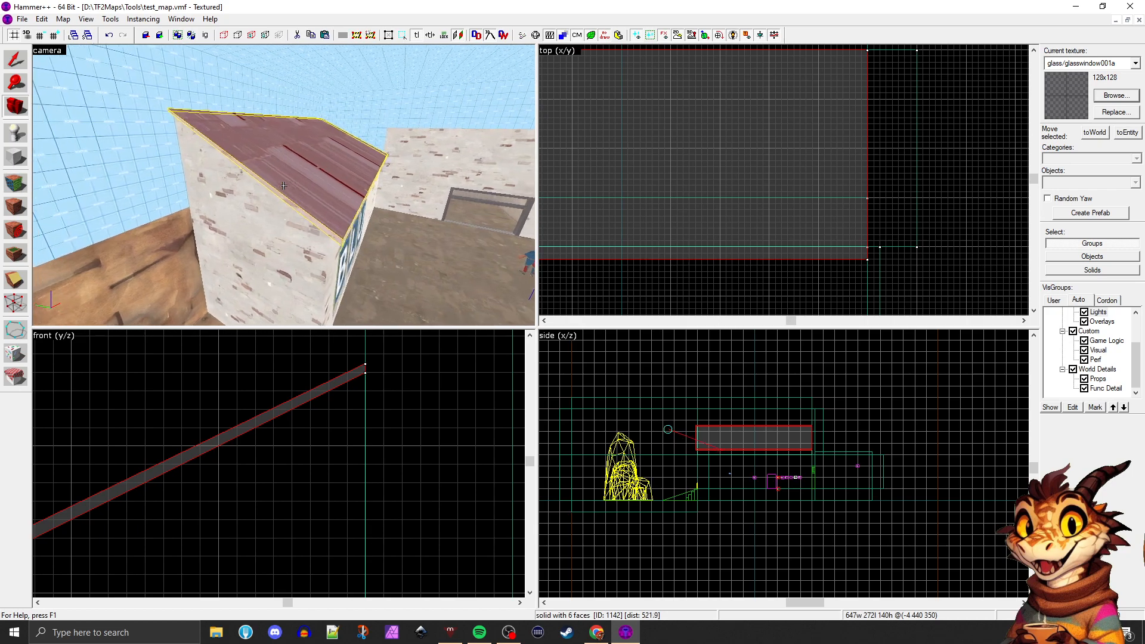
{"action": "key", "text": "z"}
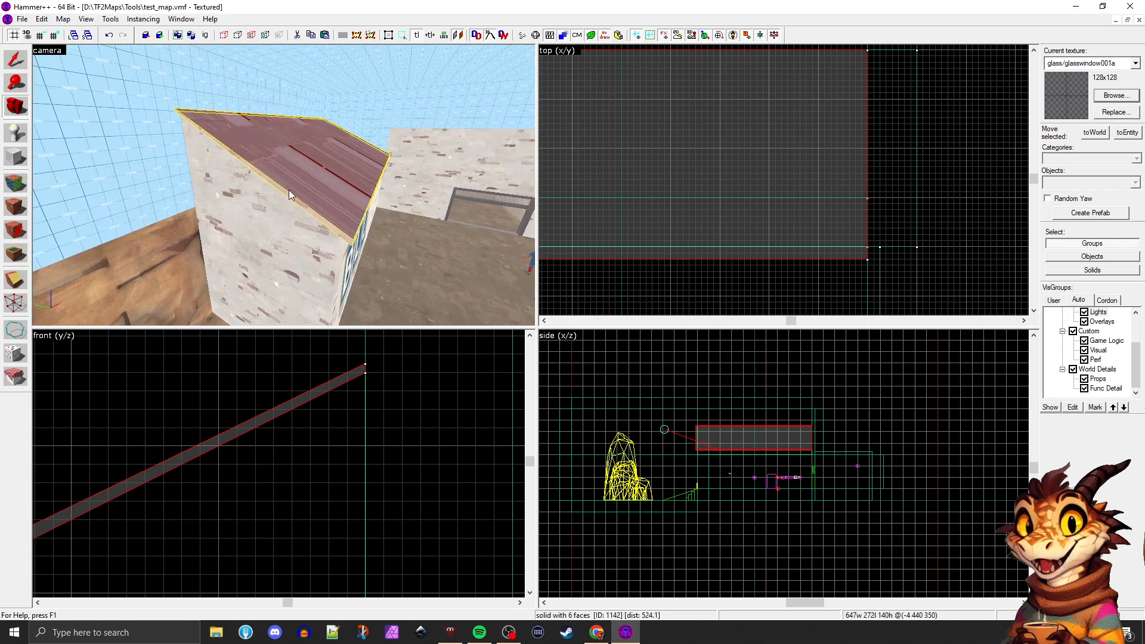
{"action": "key", "text": "z"}
{"action": "key", "text": "w"}
{"action": "key", "text": "d"}
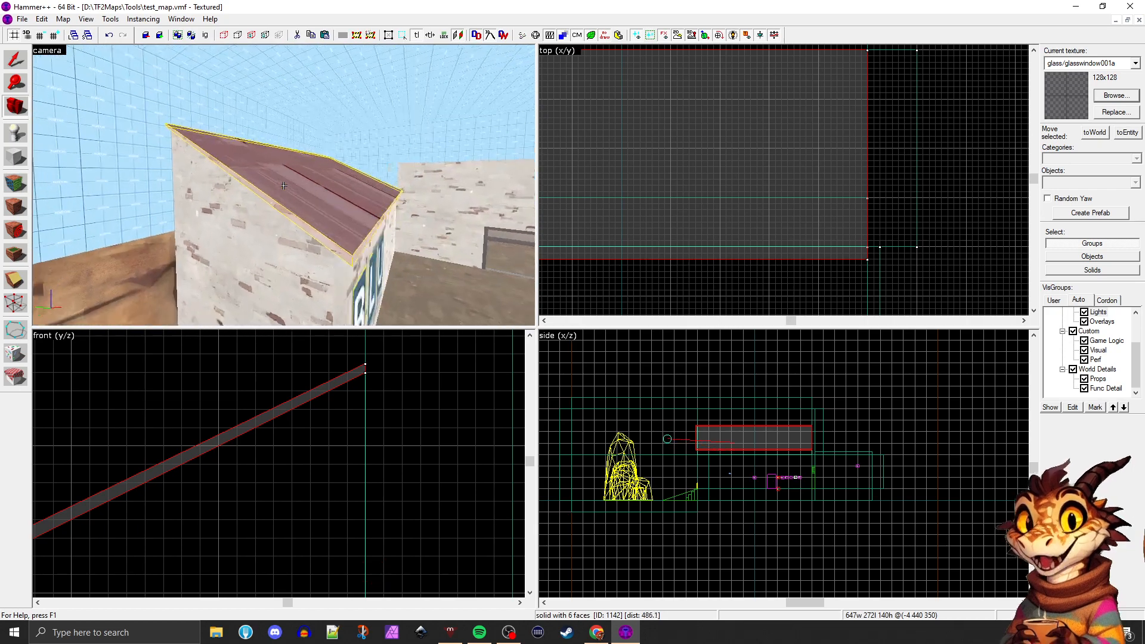
{"action": "key", "text": "w"}
{"action": "key", "text": "a"}
{"action": "key", "text": "d"}
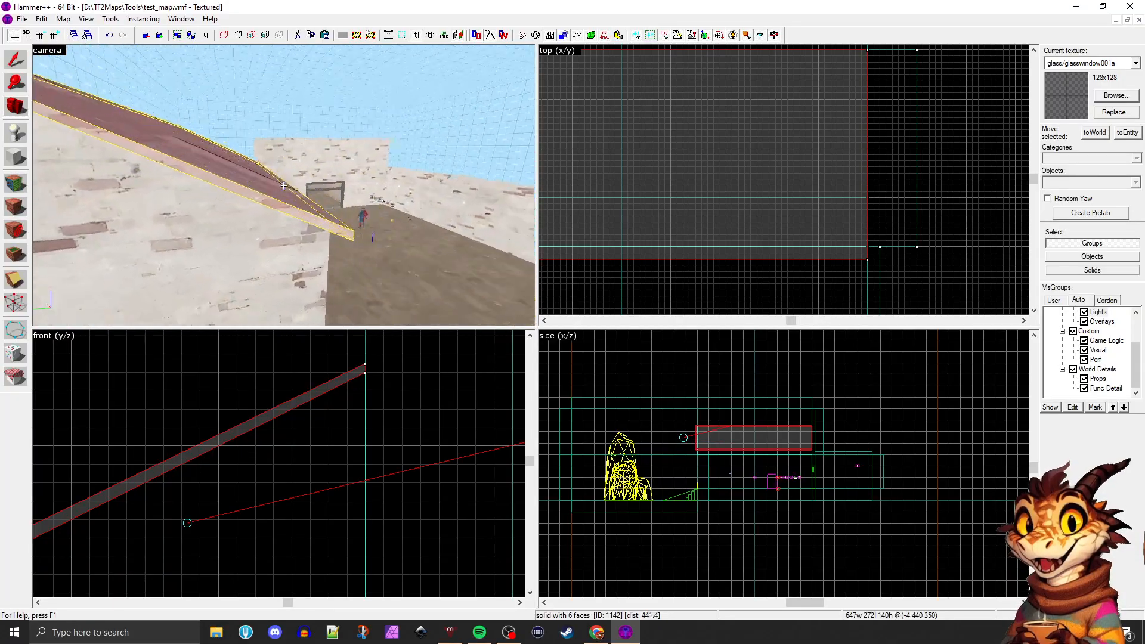
{"action": "key", "text": "d"}
{"action": "key", "text": "d"}
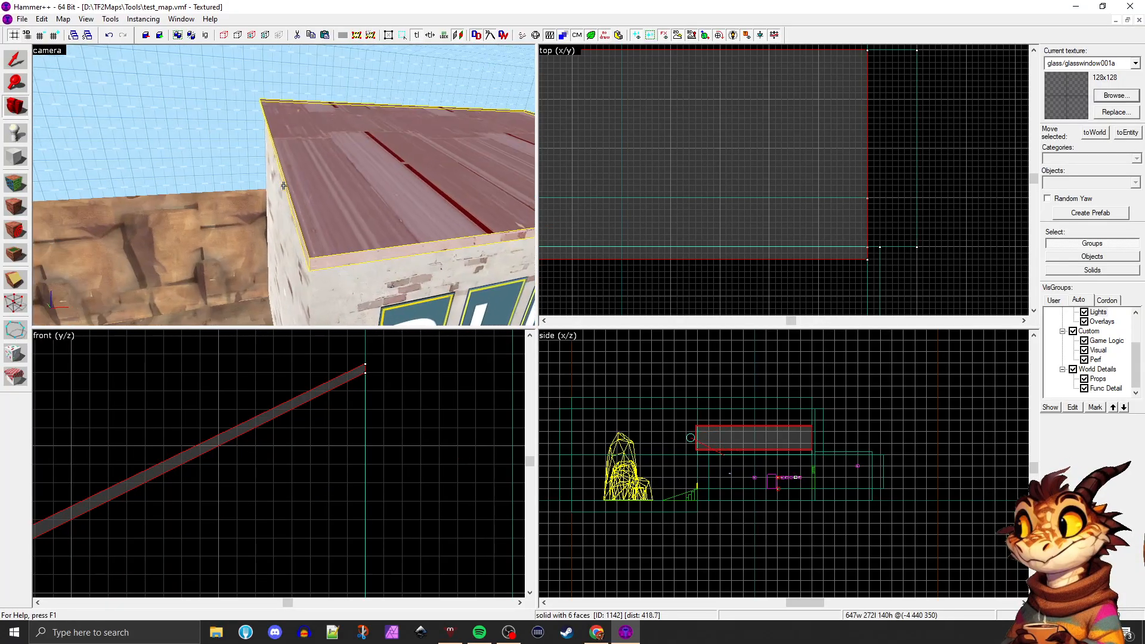
{"action": "key", "text": "a"}
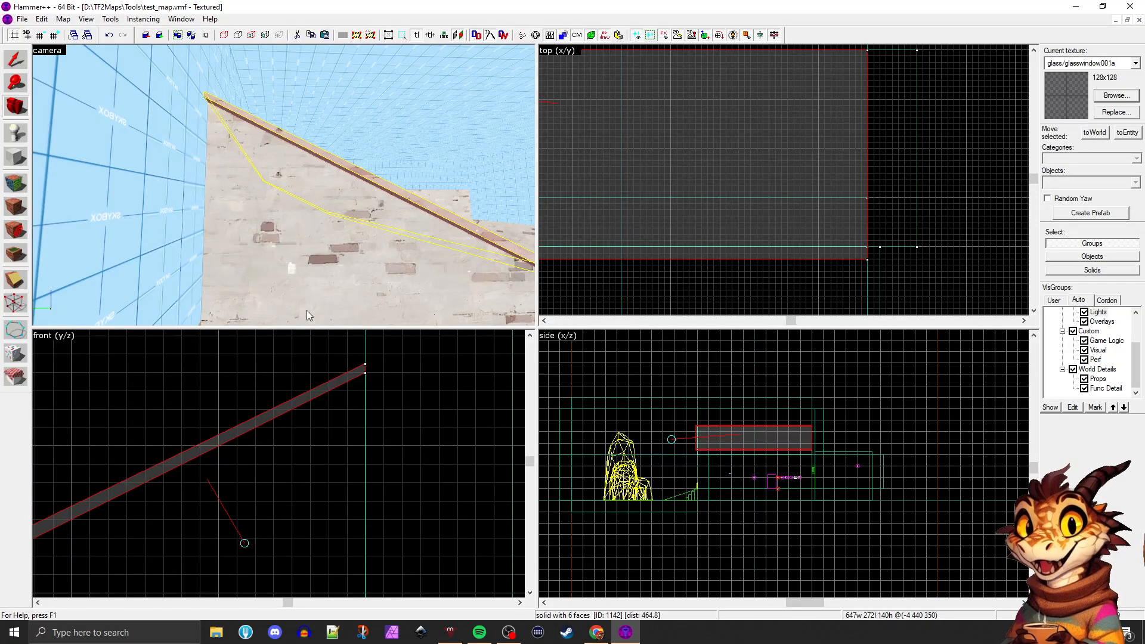
Raise only the roof slab's upper high-end vertices, making the slab 144 units tall overall
{"action": "scroll", "coordinate": [348, 415], "scroll_direction": "down", "scroll_amount": 3}
{"action": "left_click", "coordinate": [17, 304]}
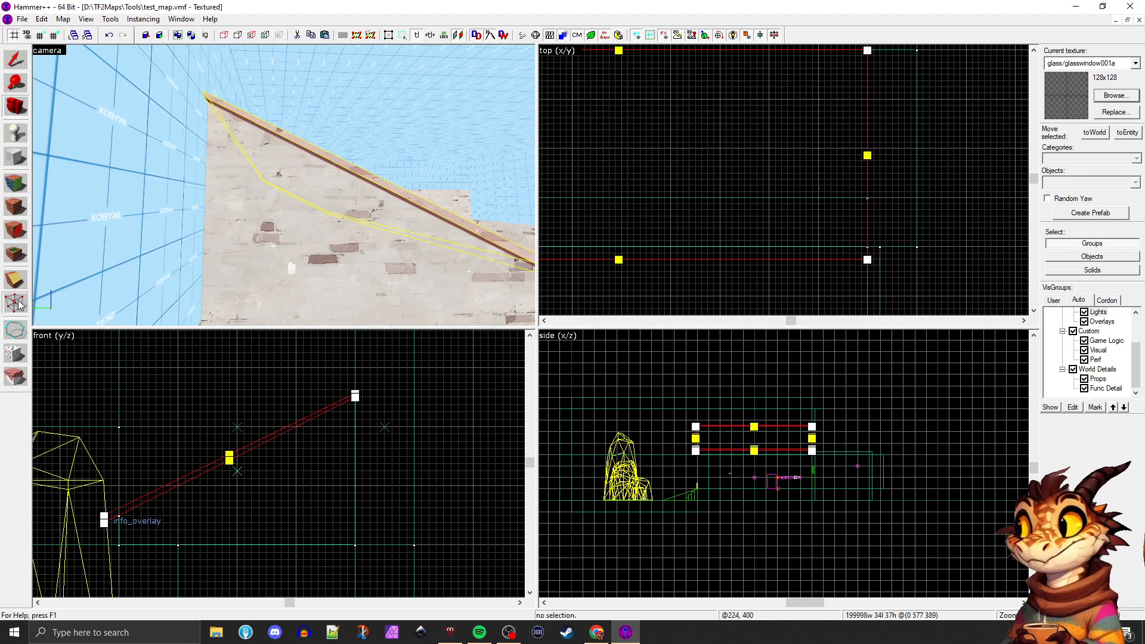
{"action": "scroll", "coordinate": [268, 406], "scroll_direction": "up", "scroll_amount": 4}
{"action": "scroll", "coordinate": [477, 384], "scroll_direction": "up", "scroll_amount": 4}
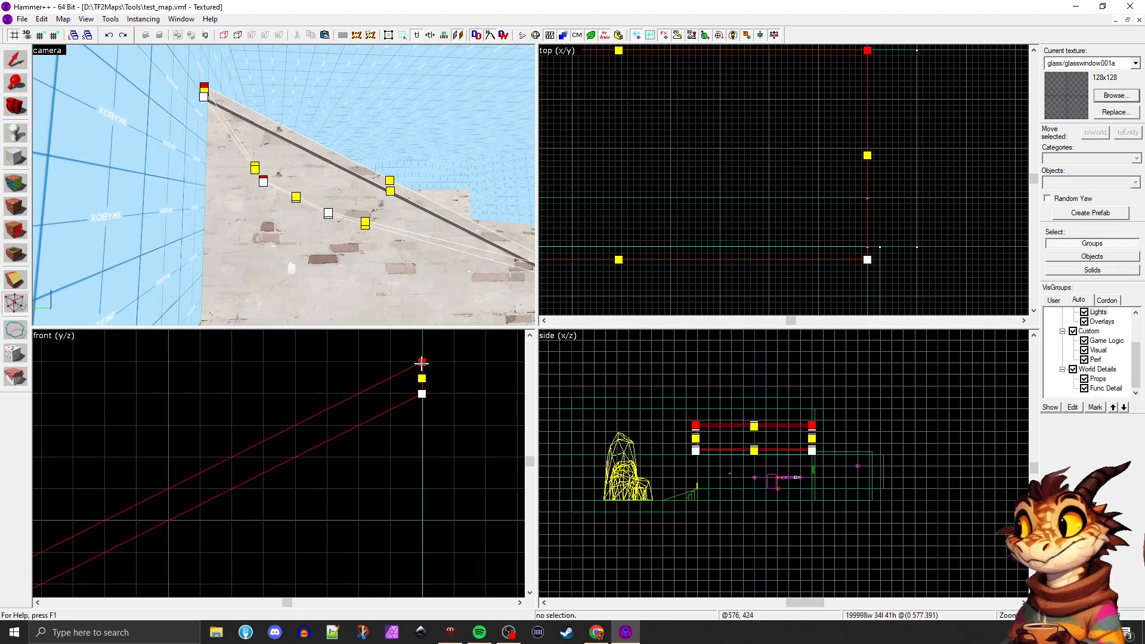
{"action": "scroll", "coordinate": [334, 417], "scroll_direction": "down", "scroll_amount": 4}
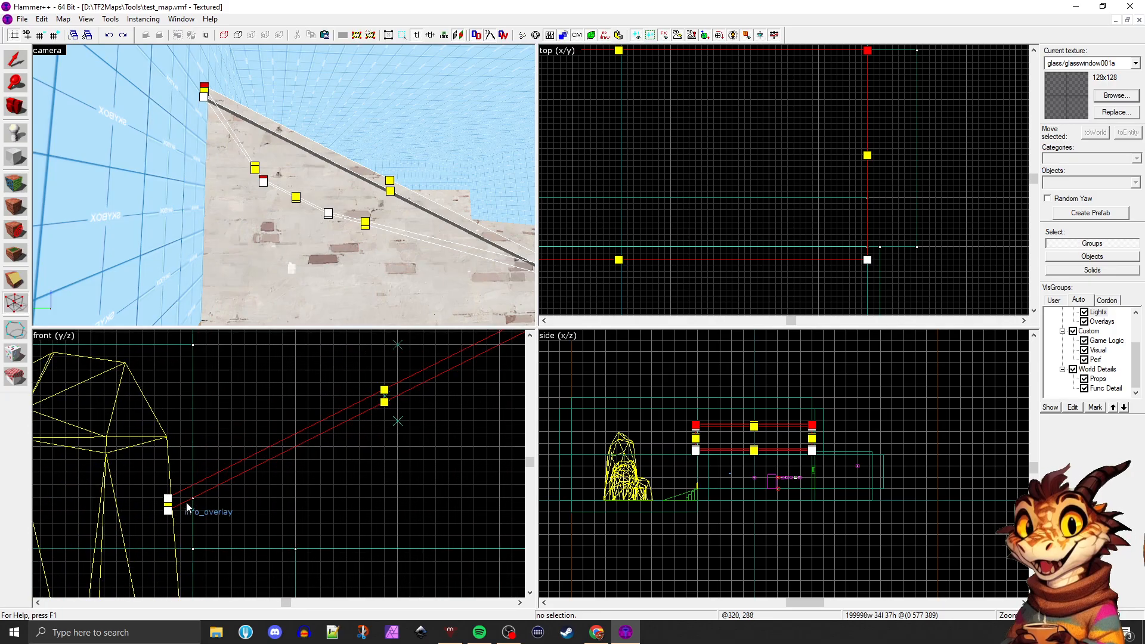
Maximise the 3D view and inspect the roof slab's edge and overhang along the BLU building
{"action": "left_click", "coordinate": [13, 112]}
{"action": "left_click_drag", "start_coordinate": [284, 184], "coordinate": [534, 325]}
{"action": "key", "text": "shift+z"}
{"action": "left_click_drag", "start_coordinate": [97, 114], "coordinate": [534, 325]}
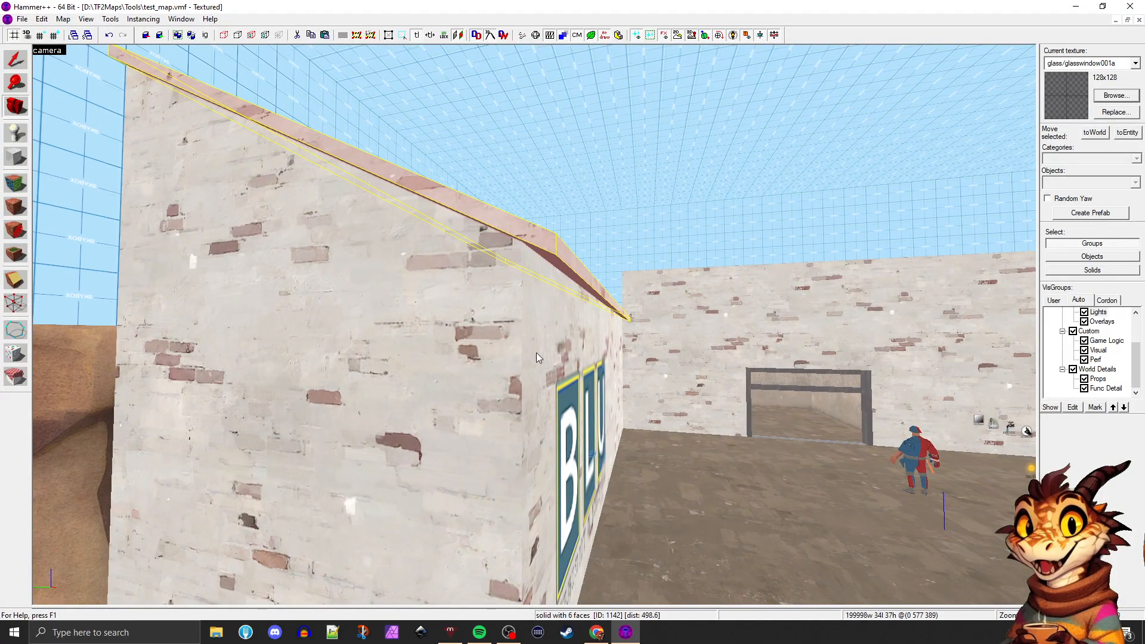
{"action": "left_click", "coordinate": [360, 243]}
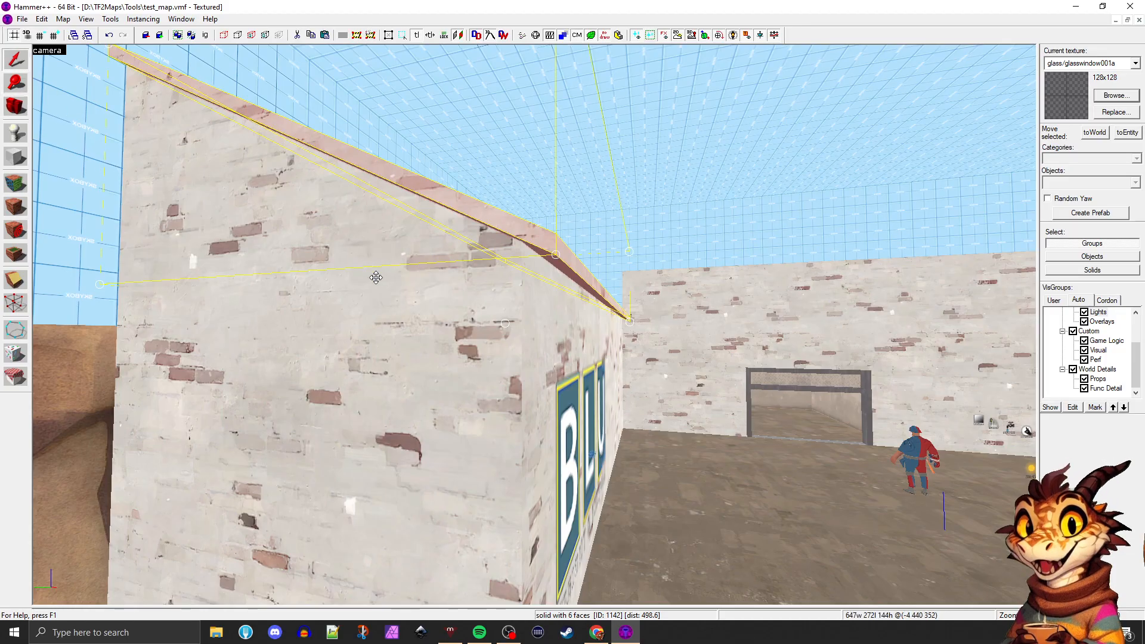
Select the sloped brick brush beneath the roof slab and view it from farther back and higher up
{"action": "left_click", "coordinate": [385, 402]}
{"action": "left_click", "coordinate": [388, 317]}
{"action": "key", "text": "z"}
{"action": "key", "text": "s"}
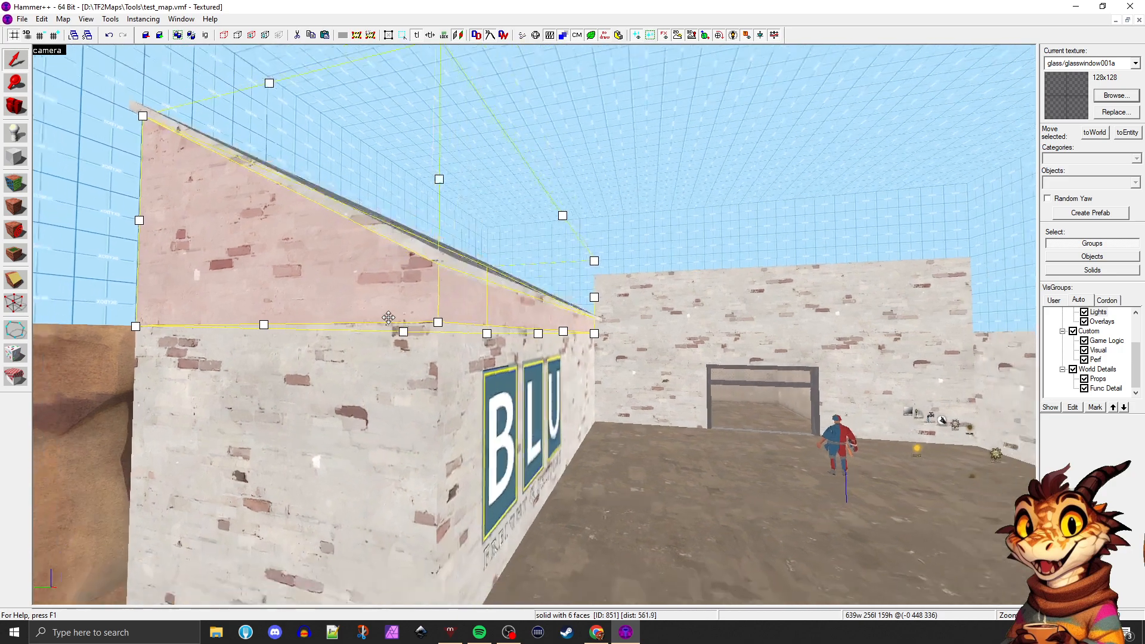
{"action": "key", "text": "z"}
{"action": "key", "text": "z"}
{"action": "key", "text": "s"}
{"action": "key", "text": "a"}
{"action": "key", "text": "z"}
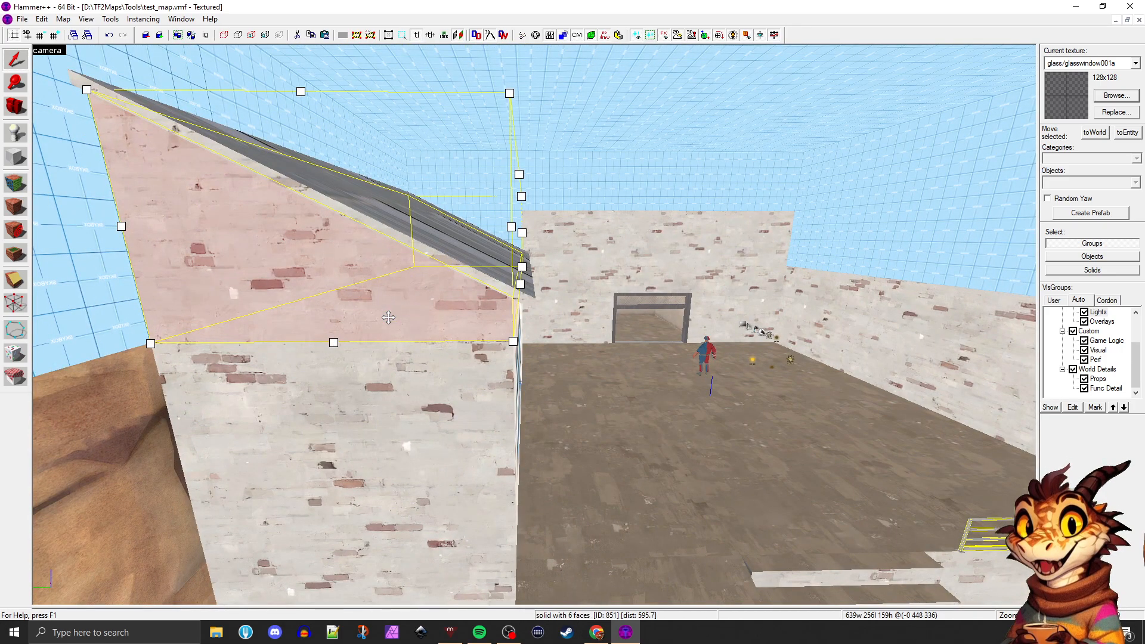
Select the sloped metal roof slab on the BLU building and tie it to a func_detail entity
{"action": "key", "text": "z"}
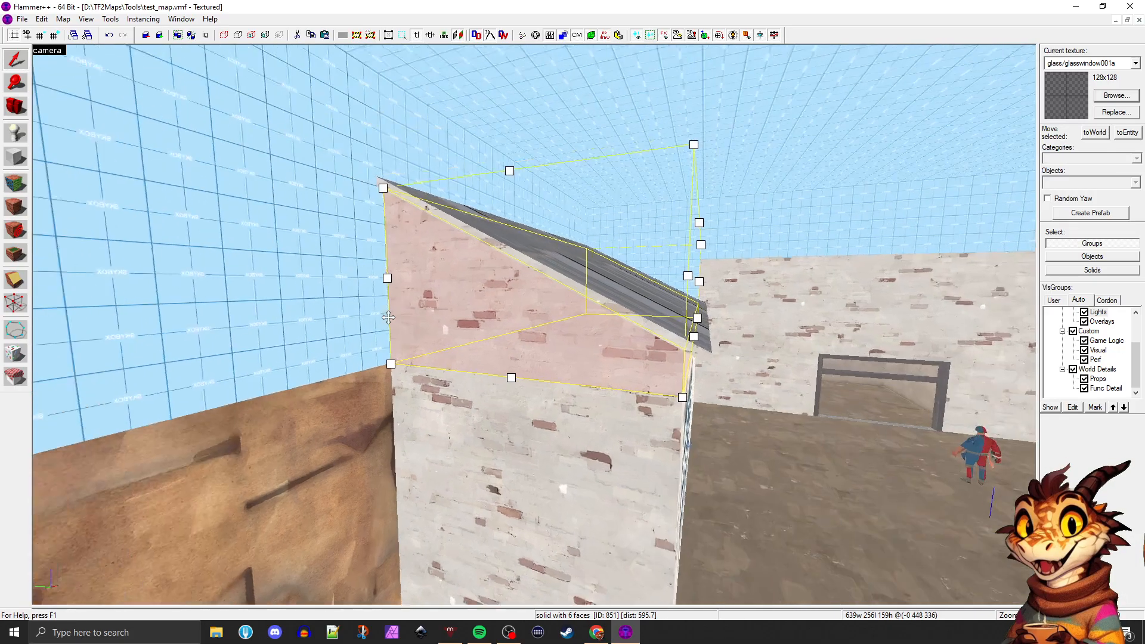
{"action": "key", "text": "w"}
{"action": "key", "text": "d"}
{"action": "key", "text": "z"}
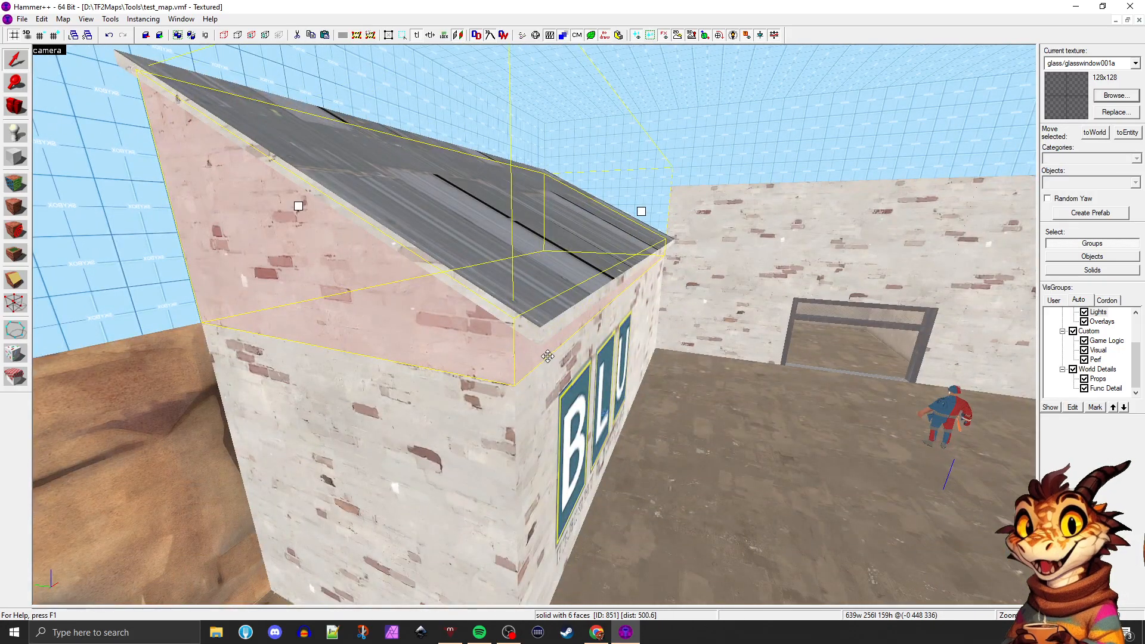
{"action": "left_click", "coordinate": [544, 333]}
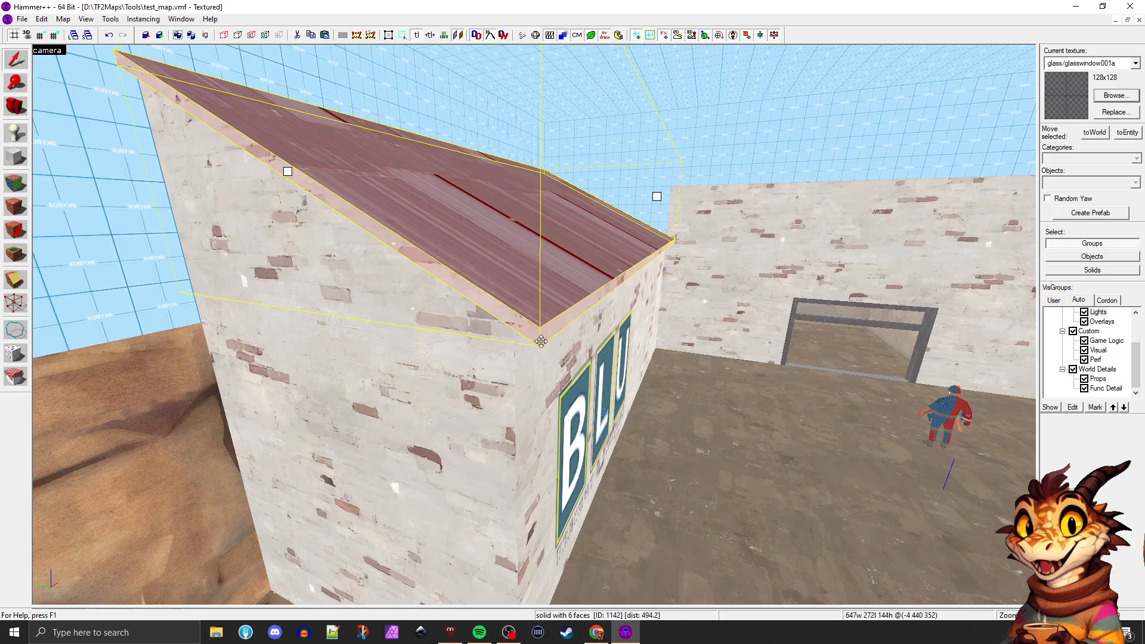
{"action": "key", "text": "ctrl+t"}
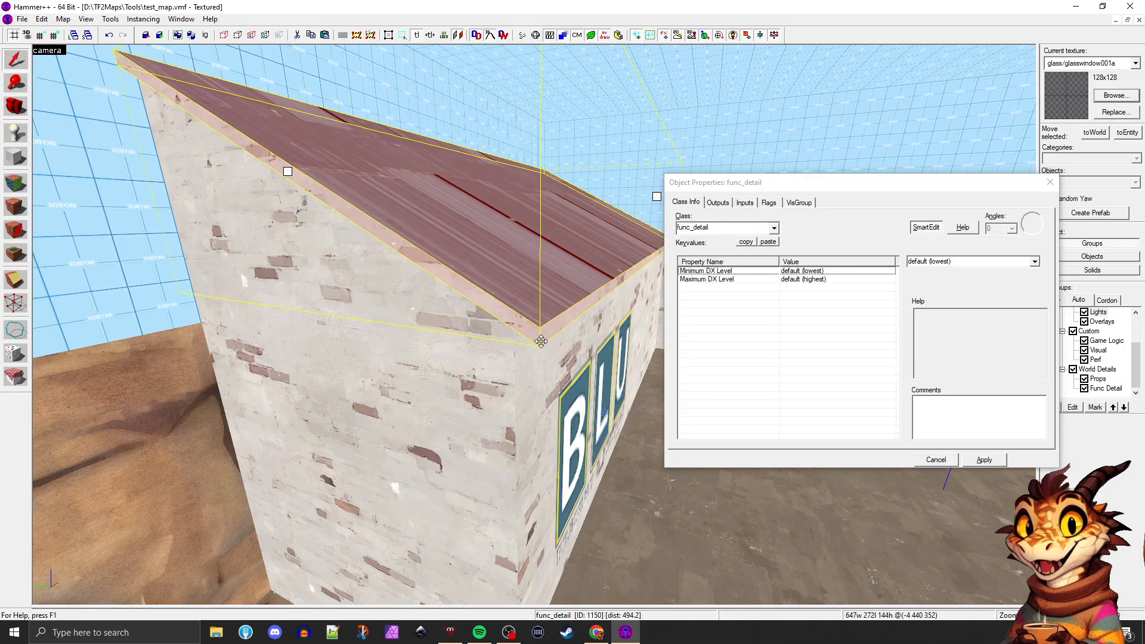
{"action": "left_click", "coordinate": [980, 461]}
{"action": "left_click", "coordinate": [1053, 183]}
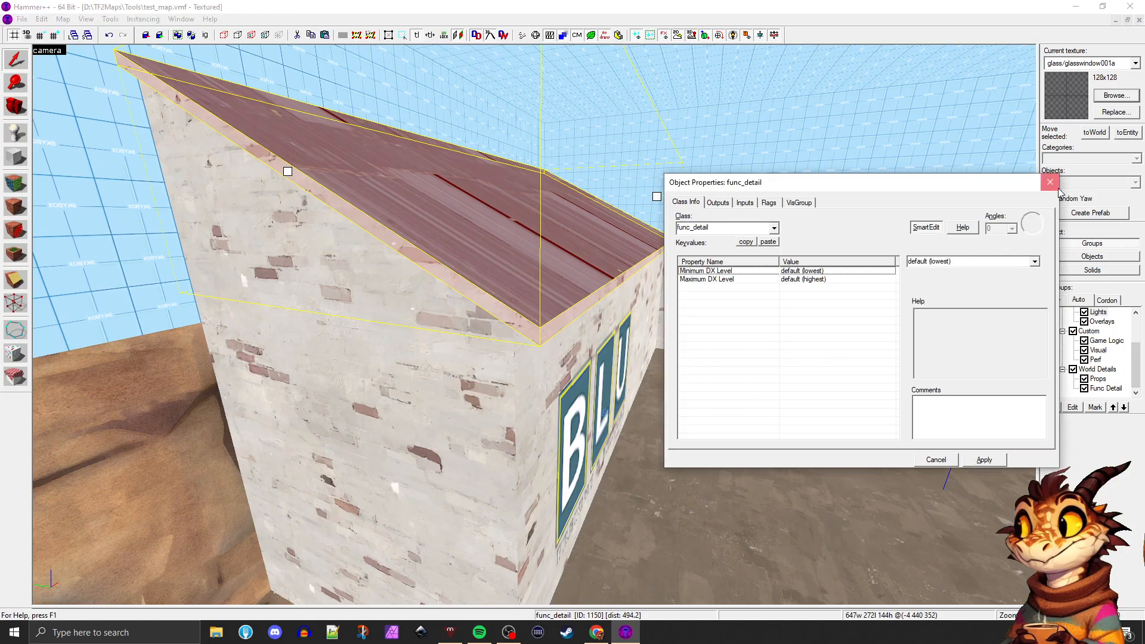
Look through the object properties of the shadow_control, the brick wall above the doorway, the door frame and the roof slab
{"action": "left_click", "coordinate": [761, 295]}
{"action": "left_click", "coordinate": [573, 224]}
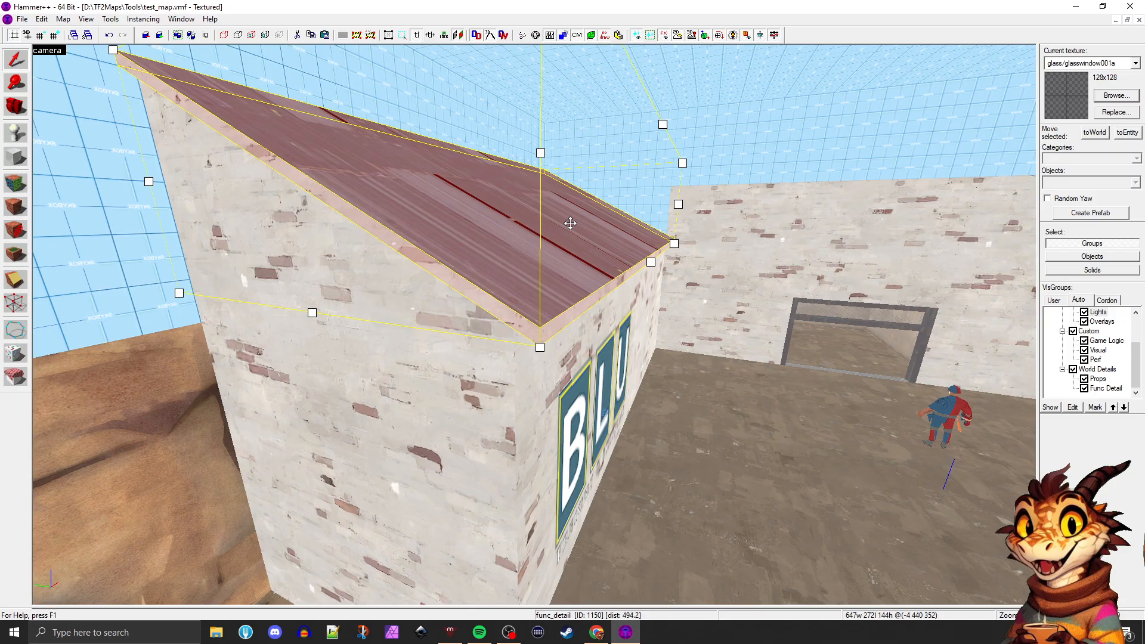
{"action": "key", "text": "alt+Return"}
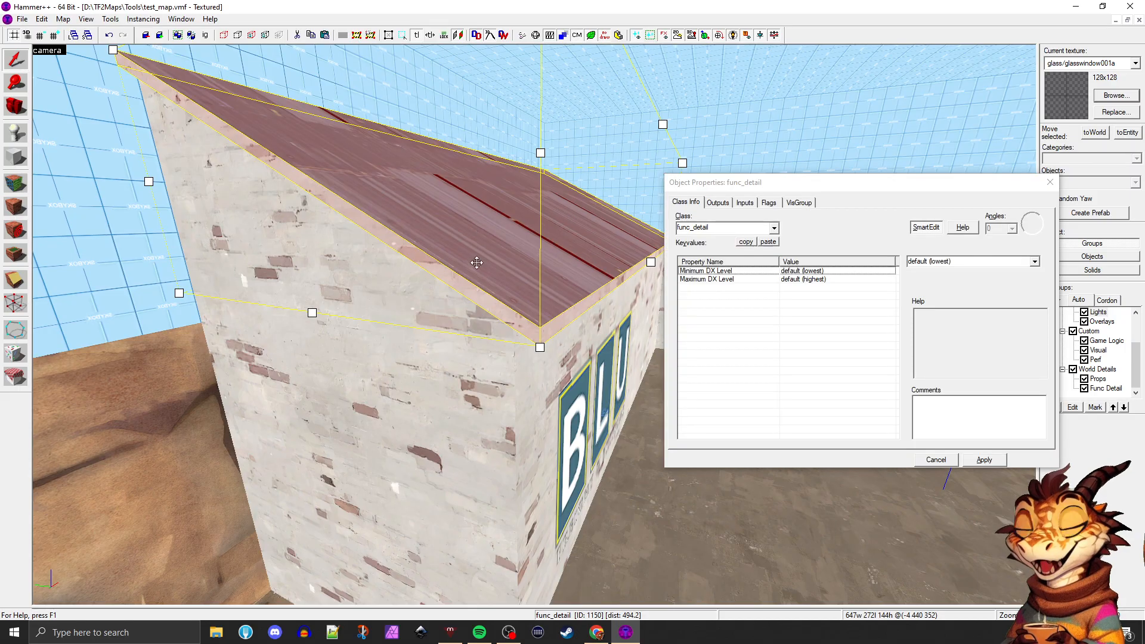
{"action": "key", "text": "z"}
{"action": "key", "text": "z"}
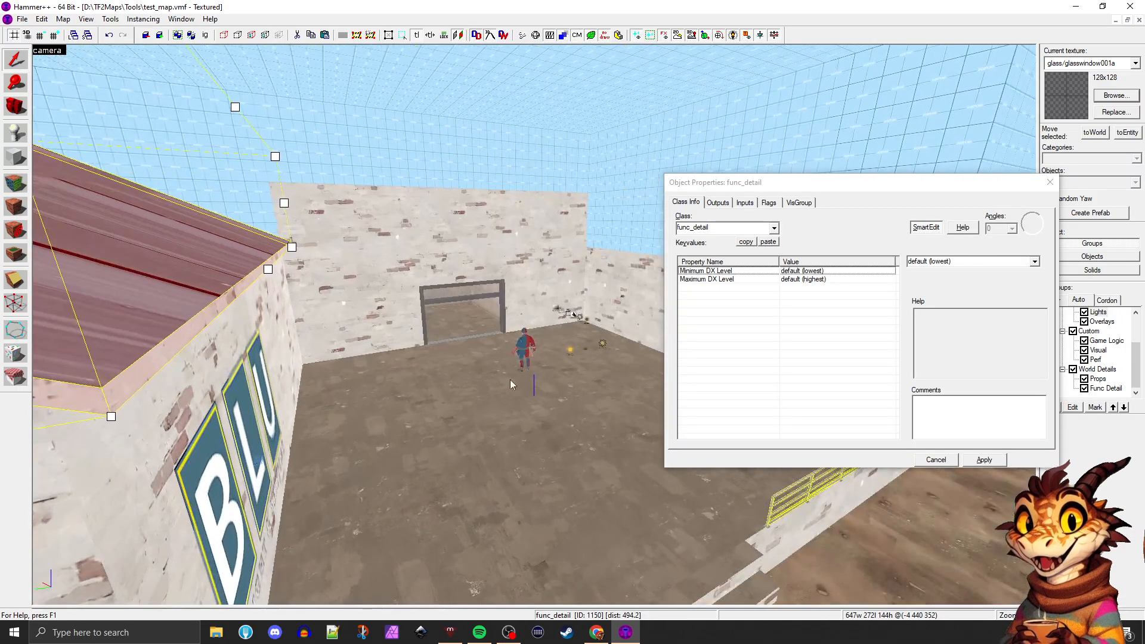
{"action": "left_click", "coordinate": [523, 344]}
{"action": "left_click", "coordinate": [571, 313]}
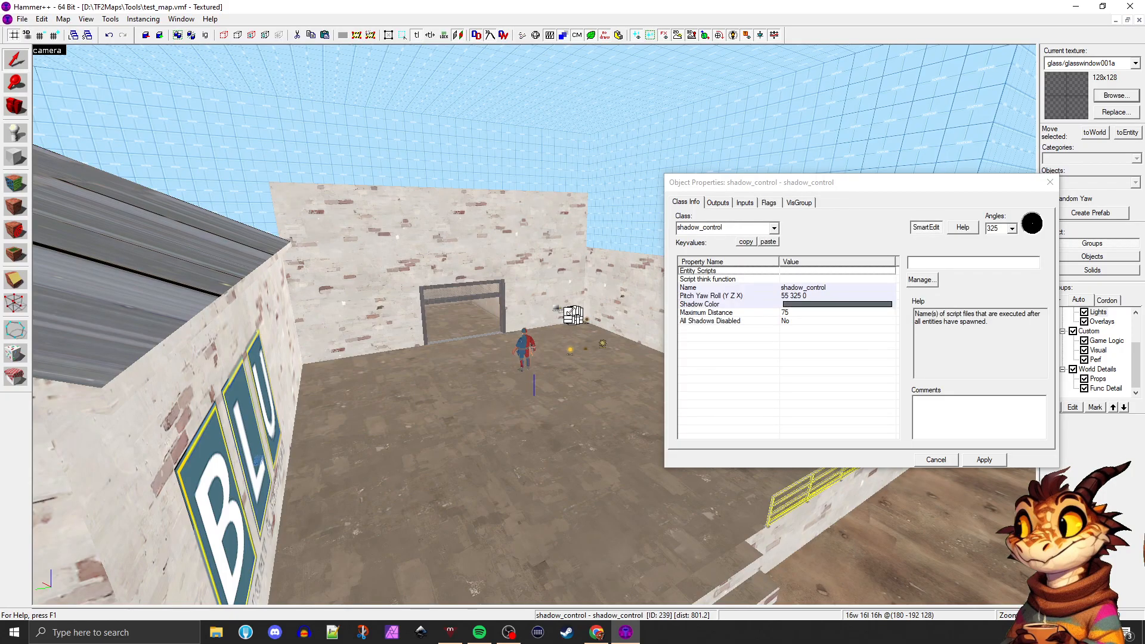
{"action": "left_click", "coordinate": [463, 217]}
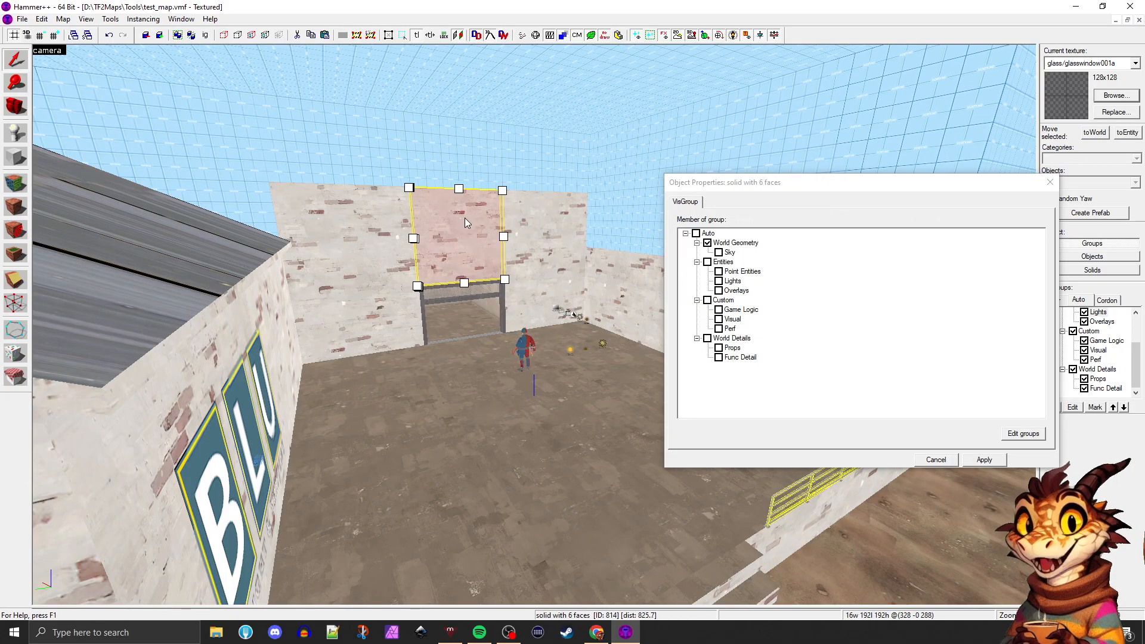
{"action": "left_click", "coordinate": [442, 300]}
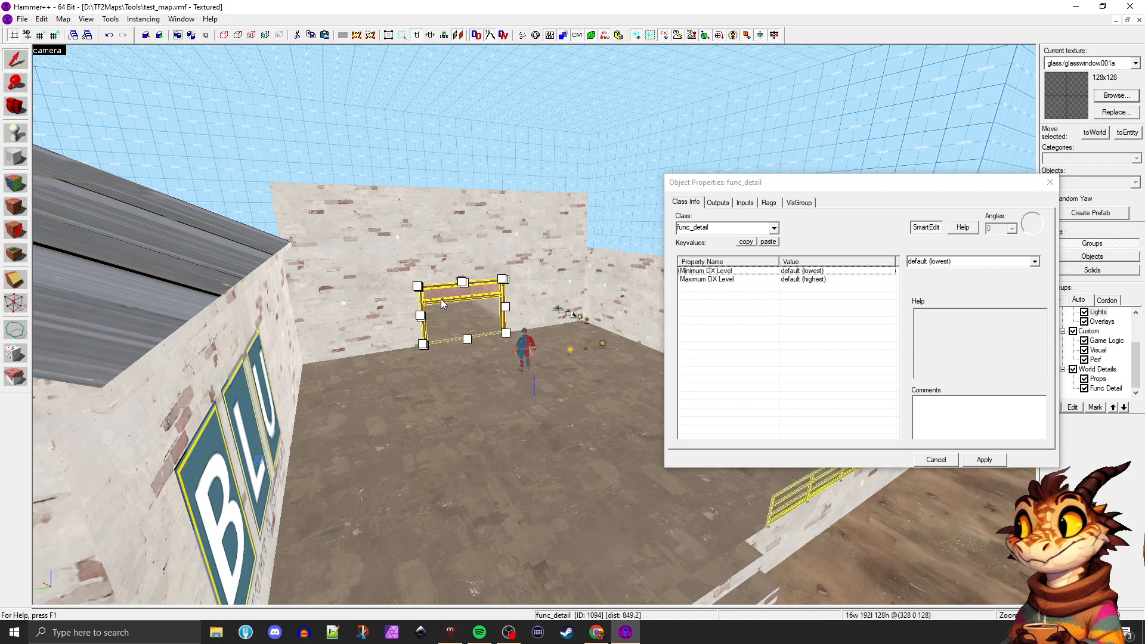
{"action": "left_click", "coordinate": [198, 231]}
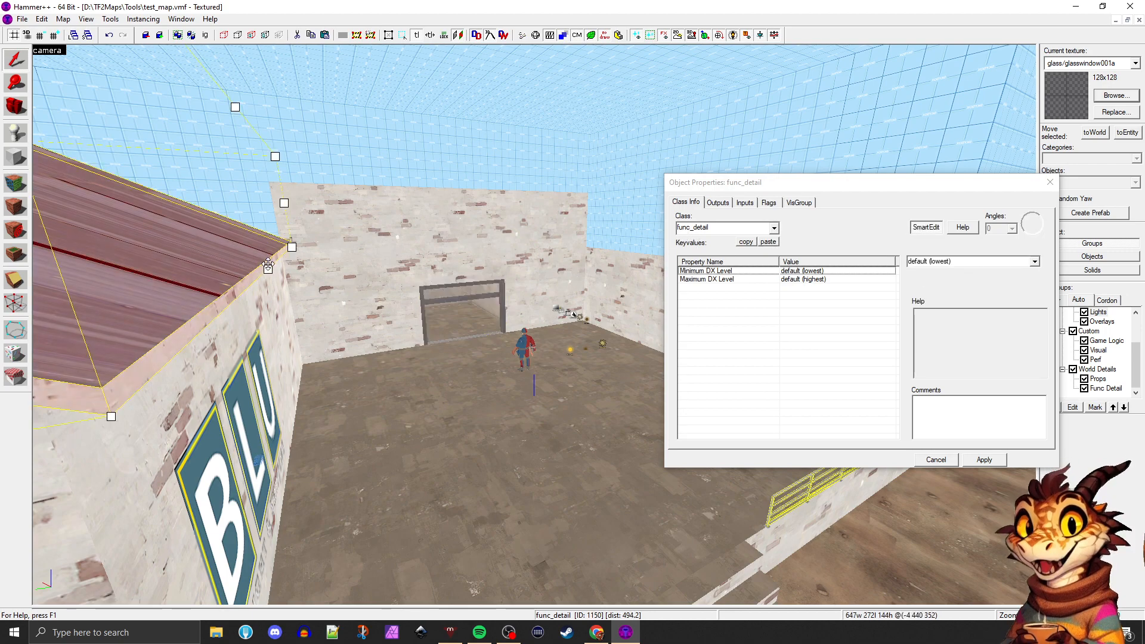
{"action": "key", "text": "ctrl+shift+e"}
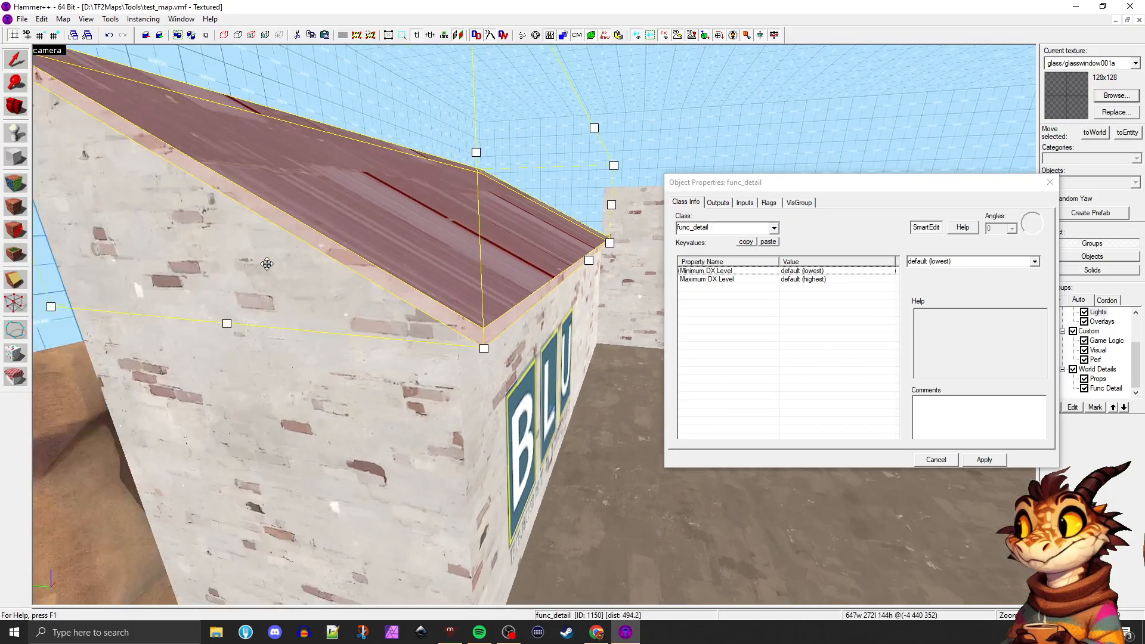
{"action": "left_click", "coordinate": [1050, 182]}
Hide the Func Detail visgroup to check the remaining world brushes, and show it again
{"action": "left_click", "coordinate": [660, 440]}
{"action": "left_click", "coordinate": [1084, 388]}
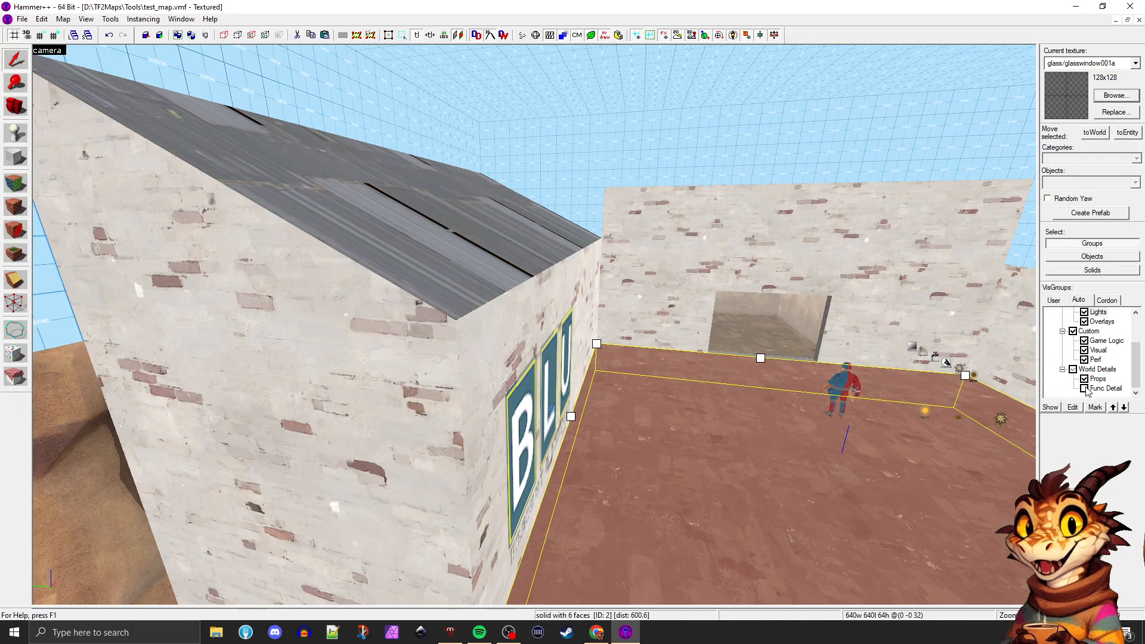
{"action": "left_click", "coordinate": [1085, 388]}
Examine the roof slab's overhang, edges and underside from close up and from around the BLU building
{"action": "key", "text": "z"}
{"action": "key", "text": "w"}
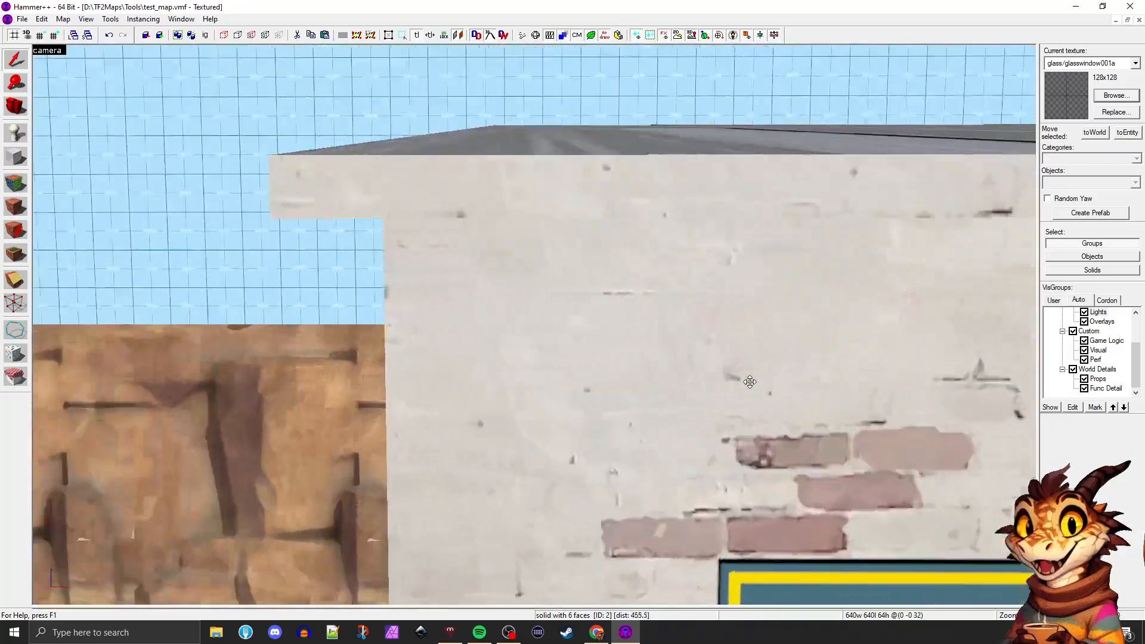
{"action": "key", "text": "z"}
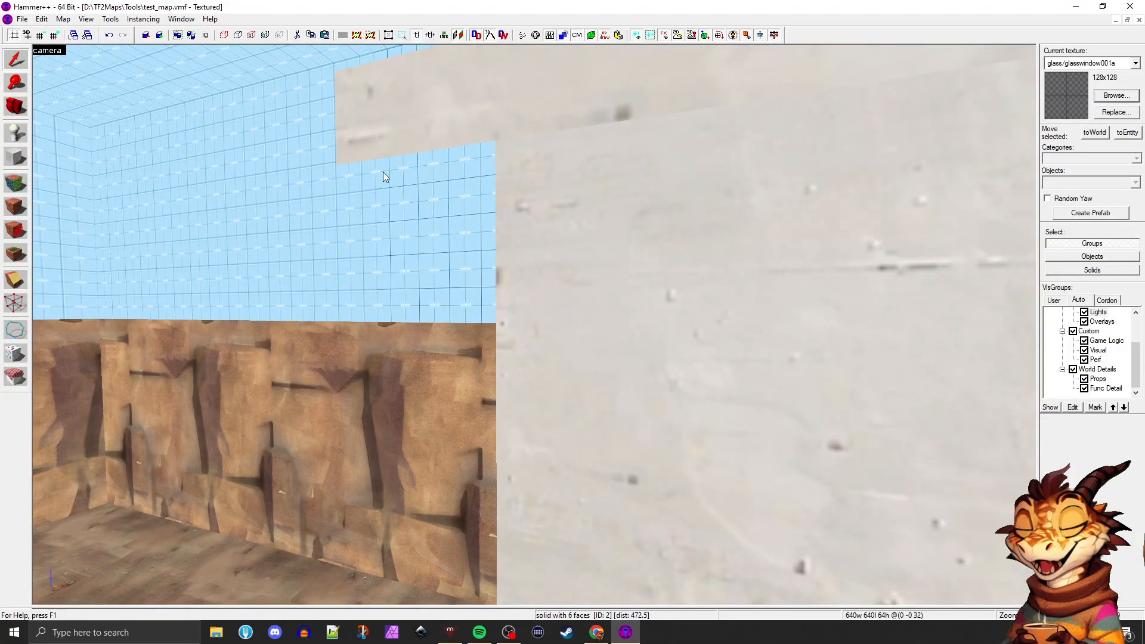
{"action": "key", "text": "z"}
{"action": "key", "text": "s"}
{"action": "key", "text": "z"}
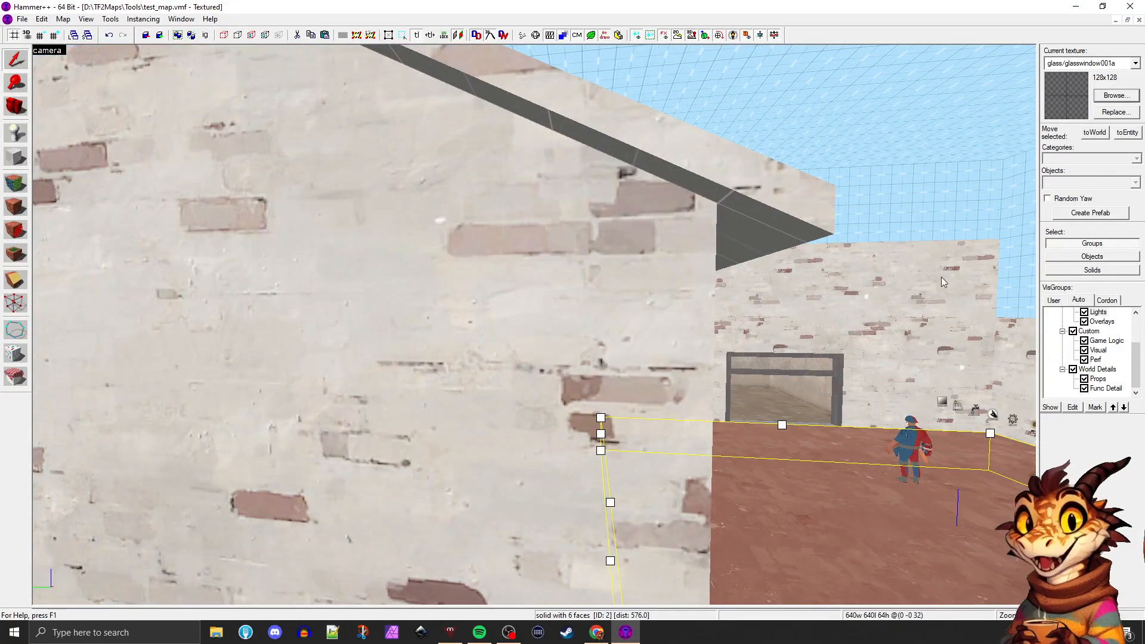
{"action": "key", "text": "z"}
{"action": "key", "text": "s"}
{"action": "key", "text": "z"}
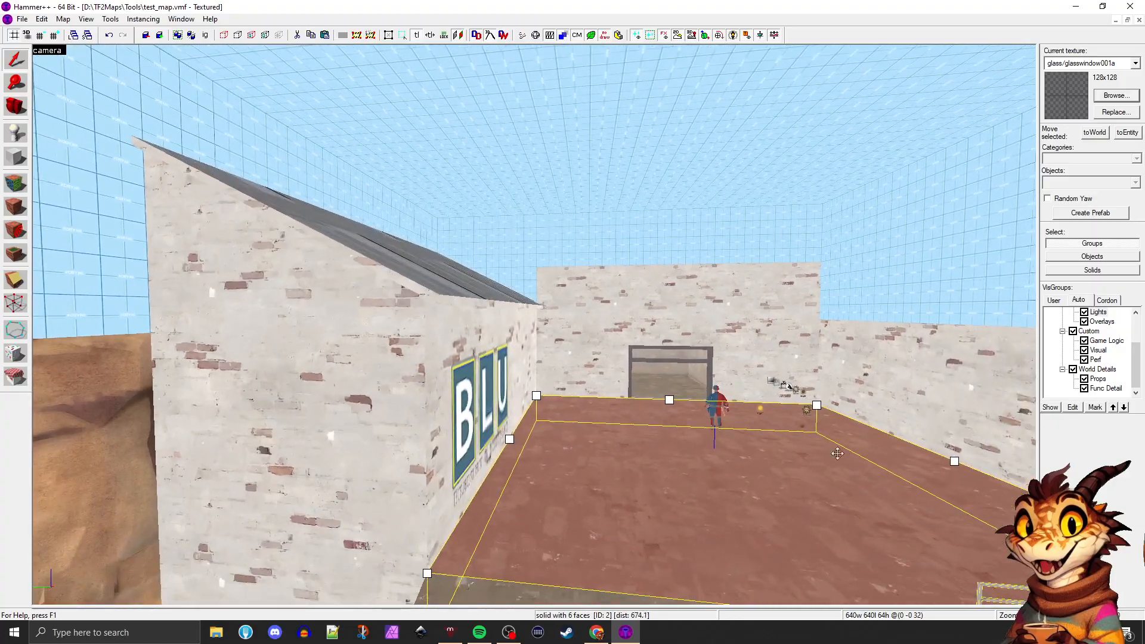
{"action": "key", "text": "z"}
{"action": "key", "text": "w"}
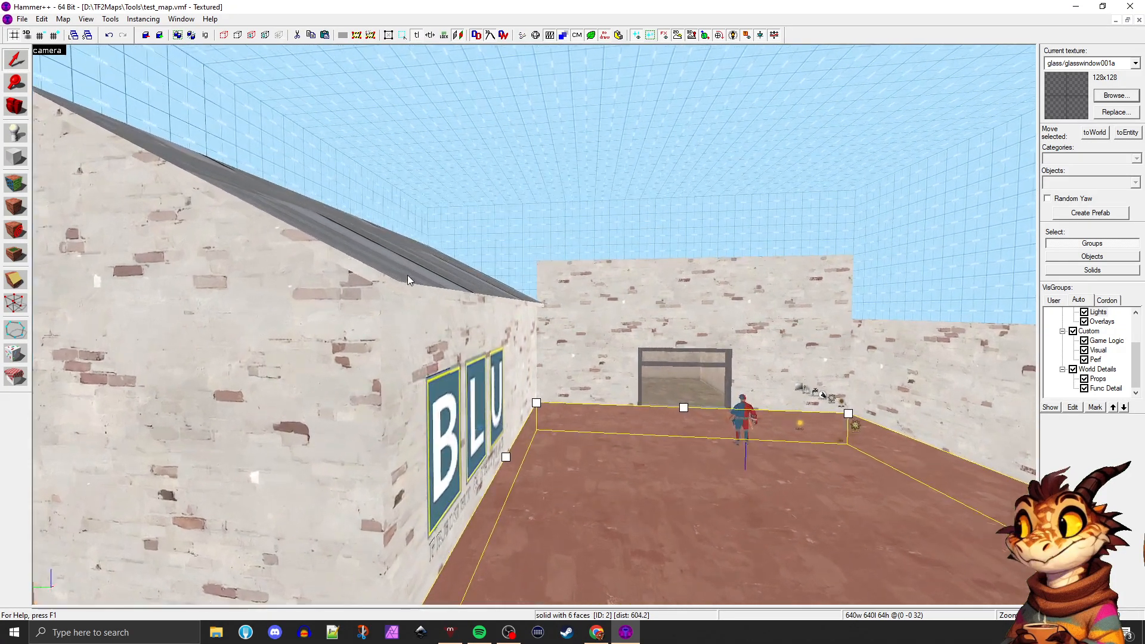
{"action": "key", "text": "z"}
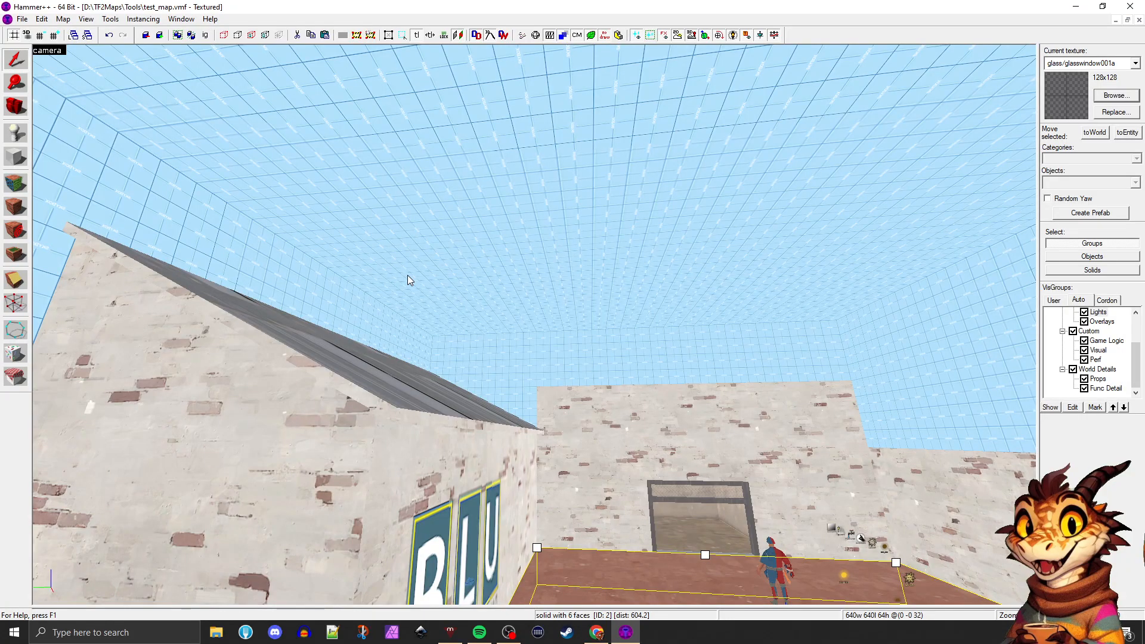
{"action": "key", "text": "w"}
{"action": "key", "text": "a"}
{"action": "key", "text": "a"}
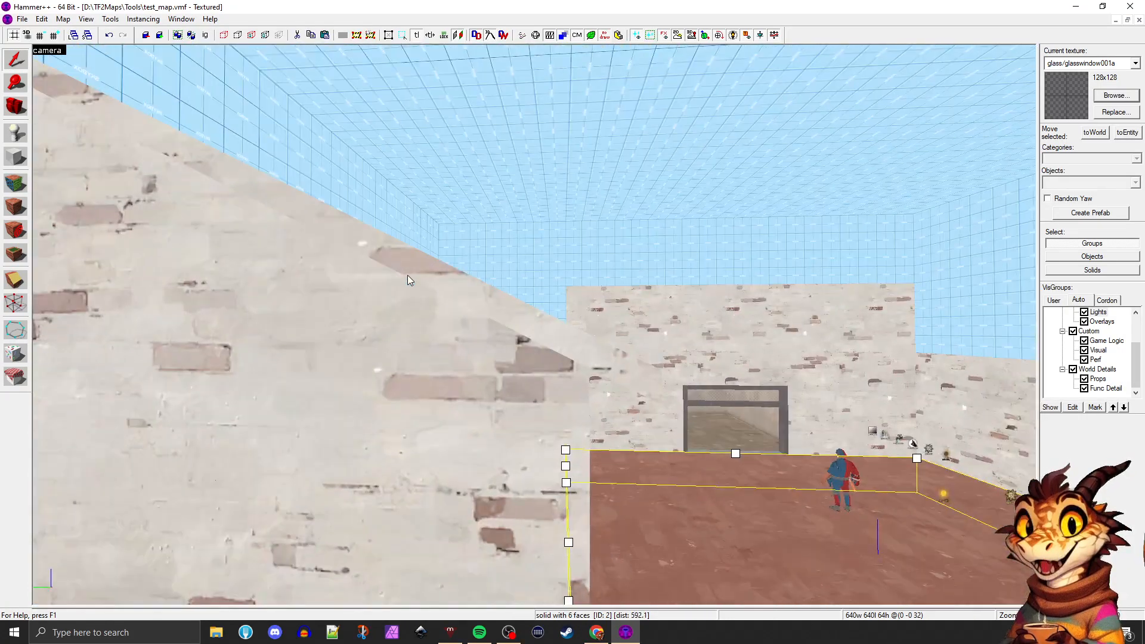
{"action": "key", "text": "d"}
{"action": "key", "text": "d"}
{"action": "key", "text": "s"}
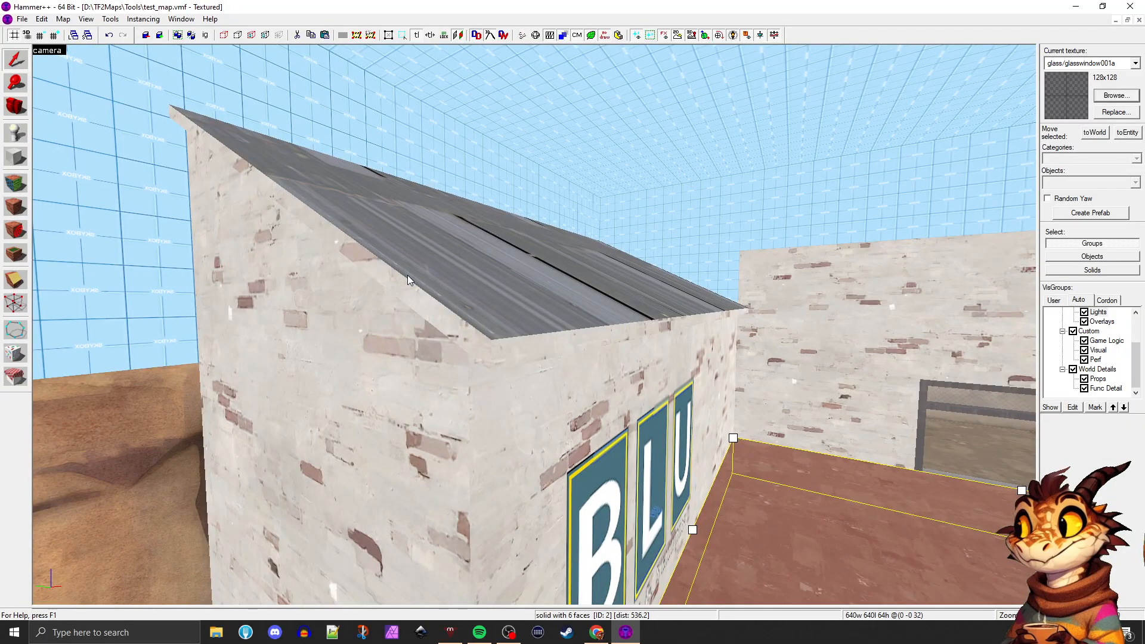
{"action": "key", "text": "a"}
{"action": "key", "text": "s"}
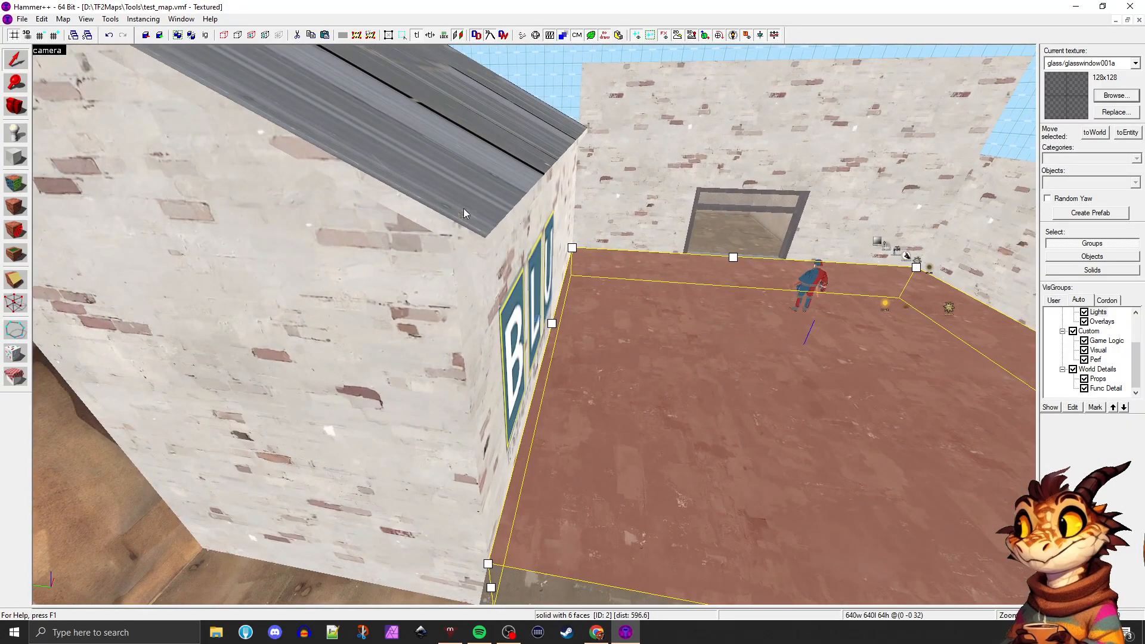
Pick metal/wall016b_harbor from the roof slab's top face and apply it to the slab's other faces
{"action": "key", "text": "shift+a"}
{"action": "left_click", "coordinate": [467, 161]}
{"action": "key", "text": "a"}
{"action": "key", "text": "s"}
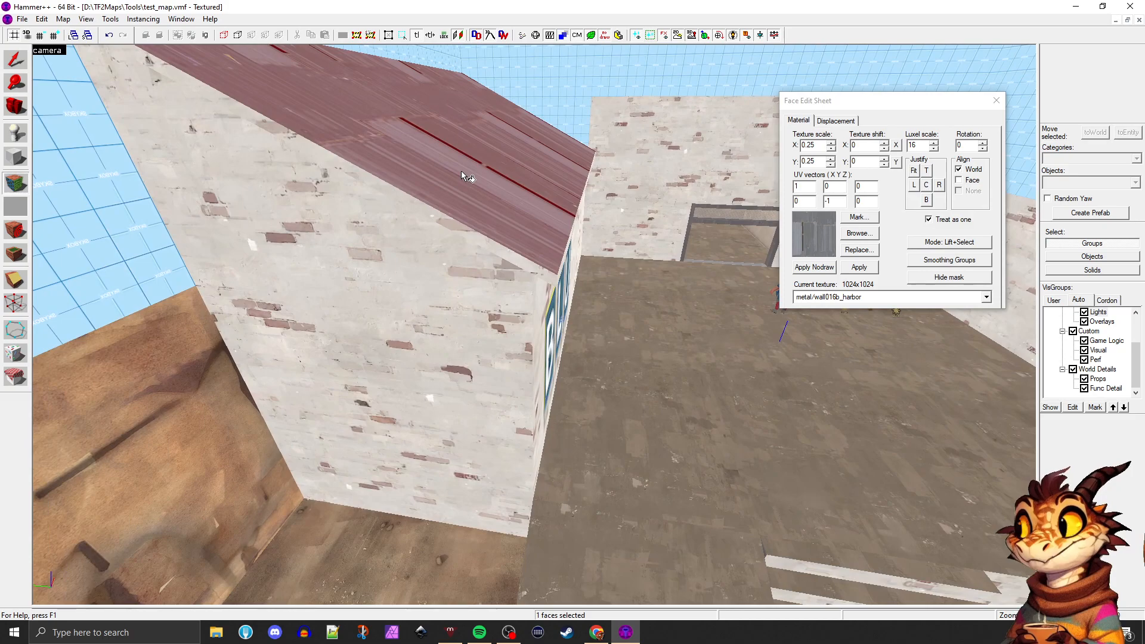
{"action": "right_click", "coordinate": [461, 172], "text": "shift"}
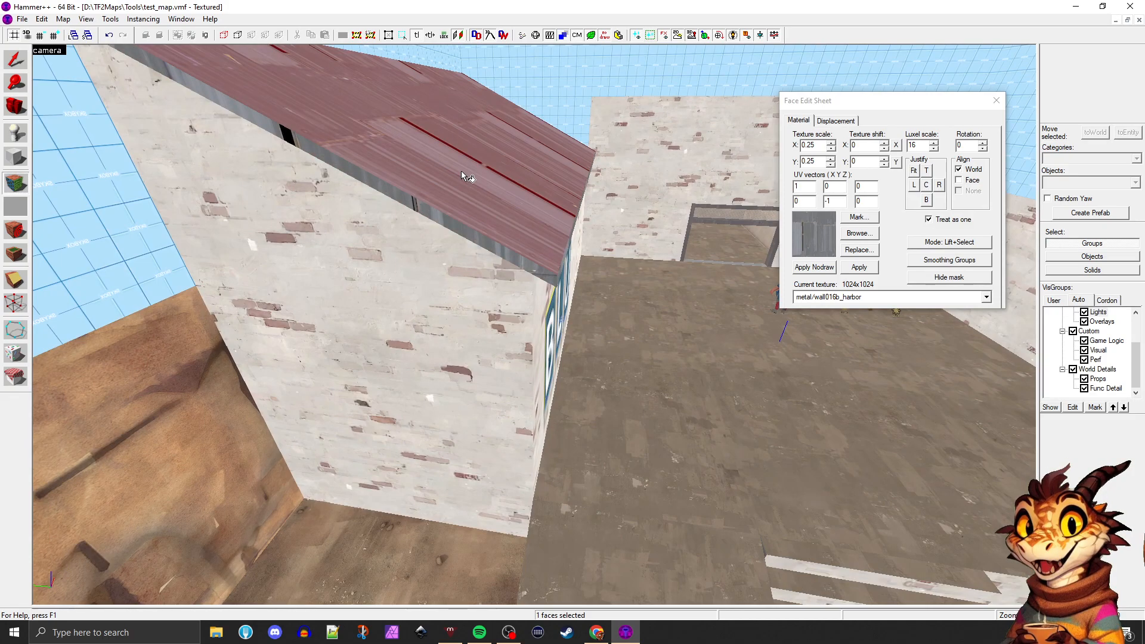
Inspect the retextured roof slab's edges from the side, the front and farther back over the courtyard
{"action": "left_click", "coordinate": [388, 272]}
{"action": "key", "text": "z"}
{"action": "key", "text": "w"}
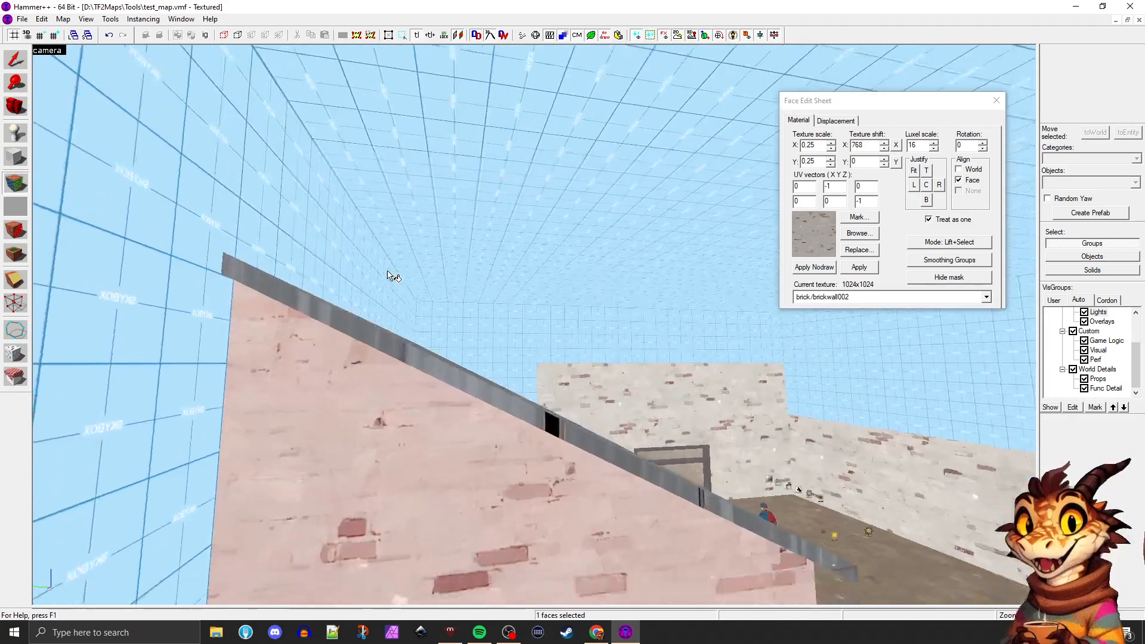
{"action": "key", "text": "w"}
{"action": "key", "text": "d"}
{"action": "key", "text": "w"}
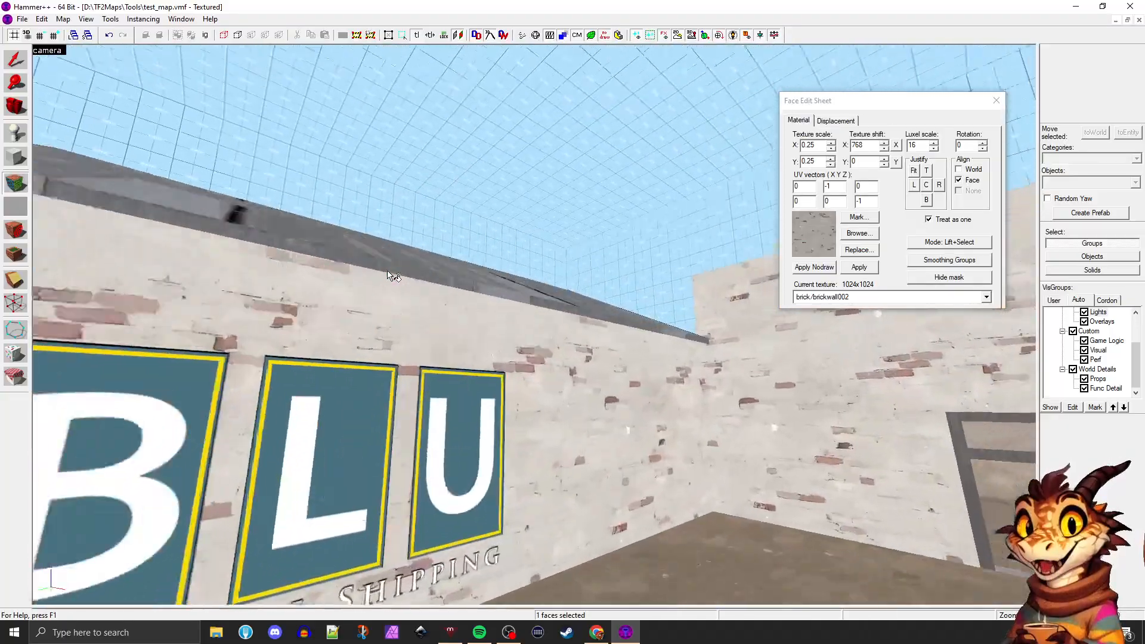
{"action": "key", "text": "s"}
{"action": "key", "text": "a"}
{"action": "key", "text": "s"}
{"action": "key", "text": "z"}
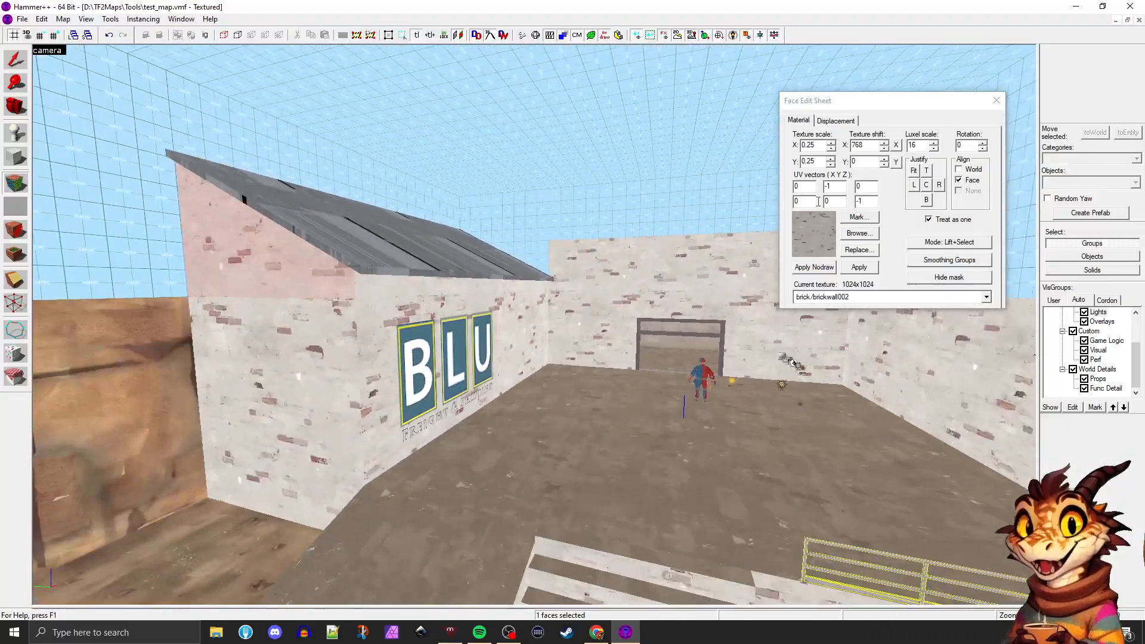
{"action": "key", "text": "shift+s"}
{"action": "left_click", "coordinate": [683, 412]}
{"action": "key", "text": "w"}
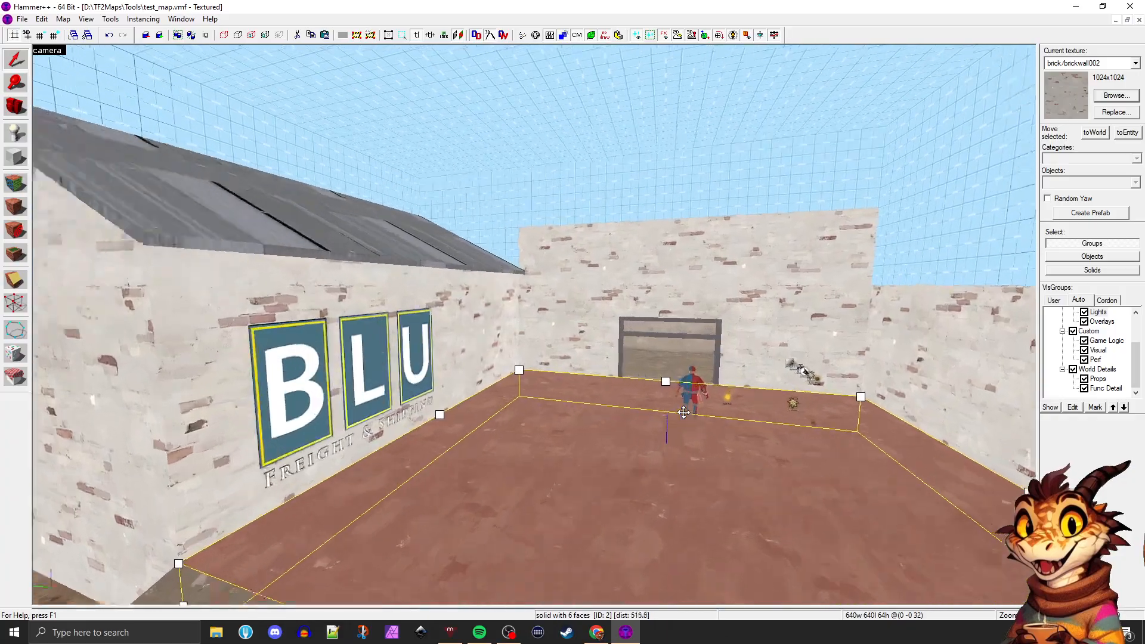
{"action": "key", "text": "s"}
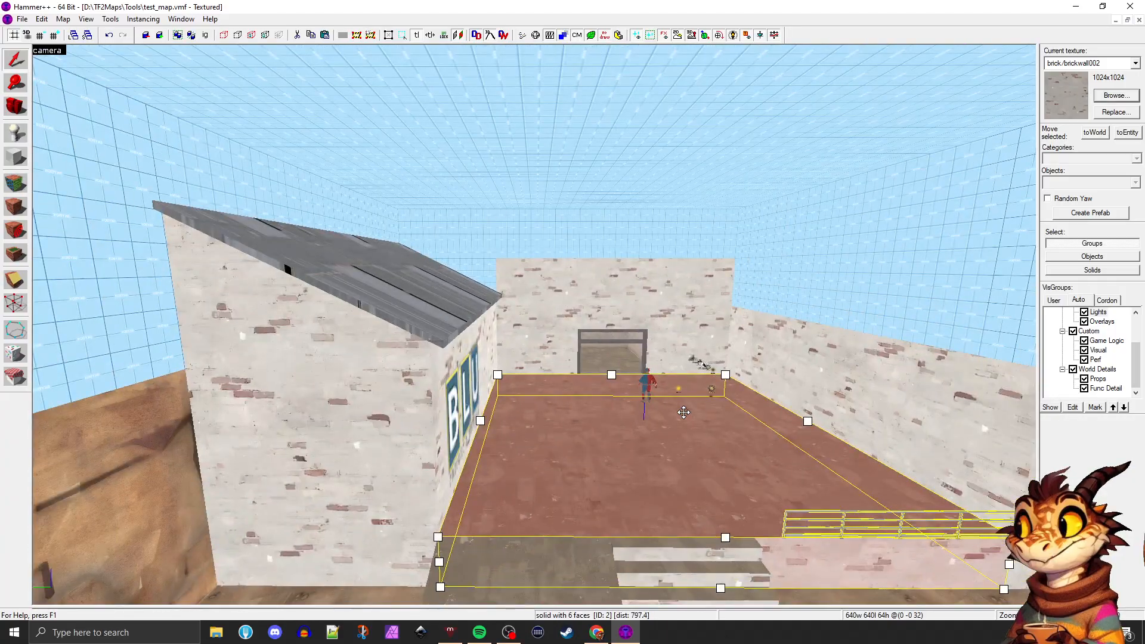
Compile and run the map with the Fast configuration, and join the BLU team as Soldier
{"action": "key", "text": "F9"}
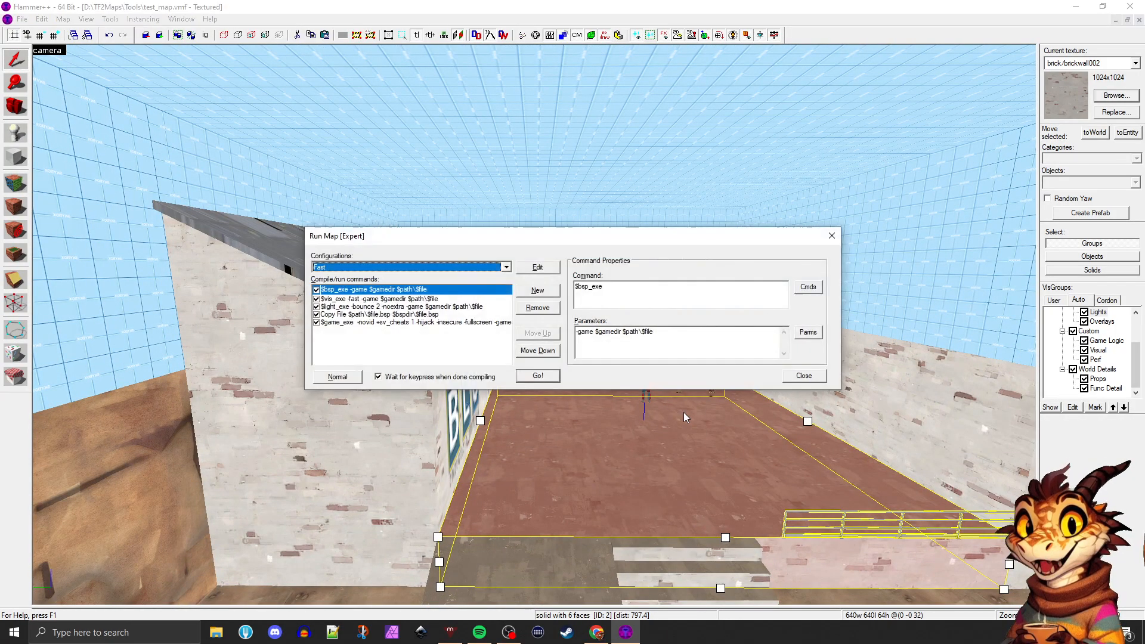
{"action": "key", "text": "Return"}
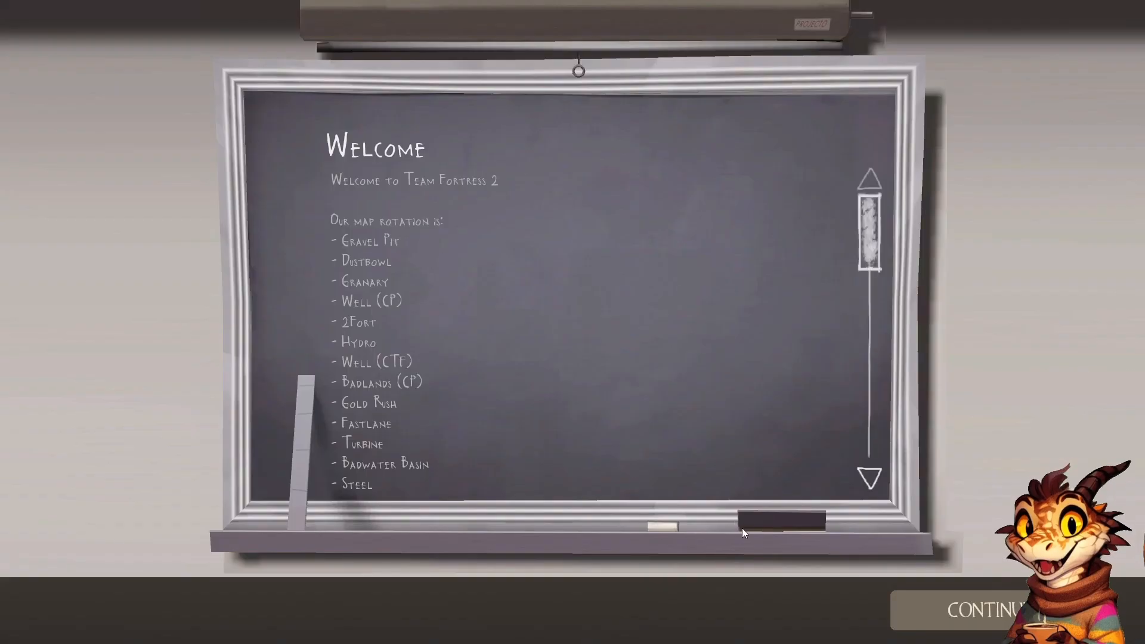
{"action": "left_click", "coordinate": [966, 609]}
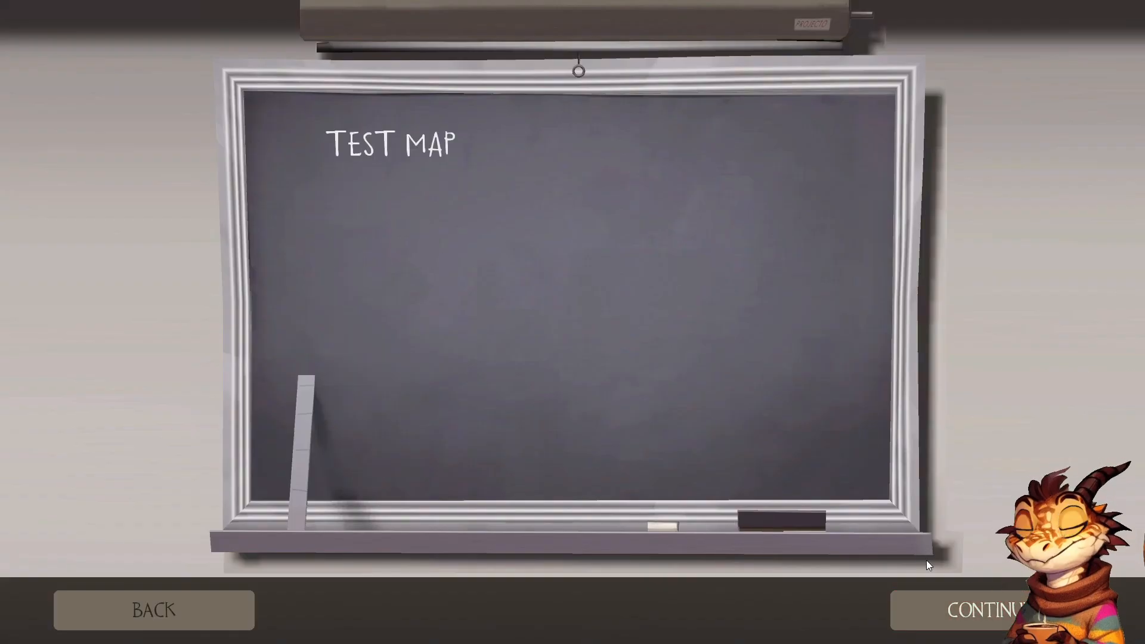
{"action": "left_click", "coordinate": [950, 604]}
{"action": "left_click", "coordinate": [574, 220]}
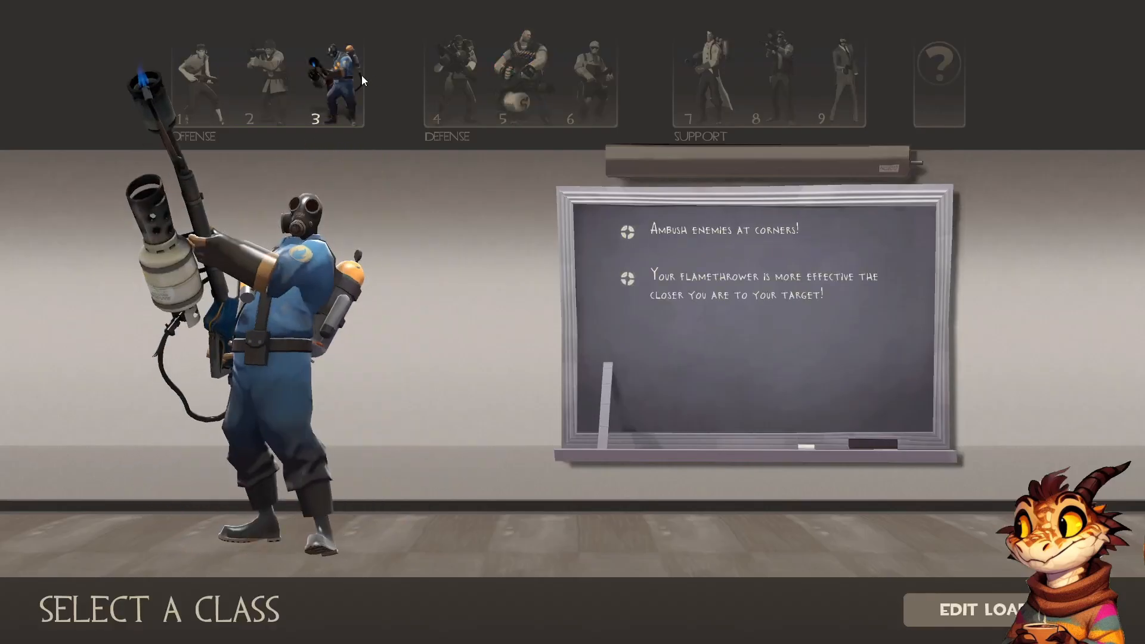
{"action": "left_click", "coordinate": [267, 67]}
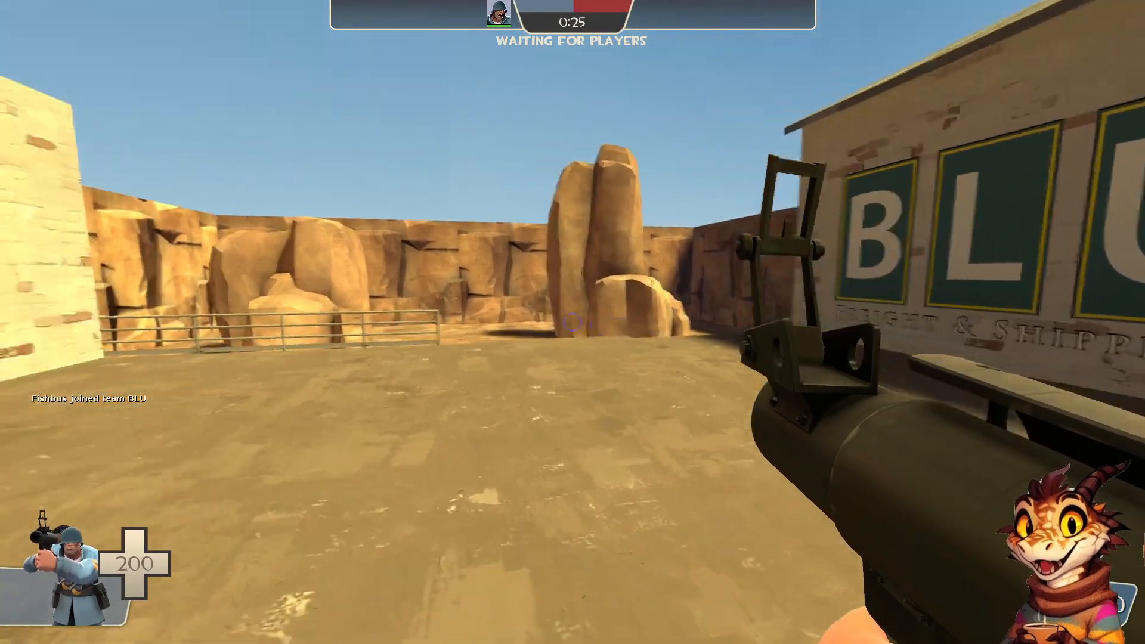
Walk around the courtyard as Soldier and fire rockets at the ground to rocket-jump beside the BLU building and the brick wall
{"action": "key", "text": "w"}
{"action": "key", "text": "d"}
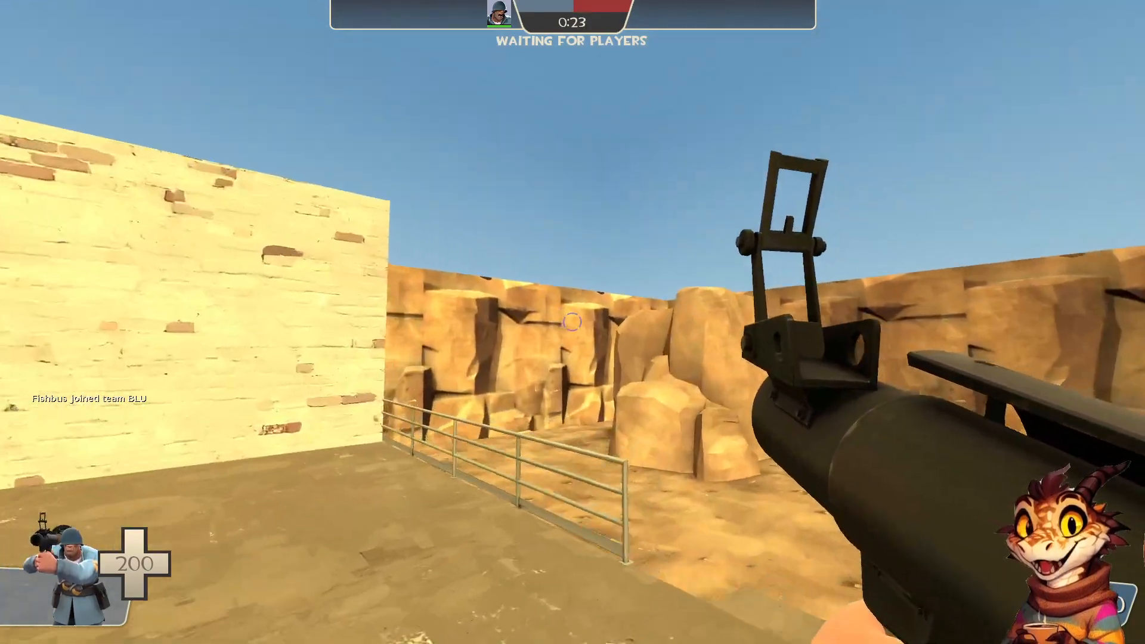
{"action": "left_click", "coordinate": [572, 322]}
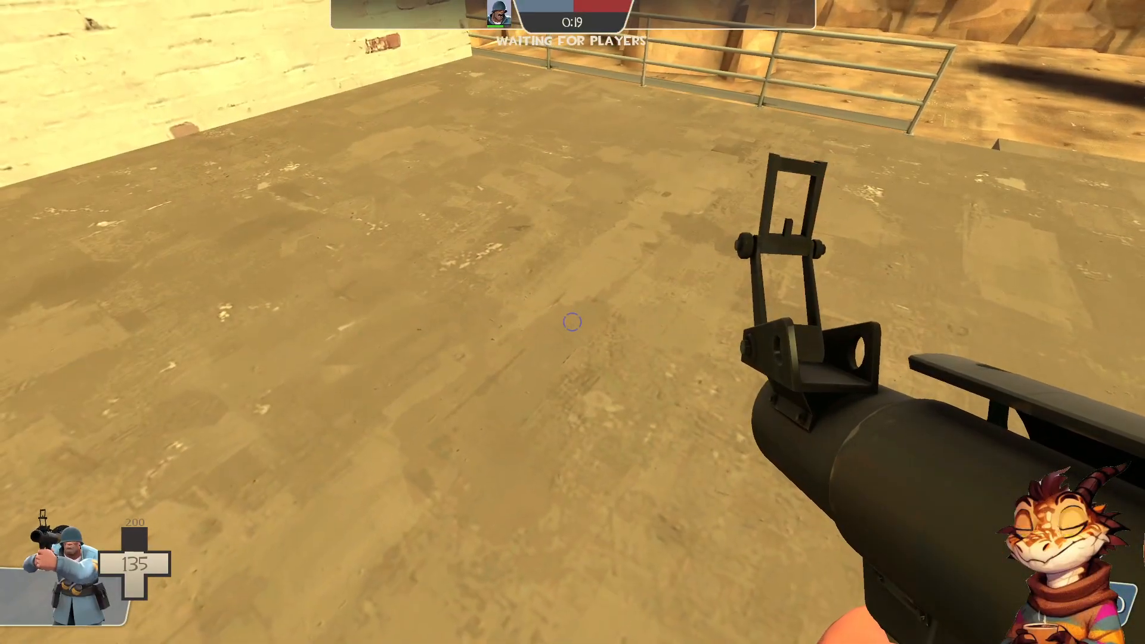
{"action": "key", "text": "c"}
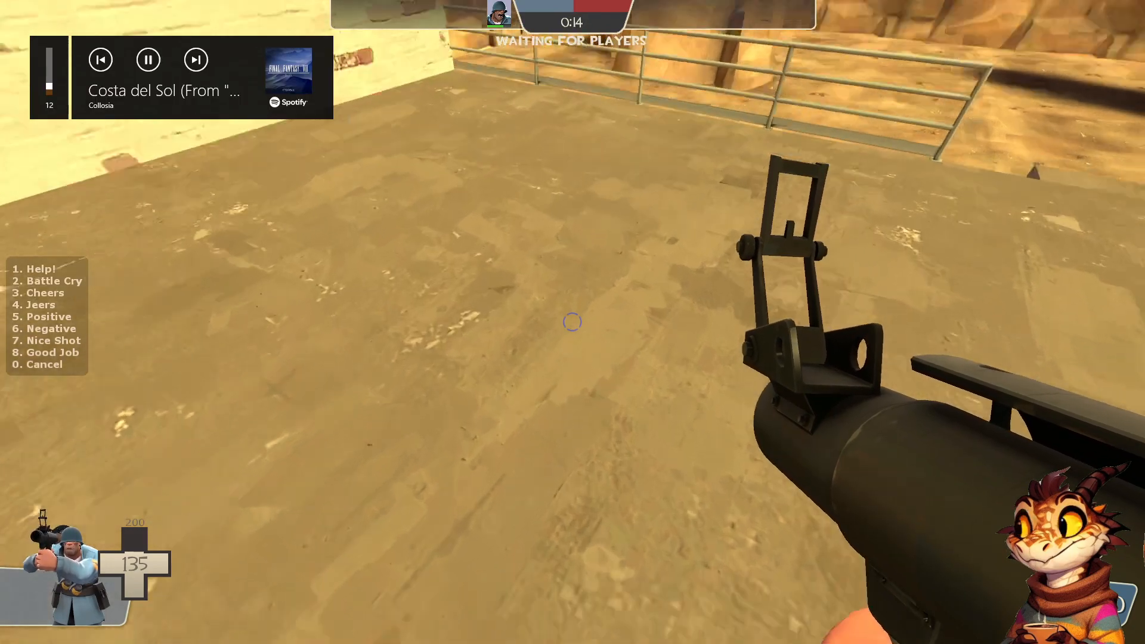
{"action": "left_click", "coordinate": [571, 322]}
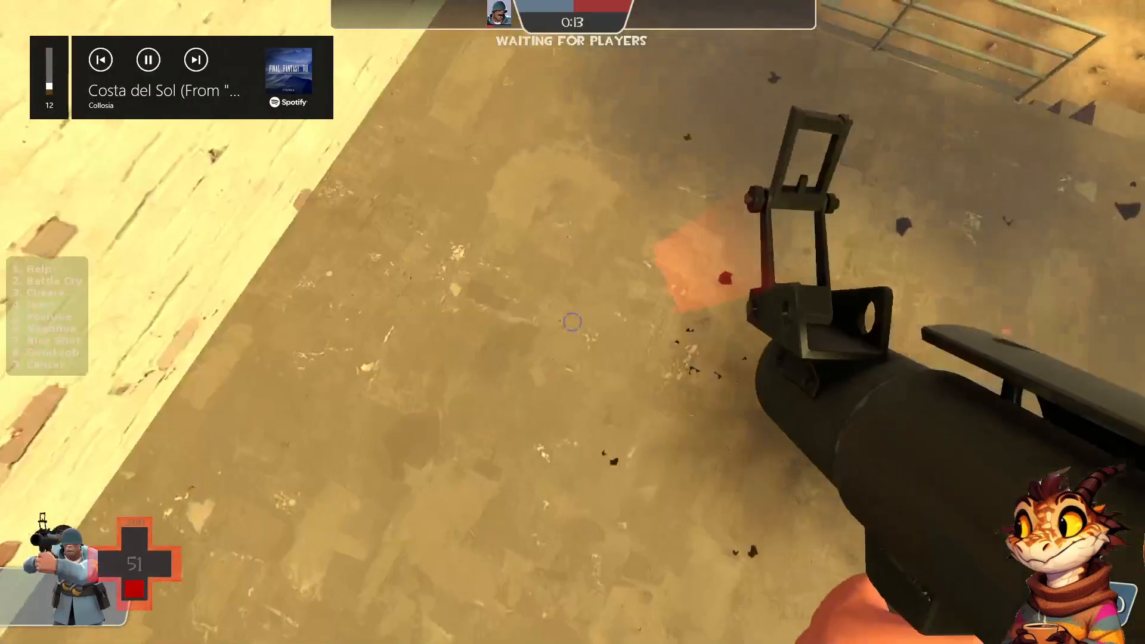
{"action": "key", "text": "e"}
{"action": "key", "text": "c"}
{"action": "key", "text": "w"}
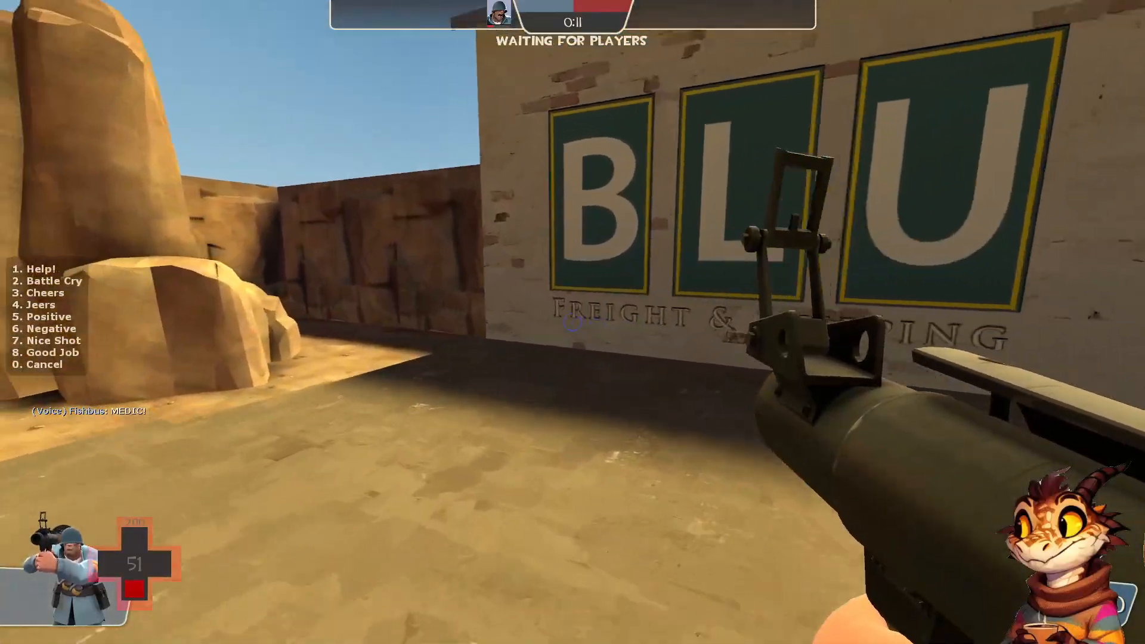
{"action": "key", "text": "w"}
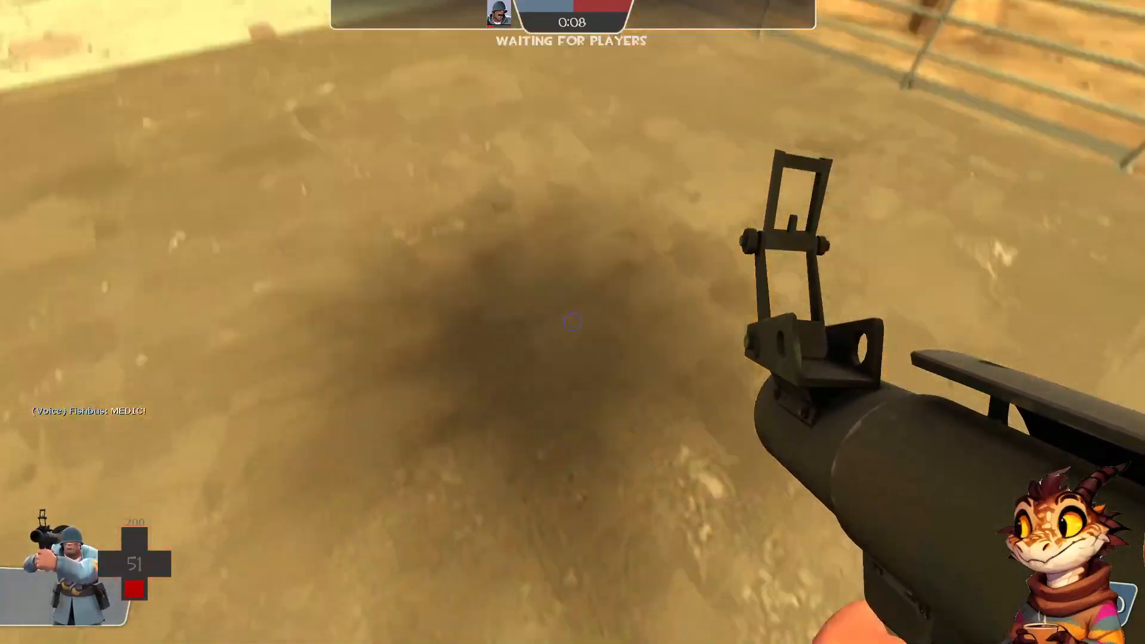
{"action": "key", "text": "space"}
{"action": "left_click", "coordinate": [573, 322]}
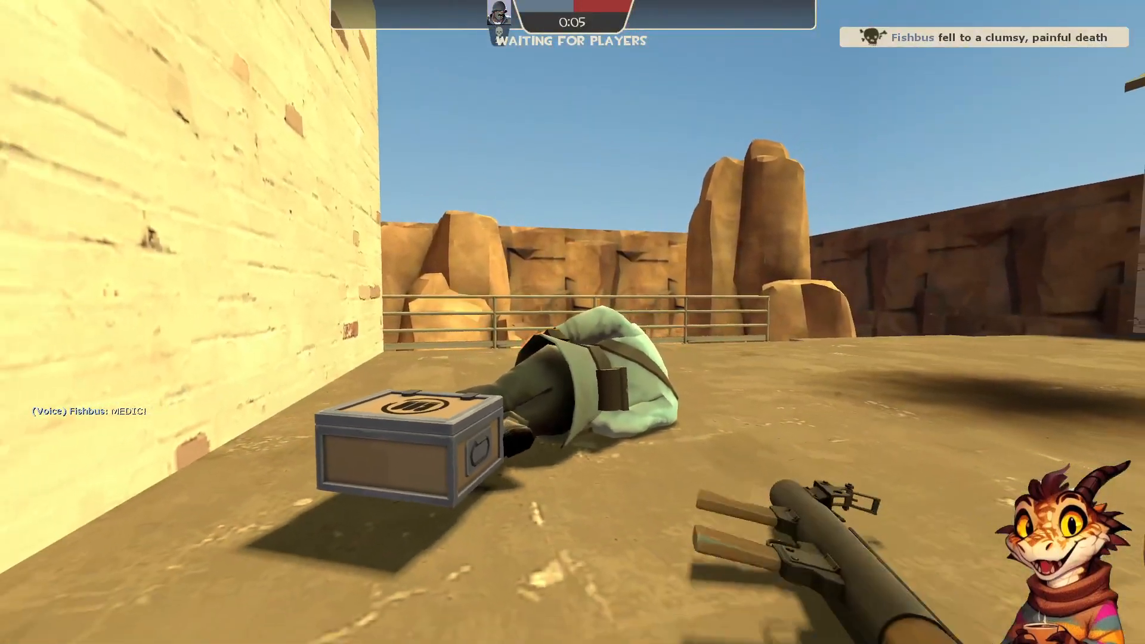
{"action": "key", "text": "XF86AudioLowerVolume"}
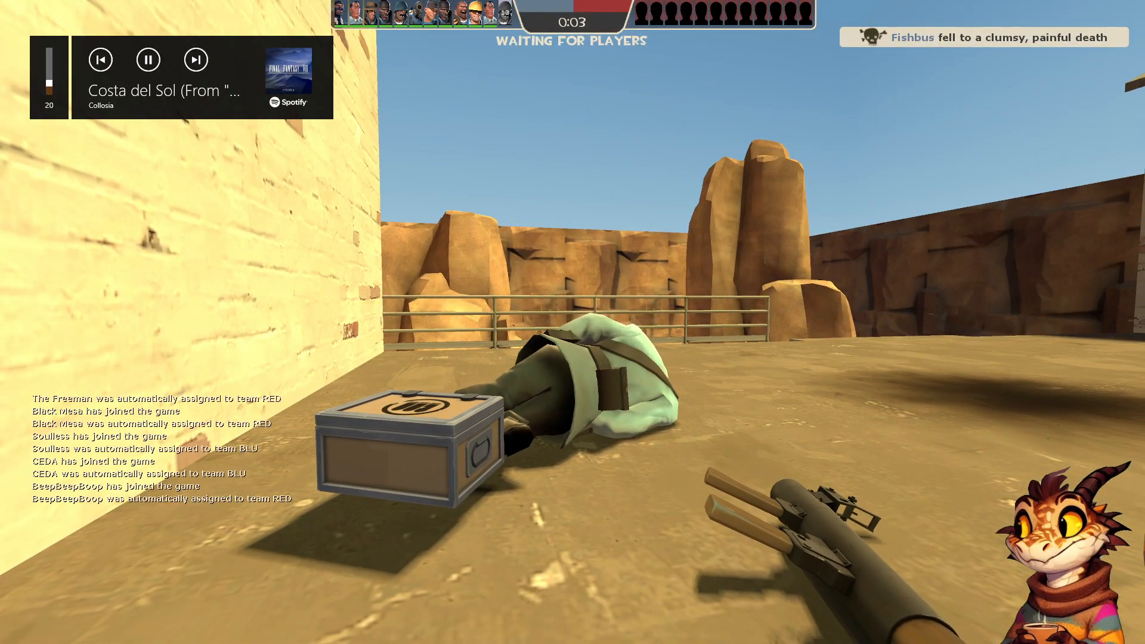
{"action": "key", "text": "XF86AudioRaiseVolume"}
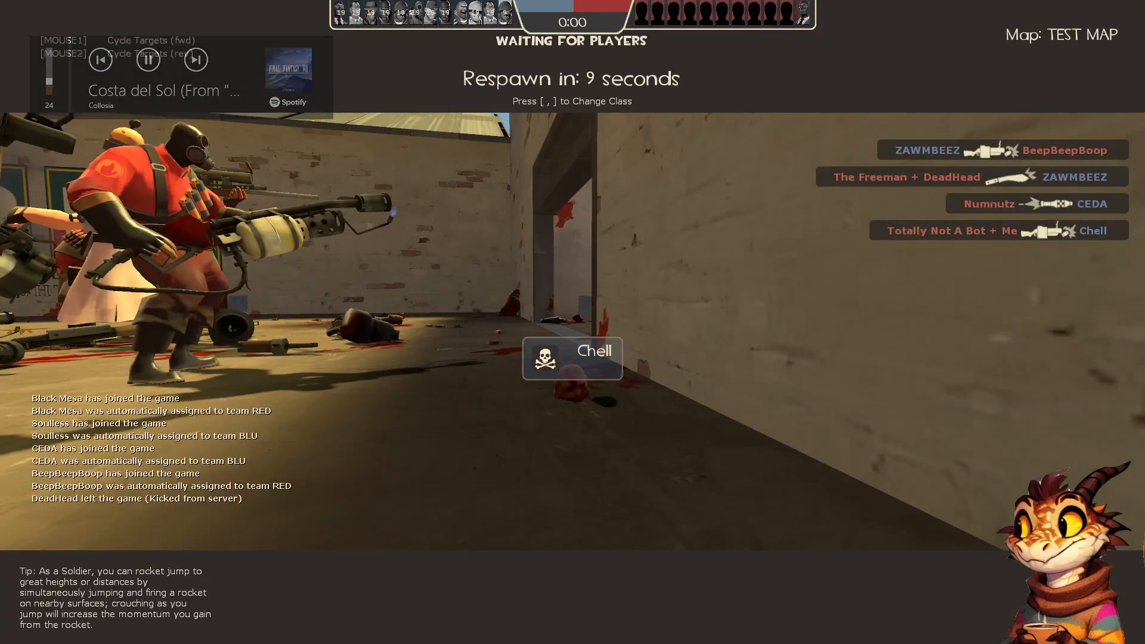
Run tf_bot_quota 0 in the developer console to remove all bots, and return to the game
{"action": "key", "text": "grave"}
{"action": "type", "text": "bot"}
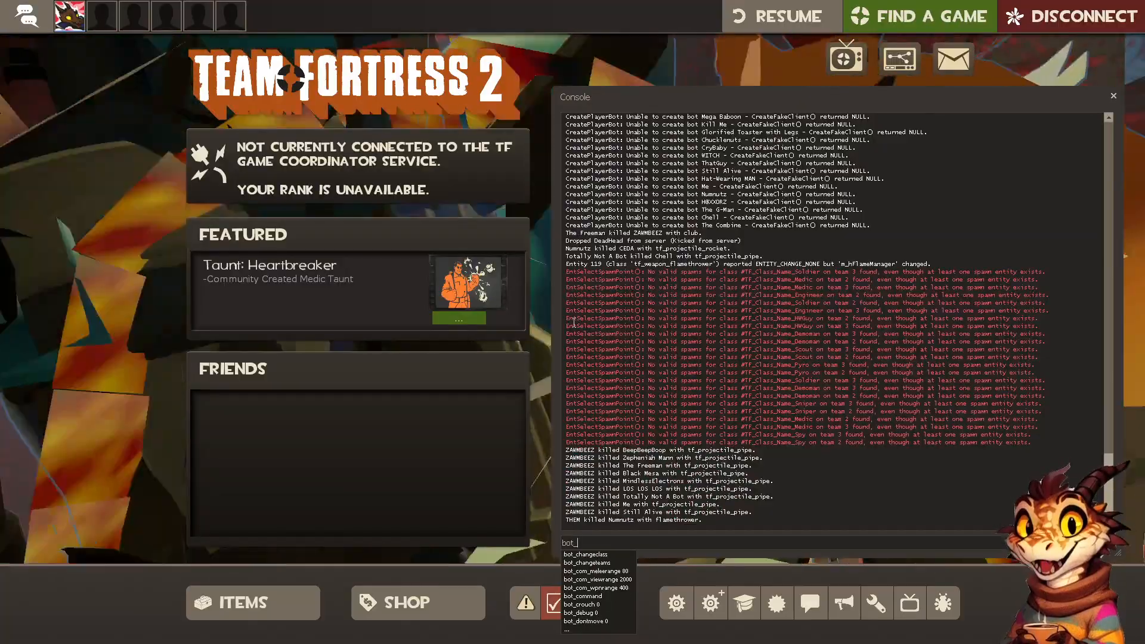
{"action": "type", "text": "_qu"}
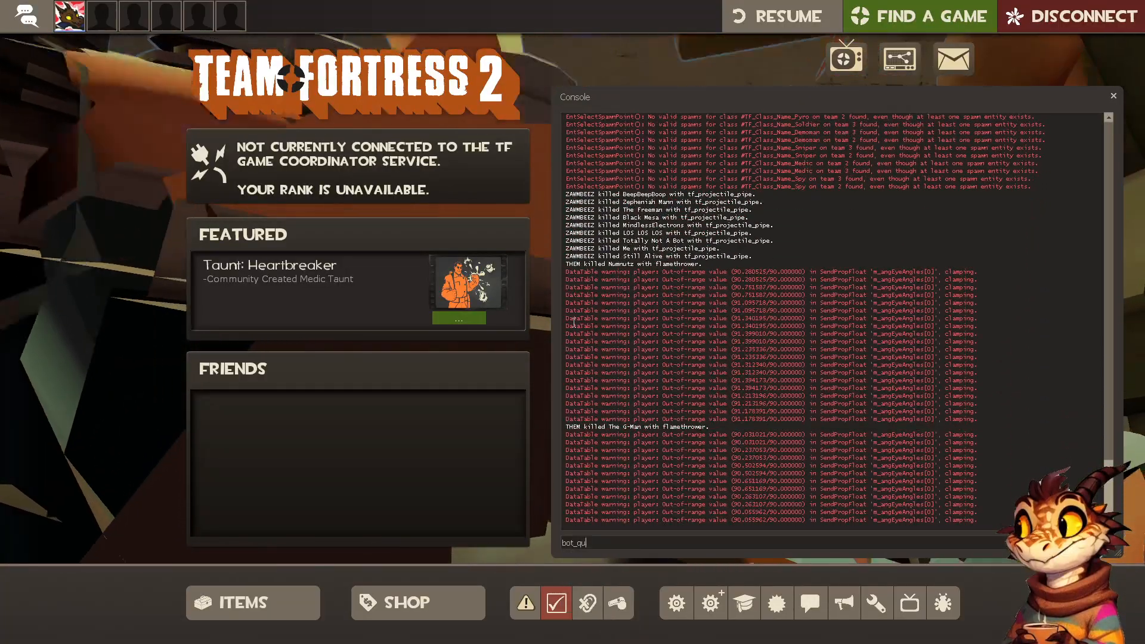
{"action": "key", "text": "BackSpace"}
{"action": "key", "text": "BackSpace"}
{"action": "key", "text": "BackSpace"}
{"action": "key", "text": "BackSpace"}
{"action": "key", "text": "BackSpace"}
{"action": "key", "text": "BackSpace"}
{"action": "type", "text": "tf_bo"}
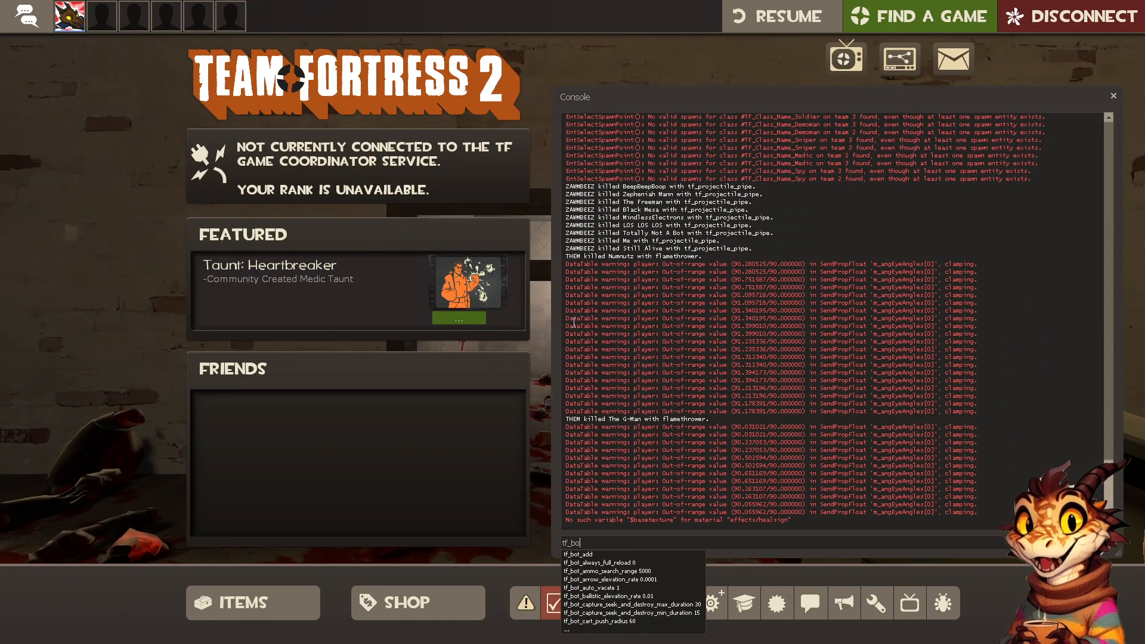
{"action": "type", "text": "t_quota 0"}
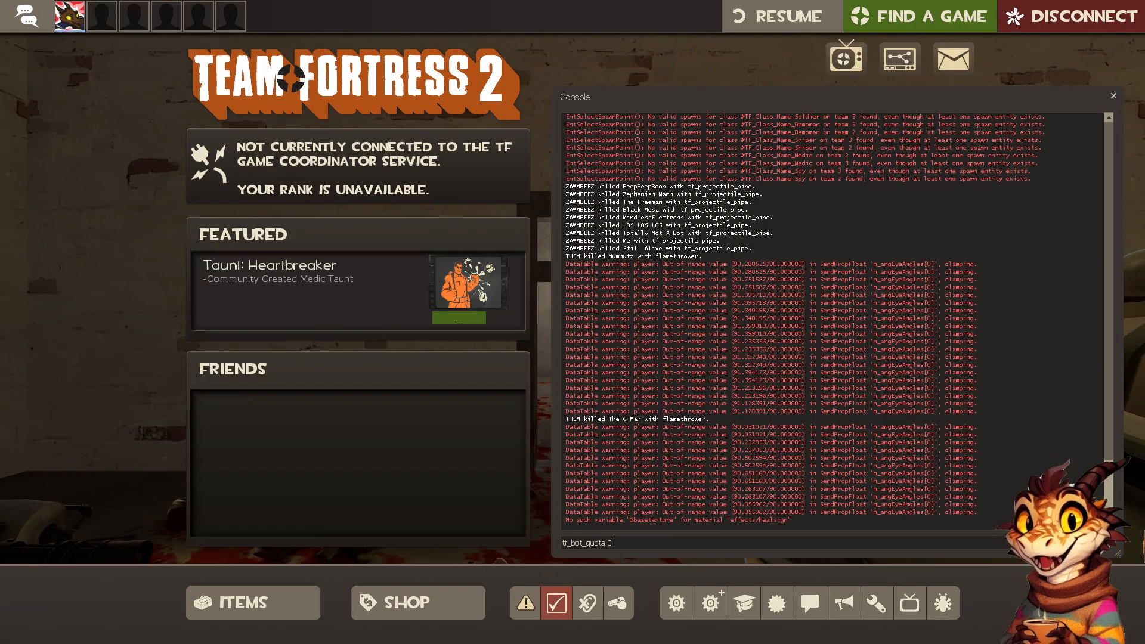
{"action": "key", "text": "Return"}
{"action": "key", "text": "Escape"}
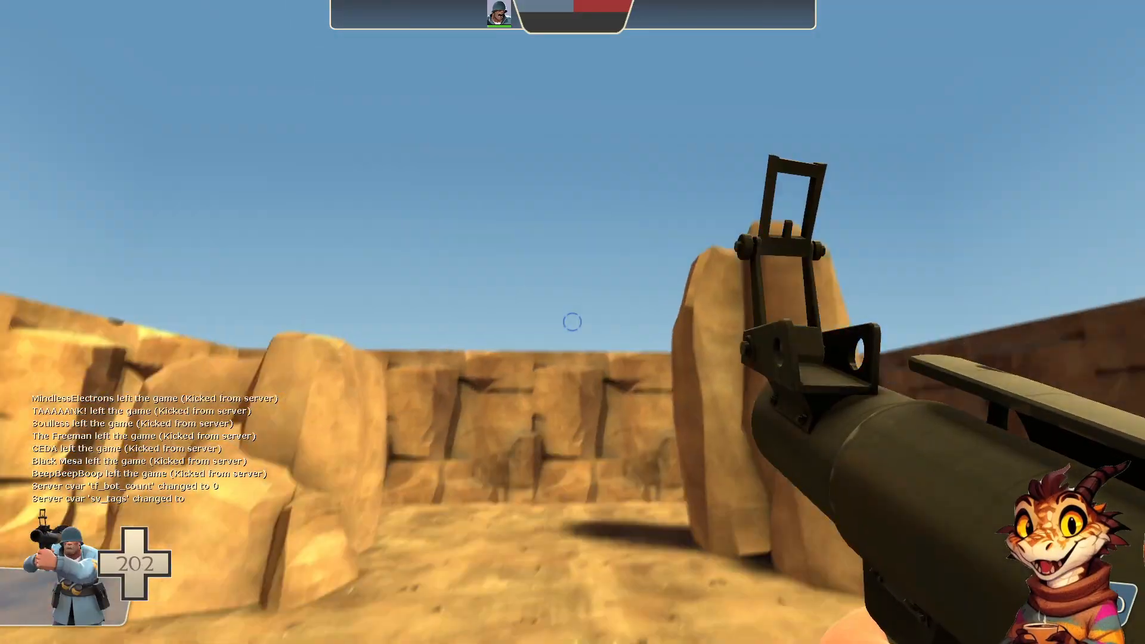
Tour the rocky lower area, the steps and the ramp, and examine the BLU building's wall and roof overhang from below
{"action": "key", "text": "s"}
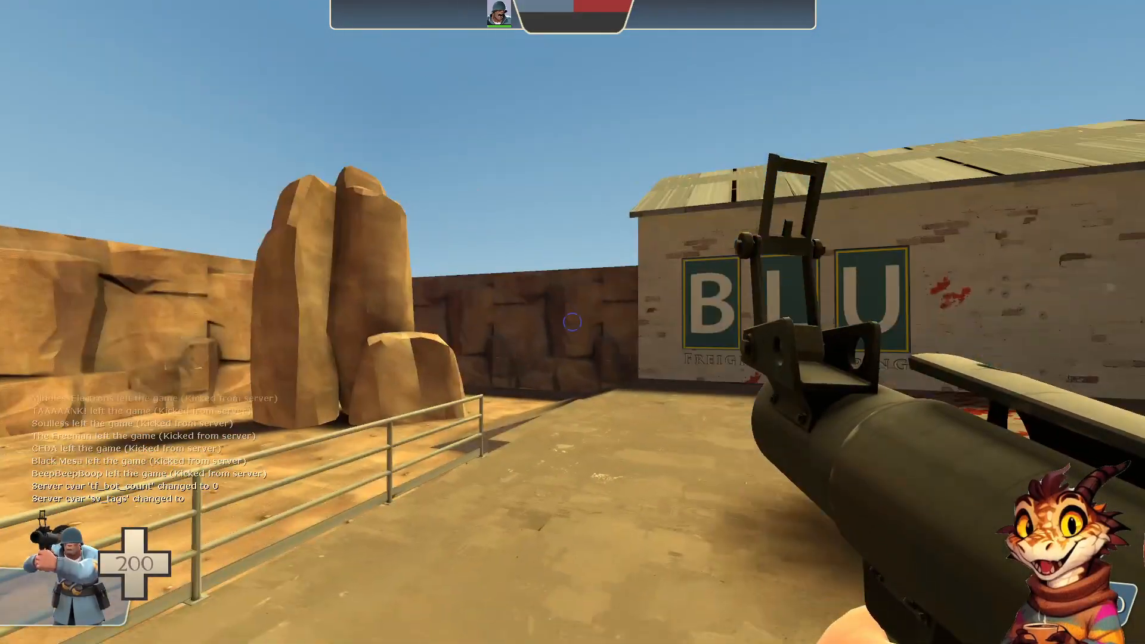
{"action": "key", "text": "w"}
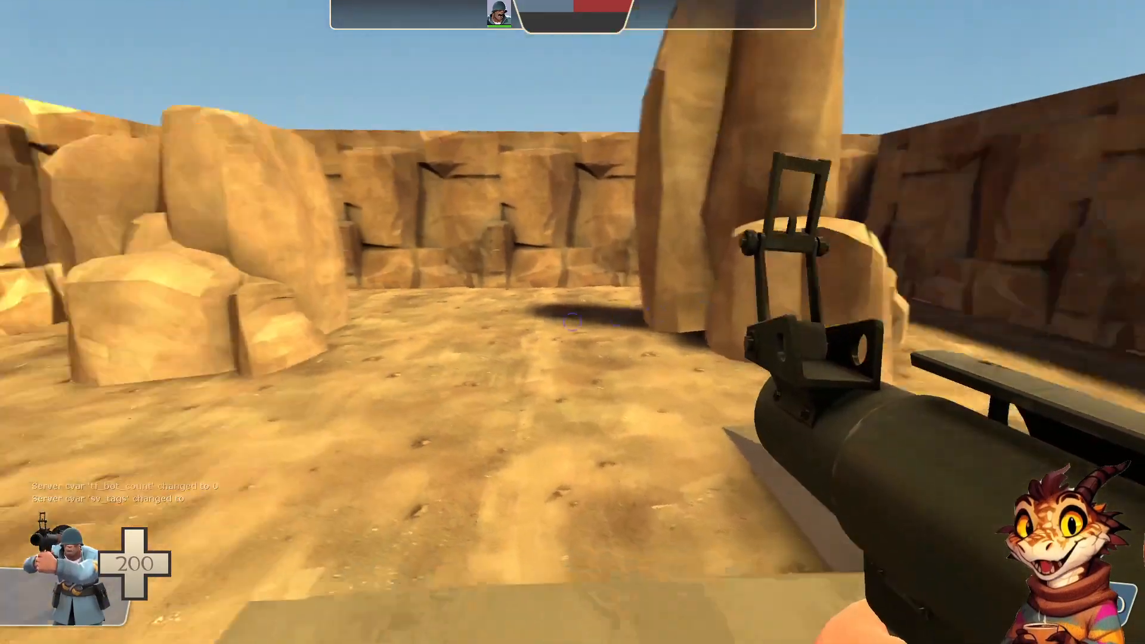
{"action": "key", "text": "w"}
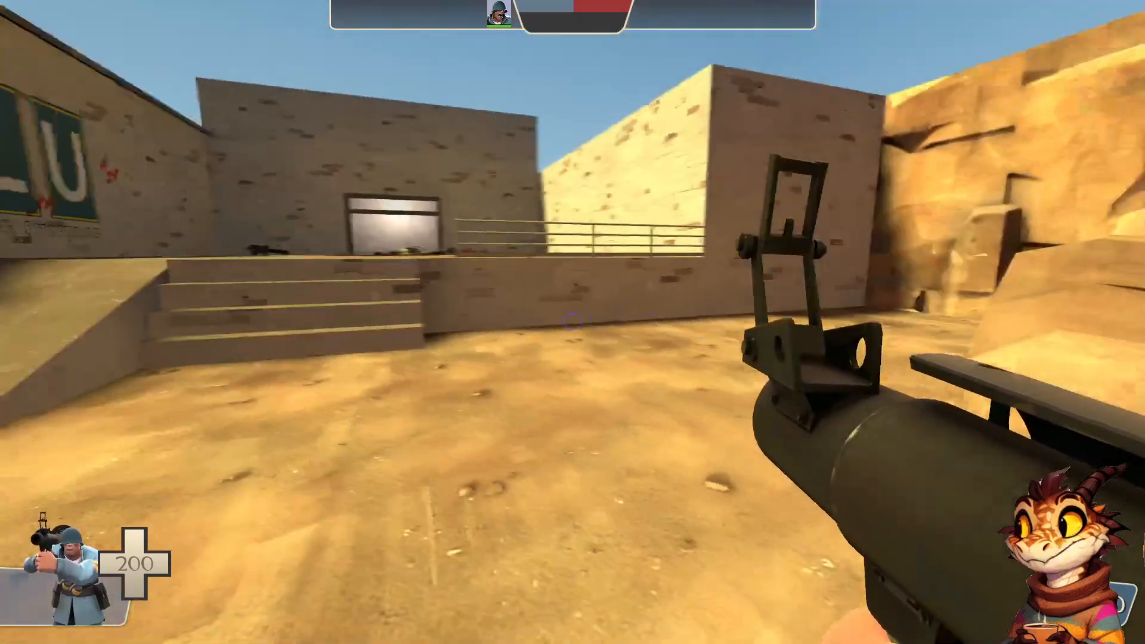
{"action": "key", "text": "w"}
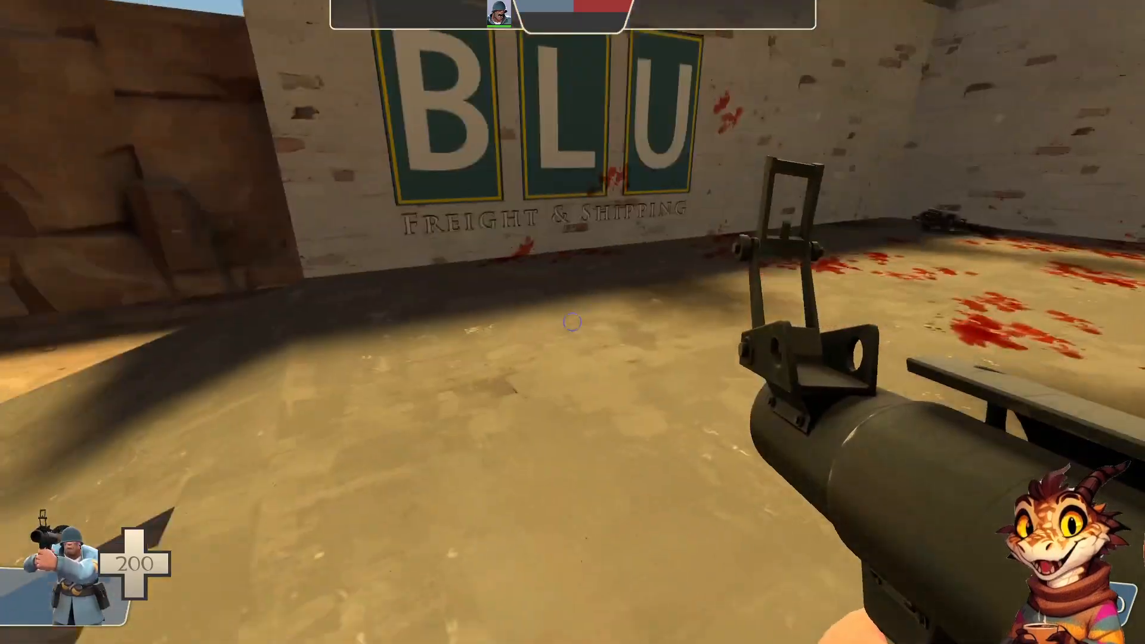
{"action": "key", "text": "w"}
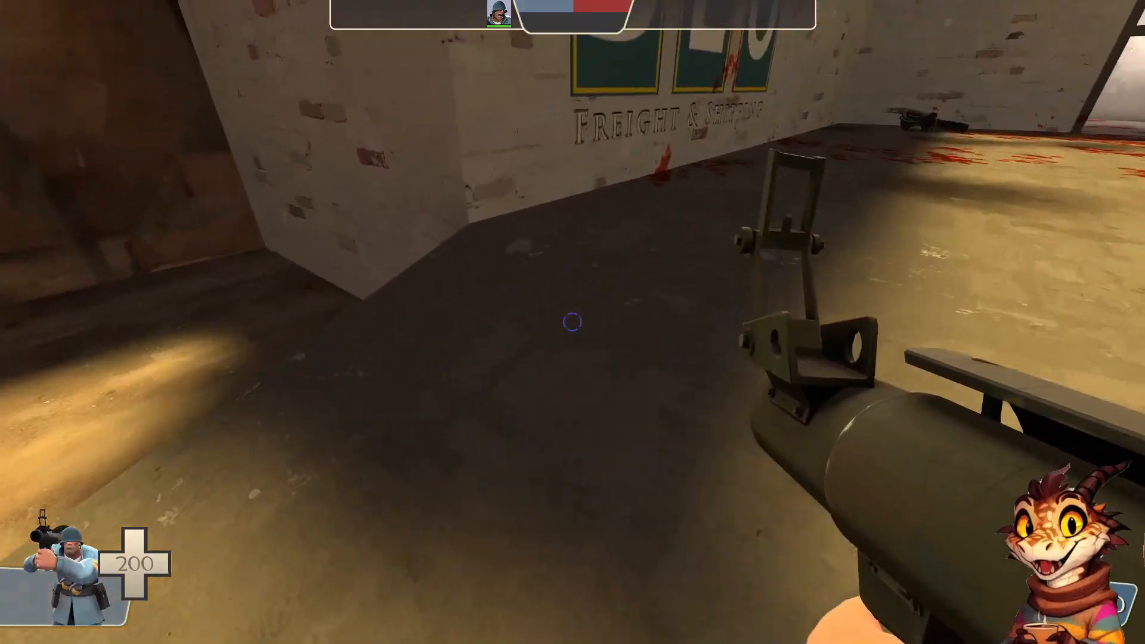
{"action": "key", "text": "a"}
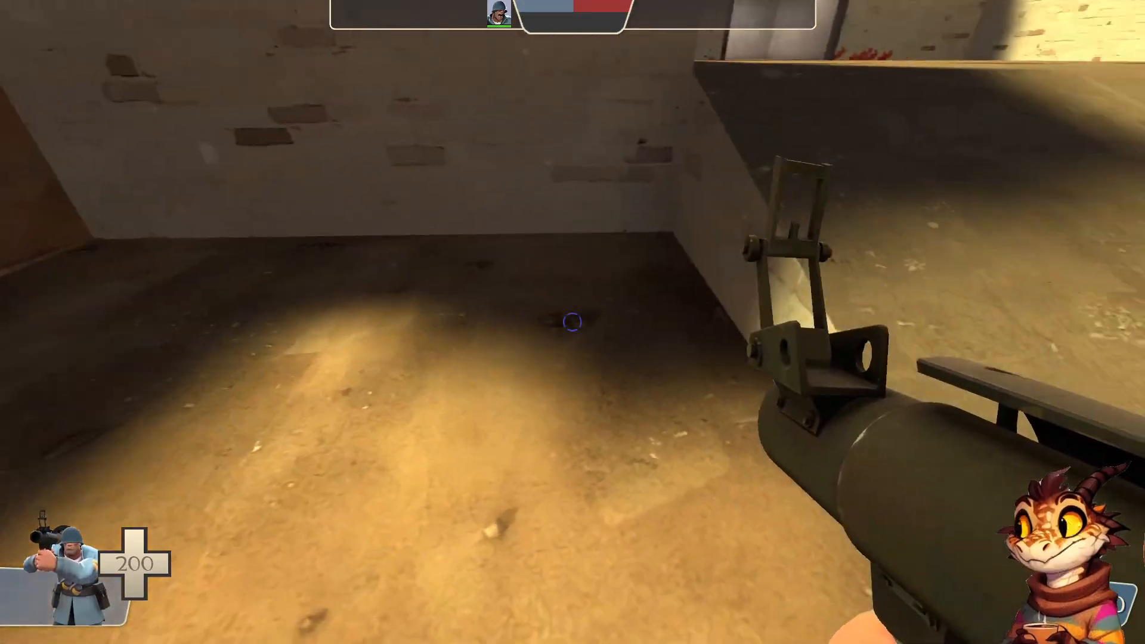
{"action": "key", "text": "w"}
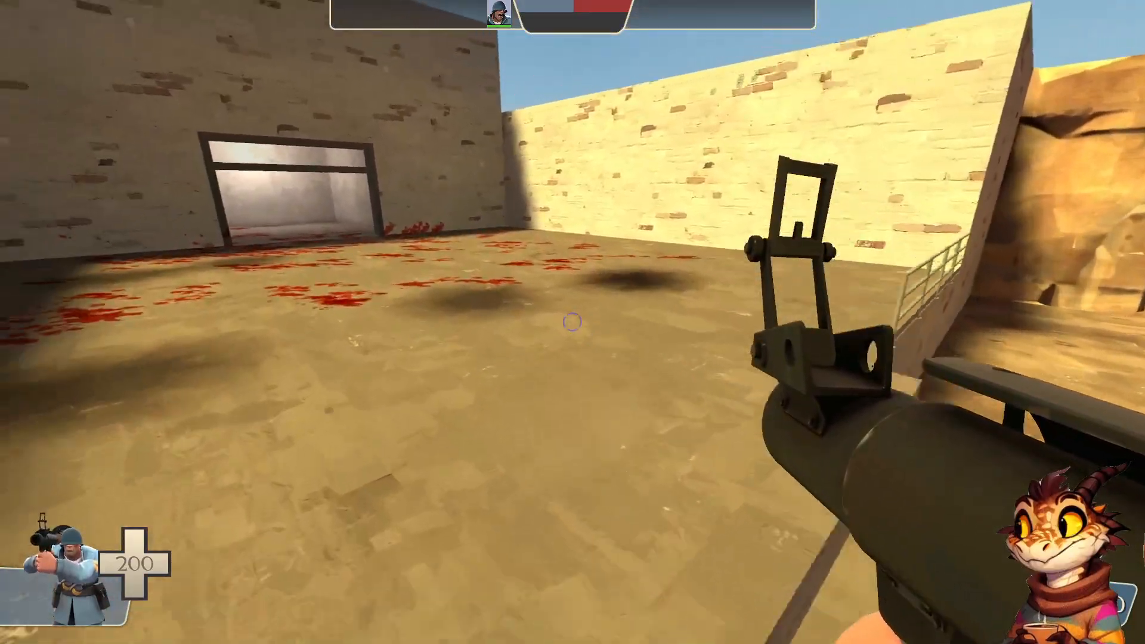
{"action": "key", "text": "d"}
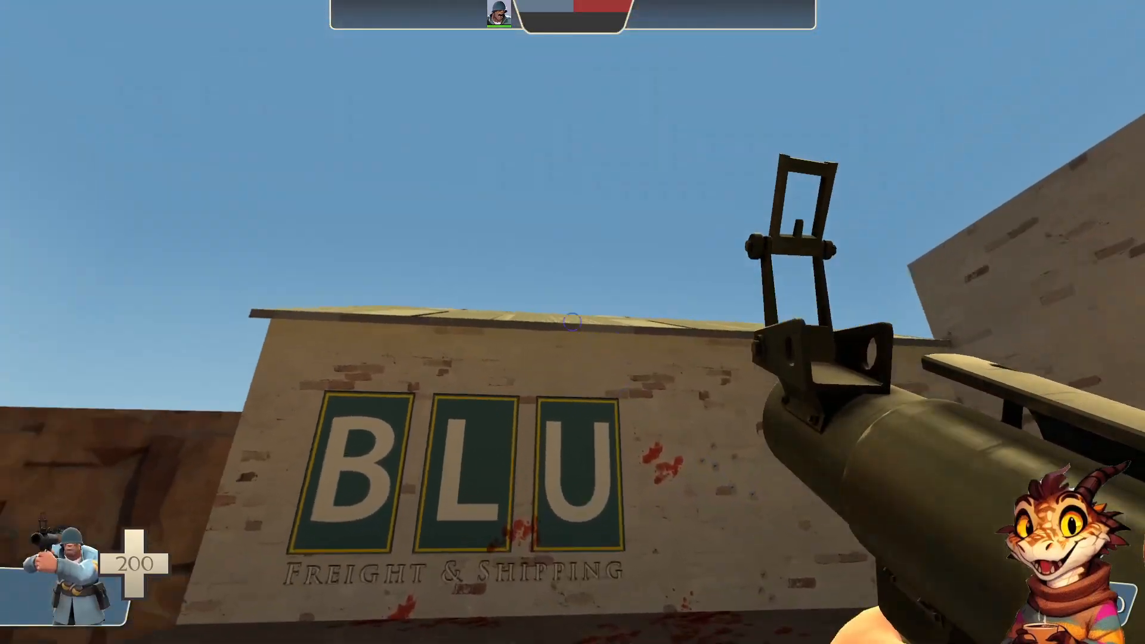
{"action": "key", "text": "a"}
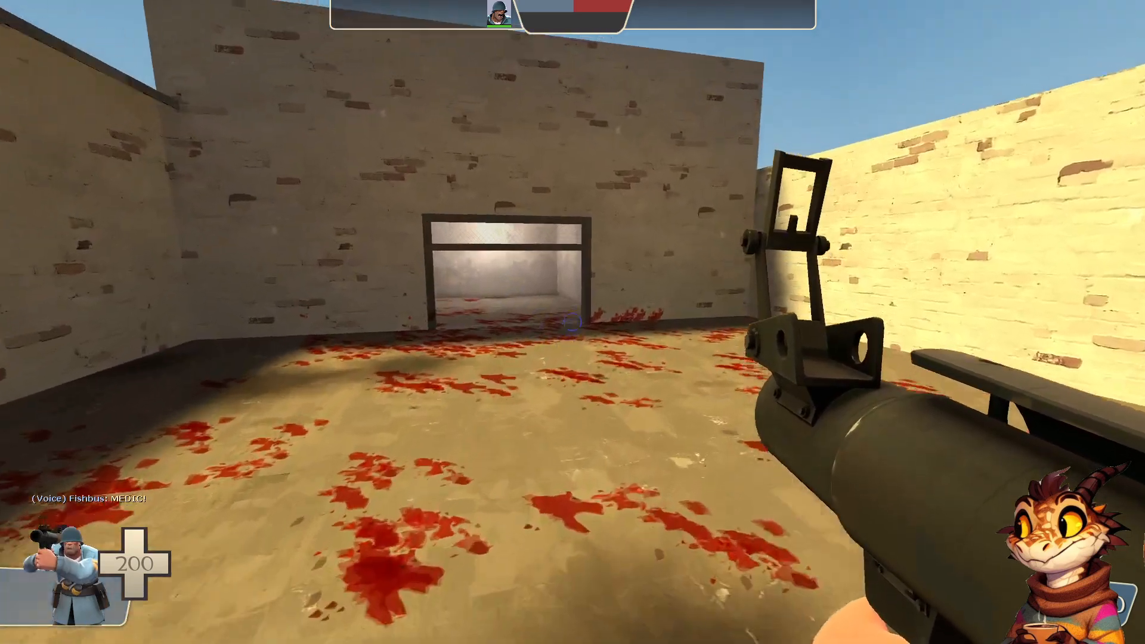
Enter the room through the wide doorway and examine the BLU building's wall through the opening from inside
{"action": "key", "text": "w"}
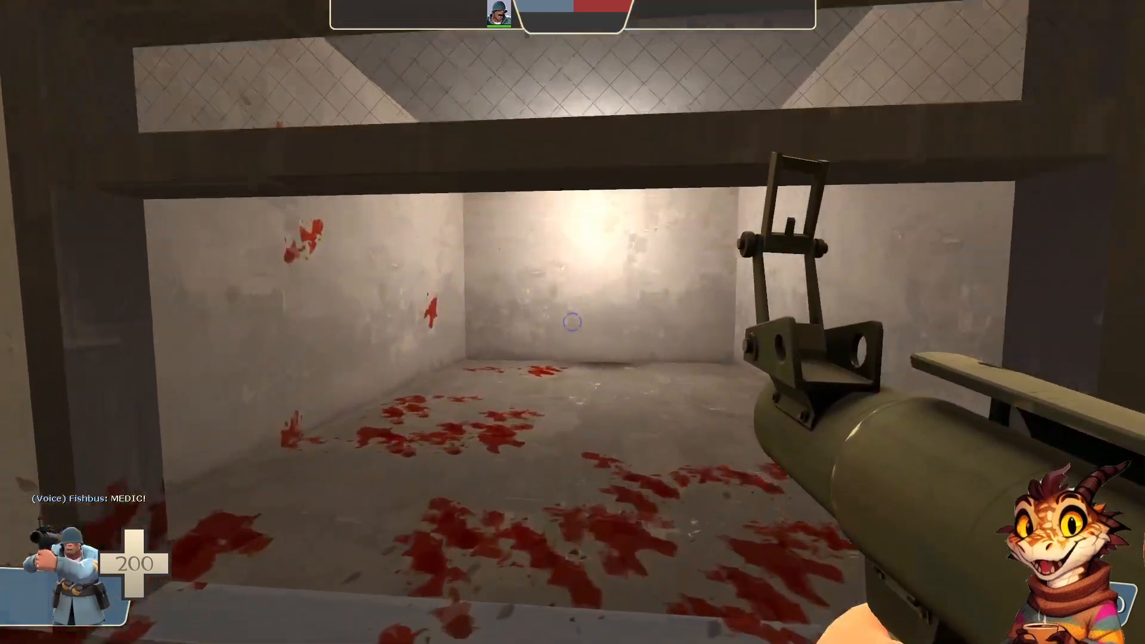
{"action": "key", "text": "s"}
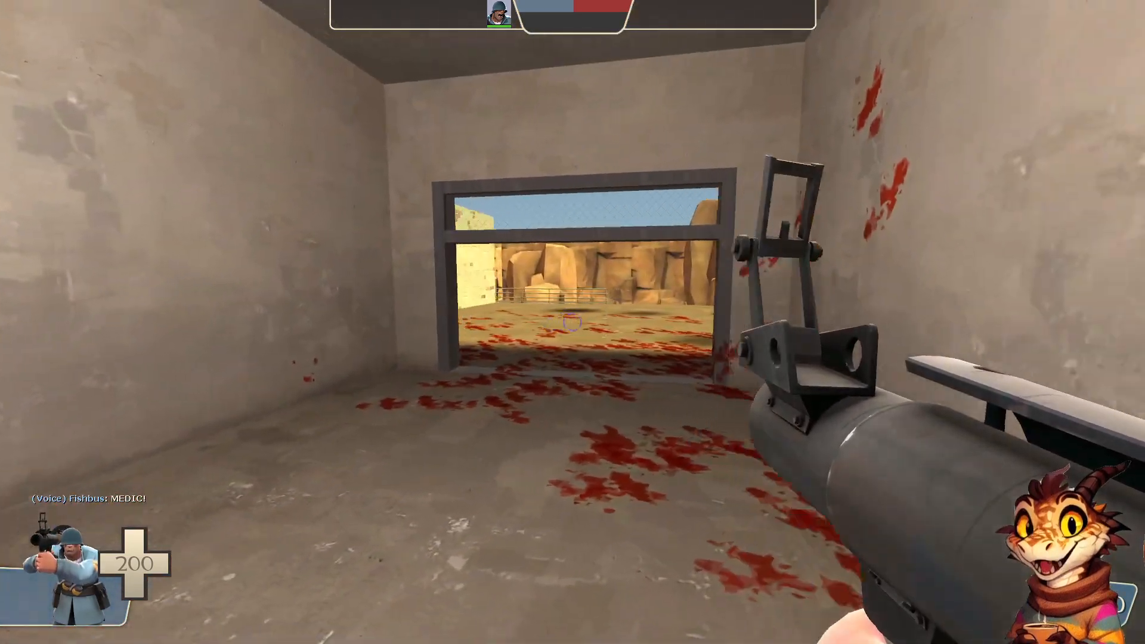
{"action": "key", "text": "w"}
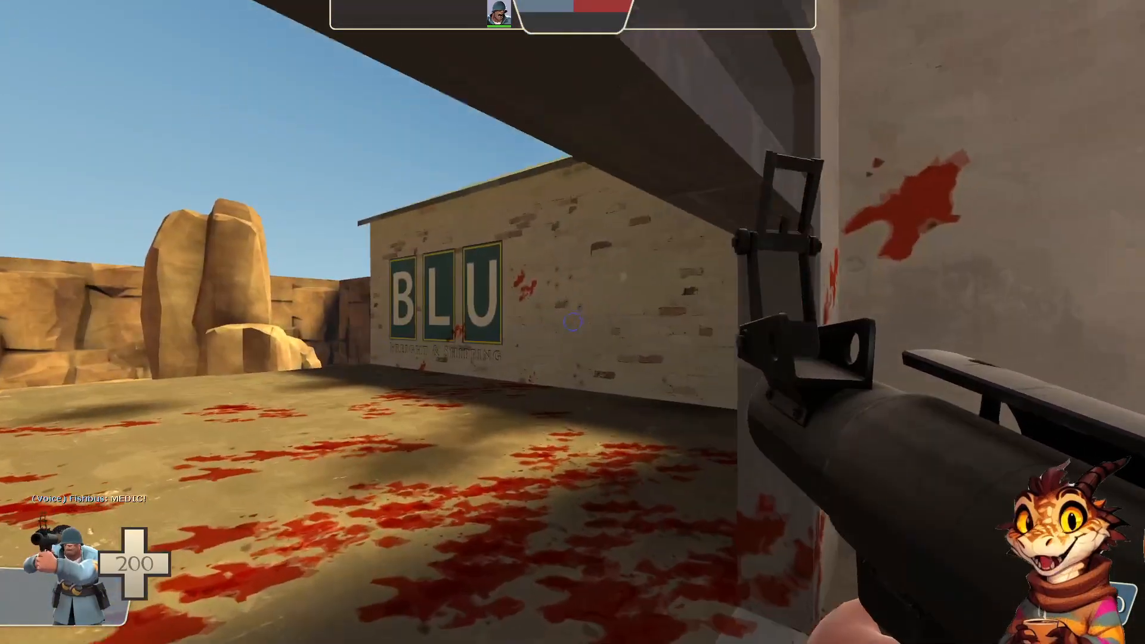
{"action": "key", "text": "d"}
{"action": "key", "text": "s"}
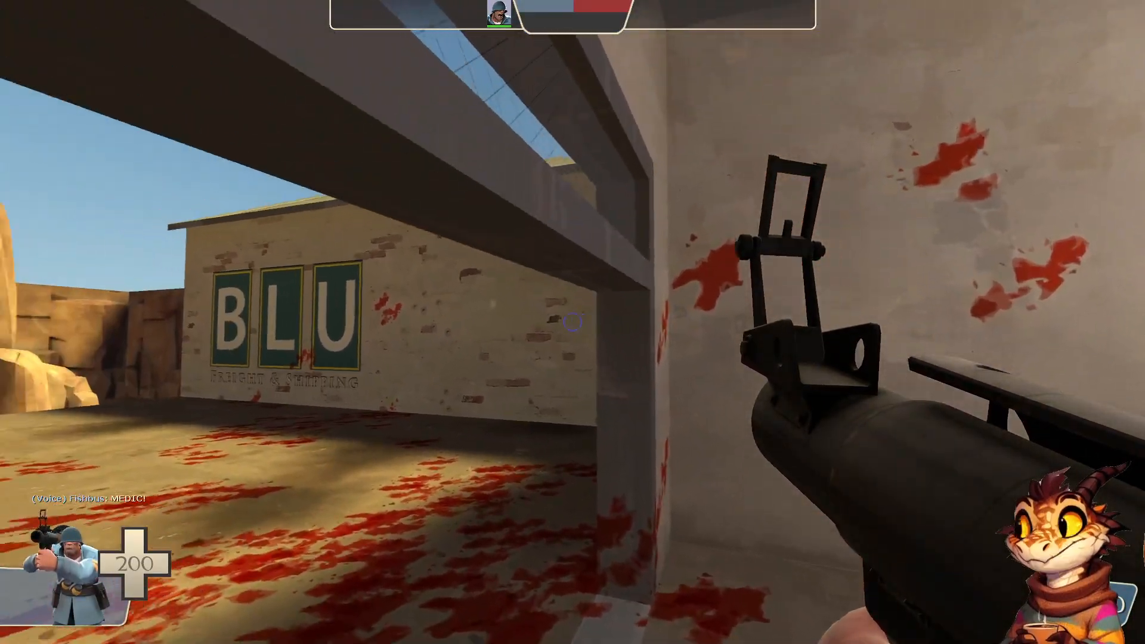
{"action": "key", "text": "w"}
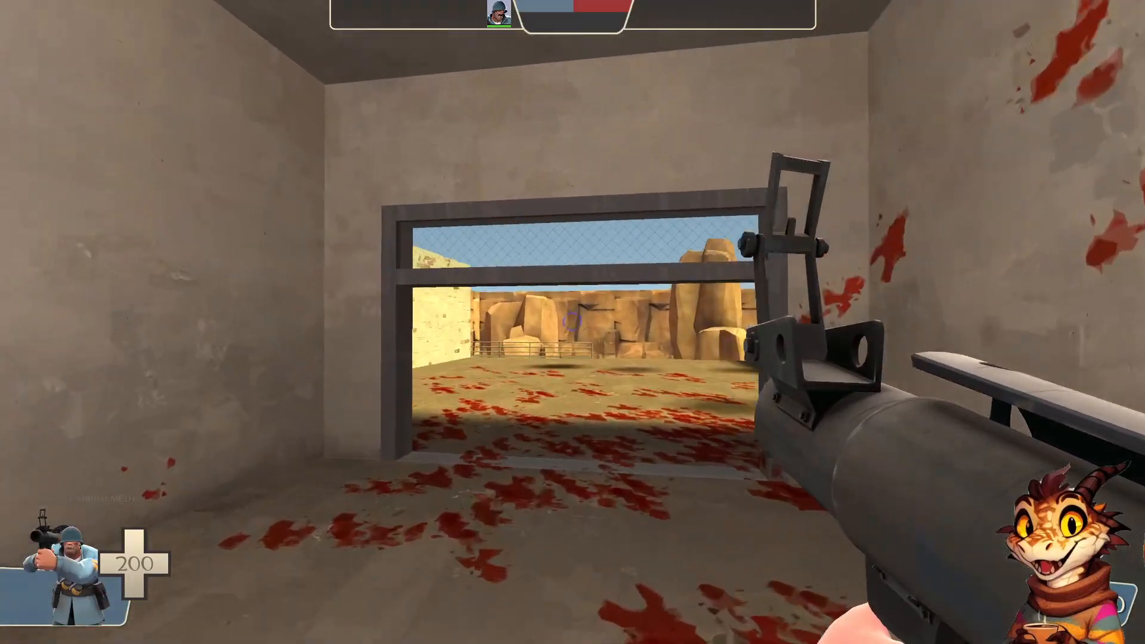
{"action": "key", "text": "d"}
{"action": "key", "text": "s"}
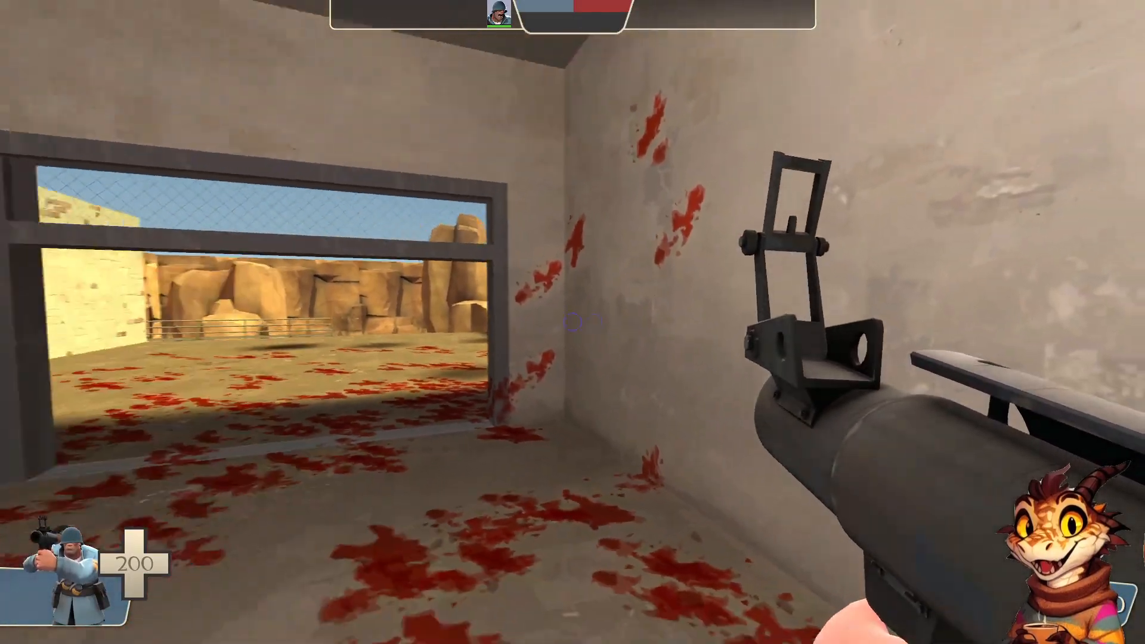
Check the opposite brick wall and the courtyard through the doorway from several spots in the room, and return outside
{"action": "key", "text": "w"}
{"action": "key", "text": "w"}
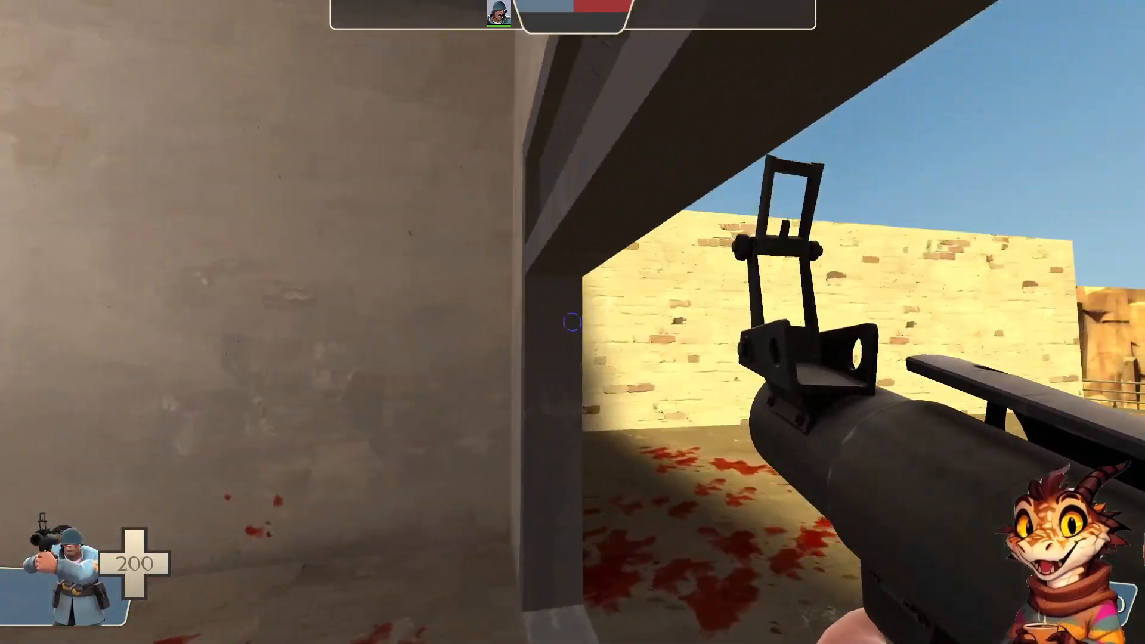
{"action": "key", "text": "a"}
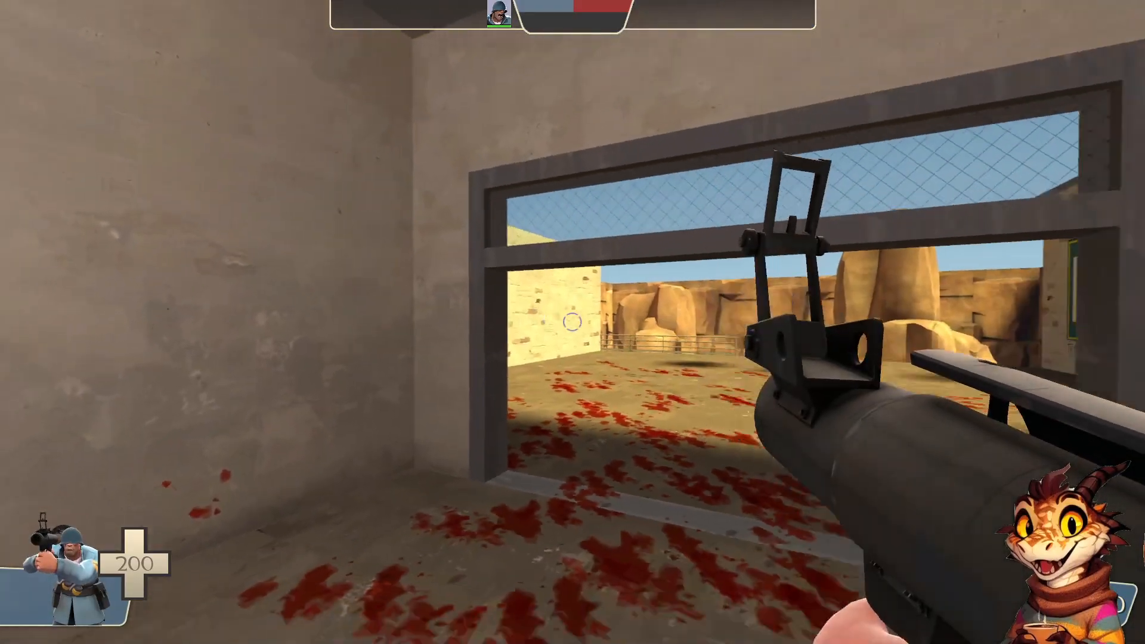
{"action": "key", "text": "d"}
{"action": "key", "text": "a"}
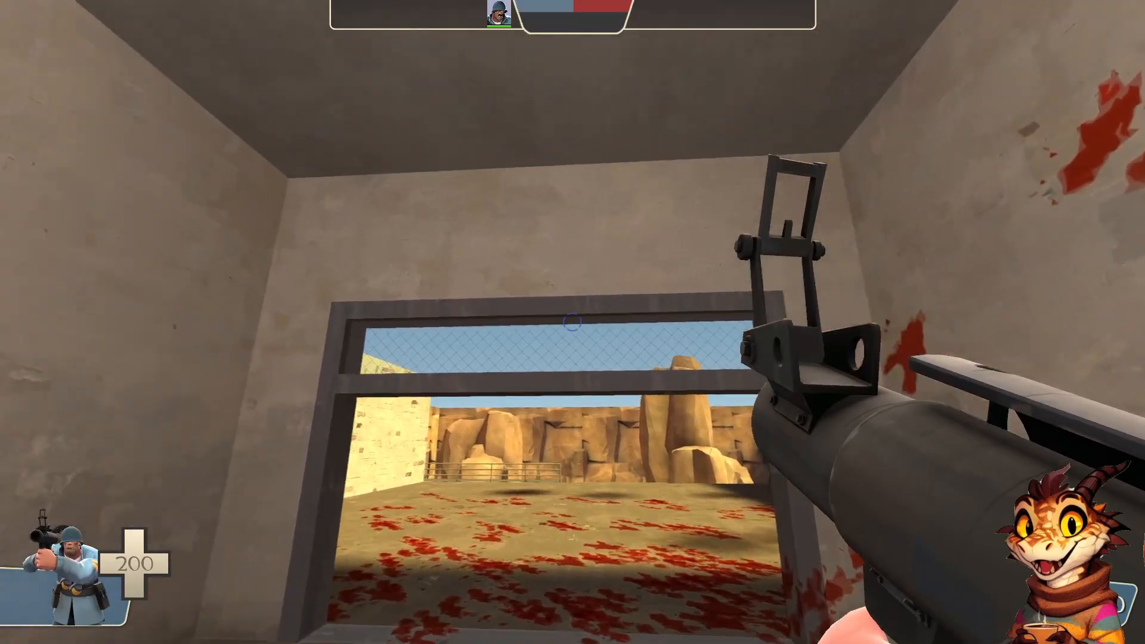
{"action": "key", "text": "w"}
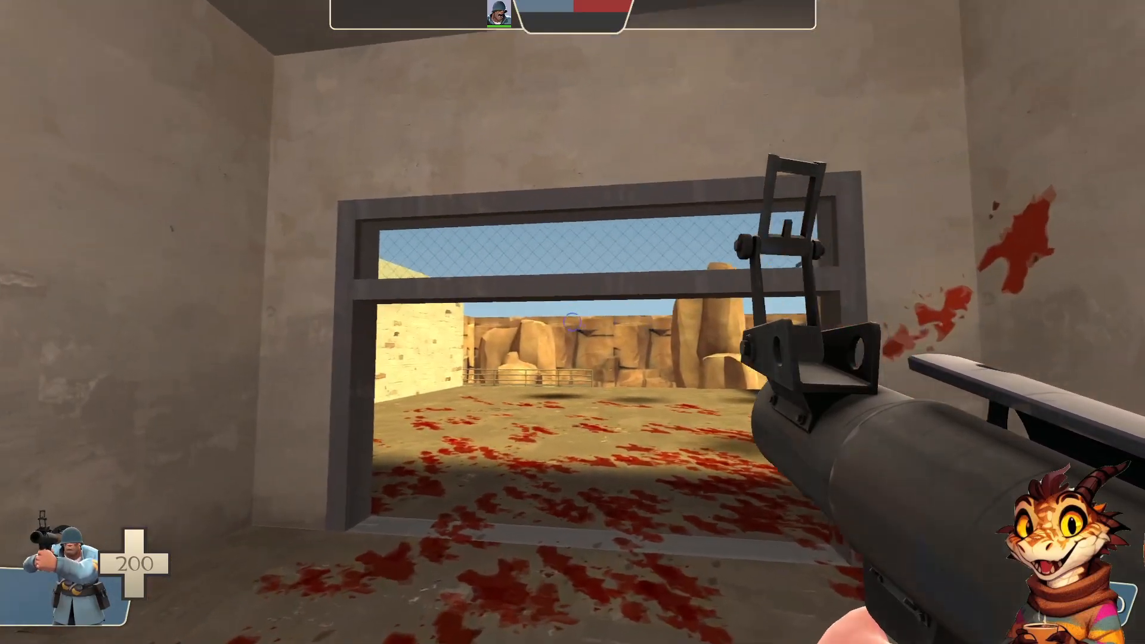
{"action": "key", "text": "w"}
{"action": "key", "text": "s"}
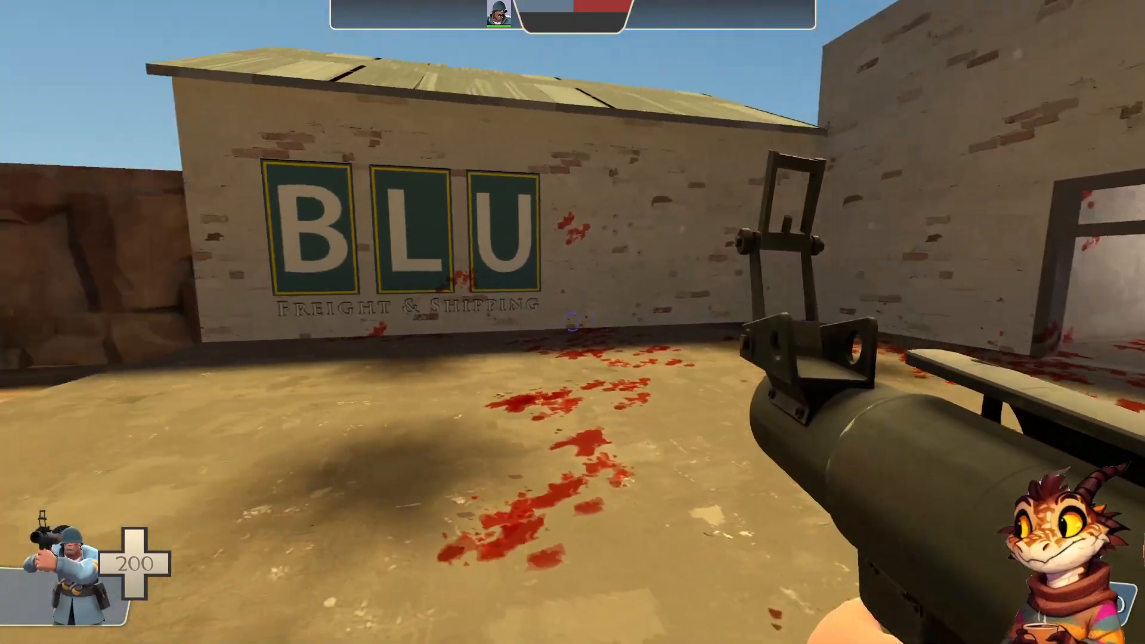
{"action": "key", "text": "w"}
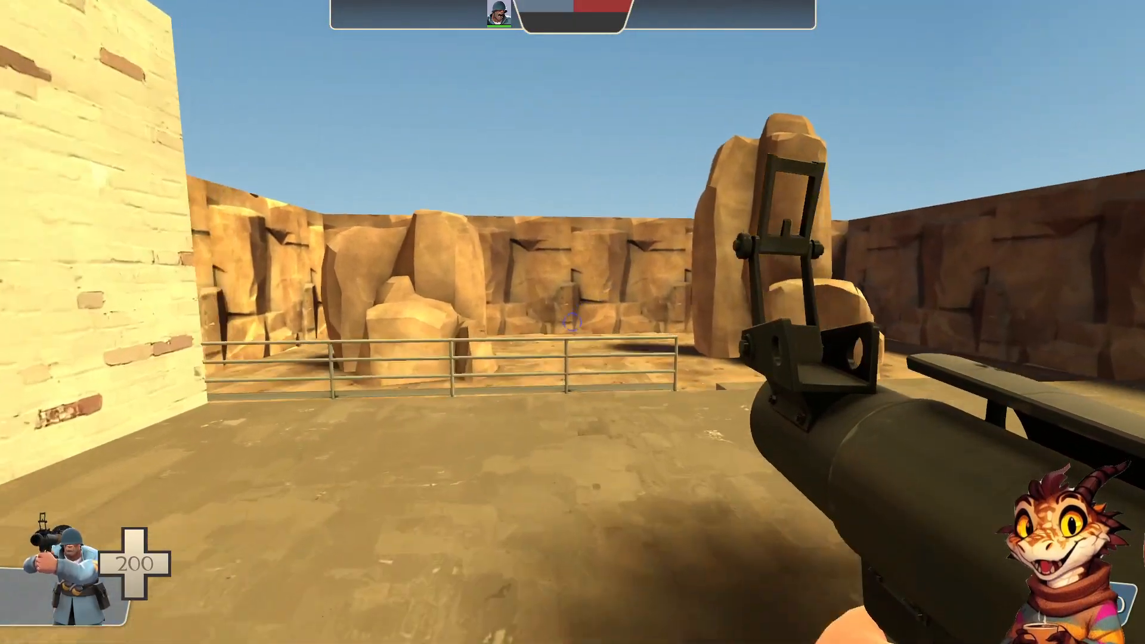
Look around the courtyard and fire several rockets toward the sky above the sunlit brick wall
{"action": "key", "text": "s"}
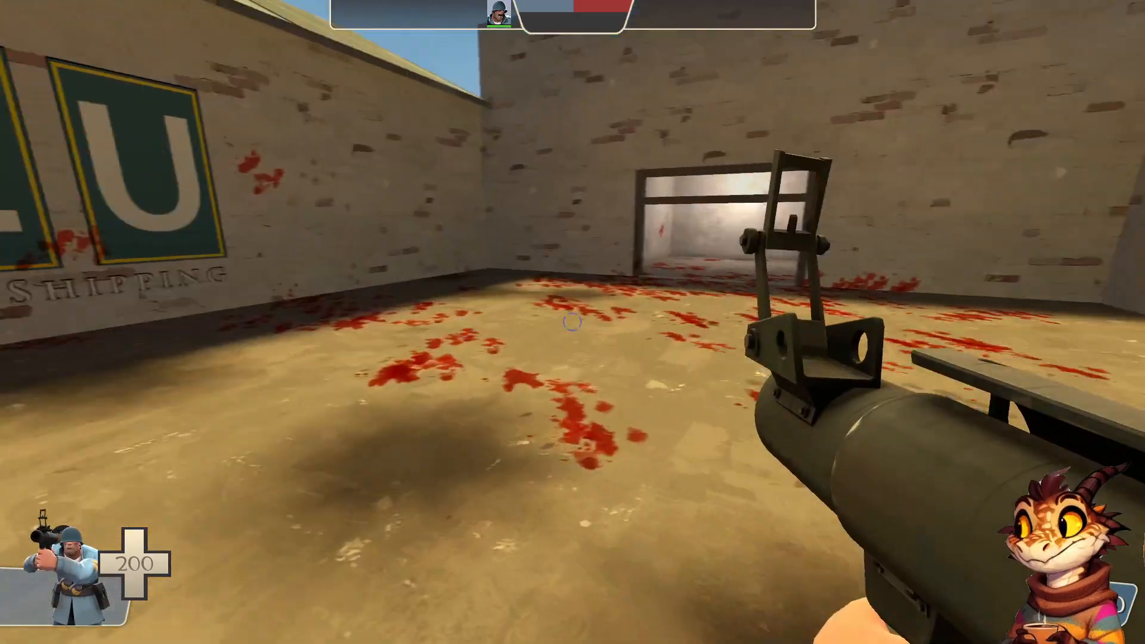
{"action": "key", "text": "w"}
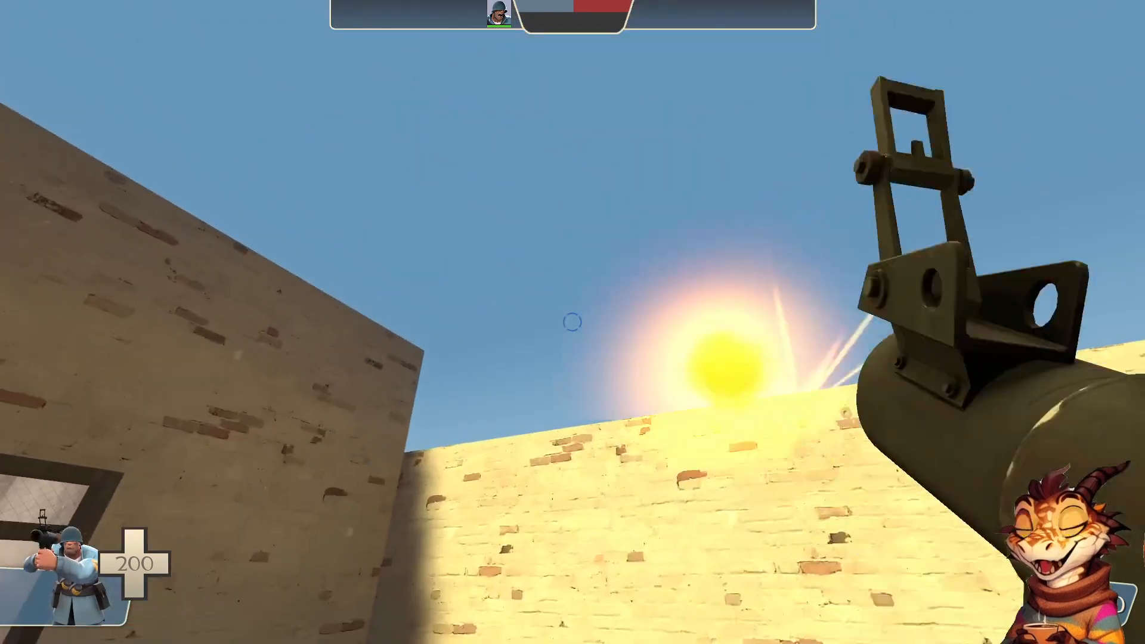
{"action": "left_click", "coordinate": [573, 322]}
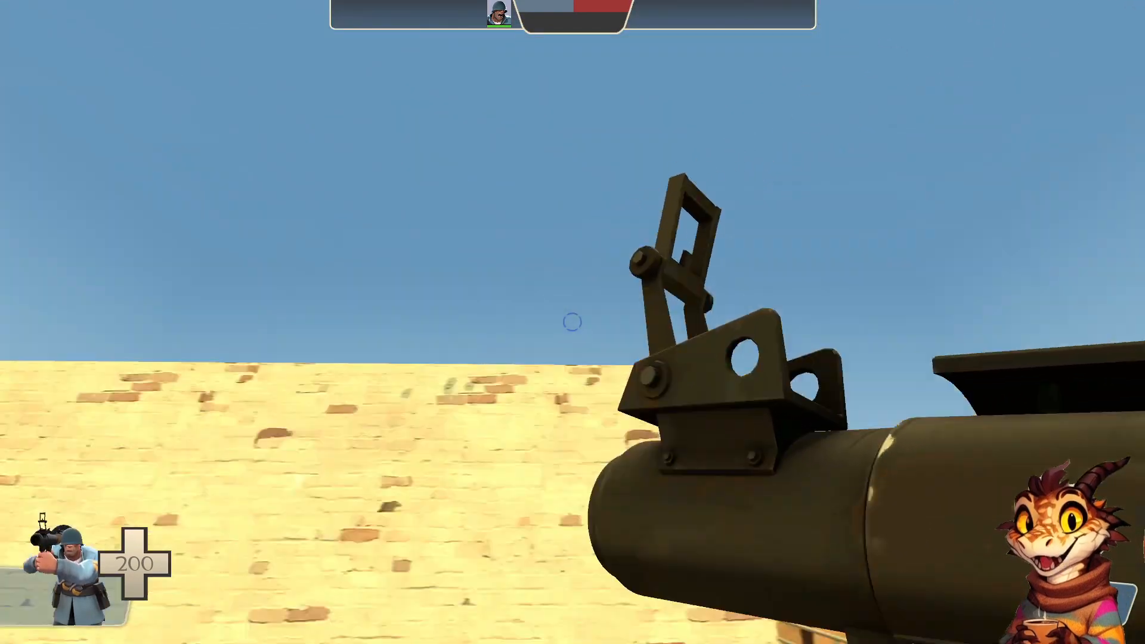
{"action": "left_click", "coordinate": [572, 322]}
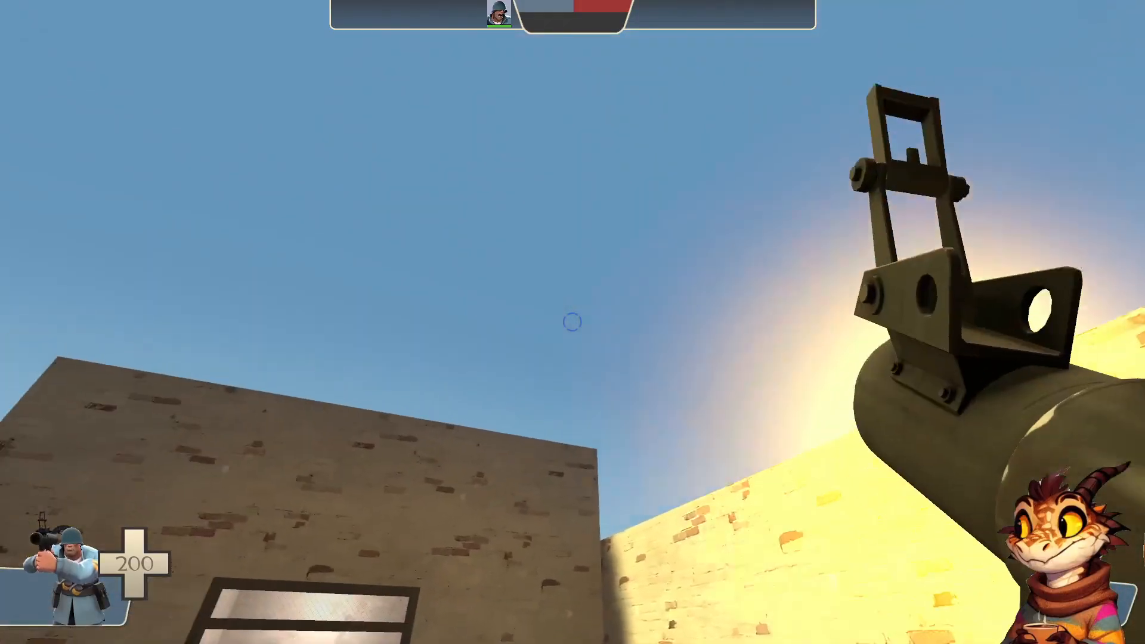
{"action": "left_click", "coordinate": [572, 322]}
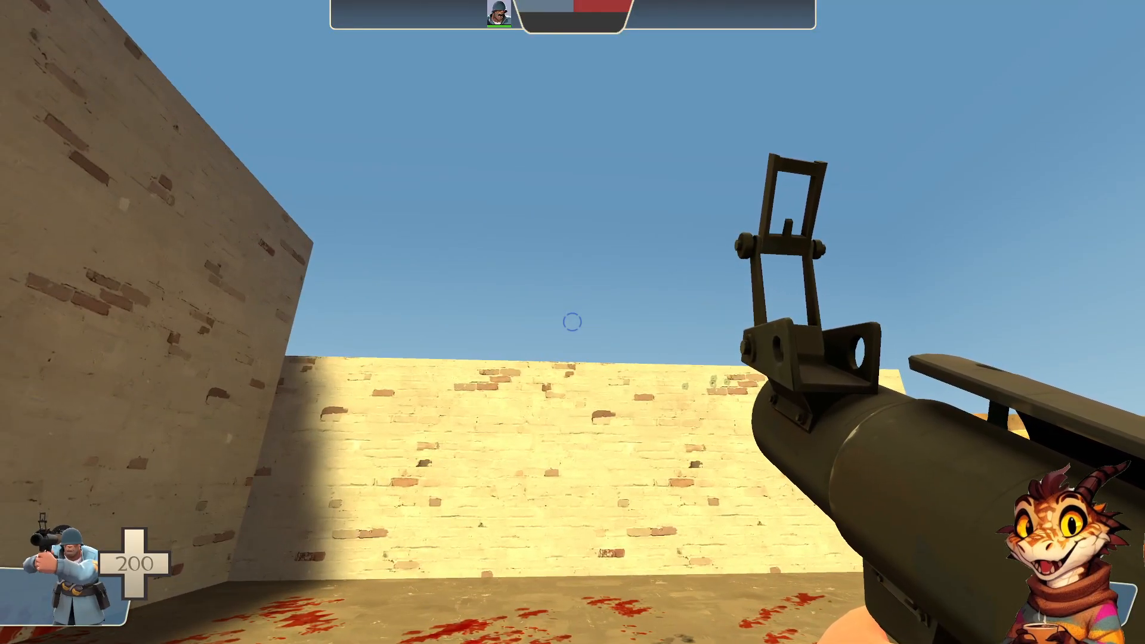
{"action": "left_click", "coordinate": [572, 322]}
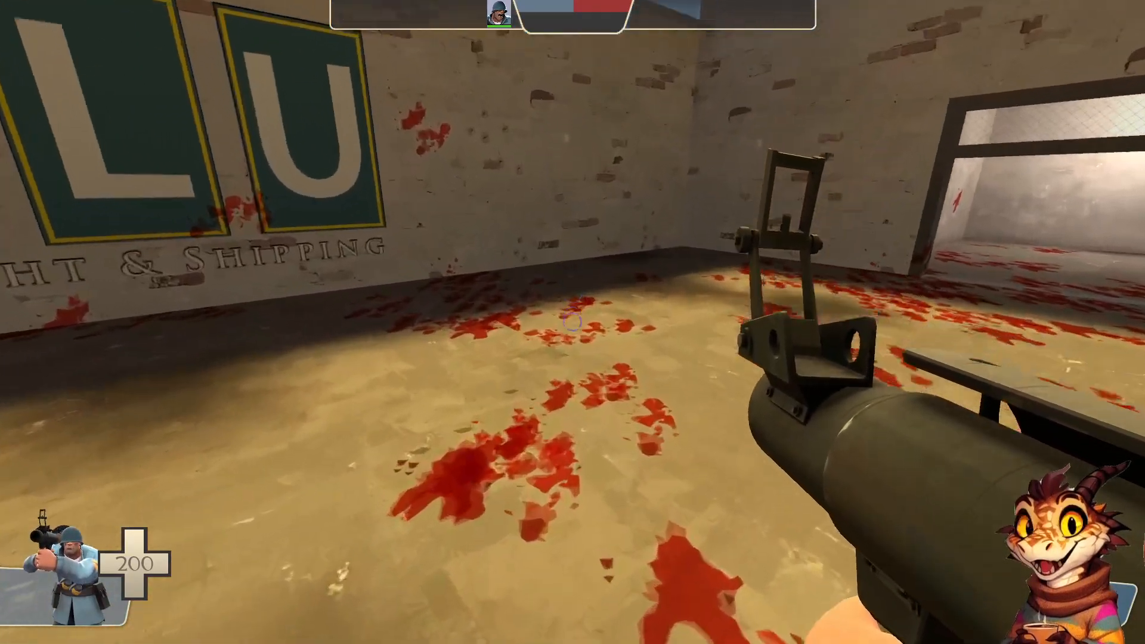
Rocket jump above the courtyard several times to examine the BLU building's roof and the surrounding wall tops from the air
{"action": "key", "text": "space"}
{"action": "left_click", "coordinate": [572, 322]}
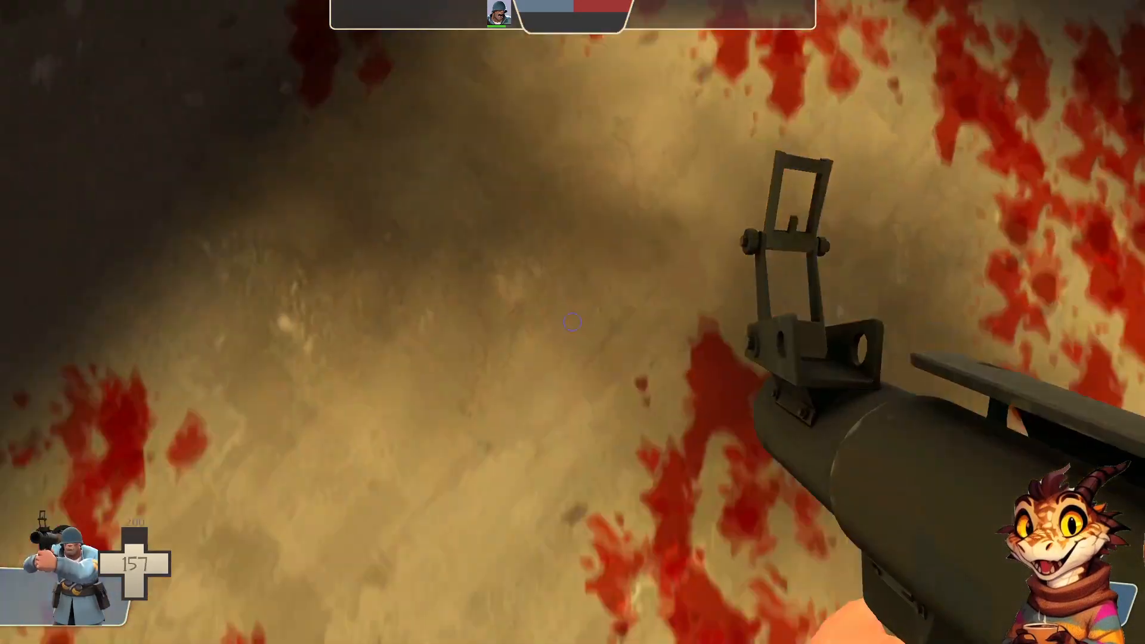
{"action": "key", "text": "space"}
{"action": "left_click", "coordinate": [572, 322]}
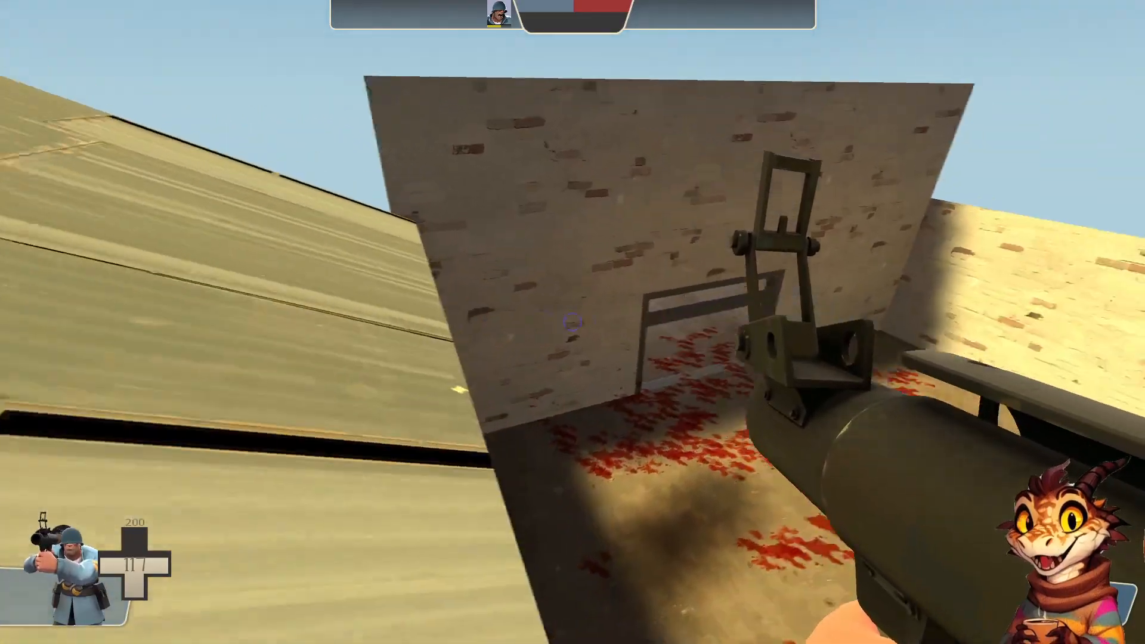
{"action": "key", "text": "s"}
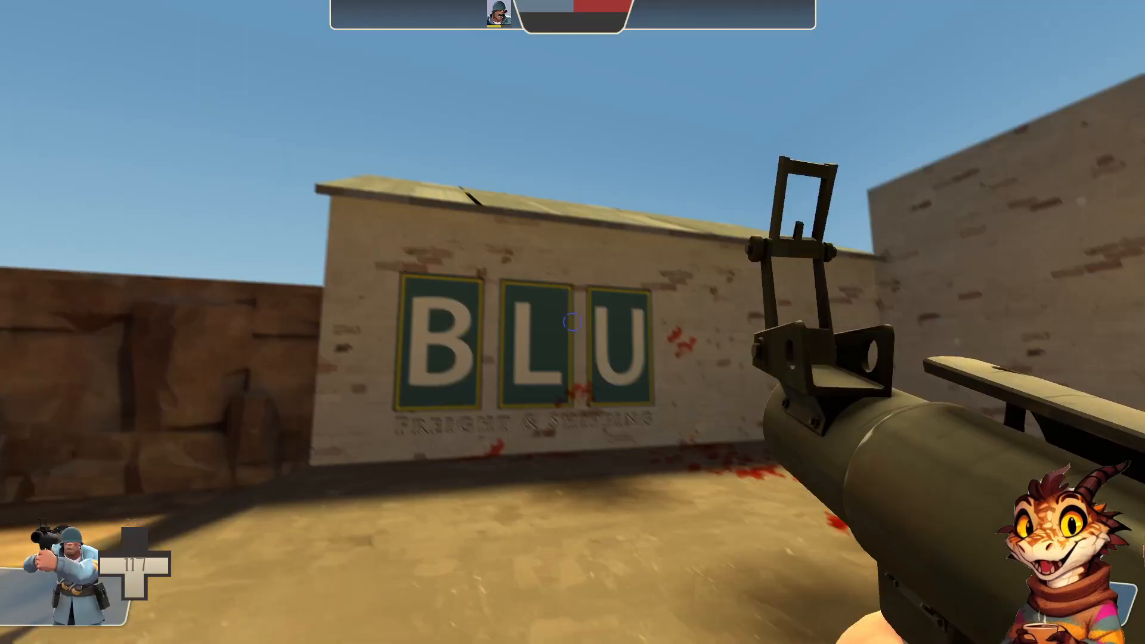
{"action": "key", "text": "space"}
{"action": "left_click", "coordinate": [572, 322]}
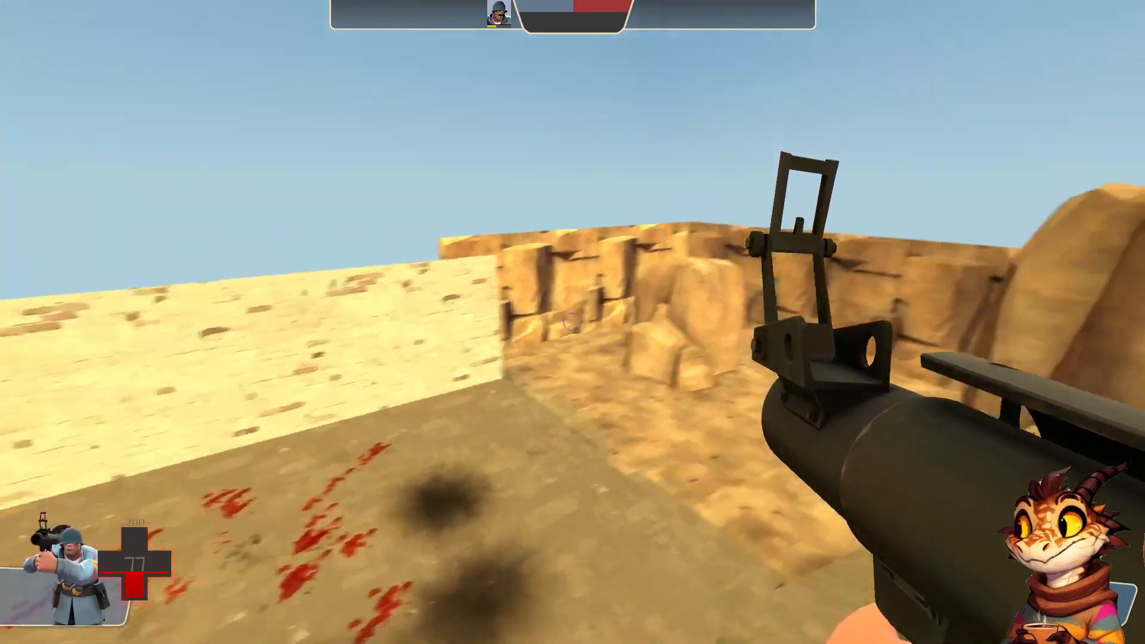
Walk around the courtyard, railing and ramp to examine the BLU building's wall, roof edge and the wall with the wide doorway
{"action": "key", "text": "w"}
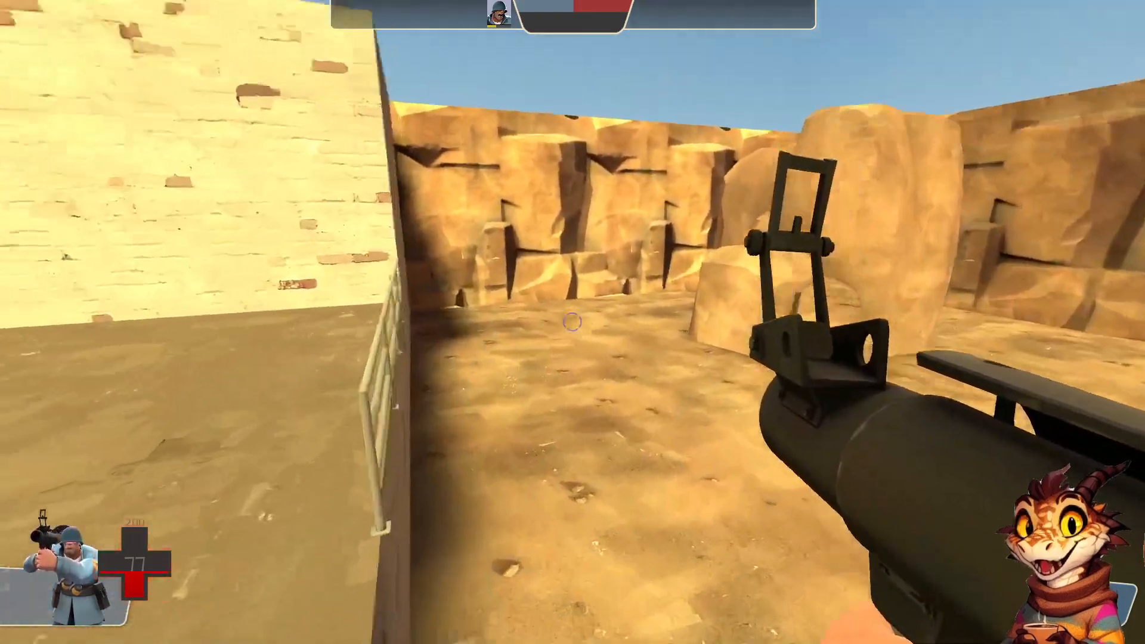
{"action": "key", "text": "s"}
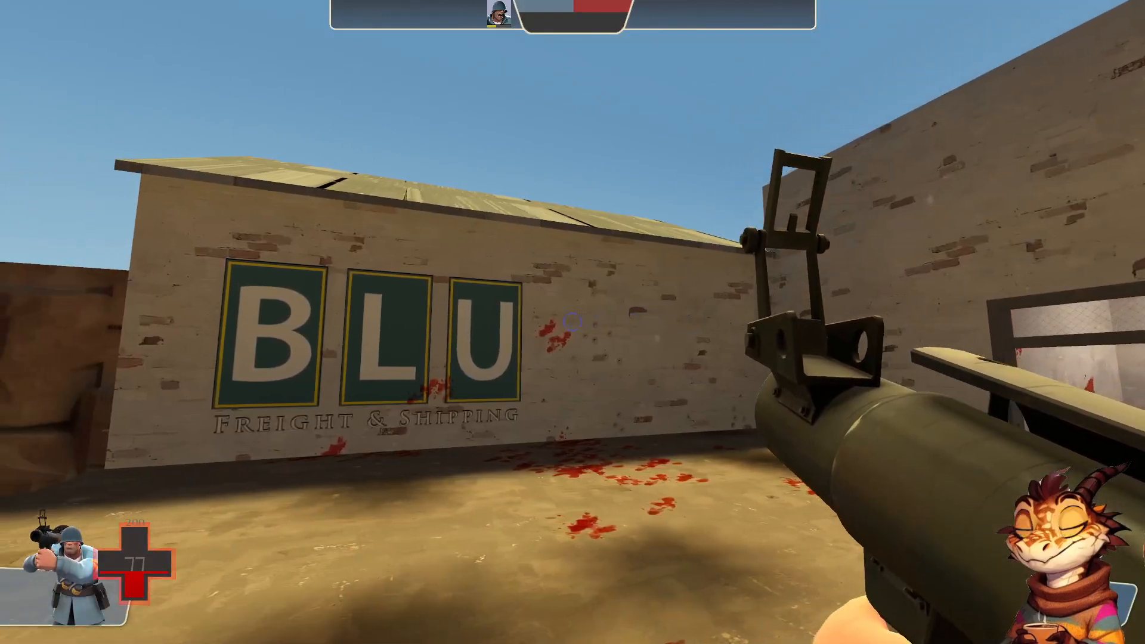
{"action": "key", "text": "w"}
{"action": "key", "text": "w"}
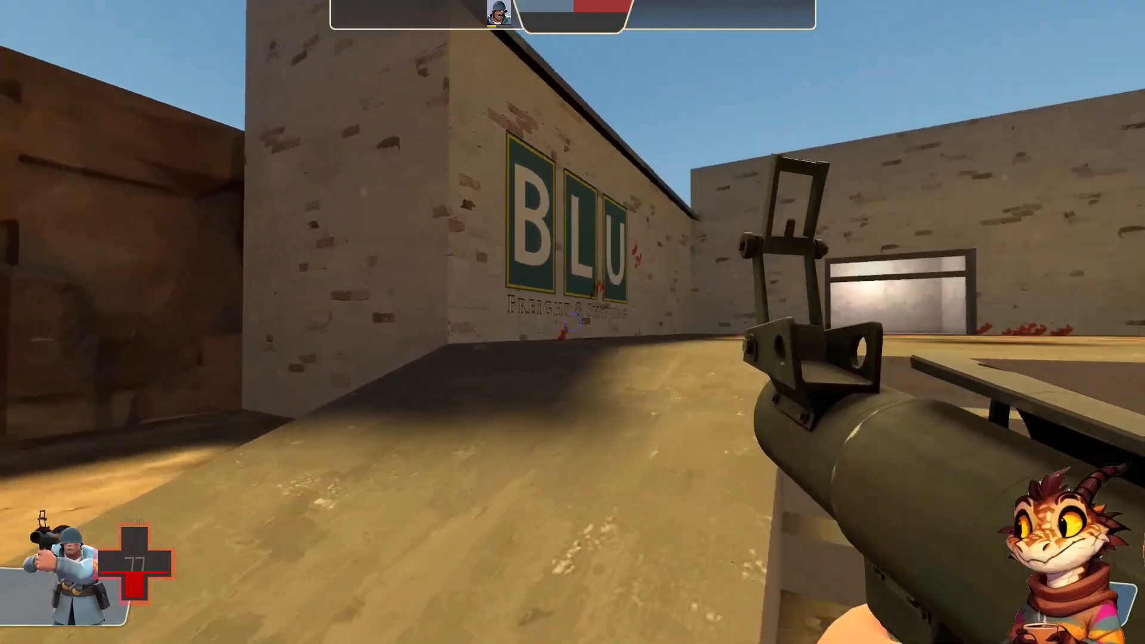
{"action": "key", "text": "w"}
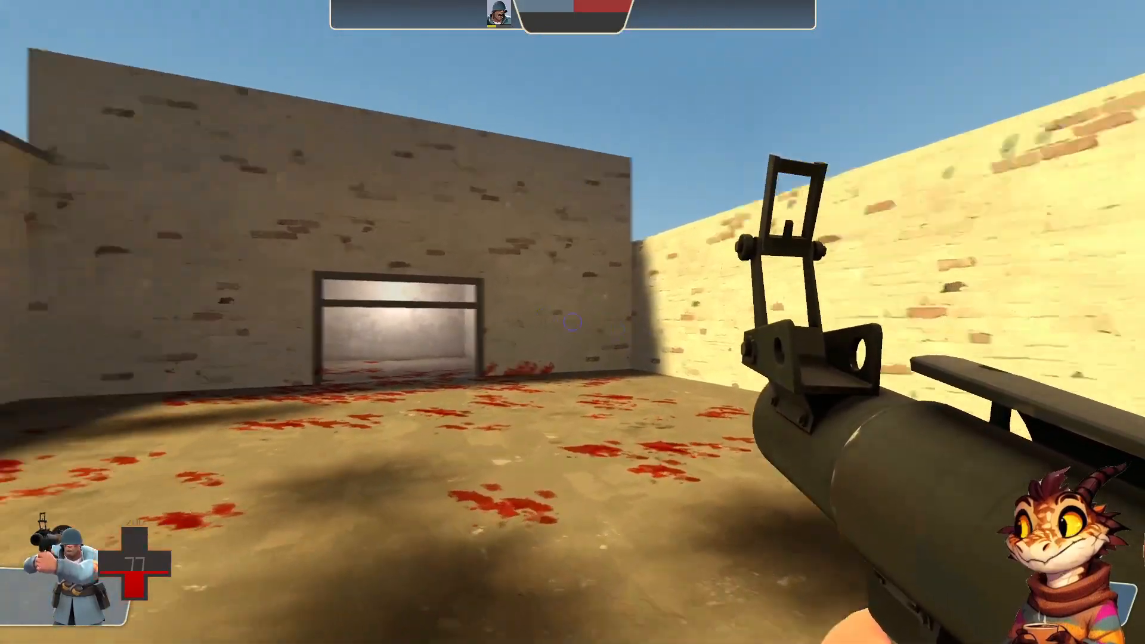
{"action": "key", "text": "s"}
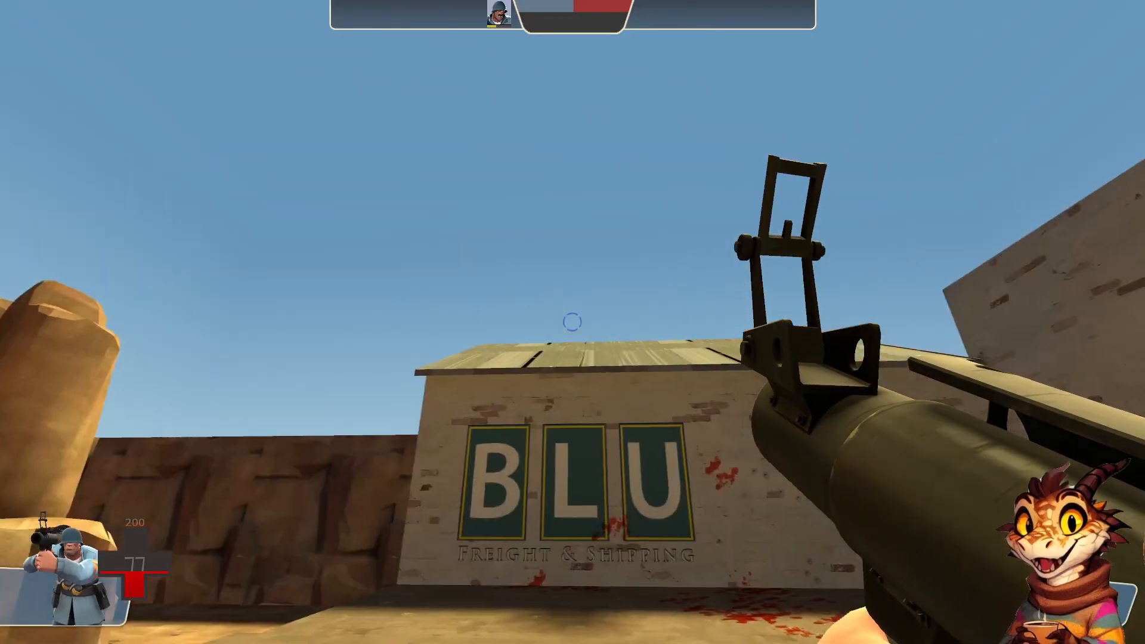
{"action": "key", "text": "w"}
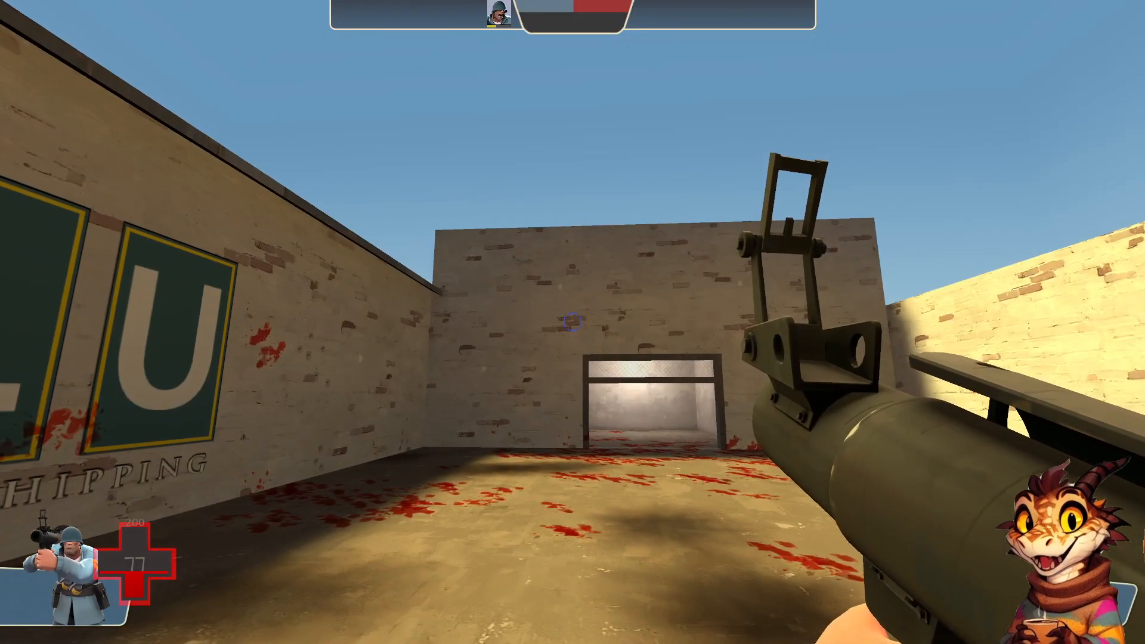
{"action": "key", "text": "w"}
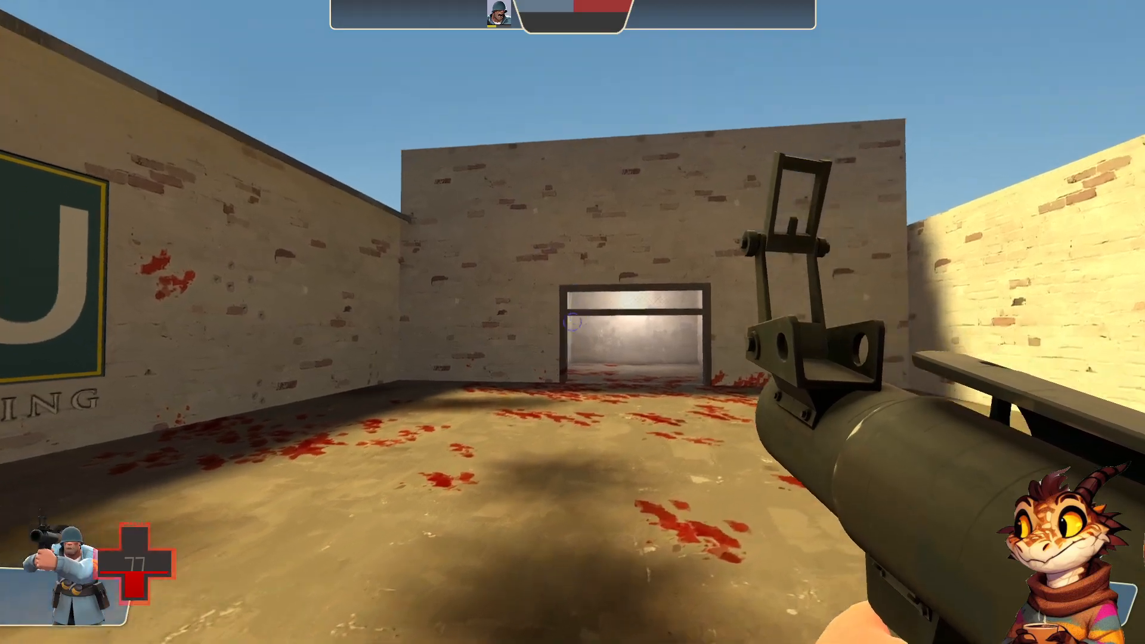
Run quit in the developer console to close the game
{"action": "key", "text": "grave"}
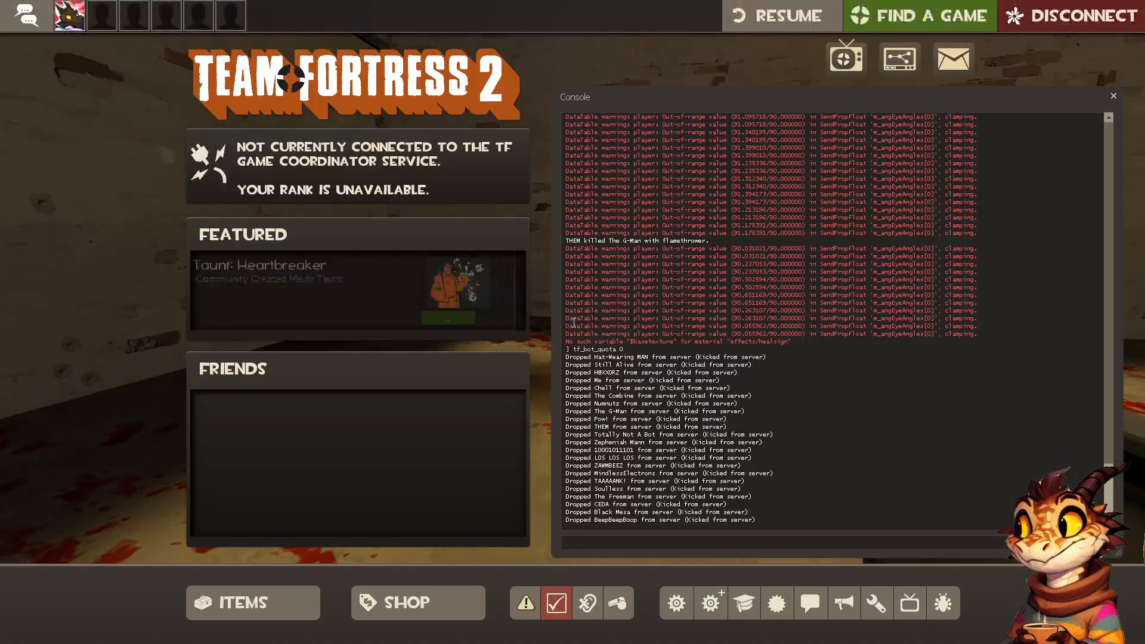
{"action": "type", "text": "qui"}
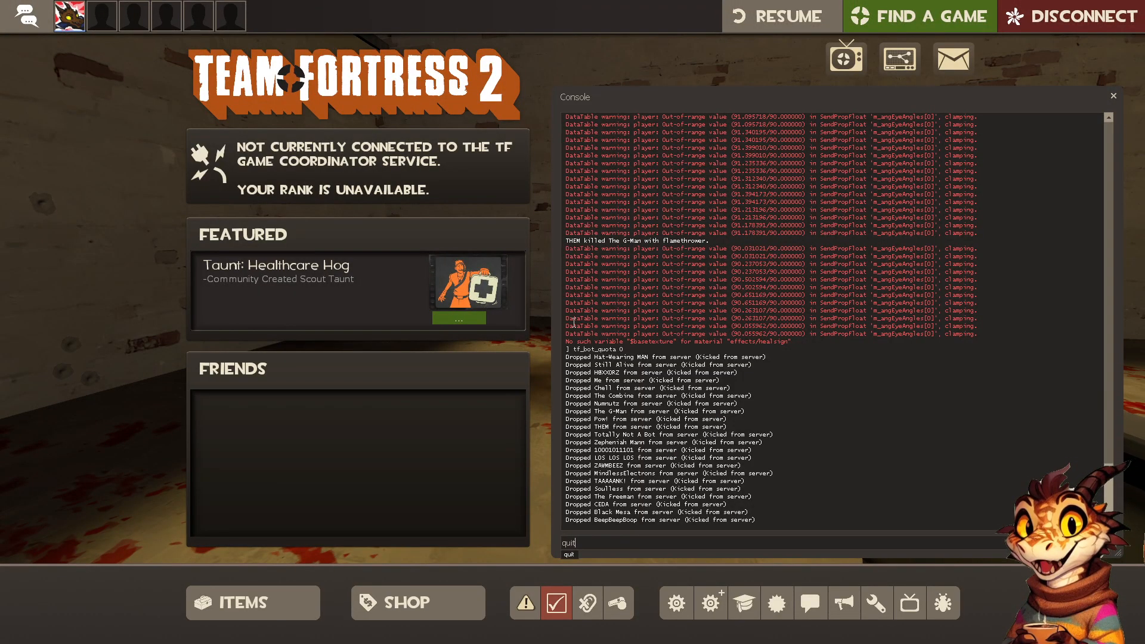
{"action": "type", "text": "t"}
{"action": "key", "text": "Return"}
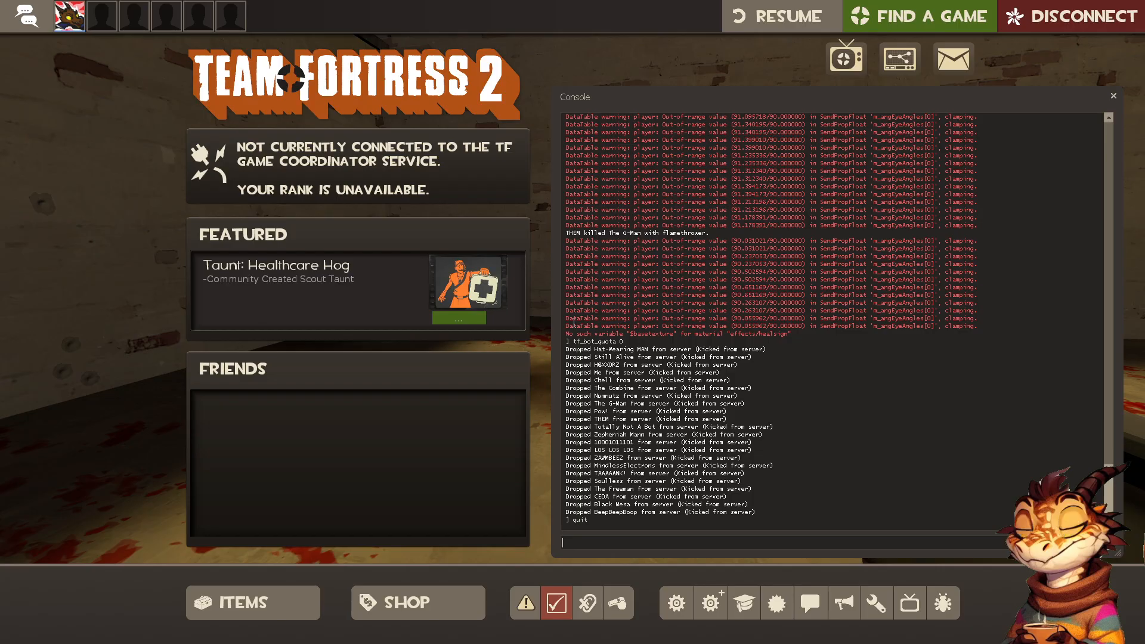
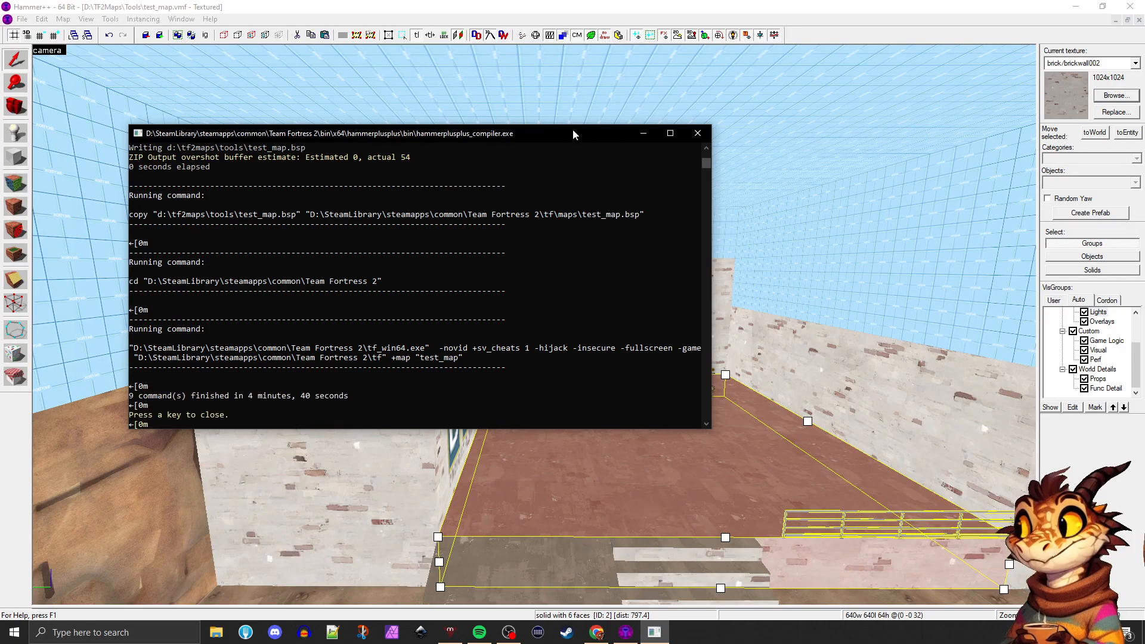
Close the finished compile window and select the skybox brush above the brick wall opposite the BLU building
{"action": "left_click", "coordinate": [697, 132]}
{"action": "key", "text": "z"}
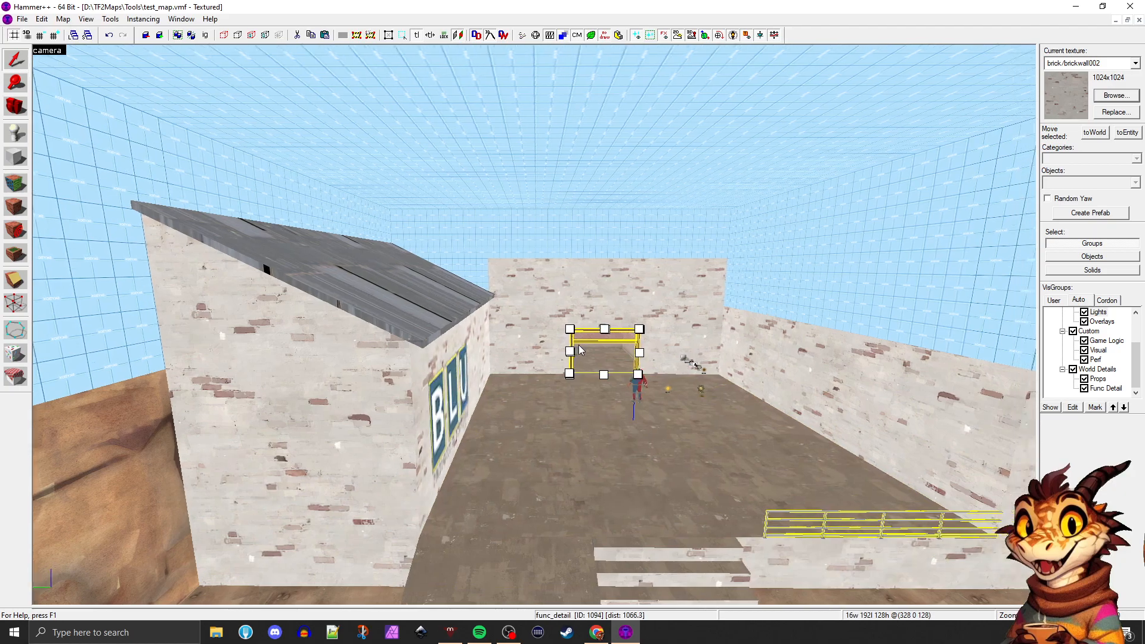
{"action": "key", "text": "z"}
{"action": "left_click", "coordinate": [619, 280]}
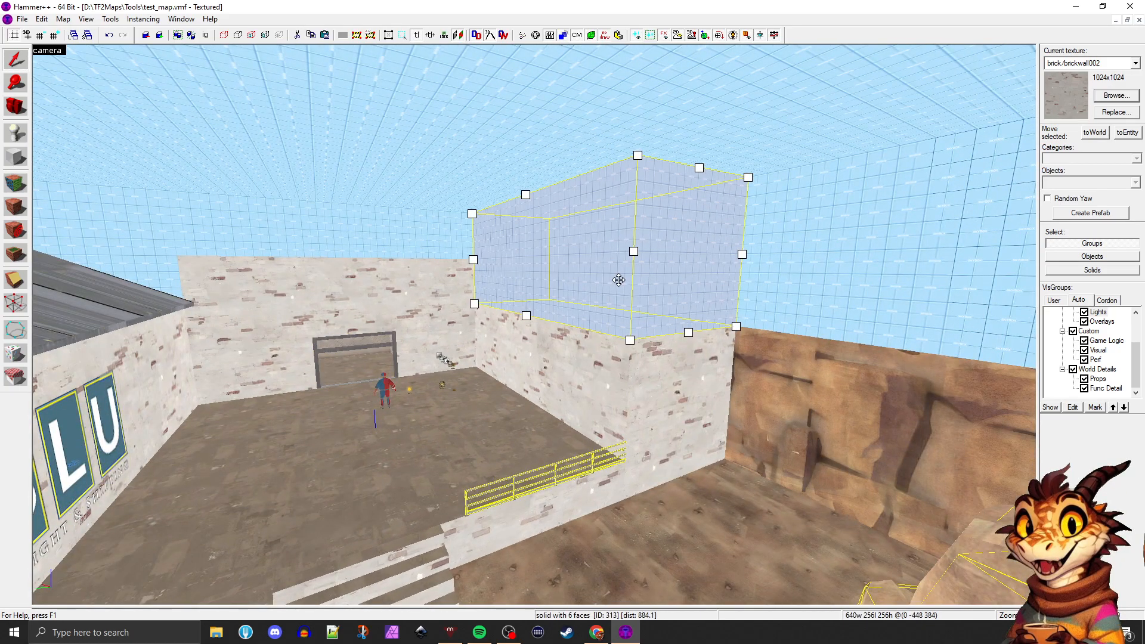
{"action": "key", "text": "z"}
{"action": "key", "text": "s"}
{"action": "key", "text": "z"}
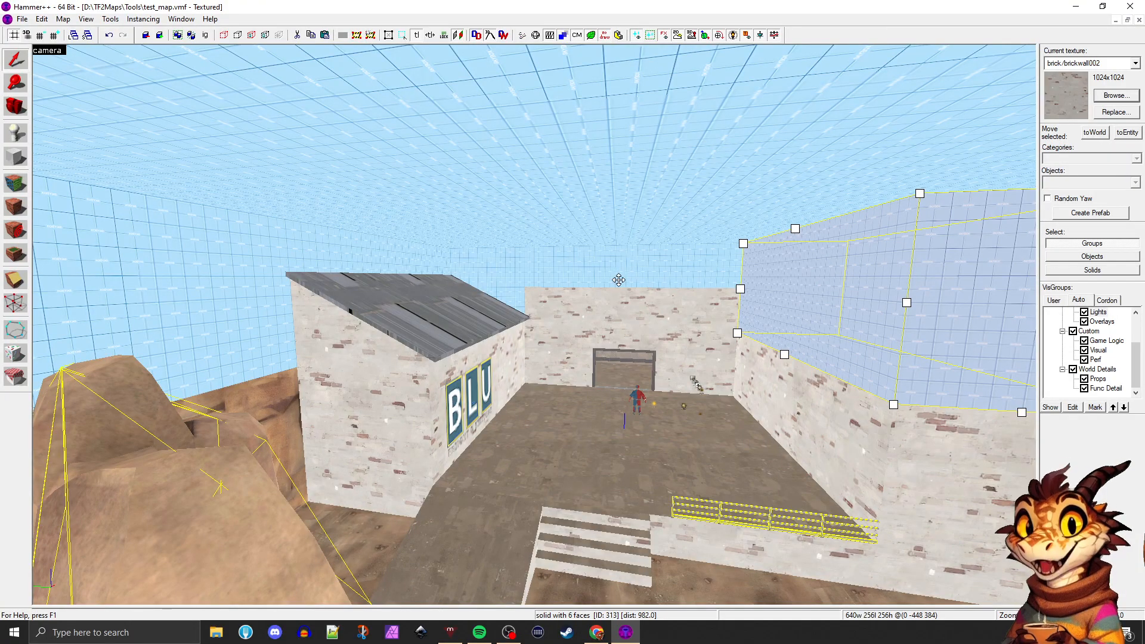
{"action": "key", "text": "z"}
{"action": "key", "text": "z"}
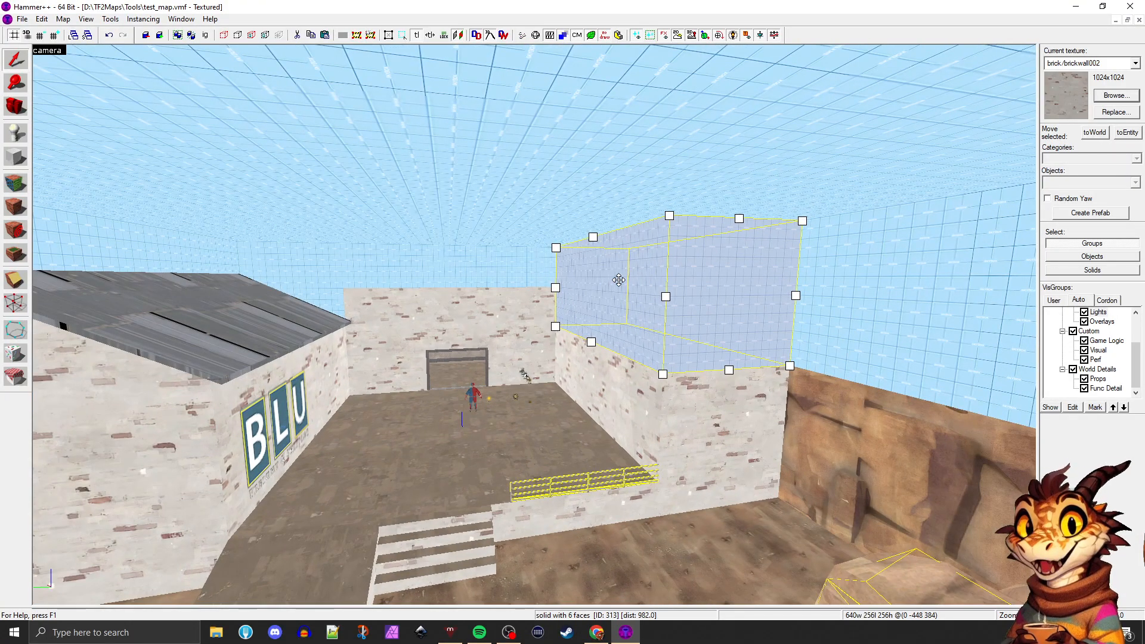
{"action": "key", "text": "Left"}
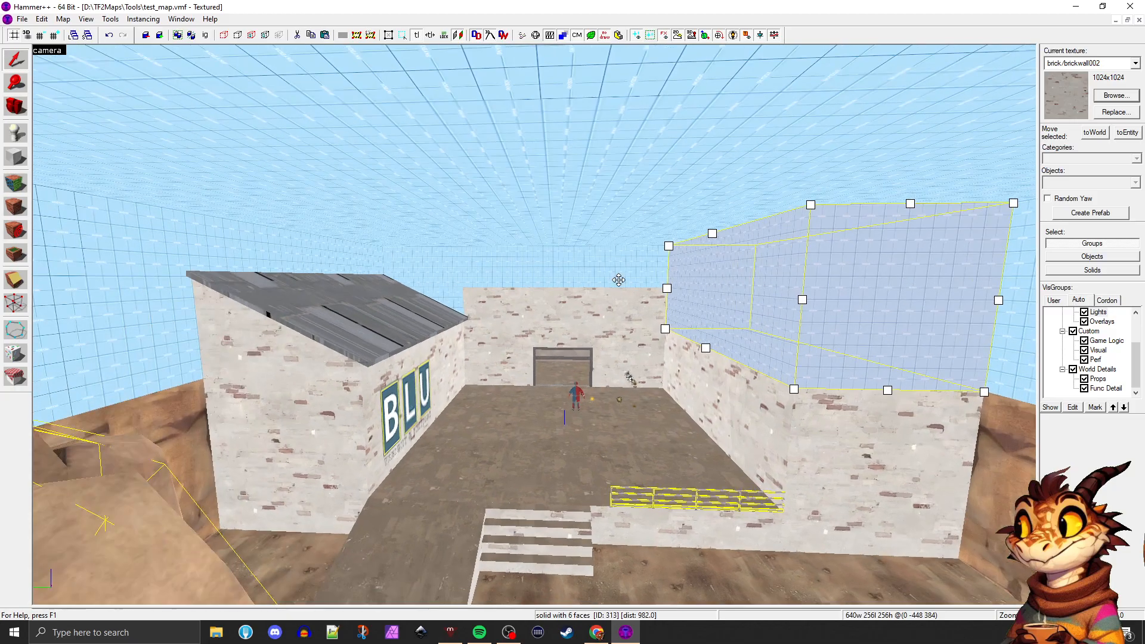
{"action": "key", "text": "Right"}
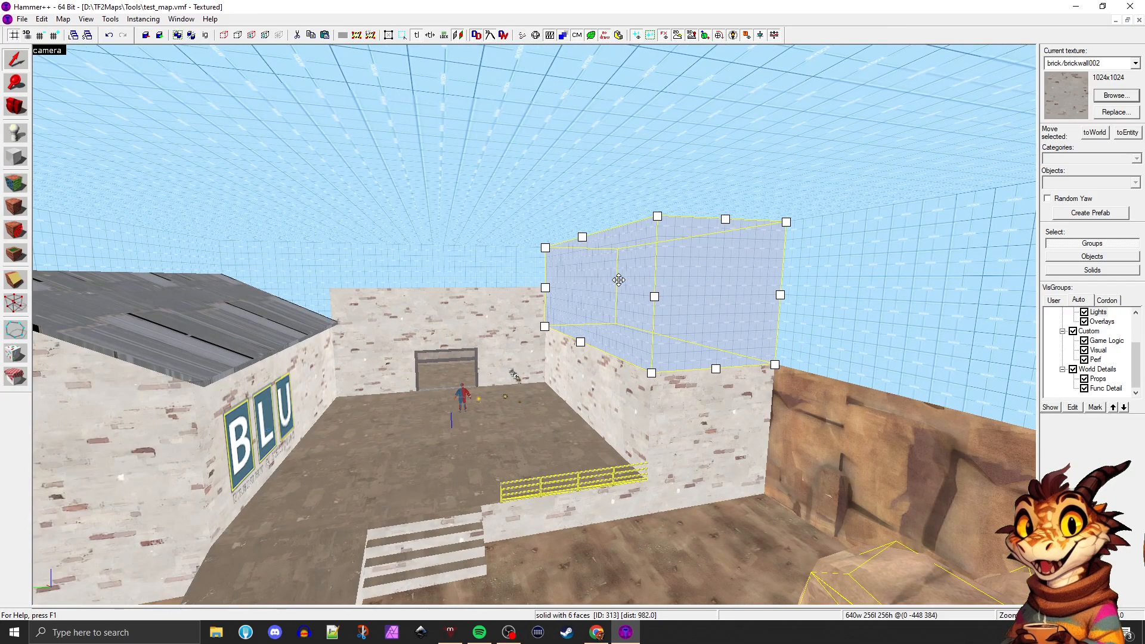
Copy the selected skybox brush across the courtyard so the duplicate covers the roof of the BLU building
{"action": "key", "text": "shift+z"}
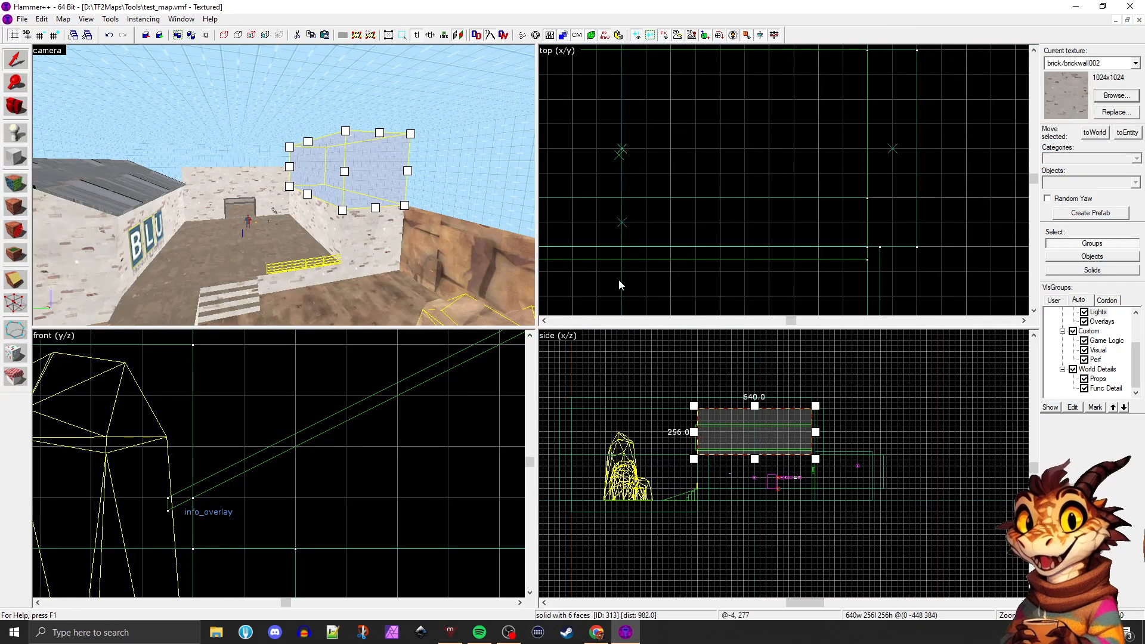
{"action": "scroll", "coordinate": [626, 189], "scroll_direction": "down", "scroll_amount": 5}
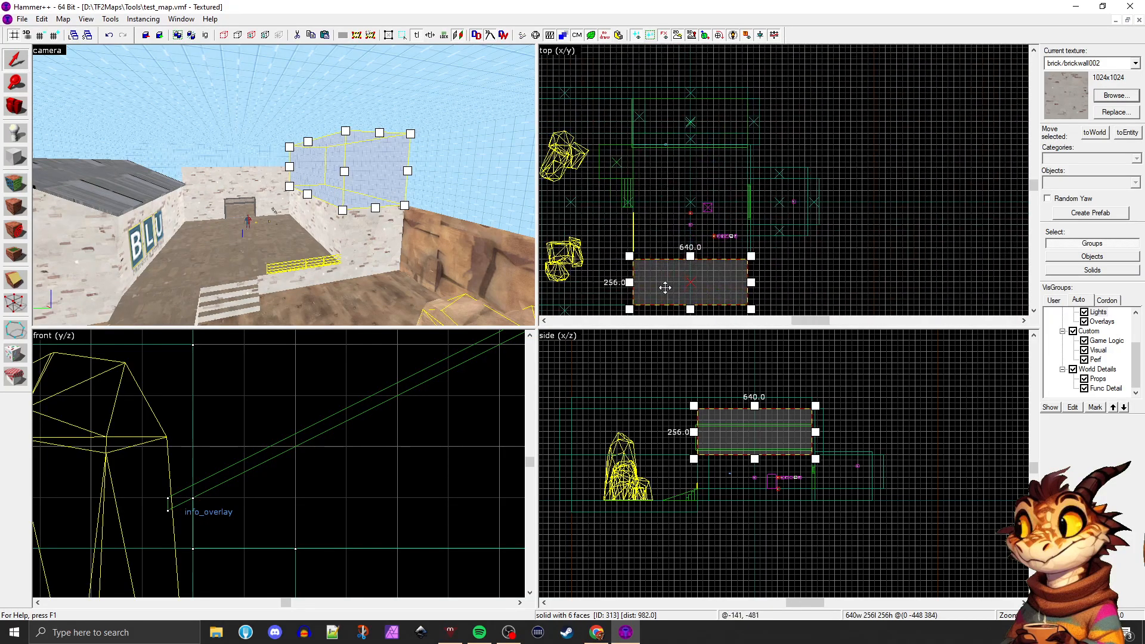
{"action": "left_click_drag", "start_coordinate": [665, 287], "coordinate": [666, 133]}
{"action": "key", "text": "z"}
{"action": "key", "text": "w"}
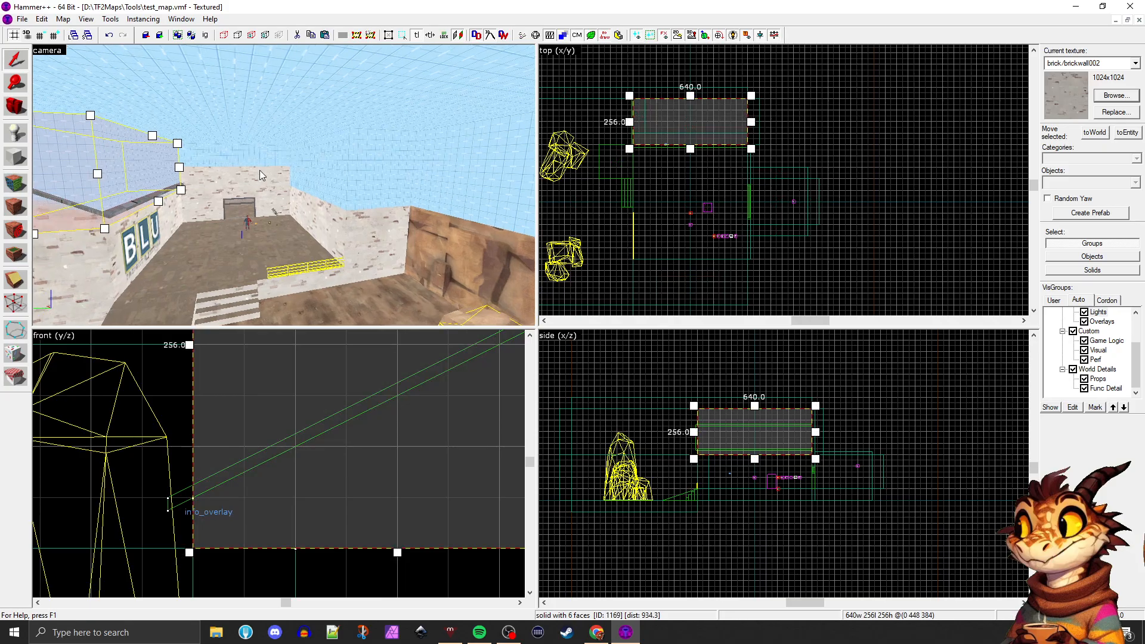
{"action": "key", "text": "a"}
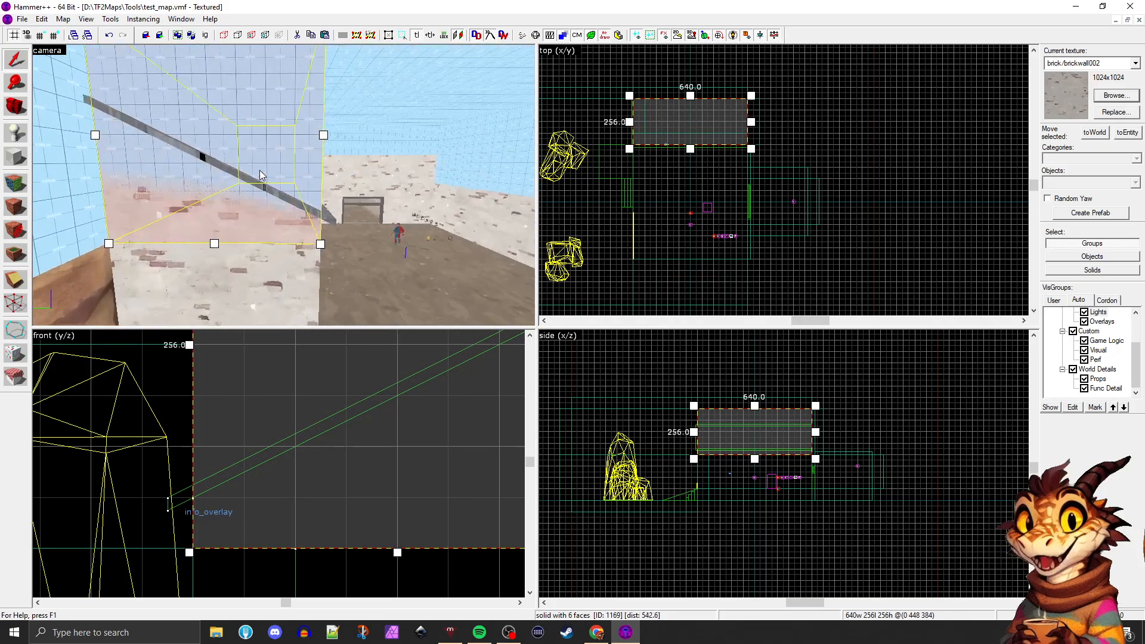
{"action": "key", "text": "d"}
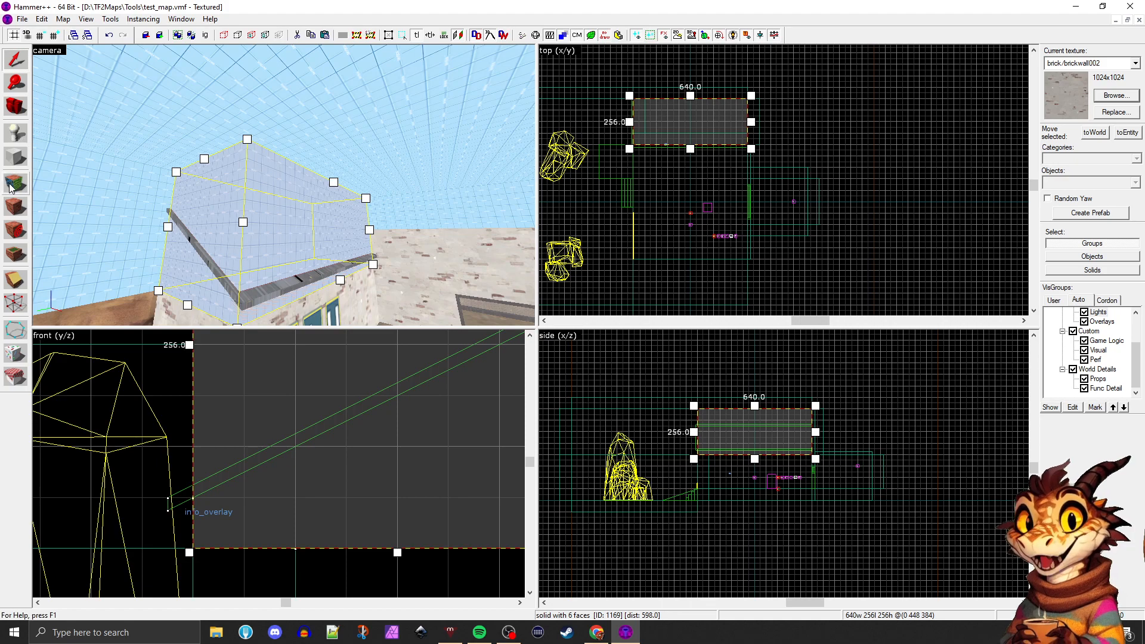
Apply the tools/toolsplayerclip texture to all faces of the copied brush over the BLU roof
{"action": "left_click", "coordinate": [262, 197]}
{"action": "key", "text": "shift+a"}
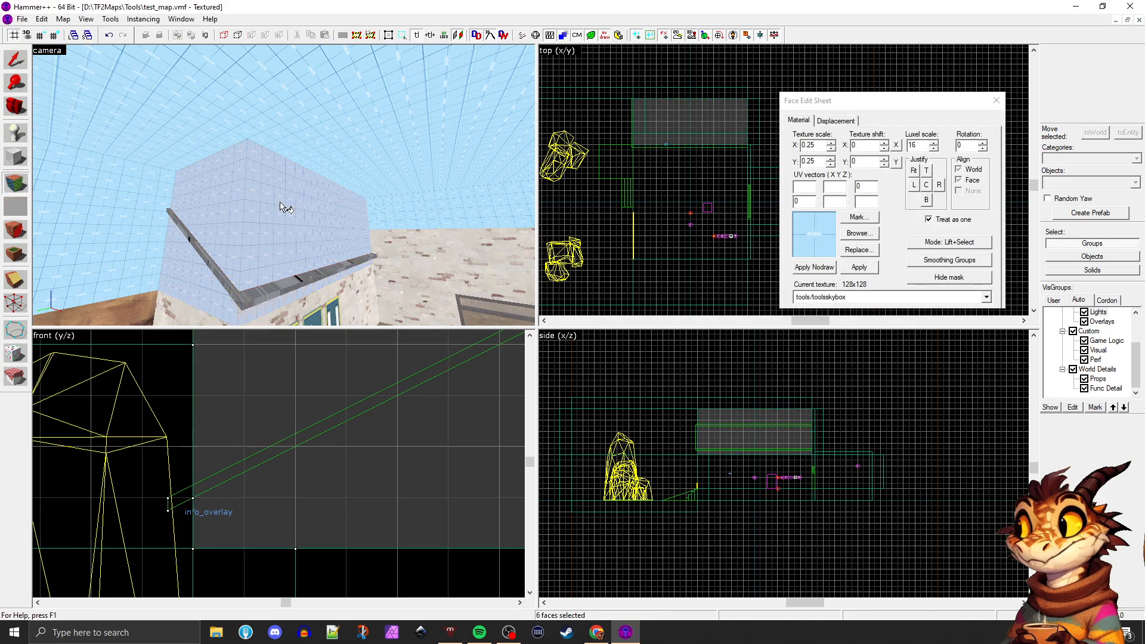
{"action": "left_click", "coordinate": [15, 60]}
{"action": "left_click", "coordinate": [323, 206]}
{"action": "key", "text": "shift+a"}
{"action": "left_click", "coordinate": [859, 234]}
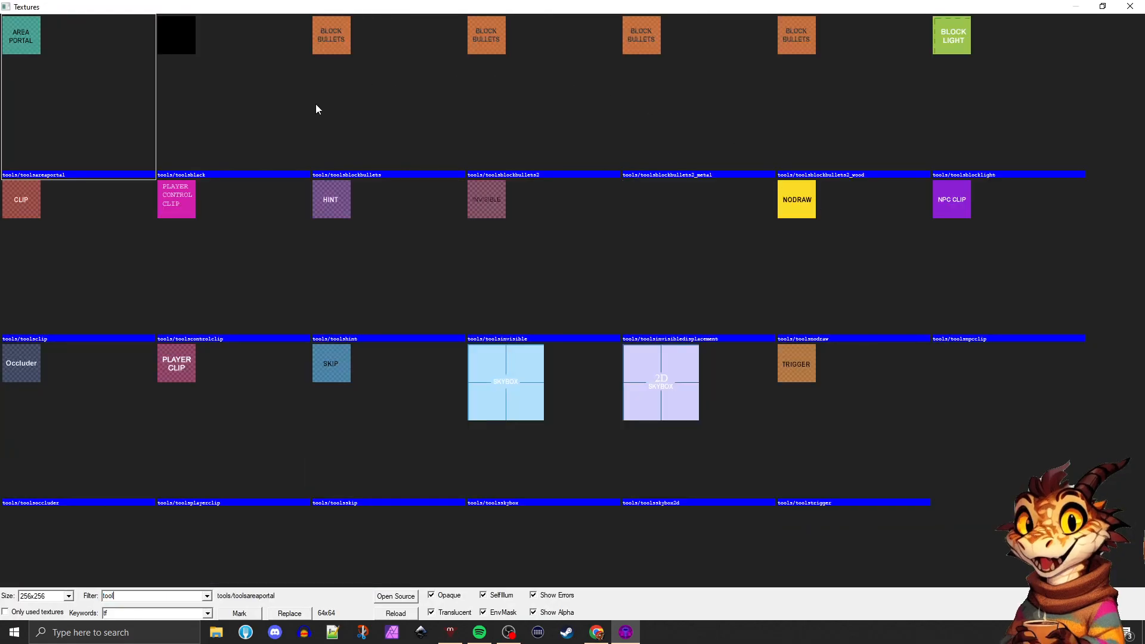
{"action": "left_click", "coordinate": [177, 360]}
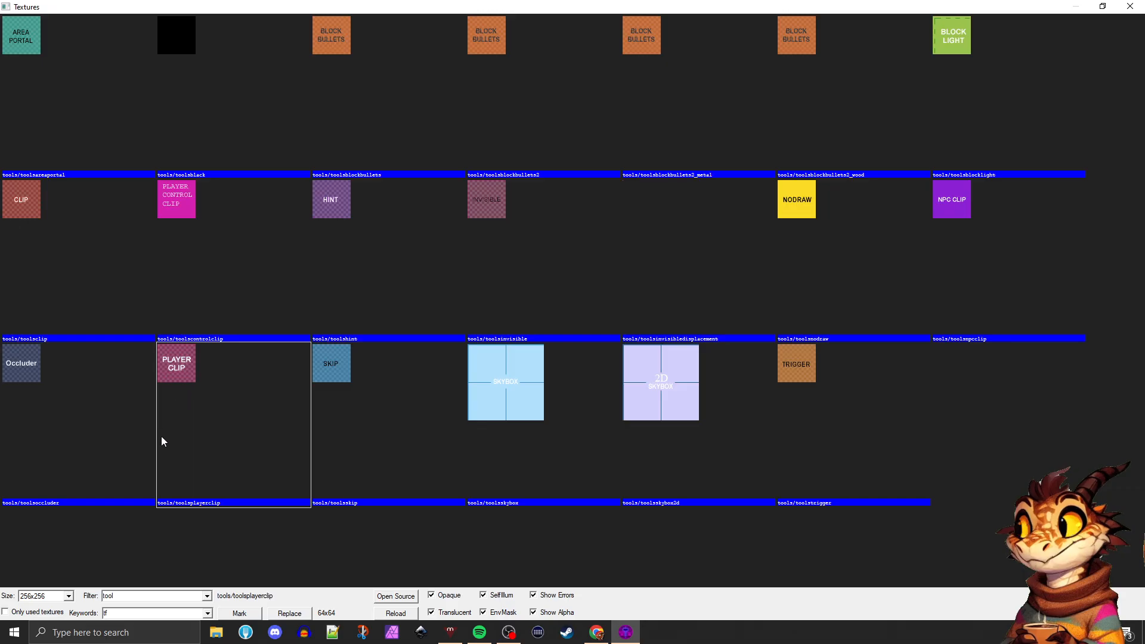
{"action": "double_click", "coordinate": [173, 366]}
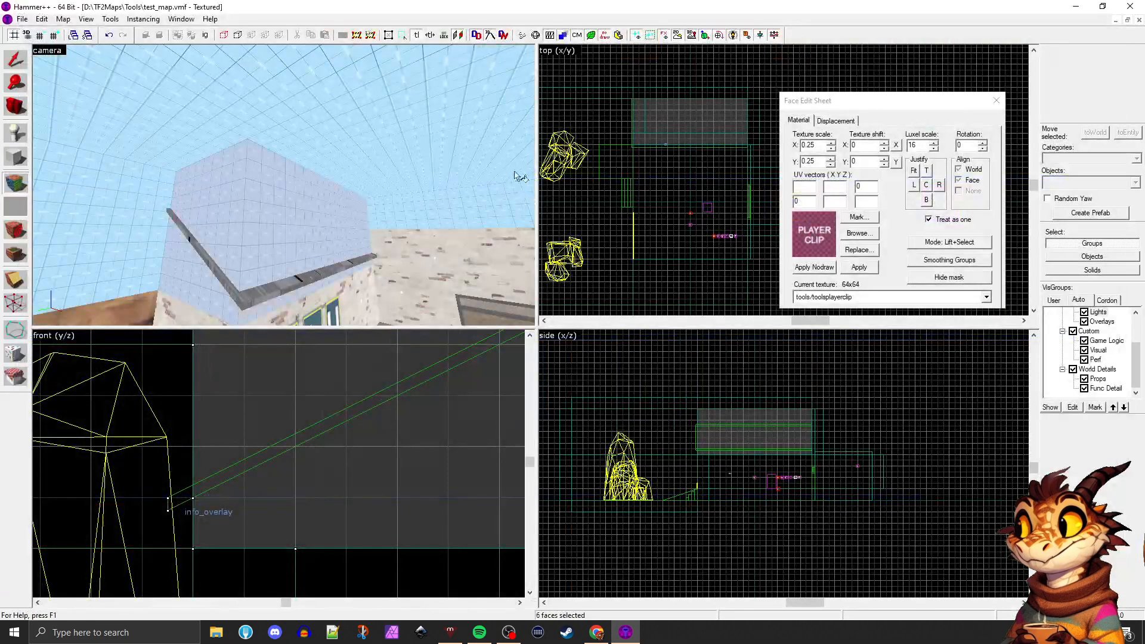
{"action": "left_click", "coordinate": [856, 267]}
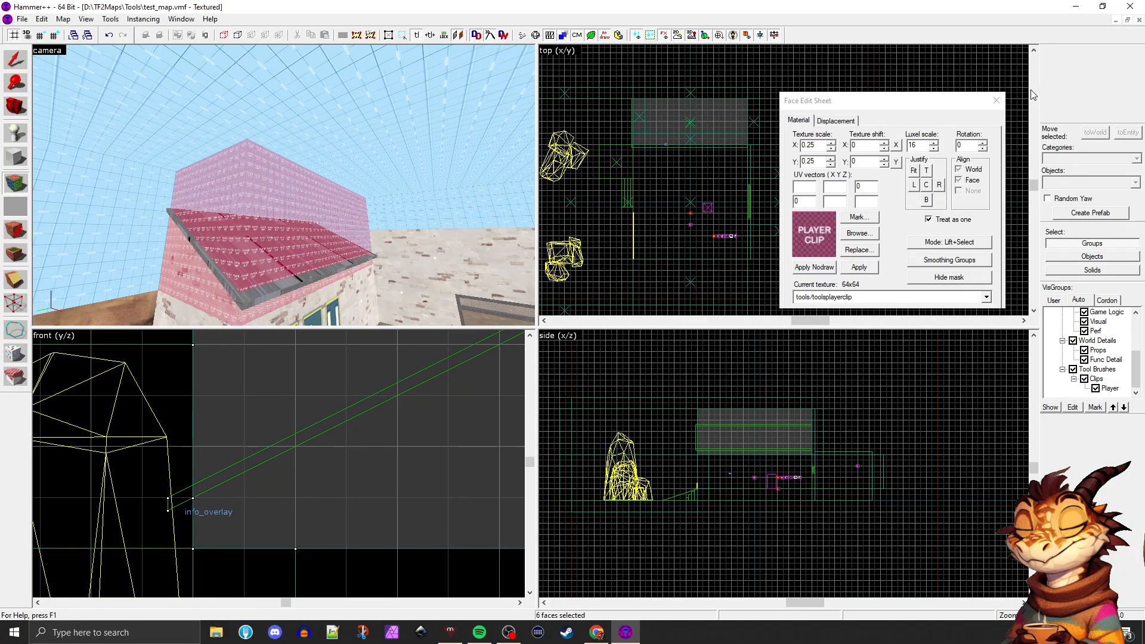
{"action": "left_click", "coordinate": [1002, 102]}
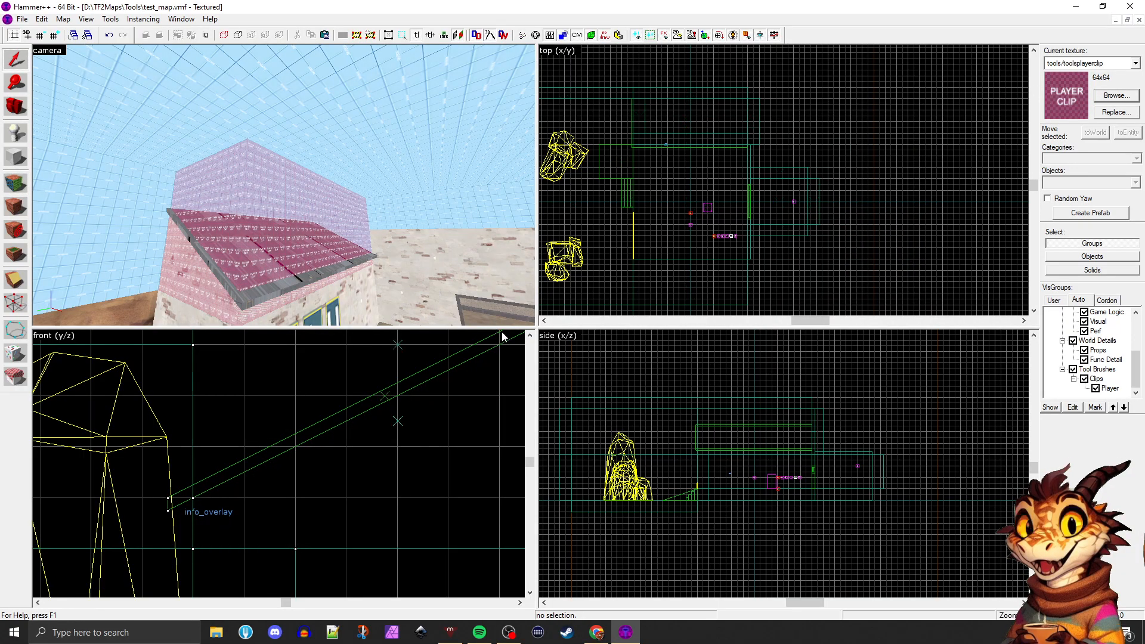
Examine the player clip volume over the BLU building from all sides in an enlarged 3D view
{"action": "left_click", "coordinate": [336, 219]}
{"action": "key", "text": "shift+z"}
{"action": "left_click", "coordinate": [751, 332]}
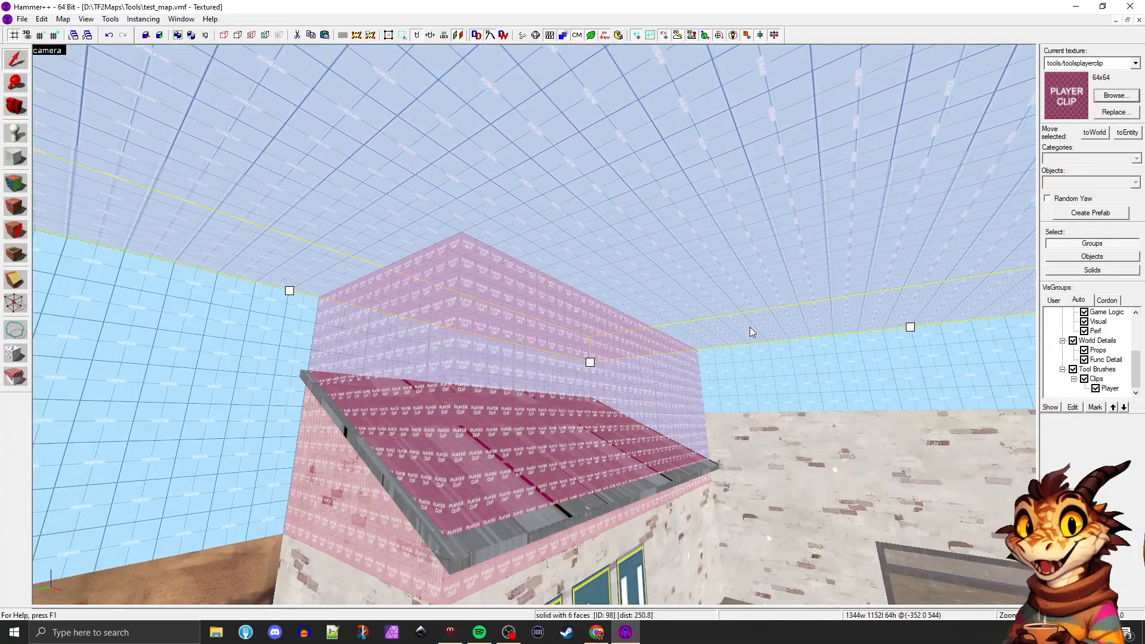
{"action": "key", "text": "z"}
{"action": "key", "text": "d"}
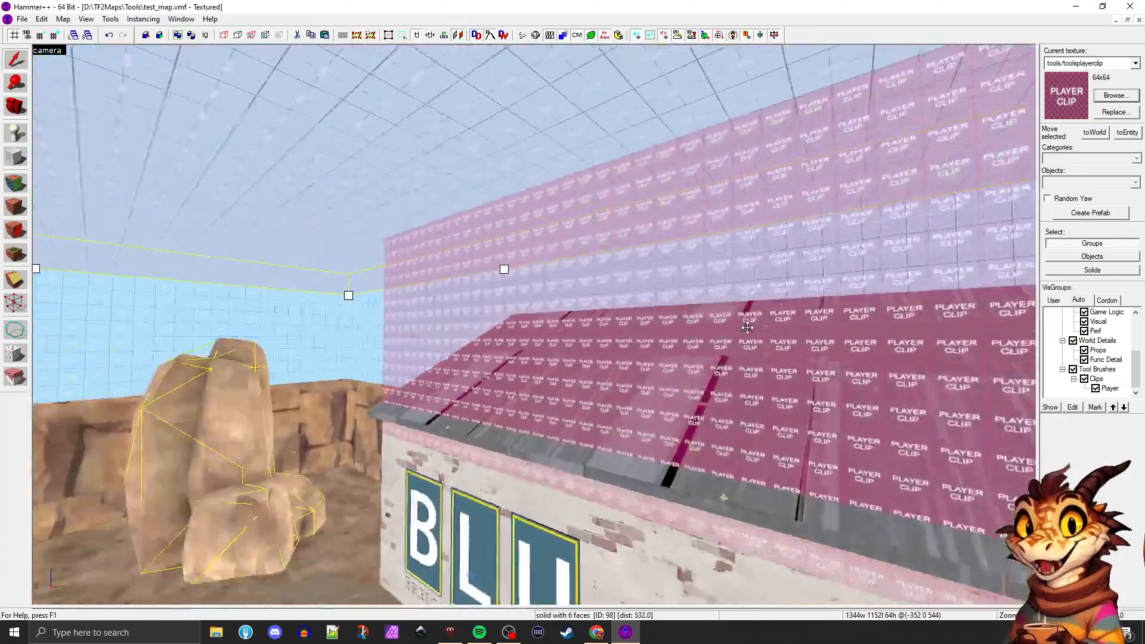
{"action": "key", "text": "s"}
{"action": "key", "text": "d"}
{"action": "key", "text": "w"}
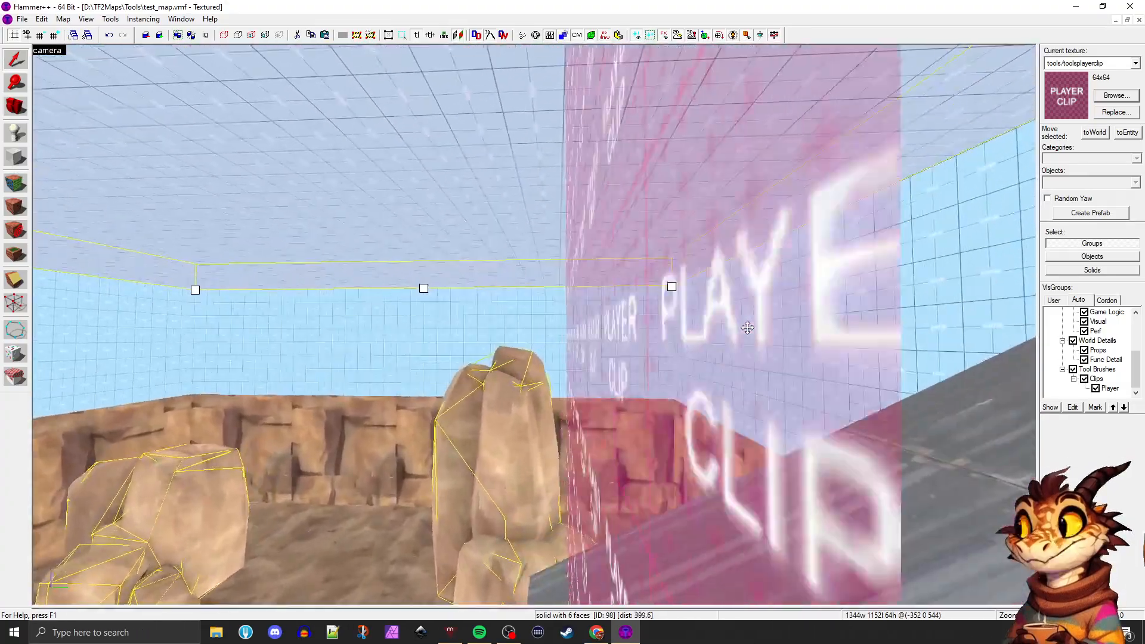
{"action": "key", "text": "s"}
{"action": "key", "text": "a"}
{"action": "key", "text": "d"}
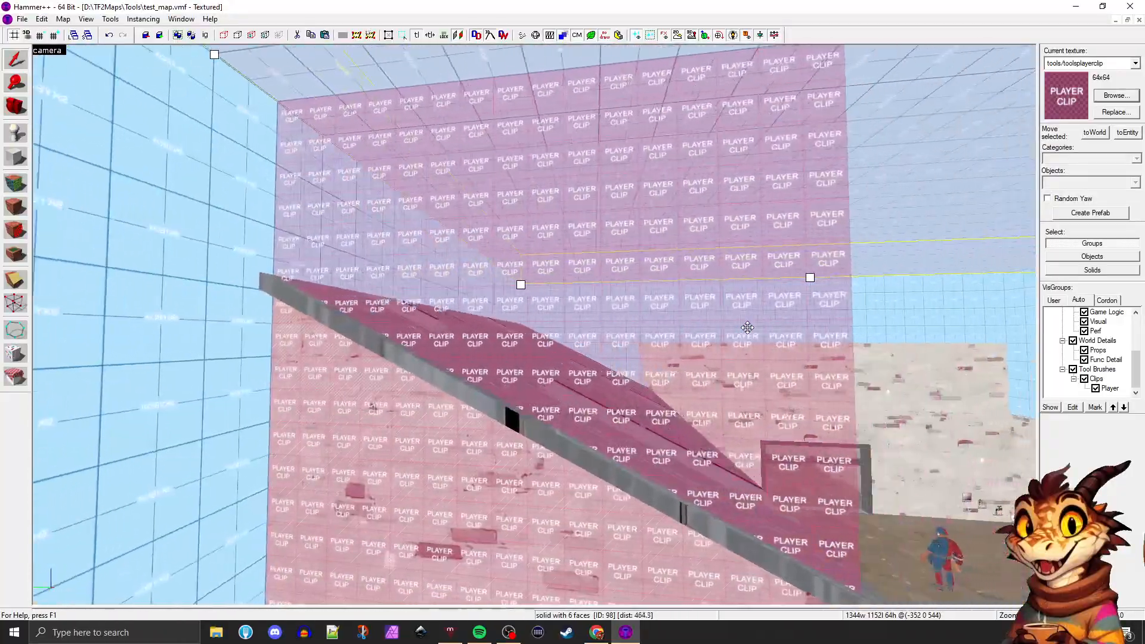
{"action": "key", "text": "d"}
{"action": "key", "text": "a"}
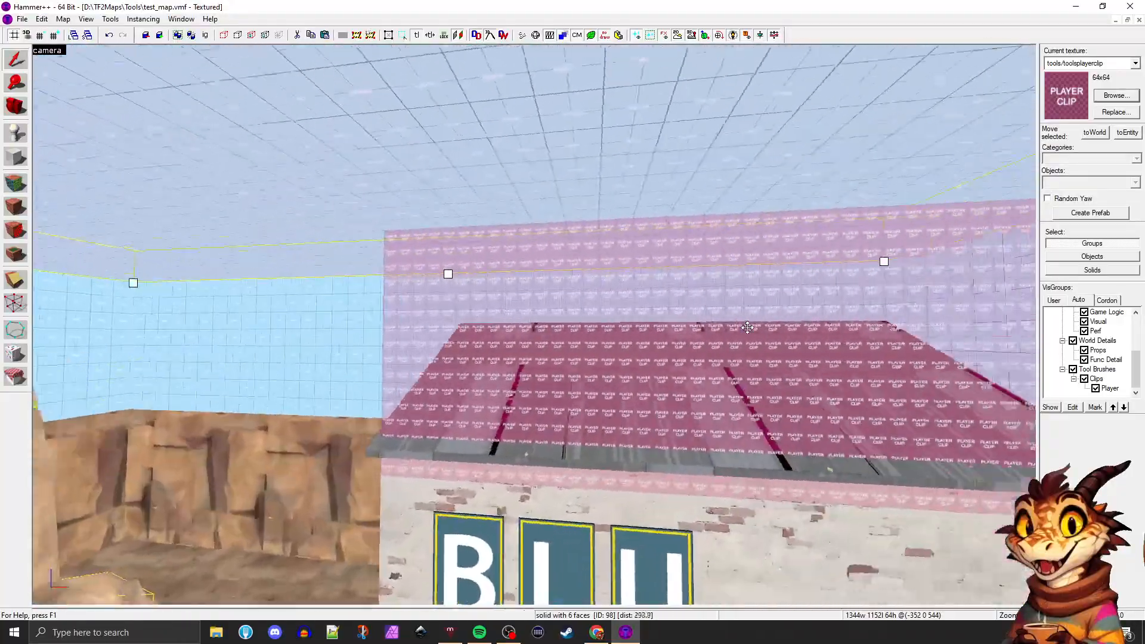
{"action": "key", "text": "s"}
{"action": "key", "text": "a"}
{"action": "key", "text": "w"}
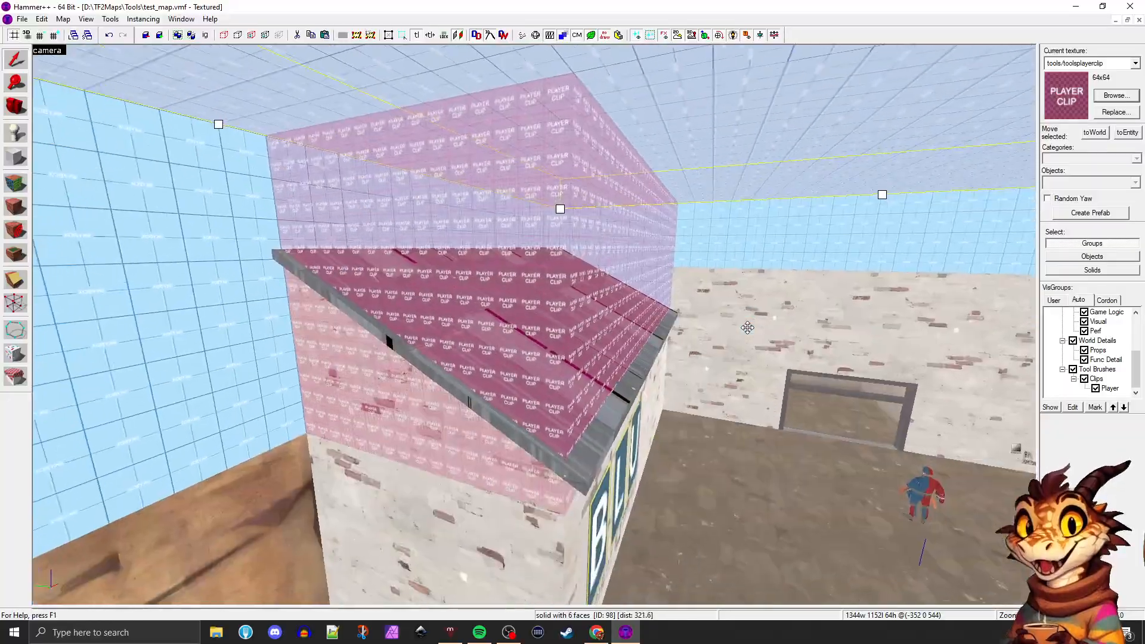
{"action": "key", "text": "a"}
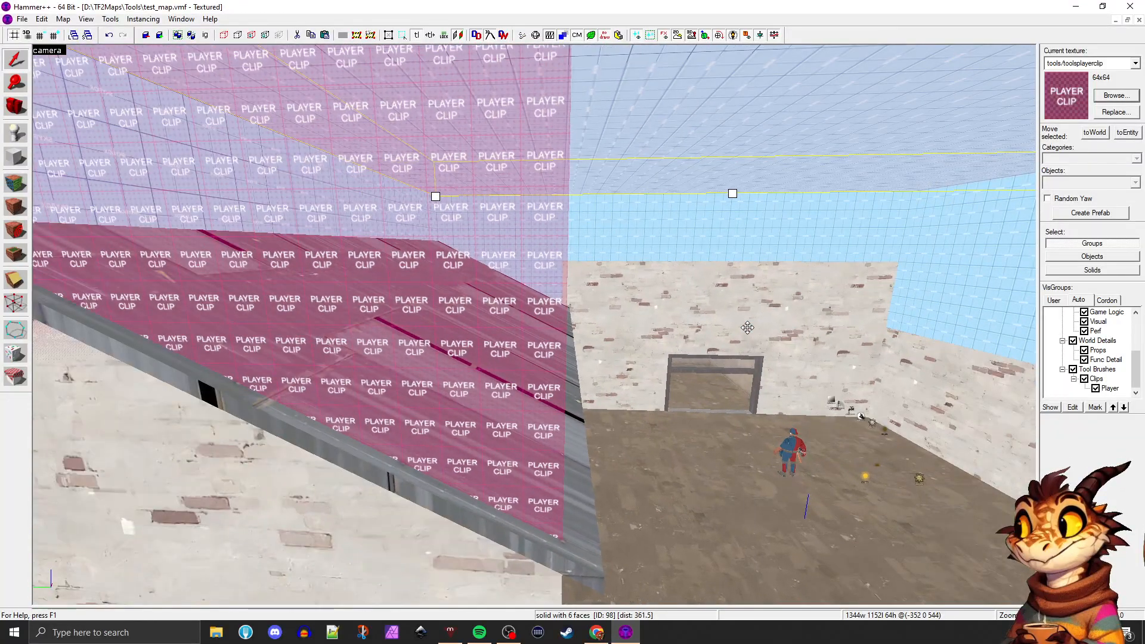
{"action": "key", "text": "d"}
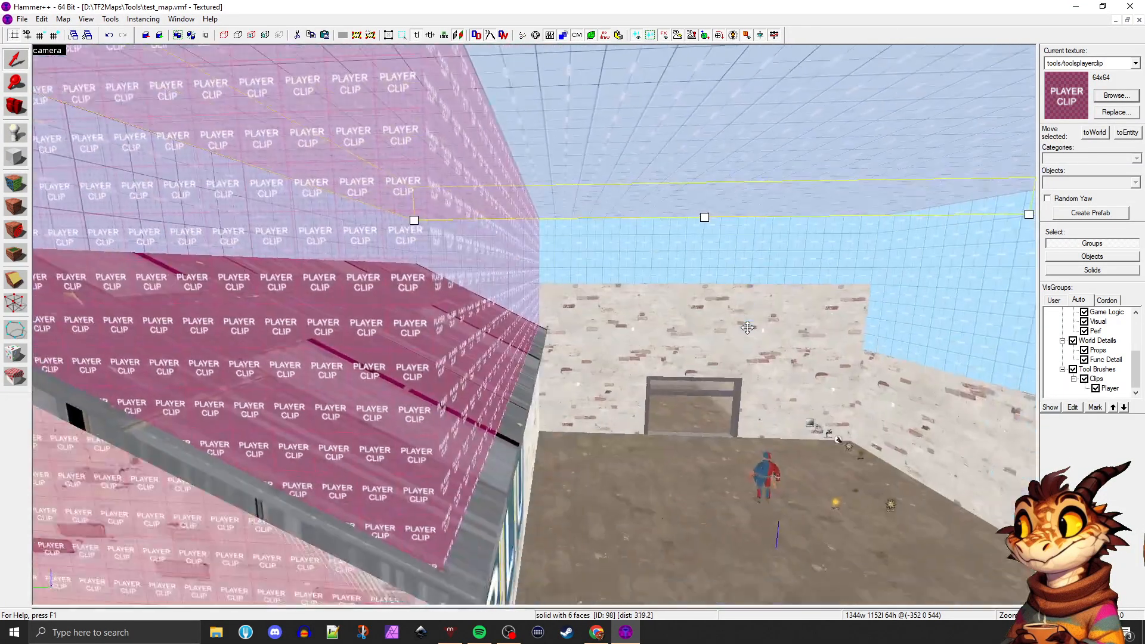
Apply the tools/toolsclip texture to all faces of the brush over the BLU roof
{"action": "left_click", "coordinate": [594, 309]}
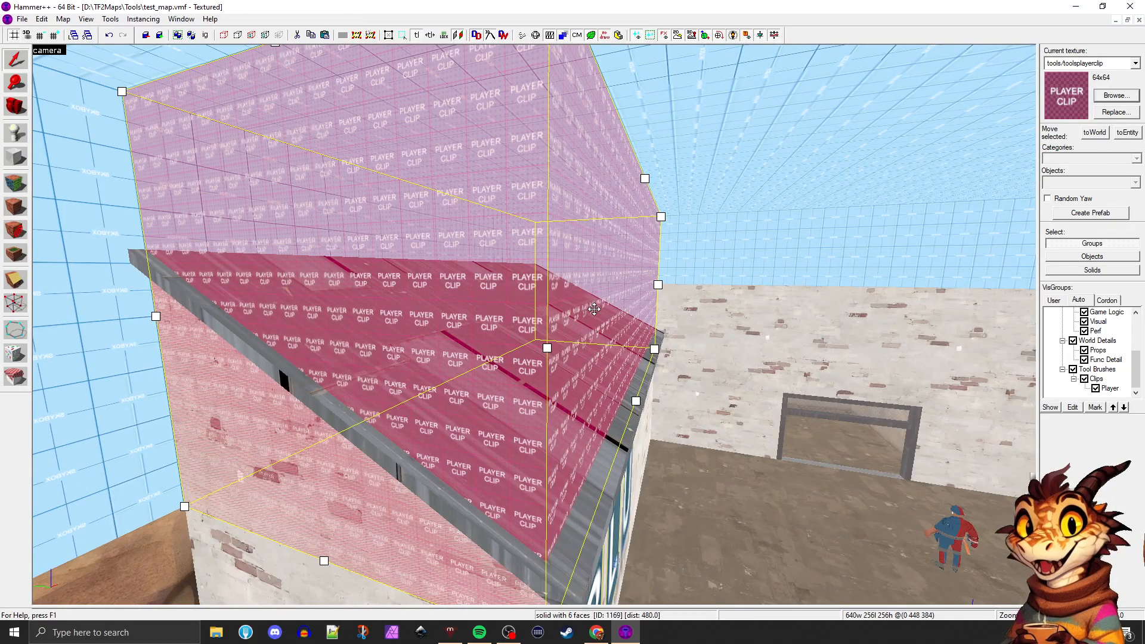
{"action": "key", "text": "shift+a"}
{"action": "left_click", "coordinate": [858, 234]}
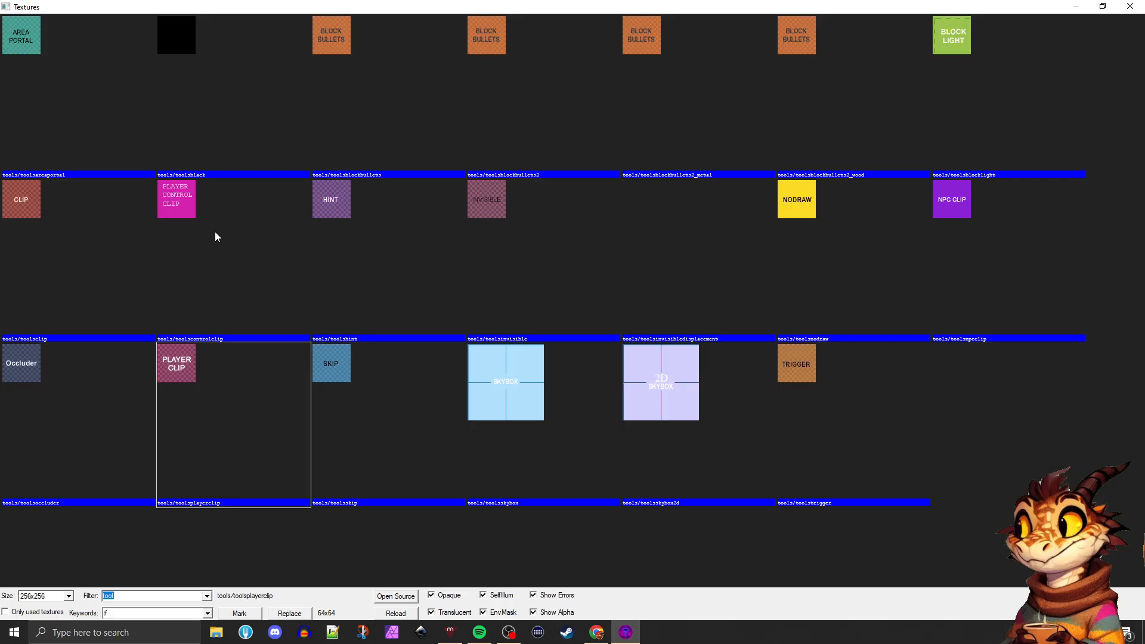
{"action": "double_click", "coordinate": [21, 209]}
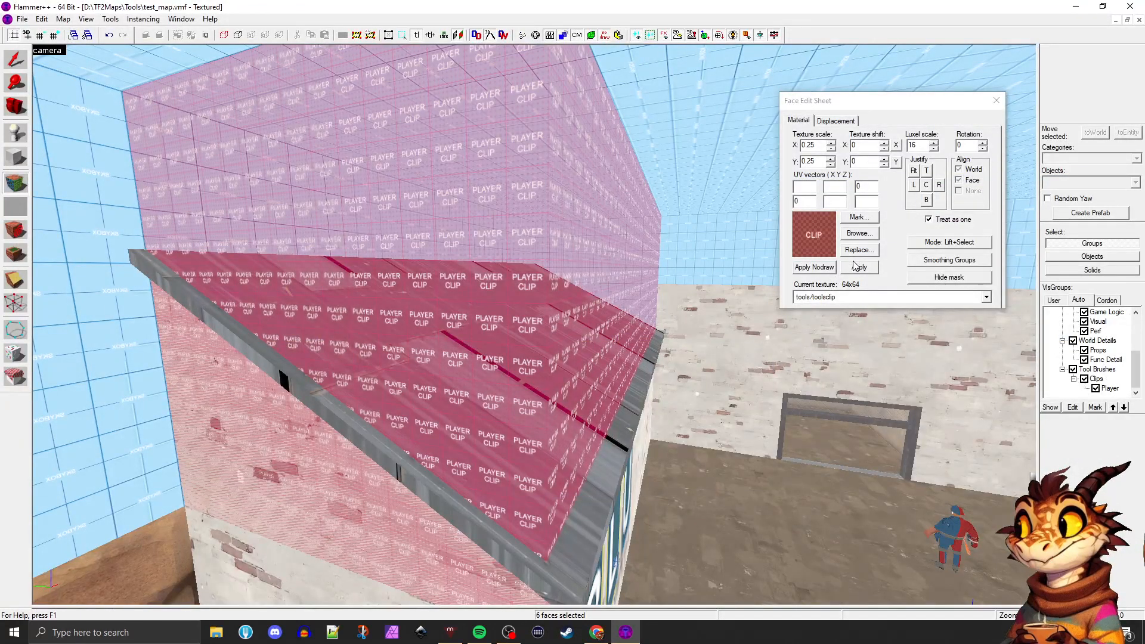
{"action": "left_click", "coordinate": [857, 266]}
{"action": "left_click", "coordinate": [555, 282]}
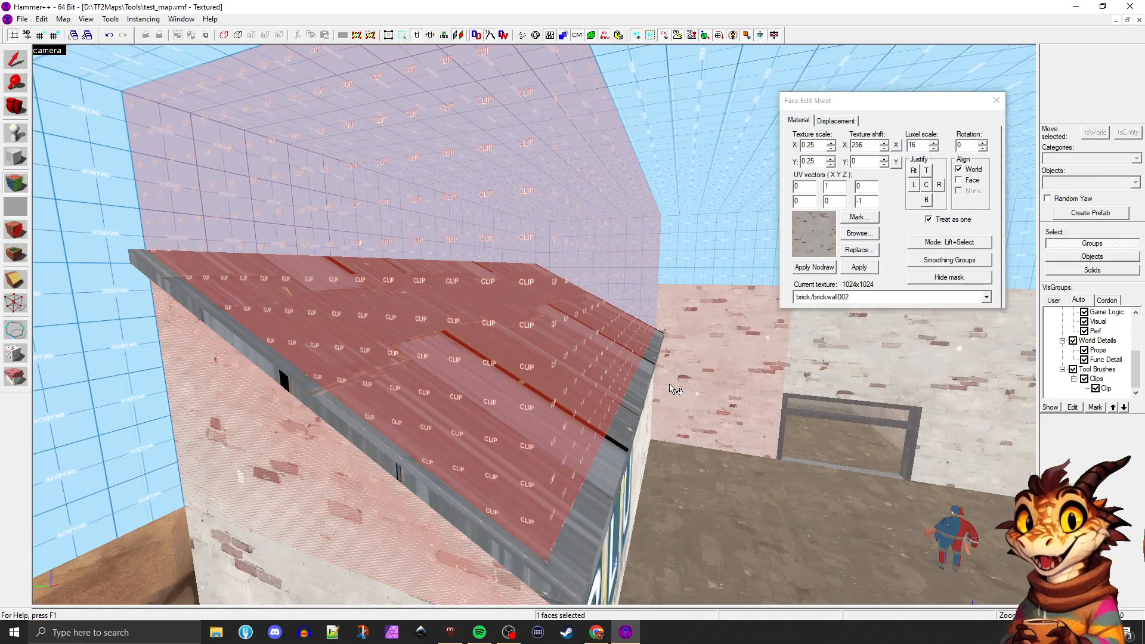
{"action": "left_click", "coordinate": [556, 281]}
{"action": "left_click", "coordinate": [996, 102]}
Retexture the clip brush over the BLU roof with tools/toolsplayerclip
{"action": "left_click", "coordinate": [598, 191]}
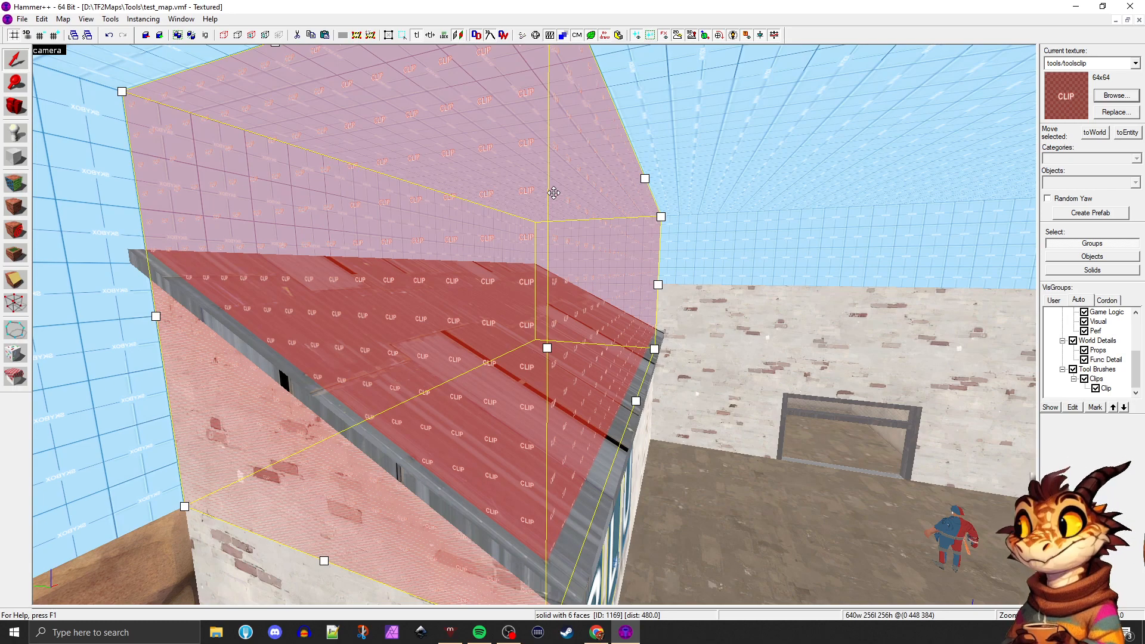
{"action": "left_click", "coordinate": [1115, 95]}
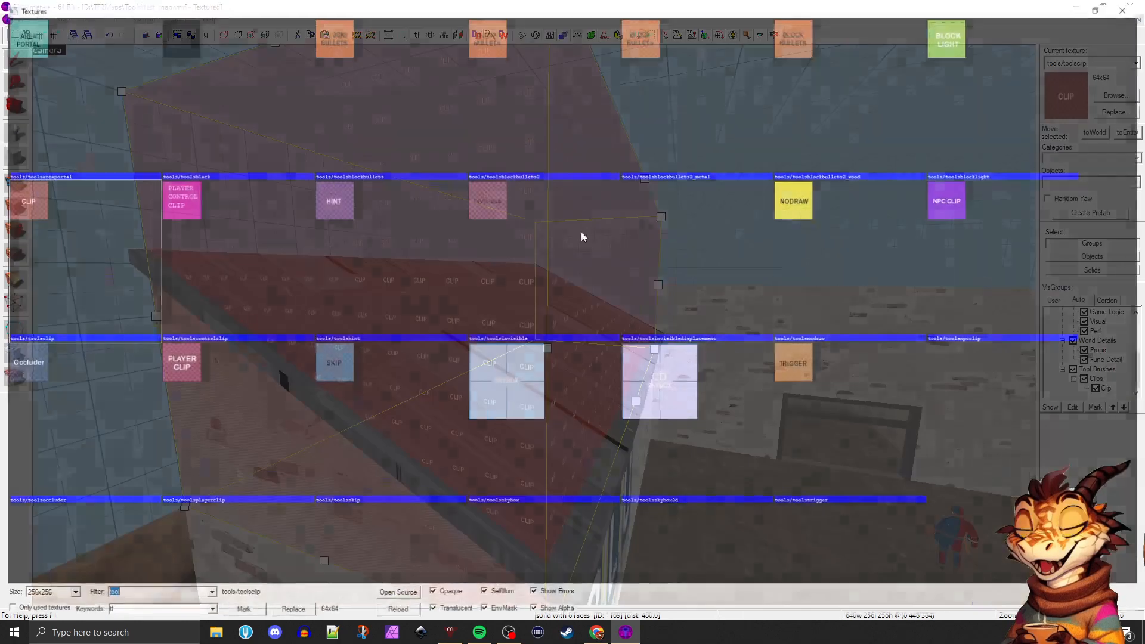
{"action": "double_click", "coordinate": [233, 363]}
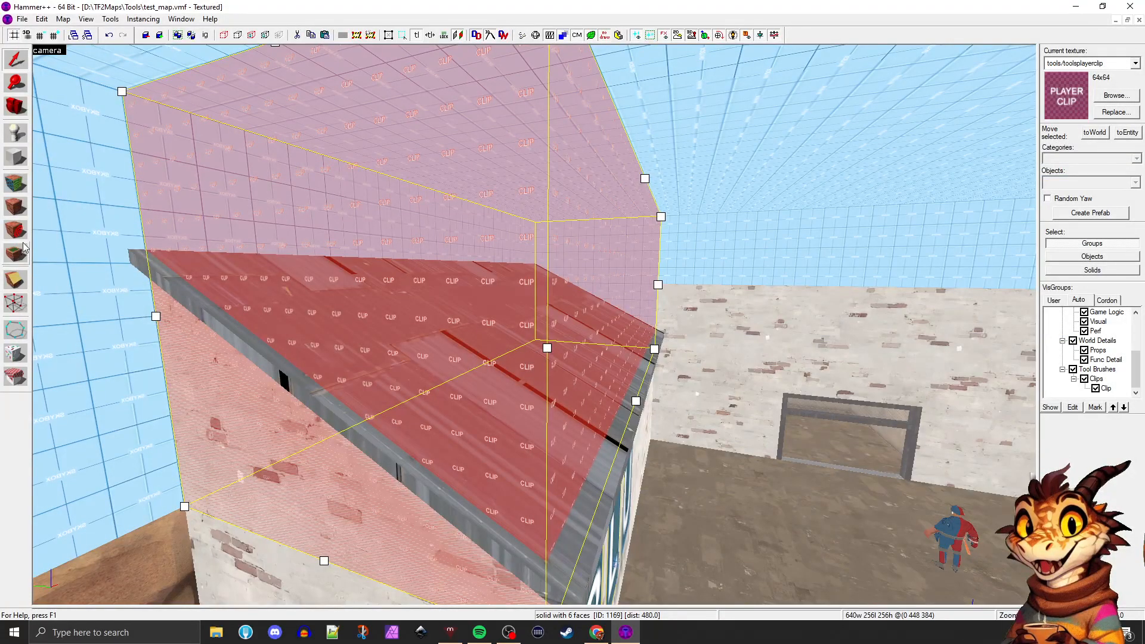
{"action": "left_click", "coordinate": [20, 212]}
{"action": "left_click", "coordinate": [735, 339]}
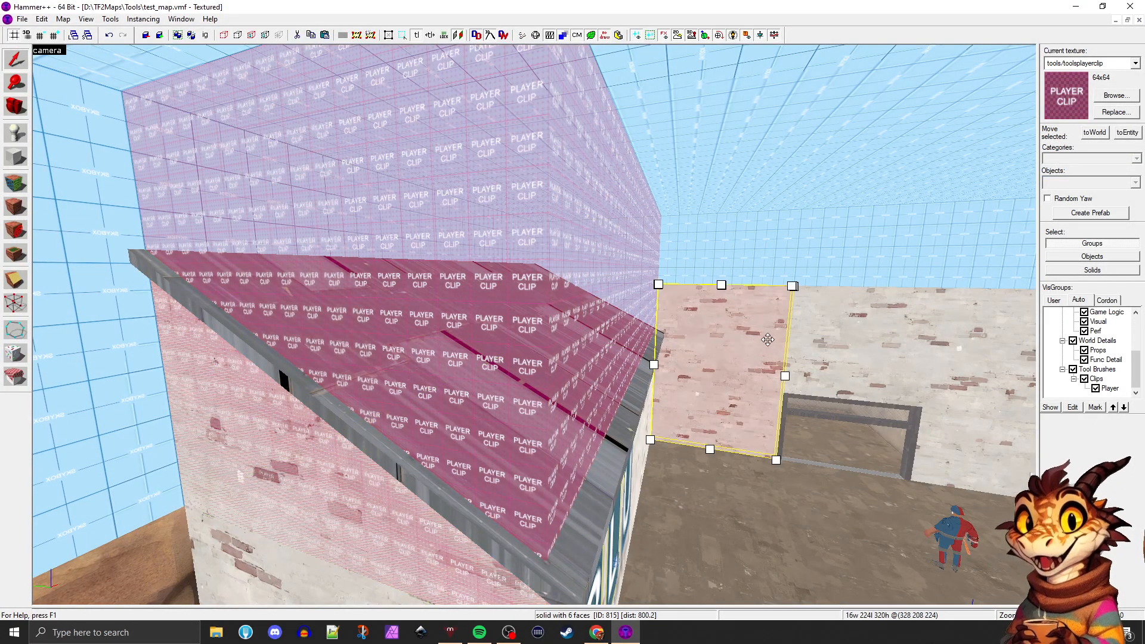
{"action": "key", "text": "z"}
{"action": "key", "text": "d"}
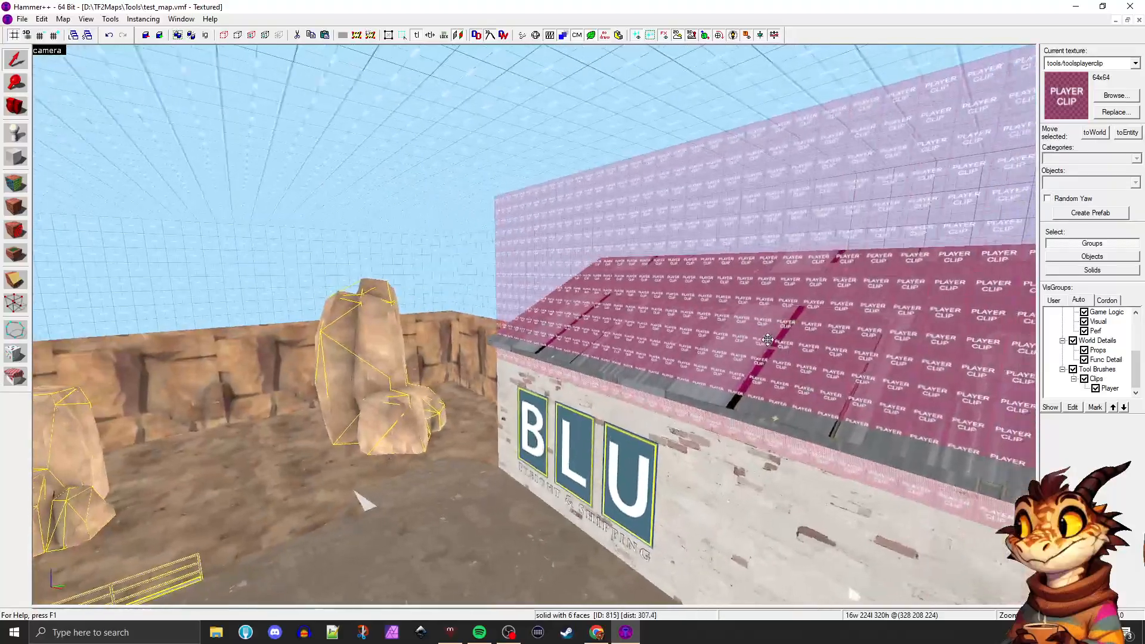
Inspect from several angles how the player clip brush, the roof and the adjoining skybox brush meet around the BLU building
{"action": "key", "text": "a"}
{"action": "key", "text": "a"}
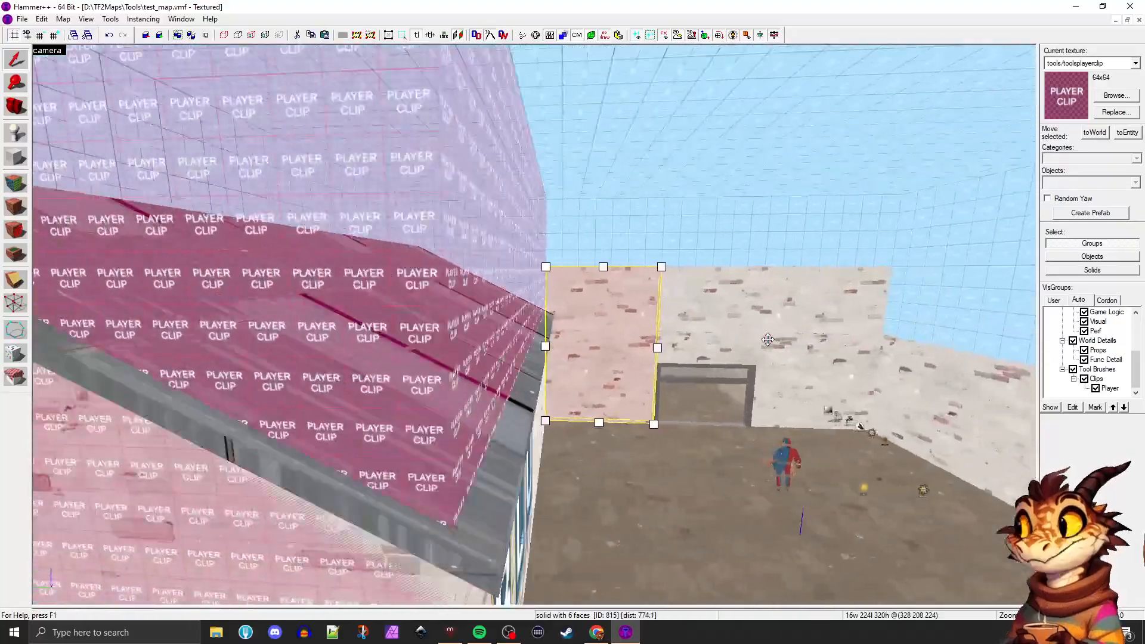
{"action": "key", "text": "s"}
{"action": "key", "text": "d"}
{"action": "key", "text": "d"}
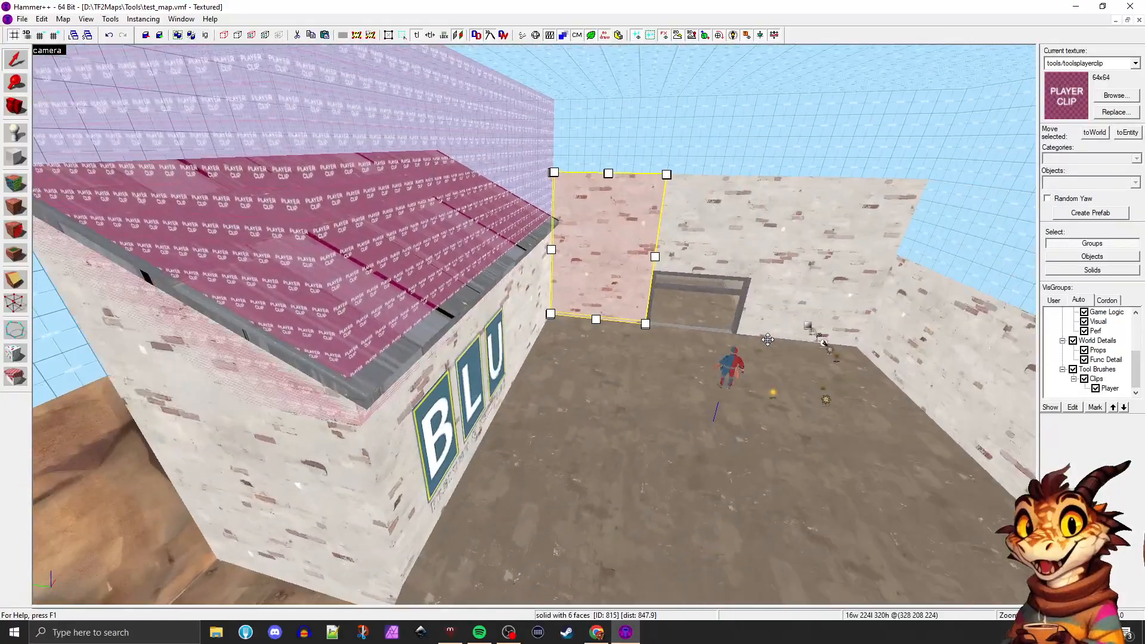
{"action": "key", "text": "a"}
{"action": "key", "text": "d"}
{"action": "key", "text": "a"}
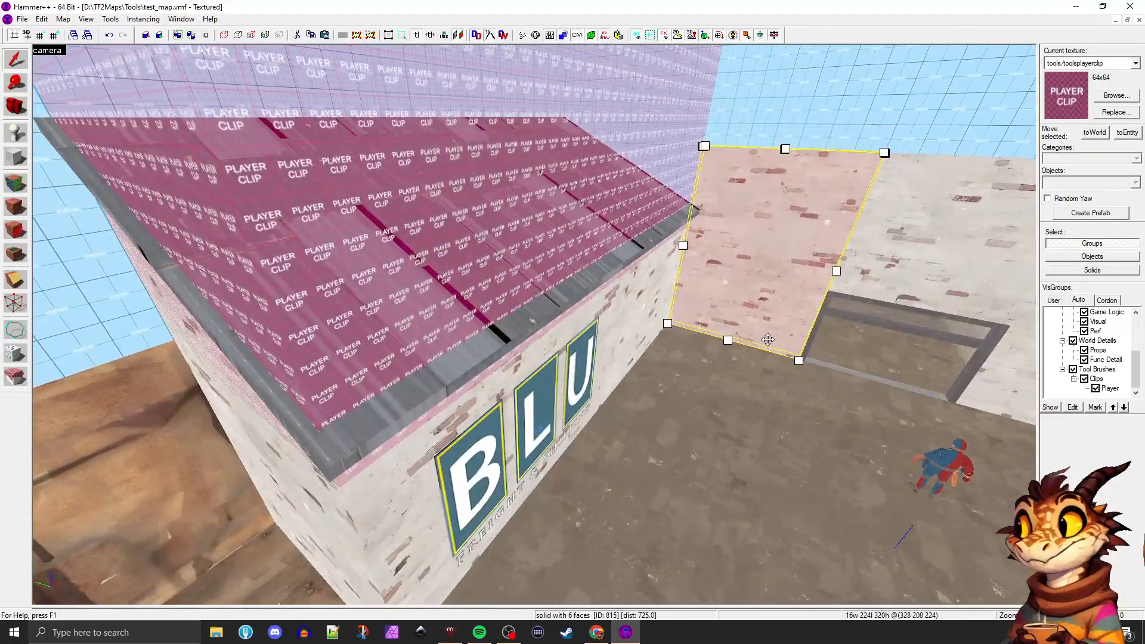
{"action": "left_click", "coordinate": [512, 264]}
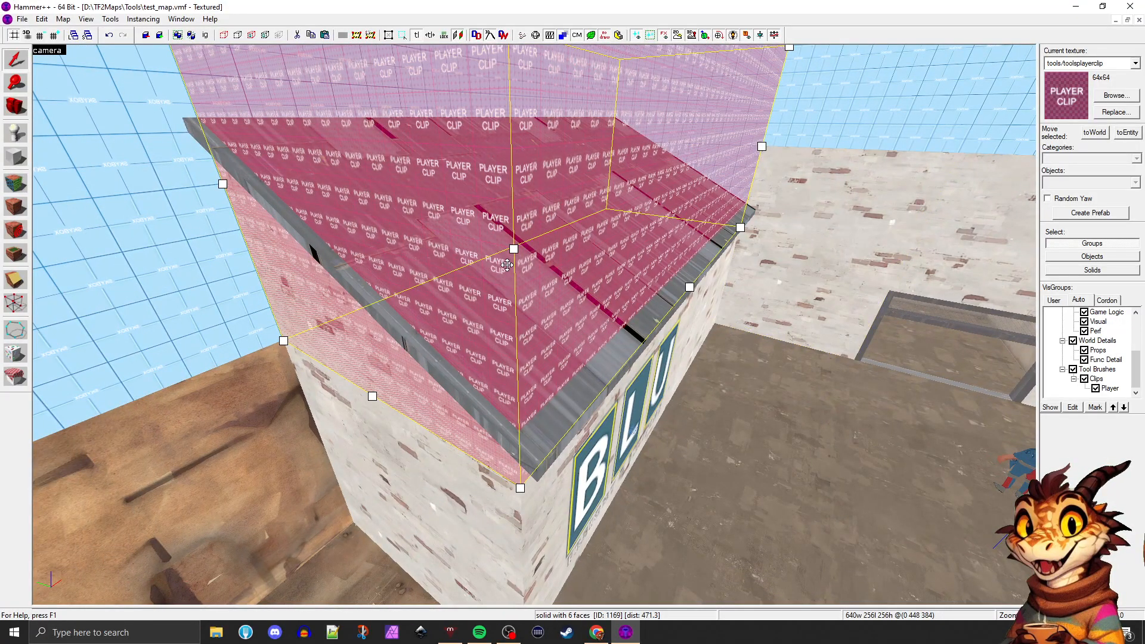
{"action": "left_click", "coordinate": [192, 128]}
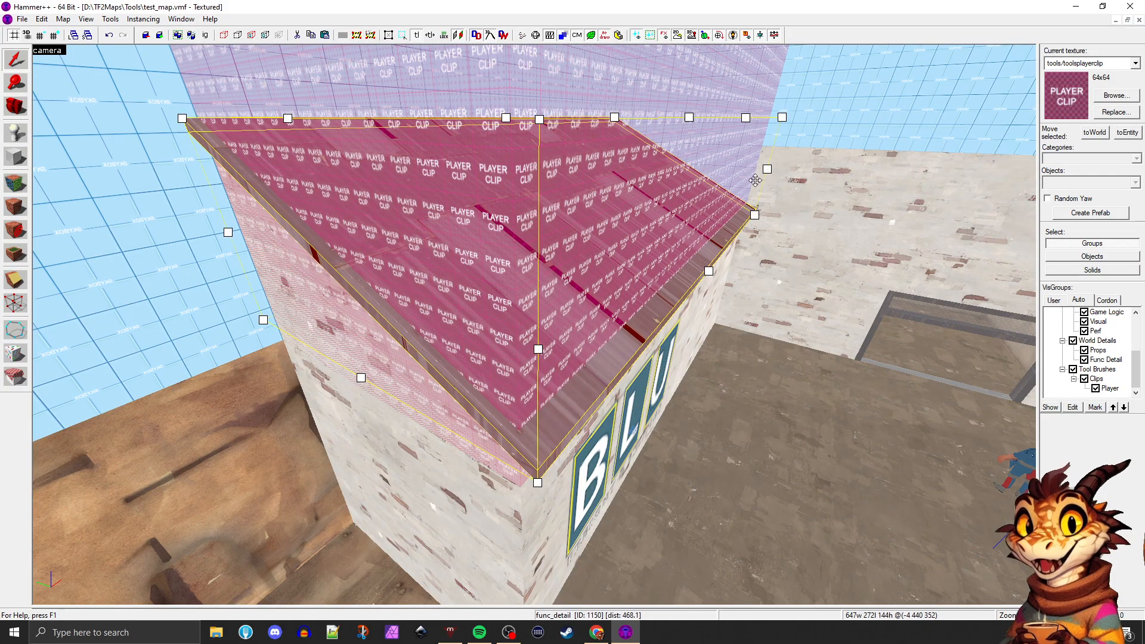
{"action": "left_click", "coordinate": [232, 283]}
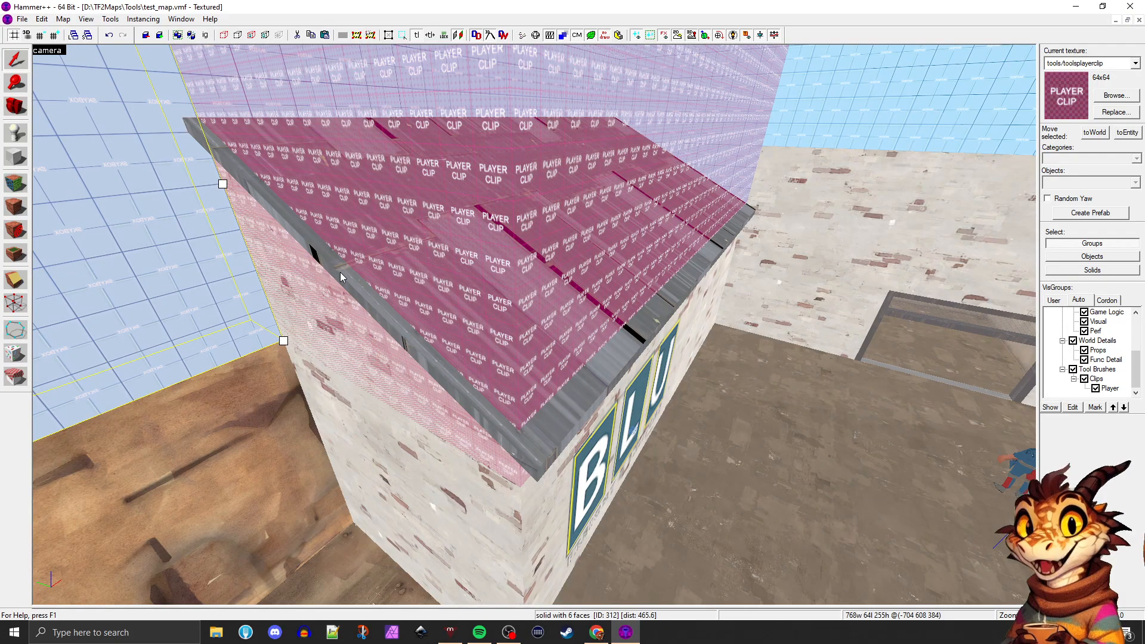
{"action": "key", "text": "z"}
{"action": "key", "text": "d"}
{"action": "key", "text": "w"}
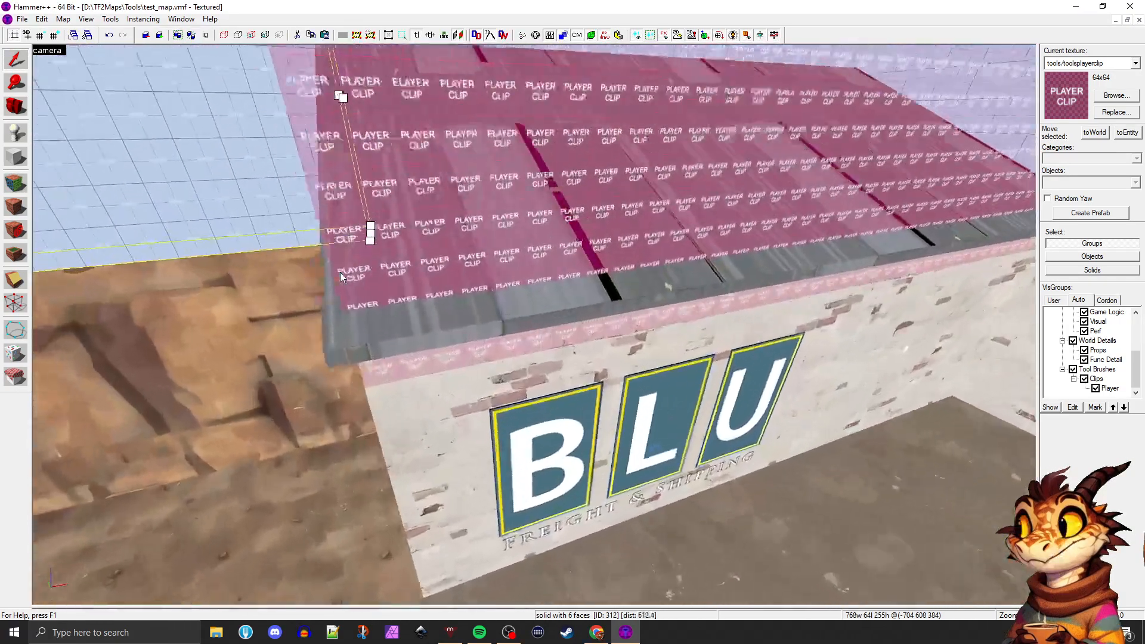
{"action": "key", "text": "a"}
{"action": "key", "text": "z"}
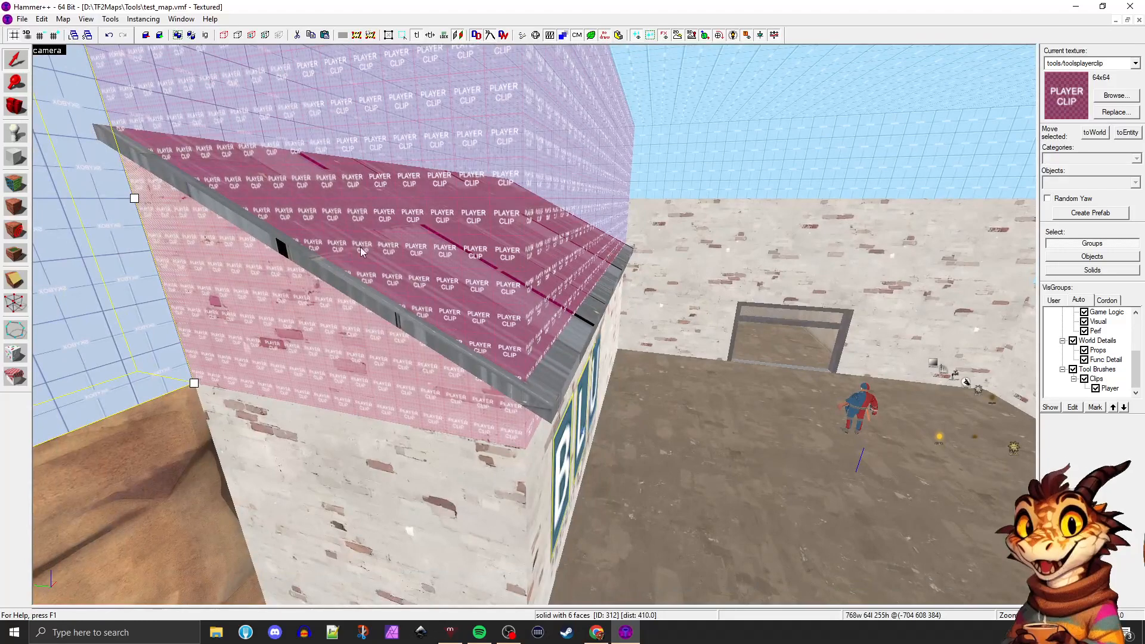
Extend the player clip brush over the BLU building to 648 by 272 units so it matches the roof's overhanging outline
{"action": "left_click", "coordinate": [312, 174]}
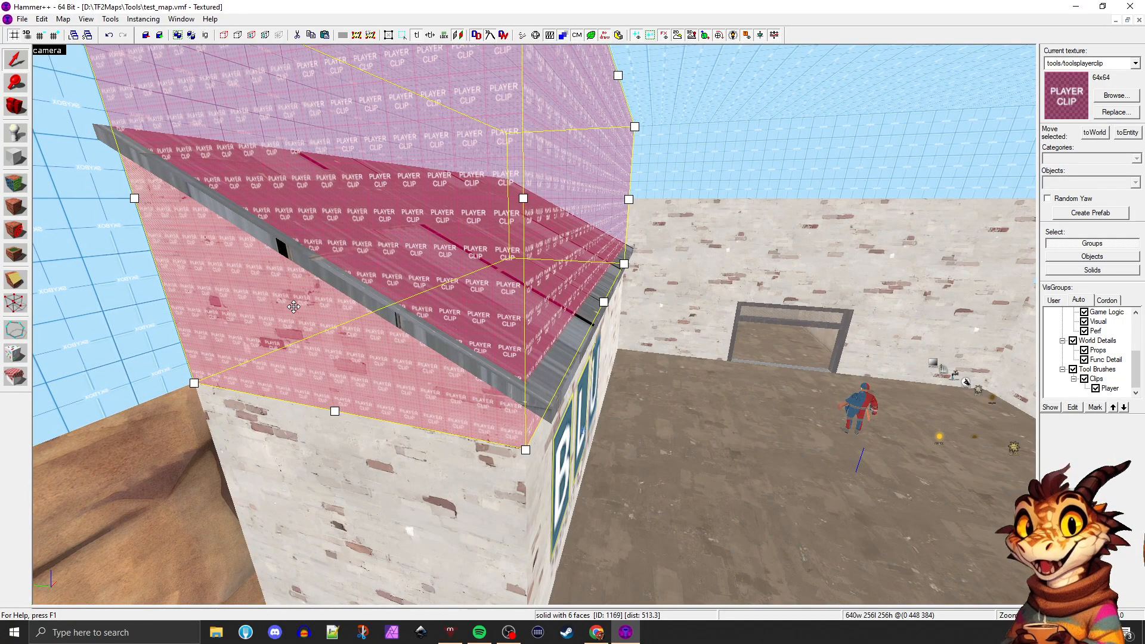
{"action": "key", "text": "shift+z"}
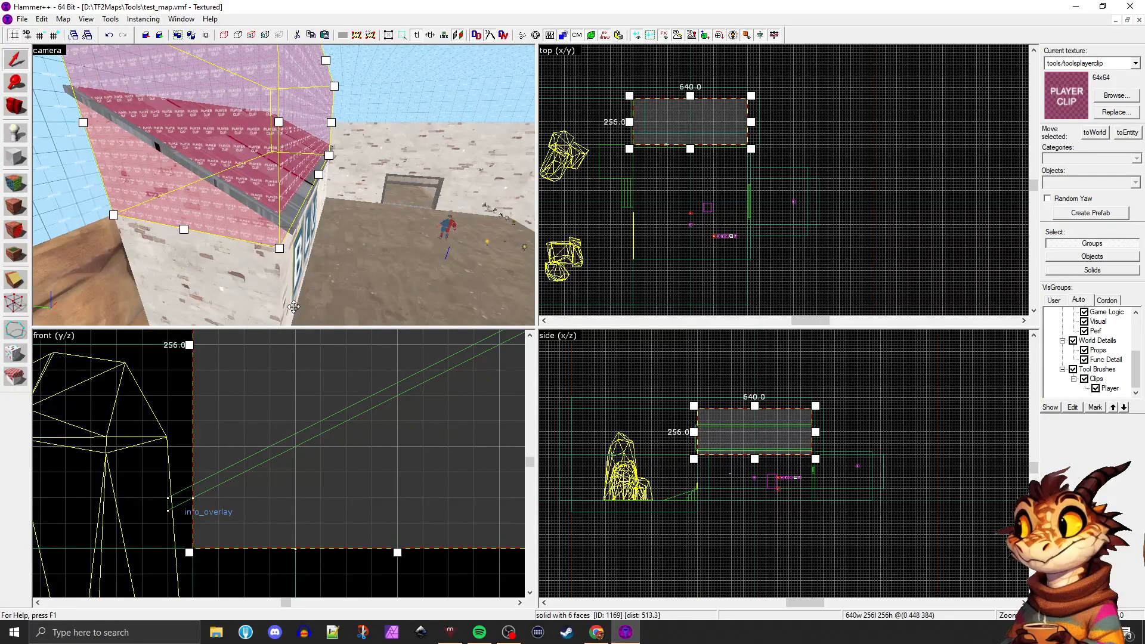
{"action": "scroll", "coordinate": [583, 171], "scroll_direction": "up", "scroll_amount": 5}
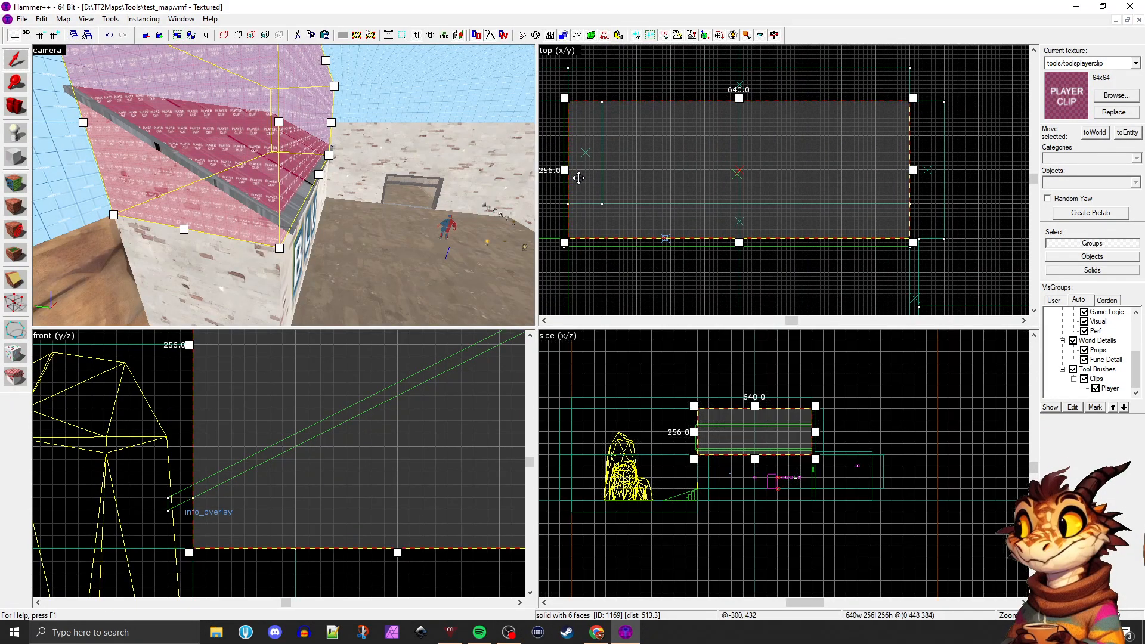
{"action": "left_click", "coordinate": [12, 304]}
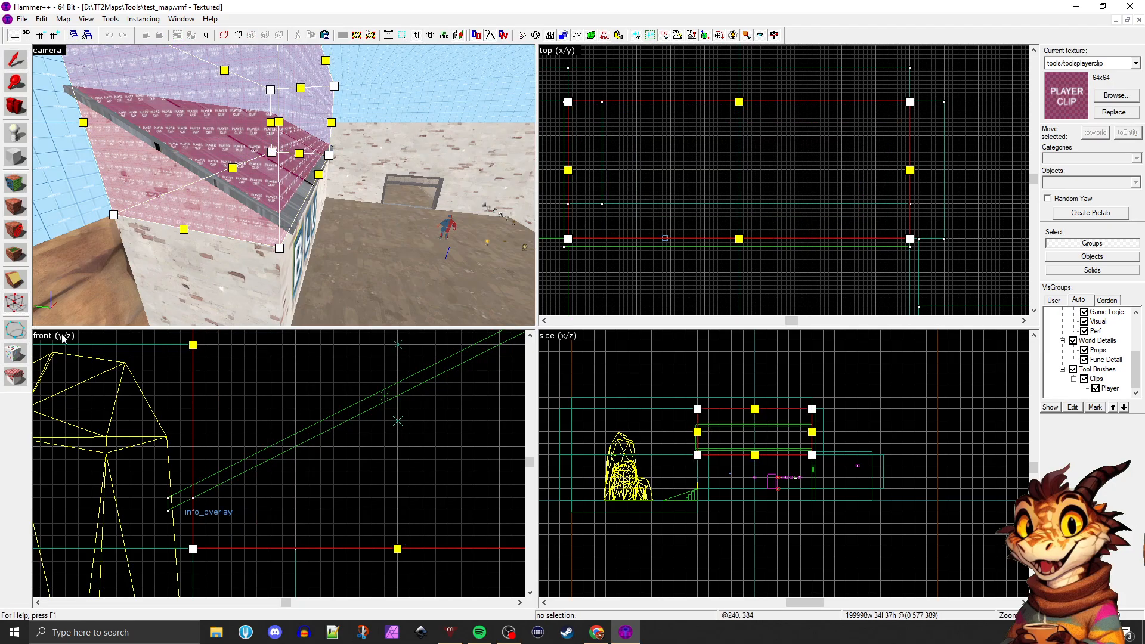
{"action": "left_click", "coordinate": [15, 59]}
{"action": "left_click_drag", "start_coordinate": [188, 551], "coordinate": [165, 551]}
{"action": "scroll", "coordinate": [582, 217], "scroll_direction": "up", "scroll_amount": 1}
{"action": "left_click_drag", "start_coordinate": [562, 167], "coordinate": [557, 167]}
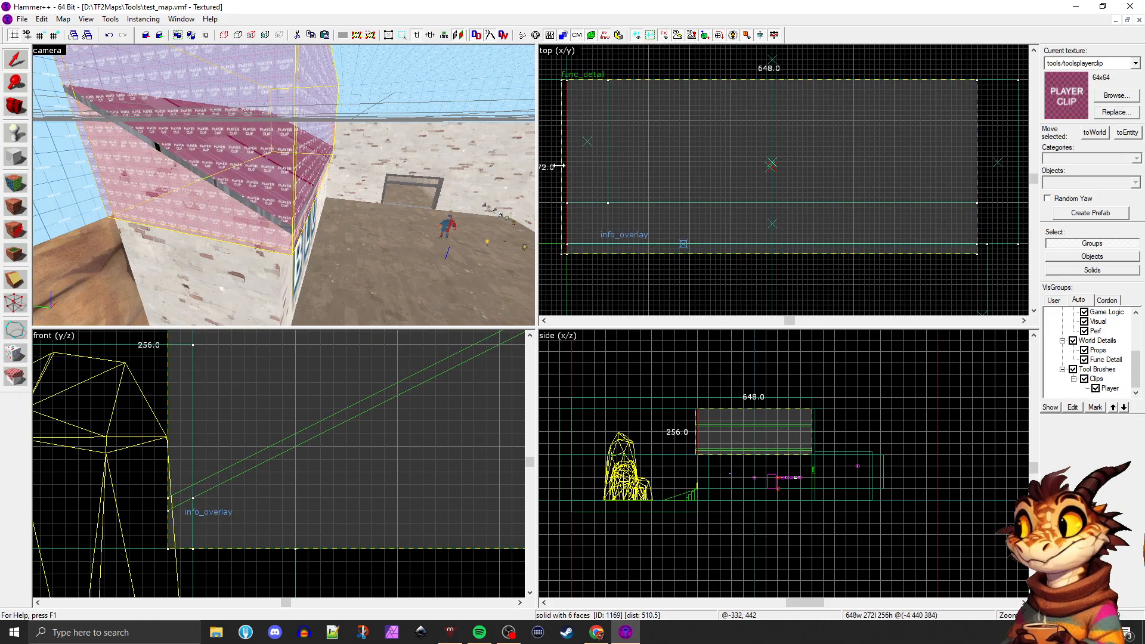
Raise the player clip brush's lower vertices with the Vertex tool so its underside follows the slope of the BLU roof
{"action": "left_click", "coordinate": [11, 306]}
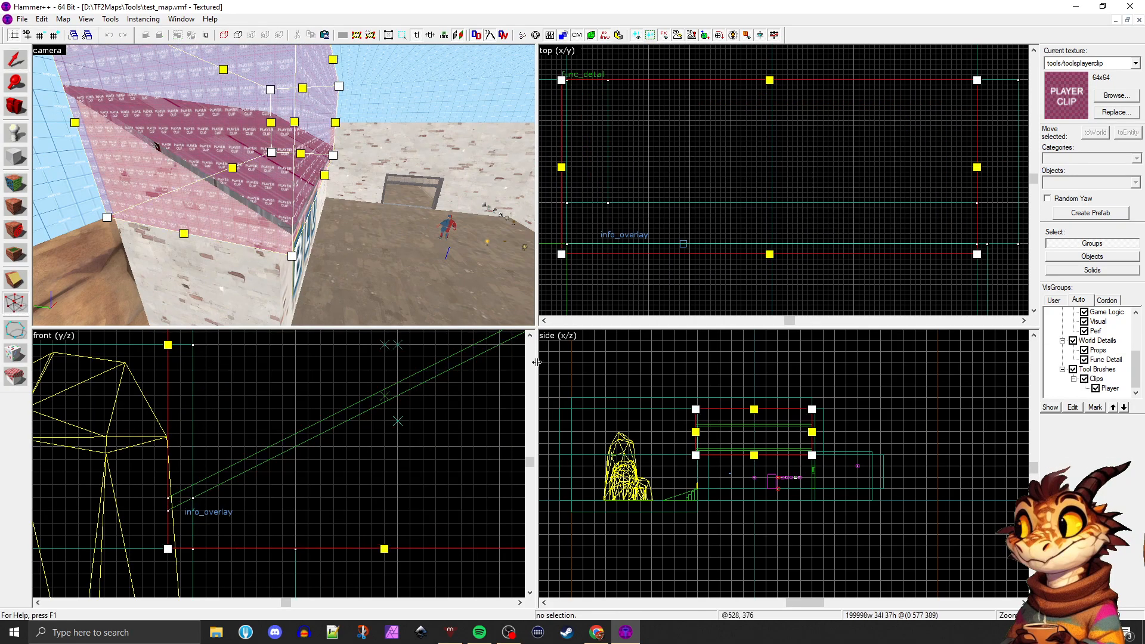
{"action": "left_click_drag", "start_coordinate": [168, 549], "coordinate": [168, 504]}
{"action": "scroll", "coordinate": [168, 503], "scroll_direction": "down", "scroll_amount": 2}
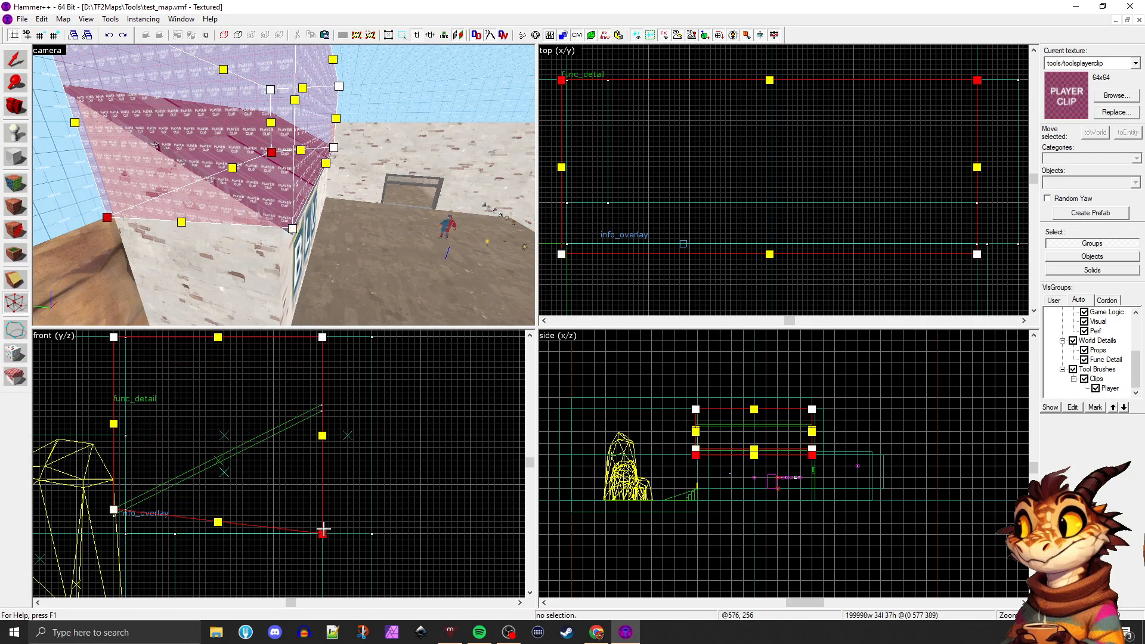
{"action": "left_click_drag", "start_coordinate": [323, 529], "coordinate": [321, 405]}
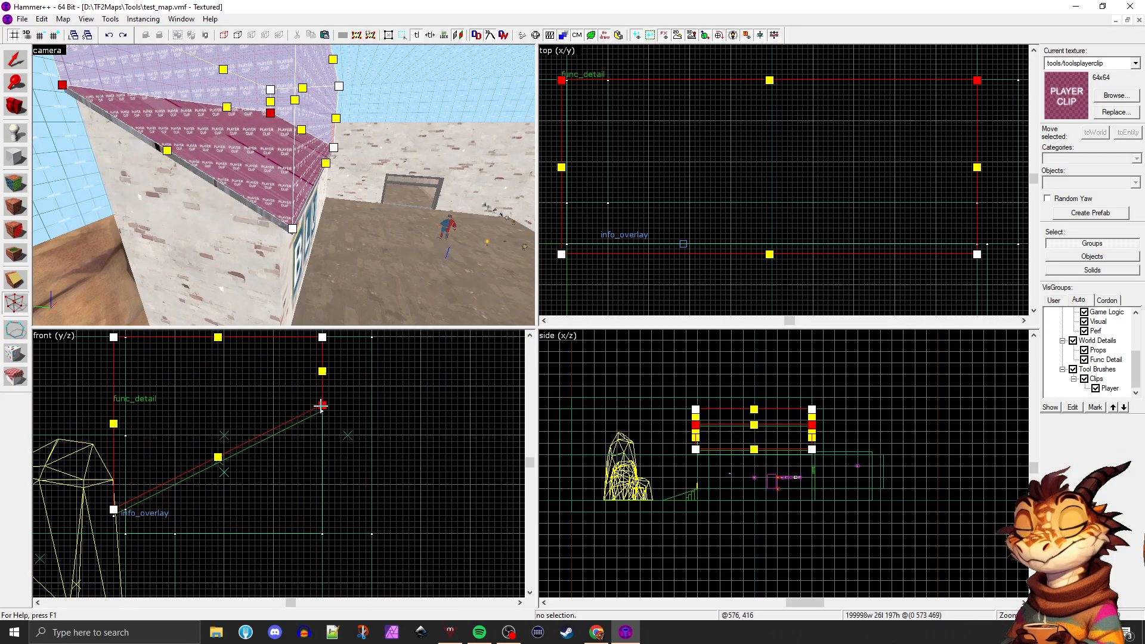
{"action": "left_click", "coordinate": [15, 59]}
{"action": "key", "text": "Escape"}
{"action": "key", "text": "d"}
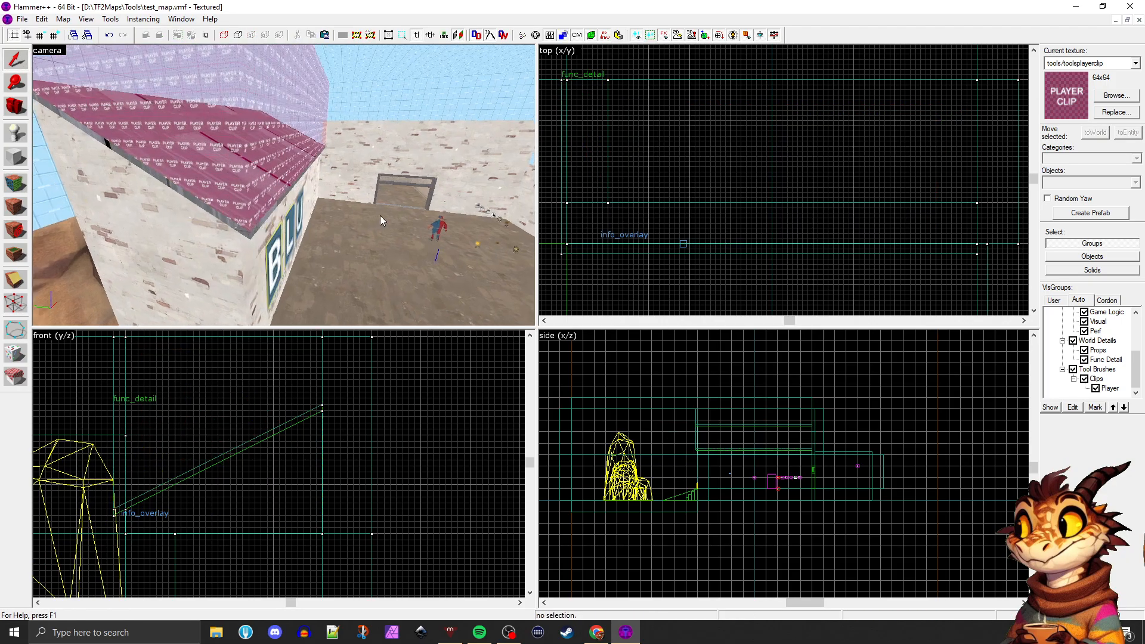
Undo the vertex edits and the resizing of the player clip brush over the BLU roof
{"action": "key", "text": "d"}
{"action": "key", "text": "a"}
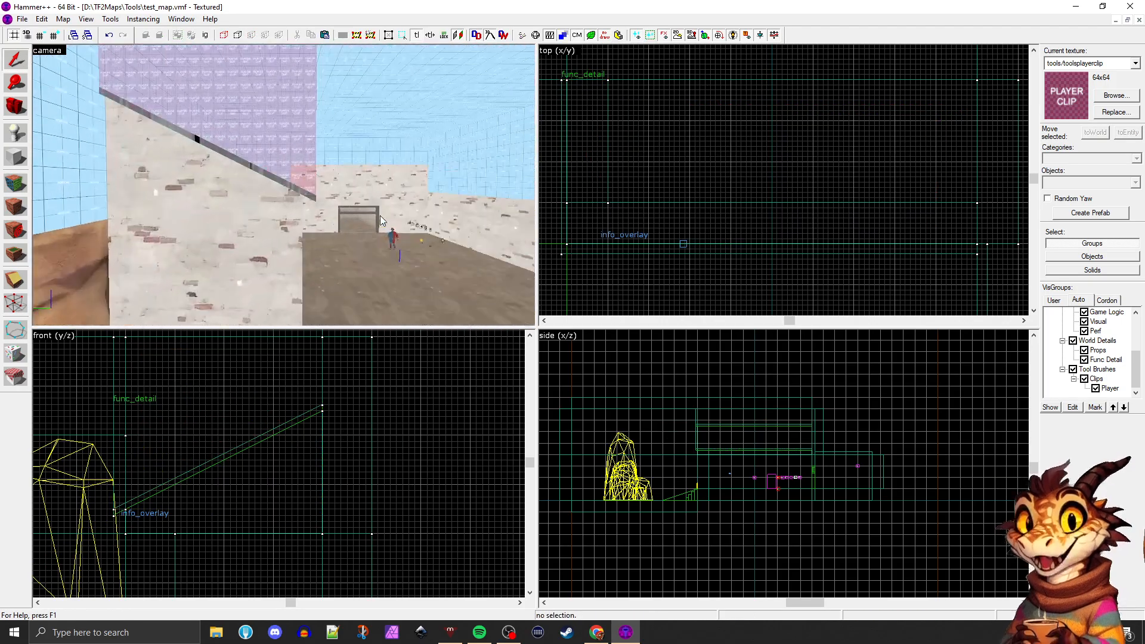
{"action": "key", "text": "a"}
{"action": "left_click", "coordinate": [381, 215]}
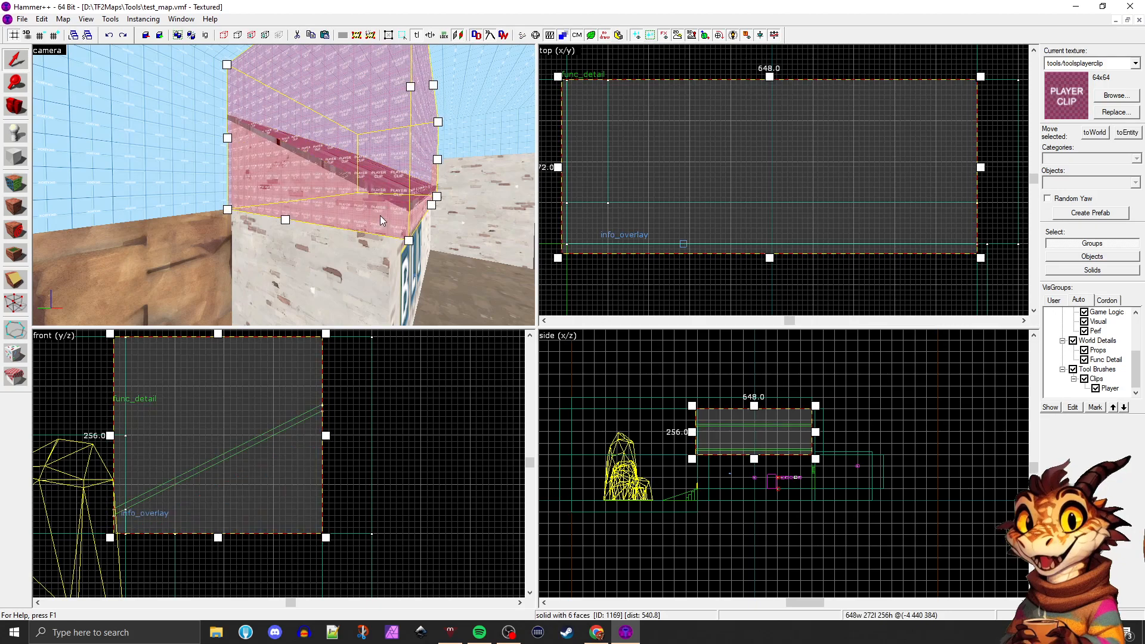
{"action": "key", "text": "ctrl+z"}
{"action": "key", "text": "ctrl+z"}
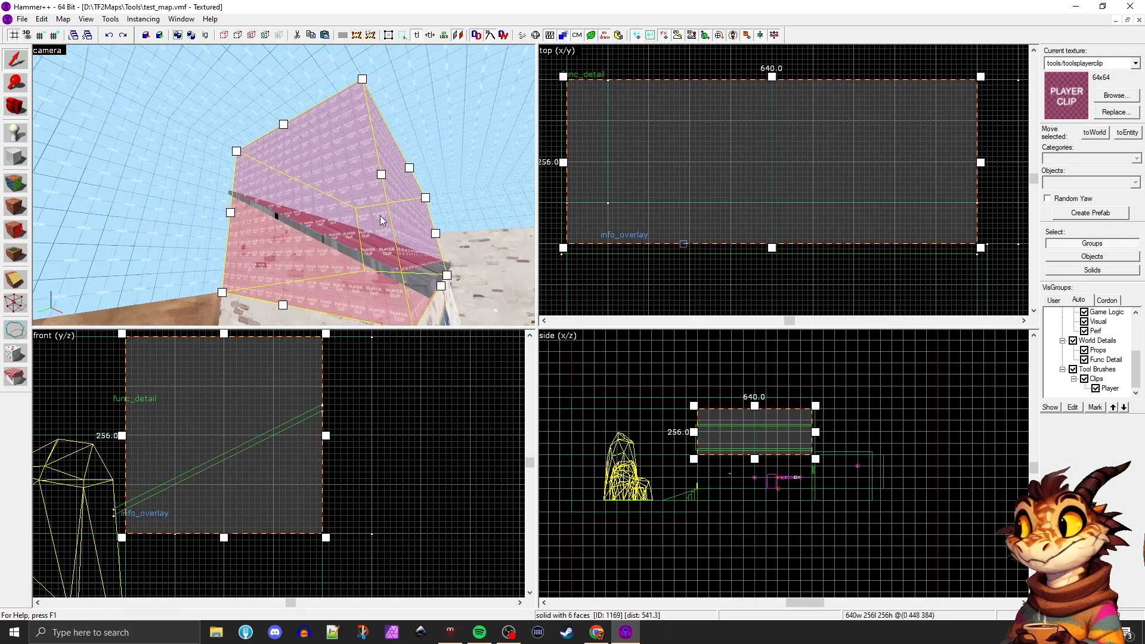
Change the entity class of the BLU building's sloped roof from func_detail to func_brush and apply it
{"action": "key", "text": "w"}
{"action": "key", "text": "d"}
{"action": "left_click", "coordinate": [427, 227]}
{"action": "left_click", "coordinate": [328, 188]}
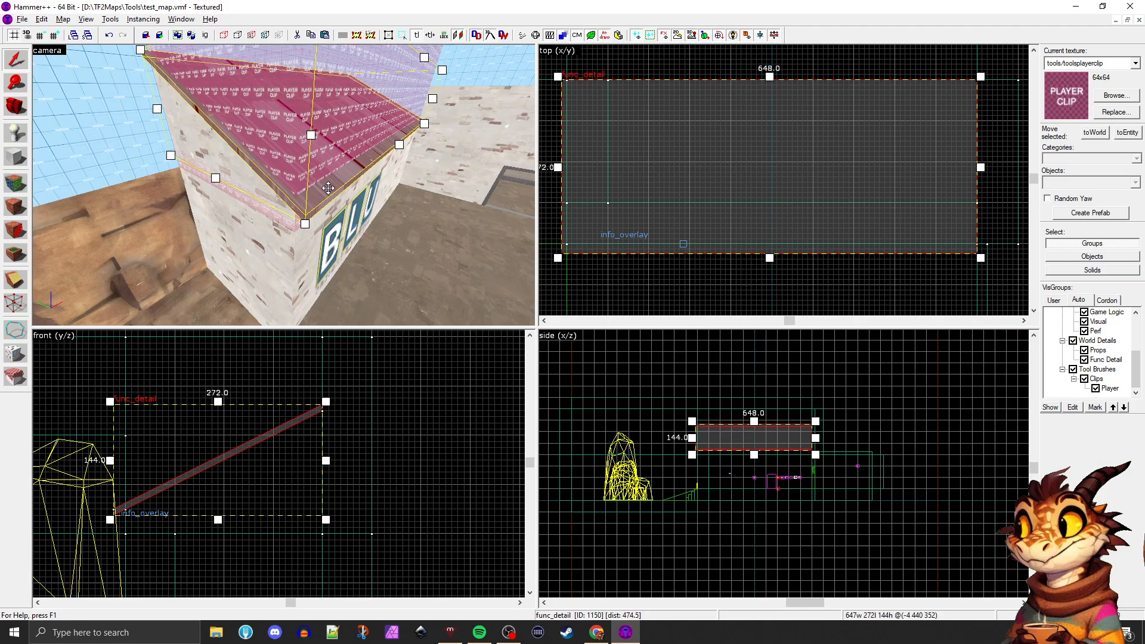
{"action": "key", "text": "alt+Return"}
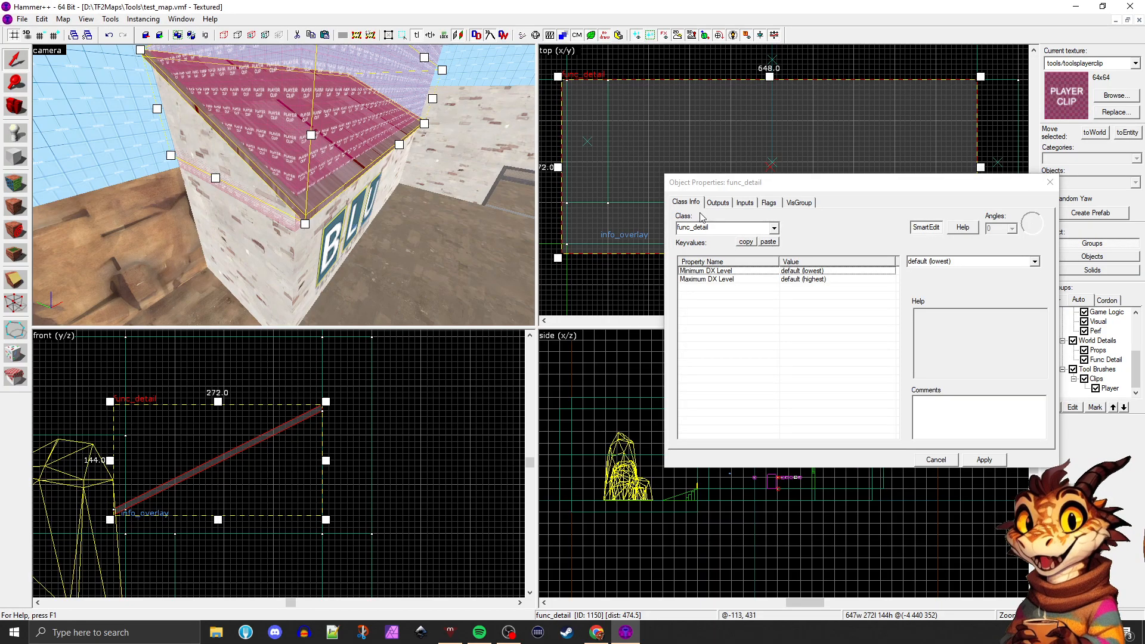
{"action": "left_click", "coordinate": [774, 228]}
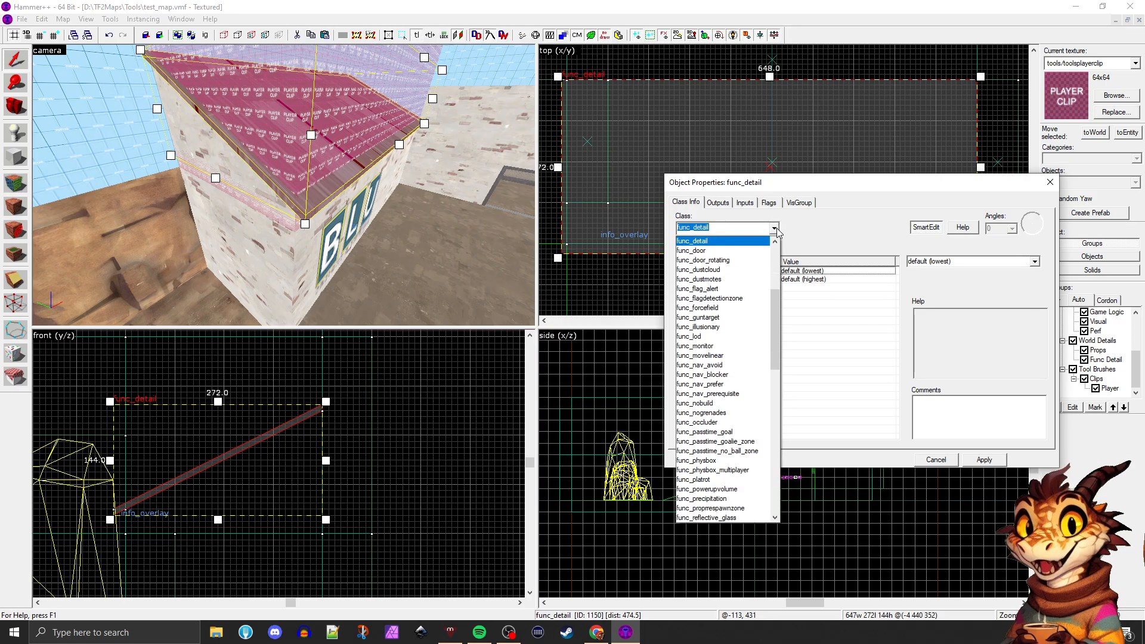
{"action": "type", "text": "func"}
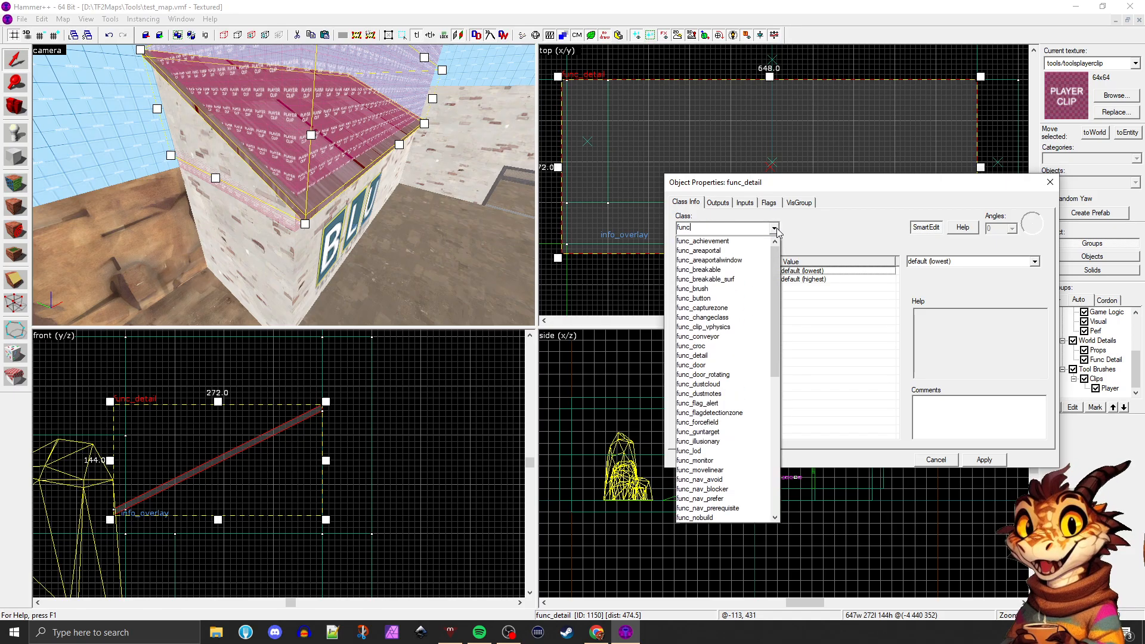
{"action": "type", "text": "_brush"}
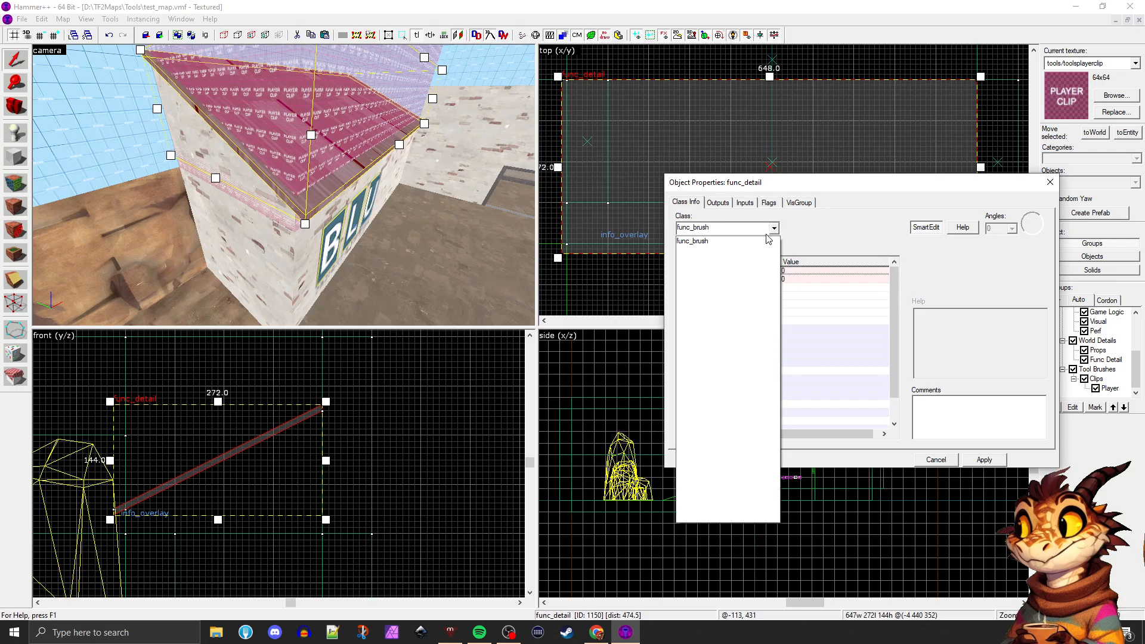
{"action": "left_click", "coordinate": [756, 241]}
{"action": "left_click", "coordinate": [990, 462]}
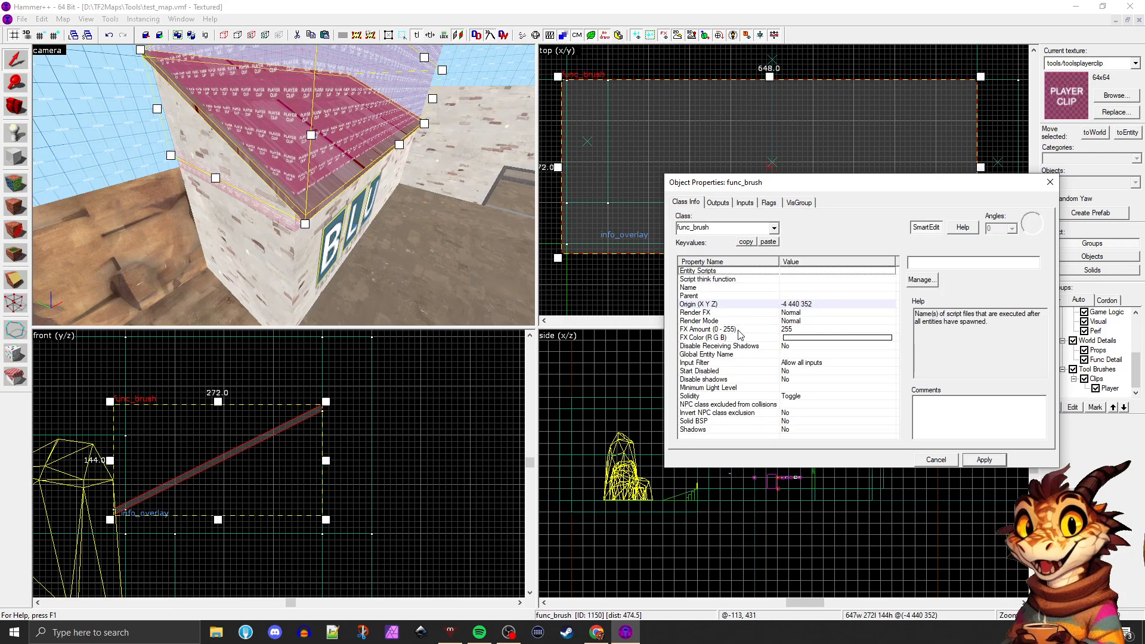
Set the roof func_brush's Solidity to Never Solid and close its object properties
{"action": "left_click", "coordinate": [785, 422]}
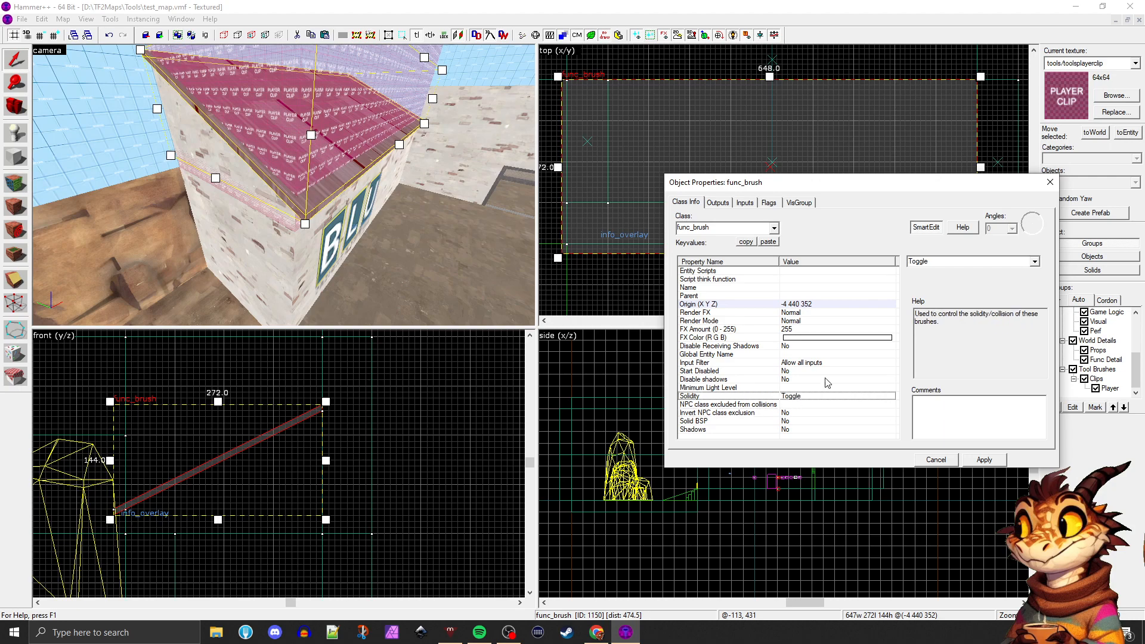
{"action": "left_click", "coordinate": [1002, 282]}
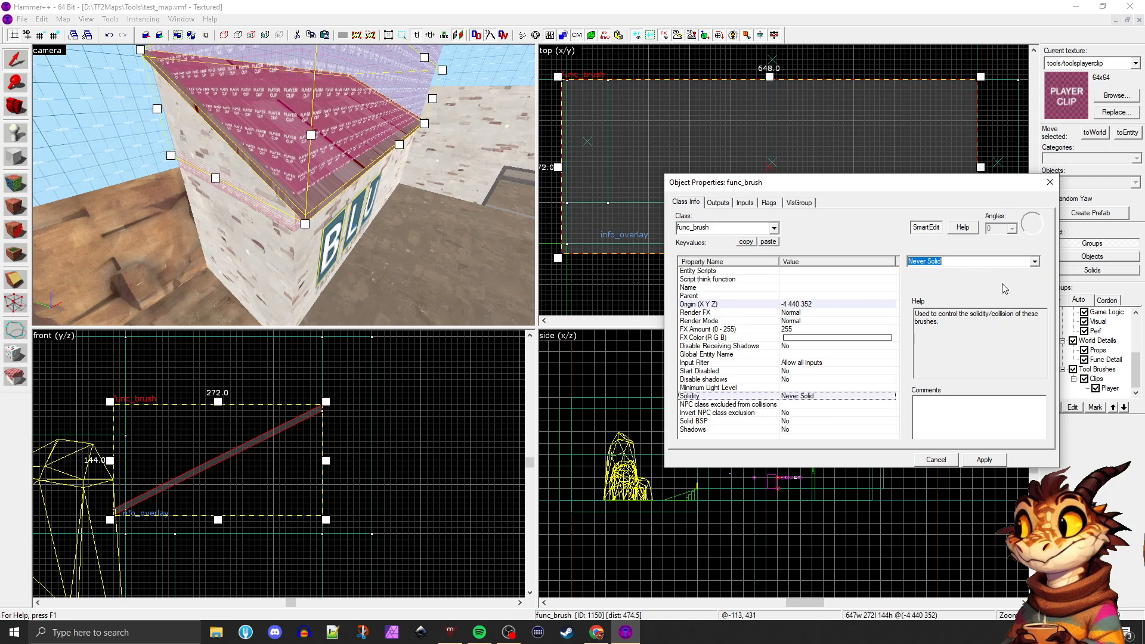
{"action": "left_click", "coordinate": [1050, 182]}
Examine the BLU building's front wall, roof edge and overlapping player clip volume up close and in an enlarged 3D view
{"action": "left_click", "coordinate": [494, 244]}
{"action": "left_click", "coordinate": [337, 245]}
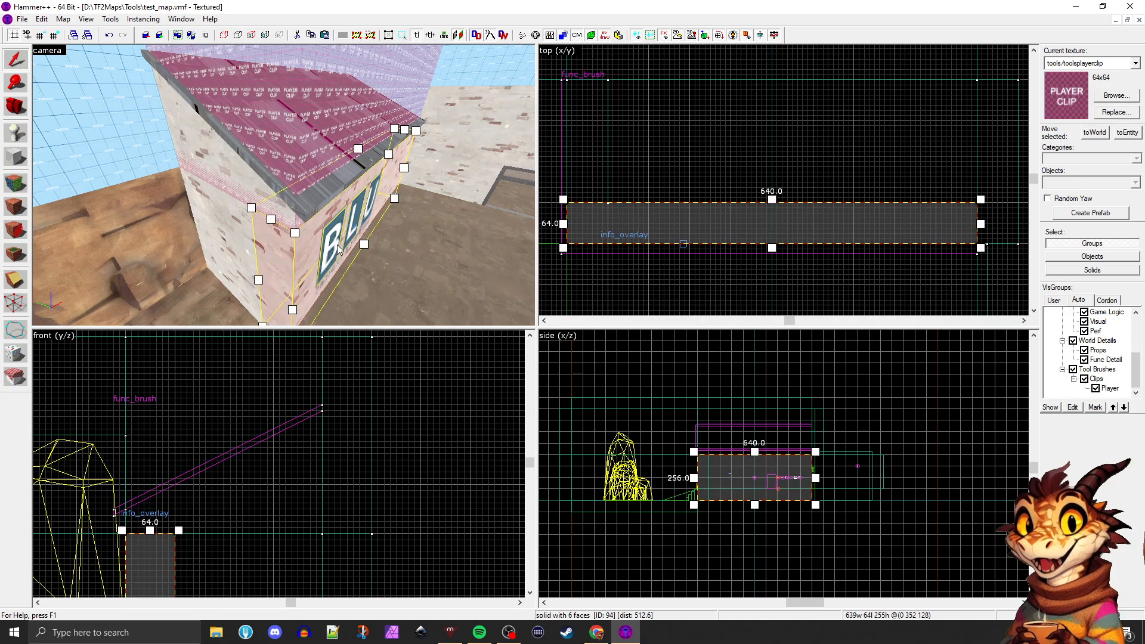
{"action": "key", "text": "z"}
{"action": "key", "text": "w"}
{"action": "key", "text": "z"}
{"action": "key", "text": "w"}
{"action": "key", "text": "s"}
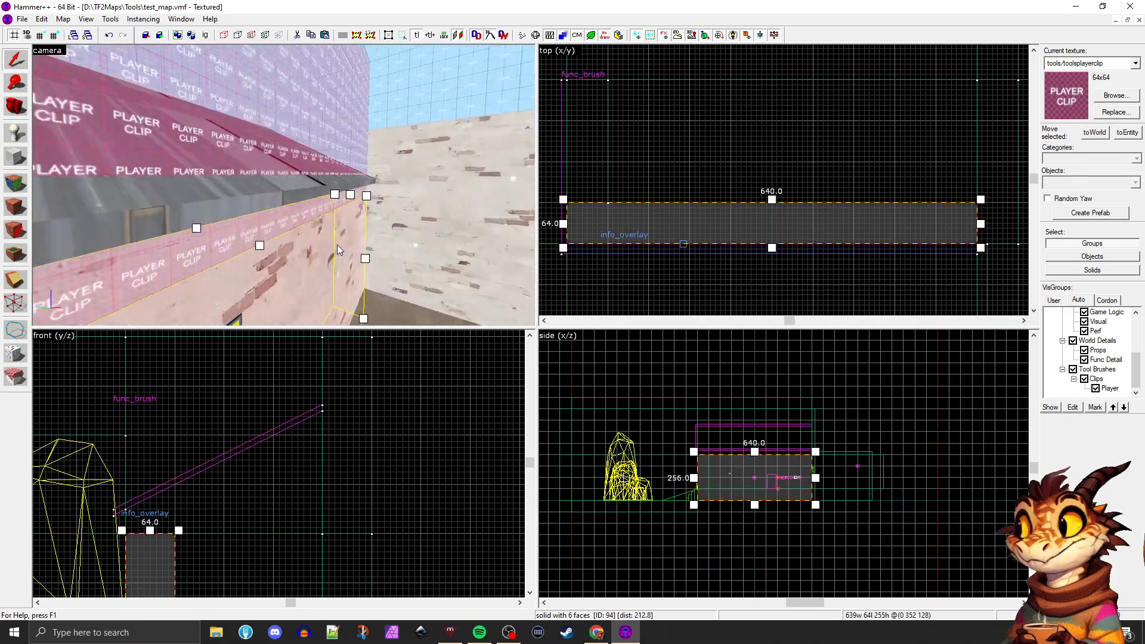
{"action": "key", "text": "d"}
{"action": "key", "text": "w"}
{"action": "key", "text": "a"}
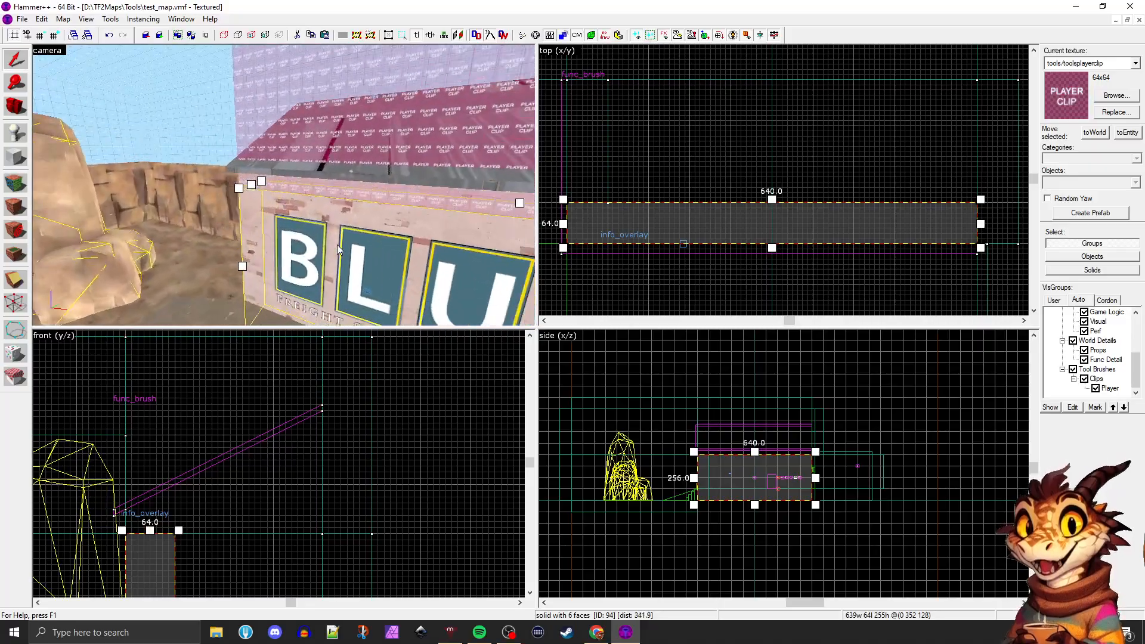
{"action": "key", "text": "shift+z"}
{"action": "key", "text": "s"}
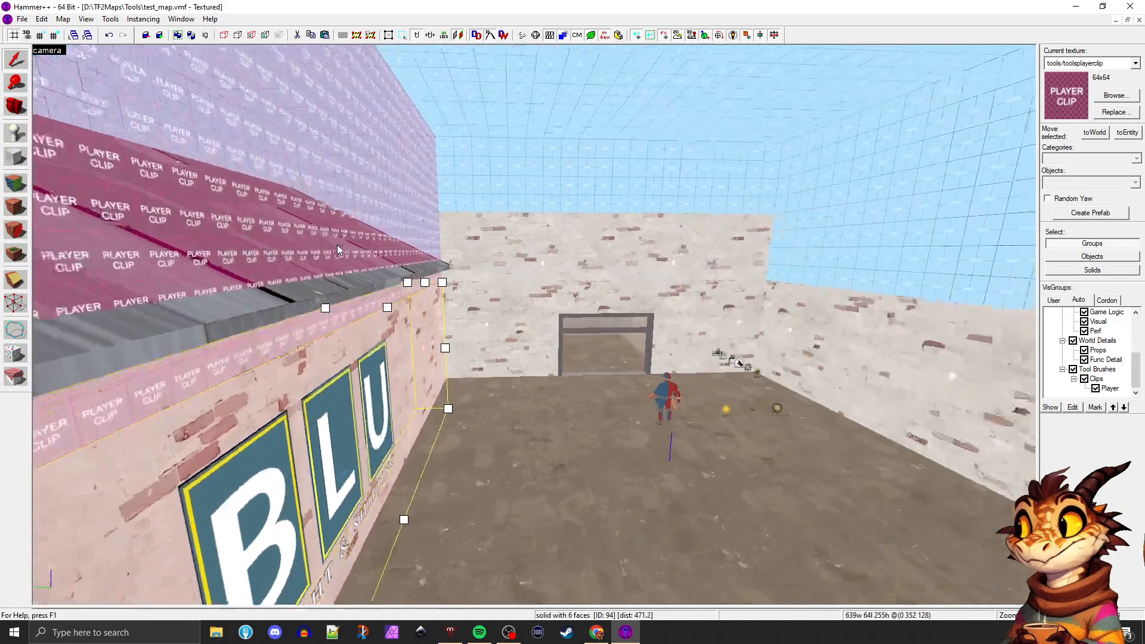
{"action": "key", "text": "a"}
{"action": "key", "text": "d"}
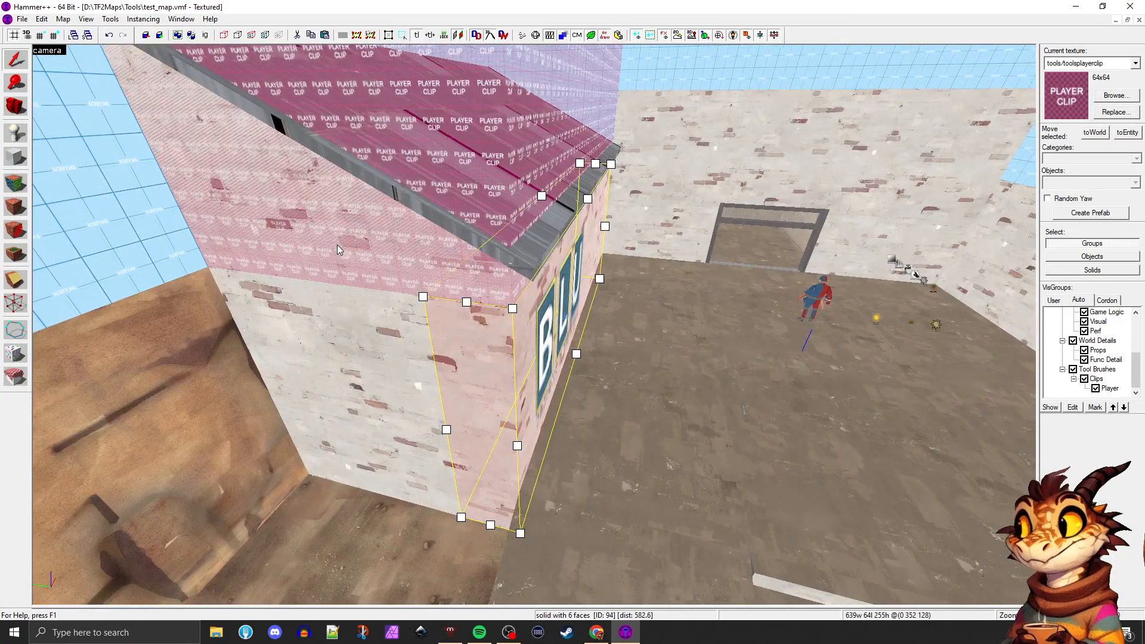
{"action": "key", "text": "w"}
{"action": "key", "text": "w"}
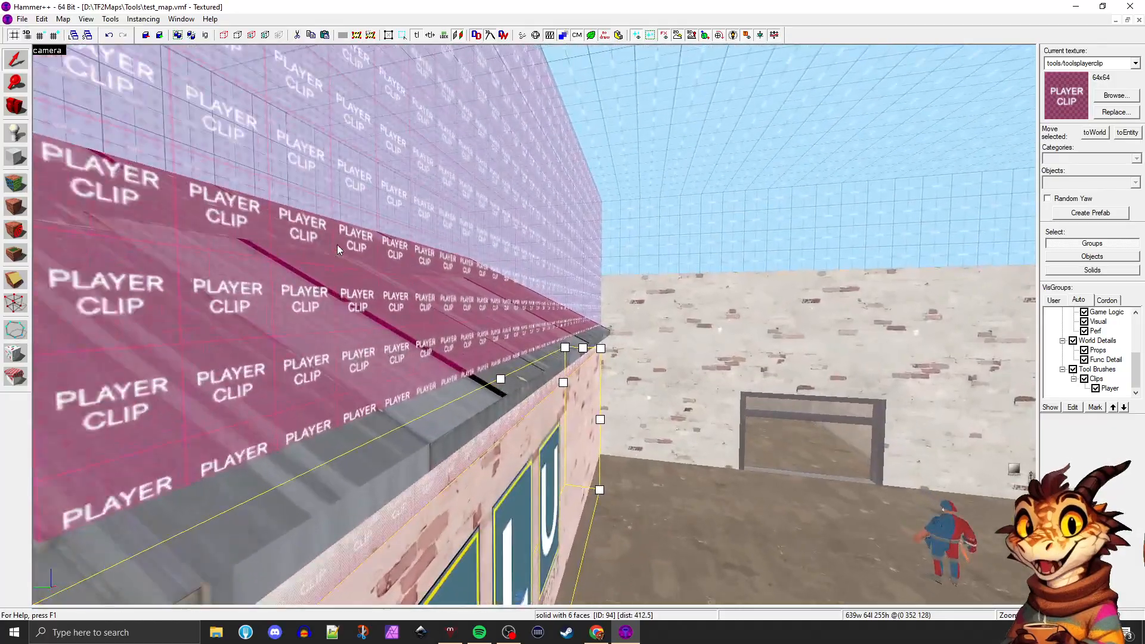
{"action": "key", "text": "d"}
Examine the BLU building's sloped roof from underneath and above, including its overhanging edges and the player clip around them
{"action": "key", "text": "d"}
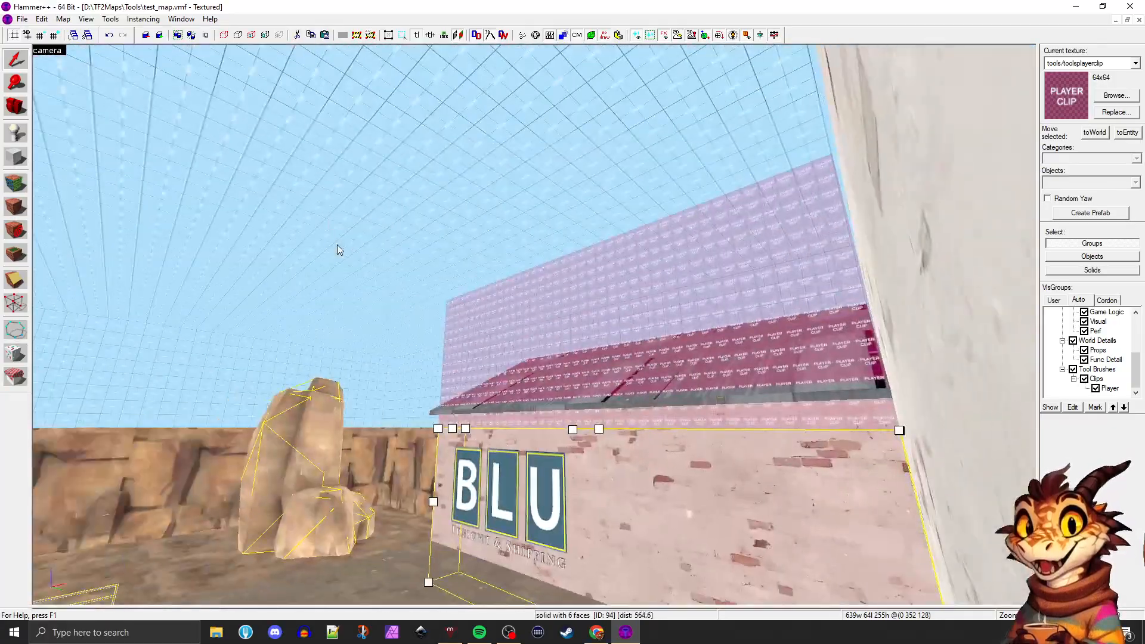
{"action": "key", "text": "w"}
{"action": "key", "text": "w"}
{"action": "key", "text": "d"}
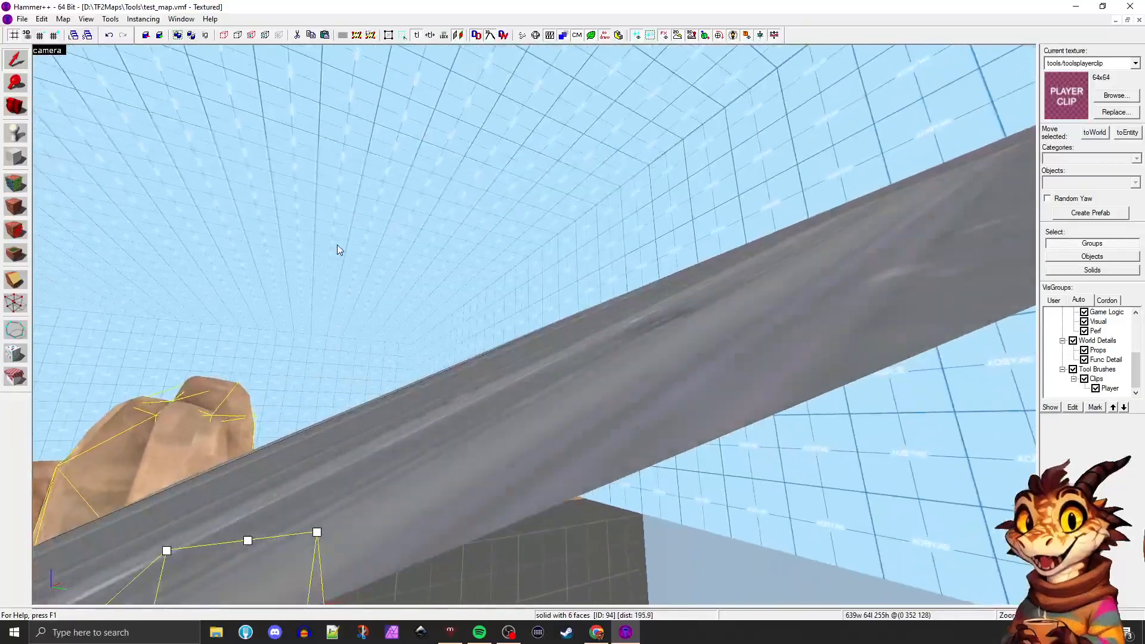
{"action": "key", "text": "s"}
{"action": "key", "text": "w"}
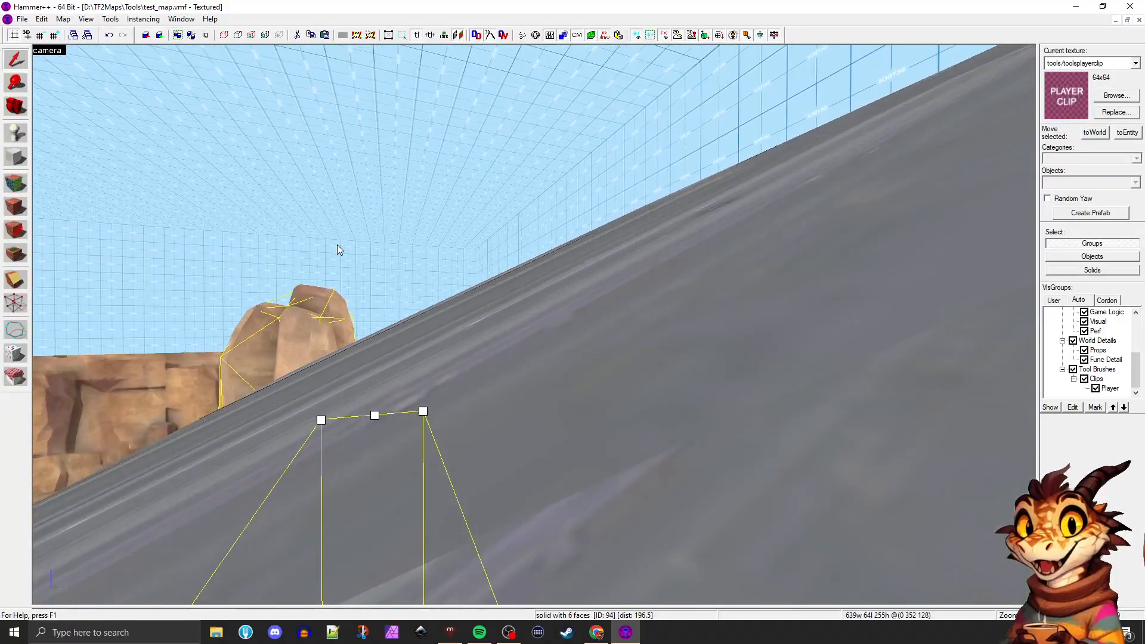
{"action": "key", "text": "w"}
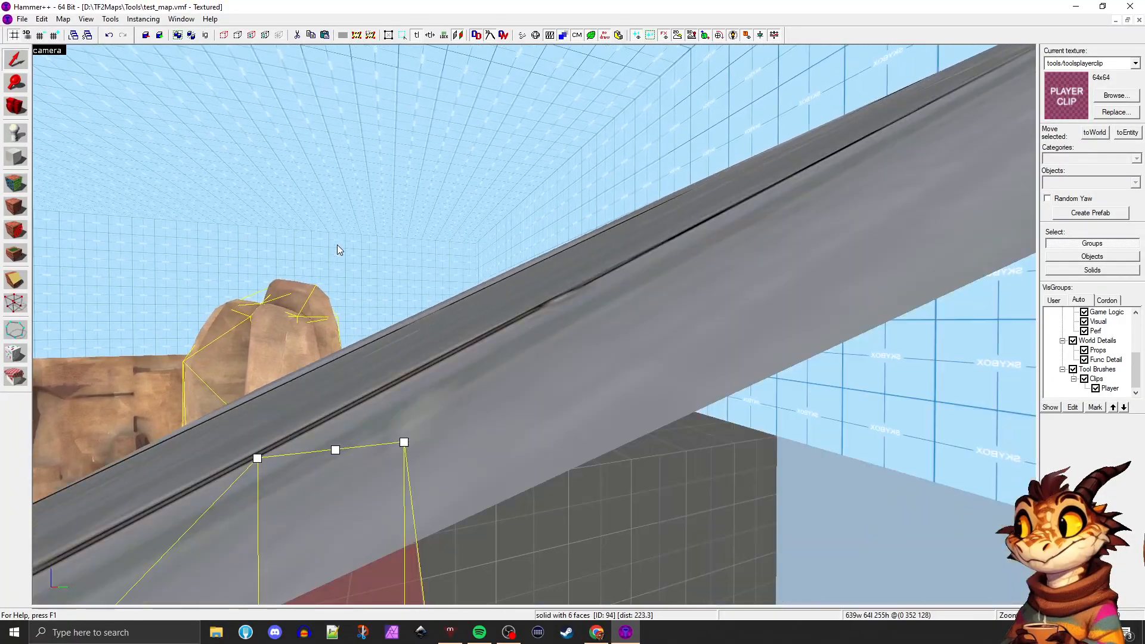
{"action": "key", "text": "s"}
{"action": "key", "text": "d"}
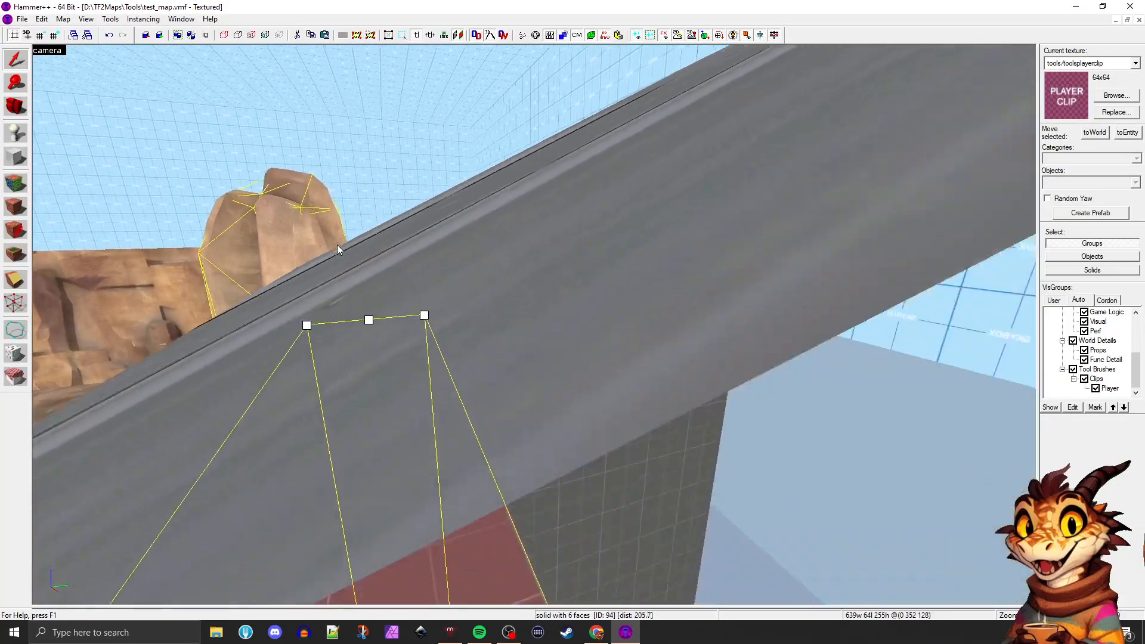
{"action": "key", "text": "a"}
{"action": "key", "text": "a"}
{"action": "key", "text": "s"}
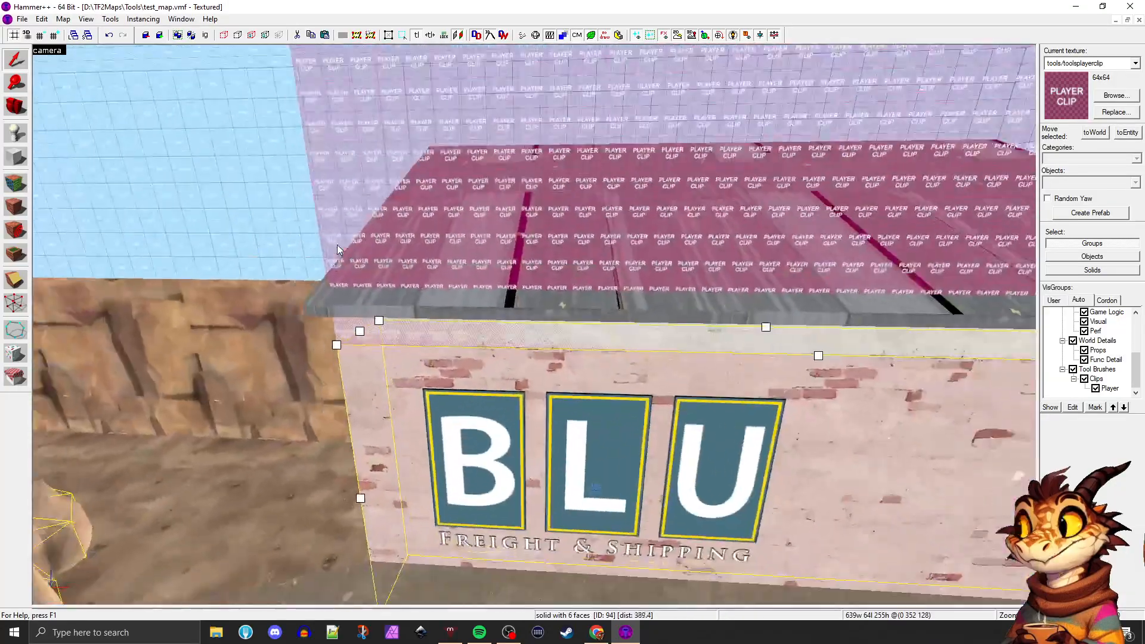
{"action": "key", "text": "z"}
{"action": "key", "text": "s"}
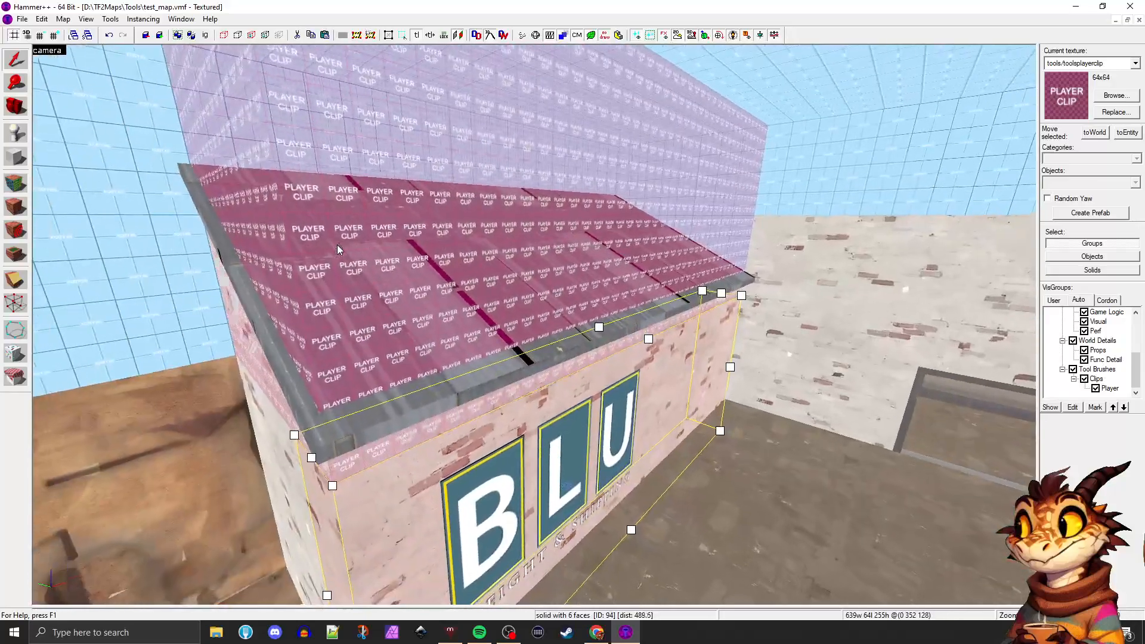
{"action": "key", "text": "z"}
{"action": "key", "text": "z"}
{"action": "key", "text": "s"}
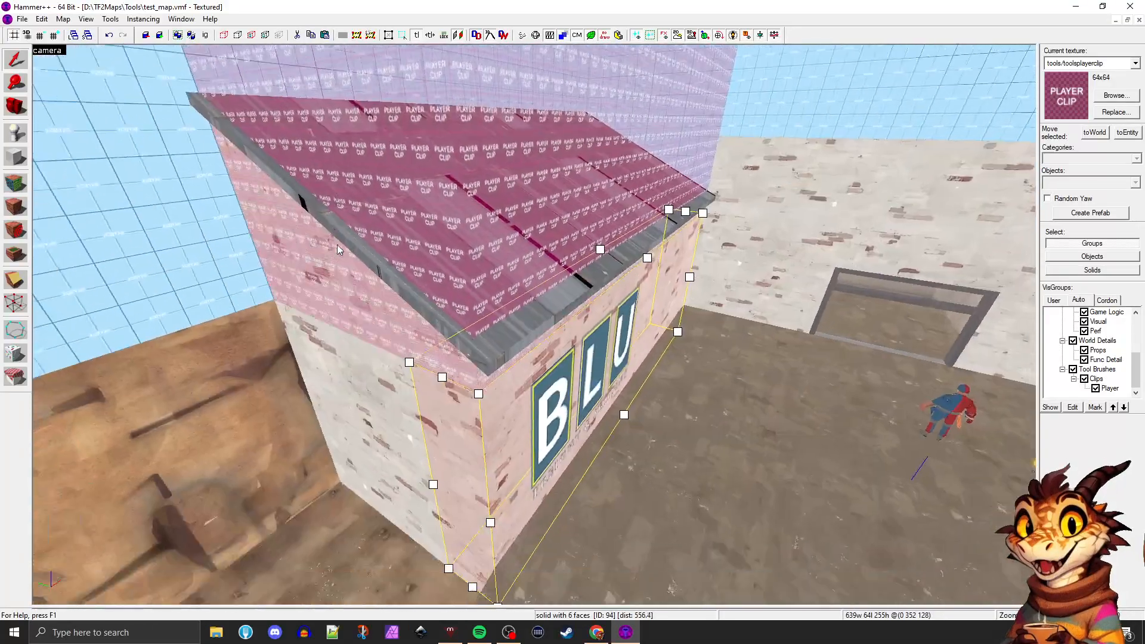
{"action": "key", "text": "w"}
{"action": "key", "text": "z"}
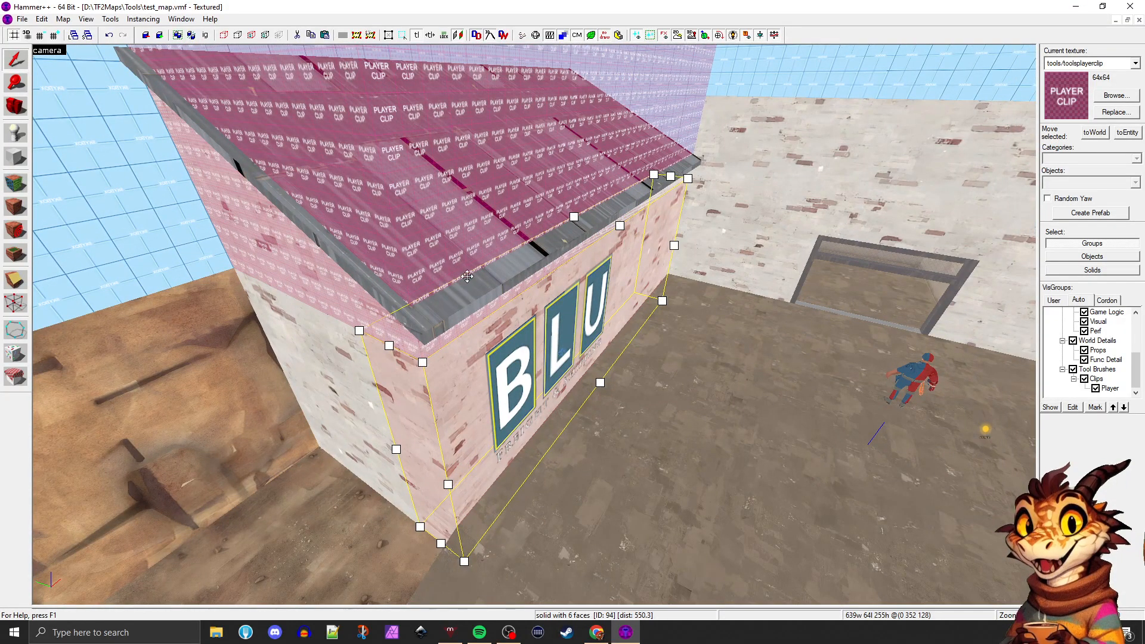
Select the BLU building's sloped roof func_brush and return to the four-view layout
{"action": "left_click", "coordinate": [482, 287]}
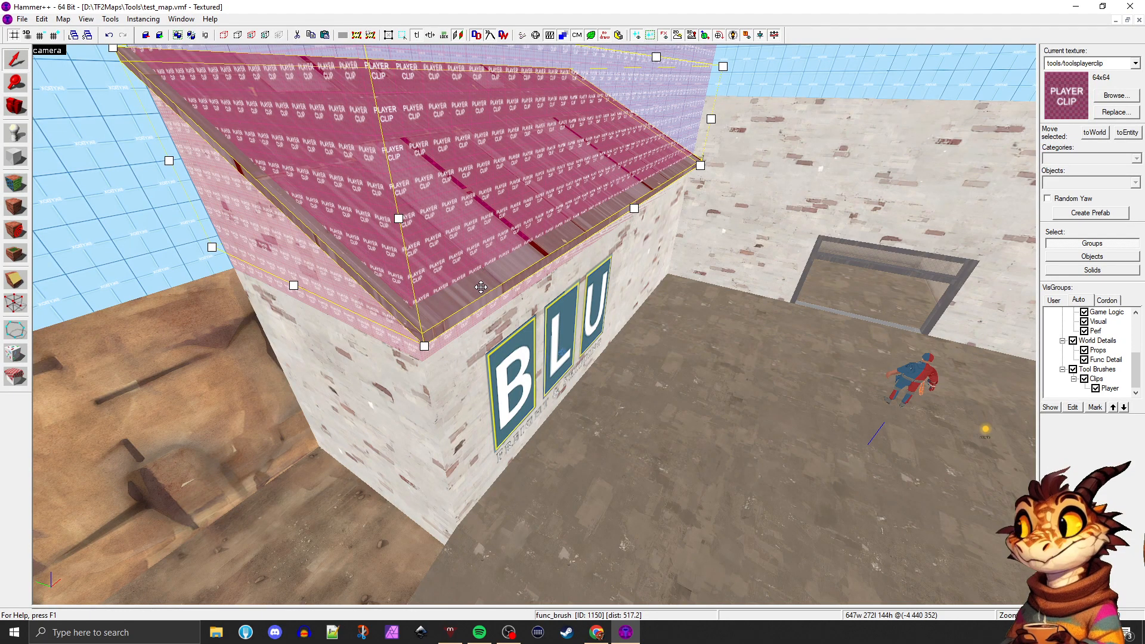
{"action": "key", "text": "shift+z"}
{"action": "scroll", "coordinate": [686, 309], "scroll_direction": "down", "scroll_amount": 2}
{"action": "scroll", "coordinate": [682, 274], "scroll_direction": "up", "scroll_amount": 2}
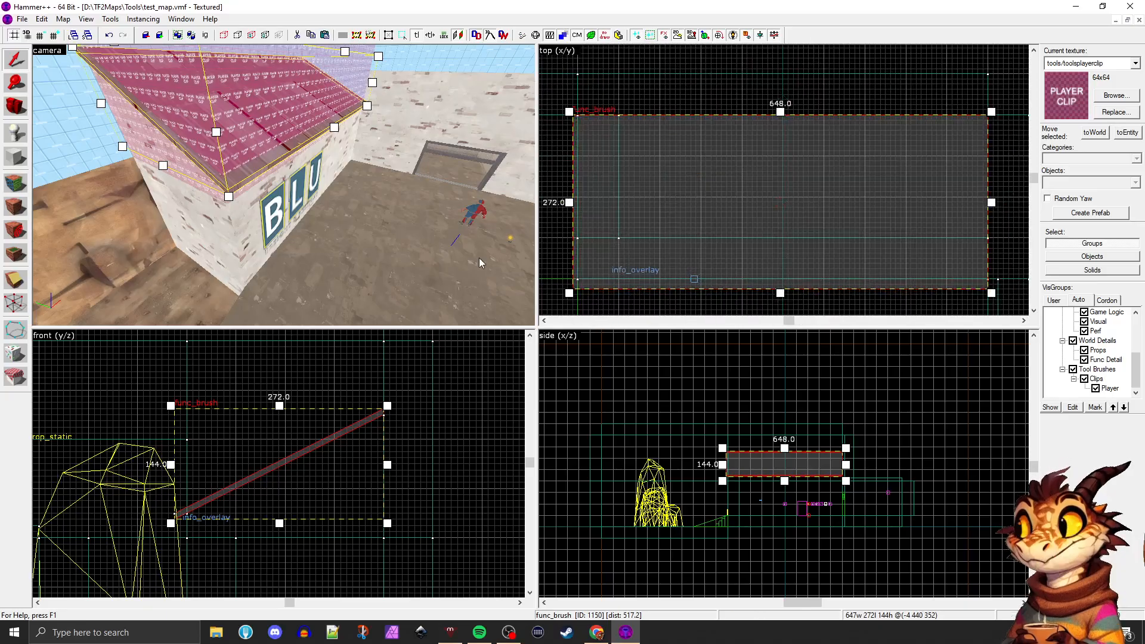
Split the roof func_brush along the front wall line with the Clipping tool, keeping both the 256-unit main section and the 16-unit front overhang
{"action": "left_click", "coordinate": [16, 279]}
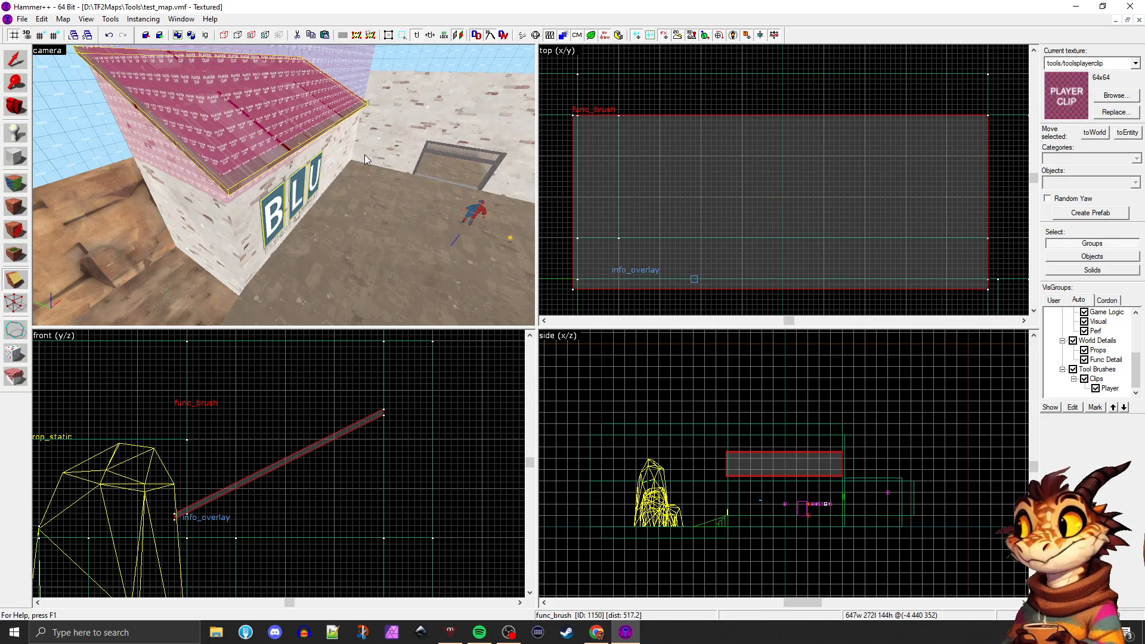
{"action": "key", "text": "z"}
{"action": "key", "text": "z"}
{"action": "key", "text": "z"}
{"action": "key", "text": "w"}
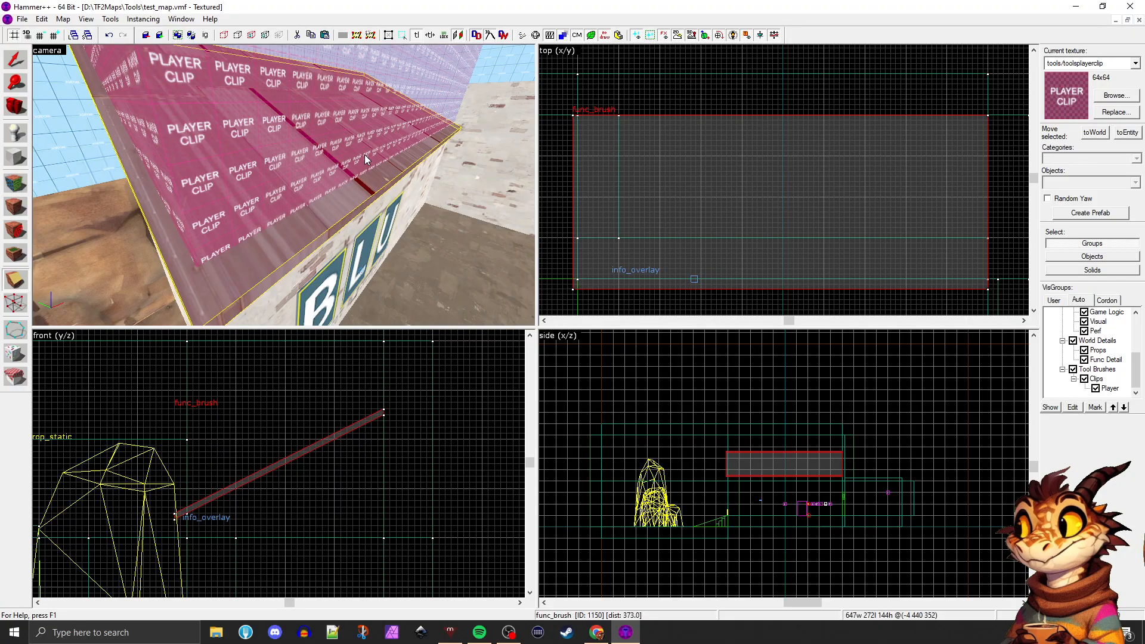
{"action": "left_click", "coordinate": [14, 277]}
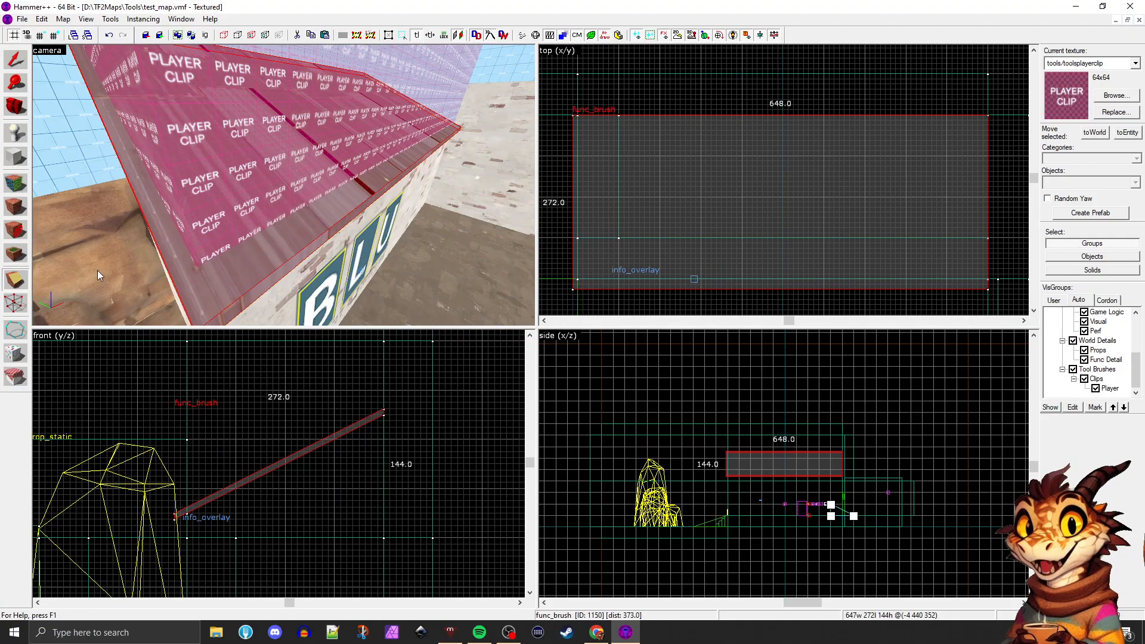
{"action": "scroll", "coordinate": [582, 291], "scroll_direction": "up", "scroll_amount": 2}
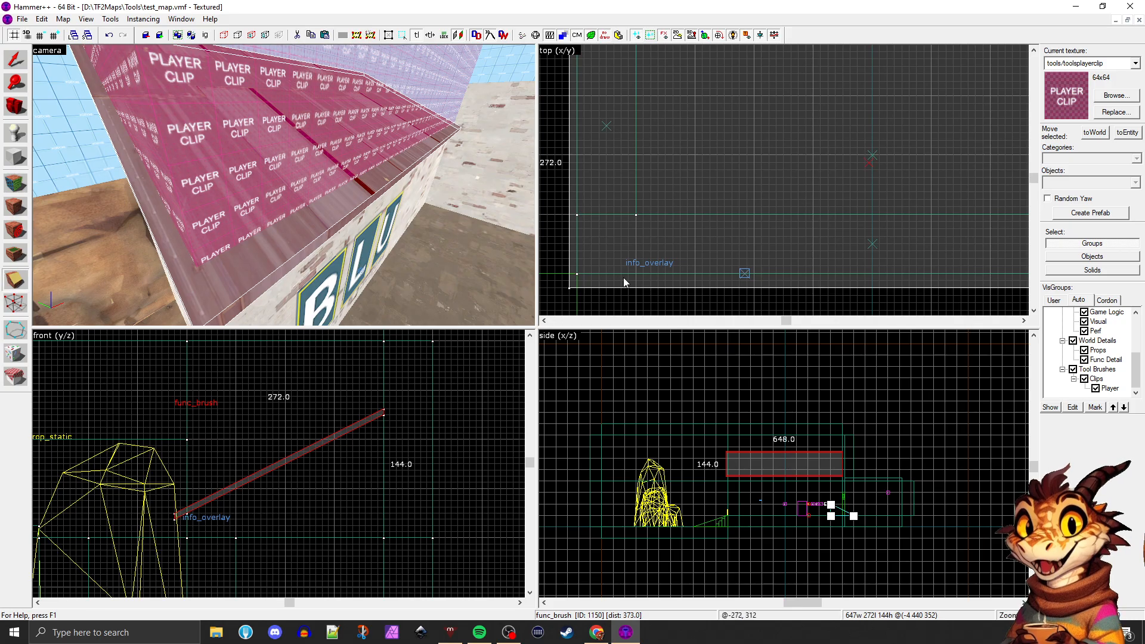
{"action": "left_click", "coordinate": [16, 282]}
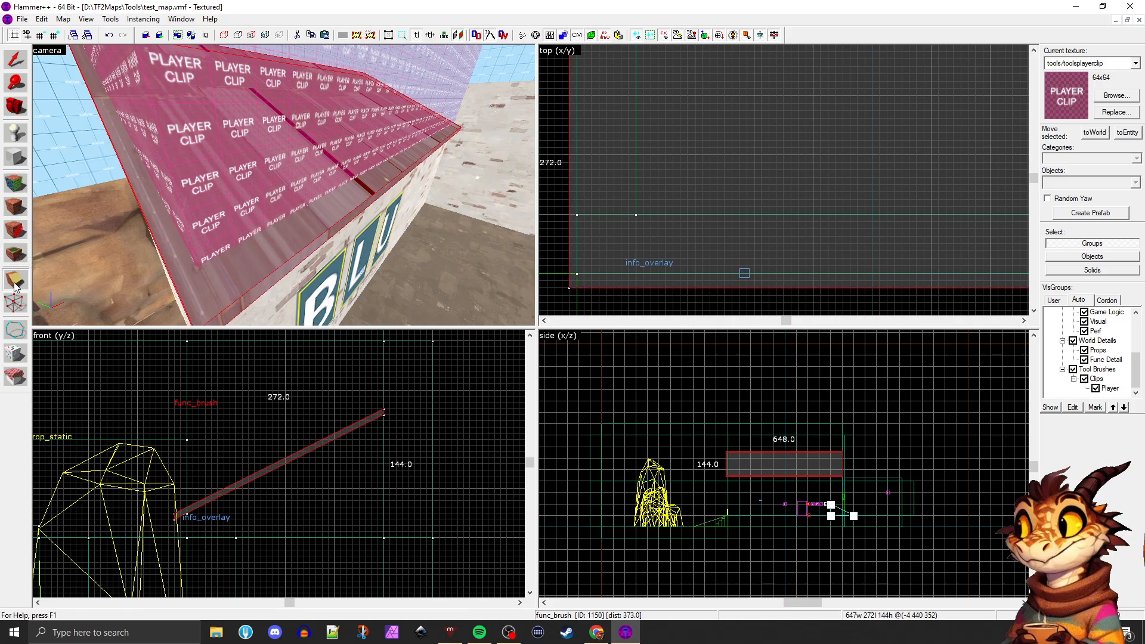
{"action": "key", "text": "Escape"}
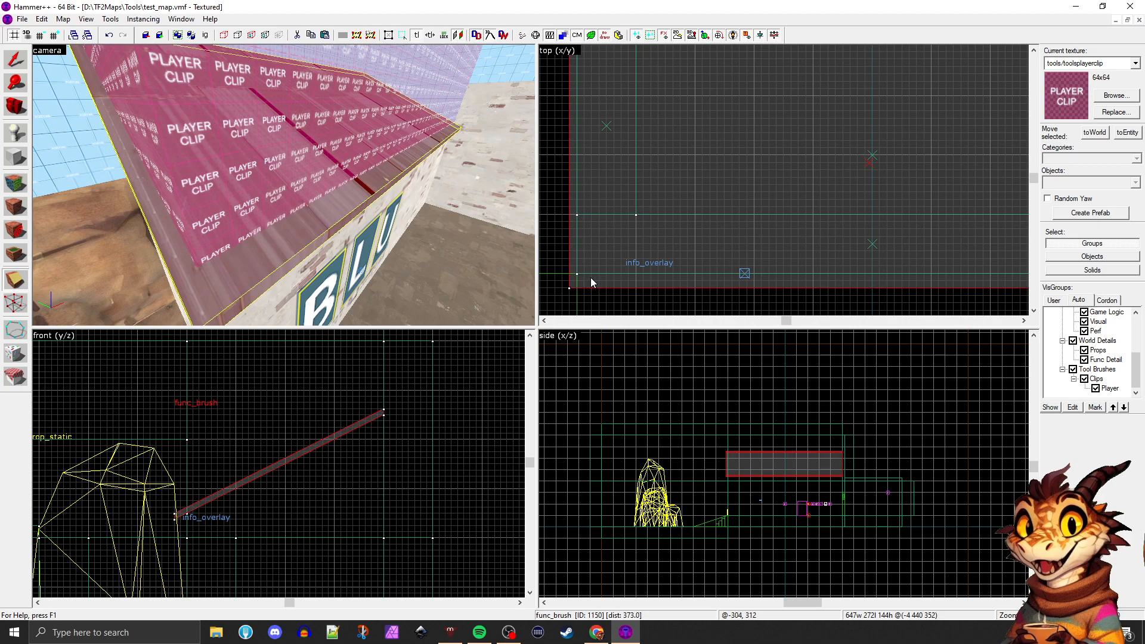
{"action": "left_click_drag", "start_coordinate": [566, 274], "coordinate": [608, 273]}
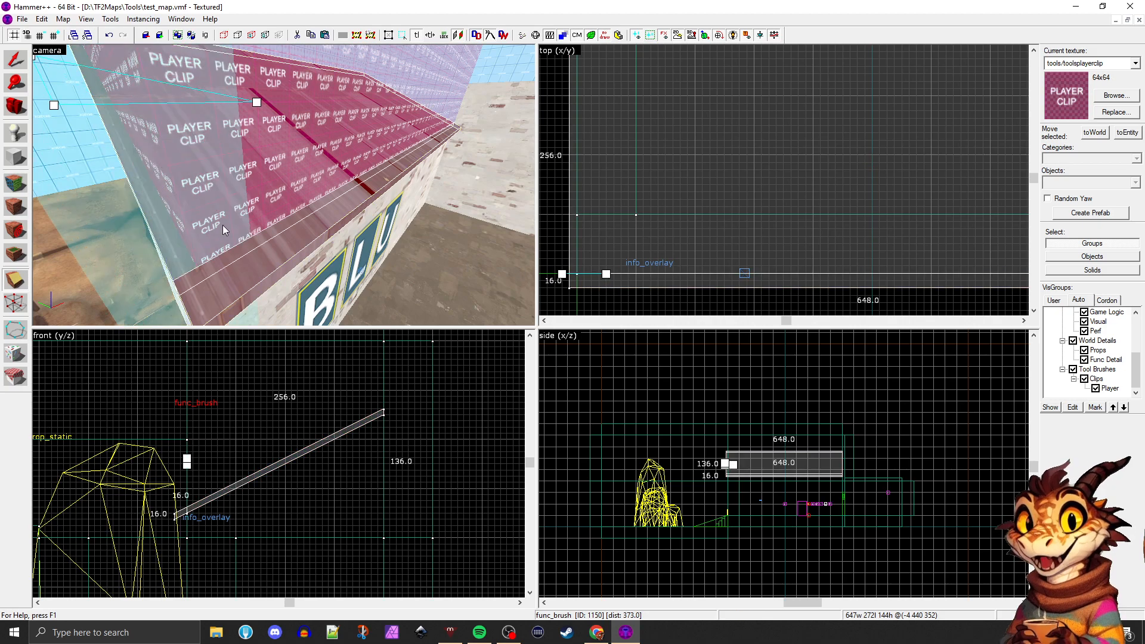
{"action": "key", "text": "Return"}
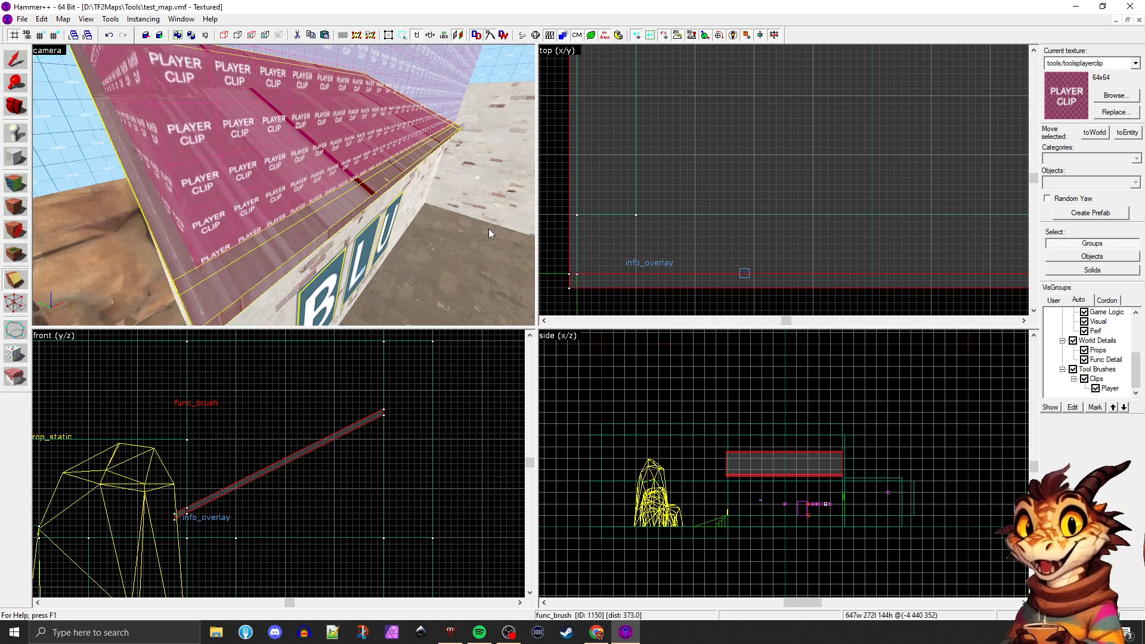
Split the main roof section along the outer side wall line with the Clipping tool, keeping both pieces
{"action": "left_click", "coordinate": [16, 59]}
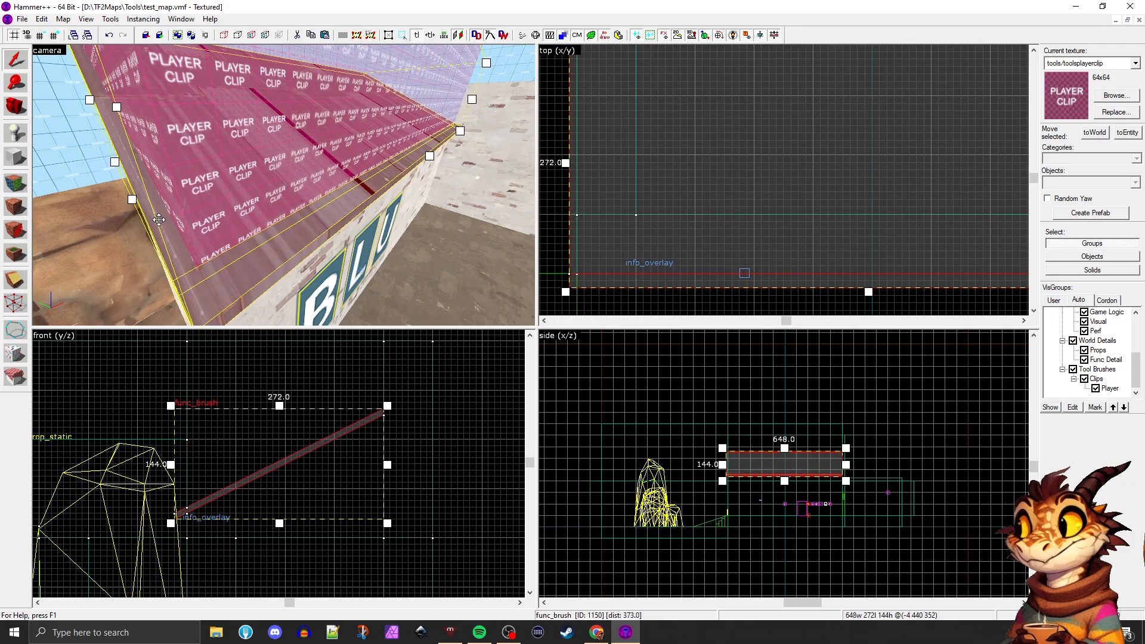
{"action": "left_click", "coordinate": [108, 248]}
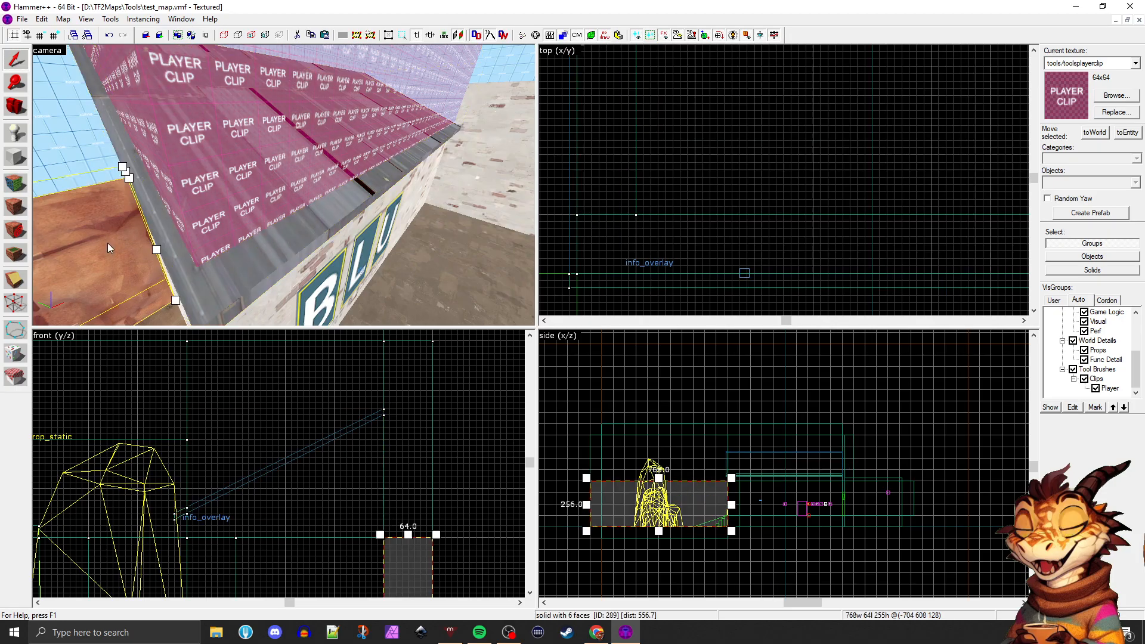
{"action": "left_click", "coordinate": [154, 236]}
{"action": "left_click", "coordinate": [15, 279]}
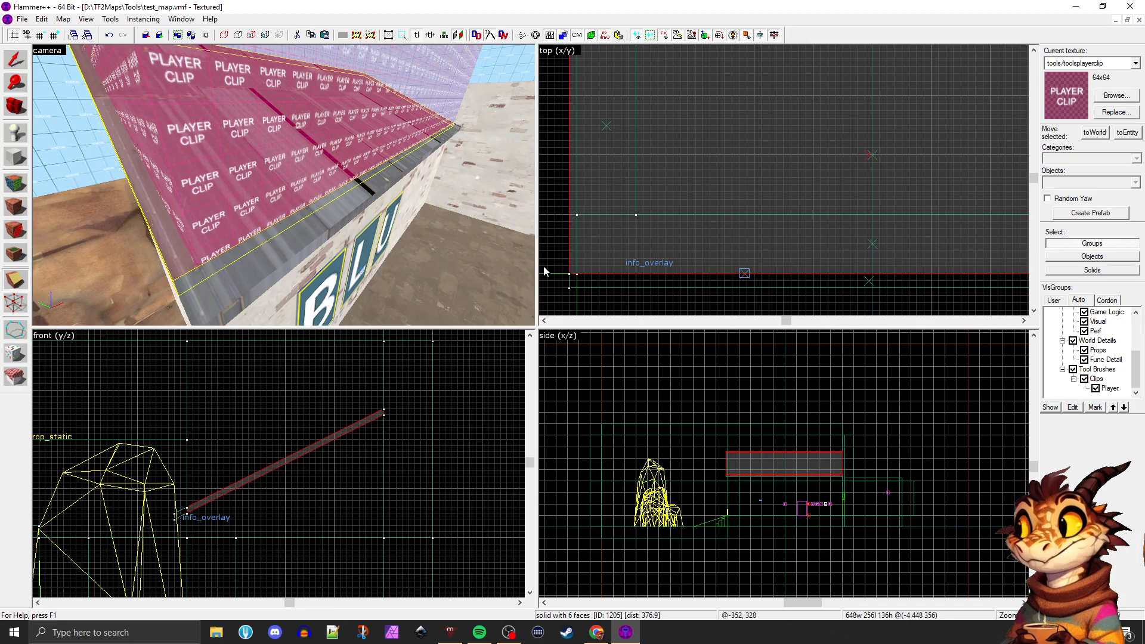
{"action": "left_click_drag", "start_coordinate": [576, 264], "coordinate": [577, 273]}
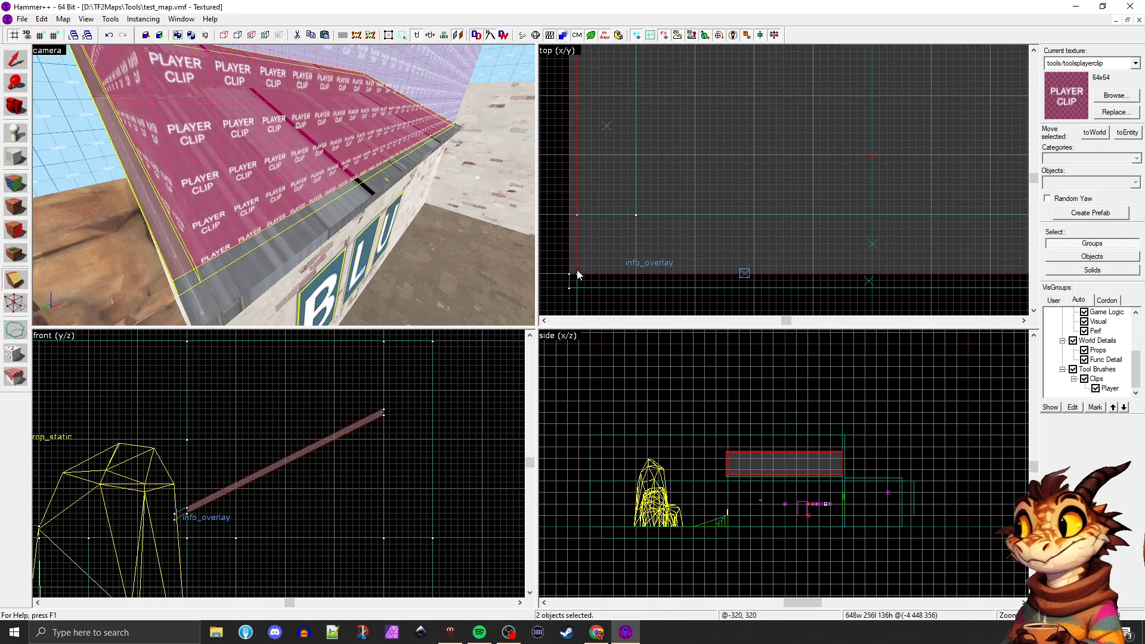
{"action": "key", "text": "Return"}
Select the front and side roof overhang strips together, leaving out the main roof section and the player clip brush
{"action": "left_click", "coordinate": [15, 59]}
{"action": "key", "text": "z"}
{"action": "key", "text": "a"}
{"action": "key", "text": "z"}
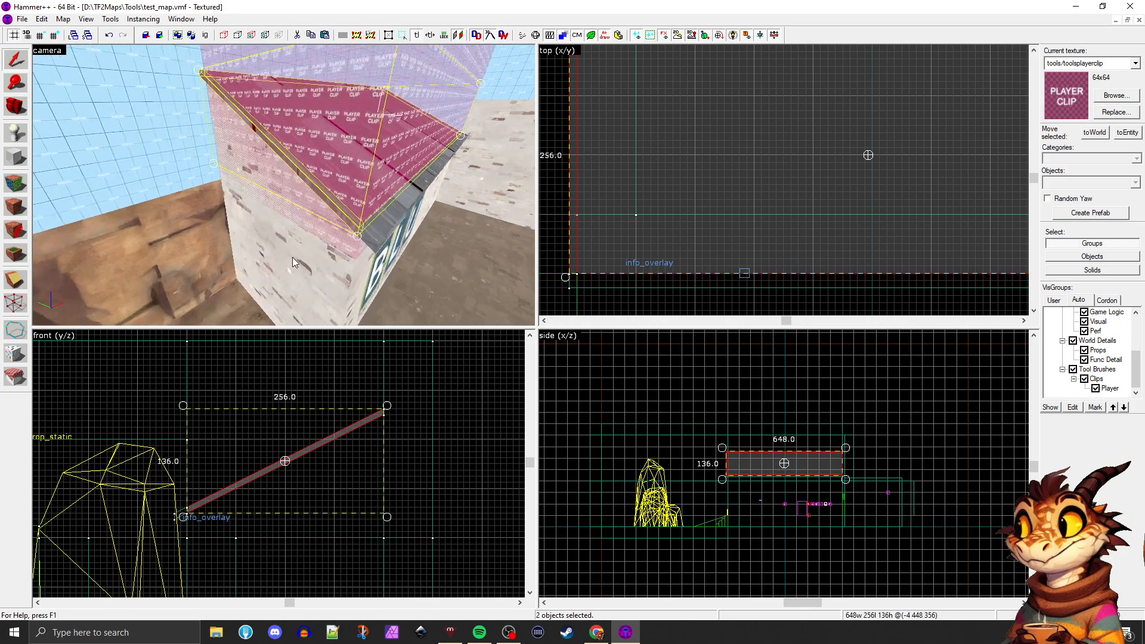
{"action": "left_click", "coordinate": [303, 244]}
{"action": "left_click", "coordinate": [380, 187]}
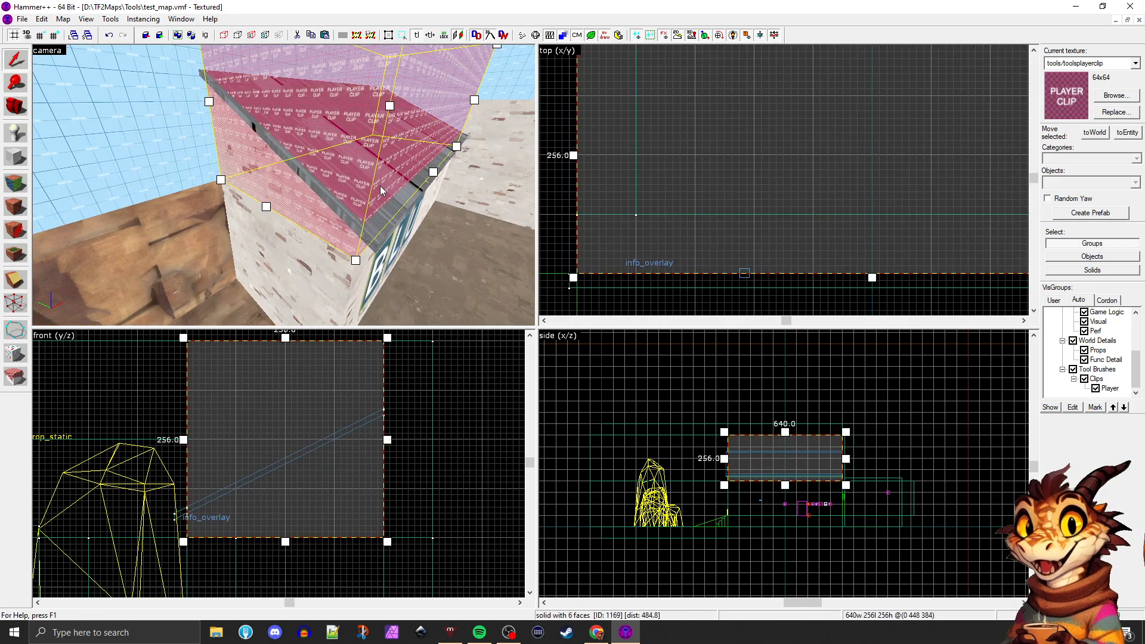
{"action": "left_click", "coordinate": [311, 235]}
{"action": "left_click", "coordinate": [288, 178]}
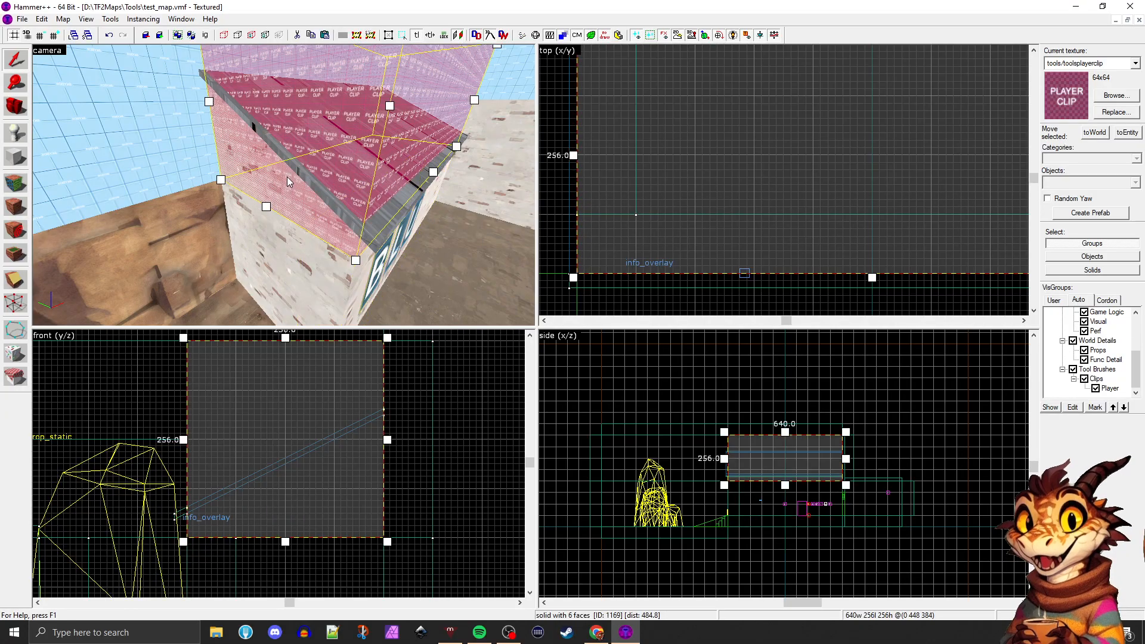
{"action": "left_click", "coordinate": [251, 179]}
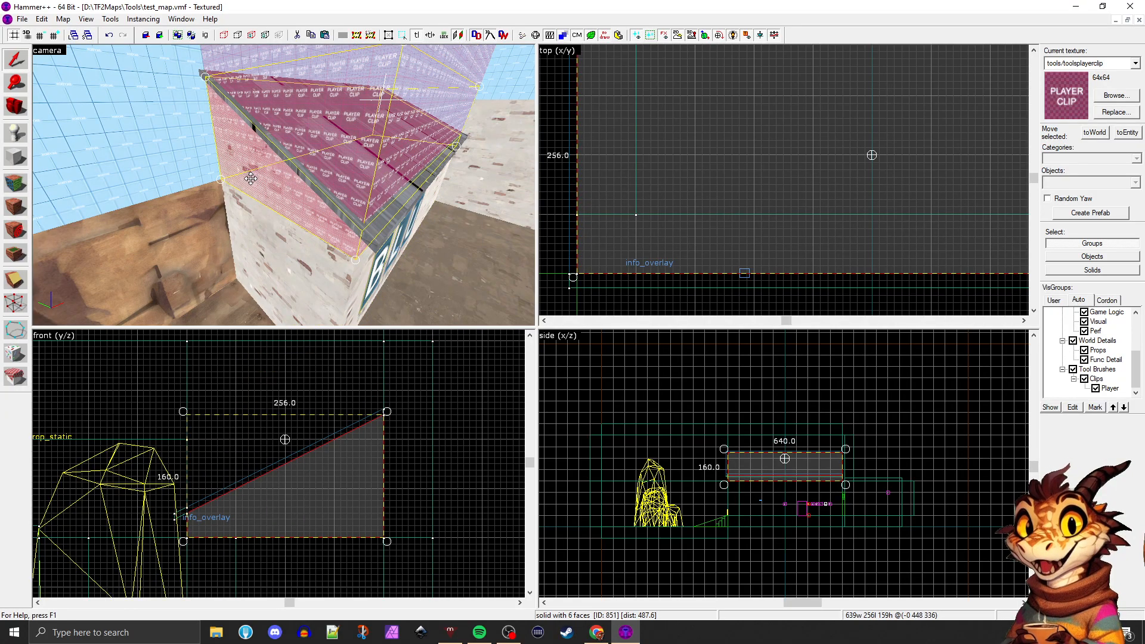
{"action": "left_click", "coordinate": [349, 213]}
{"action": "left_click", "coordinate": [379, 226], "text": "ctrl"}
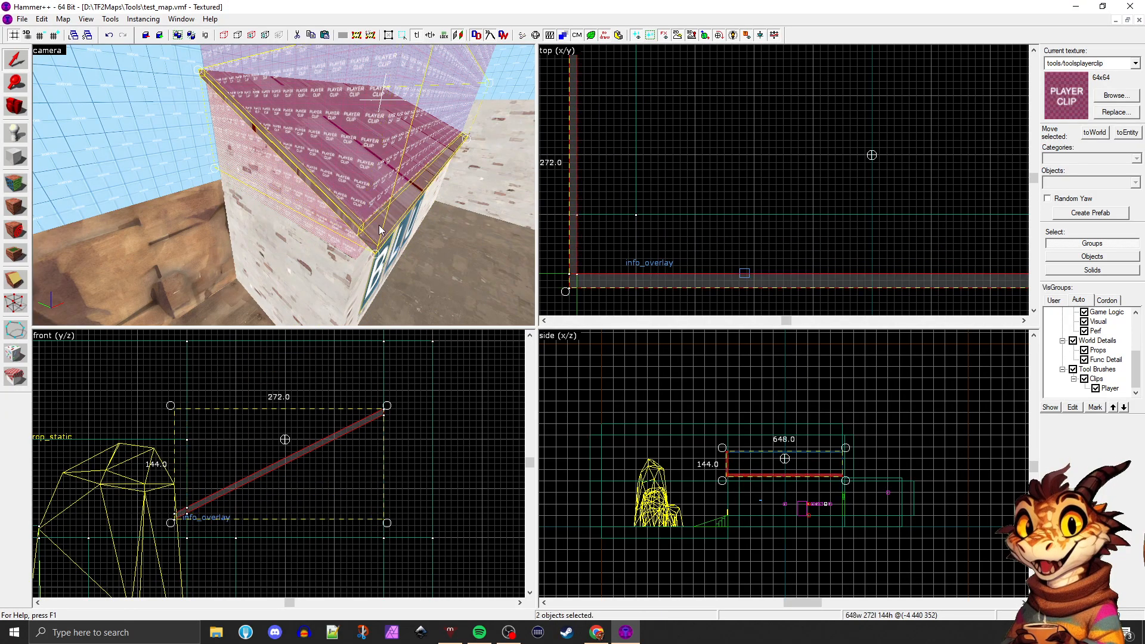
Tie the two roof overhang strips to an entity, set its class to func_brush and apply it
{"action": "key", "text": "d"}
{"action": "key", "text": "w"}
{"action": "key", "text": "w"}
{"action": "key", "text": "d"}
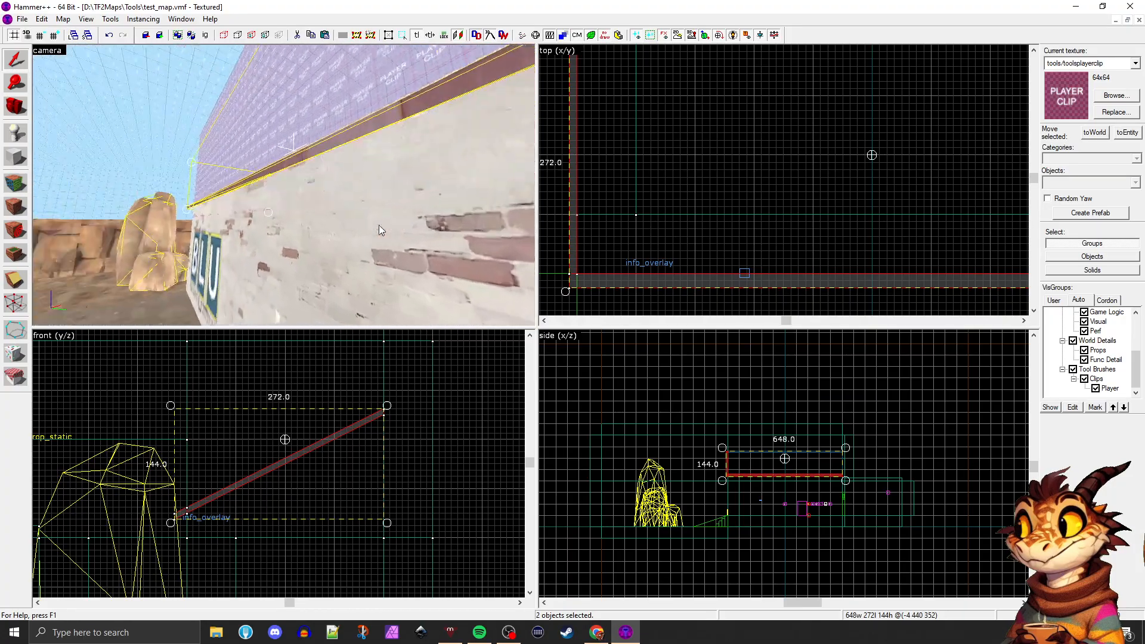
{"action": "key", "text": "w"}
{"action": "key", "text": "s"}
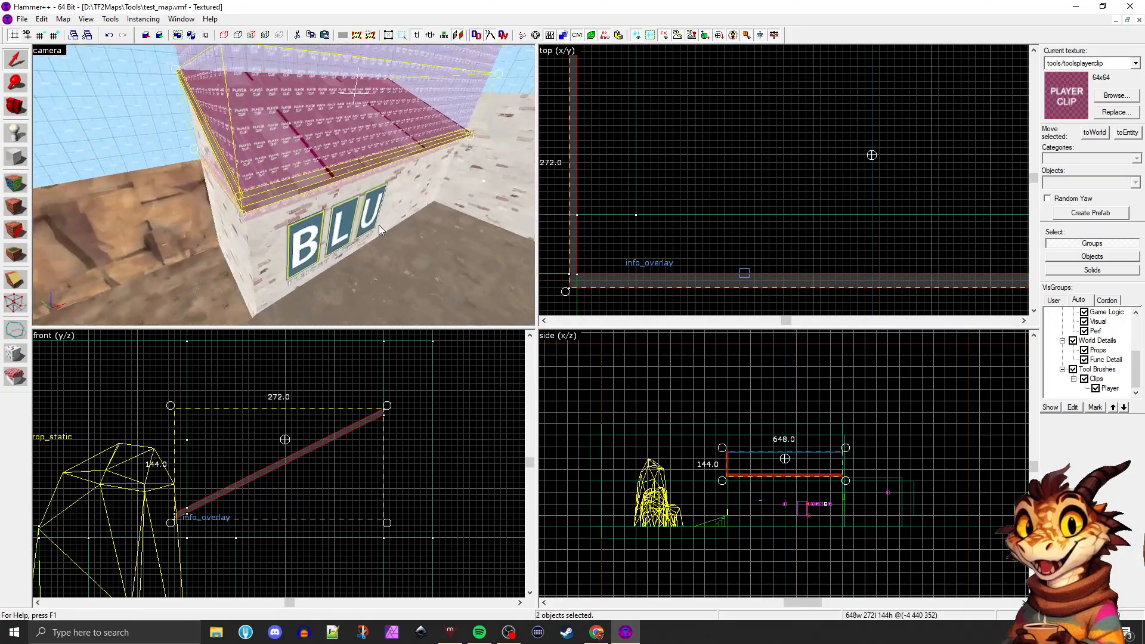
{"action": "key", "text": "ctrl+t"}
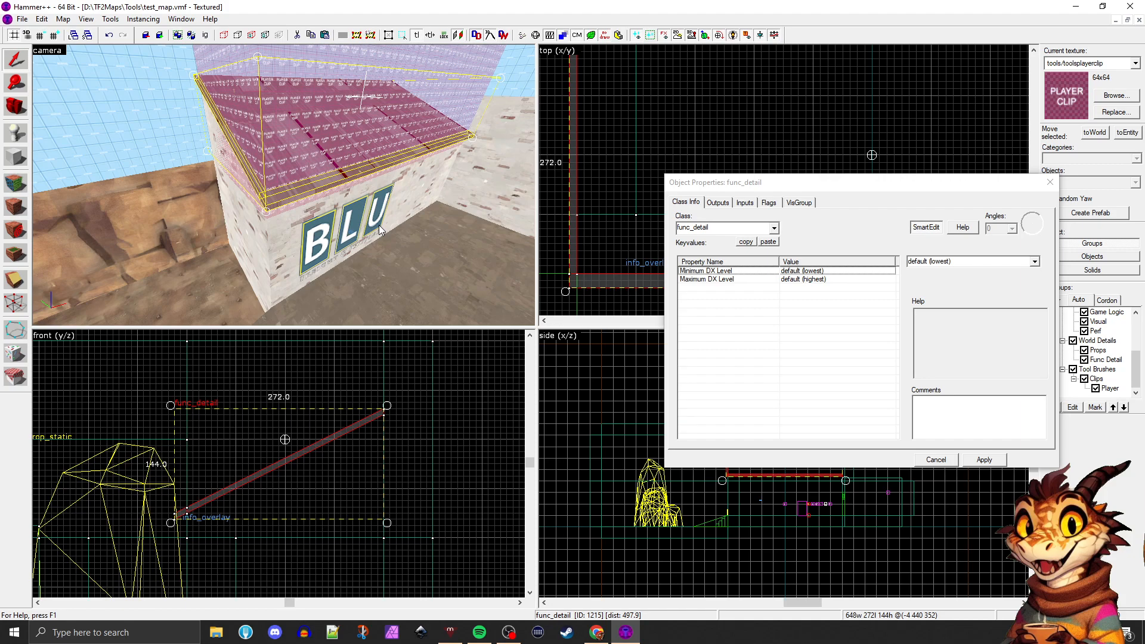
{"action": "left_click", "coordinate": [728, 229]}
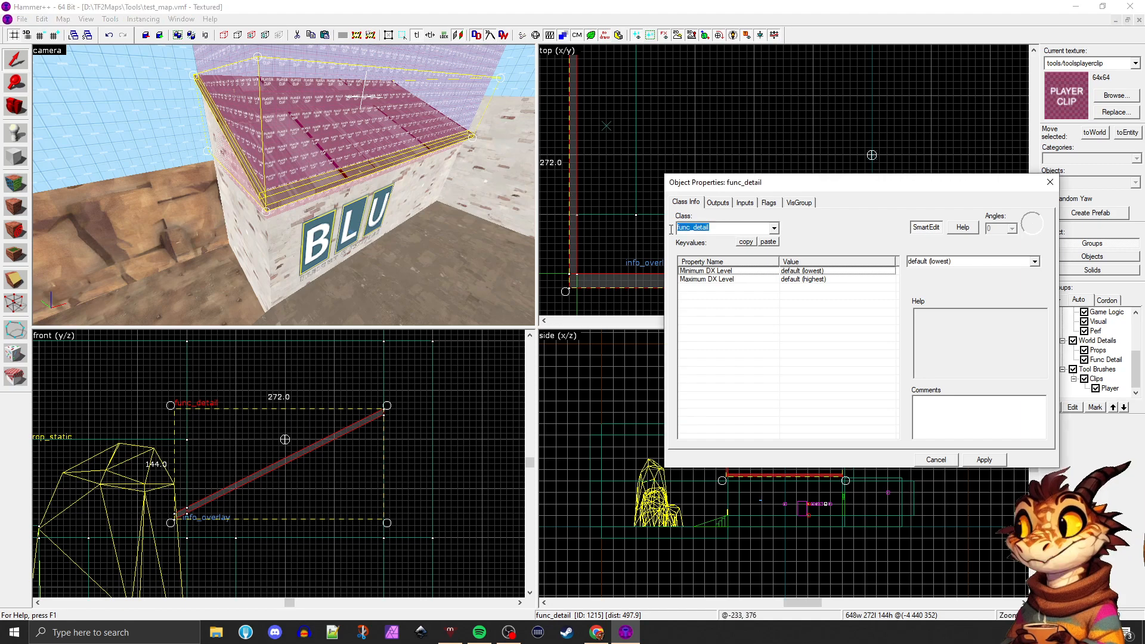
{"action": "left_click", "coordinate": [635, 228]}
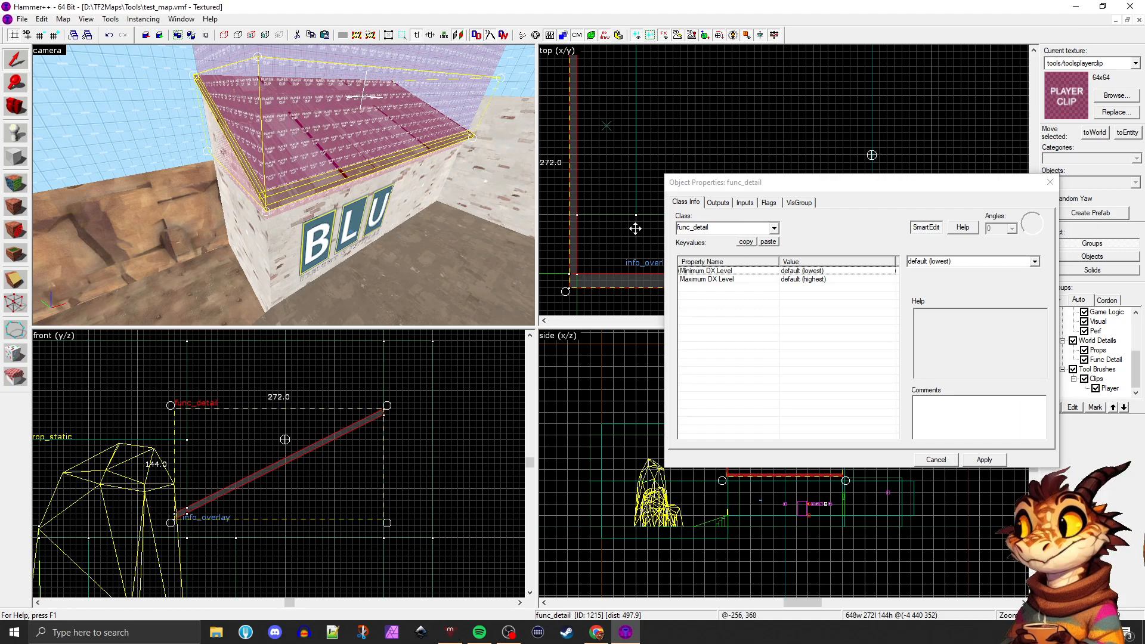
{"action": "double_click", "coordinate": [699, 228]}
{"action": "type", "text": "func"}
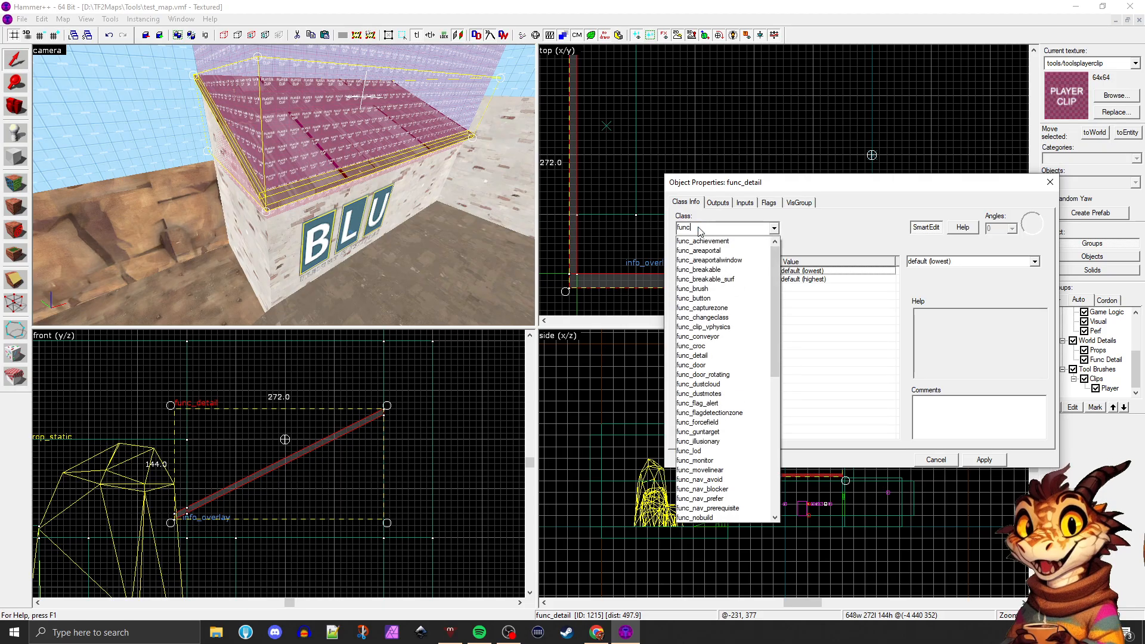
{"action": "type", "text": "_brush"}
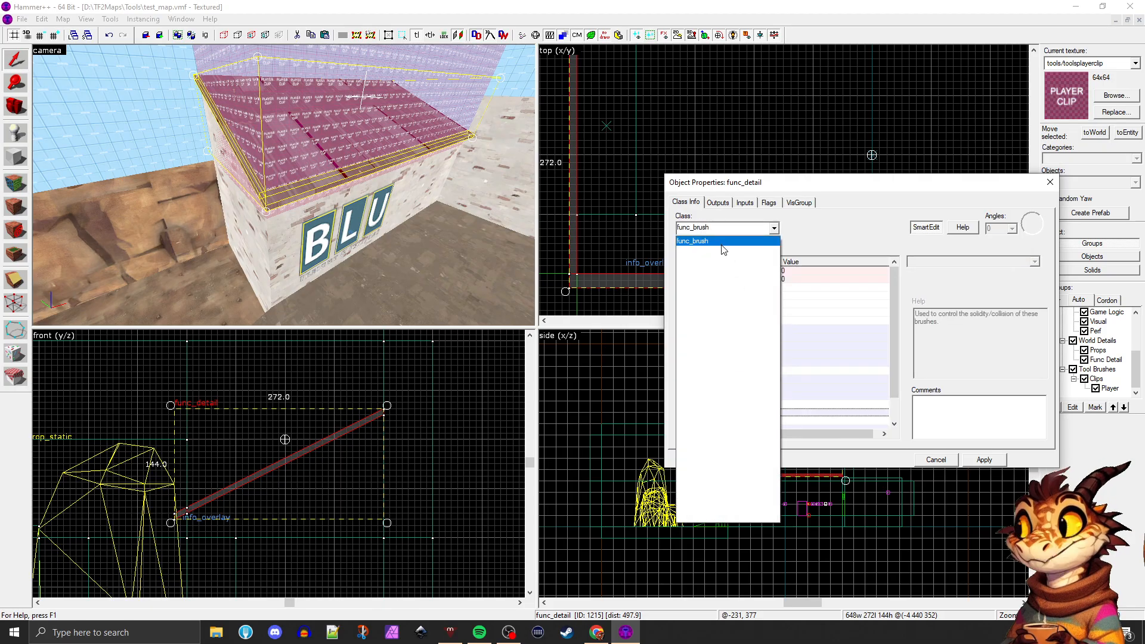
{"action": "left_click", "coordinate": [721, 243]}
{"action": "left_click", "coordinate": [991, 458]}
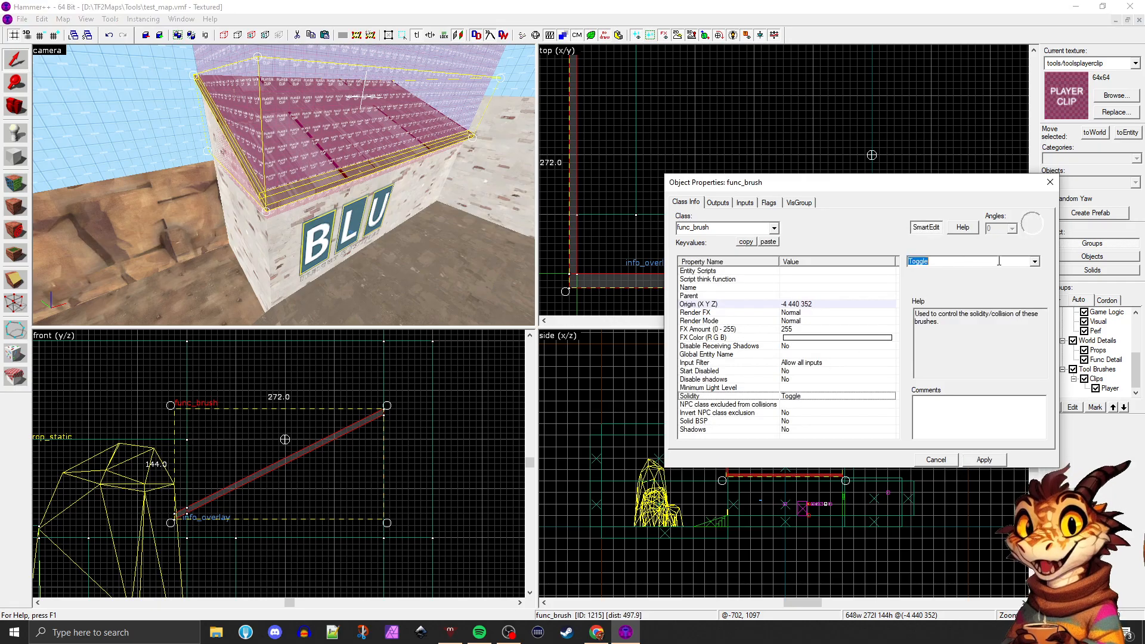
Set the Solidity of the roof overhang func_brush to Never Solid and close its properties
{"action": "left_click", "coordinate": [1034, 261]}
{"action": "left_click", "coordinate": [1007, 280]}
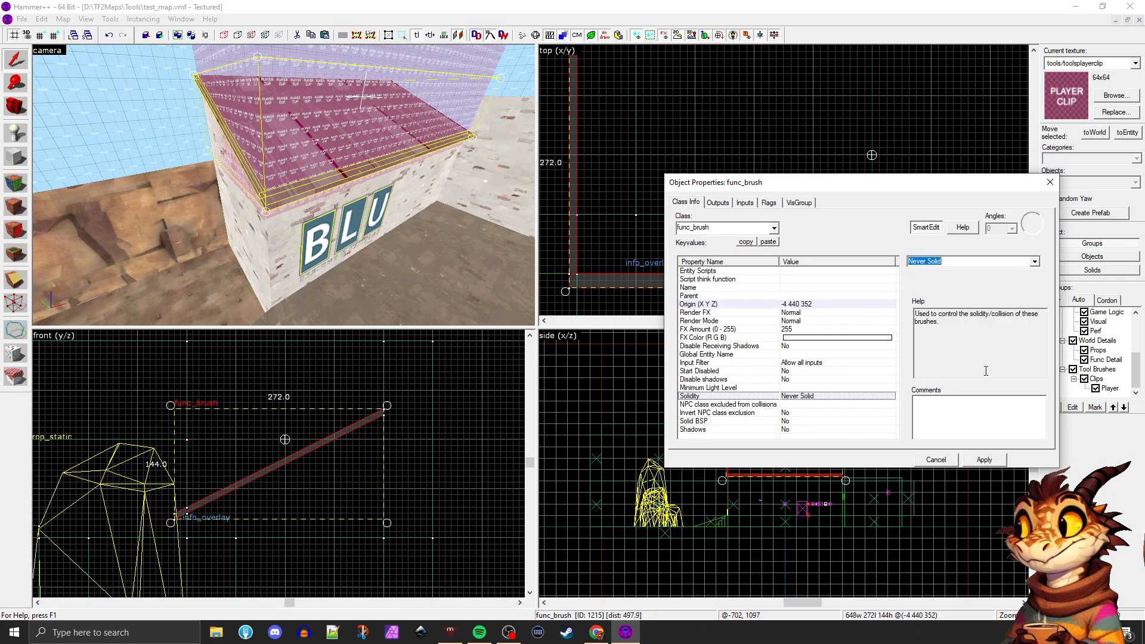
{"action": "left_click", "coordinate": [1050, 183]}
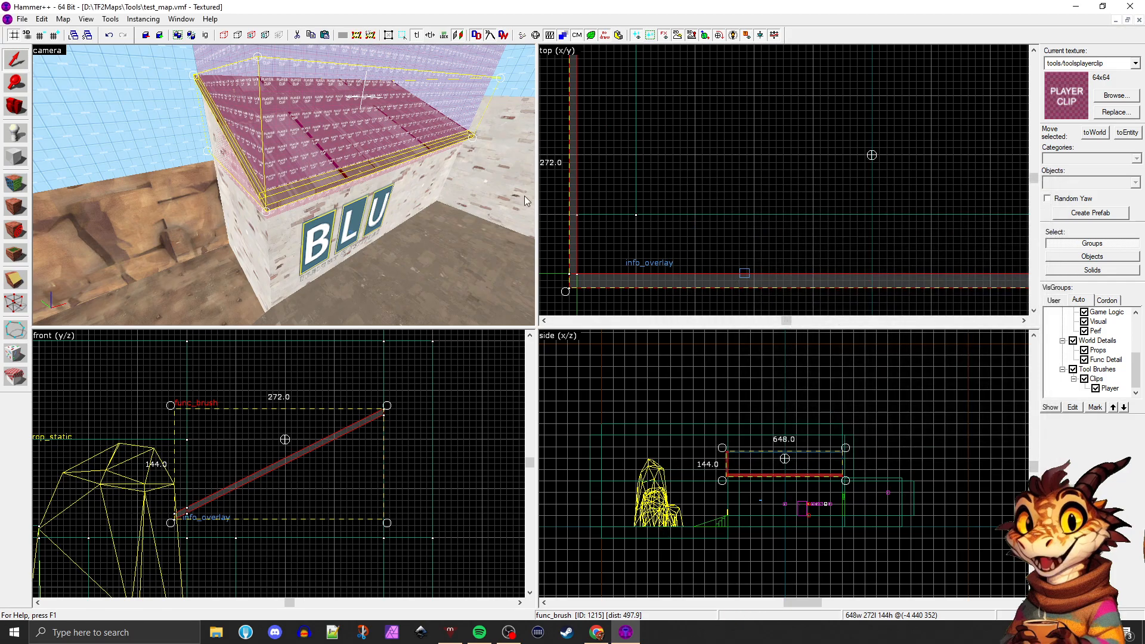
Select the main roof section between the overhangs and tie it to a func_detail entity
{"action": "scroll", "coordinate": [467, 194], "scroll_direction": "up", "scroll_amount": 5}
{"action": "scroll", "coordinate": [467, 193], "scroll_direction": "up", "scroll_amount": 5}
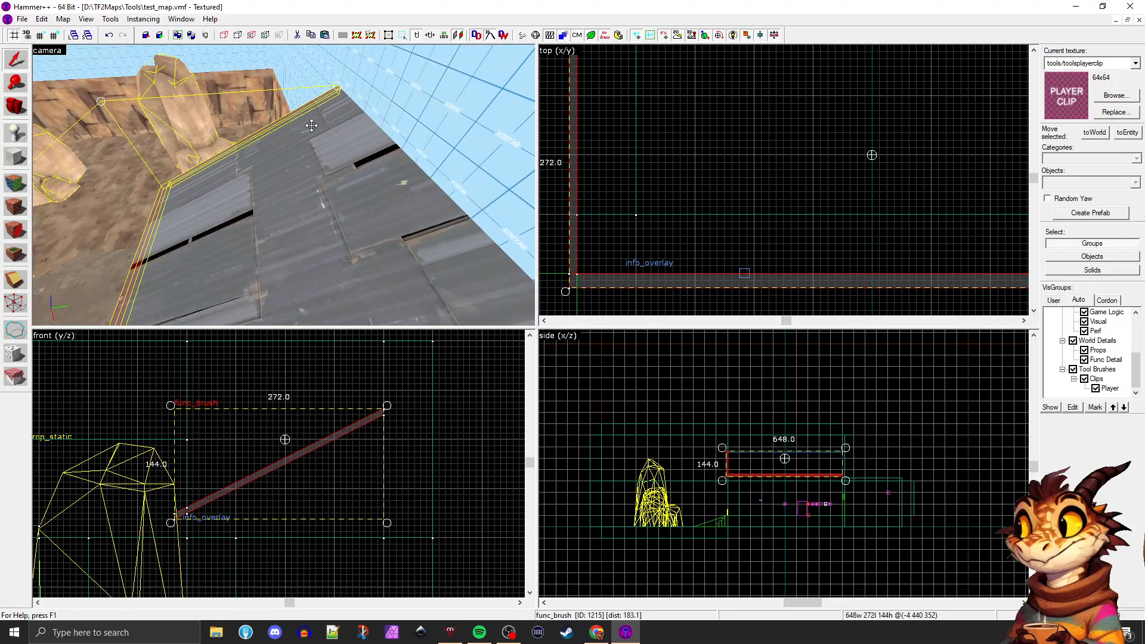
{"action": "left_click", "coordinate": [428, 138]}
{"action": "left_click", "coordinate": [352, 203]}
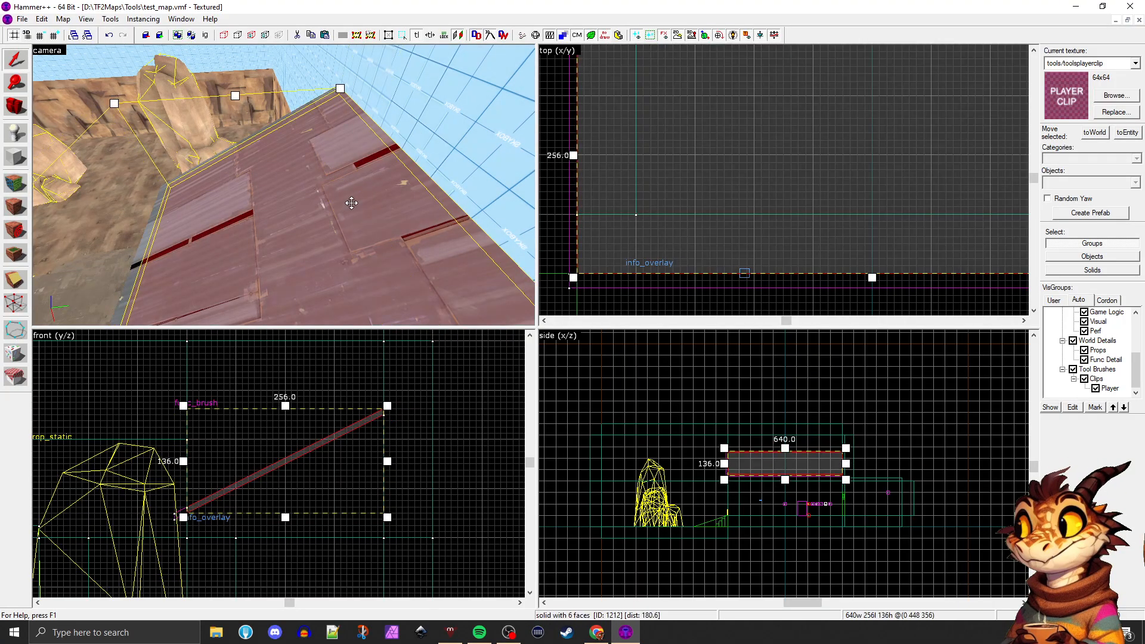
{"action": "key", "text": "ctrl+t"}
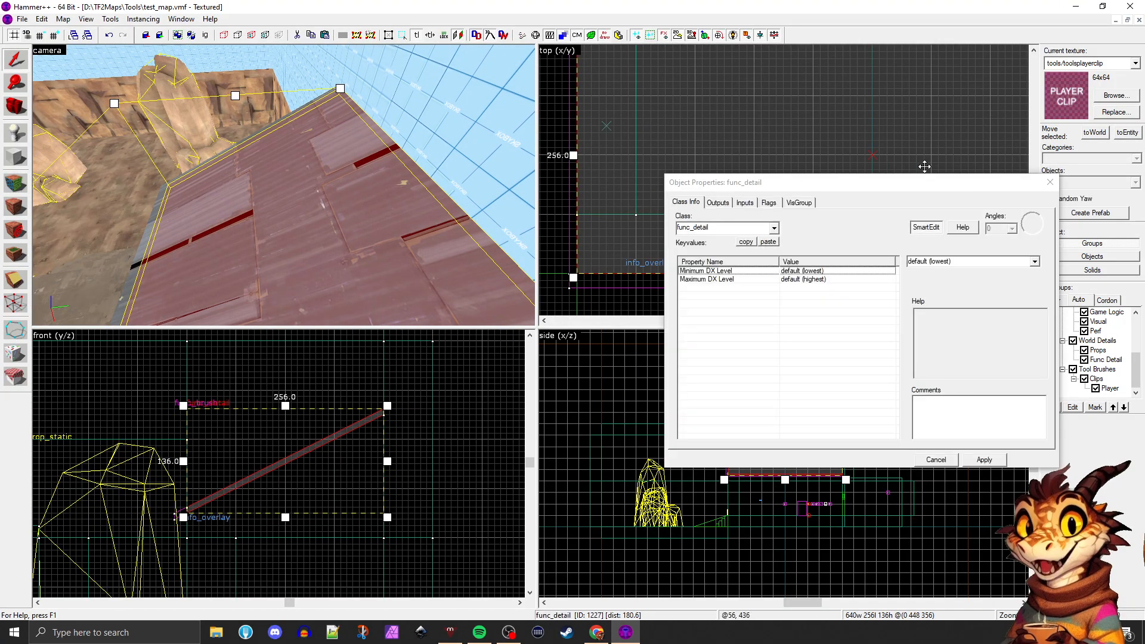
{"action": "left_click", "coordinate": [1048, 189]}
Temporarily hide the roof section, its overhangs and the player clip brush, and unhide them again
{"action": "key", "text": "z"}
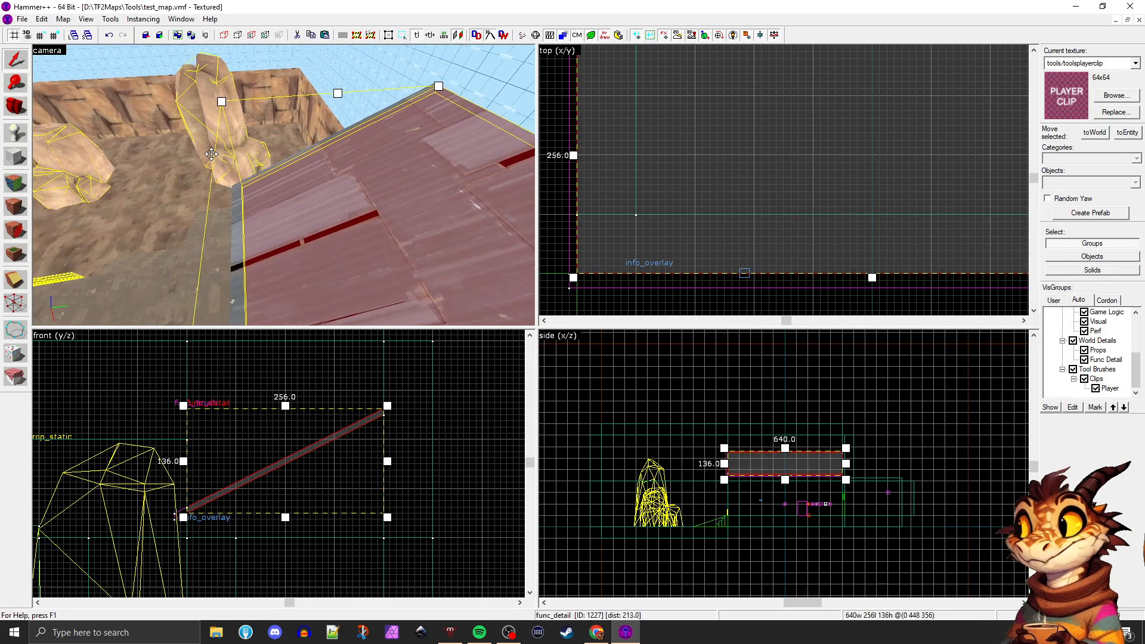
{"action": "key", "text": "a"}
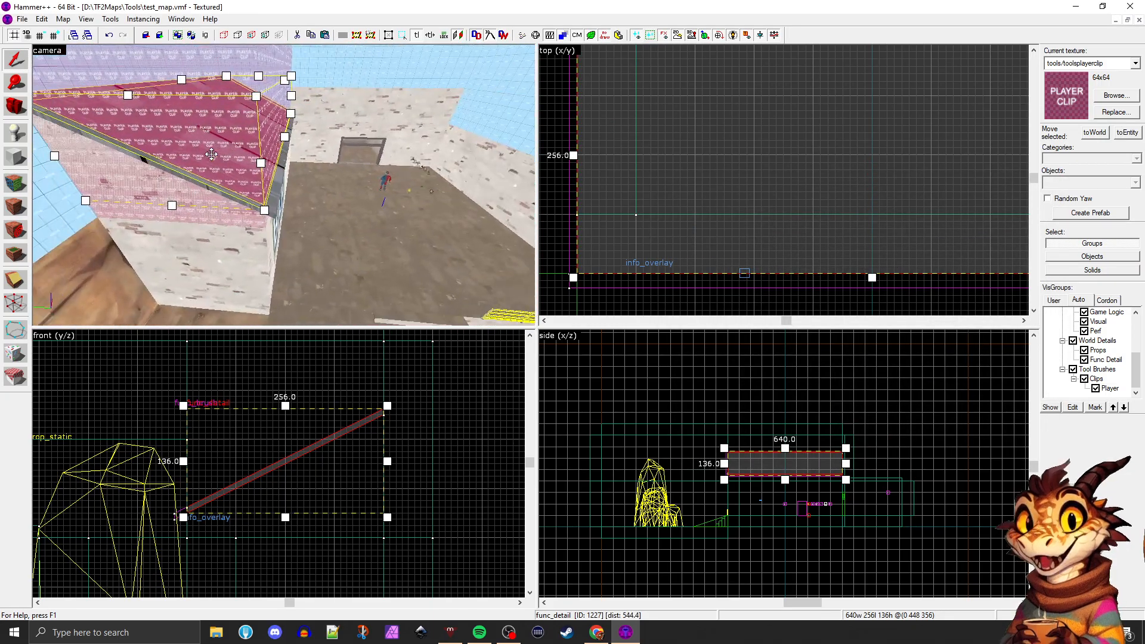
{"action": "key", "text": "z"}
{"action": "left_click", "coordinate": [280, 190], "text": "ctrl"}
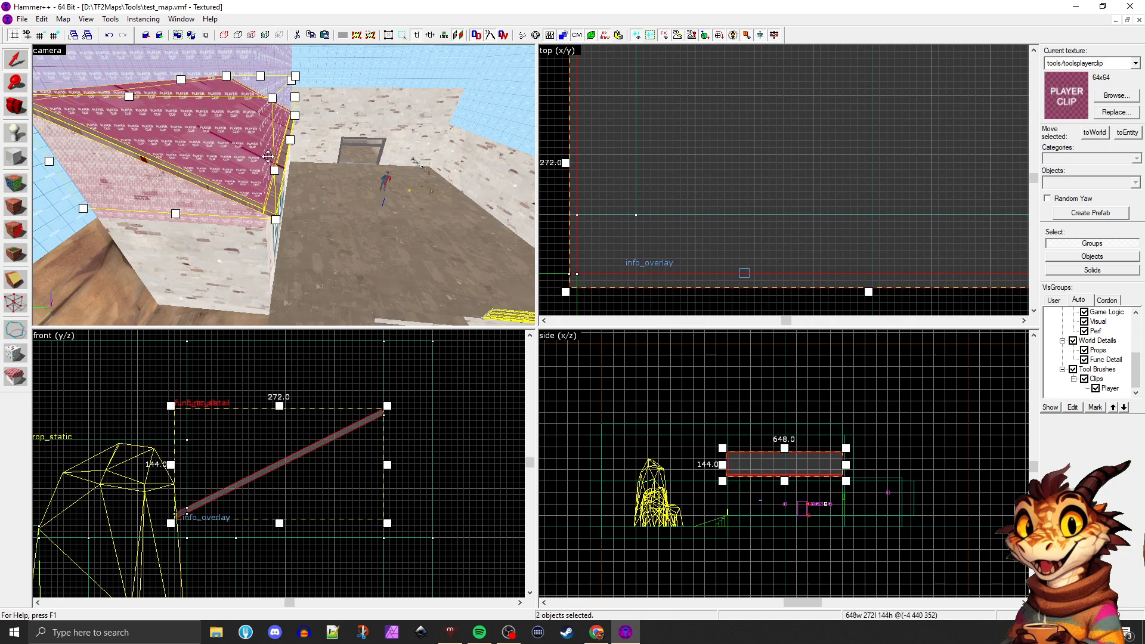
{"action": "left_click", "coordinate": [232, 57], "text": "ctrl"}
{"action": "key", "text": "Escape"}
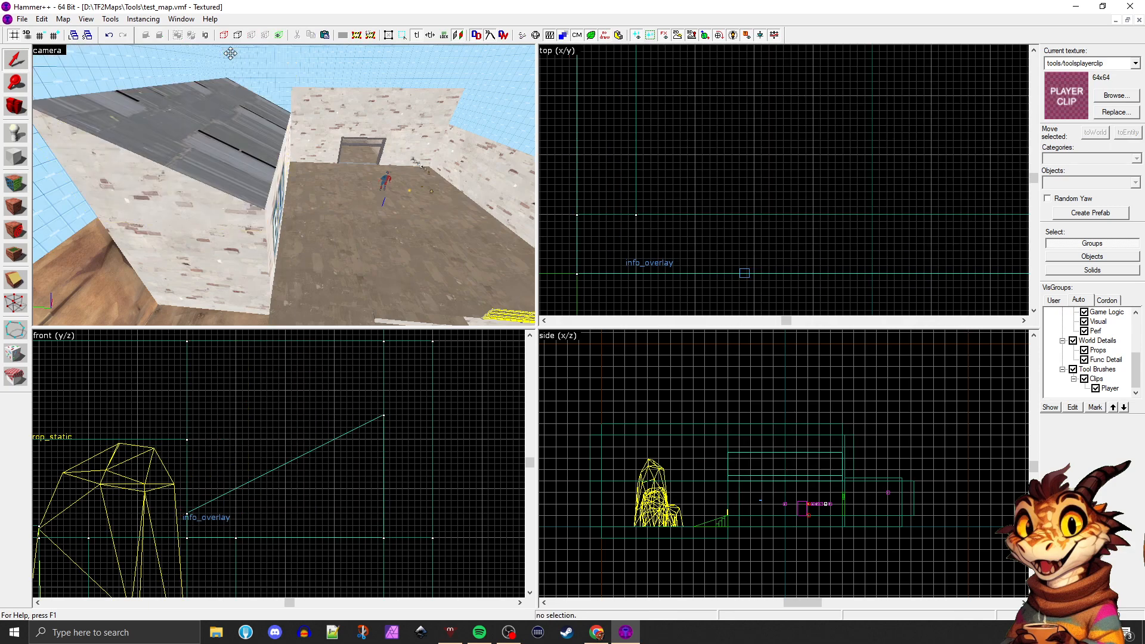
{"action": "key", "text": "u"}
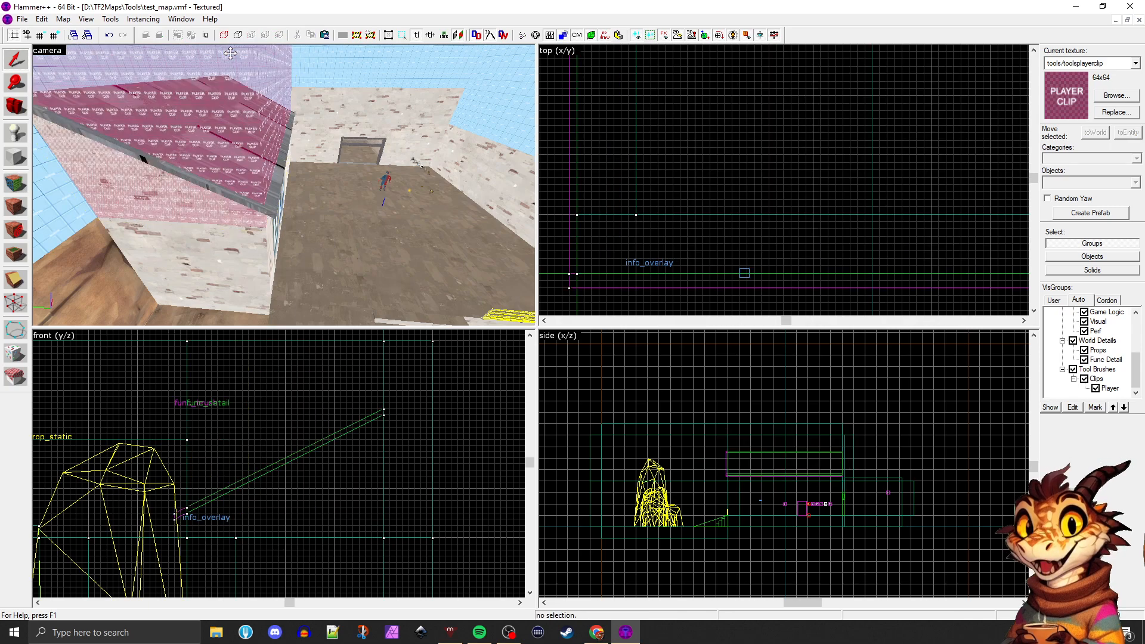
Hide the player clip brush and roof overhangs, and hide the func_detail roof section to expose the building's sloped top
{"action": "left_click", "coordinate": [229, 73]}
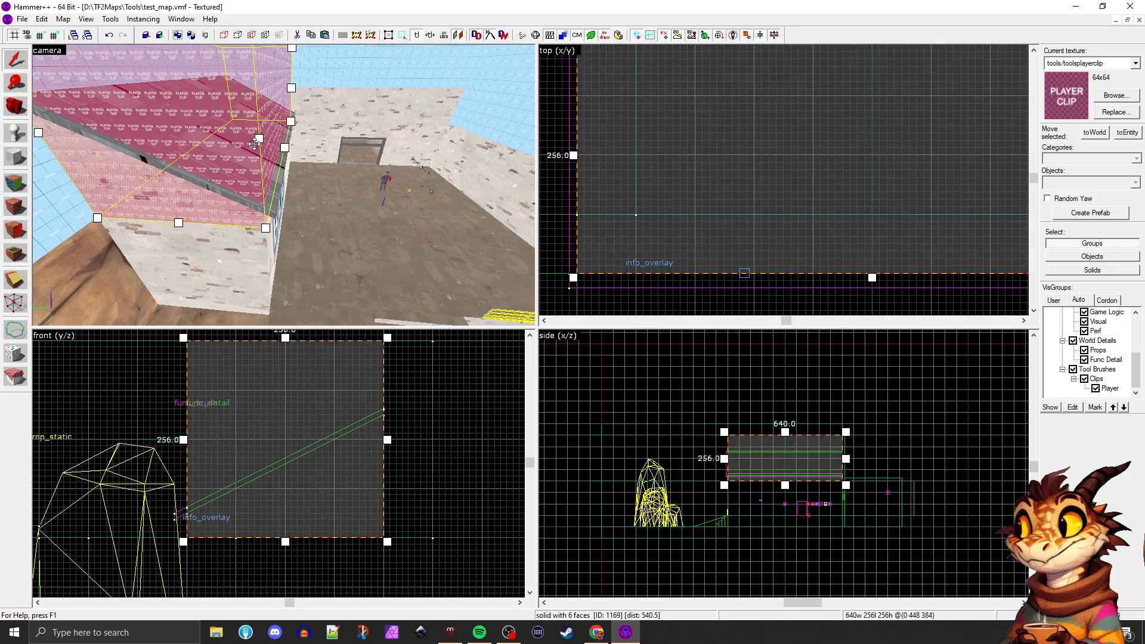
{"action": "left_click", "coordinate": [275, 187], "text": "ctrl"}
{"action": "key", "text": "h"}
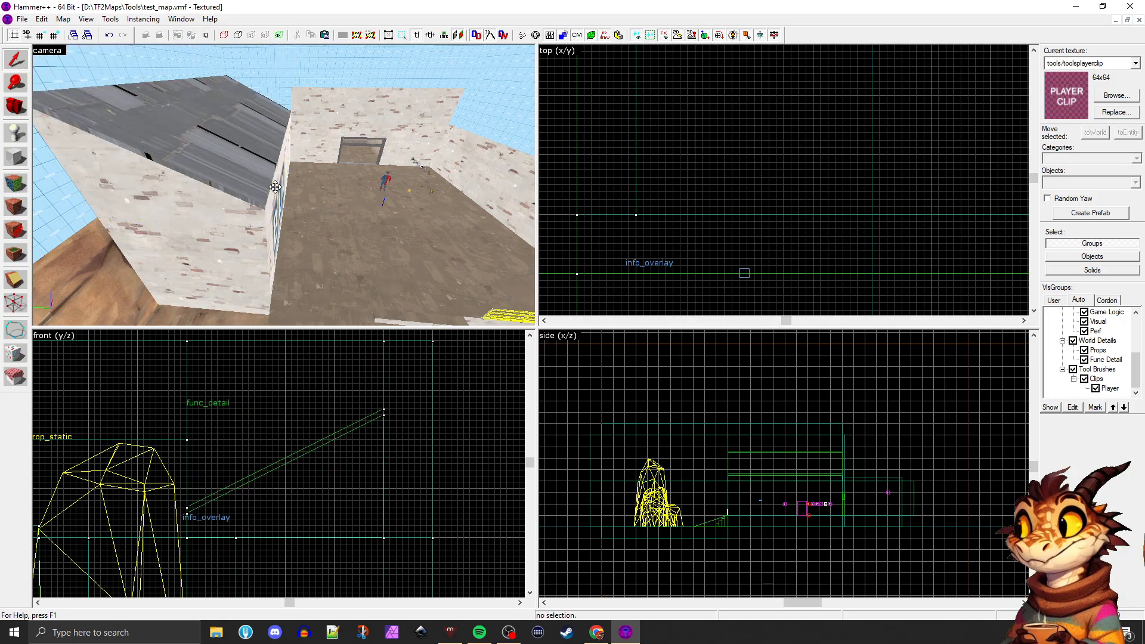
{"action": "left_click", "coordinate": [232, 173]}
{"action": "key", "text": "Escape"}
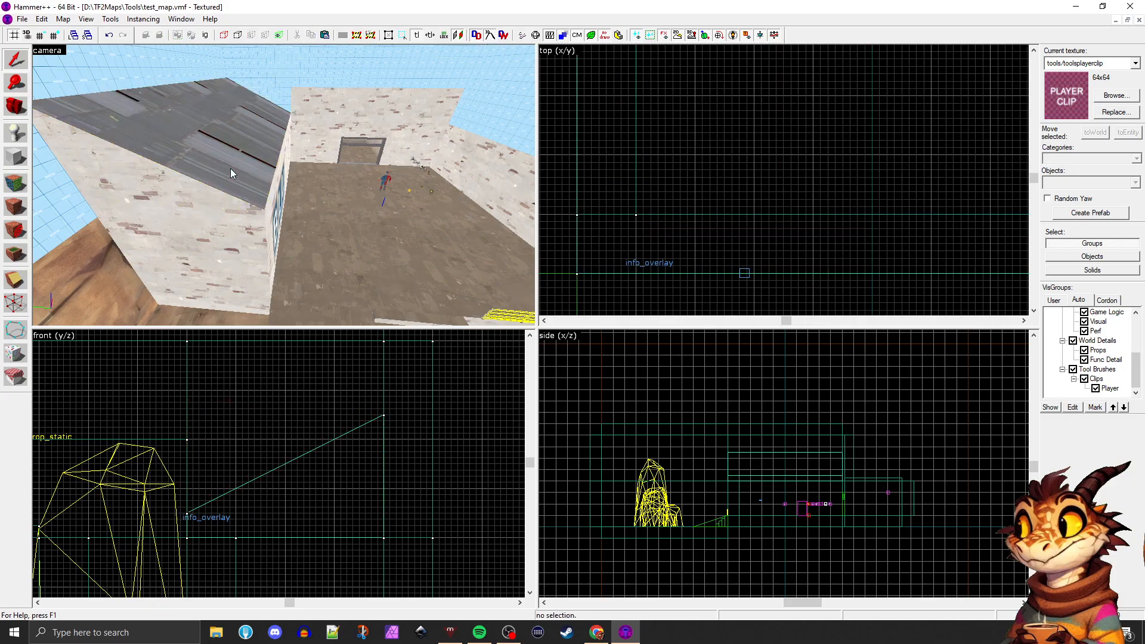
Maximise the 3D camera view and apply tools/toolsnodraw to the exposed sloped top face of the BLU building
{"action": "left_click", "coordinate": [355, 165]}
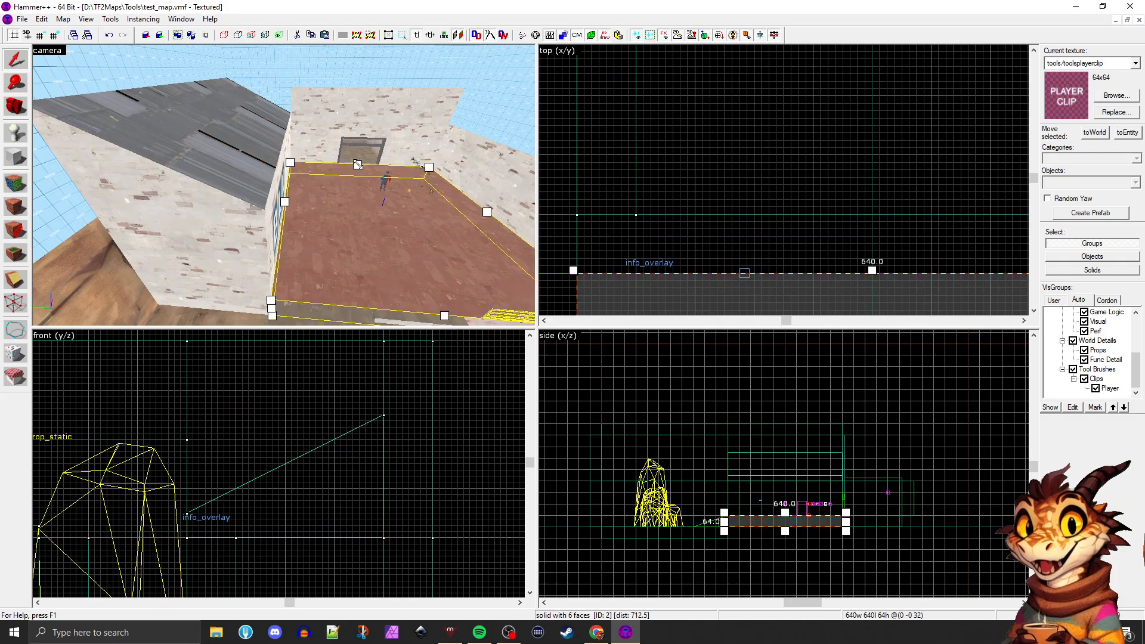
{"action": "key", "text": "z"}
{"action": "key", "text": "shift+z"}
{"action": "key", "text": "z"}
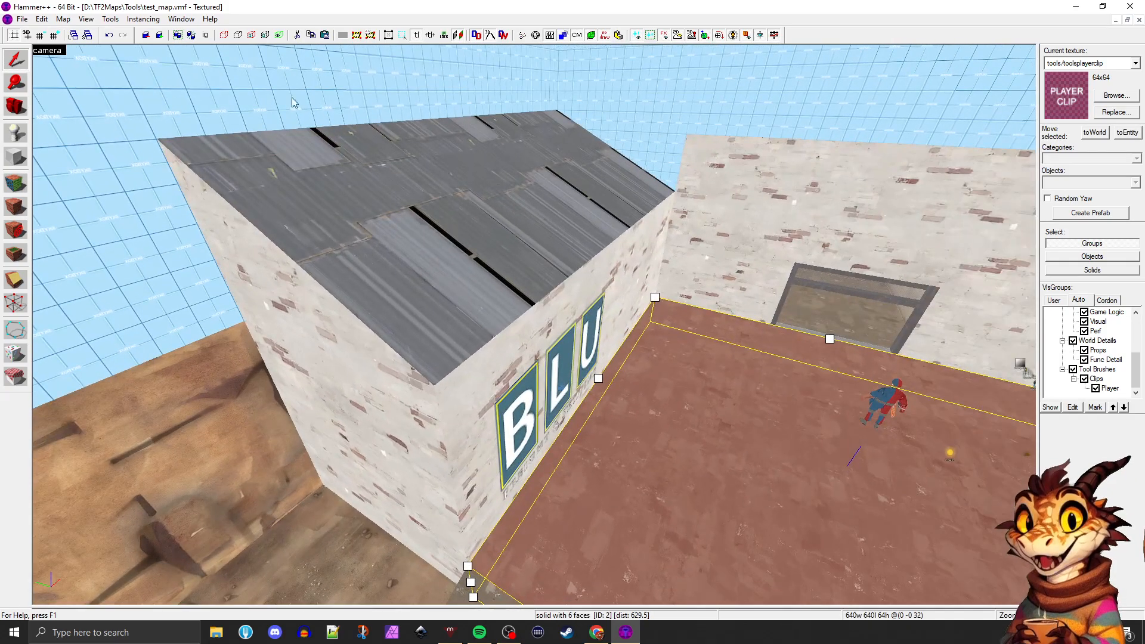
{"action": "key", "text": "shift+a"}
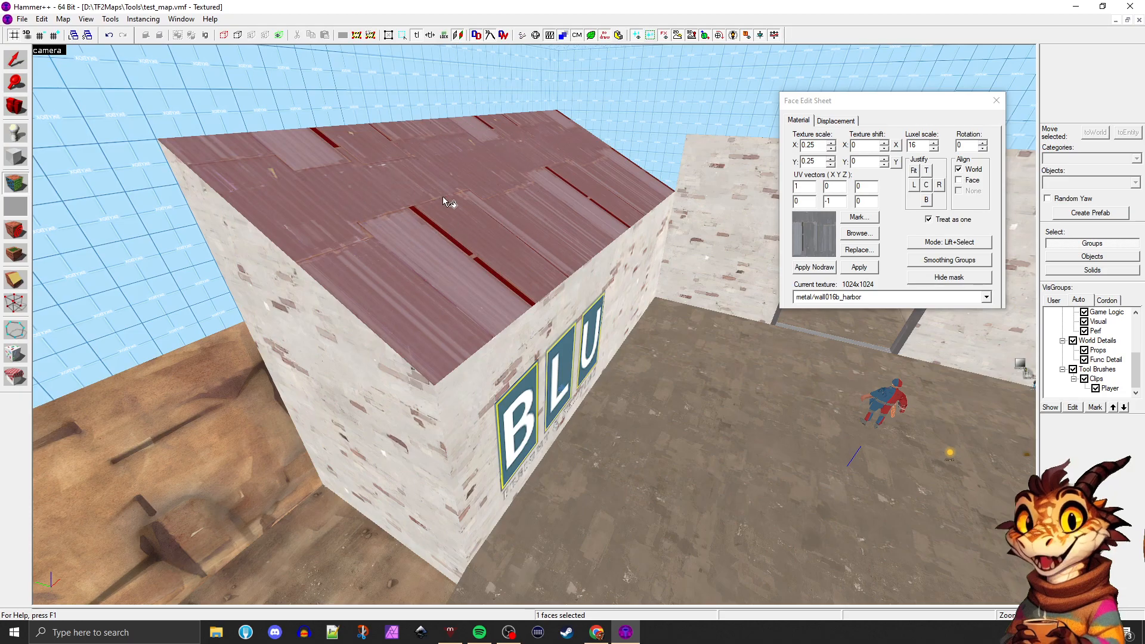
{"action": "left_click", "coordinate": [858, 233]}
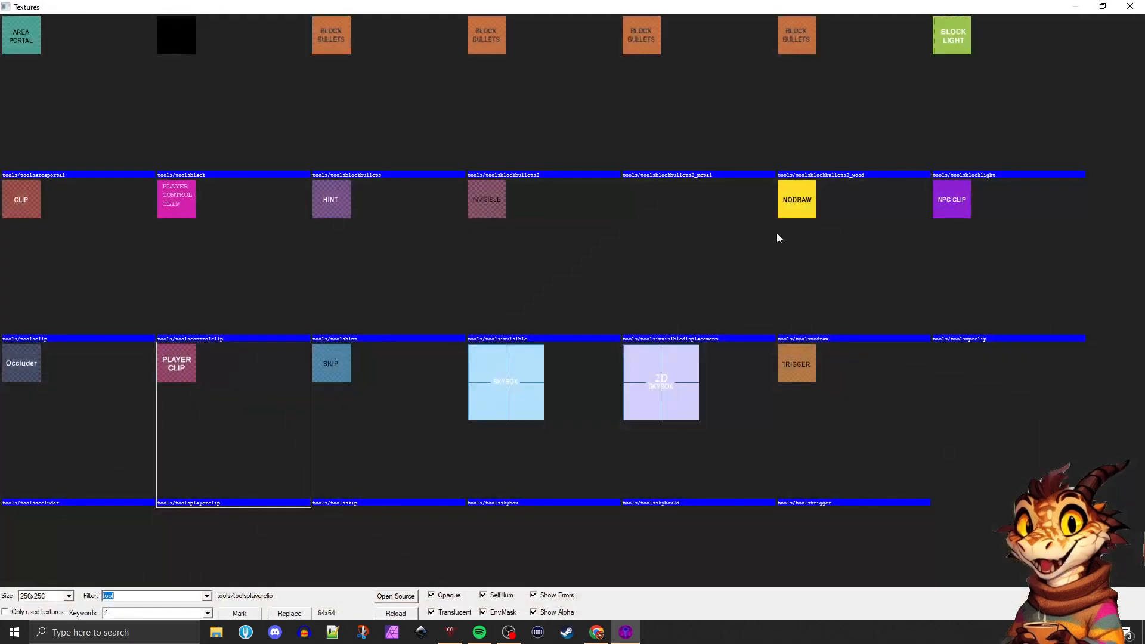
{"action": "double_click", "coordinate": [800, 210]}
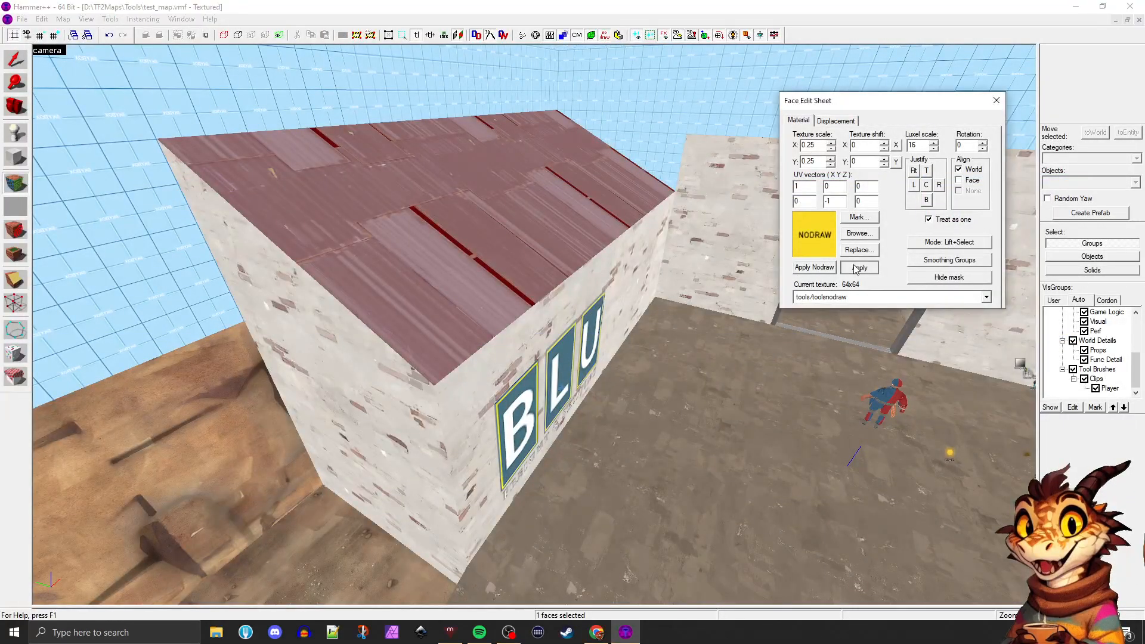
{"action": "key", "text": "shift+s"}
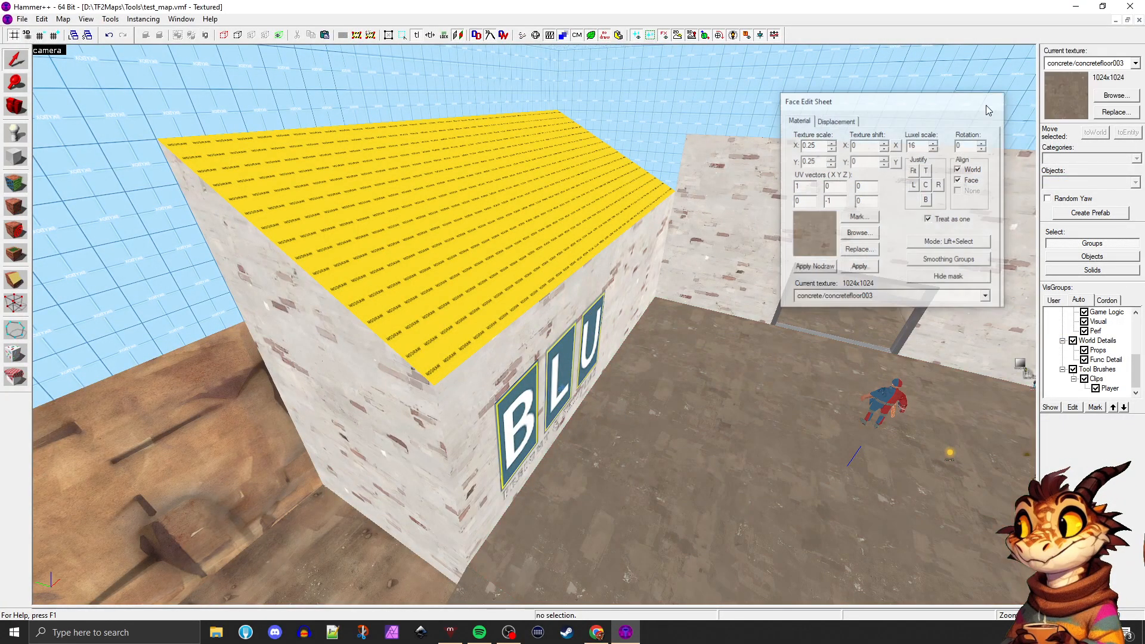
Examine the nodraw top of the BLU building from the front and the side
{"action": "left_click", "coordinate": [503, 210]}
{"action": "left_click", "coordinate": [735, 238]}
{"action": "key", "text": "Right"}
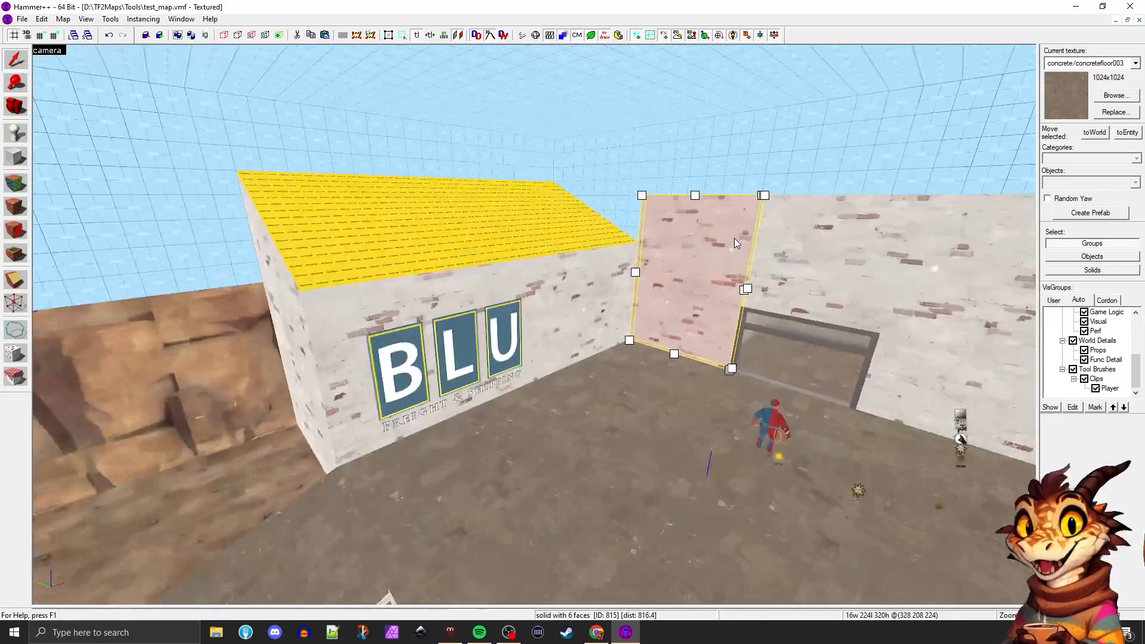
{"action": "key", "text": "w"}
{"action": "key", "text": "w"}
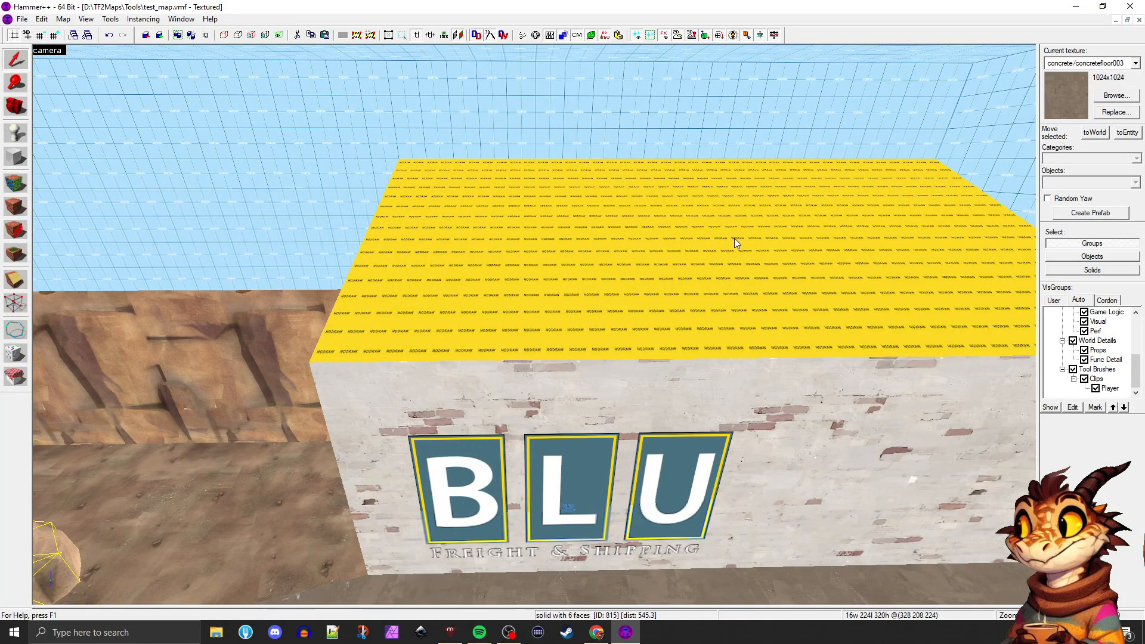
{"action": "key", "text": "Left"}
{"action": "key", "text": "a"}
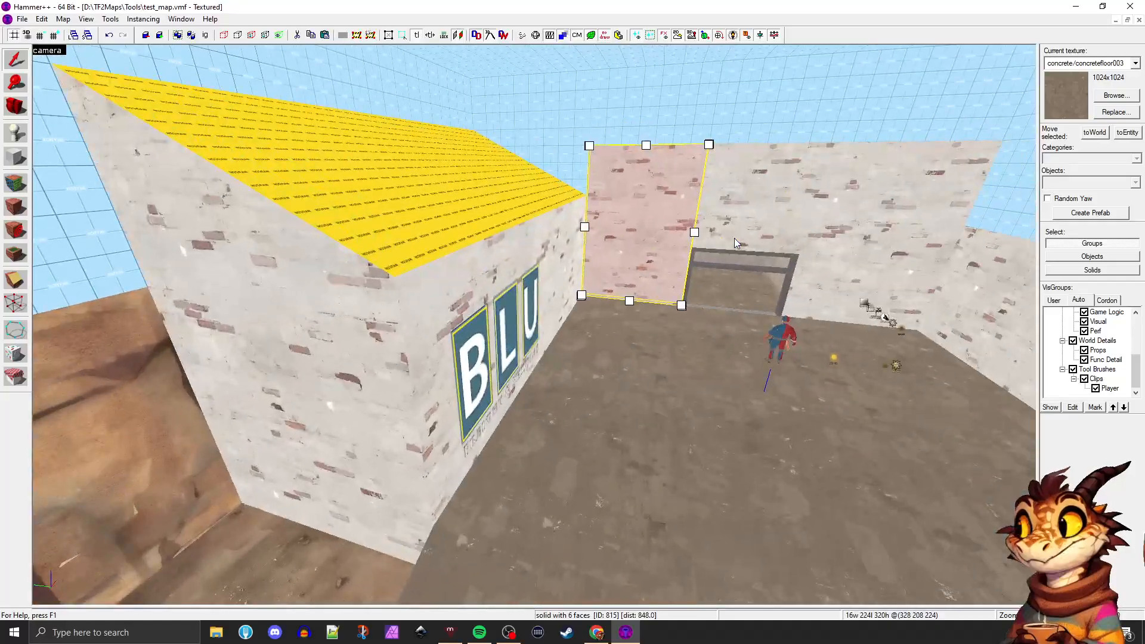
{"action": "key", "text": "s"}
{"action": "key", "text": "w"}
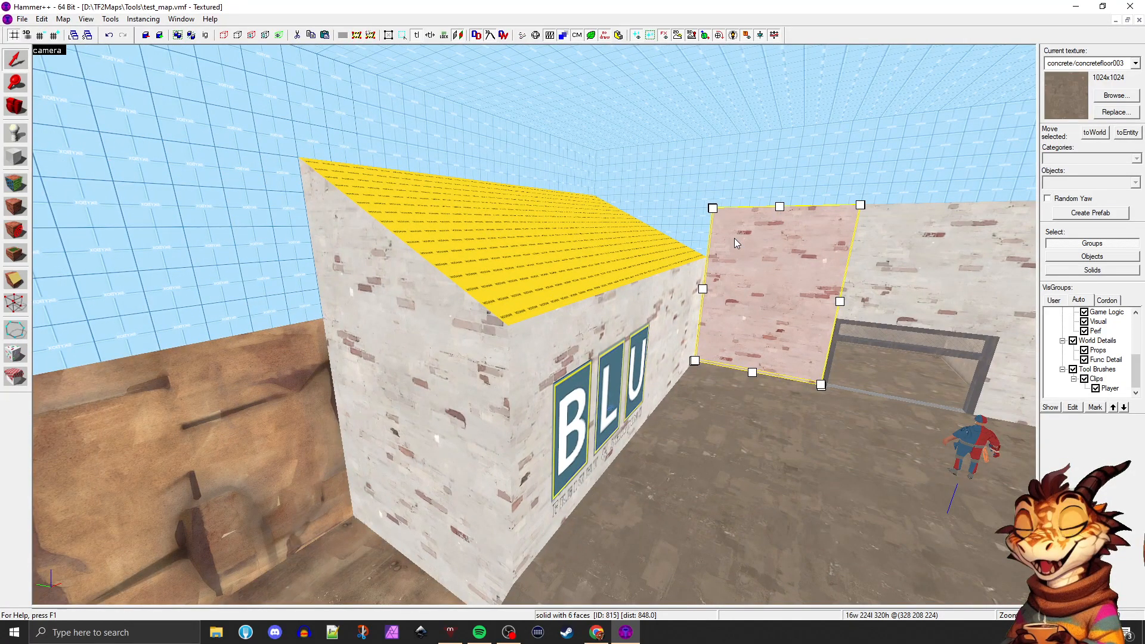
Unhide the roof pieces and player clip brush, and select the func_detail roof section
{"action": "key", "text": "u"}
{"action": "left_click", "coordinate": [677, 358]}
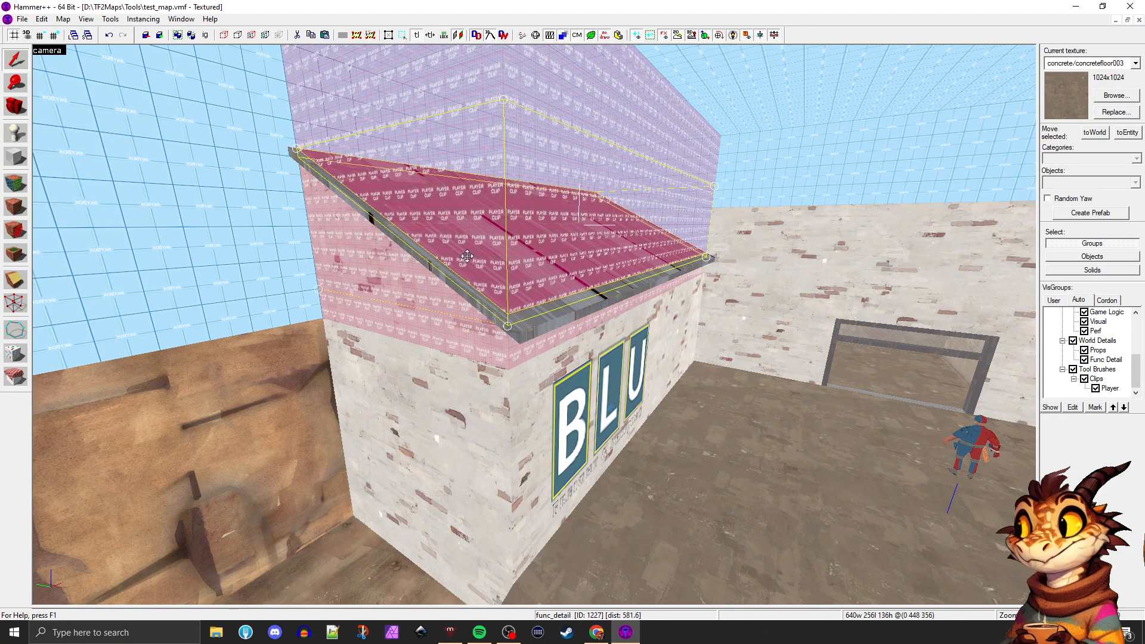
Inspect the roof, its overhangs and the player clip volume from around the BLU building and courtyard
{"action": "key", "text": "z"}
{"action": "key", "text": "w"}
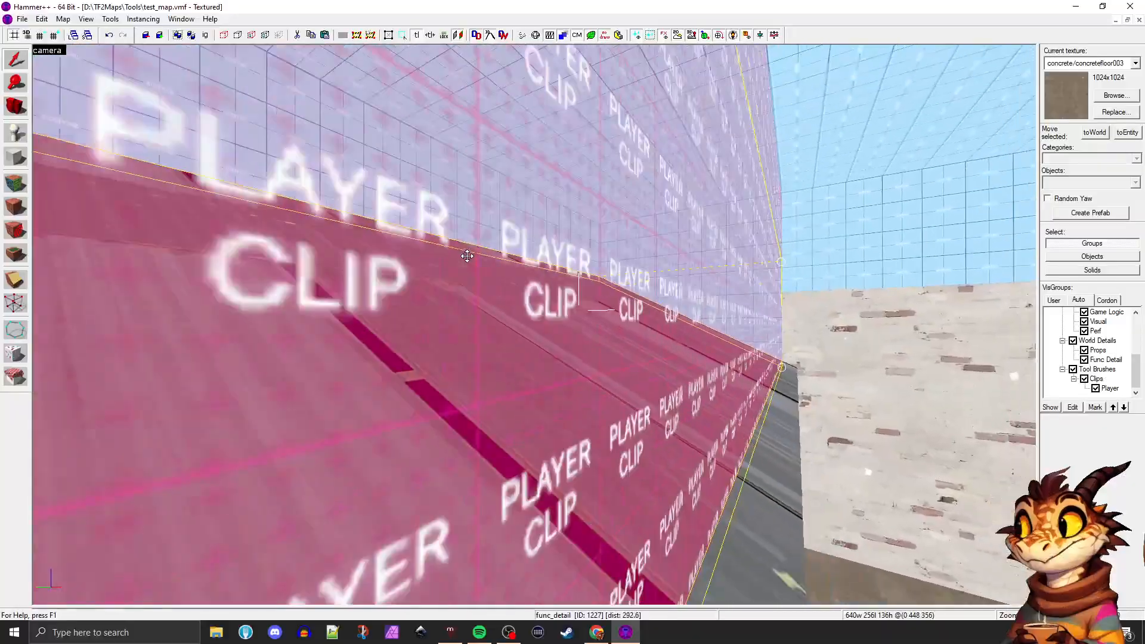
{"action": "key", "text": "s"}
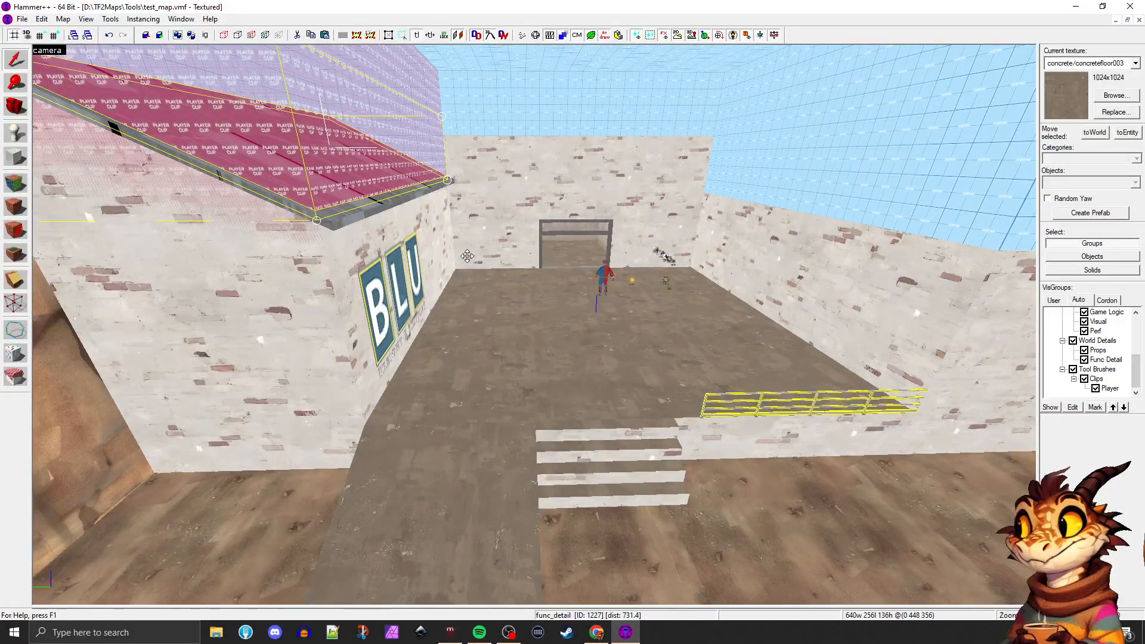
{"action": "key", "text": "w"}
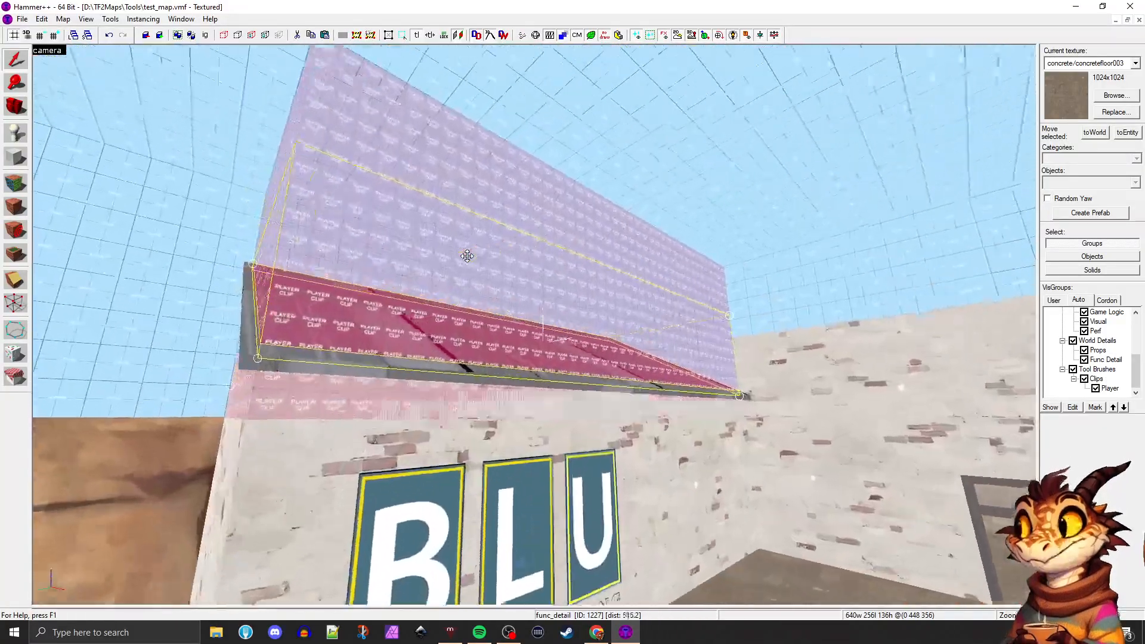
{"action": "key", "text": "a"}
{"action": "key", "text": "d"}
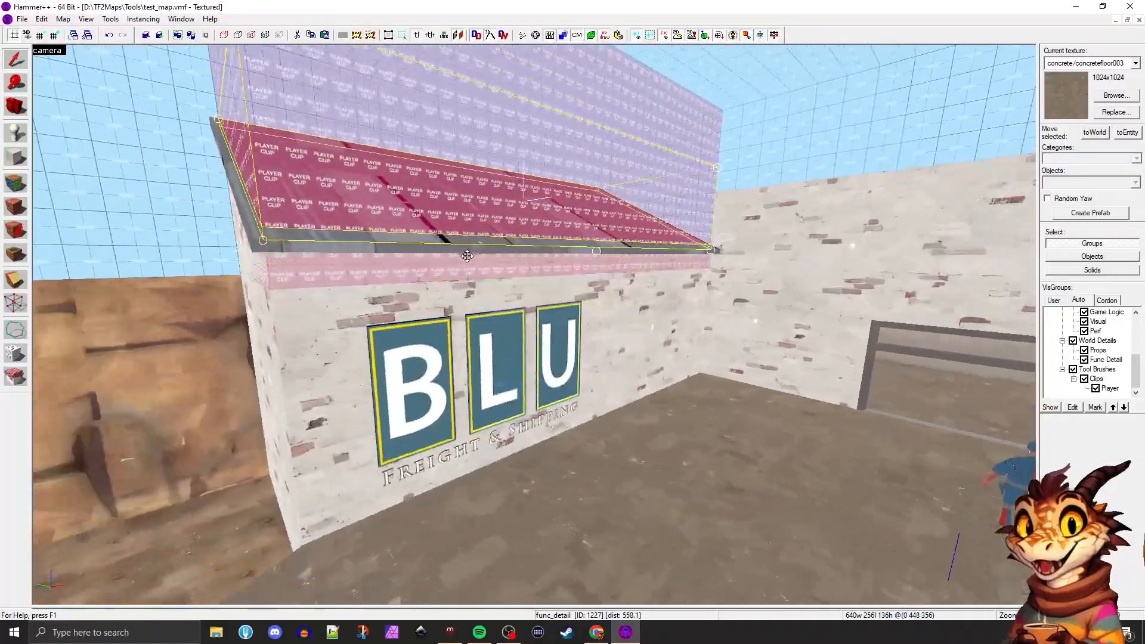
{"action": "key", "text": "d"}
{"action": "key", "text": "a"}
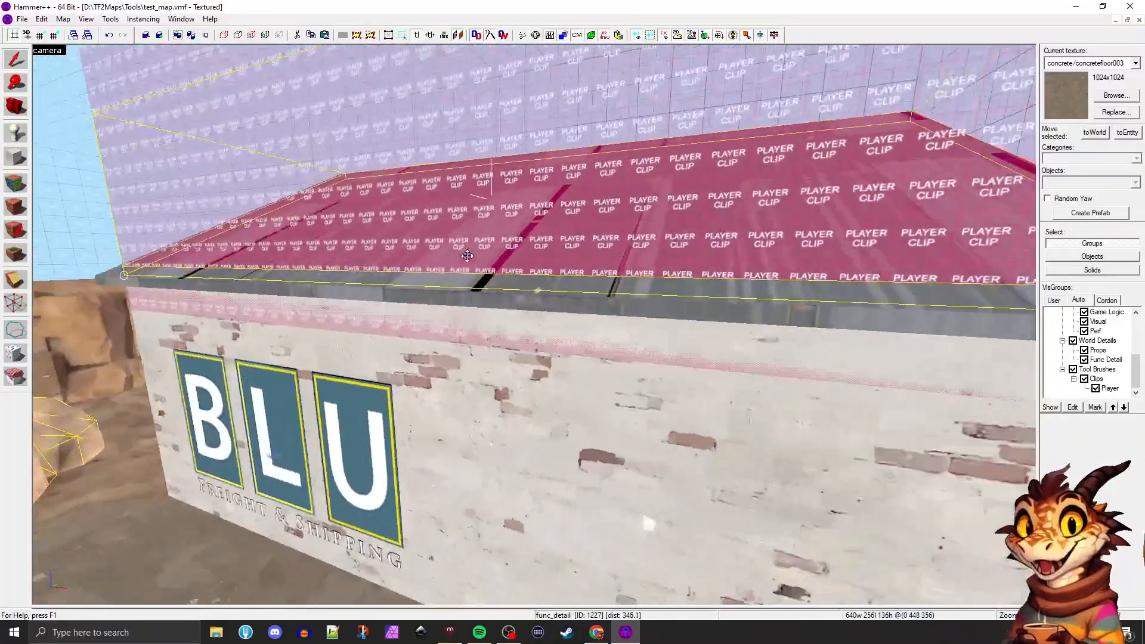
{"action": "key", "text": "a"}
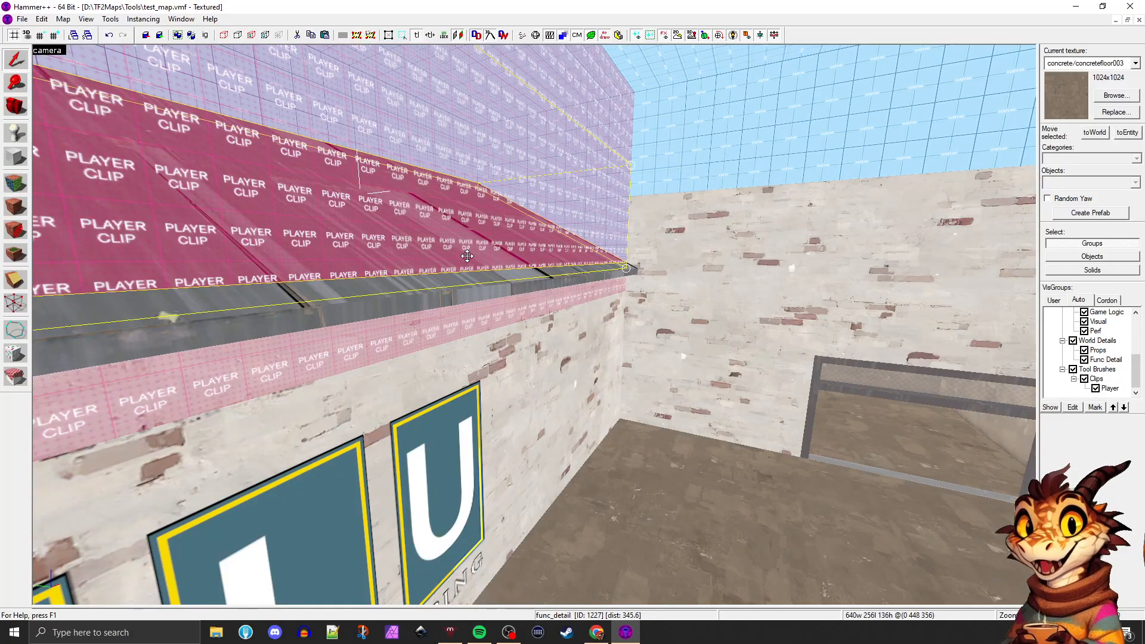
{"action": "key", "text": "s"}
{"action": "key", "text": "w"}
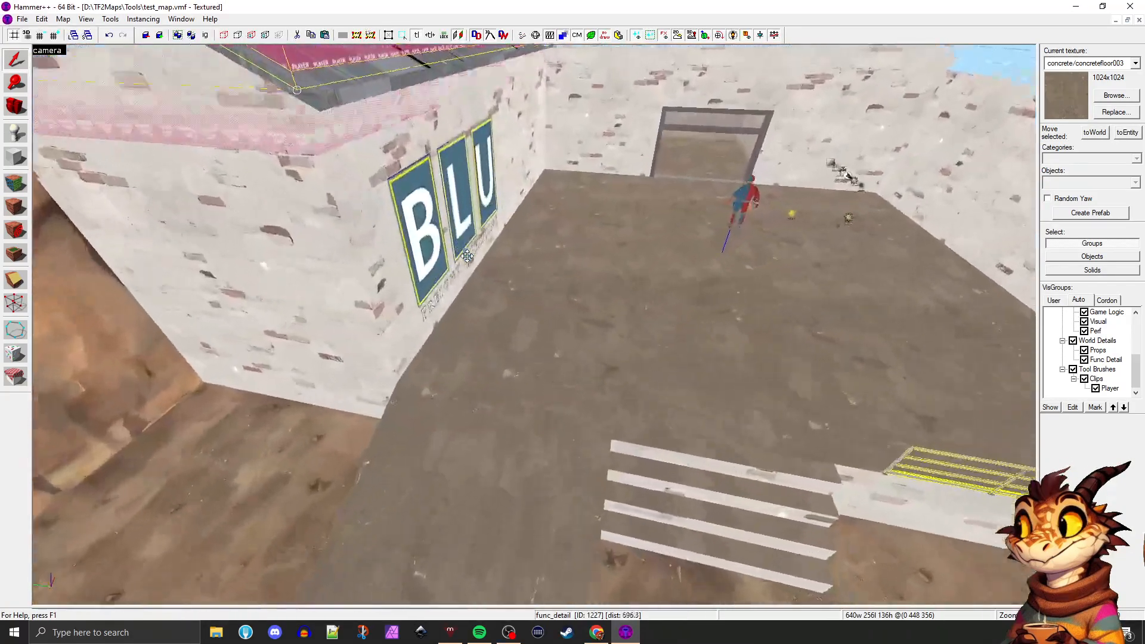
{"action": "key", "text": "s"}
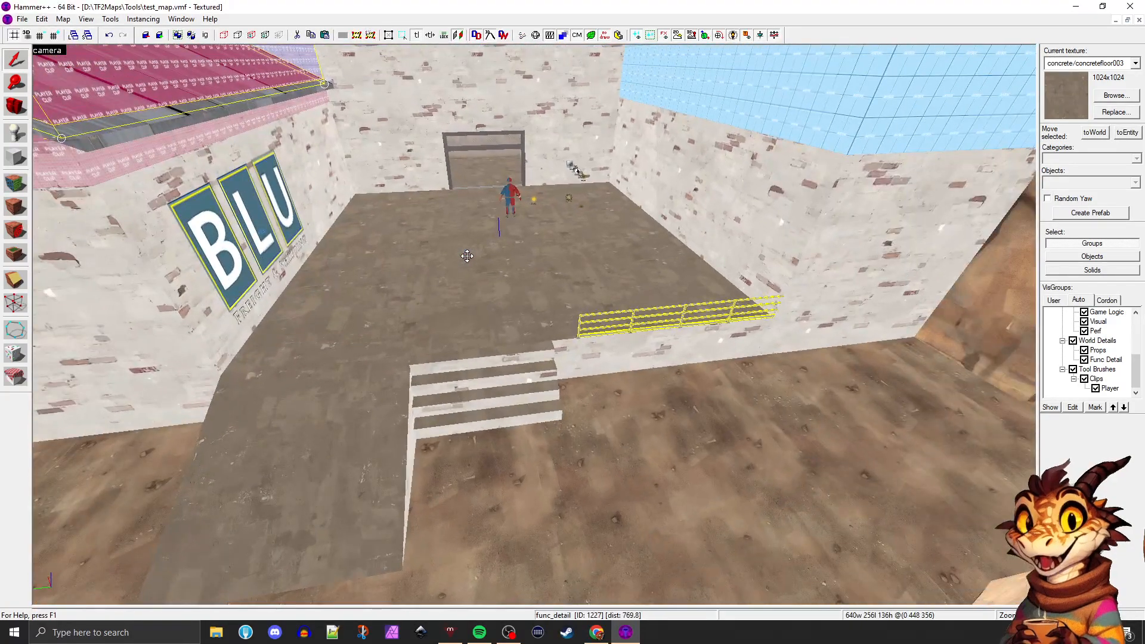
{"action": "key", "text": "d"}
{"action": "key", "text": "w"}
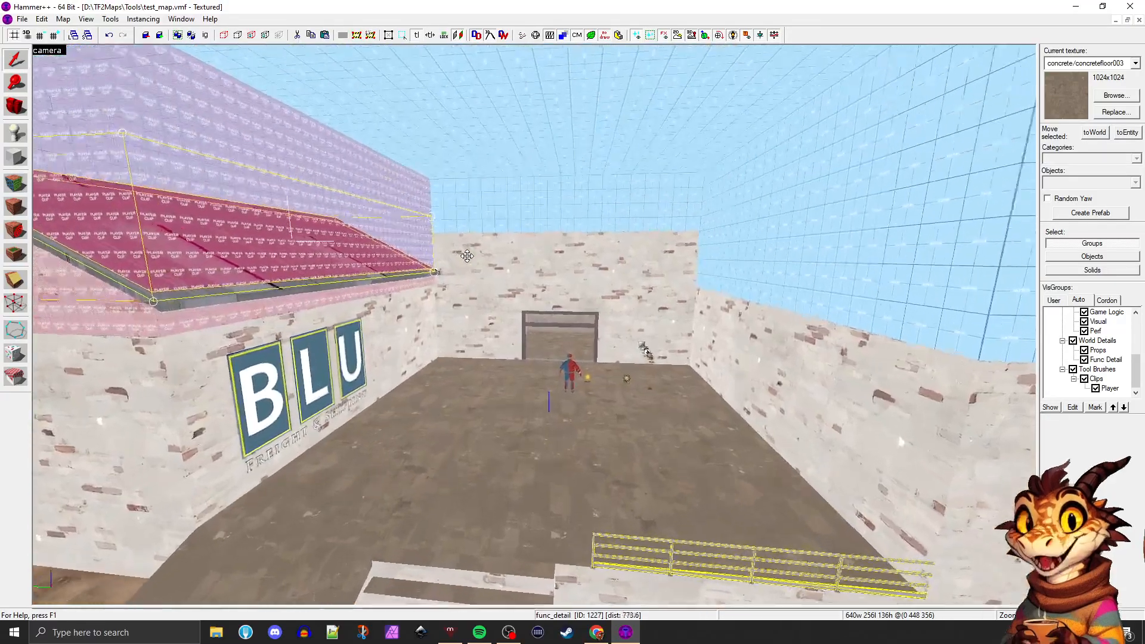
{"action": "key", "text": "w"}
{"action": "key", "text": "s"}
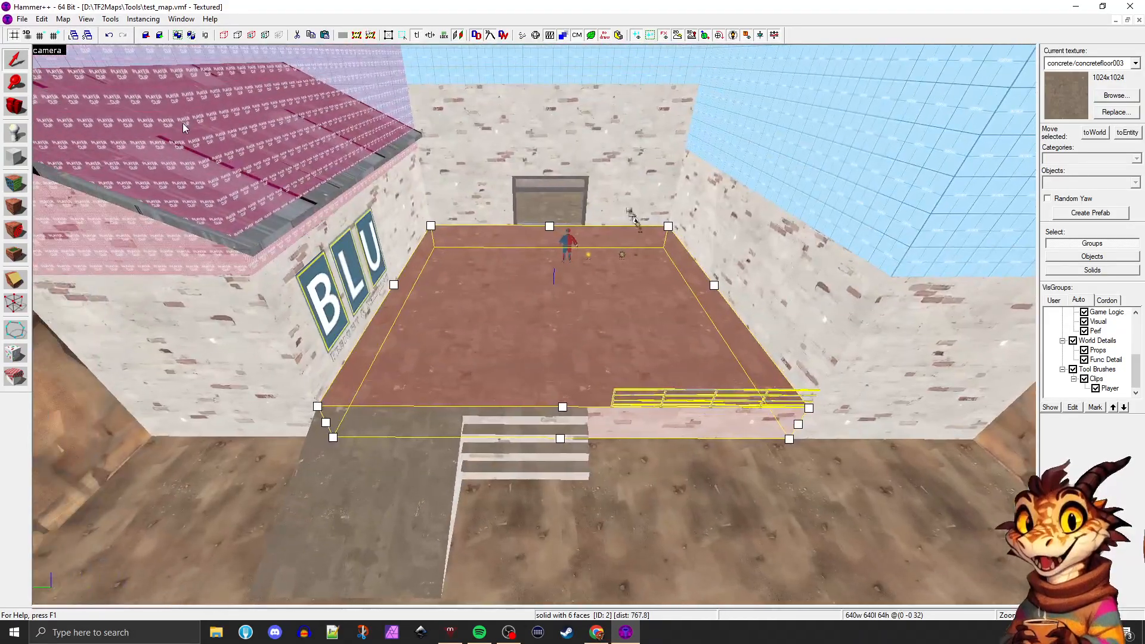
Duplicate the concrete func_detail ramp beside the stairs, placing the copy over the steps, and keep the copy selected
{"action": "left_click", "coordinate": [183, 128]}
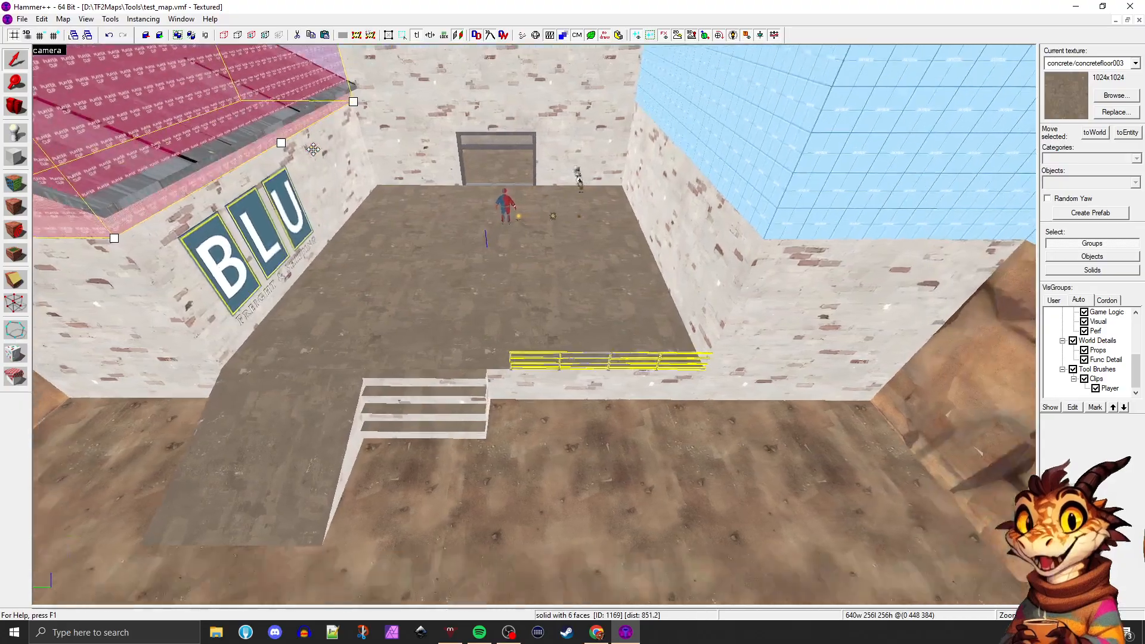
{"action": "key", "text": "w"}
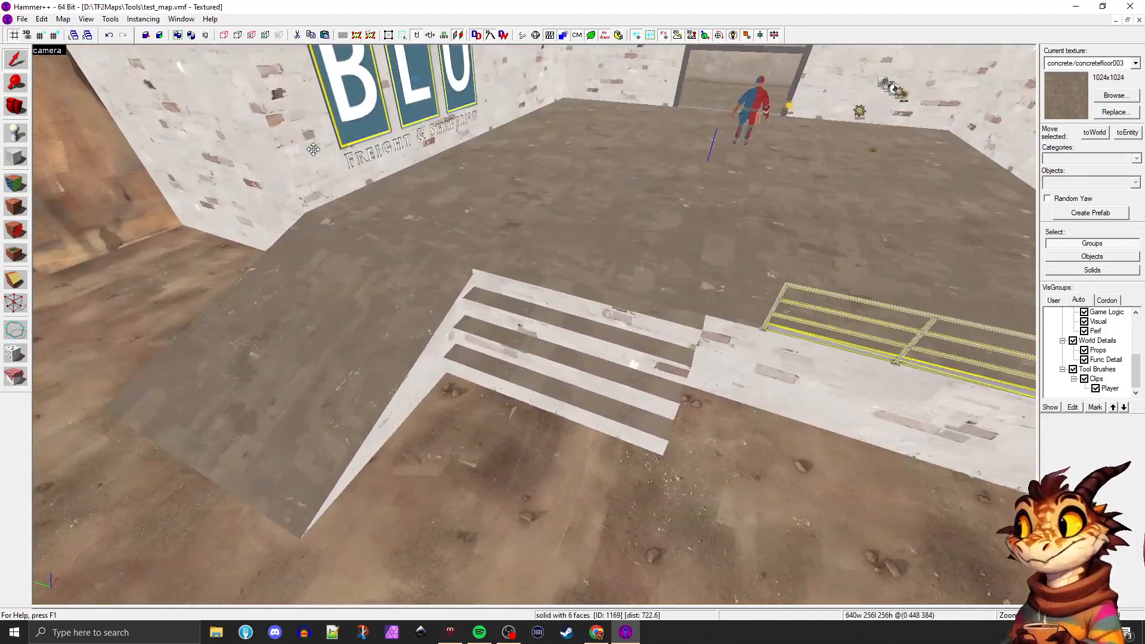
{"action": "key", "text": "z"}
{"action": "left_click", "coordinate": [364, 294]}
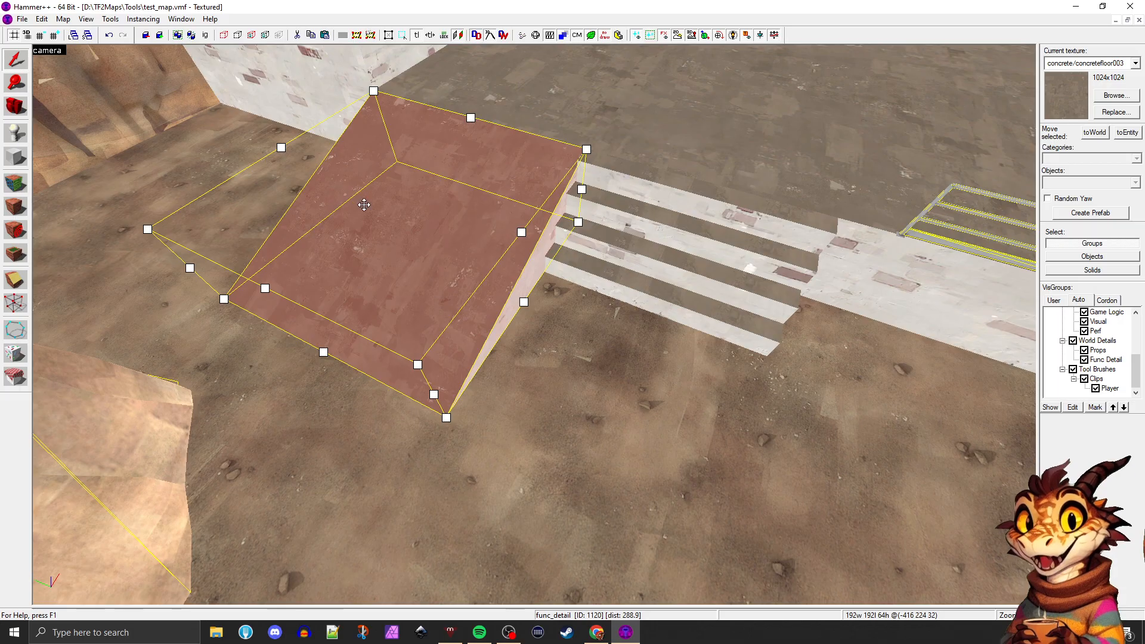
{"action": "left_click_drag", "start_coordinate": [365, 202], "coordinate": [678, 318]}
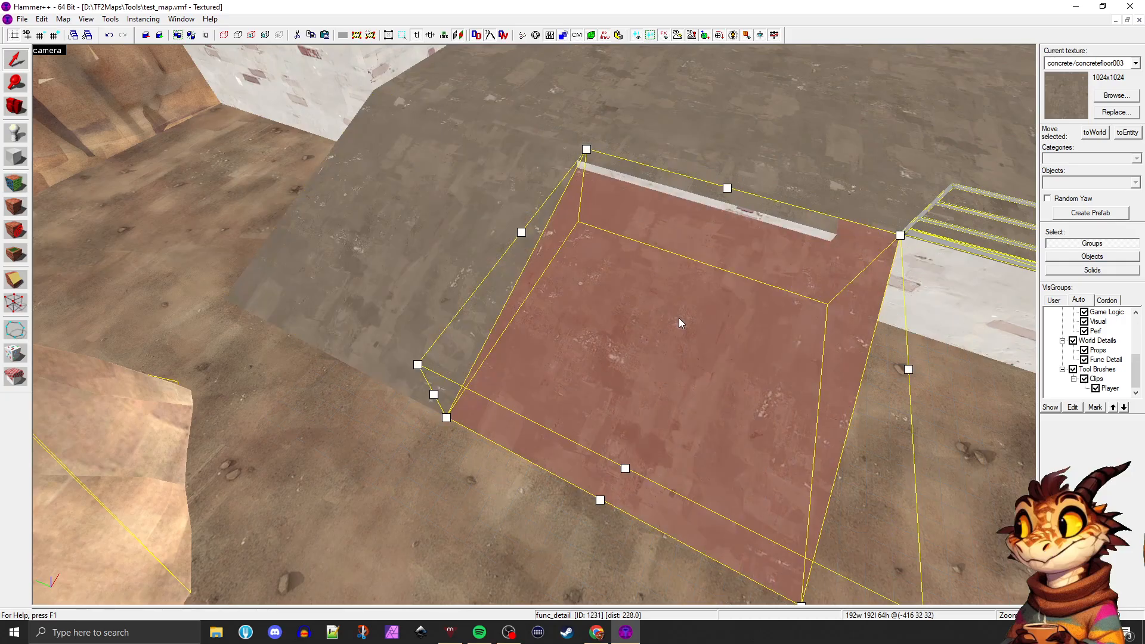
{"action": "left_click", "coordinate": [678, 317]}
Restore the four-view layout, narrow the ramp copy to 160 units to match the stairs, and shift it 16 units away from the platform
{"action": "key", "text": "shift+z"}
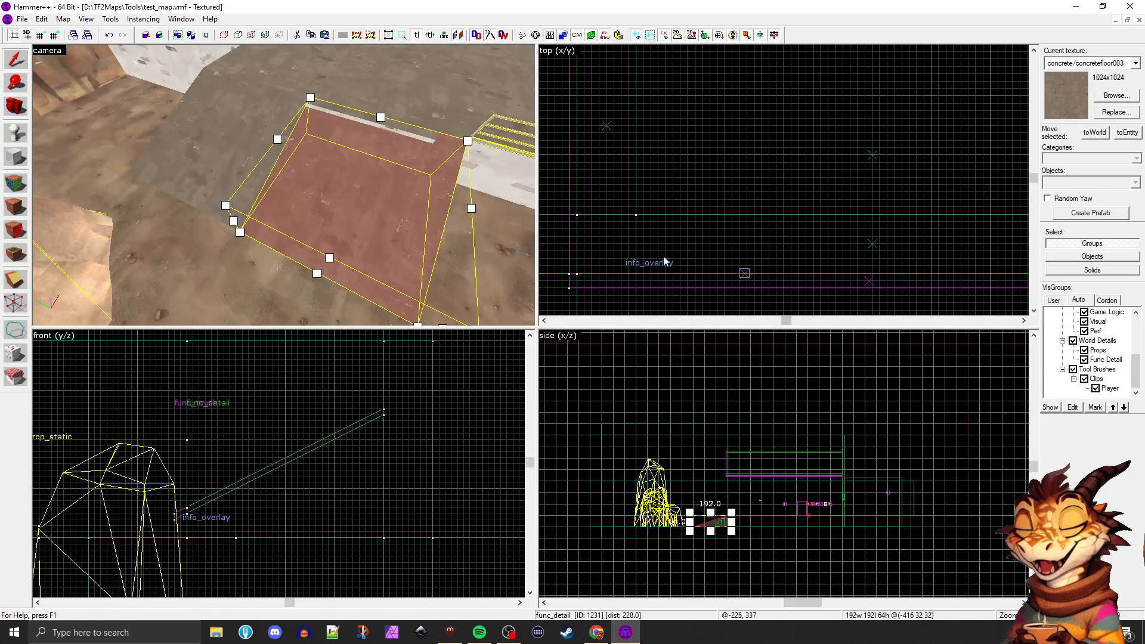
{"action": "scroll", "coordinate": [687, 214], "scroll_direction": "down", "scroll_amount": 5}
{"action": "key", "text": "ctrl+shift+e"}
{"action": "scroll", "coordinate": [775, 173], "scroll_direction": "up", "scroll_amount": 5}
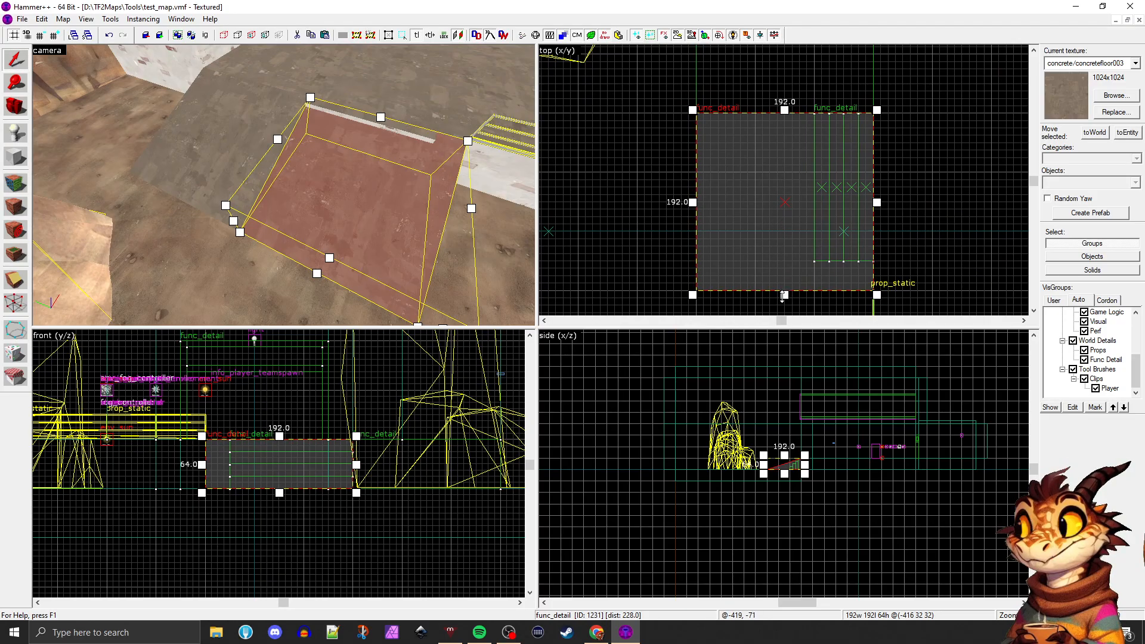
{"action": "left_click_drag", "start_coordinate": [783, 295], "coordinate": [783, 265]}
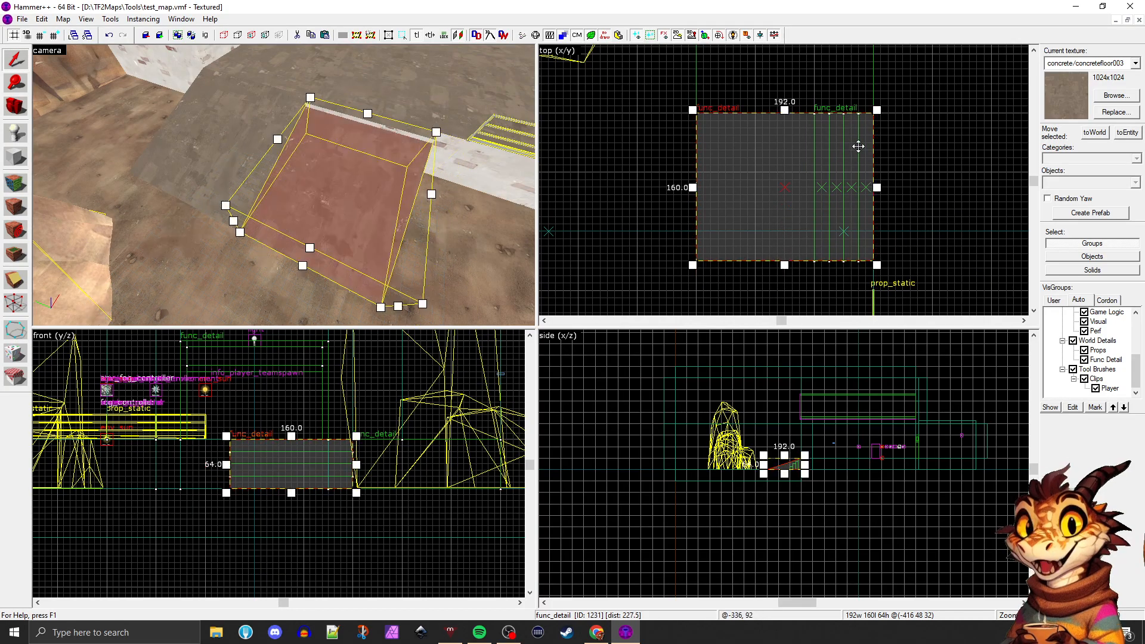
{"action": "left_click_drag", "start_coordinate": [858, 146], "coordinate": [842, 144]}
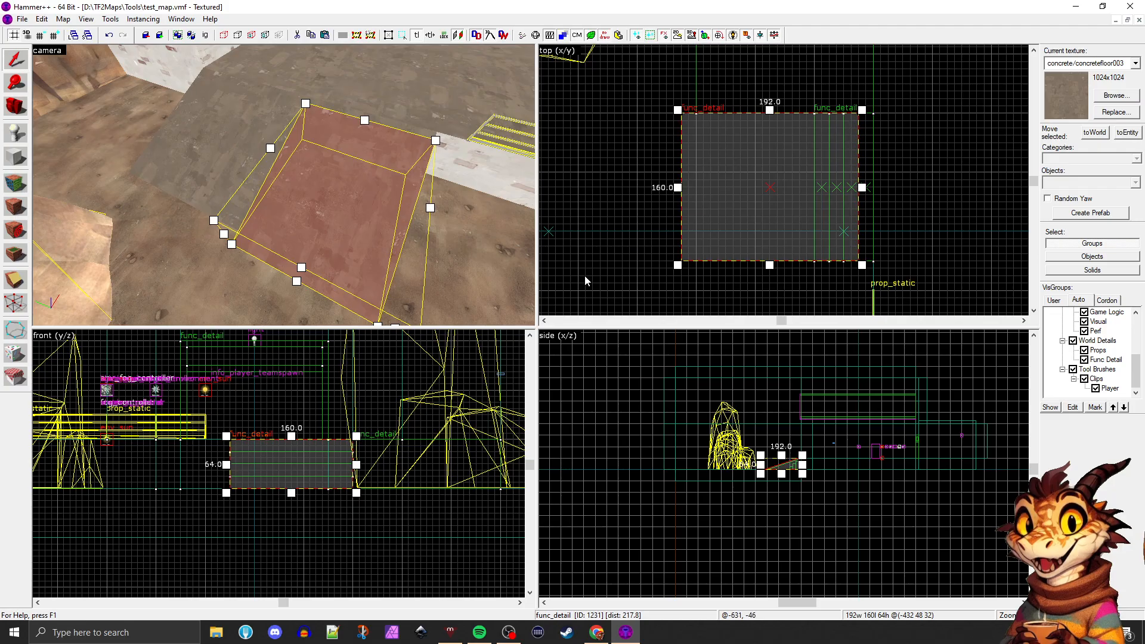
Shorten the ramp copy to 64 units long so its slope follows the edges of the steps
{"action": "scroll", "coordinate": [787, 465], "scroll_direction": "up", "scroll_amount": 10}
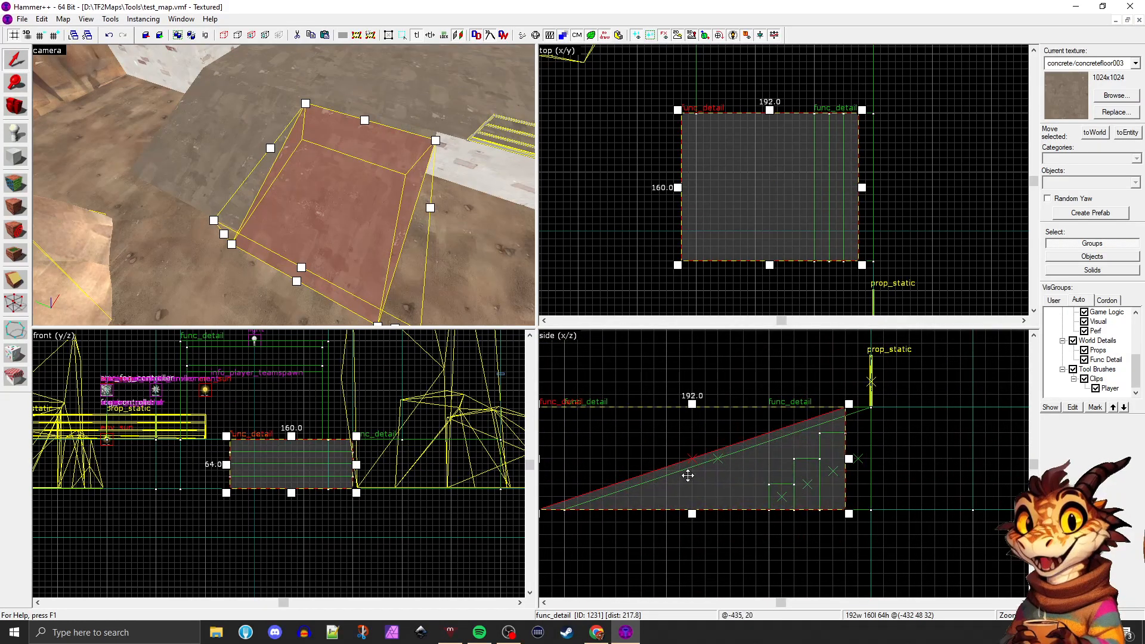
{"action": "scroll", "coordinate": [624, 498], "scroll_direction": "down", "scroll_amount": 1}
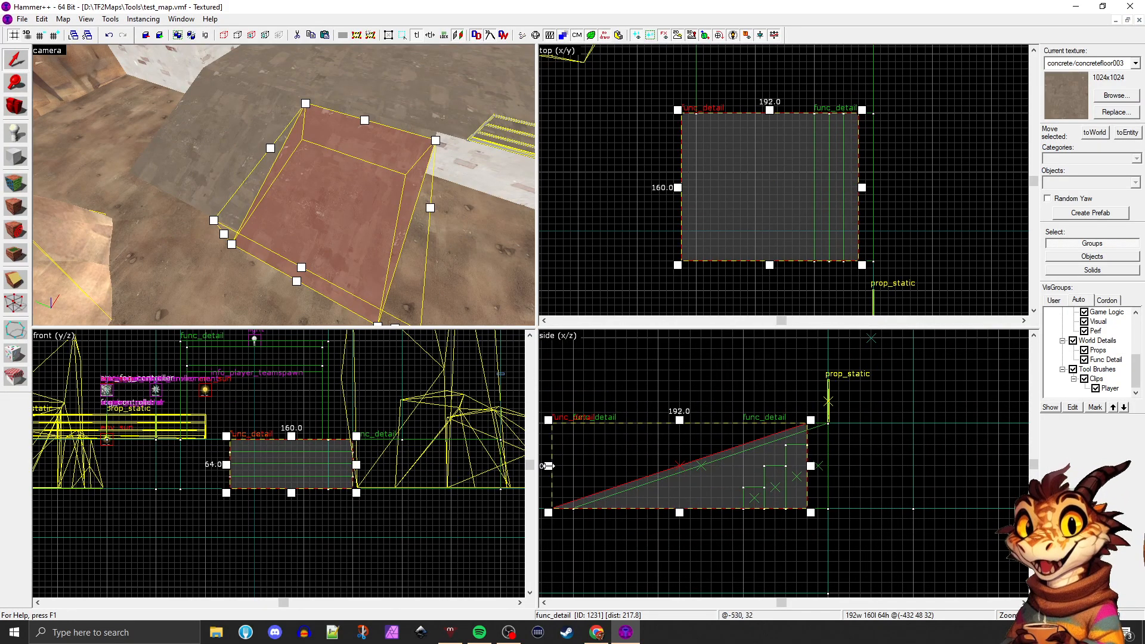
{"action": "left_click_drag", "start_coordinate": [548, 465], "coordinate": [704, 461]}
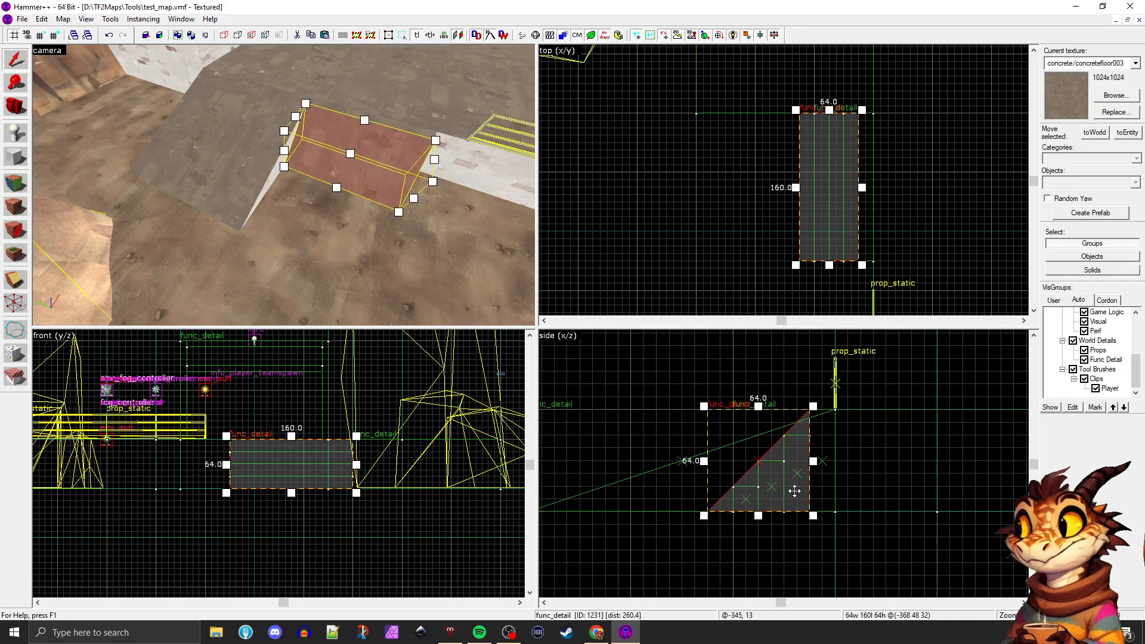
{"action": "scroll", "coordinate": [794, 491], "scroll_direction": "up", "scroll_amount": 1}
{"action": "key", "text": "z"}
{"action": "key", "text": "w"}
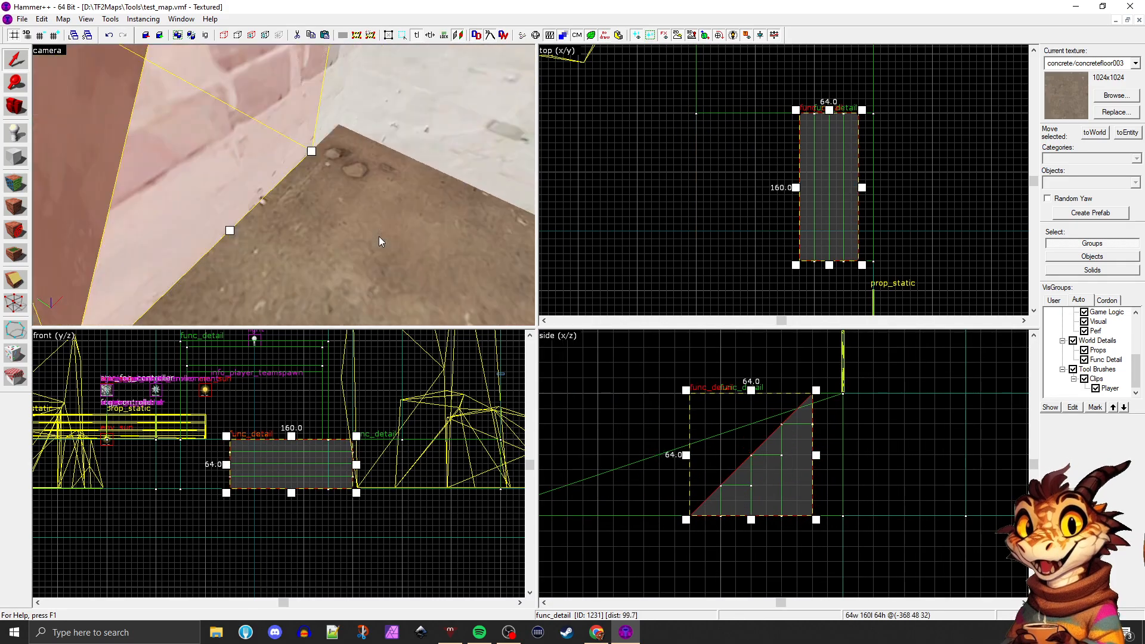
{"action": "key", "text": "s"}
{"action": "key", "text": "d"}
{"action": "key", "text": "z"}
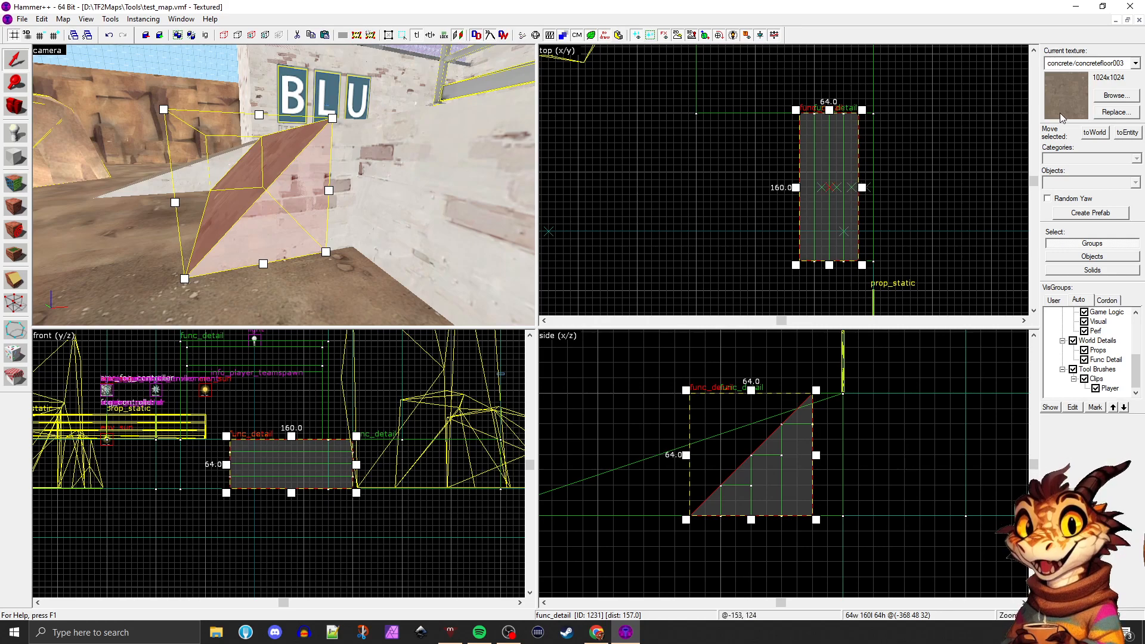
Browse the block bullets tool textures, then apply tools/toolsplayerclip to the ramp copy over the stairs
{"action": "left_click", "coordinate": [1097, 99]}
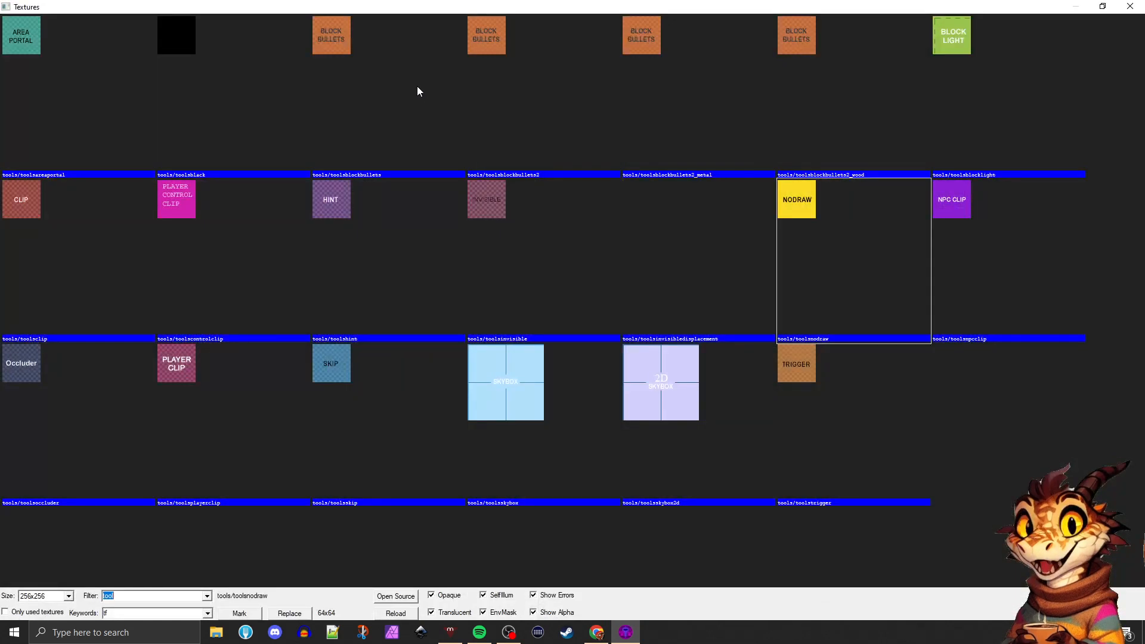
{"action": "left_click", "coordinate": [332, 43]}
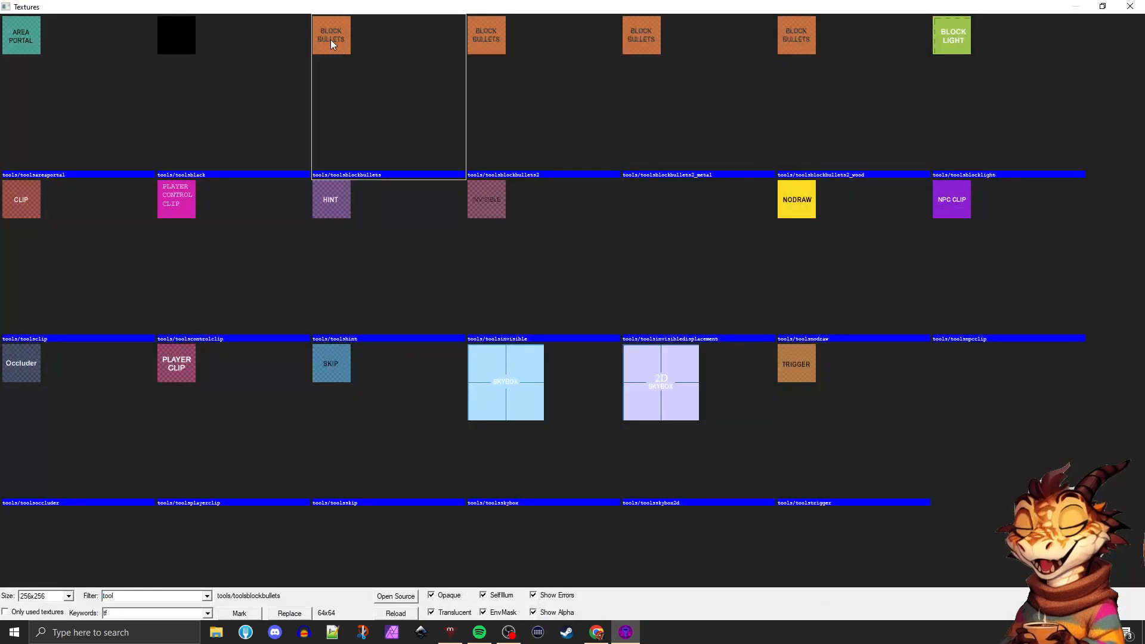
{"action": "left_click", "coordinate": [485, 52]}
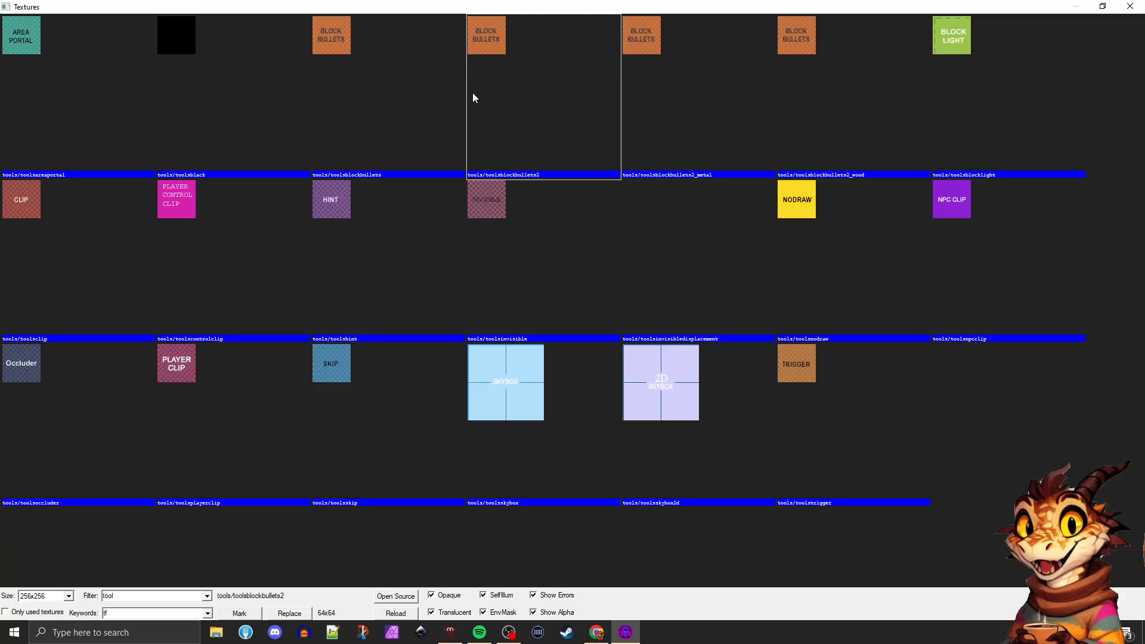
{"action": "left_click", "coordinate": [393, 72]}
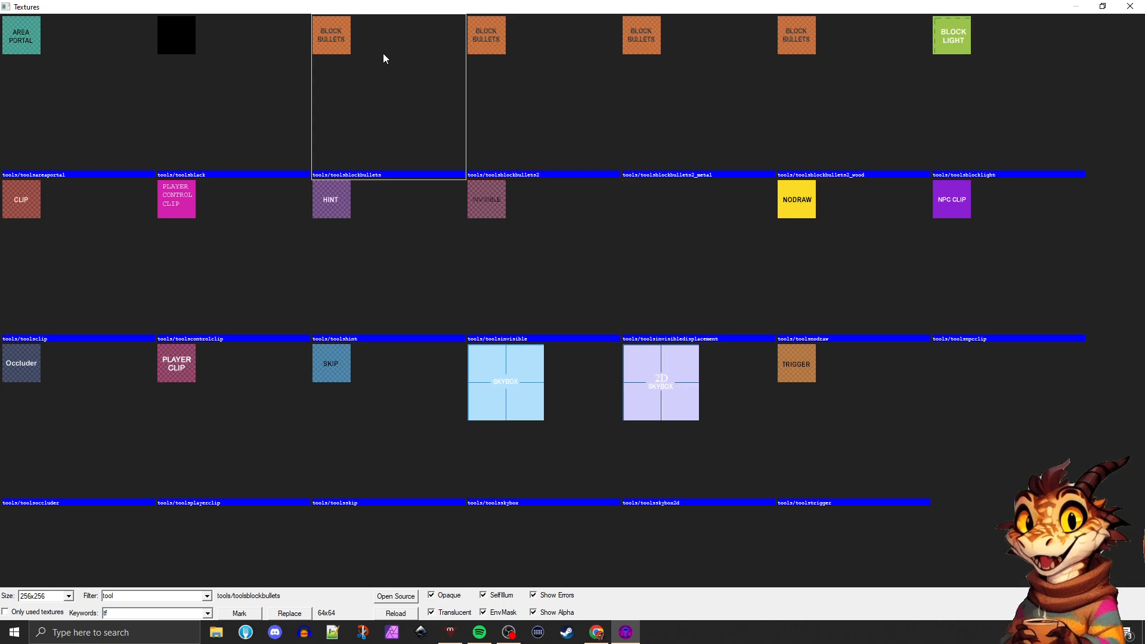
{"action": "left_click", "coordinate": [504, 67]}
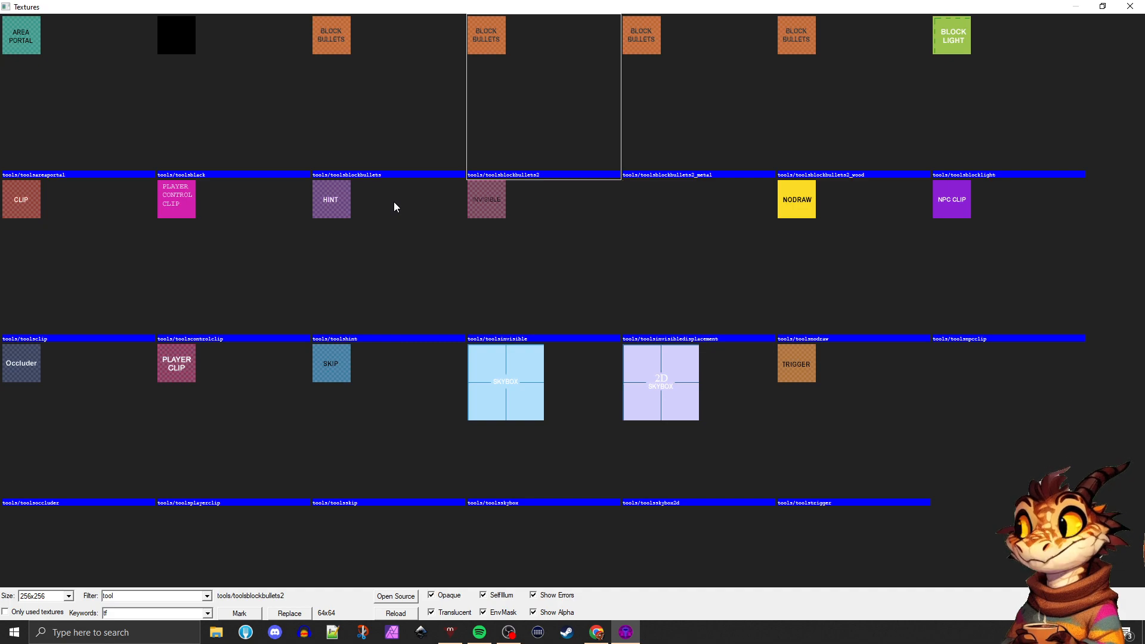
{"action": "double_click", "coordinate": [173, 358]}
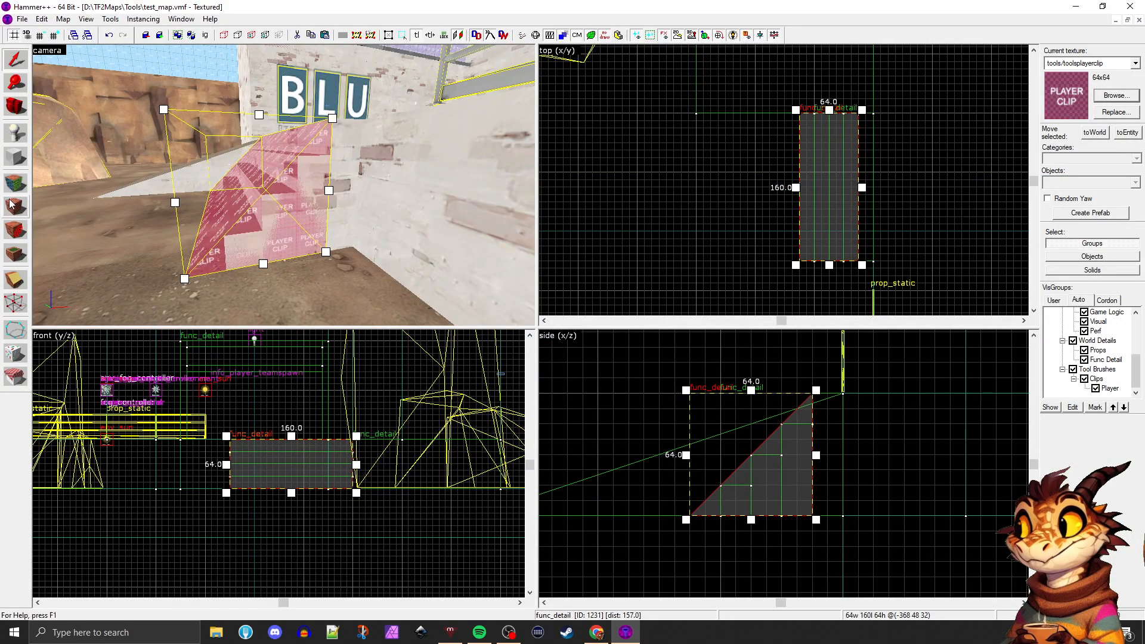
Deselect and reselect the ramp brush over the stairs, and maximise the 3D camera view
{"action": "left_click", "coordinate": [584, 222]}
{"action": "key", "text": "shift+z"}
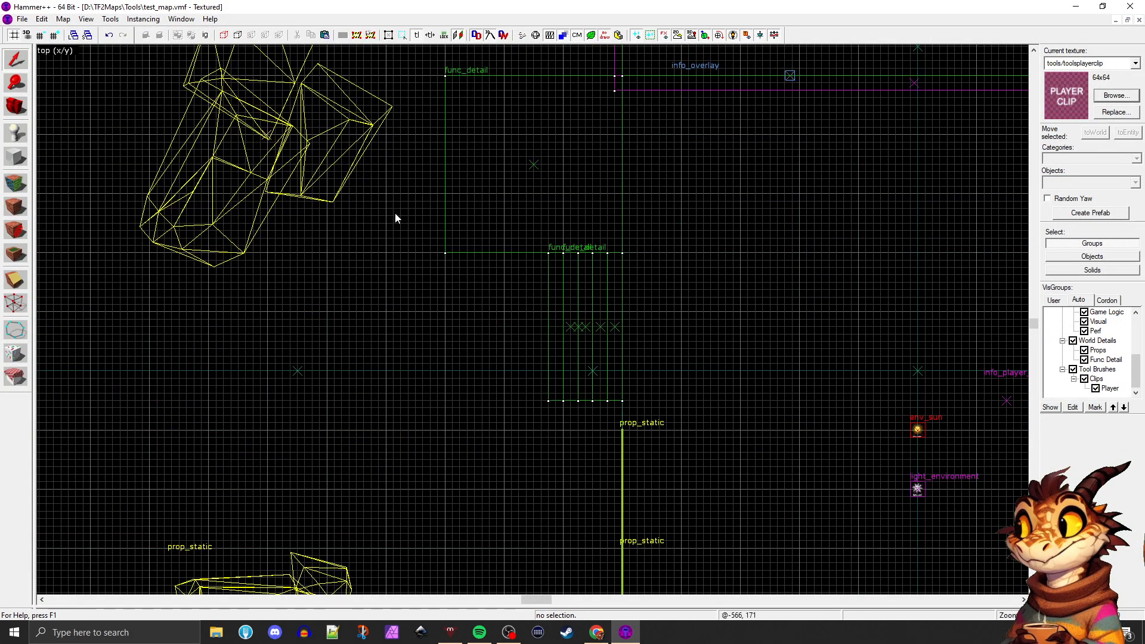
{"action": "key", "text": "shift+z"}
{"action": "key", "text": "z"}
{"action": "key", "text": "s"}
{"action": "key", "text": "z"}
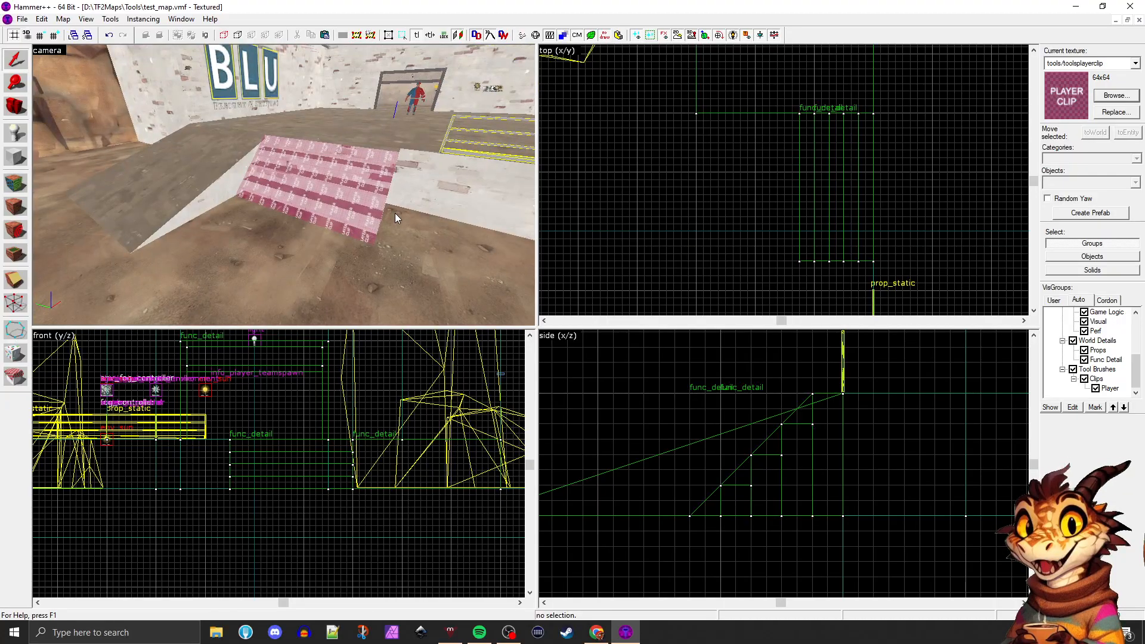
{"action": "left_click", "coordinate": [382, 203]}
{"action": "key", "text": "shift+z"}
{"action": "key", "text": "z"}
{"action": "key", "text": "d"}
{"action": "key", "text": "d"}
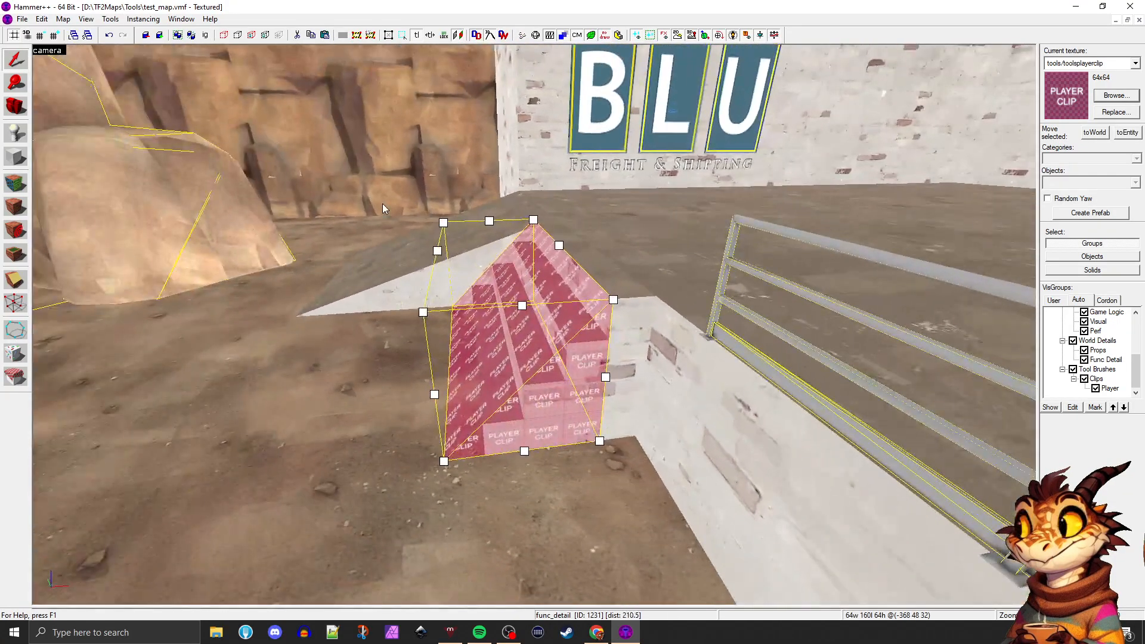
Inspect the clip ramp over the stairs from several sides and along the platform, and check its func_detail object properties
{"action": "key", "text": "w"}
{"action": "key", "text": "a"}
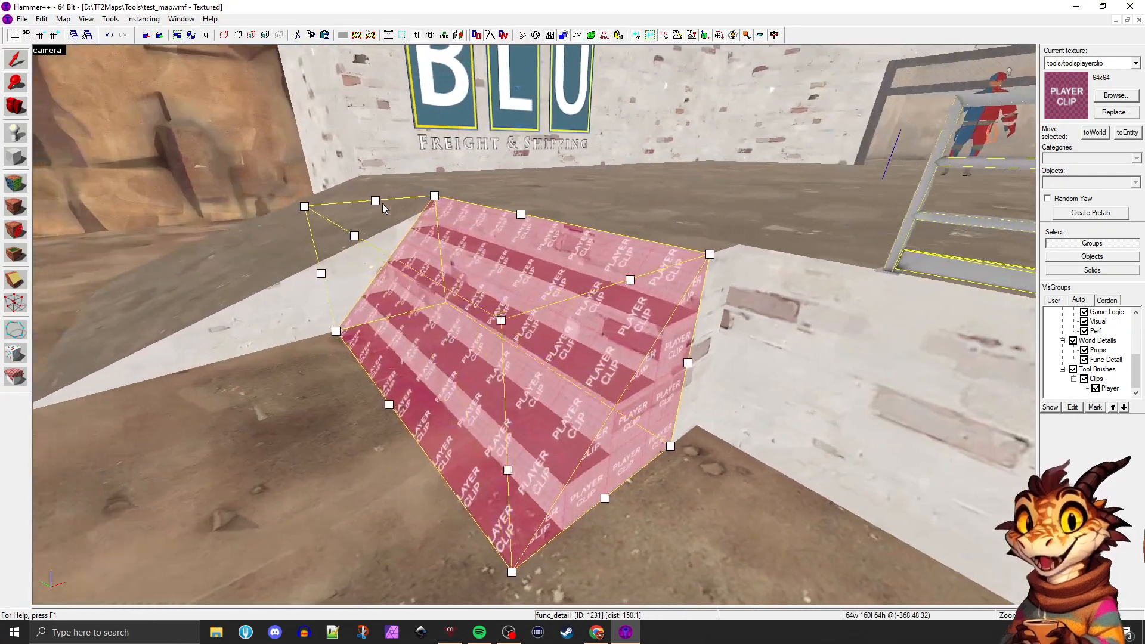
{"action": "key", "text": "d"}
{"action": "key", "text": "a"}
{"action": "key", "text": "d"}
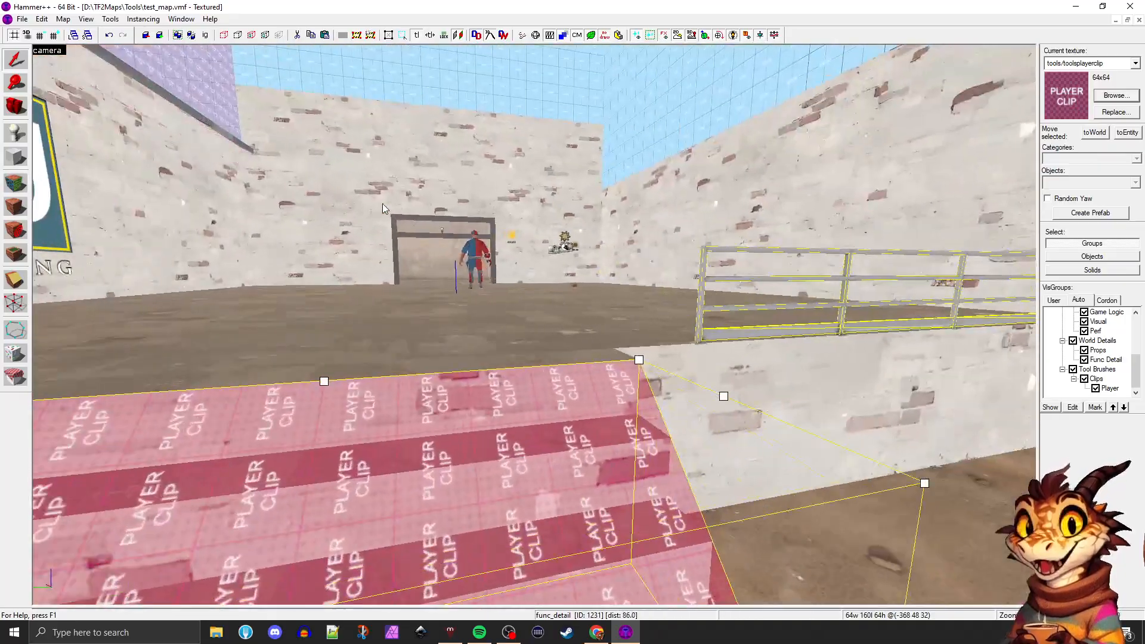
{"action": "key", "text": "w"}
{"action": "key", "text": "a"}
{"action": "key", "text": "d"}
{"action": "key", "text": "a"}
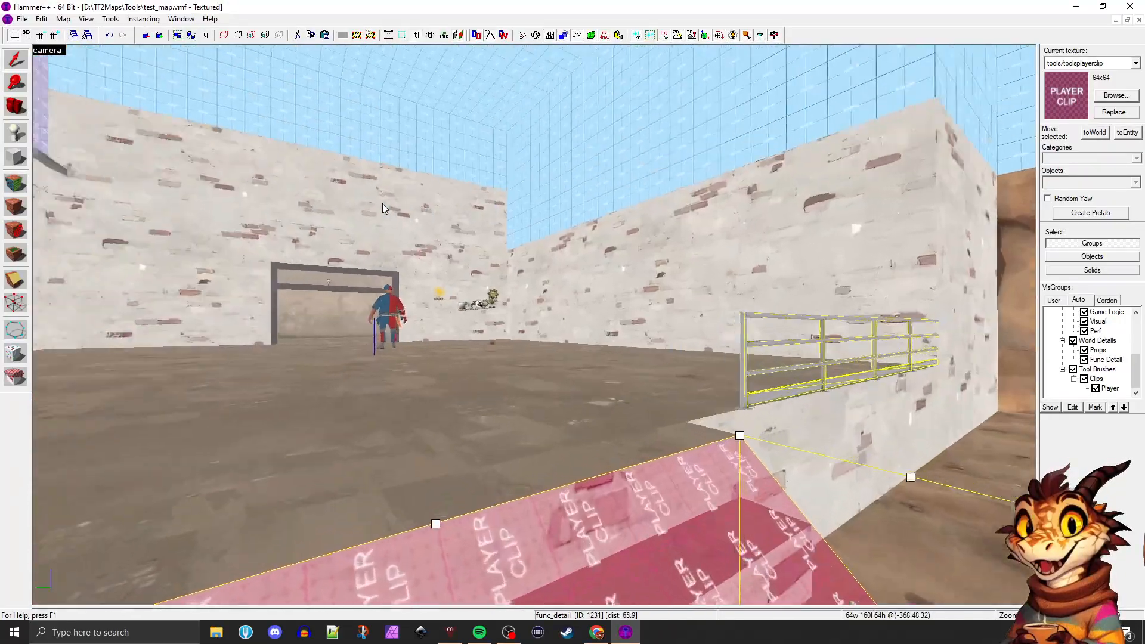
{"action": "key", "text": "w"}
{"action": "key", "text": "s"}
{"action": "key", "text": "w"}
{"action": "key", "text": "a"}
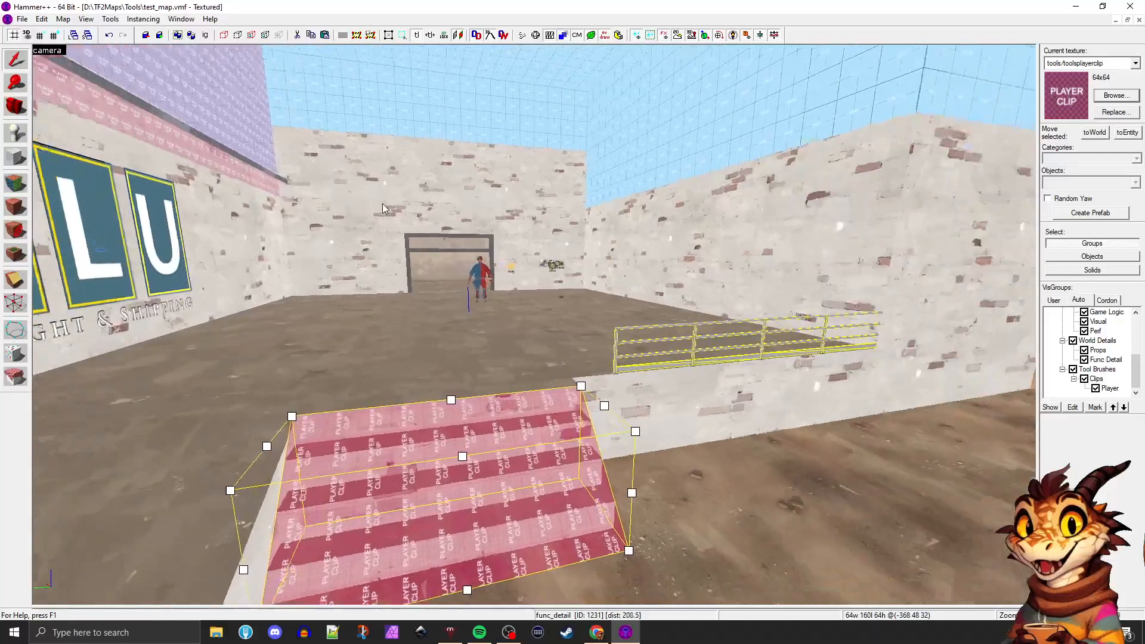
{"action": "key", "text": "d"}
{"action": "key", "text": "a"}
{"action": "key", "text": "d"}
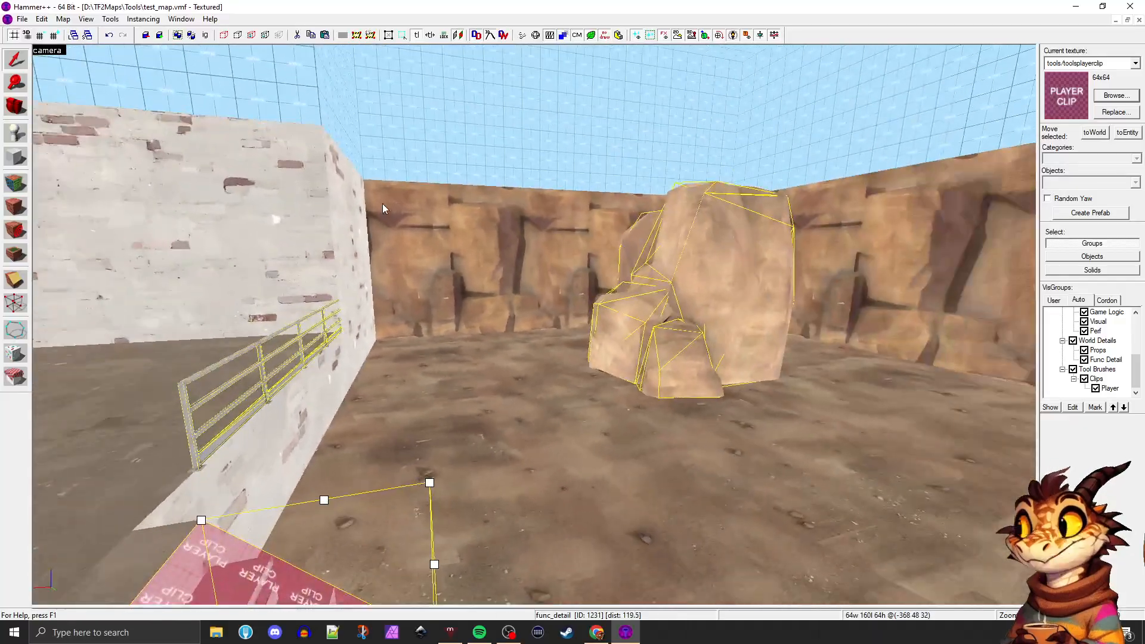
{"action": "key", "text": "a"}
{"action": "key", "text": "d"}
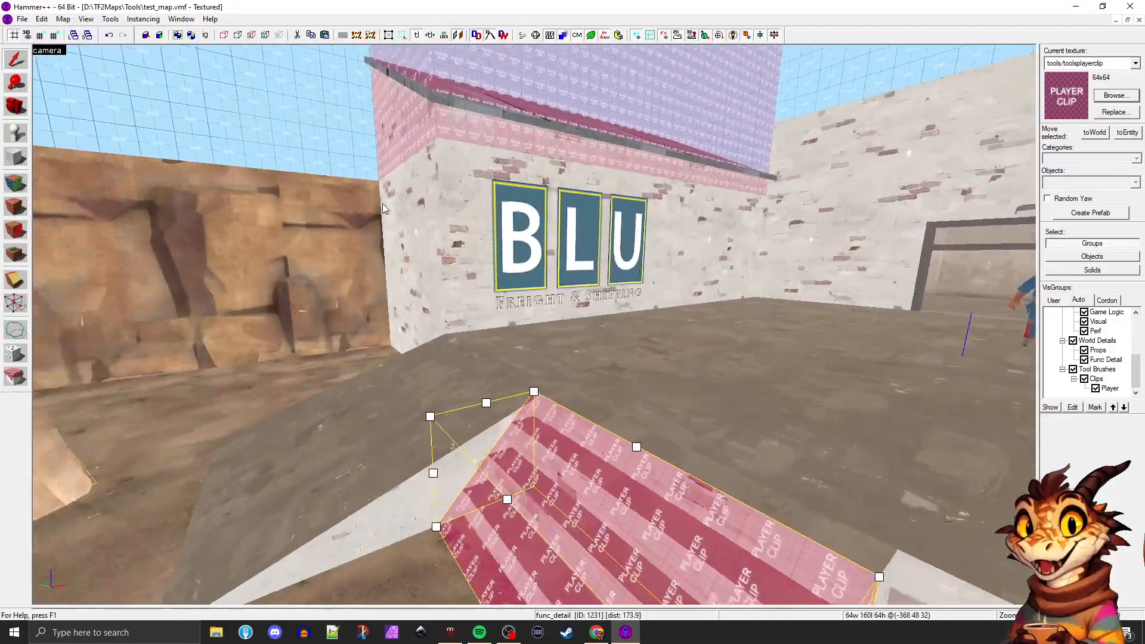
{"action": "key", "text": "a"}
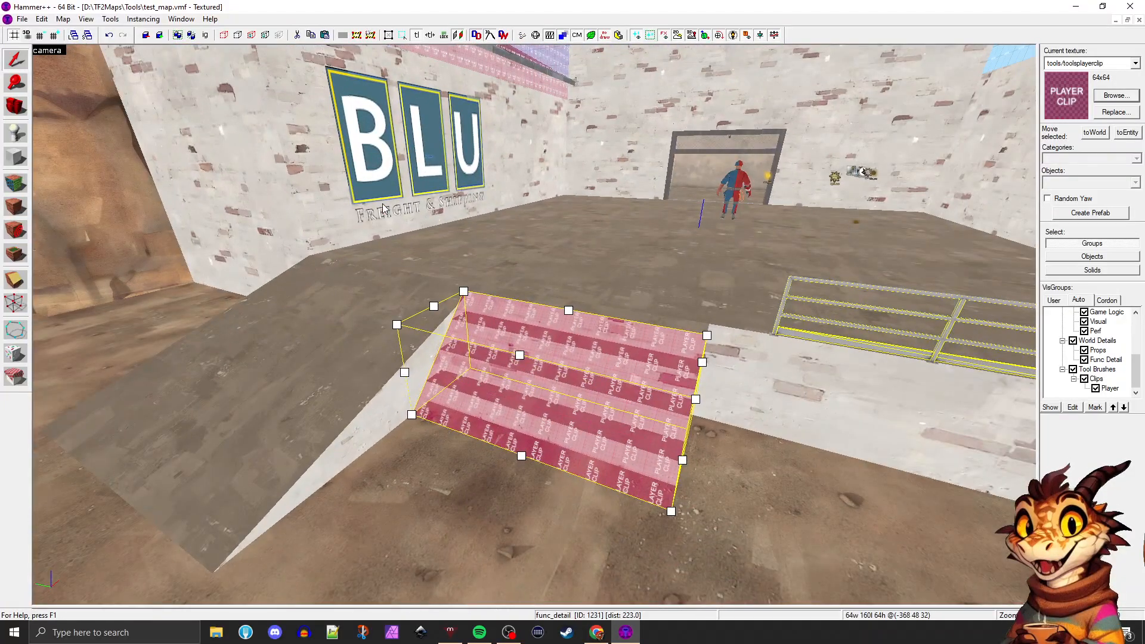
{"action": "key", "text": "alt+Return"}
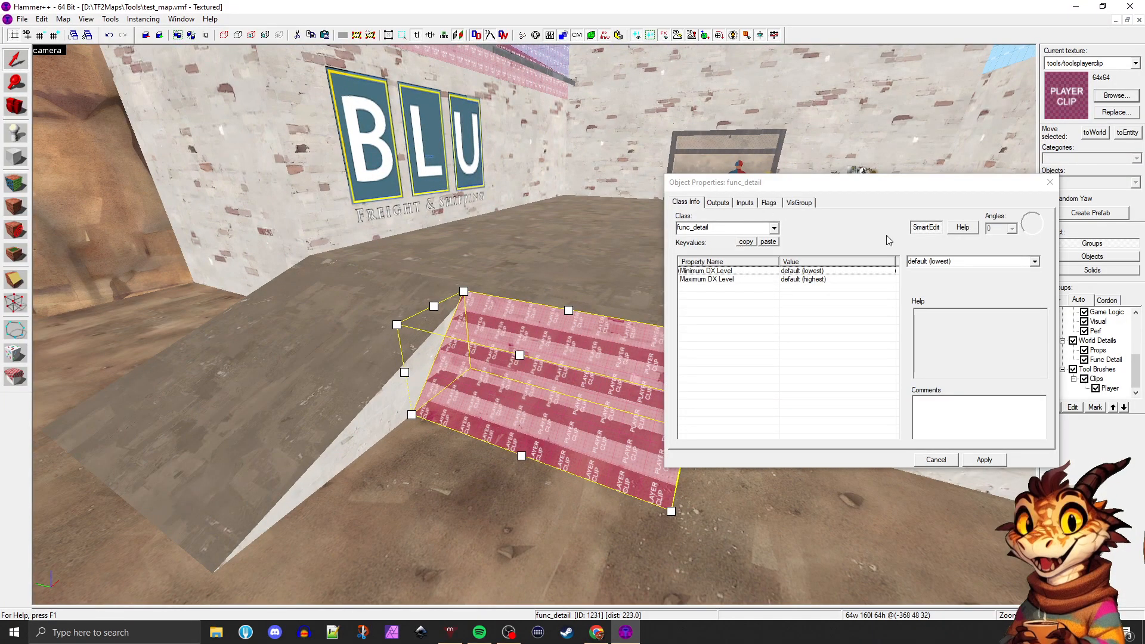
{"action": "left_click", "coordinate": [1049, 183]}
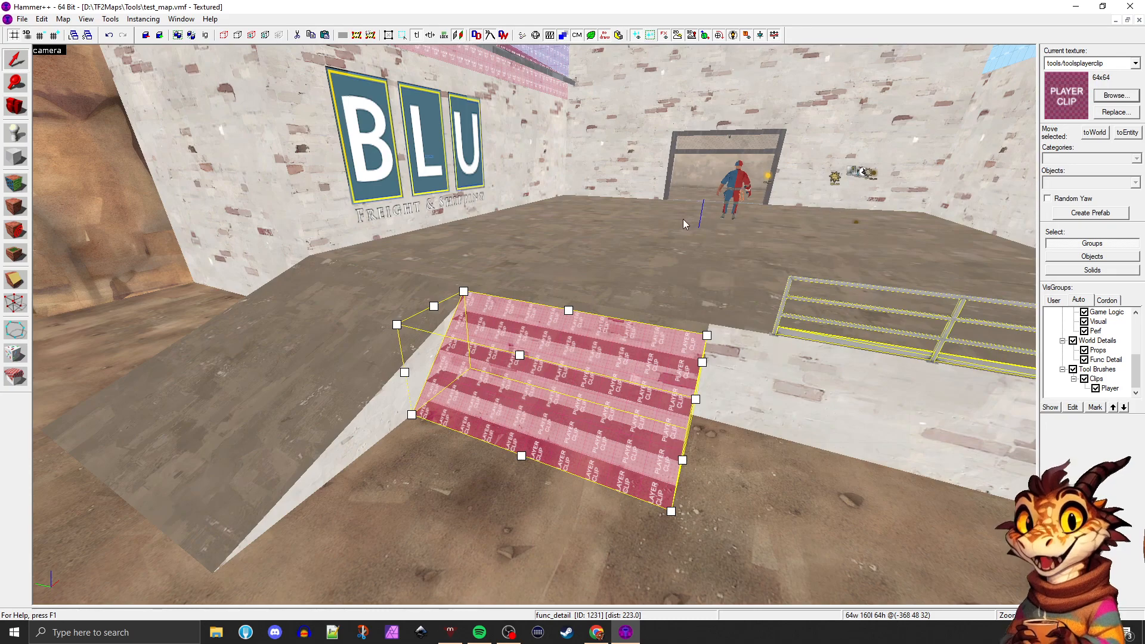
Apply the tools/toolsblockbullets2 texture to all five faces of the ramp brush over the stairs
{"action": "key", "text": "shift+a"}
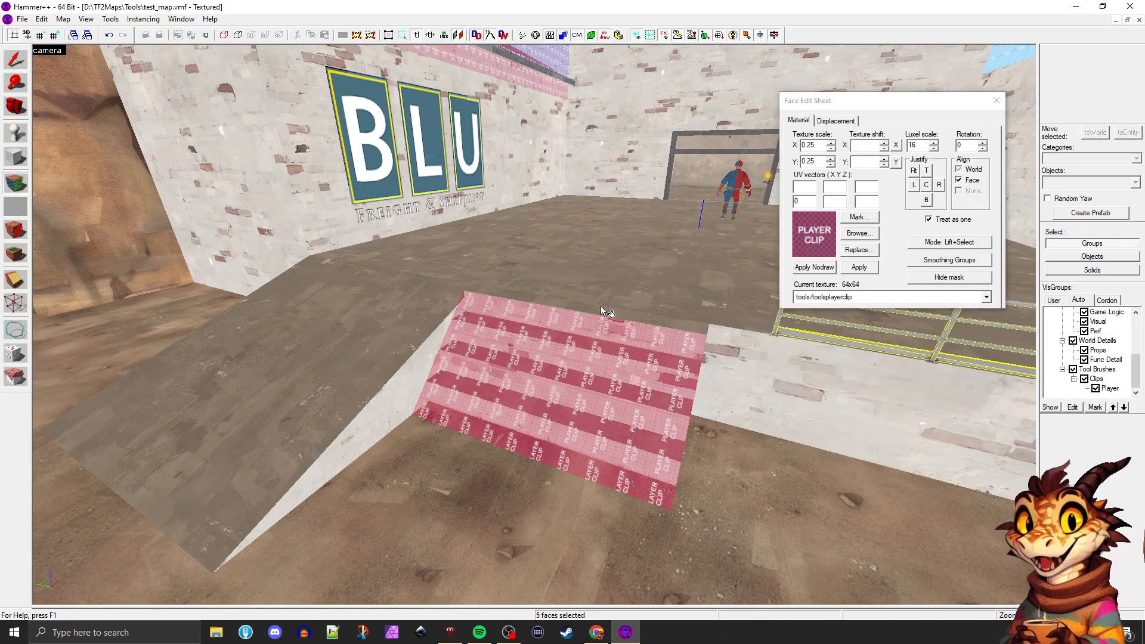
{"action": "left_click", "coordinate": [862, 237]}
{"action": "double_click", "coordinate": [468, 38]}
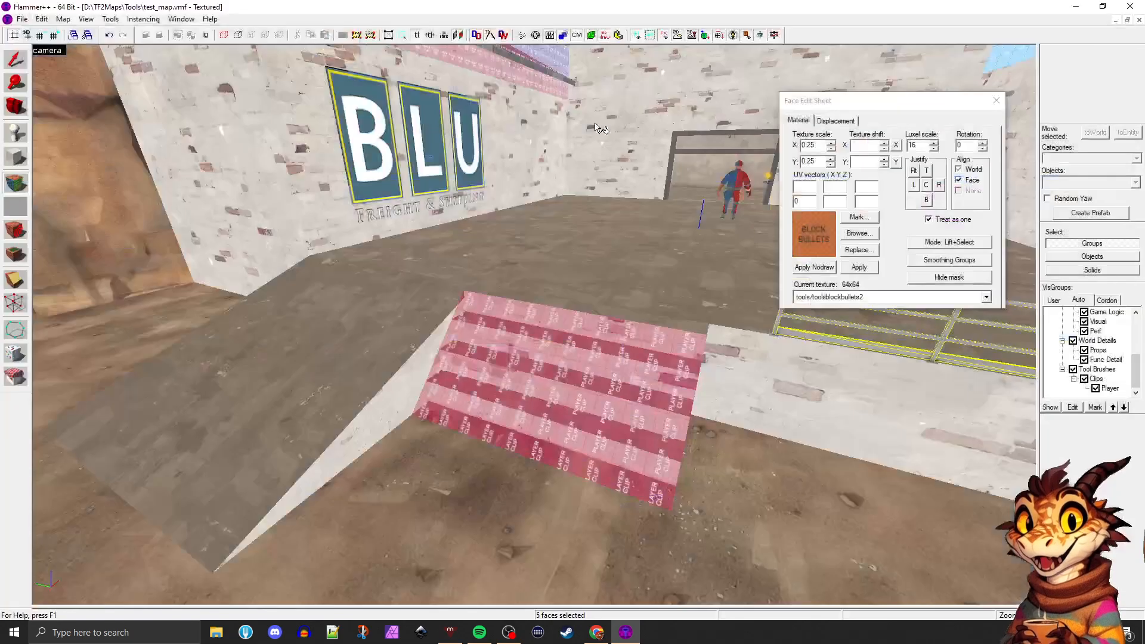
{"action": "left_click", "coordinate": [860, 268]}
{"action": "key", "text": "d"}
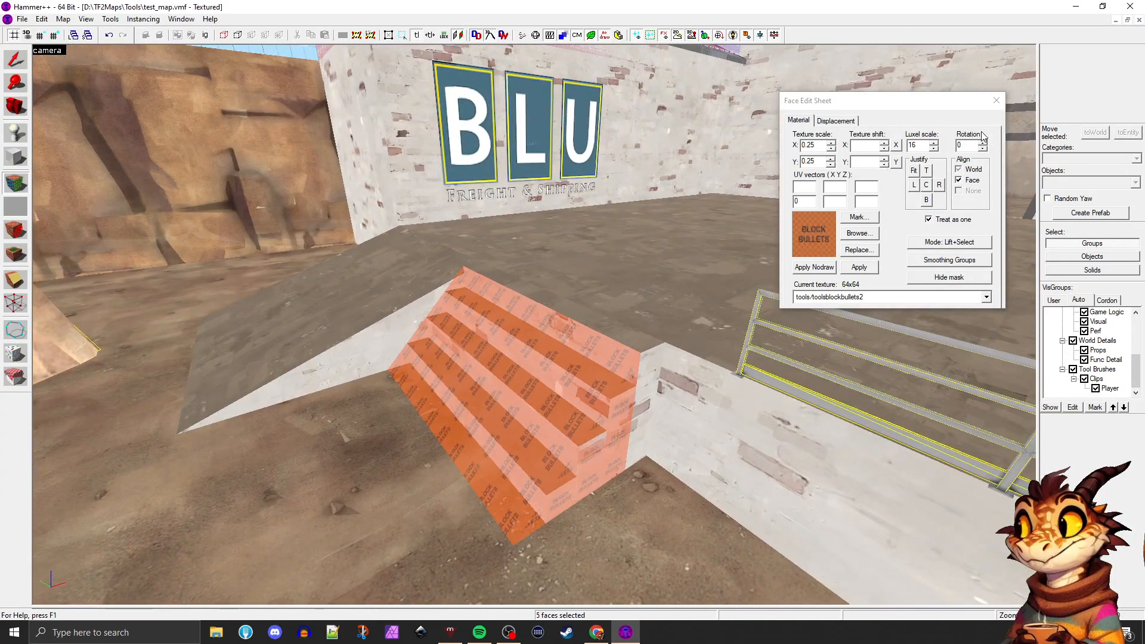
{"action": "left_click", "coordinate": [996, 100]}
Select the concrete platform brush and examine how the block bullets ramp meets its edge
{"action": "left_click", "coordinate": [646, 224]}
{"action": "key", "text": "z"}
{"action": "key", "text": "a"}
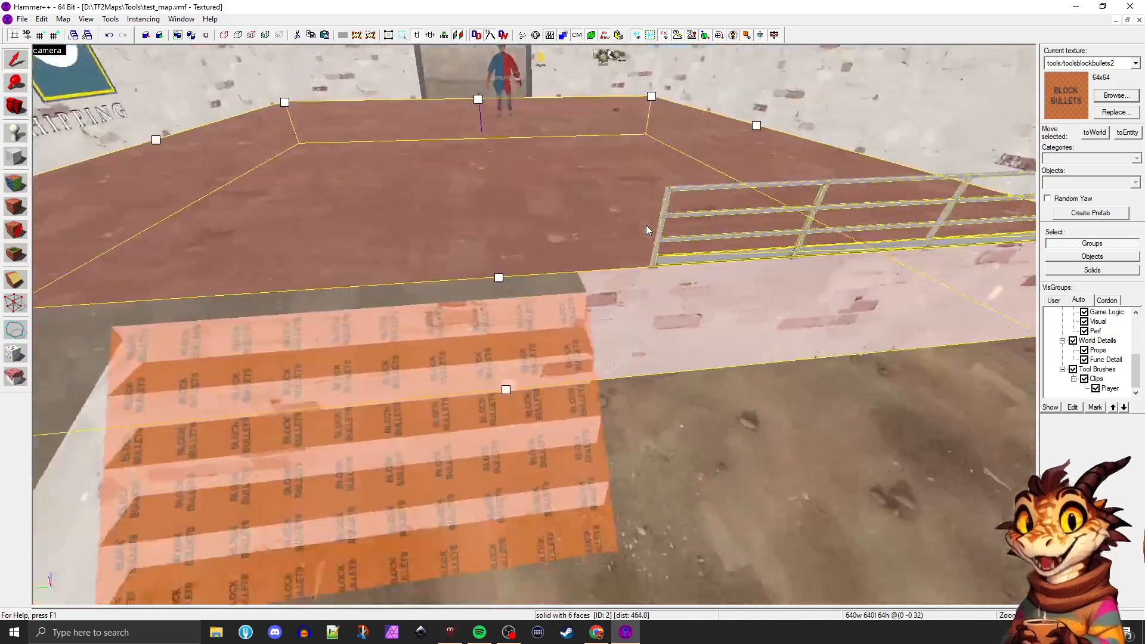
Select the block bullets ramp over the stairs and examine its fit against the steps, side wall and platform from several angles
{"action": "key", "text": "s"}
{"action": "key", "text": "d"}
{"action": "key", "text": "z"}
{"action": "left_click", "coordinate": [538, 317]}
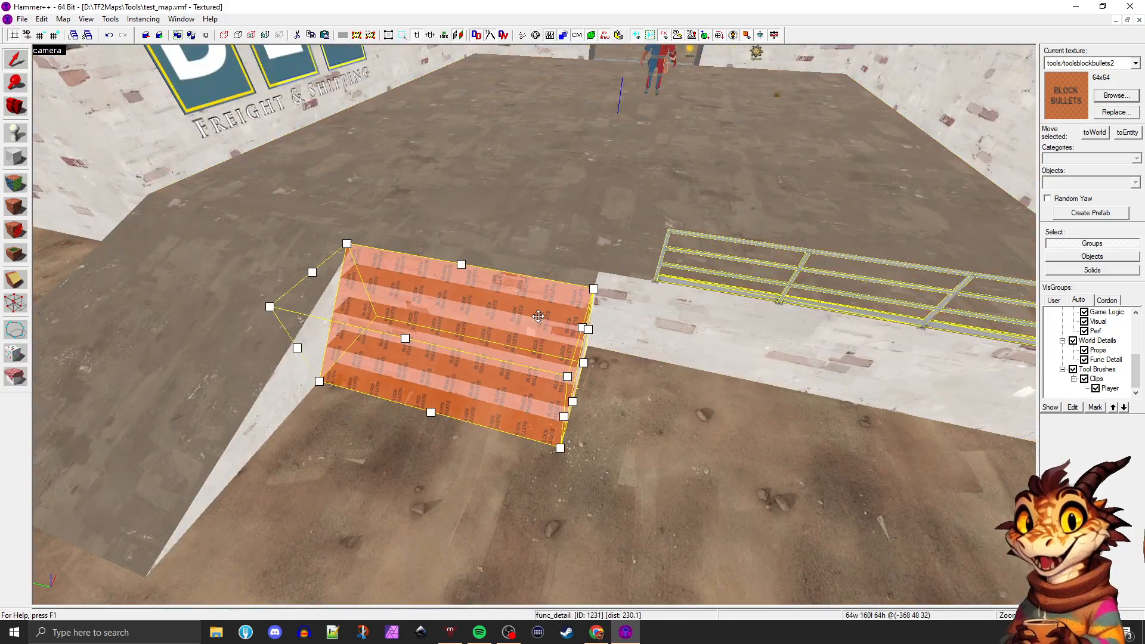
{"action": "key", "text": "z"}
{"action": "key", "text": "d"}
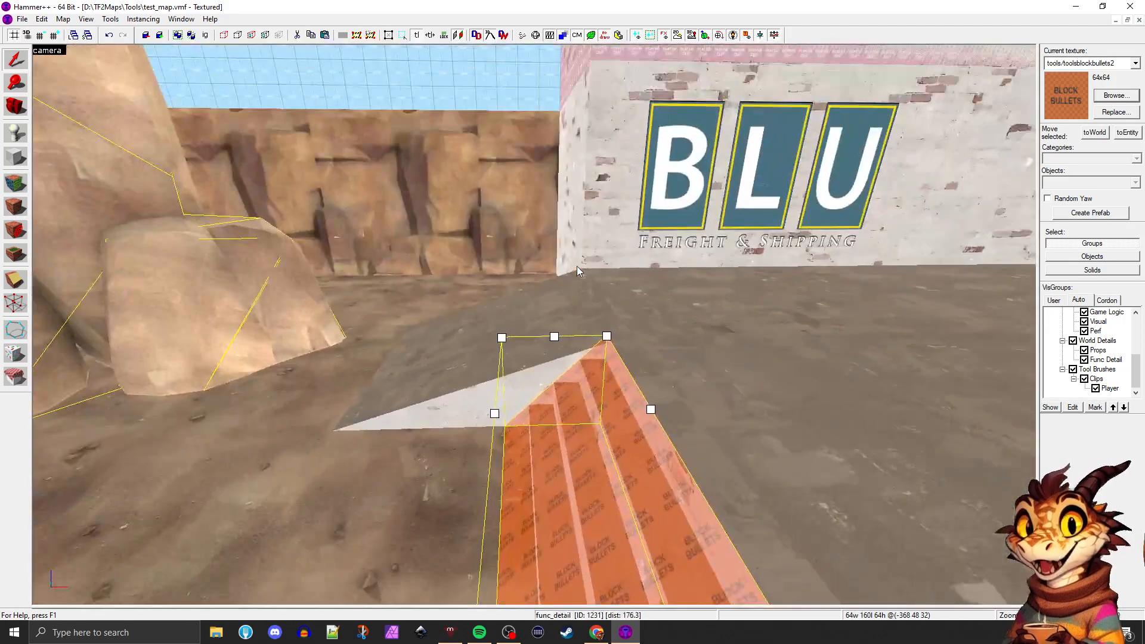
{"action": "key", "text": "a"}
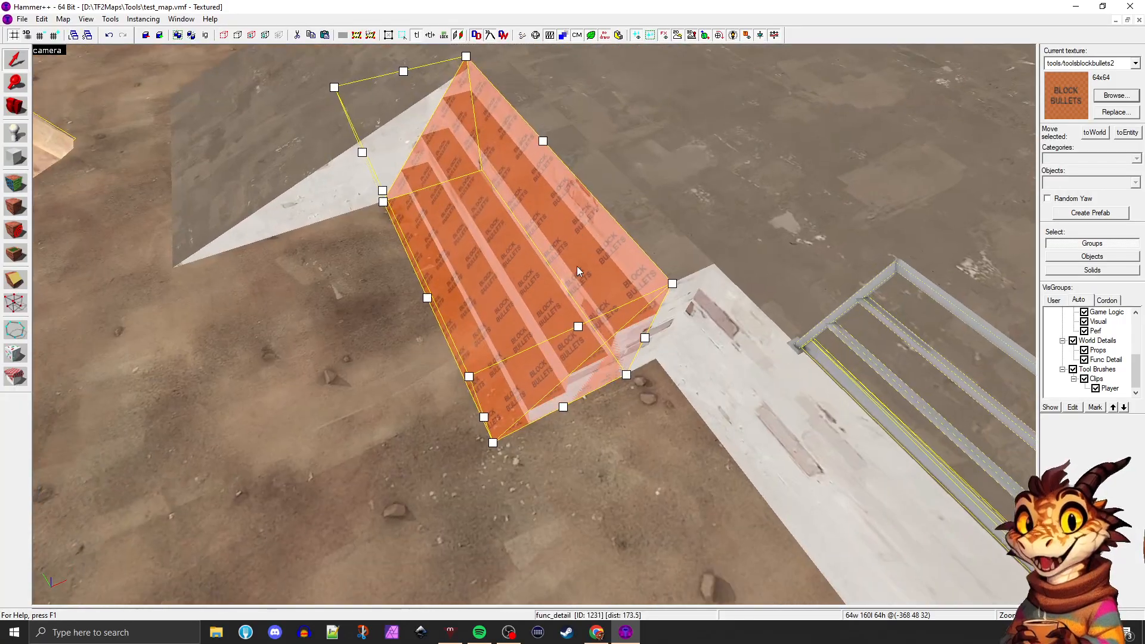
{"action": "key", "text": "w"}
{"action": "key", "text": "s"}
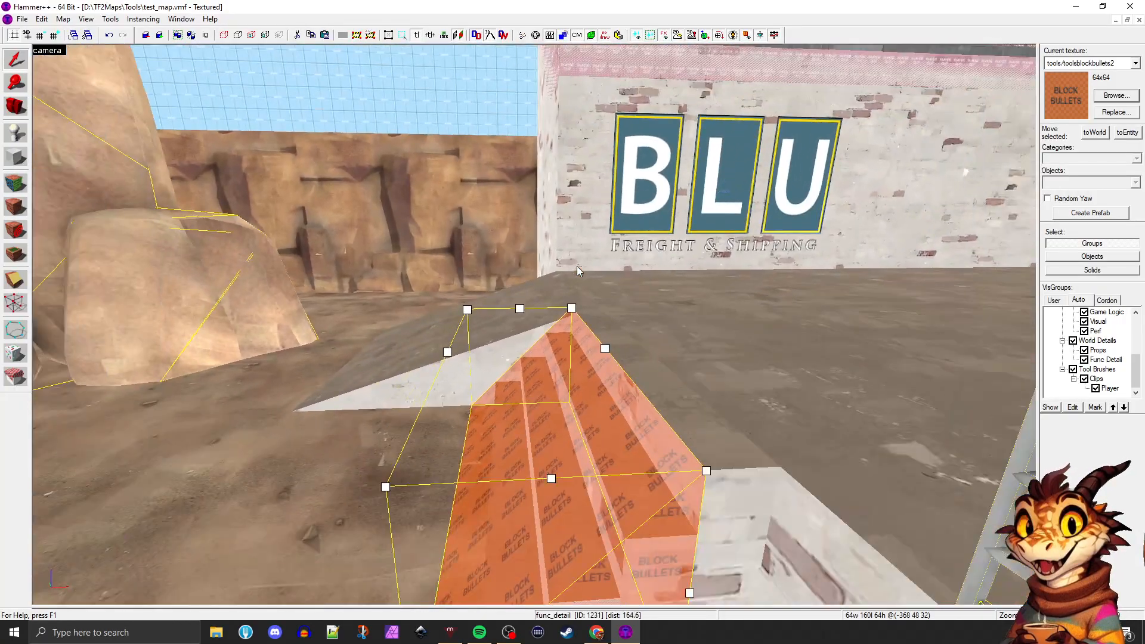
{"action": "key", "text": "a"}
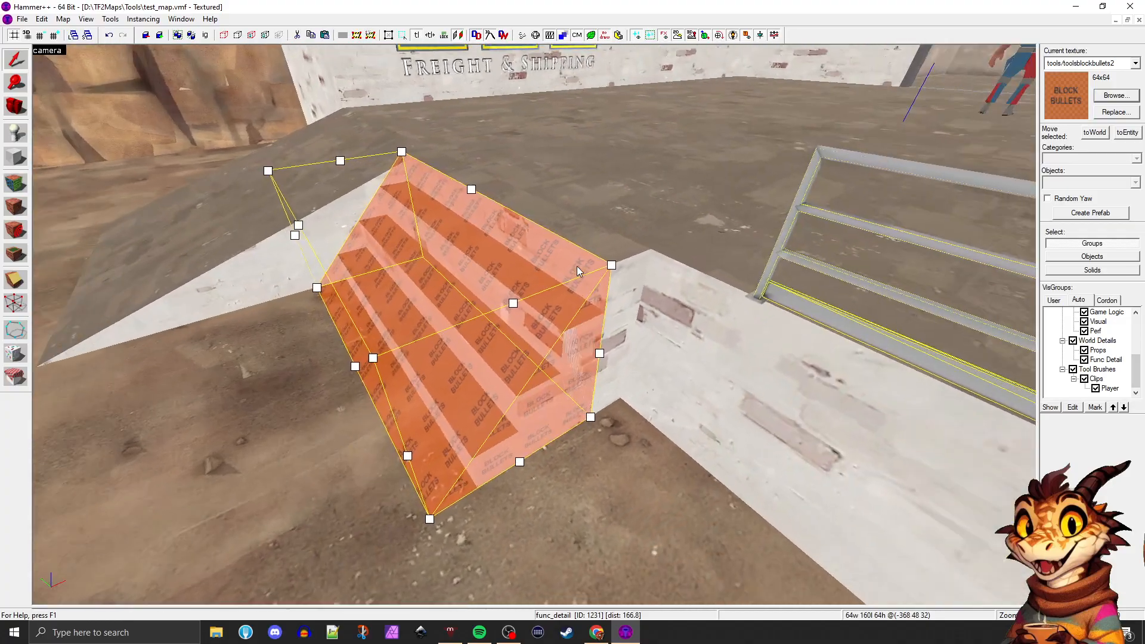
{"action": "key", "text": "s"}
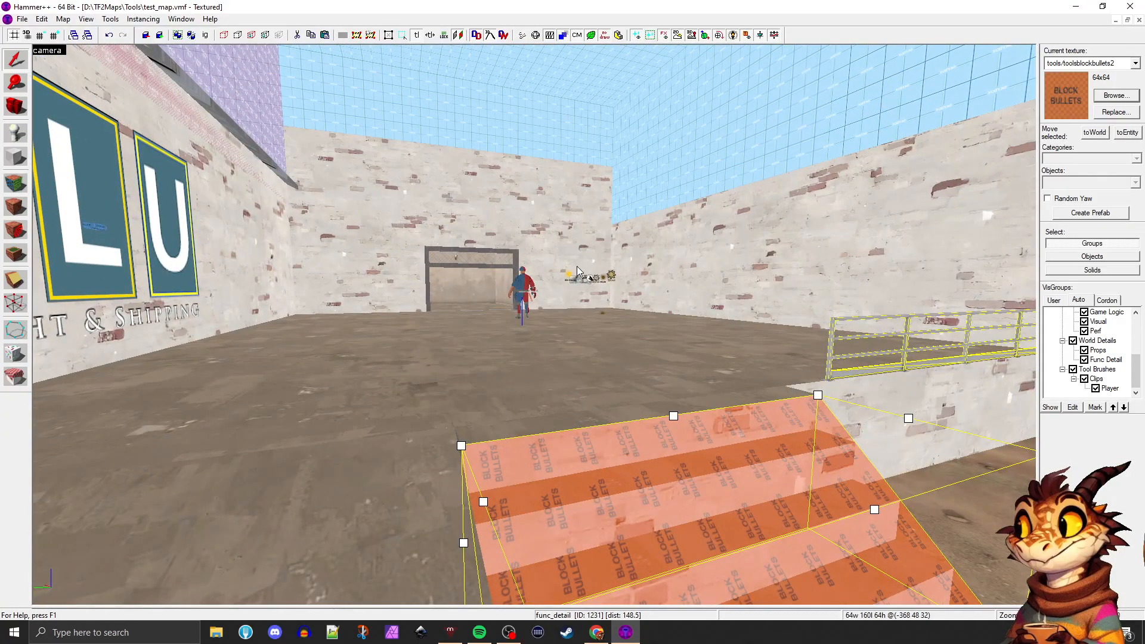
{"action": "key", "text": "d"}
{"action": "key", "text": "s"}
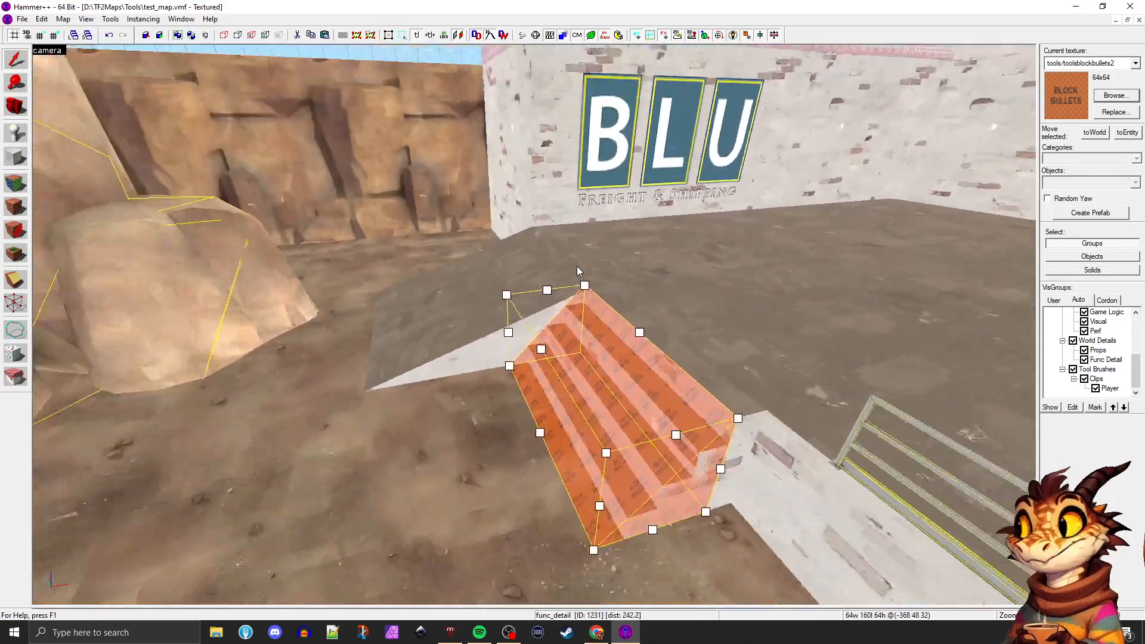
{"action": "key", "text": "a"}
{"action": "key", "text": "a"}
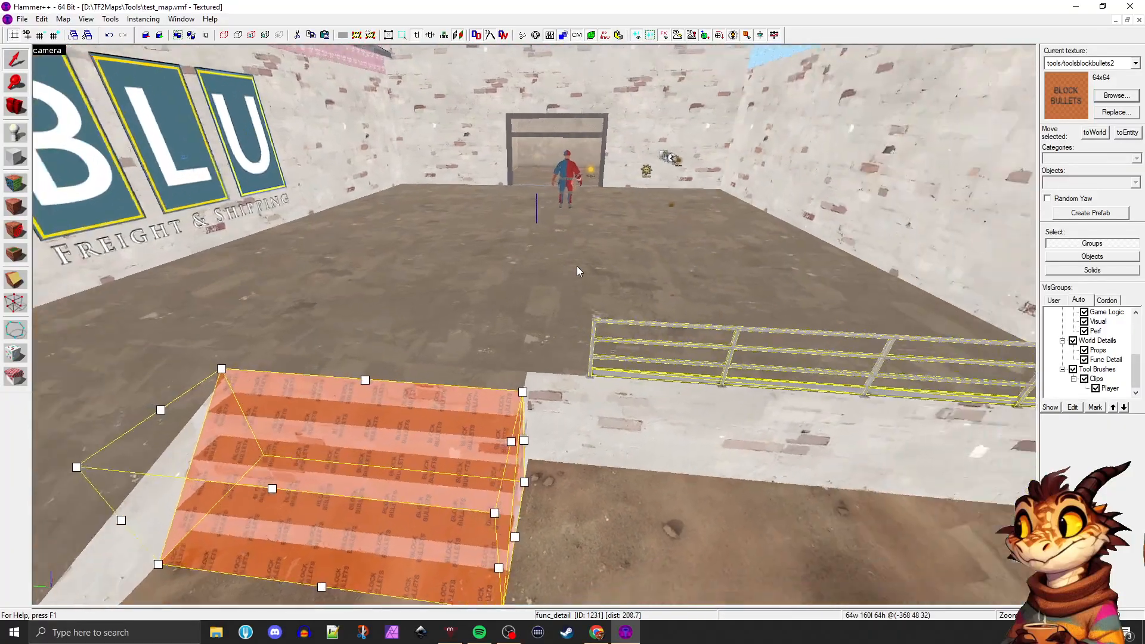
{"action": "key", "text": "d"}
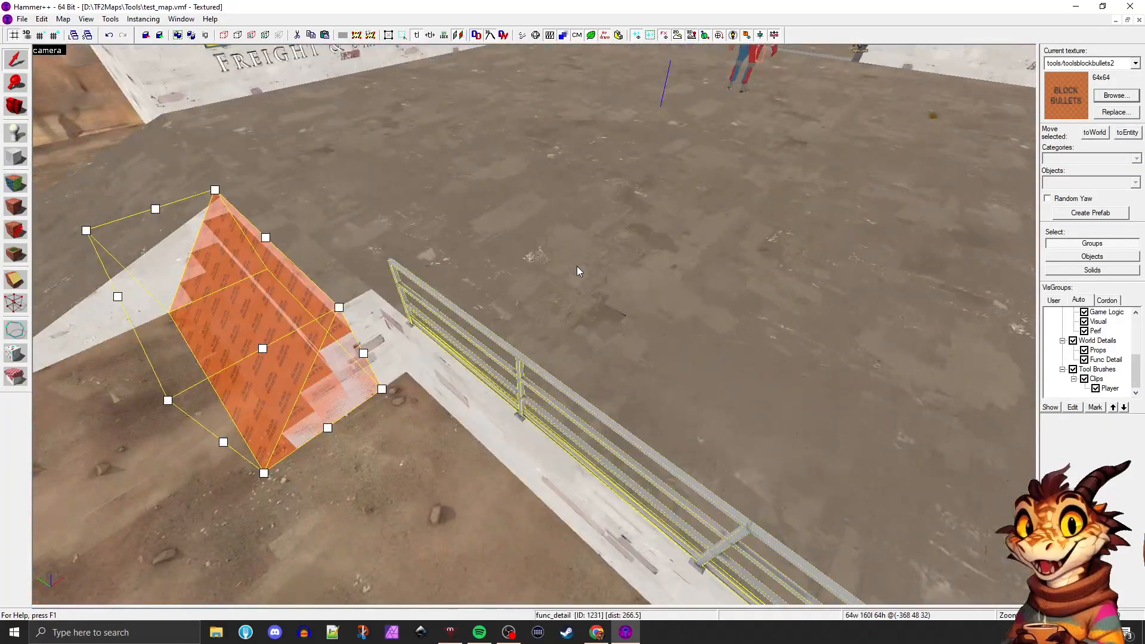
{"action": "key", "text": "a"}
{"action": "key", "text": "d"}
{"action": "key", "text": "s"}
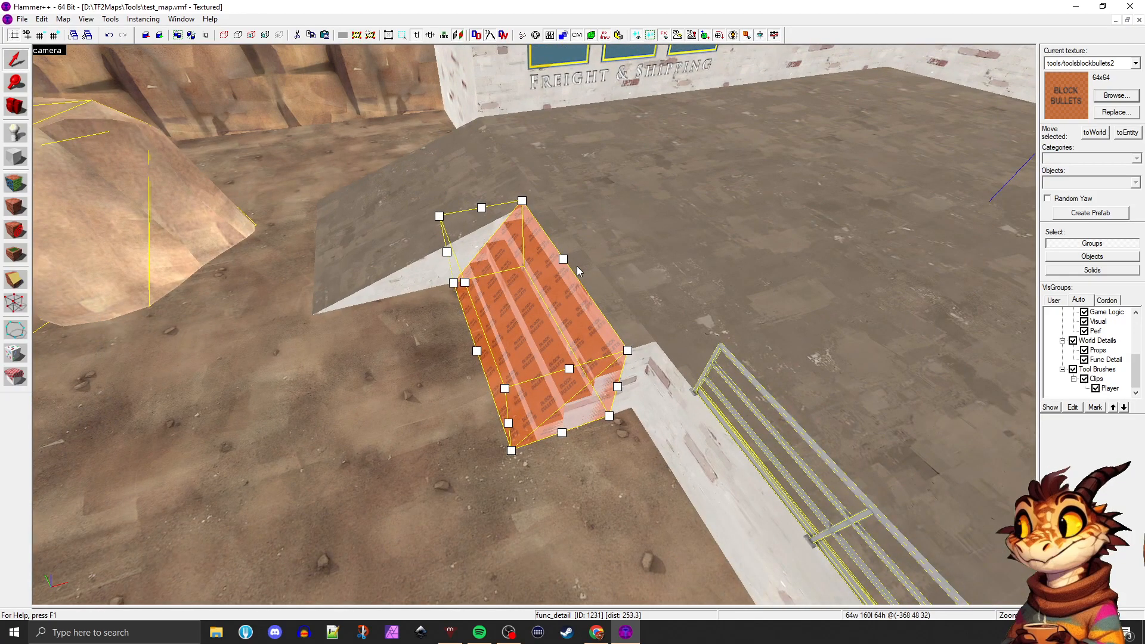
Remove the block bullets ramp to check the bare stairs beneath it, and undo the removal
{"action": "key", "text": "Escape"}
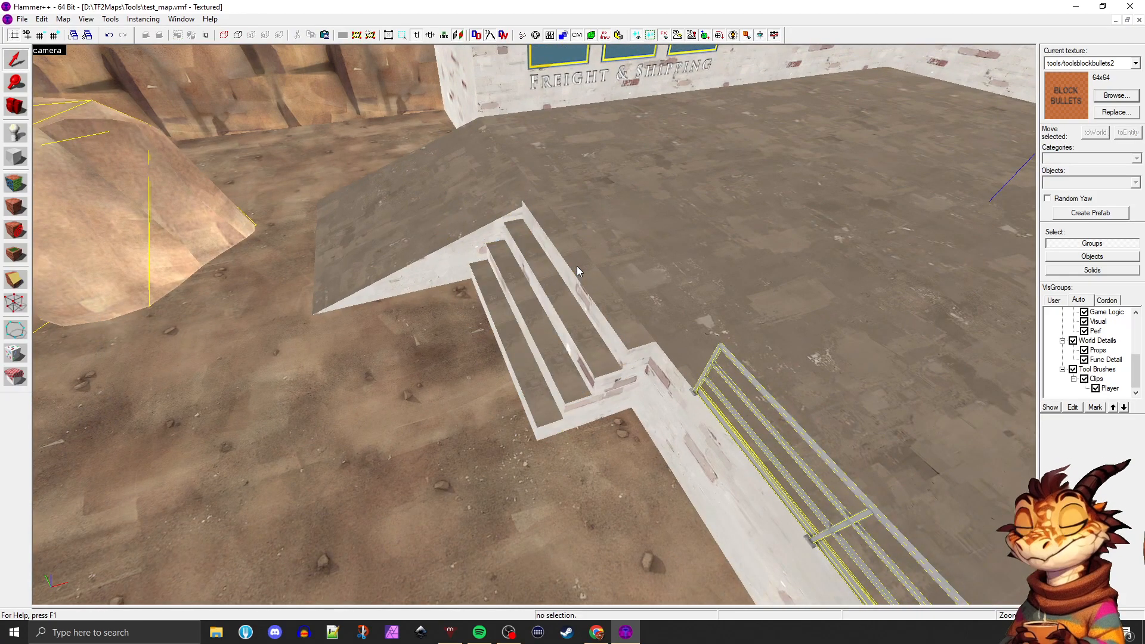
{"action": "key", "text": "a"}
{"action": "key", "text": "d"}
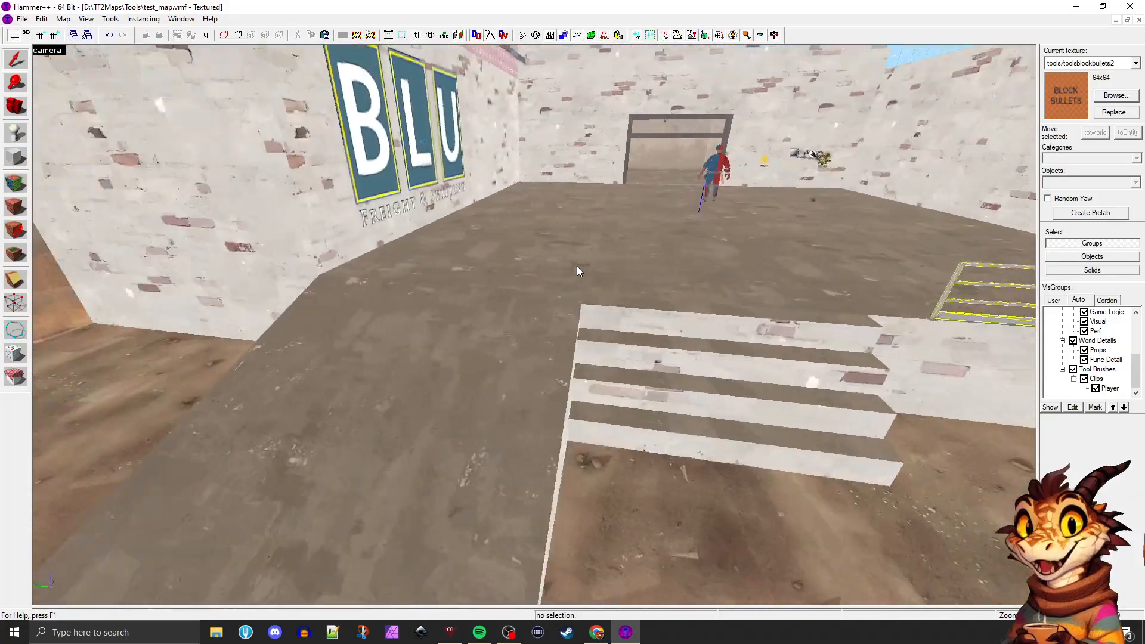
{"action": "key", "text": "ctrl+z"}
{"action": "key", "text": "d"}
{"action": "key", "text": "s"}
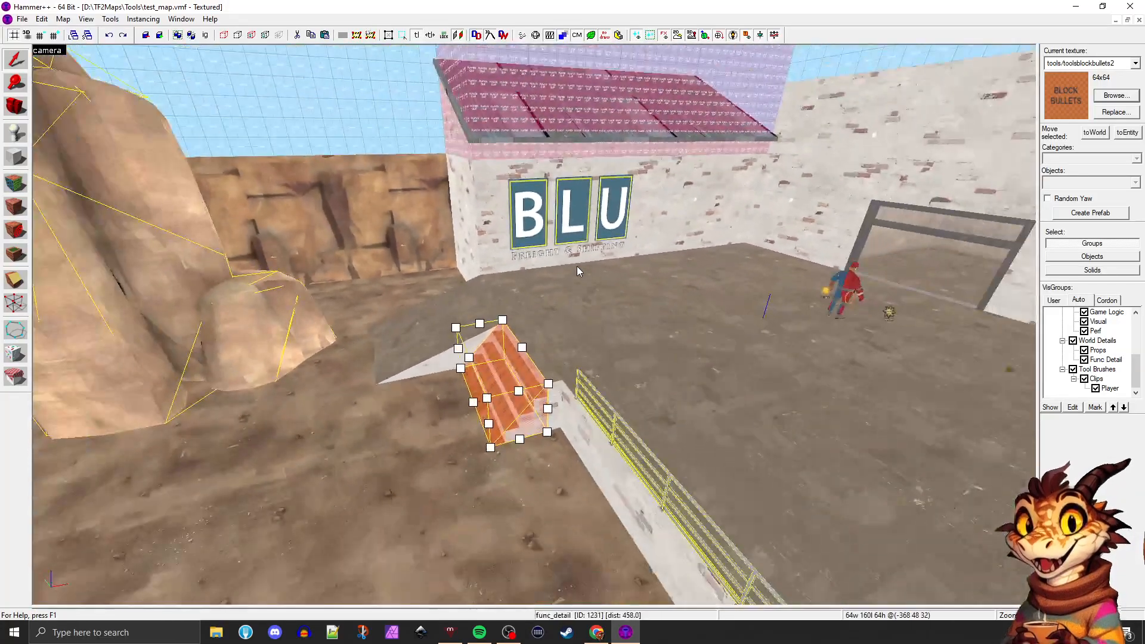
Inspect the restored block bullets ramp up close and from above, together with the adjoining platform and BLU building
{"action": "key", "text": "a"}
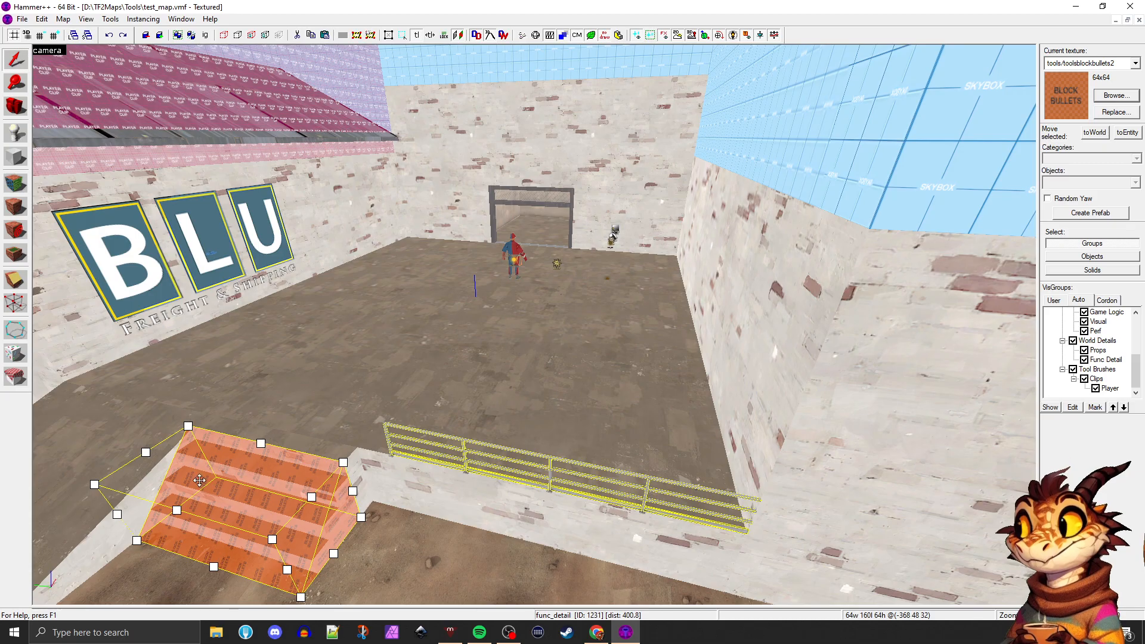
{"action": "key", "text": "z"}
{"action": "key", "text": "w"}
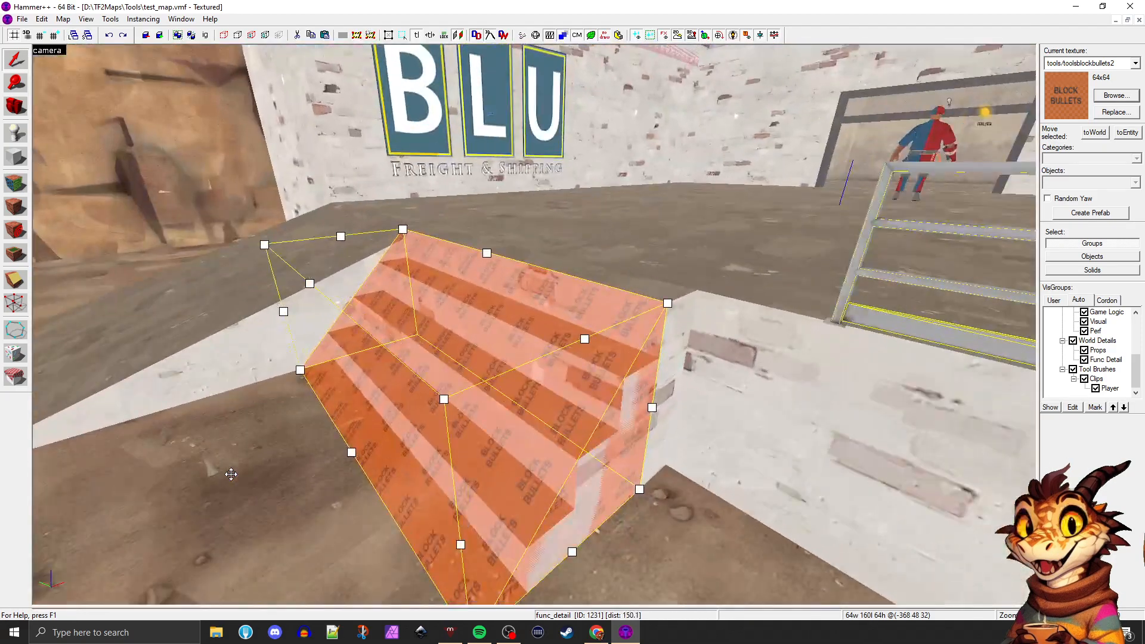
{"action": "key", "text": "w"}
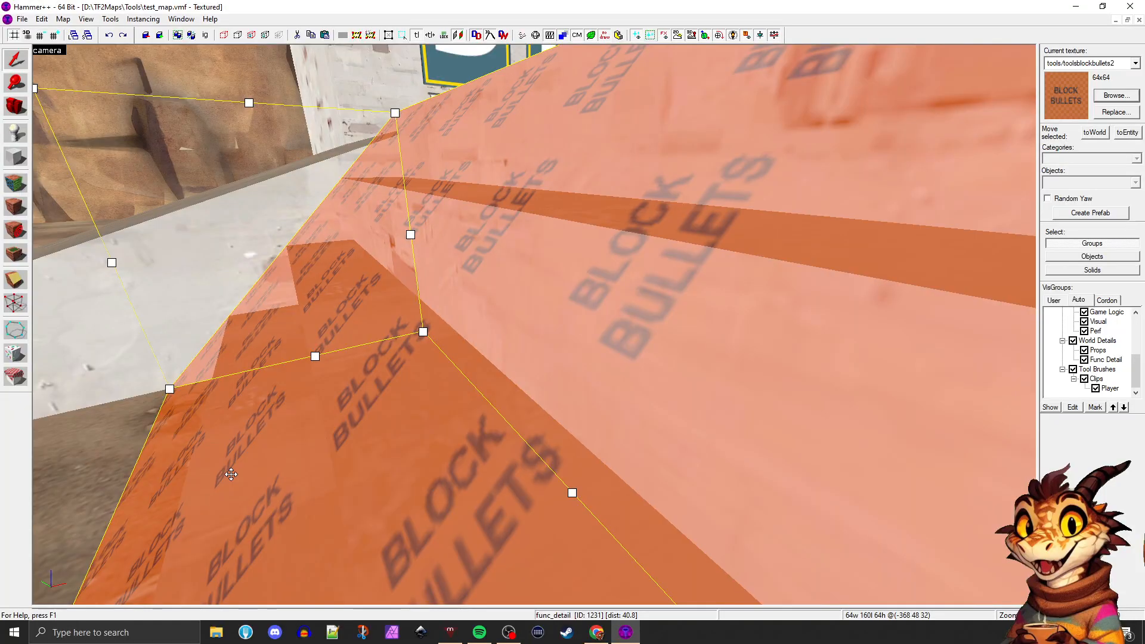
{"action": "key", "text": "s"}
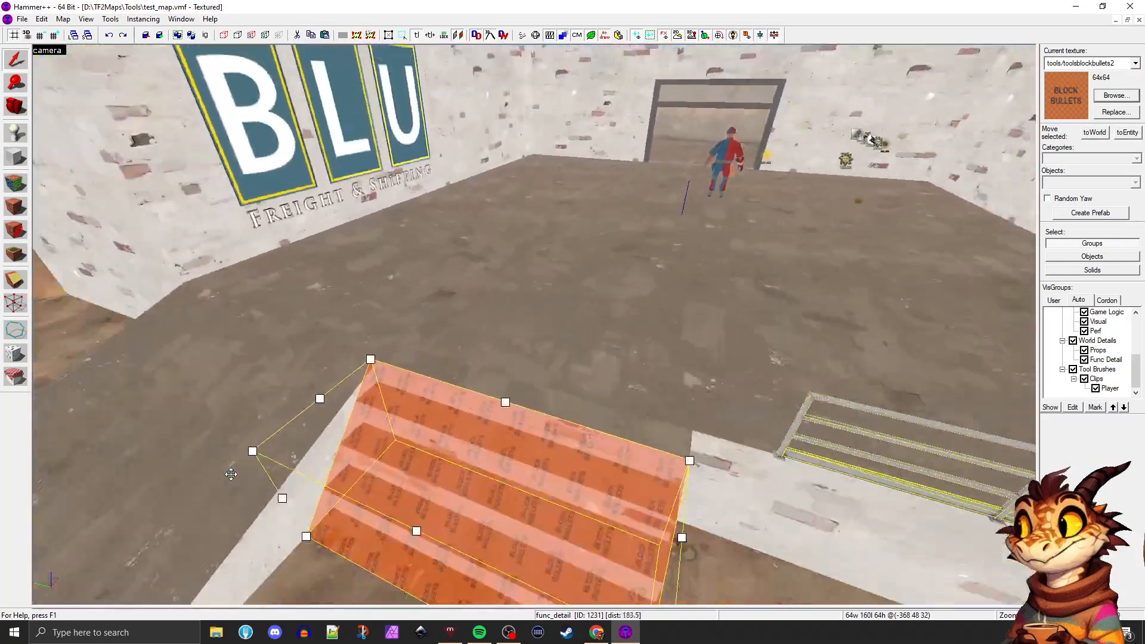
{"action": "key", "text": "s"}
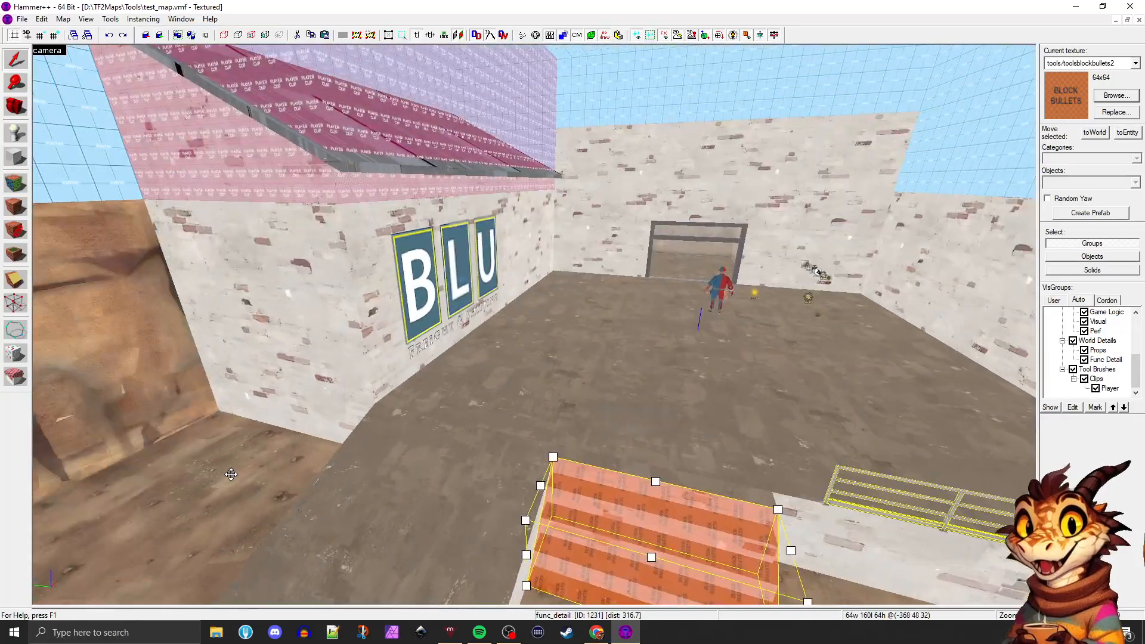
{"action": "key", "text": "d"}
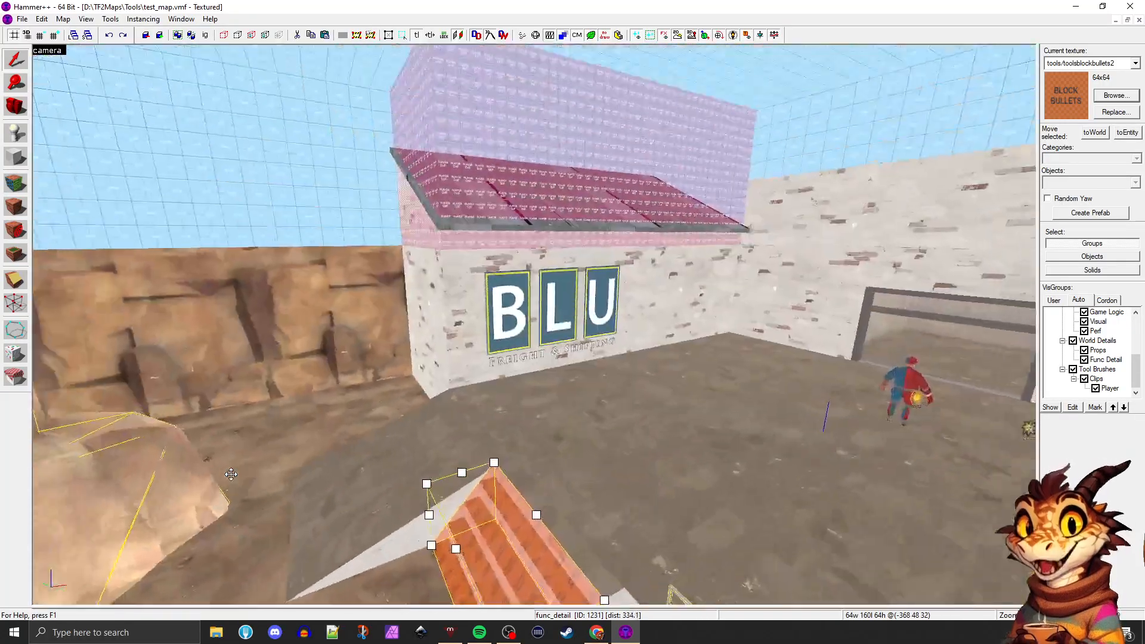
{"action": "key", "text": "d"}
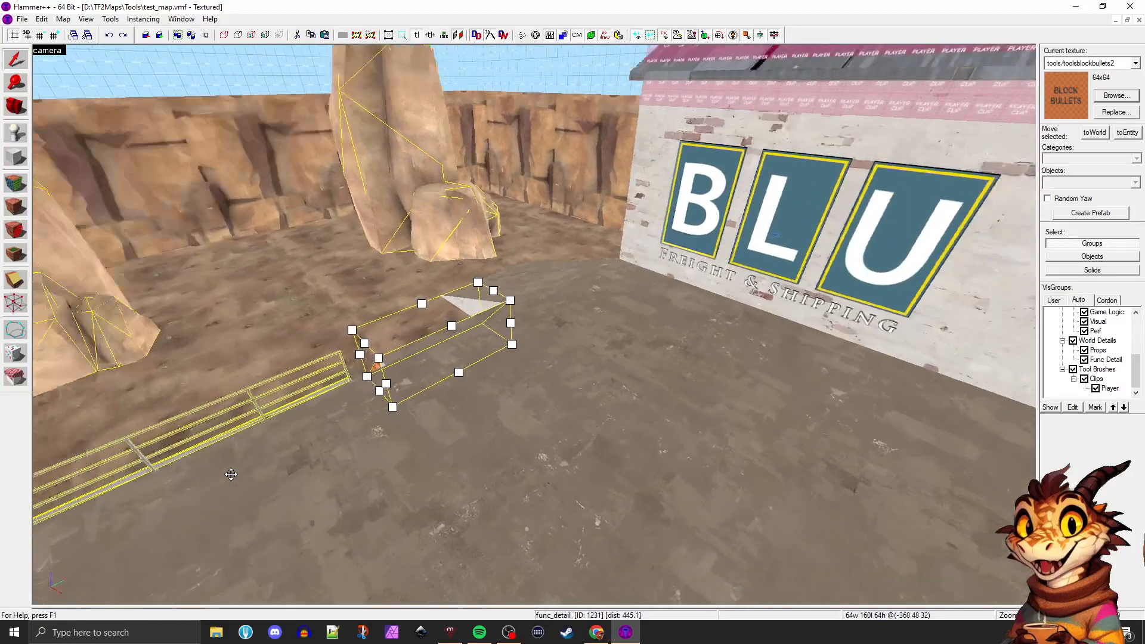
{"action": "key", "text": "s"}
{"action": "key", "text": "a"}
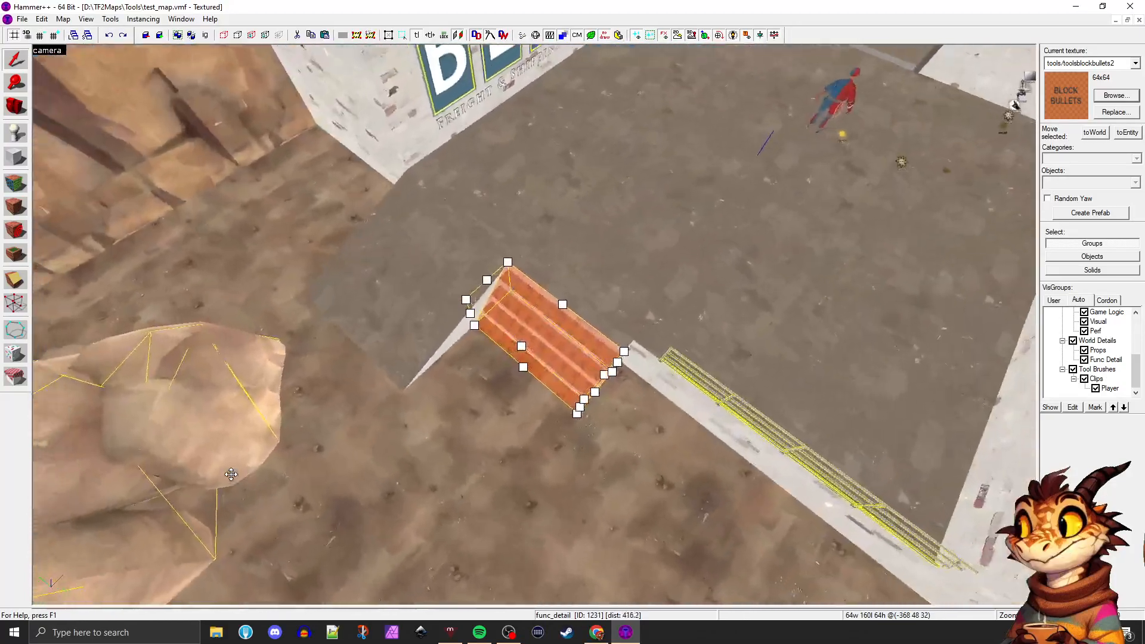
{"action": "key", "text": "w"}
{"action": "key", "text": "s"}
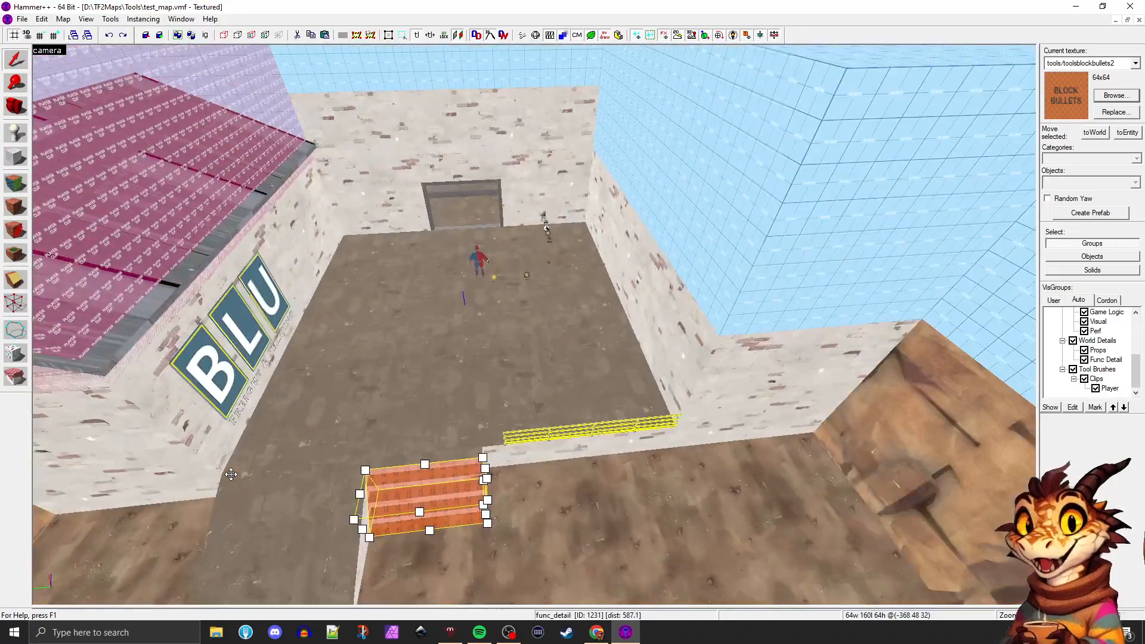
Select the platform brush and the block bullets ramp in turn to compare their extents around the top of the stairs
{"action": "key", "text": "z"}
{"action": "key", "text": "w"}
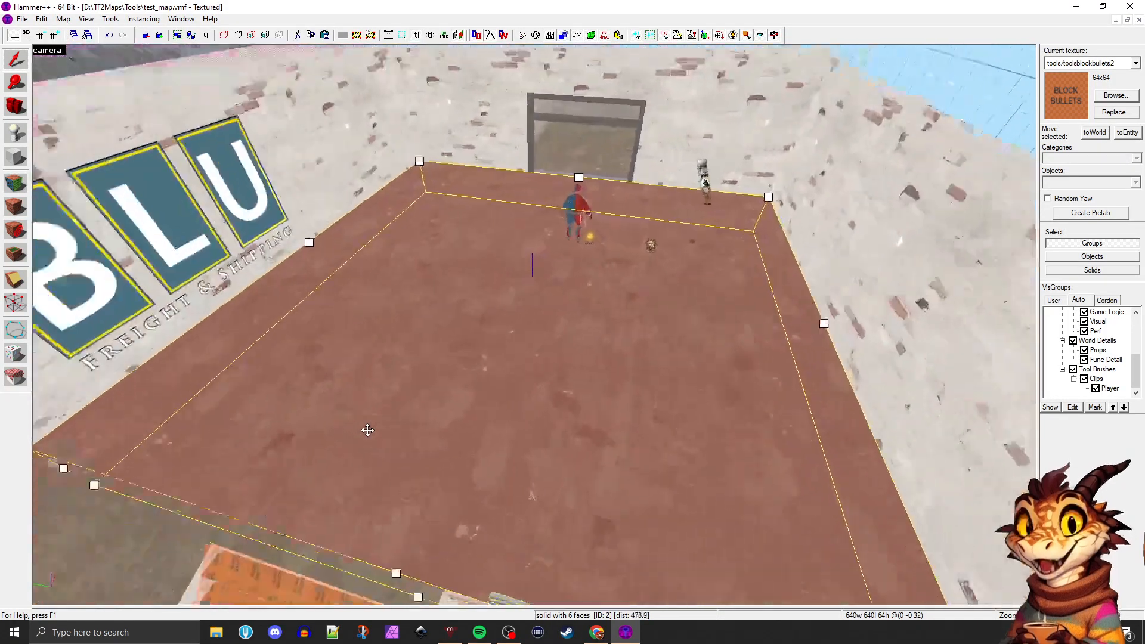
{"action": "key", "text": "d"}
{"action": "key", "text": "s"}
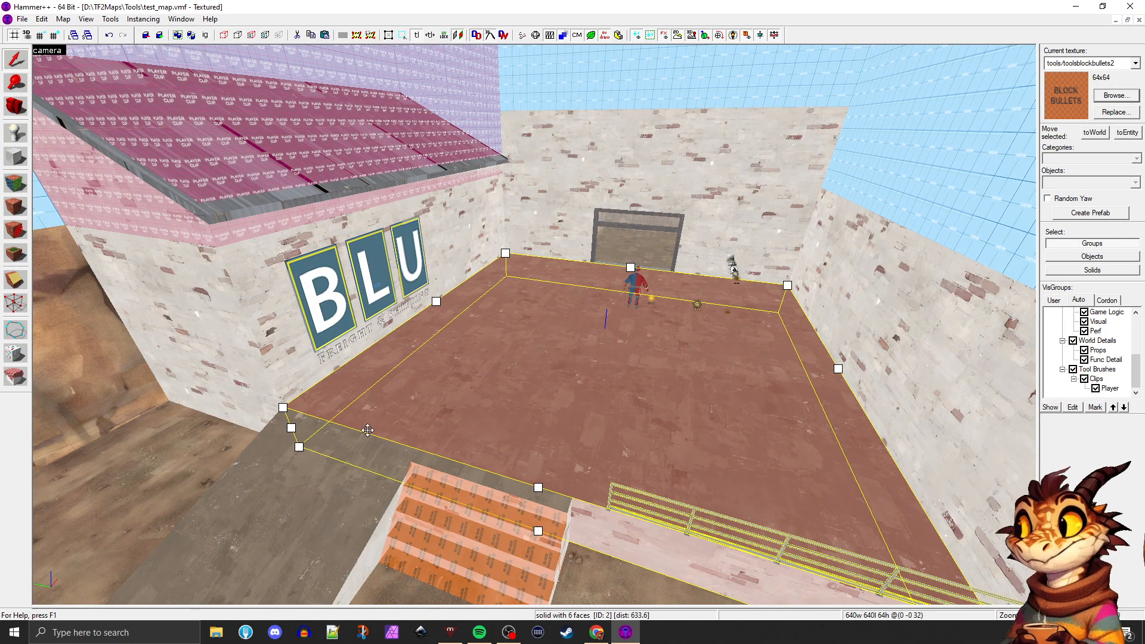
{"action": "key", "text": "z"}
{"action": "key", "text": "s"}
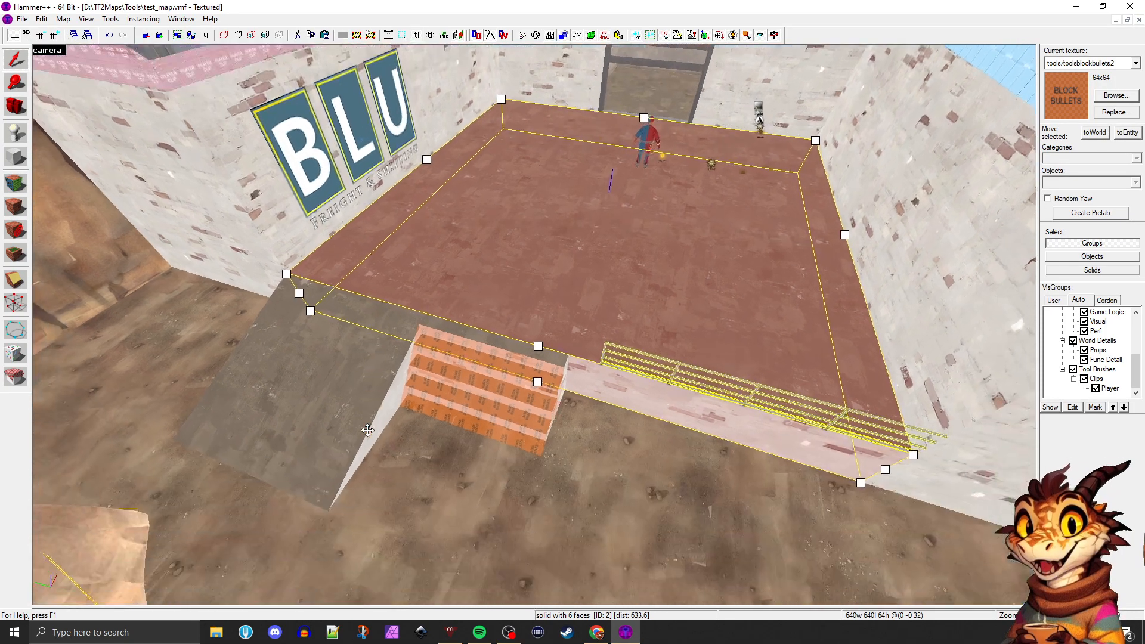
{"action": "key", "text": "z"}
{"action": "left_click", "coordinate": [454, 442]}
{"action": "key", "text": "z"}
{"action": "key", "text": "w"}
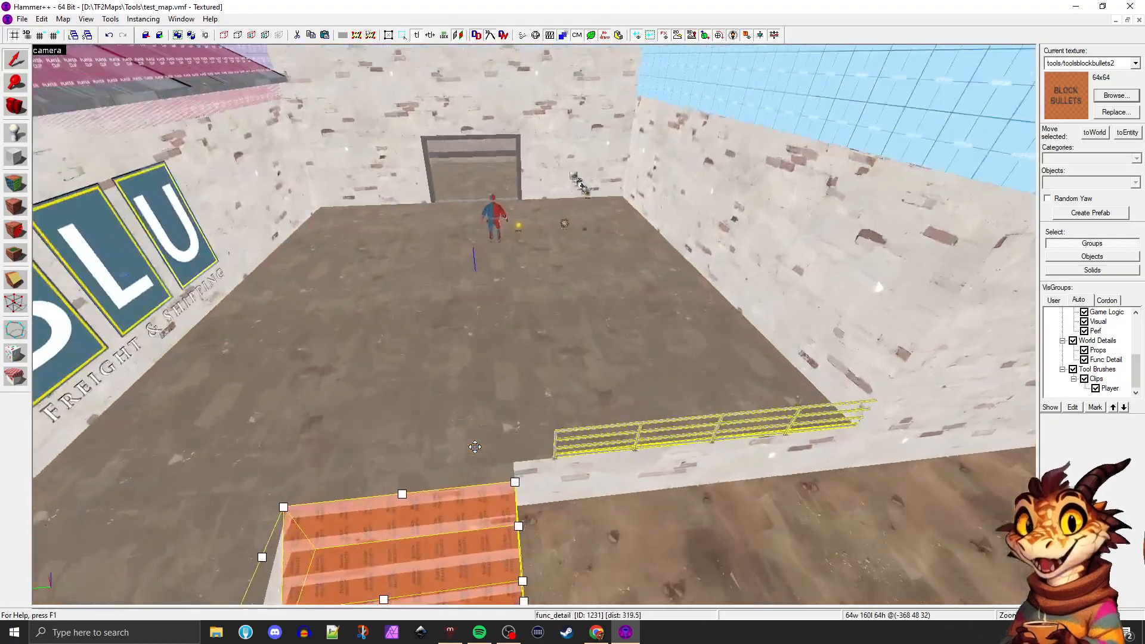
Select both railing props along the platform edge and move them 8 units inward, away from the ledge
{"action": "key", "text": "z"}
{"action": "left_click", "coordinate": [532, 278]}
{"action": "key", "text": "z"}
{"action": "key", "text": "d"}
{"action": "key", "text": "z"}
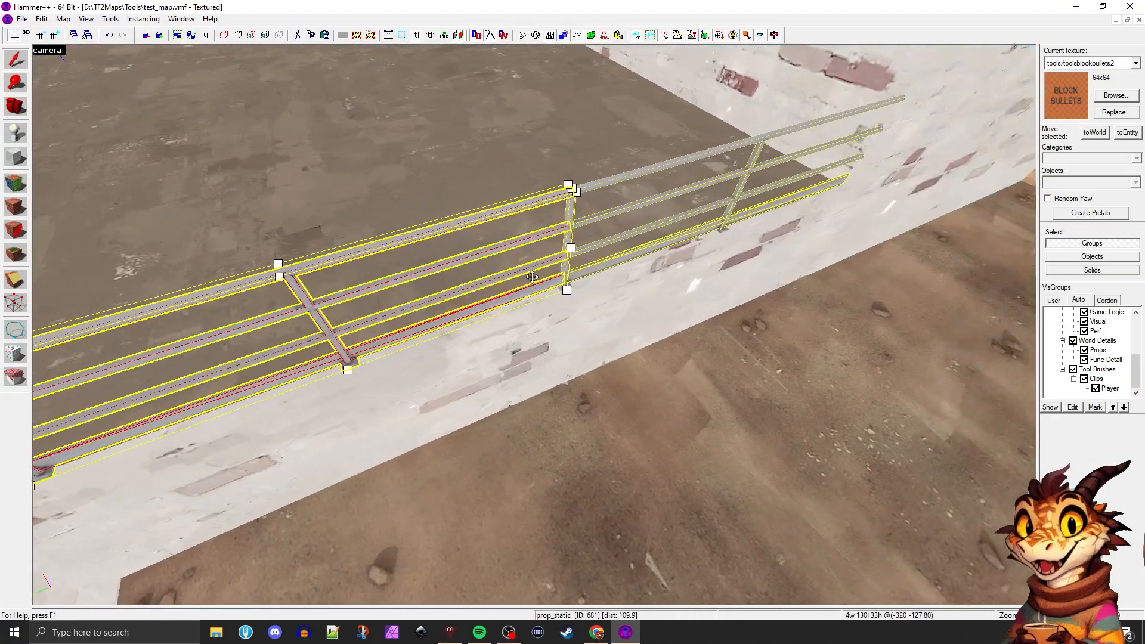
{"action": "left_click", "coordinate": [591, 186], "text": "ctrl"}
{"action": "key", "text": "z"}
{"action": "key", "text": "a"}
{"action": "key", "text": "s"}
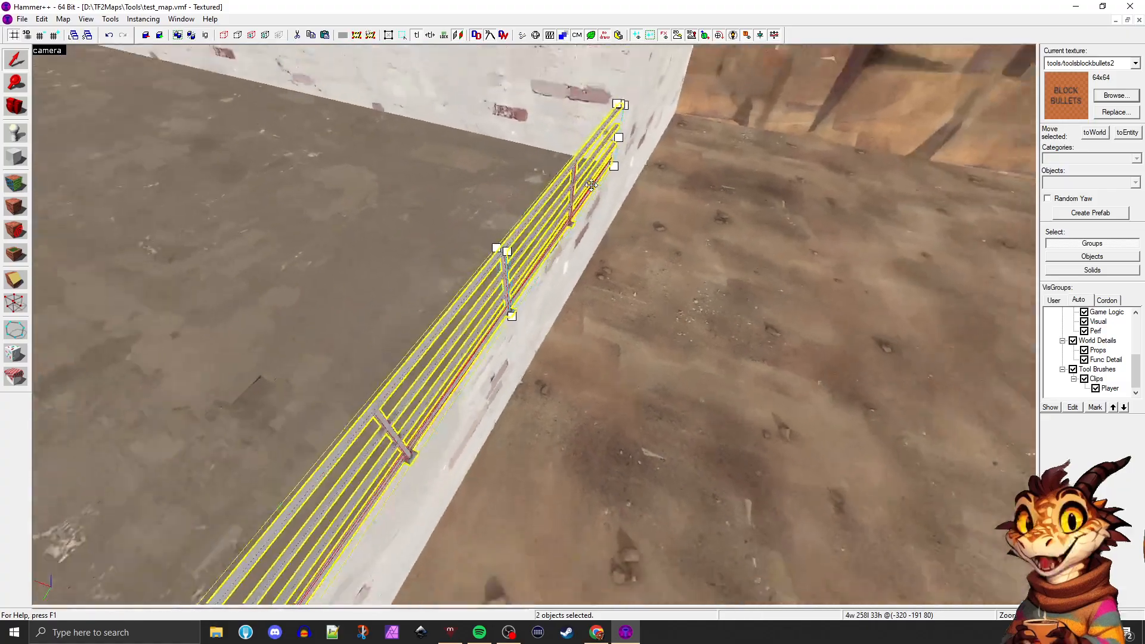
{"action": "key", "text": "s"}
{"action": "left_click", "coordinate": [537, 261]}
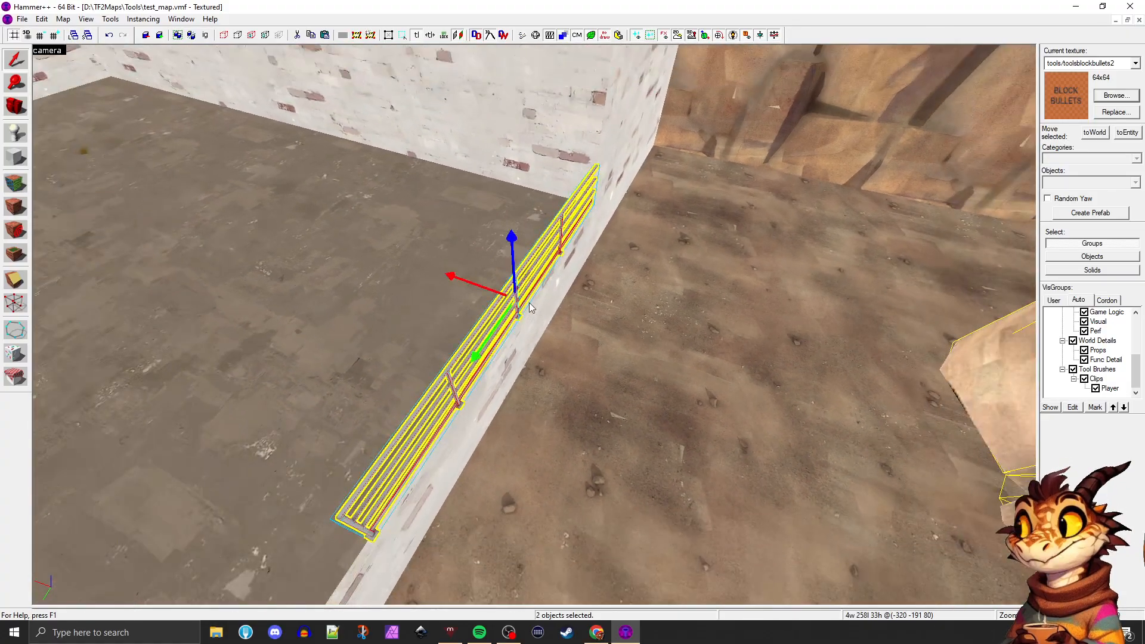
{"action": "left_click_drag", "start_coordinate": [474, 285], "coordinate": [463, 283]}
{"action": "key", "text": "z"}
{"action": "key", "text": "w"}
{"action": "key", "text": "d"}
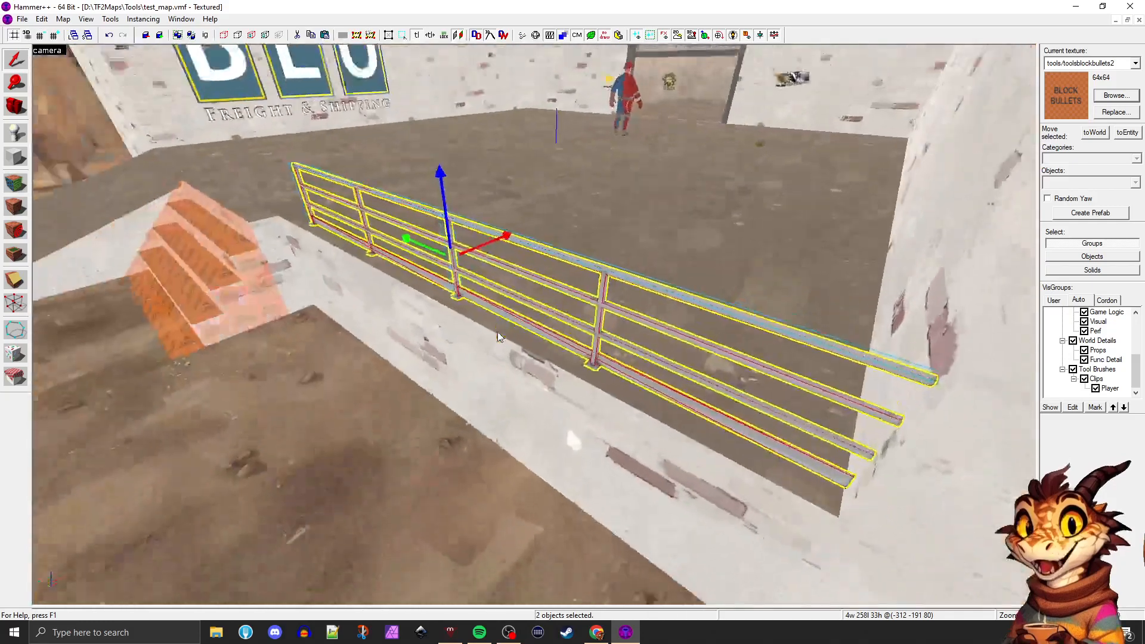
Select the ground brush in place of the railings and examine the railings' placement along the platform ledge from both sides
{"action": "key", "text": "z"}
{"action": "left_click", "coordinate": [483, 409]}
{"action": "key", "text": "z"}
{"action": "key", "text": "w"}
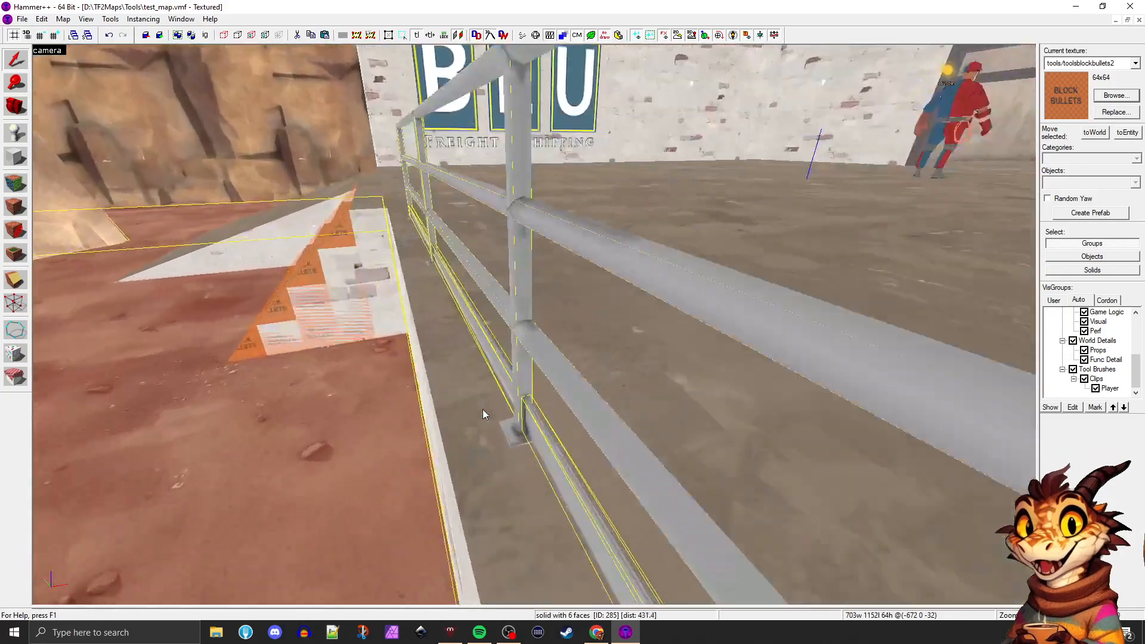
{"action": "key", "text": "a"}
{"action": "key", "text": "d"}
{"action": "key", "text": "a"}
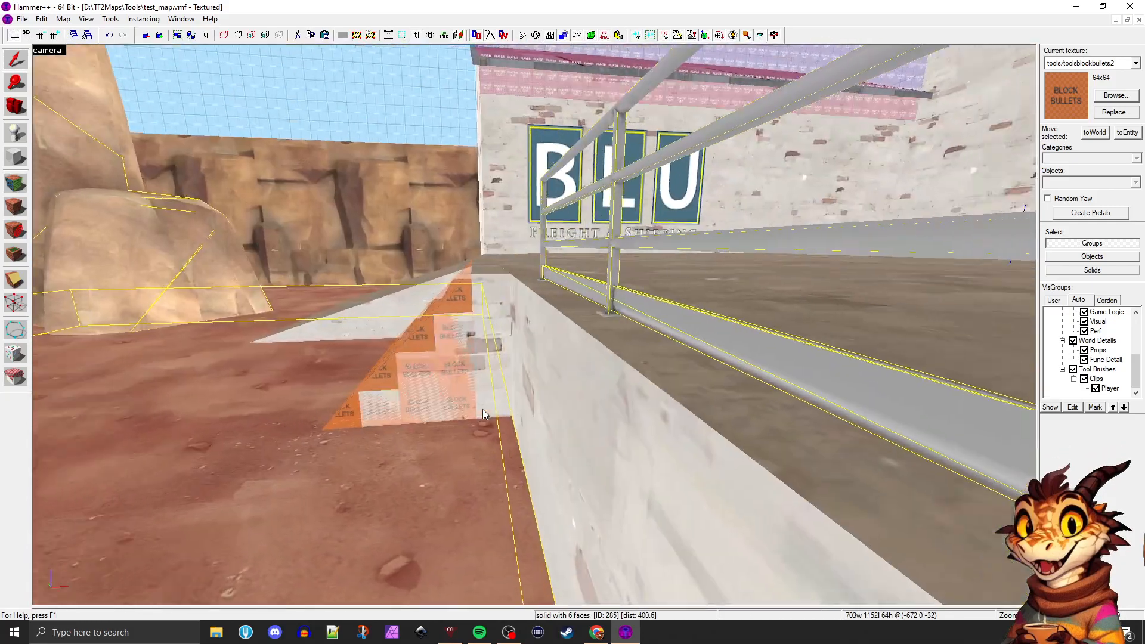
{"action": "key", "text": "d"}
{"action": "key", "text": "w"}
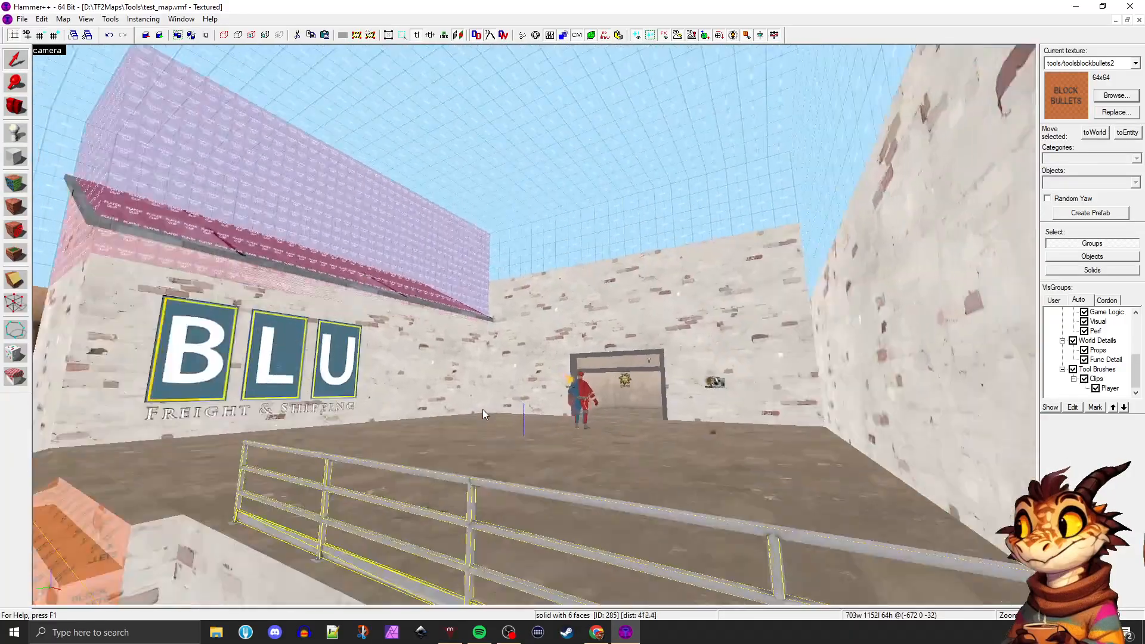
{"action": "key", "text": "d"}
{"action": "key", "text": "s"}
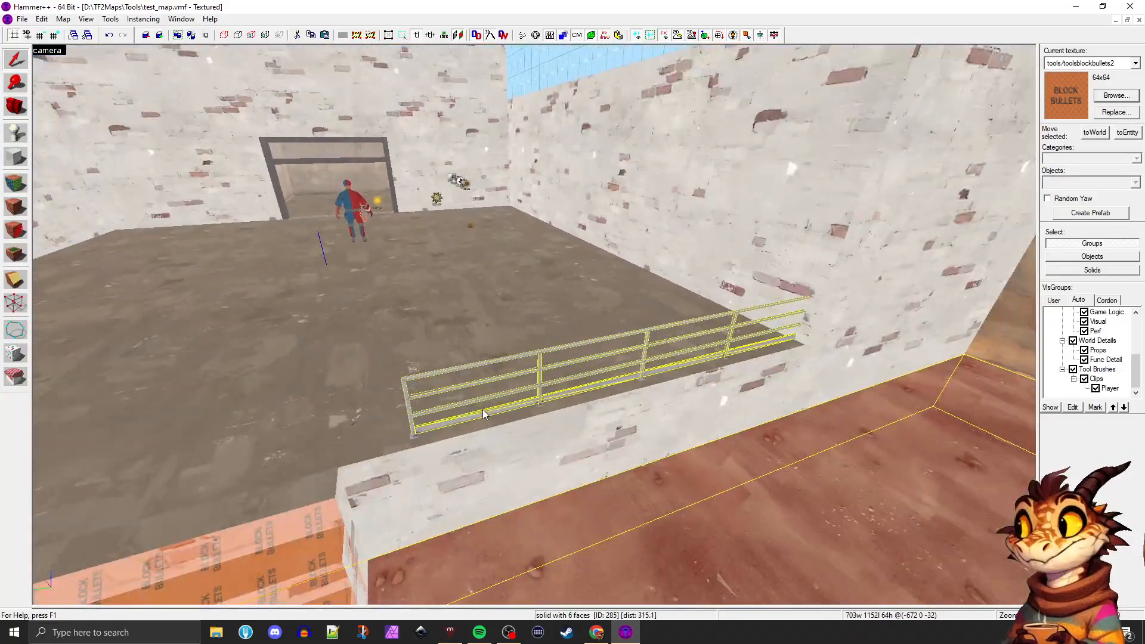
{"action": "key", "text": "d"}
{"action": "key", "text": "a"}
{"action": "key", "text": "d"}
{"action": "key", "text": "a"}
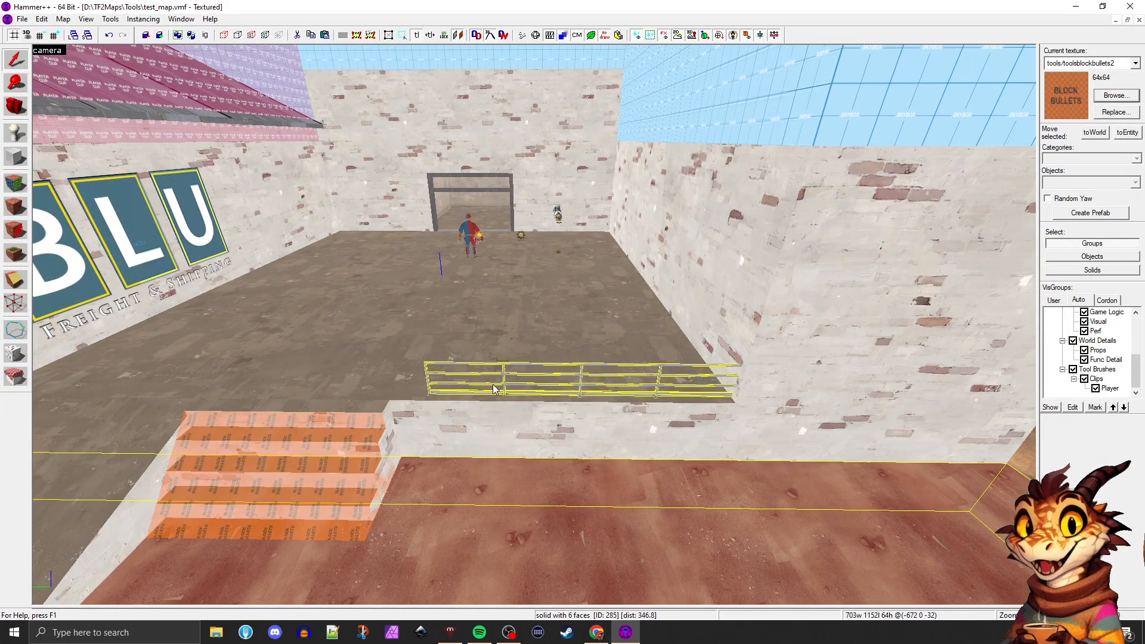
Select the platform brush and inspect the railings along its ledge up close, from the outer side and from above
{"action": "left_click", "coordinate": [498, 362]}
{"action": "key", "text": "w"}
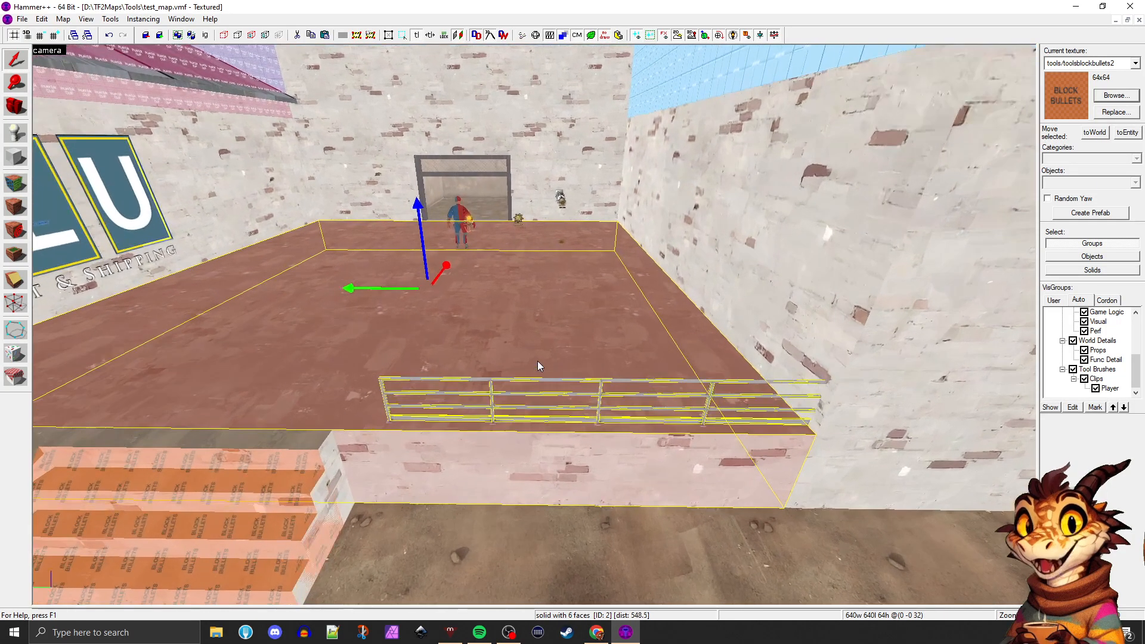
{"action": "key", "text": "d"}
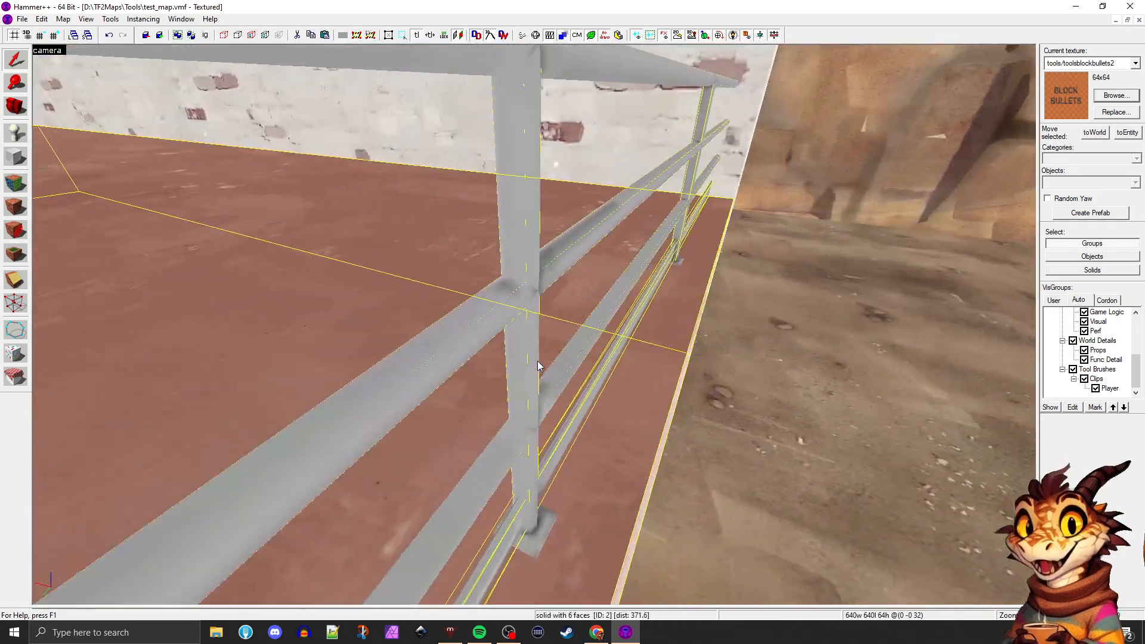
{"action": "key", "text": "a"}
{"action": "key", "text": "d"}
{"action": "key", "text": "d"}
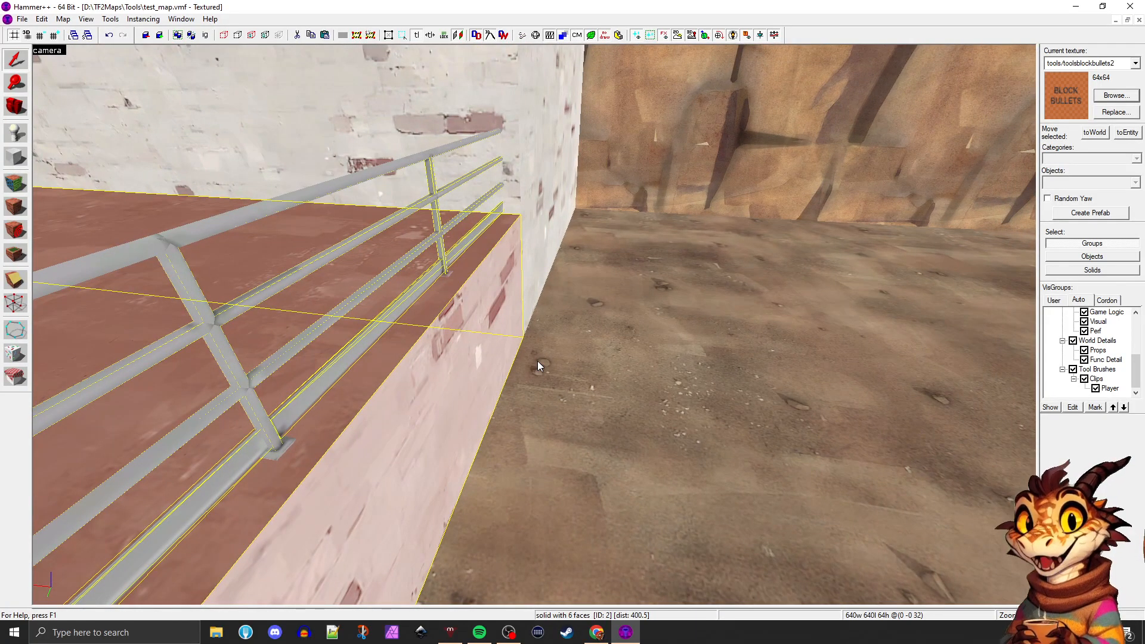
{"action": "key", "text": "s"}
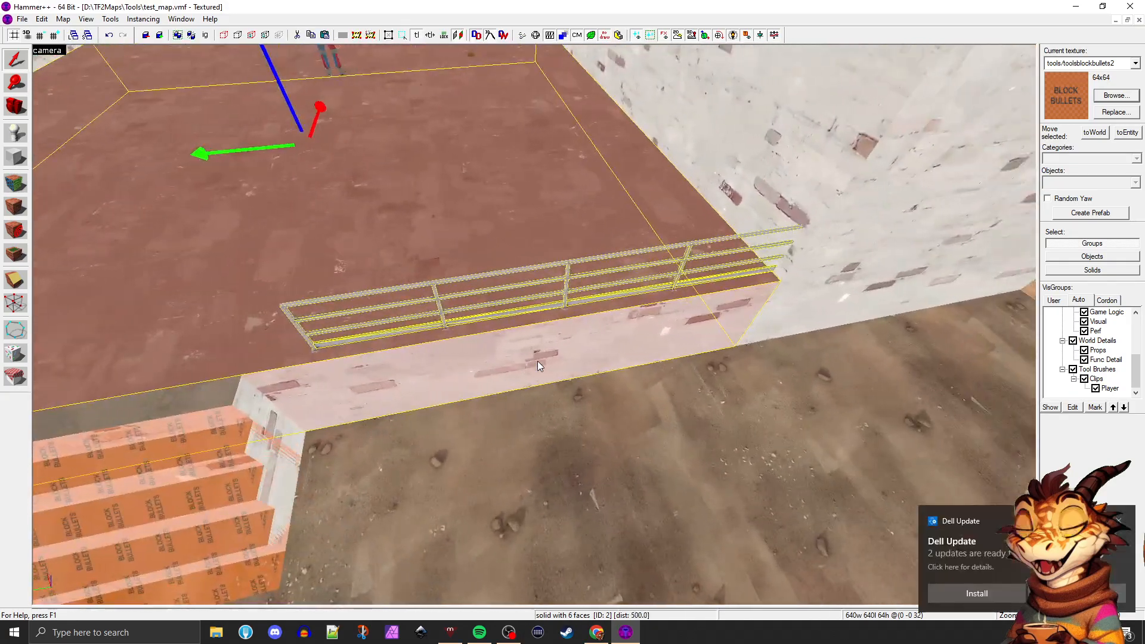
{"action": "key", "text": "a"}
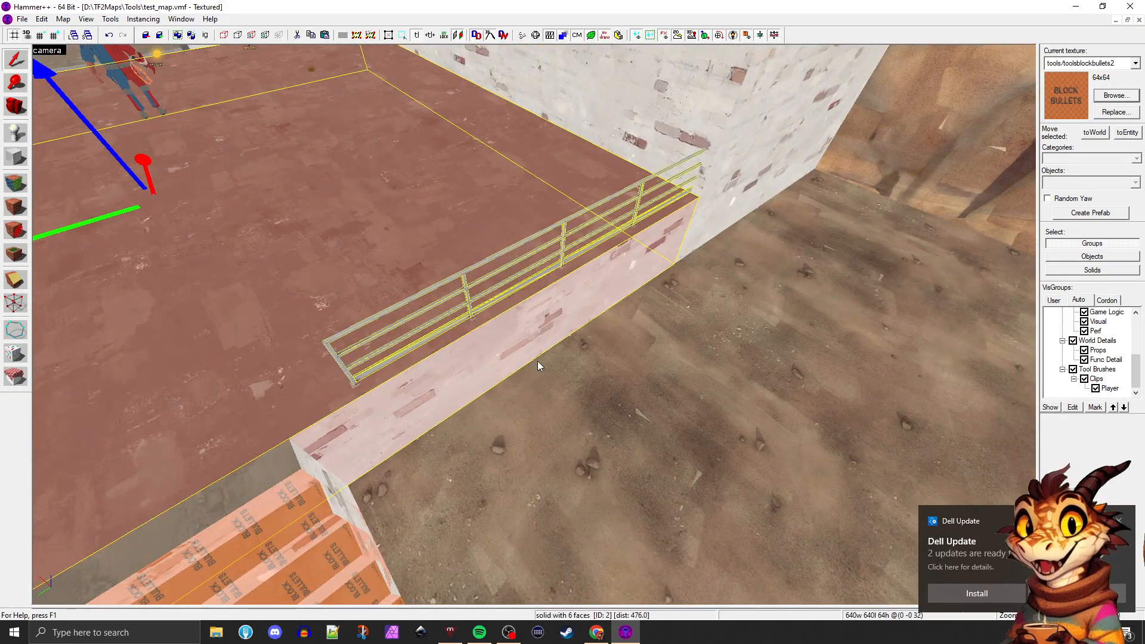
Select both railing props along the platform ledge together
{"action": "left_click", "coordinate": [418, 293]}
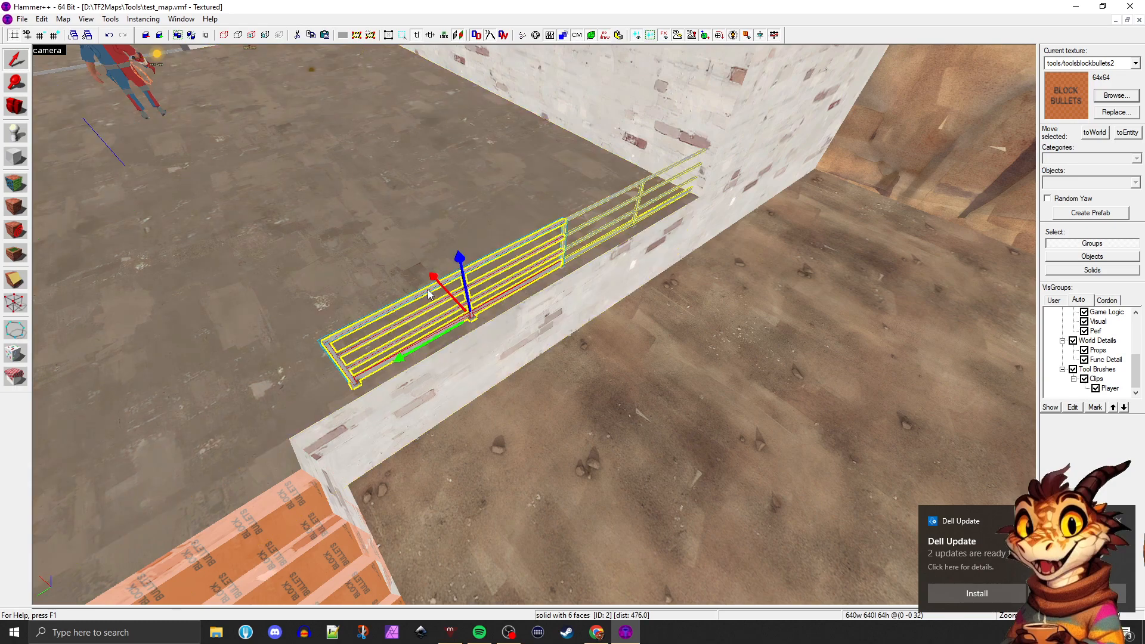
{"action": "left_click", "coordinate": [576, 210], "text": "ctrl"}
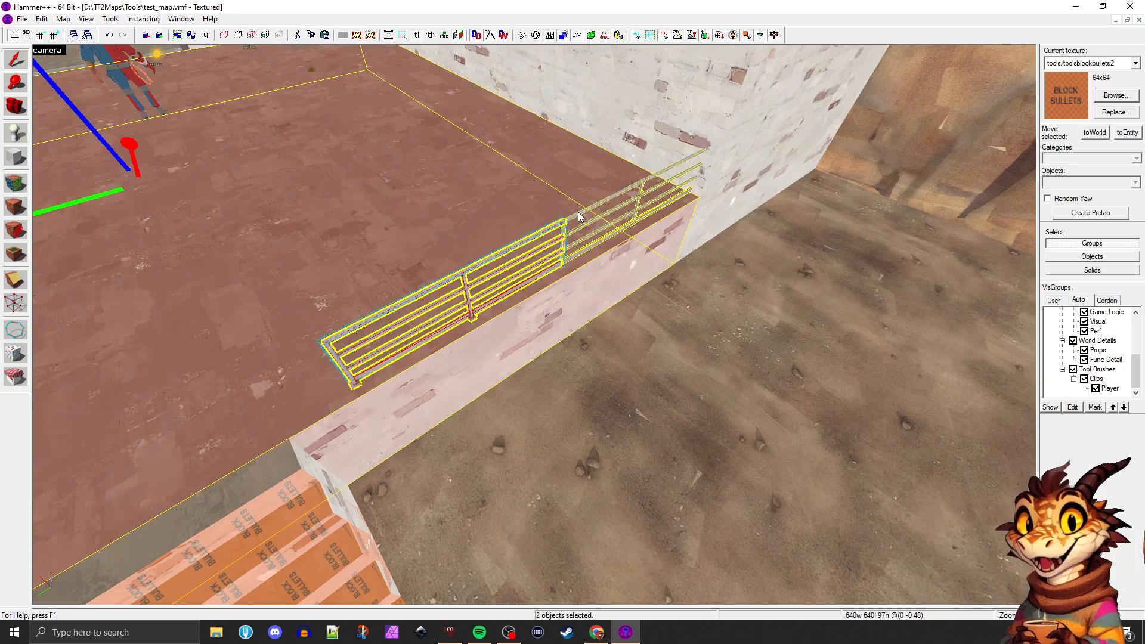
{"action": "left_click", "coordinate": [578, 211]}
{"action": "left_click", "coordinate": [551, 225], "text": "ctrl"}
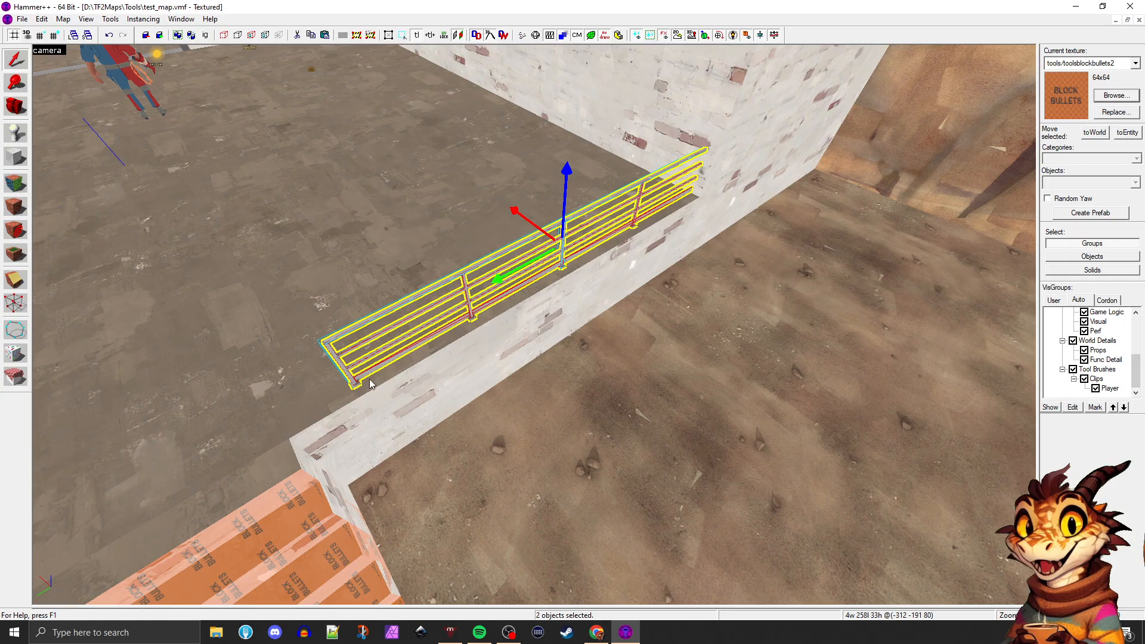
Select the player clip brush above the BLU building and examine it in relation to the platform, stairs and railings
{"action": "key", "text": "z"}
{"action": "key", "text": "s"}
{"action": "key", "text": "z"}
{"action": "left_click", "coordinate": [220, 266]}
{"action": "key", "text": "a"}
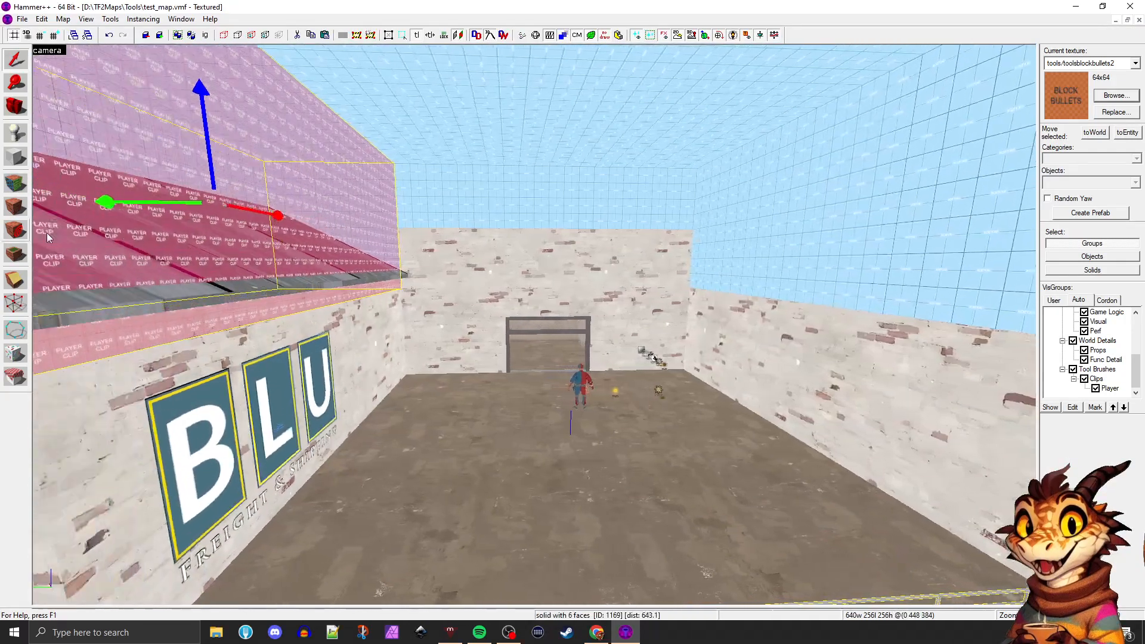
{"action": "key", "text": "a"}
{"action": "key", "text": "d"}
{"action": "key", "text": "z"}
{"action": "key", "text": "w"}
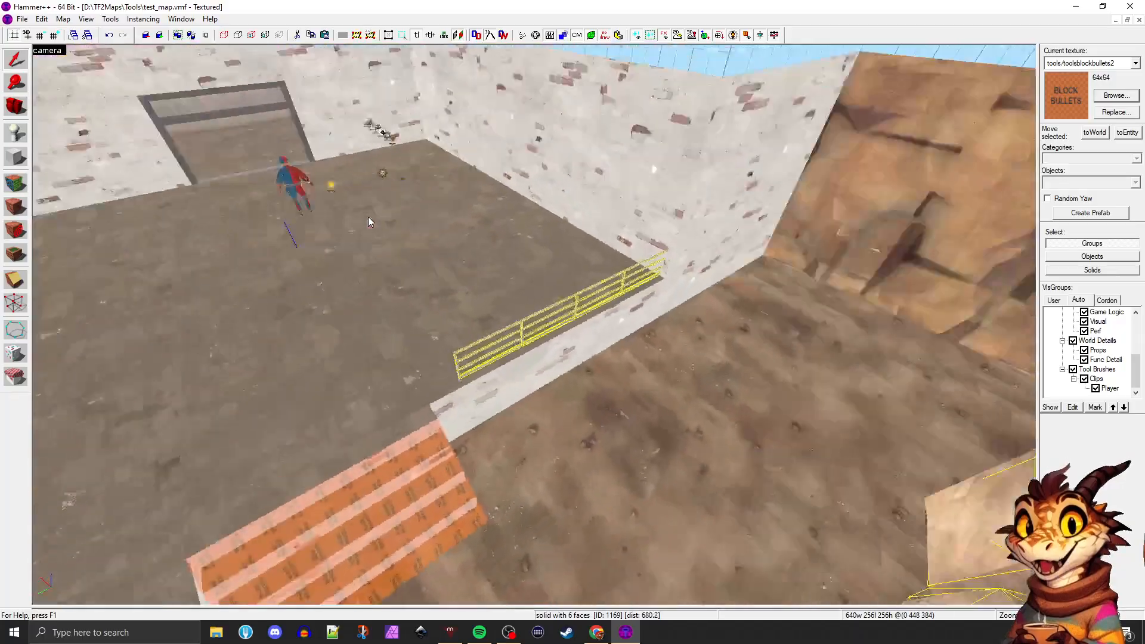
{"action": "key", "text": "z"}
Select both railing props on the platform ledge and show them in the four-view layout, framed in the 2D views
{"action": "left_click", "coordinate": [524, 305]}
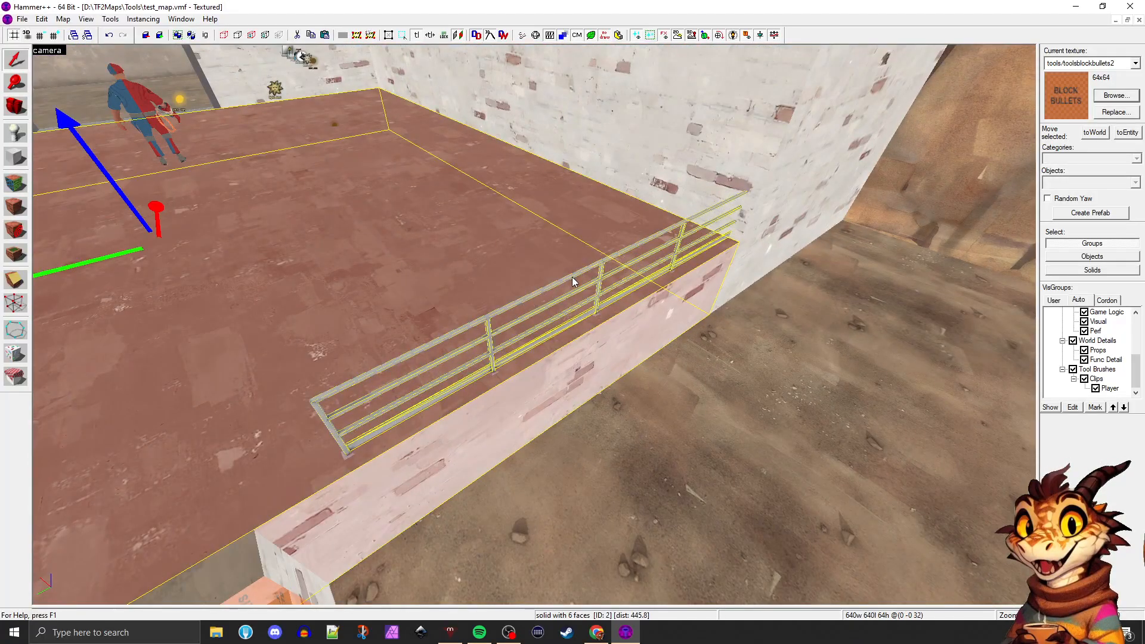
{"action": "left_click", "coordinate": [571, 277]}
{"action": "left_click", "coordinate": [646, 240], "text": "ctrl"}
{"action": "left_click", "coordinate": [663, 225]}
{"action": "left_click", "coordinate": [660, 234]}
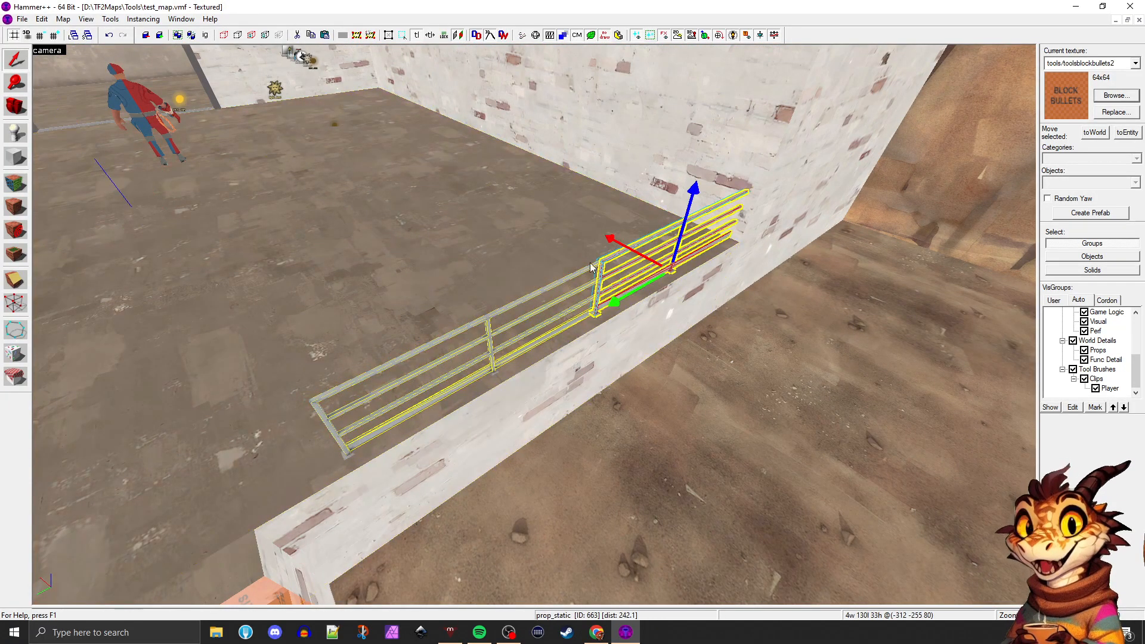
{"action": "left_click", "coordinate": [556, 284], "text": "ctrl"}
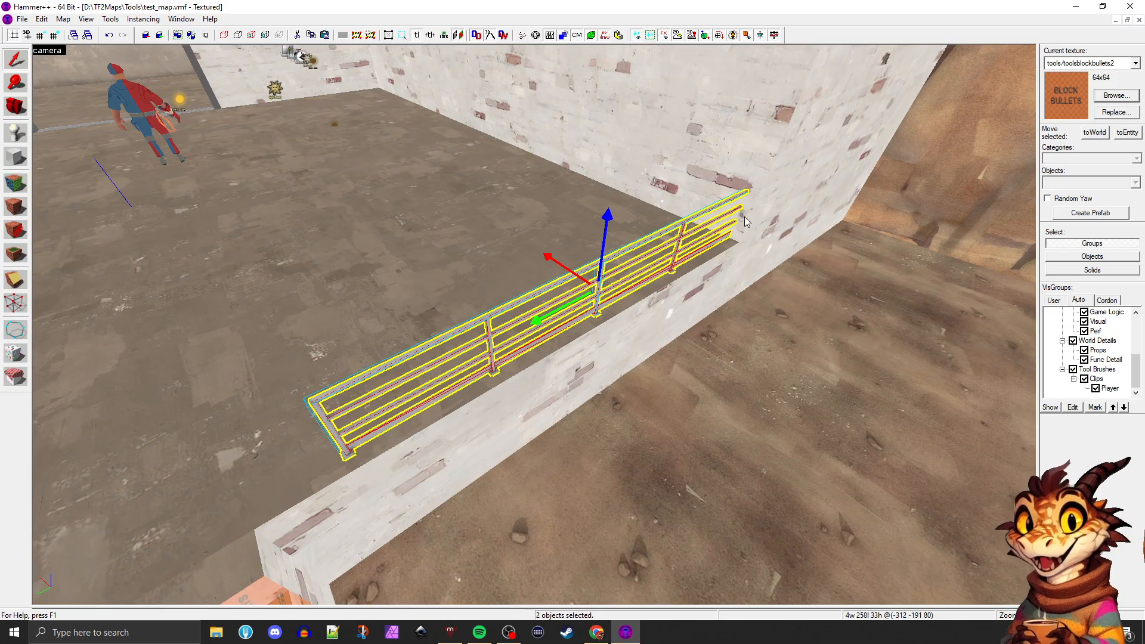
{"action": "key", "text": "shift+z"}
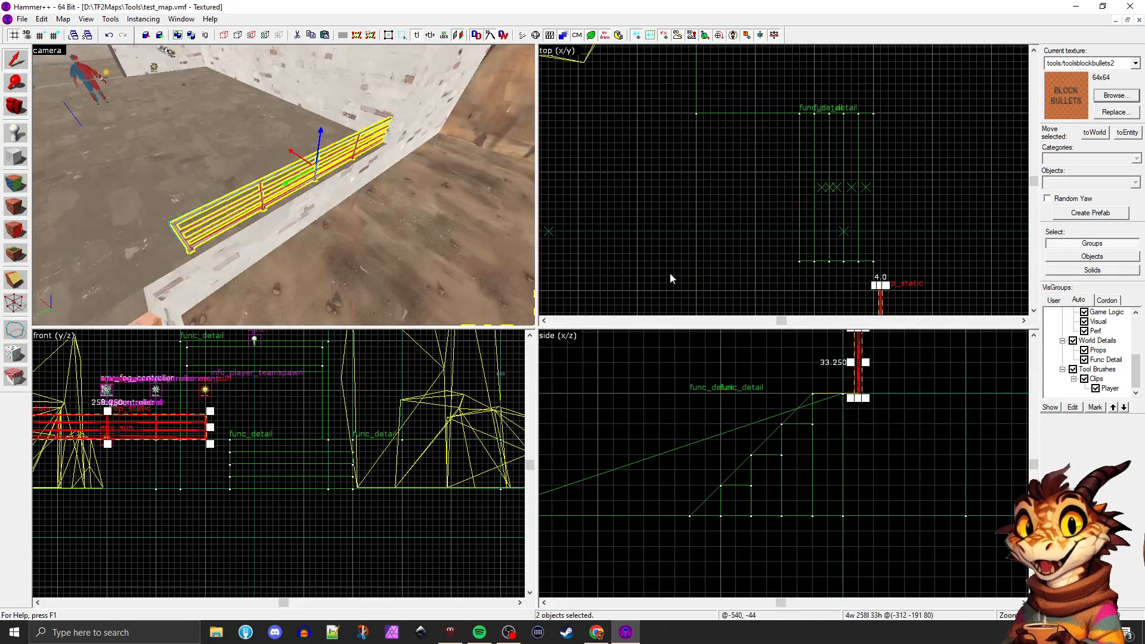
{"action": "scroll", "coordinate": [705, 404], "scroll_direction": "down", "scroll_amount": 6}
{"action": "scroll", "coordinate": [319, 484], "scroll_direction": "up", "scroll_amount": 2}
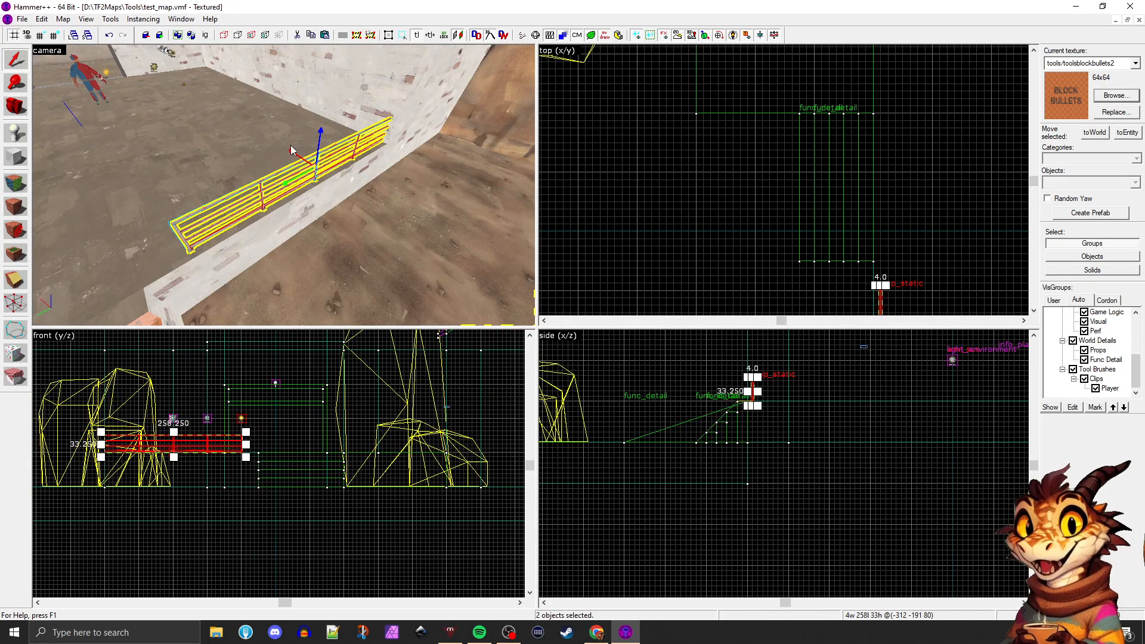
{"action": "scroll", "coordinate": [191, 442], "scroll_direction": "up", "scroll_amount": 3}
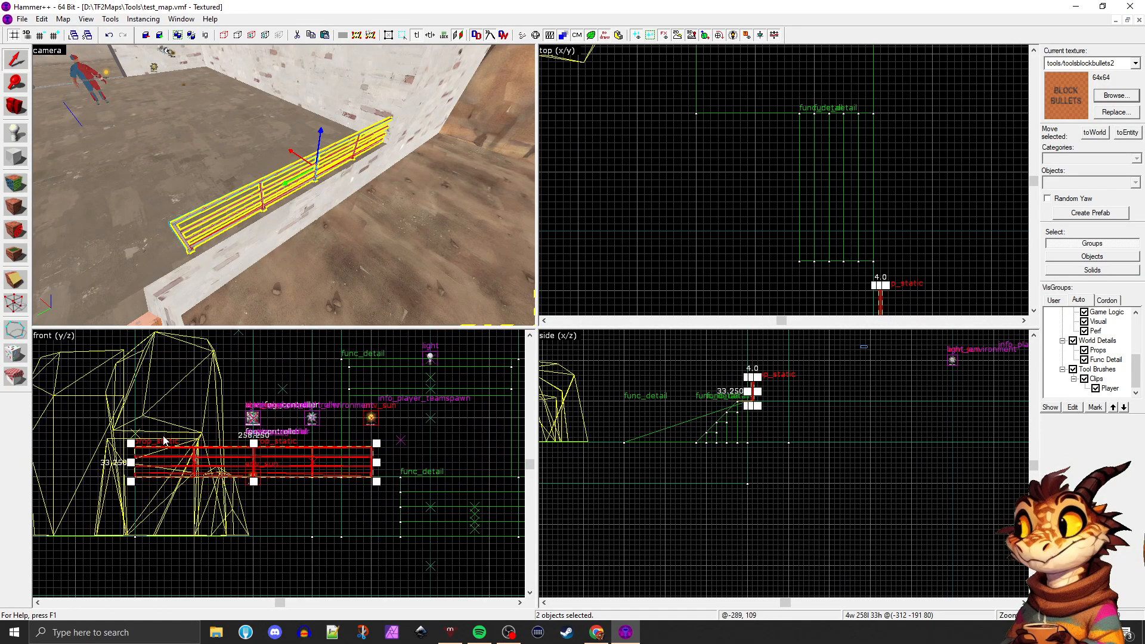
{"action": "left_click", "coordinate": [20, 158]}
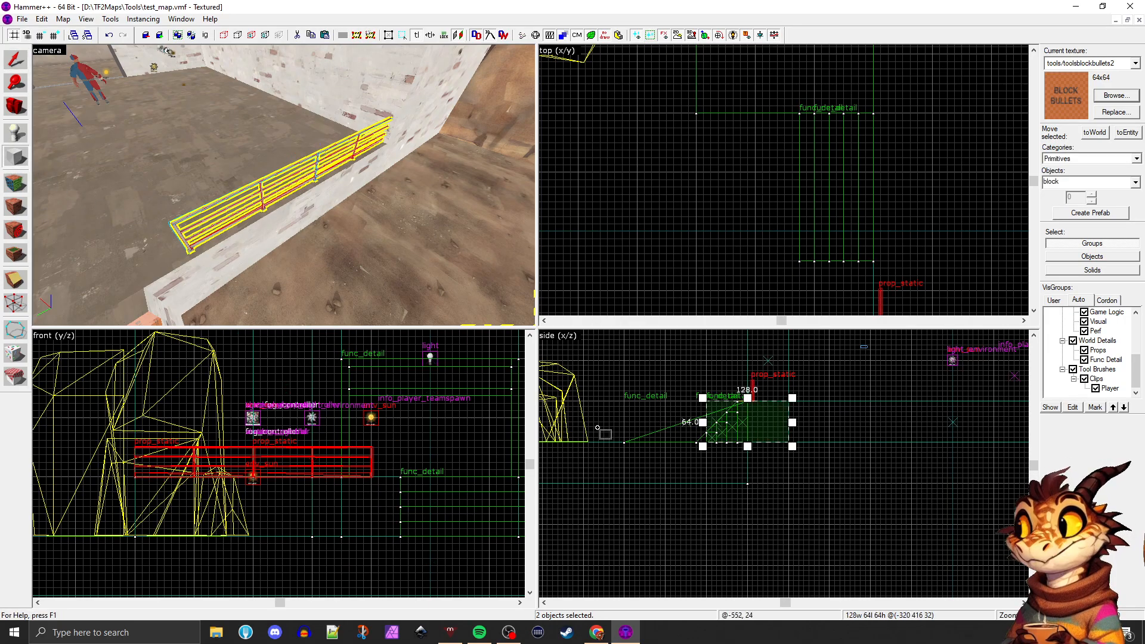
{"action": "scroll", "coordinate": [637, 511], "scroll_direction": "down", "scroll_amount": 5}
{"action": "scroll", "coordinate": [696, 481], "scroll_direction": "up", "scroll_amount": 5}
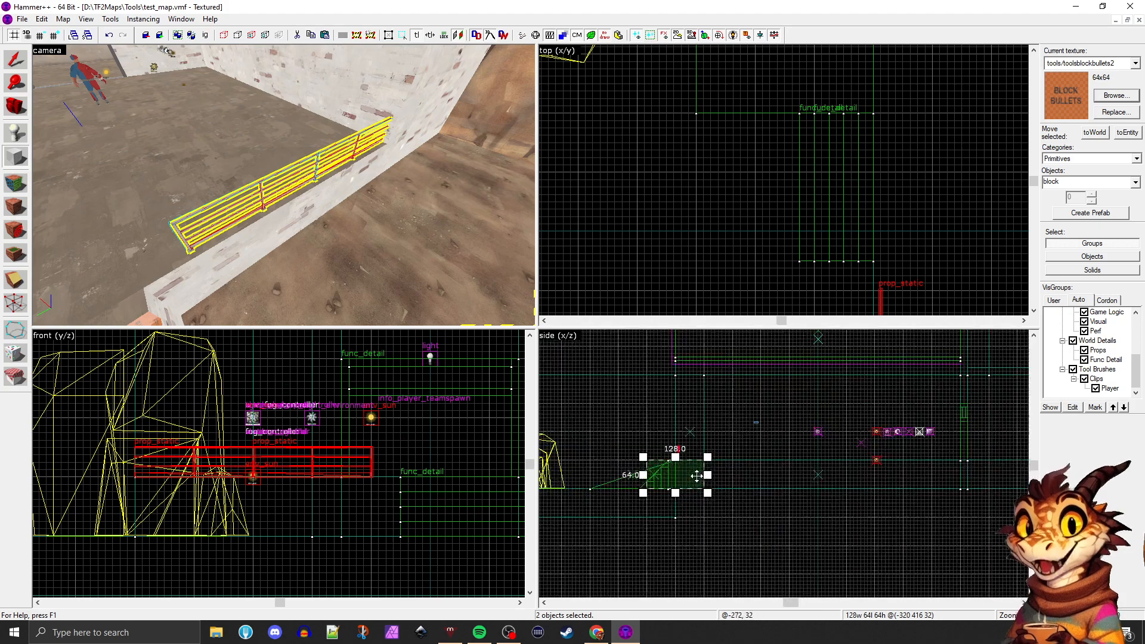
{"action": "scroll", "coordinate": [696, 483], "scroll_direction": "up", "scroll_amount": 2}
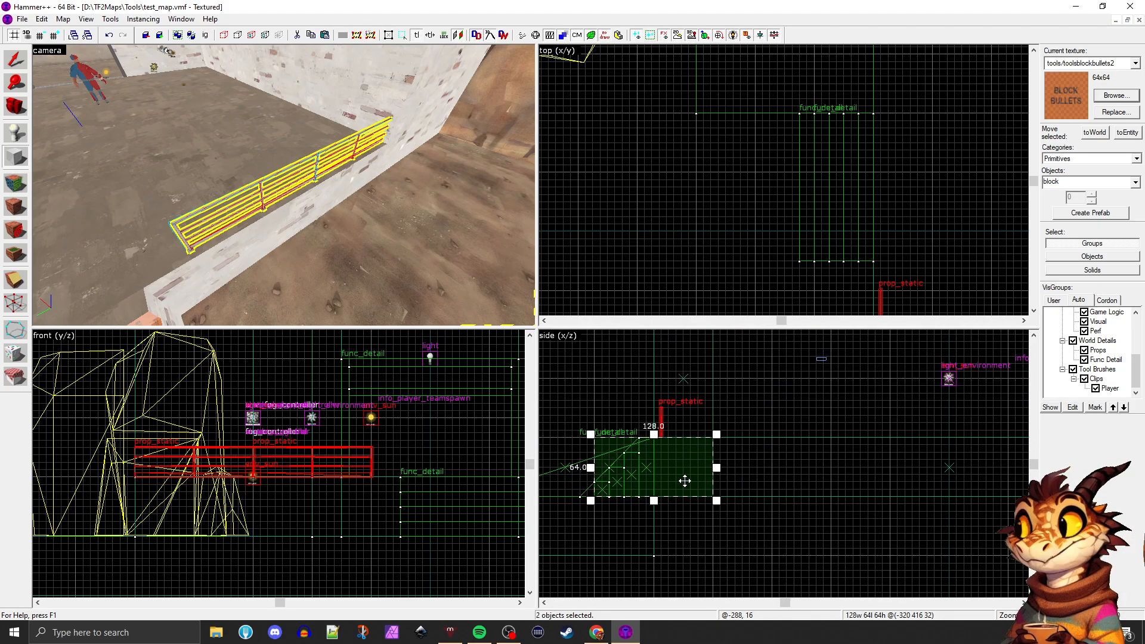
{"action": "scroll", "coordinate": [210, 196], "scroll_direction": "down", "scroll_amount": 3}
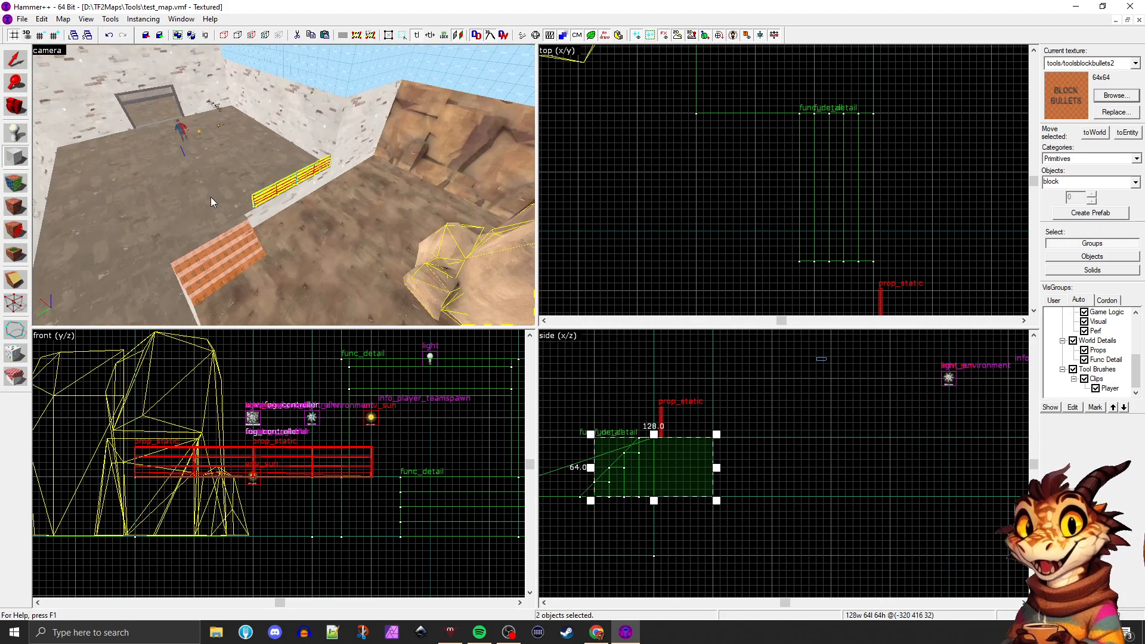
{"action": "scroll", "coordinate": [210, 202], "scroll_direction": "up", "scroll_amount": 3}
{"action": "left_click", "coordinate": [16, 59]}
{"action": "left_click", "coordinate": [260, 189]}
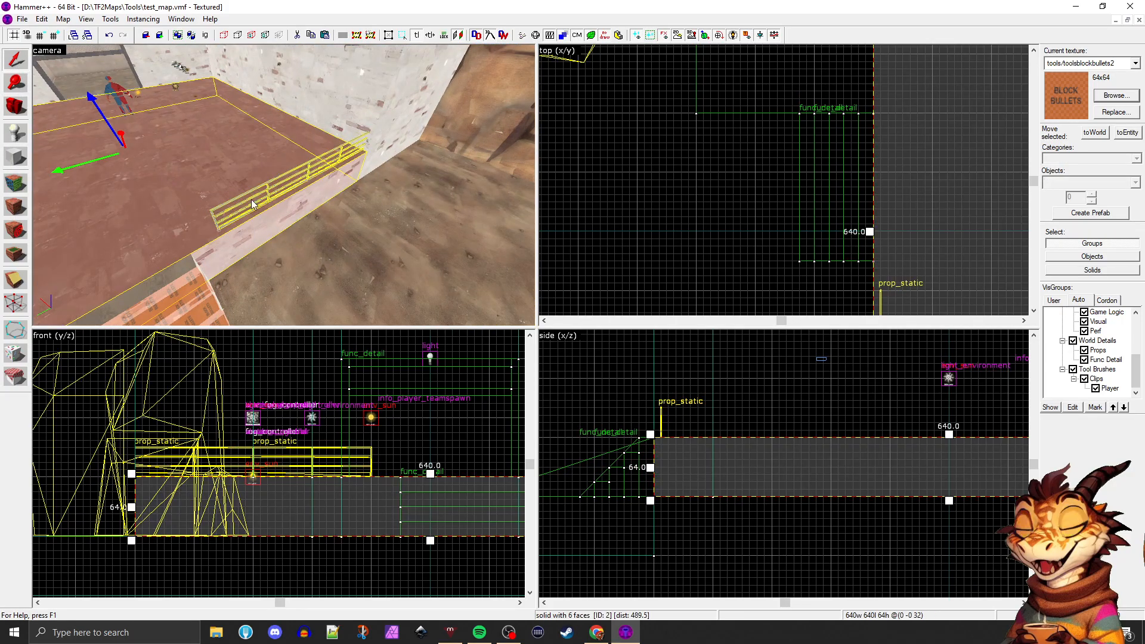
{"action": "left_click", "coordinate": [259, 188]}
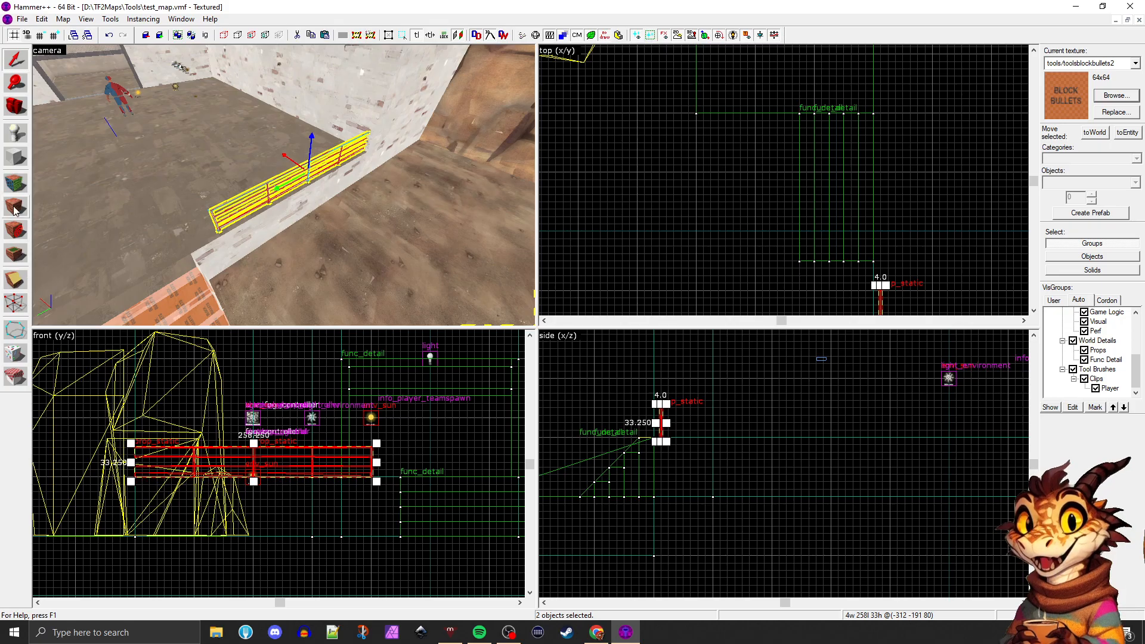
{"action": "left_click", "coordinate": [14, 160]}
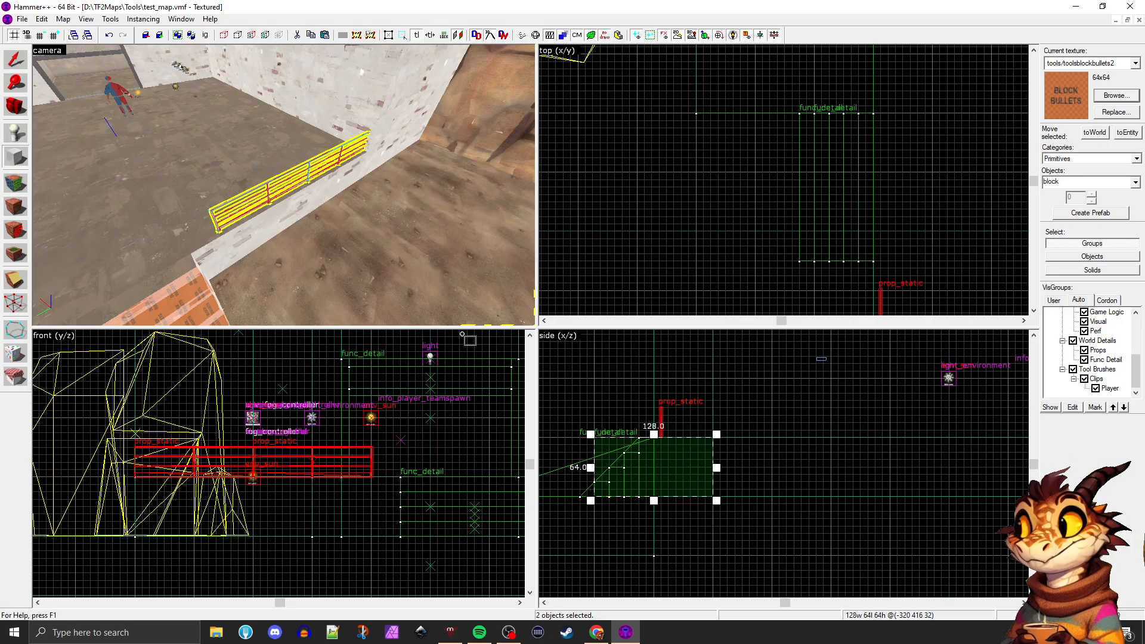
{"action": "scroll", "coordinate": [601, 432], "scroll_direction": "down", "scroll_amount": 2}
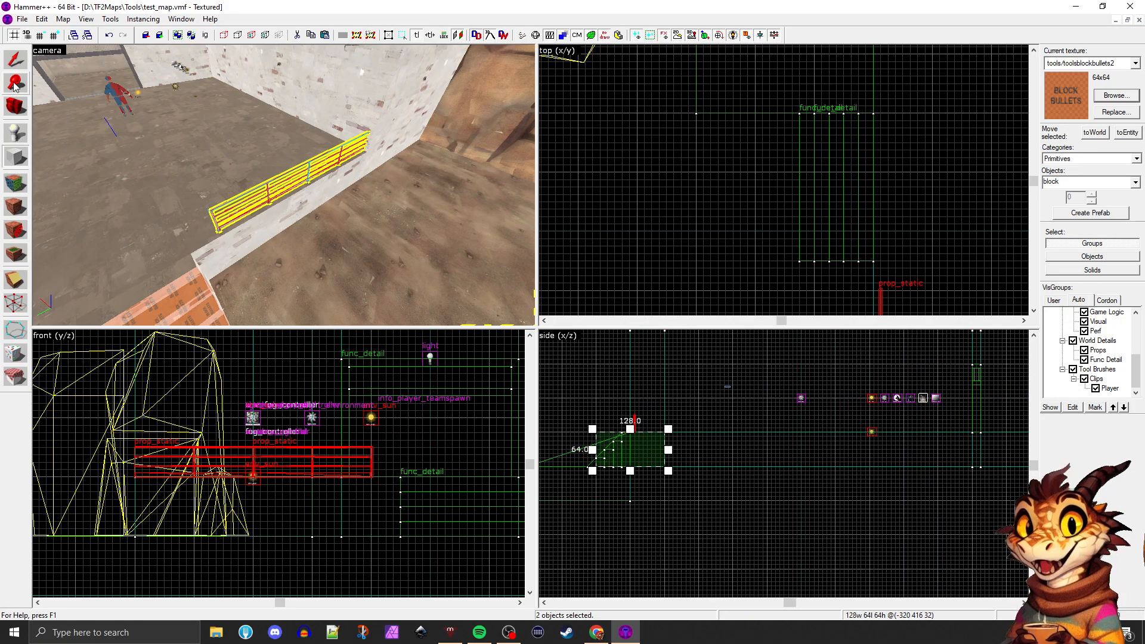
{"action": "left_click", "coordinate": [294, 224]}
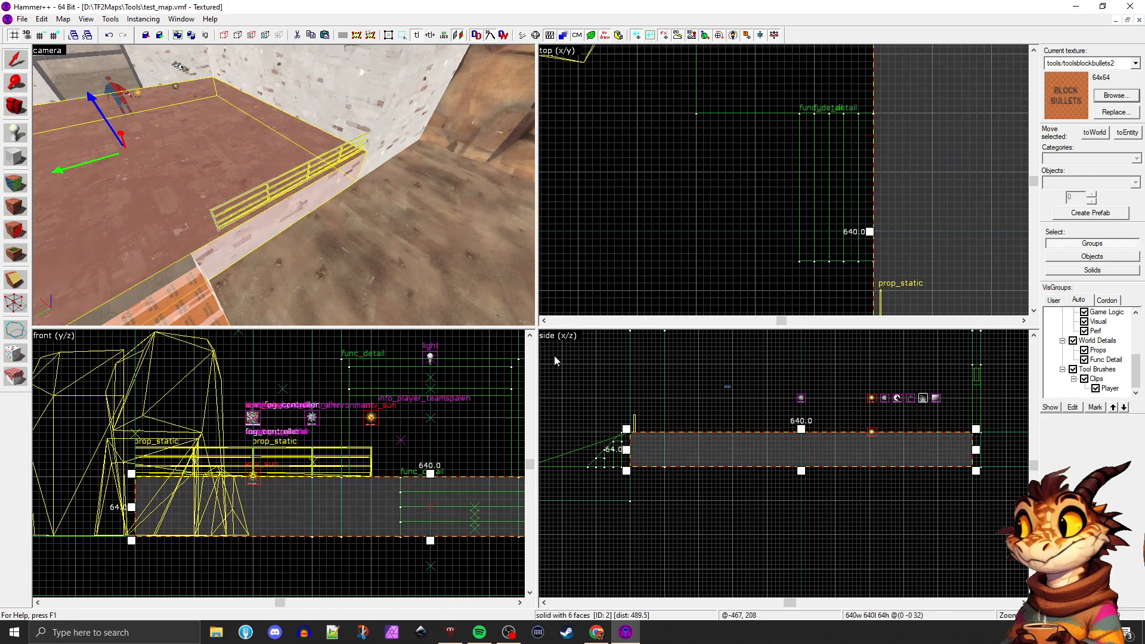
{"action": "left_click", "coordinate": [402, 264]}
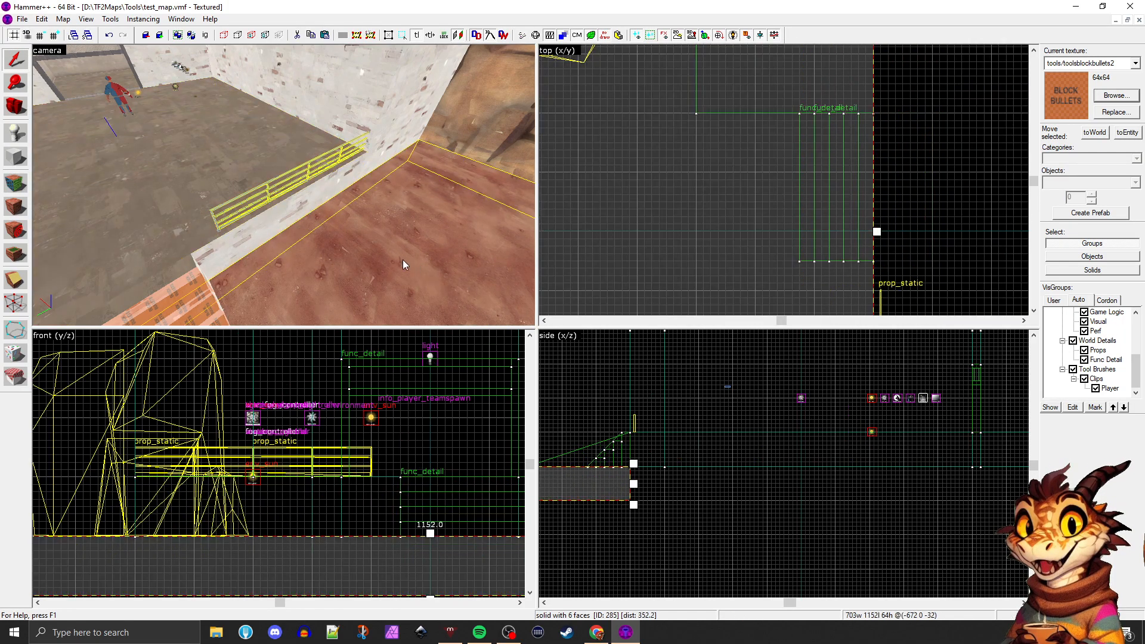
{"action": "left_click", "coordinate": [16, 156]}
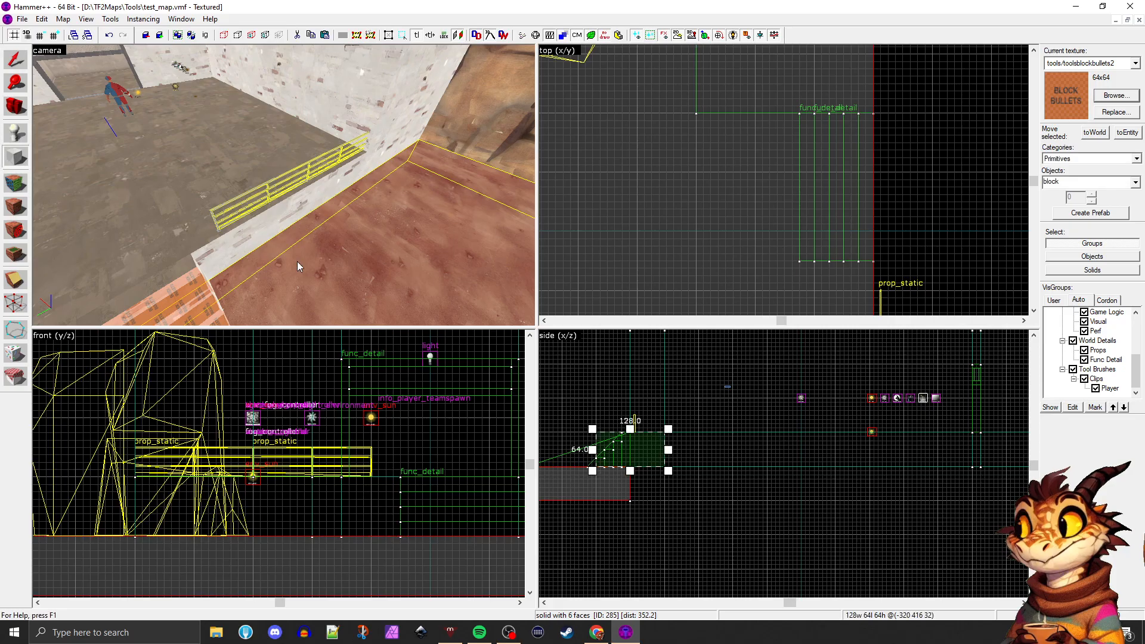
{"action": "left_click", "coordinate": [243, 198]}
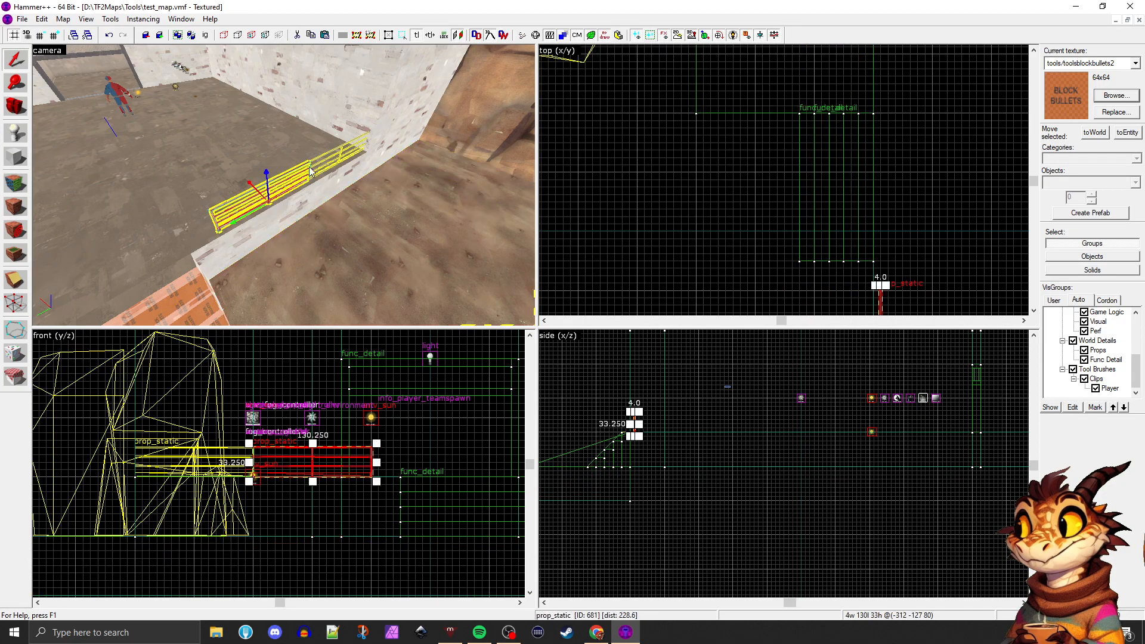
Duplicate the platform brush and place the copy 64 units higher, directly on top of the original
{"action": "left_click", "coordinate": [315, 205]}
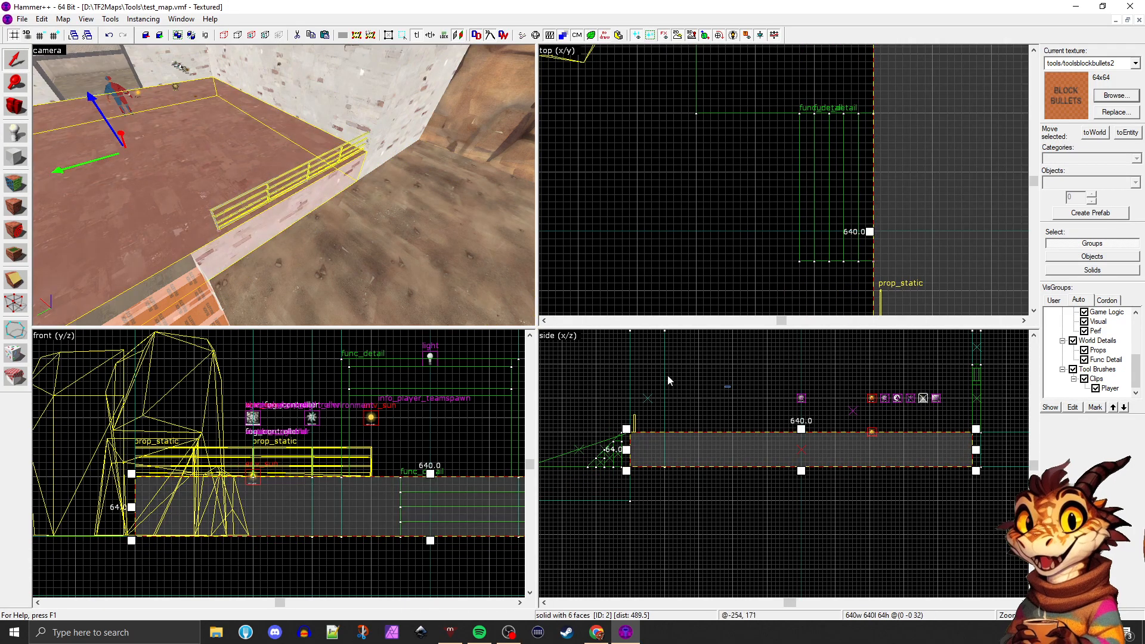
{"action": "scroll", "coordinate": [670, 459], "scroll_direction": "up", "scroll_amount": 2}
{"action": "mouse_move", "coordinate": [657, 441]}
{"action": "left_mouse_down", "text": "shift"}
{"action": "mouse_move", "coordinate": [652, 391]}
{"action": "mouse_move", "coordinate": [662, 387]}
{"action": "left_mouse_up", "text": "shift"}
{"action": "scroll", "coordinate": [834, 393], "scroll_direction": "down", "scroll_amount": 1}
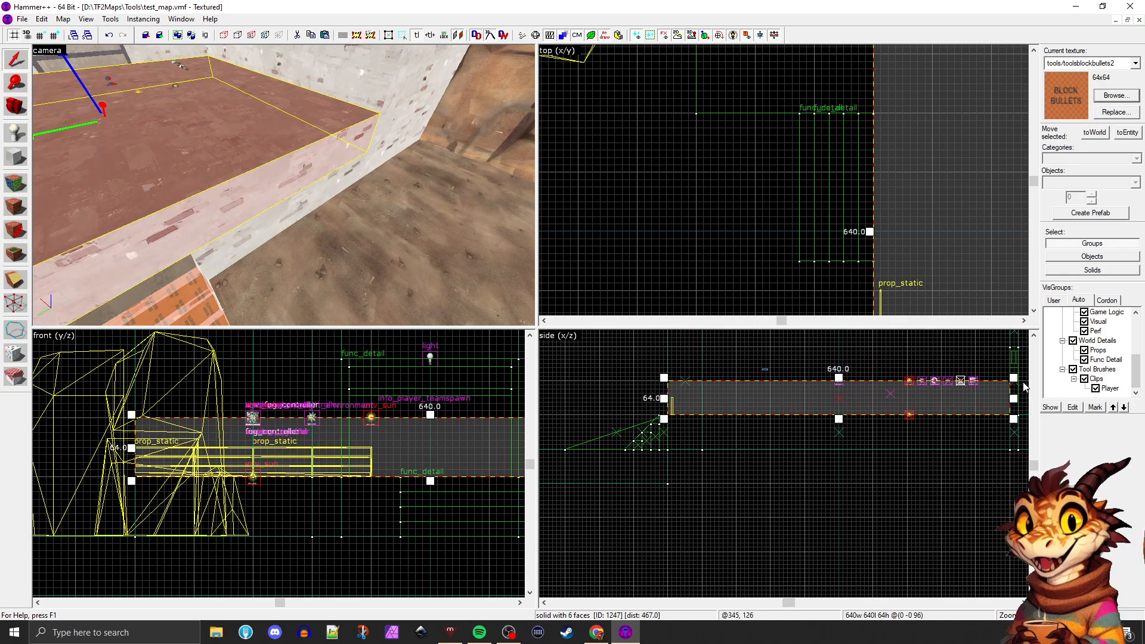
Resize the copied brush to 16 units wide, 264 long and 32 high around both railings, and deselect it
{"action": "left_click_drag", "start_coordinate": [1013, 378], "coordinate": [678, 392]}
{"action": "scroll", "coordinate": [678, 393], "scroll_direction": "up", "scroll_amount": 5}
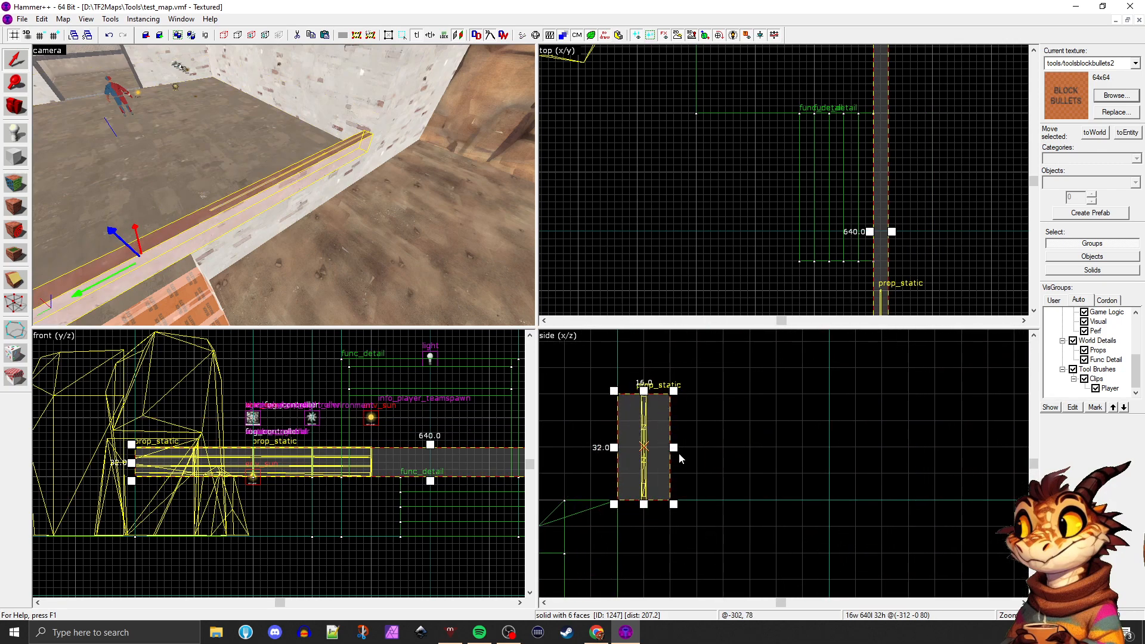
{"action": "scroll", "coordinate": [849, 127], "scroll_direction": "down", "scroll_amount": 3}
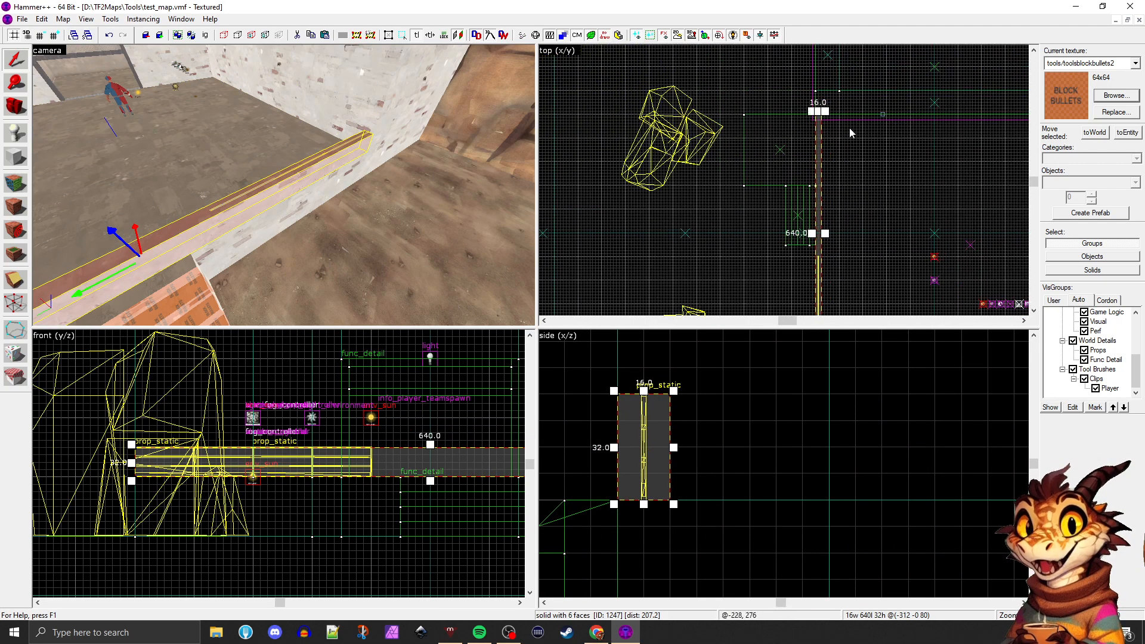
{"action": "left_click_drag", "start_coordinate": [819, 112], "coordinate": [819, 247]}
{"action": "scroll", "coordinate": [819, 247], "scroll_direction": "up", "scroll_amount": 3}
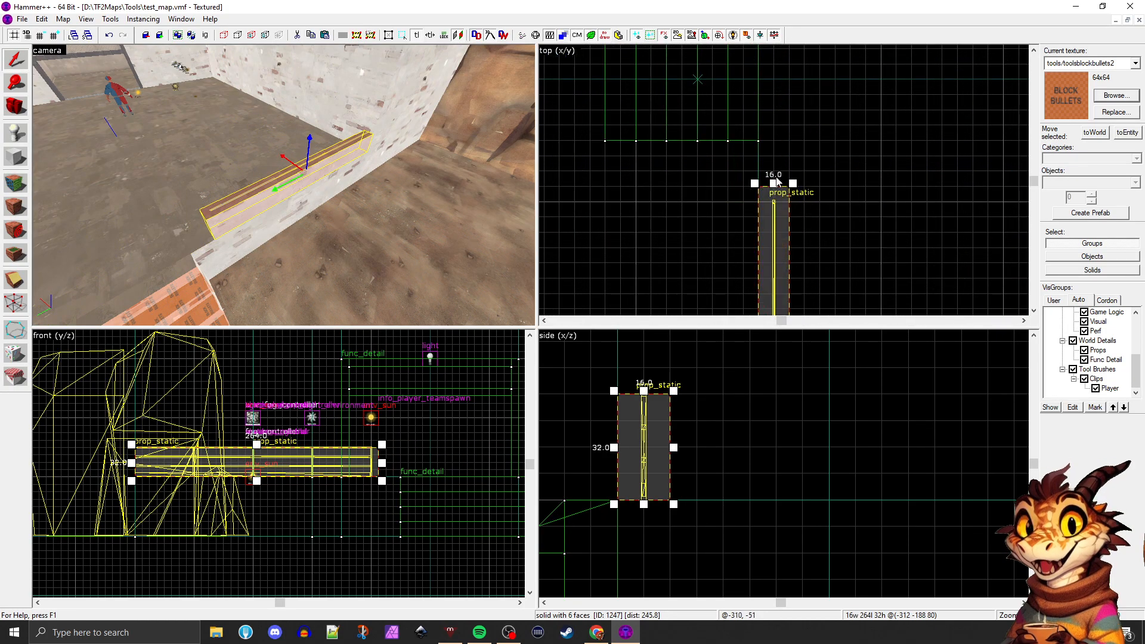
{"action": "left_click_drag", "start_coordinate": [775, 191], "coordinate": [774, 186]}
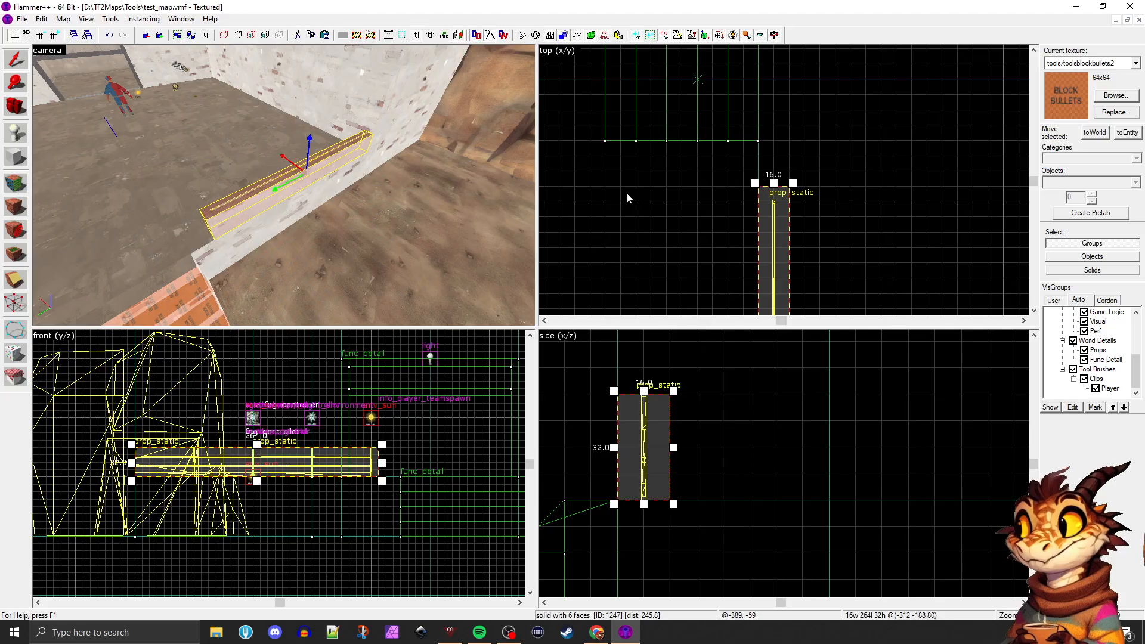
{"action": "key", "text": "Escape"}
{"action": "key", "text": "z"}
{"action": "key", "text": "w"}
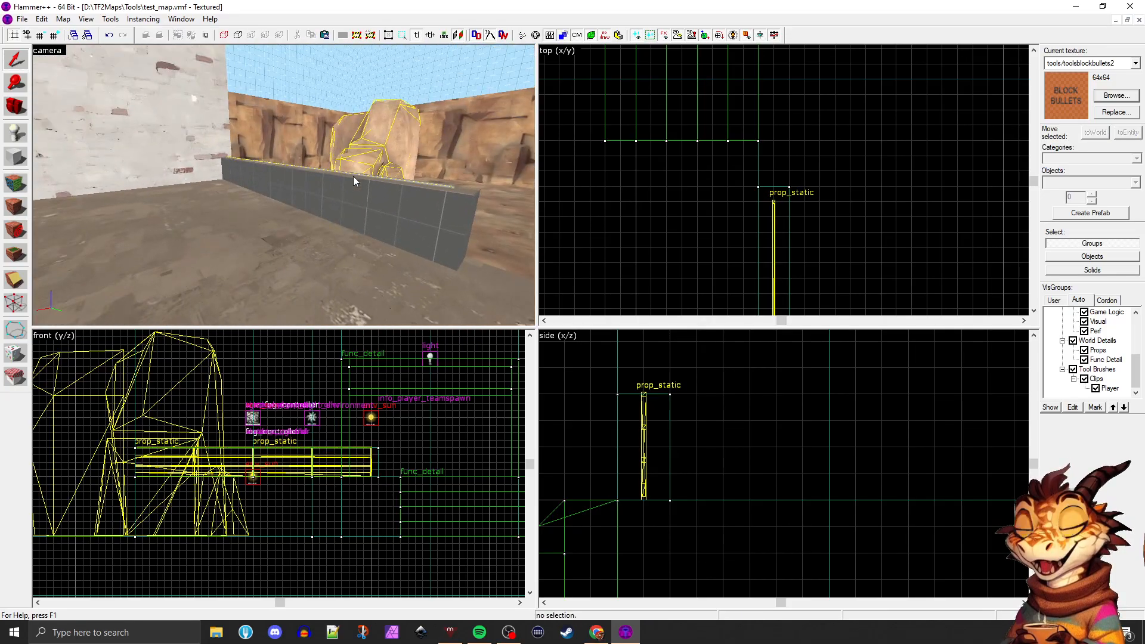
Texture the brush around the platform railings with tools/toolsplayerclip on all faces and deselect it
{"action": "key", "text": "d"}
{"action": "key", "text": "w"}
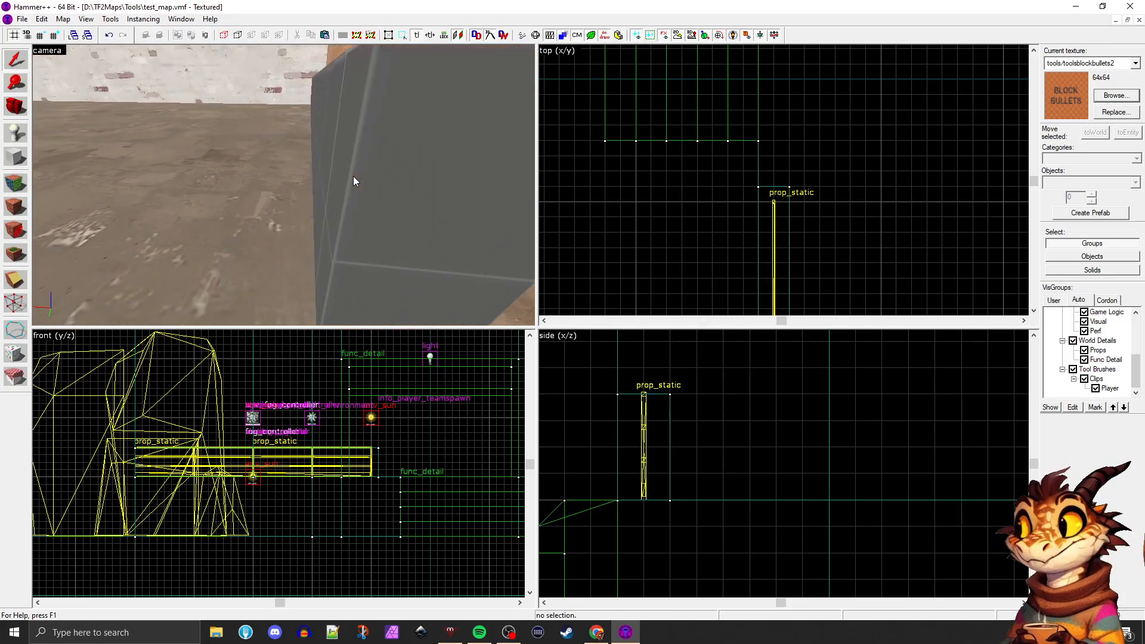
{"action": "left_click", "coordinate": [353, 179]}
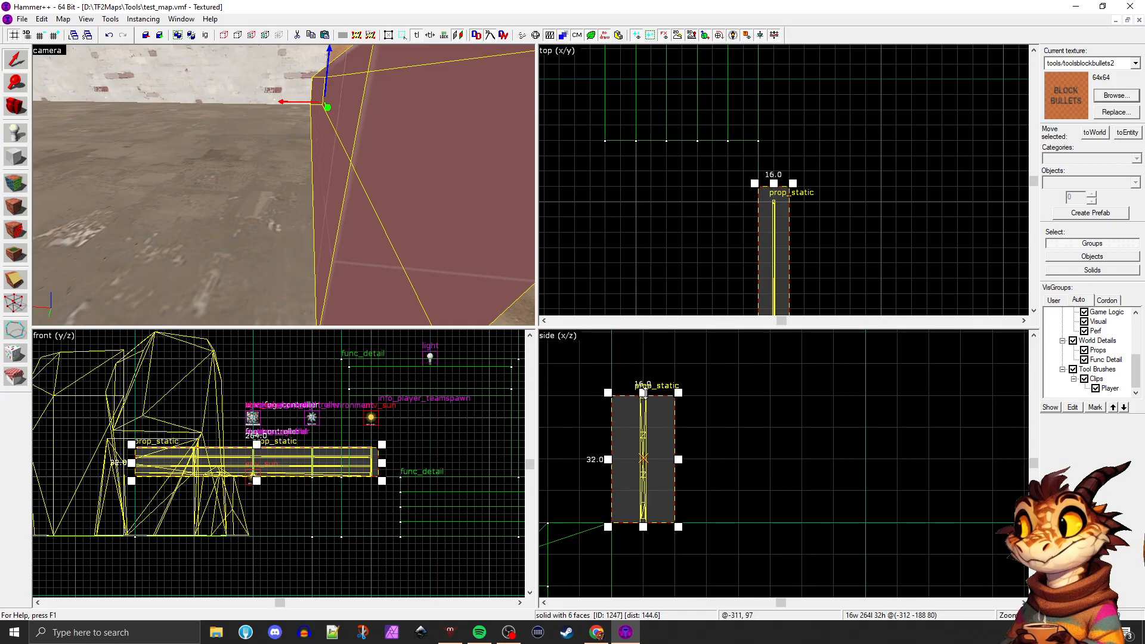
{"action": "scroll", "coordinate": [626, 391], "scroll_direction": "up", "scroll_amount": 2}
{"action": "left_click", "coordinate": [708, 391]}
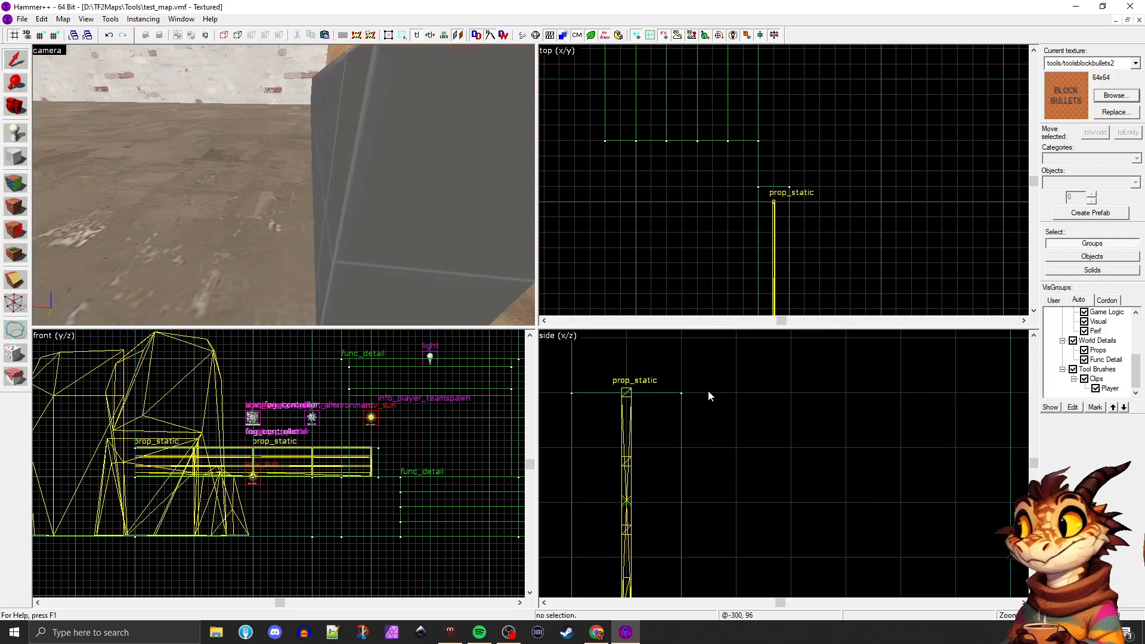
{"action": "left_click", "coordinate": [448, 251]}
{"action": "left_click", "coordinate": [1098, 97]}
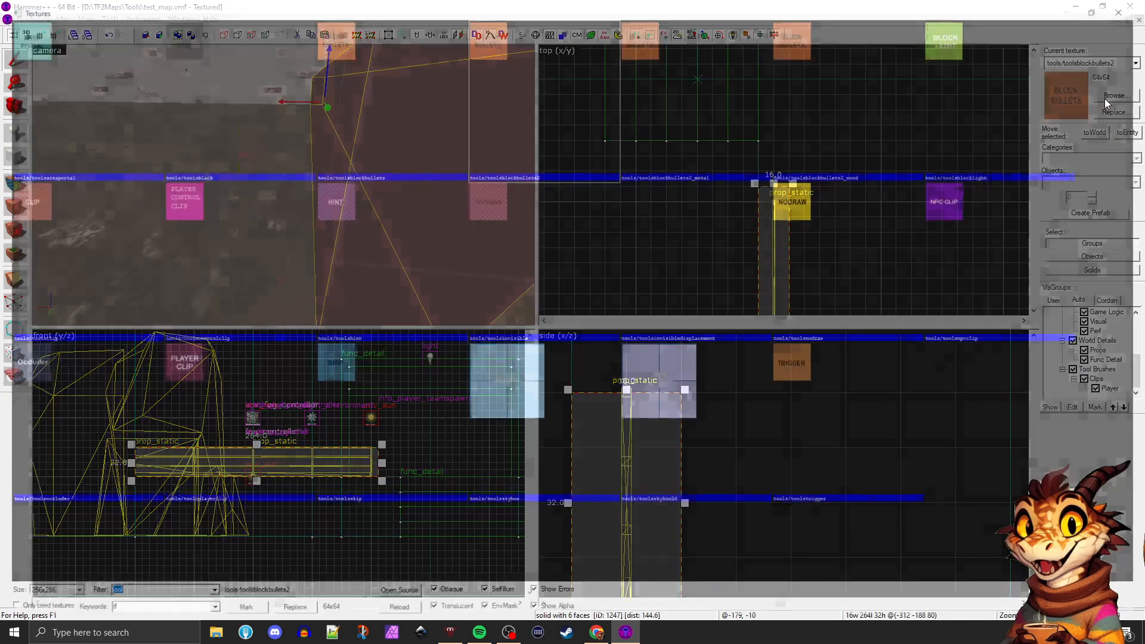
{"action": "double_click", "coordinate": [197, 368]}
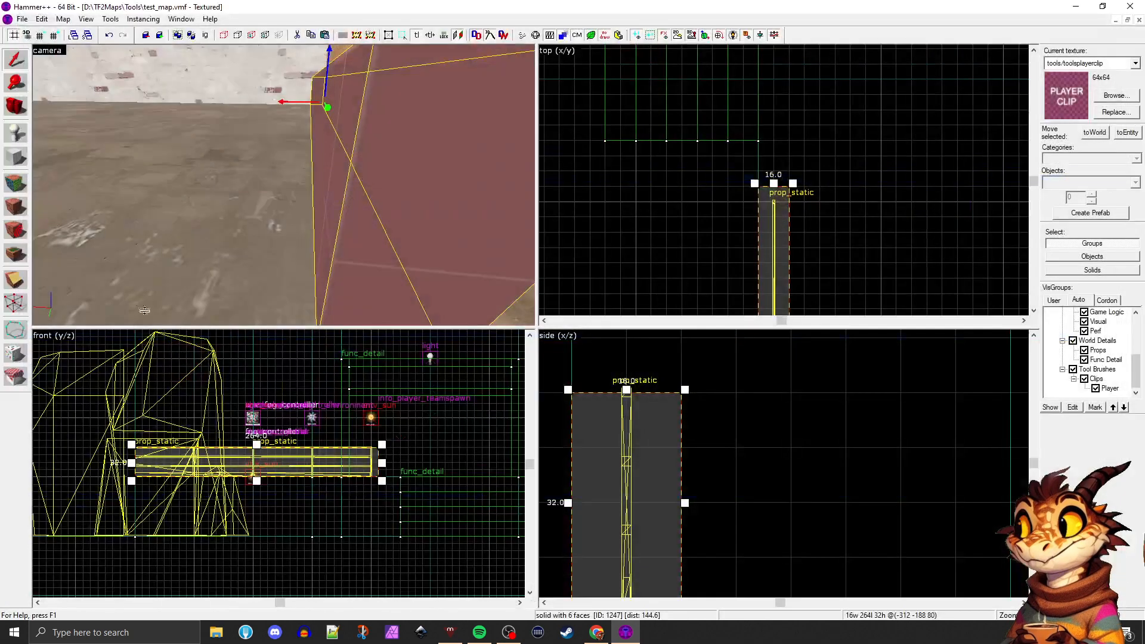
{"action": "left_click", "coordinate": [21, 206]}
{"action": "key", "text": "Escape"}
Look over the player clip brush around the railings in the enlarged camera view and select it
{"action": "key", "text": "z"}
{"action": "key", "text": "s"}
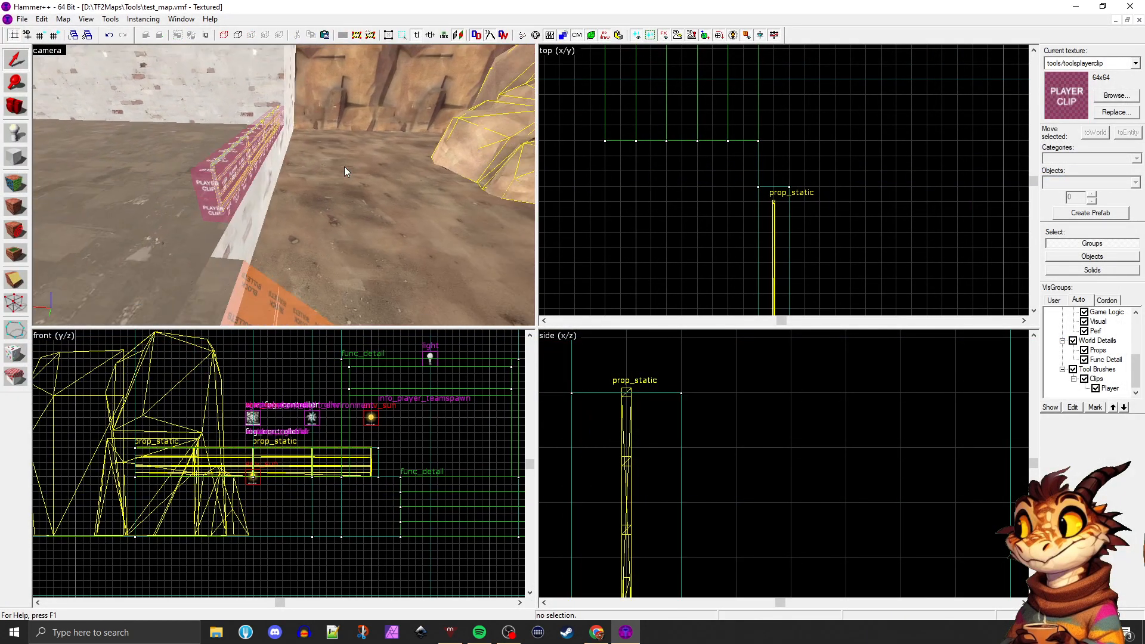
{"action": "key", "text": "d"}
{"action": "key", "text": "shift+z"}
{"action": "key", "text": "shift+z"}
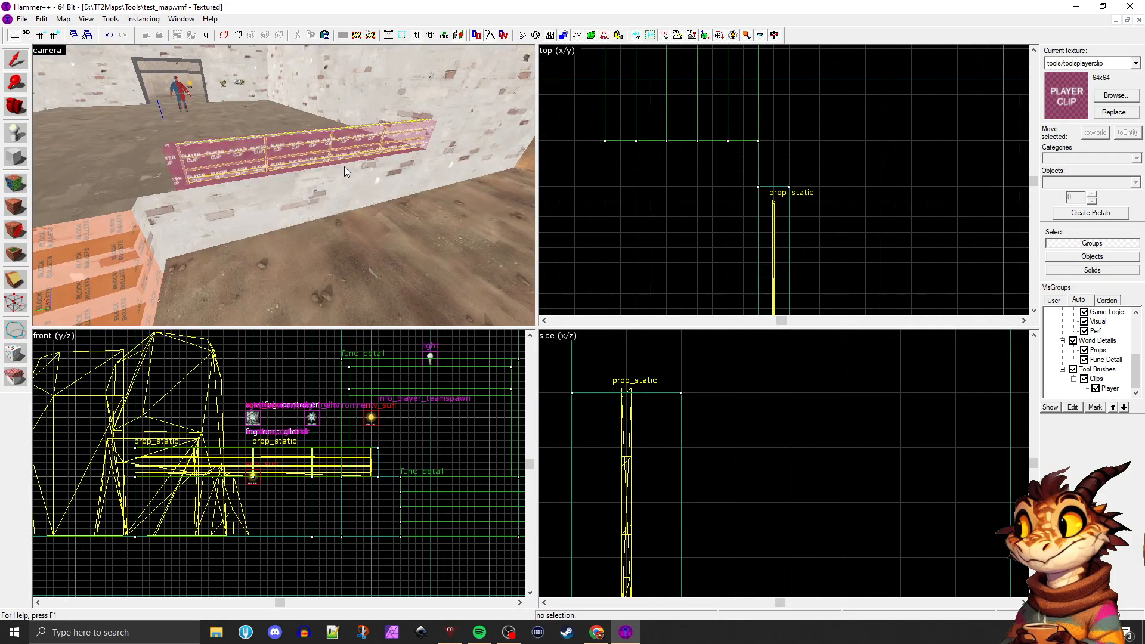
{"action": "left_click", "coordinate": [356, 217]}
{"action": "key", "text": "shift+z"}
{"action": "key", "text": "z"}
{"action": "key", "text": "w"}
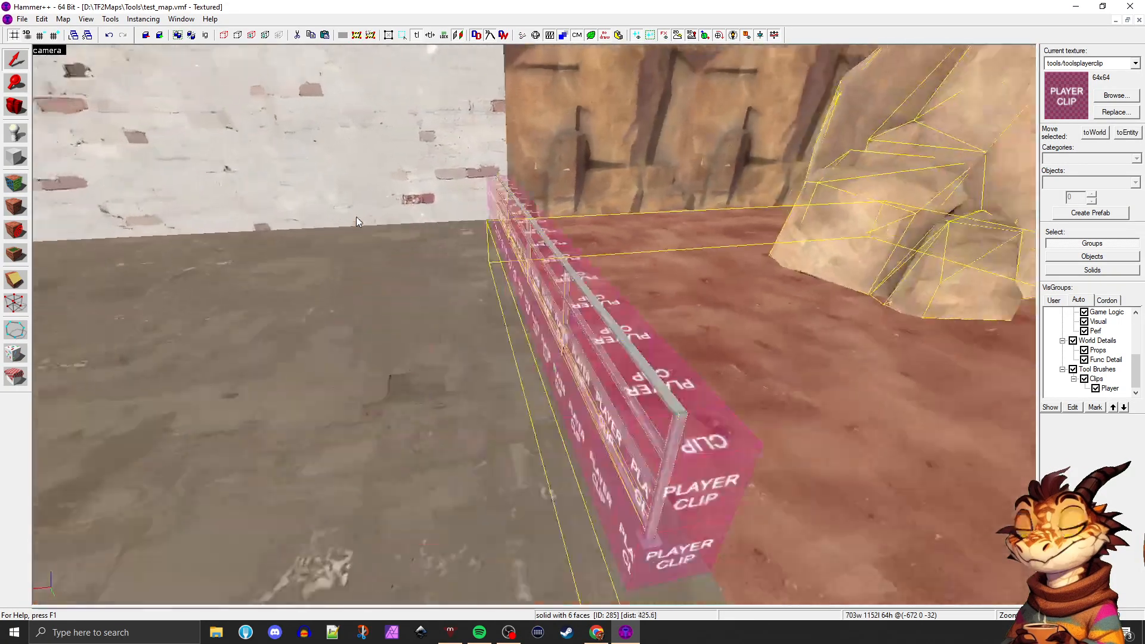
{"action": "key", "text": "a"}
{"action": "key", "text": "d"}
{"action": "key", "text": "z"}
{"action": "left_click", "coordinate": [580, 275]}
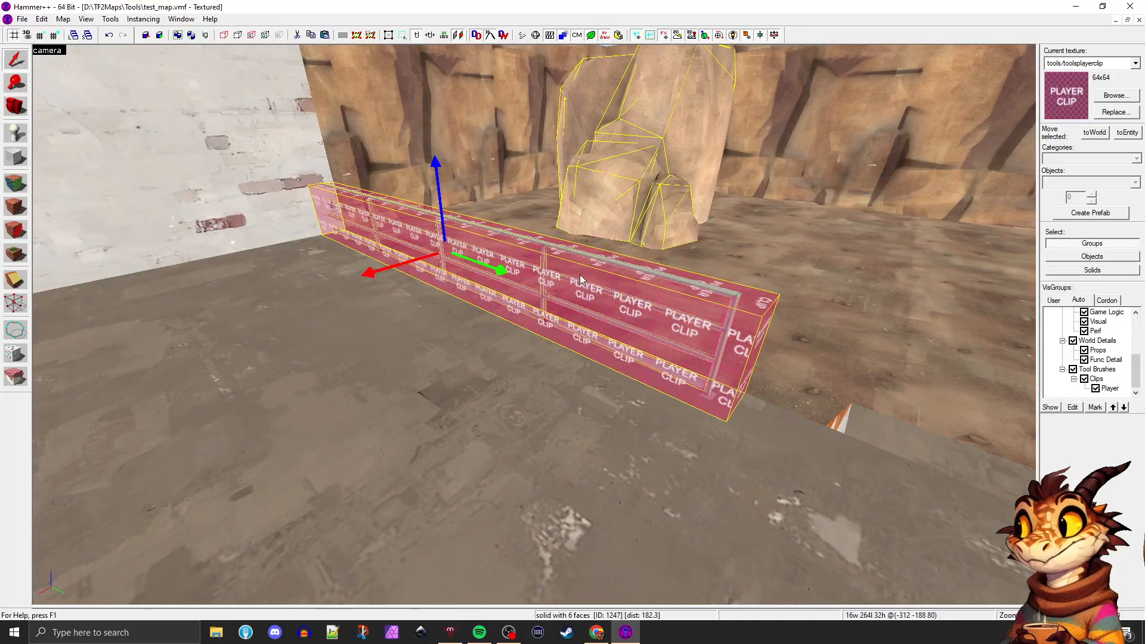
Examine how the selected player clip brush encloses the railings, looking along its length and over the platform edge
{"action": "key", "text": "z"}
{"action": "key", "text": "d"}
{"action": "key", "text": "w"}
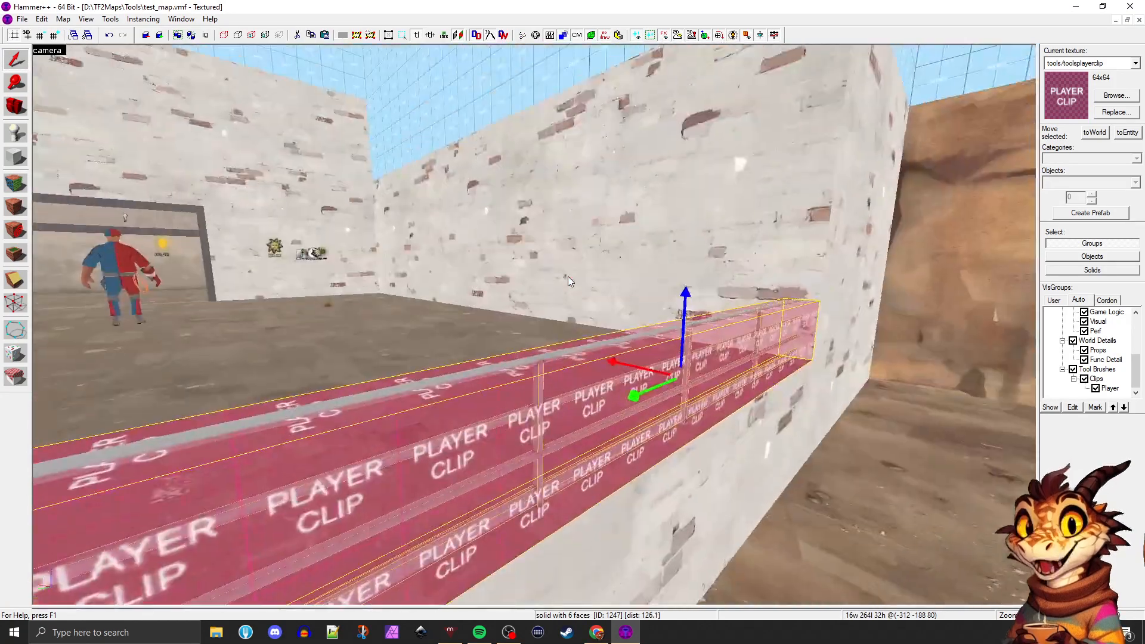
{"action": "key", "text": "w"}
{"action": "key", "text": "s"}
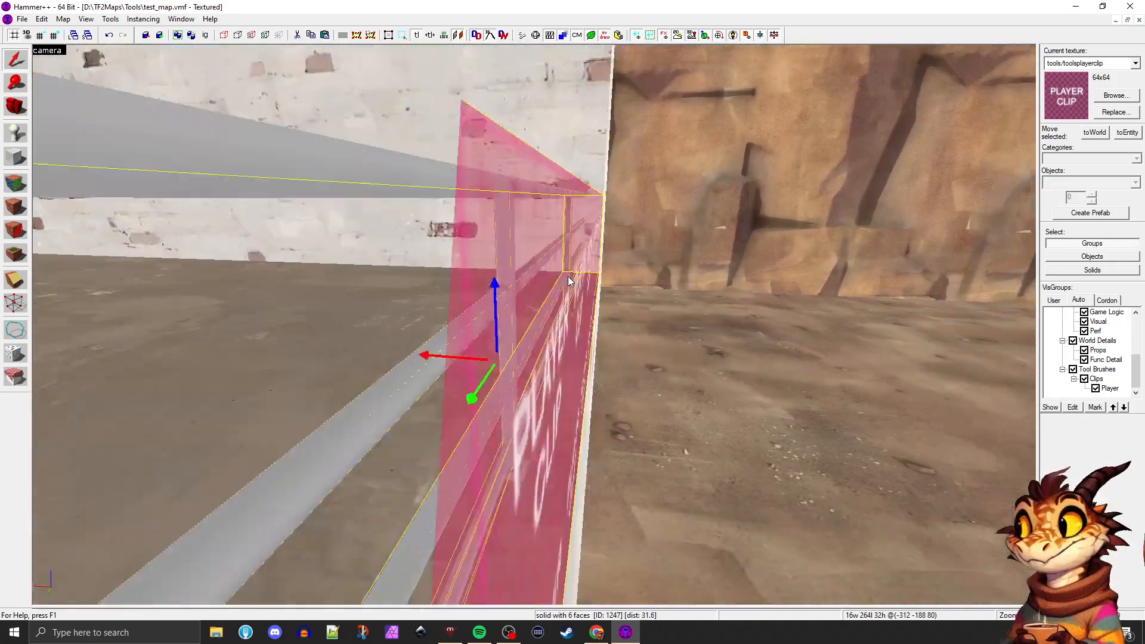
{"action": "key", "text": "w"}
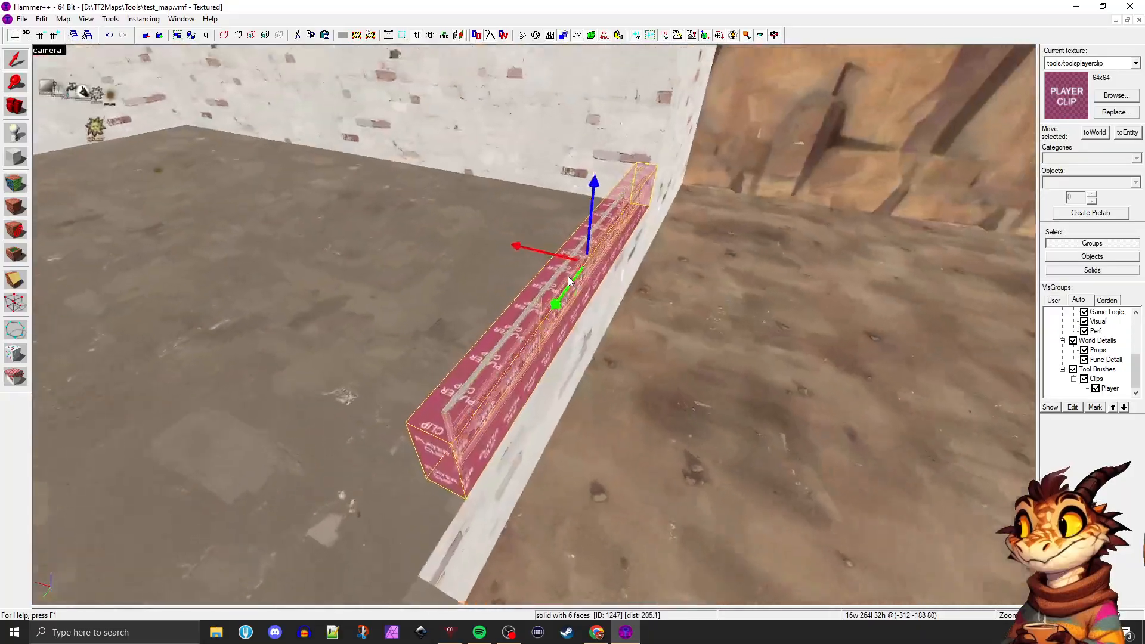
{"action": "key", "text": "a"}
{"action": "key", "text": "w"}
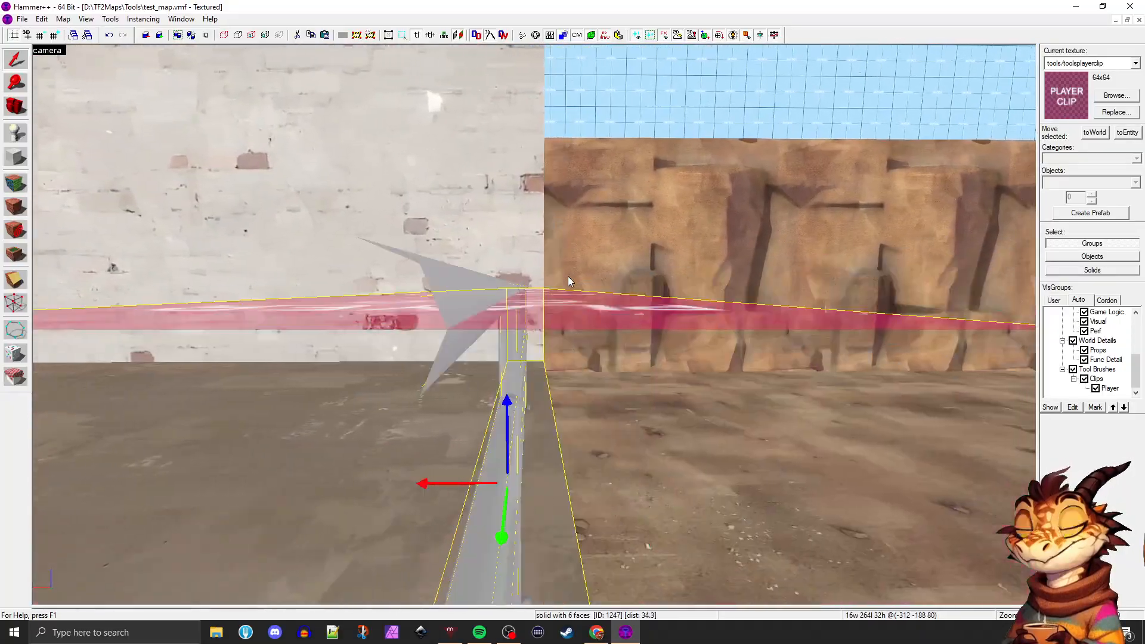
{"action": "key", "text": "s"}
{"action": "key", "text": "s"}
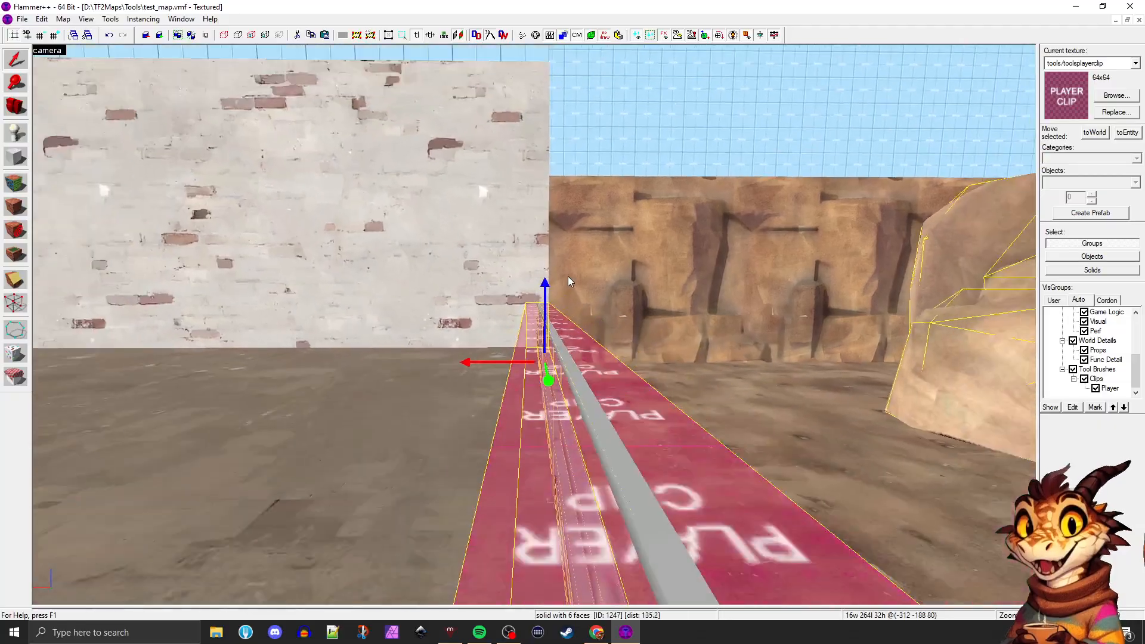
Try the railing clip brush at 34 units high, return it to 32 units and deselect it
{"action": "key", "text": "shift+z"}
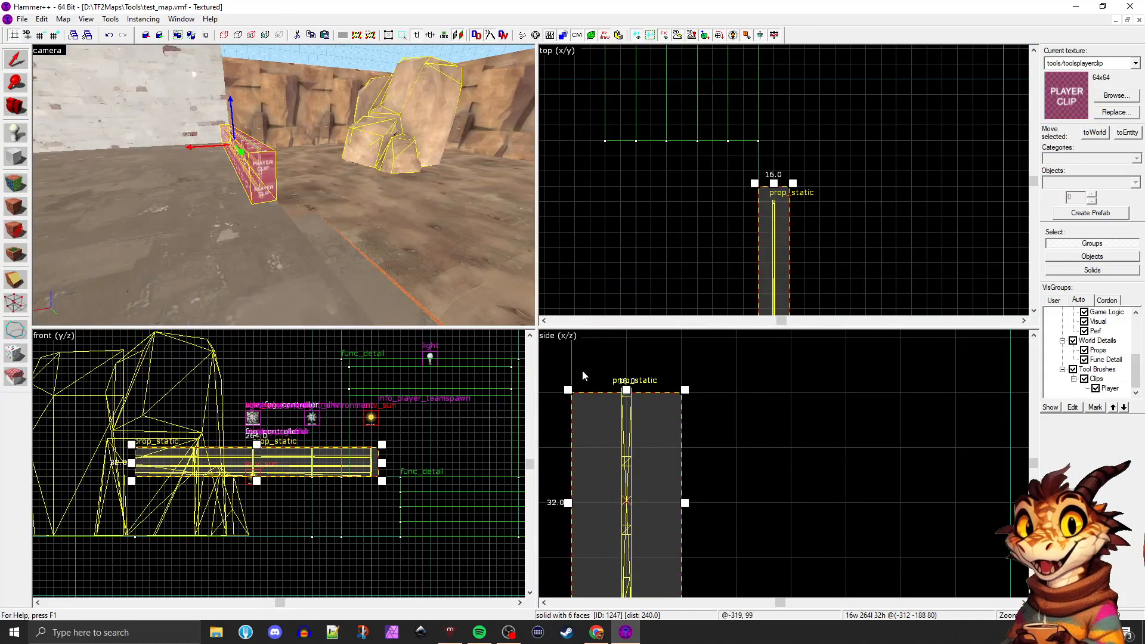
{"action": "scroll", "coordinate": [665, 448], "scroll_direction": "down", "scroll_amount": 3}
{"action": "scroll", "coordinate": [635, 422], "scroll_direction": "up", "scroll_amount": 1}
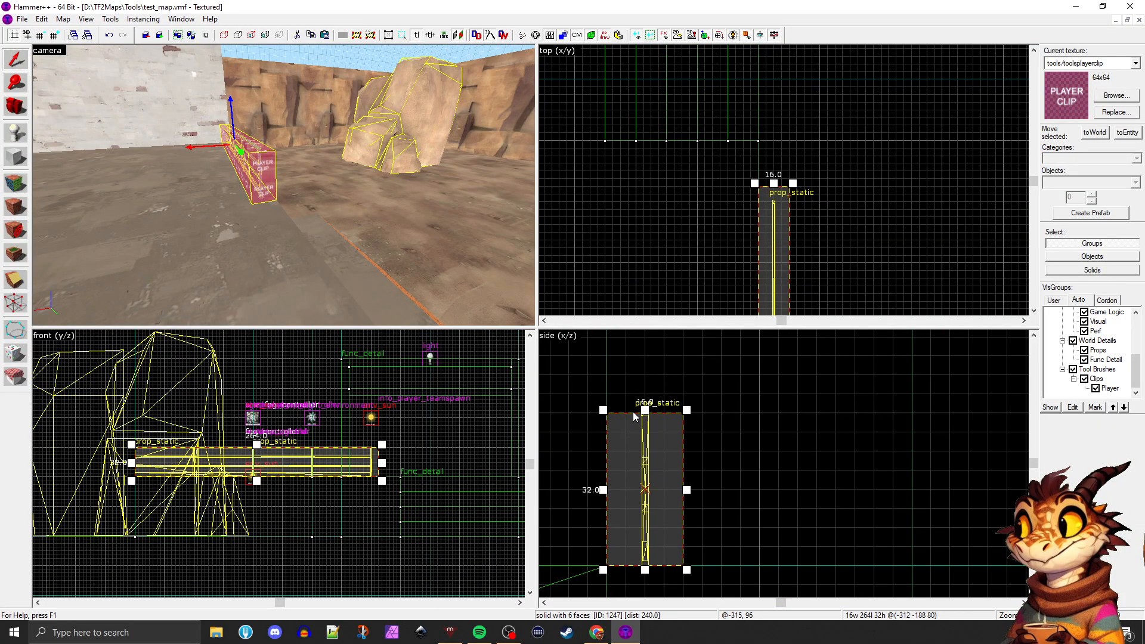
{"action": "scroll", "coordinate": [633, 413], "scroll_direction": "up", "scroll_amount": 2}
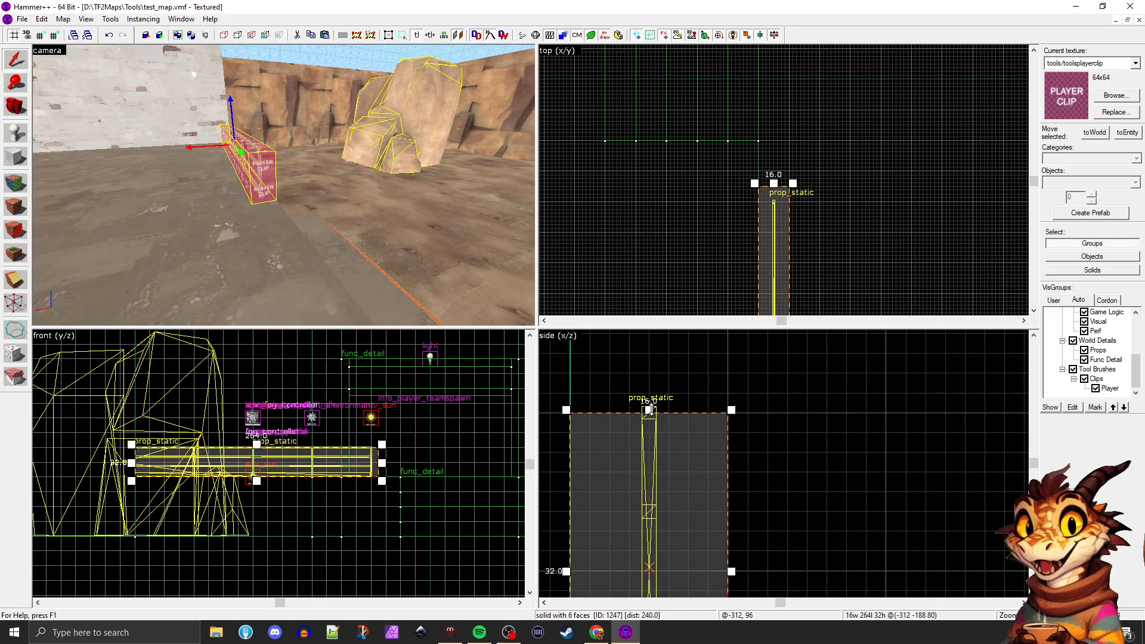
{"action": "key", "text": "Escape"}
{"action": "scroll", "coordinate": [686, 414], "scroll_direction": "down", "scroll_amount": 5}
{"action": "scroll", "coordinate": [683, 462], "scroll_direction": "up", "scroll_amount": 1}
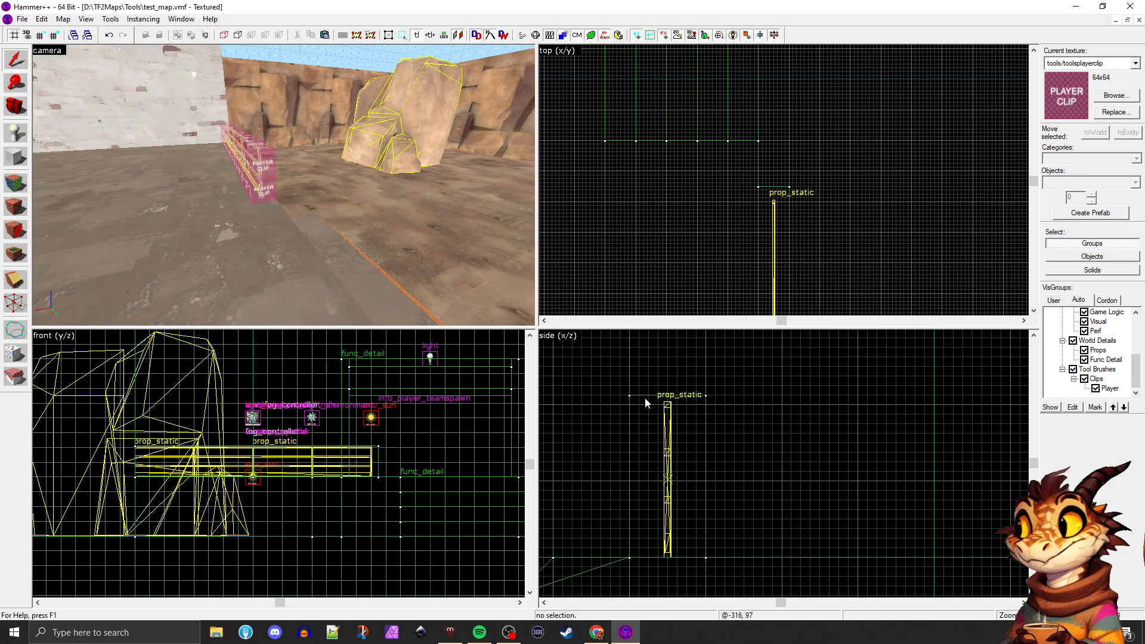
{"action": "left_click", "coordinate": [265, 173]}
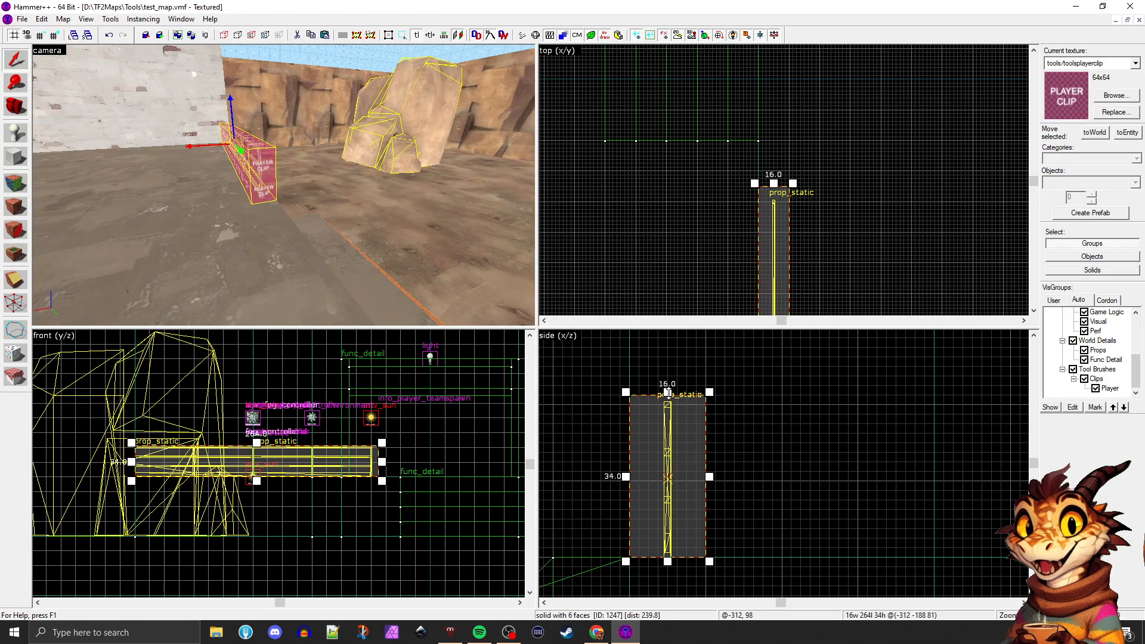
{"action": "left_click_drag", "start_coordinate": [668, 393], "coordinate": [668, 402]}
{"action": "key", "text": "Escape"}
Check the clip brush's top surface against the handrail in the enlarged camera view, with the brush selected
{"action": "key", "text": "z"}
{"action": "key", "text": "w"}
{"action": "key", "text": "z"}
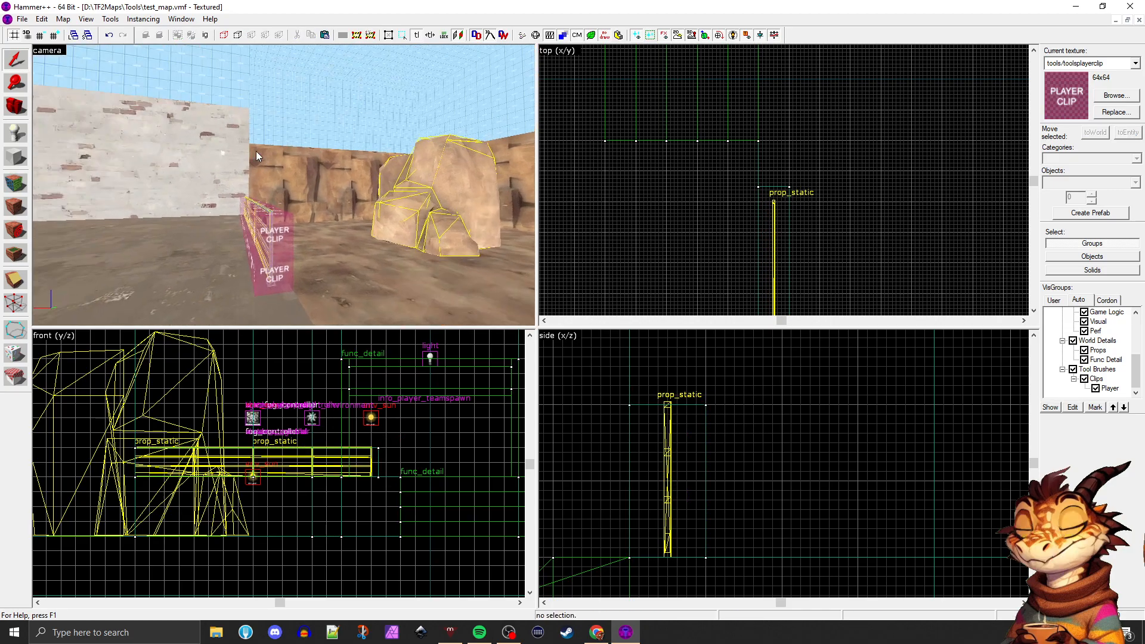
{"action": "key", "text": "w"}
{"action": "key", "text": "shift+z"}
{"action": "key", "text": "shift+z"}
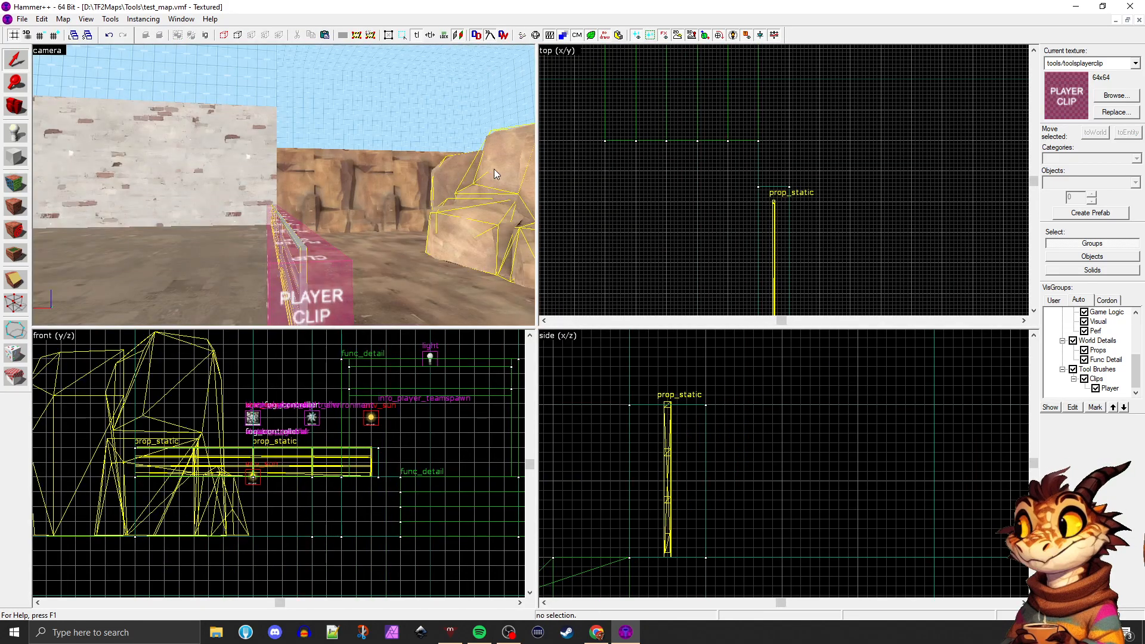
{"action": "left_click", "coordinate": [425, 204]}
{"action": "key", "text": "shift+z"}
{"action": "left_click", "coordinate": [552, 409]}
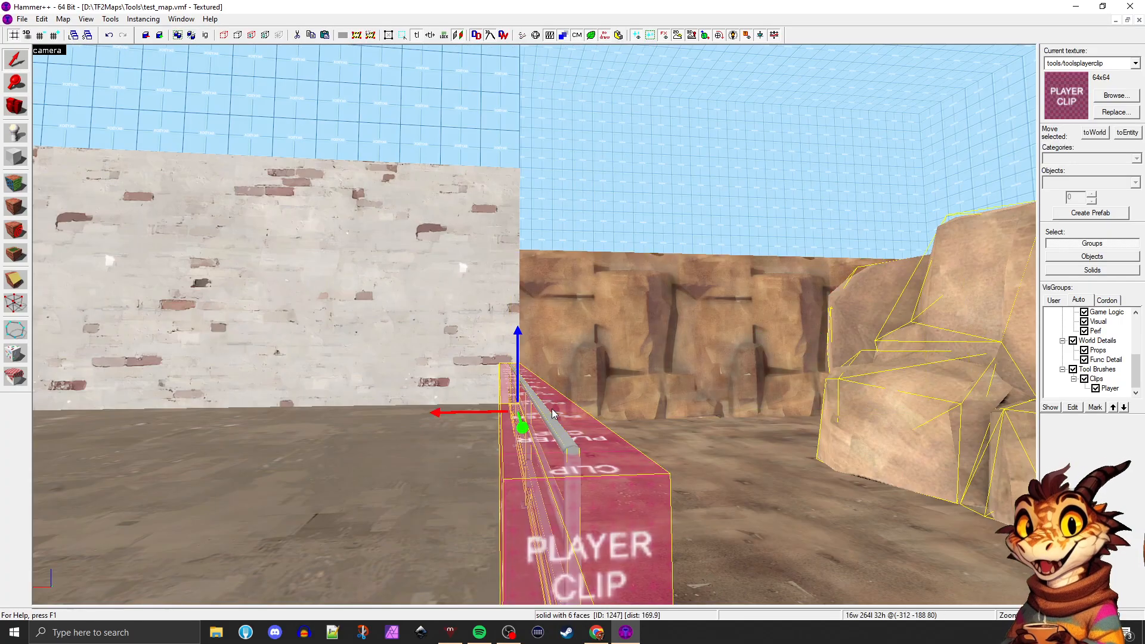
Select both handrail props inside the player clip brush
{"action": "left_click", "coordinate": [545, 413]}
{"action": "key", "text": "z"}
{"action": "key", "text": "w"}
{"action": "key", "text": "a"}
{"action": "key", "text": "z"}
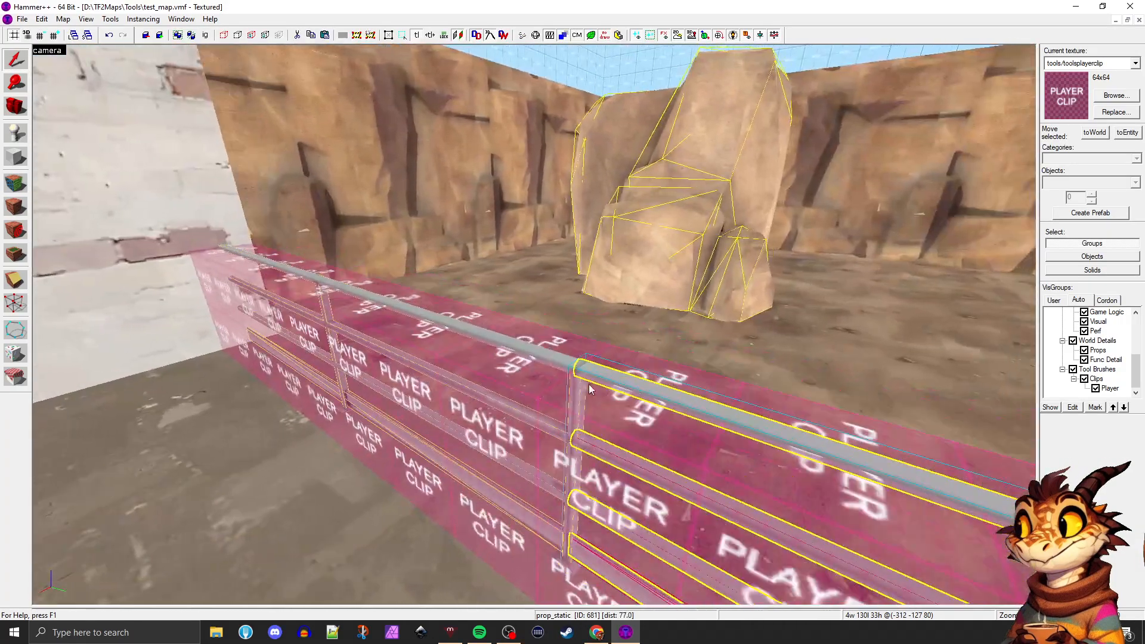
{"action": "left_click", "coordinate": [553, 359], "text": "ctrl"}
{"action": "key", "text": "z"}
{"action": "key", "text": "a"}
{"action": "key", "text": "z"}
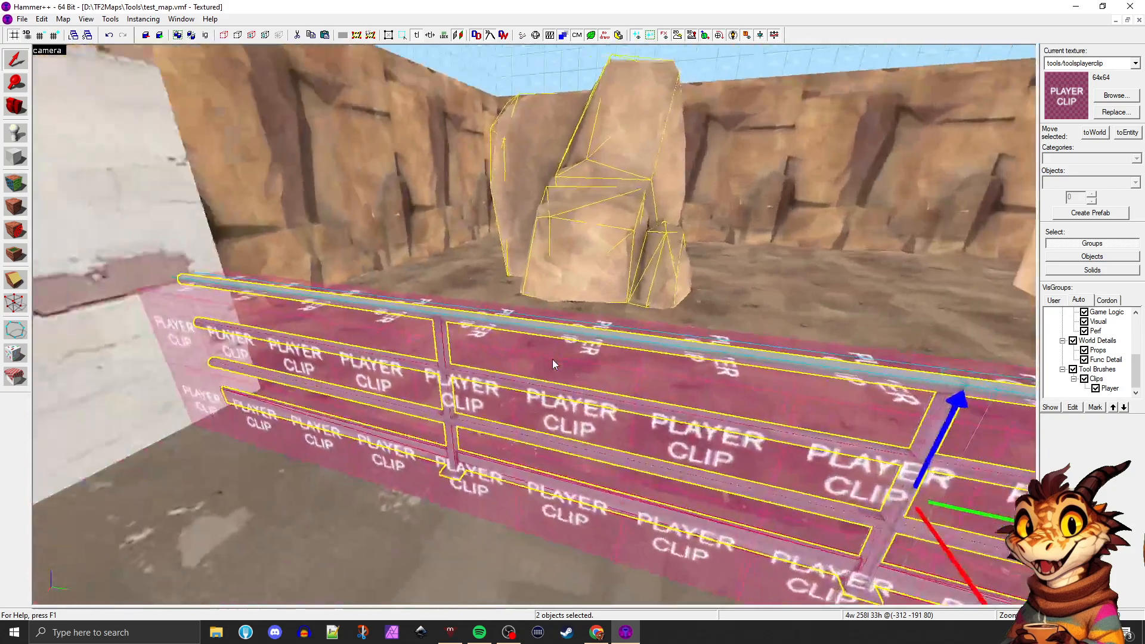
Set Collisions to Not Solid for both selected handrail props and close their properties
{"action": "key", "text": "z"}
{"action": "key", "text": "w"}
{"action": "key", "text": "a"}
{"action": "key", "text": "d"}
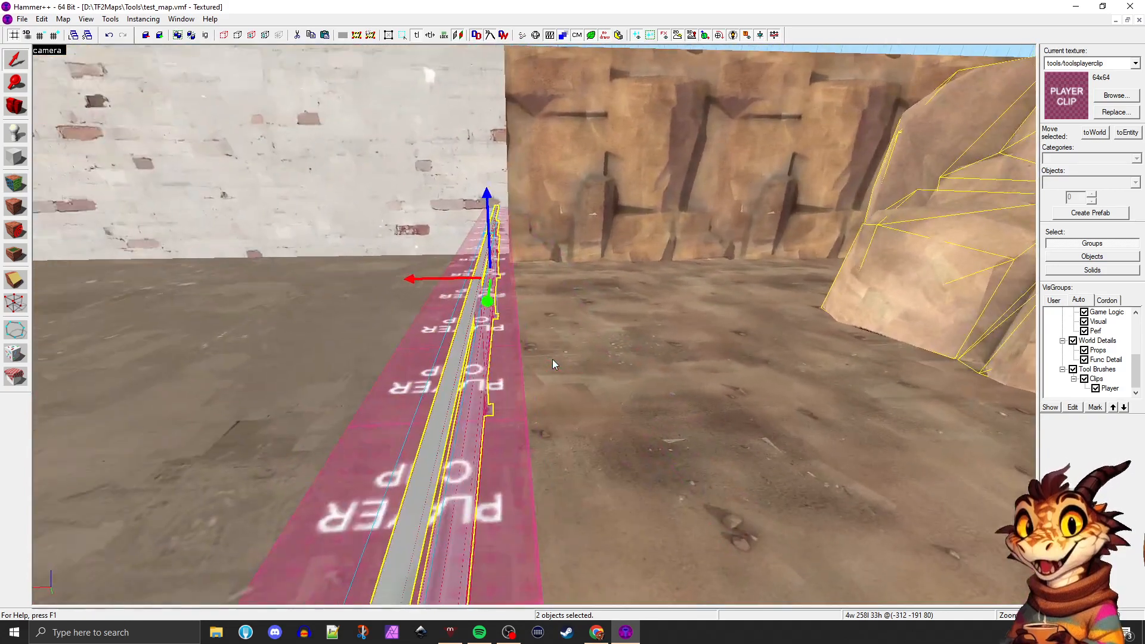
{"action": "key", "text": "a"}
{"action": "key", "text": "d"}
{"action": "key", "text": "a"}
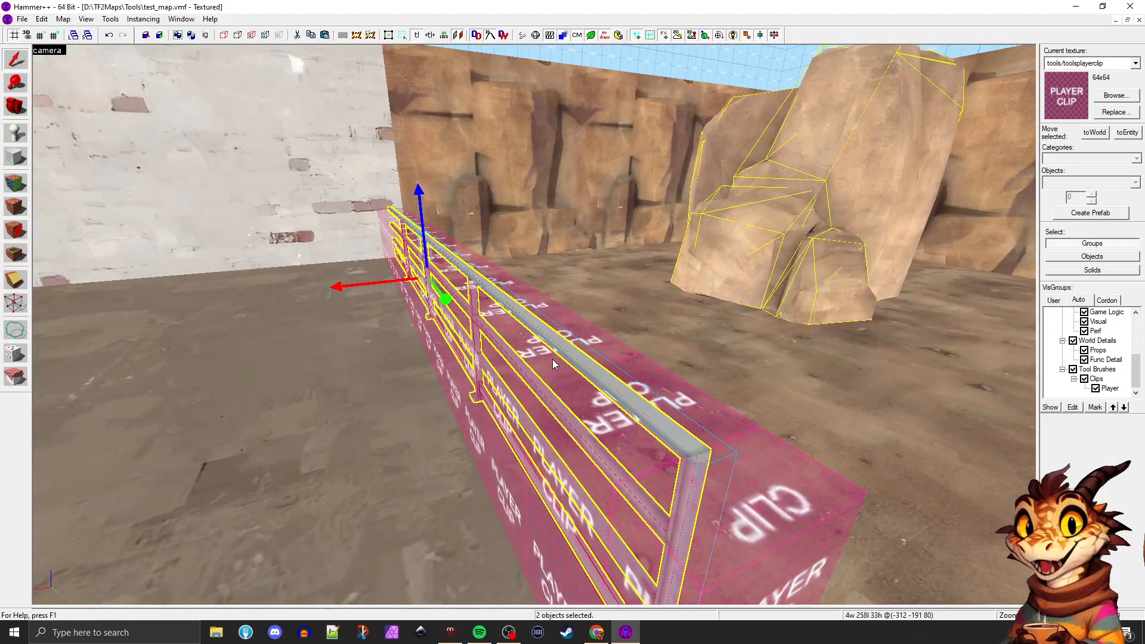
{"action": "key", "text": "alt+Return"}
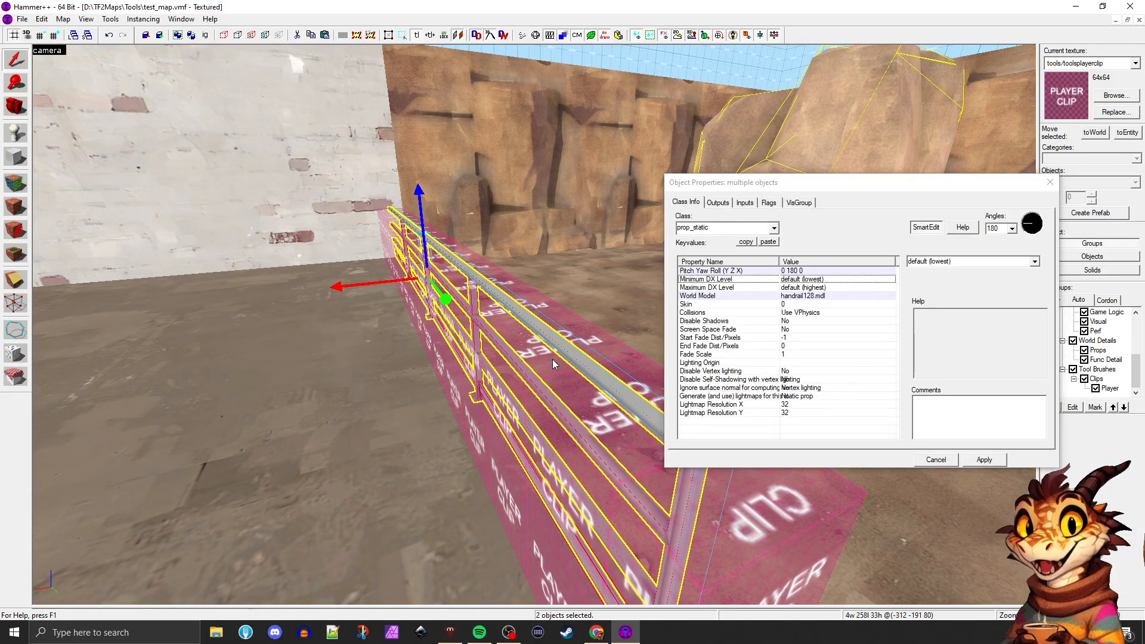
{"action": "left_click_drag", "start_coordinate": [743, 187], "coordinate": [674, 169]}
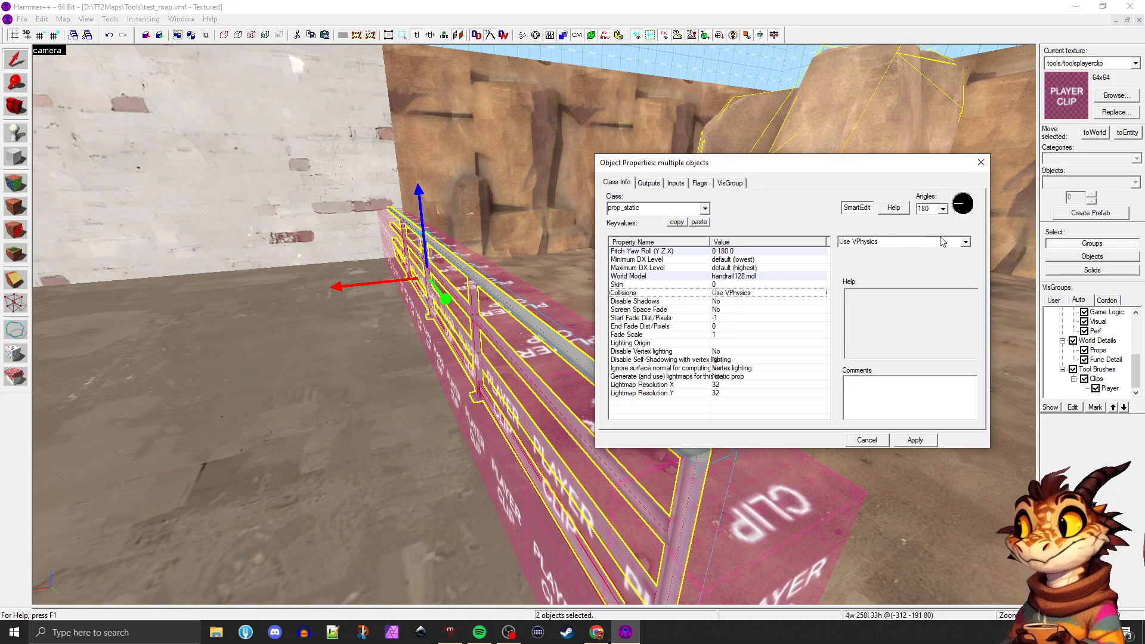
{"action": "left_click", "coordinate": [940, 261]}
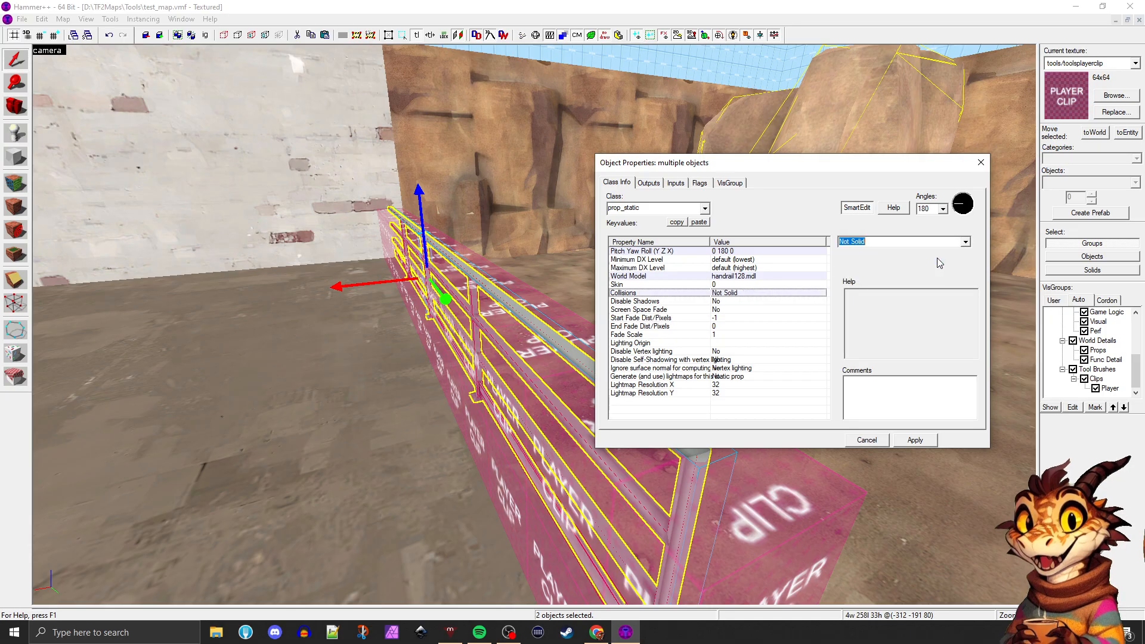
{"action": "left_click", "coordinate": [978, 162]}
Inspect the handrail props and the surrounding player clip brush from inside the clip and from above the platform
{"action": "left_click", "coordinate": [638, 204]}
{"action": "key", "text": "z"}
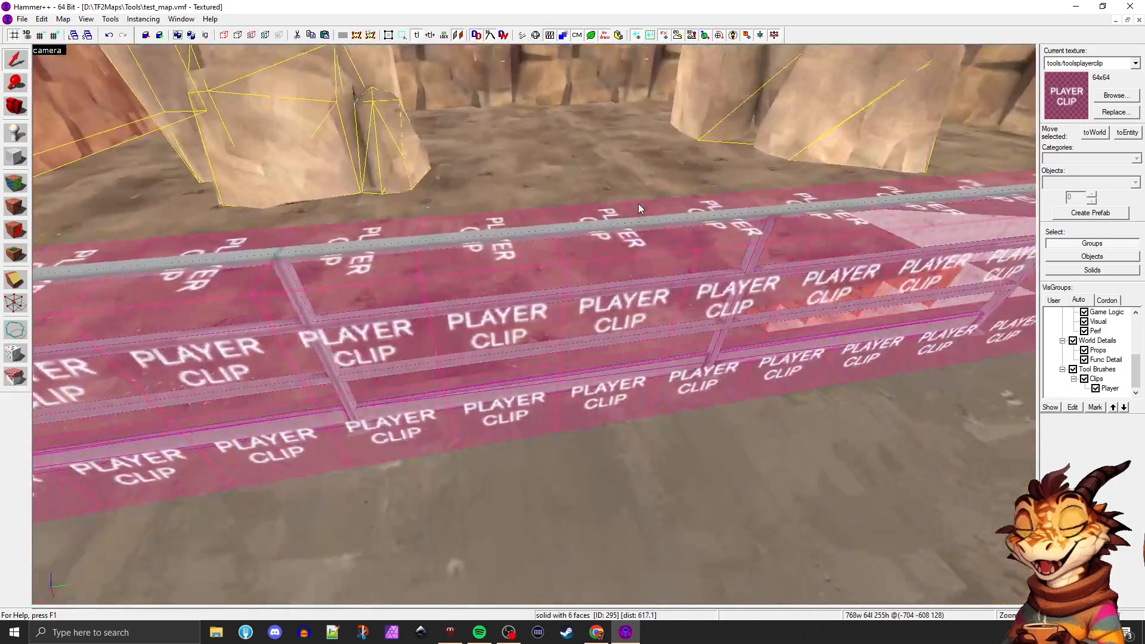
{"action": "key", "text": "w"}
{"action": "key", "text": "z"}
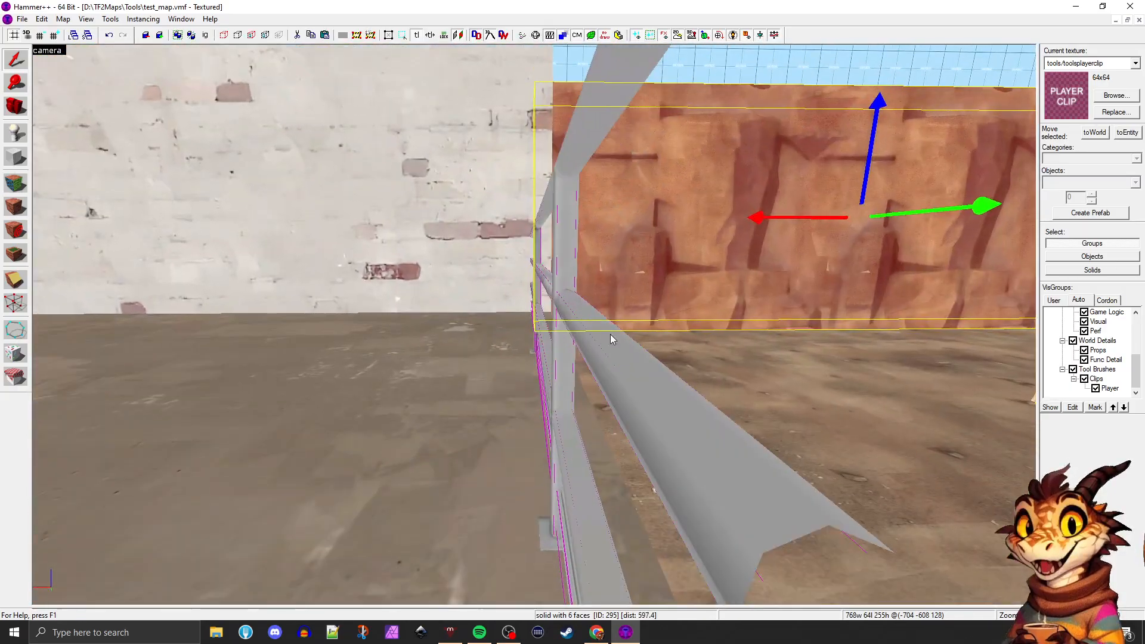
{"action": "key", "text": "a"}
{"action": "key", "text": "d"}
{"action": "left_click", "coordinate": [566, 451]}
{"action": "key", "text": "w"}
{"action": "key", "text": "a"}
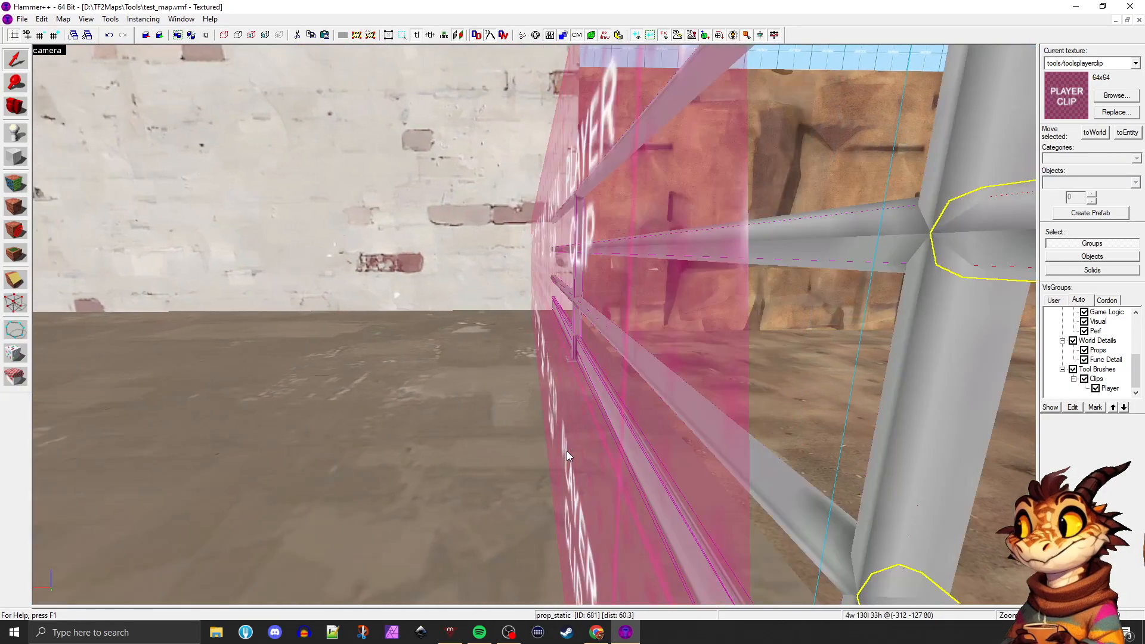
{"action": "key", "text": "z"}
{"action": "key", "text": "s"}
{"action": "key", "text": "z"}
{"action": "key", "text": "a"}
{"action": "key", "text": "w"}
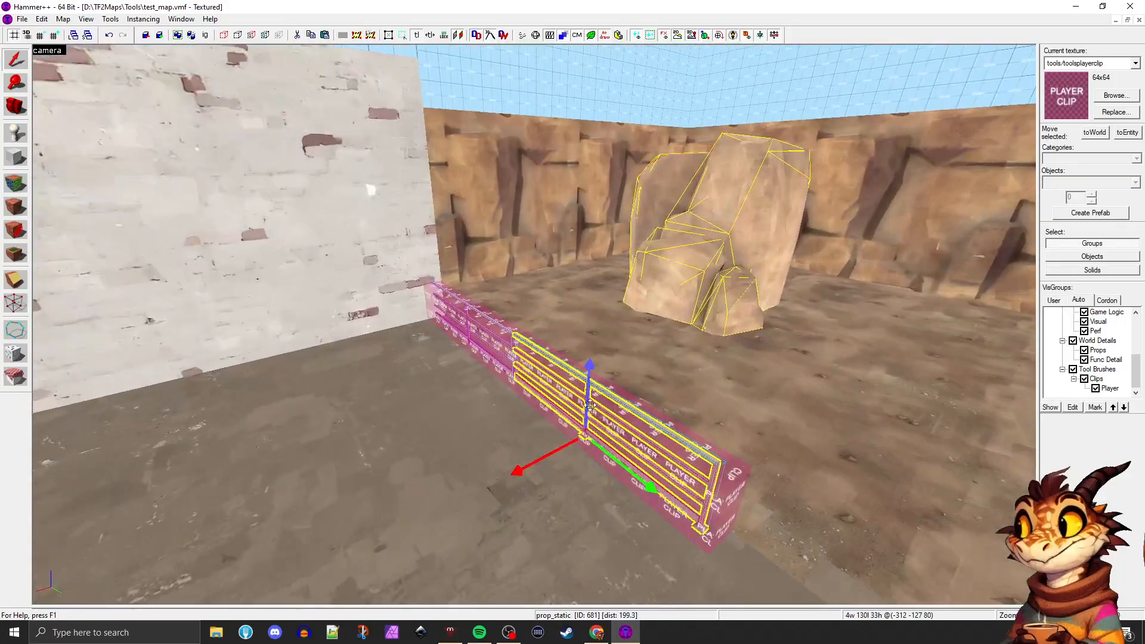
View the clipped railing from the platform side and examine the clip's top surface along the handrail
{"action": "left_click", "coordinate": [611, 352]}
{"action": "key", "text": "z"}
{"action": "key", "text": "a"}
{"action": "key", "text": "d"}
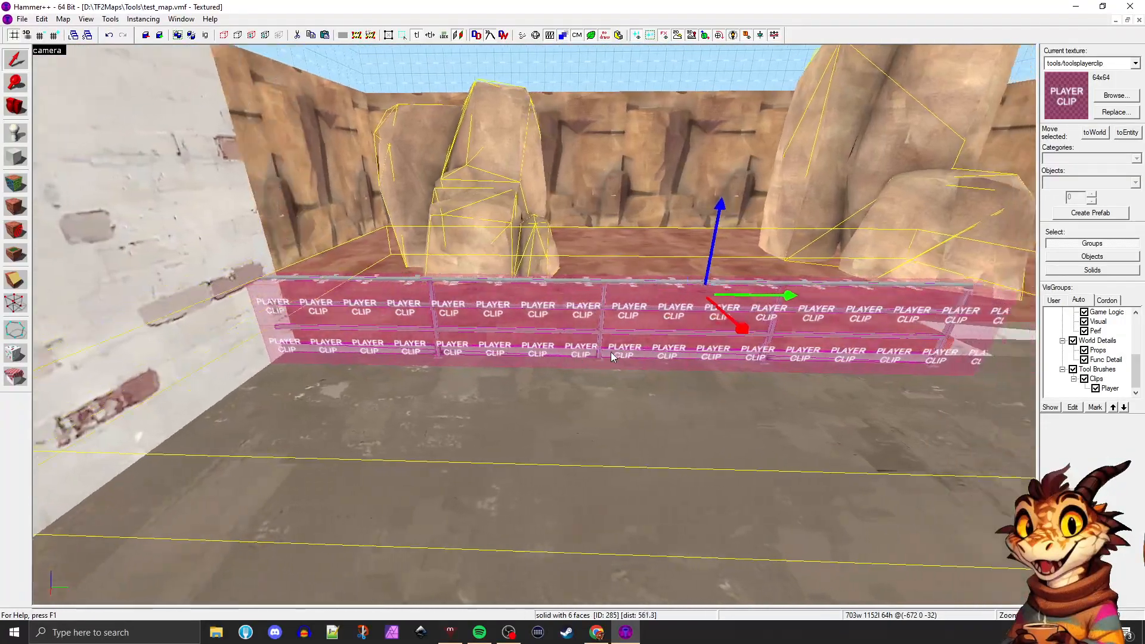
{"action": "key", "text": "d"}
Examine the player clip along the railing from both sides, including its wall end, and view it from above together with the block bullets stairs
{"action": "key", "text": "d"}
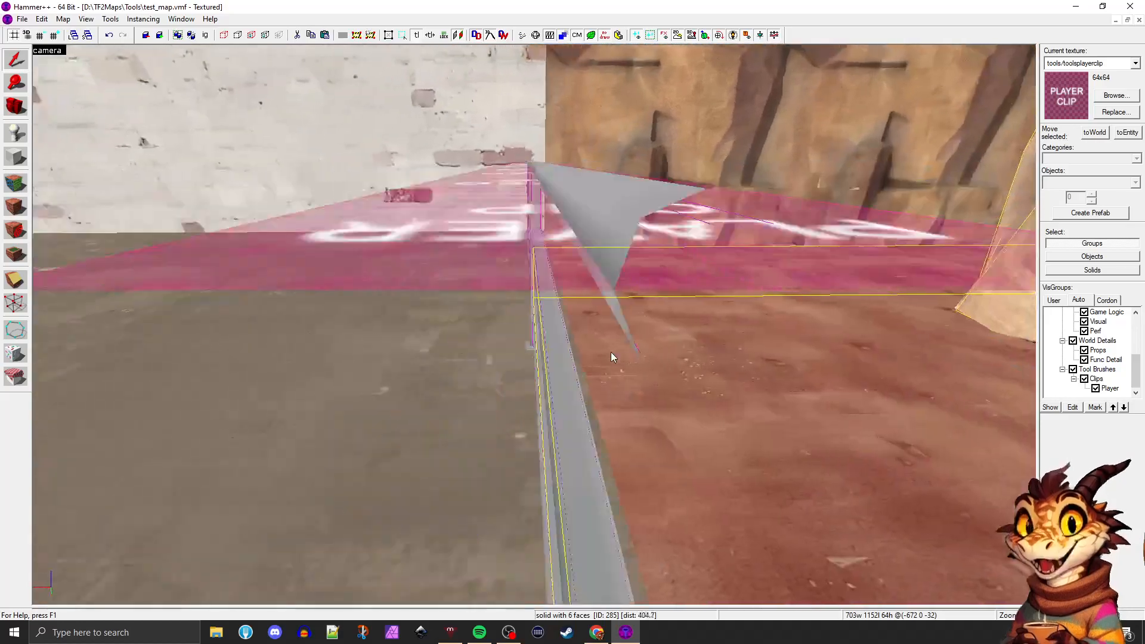
{"action": "key", "text": "a"}
{"action": "key", "text": "d"}
{"action": "key", "text": "a"}
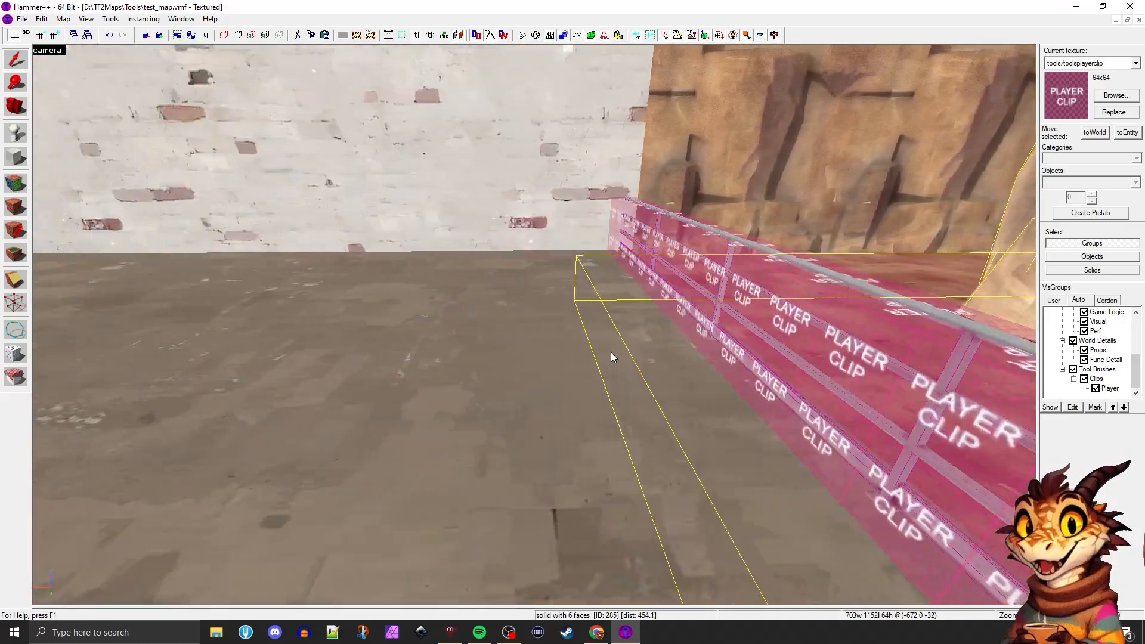
{"action": "key", "text": "d"}
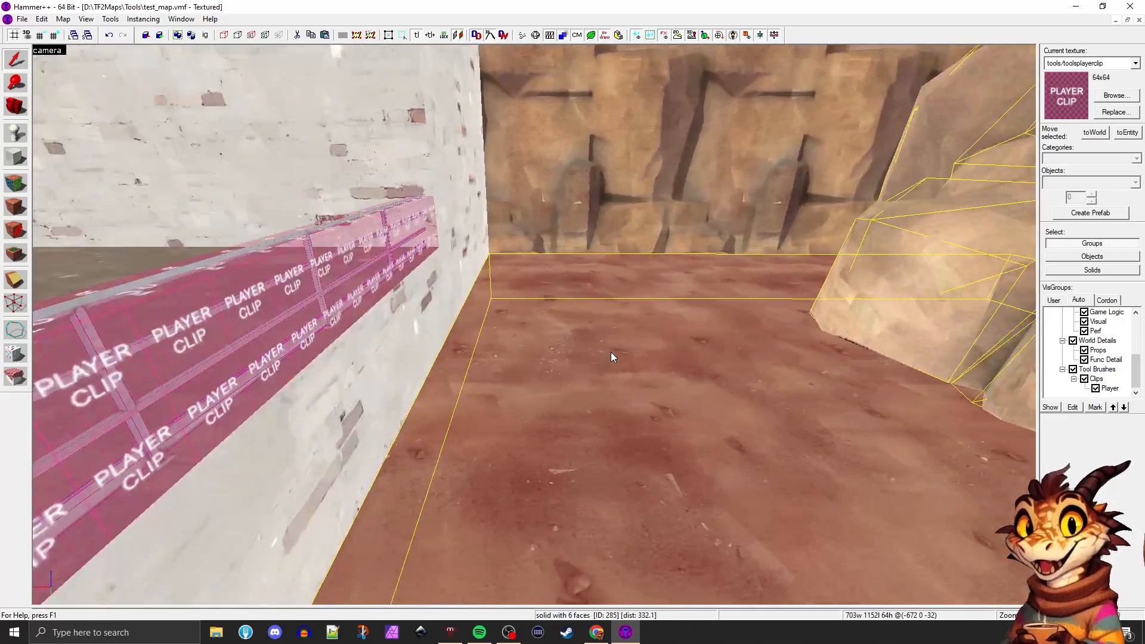
{"action": "key", "text": "a"}
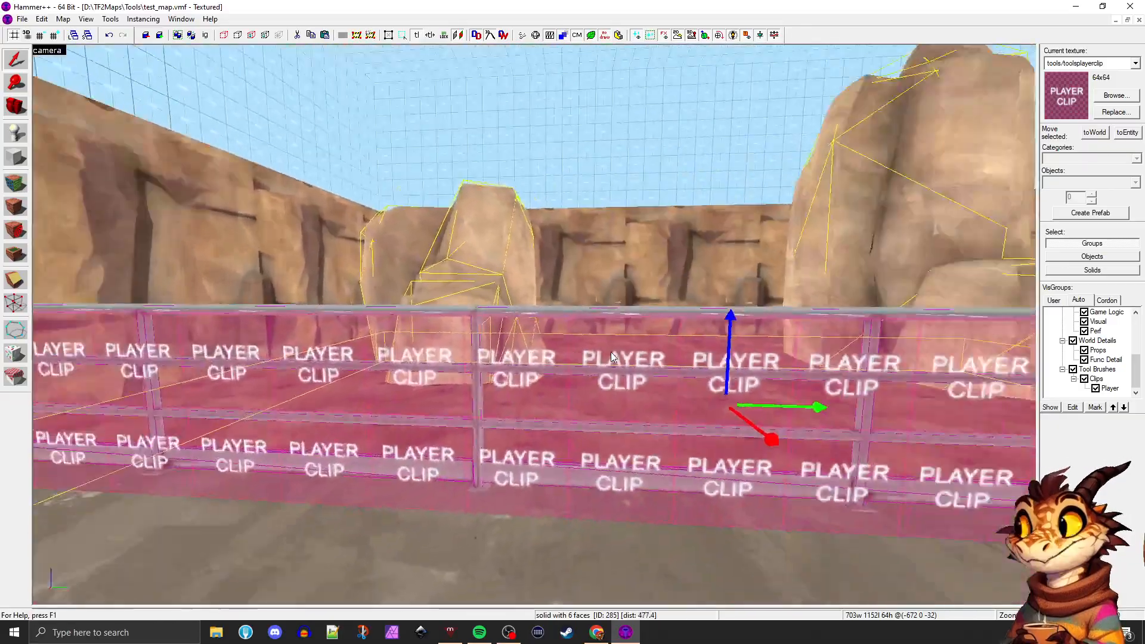
{"action": "key", "text": "d"}
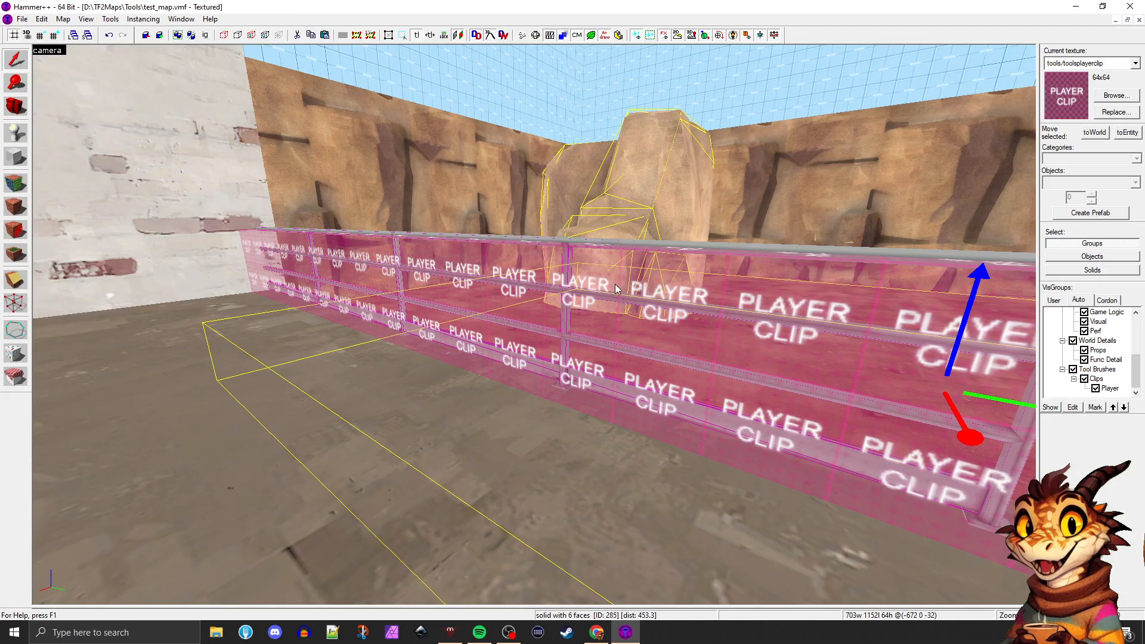
{"action": "key", "text": "d"}
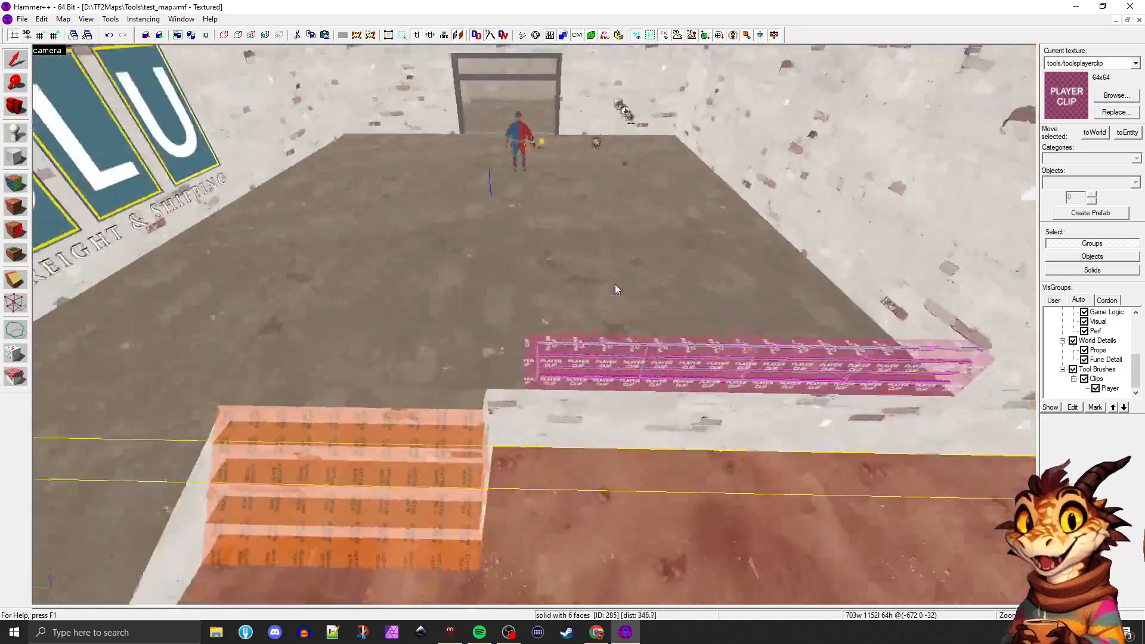
{"action": "key", "text": "d"}
{"action": "key", "text": "a"}
{"action": "key", "text": "s"}
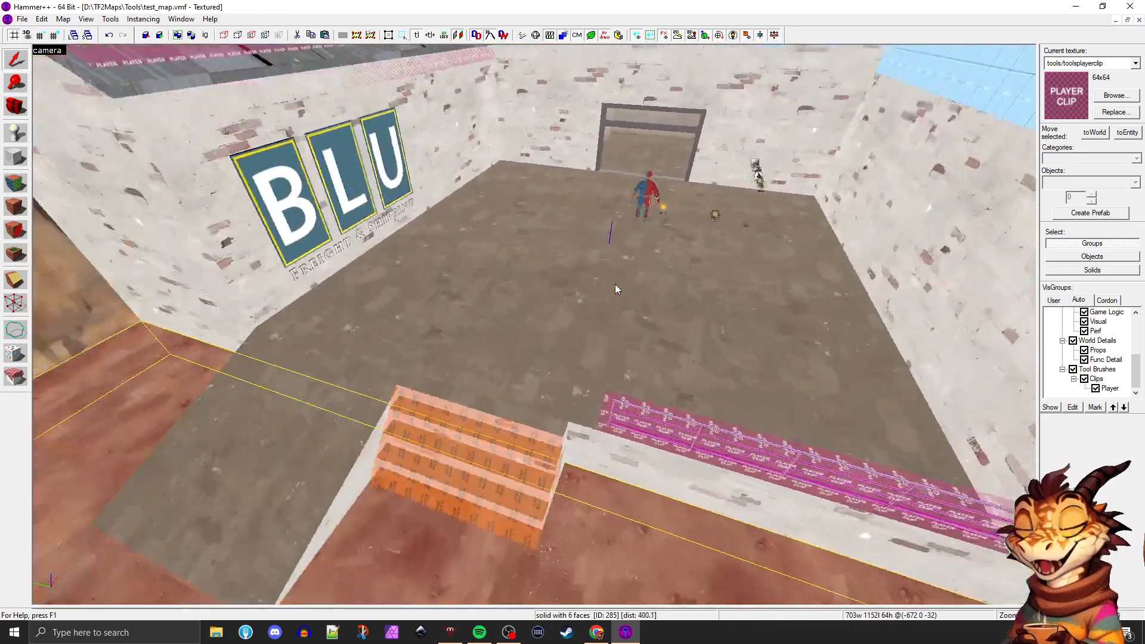
Compile and run the map with the current expert configuration, keeping the BSP, fast VIS, lighting, file copy and game launch commands enabled
{"action": "key", "text": "w"}
{"action": "key", "text": "F9"}
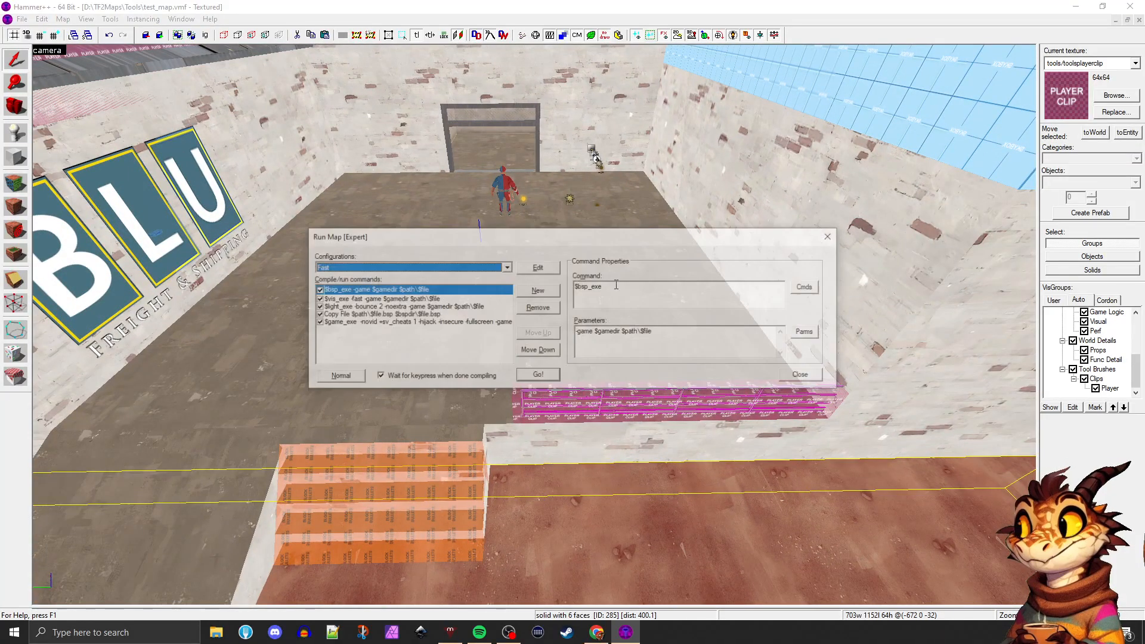
{"action": "left_click", "coordinate": [536, 374]}
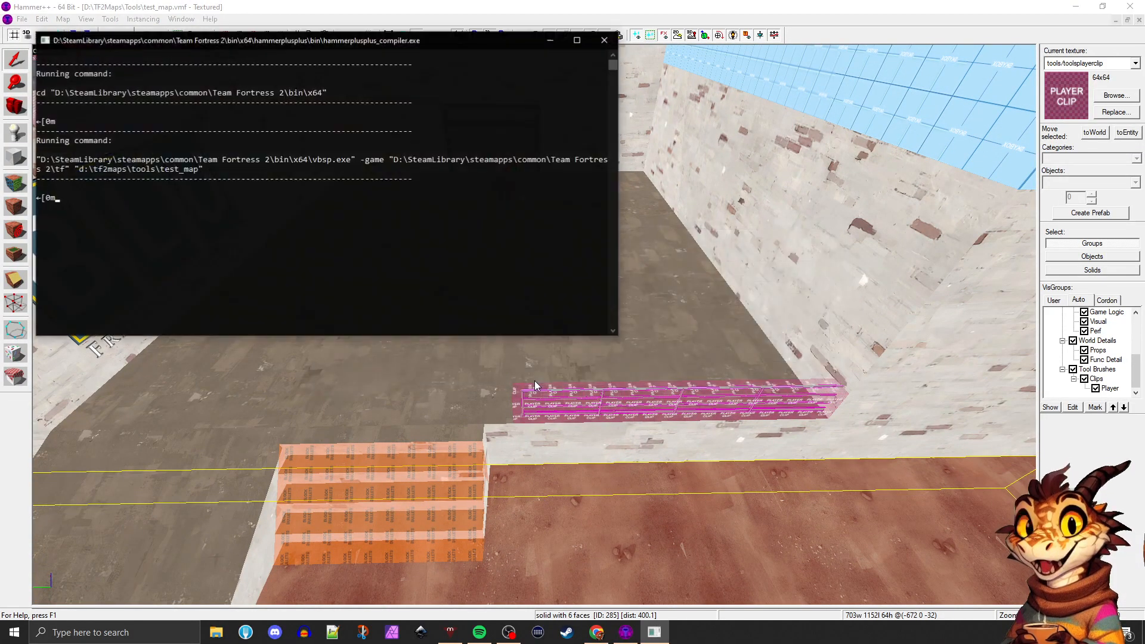
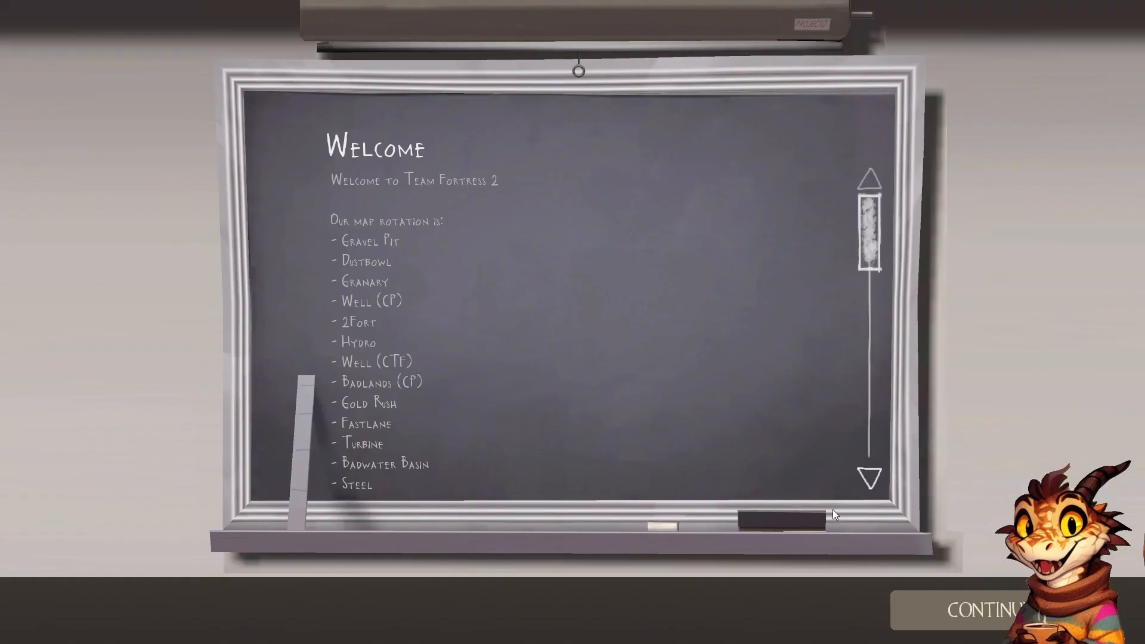
Dismiss the welcome message and join the BLU team as a Soldier
{"action": "left_click", "coordinate": [959, 610]}
{"action": "left_click", "coordinate": [959, 610]}
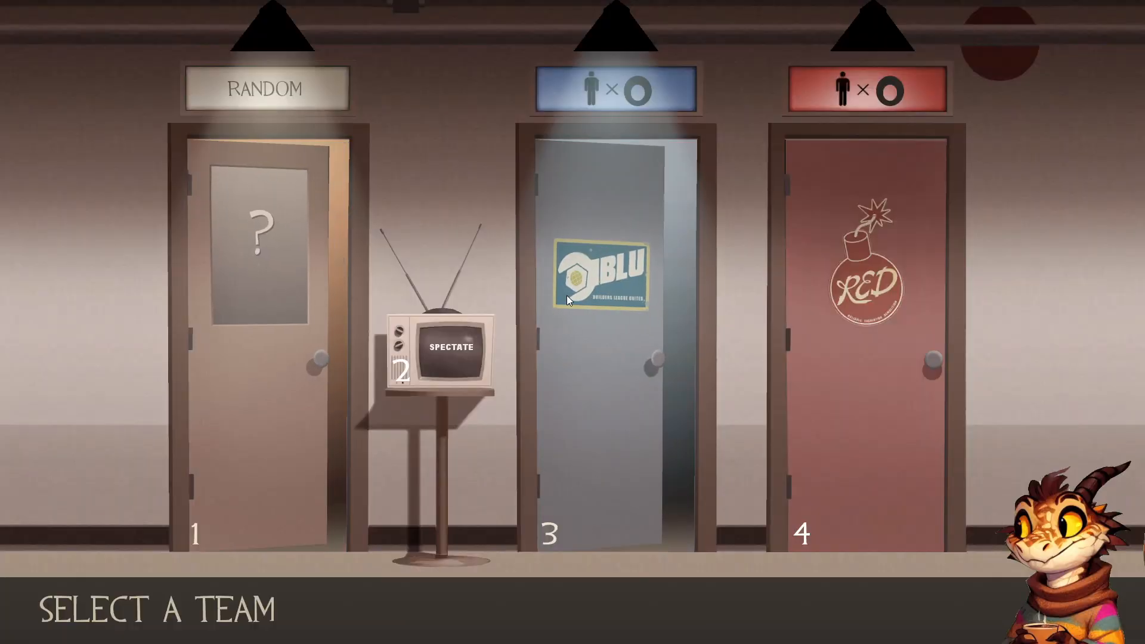
{"action": "left_click", "coordinate": [566, 298]}
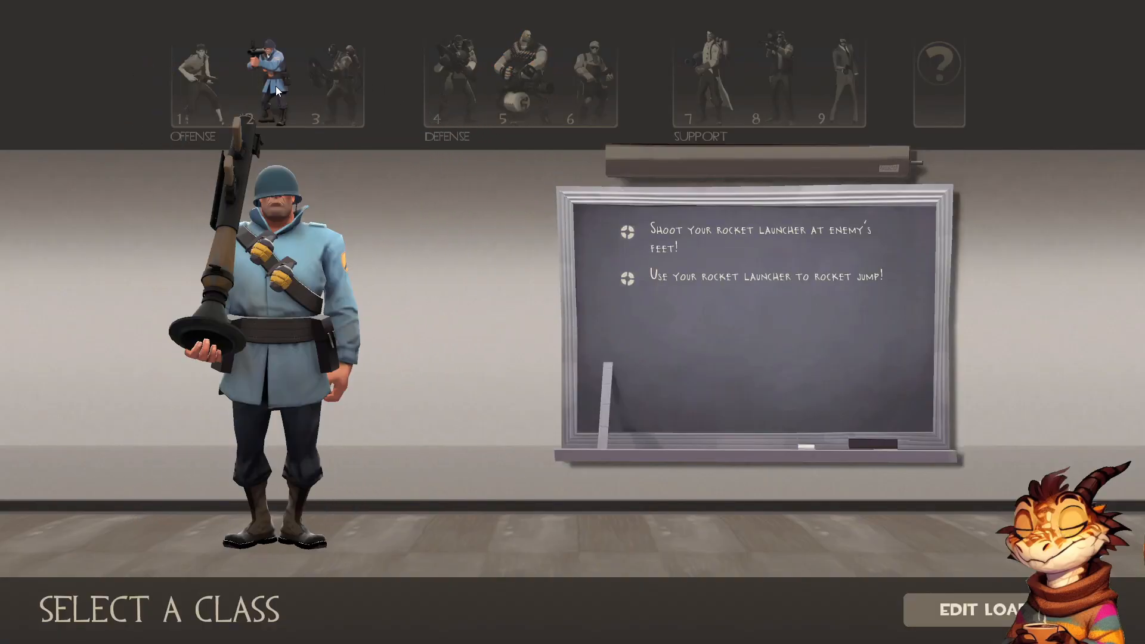
{"action": "left_click", "coordinate": [276, 86]}
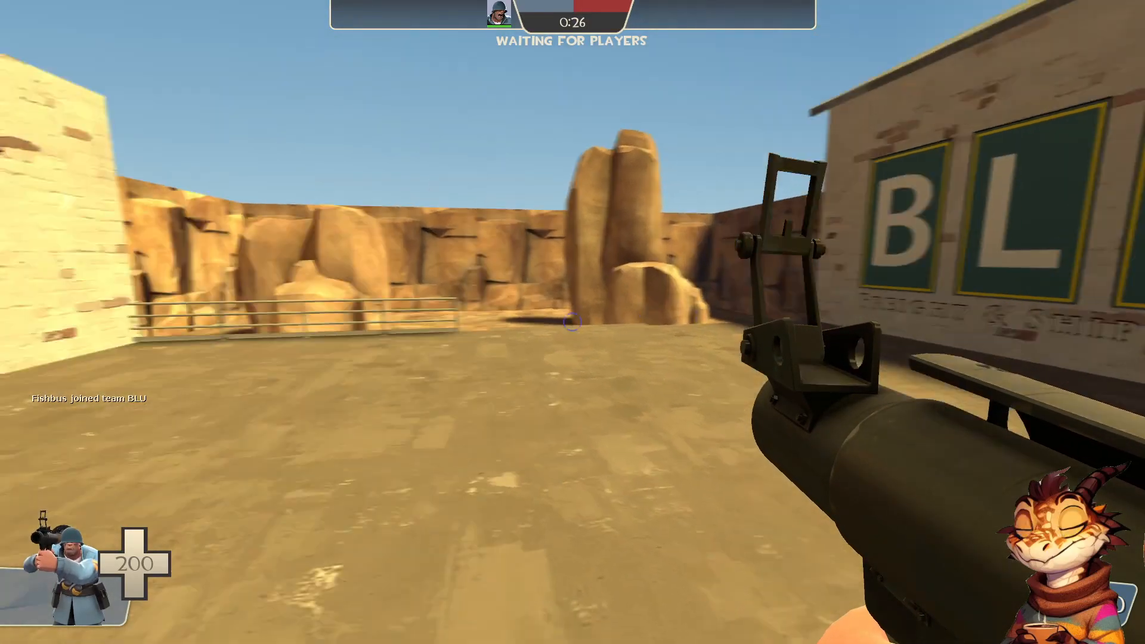
Walk across the platform to the railing and examine its wall end and free end
{"action": "key", "text": "w"}
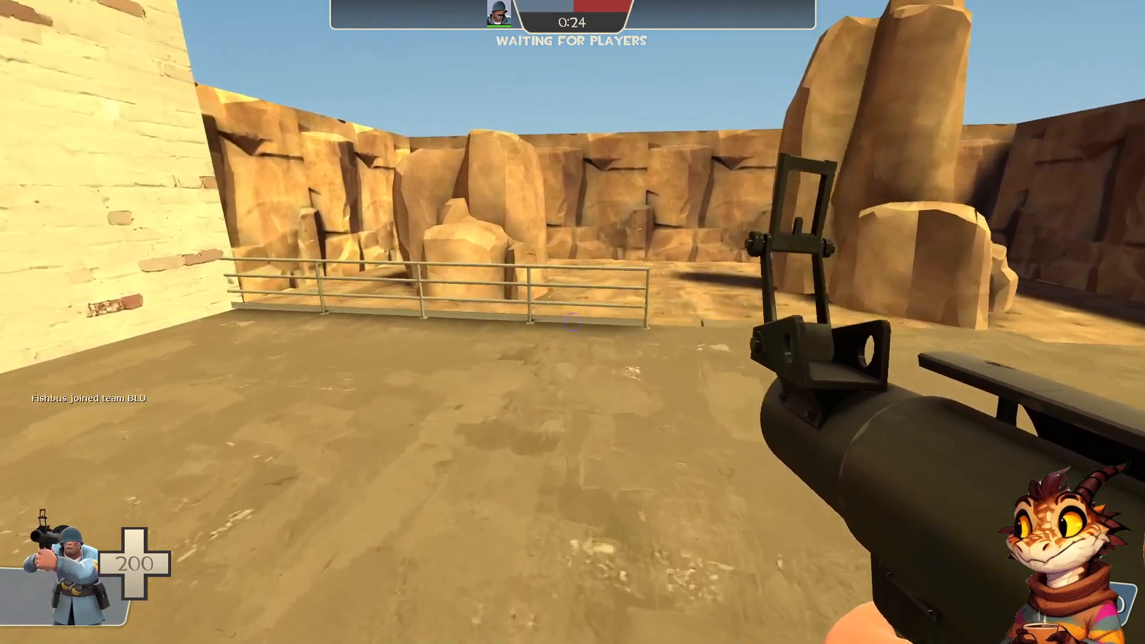
{"action": "key", "text": "w"}
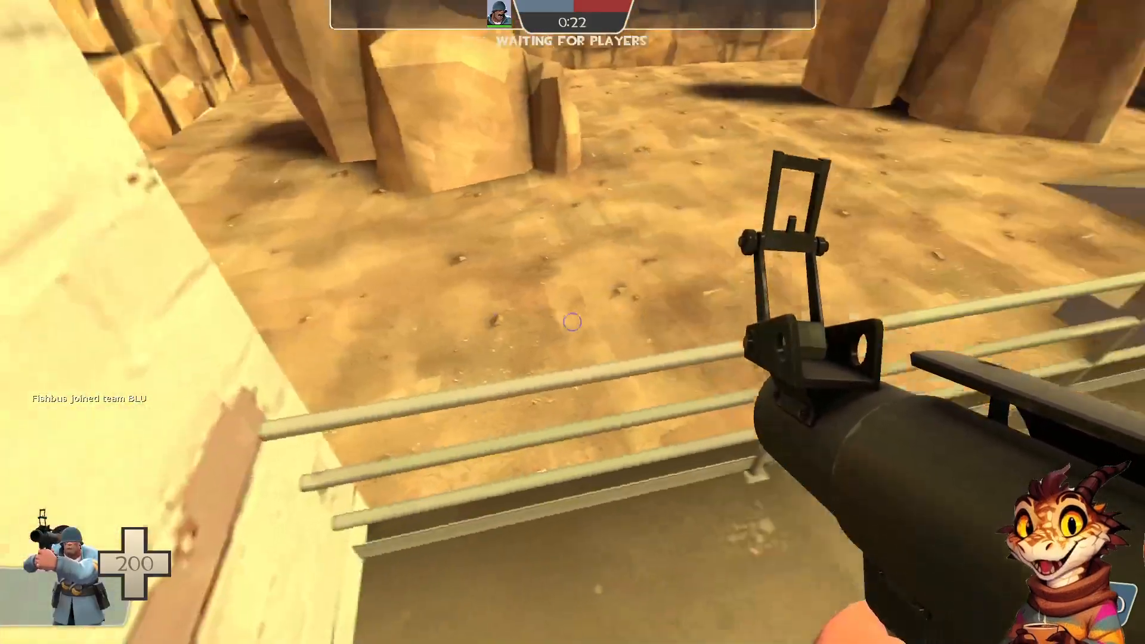
{"action": "key", "text": "w"}
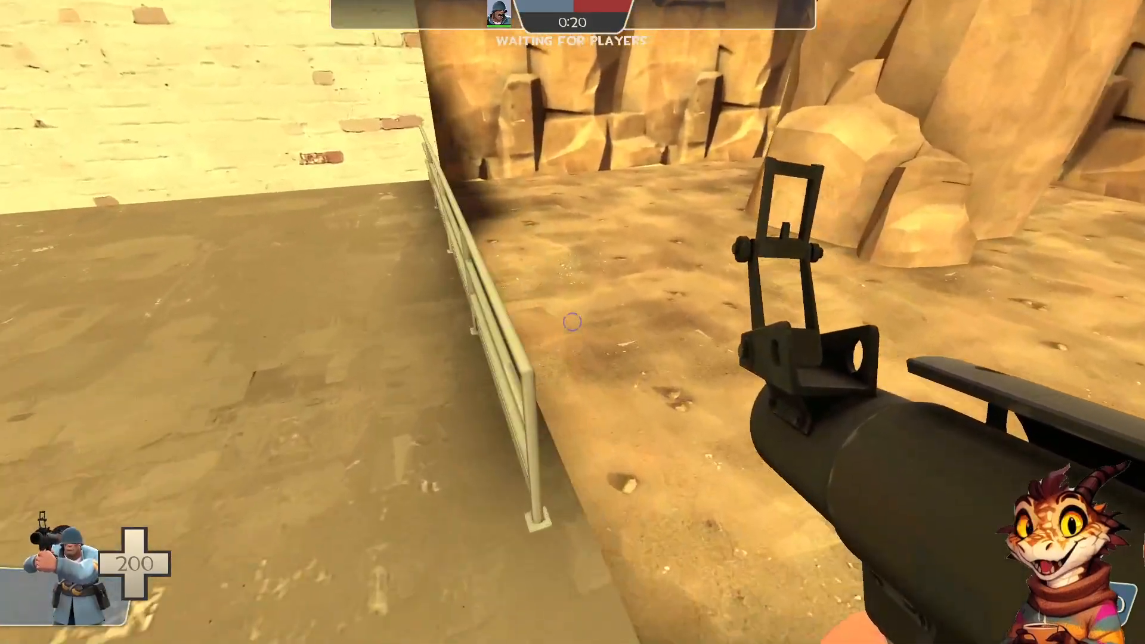
Test the railing's player clip by moving and jumping along its outer ledge in both directions
{"action": "key", "text": "w"}
{"action": "key", "text": "space"}
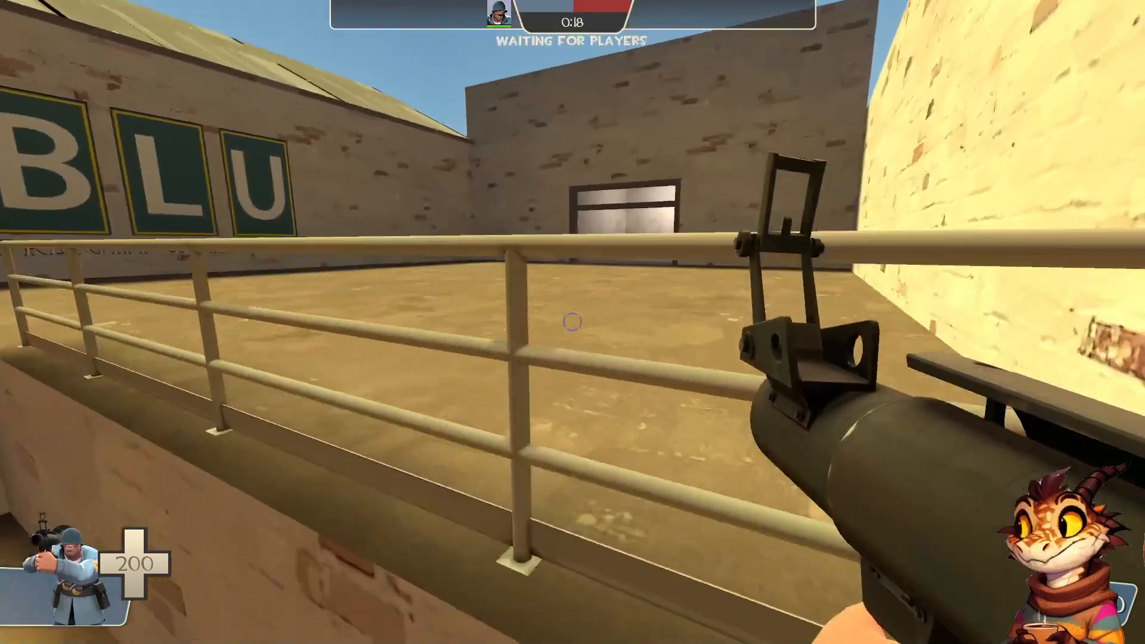
{"action": "key", "text": "w"}
{"action": "key", "text": "space"}
{"action": "key", "text": "space"}
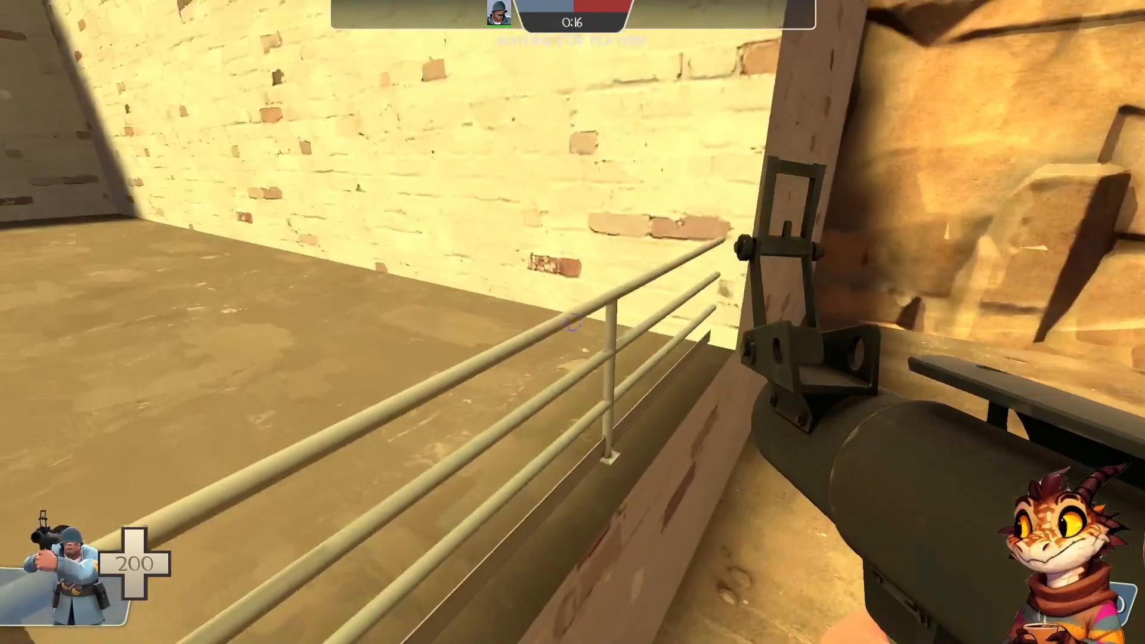
{"action": "key", "text": "w"}
{"action": "key", "text": "space"}
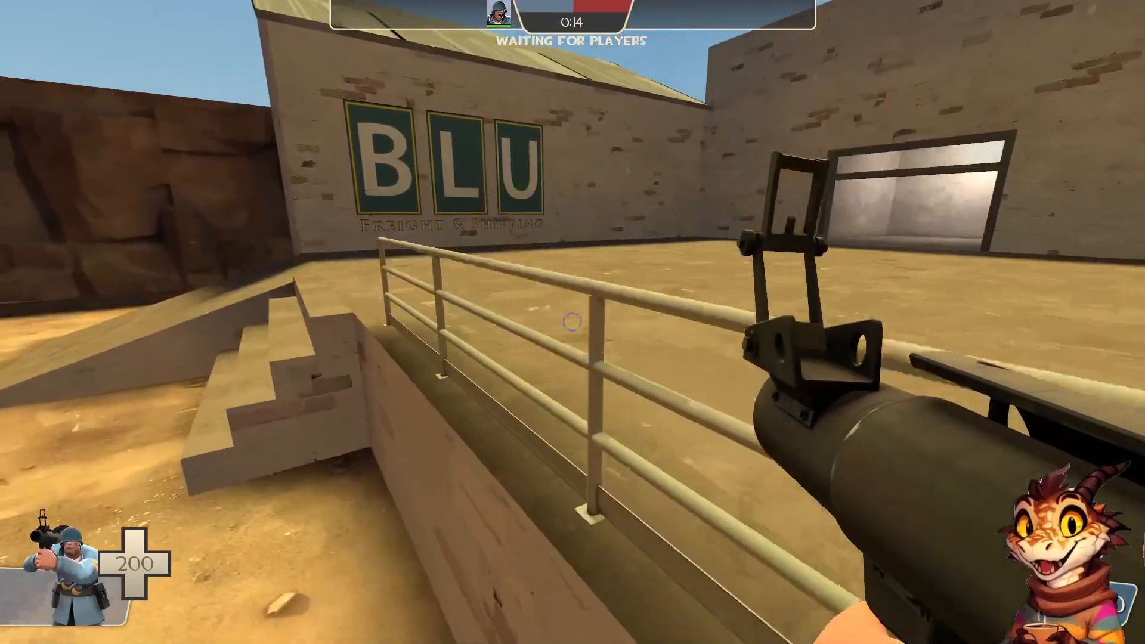
Drop to the ground in front of the platform and fire rockets through the gaps between the railing's bars
{"action": "key", "text": "w"}
{"action": "left_click", "coordinate": [571, 322]}
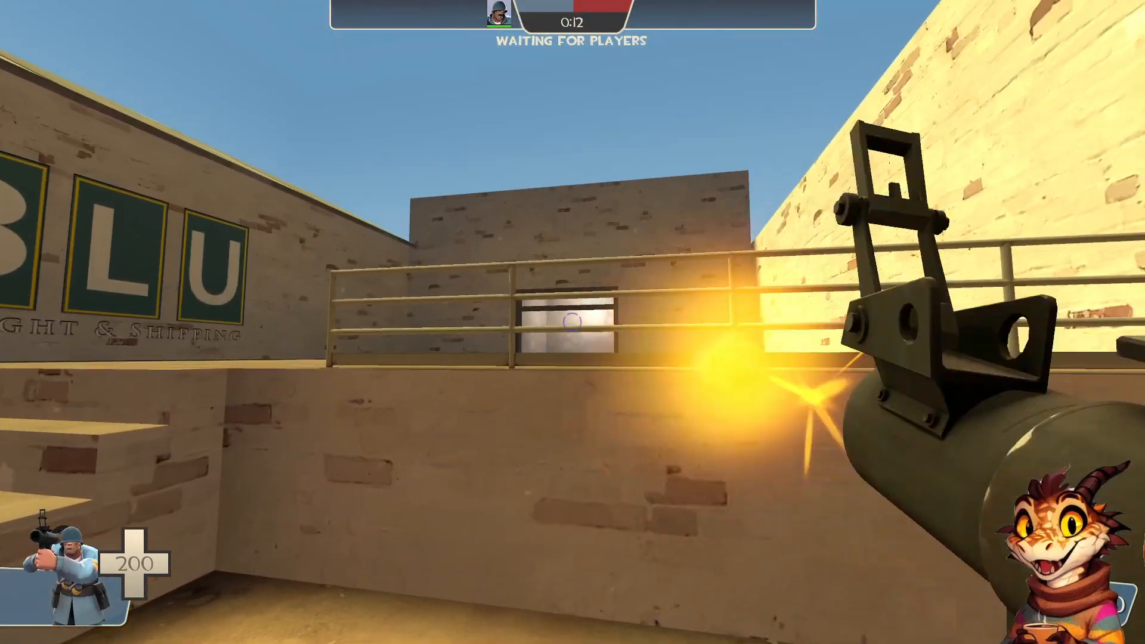
{"action": "key", "text": "a"}
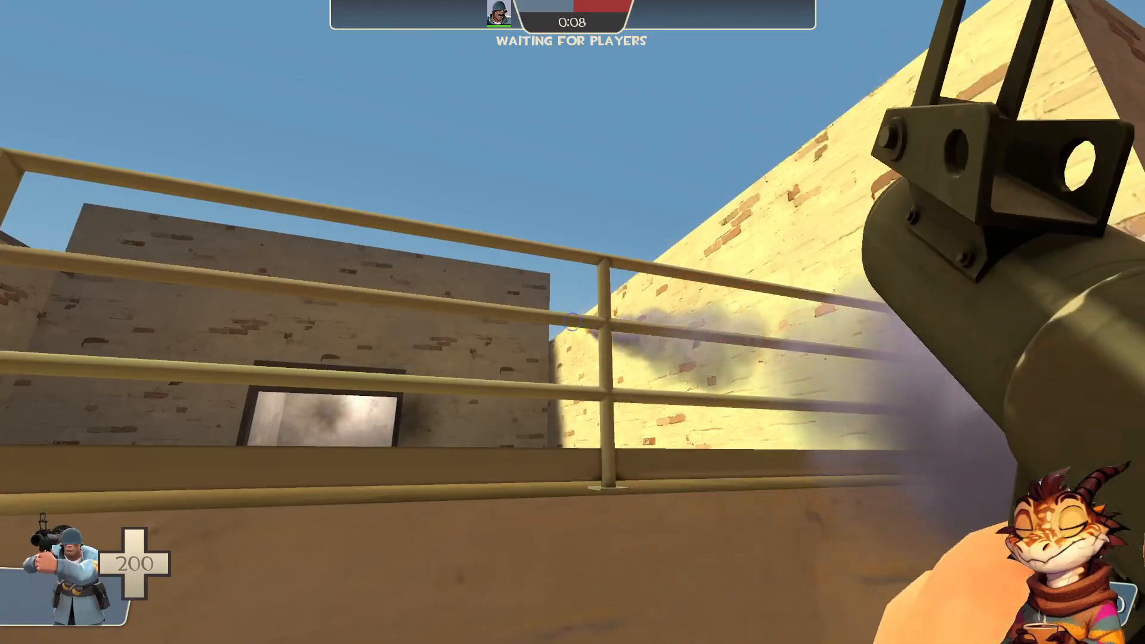
Switch to the shotgun, test the block bullets stairs, and examine the roof edge above the BLU sign wall
{"action": "key", "text": "2"}
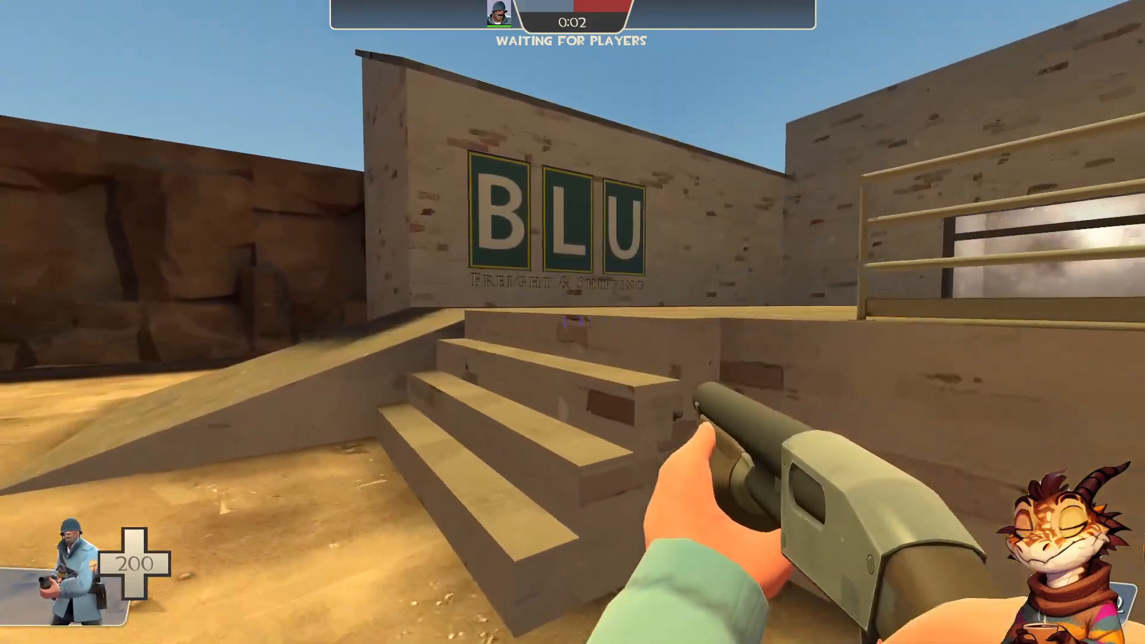
{"action": "key", "text": "1"}
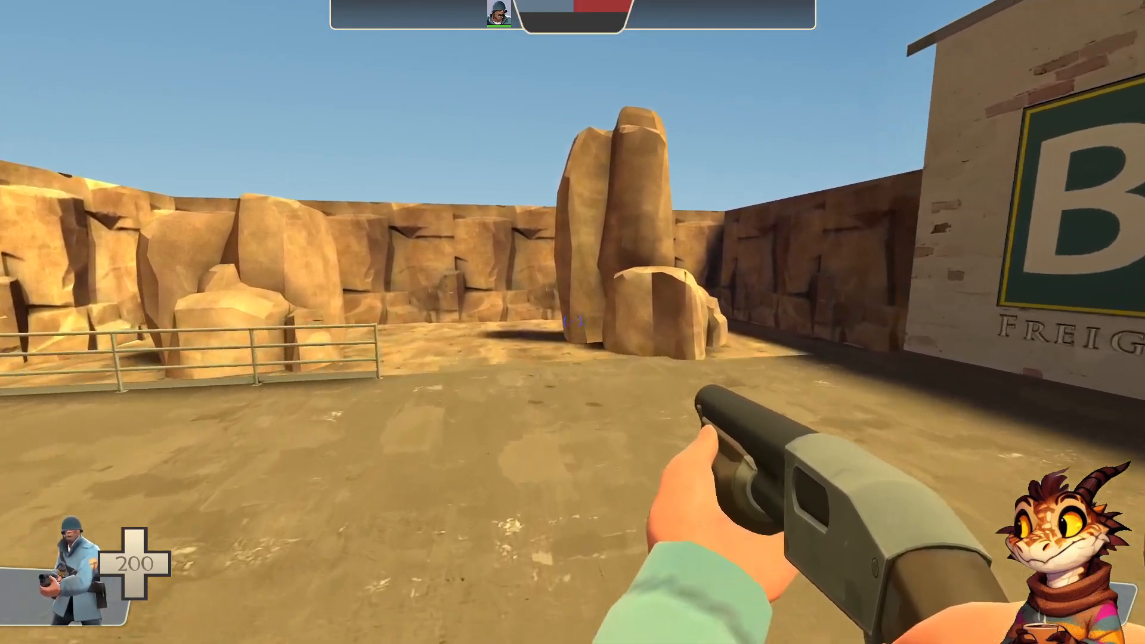
{"action": "key", "text": "w"}
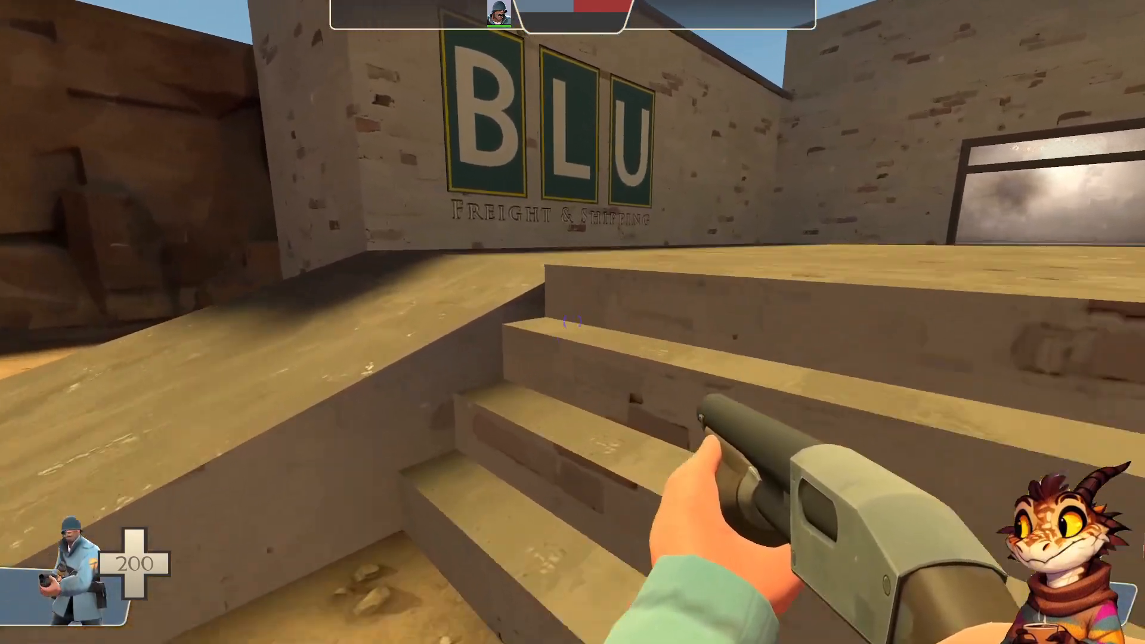
{"action": "key", "text": "w"}
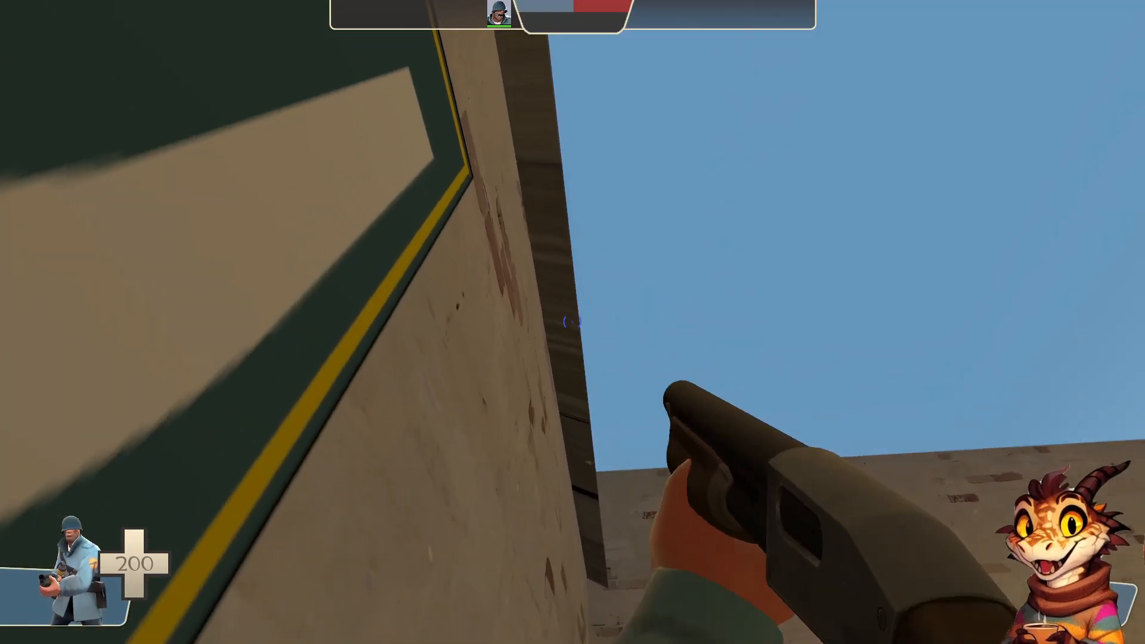
Switch to the rocket launcher and rocket jump along the BLU sign wall to test the clipping under the roof overhang
{"action": "key", "text": "f"}
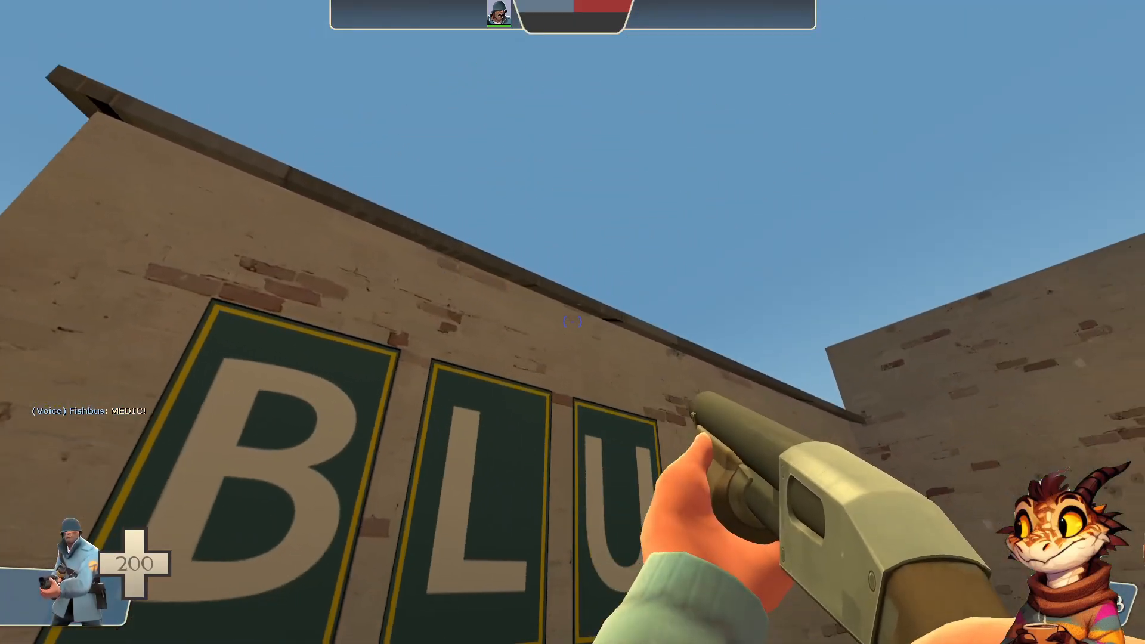
{"action": "key", "text": "1"}
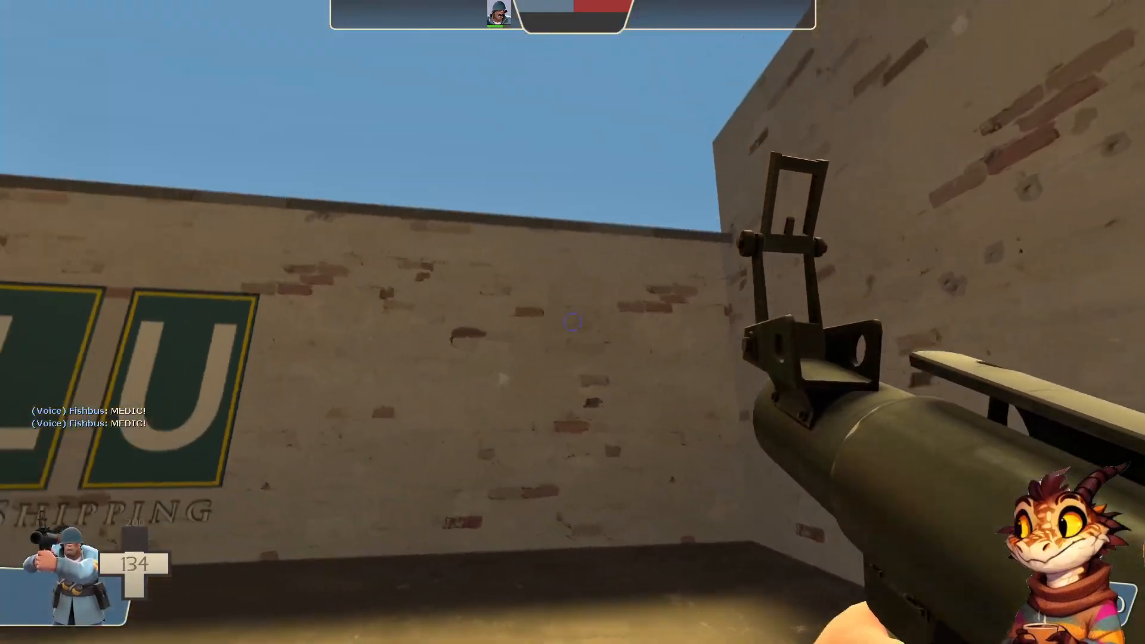
{"action": "key", "text": "w"}
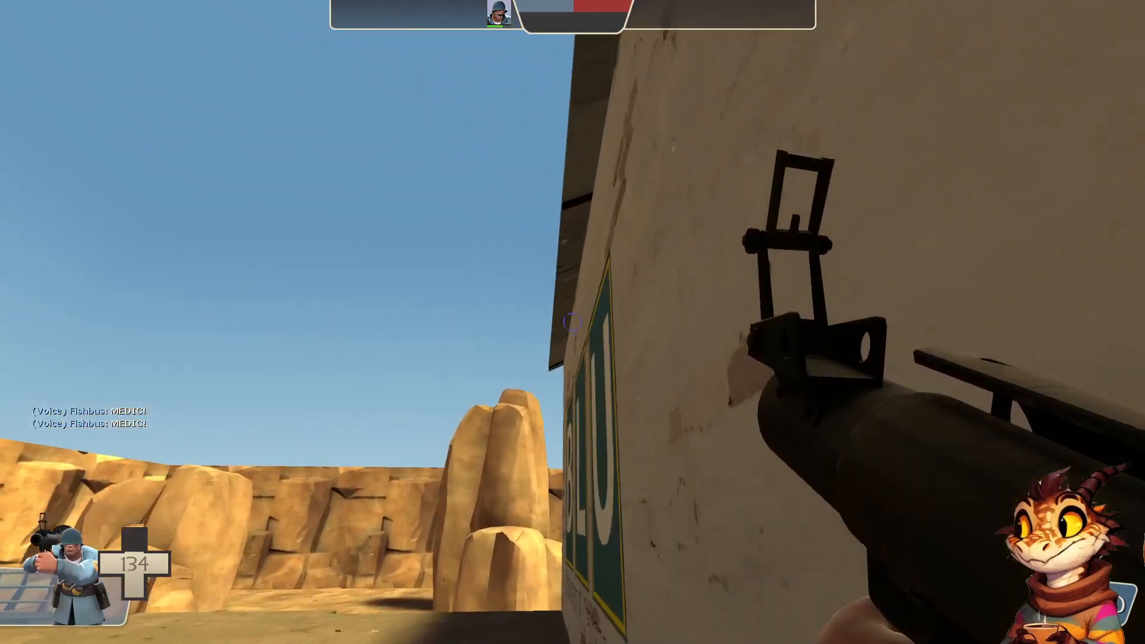
{"action": "key", "text": "s"}
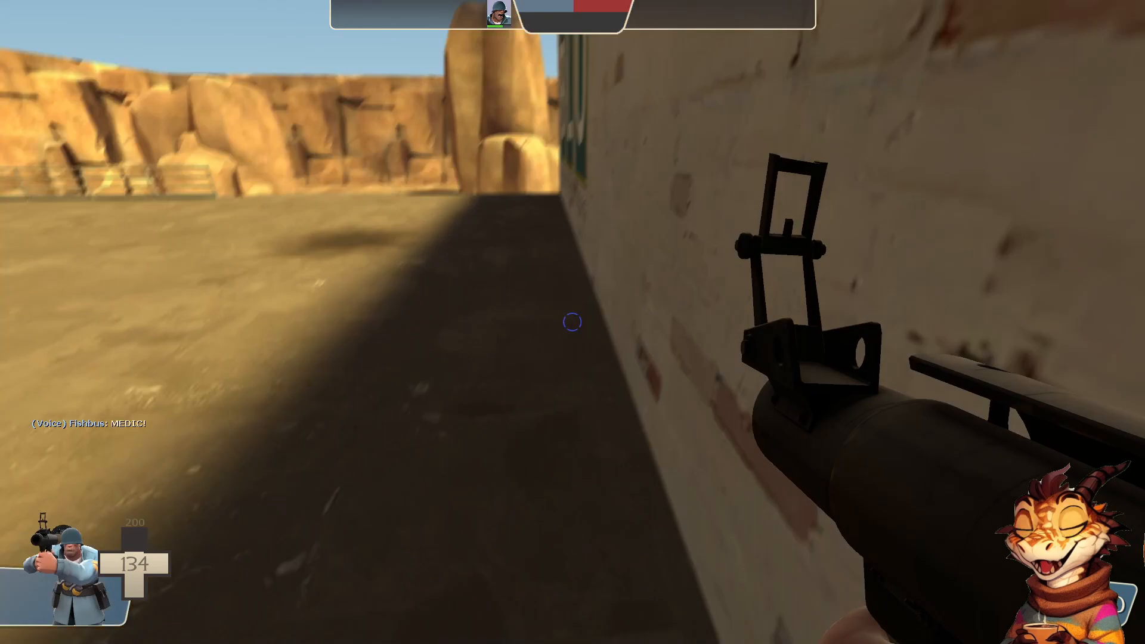
{"action": "left_click", "coordinate": [572, 322]}
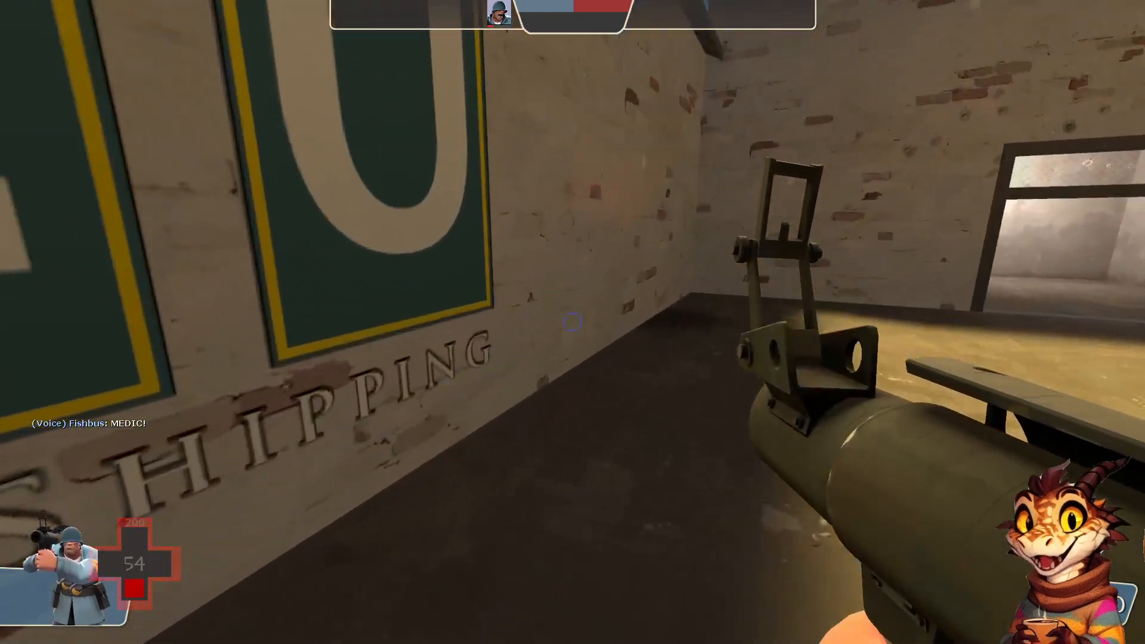
{"action": "left_click", "coordinate": [572, 322]}
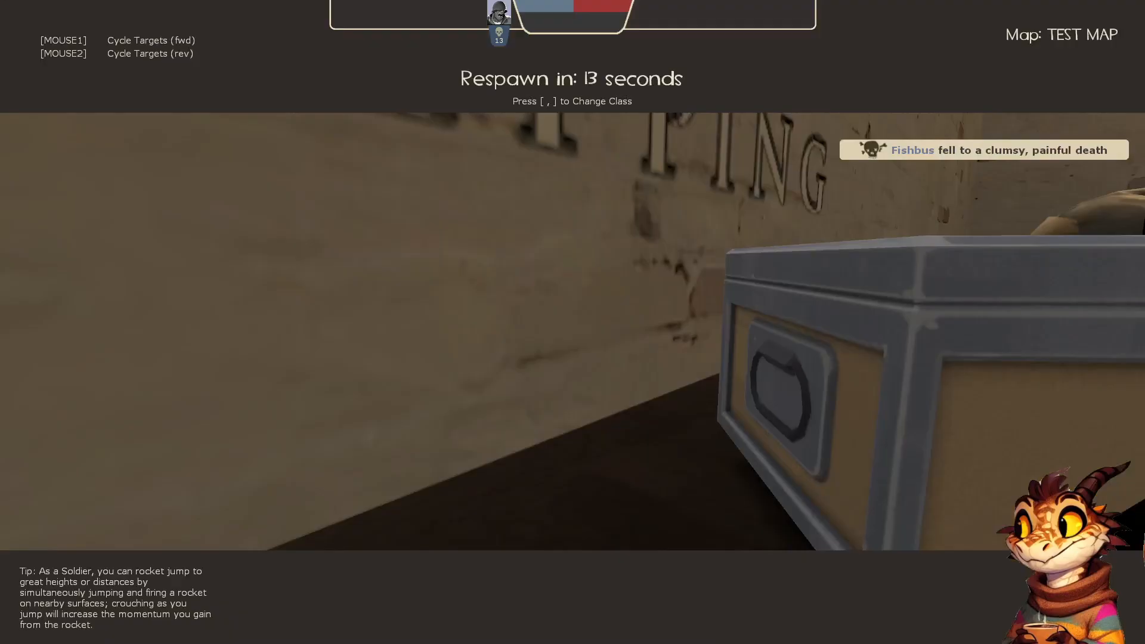
Change the class to Engineer for the respawn
{"action": "key", "text": "comma"}
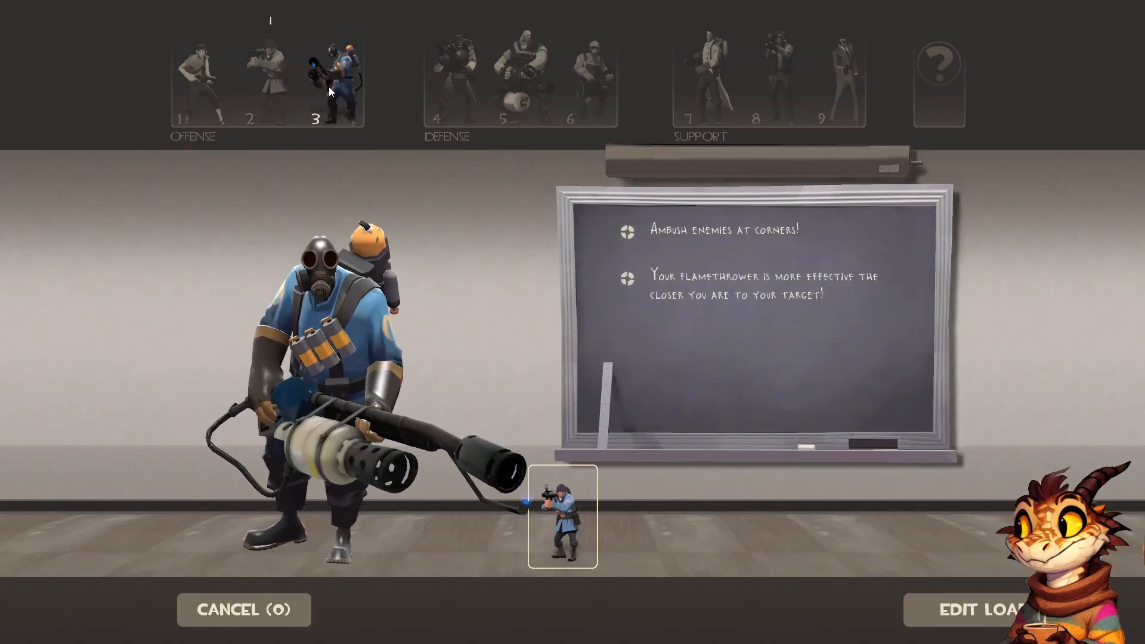
{"action": "left_click", "coordinate": [584, 75]}
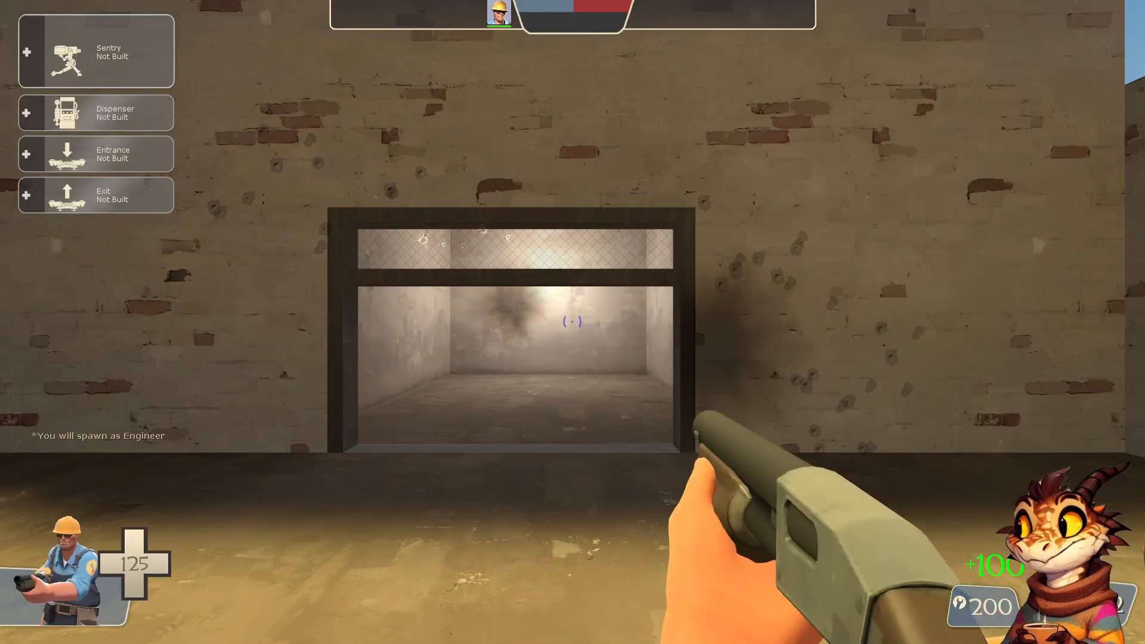
Enter the room behind the framed doorway and fire the pistol at the chain-link grate above the opening
{"action": "key", "text": "w"}
{"action": "key", "text": "2"}
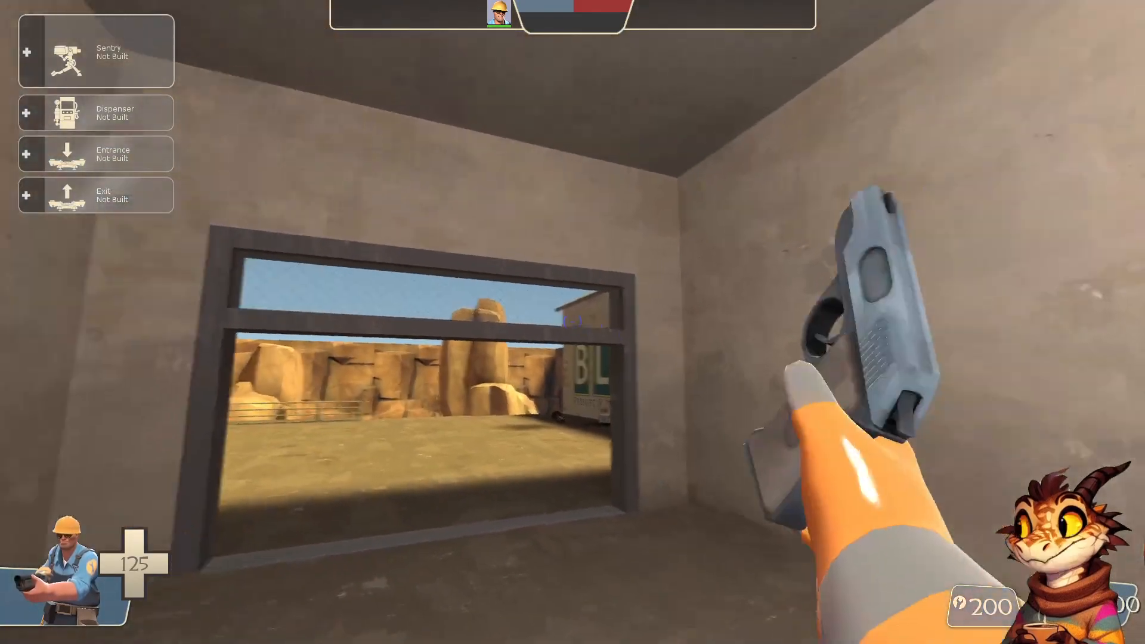
{"action": "key", "text": "w"}
{"action": "left_click", "coordinate": [572, 322]}
{"action": "key", "text": "s"}
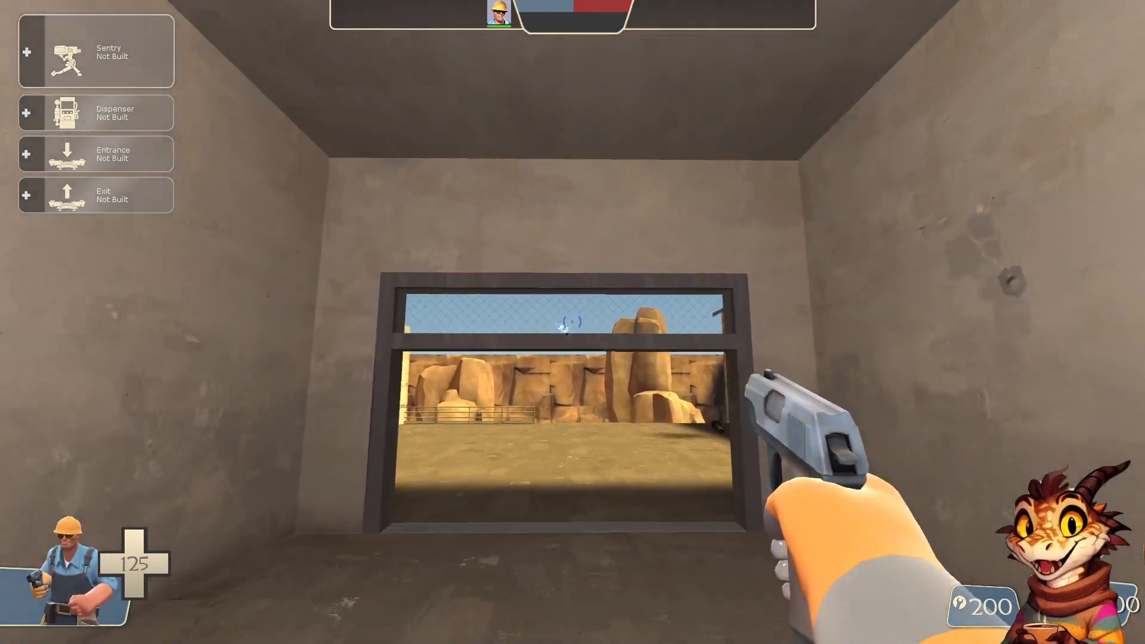
{"action": "left_click", "coordinate": [573, 322]}
{"action": "left_click", "coordinate": [573, 322]}
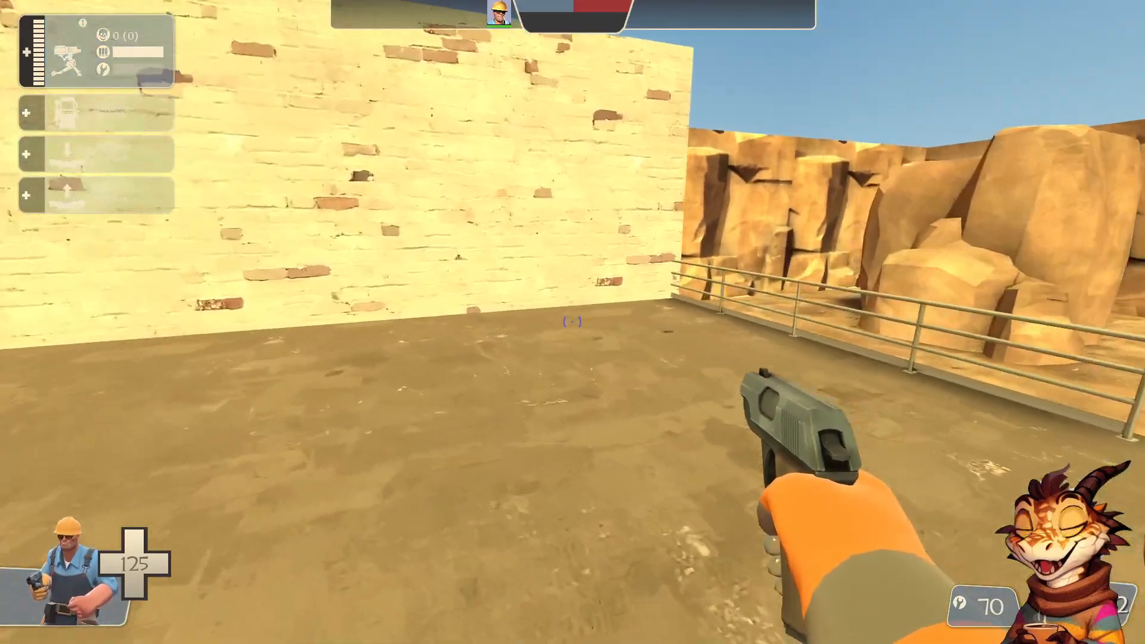
Return to the sentry gun in the room and hit it with the wrench to advance its upgrade
{"action": "key", "text": "w"}
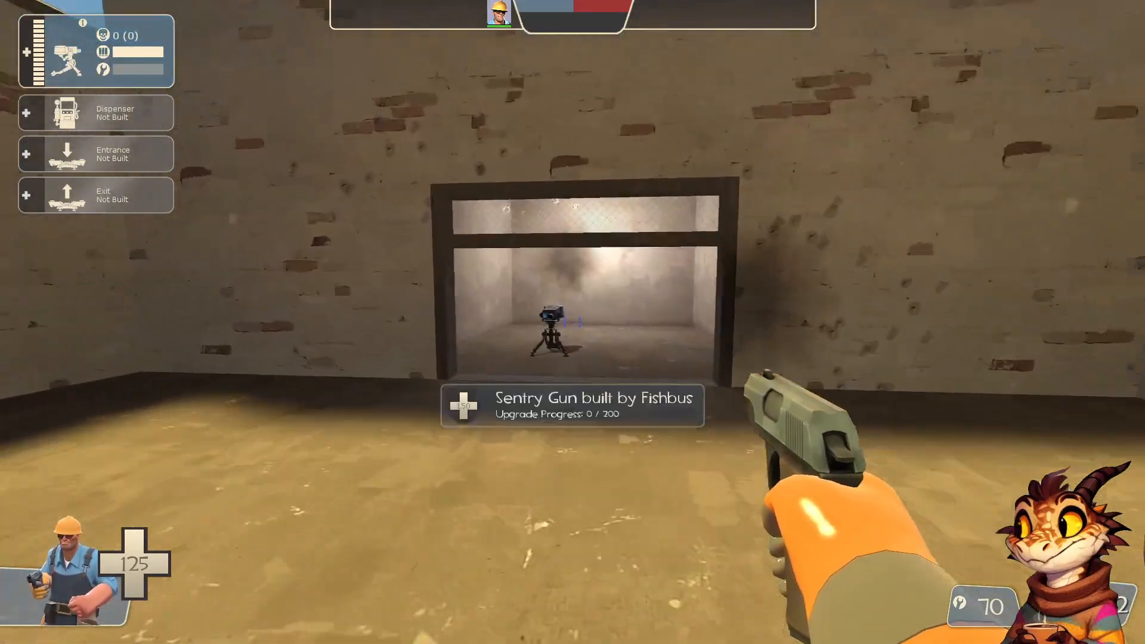
{"action": "key", "text": "3"}
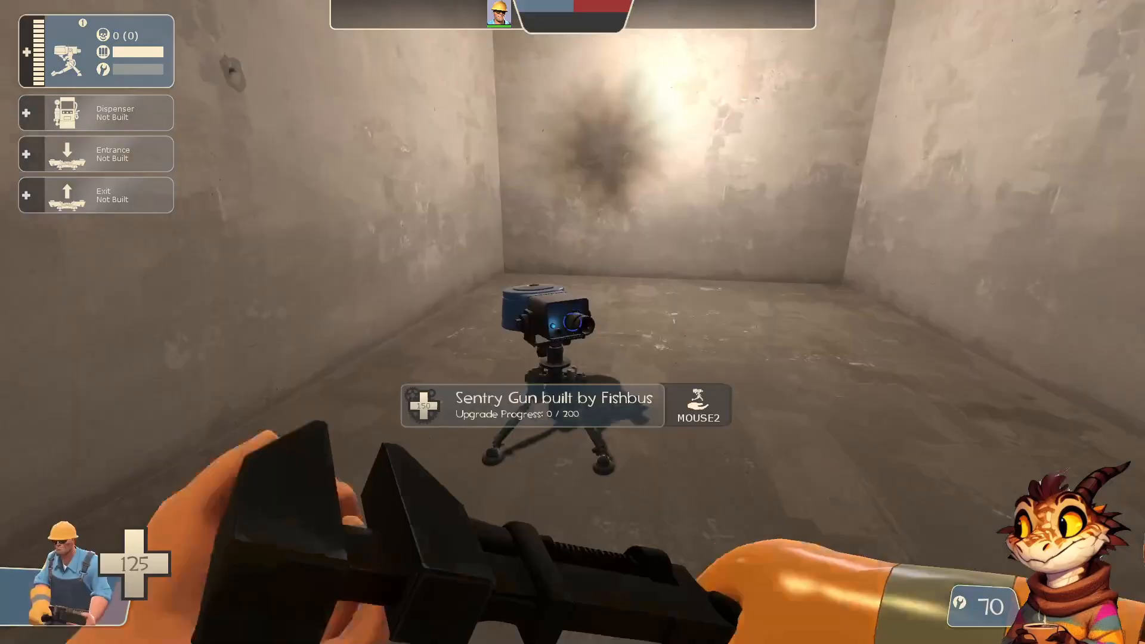
{"action": "key", "text": "w"}
{"action": "left_click", "coordinate": [572, 322]}
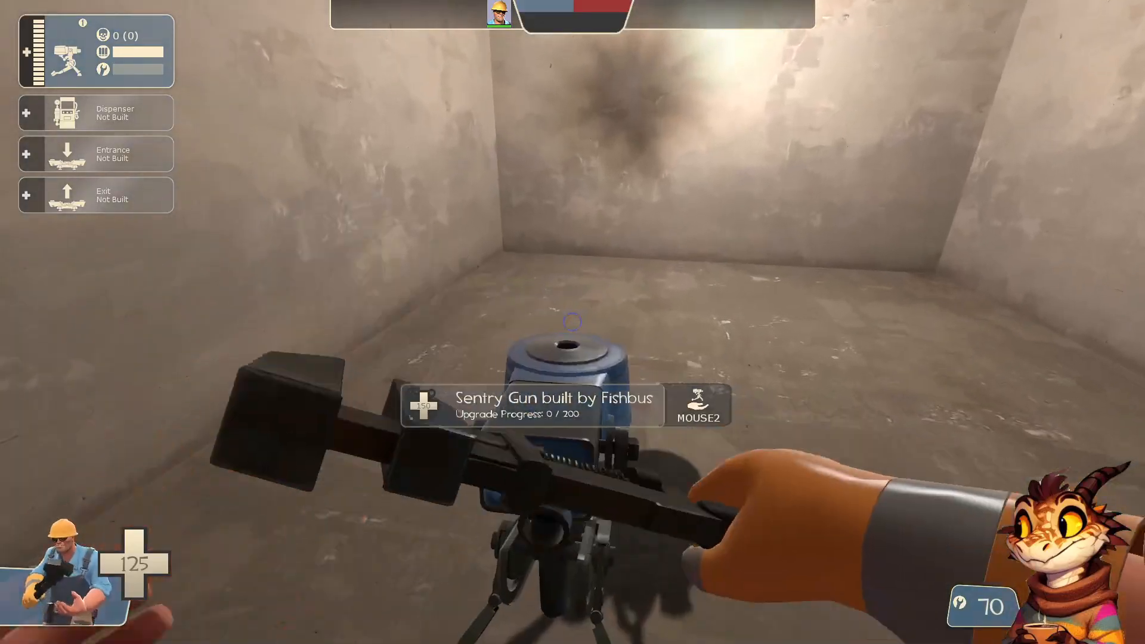
{"action": "left_click", "coordinate": [572, 322]}
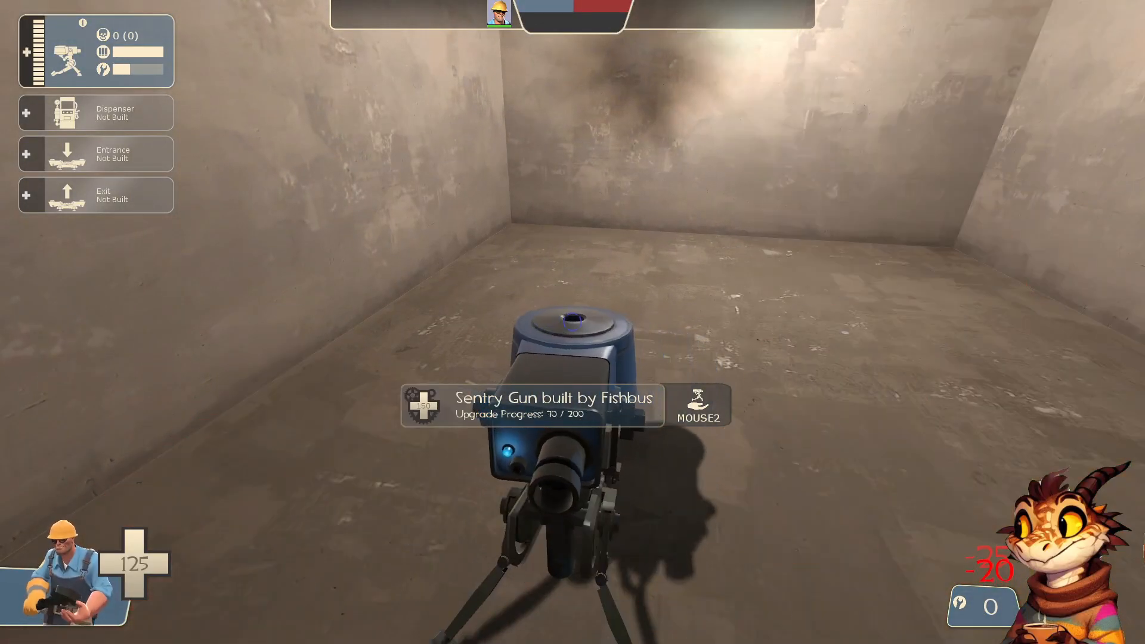
{"action": "left_click", "coordinate": [572, 322]}
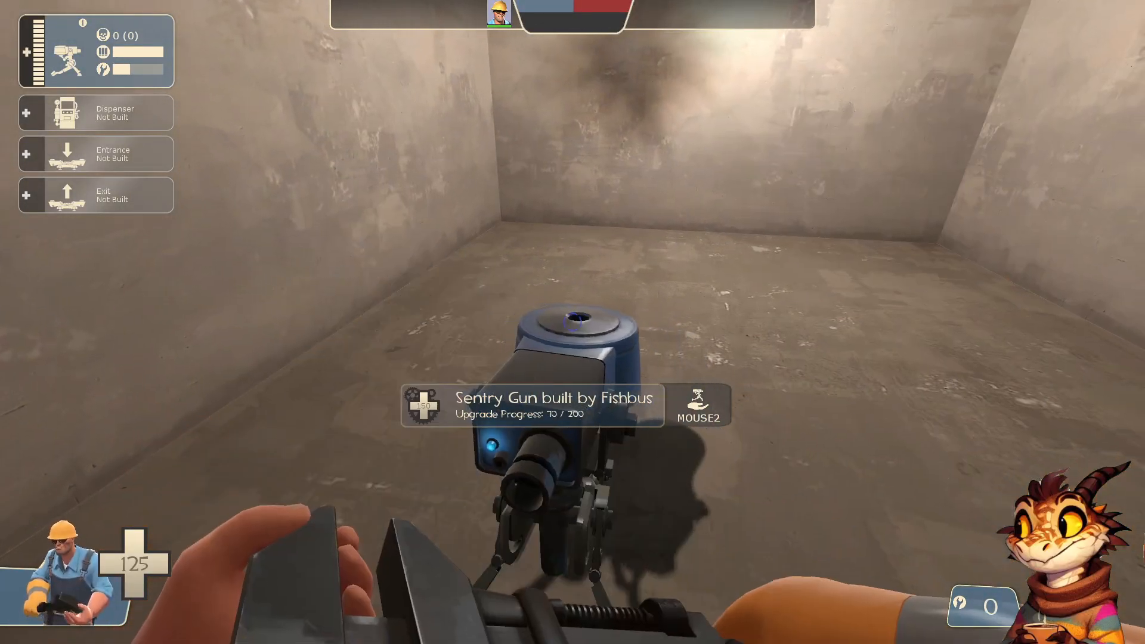
Walk back out of the room and exit the game with the console command quit
{"action": "key", "text": "w"}
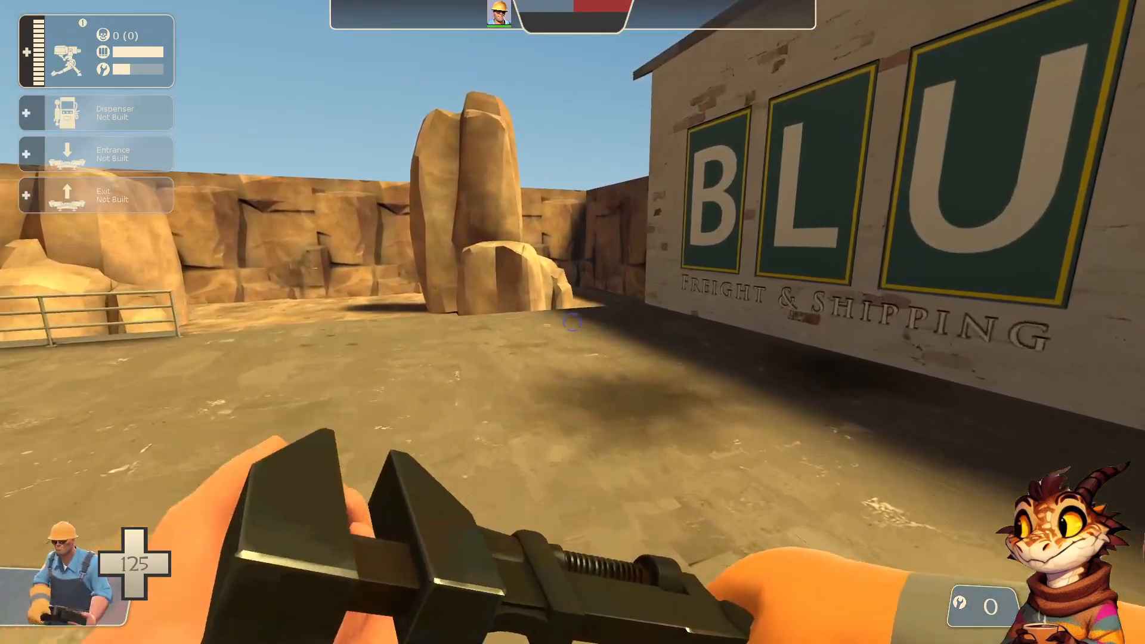
{"action": "key", "text": "grave"}
{"action": "type", "text": "quit"}
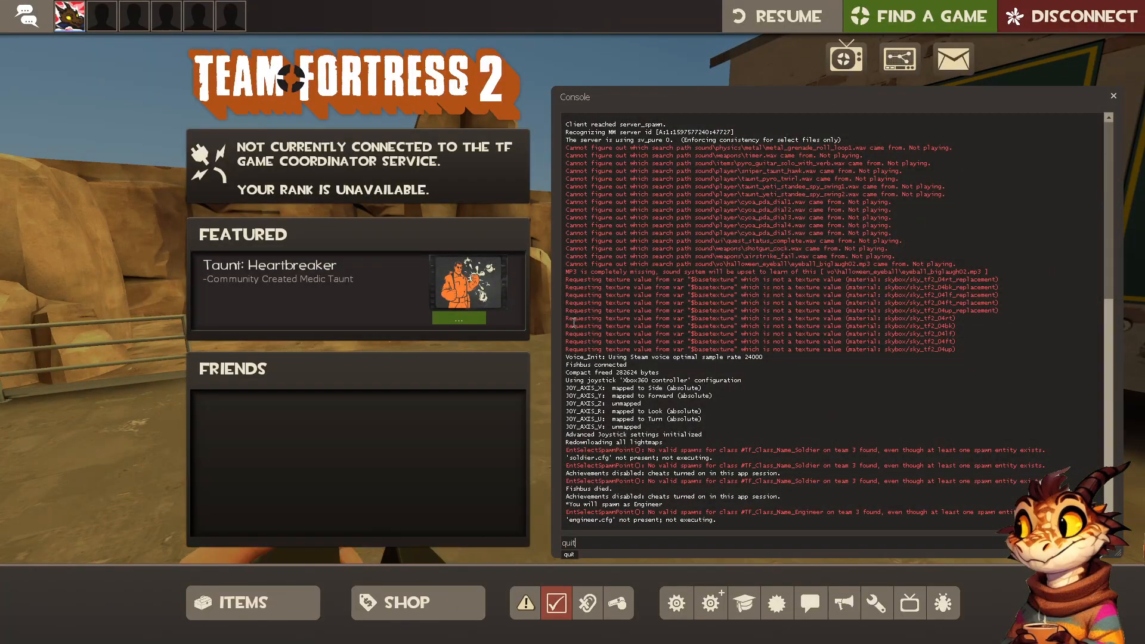
{"action": "key", "text": "Return"}
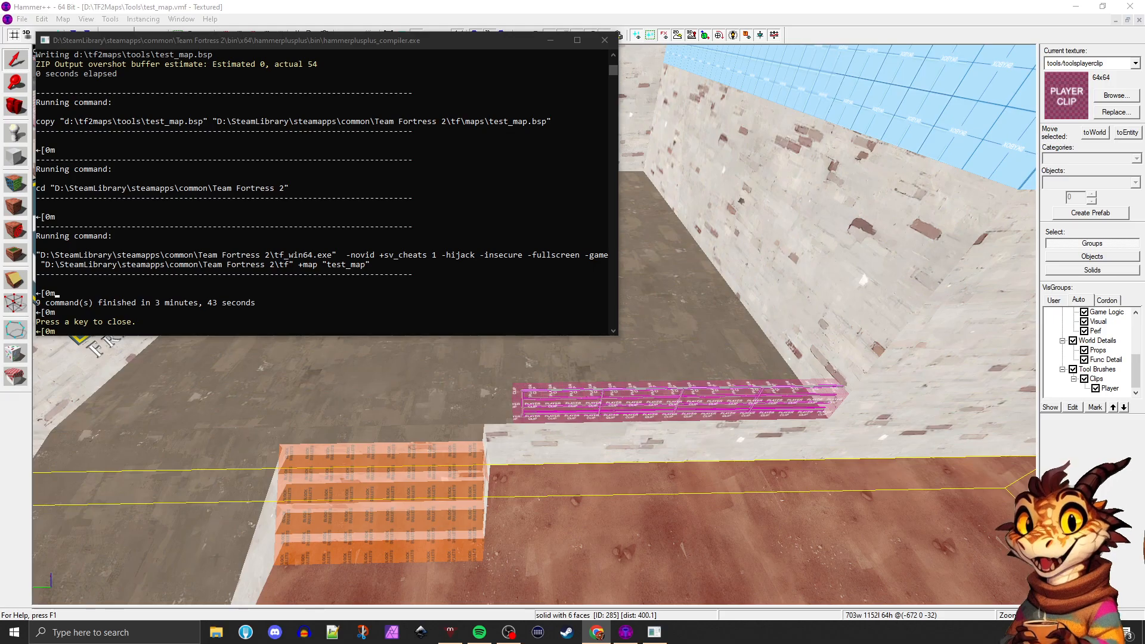
Close the finished compile window and inspect the clips over the BLU building's roof and along the railing
{"action": "left_click", "coordinate": [604, 40]}
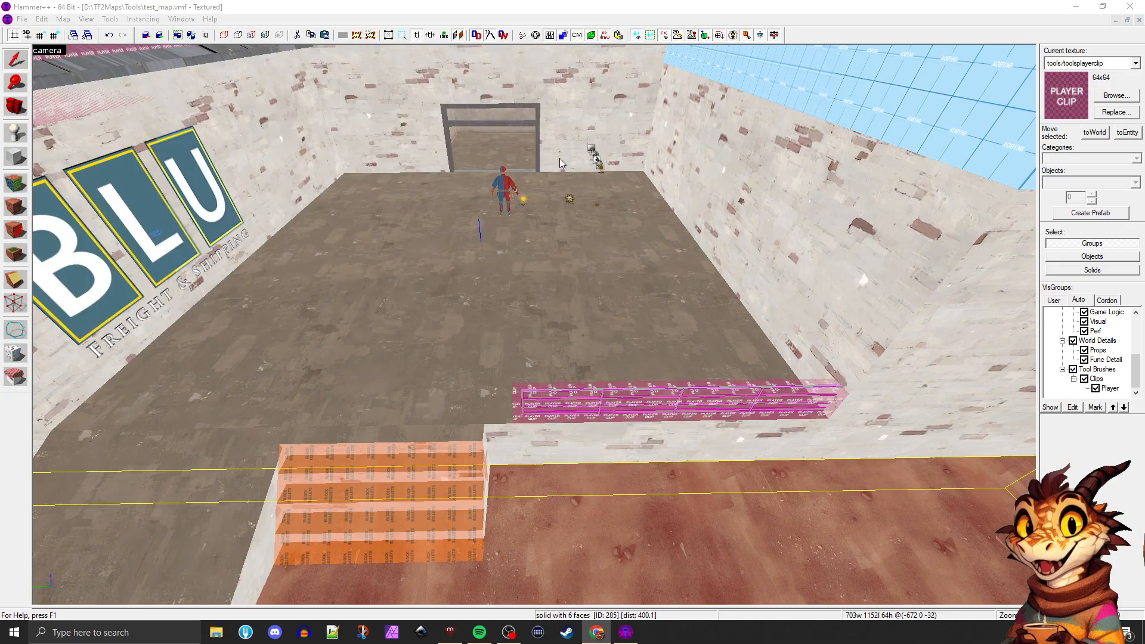
{"action": "left_click", "coordinate": [18, 113]}
{"action": "key", "text": "z"}
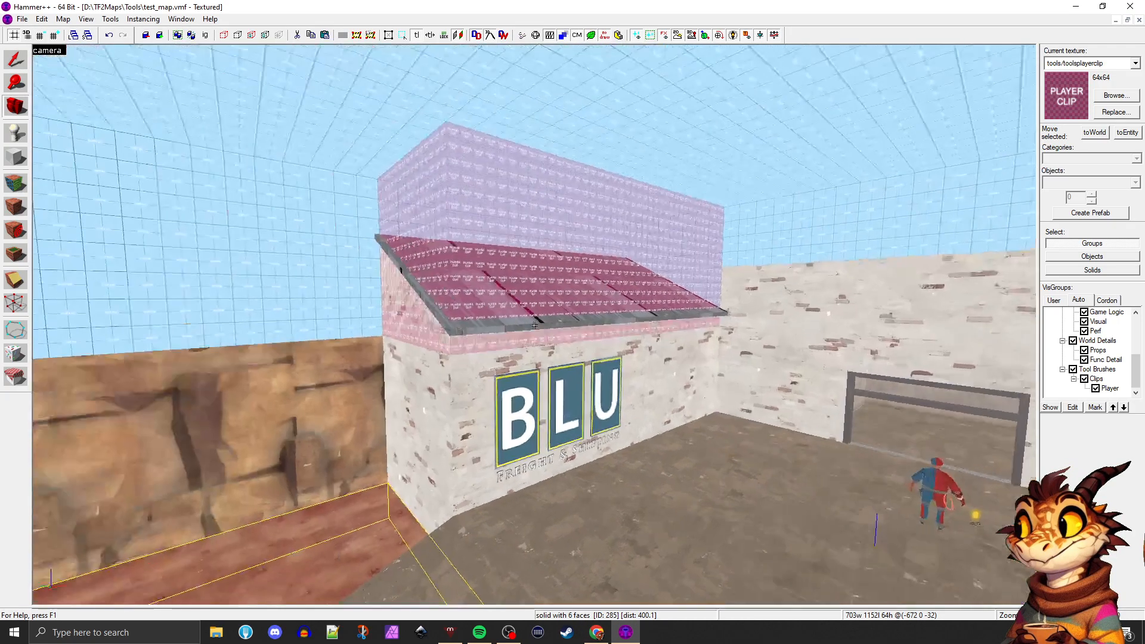
{"action": "key", "text": "z"}
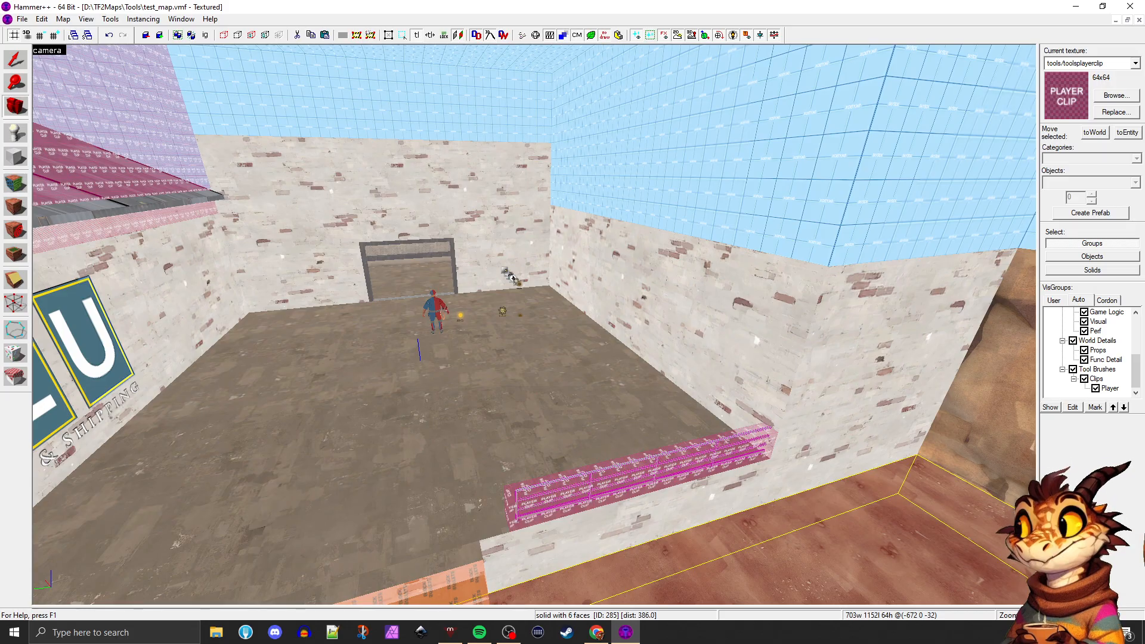
Bring up Spotify and adjust the system volume to 40
{"action": "left_click", "coordinate": [480, 632]}
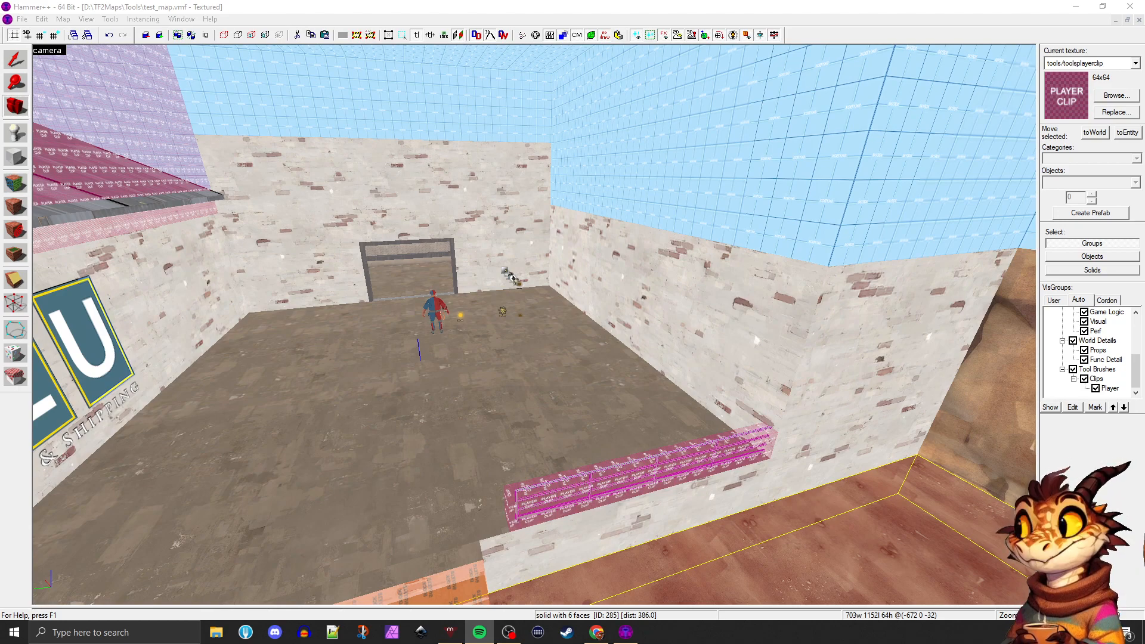
{"action": "key", "text": "XF86AudioLowerVolume"}
{"action": "key", "text": "XF86AudioLowerVolume"}
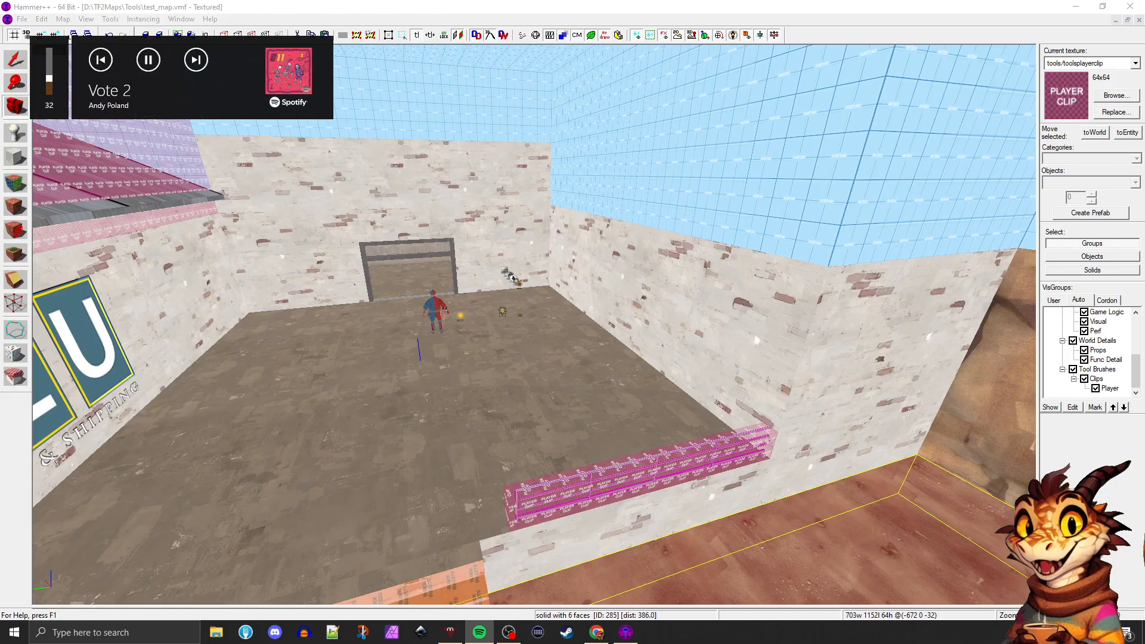
{"action": "key", "text": "XF86AudioRaiseVolume"}
{"action": "key", "text": "XF86AudioRaiseVolume"}
{"action": "key", "text": "XF86AudioRaiseVolume"}
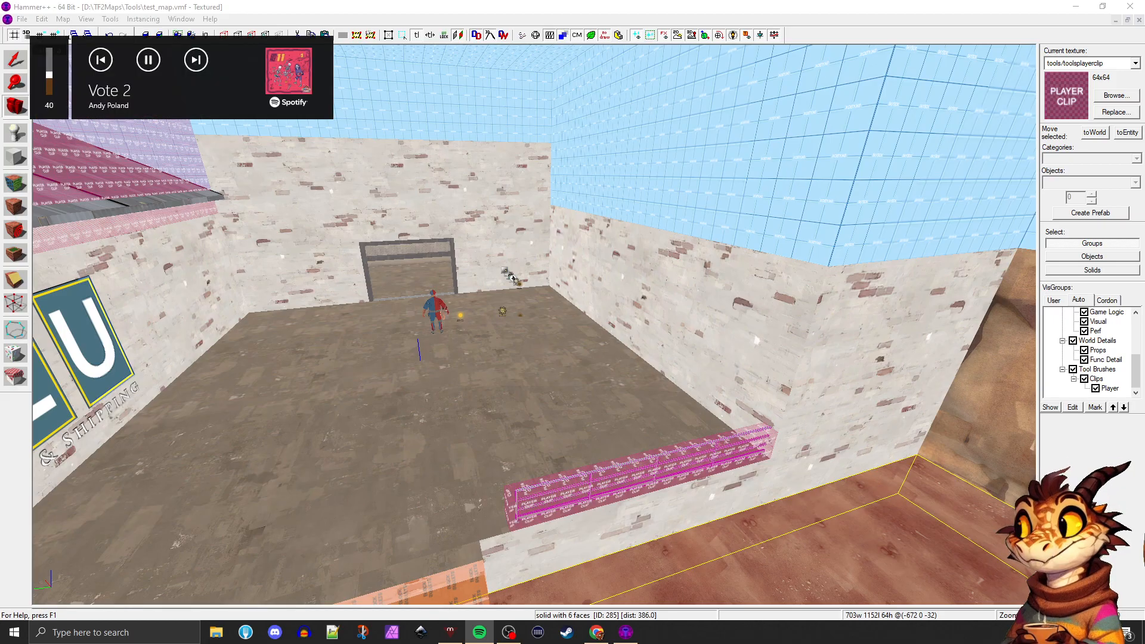